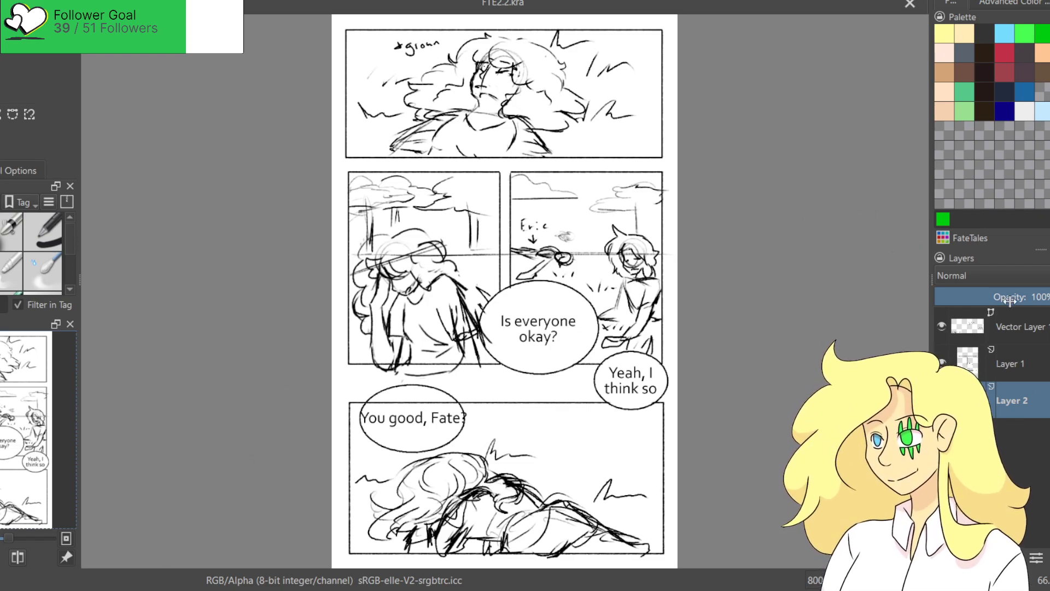
Lower the opacity of Layer 2 to 24% and Layer 1 to 13%, and hide Layer 2.
drag(1017, 296, 967, 296)
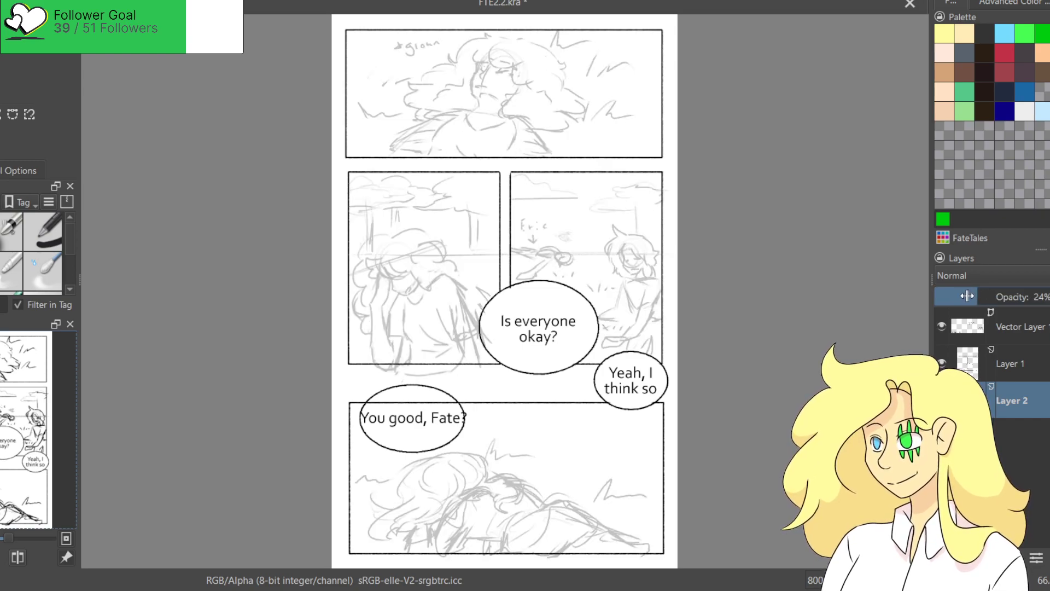
click(1029, 370)
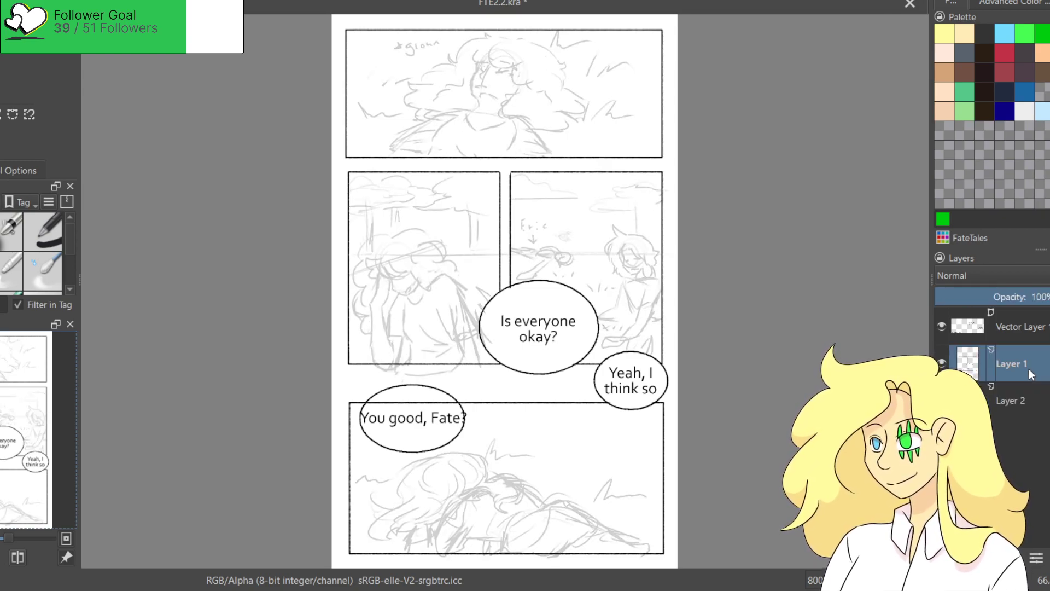
drag(982, 297, 958, 297)
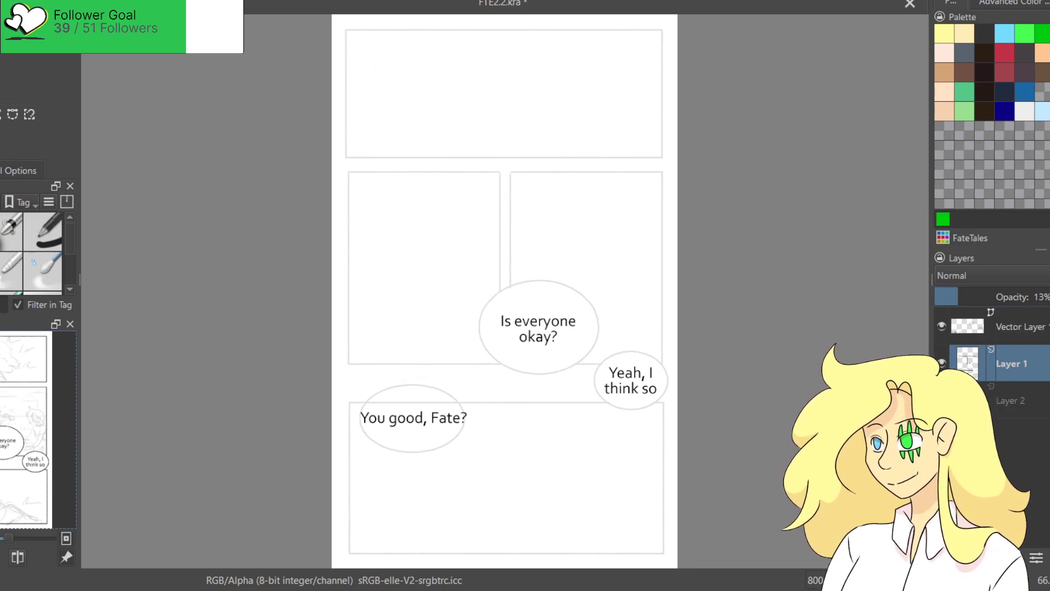
Add a new paint layer above Layer 1 and trace the top panel's frame on it as a black rectangle.
key(Insert)
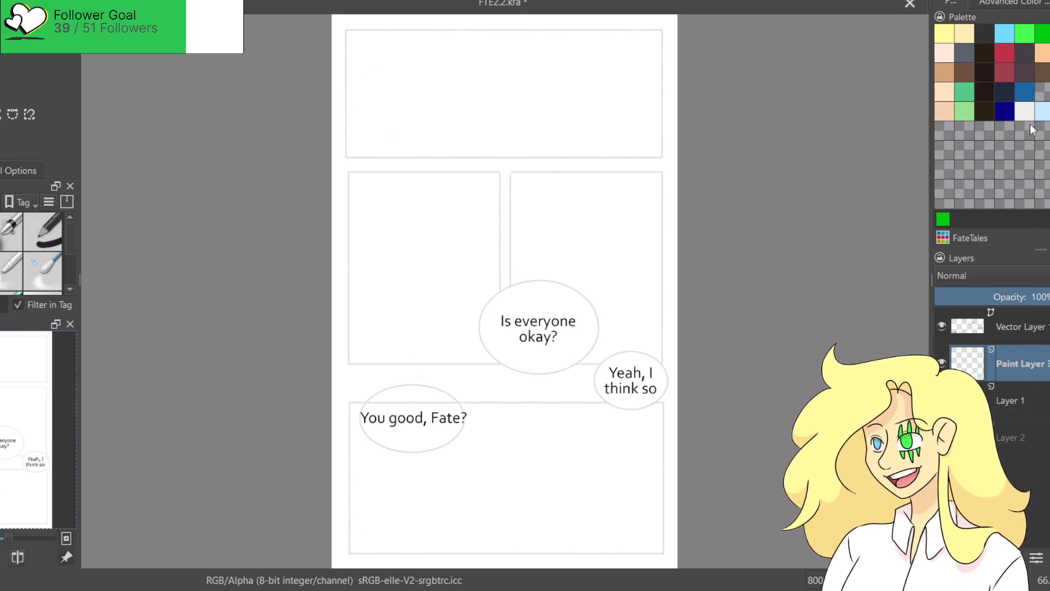
click(1030, 158)
click(42, 232)
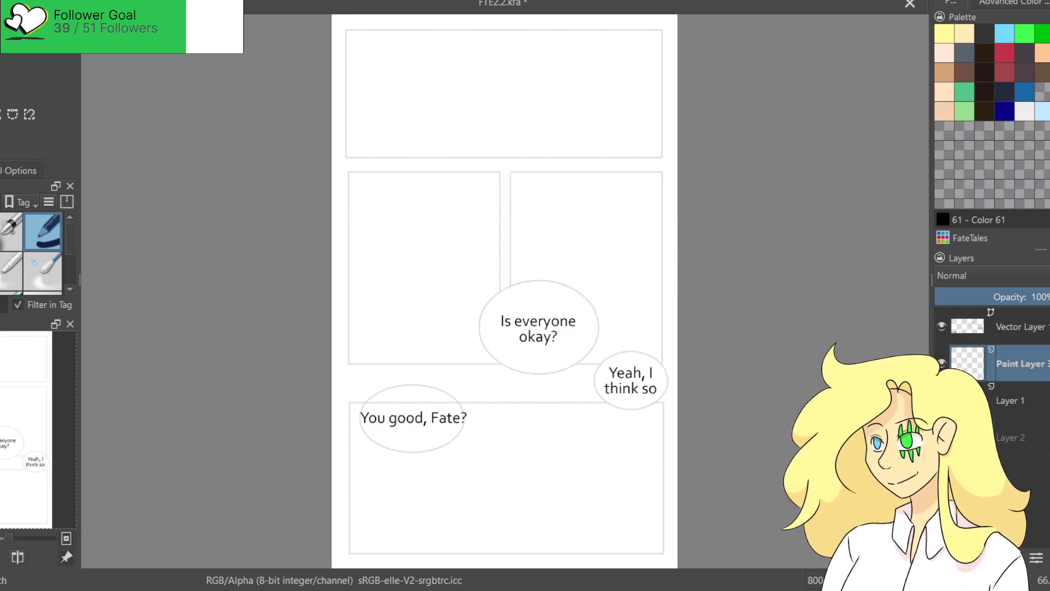
scroll(425, 87, up, 1)
scroll(457, 101, up, 3)
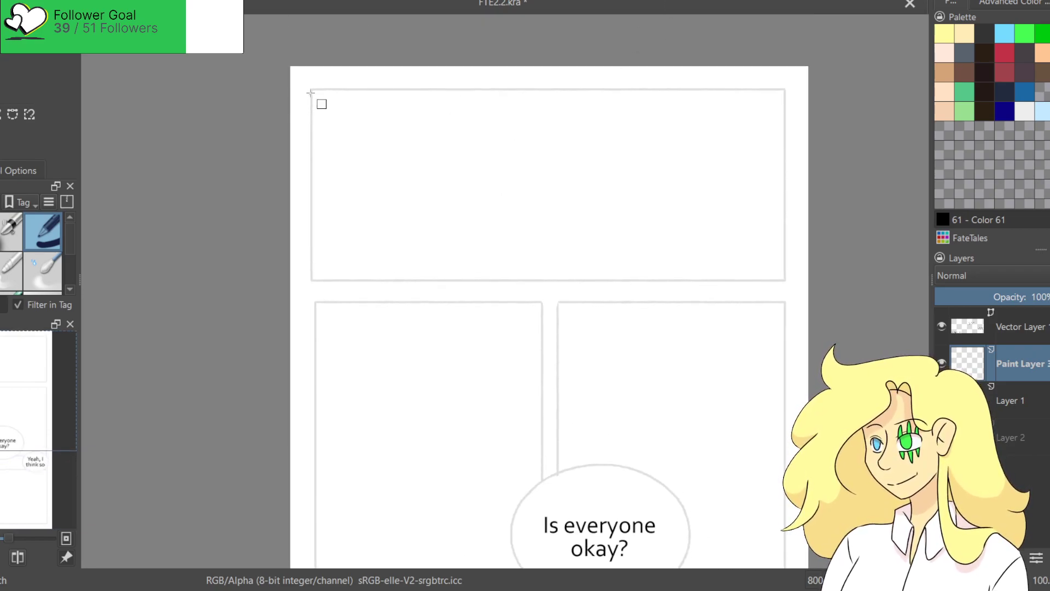
drag(312, 89, 782, 280)
Trace the frames of the two middle panels with black rectangles over the faded guides.
scroll(711, 368, down, 5)
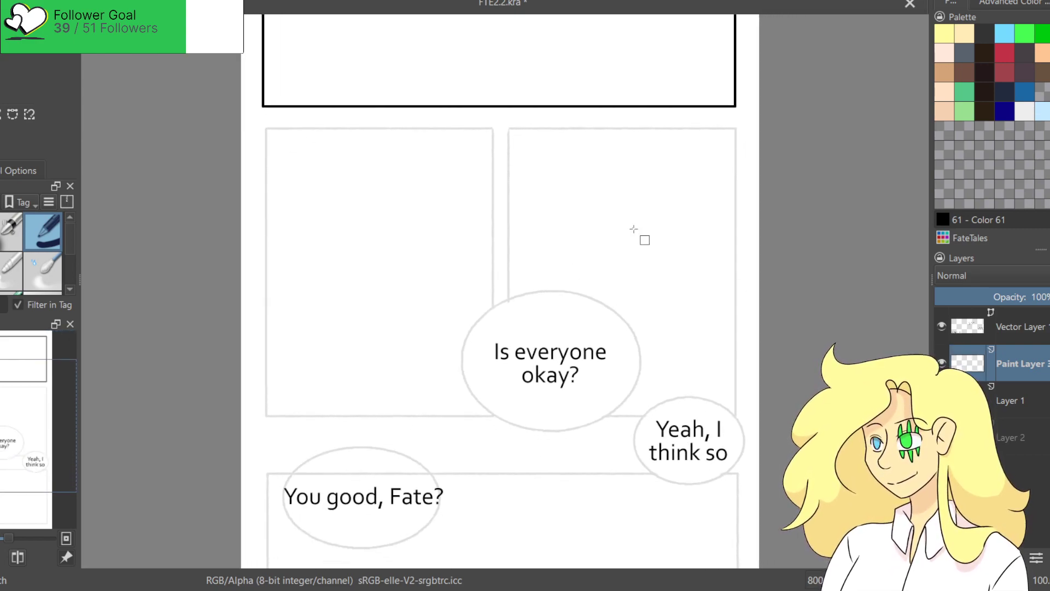
mouse_move(266, 129)
mouse_down()
mouse_move(441, 301)
mouse_move(508, 426)
mouse_move(493, 414)
mouse_up()
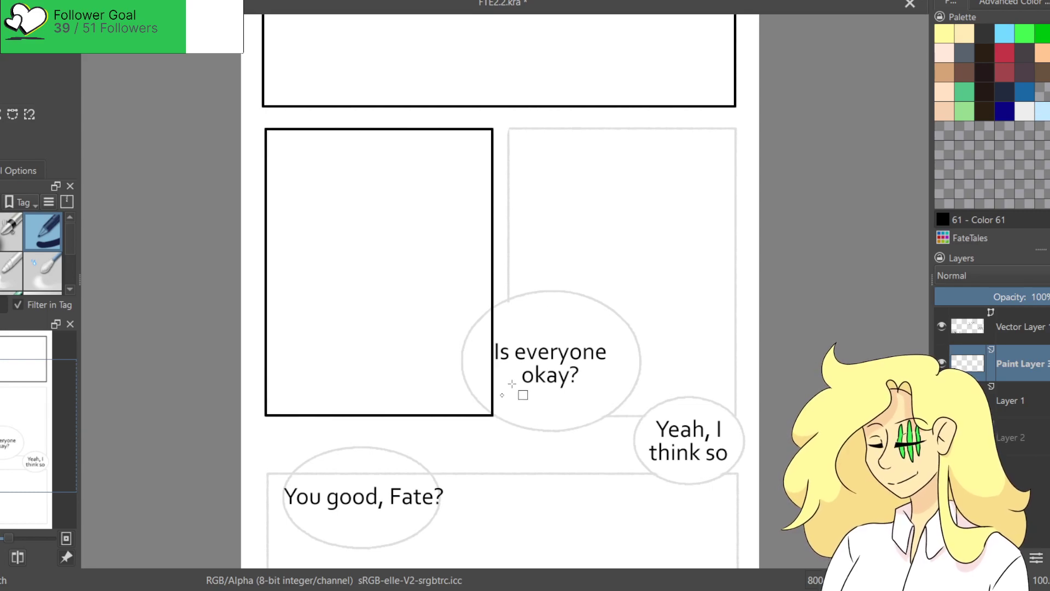
mouse_move(508, 131)
mouse_down()
mouse_move(678, 386)
mouse_move(734, 417)
mouse_up()
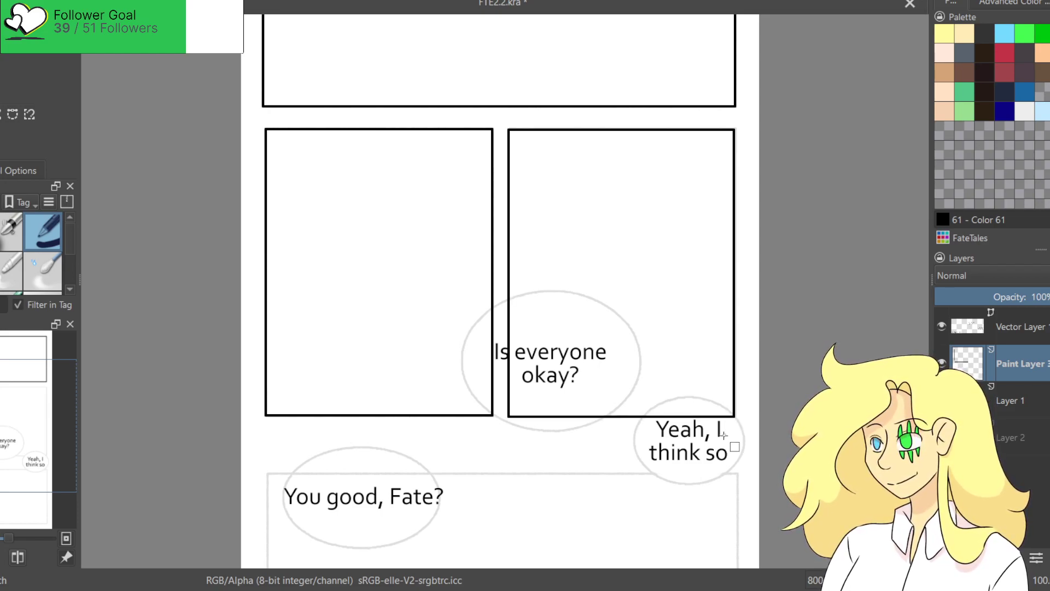
Outline the bottom panel with a black rectangle slightly larger than its faded guide.
scroll(579, 438, down, 2)
drag(576, 469, 570, 208)
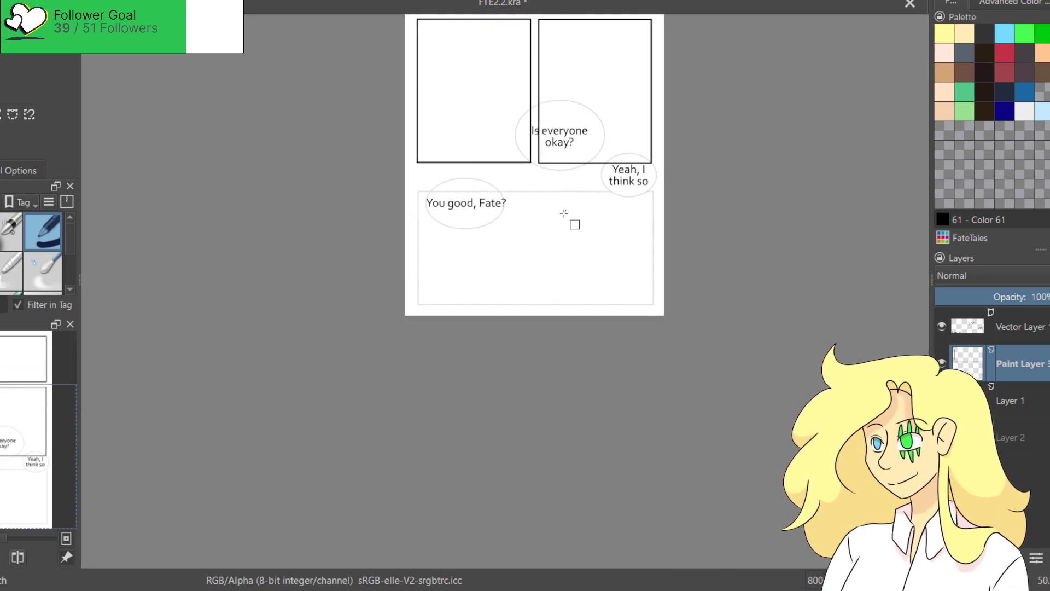
scroll(553, 233, up, 2)
drag(469, 182, 459, 211)
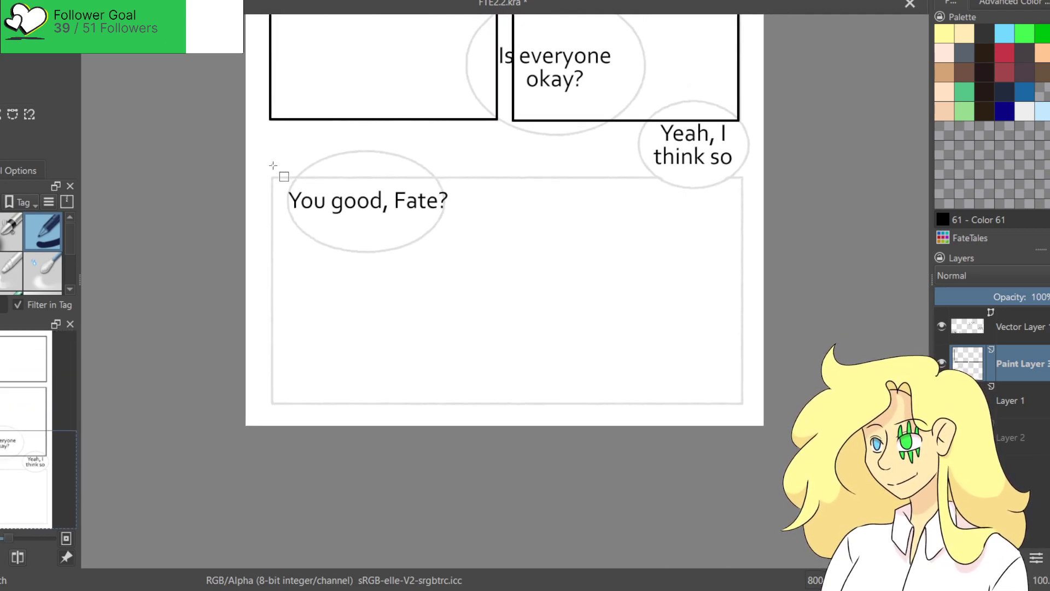
drag(269, 164, 748, 410)
Select the bottom panel's frame and nudge it slightly to the left.
drag(622, 249, 622, 389)
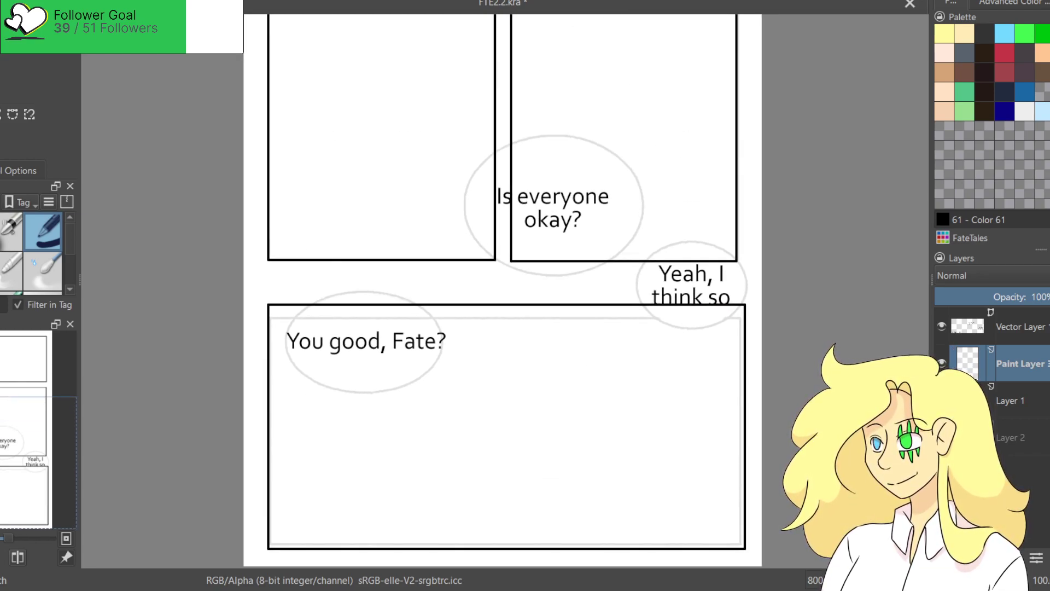
scroll(402, 242, down, 3)
drag(254, 211, 737, 472)
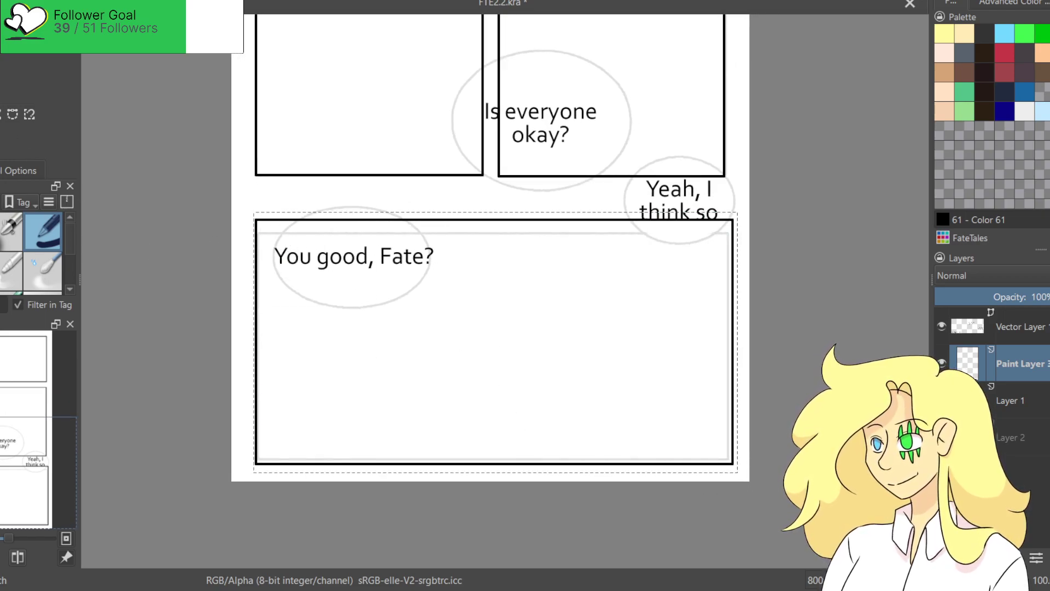
key(t)
key(Left)
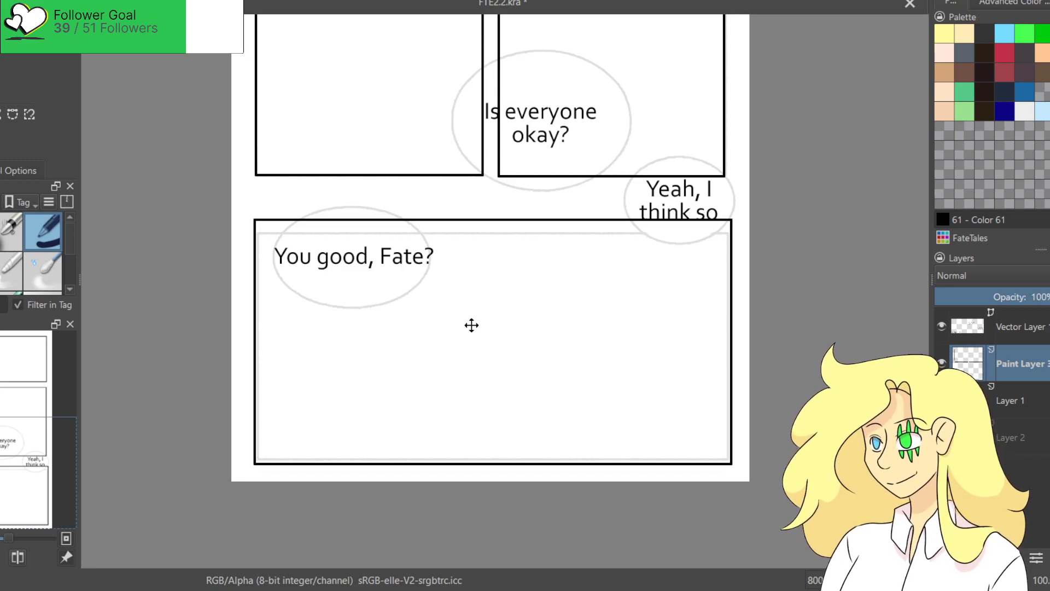
key(Left)
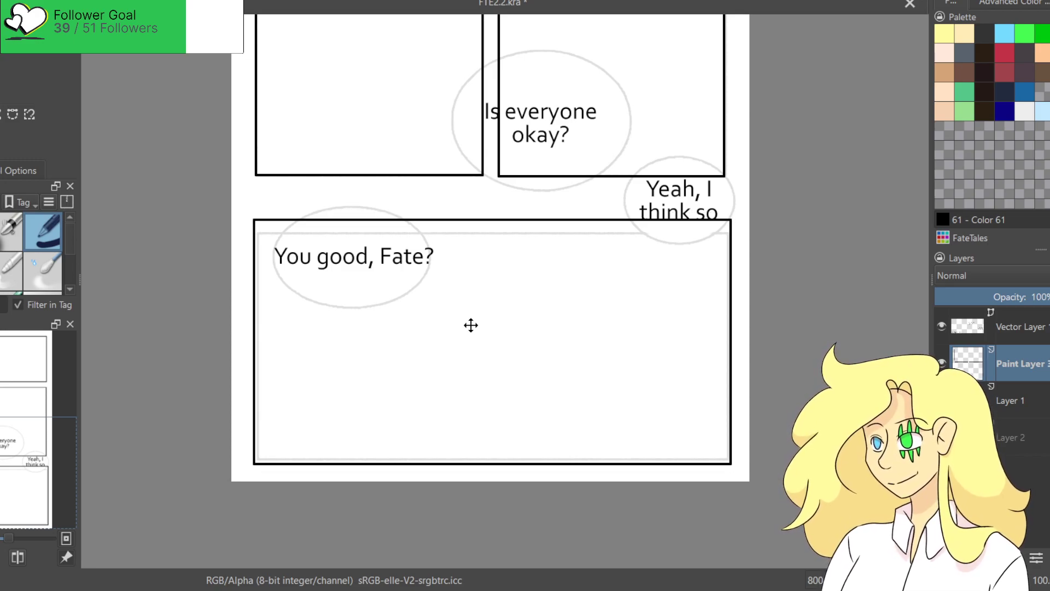
drag(471, 325, 470, 325)
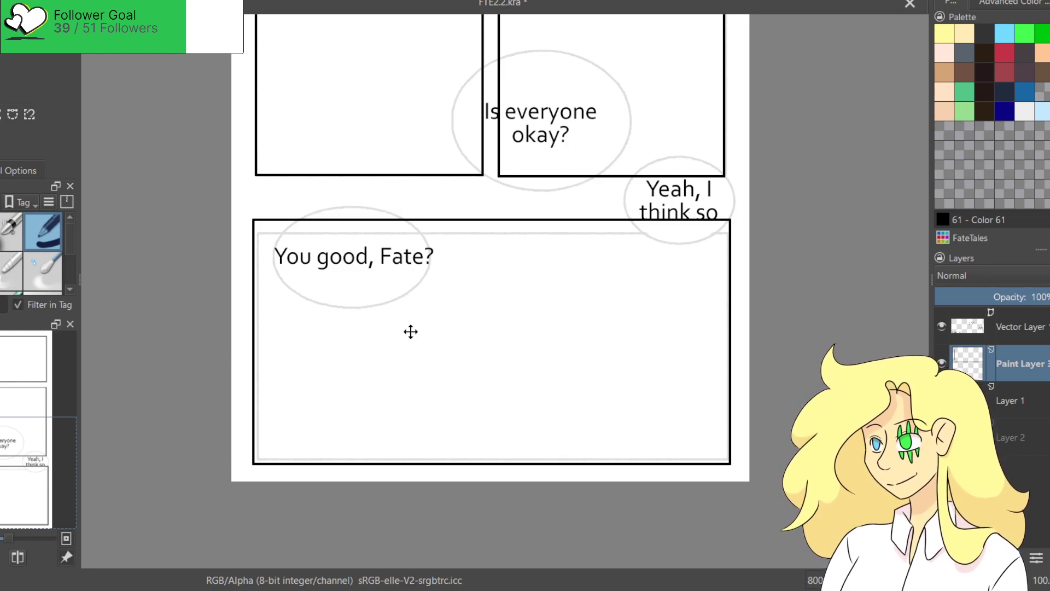
Add another paint layer, draw an ellipse around "Is everyone okay?" and shift it to fit the faded bubble guide.
drag(392, 160, 290, 304)
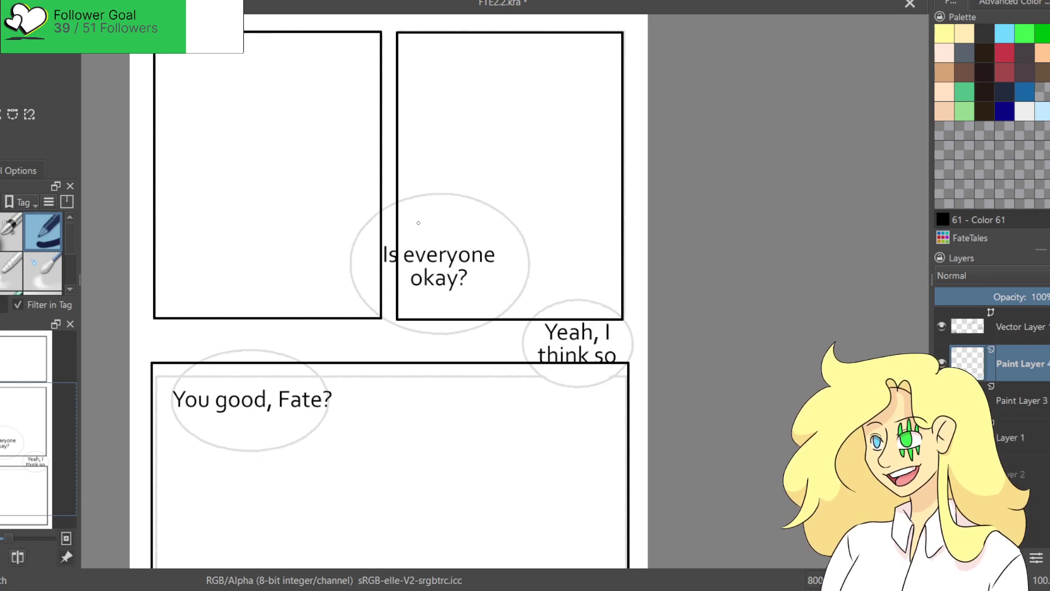
key(ctrl+plus)
key(ctrl+plus)
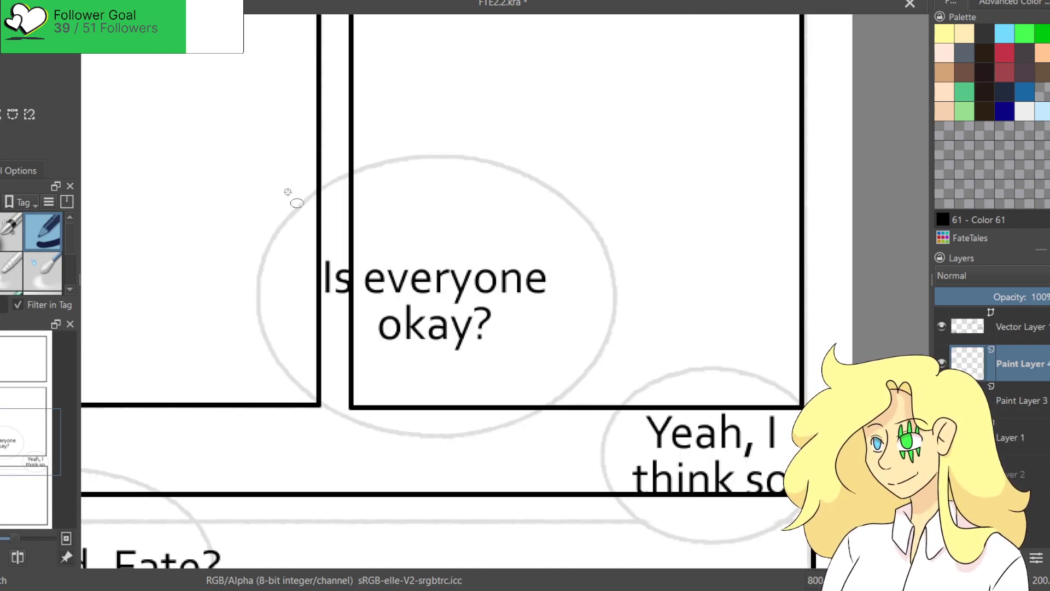
drag(285, 193, 639, 439)
key(t)
mouse_move(514, 263)
mouse_down()
mouse_move(481, 244)
mouse_move(494, 248)
mouse_up()
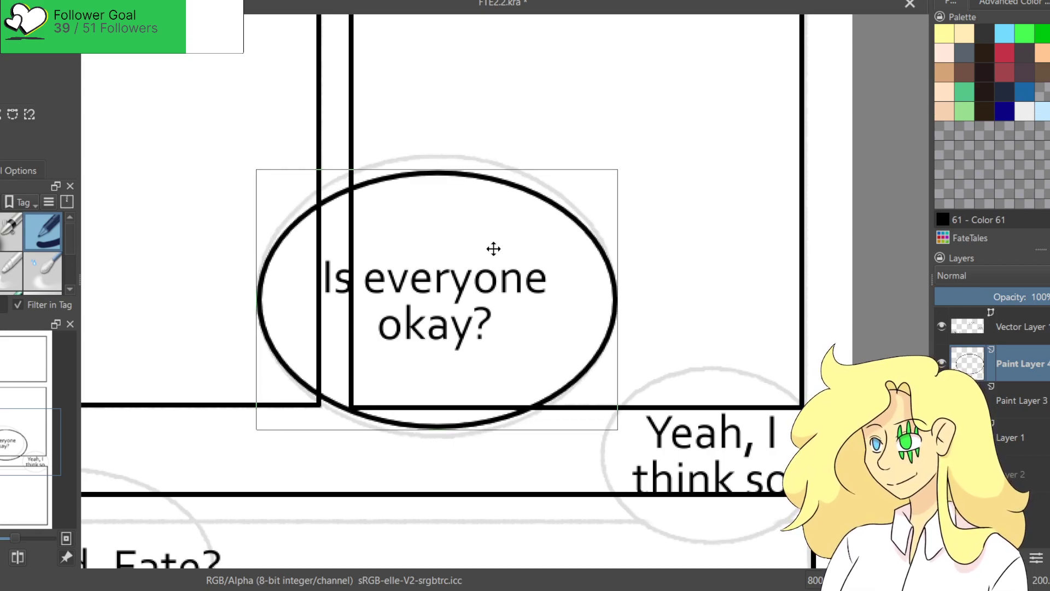
key(e)
scroll(569, 311, up, 1)
drag(572, 310, 283, 10)
drag(321, 65, 614, 347)
scroll(556, 331, down, 3)
scroll(551, 321, up, 1)
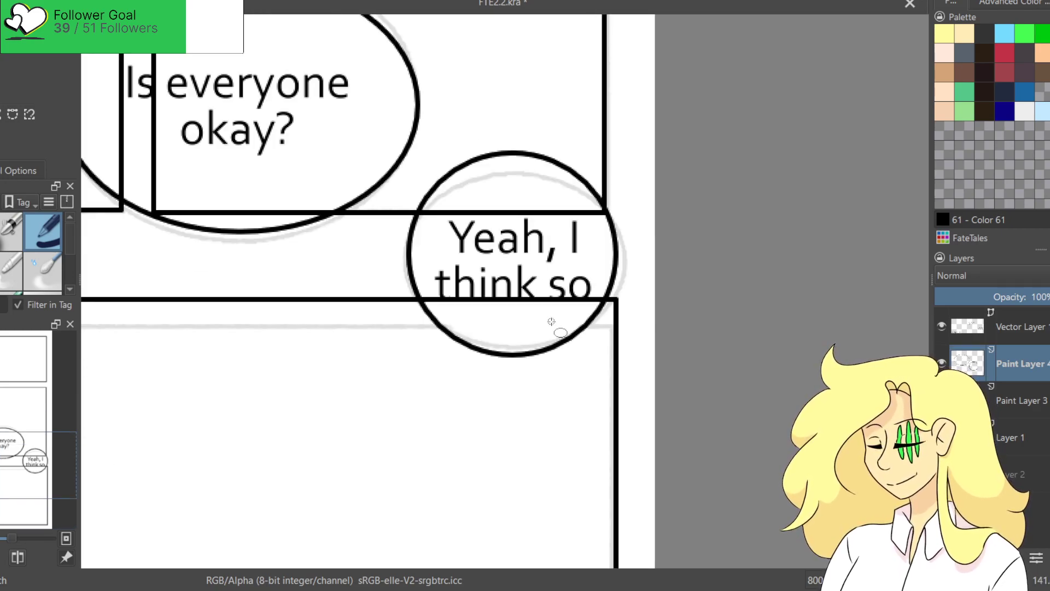
key(ctrl+z)
Draw a black ellipse around "Yeah, I think so", then select it and move it slightly up and left.
drag(408, 196, 629, 346)
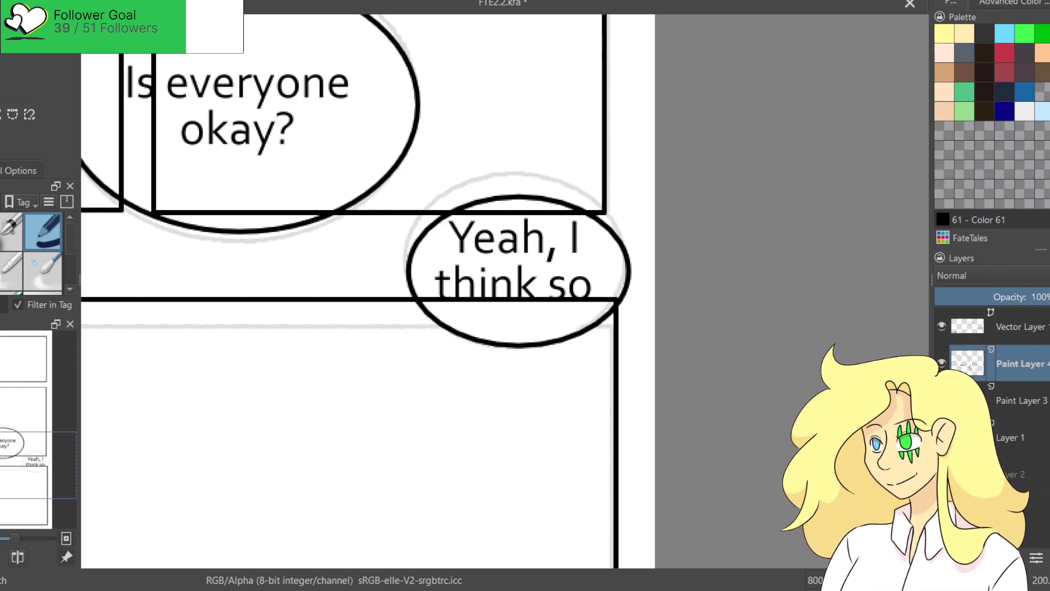
mouse_move(462, 172)
mouse_down()
mouse_move(441, 179)
mouse_move(434, 352)
mouse_move(597, 357)
mouse_move(637, 334)
mouse_move(641, 252)
mouse_move(610, 209)
mouse_move(508, 175)
mouse_up()
key(t)
drag(497, 269, 493, 261)
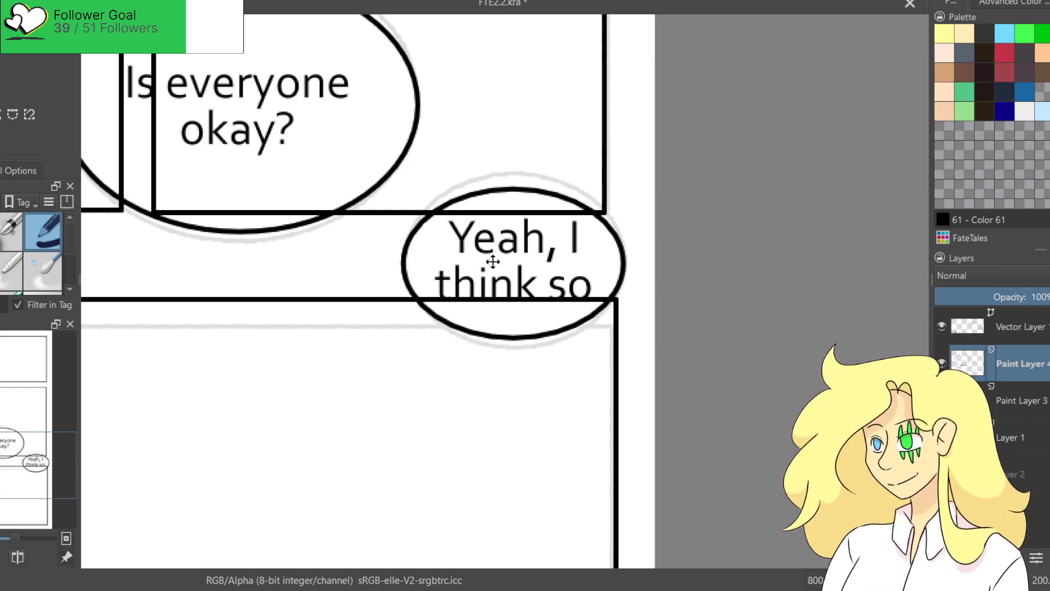
key(b)
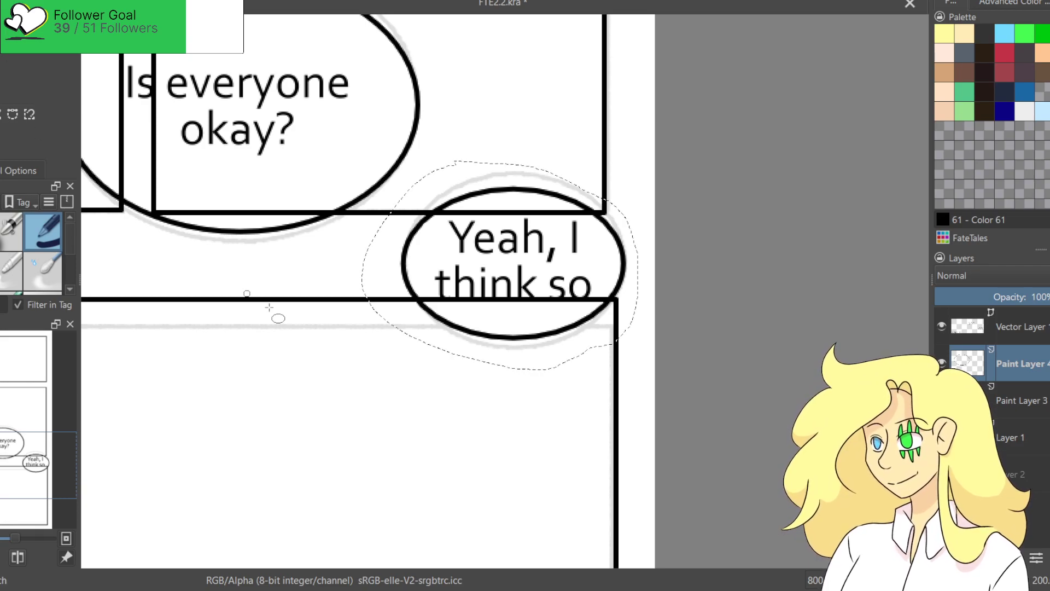
scroll(363, 356, down, 2)
drag(363, 356, 672, 253)
scroll(381, 265, up, 2)
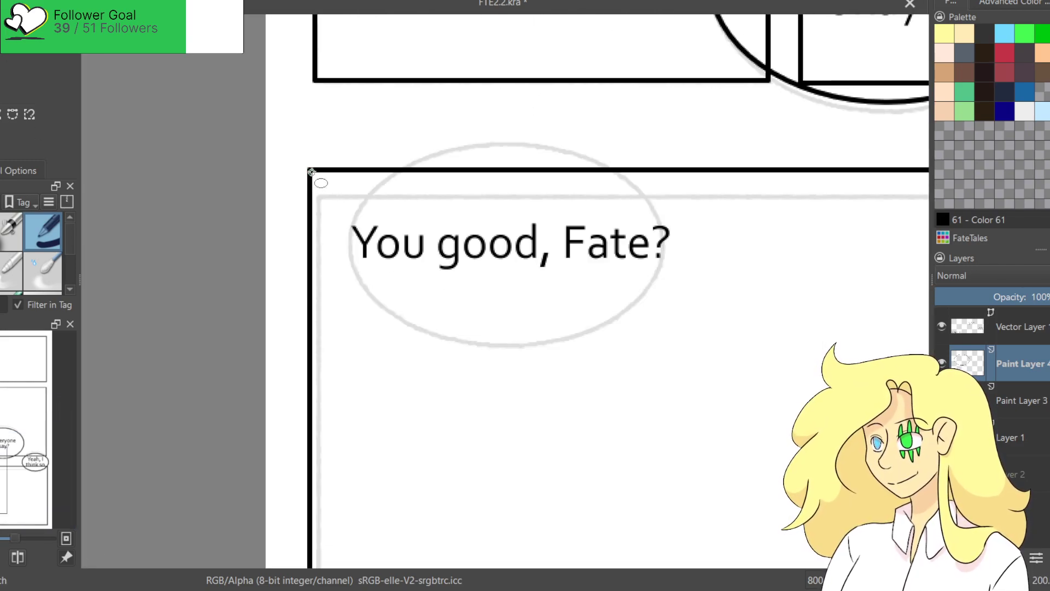
drag(336, 192, 740, 353)
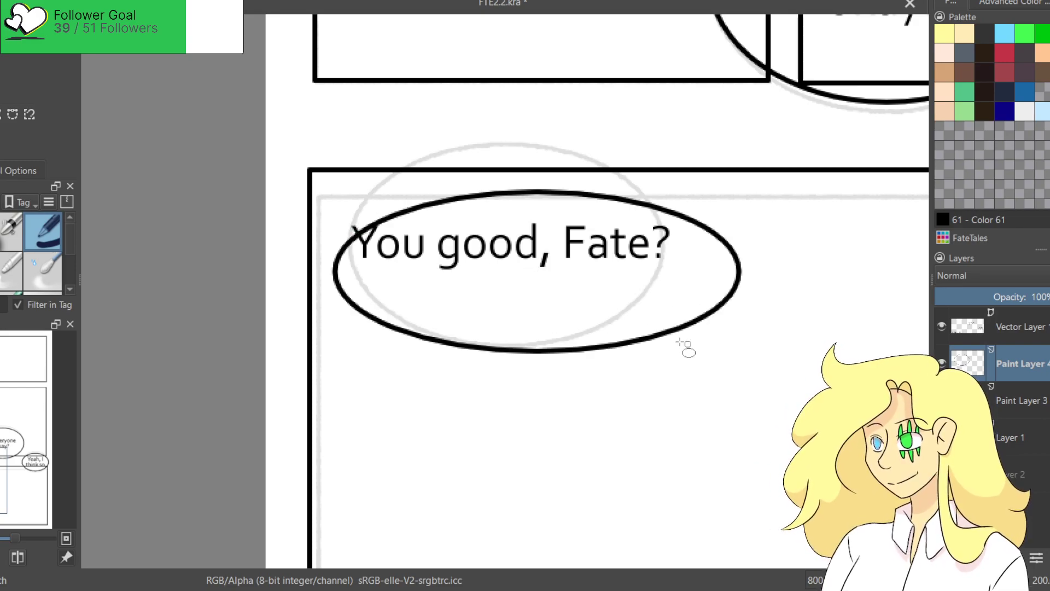
key(ctrl+z)
mouse_move(293, 133)
mouse_down()
mouse_move(687, 327)
mouse_move(703, 344)
mouse_up()
key(ctrl+z)
mouse_move(310, 155)
mouse_down()
mouse_move(412, 228)
mouse_move(708, 348)
mouse_move(689, 341)
mouse_up()
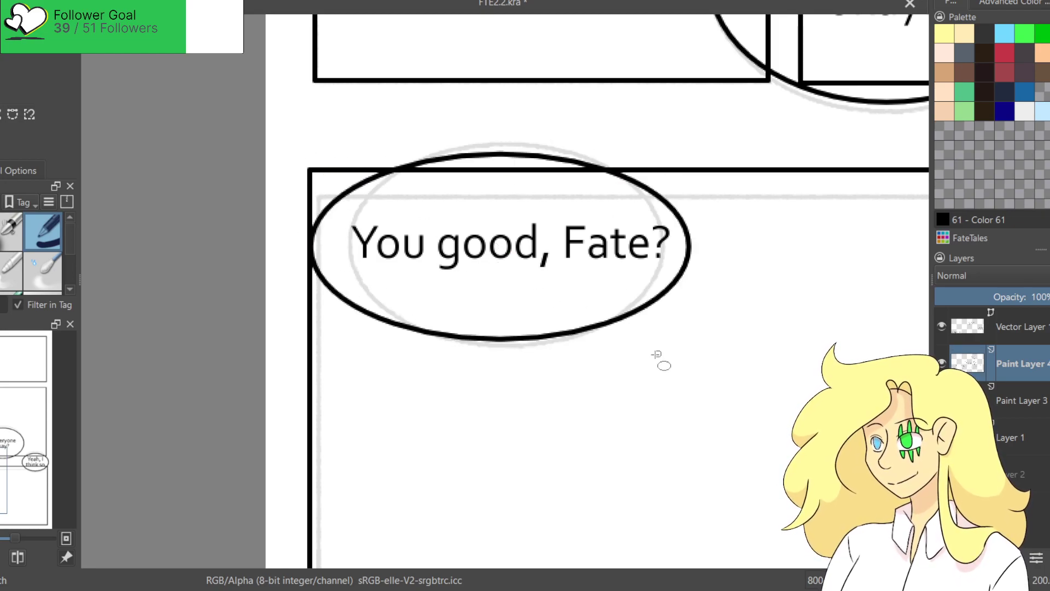
key(ctrl+z)
drag(346, 153, 711, 343)
key(ctrl+z)
Draw a wide black ellipse around "You good, Fate?" overlapping the bottom panel's upper border.
drag(327, 145, 699, 332)
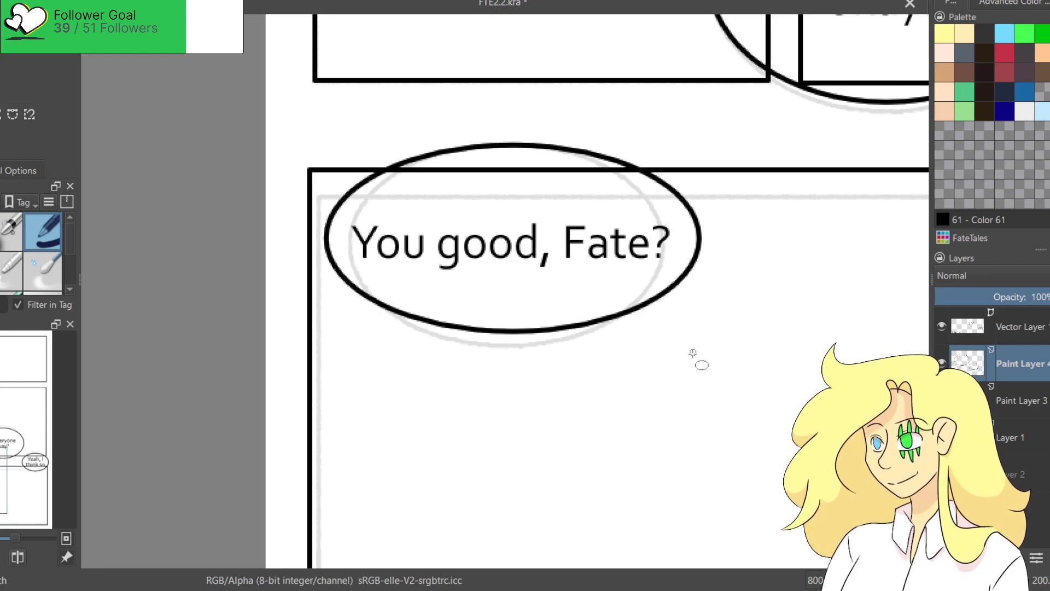
scroll(689, 361, down, 5)
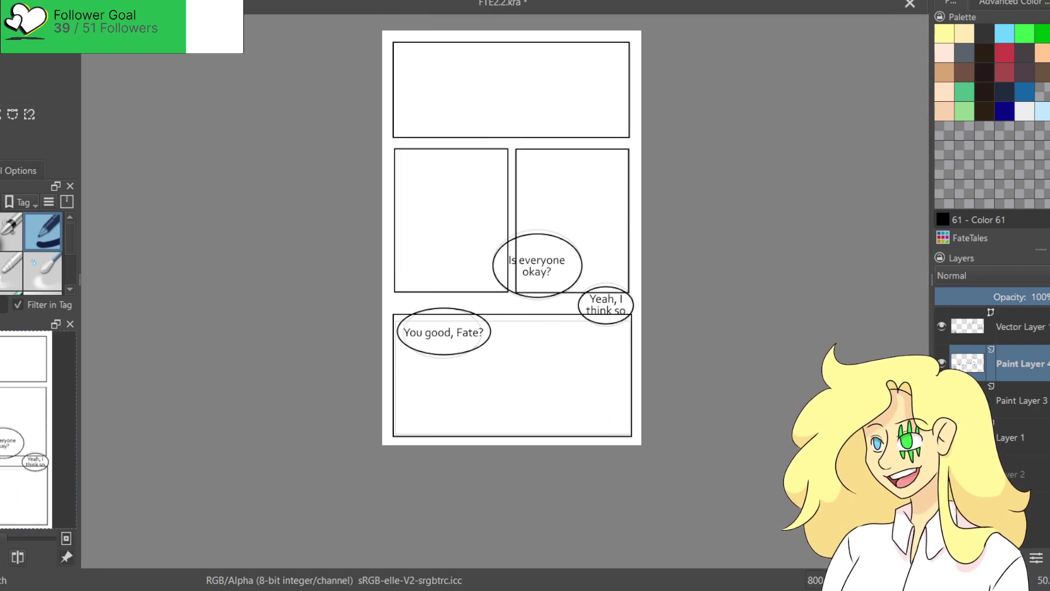
On Paint Layer 3, erase the panel borders that run through the "Is everyone okay?" bubble.
click(1015, 399)
scroll(550, 274, up, 6)
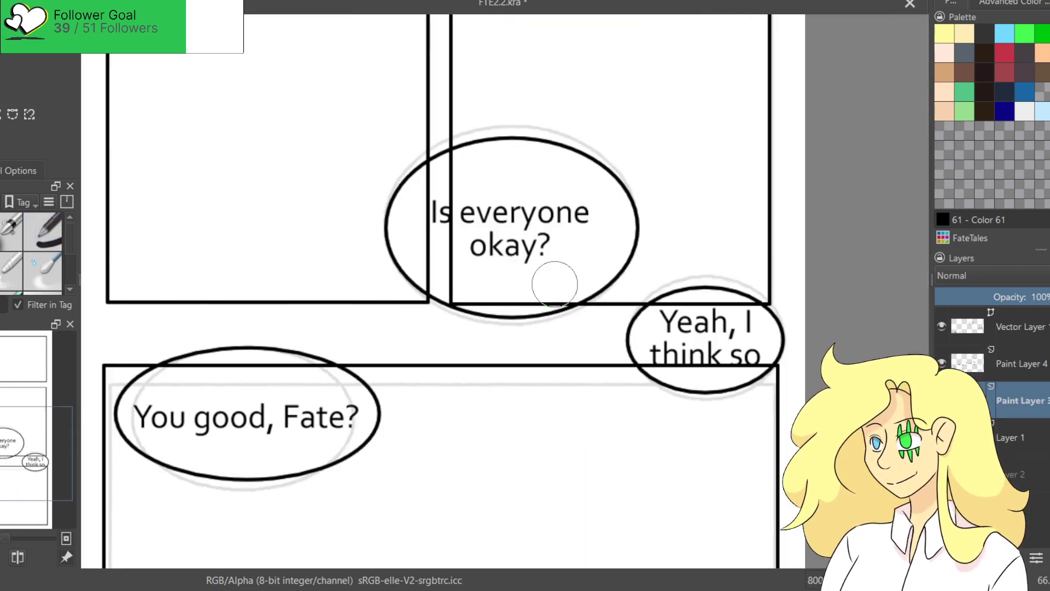
mouse_move(431, 170)
mouse_down()
mouse_move(398, 154)
mouse_move(371, 166)
mouse_move(424, 129)
mouse_move(376, 153)
mouse_move(346, 188)
mouse_move(436, 138)
mouse_move(368, 144)
mouse_move(381, 376)
mouse_up()
key(ctrl+z)
mouse_move(422, 106)
mouse_down()
mouse_move(369, 117)
mouse_move(354, 184)
mouse_up()
mouse_move(354, 186)
mouse_down()
mouse_move(361, 264)
mouse_move(330, 175)
mouse_move(382, 145)
mouse_move(363, 417)
mouse_move(518, 471)
mouse_move(682, 462)
mouse_move(708, 441)
mouse_move(633, 410)
mouse_up()
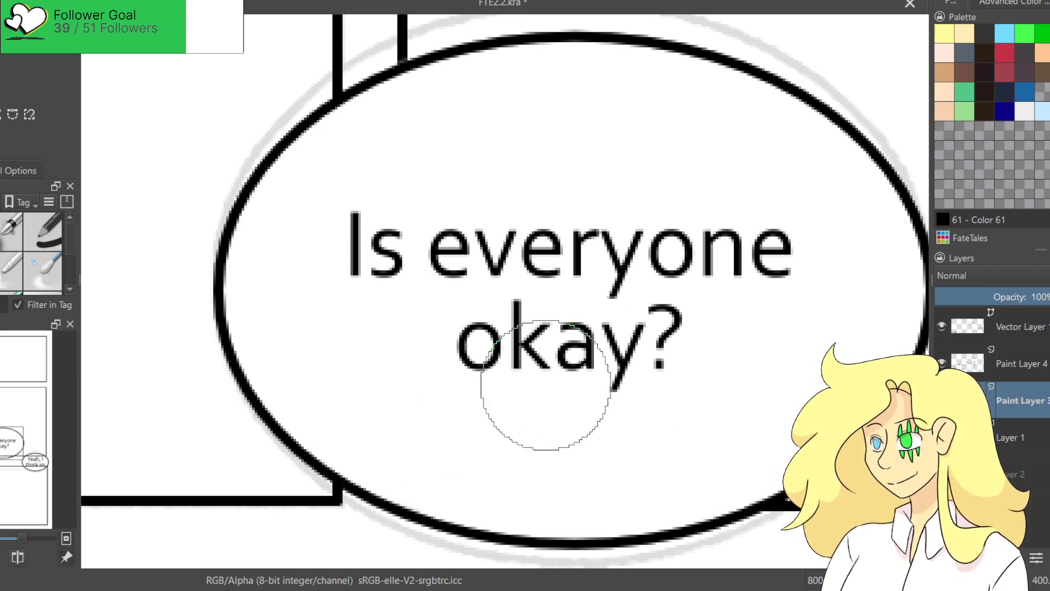
Erase the panel borders crossing the inside of the "Yeah, I think so" bubble.
drag(745, 450, 326, 123)
drag(678, 304, 511, 312)
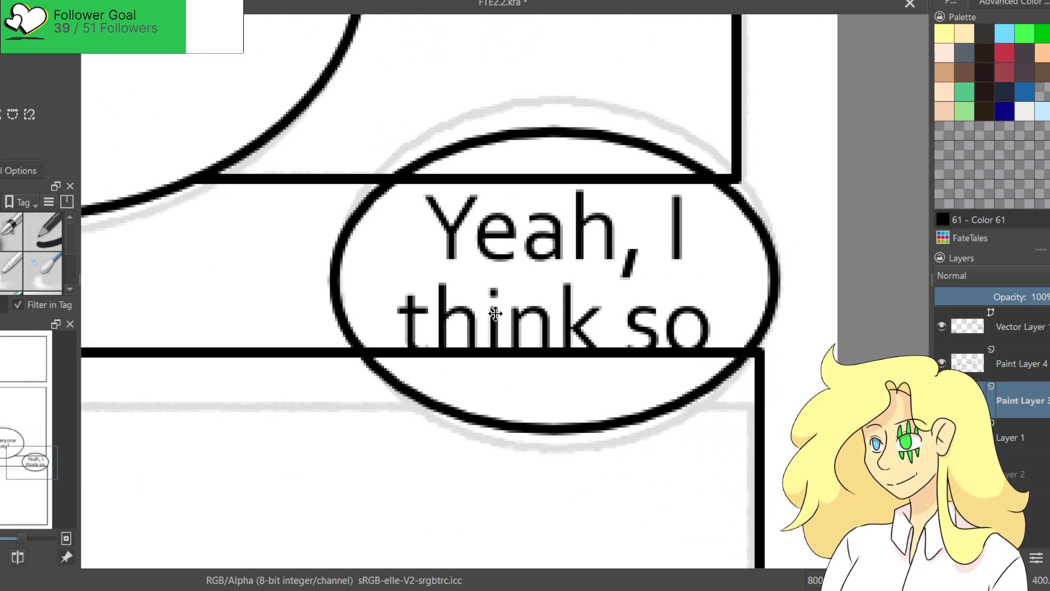
drag(468, 211, 458, 222)
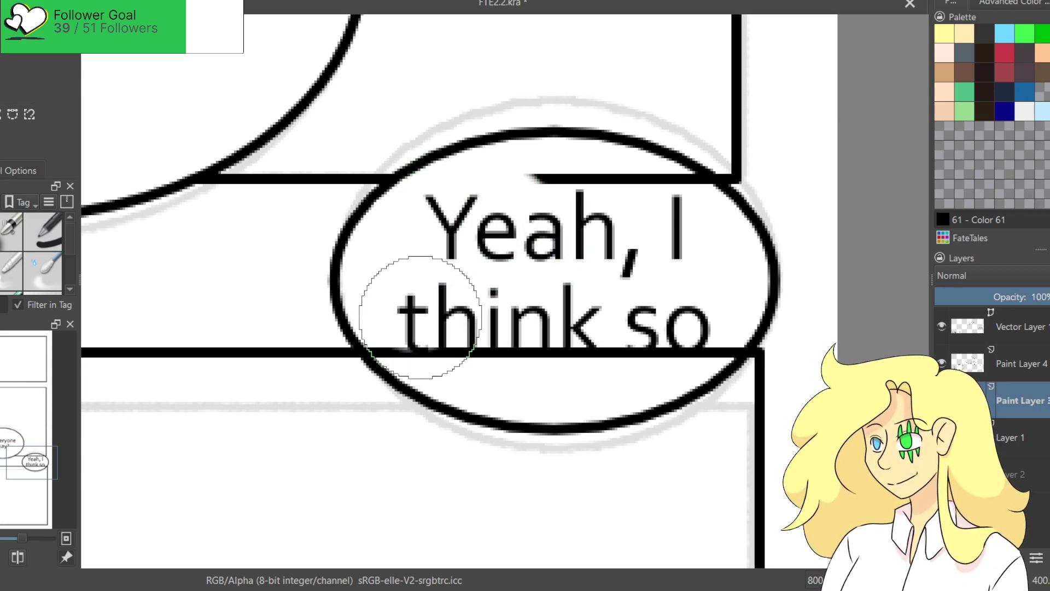
mouse_move(396, 313)
mouse_down()
mouse_move(437, 330)
mouse_move(553, 345)
mouse_move(690, 322)
mouse_move(672, 336)
mouse_move(689, 323)
mouse_up()
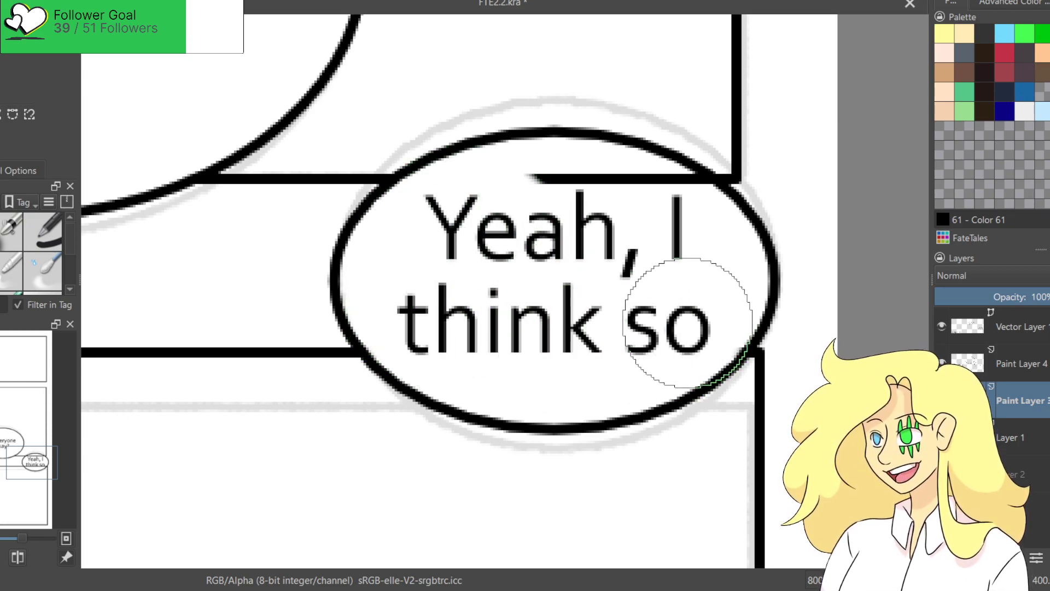
mouse_move(540, 236)
mouse_down()
mouse_move(640, 224)
mouse_move(680, 235)
mouse_up()
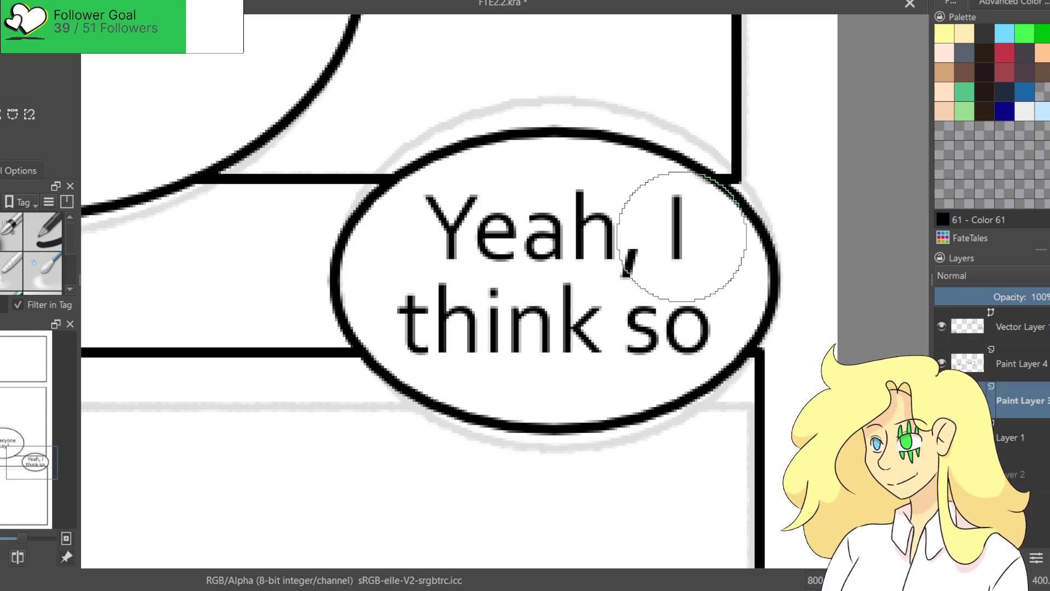
Erase the bottom panel's upper border inside the "You good, Fate?" bubble.
drag(401, 394, 851, 112)
mouse_move(457, 322)
mouse_down()
mouse_move(399, 371)
mouse_move(493, 183)
mouse_up()
mouse_move(420, 208)
mouse_down()
mouse_move(438, 188)
mouse_move(384, 212)
mouse_move(730, 186)
mouse_move(813, 197)
mouse_up()
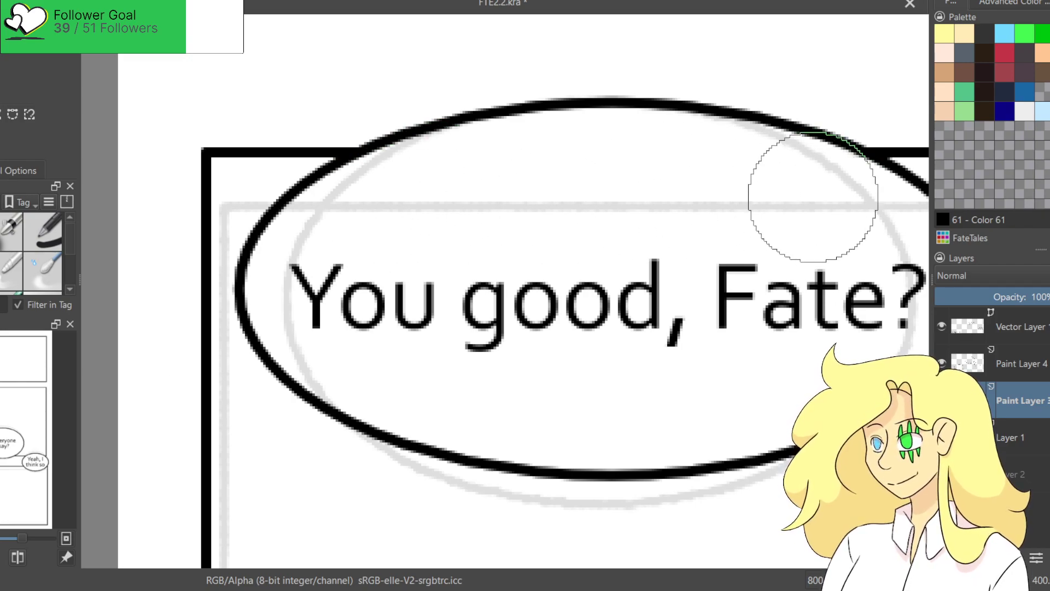
Delete the faded rough layout on Layer 1 and show the character sketch on Layer 2.
scroll(540, 316, down, 7)
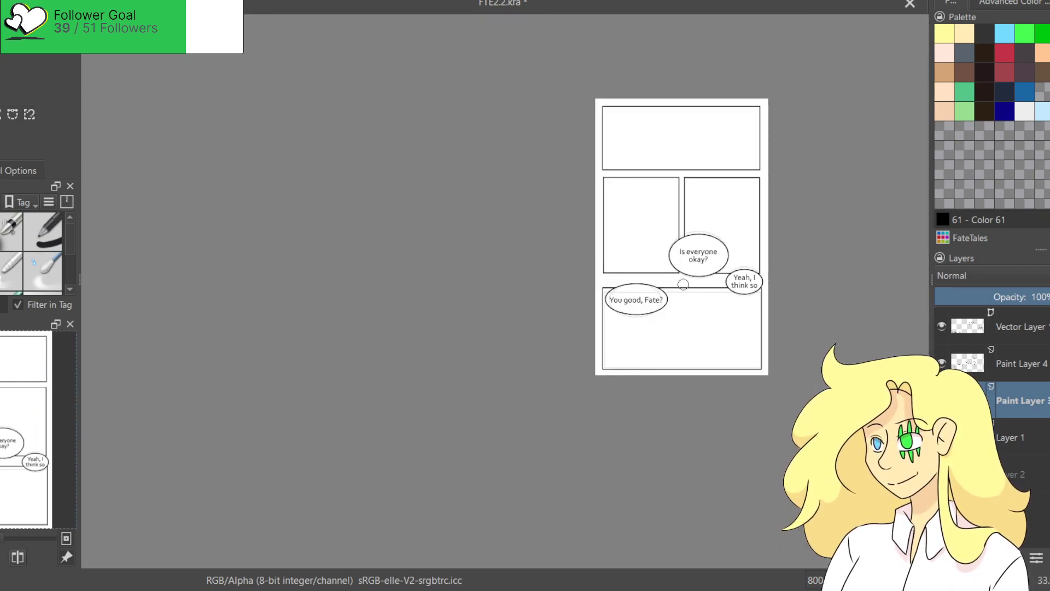
scroll(683, 284, up, 3)
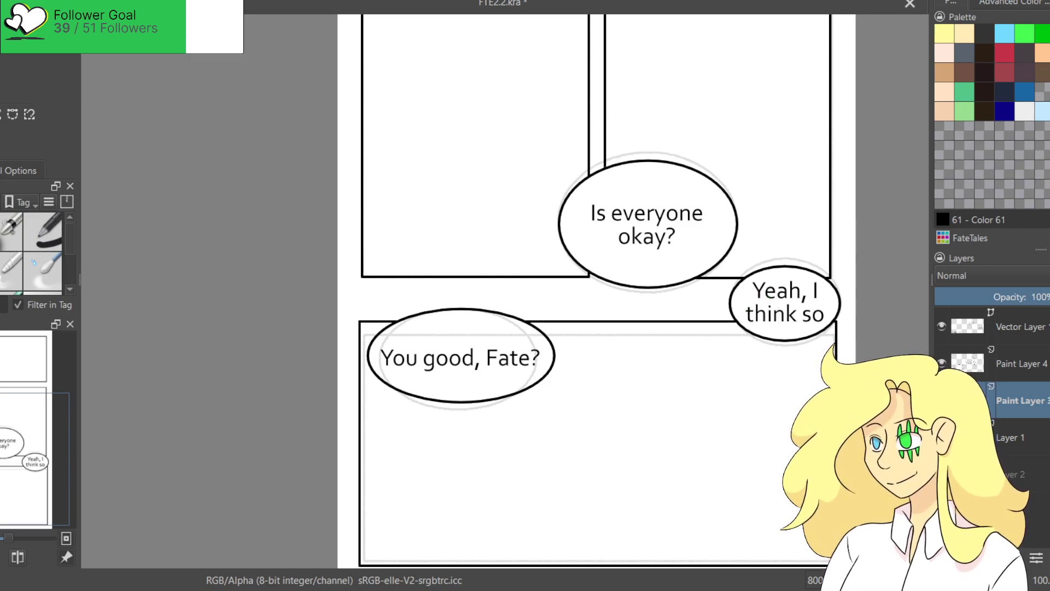
scroll(647, 335, down, 3)
click(1031, 443)
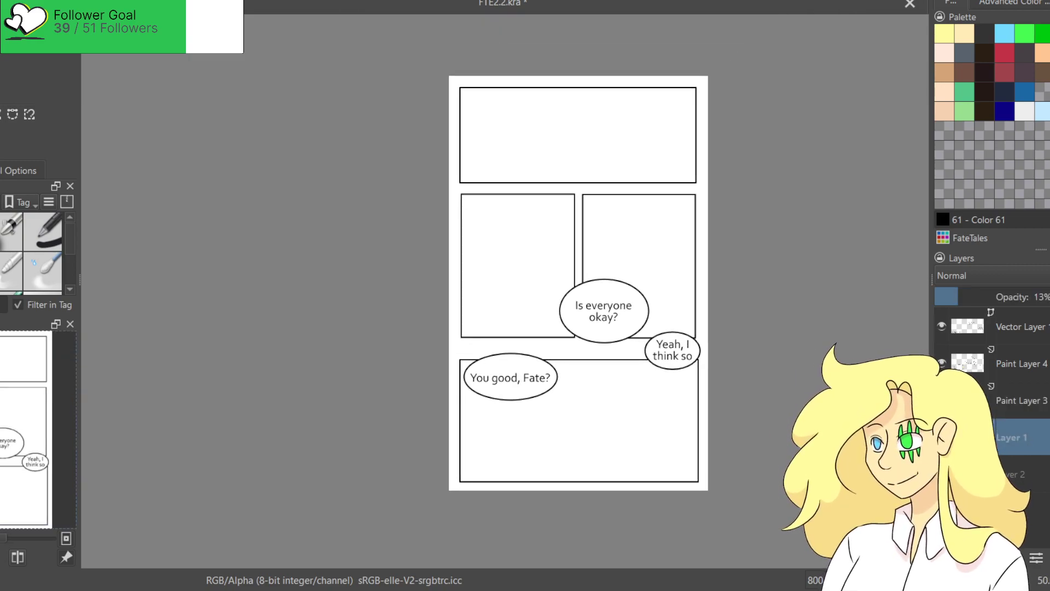
key(shift+Delete)
click(942, 437)
scroll(620, 350, up, 1)
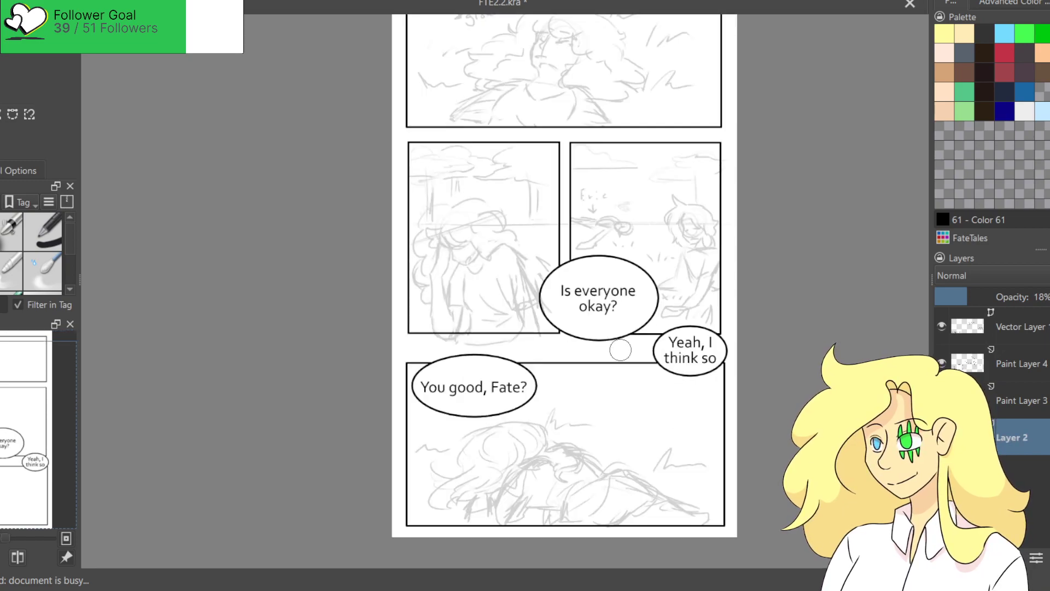
drag(621, 346, 590, 377)
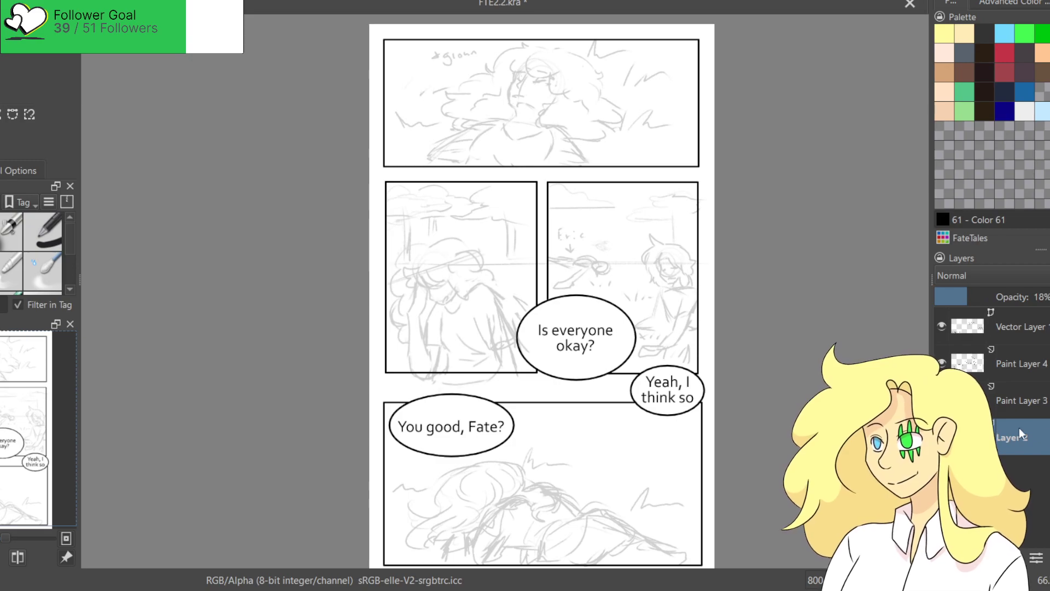
Add a new paint layer below Layer 2 and set up the ink pen preset with white.
key(Insert)
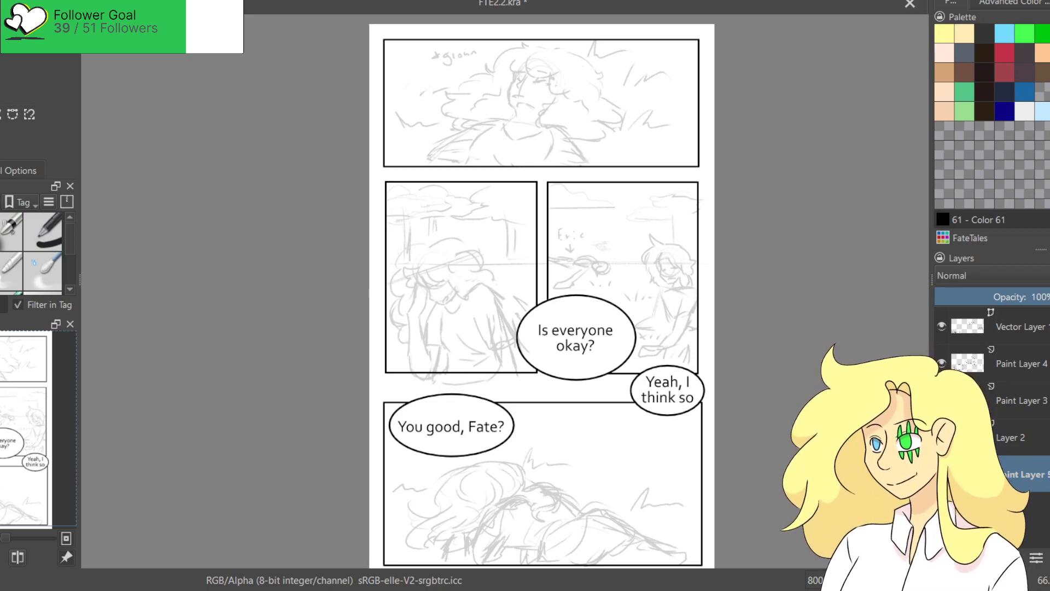
click(50, 247)
scroll(478, 194, up, 2)
mouse_move(478, 194)
mouse_down()
mouse_move(338, 474)
mouse_move(366, 385)
mouse_up()
key(x)
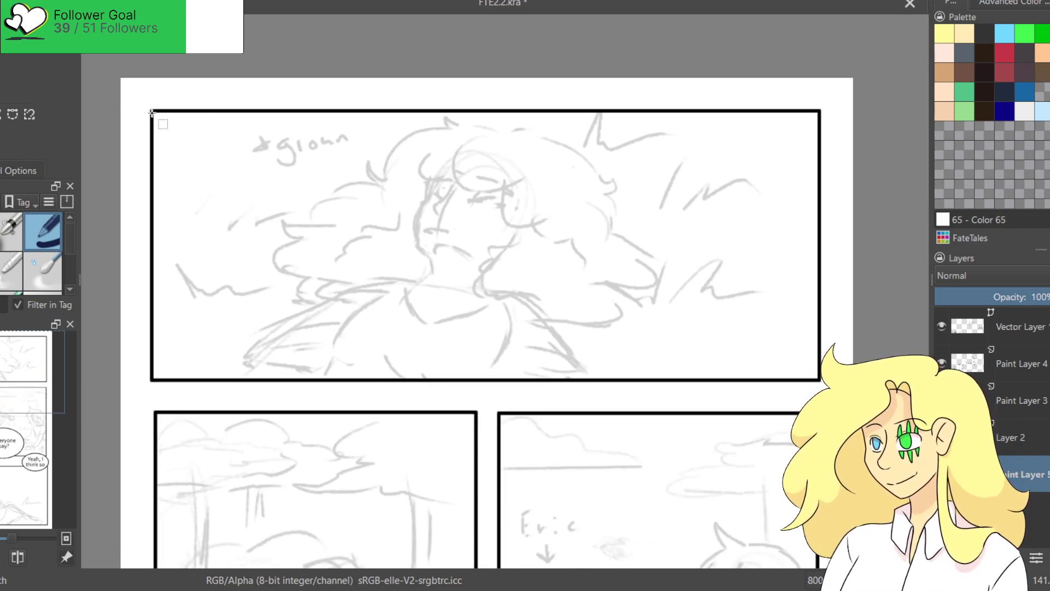
Make a rectangular selection along the top panel's frame and put the new paint layer into a group.
drag(154, 111, 820, 381)
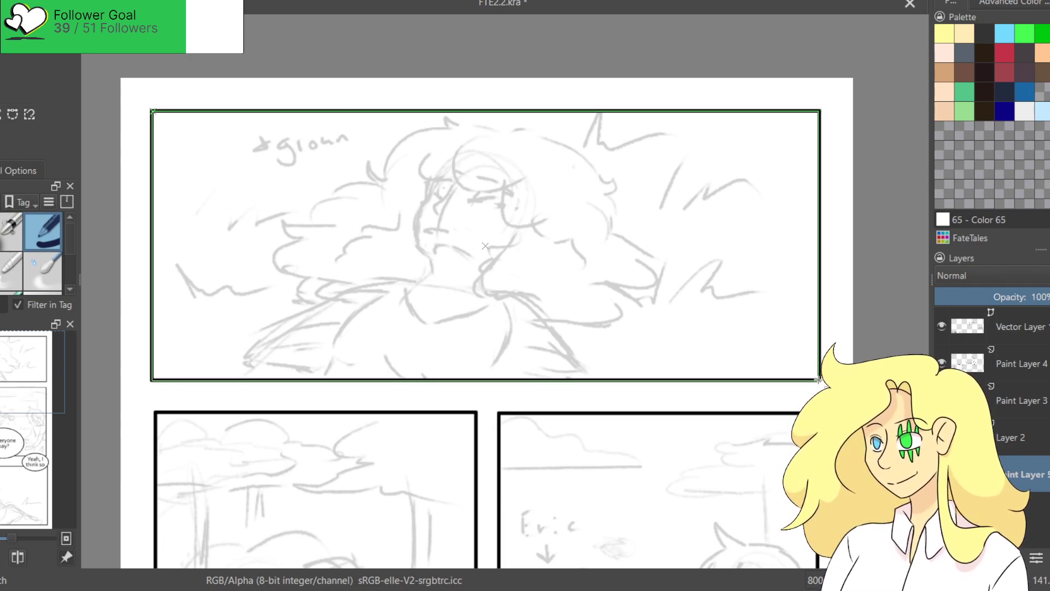
click(13, 170)
click(20, 283)
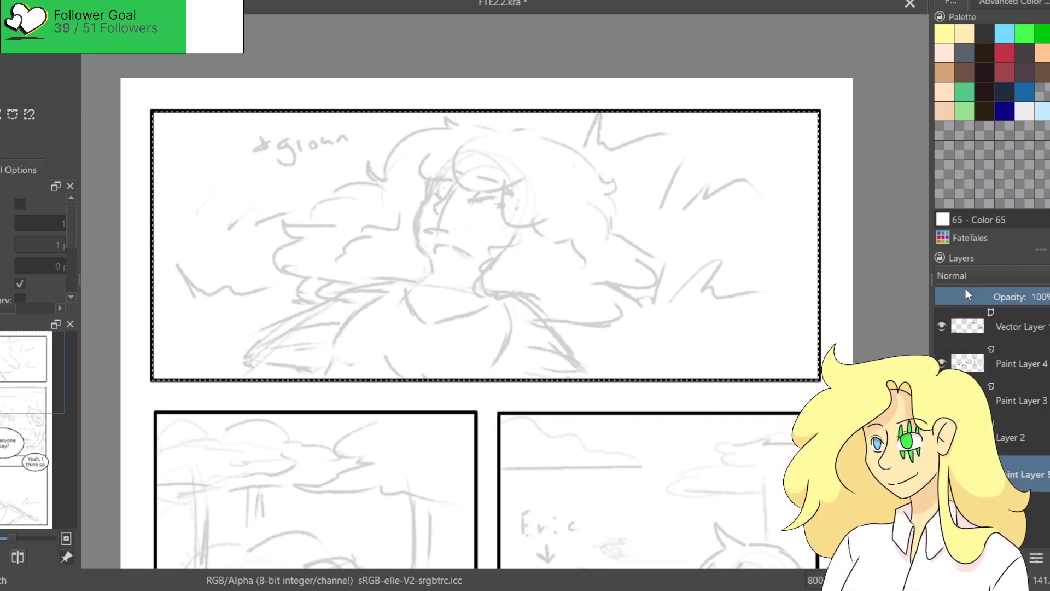
key(ctrl+g)
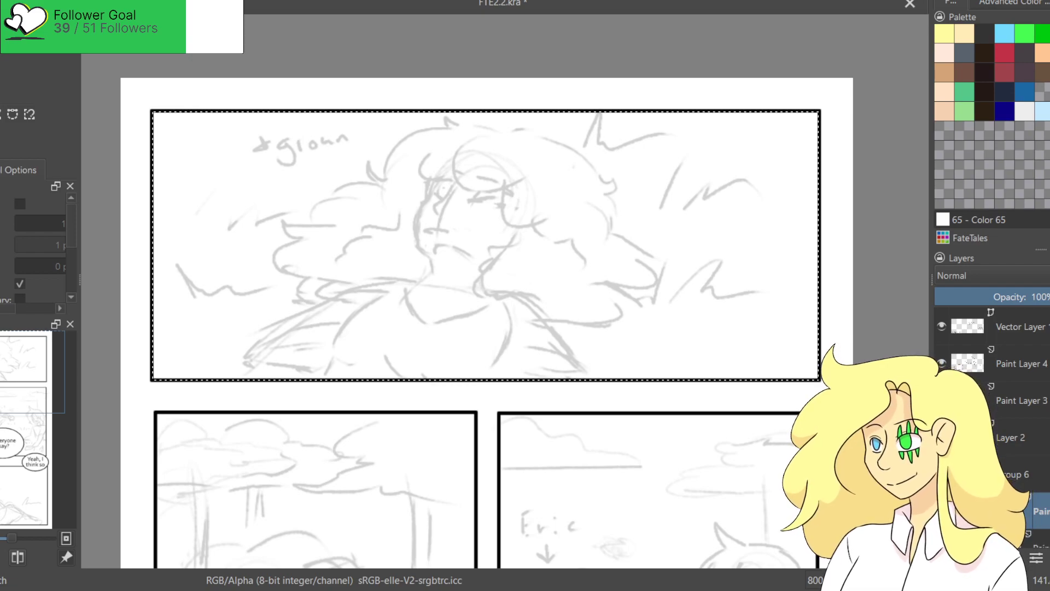
Return to the ink brush and set its colour to dark brown Color 13 from the Sketch palette.
scroll(514, 378, down, 5)
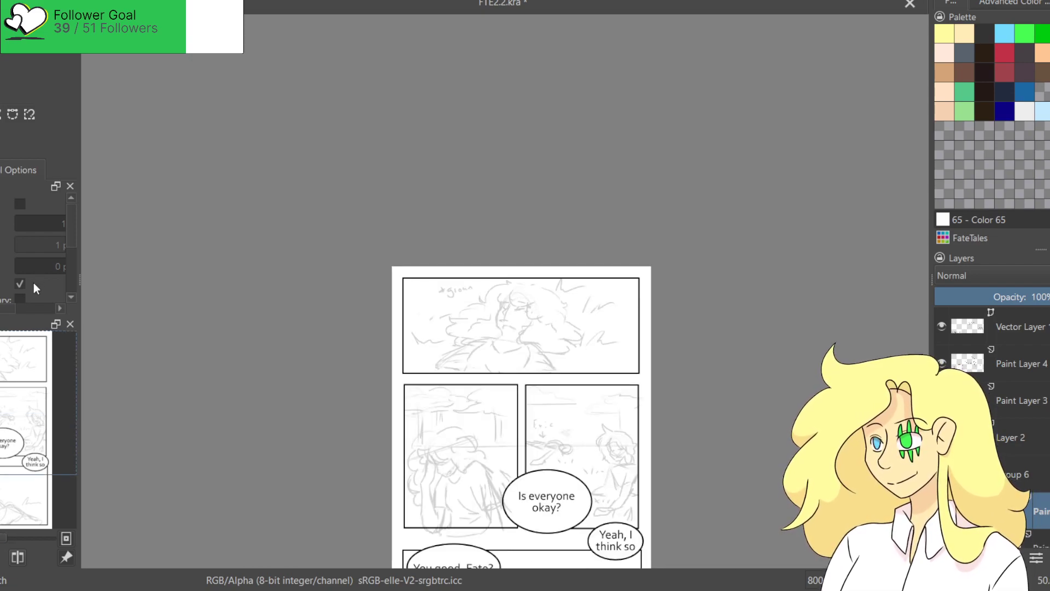
key(b)
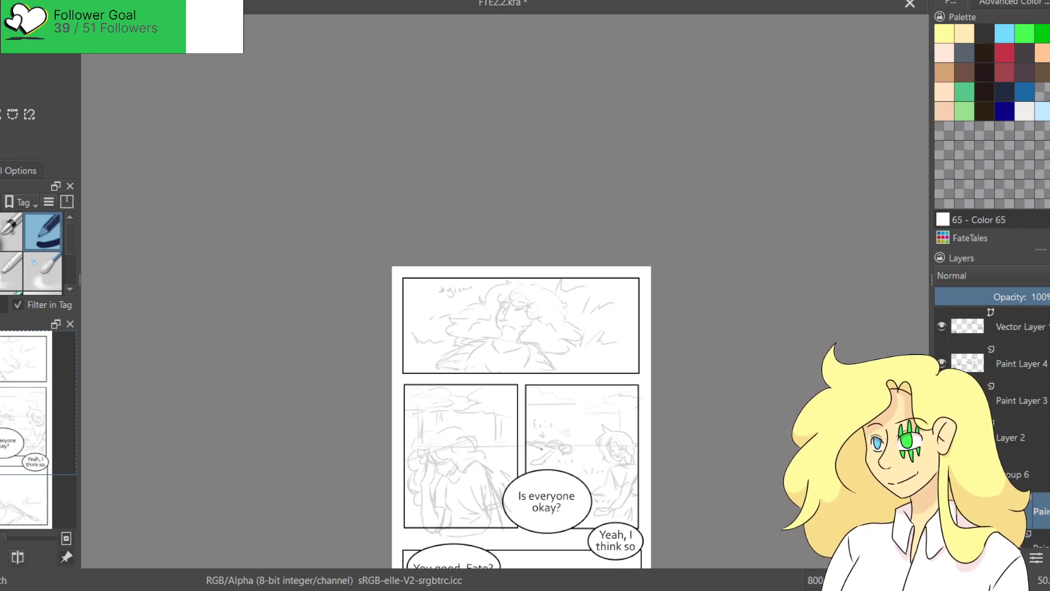
scroll(542, 402, up, 2)
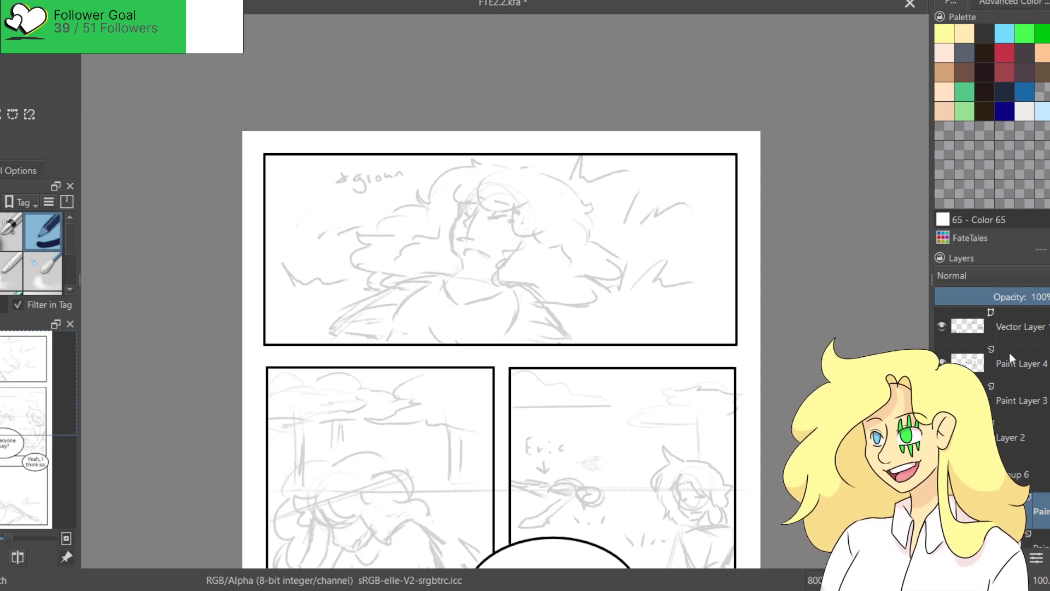
click(1007, 347)
click(994, 104)
Ink the crown of the top panel character's hair in dark brown, including the pointed tuft, following the sketch.
scroll(558, 229, up, 2)
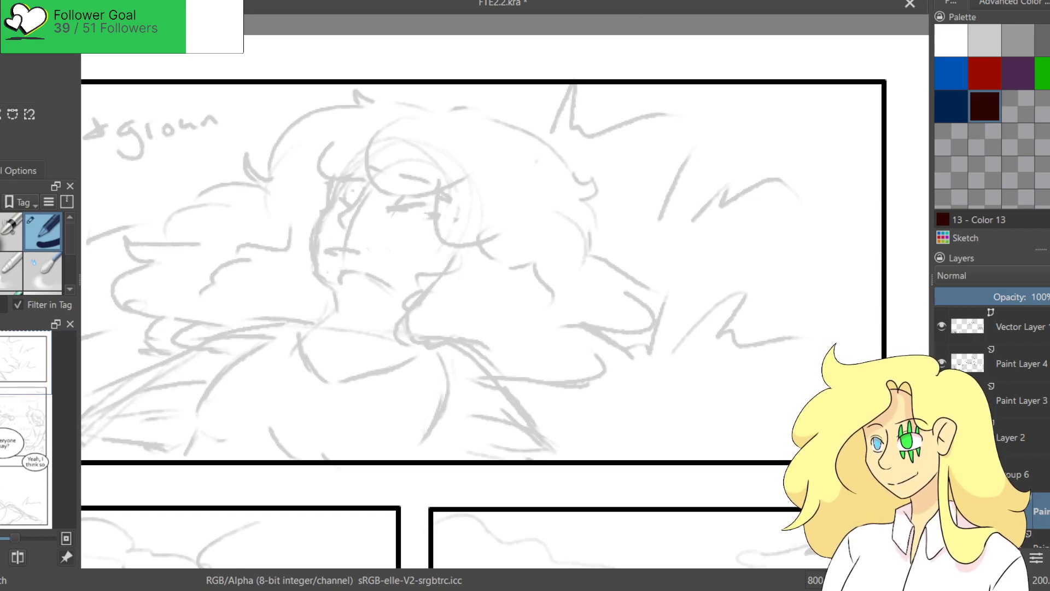
drag(322, 119, 540, 184)
scroll(540, 185, up, 1)
scroll(556, 185, up, 1)
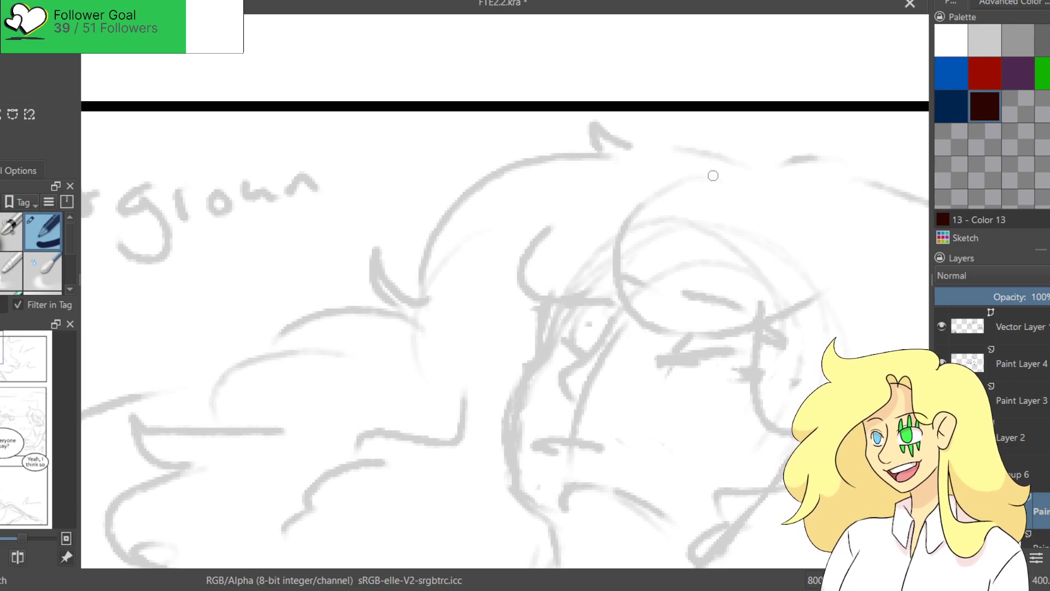
mouse_move(760, 165)
mouse_down()
mouse_move(601, 134)
mouse_move(613, 140)
mouse_move(589, 122)
mouse_move(632, 161)
mouse_up()
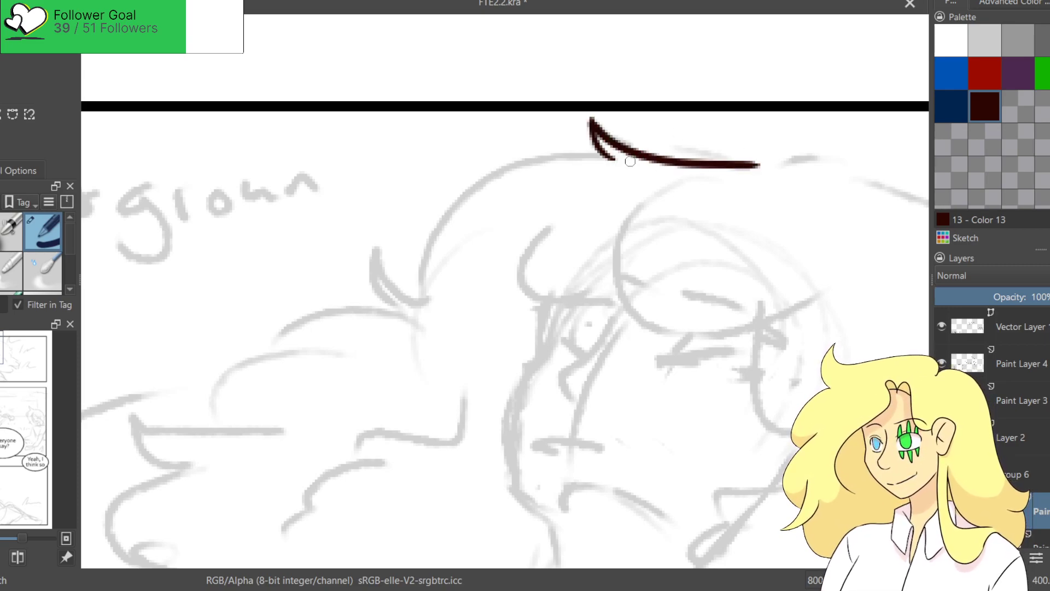
drag(462, 111, 551, 35)
mouse_move(692, 74)
mouse_down()
mouse_move(510, 209)
mouse_move(508, 235)
mouse_move(465, 159)
mouse_up()
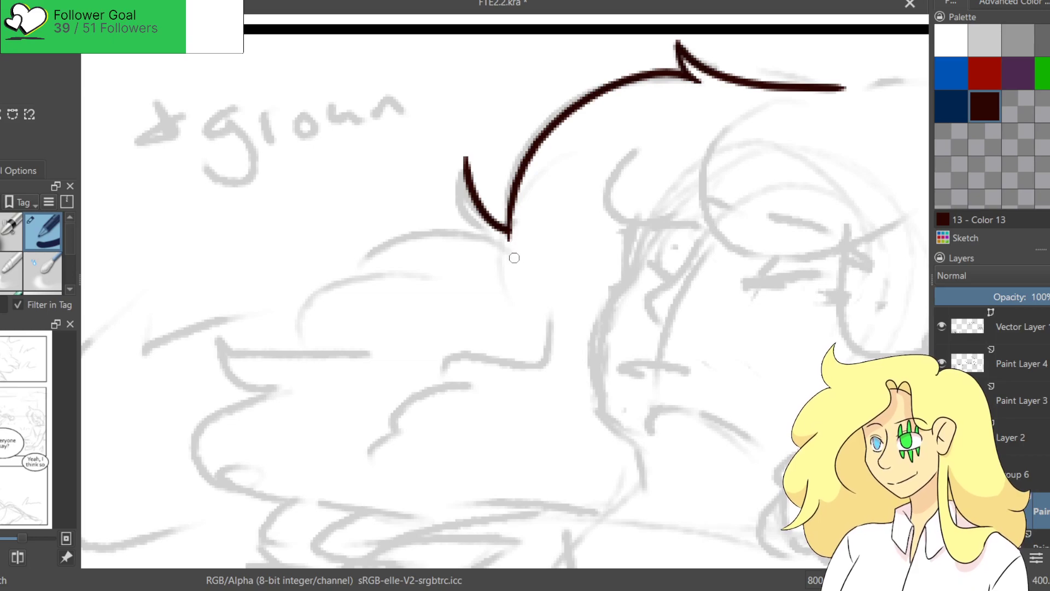
key(ctrl+z)
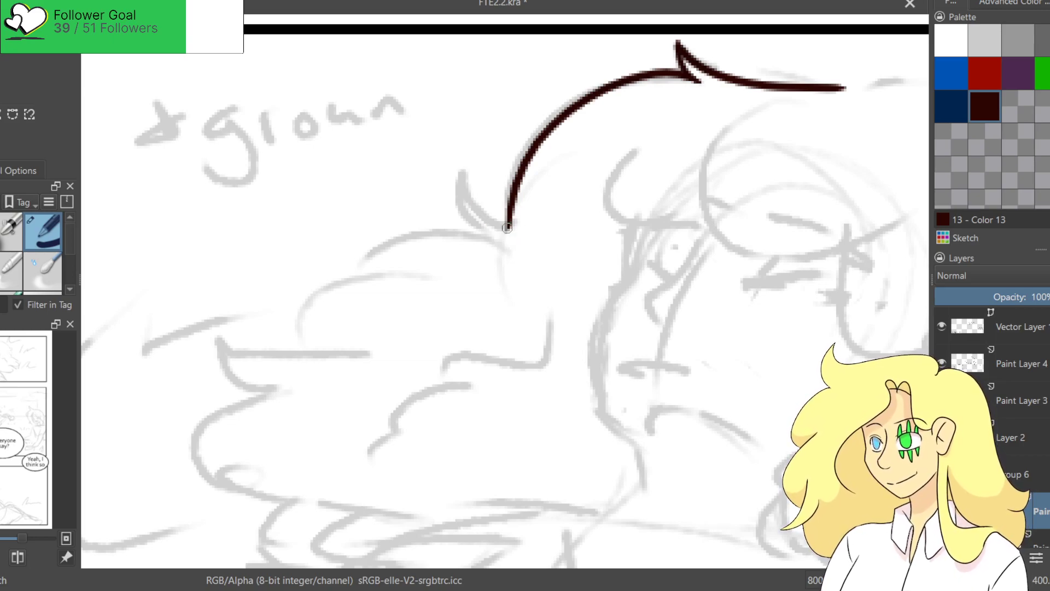
Ink the side tuft, the wavy outer hair outline on the face's far side and the curl inside it.
mouse_move(503, 219)
mouse_down()
mouse_move(462, 171)
mouse_move(459, 143)
mouse_move(487, 243)
mouse_move(602, 169)
mouse_move(476, 191)
mouse_move(454, 300)
mouse_move(331, 278)
mouse_move(374, 321)
mouse_move(412, 315)
mouse_move(395, 417)
mouse_up()
key(ctrl+z)
mouse_move(410, 315)
mouse_down()
mouse_move(383, 329)
mouse_move(417, 433)
mouse_move(356, 272)
mouse_move(381, 339)
mouse_up()
drag(455, 290, 526, 354)
mouse_move(545, 252)
mouse_down()
mouse_move(500, 255)
mouse_move(465, 312)
mouse_move(412, 327)
mouse_move(421, 369)
mouse_up()
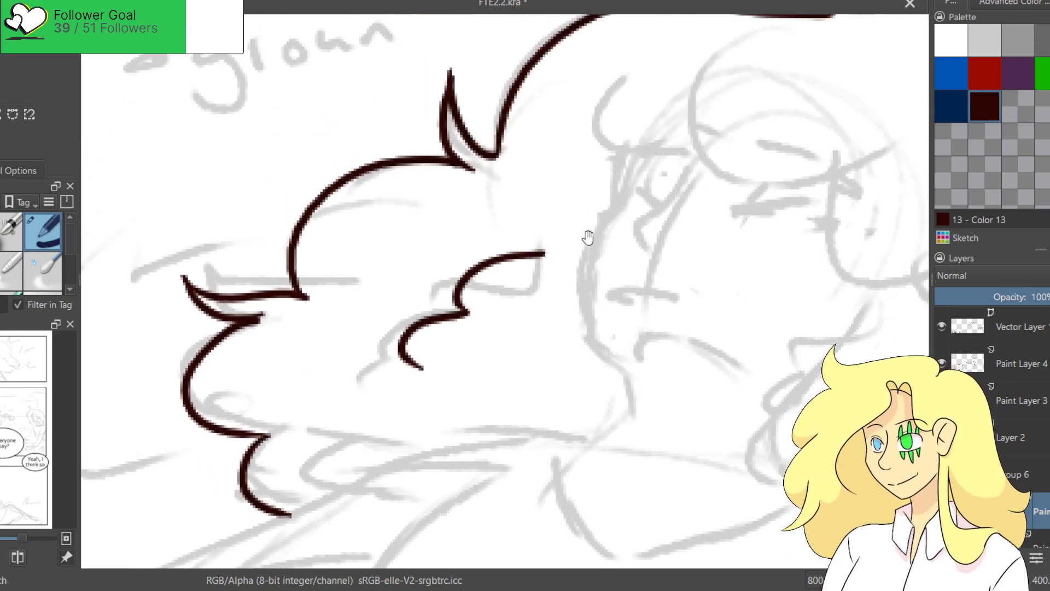
drag(573, 241, 346, 286)
mouse_move(379, 127)
mouse_down()
mouse_move(353, 194)
mouse_move(360, 202)
mouse_up()
key(ctrl+z)
drag(379, 121, 386, 234)
key(ctrl+z)
drag(352, 139, 438, 239)
mouse_move(417, 181)
mouse_down()
mouse_move(418, 218)
mouse_move(555, 243)
mouse_up()
key(ctrl+z)
mouse_move(414, 156)
mouse_down()
mouse_move(423, 234)
mouse_move(553, 245)
mouse_up()
key(ctrl+z)
mouse_move(428, 164)
mouse_down()
mouse_move(418, 217)
mouse_move(454, 243)
mouse_up()
key(ctrl+z)
mouse_move(420, 168)
mouse_down()
mouse_move(562, 236)
mouse_move(644, 392)
mouse_up()
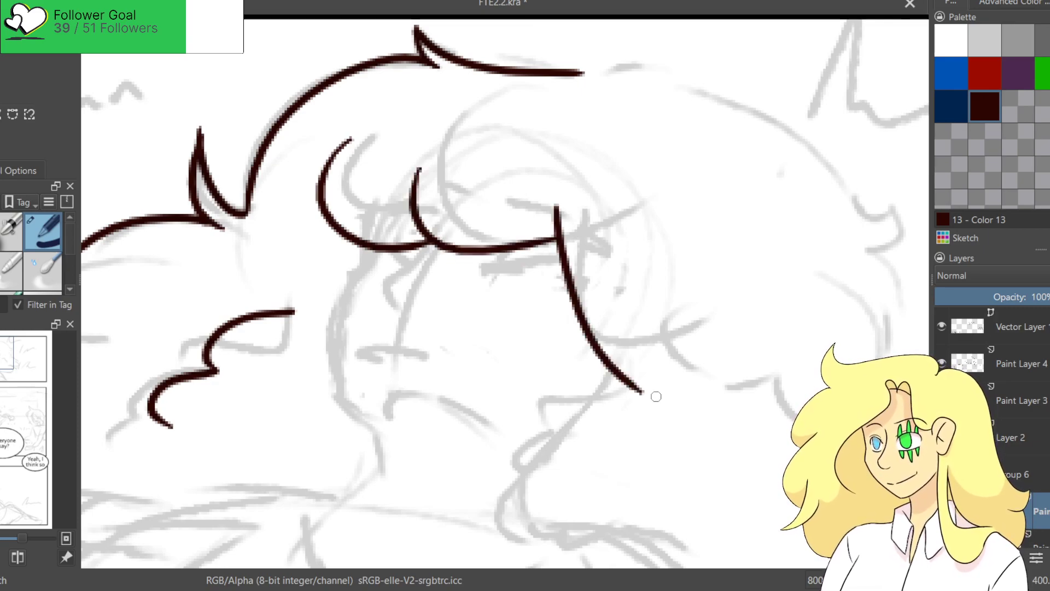
key(ctrl+z)
key(ctrl+z)
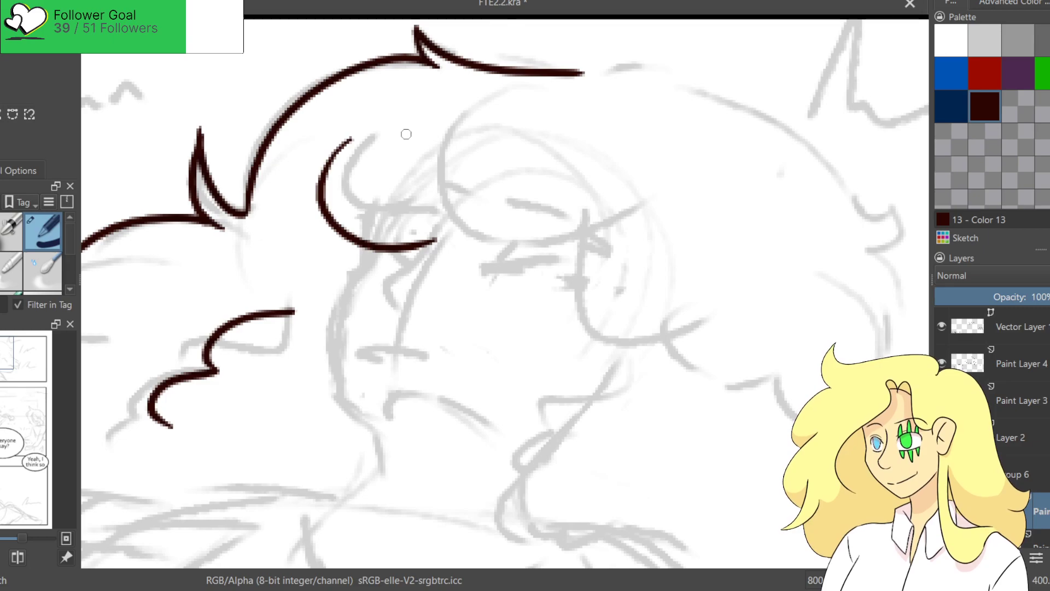
key(ctrl+z)
Ink the far contour of the face from forehead to chin, then the neck and the hair's lower edge.
drag(377, 160, 360, 276)
key(ctrl+z)
mouse_move(376, 163)
mouse_down()
mouse_move(364, 270)
mouse_move(327, 312)
mouse_move(340, 417)
mouse_up()
key(ctrl+z)
mouse_move(364, 253)
mouse_down()
mouse_move(327, 364)
mouse_move(340, 416)
mouse_move(374, 440)
mouse_up()
key(ctrl+z)
drag(336, 407, 375, 440)
drag(335, 393, 373, 291)
mouse_move(412, 345)
mouse_down()
mouse_move(413, 380)
mouse_move(339, 414)
mouse_move(207, 417)
mouse_up()
Ink the hair edge from the near cheek down beside the neck and out over the shoulder.
drag(451, 359, 383, 294)
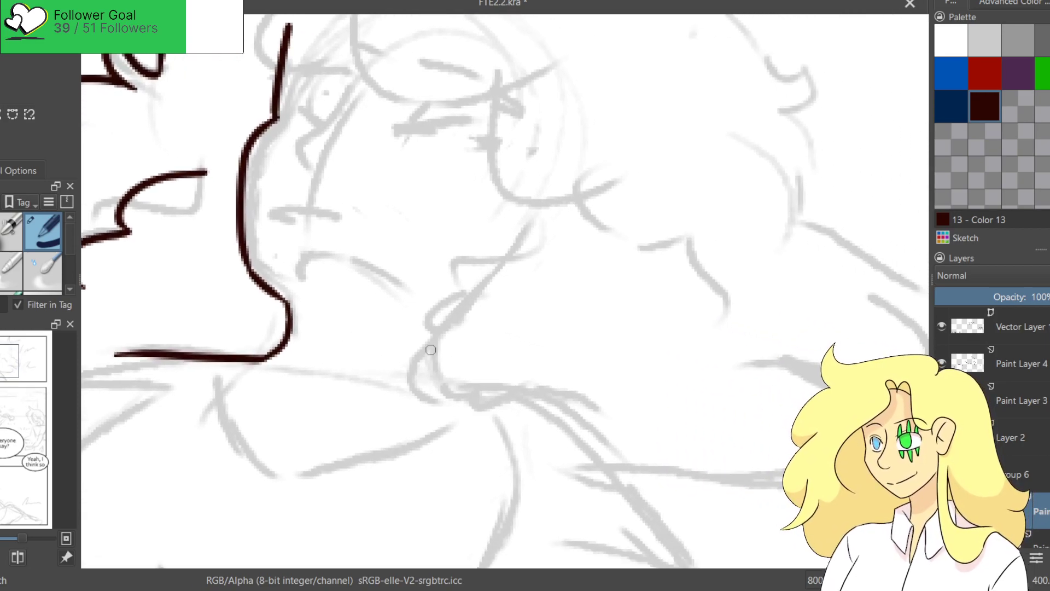
mouse_move(533, 220)
mouse_down()
mouse_move(425, 297)
mouse_move(443, 400)
mouse_up()
key(ctrl+z)
mouse_move(441, 288)
mouse_down()
mouse_move(462, 386)
mouse_move(568, 420)
mouse_up()
key(ctrl+z)
drag(454, 384, 590, 434)
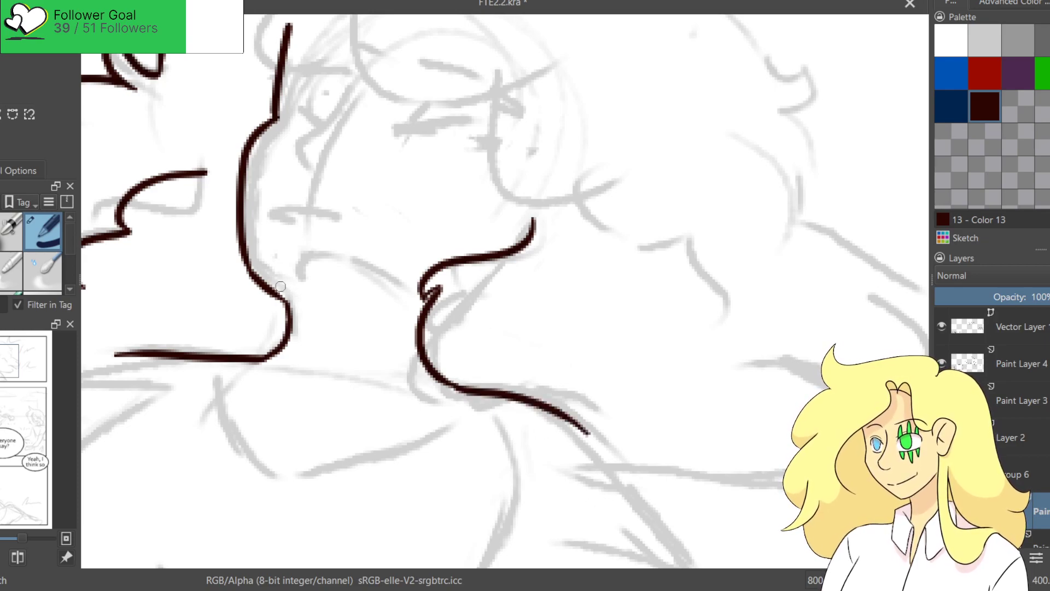
Ink the thin jawline under the mouth, running from the chin towards the near-side hair.
key(ctrl+z)
drag(285, 270, 382, 284)
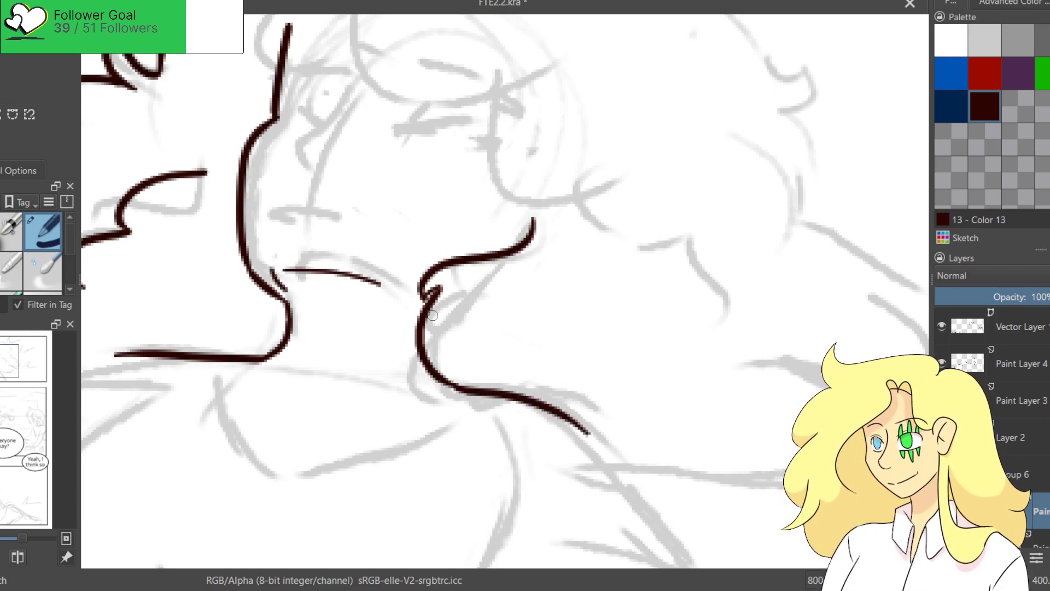
key(ctrl+z)
drag(284, 261, 360, 278)
key(ctrl+z)
drag(291, 267, 383, 288)
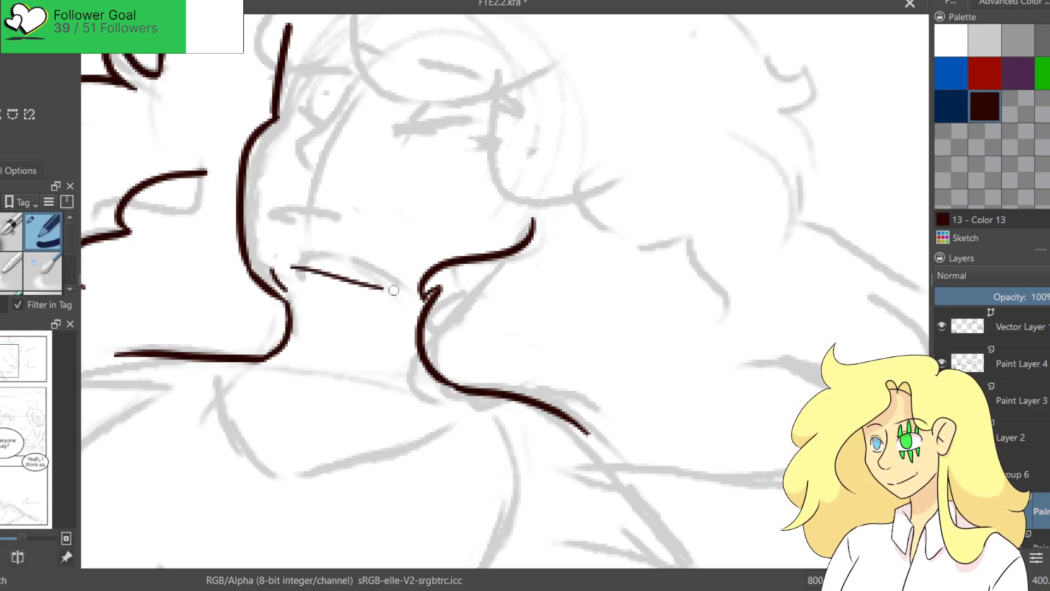
Ink the character's nose from the bridge to the tip and a short downturned mouth beneath it.
drag(377, 241, 508, 346)
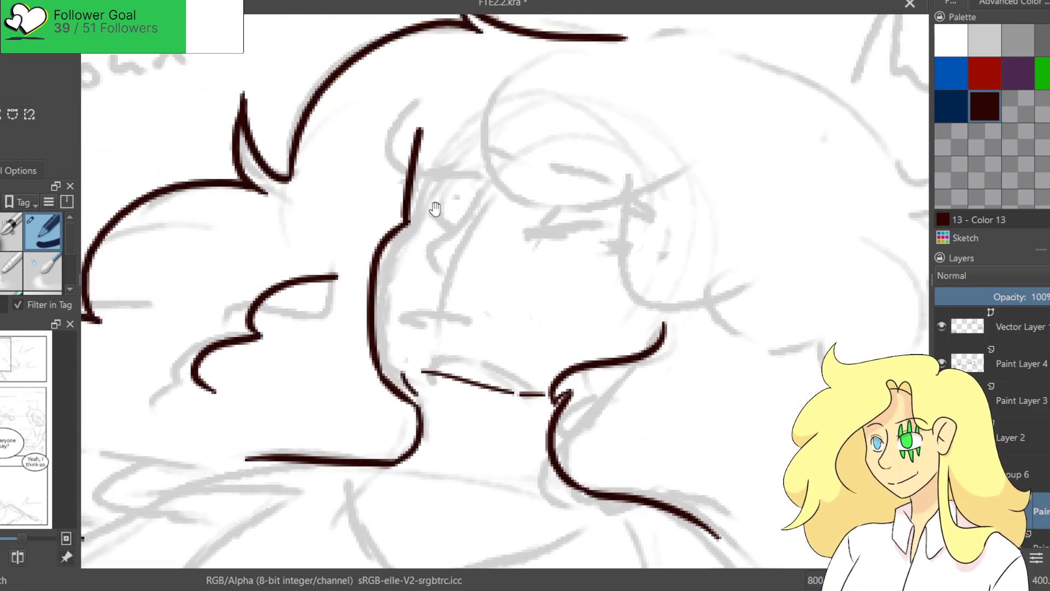
drag(485, 180, 439, 242)
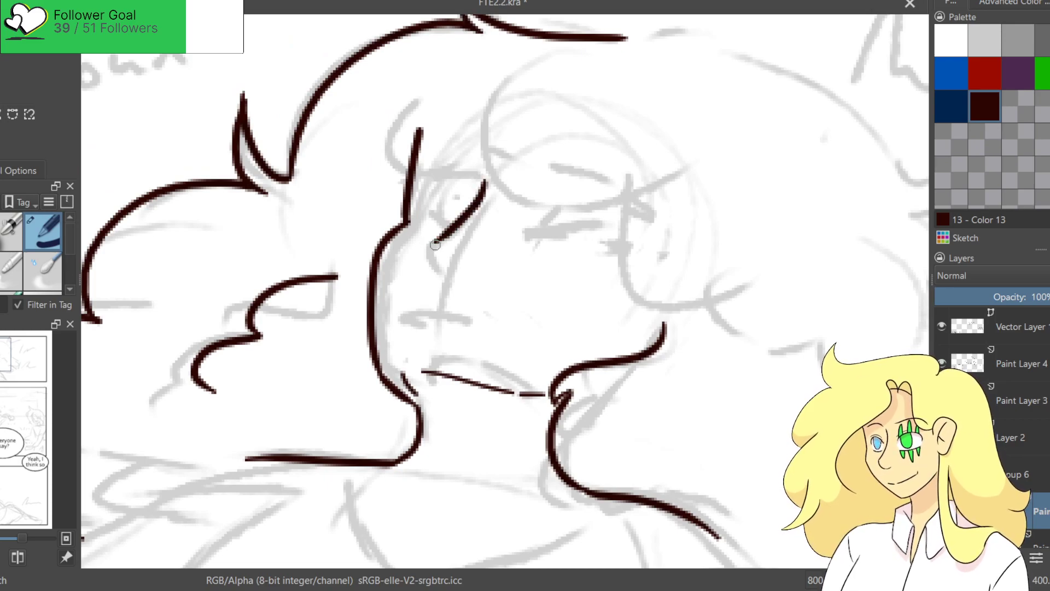
key(ctrl+z)
key(ctrl+z)
drag(481, 185, 409, 254)
key(ctrl+z)
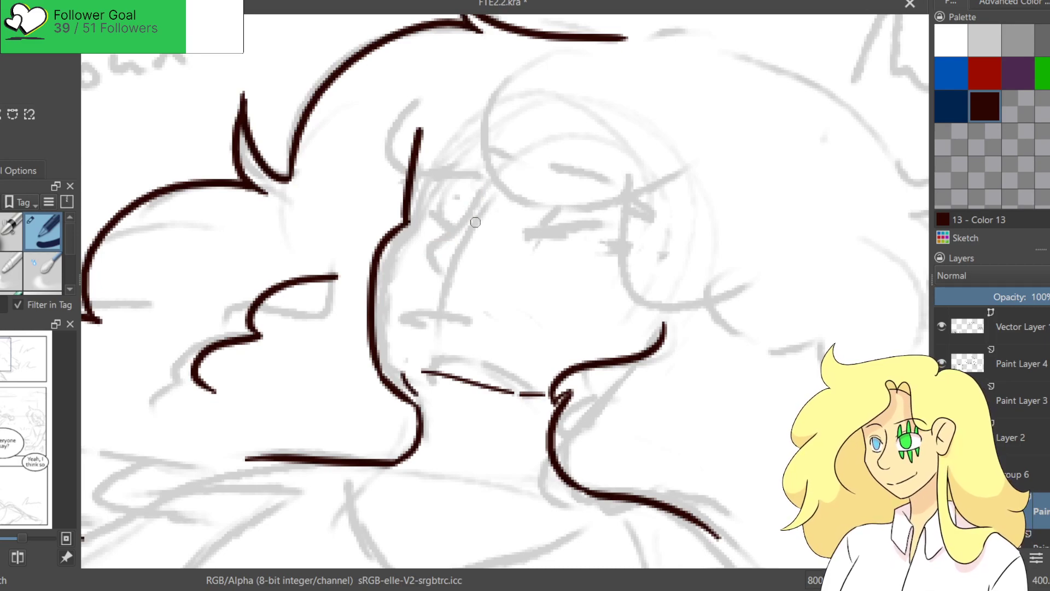
drag(477, 194, 427, 259)
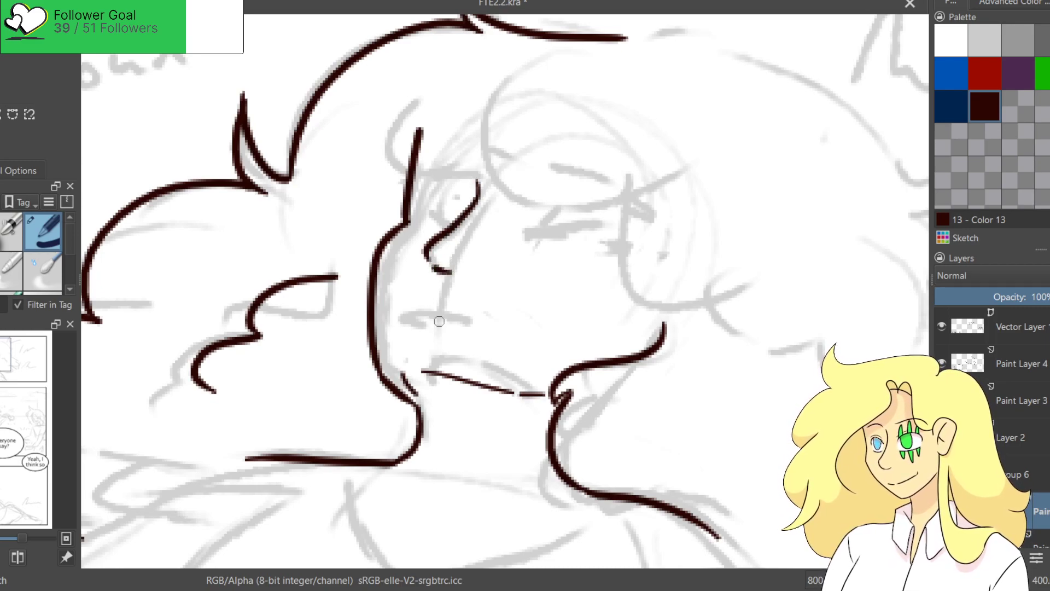
drag(403, 324, 467, 329)
key(ctrl+z)
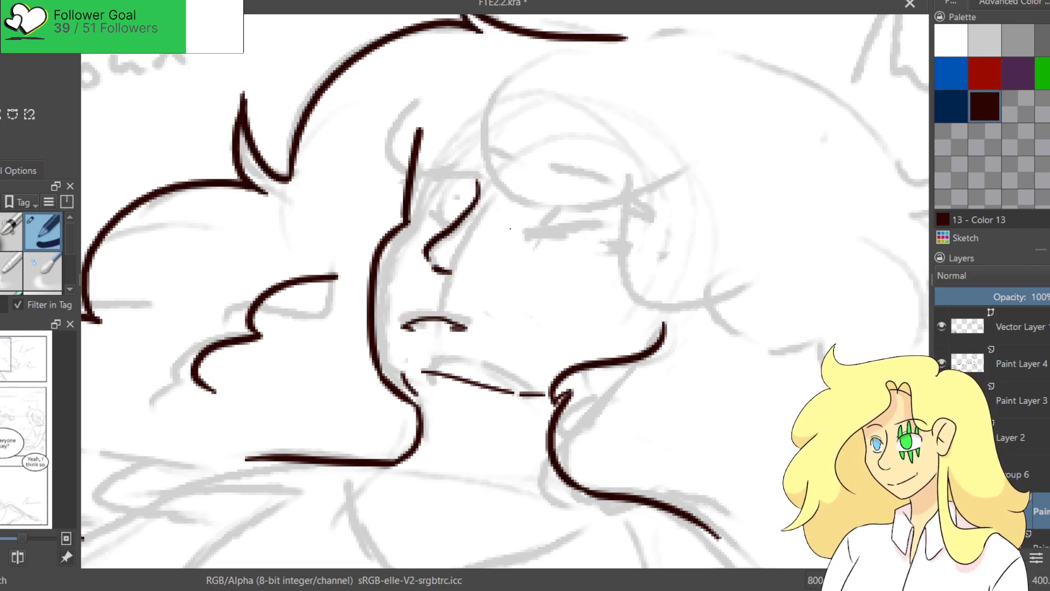
Ink the thick closed upper lash line of the character's near eye.
key(ctrl+z)
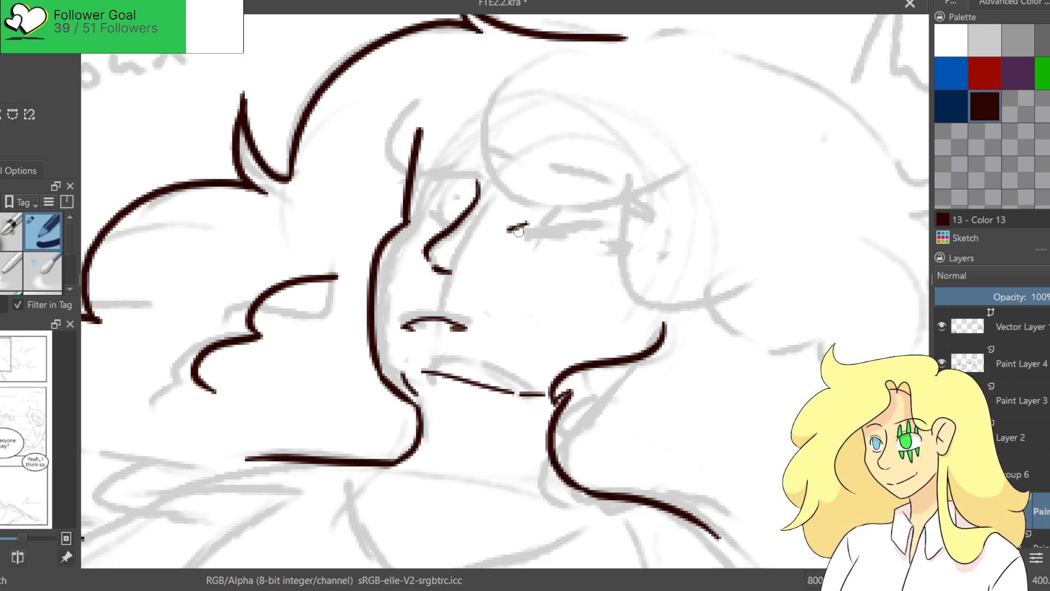
drag(505, 230, 569, 232)
key(ctrl+z)
drag(504, 230, 593, 234)
drag(512, 236, 590, 240)
key(ctrl+z)
key(ctrl+z)
key(ctrl+z)
drag(505, 229, 579, 239)
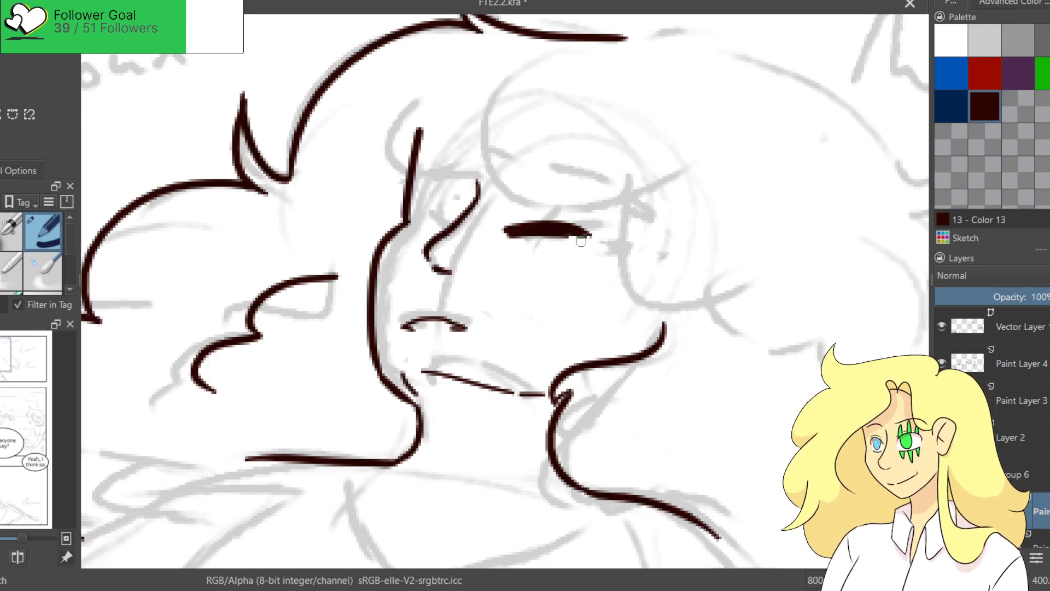
Ink an arched eyebrow and an eyelid crease above the near eye.
drag(501, 191, 568, 174)
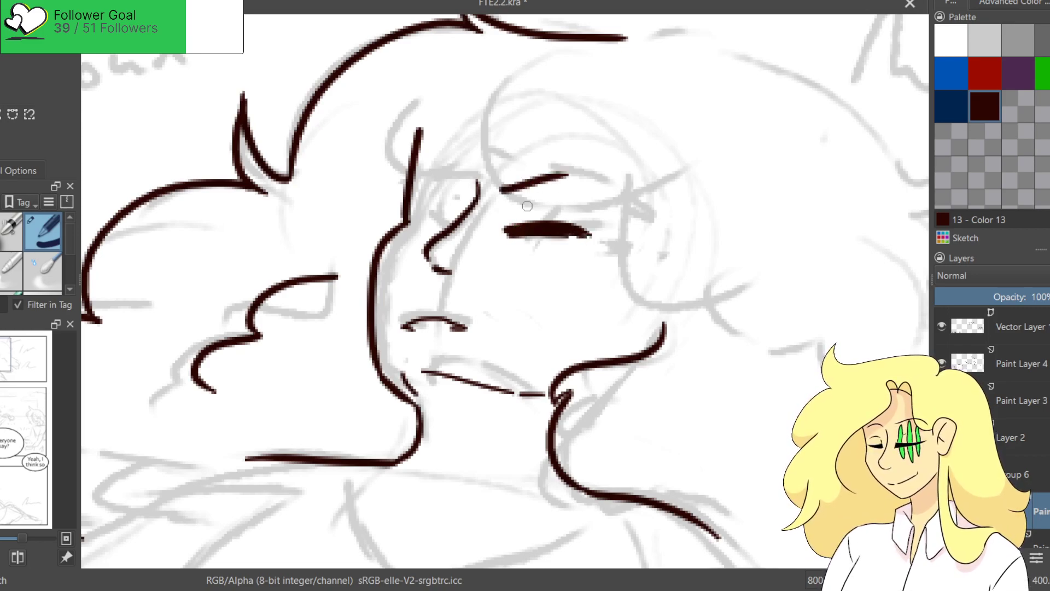
mouse_move(511, 224)
mouse_down()
mouse_move(539, 203)
mouse_move(585, 219)
mouse_move(574, 209)
mouse_up()
key(ctrl+z)
key(ctrl+z)
mouse_move(502, 192)
mouse_down()
mouse_move(571, 175)
mouse_move(609, 196)
mouse_up()
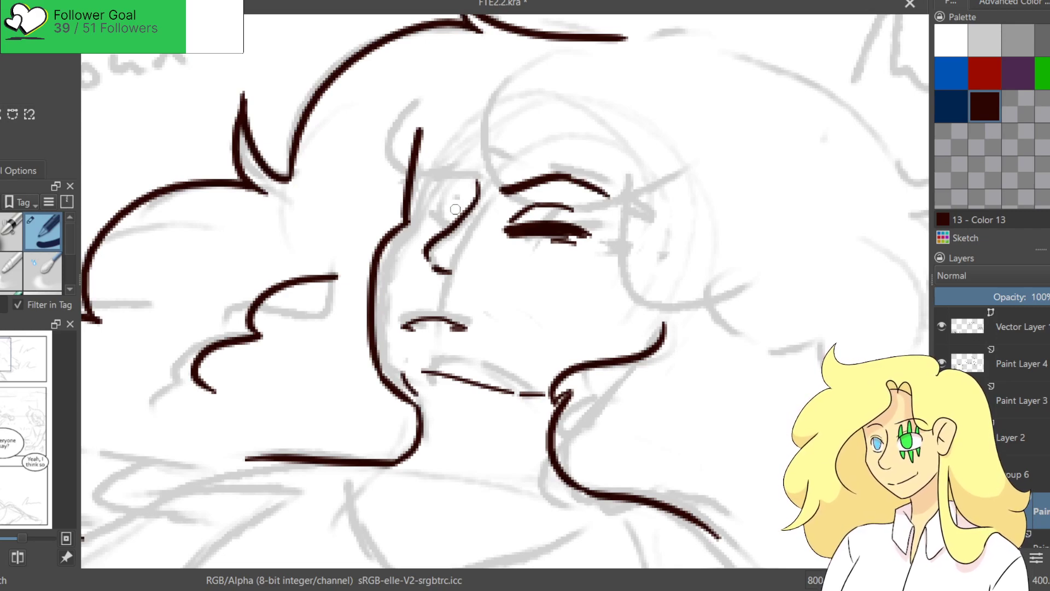
Ink the short thick closed lash line of the far eye between the face contour and the nose bridge.
mouse_move(441, 212)
mouse_down()
mouse_move(465, 223)
mouse_move(452, 212)
mouse_move(460, 210)
mouse_up()
key(ctrl+z)
key(ctrl+z)
drag(425, 208, 443, 211)
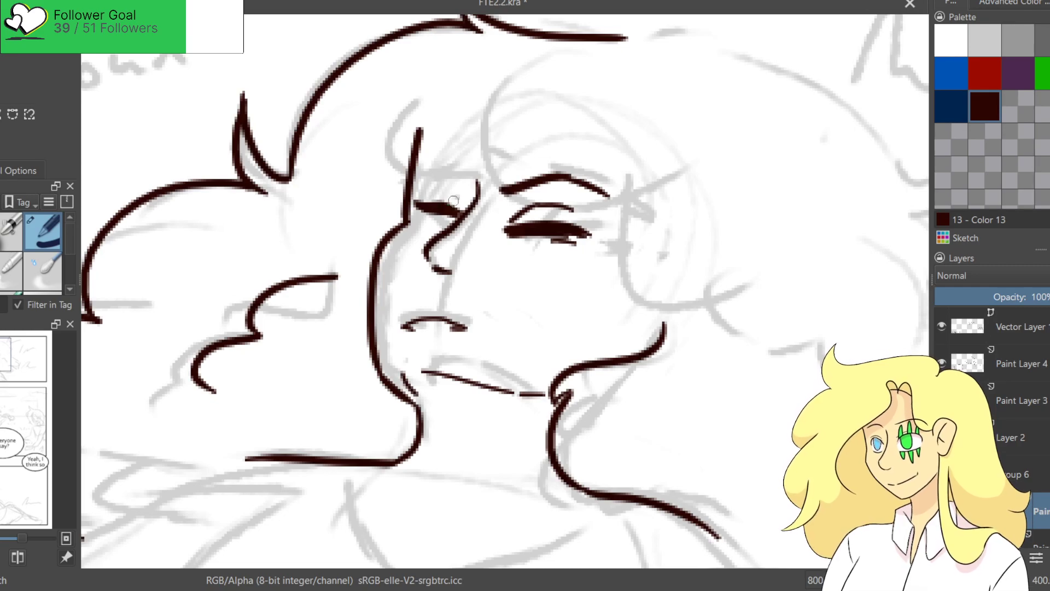
Rework the far eye's lash line and ink an eyelid crease and a short slanted eyebrow above it.
key(ctrl+z)
key(ctrl+z)
mouse_move(421, 209)
mouse_down()
mouse_move(455, 217)
mouse_move(466, 200)
mouse_move(454, 194)
mouse_move(475, 193)
mouse_up()
key(ctrl+z)
key(ctrl+z)
key(ctrl+z)
mouse_move(425, 167)
mouse_down()
mouse_move(471, 179)
mouse_move(460, 186)
mouse_up()
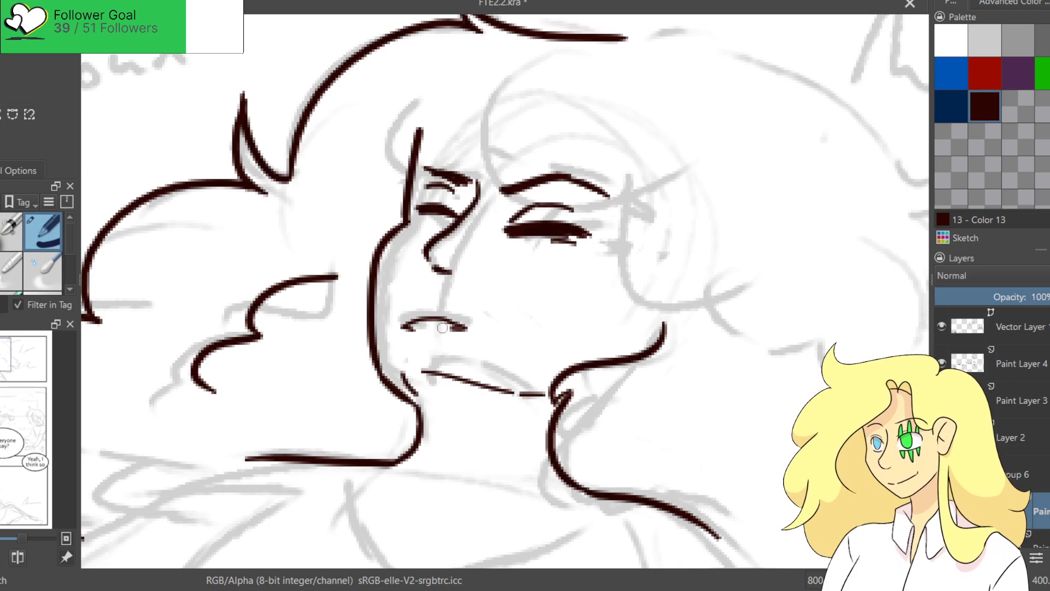
Ink two curved bang strands over the forehead, one sweeping above the far eye and one across the near eye's upper lid.
drag(410, 97, 487, 175)
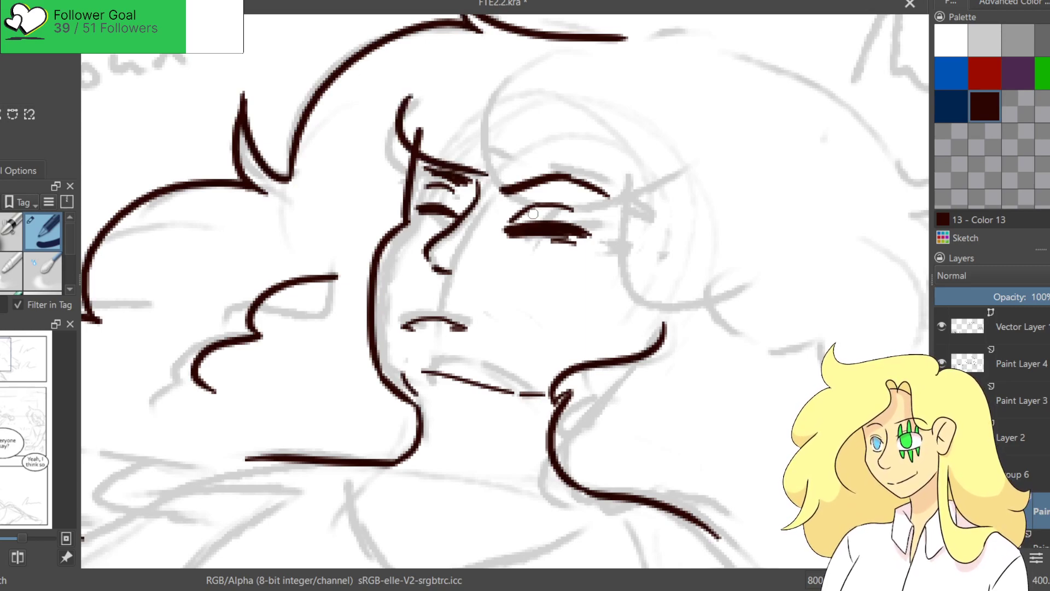
key(ctrl+z)
drag(403, 110, 506, 203)
key(ctrl+z)
mouse_move(422, 98)
mouse_down()
mouse_move(435, 201)
mouse_move(475, 204)
mouse_up()
drag(468, 144, 574, 224)
key(ctrl+z)
drag(468, 146, 626, 219)
Ink the side lock framing the face from the near eye's outer corner to the jaw, with a pointed flick midway.
drag(607, 169, 668, 328)
key(ctrl+z)
mouse_move(626, 195)
mouse_down()
mouse_move(600, 280)
mouse_move(589, 278)
mouse_move(626, 274)
mouse_move(653, 358)
mouse_up()
key(ctrl+z)
mouse_move(641, 277)
mouse_down()
mouse_move(615, 337)
mouse_move(638, 351)
mouse_move(615, 300)
mouse_move(618, 335)
mouse_up()
key(ctrl+z)
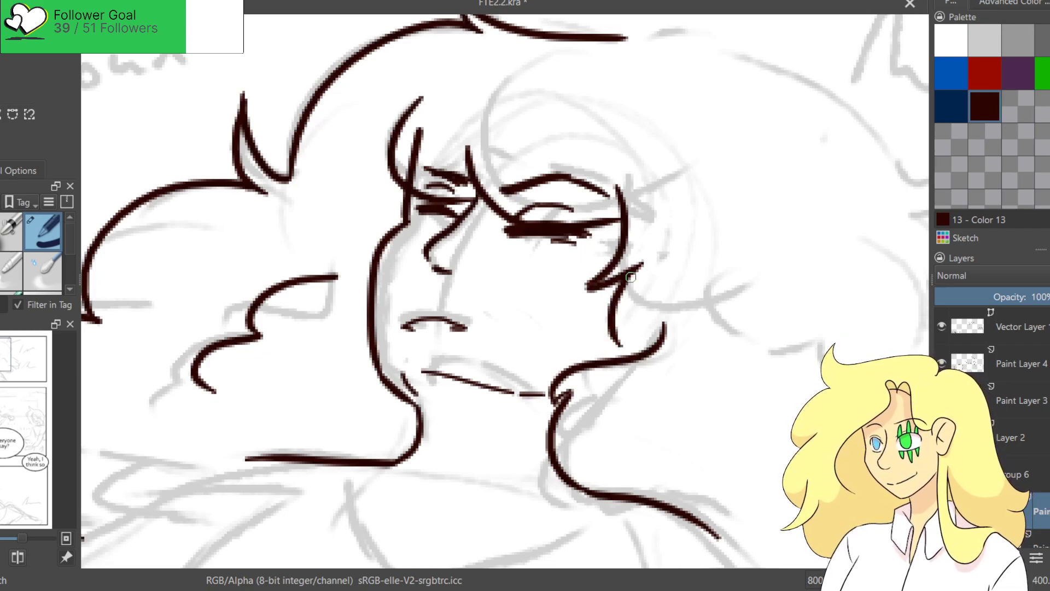
key(ctrl+z)
drag(631, 278, 627, 359)
key(ctrl+z)
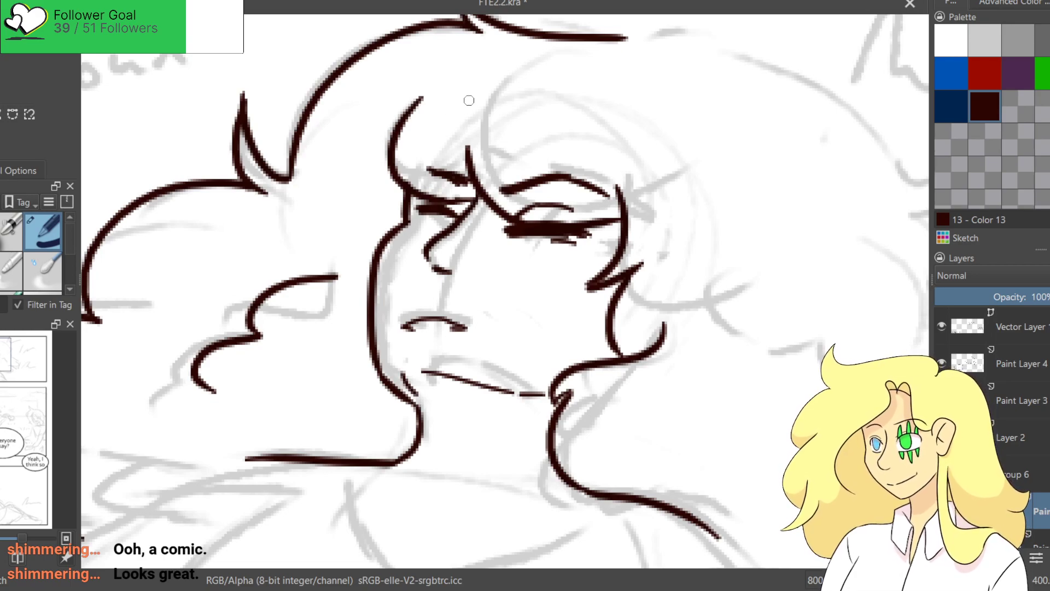
Replace the far eyebrow with a thin stroke slanting down toward the nose bridge, above the bang strand.
key(ctrl+z)
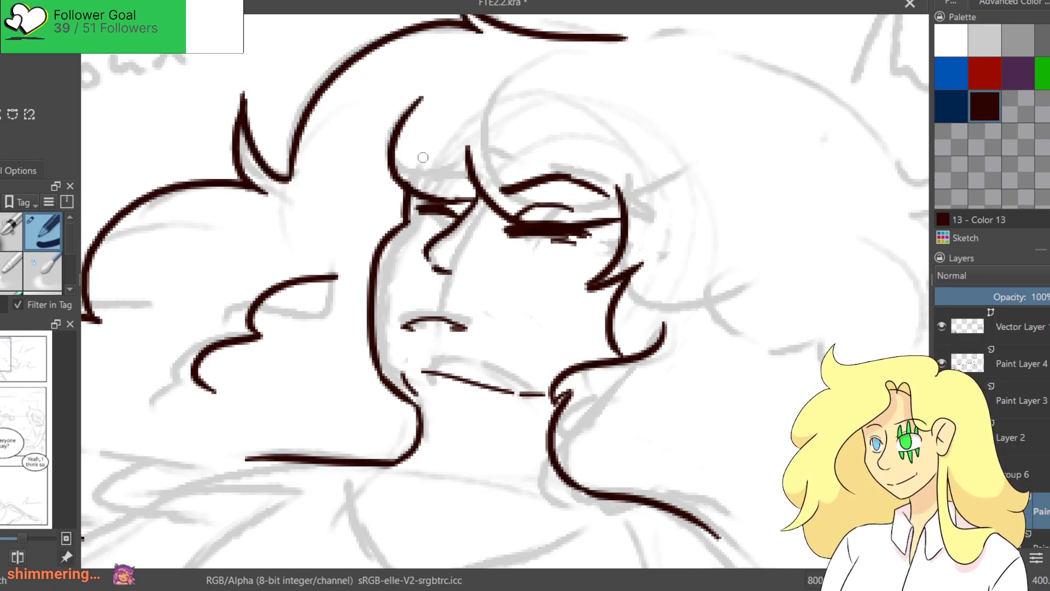
drag(411, 160, 457, 185)
key(ctrl+z)
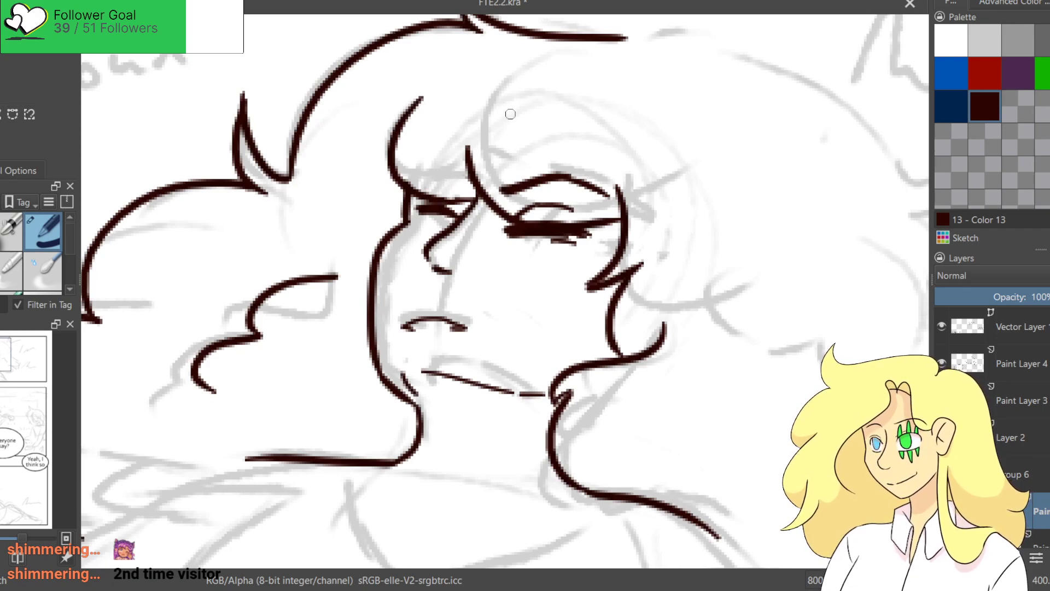
mouse_move(456, 182)
mouse_down()
mouse_move(399, 178)
mouse_move(413, 167)
mouse_up()
key(ctrl+z)
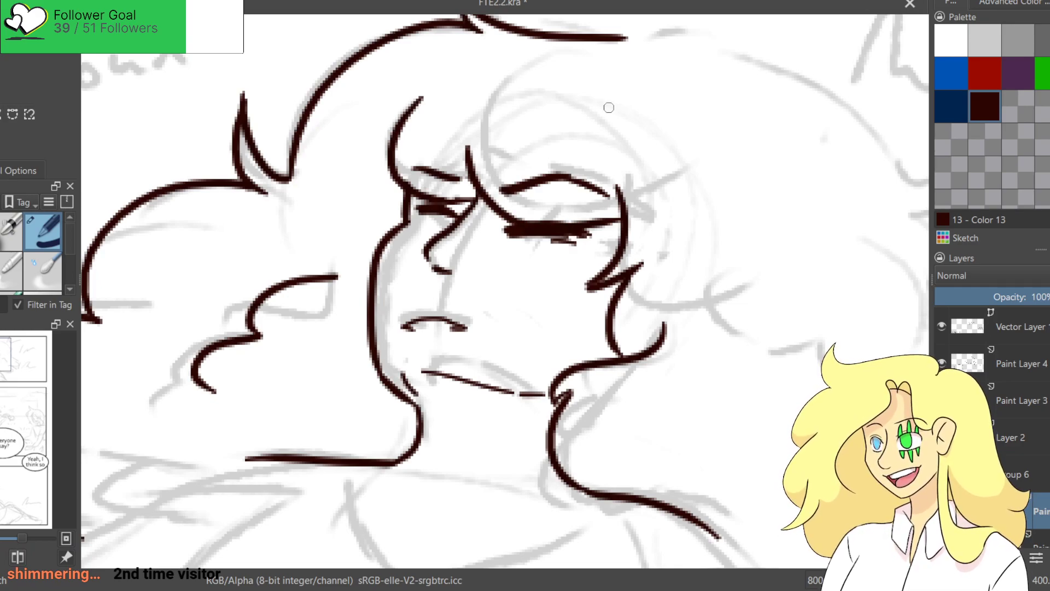
Ink the outer hair contour from the crown down the near side, ending in a pointed flick.
mouse_move(711, 331)
mouse_down()
mouse_move(558, 277)
mouse_move(496, 388)
mouse_move(472, 394)
mouse_up()
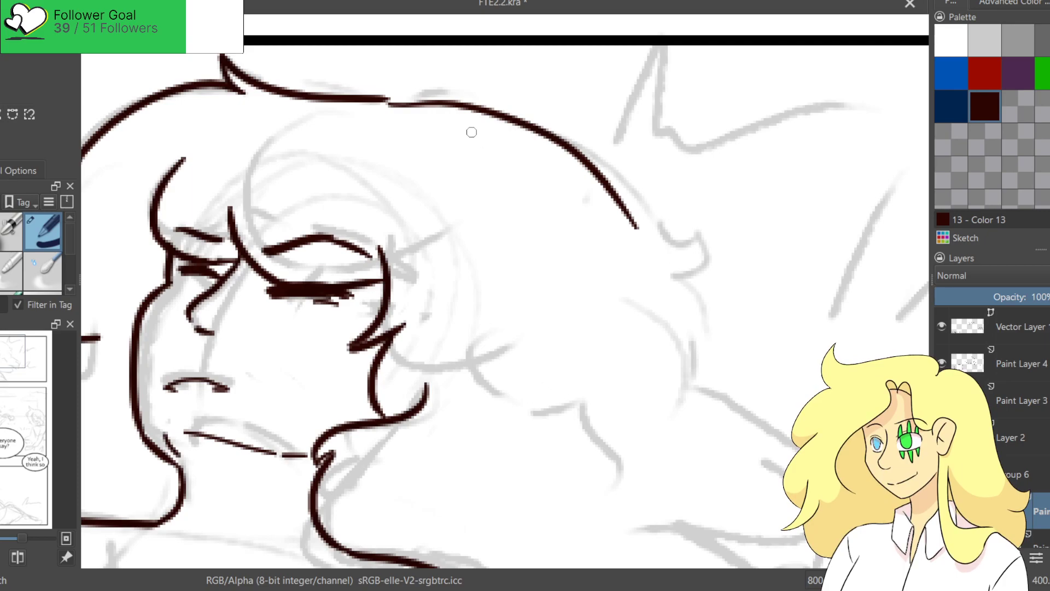
mouse_move(386, 99)
mouse_down()
mouse_move(465, 102)
mouse_move(733, 248)
mouse_move(662, 261)
mouse_up()
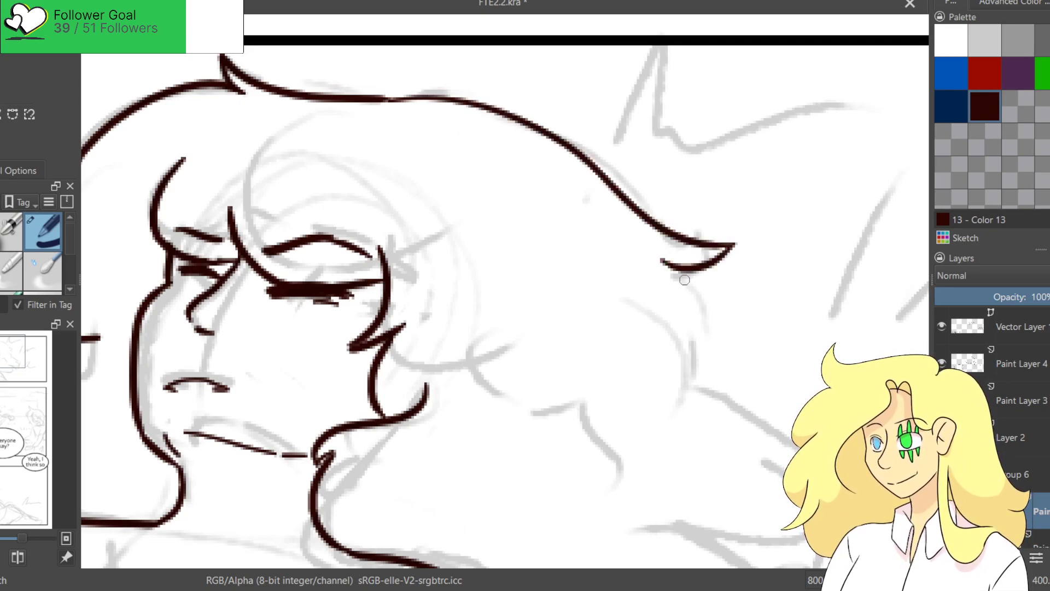
key(ctrl+z)
key(ctrl+z)
key(ctrl+z)
drag(387, 94, 708, 221)
key(ctrl+z)
mouse_move(387, 100)
mouse_down()
mouse_move(481, 107)
mouse_move(721, 225)
mouse_move(661, 252)
mouse_move(668, 206)
mouse_move(604, 125)
mouse_move(590, 286)
mouse_up()
key(ctrl+z)
drag(597, 123, 726, 294)
key(ctrl+z)
drag(594, 129, 695, 285)
key(ctrl+z)
mouse_move(606, 131)
mouse_down()
mouse_move(634, 162)
mouse_move(604, 285)
mouse_move(626, 258)
mouse_move(693, 249)
mouse_up()
key(ctrl+z)
Ink the near side's outer hair edge below the first flick, adding a second flick and rounded curls down to the shoulder.
mouse_move(613, 252)
mouse_down()
mouse_move(684, 233)
mouse_move(648, 269)
mouse_move(736, 366)
mouse_move(580, 426)
mouse_up()
key(ctrl+z)
mouse_move(652, 274)
mouse_down()
mouse_move(674, 432)
mouse_move(611, 417)
mouse_up()
scroll(610, 260, down, 5)
scroll(783, 277, right, 4)
mouse_move(785, 266)
mouse_down()
mouse_move(792, 296)
mouse_move(637, 376)
mouse_move(587, 364)
mouse_up()
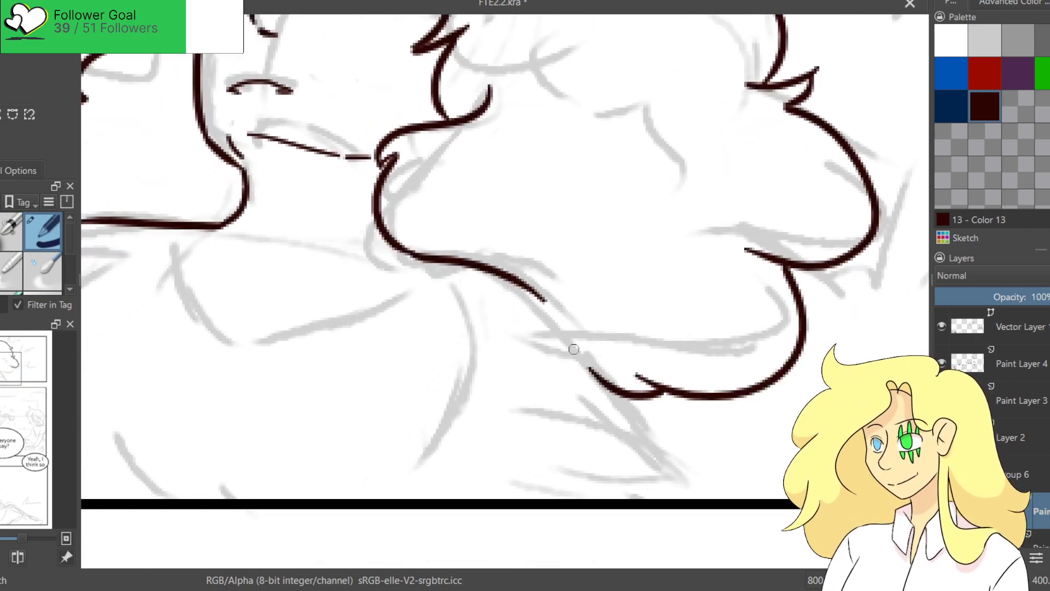
Extend the near shoulder line past the lower curls down toward the panel's bottom border.
drag(544, 298, 711, 469)
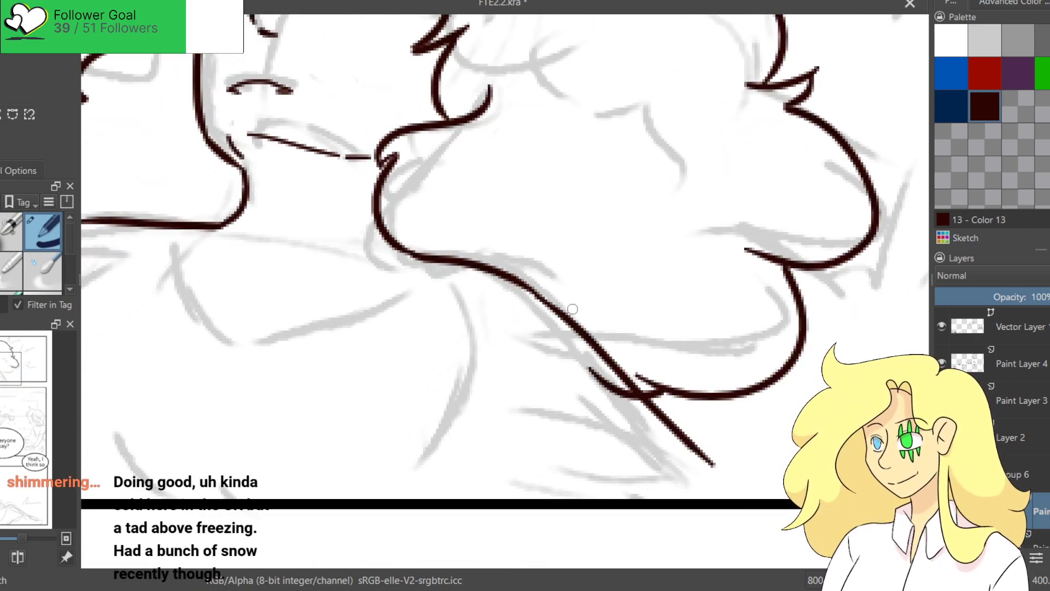
key(ctrl+z)
drag(538, 297, 694, 463)
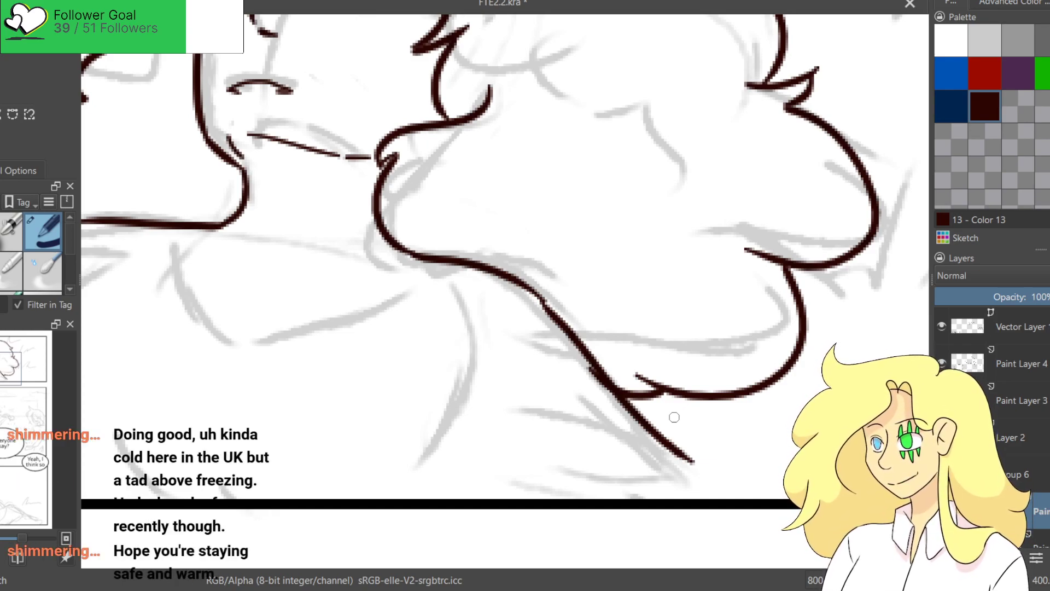
key(ctrl+z)
drag(537, 293, 675, 459)
key(ctrl+z)
drag(540, 300, 692, 526)
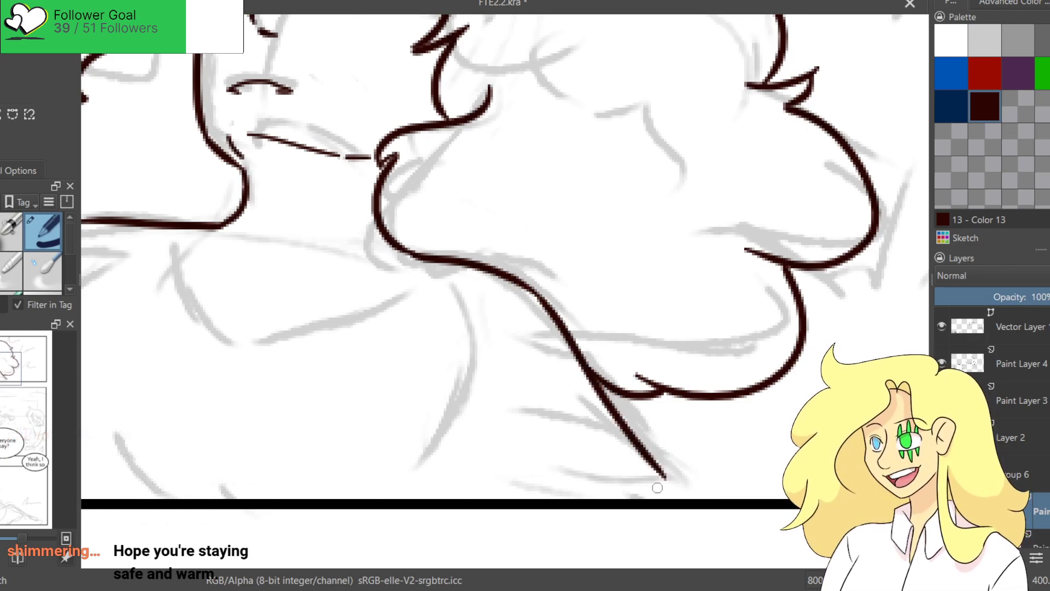
Ink the far shoulder's slope with its sleeve hem and arm edge, and join the lowest curl to the shoulder line.
mouse_move(528, 376)
mouse_down()
mouse_move(659, 352)
mouse_move(430, 311)
mouse_move(597, 282)
mouse_up()
drag(560, 200, 265, 376)
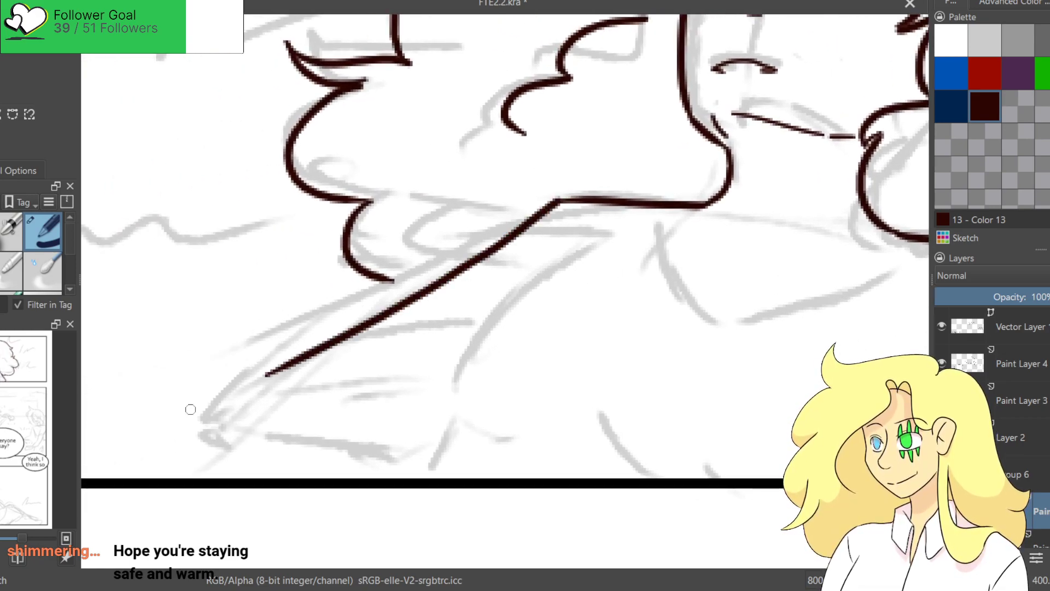
key(ctrl+z)
mouse_move(558, 200)
mouse_down()
mouse_move(215, 435)
mouse_move(210, 451)
mouse_move(232, 437)
mouse_move(408, 509)
mouse_up()
key(ctrl+z)
drag(230, 437, 361, 476)
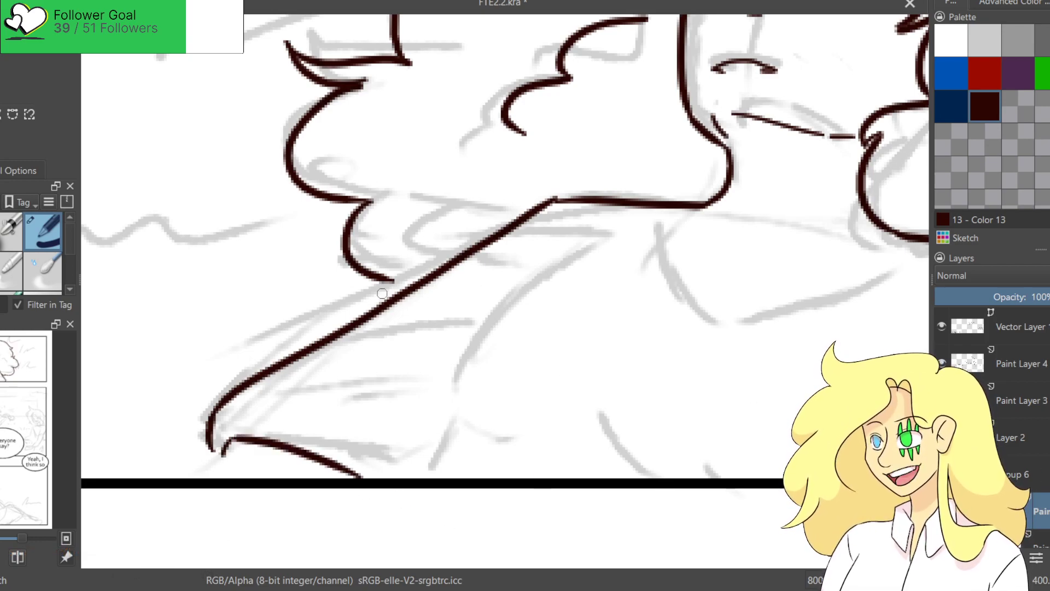
drag(392, 281, 413, 286)
mouse_move(225, 446)
mouse_down()
mouse_move(213, 475)
mouse_move(210, 465)
mouse_move(197, 478)
mouse_up()
key(ctrl+z)
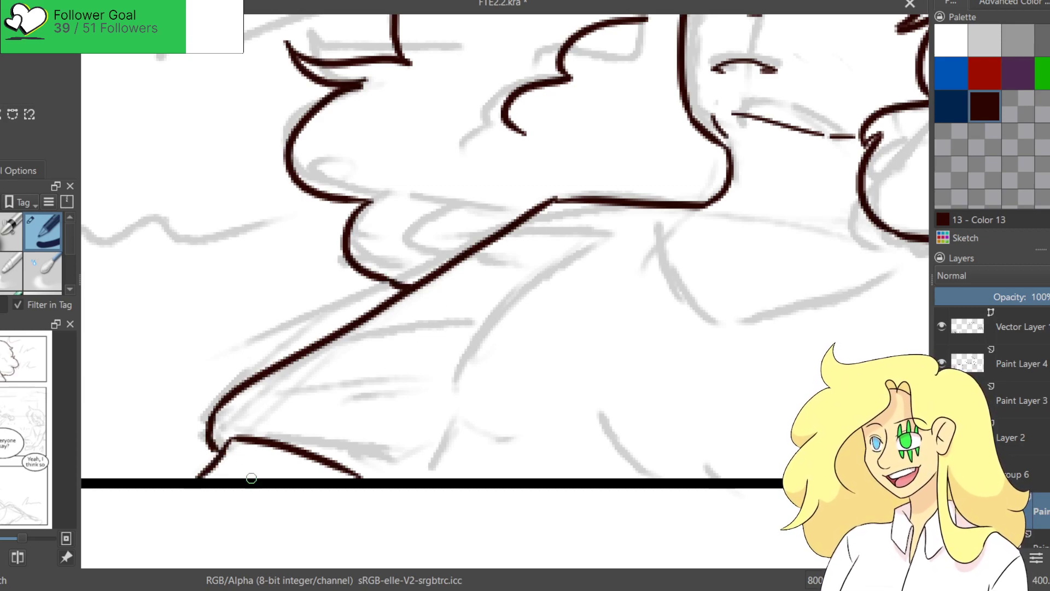
Ink the curved line separating the far sleeve from the torso down to the panel's bottom border.
drag(549, 318, 441, 351)
drag(473, 278, 304, 441)
key(ctrl+z)
mouse_move(462, 292)
mouse_down()
mouse_move(329, 448)
mouse_move(302, 511)
mouse_up()
Ink a wavy inner strand within the near side's hair, continued by a short curved stroke beneath it.
mouse_move(611, 286)
mouse_down()
mouse_move(527, 379)
mouse_move(581, 369)
mouse_up()
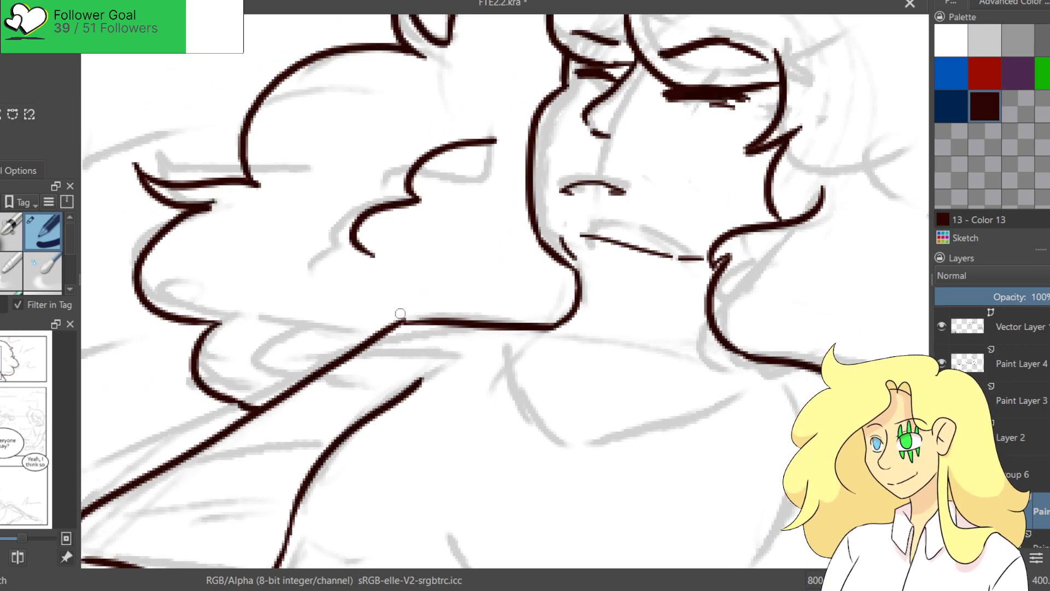
mouse_move(630, 271)
mouse_down()
mouse_move(563, 281)
mouse_move(500, 260)
mouse_move(375, 360)
mouse_up()
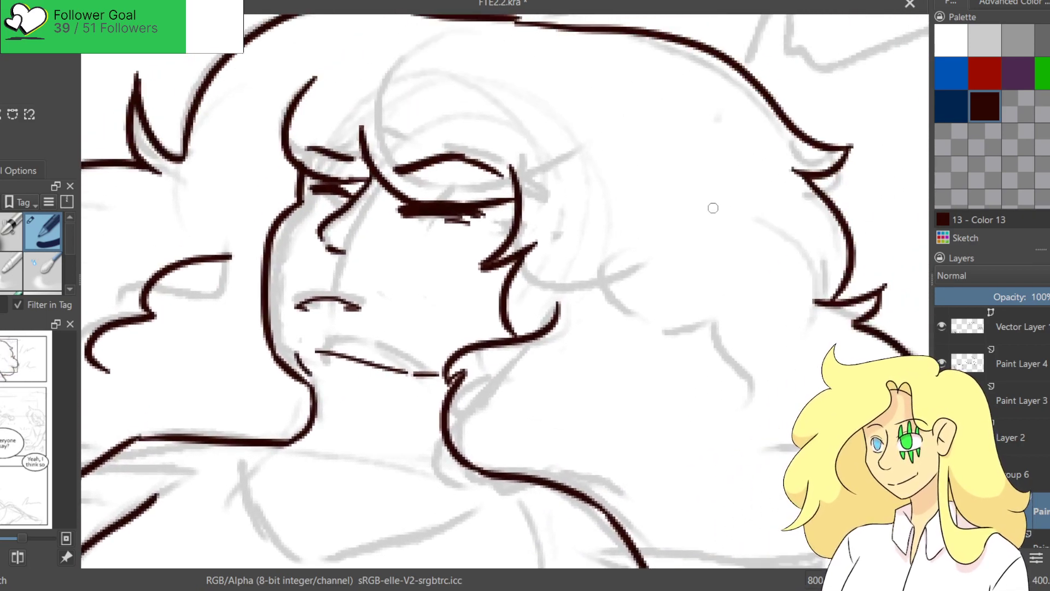
mouse_move(679, 321)
mouse_down()
mouse_move(620, 383)
mouse_move(659, 476)
mouse_up()
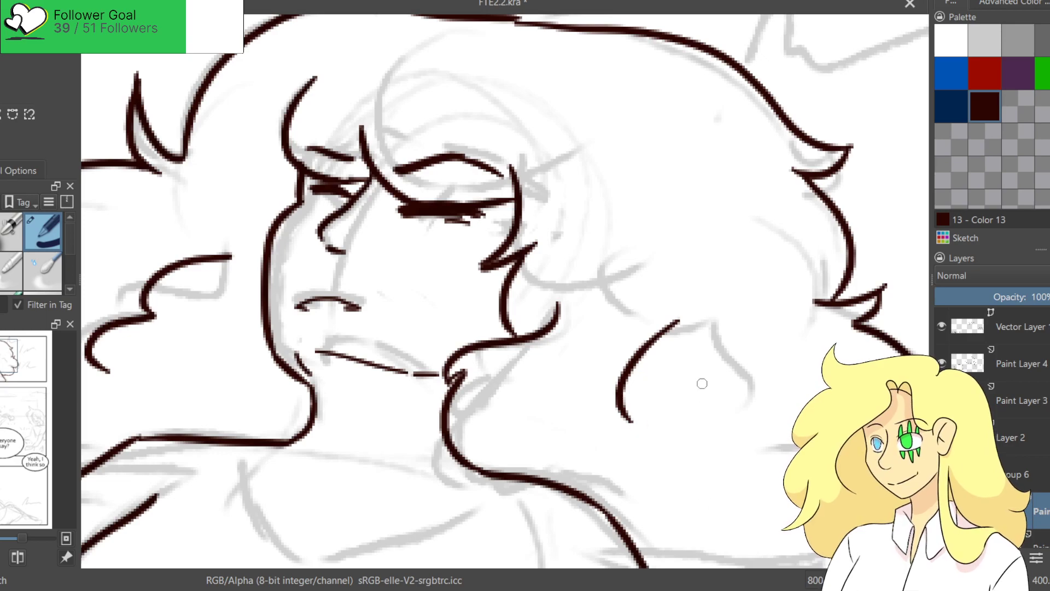
key(ctrl+z)
key(ctrl+z)
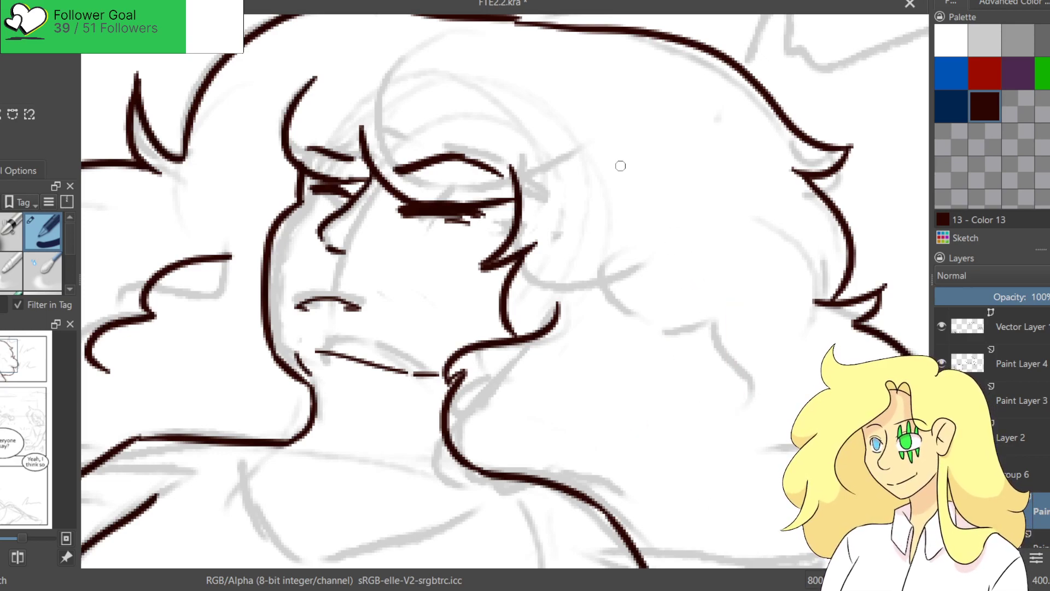
drag(668, 209, 716, 378)
drag(724, 392, 733, 464)
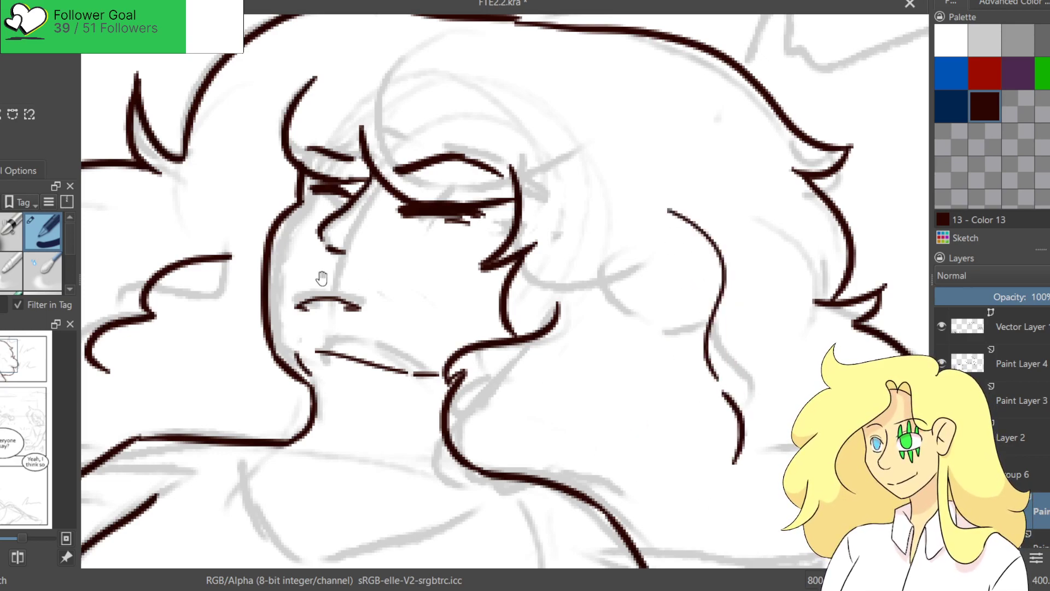
Ink the shirt's rounded neckline from the far side of the neck to the near shoulder.
drag(314, 277, 454, 355)
drag(626, 165, 557, 129)
drag(507, 415, 498, 288)
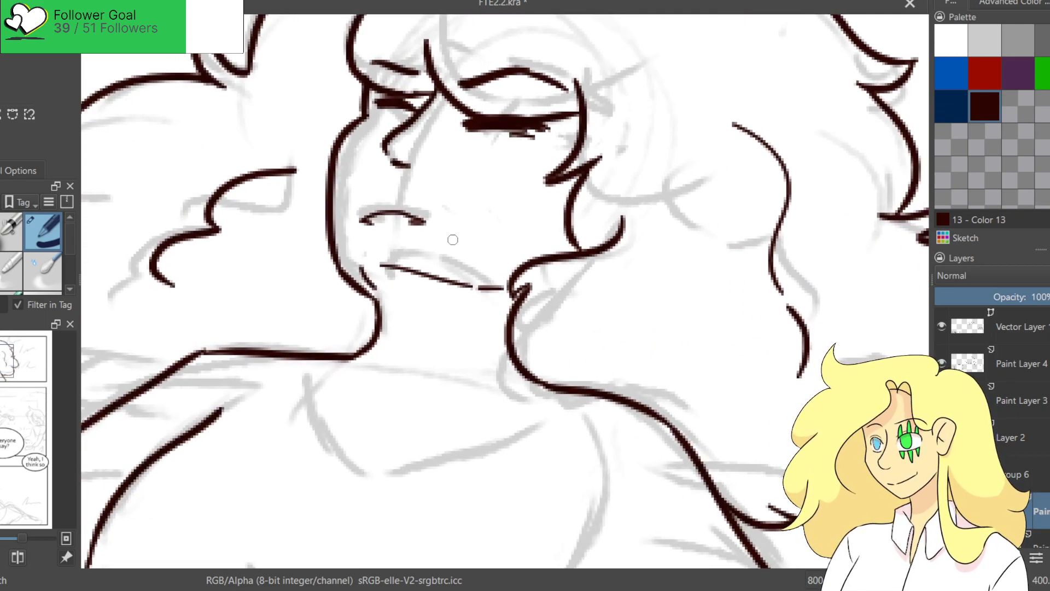
drag(335, 361, 380, 257)
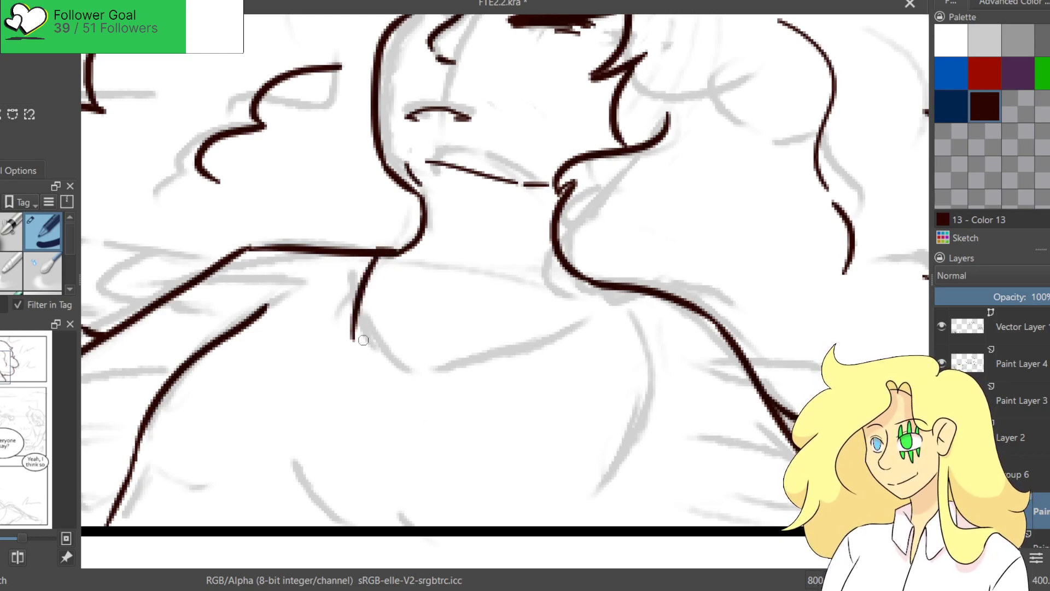
mouse_move(369, 253)
mouse_down()
mouse_move(372, 320)
mouse_move(396, 362)
mouse_move(580, 332)
mouse_up()
mouse_move(593, 283)
mouse_down()
mouse_move(555, 350)
mouse_move(591, 314)
mouse_move(572, 334)
mouse_up()
key(ctrl+z)
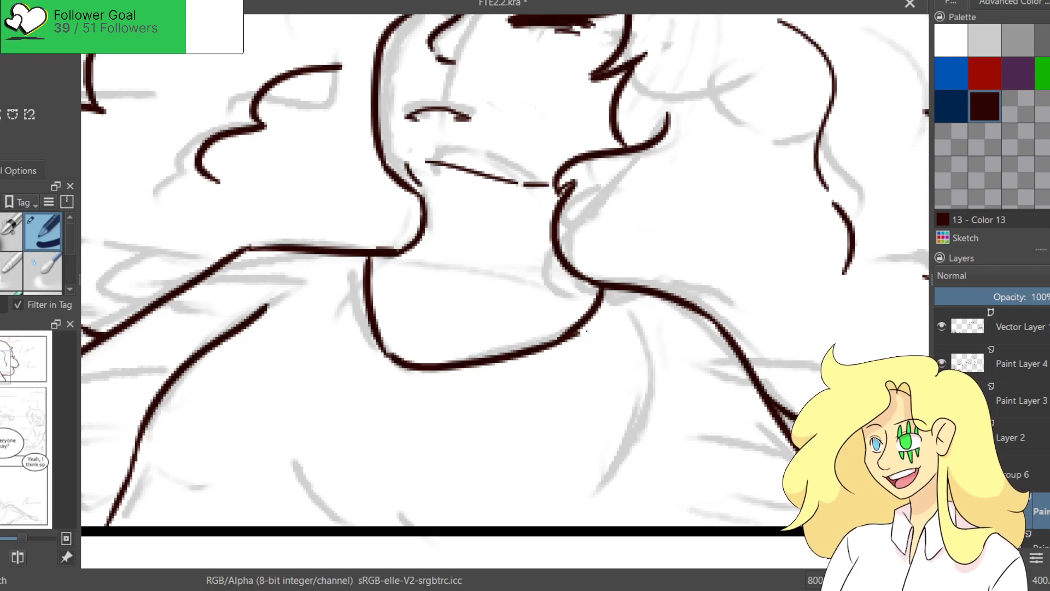
Erase the far shoulder line beside the neckline and redraw it slightly raised to form the collar edge.
key(e)
mouse_move(362, 249)
mouse_down()
mouse_move(354, 256)
mouse_move(357, 242)
mouse_move(352, 257)
mouse_up()
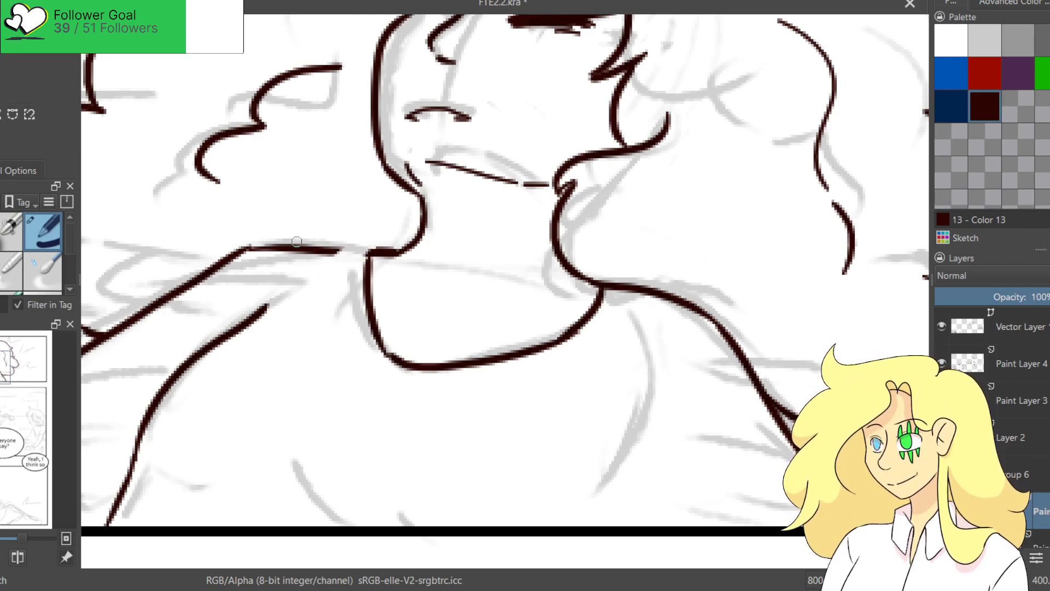
drag(298, 247, 396, 252)
key(ctrl+z)
key(ctrl+z)
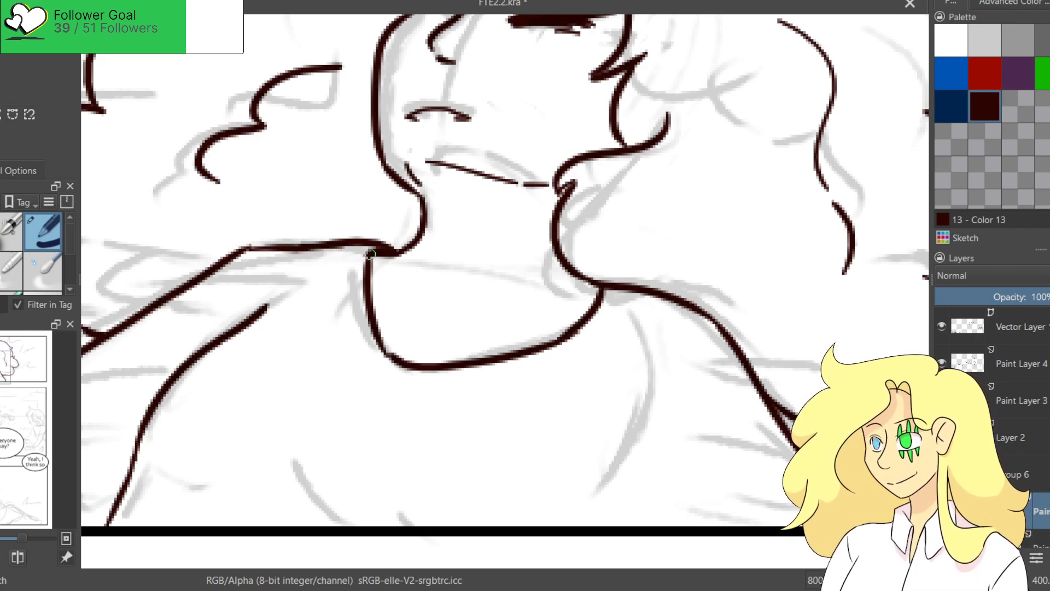
Redraw the near shoulder line slightly raised where it meets the neckline and blend it into the shoulder slope.
drag(602, 283, 660, 294)
key(ctrl+z)
key(ctrl+z)
drag(584, 275, 666, 299)
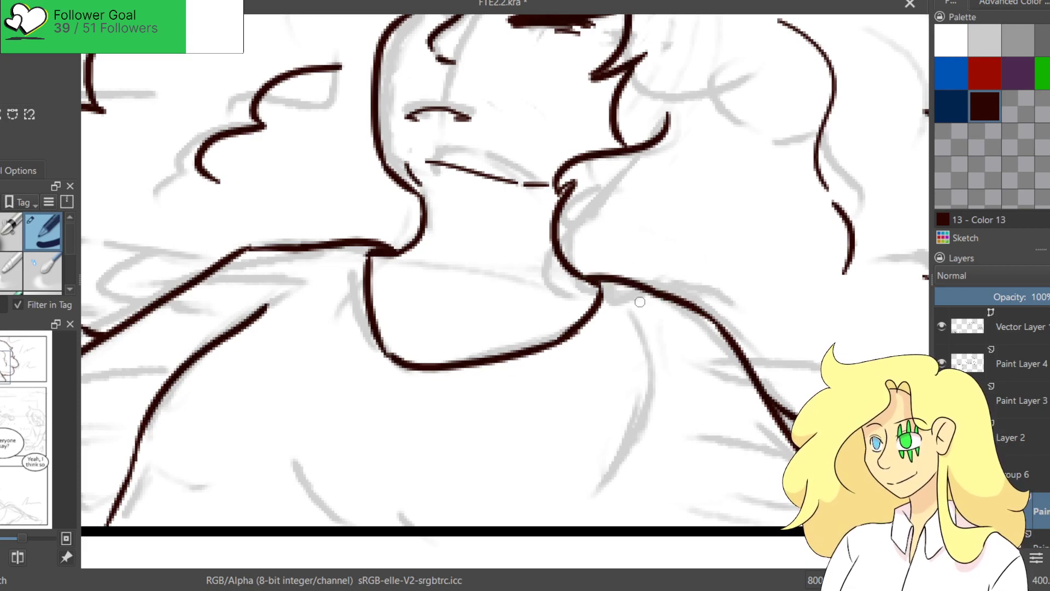
key(ctrl+z)
drag(629, 283, 711, 313)
key(ctrl+z)
key(ctrl+z)
drag(631, 283, 709, 316)
key(ctrl+z)
key(ctrl+z)
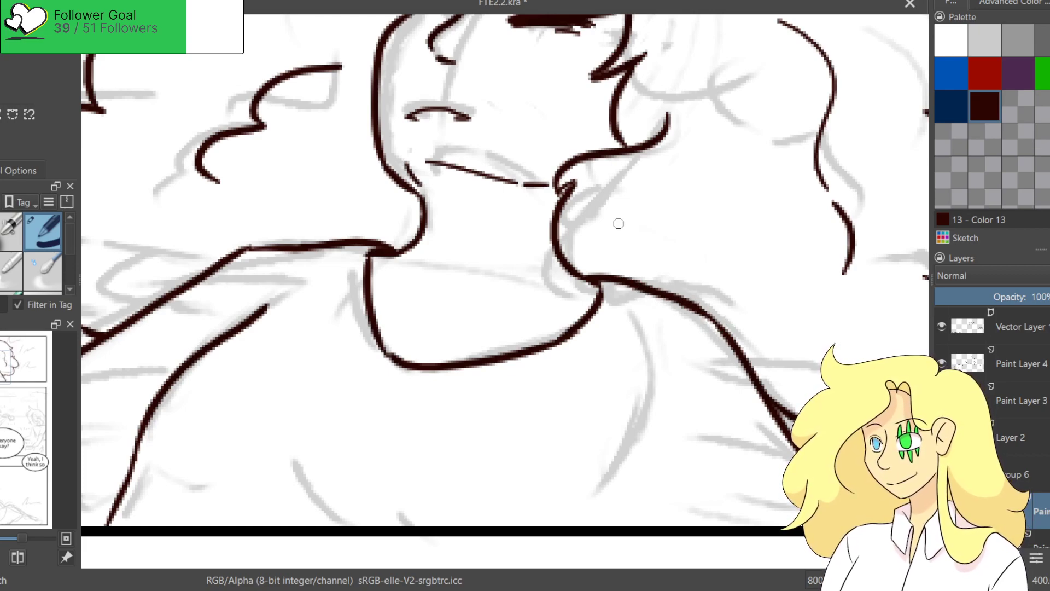
Ink a short fabric crease on the shirt below each shoulder.
scroll(619, 223, down, 8)
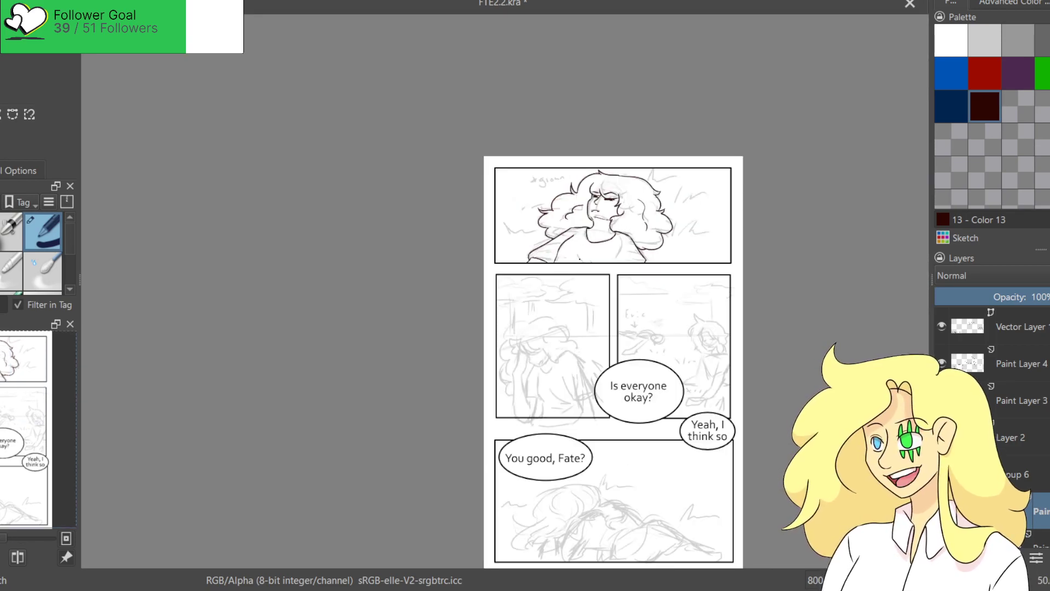
scroll(617, 254, up, 4)
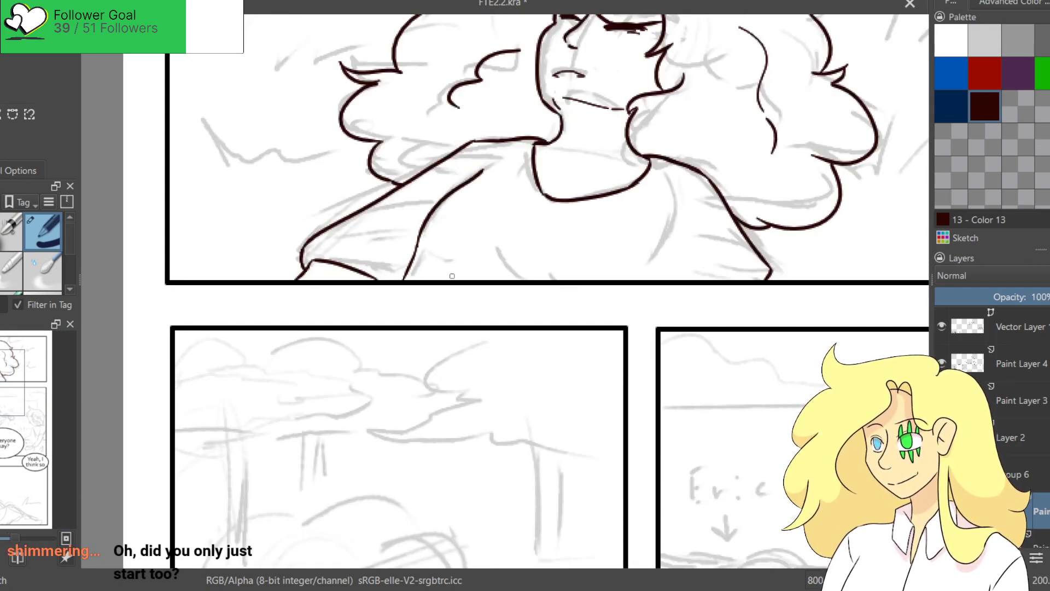
drag(469, 152, 465, 178)
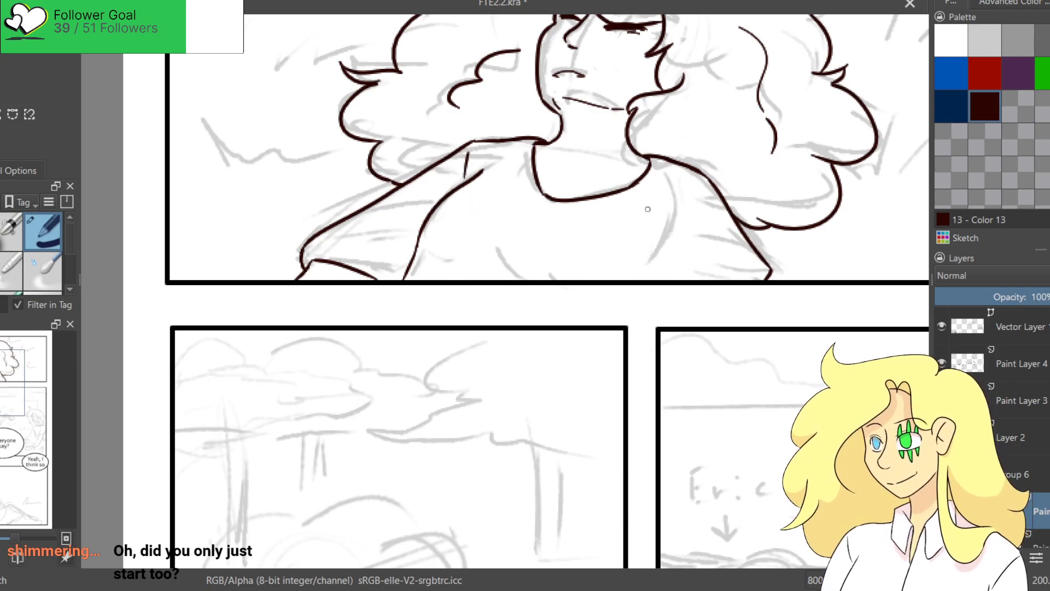
drag(703, 194, 687, 220)
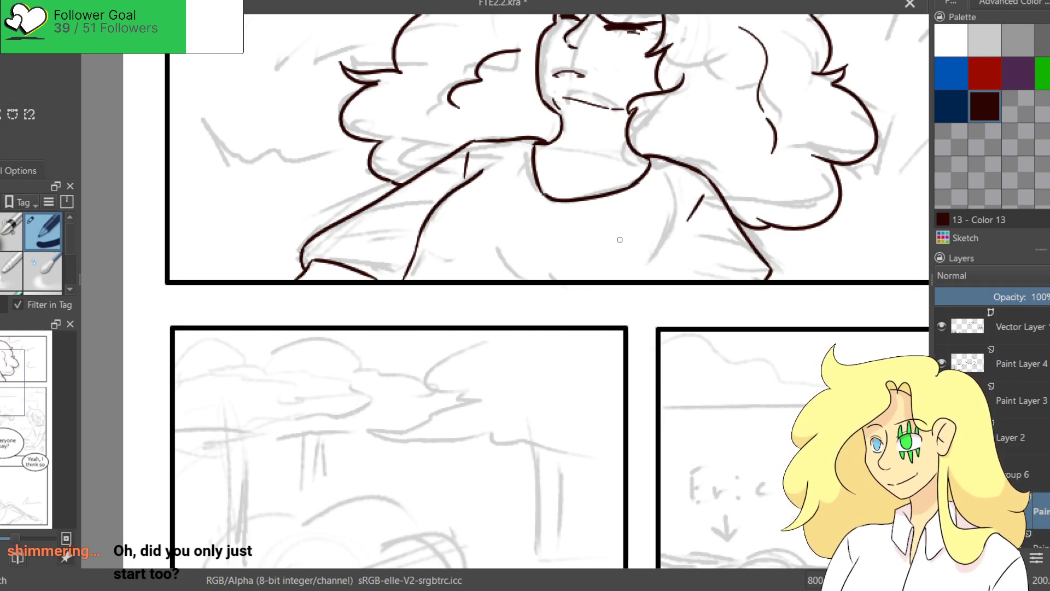
Save the comic page after viewing it in full.
scroll(620, 239, down, 3)
drag(647, 298, 532, 173)
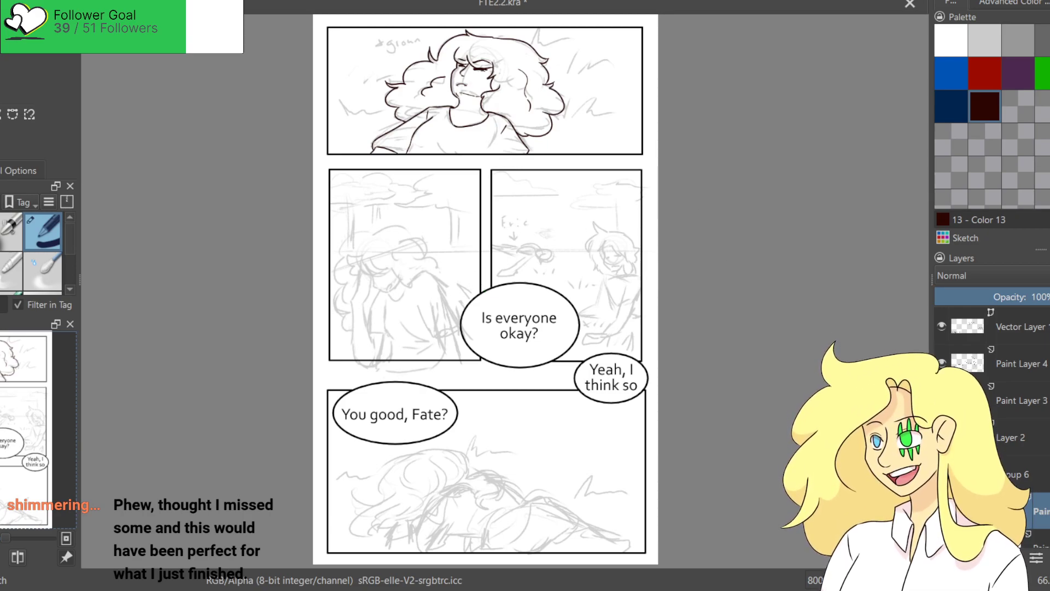
key(ctrl+s)
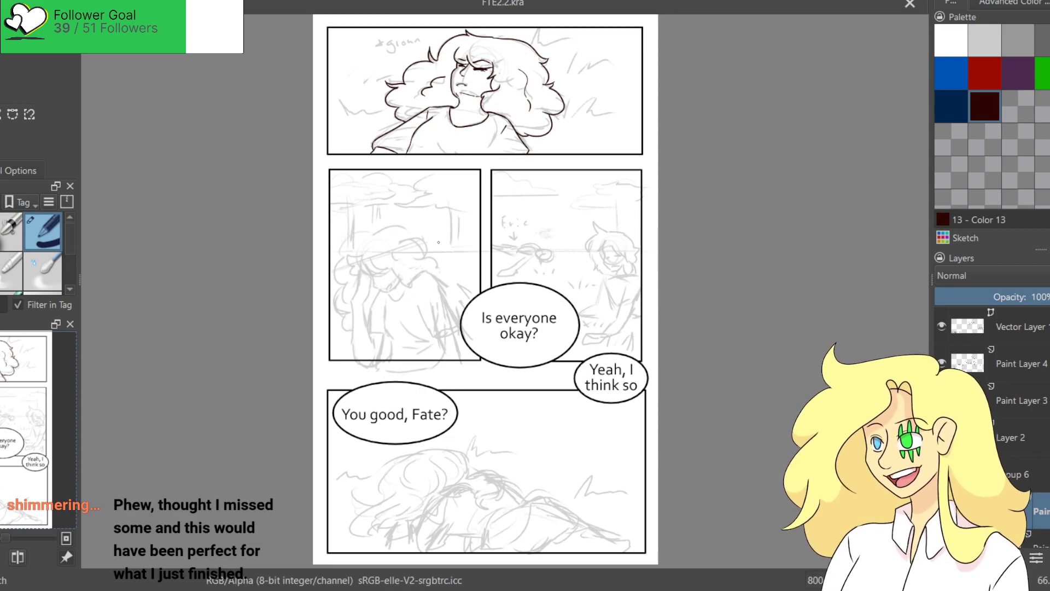
scroll(435, 240, up, 4)
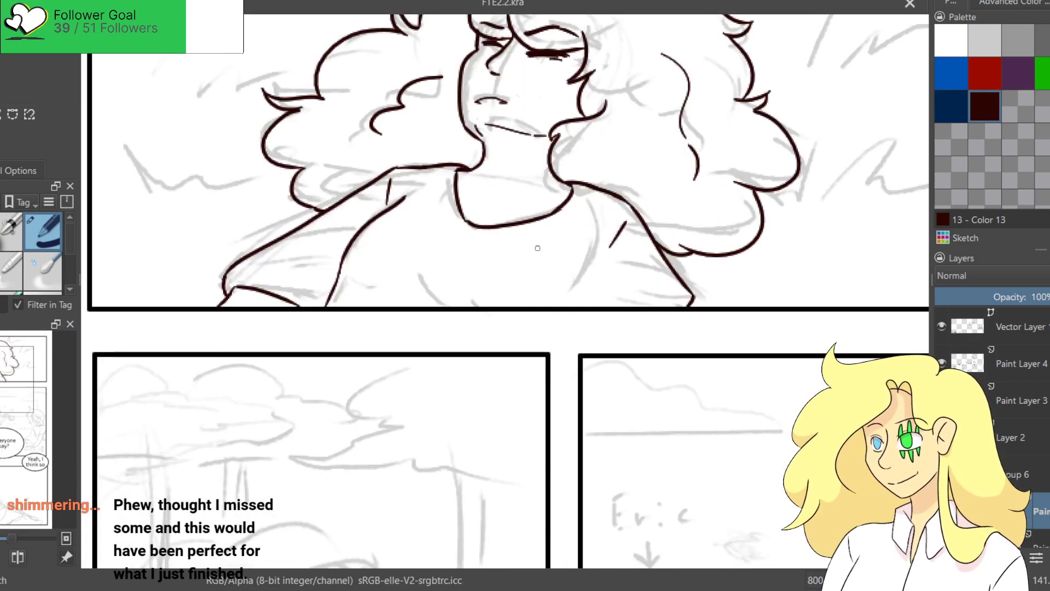
Ink short fabric creases at the shirt's lower edge on both sides and extend the far sleeve line down to the panel border.
drag(585, 291, 581, 316)
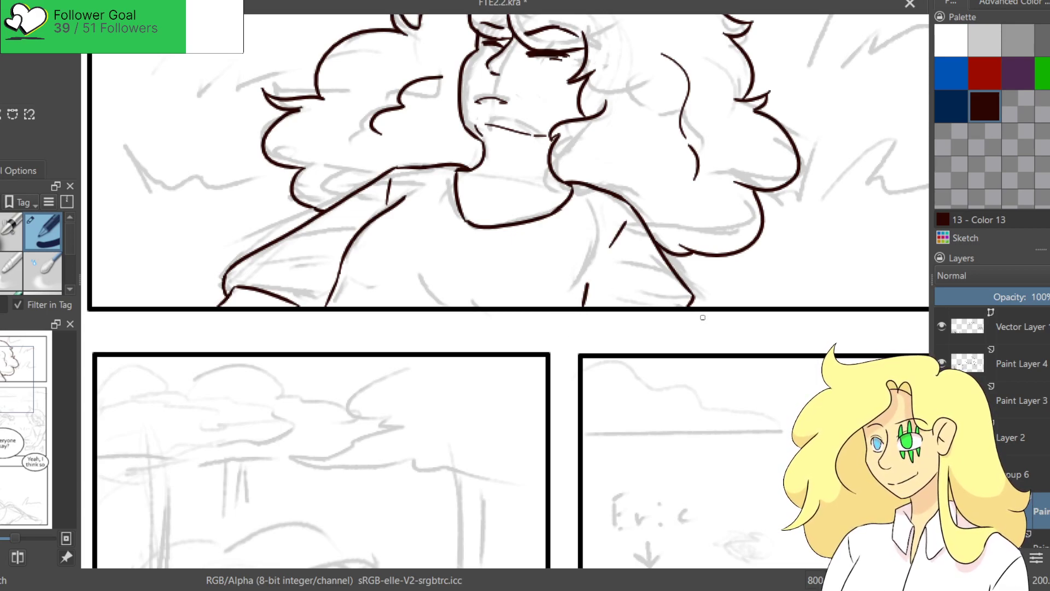
key(ctrl+z)
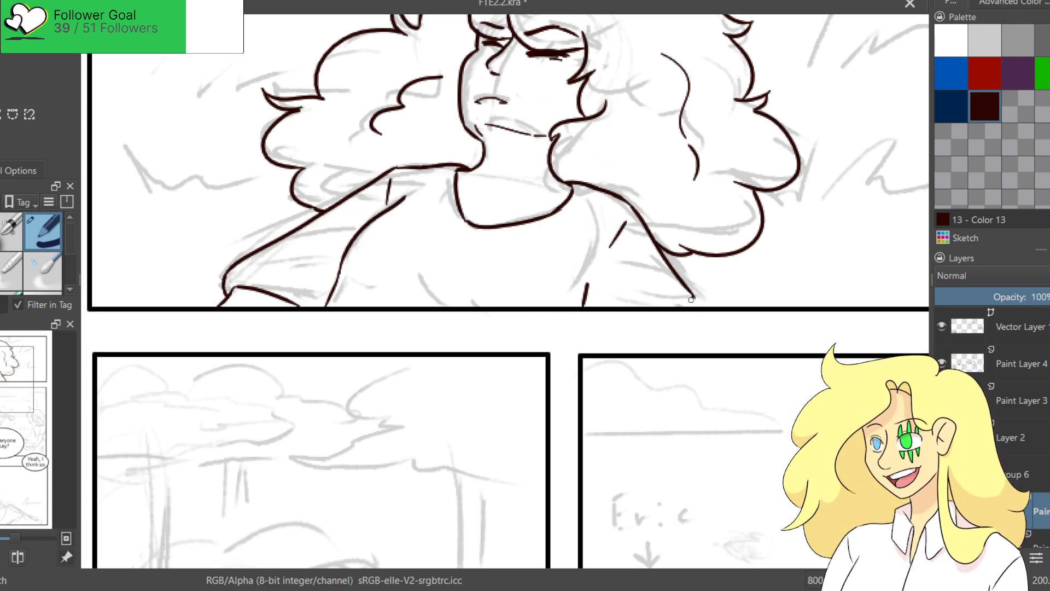
drag(691, 295, 702, 306)
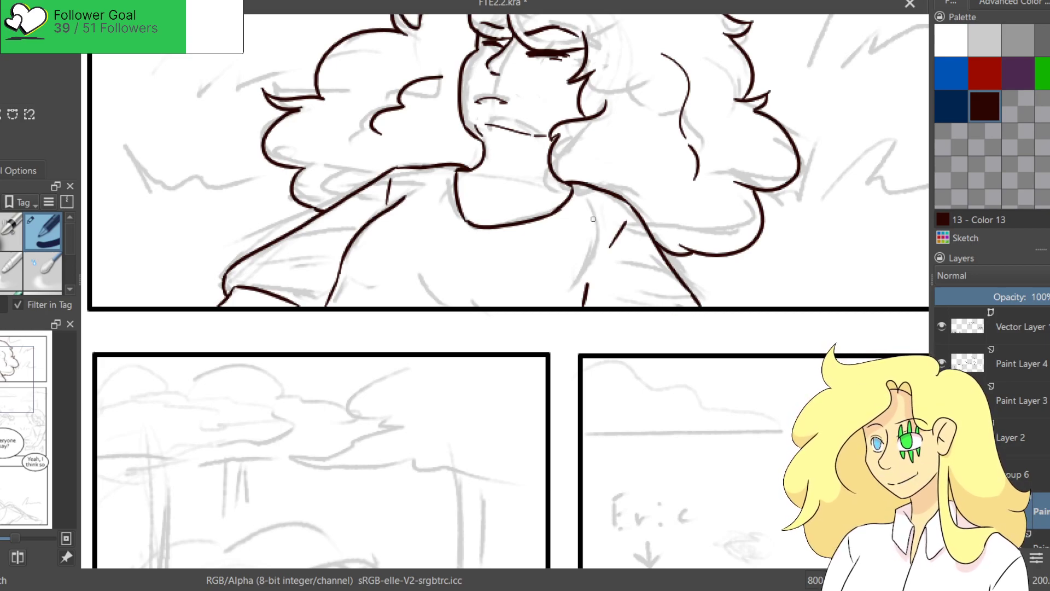
drag(405, 257, 418, 304)
key(ctrl+z)
drag(408, 264, 432, 305)
key(ctrl+z)
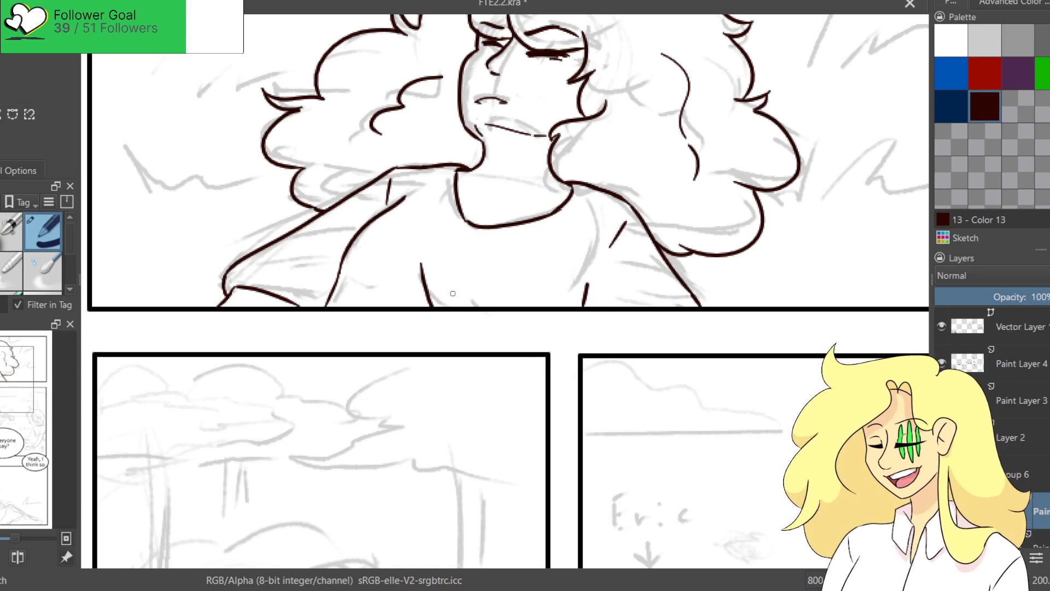
key(2)
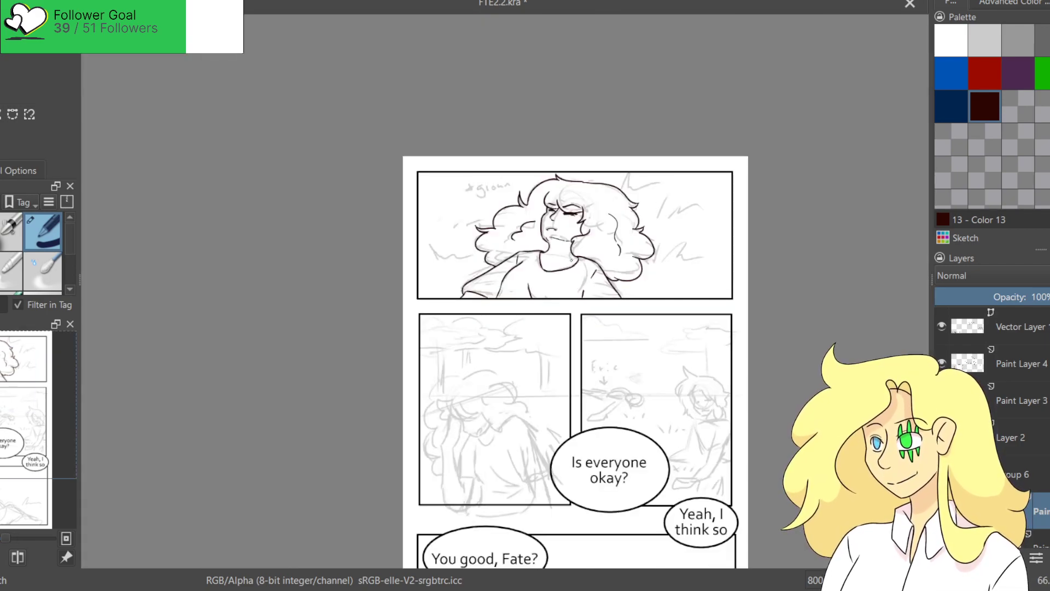
scroll(552, 225, up, 3)
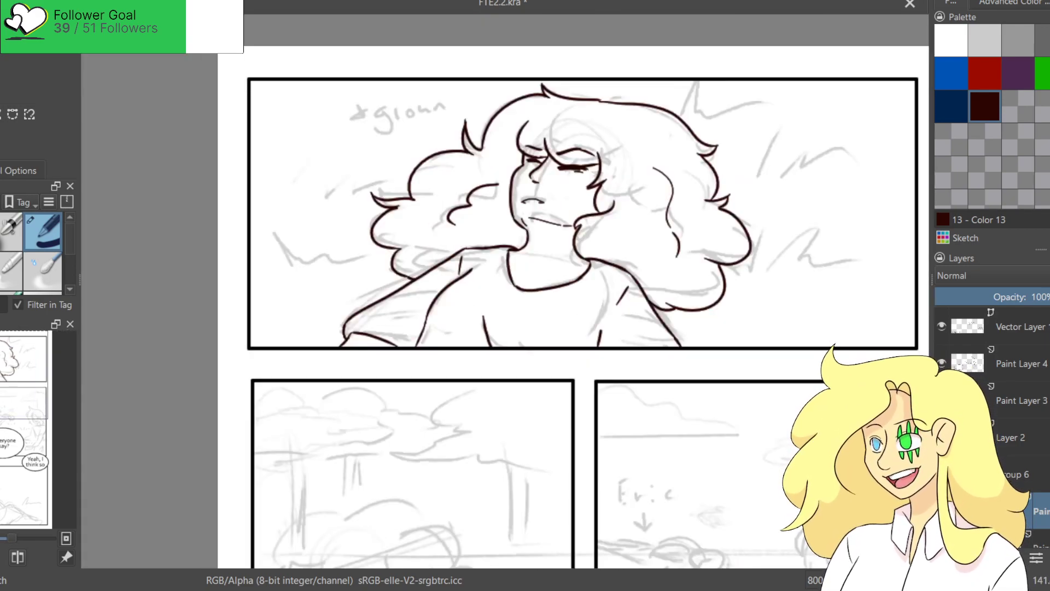
Hide the sketch on Layer 2 and get ready to fill with tan Color 23 from the FateTales palette.
scroll(993, 416, down, 1)
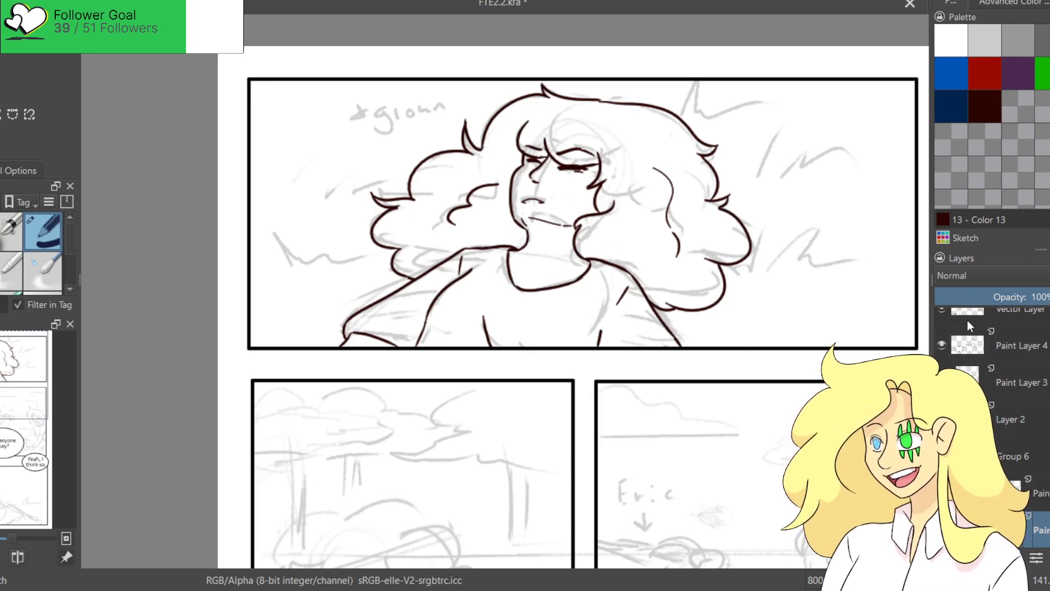
click(941, 72)
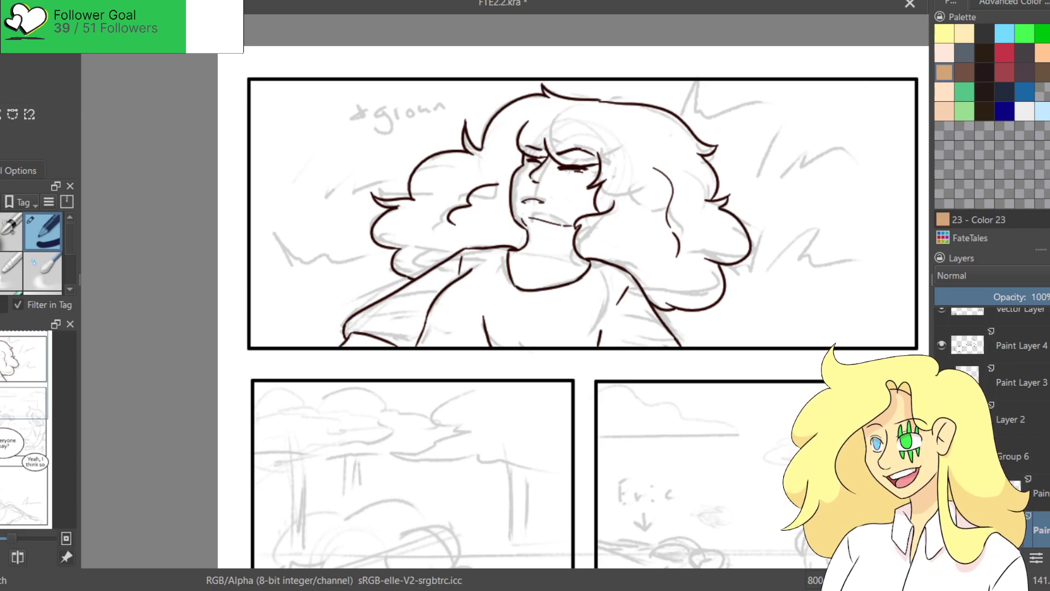
click(942, 419)
scroll(548, 201, up, 1)
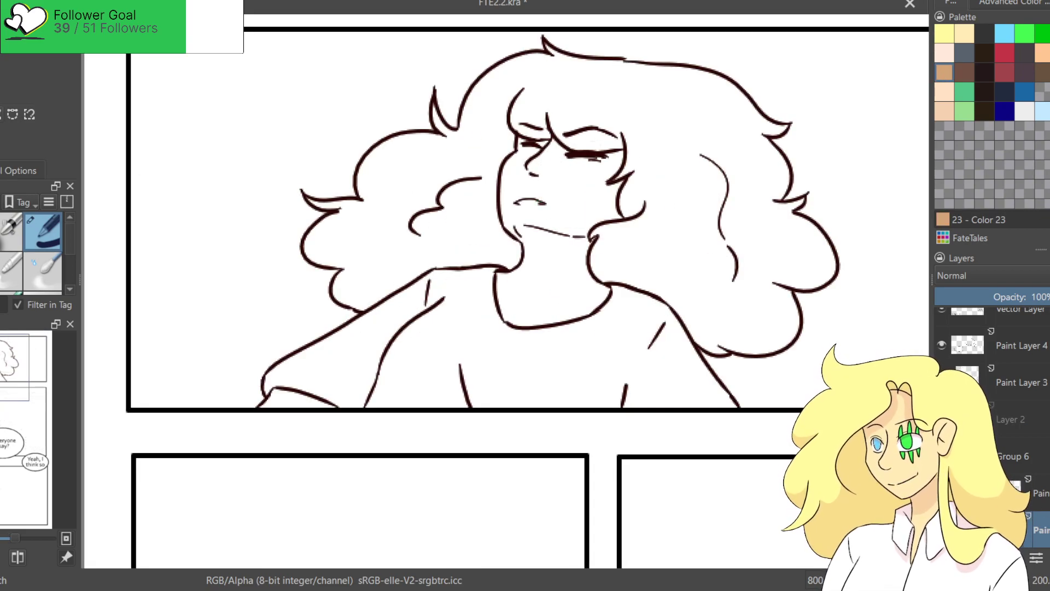
click(1, 172)
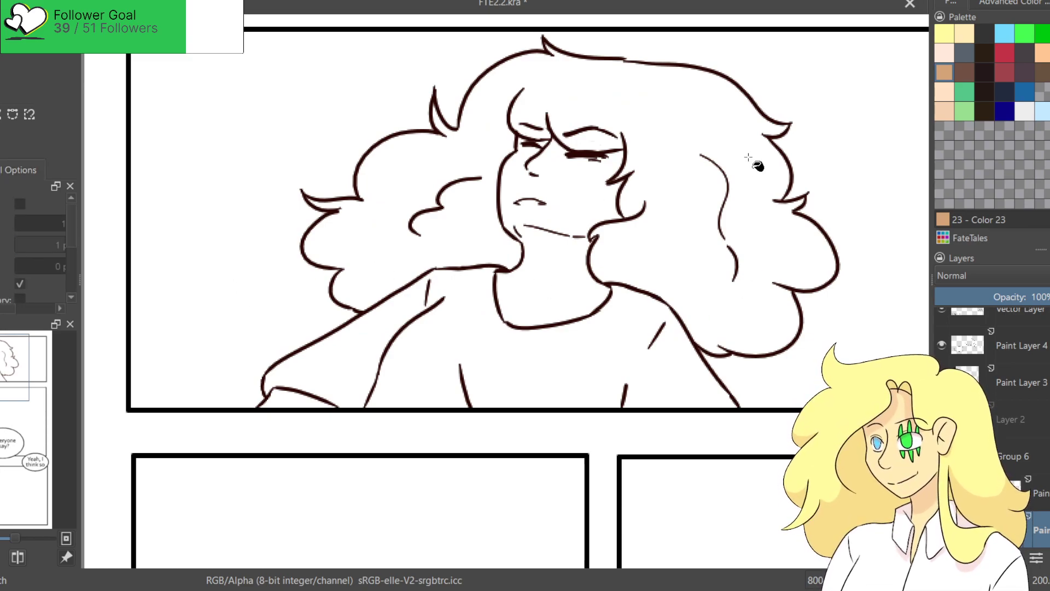
click(690, 149)
key(ctrl+z)
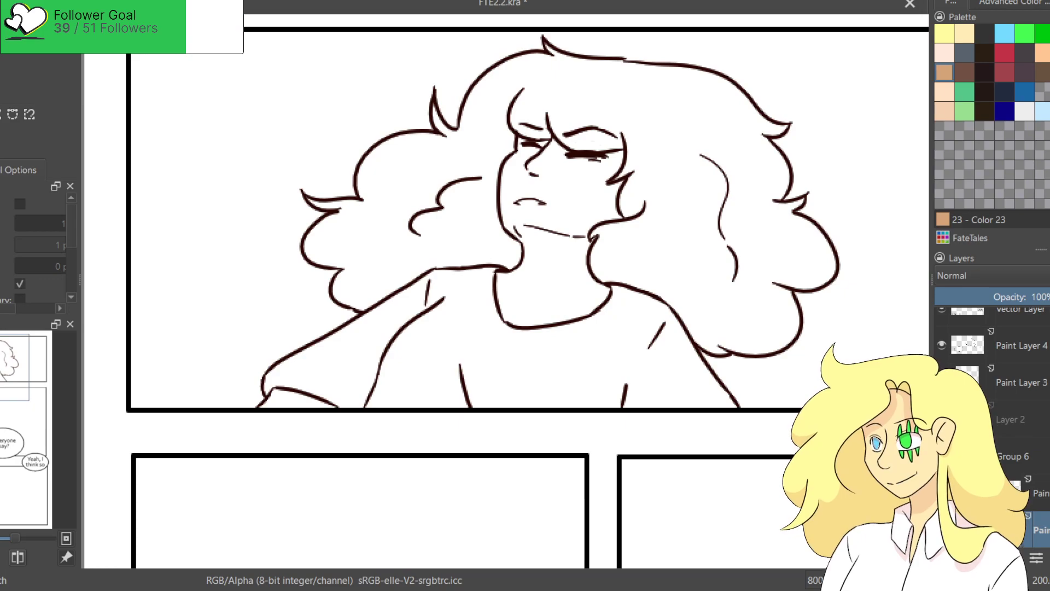
click(600, 103)
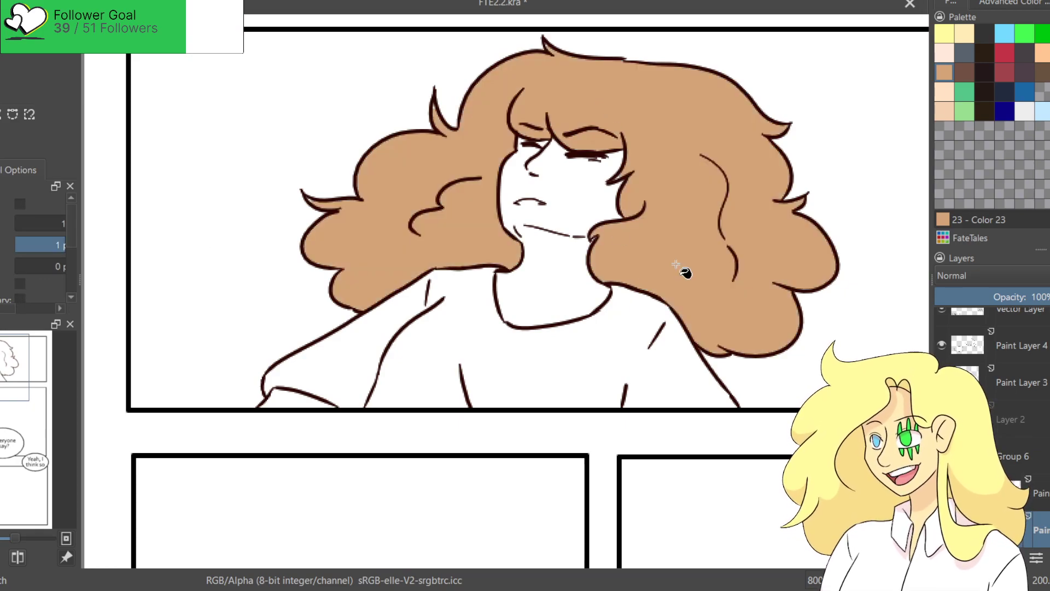
key(ctrl+z)
Fill the face, neck and the bit of arm below the sleeve with tan Color 23.
click(569, 192)
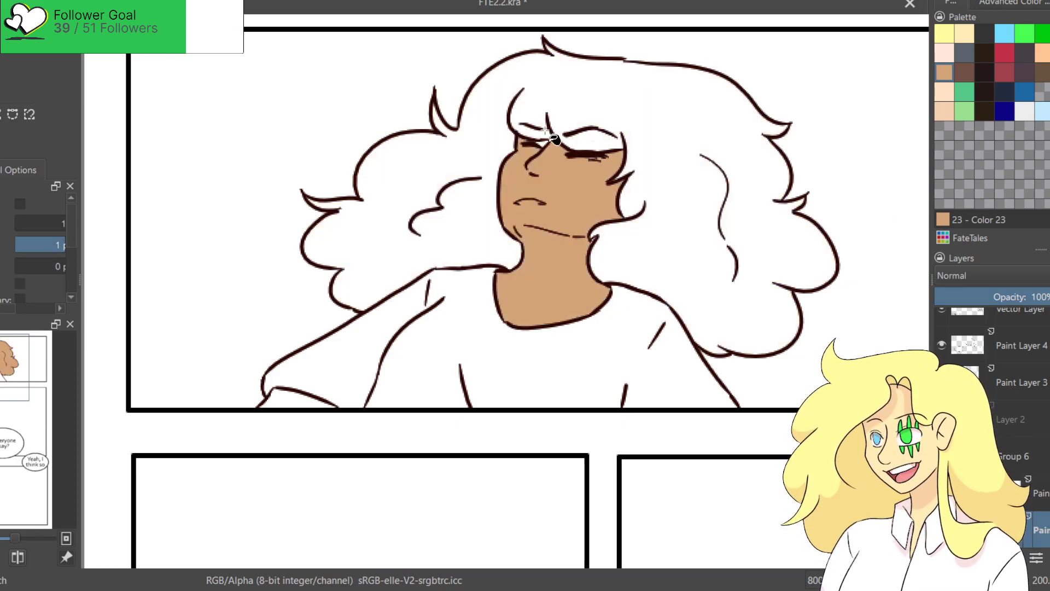
scroll(547, 191, up, 10)
scroll(534, 188, down, 10)
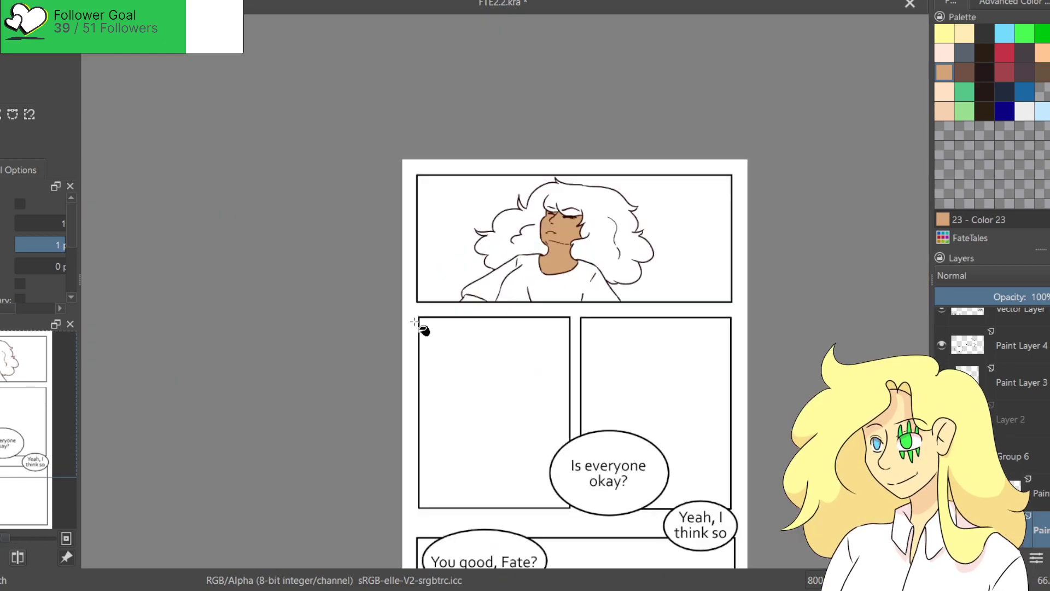
scroll(525, 280, up, 3)
click(525, 272)
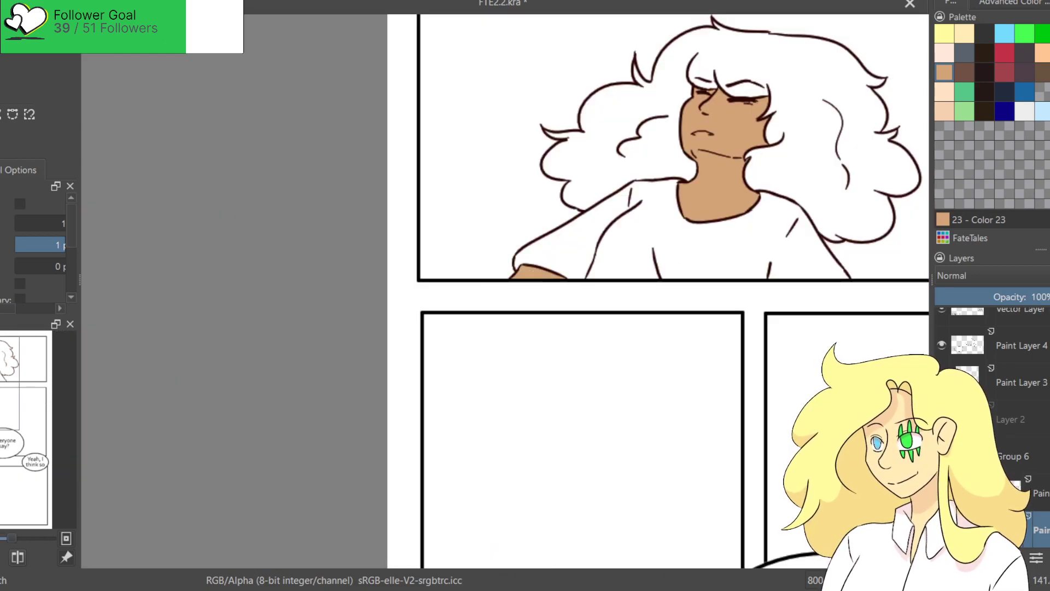
Fill the shirt with mint green Color 35 and the hair with near-black Color 27.
click(722, 263)
scroll(700, 246, up, 3)
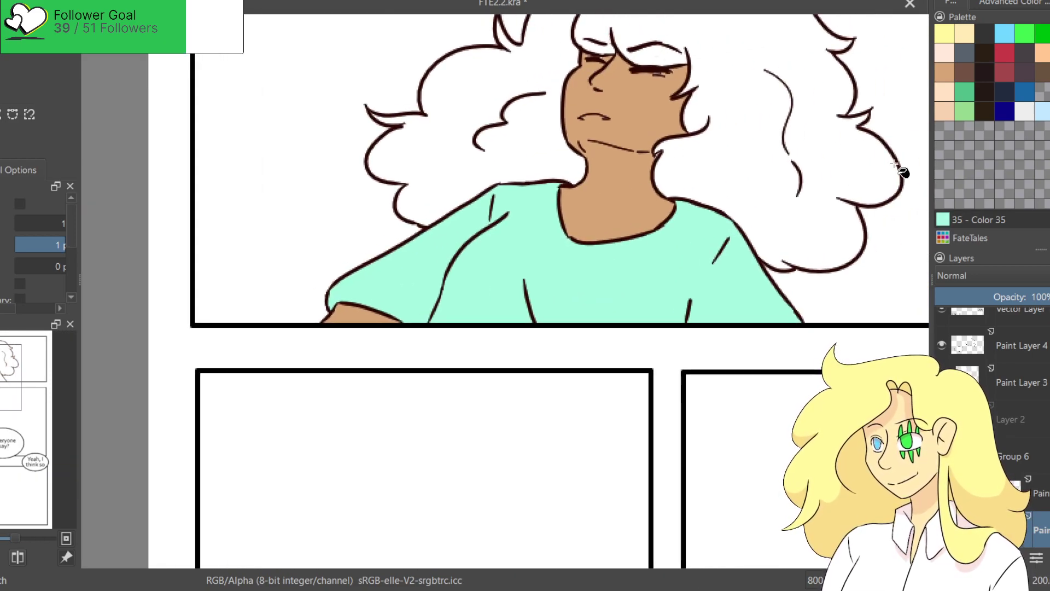
click(986, 74)
click(736, 151)
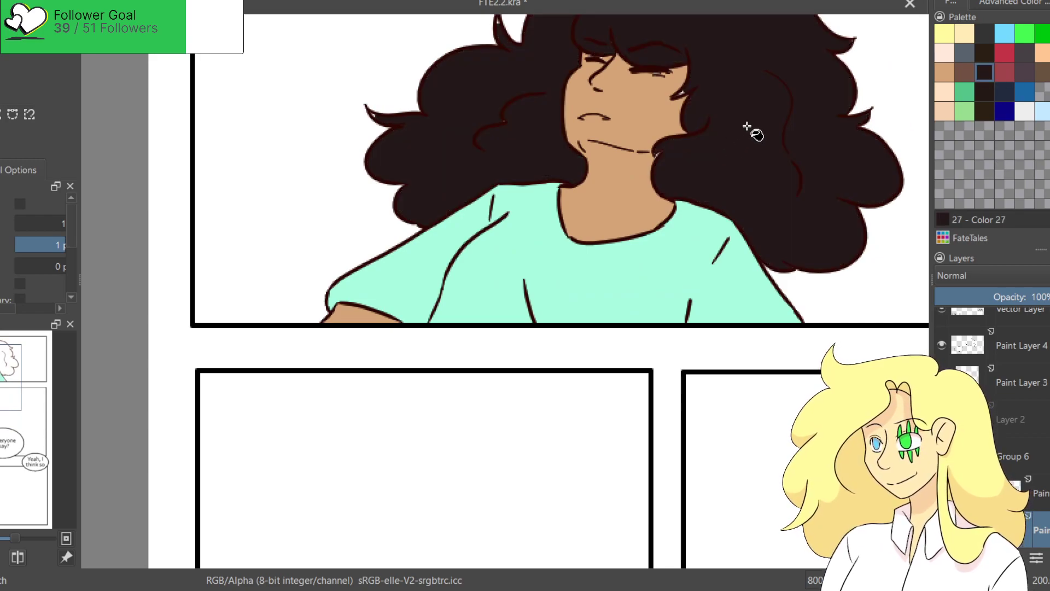
Brush near-black Color 27 over the small unfilled gaps in the hair tips and the strands beside the face.
scroll(250, 164, up, 2)
key(b)
scroll(279, 235, up, 2)
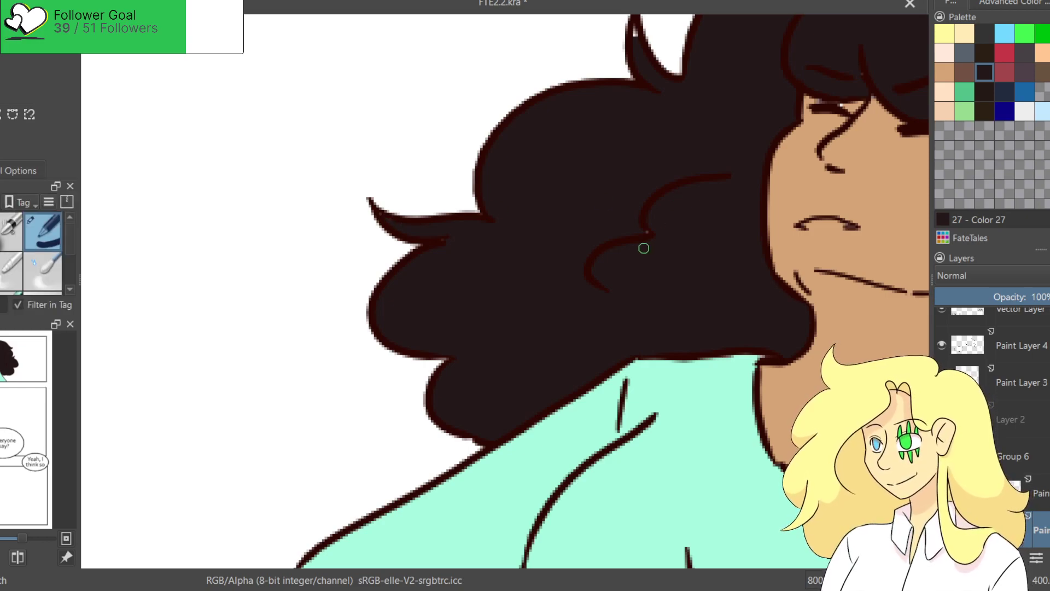
drag(635, 20, 536, 129)
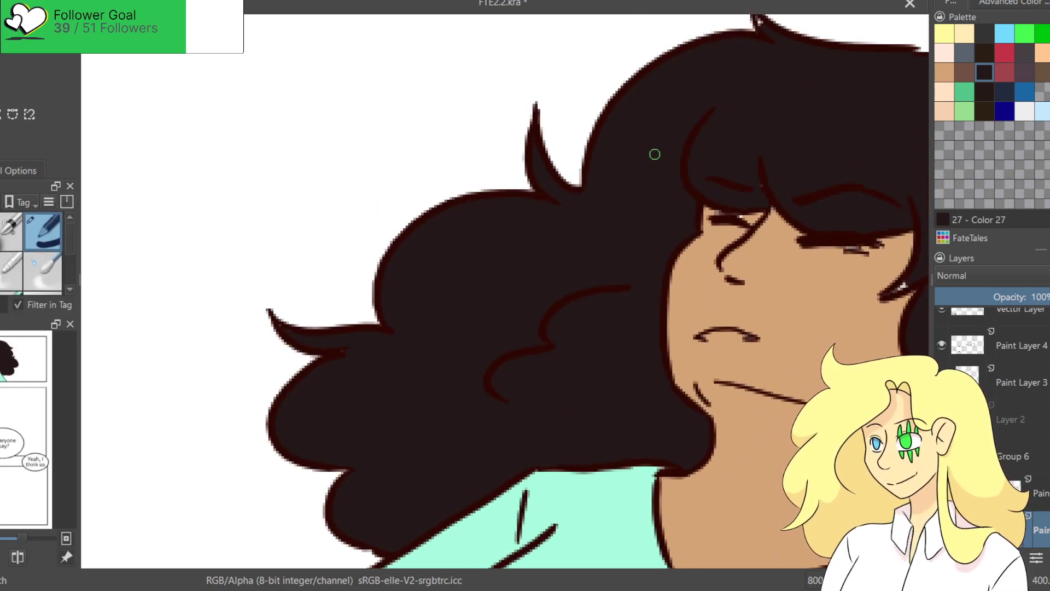
drag(751, 192, 597, 141)
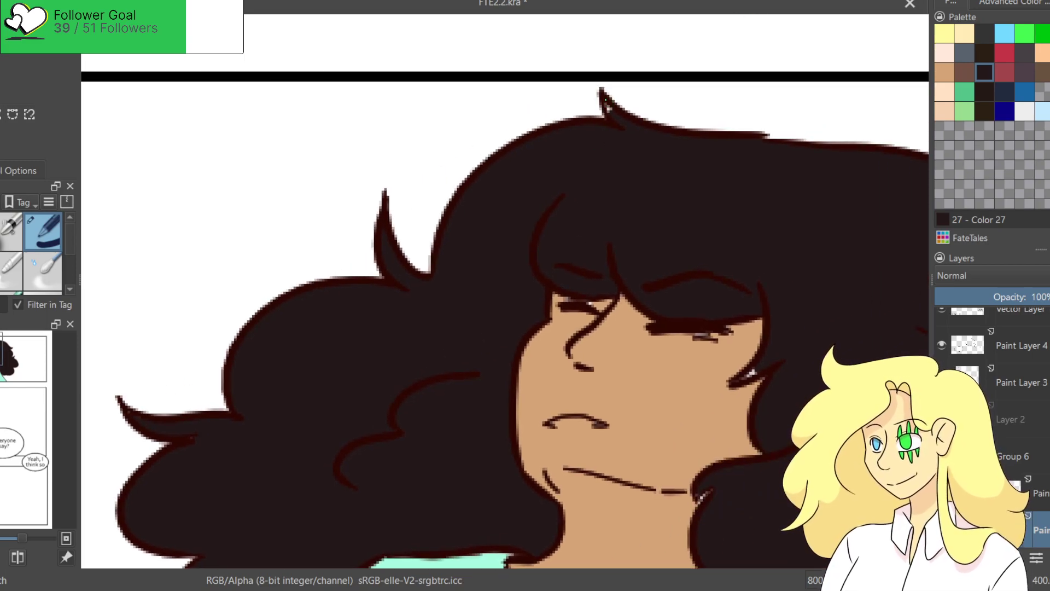
scroll(693, 187, down, 4)
drag(733, 284, 723, 294)
mouse_move(784, 355)
mouse_down()
mouse_move(731, 336)
mouse_move(325, 294)
mouse_up()
drag(499, 296, 810, 357)
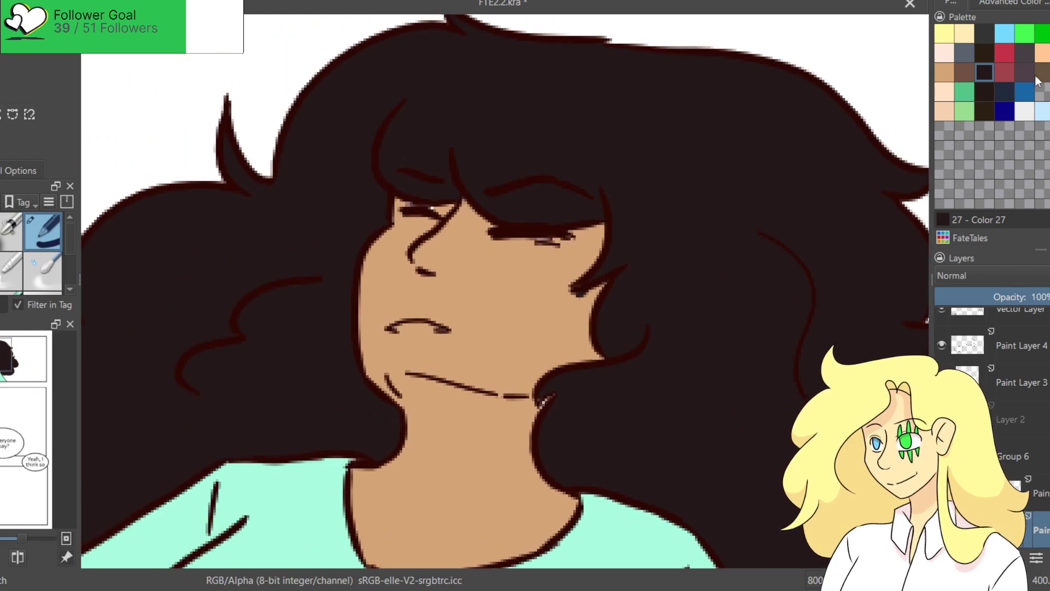
Touch up the small unfilled spots around the eyes with tan Color 23 and check the whole panel.
click(950, 75)
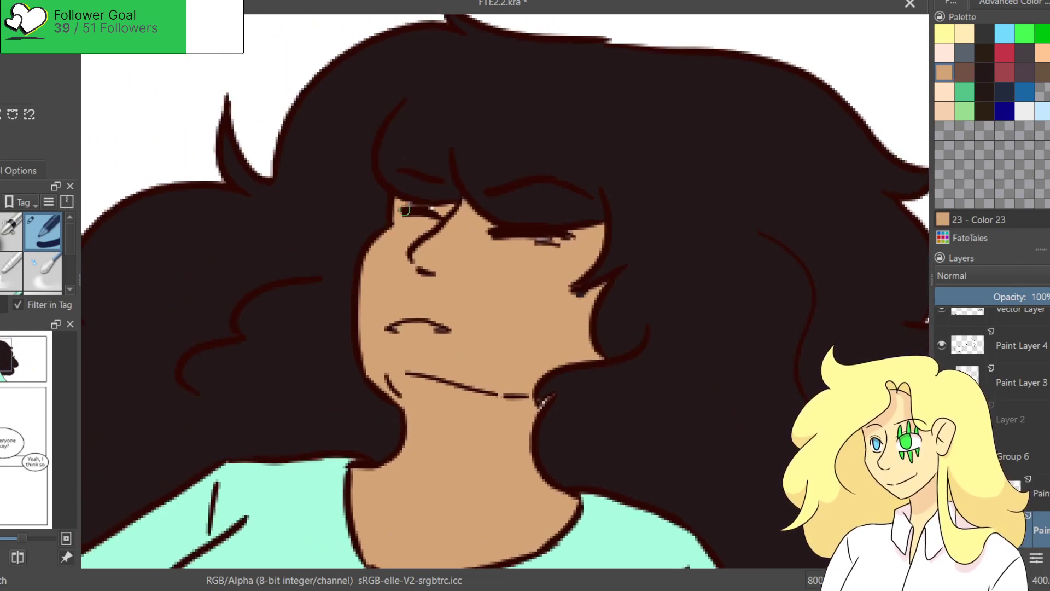
key(1)
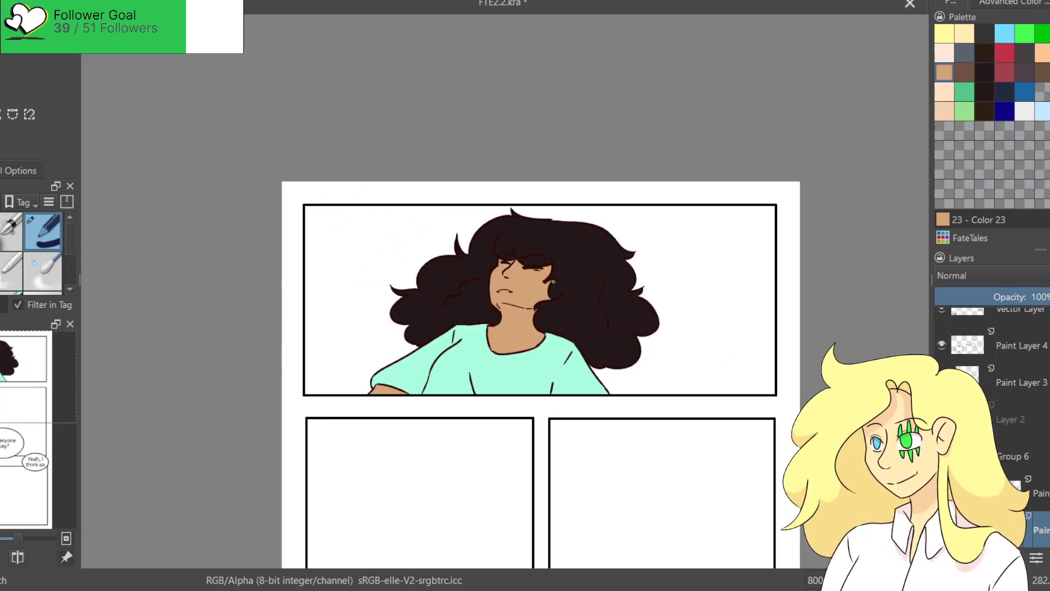
drag(566, 304, 621, 197)
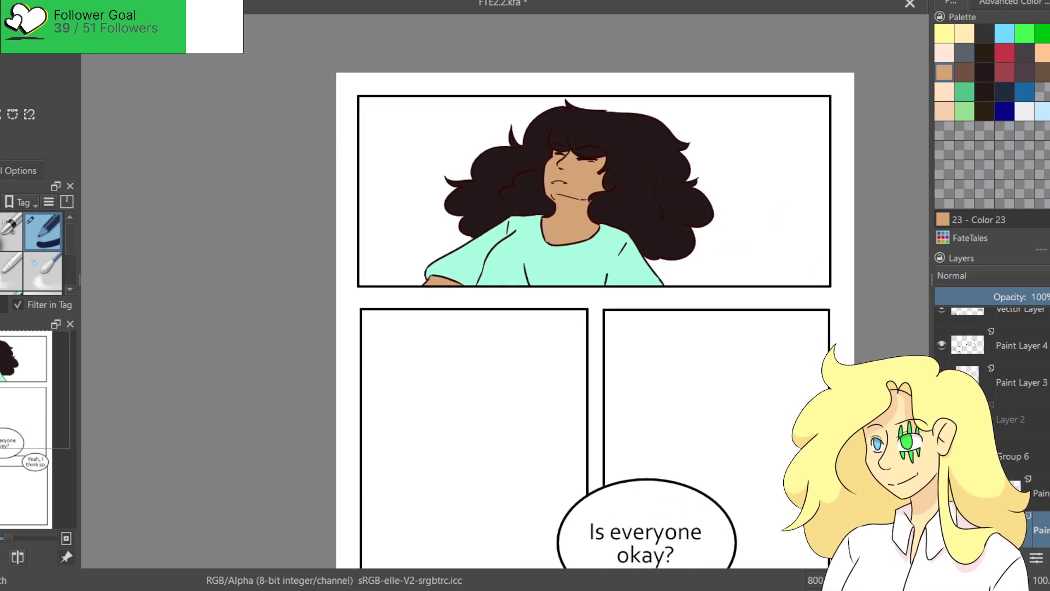
scroll(1032, 480, down, 1)
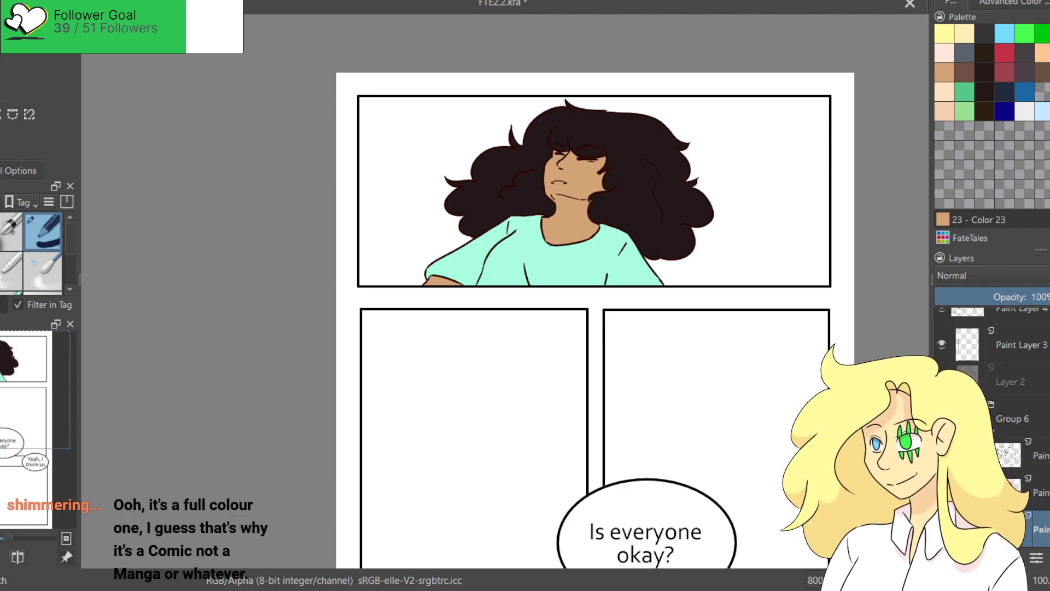
Choose the cloudy watercolour brush, return to the FTE2.2 page from the FTE2.1 page and save it.
click(1, 219)
click(43, 230)
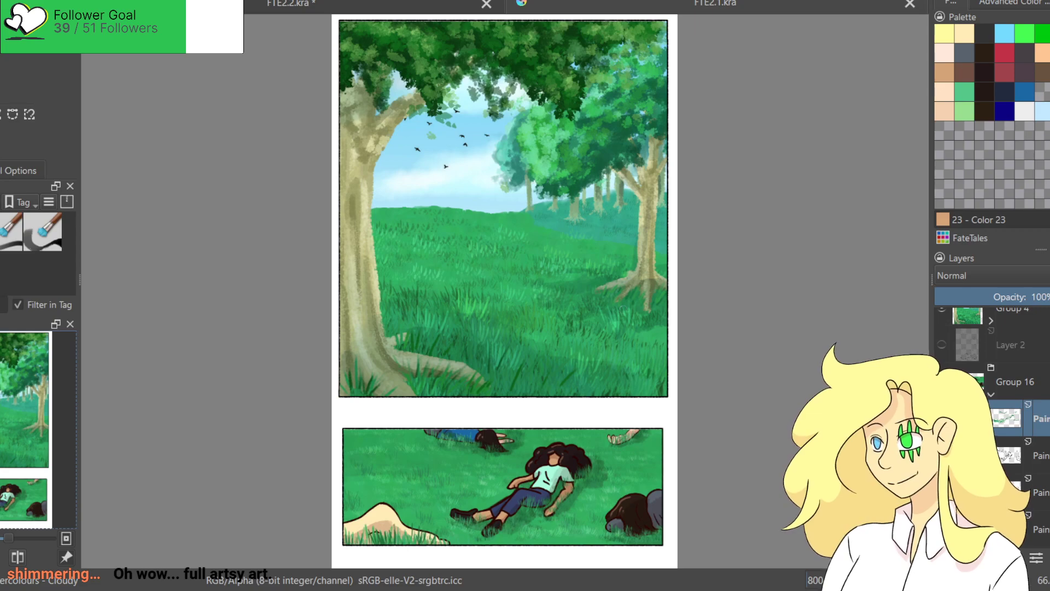
click(290, 4)
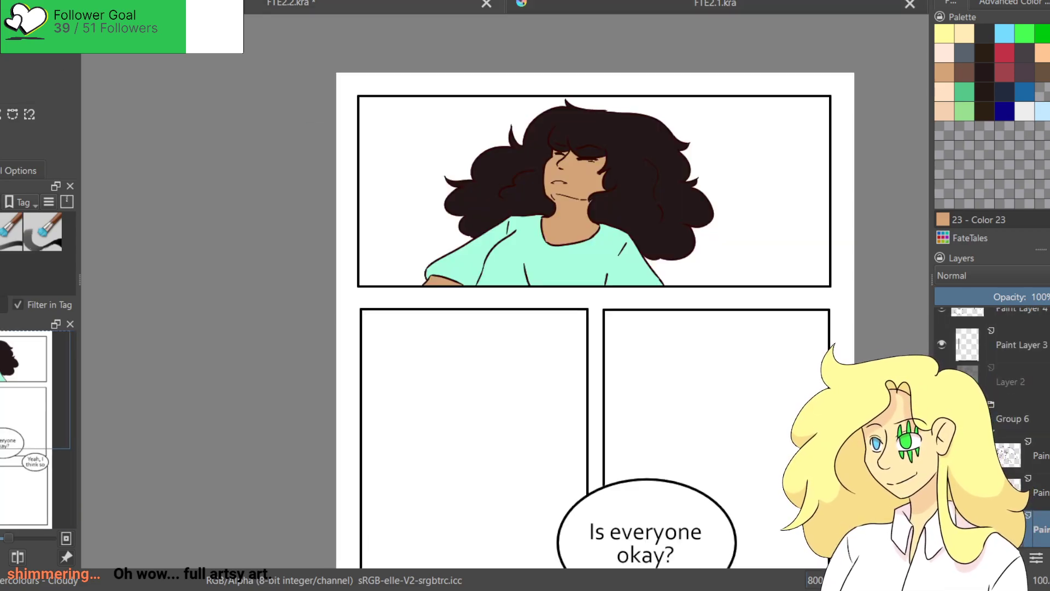
key(ctrl+s)
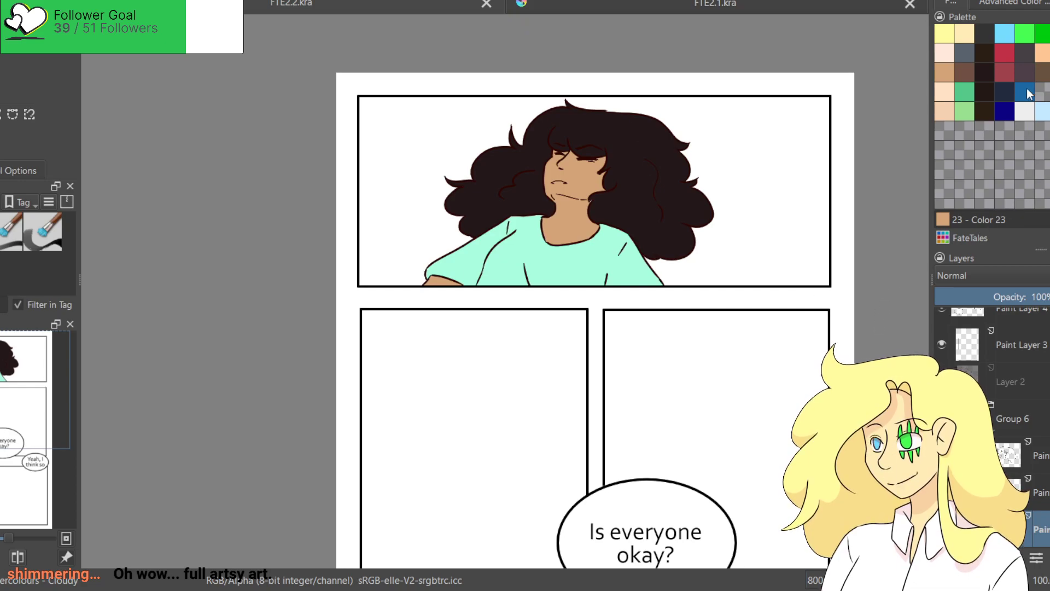
View the older comic page with the blurred forest panels and close it.
click(628, 521)
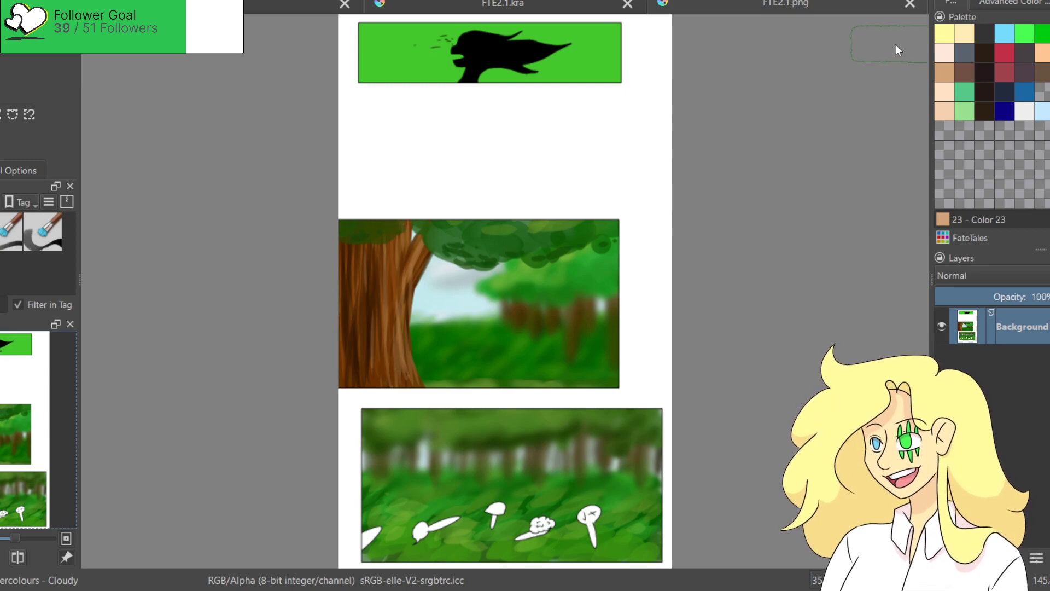
click(911, 4)
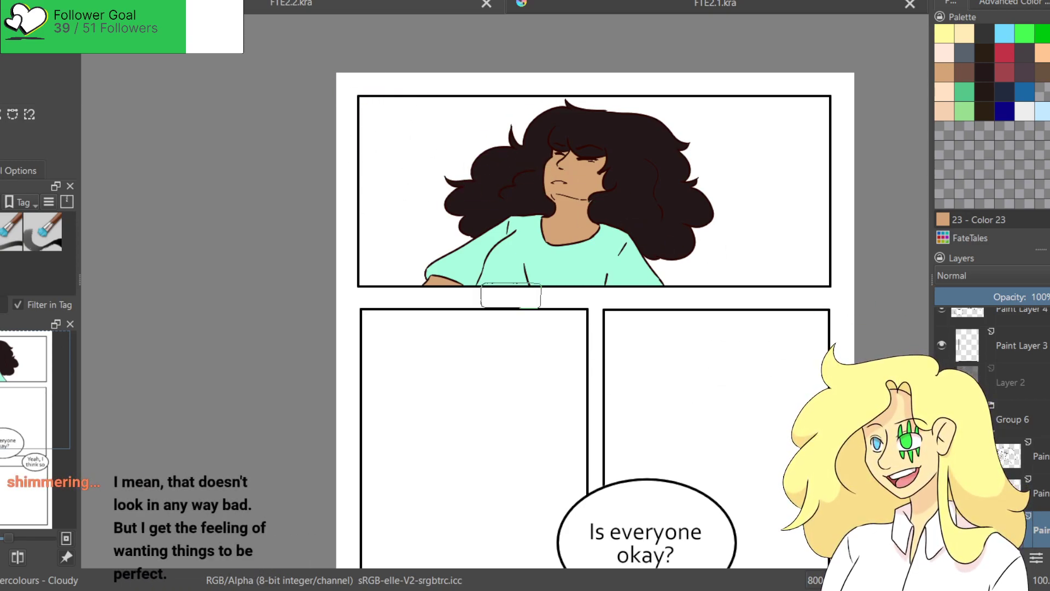
drag(383, 115, 378, 164)
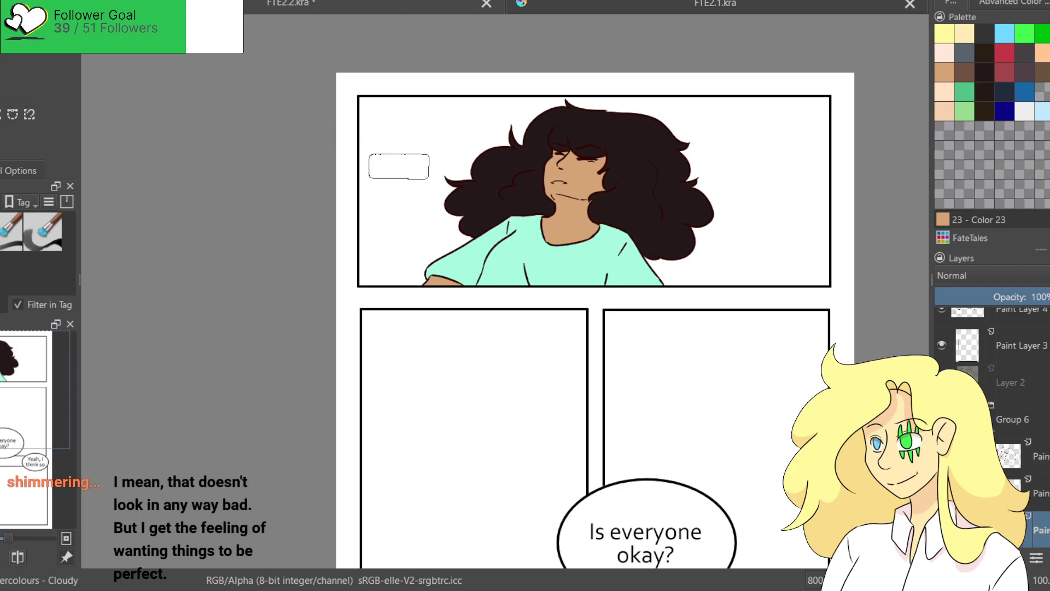
drag(530, 222, 438, 198)
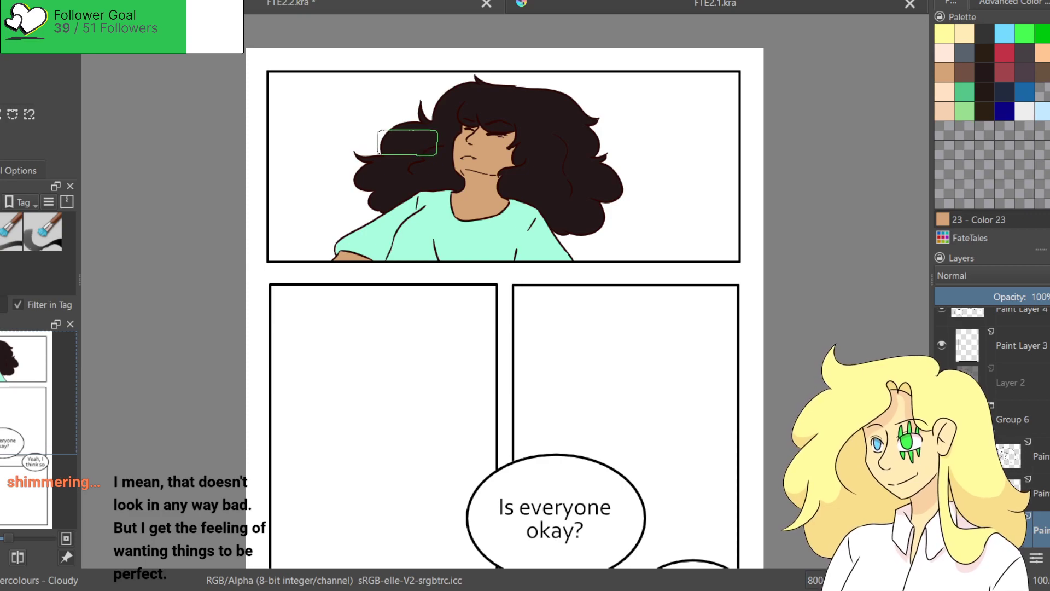
mouse_move(324, 122)
mouse_down()
mouse_move(434, 138)
mouse_move(382, 101)
mouse_up()
key(ctrl+z)
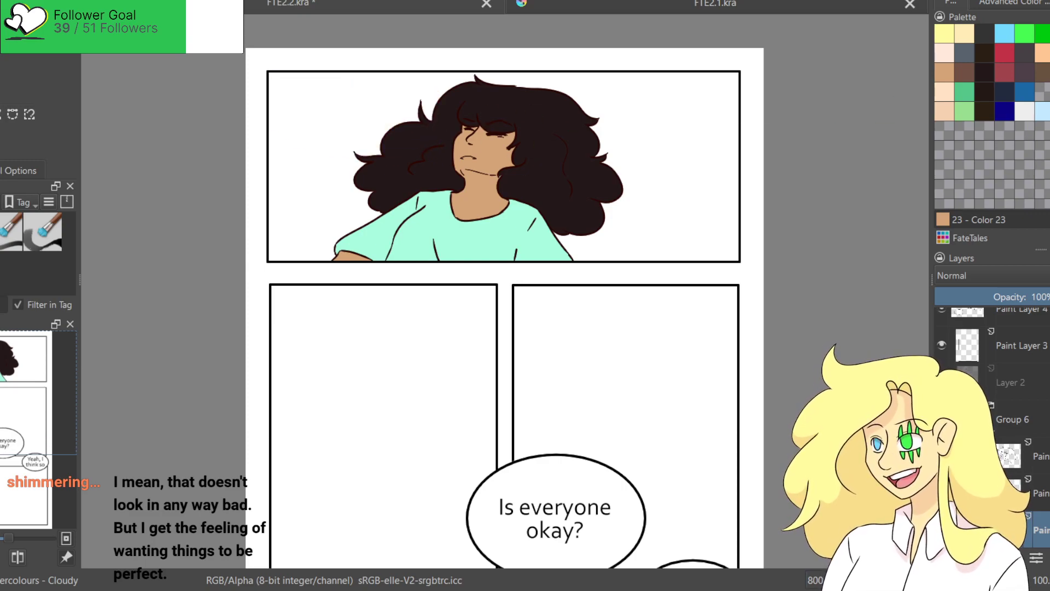
Mix a dark green and paint the top panel's whole background behind the character with the cloudy watercolour brush.
click(1016, 4)
click(1049, 34)
drag(1036, 99, 1045, 92)
mouse_move(284, 77)
mouse_down()
mouse_move(539, 87)
mouse_move(469, 59)
mouse_move(257, 117)
mouse_move(437, 80)
mouse_move(235, 146)
mouse_move(693, 104)
mouse_move(670, 151)
mouse_move(263, 203)
mouse_move(657, 219)
mouse_move(499, 243)
mouse_move(739, 235)
mouse_up()
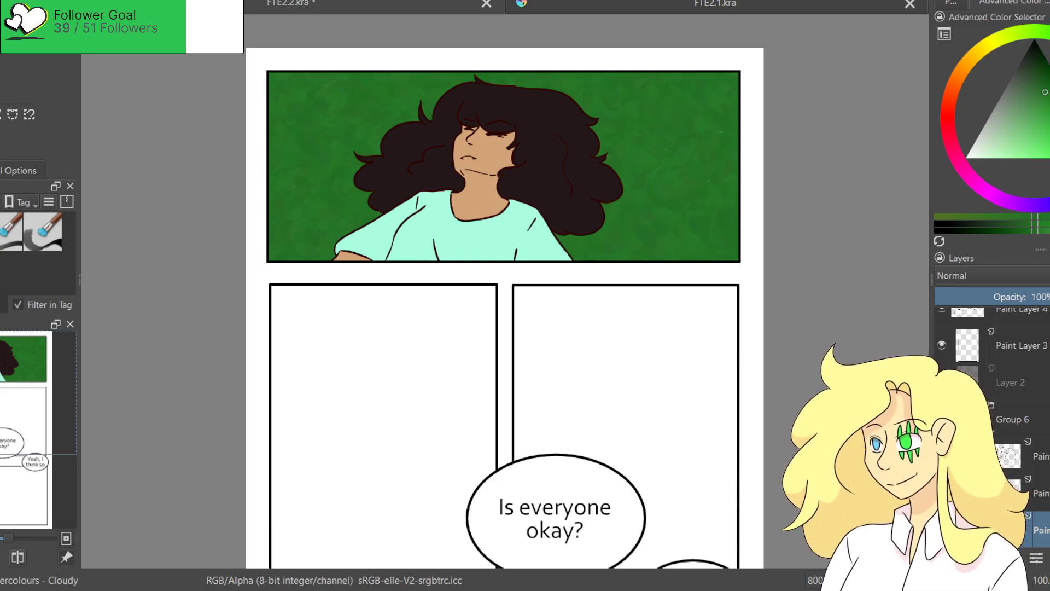
On a new layer above the line art, paint grass over the hair's lower edges with the Grass Blades brush.
click(1, 203)
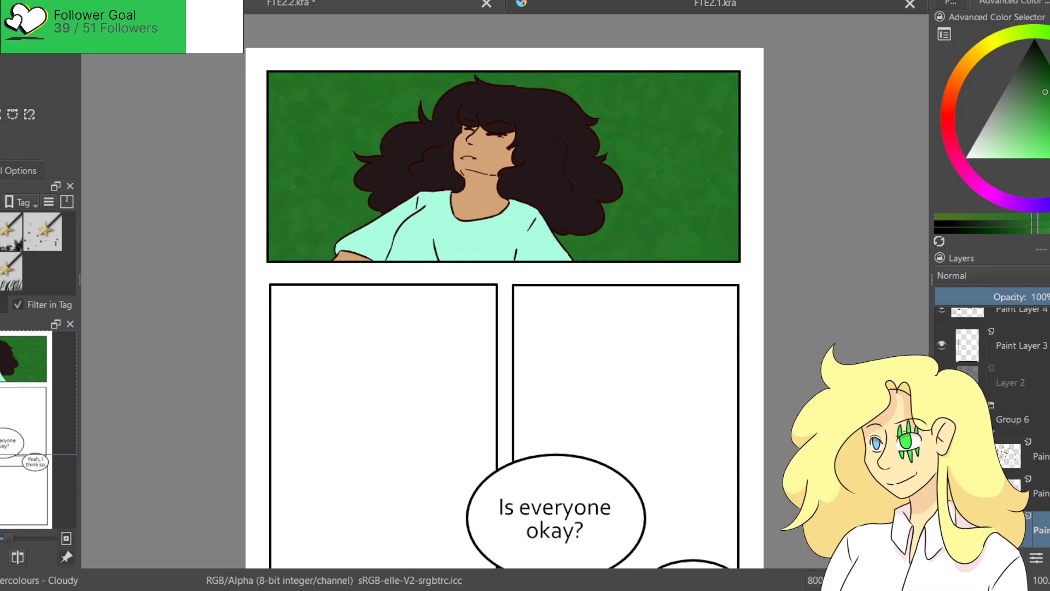
click(8, 285)
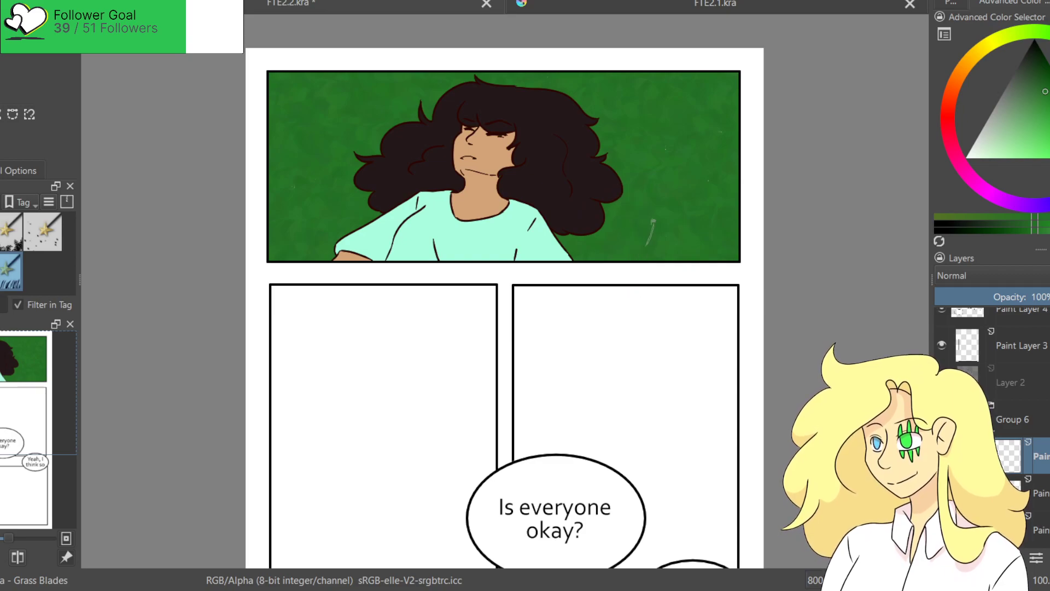
mouse_move(563, 225)
mouse_down()
mouse_move(577, 252)
mouse_move(587, 249)
mouse_move(589, 219)
mouse_move(611, 205)
mouse_up()
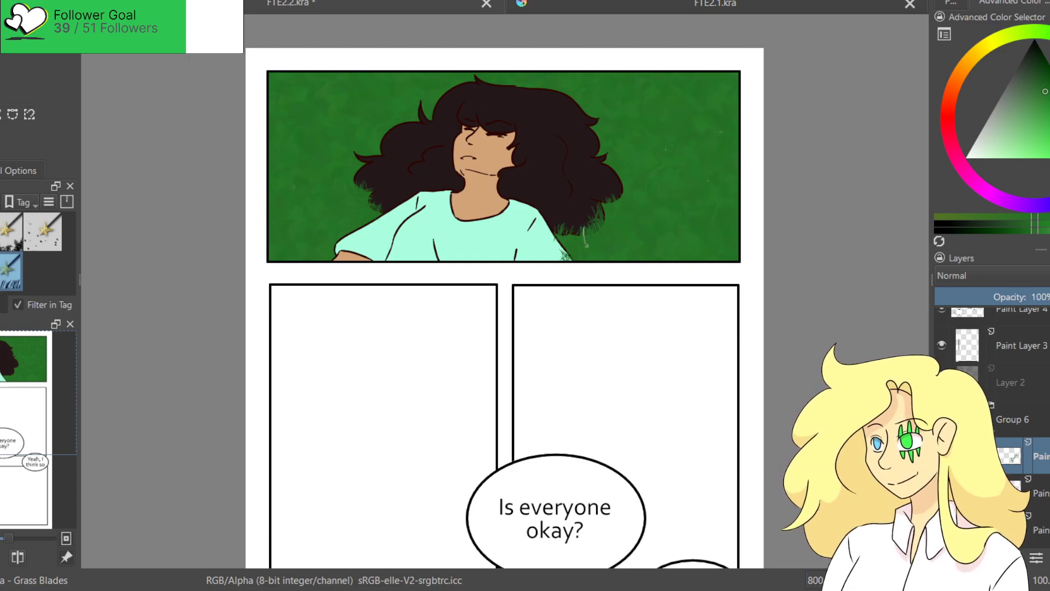
Paint longer grass blades over the outer edges of the hair on both sides with a smaller Glass Long brush.
click(1, 271)
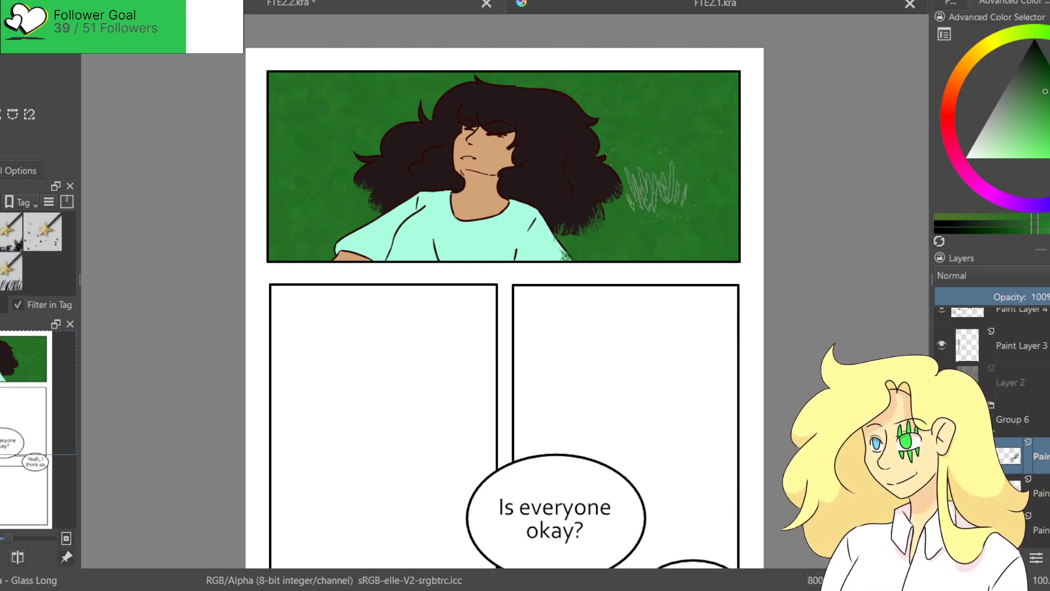
drag(578, 212, 659, 186)
key(ctrl+z)
key([)
key([)
key([)
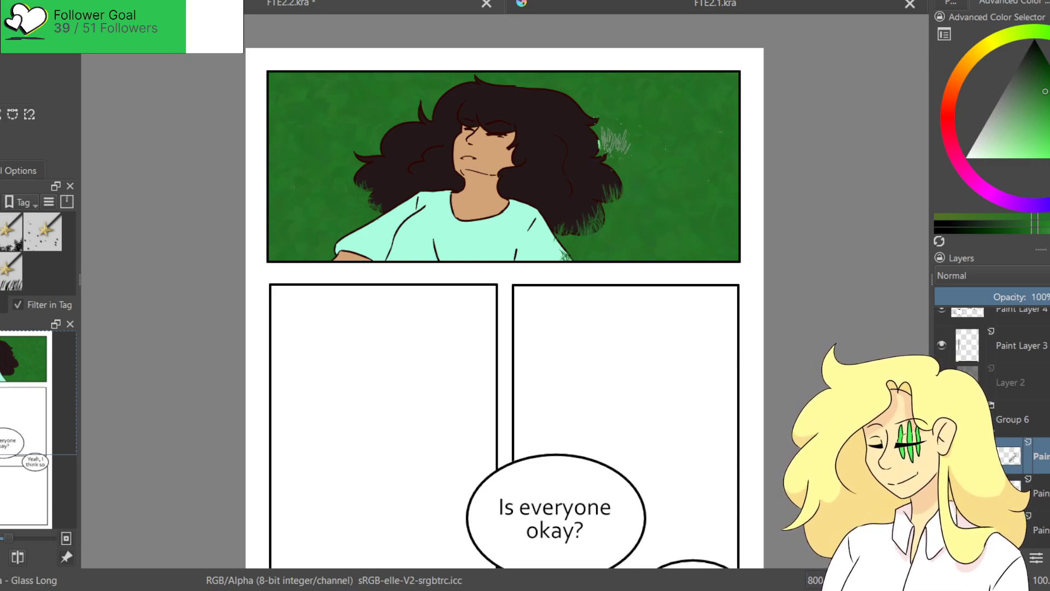
drag(602, 144, 597, 164)
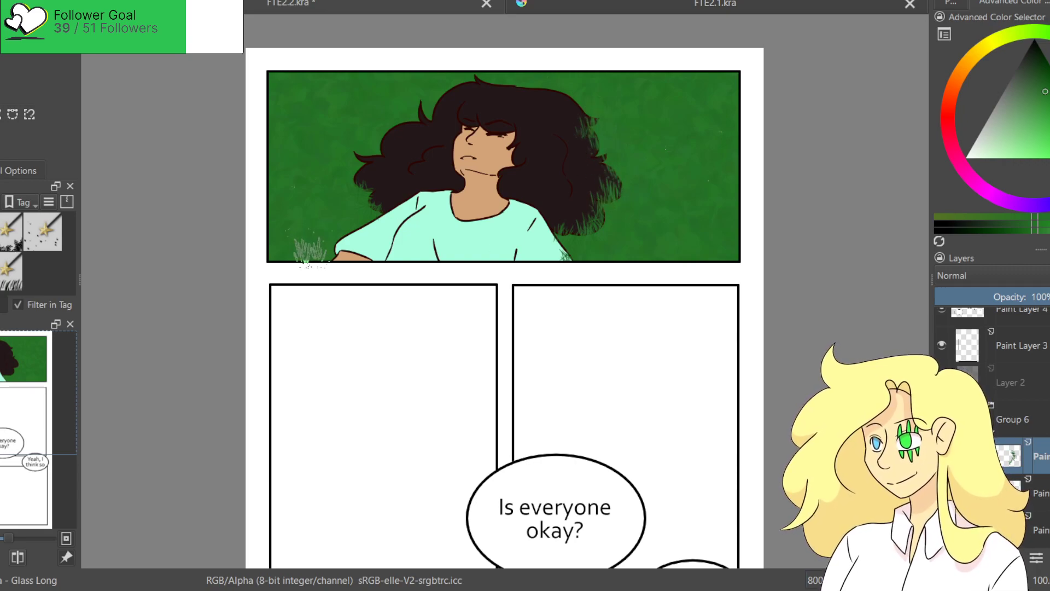
click(356, 171)
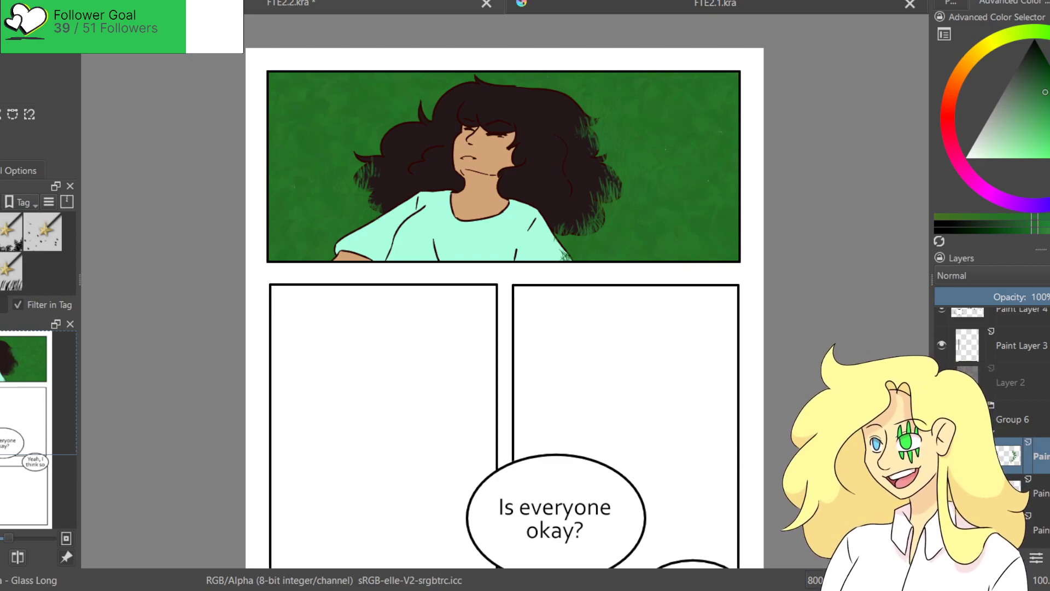
Mix a lighter green and scatter grass tufts across the background on both sides of the character.
click(1043, 114)
click(629, 88)
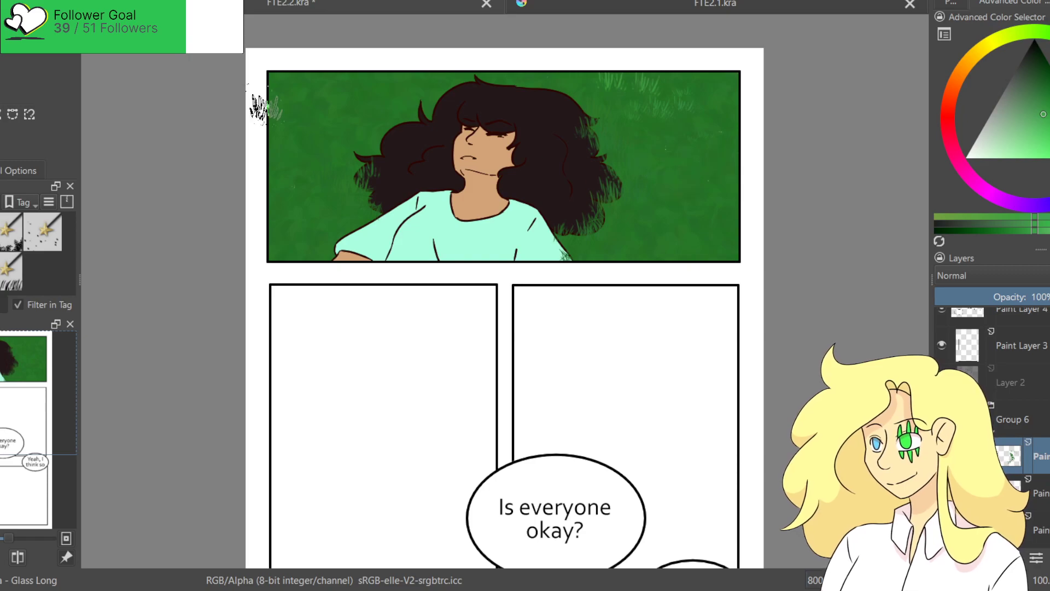
click(309, 135)
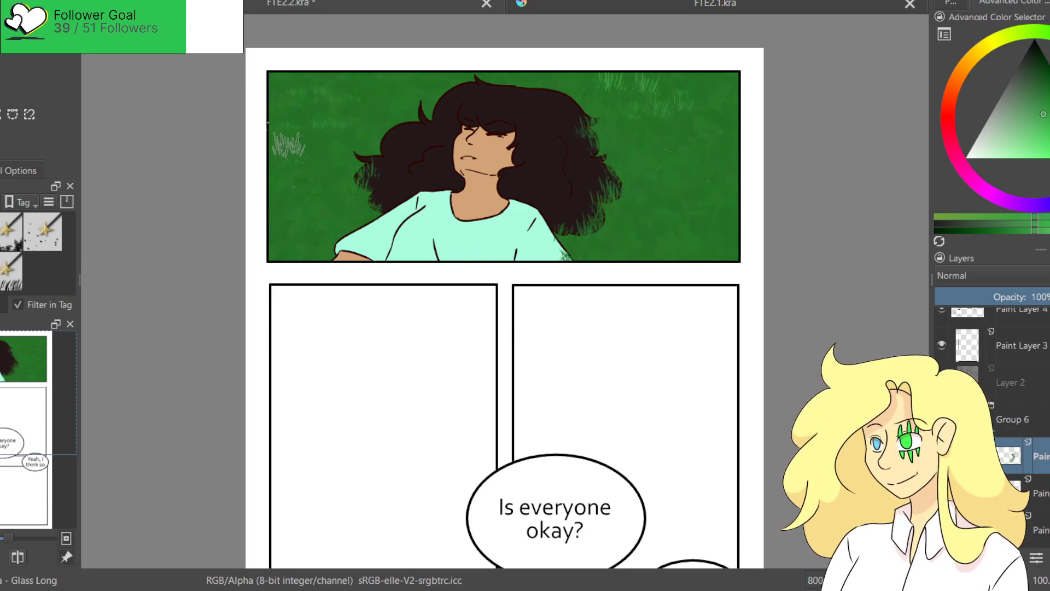
click(301, 79)
click(257, 171)
click(327, 172)
click(267, 211)
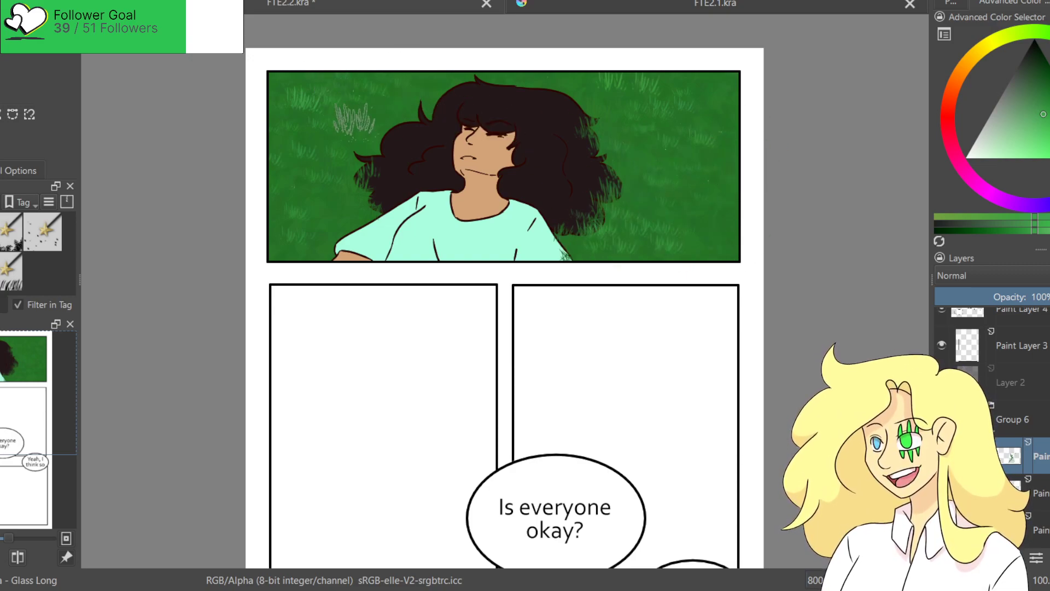
Mix a darker green for extra grass tufts and paint soft dark patches on the background layer with the Cloudy watercolour brush.
drag(1043, 104, 1040, 76)
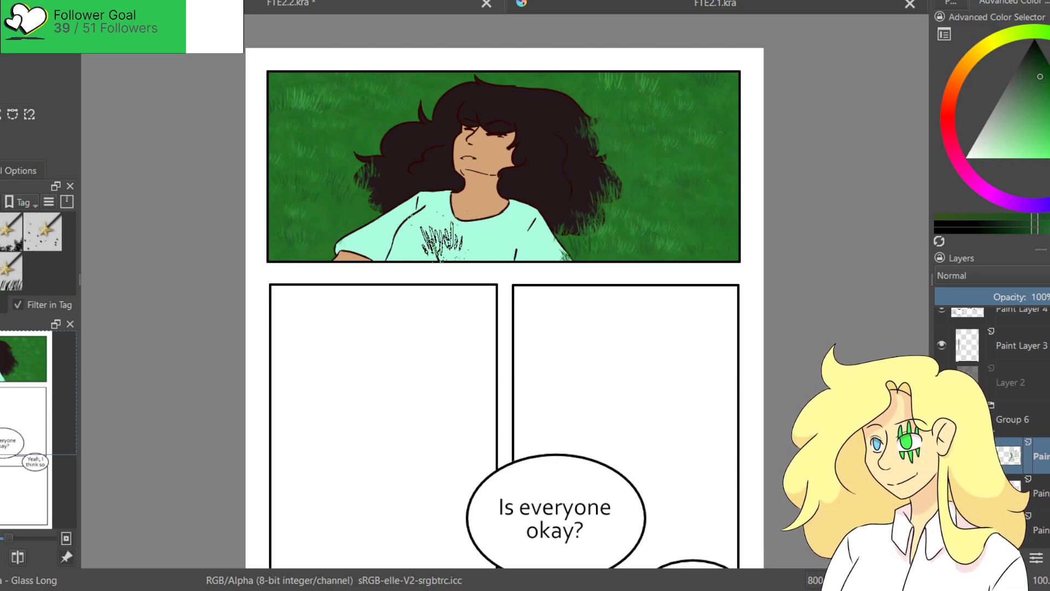
key(ctrl+z)
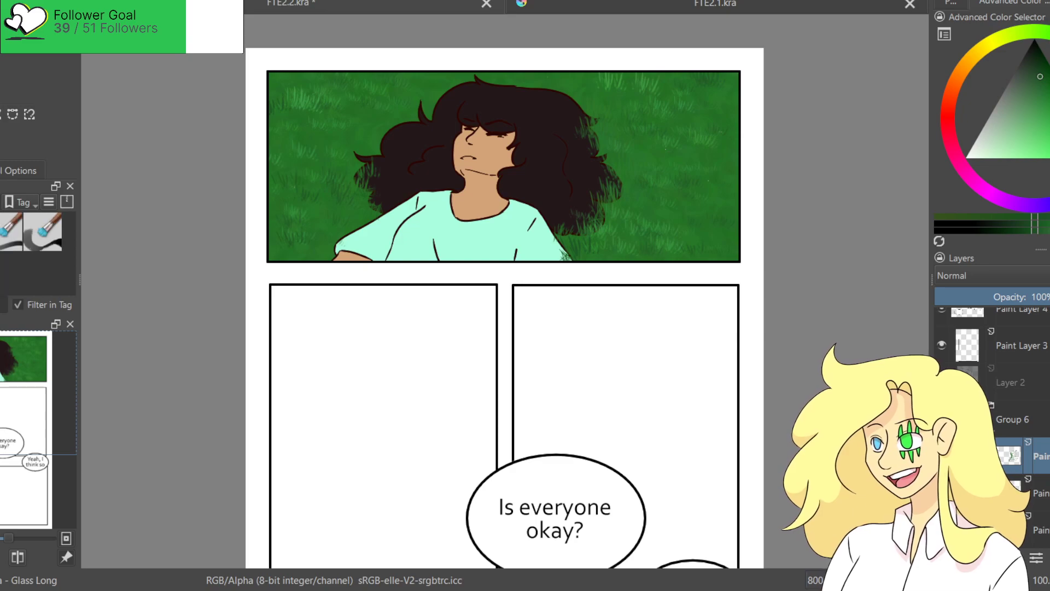
click(42, 231)
scroll(995, 416, down, 2)
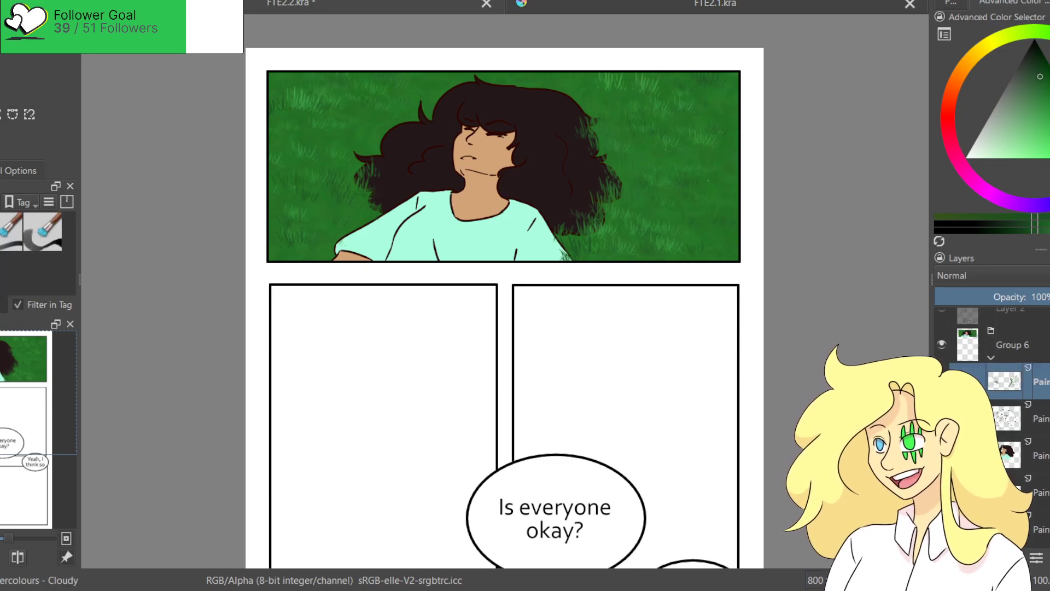
click(1037, 504)
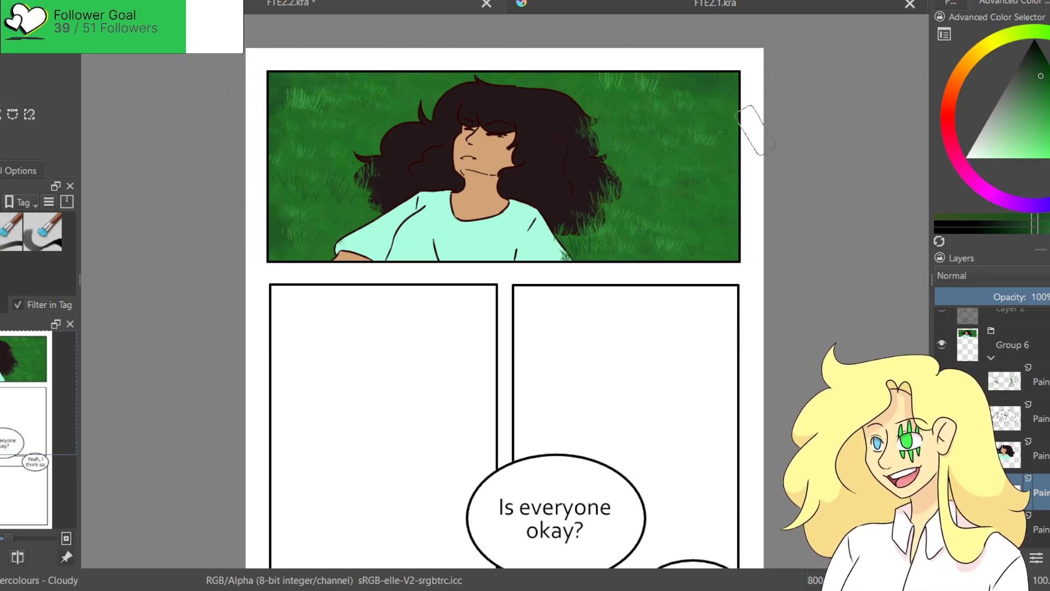
drag(711, 117, 744, 104)
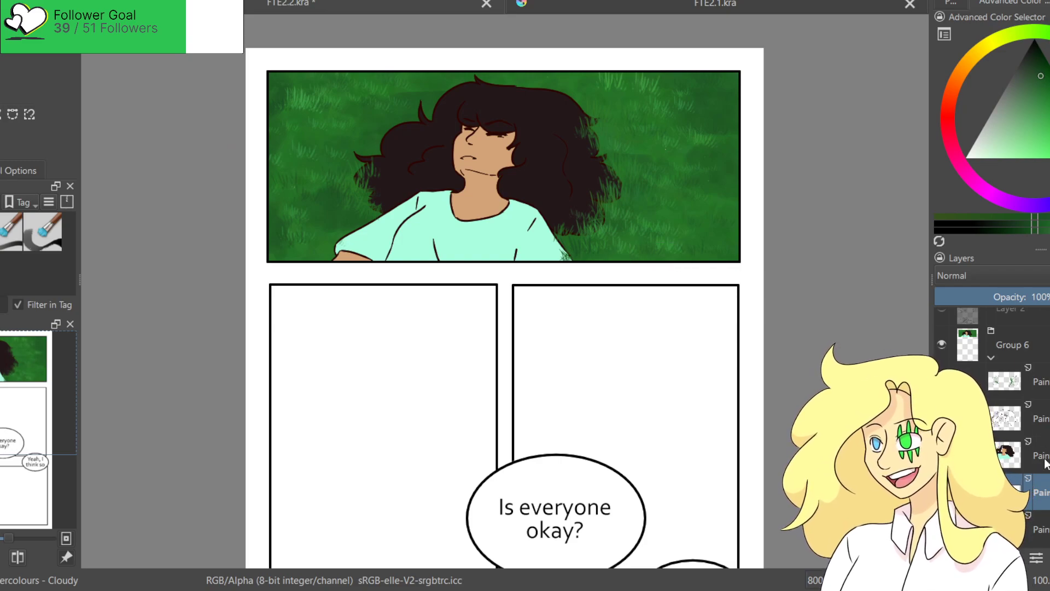
Add a Multiply layer above the character's flat colours and choose a dark red for shading.
click(950, 2)
click(1012, 2)
click(948, 107)
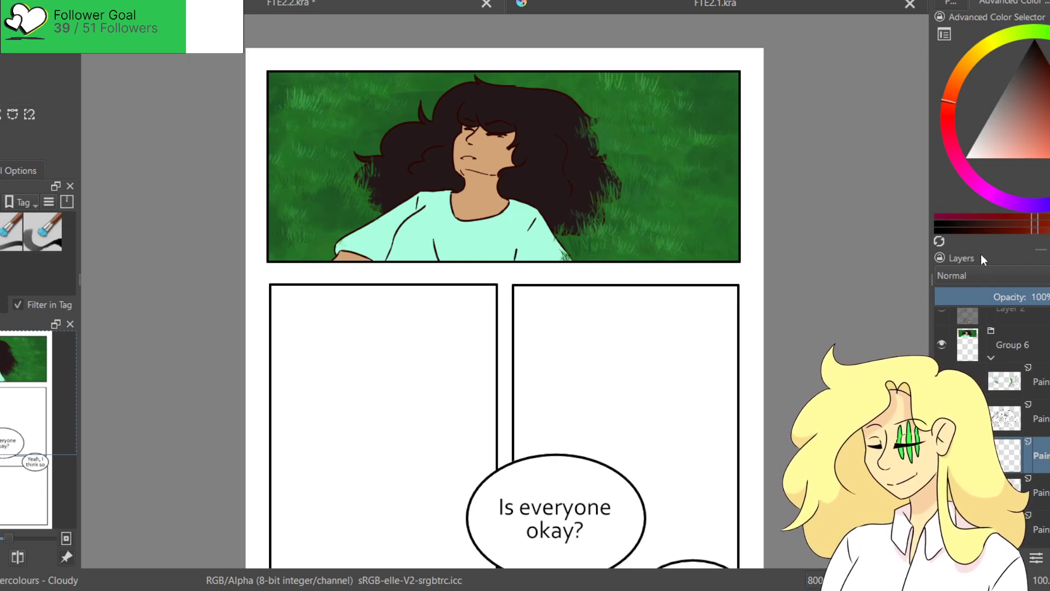
scroll(968, 276, down, 1)
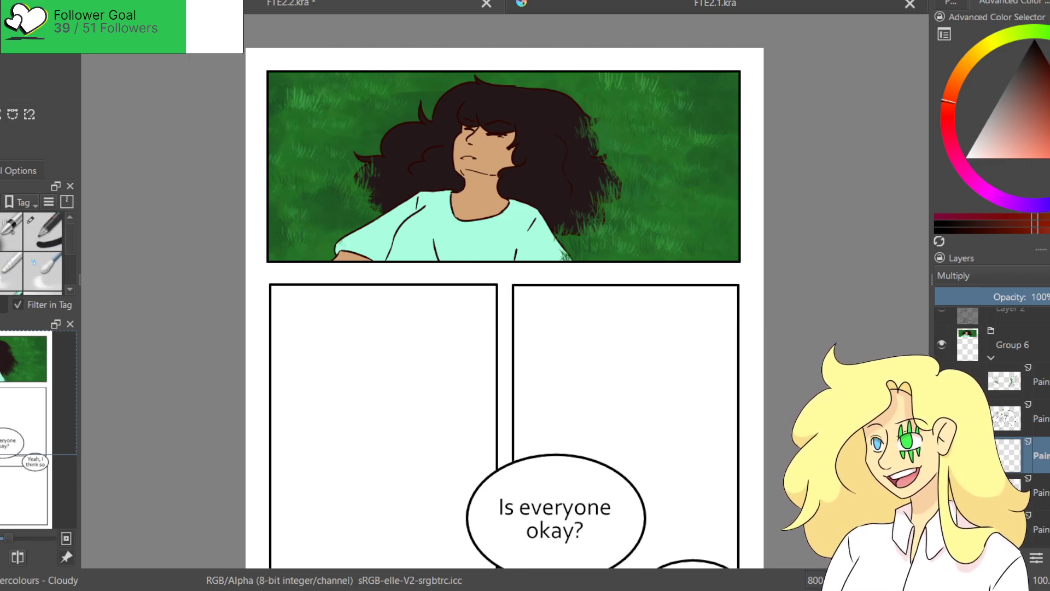
Paint shadows around both eyes and beside the cheek's hair strand, setting the shading layer's opacity to 28%.
scroll(381, 220, up, 5)
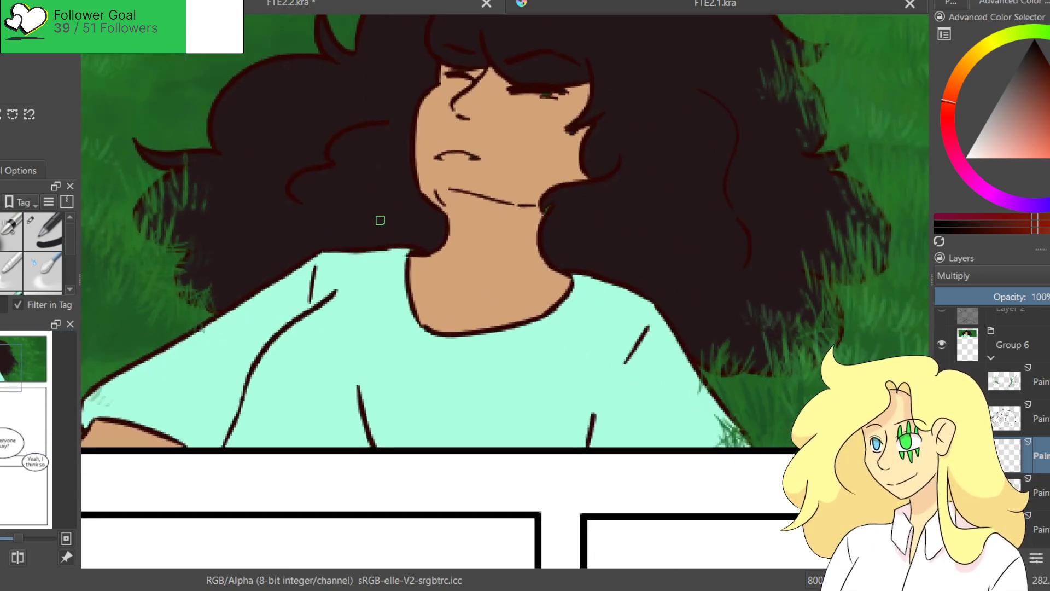
scroll(380, 220, up, 1)
drag(429, 236, 378, 377)
drag(421, 154, 427, 145)
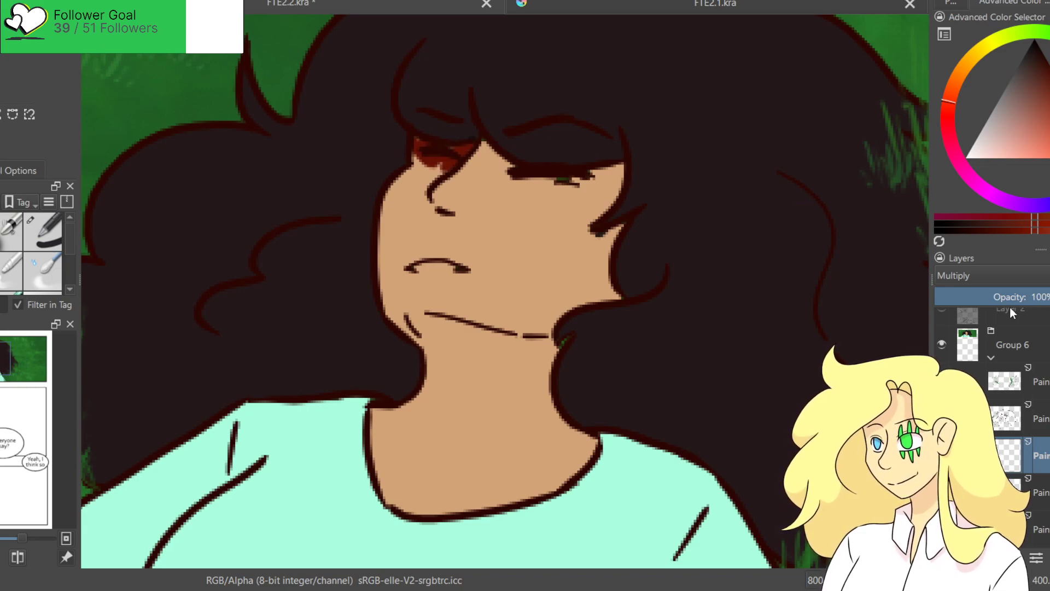
drag(1011, 299, 985, 298)
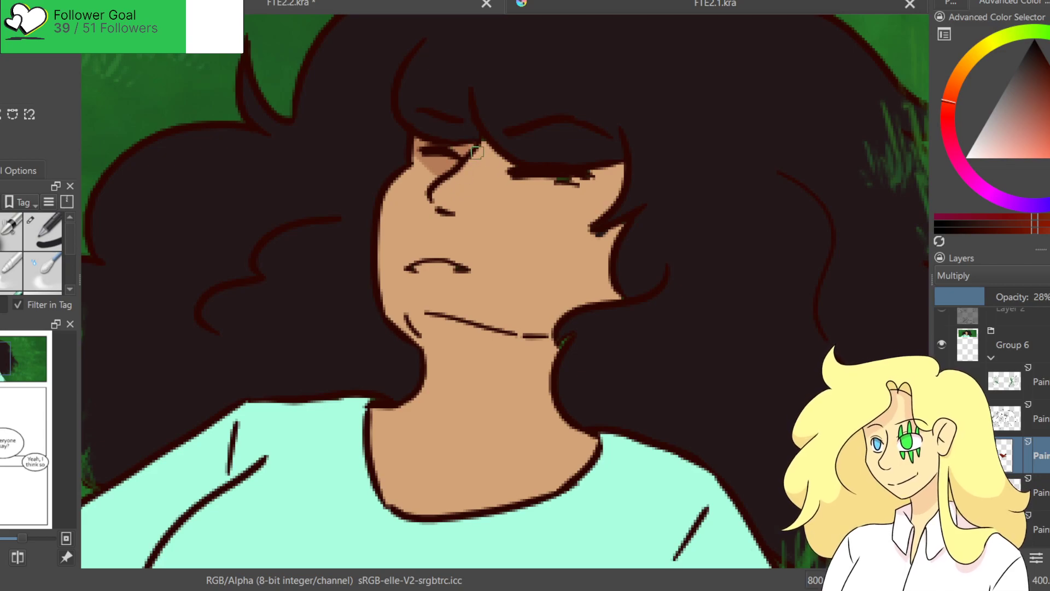
mouse_move(472, 149)
mouse_down()
mouse_move(507, 137)
mouse_move(553, 177)
mouse_up()
mouse_move(488, 137)
mouse_down()
mouse_move(570, 155)
mouse_move(590, 186)
mouse_move(511, 180)
mouse_move(563, 165)
mouse_up()
mouse_move(635, 169)
mouse_down()
mouse_move(602, 208)
mouse_move(618, 186)
mouse_up()
drag(591, 239, 608, 231)
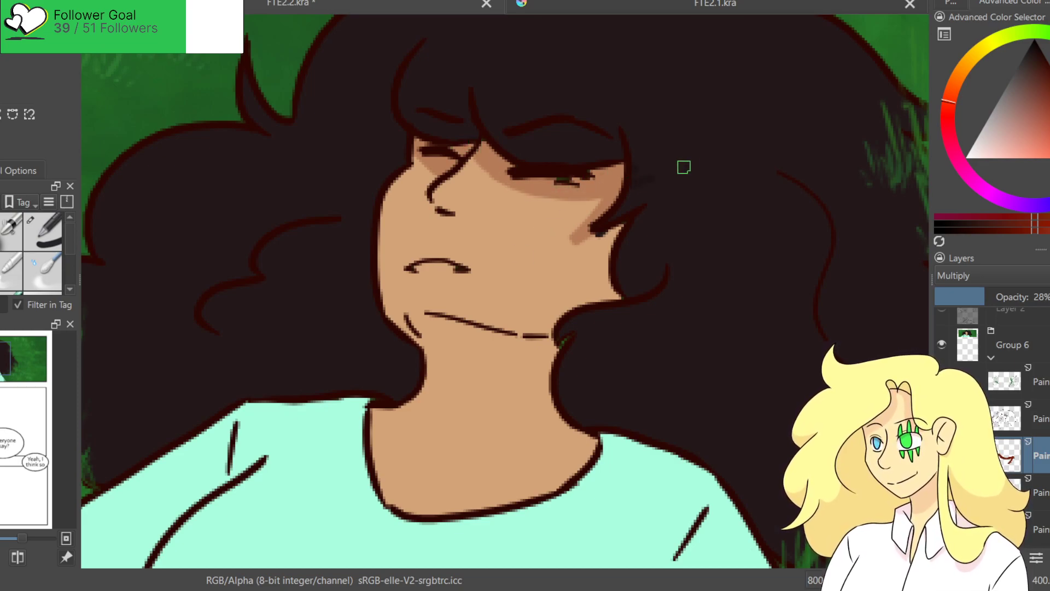
Paint the shadow under the chin and across the upper neck.
mouse_move(433, 337)
mouse_down()
mouse_move(406, 336)
mouse_move(403, 317)
mouse_move(514, 334)
mouse_up()
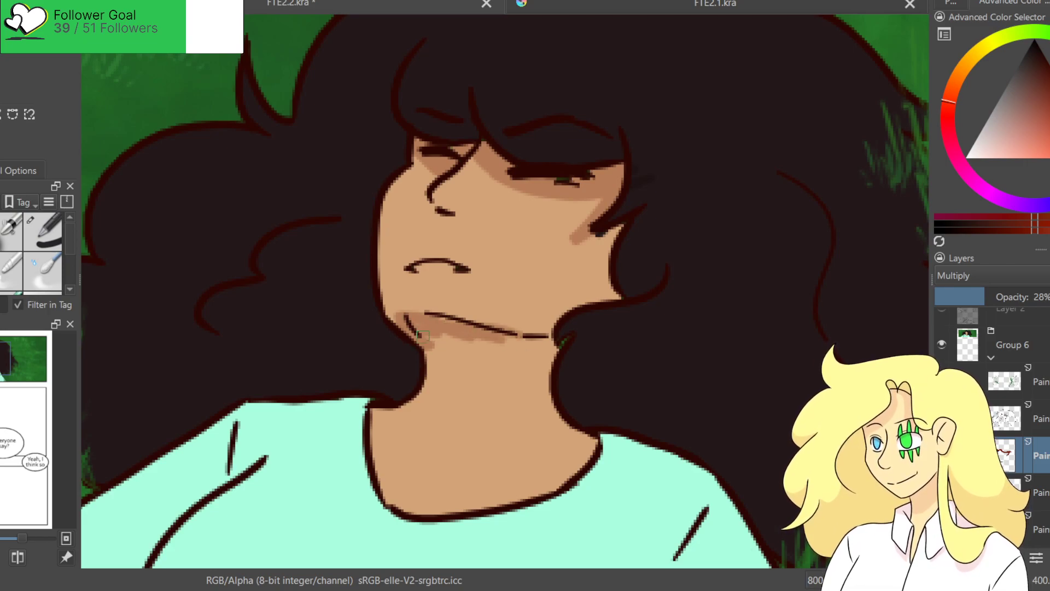
drag(429, 349, 474, 331)
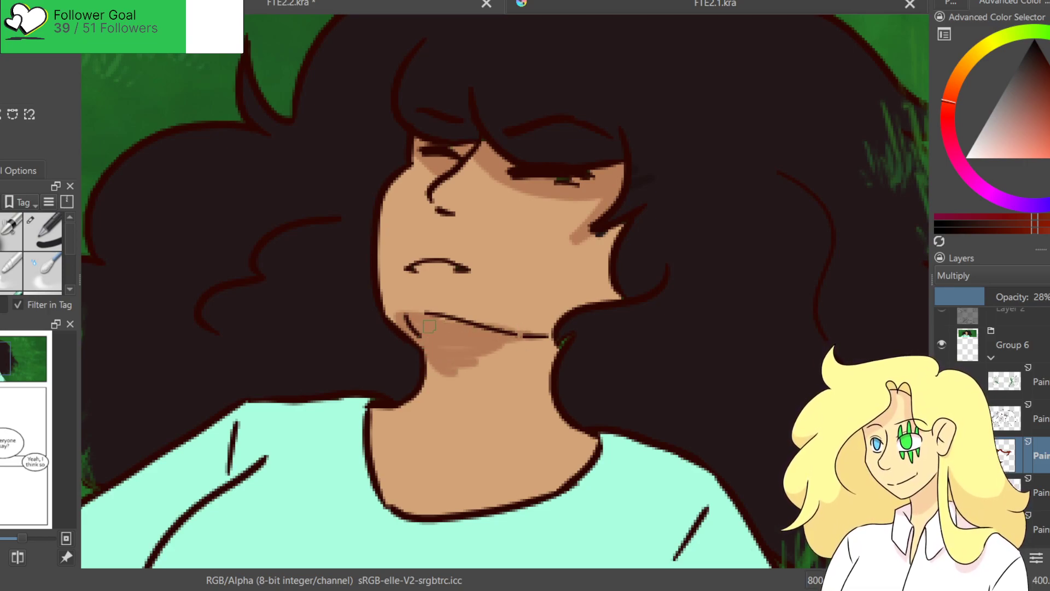
mouse_move(459, 373)
mouse_down()
mouse_move(566, 344)
mouse_move(442, 361)
mouse_move(466, 359)
mouse_up()
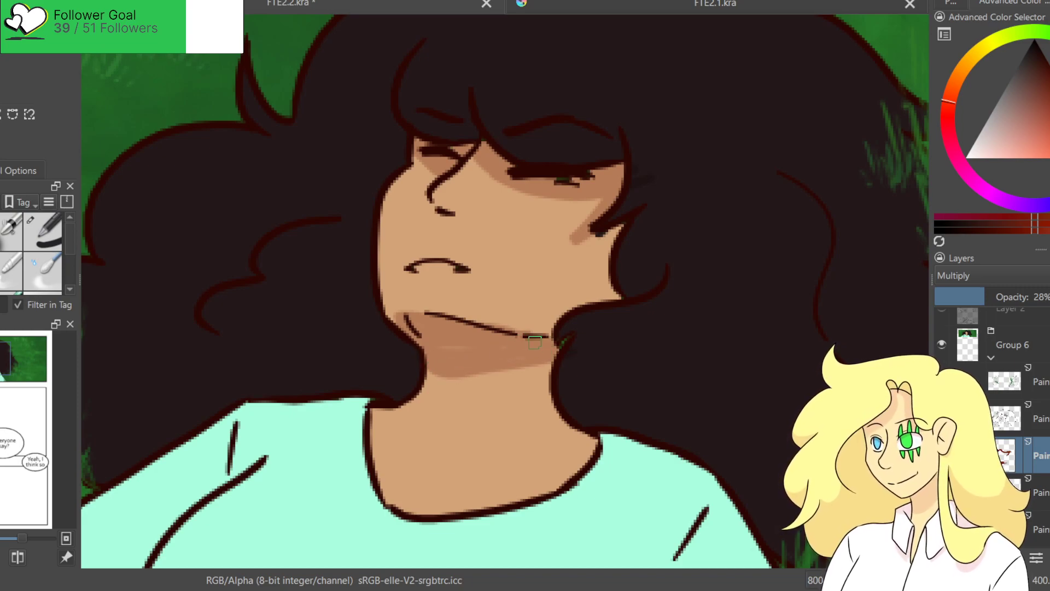
Shade the lower hair on both sides of the face and the hair's upper outer edge with a larger brush.
drag(465, 345, 739, 274)
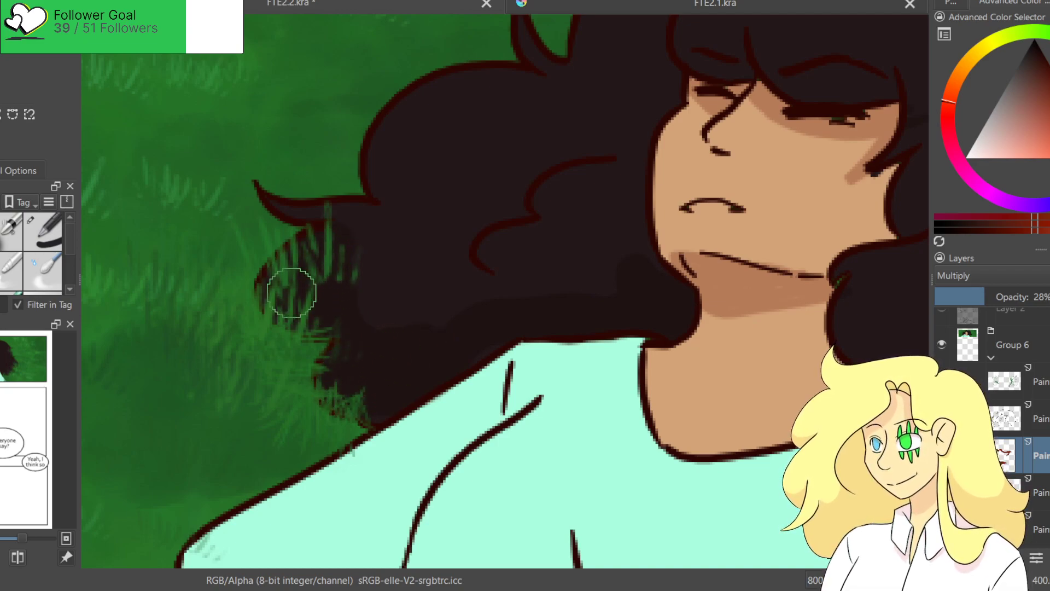
mouse_move(394, 323)
mouse_down()
mouse_move(388, 292)
mouse_move(493, 298)
mouse_move(491, 258)
mouse_move(535, 292)
mouse_move(572, 294)
mouse_move(604, 279)
mouse_up()
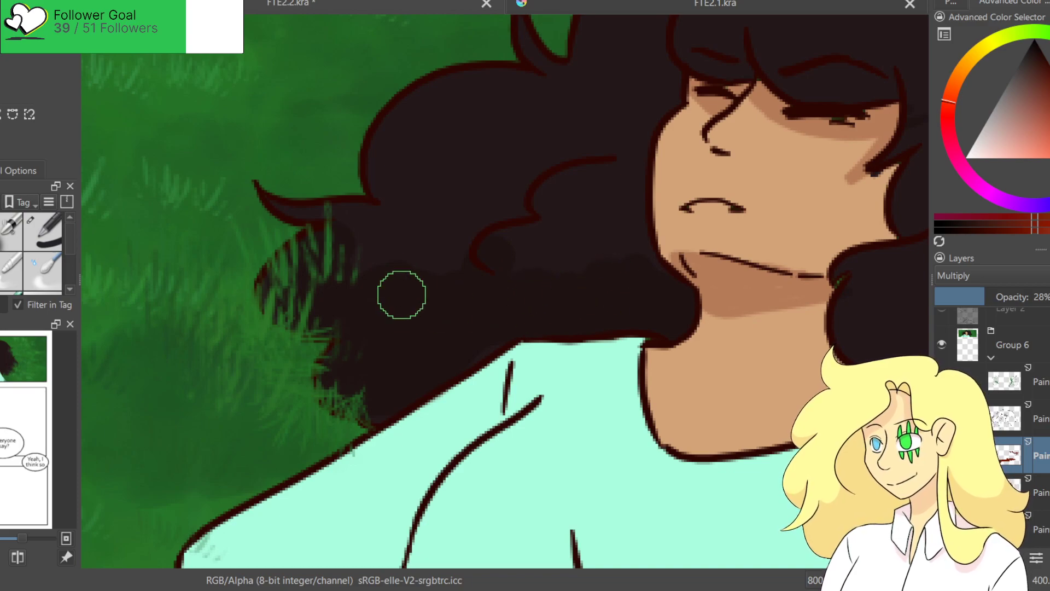
mouse_move(714, 347)
mouse_down()
mouse_move(484, 259)
mouse_move(419, 211)
mouse_up()
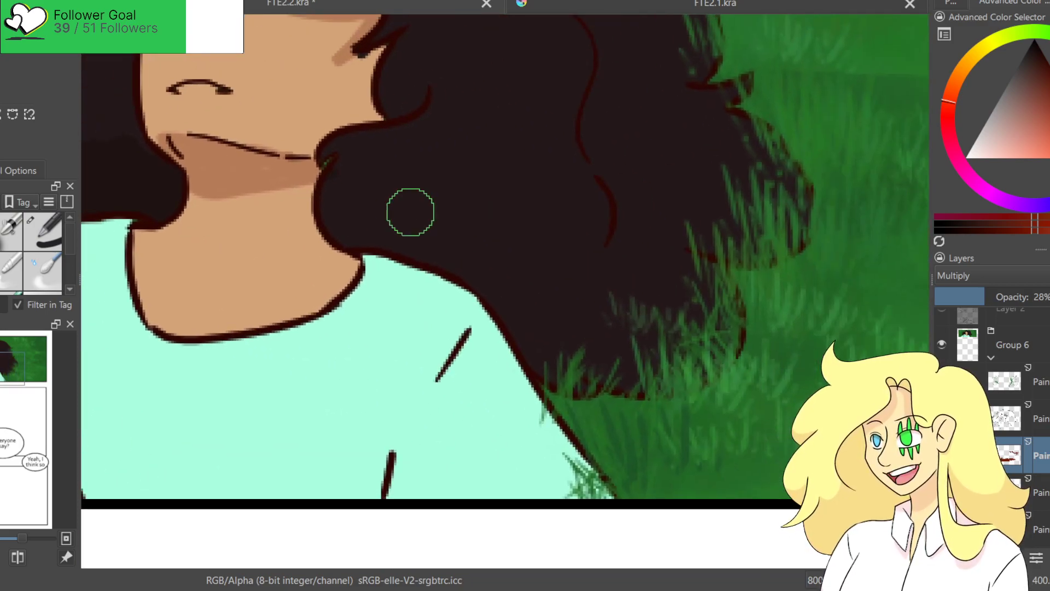
mouse_move(455, 241)
mouse_down()
mouse_move(569, 354)
mouse_move(622, 356)
mouse_move(684, 333)
mouse_up()
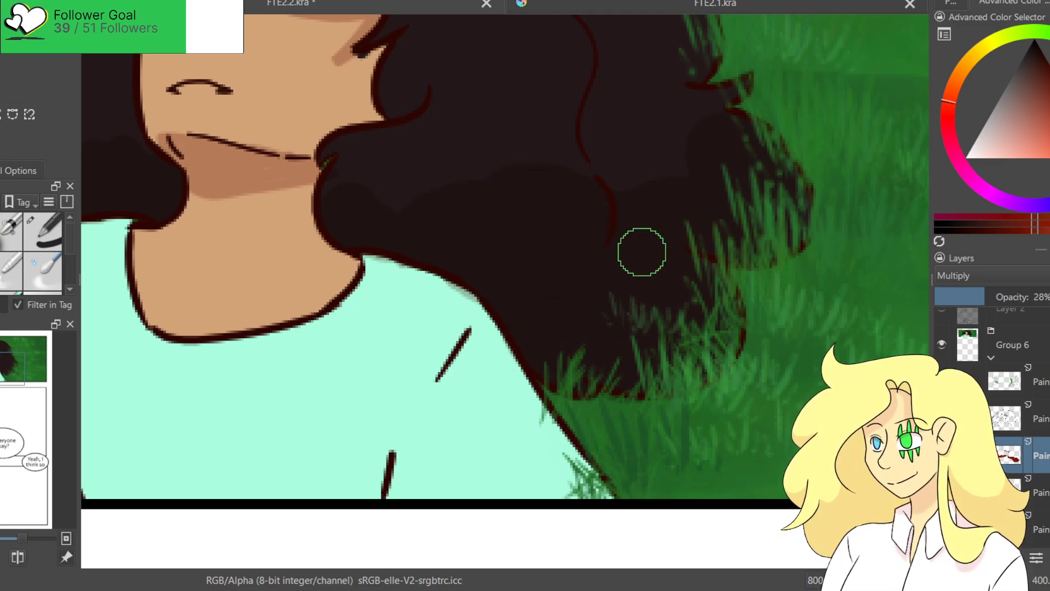
scroll(465, 207, down, 5)
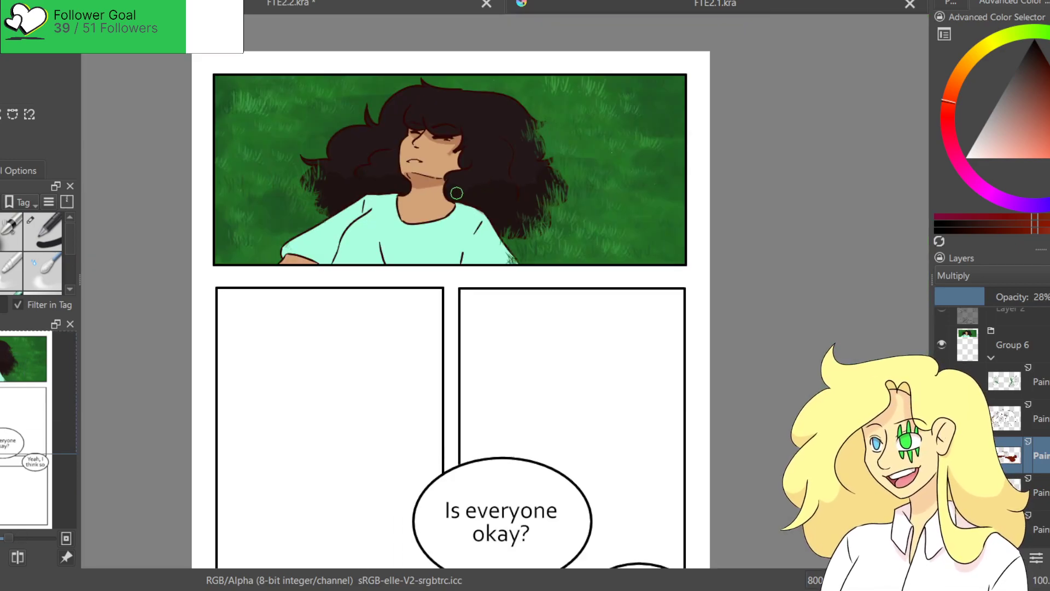
scroll(457, 193, up, 4)
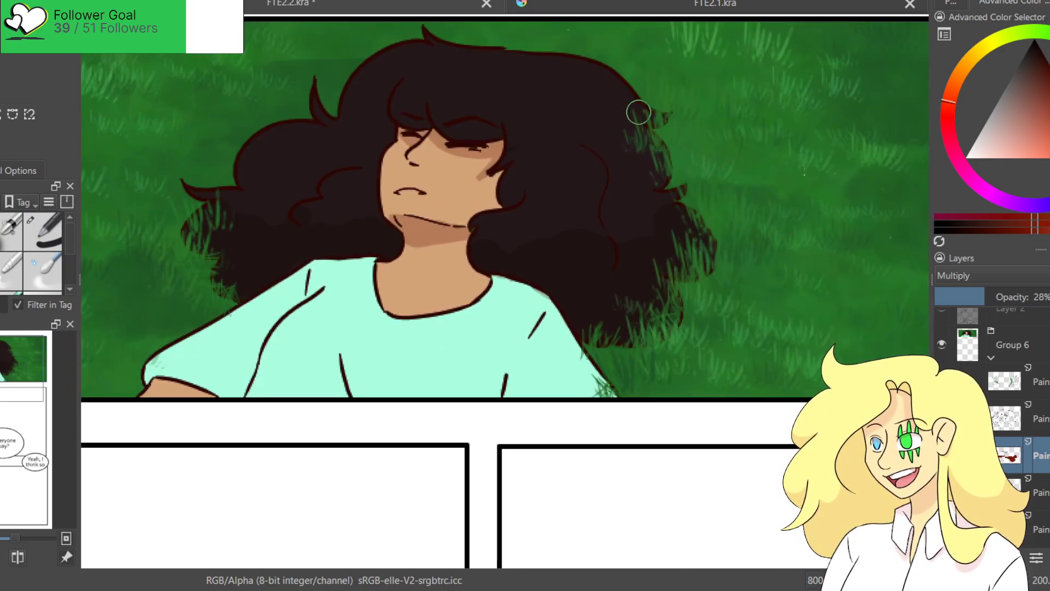
drag(633, 130, 641, 149)
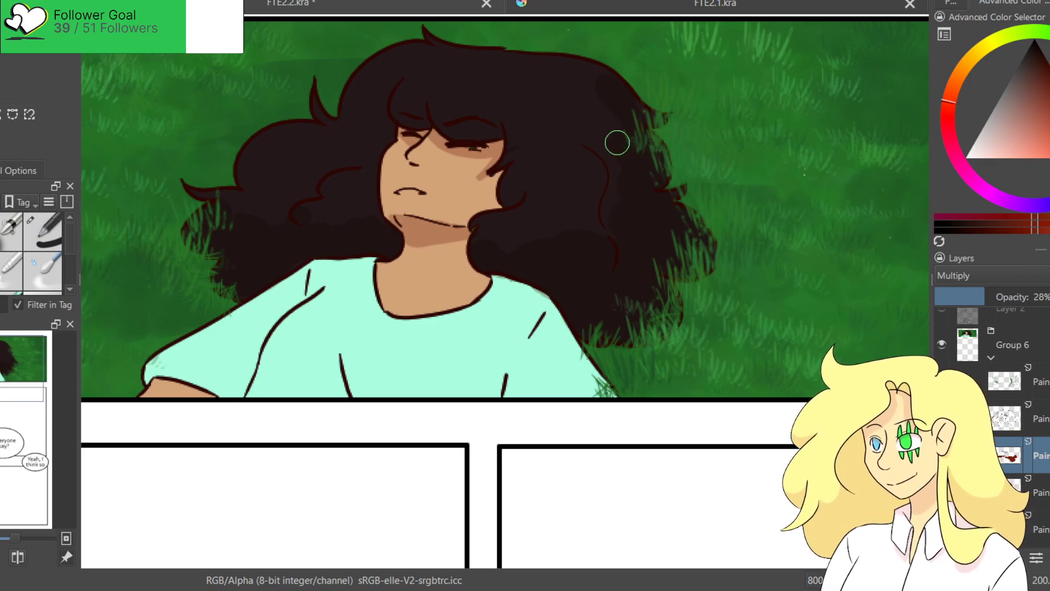
Lower the shading layer's opacity to 19% and shade the side of the face and neck, the shirt's shoulder and the opposite sleeve fold.
drag(979, 296, 968, 296)
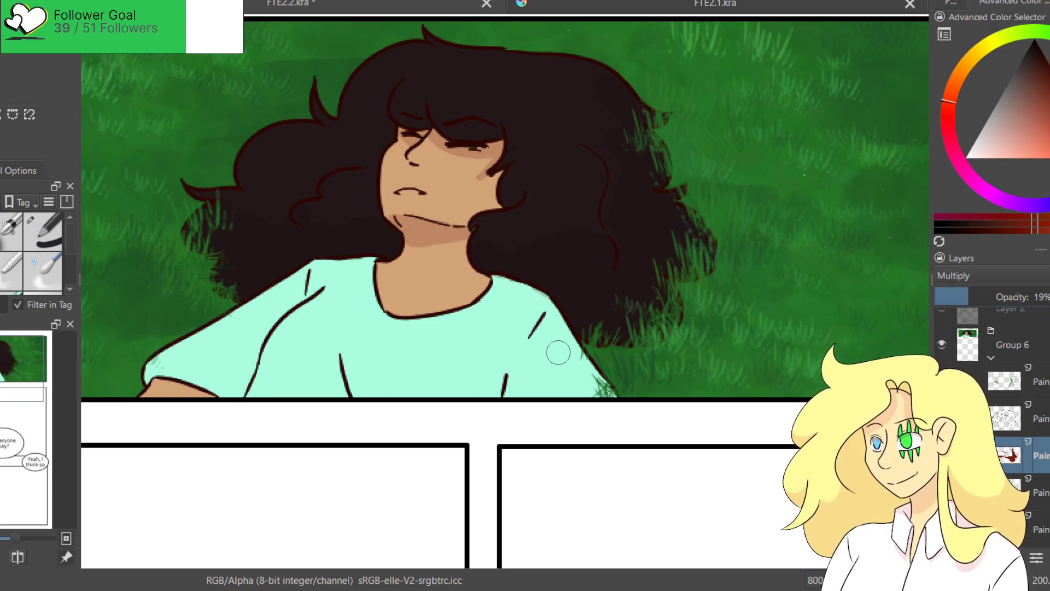
mouse_move(503, 160)
mouse_down()
mouse_move(477, 196)
mouse_move(487, 261)
mouse_move(590, 384)
mouse_move(565, 336)
mouse_move(634, 428)
mouse_up()
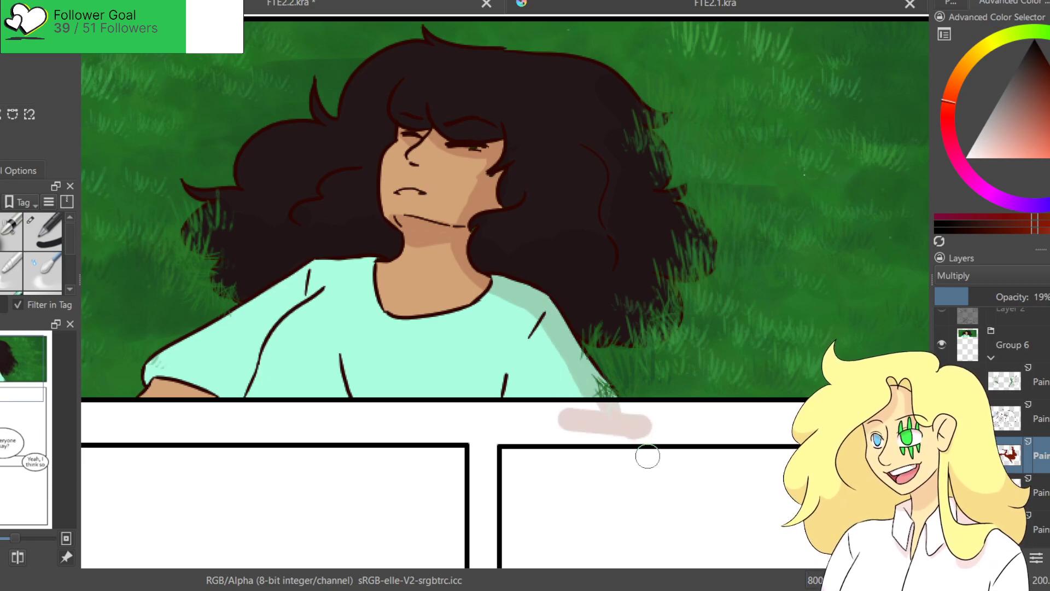
key(ctrl+z)
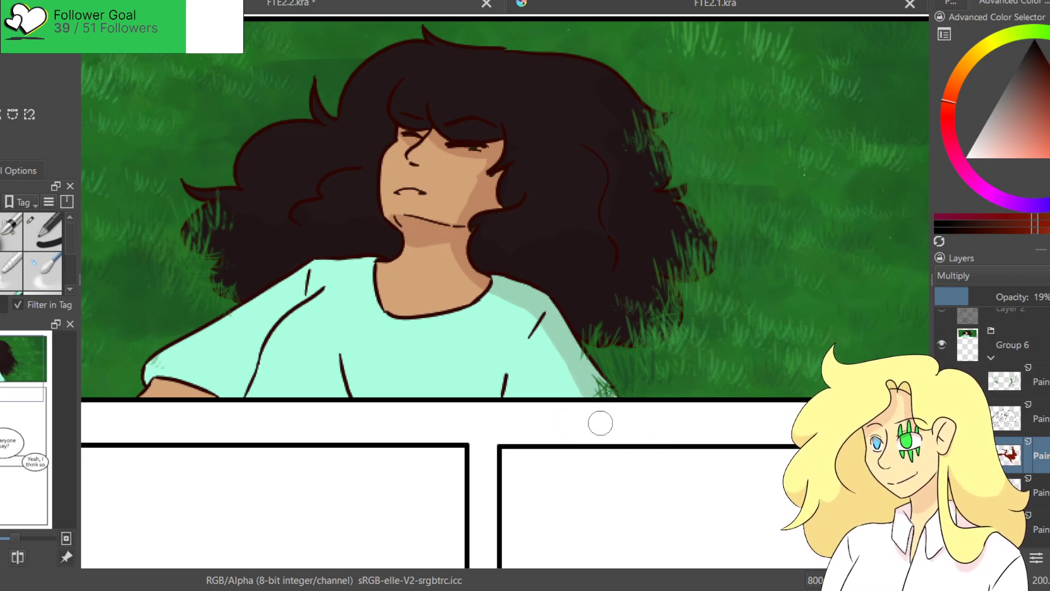
drag(236, 376, 186, 413)
key(ctrl+z)
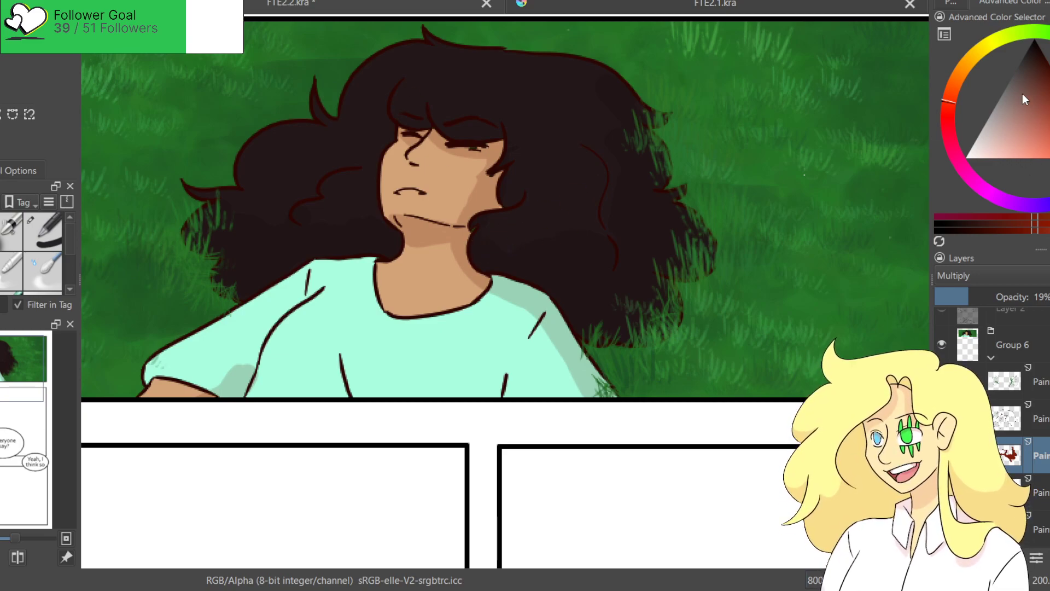
Paint small lighter strand highlights across the hair on a new layer above the shading and set that layer's opacity to 41%.
ctrl+click(580, 134)
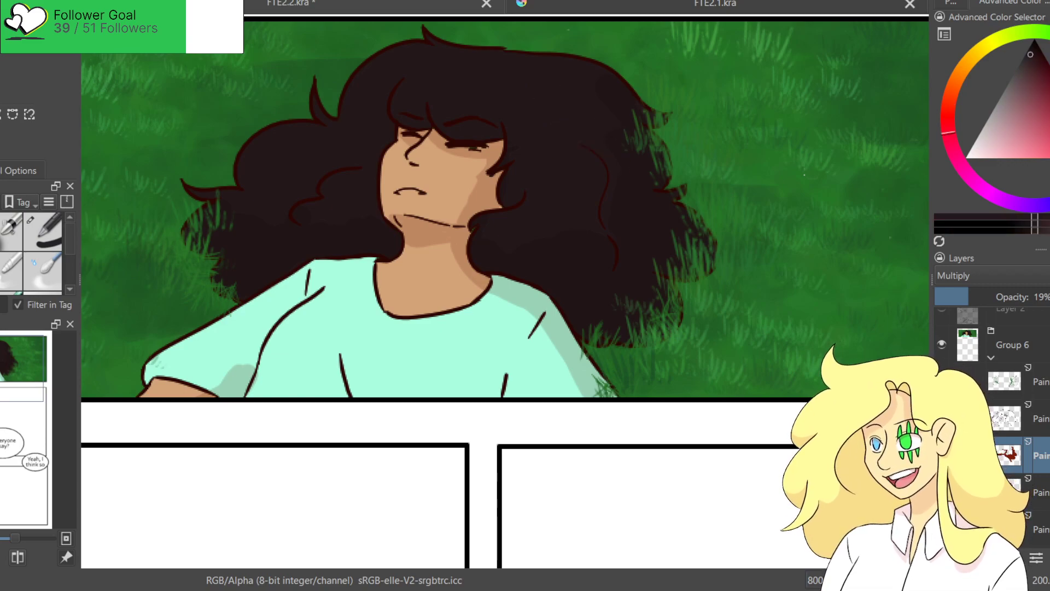
key(Insert)
click(1030, 77)
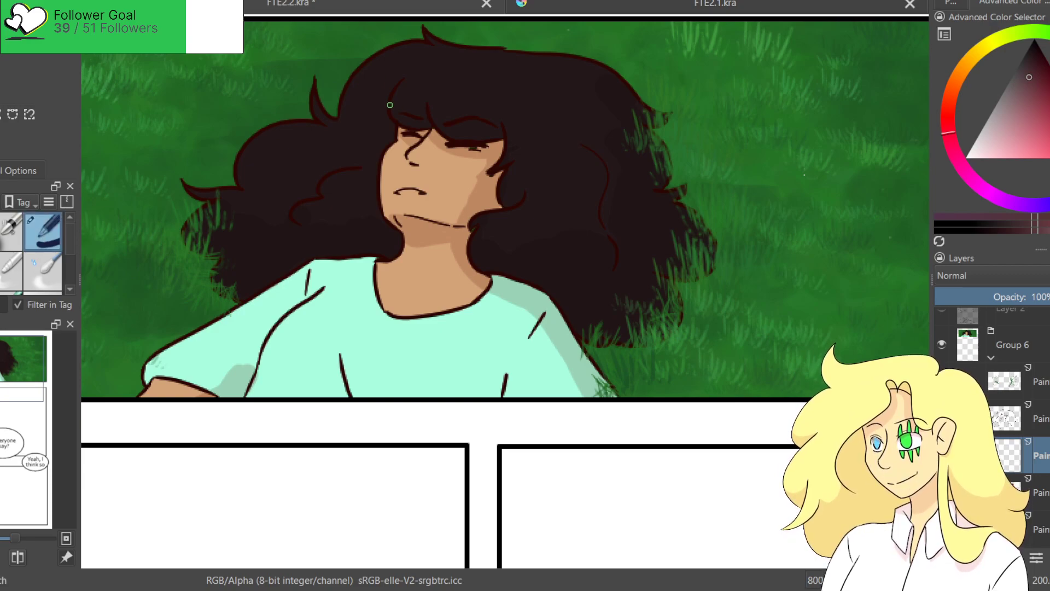
mouse_move(390, 64)
mouse_down()
mouse_move(358, 85)
mouse_move(377, 97)
mouse_up()
key(ctrl+z)
key(ctrl+z)
mouse_move(395, 58)
mouse_down()
mouse_move(366, 87)
mouse_move(391, 83)
mouse_move(423, 112)
mouse_up()
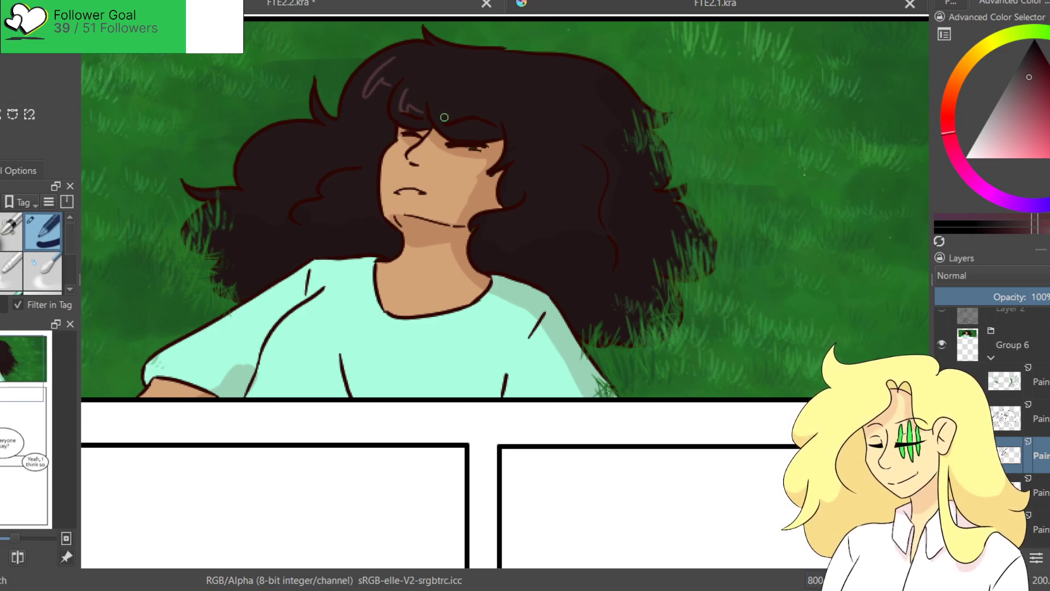
drag(296, 135, 260, 162)
drag(348, 176, 327, 203)
mouse_move(497, 232)
mouse_down()
mouse_move(525, 210)
mouse_move(541, 225)
mouse_up()
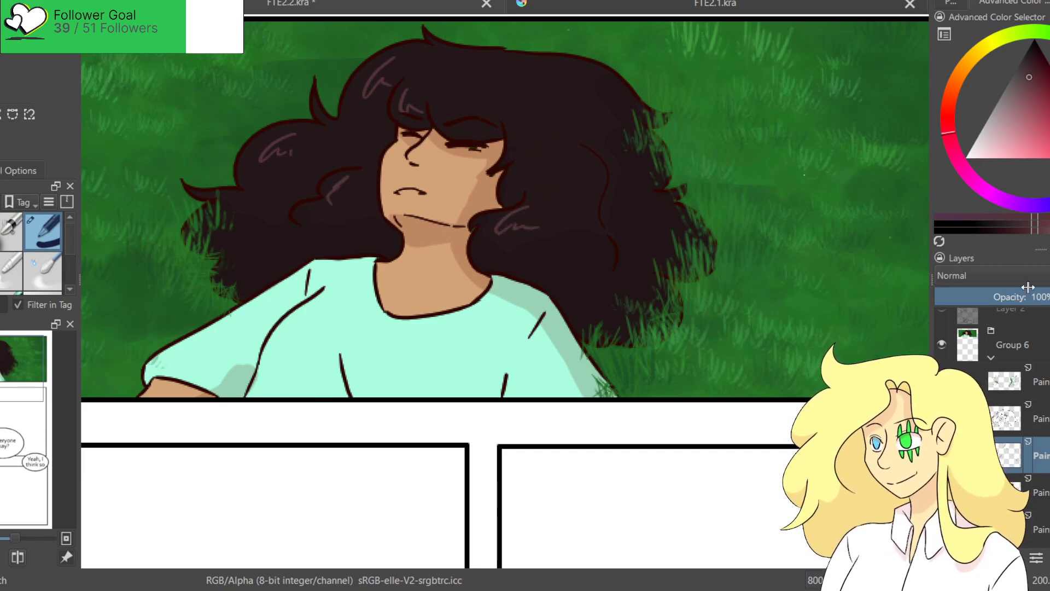
drag(1026, 291, 996, 306)
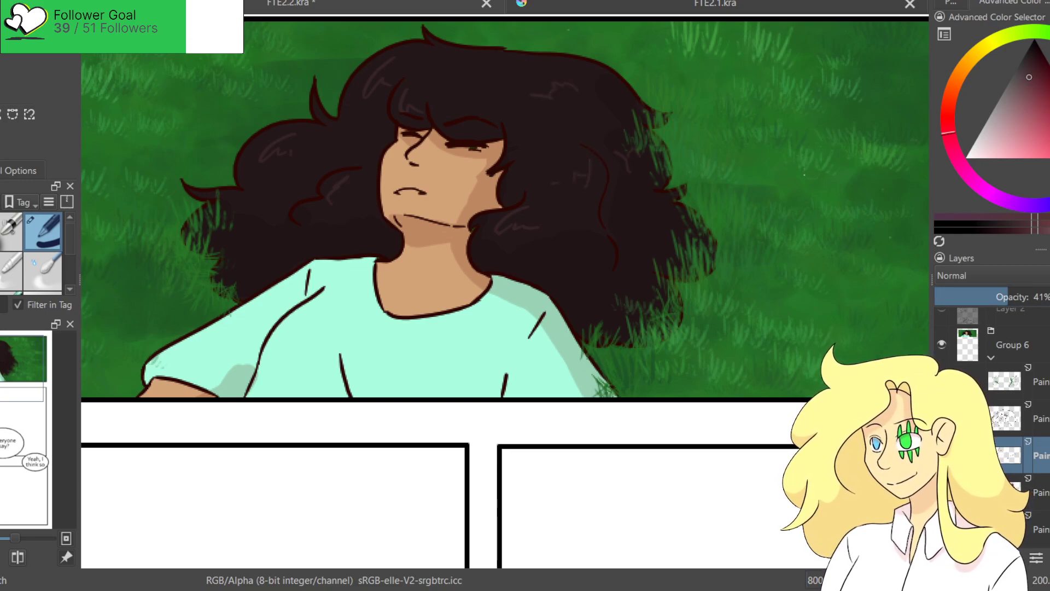
scroll(68, 238, down, 2)
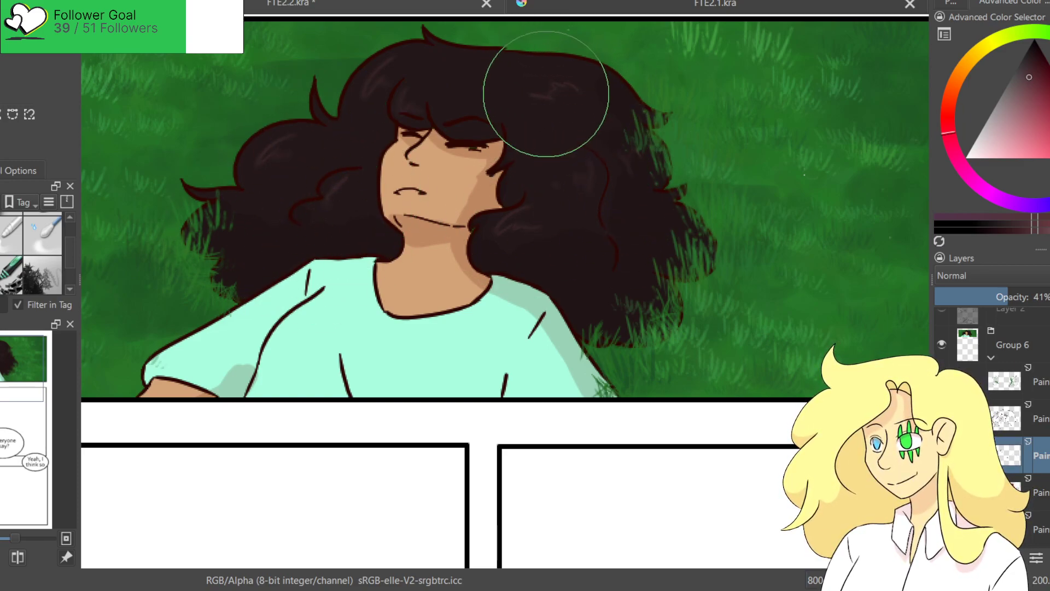
scroll(630, 162, down, 3)
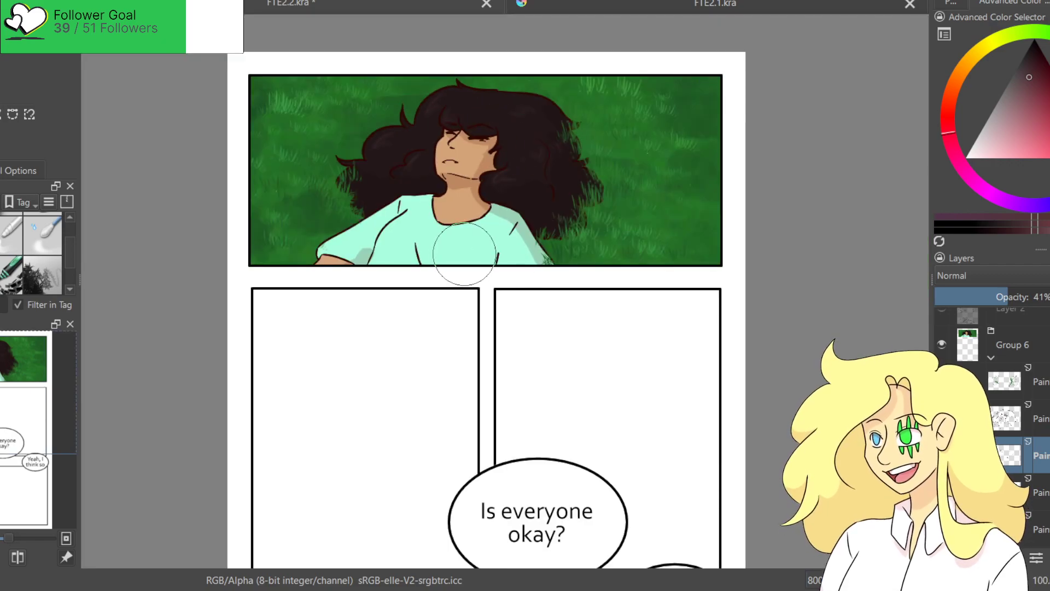
scroll(481, 164, down, 1)
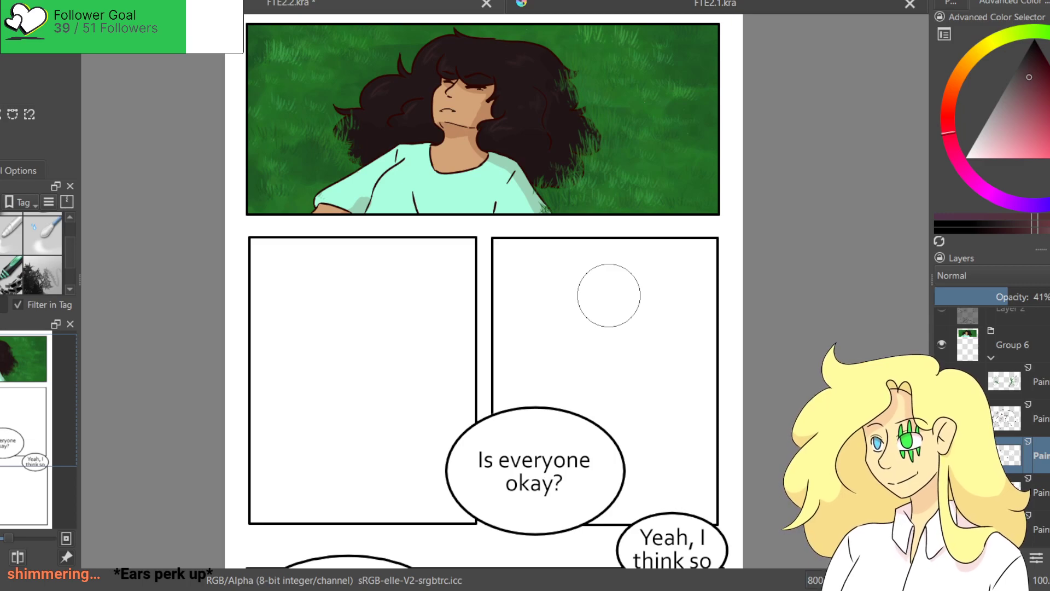
scroll(31, 252, up, 1)
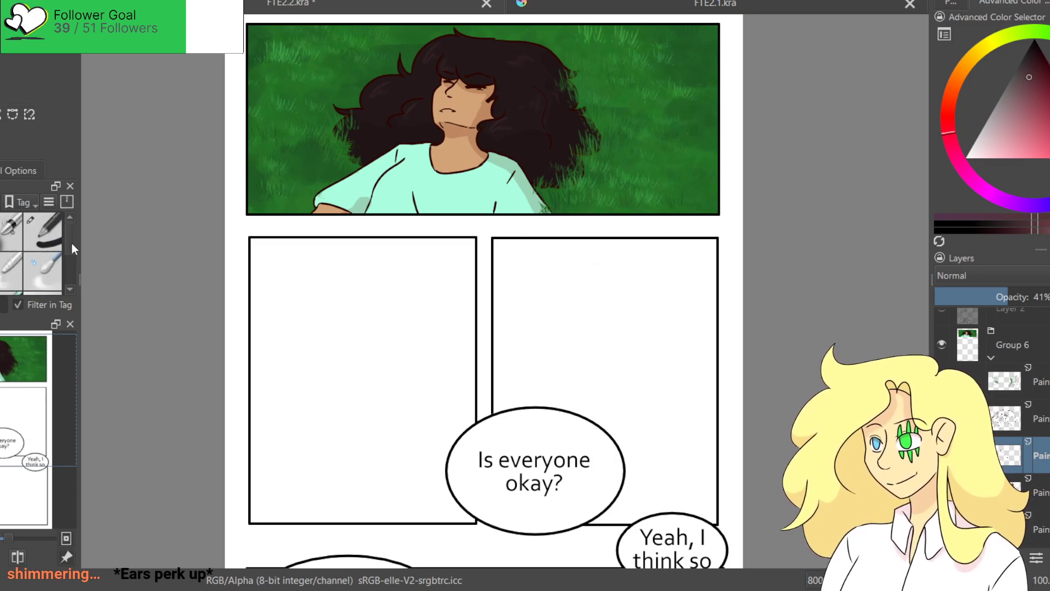
click(55, 235)
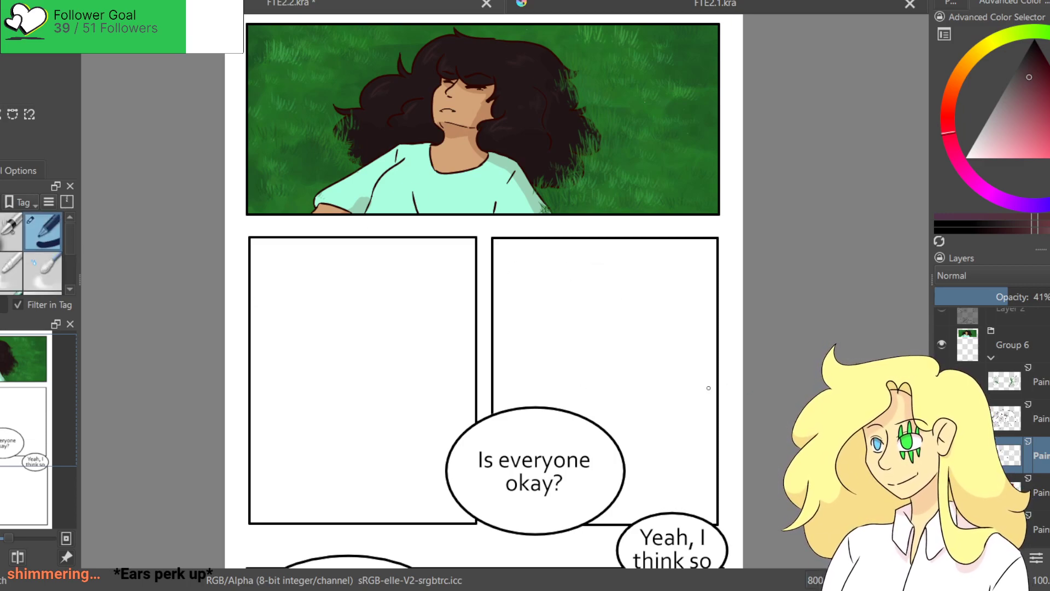
mouse_move(614, 343)
mouse_down()
mouse_move(558, 305)
mouse_move(588, 336)
mouse_up()
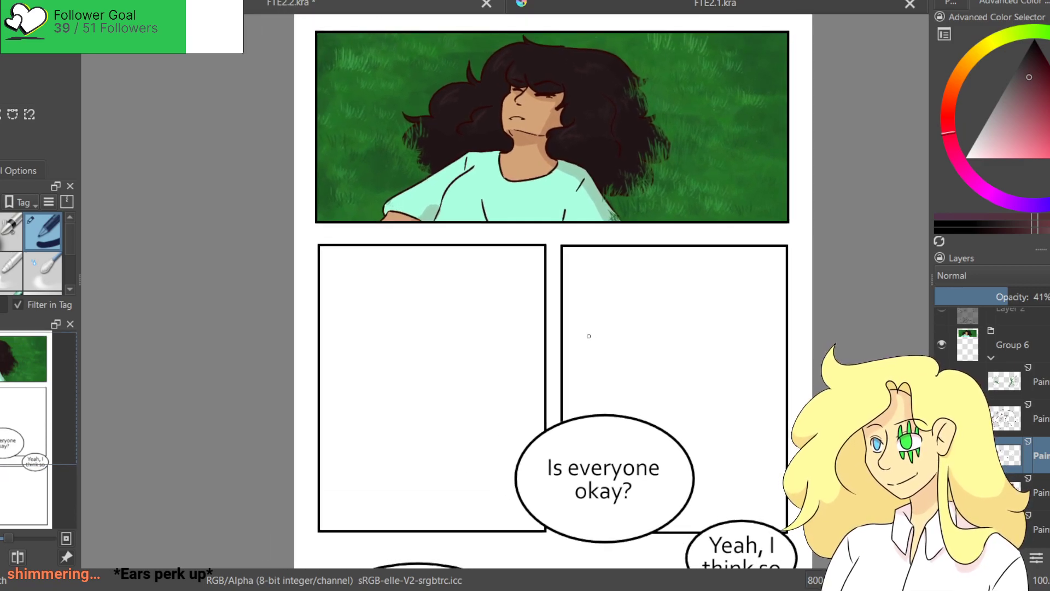
Add a new paint layer directly above Group 6, the top panel's group.
scroll(1019, 427, up, 3)
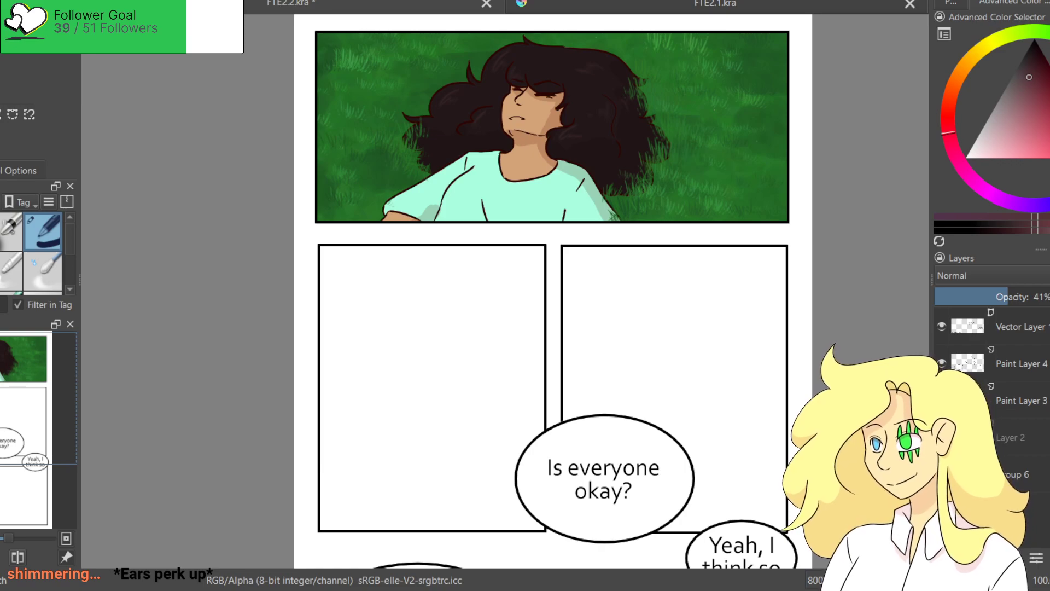
scroll(1019, 427, down, 3)
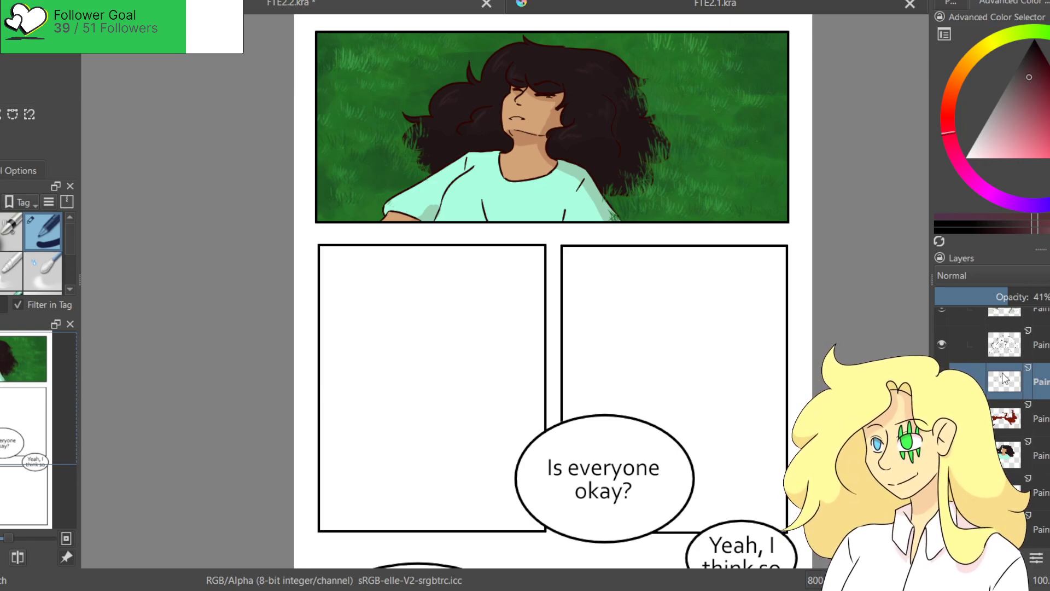
scroll(1007, 358, up, 2)
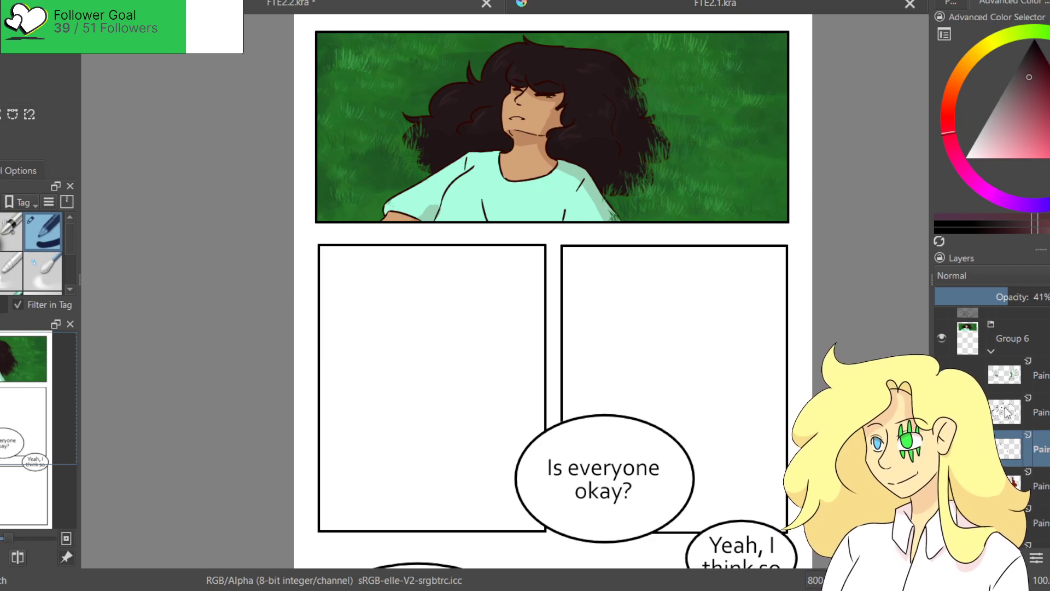
scroll(990, 328, up, 4)
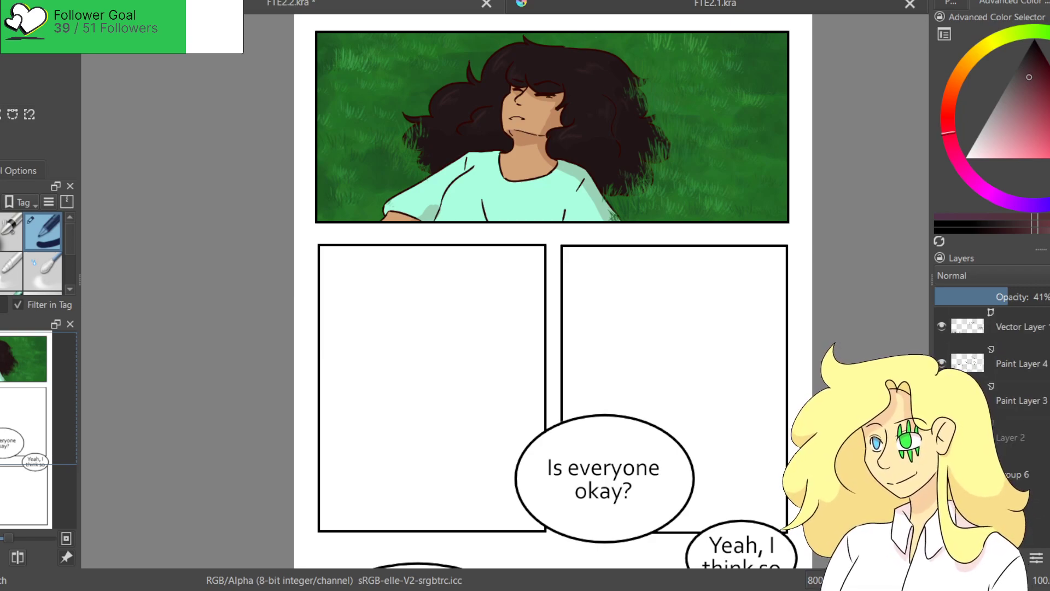
click(1018, 474)
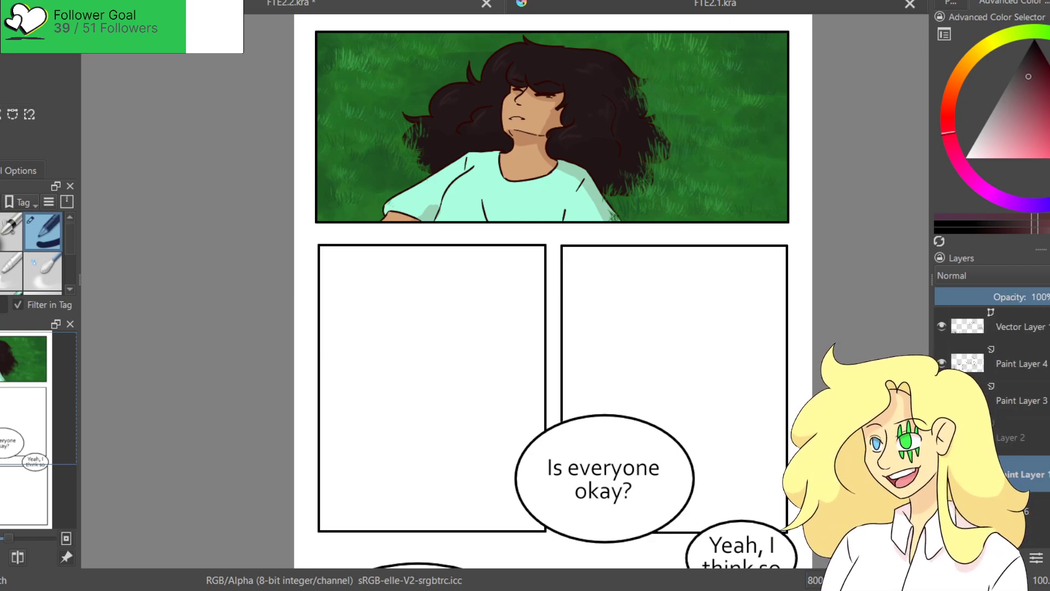
Make a rectangular selection covering both middle panels up to their borders.
drag(624, 387, 587, 294)
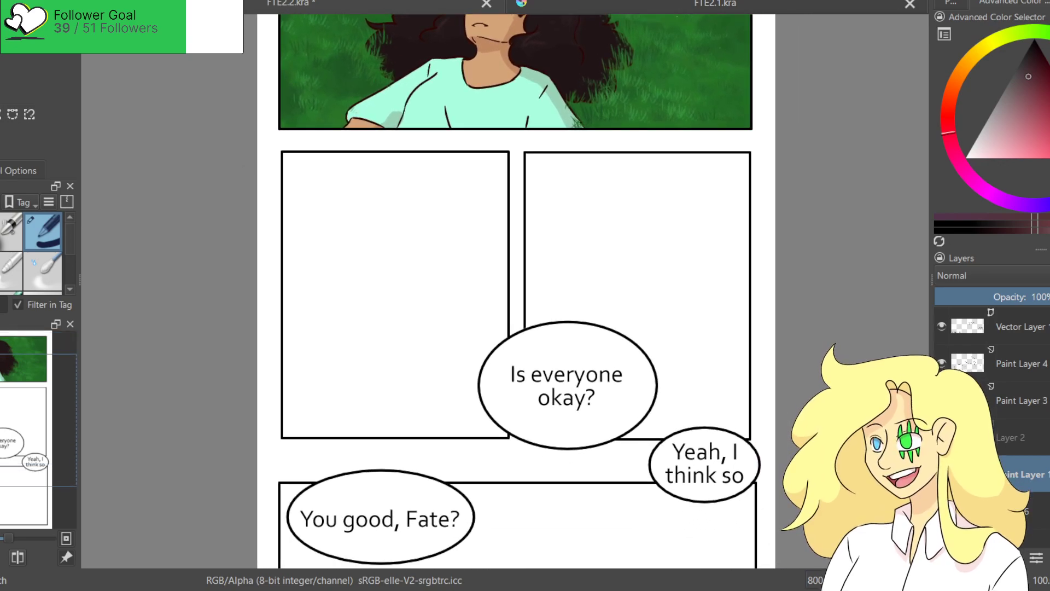
drag(350, 234, 345, 211)
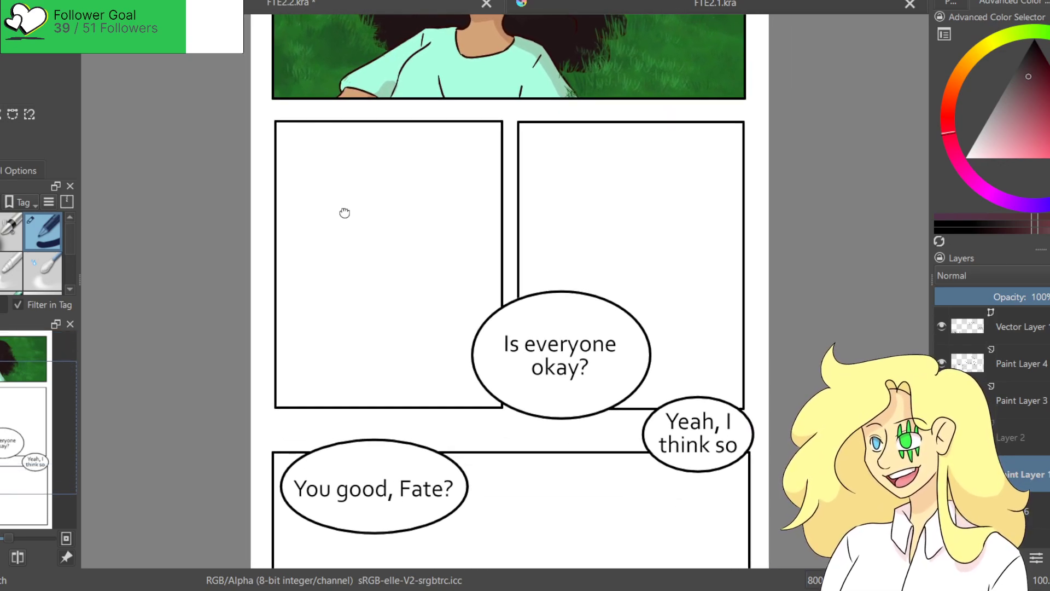
scroll(352, 206, up, 1)
mouse_move(247, 86)
mouse_down()
mouse_move(510, 370)
mouse_move(567, 492)
mouse_up()
drag(738, 446, 608, 401)
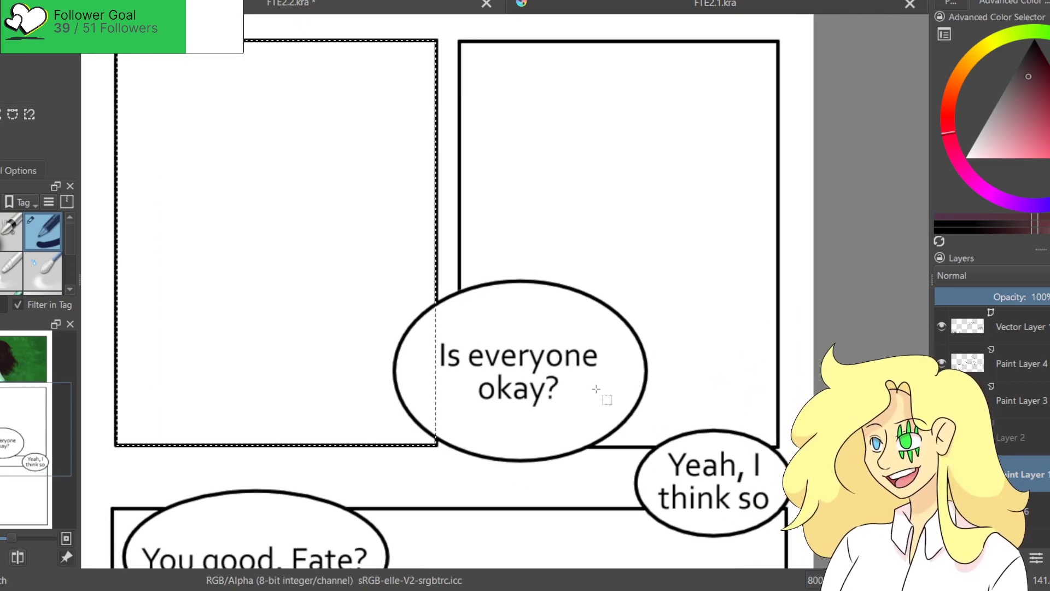
mouse_move(459, 41)
mouse_down()
mouse_move(628, 228)
mouse_move(779, 448)
mouse_up()
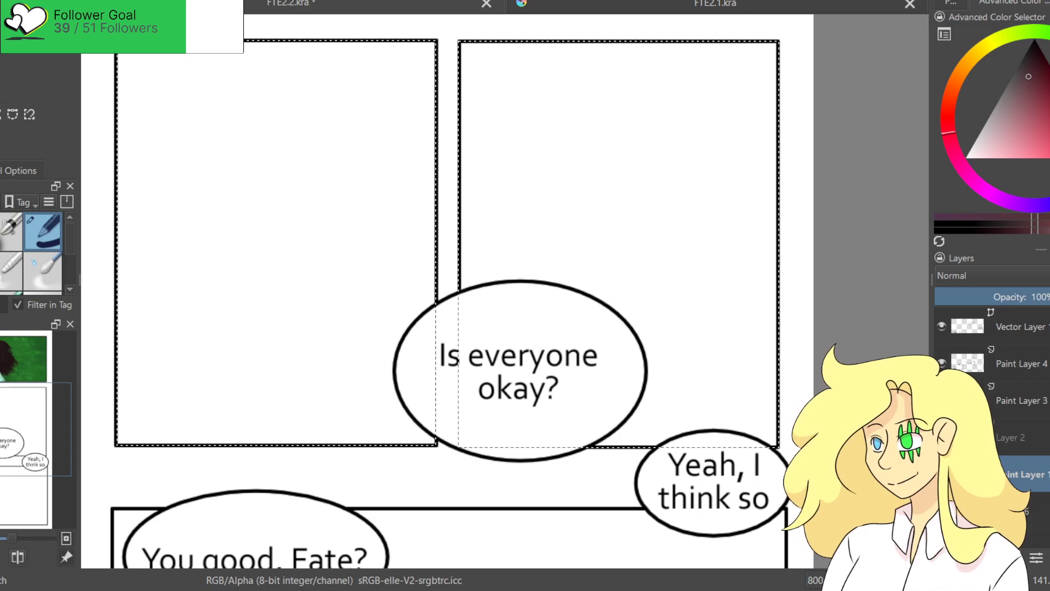
Fill both selected middle panels with white, clear the selection, and group the fill with a new paint layer above it.
key(f)
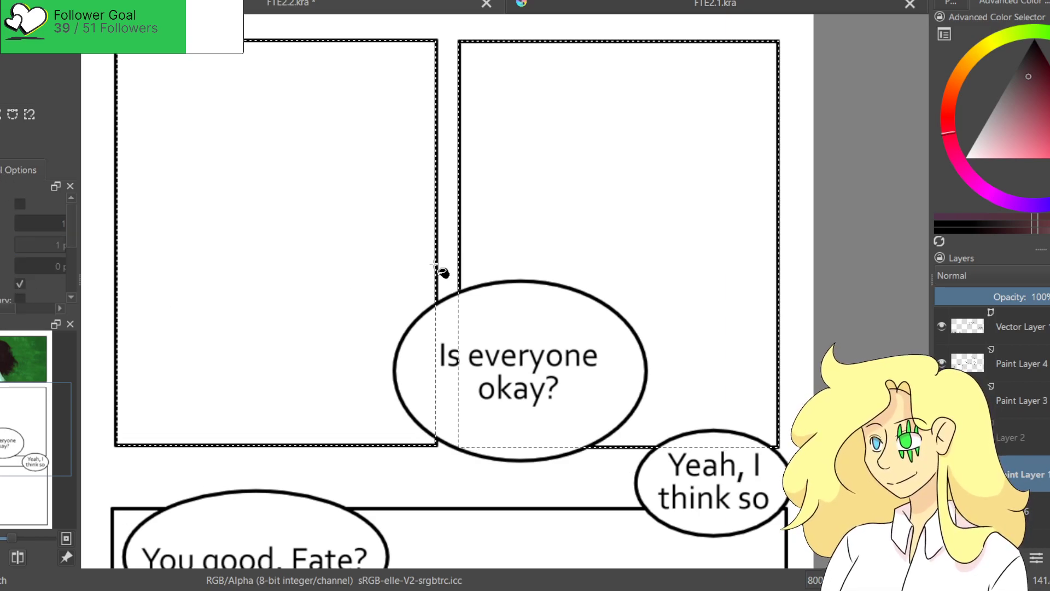
drag(1026, 97, 917, 207)
key(ctrl+shift+a)
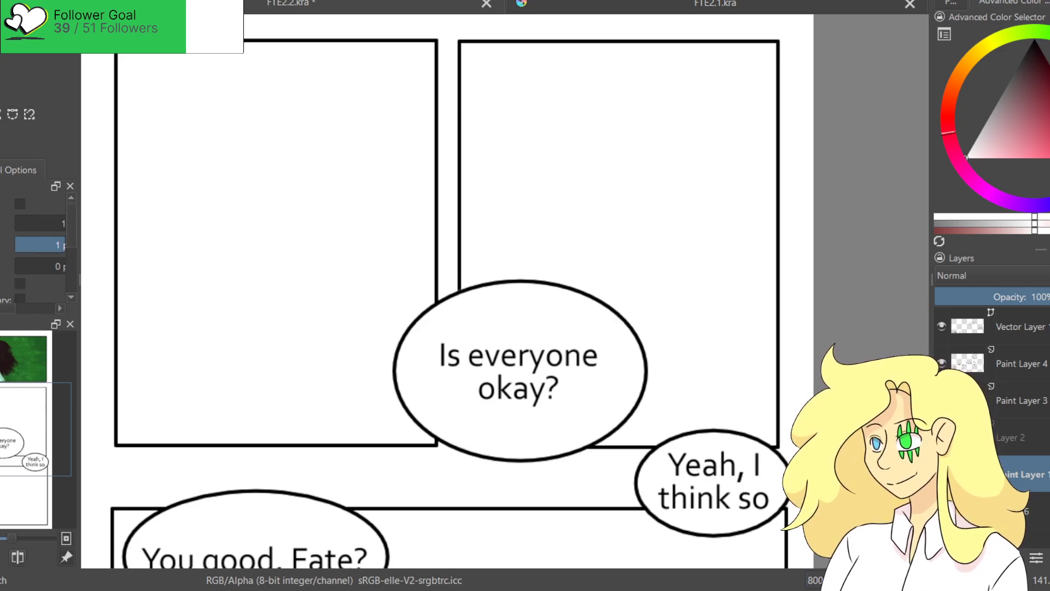
key(b)
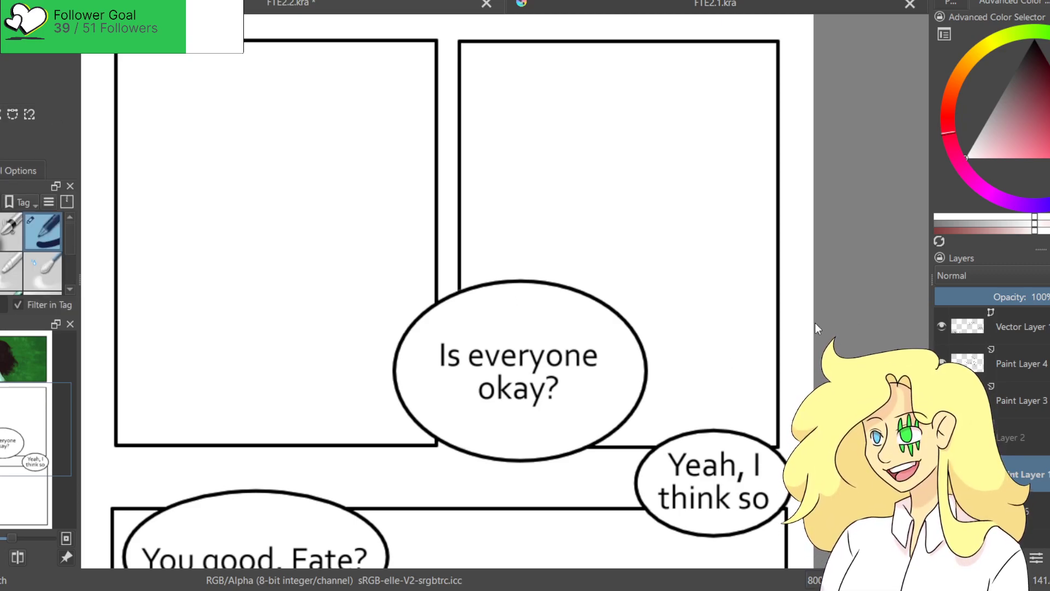
scroll(468, 276, down, 1)
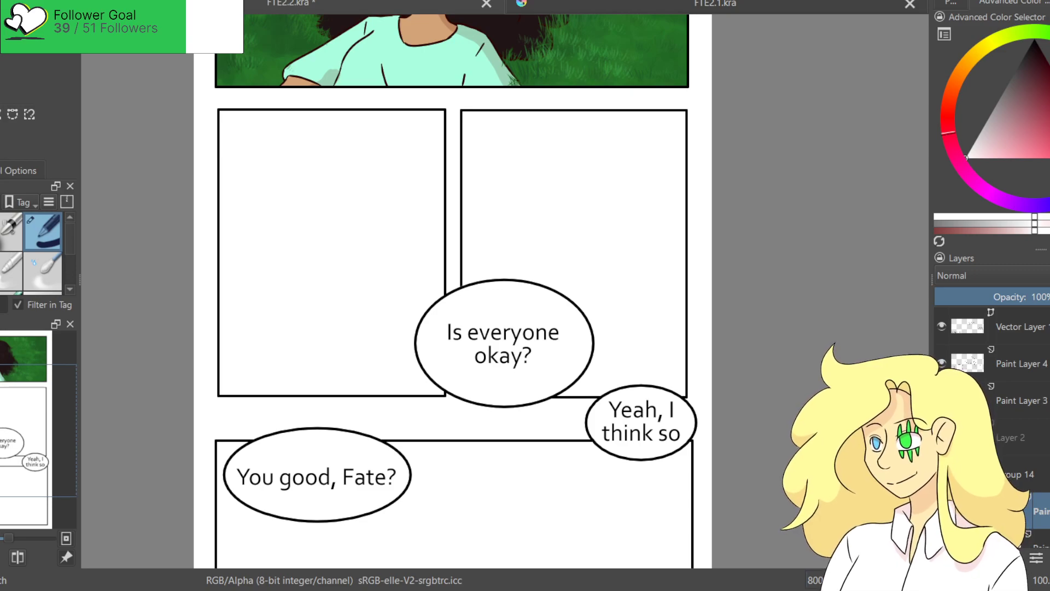
Colour both middle panels with a vertical light-blue sky gradient that gets paler toward the lower edge.
mouse_move(1049, 137)
mouse_down()
mouse_move(1049, 159)
mouse_move(1015, 155)
mouse_move(1026, 160)
mouse_up()
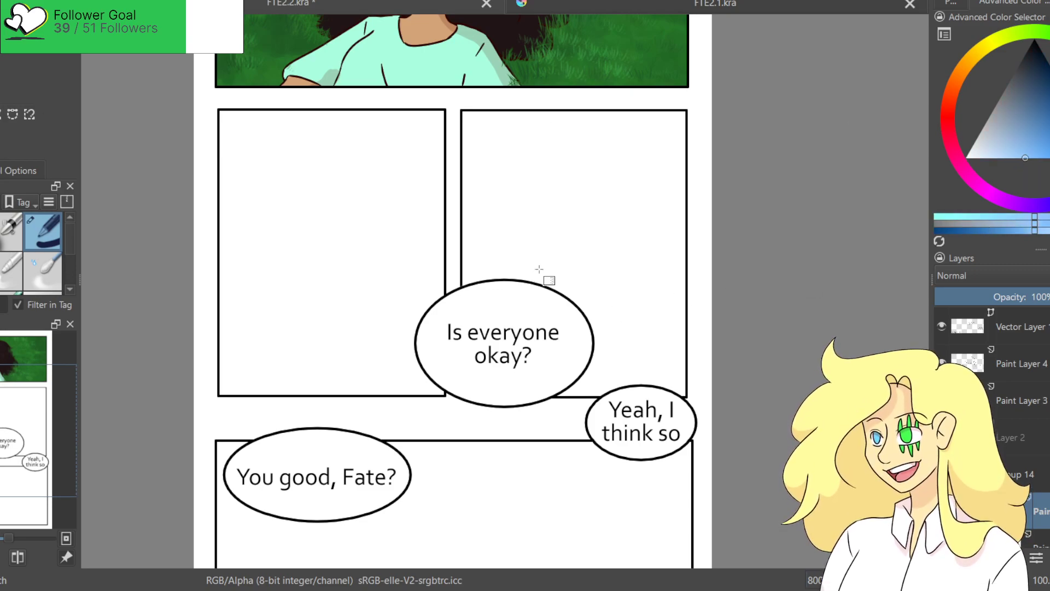
scroll(541, 273, down, 1)
drag(466, 57, 494, 499)
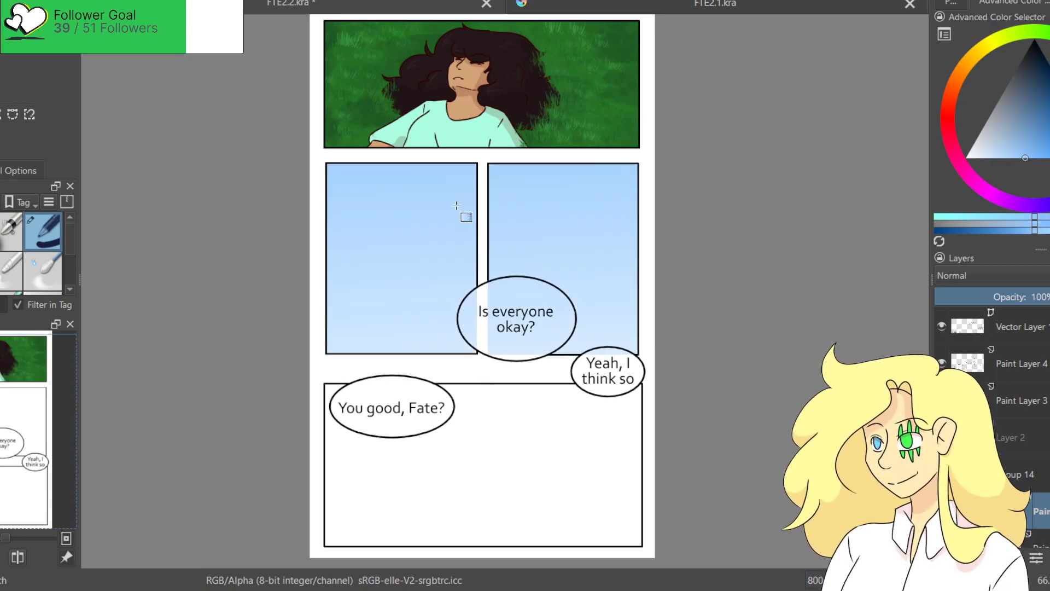
drag(999, 158, 994, 178)
drag(453, 504, 444, 87)
drag(464, 382, 487, 482)
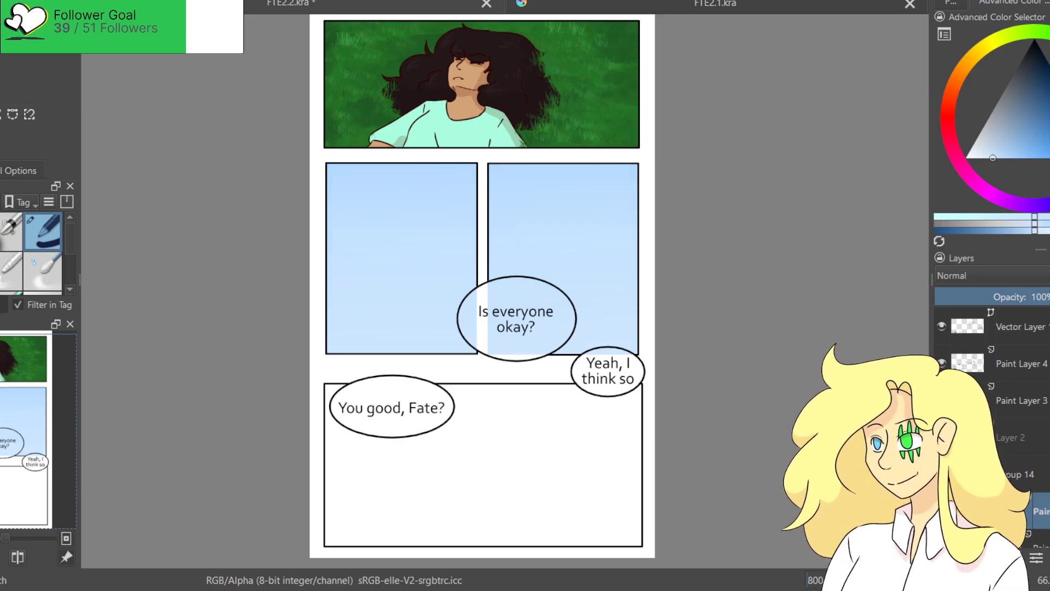
With the sky group hidden, put Paint Layer 4 in a group with a new paint layer beneath it.
key(ctrl+z)
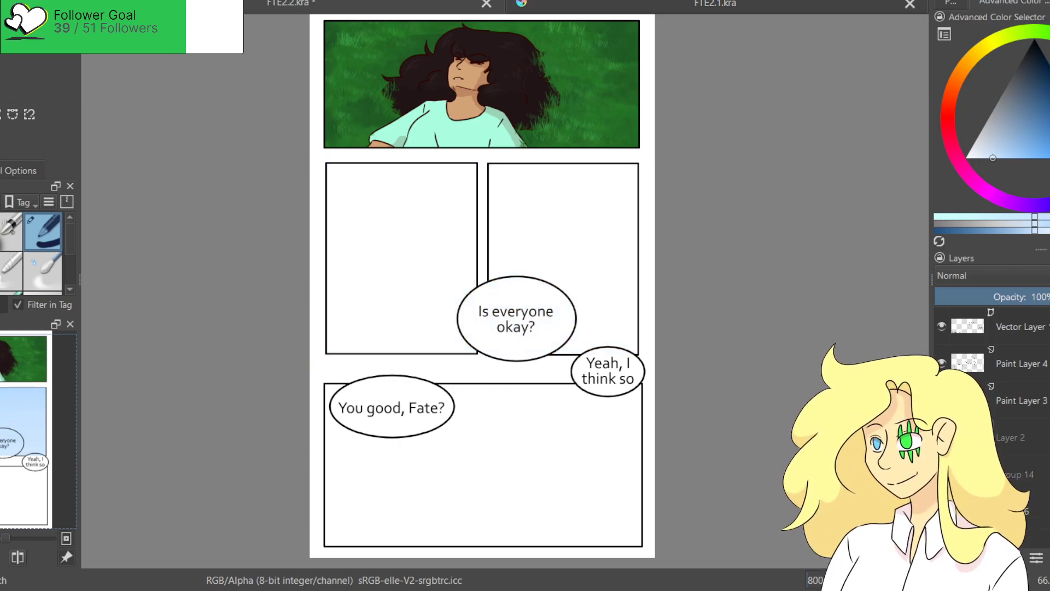
click(999, 363)
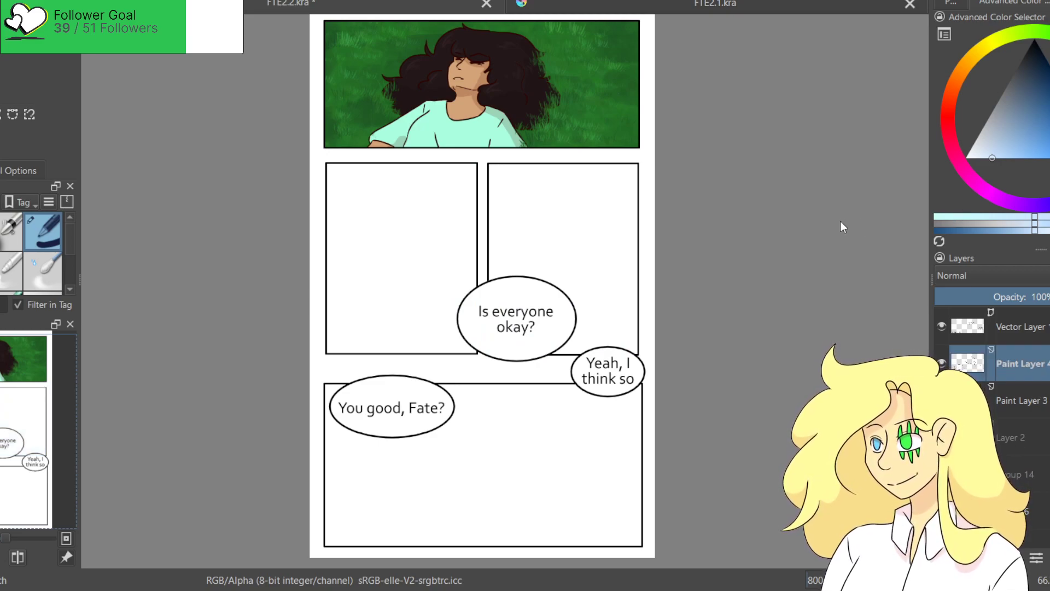
key(ctrl+g)
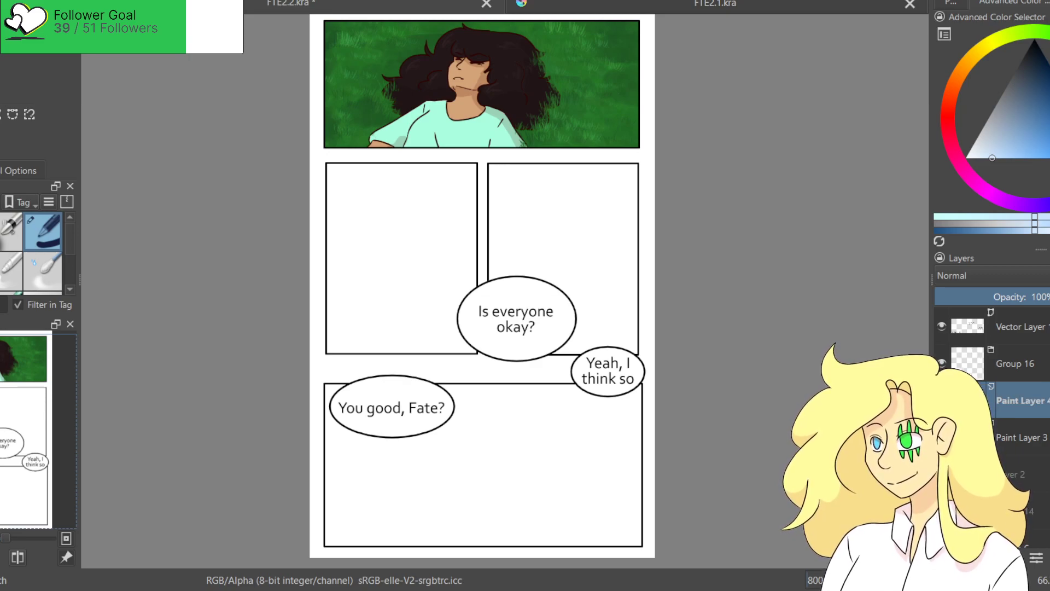
key(Insert)
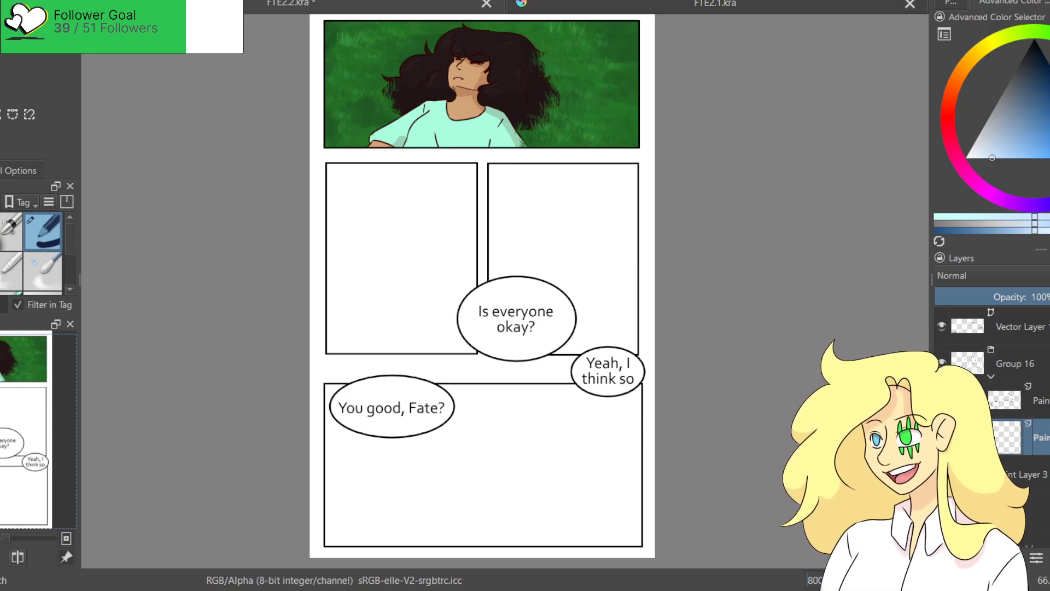
Hide the text layer and fill the two larger speech bubbles with the shirt's mint green and the small one with palette red Color 17.
click(950, 2)
ctrl+click(416, 129)
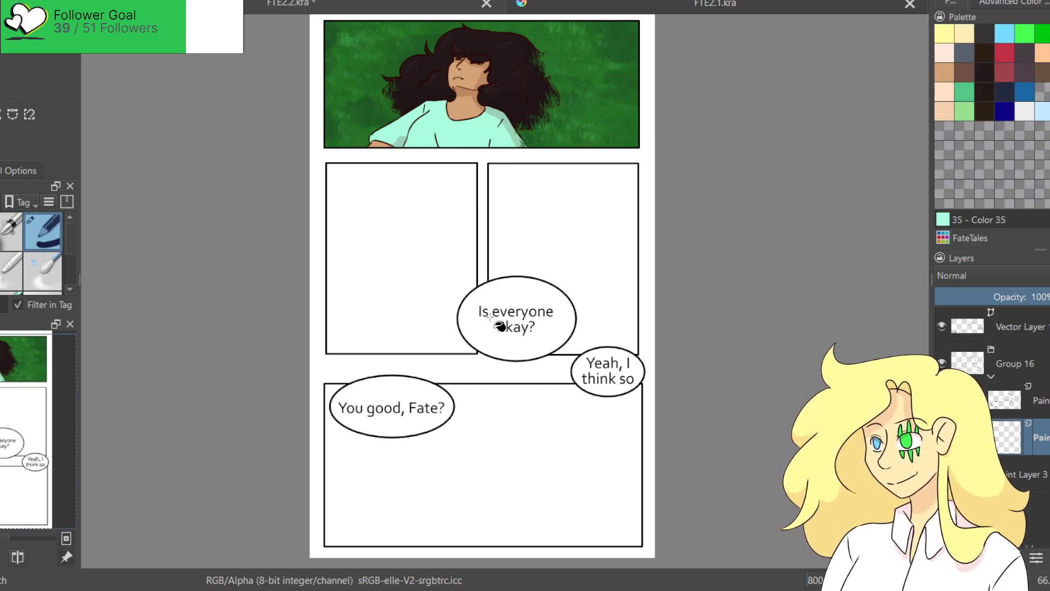
click(495, 326)
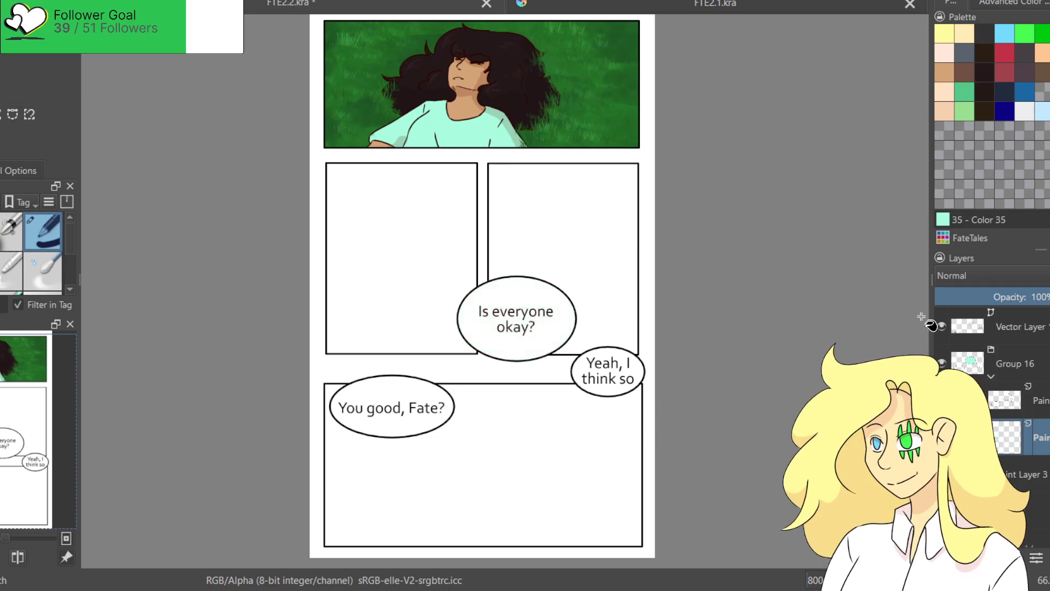
click(942, 326)
click(1004, 53)
click(605, 363)
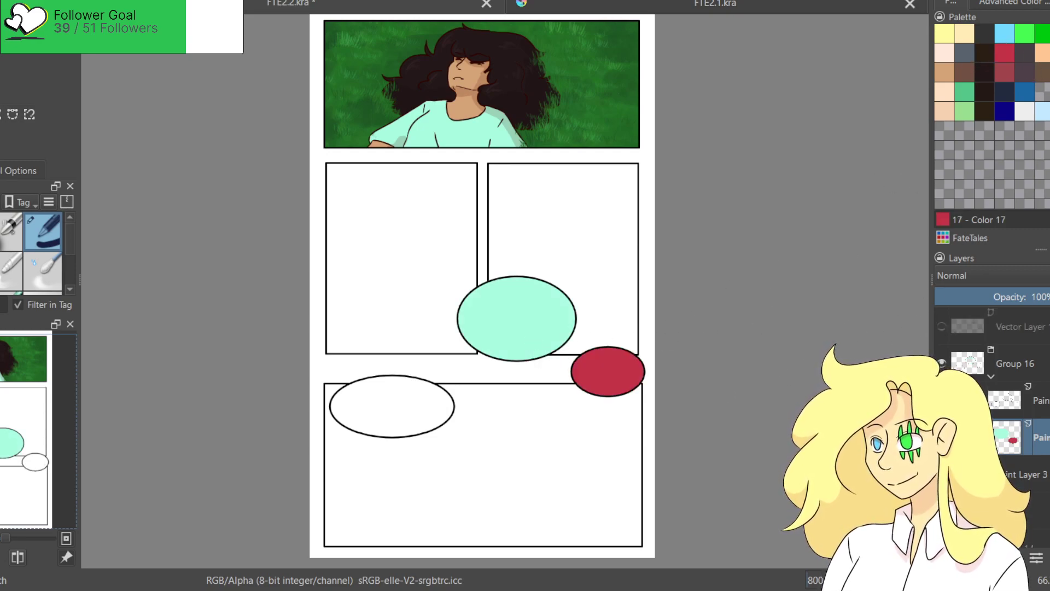
ctrl+click(495, 328)
click(427, 430)
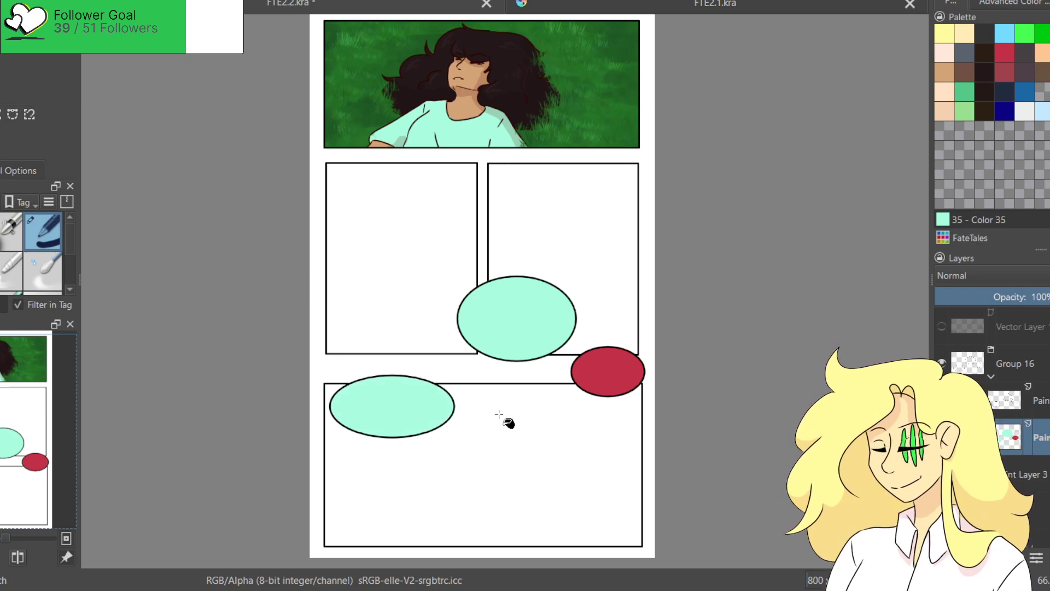
Show the text layer and the middle panels' sky group, with the speech bubble group collapsed.
click(939, 326)
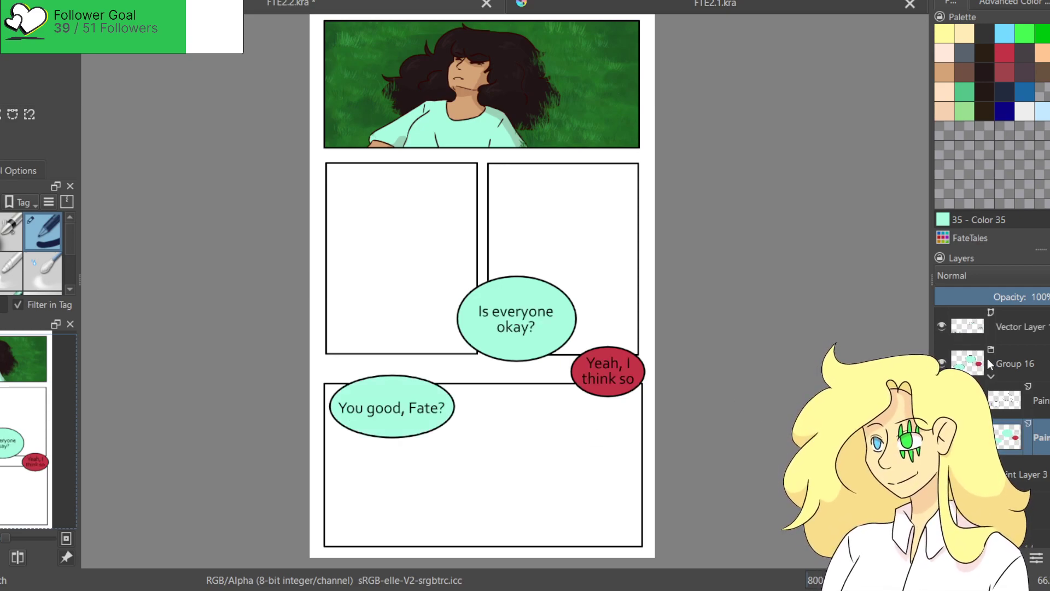
click(990, 376)
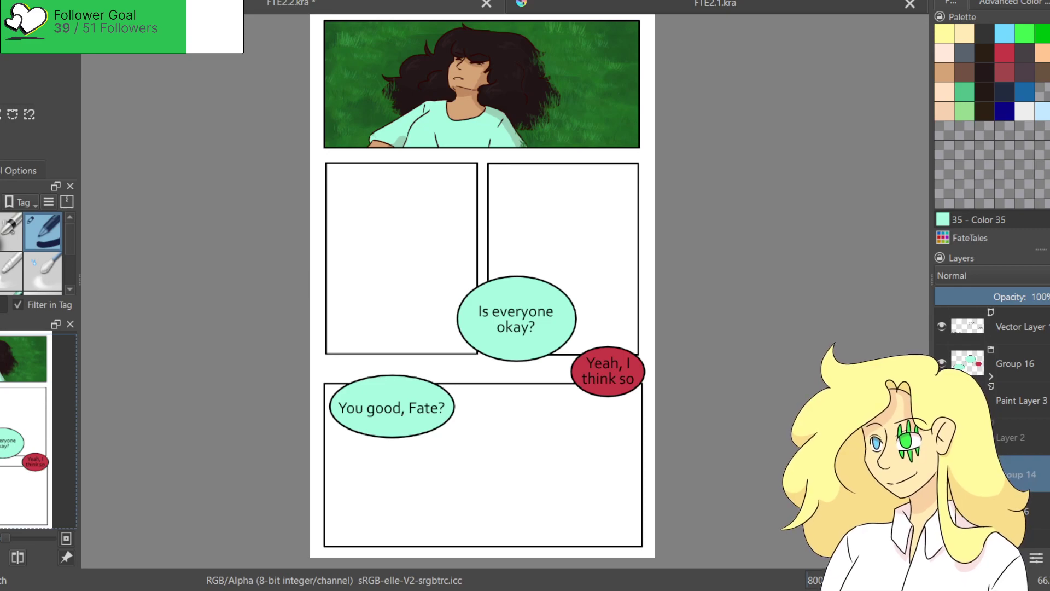
click(941, 474)
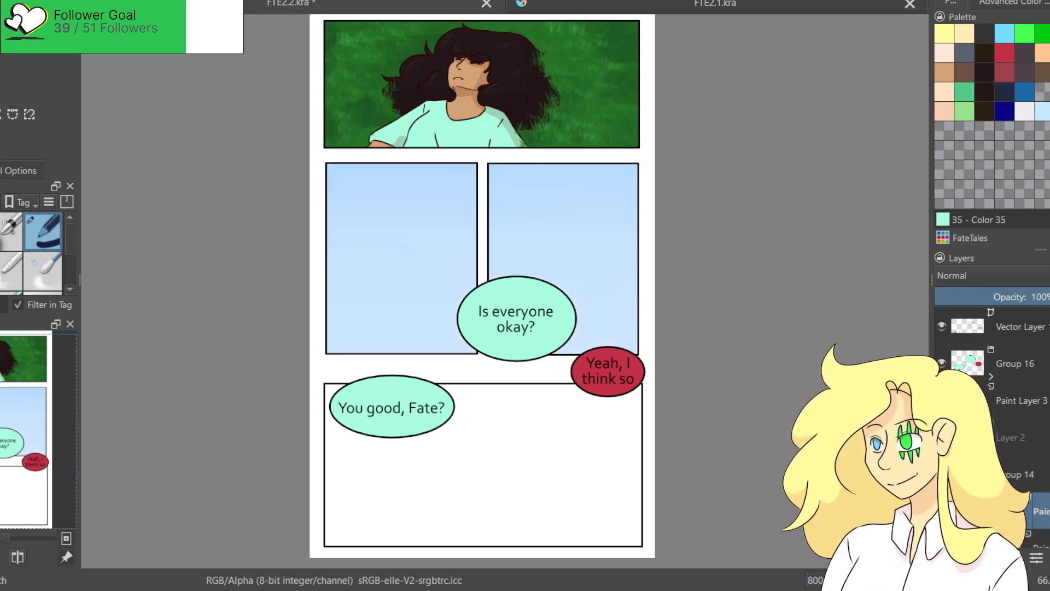
Choose the Fog brush with a very pale cyan colour and show the Layer 2 sketch as a guide.
click(1, 218)
click(1, 232)
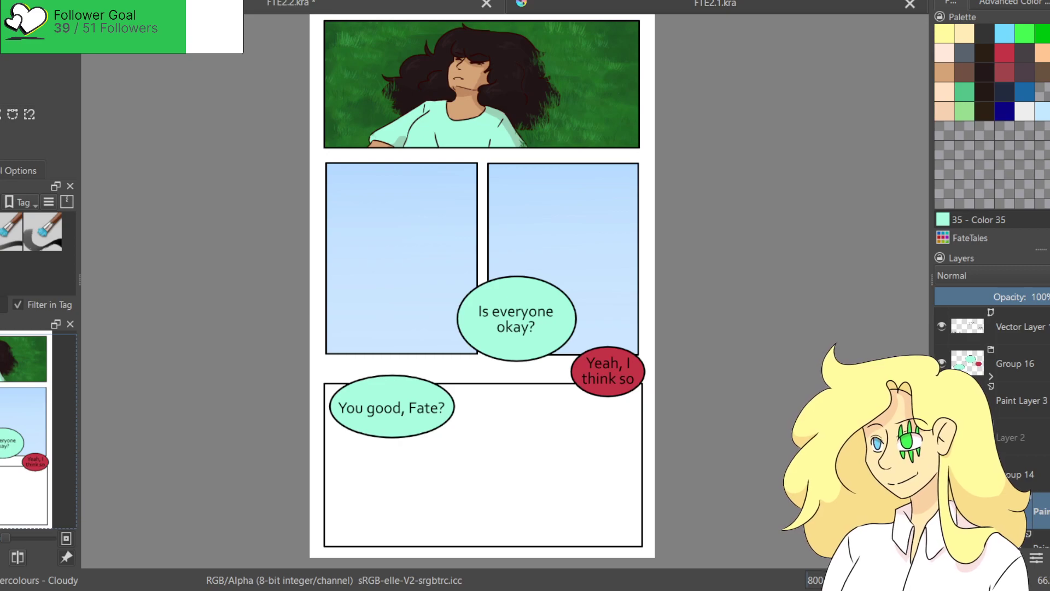
click(11, 271)
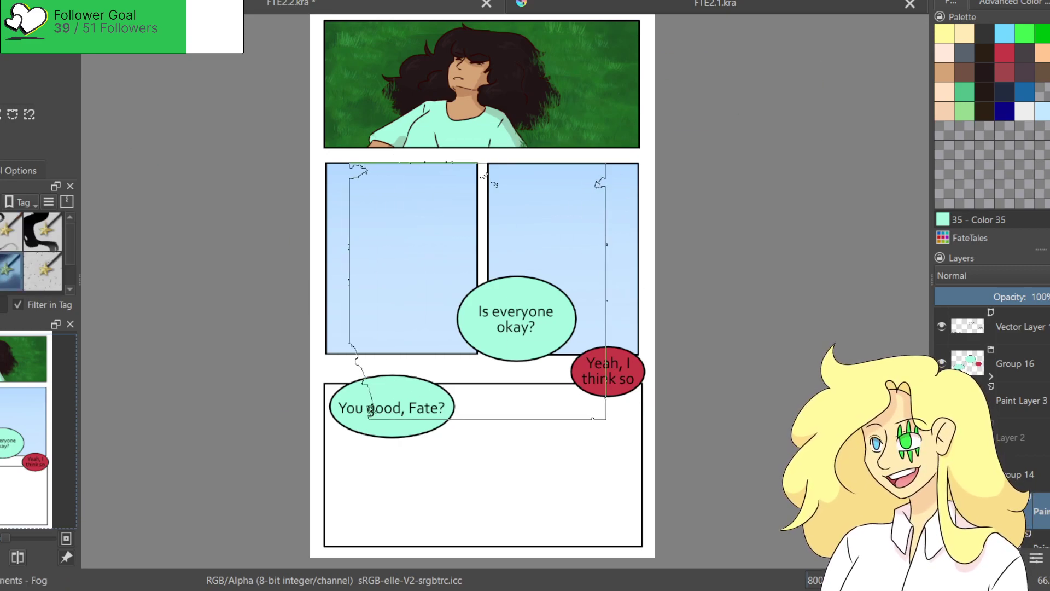
click(1009, 3)
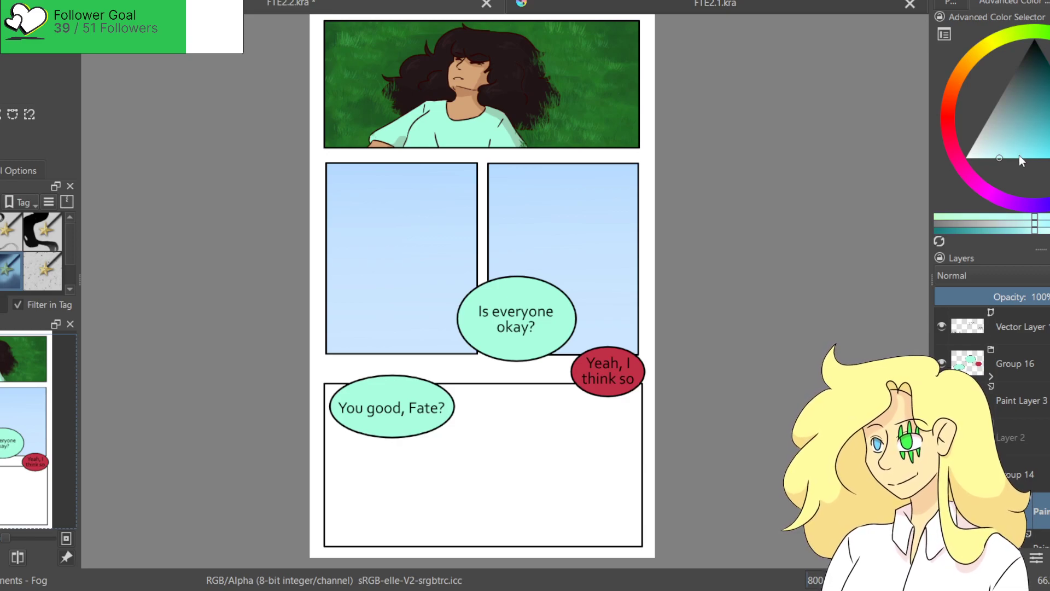
click(986, 162)
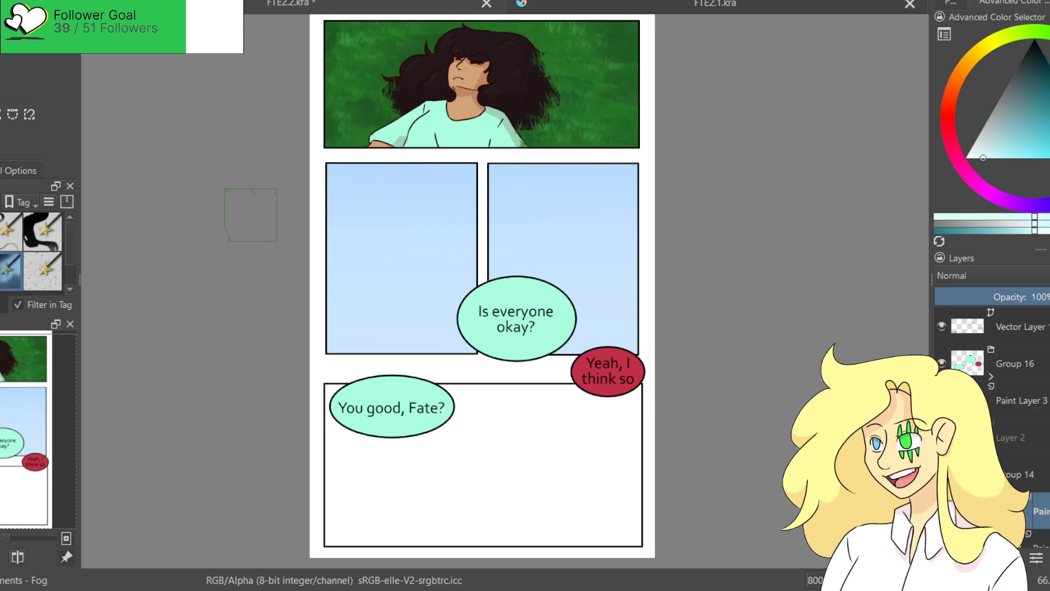
click(942, 438)
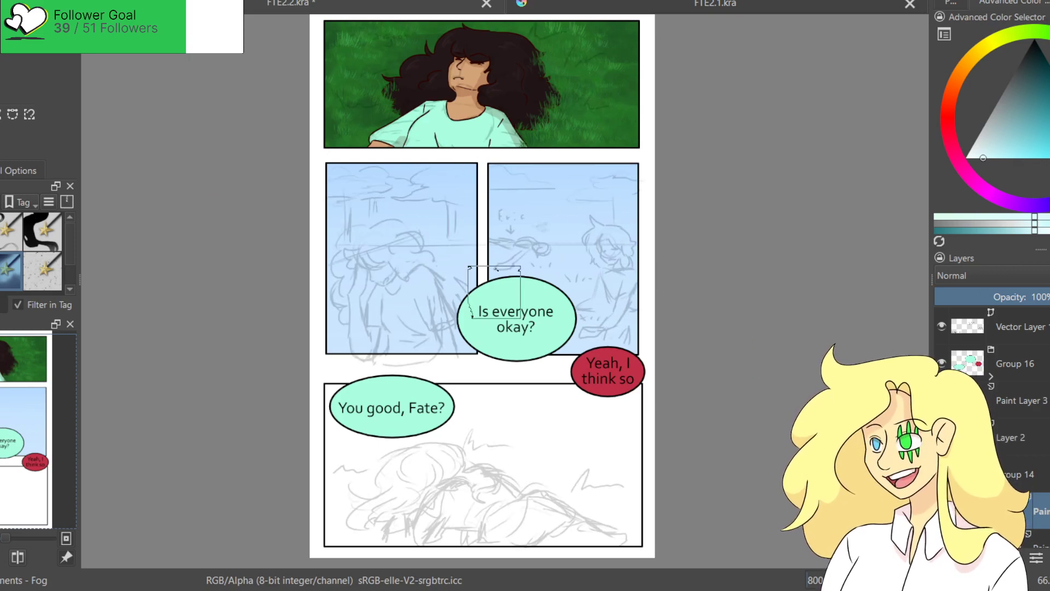
Move Group 6 with the top panel artwork above the Layer 2 sketch in the layer order.
drag(439, 232, 485, 309)
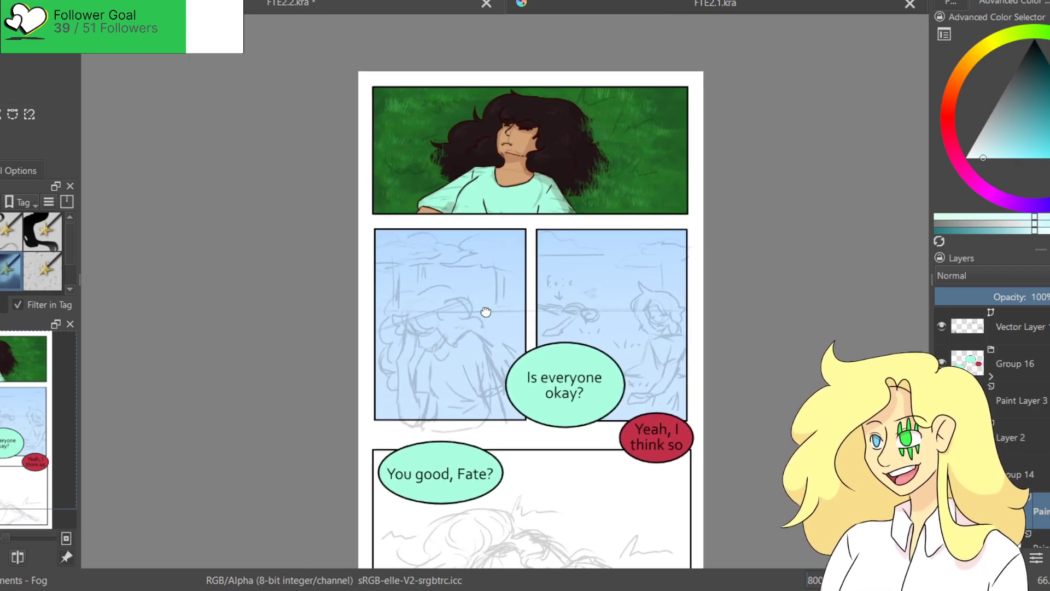
click(1016, 439)
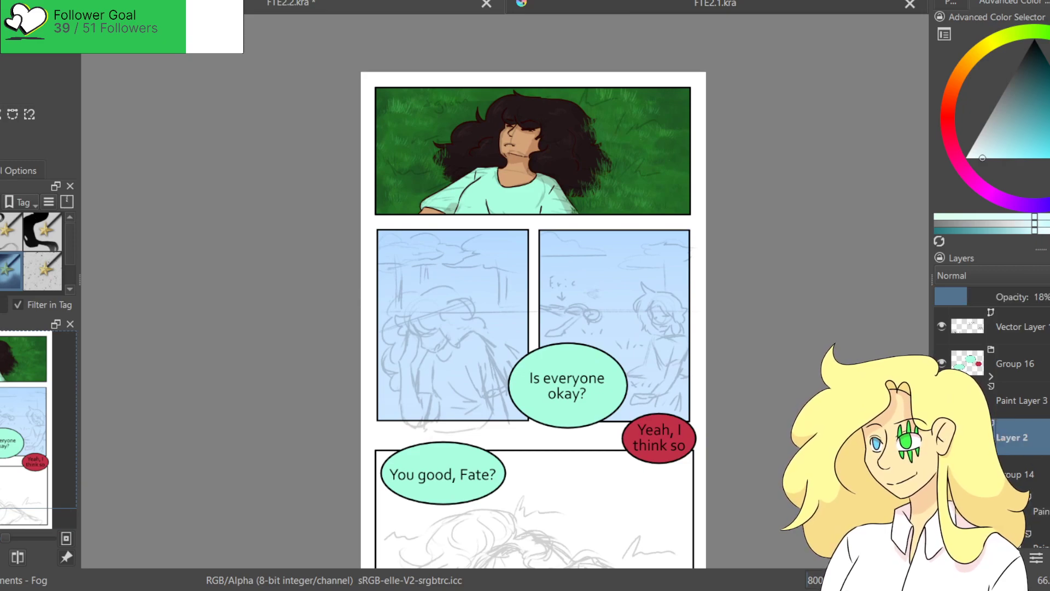
click(1022, 514)
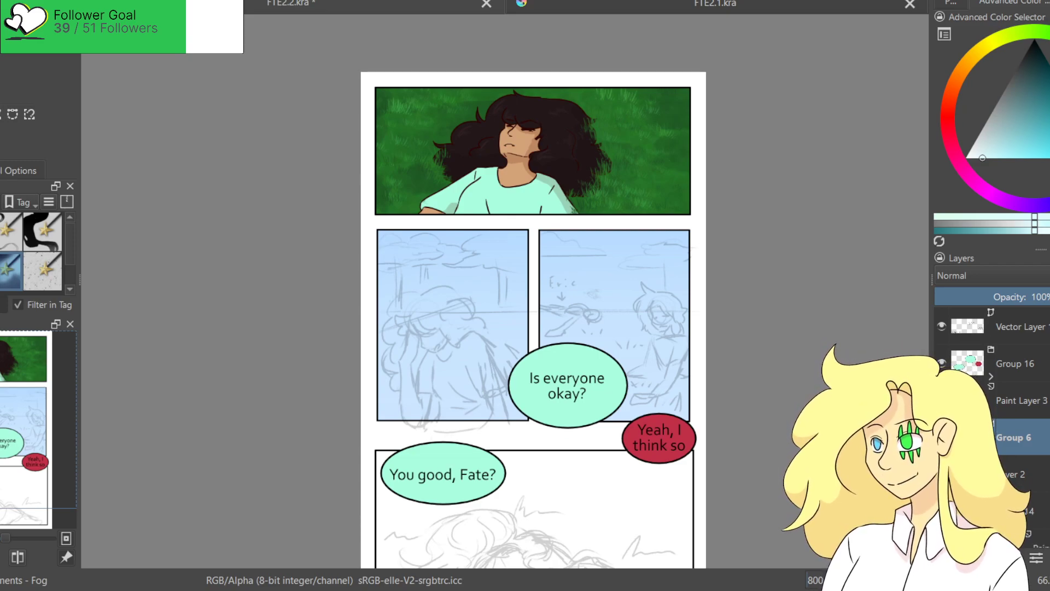
On the sky paint layer, paint soft pale clouds over the upper part of both middle panels with a reduced Fog brush.
scroll(432, 311, up, 2)
scroll(432, 311, down, 1)
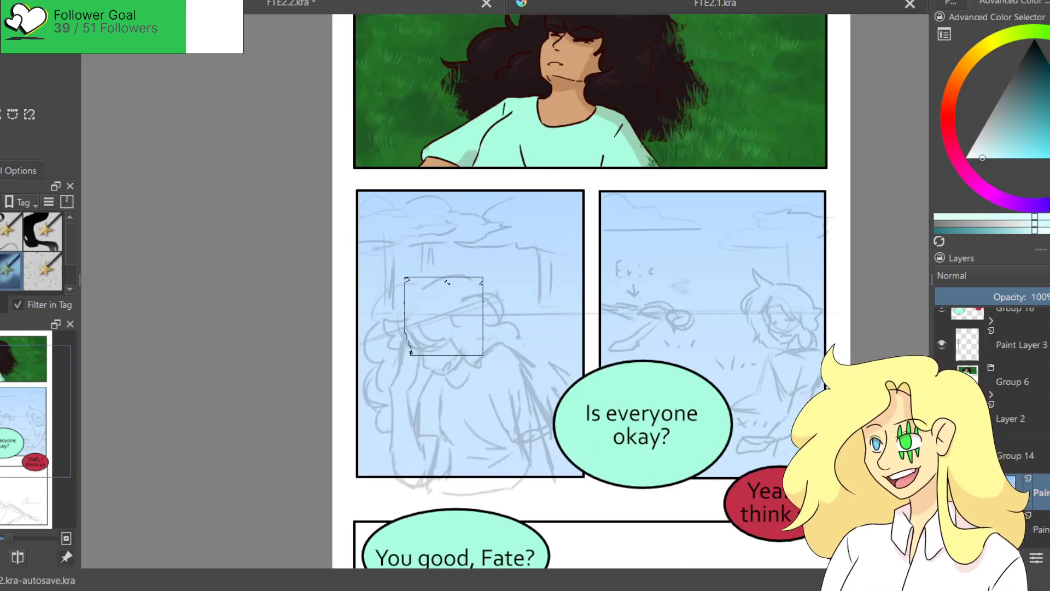
scroll(480, 344, down, 1)
scroll(481, 339, up, 1)
drag(482, 337, 472, 350)
drag(487, 135, 495, 282)
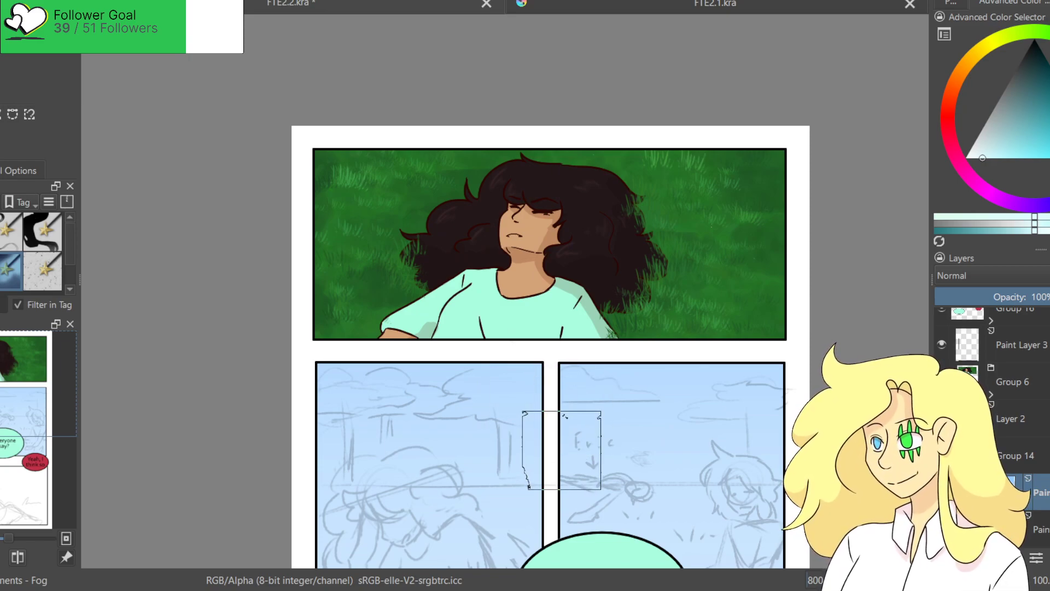
scroll(478, 391, down, 3)
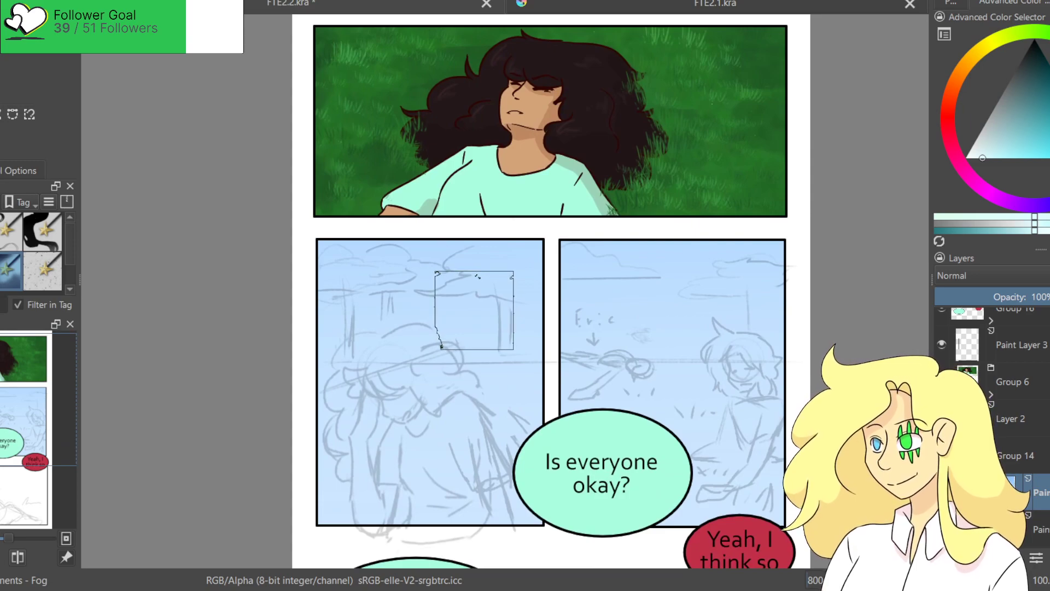
key(bracketleft)
key(bracketleft)
key(bracketleft)
key(bracketleft)
key(bracketleft)
mouse_move(345, 276)
mouse_down()
mouse_move(332, 275)
mouse_move(344, 263)
mouse_move(362, 282)
mouse_up()
mouse_move(409, 304)
mouse_down()
mouse_move(379, 298)
mouse_move(413, 298)
mouse_up()
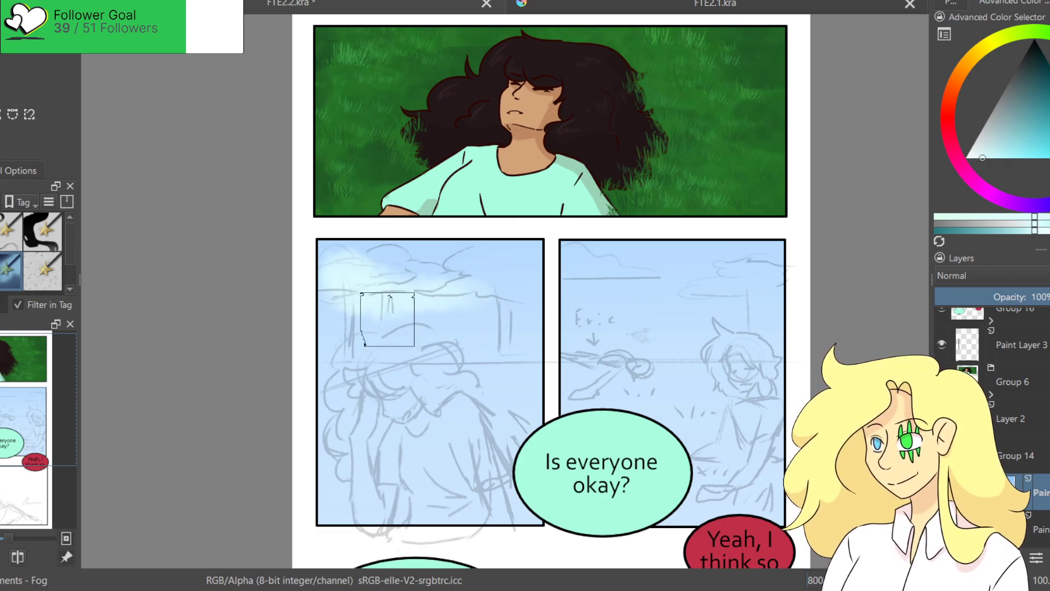
mouse_move(582, 323)
mouse_down()
mouse_move(617, 331)
mouse_move(578, 338)
mouse_move(615, 342)
mouse_move(588, 338)
mouse_move(619, 321)
mouse_move(617, 336)
mouse_move(561, 330)
mouse_move(577, 328)
mouse_move(569, 316)
mouse_move(579, 333)
mouse_move(675, 350)
mouse_move(753, 291)
mouse_move(667, 259)
mouse_move(789, 260)
mouse_move(738, 270)
mouse_move(840, 256)
mouse_up()
Brighten the clouds in both middle panels with pure white strokes from a smaller Fog brush.
drag(994, 150, 966, 158)
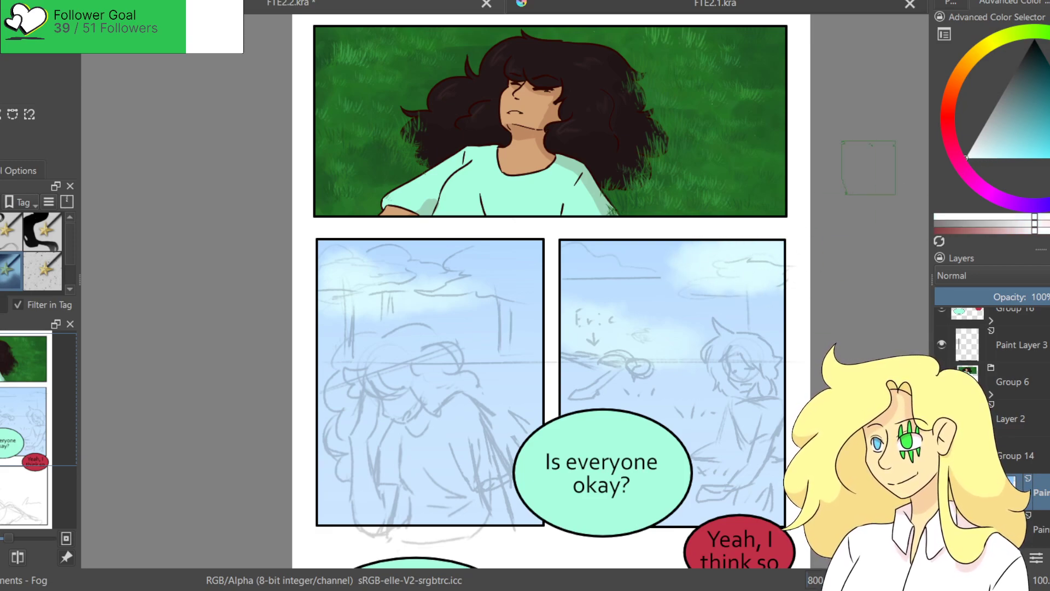
mouse_move(764, 268)
shift+mouse_down()
mouse_move(676, 275)
mouse_move(721, 281)
mouse_move(708, 269)
shift+mouse_up()
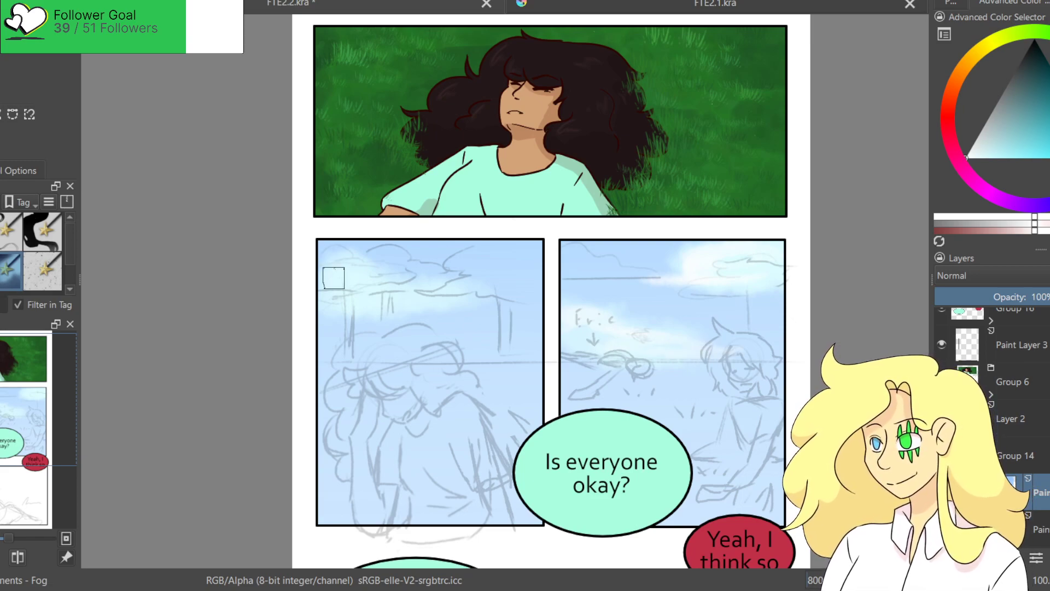
mouse_move(392, 272)
mouse_down()
mouse_move(332, 294)
mouse_move(424, 290)
mouse_move(451, 293)
mouse_move(380, 292)
mouse_move(475, 304)
mouse_move(361, 308)
mouse_move(500, 304)
mouse_move(432, 300)
mouse_move(455, 295)
mouse_move(346, 306)
mouse_move(499, 299)
mouse_move(384, 309)
mouse_up()
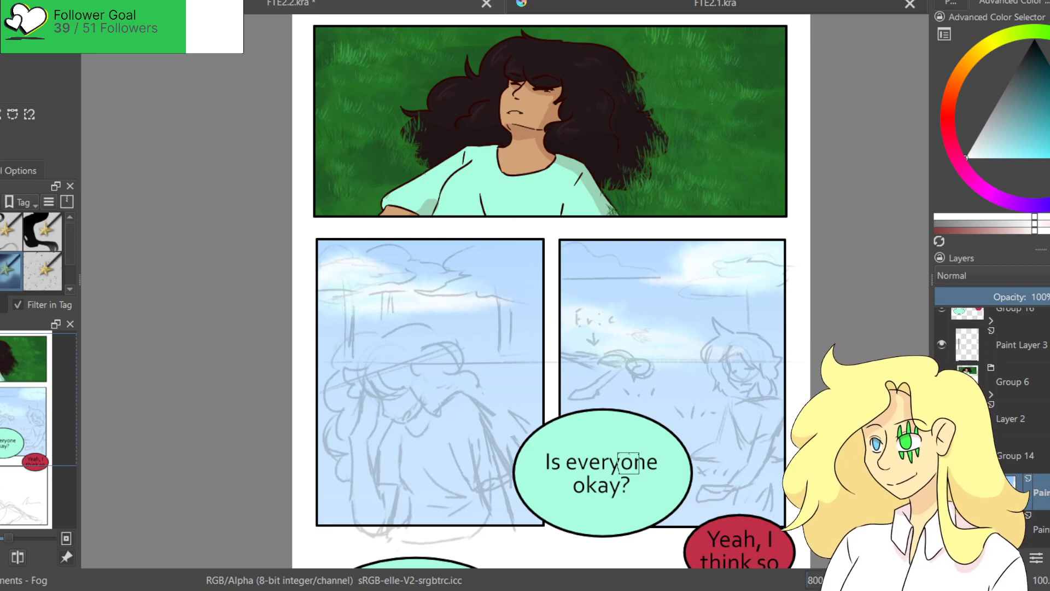
With a new paint layer above the sky, hide the sky layer and choose a very dark red-brown colour and the inking brush.
key(minus)
key(minus)
key(plus)
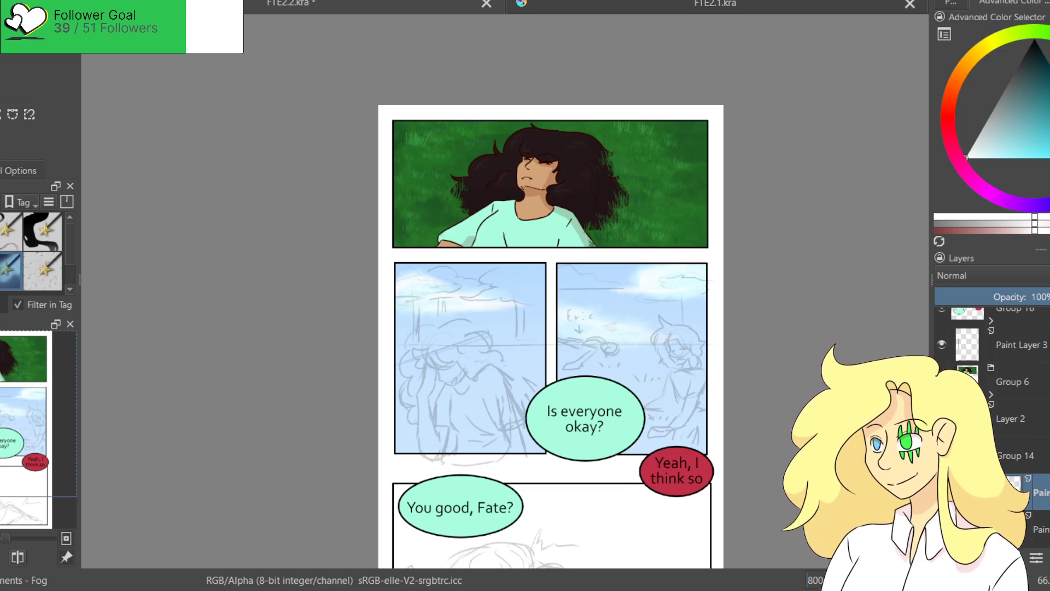
click(942, 529)
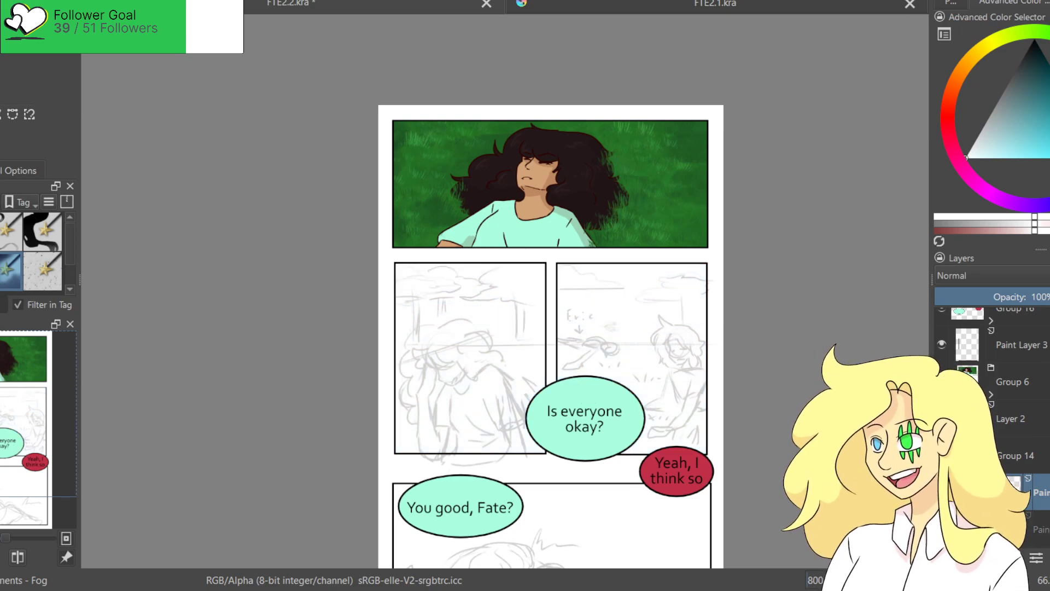
key(d)
scroll(568, 344, up, 1)
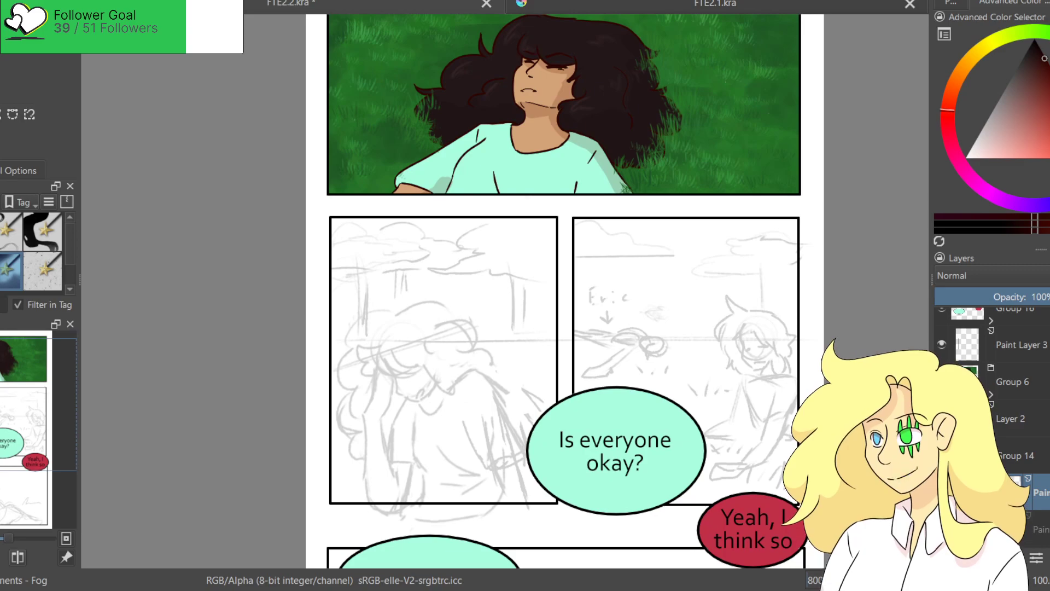
click(70, 214)
click(43, 231)
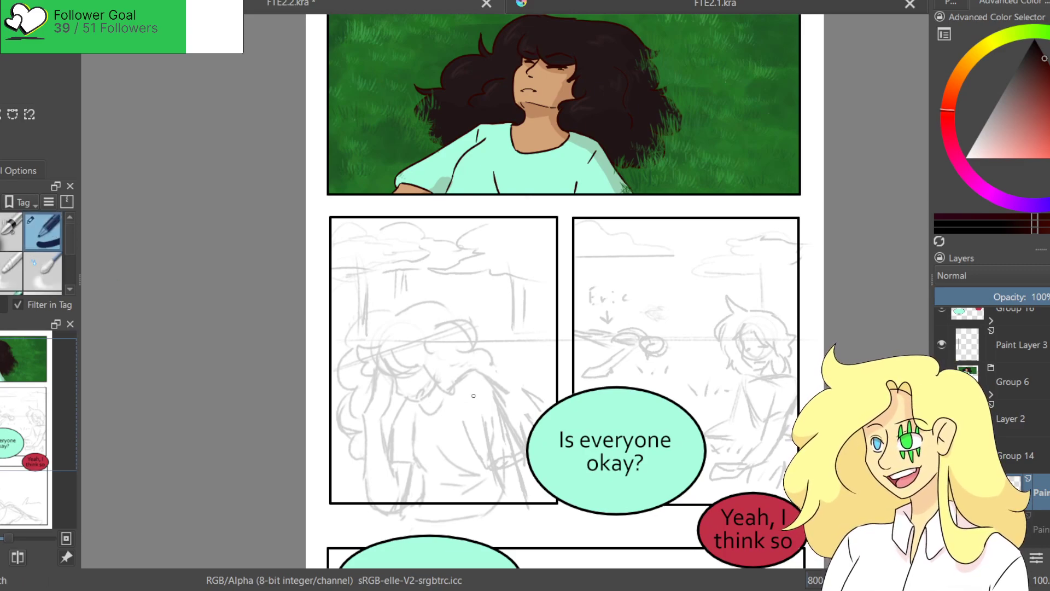
Ink the inner edge of the sitting figure's raised hand and wrist in the left middle panel.
scroll(514, 359, up, 2)
drag(232, 323, 375, 172)
scroll(375, 172, up, 1)
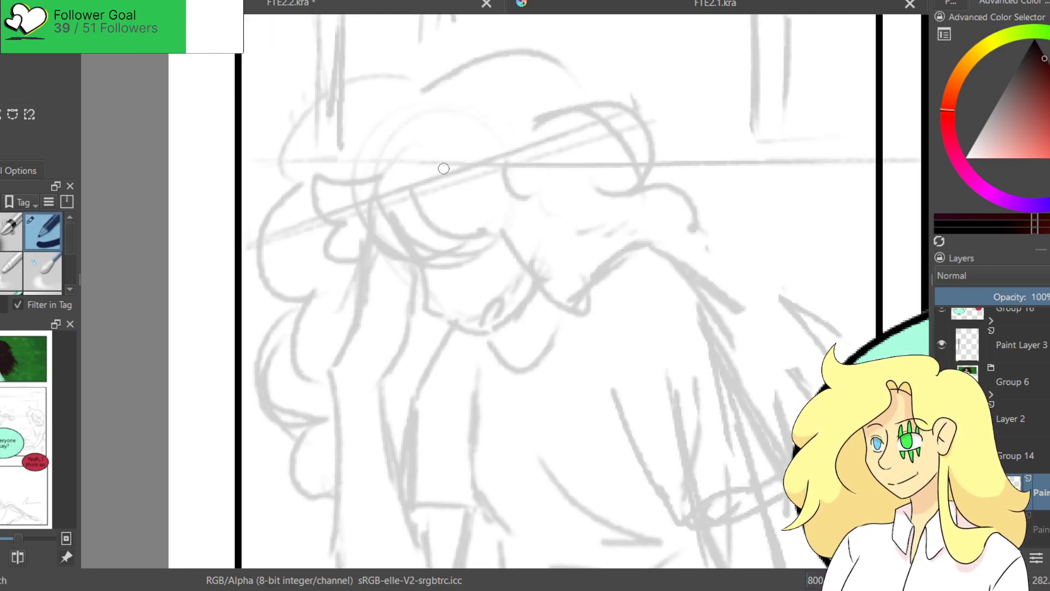
scroll(424, 294, up, 1)
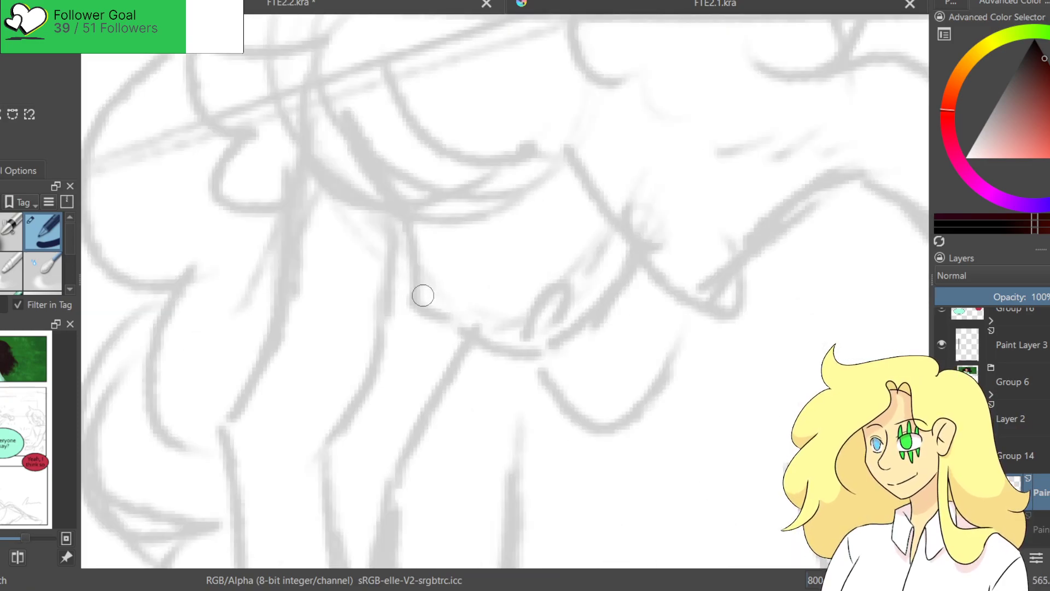
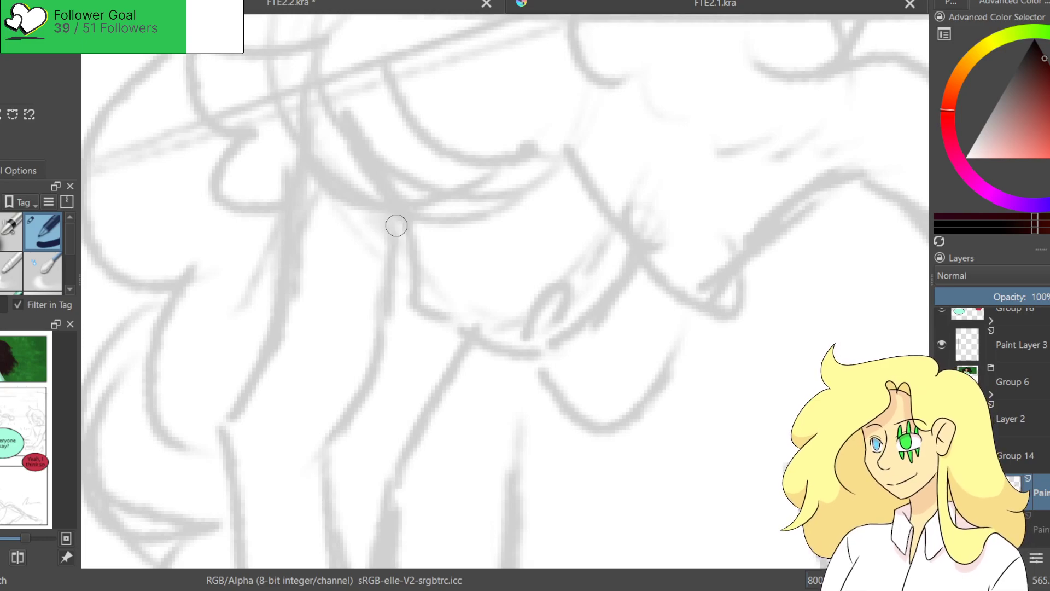
drag(390, 200, 398, 304)
key(ctrl+z)
drag(401, 214, 327, 437)
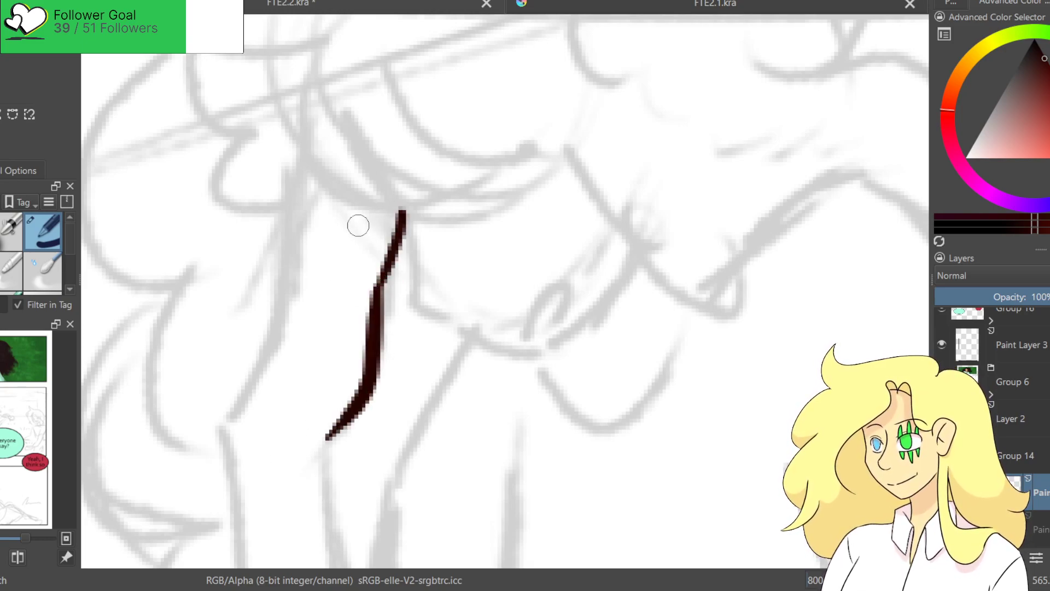
drag(367, 198, 327, 273)
key(ctrl+z)
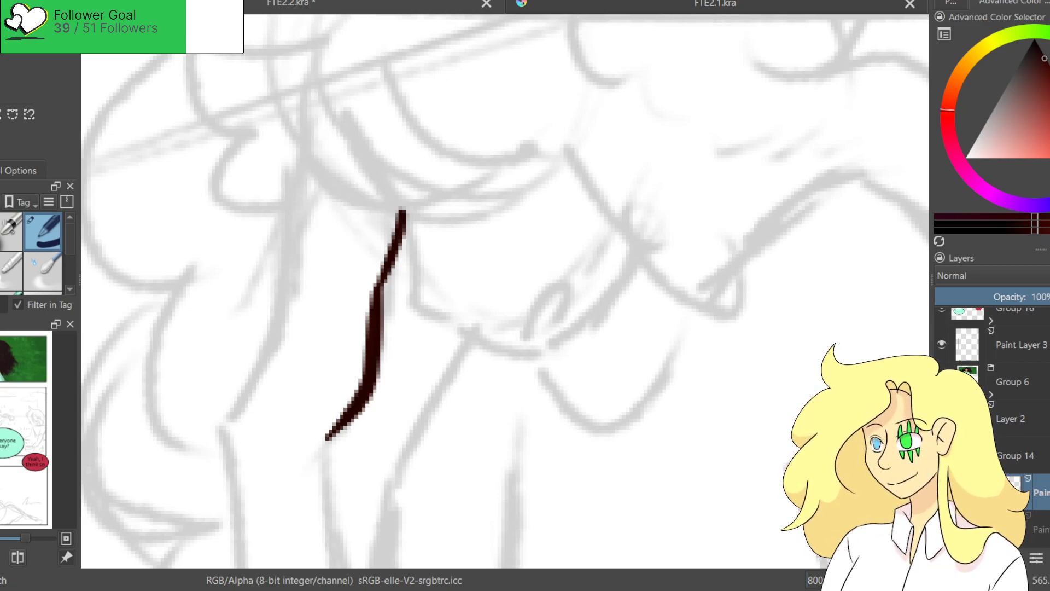
Ink a short finger line on the raised hand, just beside the inner wrist line.
key(2)
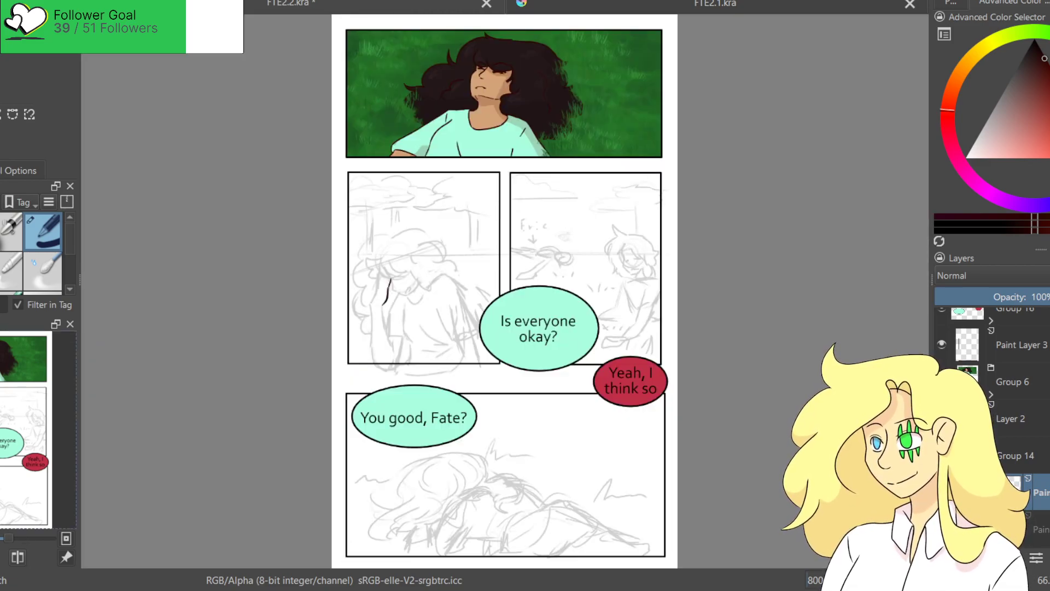
scroll(394, 287, up, 10)
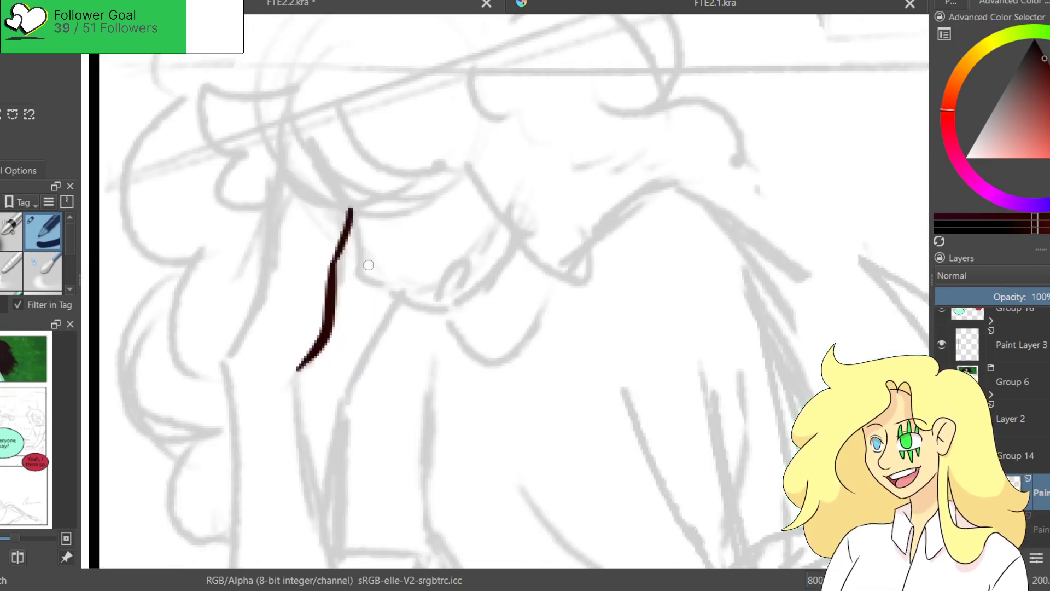
drag(312, 176, 272, 239)
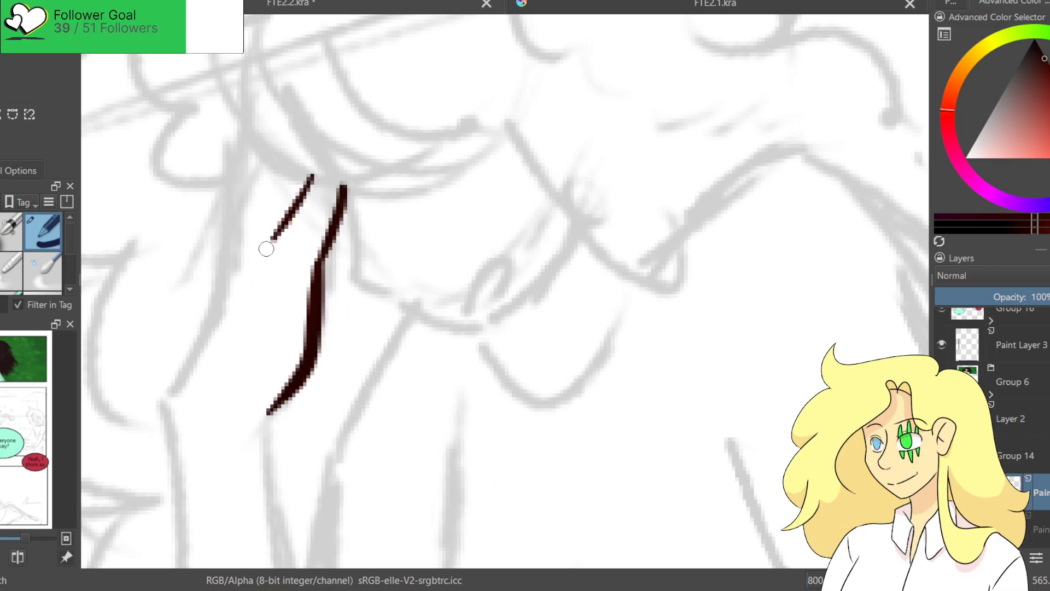
key(ctrl+z)
drag(314, 173, 285, 230)
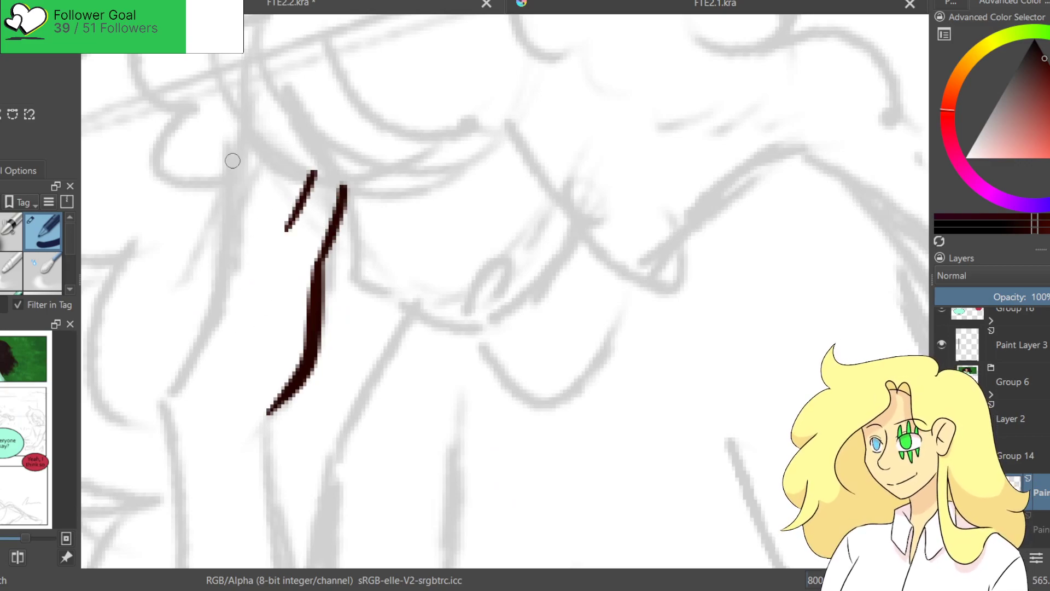
drag(289, 154, 244, 221)
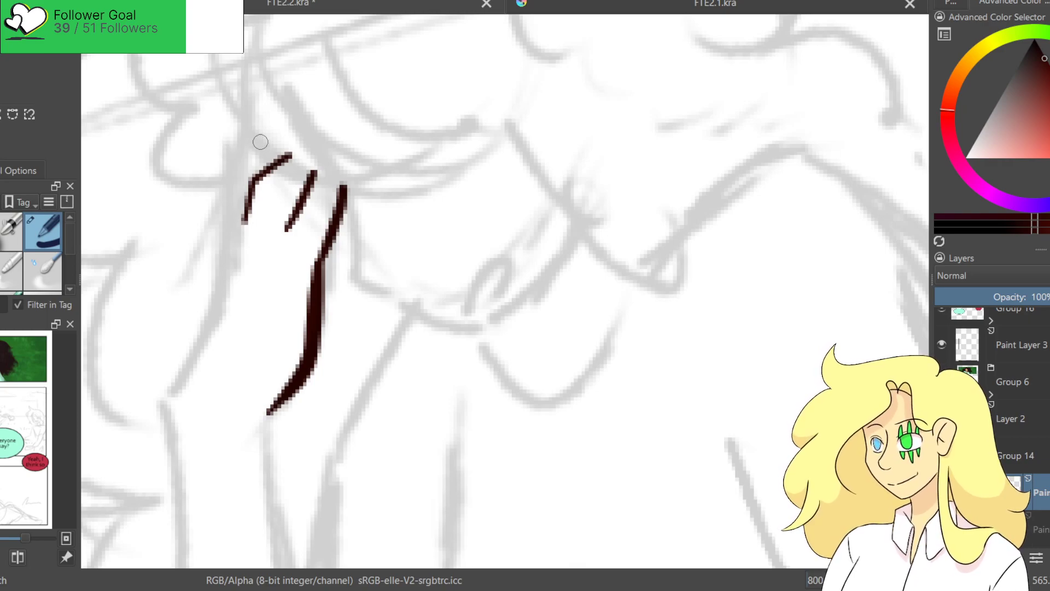
drag(243, 116, 221, 257)
key(ctrl+z)
mouse_move(244, 113)
mouse_down()
mouse_move(217, 207)
mouse_move(224, 263)
mouse_up()
key(ctrl+z)
mouse_move(217, 203)
mouse_down()
mouse_move(214, 259)
mouse_move(172, 404)
mouse_up()
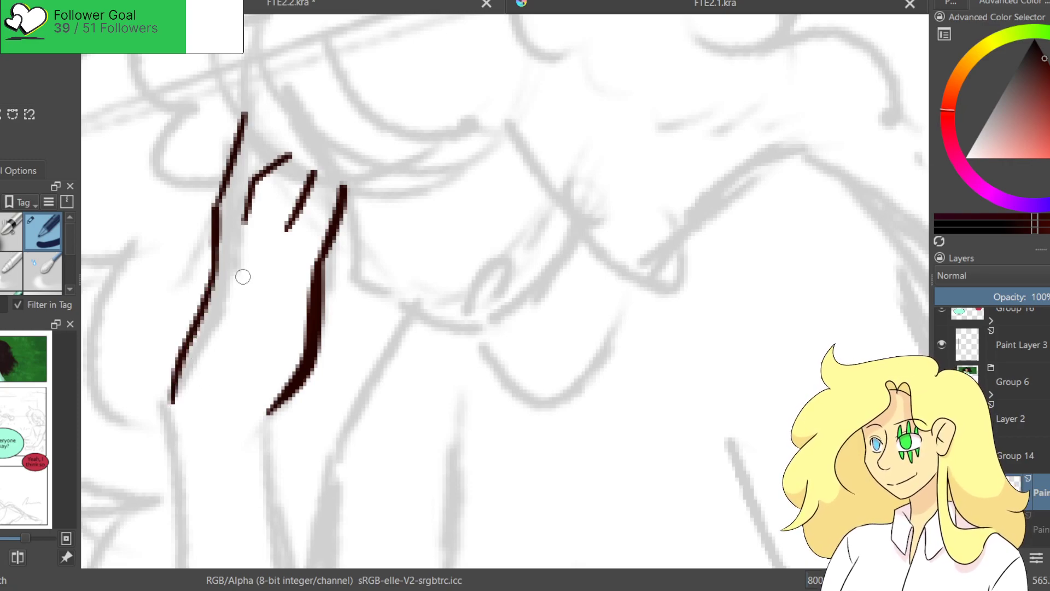
key(ctrl+z)
key(ctrl+z)
key(ctrl+z)
key(ctrl+z)
Ink a second short finger line on the raised hand and the outer edge of the hand and wrist down the arm.
drag(279, 153, 249, 213)
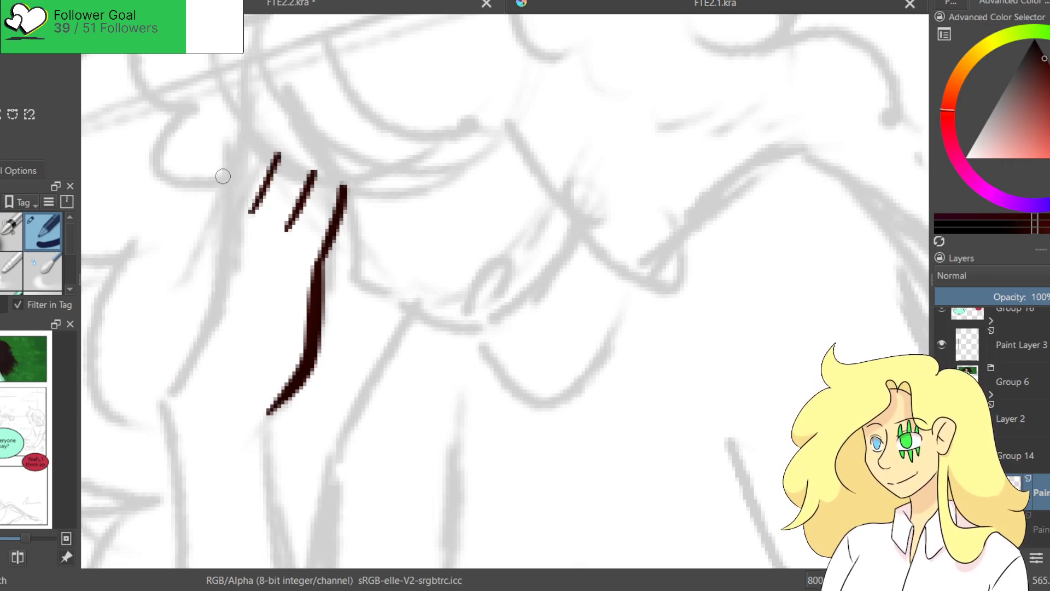
drag(242, 128, 216, 203)
key(ctrl+z)
mouse_move(260, 147)
mouse_down()
mouse_move(224, 178)
mouse_move(219, 249)
mouse_move(244, 246)
mouse_move(270, 279)
mouse_up()
drag(224, 320, 274, 227)
drag(271, 150, 211, 317)
key(ctrl+z)
mouse_move(270, 123)
mouse_down()
mouse_move(222, 346)
mouse_move(227, 372)
mouse_up()
key(ctrl+z)
mouse_move(267, 146)
mouse_down()
mouse_move(222, 368)
mouse_move(339, 88)
mouse_move(339, 114)
mouse_up()
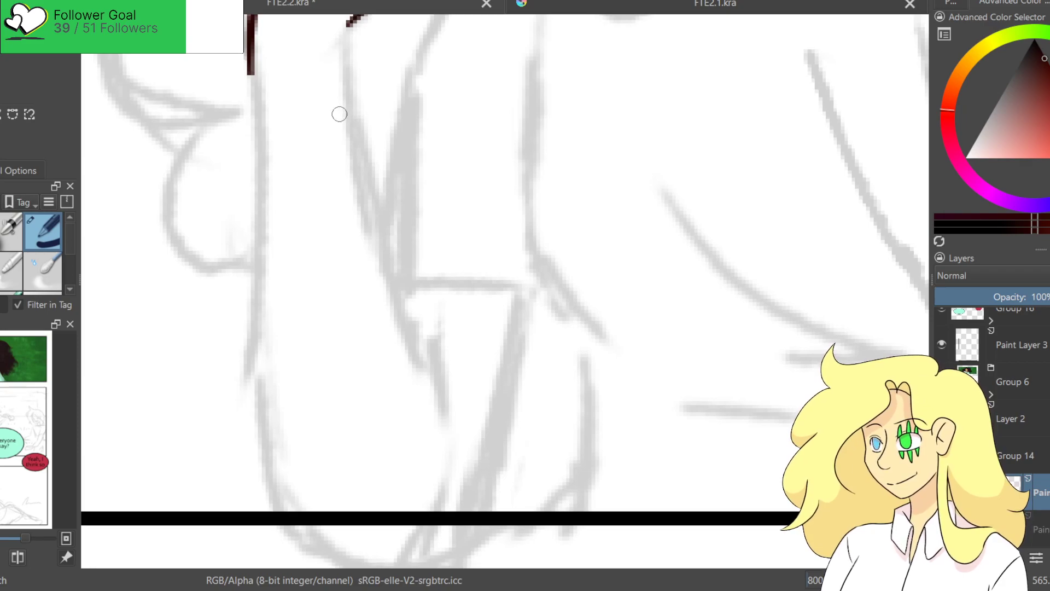
Ink the sitting figure's raised forearm down to a rounded elbow past the panel's lower border, with its outer and inner edges.
scroll(340, 114, down, 1)
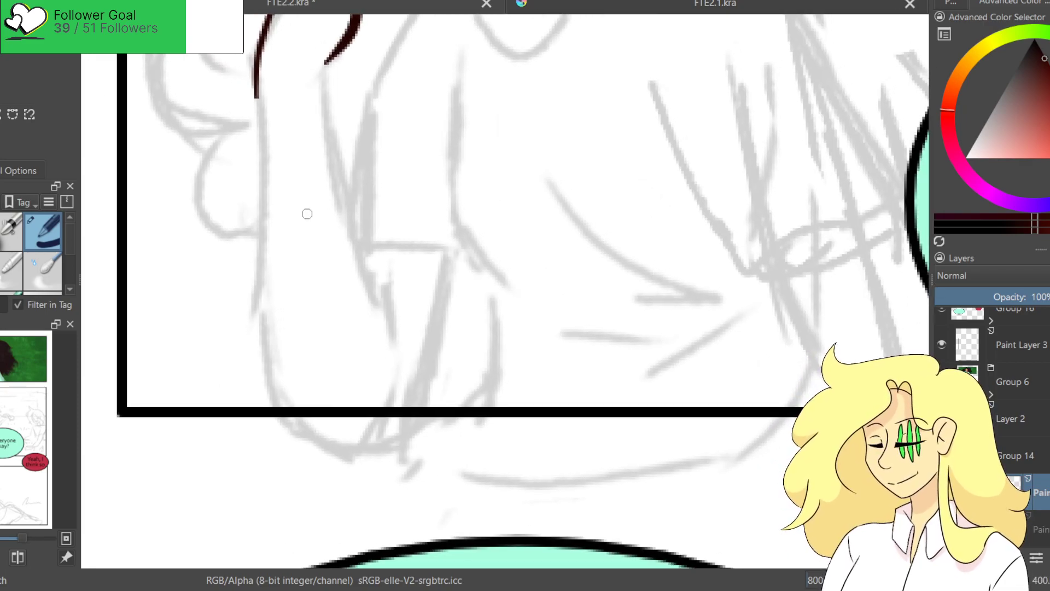
drag(256, 81, 304, 387)
key(ctrl+z)
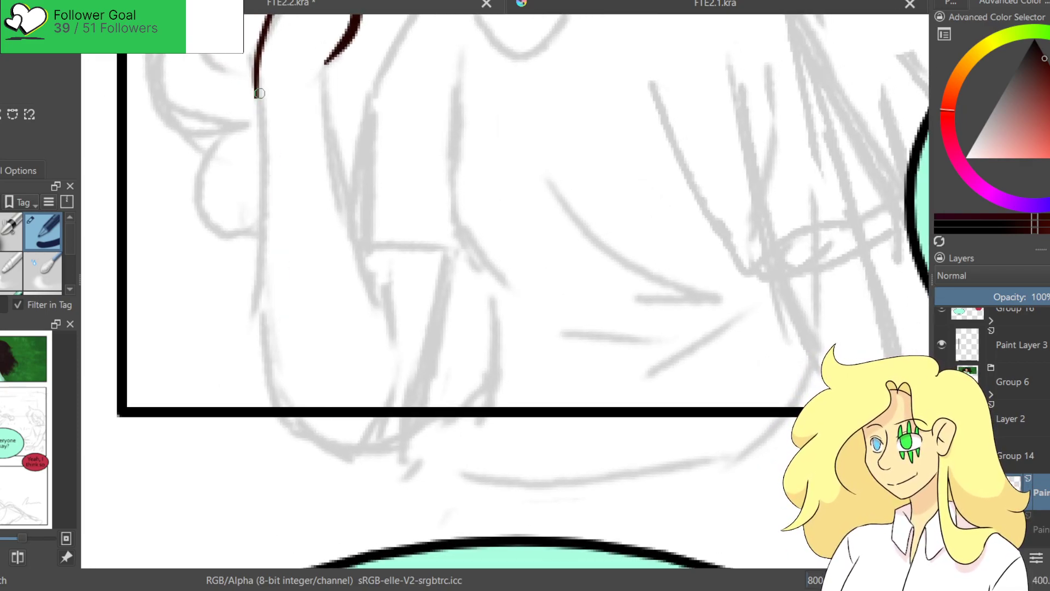
mouse_move(255, 86)
mouse_down()
mouse_move(293, 442)
mouse_move(321, 467)
mouse_move(372, 472)
mouse_up()
key(ctrl+z)
mouse_move(302, 459)
mouse_down()
mouse_move(372, 473)
mouse_move(401, 429)
mouse_move(447, 287)
mouse_up()
key(ctrl+z)
key(ctrl+z)
drag(402, 431, 447, 285)
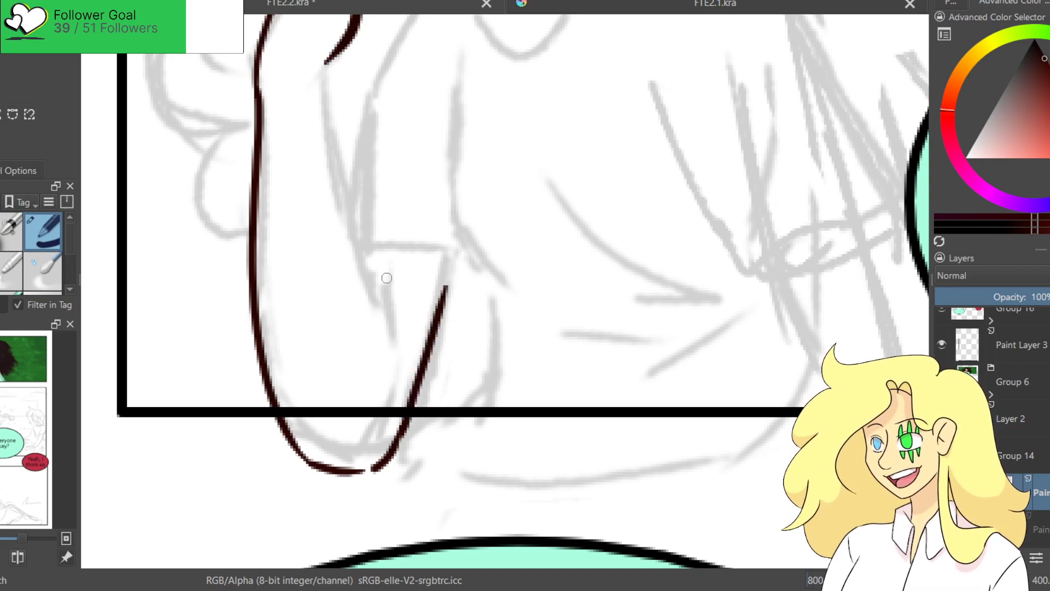
mouse_move(327, 61)
mouse_down()
mouse_move(327, 154)
mouse_move(387, 295)
mouse_move(391, 348)
mouse_up()
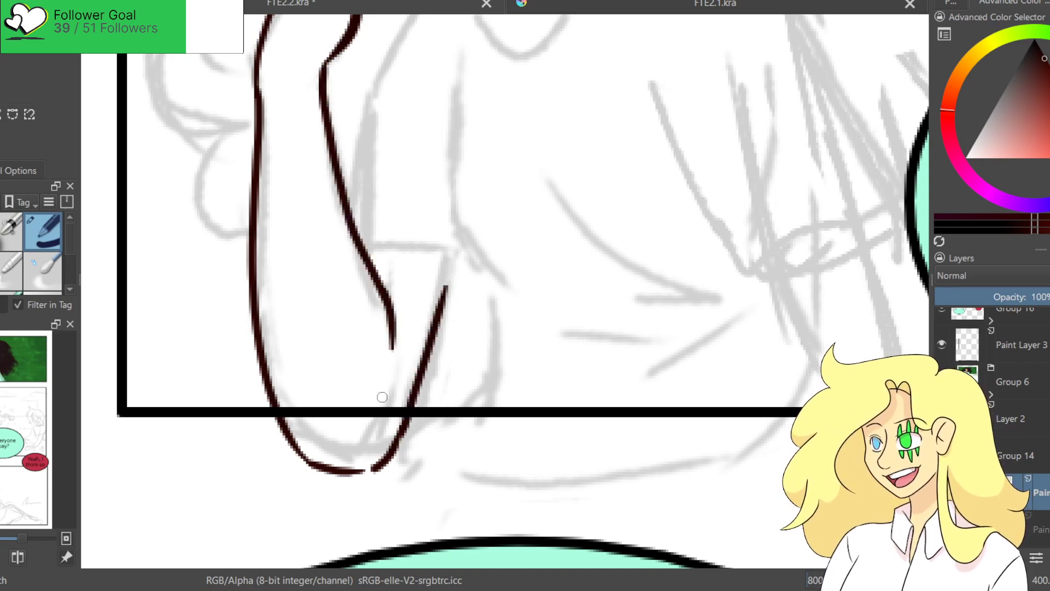
drag(361, 470, 379, 463)
Ink the raised arm's sleeve from the chin to the forearm, plus the sleeve hem and the side of the shirt.
mouse_move(421, 246)
mouse_down()
mouse_move(403, 293)
mouse_move(384, 436)
mouse_up()
mouse_move(396, 204)
mouse_down()
mouse_move(345, 260)
mouse_move(319, 400)
mouse_up()
key(ctrl+z)
key(ctrl+z)
mouse_move(393, 205)
mouse_down()
mouse_move(343, 298)
mouse_move(324, 469)
mouse_up()
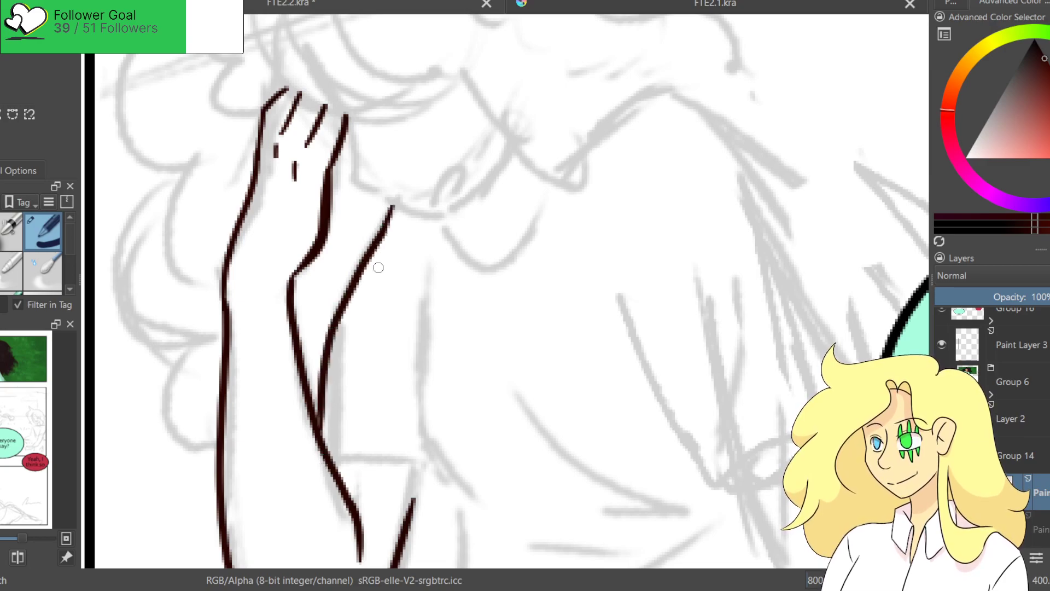
key(ctrl+z)
mouse_move(398, 204)
mouse_down()
mouse_move(342, 289)
mouse_move(326, 466)
mouse_move(327, 440)
mouse_move(332, 464)
mouse_move(415, 476)
mouse_move(382, 478)
mouse_move(417, 487)
mouse_move(439, 468)
mouse_up()
key(ctrl+z)
mouse_move(442, 405)
mouse_down()
mouse_move(387, 380)
mouse_move(287, 215)
mouse_up()
mouse_move(310, 138)
mouse_down()
mouse_move(283, 284)
mouse_move(336, 377)
mouse_move(338, 419)
mouse_move(311, 494)
mouse_up()
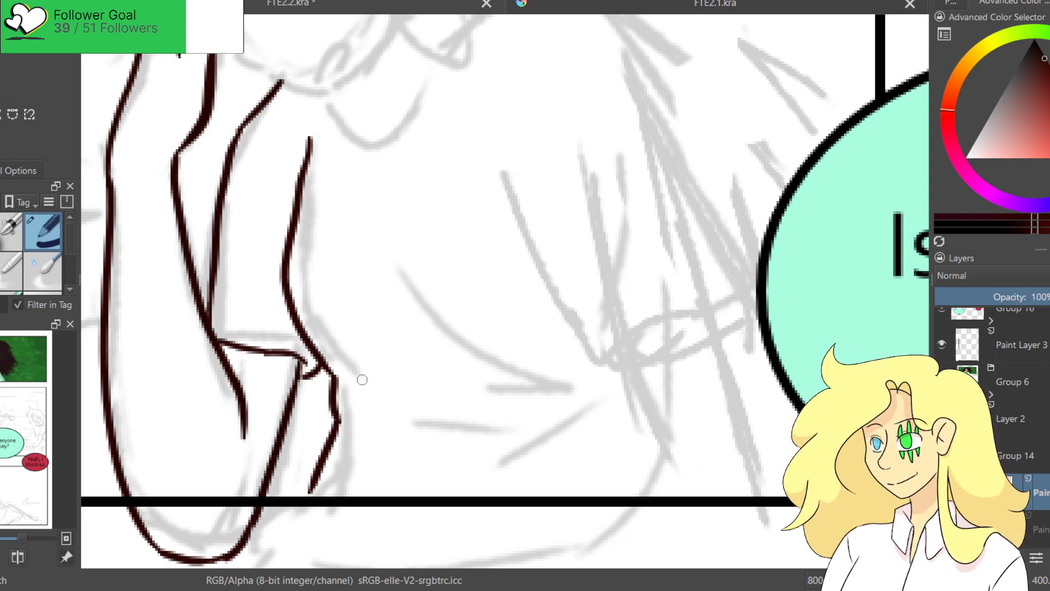
Ink the fold lines across the lower part of the shirt and a short crease on the raised arm's sleeve.
drag(361, 415, 451, 444)
drag(398, 466, 445, 466)
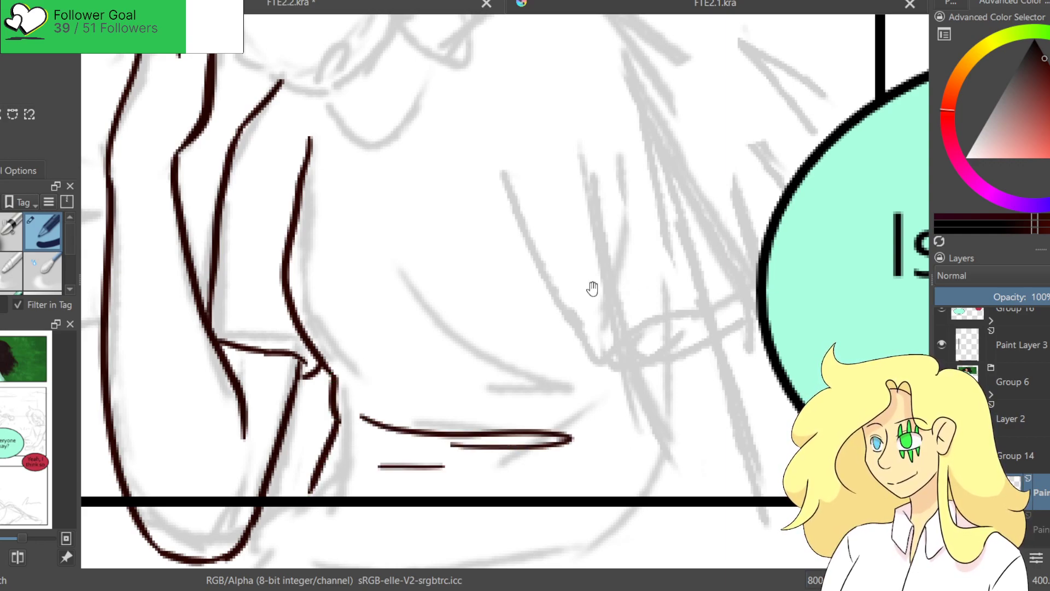
mouse_move(598, 286)
mouse_down()
mouse_move(536, 317)
mouse_move(448, 317)
mouse_up()
drag(400, 186, 471, 415)
key(ctrl+z)
drag(125, 172, 149, 215)
mouse_move(452, 169)
mouse_down()
mouse_move(403, 225)
mouse_move(324, 197)
mouse_move(506, 274)
mouse_up()
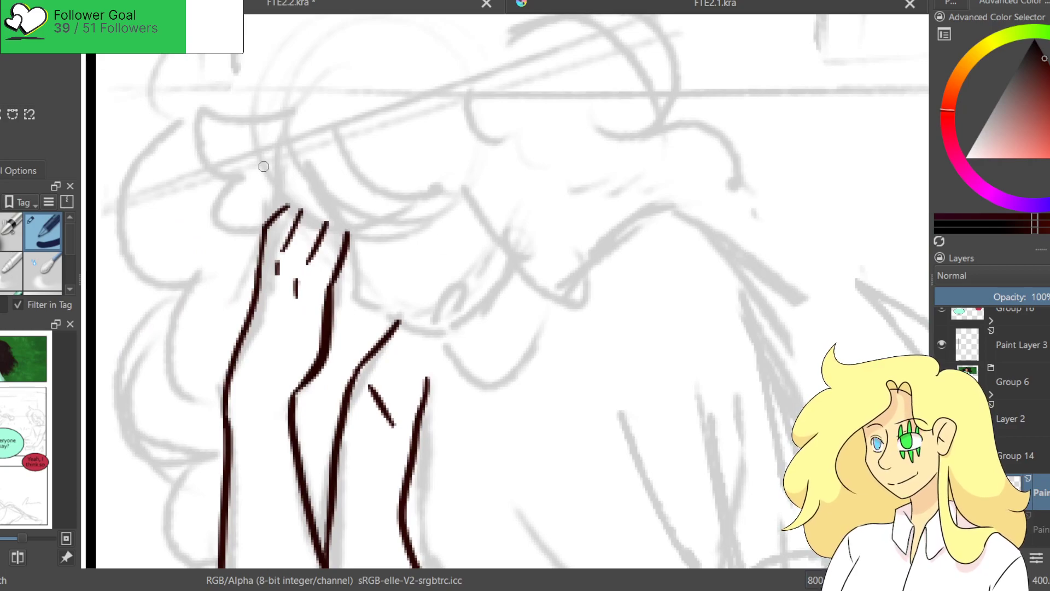
Ink a pointed, rounded hair lock beside the fingertips of the raised hand.
drag(296, 106, 182, 111)
key(ctrl+z)
mouse_move(288, 107)
mouse_down()
mouse_move(212, 126)
mouse_move(238, 153)
mouse_move(252, 231)
mouse_up()
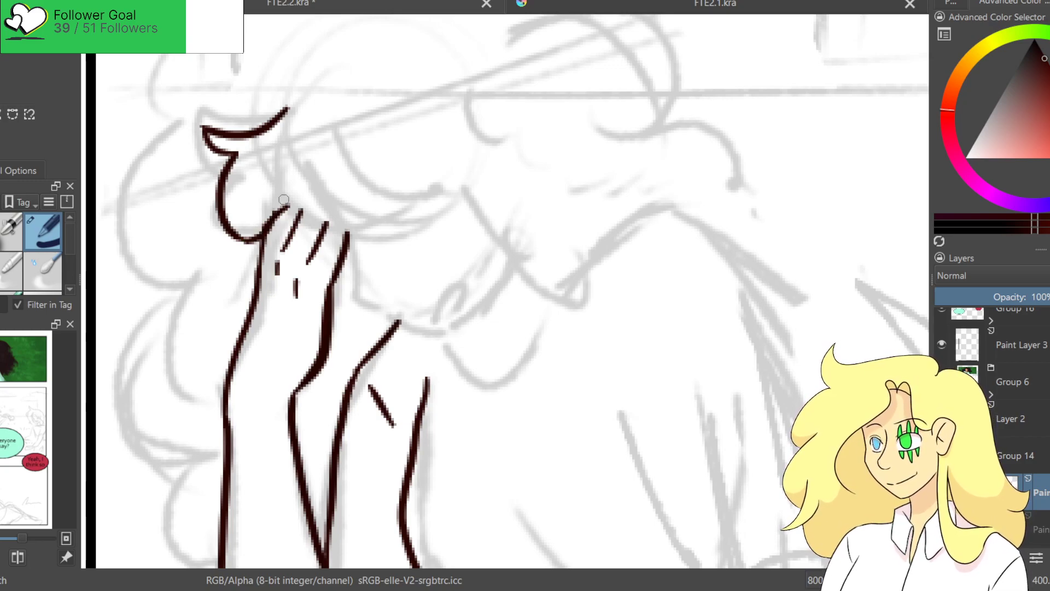
Ink the curved lower edge of the fringe across the fingertips and up towards the forehead.
mouse_move(250, 238)
mouse_down()
mouse_move(292, 197)
mouse_move(375, 237)
mouse_up()
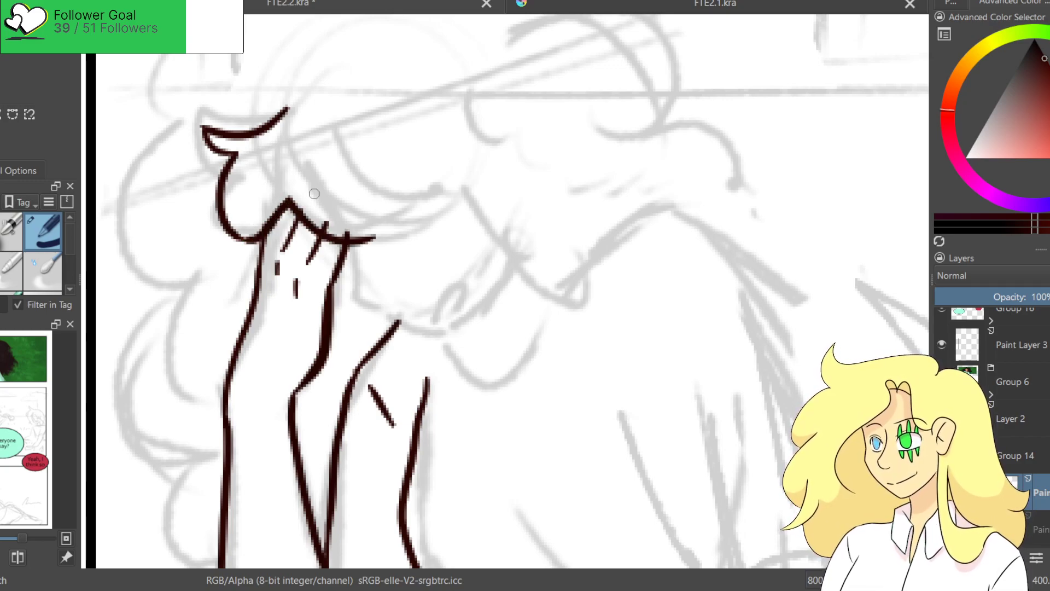
key(ctrl+z)
mouse_move(289, 197)
mouse_down()
mouse_move(382, 236)
mouse_move(441, 192)
mouse_up()
key(ctrl+z)
drag(346, 195, 446, 200)
key(ctrl+z)
mouse_move(372, 232)
mouse_down()
mouse_move(383, 236)
mouse_move(415, 188)
mouse_up()
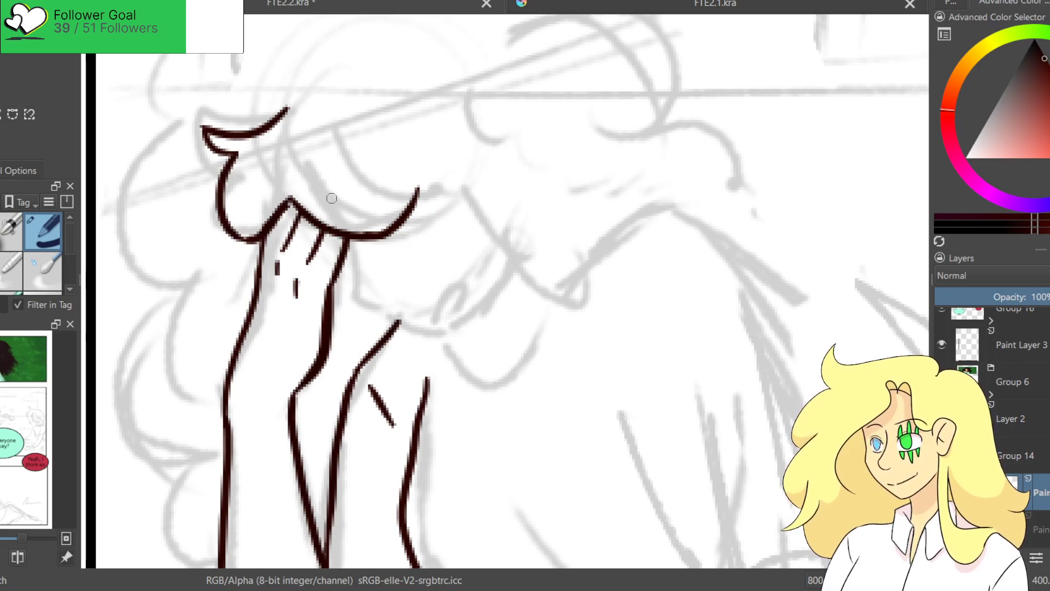
Ink the rest of the fringe across the forehead, with a pointed lock and a rounded curl behind the cheek.
drag(395, 184, 488, 172)
key(ctrl+z)
mouse_move(390, 175)
mouse_down()
mouse_move(483, 178)
mouse_move(561, 268)
mouse_up()
key(ctrl+z)
mouse_move(498, 198)
mouse_down()
mouse_move(588, 268)
mouse_move(529, 267)
mouse_move(595, 279)
mouse_up()
key(ctrl+z)
key(ctrl+z)
key(ctrl+z)
mouse_move(484, 165)
mouse_down()
mouse_move(477, 225)
mouse_move(502, 178)
mouse_move(593, 252)
mouse_up()
key(ctrl+z)
drag(503, 187, 594, 248)
key(ctrl+z)
mouse_move(502, 188)
mouse_down()
mouse_move(547, 290)
mouse_move(609, 269)
mouse_move(617, 240)
mouse_up()
key(ctrl+z)
key(ctrl+z)
mouse_move(507, 183)
mouse_down()
mouse_move(591, 261)
mouse_move(611, 230)
mouse_up()
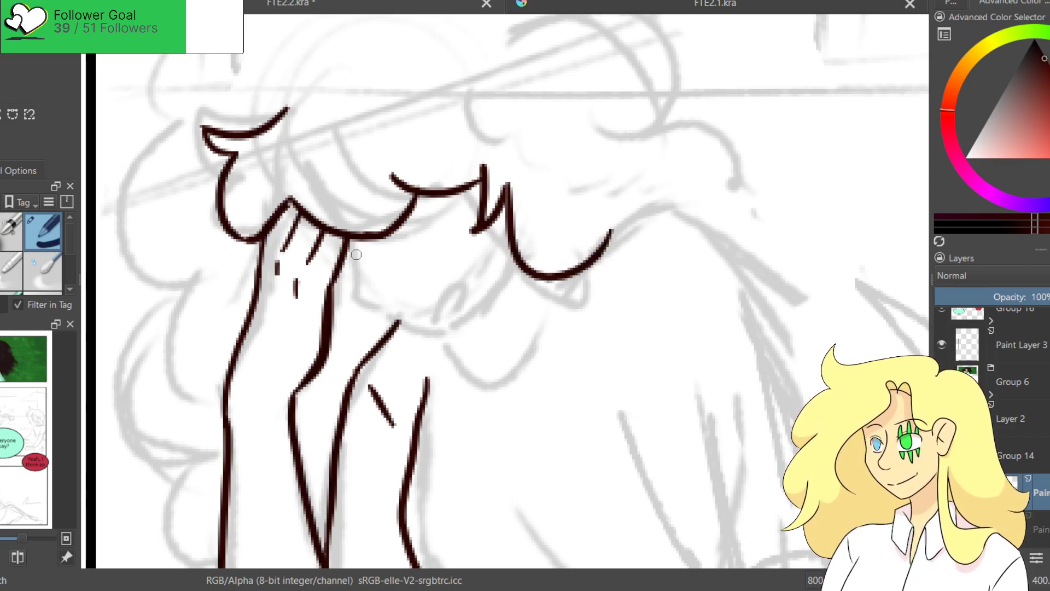
Ink the lowered face's profile and jawline, a small hooked mark near the jaw and the slanted closed eye.
mouse_move(354, 242)
mouse_down()
mouse_move(363, 304)
mouse_move(398, 299)
mouse_up()
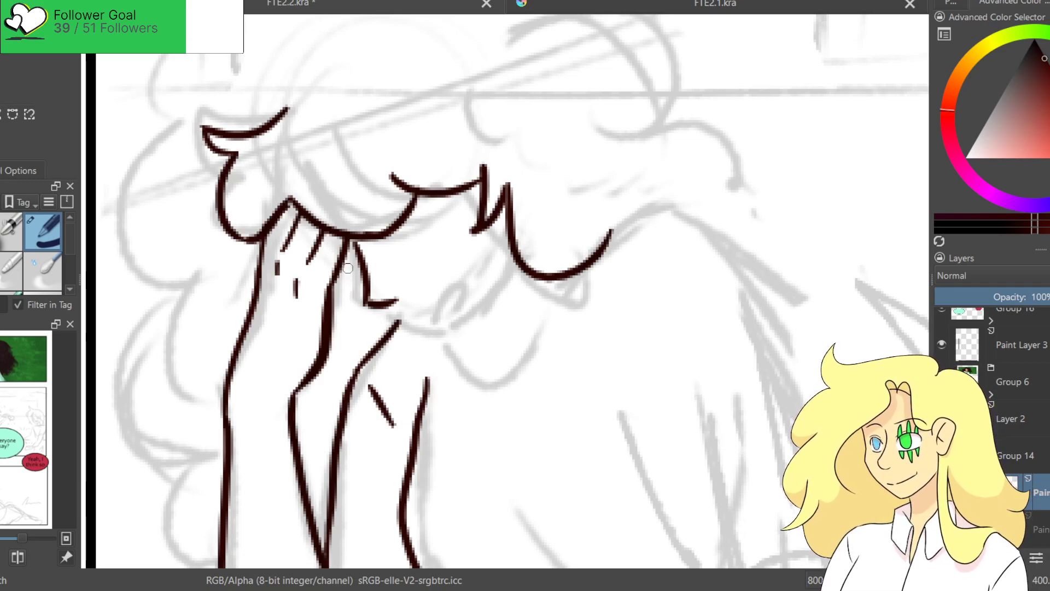
mouse_move(353, 283)
mouse_down()
mouse_move(391, 336)
mouse_move(435, 347)
mouse_move(385, 328)
mouse_move(429, 341)
mouse_up()
key(ctrl+z)
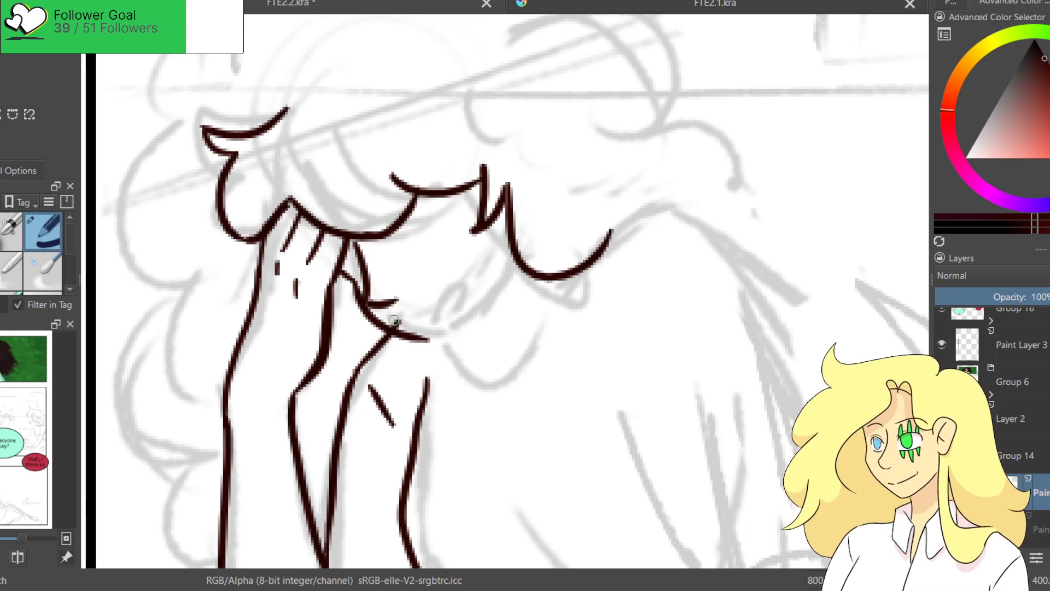
key(ctrl+z)
mouse_move(343, 270)
mouse_down()
mouse_move(388, 325)
mouse_move(459, 340)
mouse_move(507, 288)
mouse_move(504, 239)
mouse_up()
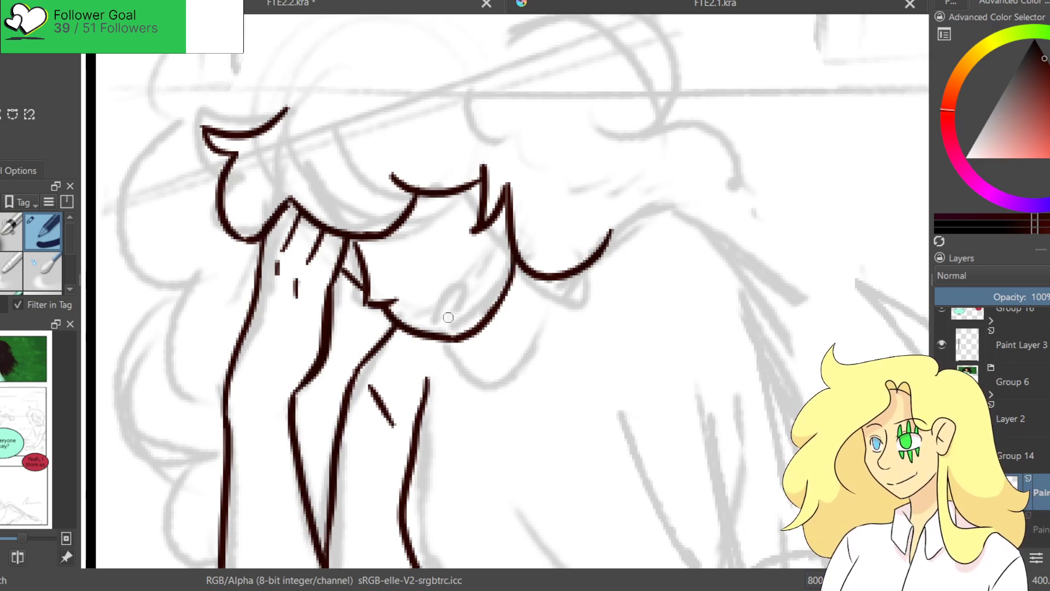
mouse_move(447, 326)
mouse_down()
mouse_move(466, 300)
mouse_move(474, 309)
mouse_up()
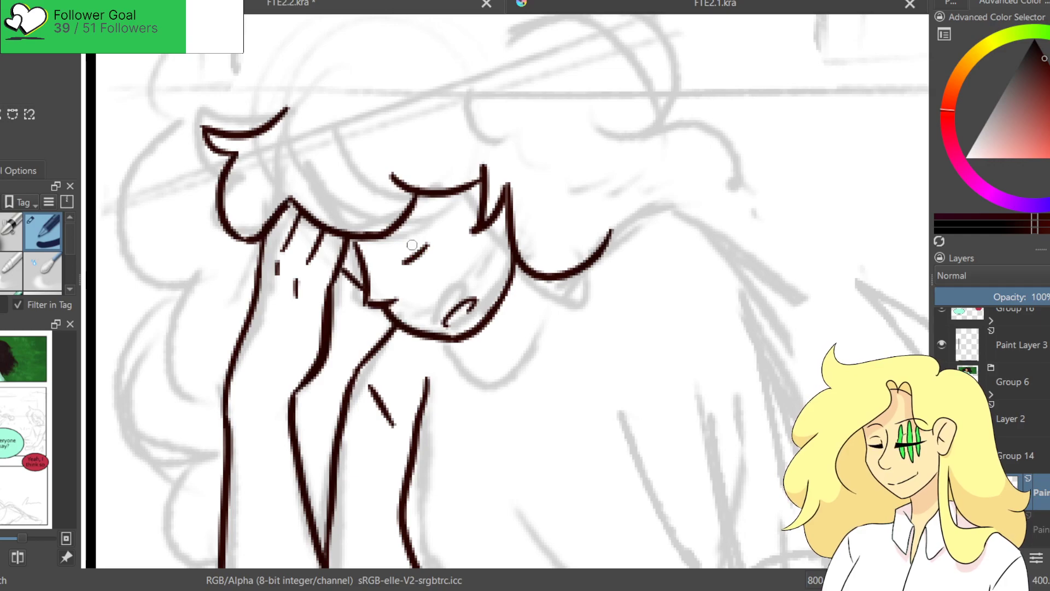
drag(395, 242, 439, 207)
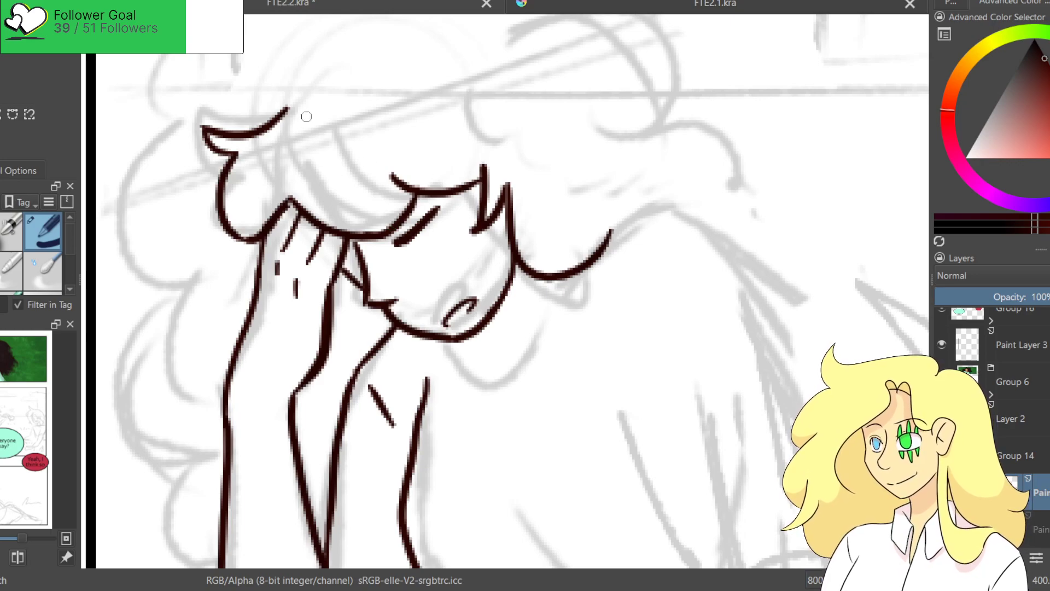
Ink a curved strand line inside the fringe above the raised hand.
drag(307, 124, 323, 186)
key(ctrl+z)
mouse_move(313, 133)
mouse_down()
mouse_move(371, 207)
mouse_move(490, 229)
mouse_move(596, 324)
mouse_up()
mouse_move(568, 116)
mouse_down()
mouse_move(525, 107)
mouse_move(365, 274)
mouse_up()
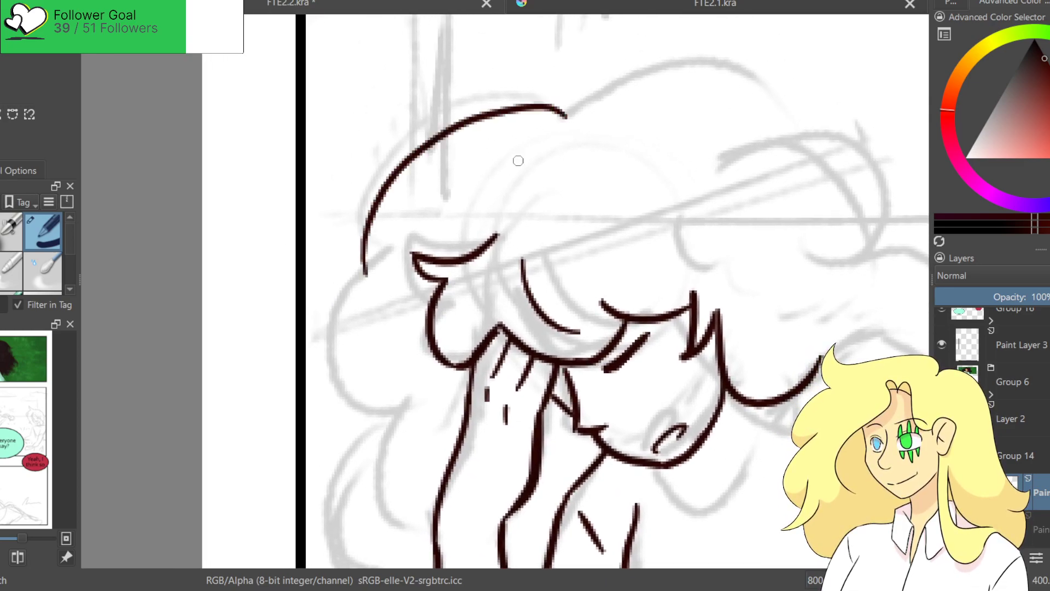
key(ctrl+z)
drag(568, 107, 348, 246)
key(ctrl+z)
mouse_move(546, 113)
mouse_down()
mouse_move(391, 271)
mouse_move(327, 291)
mouse_move(377, 309)
mouse_move(382, 232)
mouse_move(344, 186)
mouse_move(360, 201)
mouse_up()
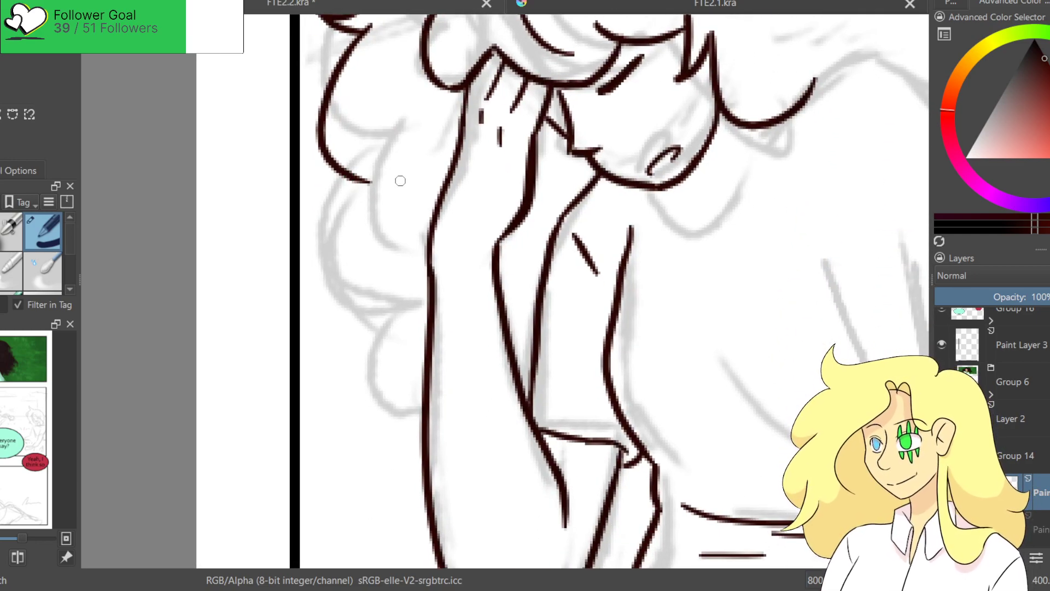
key(ctrl+z)
drag(376, 146, 419, 380)
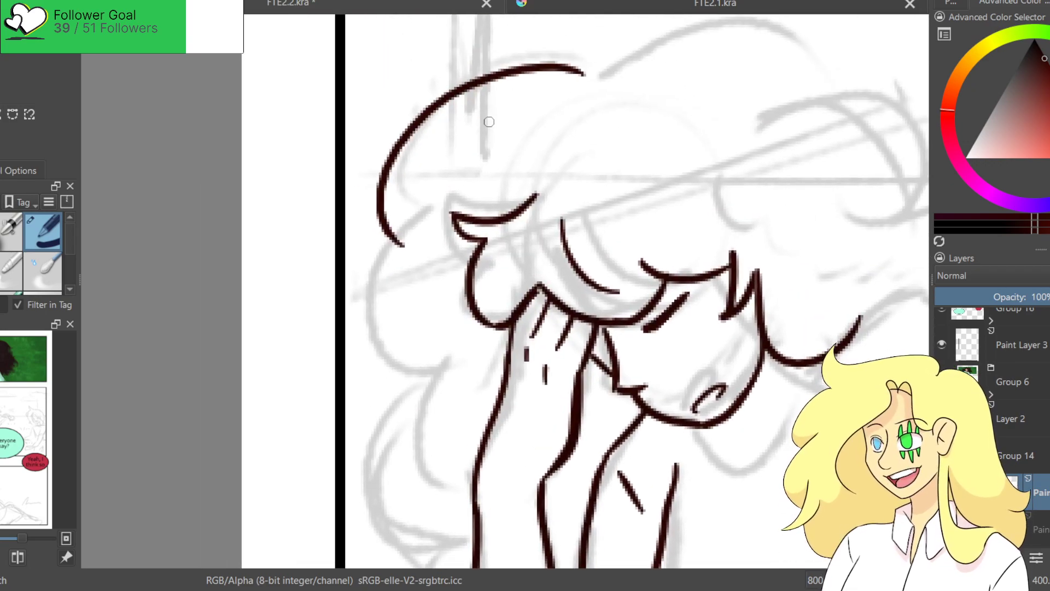
key(ctrl+z)
Ink the hair outline from the crown down the figure's left side, letting the curls run over the panel's left border.
mouse_move(607, 85)
mouse_down()
mouse_move(376, 225)
mouse_move(347, 209)
mouse_move(388, 228)
mouse_up()
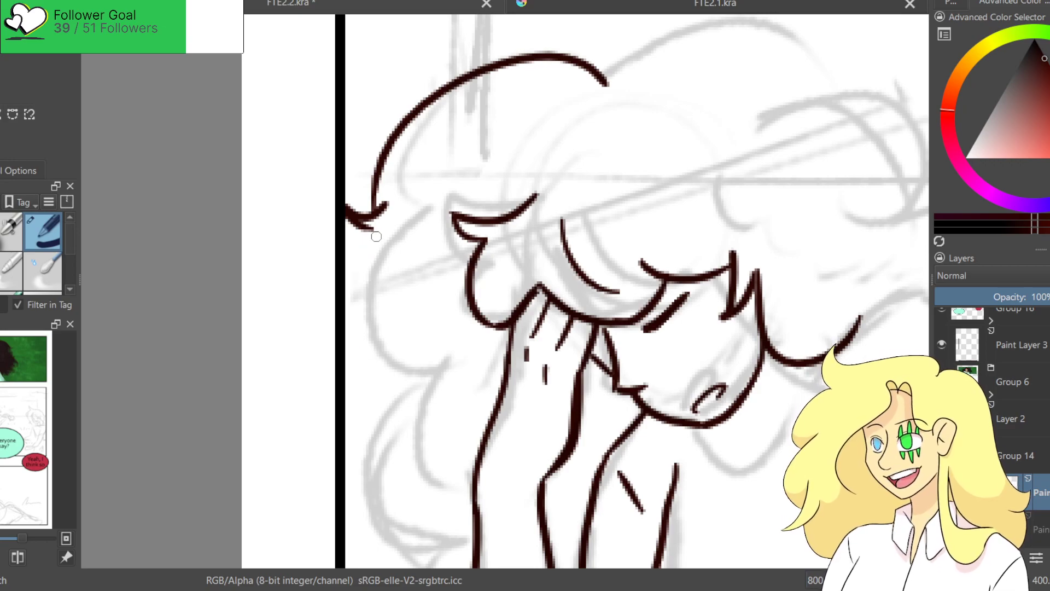
drag(376, 228, 346, 304)
drag(372, 382, 342, 287)
key(ctrl+z)
drag(347, 130, 345, 277)
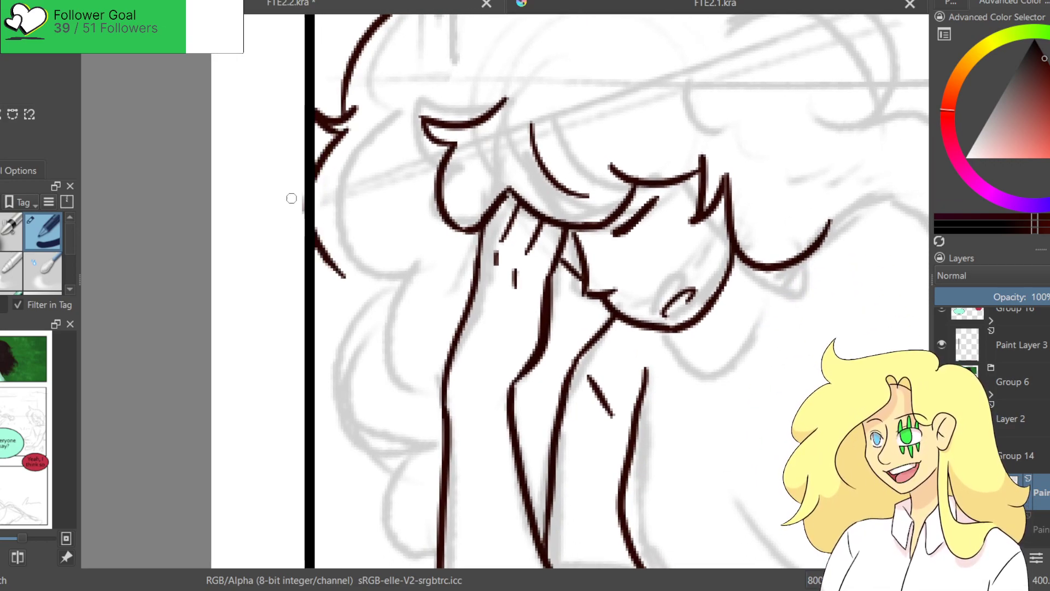
drag(366, 327, 279, 214)
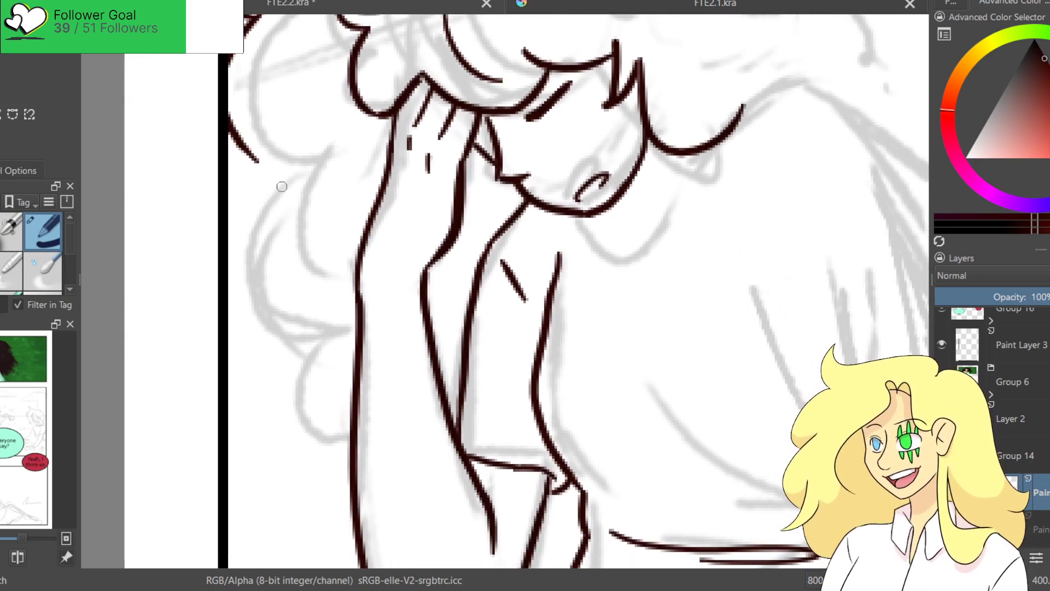
Ink the lower curls of the hair outline down to the forearm and an inner curl strand beside the raised hand.
mouse_move(265, 162)
mouse_down()
mouse_move(239, 198)
mouse_move(214, 276)
mouse_up()
key(ctrl+z)
mouse_move(267, 161)
mouse_down()
mouse_move(304, 343)
mouse_move(347, 364)
mouse_up()
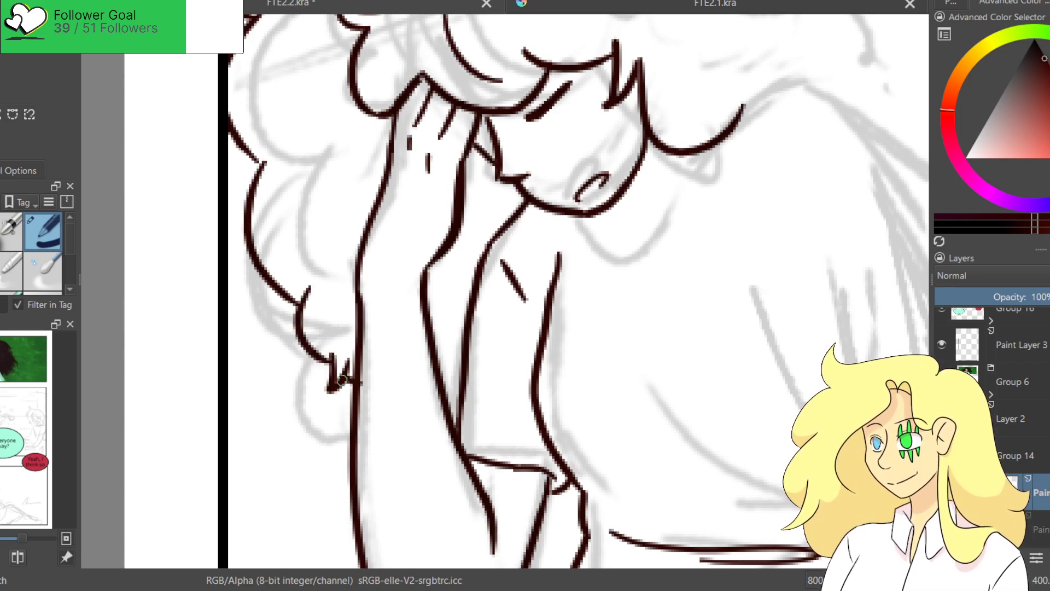
drag(319, 146, 359, 396)
mouse_move(539, 219)
mouse_down()
mouse_move(466, 268)
mouse_move(453, 290)
mouse_move(437, 216)
mouse_up()
mouse_move(284, 140)
mouse_down()
mouse_move(324, 100)
mouse_move(517, 188)
mouse_up()
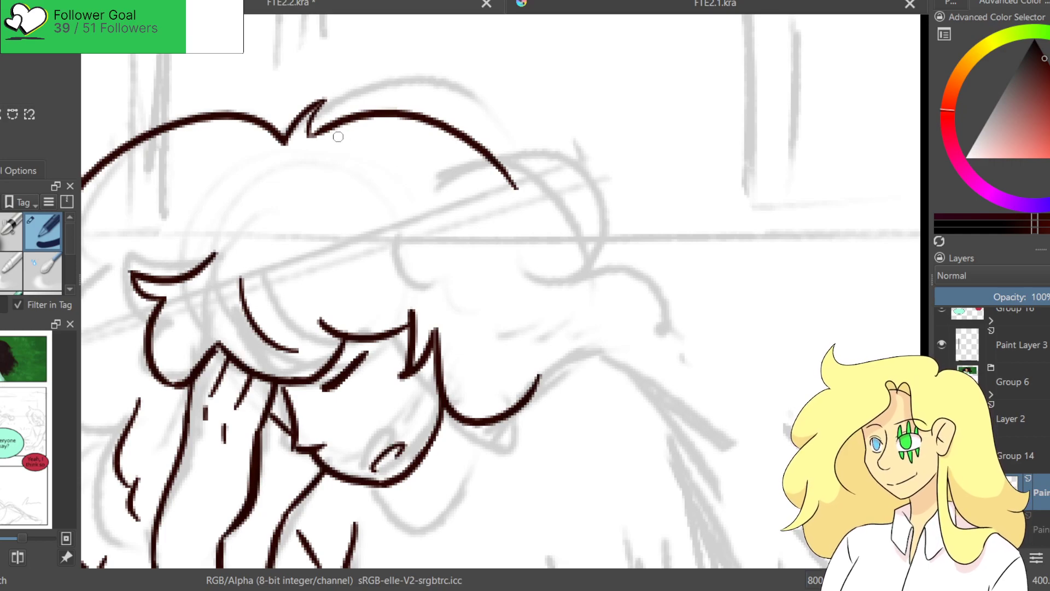
key(ctrl+z)
key(ctrl+z)
mouse_move(280, 132)
mouse_down()
mouse_move(496, 154)
mouse_move(516, 141)
mouse_move(574, 304)
mouse_up()
key(ctrl+z)
mouse_move(507, 168)
mouse_down()
mouse_move(610, 268)
mouse_move(641, 358)
mouse_up()
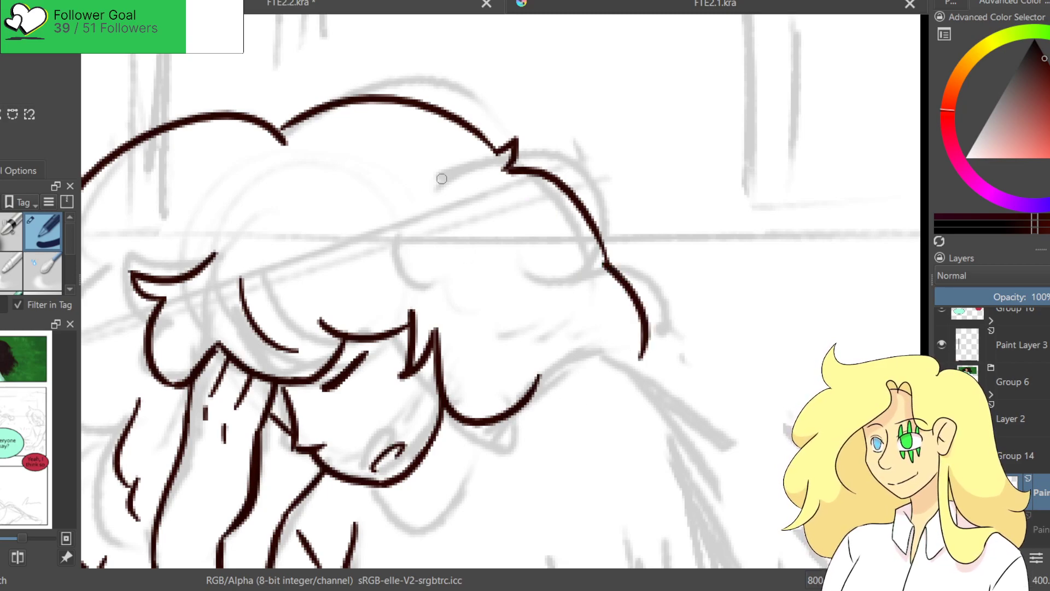
key(ctrl+z)
key(ctrl+z)
key(ctrl+z)
key(ctrl+z)
key(ctrl+z)
Ink the hair's right-hand outline as scalloped curls from the crown down to behind the shoulder.
mouse_move(280, 144)
mouse_down()
mouse_move(379, 103)
mouse_move(426, 146)
mouse_up()
key(ctrl+z)
mouse_move(283, 143)
mouse_down()
mouse_move(421, 139)
mouse_move(453, 116)
mouse_move(536, 196)
mouse_move(545, 241)
mouse_up()
key(ctrl+z)
mouse_move(528, 204)
mouse_down()
mouse_move(626, 265)
mouse_move(620, 346)
mouse_up()
key(ctrl+z)
mouse_move(619, 254)
mouse_down()
mouse_move(612, 312)
mouse_move(674, 442)
mouse_up()
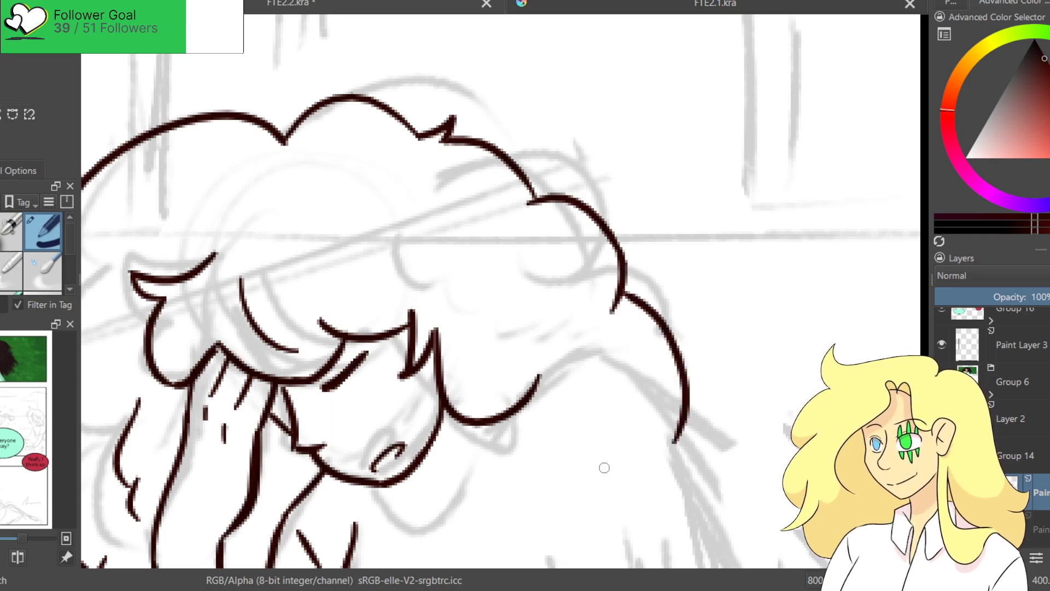
Ink two short curved strands inside the right-hand part of the hair.
drag(459, 233, 507, 270)
mouse_move(514, 272)
mouse_down()
mouse_move(549, 300)
mouse_move(562, 330)
mouse_up()
key(ctrl+z)
key(ctrl+z)
drag(437, 232, 507, 270)
drag(515, 272, 561, 327)
mouse_move(432, 313)
mouse_down()
mouse_move(703, 225)
mouse_move(692, 244)
mouse_up()
Ink the curved shirt neckline from beneath the chin up to the hair.
drag(723, 387, 430, 137)
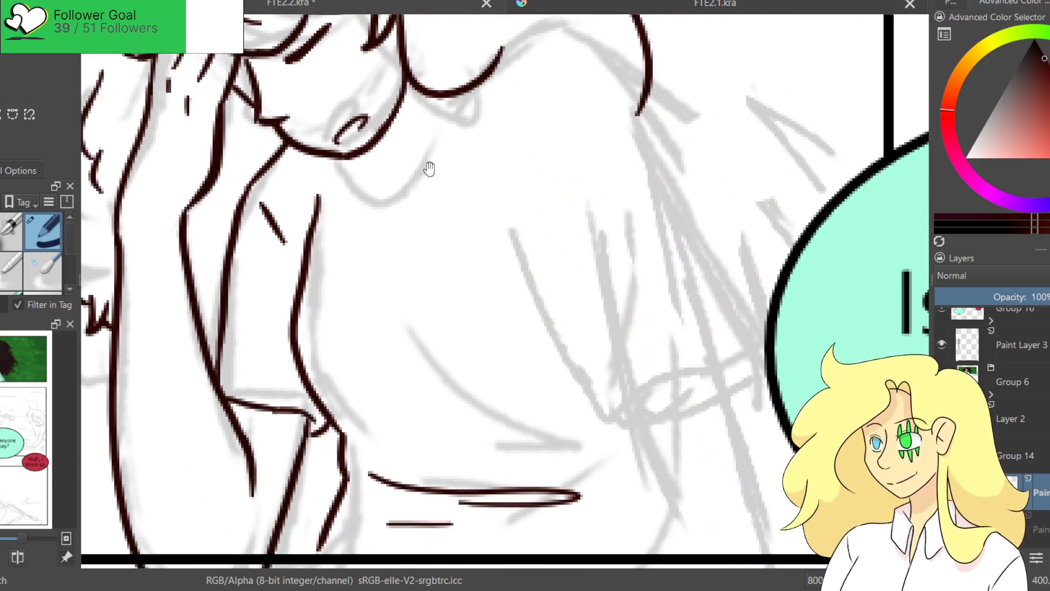
drag(343, 164, 435, 147)
key(ctrl+z)
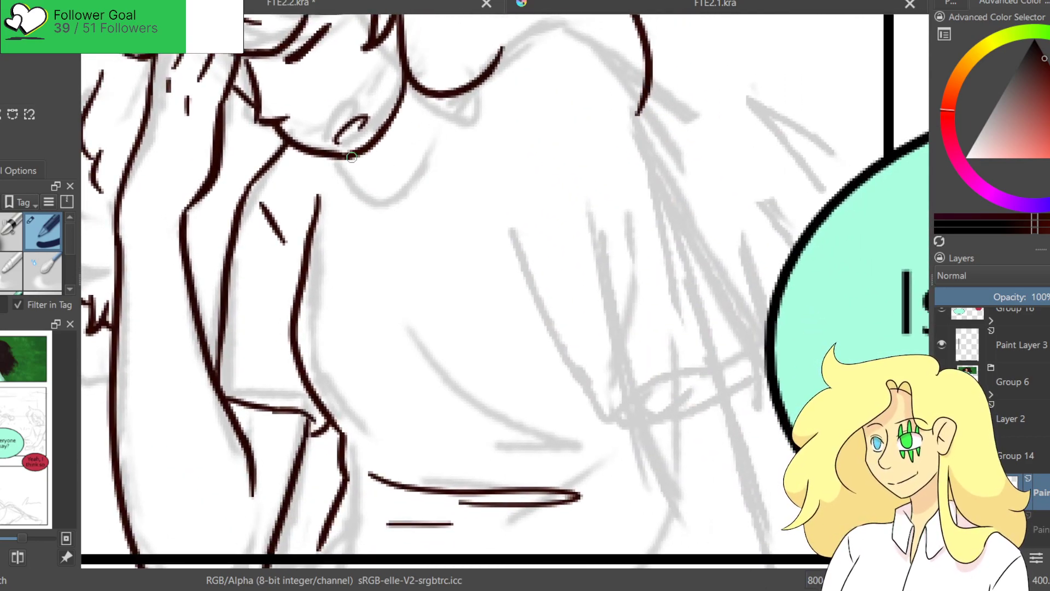
drag(353, 162, 437, 110)
key(ctrl+z)
mouse_move(342, 156)
mouse_down()
mouse_move(404, 196)
mouse_move(451, 117)
mouse_move(443, 139)
mouse_up()
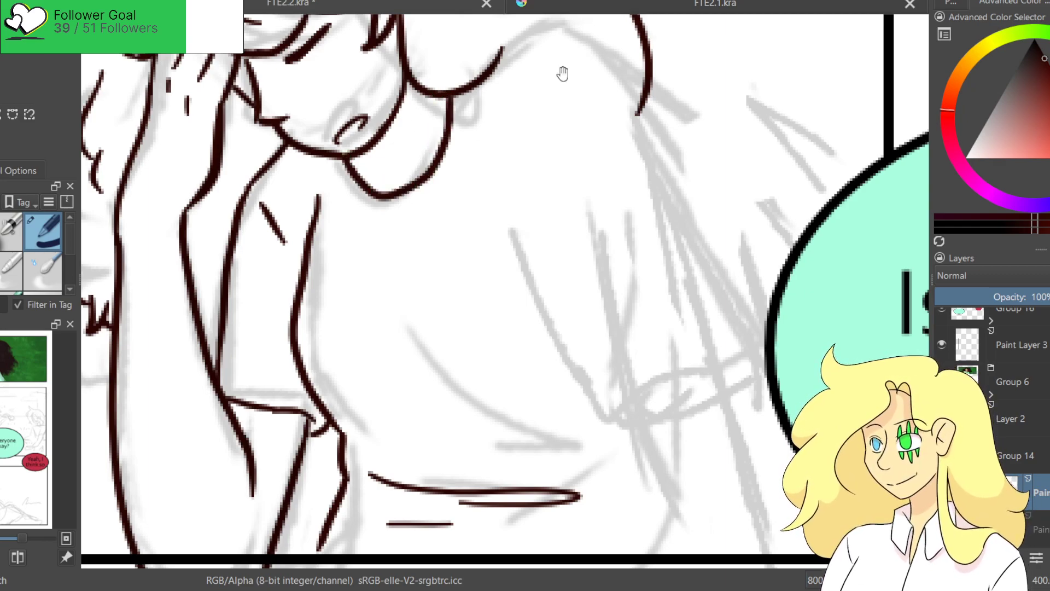
Ink the shoulder line and the lowered arm's loose sleeve, including its outer edge, hem and inner edge.
drag(563, 70, 498, 119)
drag(435, 104, 533, 112)
key(ctrl+z)
mouse_move(432, 104)
mouse_down()
mouse_move(536, 112)
mouse_move(626, 303)
mouse_up()
key(ctrl+z)
drag(547, 122, 659, 380)
key(ctrl+z)
mouse_move(543, 119)
mouse_down()
mouse_move(689, 376)
mouse_move(656, 449)
mouse_up()
mouse_move(675, 393)
mouse_down()
mouse_move(564, 461)
mouse_move(675, 401)
mouse_move(618, 426)
mouse_move(563, 471)
mouse_up()
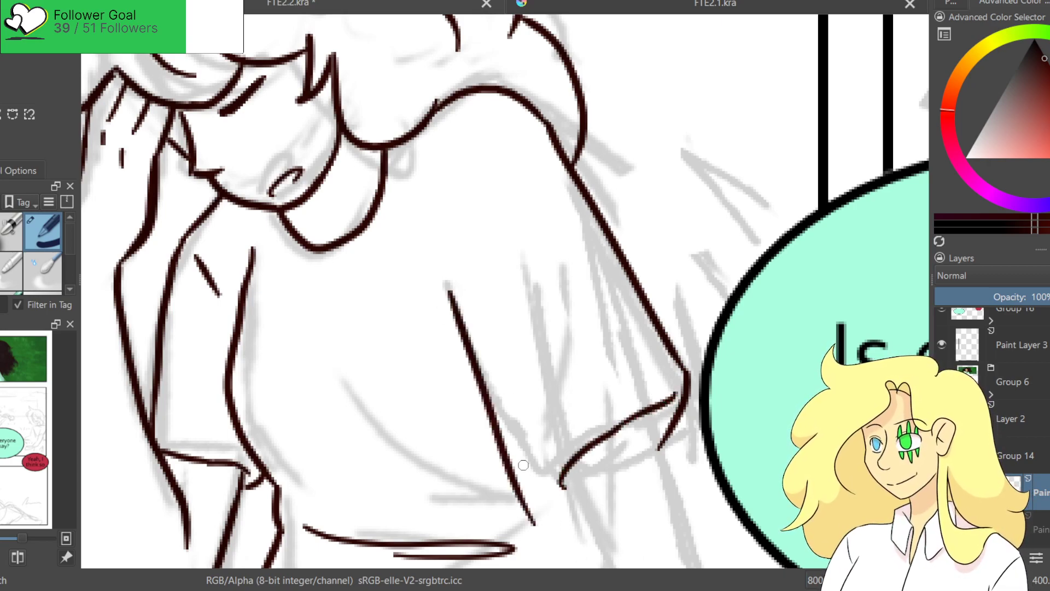
drag(474, 321, 563, 503)
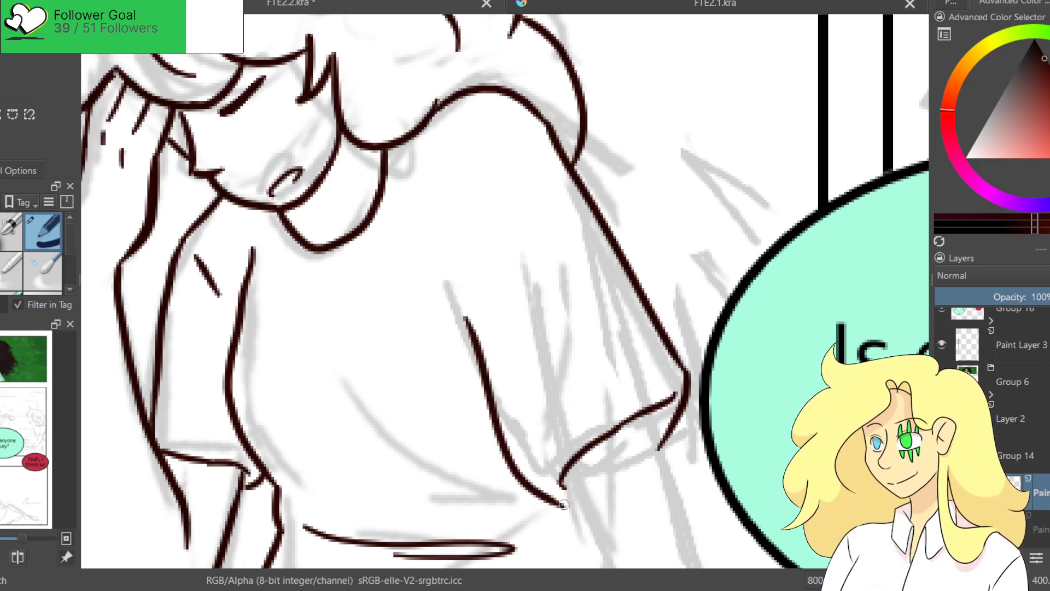
Ink both edges of the lowered arm from the sleeve to the panel border and a long curved fold across the shirt.
mouse_move(652, 440)
mouse_down()
mouse_move(616, 298)
mouse_move(684, 462)
mouse_up()
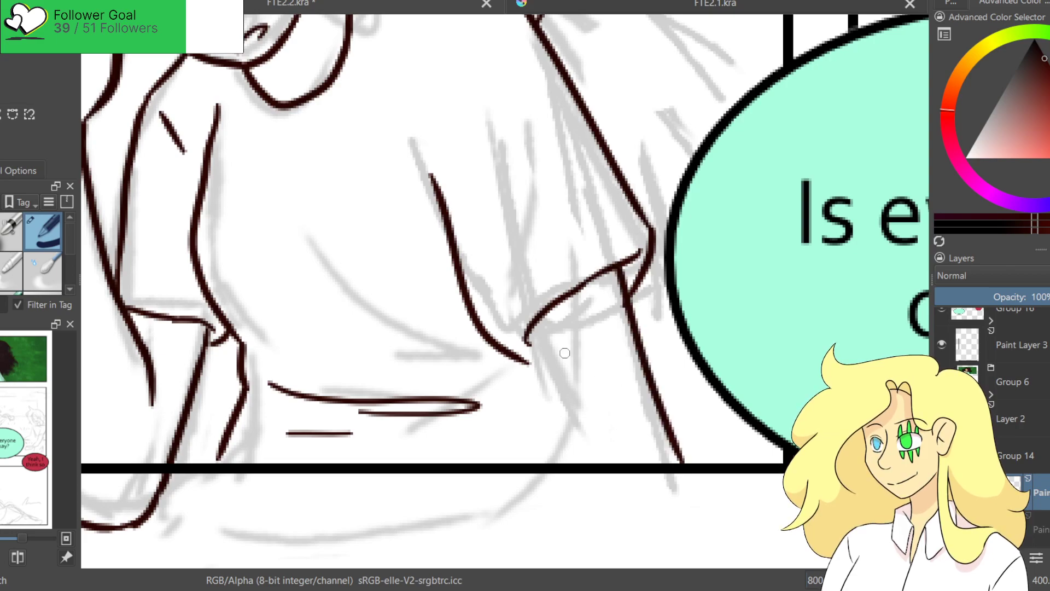
drag(526, 337, 569, 462)
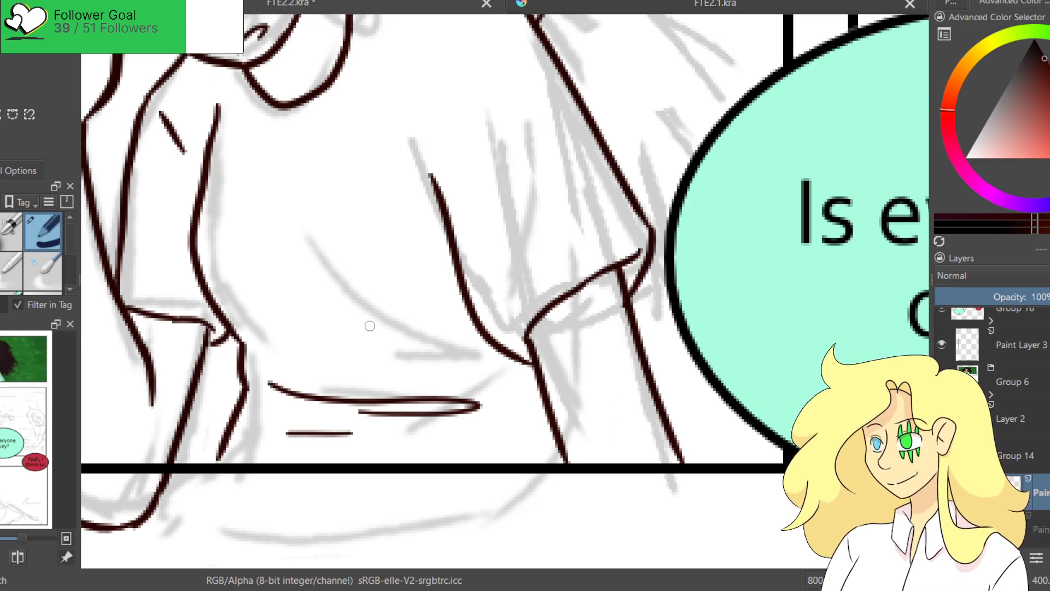
drag(294, 241, 524, 388)
scroll(455, 315, down, 5)
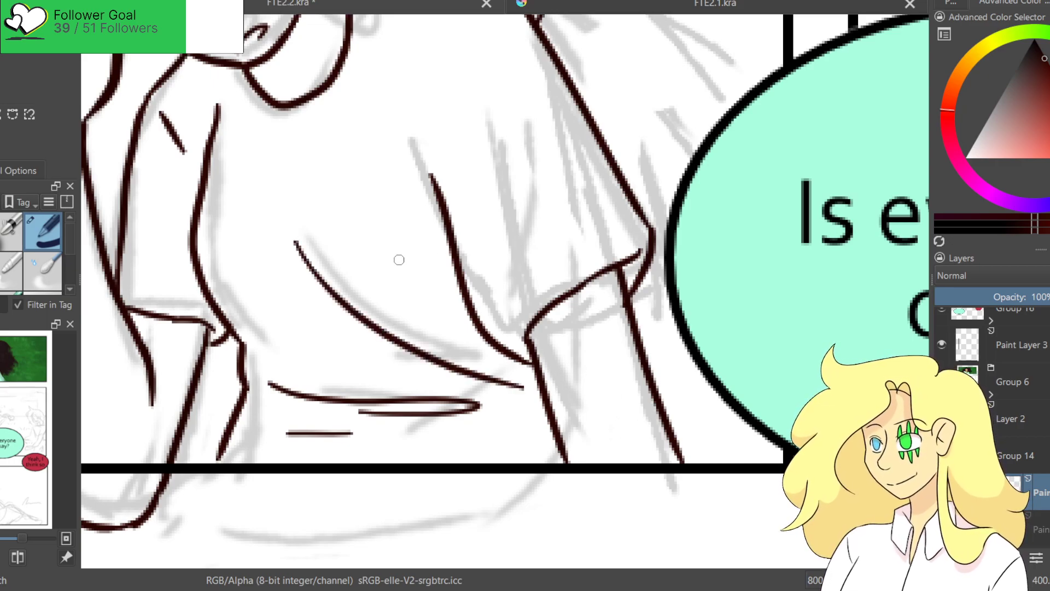
Erase the panel border where it crosses the raised arm's elbow, on Paint Layer 3.
scroll(377, 283, up, 4)
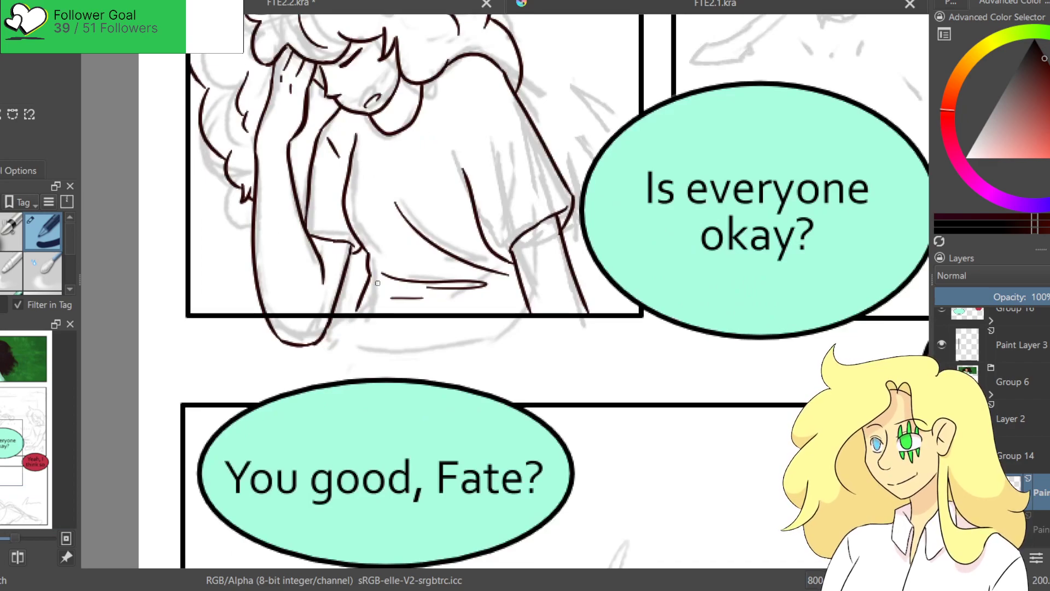
click(1012, 343)
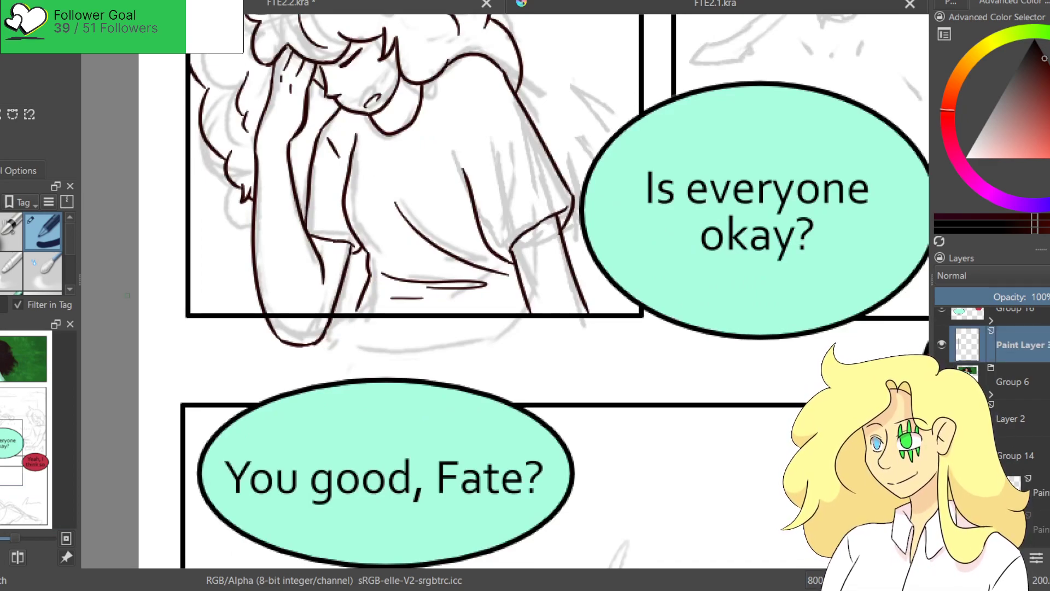
scroll(420, 246, up, 2)
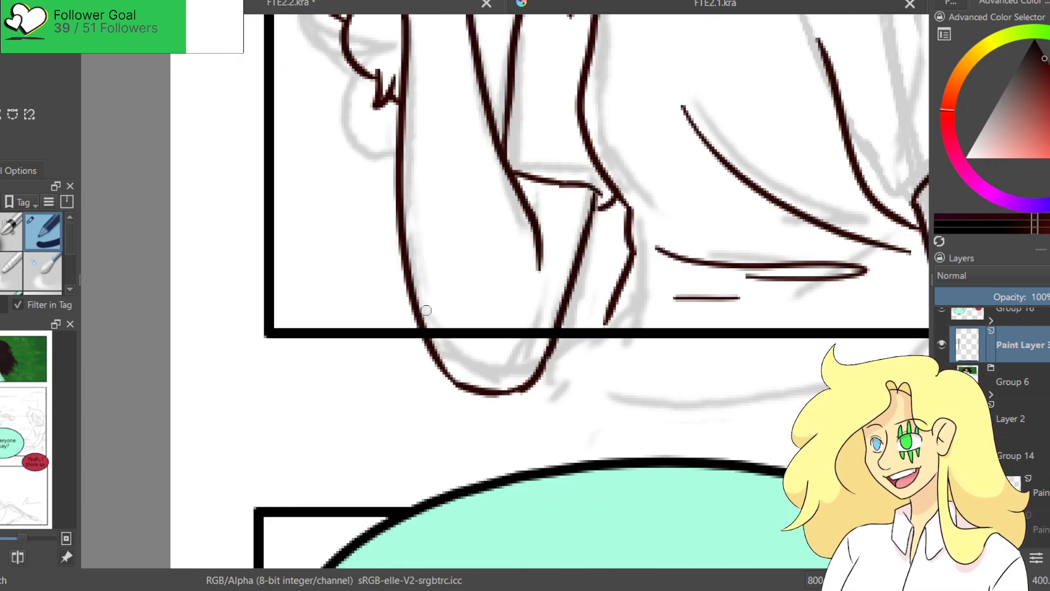
mouse_move(429, 330)
mouse_down()
mouse_move(441, 349)
mouse_move(438, 320)
mouse_move(453, 347)
mouse_move(461, 318)
mouse_move(472, 345)
mouse_move(468, 310)
mouse_move(471, 344)
mouse_move(495, 331)
mouse_move(488, 312)
mouse_move(480, 352)
mouse_move(503, 318)
mouse_move(501, 347)
mouse_move(515, 319)
mouse_move(519, 328)
mouse_move(513, 356)
mouse_move(540, 343)
mouse_up()
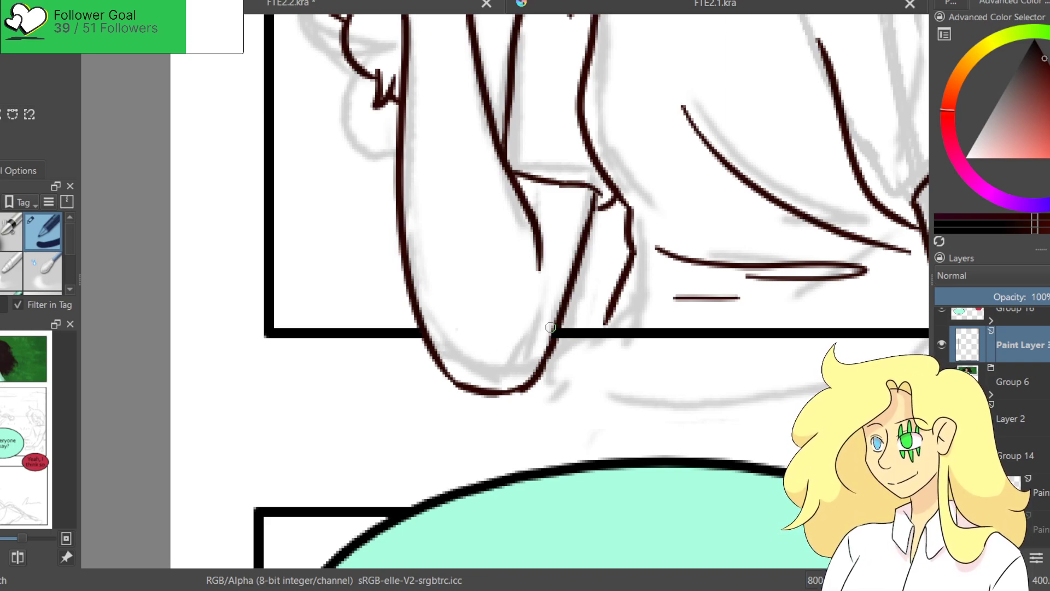
scroll(506, 229, down, 5)
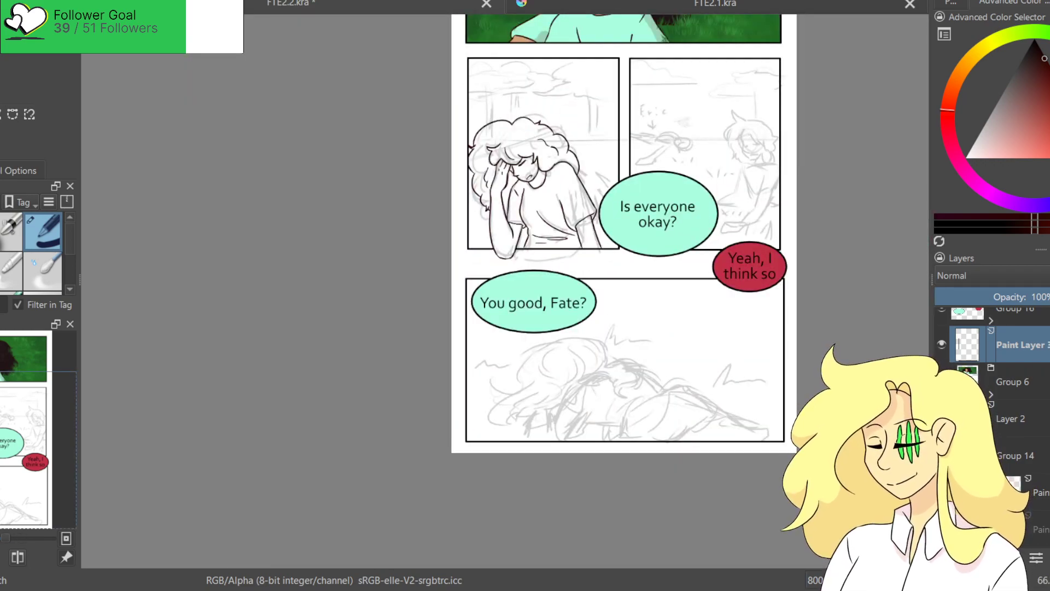
On the ink layer, erase the upper-left curve of the hair outline and extend the lower end of the adjoining top curl.
click(1043, 495)
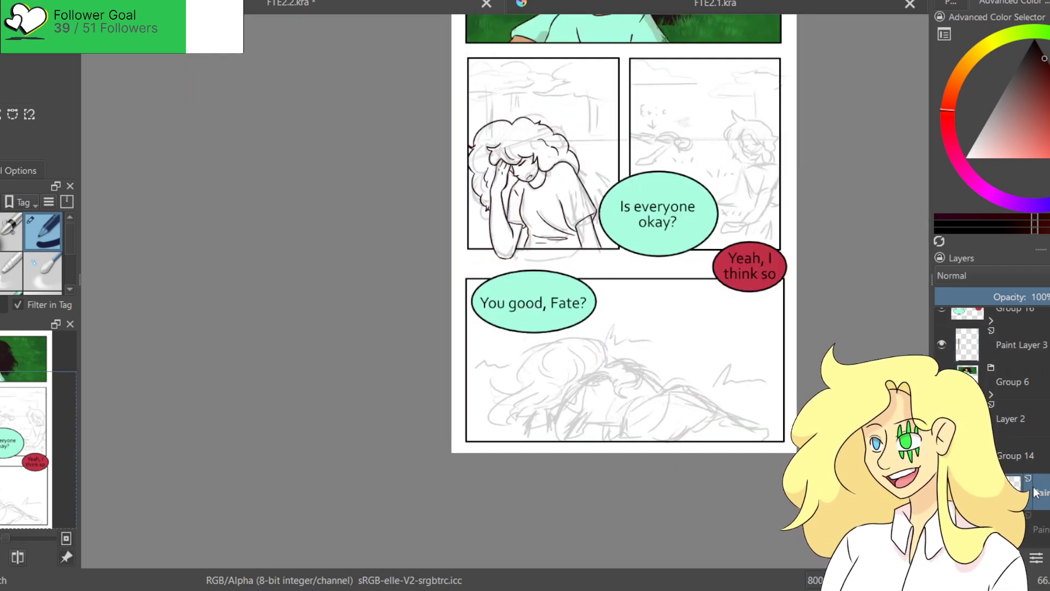
key(1)
mouse_move(523, 201)
mouse_down()
mouse_move(360, 283)
mouse_move(266, 580)
mouse_move(275, 580)
mouse_up()
drag(372, 483, 468, 299)
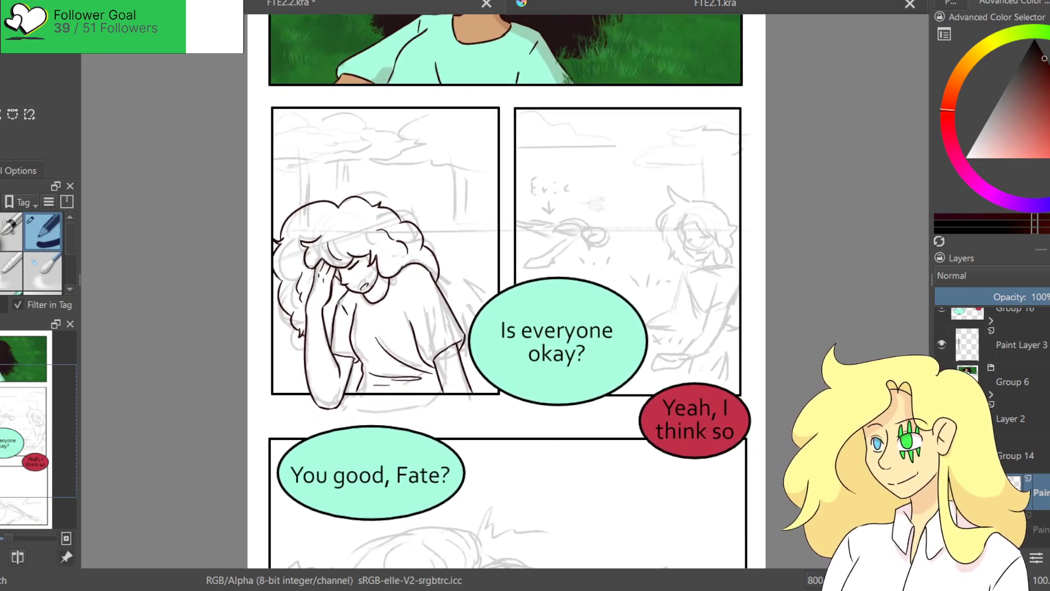
scroll(468, 299, up, 3)
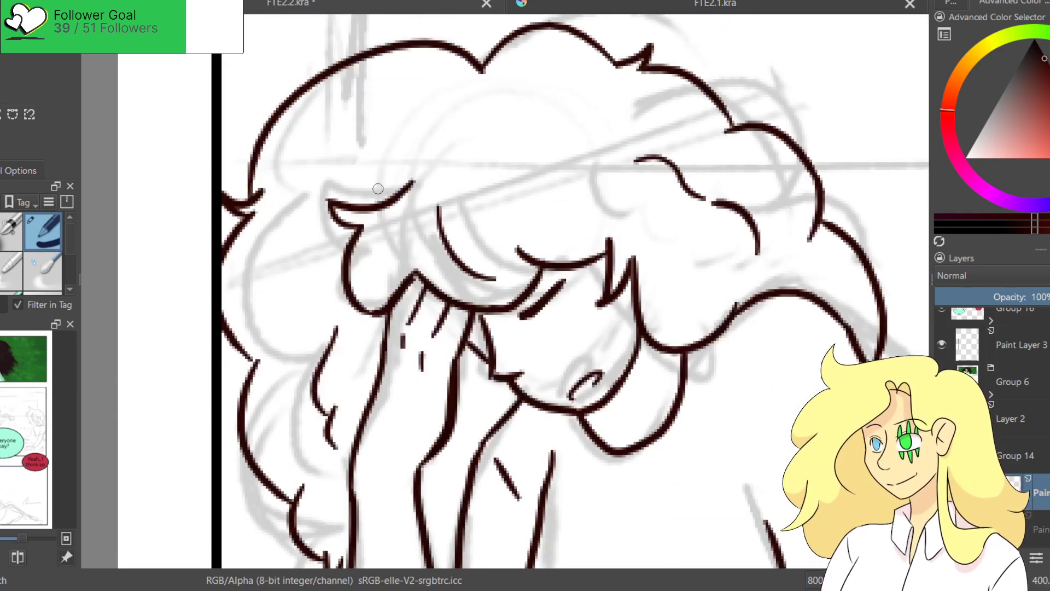
scroll(271, 214, up, 1)
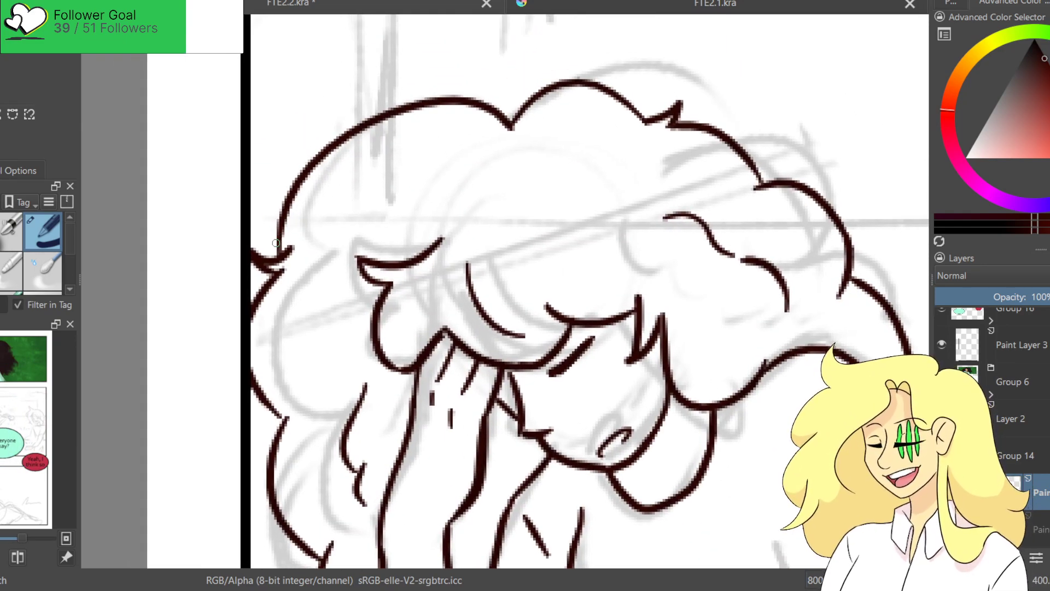
drag(286, 231, 280, 250)
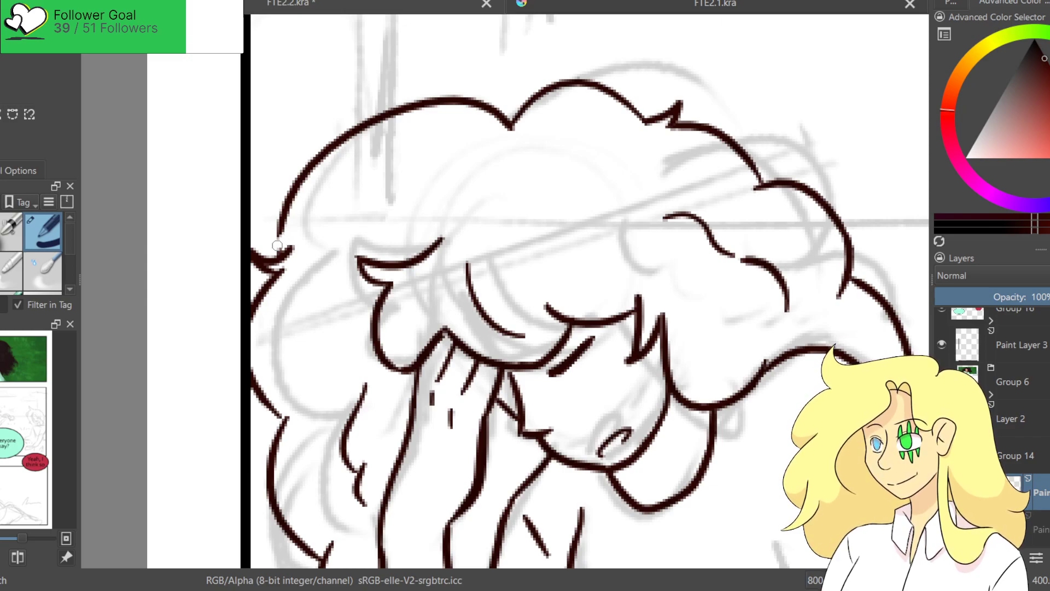
drag(295, 190, 276, 232)
mouse_move(340, 155)
mouse_down()
mouse_move(297, 172)
mouse_move(300, 145)
mouse_move(434, 140)
mouse_move(454, 128)
mouse_up()
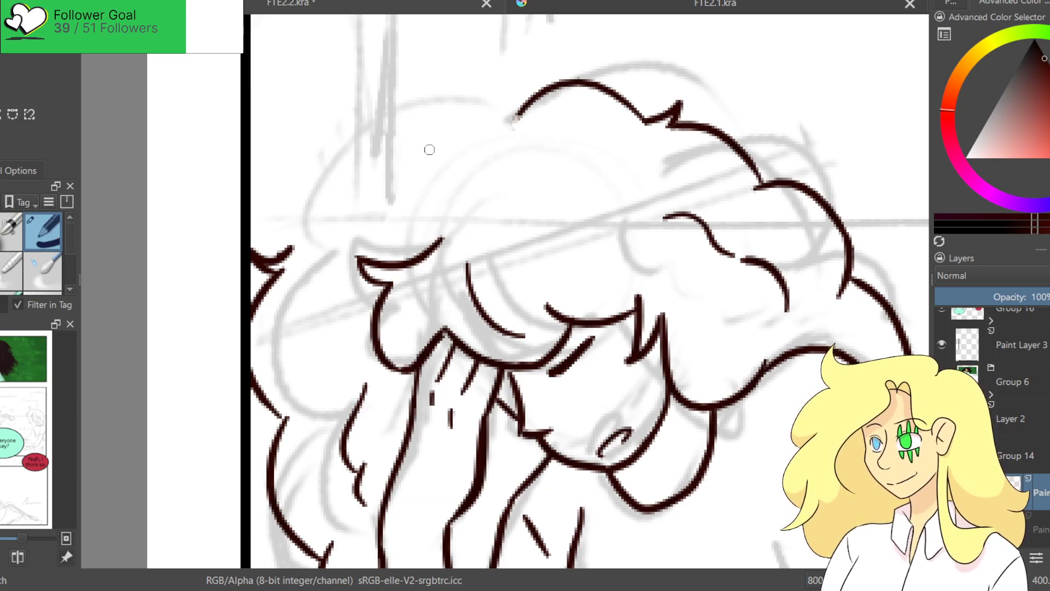
drag(517, 125, 504, 134)
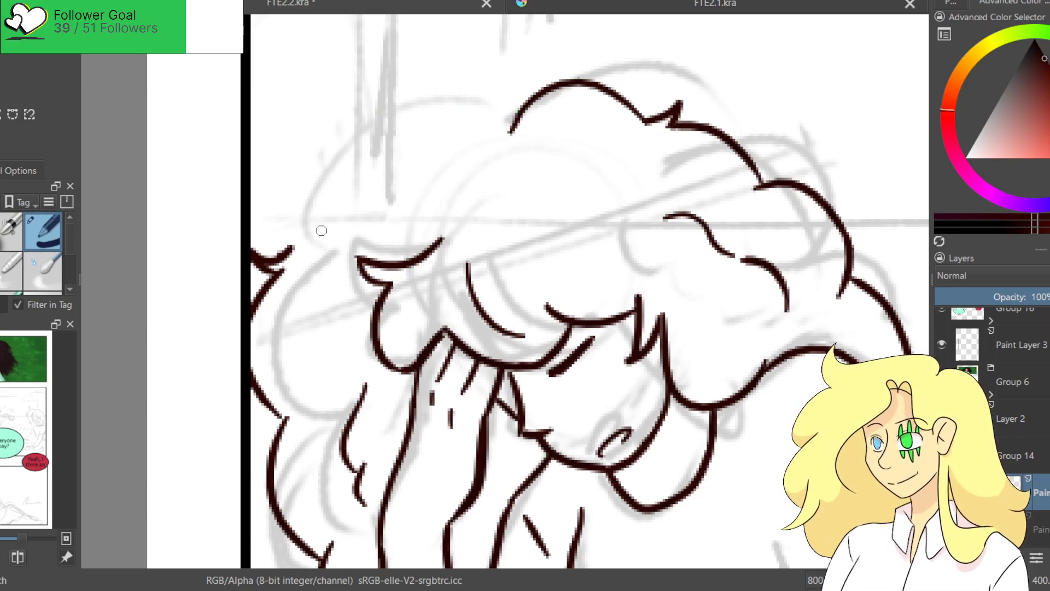
mouse_move(288, 244)
mouse_down()
mouse_move(394, 122)
mouse_move(440, 136)
mouse_move(479, 127)
mouse_move(530, 171)
mouse_up()
key(ctrl+z)
drag(421, 123, 538, 144)
key(ctrl+z)
drag(403, 122, 542, 158)
key(ctrl+z)
key(ctrl+z)
key(ctrl+z)
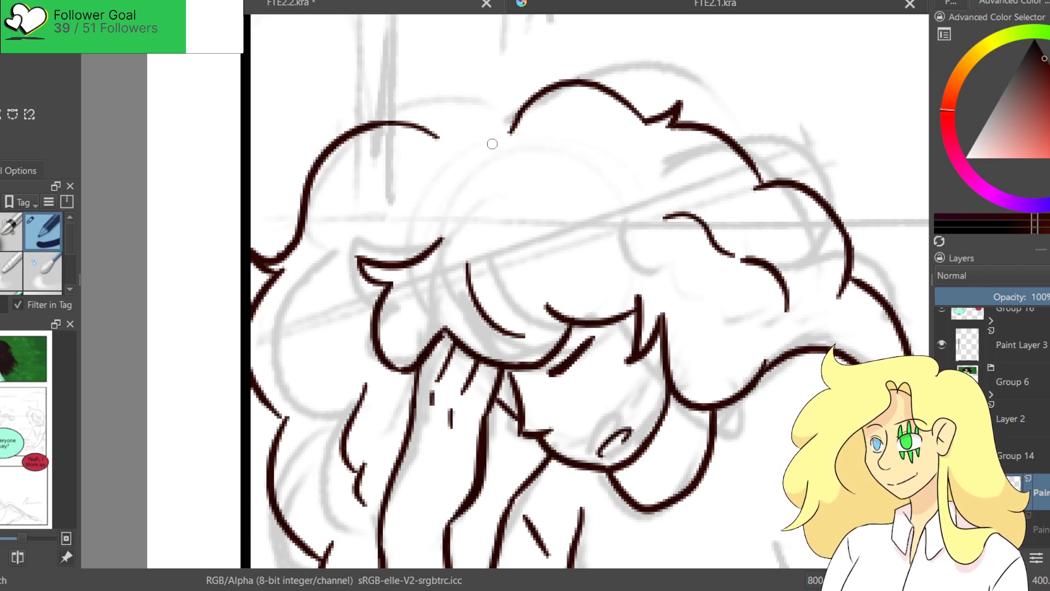
Ink the upper-left hair outline as two overlapping rounded curls, from the top curl down to the small side tuft.
mouse_move(511, 135)
mouse_down()
mouse_move(368, 169)
mouse_move(282, 251)
mouse_up()
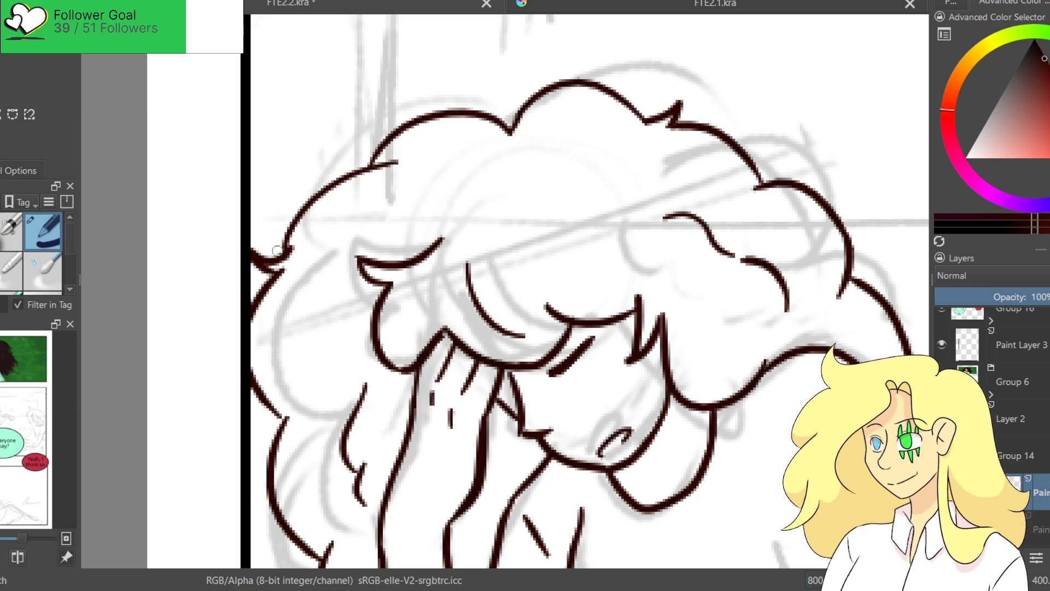
scroll(263, 148, down, 5)
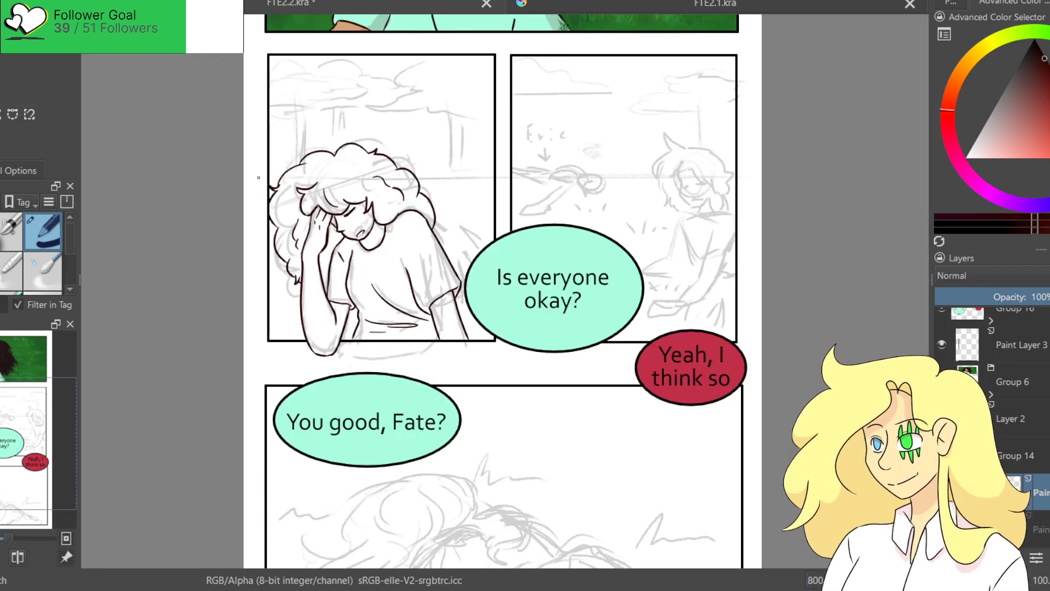
drag(519, 275, 457, 281)
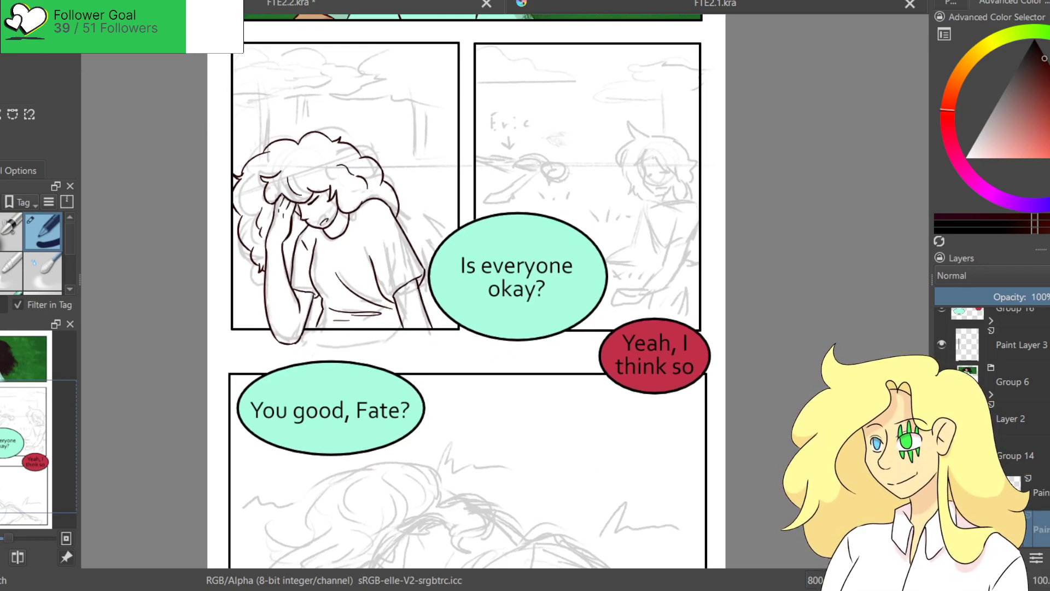
Hide the sketch layer and fill the figure's face, neck, hand and both arms with tan Color 23 on the colour layer.
click(942, 419)
mouse_move(592, 128)
mouse_down()
mouse_move(734, 210)
mouse_move(712, 268)
mouse_up()
click(955, 2)
click(943, 71)
scroll(504, 383, up, 2)
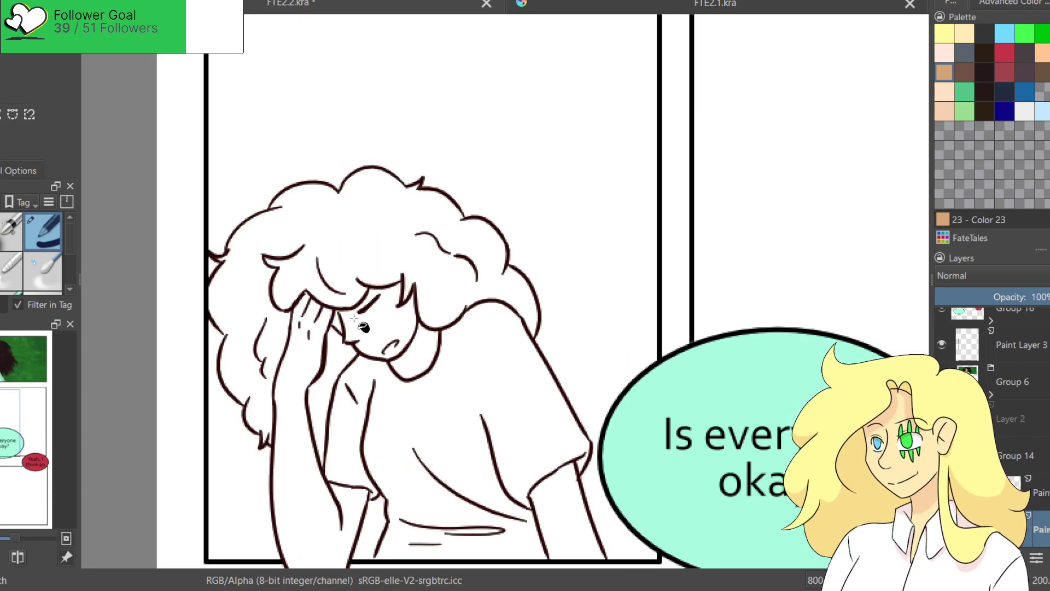
click(355, 327)
scroll(355, 327, up, 5)
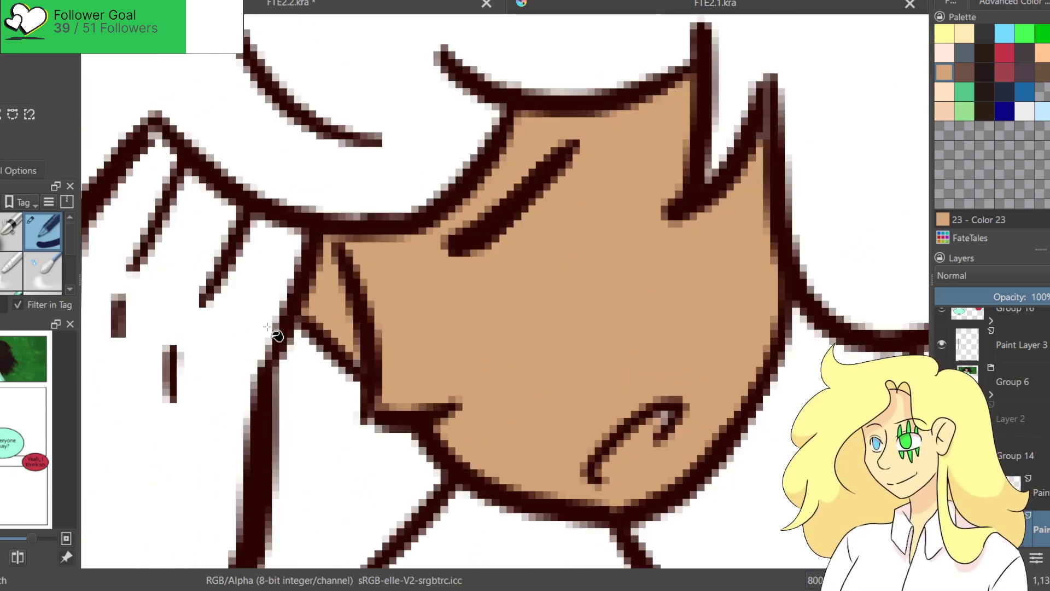
click(275, 332)
scroll(580, 186, down, 5)
scroll(580, 186, up, 3)
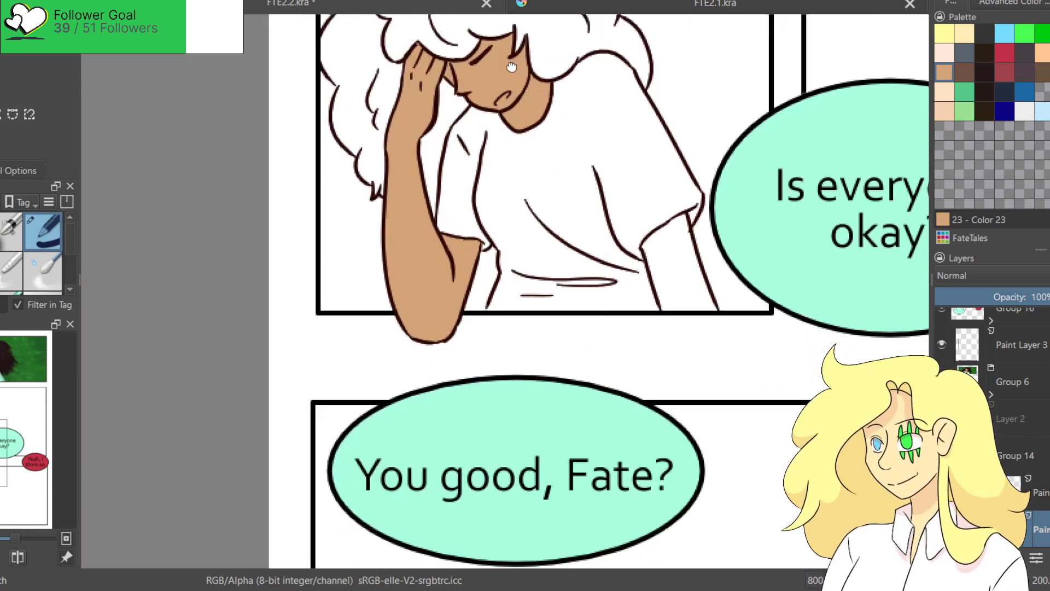
scroll(585, 193, up, 3)
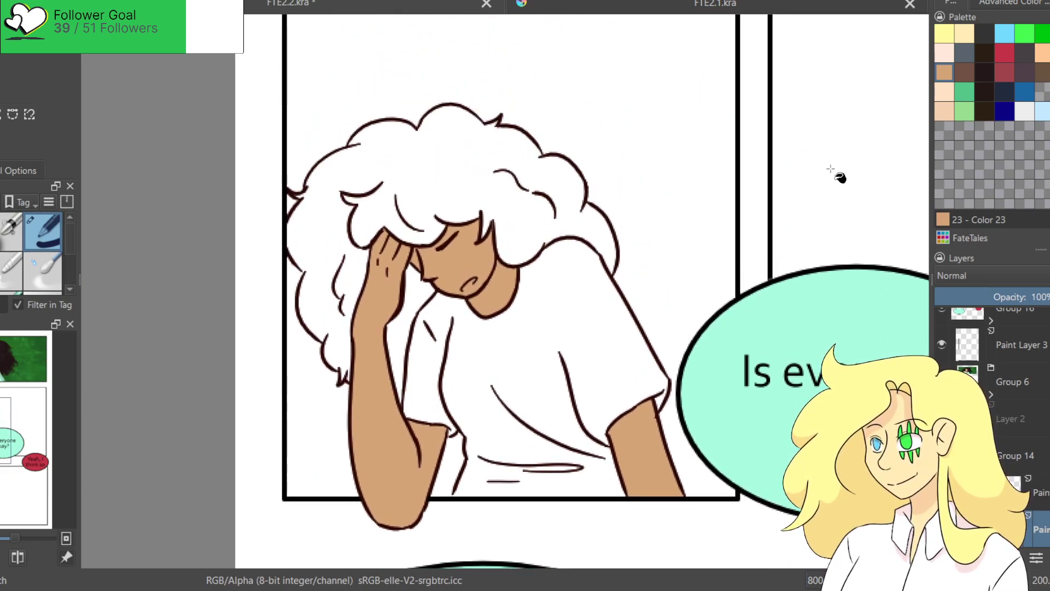
Fill the hair with near-black Color 27, including the area between the raised arm and the shirt.
click(984, 71)
click(486, 180)
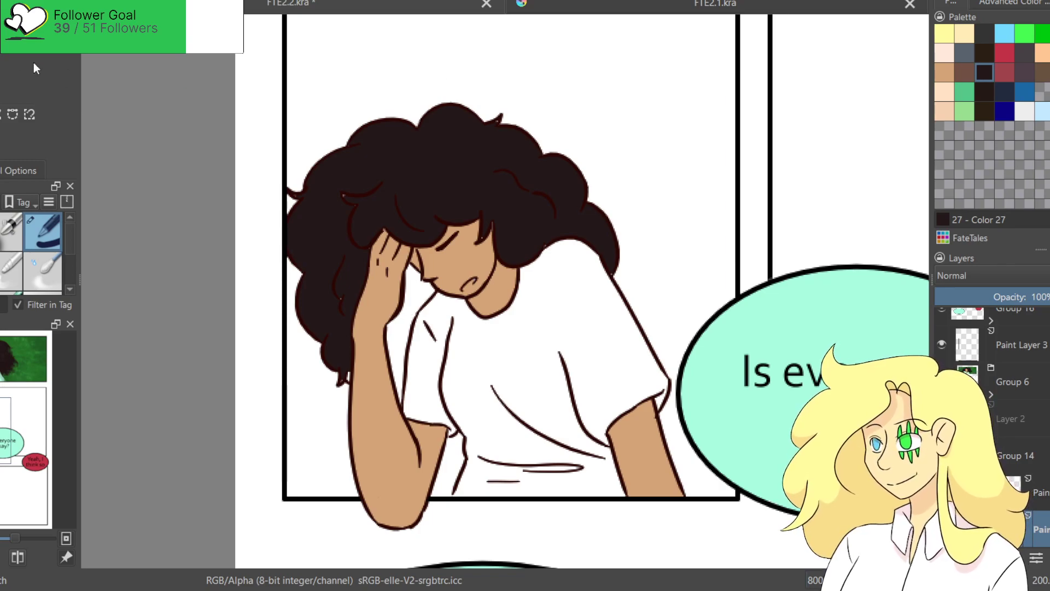
click(396, 354)
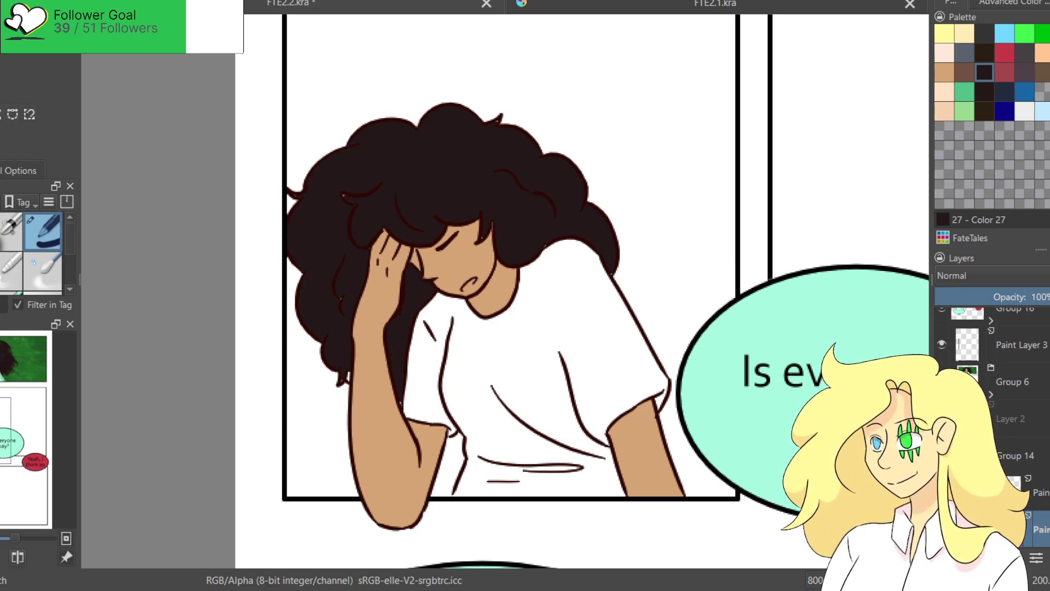
Paint the small unfilled gaps at the hair tips and beside the raised arm with Color 27.
scroll(502, 270, up, 5)
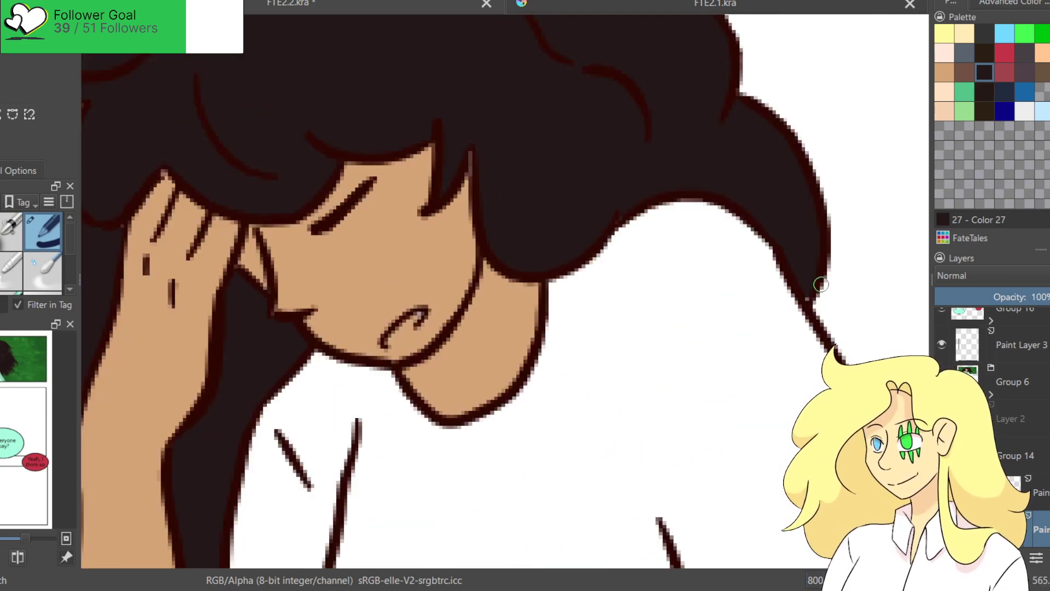
drag(296, 211, 789, 350)
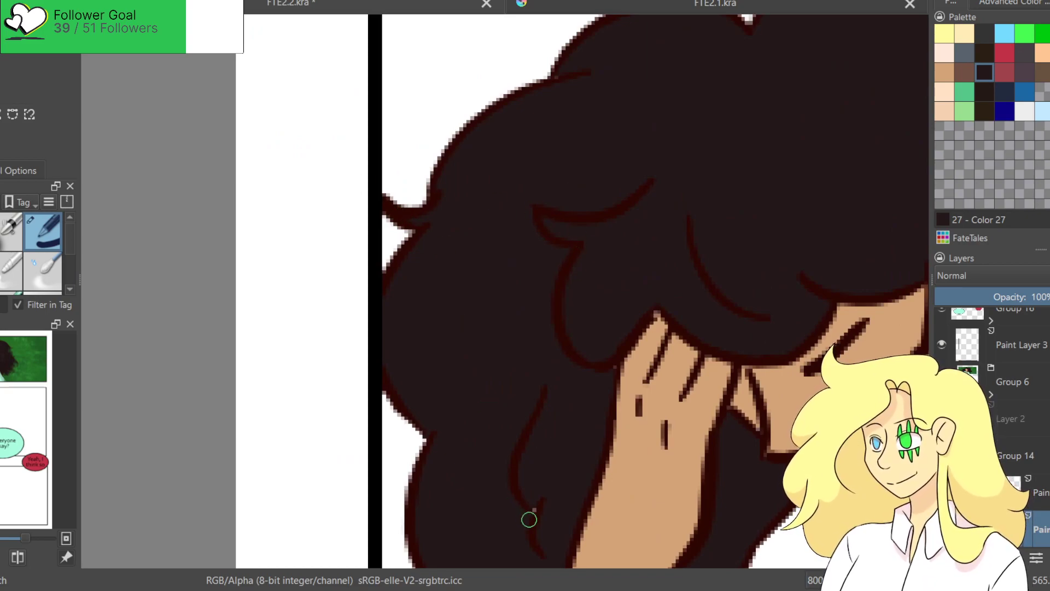
scroll(638, 223, up, 5)
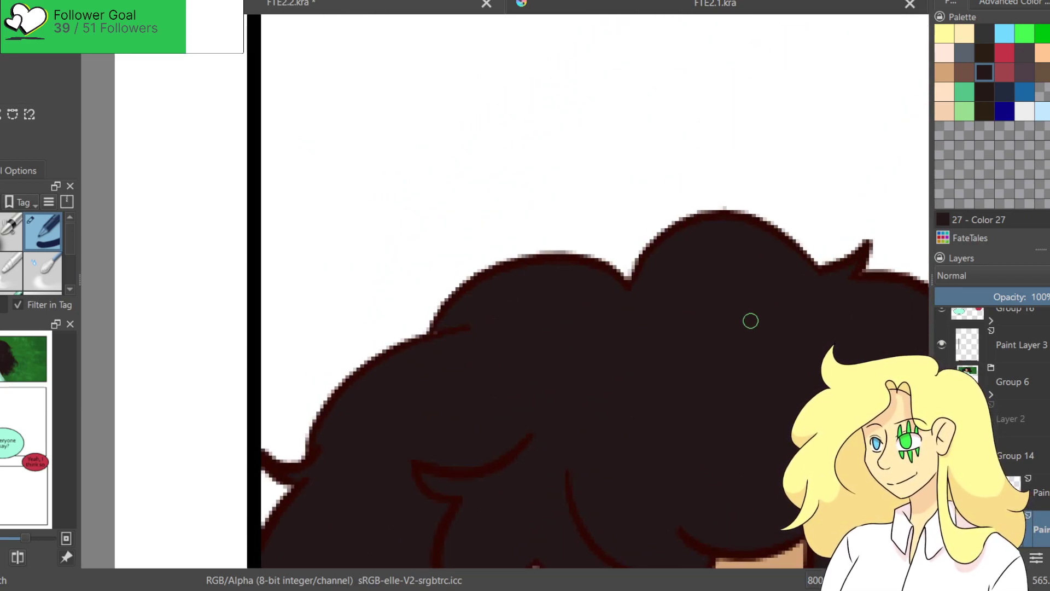
scroll(556, 157, down, 8)
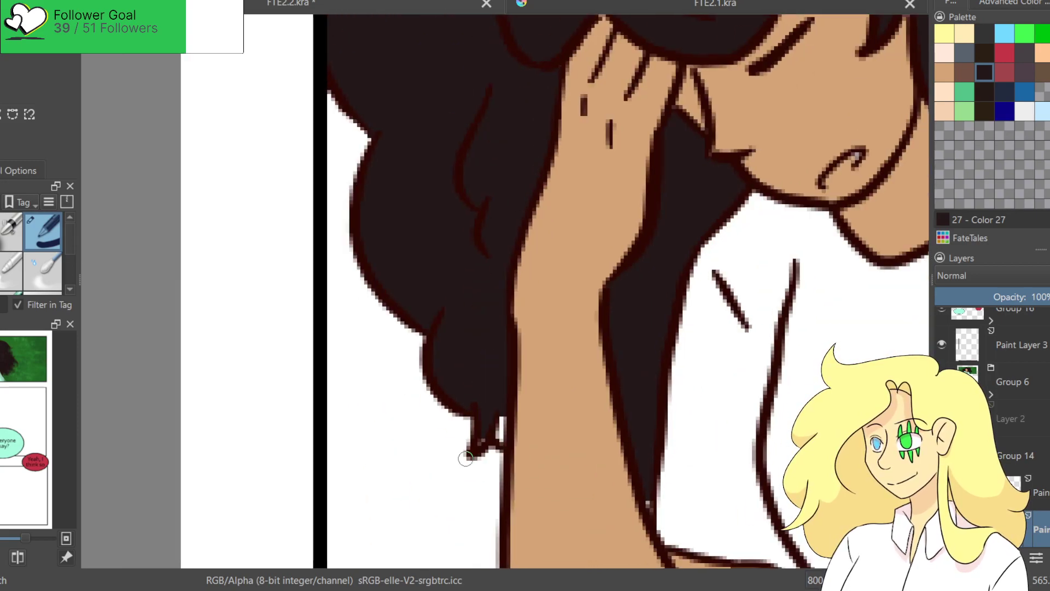
mouse_move(476, 448)
mouse_down()
mouse_move(496, 428)
mouse_move(500, 442)
mouse_up()
drag(650, 490, 648, 508)
scroll(641, 386, down, 6)
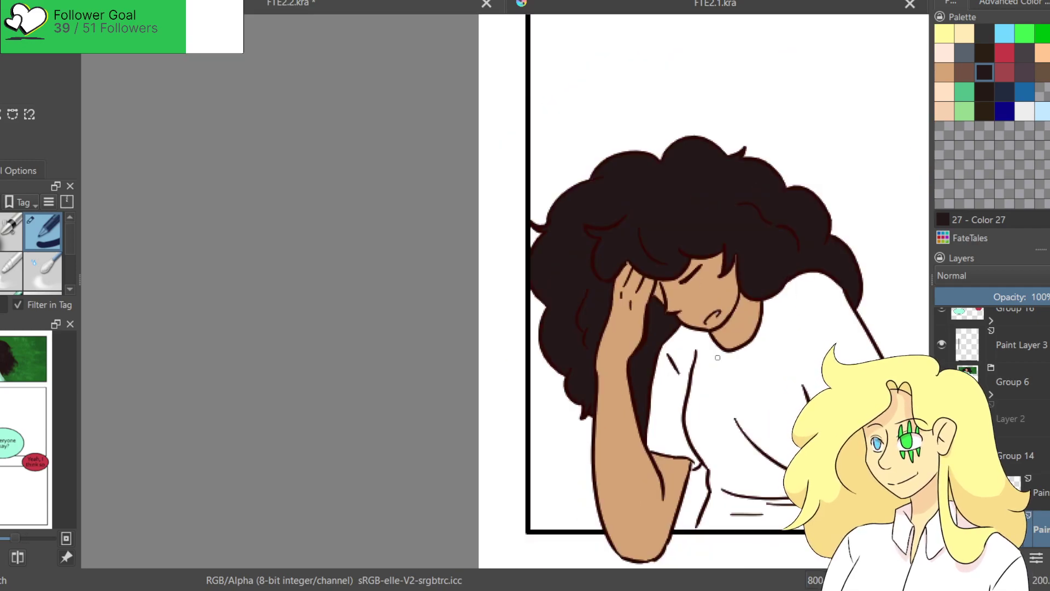
Draw a curved black tail from the "Is everyone okay?" bubble towards the figure, opening the bubble outline, on Group 16's line layer.
drag(586, 299, 316, 215)
scroll(410, 234, up, 3)
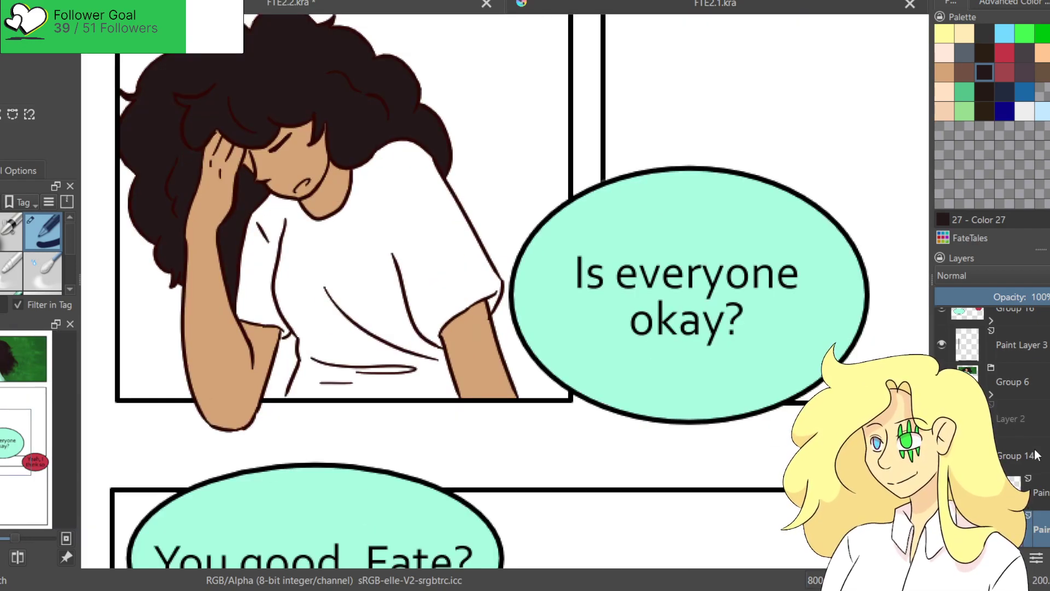
click(1024, 362)
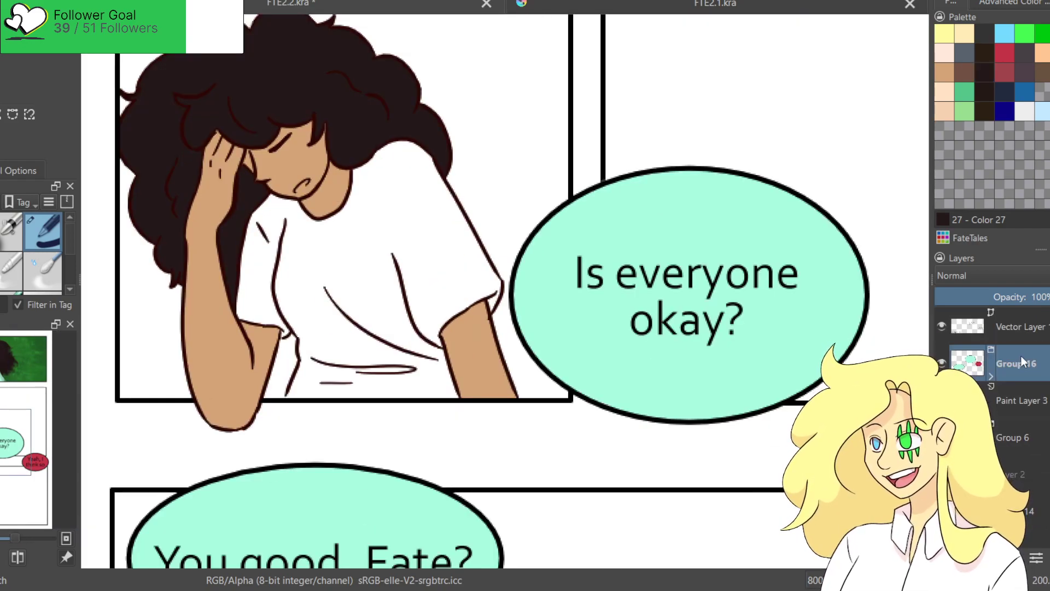
click(991, 377)
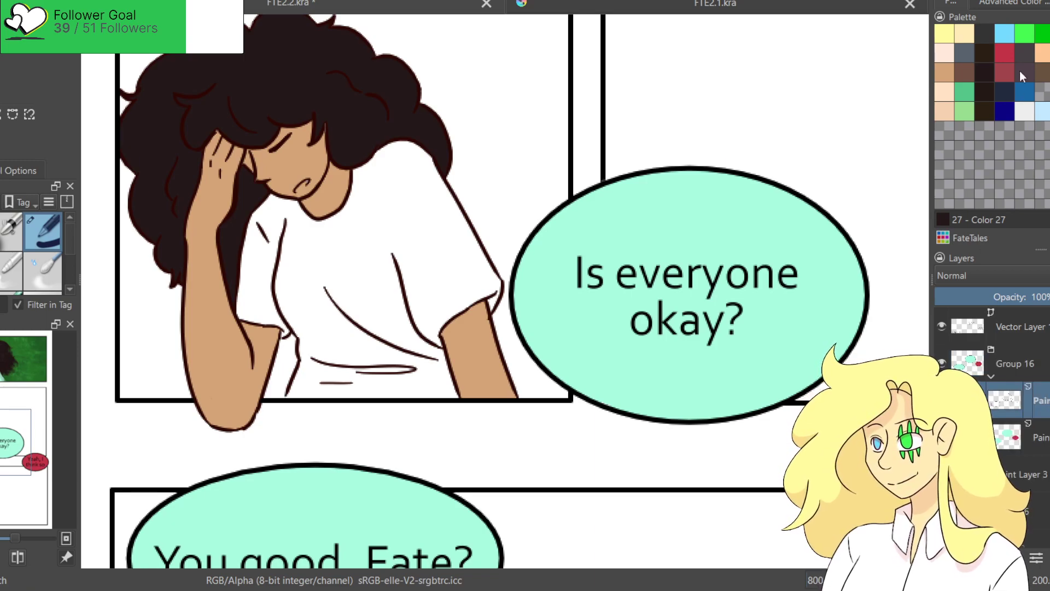
click(1048, 71)
scroll(575, 213, up, 3)
mouse_move(542, 216)
mouse_down()
mouse_move(640, 285)
mouse_move(609, 257)
mouse_move(622, 265)
mouse_move(624, 295)
mouse_move(614, 277)
mouse_move(635, 294)
mouse_up()
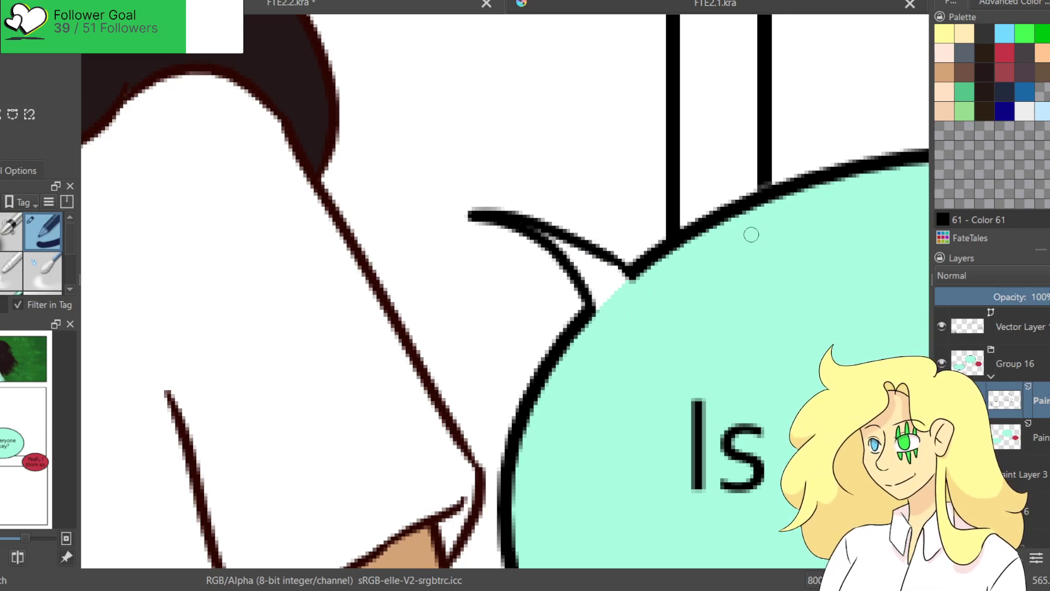
Paint the inside of the new bubble tail with mint Color 35 on Group 16's fill layer.
click(1046, 437)
mouse_move(540, 229)
mouse_down()
mouse_move(576, 260)
mouse_move(561, 244)
mouse_move(585, 253)
mouse_move(612, 303)
mouse_move(613, 271)
mouse_up()
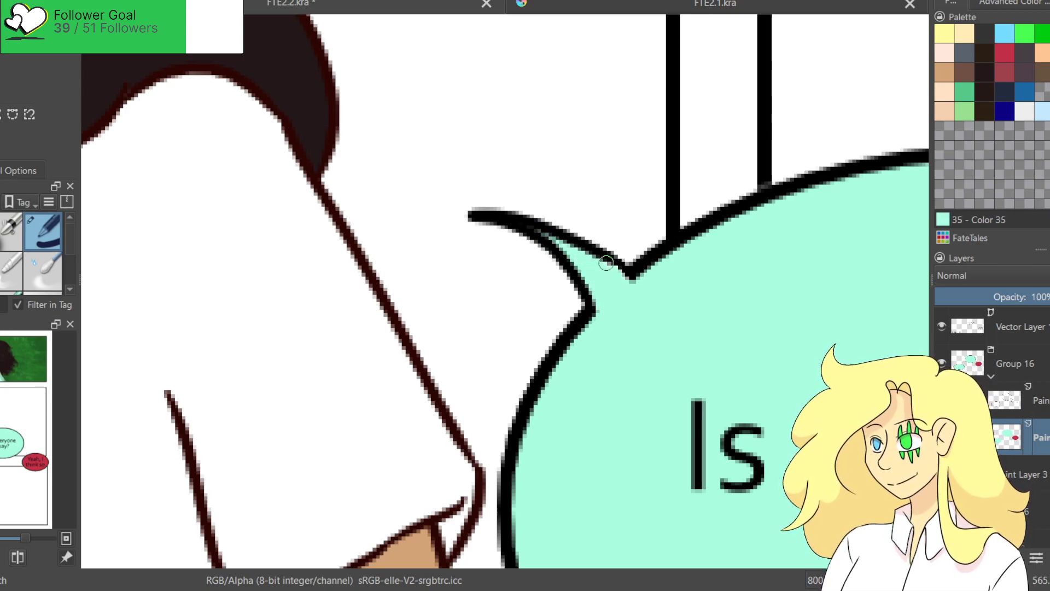
scroll(547, 263, down, 8)
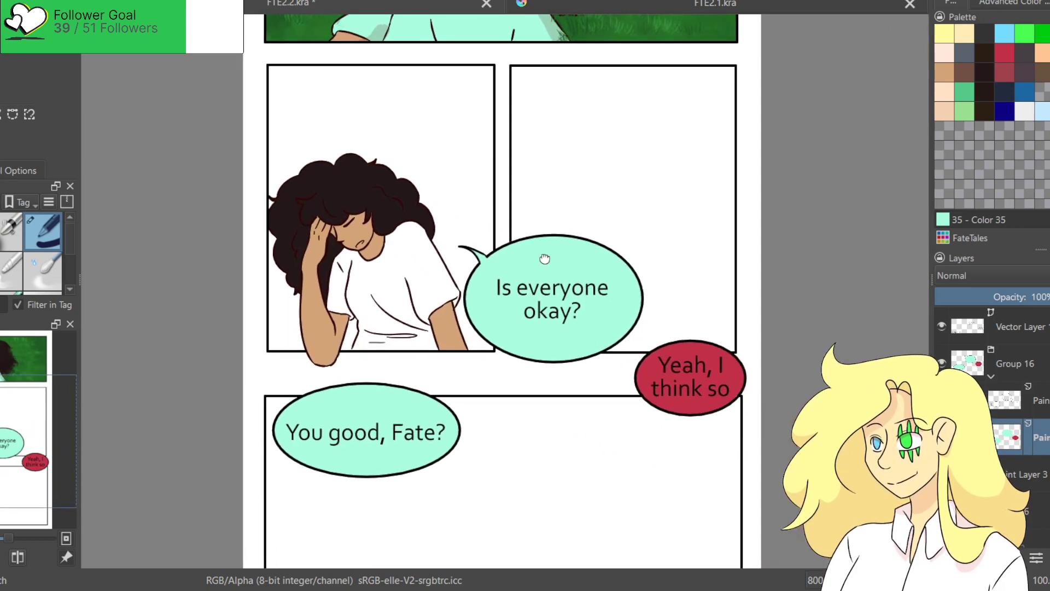
drag(547, 261, 545, 235)
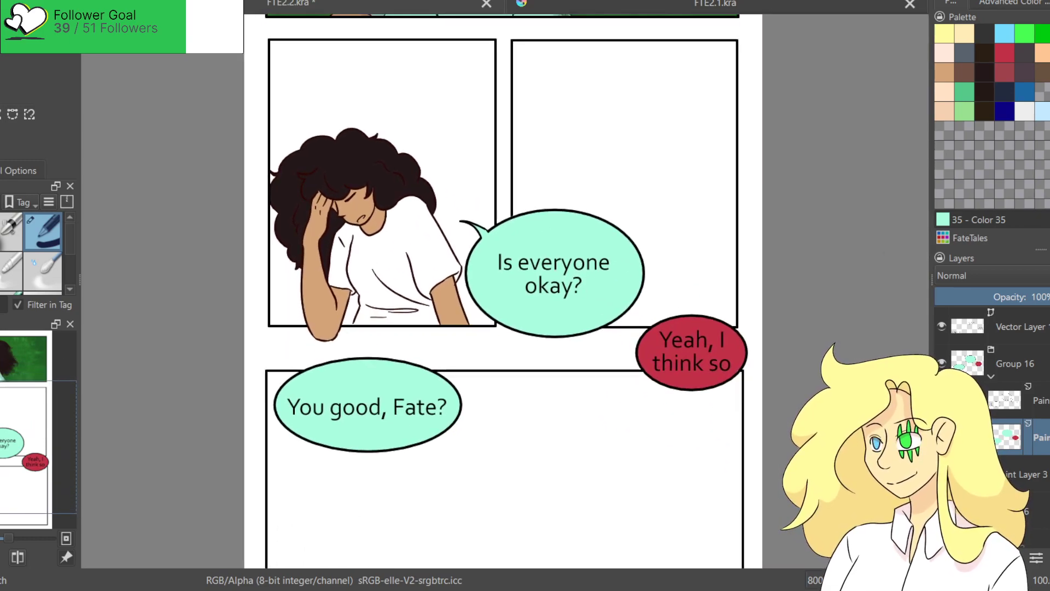
Touch up the black outline where the "Is everyone okay?" bubble meets its tail with Color 61 on Group 16's line layer.
ctrl+click(383, 192)
scroll(382, 191, up, 8)
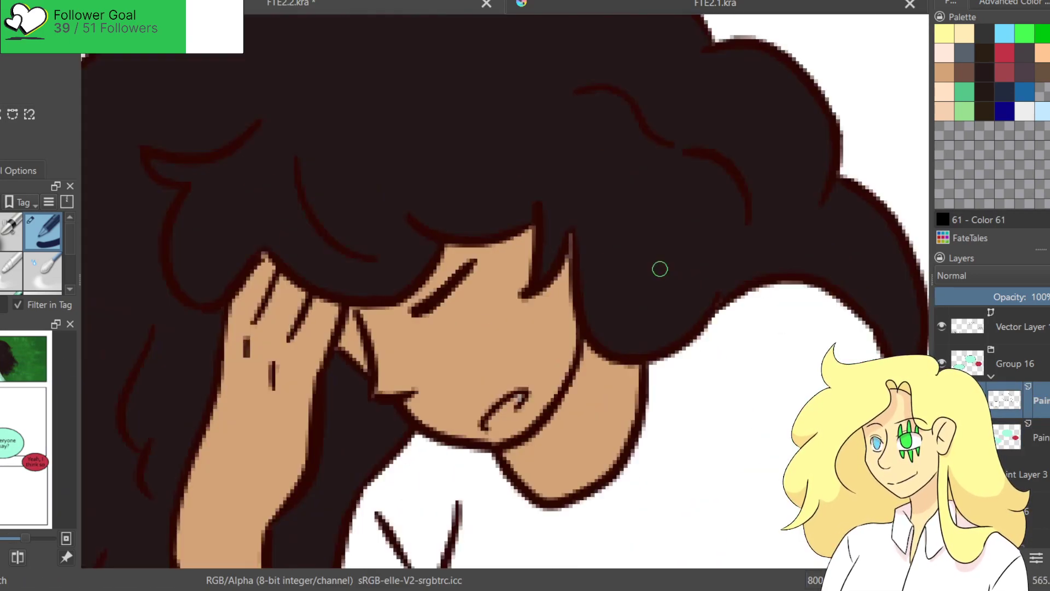
drag(625, 261, 340, 127)
drag(489, 150, 422, 147)
scroll(420, 146, up, 2)
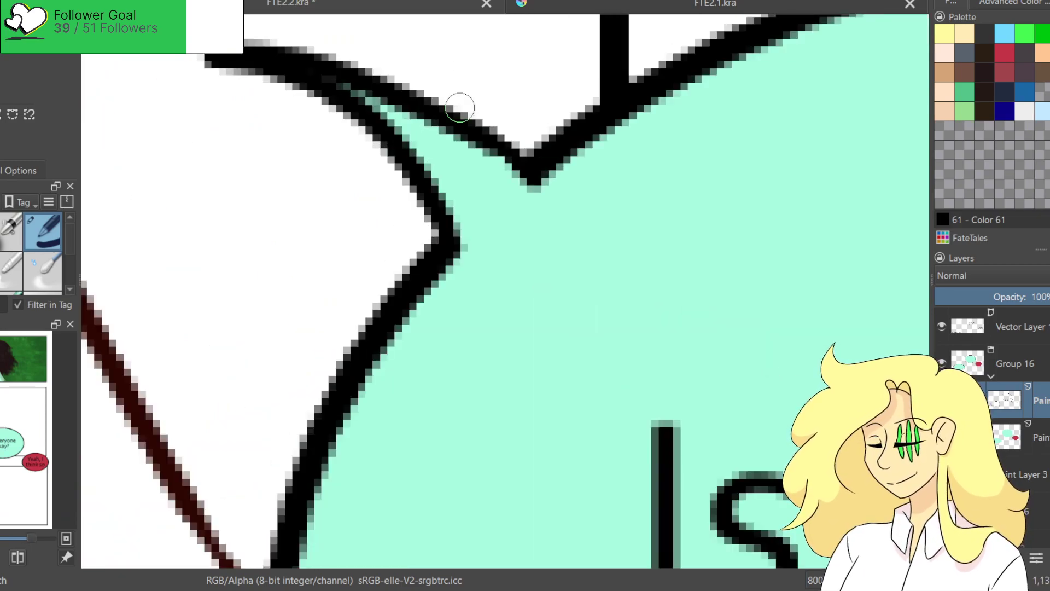
drag(502, 163, 556, 188)
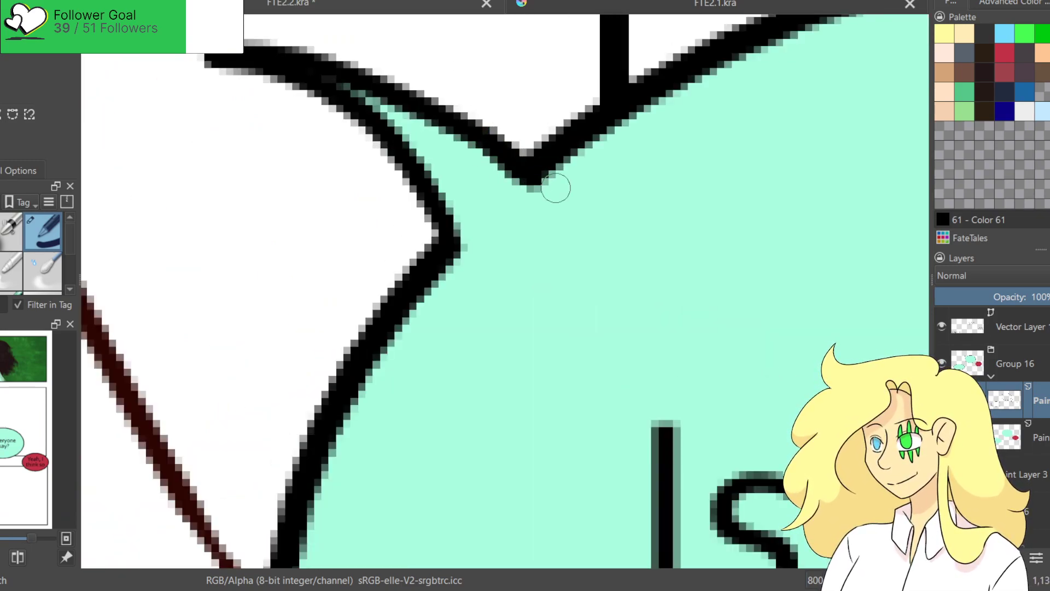
scroll(556, 189, down, 10)
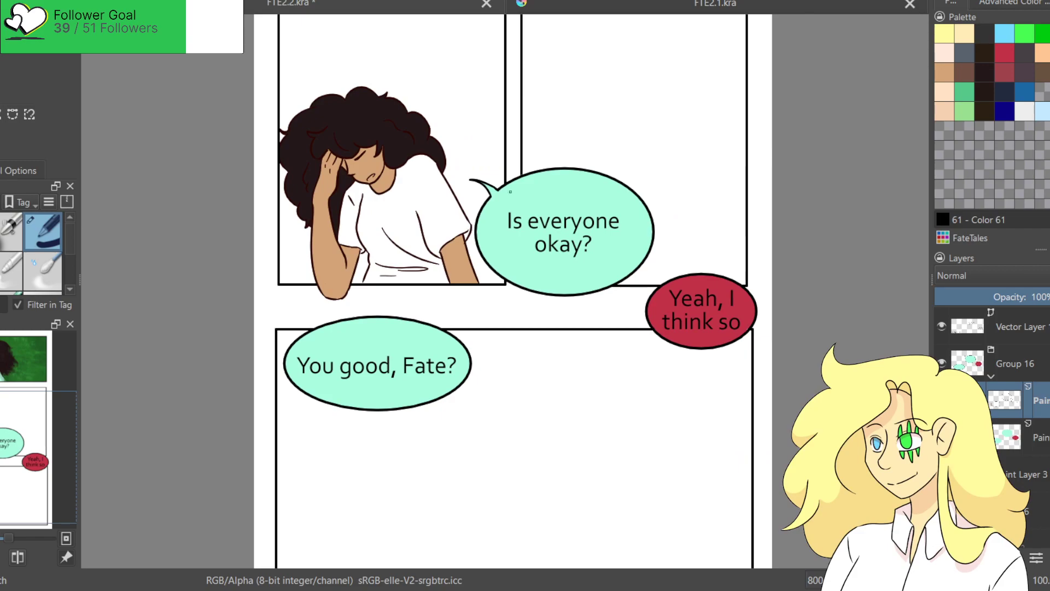
scroll(518, 193, up, 10)
mouse_move(397, 208)
mouse_down()
mouse_move(510, 306)
mouse_move(495, 261)
mouse_up()
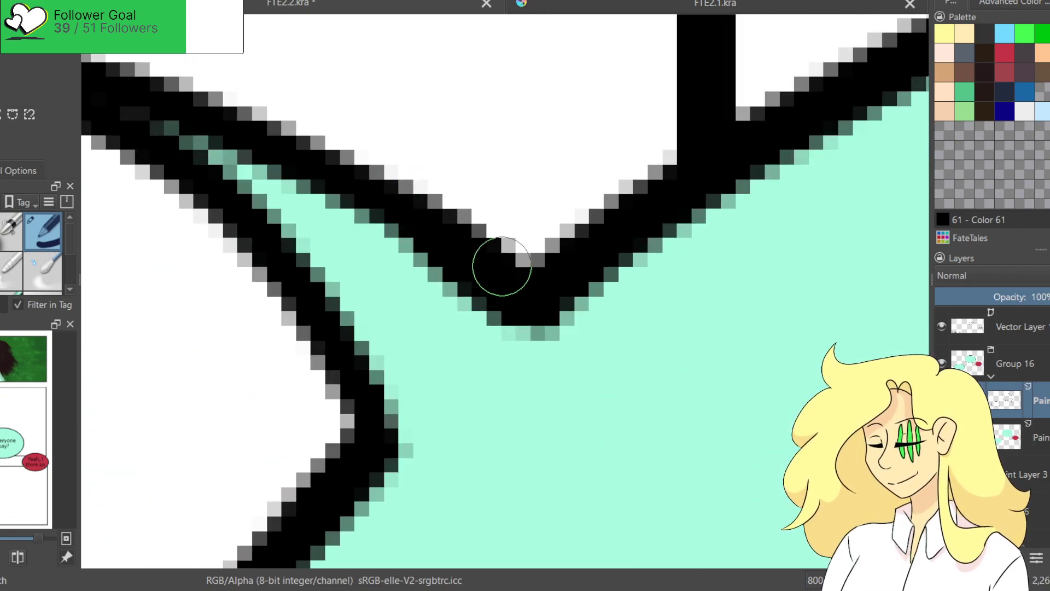
scroll(495, 261, down, 6)
drag(659, 379, 550, 173)
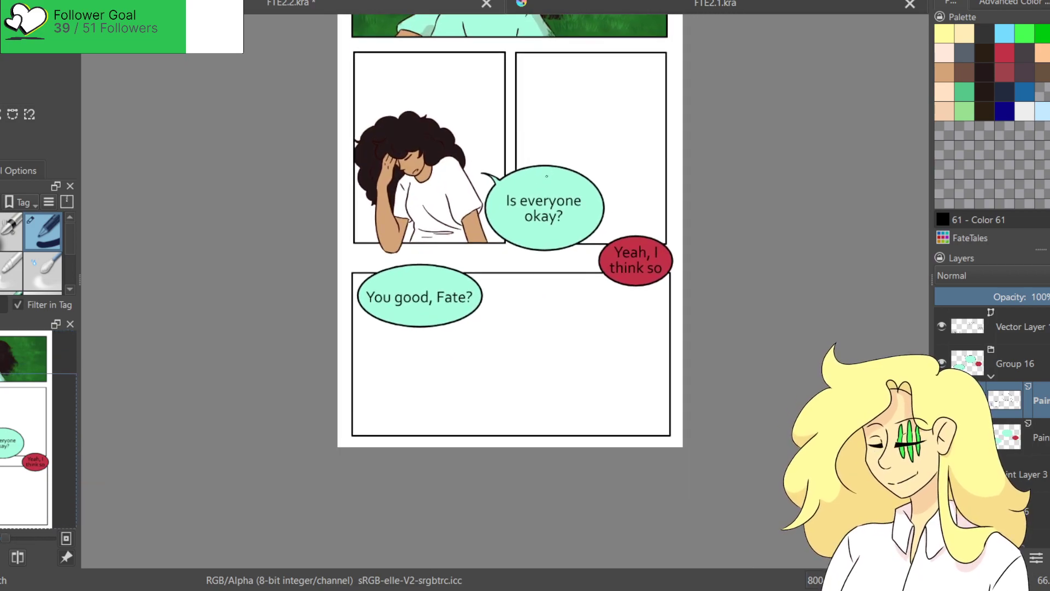
Draw a pointed black tail from the "You good, Fate?" bubble up towards the sitting figure, opening the bubble outline at its base.
scroll(499, 179, up, 1)
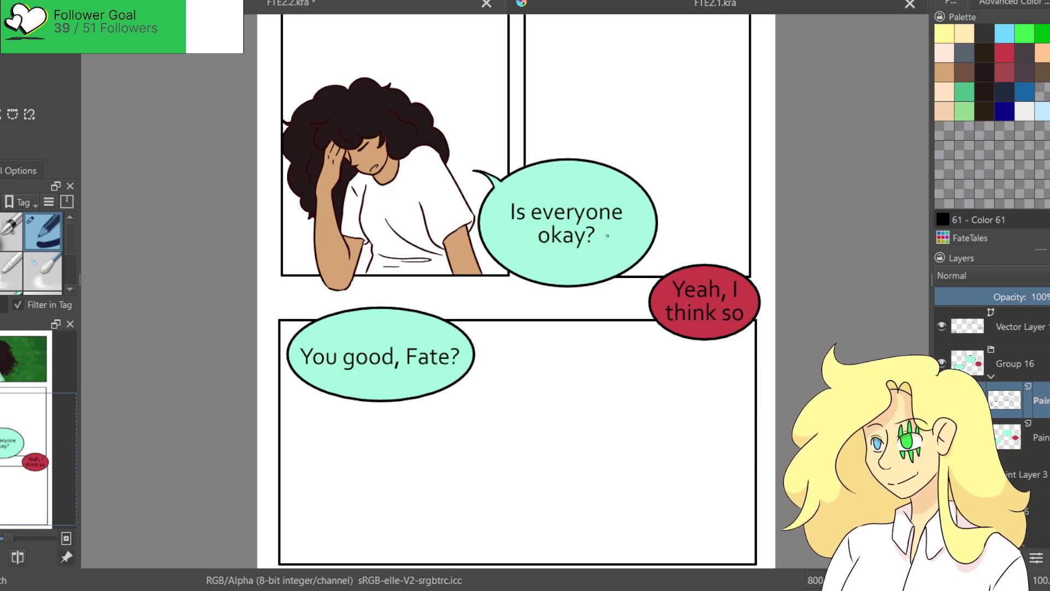
scroll(607, 236, up, 2)
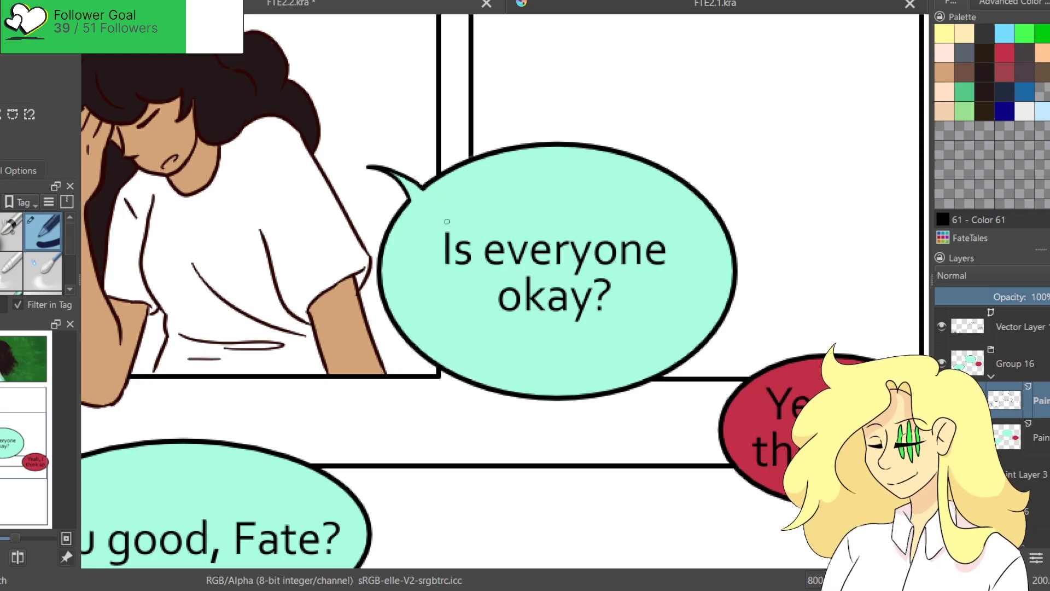
scroll(515, 243, down, 1)
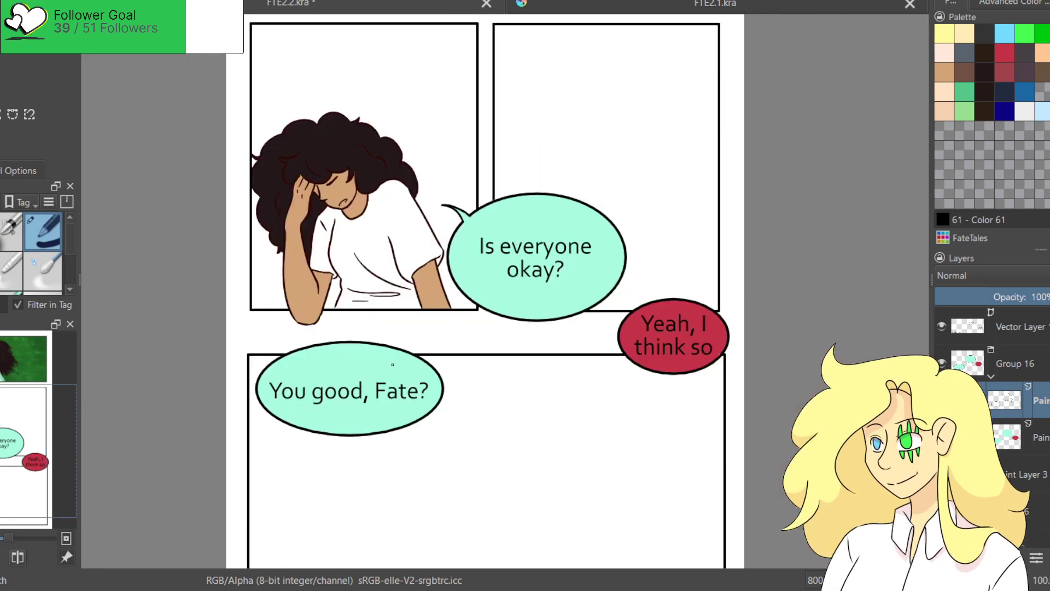
scroll(408, 383, down, 3)
scroll(422, 225, up, 4)
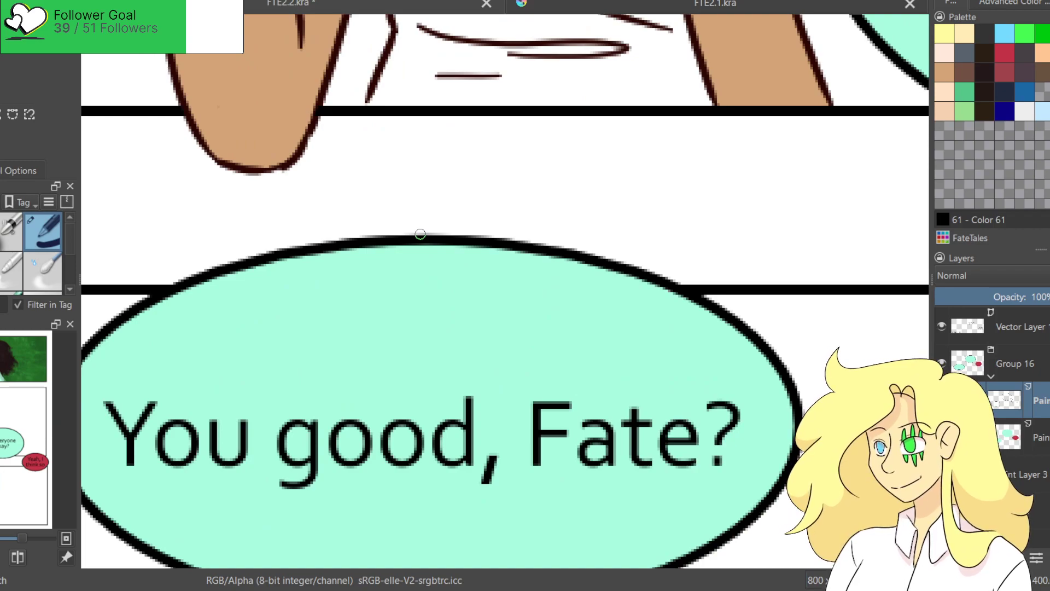
mouse_move(622, 265)
mouse_down()
mouse_move(623, 194)
mouse_move(643, 284)
mouse_up()
key(ctrl+z)
mouse_move(586, 252)
mouse_down()
mouse_move(611, 165)
mouse_move(630, 208)
mouse_move(601, 248)
mouse_move(631, 262)
mouse_move(588, 268)
mouse_move(609, 255)
mouse_move(613, 284)
mouse_move(624, 265)
mouse_move(638, 279)
mouse_move(635, 243)
mouse_move(633, 285)
mouse_up()
click(1031, 437)
key(ctrl+z)
click(1031, 400)
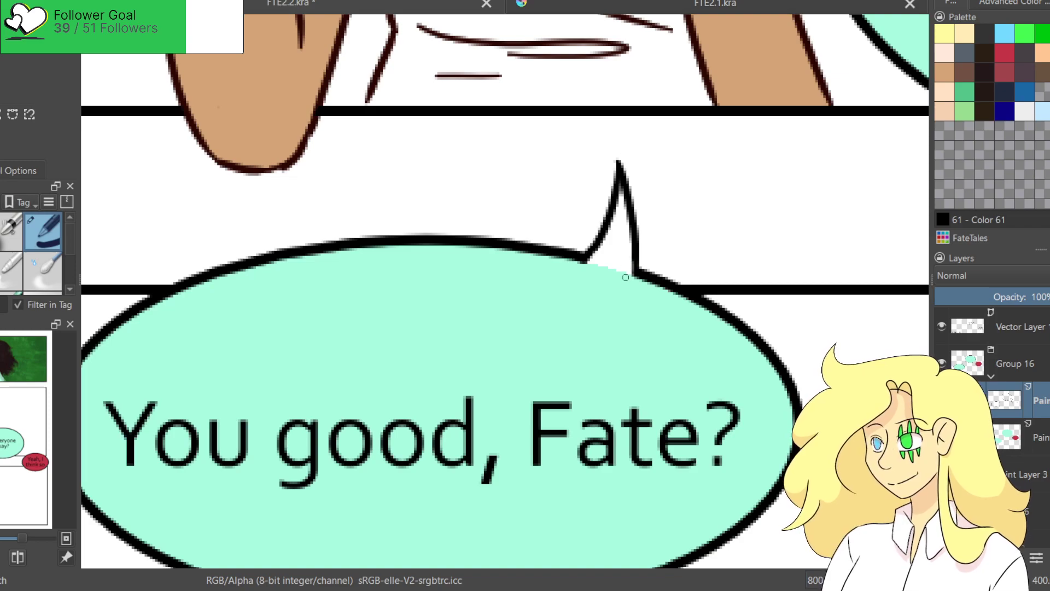
Paint the inside of the "You good, Fate?" tail with mint Color 35 on Group 16's fill layer and collapse the group.
click(1042, 437)
click(1048, 71)
mouse_move(612, 230)
mouse_down()
mouse_move(592, 265)
mouse_move(621, 199)
mouse_move(622, 258)
mouse_move(626, 235)
mouse_up()
scroll(587, 341, down, 6)
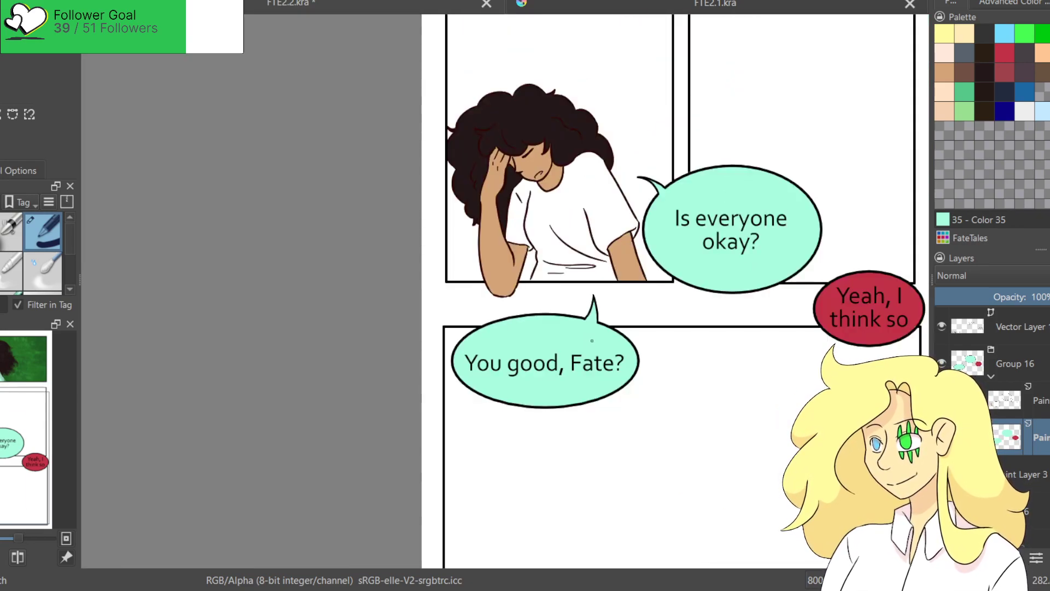
drag(693, 366, 542, 321)
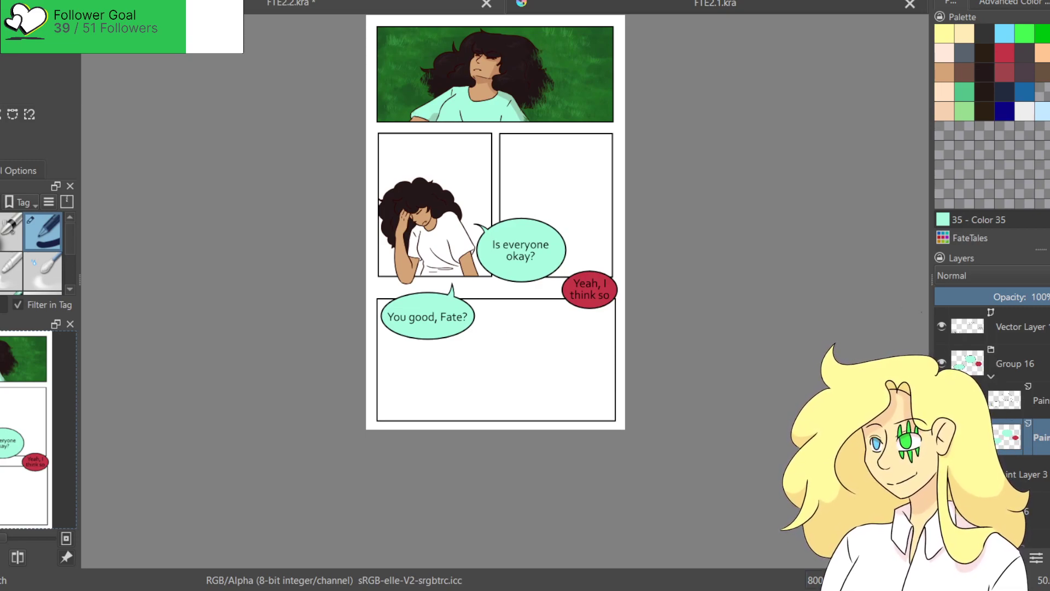
click(991, 376)
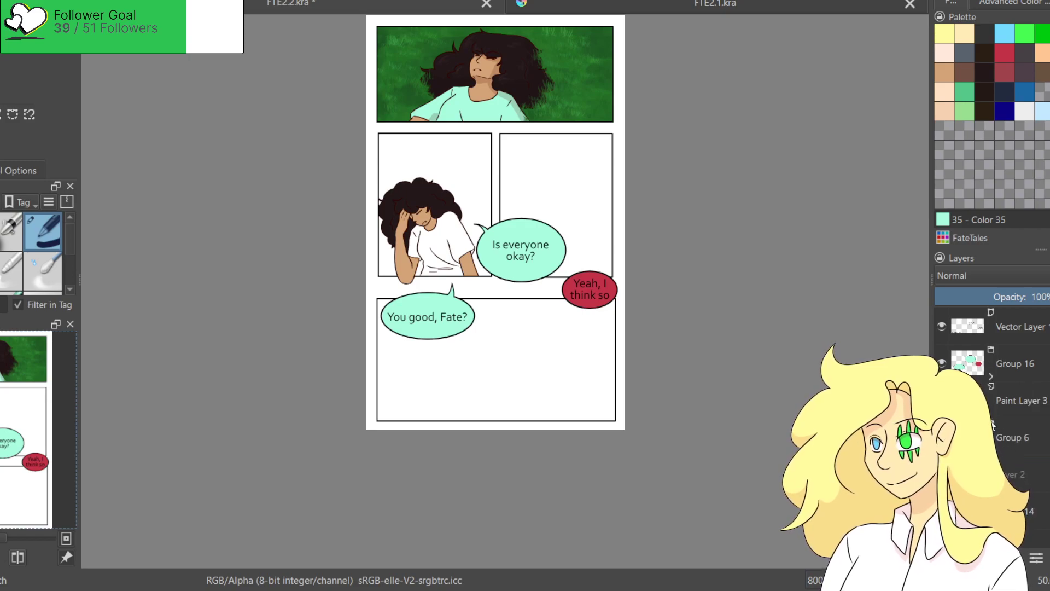
Show the Layer 2 sketch briefly to check the planned content of the panels, and hide it again.
scroll(990, 427, down, 3)
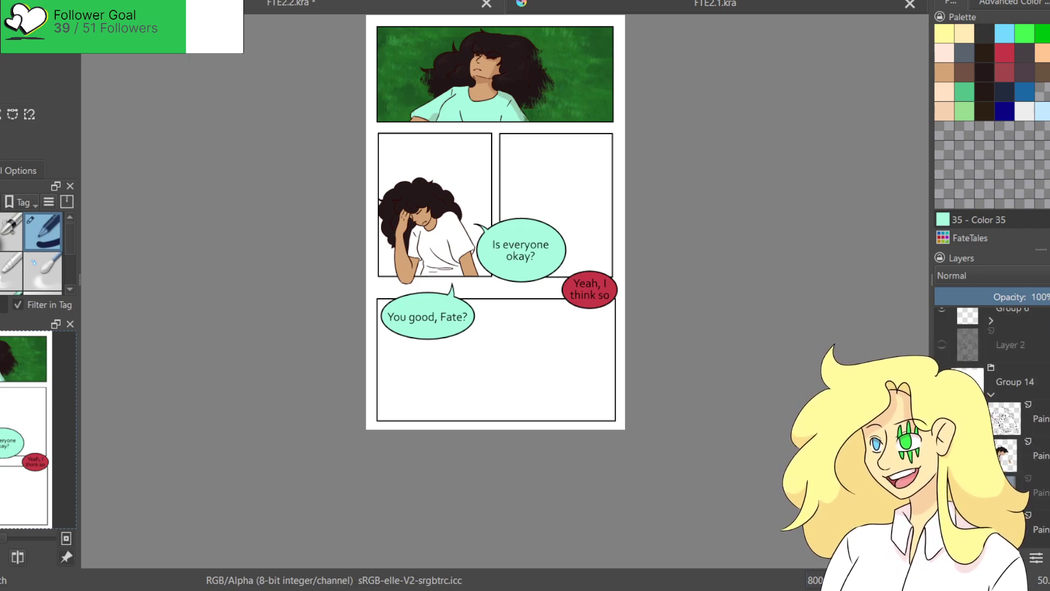
click(942, 344)
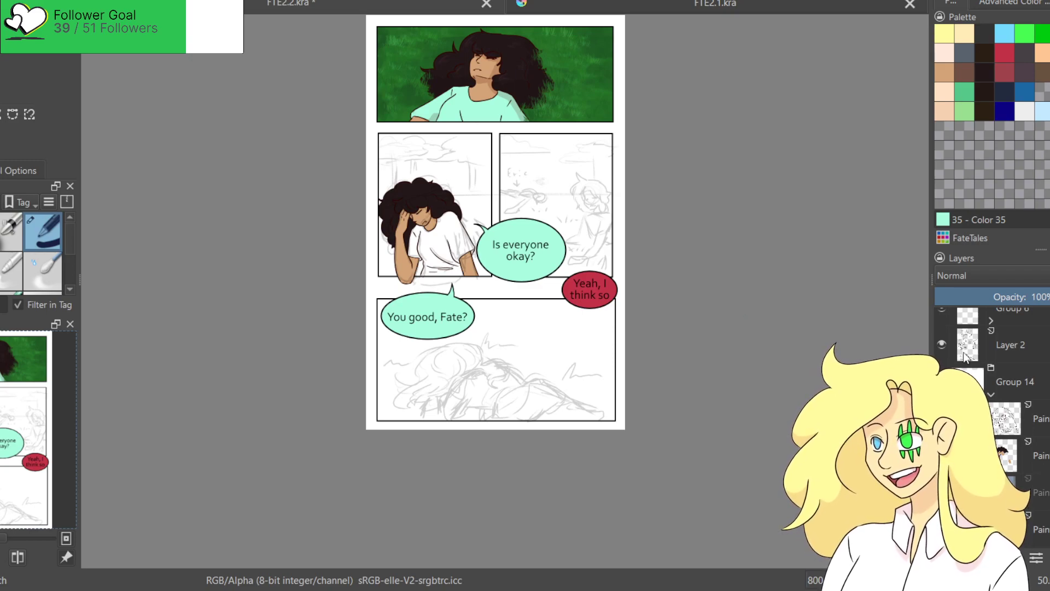
click(941, 346)
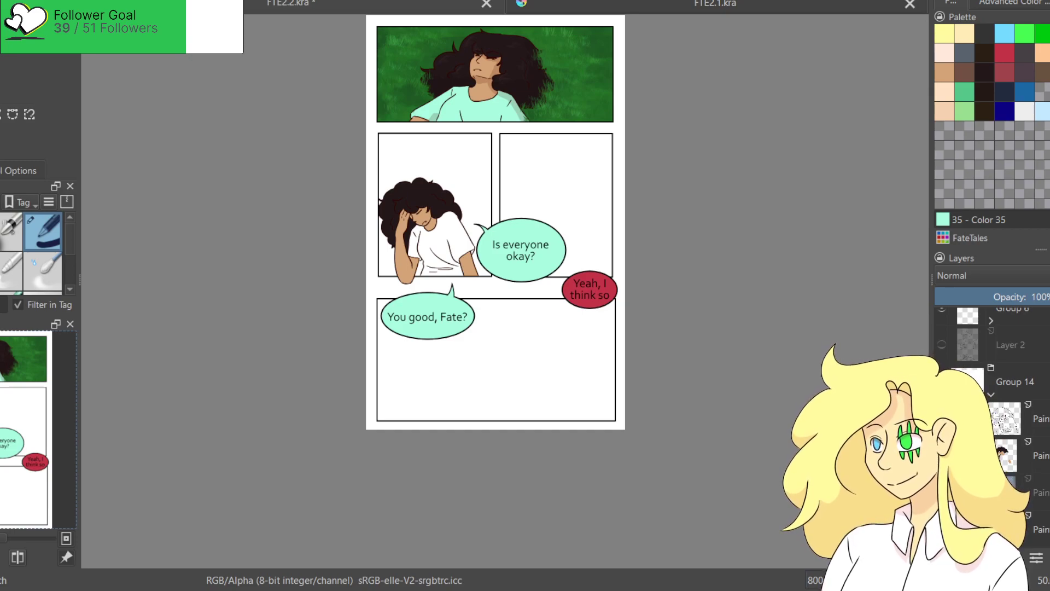
Fill the sitting figure's shirt with mint Color 35 on Group 14's colour layer.
scroll(463, 275, up, 3)
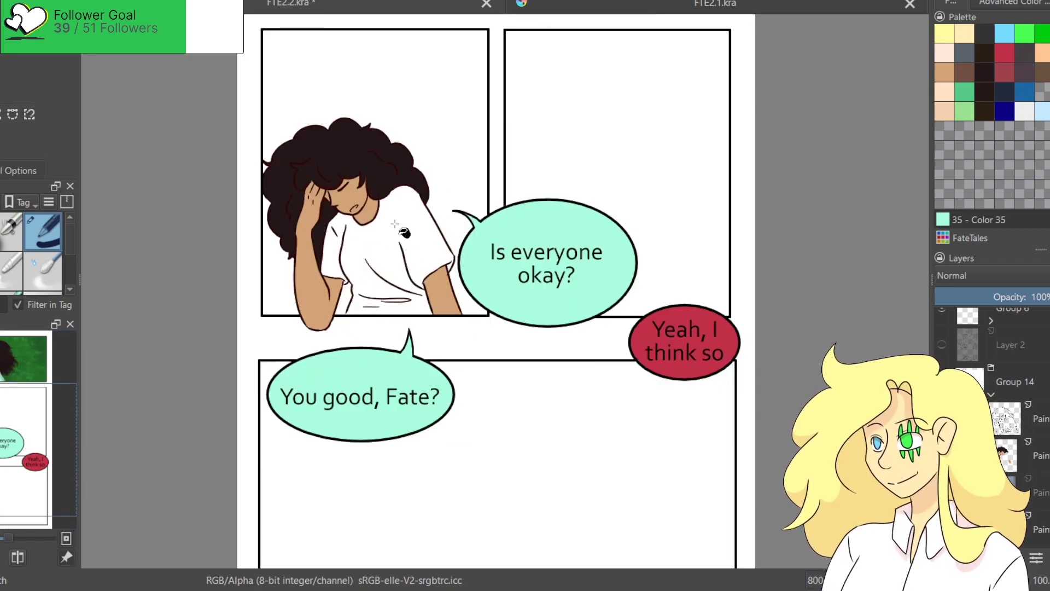
click(399, 233)
key(ctrl+z)
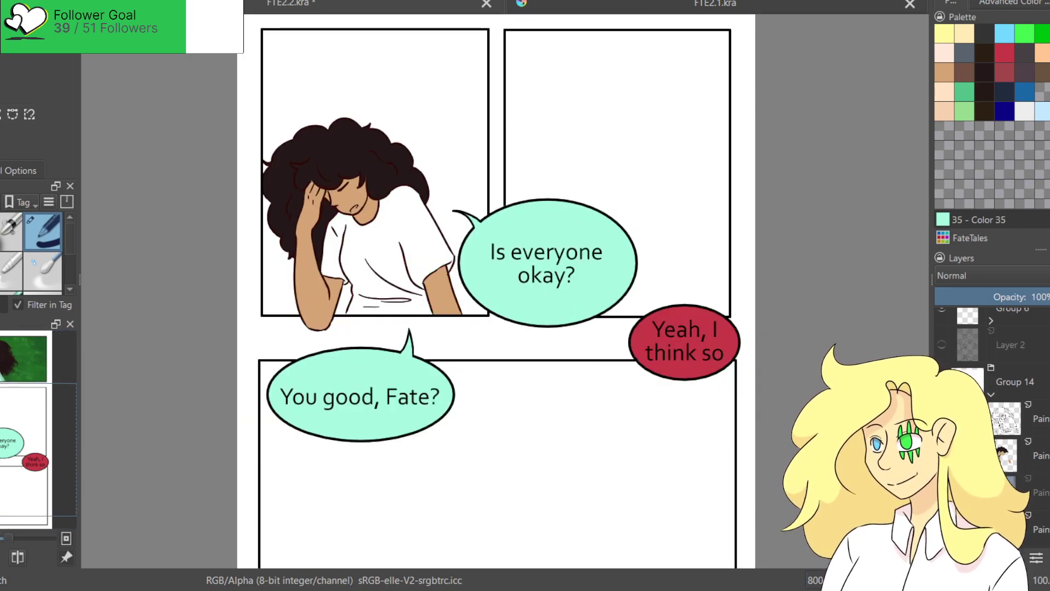
click(412, 226)
scroll(451, 302, up, 5)
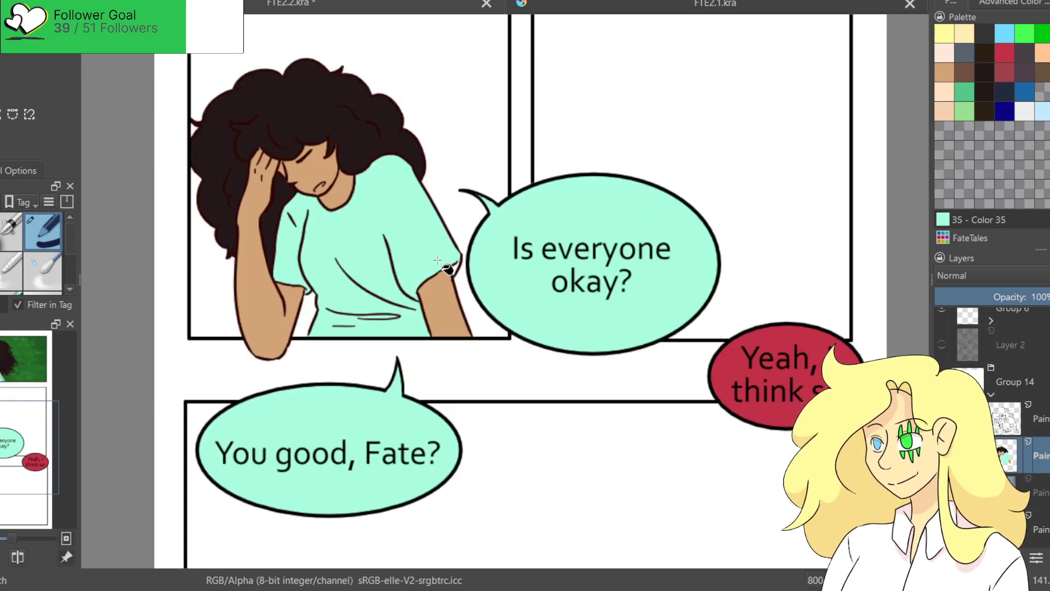
scroll(536, 308, down, 8)
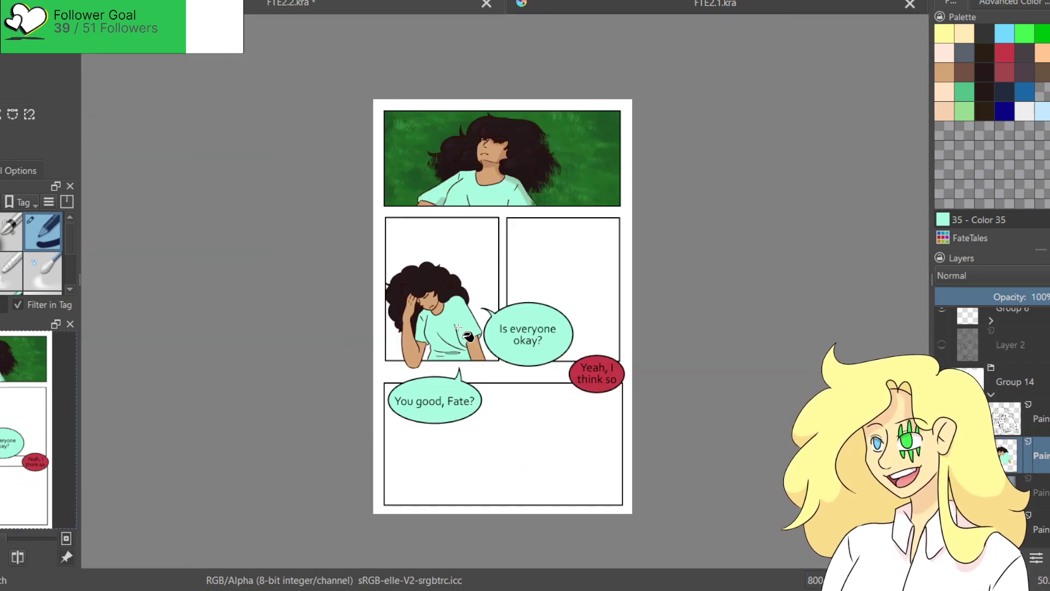
Show the Layer 2 sketch and Group 14's sky layer, make the sky layer active and bring up the colour wheel.
scroll(536, 307, up, 2)
click(942, 343)
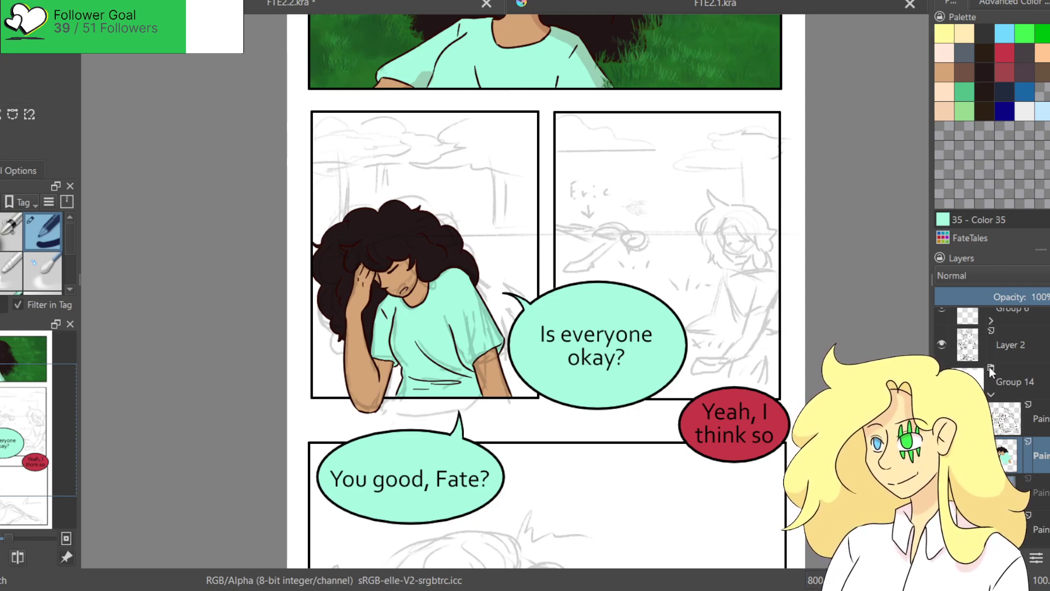
scroll(992, 372, up, 3)
scroll(992, 372, down, 3)
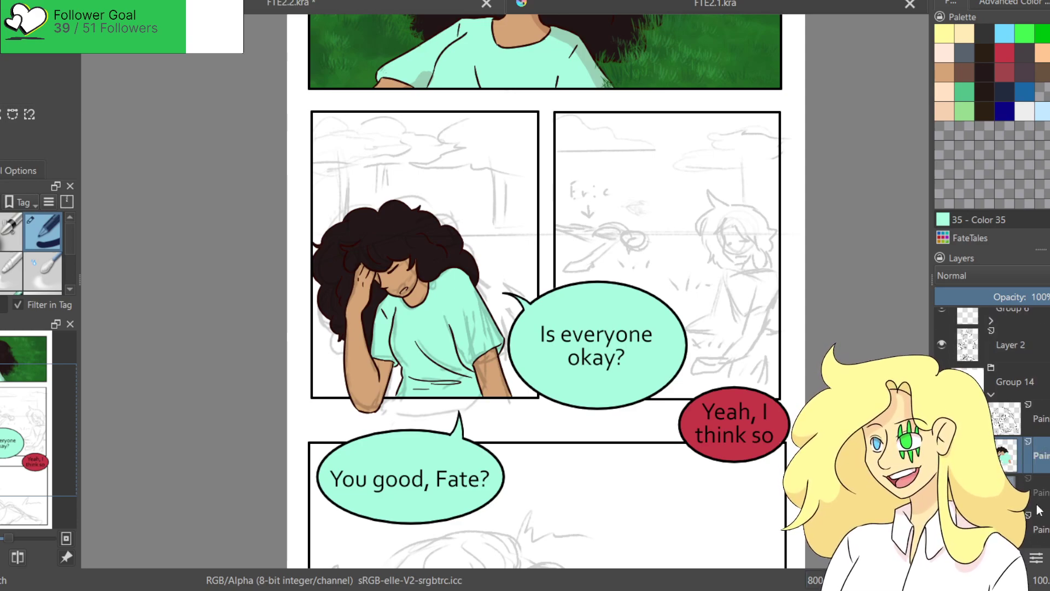
click(942, 492)
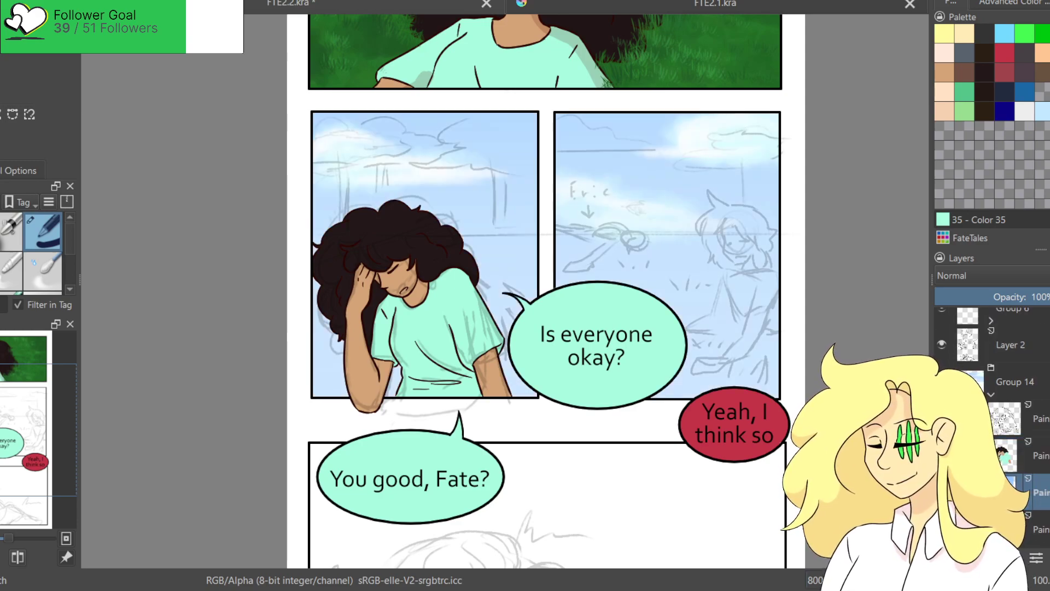
click(1032, 3)
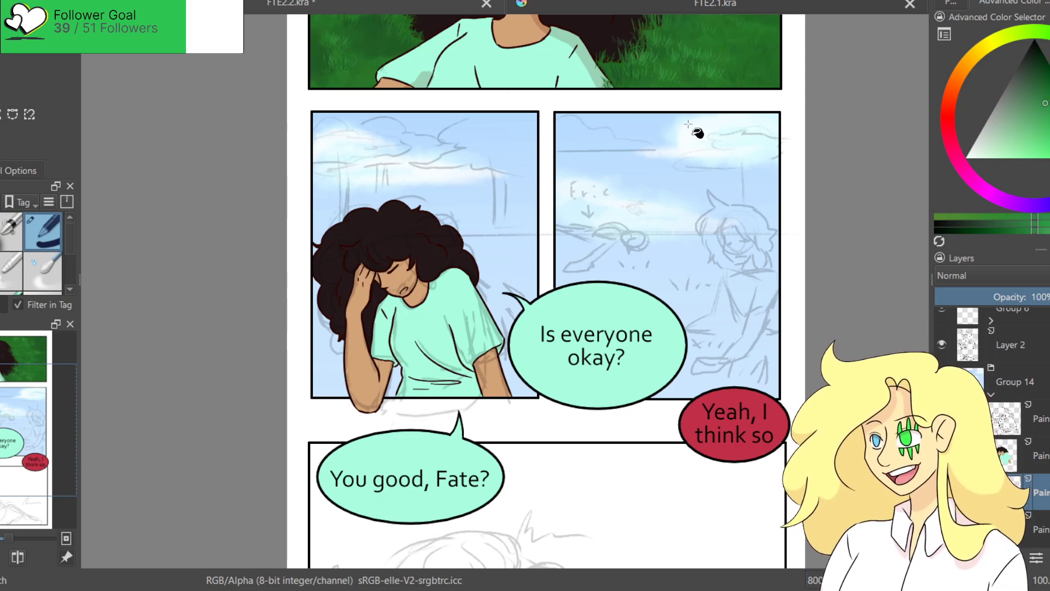
Paint flat dark green grass below the horizon in both middle panels with the Cloudy watercolour brush, using the top panel's green, and save.
scroll(679, 137, up, 3)
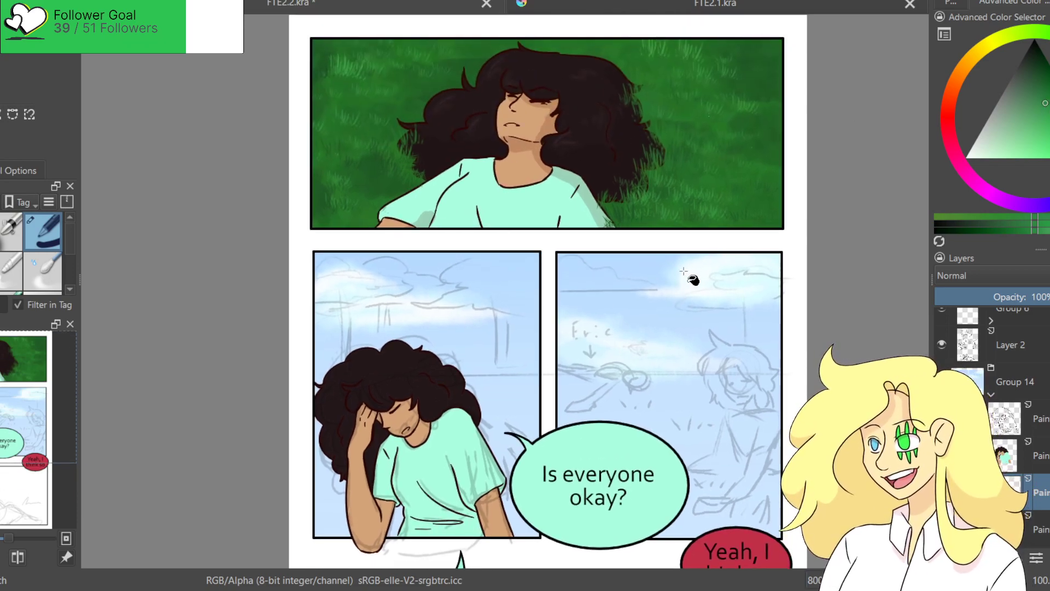
ctrl+click(719, 176)
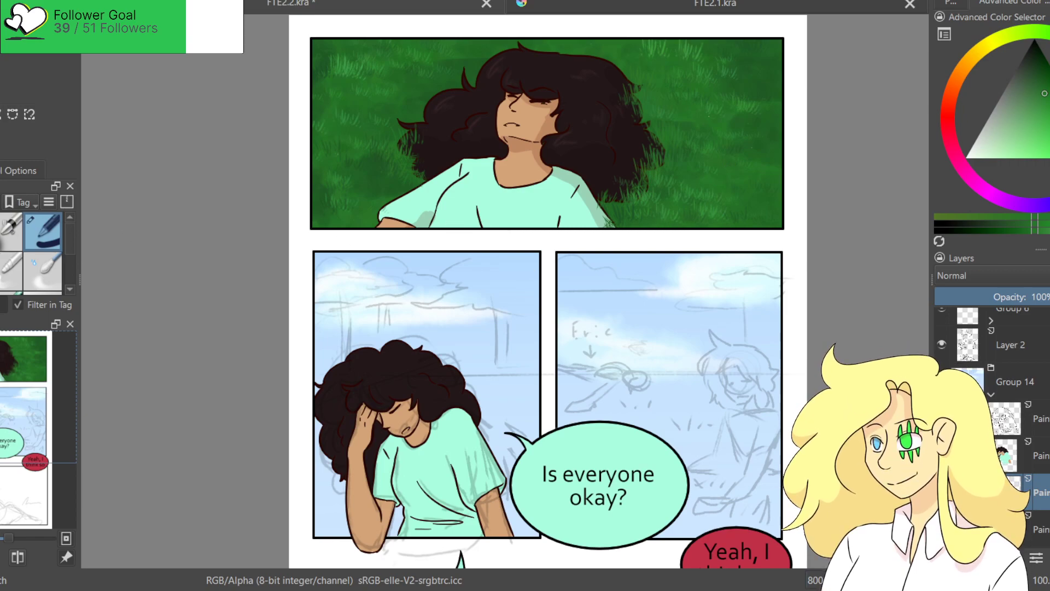
click(2, 219)
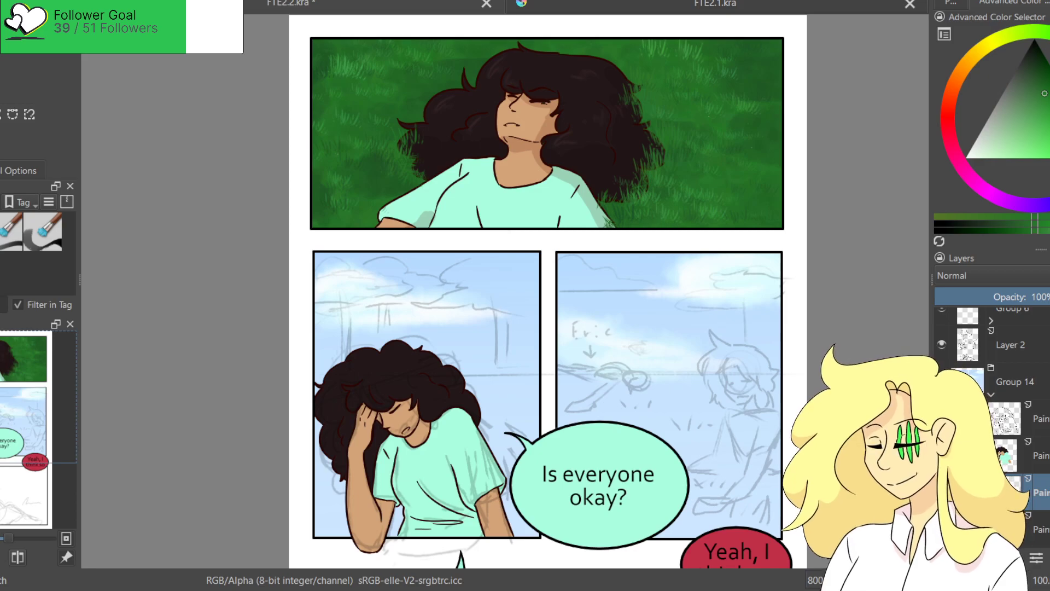
scroll(547, 289, down, 3)
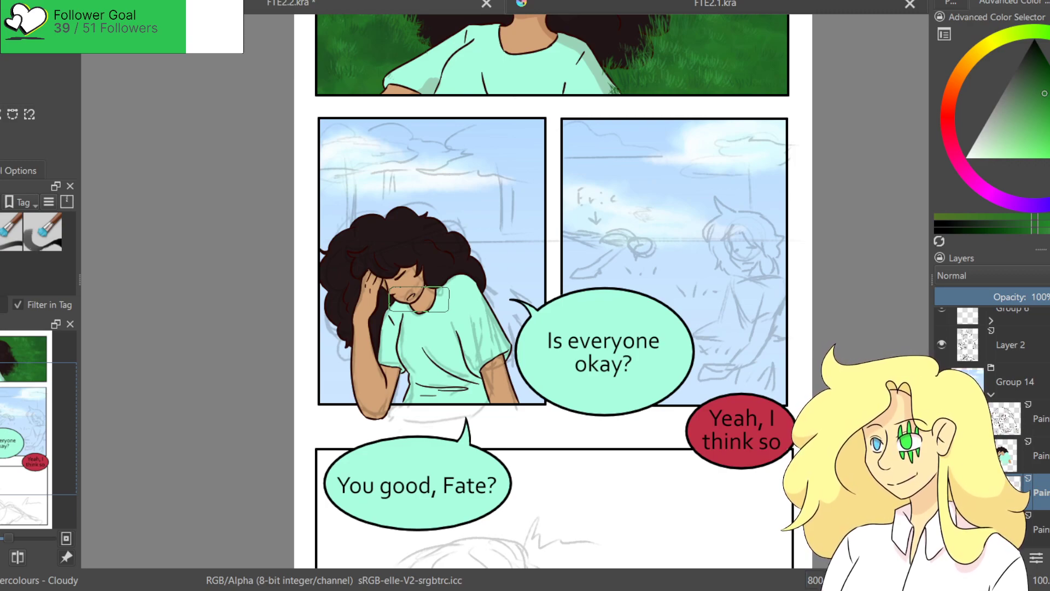
drag(321, 259, 807, 257)
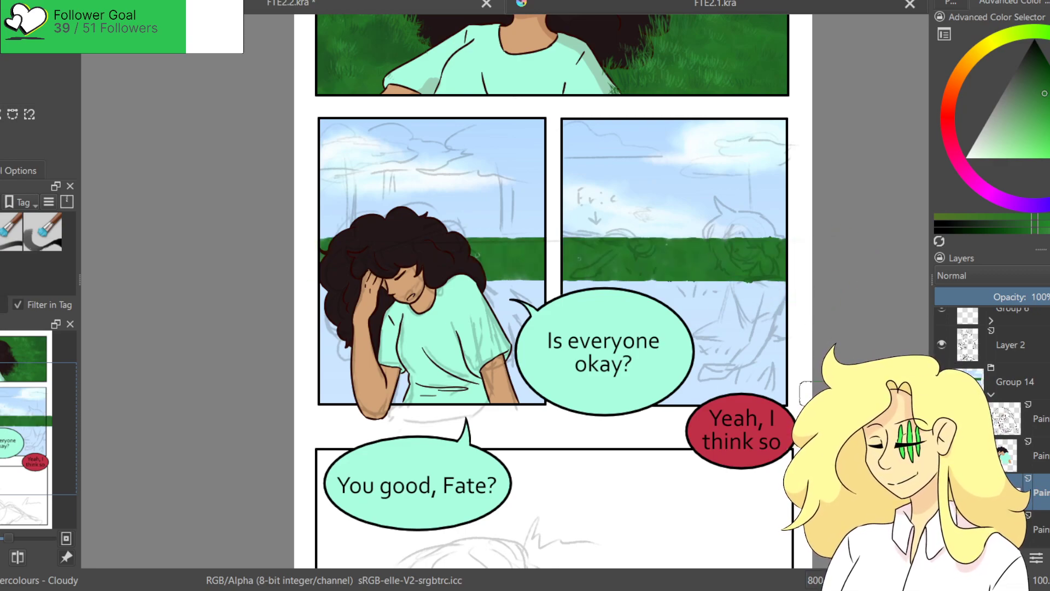
mouse_move(345, 289)
mouse_down()
mouse_move(335, 386)
mouse_move(372, 299)
mouse_move(419, 334)
mouse_move(433, 391)
mouse_move(429, 362)
mouse_move(486, 292)
mouse_move(486, 336)
mouse_move(516, 348)
mouse_move(532, 390)
mouse_move(572, 305)
mouse_move(605, 275)
mouse_move(622, 343)
mouse_move(649, 383)
mouse_move(694, 340)
mouse_move(724, 275)
mouse_move(667, 327)
mouse_move(677, 349)
mouse_move(738, 387)
mouse_move(776, 350)
mouse_move(785, 306)
mouse_up()
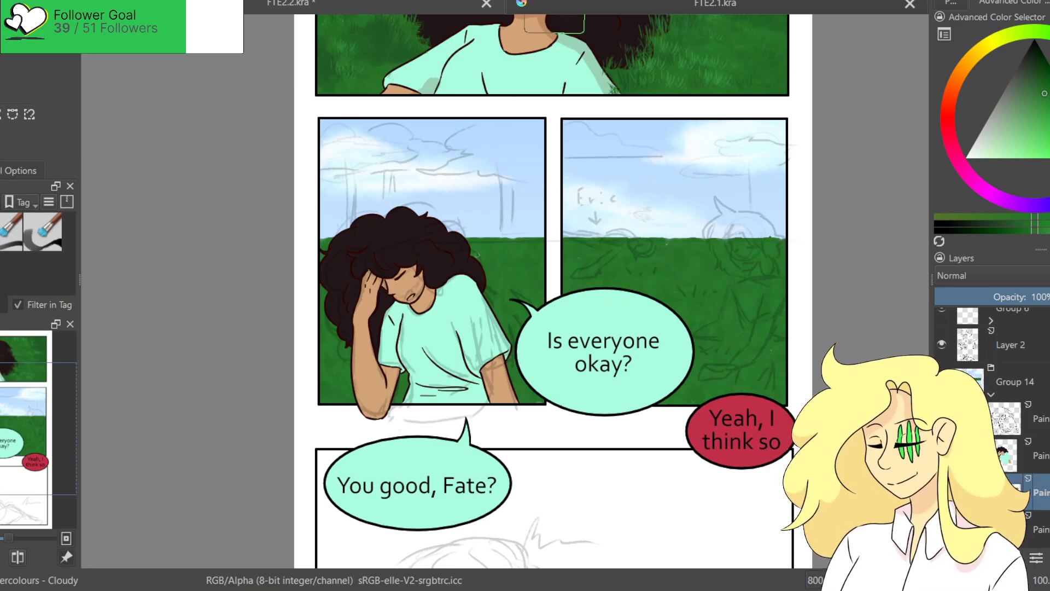
key(ctrl+s)
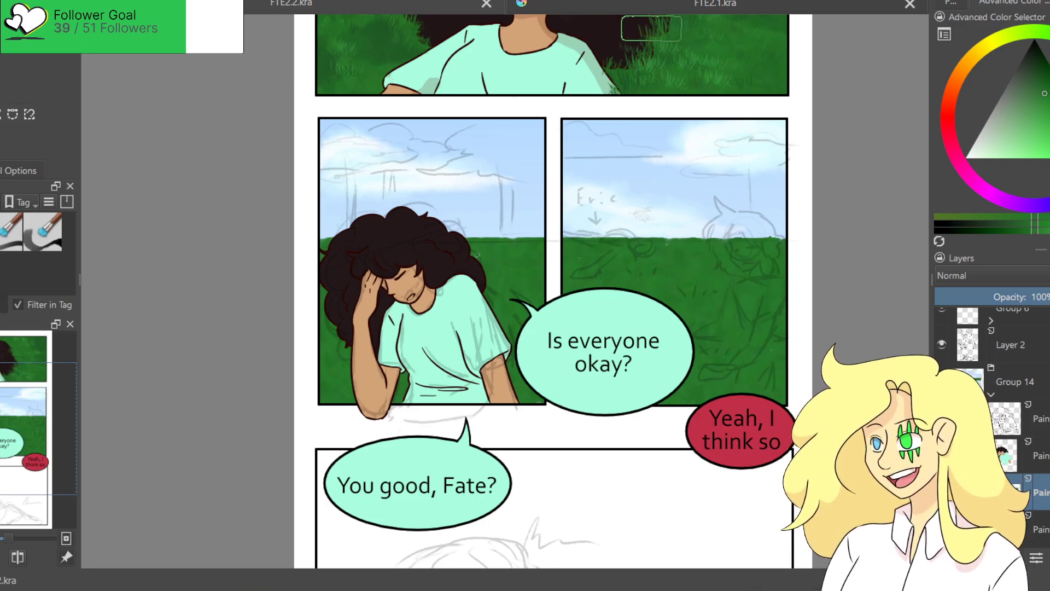
Sample the tan tree-trunk colour from the FTE2.1.kra page and return to FTE2.2.kra.
click(664, 4)
scroll(361, 281, up, 4)
scroll(379, 286, up, 1)
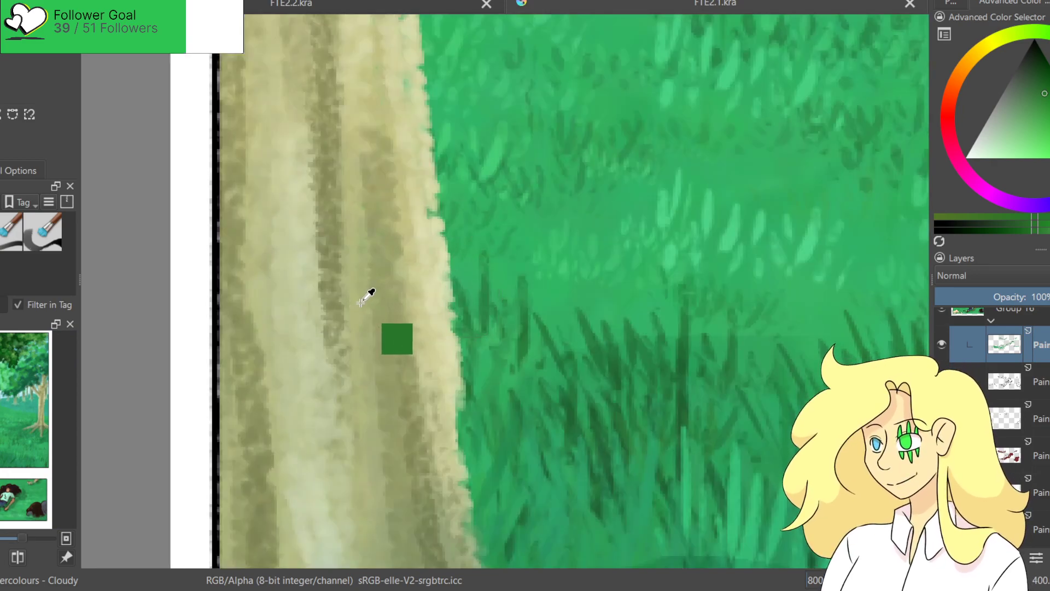
ctrl+click(368, 295)
click(322, 4)
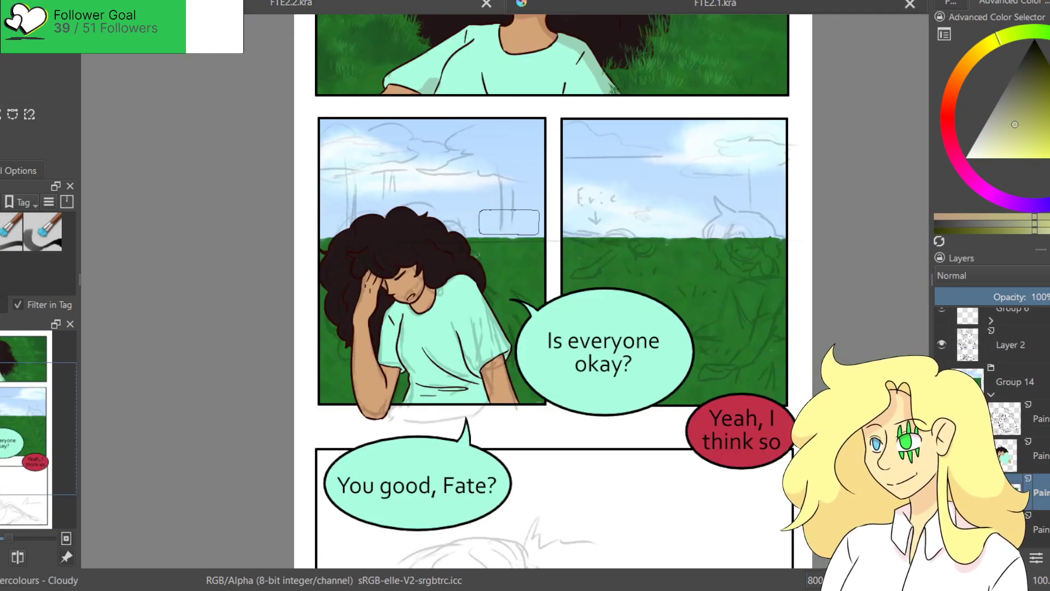
Paint a forked tan tree with roots beside the curly-haired character and two plain trunks behind her hair, following the sketch.
scroll(508, 221, down, 1)
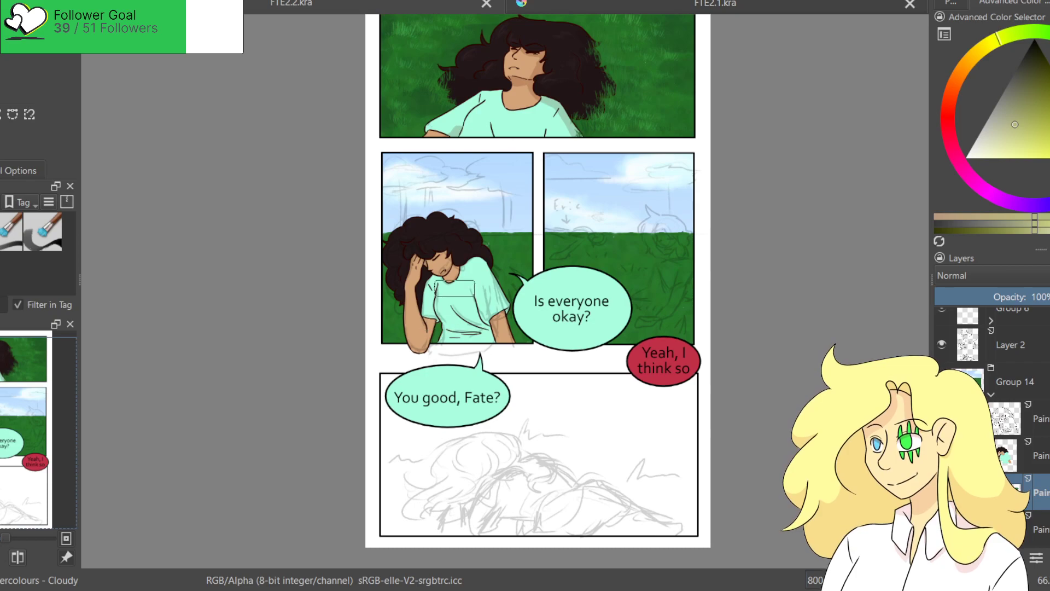
scroll(452, 290, up, 2)
shift+drag(600, 222, 539, 115)
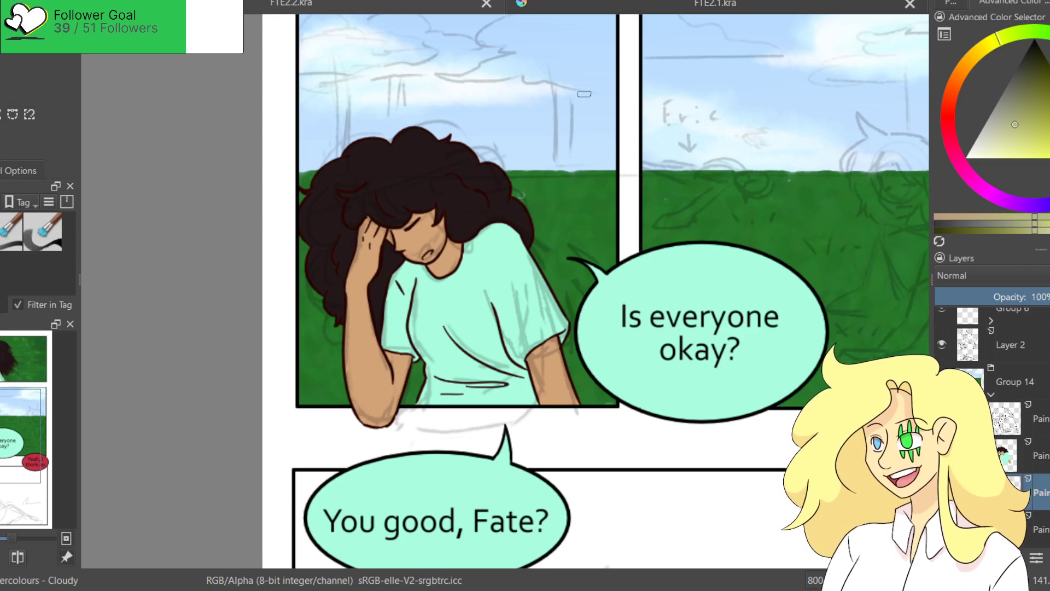
mouse_move(558, 87)
mouse_down()
mouse_move(558, 181)
mouse_move(565, 90)
mouse_move(565, 178)
mouse_move(569, 159)
mouse_move(578, 189)
mouse_move(569, 175)
mouse_move(533, 176)
mouse_move(585, 175)
mouse_up()
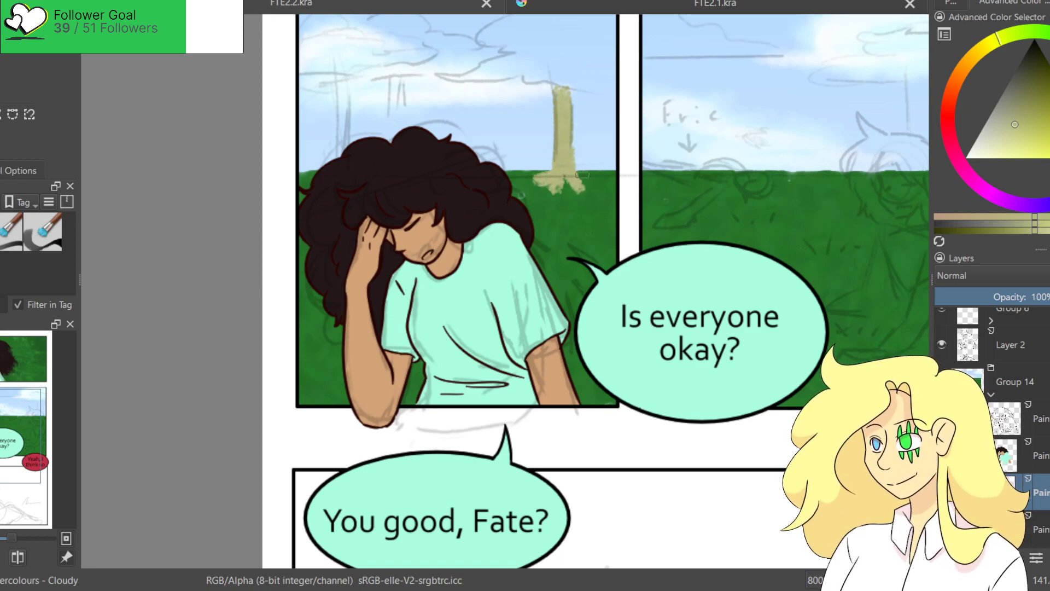
drag(567, 93, 572, 163)
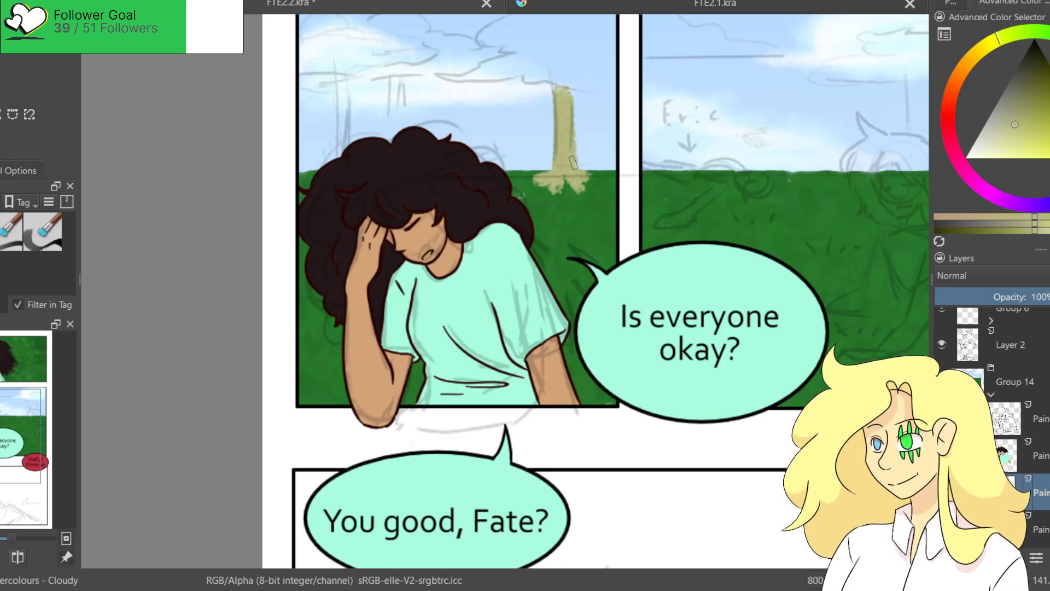
drag(544, 40, 564, 174)
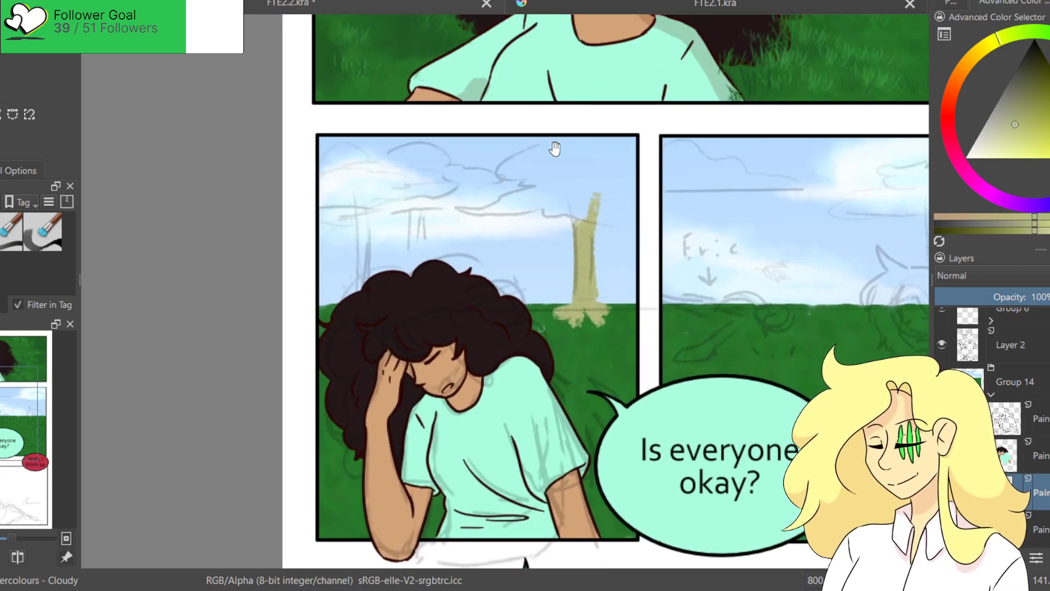
mouse_move(586, 213)
mouse_down()
mouse_move(582, 229)
mouse_move(564, 186)
mouse_move(573, 210)
mouse_up()
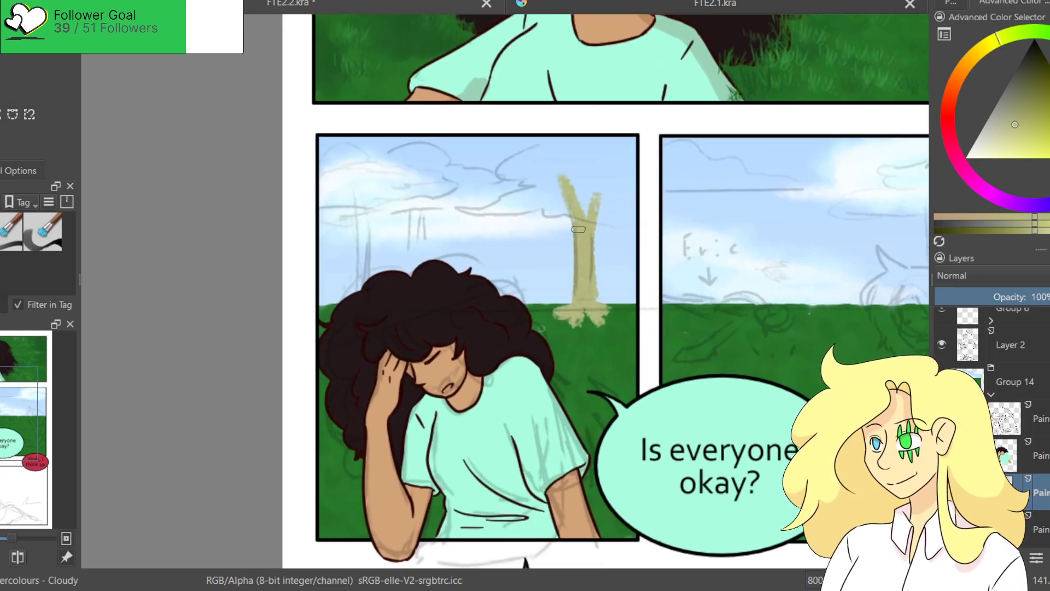
mouse_move(558, 200)
mouse_down()
mouse_move(553, 159)
mouse_move(565, 185)
mouse_move(593, 204)
mouse_move(589, 167)
mouse_move(597, 210)
mouse_move(605, 166)
mouse_move(595, 208)
mouse_move(623, 163)
mouse_move(614, 179)
mouse_up()
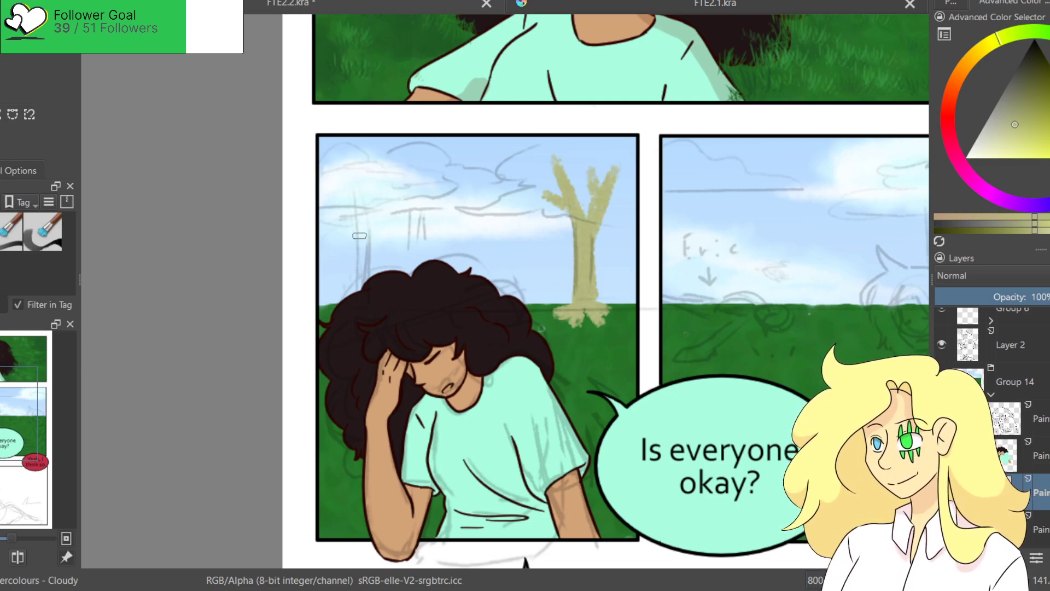
mouse_move(361, 210)
mouse_down()
mouse_move(361, 298)
mouse_move(363, 312)
mouse_move(363, 209)
mouse_move(372, 310)
mouse_up()
mouse_move(414, 211)
mouse_down()
mouse_move(419, 313)
mouse_move(417, 219)
mouse_move(416, 253)
mouse_up()
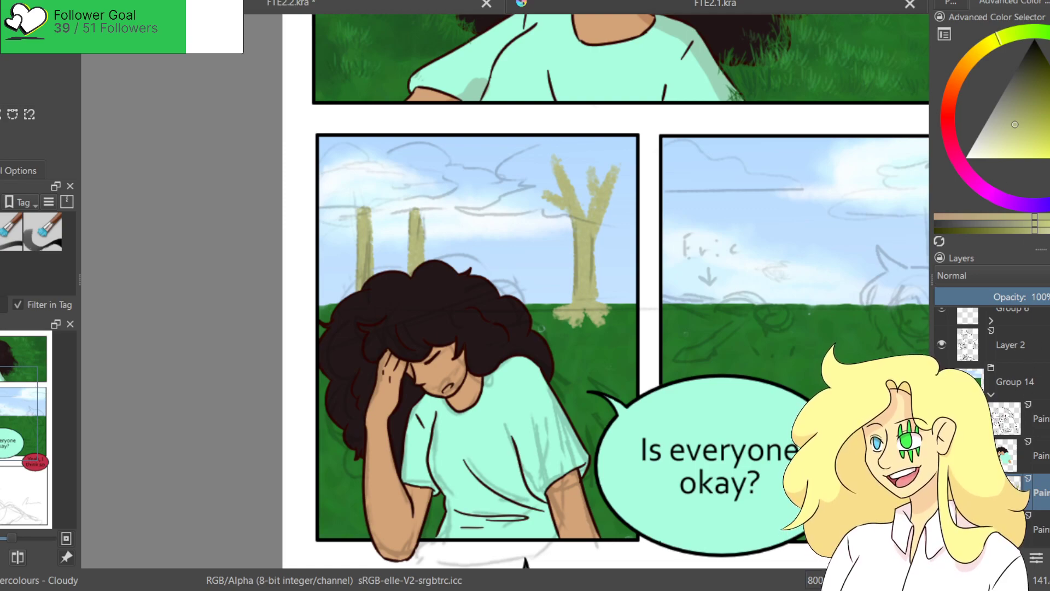
Hide the Layer 2 sketch and texture the three tree trunks with darker and lighter tan strokes.
click(1017, 115)
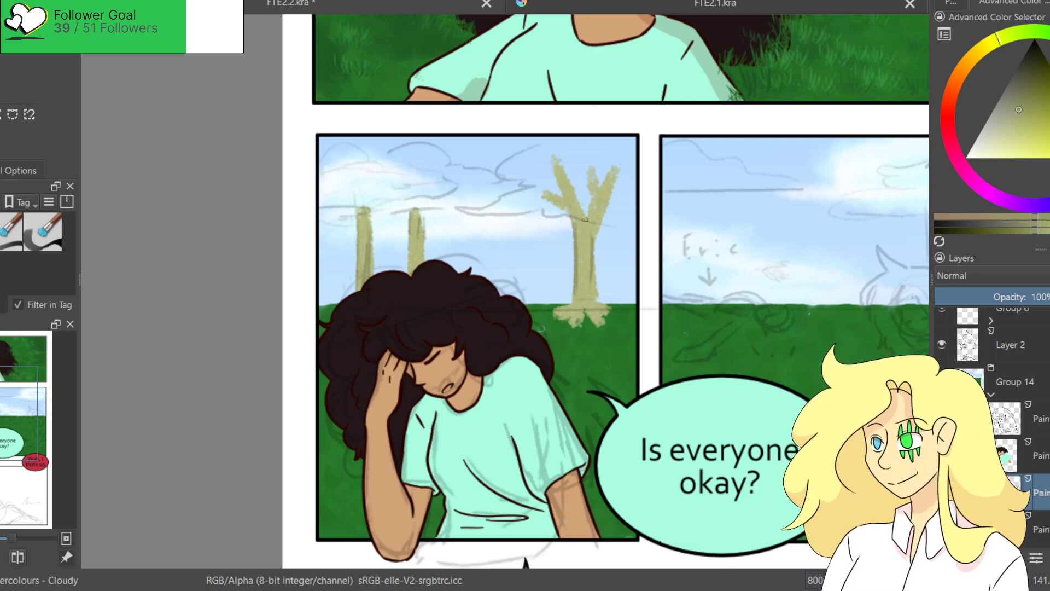
click(942, 344)
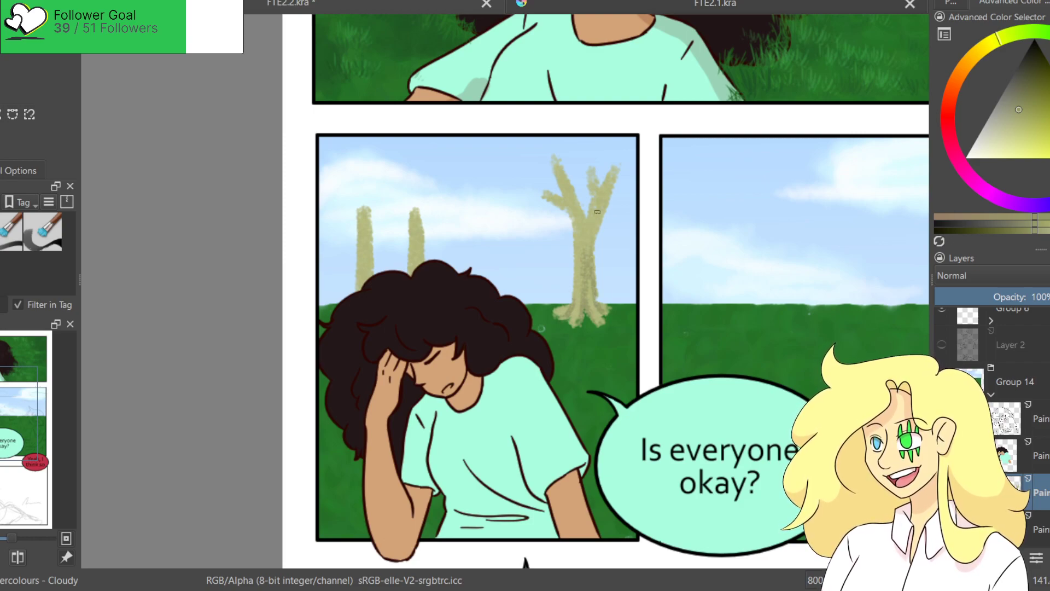
mouse_move(615, 177)
mouse_down()
mouse_move(594, 238)
mouse_move(557, 178)
mouse_move(550, 195)
mouse_move(575, 223)
mouse_move(556, 164)
mouse_move(578, 262)
mouse_up()
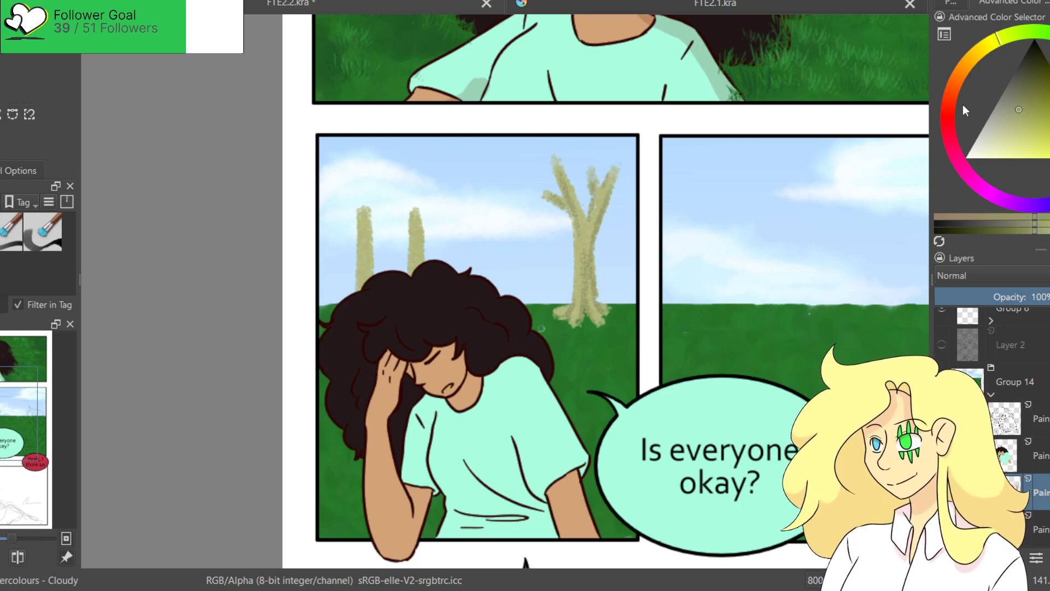
drag(1013, 115, 1003, 136)
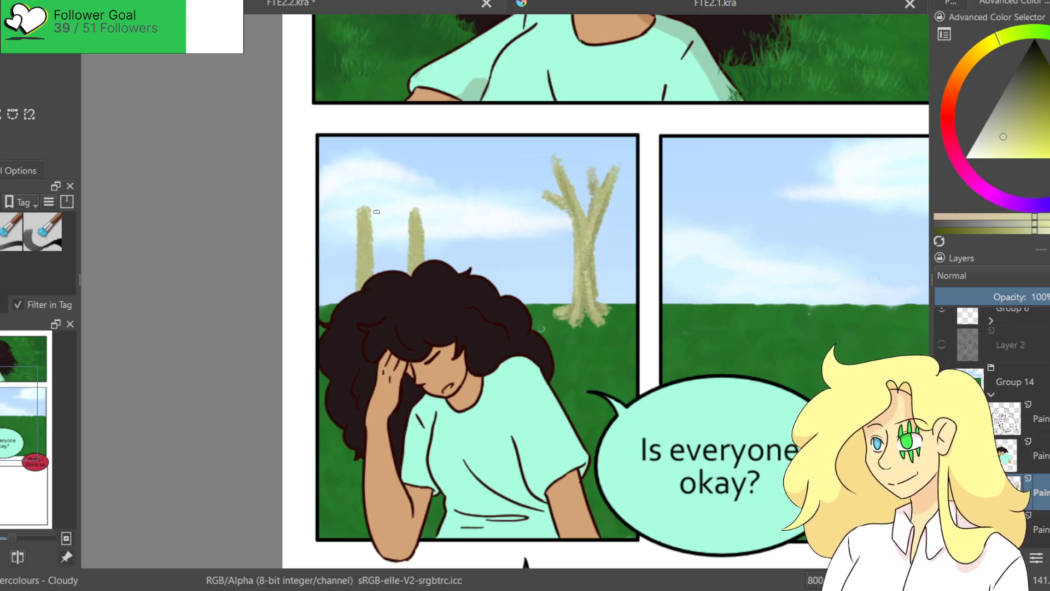
click(1045, 89)
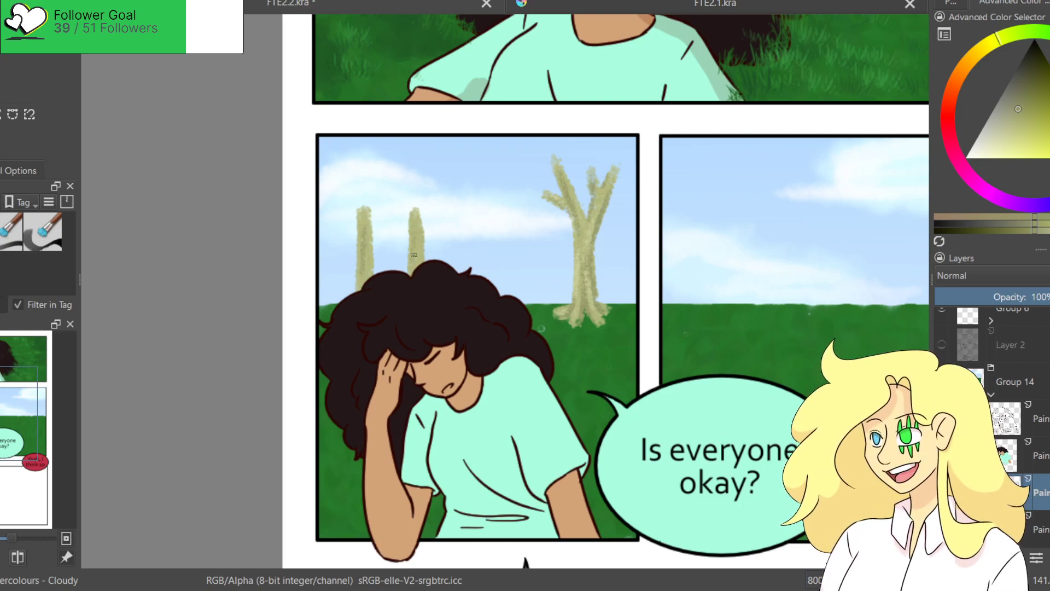
click(1002, 137)
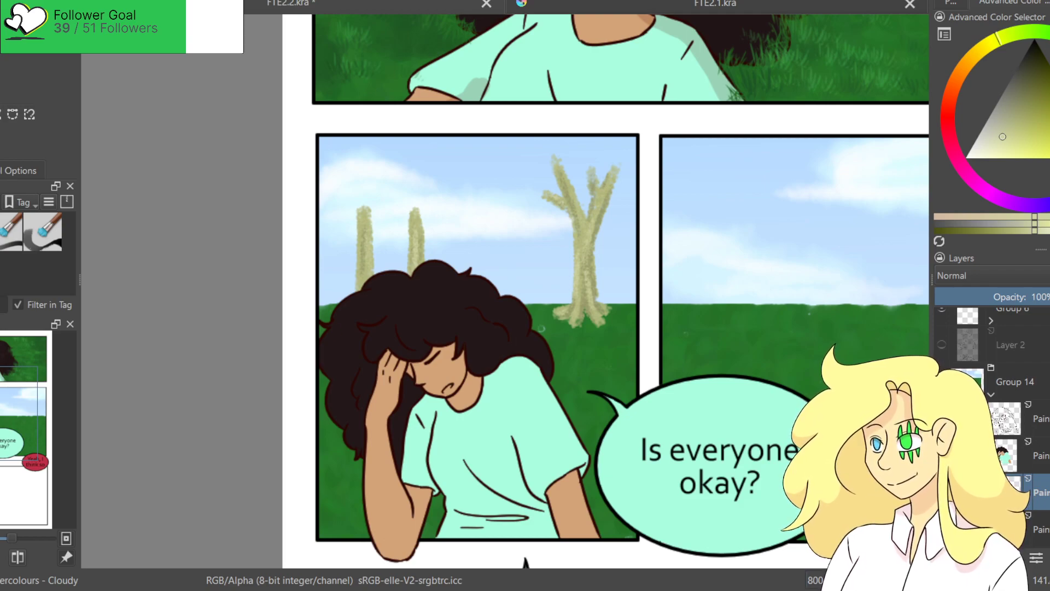
Paint a continuous green leaf canopy over the three trunks with the Bushes brush.
click(1, 202)
click(59, 238)
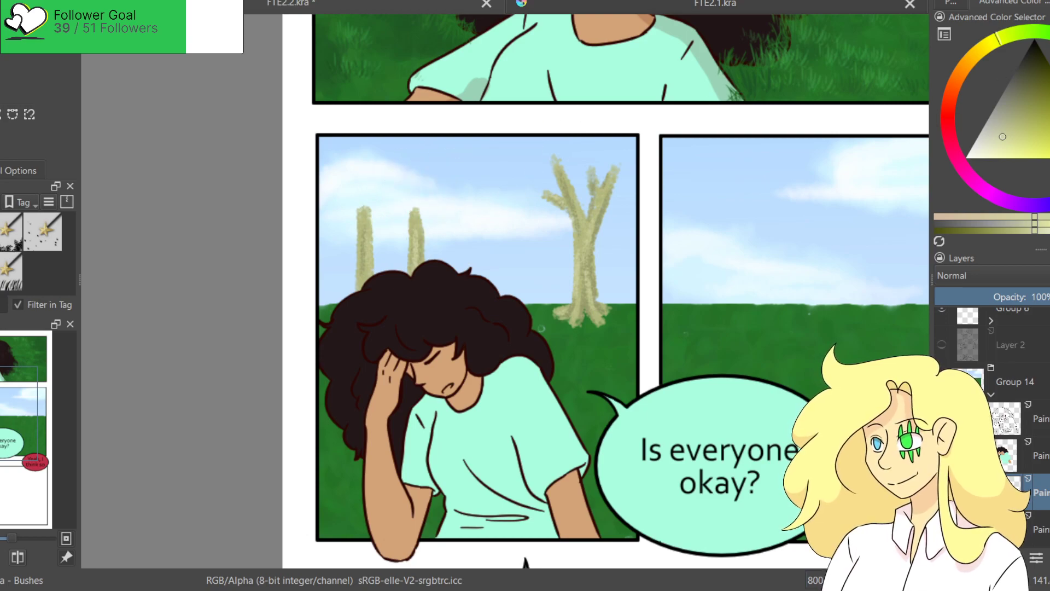
click(1049, 68)
click(1047, 118)
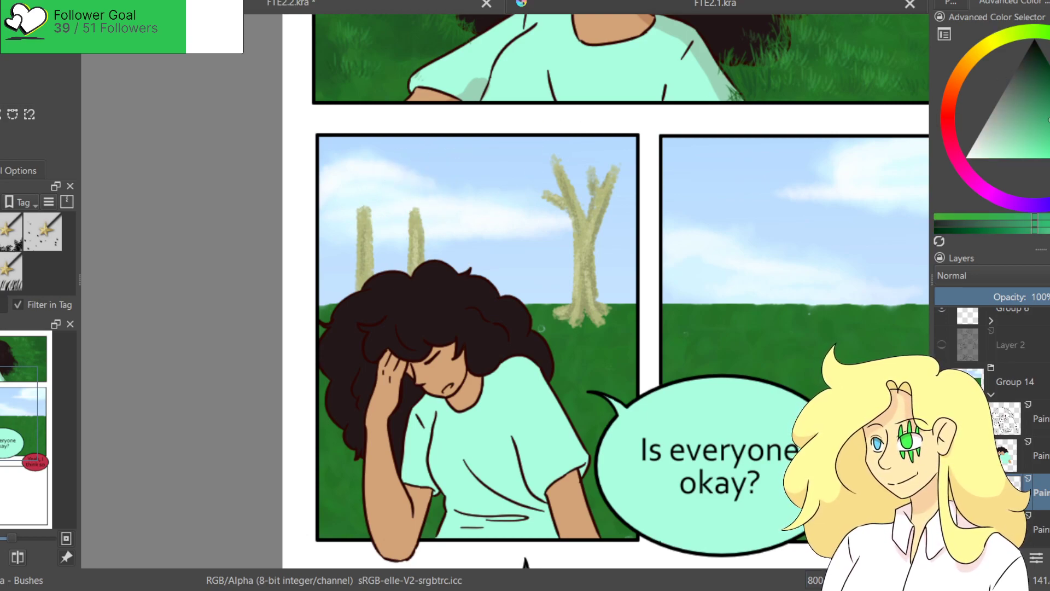
drag(326, 196, 372, 203)
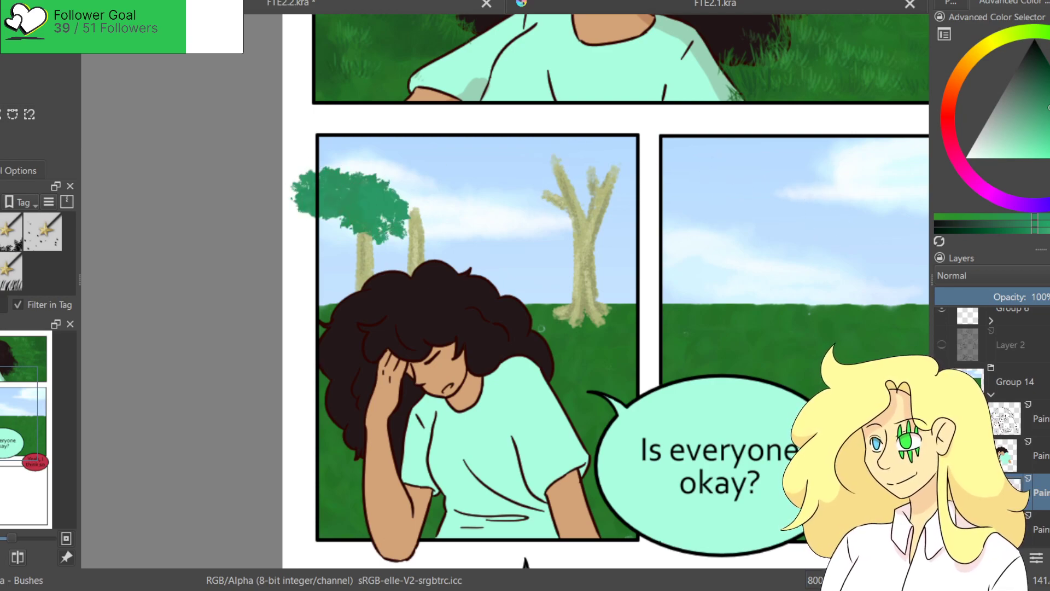
mouse_move(356, 159)
mouse_down()
mouse_move(320, 189)
mouse_move(392, 167)
mouse_move(342, 233)
mouse_move(372, 143)
mouse_move(413, 159)
mouse_move(435, 186)
mouse_move(479, 181)
mouse_move(443, 175)
mouse_move(432, 137)
mouse_move(435, 147)
mouse_move(504, 148)
mouse_move(350, 131)
mouse_up()
mouse_move(453, 210)
mouse_down()
mouse_move(544, 159)
mouse_move(499, 129)
mouse_move(591, 164)
mouse_move(575, 207)
mouse_move(556, 124)
mouse_up()
mouse_move(501, 216)
mouse_down()
mouse_move(494, 166)
mouse_move(518, 155)
mouse_move(504, 243)
mouse_move(496, 216)
mouse_move(457, 173)
mouse_move(473, 166)
mouse_move(494, 194)
mouse_move(500, 167)
mouse_move(471, 153)
mouse_move(509, 175)
mouse_move(530, 164)
mouse_move(509, 159)
mouse_move(514, 126)
mouse_move(521, 219)
mouse_move(561, 134)
mouse_move(525, 129)
mouse_move(534, 126)
mouse_move(567, 260)
mouse_up()
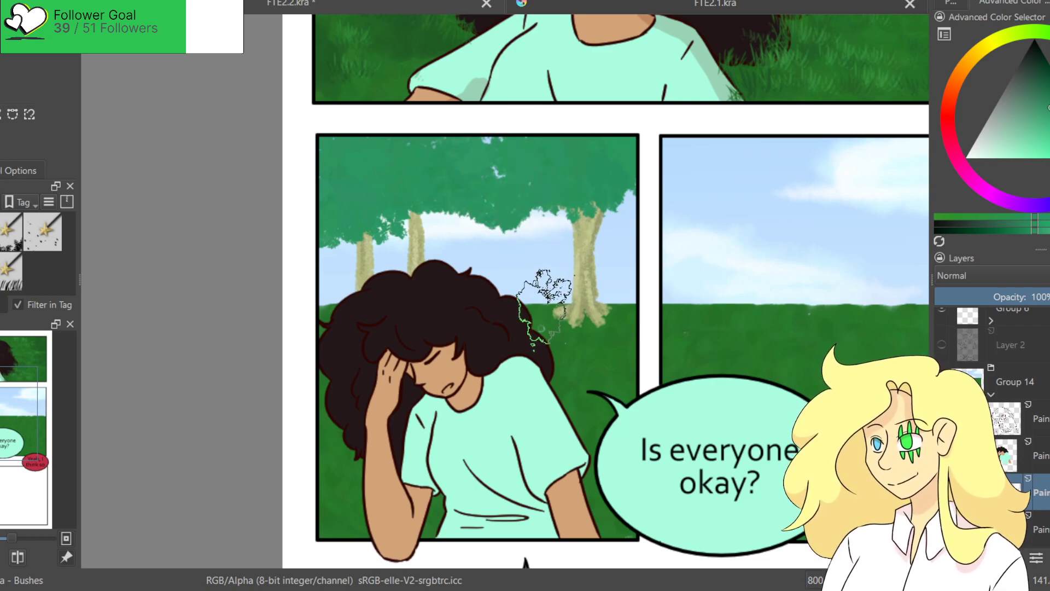
mouse_move(329, 268)
mouse_down()
mouse_move(328, 242)
mouse_move(382, 256)
mouse_move(394, 230)
mouse_up()
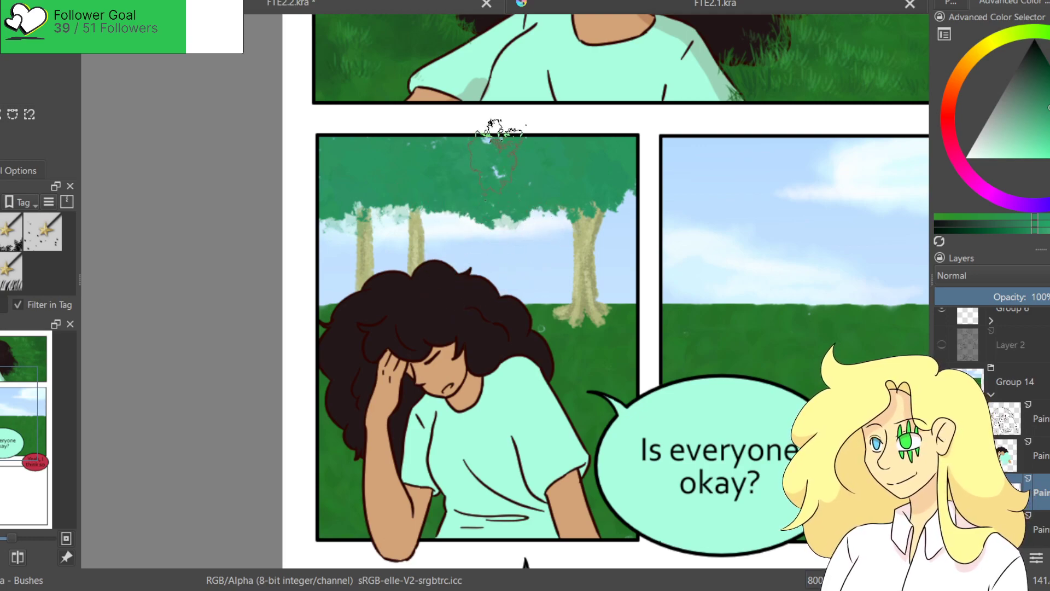
Shade the tree canopy with clusters of darker green leaves, using a smaller Bushes brush and progressively deeper greens.
drag(1049, 104, 1048, 90)
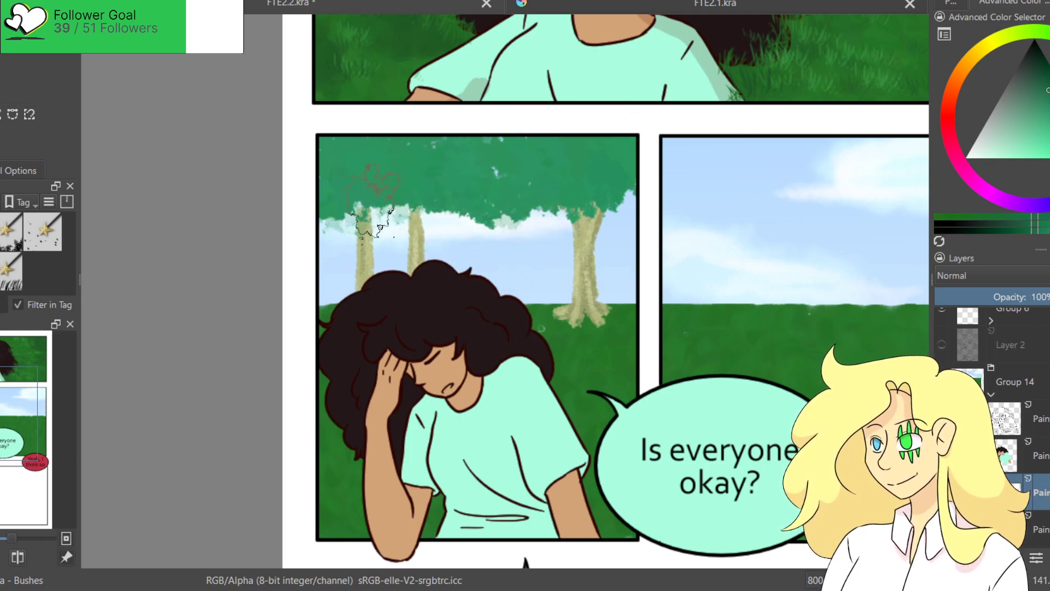
key(bracketleft)
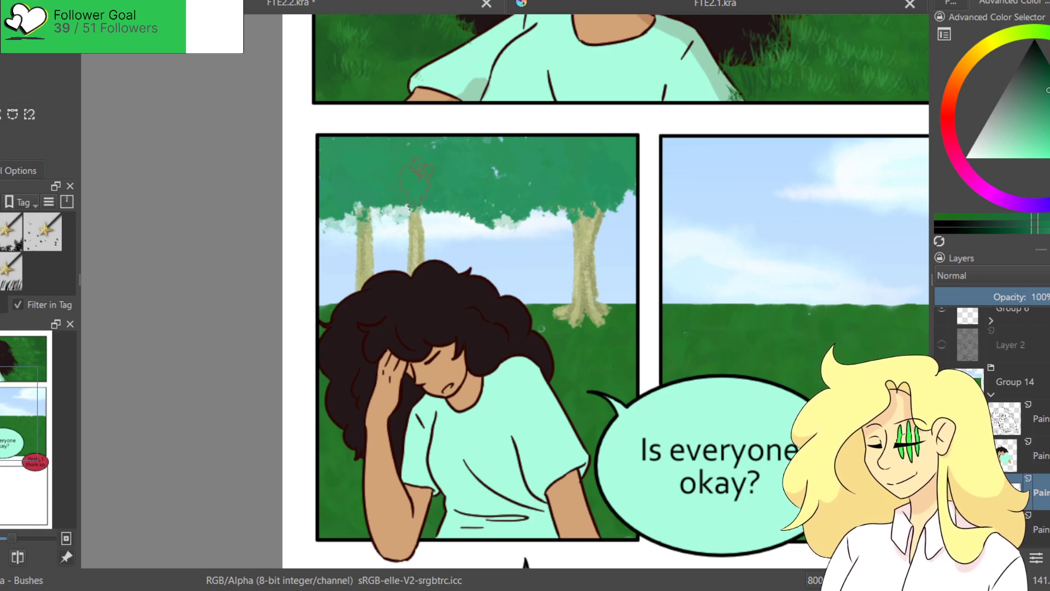
mouse_move(333, 202)
mouse_down()
mouse_move(422, 205)
mouse_move(396, 202)
mouse_move(431, 216)
mouse_move(430, 197)
mouse_move(489, 210)
mouse_move(414, 196)
mouse_move(492, 216)
mouse_move(450, 203)
mouse_move(571, 206)
mouse_move(577, 195)
mouse_move(539, 212)
mouse_move(589, 207)
mouse_move(640, 171)
mouse_move(594, 207)
mouse_move(425, 163)
mouse_move(375, 188)
mouse_move(396, 148)
mouse_move(371, 175)
mouse_move(323, 175)
mouse_move(355, 168)
mouse_move(426, 179)
mouse_move(443, 164)
mouse_move(466, 170)
mouse_move(455, 157)
mouse_move(518, 181)
mouse_move(498, 163)
mouse_move(598, 185)
mouse_move(641, 153)
mouse_move(625, 145)
mouse_move(571, 172)
mouse_move(530, 155)
mouse_move(541, 147)
mouse_move(425, 165)
mouse_move(327, 145)
mouse_move(347, 162)
mouse_move(338, 173)
mouse_move(476, 174)
mouse_move(446, 185)
mouse_move(541, 128)
mouse_up()
click(1047, 75)
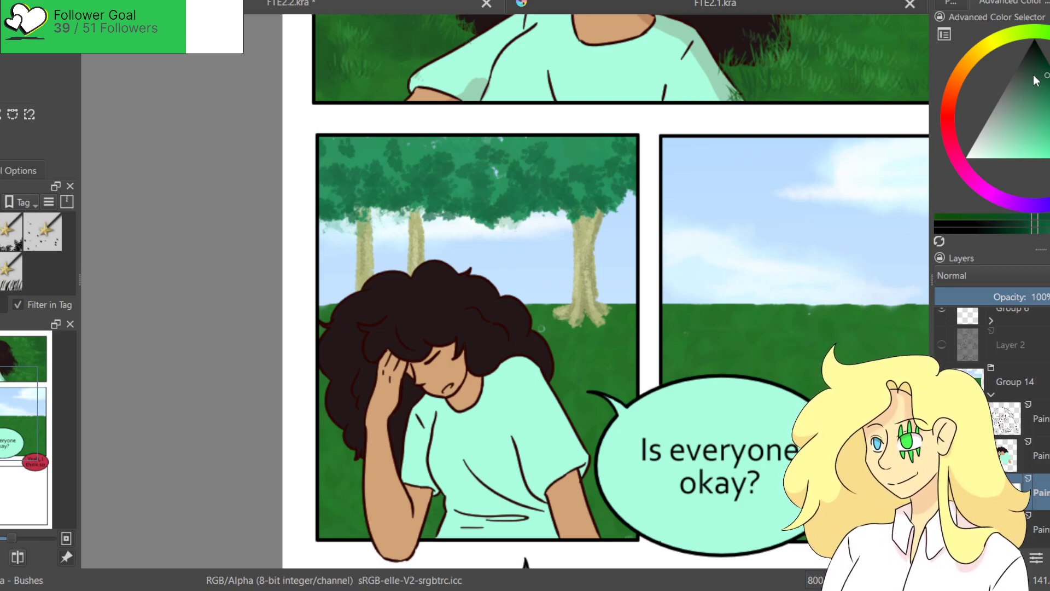
mouse_move(350, 205)
mouse_down()
mouse_move(430, 201)
mouse_move(434, 186)
mouse_move(381, 210)
mouse_up()
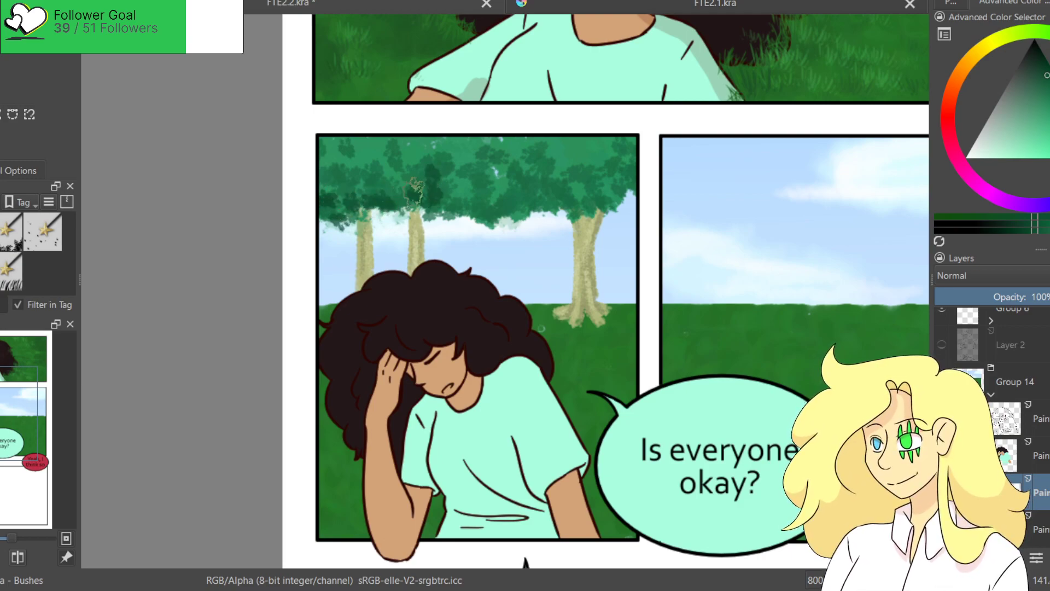
Add lighter green leaf highlights to the tree canopy with progressively paler greens.
scroll(381, 210, down, 4)
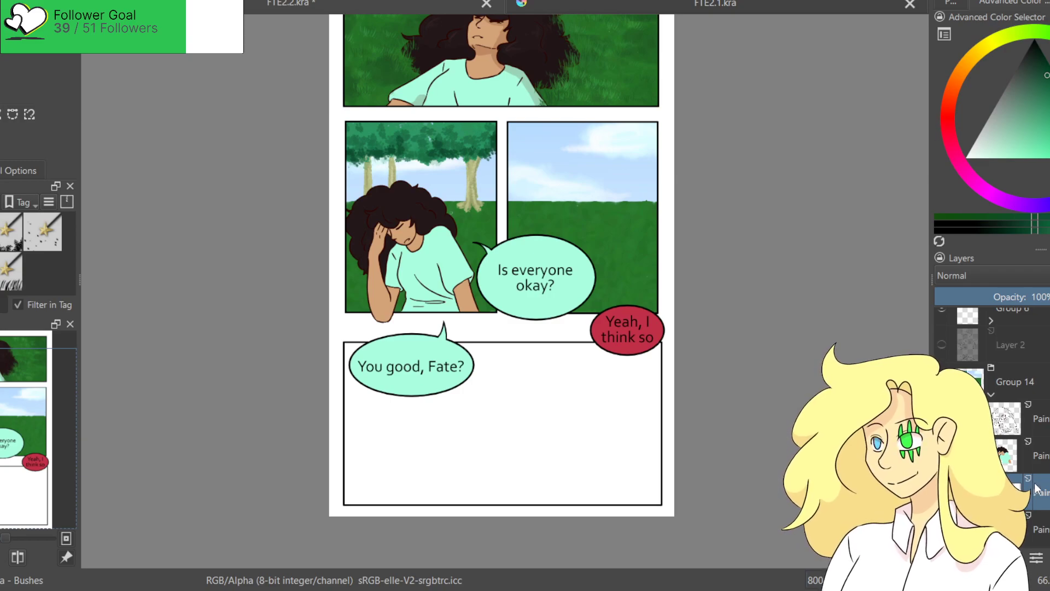
drag(1039, 94, 1031, 119)
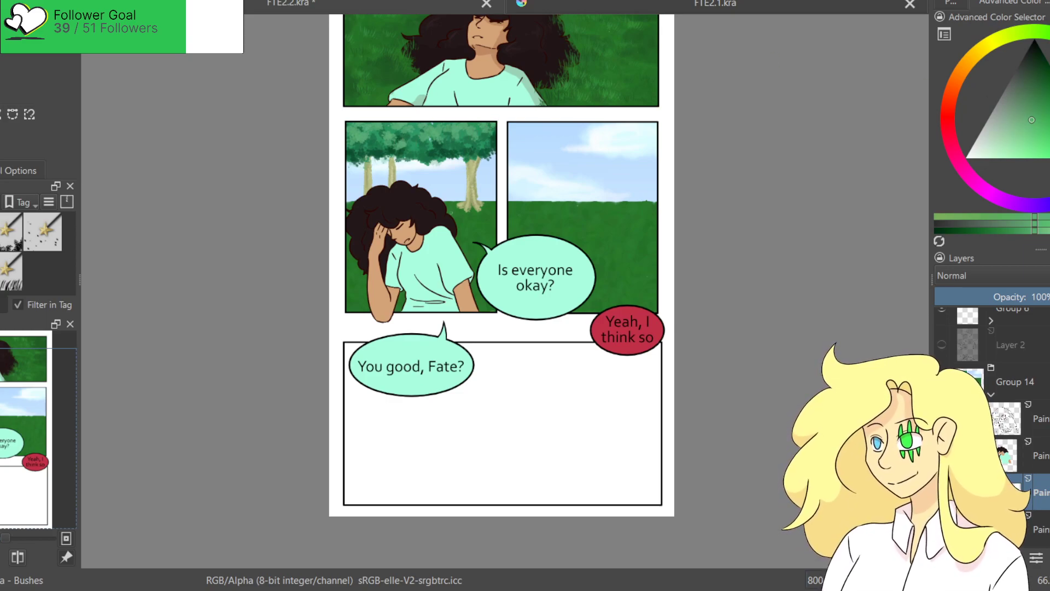
click(1017, 135)
click(1024, 133)
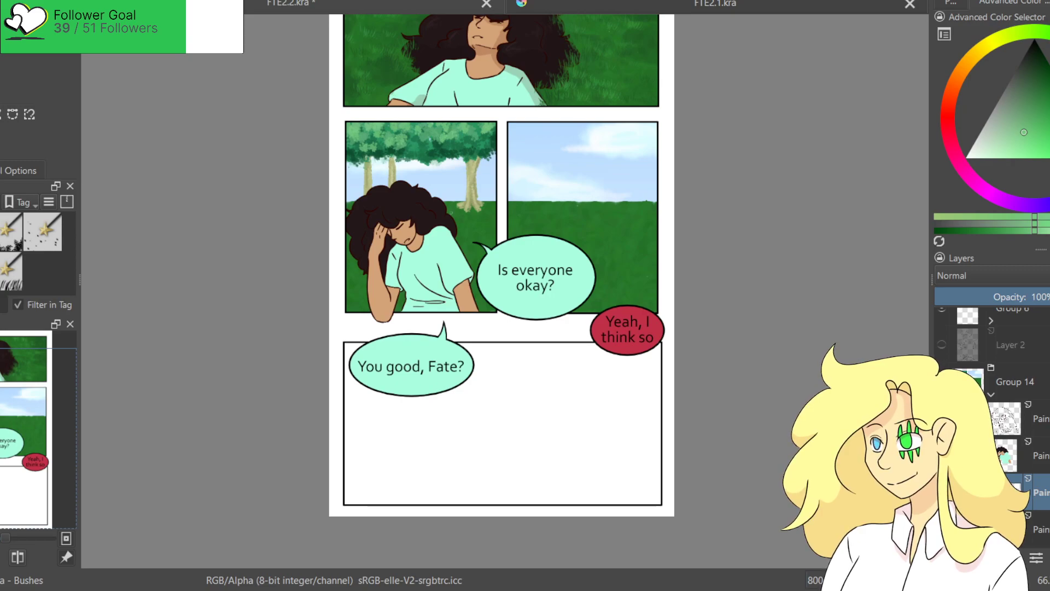
Paint extra background trunks between the first middle panel's existing trees with the Watercolours - Cloudy brush, using sampled light tan and darker tan.
ctrl+click(473, 183)
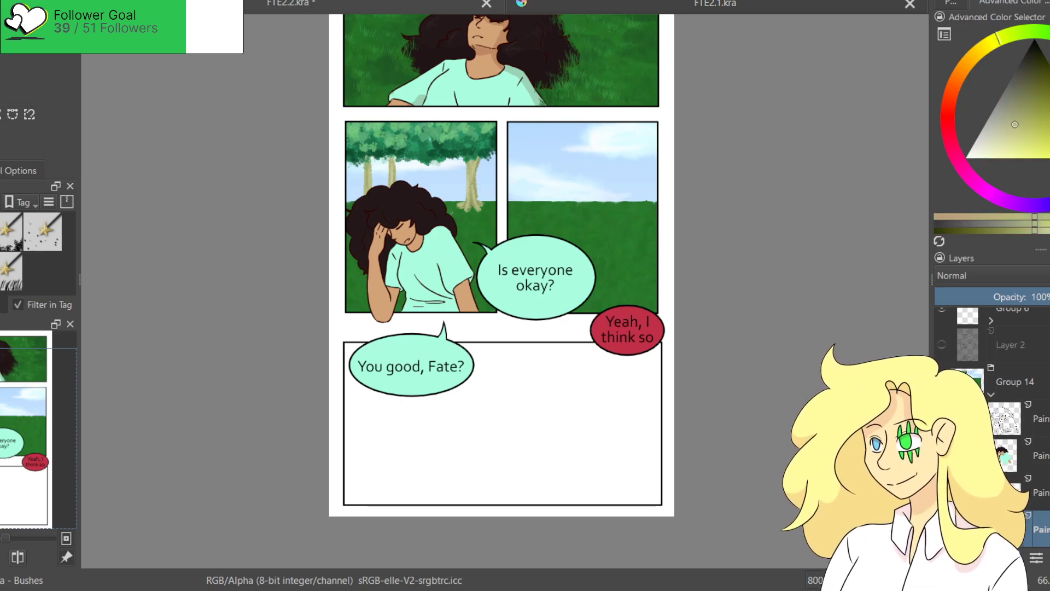
click(4, 219)
click(8, 233)
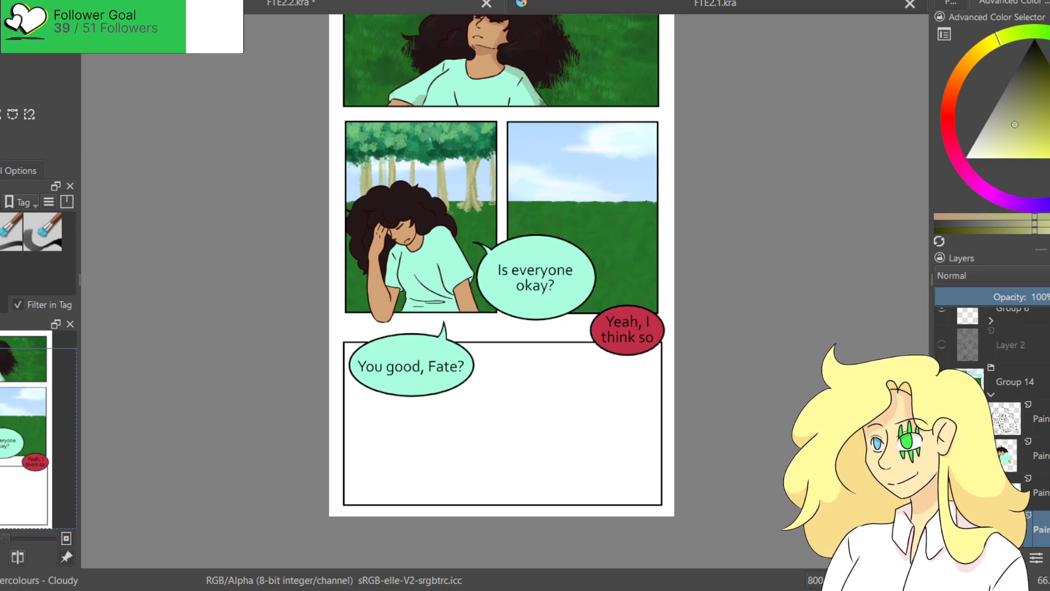
key(k)
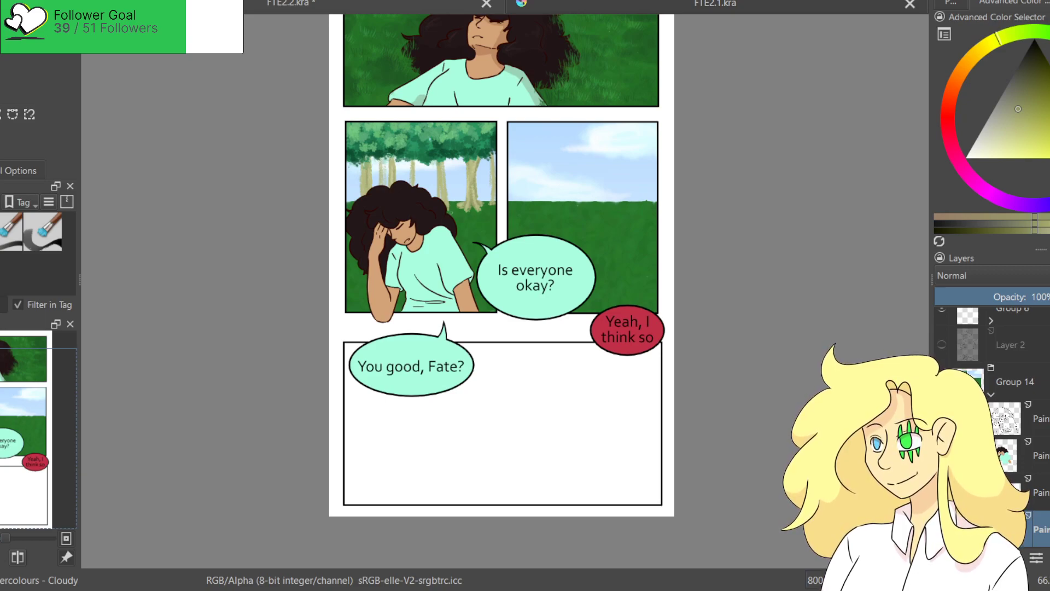
drag(382, 159, 384, 179)
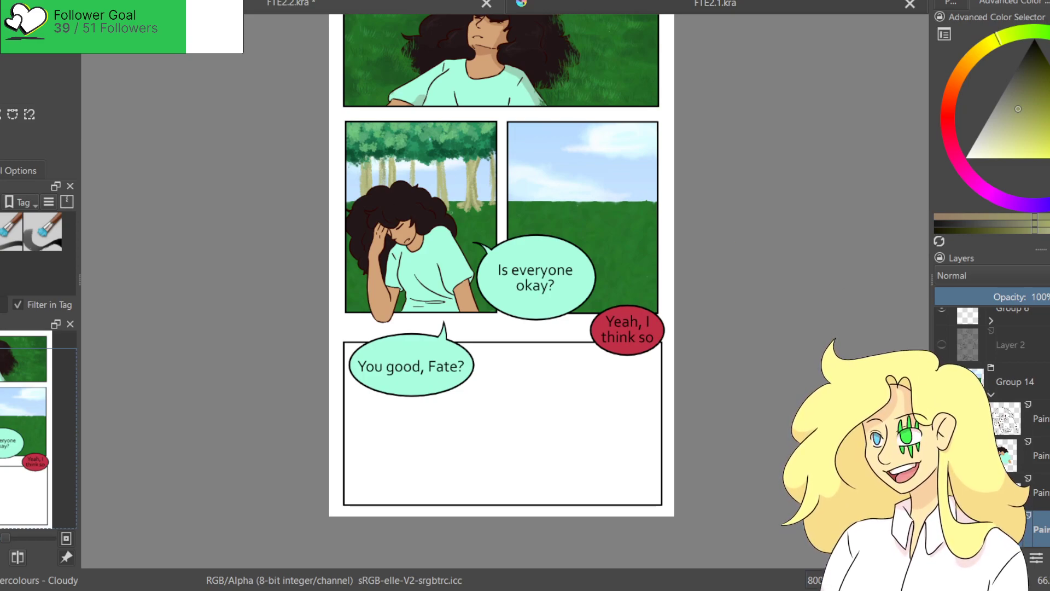
Refine the background trunks with blue and tan tones, shading their sides and flaring their bases into the grass.
click(1046, 136)
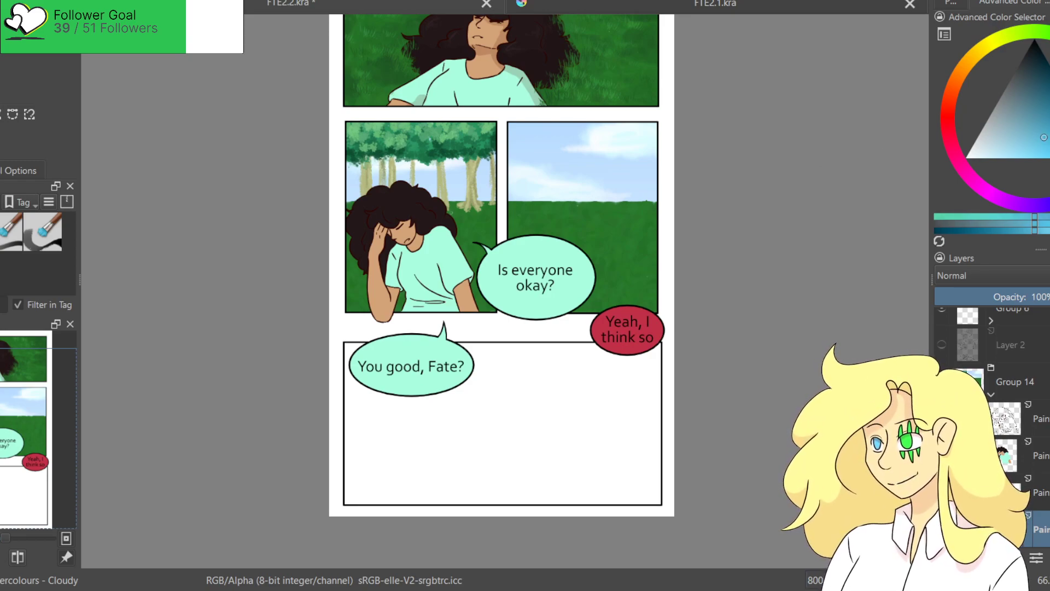
click(1027, 155)
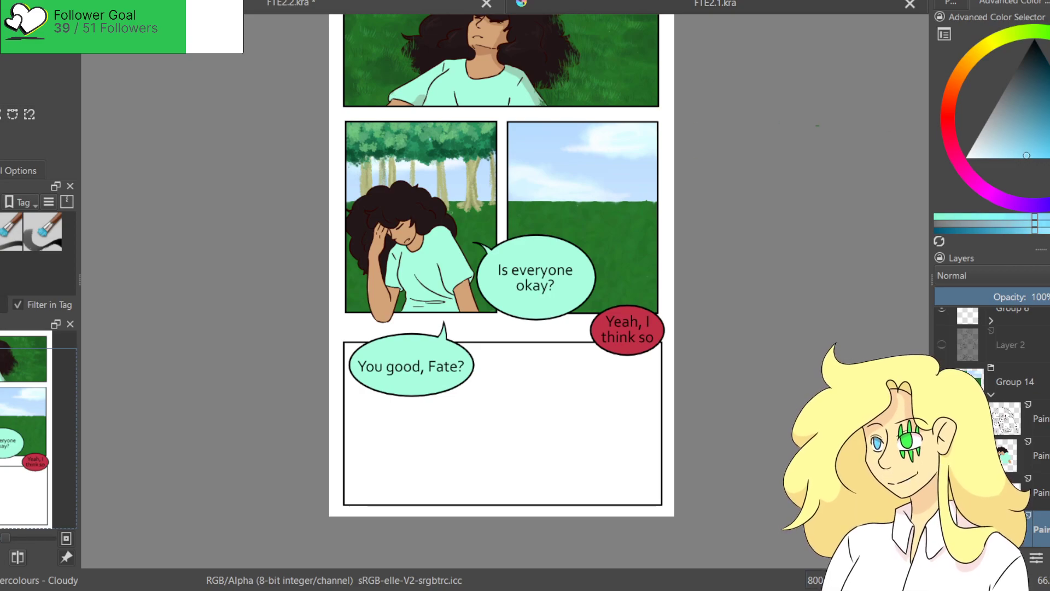
drag(1022, 153, 1012, 158)
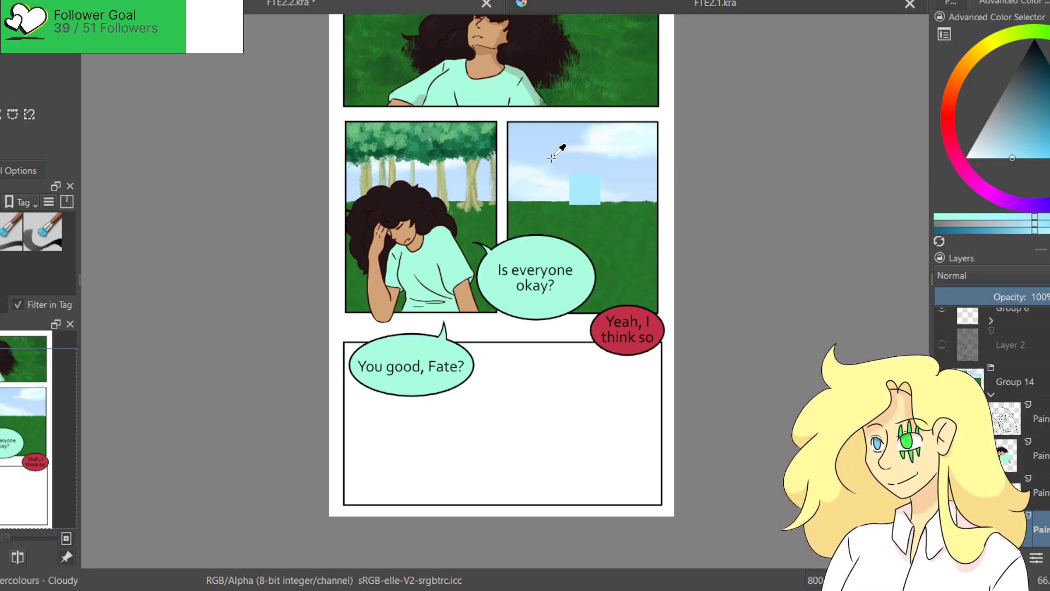
ctrl+click(576, 155)
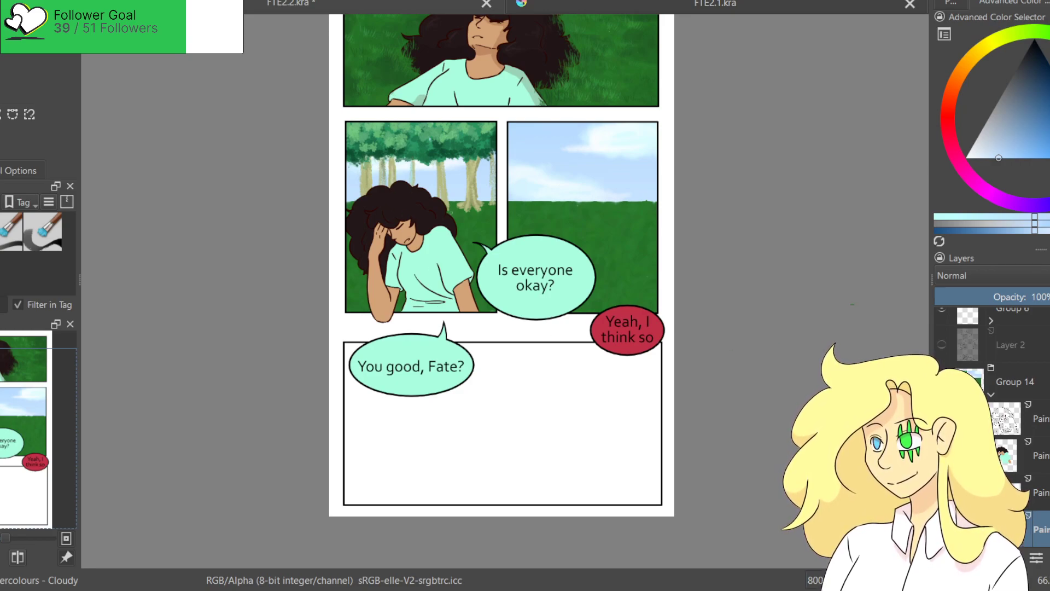
click(1045, 126)
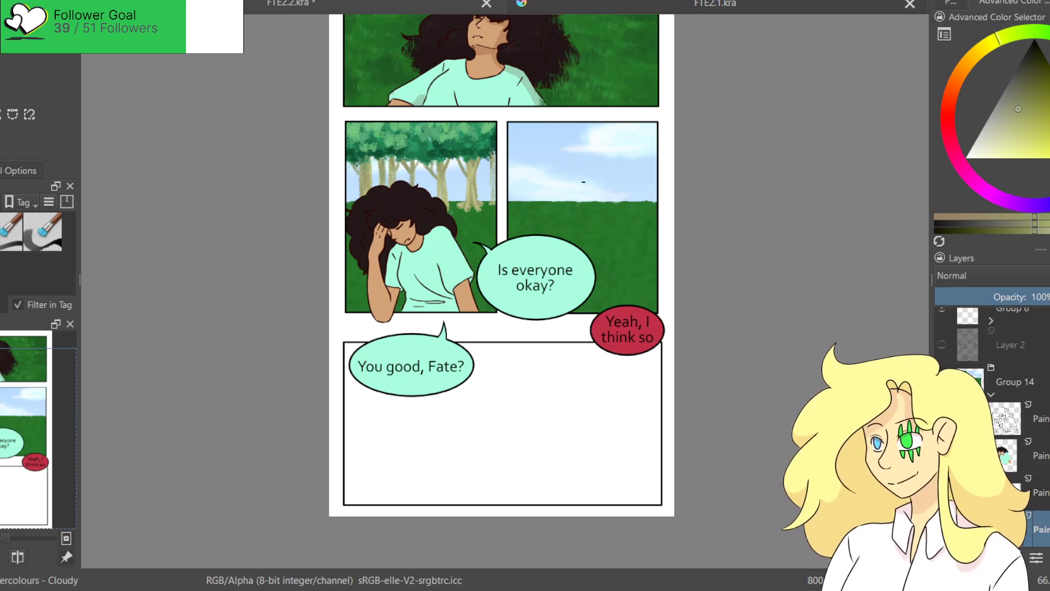
click(1015, 124)
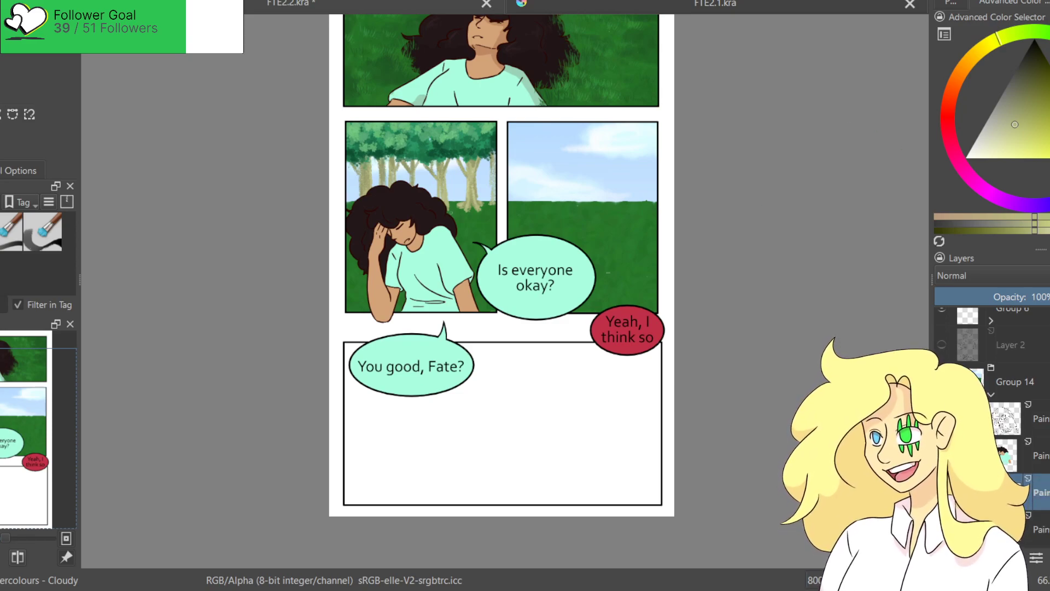
Paint darker and lighter green grass strokes around the seated character in the first middle panel and save the page.
ctrl+click(630, 227)
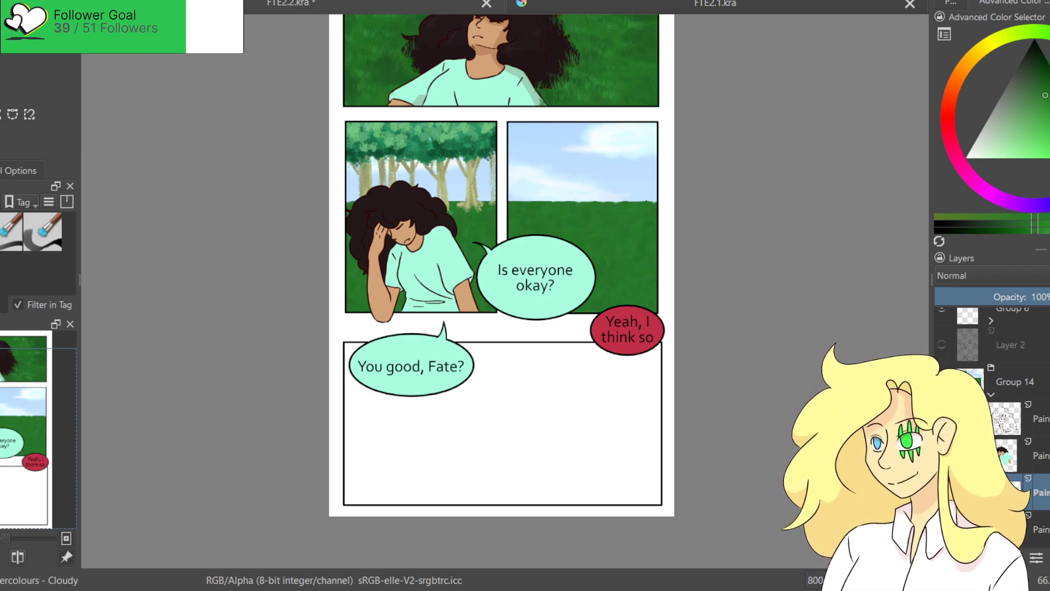
click(1048, 81)
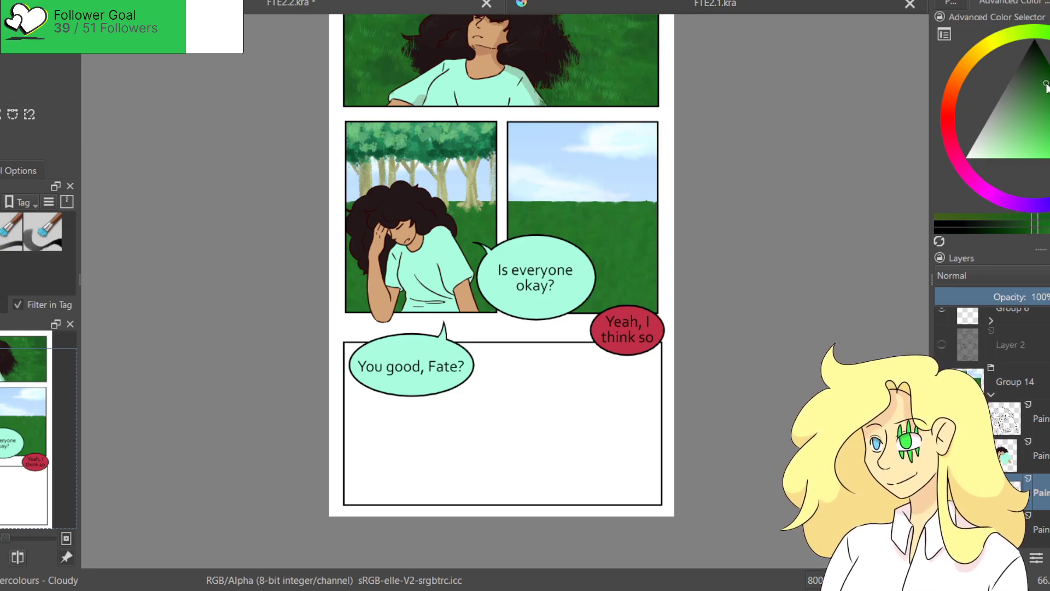
click(1049, 89)
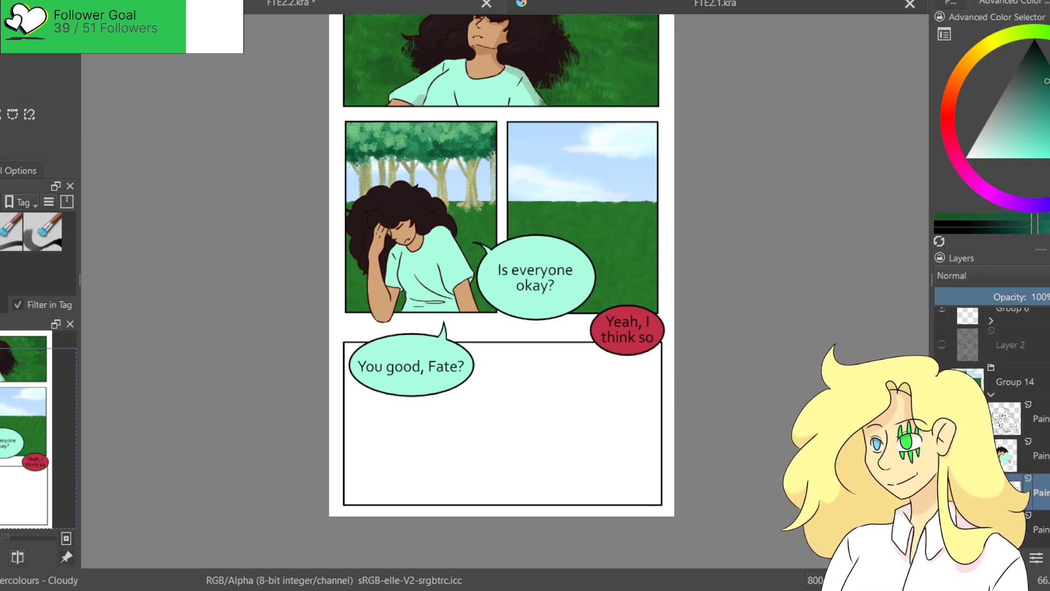
click(1049, 97)
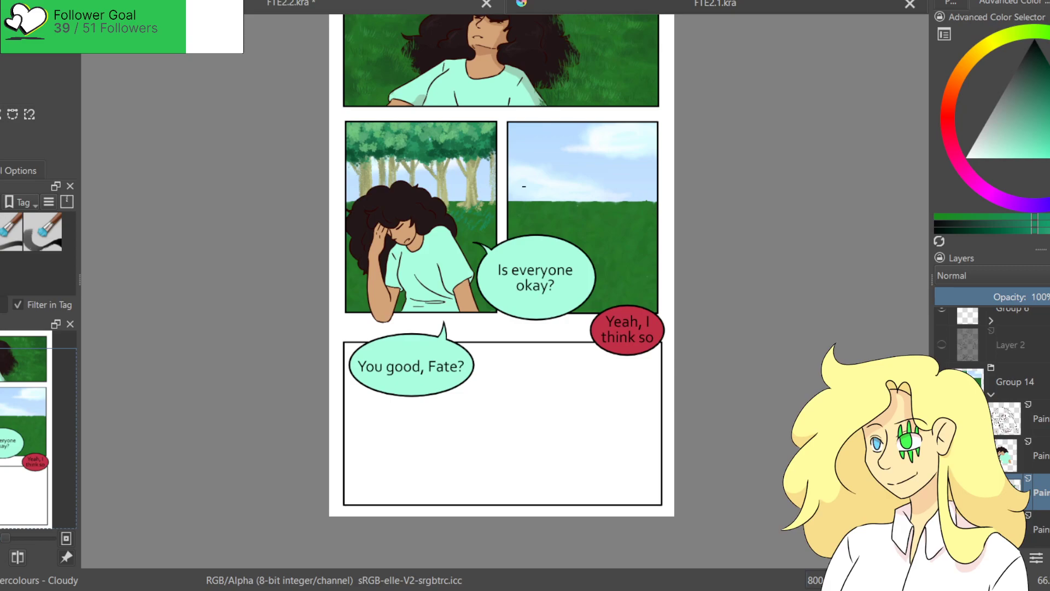
drag(1039, 105, 1049, 89)
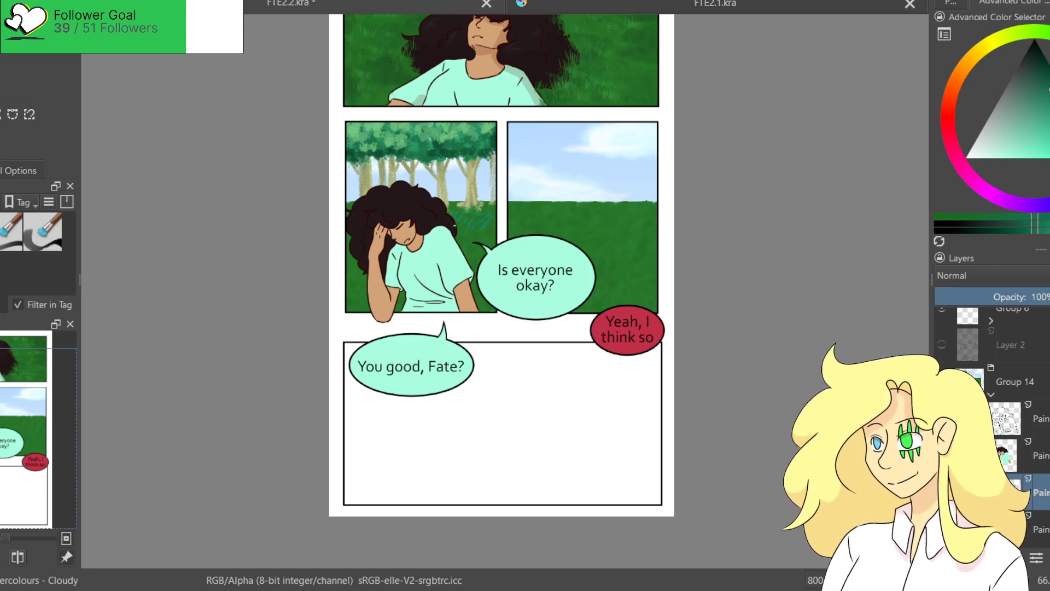
click(1040, 129)
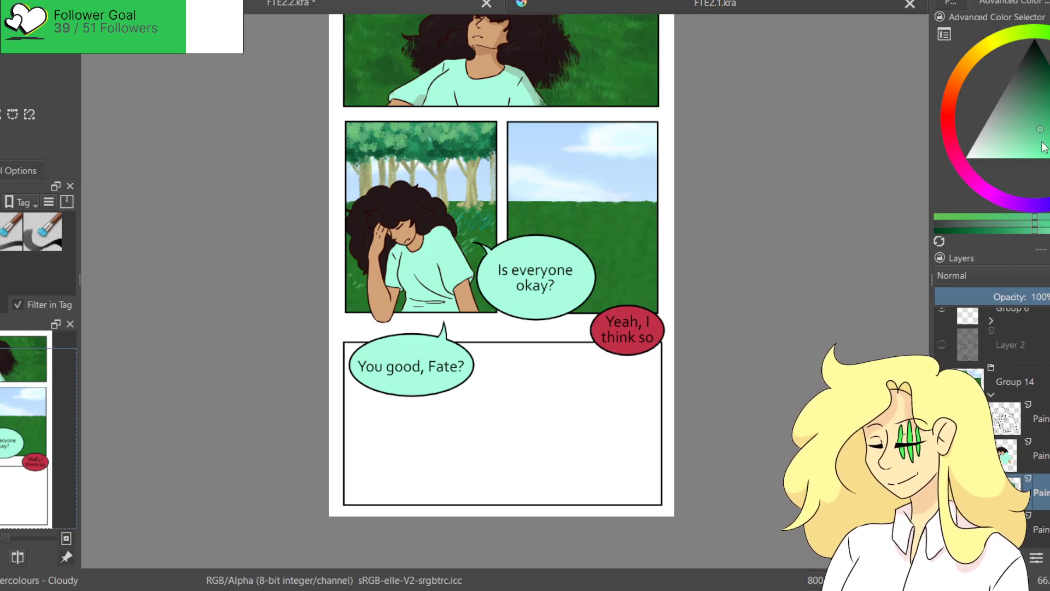
click(1042, 111)
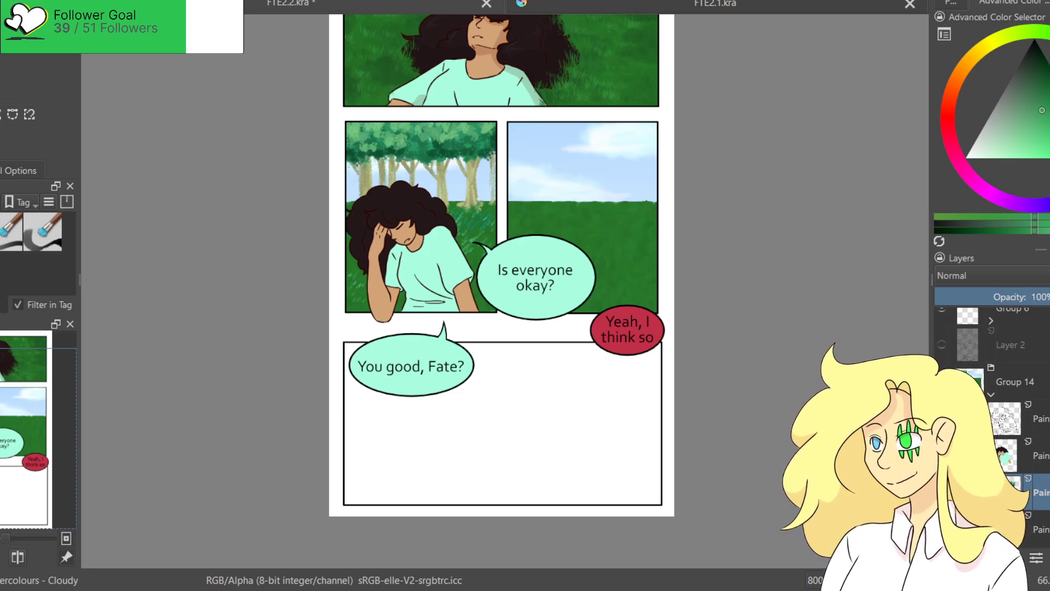
key(ctrl+s)
On the grass layer, paint a low strip of sampled leaf green foliage along the horizon behind the trunks.
drag(556, 171, 509, 195)
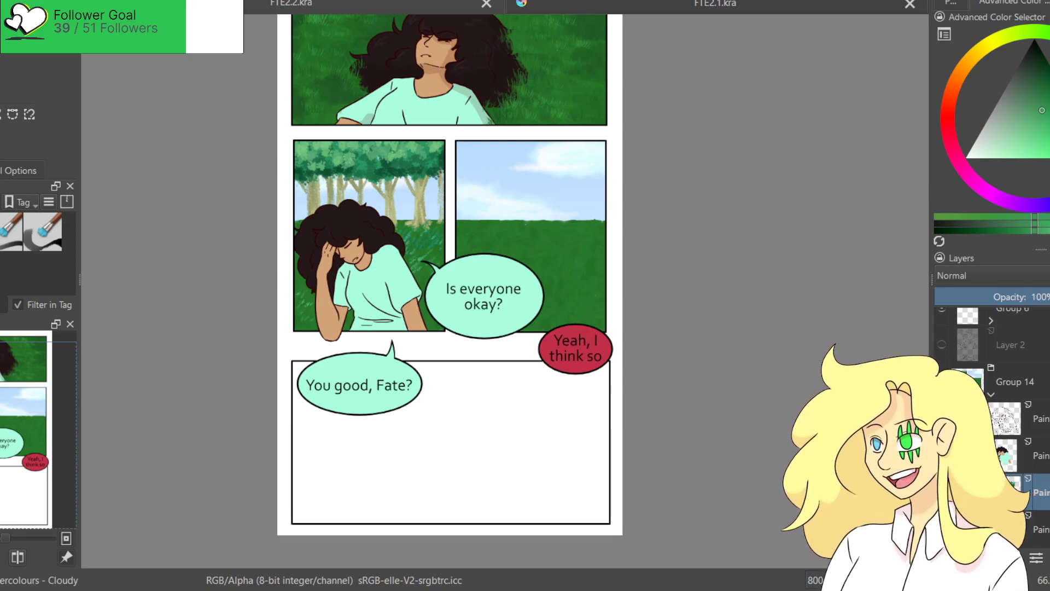
scroll(990, 421, down, 3)
click(1012, 458)
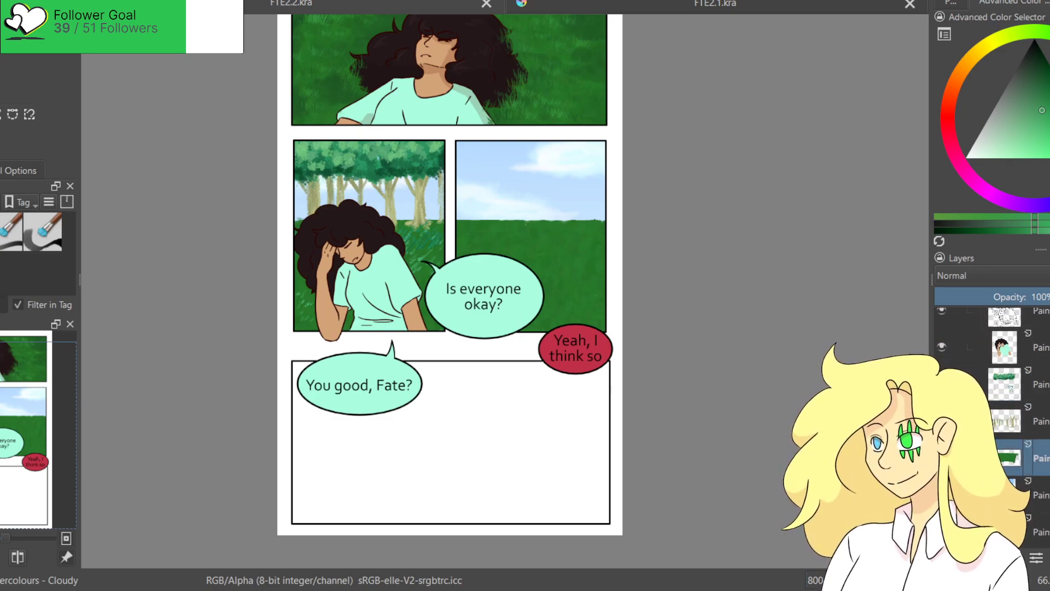
ctrl+click(419, 174)
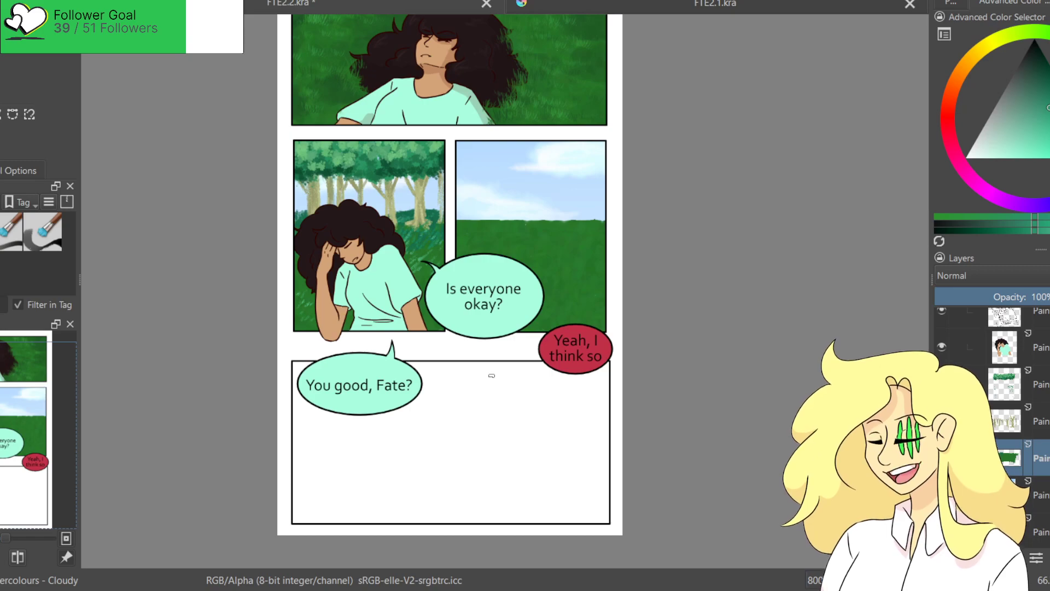
On the trunk layer, paint additional thin distant trunks between the trees in sampled tan and a darker shade.
click(1046, 422)
ctrl+click(420, 202)
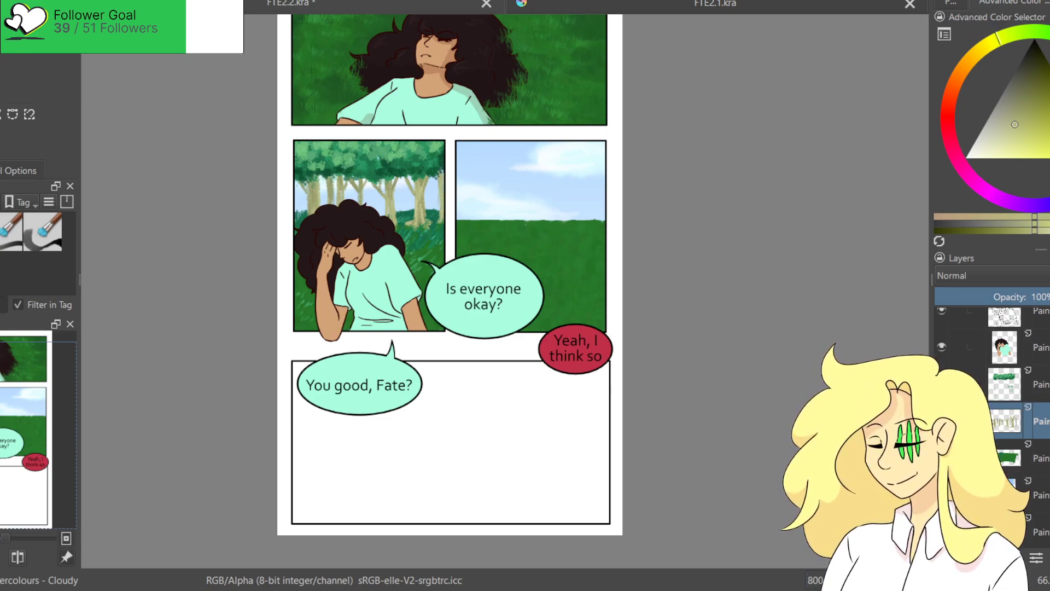
click(1018, 108)
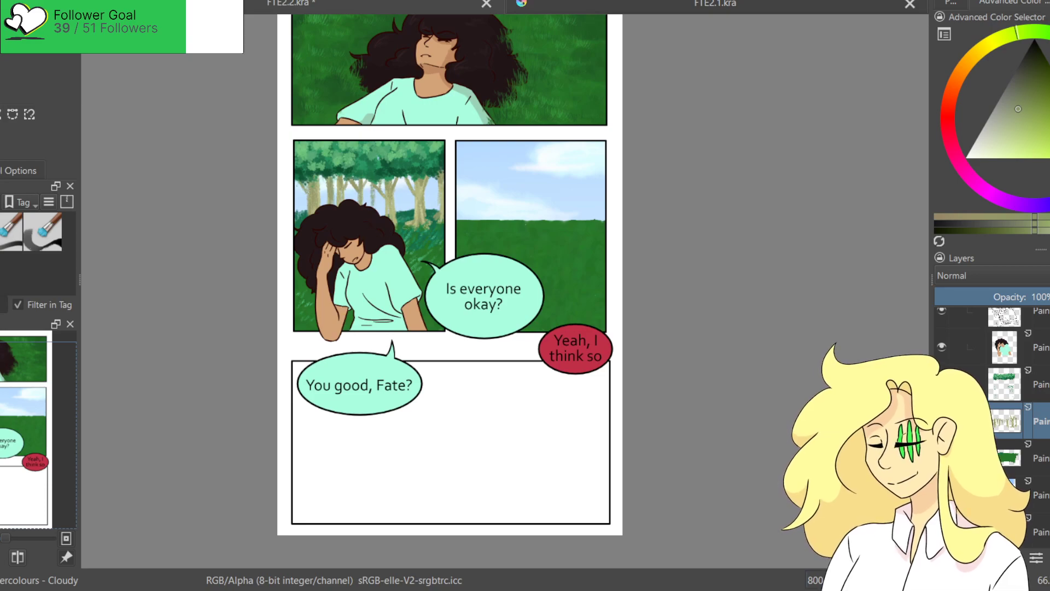
drag(402, 172, 405, 214)
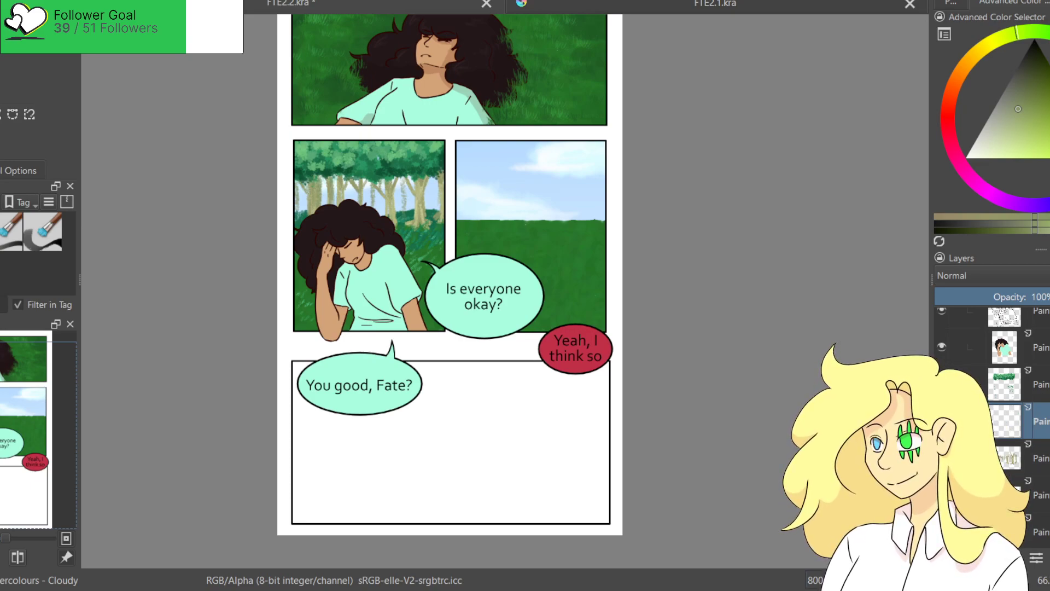
Move the new paint layer beneath the trunks, fill the gaps with deep green distant foliage, and save the page.
key(ctrl+Page_Down)
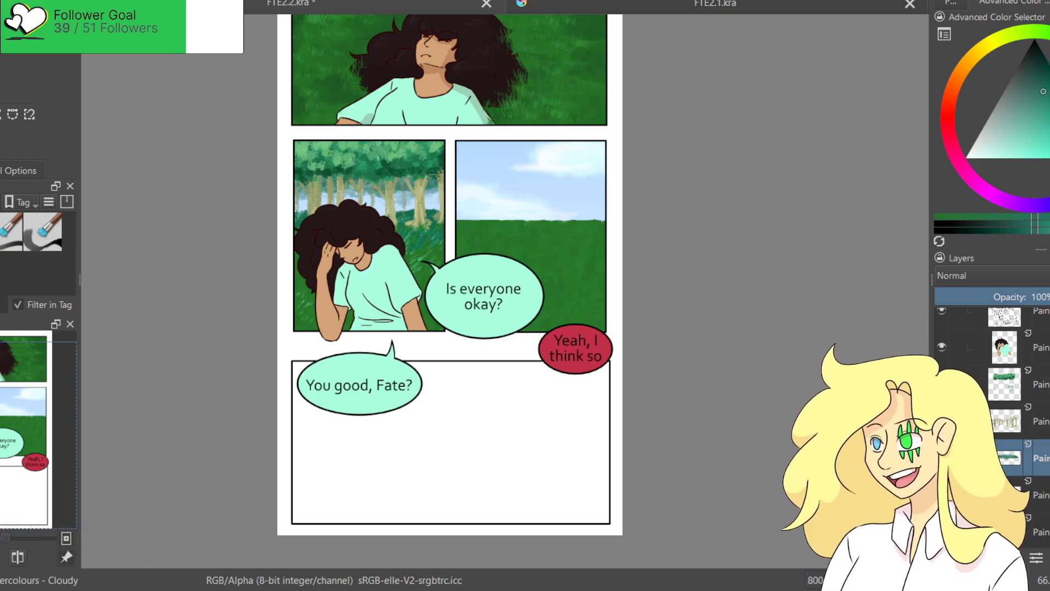
key(ctrl+s)
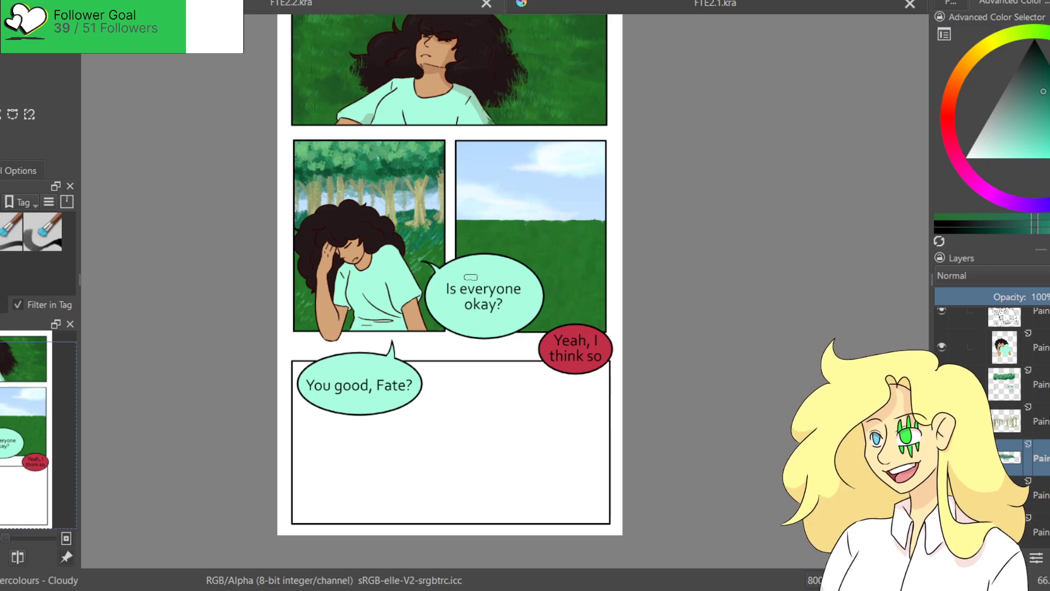
Show the Layer 2 sketch and hide the canopy, trunk, distant foliage, grass and sky layers in Group 14.
scroll(442, 270, down, 3)
scroll(530, 326, up, 3)
drag(530, 326, 518, 268)
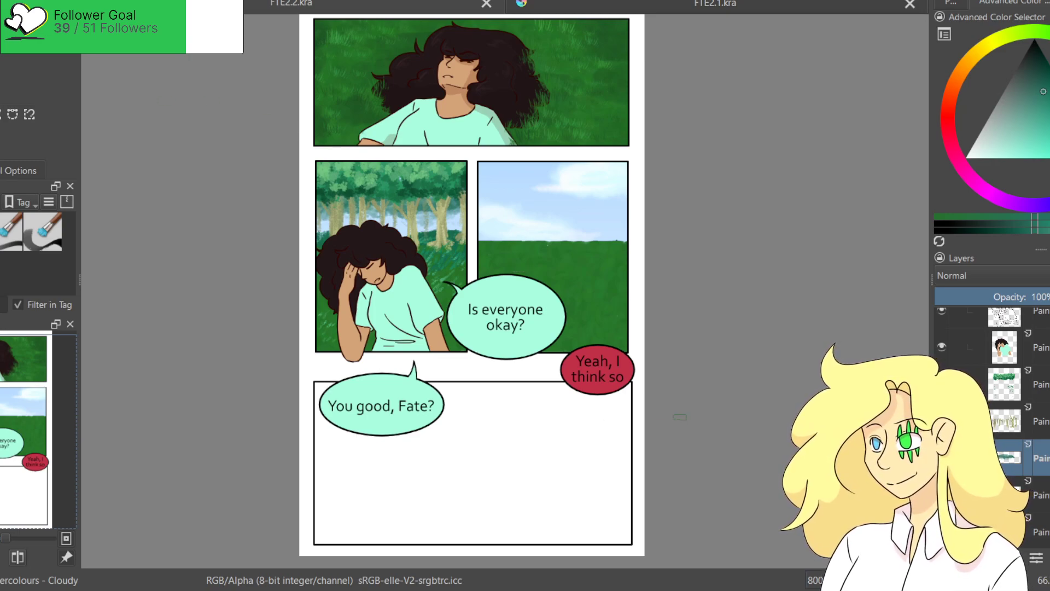
scroll(1004, 411, up, 2)
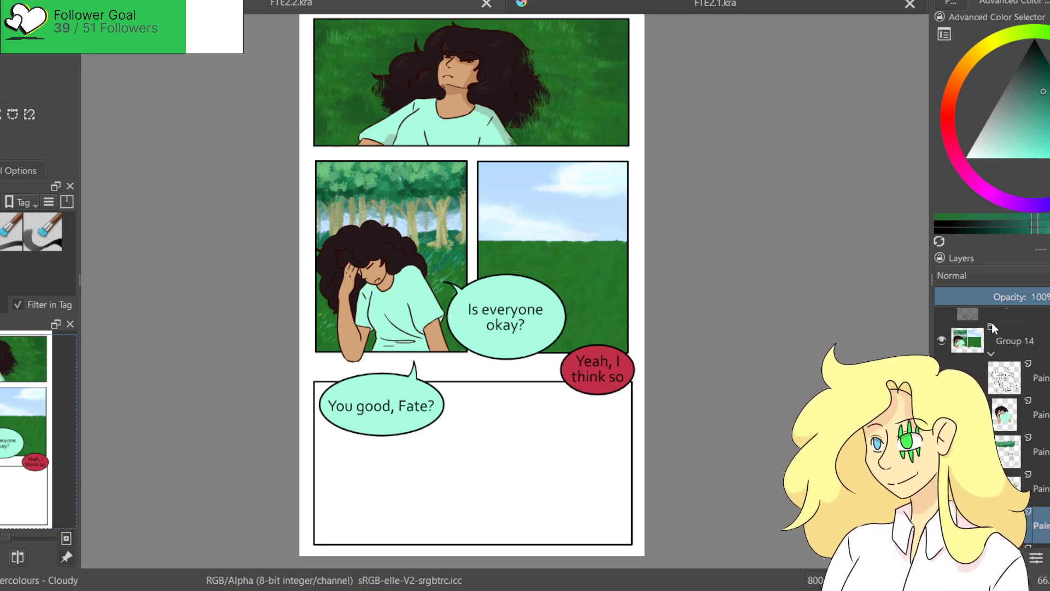
scroll(993, 320, up, 2)
click(941, 334)
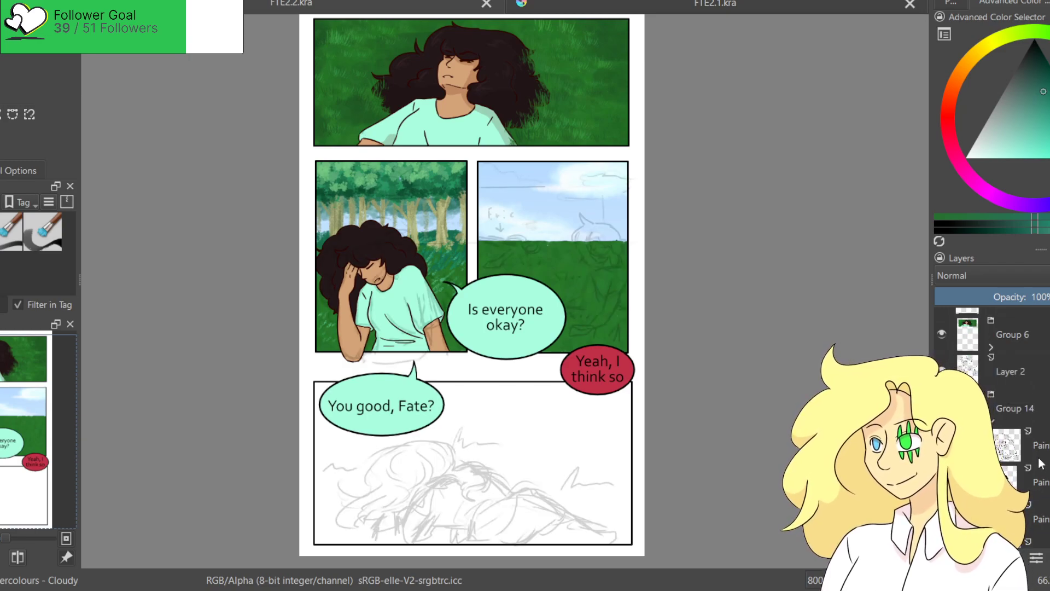
scroll(1007, 421, down, 3)
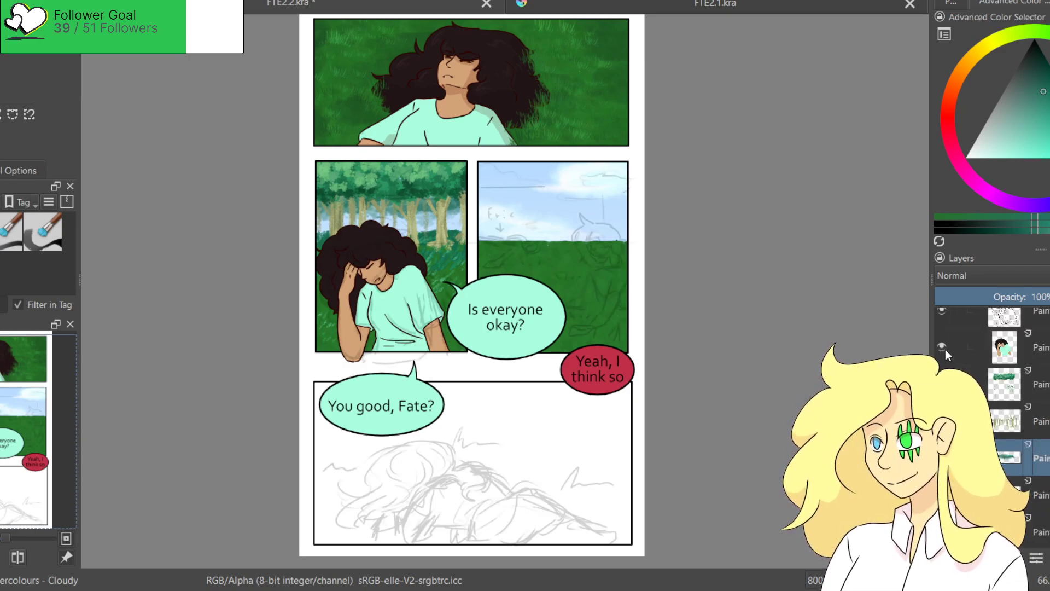
click(942, 384)
click(941, 421)
click(941, 458)
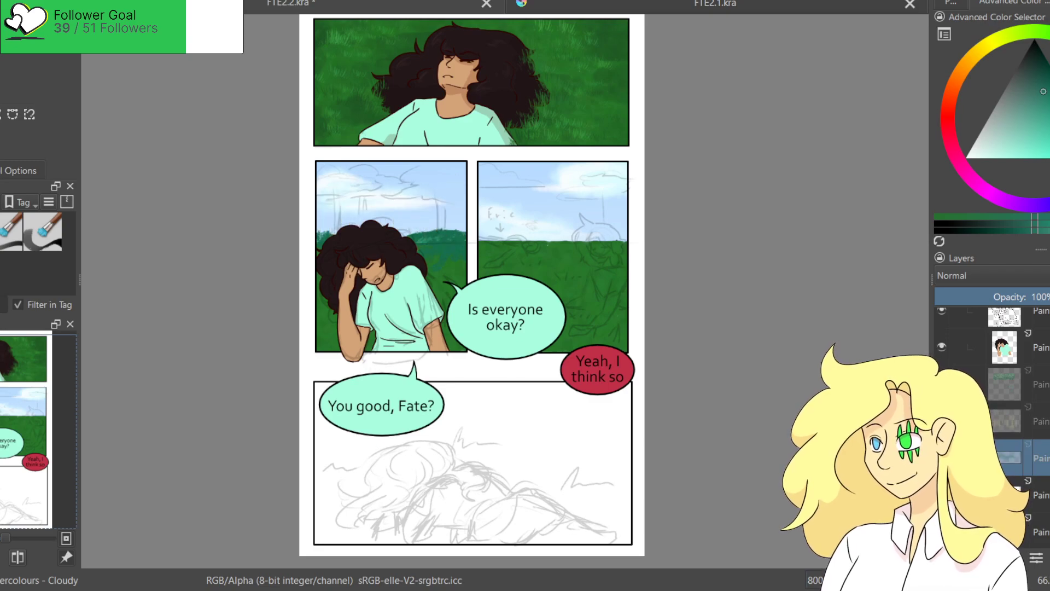
click(941, 495)
click(942, 531)
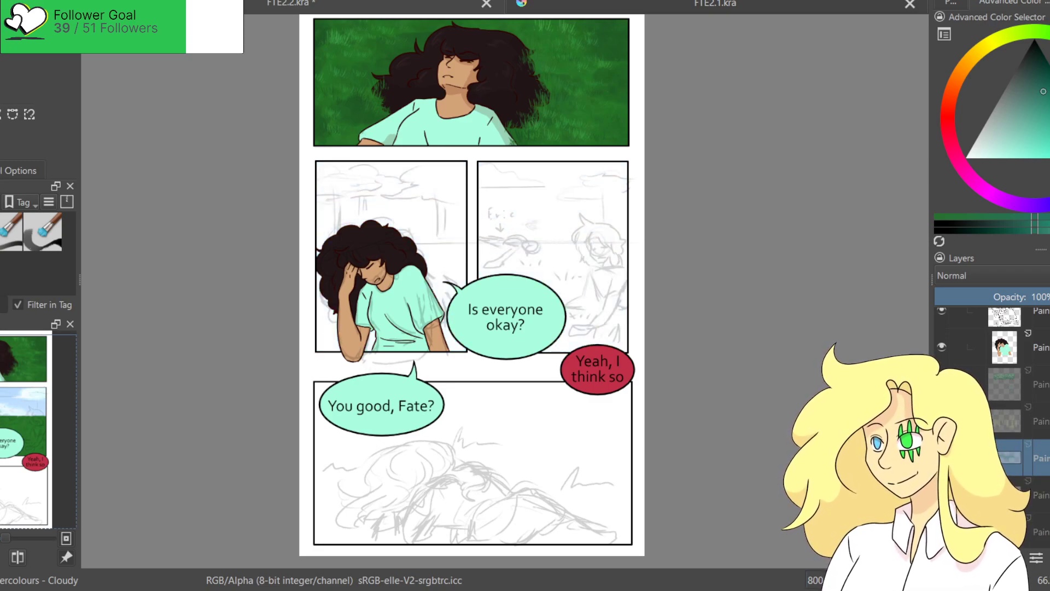
Select Group 14's line art layer, choose dark maroon Color 13 from the Sketch palette, and switch to the sketching brush.
scroll(990, 422, up, 1)
click(1004, 377)
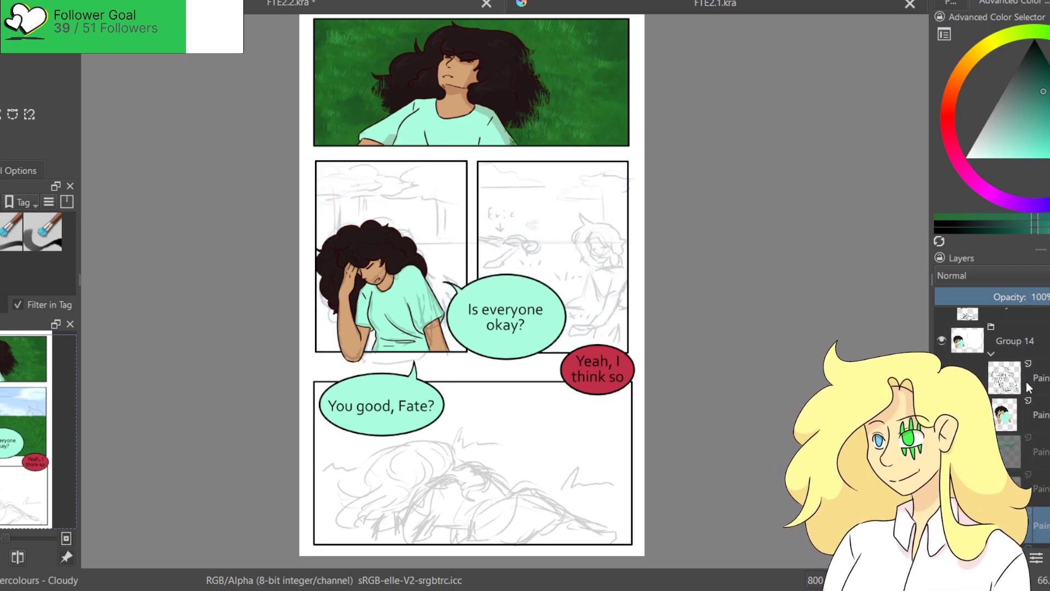
click(952, 3)
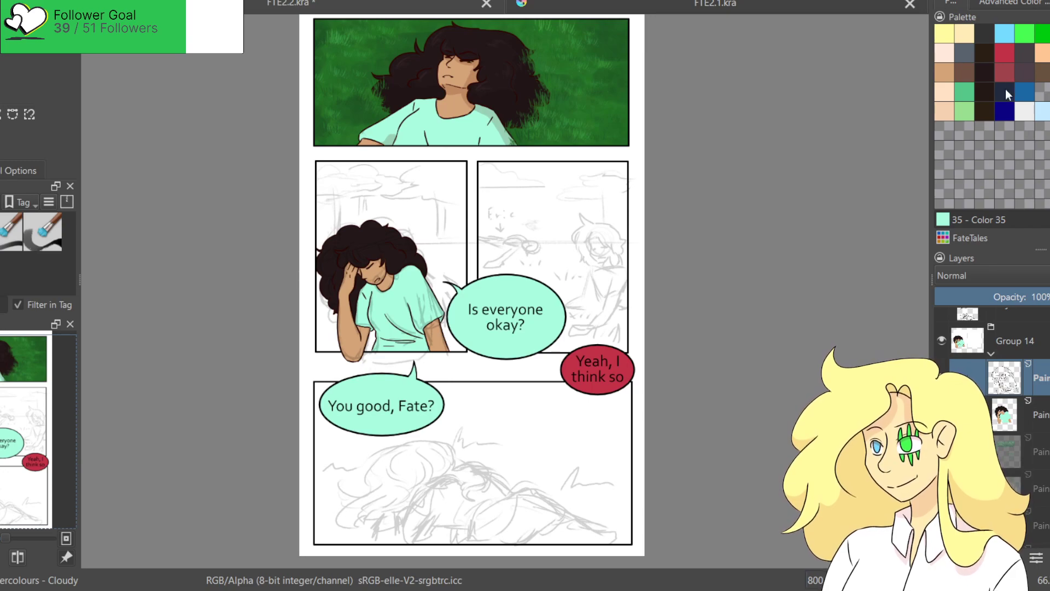
click(1012, 345)
click(988, 116)
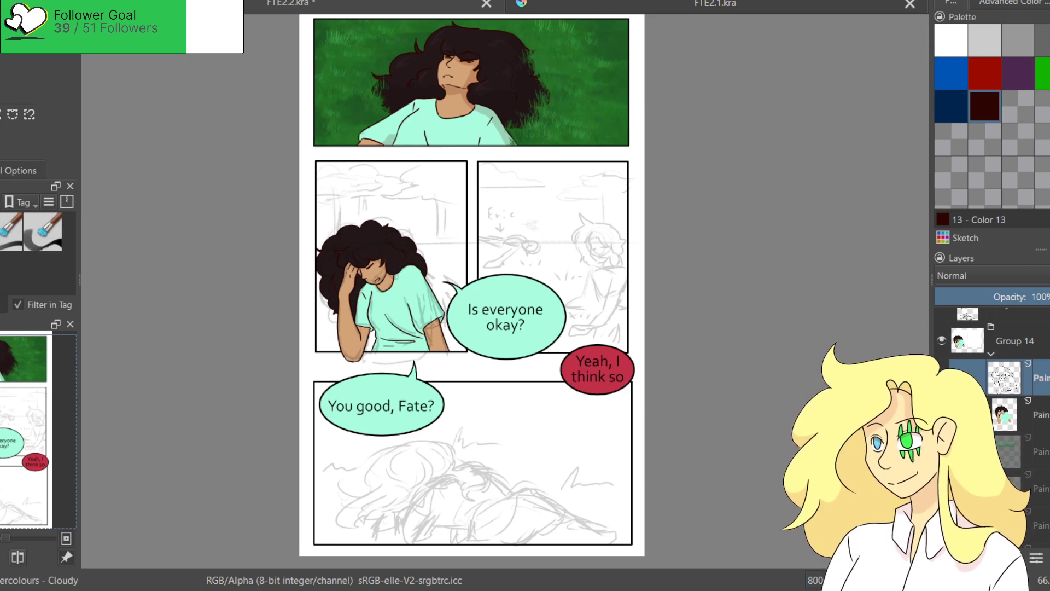
key(/)
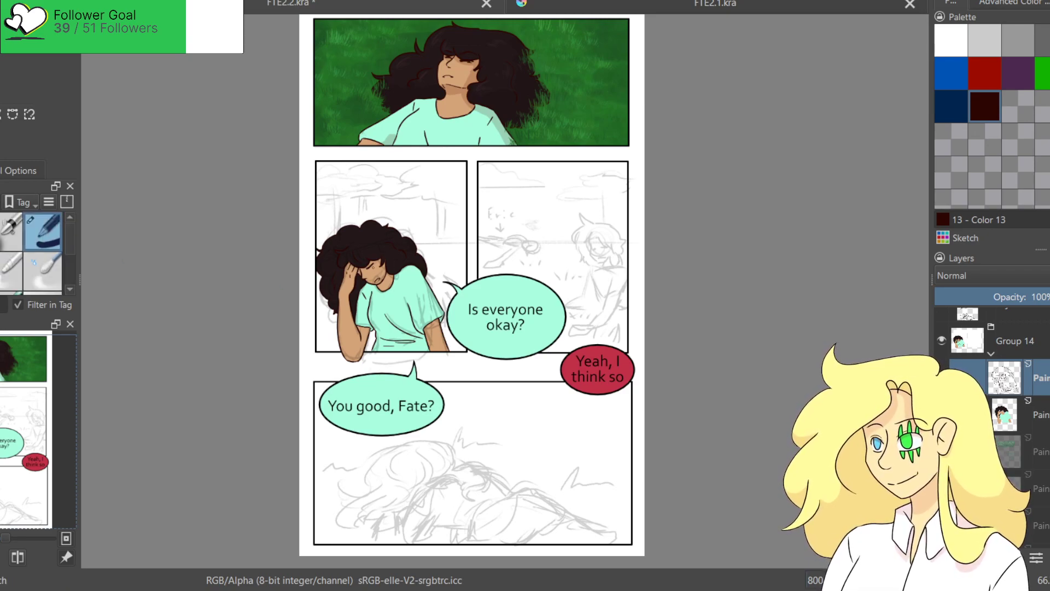
Ink the curved top tuft of the seated character's hair in the second middle panel.
scroll(510, 222, up, 5)
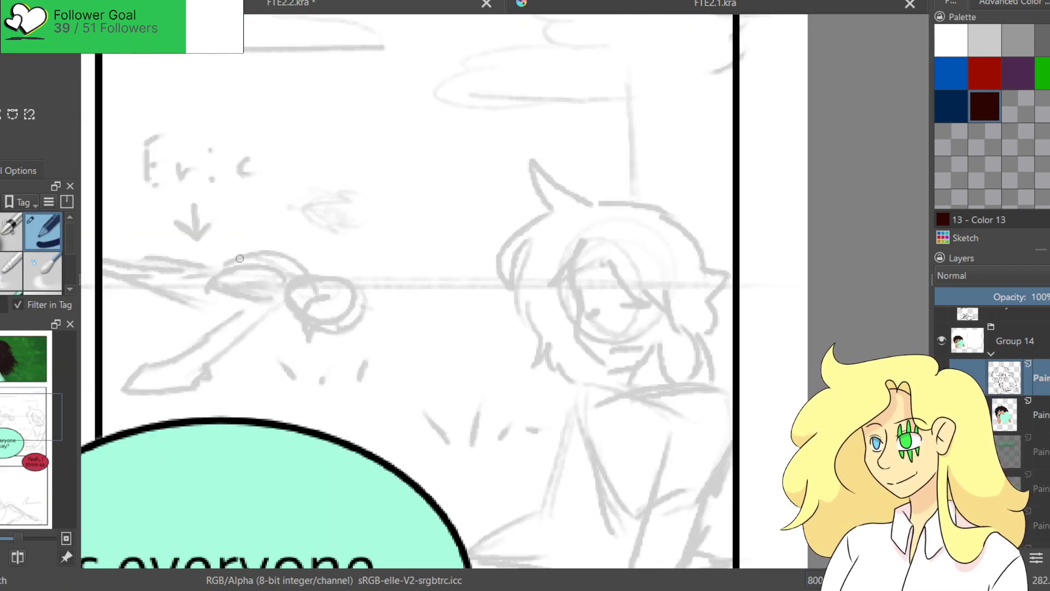
scroll(510, 222, up, 2)
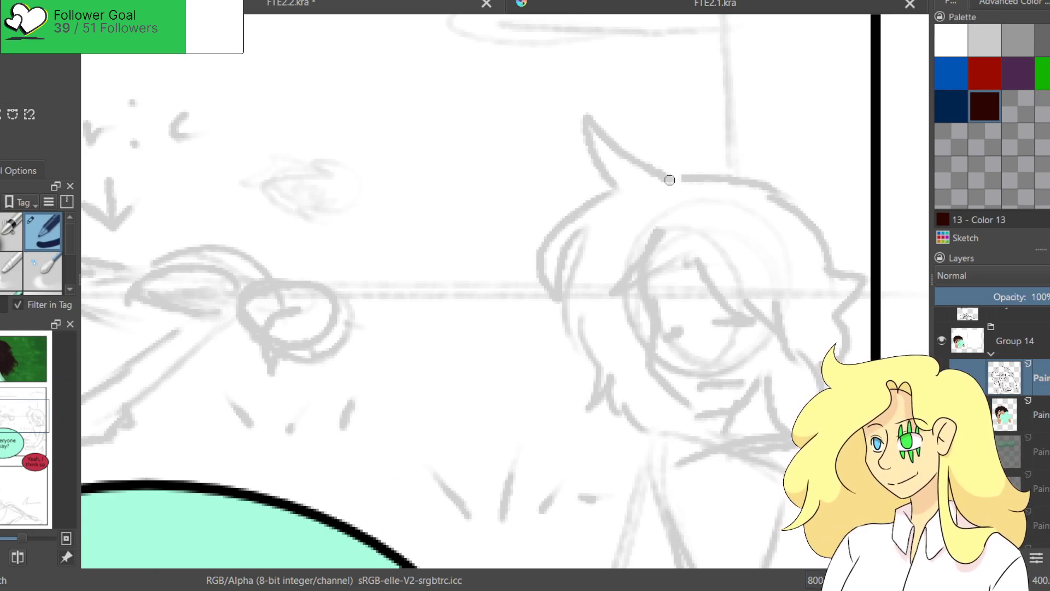
drag(694, 179, 564, 158)
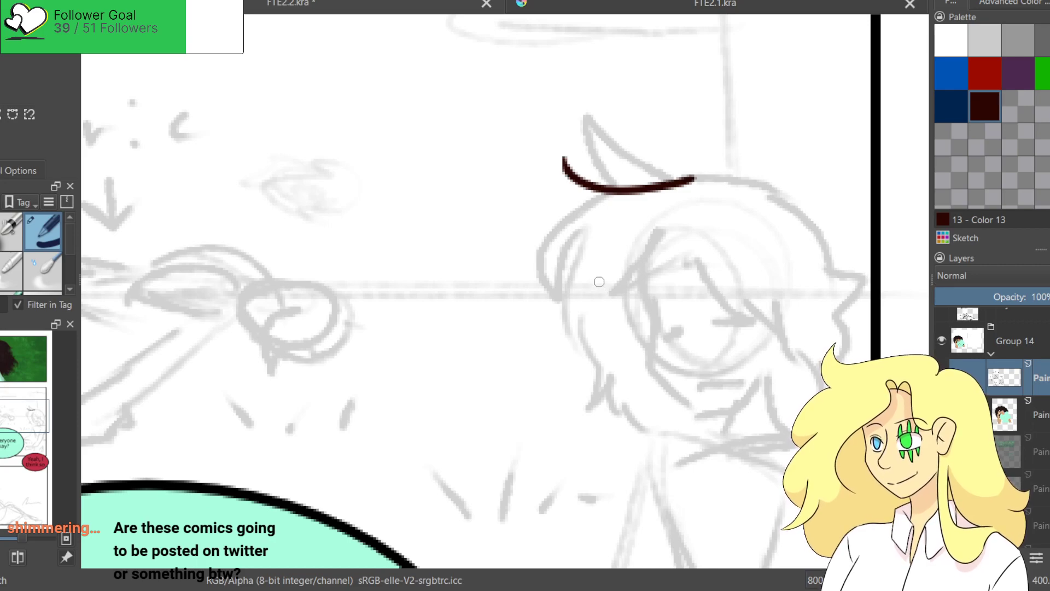
drag(564, 159, 617, 210)
key(ctrl+z)
drag(562, 159, 610, 206)
key(ctrl+z)
mouse_move(562, 159)
mouse_down()
mouse_move(610, 207)
mouse_move(582, 228)
mouse_move(511, 155)
mouse_move(480, 186)
mouse_move(499, 230)
mouse_up()
drag(519, 166, 502, 230)
key(ctrl+z)
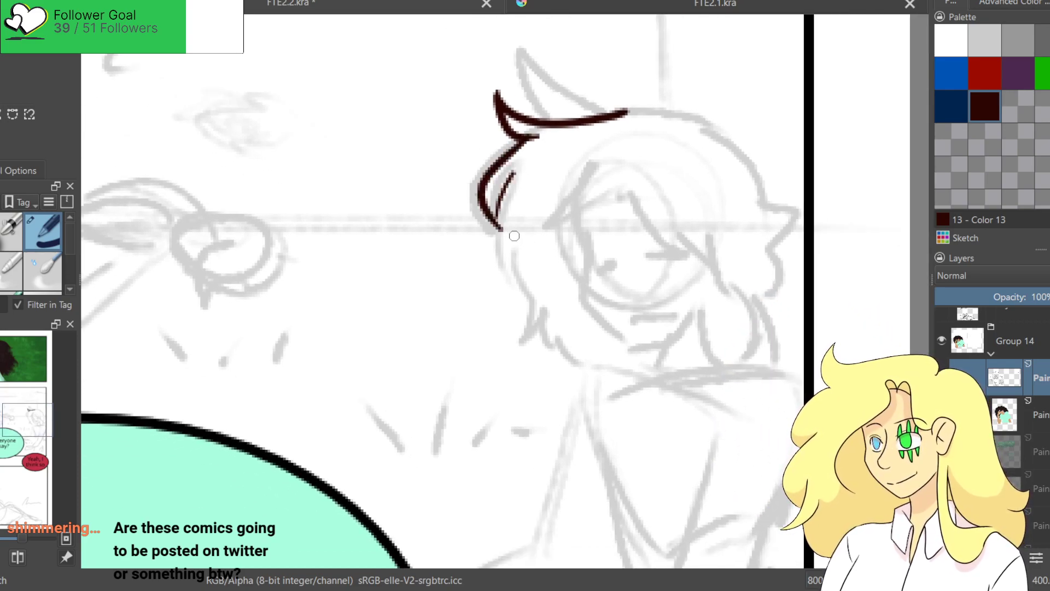
key(ctrl+z)
drag(511, 176, 502, 232)
drag(511, 178, 508, 301)
key(ctrl+z)
key(ctrl+z)
key(ctrl+z)
key(ctrl+z)
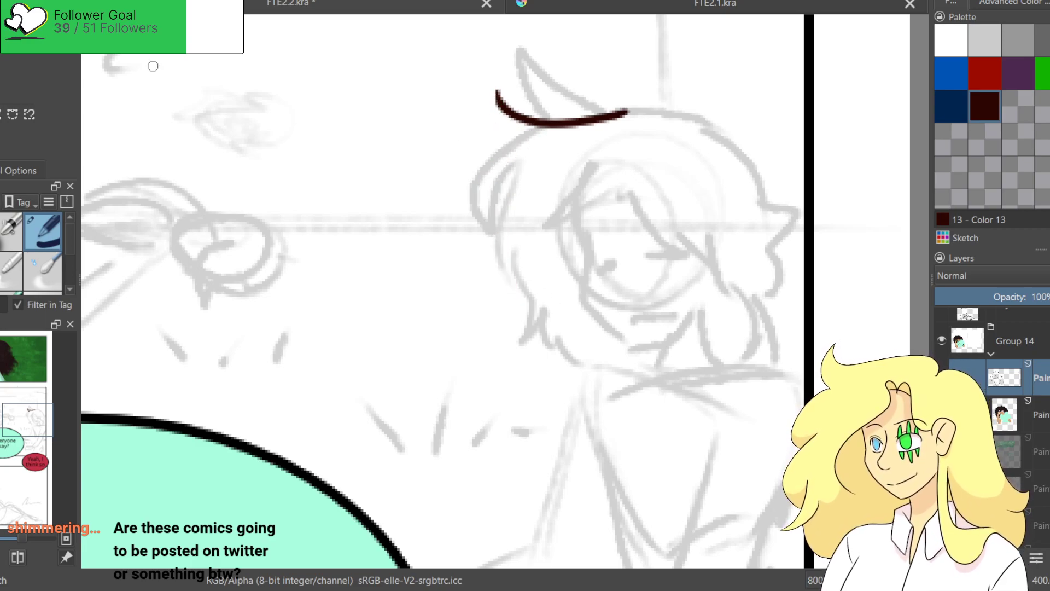
Ink the tuft's underside and the curved locks down the left side of the seated character's hair.
mouse_move(496, 91)
mouse_down()
mouse_move(539, 135)
mouse_move(494, 230)
mouse_up()
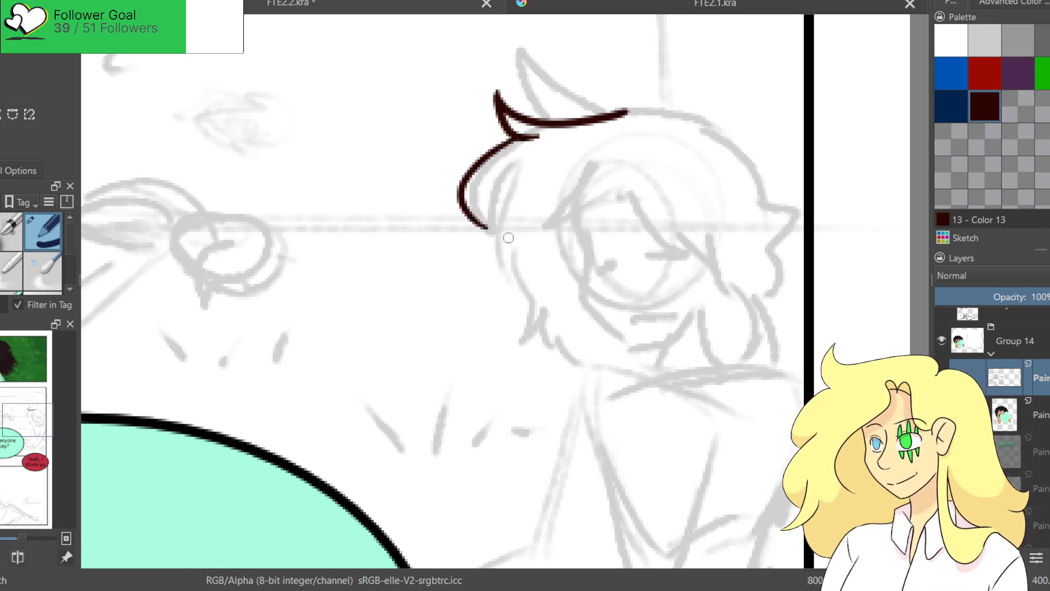
drag(511, 160, 492, 230)
mouse_move(506, 166)
mouse_down()
mouse_move(495, 230)
mouse_move(511, 280)
mouse_up()
key(ctrl+z)
key(ctrl+z)
drag(507, 160, 493, 230)
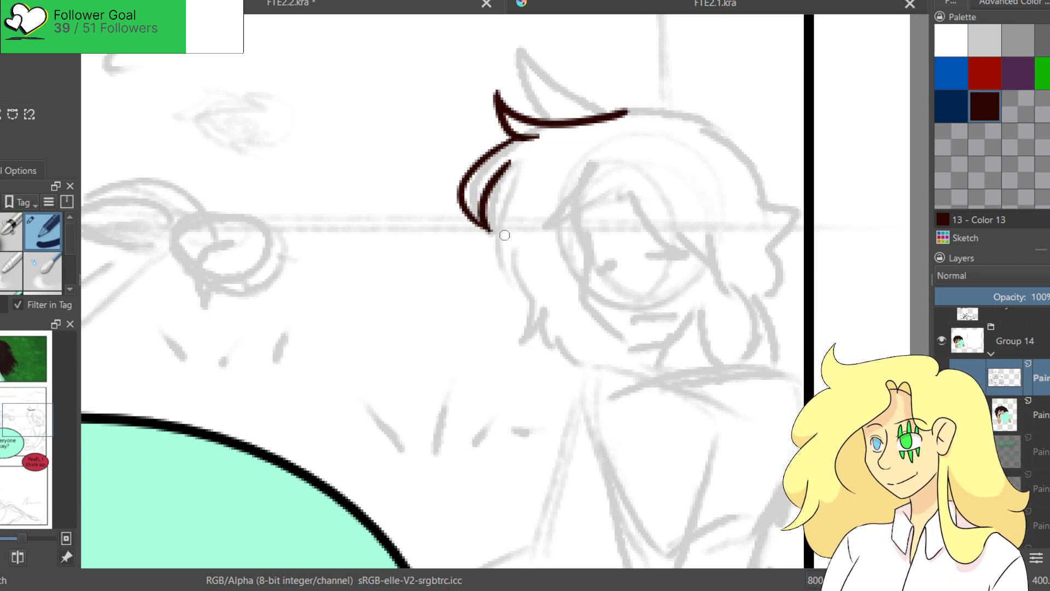
drag(511, 165, 522, 282)
key(ctrl+z)
drag(507, 164, 514, 281)
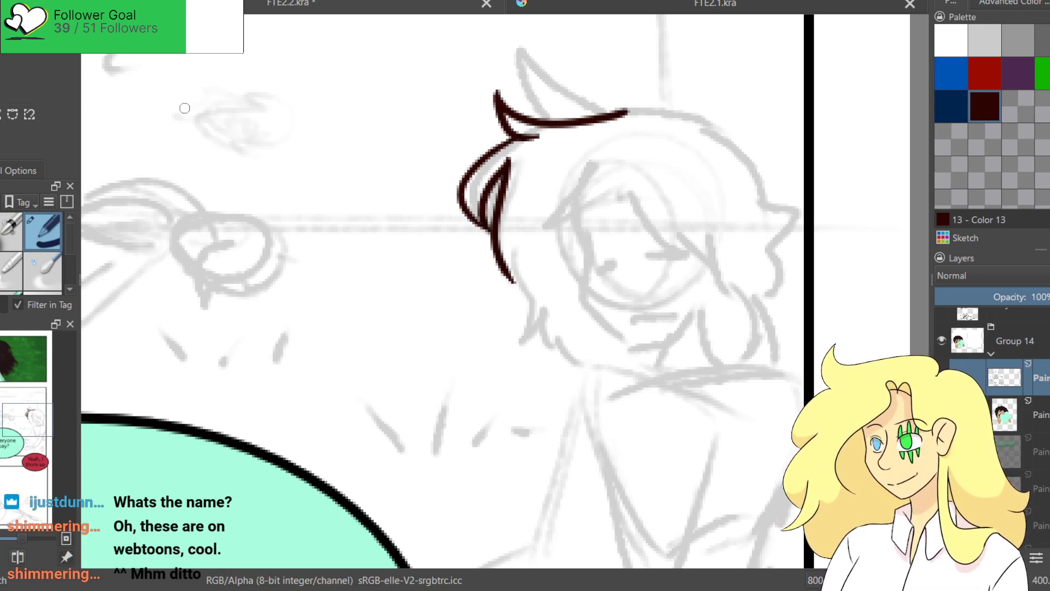
Handwrite "Fatetales" in the panel beside the unfinished hair and undo the lettering.
mouse_move(173, 99)
mouse_down()
mouse_move(184, 187)
mouse_move(222, 75)
mouse_up()
mouse_move(177, 145)
mouse_down()
mouse_move(207, 123)
mouse_move(253, 178)
mouse_up()
drag(253, 77, 273, 181)
mouse_move(246, 150)
mouse_down()
mouse_move(306, 126)
mouse_move(350, 171)
mouse_move(401, 147)
mouse_move(422, 160)
mouse_move(488, 132)
mouse_move(442, 159)
mouse_up()
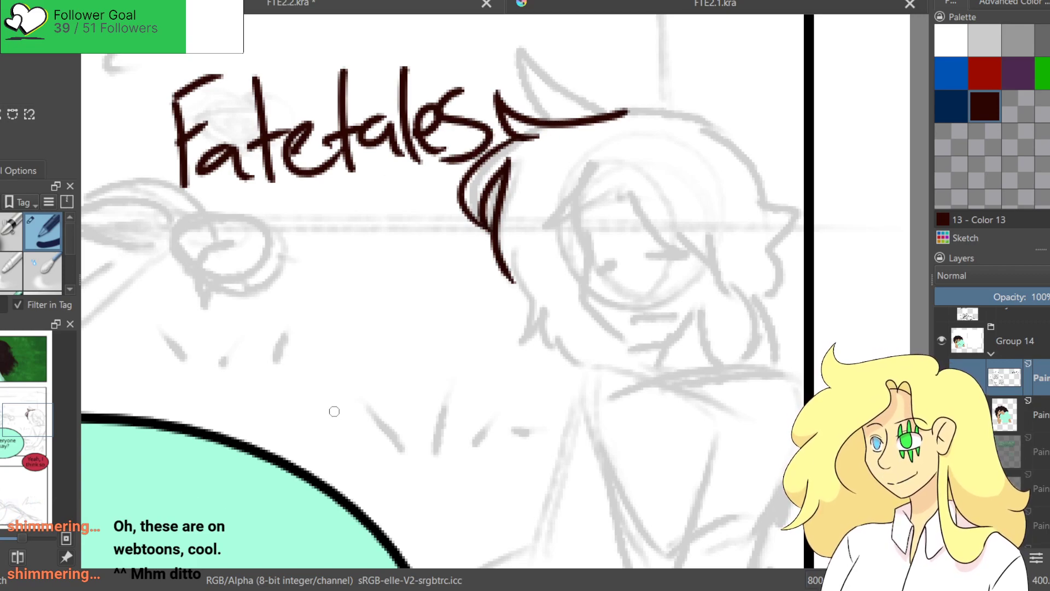
key(ctrl+z)
key(ctrl+z)
key(ctrl+z)
key(ctrl+z)
key(ctrl+z)
key(ctrl+z)
key(ctrl+z)
key(ctrl+z)
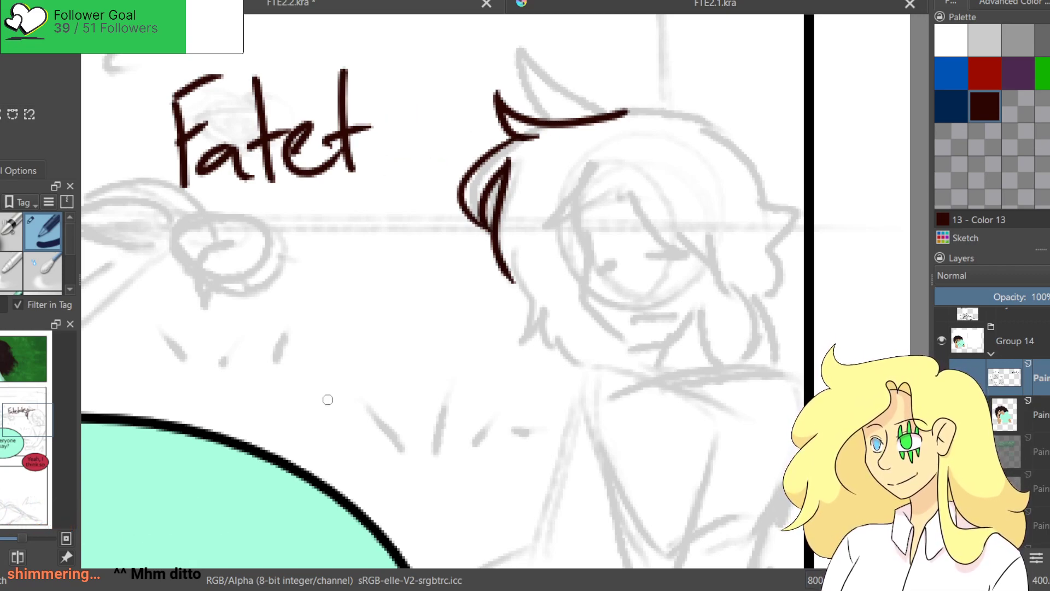
key(ctrl+z)
key(ctrl+z)
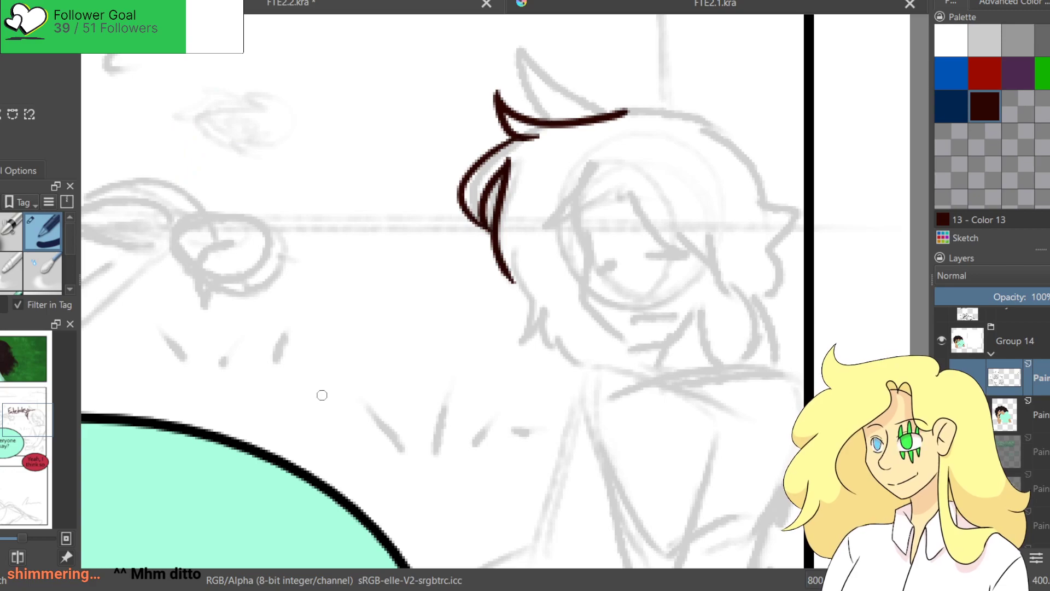
Ink the jagged lower-left hair edge, flicking small pointed locks down to the shoulder.
mouse_move(524, 285)
mouse_down()
mouse_move(506, 232)
mouse_move(486, 246)
mouse_move(515, 221)
mouse_move(551, 301)
mouse_up()
key(ctrl+z)
key(ctrl+z)
key(ctrl+z)
mouse_move(499, 193)
mouse_down()
mouse_move(482, 248)
mouse_move(508, 238)
mouse_move(526, 268)
mouse_move(520, 324)
mouse_up()
key(ctrl+z)
mouse_move(528, 253)
mouse_down()
mouse_move(542, 310)
mouse_move(575, 322)
mouse_up()
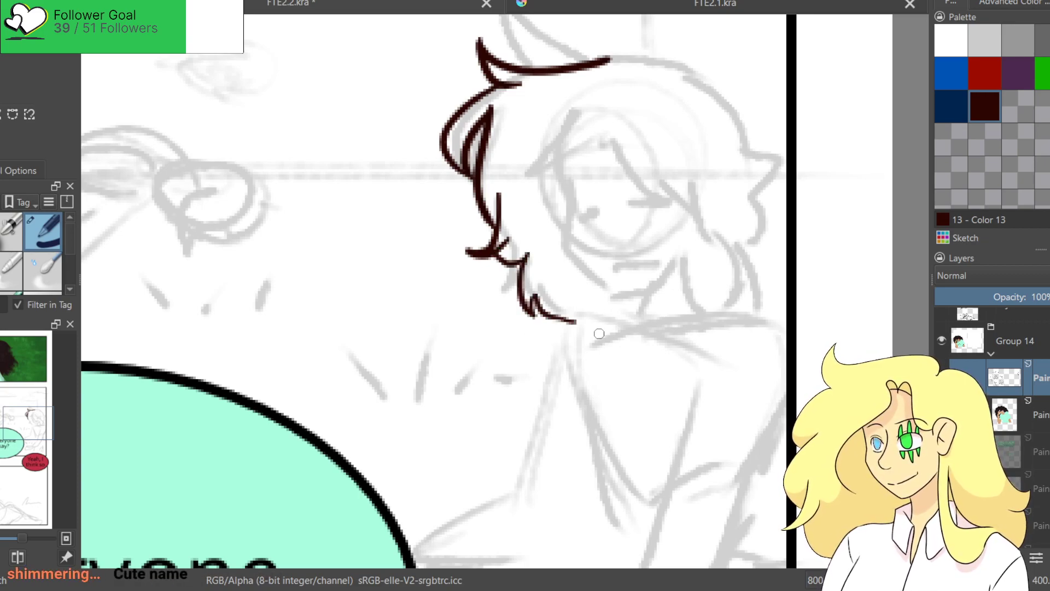
Ink the crown and the right outline of the hair with small flicked tips, reaching the panel border.
drag(648, 215, 498, 270)
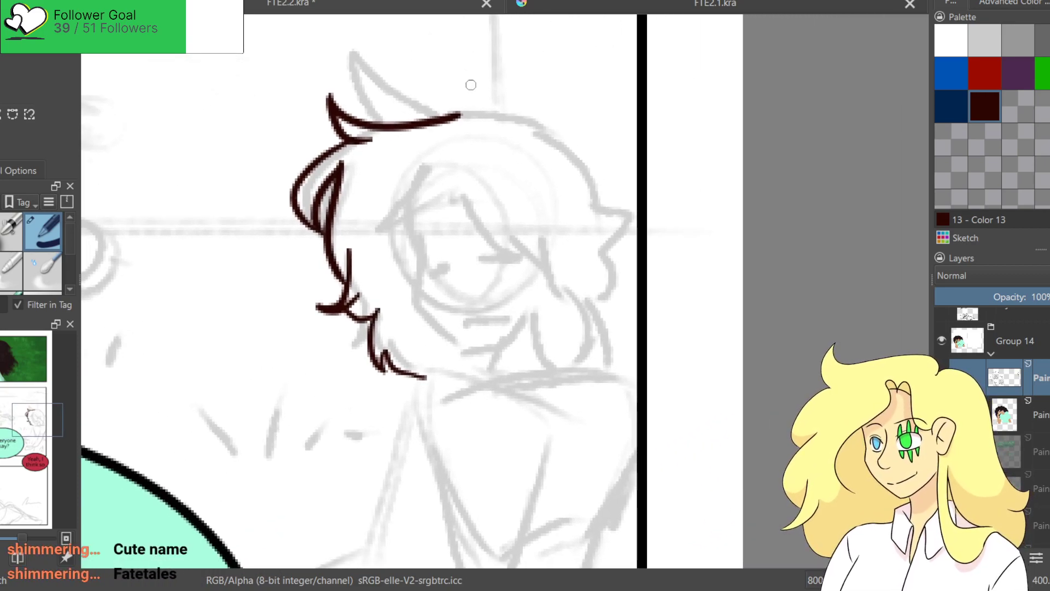
mouse_move(461, 115)
mouse_down()
mouse_move(587, 147)
mouse_move(619, 221)
mouse_up()
mouse_move(617, 211)
mouse_down()
mouse_move(636, 266)
mouse_move(610, 266)
mouse_move(607, 313)
mouse_up()
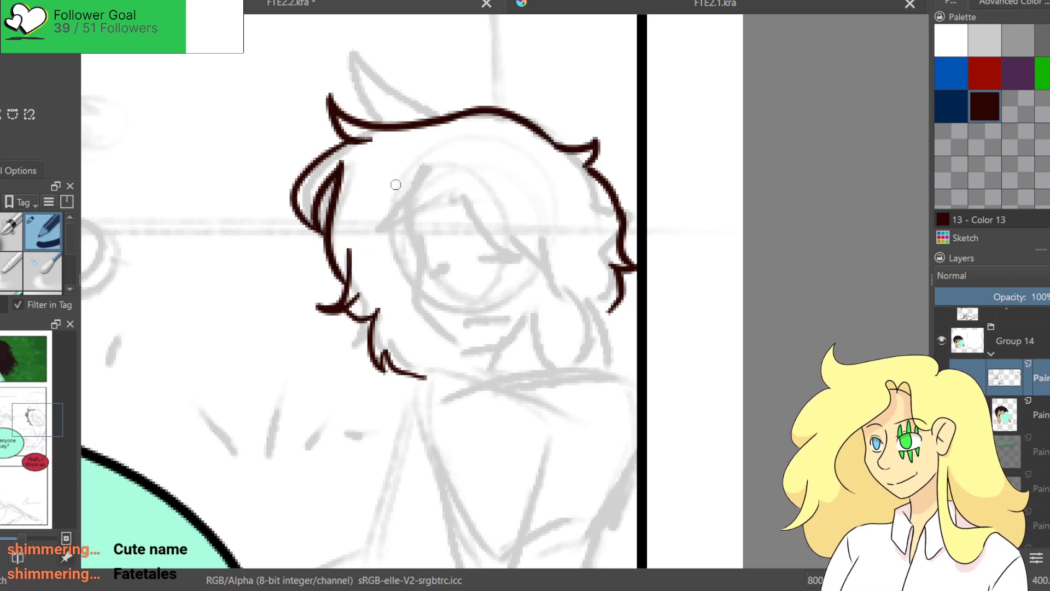
Ink the pointed bangs across the seated character's forehead, parted above the middle of the face.
drag(400, 176, 402, 252)
drag(407, 221, 399, 249)
drag(436, 197, 400, 244)
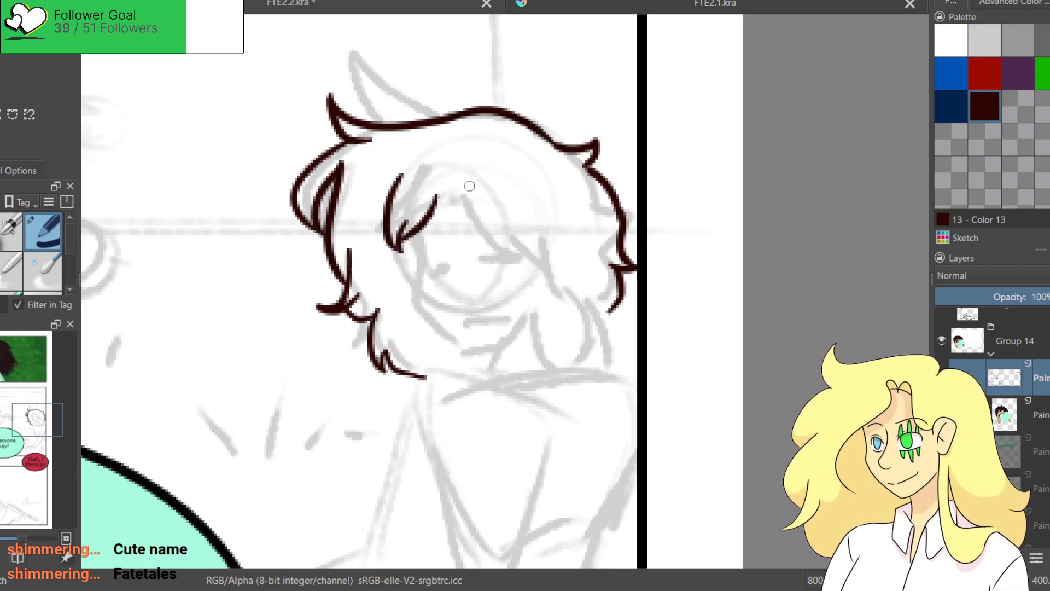
mouse_move(458, 194)
mouse_down()
mouse_move(432, 230)
mouse_move(480, 221)
mouse_move(514, 250)
mouse_move(511, 281)
mouse_up()
key(ctrl+z)
key(ctrl+z)
drag(466, 195, 516, 270)
key(ctrl+z)
mouse_move(468, 196)
mouse_down()
mouse_move(517, 273)
mouse_move(520, 238)
mouse_move(502, 196)
mouse_up()
key(ctrl+z)
mouse_move(525, 256)
mouse_down()
mouse_move(532, 207)
mouse_move(517, 263)
mouse_up()
key(ctrl+z)
Ink the long pointed lock along the right side of the face and the left face contour to the chin.
drag(524, 209, 549, 307)
key(ctrl+z)
drag(526, 215, 554, 328)
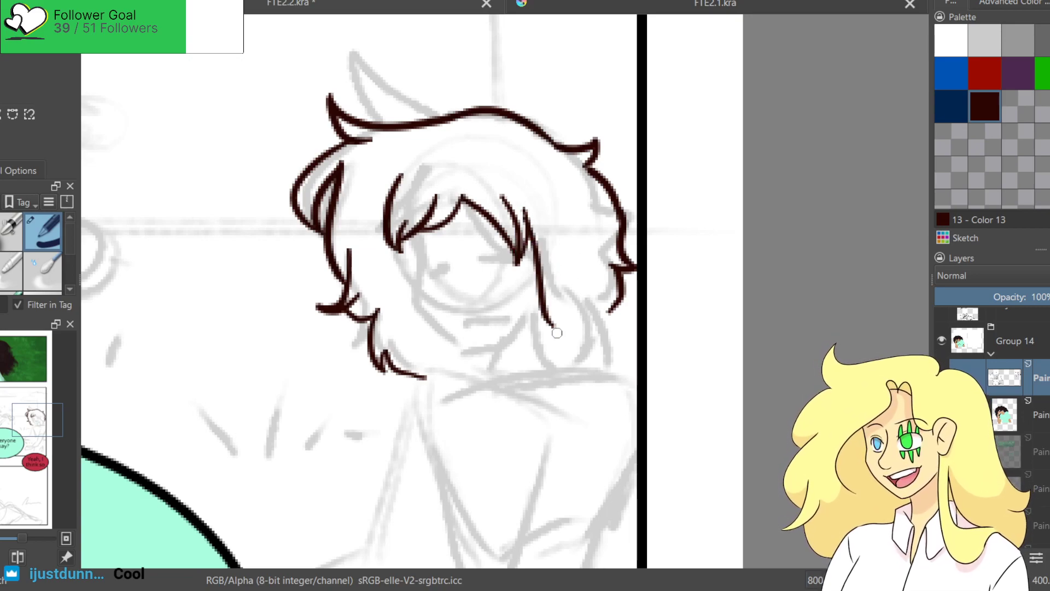
key(ctrl+z)
drag(524, 211, 553, 312)
drag(560, 247, 552, 306)
key(ctrl+z)
key(ctrl+z)
drag(524, 211, 552, 305)
drag(561, 247, 557, 311)
key(ctrl+z)
mouse_move(413, 245)
mouse_down()
mouse_move(420, 308)
mouse_move(470, 354)
mouse_move(462, 346)
mouse_move(502, 343)
mouse_up()
Draw an arrow pointing at the seated character's hair and undo it.
drag(225, 55, 299, 127)
drag(279, 85, 300, 126)
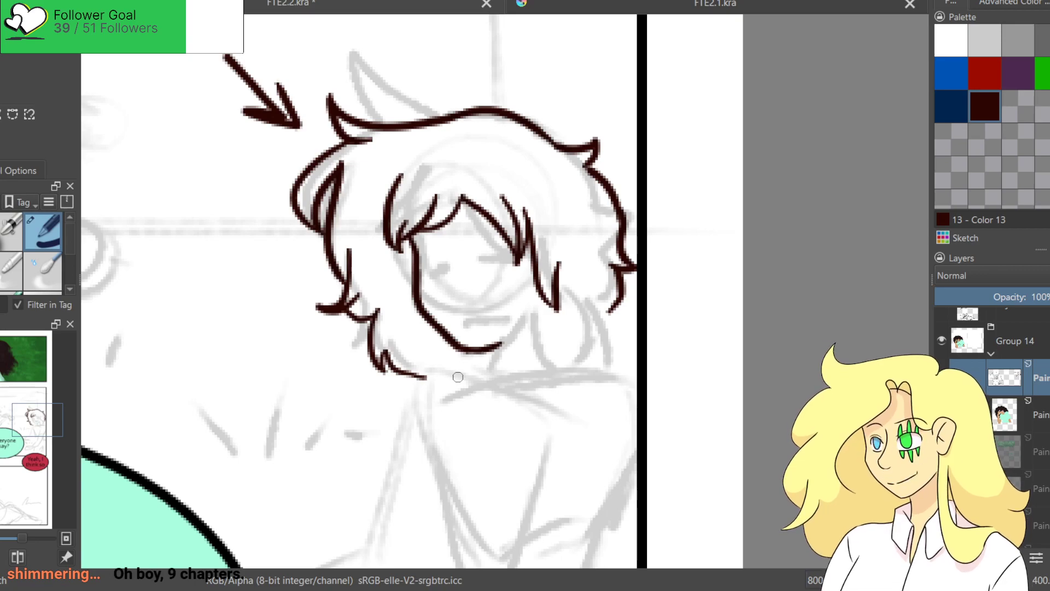
key(ctrl+z)
key(ctrl+z)
key(ctrl+z)
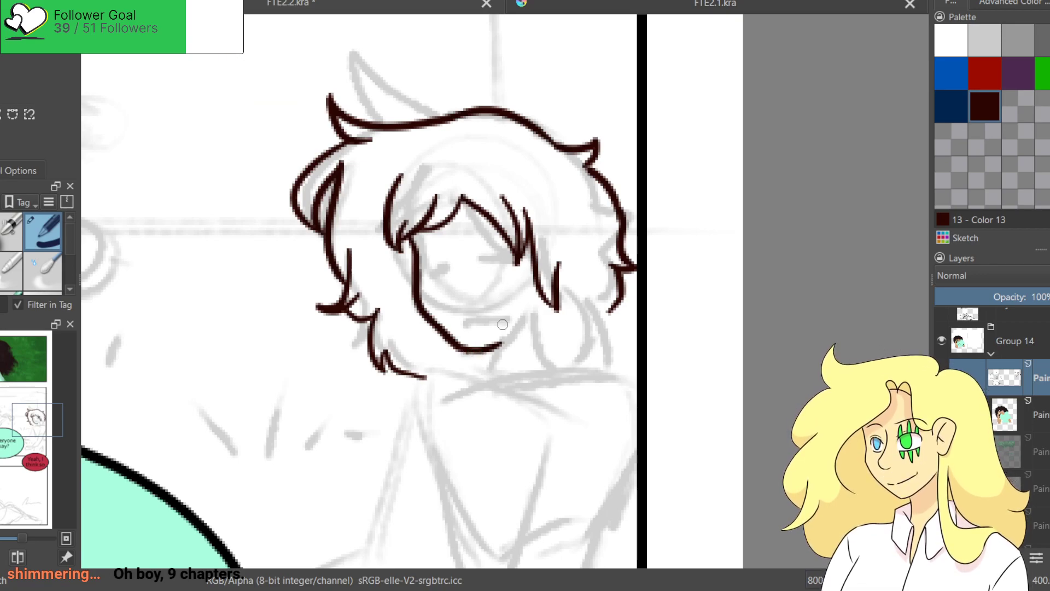
Ink the right side of the jaw and both sides of the neck beneath the hair.
drag(492, 349, 524, 309)
key(ctrl+z)
drag(488, 351, 486, 377)
key(ctrl+z)
drag(544, 306, 539, 355)
drag(538, 318, 548, 368)
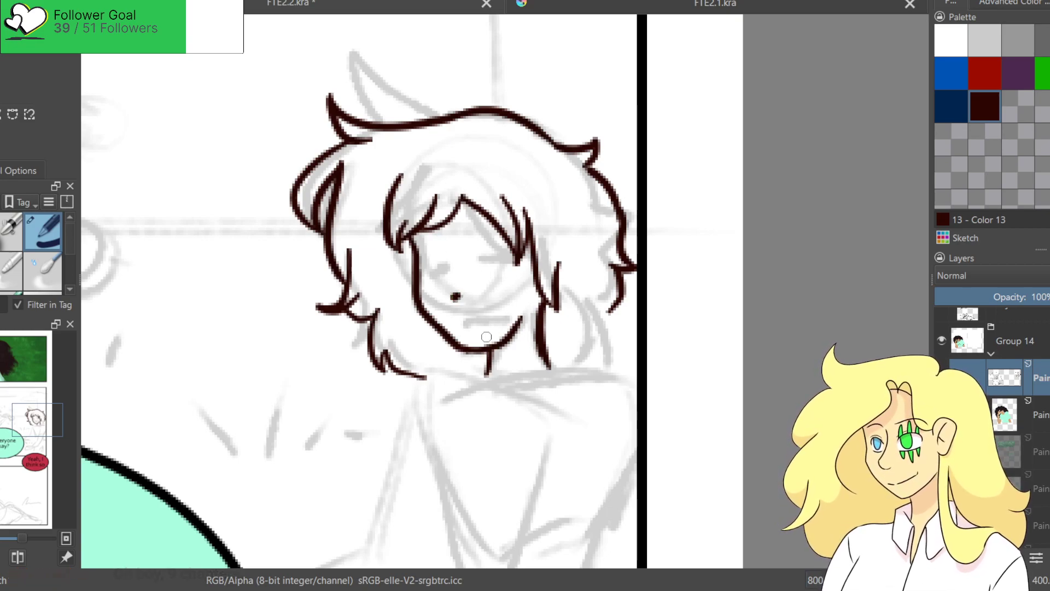
Ink the seated character's face with a straight nose line, small frown, closed eyes and short eyebrows.
drag(448, 255, 444, 304)
key(ctrl+z)
mouse_move(458, 249)
mouse_down()
mouse_move(466, 327)
mouse_move(490, 332)
mouse_up()
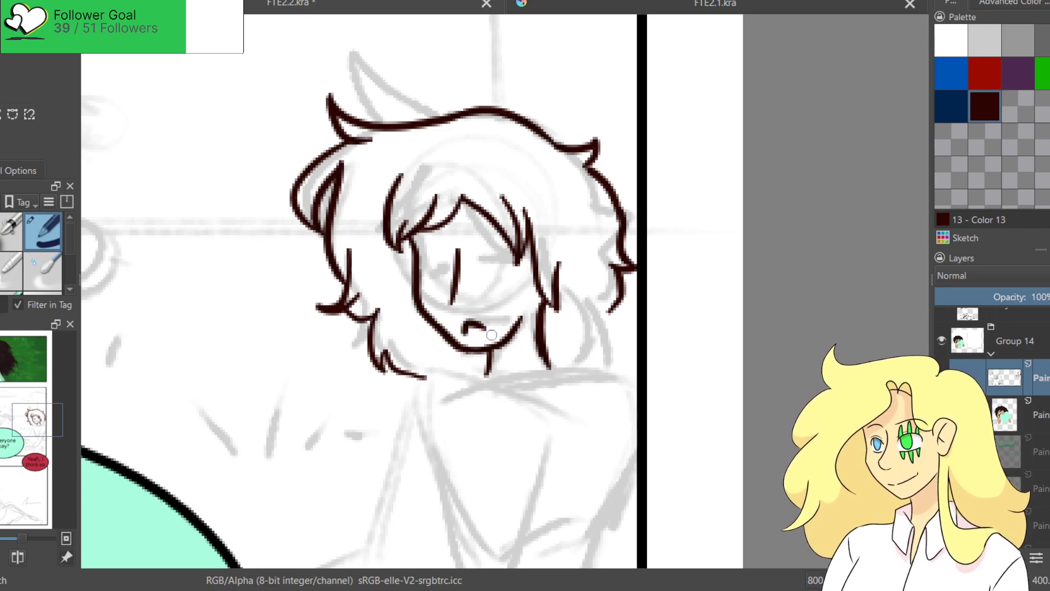
drag(477, 264, 517, 272)
key(ctrl+z)
drag(431, 279, 452, 272)
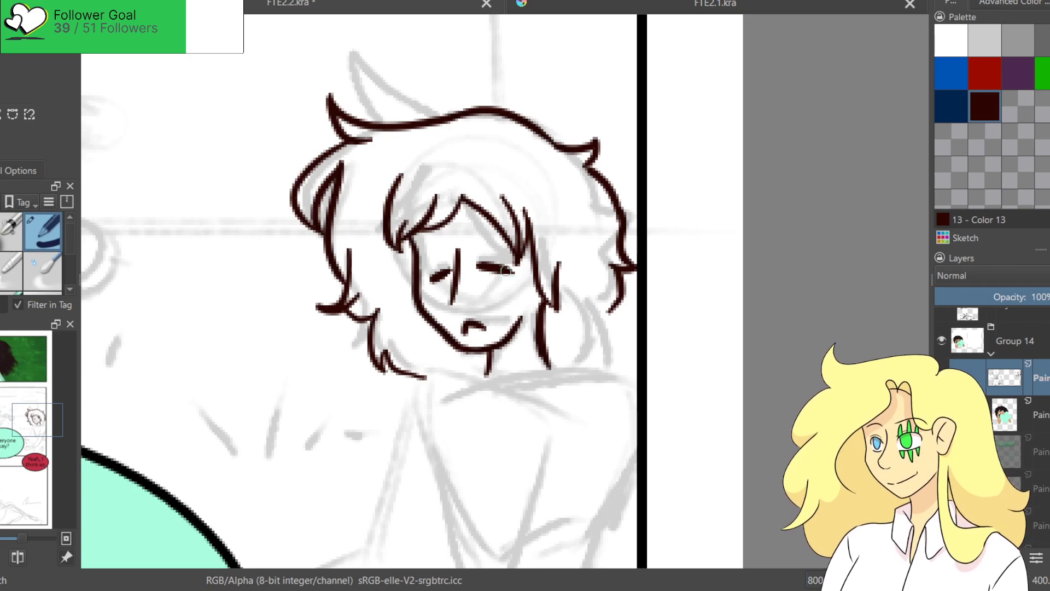
drag(474, 228, 499, 237)
drag(426, 249, 440, 241)
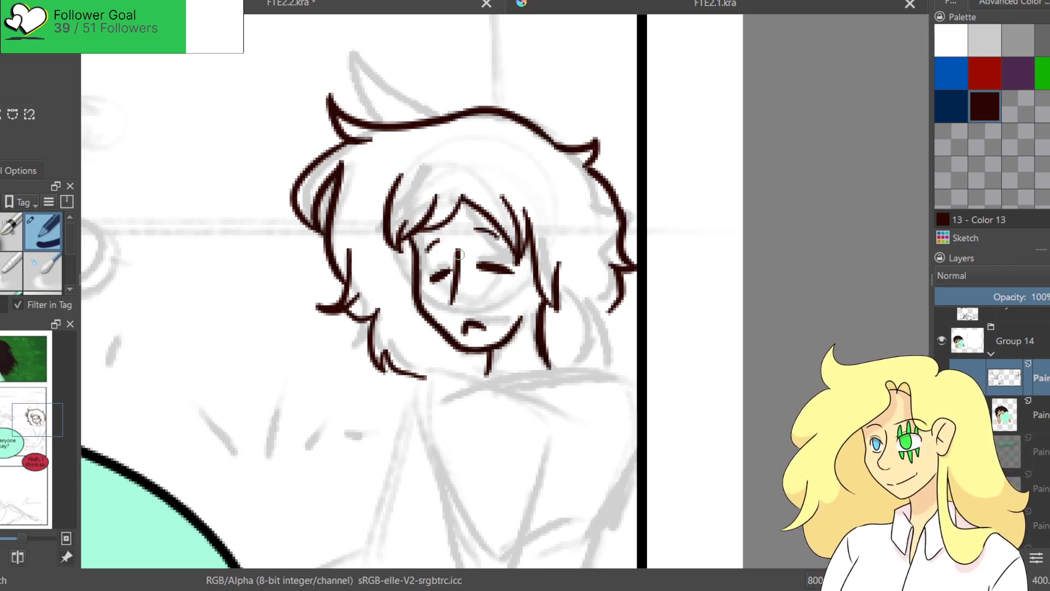
scroll(495, 307, down, 4)
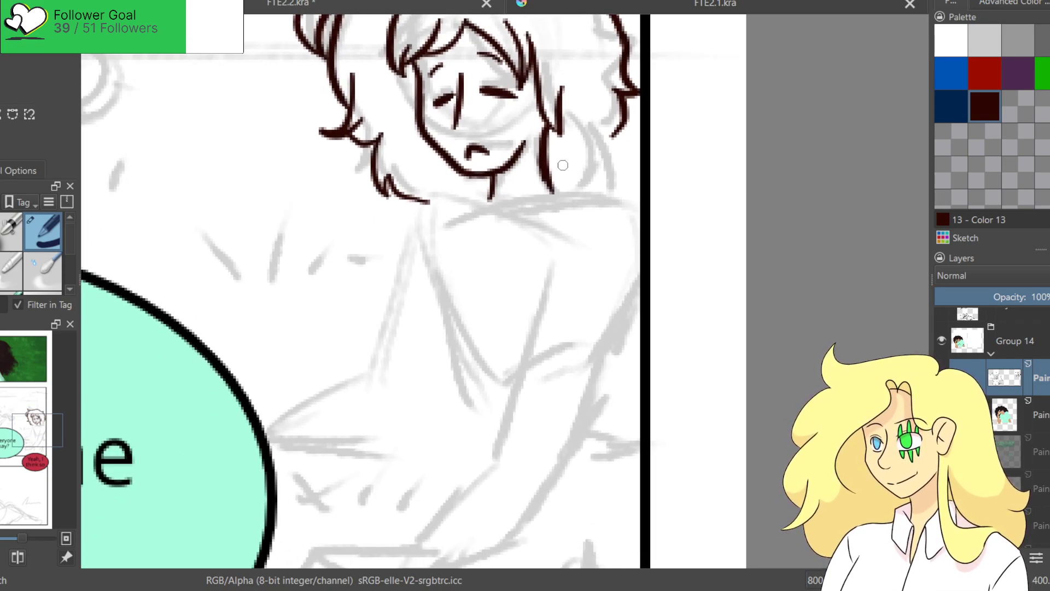
drag(555, 167, 592, 181)
key(ctrl+z)
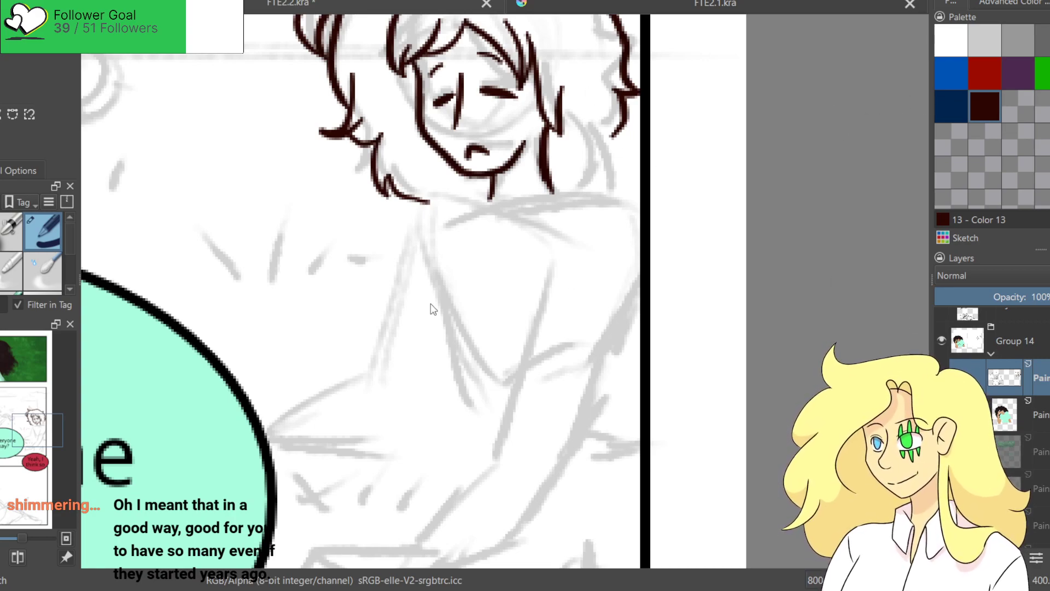
Look over the earlier page FTE1.4.png, close it, and save page FTE2.2.
key(ctrl+Tab)
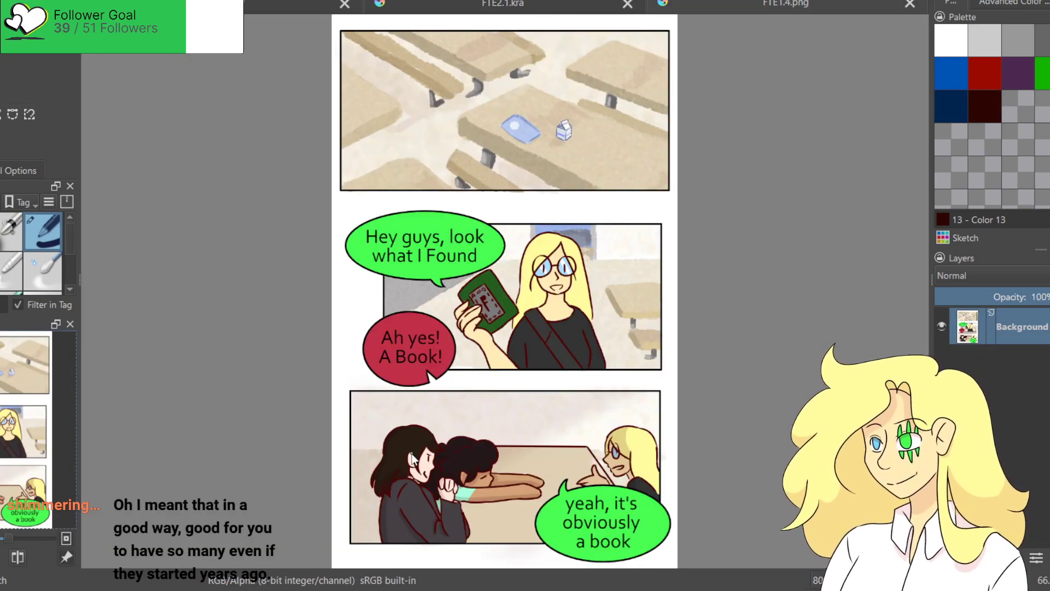
key(ctrl+w)
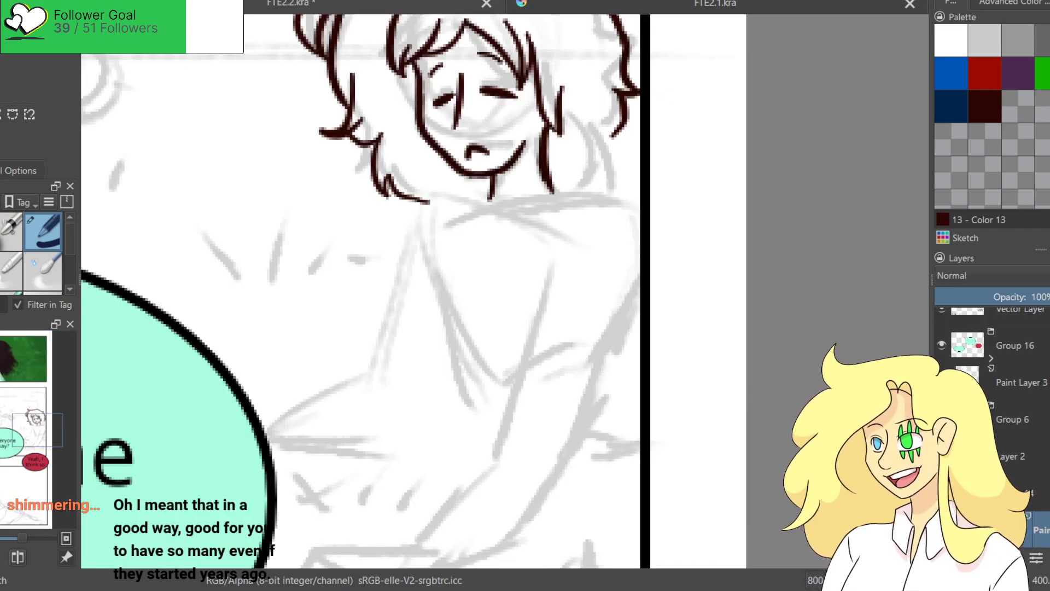
key(ctrl+s)
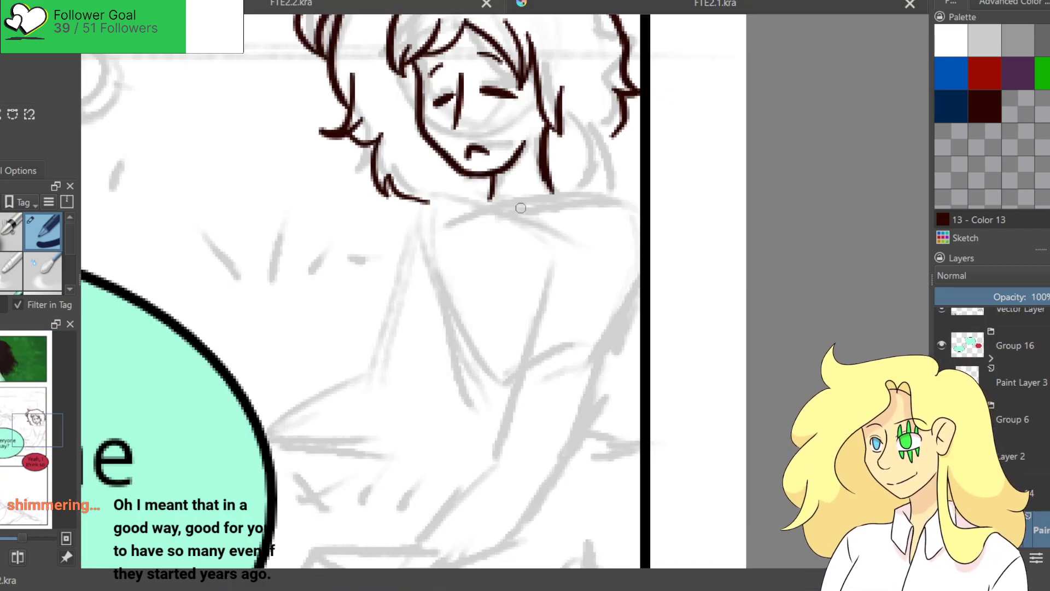
Ink the shirt's rounded neckline and the collar and shoulder line running to the right panel border.
scroll(475, 202, up, 1)
mouse_move(475, 200)
mouse_down()
mouse_move(497, 249)
mouse_move(546, 218)
mouse_up()
mouse_move(566, 177)
mouse_down()
mouse_move(559, 203)
mouse_move(664, 191)
mouse_up()
key(ctrl+z)
key(ctrl+z)
mouse_move(567, 176)
mouse_down()
mouse_move(623, 178)
mouse_move(694, 218)
mouse_move(687, 206)
mouse_up()
key(ctrl+z)
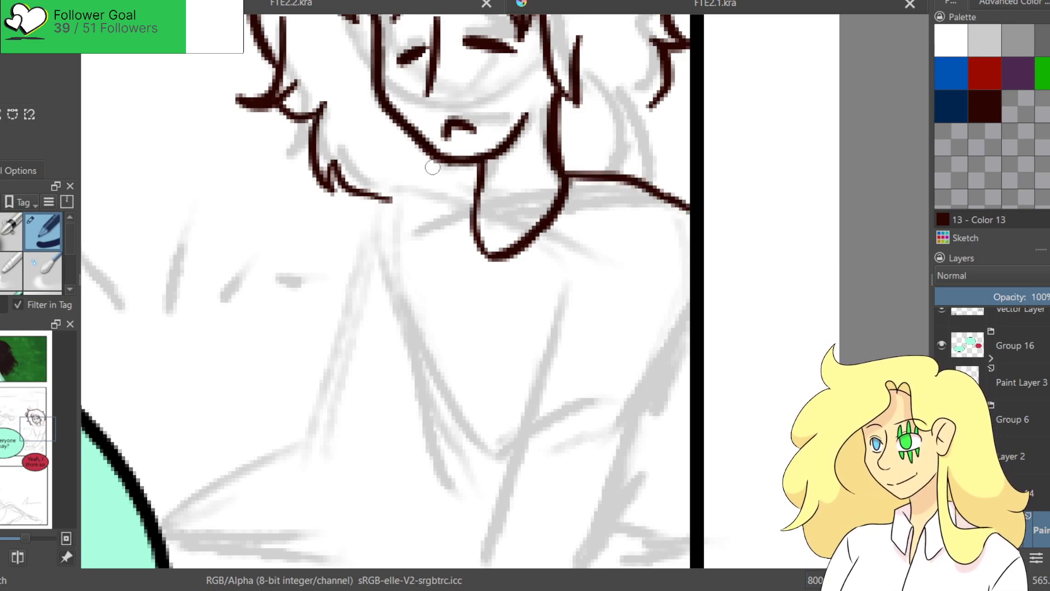
key(ctrl+z)
drag(565, 169, 689, 208)
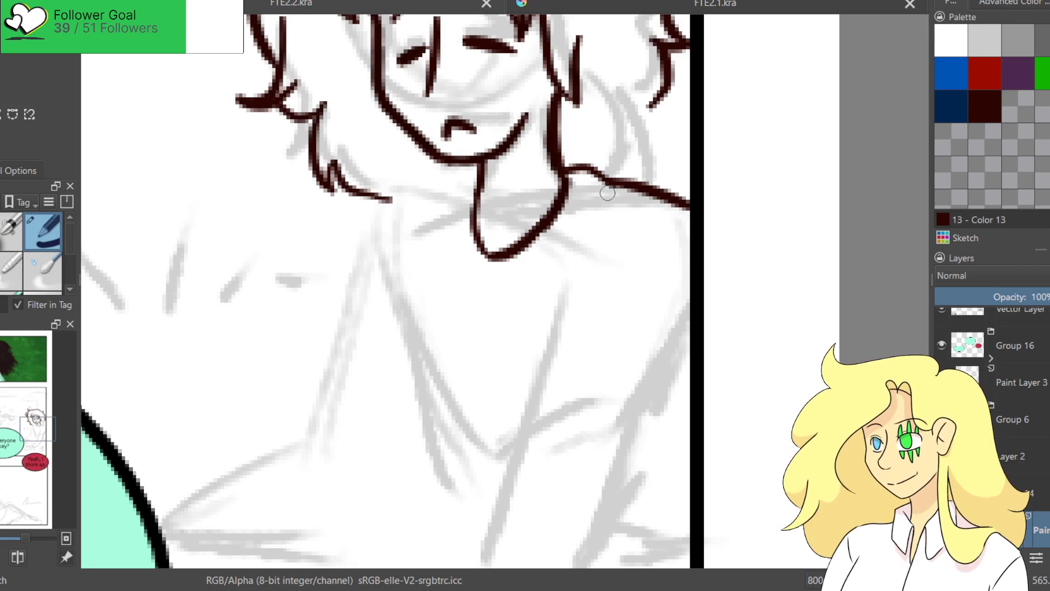
Ink the left shoulder from the neck and the outer edge of the upper arm, thickening its lower part.
mouse_move(478, 192)
mouse_down()
mouse_move(399, 201)
mouse_move(309, 369)
mouse_up()
key(ctrl+z)
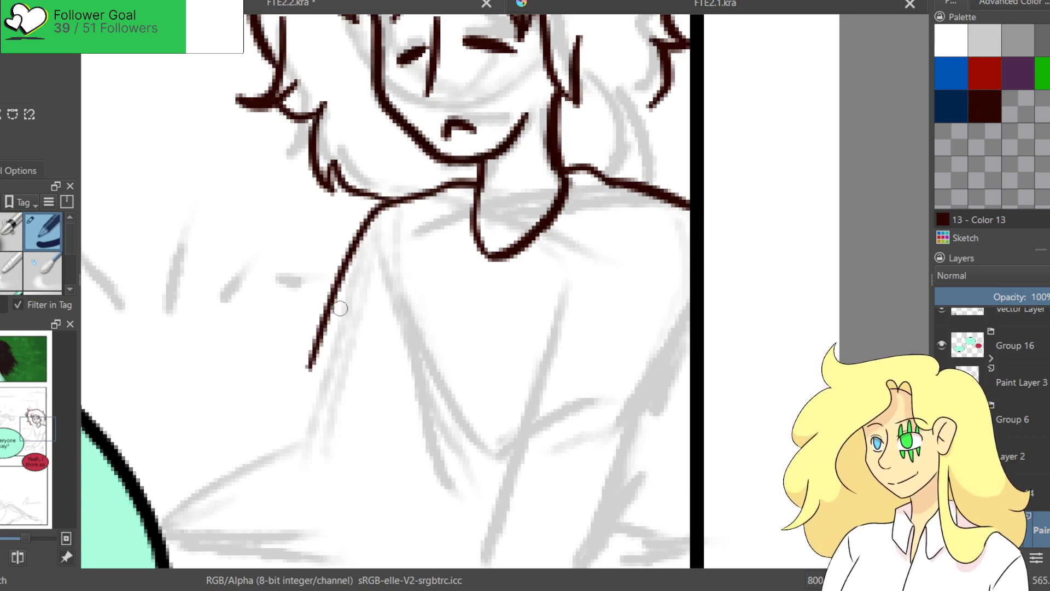
drag(339, 304, 296, 429)
Ink the curved inner line running down the left side of the seated character's torso.
drag(411, 335, 368, 216)
drag(355, 170, 446, 360)
key(ctrl+z)
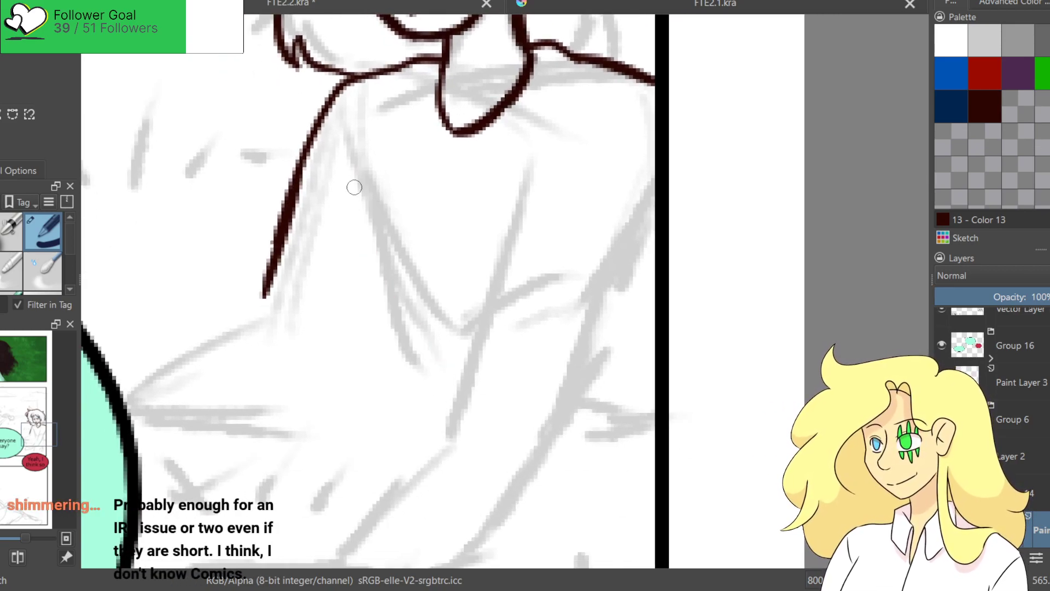
drag(359, 178, 477, 373)
key(ctrl+z)
mouse_move(367, 189)
mouse_down()
mouse_move(414, 344)
mouse_move(460, 391)
mouse_up()
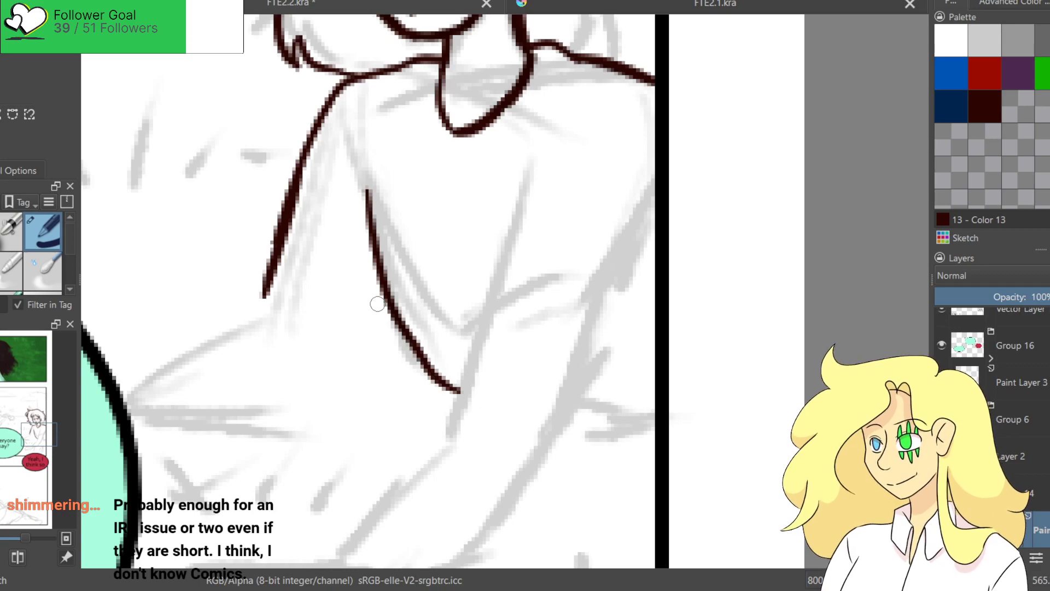
scroll(378, 304, down, 10)
drag(378, 304, 559, 242)
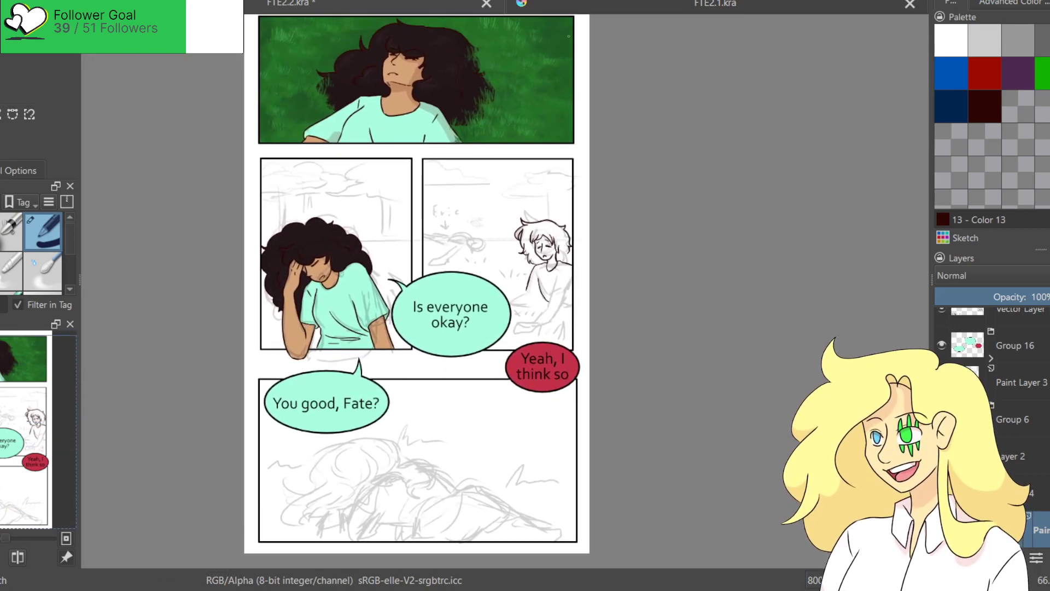
key(1)
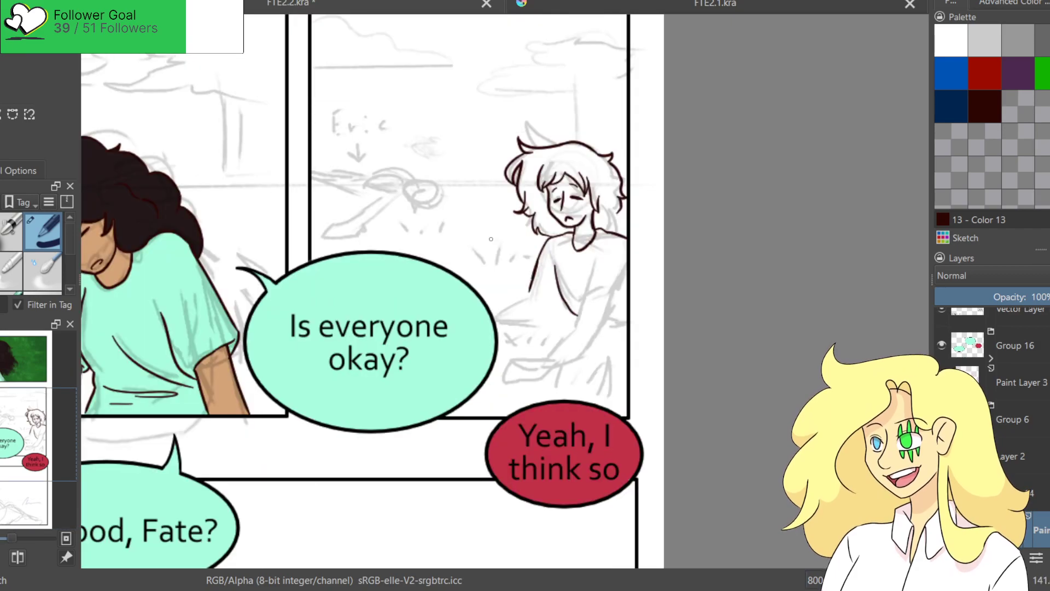
scroll(471, 235, up, 1)
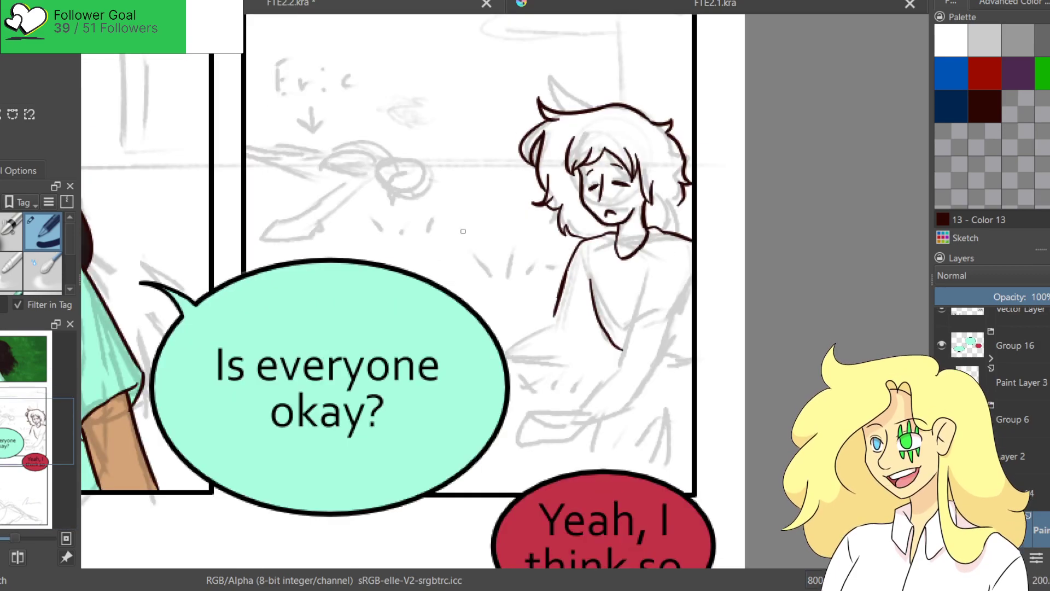
Ink the pointed hair ends beside the right of the neck and a short strand on top of the head.
drag(680, 328, 568, 286)
scroll(507, 220, up, 2)
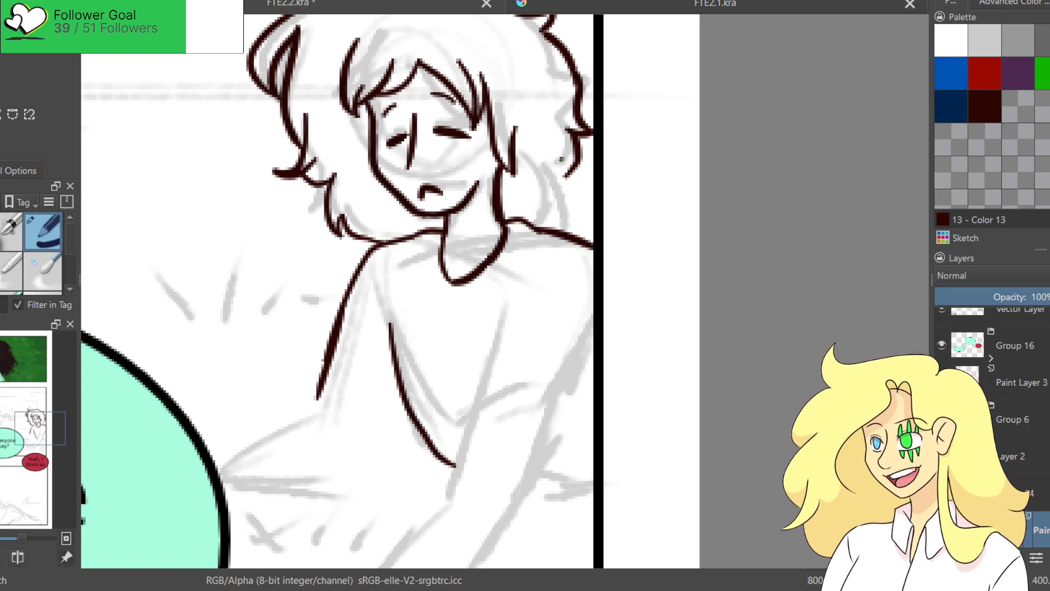
drag(549, 153, 553, 199)
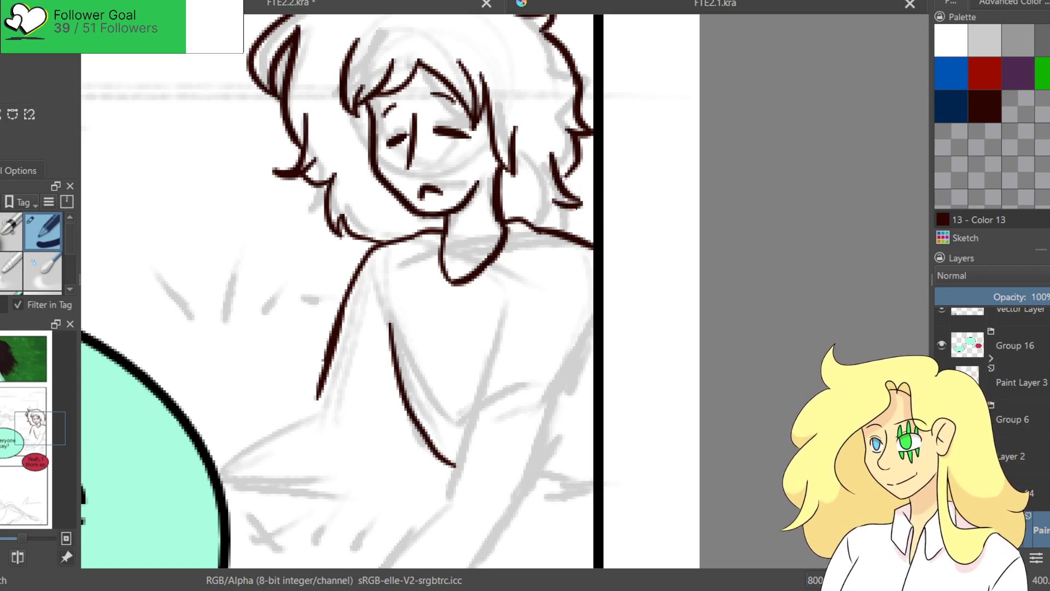
mouse_move(460, 193)
mouse_down()
mouse_move(566, 370)
mouse_move(571, 351)
mouse_move(574, 376)
mouse_up()
mouse_move(573, 155)
mouse_down()
mouse_move(520, 134)
mouse_move(518, 164)
mouse_up()
key(ctrl+z)
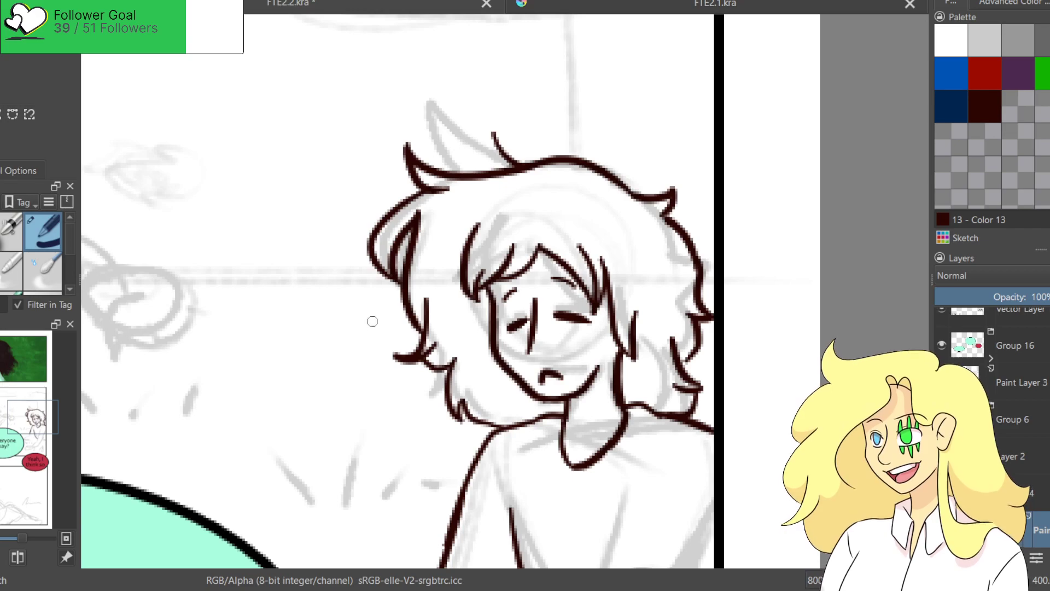
drag(442, 374, 436, 424)
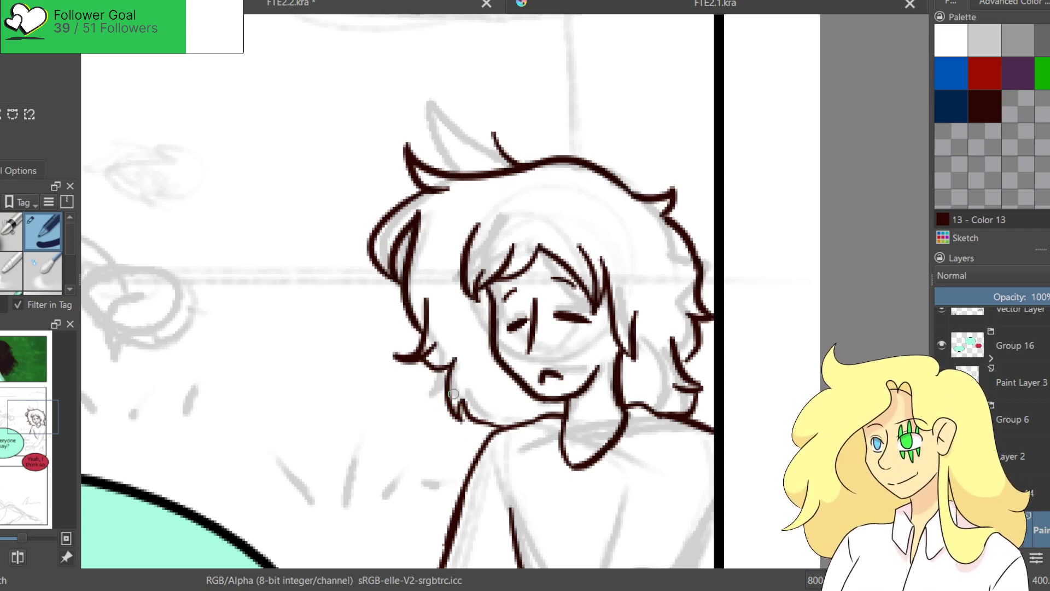
Extend the left upper arm's outer edge down to the elbow and ink the bent forearm's curved upper edge.
drag(399, 437, 494, 159)
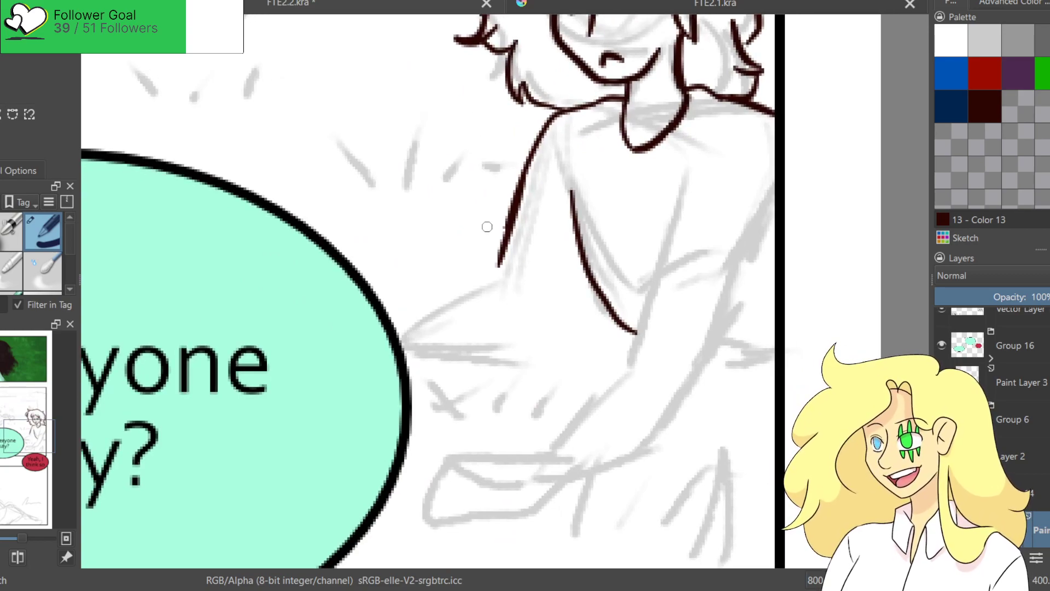
drag(510, 212, 481, 308)
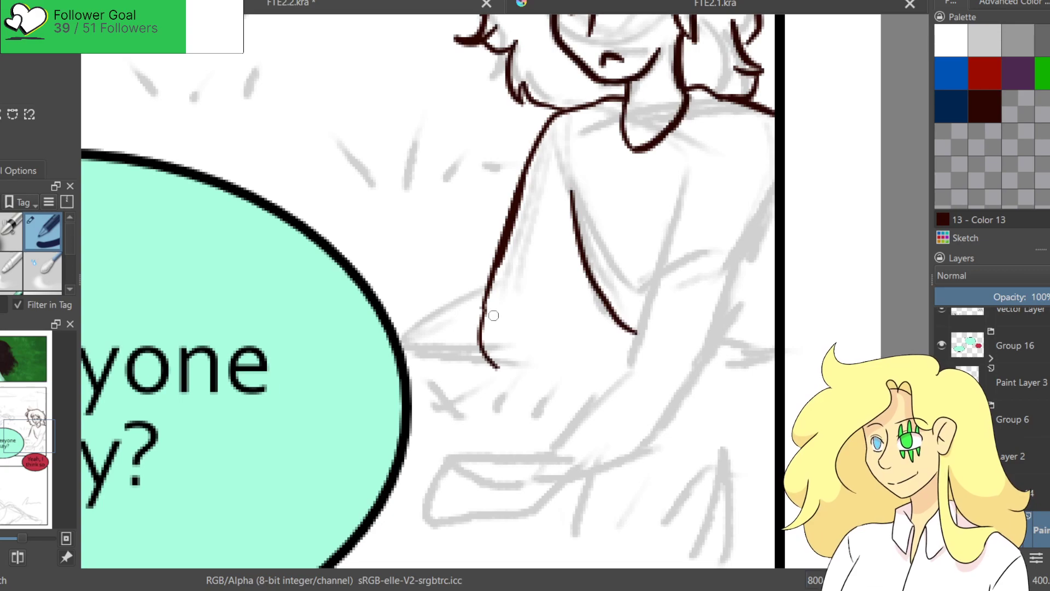
mouse_move(476, 325)
mouse_down()
mouse_move(498, 299)
mouse_move(572, 367)
mouse_up()
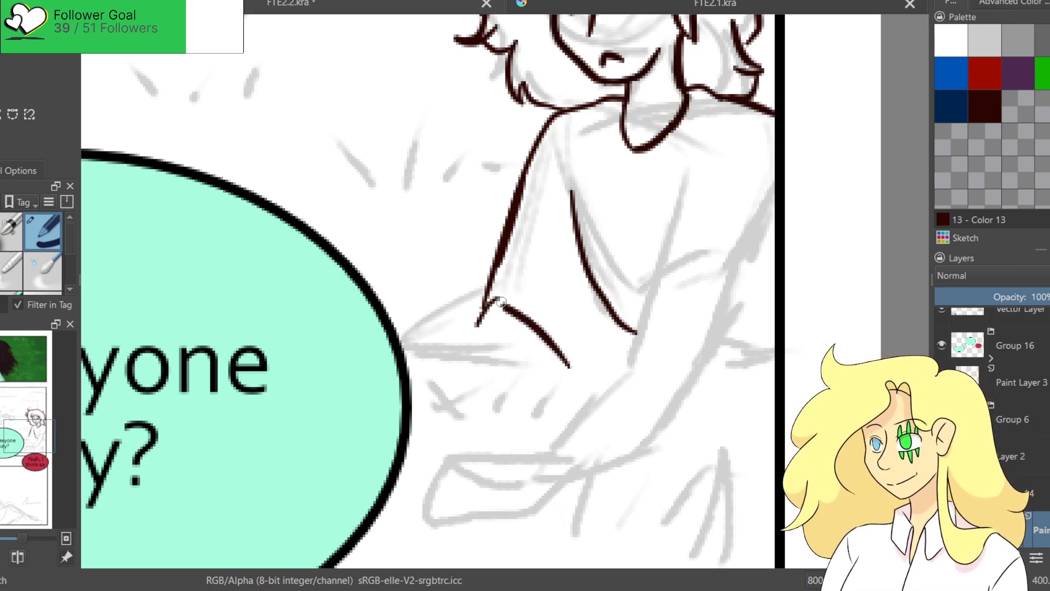
key(ctrl+z)
drag(488, 304, 606, 349)
key(ctrl+z)
mouse_move(485, 300)
mouse_down()
mouse_move(563, 309)
mouse_move(617, 344)
mouse_up()
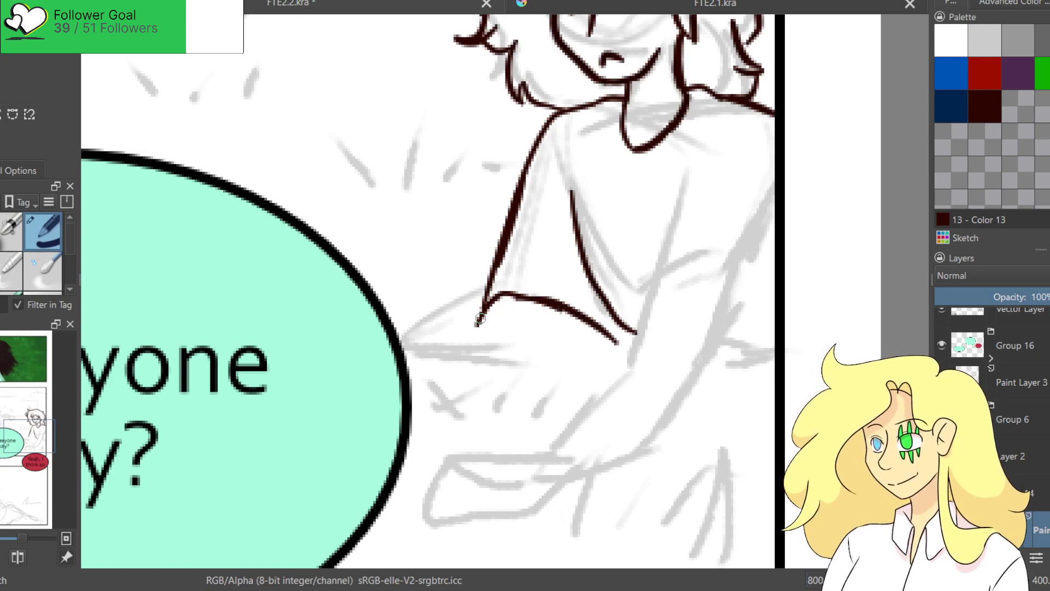
Ink the rounded left elbow and continue it into the forearm's lower edge.
drag(480, 318, 522, 377)
key(ctrl+z)
drag(475, 323, 561, 407)
key(ctrl+z)
drag(478, 324, 570, 390)
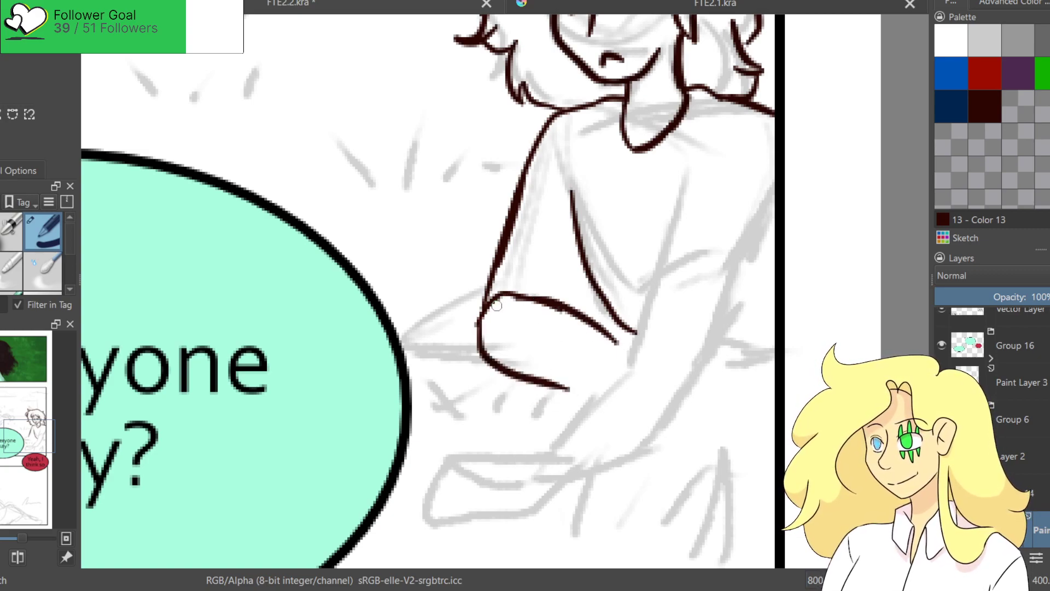
Rework the crease inside the left elbow, smooth the outer elbow line, and add a short line from the torso to the forearm.
mouse_move(517, 289)
mouse_down()
mouse_move(497, 311)
mouse_move(501, 290)
mouse_move(518, 296)
mouse_up()
drag(497, 262, 484, 355)
mouse_move(544, 298)
mouse_down()
mouse_move(528, 286)
mouse_move(499, 307)
mouse_up()
key(ctrl+z)
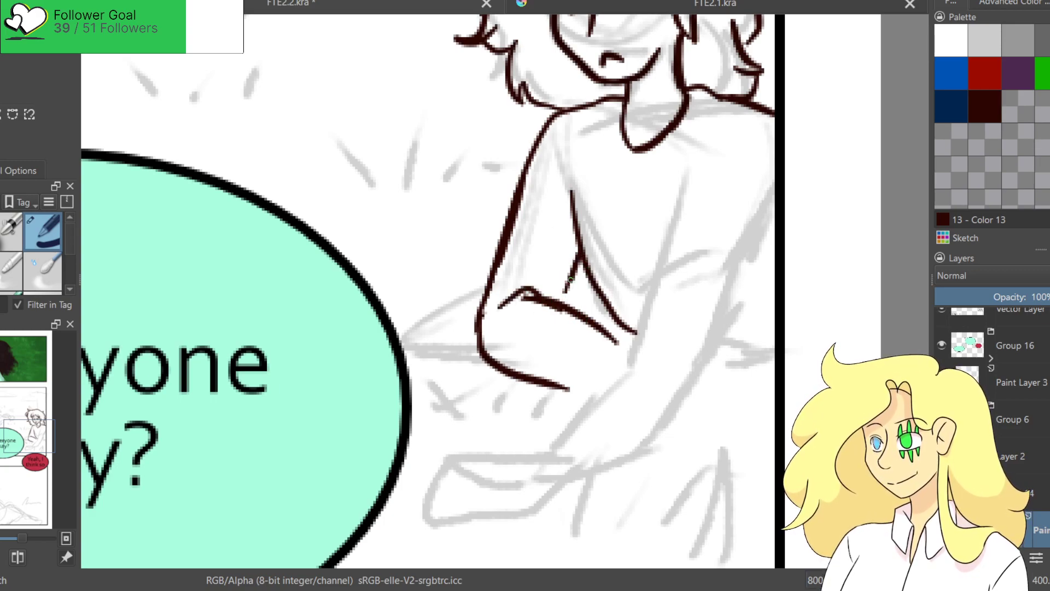
Ink the inner edge of the outstretched arm from the shoulder down to the wrist, across the torso.
mouse_move(586, 267)
mouse_down()
mouse_move(578, 308)
mouse_move(479, 268)
mouse_up()
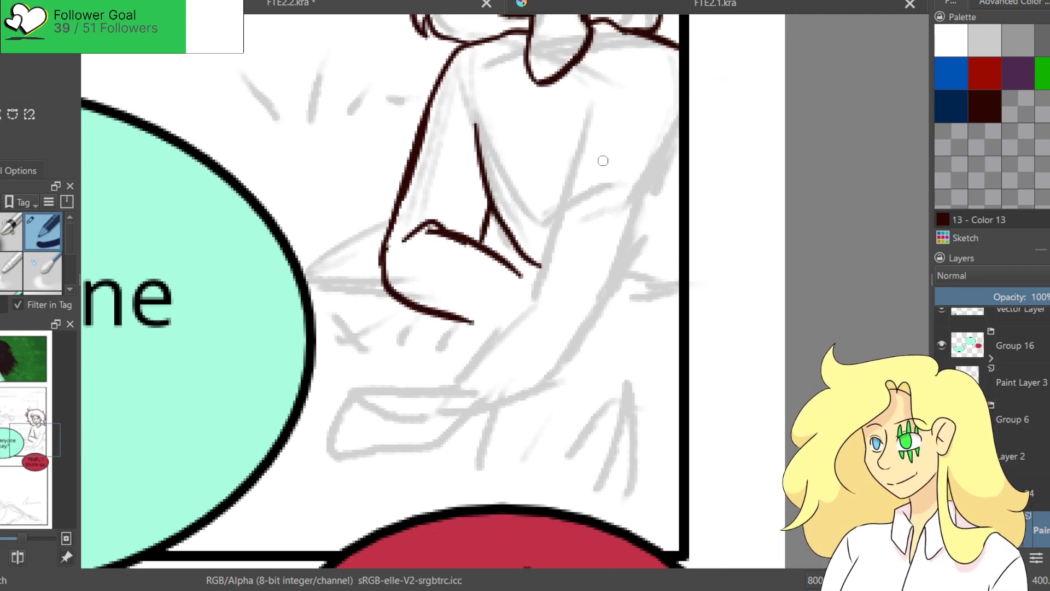
mouse_move(623, 62)
mouse_down()
mouse_move(586, 179)
mouse_move(500, 356)
mouse_up()
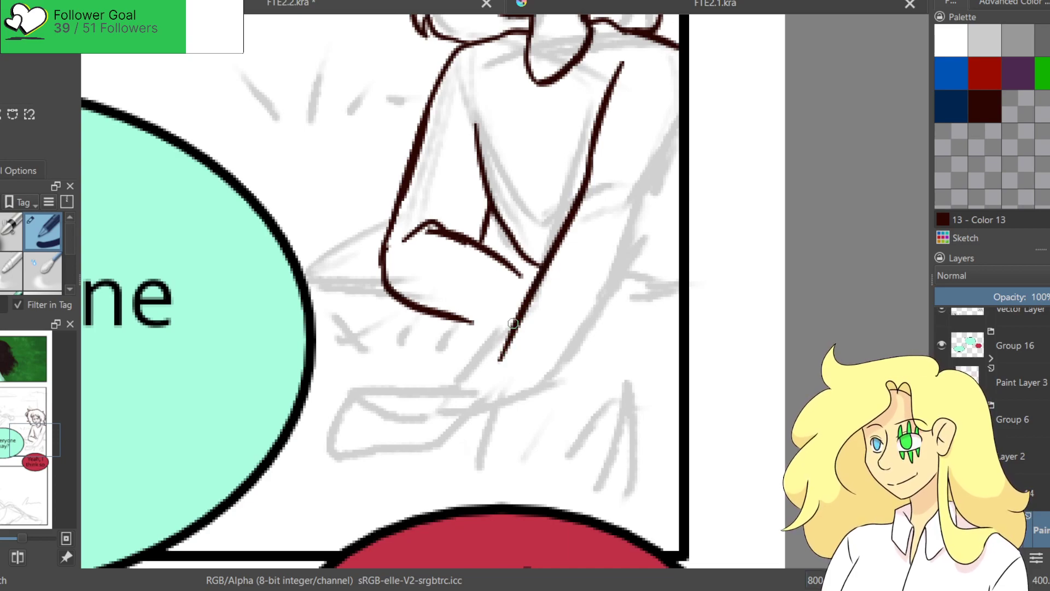
key(ctrl+z)
key(ctrl+z)
drag(629, 65, 588, 136)
key(ctrl+z)
mouse_move(632, 61)
mouse_down()
mouse_move(490, 389)
mouse_move(520, 411)
mouse_move(571, 421)
mouse_up()
Ink the outstretched arm's sleeve cuff and the outer edge of its sleeve.
key(ctrl+z)
mouse_move(495, 391)
mouse_down()
mouse_move(596, 407)
mouse_move(581, 377)
mouse_move(635, 290)
mouse_up()
key(ctrl+z)
key(ctrl+z)
mouse_move(580, 383)
mouse_down()
mouse_move(661, 215)
mouse_move(693, 88)
mouse_up()
key(ctrl+z)
drag(678, 162, 652, 226)
key(ctrl+z)
Ink the short horizontal line from the outstretched arm to the panel border, and extend the bent forearm's lower edge to the sleeve.
drag(625, 288, 674, 284)
key(ctrl+z)
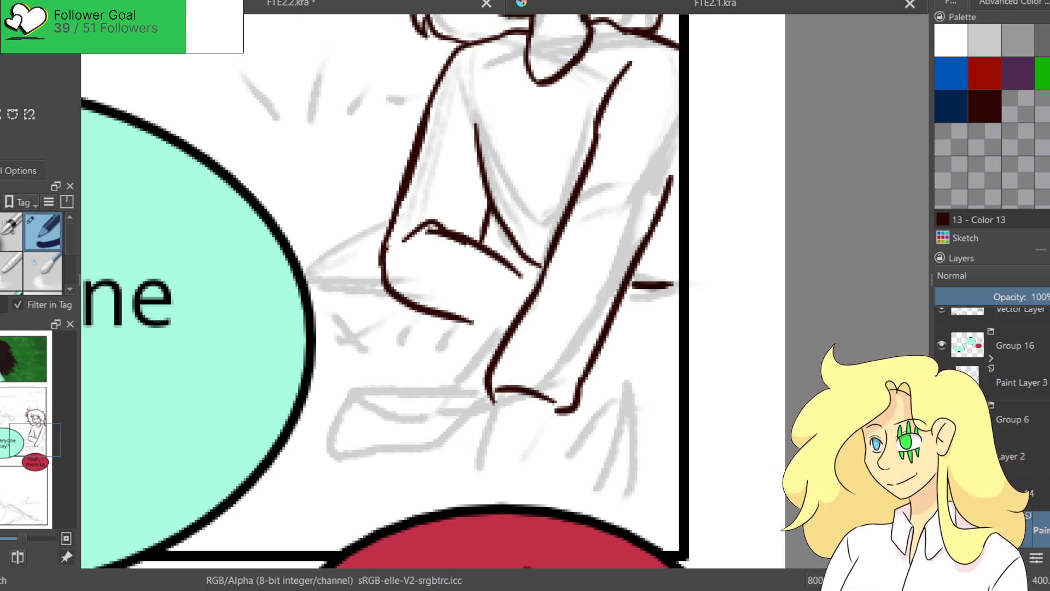
key(ctrl+z)
drag(629, 284, 679, 283)
key(ctrl+z)
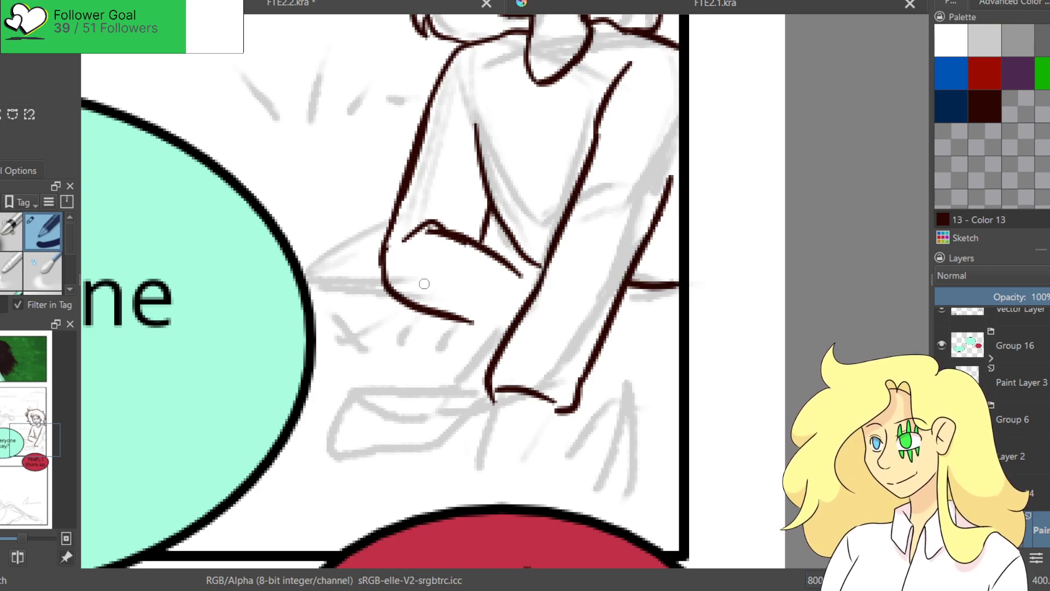
drag(456, 322, 531, 337)
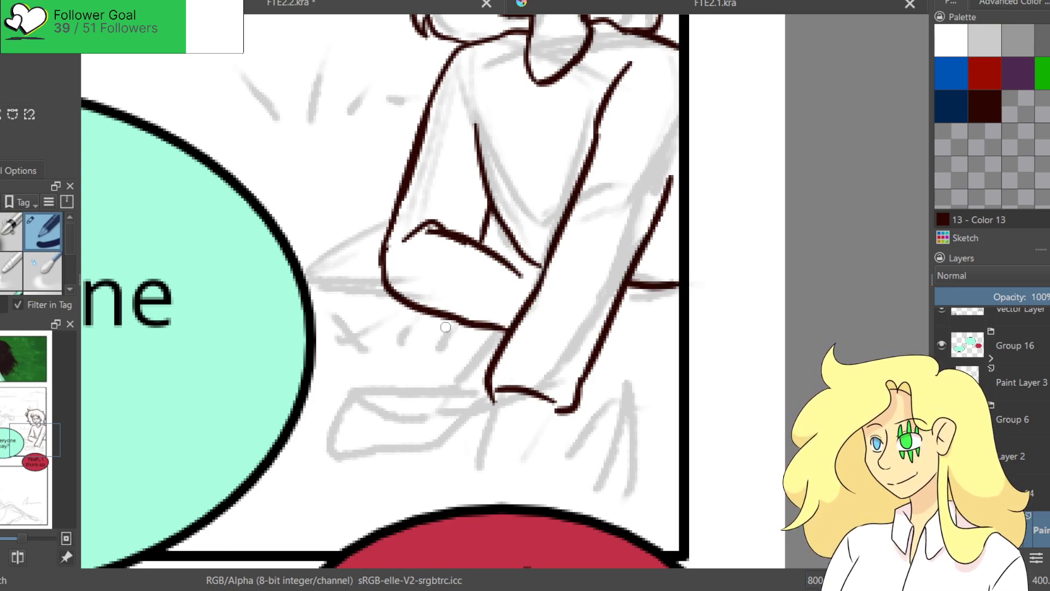
Try inking the slanted upper edge of the thumb from the sleeve cuff.
drag(494, 398, 447, 427)
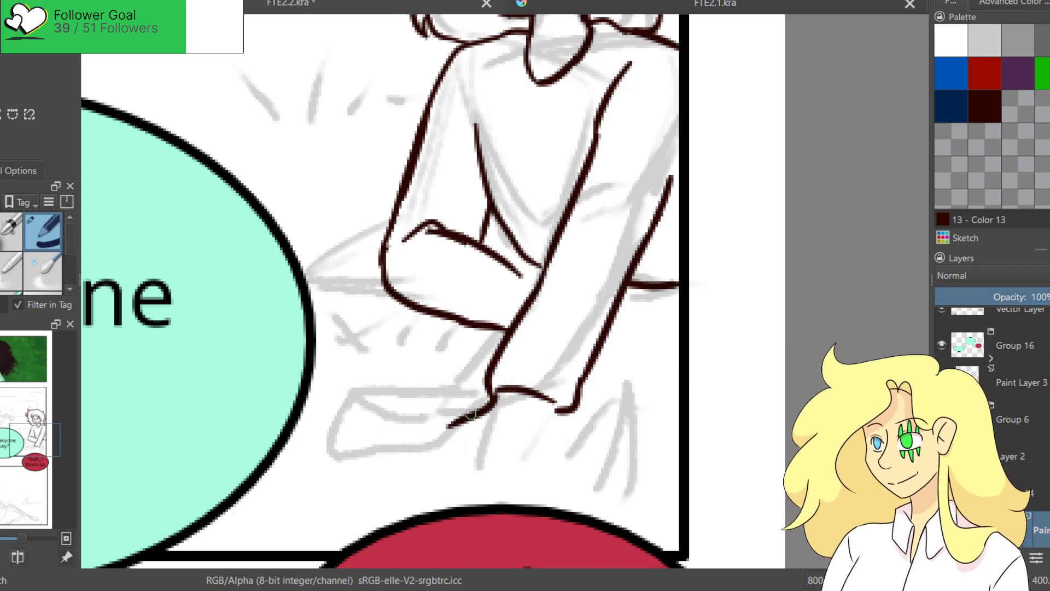
key(ctrl+z)
drag(494, 400, 450, 428)
drag(451, 428, 464, 448)
key(ctrl+z)
key(ctrl+z)
drag(494, 399, 450, 437)
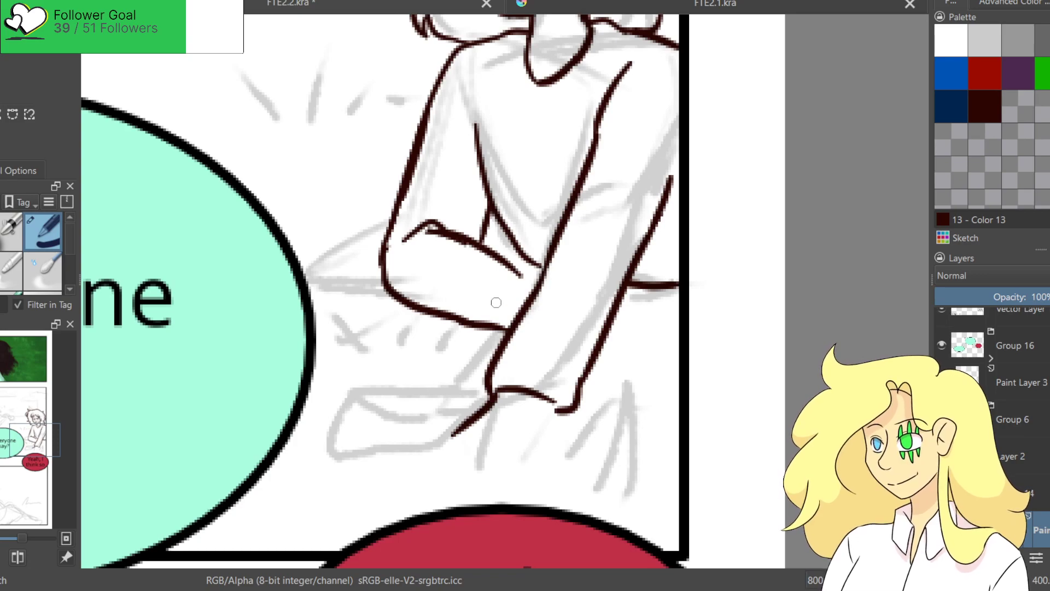
key(ctrl+z)
drag(494, 399, 420, 442)
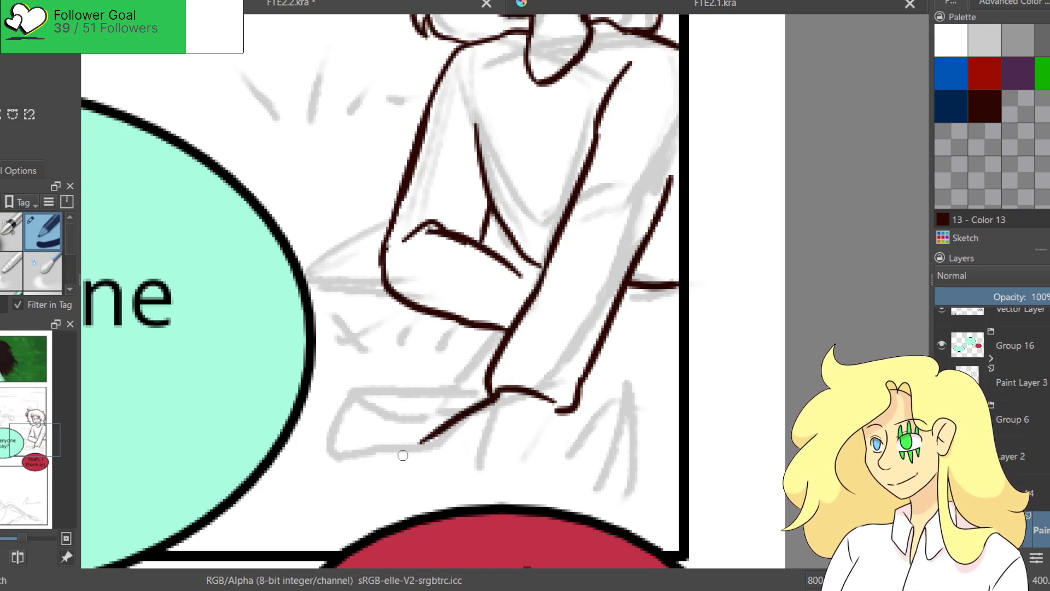
Try inking the rest of the thumb and spread fingers reaching down to the red speech bubble.
mouse_move(487, 418)
mouse_down()
mouse_move(409, 449)
mouse_move(446, 461)
mouse_up()
key(ctrl+z)
drag(460, 442, 446, 477)
key(ctrl+z)
drag(465, 442, 444, 508)
mouse_move(480, 475)
mouse_down()
mouse_move(468, 506)
mouse_move(491, 464)
mouse_move(499, 506)
mouse_up()
key(ctrl+z)
drag(520, 471, 524, 504)
Try inking the hand's right edge from the cuff down to the little finger.
drag(557, 406, 549, 452)
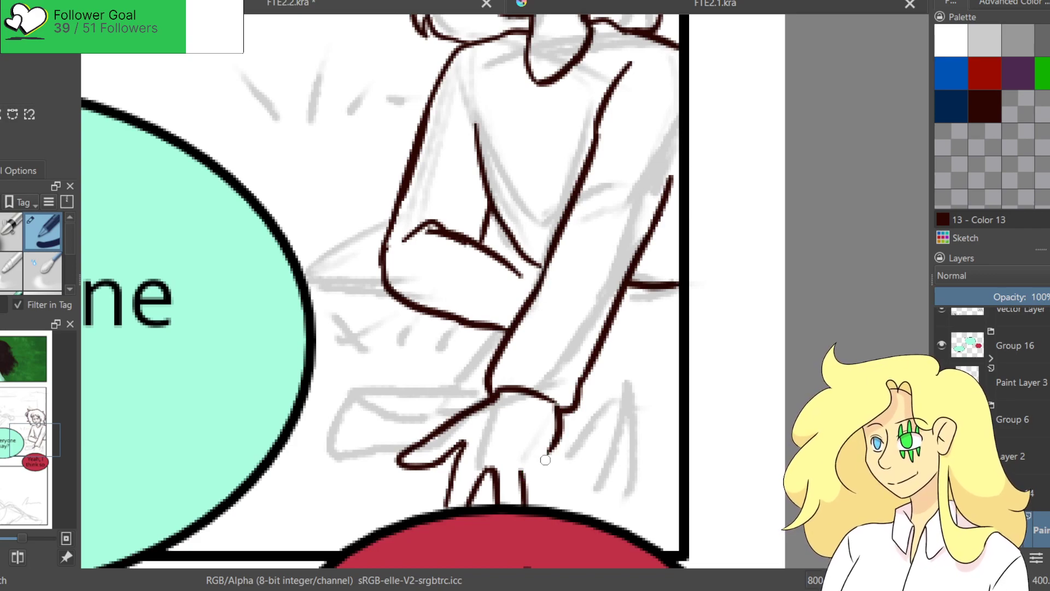
key(ctrl+z)
mouse_move(558, 402)
mouse_down()
mouse_move(564, 513)
mouse_move(530, 476)
mouse_move(551, 502)
mouse_move(540, 484)
mouse_up()
key(ctrl+z)
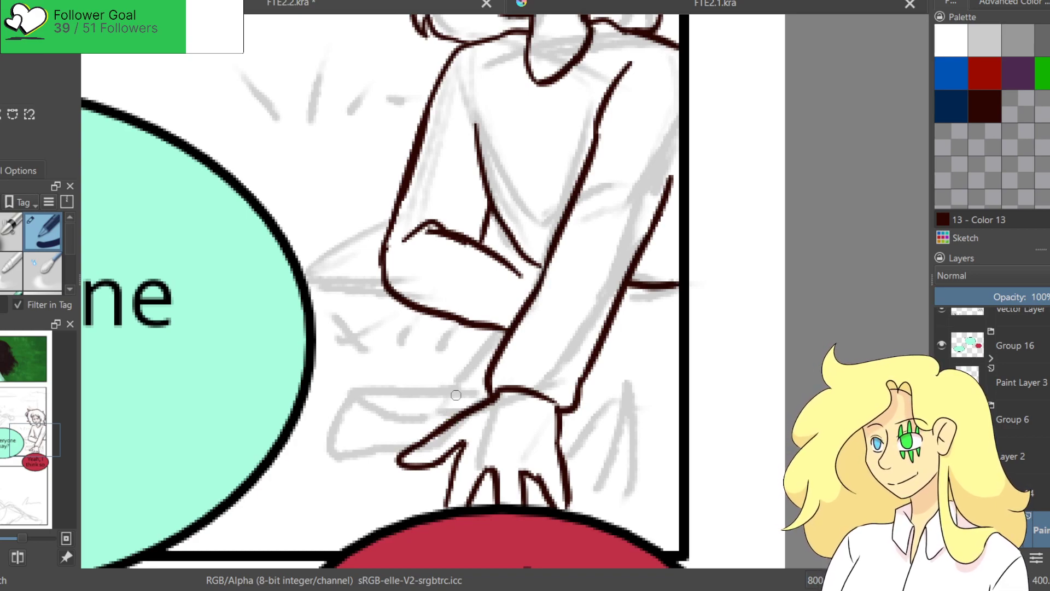
Try reshaping the line that joins the thumb to the wrist.
mouse_move(500, 391)
mouse_down()
mouse_move(402, 405)
mouse_move(457, 426)
mouse_move(449, 421)
mouse_up()
key(ctrl+z)
key(ctrl+z)
key(ctrl+z)
key(ctrl+z)
key(ctrl+z)
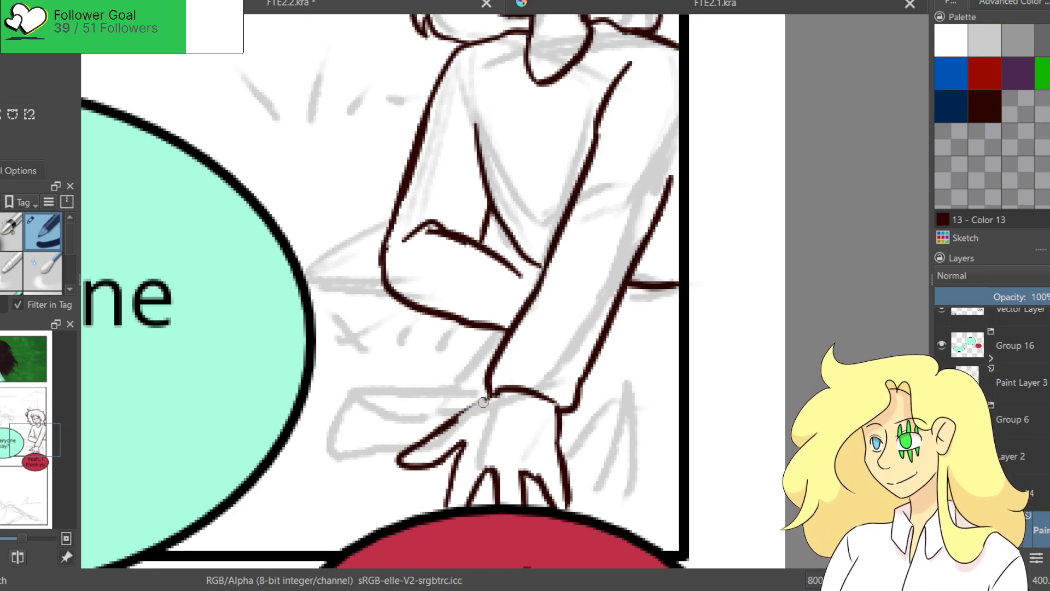
drag(471, 404, 454, 417)
Try redrawing the hand wider, with a new right edge, little finger and middle fingers.
mouse_move(559, 453)
mouse_down()
mouse_move(553, 407)
mouse_move(575, 409)
mouse_move(549, 526)
mouse_move(528, 516)
mouse_move(506, 457)
mouse_move(495, 460)
mouse_move(486, 515)
mouse_move(502, 457)
mouse_move(495, 502)
mouse_move(489, 476)
mouse_move(519, 466)
mouse_move(562, 530)
mouse_move(536, 490)
mouse_move(571, 492)
mouse_up()
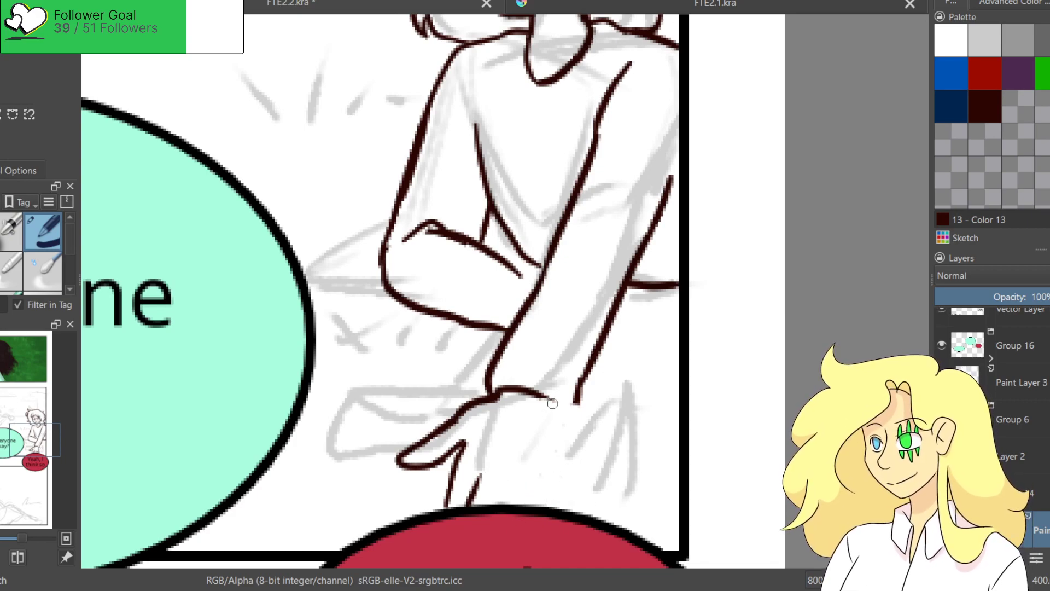
drag(563, 408, 595, 514)
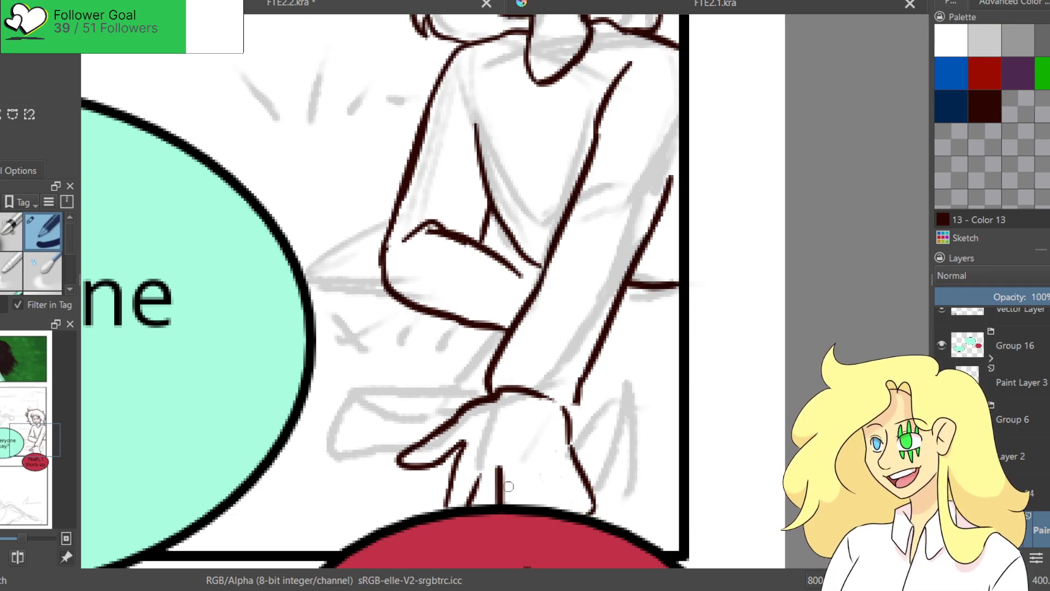
drag(504, 468, 505, 504)
mouse_move(520, 475)
mouse_down()
mouse_move(535, 536)
mouse_move(576, 513)
mouse_up()
key(ctrl+z)
key(ctrl+z)
mouse_move(535, 471)
mouse_down()
mouse_move(547, 506)
mouse_move(581, 511)
mouse_up()
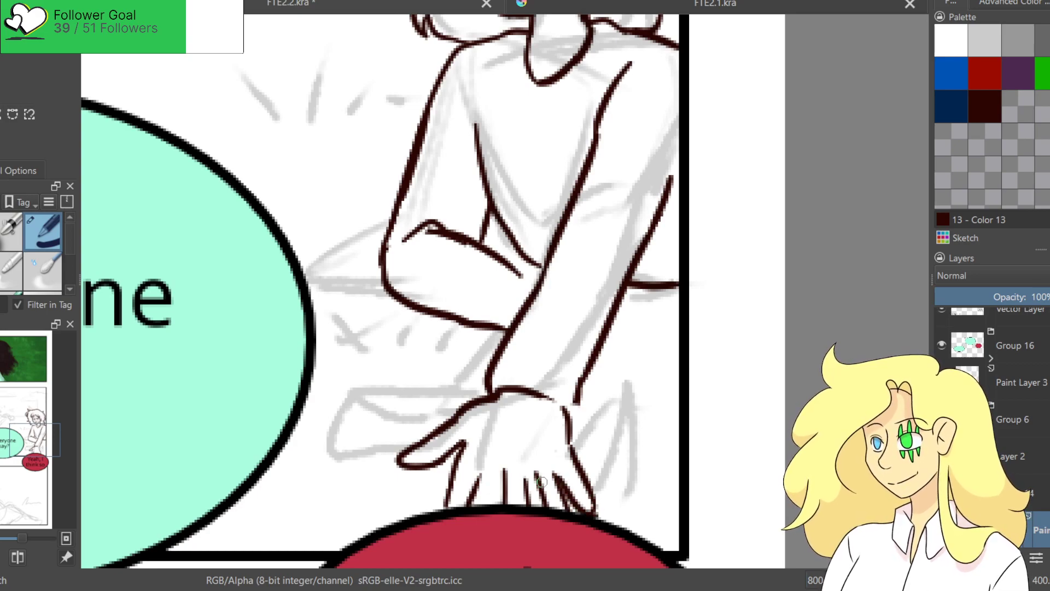
Undo the middle finger strokes and try inking them again with wider gaps above the red speech bubble.
key(ctrl+z)
key(ctrl+z)
key(ctrl+z)
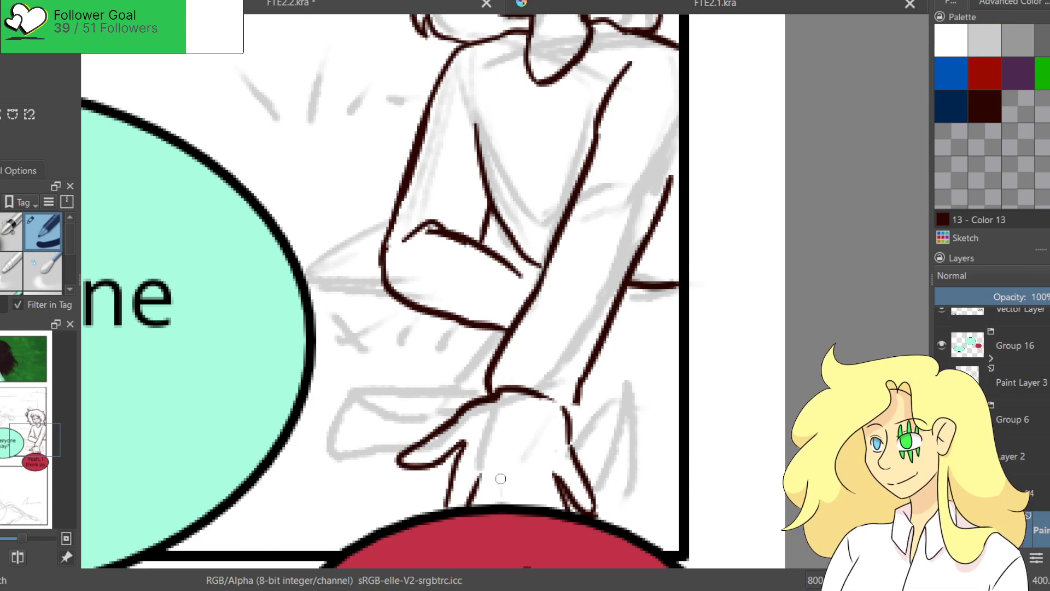
mouse_move(491, 476)
mouse_down()
mouse_move(498, 508)
mouse_move(542, 528)
mouse_move(493, 475)
mouse_move(515, 479)
mouse_move(503, 492)
mouse_move(503, 475)
mouse_move(534, 484)
mouse_up()
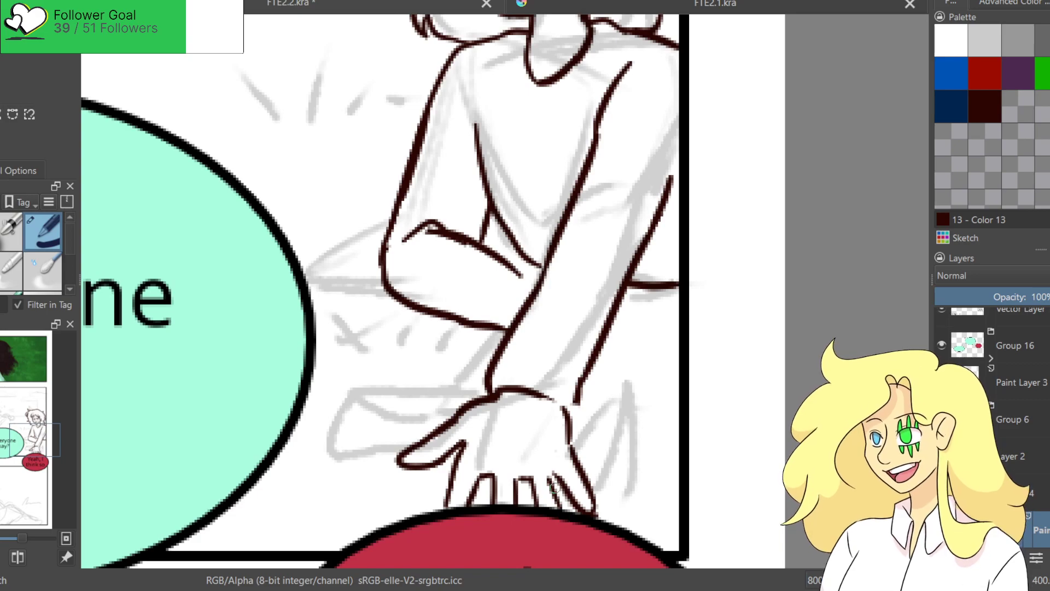
Erase the spread hand below the sleeve cuff.
scroll(560, 529, down, 5)
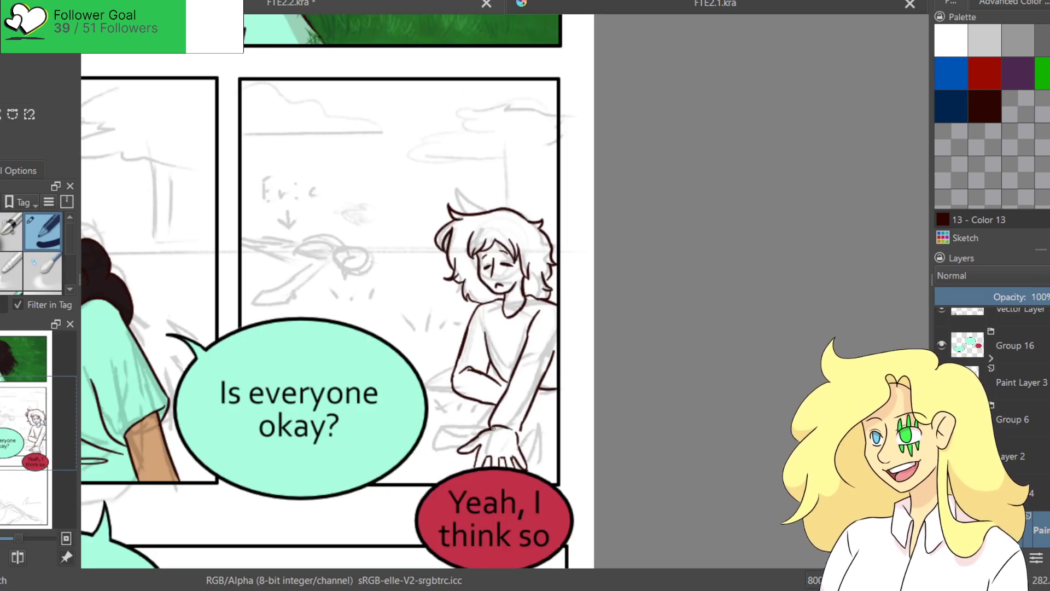
scroll(494, 454, up, 5)
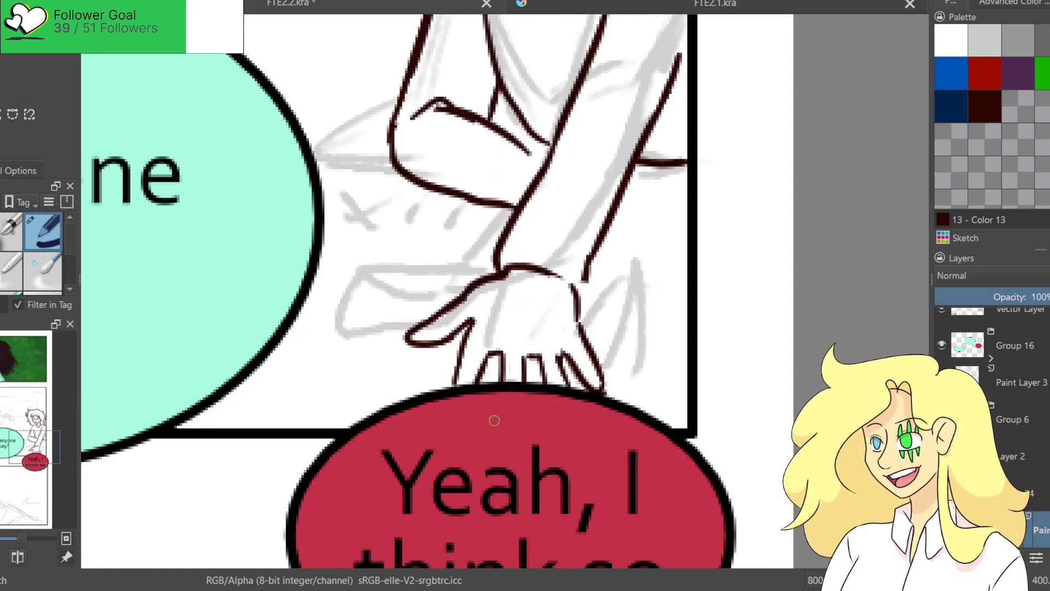
key(e)
mouse_move(493, 372)
mouse_down()
mouse_move(421, 304)
mouse_move(521, 380)
mouse_move(511, 361)
mouse_up()
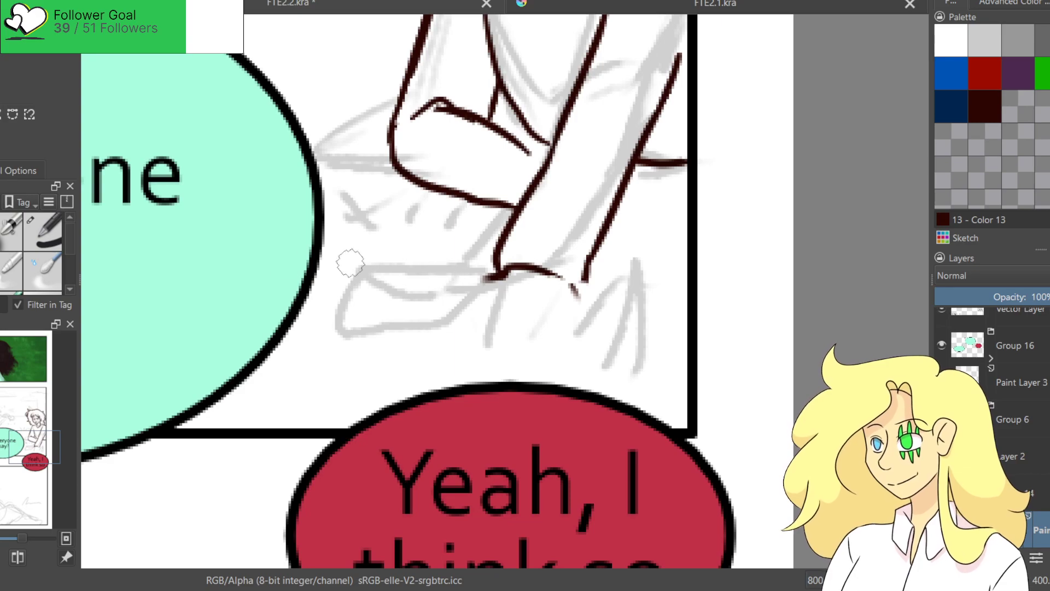
Ink a new relaxed hand below the cuff, with a thumb and fingers slanting down to the left.
click(43, 233)
mouse_move(506, 271)
mouse_down()
mouse_move(443, 299)
mouse_move(391, 350)
mouse_move(424, 350)
mouse_up()
mouse_move(455, 317)
mouse_down()
mouse_move(416, 370)
mouse_move(469, 370)
mouse_move(508, 337)
mouse_up()
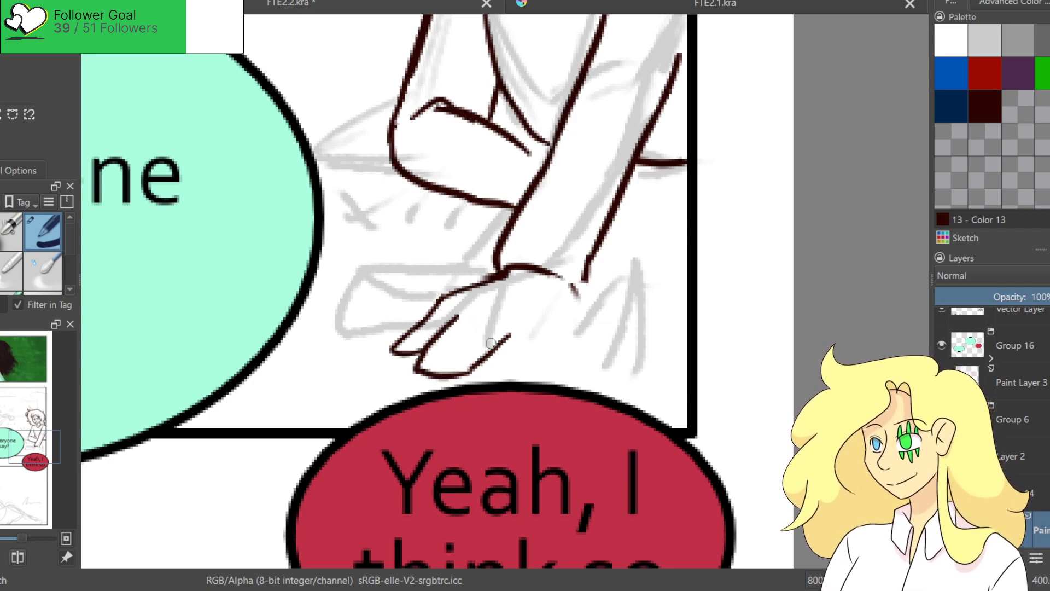
mouse_move(435, 368)
mouse_down()
mouse_move(482, 328)
mouse_move(491, 367)
mouse_move(533, 350)
mouse_move(575, 284)
mouse_up()
mouse_move(494, 276)
mouse_down()
mouse_move(454, 280)
mouse_move(432, 293)
mouse_move(437, 285)
mouse_move(424, 286)
mouse_move(438, 316)
mouse_up()
key(ctrl+z)
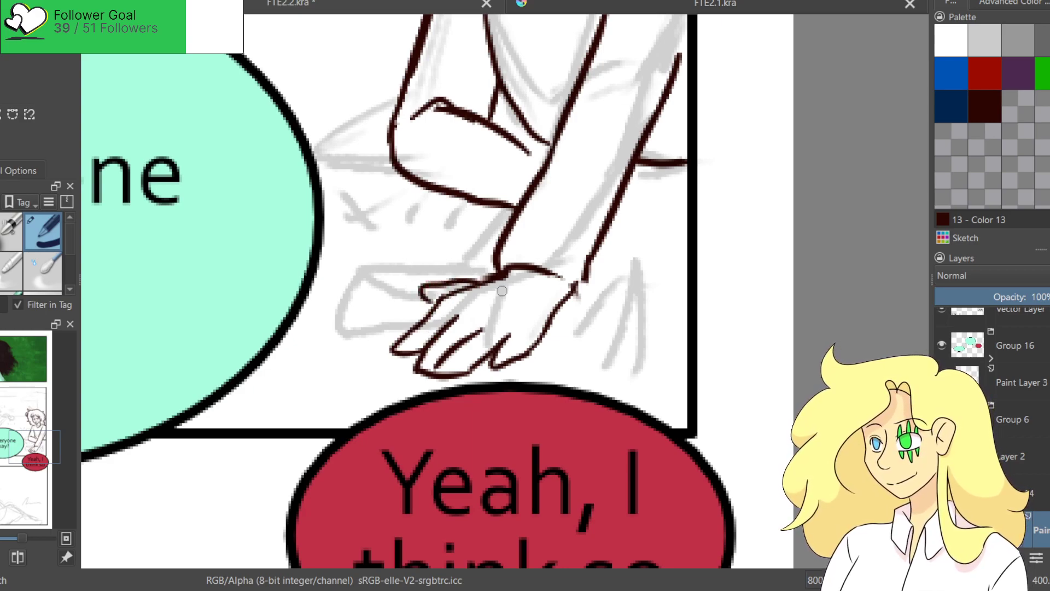
Close the wrist line and ink the outer corner of the sleeve cuff around it.
drag(546, 274, 577, 295)
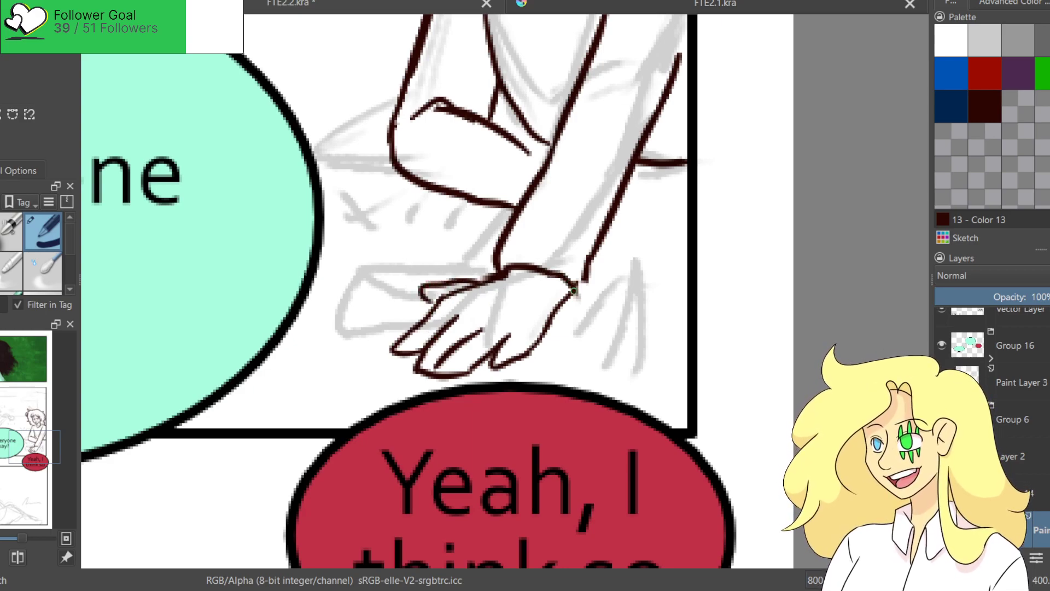
drag(592, 256, 569, 302)
drag(567, 277, 554, 299)
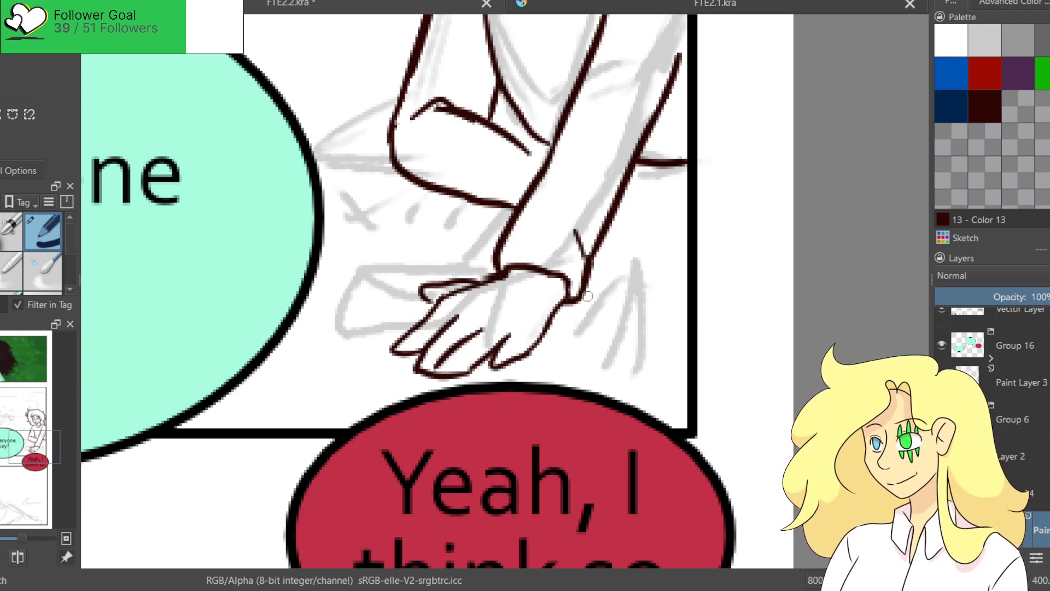
Ink fold lines on the outstretched sleeve, one above the cuff and two at the elbow.
drag(584, 256, 564, 235)
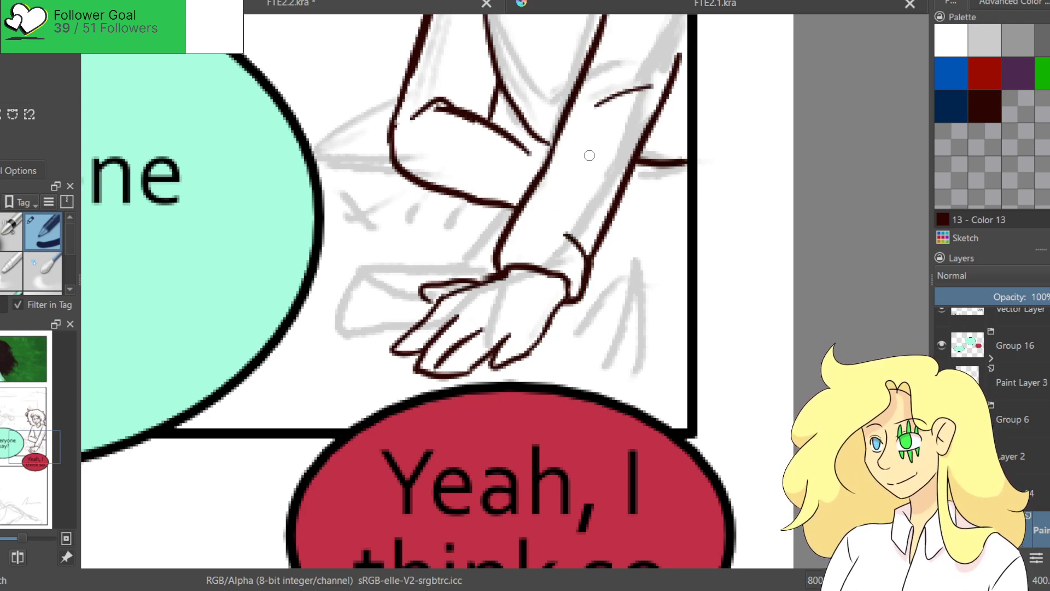
drag(597, 94, 627, 158)
drag(635, 95, 641, 135)
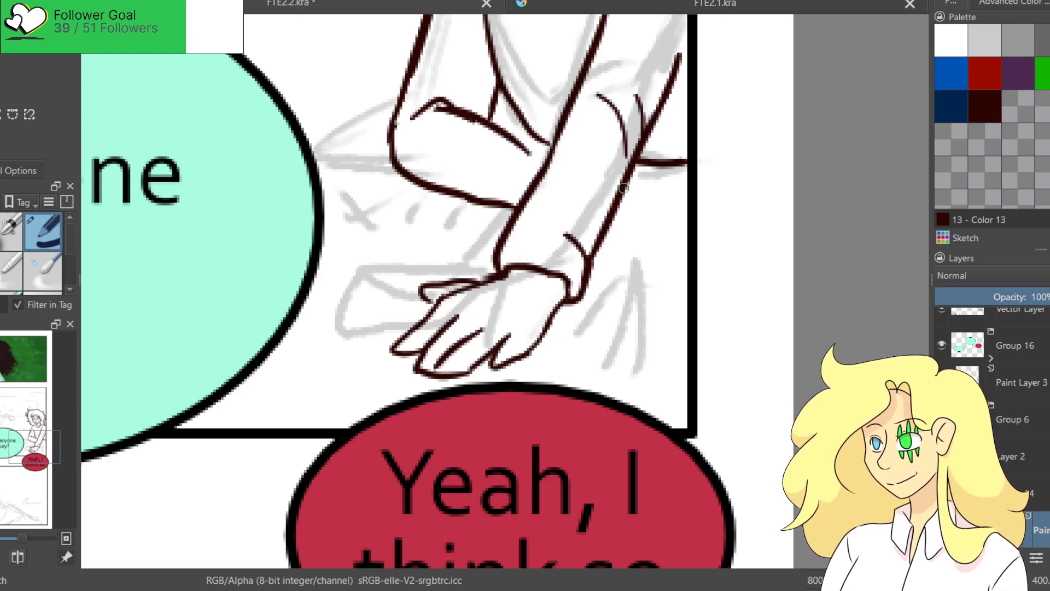
Undo the two fold lines at the elbow of the outstretched sleeve.
key(ctrl+z)
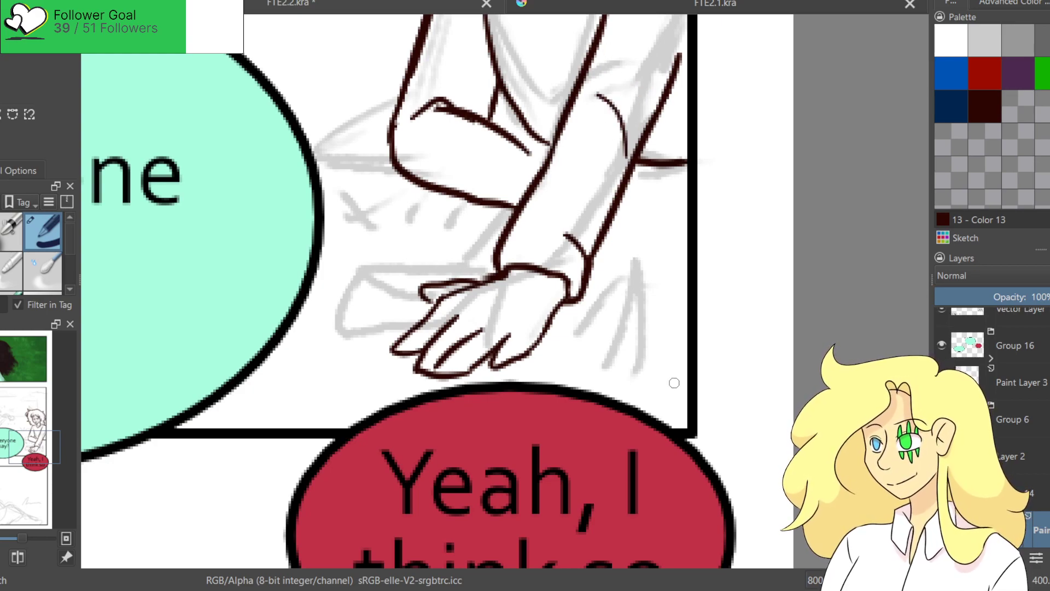
drag(646, 302, 579, 436)
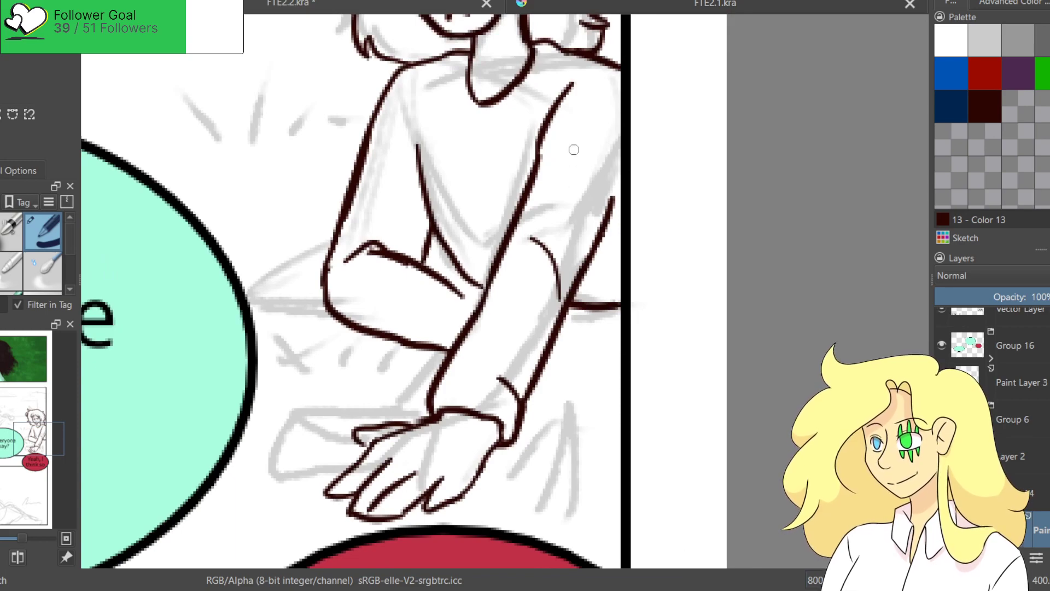
key(ctrl+z)
Try slanted fold lines across the elbow of the outstretched sleeve, and undo them.
drag(609, 194, 541, 239)
key(ctrl+z)
mouse_move(607, 190)
mouse_down()
mouse_move(535, 222)
mouse_move(551, 231)
mouse_move(505, 257)
mouse_up()
key(ctrl+z)
key(ctrl+z)
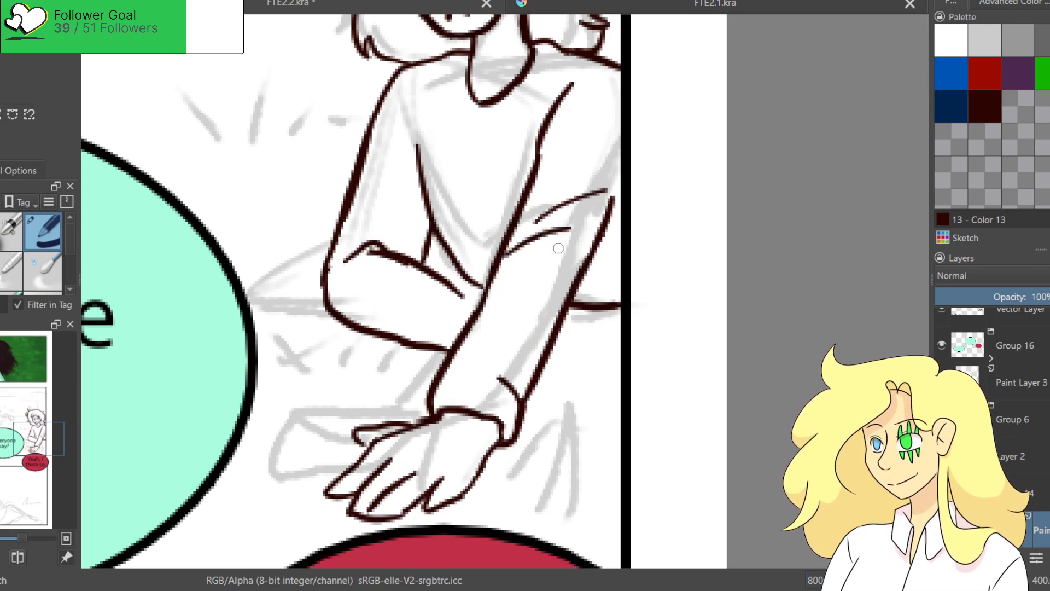
key(ctrl+z)
key(ctrl+z)
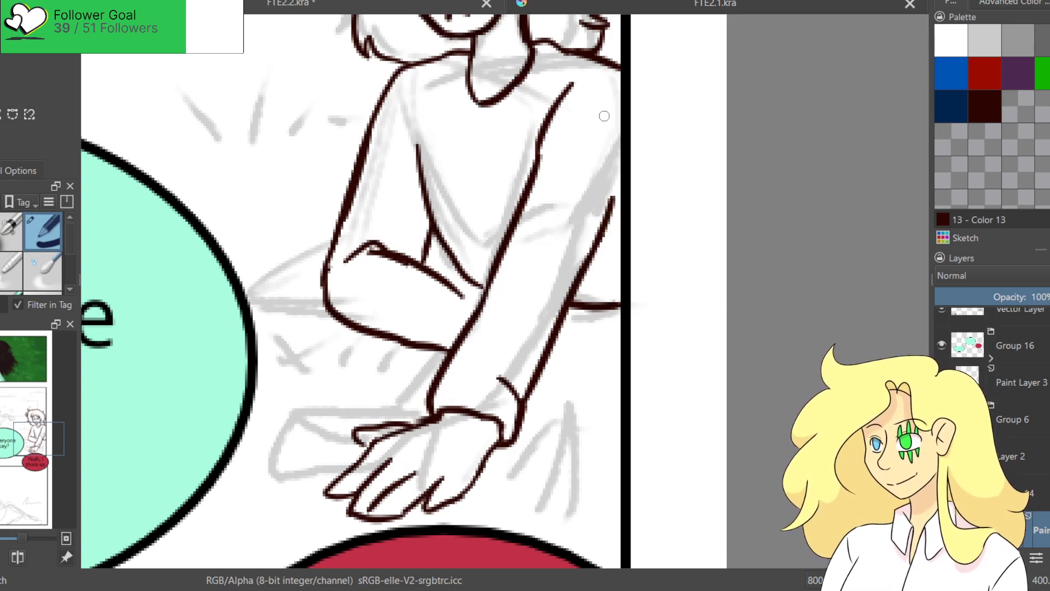
Ink a short curved line at the top of the outstretched arm's shoulder, beside the panel border.
drag(595, 83, 619, 99)
key(ctrl+z)
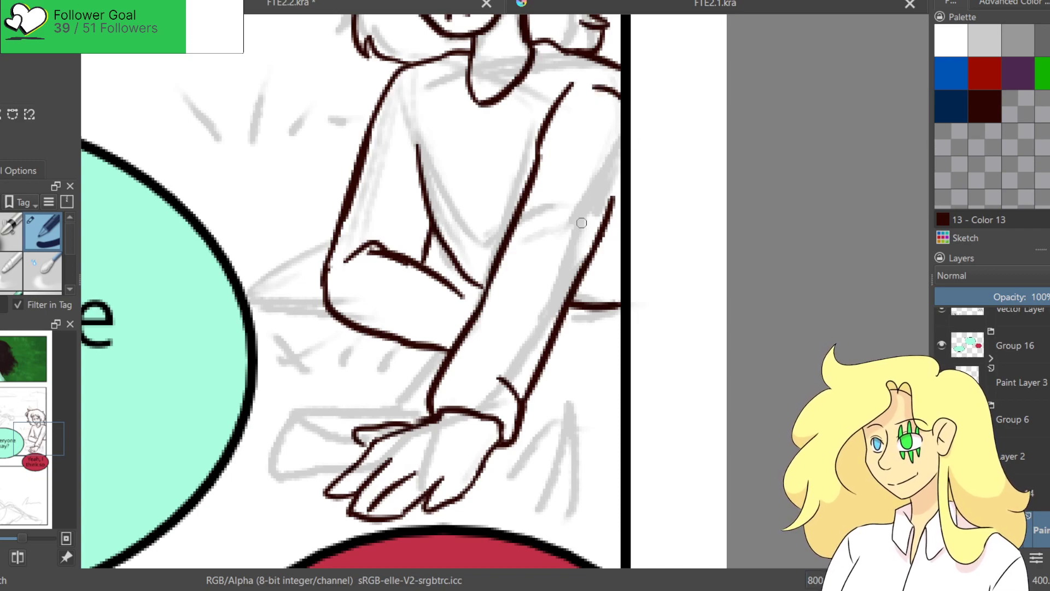
scroll(461, 180, down, 3)
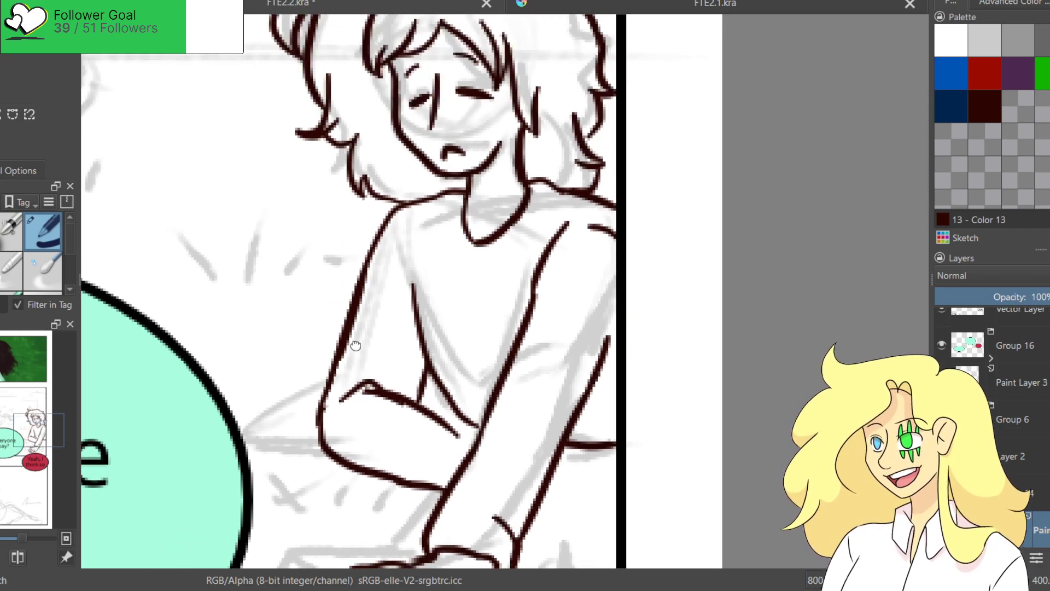
scroll(489, 331, up, 3)
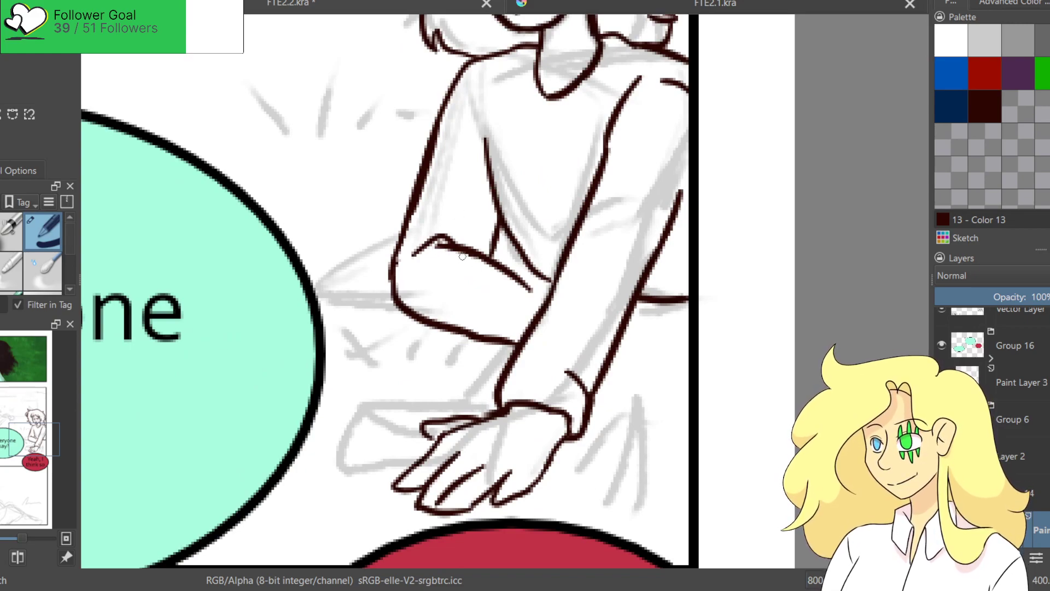
Redraw the crease above the bent forearm as a longer curve and ink a short fold below that arm's shoulder.
mouse_move(434, 235)
mouse_down()
mouse_move(501, 270)
mouse_move(456, 233)
mouse_move(482, 262)
mouse_up()
key(ctrl+z)
key(ctrl+z)
drag(435, 237, 474, 235)
key(ctrl+z)
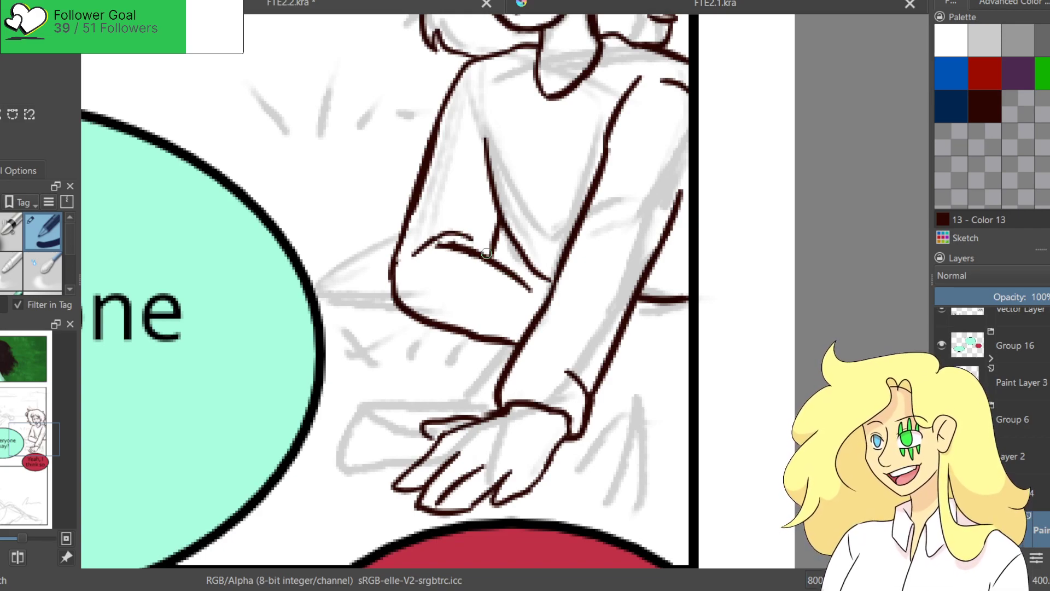
drag(473, 75, 474, 104)
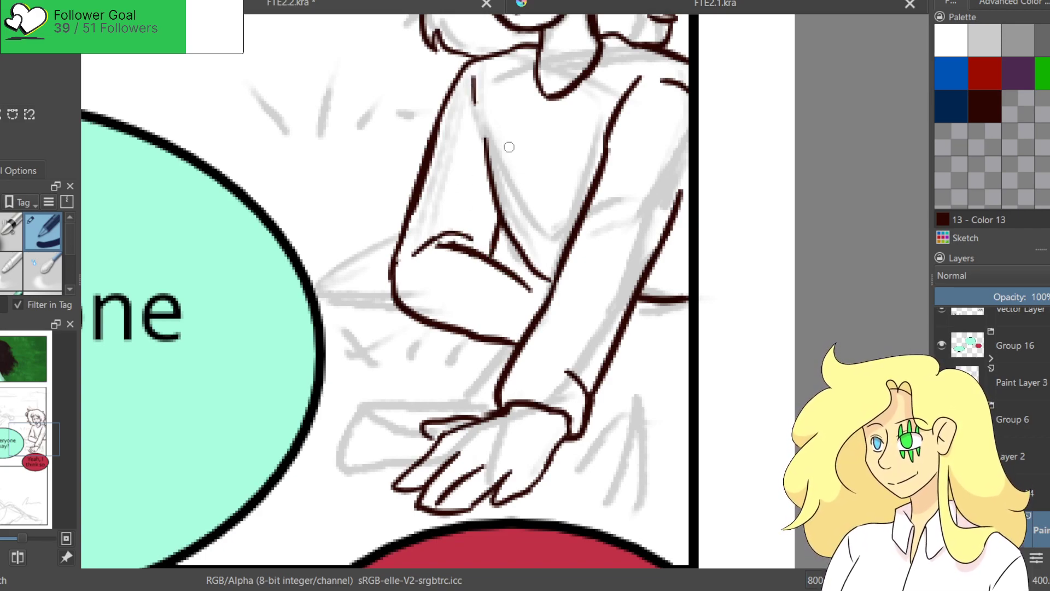
Ink two slanted folds on the lower shirt front and a second horizontal line between the outstretched arm and the panel border.
drag(521, 208, 558, 265)
key(ctrl+z)
drag(526, 219, 559, 255)
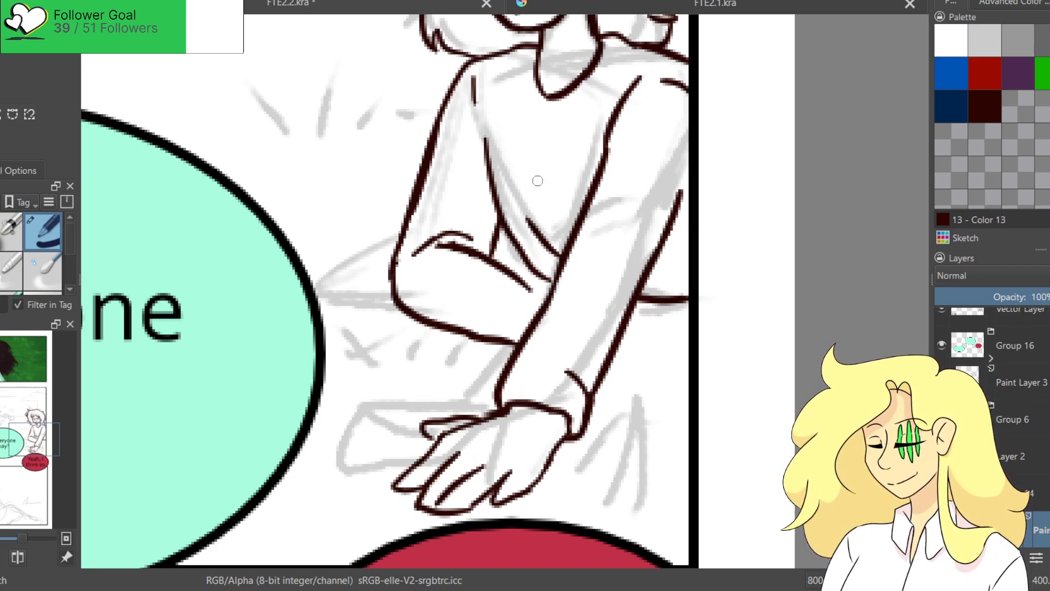
drag(529, 159, 564, 229)
drag(646, 276, 731, 289)
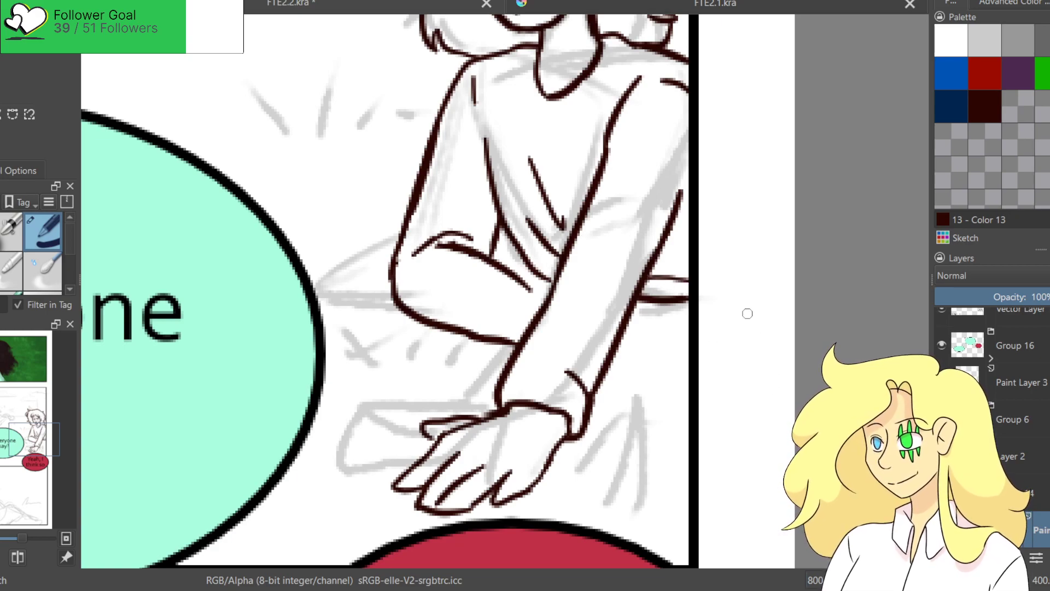
Ink small daze marks above the seated character's head: two starbursts with a little circle between them.
scroll(557, 307, down, 5)
scroll(633, 298, up, 5)
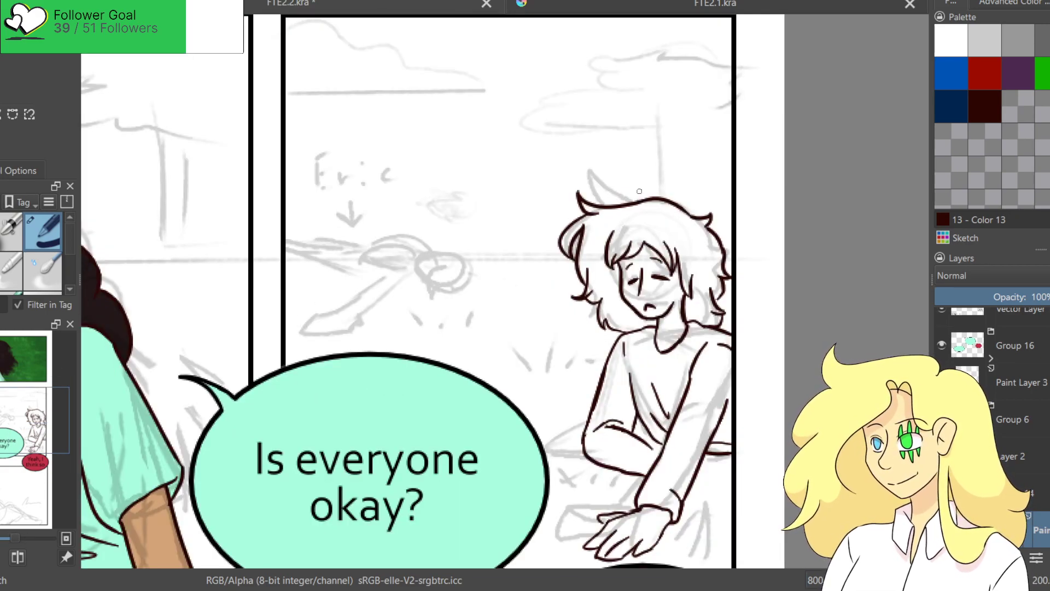
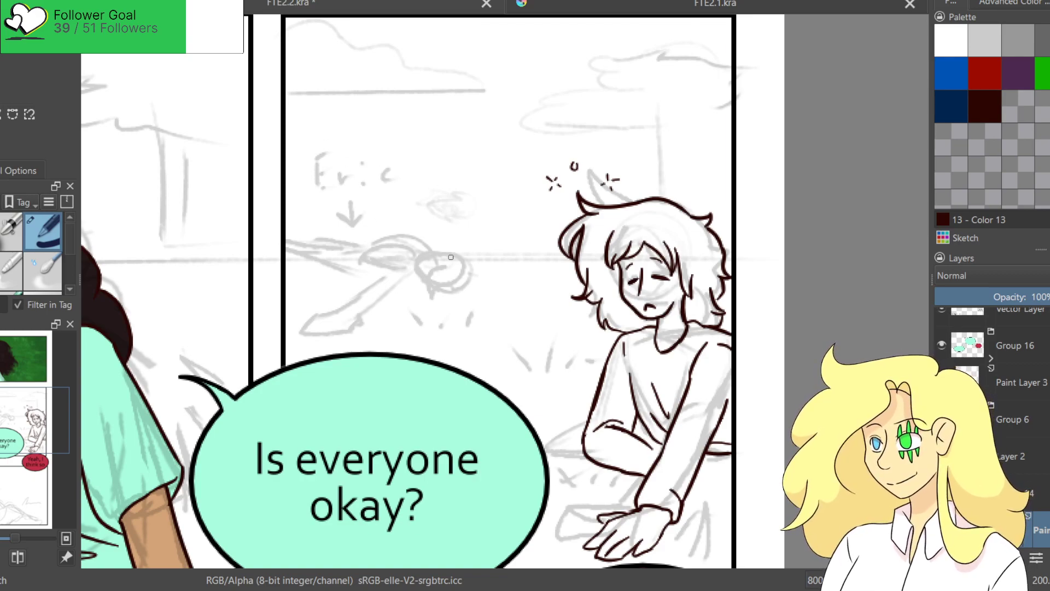
Examine the characters lying on the grass in the bottom panel of page FTE2.1, and return to page FTE2.2.
scroll(449, 293, up, 1)
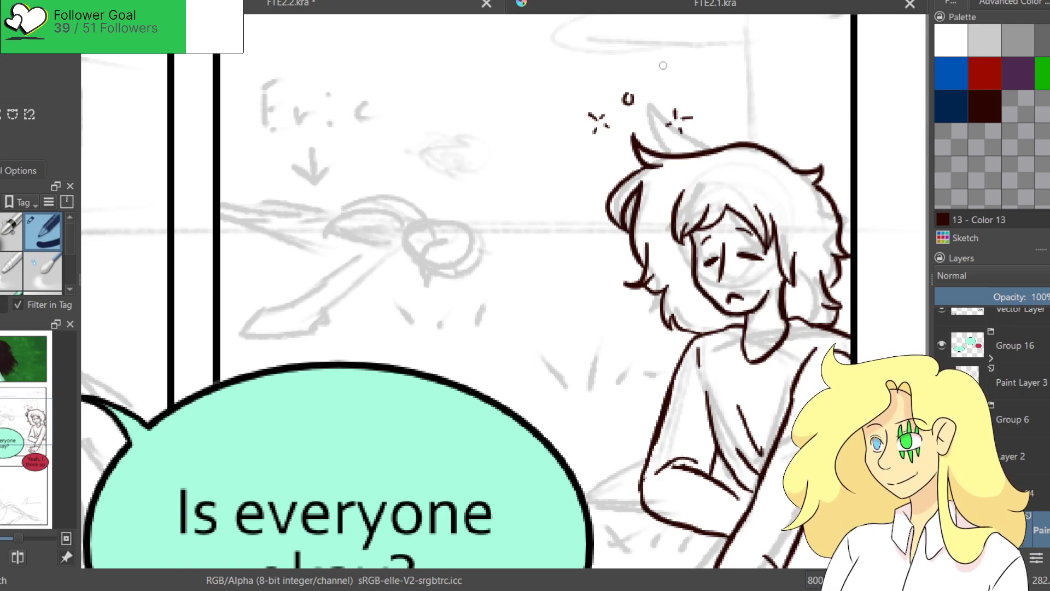
click(685, 8)
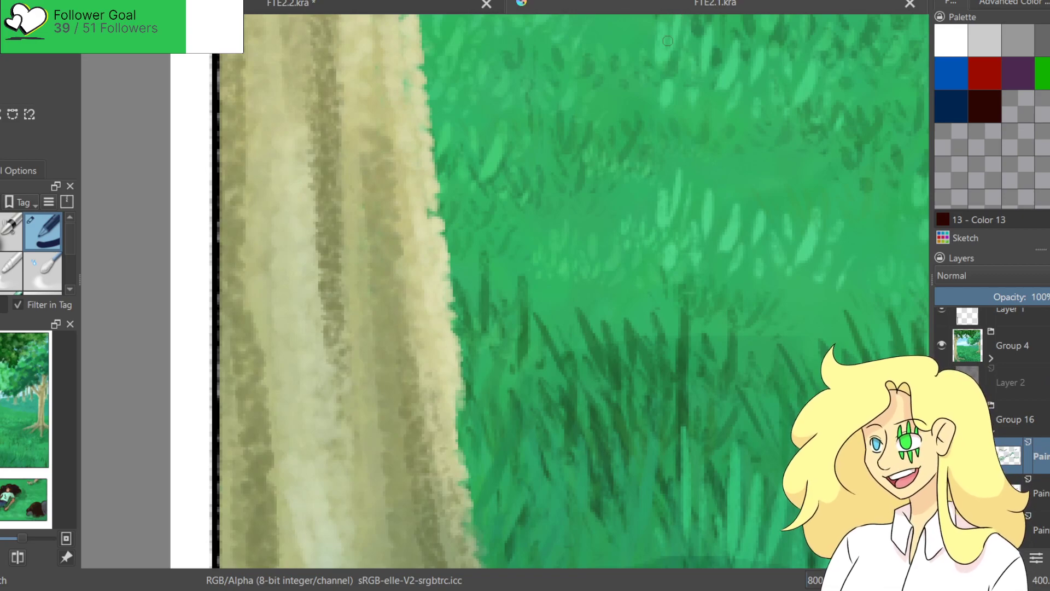
scroll(668, 41, down, 3)
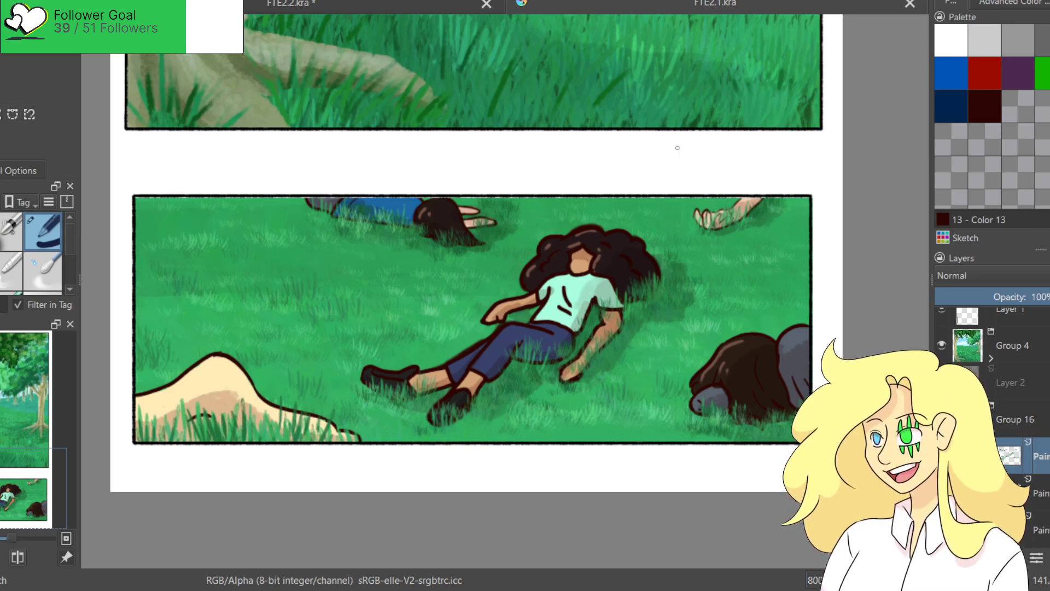
click(260, 6)
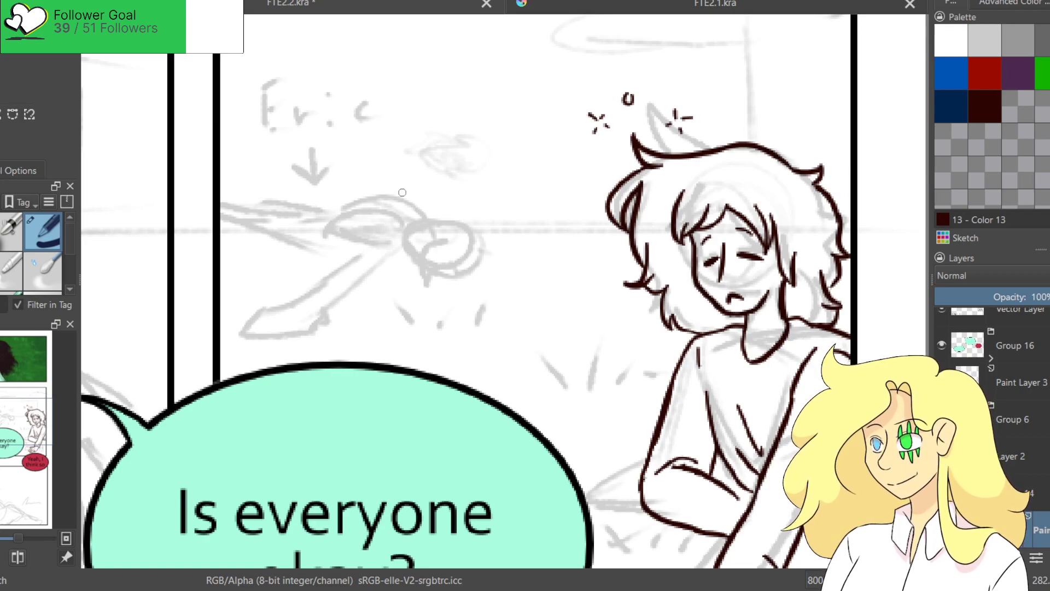
On sketch layer Layer 2, rework the background lying figure's head in black with a fuller outline and a pointed lower tip.
click(1012, 462)
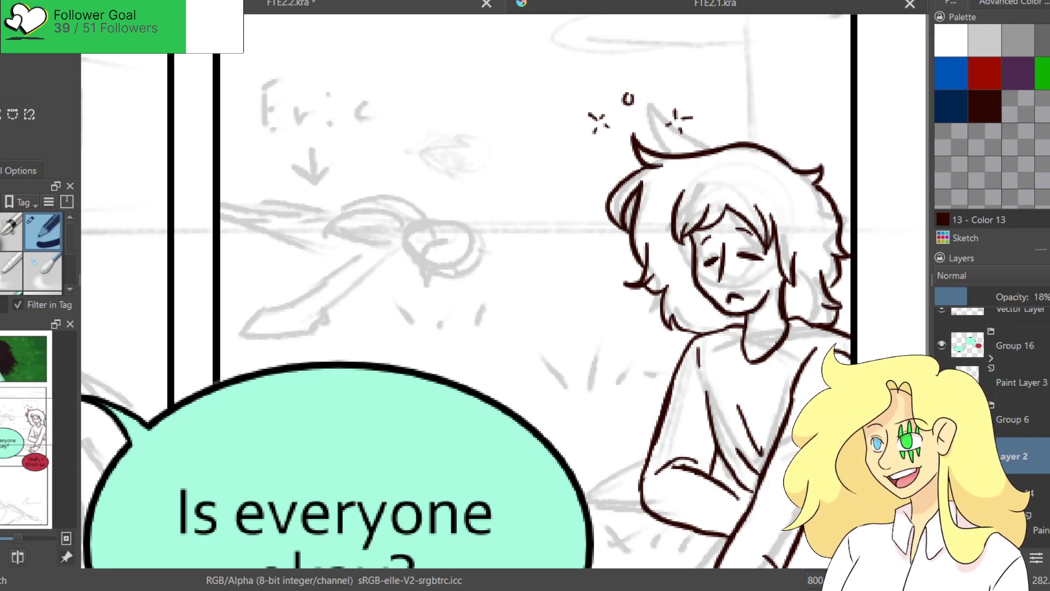
key(e)
key(d)
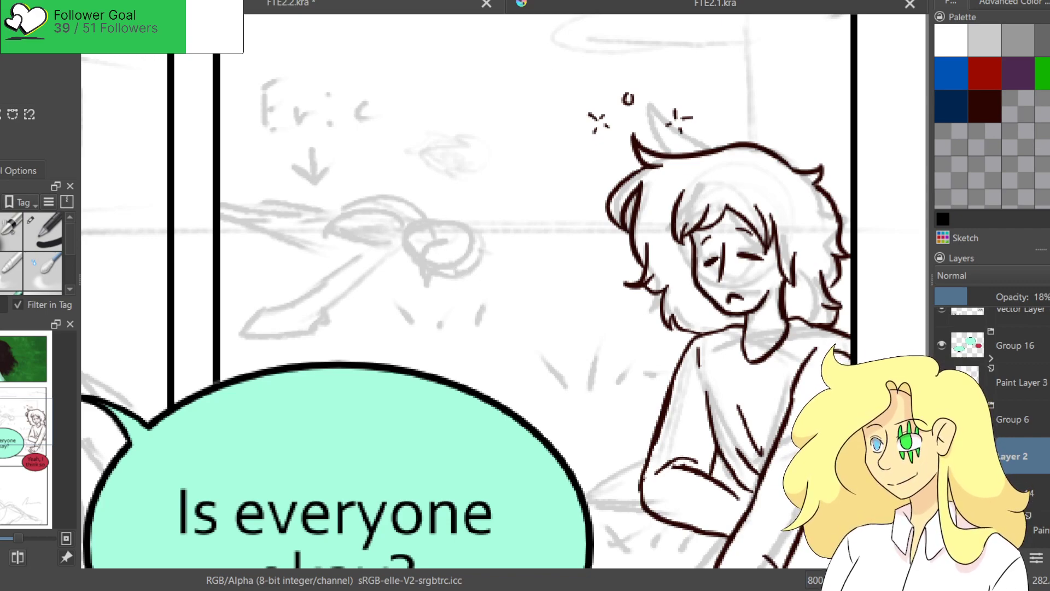
key(minus)
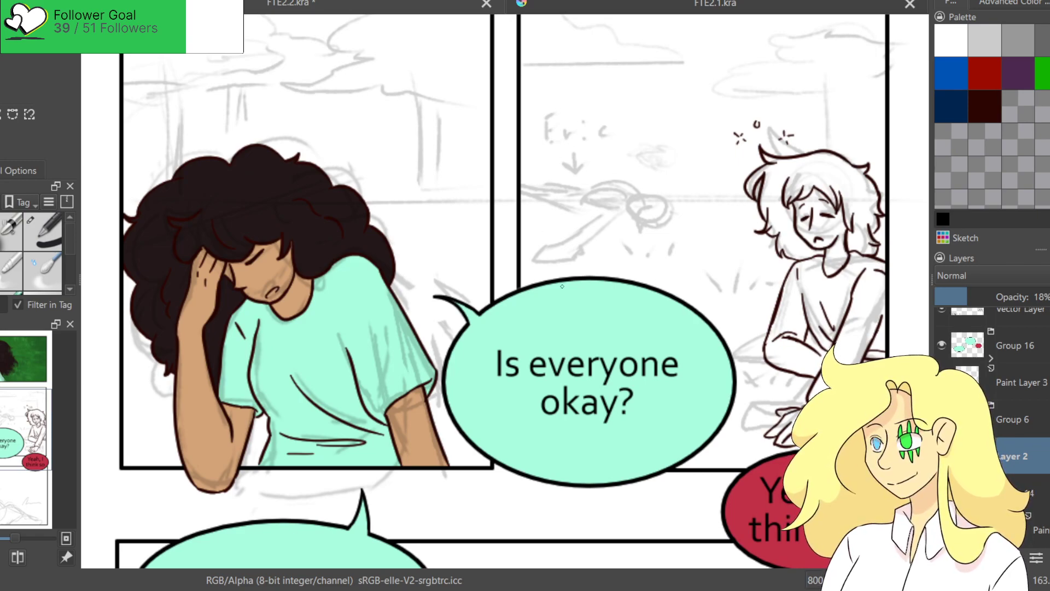
key(plus)
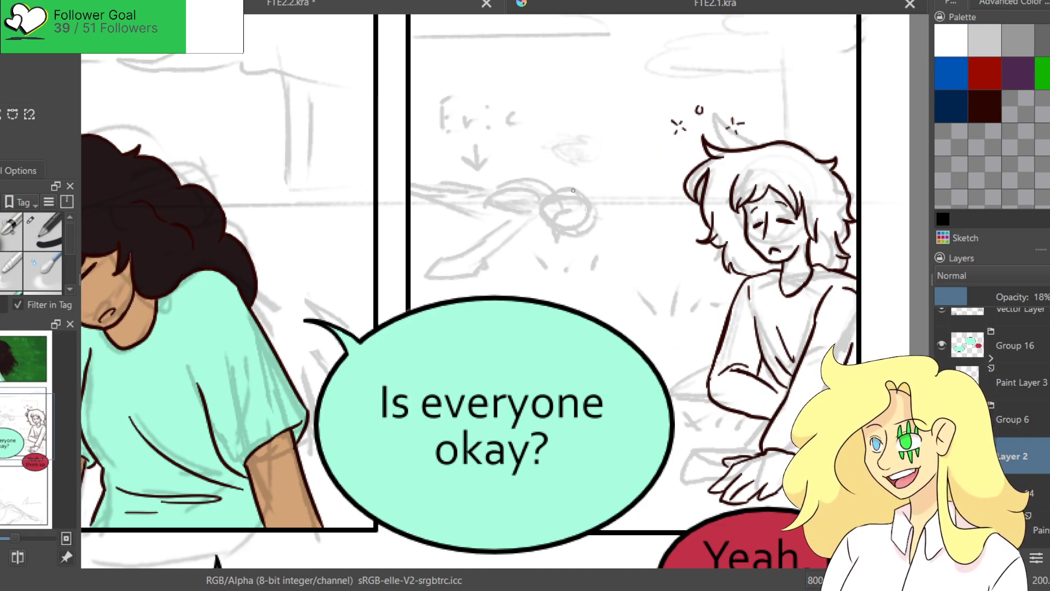
mouse_move(584, 231)
mouse_down()
mouse_move(606, 237)
mouse_move(582, 236)
mouse_move(591, 236)
mouse_up()
drag(586, 200, 599, 221)
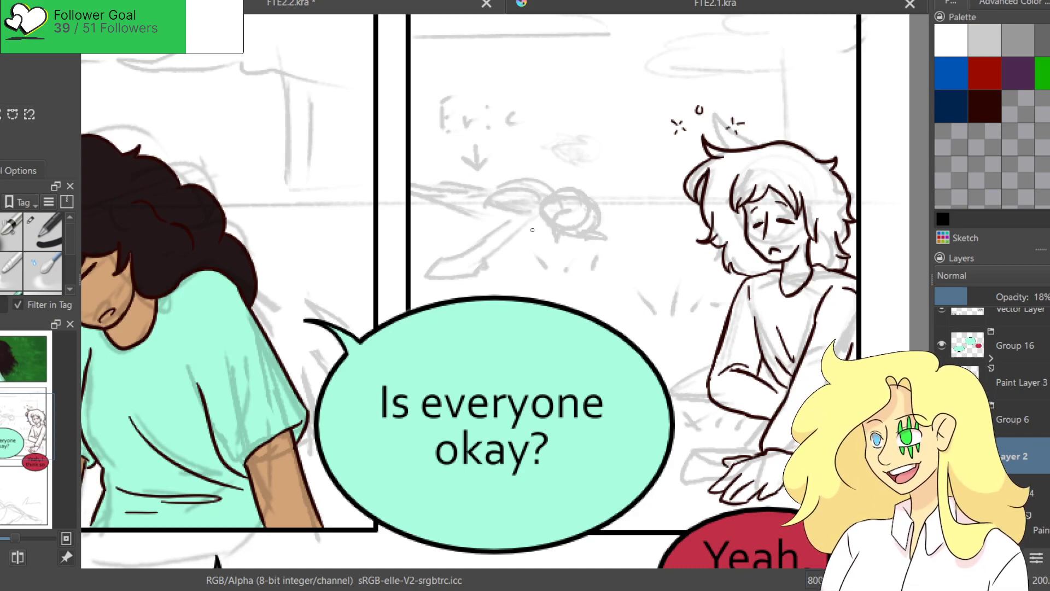
Shorten the lying figure's outstretched arm, sketch a blocky hand at its end, and rough in the nearby leg lines.
mouse_move(524, 223)
mouse_down()
mouse_move(487, 264)
mouse_move(457, 236)
mouse_move(465, 249)
mouse_move(441, 265)
mouse_up()
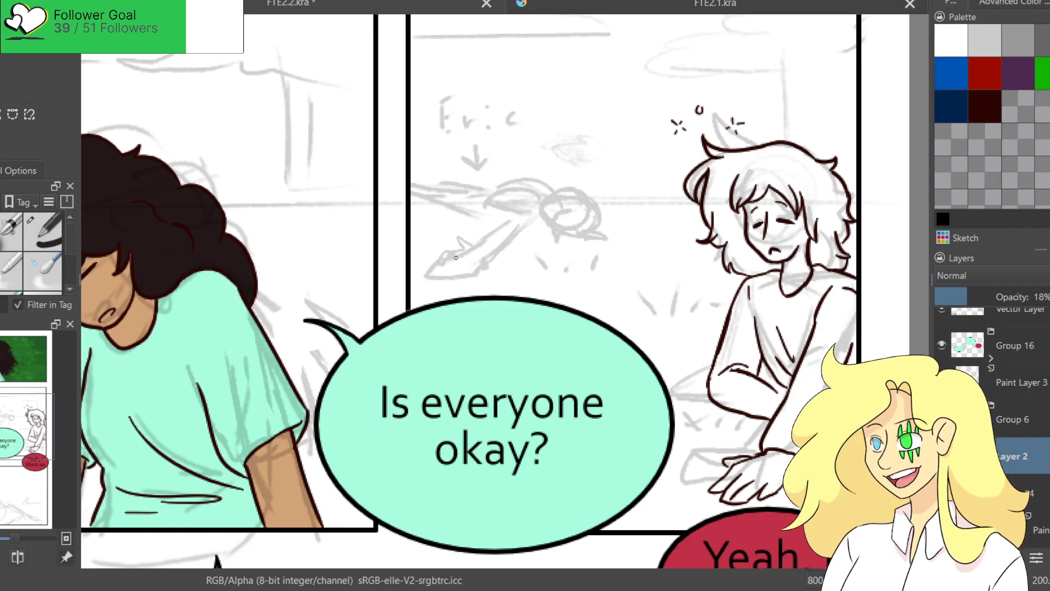
mouse_move(462, 253)
mouse_down()
mouse_move(454, 278)
mouse_move(422, 274)
mouse_move(471, 292)
mouse_up()
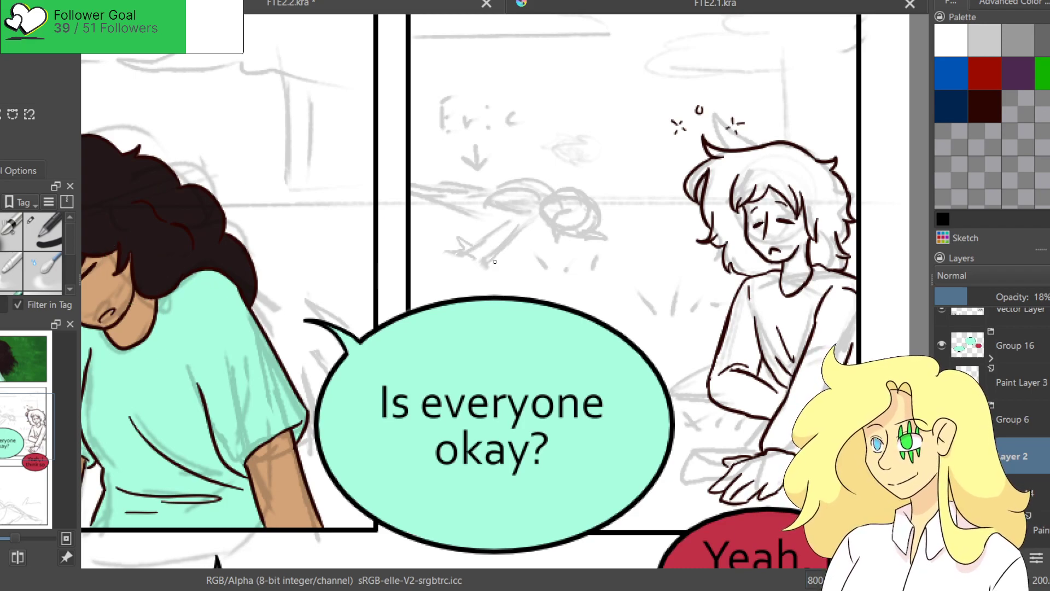
mouse_move(447, 254)
mouse_down()
mouse_move(444, 270)
mouse_move(474, 272)
mouse_move(474, 255)
mouse_up()
drag(474, 255, 490, 262)
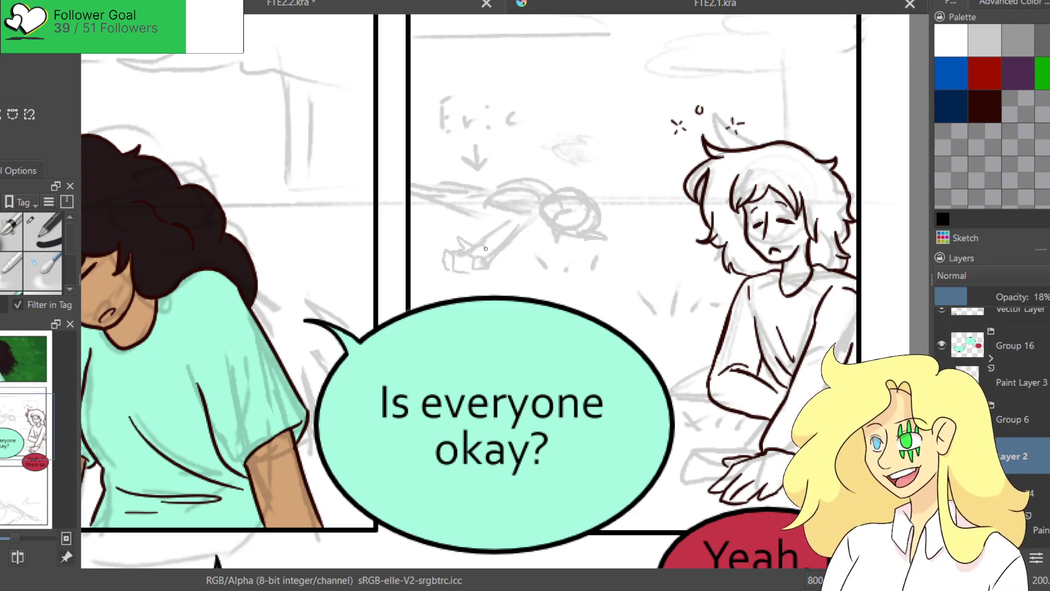
mouse_move(481, 247)
mouse_down()
mouse_move(504, 228)
mouse_move(495, 258)
mouse_move(516, 229)
mouse_move(493, 203)
mouse_move(486, 228)
mouse_move(488, 217)
mouse_move(431, 211)
mouse_move(509, 220)
mouse_move(478, 220)
mouse_move(500, 229)
mouse_up()
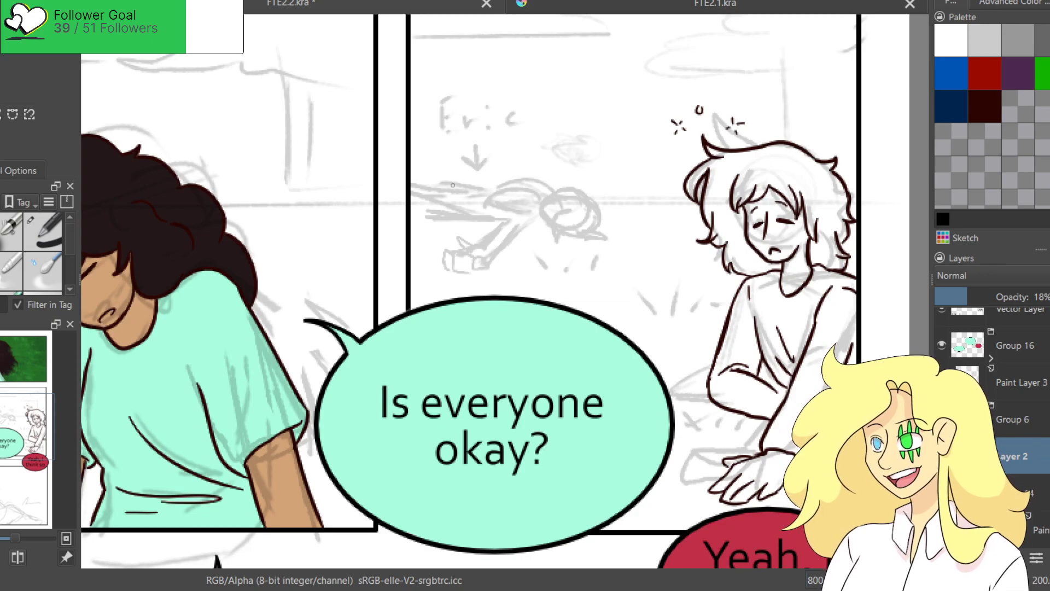
Rework the lying figure's torso and leg outline, and erase the rough legs along with the arrow above them.
mouse_move(480, 195)
mouse_down()
mouse_move(548, 187)
mouse_move(533, 188)
mouse_move(554, 202)
mouse_move(513, 182)
mouse_move(483, 187)
mouse_up()
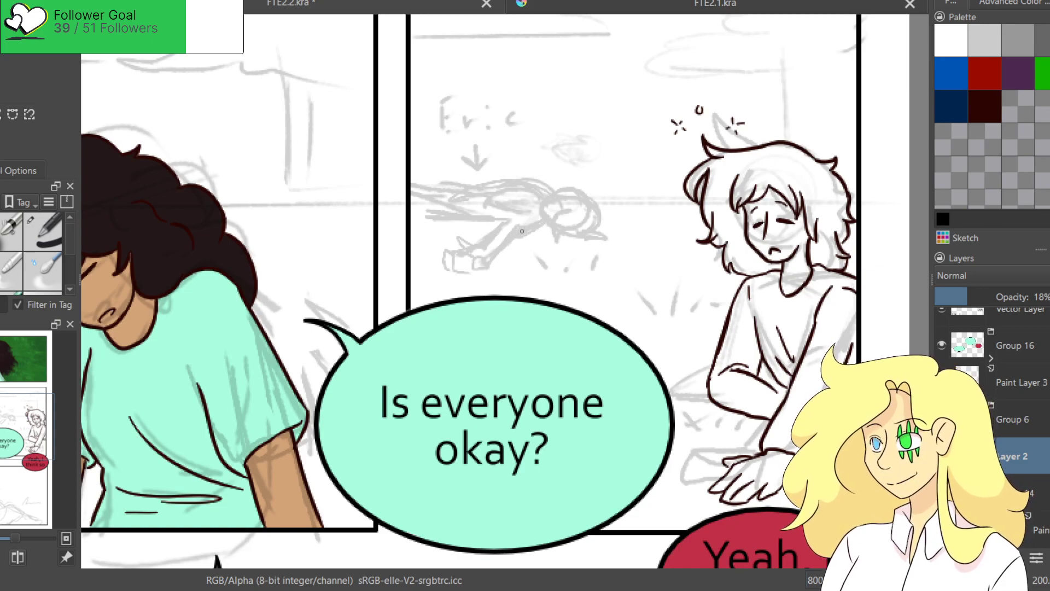
drag(416, 218, 434, 218)
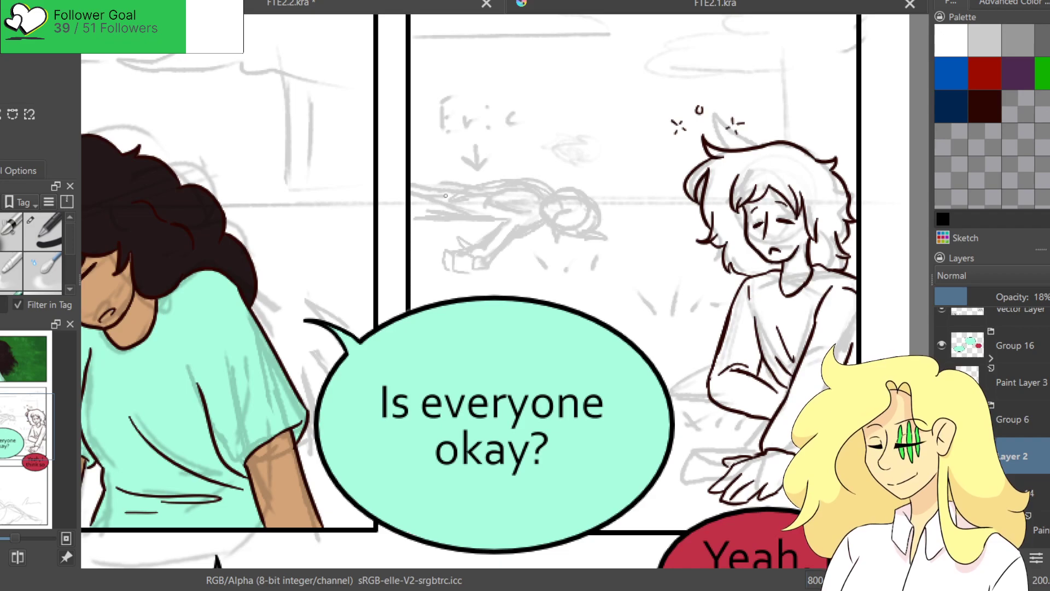
mouse_move(469, 168)
mouse_down()
mouse_move(433, 189)
mouse_move(498, 176)
mouse_move(476, 191)
mouse_move(456, 188)
mouse_up()
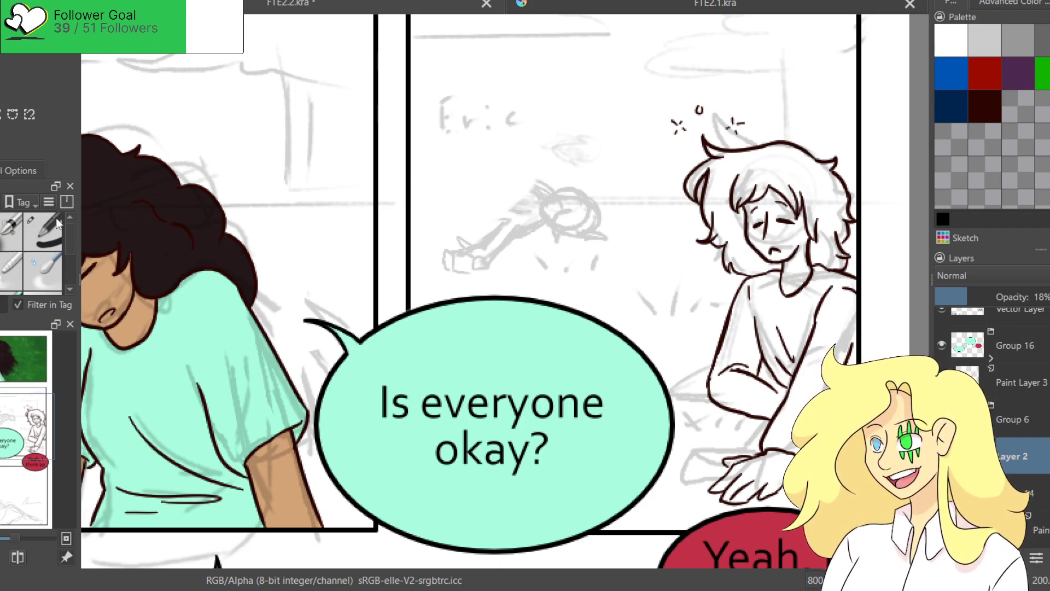
Sketch a new back line reaching the panel's inner border and a single lower leg line for the lying figure.
mouse_move(537, 183)
mouse_down()
mouse_move(452, 194)
mouse_move(425, 183)
mouse_move(465, 222)
mouse_move(493, 225)
mouse_move(418, 211)
mouse_move(432, 213)
mouse_up()
key(ctrl+z)
key(ctrl+z)
key(ctrl+z)
key(ctrl+z)
key(ctrl+z)
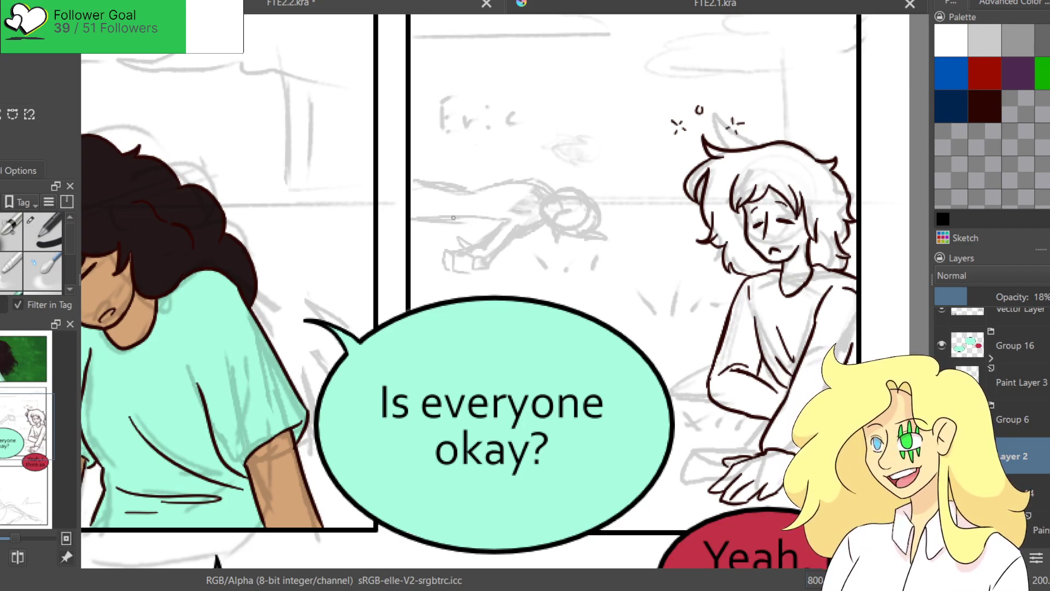
Build up the lying figure's legs and back with added sketch strokes along the lower and upper contours.
drag(417, 209, 486, 219)
mouse_move(412, 213)
mouse_down()
mouse_move(461, 225)
mouse_move(415, 221)
mouse_move(471, 218)
mouse_move(471, 233)
mouse_move(408, 223)
mouse_move(448, 228)
mouse_up()
key(ctrl+z)
key(ctrl+z)
key(ctrl+z)
mouse_move(427, 186)
mouse_down()
mouse_move(414, 192)
mouse_move(440, 184)
mouse_up()
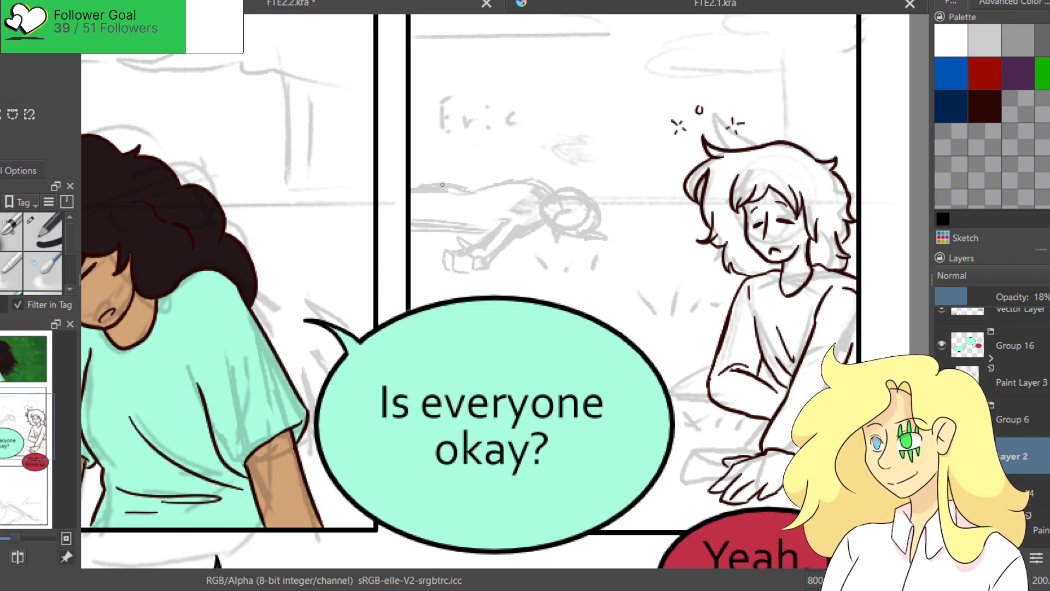
drag(529, 177, 489, 181)
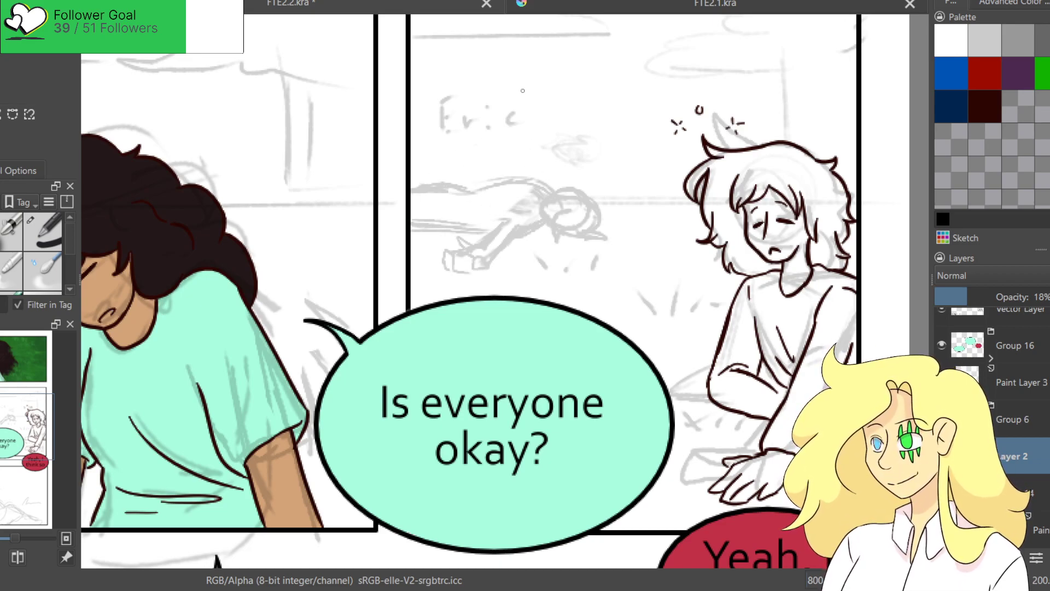
Fill out the lying figure's hair outline, erase the lines inside the head, and sketch a new face there.
mouse_move(554, 206)
mouse_down()
mouse_move(593, 220)
mouse_move(591, 198)
mouse_move(599, 221)
mouse_up()
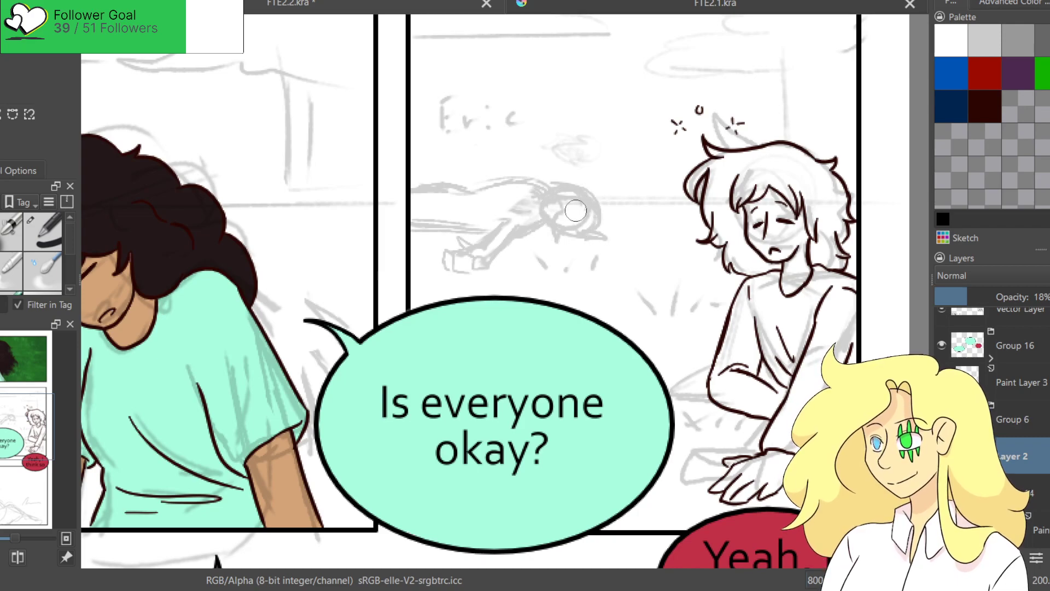
mouse_move(581, 210)
mouse_down()
mouse_move(553, 212)
mouse_move(565, 243)
mouse_up()
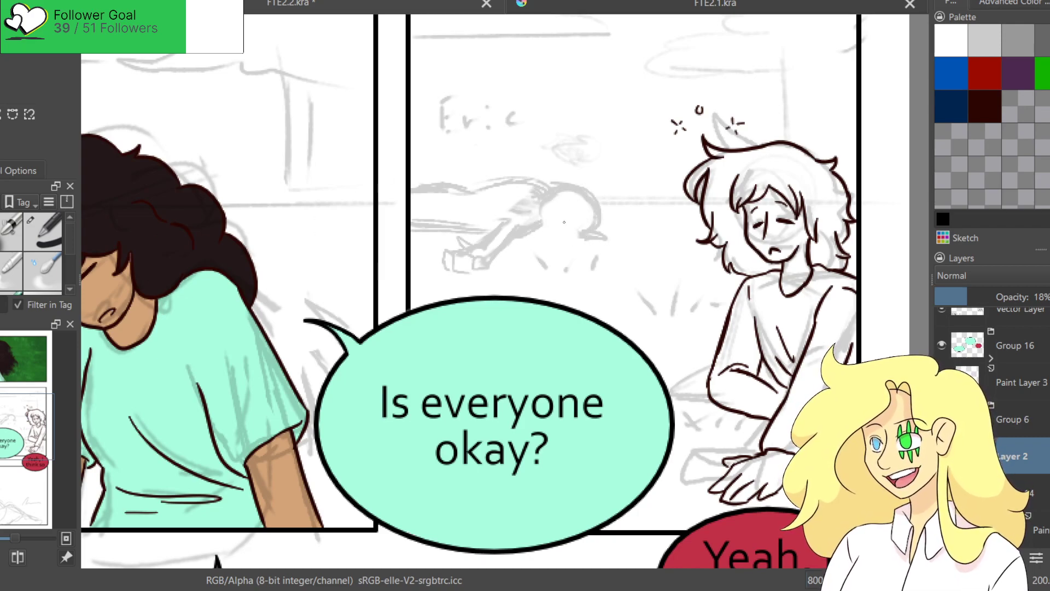
mouse_move(564, 224)
mouse_down()
mouse_move(554, 217)
mouse_move(558, 232)
mouse_move(545, 230)
mouse_move(575, 236)
mouse_move(539, 213)
mouse_move(579, 229)
mouse_up()
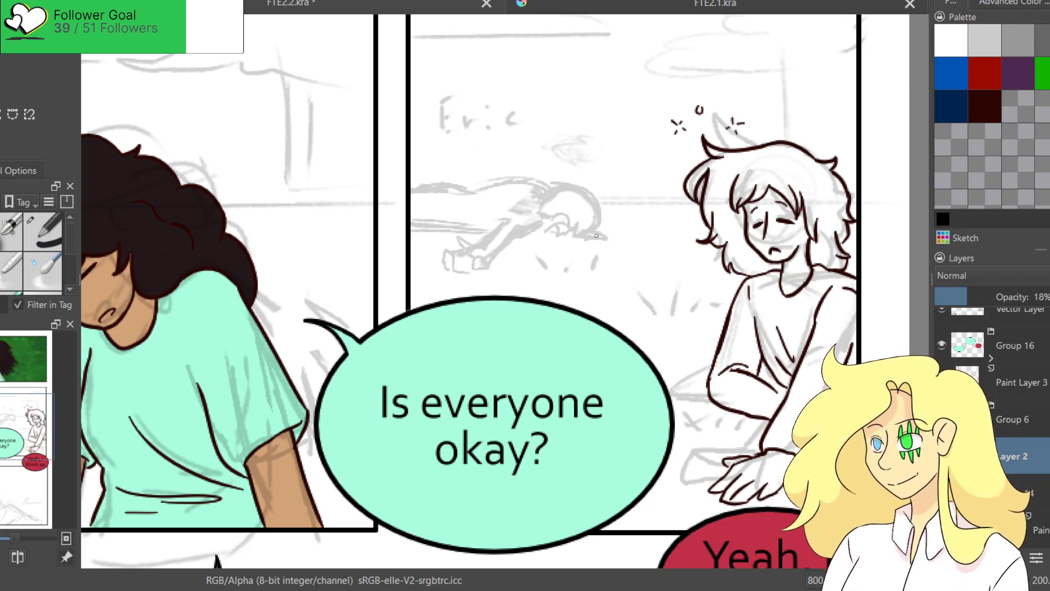
Sketch pointed hair tips at the back of the lying figure's head, reworking the strokes down to the ground.
mouse_move(608, 210)
mouse_down()
mouse_move(606, 227)
mouse_move(624, 233)
mouse_move(605, 233)
mouse_up()
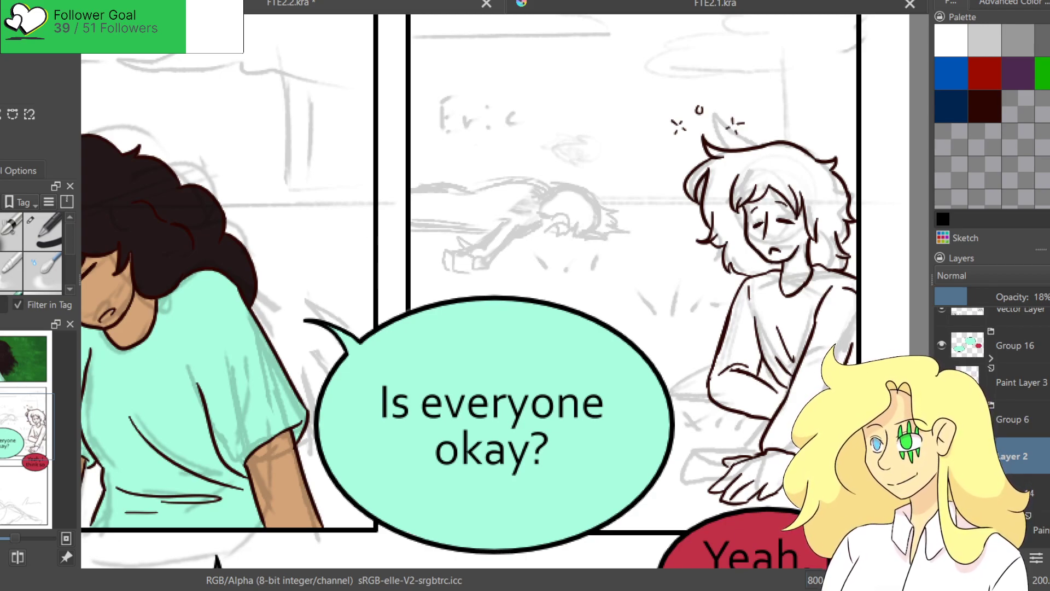
mouse_move(612, 230)
mouse_down()
mouse_move(601, 215)
mouse_move(622, 230)
mouse_move(593, 197)
mouse_move(622, 209)
mouse_up()
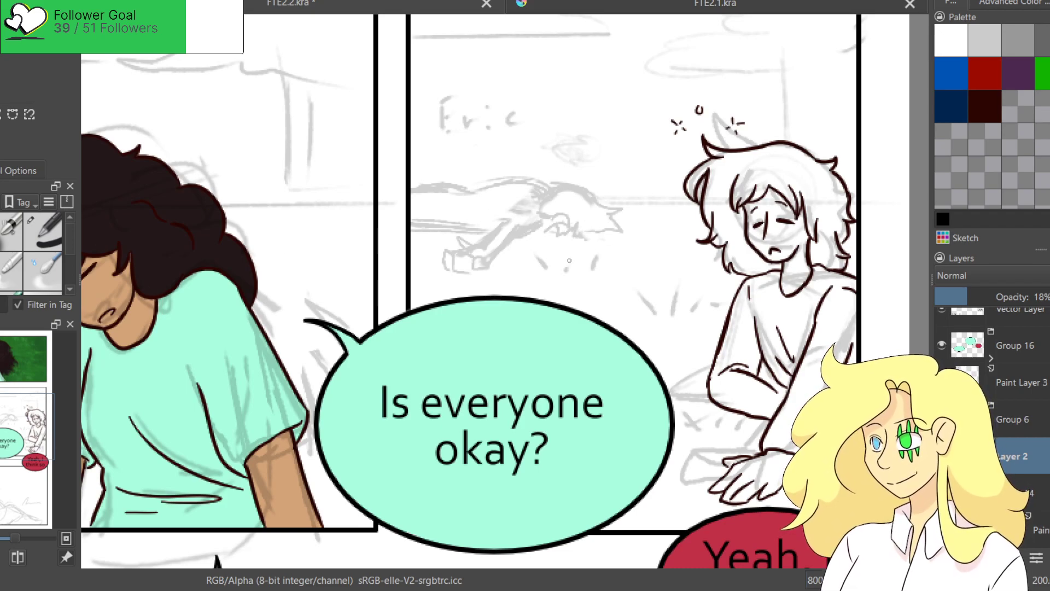
key(ctrl+z)
drag(592, 198, 616, 209)
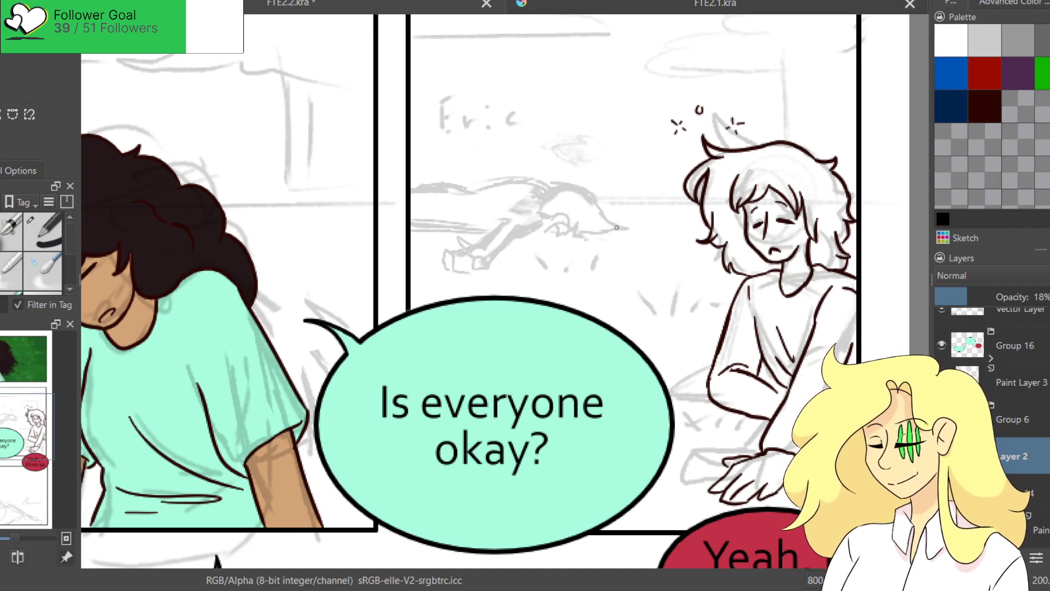
drag(617, 231, 605, 242)
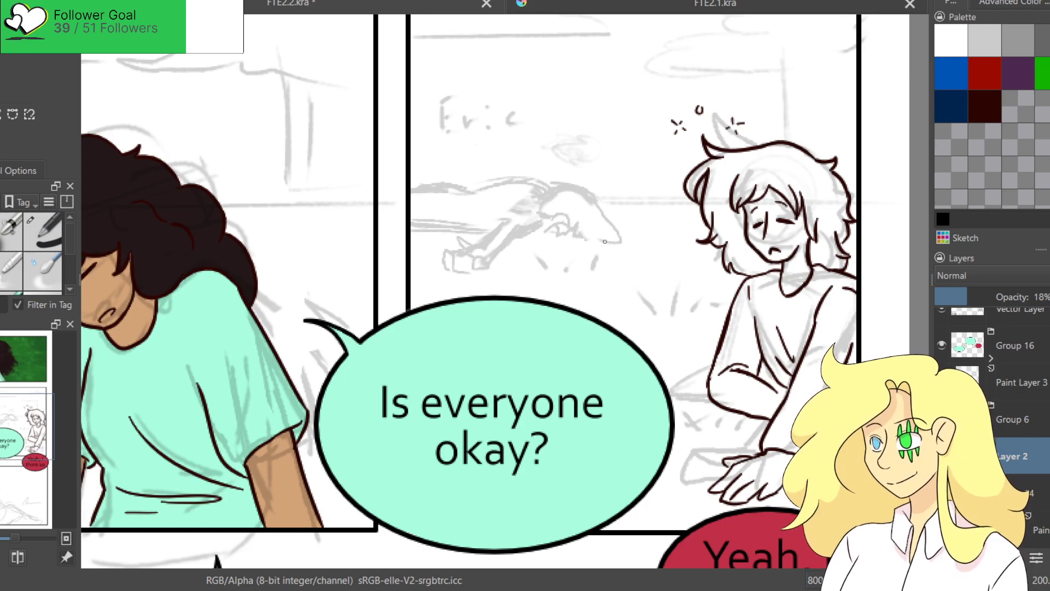
key(ctrl+z)
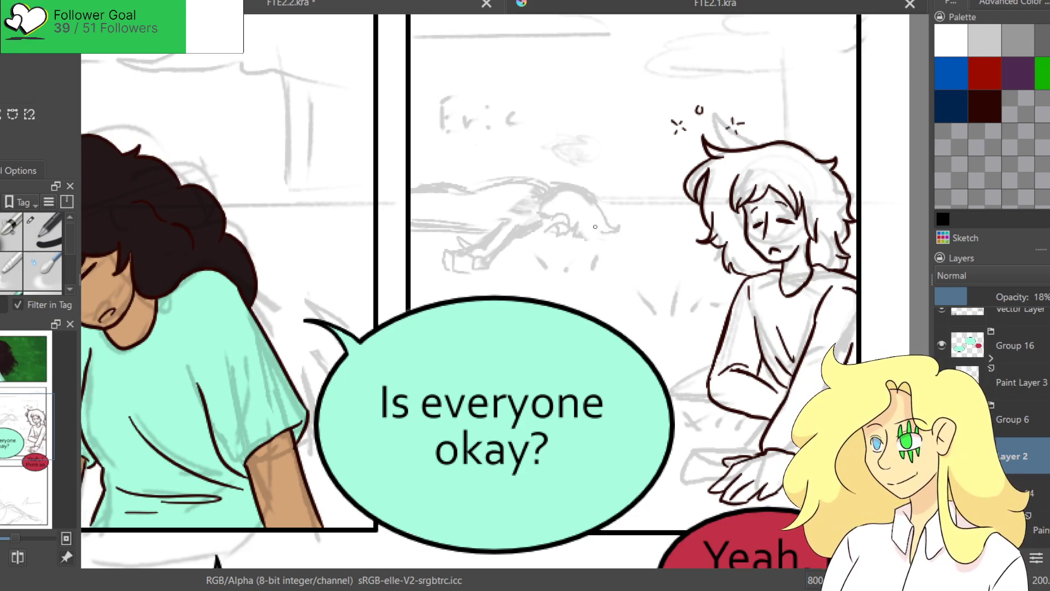
drag(615, 230, 585, 240)
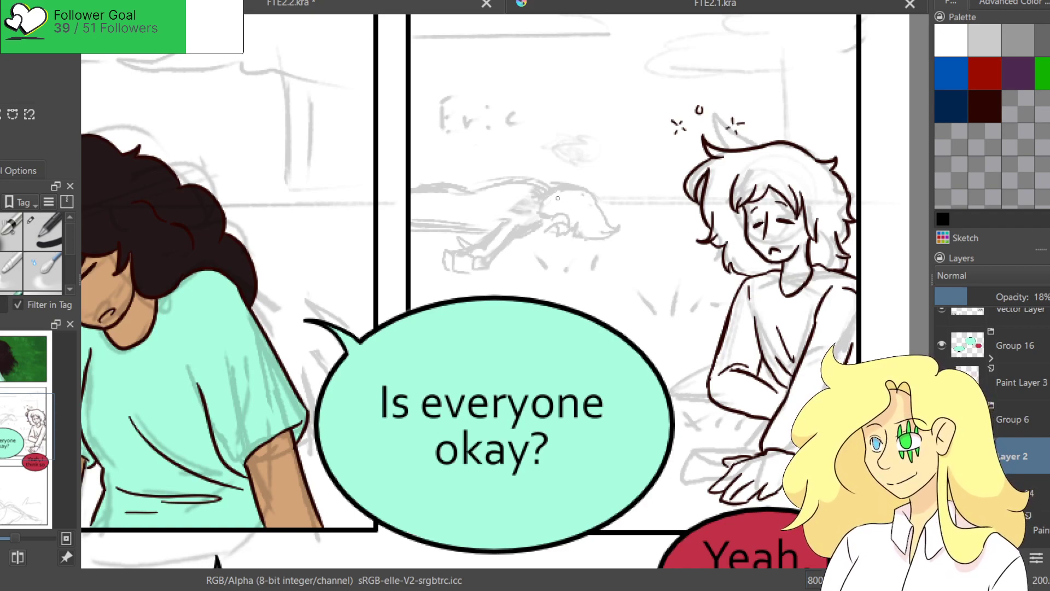
Redraw the lying figure's rounded head outline and erase the rough face lines inside it.
drag(560, 180, 595, 200)
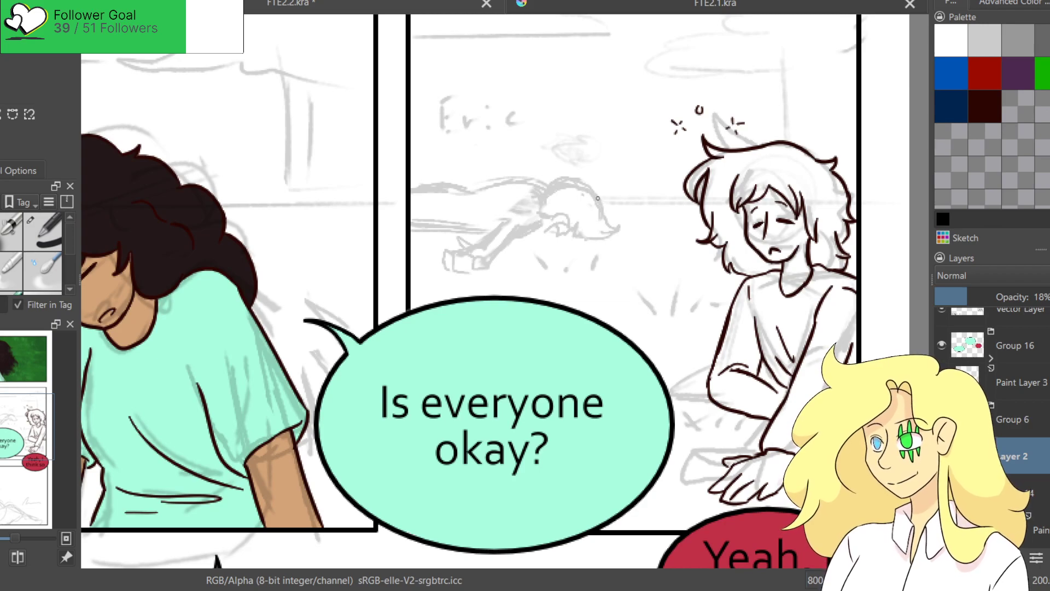
mouse_move(599, 215)
mouse_down()
mouse_move(582, 230)
mouse_move(599, 217)
mouse_move(573, 234)
mouse_move(597, 205)
mouse_move(542, 236)
mouse_move(562, 243)
mouse_move(553, 239)
mouse_move(582, 240)
mouse_up()
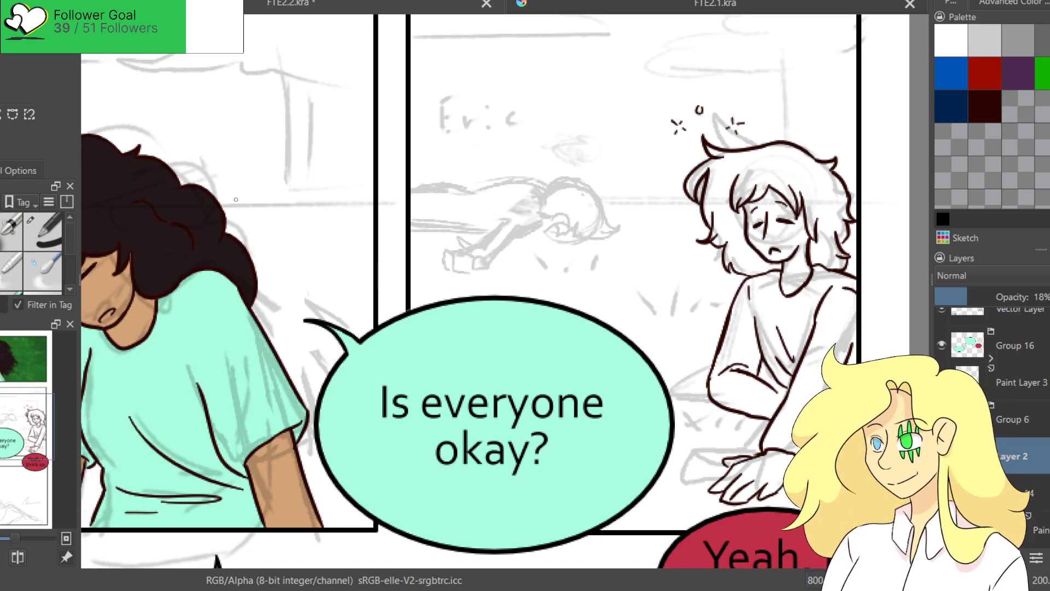
mouse_move(563, 214)
mouse_down()
mouse_move(567, 237)
mouse_move(552, 225)
mouse_move(550, 234)
mouse_up()
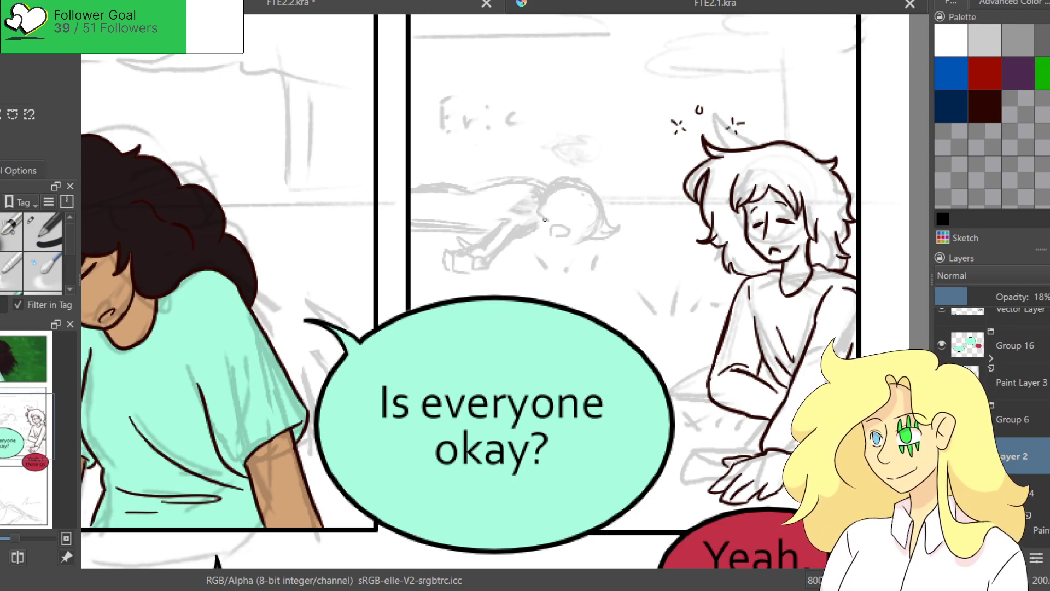
Sketch a diagonal arrow above the lying figure's head and a flat line beneath it, undoing stray strokes.
mouse_move(606, 186)
mouse_down()
mouse_move(627, 161)
mouse_move(629, 176)
mouse_up()
drag(570, 234, 624, 240)
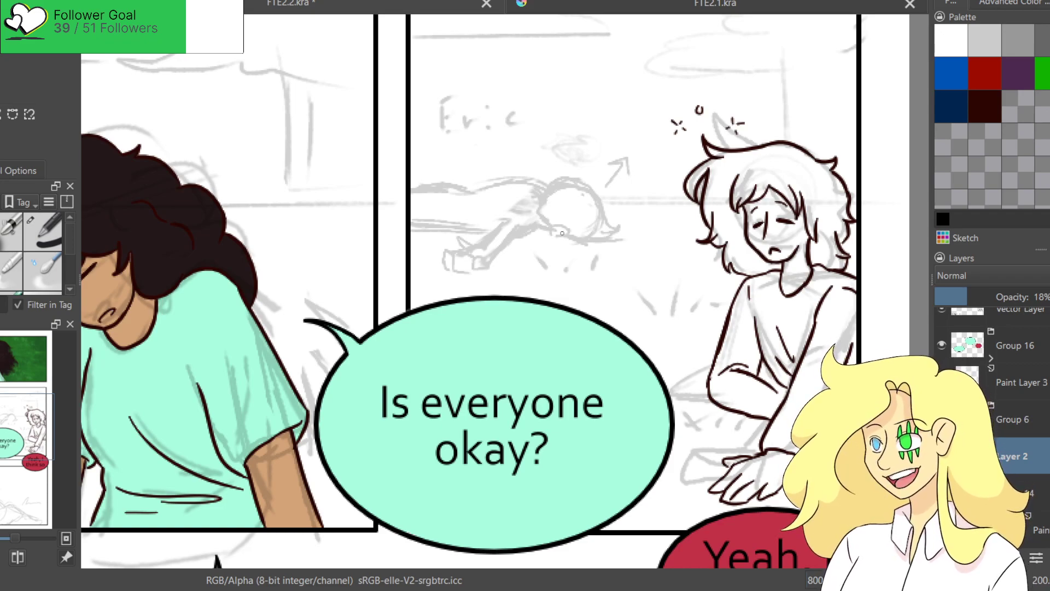
mouse_move(579, 117)
mouse_down()
mouse_move(649, 111)
mouse_move(627, 129)
mouse_move(615, 117)
mouse_move(601, 121)
mouse_up()
key(ctrl+z)
key(ctrl+z)
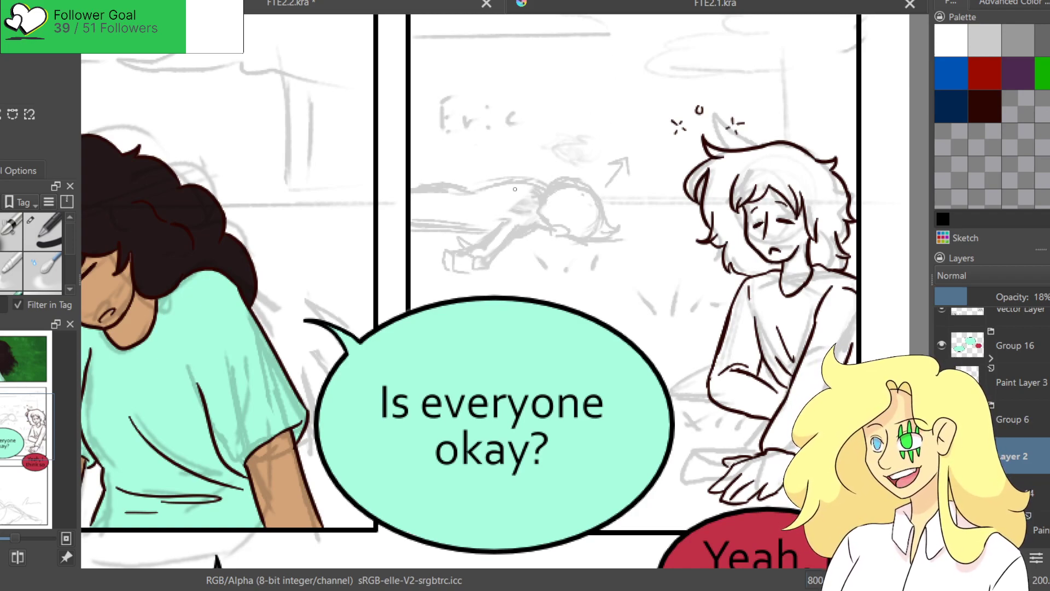
Sketch a curved hem line across the lying figure's waist and touch up the contour near the panel's inner border.
mouse_move(504, 184)
mouse_down()
mouse_move(457, 184)
mouse_move(433, 218)
mouse_up()
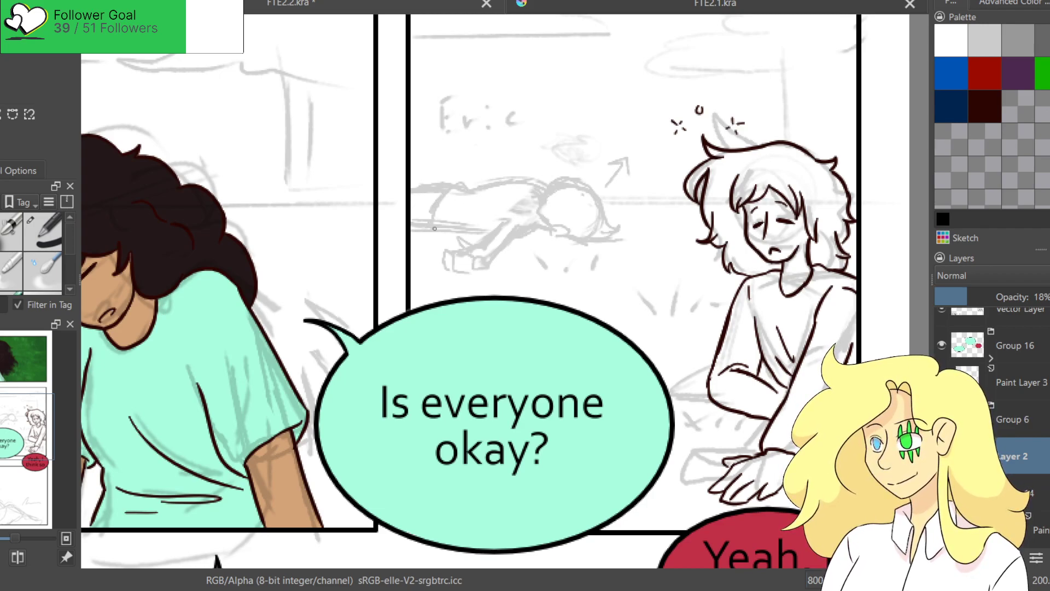
drag(436, 177, 412, 184)
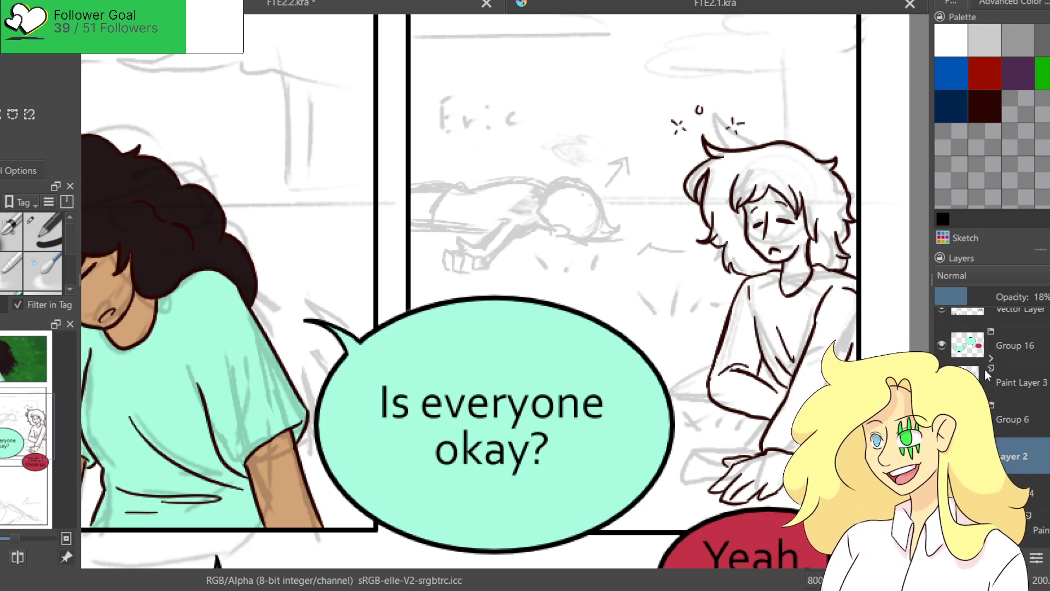
Lower the sketch layer's opacity to 11%, then select the line-art paint layer, dark red Color 13 and an inking brush.
click(955, 296)
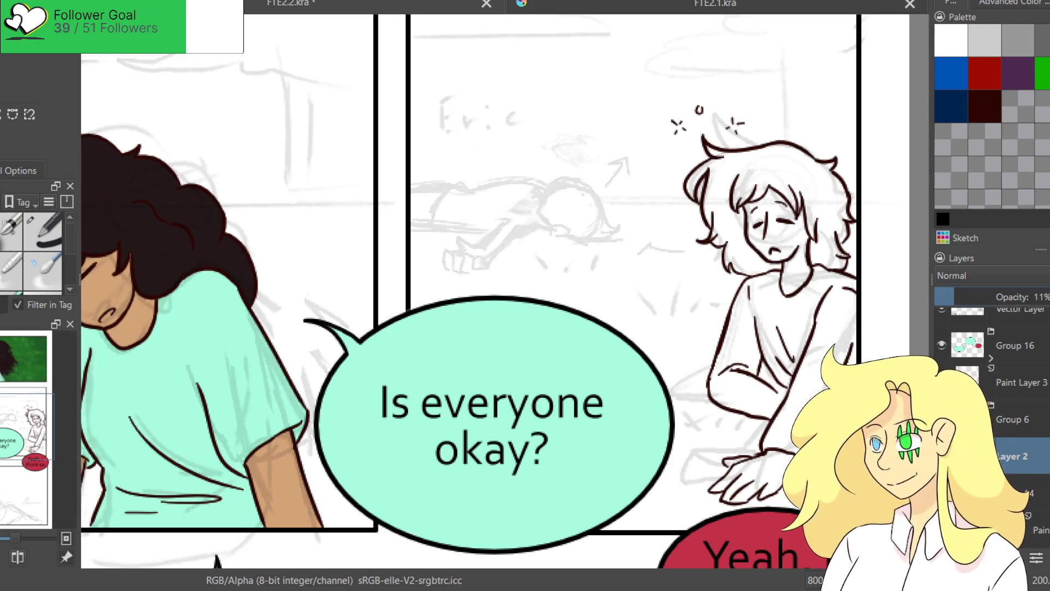
scroll(1032, 366, down, 3)
click(1030, 325)
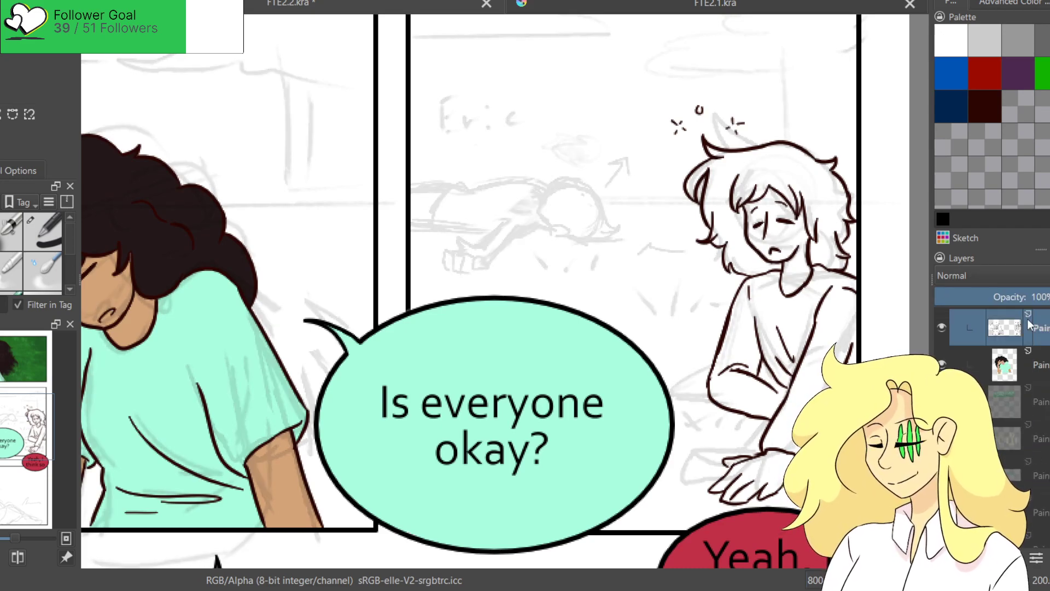
click(998, 107)
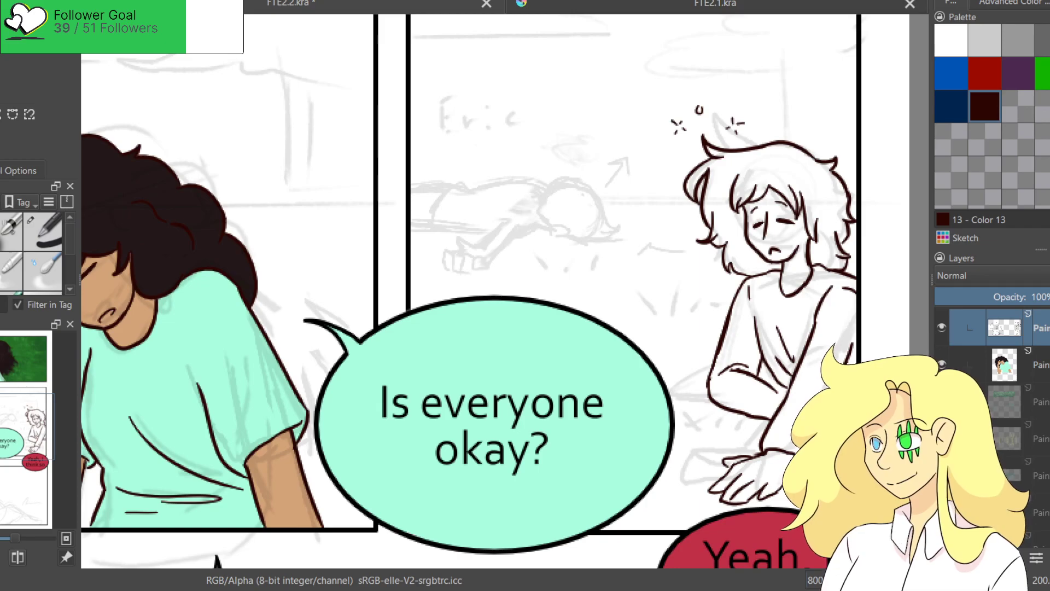
click(43, 231)
Select the lying figure's forearm and hand on Layer 2 and rotate them clockwise toward the body.
scroll(491, 183, up, 6)
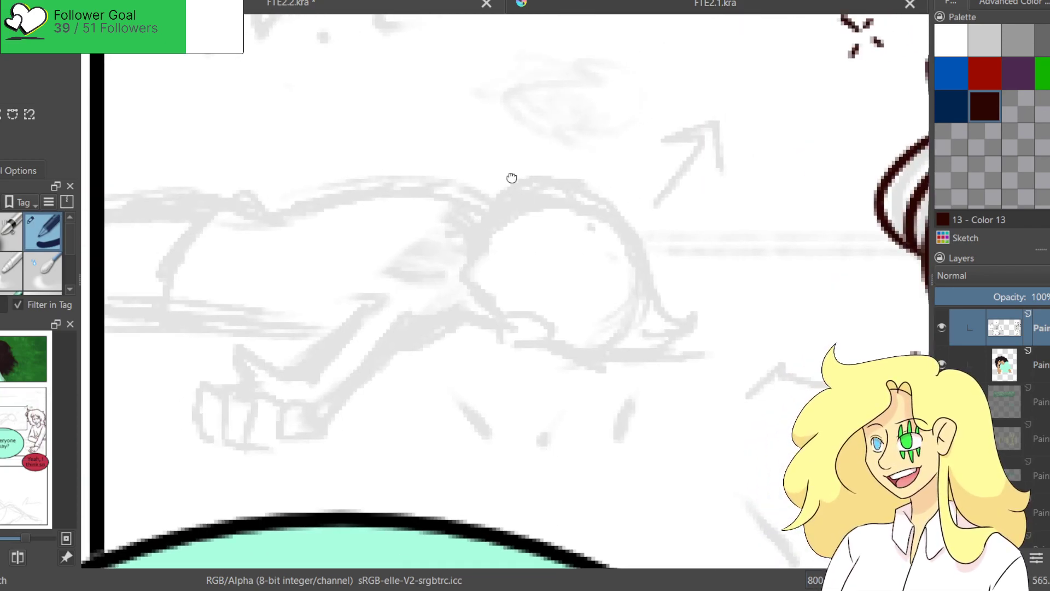
scroll(486, 183, down, 3)
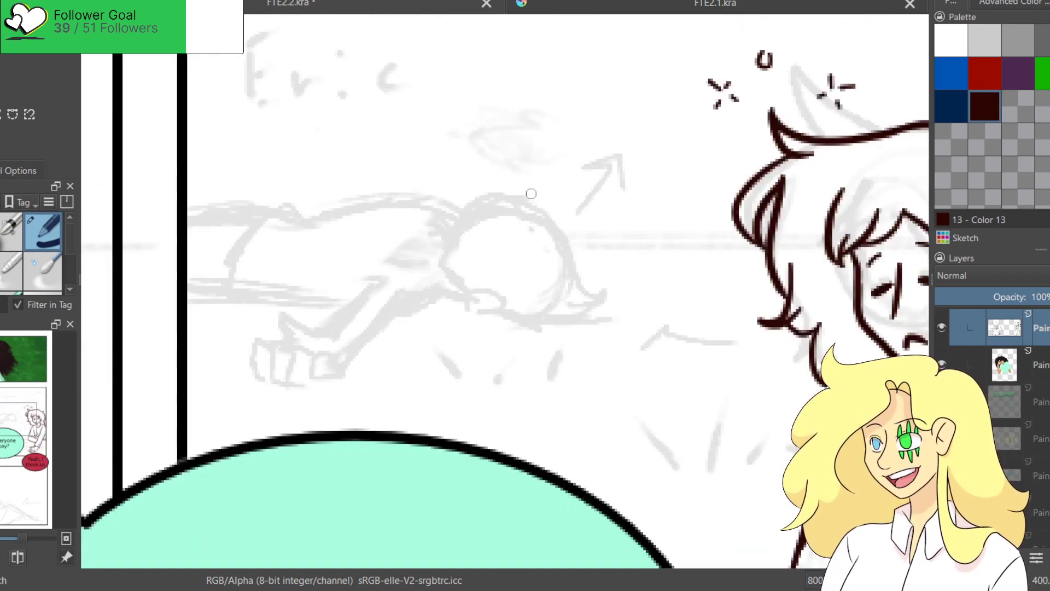
scroll(504, 270, up, 2)
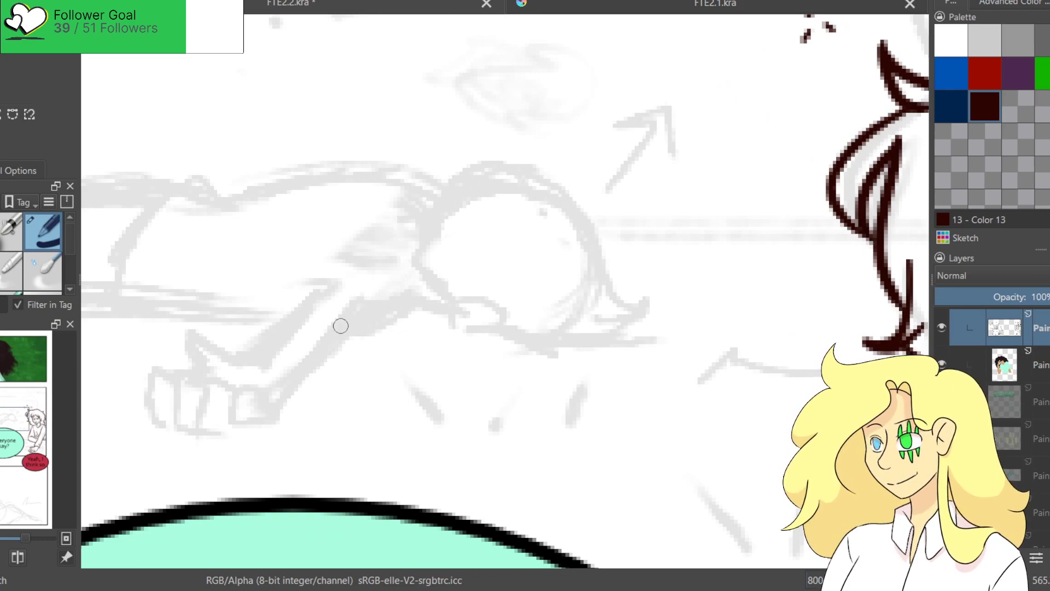
drag(337, 304, 516, 274)
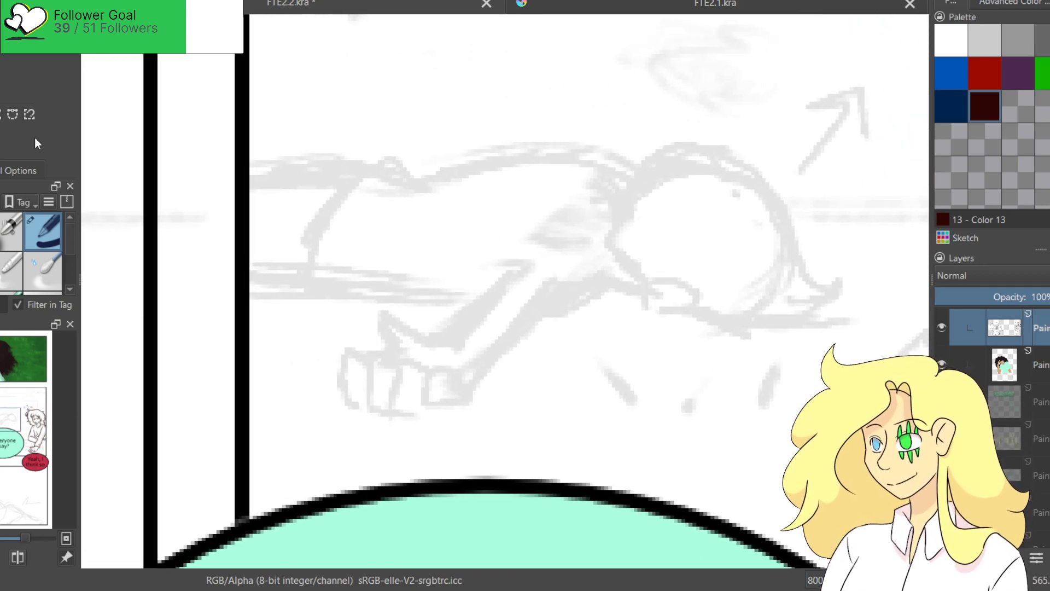
scroll(1012, 393, up, 3)
click(1015, 392)
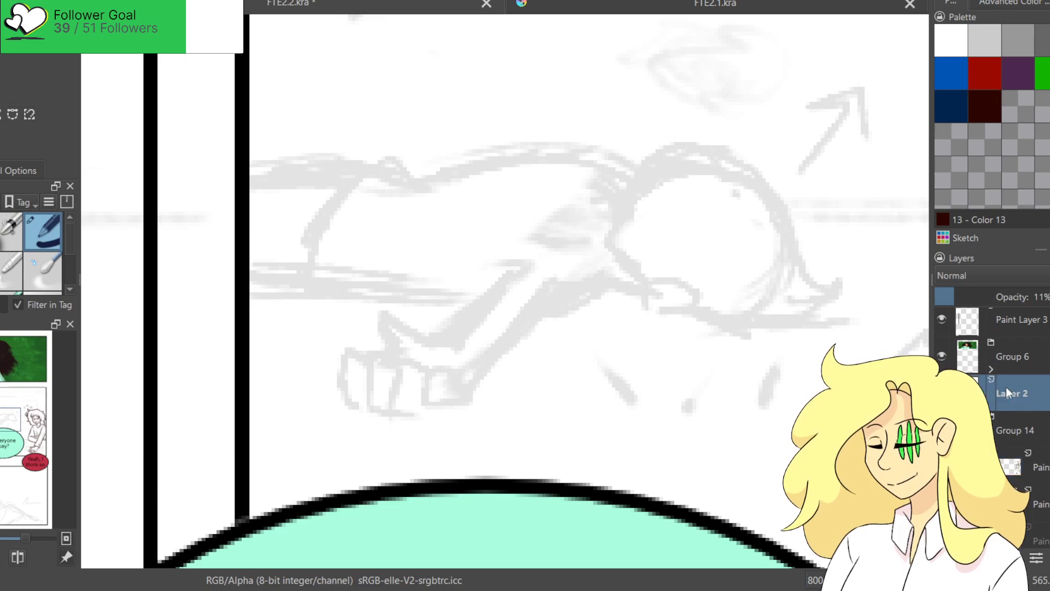
mouse_move(575, 301)
mouse_down()
mouse_move(368, 317)
mouse_move(562, 391)
mouse_move(576, 304)
mouse_up()
key(ctrl+t)
drag(717, 329, 713, 402)
drag(561, 342, 526, 332)
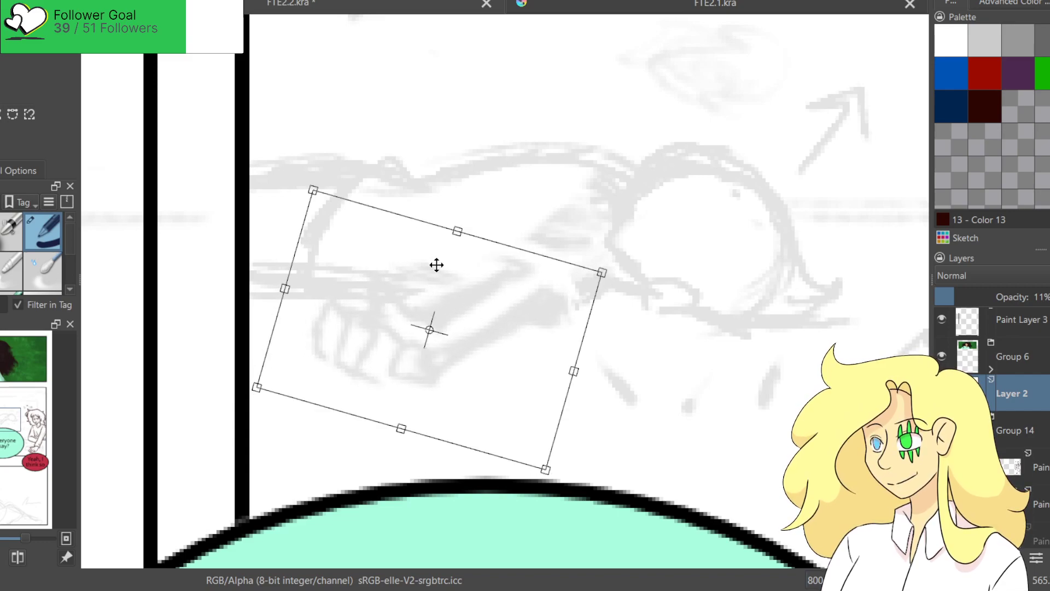
Lengthen and flatten the rotated forearm and hand, apply the transform, and undo the accidental shift of the layer.
drag(602, 271, 670, 285)
drag(570, 321, 525, 306)
drag(569, 477, 545, 451)
drag(514, 366, 533, 366)
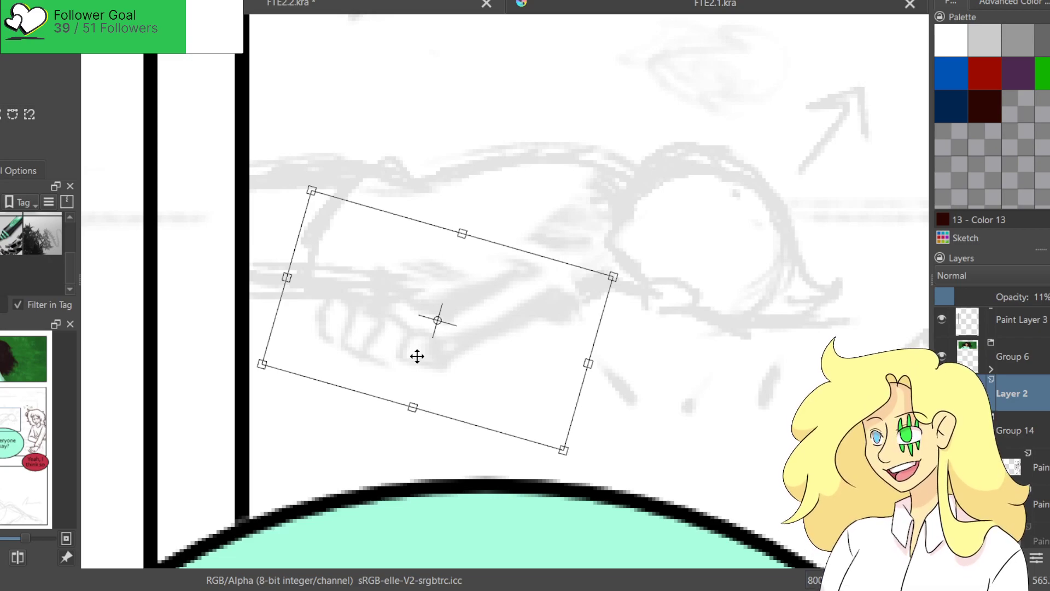
key(Return)
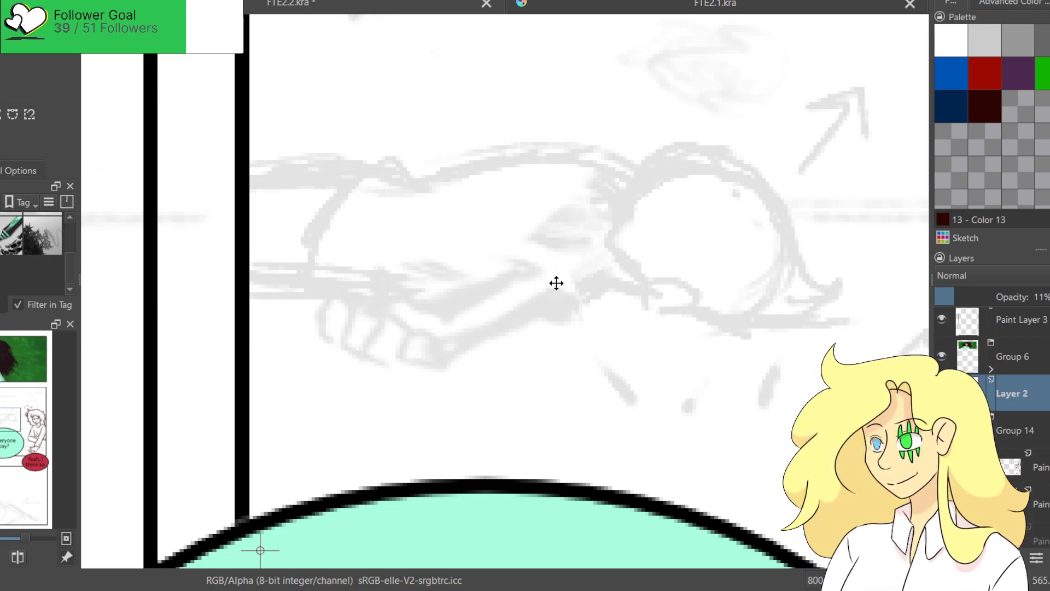
mouse_move(732, 247)
mouse_down()
mouse_move(347, 253)
mouse_move(572, 263)
mouse_up()
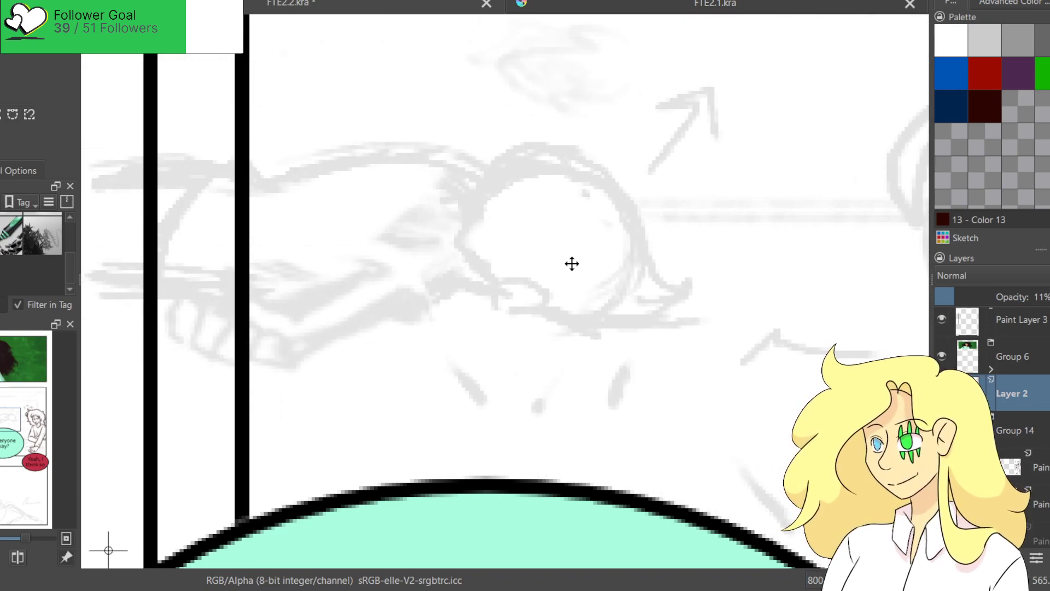
key(ctrl+z)
Switch to the brush with a larger tip and raise Layer 2's opacity to 76%.
key(b)
key(bracketleft)
key(bracketright)
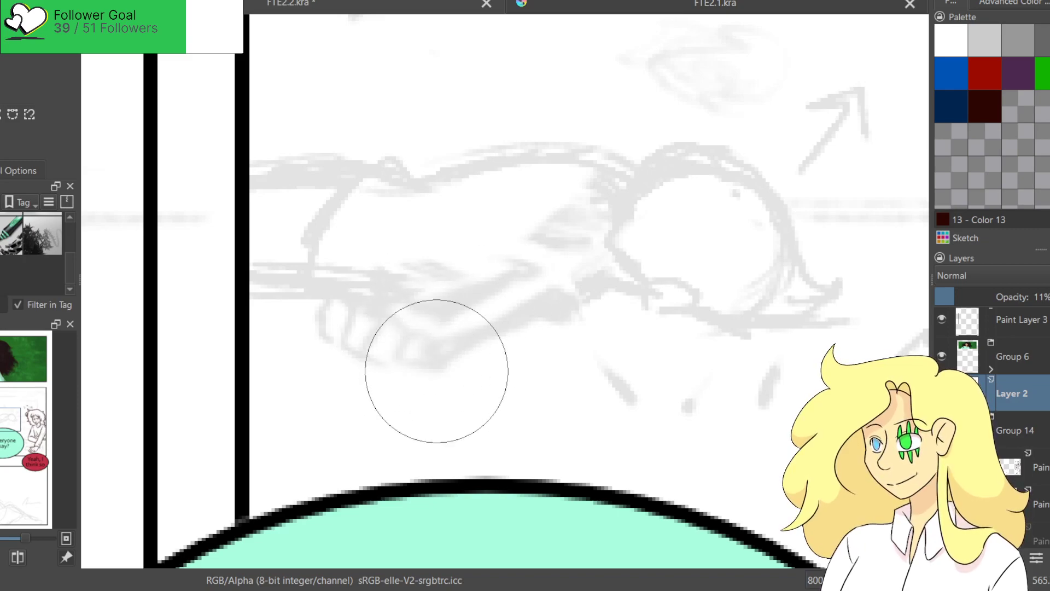
key(bracketright)
key(bracketright)
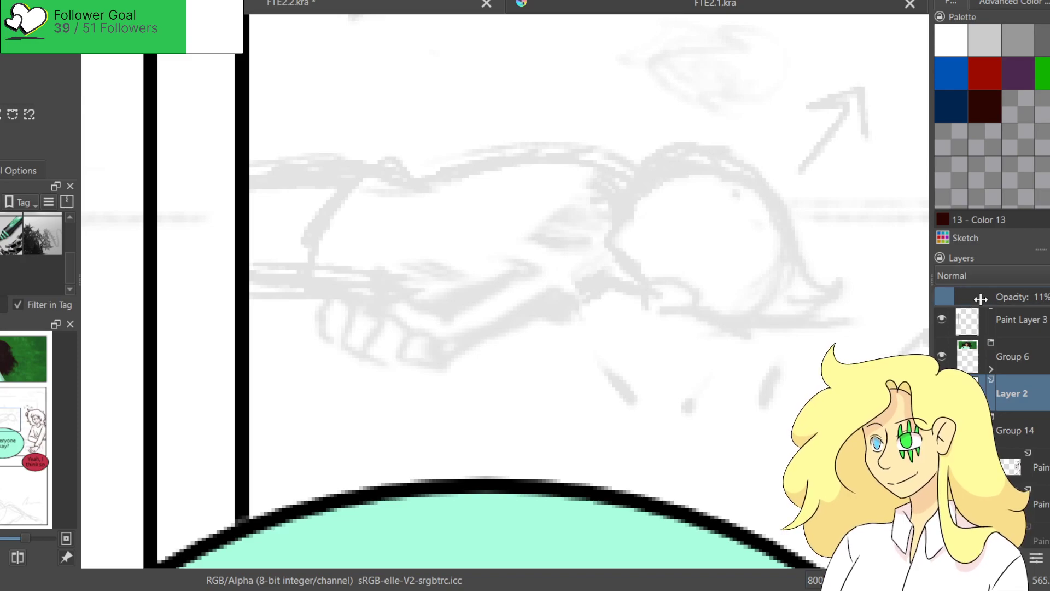
drag(978, 300, 1043, 300)
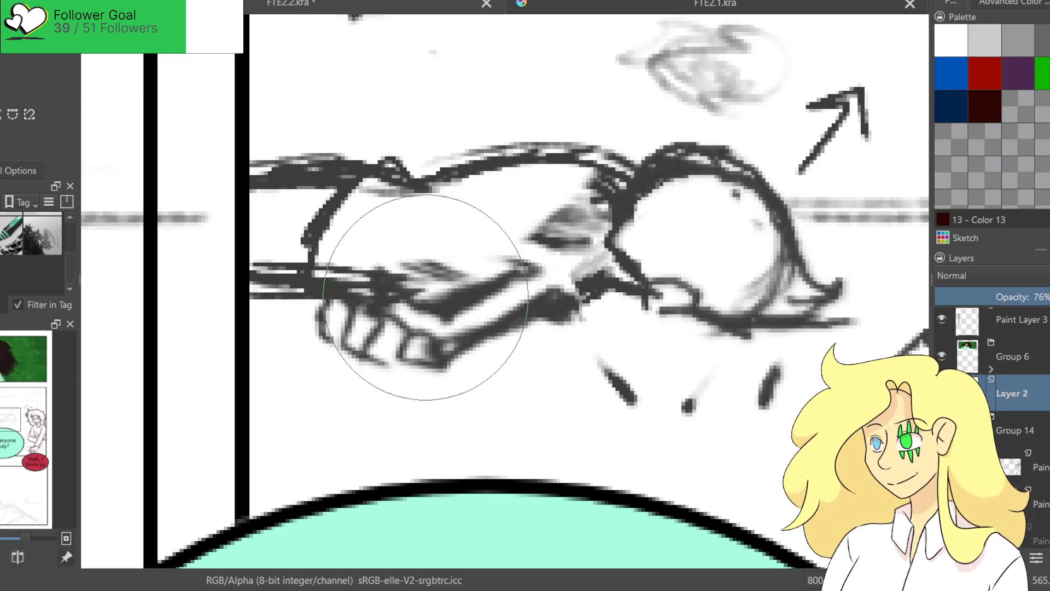
scroll(410, 211, down, 5)
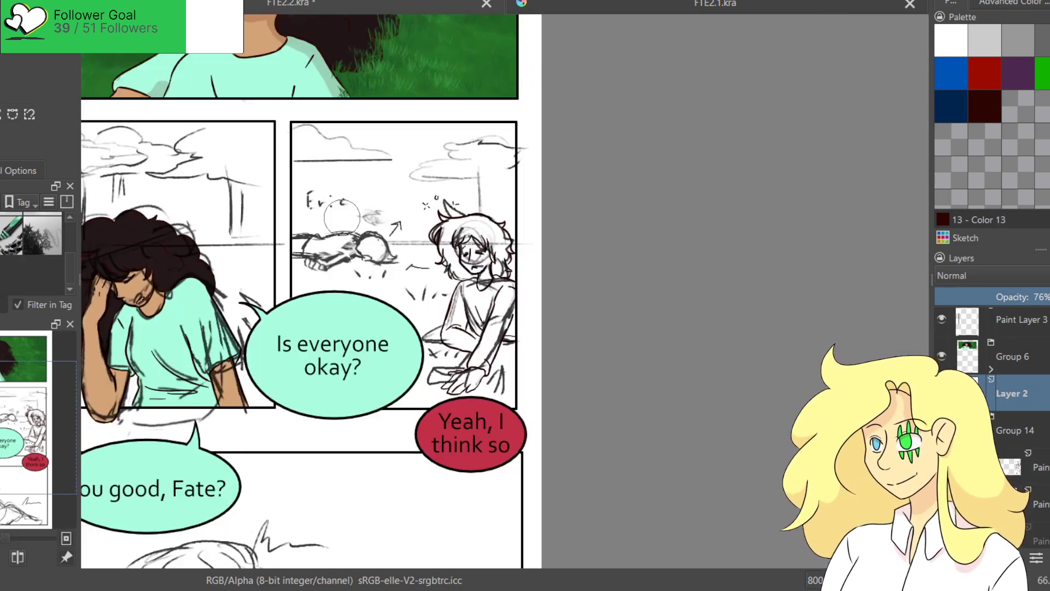
scroll(341, 217, up, 3)
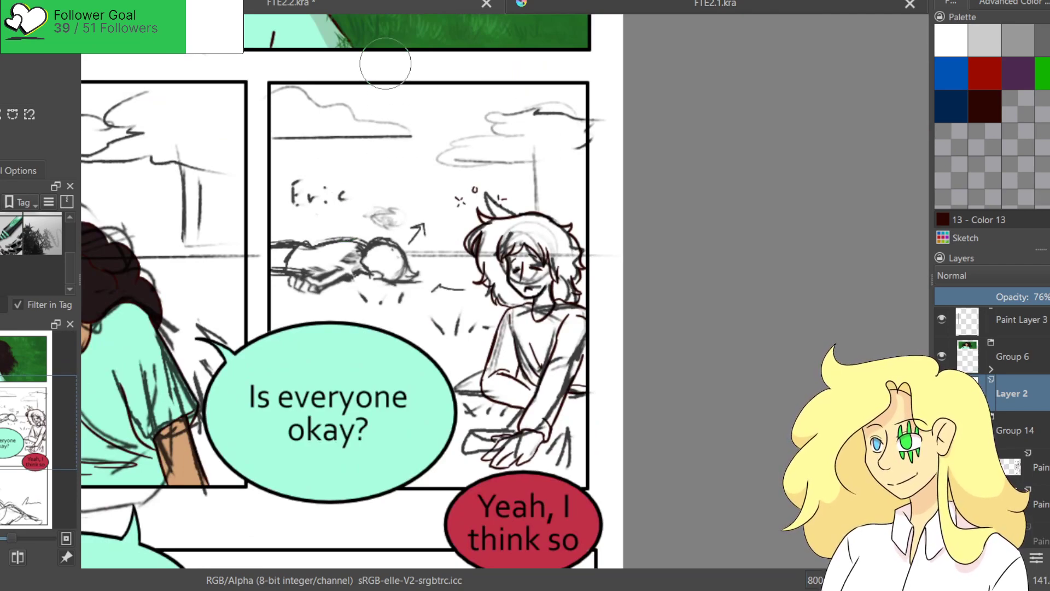
Try the Weighted brush smoothing with its unchecked option enabled, using test strokes on the lying figure, and undo the strokes.
mouse_move(324, 274)
mouse_down()
mouse_move(306, 279)
mouse_move(350, 285)
mouse_up()
drag(290, 271, 366, 288)
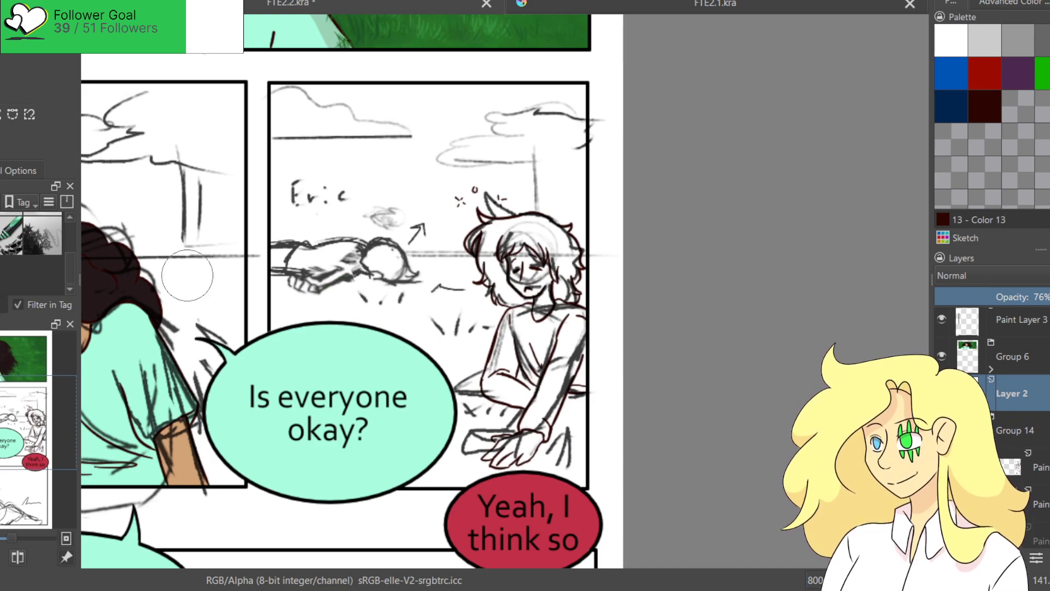
click(16, 173)
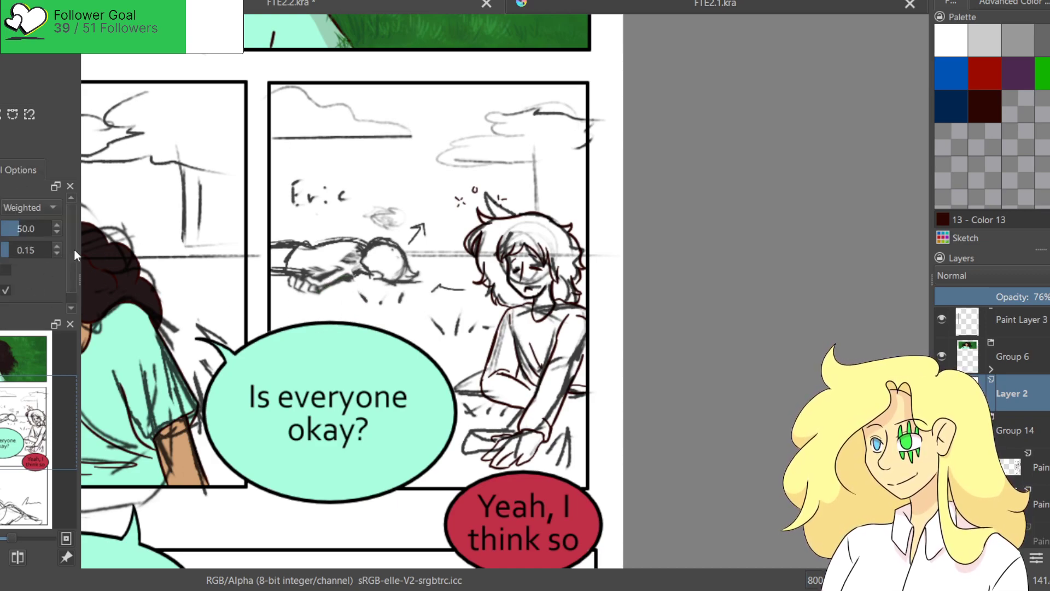
scroll(71, 250, down, 1)
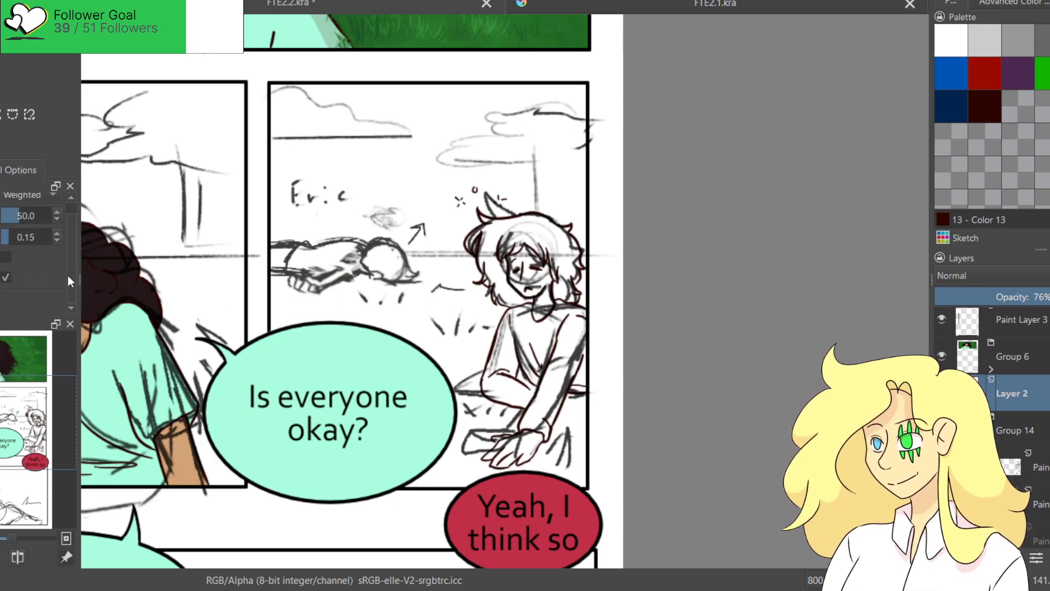
click(6, 257)
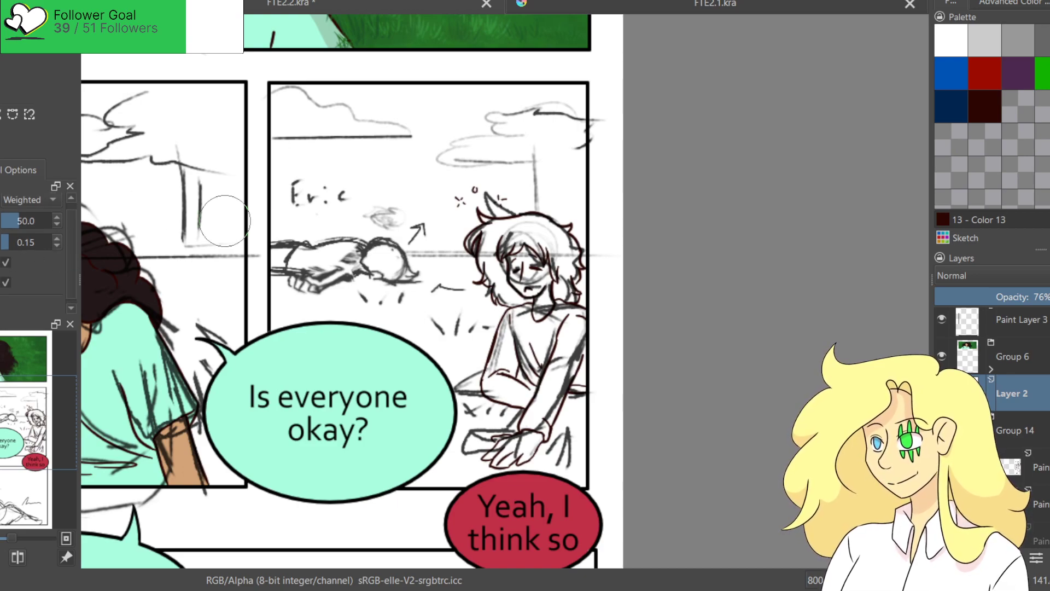
mouse_move(316, 272)
mouse_down()
mouse_move(298, 295)
mouse_move(287, 350)
mouse_move(301, 291)
mouse_up()
key(ctrl+z)
Set the brush smoothing to Basic after trying Stabilizer and Weighted, and undo the test strokes on the lying figure.
scroll(44, 200, down, 1)
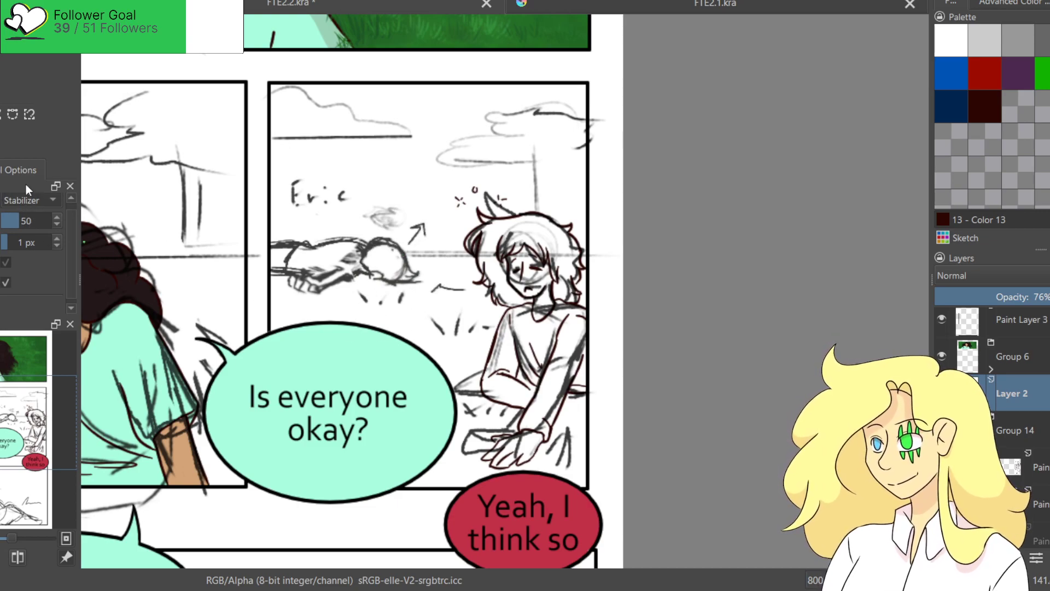
scroll(26, 189, up, 2)
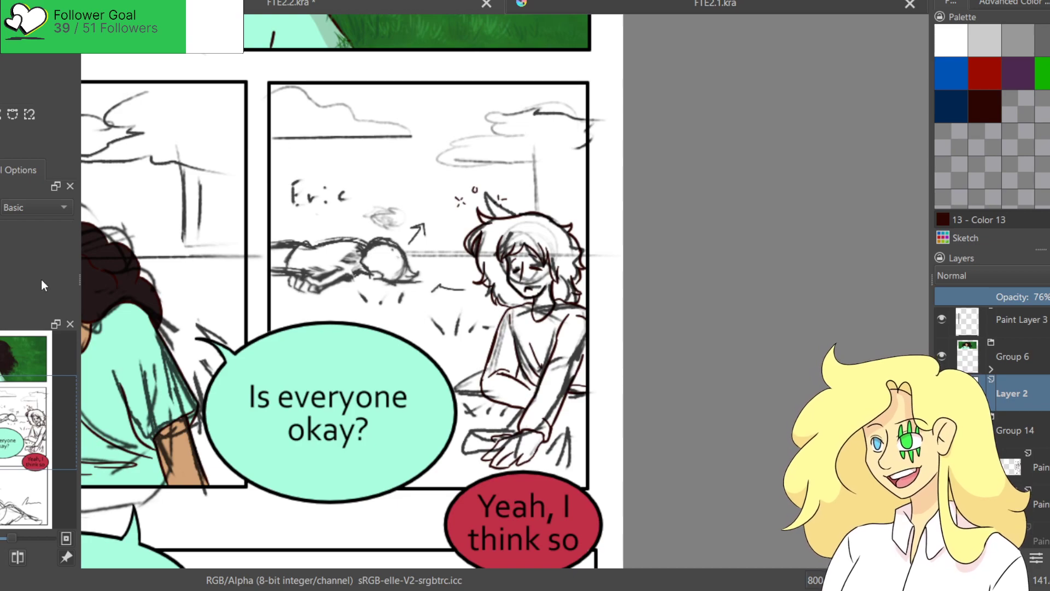
scroll(19, 208, down, 1)
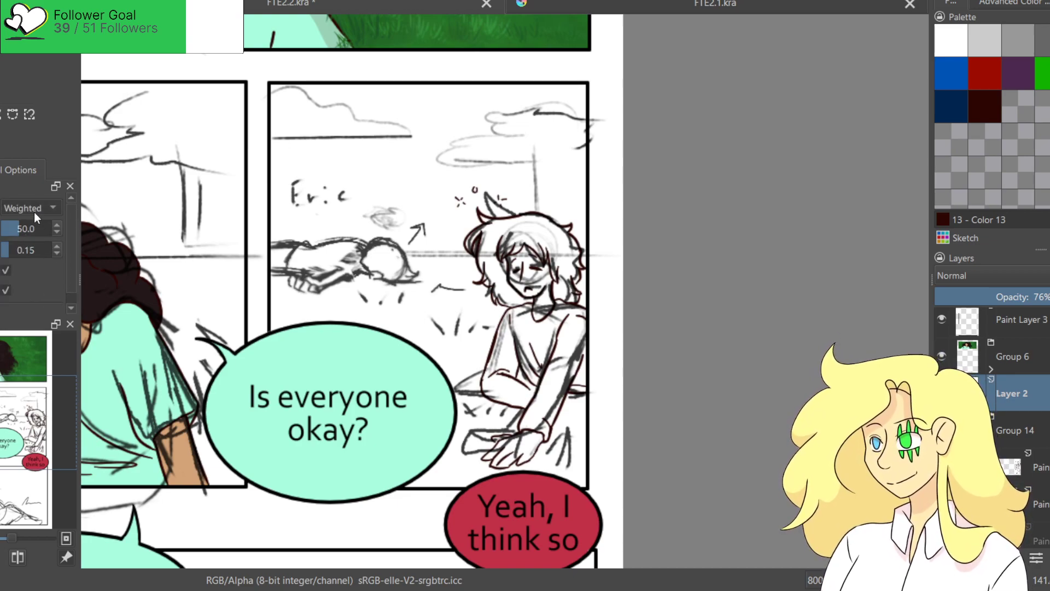
scroll(25, 208, up, 2)
drag(287, 287, 338, 272)
key(ctrl+z)
key(ctrl+z)
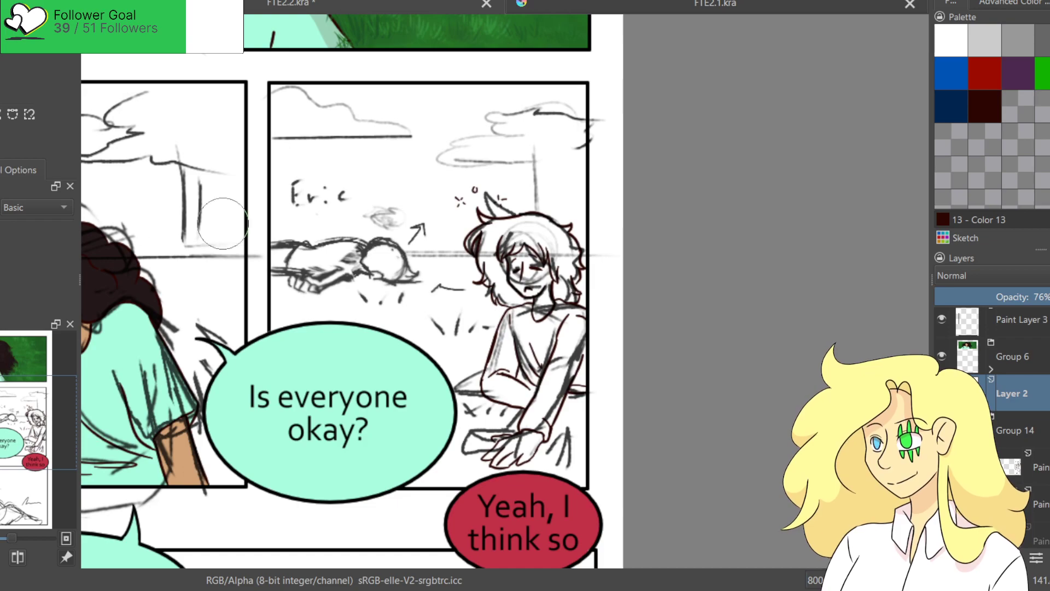
mouse_move(378, 260)
mouse_down()
mouse_move(394, 195)
mouse_move(395, 279)
mouse_up()
key(ctrl+z)
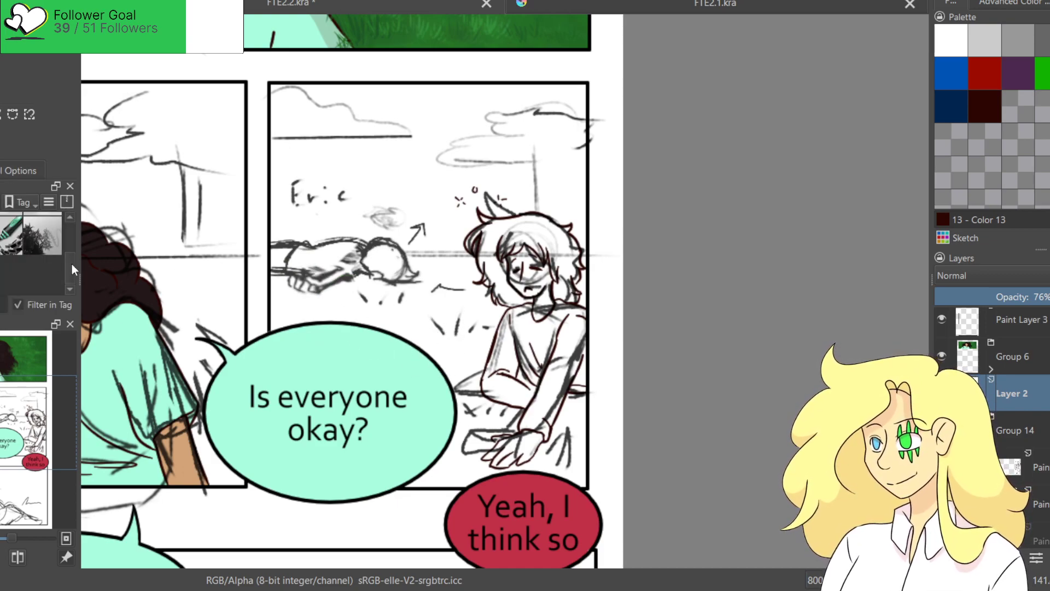
Choose the inking brush preset, fade Layer 2 to a faint guide, and select the line-art paint layer below Group 14.
click(44, 236)
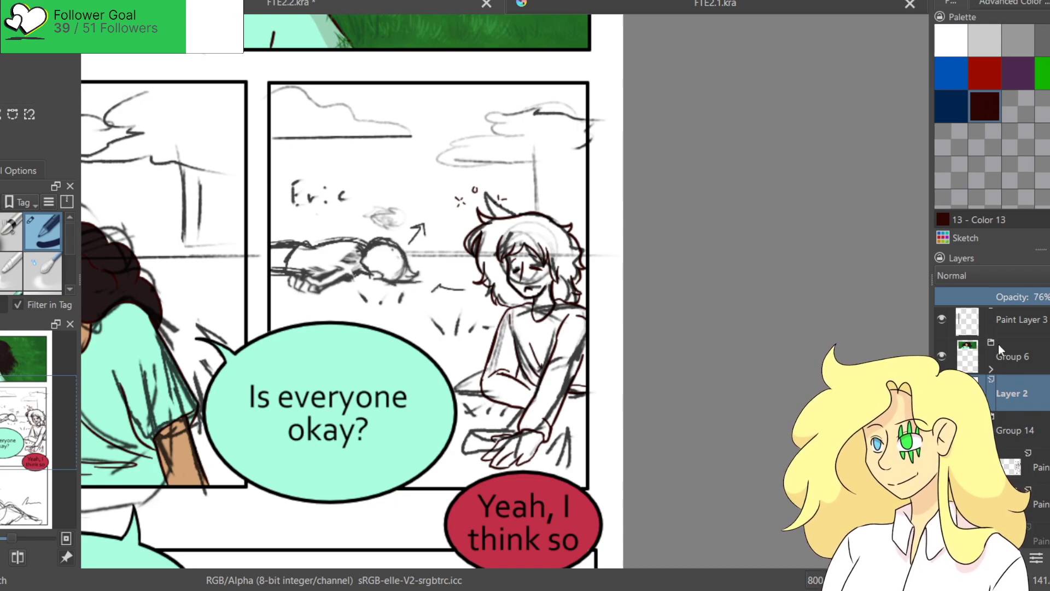
click(1034, 466)
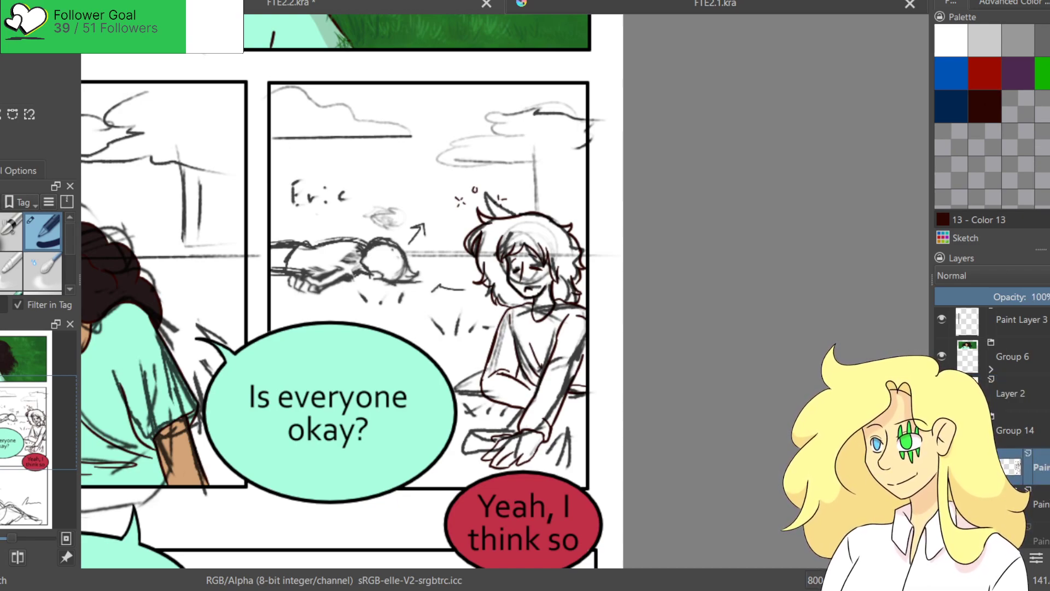
click(1012, 393)
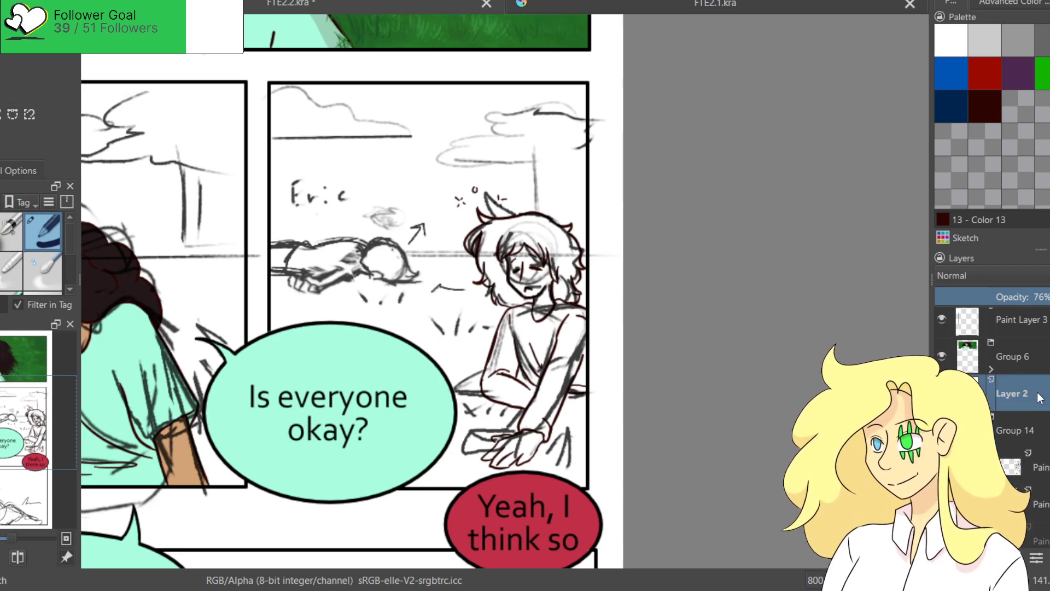
drag(969, 294, 954, 295)
click(1034, 467)
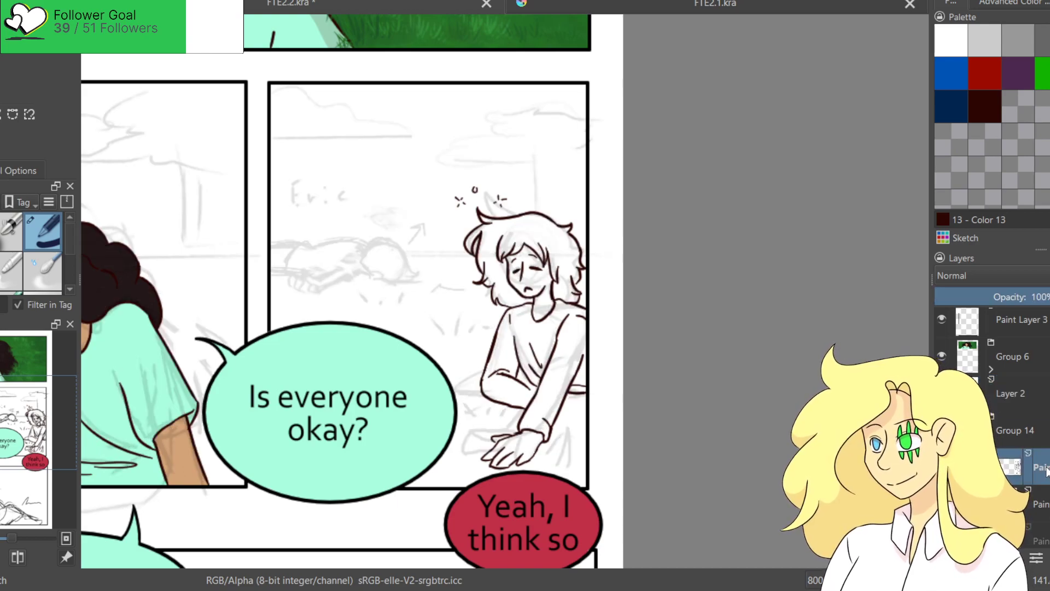
Ink the jagged hair outline over the lying figure's head from the nape to the forehead side.
scroll(373, 293, up, 4)
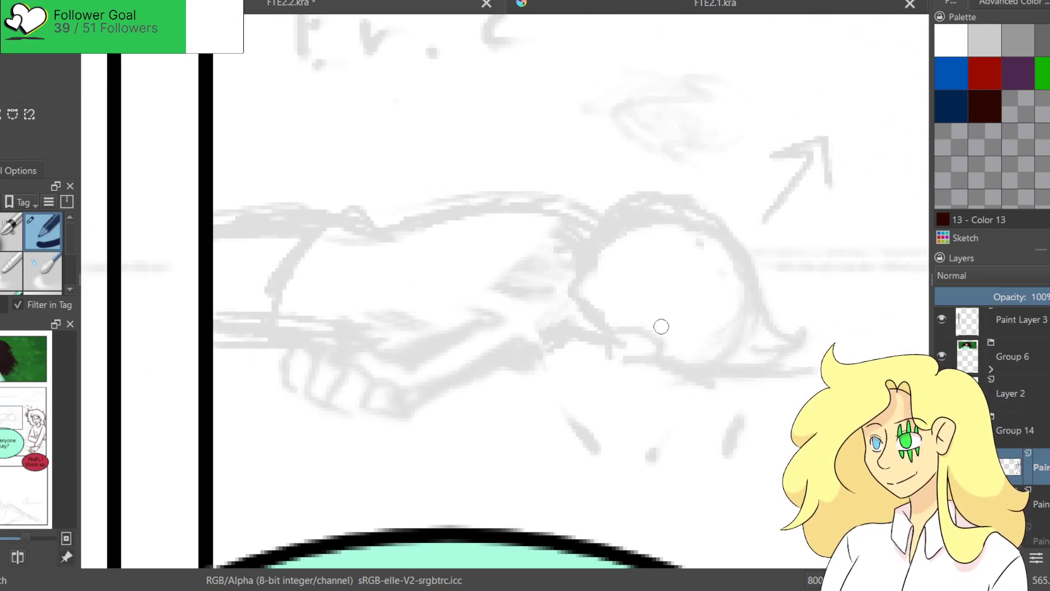
mouse_move(603, 253)
mouse_down()
mouse_move(569, 284)
mouse_move(604, 215)
mouse_move(640, 196)
mouse_move(683, 199)
mouse_move(753, 257)
mouse_move(774, 304)
mouse_move(811, 319)
mouse_move(739, 357)
mouse_up()
key(ctrl+z)
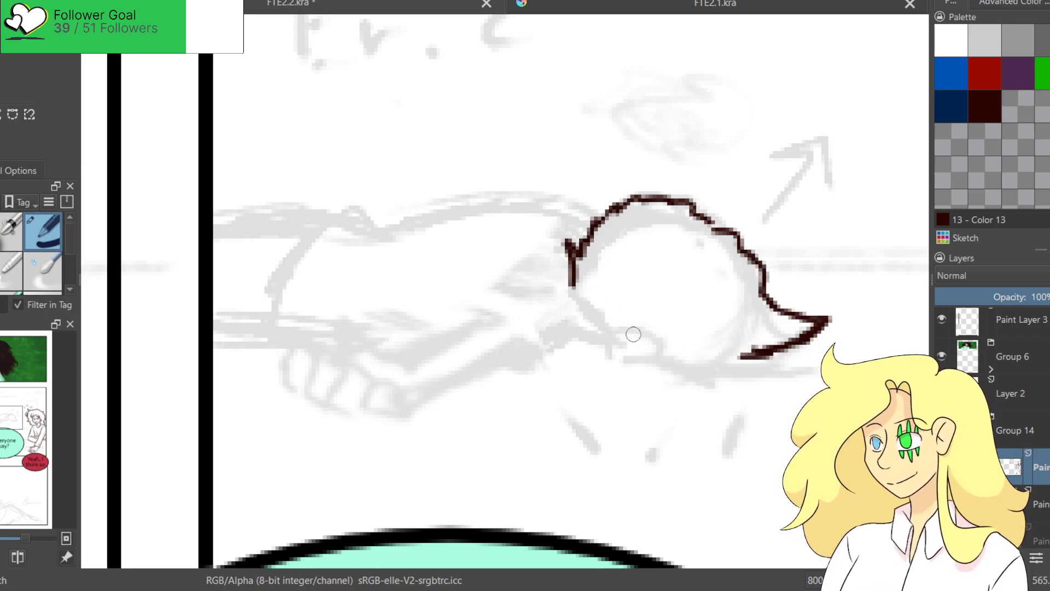
key(ctrl+z)
key(ctrl+shift+z)
key(ctrl+z)
key(ctrl+z)
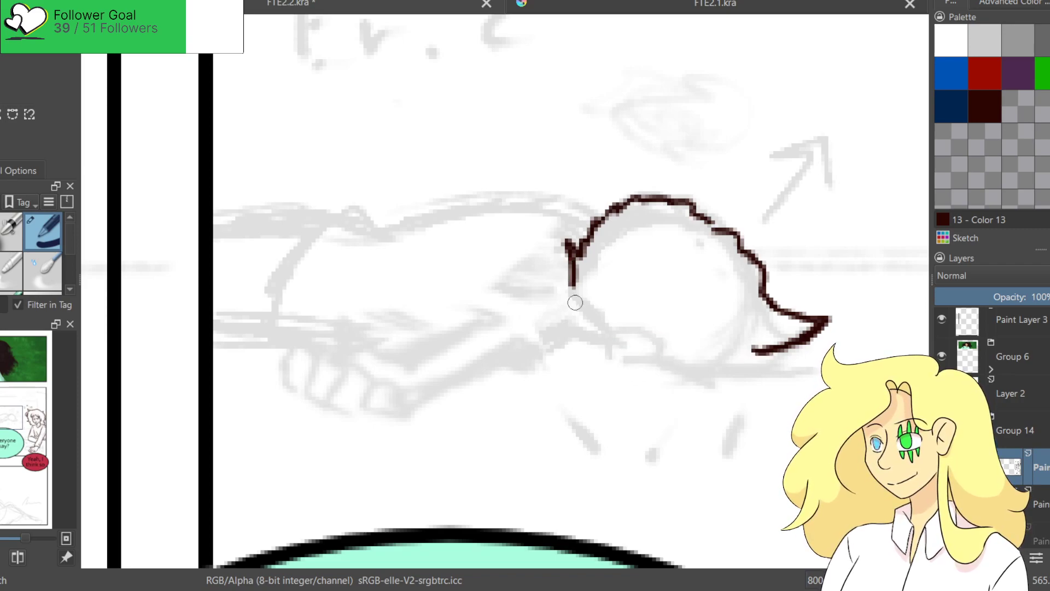
Try several shapes for the pointed hair tip and the hair's lower edge, undoing each attempt.
drag(764, 356, 696, 364)
key(ctrl+z)
drag(784, 348, 674, 361)
key(ctrl+z)
key(ctrl+z)
mouse_move(777, 310)
mouse_down()
mouse_move(820, 351)
mouse_move(752, 362)
mouse_up()
key(ctrl+z)
drag(823, 376, 738, 363)
key(ctrl+z)
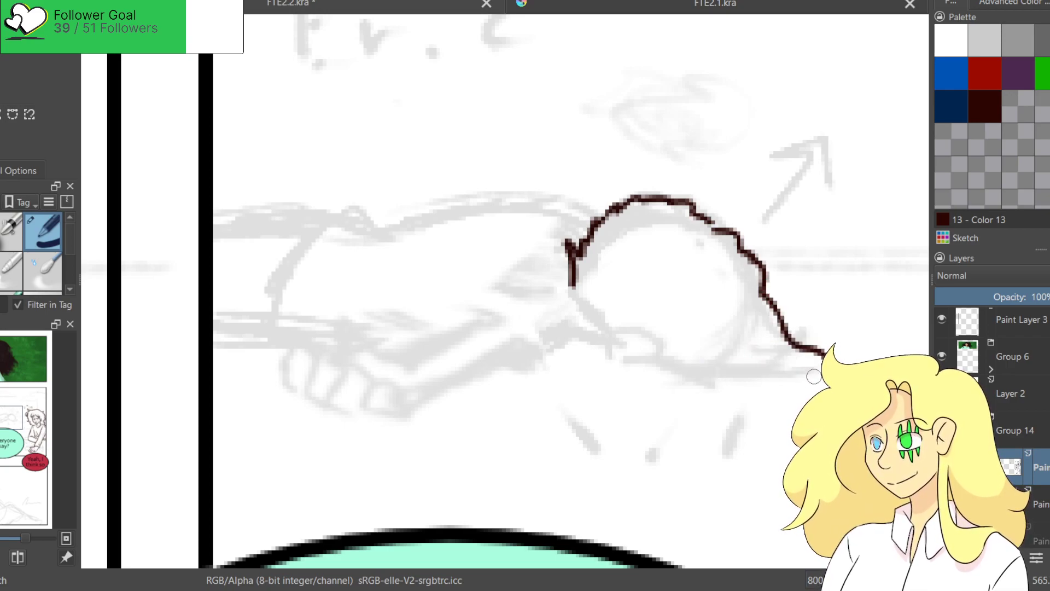
drag(823, 374, 711, 374)
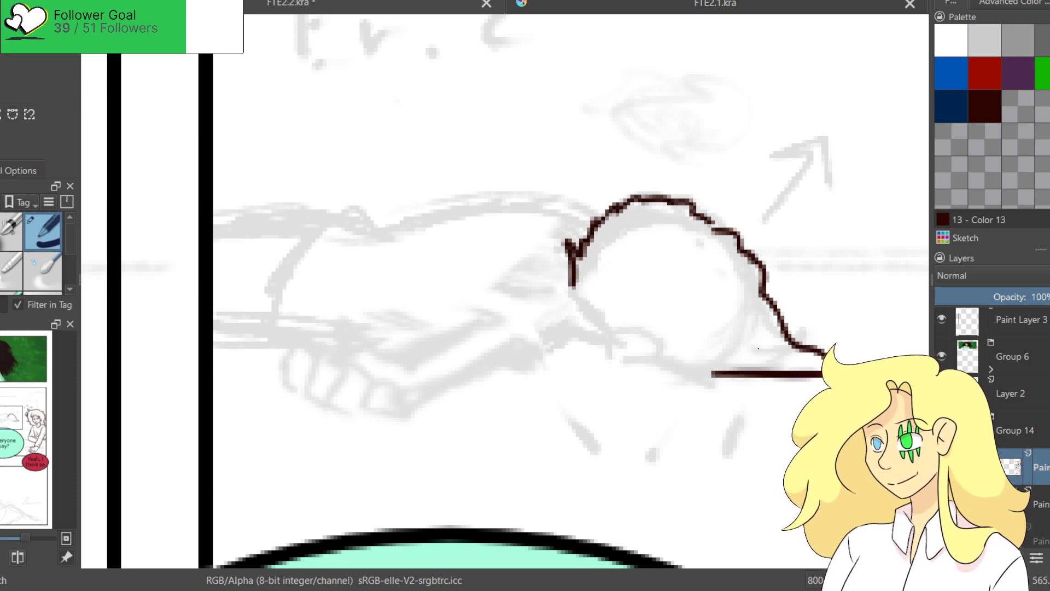
key(ctrl+z)
key(ctrl+z)
Ink two pointed hair tips at the front of the lying head and the hair's lower edge along the ground.
drag(776, 309, 779, 330)
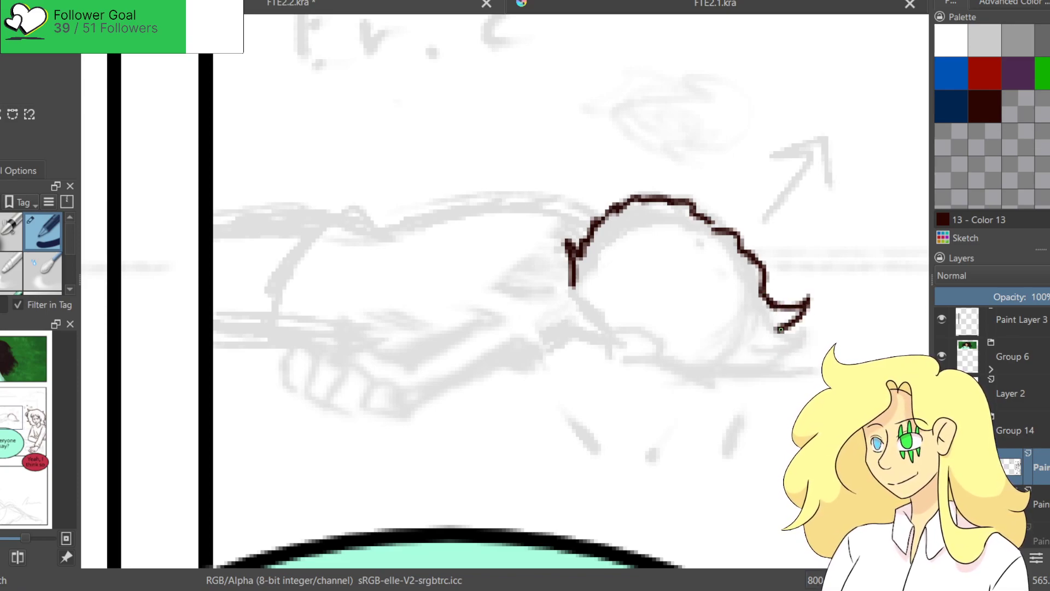
drag(832, 374, 730, 377)
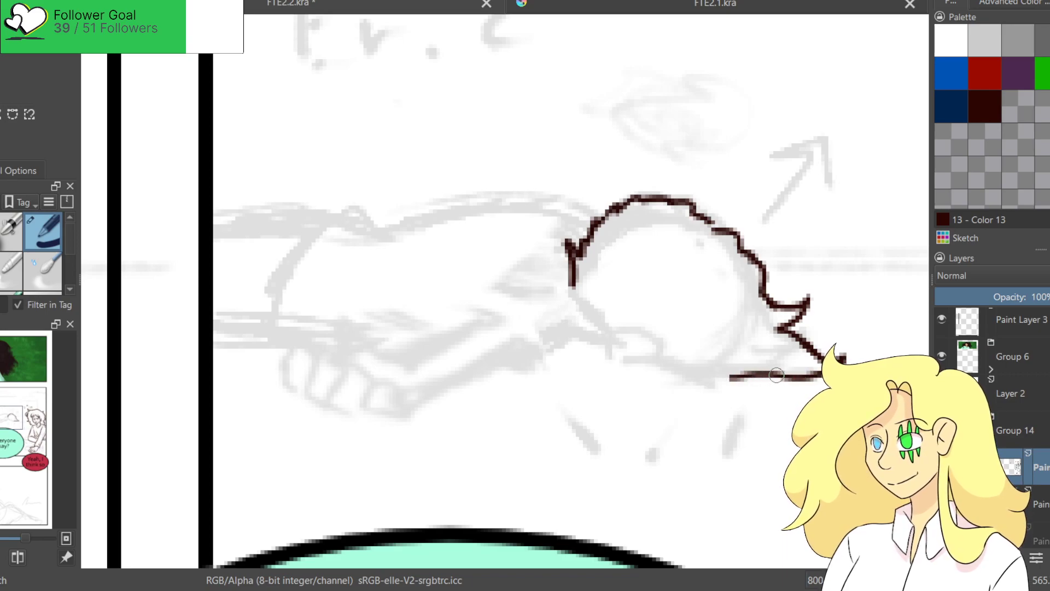
key(ctrl+z)
drag(815, 373, 713, 378)
key(ctrl+z)
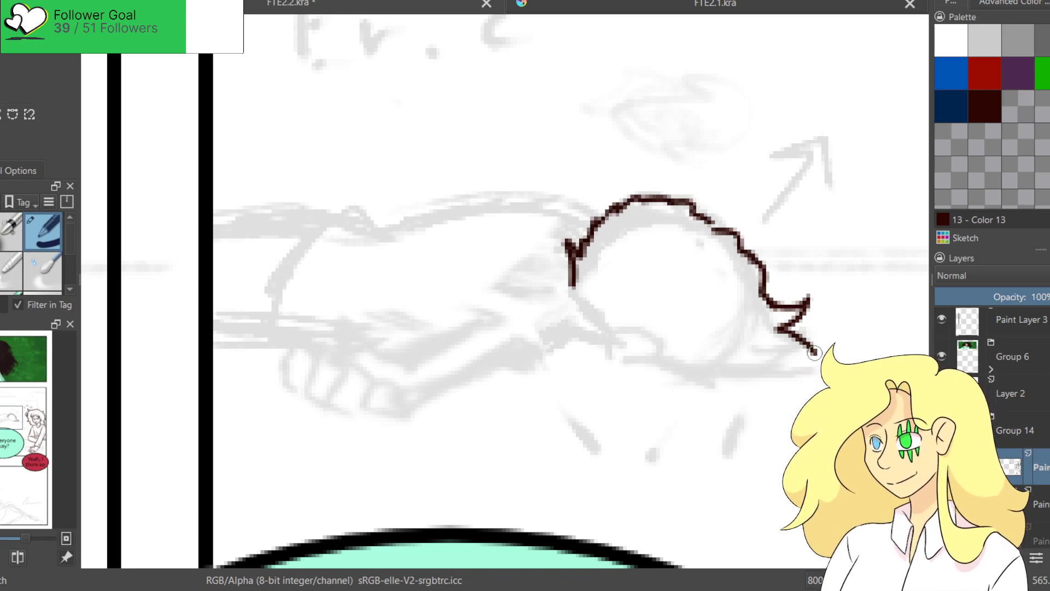
drag(820, 372, 693, 376)
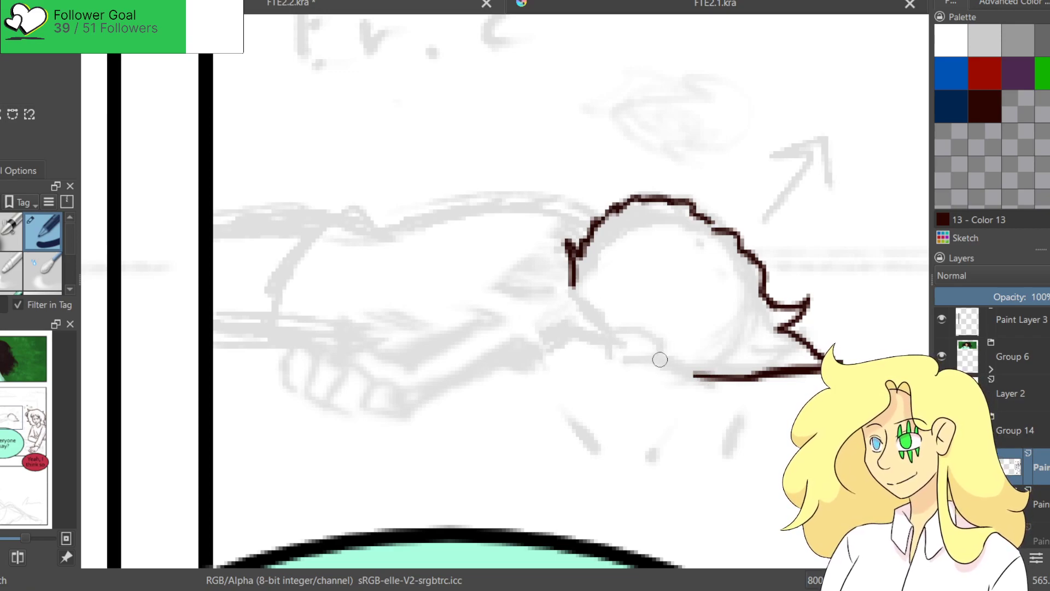
Try different curved contours for the underside of the lying figure's face and undo them.
drag(657, 360, 622, 342)
key(ctrl+z)
mouse_move(677, 368)
mouse_down()
mouse_move(633, 341)
mouse_move(606, 356)
mouse_up()
key(ctrl+z)
mouse_move(671, 370)
mouse_down()
mouse_move(618, 353)
mouse_move(707, 379)
mouse_up()
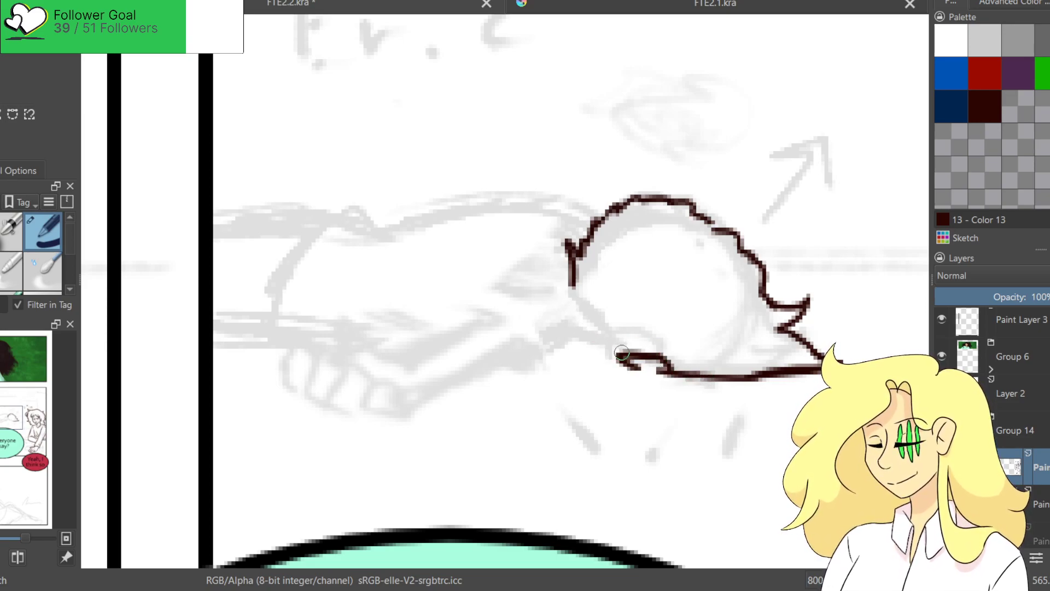
key(ctrl+z)
mouse_move(662, 363)
mouse_down()
mouse_move(630, 333)
mouse_move(618, 356)
mouse_move(706, 377)
mouse_up()
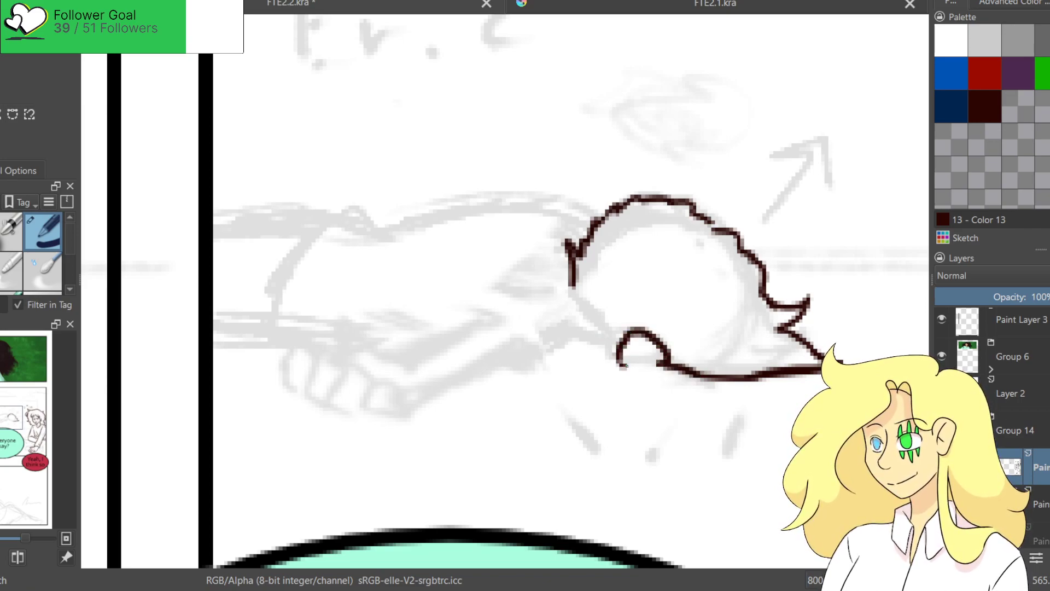
drag(620, 365, 672, 373)
key(ctrl+z)
key(ctrl+z)
key(ctrl+z)
key(ctrl+z)
Ink the lower contour of the lying head and add the ear, hairline and small facial marks inside it.
mouse_move(585, 305)
mouse_down()
mouse_move(604, 328)
mouse_move(578, 308)
mouse_move(596, 337)
mouse_move(665, 373)
mouse_move(690, 374)
mouse_up()
key(ctrl+z)
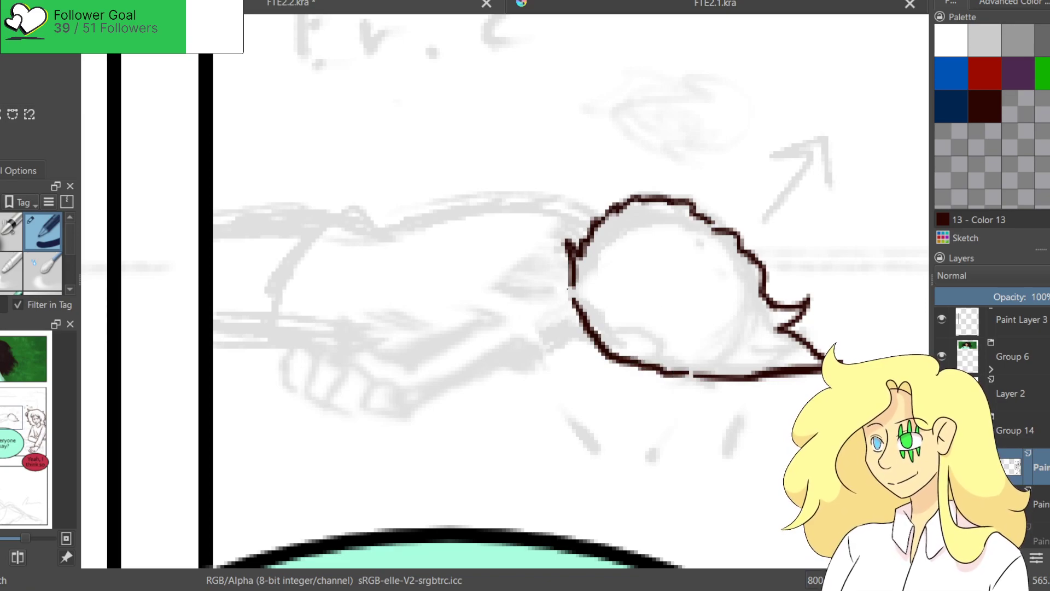
key(ctrl+z)
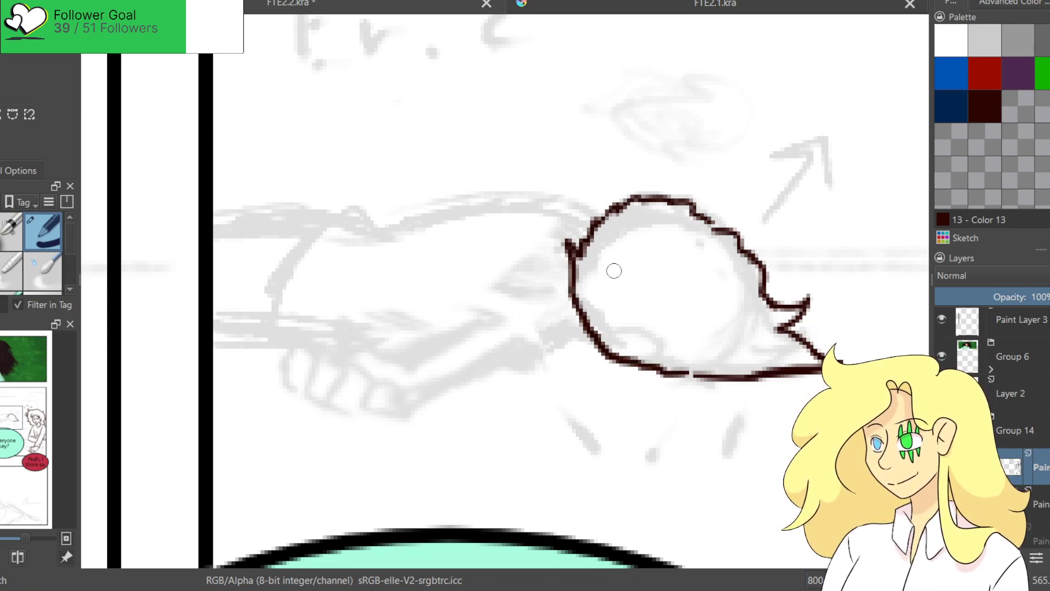
mouse_move(645, 247)
mouse_down()
mouse_move(671, 262)
mouse_move(622, 261)
mouse_move(603, 280)
mouse_move(616, 298)
mouse_up()
key(ctrl+z)
mouse_move(700, 263)
mouse_down()
mouse_move(759, 329)
mouse_move(758, 343)
mouse_move(735, 352)
mouse_move(711, 343)
mouse_up()
drag(612, 288, 607, 295)
Ink the lying figure's neck and the lower edge of the outstretched arm in one long line.
drag(580, 337, 505, 355)
key(ctrl+z)
drag(585, 335, 531, 354)
key(ctrl+z)
drag(593, 331, 402, 439)
key(ctrl+z)
key(ctrl+z)
key(ctrl+z)
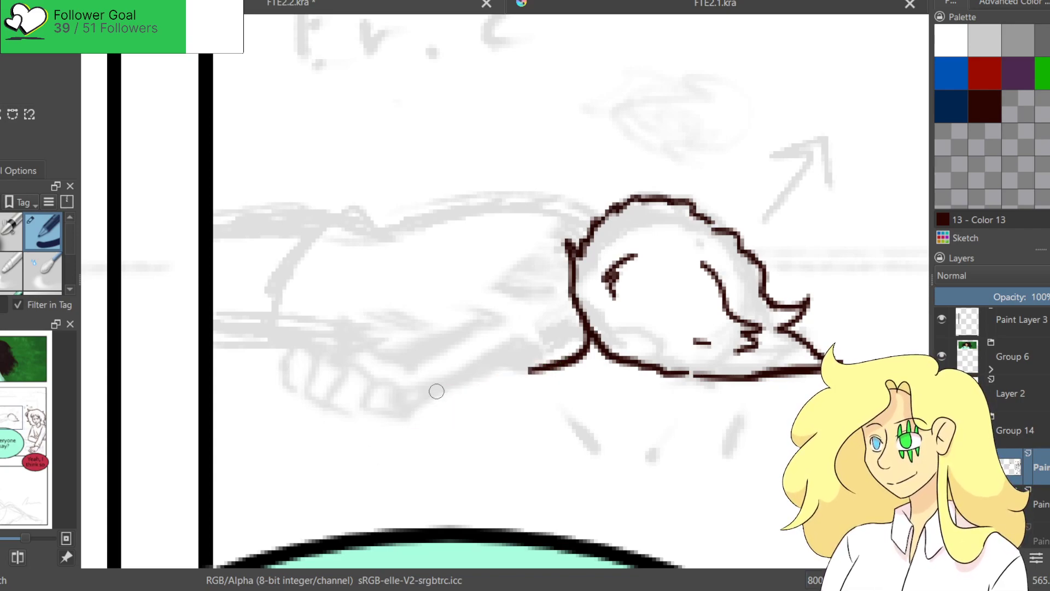
drag(541, 364, 380, 431)
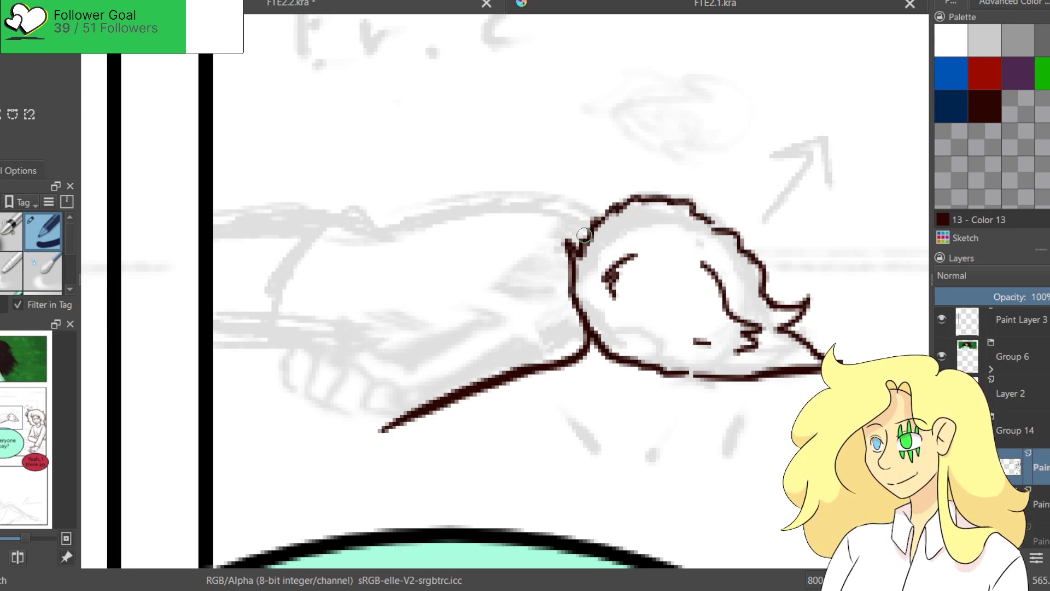
Ink the curved upper contour of the lying figure's shoulder and back, starting behind the head.
drag(583, 224, 459, 218)
key(ctrl+z)
drag(577, 219, 383, 259)
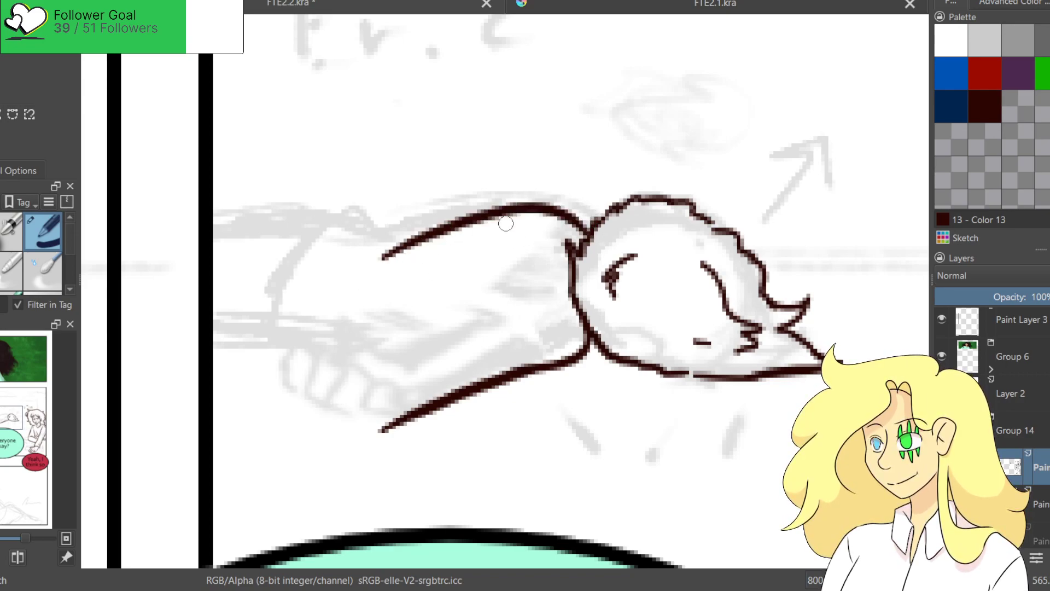
key(ctrl+z)
drag(581, 209, 380, 253)
Ink the upper edge of the outstretched arm as a long line running down to the wrist.
drag(484, 322, 361, 380)
key(ctrl+z)
drag(473, 316, 310, 387)
key(ctrl+z)
drag(492, 325, 338, 388)
key(ctrl+z)
mouse_move(492, 315)
mouse_down()
mouse_move(298, 394)
mouse_move(325, 389)
mouse_up()
key(ctrl+z)
key(ctrl+z)
drag(501, 329, 289, 395)
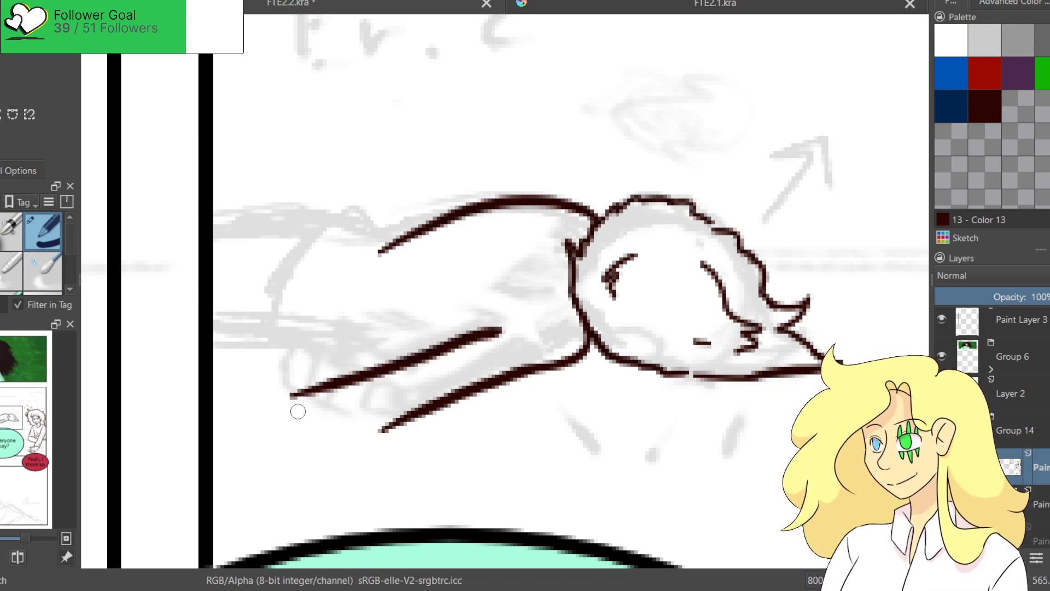
Ink the thumb and curled fingers at the end of the lying figure's outstretched arm.
mouse_move(286, 418)
mouse_down()
mouse_move(277, 380)
mouse_move(294, 431)
mouse_up()
key(ctrl+z)
mouse_move(271, 406)
mouse_down()
mouse_move(280, 385)
mouse_move(329, 409)
mouse_move(280, 382)
mouse_move(313, 394)
mouse_move(300, 433)
mouse_move(335, 392)
mouse_move(320, 395)
mouse_move(344, 422)
mouse_move(326, 432)
mouse_up()
key(ctrl+z)
key(ctrl+z)
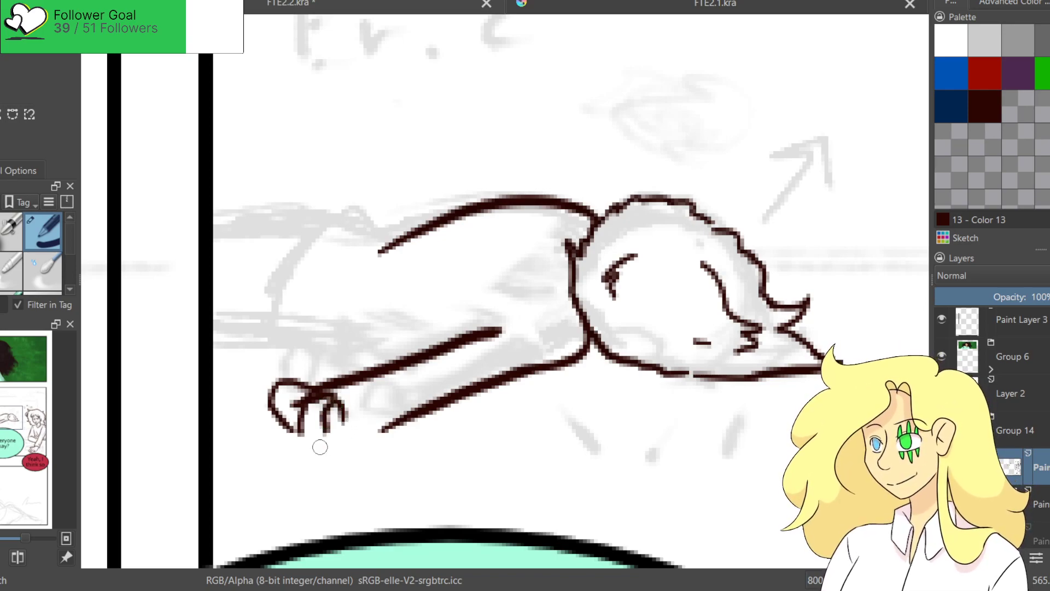
Redraw the curled fingers at the tip of the lying figure's outstretched hand.
scroll(322, 447, down, 10)
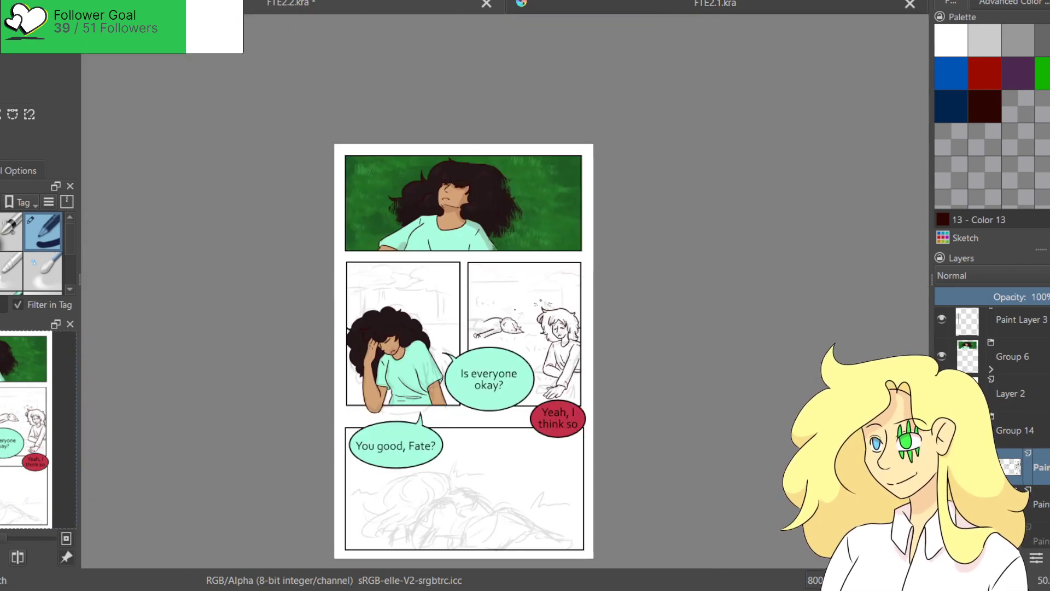
scroll(479, 319, up, 1)
scroll(492, 356, up, 6)
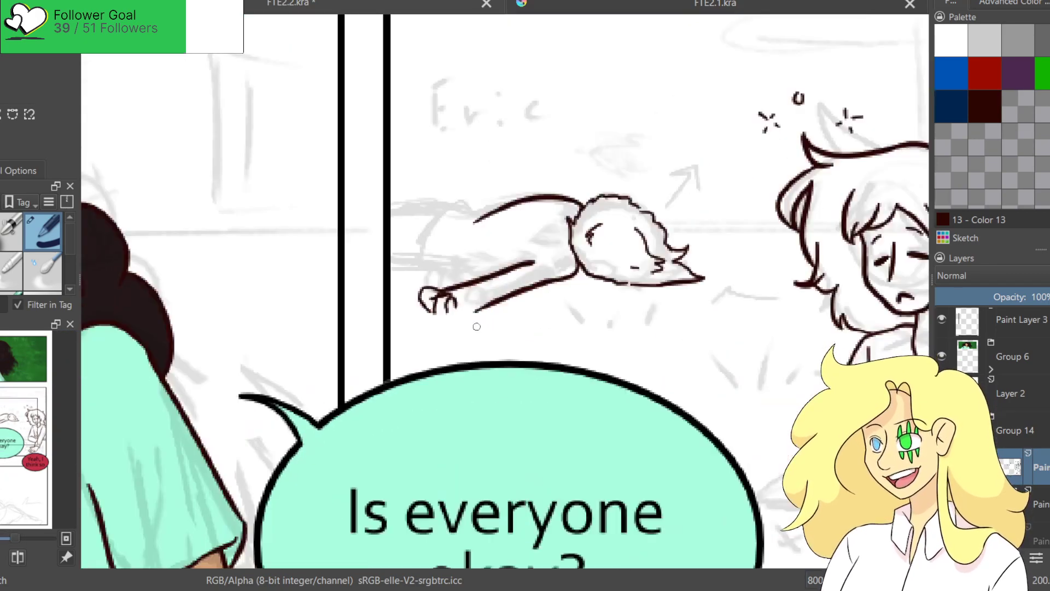
mouse_move(413, 254)
mouse_down()
mouse_move(440, 276)
mouse_move(441, 265)
mouse_move(388, 285)
mouse_move(424, 265)
mouse_move(393, 277)
mouse_move(370, 269)
mouse_move(410, 264)
mouse_move(435, 273)
mouse_up()
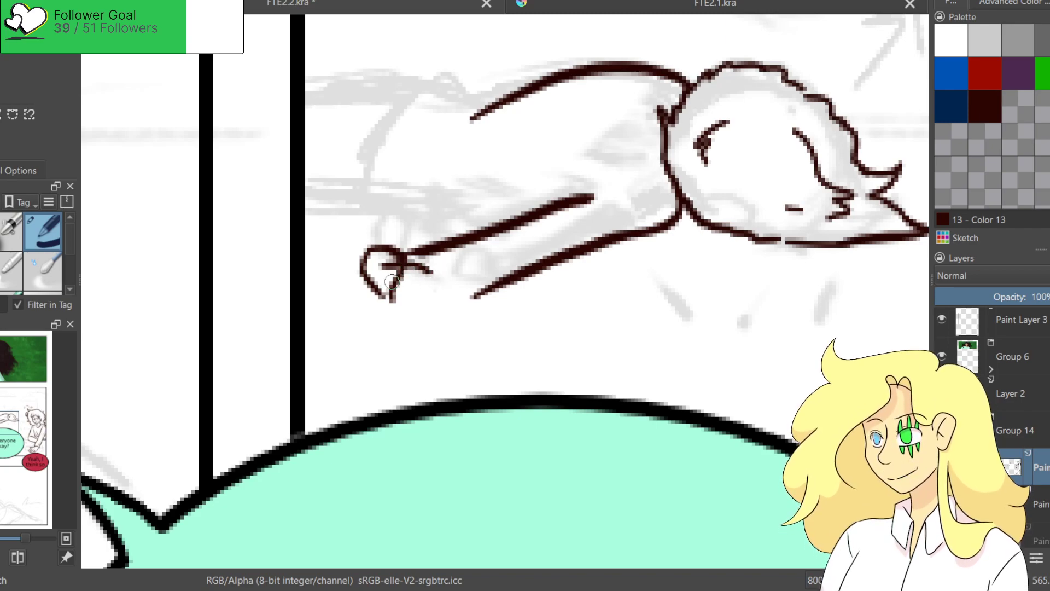
key(ctrl+z)
key(ctrl+z)
drag(390, 298, 393, 266)
mouse_move(400, 263)
mouse_down()
mouse_move(426, 268)
mouse_move(425, 296)
mouse_move(409, 275)
mouse_move(403, 298)
mouse_up()
key(ctrl+z)
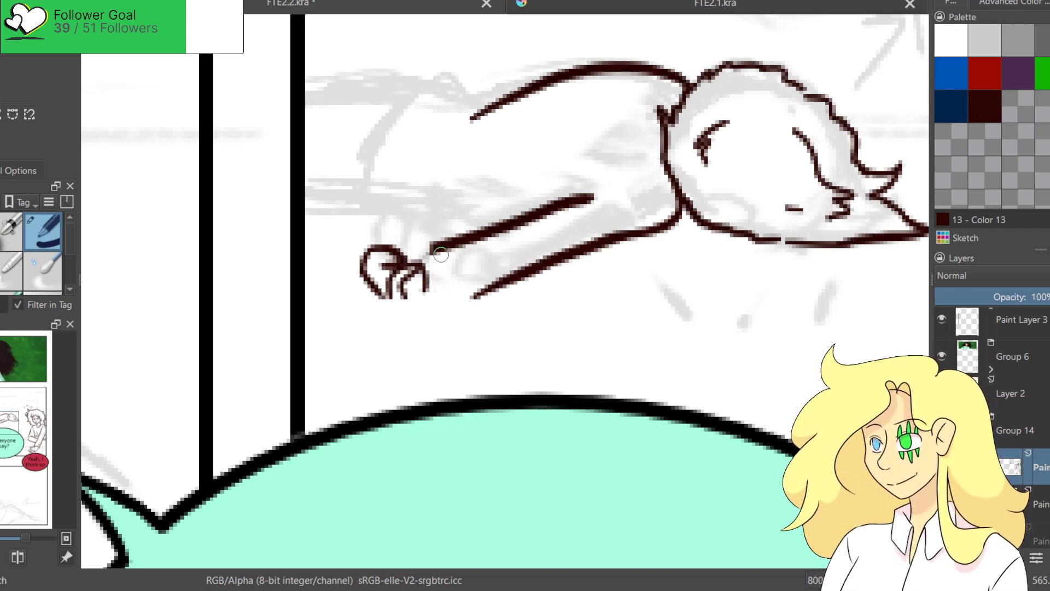
Ink the remaining fingers and palm of the lying figure's hand and clean up the arm lines around the wrist.
mouse_move(422, 249)
mouse_down()
mouse_move(398, 259)
mouse_move(432, 290)
mouse_move(450, 274)
mouse_move(474, 298)
mouse_up()
mouse_move(386, 292)
mouse_down()
mouse_move(418, 310)
mouse_move(432, 294)
mouse_move(434, 311)
mouse_move(452, 312)
mouse_move(459, 292)
mouse_move(487, 295)
mouse_move(455, 292)
mouse_move(466, 285)
mouse_move(493, 271)
mouse_up()
key(e)
drag(462, 305, 508, 276)
mouse_move(435, 251)
mouse_down()
mouse_move(454, 258)
mouse_move(443, 245)
mouse_move(517, 222)
mouse_up()
key(ctrl+z)
key(ctrl+z)
drag(443, 256, 499, 230)
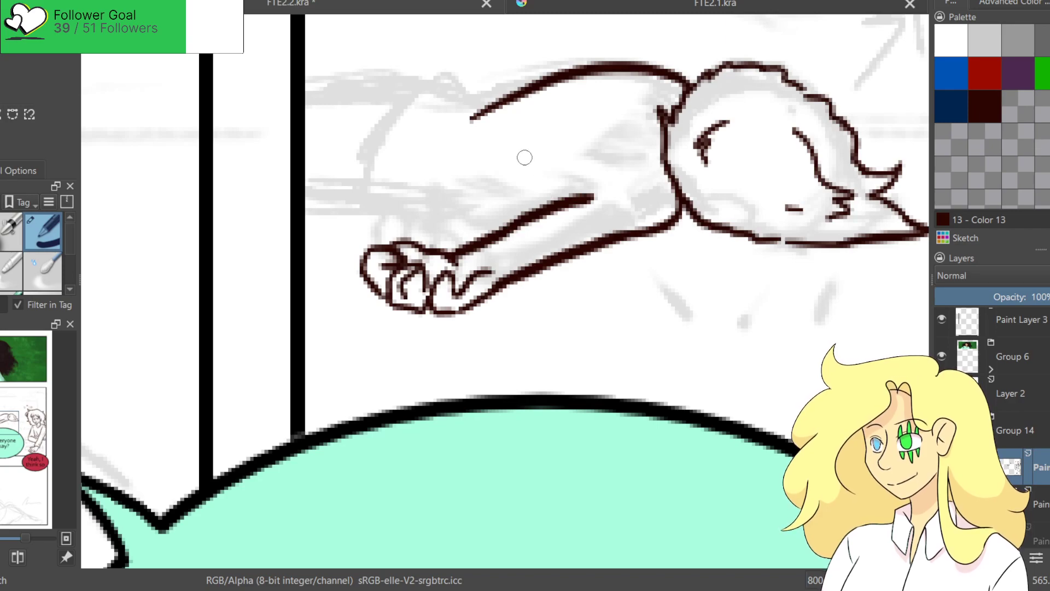
Refine the last finger line and ink a rolled sleeve cuff around the lying figure's wrist.
drag(463, 294, 480, 266)
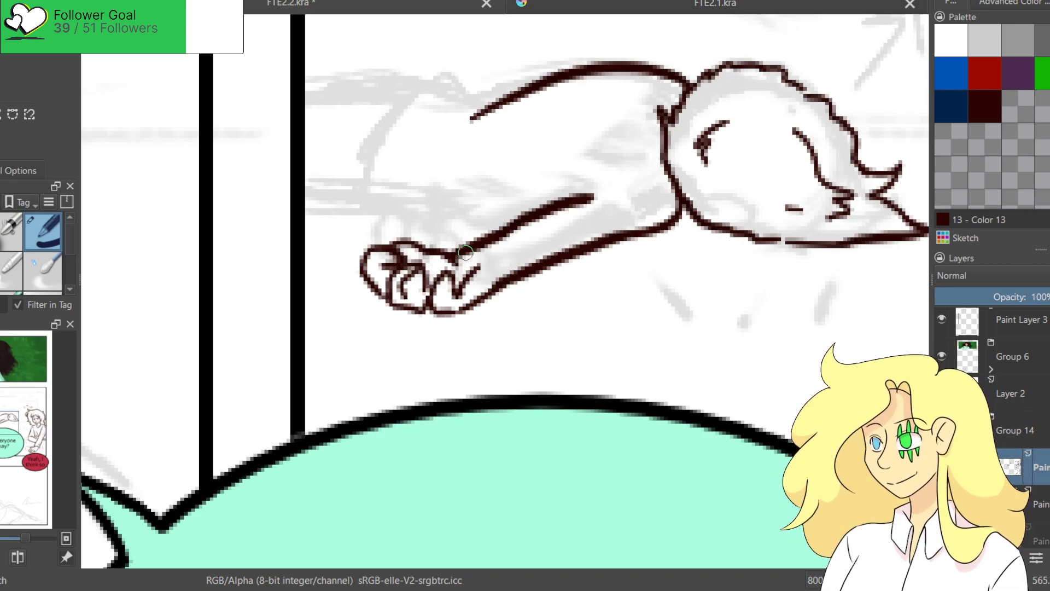
drag(461, 250, 507, 277)
mouse_move(454, 249)
mouse_down()
mouse_move(500, 227)
mouse_move(533, 253)
mouse_move(539, 267)
mouse_move(520, 284)
mouse_up()
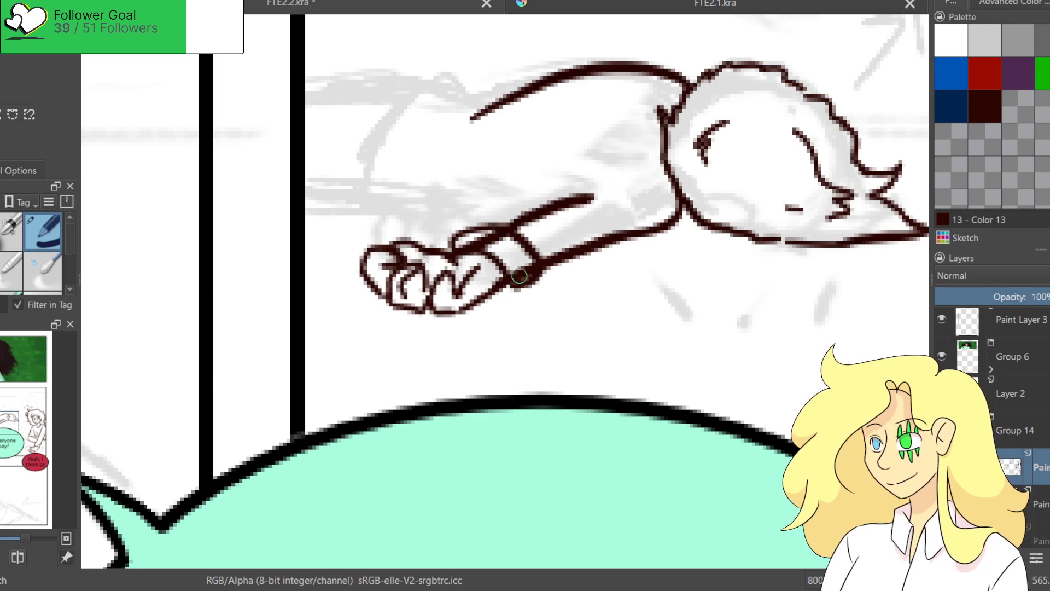
mouse_move(497, 246)
mouse_down()
mouse_move(468, 243)
mouse_move(495, 236)
mouse_move(473, 243)
mouse_move(502, 264)
mouse_up()
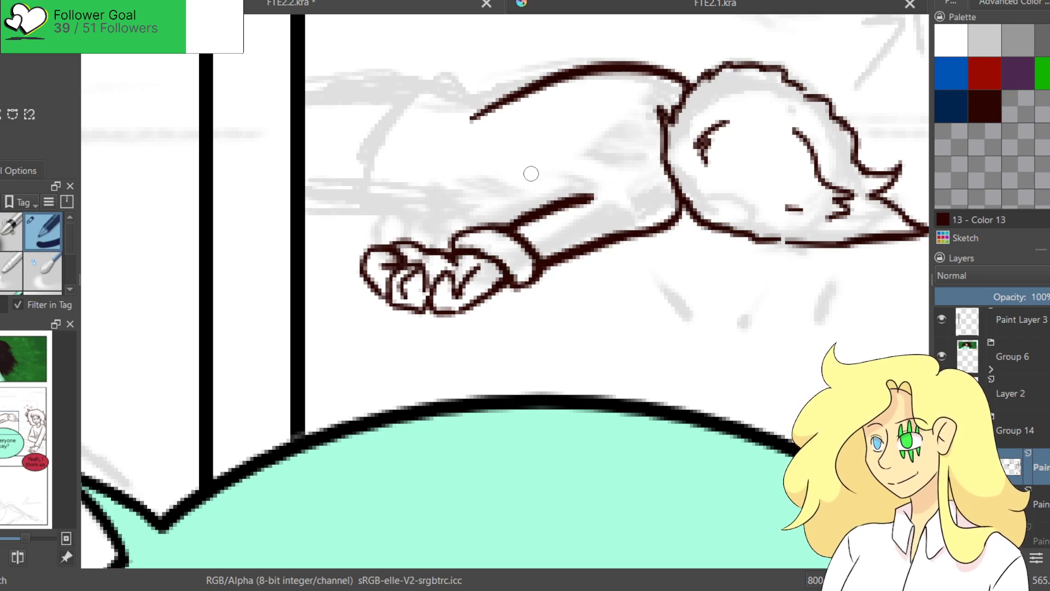
Erase the arm's upper edge and redraw it slightly higher, running from the cuff toward the shoulder.
key(e)
drag(521, 214, 605, 187)
key(e)
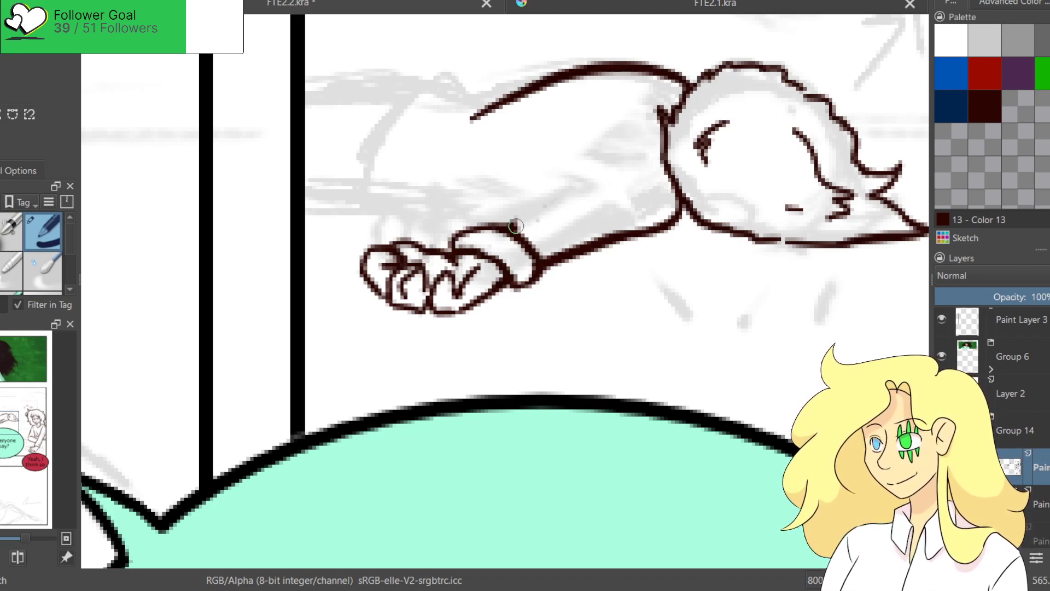
drag(514, 231, 558, 170)
key(ctrl+z)
drag(500, 222, 582, 172)
key(ctrl+z)
drag(499, 223, 583, 171)
key(ctrl+z)
drag(482, 225, 607, 167)
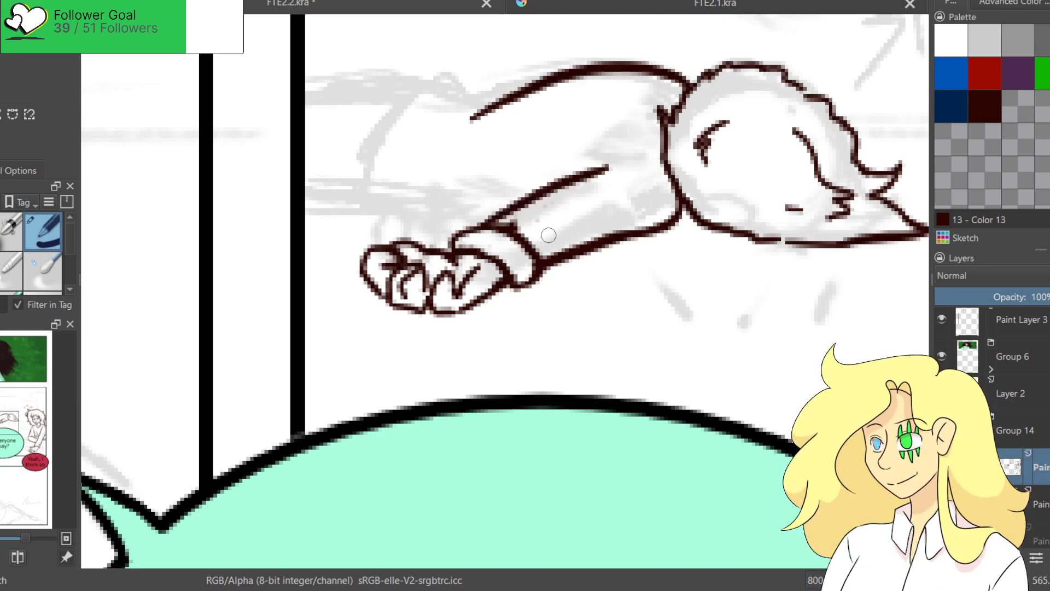
Ink the torso's lower edge as a long, nearly straight line from the panel border to the arm.
drag(312, 215, 524, 202)
key(ctrl+z)
drag(307, 215, 524, 202)
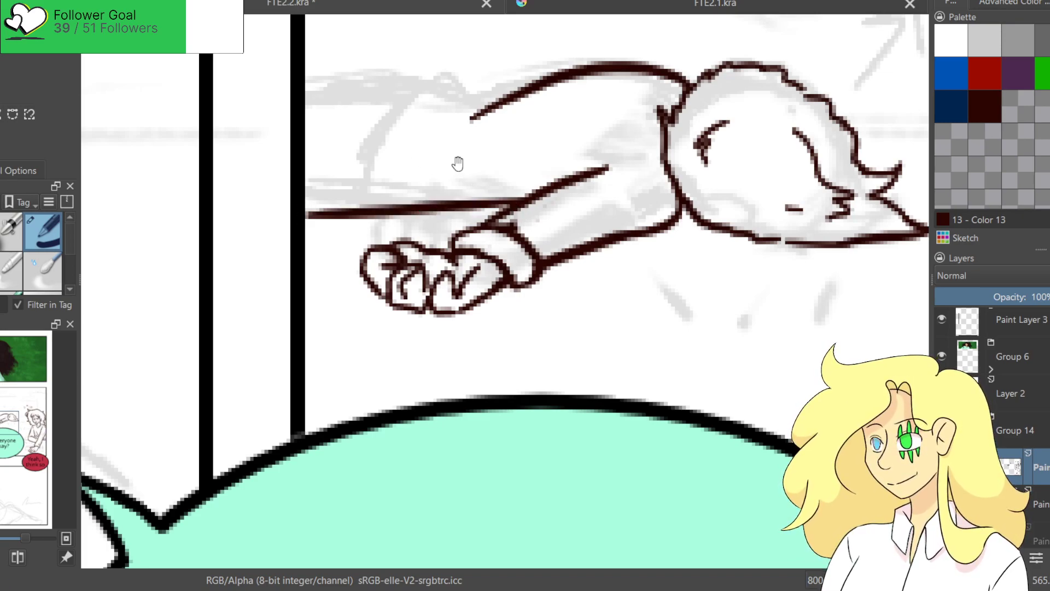
Shorten the end of the back line and extend it as a wavy upper body contour reaching the panel border.
drag(450, 175, 507, 231)
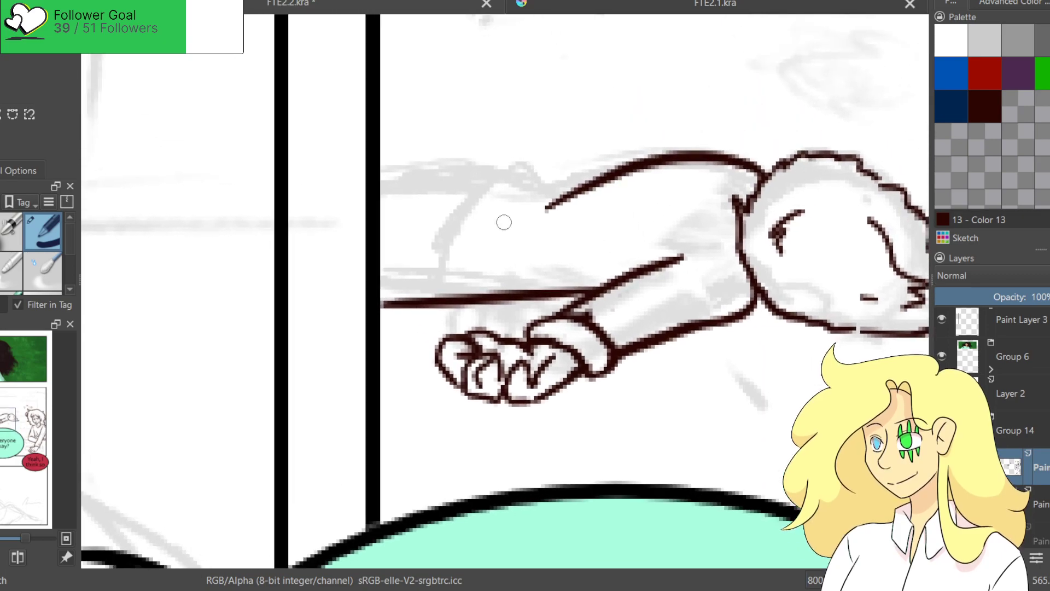
key(ctrl+z)
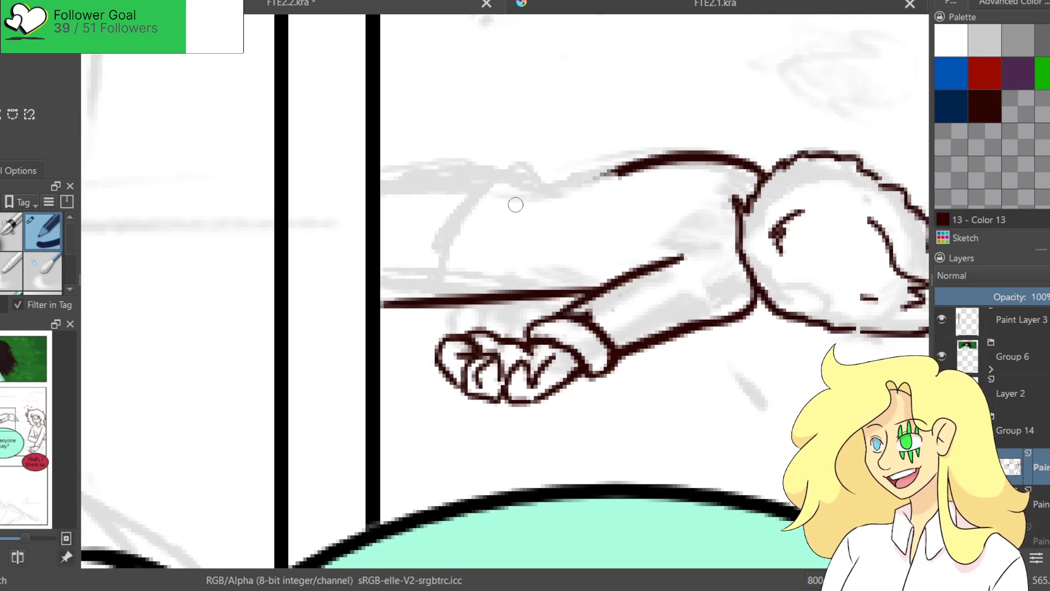
mouse_move(632, 165)
mouse_down()
mouse_move(535, 178)
mouse_move(506, 173)
mouse_up()
drag(627, 166, 380, 174)
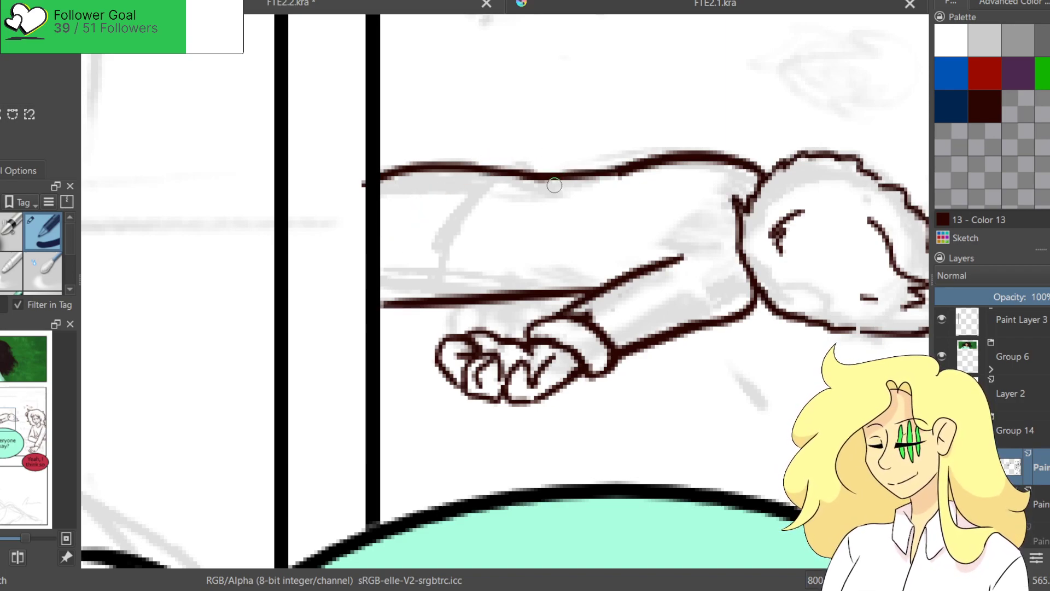
Ink the shirt hem at the lying figure's waist as two offset diagonal strokes and join it to the upper body contour.
mouse_move(634, 161)
mouse_down()
mouse_move(546, 166)
mouse_move(490, 236)
mouse_up()
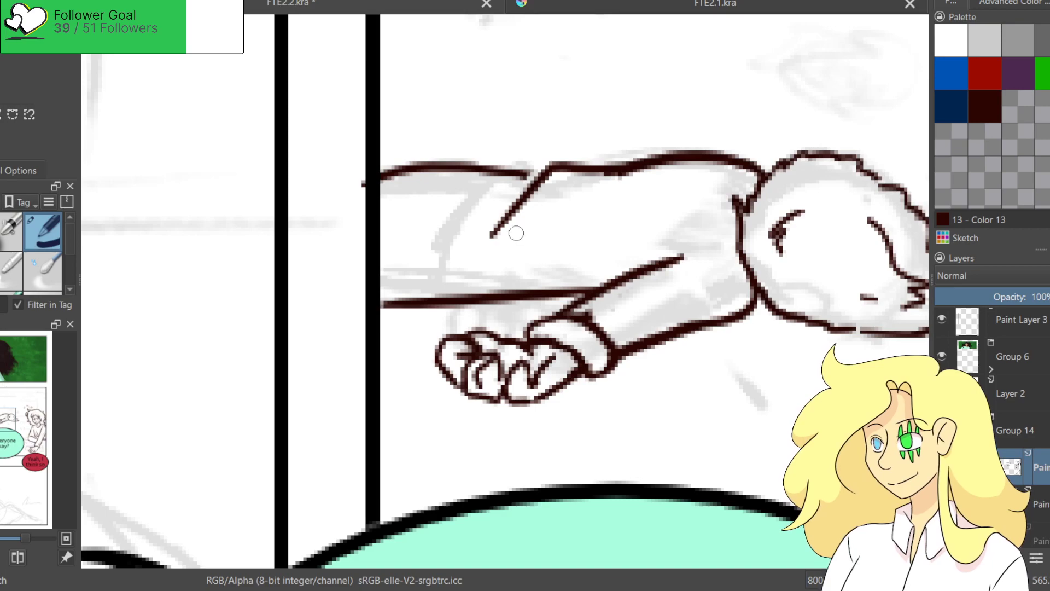
drag(539, 174, 522, 178)
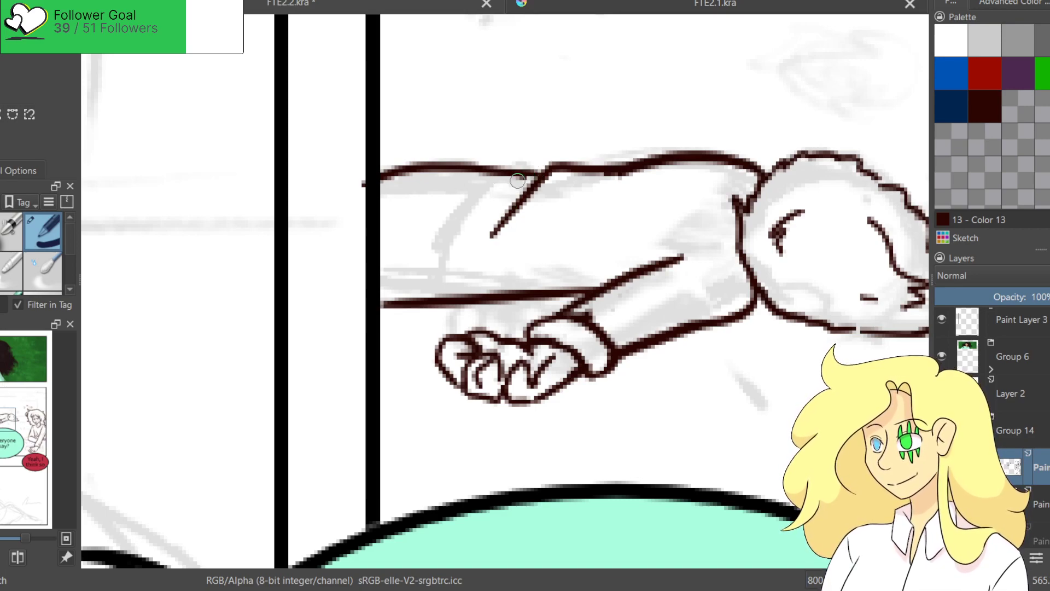
drag(491, 237, 463, 295)
key(ctrl+z)
drag(491, 237, 462, 295)
key(ctrl+z)
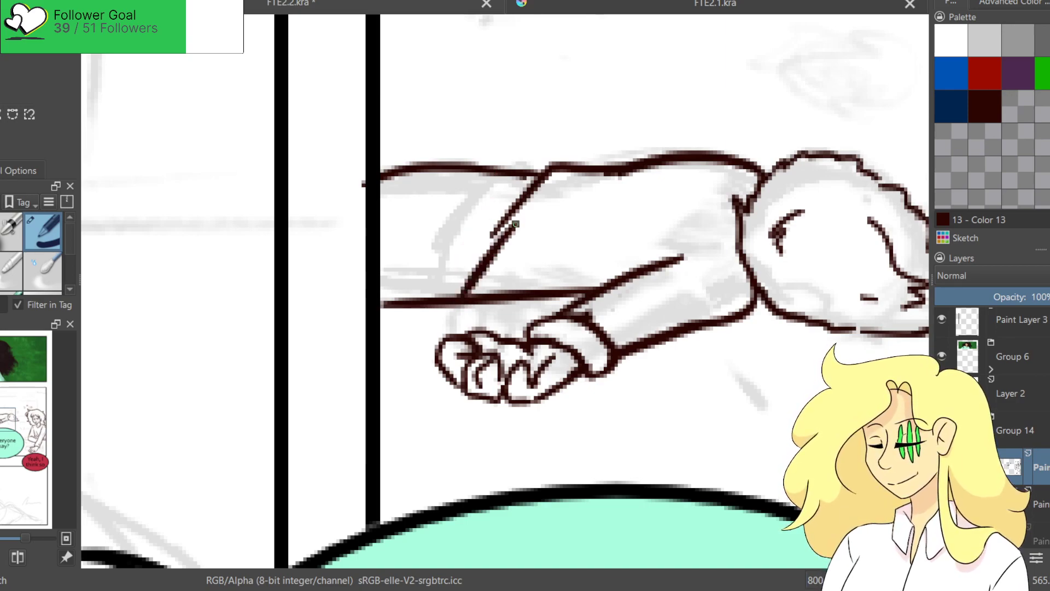
key(ctrl+z)
drag(525, 229, 471, 295)
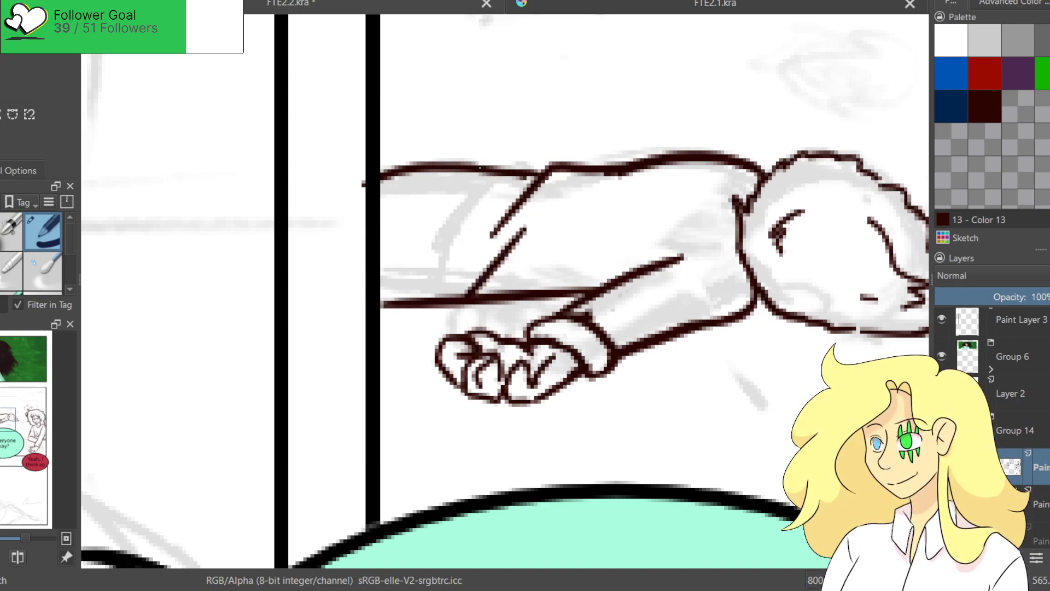
Remove the line overshooting the panel border and ink the curved garment edge beyond the waist with its slanted lower edge.
drag(350, 174, 352, 199)
key(ctrl+z)
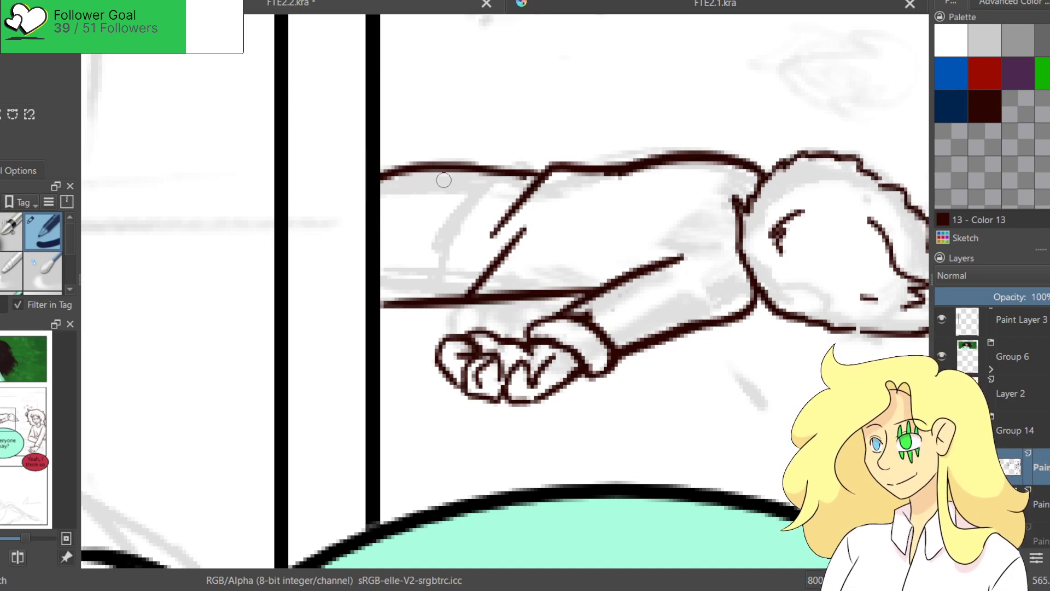
mouse_move(467, 169)
mouse_down()
mouse_move(409, 228)
mouse_move(385, 321)
mouse_up()
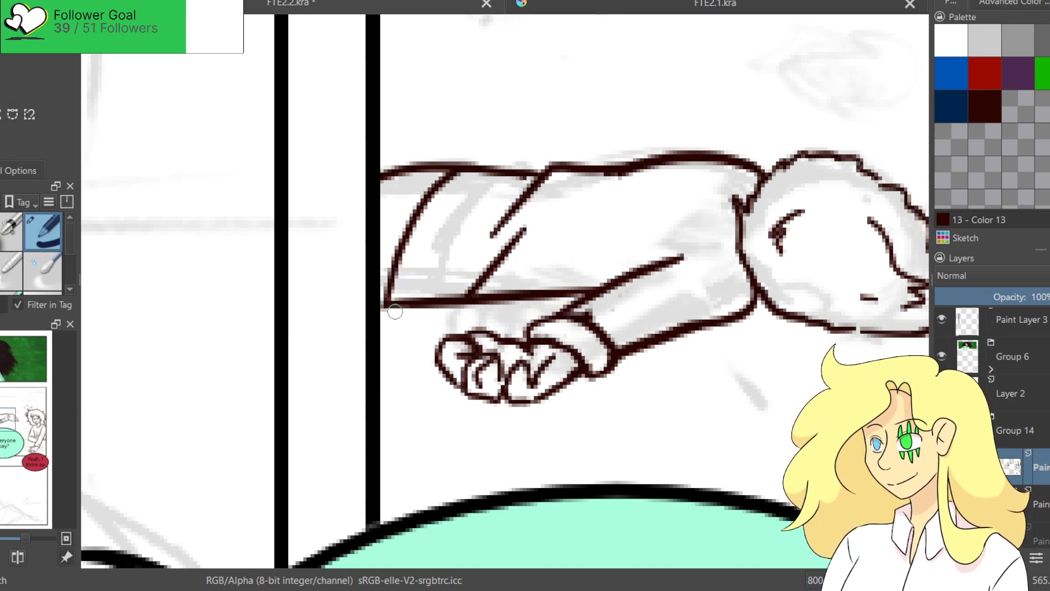
drag(378, 321, 539, 310)
key(ctrl+z)
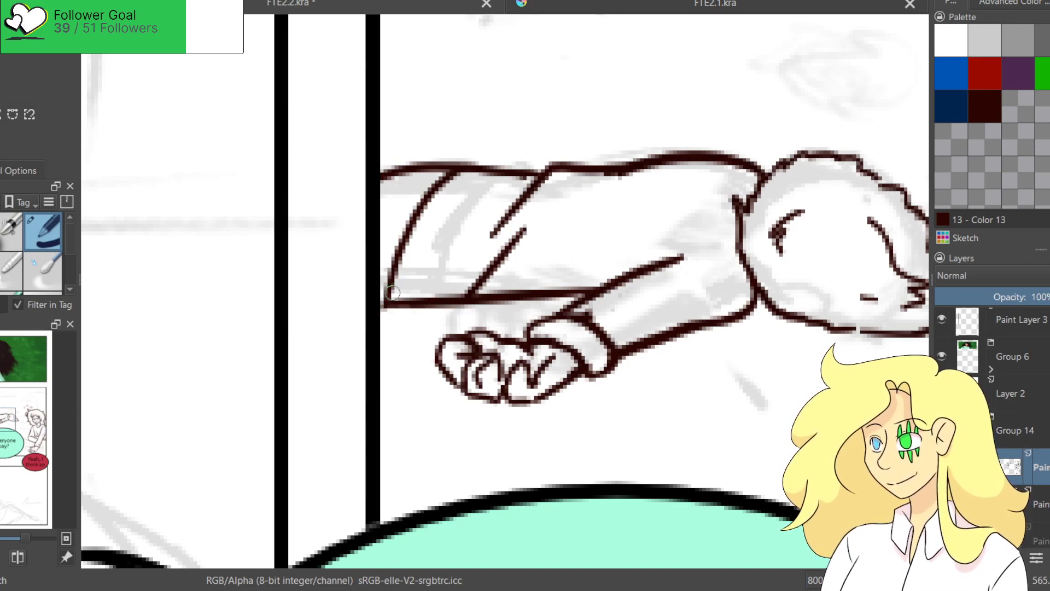
key(ctrl+z)
mouse_move(381, 320)
mouse_down()
mouse_move(424, 316)
mouse_move(464, 301)
mouse_up()
key(ctrl+z)
drag(385, 323, 471, 299)
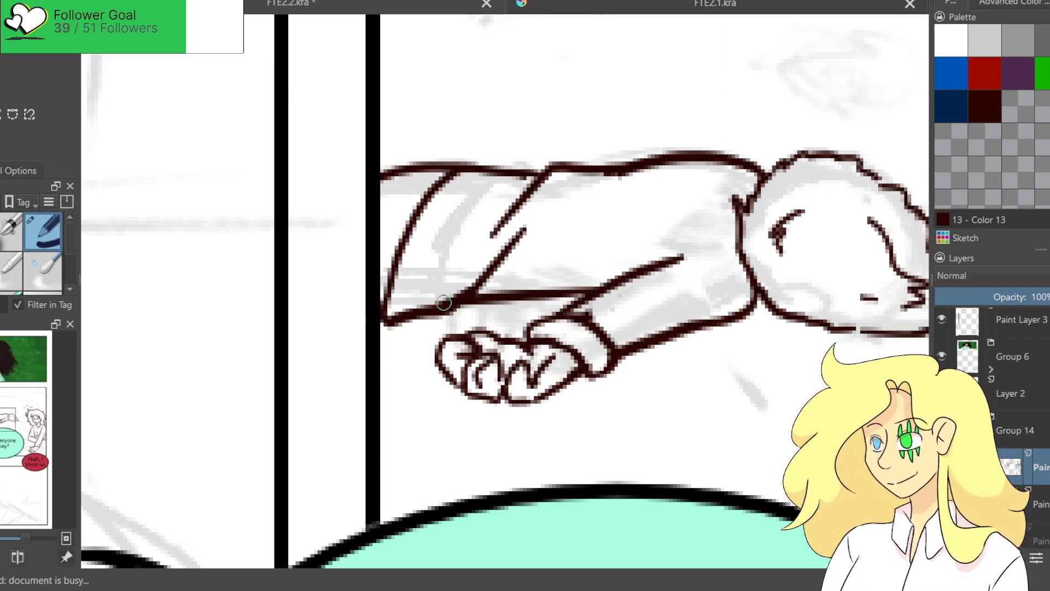
Add two short diagonal fold lines to the clothing between the waist and the curved garment edge.
drag(463, 211, 513, 181)
drag(395, 305, 448, 226)
key(ctrl+z)
drag(430, 267, 447, 233)
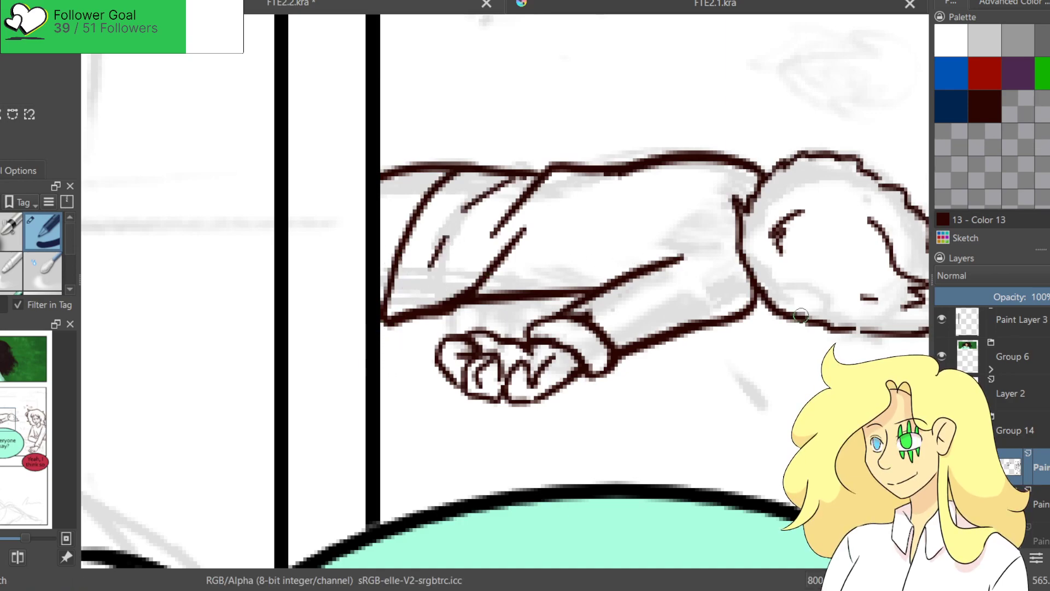
Add a short shoulder crease near the neck and a diagonal fold running down from the lying figure's back.
drag(707, 251, 733, 281)
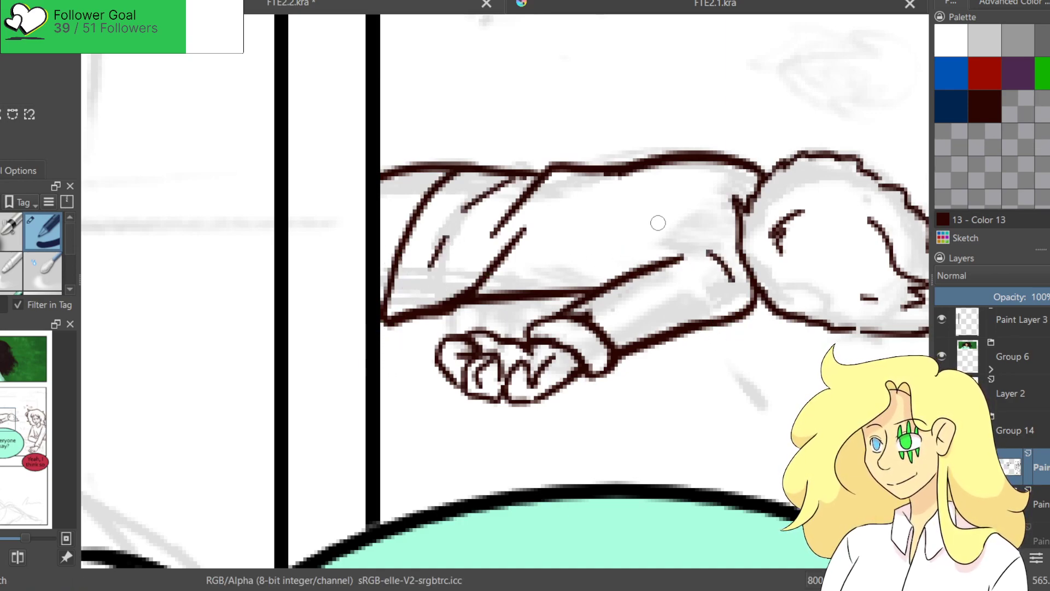
drag(619, 245, 651, 259)
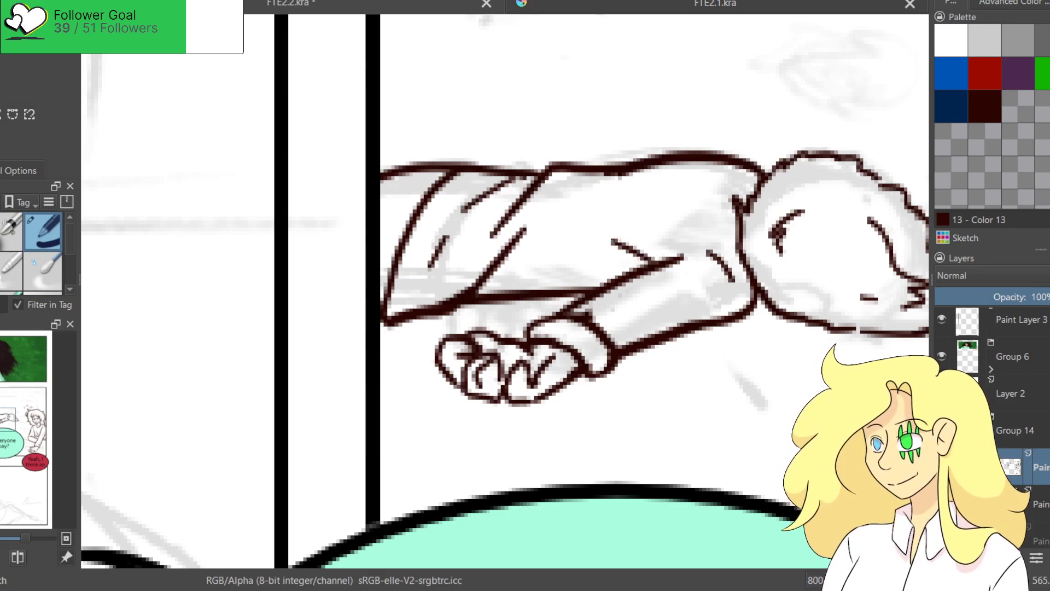
key(ctrl+z)
drag(606, 201, 561, 238)
key(ctrl+z)
drag(635, 170, 563, 234)
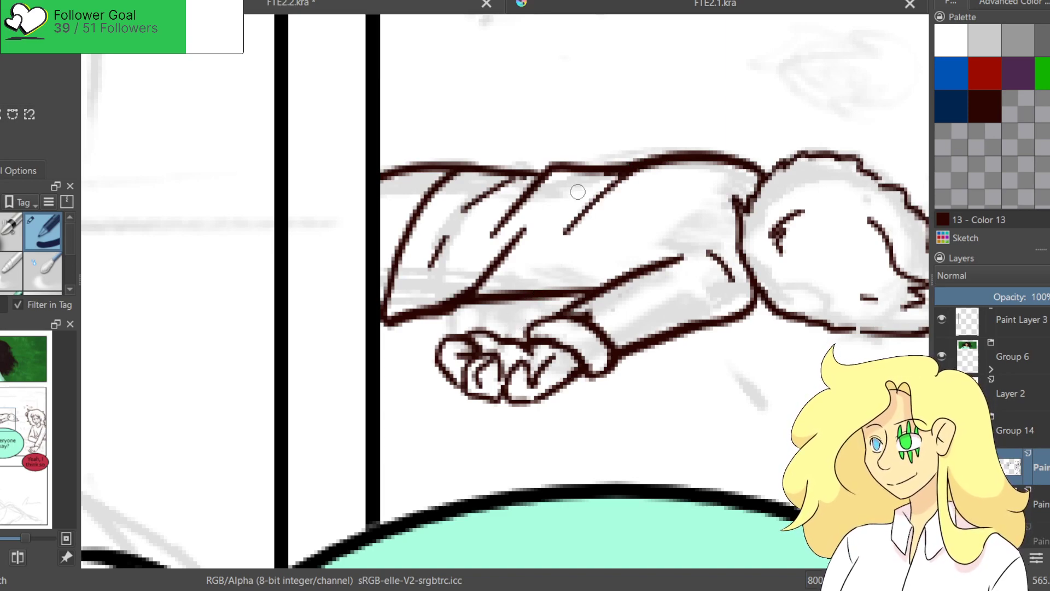
Break up the torso's lower line beside the arm with a small fabric fold and check the inked figure on the whole page.
mouse_move(536, 303)
mouse_down()
mouse_move(512, 296)
mouse_move(550, 293)
mouse_move(534, 276)
mouse_up()
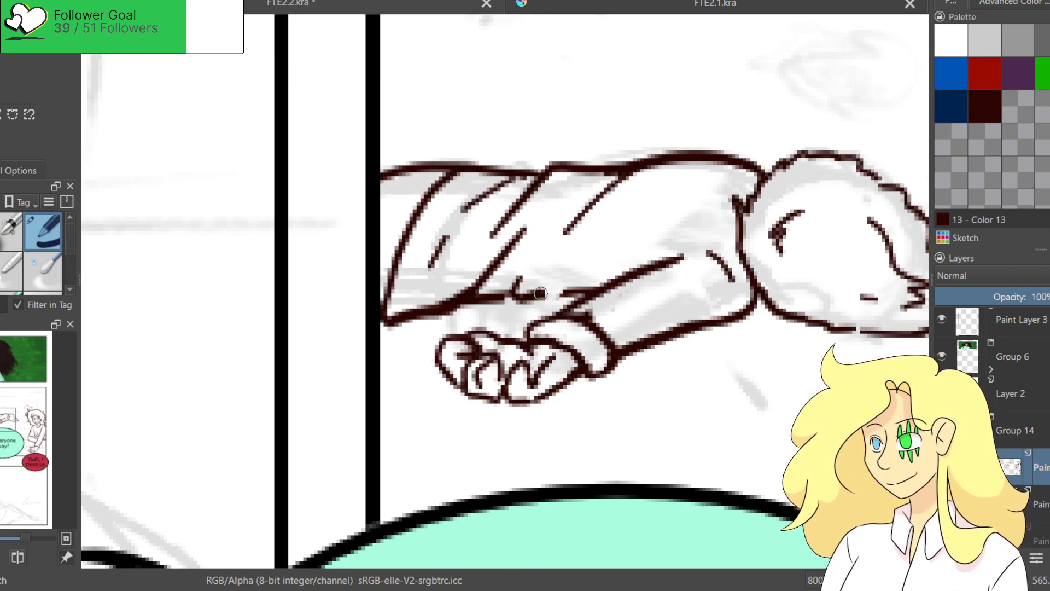
mouse_move(508, 294)
mouse_down()
mouse_move(572, 289)
mouse_move(529, 273)
mouse_up()
scroll(599, 204, down, 8)
scroll(597, 219, up, 2)
scroll(596, 219, up, 2)
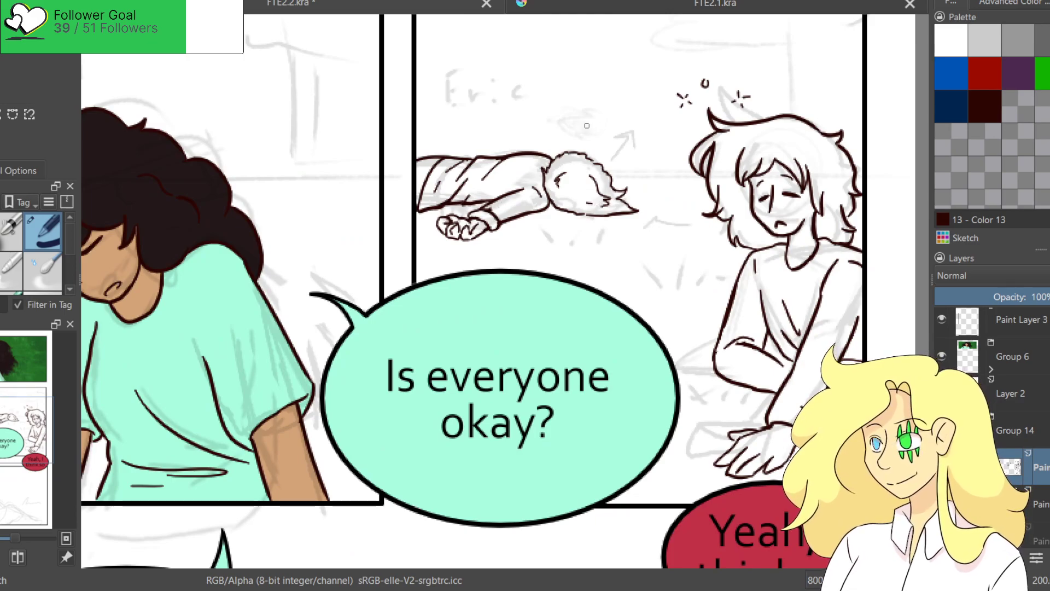
scroll(620, 182, down, 4)
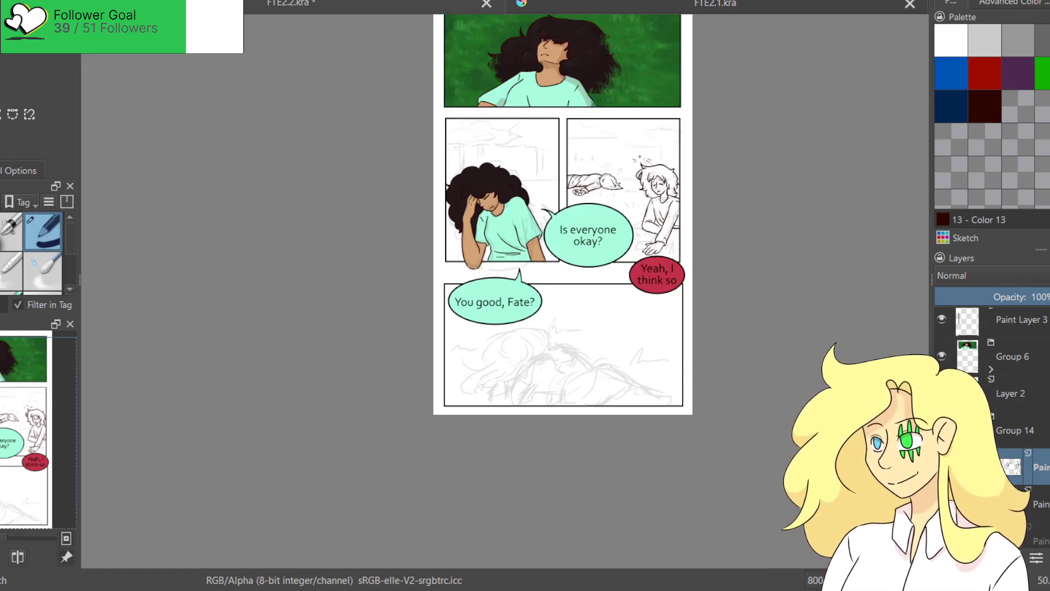
scroll(647, 96, up, 1)
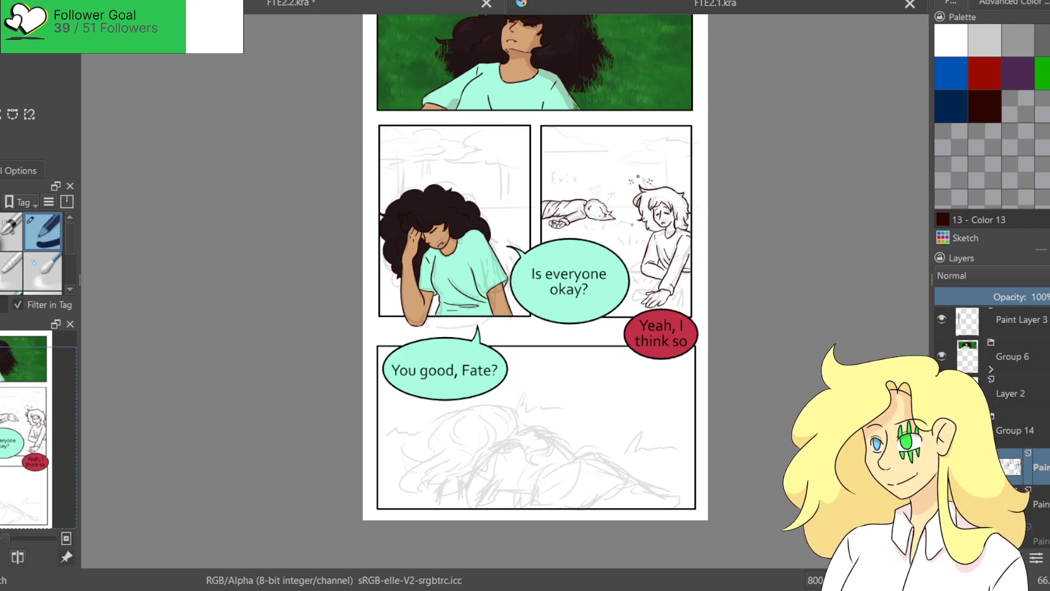
Hide the Layer 2 sketch and fill the seated figure's skin with Color 11 of the FateTales palette on the paint layer below the line art.
click(1041, 506)
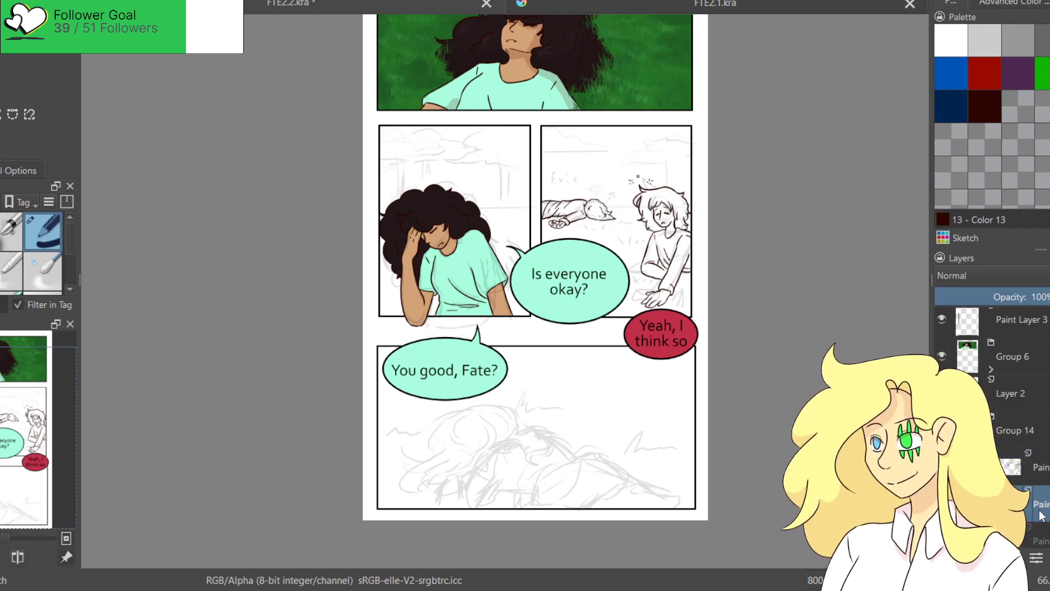
click(941, 393)
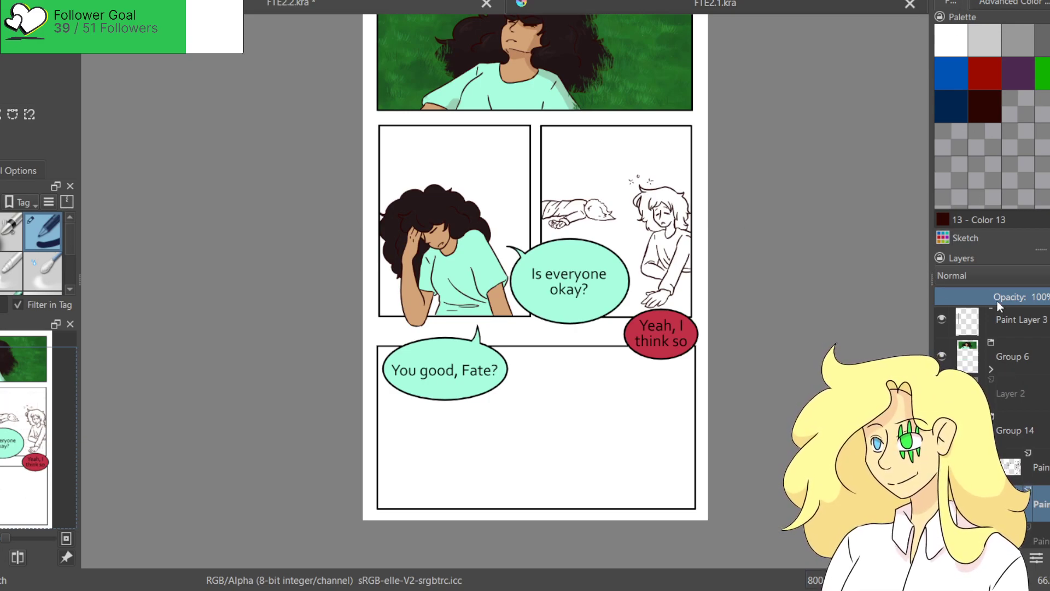
click(944, 52)
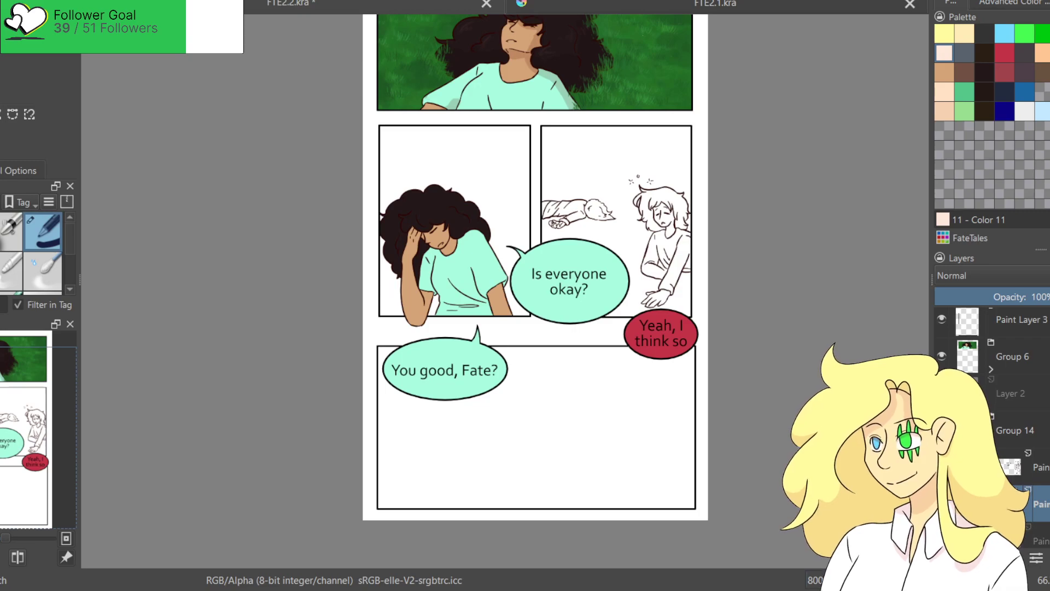
scroll(702, 212, up, 3)
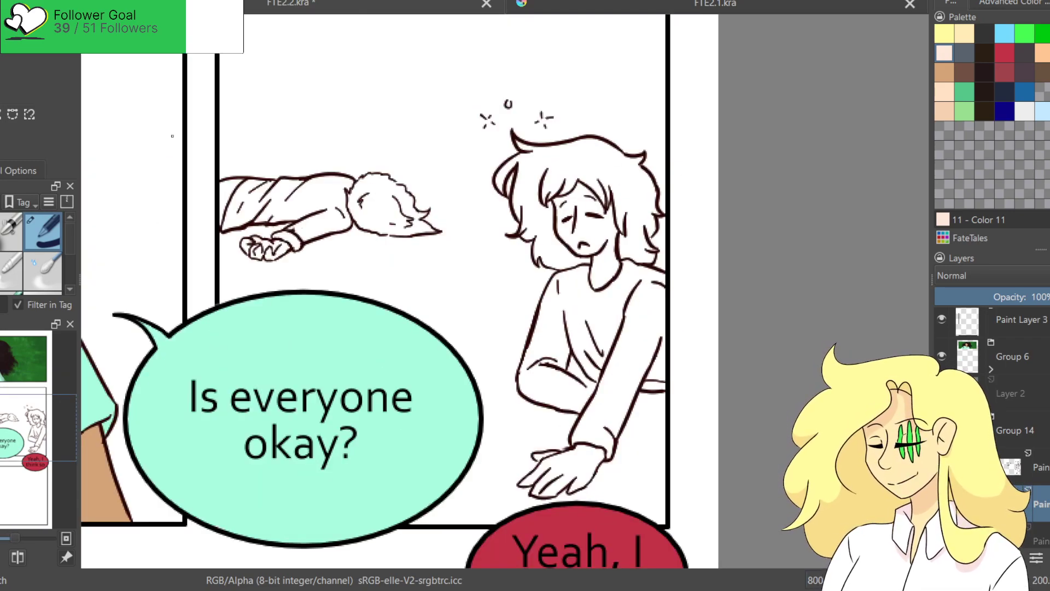
click(611, 253)
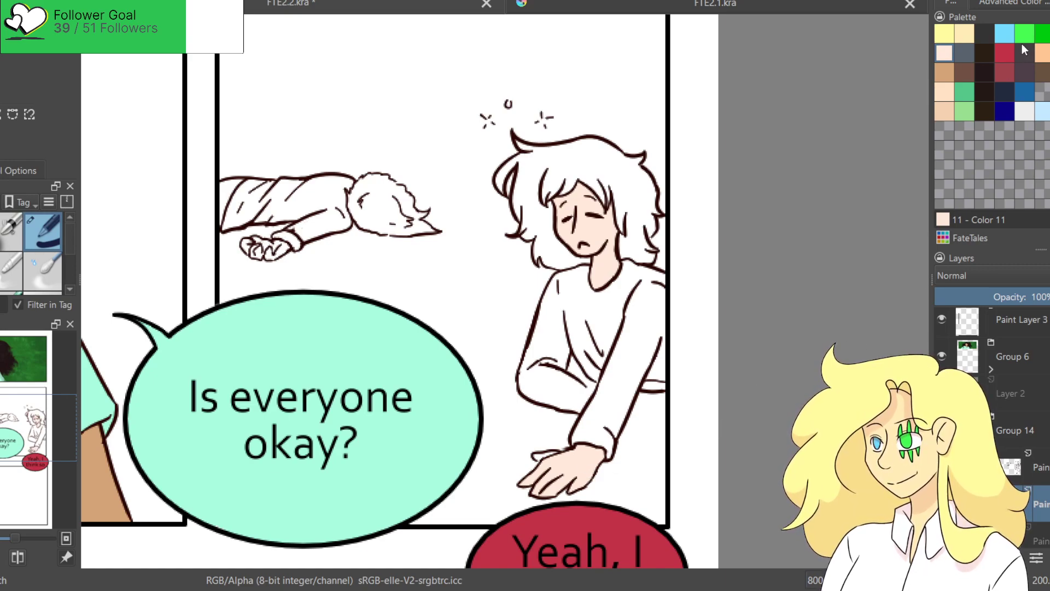
Check the clothing colour in FTE2.1, fill the seated figure's shirt slate grey, and clear the gap between bent arm and torso.
click(623, 6)
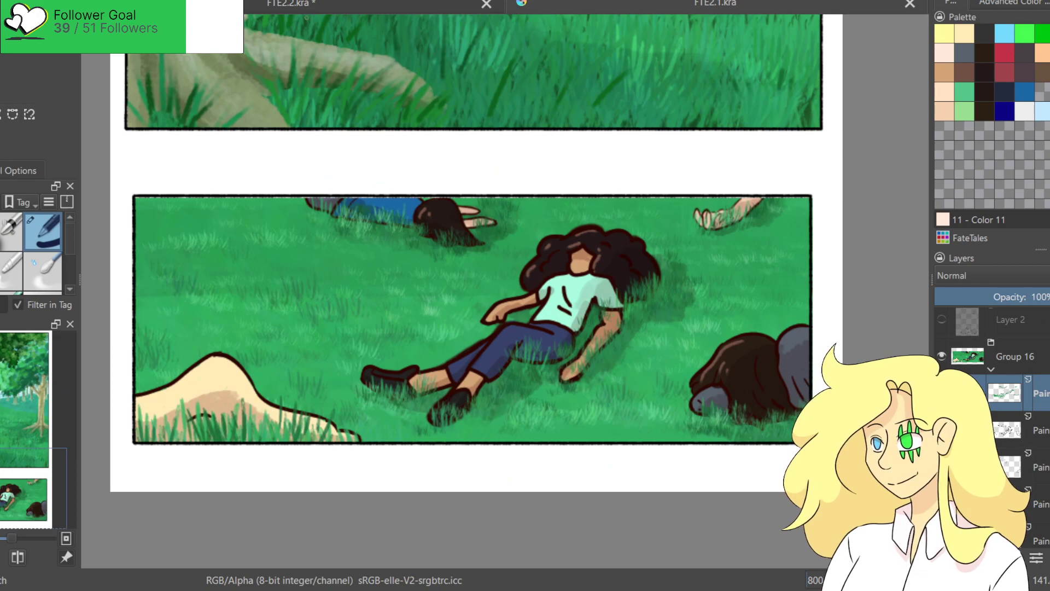
scroll(794, 367, up, 4)
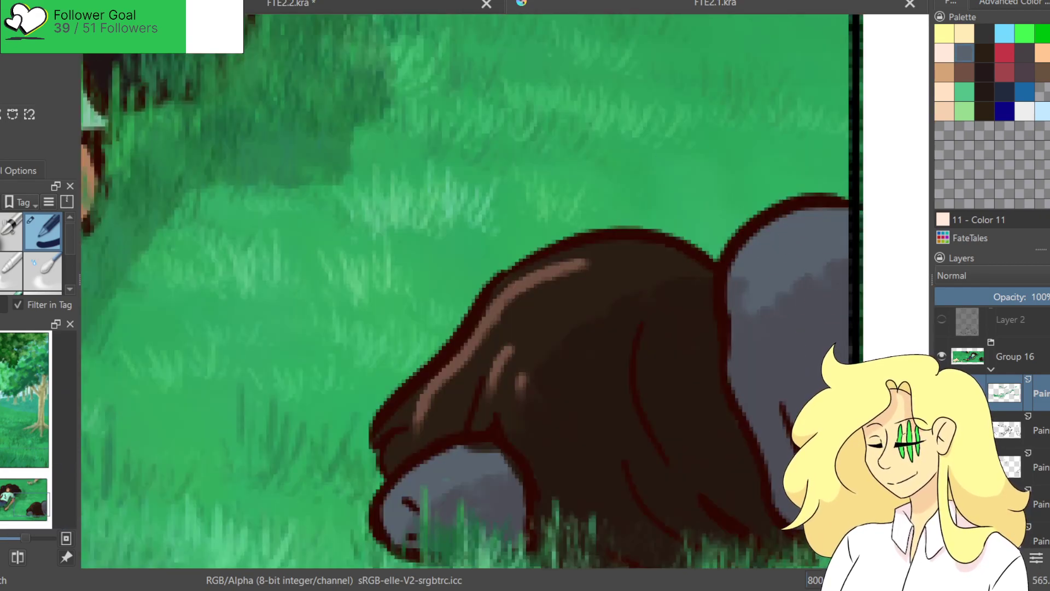
key(ctrl+Tab)
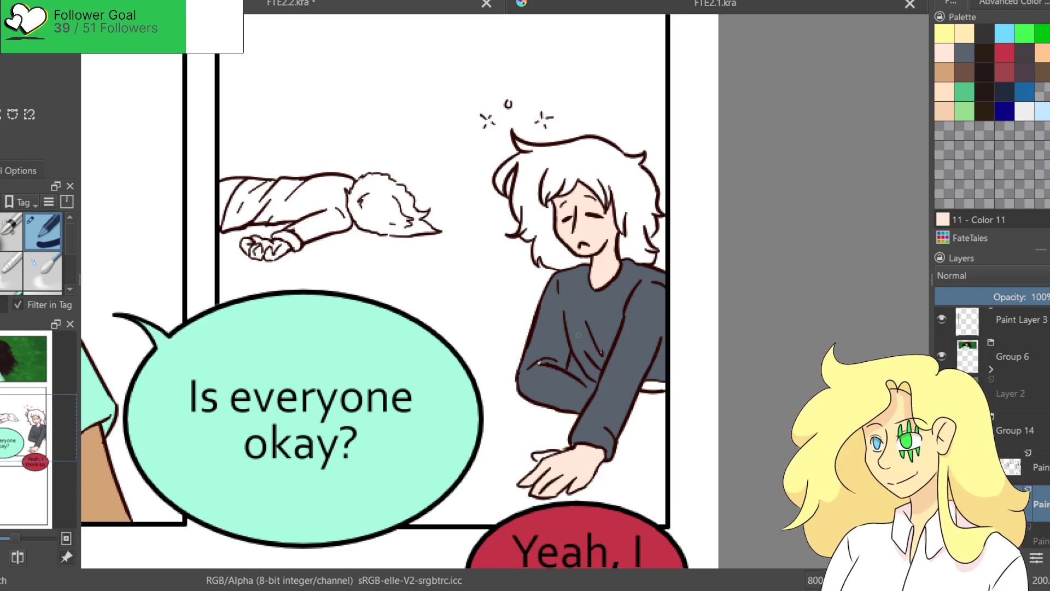
scroll(654, 359, up, 3)
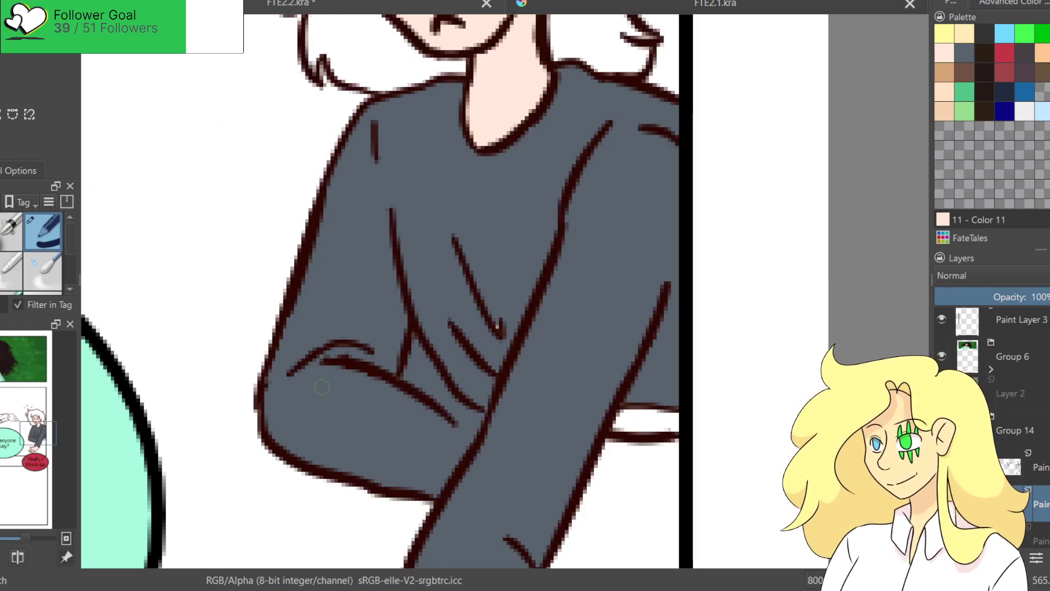
mouse_move(413, 338)
mouse_down()
mouse_move(408, 383)
mouse_move(476, 424)
mouse_move(416, 361)
mouse_move(438, 383)
mouse_up()
mouse_move(629, 411)
mouse_down()
mouse_move(626, 421)
mouse_move(654, 421)
mouse_move(662, 403)
mouse_up()
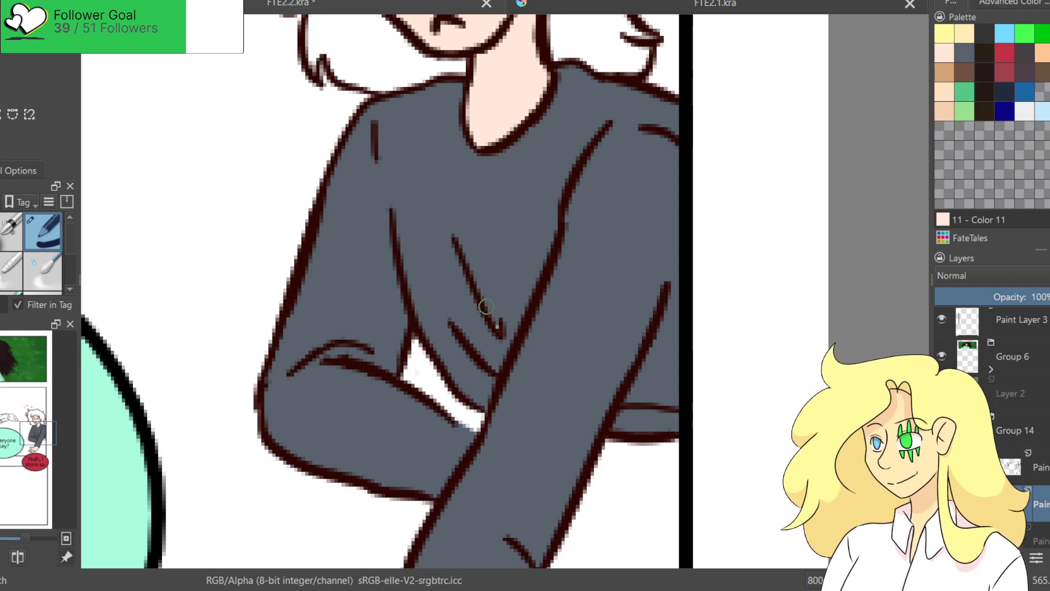
Fill the seated figure's hair with Color 15 and paint over the unfilled specks among the strands.
click(984, 53)
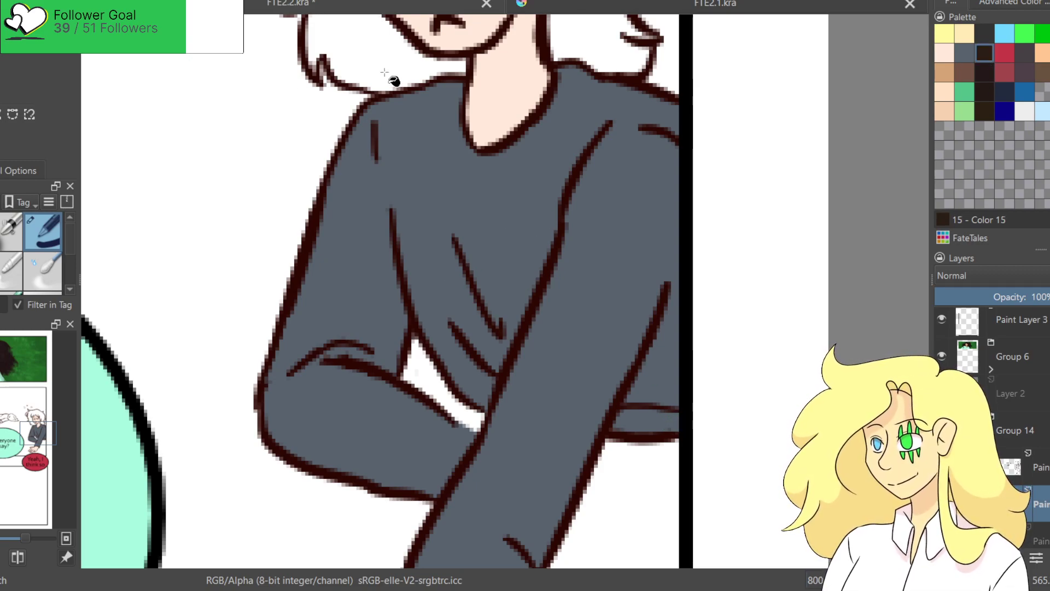
drag(357, 73, 362, 307)
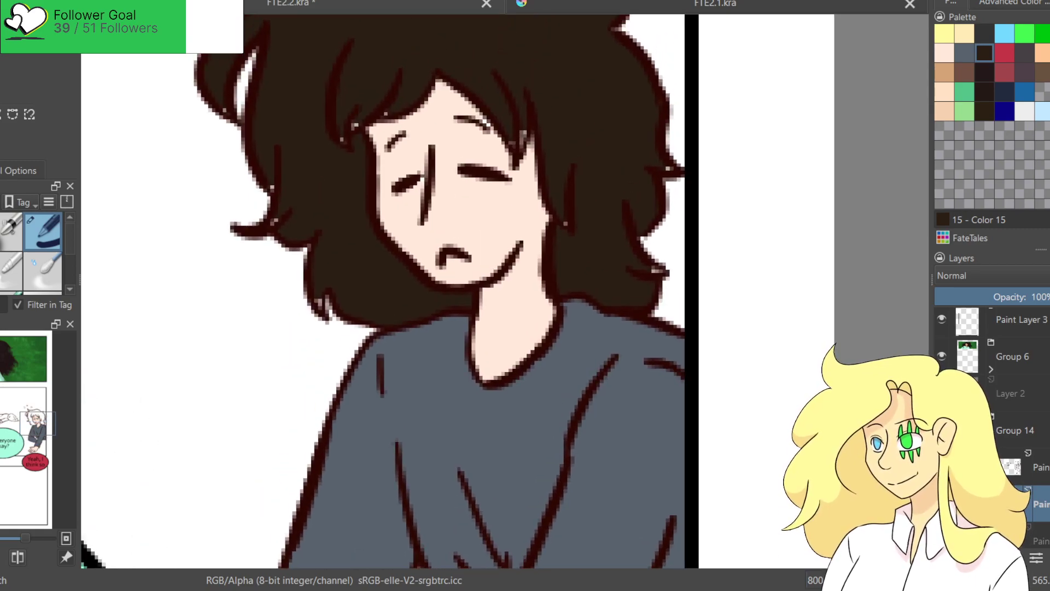
mouse_move(408, 83)
mouse_down()
mouse_move(383, 112)
mouse_move(352, 119)
mouse_up()
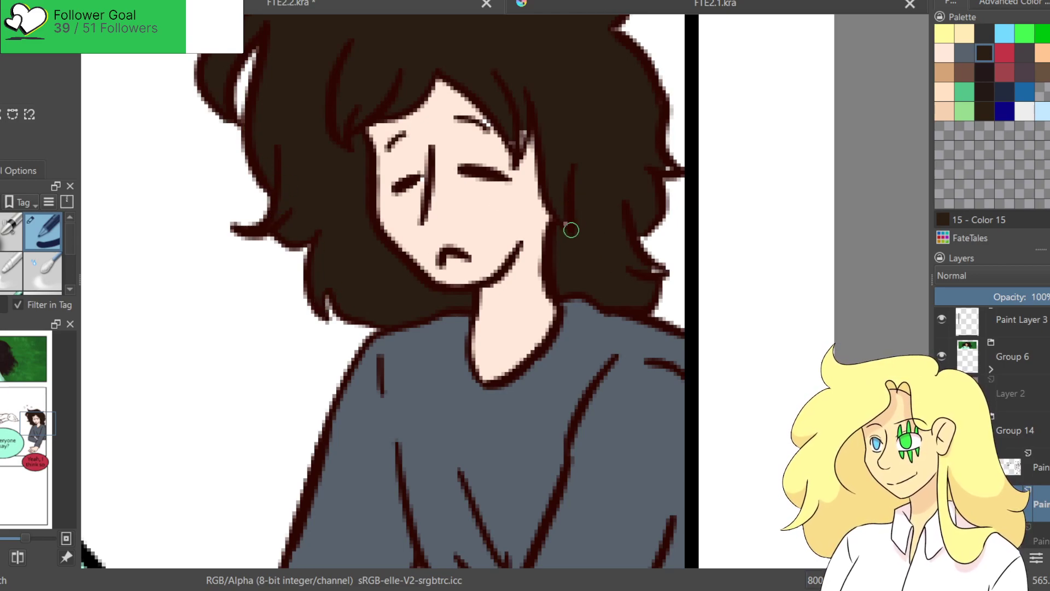
drag(652, 273, 656, 251)
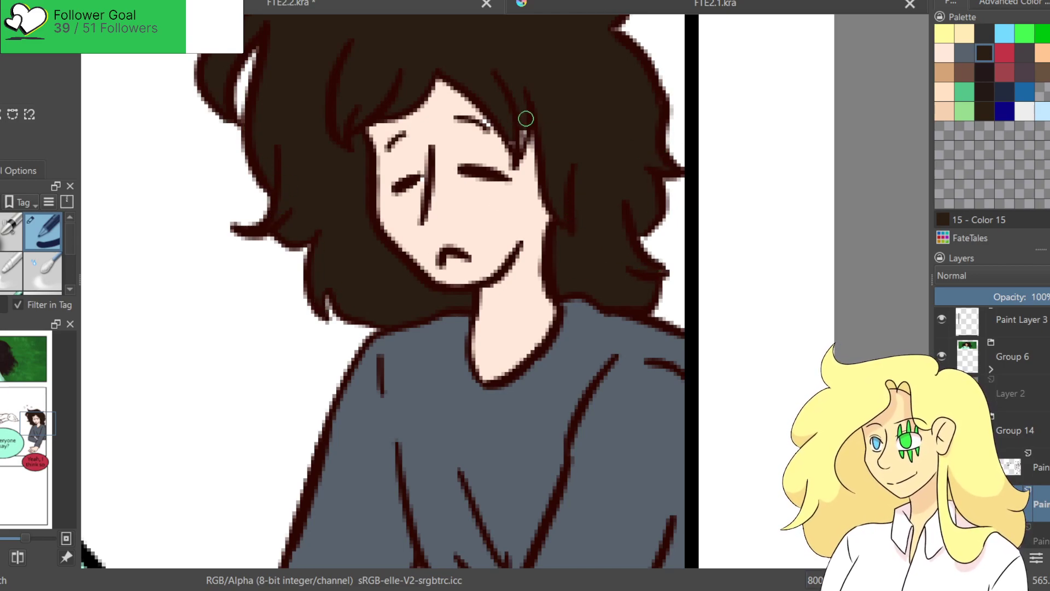
mouse_move(511, 93)
mouse_down()
mouse_move(577, 346)
mouse_move(562, 332)
mouse_move(617, 267)
mouse_up()
scroll(369, 138, down, 5)
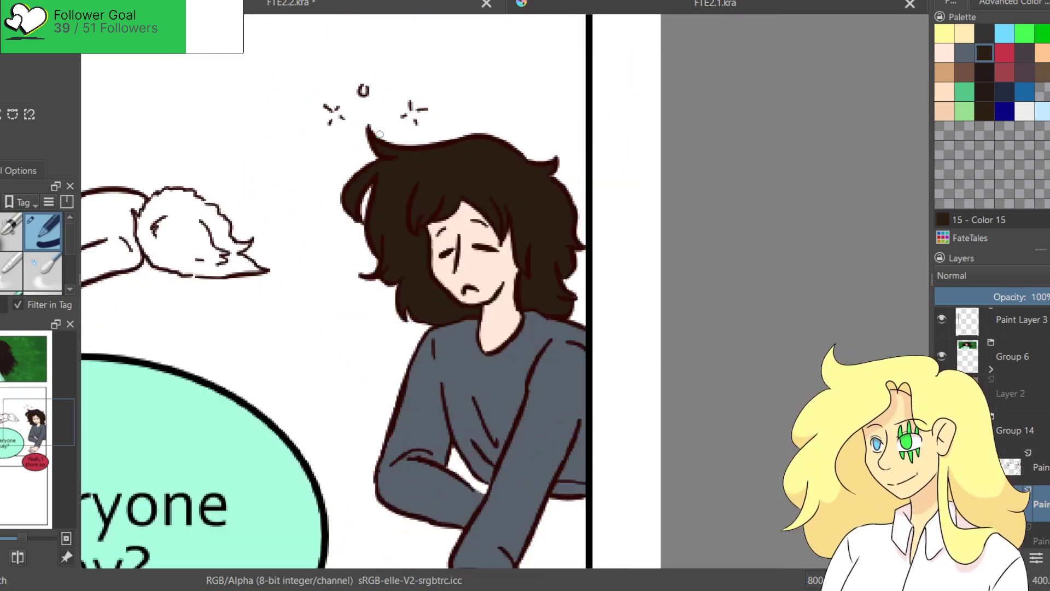
Colour the lying figure's hair with Color 53, painting out to the jagged edges and pointed tips.
drag(300, 295, 475, 224)
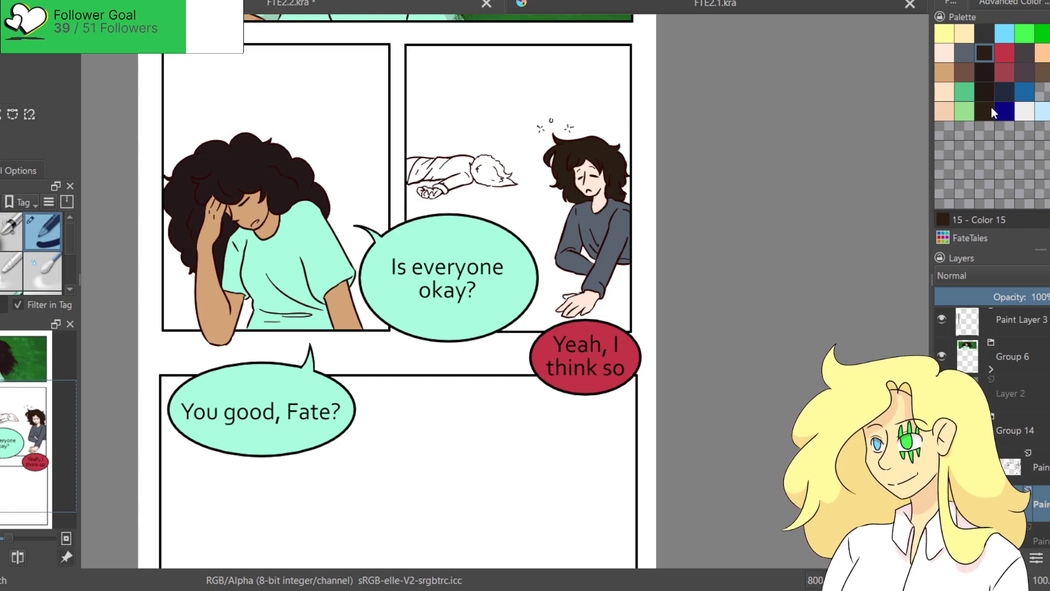
click(986, 114)
scroll(508, 153, up, 3)
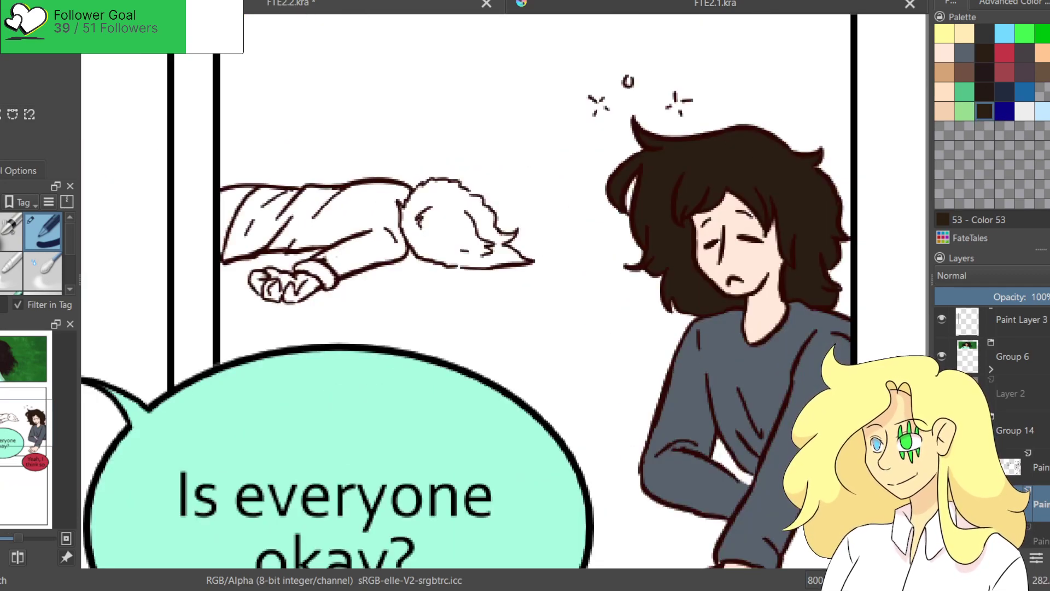
scroll(417, 221, up, 2)
mouse_move(391, 189)
mouse_down()
mouse_move(410, 268)
mouse_move(400, 204)
mouse_move(409, 173)
mouse_move(424, 269)
mouse_up()
mouse_move(508, 204)
mouse_down()
mouse_move(437, 243)
mouse_move(464, 259)
mouse_move(550, 259)
mouse_move(457, 169)
mouse_move(504, 221)
mouse_move(501, 207)
mouse_move(519, 203)
mouse_move(509, 263)
mouse_up()
click(43, 232)
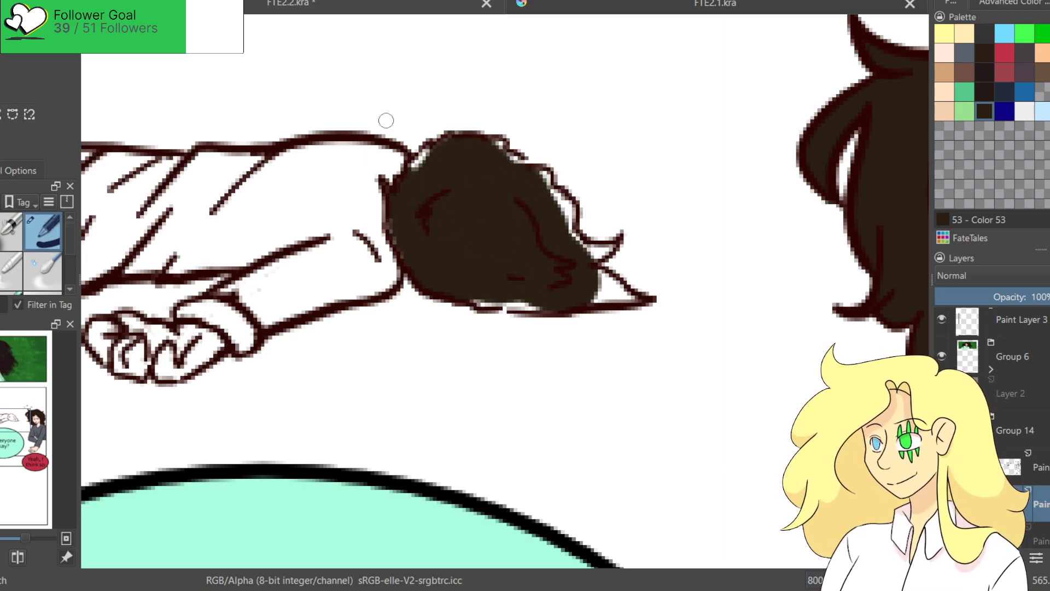
mouse_move(429, 147)
mouse_down()
mouse_move(397, 238)
mouse_move(454, 295)
mouse_move(516, 308)
mouse_move(599, 290)
mouse_move(584, 300)
mouse_move(635, 300)
mouse_move(602, 288)
mouse_move(612, 295)
mouse_move(611, 278)
mouse_move(630, 294)
mouse_move(578, 251)
mouse_move(606, 255)
mouse_move(574, 253)
mouse_move(600, 251)
mouse_move(583, 237)
mouse_move(628, 248)
mouse_move(632, 236)
mouse_move(606, 263)
mouse_move(598, 236)
mouse_move(613, 248)
mouse_move(575, 237)
mouse_move(553, 190)
mouse_move(573, 212)
mouse_move(585, 253)
mouse_up()
mouse_move(546, 180)
mouse_down()
mouse_move(491, 147)
mouse_move(529, 169)
mouse_up()
Paint the lying figure's hand with the light peach skin colour from the palette.
click(945, 111)
drag(638, 181, 813, 154)
mouse_move(295, 304)
mouse_down()
mouse_move(279, 319)
mouse_move(310, 300)
mouse_move(313, 321)
mouse_move(312, 310)
mouse_move(332, 305)
mouse_move(332, 321)
mouse_move(314, 314)
mouse_move(337, 352)
mouse_move(316, 348)
mouse_move(367, 328)
mouse_move(357, 300)
mouse_move(392, 324)
mouse_up()
Fill the lying figure's shirt with Color 57 and the trousers beside the panel border with Color 45.
click(1020, 116)
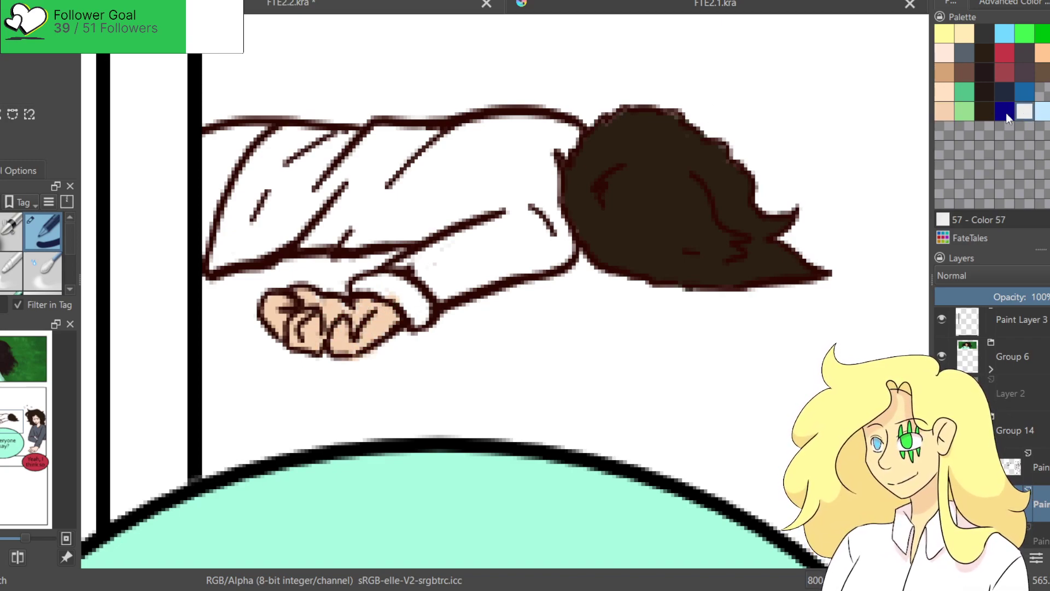
click(473, 251)
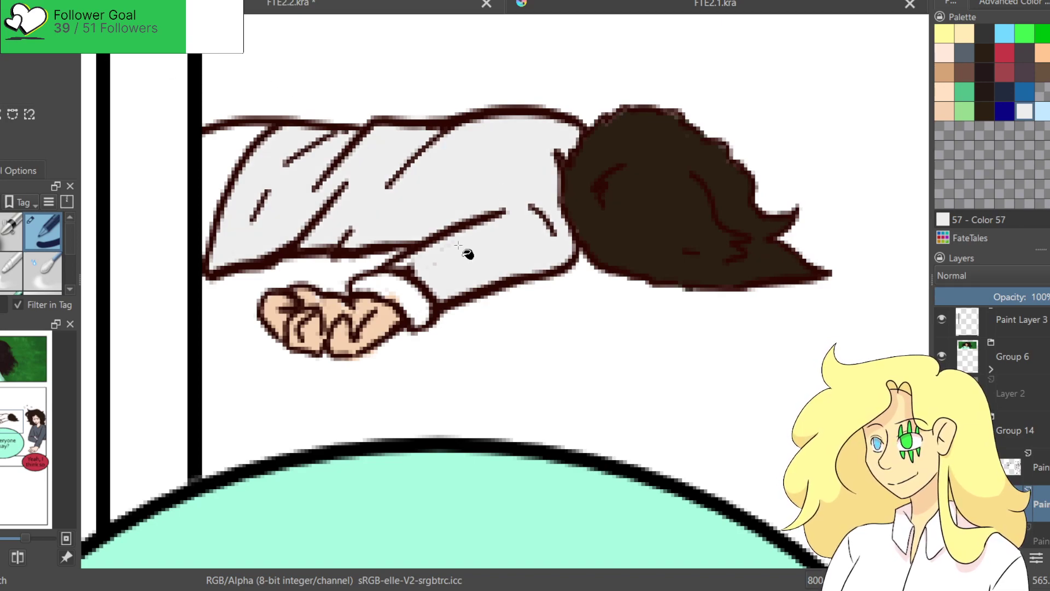
click(1005, 97)
click(230, 153)
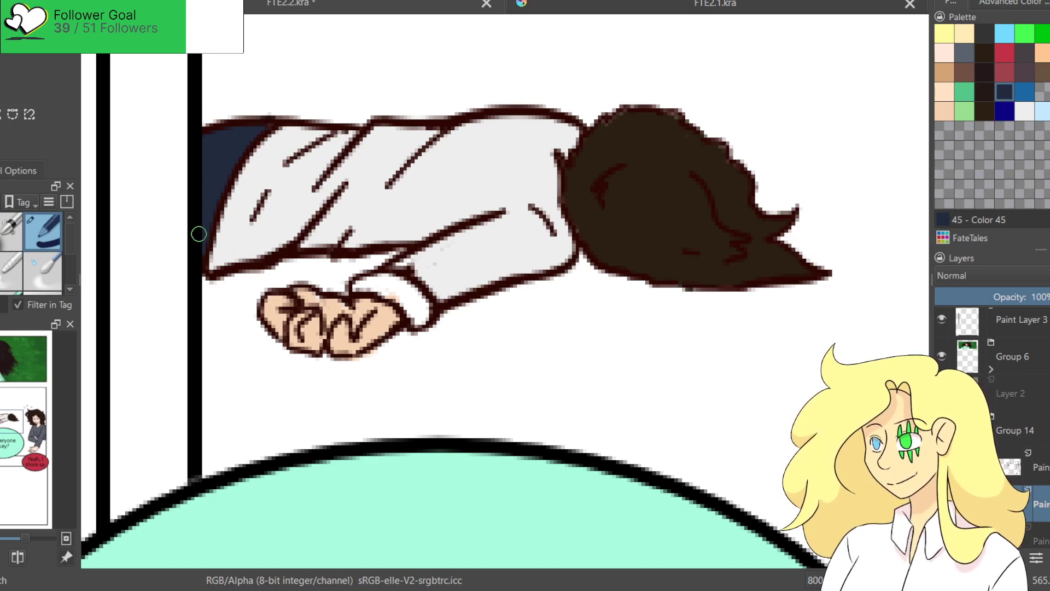
Turn on the hidden background paint layers in Group 14 to show the trees, grass and sky on the whole page.
scroll(202, 209, down, 1)
key(2)
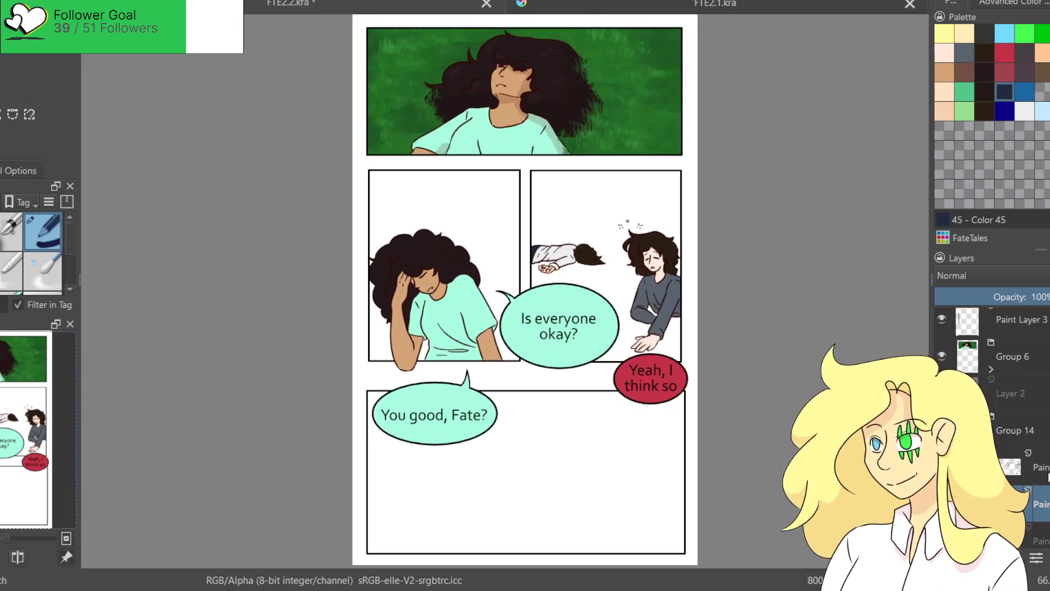
click(942, 406)
click(942, 443)
click(941, 480)
click(942, 517)
scroll(942, 517, down, 1)
click(942, 492)
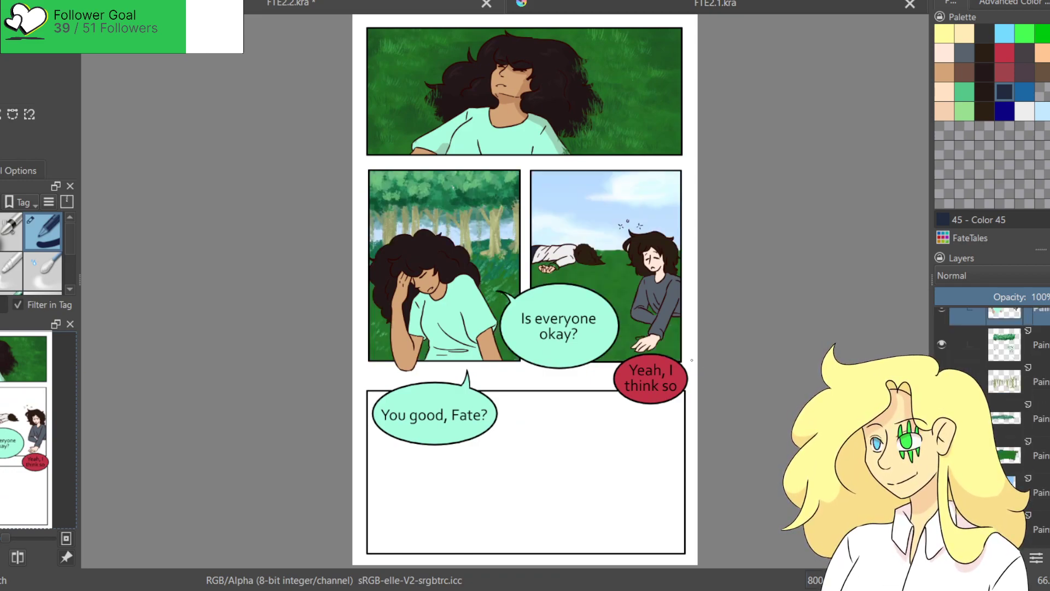
Toggle the distant foliage layer off and on to identify it, and make the grass layer below it active.
scroll(942, 492, up, 2)
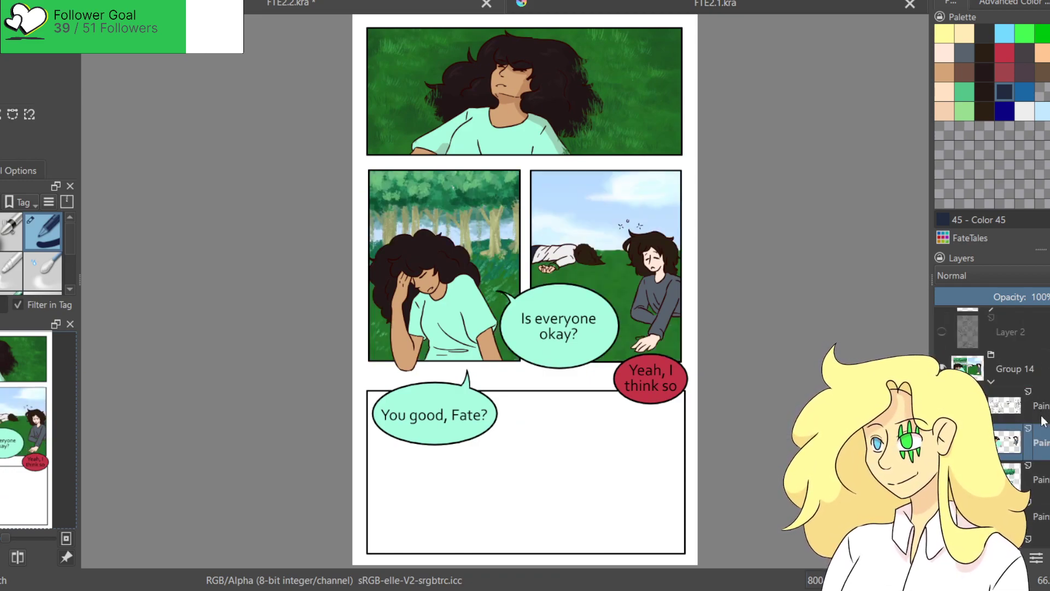
click(1009, 516)
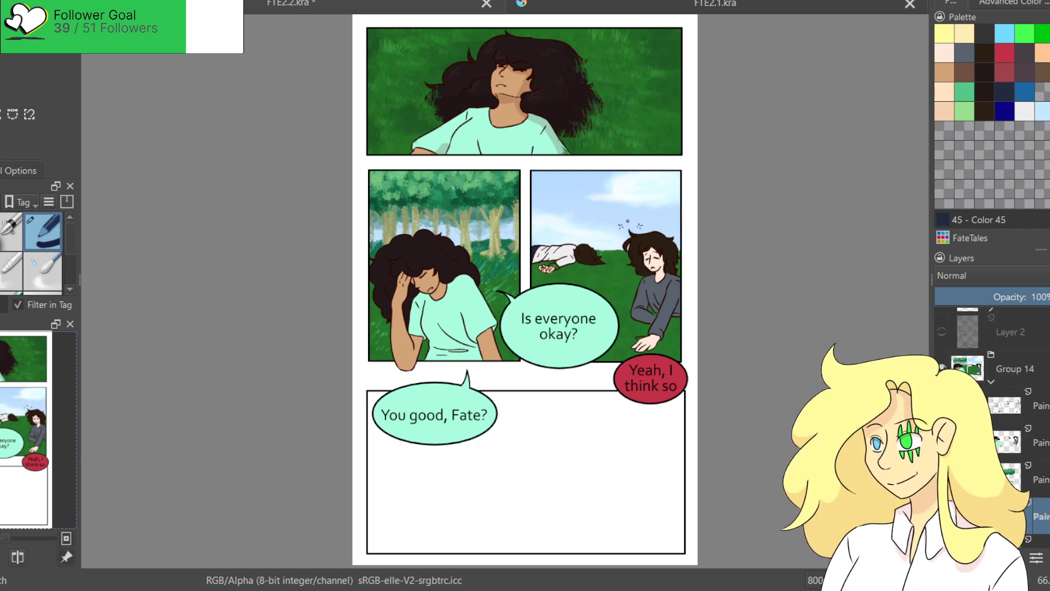
scroll(1042, 457, down, 2)
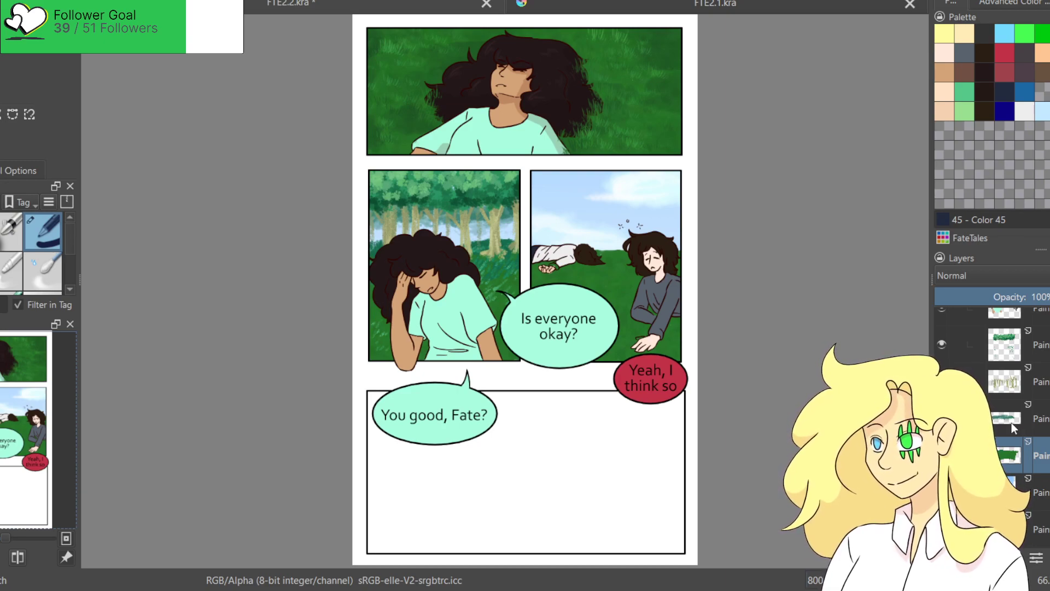
click(942, 418)
click(941, 419)
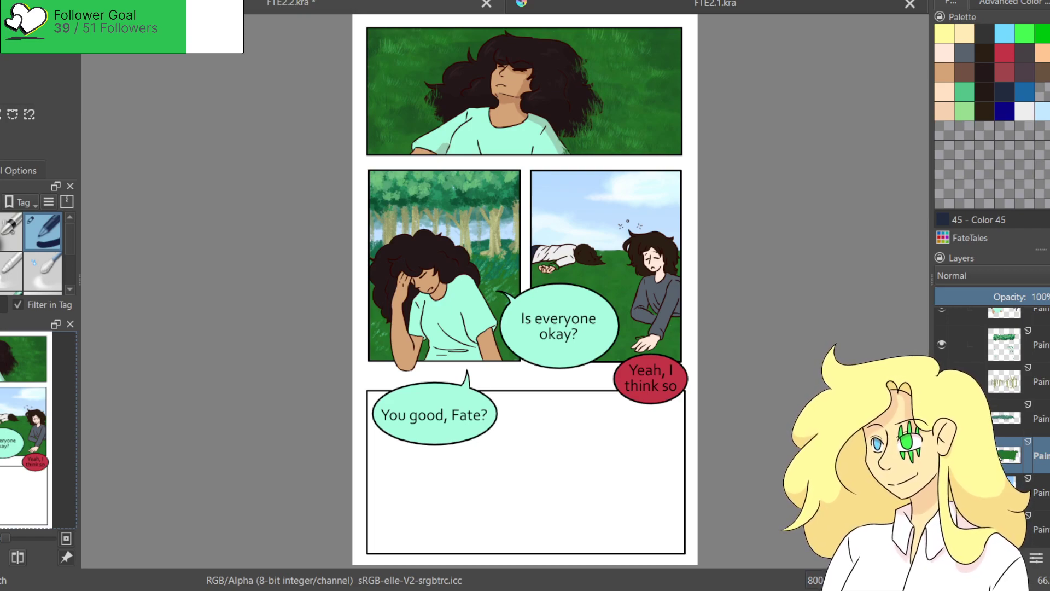
Blend teal green over the second middle panel's hill with the Watercolours - Cloudy brush, using a forest-sampled colour and a lighter green.
click(1010, 2)
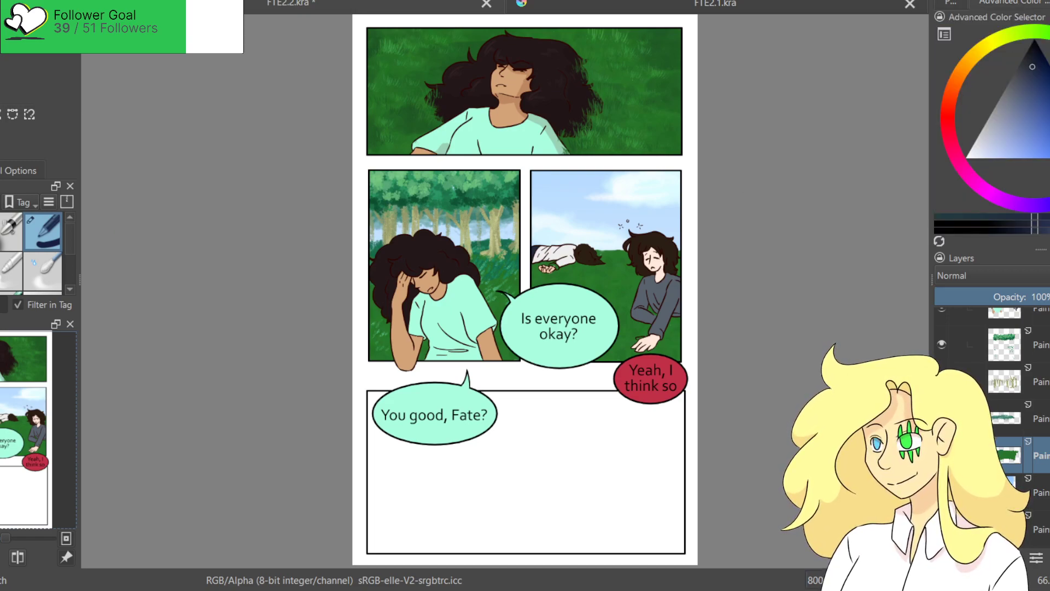
scroll(449, 212, up, 10)
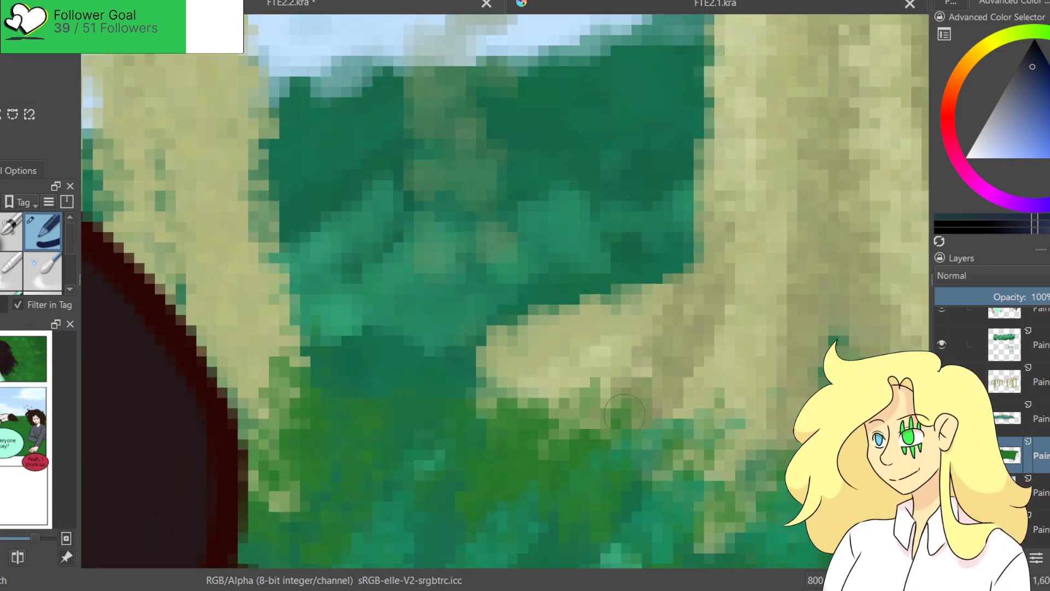
click(666, 130)
key(ctrl+z)
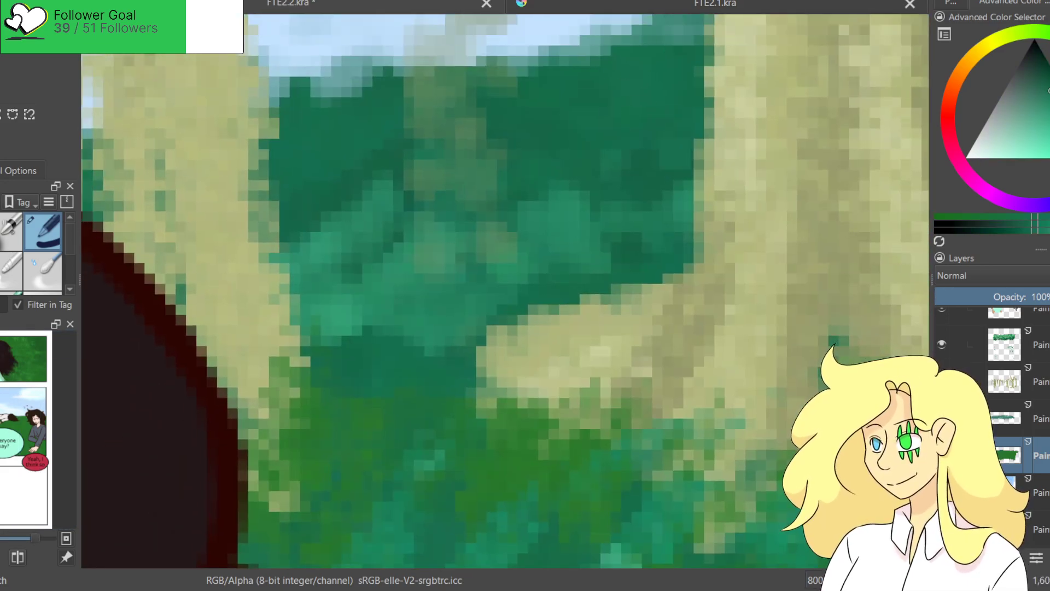
scroll(640, 109, down, 5)
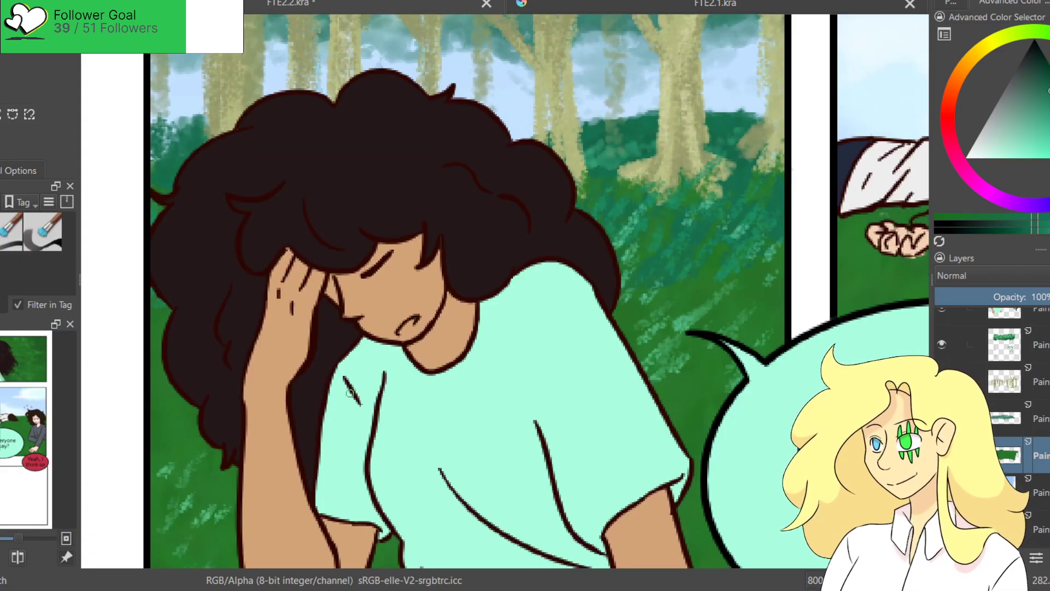
scroll(370, 201, down, 4)
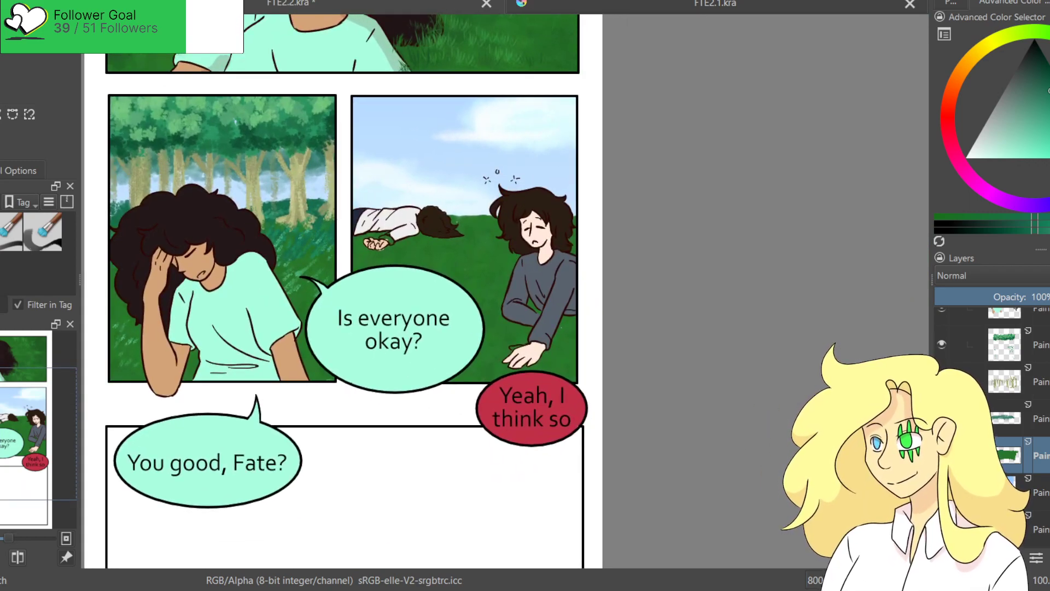
key(slash)
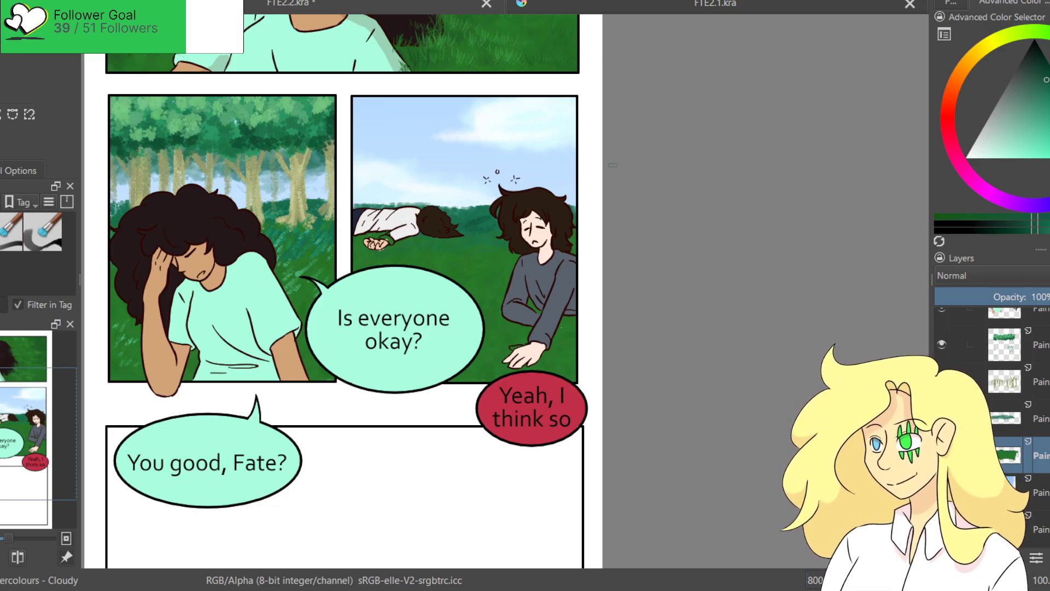
drag(1046, 79, 1033, 119)
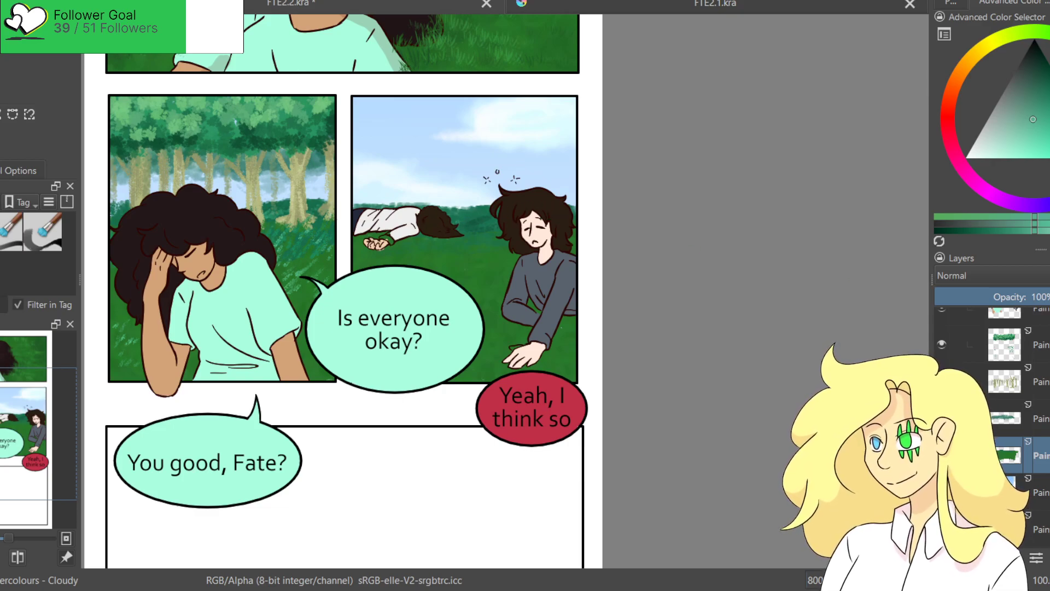
Paint the lying figure's shirt cuff white on the character colour layer and touch up the hand and sleeve edges with sampled colours.
scroll(1039, 393, up, 3)
click(1040, 394)
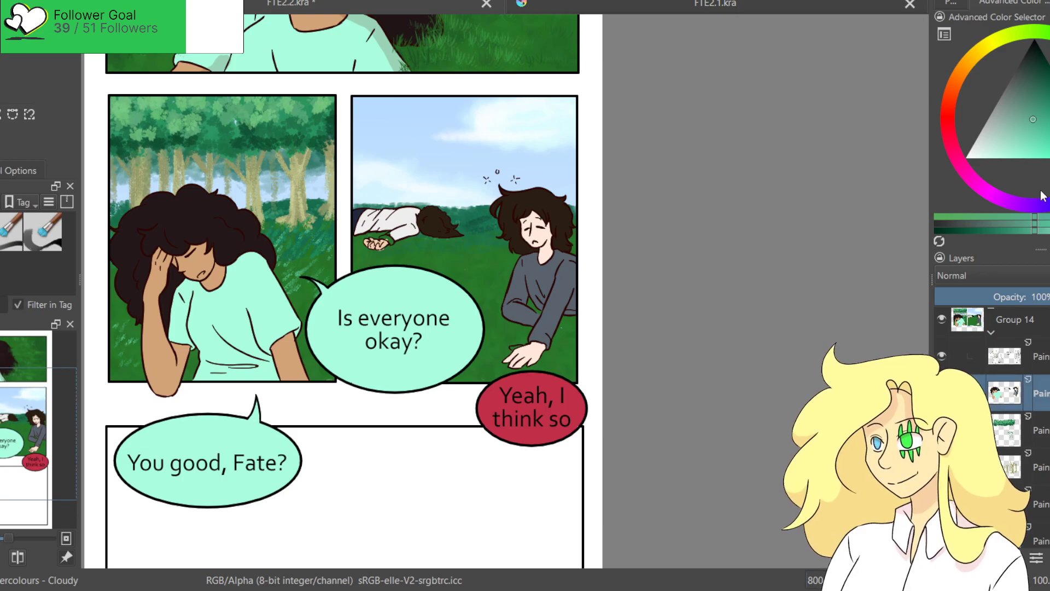
key(x)
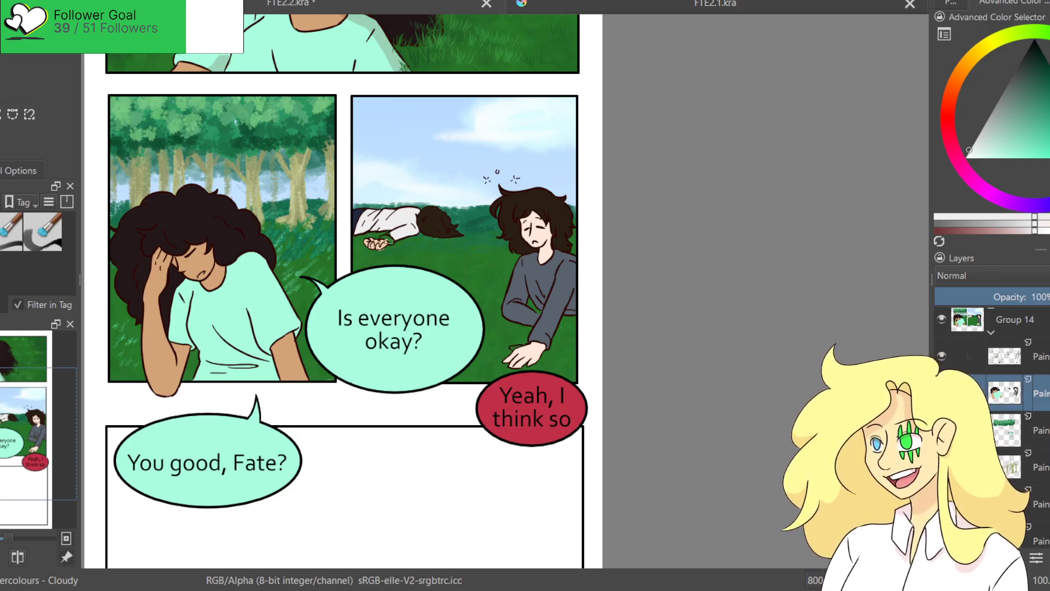
scroll(391, 247, up, 6)
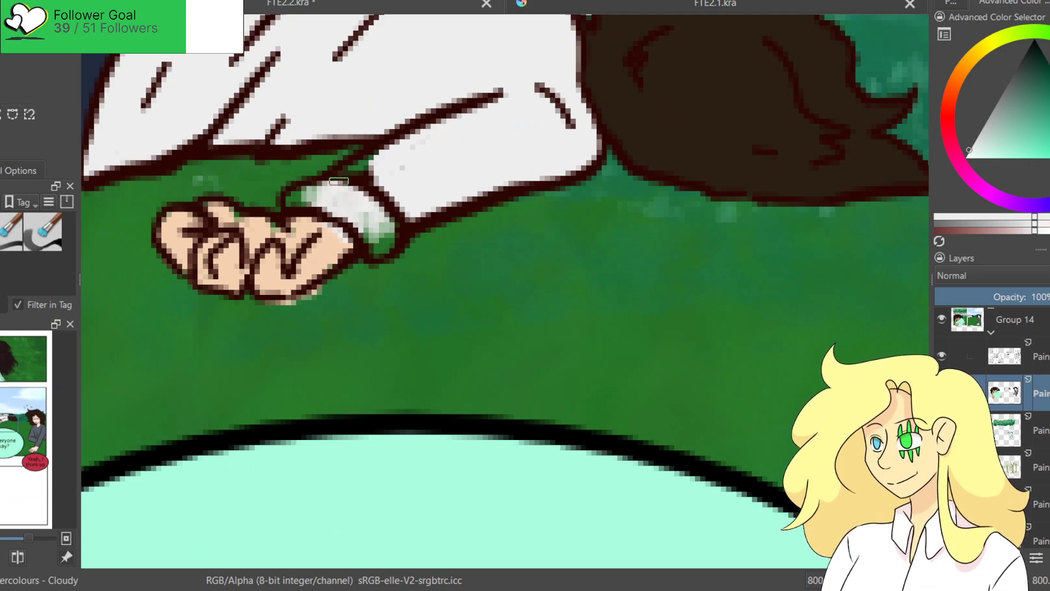
mouse_move(303, 203)
mouse_down()
mouse_move(312, 195)
mouse_move(345, 205)
mouse_move(380, 252)
mouse_move(385, 223)
mouse_up()
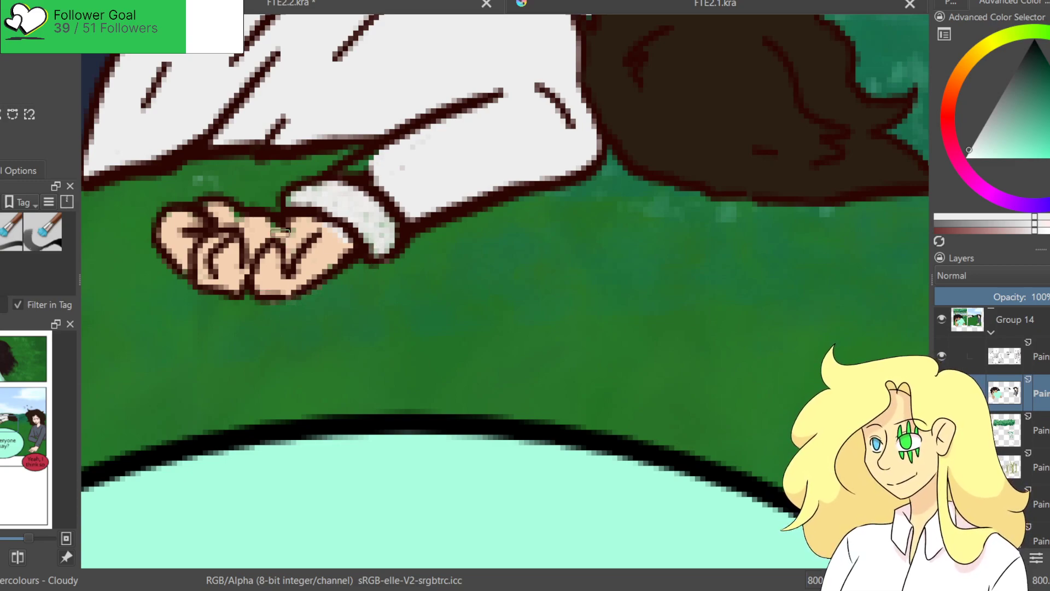
ctrl+click(342, 269)
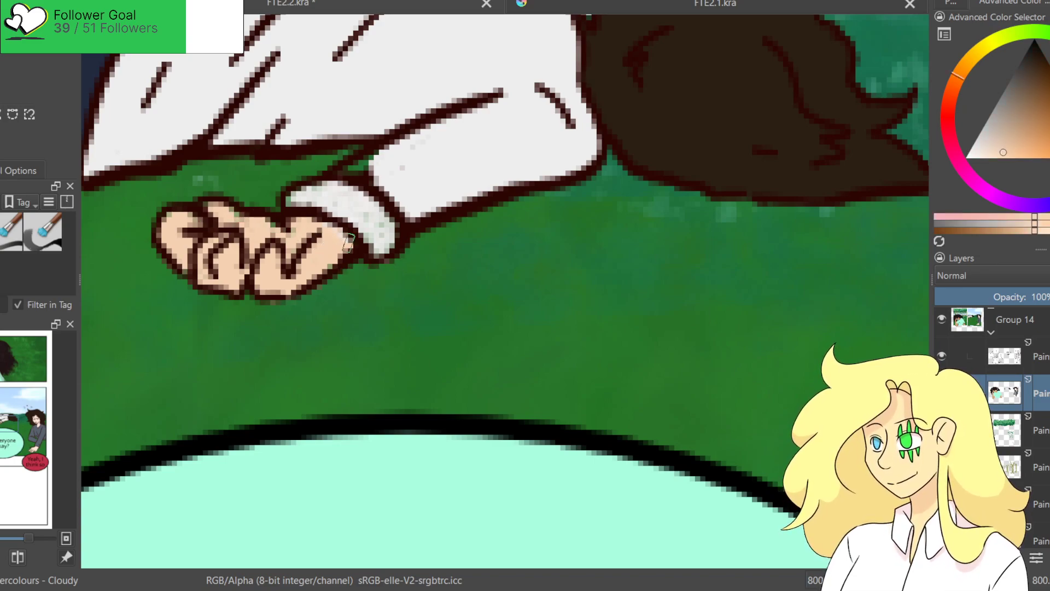
ctrl+click(445, 164)
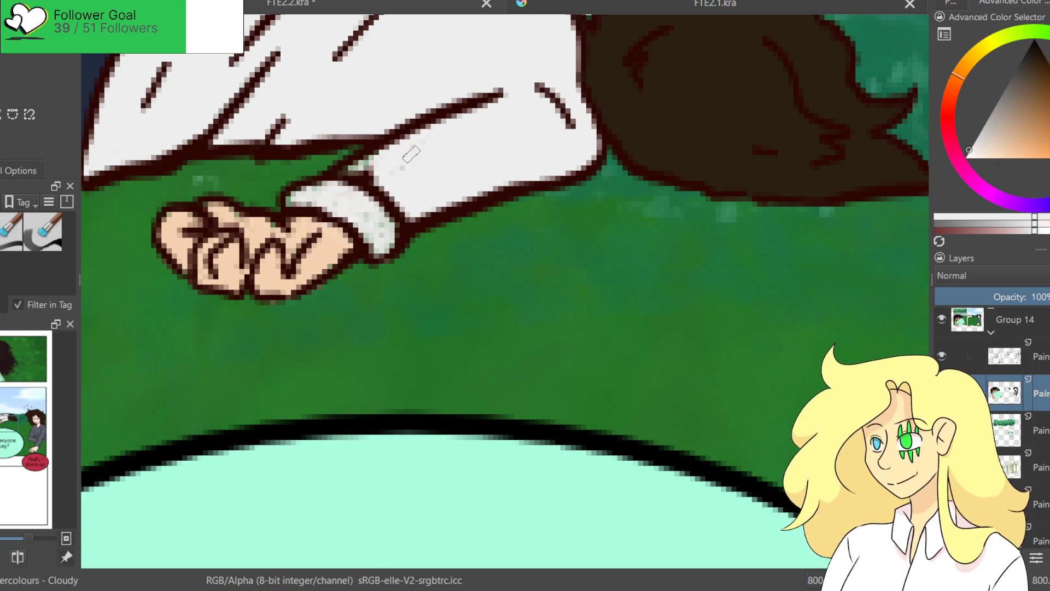
scroll(388, 246, down, 6)
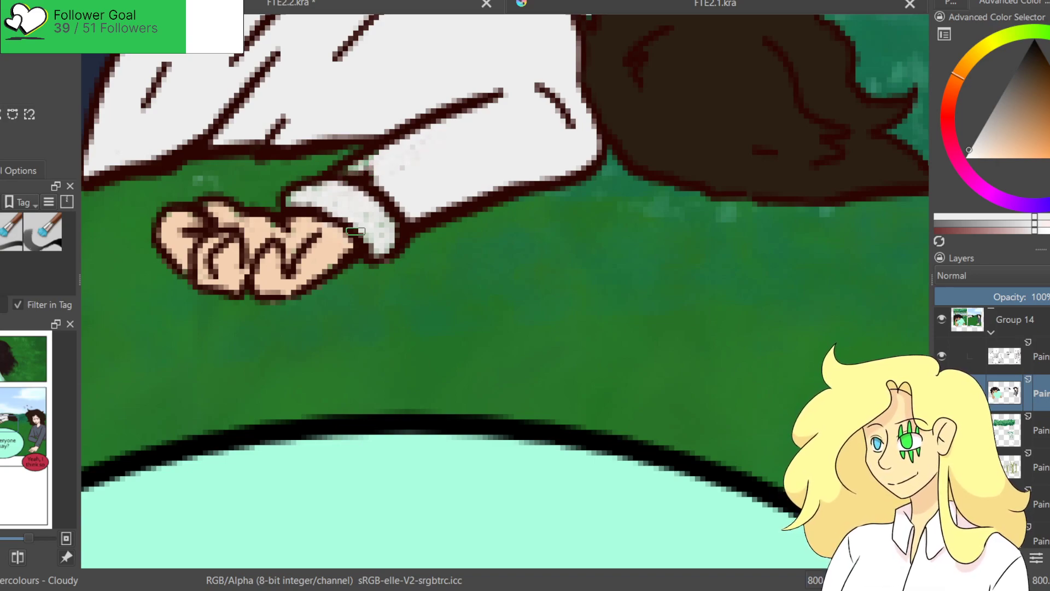
scroll(1038, 437, down, 2)
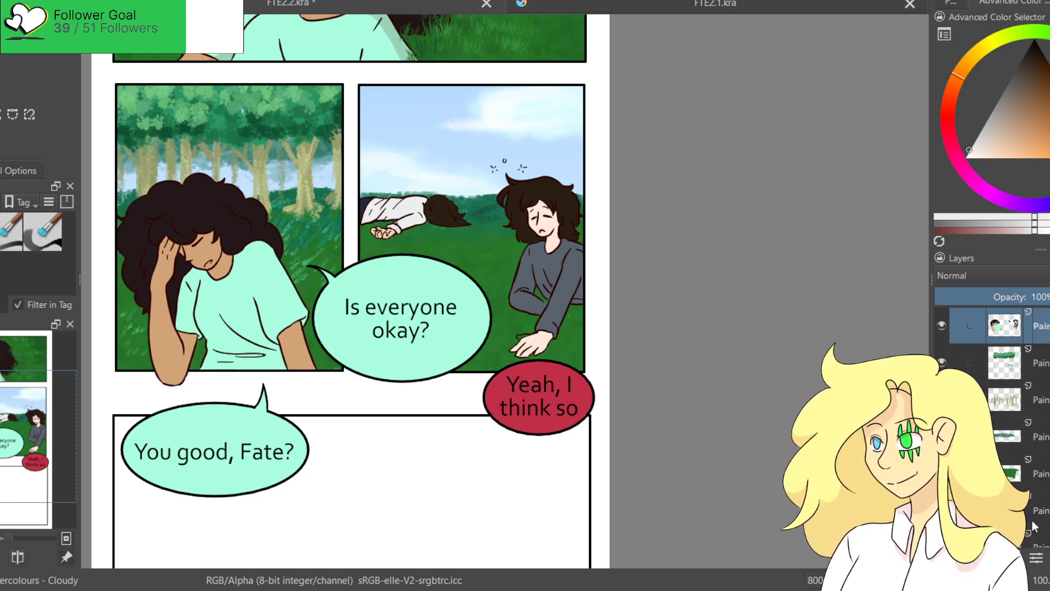
Paint light and dark green grass strokes across the second middle panel's meadow on the layer above the base grass, undoing the last stroke.
click(1040, 474)
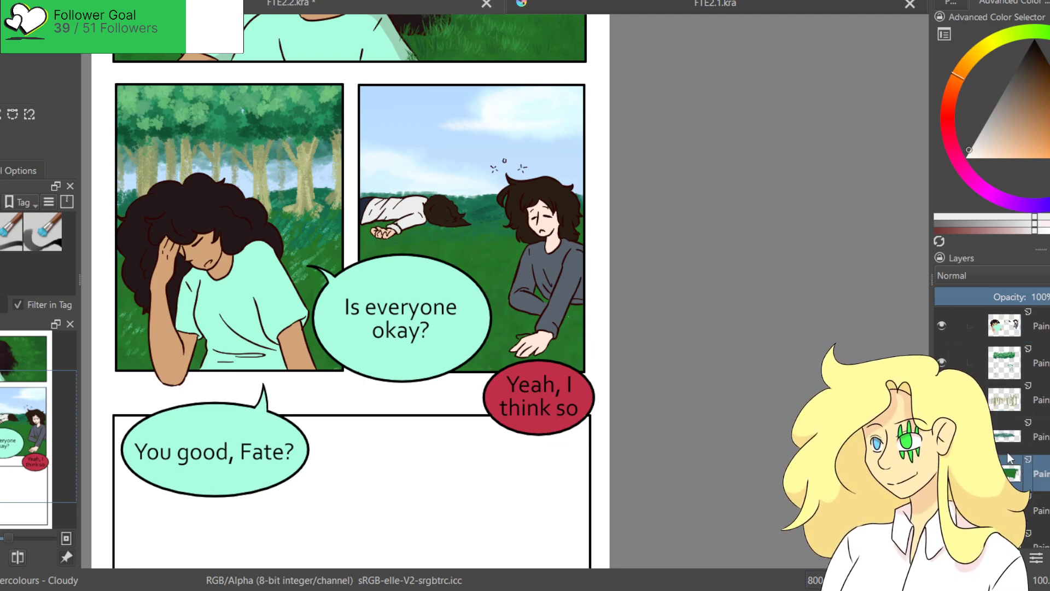
click(1005, 441)
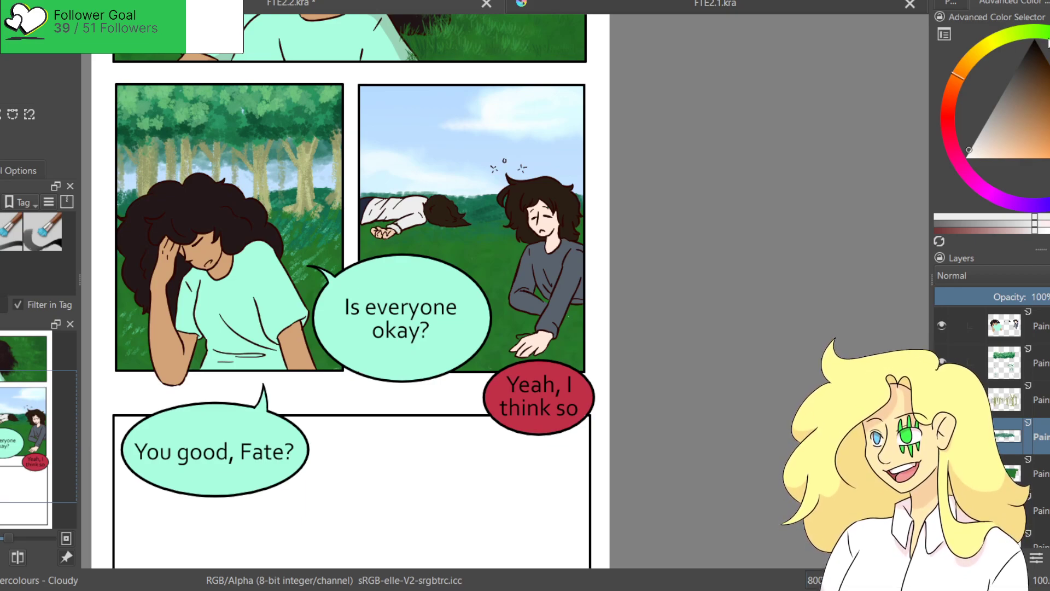
key(x)
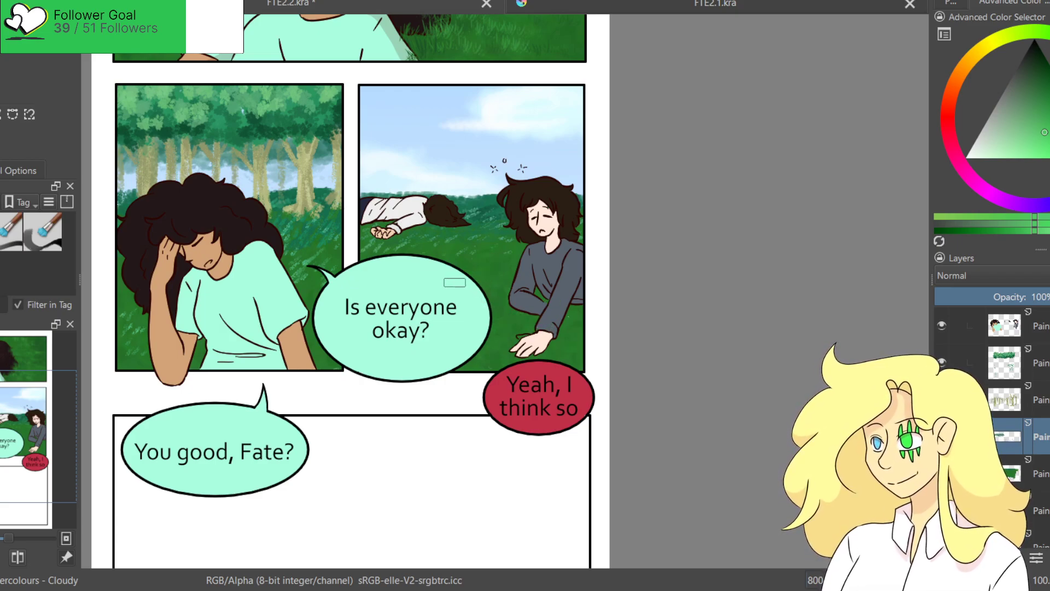
drag(460, 268, 484, 259)
key(ctrl+z)
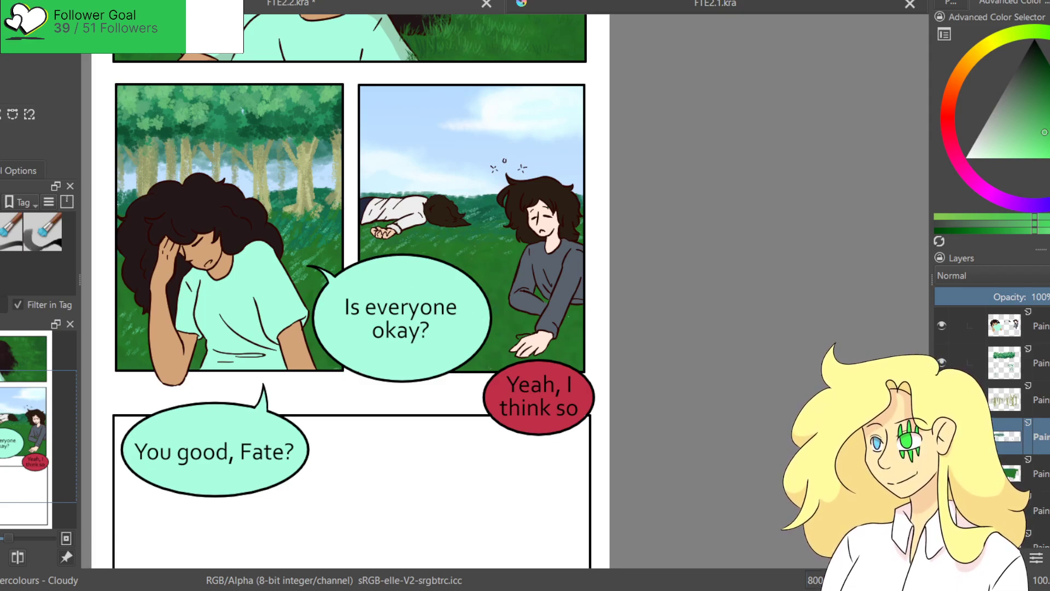
Stamp grass tufts over the middle panels' meadow with the Glass Long brush, using a sampled dark green and a slightly different shade.
click(2, 203)
click(11, 272)
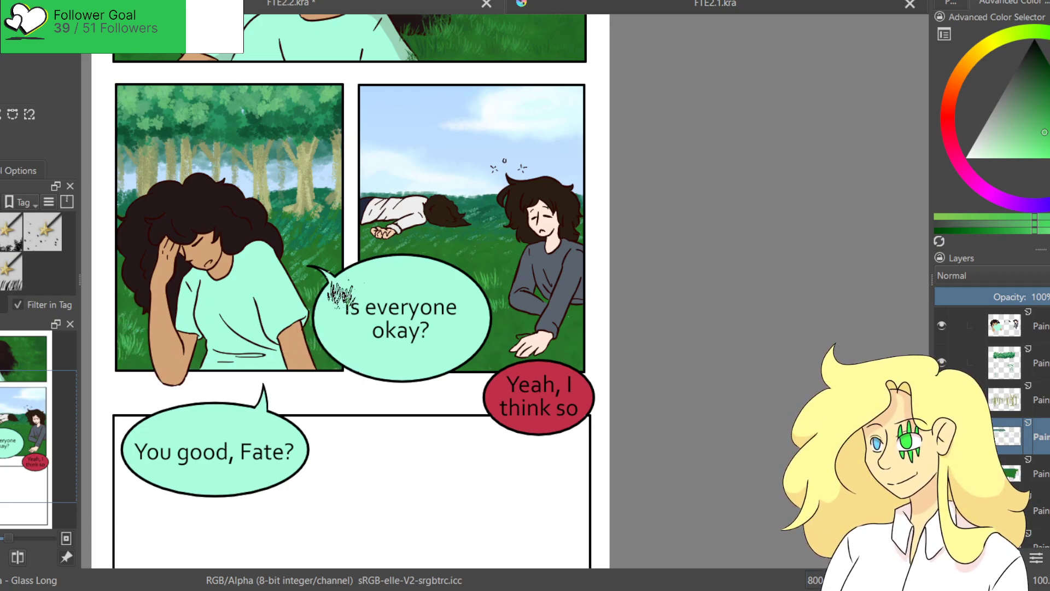
ctrl+click(499, 348)
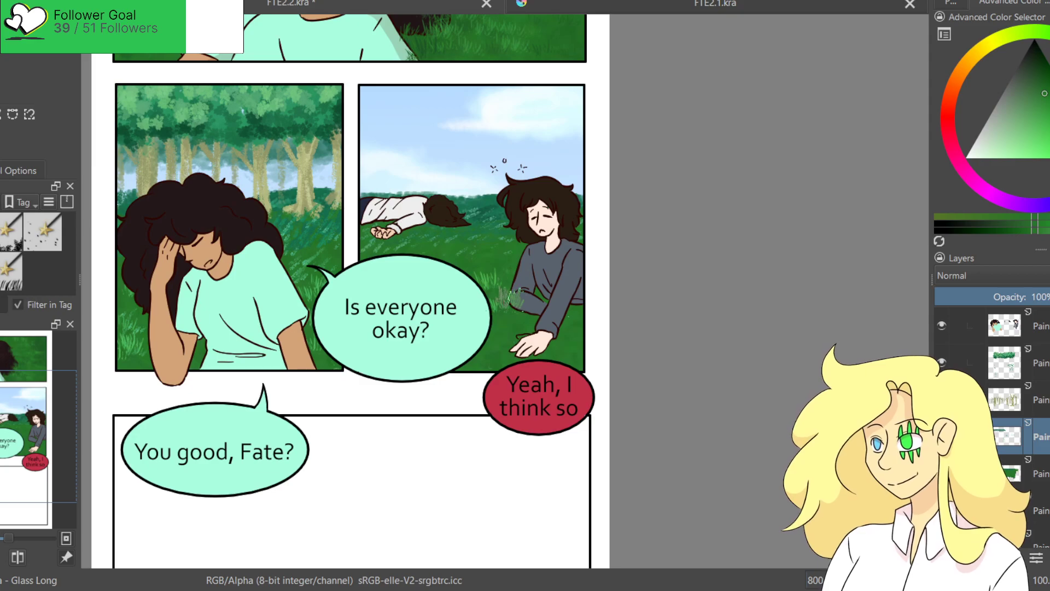
drag(294, 316, 304, 305)
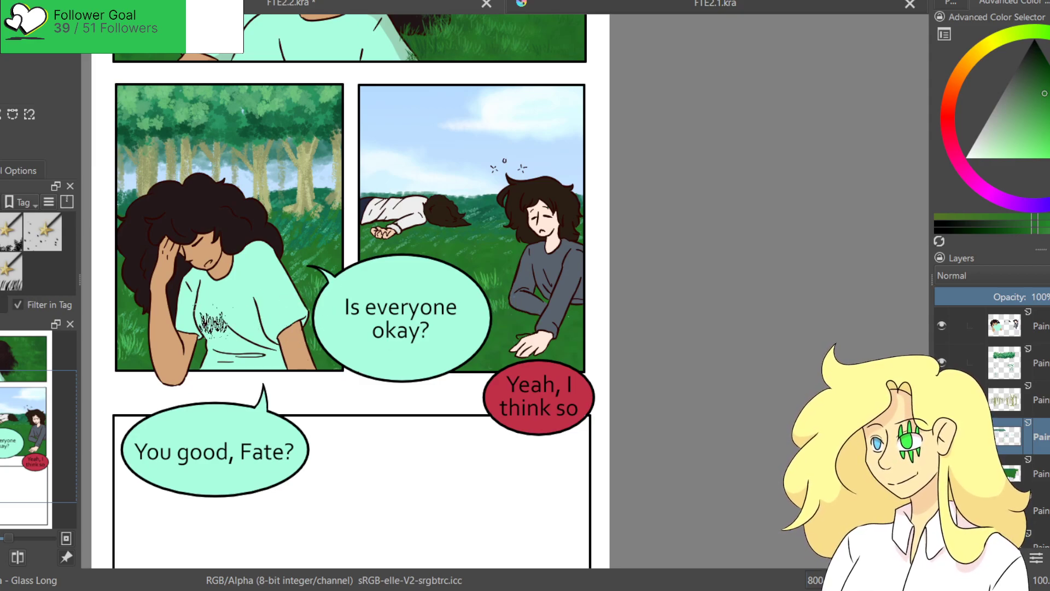
click(1043, 85)
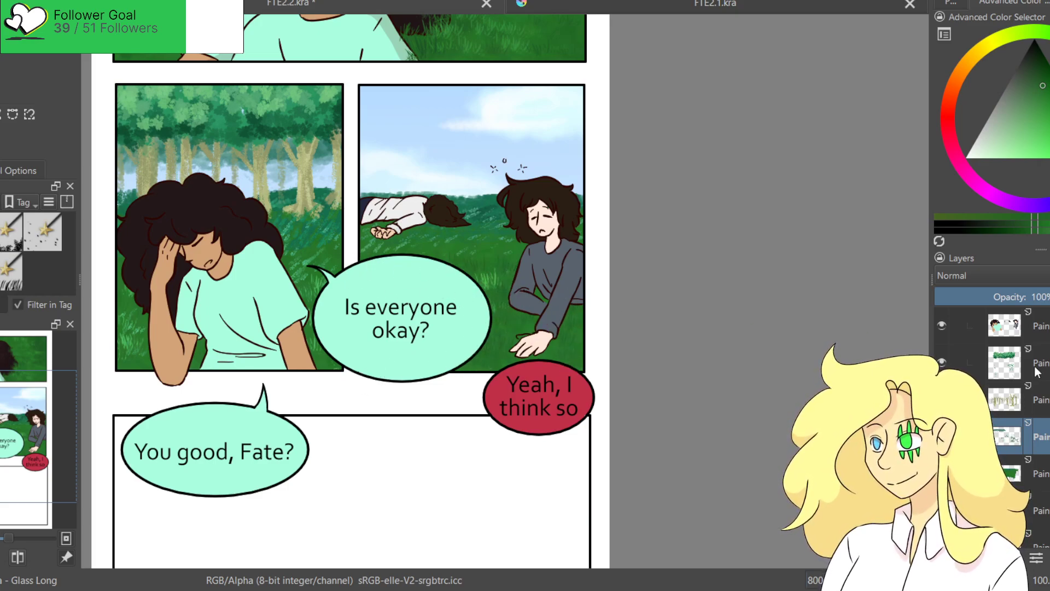
click(1033, 326)
click(951, 3)
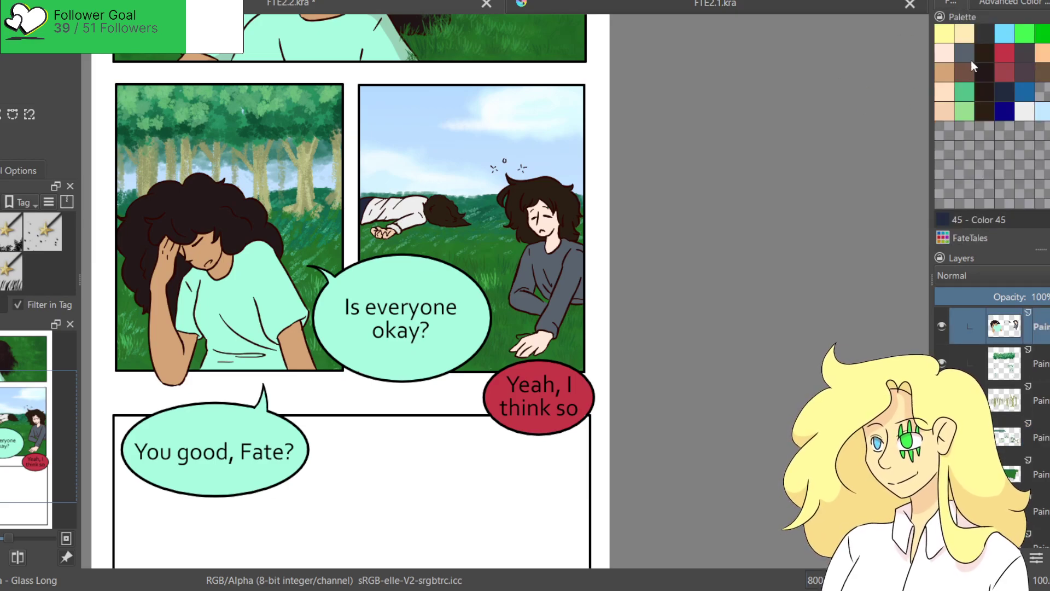
click(943, 54)
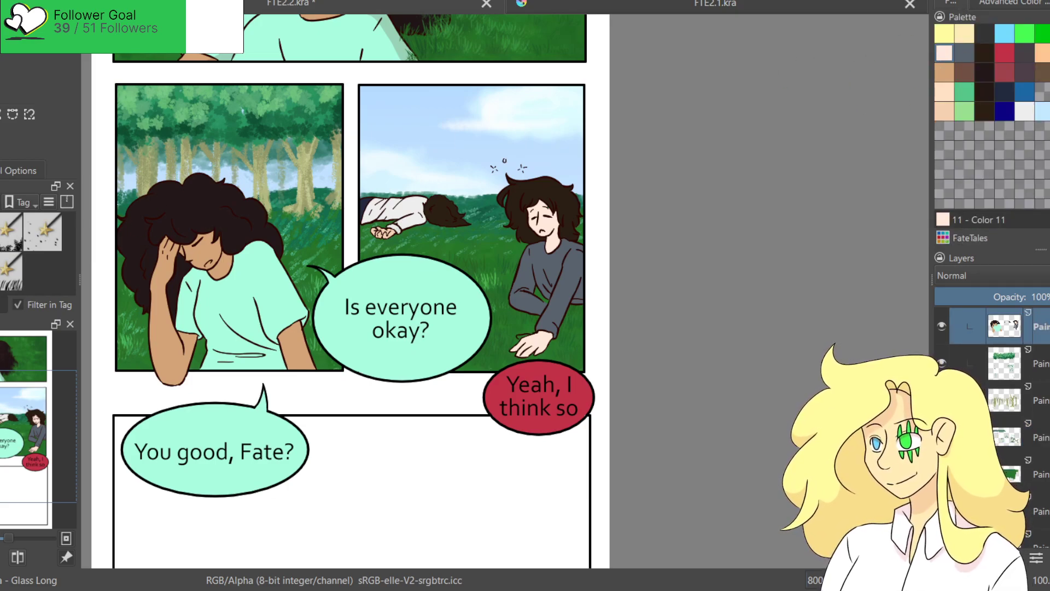
click(1, 202)
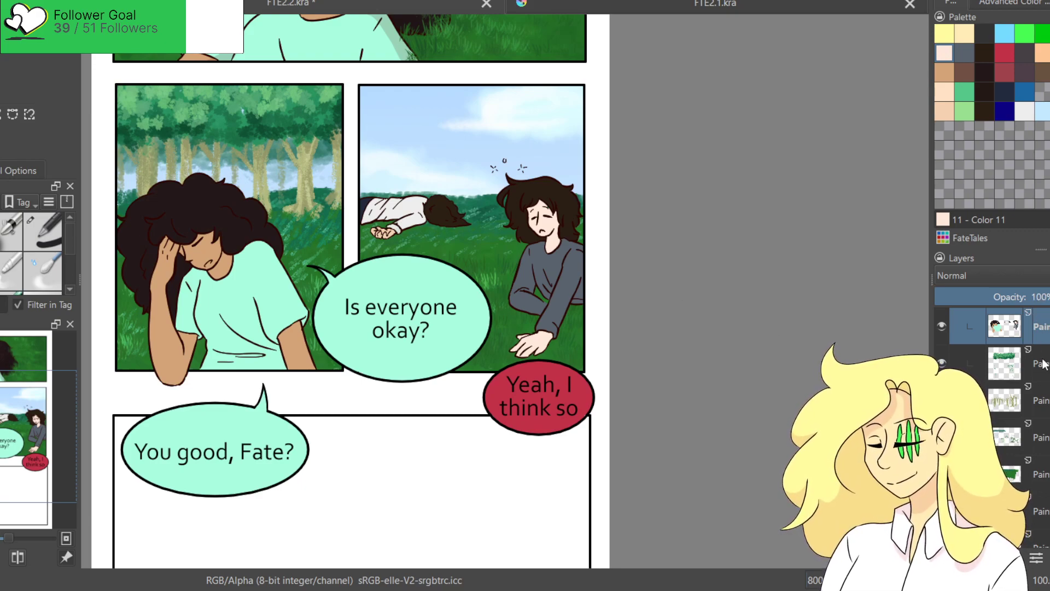
Paint a slender border trunk and a thick forked trunk behind the second middle panel's figures on the trunk layer, using a sampled trunk colour and Watercolours - Cloudy.
click(1007, 401)
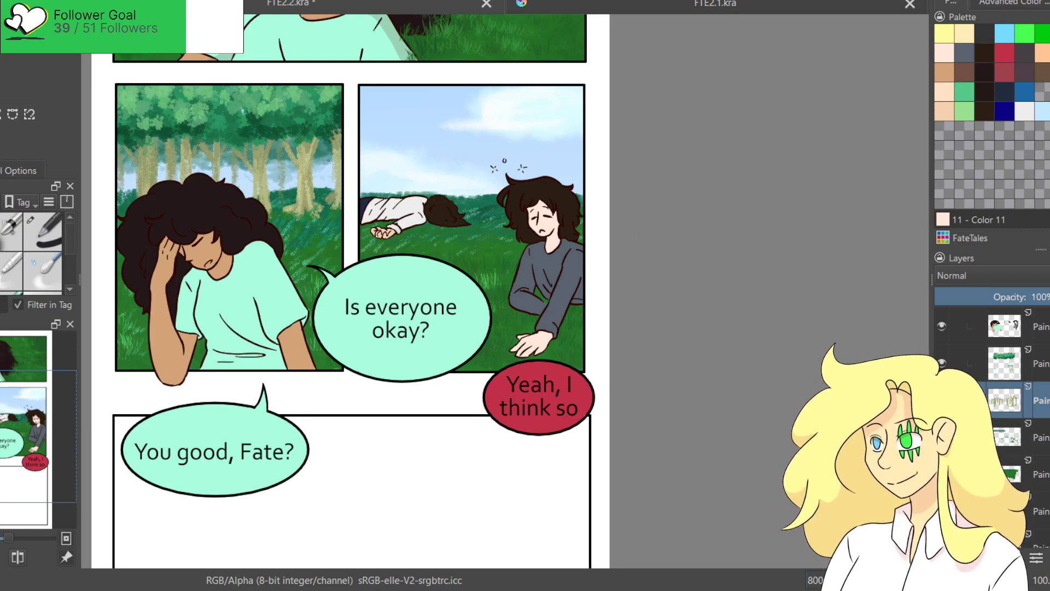
ctrl+click(302, 172)
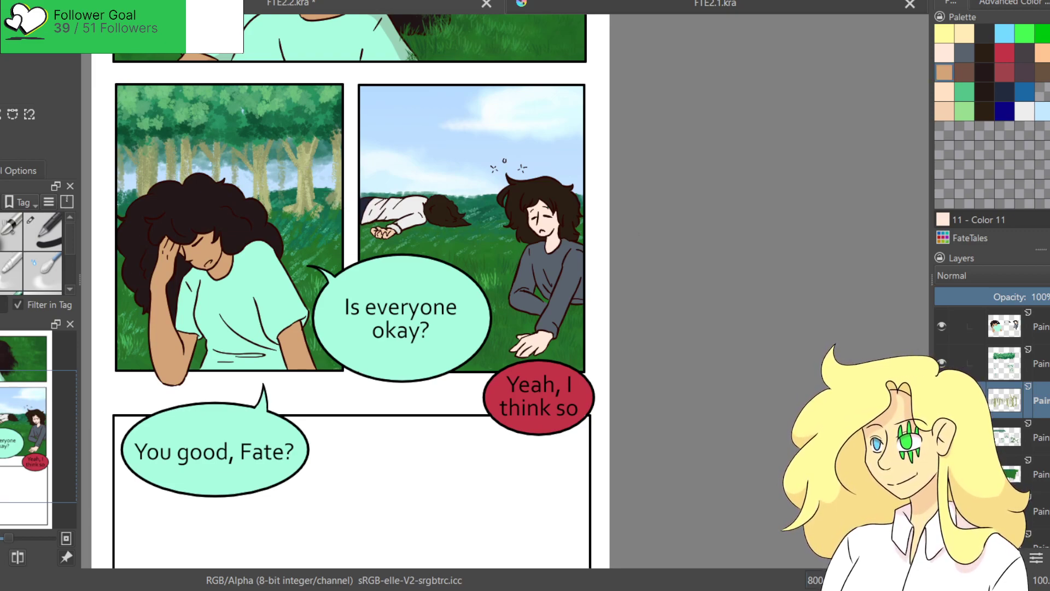
click(1, 219)
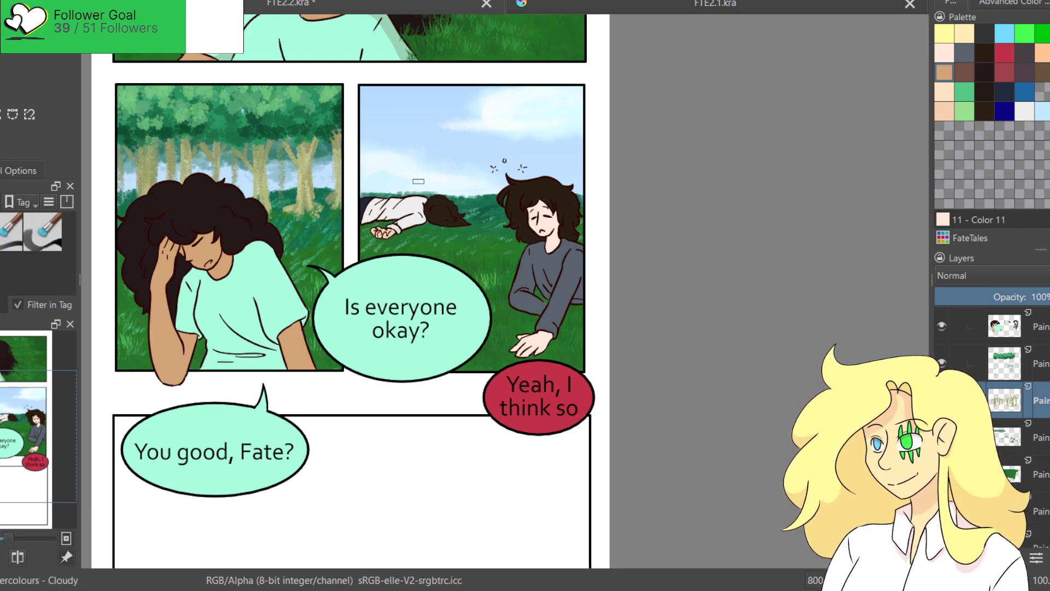
mouse_move(373, 198)
mouse_down()
mouse_move(373, 130)
mouse_move(369, 198)
mouse_move(367, 153)
mouse_up()
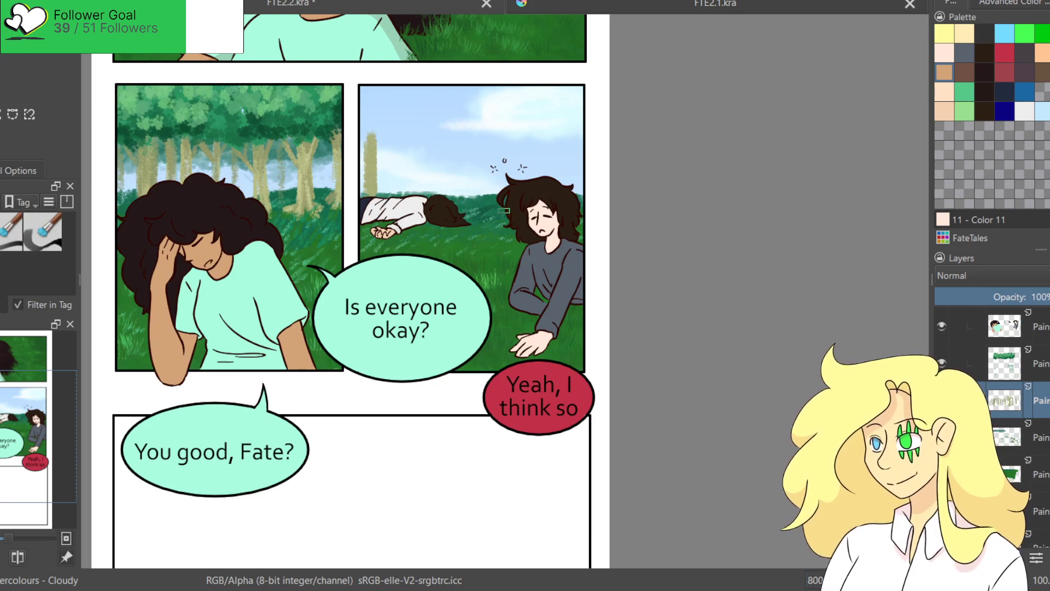
mouse_move(494, 157)
mouse_down()
mouse_move(484, 204)
mouse_move(502, 197)
mouse_move(480, 203)
mouse_move(477, 236)
mouse_move(487, 218)
mouse_move(475, 209)
mouse_move(502, 197)
mouse_move(490, 136)
mouse_move(499, 112)
mouse_move(505, 195)
mouse_up()
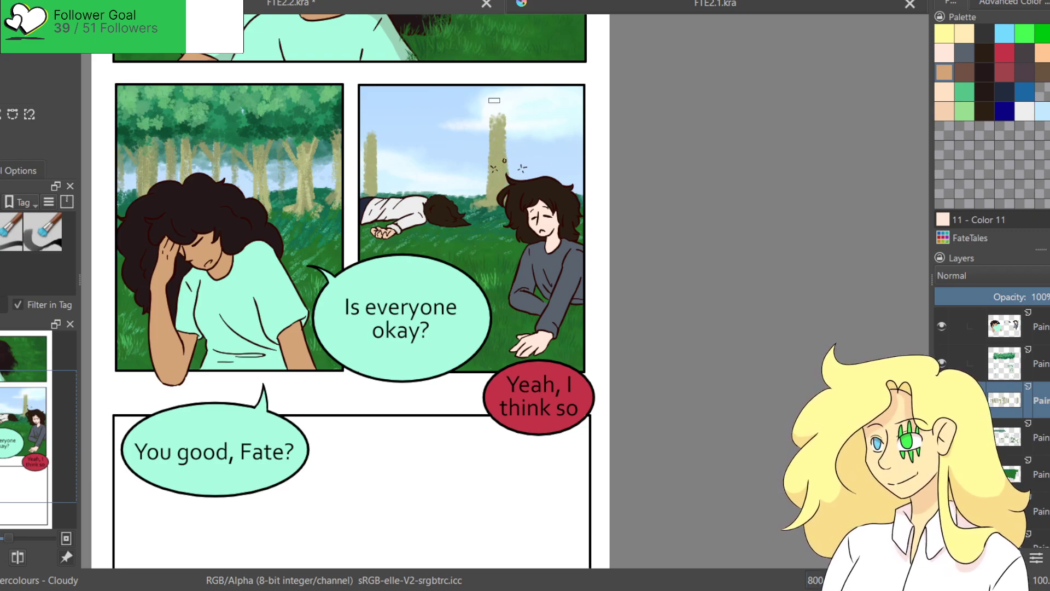
mouse_move(492, 88)
mouse_down()
mouse_move(495, 141)
mouse_move(503, 108)
mouse_move(505, 167)
mouse_up()
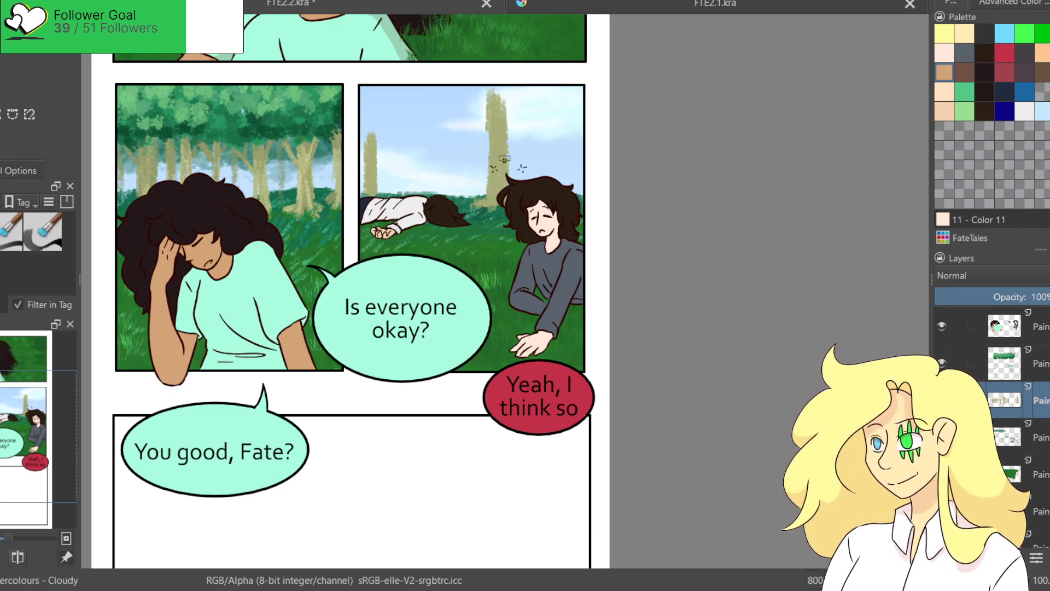
mouse_move(488, 129)
mouse_down()
mouse_move(472, 79)
mouse_move(486, 140)
mouse_move(466, 91)
mouse_move(483, 127)
mouse_move(479, 82)
mouse_move(500, 101)
mouse_move(499, 86)
mouse_move(505, 120)
mouse_move(512, 87)
mouse_move(473, 86)
mouse_move(501, 124)
mouse_up()
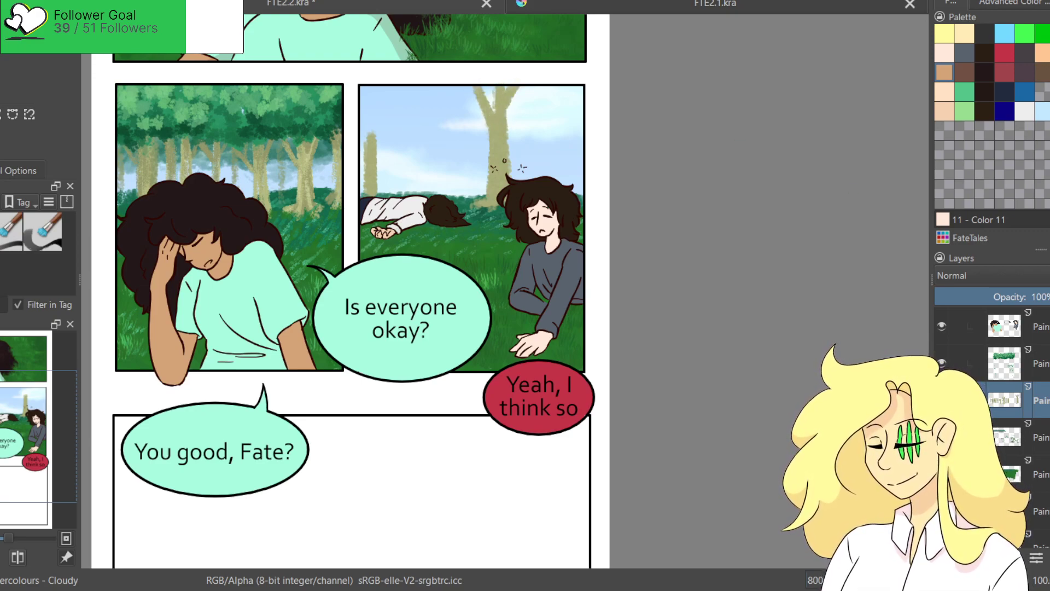
drag(513, 86, 509, 161)
drag(515, 82, 510, 141)
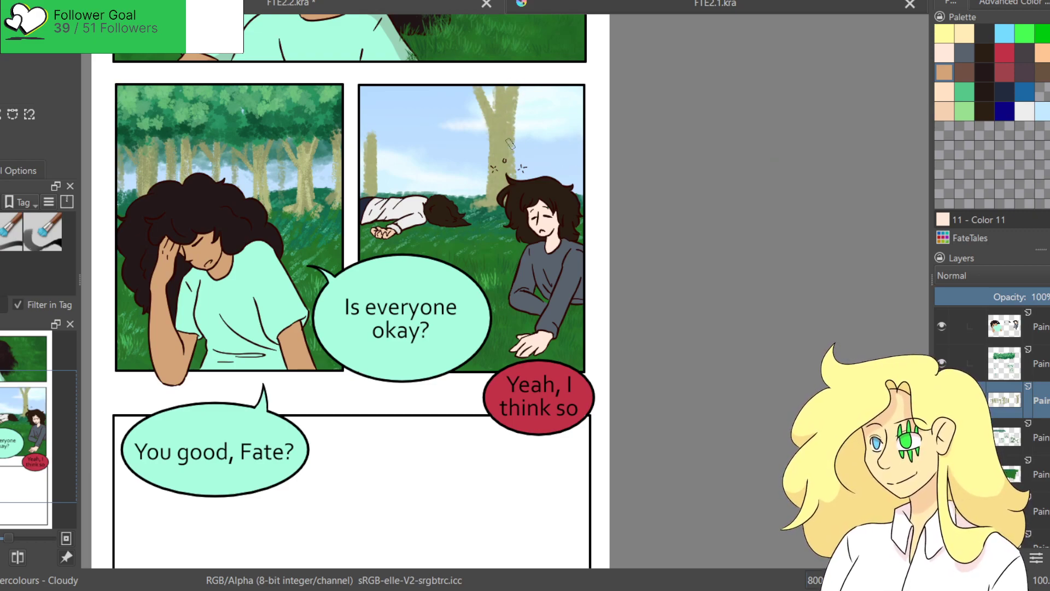
Paint two more slender trunks in the second middle panel, one above the lying figure and one beside the thick trunk.
mouse_move(551, 93)
mouse_down()
mouse_move(554, 197)
mouse_move(550, 75)
mouse_move(550, 144)
mouse_up()
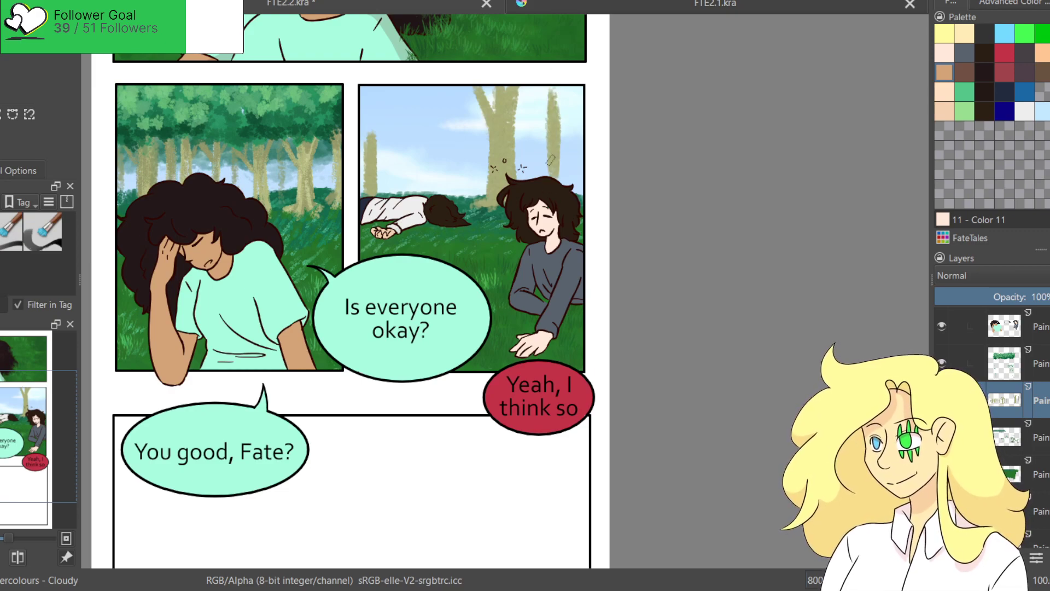
drag(431, 98, 429, 192)
mouse_move(430, 192)
mouse_down()
mouse_move(434, 82)
mouse_move(432, 203)
mouse_up()
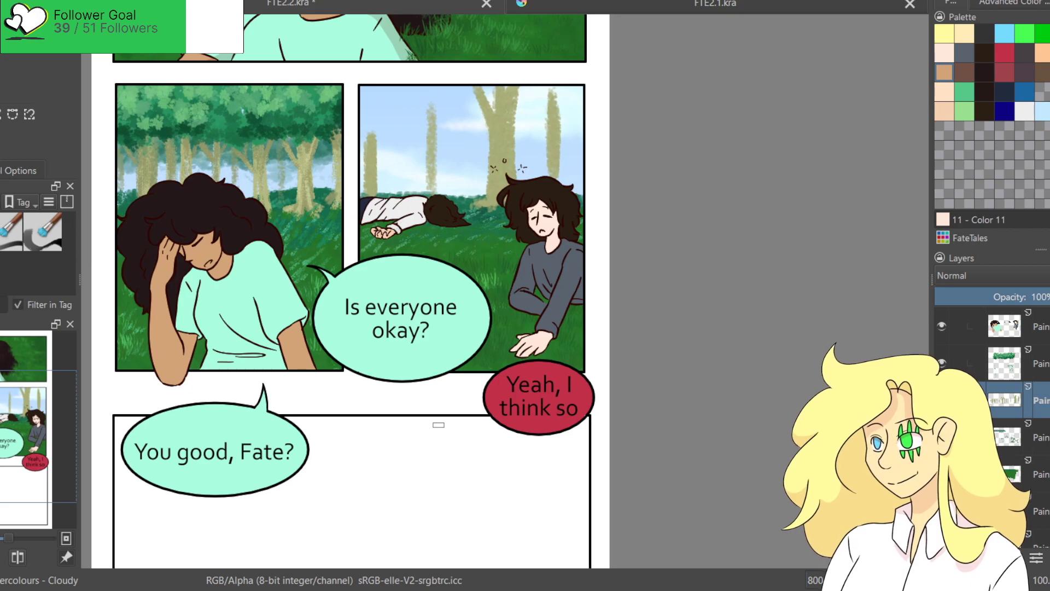
Pick a darker olive for the thick trunk, then add forked branches to the slender trunks in the sampled trunk colour.
click(1034, 4)
mouse_move(1015, 118)
mouse_down()
mouse_move(1009, 130)
mouse_move(1017, 111)
mouse_up()
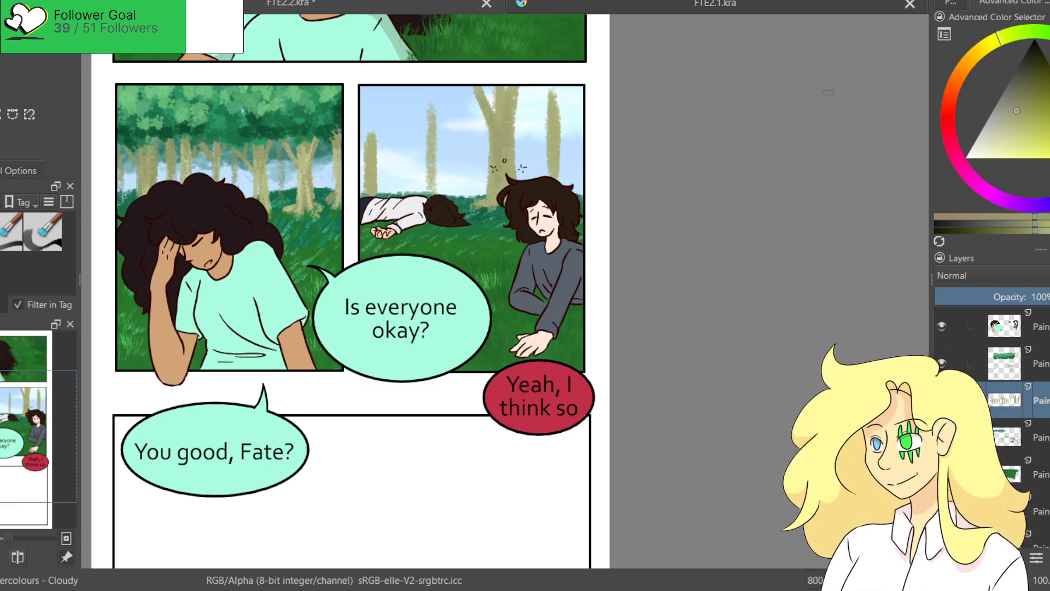
ctrl+click(549, 142)
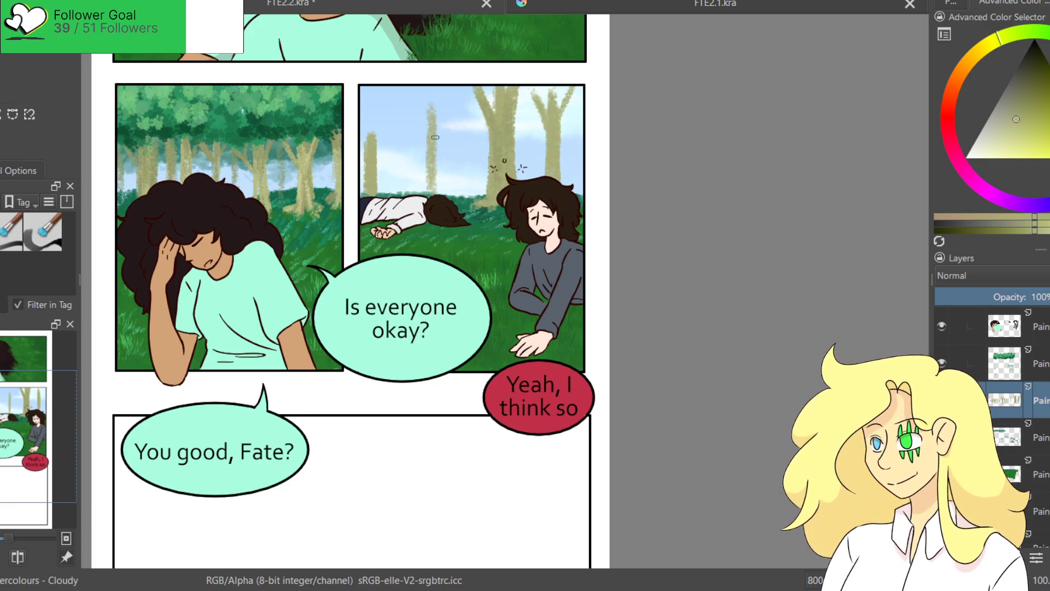
drag(432, 153, 447, 115)
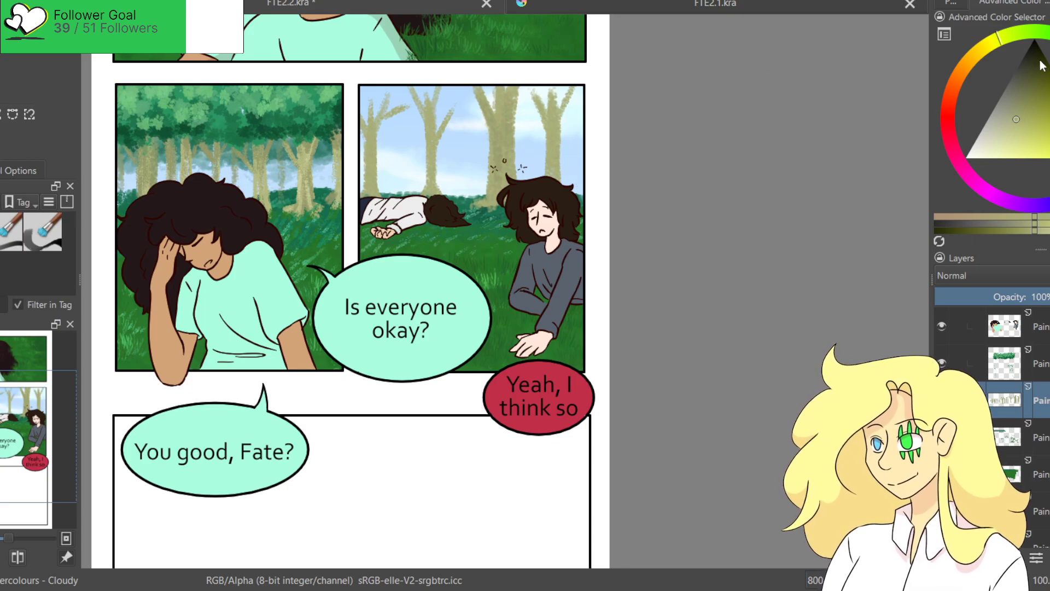
Shade the second middle panel's tree trunks with a darker olive.
drag(1013, 117, 1019, 105)
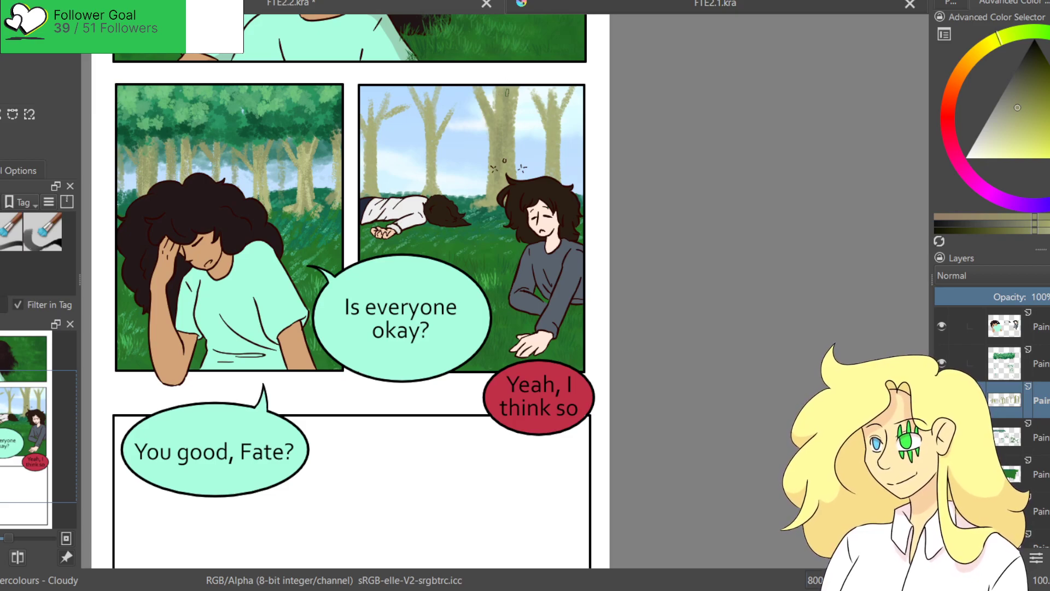
drag(539, 106, 551, 145)
drag(430, 130, 429, 163)
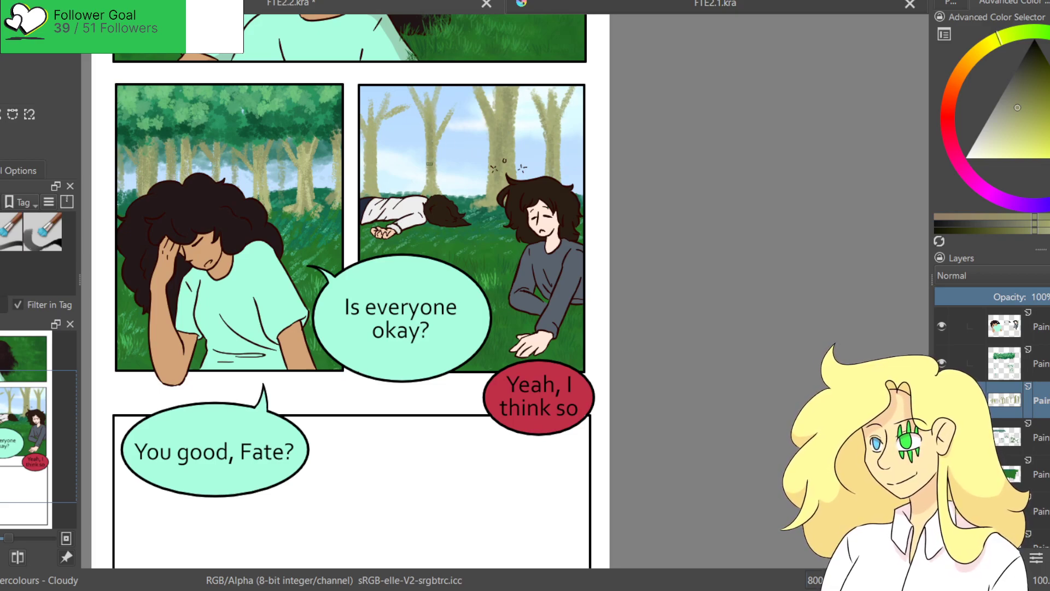
drag(368, 132, 368, 173)
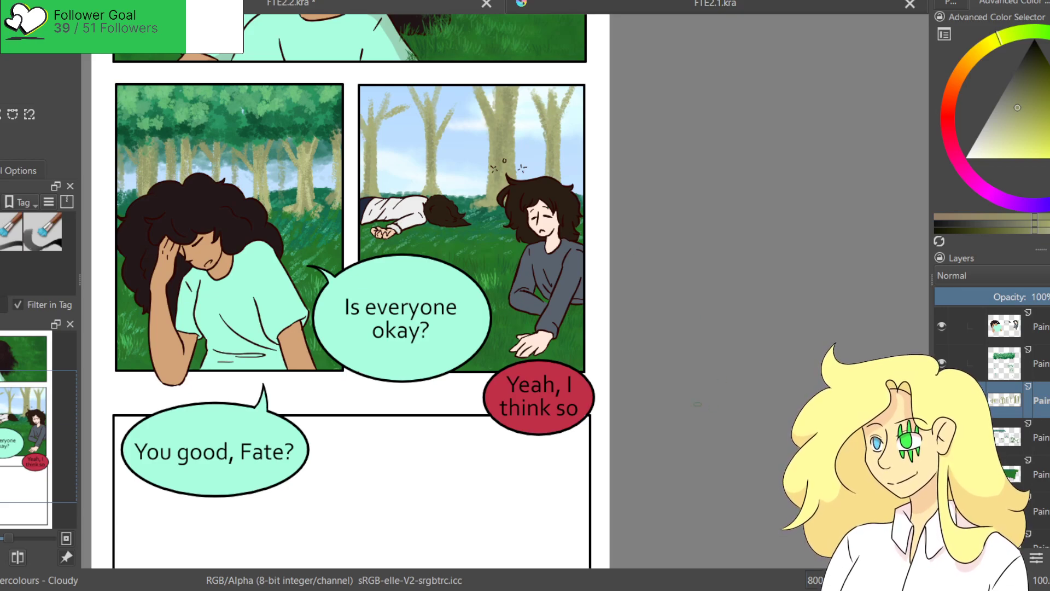
Make the tree foliage layer active and sample a dark green from the first middle panel's canopy.
click(1047, 365)
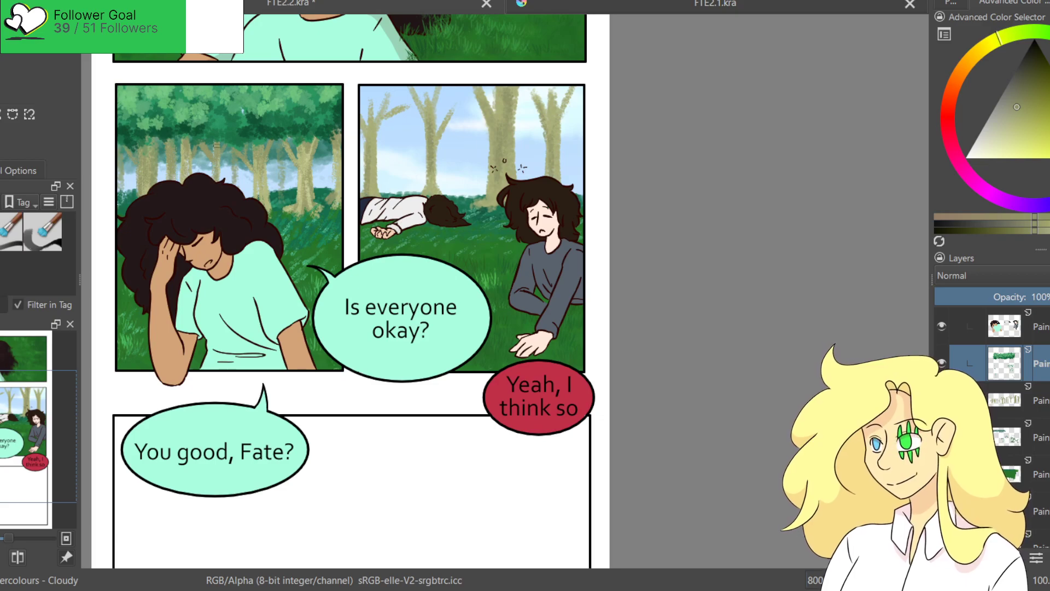
ctrl+click(234, 123)
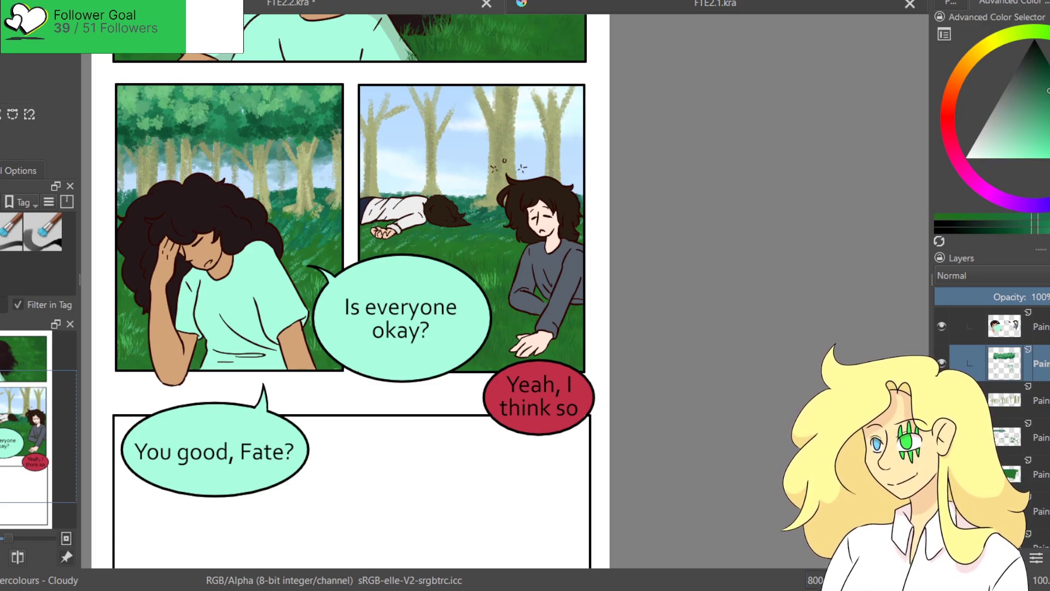
Paint a leafy canopy across the treetops of the right-hand comic panel with the Bushes brush, mixing lighter and darker greens.
click(3, 203)
click(9, 232)
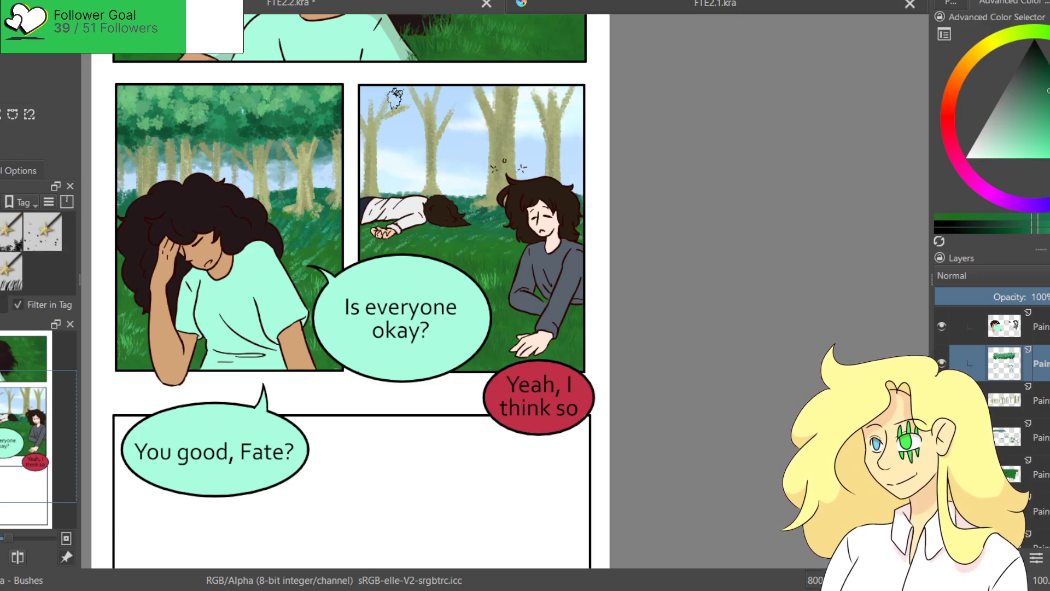
mouse_move(362, 89)
mouse_down()
mouse_move(391, 93)
mouse_move(357, 119)
mouse_move(417, 83)
mouse_move(390, 108)
mouse_move(398, 122)
mouse_move(405, 101)
mouse_move(439, 82)
mouse_move(450, 90)
mouse_move(434, 95)
mouse_move(458, 108)
mouse_move(449, 117)
mouse_move(472, 80)
mouse_move(481, 104)
mouse_move(467, 127)
mouse_move(497, 101)
mouse_move(499, 83)
mouse_move(510, 109)
mouse_move(539, 97)
mouse_up()
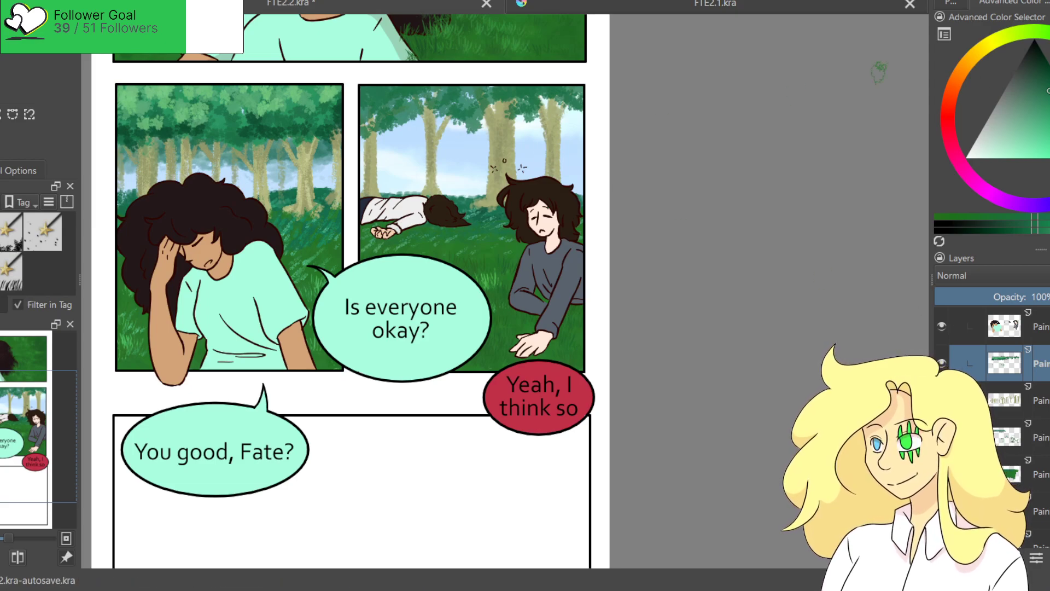
key(x)
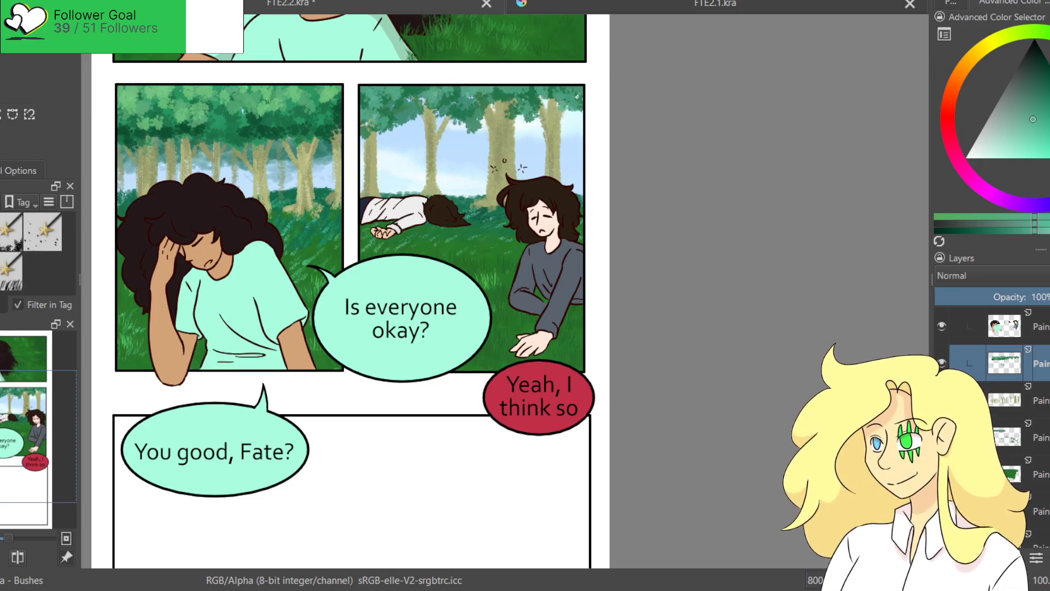
key(x)
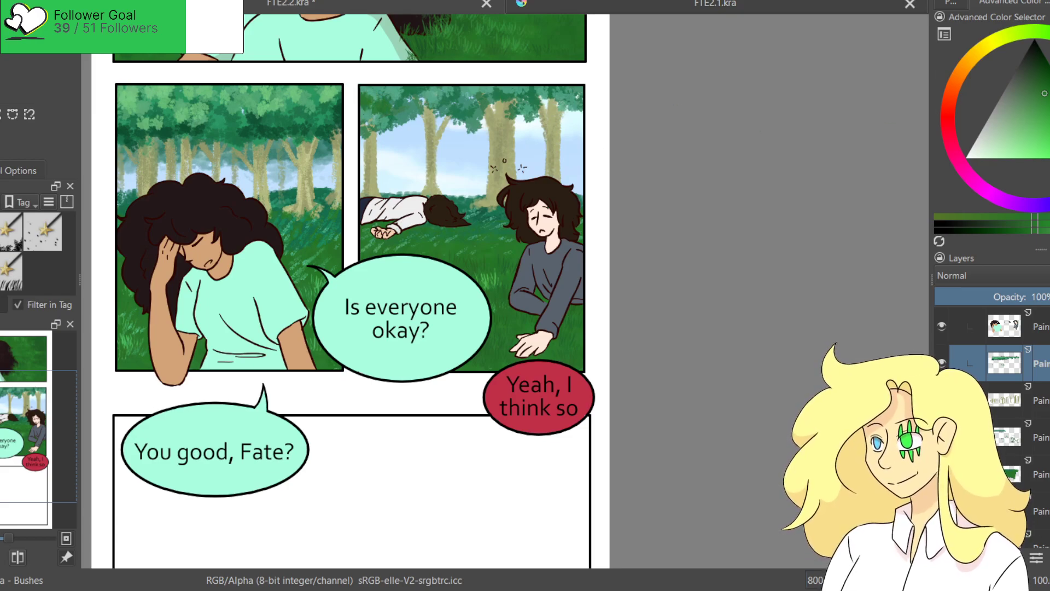
key(x)
key(x)
click(1042, 82)
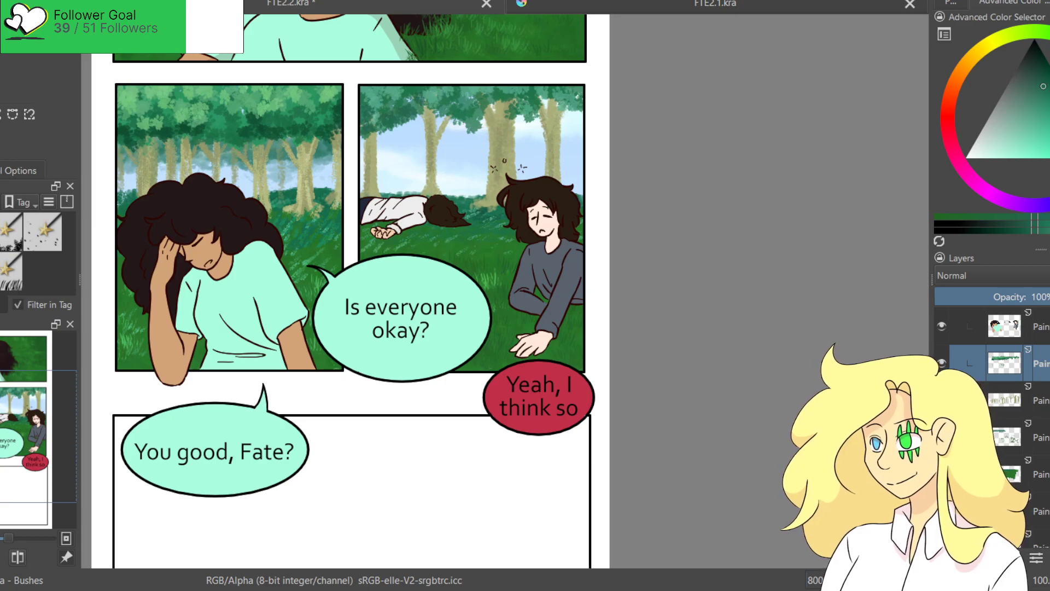
Add dark green foliage shading under the right panel's canopy, on the canopy layer and on the layer behind the tree trunks.
ctrl+click(311, 169)
mouse_move(399, 110)
mouse_down()
mouse_move(424, 113)
mouse_move(473, 126)
mouse_move(509, 90)
mouse_move(529, 127)
mouse_move(547, 104)
mouse_move(569, 115)
mouse_up()
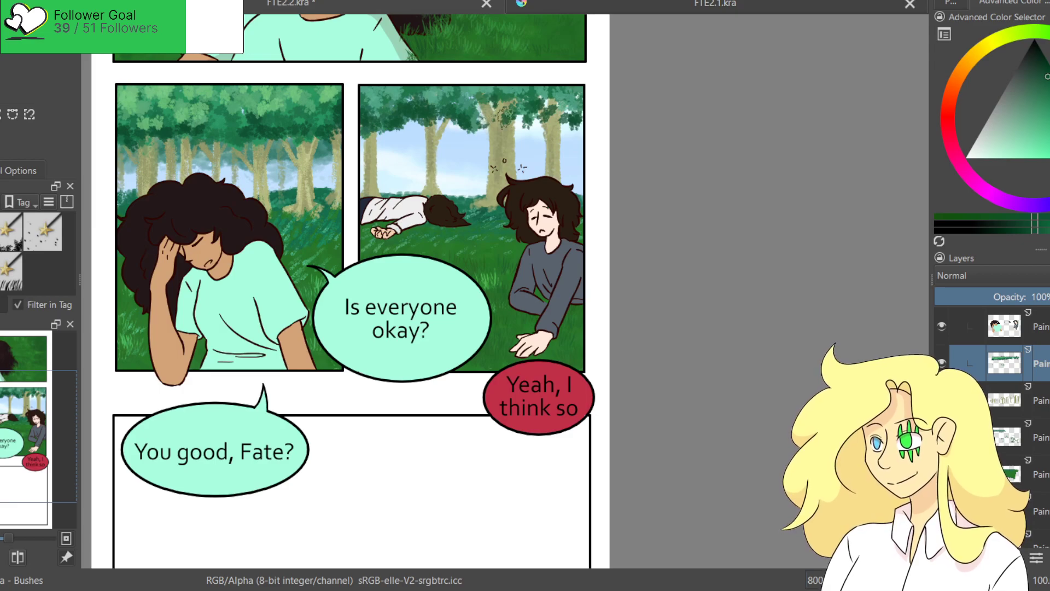
mouse_move(494, 113)
mouse_down()
mouse_move(466, 125)
mouse_move(462, 114)
mouse_move(462, 136)
mouse_move(482, 122)
mouse_move(456, 126)
mouse_move(495, 123)
mouse_up()
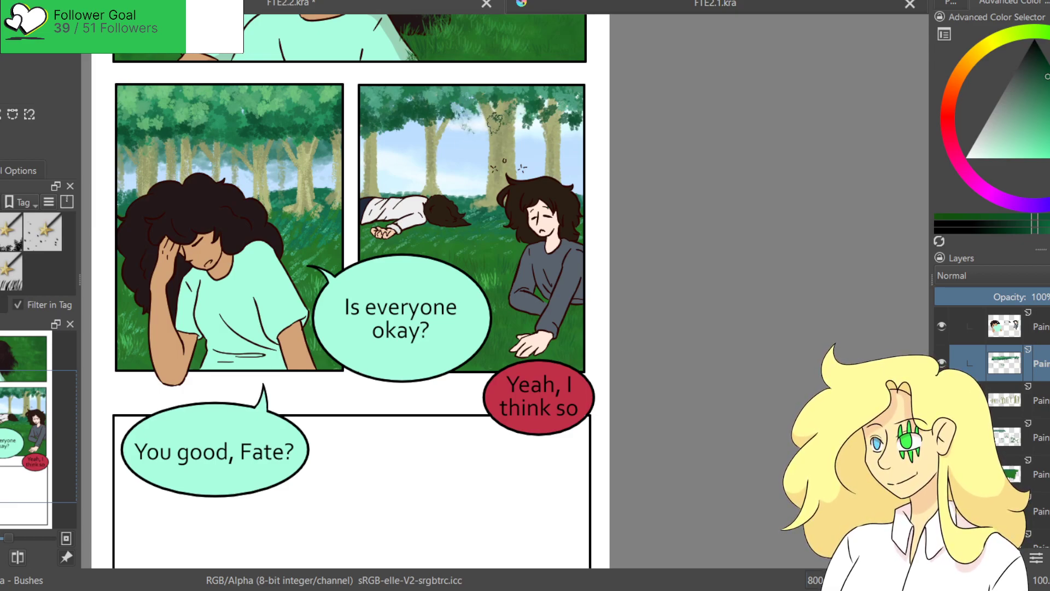
click(1039, 441)
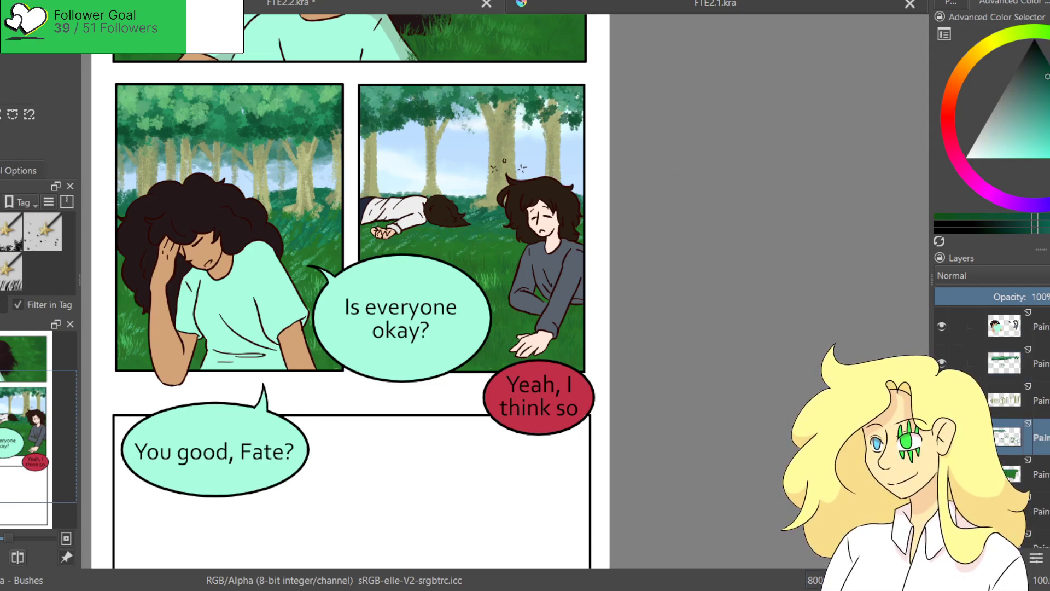
click(1048, 93)
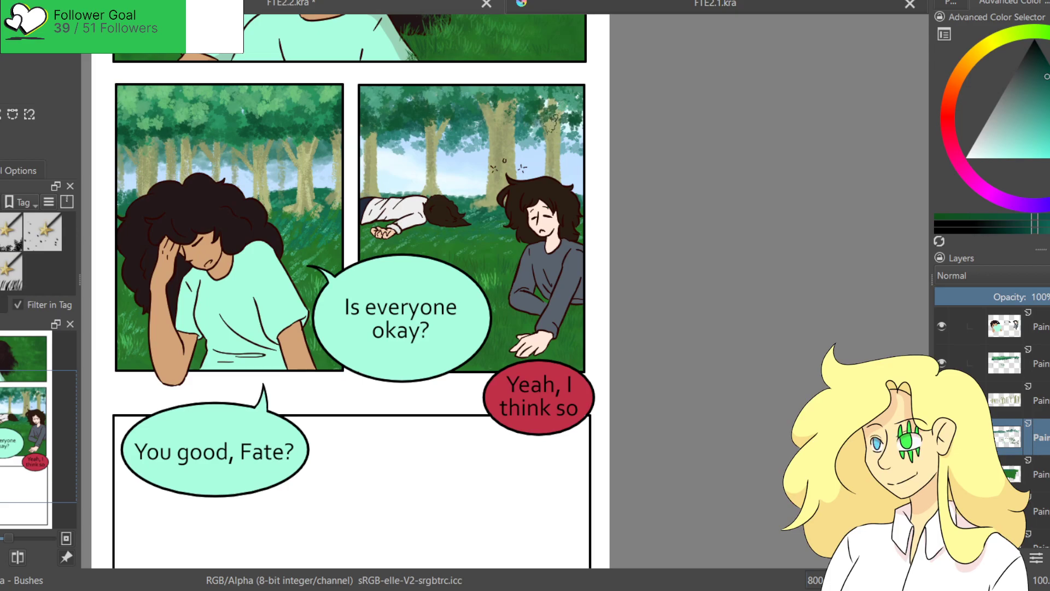
Layer light and mid green leaves over the right panel's canopy on the canopy layer, sampling greens from the left panel's foliage.
click(1047, 355)
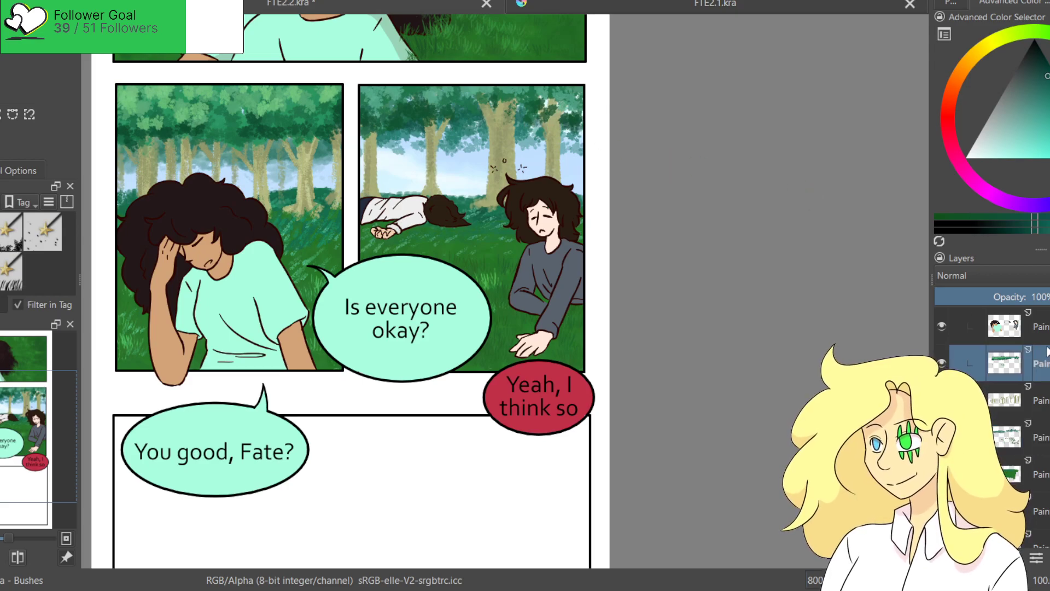
click(1042, 132)
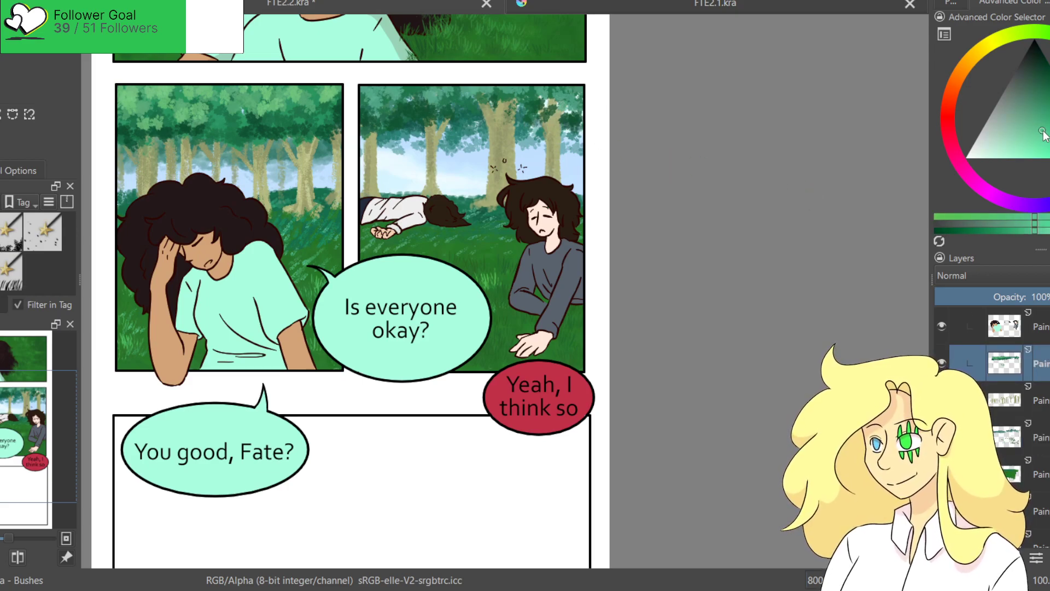
click(1020, 135)
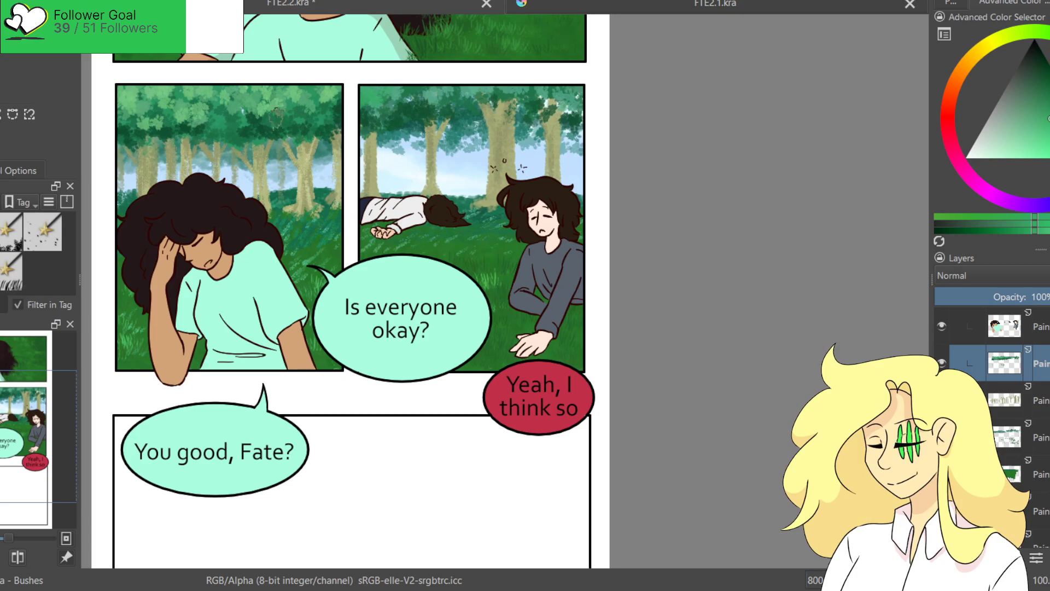
ctrl+click(287, 131)
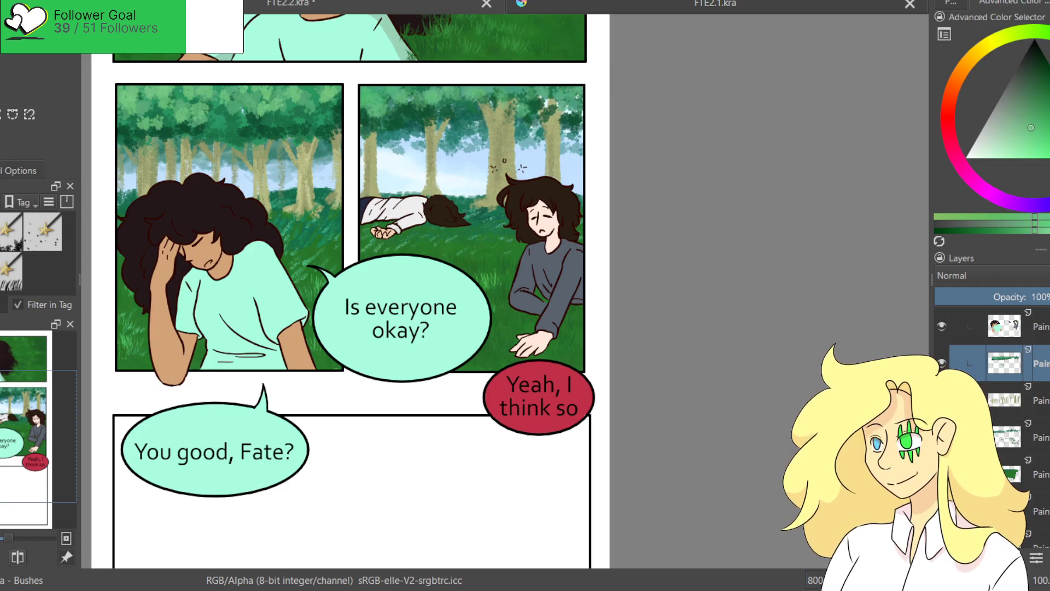
click(1049, 109)
mouse_move(525, 110)
mouse_down()
mouse_move(496, 81)
mouse_move(491, 105)
mouse_up()
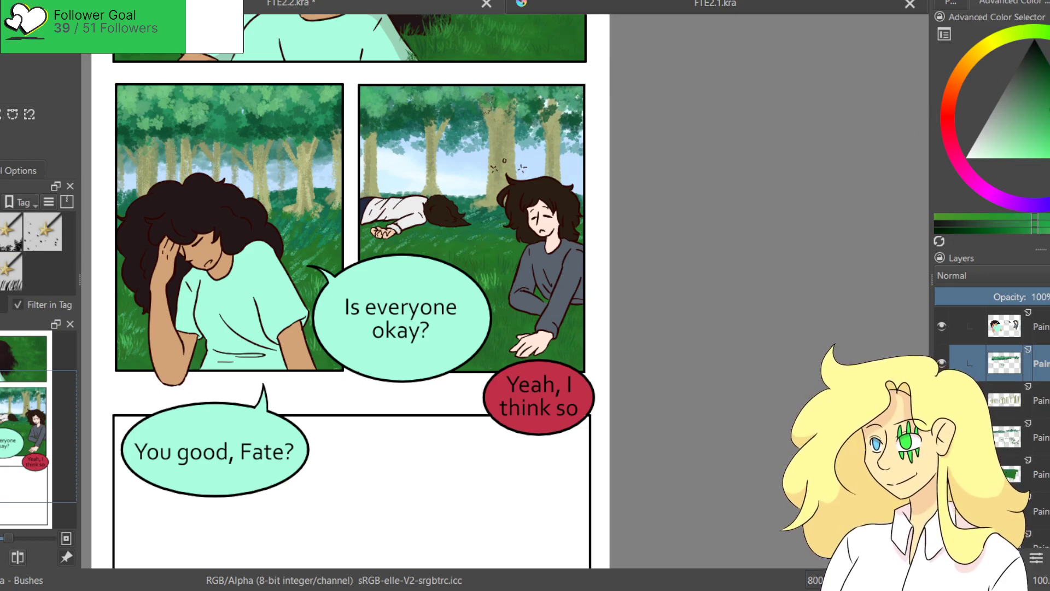
ctrl+click(162, 93)
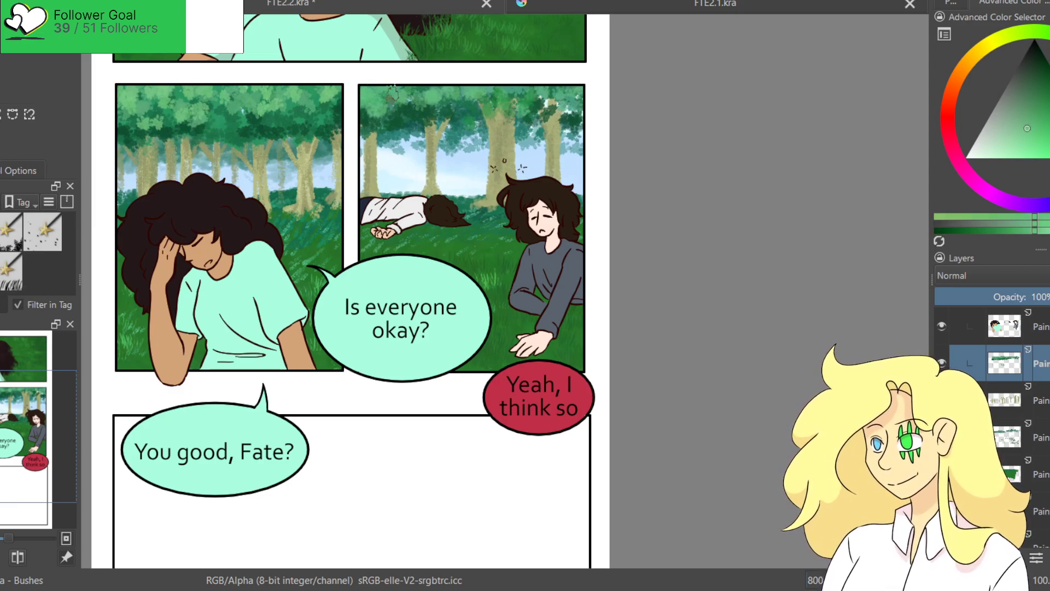
ctrl+click(253, 119)
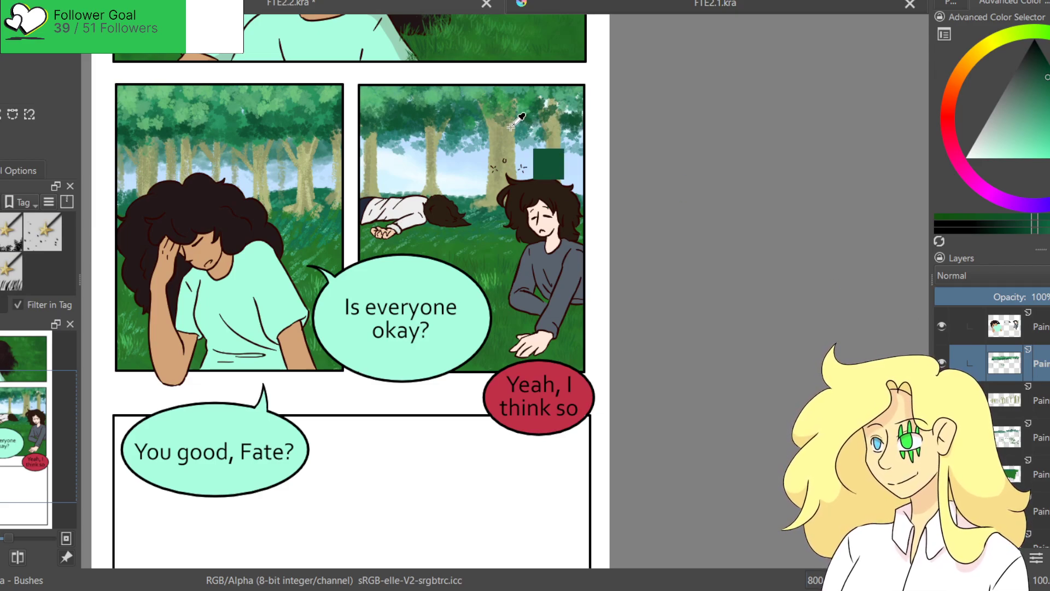
Paint extra tree trunks among the right panel's trees with the Watercolours - Cloudy brush, using sampled bark tan and a darker shade.
ctrl+click(505, 157)
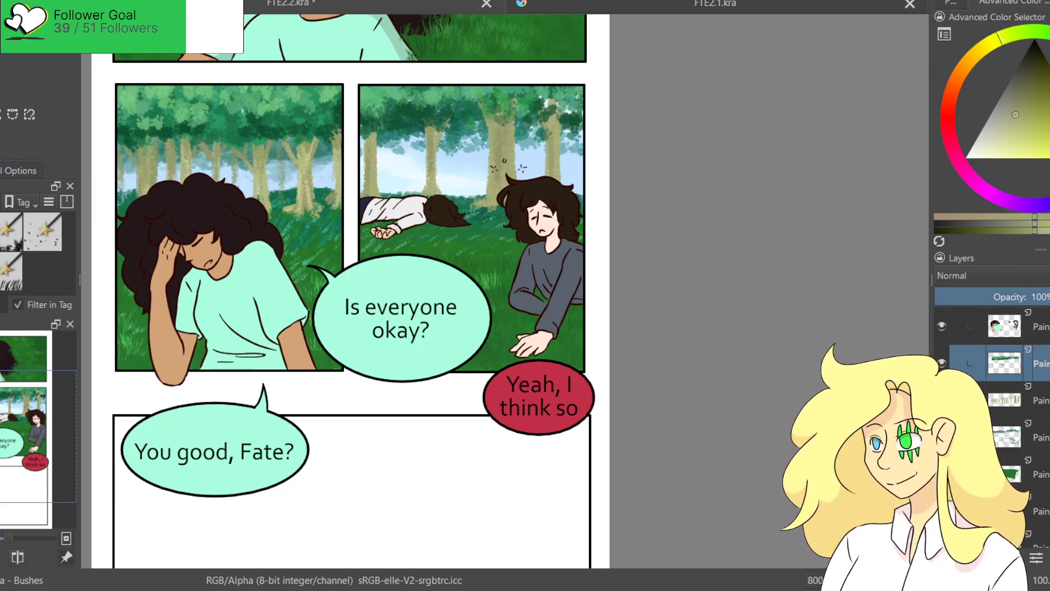
click(5, 200)
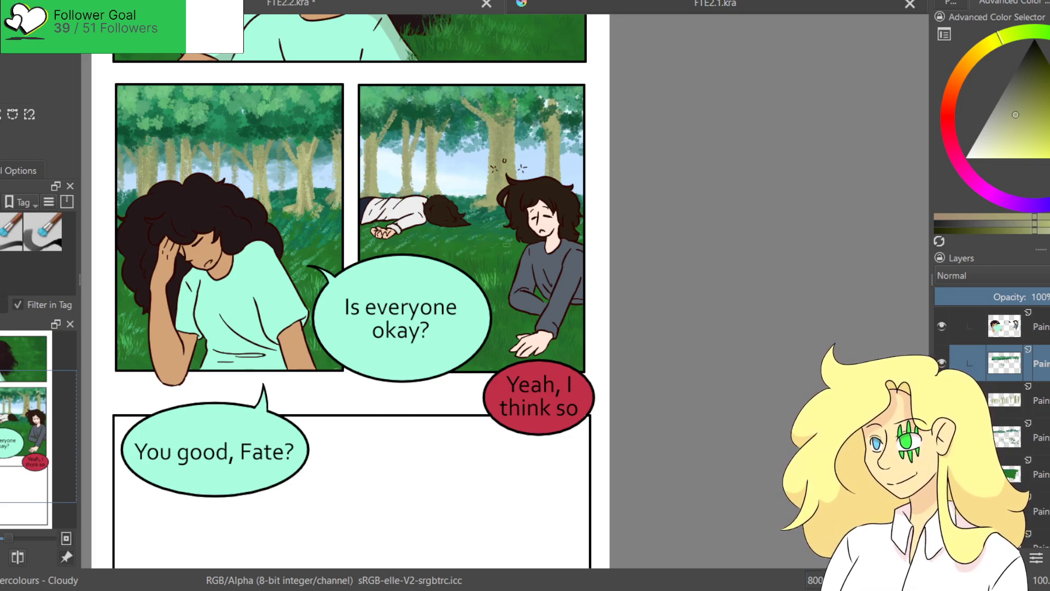
drag(1016, 113, 1025, 99)
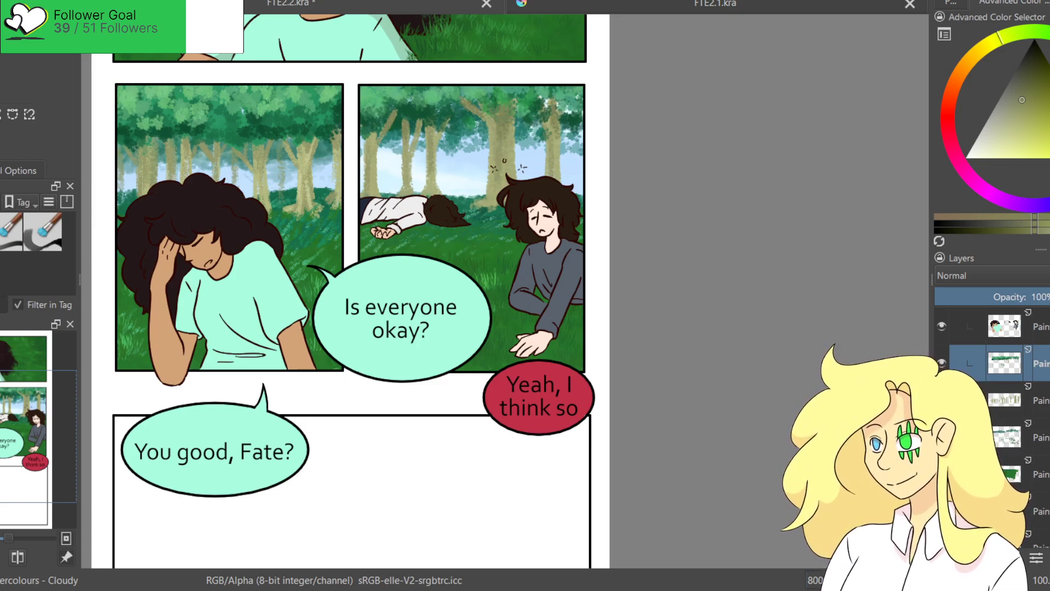
Cover the tops of the added trunks with dark and mid green leaves on the canopy layer using the Bushes brush.
click(1042, 437)
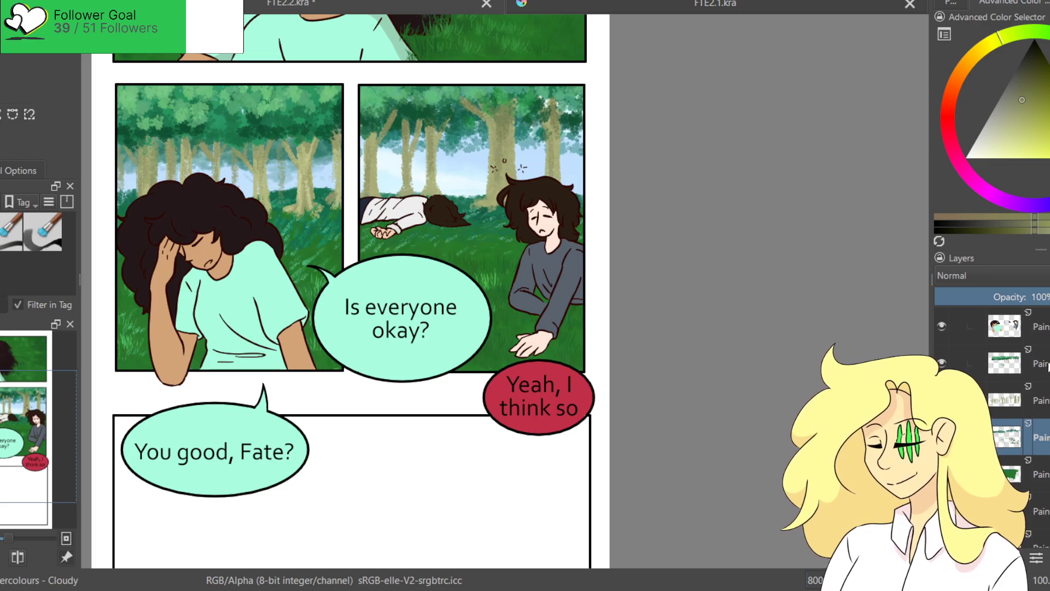
click(1042, 364)
click(1049, 61)
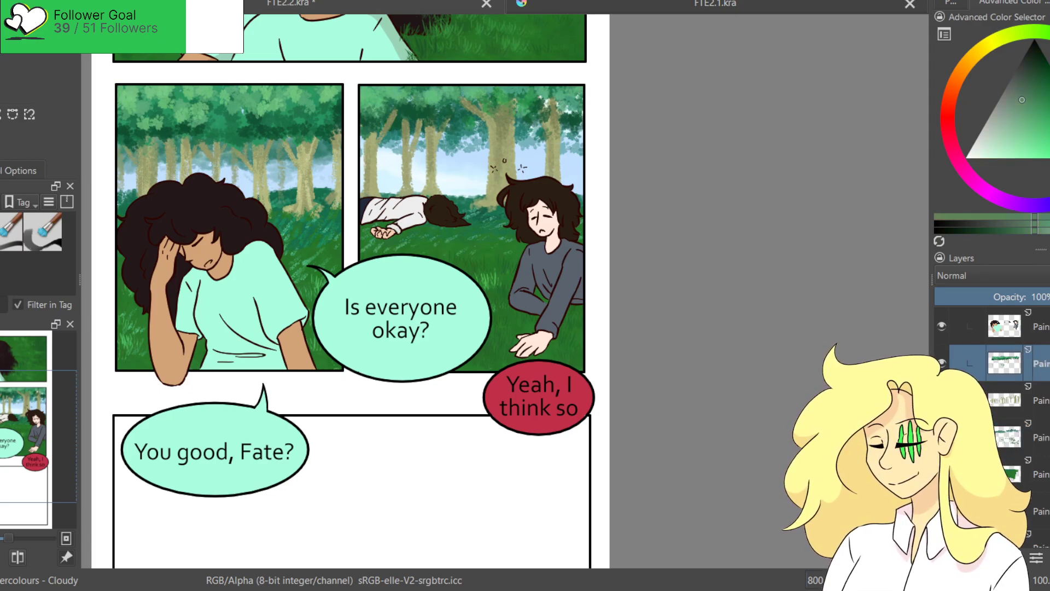
click(1045, 99)
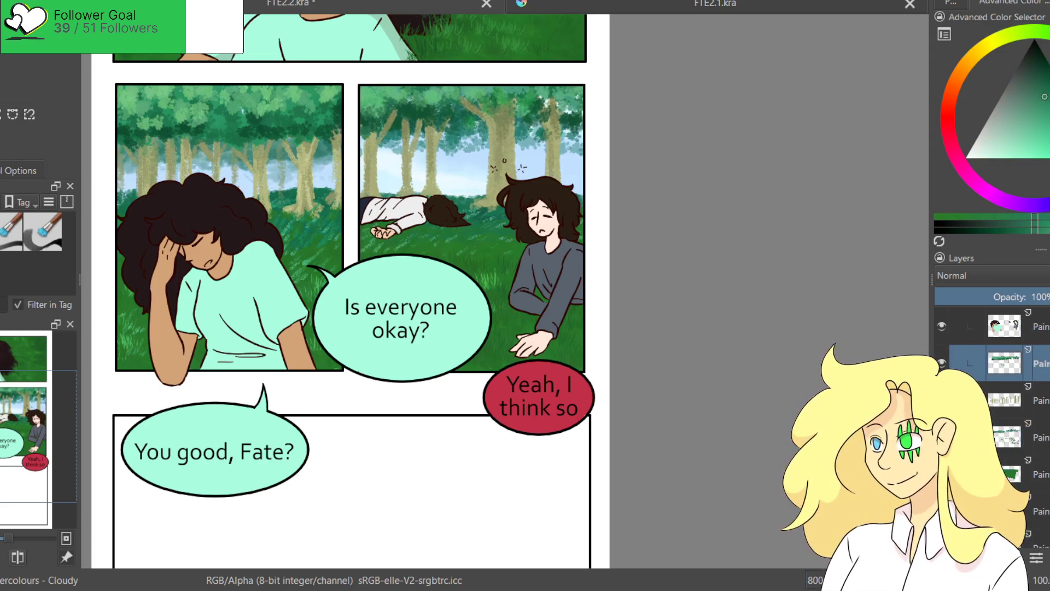
click(0, 219)
click(8, 232)
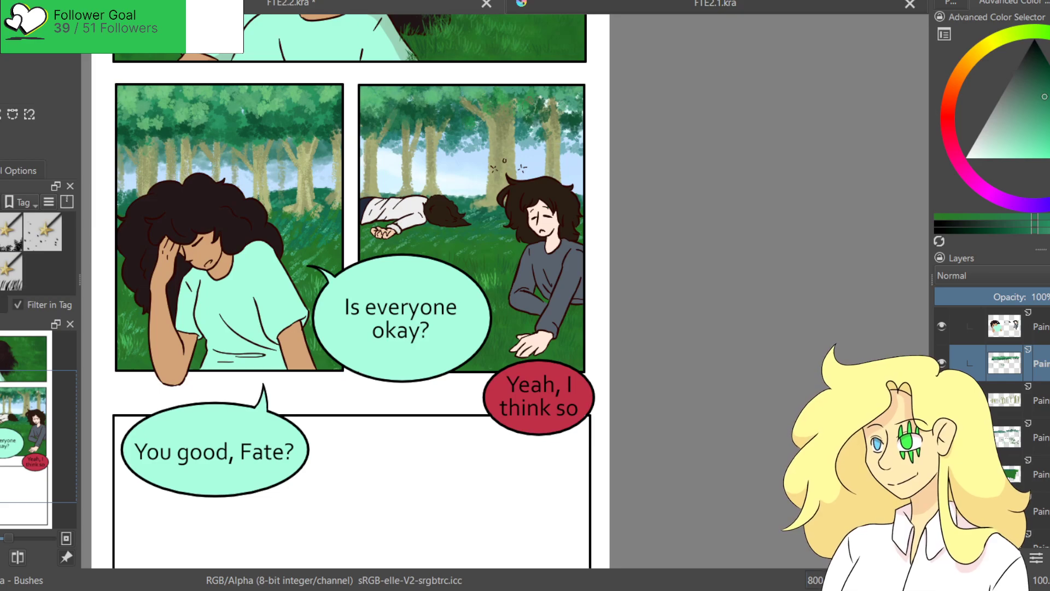
click(1045, 85)
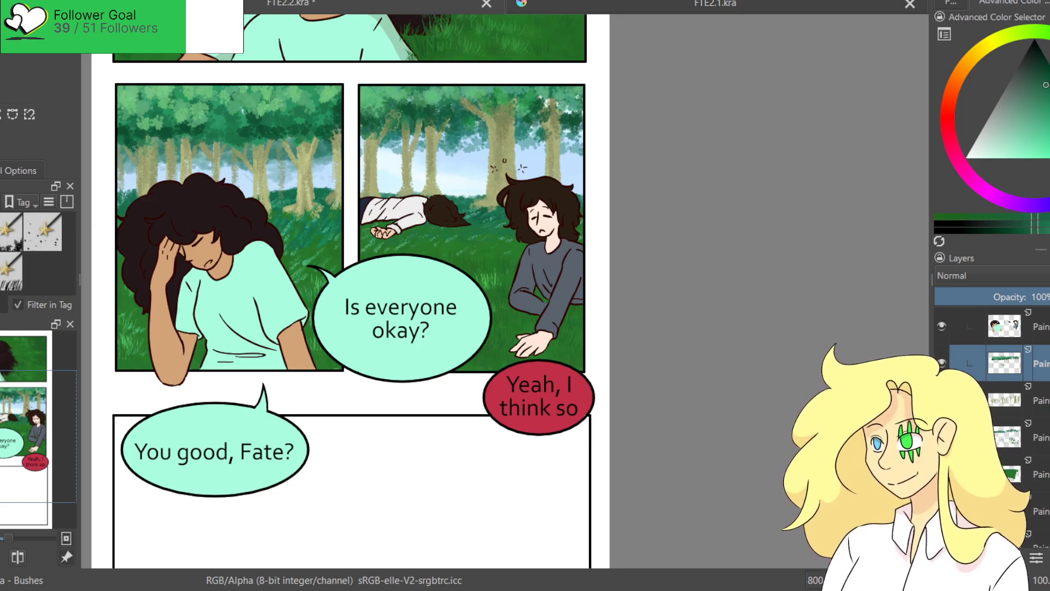
click(1039, 110)
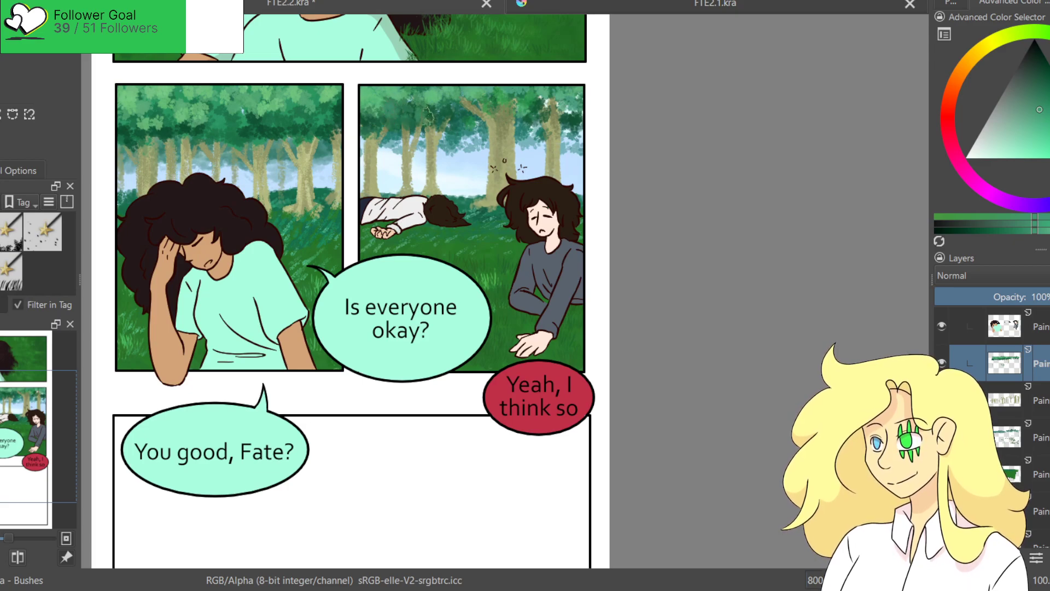
Refine the right panel's canopy with shadow and highlight leaves in greens sampled from the left panel's trees.
ctrl+click(277, 129)
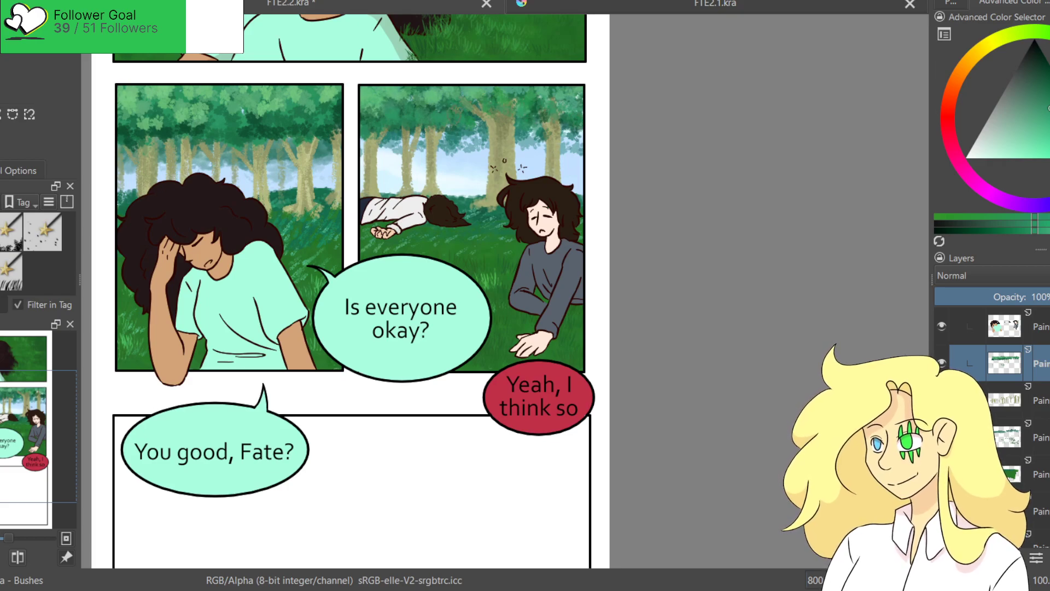
ctrl+click(322, 167)
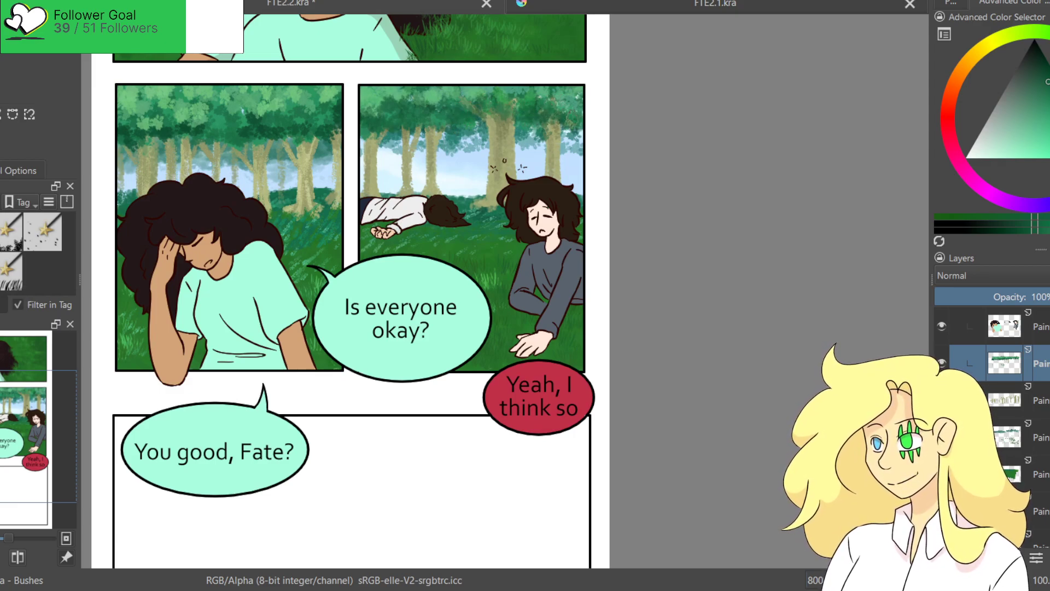
ctrl+click(128, 95)
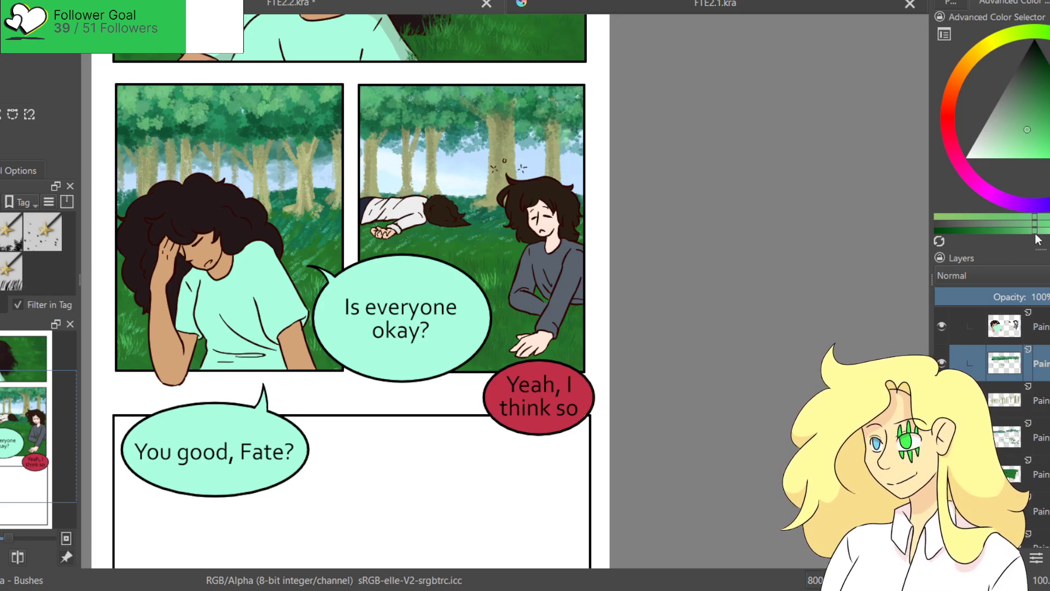
Paint soft teal-green distant foliage behind the right panel's trunks on the background foliage layer with the Watercolours - Cloudy brush.
click(1048, 126)
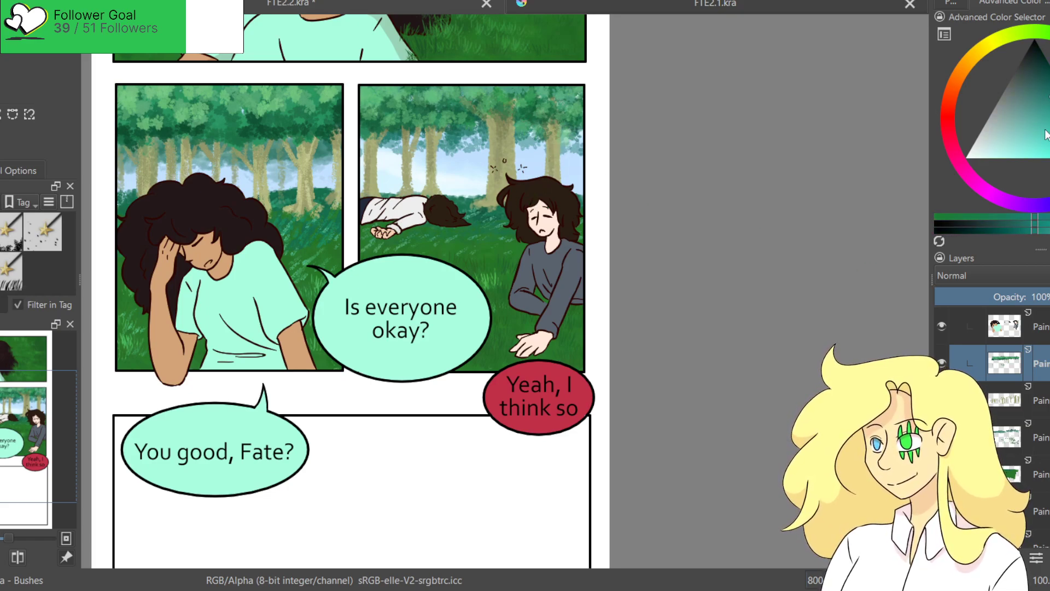
click(1035, 451)
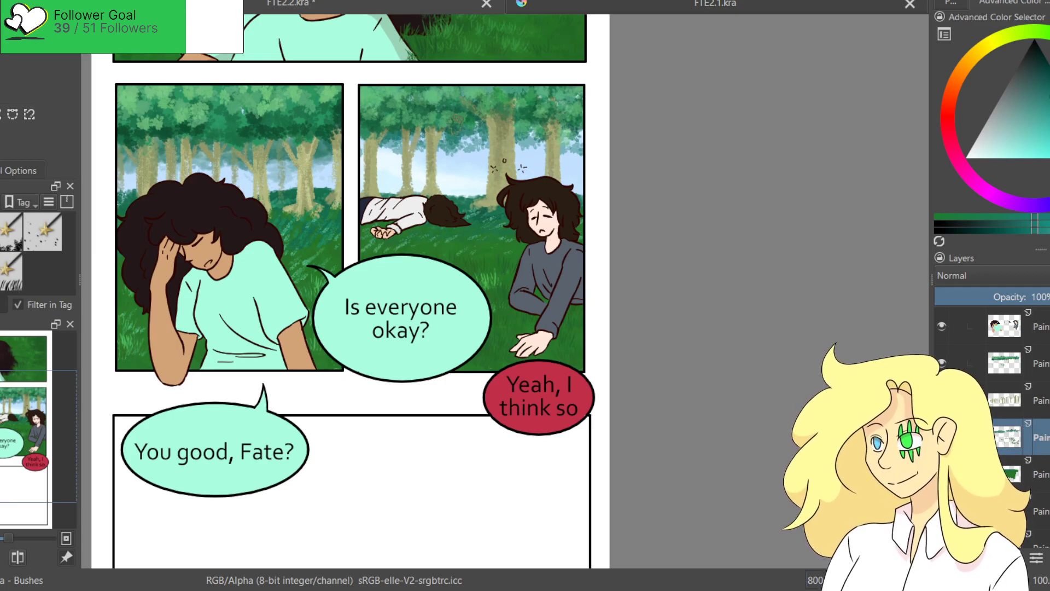
click(1047, 76)
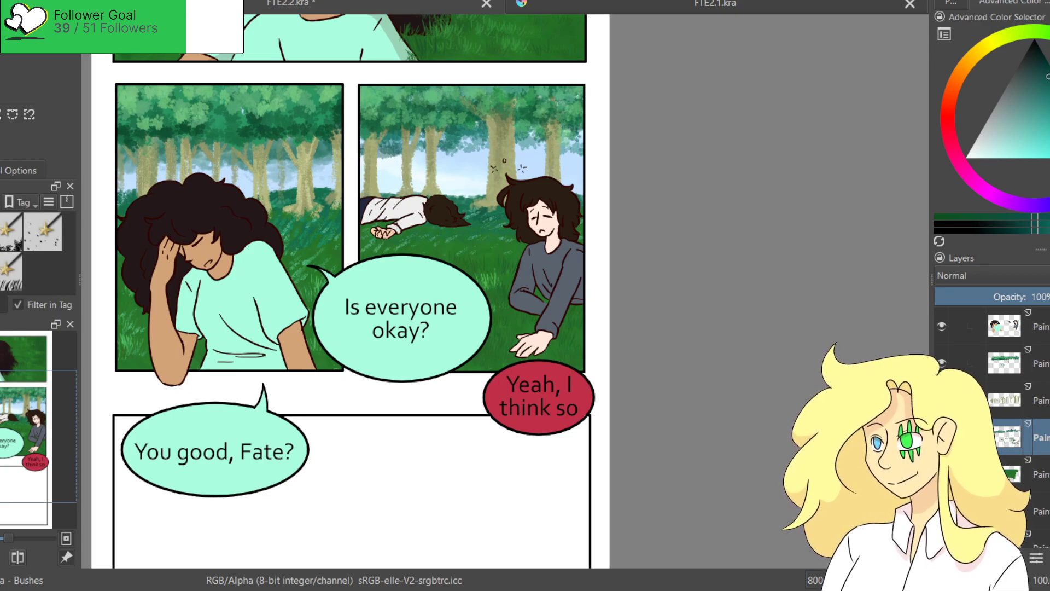
click(9, 232)
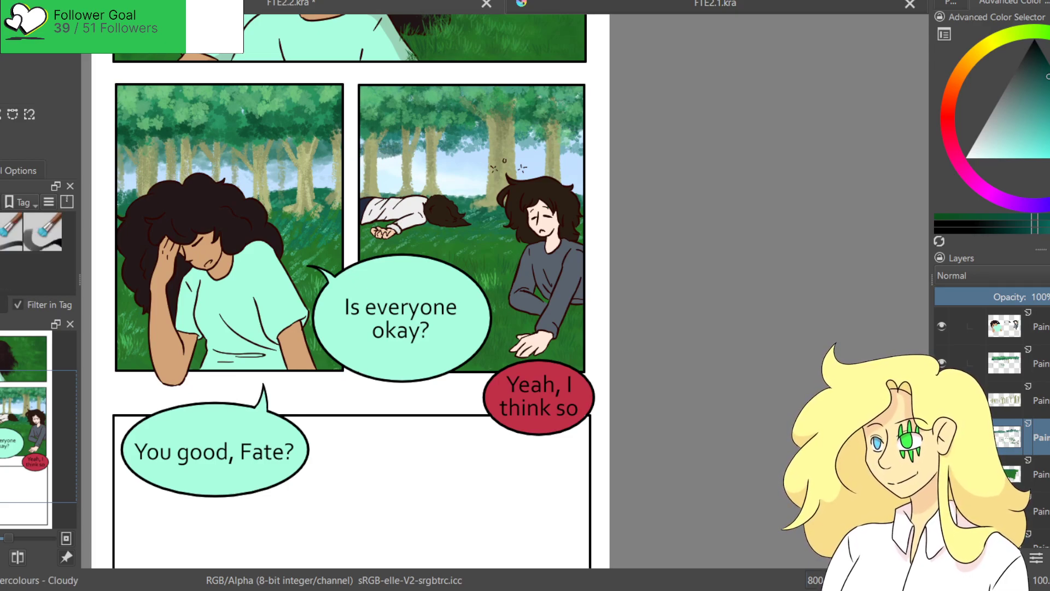
drag(460, 149, 564, 145)
key(ctrl+z)
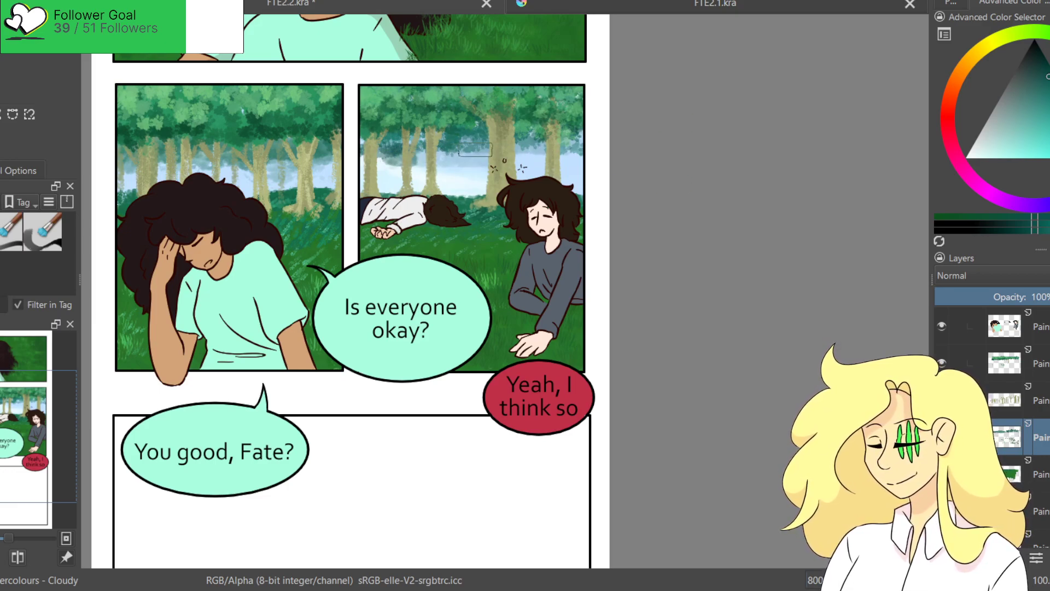
ctrl+click(476, 125)
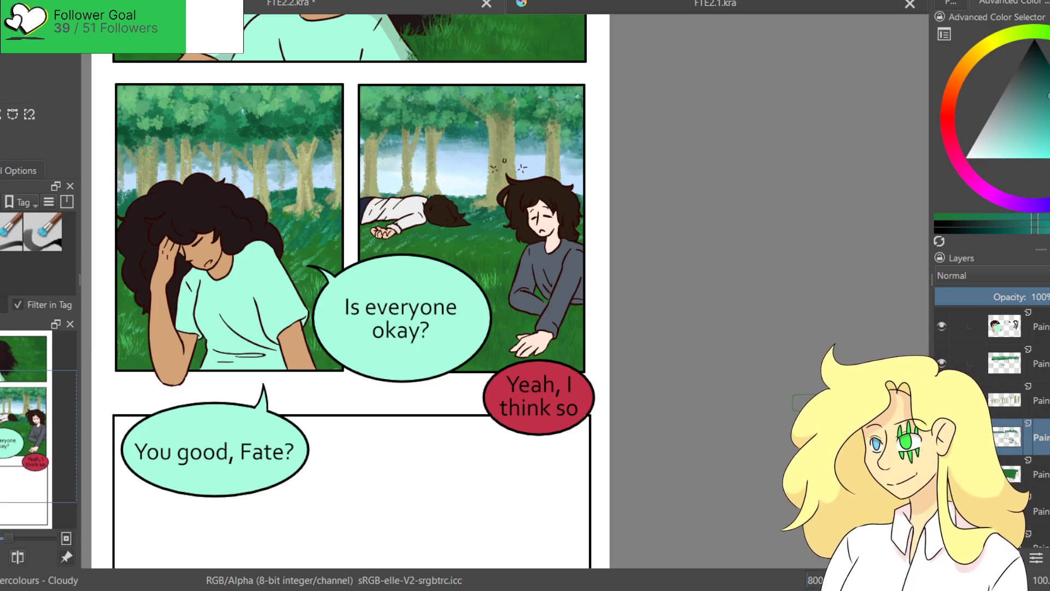
Add a new layer above the character colours, set it to Multiply at 29% opacity, and prepare a dark red shading brush.
scroll(1011, 383, up, 1)
click(1011, 364)
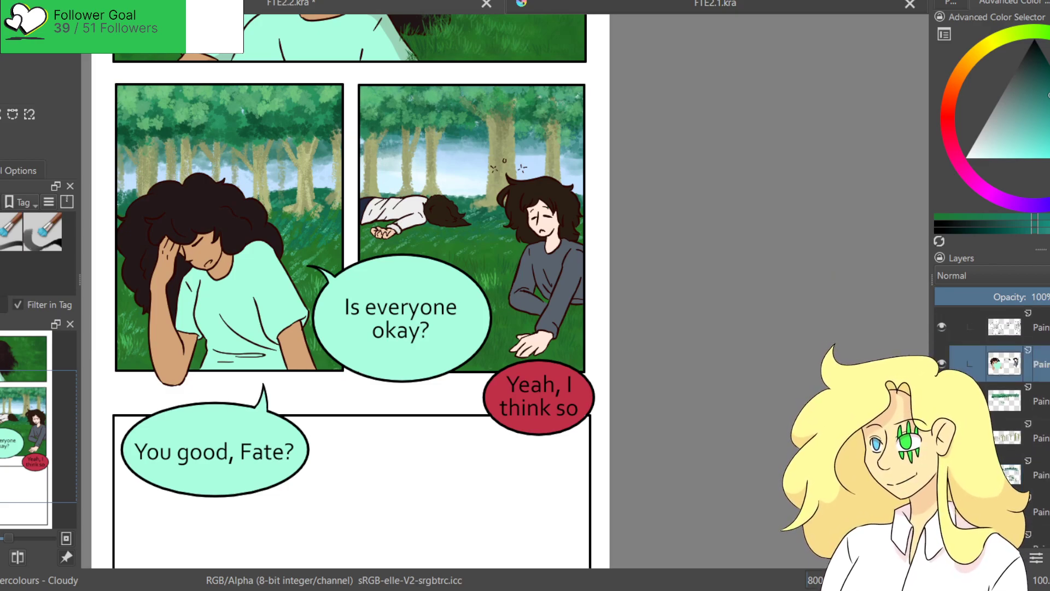
key(Insert)
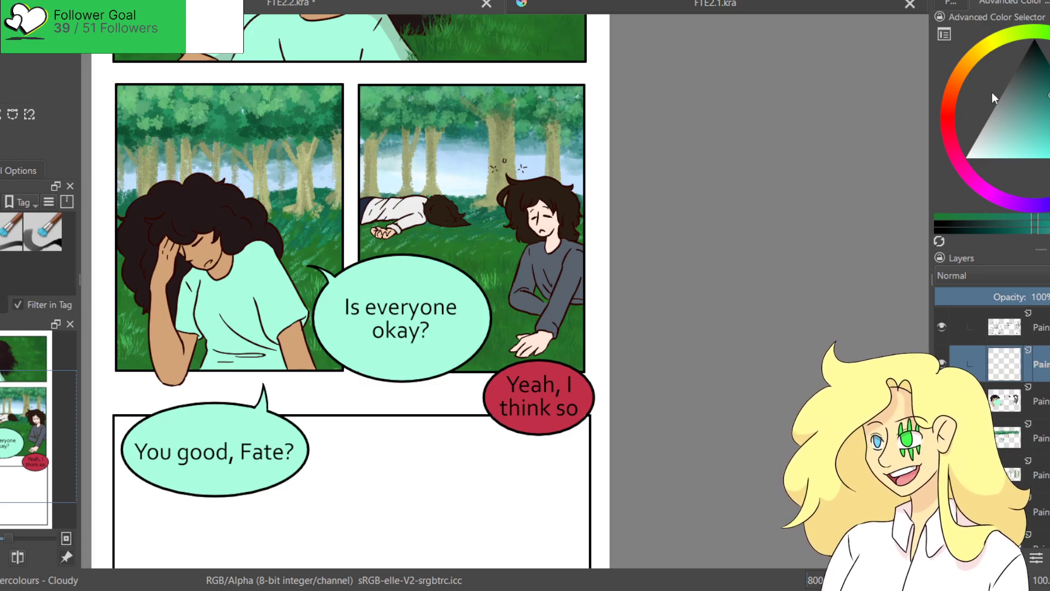
click(947, 112)
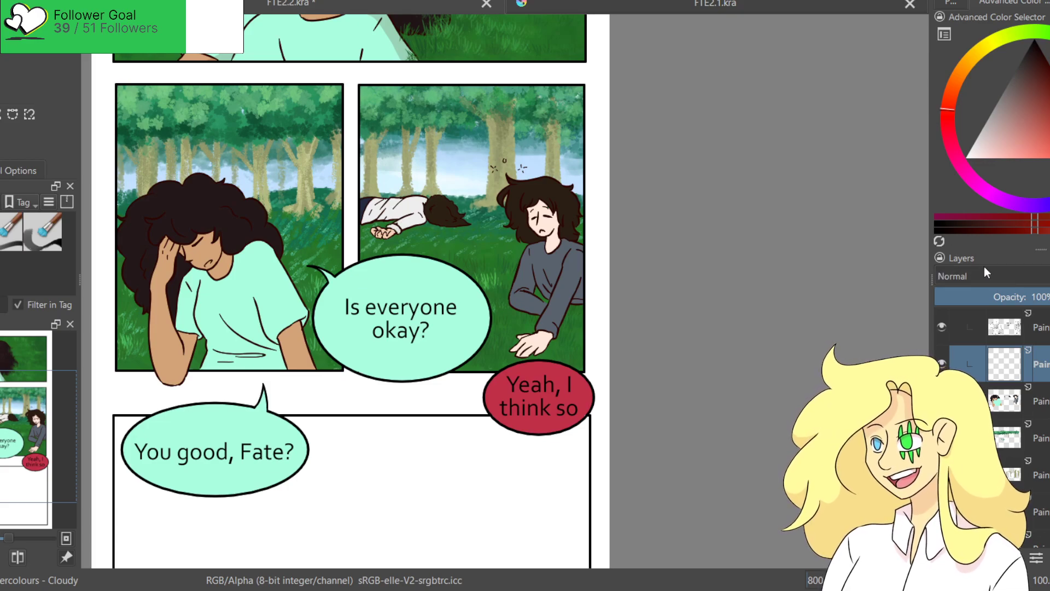
key(alt+shift+m)
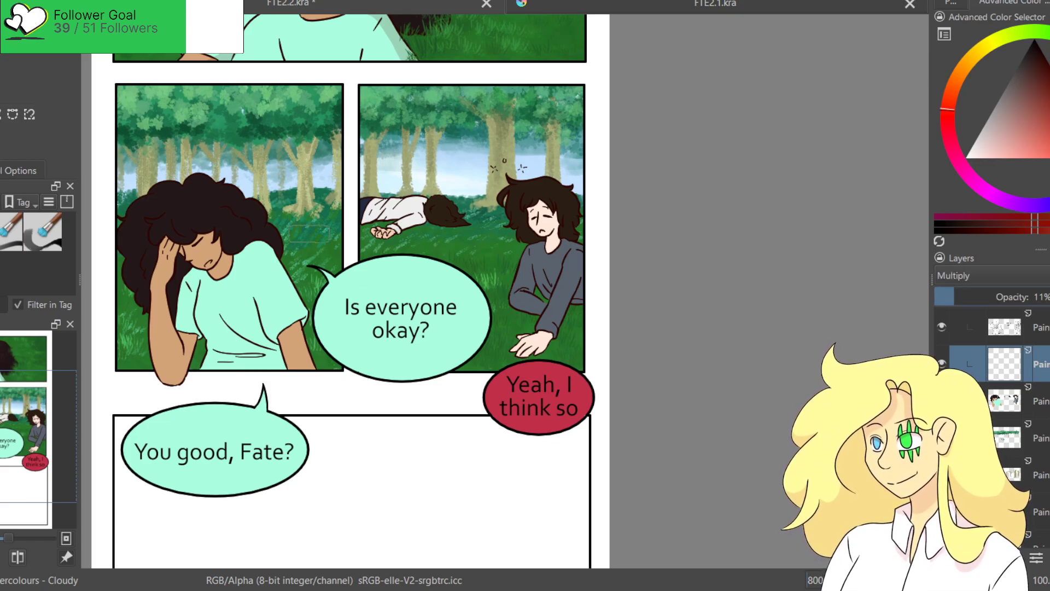
drag(954, 296, 970, 297)
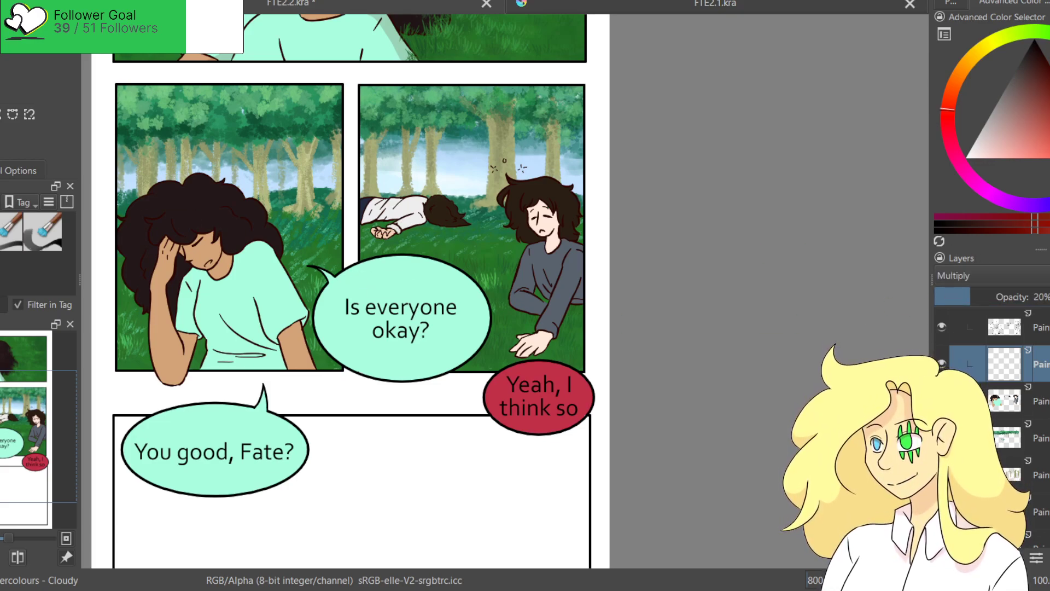
click(2, 233)
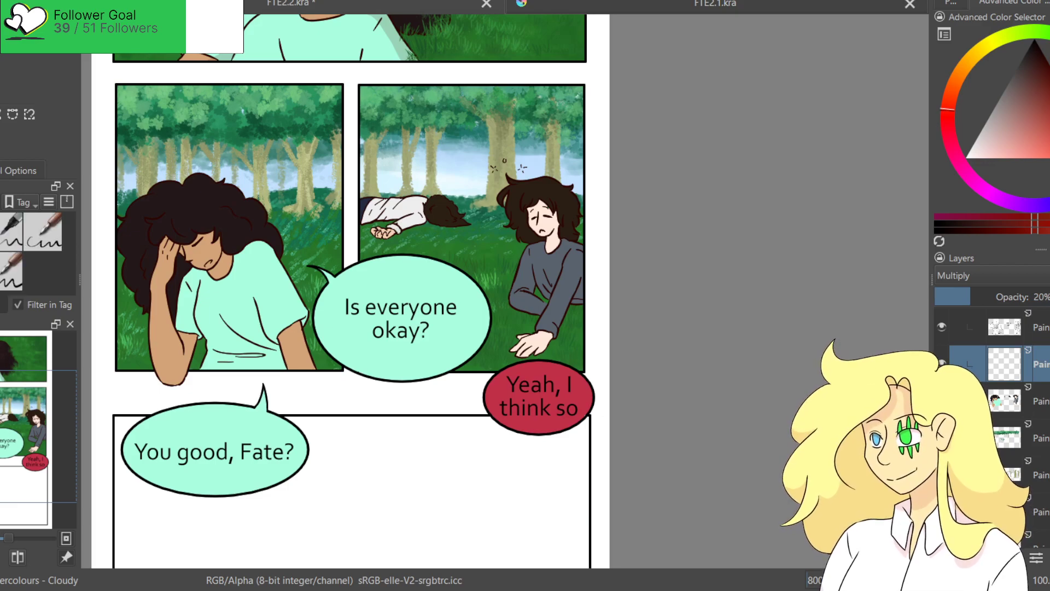
click(2, 232)
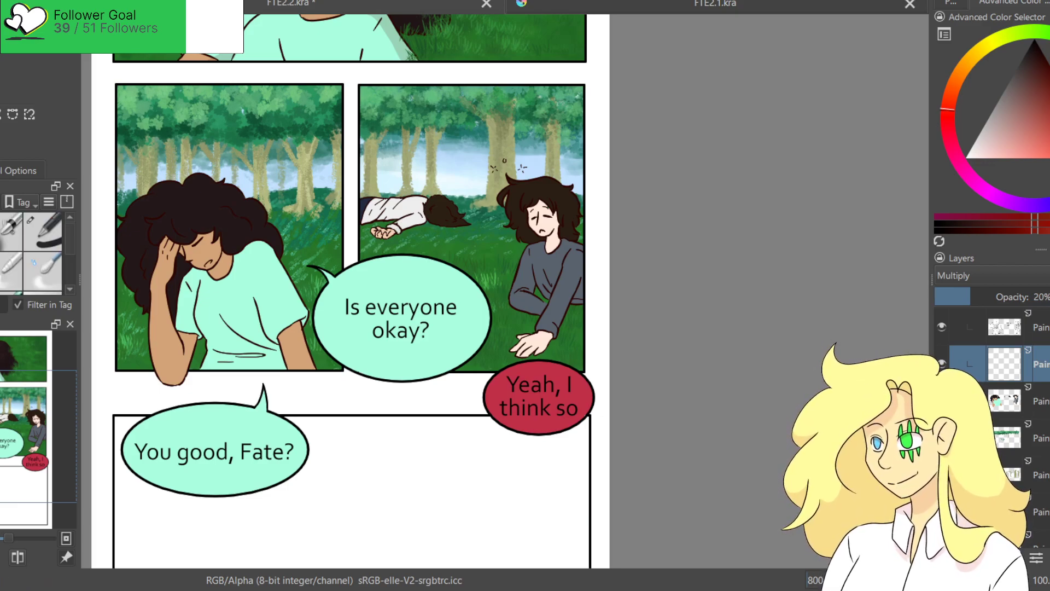
scroll(256, 252, up, 2)
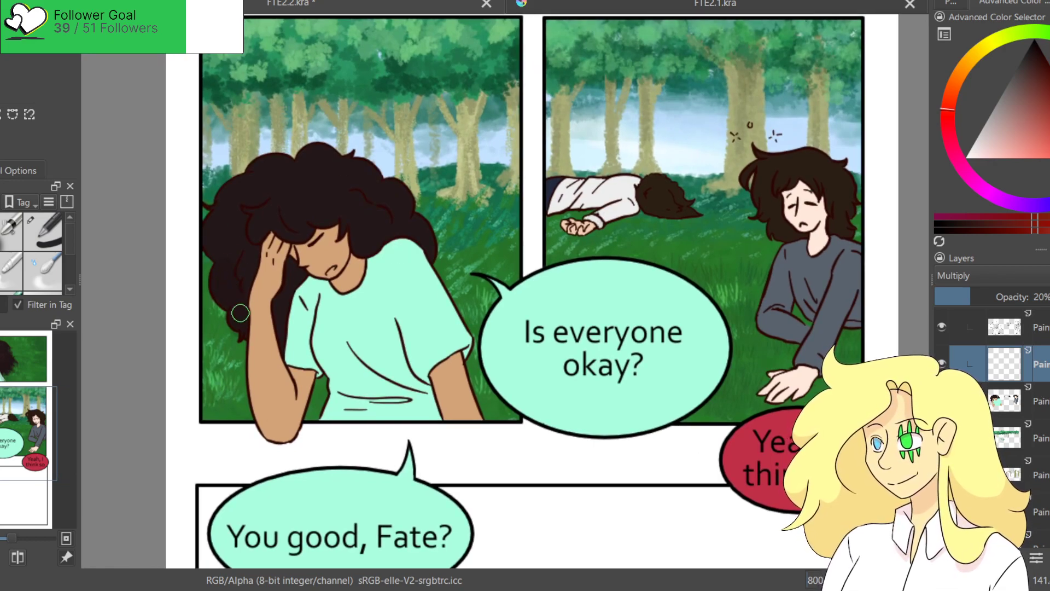
click(982, 299)
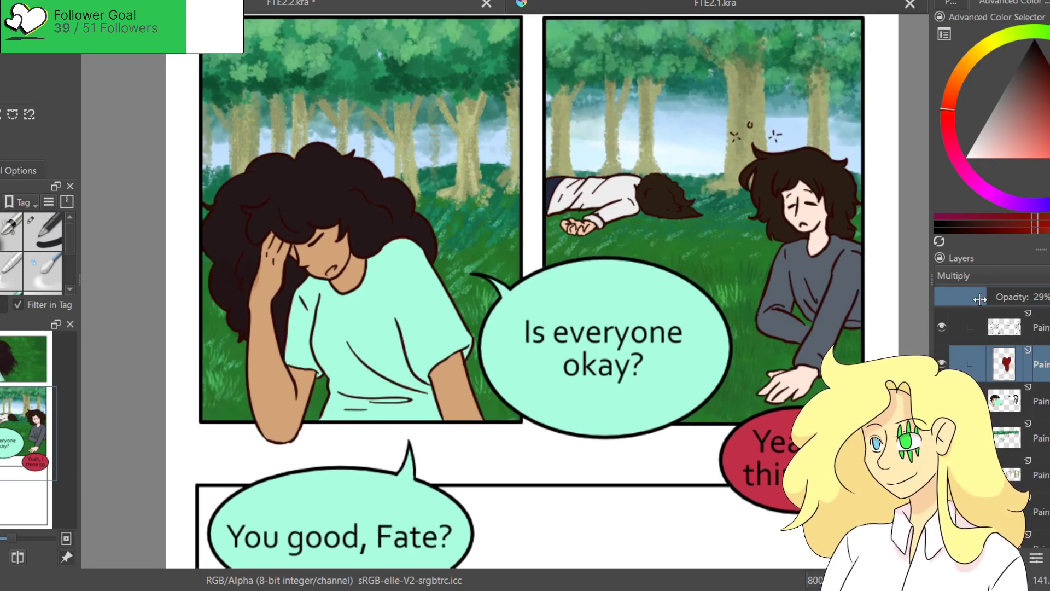
Paint dark red shadows over the skin and clothing folds of the characters in both middle panels.
mouse_move(287, 279)
mouse_down()
mouse_move(281, 340)
mouse_move(307, 342)
mouse_move(308, 294)
mouse_move(297, 346)
mouse_move(291, 286)
mouse_move(262, 283)
mouse_move(278, 395)
mouse_move(305, 395)
mouse_move(297, 363)
mouse_up()
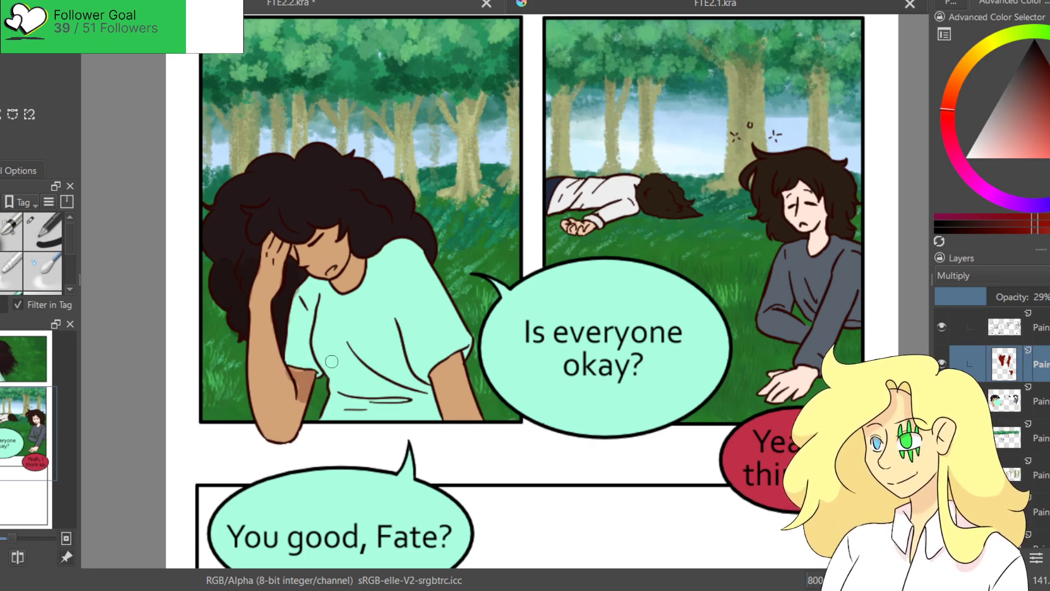
mouse_move(302, 388)
mouse_down()
mouse_move(296, 429)
mouse_move(285, 437)
mouse_up()
mouse_move(345, 399)
mouse_down()
mouse_move(335, 380)
mouse_move(353, 400)
mouse_move(383, 401)
mouse_move(337, 378)
mouse_move(417, 402)
mouse_move(352, 396)
mouse_move(390, 404)
mouse_move(389, 394)
mouse_move(430, 398)
mouse_move(447, 372)
mouse_up()
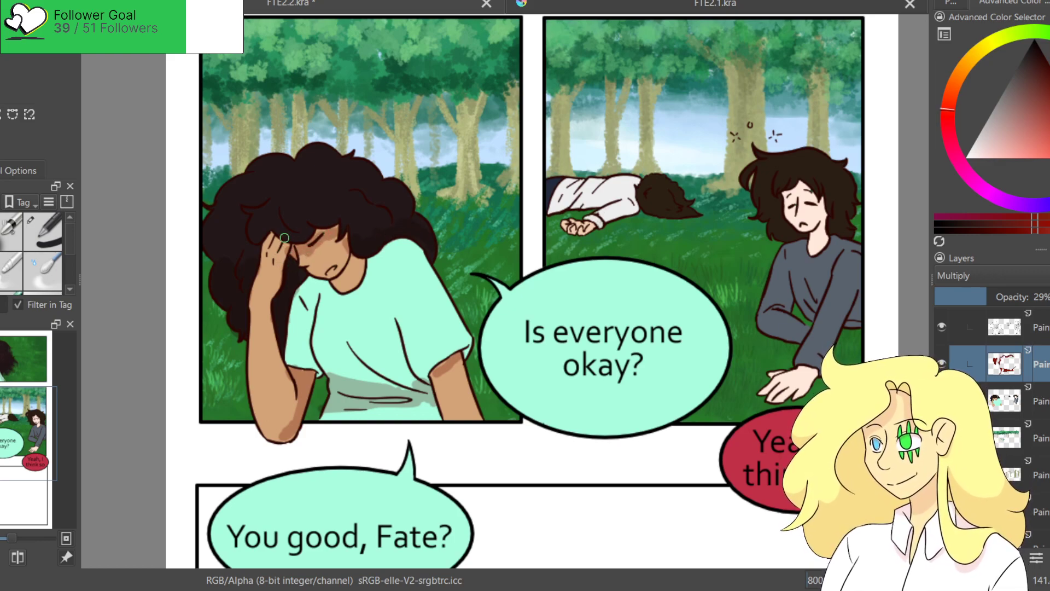
drag(272, 236, 276, 242)
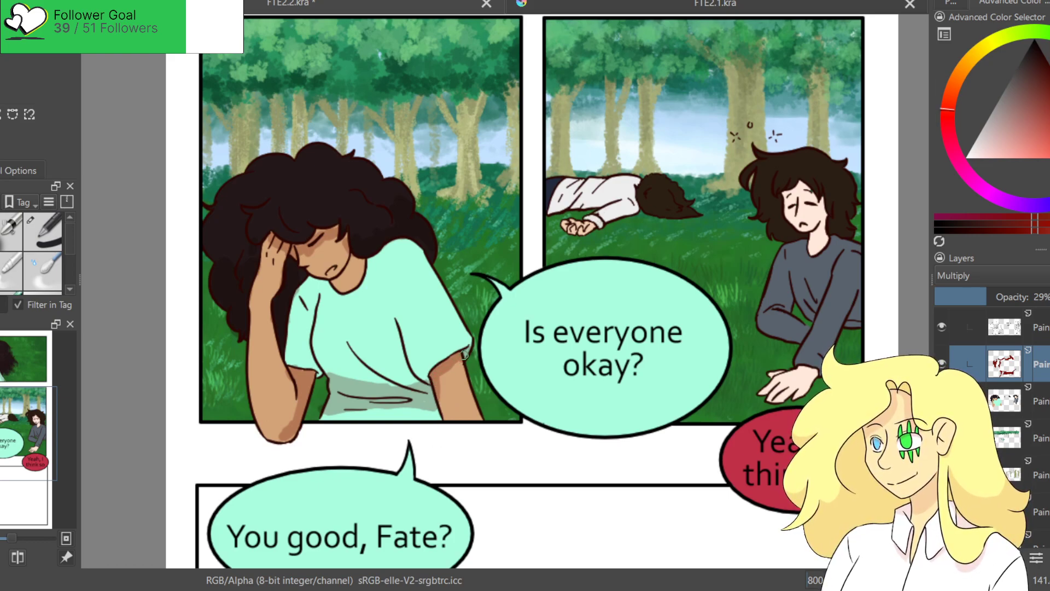
mouse_move(317, 305)
mouse_down()
mouse_move(306, 347)
mouse_move(326, 409)
mouse_up()
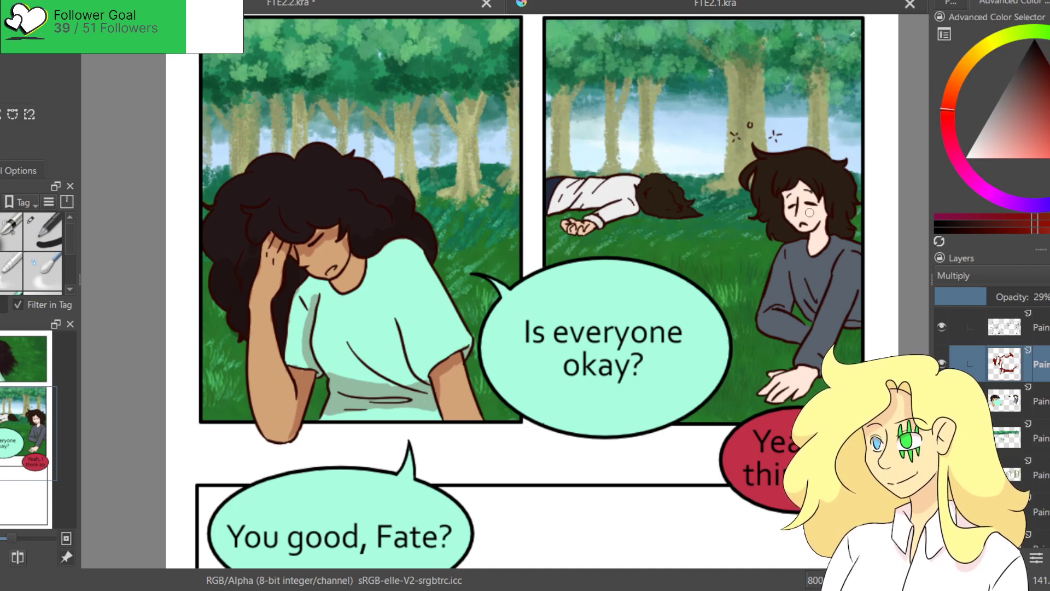
drag(817, 233, 828, 229)
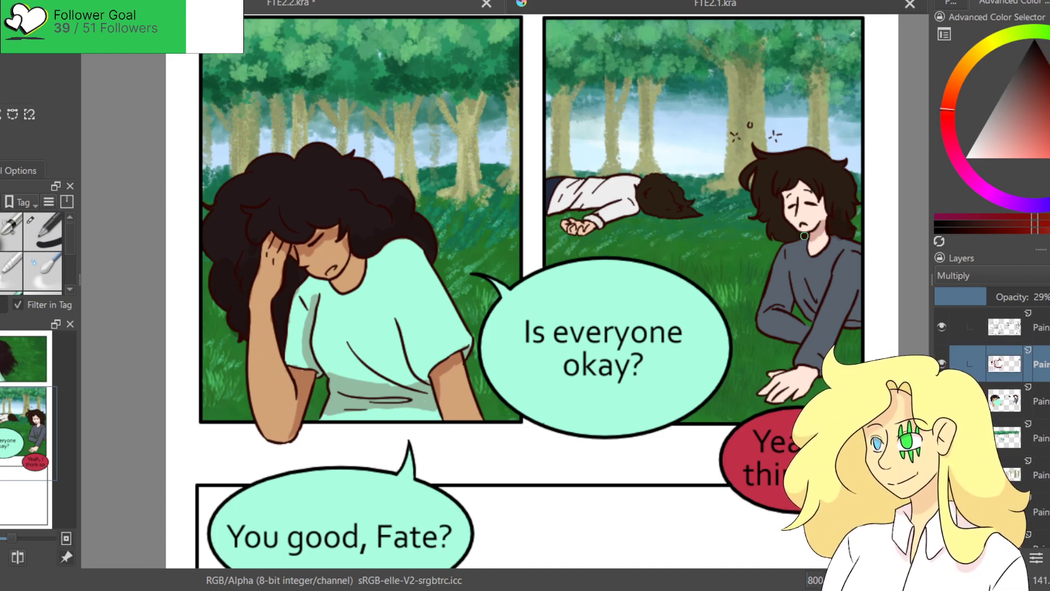
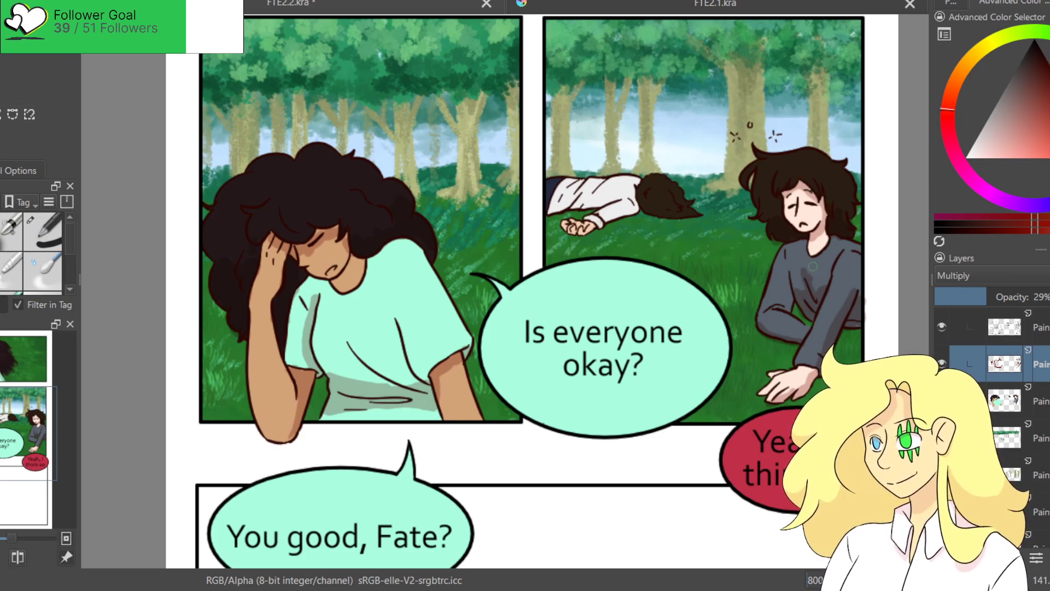
mouse_move(578, 213)
mouse_down()
mouse_move(551, 207)
mouse_move(631, 206)
mouse_up()
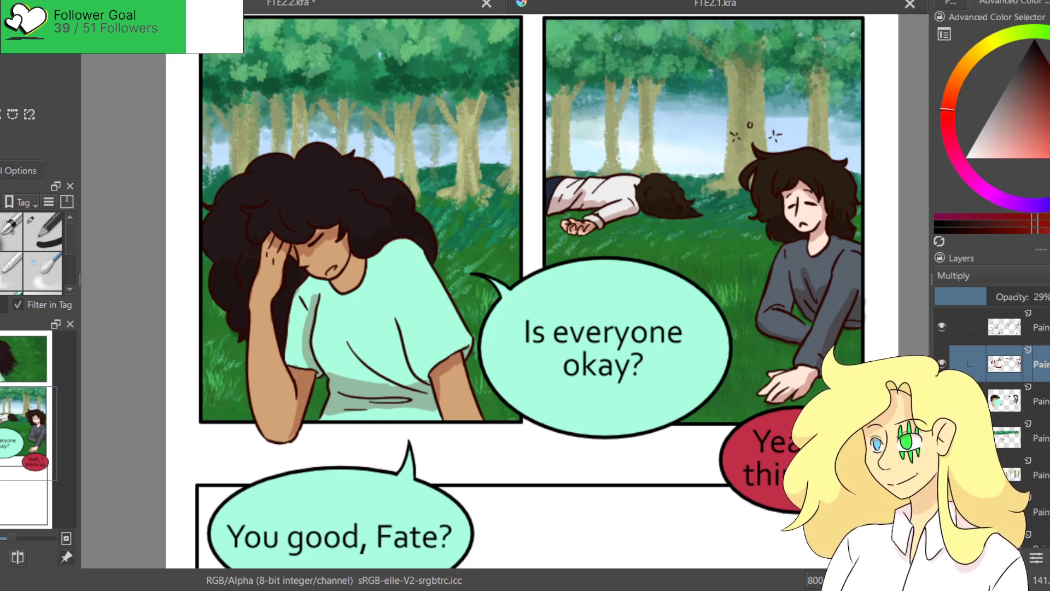
Paint light pink highlights on the characters' hair on a new layer set to Lighten at 17% opacity.
key(Insert)
drag(1043, 123, 1007, 155)
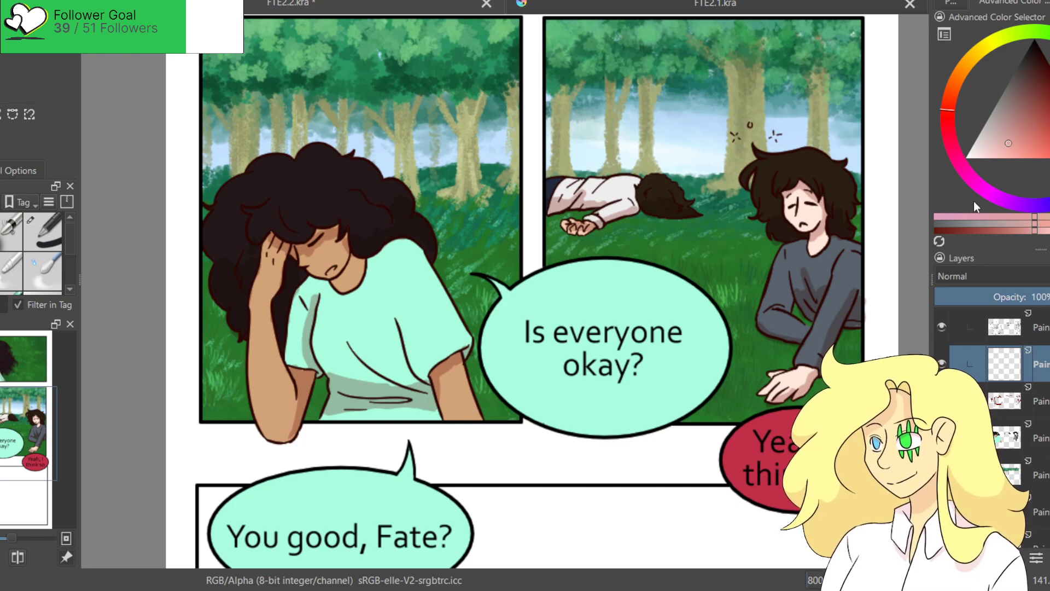
key(alt+shift+g)
drag(771, 160, 799, 158)
drag(1039, 296, 965, 297)
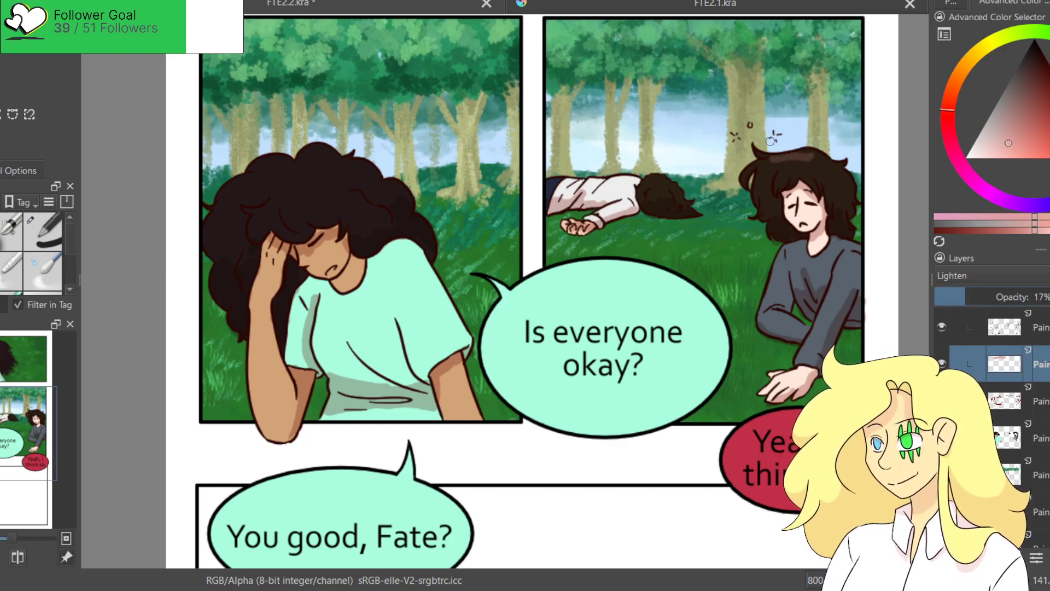
mouse_move(805, 154)
mouse_down()
mouse_move(754, 156)
mouse_move(745, 172)
mouse_move(758, 186)
mouse_move(786, 176)
mouse_move(829, 197)
mouse_up()
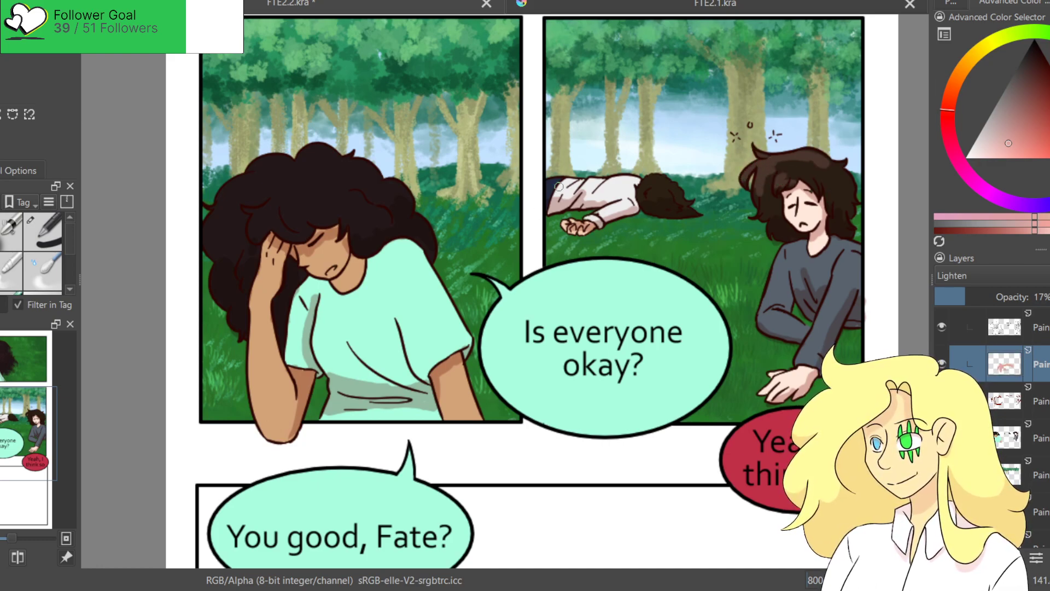
mouse_move(231, 196)
mouse_down()
mouse_move(254, 181)
mouse_move(212, 209)
mouse_move(242, 182)
mouse_move(212, 220)
mouse_move(210, 248)
mouse_move(268, 201)
mouse_move(255, 224)
mouse_move(267, 233)
mouse_move(271, 213)
mouse_move(309, 242)
mouse_move(282, 216)
mouse_move(261, 218)
mouse_move(269, 207)
mouse_move(250, 210)
mouse_move(271, 207)
mouse_move(264, 234)
mouse_move(256, 227)
mouse_move(267, 218)
mouse_move(277, 232)
mouse_move(291, 229)
mouse_move(265, 212)
mouse_move(263, 228)
mouse_move(264, 215)
mouse_move(290, 235)
mouse_move(273, 212)
mouse_move(335, 224)
mouse_move(260, 169)
mouse_move(249, 175)
mouse_move(338, 191)
mouse_move(342, 177)
mouse_move(357, 222)
mouse_move(349, 197)
mouse_move(372, 214)
mouse_move(387, 188)
mouse_move(336, 169)
mouse_move(383, 186)
mouse_move(355, 204)
mouse_move(346, 199)
mouse_move(382, 174)
mouse_move(317, 176)
mouse_move(296, 181)
mouse_move(287, 208)
mouse_move(254, 180)
mouse_move(268, 223)
mouse_move(282, 202)
mouse_move(268, 206)
mouse_move(272, 220)
mouse_move(269, 207)
mouse_move(300, 172)
mouse_up()
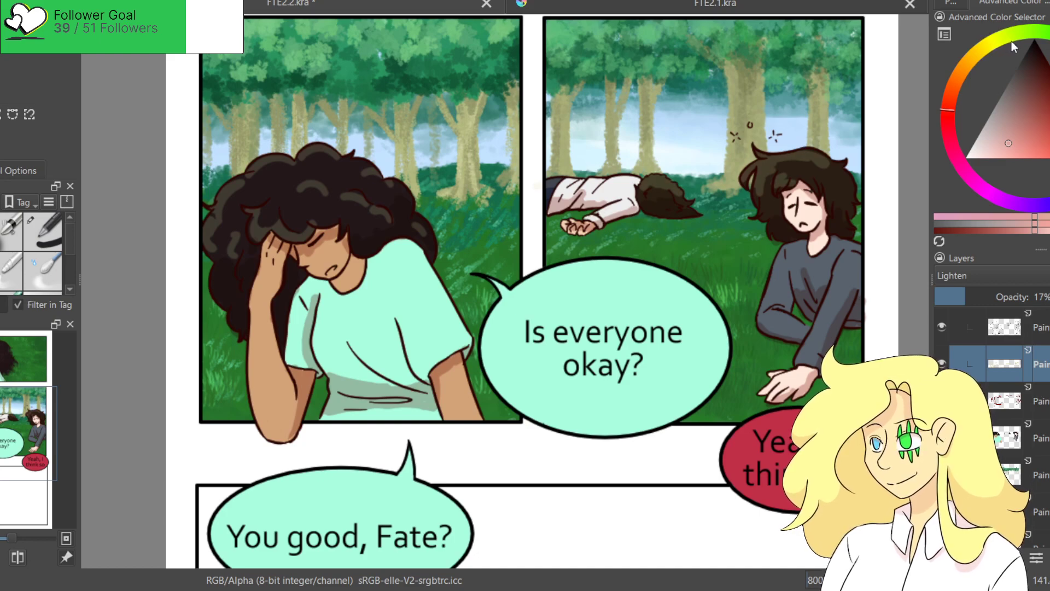
Change the hair highlight layer's blending mode to Addition and set its opacity to 6%.
scroll(991, 277, up, 5)
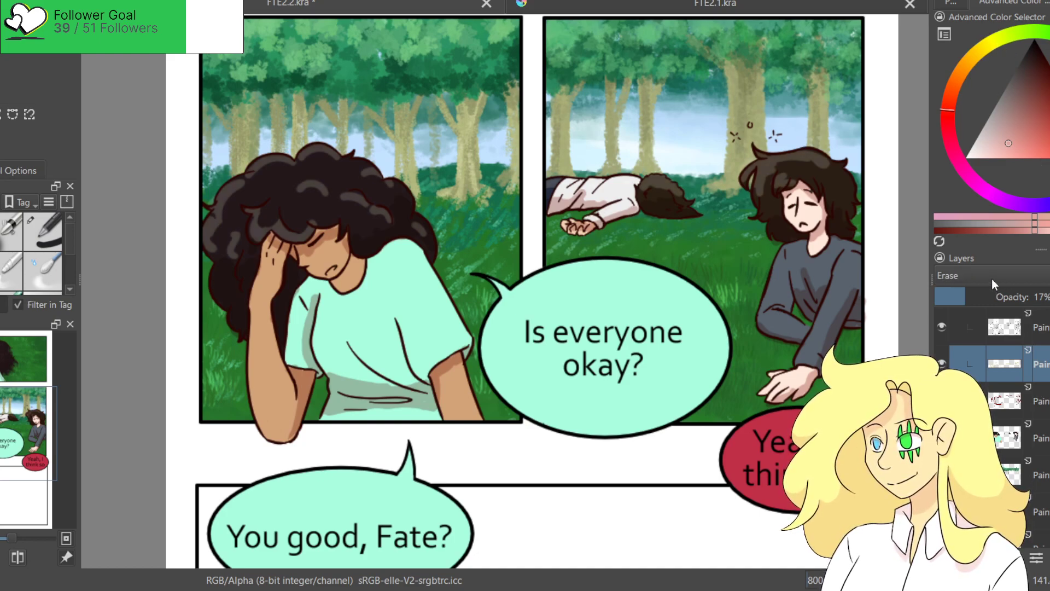
scroll(990, 275, up, 4)
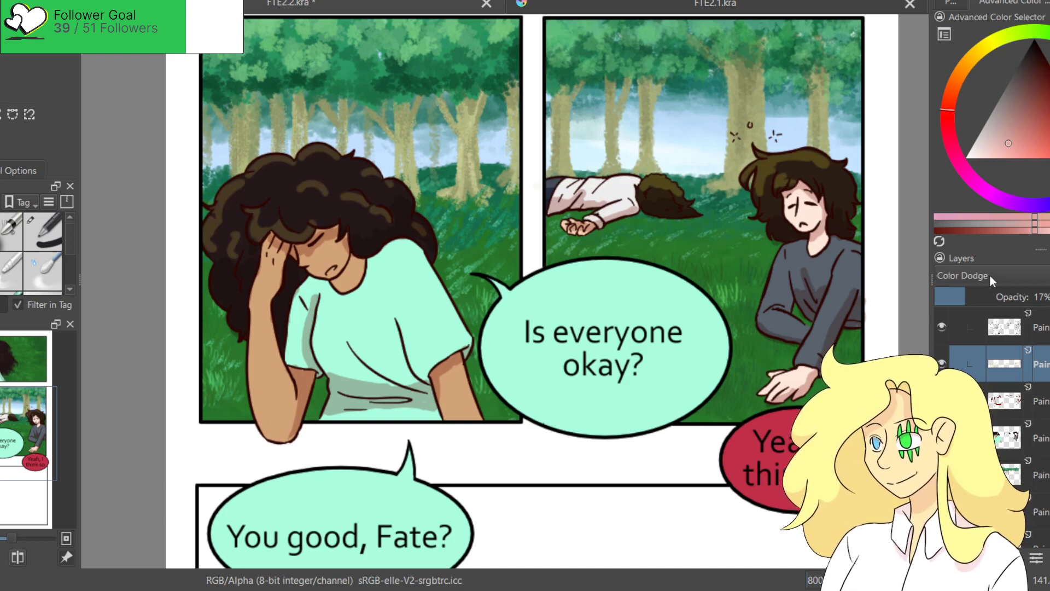
scroll(990, 276, up, 2)
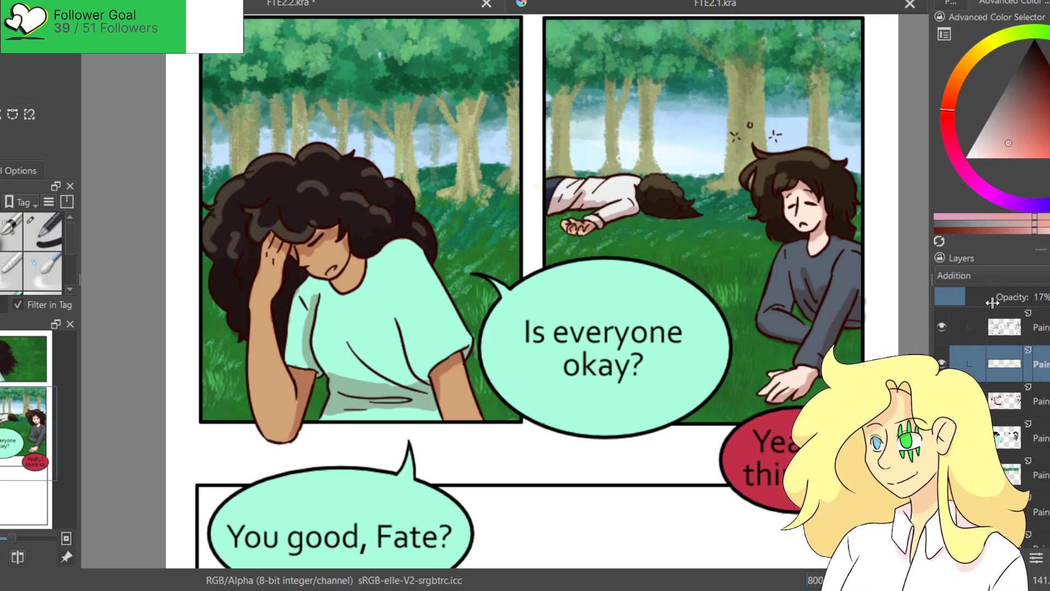
scroll(970, 295, down, 13)
scroll(972, 295, down, 1)
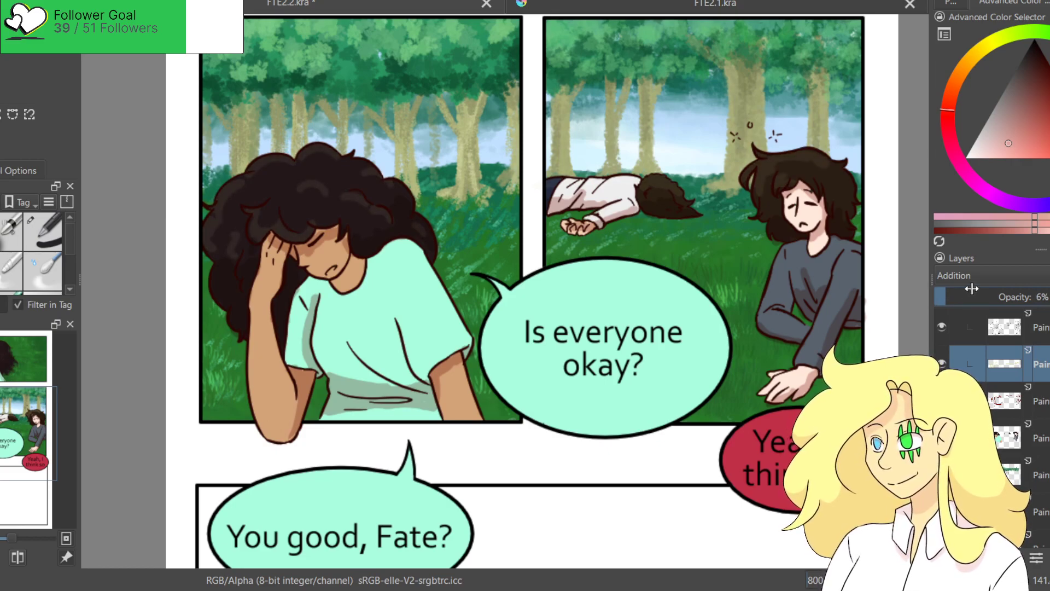
Show the rough sketch for the empty bottom panel and save the document.
key(minus)
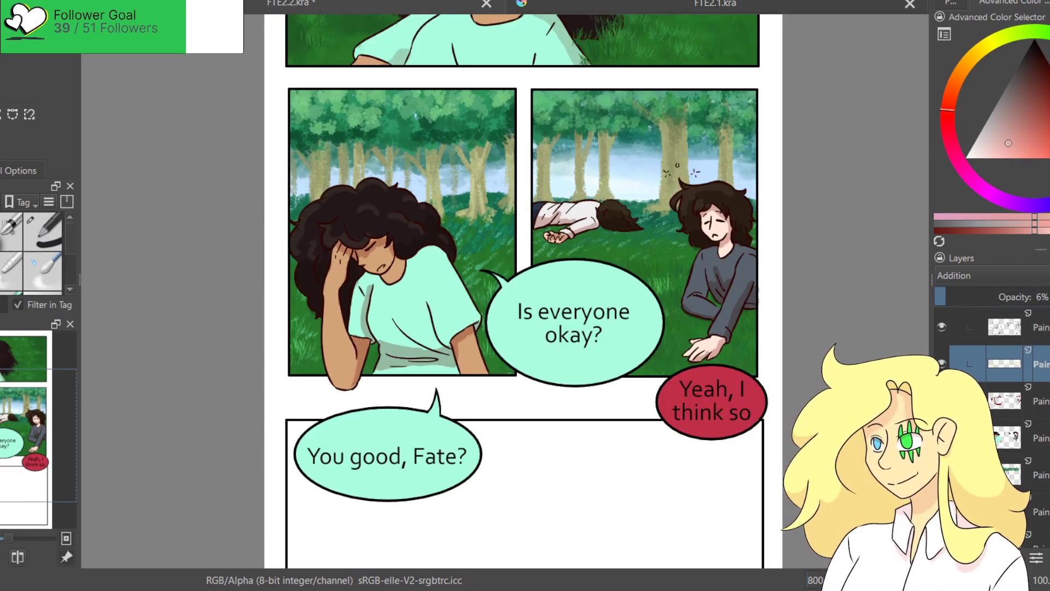
key(minus)
key(minus)
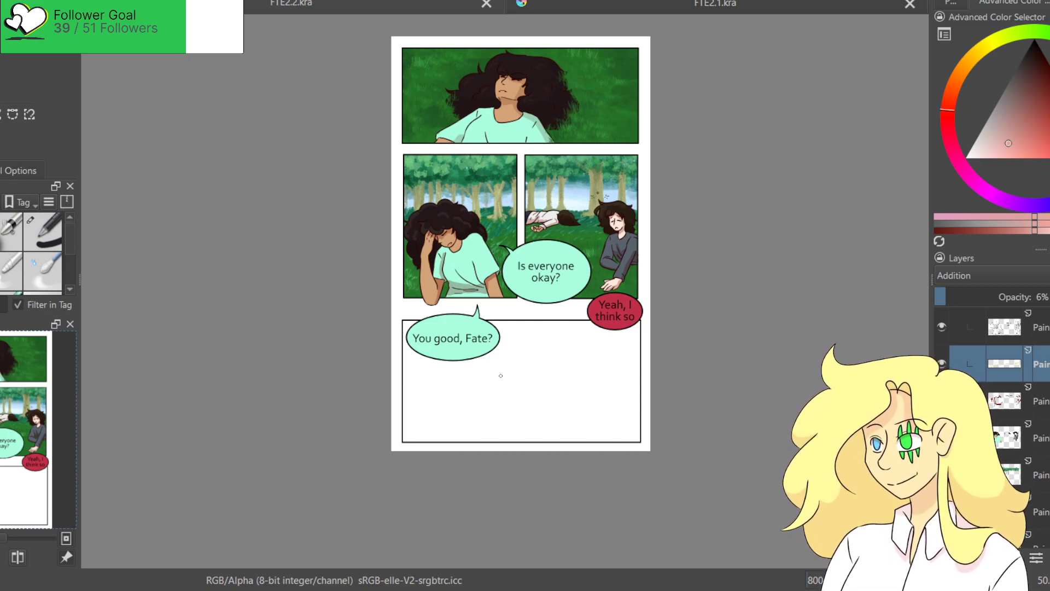
click(991, 376)
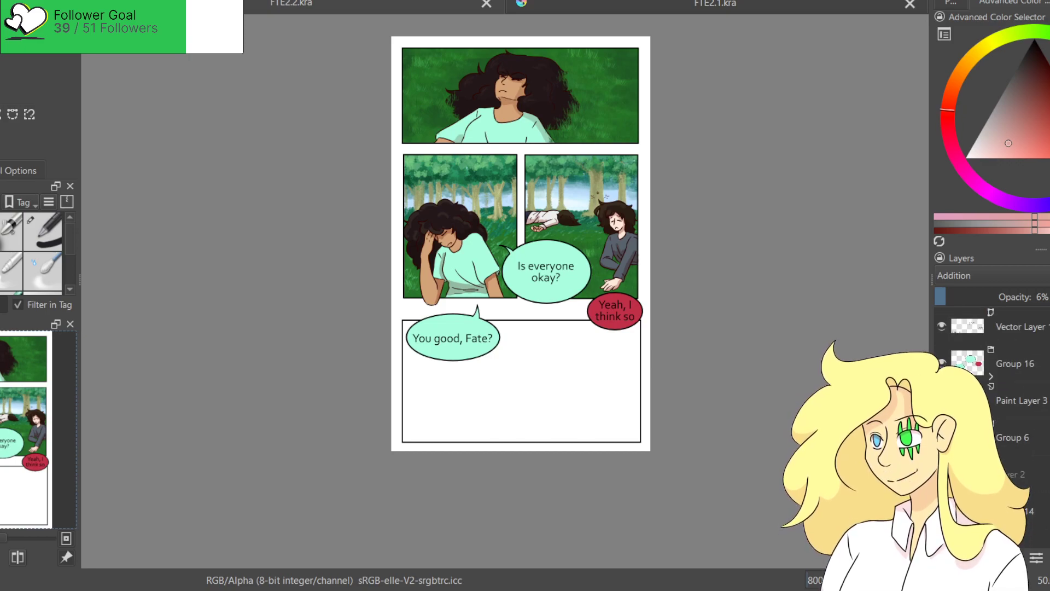
drag(521, 207, 499, 245)
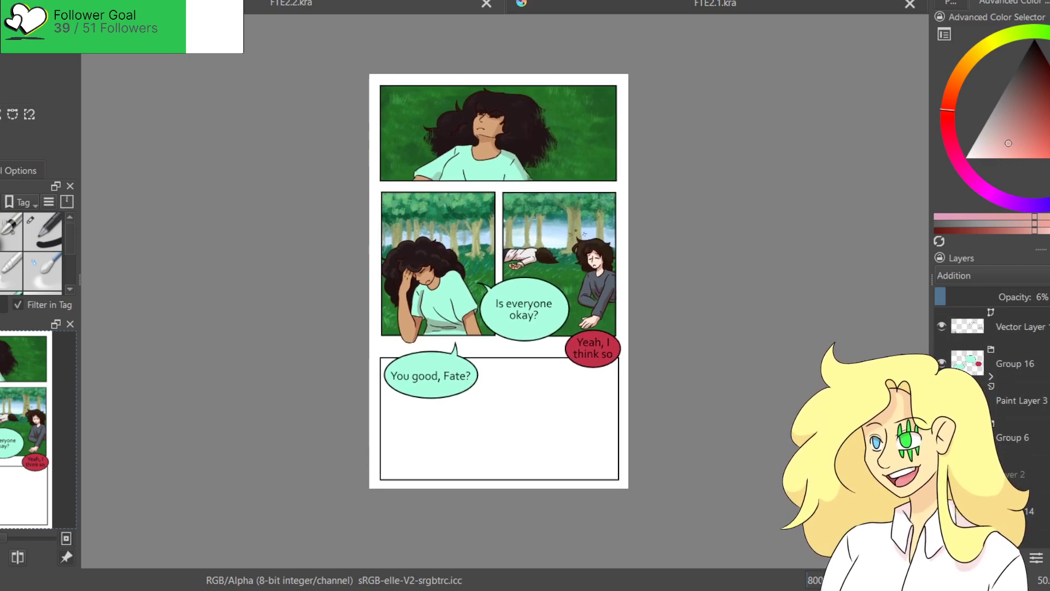
scroll(563, 321, up, 1)
scroll(609, 335, down, 3)
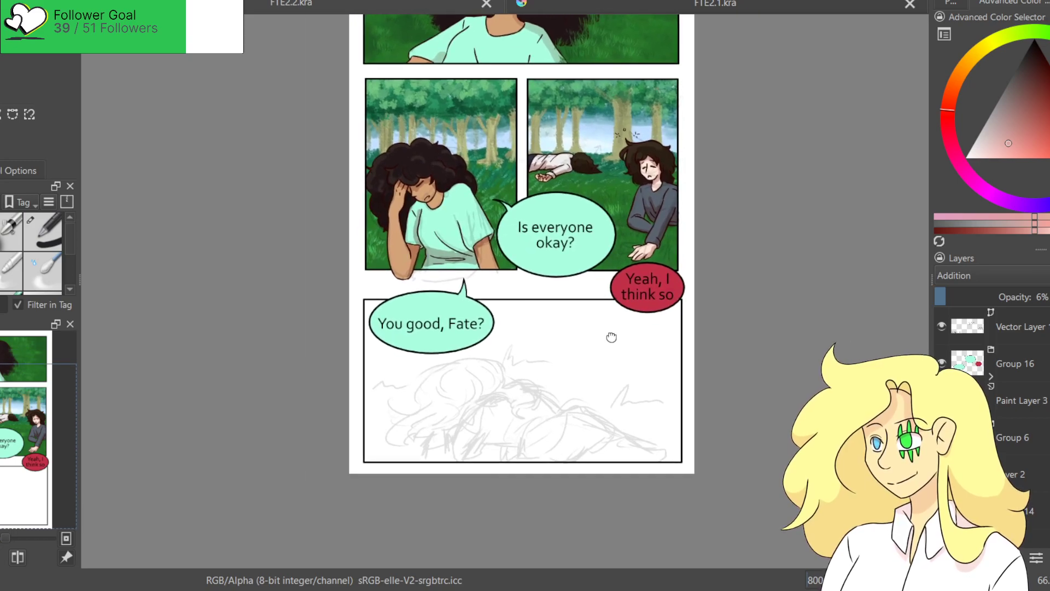
click(599, 379)
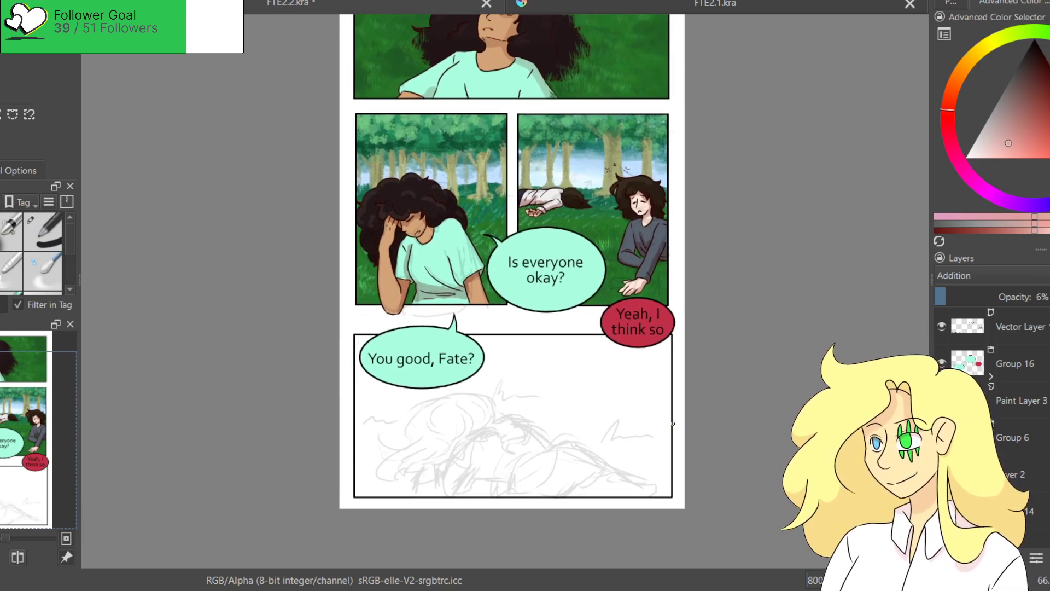
key(ctrl+s)
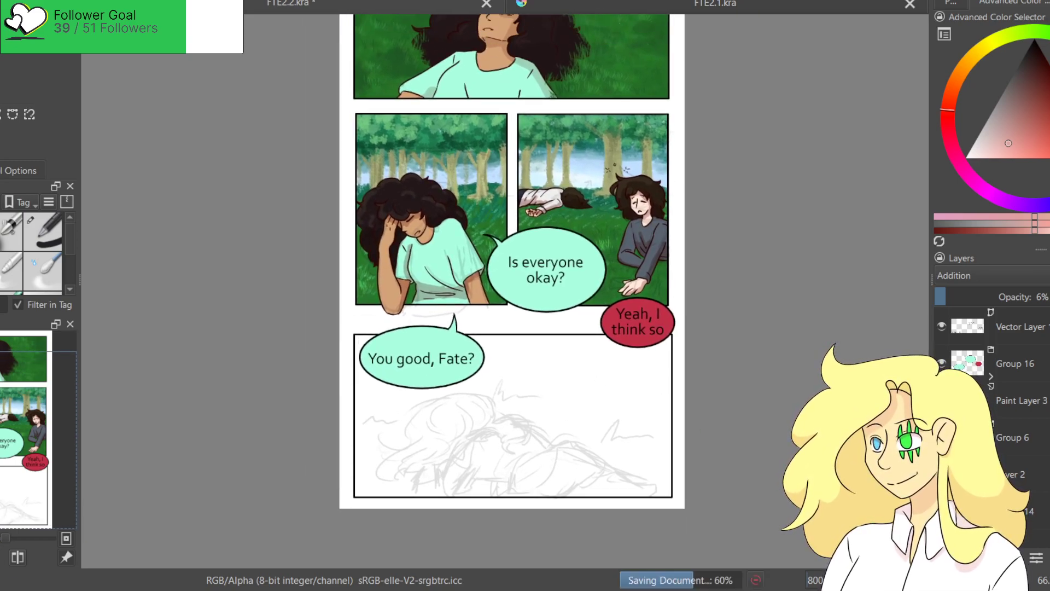
Add a new paint layer next to Group 14, raise Group 14 above it, and make the new layer active.
click(1027, 524)
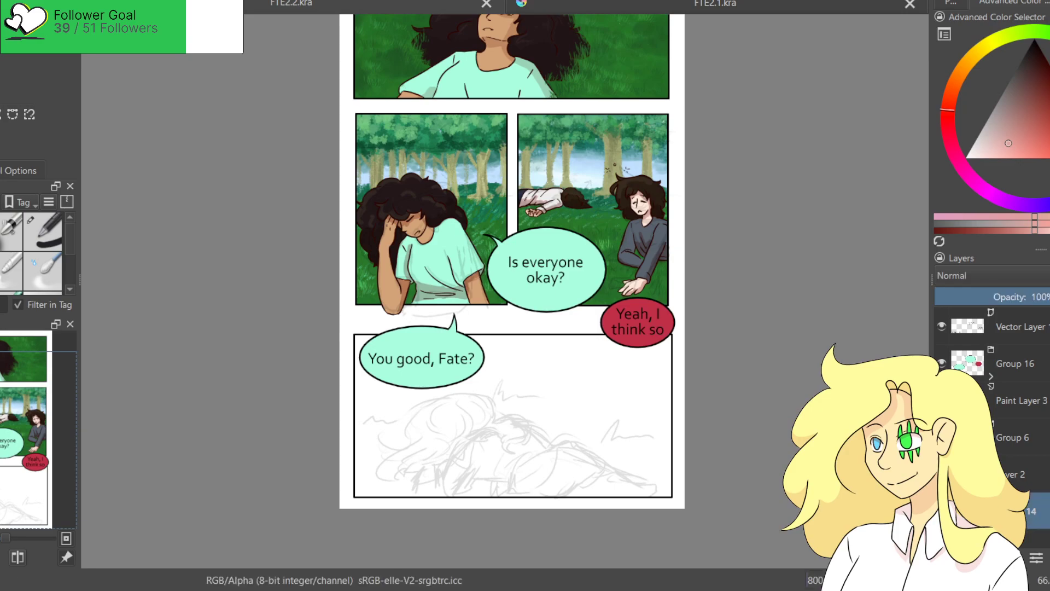
key(ctrl+z)
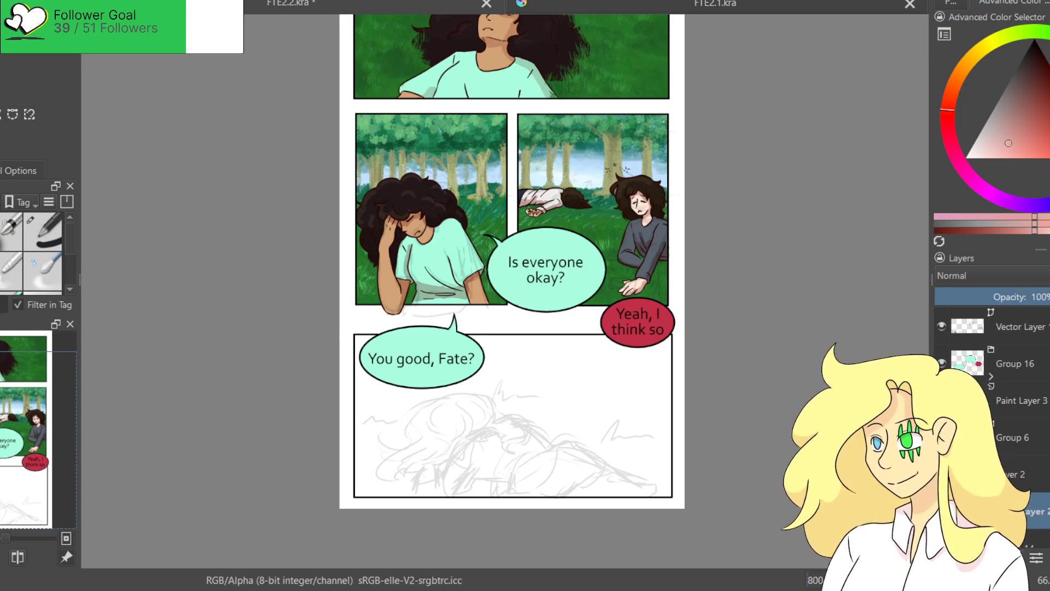
key(ctrl+Page_Up)
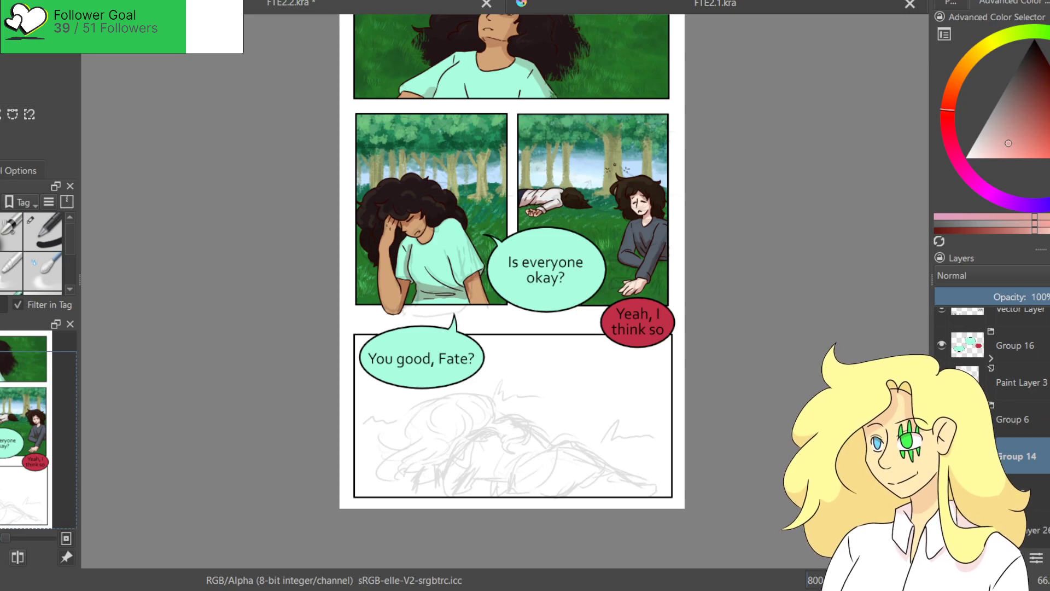
scroll(638, 396, down, 2)
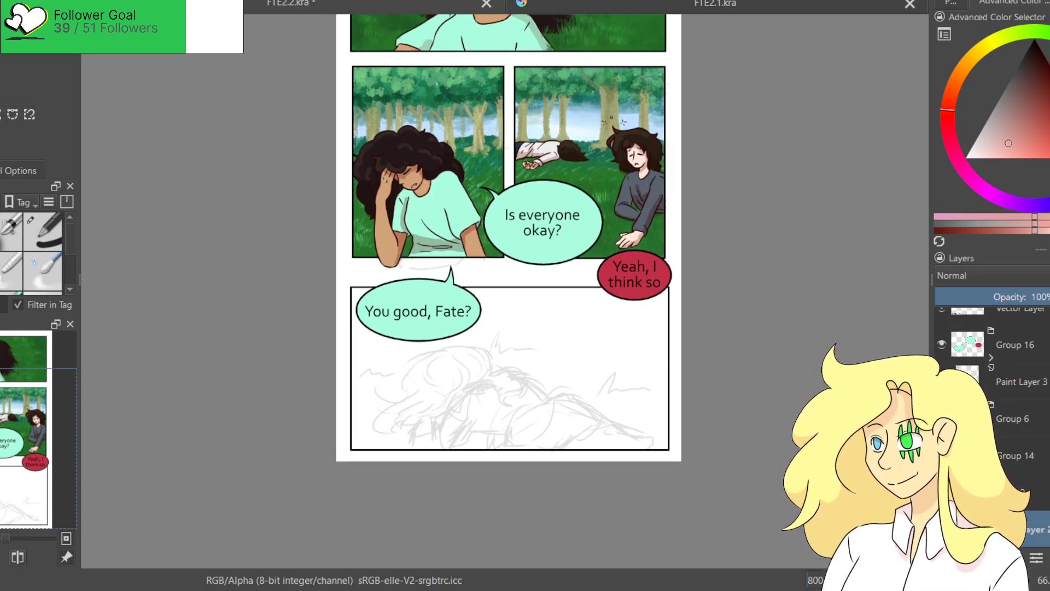
Select the bottom panel's rectangle, fill it with white on the active layer, and clear the selection.
scroll(310, 295, up, 3)
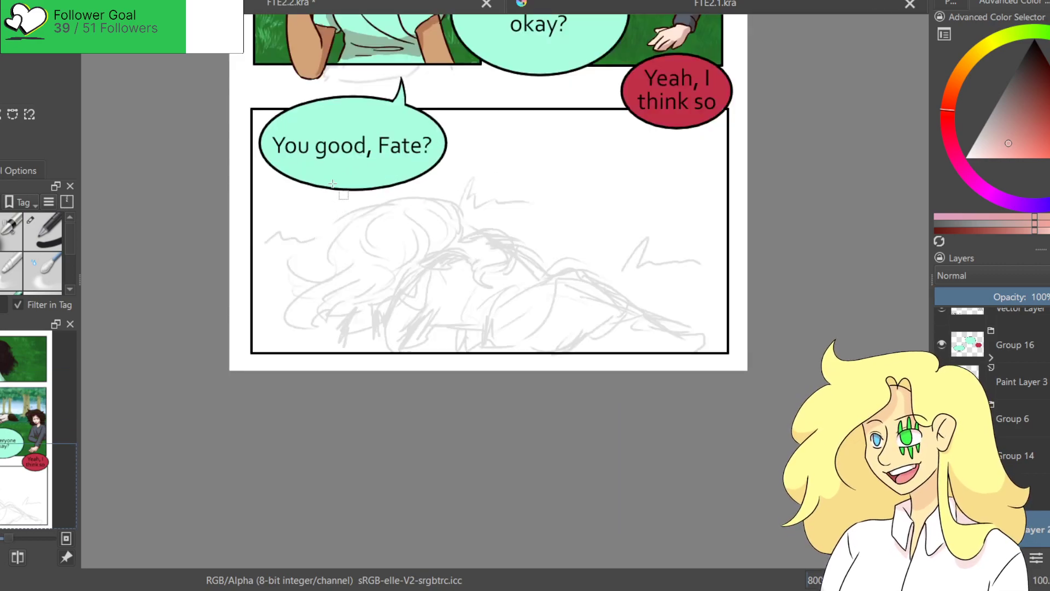
drag(309, 295, 304, 320)
drag(224, 242, 674, 486)
drag(698, 485, 700, 485)
click(28, 166)
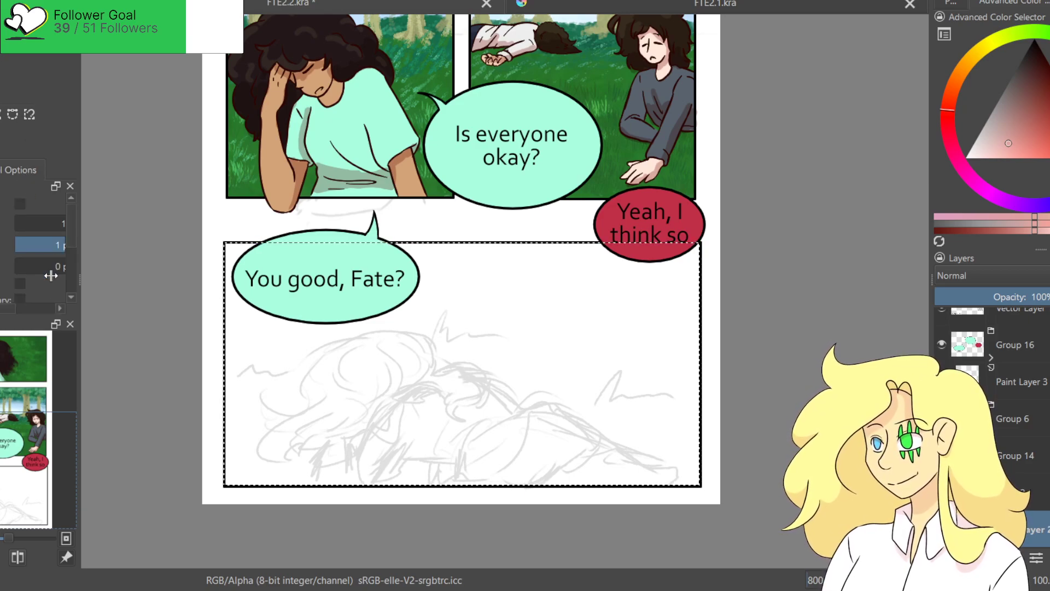
click(986, 141)
drag(985, 143, 966, 158)
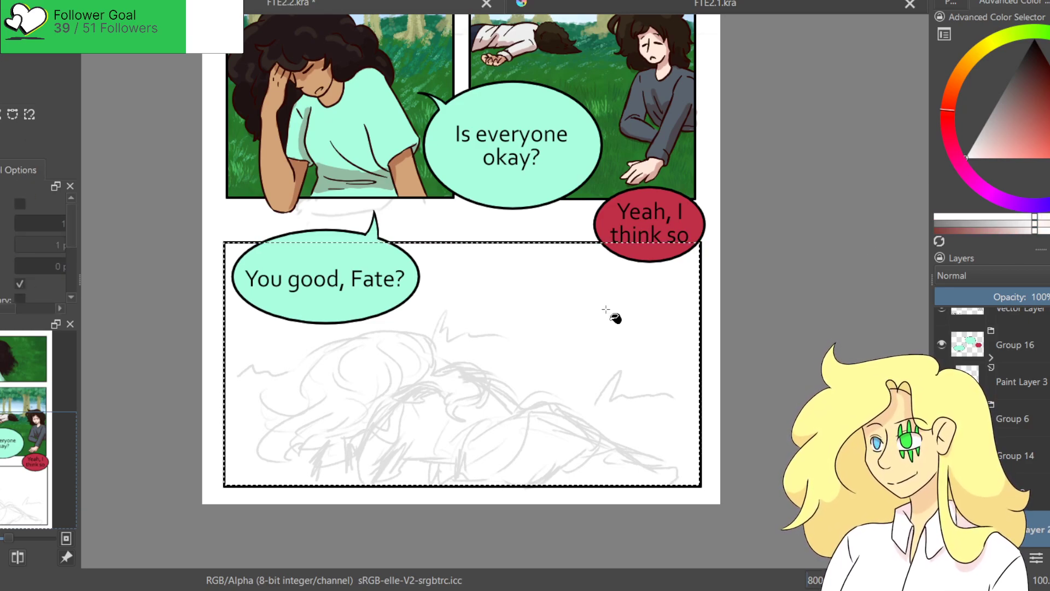
key(ctrl+shift+a)
click(16, 284)
Choose the inking brush and load the dark red-brown Color 13 from the Sketch palette.
click(1, 170)
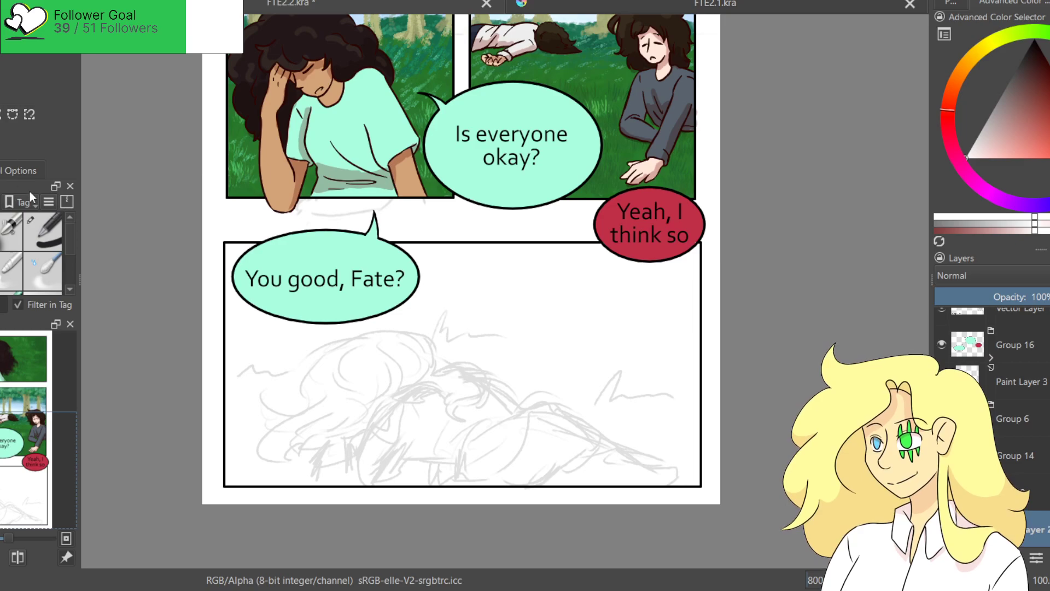
click(43, 232)
click(949, 5)
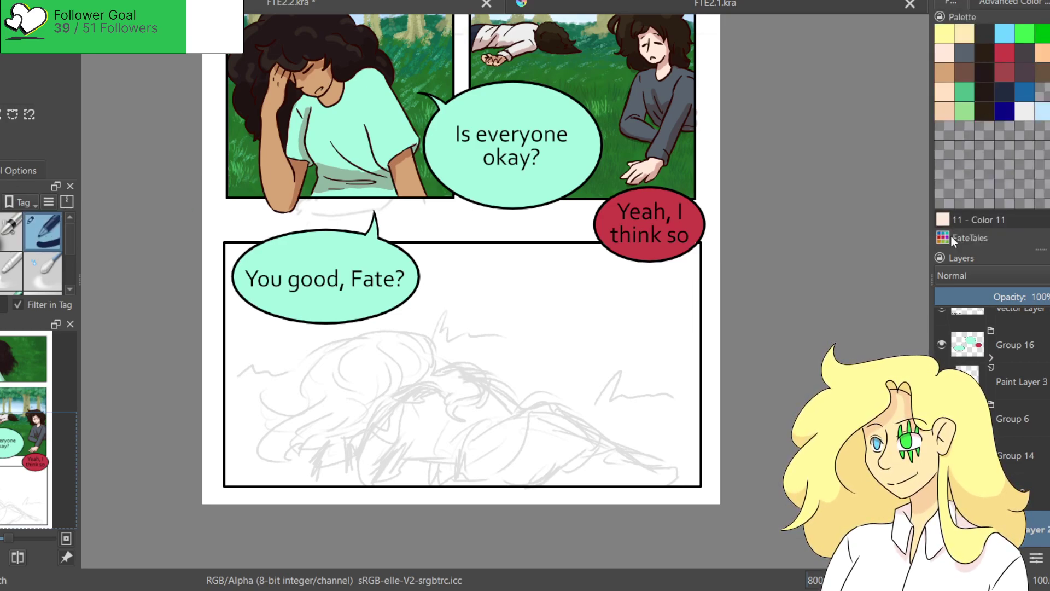
click(987, 116)
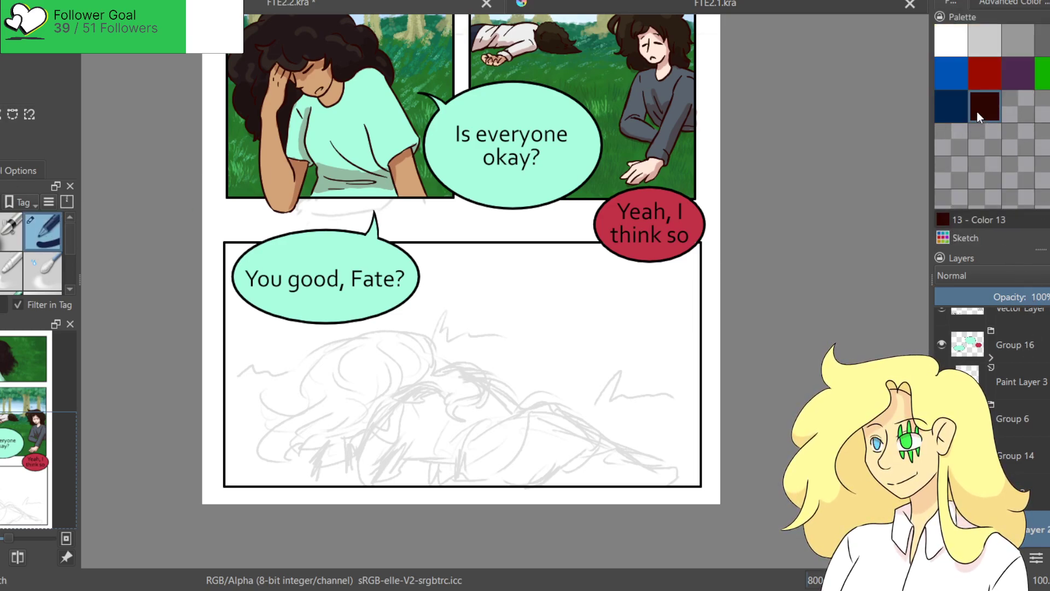
Create a new layer group containing a paint layer for the bottom panel's line art.
scroll(501, 392, up, 2)
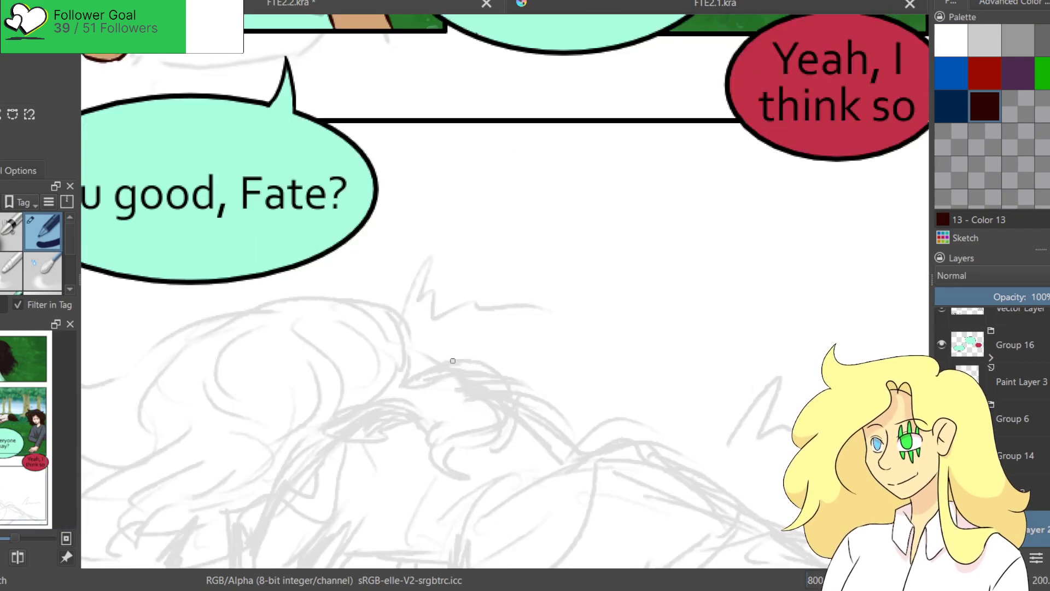
drag(579, 399, 717, 268)
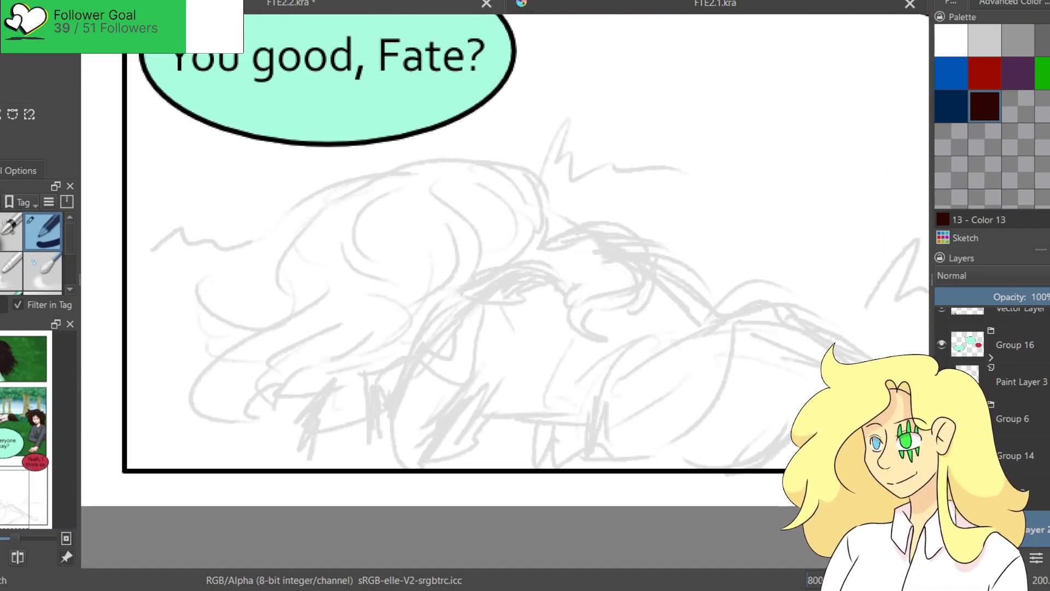
key(ctrl+g)
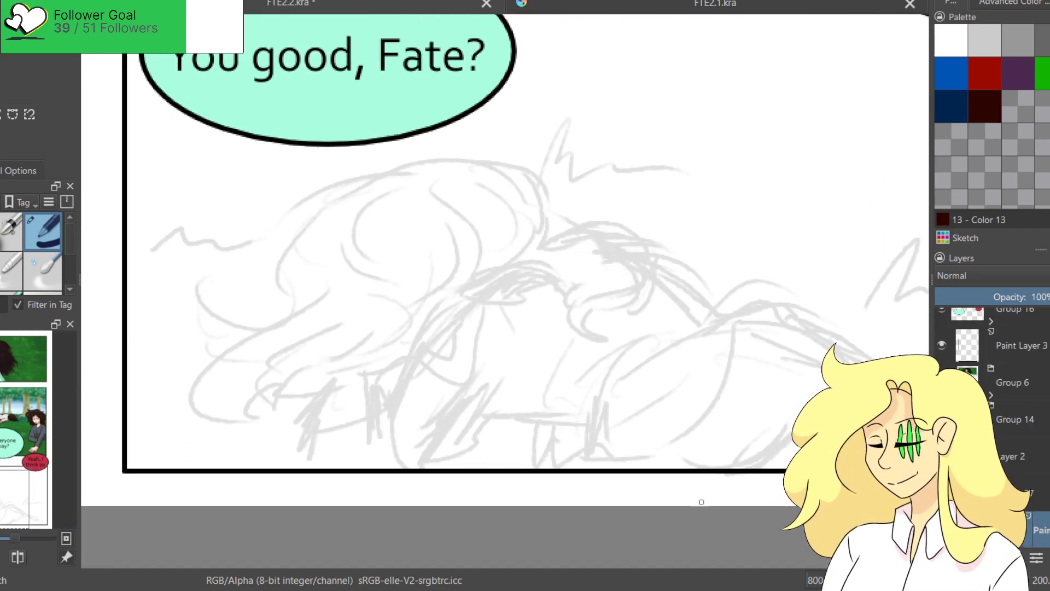
Ink the lower front edge of the lying character's hair, with a short offshoot and a long curved strand meeting it.
scroll(481, 249, up, 2)
drag(479, 244, 675, 359)
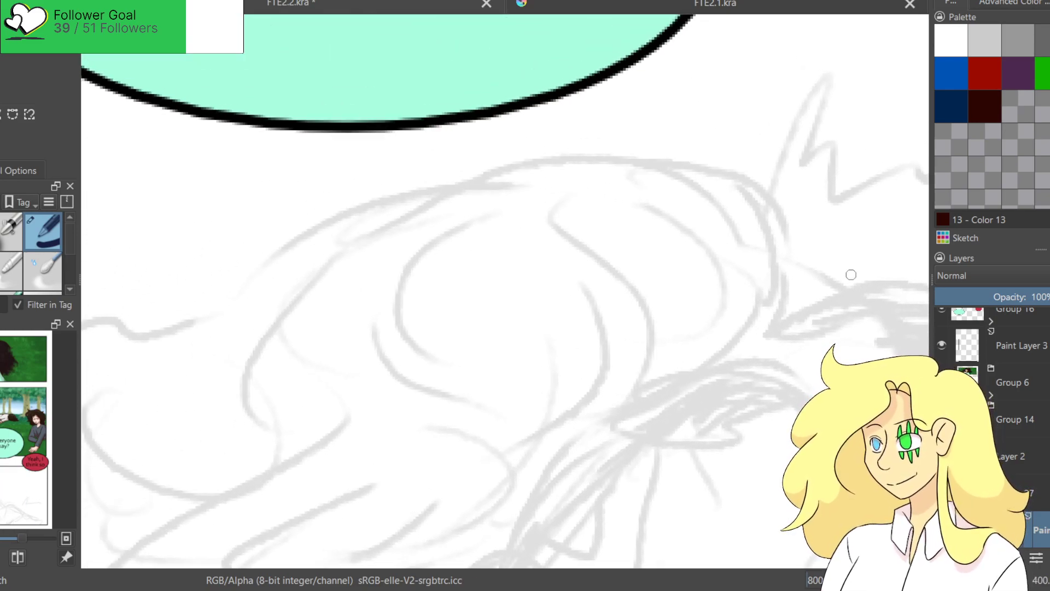
drag(776, 283, 657, 382)
mouse_move(588, 417)
mouse_down()
mouse_move(658, 342)
mouse_move(673, 253)
mouse_move(824, 131)
mouse_move(672, 295)
mouse_up()
drag(759, 169, 721, 319)
drag(691, 198, 672, 358)
key(ctrl+z)
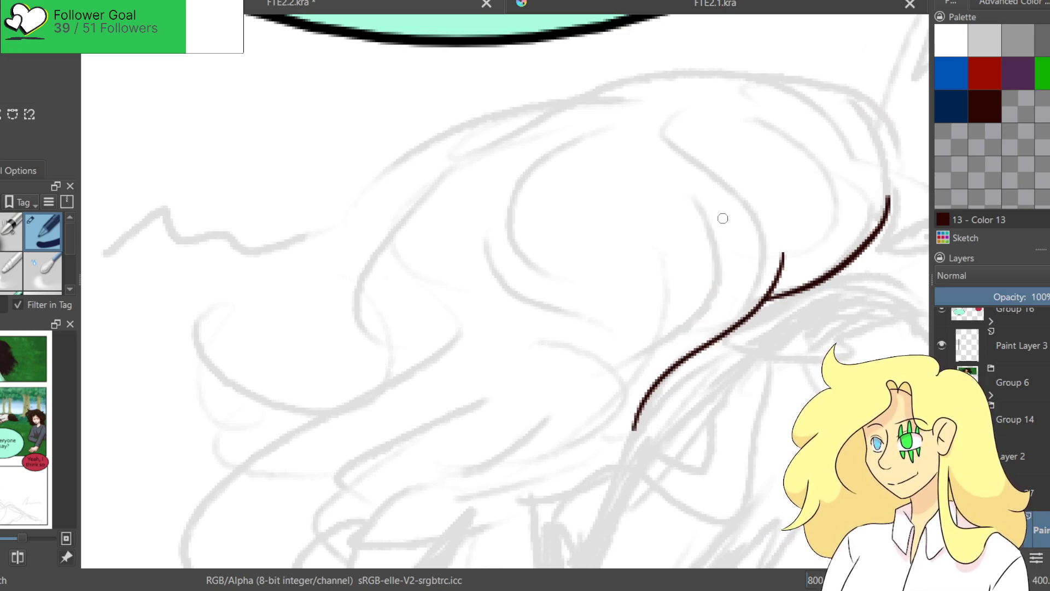
mouse_move(690, 198)
mouse_down()
mouse_move(698, 348)
mouse_move(710, 249)
mouse_move(608, 435)
mouse_up()
key(ctrl+z)
key(ctrl+z)
drag(711, 216, 679, 360)
key(ctrl+z)
mouse_move(682, 193)
mouse_down()
mouse_move(657, 443)
mouse_move(645, 381)
mouse_move(633, 432)
mouse_up()
key(ctrl+z)
drag(656, 352, 634, 429)
key(ctrl+z)
key(ctrl+shift+z)
Ink the curved strands at the front of the hair above the forehead.
drag(820, 164, 740, 205)
mouse_move(705, 167)
mouse_down()
mouse_move(750, 234)
mouse_move(751, 304)
mouse_move(762, 262)
mouse_move(745, 308)
mouse_up()
key(ctrl+z)
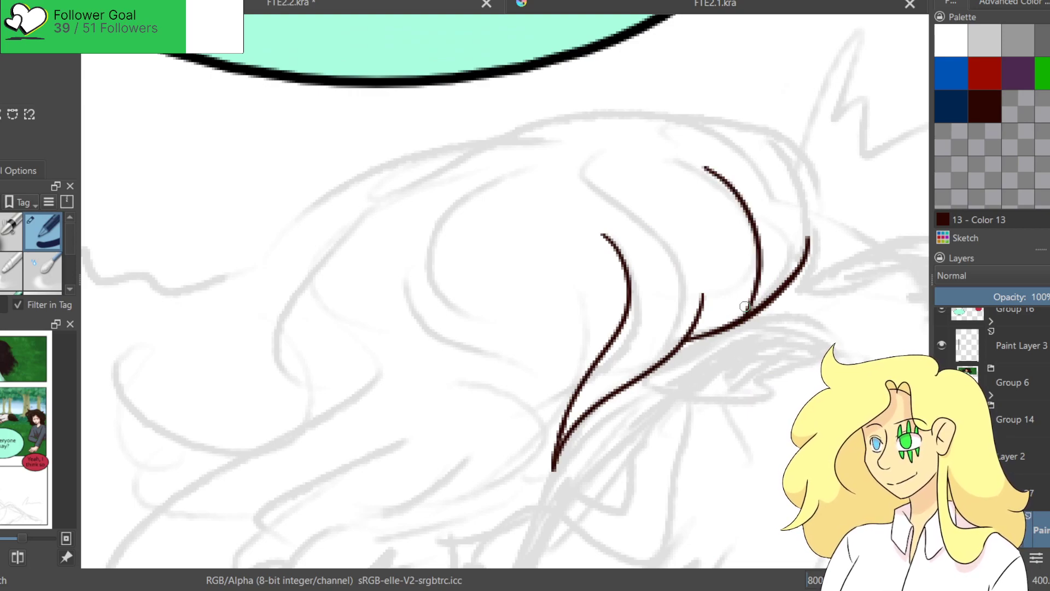
mouse_move(788, 147)
mouse_down()
mouse_move(820, 214)
mouse_move(800, 293)
mouse_up()
key(ctrl+z)
mouse_move(809, 178)
mouse_down()
mouse_move(811, 268)
mouse_move(758, 313)
mouse_up()
key(ctrl+z)
key(ctrl+z)
Ink the outer hair contour in one arc from the forehead over the crown to the back of the head.
mouse_move(828, 190)
mouse_down()
mouse_move(638, 106)
mouse_move(572, 109)
mouse_up()
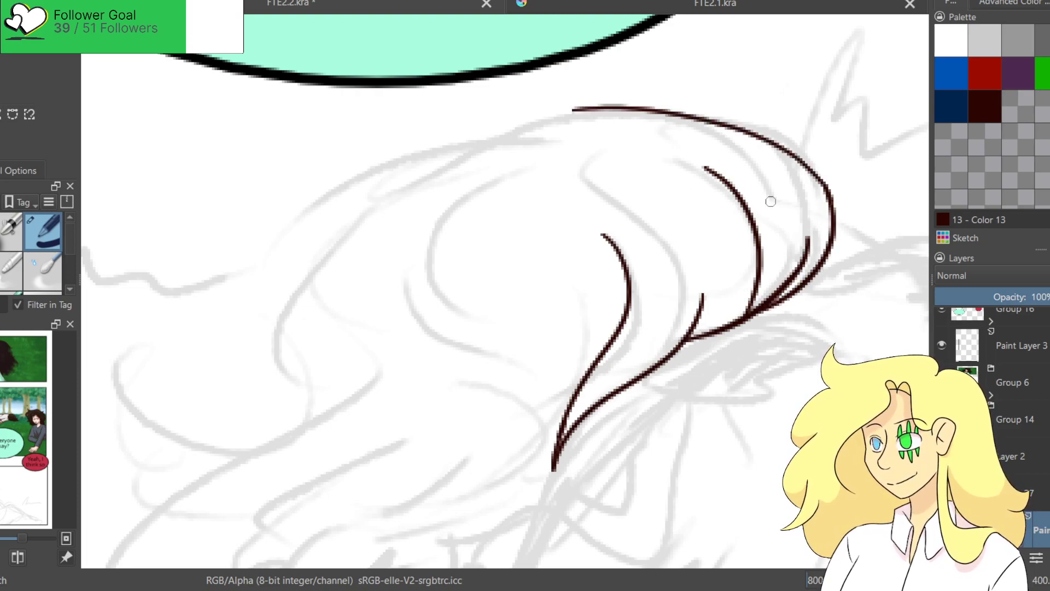
key(ctrl+z)
mouse_move(833, 228)
mouse_down()
mouse_move(774, 140)
mouse_move(551, 116)
mouse_up()
key(ctrl+z)
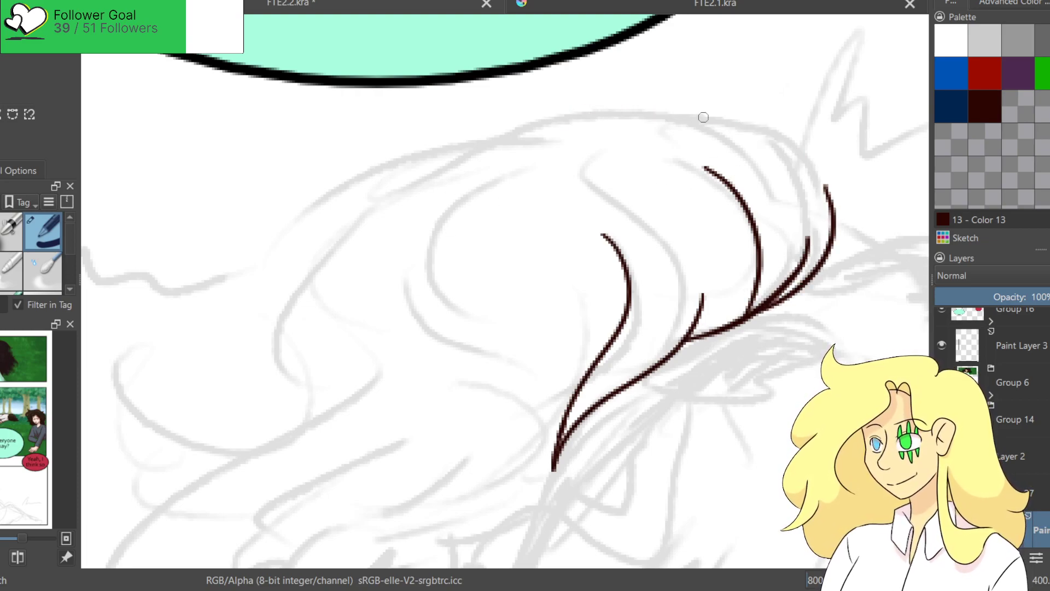
mouse_move(828, 198)
mouse_down()
mouse_move(723, 105)
mouse_move(359, 234)
mouse_up()
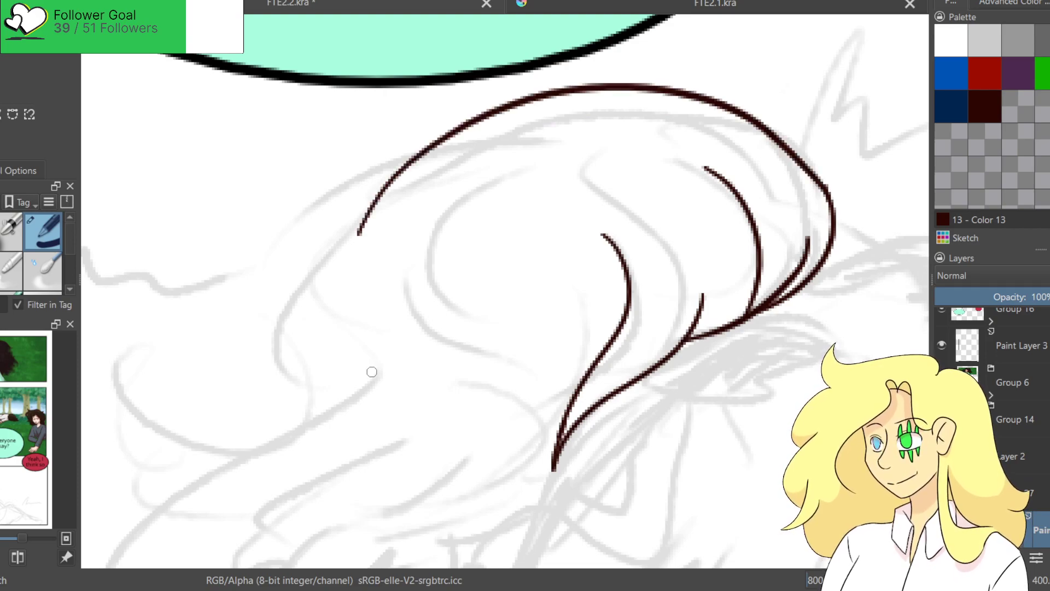
Continue the contour down the back of the hair and finish it with upward-curling tips.
drag(429, 281, 628, 171)
mouse_move(565, 105)
mouse_down()
mouse_move(488, 276)
mouse_move(326, 277)
mouse_up()
key(ctrl+z)
mouse_move(556, 117)
mouse_down()
mouse_move(520, 187)
mouse_move(304, 254)
mouse_up()
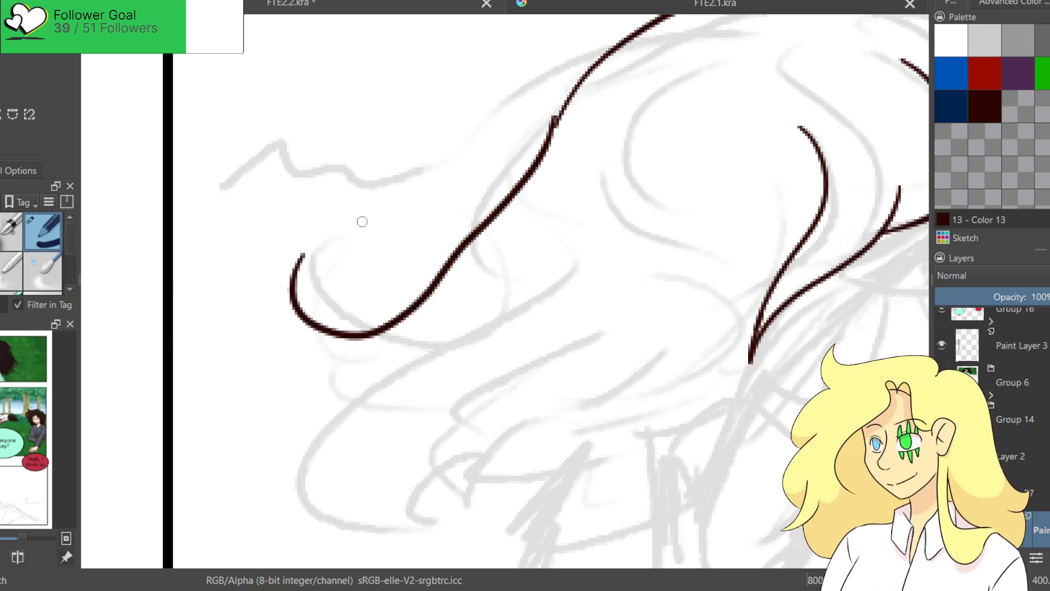
key(ctrl+z)
mouse_move(564, 100)
mouse_down()
mouse_move(453, 234)
mouse_move(387, 347)
mouse_move(328, 271)
mouse_up()
key(ctrl+z)
mouse_move(557, 108)
mouse_down()
mouse_move(481, 271)
mouse_move(321, 243)
mouse_move(330, 357)
mouse_move(290, 385)
mouse_move(352, 408)
mouse_up()
drag(564, 109, 558, 123)
drag(587, 75, 504, 169)
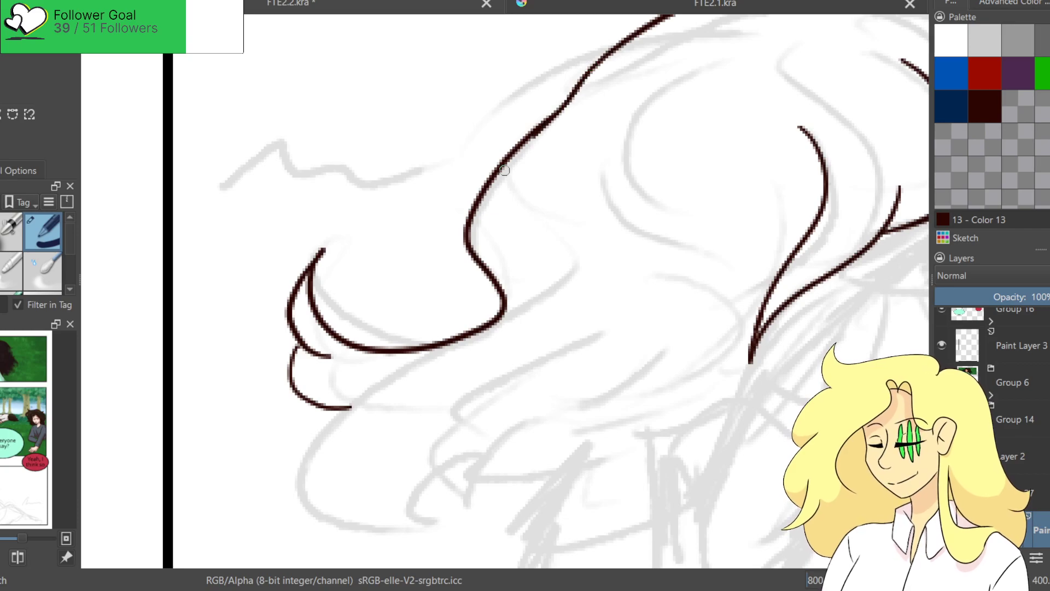
Ink the large lower lock with its curled, pointed tip and the underside edge of the hair.
mouse_move(664, 246)
mouse_down()
mouse_move(466, 328)
mouse_move(394, 234)
mouse_up()
mouse_move(514, 192)
mouse_down()
mouse_move(389, 234)
mouse_move(271, 350)
mouse_move(354, 253)
mouse_move(408, 369)
mouse_move(447, 404)
mouse_move(423, 353)
mouse_move(399, 349)
mouse_move(424, 324)
mouse_move(548, 266)
mouse_up()
key(ctrl+z)
key(ctrl+z)
drag(435, 358, 563, 279)
key(ctrl+z)
mouse_move(451, 364)
mouse_down()
mouse_move(475, 304)
mouse_move(499, 293)
mouse_up()
mouse_move(597, 322)
mouse_down()
mouse_move(415, 335)
mouse_move(411, 356)
mouse_up()
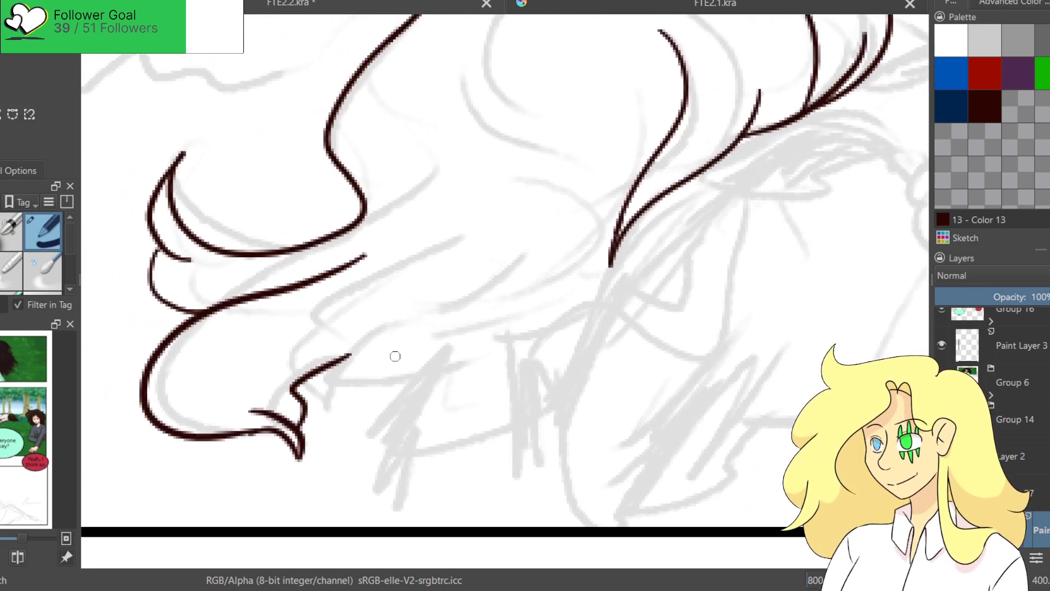
drag(316, 374, 512, 317)
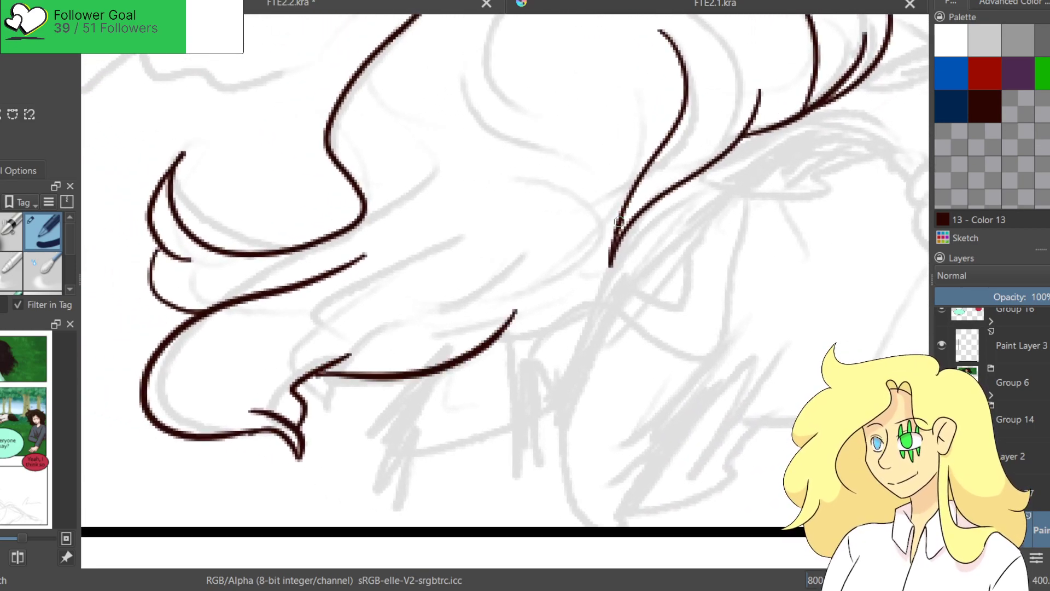
Extend the front edge of the hair down towards the panel's lower border.
mouse_move(654, 204)
mouse_down()
mouse_move(563, 345)
mouse_move(549, 447)
mouse_up()
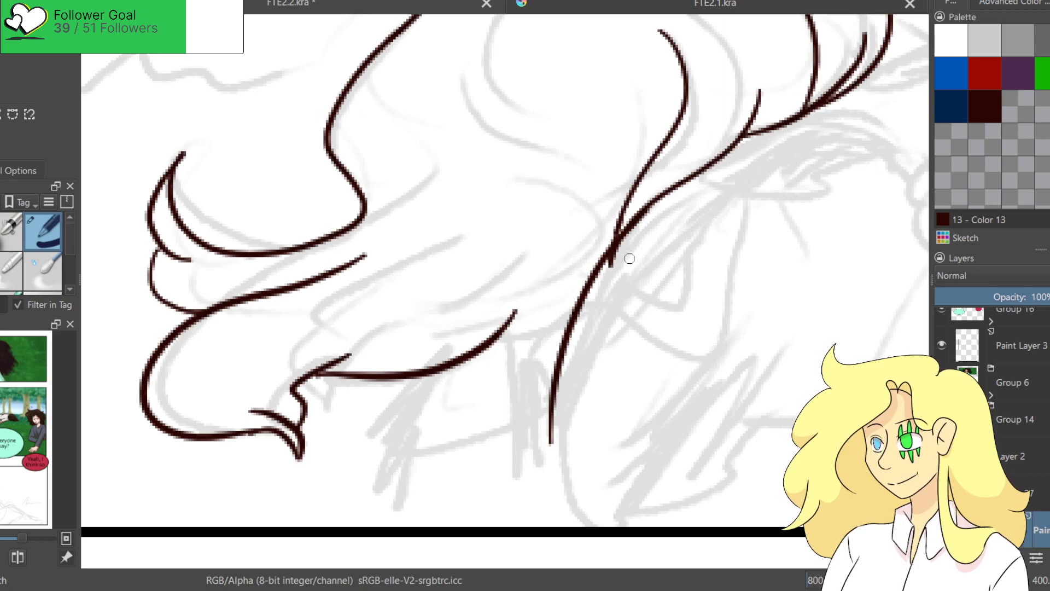
key(ctrl+z)
drag(646, 211, 565, 458)
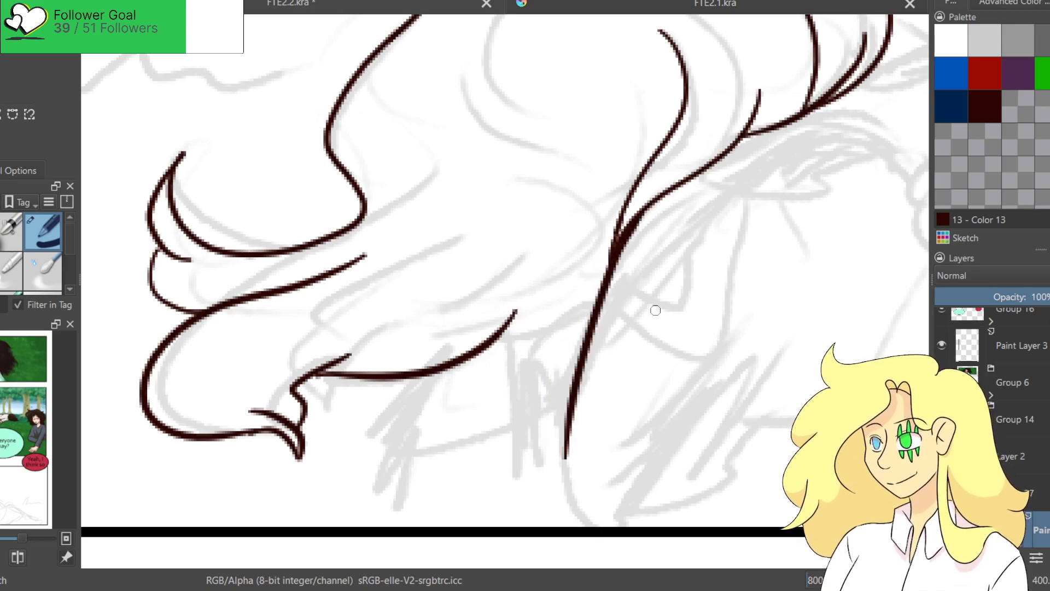
Ink curved inner strands in the crown and the middle of the hair.
scroll(573, 294, down, 5)
scroll(573, 294, up, 3)
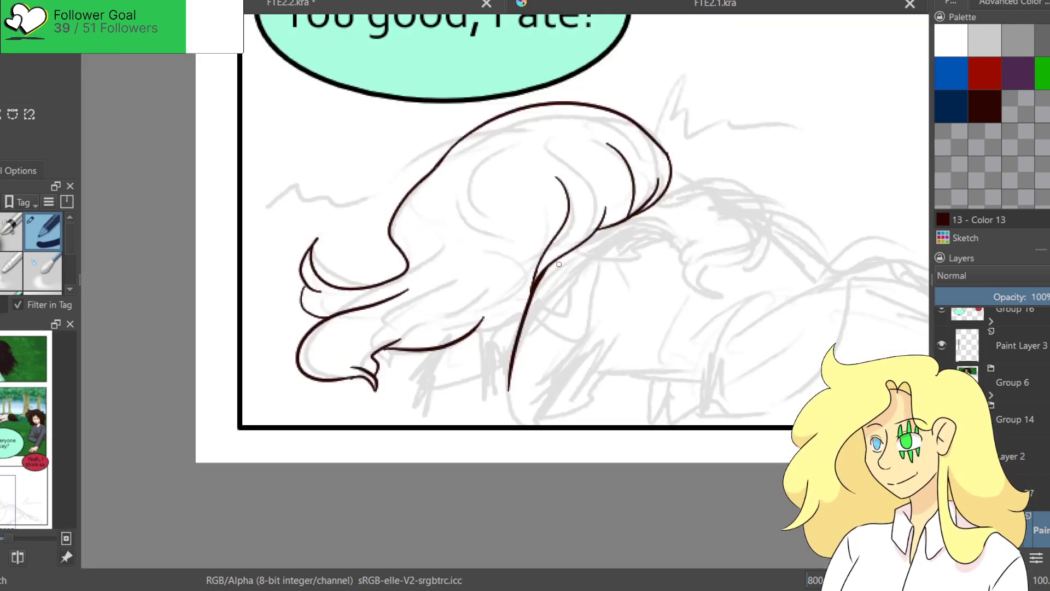
mouse_move(506, 144)
mouse_down()
mouse_move(480, 155)
mouse_move(457, 227)
mouse_move(490, 163)
mouse_move(480, 234)
mouse_up()
key(ctrl+z)
key(ctrl+z)
drag(497, 151, 452, 305)
key(ctrl+z)
drag(454, 224, 428, 301)
Join the hair's underside to the front edge and ink a short inner strand above the join.
mouse_move(502, 244)
mouse_down()
mouse_move(504, 285)
mouse_move(454, 345)
mouse_up()
key(ctrl+z)
key(ctrl+z)
drag(525, 315, 457, 345)
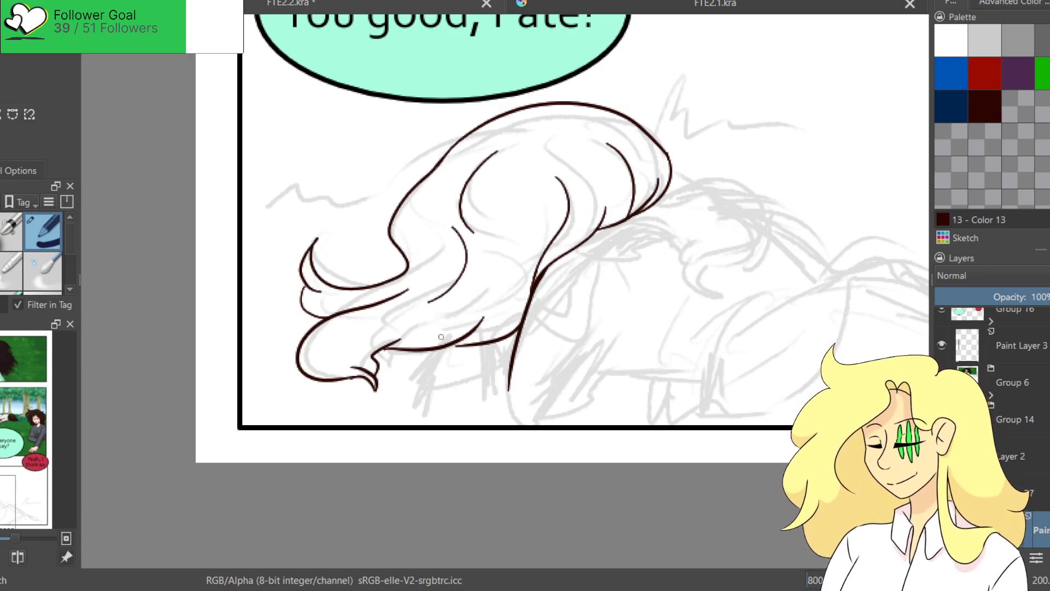
drag(503, 255, 517, 325)
key(ctrl+z)
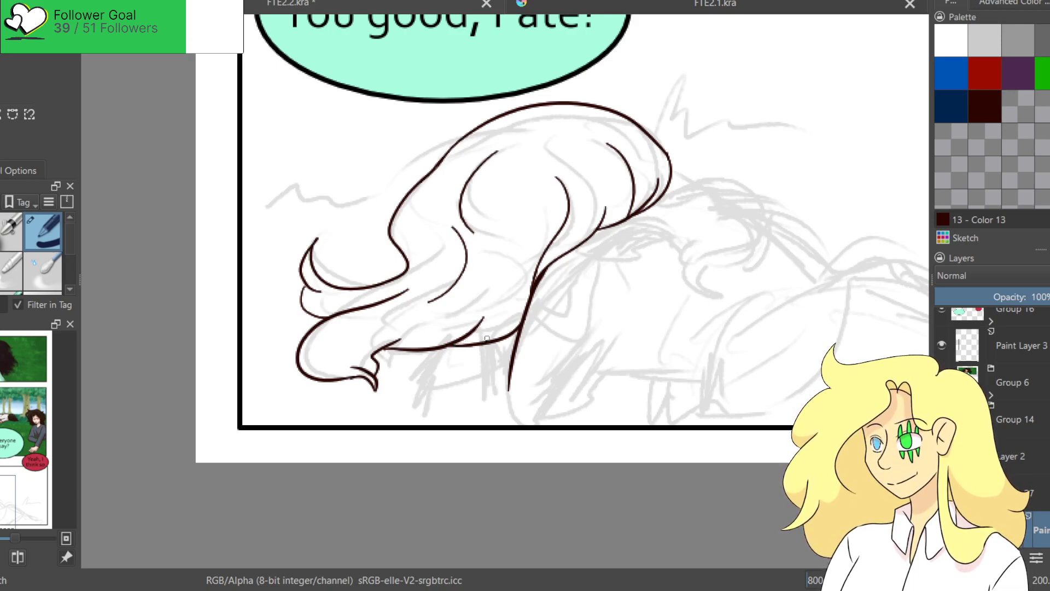
drag(506, 266, 509, 331)
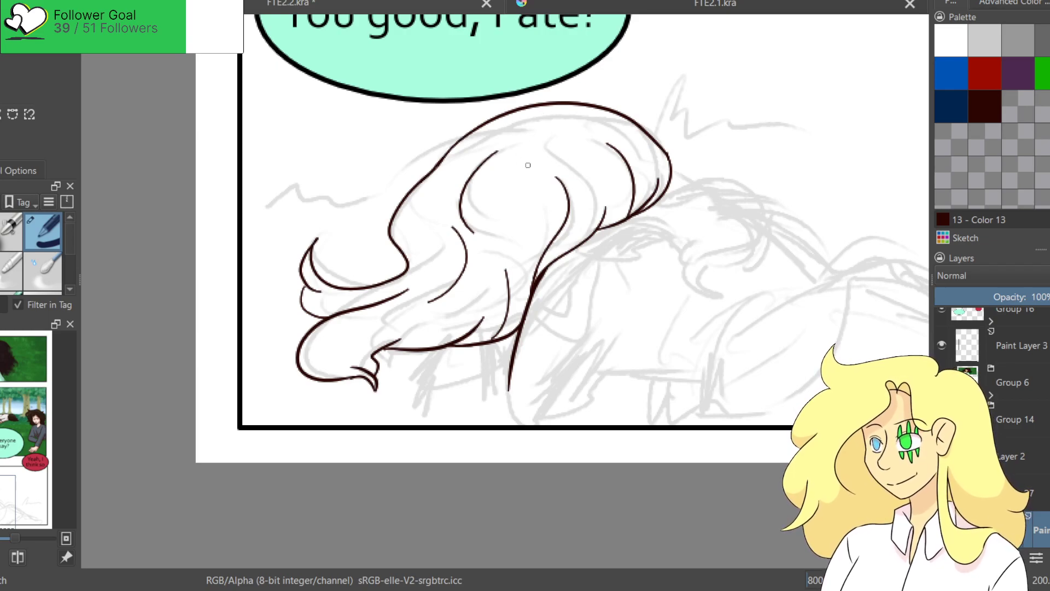
drag(524, 182, 533, 257)
key(ctrl+z)
drag(520, 174, 516, 268)
key(ctrl+z)
drag(416, 185, 359, 208)
key(ctrl+z)
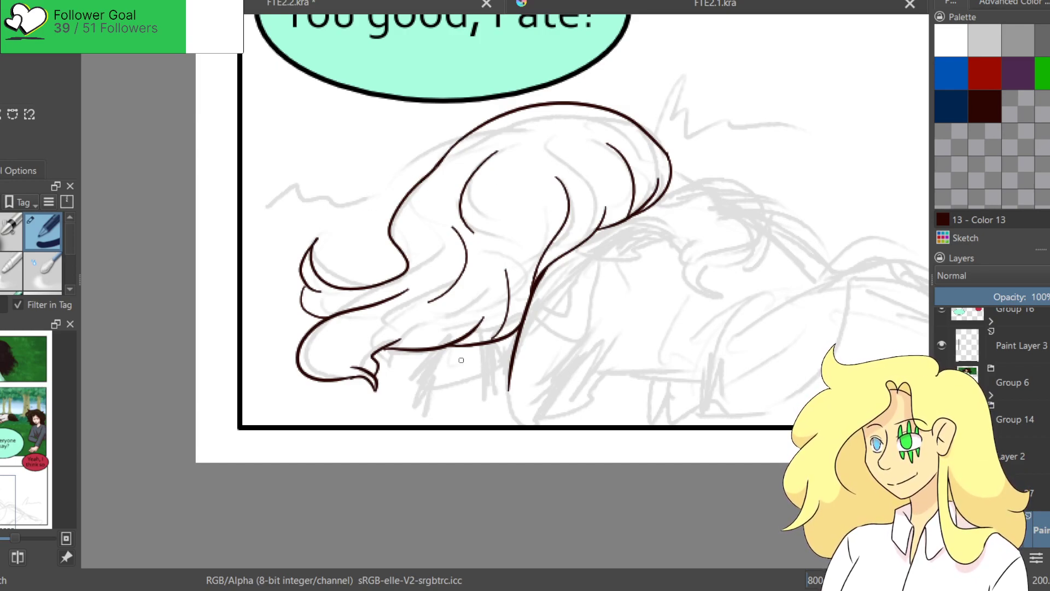
Ink a small curl detail inside the large lower lock of hair.
mouse_move(328, 334)
mouse_down()
mouse_move(323, 355)
mouse_move(339, 372)
mouse_move(319, 352)
mouse_move(338, 357)
mouse_move(313, 355)
mouse_move(339, 362)
mouse_up()
key(ctrl+z)
key(ctrl+z)
key(ctrl+z)
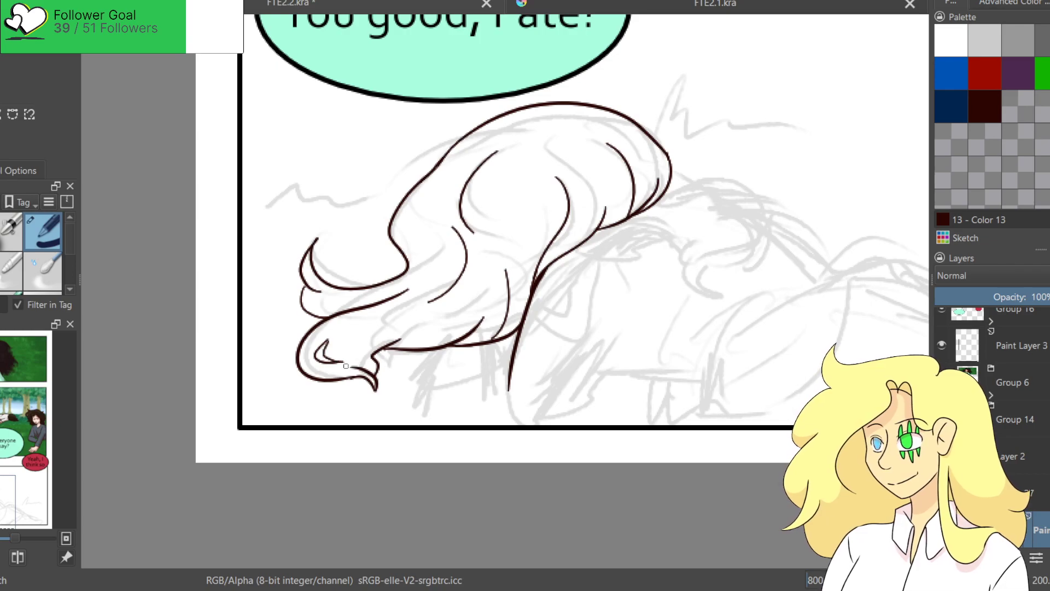
key(ctrl+z)
drag(328, 341, 350, 362)
key(ctrl+z)
scroll(617, 304, right, 5)
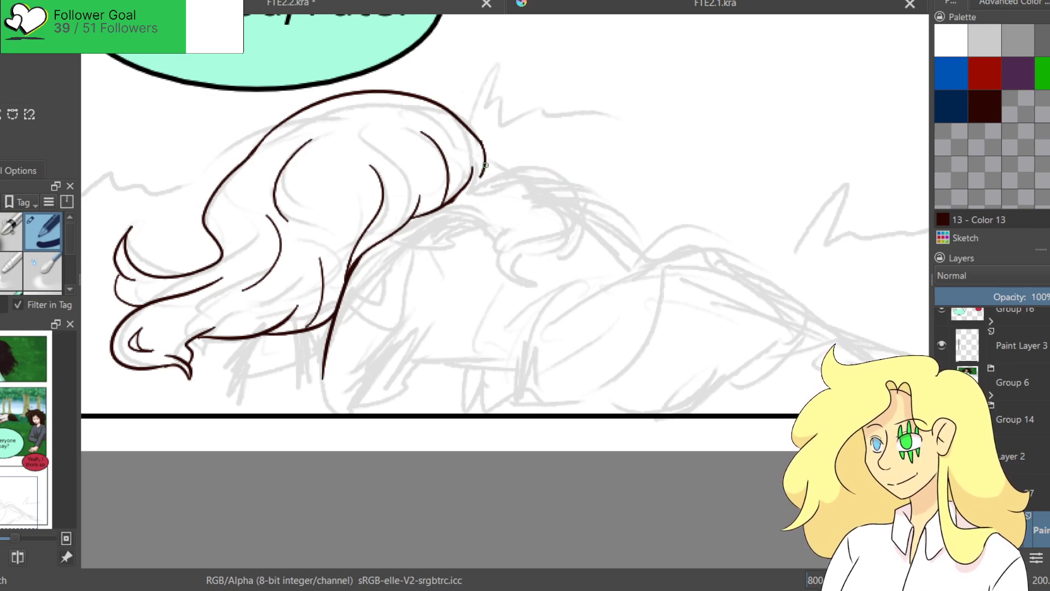
drag(469, 187, 504, 170)
key(ctrl+z)
drag(487, 166, 573, 181)
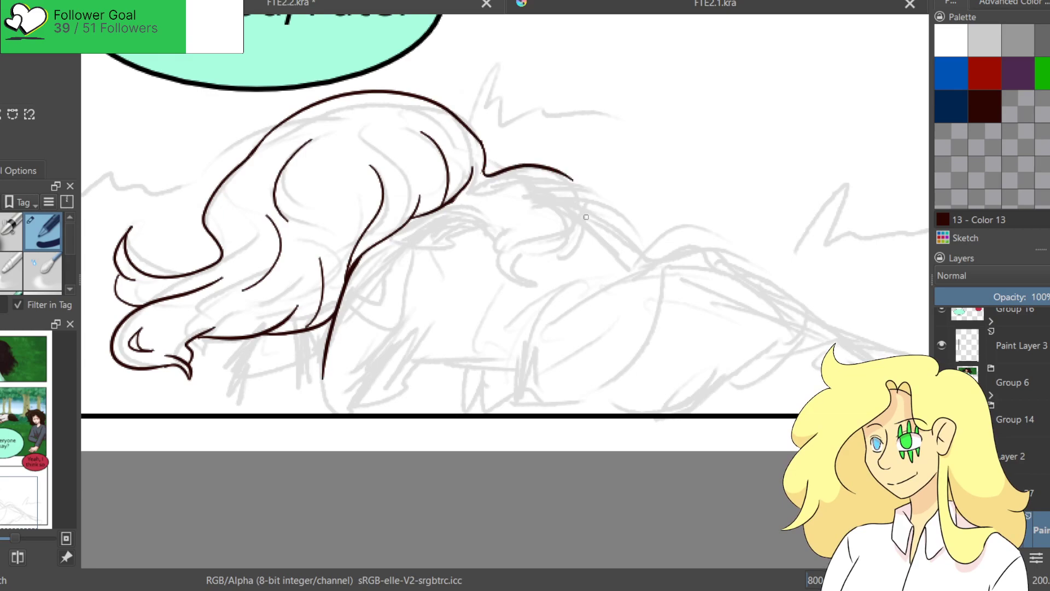
key(ctrl+z)
mouse_move(473, 184)
mouse_down()
mouse_move(554, 179)
mouse_move(533, 311)
mouse_up()
key(ctrl+z)
mouse_move(551, 182)
mouse_down()
mouse_move(568, 221)
mouse_move(533, 297)
mouse_up()
key(ctrl+z)
mouse_move(550, 178)
mouse_down()
mouse_move(511, 312)
mouse_move(474, 293)
mouse_move(488, 256)
mouse_up()
key(ctrl+z)
drag(510, 314, 485, 228)
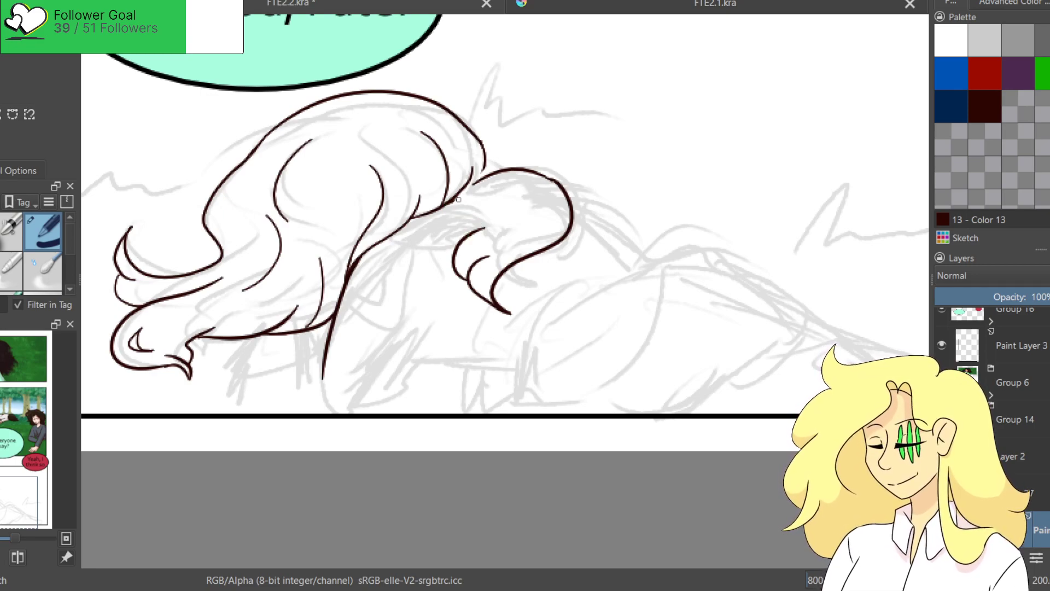
key(ctrl+z)
key(ctrl+z)
key(ctrl+z)
key(ctrl+z)
key(ctrl+z)
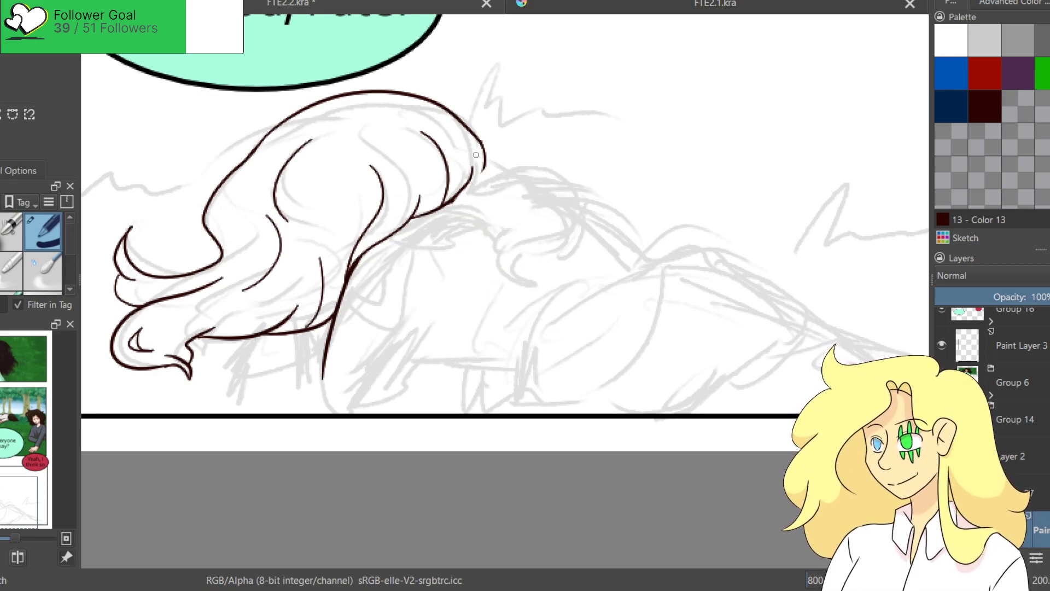
key(ctrl+z)
Ink a pointed lock hanging from the front of the hair over the forehead.
mouse_move(458, 196)
mouse_down()
mouse_move(482, 156)
mouse_move(456, 199)
mouse_up()
key(ctrl+z)
drag(485, 151, 446, 245)
drag(452, 204, 446, 247)
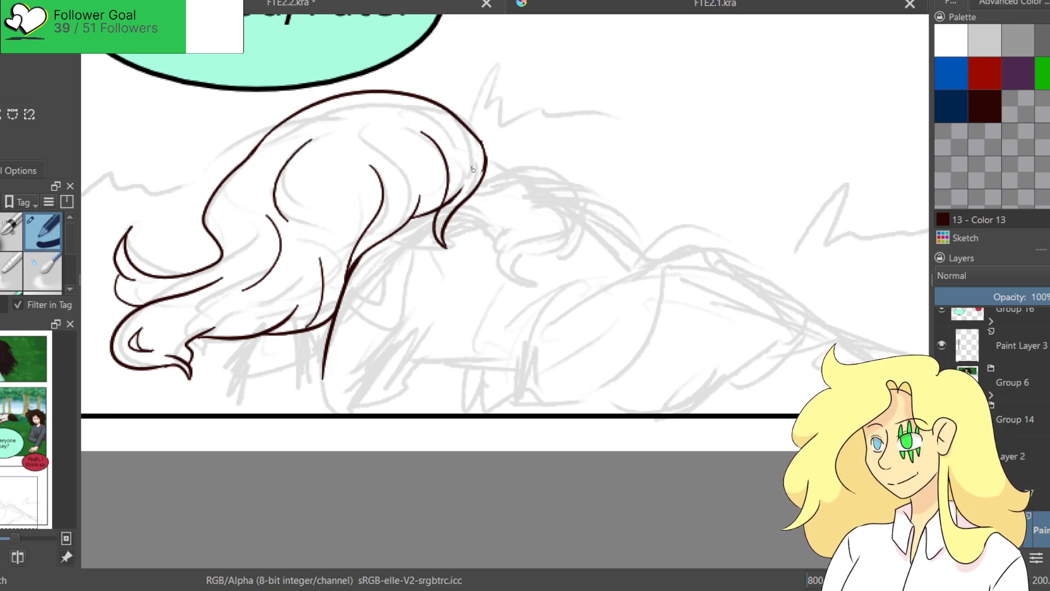
drag(442, 209, 462, 179)
key(ctrl+z)
Erase the inner strand above the pointed lock and redraw it closer to the outer hair contour.
scroll(440, 163, up, 2)
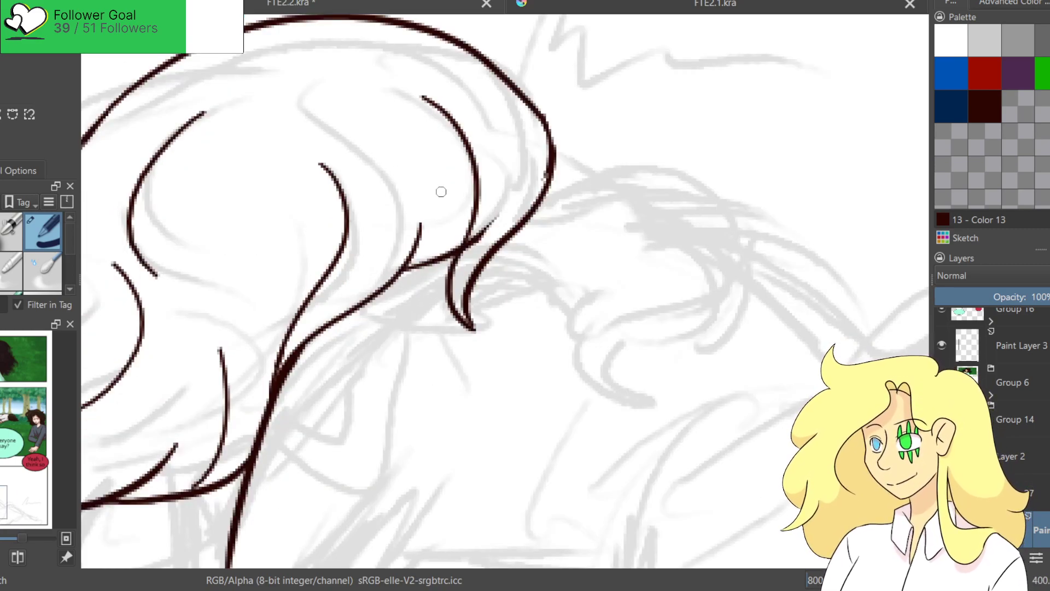
mouse_move(469, 231)
mouse_down()
mouse_move(480, 183)
mouse_move(435, 106)
mouse_move(482, 169)
mouse_up()
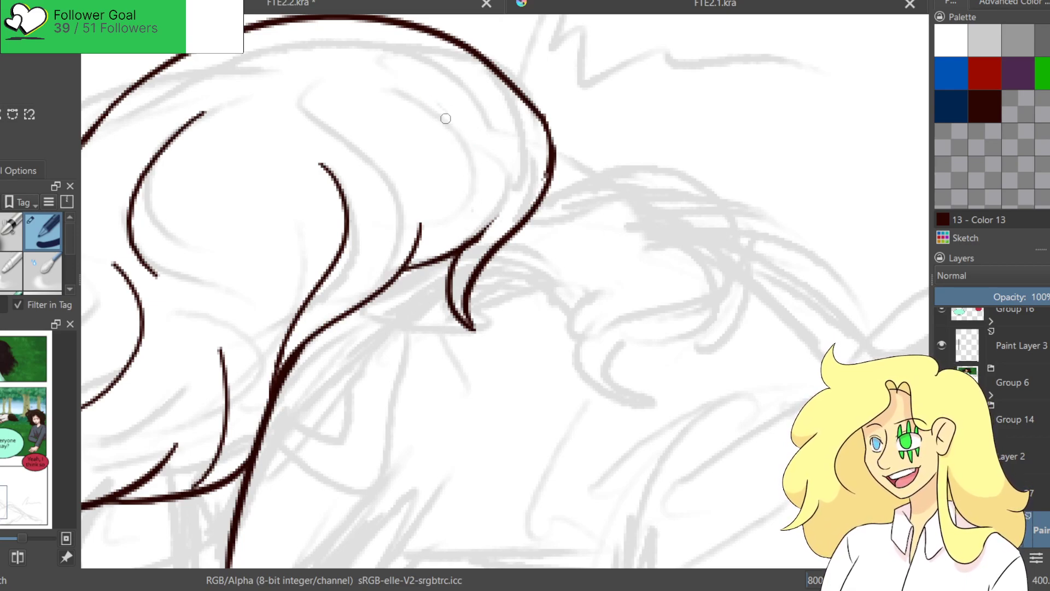
key(ctrl+z)
key(ctrl+shift+z)
drag(465, 108, 495, 241)
key(ctrl+z)
drag(462, 105, 493, 230)
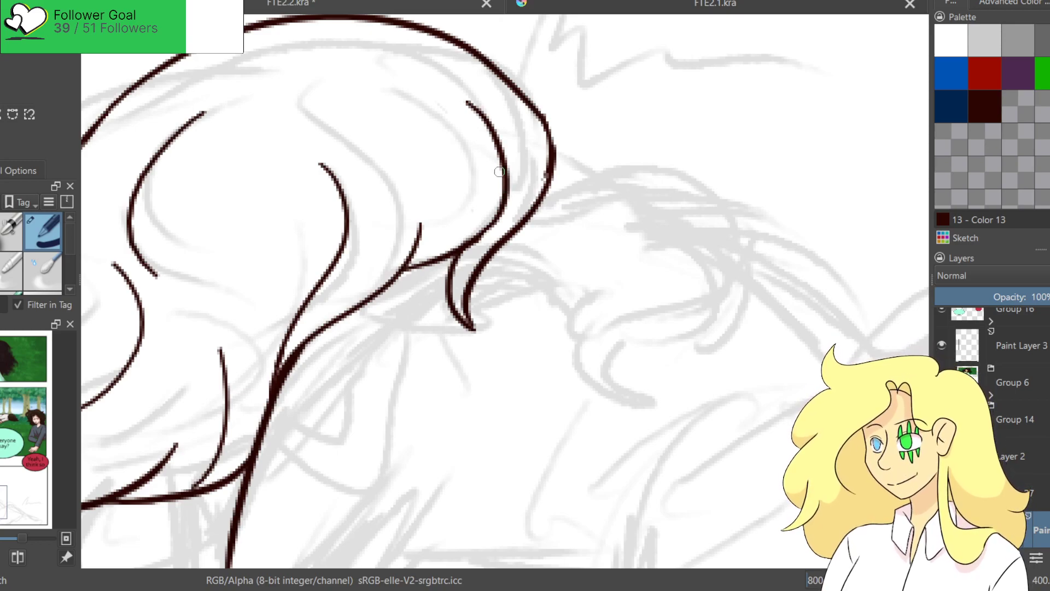
Ink the shoulder's upper contour running back from the front edge of the character's hair.
drag(598, 230, 458, 206)
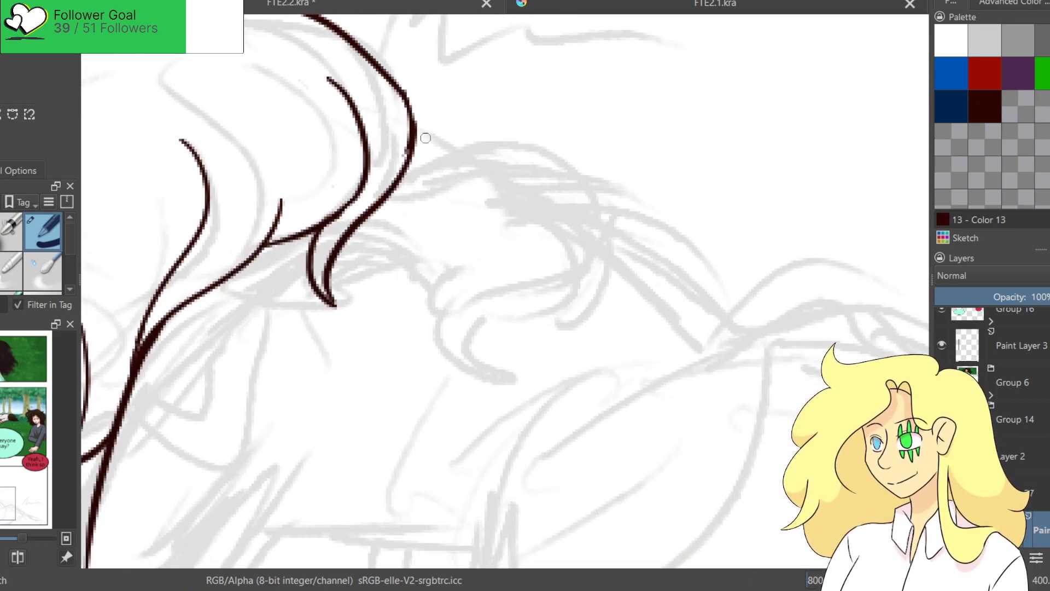
drag(413, 154, 558, 183)
key(ctrl+z)
key(ctrl+shift+z)
key(ctrl+z)
mouse_move(416, 143)
mouse_down()
mouse_move(437, 131)
mouse_move(529, 152)
mouse_up()
key(ctrl+z)
key(ctrl+z)
drag(416, 134, 553, 158)
Ink the character's back contour from behind the shoulder, down over the waist and along the hip.
drag(486, 152, 688, 284)
key(ctrl+z)
drag(477, 159, 715, 310)
drag(657, 278, 458, 175)
mouse_move(517, 211)
mouse_down()
mouse_move(625, 223)
mouse_move(831, 313)
mouse_up()
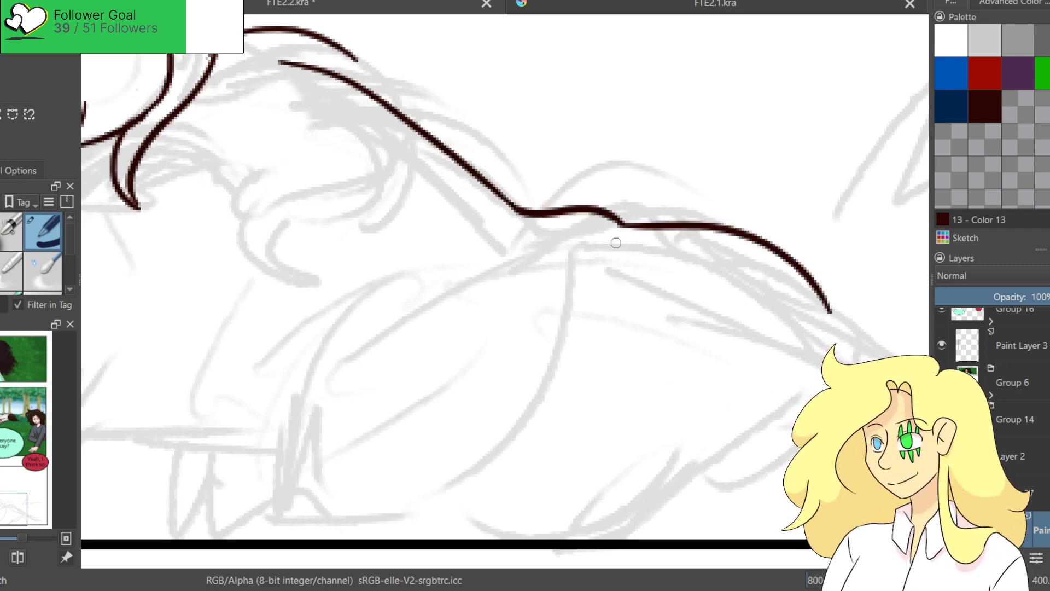
Ink a narrow looped fold slanting from the waist across the shirt.
drag(622, 236, 328, 432)
key(ctrl+z)
mouse_move(621, 235)
mouse_down()
mouse_move(352, 475)
mouse_move(498, 331)
mouse_up()
drag(359, 357, 577, 274)
Ink a curved crease beside the looped shirt fold, running down towards the panel's lower border.
drag(742, 155, 432, 378)
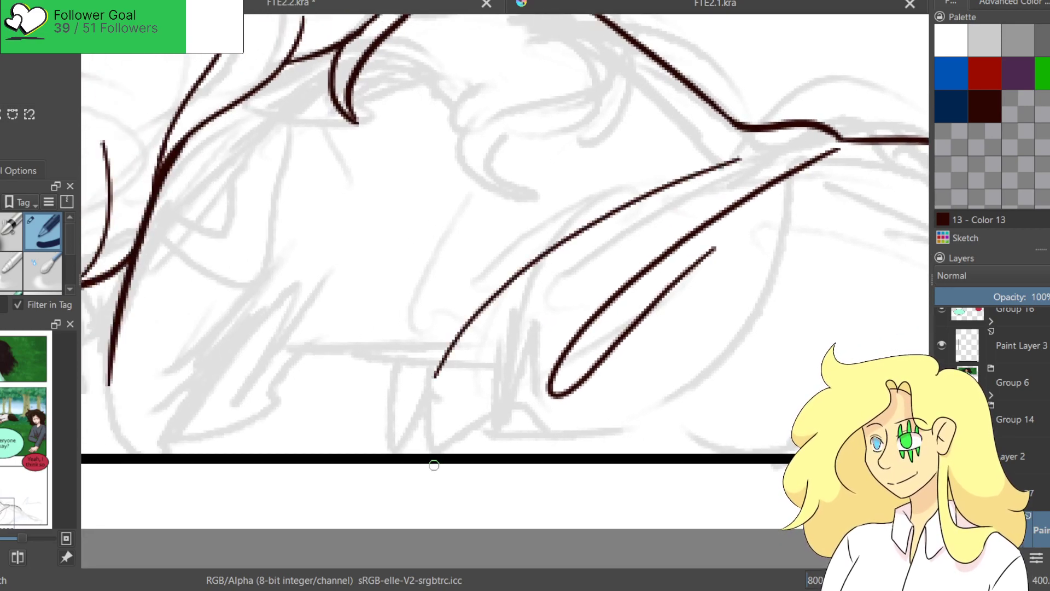
key(ctrl+z)
drag(719, 159, 521, 351)
key(ctrl+z)
mouse_move(649, 202)
mouse_down()
mouse_move(583, 267)
mouse_move(519, 386)
mouse_up()
key(ctrl+z)
drag(624, 230, 511, 443)
key(ctrl+z)
drag(731, 146, 520, 407)
drag(646, 204, 501, 430)
Ink the bent sleeve's lower curve under the hair and the back edge of the upper arm down to the panel border.
mouse_move(594, 267)
mouse_down()
mouse_move(492, 296)
mouse_move(703, 254)
mouse_move(662, 228)
mouse_up()
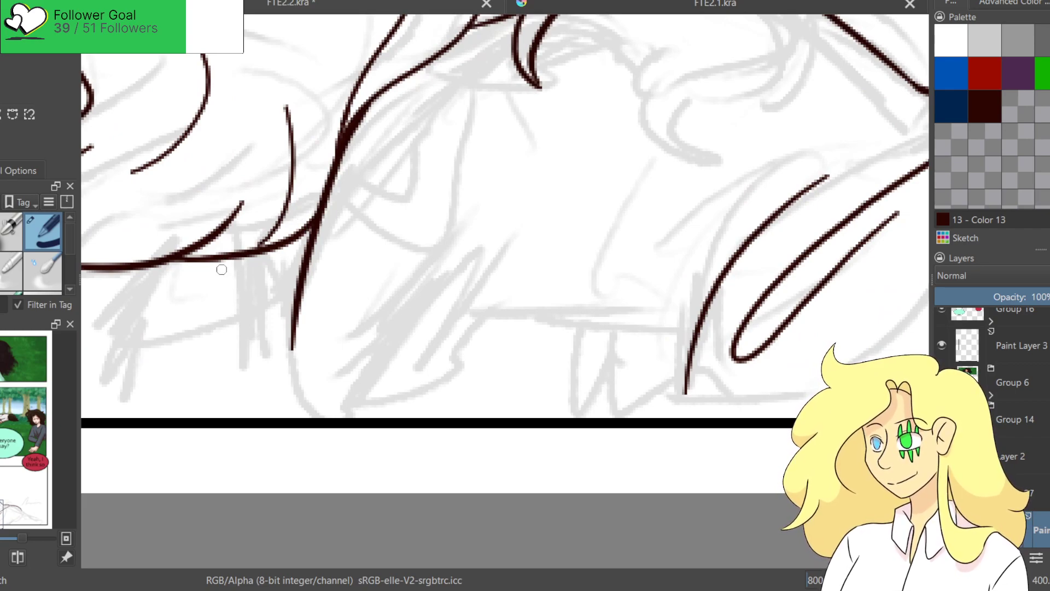
mouse_move(302, 274)
mouse_down()
mouse_move(195, 362)
mouse_move(218, 412)
mouse_move(250, 416)
mouse_up()
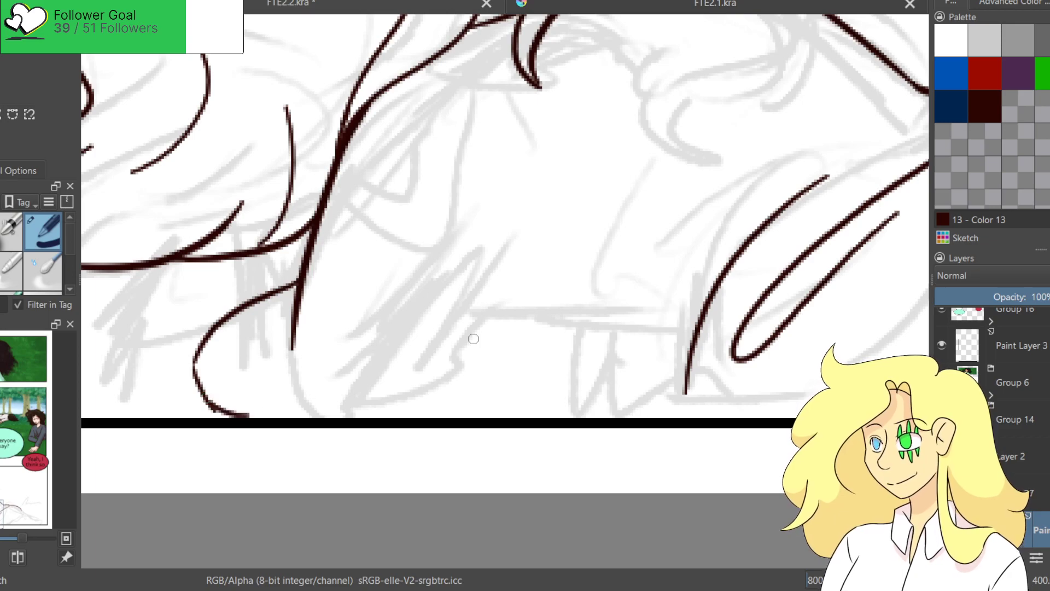
mouse_move(541, 226)
mouse_down()
mouse_move(474, 381)
mouse_move(427, 416)
mouse_up()
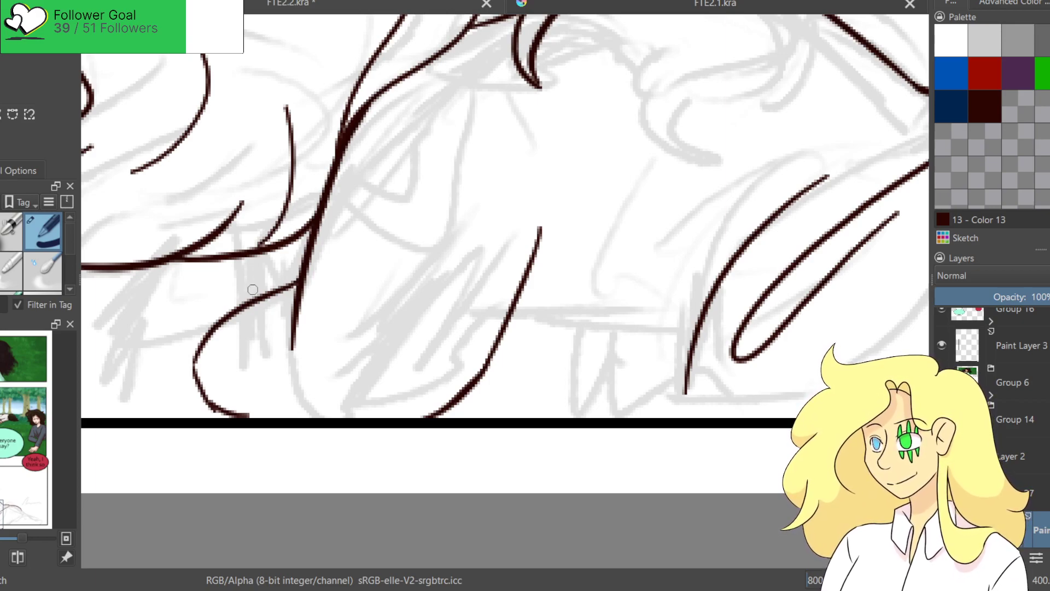
Remove the sleeve curve's lower tip and redraw it to meet the panel's lower border.
mouse_move(235, 411)
mouse_down()
mouse_move(244, 418)
mouse_move(222, 409)
mouse_move(232, 422)
mouse_up()
mouse_move(202, 346)
mouse_down()
mouse_move(199, 364)
mouse_move(235, 429)
mouse_up()
key(ctrl+z)
drag(197, 344, 233, 437)
key(ctrl+z)
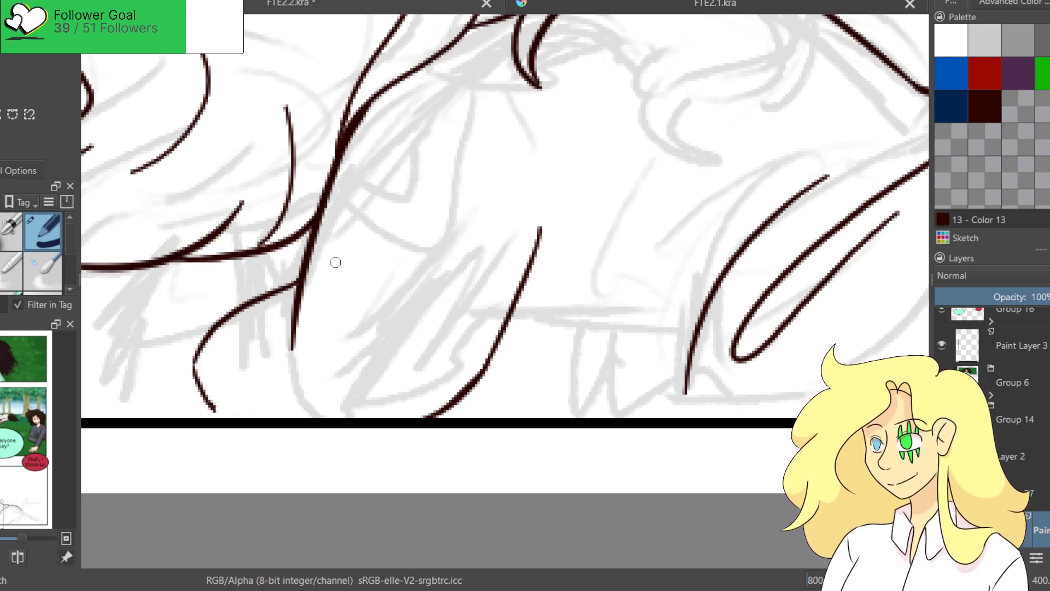
click(985, 105)
mouse_move(192, 350)
mouse_down()
mouse_move(204, 403)
mouse_move(240, 434)
mouse_up()
Ink the shirt's belly line from the back of the arm down to the panel's lower border.
drag(604, 241, 343, 289)
drag(246, 390, 419, 400)
key(ctrl+z)
mouse_move(266, 362)
mouse_down()
mouse_move(378, 394)
mouse_move(397, 419)
mouse_up()
key(ctrl+z)
drag(256, 358, 399, 427)
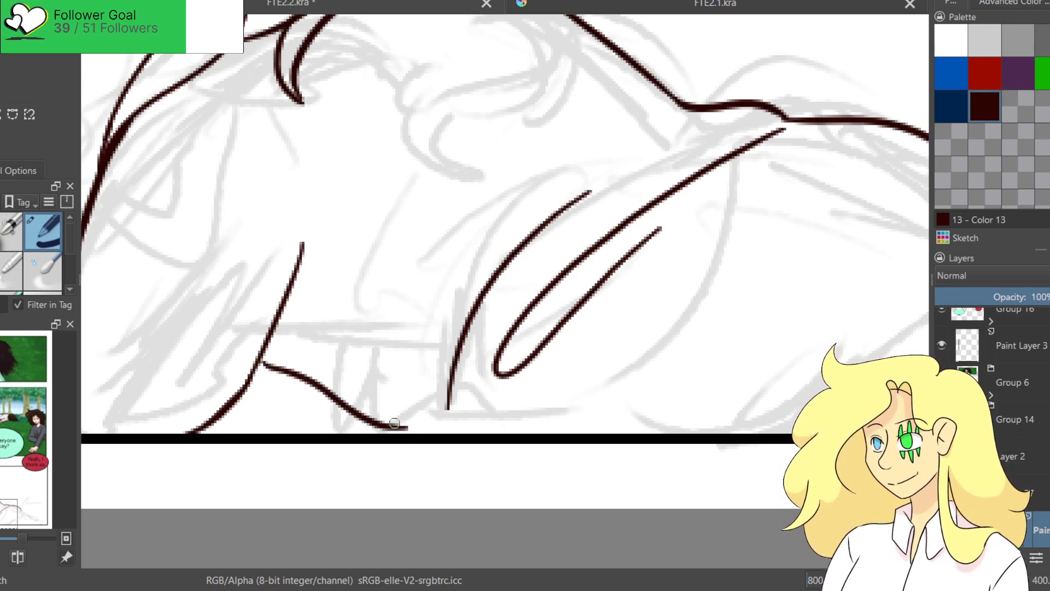
key(ctrl+z)
drag(262, 352, 393, 433)
key(ctrl+z)
mouse_move(267, 344)
mouse_down()
mouse_move(398, 414)
mouse_move(376, 387)
mouse_move(389, 414)
mouse_move(444, 435)
mouse_up()
Ink the shirt's rear hem from the end of the hip line, curving around and down to the panel border.
drag(575, 393, 268, 317)
mouse_move(575, 159)
mouse_down()
mouse_move(621, 183)
mouse_move(436, 344)
mouse_up()
key(ctrl+z)
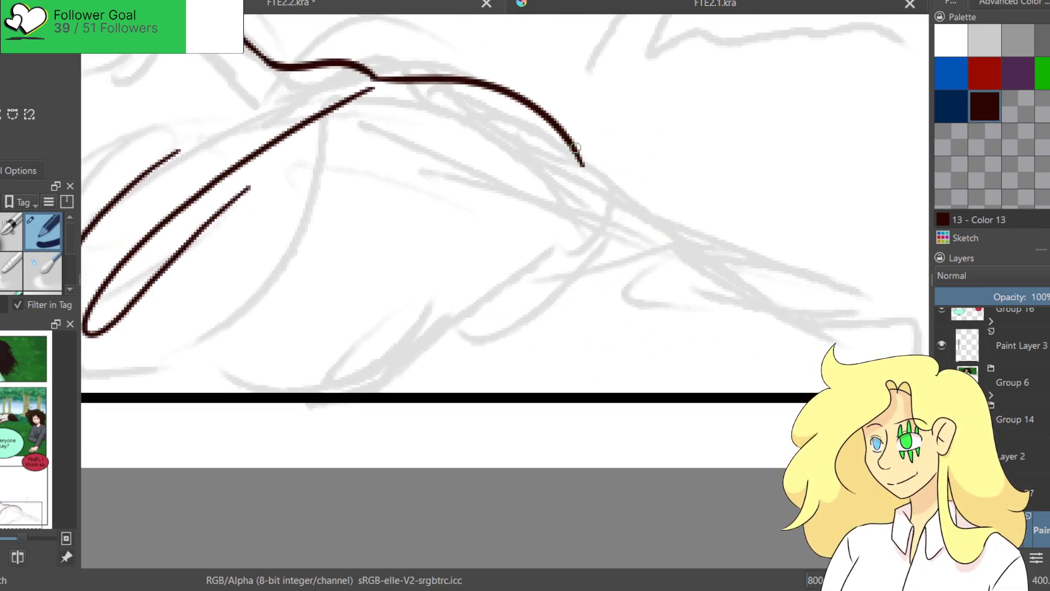
mouse_move(581, 164)
mouse_down()
mouse_move(625, 276)
mouse_move(350, 390)
mouse_up()
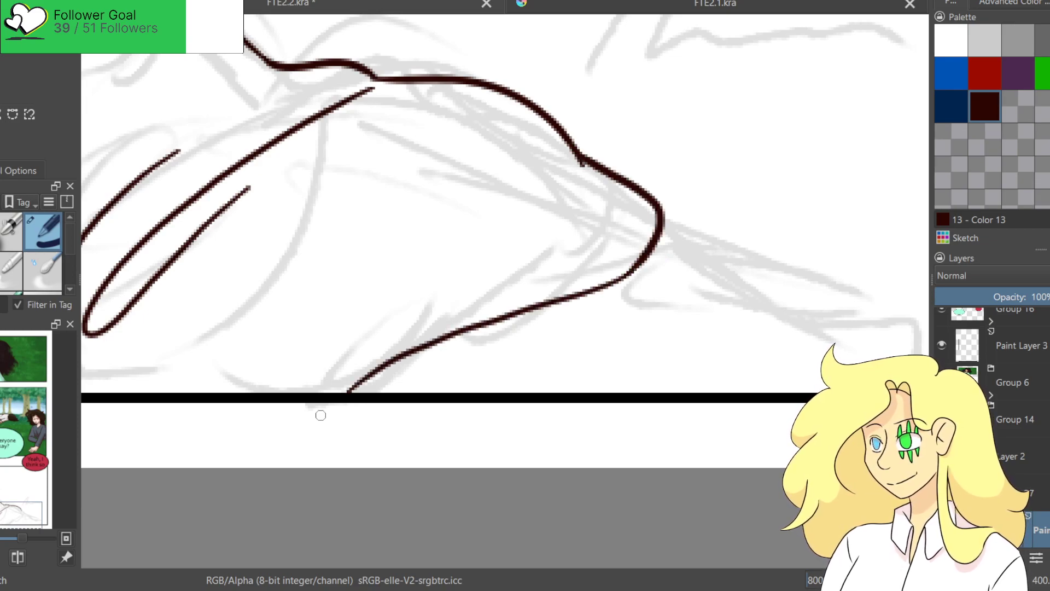
key(ctrl+z)
key(ctrl+z)
mouse_move(580, 165)
mouse_down()
mouse_move(680, 206)
mouse_move(363, 339)
mouse_move(326, 391)
mouse_up()
Ink the leg's upper outline from the shirt hem to the panel border and add a short crease near the border.
drag(668, 284, 424, 308)
mouse_move(437, 246)
mouse_down()
mouse_move(479, 282)
mouse_move(694, 412)
mouse_move(679, 388)
mouse_move(690, 413)
mouse_up()
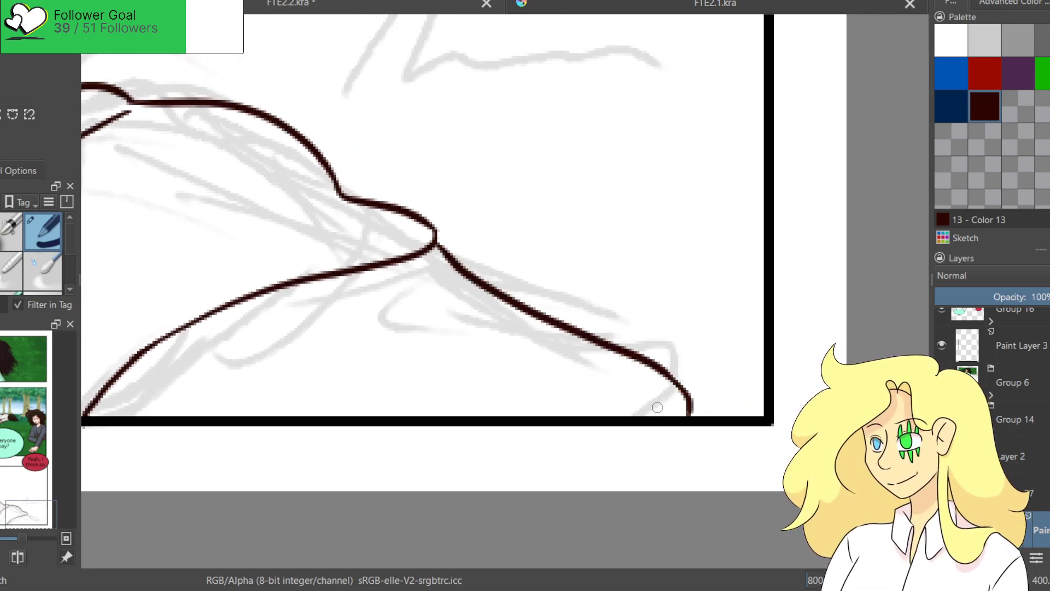
drag(216, 361, 307, 435)
key(ctrl+z)
drag(187, 394, 232, 416)
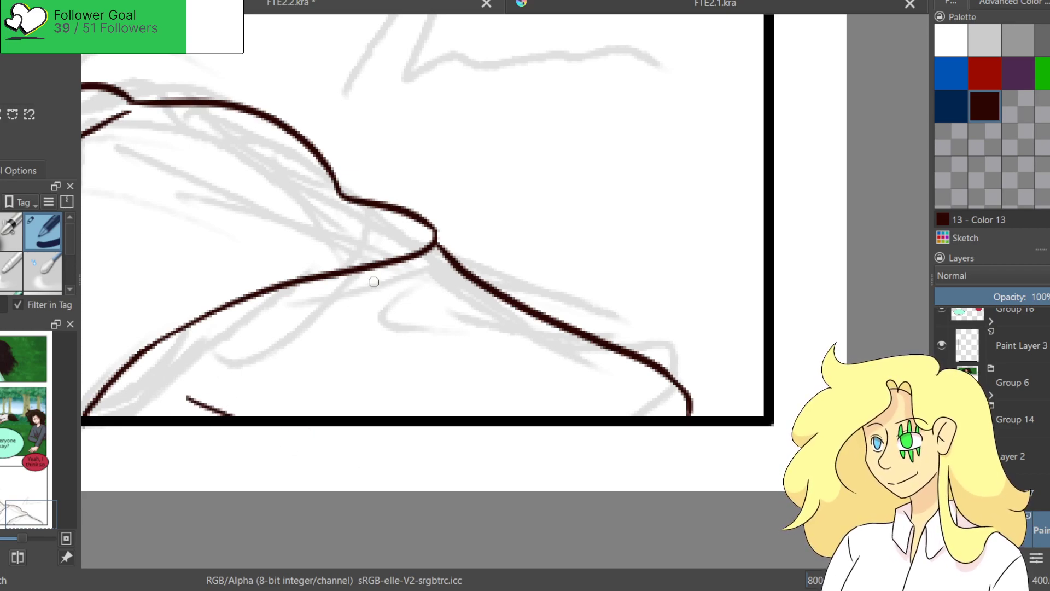
Ink both edges of the forearm visible beneath the hair.
mouse_move(246, 358)
mouse_down()
mouse_move(748, 369)
mouse_move(779, 383)
mouse_up()
scroll(528, 309, down, 5)
scroll(525, 289, up, 4)
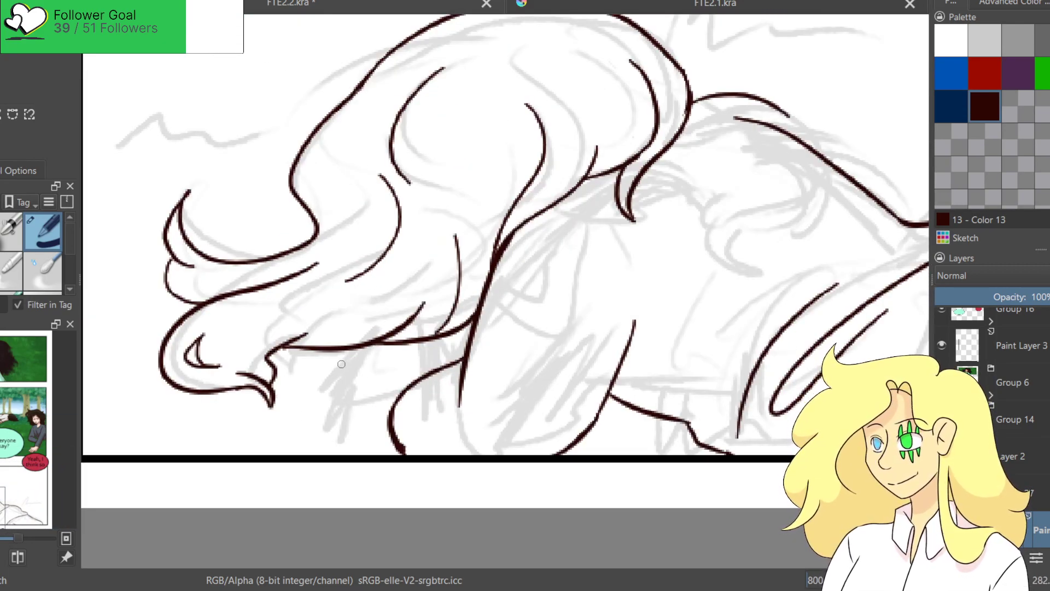
mouse_move(331, 354)
mouse_down()
mouse_move(335, 449)
mouse_move(332, 435)
mouse_move(389, 486)
mouse_up()
key(ctrl+z)
key(ctrl+z)
drag(334, 354, 387, 460)
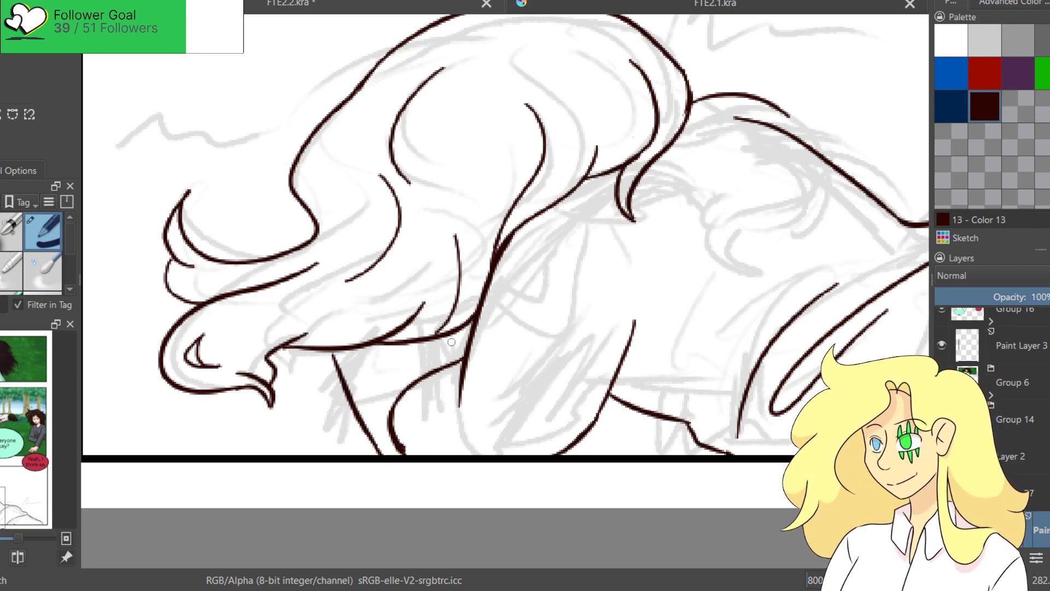
drag(442, 336, 455, 360)
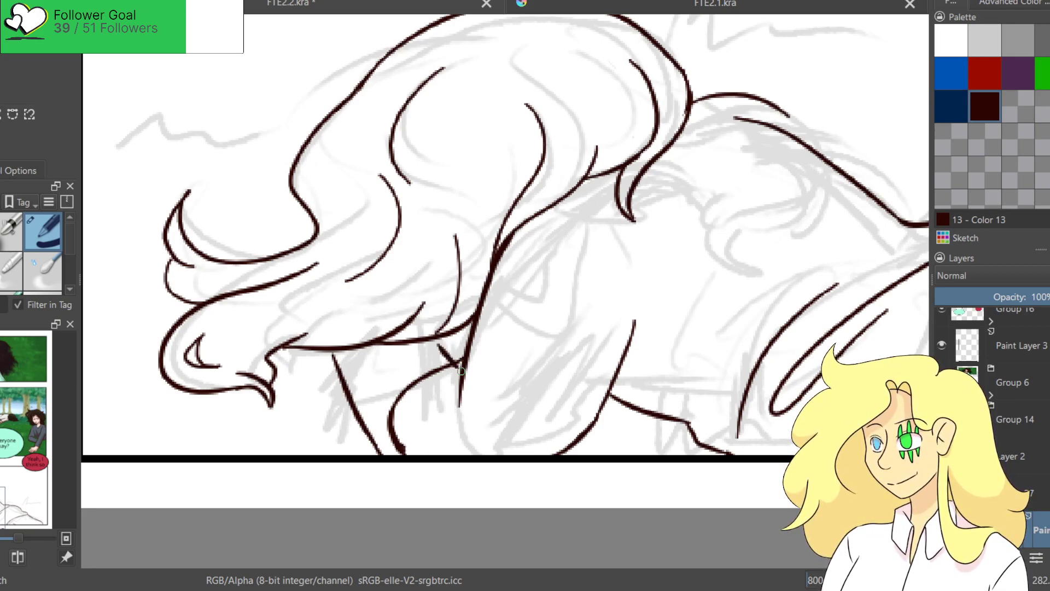
drag(437, 338, 458, 364)
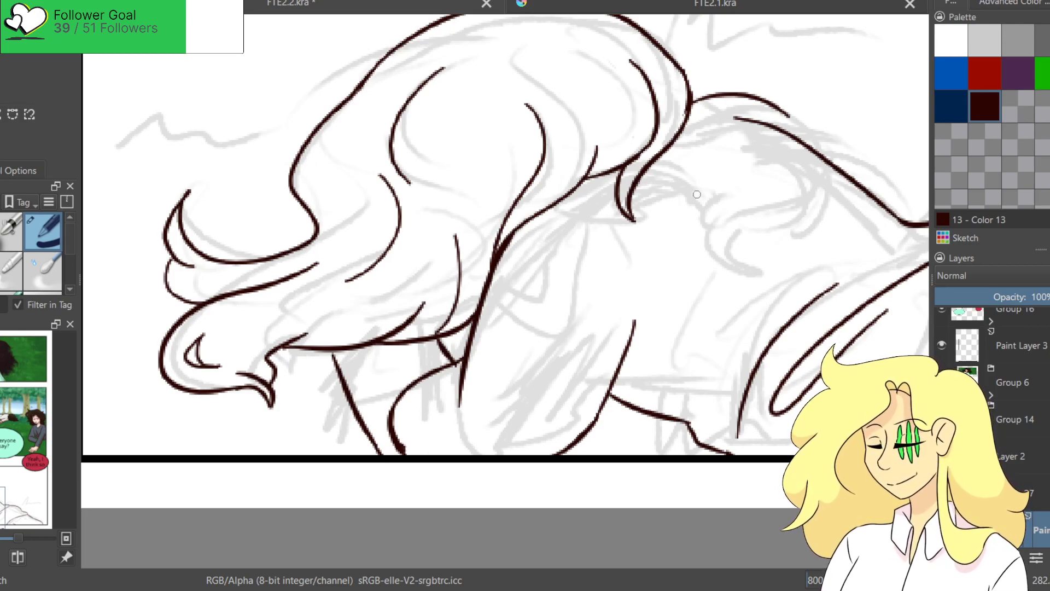
Ink a long vertical crease on the shirt's torso and a short crease at the near shoulder.
drag(704, 193, 687, 370)
key(ctrl+z)
drag(705, 200, 701, 377)
drag(568, 237, 607, 275)
key(ctrl+z)
drag(538, 227, 605, 247)
Extend the upper shoulder contour down to the back line to complete the far sleeve's outline.
drag(787, 112, 821, 146)
key(ctrl+z)
mouse_move(788, 112)
mouse_down()
mouse_move(837, 132)
mouse_move(870, 196)
mouse_up()
key(ctrl+z)
key(ctrl+z)
mouse_move(782, 111)
mouse_down()
mouse_move(852, 140)
mouse_move(892, 184)
mouse_move(890, 174)
mouse_move(883, 212)
mouse_up()
key(ctrl+z)
drag(895, 173, 895, 209)
Hide the rough sketch layer and switch the color palette to FateTales.
scroll(540, 179, down, 5)
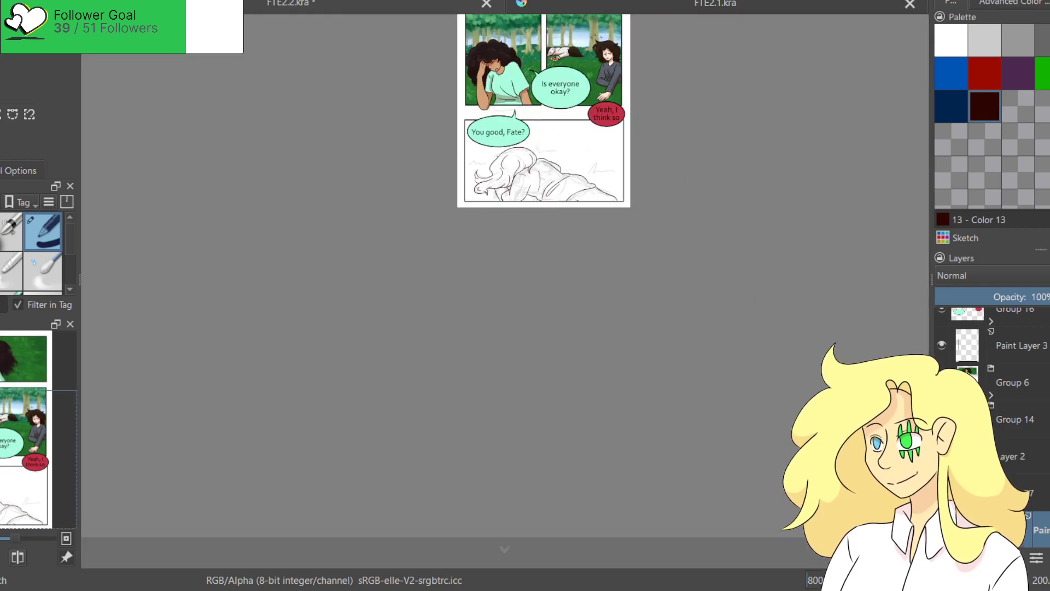
scroll(388, 117, up, 5)
scroll(389, 117, down, 10)
scroll(388, 116, right, 3)
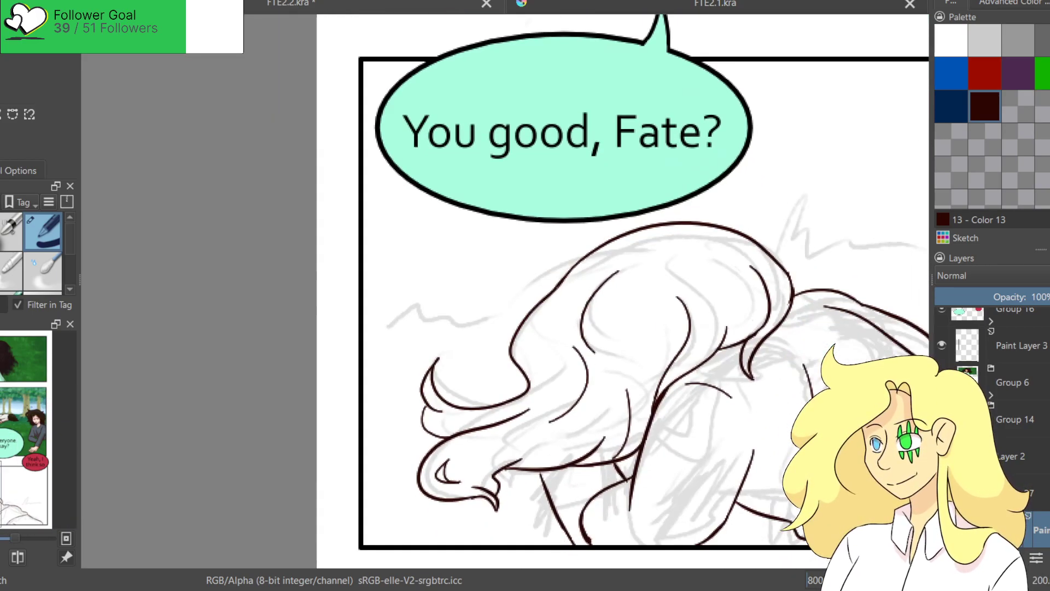
scroll(479, 166, down, 3)
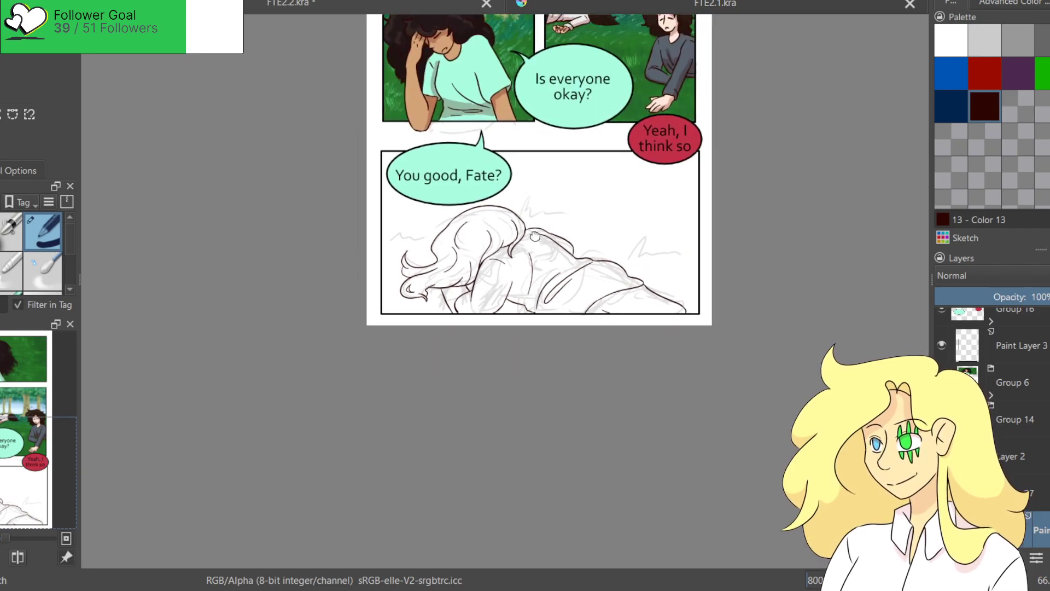
click(942, 456)
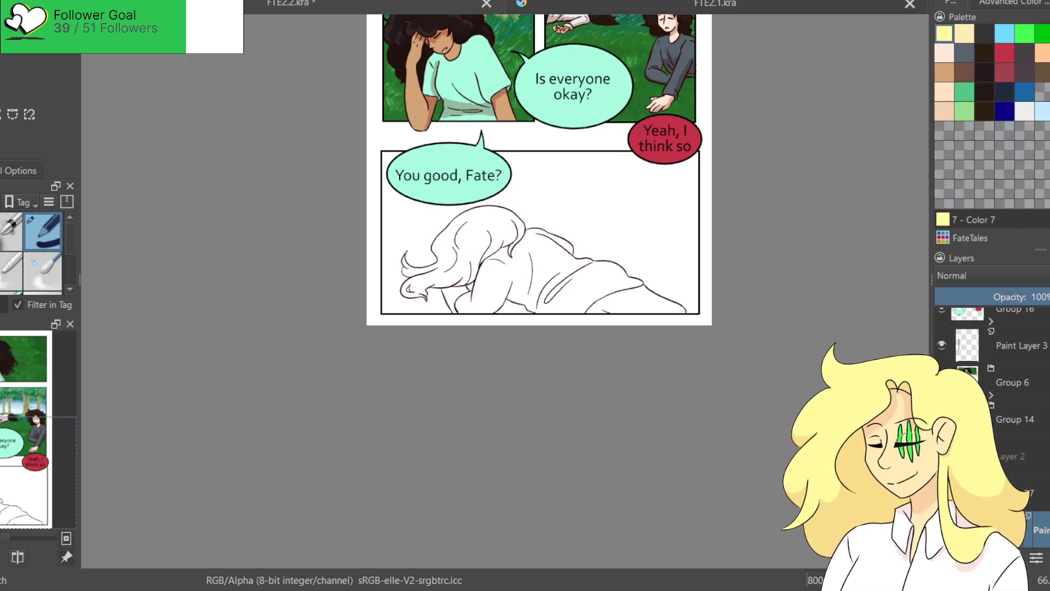
click(509, 237)
scroll(499, 270, up, 2)
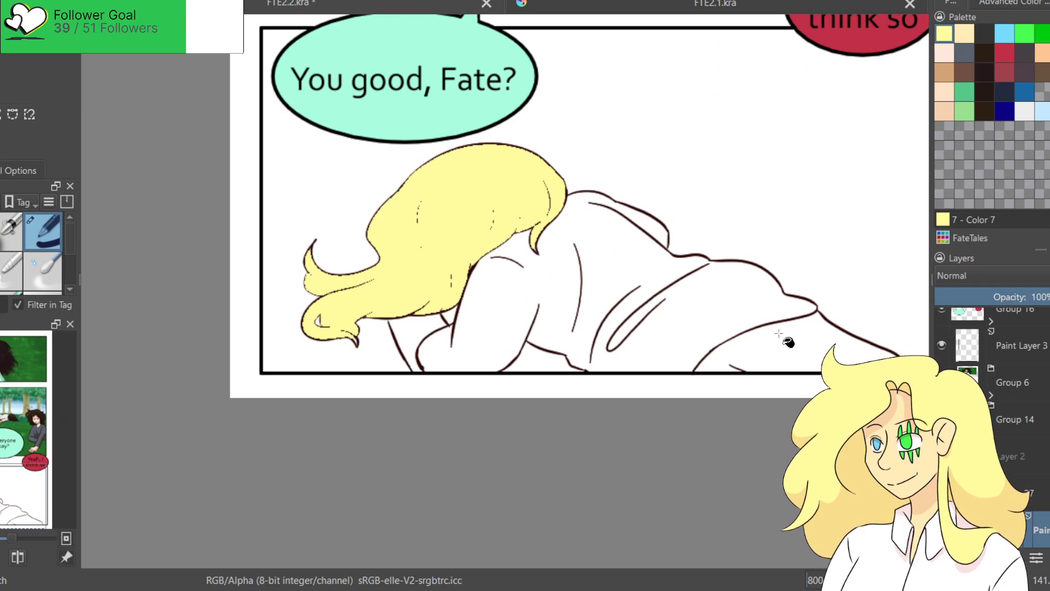
key(ctrl+z)
Fill the hair with the palette's light yellow and the visible forearm with its pale cream skin color.
scroll(968, 339, down, 1)
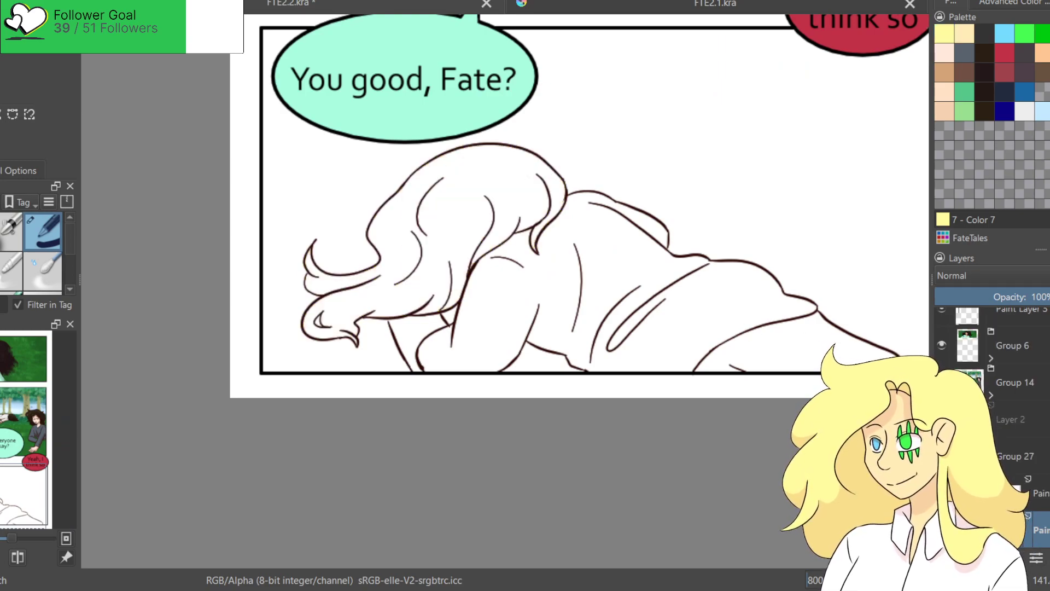
click(524, 189)
click(964, 34)
click(402, 331)
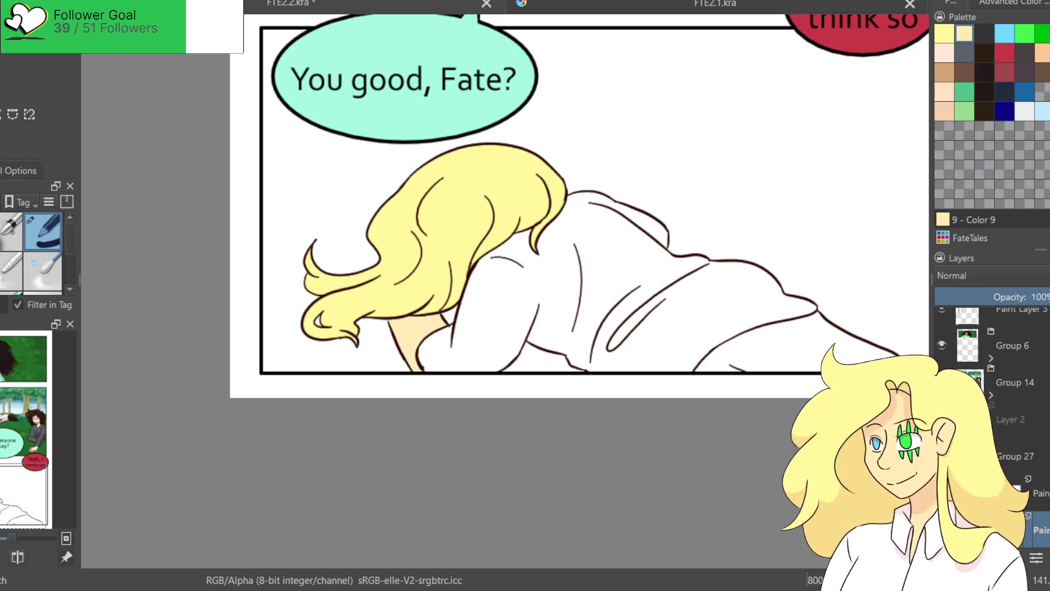
Fill the trousers with light blue and the shirt with dark grey, Color 63.
click(998, 31)
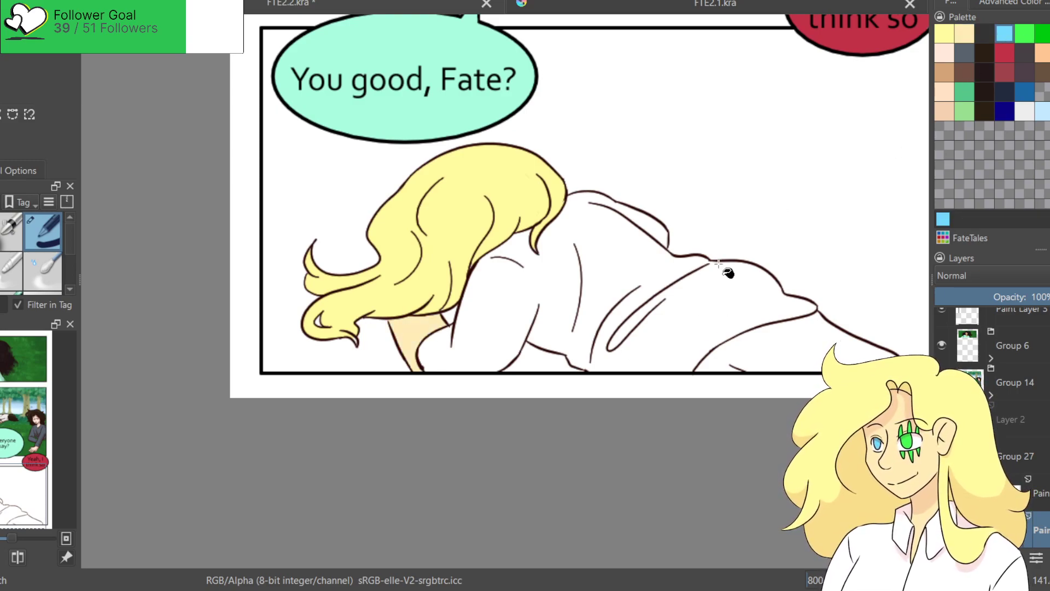
click(802, 334)
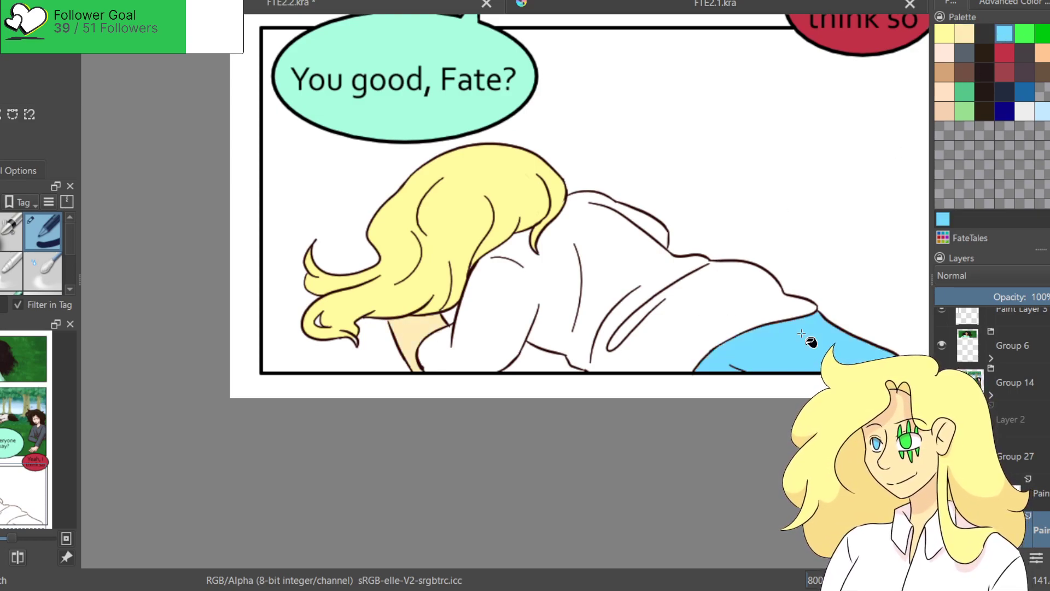
click(988, 39)
click(705, 320)
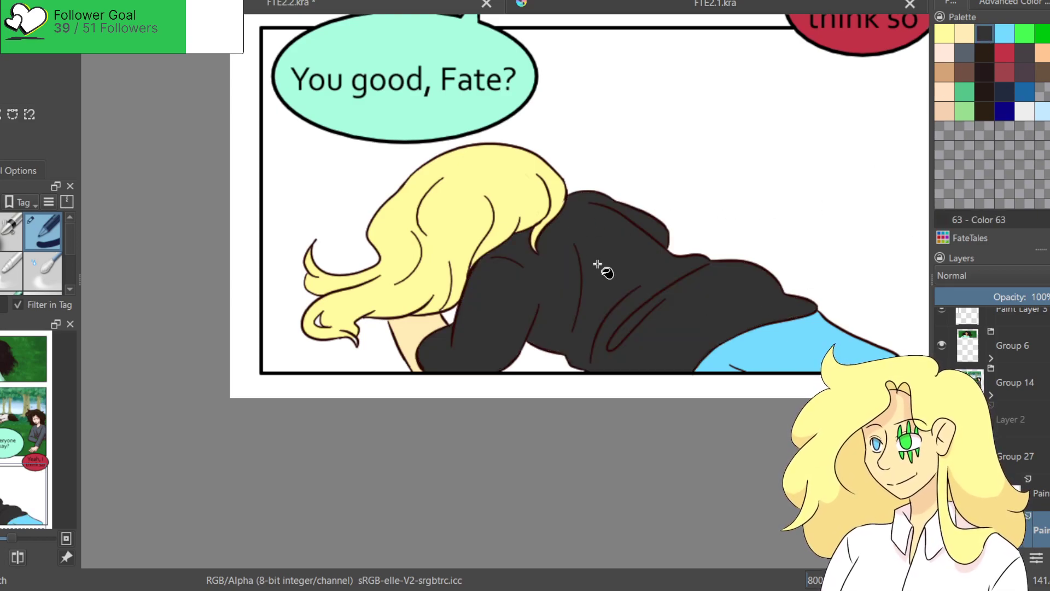
Select the paint layer beneath the colored character and save the comic page.
scroll(990, 416, down, 1)
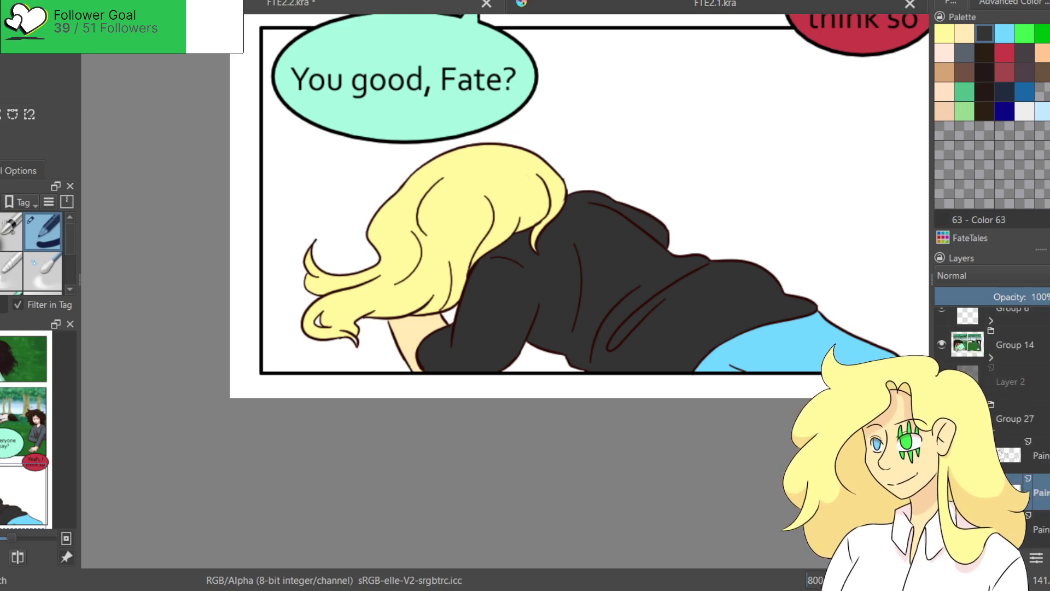
click(1038, 530)
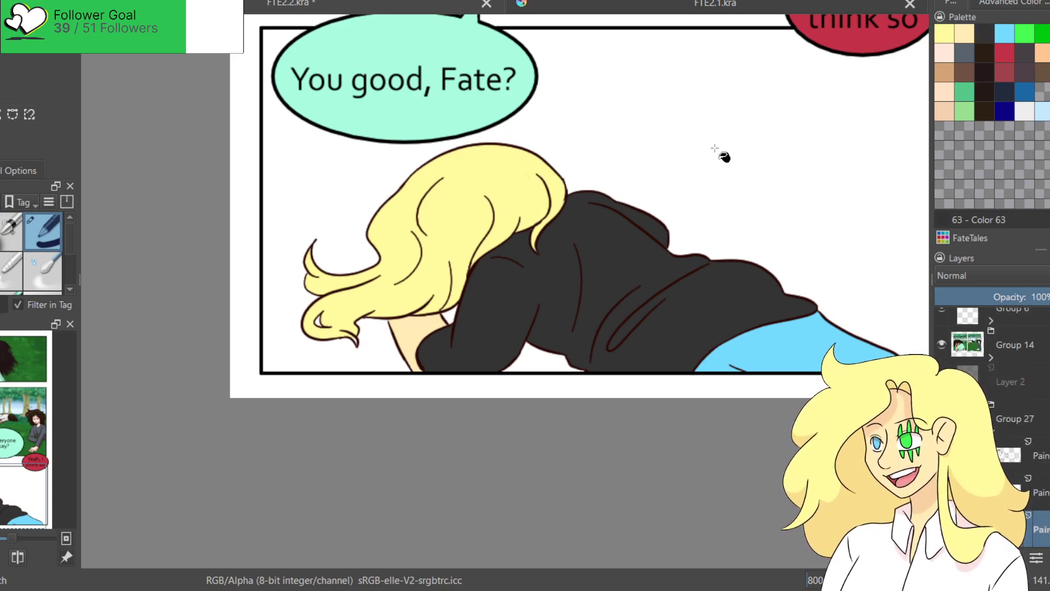
scroll(720, 152, down, 4)
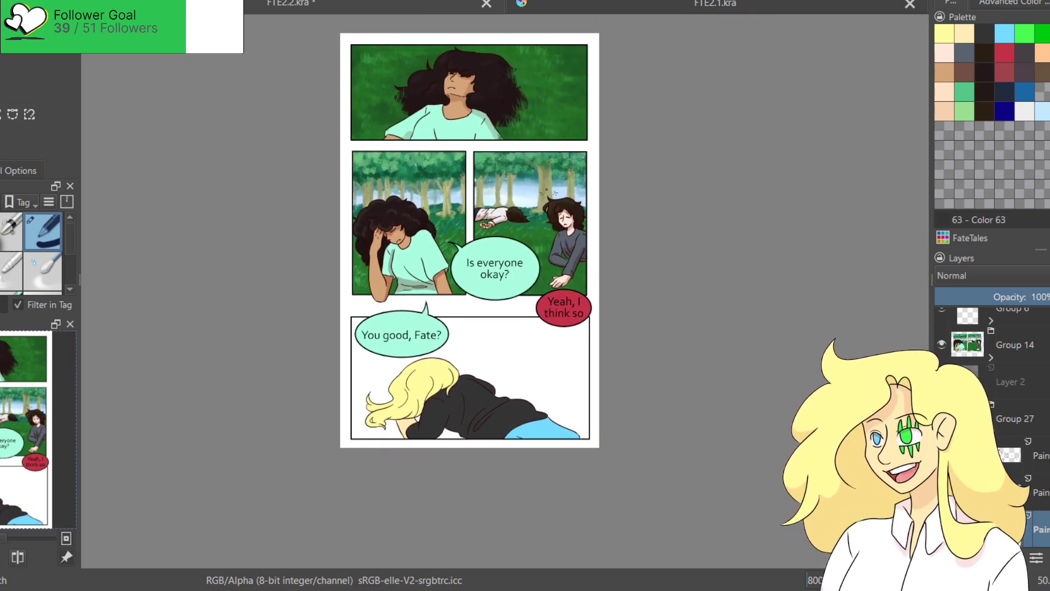
key(ctrl+s)
Paint the whole background of the bottom panel with the cloudy watercolours brush, using green sampled from the grass in the panel above.
scroll(516, 351, up, 1)
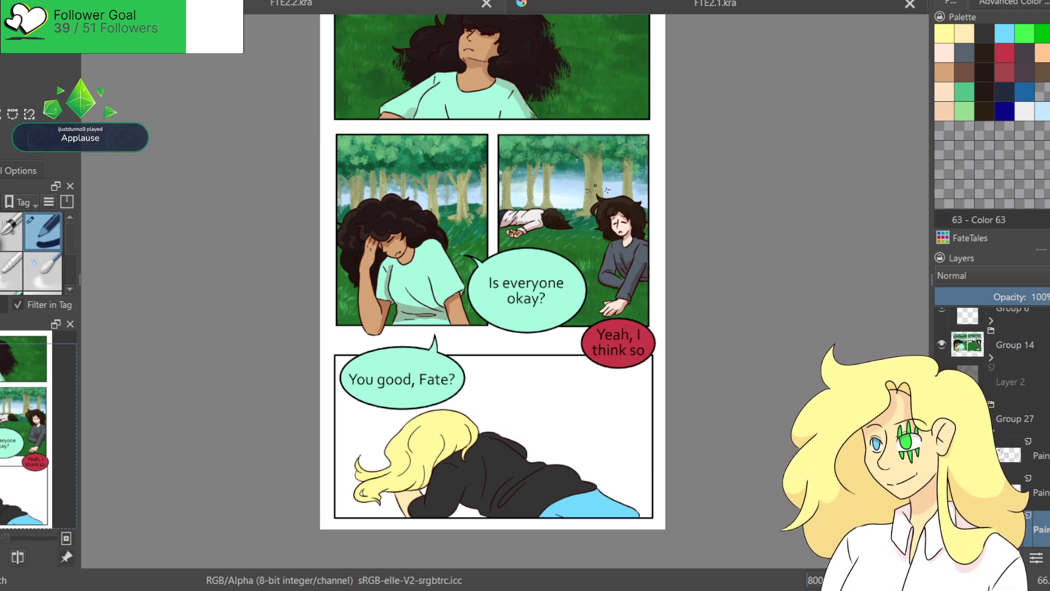
click(1, 219)
drag(519, 370, 536, 298)
click(1015, 6)
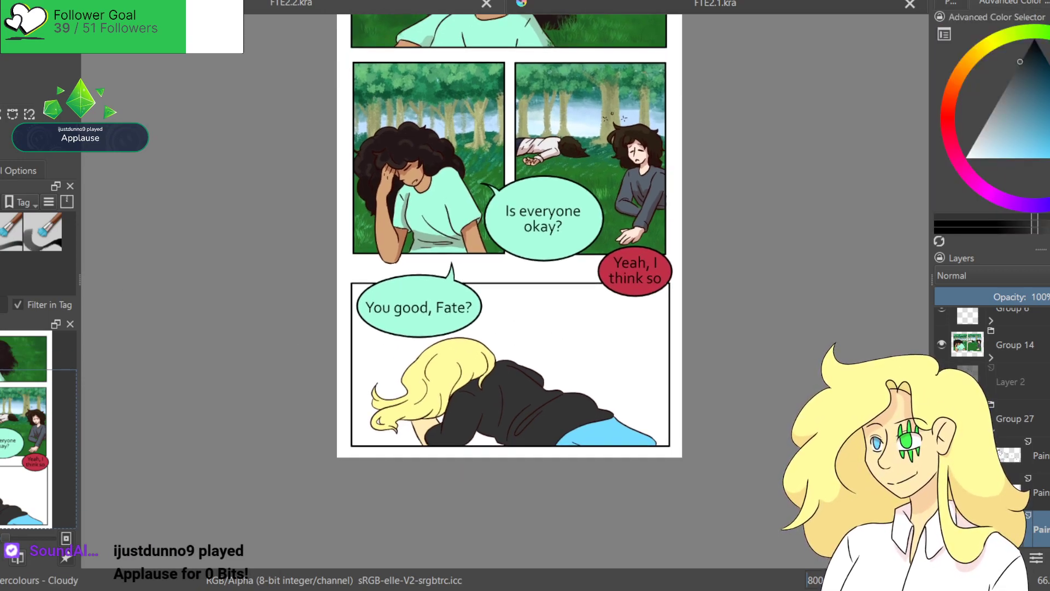
ctrl+click(613, 244)
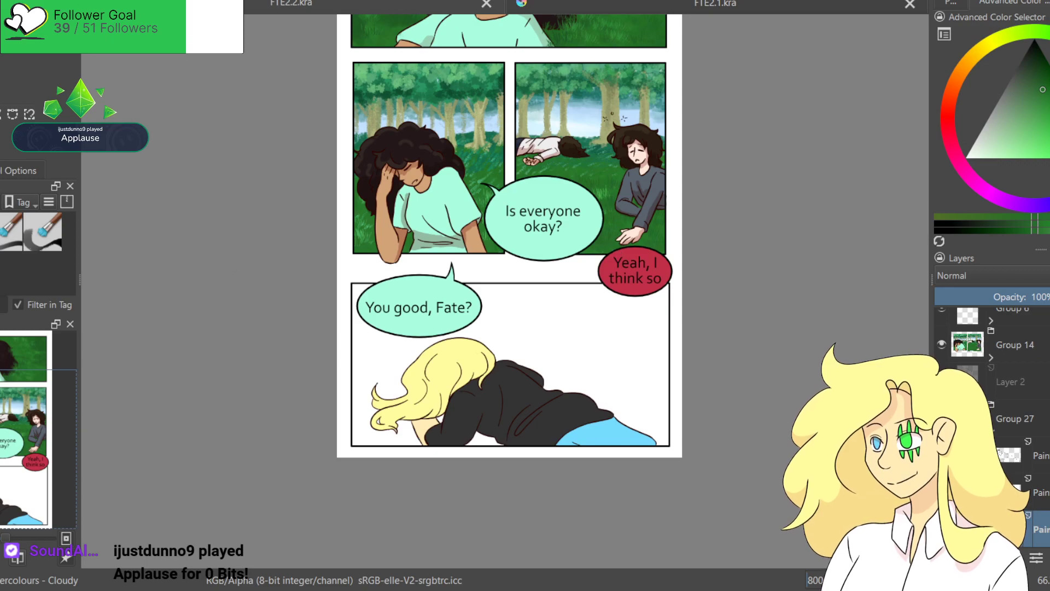
click(352, 295)
mouse_move(386, 295)
mouse_down()
mouse_move(676, 301)
mouse_move(493, 306)
mouse_up()
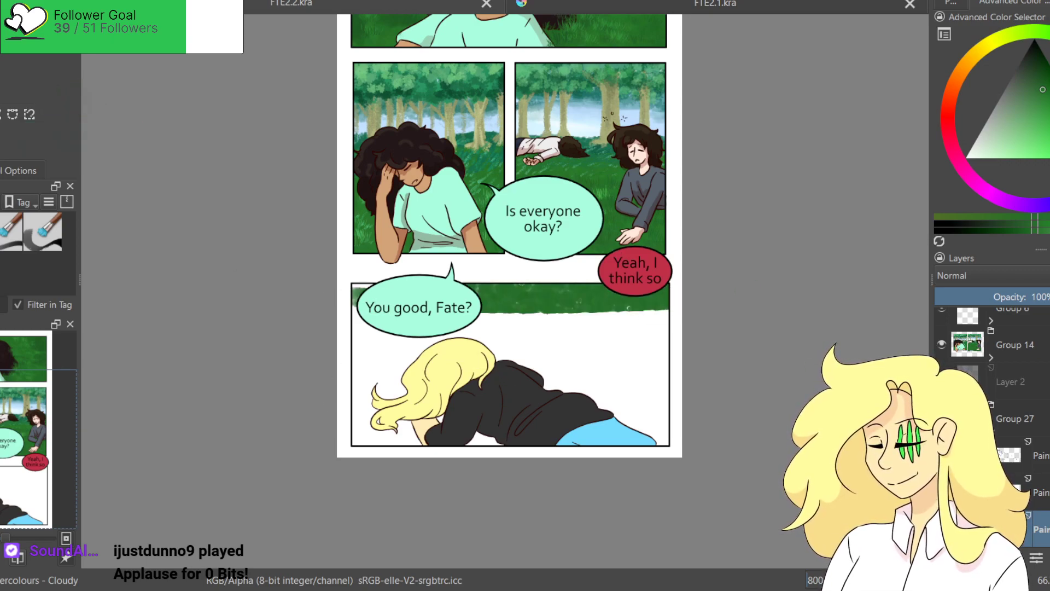
mouse_move(358, 287)
mouse_down()
mouse_move(361, 451)
mouse_move(386, 455)
mouse_move(400, 350)
mouse_move(479, 326)
mouse_up()
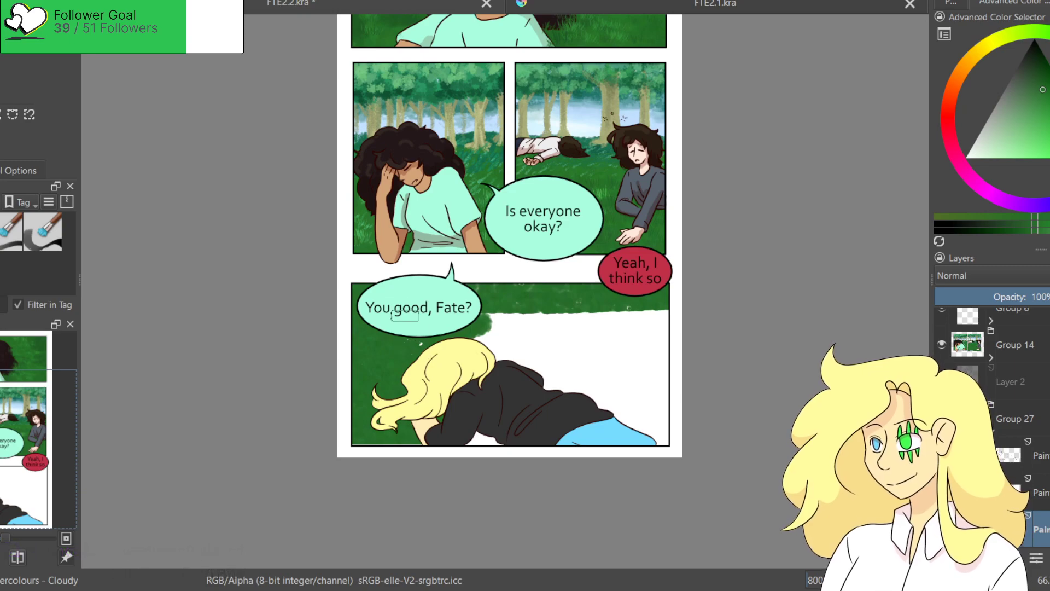
mouse_move(415, 307)
mouse_down()
mouse_move(475, 439)
mouse_move(467, 401)
mouse_move(497, 450)
mouse_move(529, 433)
mouse_move(525, 304)
mouse_move(536, 320)
mouse_move(641, 310)
mouse_move(560, 334)
mouse_move(630, 352)
mouse_move(512, 373)
mouse_move(683, 341)
mouse_up()
mouse_move(507, 386)
mouse_down()
mouse_move(541, 404)
mouse_move(629, 414)
mouse_up()
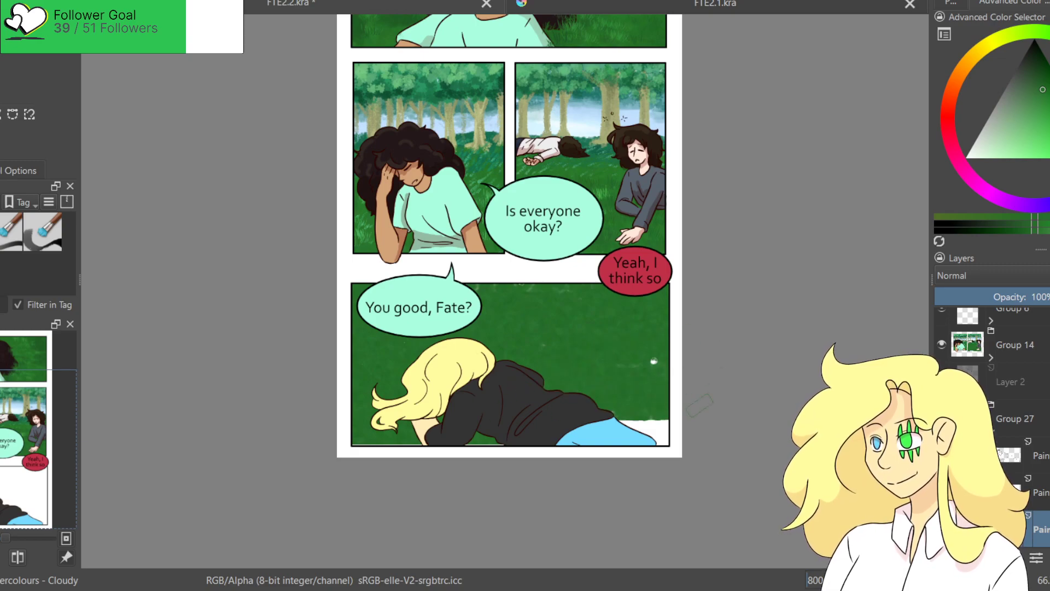
mouse_move(670, 382)
mouse_down()
mouse_move(623, 421)
mouse_move(523, 442)
mouse_move(654, 437)
mouse_move(607, 443)
mouse_up()
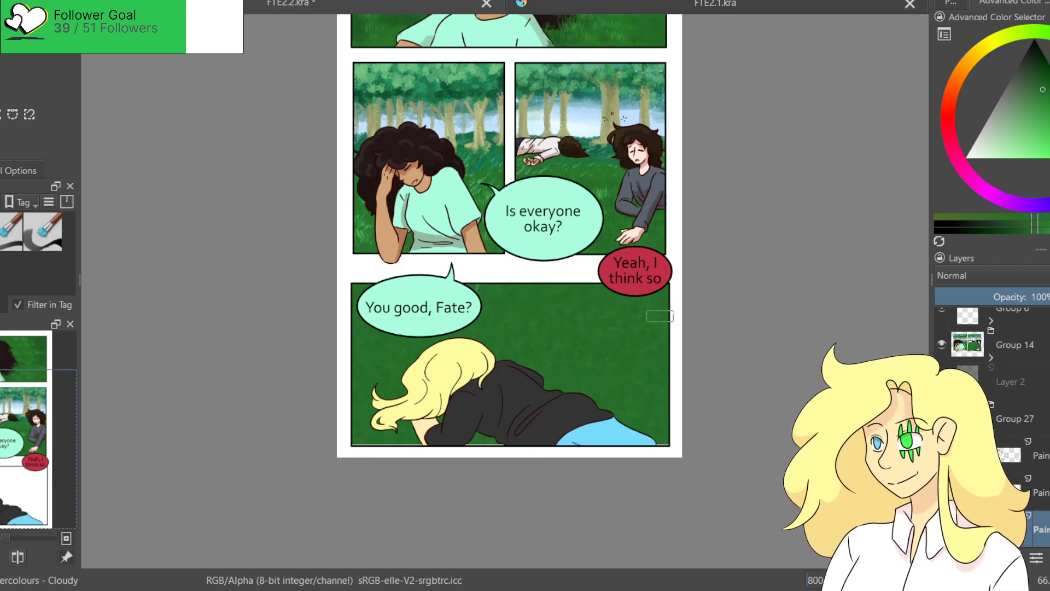
Close the thin white gaps between the painted grass and the bottom panel's lower border, from the left corner to the right corner.
scroll(562, 334, up, 4)
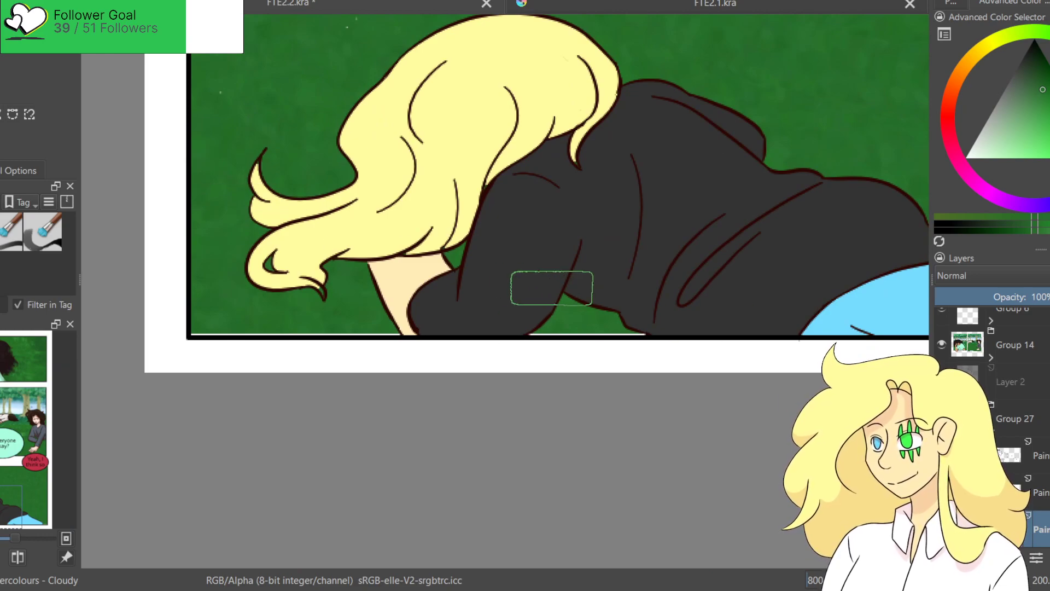
scroll(990, 427, down, 1)
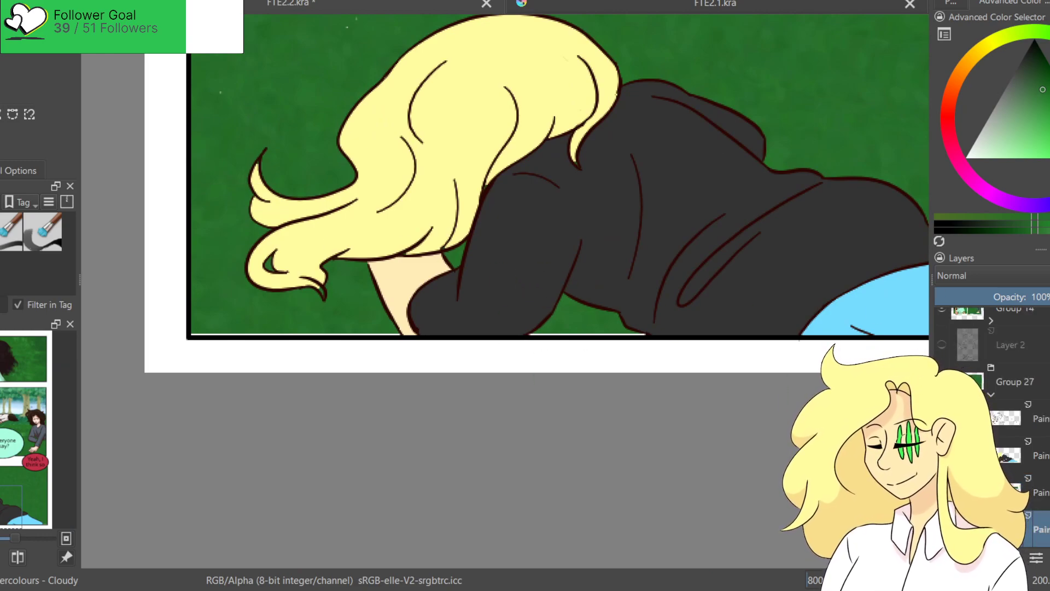
key(x)
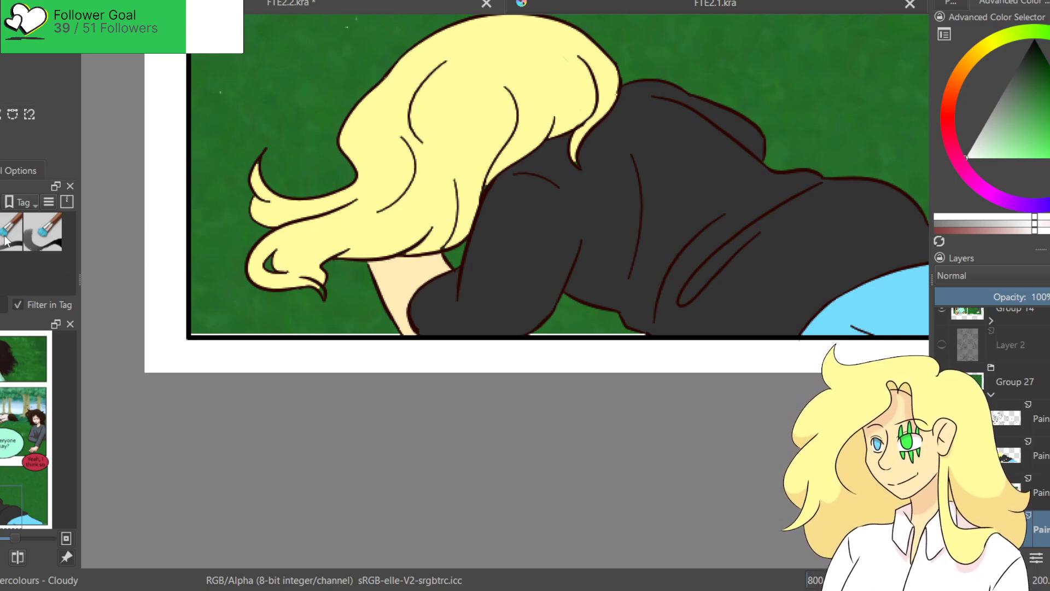
key(slash)
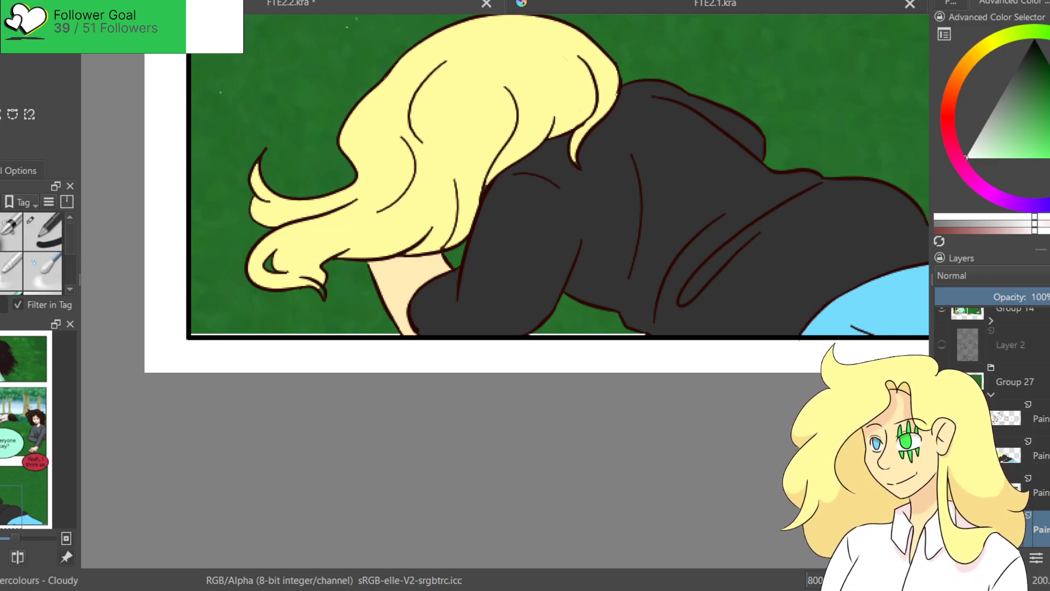
scroll(181, 282, up, 6)
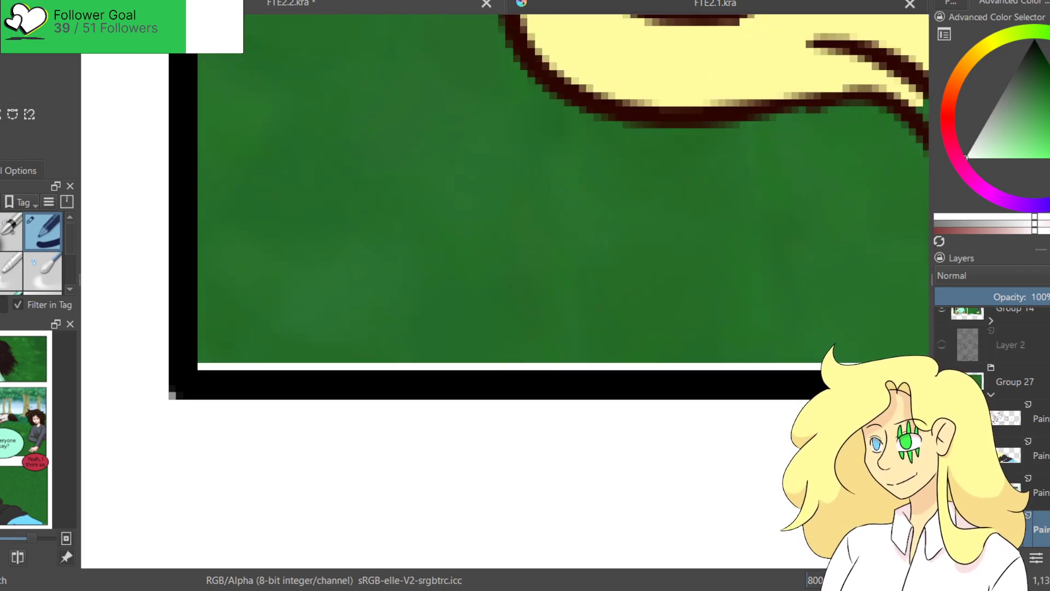
scroll(394, 369, down, 4)
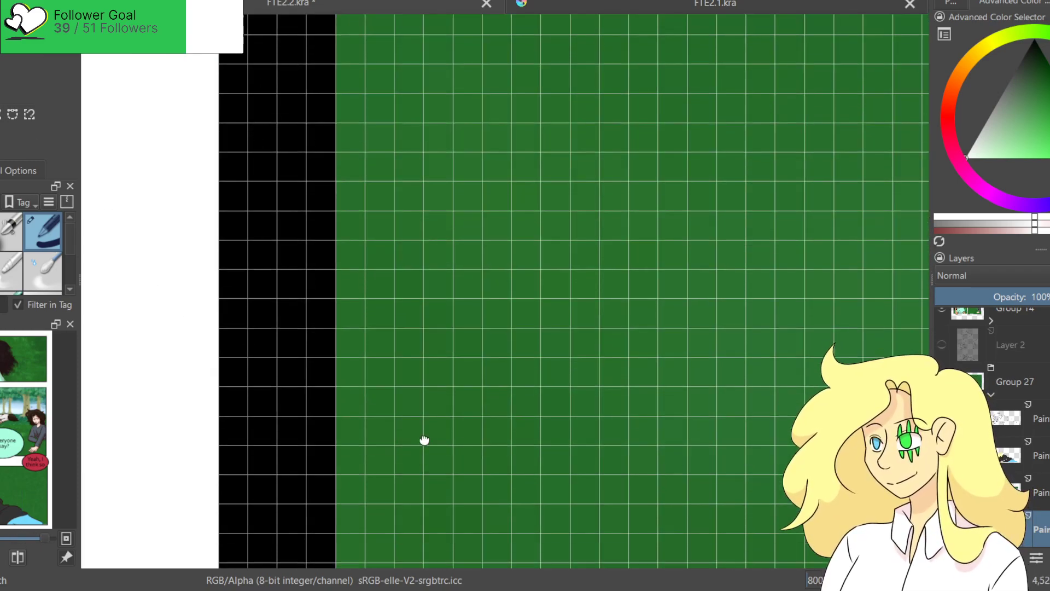
scroll(530, 305, down, 4)
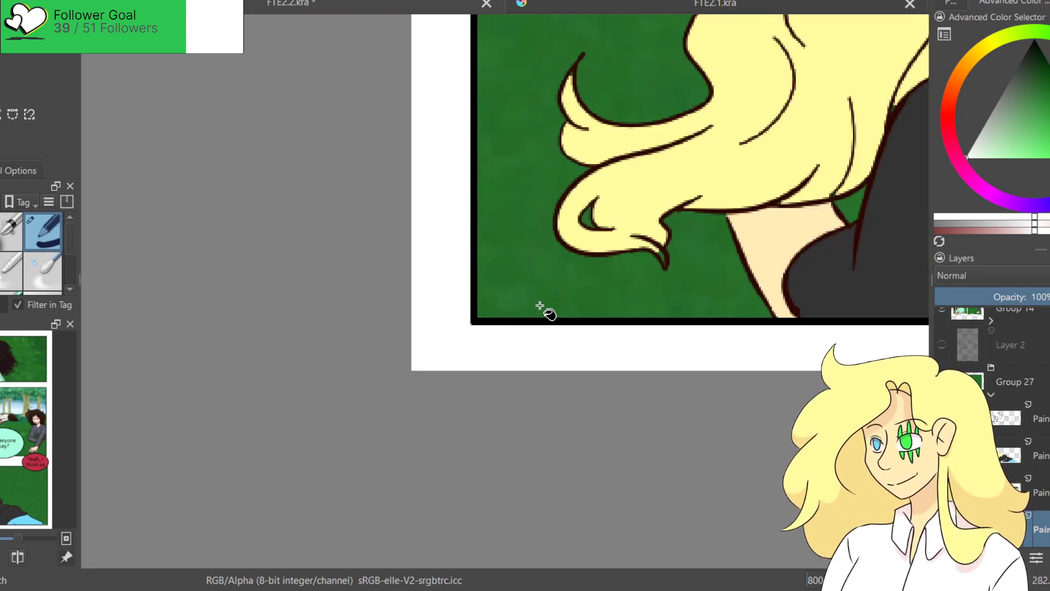
scroll(830, 328, up, 6)
scroll(482, 246, up, 3)
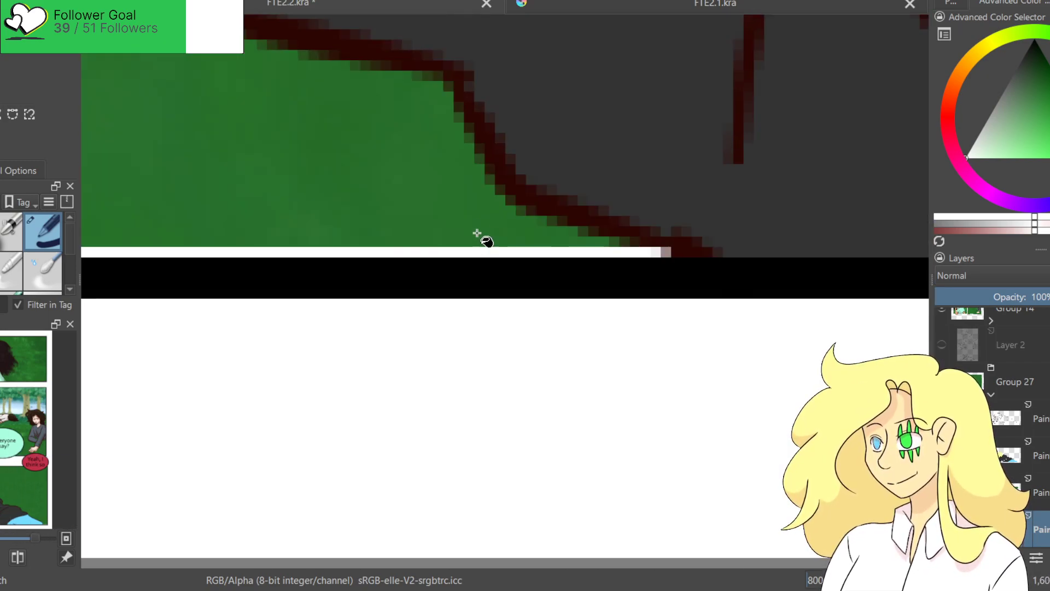
scroll(547, 240, up, 5)
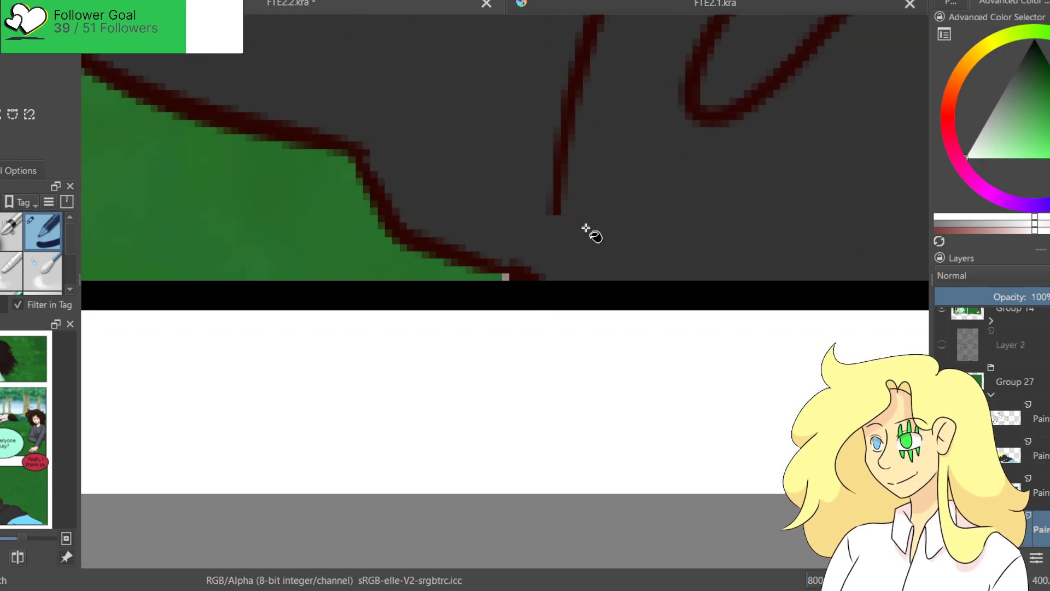
scroll(553, 290, down, 6)
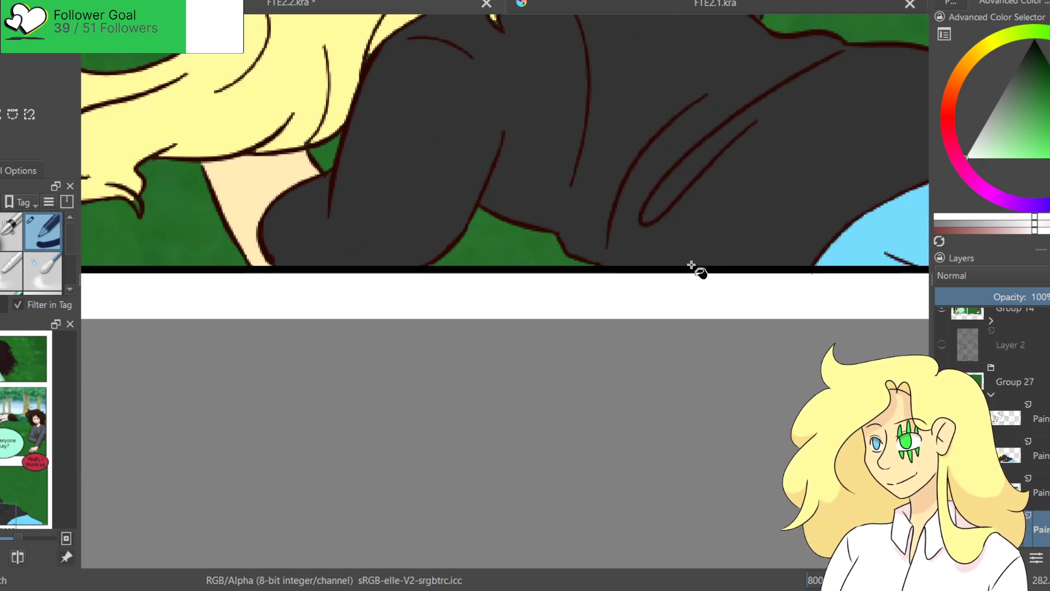
scroll(404, 308, up, 4)
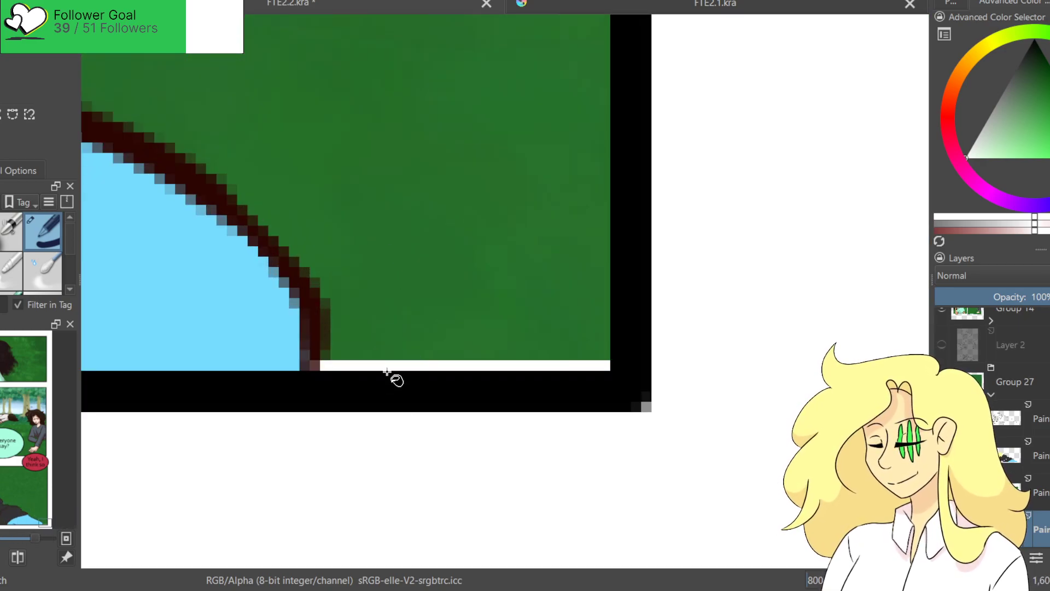
scroll(364, 333, down, 2)
scroll(594, 396, down, 4)
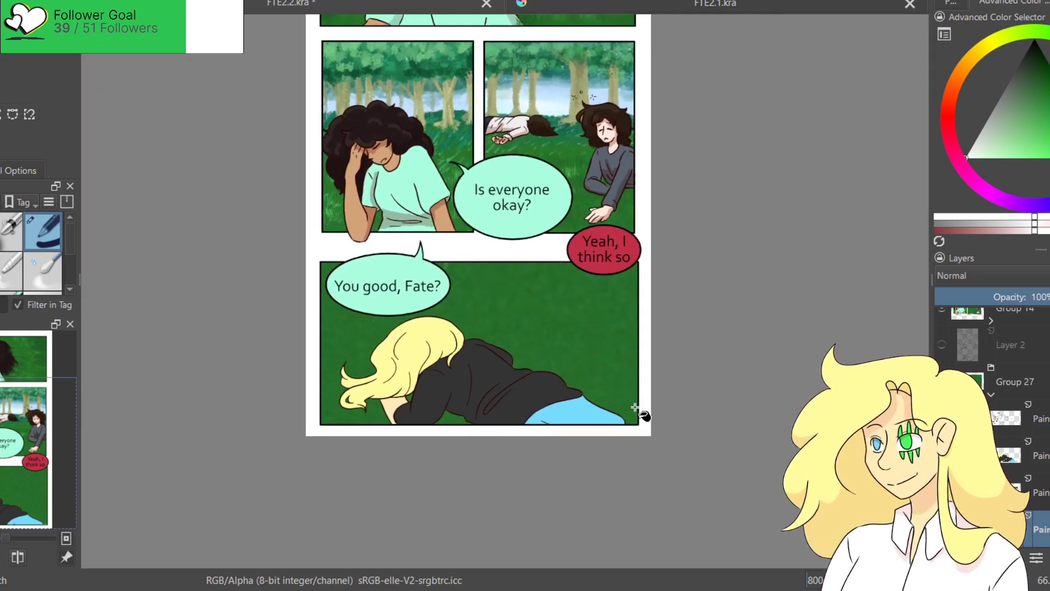
Add a paint layer between the line art and the flat colors, set it to Multiply at 11% opacity and choose dark red.
scroll(592, 320, up, 3)
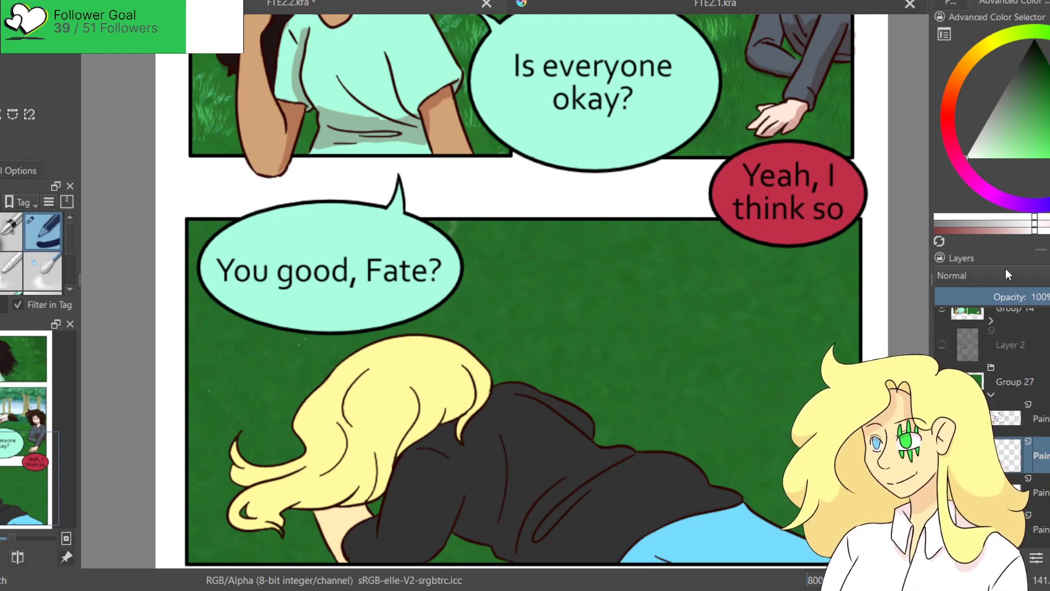
key(x)
scroll(992, 275, down, 1)
drag(1028, 297, 954, 298)
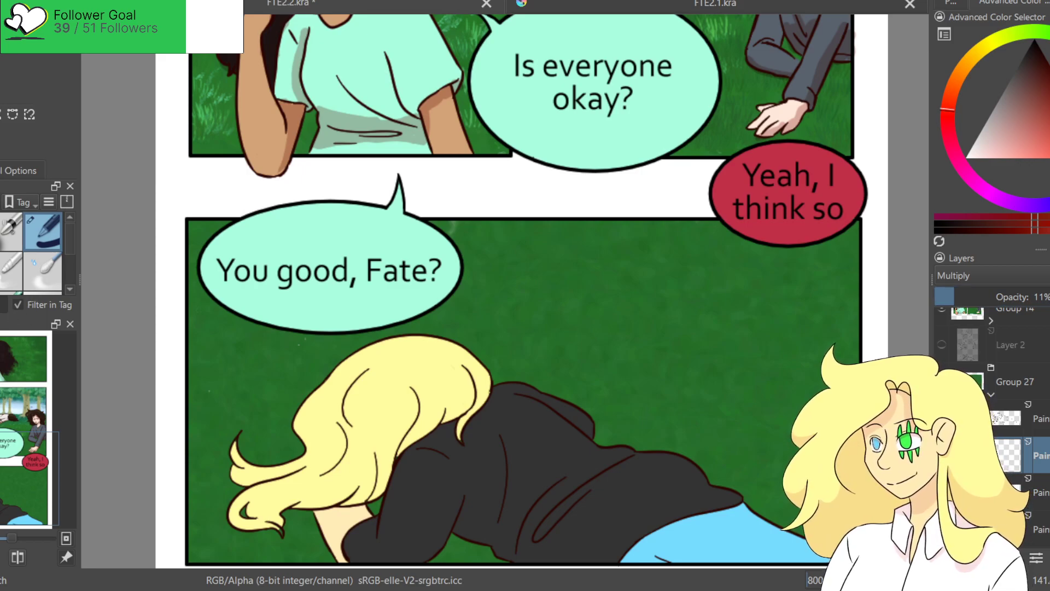
Try a faint shadow stroke on the upper flowing hair lock, and set the Multiply layer's opacity to 100%.
scroll(575, 294, up, 2)
scroll(575, 294, up, 1)
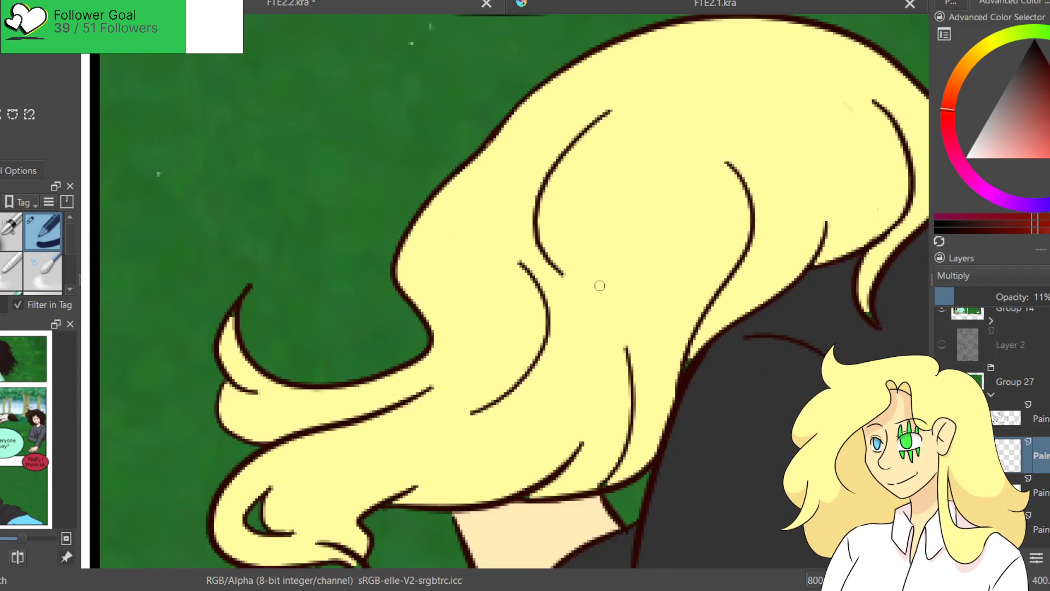
scroll(574, 306, down, 2)
scroll(586, 356, up, 3)
drag(592, 373, 359, 231)
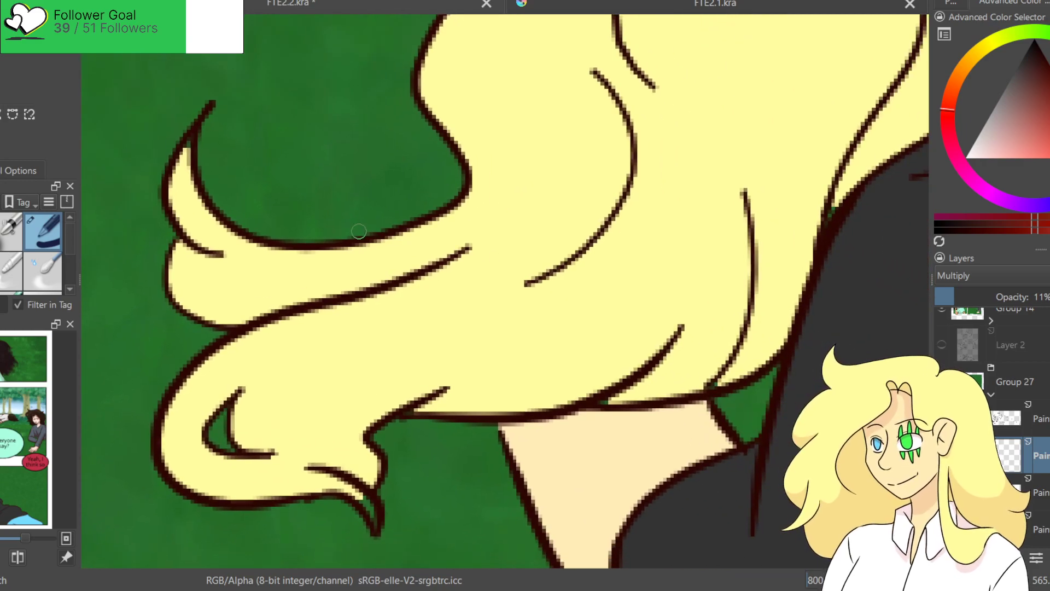
drag(219, 260, 321, 265)
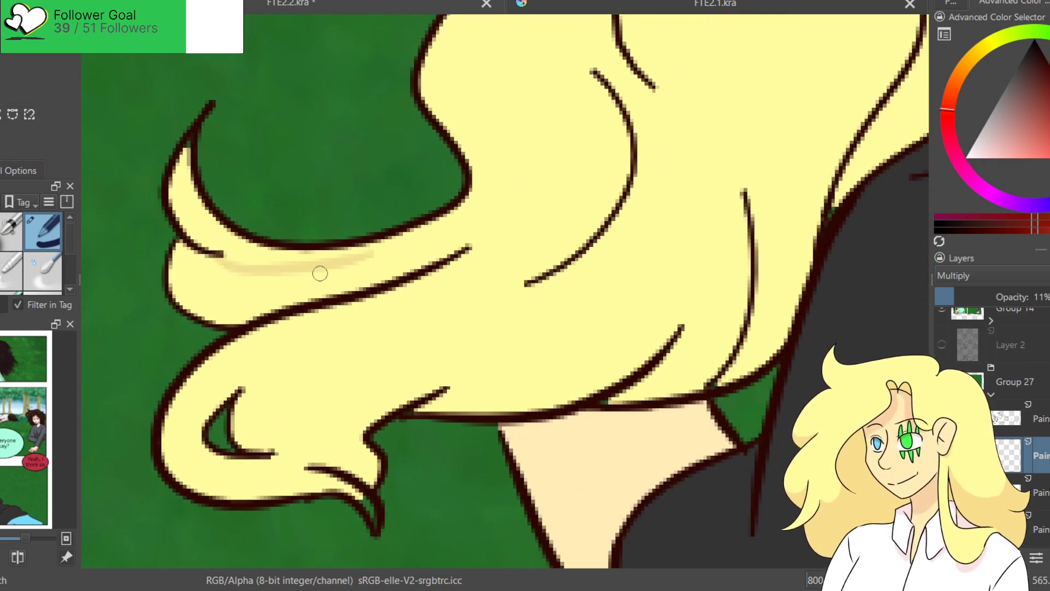
drag(1034, 297, 1049, 296)
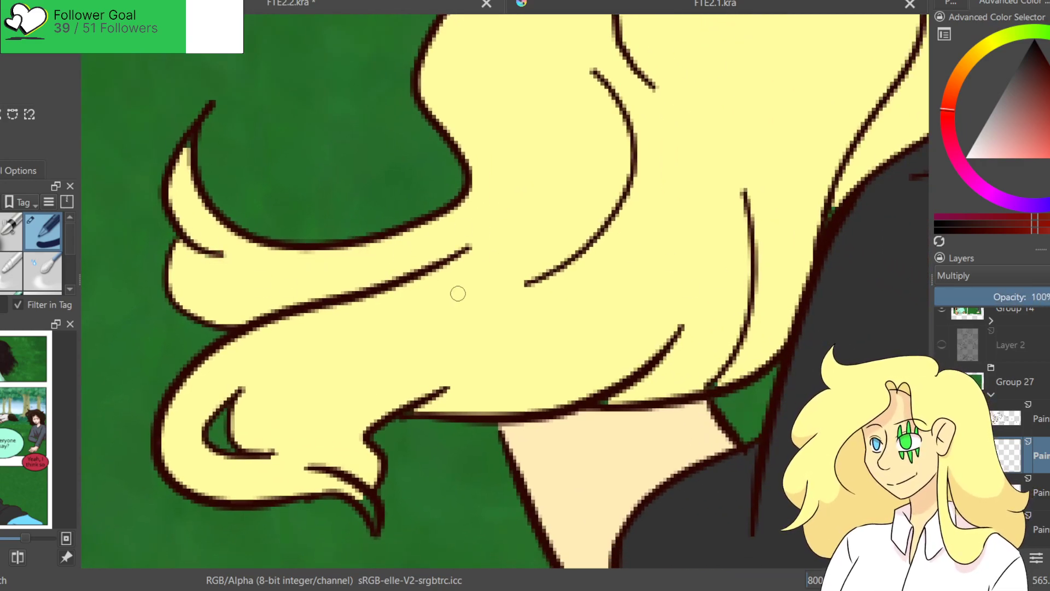
Draw a dark red shadow outline along the upper flowing lock to the curved strand line in the hair, redoing unsatisfactory strokes.
mouse_move(226, 257)
mouse_down()
mouse_move(328, 265)
mouse_move(453, 233)
mouse_up()
key(ctrl+z)
mouse_move(221, 256)
mouse_down()
mouse_move(301, 262)
mouse_move(534, 230)
mouse_up()
key(ctrl+z)
mouse_move(224, 256)
mouse_down()
mouse_move(287, 270)
mouse_move(613, 193)
mouse_up()
key(ctrl+z)
drag(538, 206, 626, 150)
key(ctrl+z)
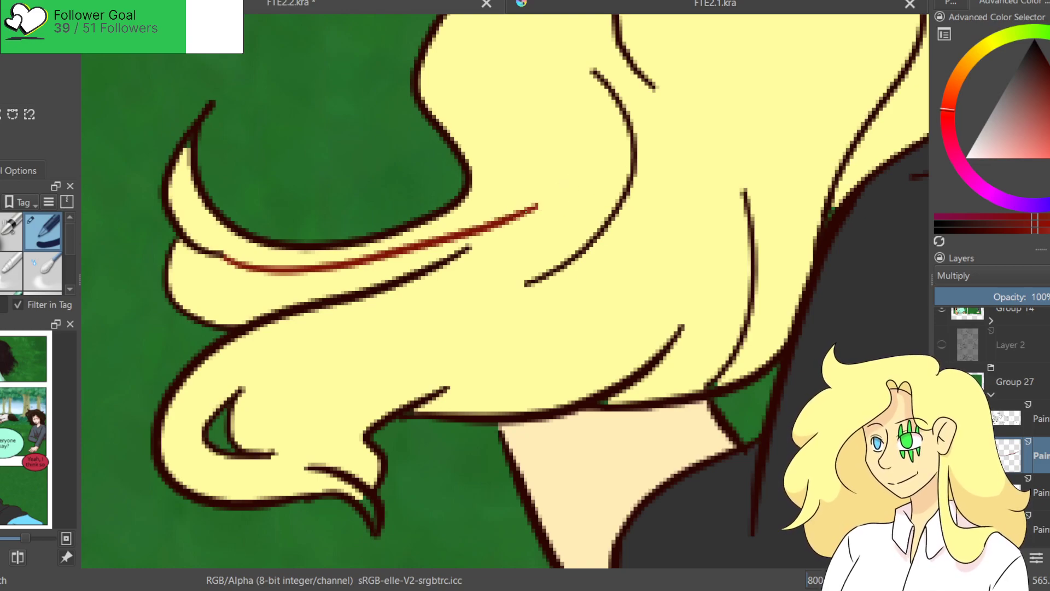
drag(537, 206, 629, 119)
mouse_move(704, 148)
mouse_down()
mouse_move(541, 205)
mouse_move(742, 146)
mouse_up()
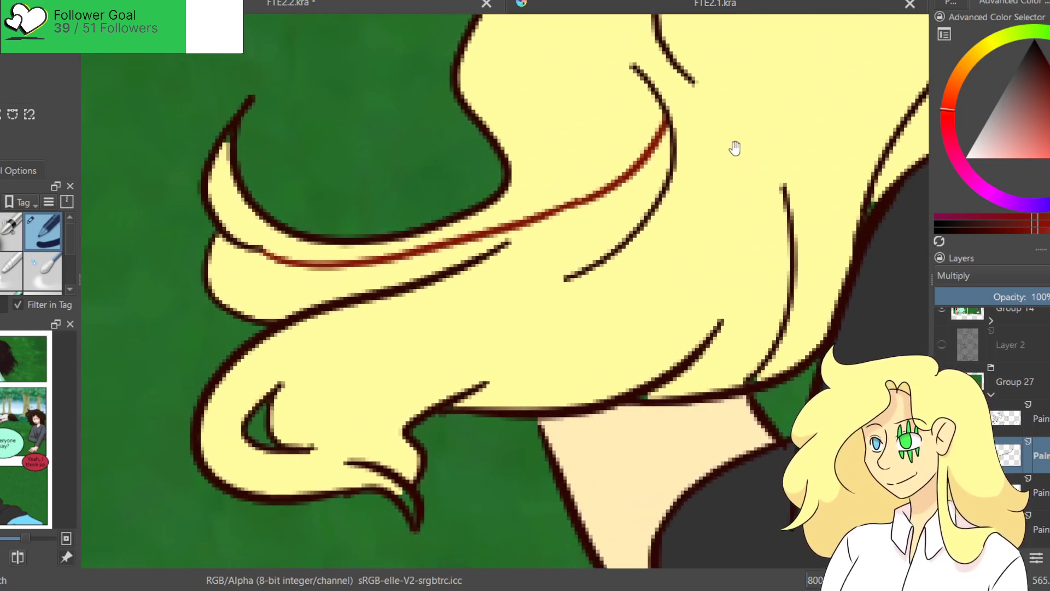
Outline the shadow of the lower curl from the strand line down to the hair's lower edge.
drag(426, 285, 305, 398)
key(ctrl+z)
drag(438, 280, 429, 412)
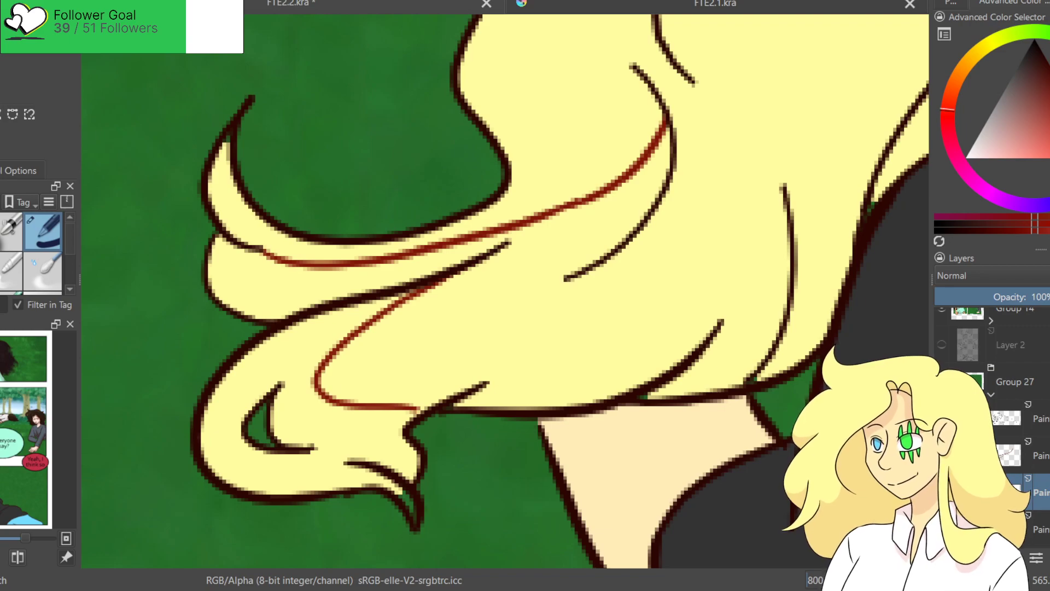
Fill the gap at the lower curl's tip with the hair's light yellow on the flat color layer, and resample the dark red.
ctrl+click(382, 470)
drag(393, 485, 388, 469)
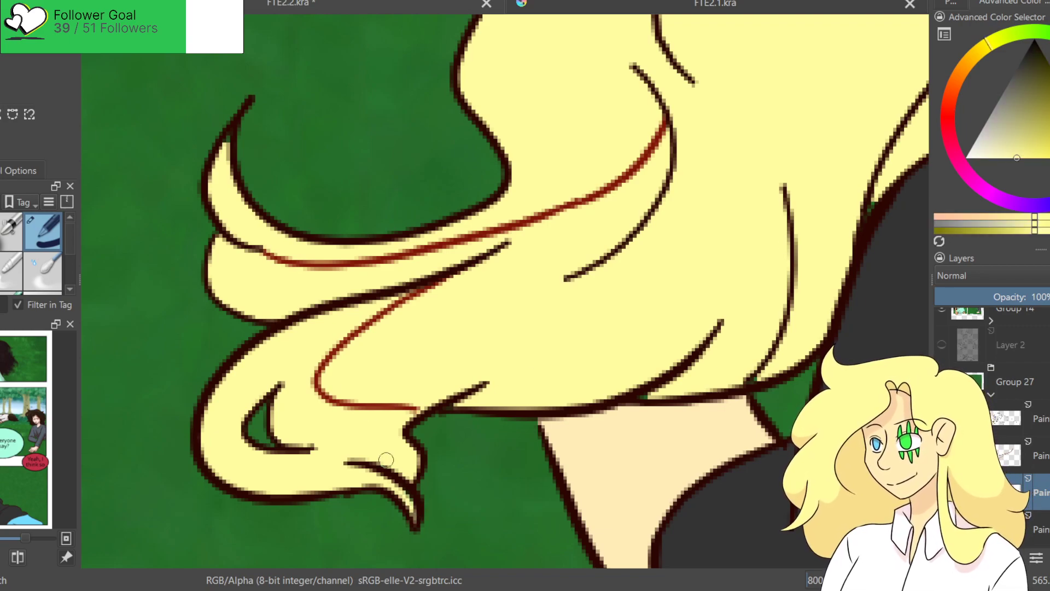
ctrl+click(394, 407)
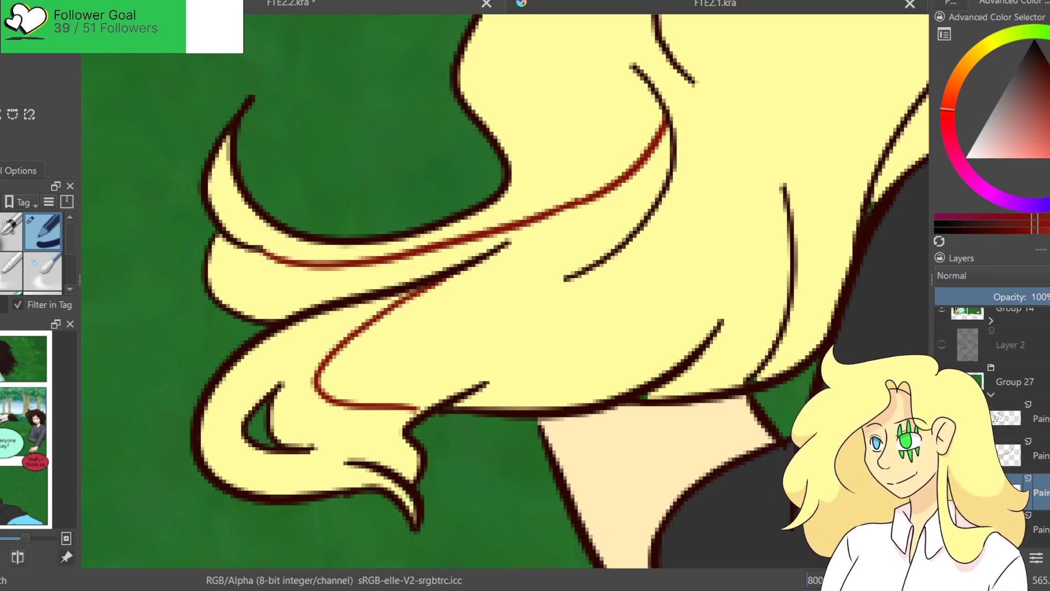
Extend the dark red shadow outline upward to join the next long strand line in the hair.
drag(716, 311, 593, 303)
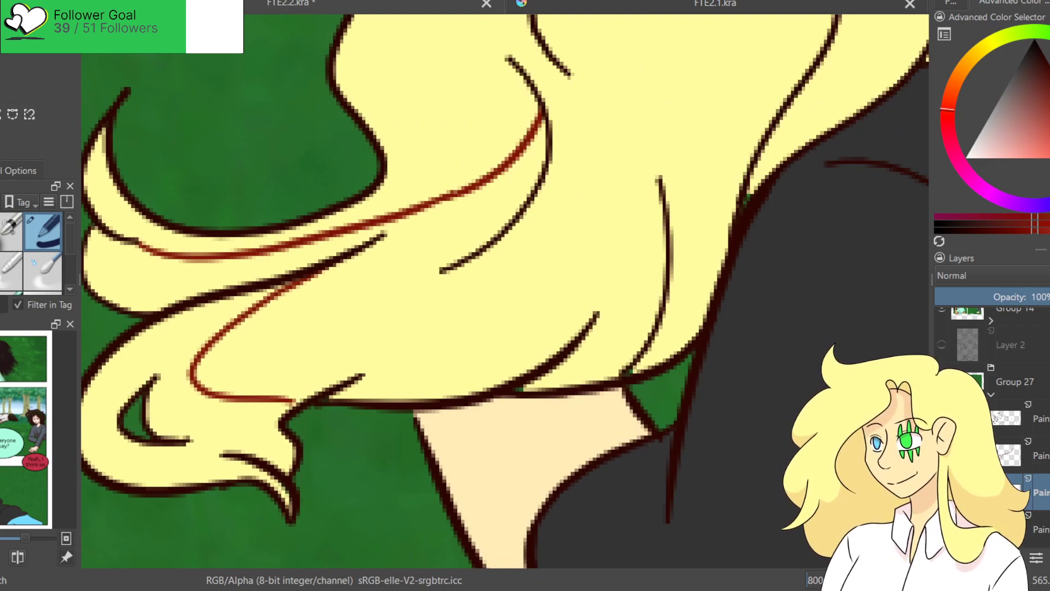
drag(583, 303, 443, 286)
mouse_move(428, 324)
mouse_down()
mouse_move(426, 257)
mouse_move(439, 344)
mouse_up()
key(ctrl+z)
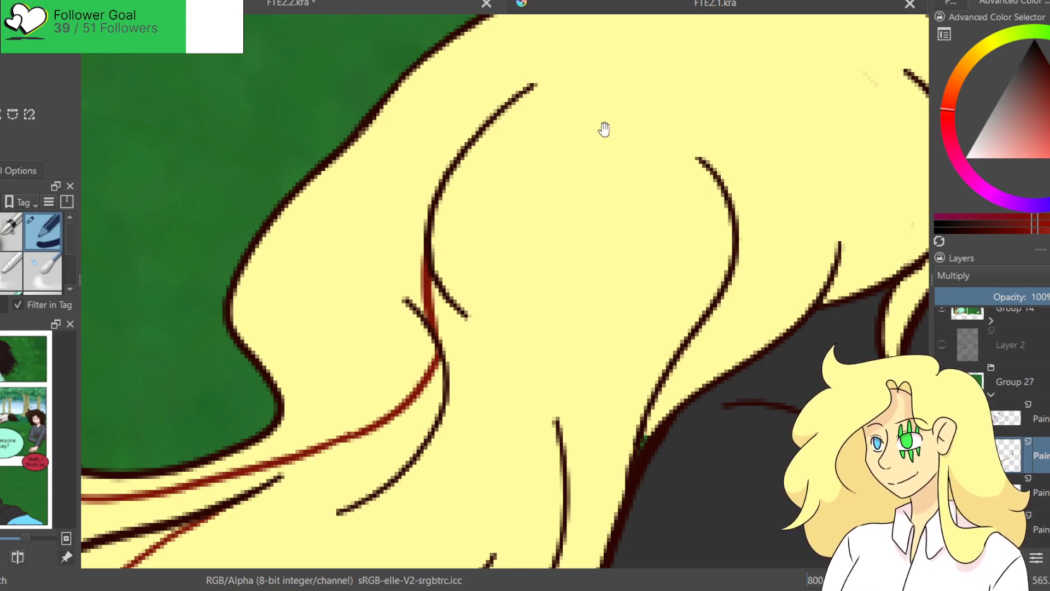
Continue the shadow outline from the long strand line across the crown to the back of the head, redoing uneven strokes.
drag(536, 85, 454, 230)
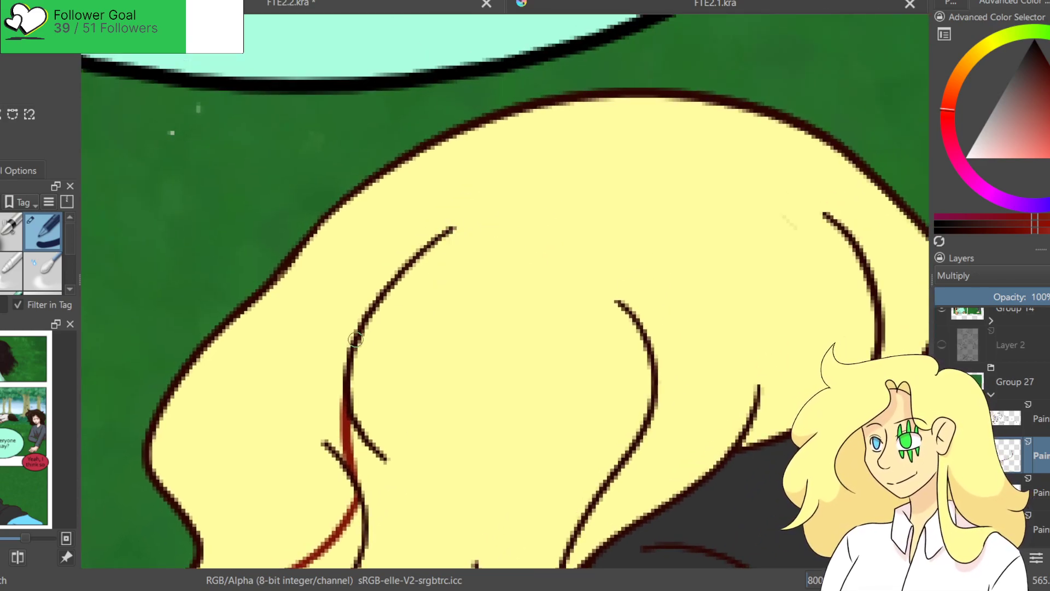
mouse_move(356, 340)
mouse_down()
mouse_move(383, 313)
mouse_move(674, 231)
mouse_move(831, 159)
mouse_up()
key(ctrl+z)
mouse_move(664, 229)
mouse_down()
mouse_move(833, 158)
mouse_move(806, 181)
mouse_move(659, 234)
mouse_up()
key(ctrl+z)
Close the shadow outline across the small lock at the back of the head and fill the enclosed hair area with dark red.
drag(786, 331, 692, 175)
drag(845, 125, 694, 267)
key(ctrl+z)
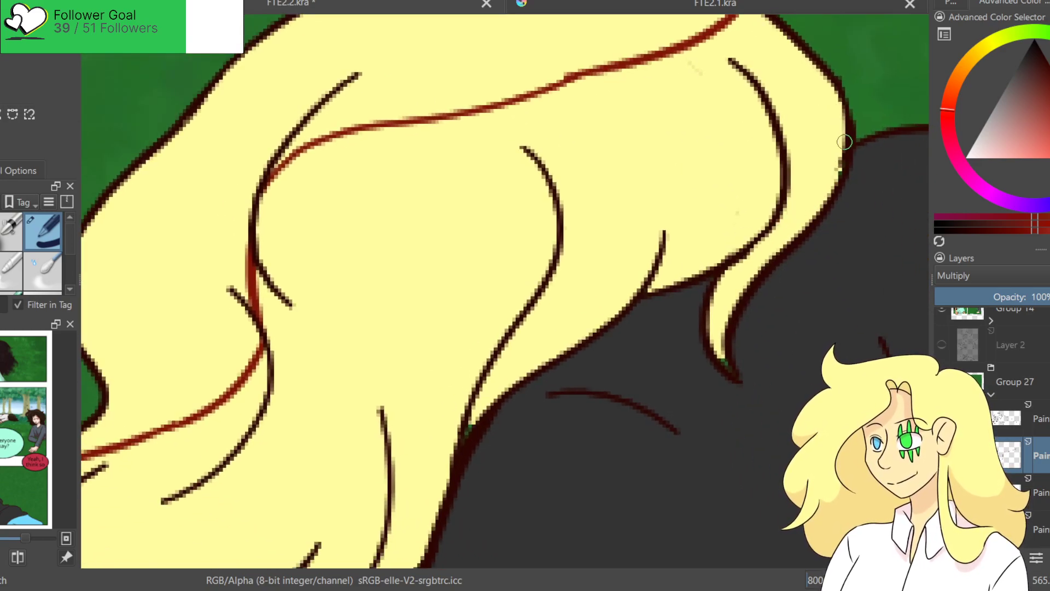
drag(848, 137, 679, 257)
click(441, 234)
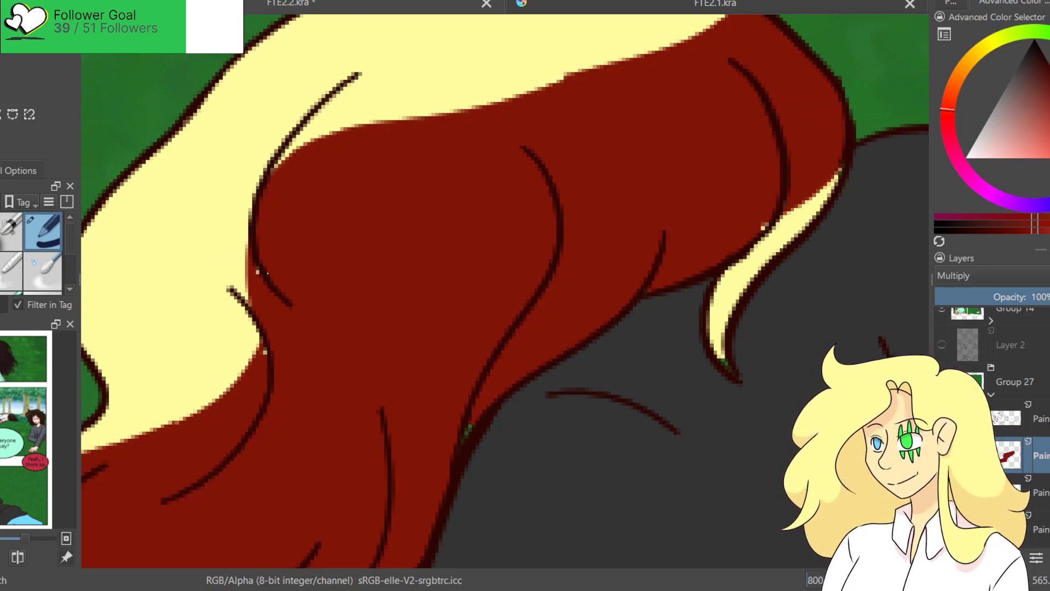
Close the small gap at the hair's lower edge and shade the forearm's inner side with dark red up to a diagonal edge.
click(469, 427)
drag(481, 461, 649, 123)
drag(343, 300, 419, 430)
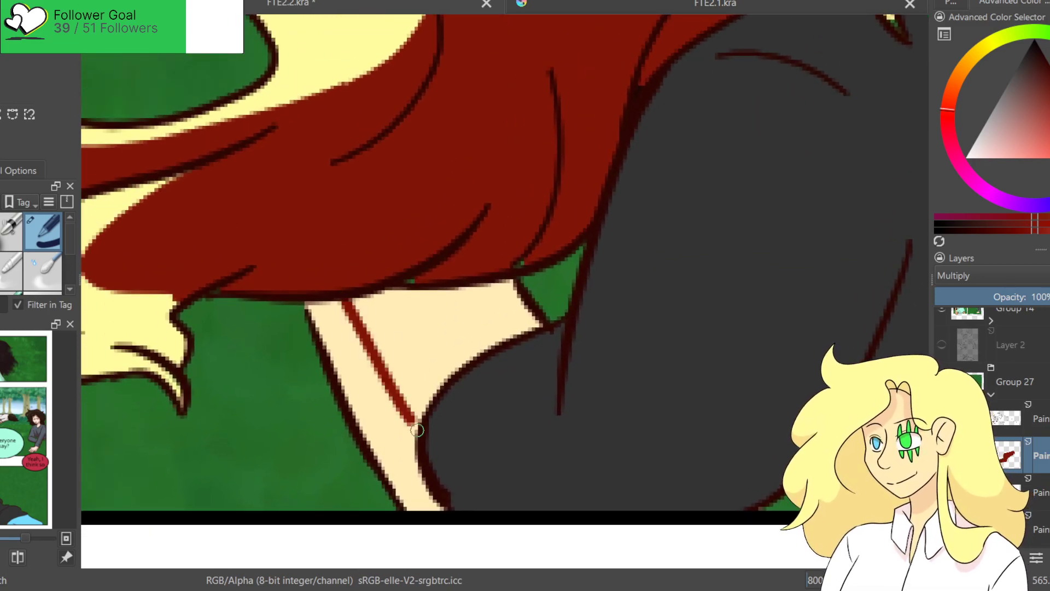
click(447, 364)
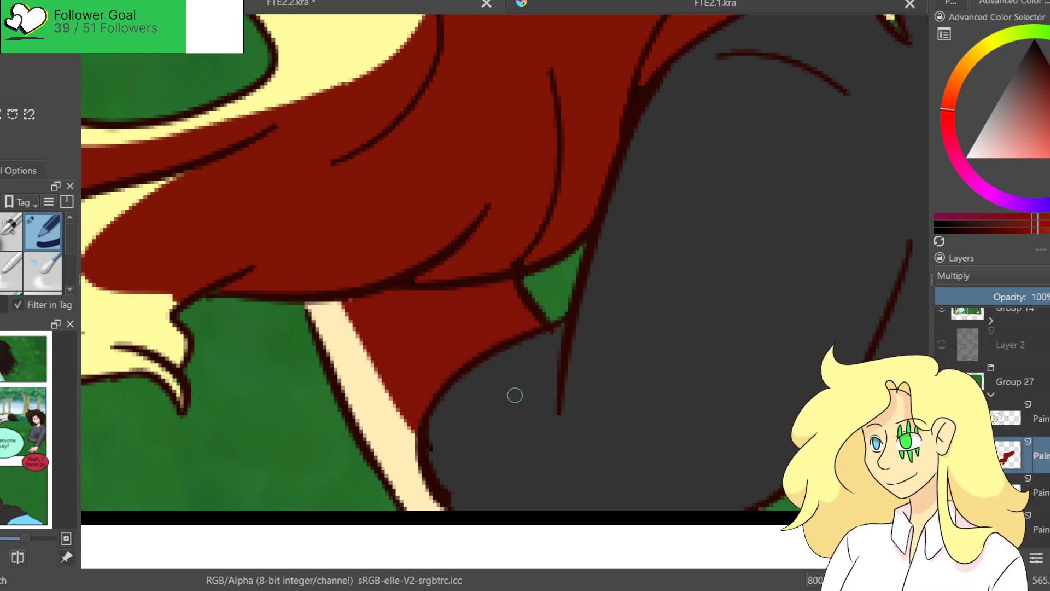
Shade the sleeve's cuff and outline and fill a curved shadow band along the upper arm's lower edge with dark red.
mouse_move(427, 412)
mouse_down()
mouse_move(551, 336)
mouse_move(434, 423)
mouse_move(571, 371)
mouse_move(443, 426)
mouse_move(517, 384)
mouse_move(542, 384)
mouse_move(564, 345)
mouse_move(563, 362)
mouse_move(420, 439)
mouse_move(491, 425)
mouse_up()
drag(717, 334, 514, 298)
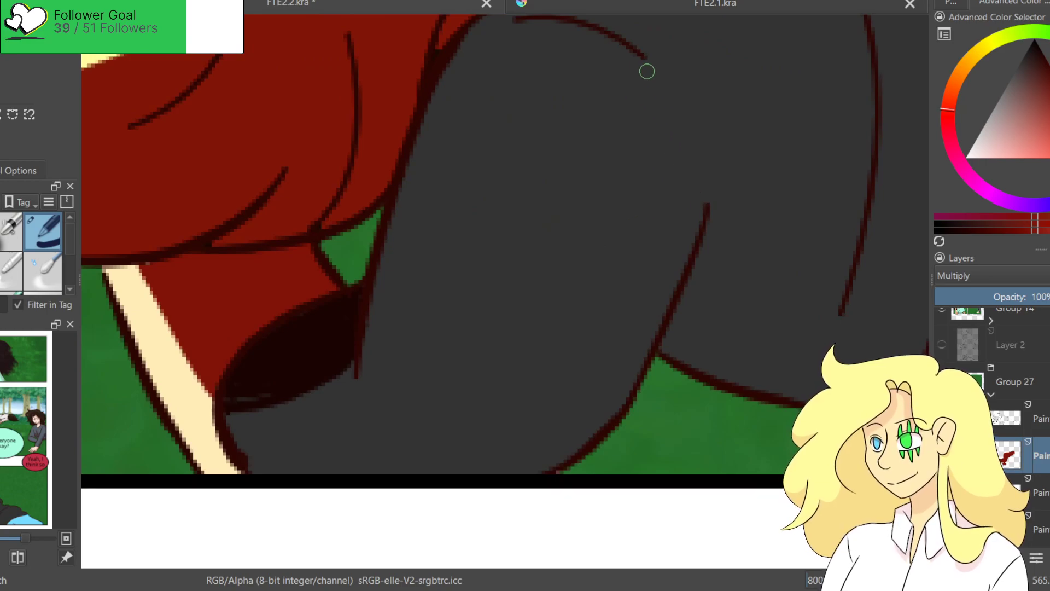
drag(649, 73, 703, 267)
mouse_move(645, 59)
mouse_down()
mouse_move(647, 107)
mouse_move(454, 441)
mouse_move(392, 472)
mouse_up()
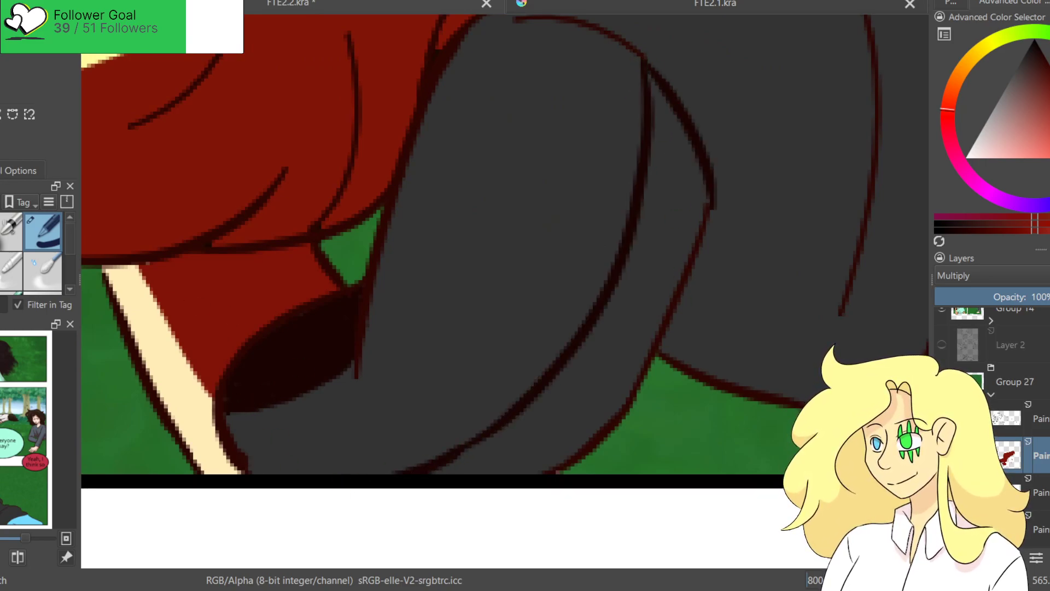
click(574, 403)
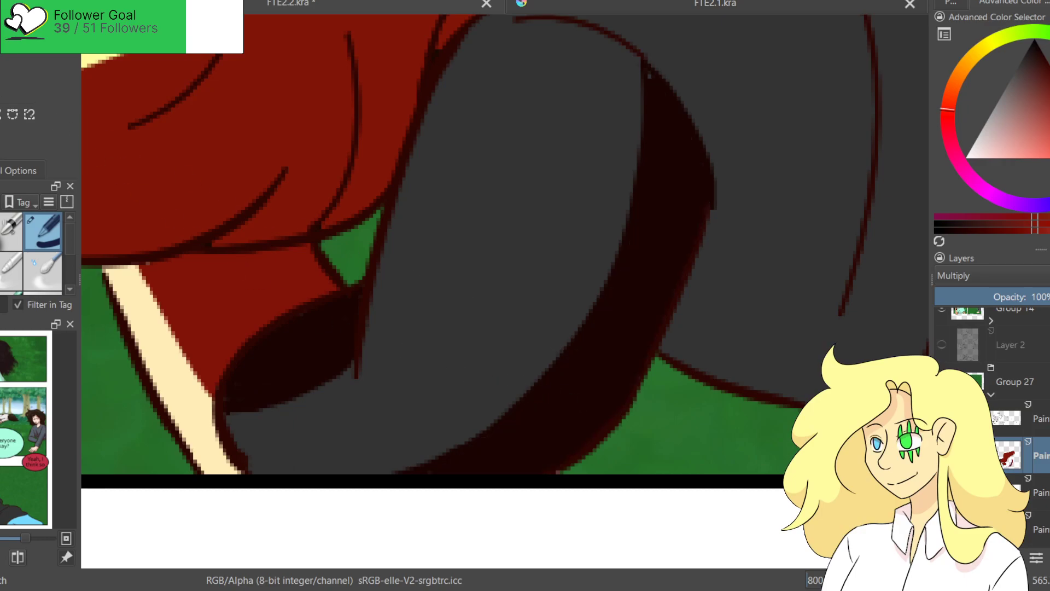
Outline a dark red shadow across the jacket folds from the sleeve to the jeans and fill the torso below it.
mouse_move(655, 96)
mouse_down()
mouse_move(474, 302)
mouse_move(375, 293)
mouse_move(483, 252)
mouse_move(534, 326)
mouse_move(525, 292)
mouse_move(603, 366)
mouse_up()
key(ctrl+z)
key(ctrl+z)
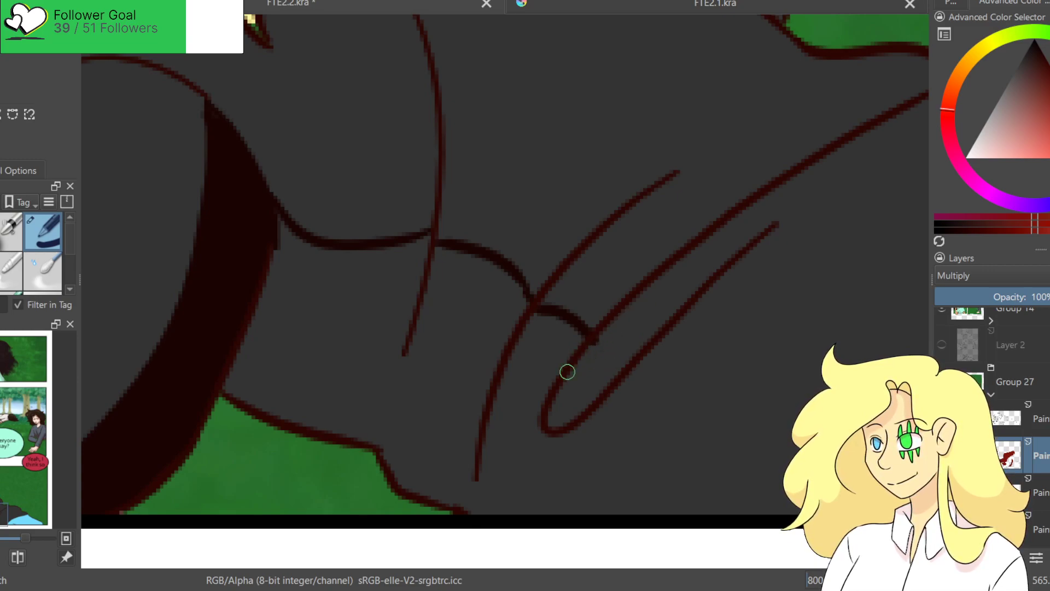
mouse_move(694, 248)
mouse_down()
mouse_move(686, 274)
mouse_move(730, 257)
mouse_move(611, 204)
mouse_move(569, 306)
mouse_move(761, 401)
mouse_up()
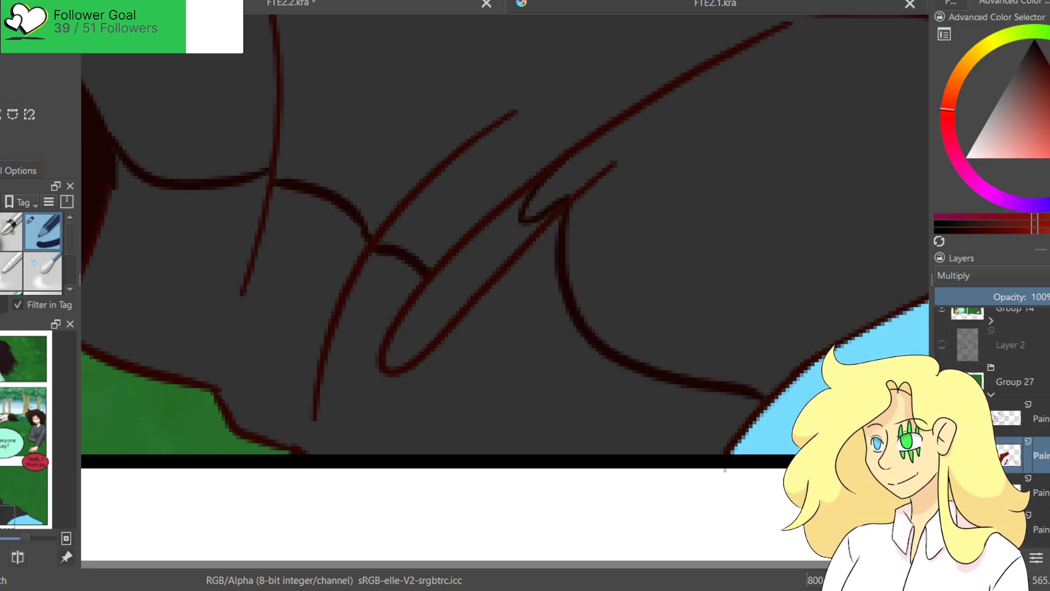
click(450, 314)
click(437, 364)
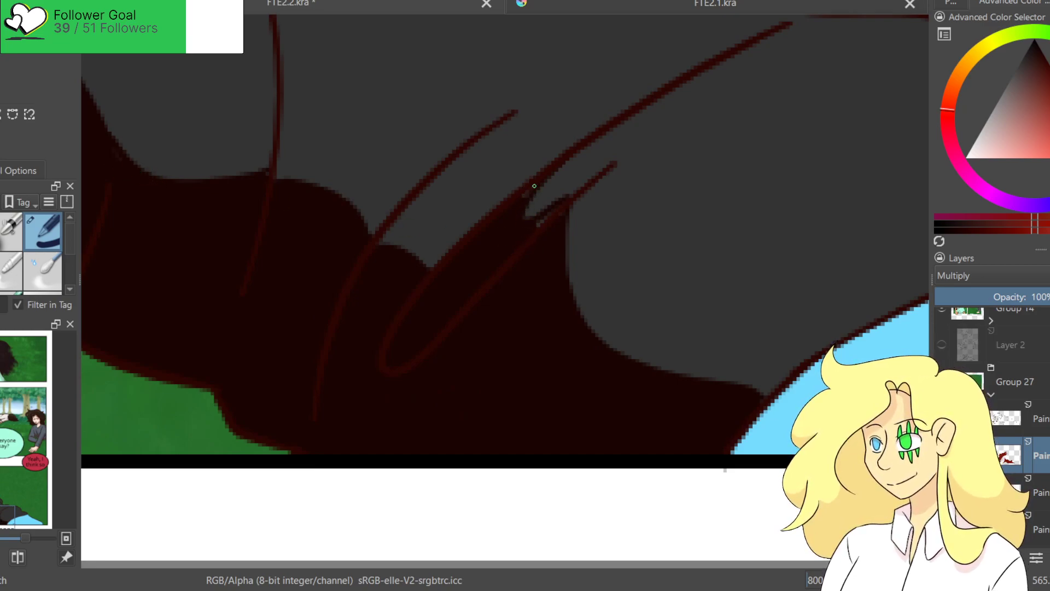
Draw a curved shadow edge from the jacket's hem down the jeans, redoing the first attempt, and fill the enclosed side with dark red.
drag(708, 286, 346, 219)
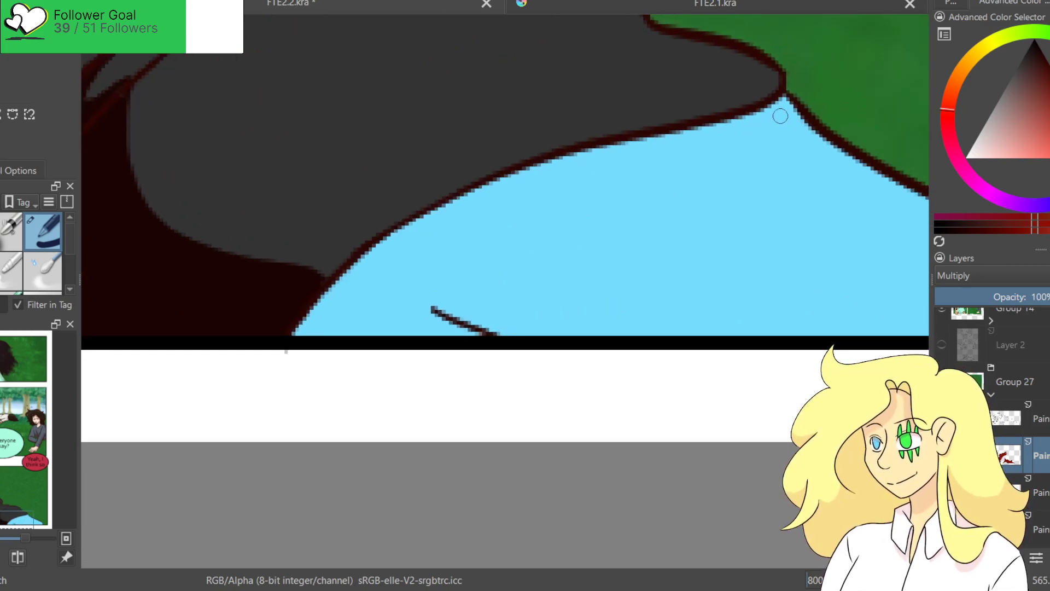
drag(788, 101, 444, 331)
key(ctrl+z)
mouse_move(786, 100)
mouse_down()
mouse_move(599, 362)
mouse_move(584, 368)
mouse_move(605, 357)
mouse_move(566, 357)
mouse_up()
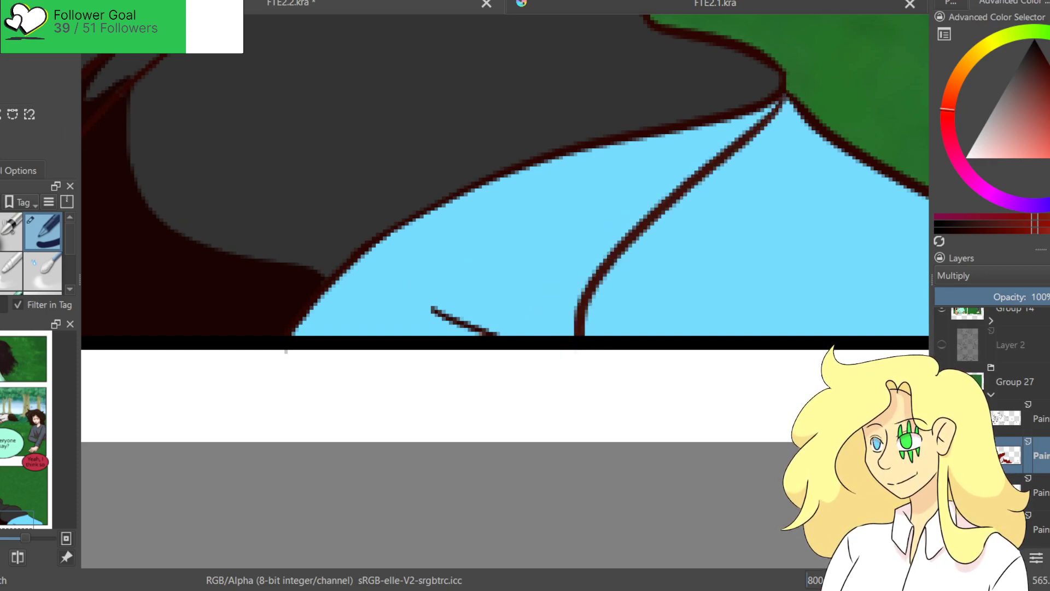
click(506, 268)
mouse_move(504, 325)
mouse_down()
mouse_move(479, 337)
mouse_move(499, 329)
mouse_up()
drag(782, 111, 766, 118)
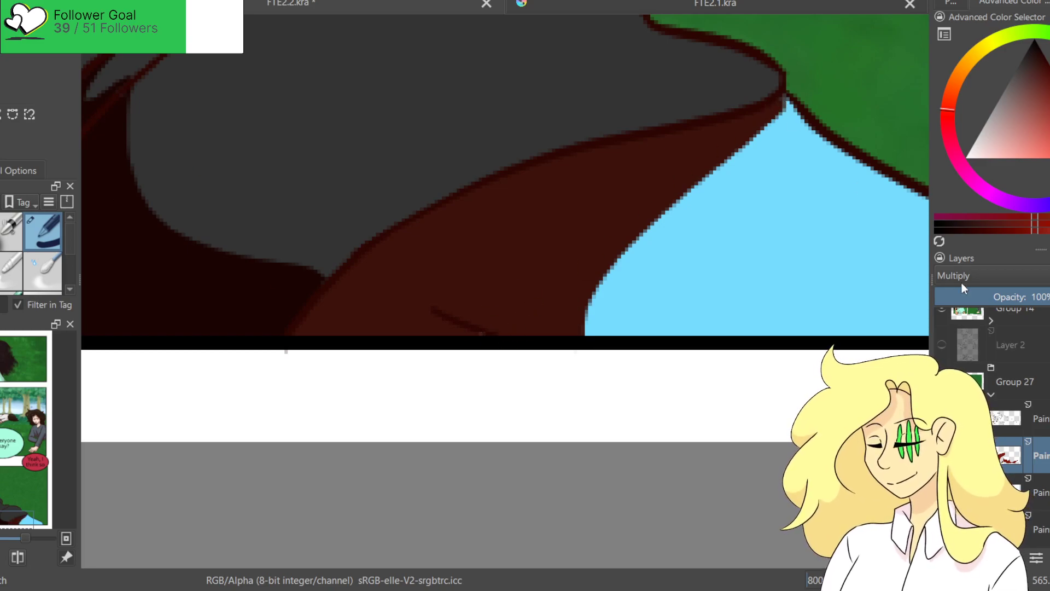
Lower the Multiply shadow layer's opacity to 21%.
click(972, 297)
scroll(489, 220, down, 6)
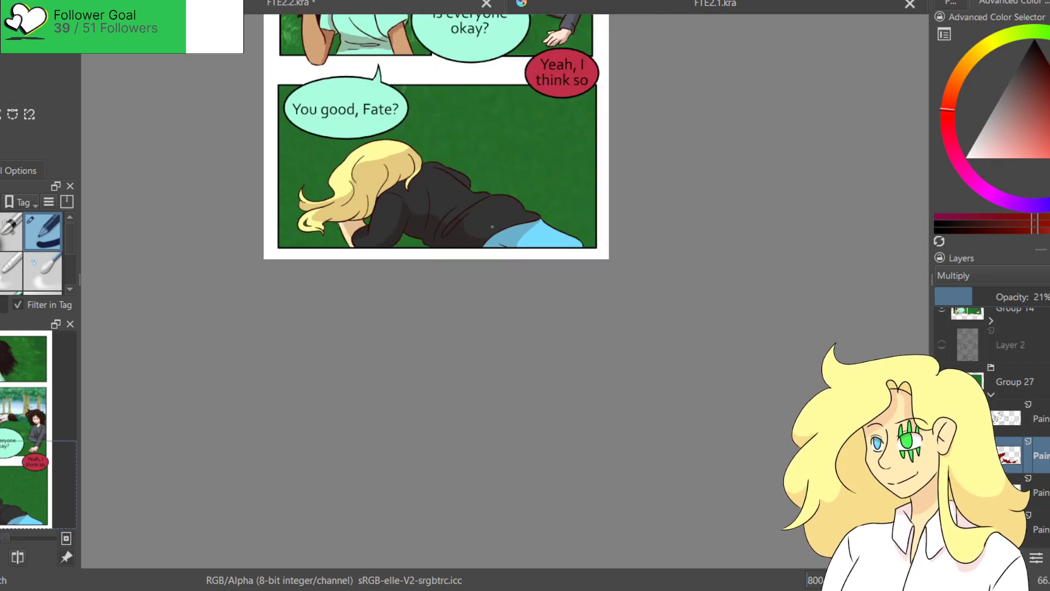
Erase a lower shadow edge across the crown, redoing the first curve, and clear the strip of hair shadow above it.
scroll(488, 221, up, 6)
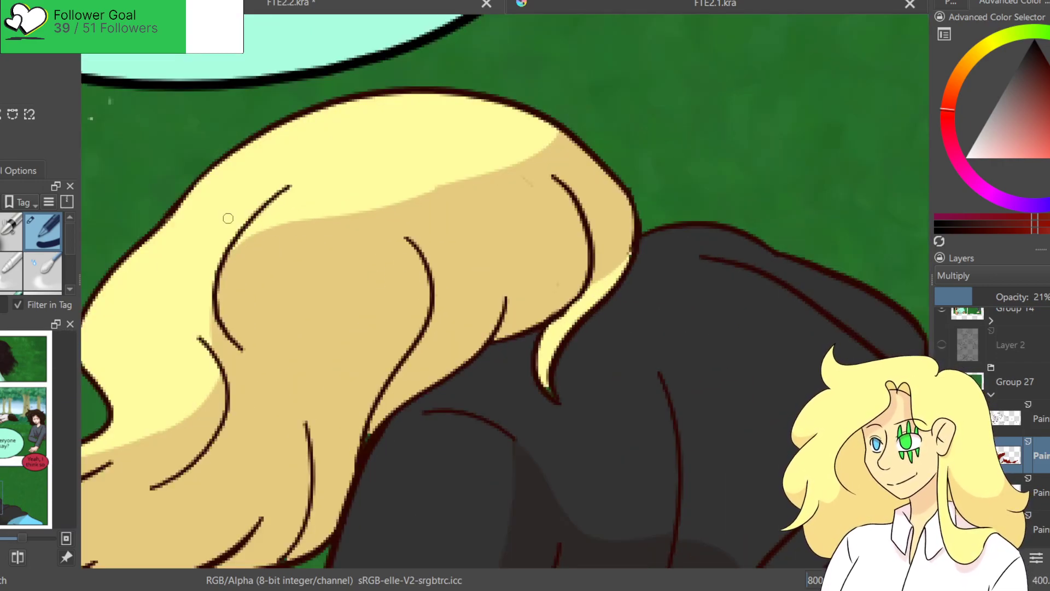
mouse_move(224, 242)
mouse_down()
mouse_move(355, 244)
mouse_move(583, 147)
mouse_up()
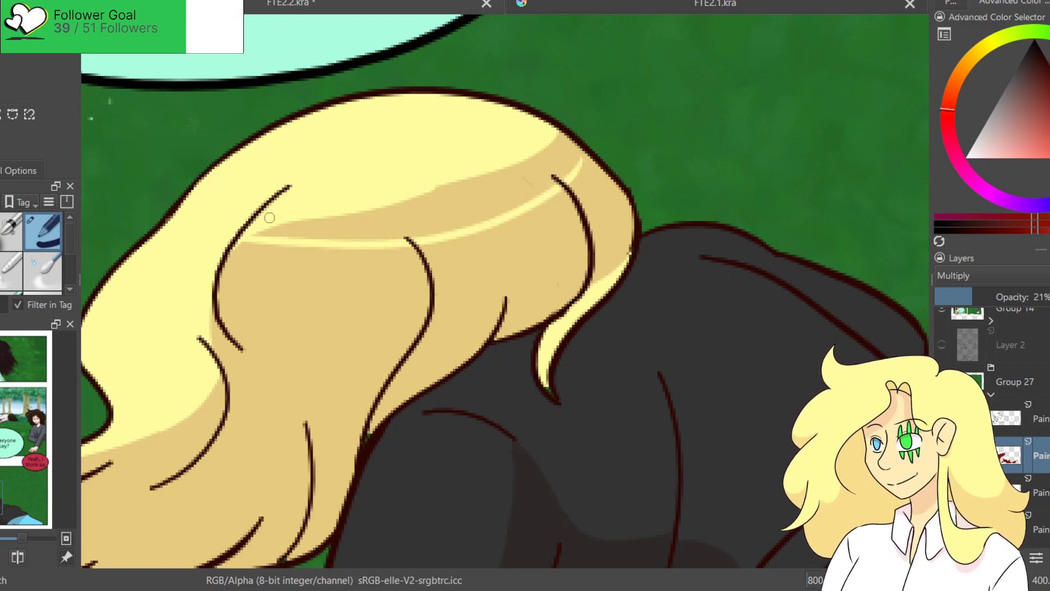
key(ctrl+z)
drag(225, 259, 583, 155)
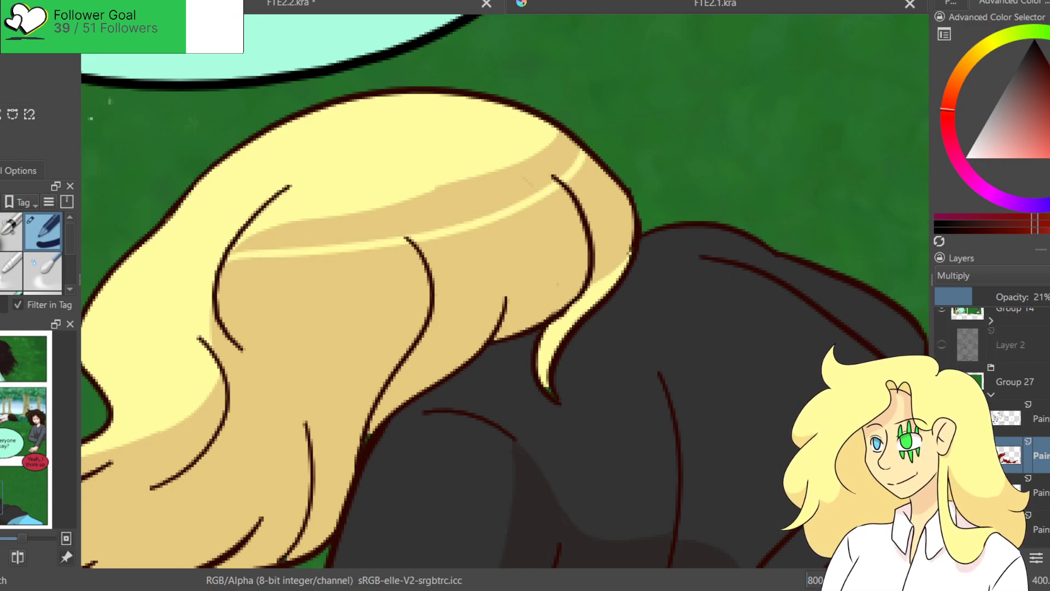
click(473, 207)
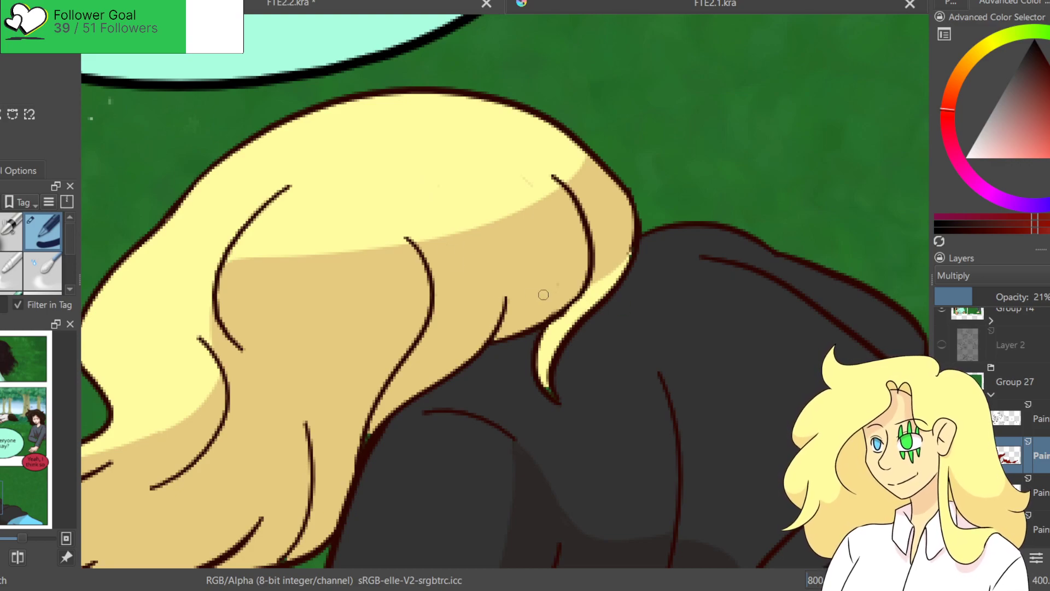
Shade the small lock at the back of the head and erase a thin light rim along the head's back edge.
mouse_move(605, 264)
mouse_down()
mouse_move(577, 303)
mouse_move(611, 272)
mouse_move(539, 357)
mouse_move(553, 322)
mouse_move(541, 385)
mouse_up()
drag(626, 262, 556, 341)
mouse_move(590, 178)
mouse_down()
mouse_move(612, 188)
mouse_move(629, 238)
mouse_move(638, 200)
mouse_move(615, 279)
mouse_up()
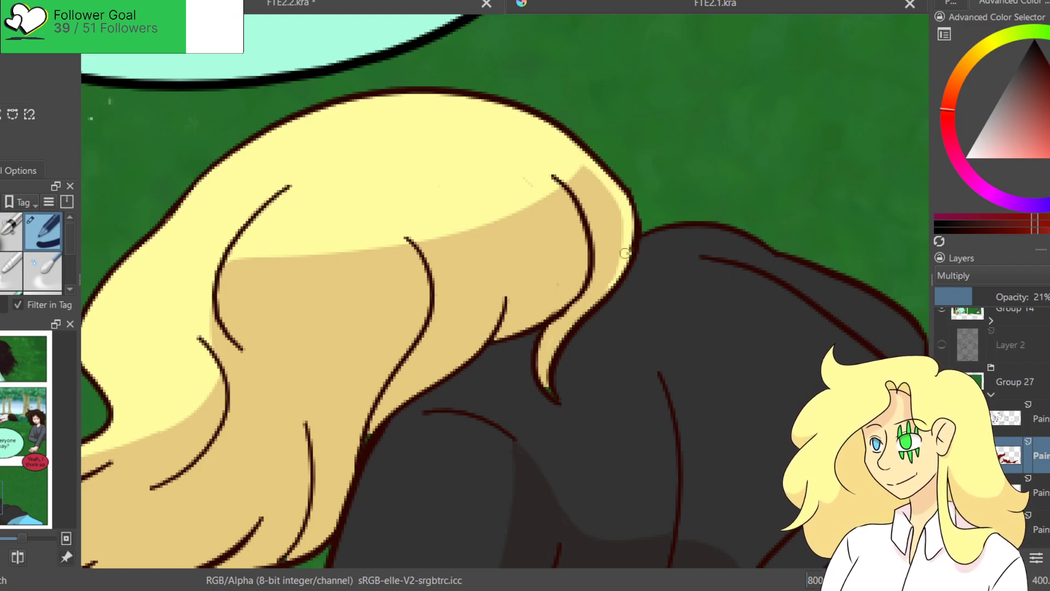
Erase the hair shadow beside the crown's long strand line to leave a rounded light edge.
drag(308, 316, 471, 228)
drag(394, 164, 391, 245)
mouse_move(401, 165)
mouse_down()
mouse_move(403, 251)
mouse_move(404, 189)
mouse_up()
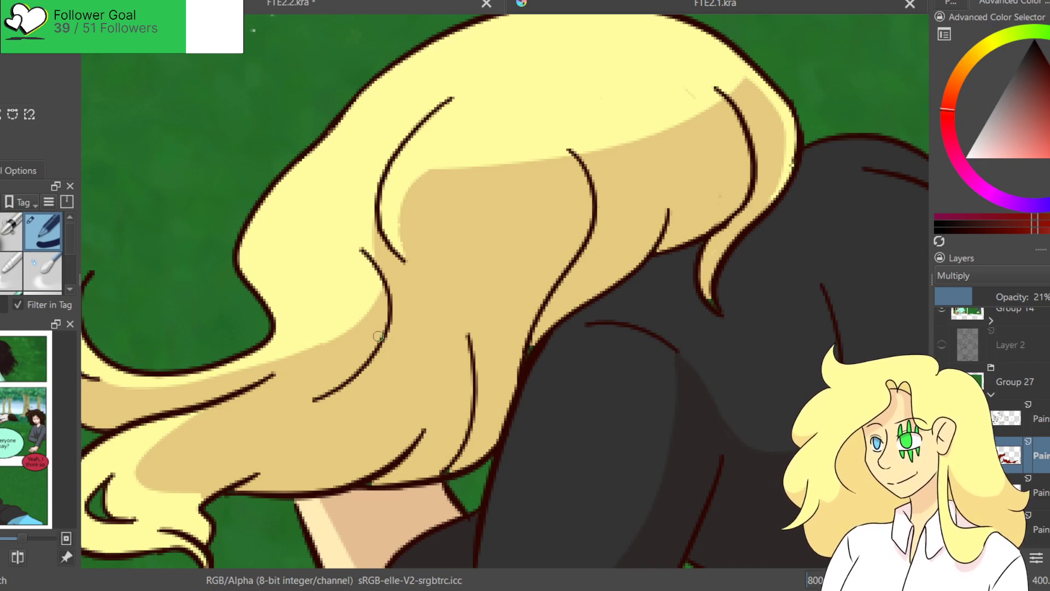
Erase the shadow at the rounded tip of the upper curl to leave a light edge.
scroll(410, 312, down, 3)
scroll(333, 273, left, 5)
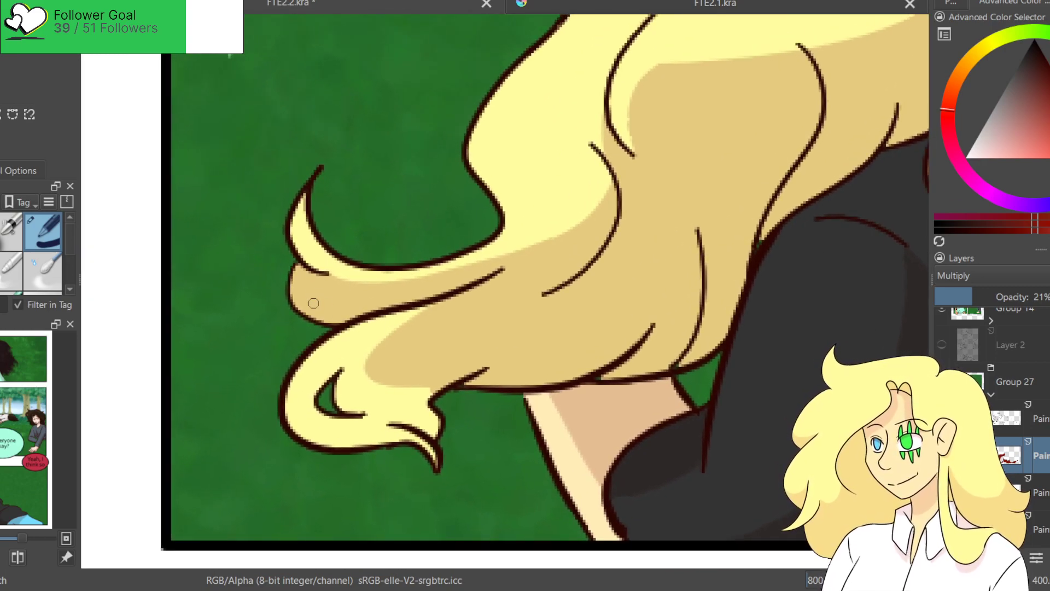
drag(297, 260, 310, 300)
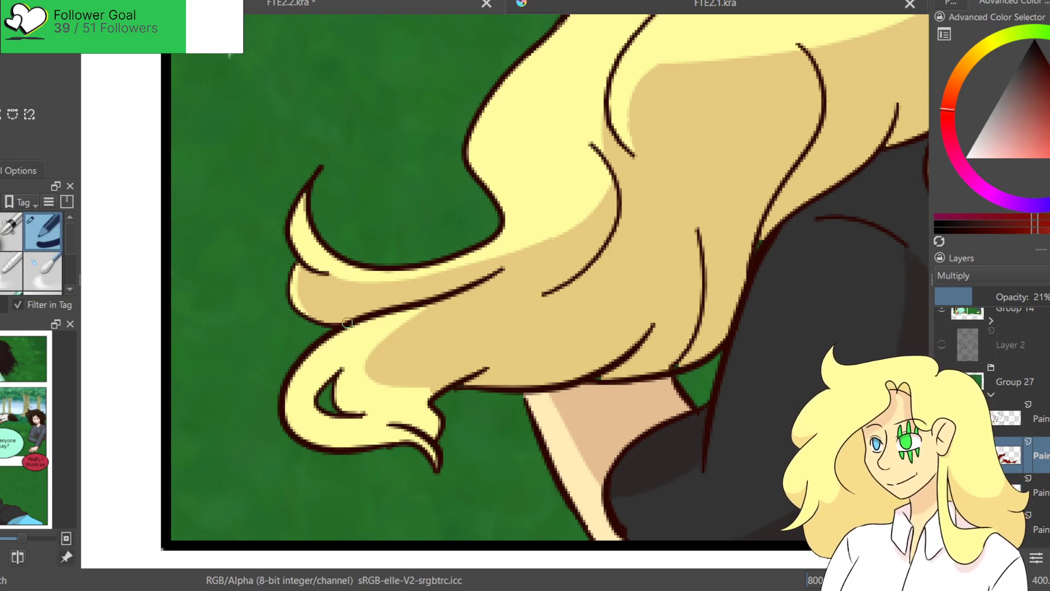
drag(299, 265, 334, 322)
drag(294, 263, 316, 314)
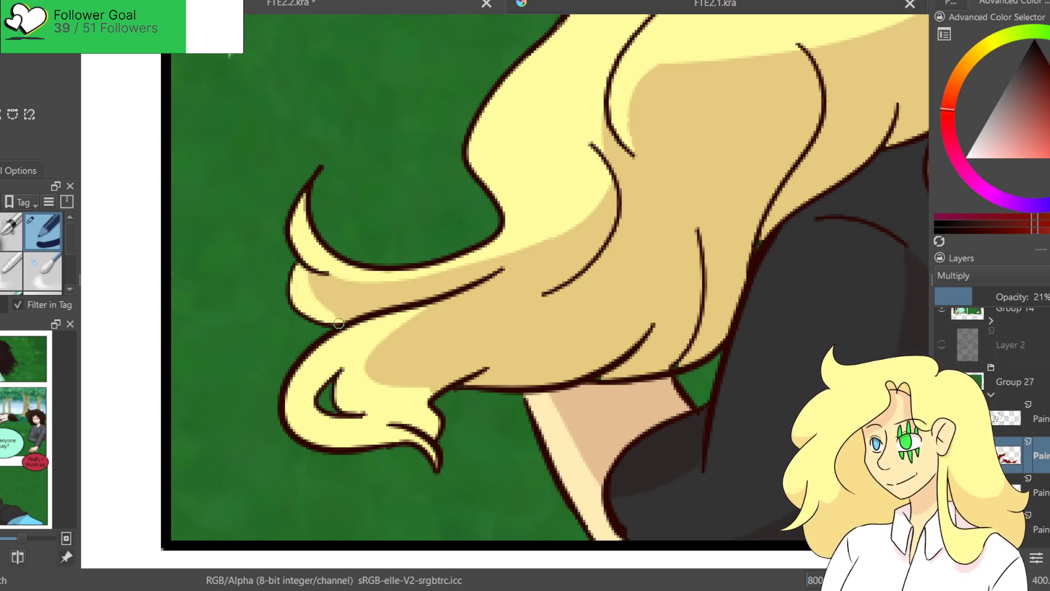
Paint green grass tufts with the long grass brush on the background and in front of the hair tip, sleeve and lower jacket.
scroll(338, 323, down, 10)
scroll(397, 328, up, 5)
scroll(397, 328, left, 4)
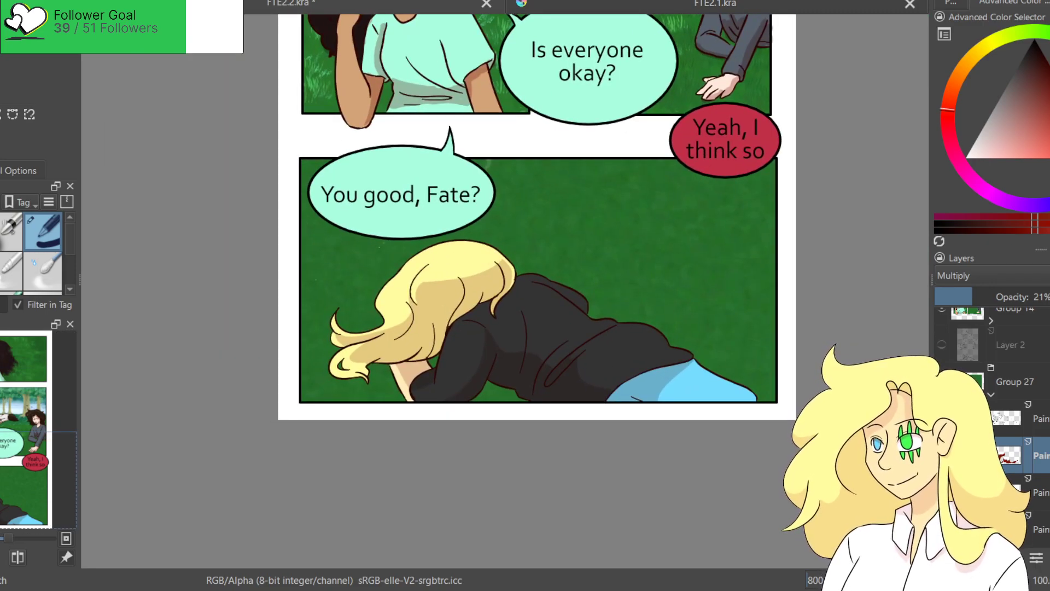
click(1039, 529)
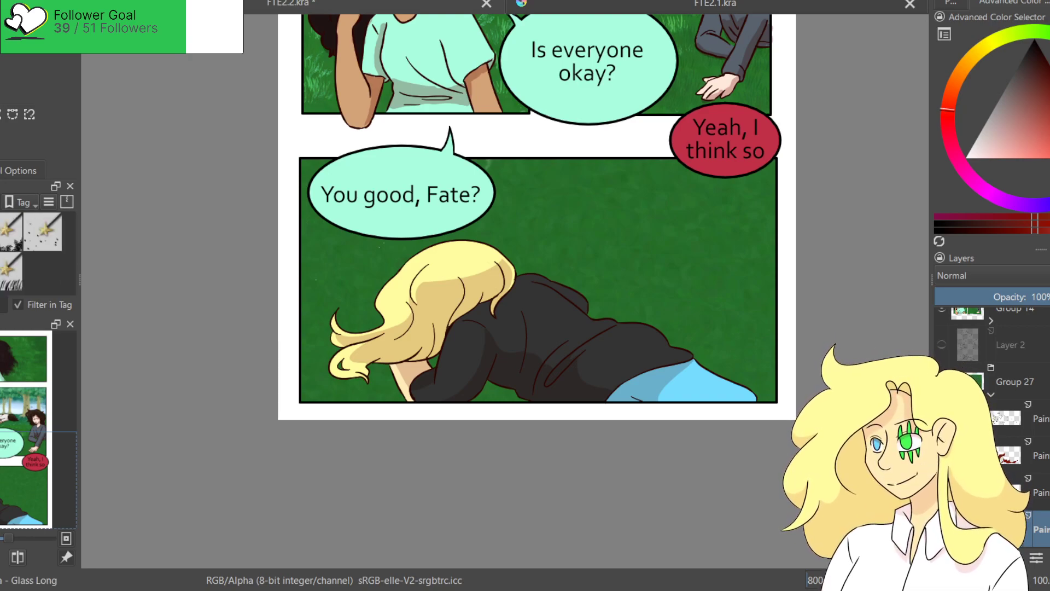
click(1048, 34)
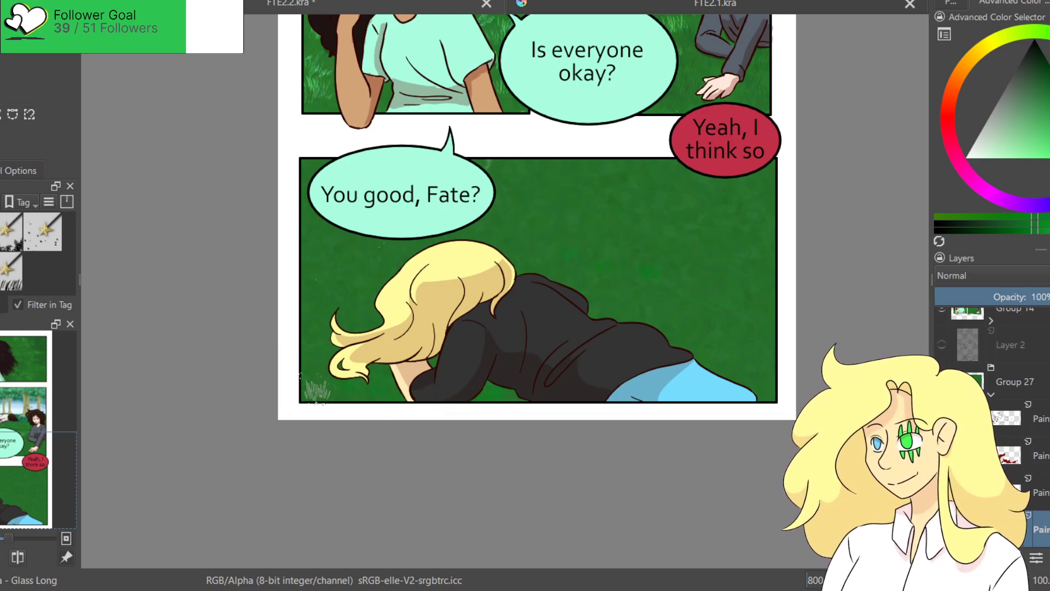
click(1040, 428)
mouse_move(328, 386)
mouse_down()
mouse_move(353, 375)
mouse_move(364, 383)
mouse_move(346, 379)
mouse_up()
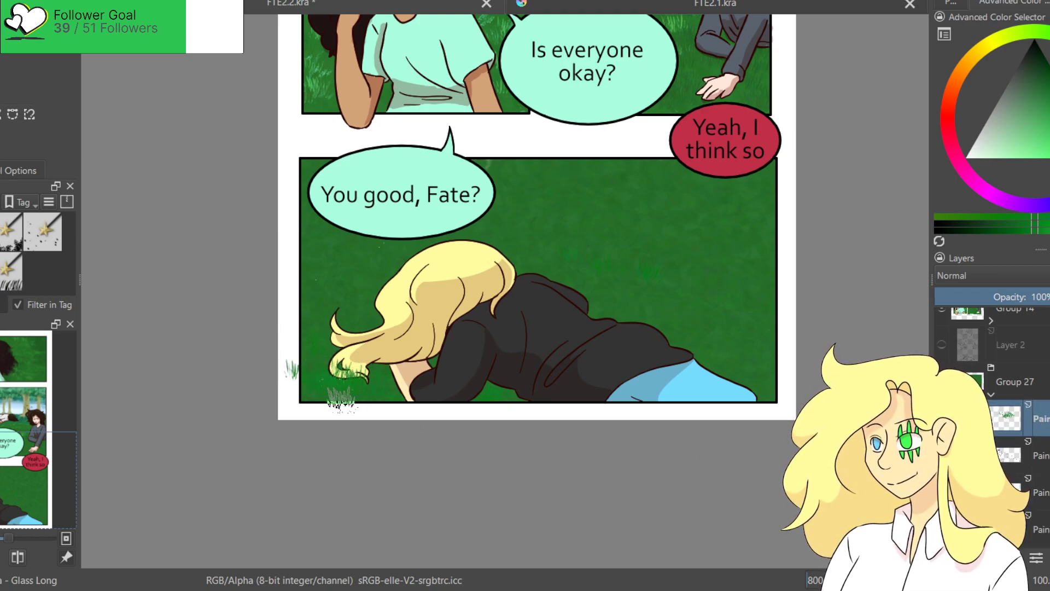
drag(405, 397, 501, 408)
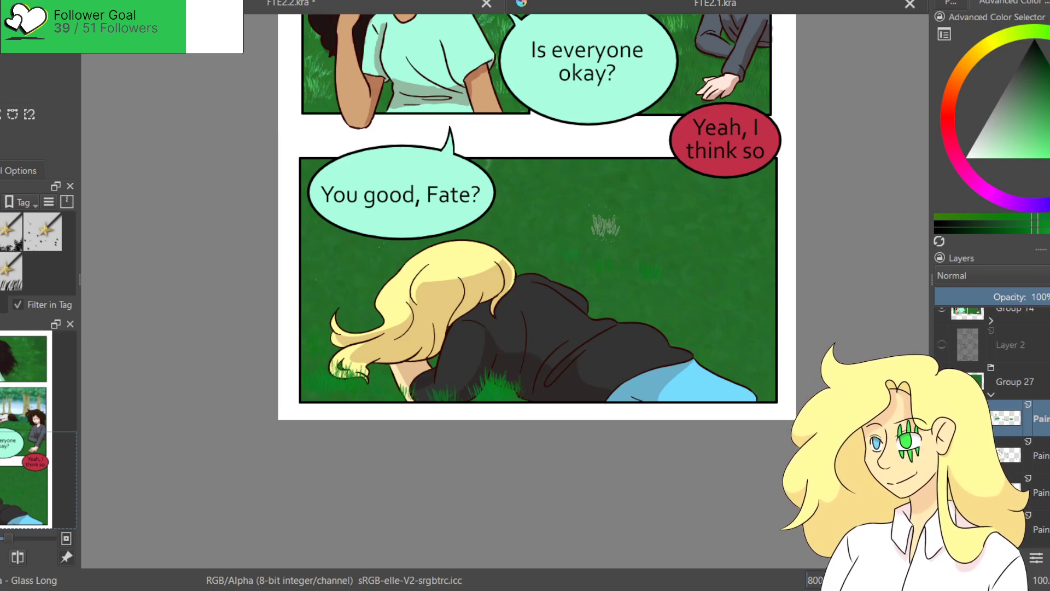
Paint lighter green grass blades across the background around the character, and darken the brush green in steps.
click(1046, 122)
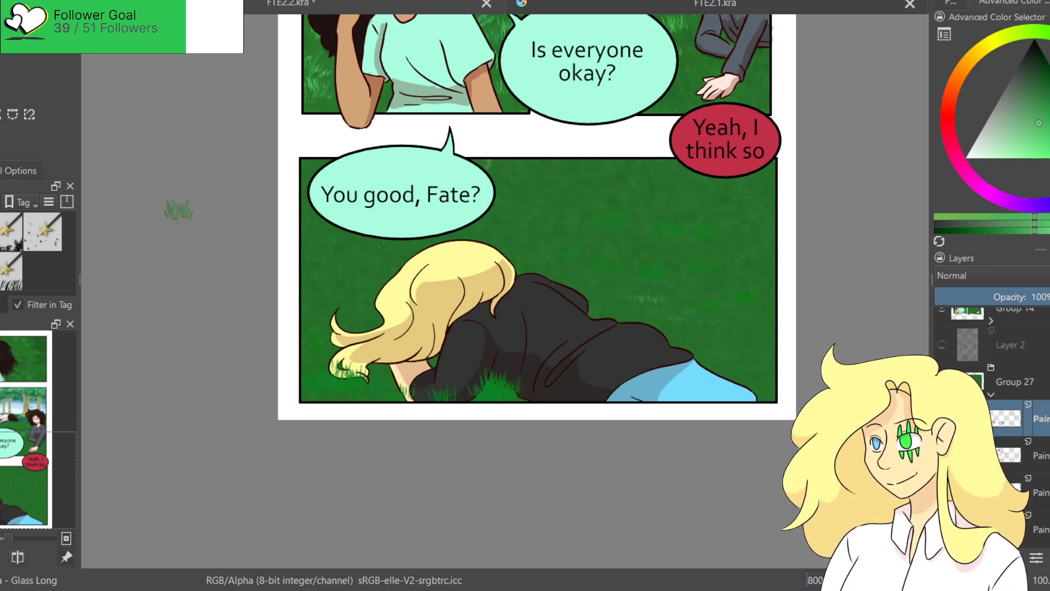
mouse_move(544, 233)
mouse_down()
mouse_move(730, 239)
mouse_move(536, 224)
mouse_move(733, 214)
mouse_move(567, 206)
mouse_move(714, 192)
mouse_move(583, 185)
mouse_move(746, 201)
mouse_move(619, 252)
mouse_move(548, 238)
mouse_up()
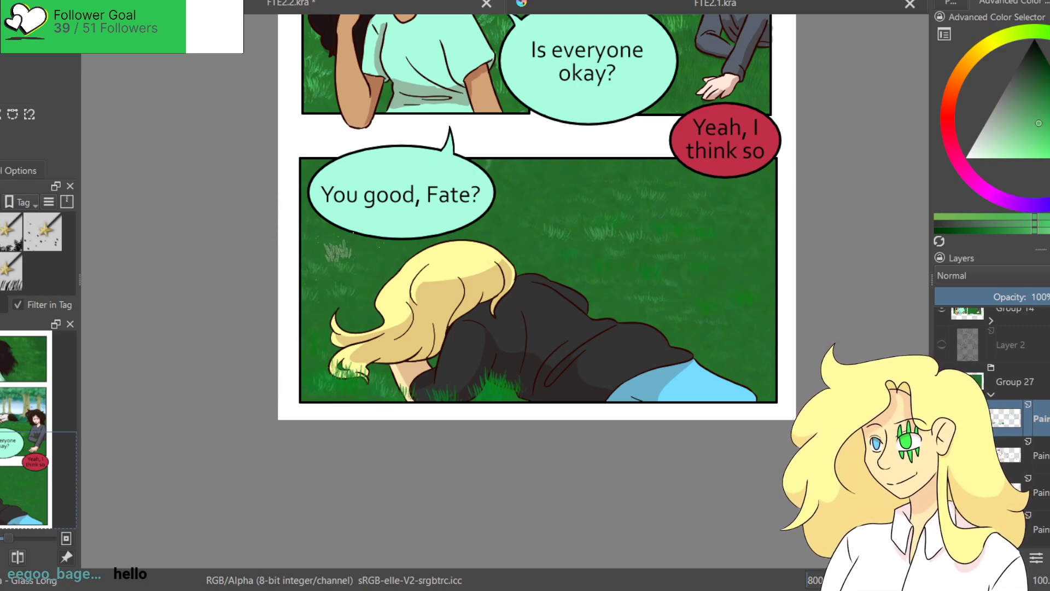
key(k)
key(k)
key(k)
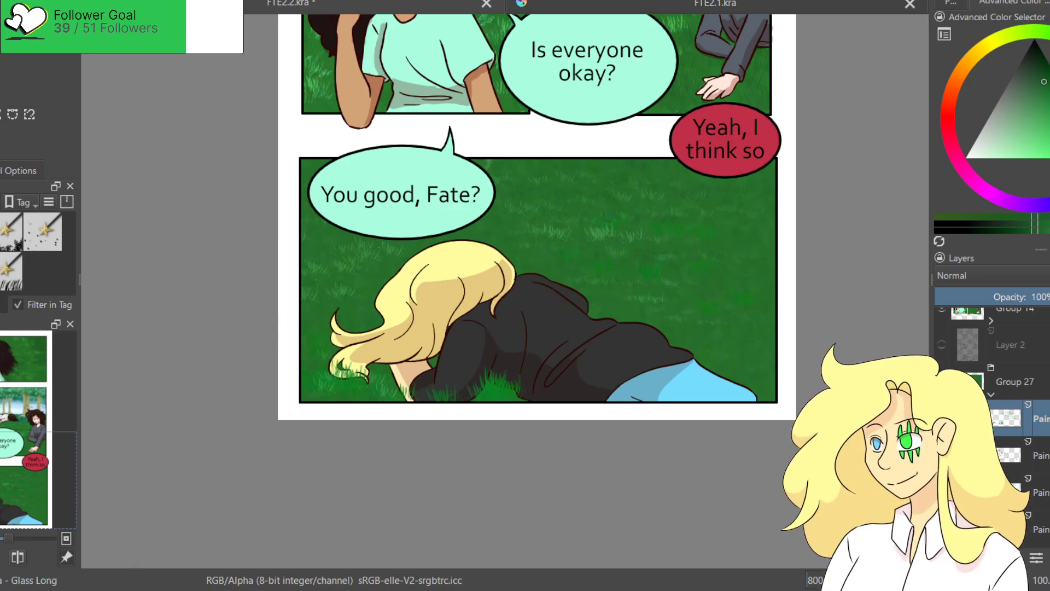
Wash dark green over the upper and outer parts of the grass with the Cloudy watercolour brush.
click(1, 219)
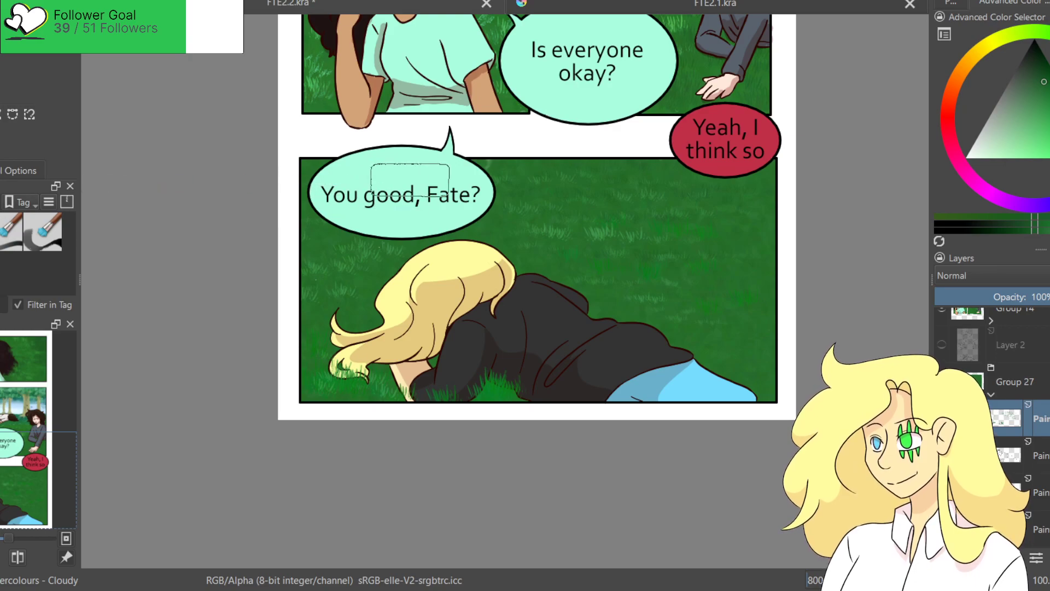
mouse_move(307, 278)
mouse_down()
mouse_move(304, 180)
mouse_move(629, 164)
mouse_move(773, 202)
mouse_up()
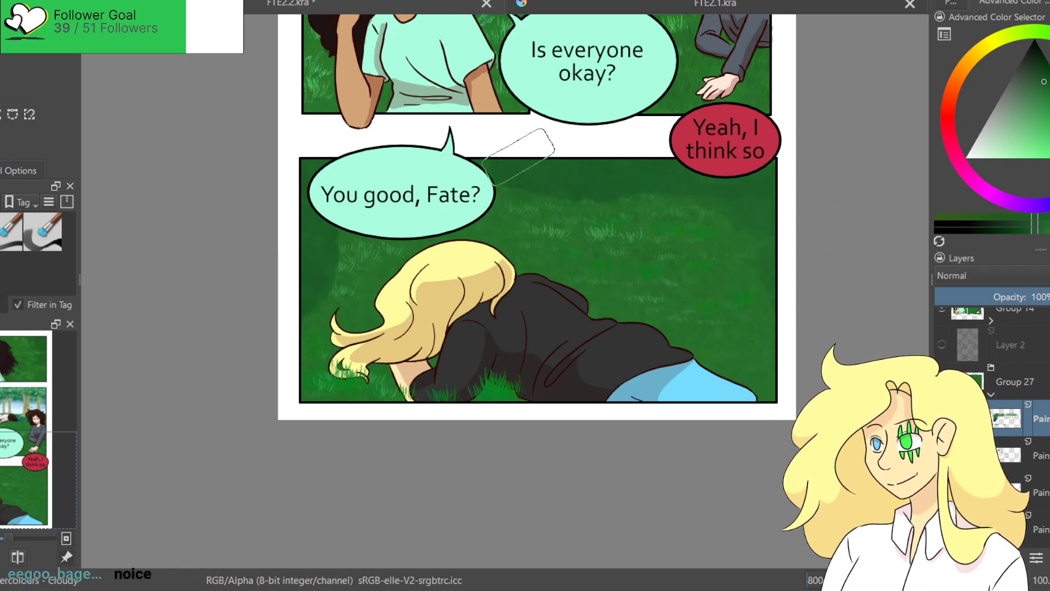
mouse_move(776, 217)
mouse_down()
mouse_move(349, 214)
mouse_move(611, 190)
mouse_move(365, 205)
mouse_up()
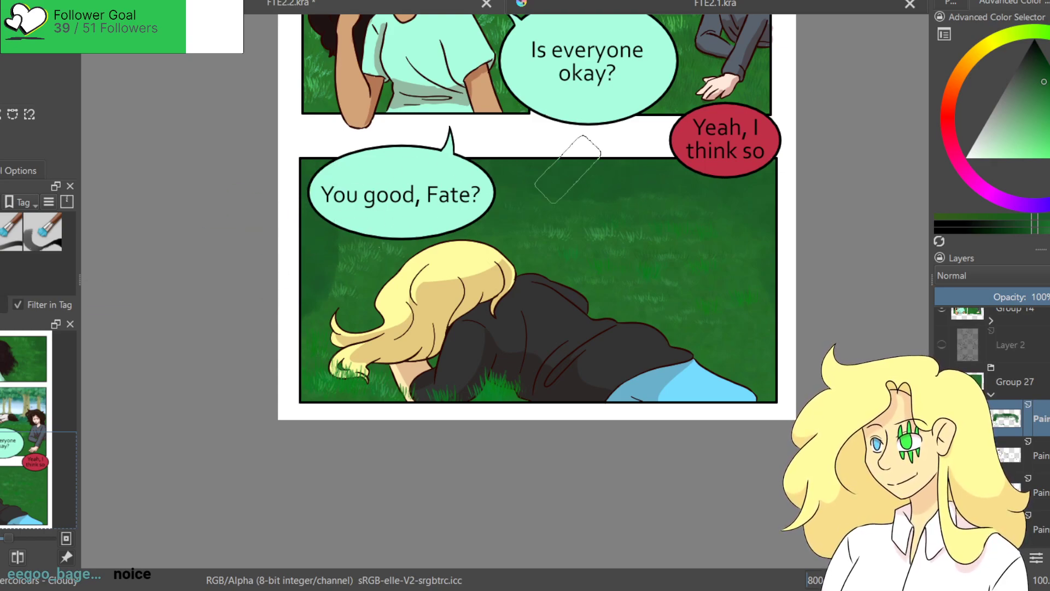
drag(616, 227, 696, 241)
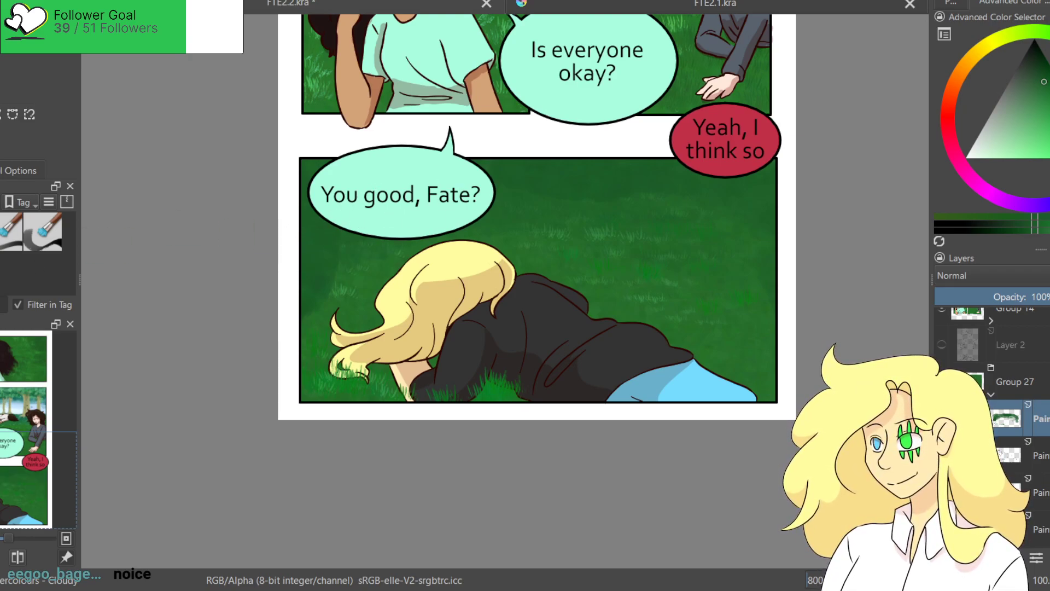
Paint dark green grass blades over the outer background and the foreground tufts with the Glass Long brush.
click(3, 219)
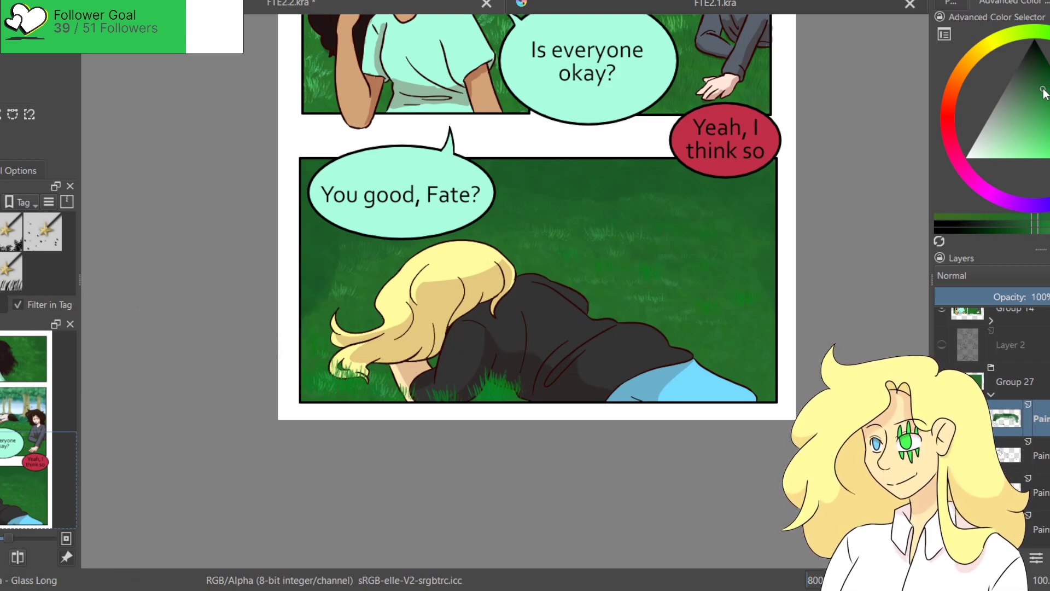
drag(1043, 91, 1044, 82)
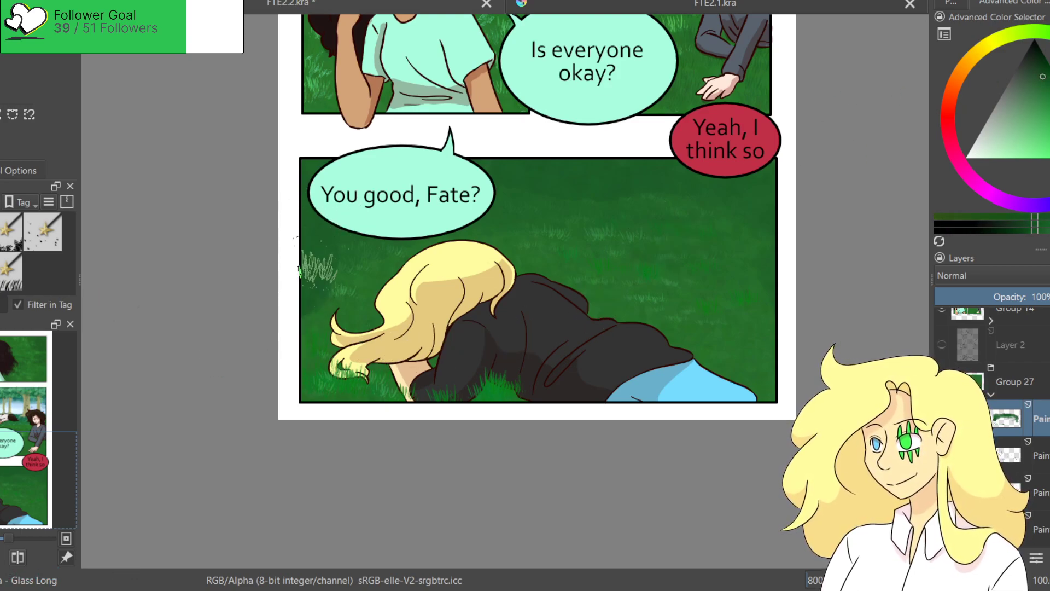
click(493, 205)
key(ctrl+z)
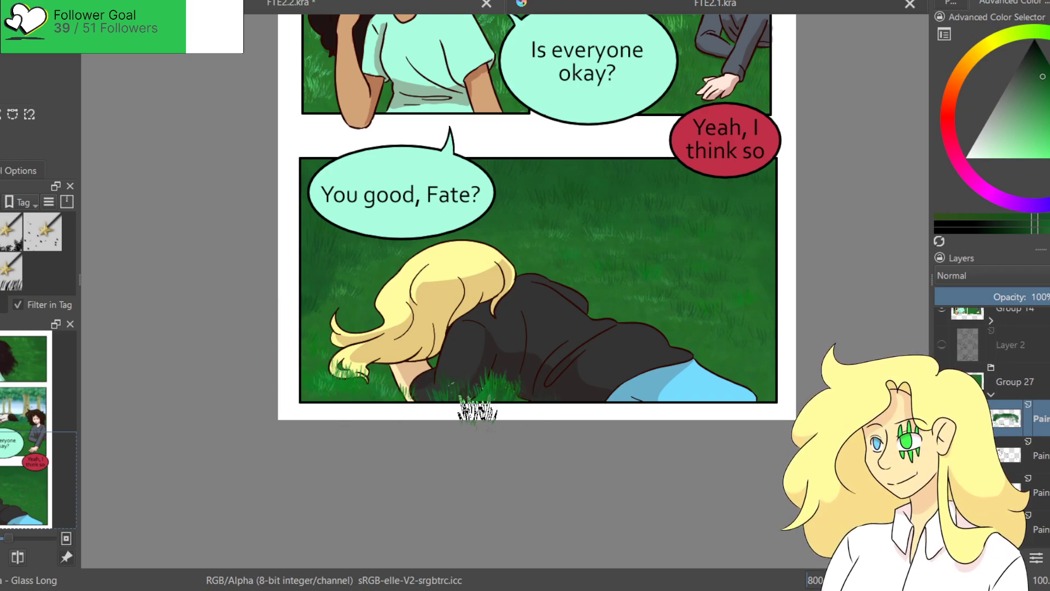
Paint lighter green grass blades on the background and along the panel's lower border in front of the hair tip, sleeve and jacket.
drag(1034, 138, 1041, 126)
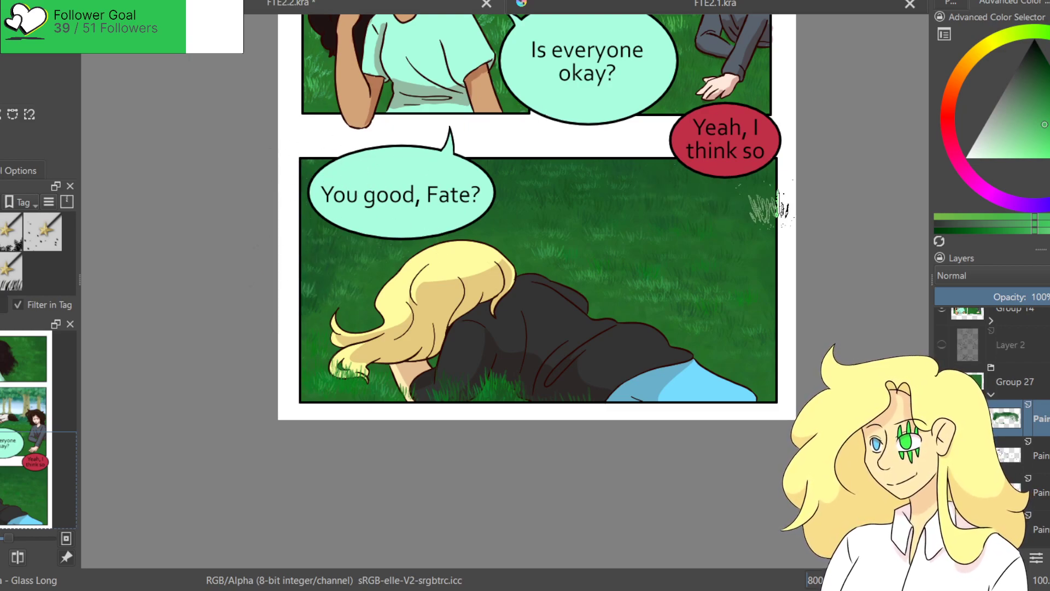
scroll(792, 301, down, 1)
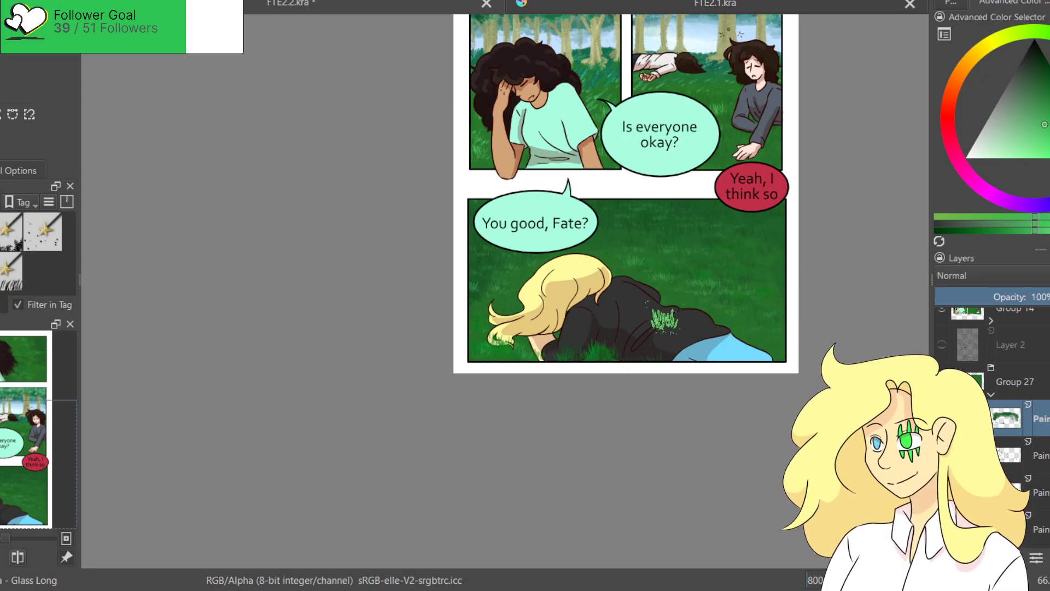
scroll(651, 344, up, 2)
scroll(504, 347, down, 4)
scroll(485, 335, up, 2)
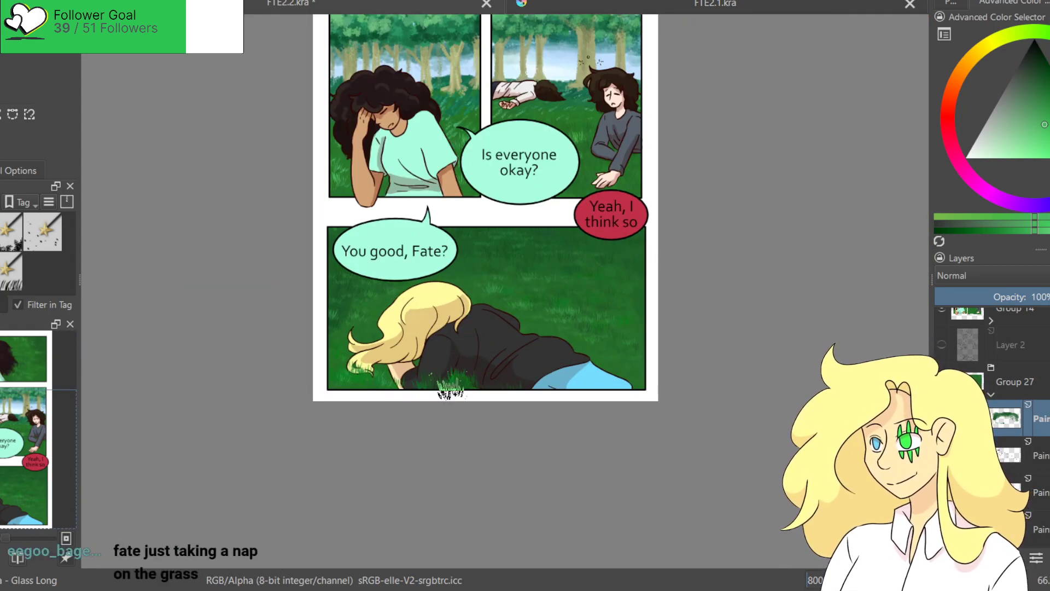
scroll(432, 421, up, 3)
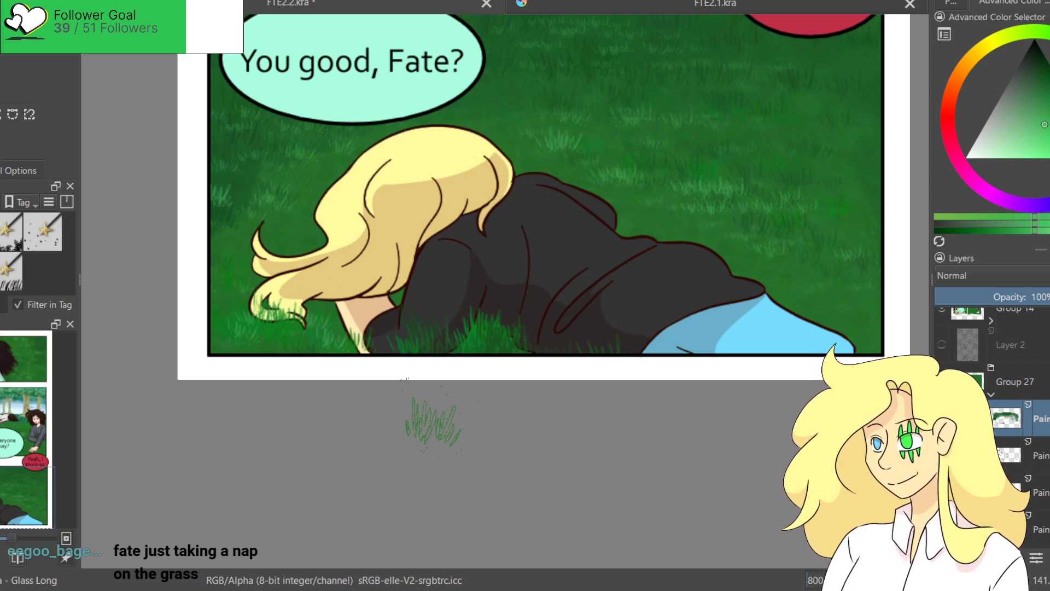
mouse_move(208, 355)
mouse_down()
mouse_move(497, 373)
mouse_move(481, 345)
mouse_move(537, 375)
mouse_move(558, 404)
mouse_move(601, 369)
mouse_up()
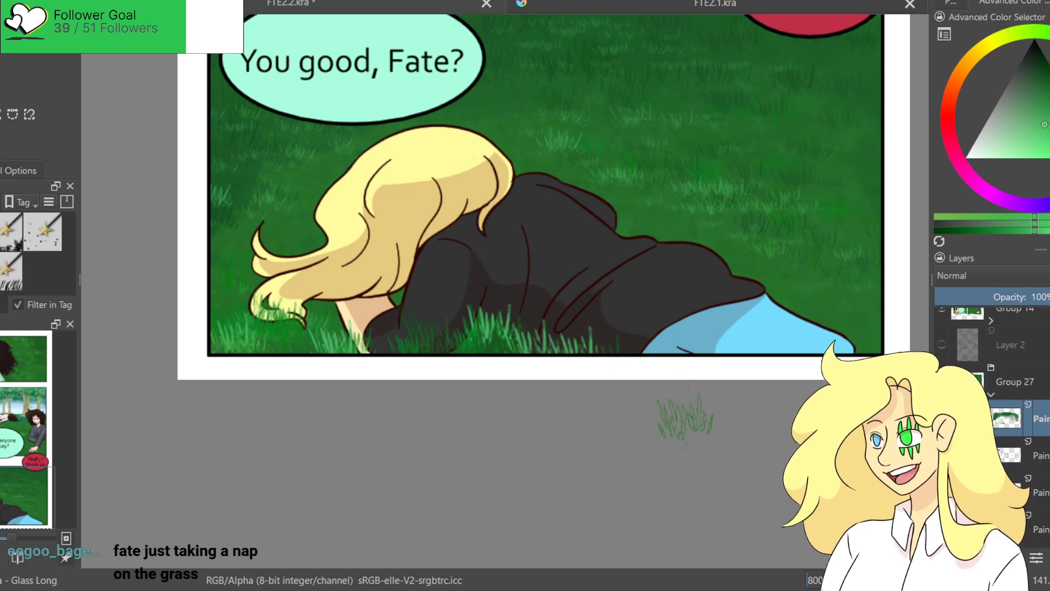
Paint light green grass blades around the hair and above the back on the paint layer behind the character.
scroll(429, 235, down, 1)
scroll(328, 197, up, 3)
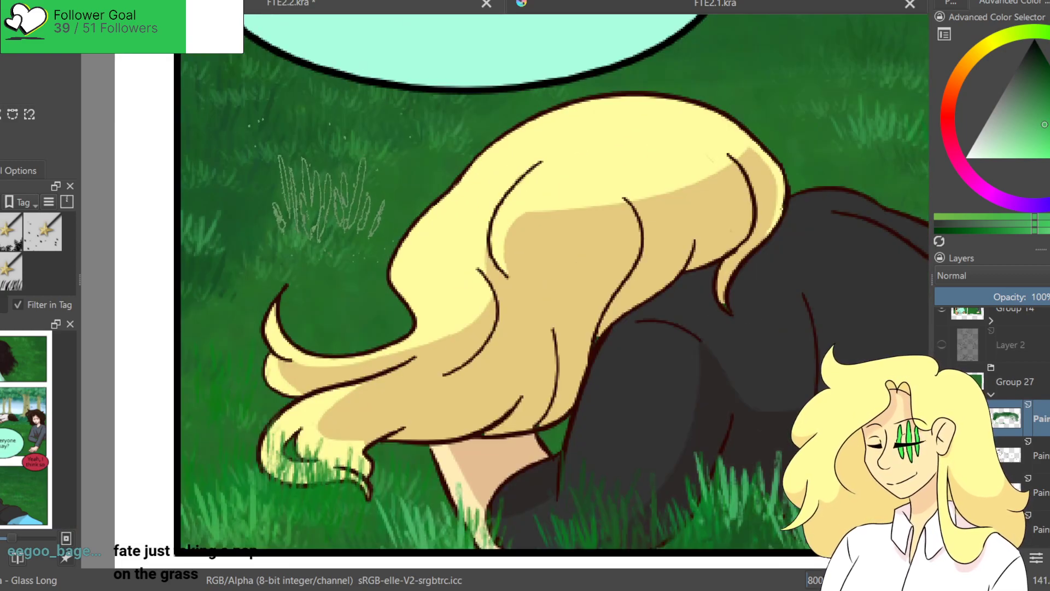
scroll(1009, 378, down, 2)
click(1031, 492)
mouse_move(383, 383)
mouse_down()
mouse_move(328, 284)
mouse_move(372, 306)
mouse_up()
key(ctrl+z)
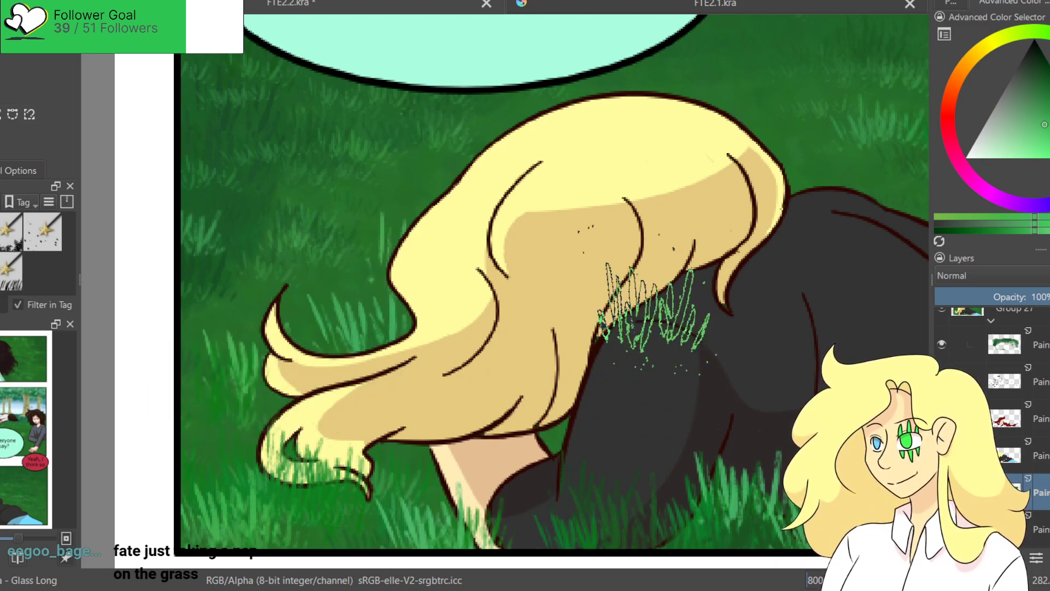
scroll(407, 336, down, 2)
click(565, 213)
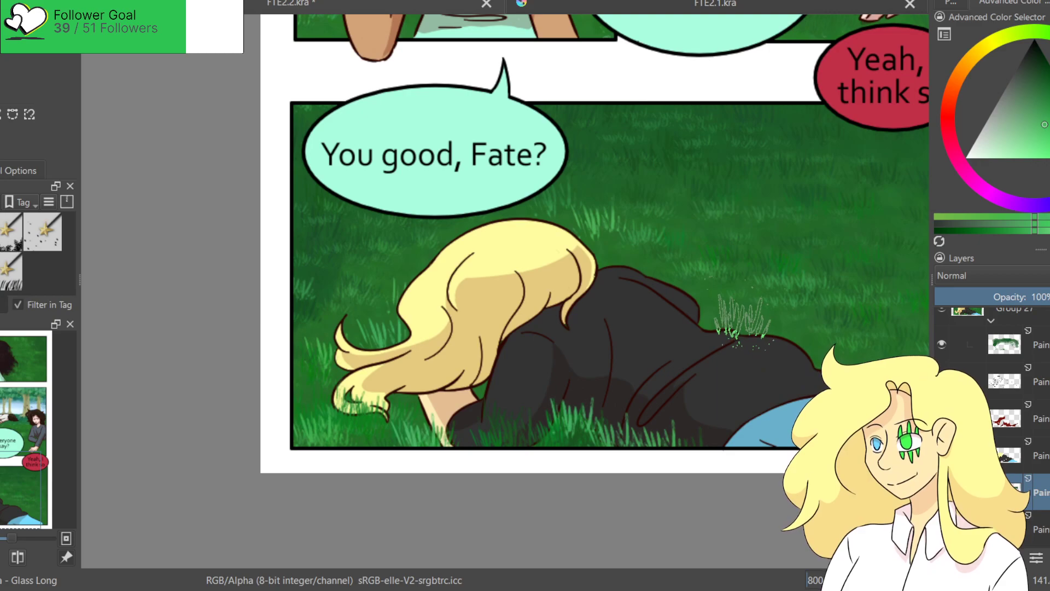
Paint progressively darker green grass blades behind the jacket and across the background above it.
key(k)
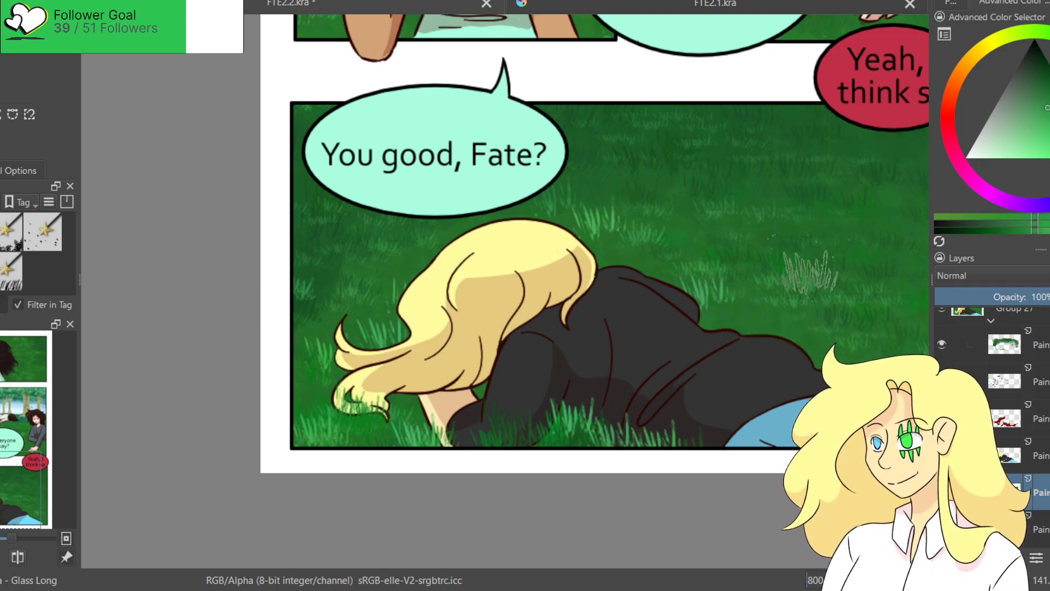
click(733, 402)
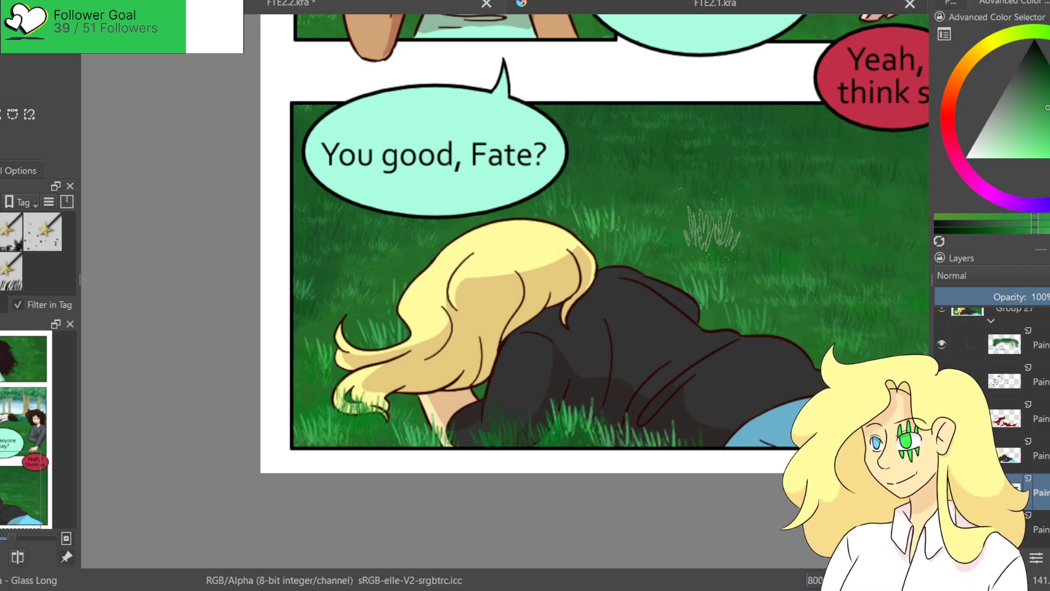
scroll(728, 247, down, 2)
drag(729, 237, 622, 233)
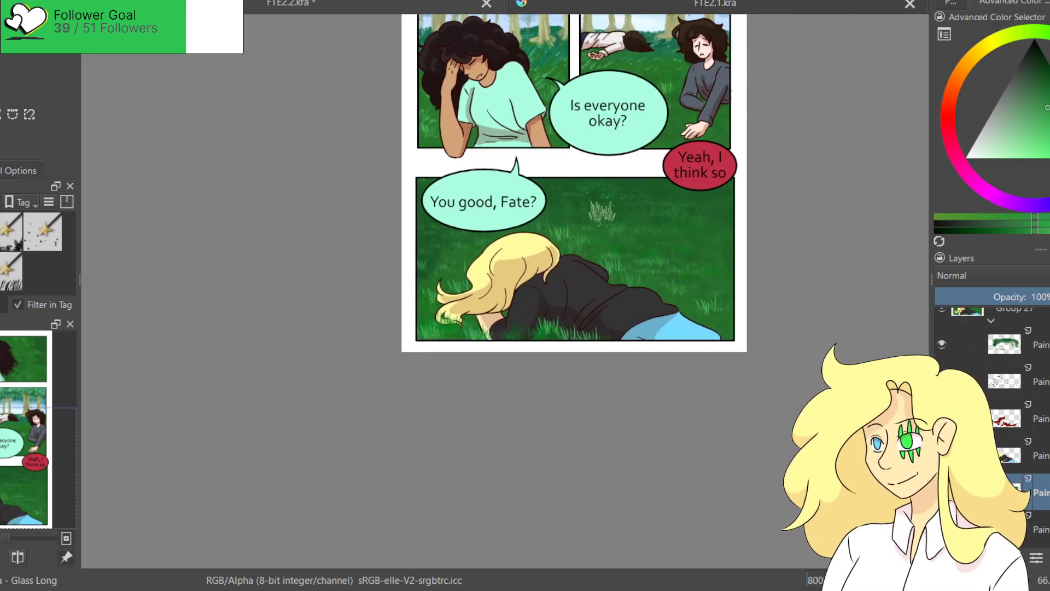
click(674, 310)
drag(1044, 114, 1047, 90)
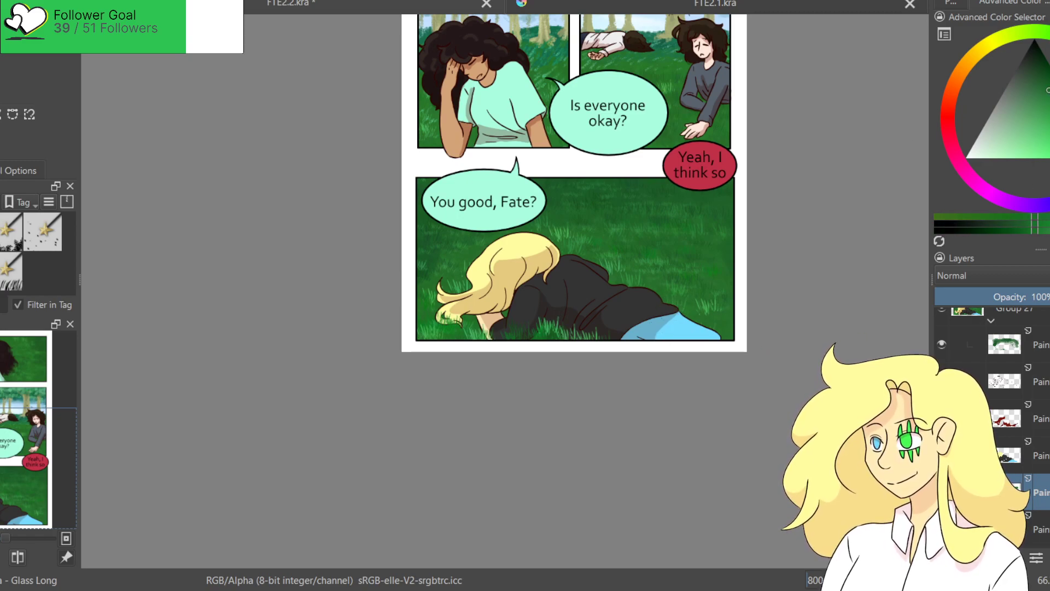
drag(711, 335, 732, 333)
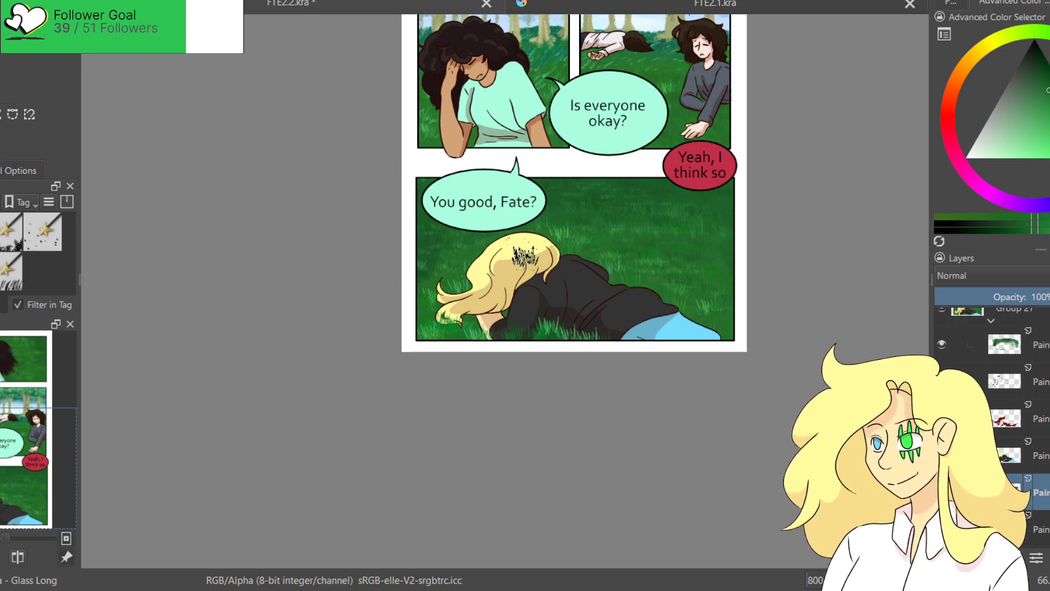
Paint still darker grass blades behind the outline of the lower jacket and blue trousers.
key(minus)
key(minus)
key(plus)
key(plus)
key(plus)
key(plus)
key(plus)
key(plus)
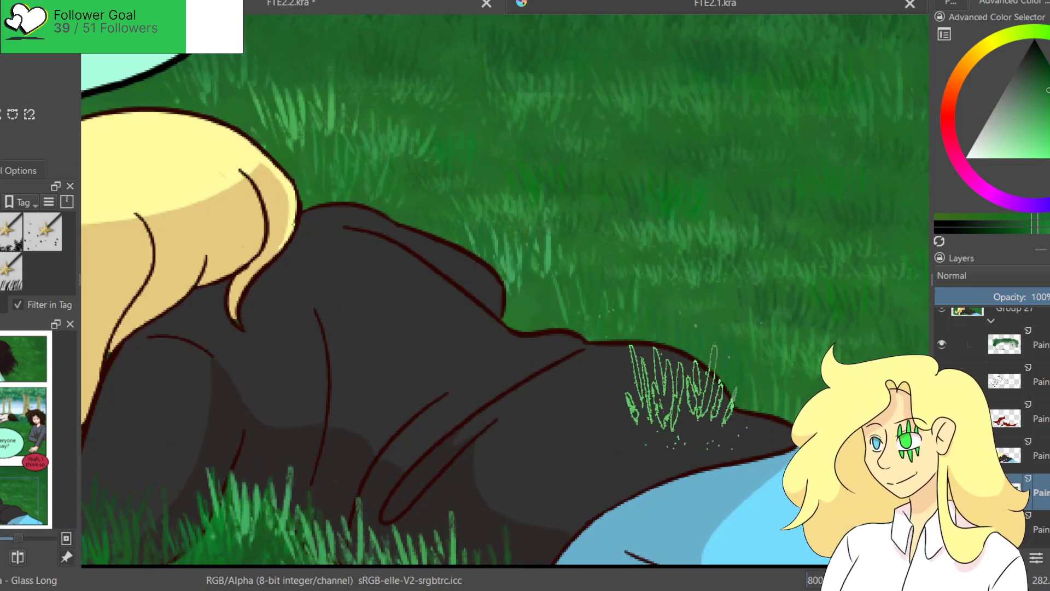
click(1045, 81)
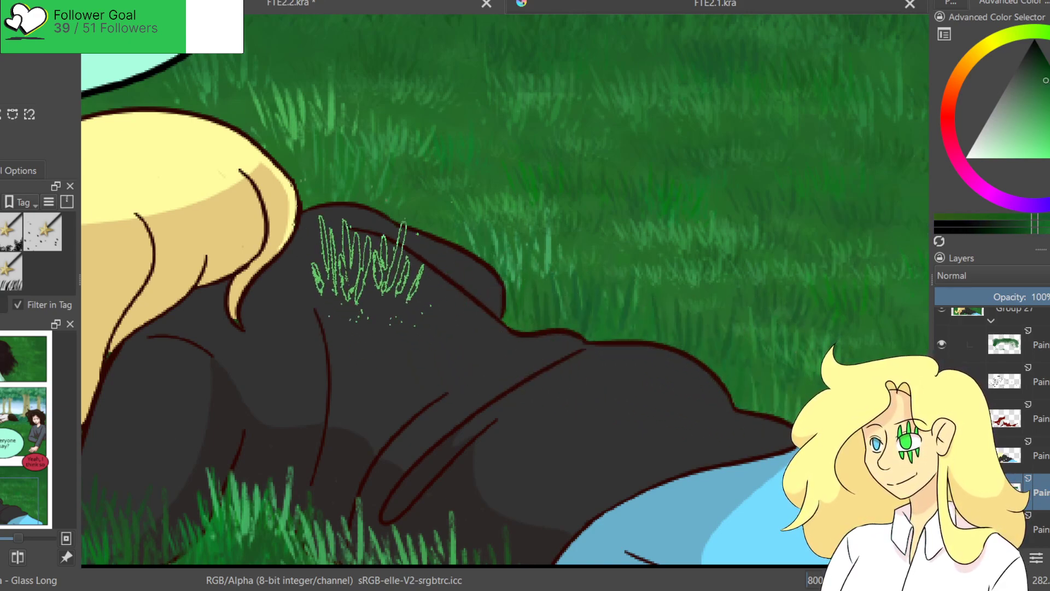
drag(632, 433, 506, 279)
scroll(506, 279, down, 3)
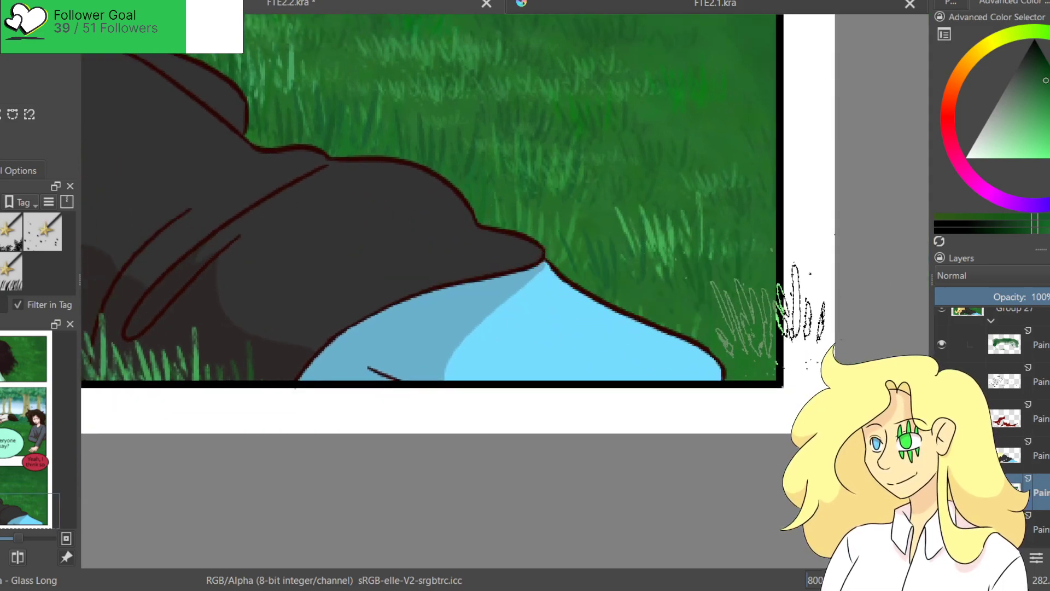
Add single grass blades to the background with the Grass Blades brush, continuing on the group's uppermost paint layer.
scroll(762, 375, down, 5)
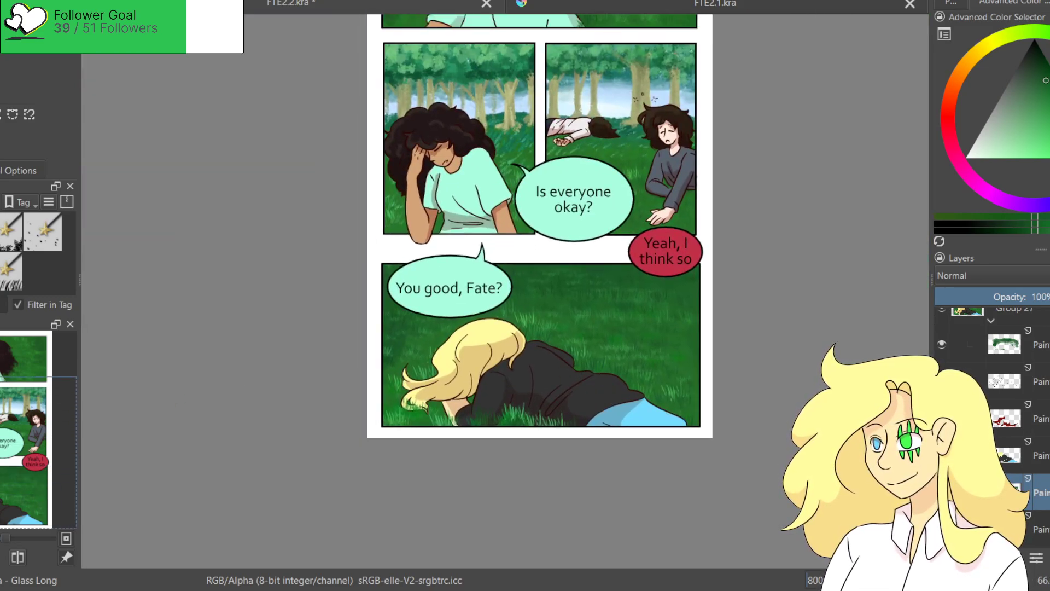
click(6, 274)
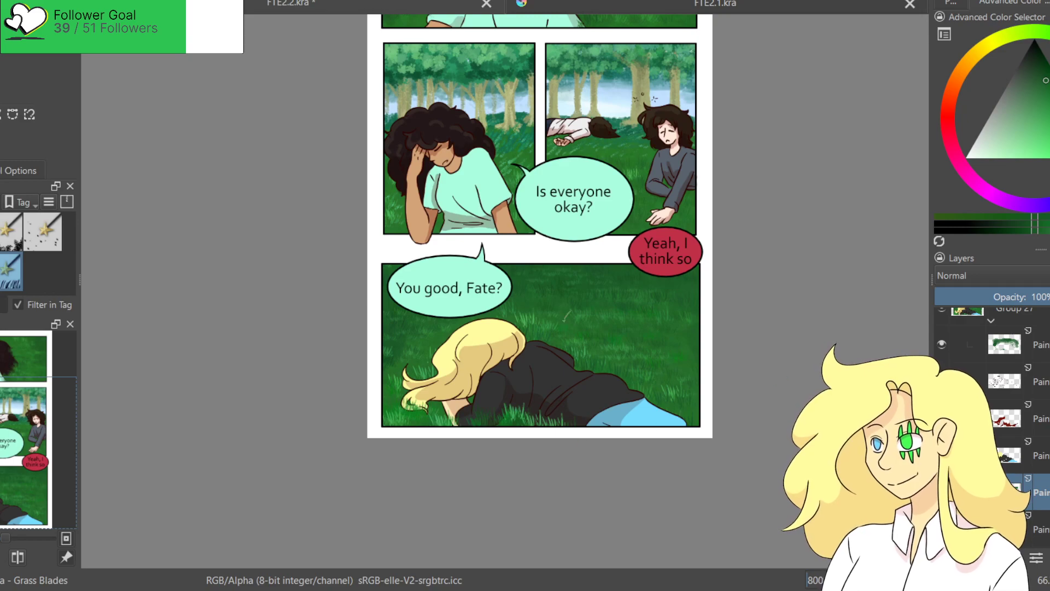
click(1039, 349)
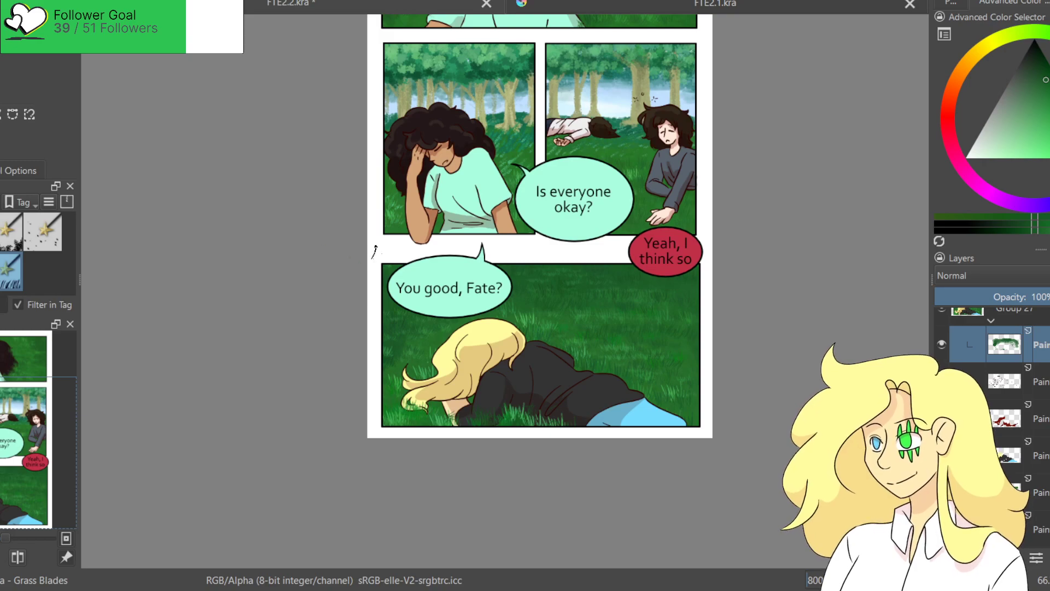
Save the finished comic page and save a PNG copy as FTE2.2.png.
key(ctrl+s)
scroll(539, 226, up, 3)
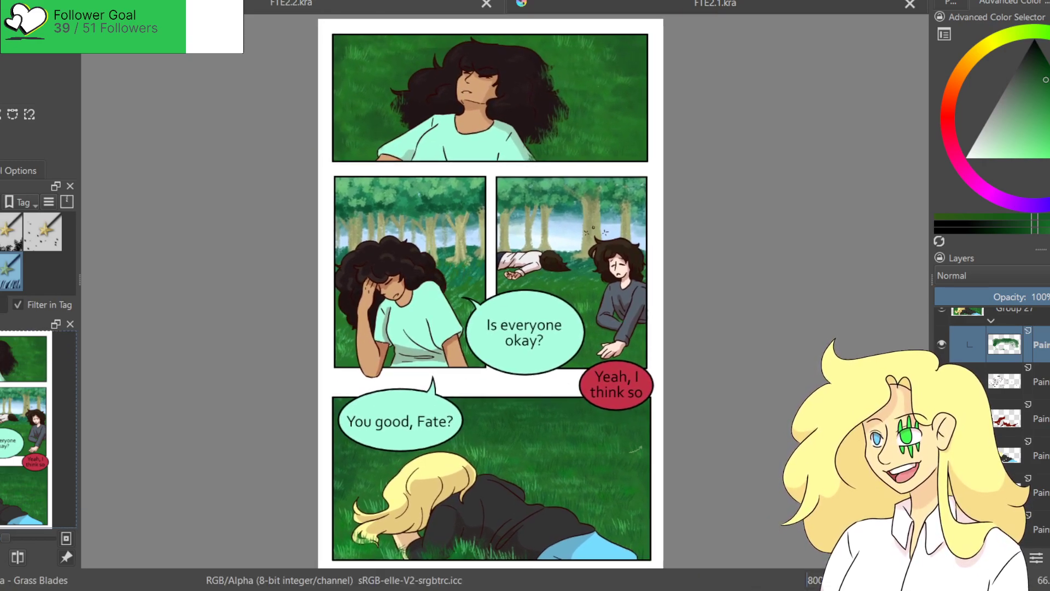
scroll(506, 366, down, 3)
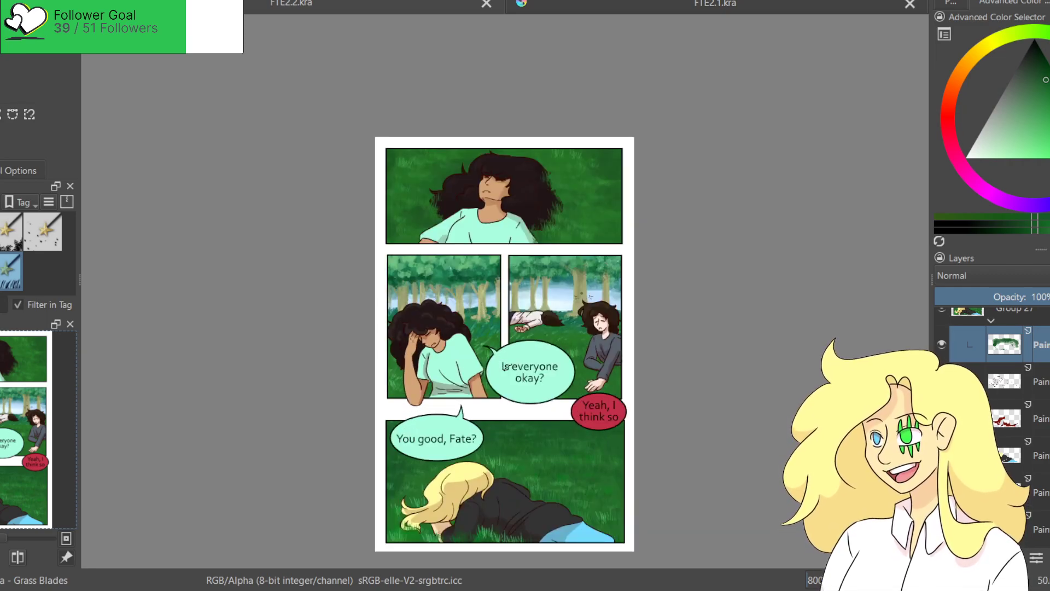
drag(509, 365, 545, 282)
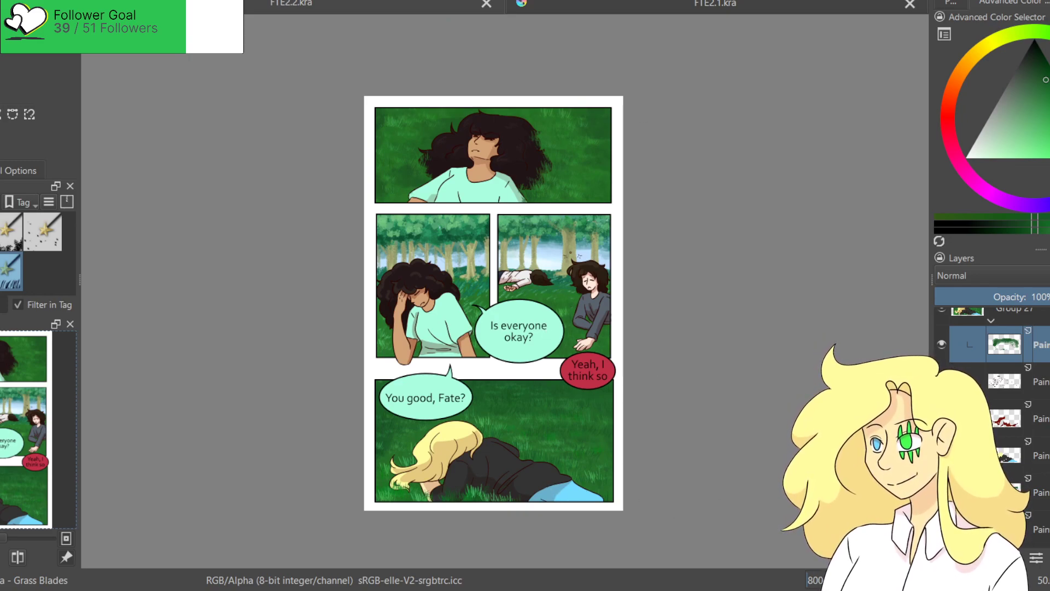
key(ctrl+s)
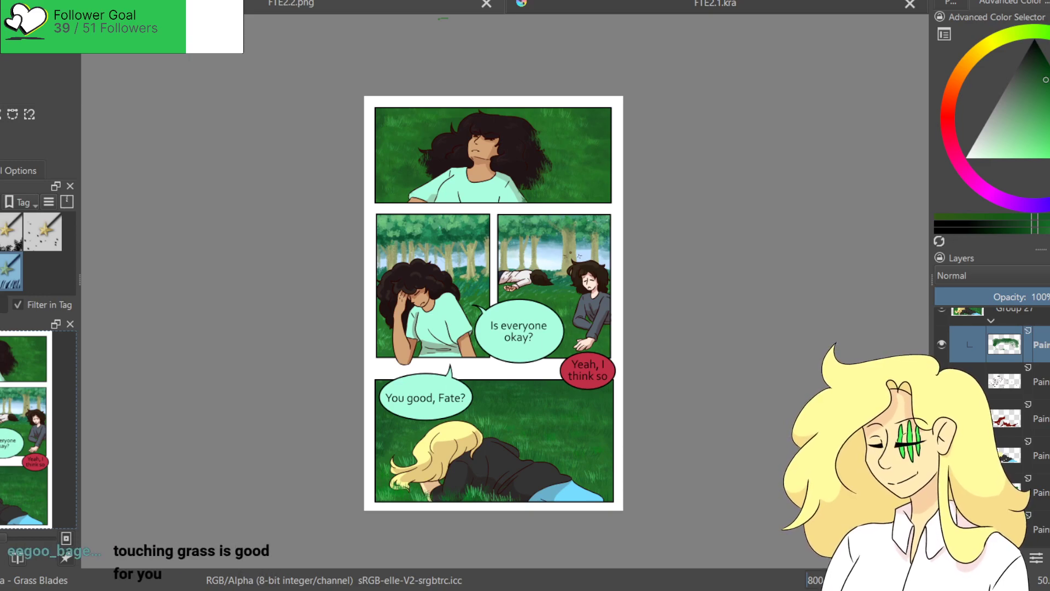
Close the FTE2.2 and FTE2.1 pages and start a new blank comic page.
click(486, 5)
scroll(581, 123, down, 8)
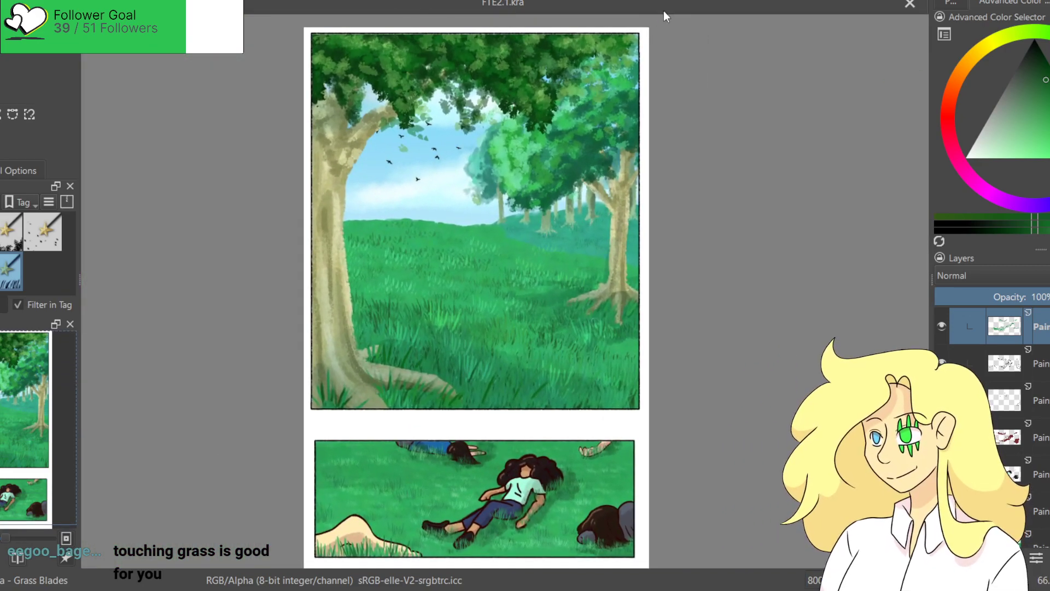
click(912, 5)
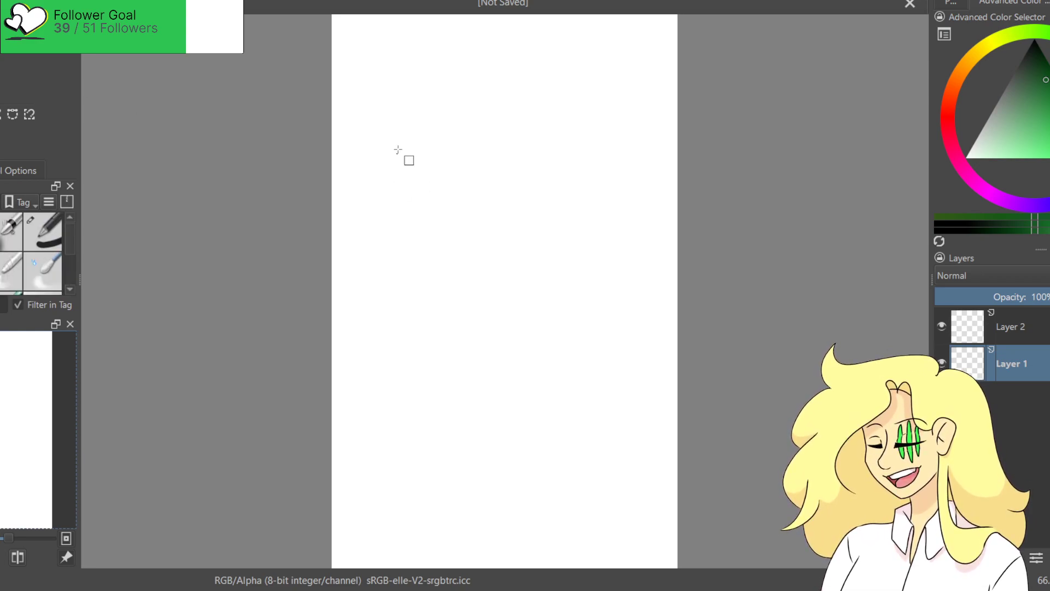
Draw a wide black rectangular panel border across the upper part of the page on Layer 1.
drag(343, 26, 664, 175)
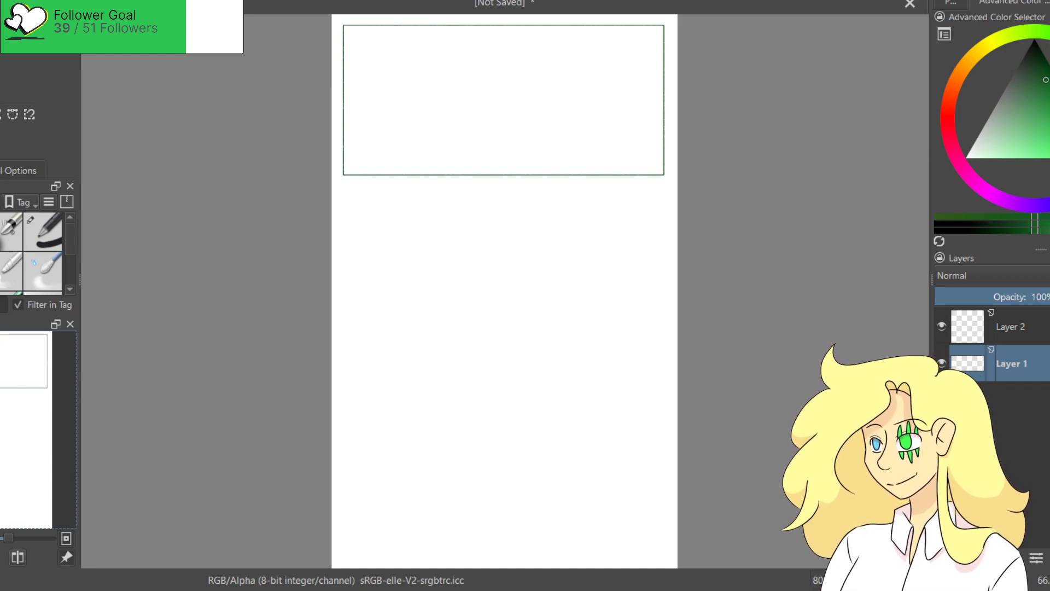
key(ctrl+z)
scroll(502, 84, up, 2)
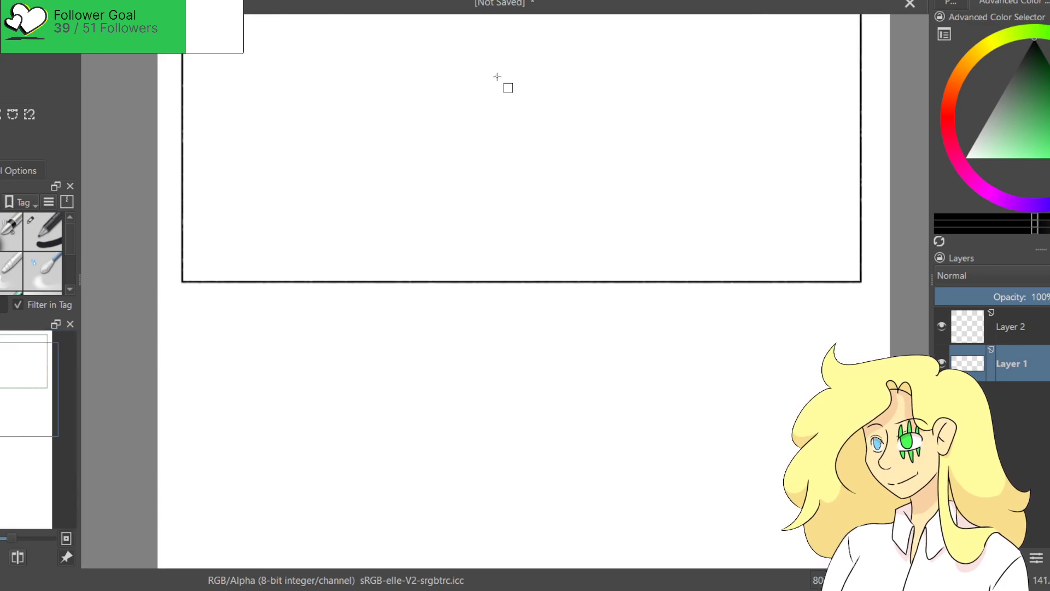
scroll(494, 173, up, 2)
drag(498, 62, 514, 277)
scroll(544, 387, down, 3)
scroll(500, 248, up, 1)
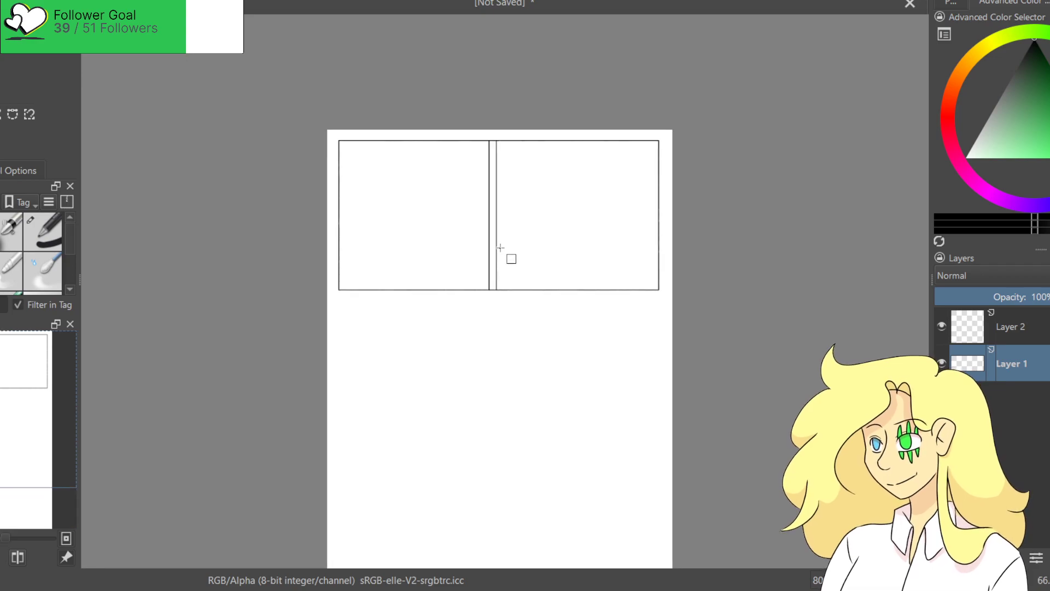
scroll(500, 248, up, 1)
key(ctrl+z)
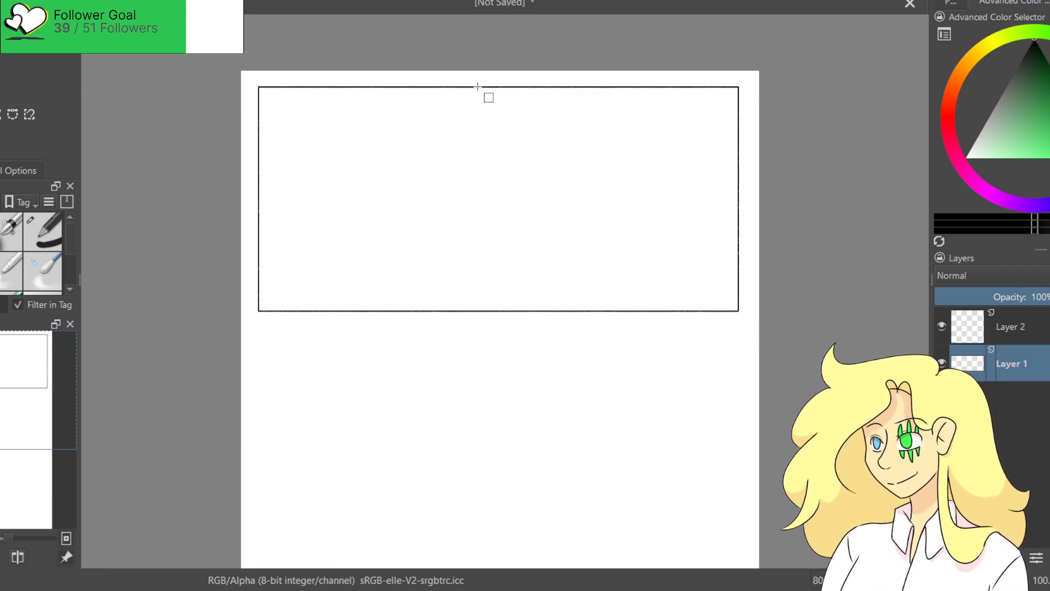
mouse_move(477, 86)
mouse_down()
mouse_move(513, 213)
mouse_move(497, 310)
mouse_move(486, 309)
mouse_up()
key(ctrl+z)
Draw a narrow full-height gutter rectangle inside the panel on Layer 2 and move it to the panel's middle.
click(1029, 328)
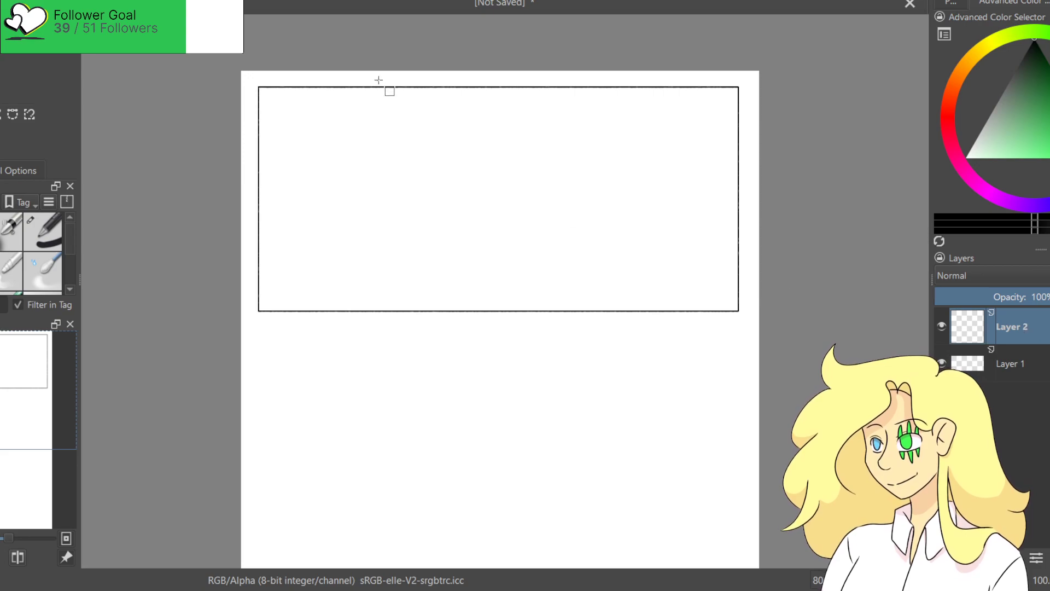
mouse_move(434, 86)
mouse_down()
mouse_move(468, 274)
mouse_move(447, 312)
mouse_up()
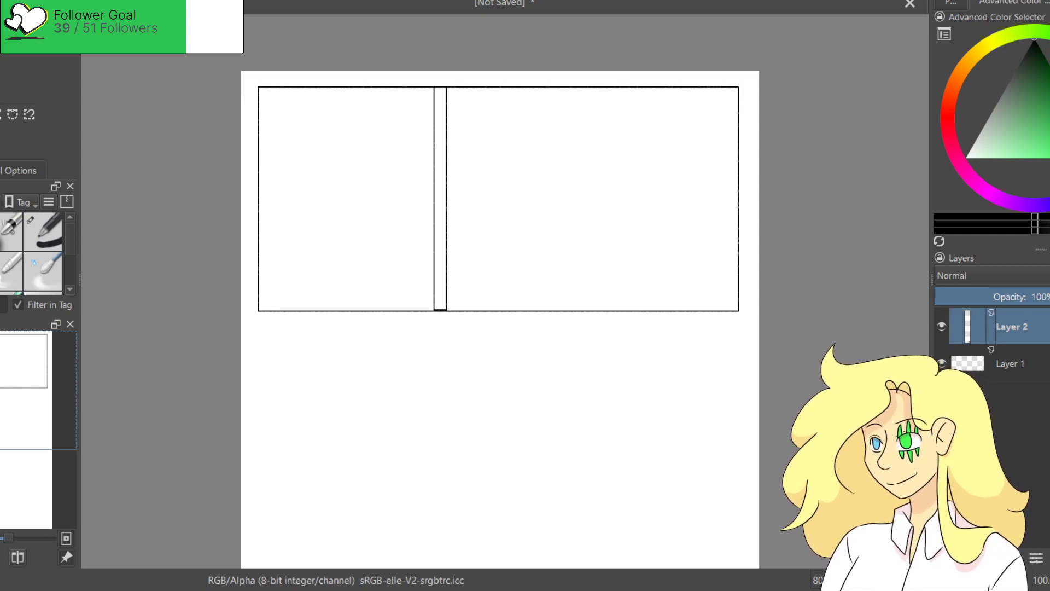
drag(440, 197, 504, 197)
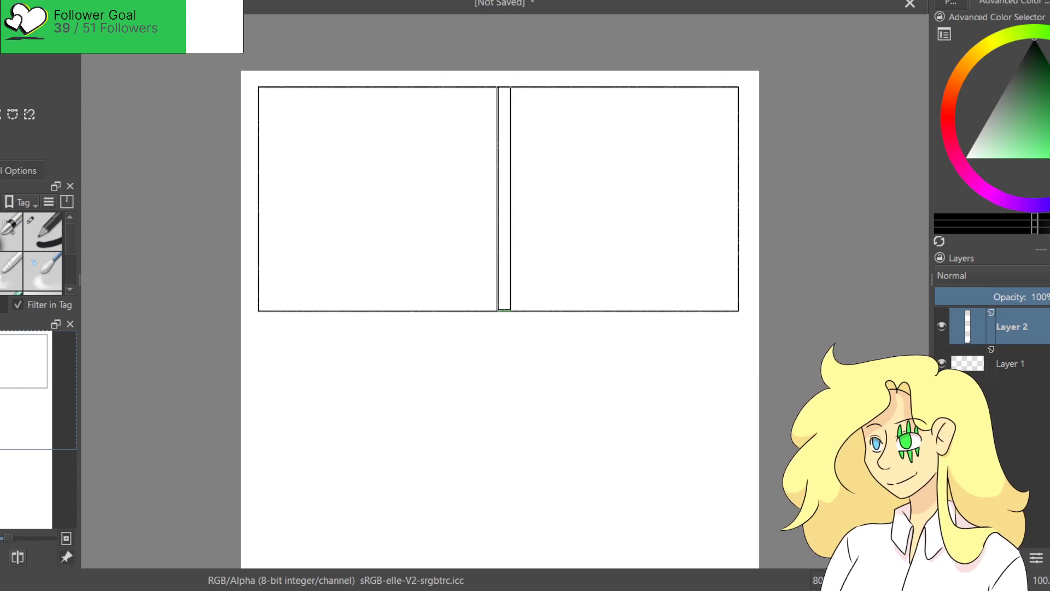
Transform the gutter rectangle on Layer 2 to make it slightly narrower.
scroll(427, 274, down, 2)
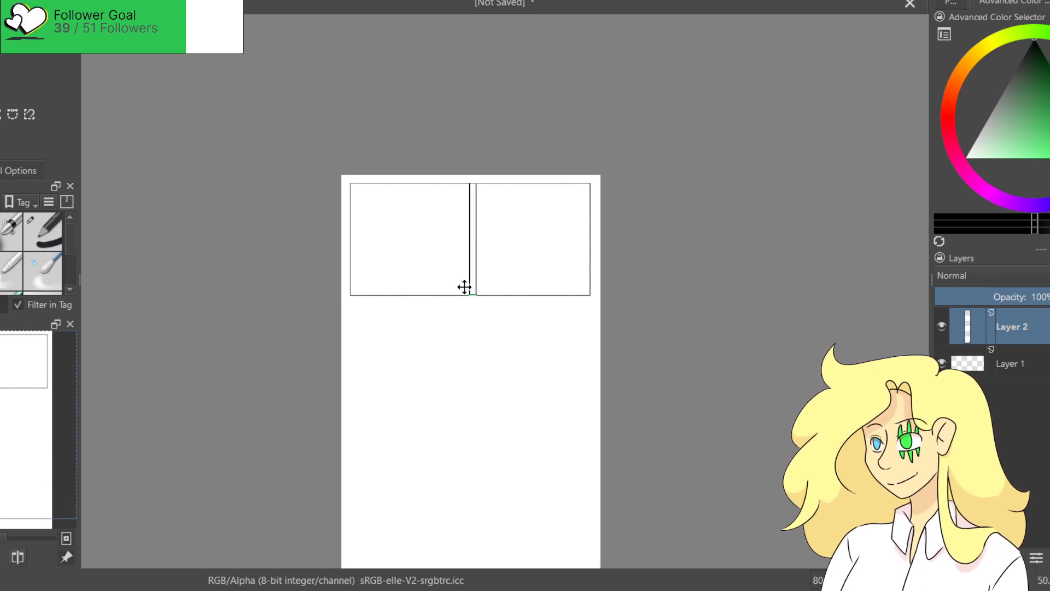
scroll(492, 264, up, 1)
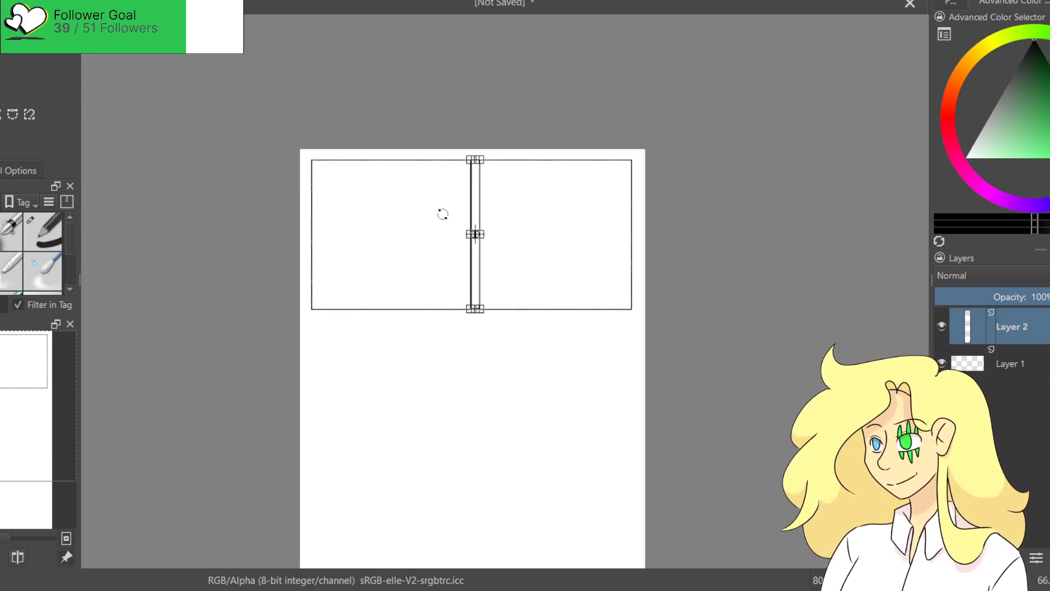
scroll(429, 206, up, 7)
drag(365, 244, 353, 247)
scroll(361, 249, down, 8)
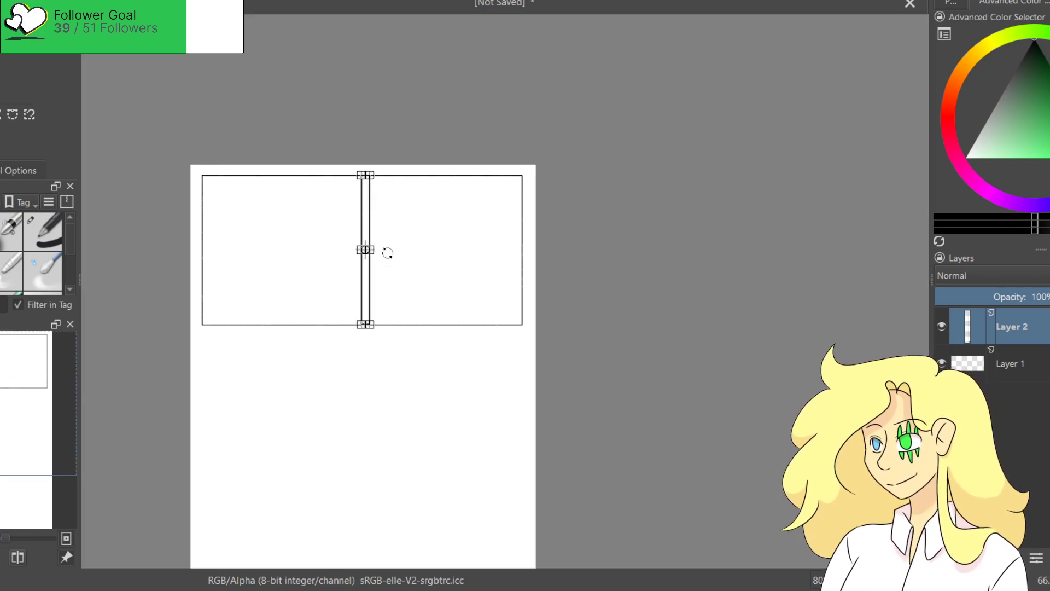
scroll(389, 252, up, 3)
scroll(548, 274, down, 4)
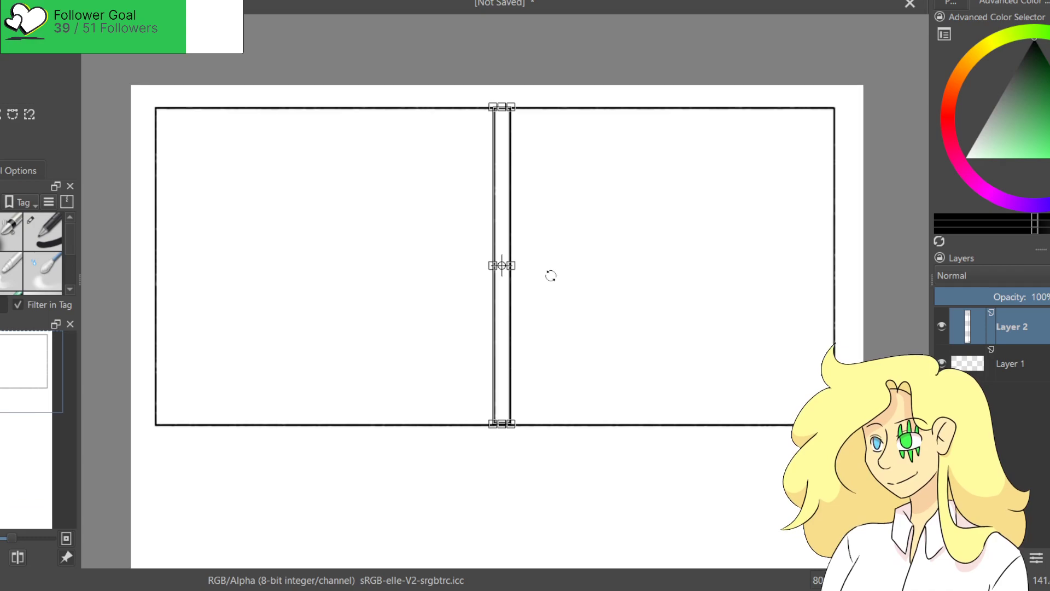
key(Return)
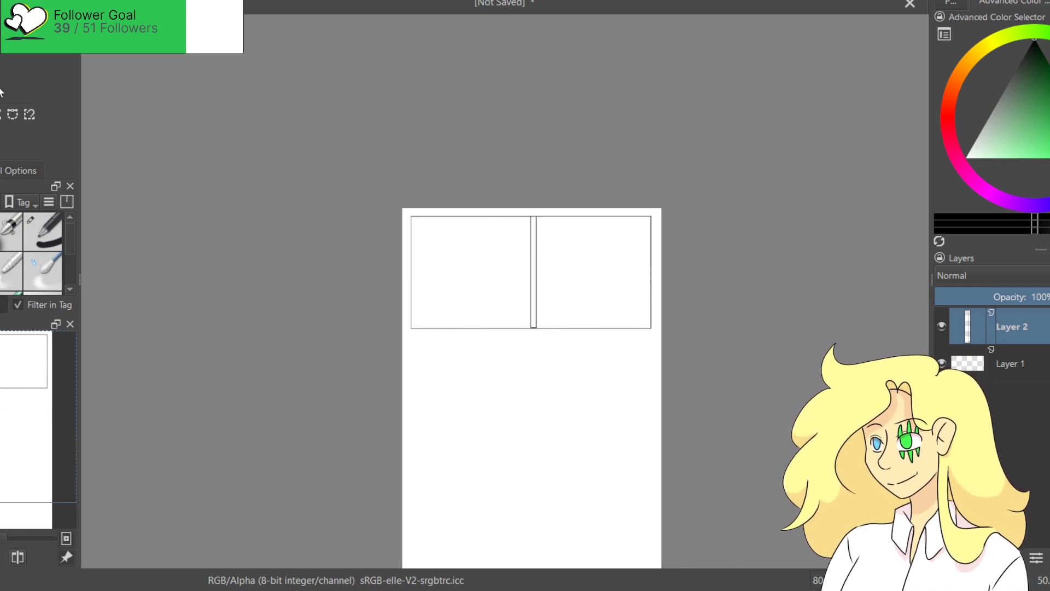
Narrow the gutter rectangle further by pulling in its right side and apply the transform.
scroll(534, 291, up, 4)
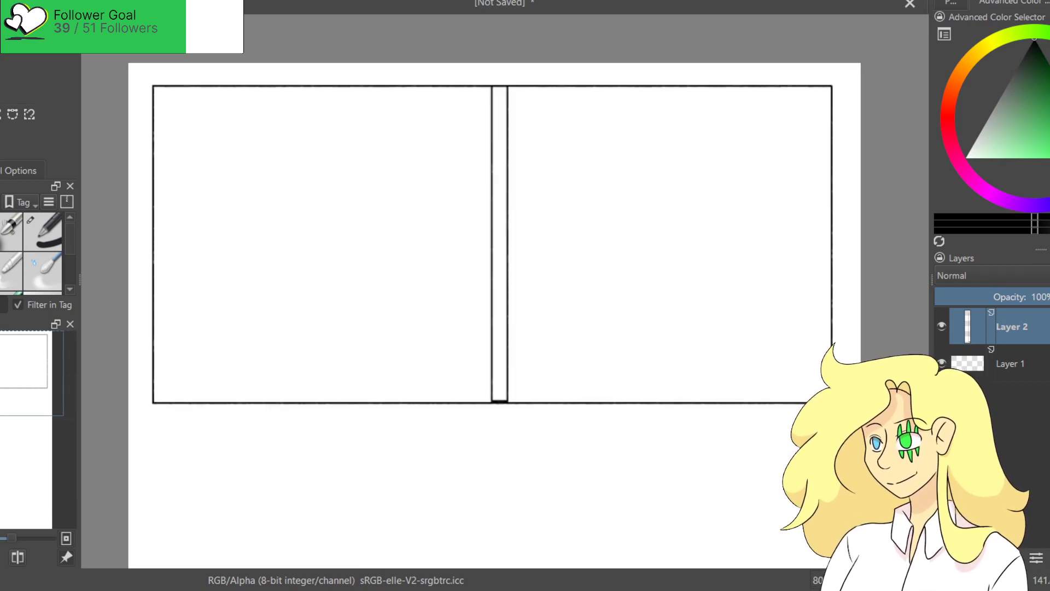
key(ctrl+t)
scroll(511, 244, up, 6)
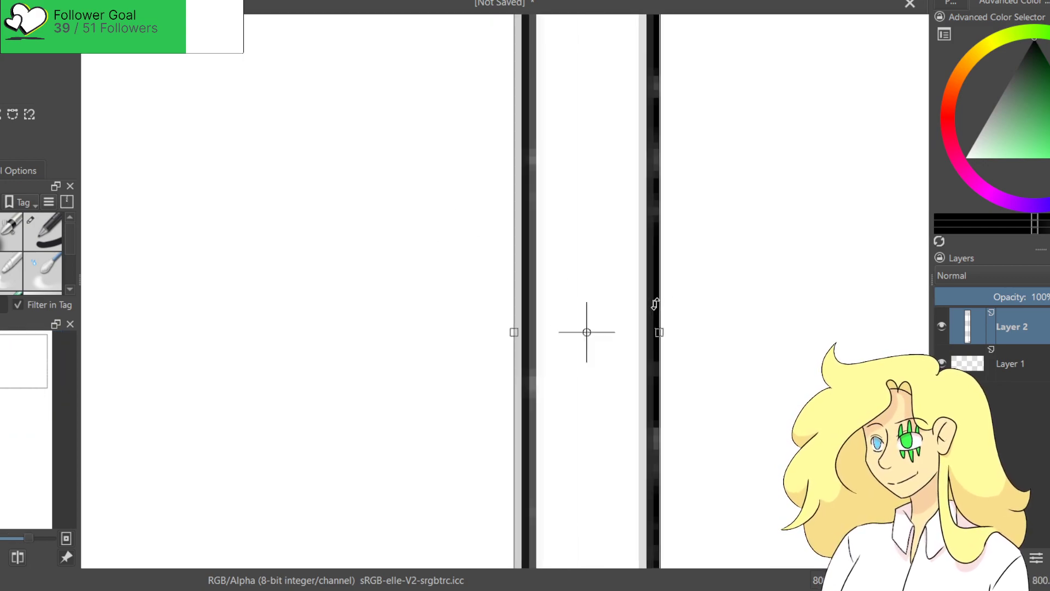
drag(646, 365, 579, 364)
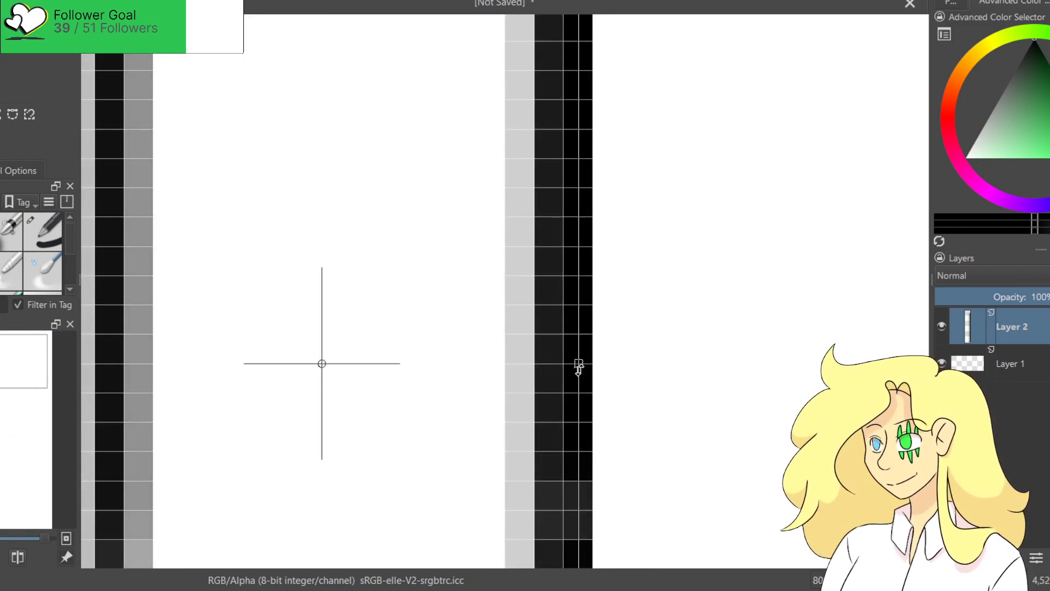
scroll(621, 375, down, 8)
drag(670, 394, 516, 297)
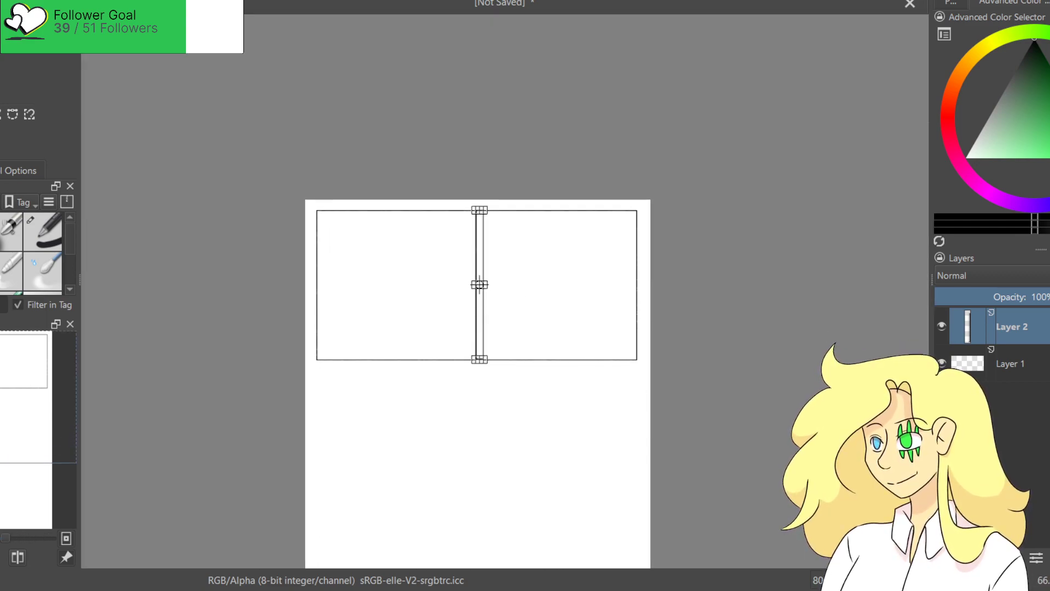
scroll(479, 285, up, 1)
scroll(499, 288, down, 2)
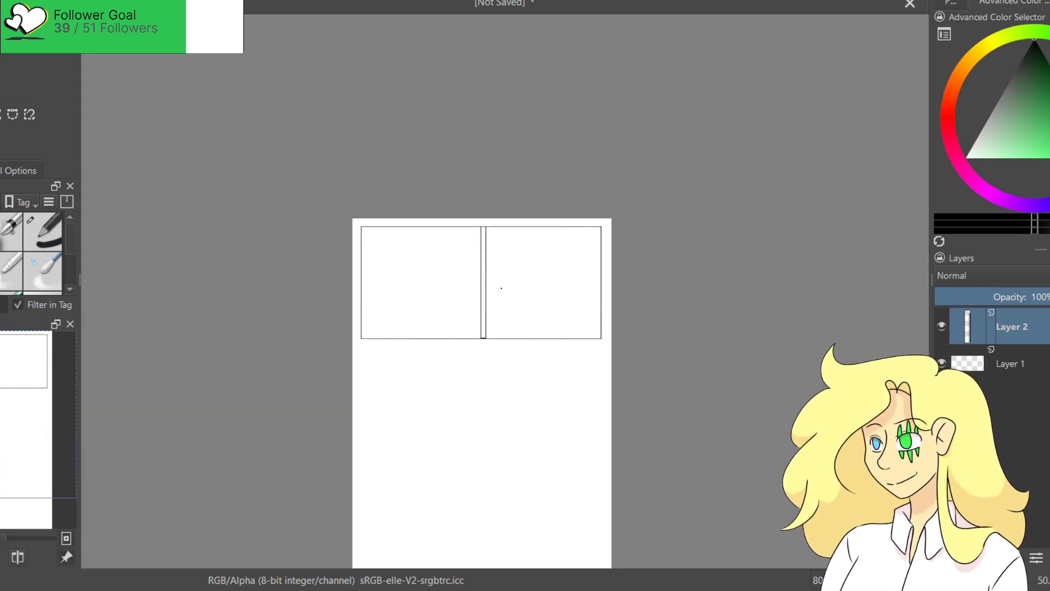
scroll(553, 281, up, 1)
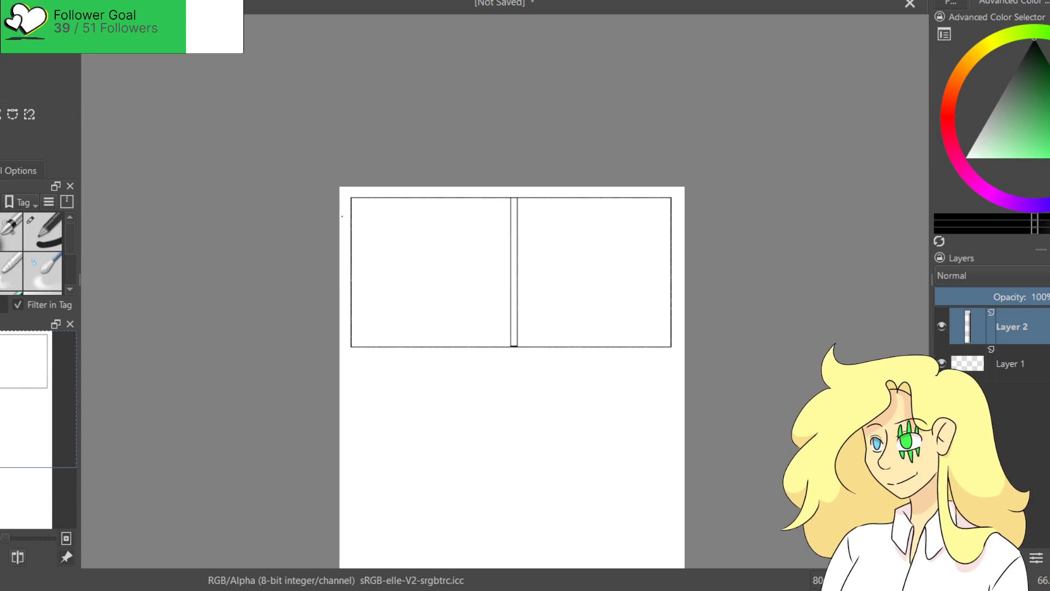
Shift the narrowed gutter rectangle sideways until it sits centred in the wide upper panel.
scroll(514, 234, up, 2)
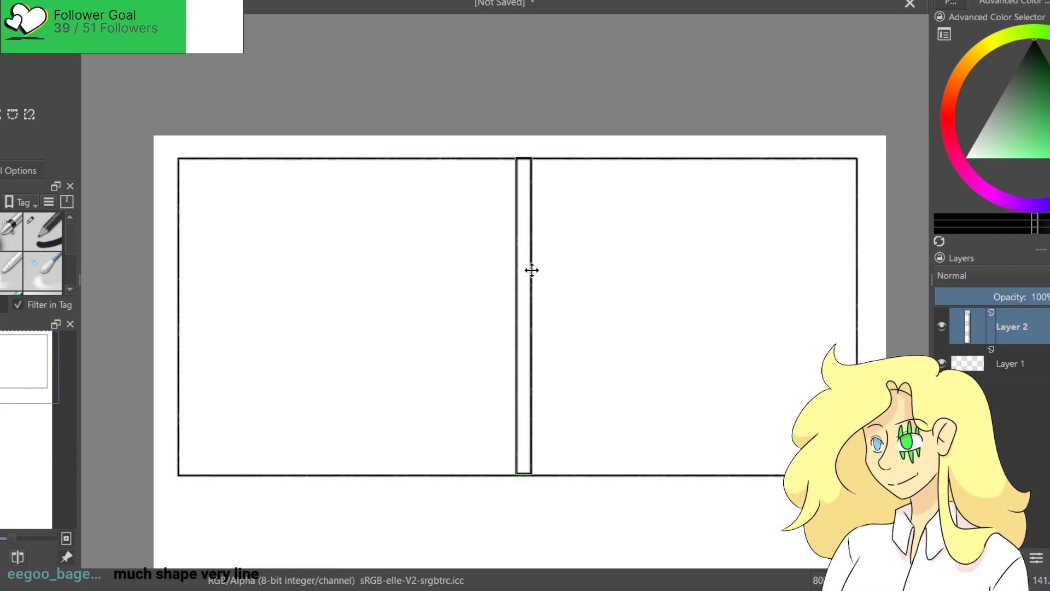
drag(525, 277, 510, 260)
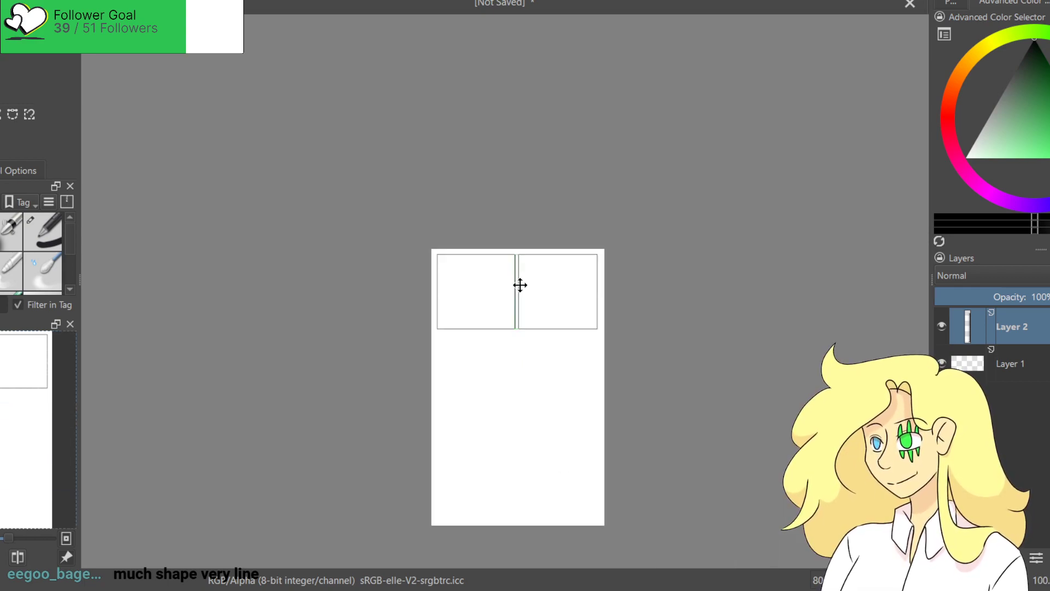
scroll(514, 273, down, 5)
scroll(541, 300, up, 2)
drag(511, 314, 507, 312)
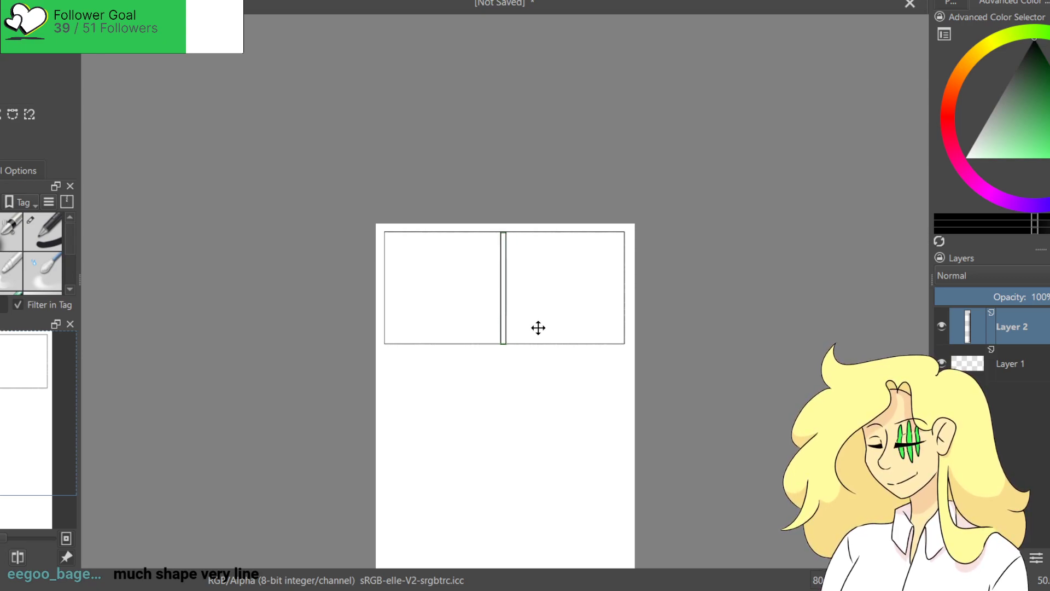
key(Right)
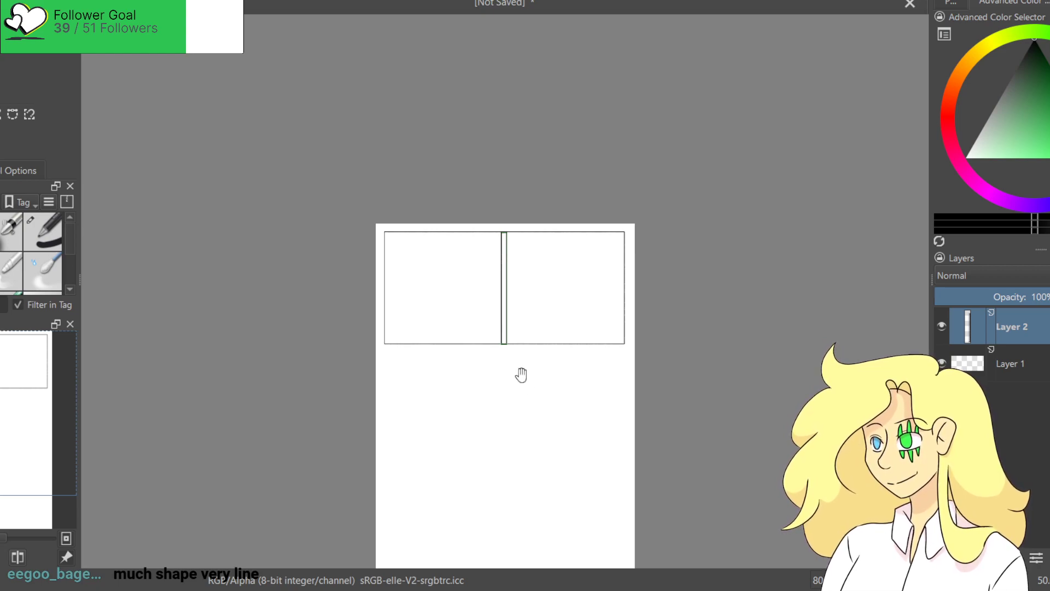
scroll(508, 366, up, 2)
scroll(497, 326, down, 1)
key(Right)
Merge Layer 2 down into Layer 1 and erase the lower border segment between the two gutter lines.
scroll(522, 105, up, 2)
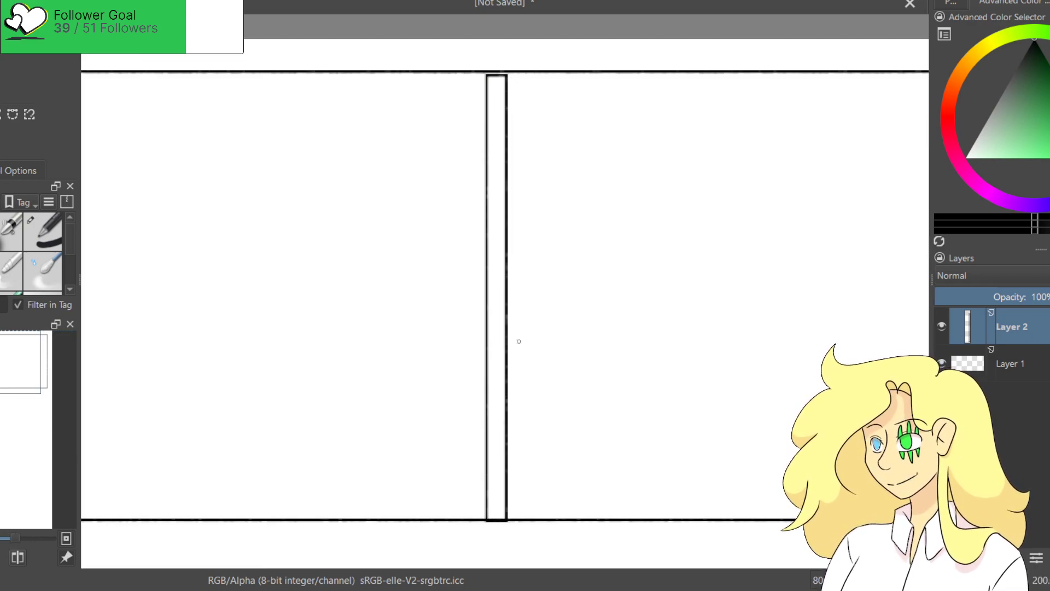
scroll(511, 553, up, 2)
scroll(652, 442, up, 2)
key(ctrl+e)
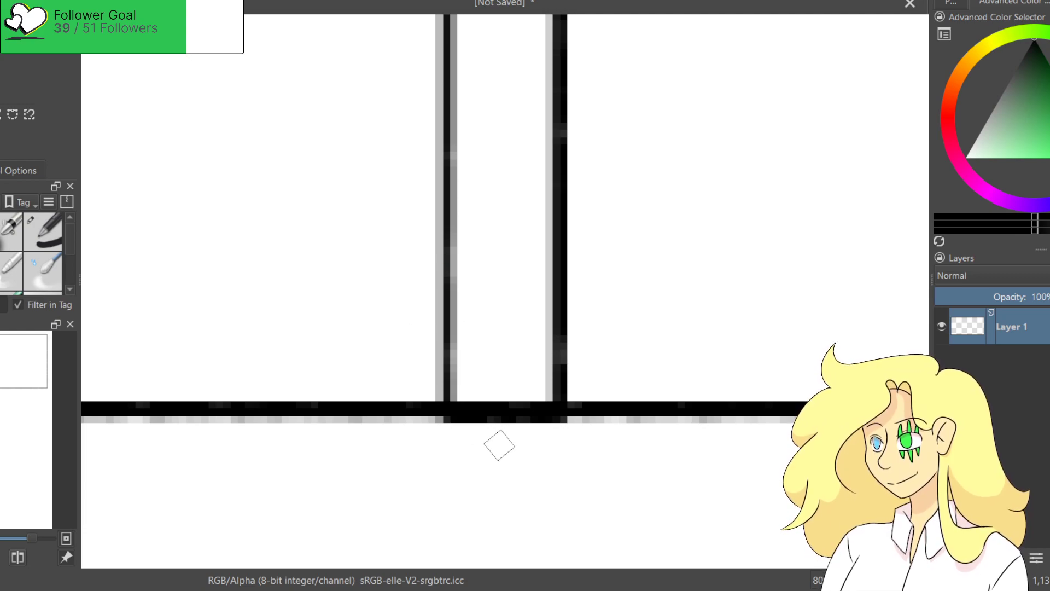
mouse_move(467, 392)
mouse_down()
mouse_move(472, 364)
mouse_move(463, 378)
mouse_move(499, 454)
mouse_move(514, 449)
mouse_move(519, 377)
mouse_move(541, 437)
mouse_move(511, 465)
mouse_up()
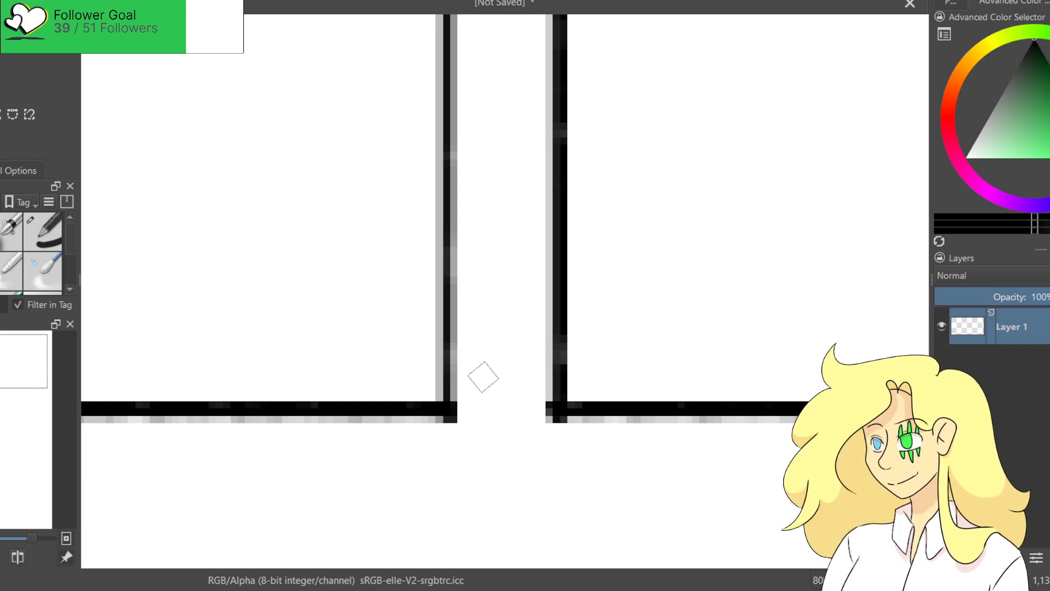
Erase the upper border segment between the gutter lines and close the inner top corners of both panels.
scroll(514, 388, down, 4)
scroll(511, 157, up, 8)
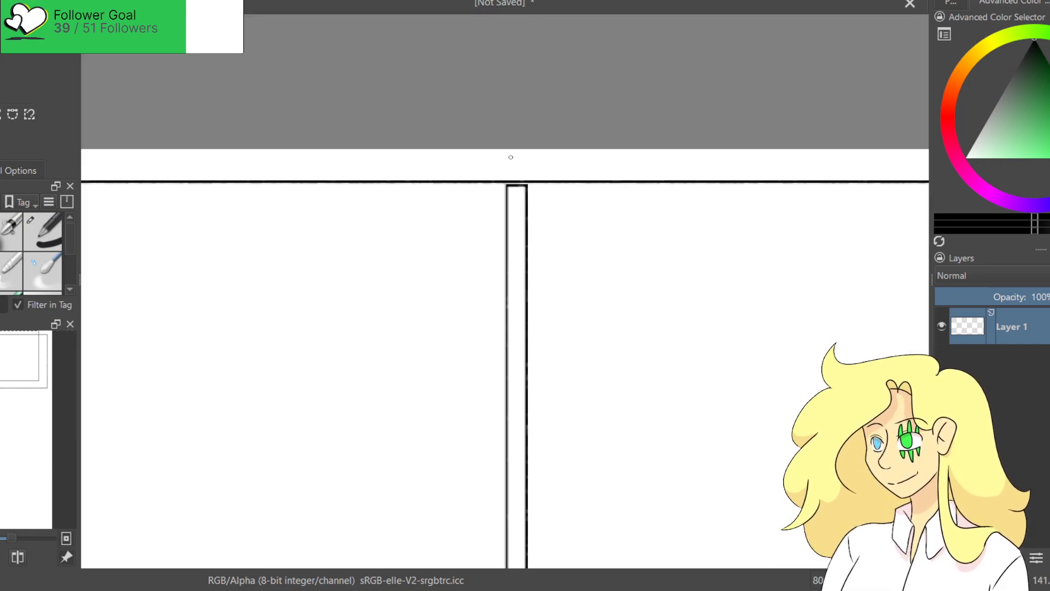
mouse_move(454, 230)
mouse_down()
mouse_move(445, 252)
mouse_move(465, 188)
mouse_move(525, 254)
mouse_move(568, 192)
mouse_move(563, 248)
mouse_move(539, 255)
mouse_up()
mouse_move(419, 239)
mouse_down()
mouse_move(424, 223)
mouse_move(441, 241)
mouse_move(437, 274)
mouse_up()
mouse_move(601, 241)
mouse_down()
mouse_move(591, 273)
mouse_move(593, 227)
mouse_up()
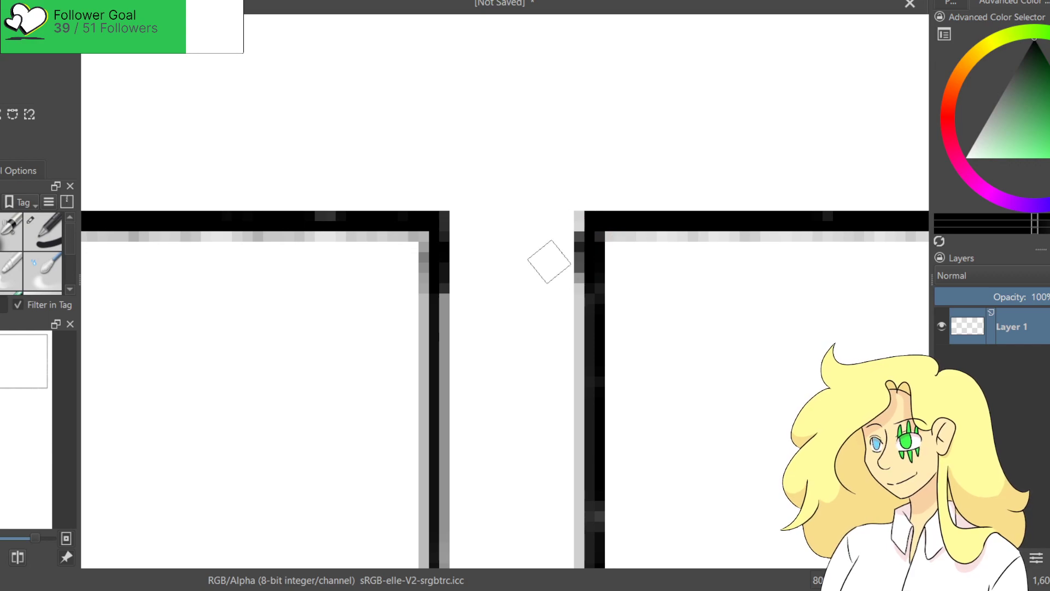
scroll(546, 262, down, 9)
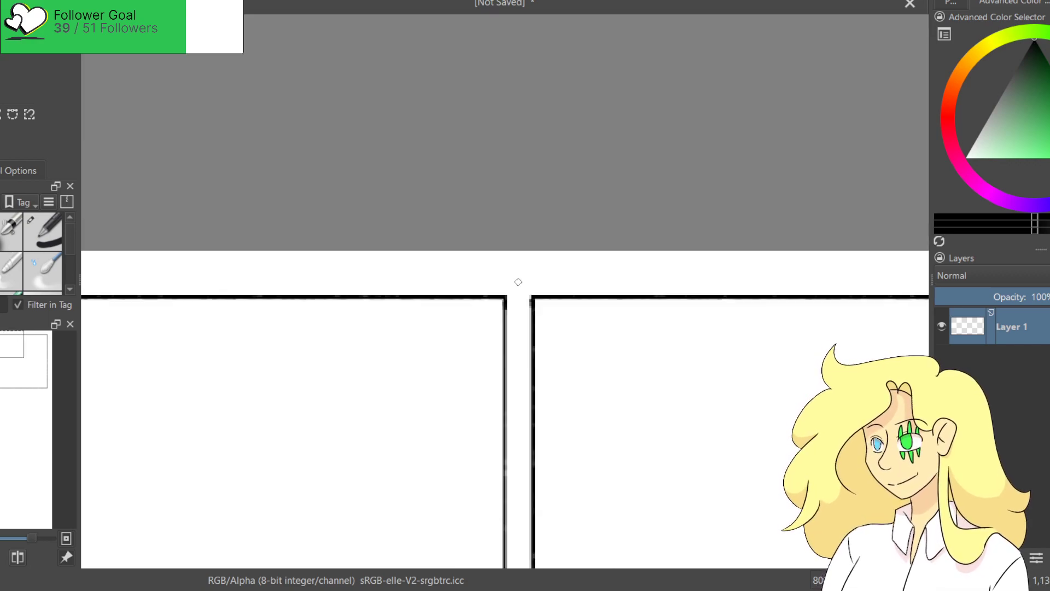
scroll(567, 332, up, 1)
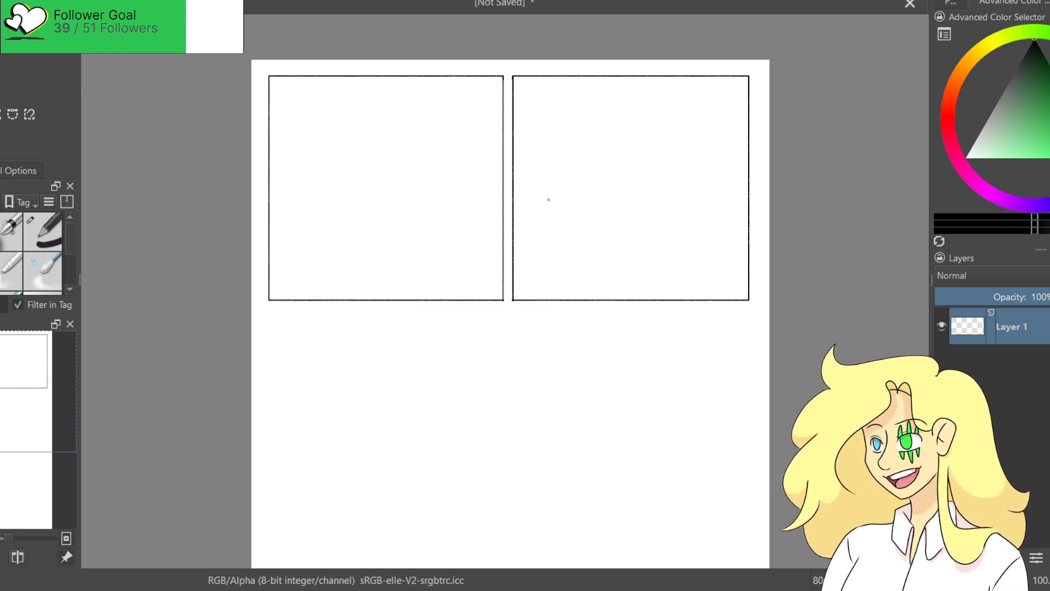
Draw a wide rectangular panel border below the two upper panels on Layer 1, matching their combined width.
scroll(549, 199, down, 1)
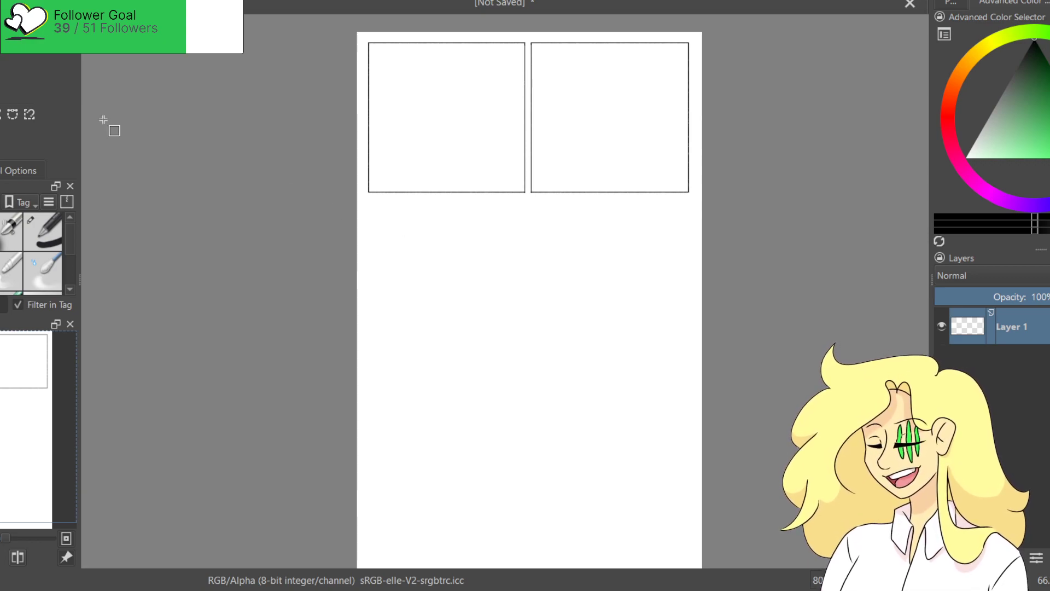
scroll(487, 261, up, 1)
drag(487, 261, 468, 206)
scroll(468, 207, down, 1)
drag(350, 150, 667, 310)
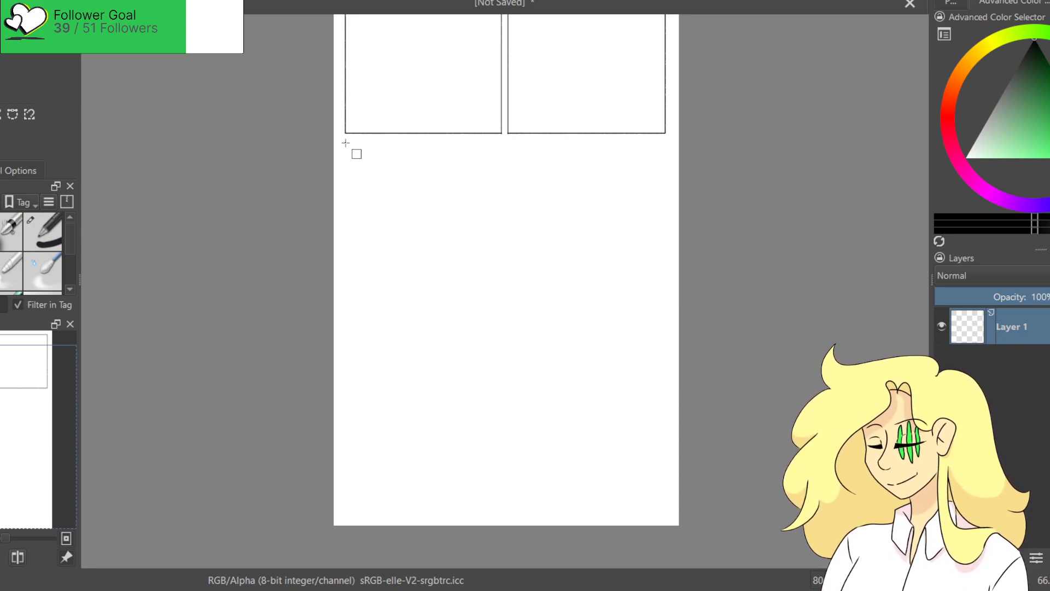
drag(347, 148, 668, 329)
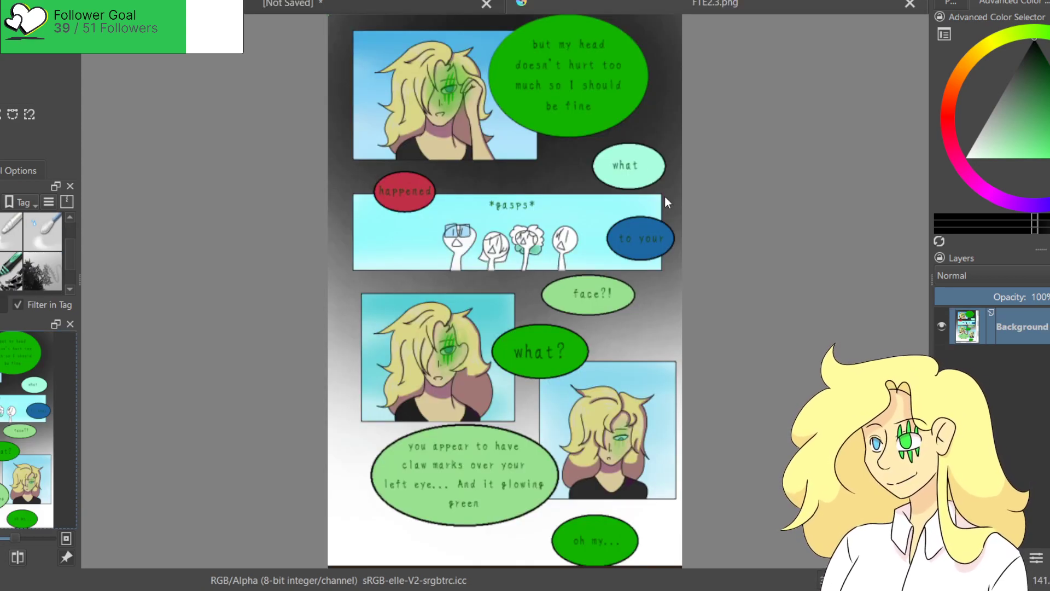
Return from FTE2.3.png to the unsaved page and add a new paint layer above Layer 1.
click(307, 5)
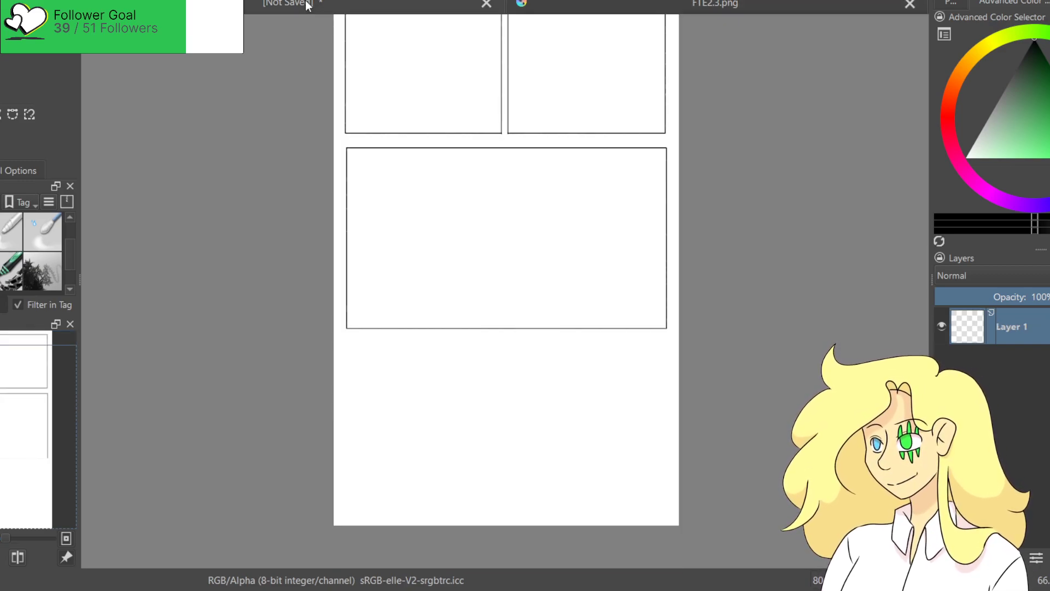
scroll(487, 218, up, 2)
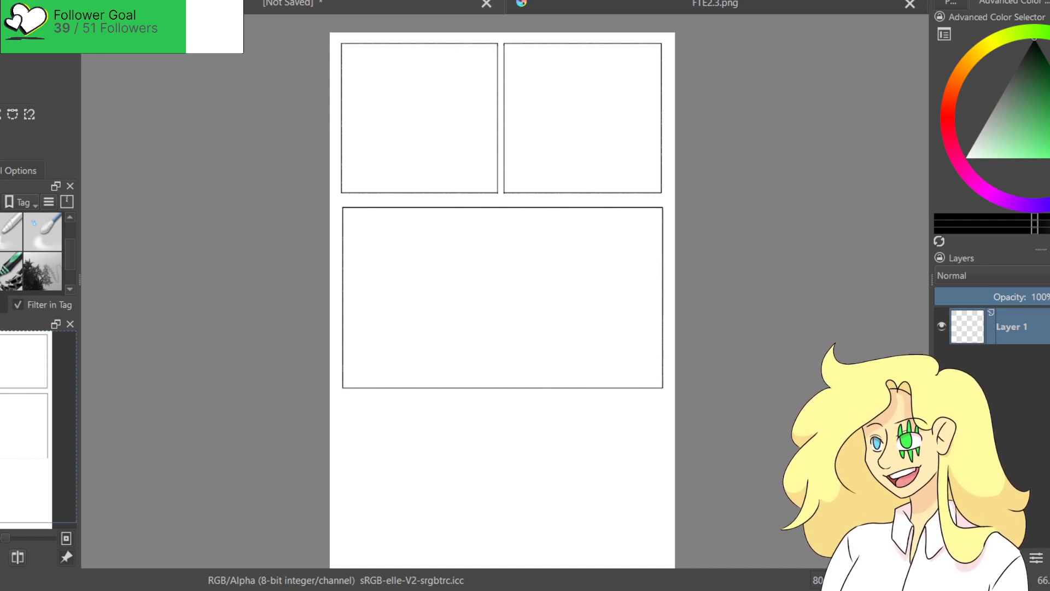
key(Insert)
scroll(543, 155, up, 3)
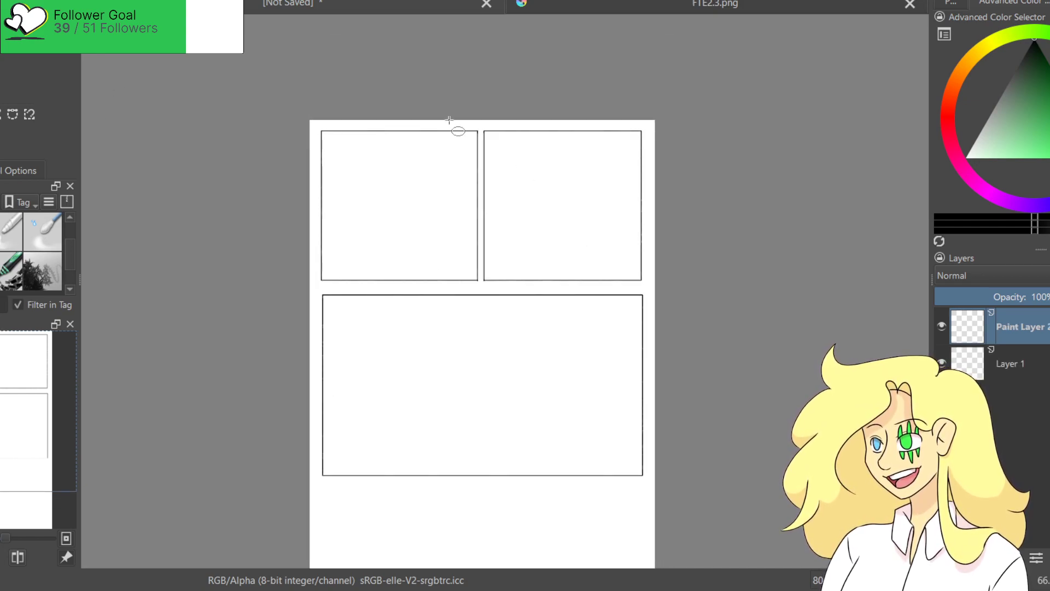
Draw two speech bubble ellipses, one in the left panel's lower left and one overlapping the right panel's lower border and the wide panel.
drag(422, 127, 532, 216)
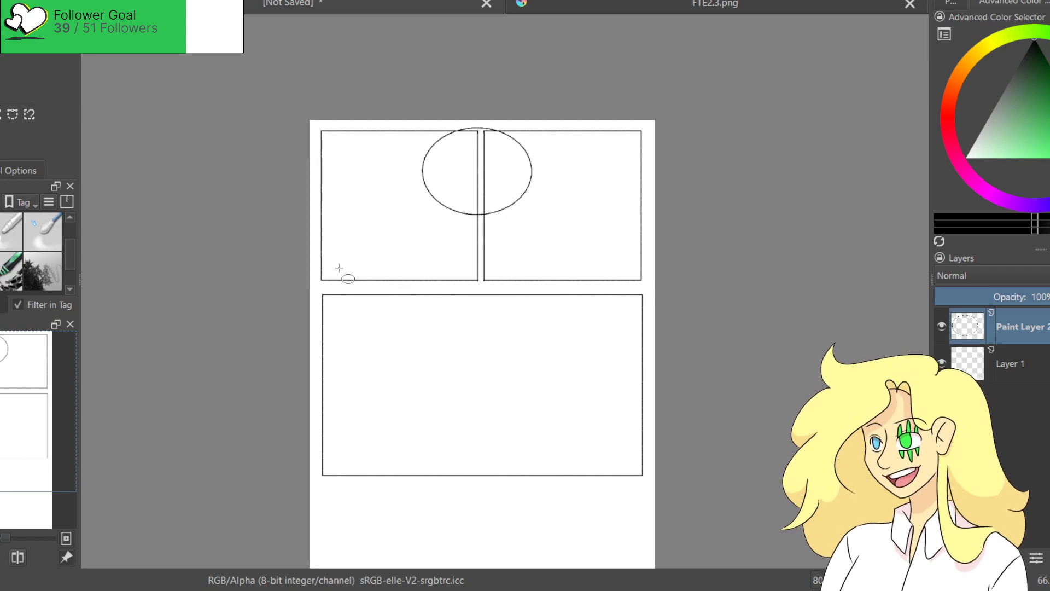
key(ctrl+z)
mouse_move(317, 208)
mouse_down()
mouse_move(375, 269)
mouse_move(414, 278)
mouse_up()
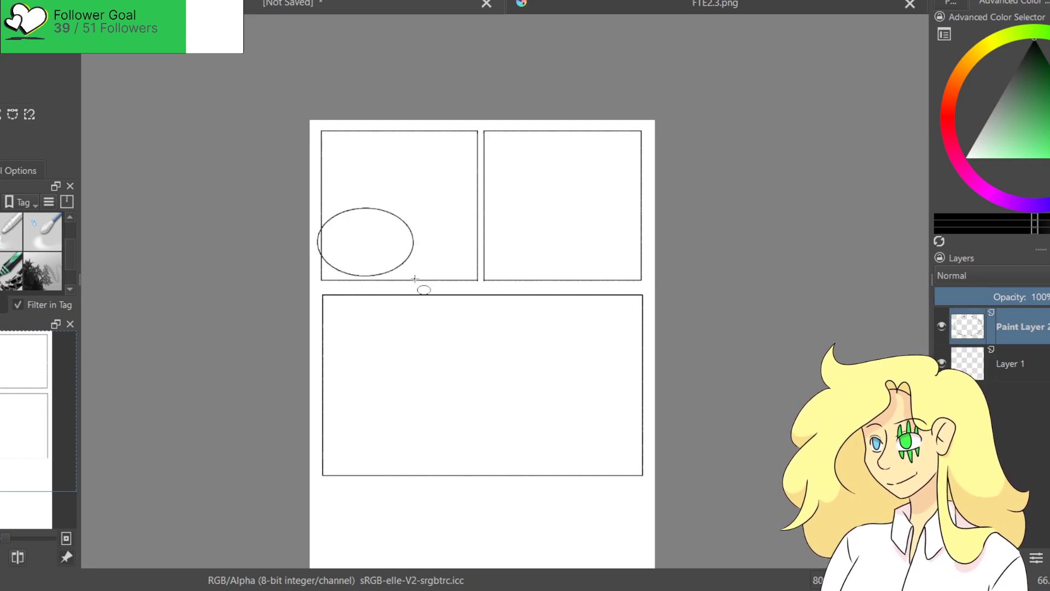
drag(518, 273, 629, 345)
key(ctrl+z)
drag(506, 253, 618, 319)
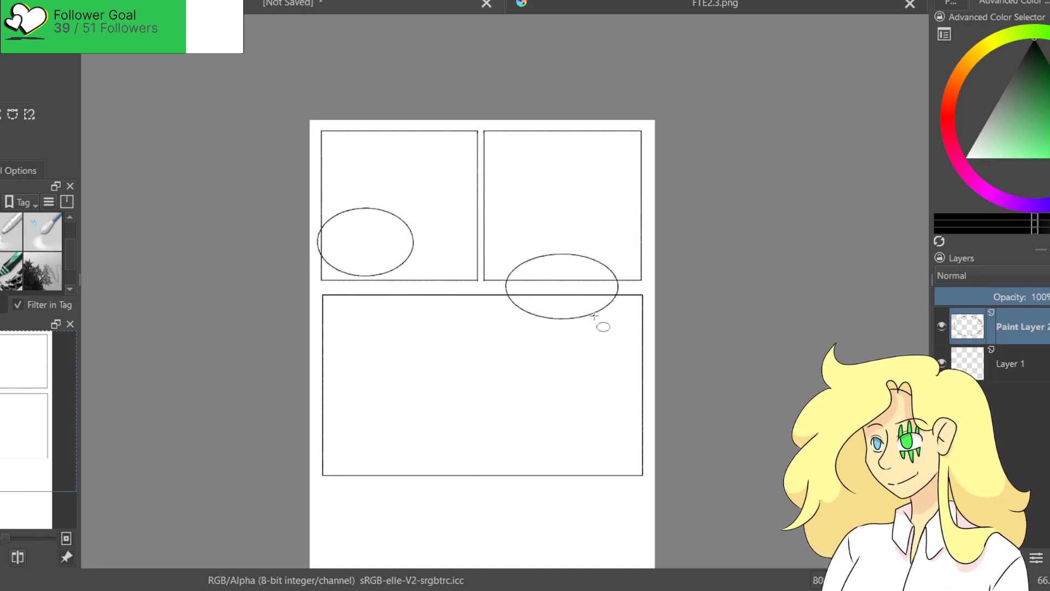
Draw a curved connecting line from the left bubble's lower right edge to the right bubble's left edge.
scroll(549, 290, up, 3)
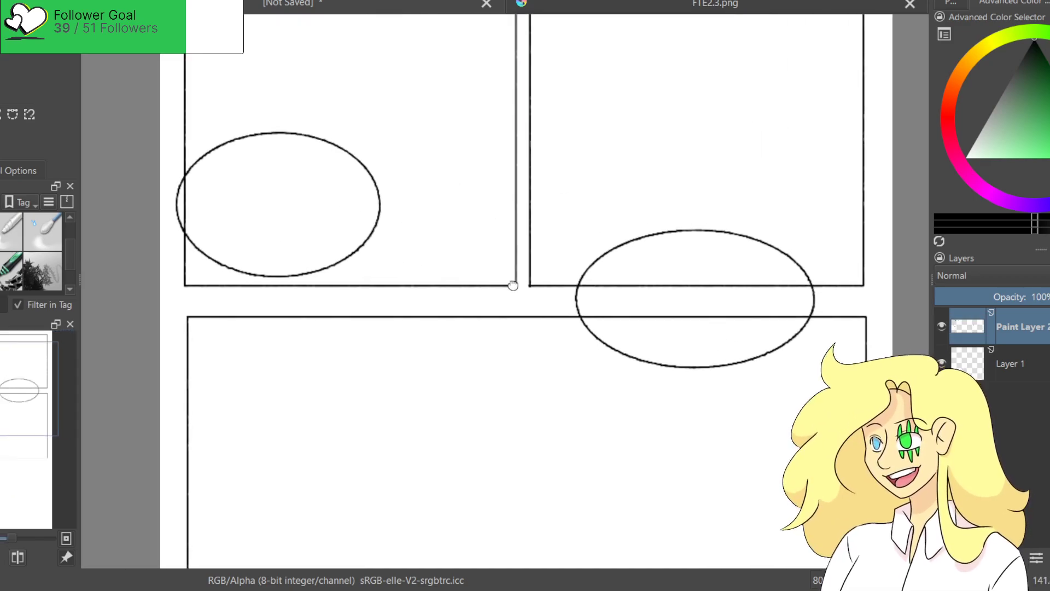
scroll(518, 222, up, 2)
drag(483, 222, 489, 112)
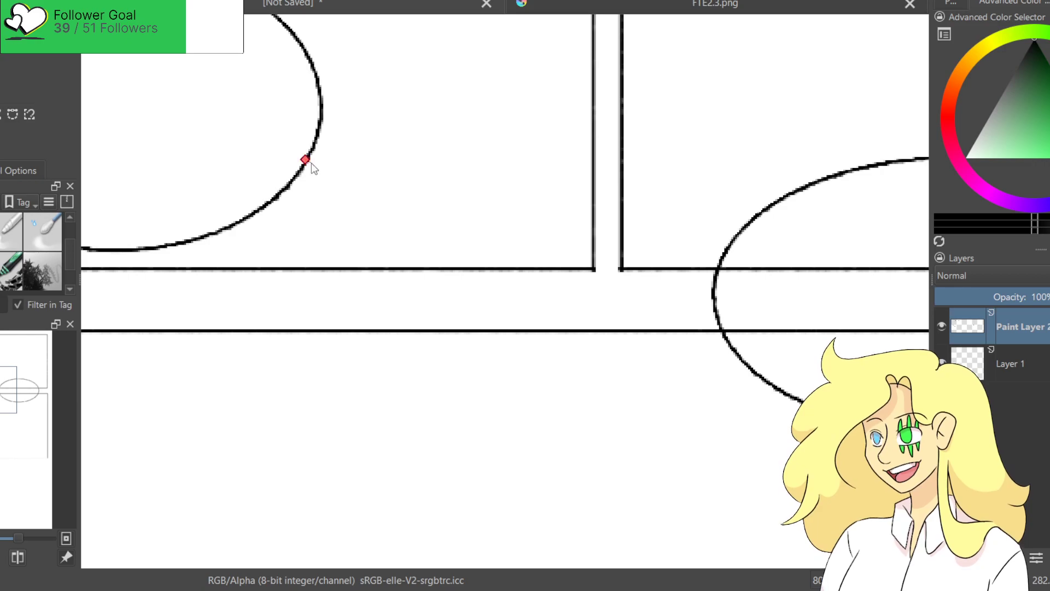
drag(718, 269, 832, 286)
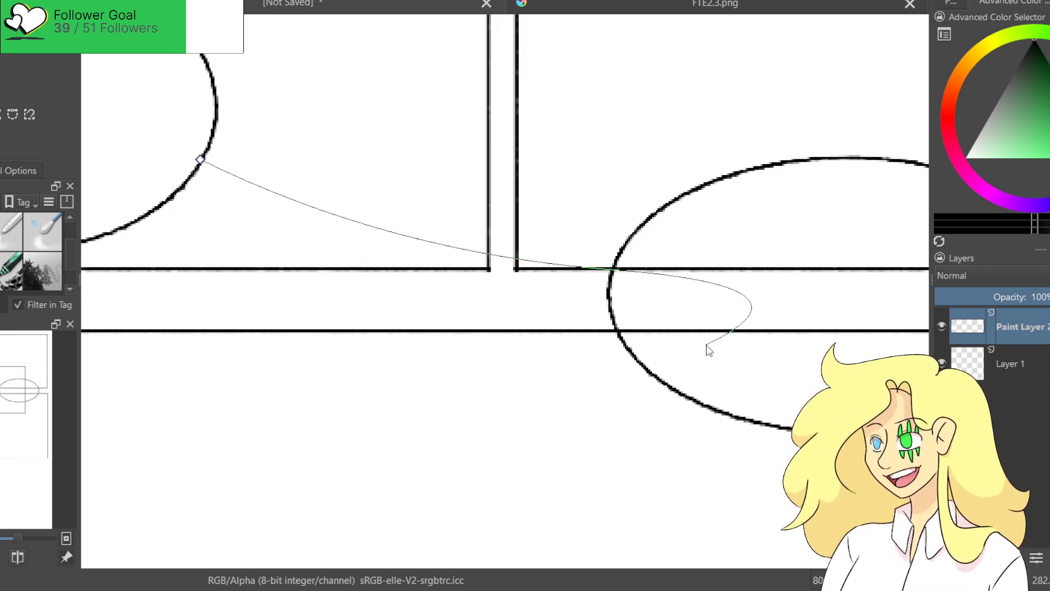
key(Return)
drag(359, 285, 453, 265)
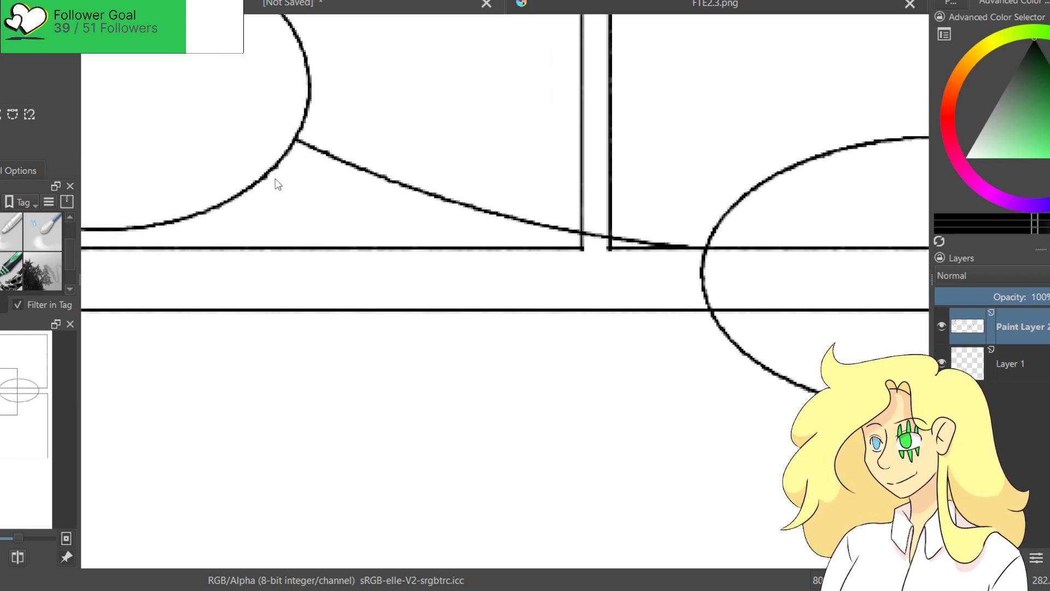
click(287, 149)
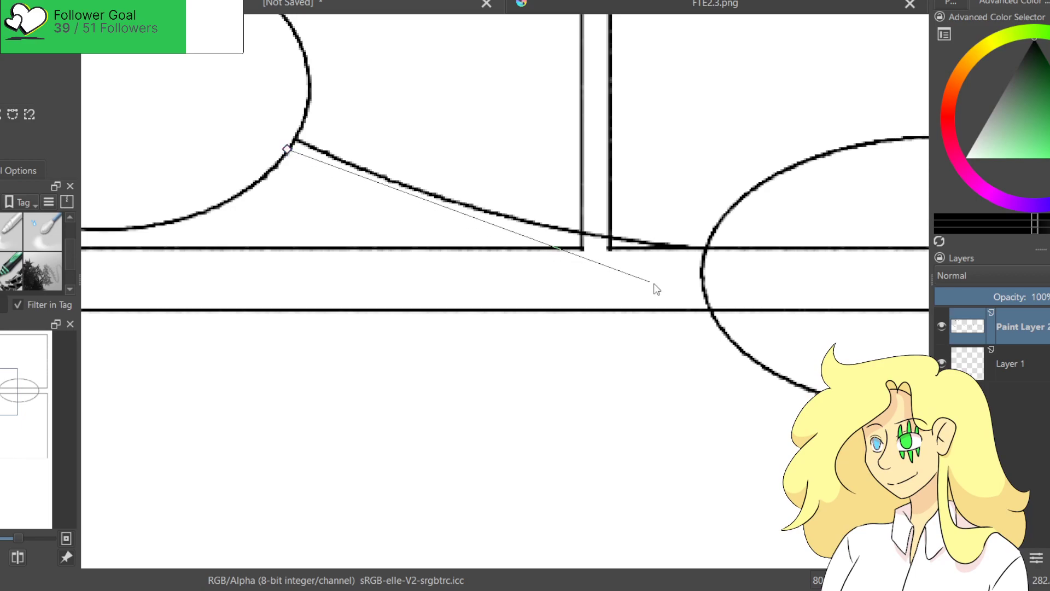
click(701, 265)
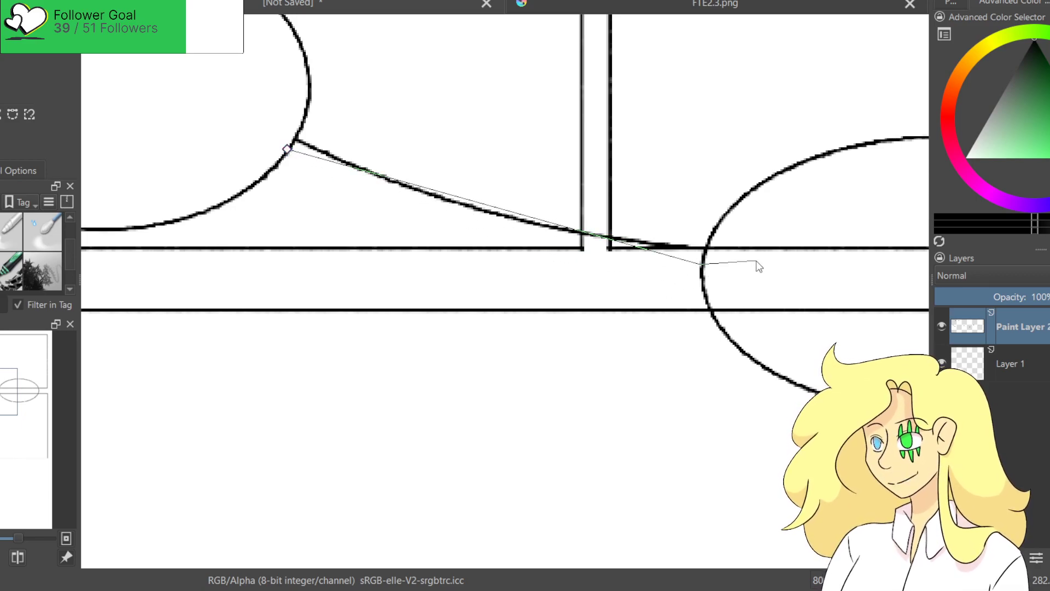
key(Return)
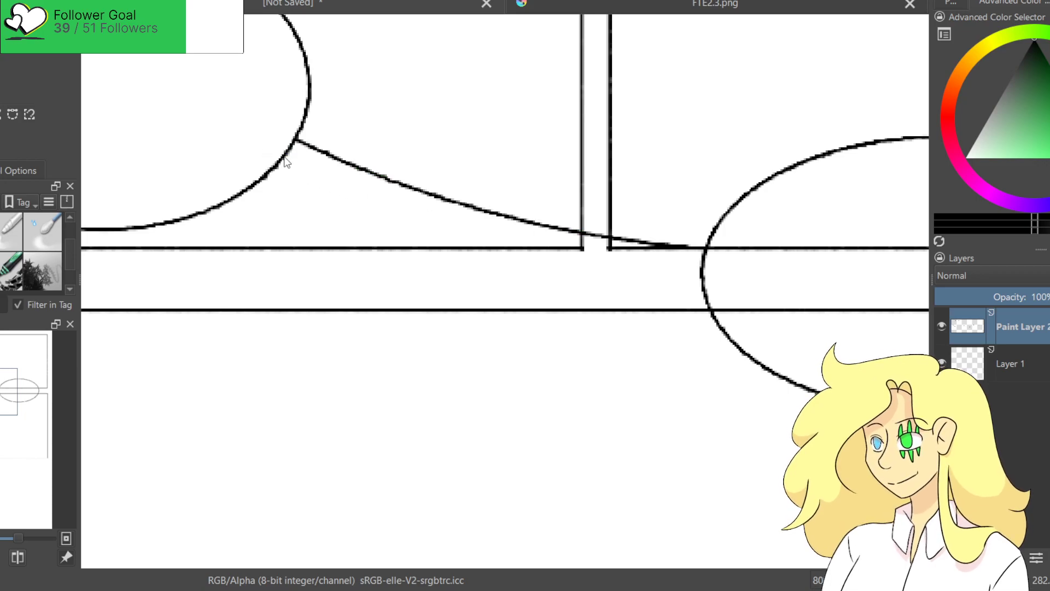
Draw a second curved connecting line just below the first, from the left bubble's lower right edge to the right bubble's left edge.
click(282, 157)
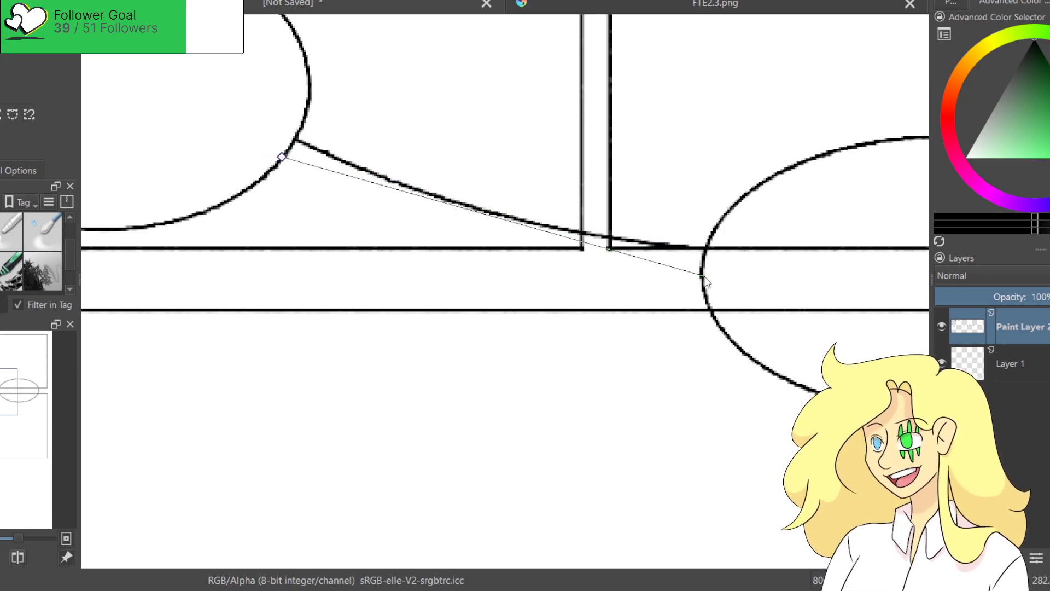
drag(700, 273, 915, 297)
double_click(916, 310)
scroll(766, 294, down, 6)
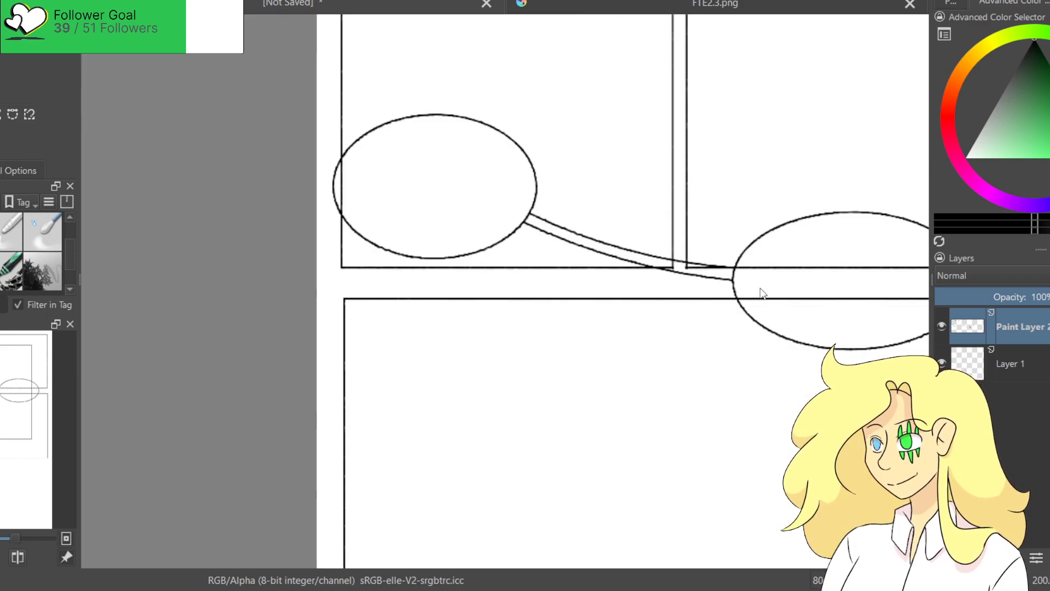
key(1)
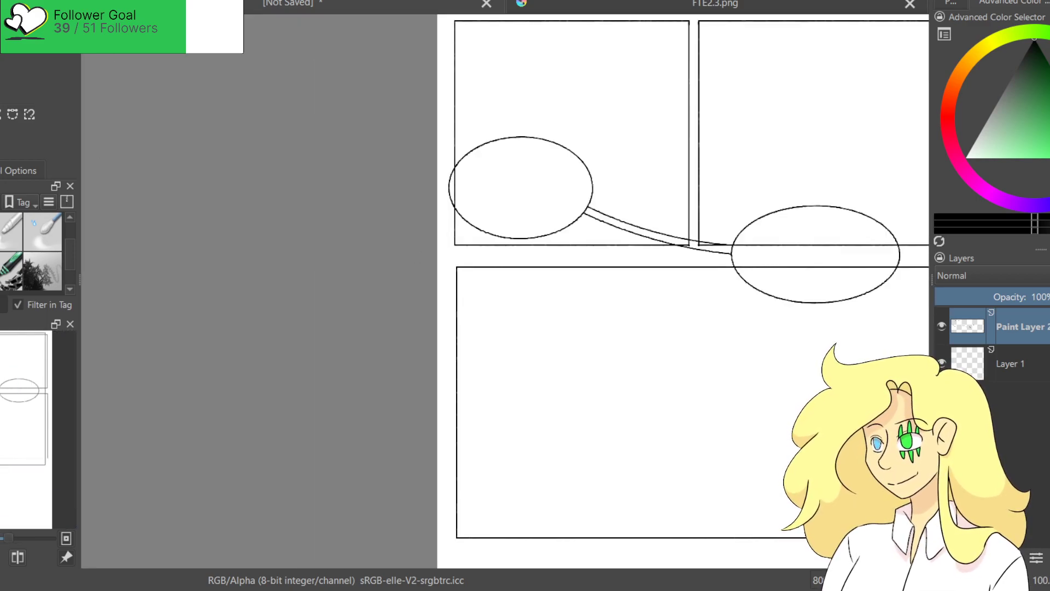
Erase the bubble outlines between the two connecting lines at both ends so the bubbles open into the connector.
scroll(649, 244, up, 5)
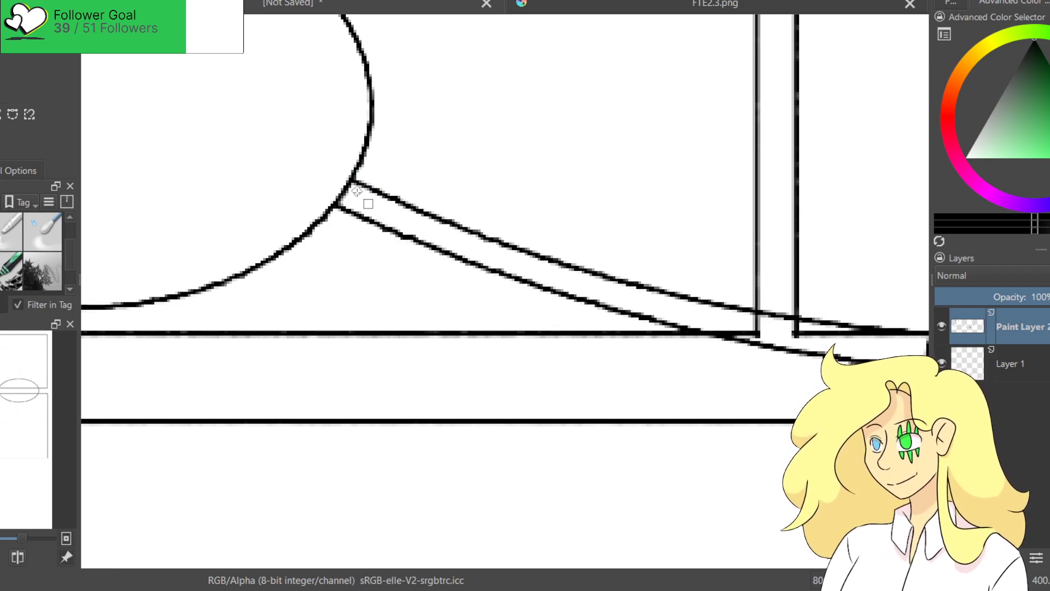
mouse_move(318, 175)
mouse_down()
mouse_move(347, 197)
mouse_move(331, 195)
mouse_move(360, 195)
mouse_move(333, 182)
mouse_up()
drag(747, 304, 230, 217)
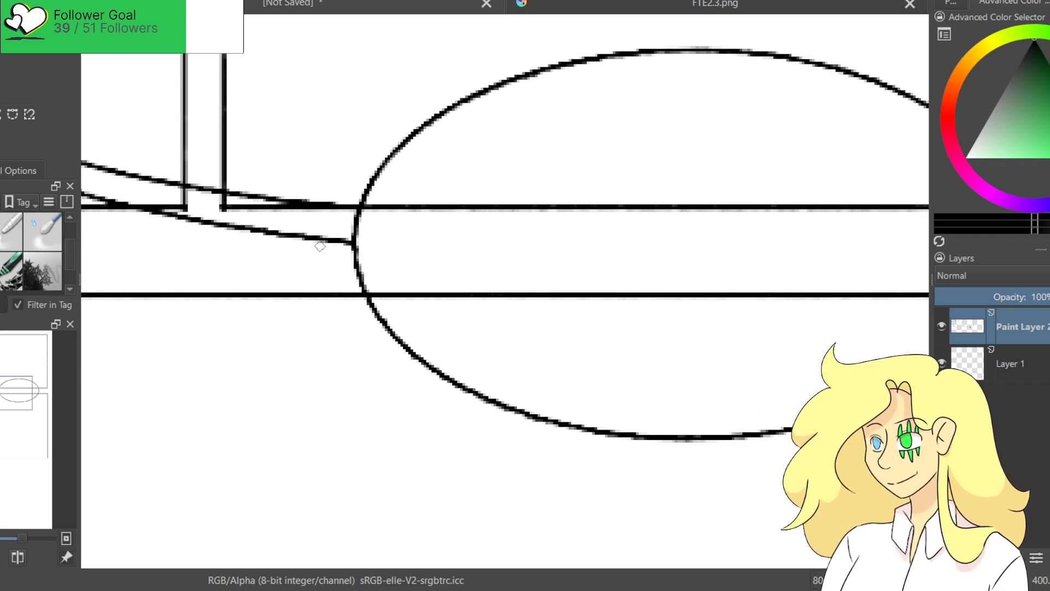
mouse_move(348, 228)
mouse_down()
mouse_move(359, 244)
mouse_move(363, 214)
mouse_move(355, 225)
mouse_up()
Erase the right end of the upper connecting line and redraw it to meet the right bubble's outline.
mouse_move(254, 191)
mouse_down()
mouse_move(330, 213)
mouse_move(302, 190)
mouse_up()
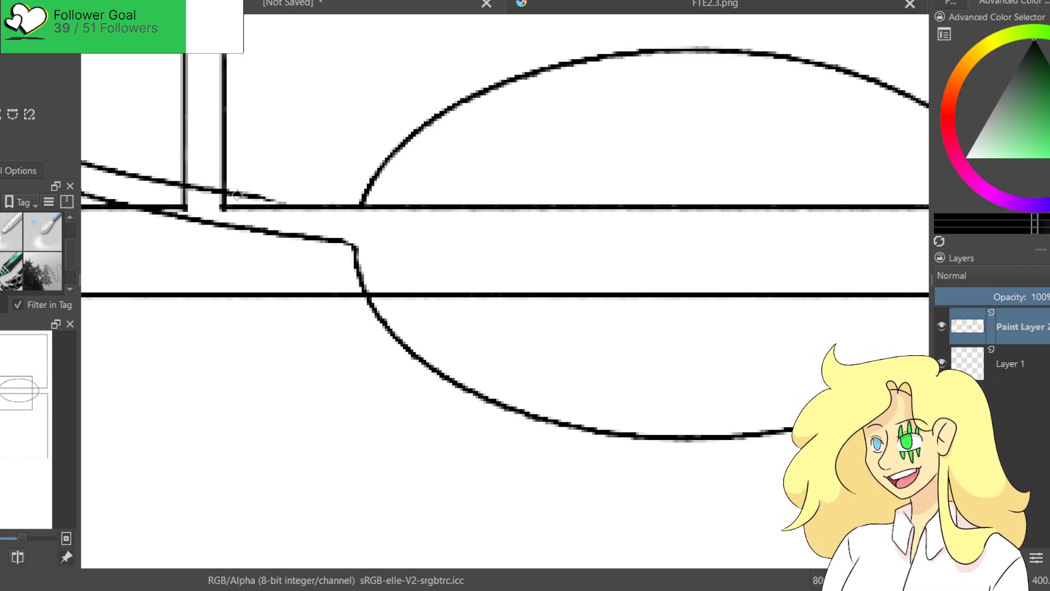
mouse_move(203, 184)
mouse_down()
mouse_move(330, 209)
mouse_move(261, 202)
mouse_move(372, 209)
mouse_move(321, 168)
mouse_move(361, 216)
mouse_move(367, 188)
mouse_move(357, 213)
mouse_move(301, 206)
mouse_move(344, 211)
mouse_up()
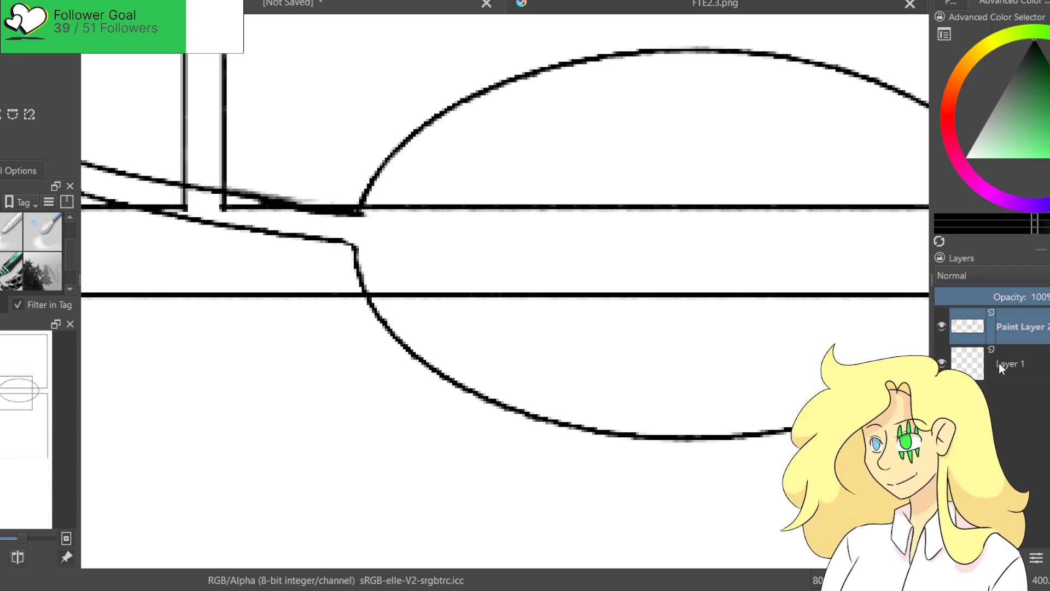
scroll(504, 102, down, 6)
scroll(556, 237, up, 3)
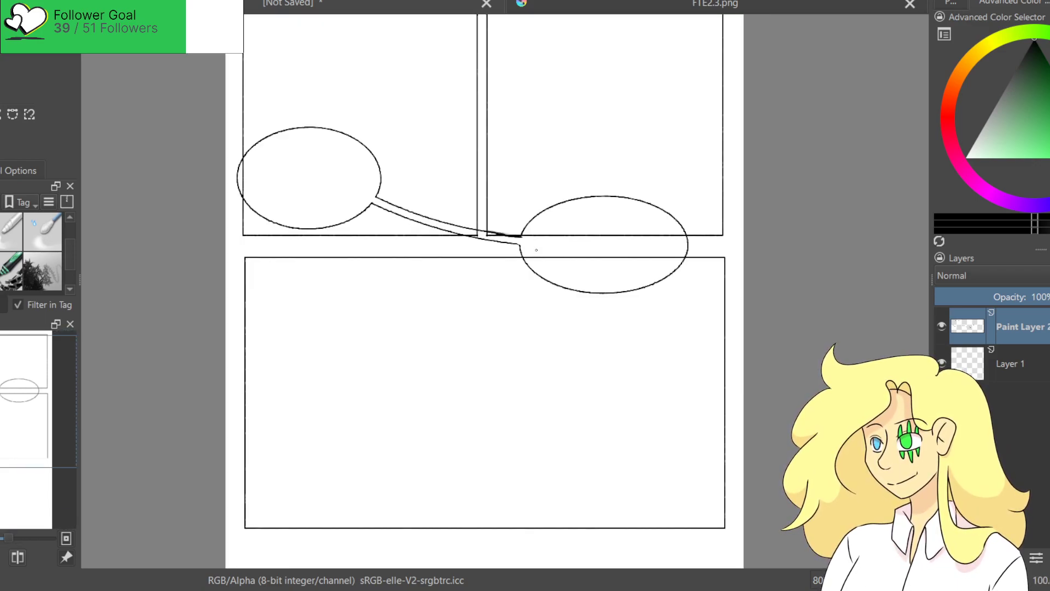
Add the text "Yeah, I think so" on two lines and centre it in the left speech bubble.
scroll(387, 191, down, 3)
scroll(387, 192, up, 1)
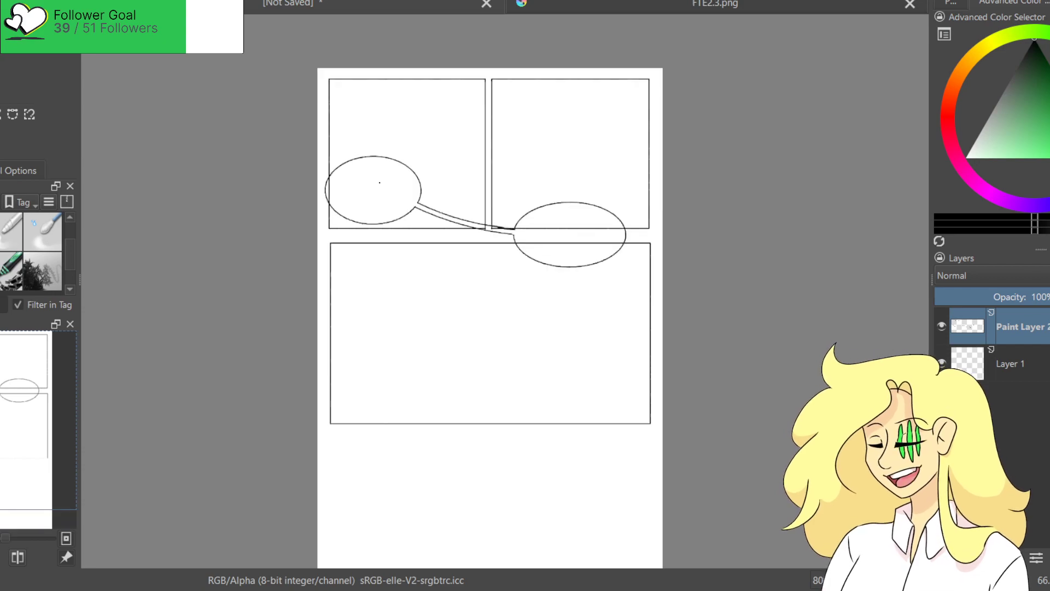
scroll(321, 145, up, 2)
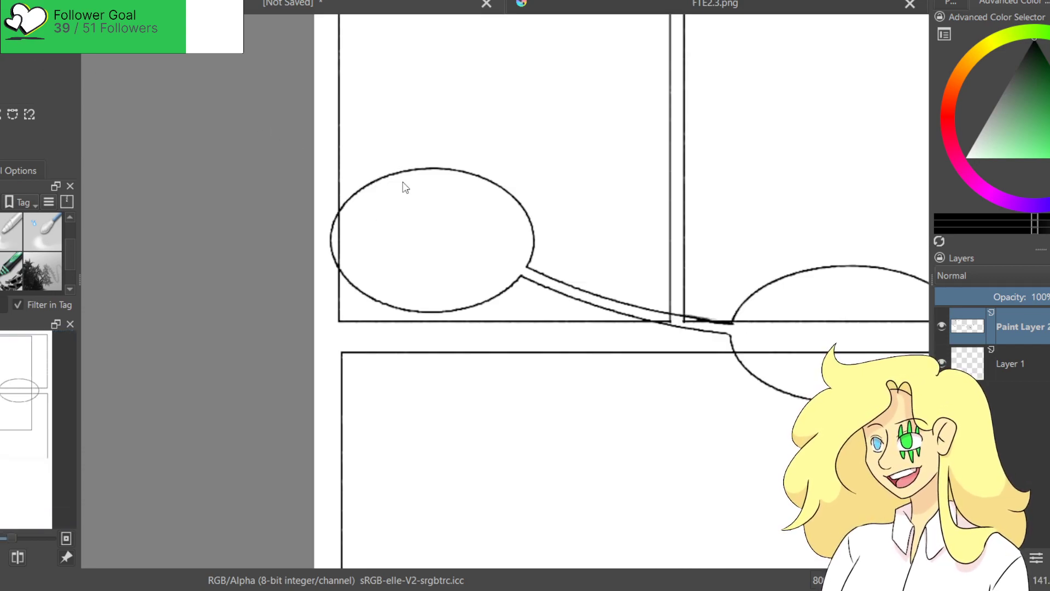
drag(365, 186, 494, 303)
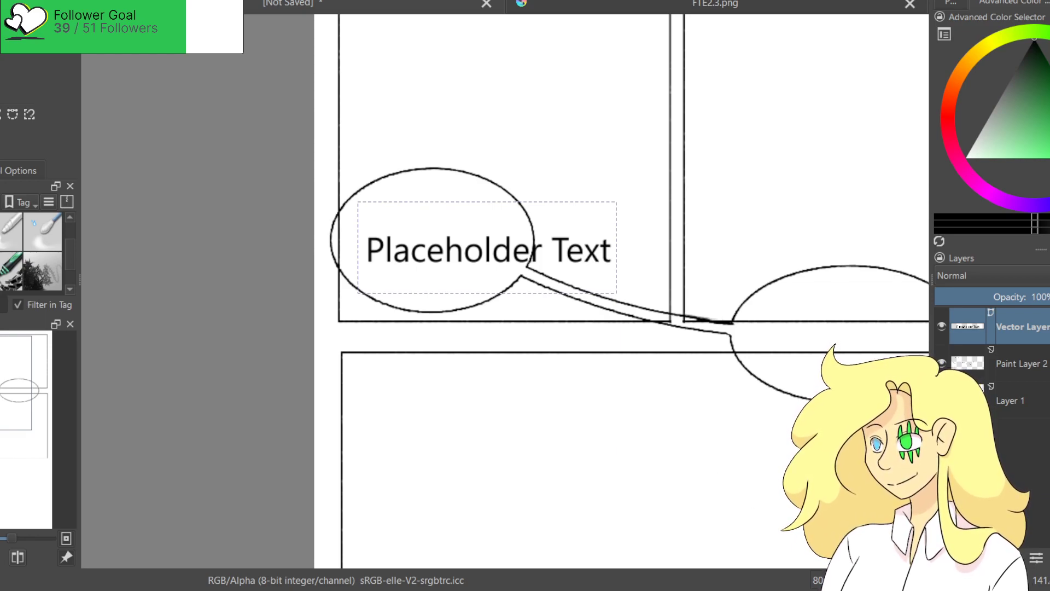
key(ctrl+s)
drag(429, 241, 448, 233)
click(832, 227)
Add the text "My head just hurts" on two lines and centre it in the right speech bubble.
drag(832, 228, 590, 128)
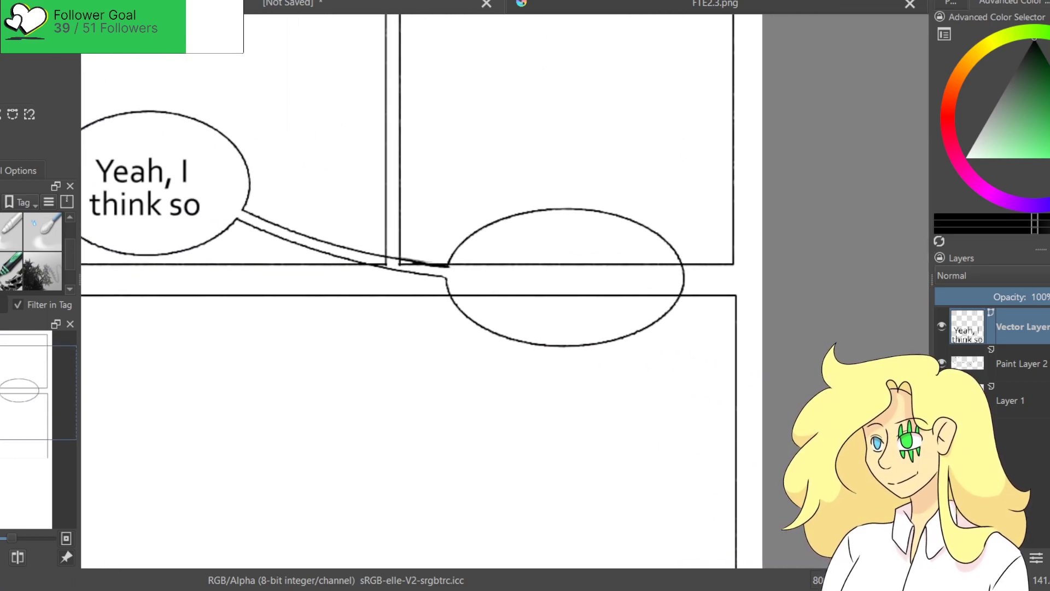
drag(483, 242, 649, 328)
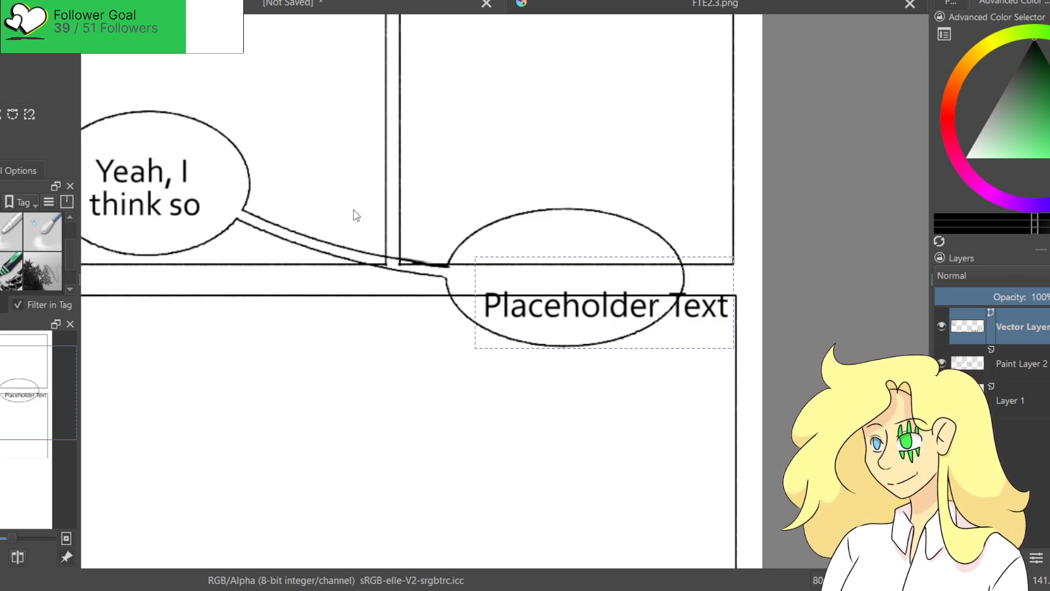
drag(621, 351, 636, 315)
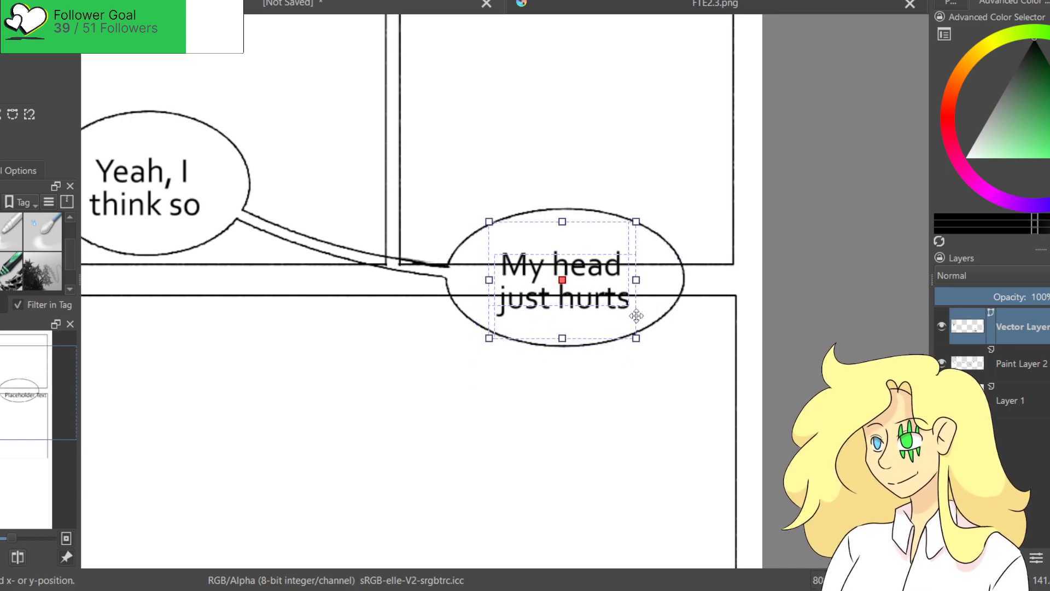
click(451, 370)
scroll(450, 371, down, 3)
drag(399, 339, 535, 228)
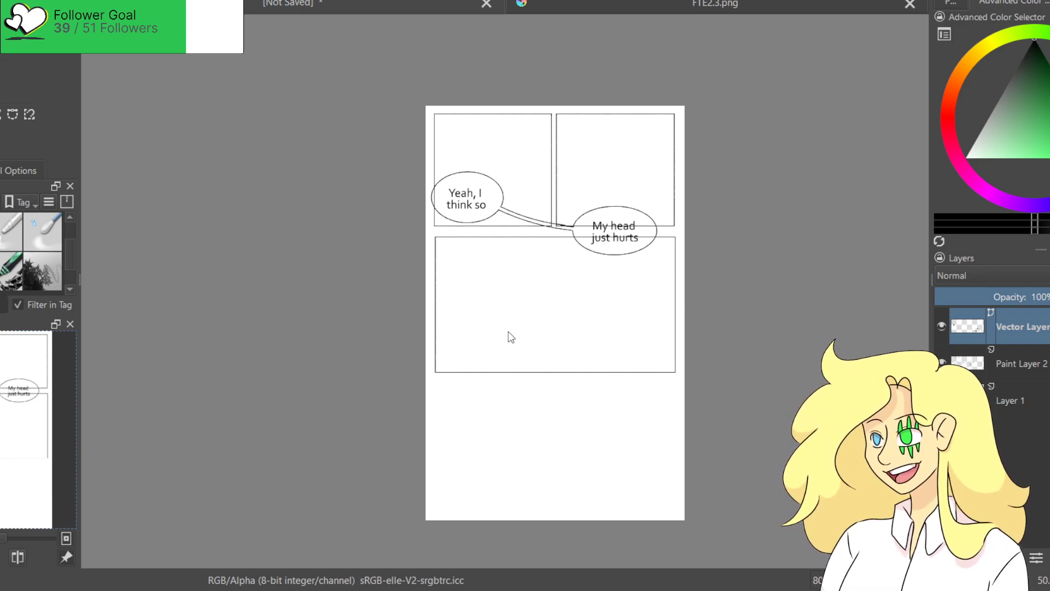
Erase the left panel's border where it crosses the left speech bubble on Layer 1.
click(1012, 402)
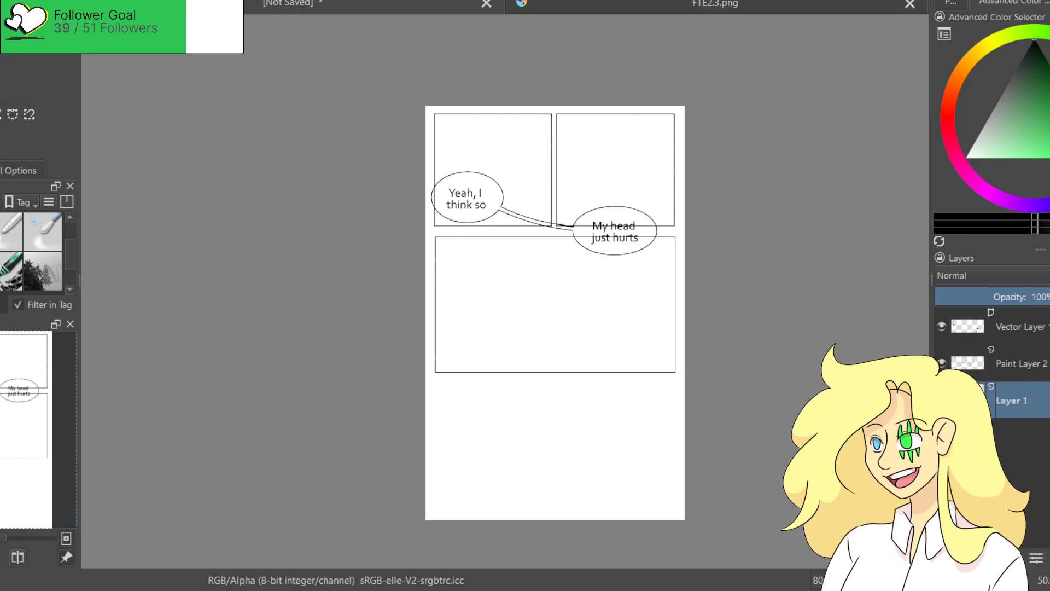
scroll(516, 244, up, 8)
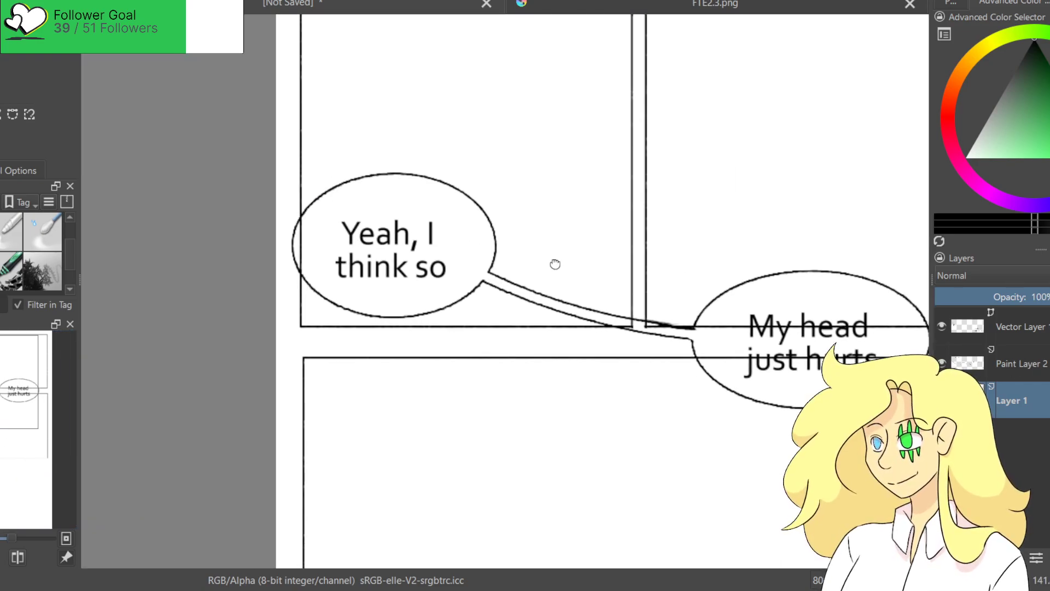
scroll(31, 252, up, 1)
click(16, 289)
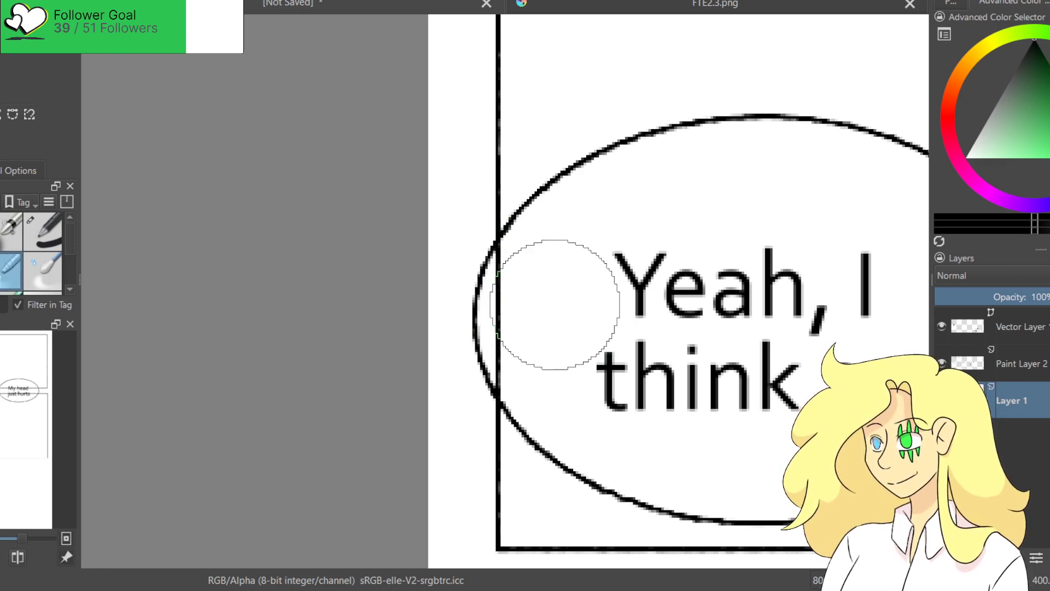
drag(561, 268, 544, 328)
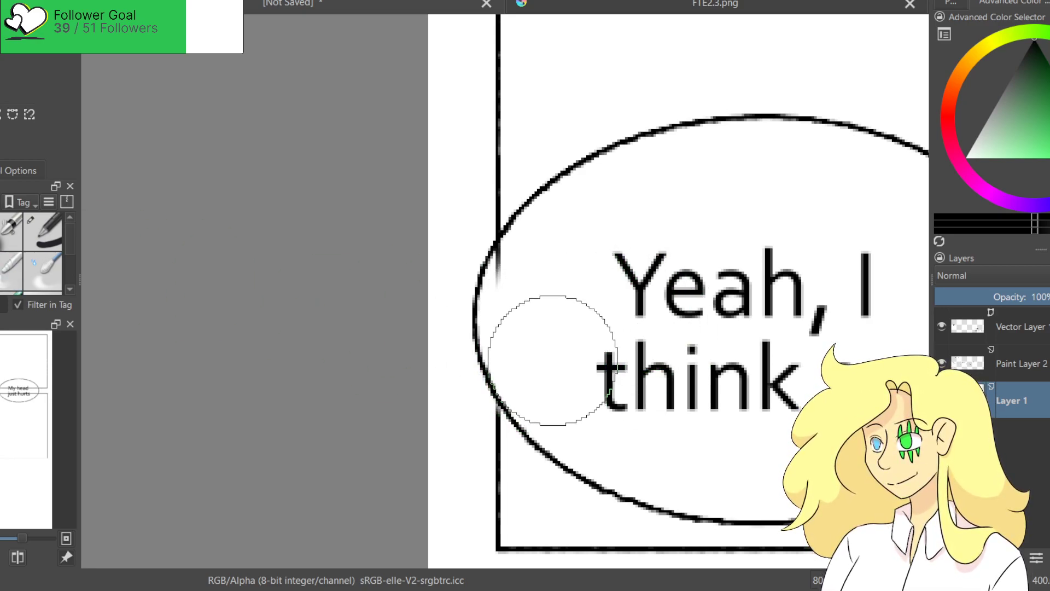
drag(551, 297, 540, 312)
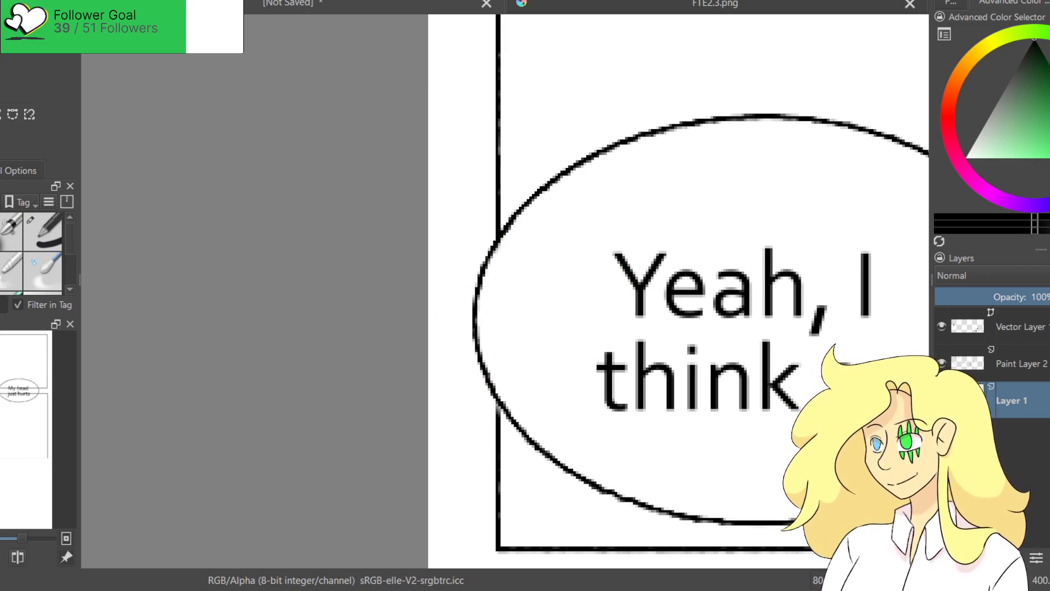
Erase the panel borders on Layer 1 that run through the bubble connector and the right speech bubble.
scroll(520, 366, down, 5)
drag(598, 323, 284, 153)
scroll(465, 257, up, 5)
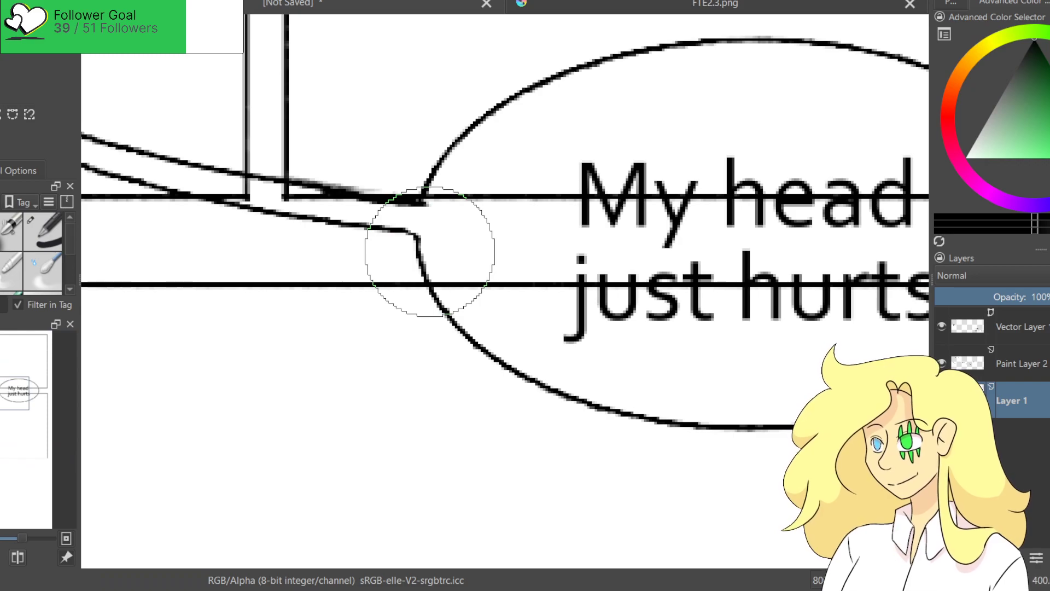
drag(245, 200, 376, 211)
key(bracketright)
key(bracketright)
key(bracketright)
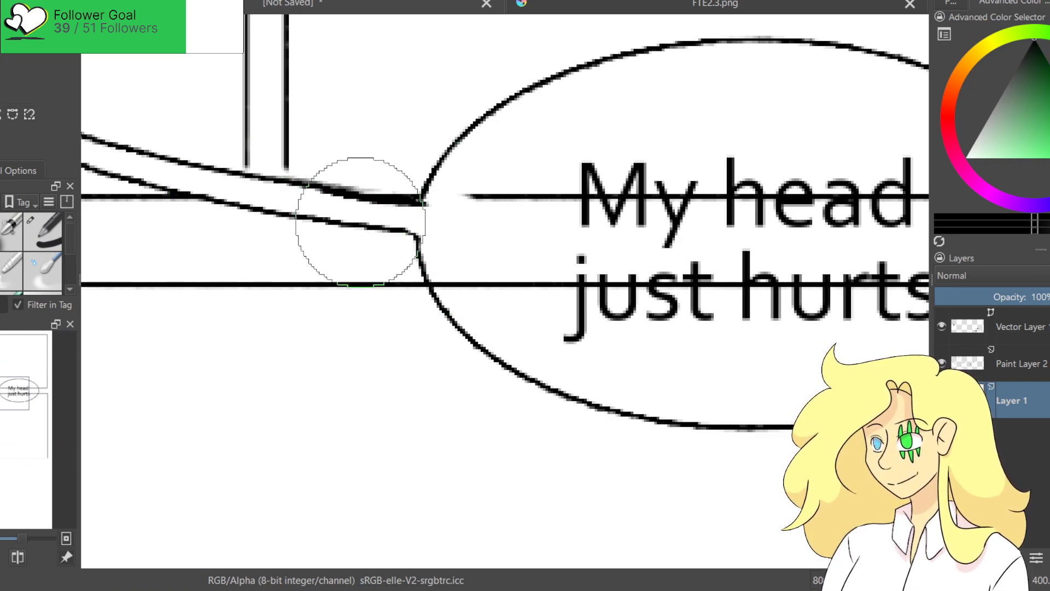
mouse_move(504, 199)
mouse_down()
mouse_move(494, 235)
mouse_move(605, 300)
mouse_move(842, 241)
mouse_up()
mouse_move(826, 283)
mouse_down()
mouse_move(522, 301)
mouse_move(609, 335)
mouse_move(696, 206)
mouse_move(708, 227)
mouse_move(651, 270)
mouse_up()
Clean the smudged, overly thick part of the upper connecting line near the right bubble on Paint Layer 2.
scroll(651, 271, down, 3)
scroll(434, 192, up, 3)
key(Page_Up)
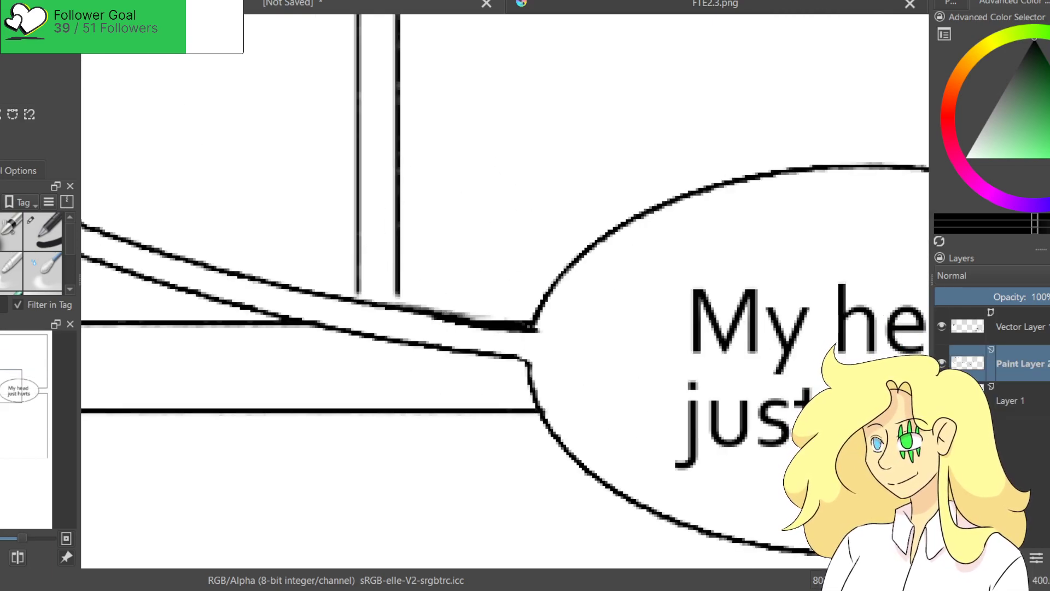
scroll(487, 304, up, 2)
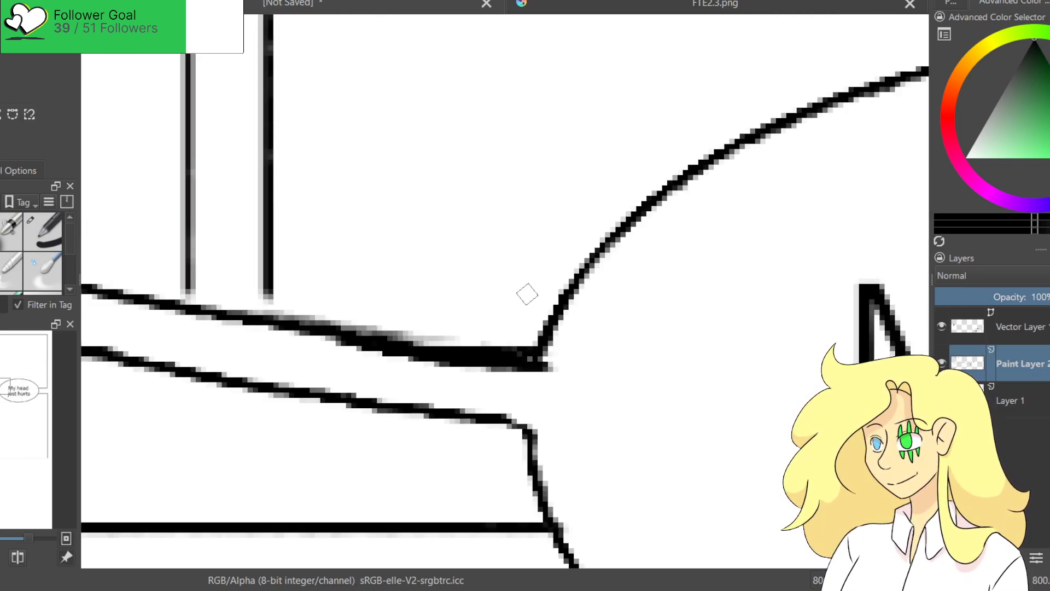
mouse_move(401, 322)
mouse_down()
mouse_move(495, 351)
mouse_move(484, 342)
mouse_up()
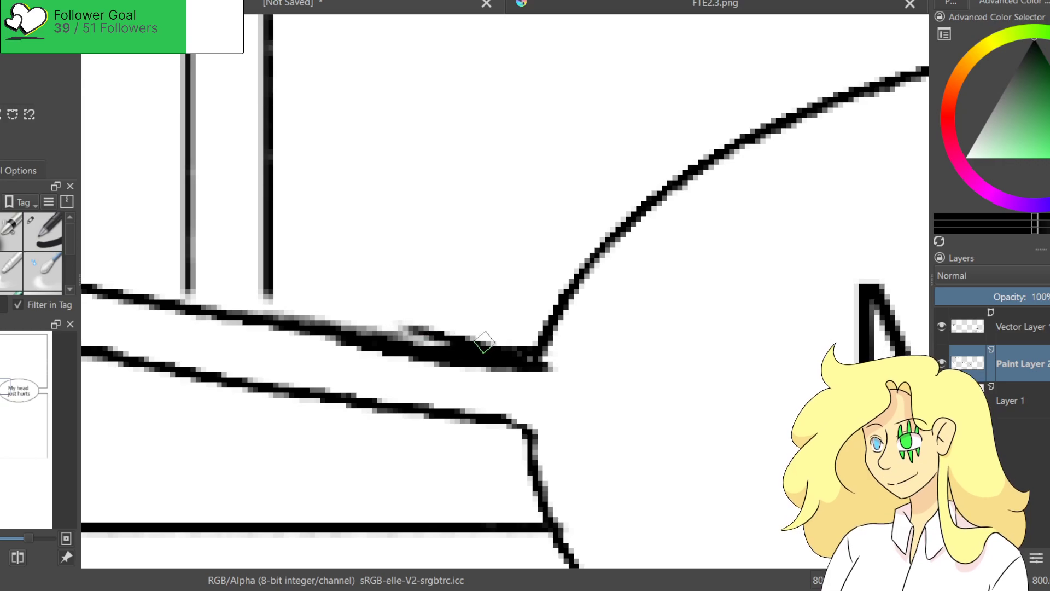
key(ctrl+z)
mouse_move(383, 324)
mouse_down()
mouse_move(518, 349)
mouse_move(460, 343)
mouse_up()
mouse_move(353, 316)
mouse_down()
mouse_move(297, 297)
mouse_move(346, 317)
mouse_move(282, 307)
mouse_move(360, 322)
mouse_move(240, 298)
mouse_move(461, 347)
mouse_move(205, 297)
mouse_move(364, 329)
mouse_move(246, 316)
mouse_move(336, 338)
mouse_up()
drag(125, 300, 383, 350)
scroll(376, 305, down, 8)
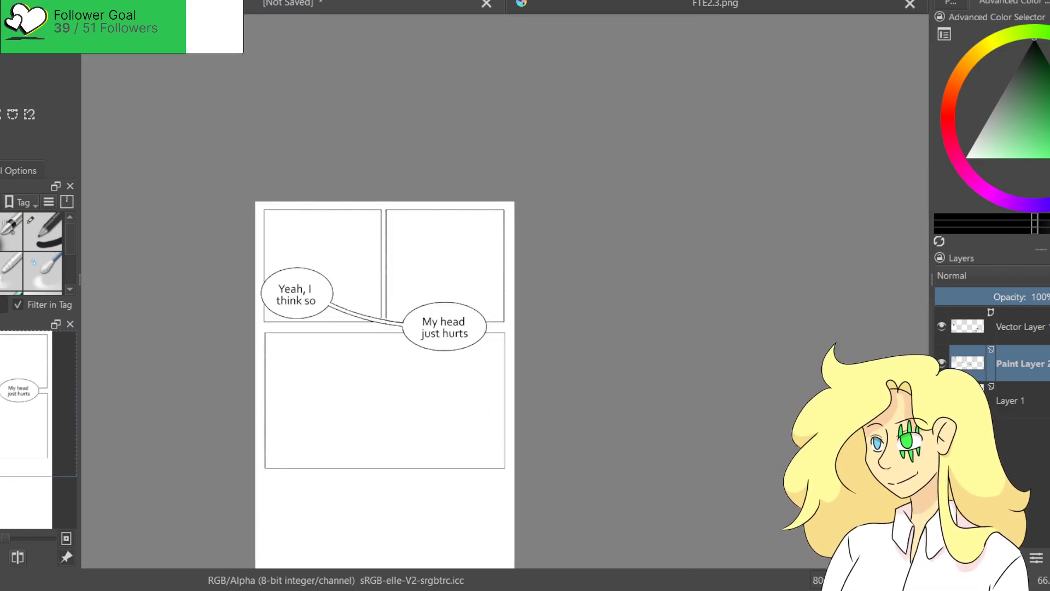
Redraw the upper connecting line from the panel gutter to the right bubble as an even stroke.
scroll(392, 322, up, 8)
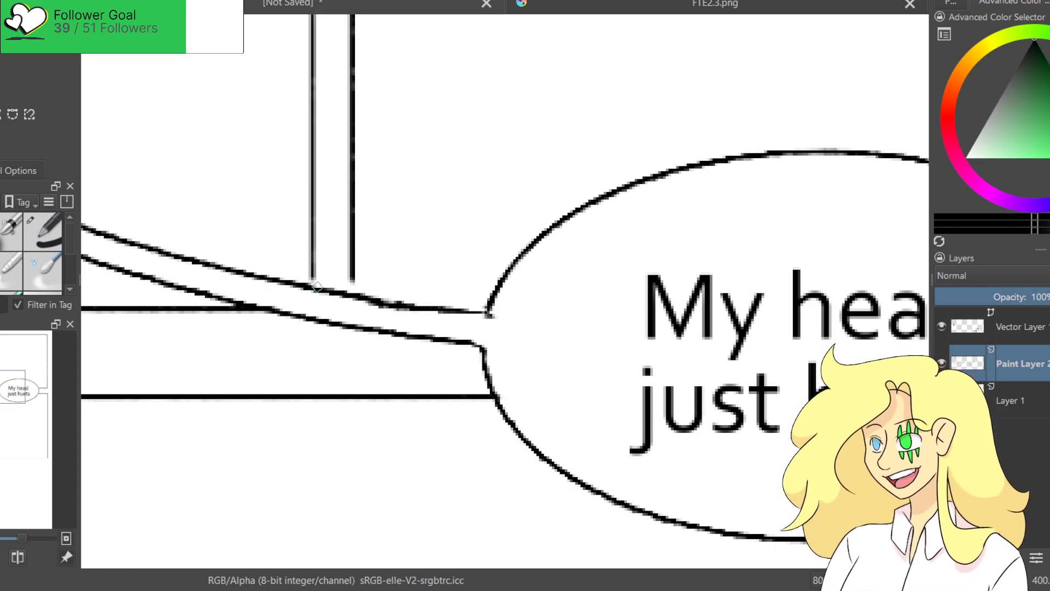
drag(321, 292, 491, 316)
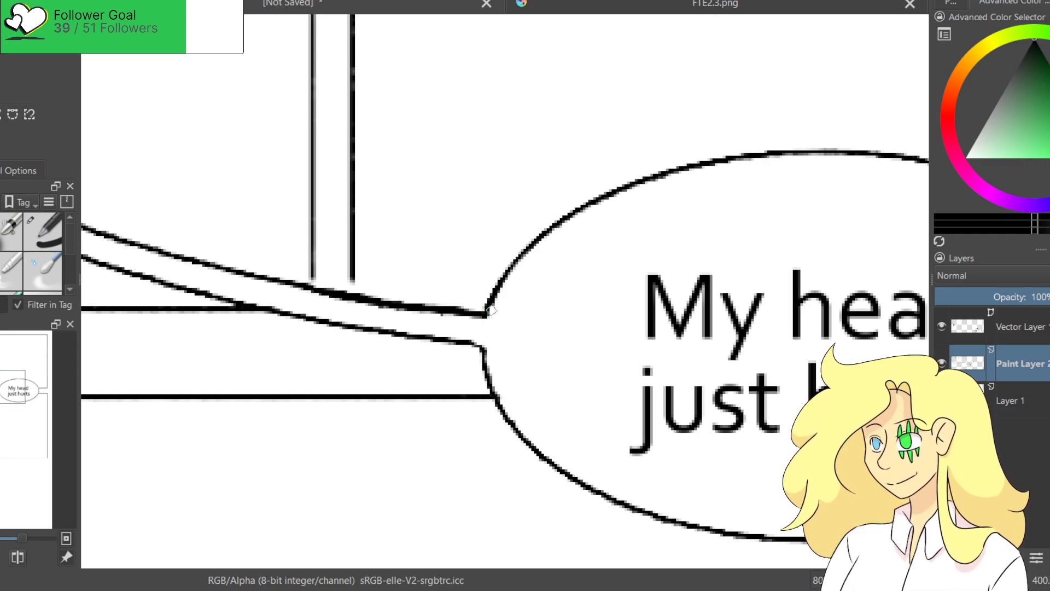
scroll(424, 179, down, 2)
scroll(424, 179, down, 4)
scroll(426, 216, up, 4)
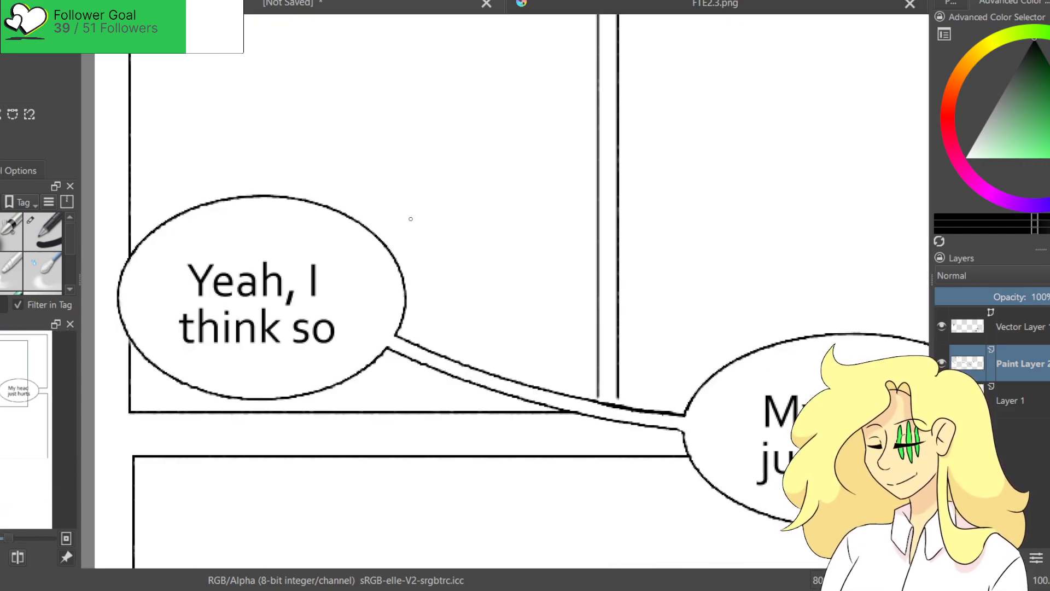
scroll(481, 254, down, 2)
scroll(696, 295, up, 3)
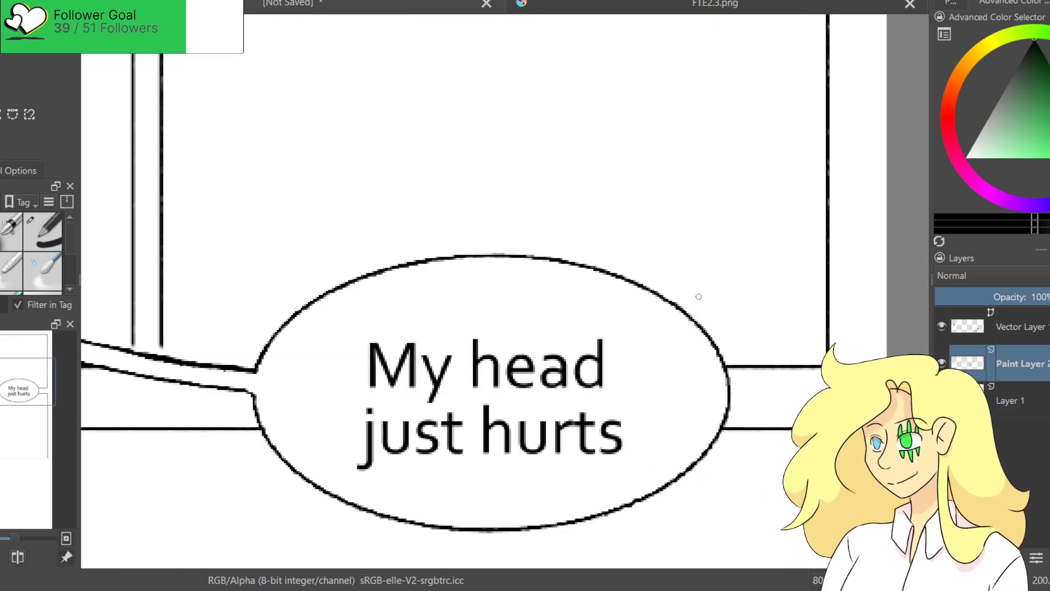
mouse_move(697, 313)
mouse_down()
mouse_move(712, 291)
mouse_move(709, 335)
mouse_up()
key(ctrl+z)
key(ctrl+z)
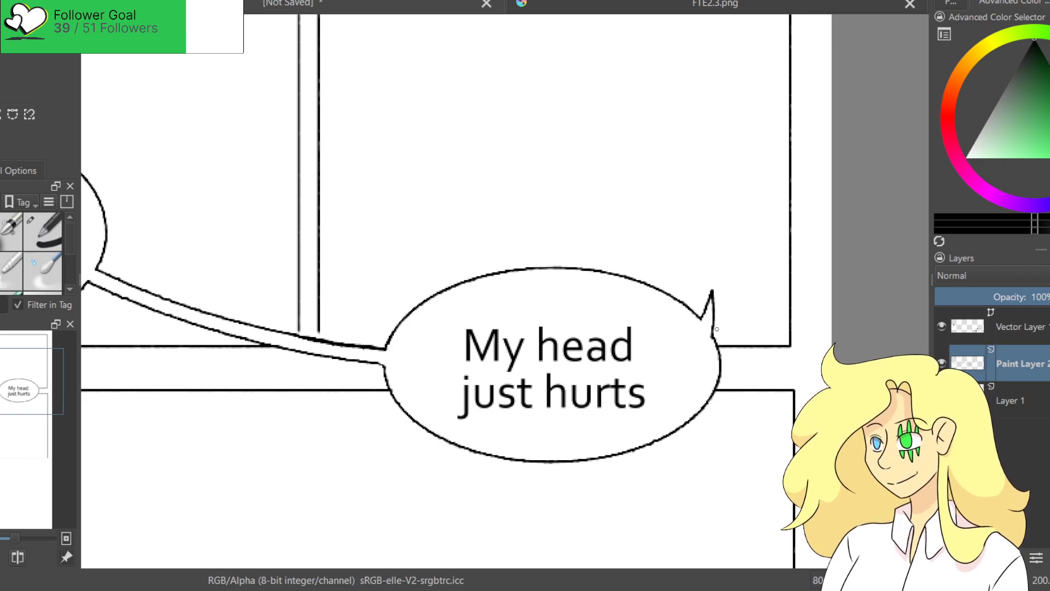
key(ctrl+z)
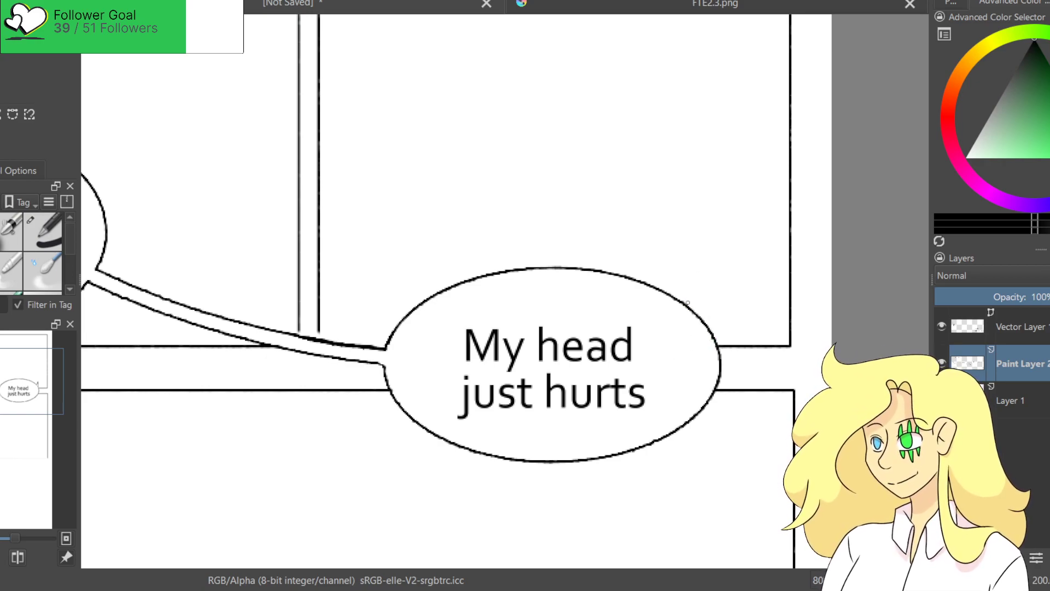
Draw a small curved tail pointing up from the upper-right edge of the "My head just hurts" bubble and save the page.
mouse_move(684, 302)
mouse_down()
mouse_move(700, 281)
mouse_move(691, 317)
mouse_up()
key(ctrl+z)
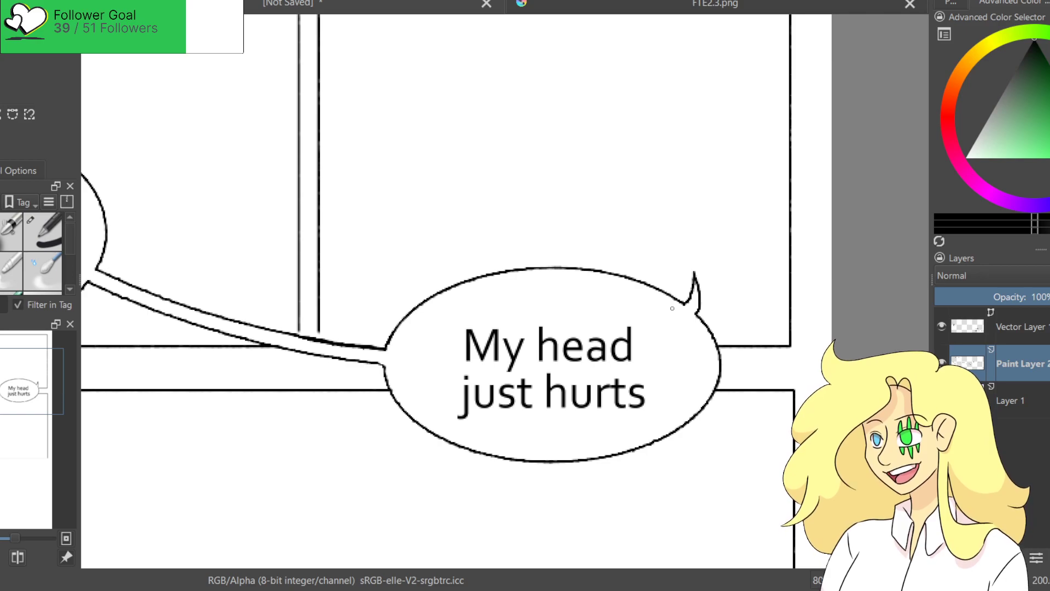
scroll(669, 287, down, 5)
scroll(739, 300, up, 3)
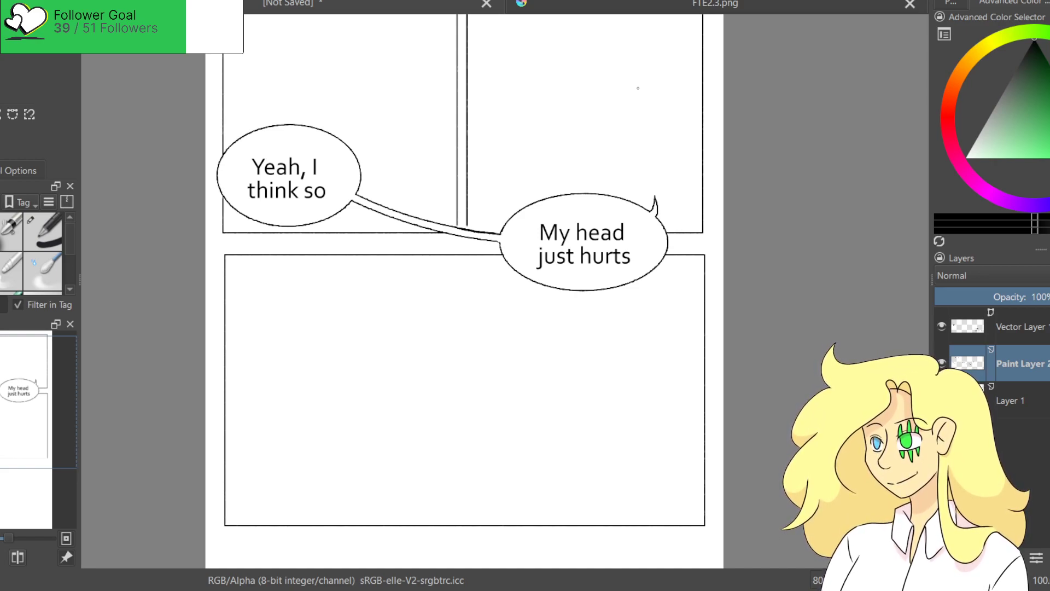
key(ctrl+s)
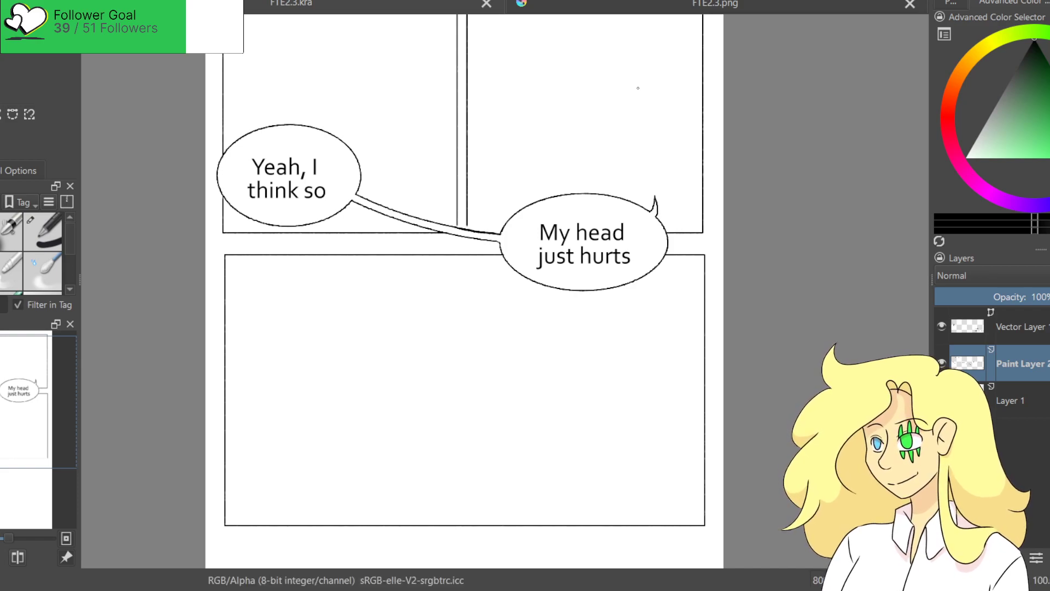
scroll(515, 506, down, 1)
drag(516, 407, 541, 260)
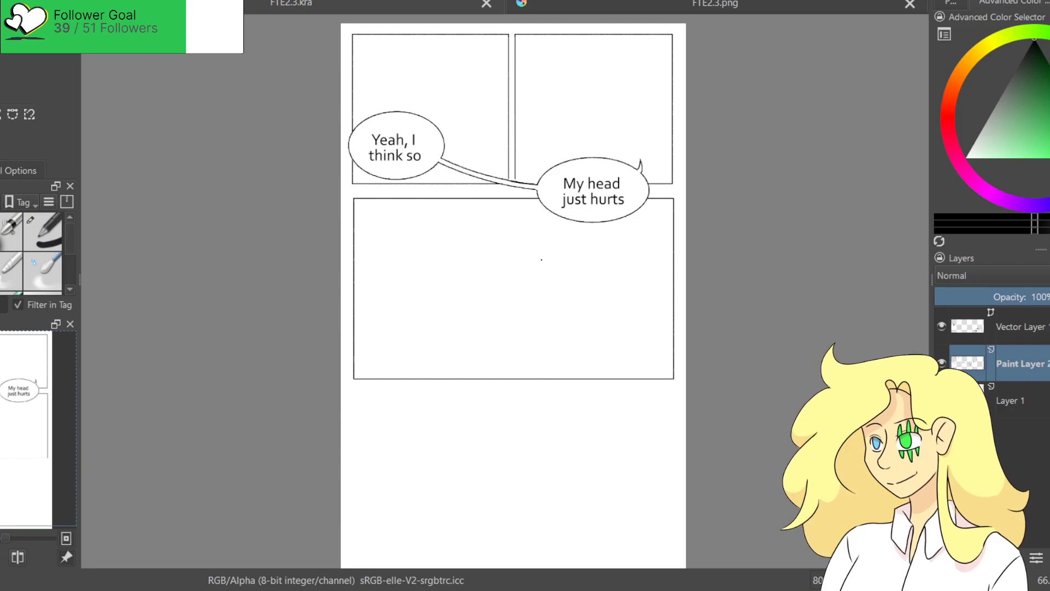
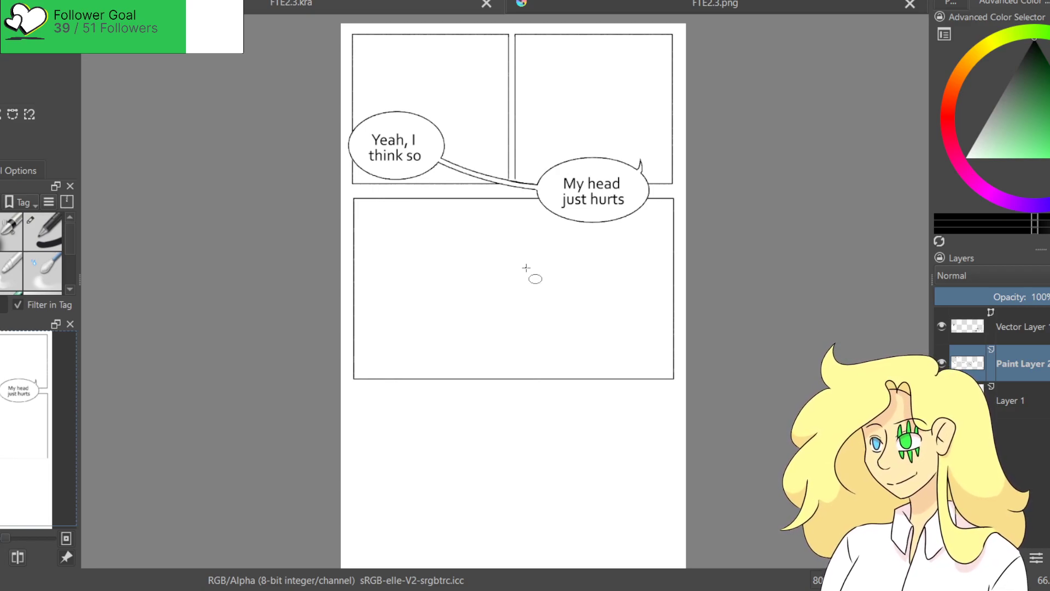
Nudge the "Yeah, I think so" text on the vector layer so it sits centred in its bubble.
key(Page_Up)
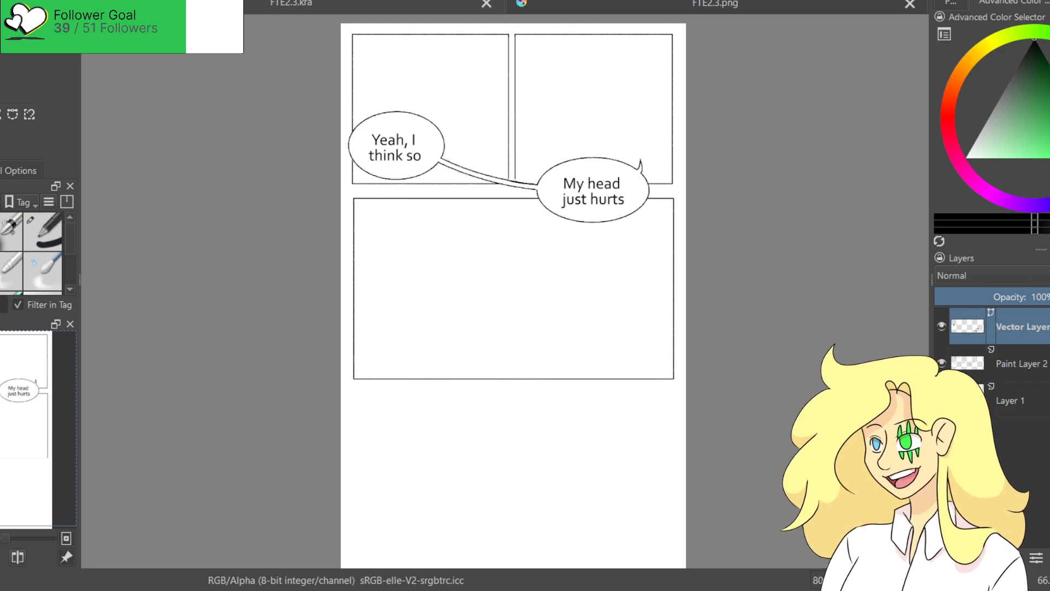
click(401, 145)
drag(402, 144, 403, 144)
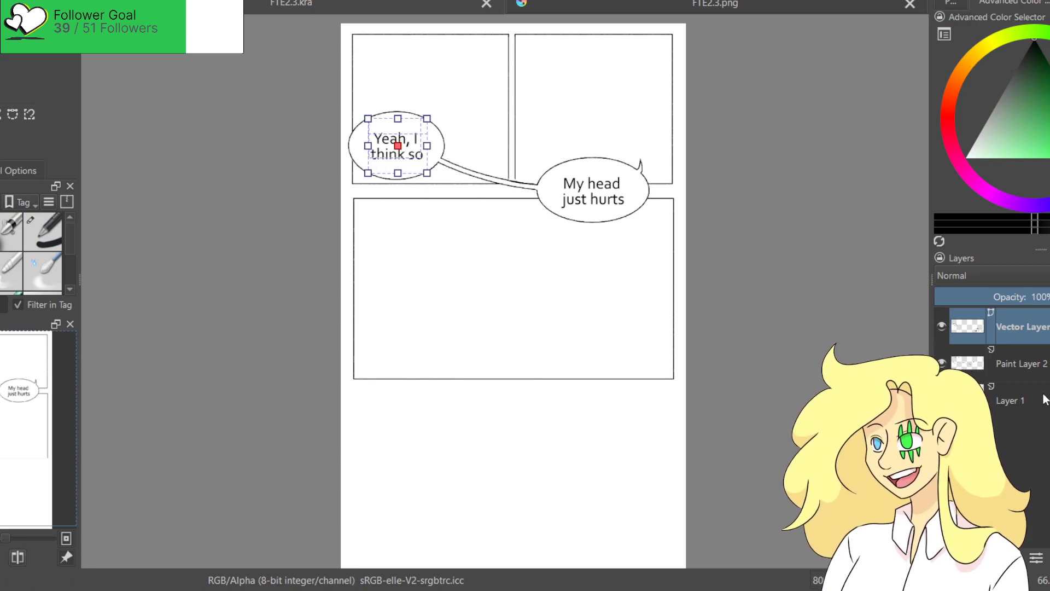
Draw an elliptical speech bubble on Paint Layer 2, overlapping the lower border of the wide panel near its left corner.
click(1012, 400)
click(1021, 363)
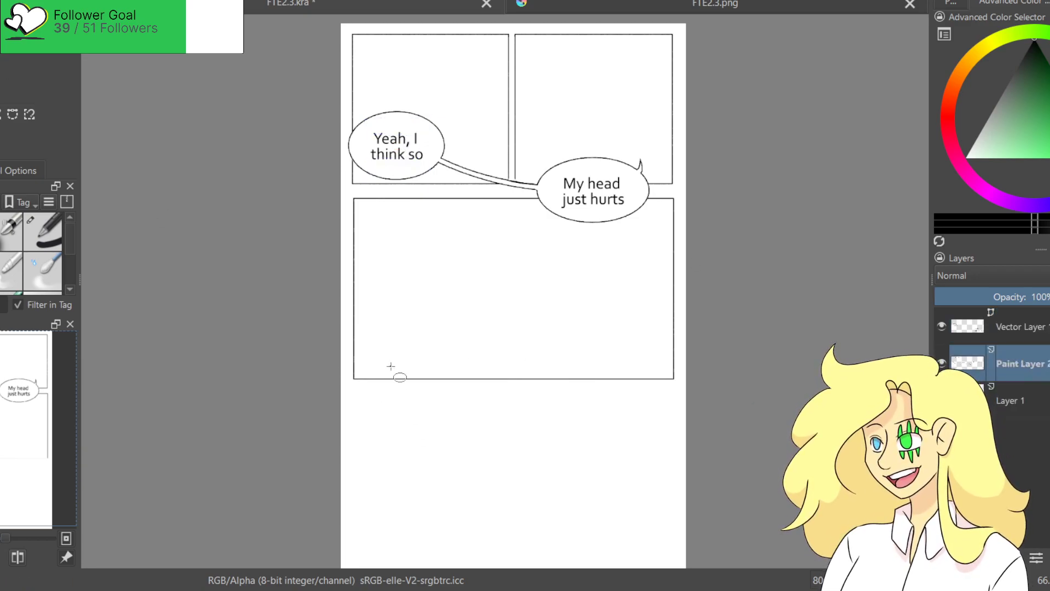
mouse_move(392, 333)
mouse_down()
mouse_move(482, 412)
mouse_move(513, 413)
mouse_up()
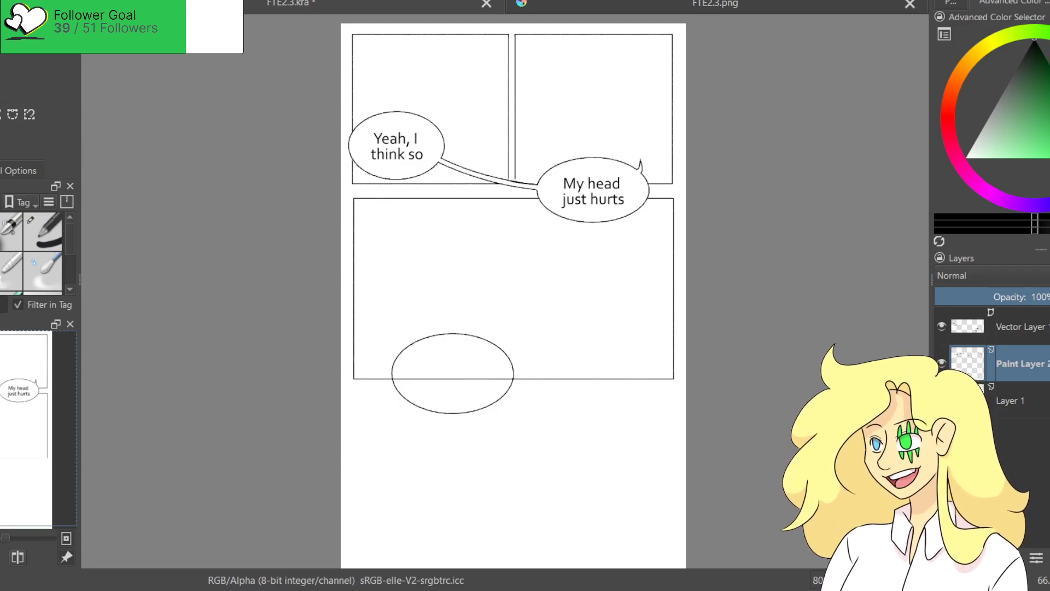
Letter the new bubble with "Oh my gosh, Fate, your face!" on two lines on the vector layer and centre the text.
click(1006, 328)
scroll(429, 355, up, 3)
drag(391, 333, 585, 477)
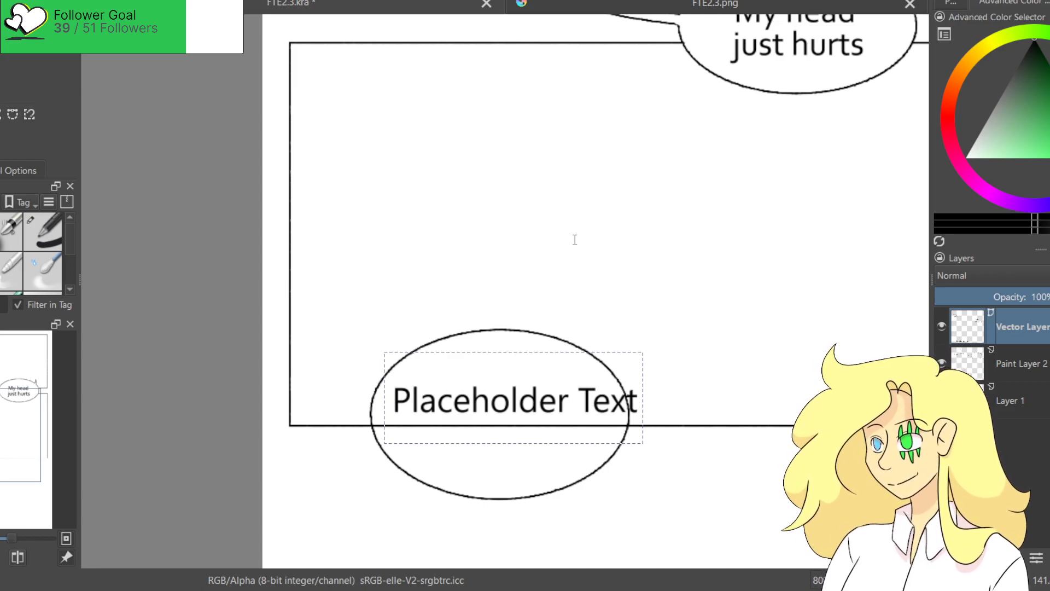
click(530, 419)
drag(530, 419, 510, 416)
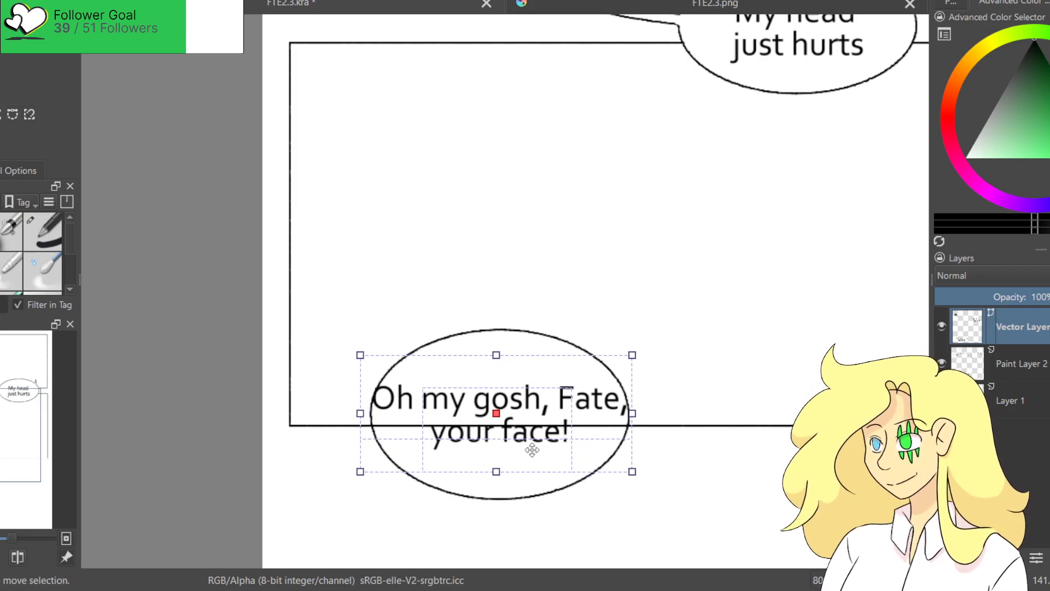
Enlarge the bubble outline on Paint Layer 2 so it fits around the "Oh my gosh, Fate, your face!" text.
click(1019, 363)
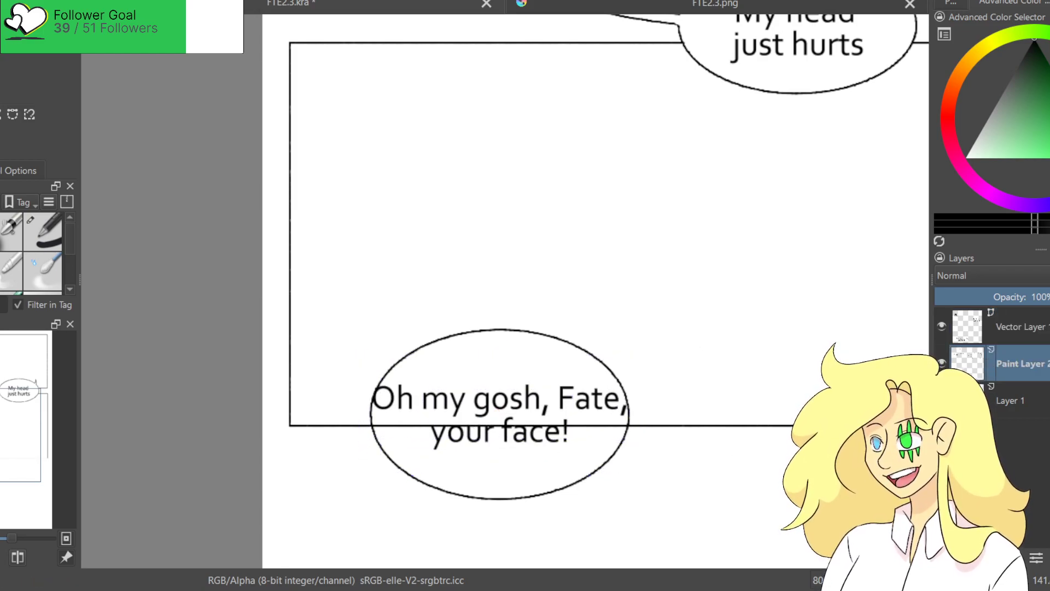
drag(327, 316, 742, 527)
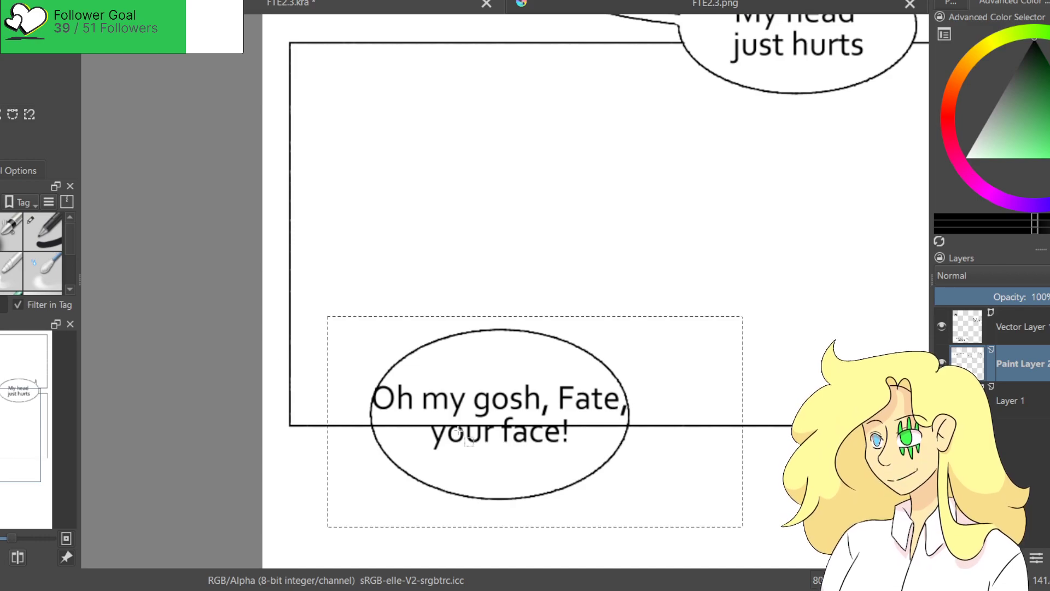
key(ctrl+t)
drag(327, 317, 277, 309)
drag(519, 409, 547, 417)
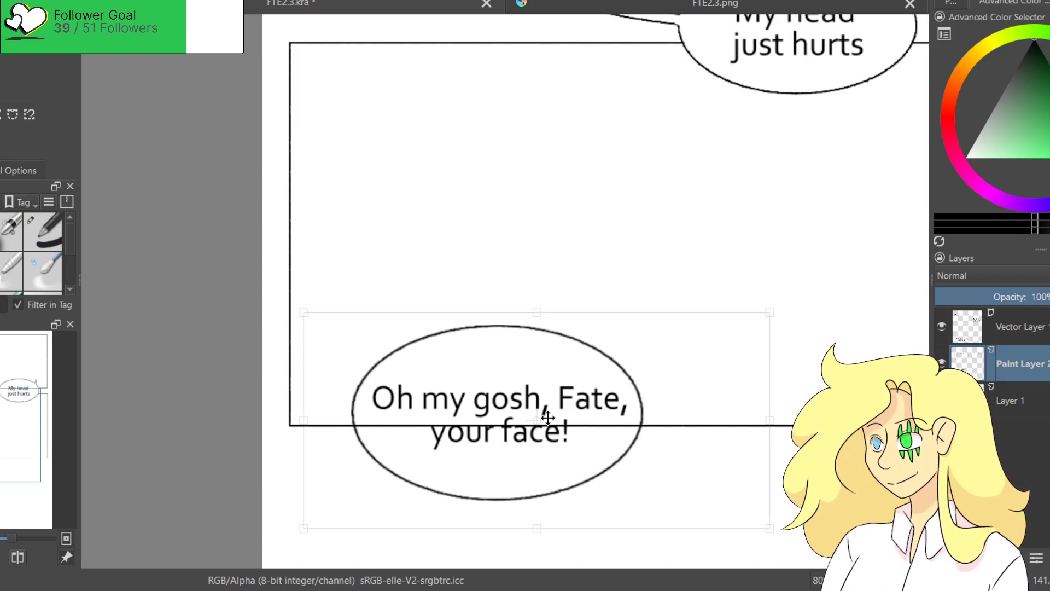
Deselect the bubble area and erase the wide panel's lower border inside the bubble on Layer 1.
click(977, 403)
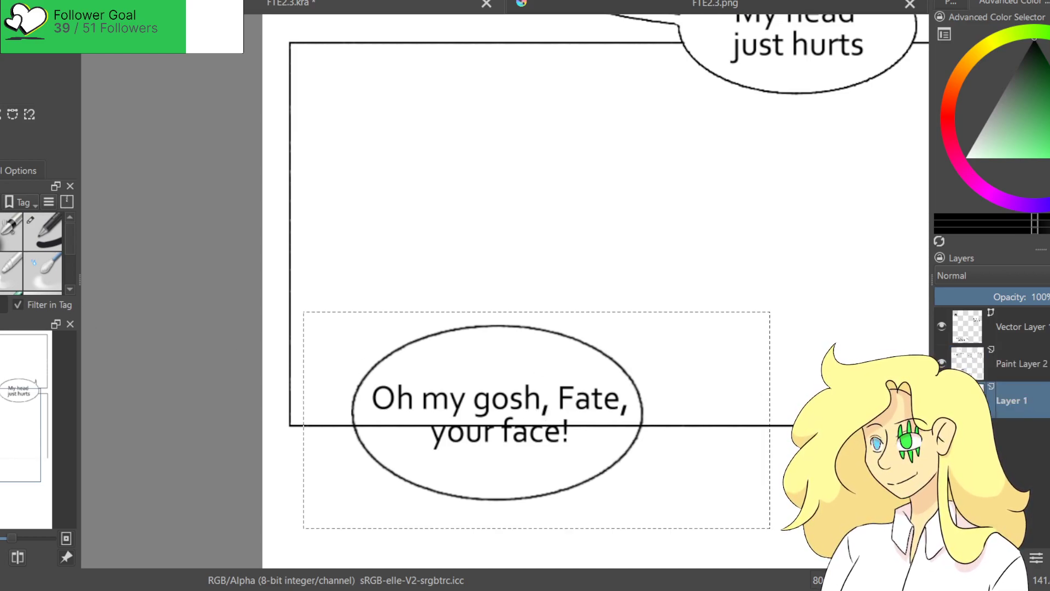
key(ctrl+shift+a)
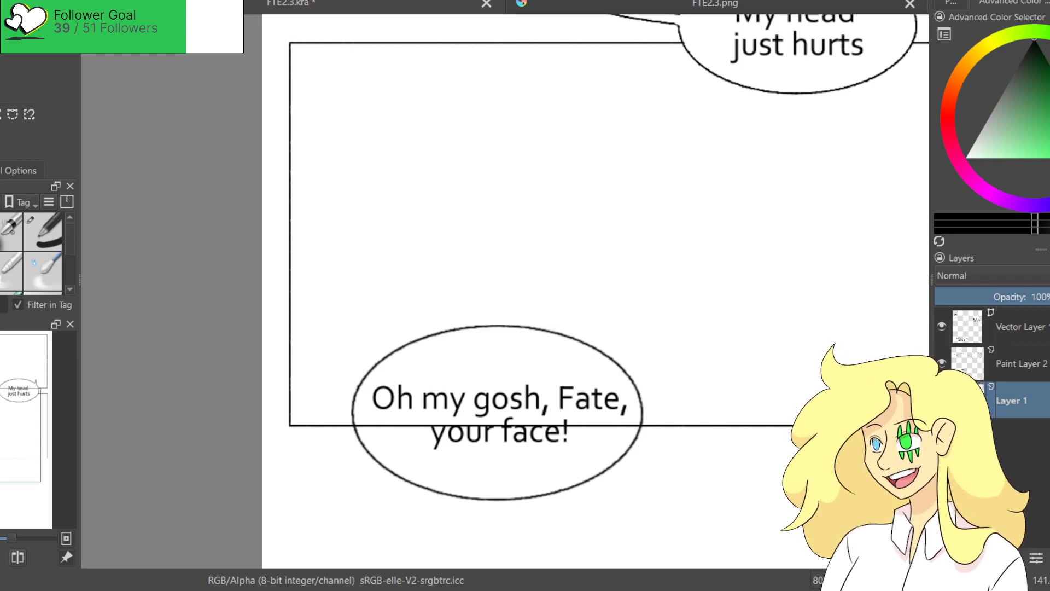
scroll(514, 481, up, 1)
mouse_move(398, 378)
mouse_down()
mouse_move(340, 394)
mouse_move(314, 387)
mouse_move(481, 422)
mouse_move(663, 403)
mouse_up()
key(ctrl+equal)
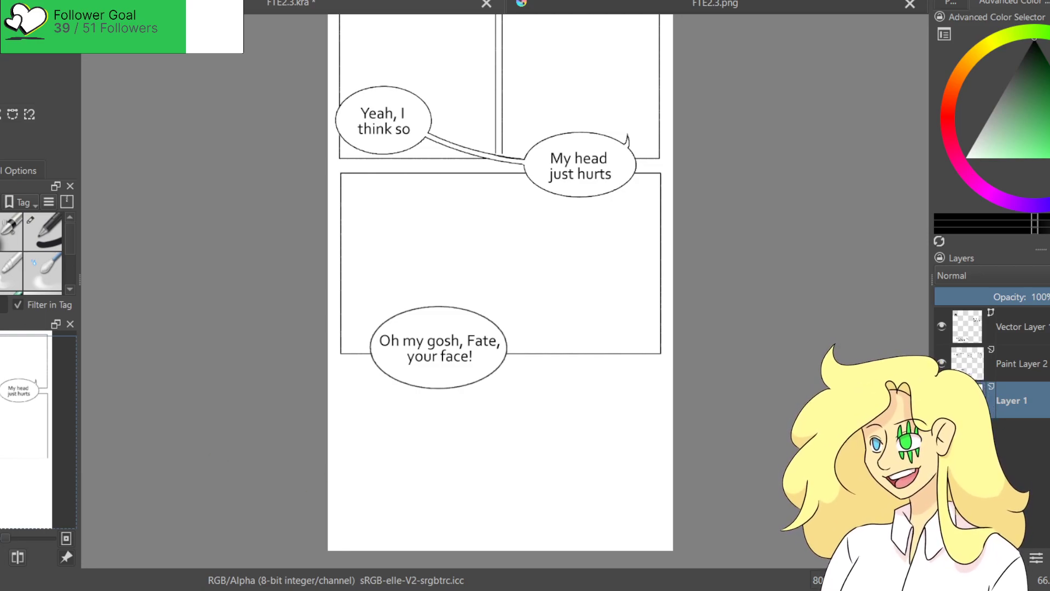
Draw a smaller rectangular panel on Layer 1 below the wide panel, with its upper border crossing the bottom of the bubble.
scroll(583, 414, up, 1)
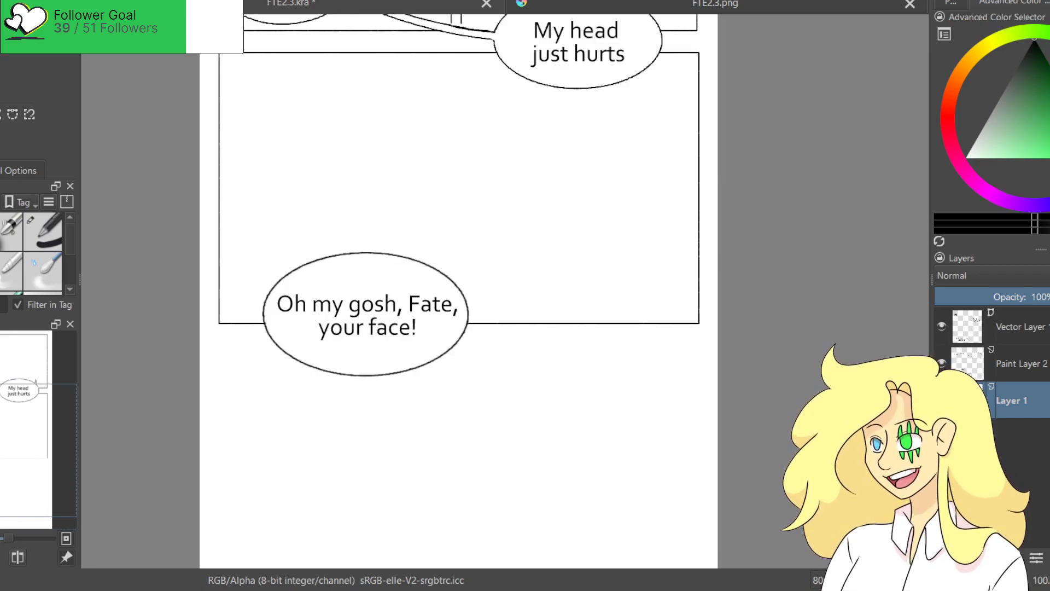
scroll(518, 306, down, 1)
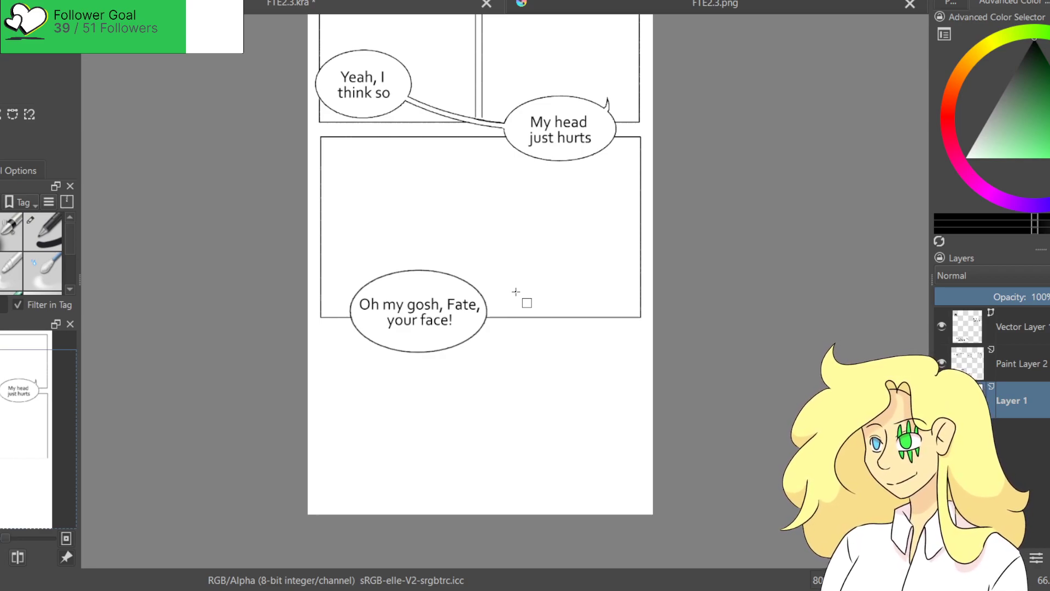
scroll(430, 436, up, 1)
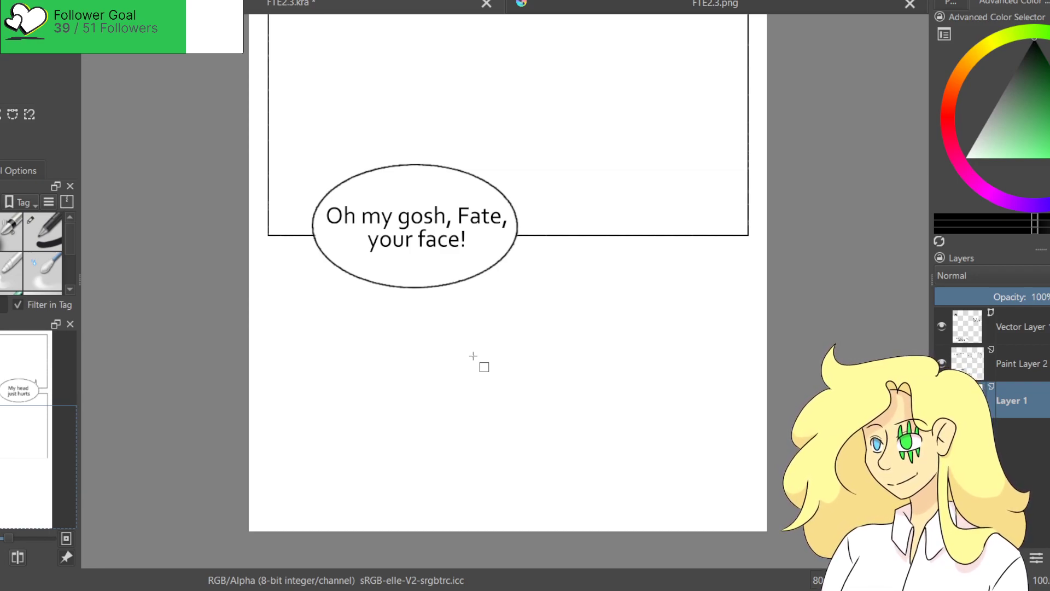
drag(362, 263, 713, 494)
scroll(671, 428, down, 2)
scroll(671, 417, up, 1)
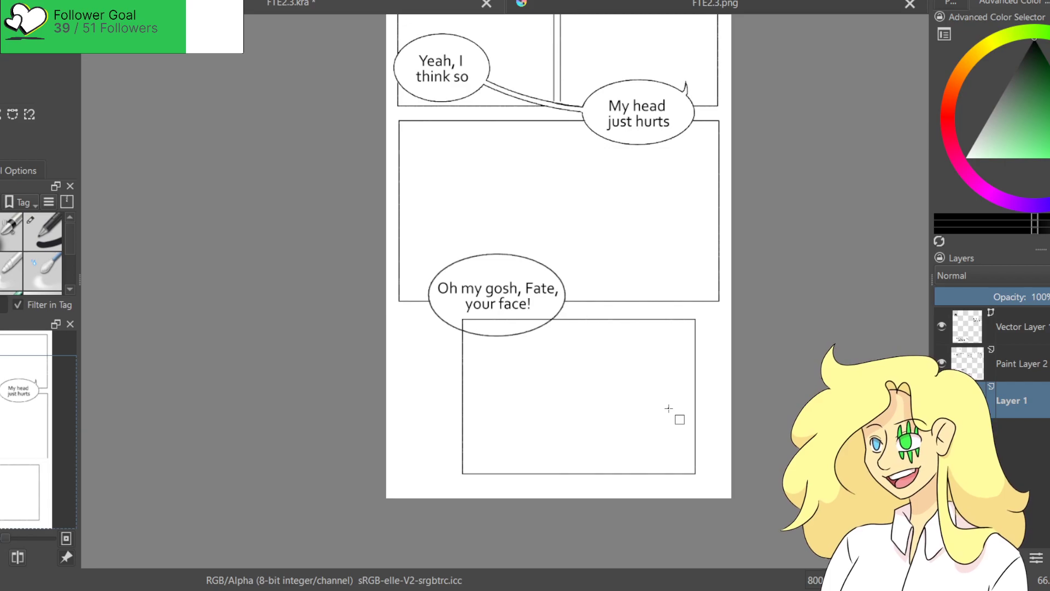
key(ctrl+z)
mouse_move(425, 322)
mouse_down()
mouse_move(590, 452)
mouse_move(654, 472)
mouse_up()
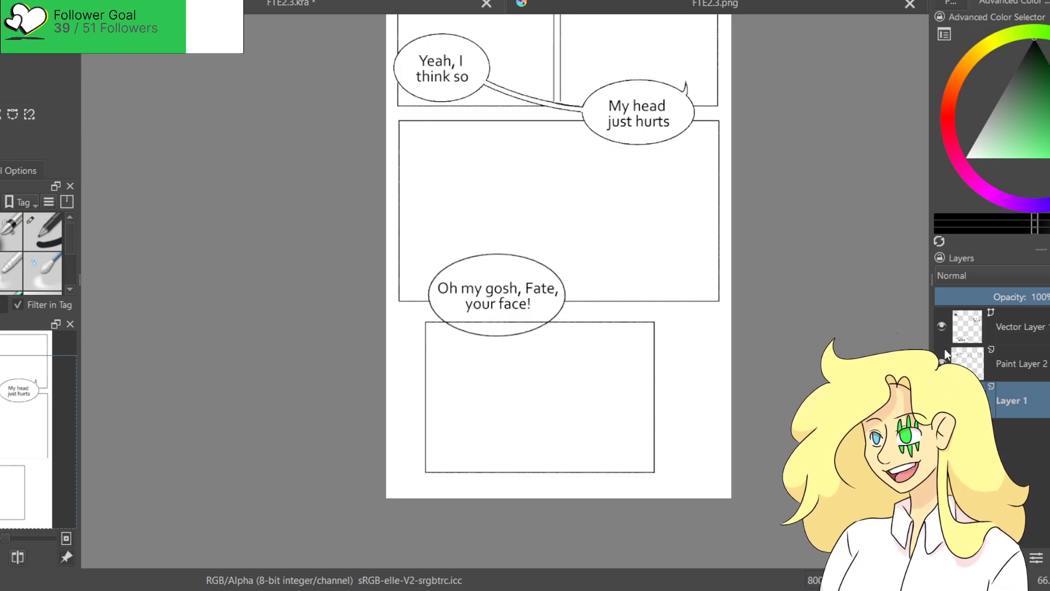
Draw an elliptical speech bubble on Paint Layer 2 over the lower-right corner of the bottom panel.
click(1017, 359)
scroll(591, 417, up, 4)
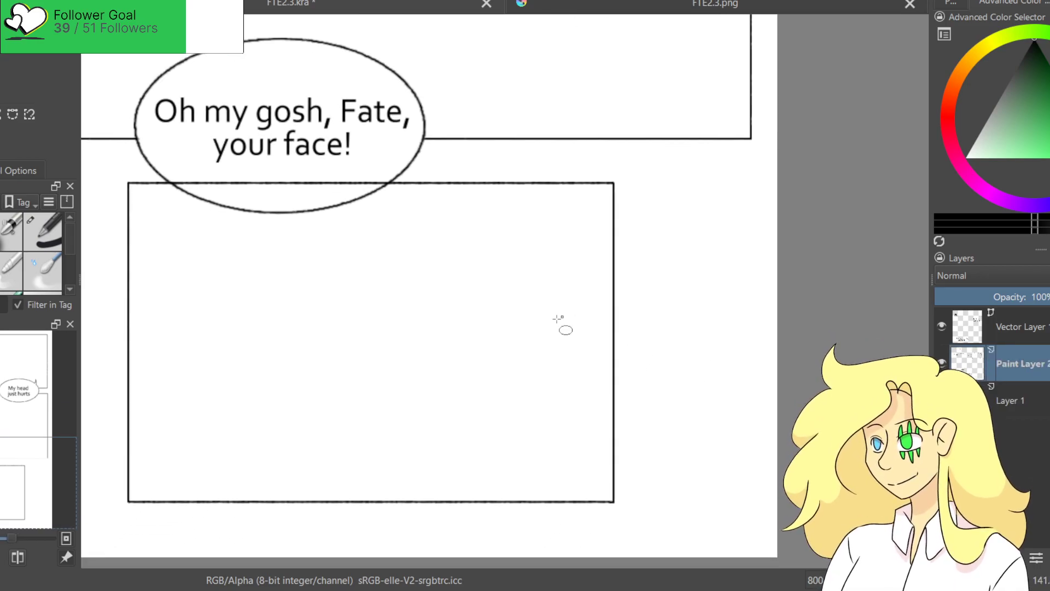
drag(524, 362, 749, 531)
scroll(621, 457, down, 2)
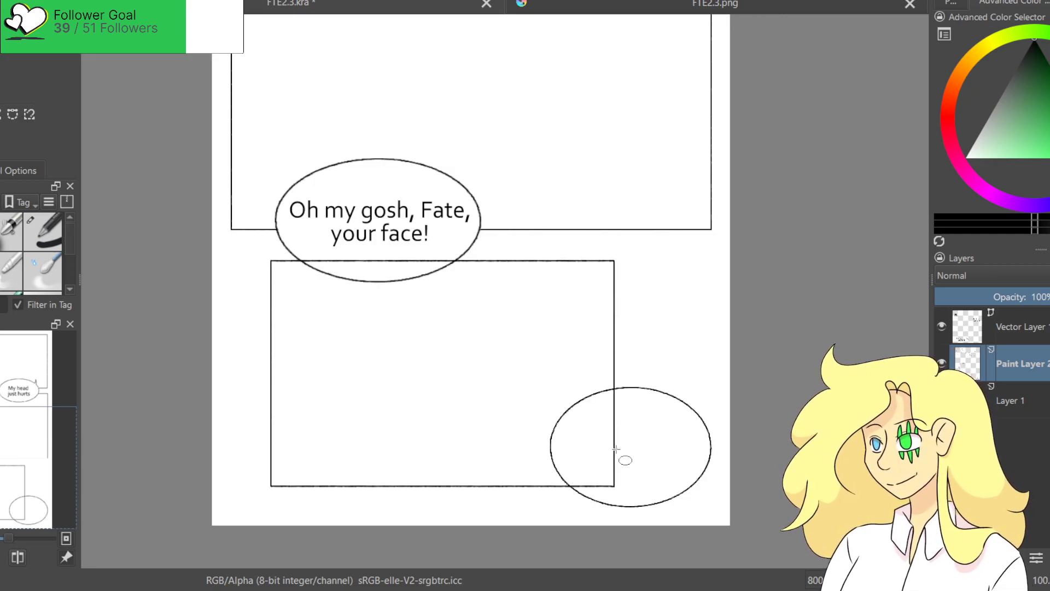
Check the dialogue in the reference page FTE2.3.png, return to FTE2.3.kra with the vector layer active and save it.
click(1018, 326)
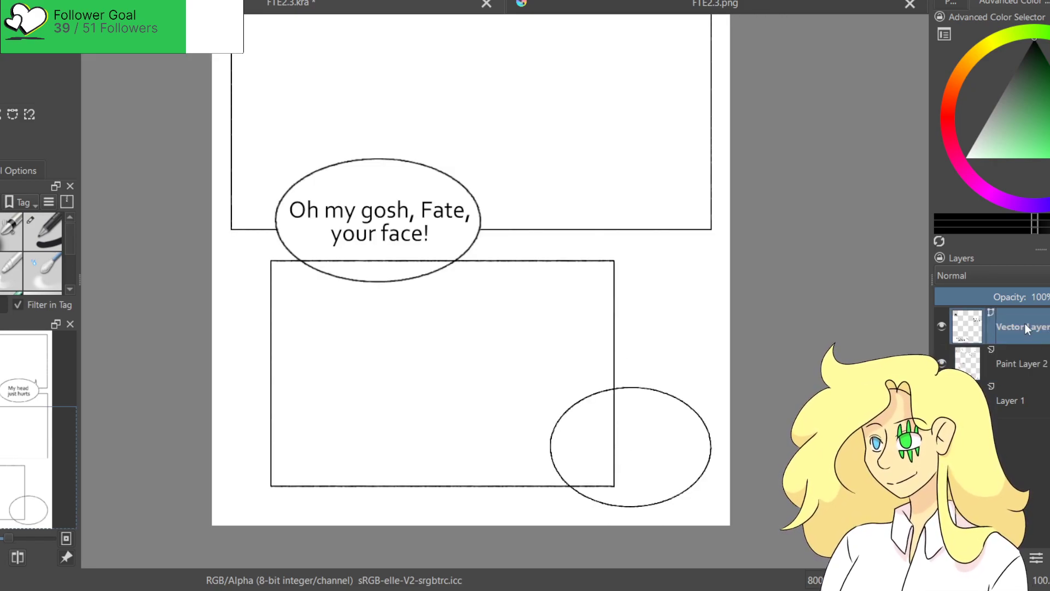
click(662, 7)
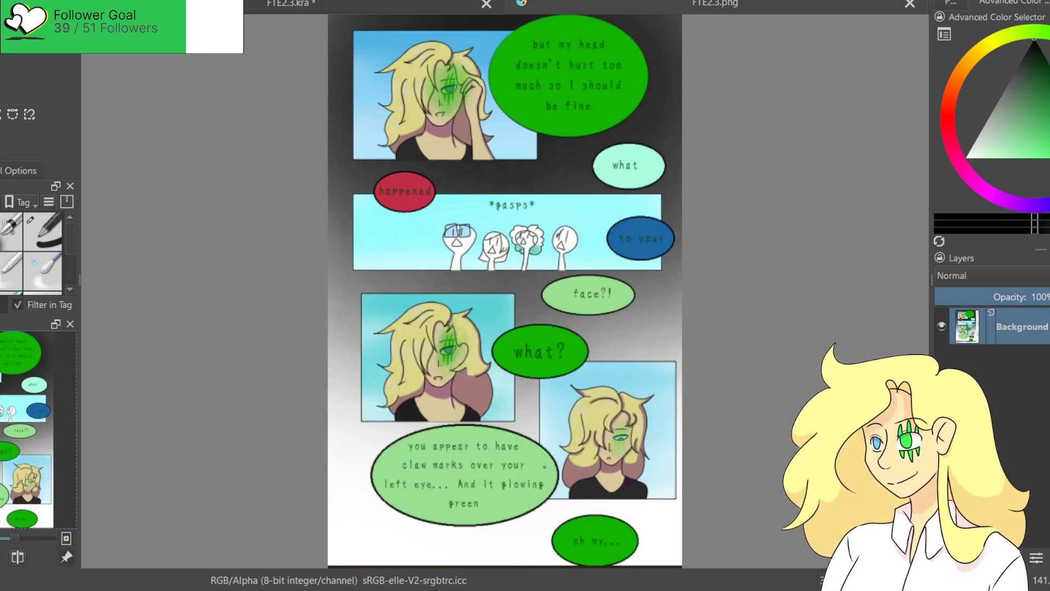
scroll(558, 421, down, 2)
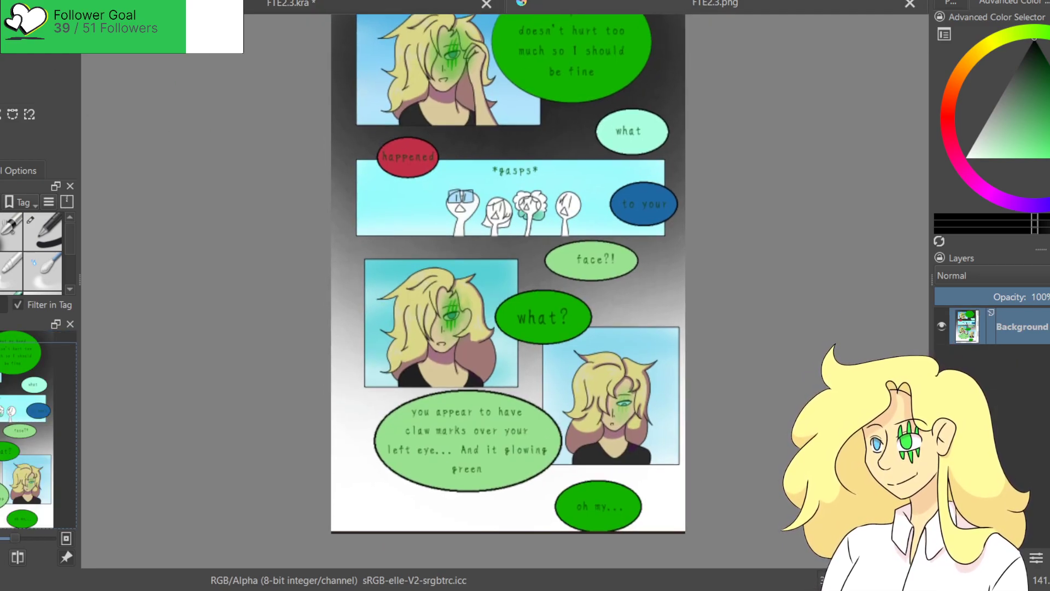
key(ctrl+Tab)
key(ctrl+s)
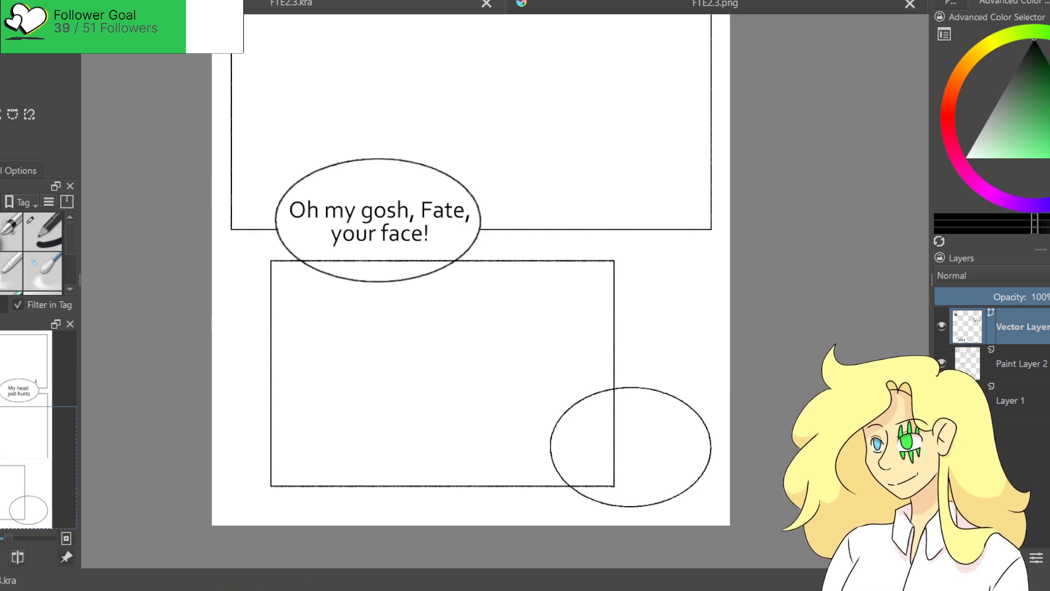
Letter the bottom-right bubble with "What? What's wrong with it?" on two lines and centre the text.
click(377, 221)
drag(579, 431, 703, 494)
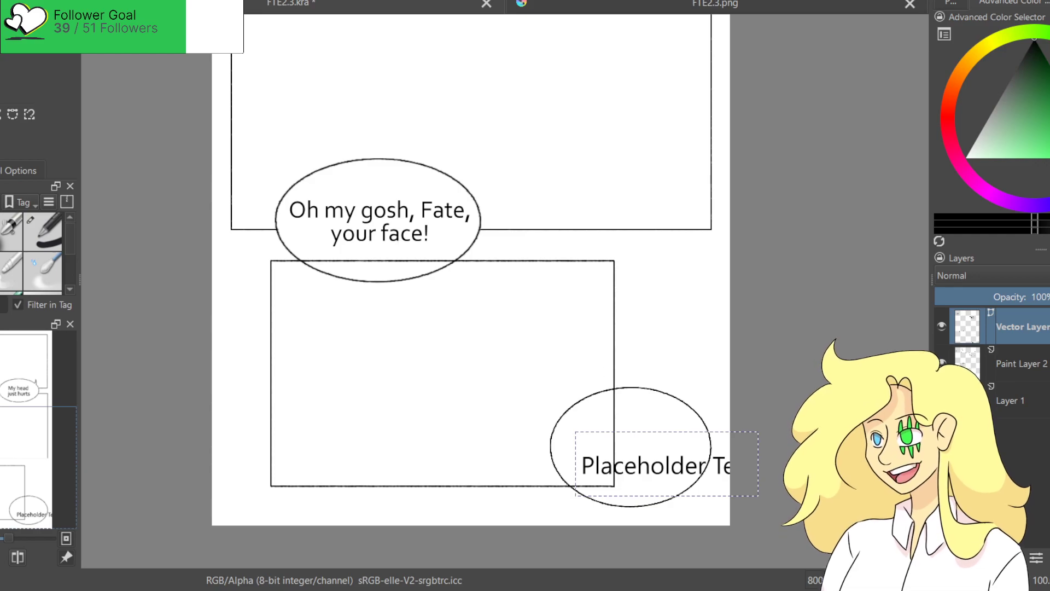
click(705, 469)
drag(705, 470, 687, 452)
click(677, 348)
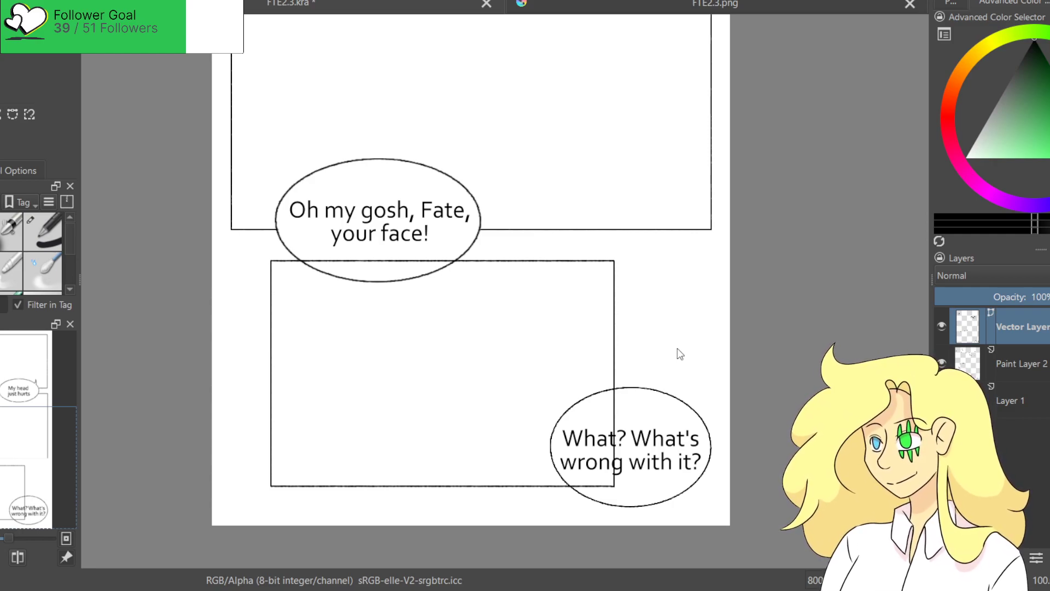
scroll(678, 348, down, 2)
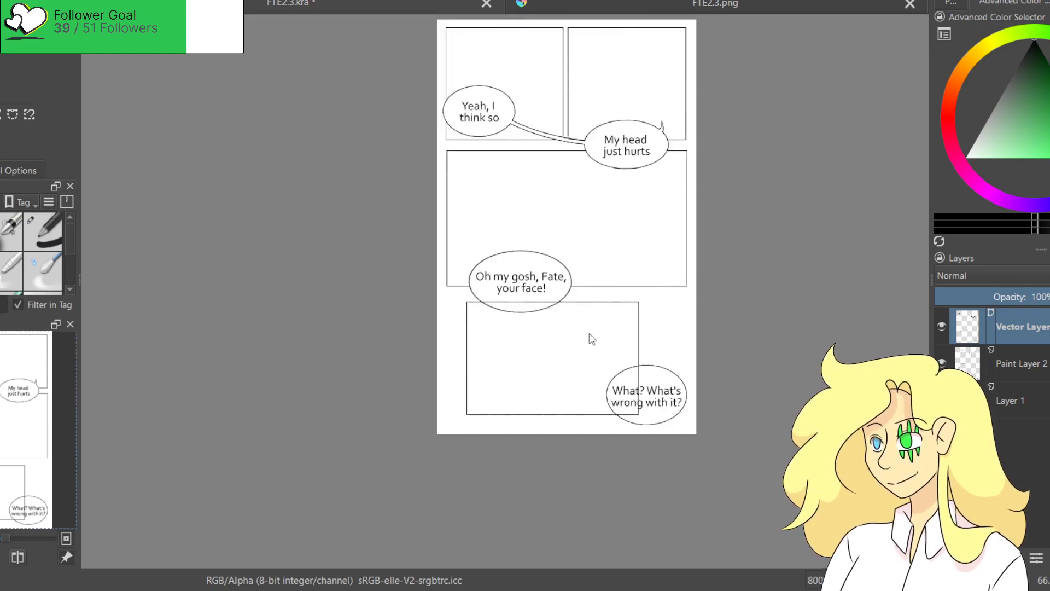
drag(643, 262, 594, 318)
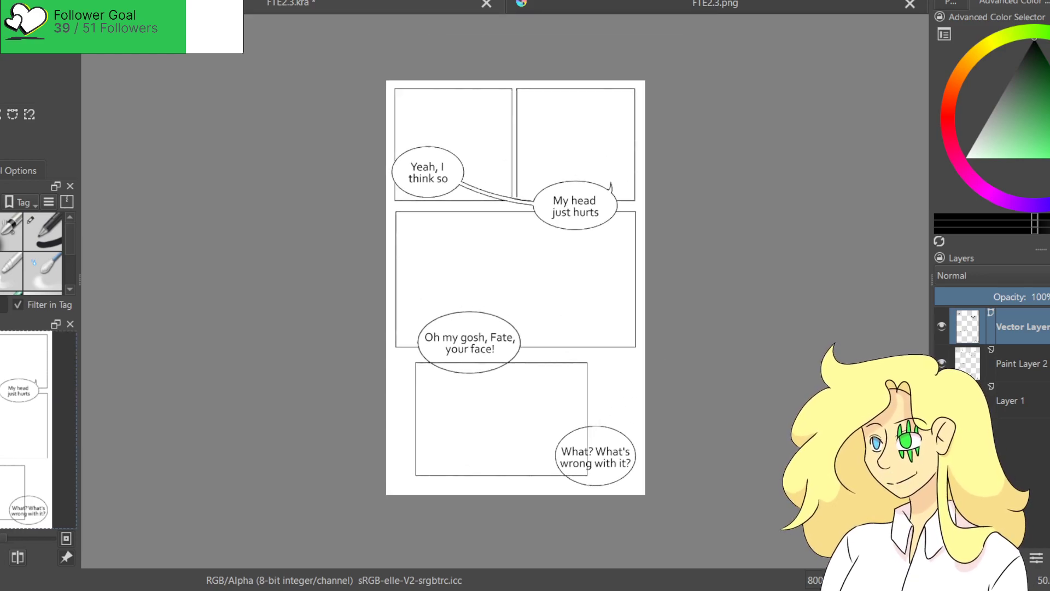
On Layer 1, erase the panel border lines running through the "What? What's wrong with it?" bubble.
click(1011, 400)
scroll(542, 455, up, 4)
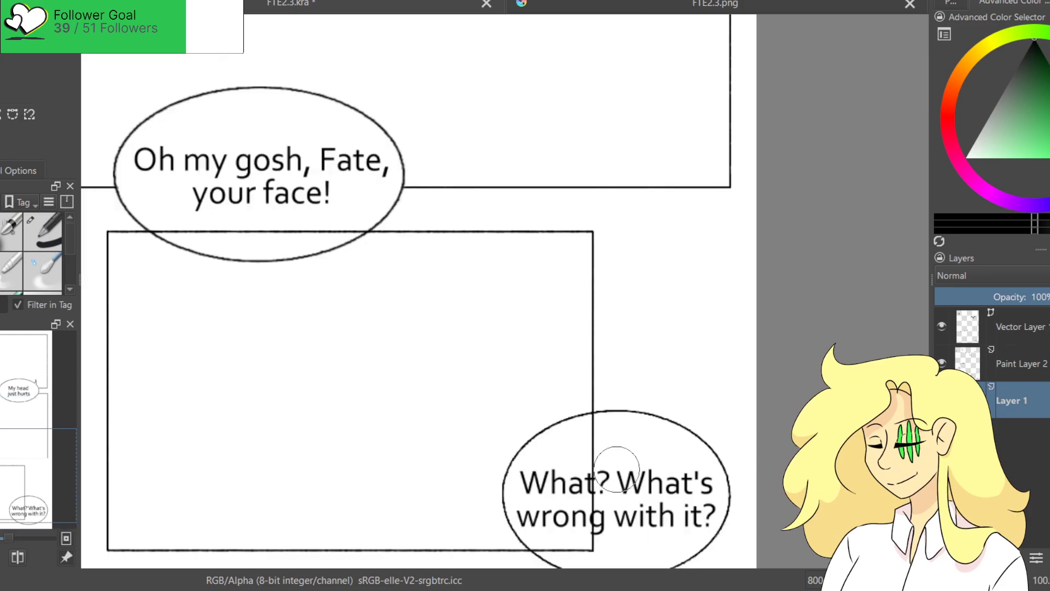
mouse_move(640, 129)
mouse_down()
mouse_move(629, 247)
mouse_move(606, 277)
mouse_move(638, 279)
mouse_move(561, 268)
mouse_up()
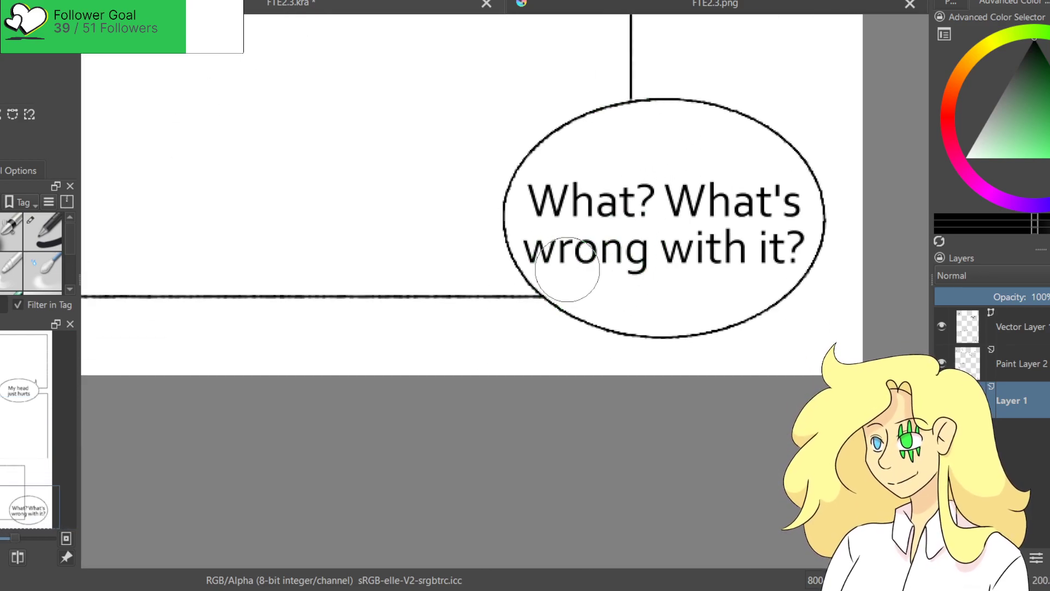
scroll(567, 276, down, 4)
drag(530, 367, 555, 382)
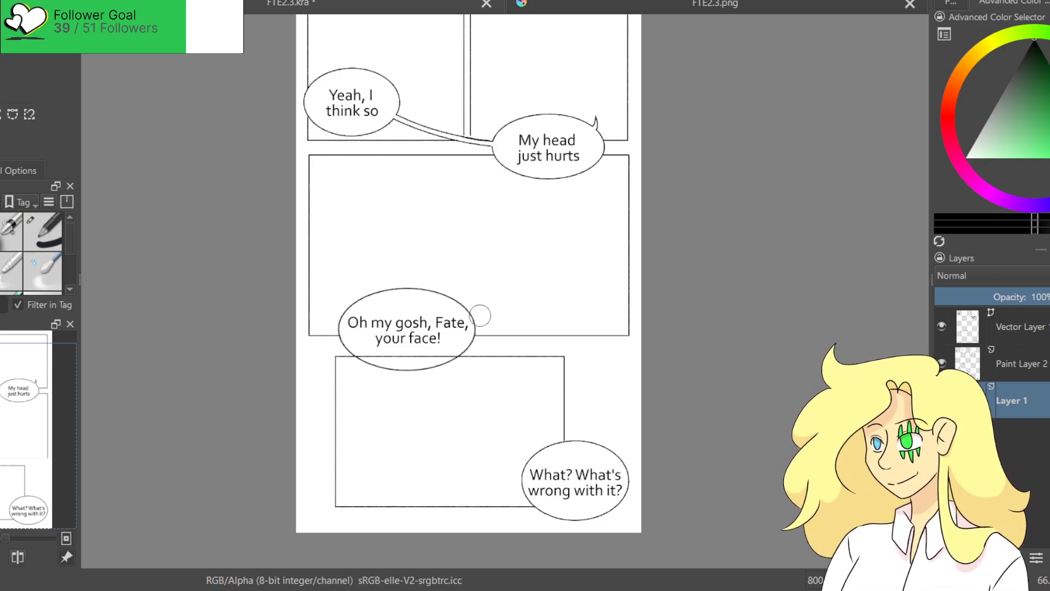
Erase the panel border line inside the "Oh my gosh" bubble and save the file.
scroll(383, 355, up, 5)
mouse_move(295, 305)
mouse_down()
mouse_move(263, 329)
mouse_move(235, 293)
mouse_move(432, 335)
mouse_move(692, 317)
mouse_move(774, 293)
mouse_up()
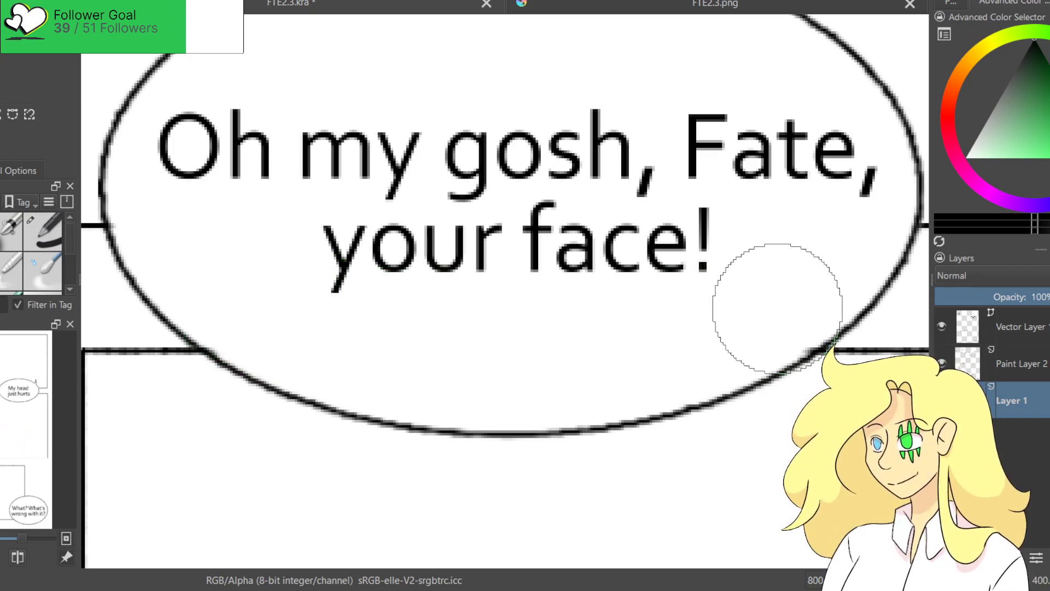
scroll(563, 262, down, 7)
scroll(601, 275, up, 2)
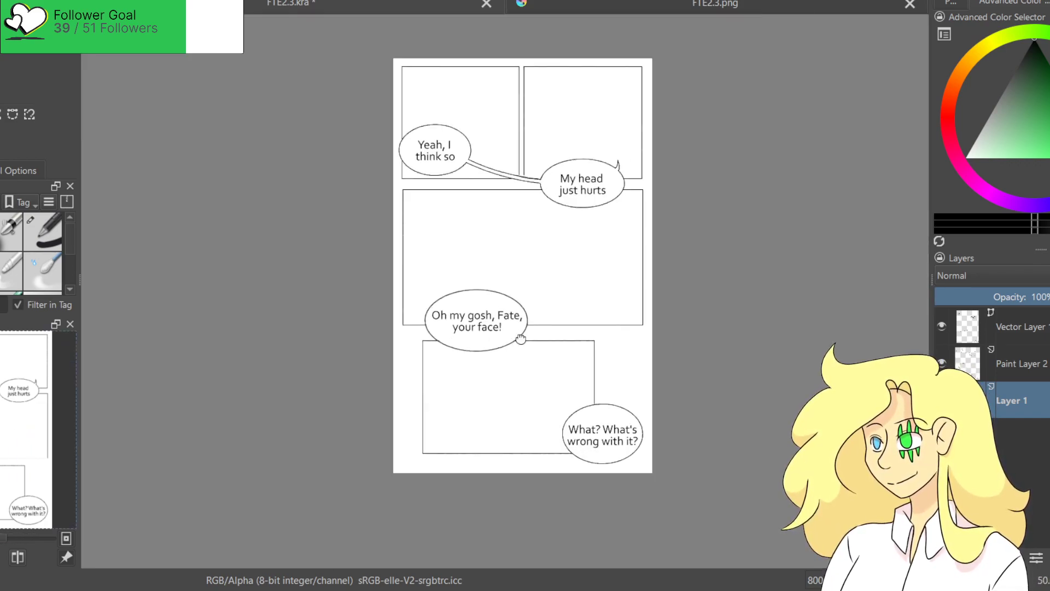
key(ctrl+s)
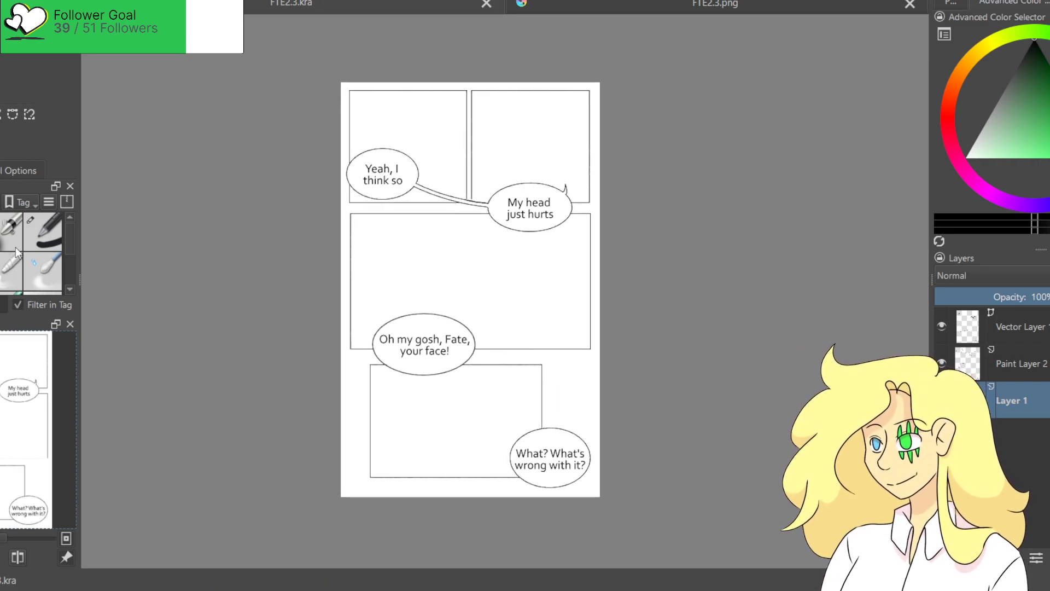
Switch to the pen brush and merge Paint Layer 2 down into Layer 1.
key(slash)
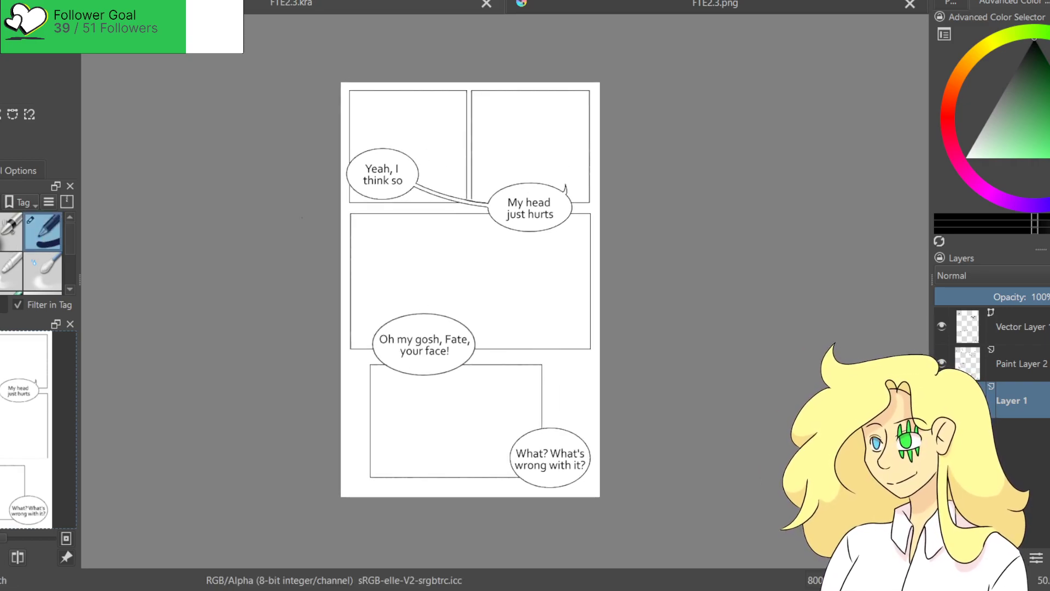
click(1002, 370)
key(ctrl+e)
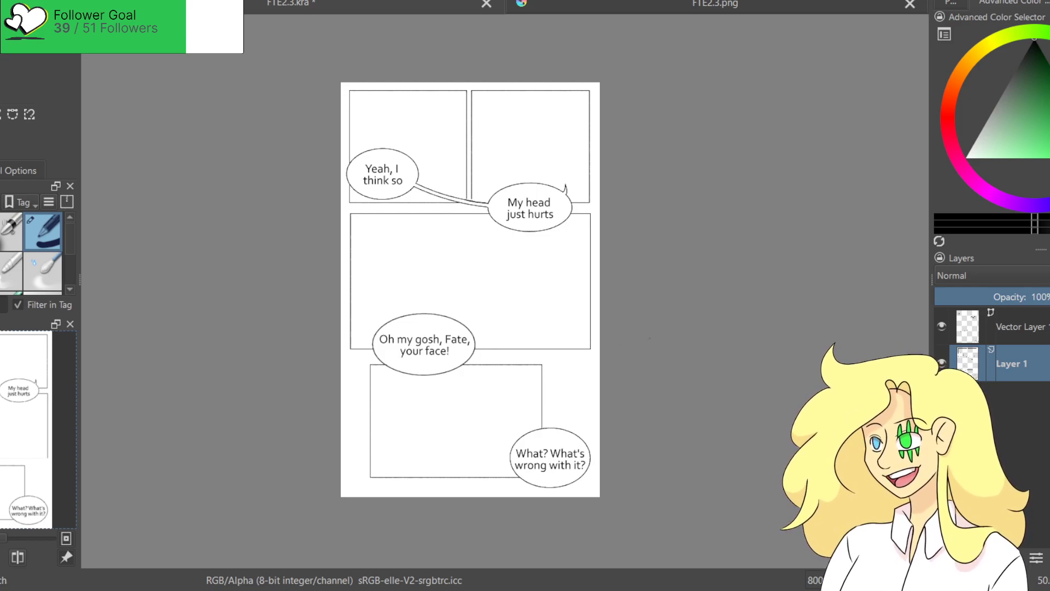
Add a new paint layer above Layer 1 and lower Layer 1's opacity to 13% as a tracing guide.
key(Insert)
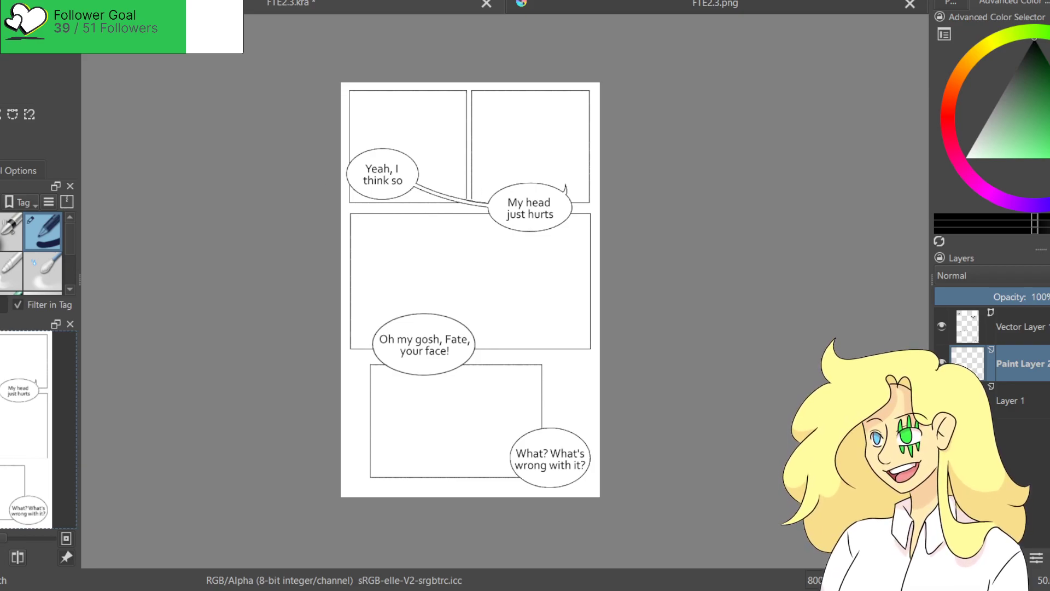
click(1009, 400)
click(956, 300)
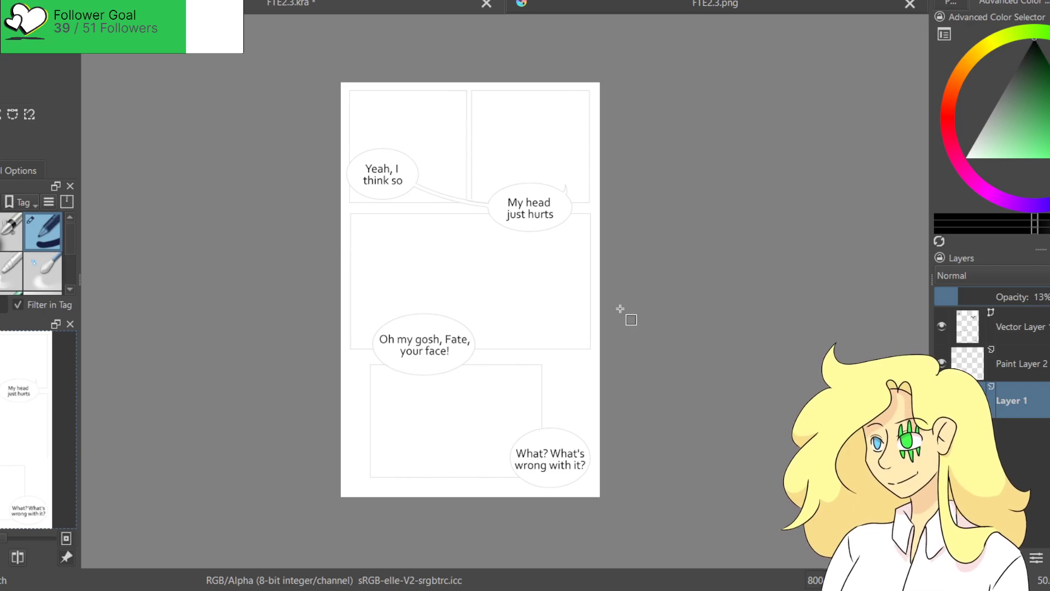
Trace the two upper panels with black rectangles on Paint Layer 2, following the faded guide lines.
scroll(457, 194, up, 4)
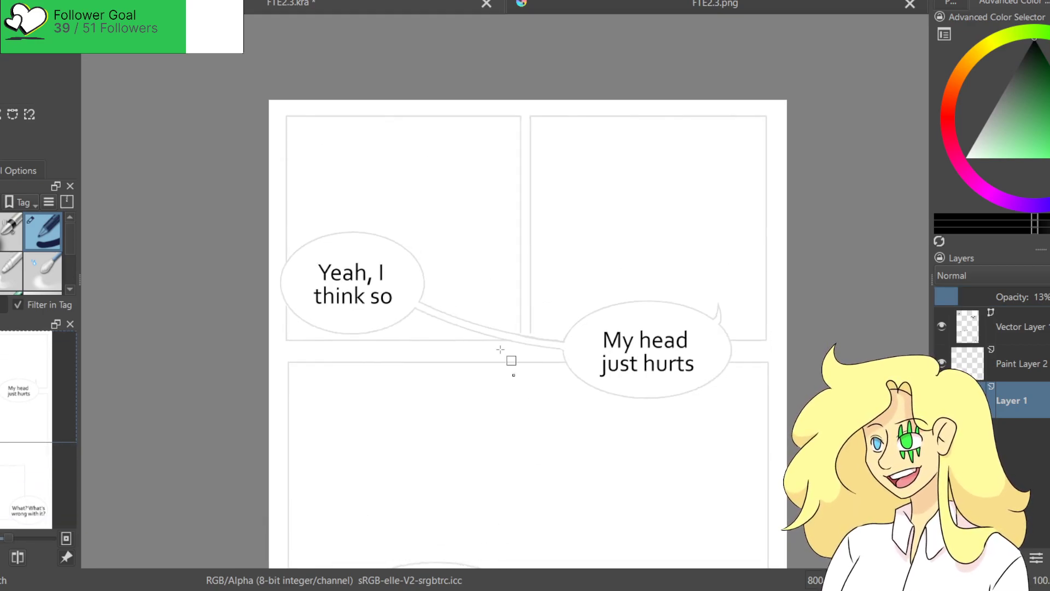
drag(373, 188, 422, 236)
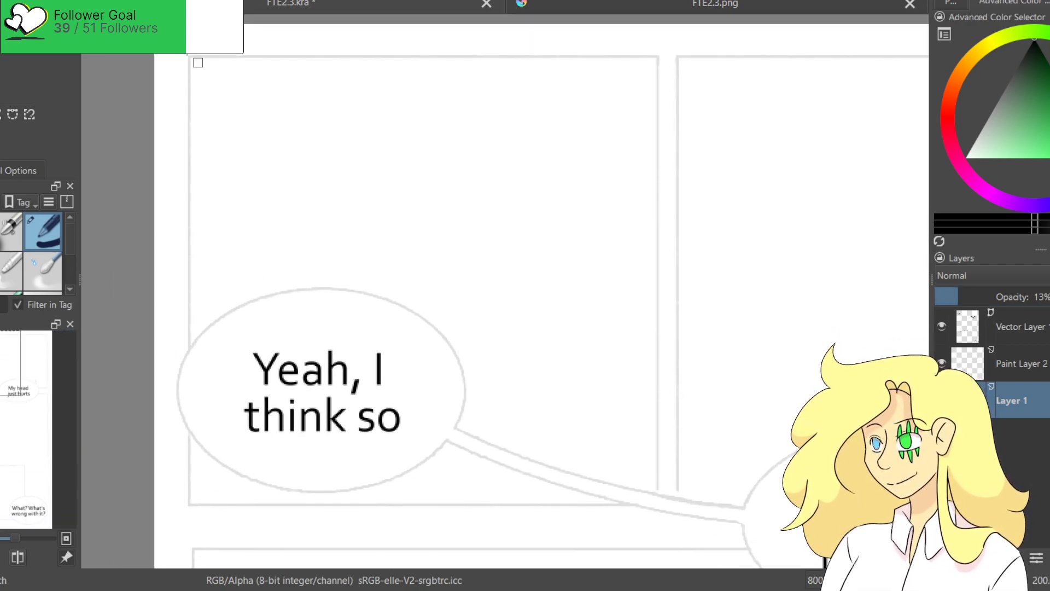
mouse_move(189, 58)
mouse_down()
mouse_move(382, 232)
mouse_move(664, 520)
mouse_move(659, 506)
mouse_up()
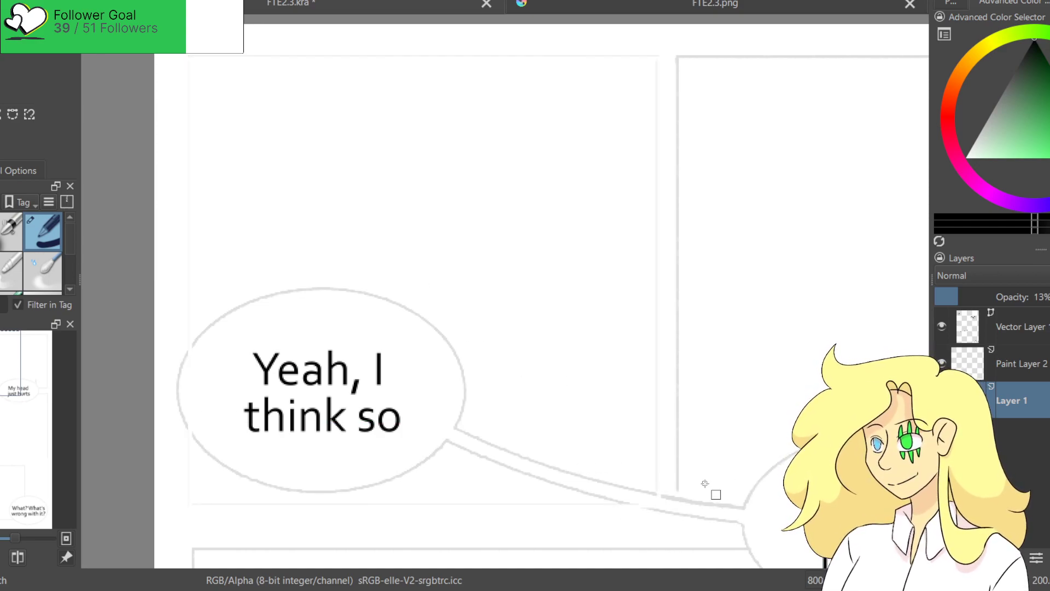
click(1037, 361)
mouse_move(190, 58)
mouse_down()
mouse_move(680, 520)
mouse_move(658, 503)
mouse_move(682, 448)
mouse_move(363, 429)
mouse_move(354, 465)
mouse_up()
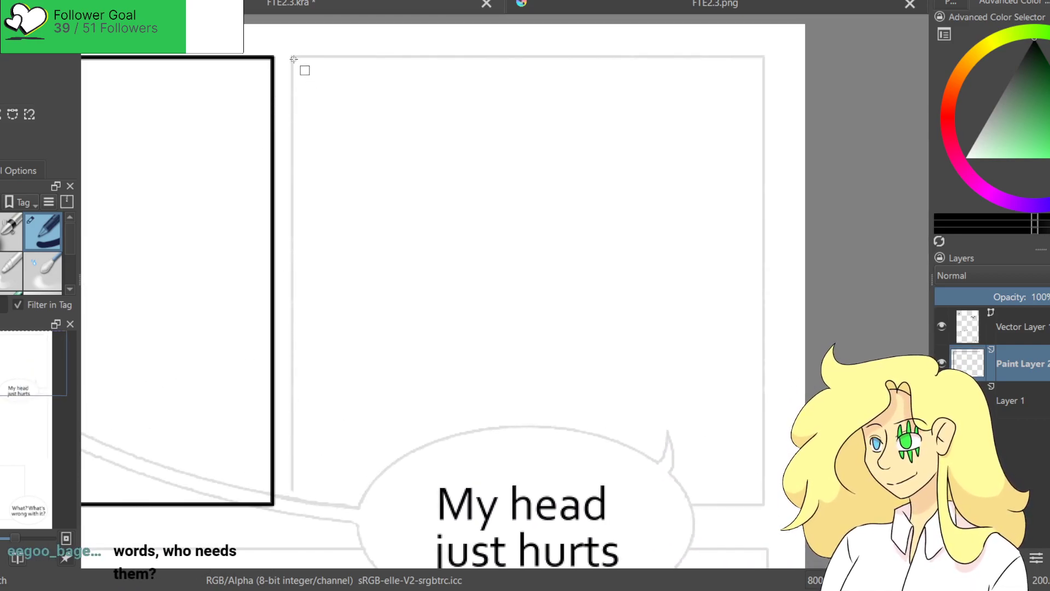
mouse_move(294, 59)
mouse_down()
mouse_move(547, 342)
mouse_move(732, 491)
mouse_move(764, 504)
mouse_up()
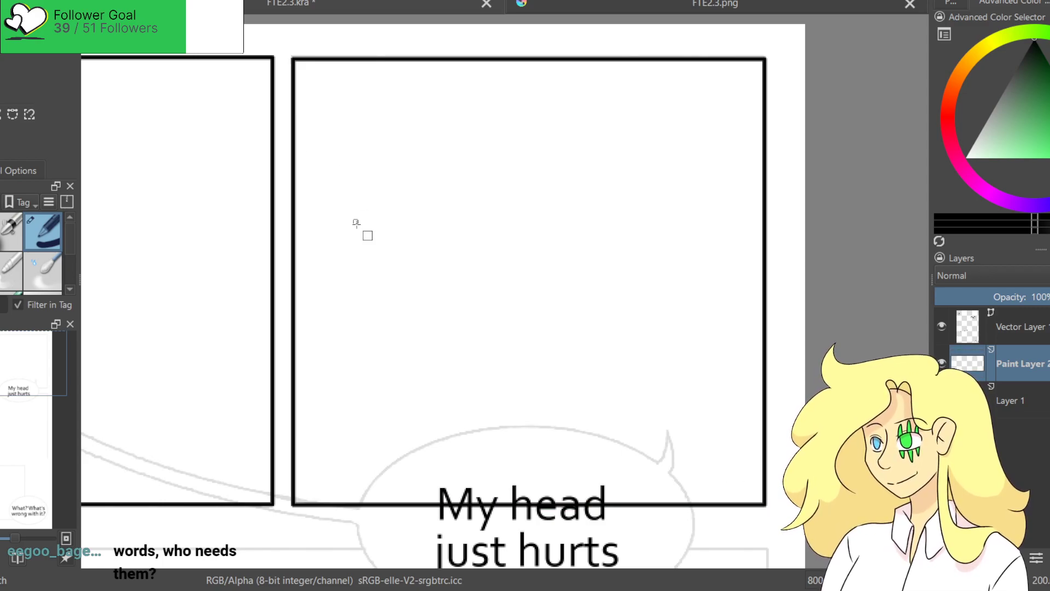
Trace the wide middle panel with a black rectangle over its faded guide.
scroll(343, 345, down, 1)
drag(378, 400, 629, 95)
drag(435, 404, 374, 304)
mouse_move(149, 87)
mouse_down()
mouse_move(720, 460)
mouse_move(828, 471)
mouse_up()
Trace the lowest panel with a black rectangle over its faded guide.
scroll(609, 344, down, 3)
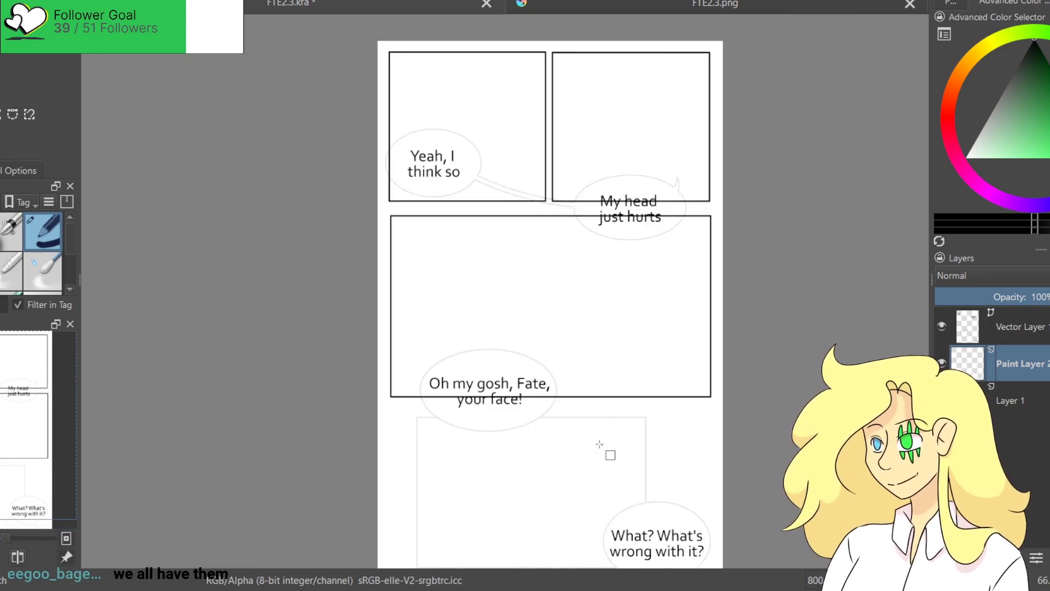
scroll(519, 385, down, 3)
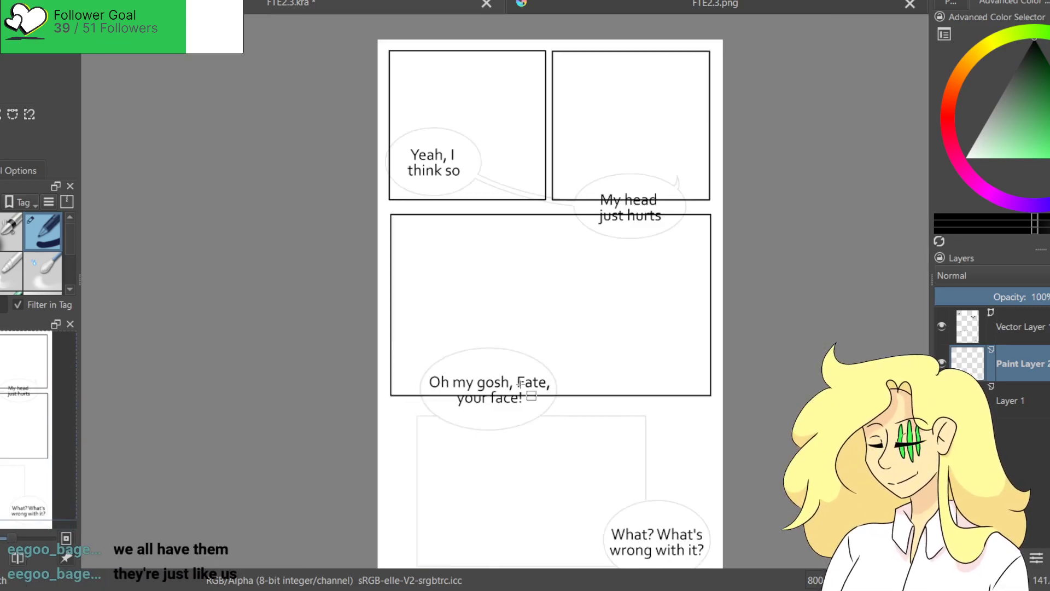
scroll(525, 295, down, 3)
scroll(438, 270, up, 3)
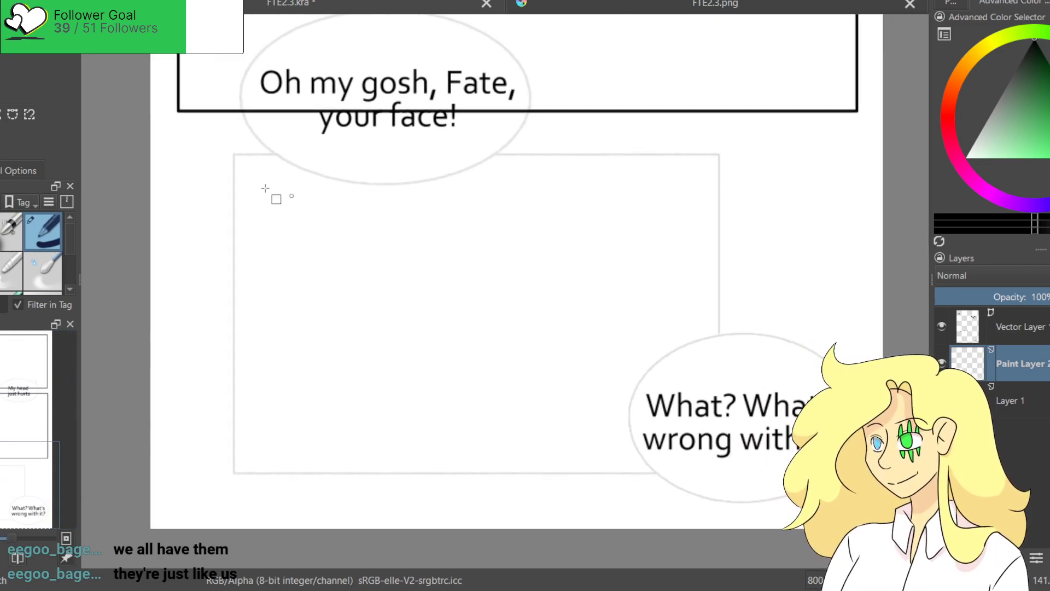
drag(234, 155, 720, 469)
scroll(590, 264, down, 3)
scroll(590, 263, down, 2)
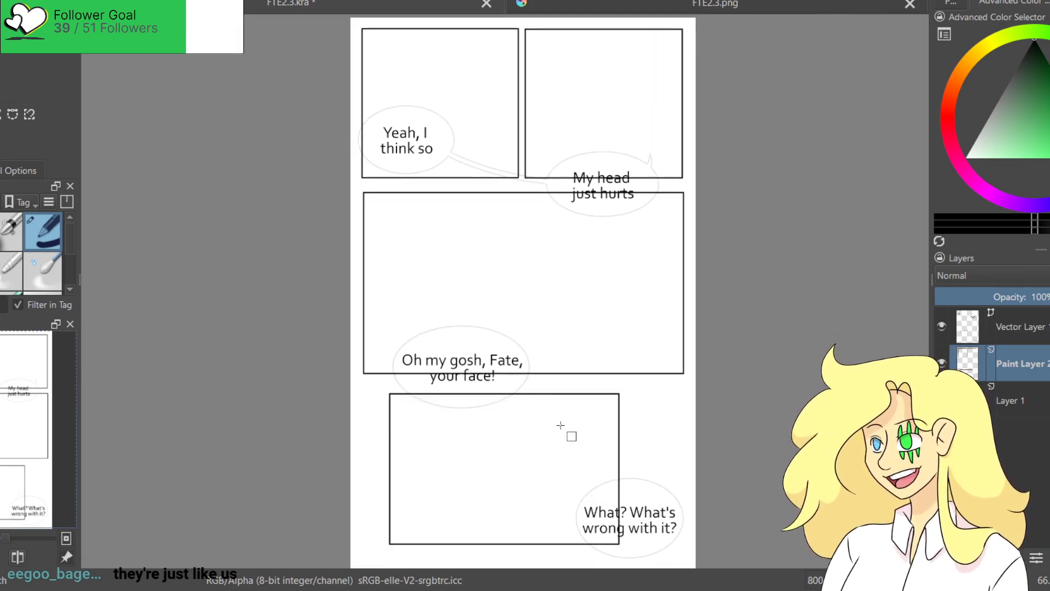
Add another paint layer above the panel borders and place it in a new group.
key(Insert)
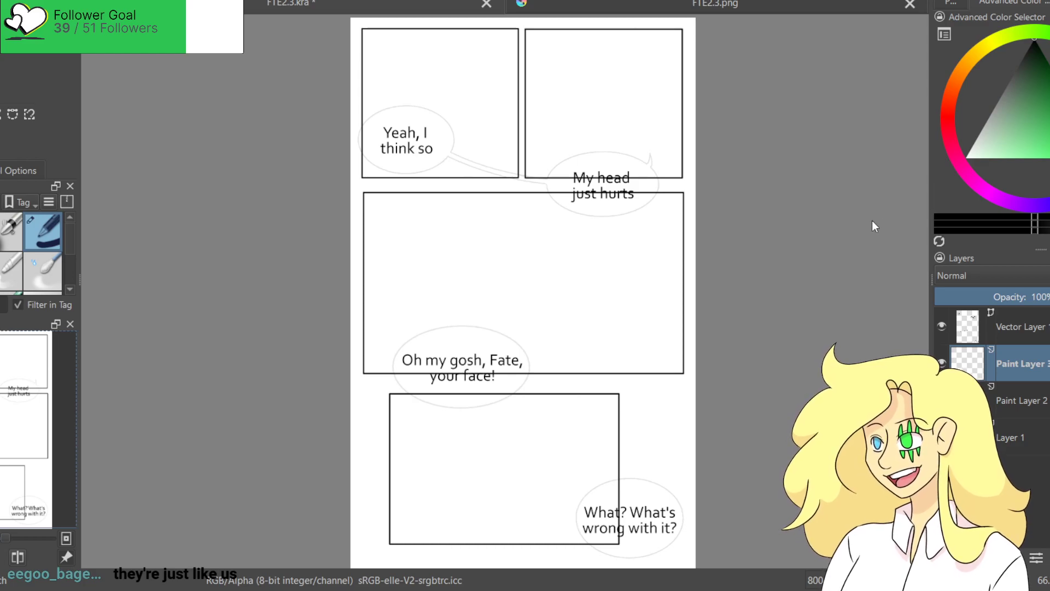
key(ctrl+g)
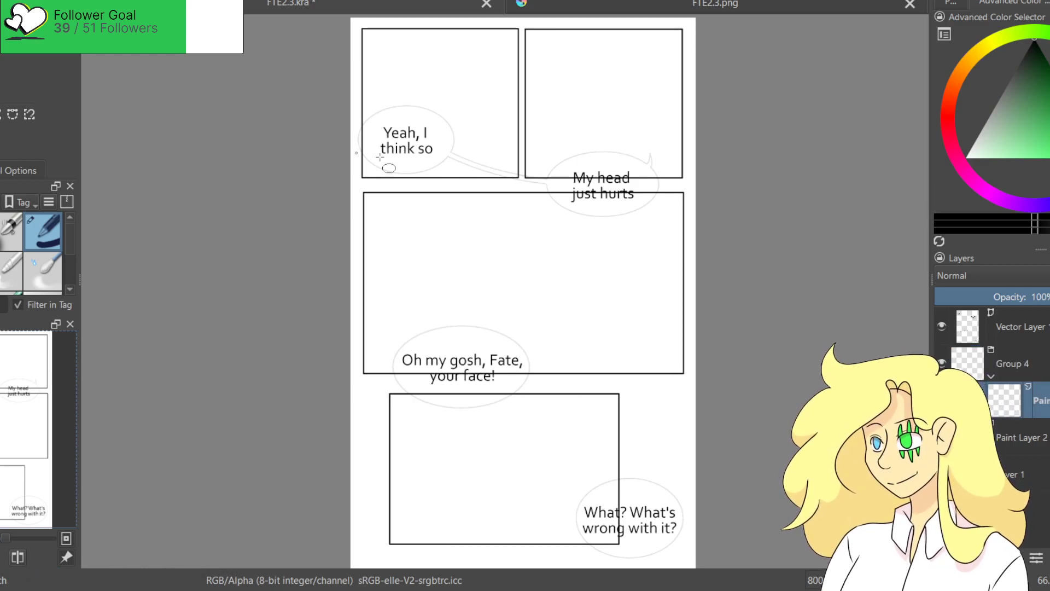
scroll(311, 146, up, 5)
mouse_move(305, 205)
mouse_down()
mouse_move(606, 375)
mouse_move(567, 375)
mouse_up()
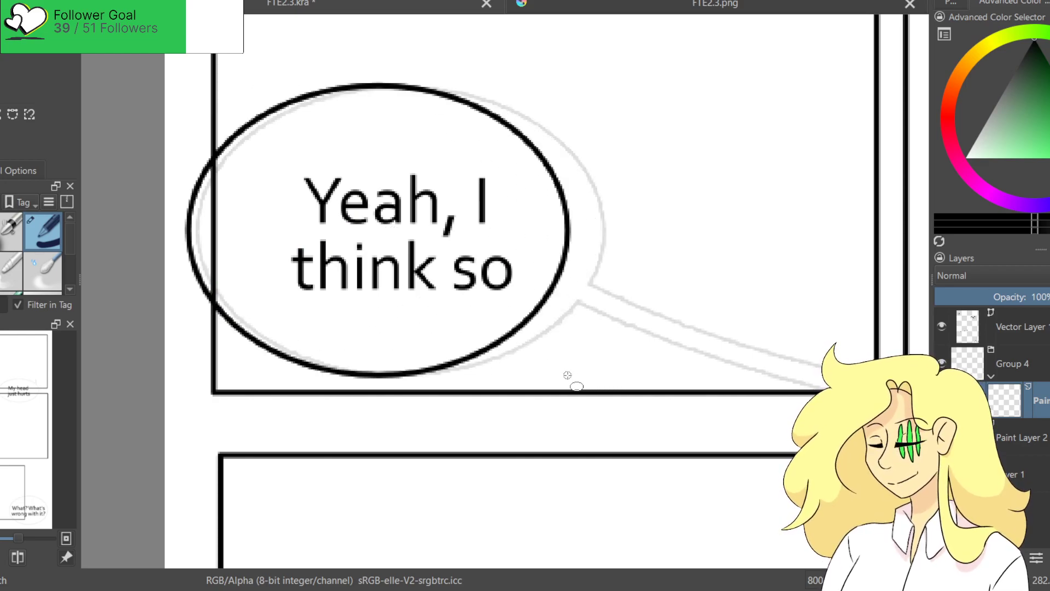
key(t)
drag(414, 206, 459, 205)
drag(380, 205, 382, 205)
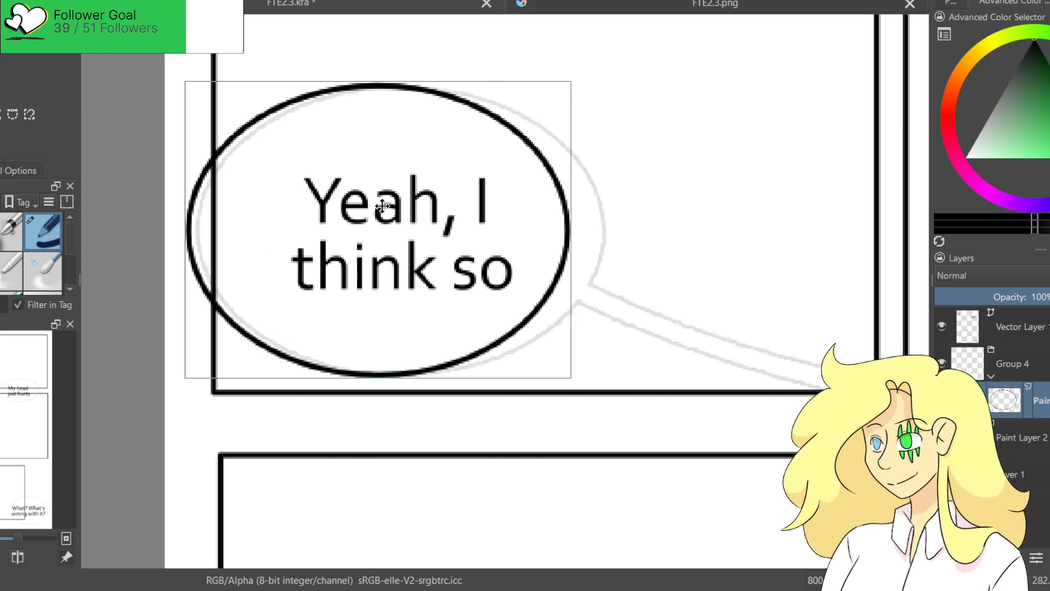
click(1, 87)
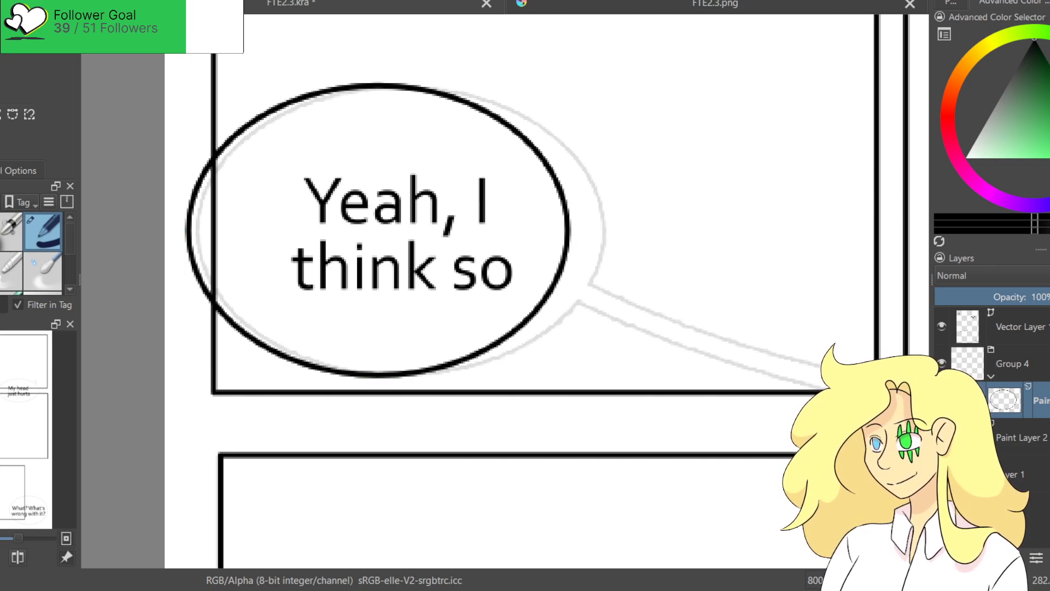
key(Delete)
Draw black ellipses around "Yeah, I think so" and "My head just hurts", aligning the second ellipse with its faded guide.
mouse_move(206, 120)
mouse_down()
mouse_move(582, 354)
mouse_move(600, 354)
mouse_up()
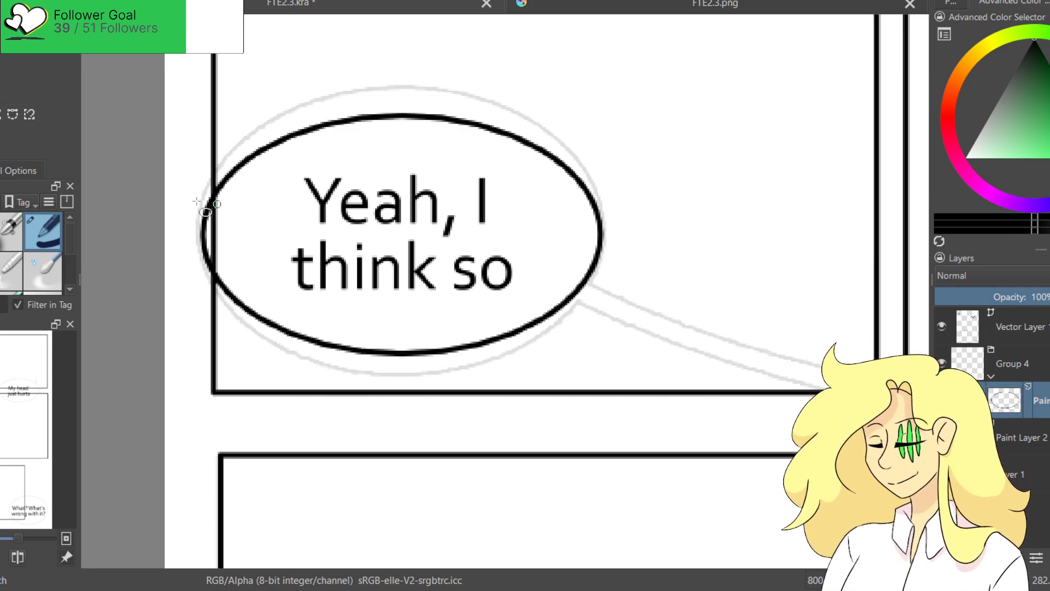
drag(738, 349, 18, 190)
mouse_move(188, 159)
mouse_down()
mouse_move(597, 363)
mouse_move(692, 386)
mouse_move(664, 372)
mouse_move(663, 425)
mouse_up()
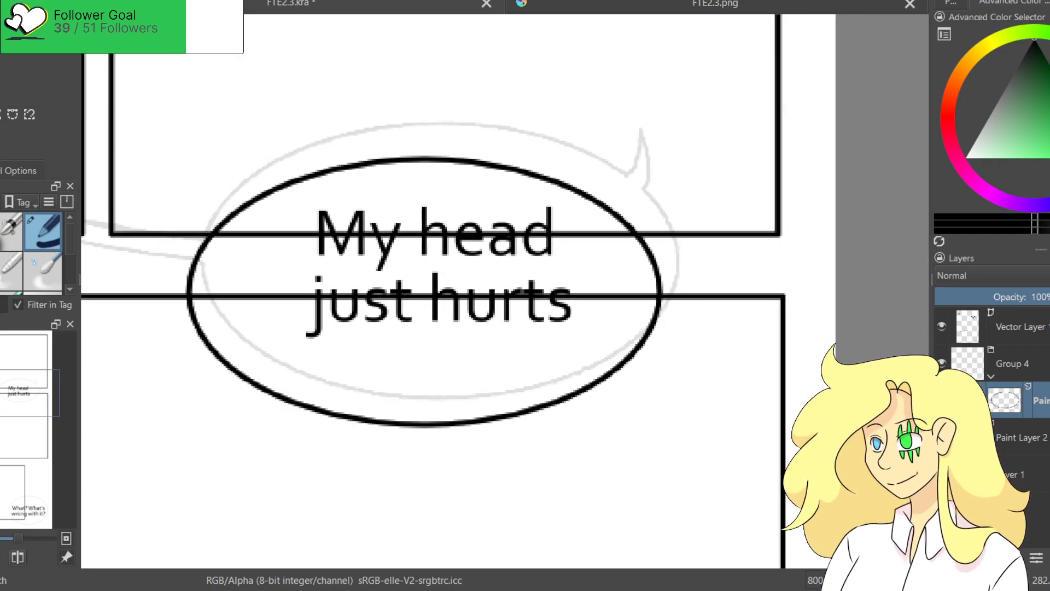
drag(224, 227, 685, 458)
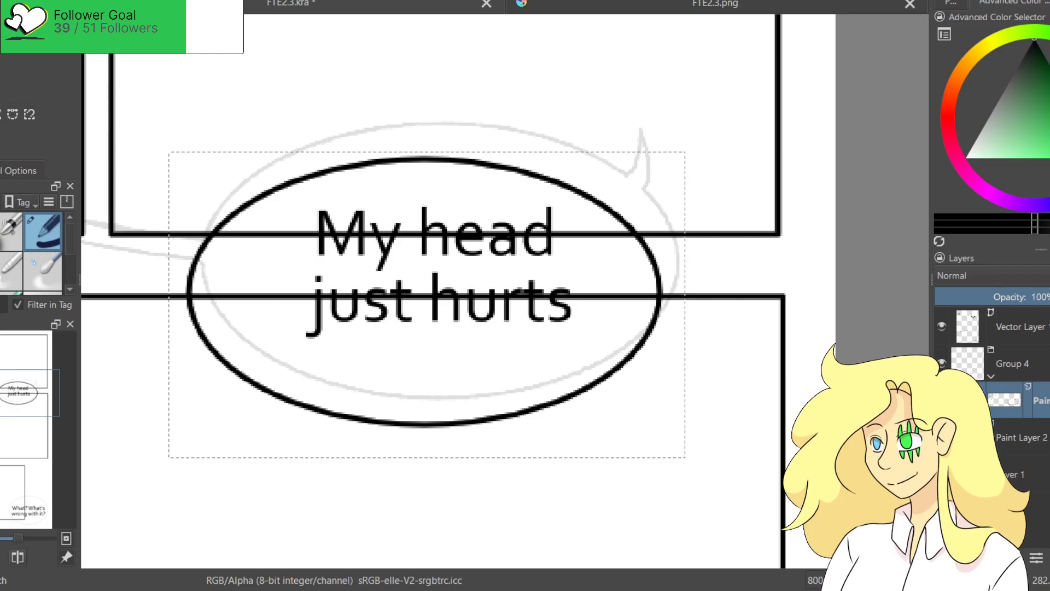
drag(433, 237, 450, 207)
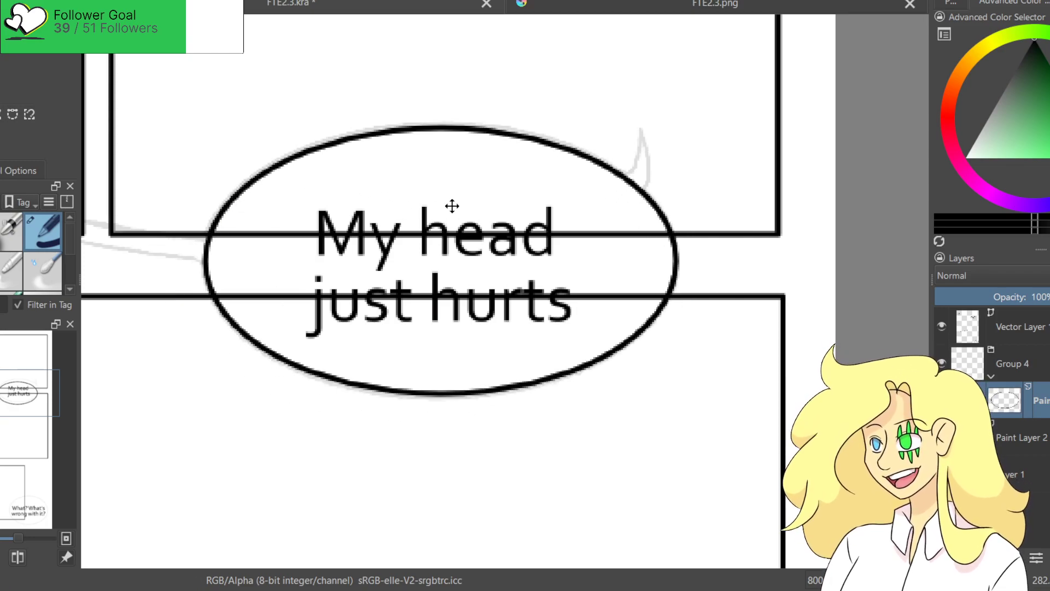
key(ctrl+shift+a)
Draw a black ellipse around the "Oh my gosh" text, following the faded bubble.
scroll(399, 293, down, 2)
drag(368, 303, 689, 21)
drag(382, 446, 388, 238)
scroll(366, 230, up, 1)
drag(301, 41, 661, 363)
Draw a black ellipse around "What? What's wrong with it?", following the faded bubble.
scroll(637, 316, down, 2)
drag(665, 236, 556, 293)
drag(621, 501, 514, 214)
scroll(514, 213, up, 2)
scroll(514, 213, up, 1)
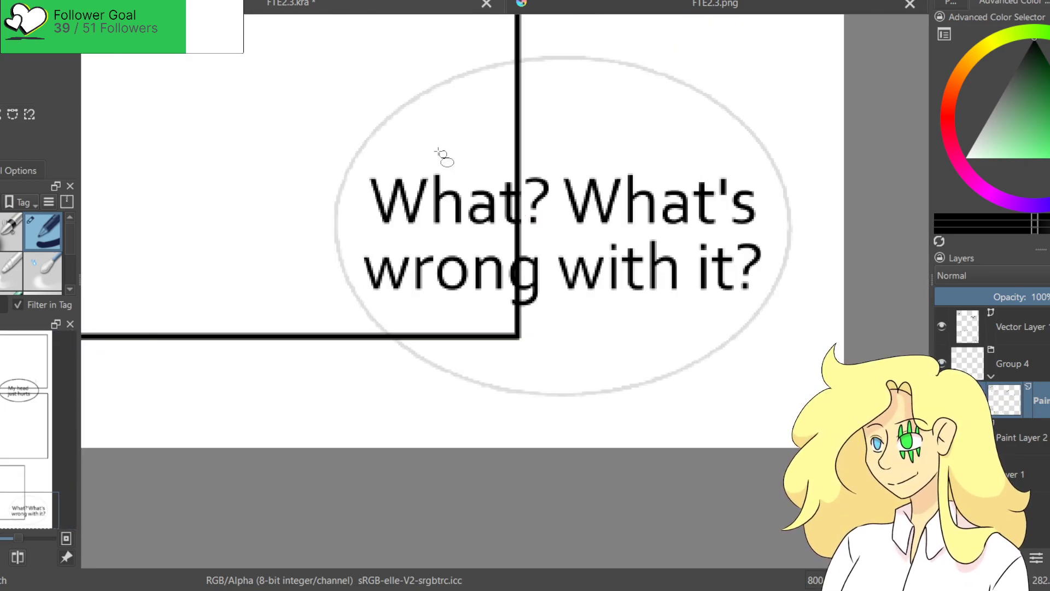
drag(331, 57, 796, 390)
scroll(635, 273, down, 4)
drag(577, 188, 575, 416)
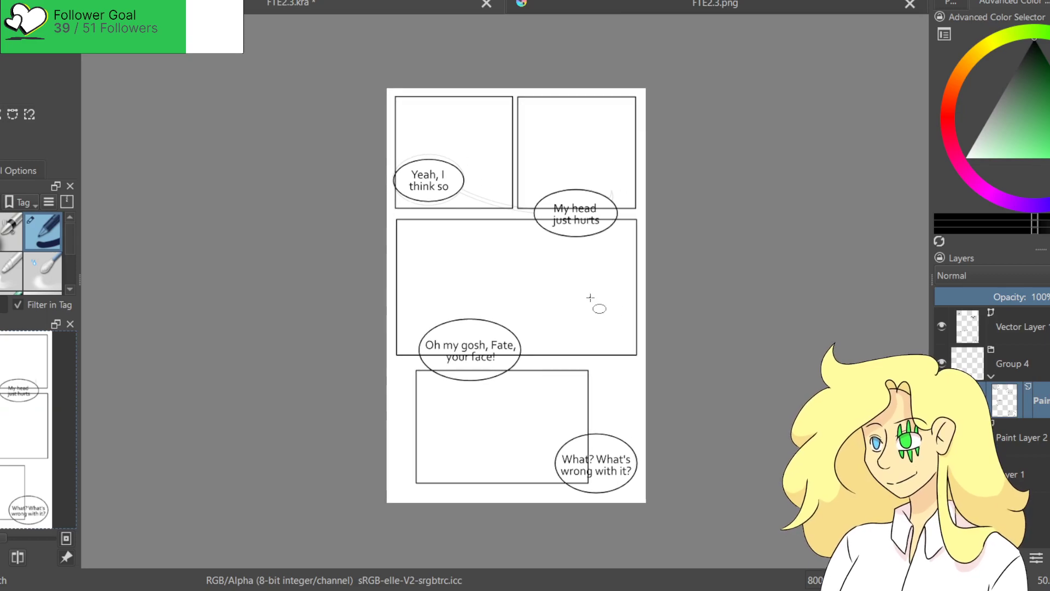
Move Paint Layer 2 into the group and erase its panel border inside the "Yeah, I think so" bubble.
click(1022, 438)
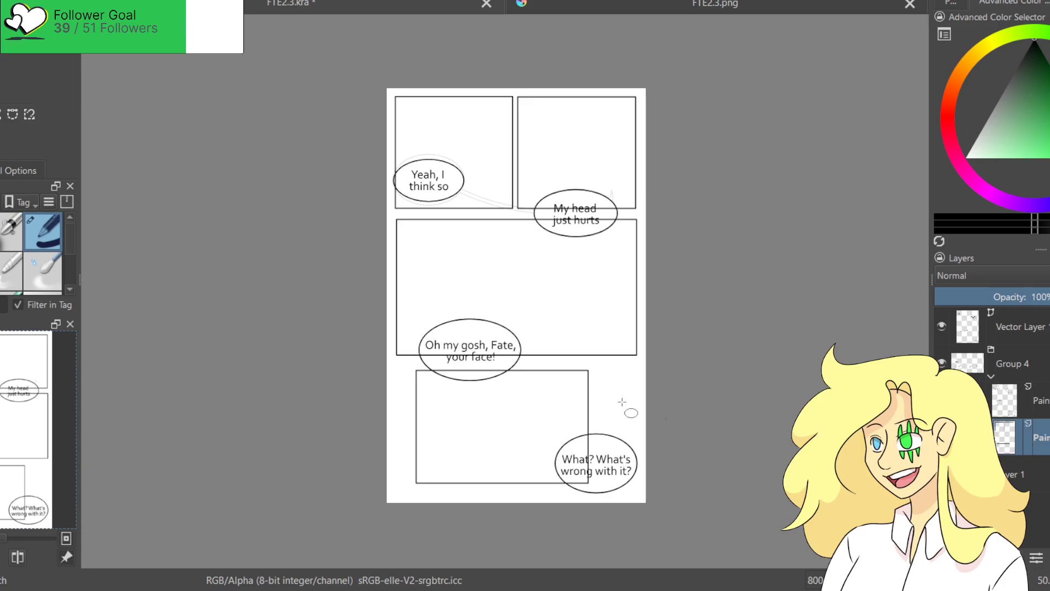
scroll(408, 219, up, 9)
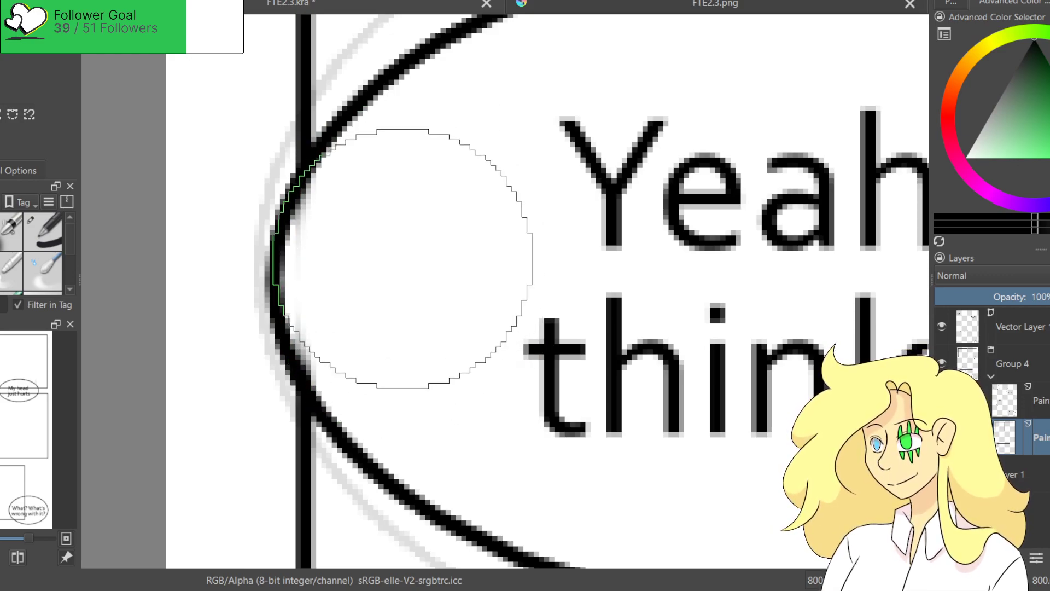
scroll(689, 300, down, 5)
Erase both panel border lines crossing the inside of the "My head just hurts" bubble.
drag(757, 298, 356, 219)
scroll(722, 295, up, 3)
drag(707, 300, 405, 213)
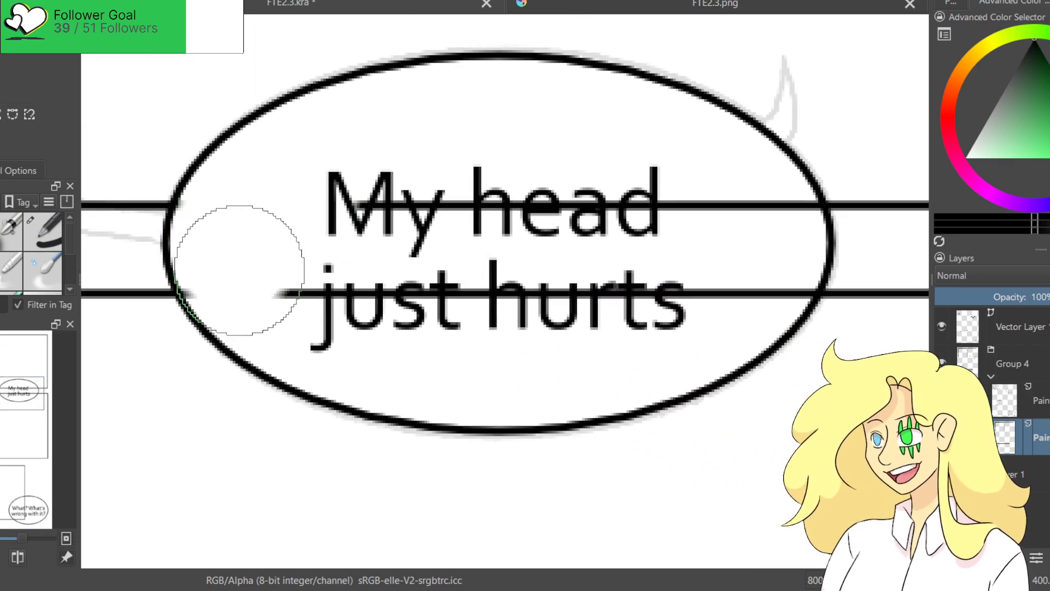
mouse_move(232, 267)
mouse_down()
mouse_move(668, 287)
mouse_move(736, 273)
mouse_up()
mouse_move(314, 211)
mouse_down()
mouse_move(507, 211)
mouse_move(669, 192)
mouse_move(746, 202)
mouse_up()
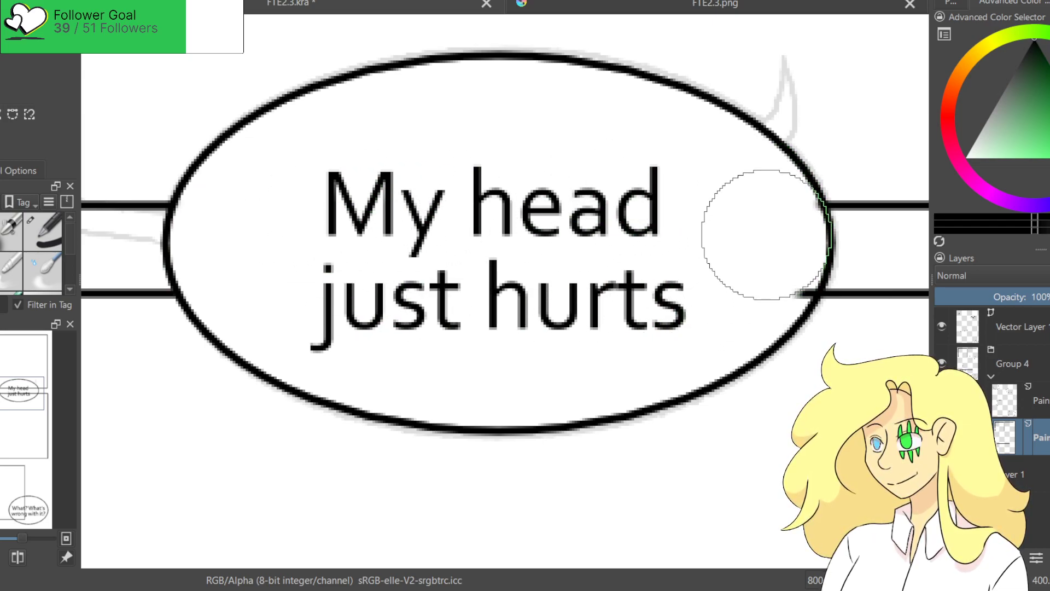
Erase the panel border lines crossing the inside of the "Oh my gosh" bubble on Paint Layer 2.
scroll(377, 323, down, 4)
drag(418, 353, 777, 45)
scroll(516, 359, up, 3)
drag(495, 218, 405, 303)
mouse_move(385, 219)
mouse_down()
mouse_move(288, 214)
mouse_move(750, 212)
mouse_move(769, 198)
mouse_move(727, 206)
mouse_up()
mouse_move(335, 246)
mouse_down()
mouse_move(347, 277)
mouse_move(429, 284)
mouse_move(703, 277)
mouse_up()
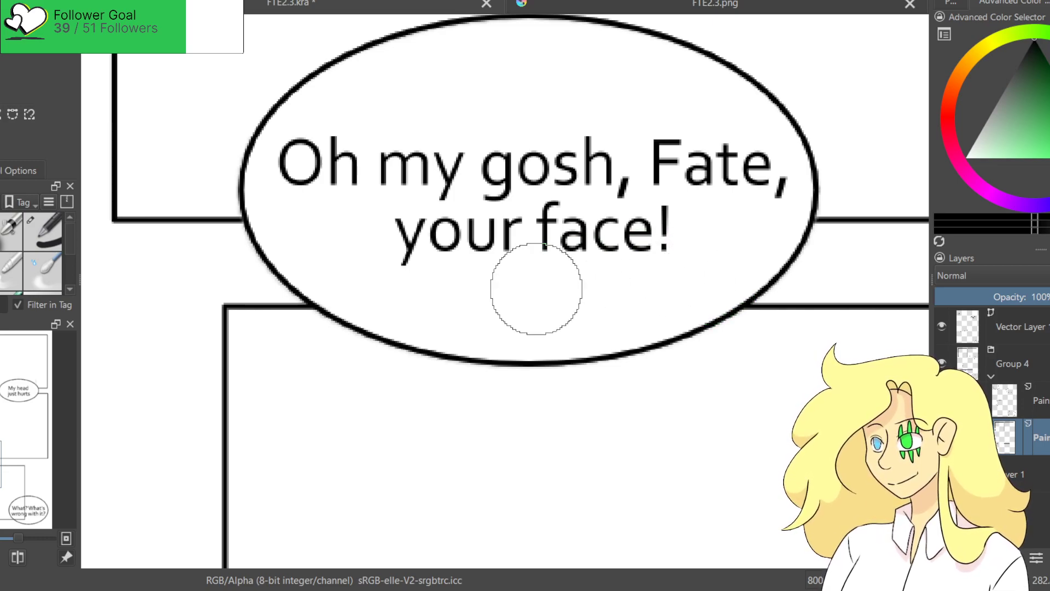
Erase the panel border lines crossing the inside of the "What? What's wrong with it?" bubble.
scroll(535, 310, down, 4)
drag(535, 310, 363, 175)
scroll(558, 328, up, 5)
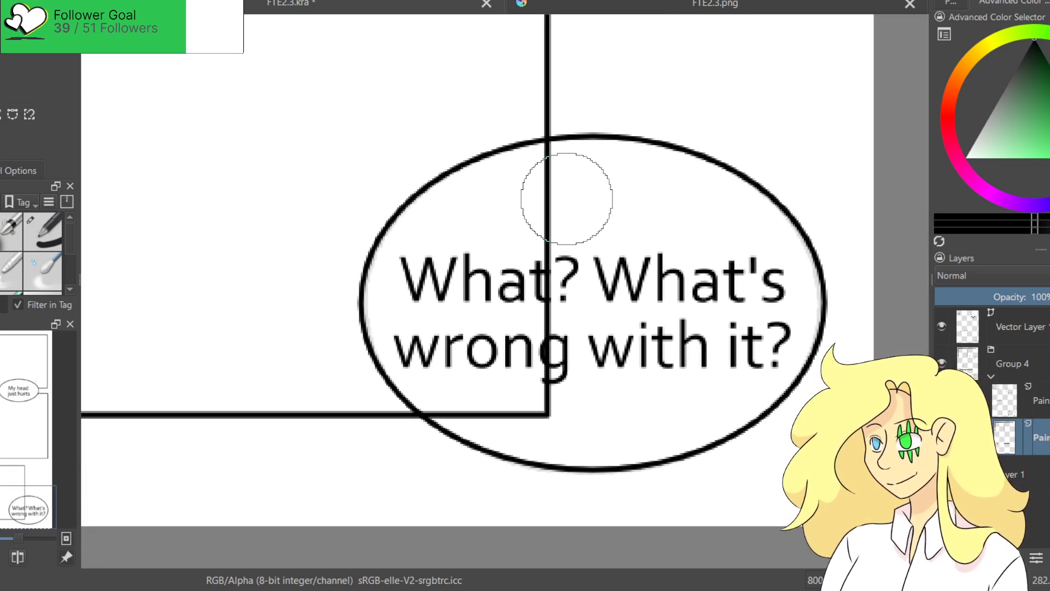
mouse_move(561, 184)
mouse_down()
mouse_move(537, 183)
mouse_move(556, 274)
mouse_move(553, 396)
mouse_move(445, 375)
mouse_up()
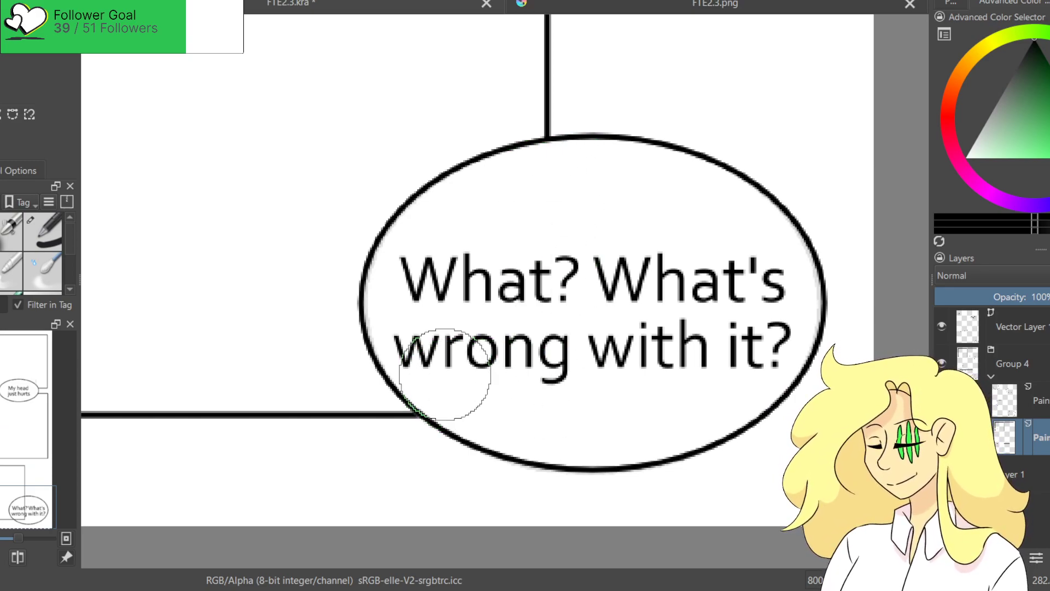
scroll(478, 295, down, 5)
mouse_move(478, 295)
mouse_down()
mouse_move(565, 375)
mouse_move(517, 384)
mouse_move(547, 360)
mouse_up()
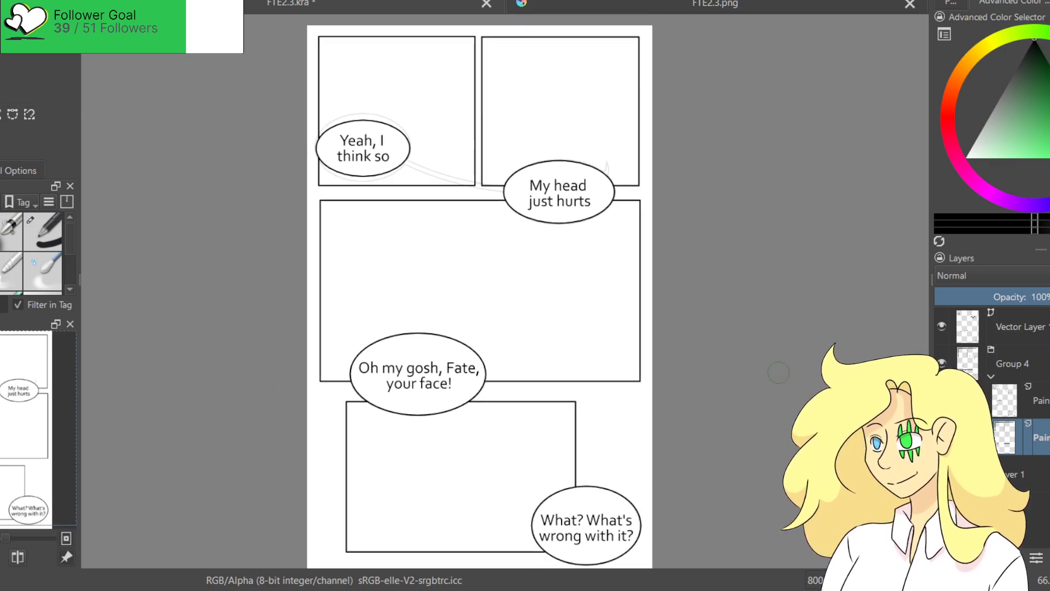
With the panel borders hidden, draw a curved two-line connector joining the "Yeah, I think so" and "My head just hurts" bubbles, open at both ends.
click(1039, 415)
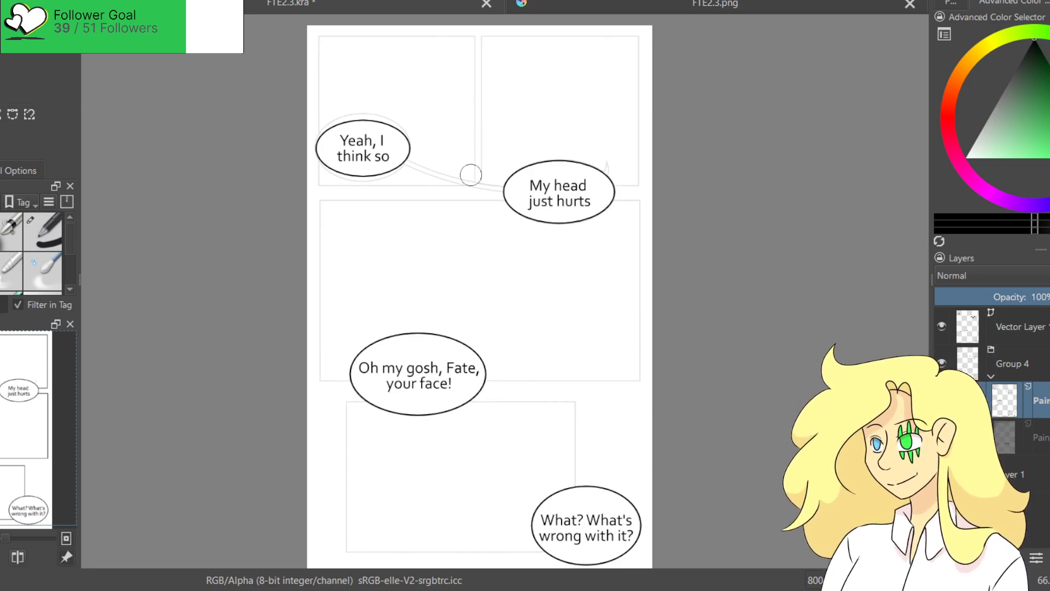
scroll(469, 159, up, 5)
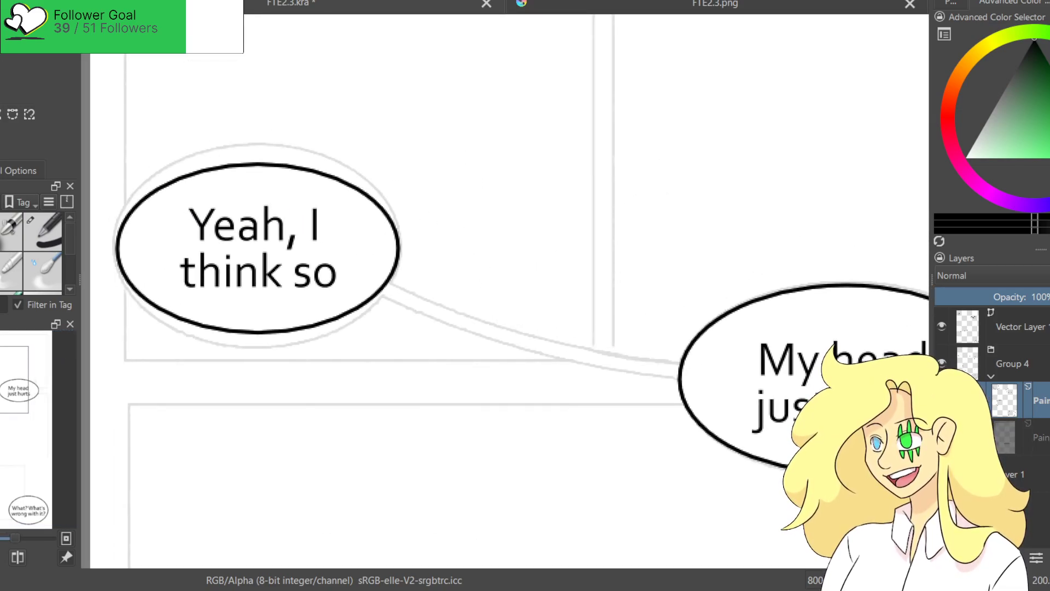
drag(593, 233, 387, 180)
scroll(482, 170, up, 2)
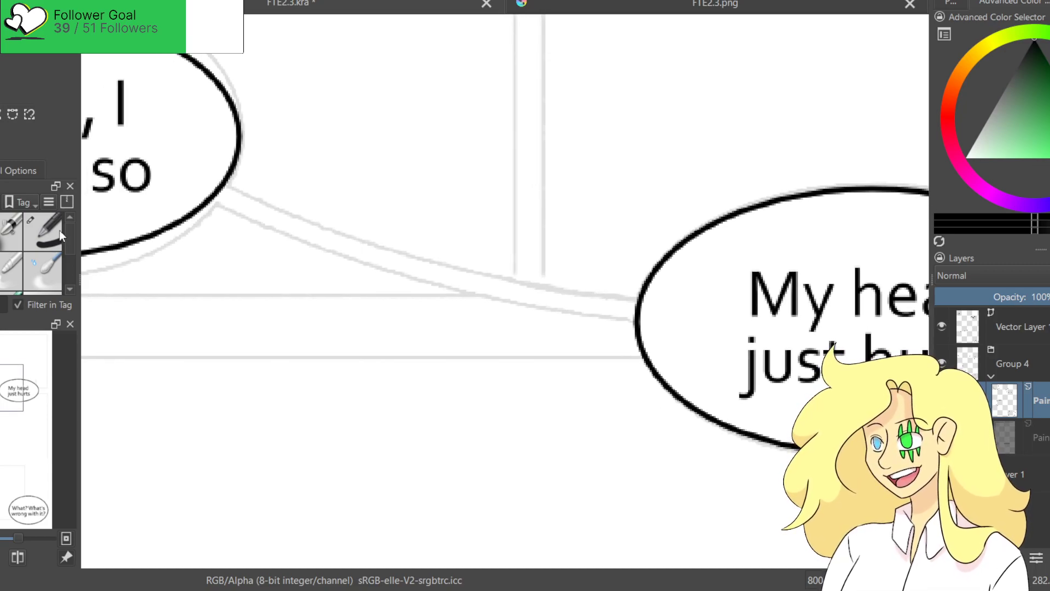
mouse_move(237, 162)
mouse_down()
mouse_move(406, 251)
mouse_move(581, 301)
mouse_up()
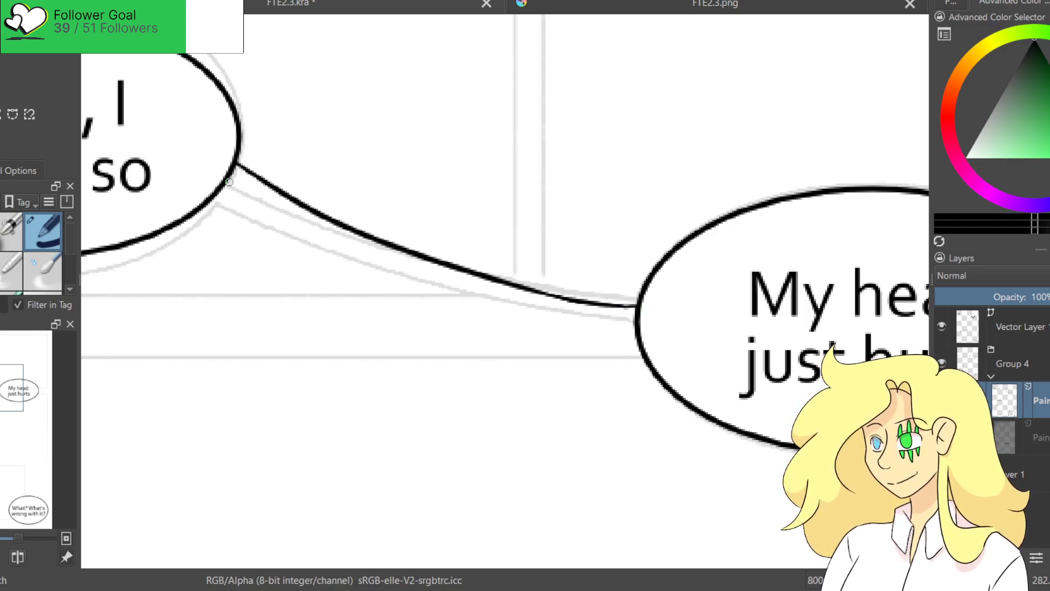
drag(229, 181, 596, 316)
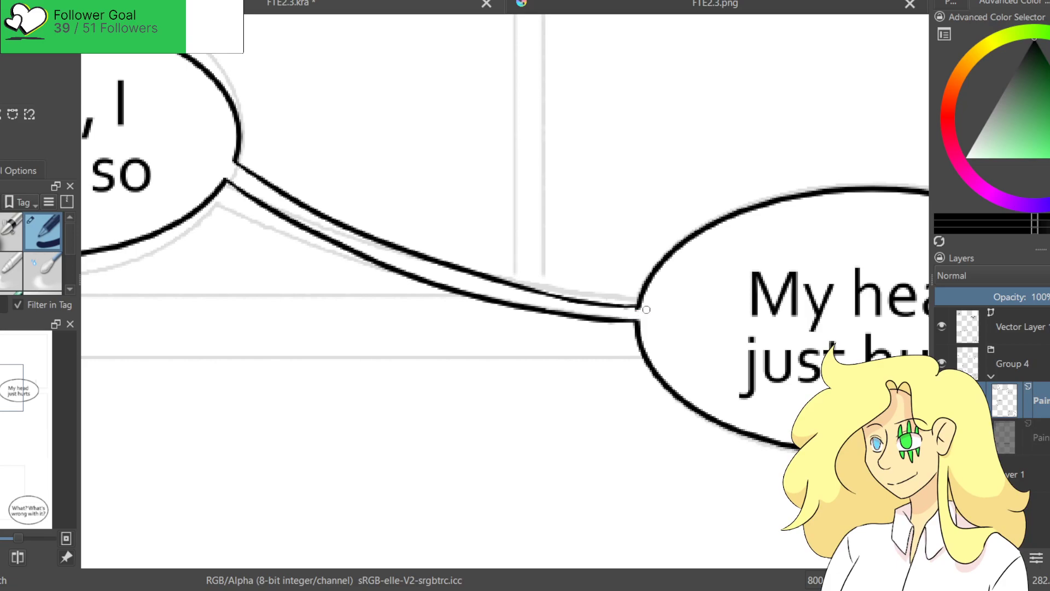
key(2)
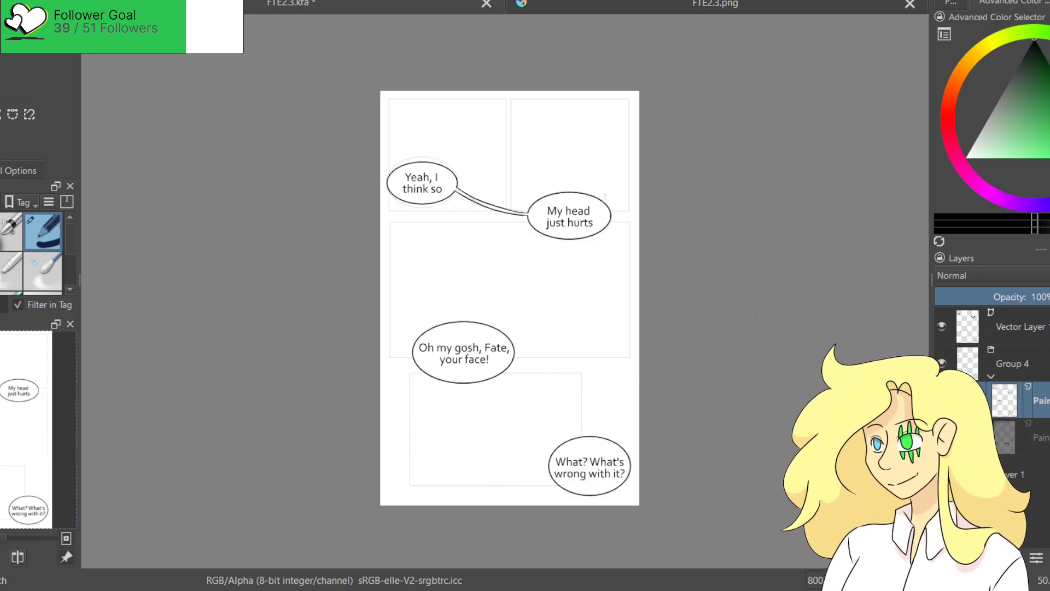
Thin out and redraw the connector's upper line where it meets the "My head just hurts" bubble, matching the other line's thickness.
key(1)
scroll(414, 288, up, 5)
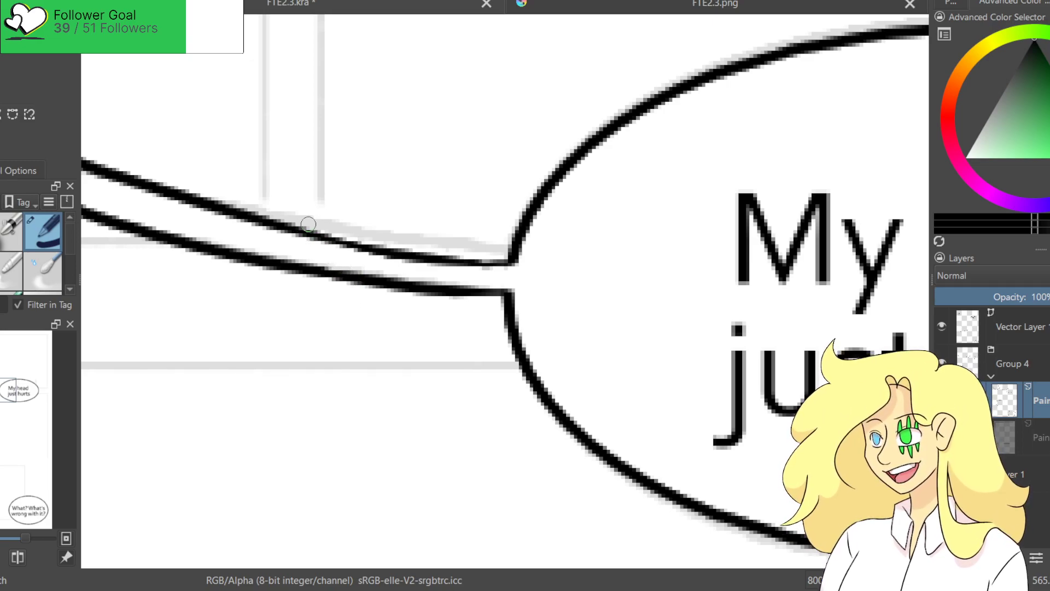
mouse_move(386, 278)
mouse_down()
mouse_move(400, 259)
mouse_move(379, 256)
mouse_move(558, 264)
mouse_up()
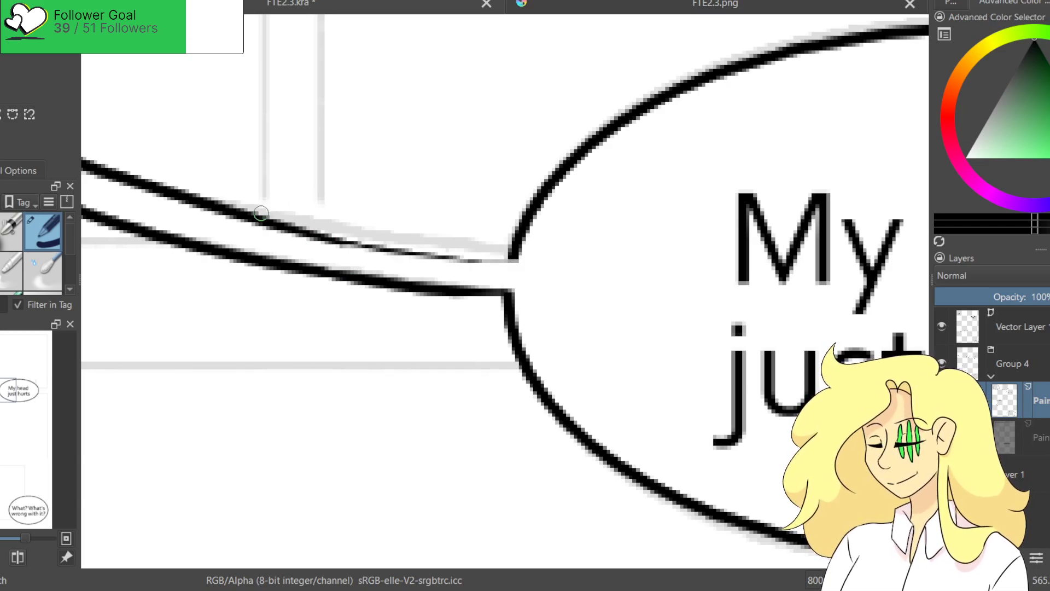
drag(261, 213, 517, 257)
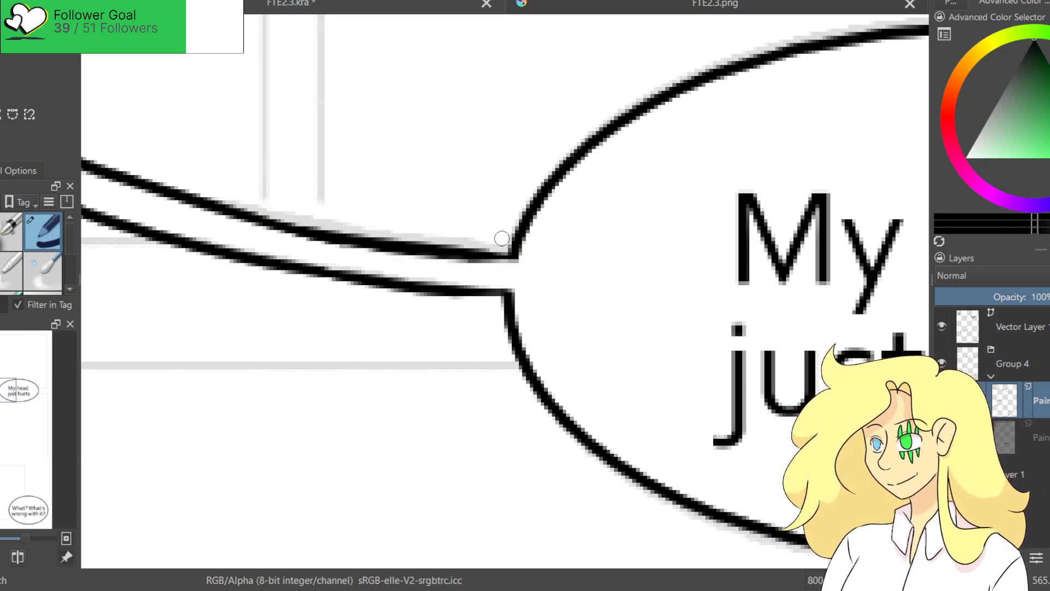
scroll(501, 239, down, 5)
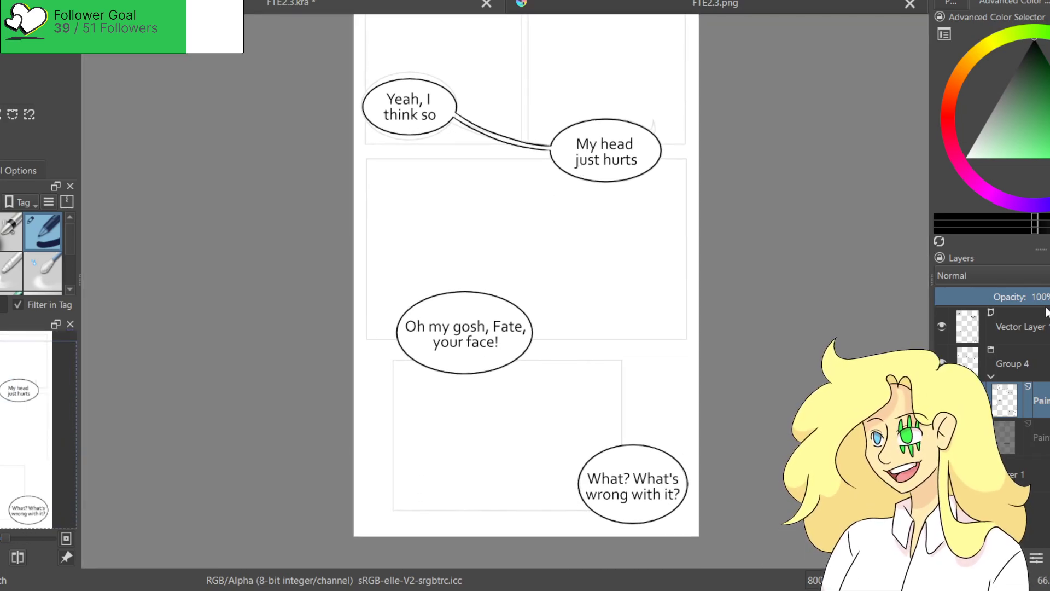
On a new paint layer beneath the bubble outlines, fill the two connected bubbles bright green with the guide and text hidden.
click(1039, 437)
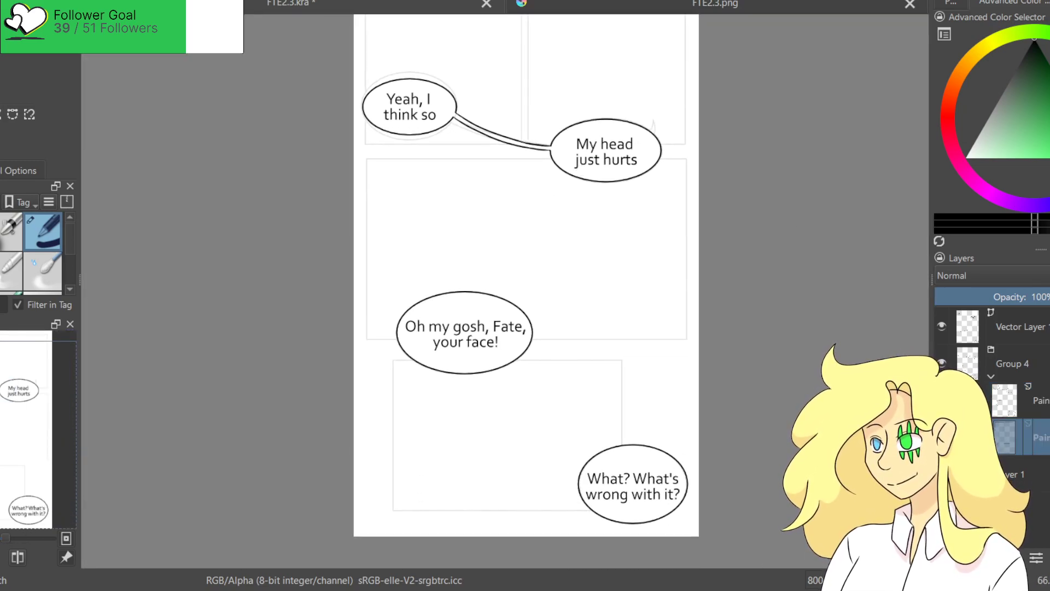
key(Insert)
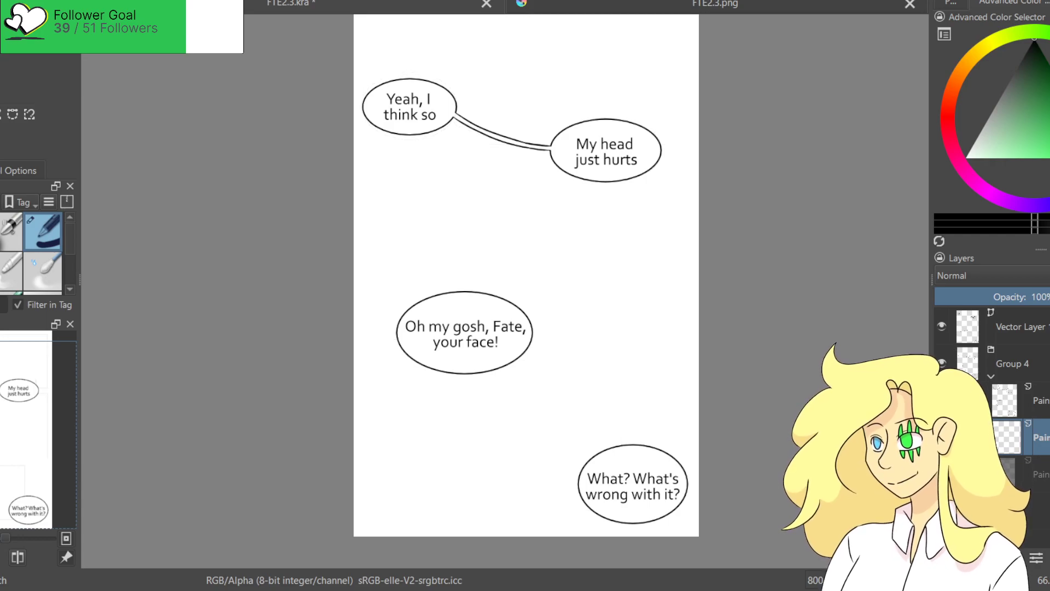
click(952, 3)
click(1032, 35)
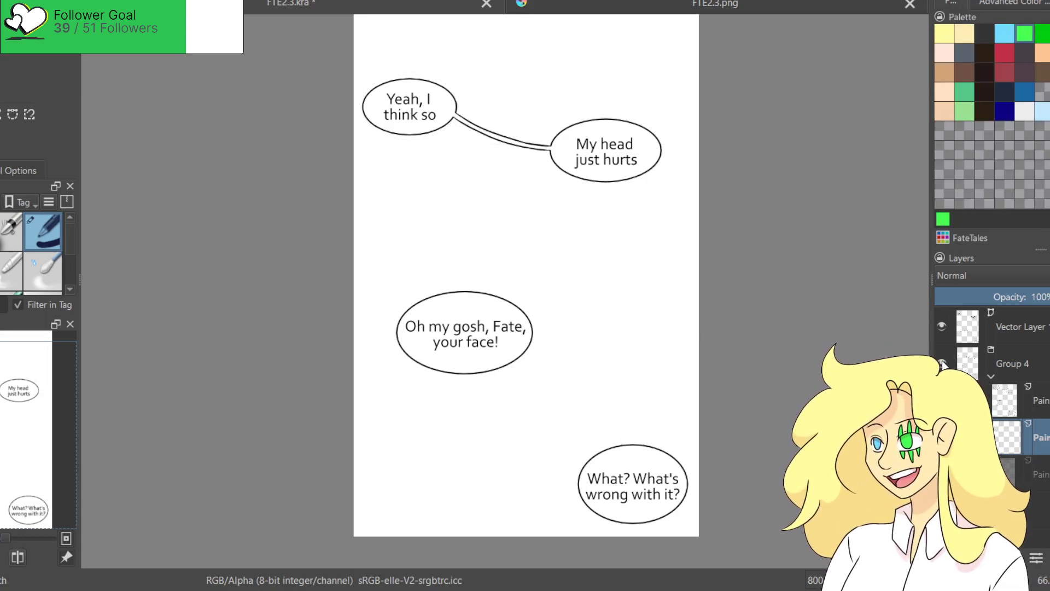
click(941, 326)
click(618, 143)
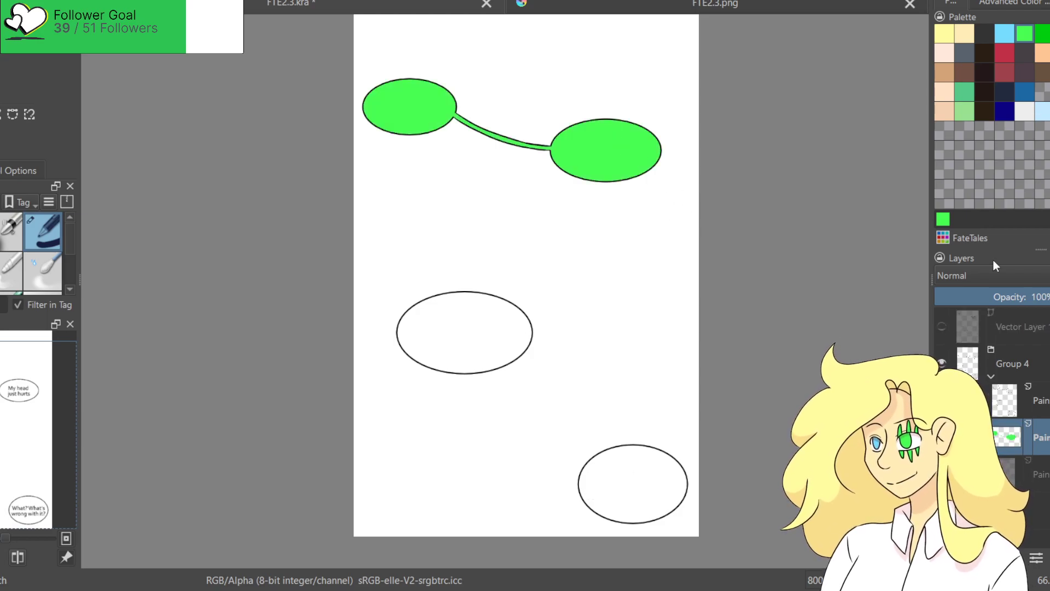
Fill the "Oh my gosh" bubble blue and the "What? What's wrong with it?" bubble bright green, and show the text and panel borders again.
click(1025, 92)
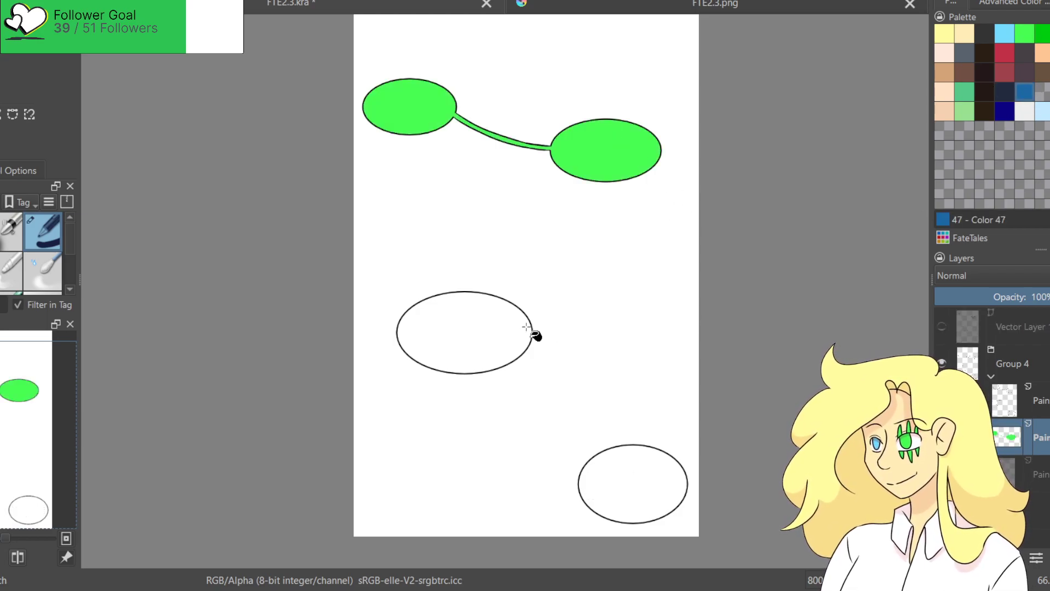
click(520, 331)
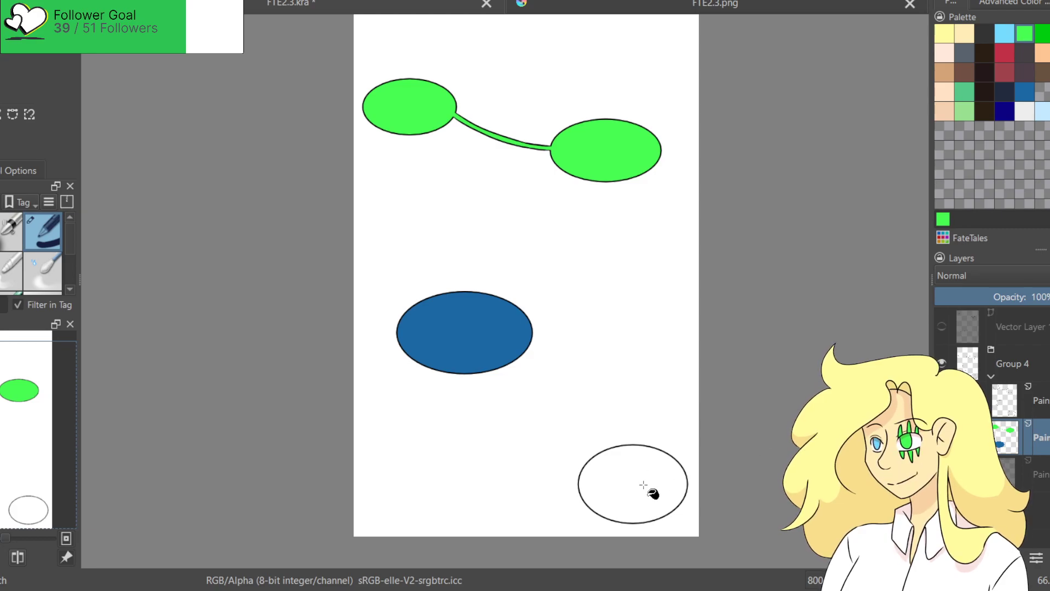
click(643, 485)
click(941, 326)
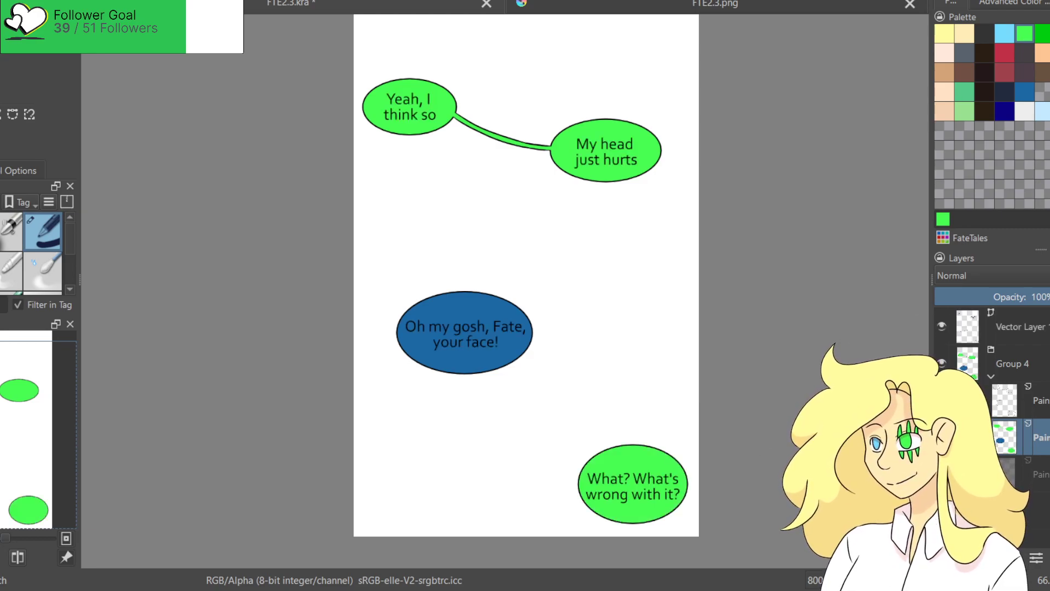
click(941, 474)
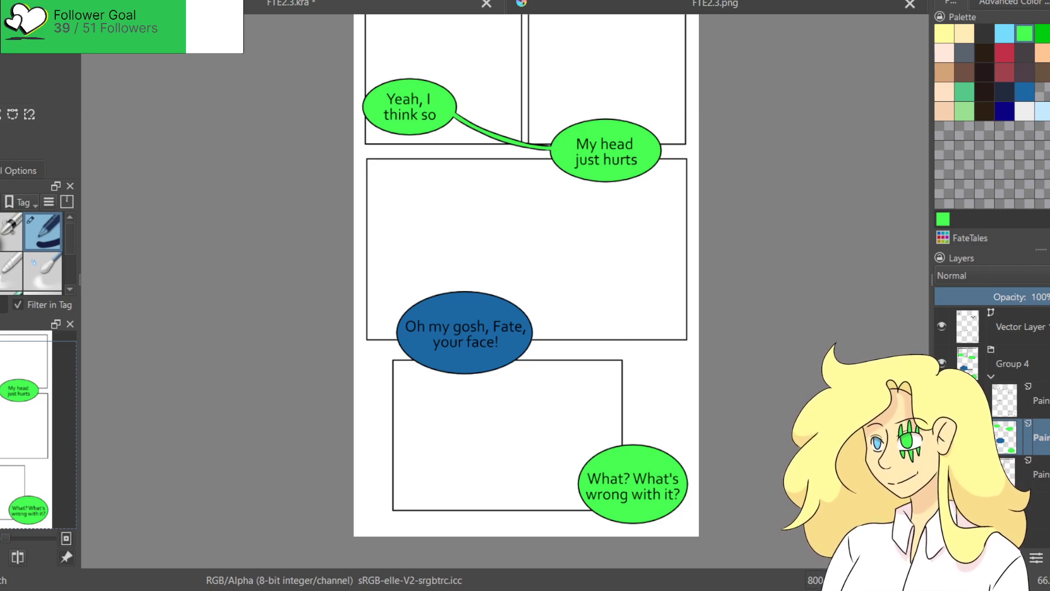
Add a new paint layer beneath Group 4 and collapse the group.
click(1012, 363)
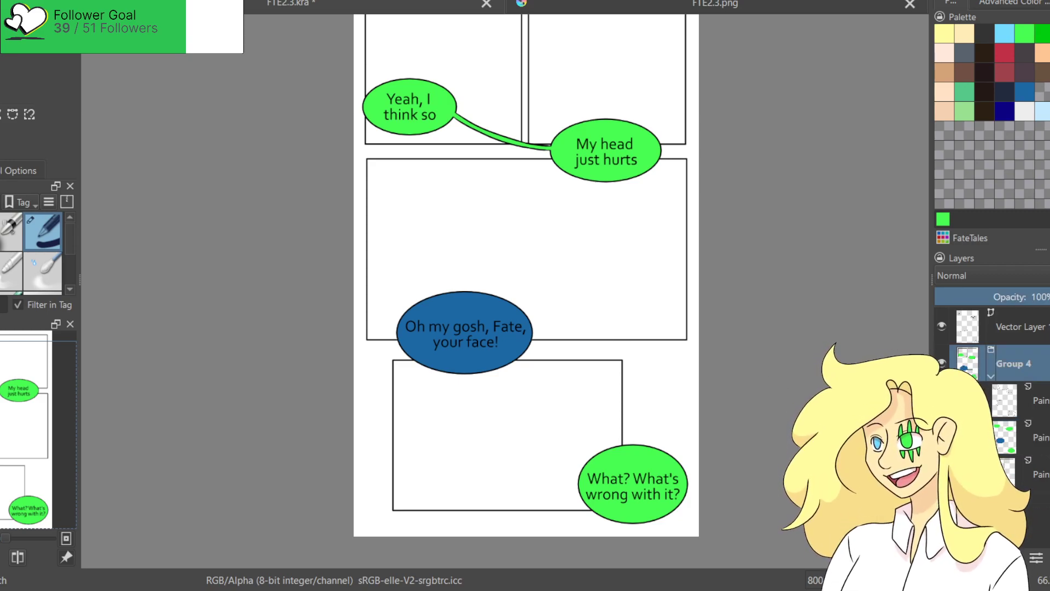
click(1041, 474)
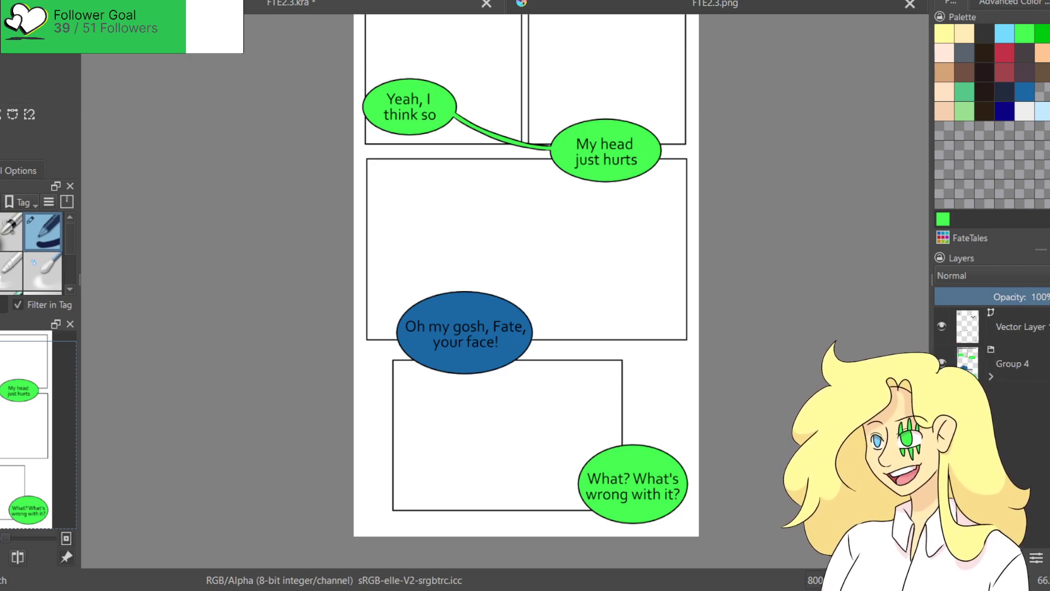
click(990, 376)
click(997, 558)
click(997, 558)
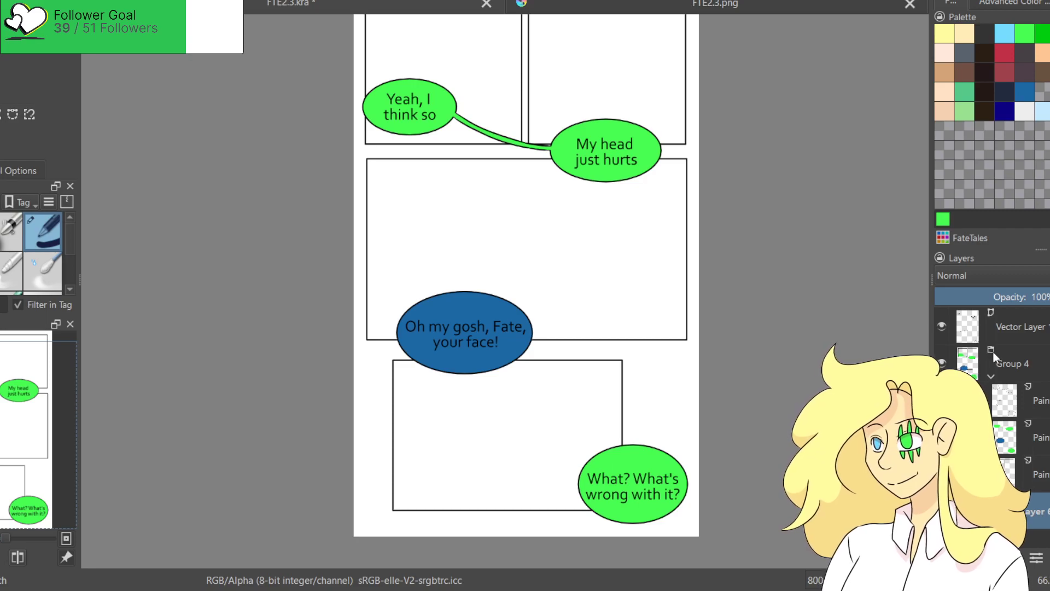
click(991, 377)
drag(341, 142, 289, 199)
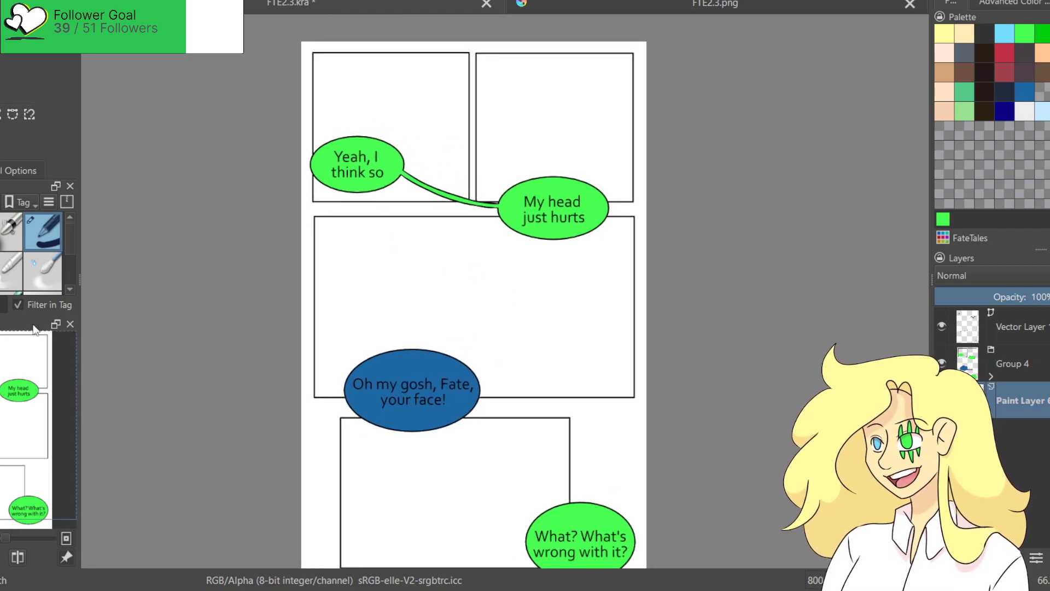
Sketch a rough black circle above the "Yeah, I think so" bubble, with long curved strokes running down its left side.
click(1, 232)
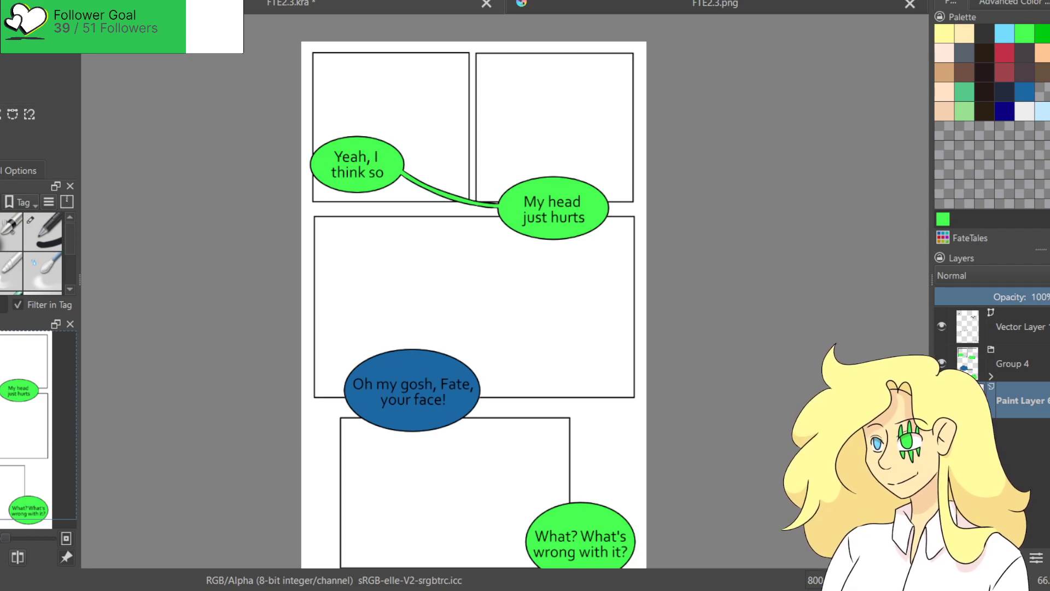
scroll(441, 226, up, 2)
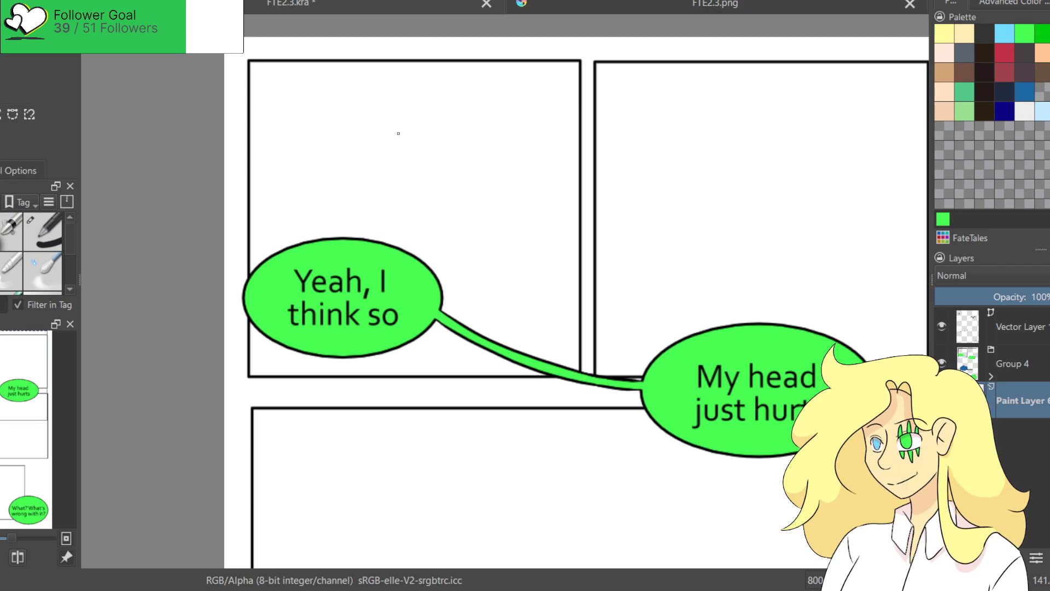
mouse_move(407, 127)
mouse_down()
mouse_move(408, 194)
mouse_move(416, 123)
mouse_move(383, 186)
mouse_move(432, 131)
mouse_move(383, 191)
mouse_up()
key(ctrl+z)
key(d)
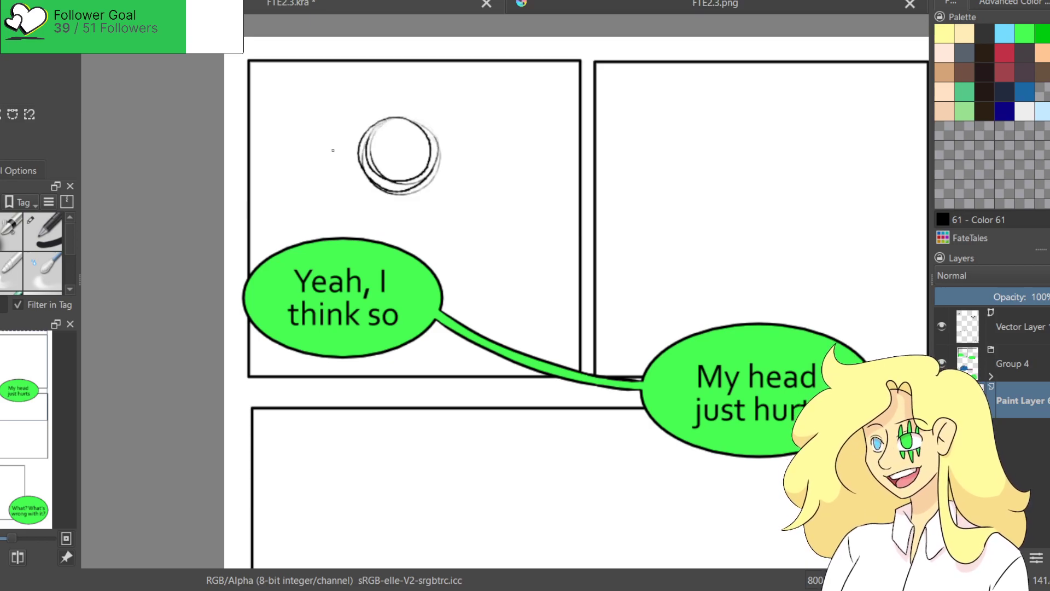
mouse_move(386, 108)
mouse_down()
mouse_move(331, 175)
mouse_move(334, 236)
mouse_up()
drag(348, 151, 334, 237)
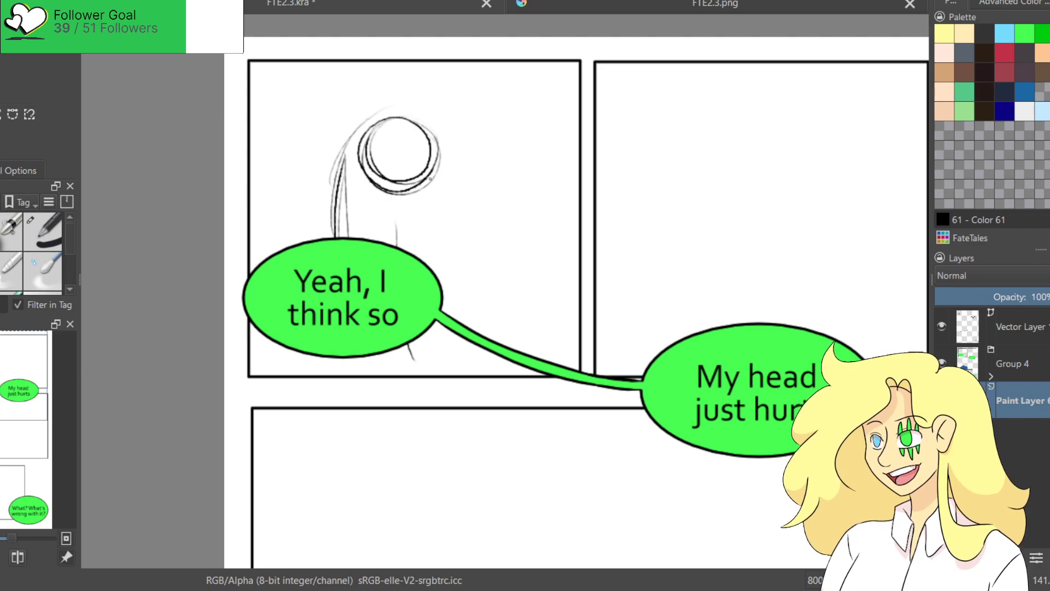
mouse_move(437, 202)
mouse_down()
mouse_move(473, 177)
mouse_move(524, 173)
mouse_move(520, 193)
mouse_up()
key(ctrl+z)
key(ctrl+z)
key(ctrl+z)
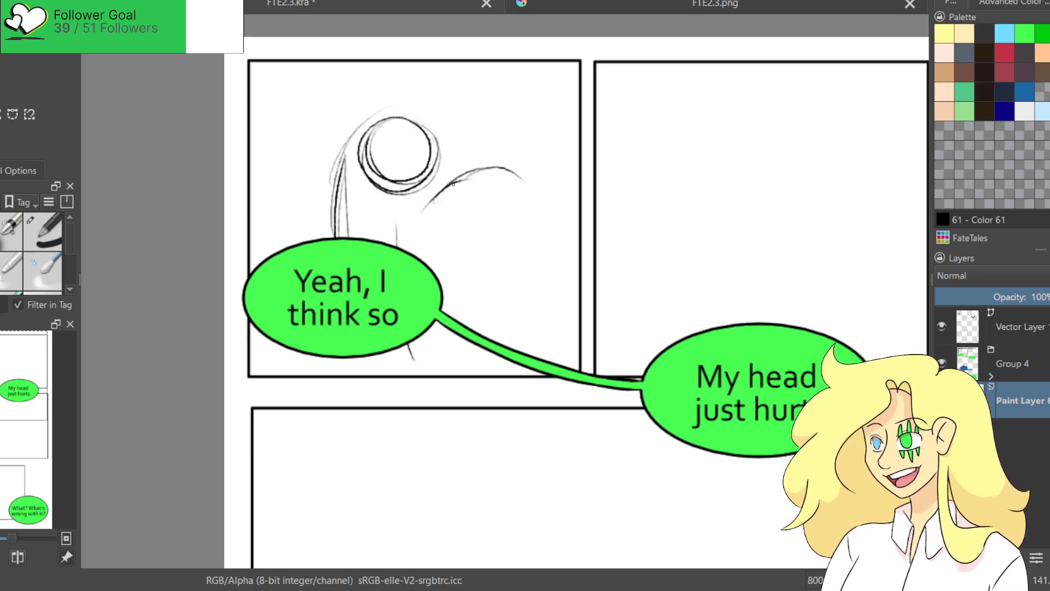
drag(361, 173, 383, 212)
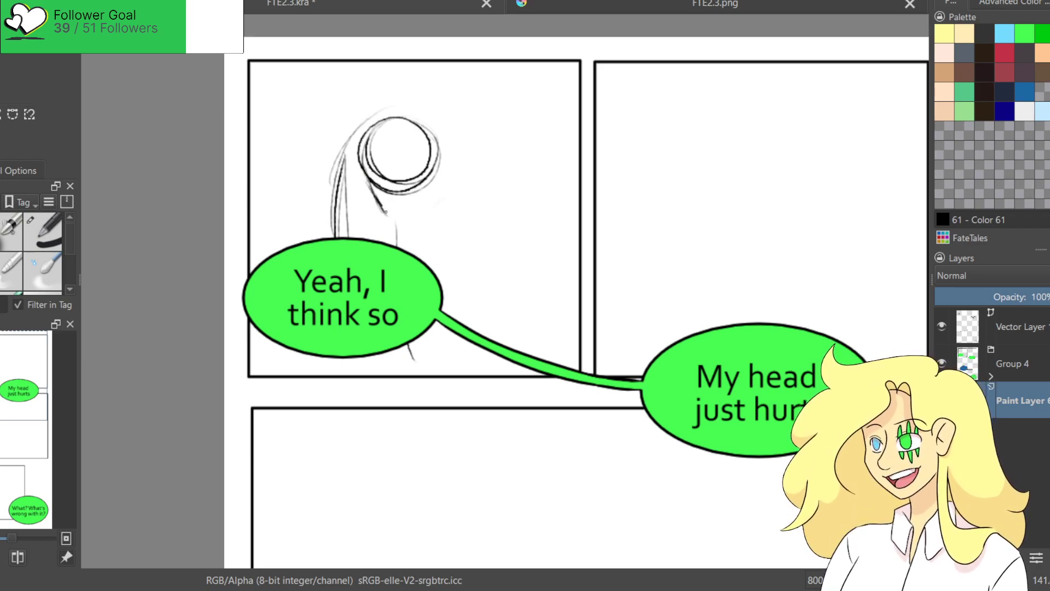
key(ctrl+z)
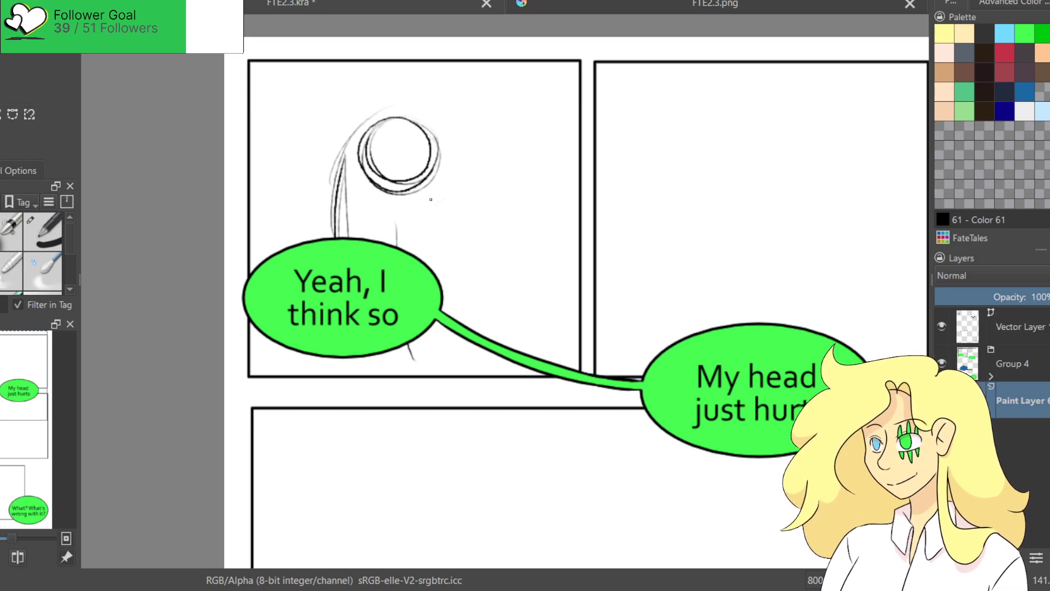
mouse_move(458, 211)
mouse_down()
mouse_move(504, 207)
mouse_move(501, 194)
mouse_move(536, 197)
mouse_up()
key(ctrl+z)
Sketch a tilted, rounded four-sided shape to the lower right of the circle in the first panel.
mouse_move(440, 214)
mouse_down()
mouse_move(475, 187)
mouse_move(512, 197)
mouse_move(547, 265)
mouse_up()
drag(510, 195, 524, 264)
mouse_move(437, 226)
mouse_down()
mouse_move(479, 285)
mouse_move(545, 262)
mouse_up()
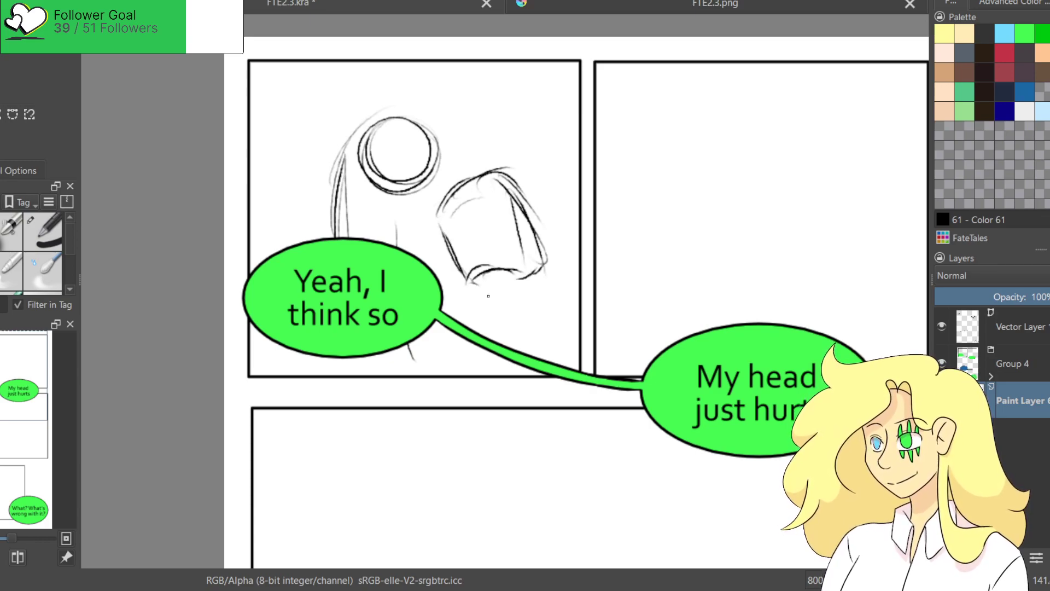
Sketch long outlines around the circle and down behind the bubble, and extend the tilted shape's sides downward.
mouse_move(403, 102)
mouse_down()
mouse_move(462, 149)
mouse_move(453, 164)
mouse_move(457, 306)
mouse_move(468, 295)
mouse_up()
mouse_move(355, 187)
mouse_down()
mouse_move(345, 238)
mouse_move(360, 306)
mouse_up()
drag(454, 249, 450, 366)
drag(460, 210, 464, 323)
drag(462, 257, 454, 317)
drag(426, 355, 422, 336)
drag(555, 268, 547, 305)
drag(546, 241, 533, 353)
drag(465, 297, 457, 321)
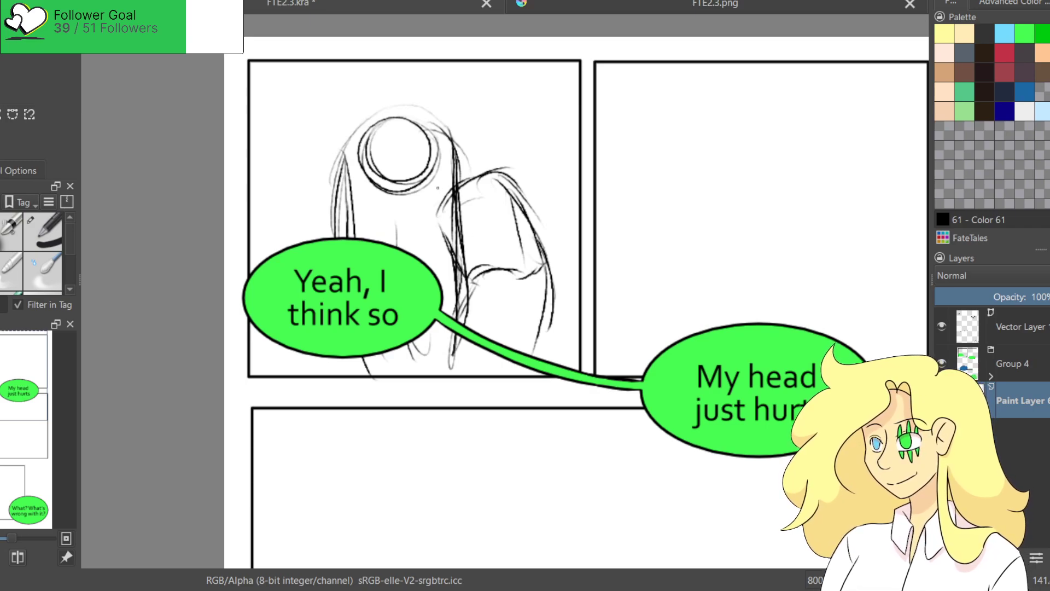
Add inner construction strokes to the tilted shape and short crossing lines below it.
drag(490, 185, 484, 249)
drag(492, 198, 488, 268)
drag(530, 230, 514, 299)
mouse_move(524, 242)
mouse_down()
mouse_move(517, 264)
mouse_move(496, 273)
mouse_up()
drag(451, 219, 481, 281)
drag(465, 249, 488, 288)
key(ctrl+z)
key(ctrl+z)
mouse_move(495, 245)
mouse_down()
mouse_move(469, 276)
mouse_move(479, 287)
mouse_up()
drag(501, 287, 467, 309)
drag(498, 297, 480, 302)
Darken the arched outline over the circle and down its left side with repeated sketch strokes.
drag(335, 153, 432, 121)
mouse_move(424, 130)
mouse_down()
mouse_move(476, 176)
mouse_move(346, 205)
mouse_up()
drag(355, 132, 341, 232)
drag(342, 164, 333, 236)
mouse_move(362, 143)
mouse_down()
mouse_move(397, 131)
mouse_move(410, 111)
mouse_up()
drag(412, 113, 450, 171)
mouse_move(343, 143)
mouse_down()
mouse_move(437, 111)
mouse_move(462, 178)
mouse_up()
drag(347, 165, 343, 237)
drag(342, 189, 336, 237)
Sketch the lower edges of both forms, below the speech bubble and beneath the tilted shape.
drag(462, 289, 457, 346)
mouse_move(452, 330)
mouse_down()
mouse_move(441, 353)
mouse_move(375, 375)
mouse_move(444, 325)
mouse_up()
key(ctrl+z)
drag(393, 368, 420, 371)
mouse_move(538, 247)
mouse_down()
mouse_move(562, 332)
mouse_move(552, 319)
mouse_move(474, 333)
mouse_up()
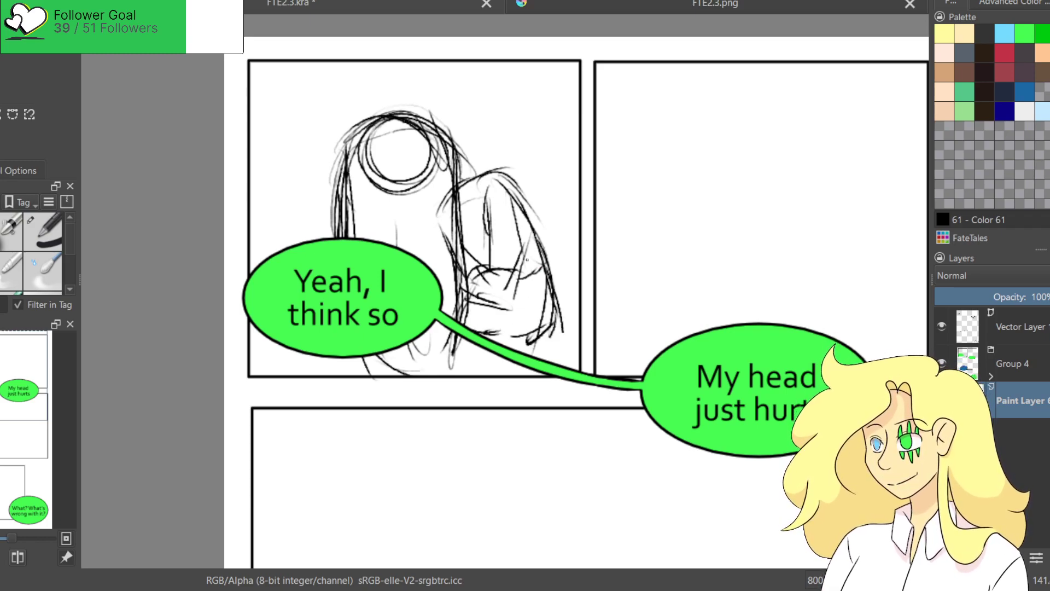
Sketch an elongated oval inside the tilted shape in the first panel and darken the angular lines beneath it.
drag(496, 184, 540, 239)
drag(523, 202, 514, 290)
drag(522, 234, 515, 301)
mouse_move(477, 212)
mouse_down()
mouse_move(481, 247)
mouse_move(506, 272)
mouse_move(531, 267)
mouse_up()
drag(524, 229, 522, 268)
drag(475, 186, 462, 224)
key(ctrl+z)
mouse_move(468, 186)
mouse_down()
mouse_move(461, 216)
mouse_move(506, 172)
mouse_move(516, 226)
mouse_up()
mouse_move(482, 194)
mouse_down()
mouse_move(489, 244)
mouse_move(498, 178)
mouse_up()
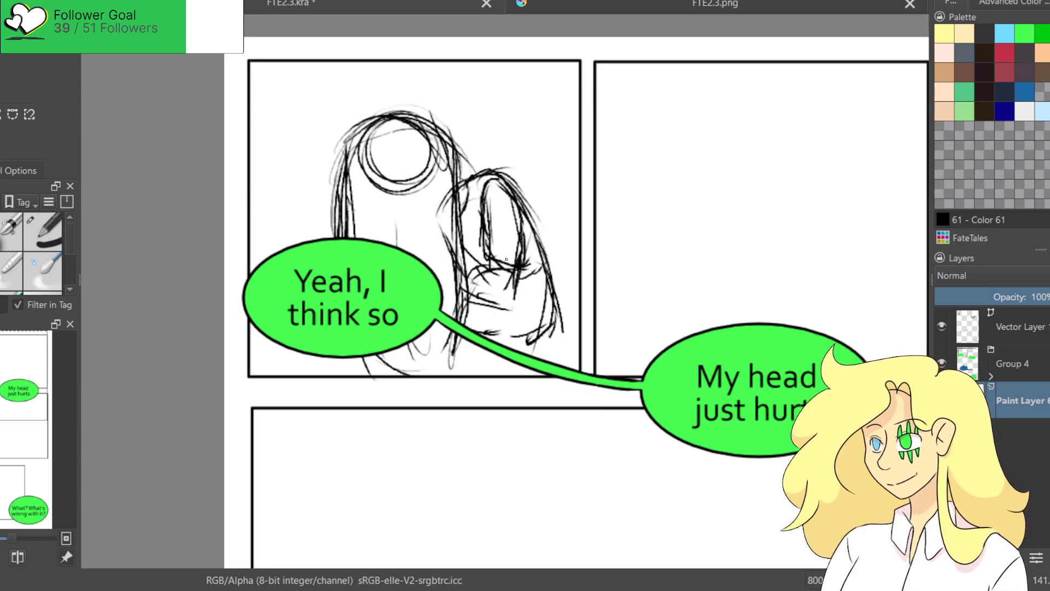
mouse_move(521, 224)
mouse_down()
mouse_move(518, 272)
mouse_move(493, 279)
mouse_move(460, 260)
mouse_move(515, 312)
mouse_up()
drag(506, 276, 523, 317)
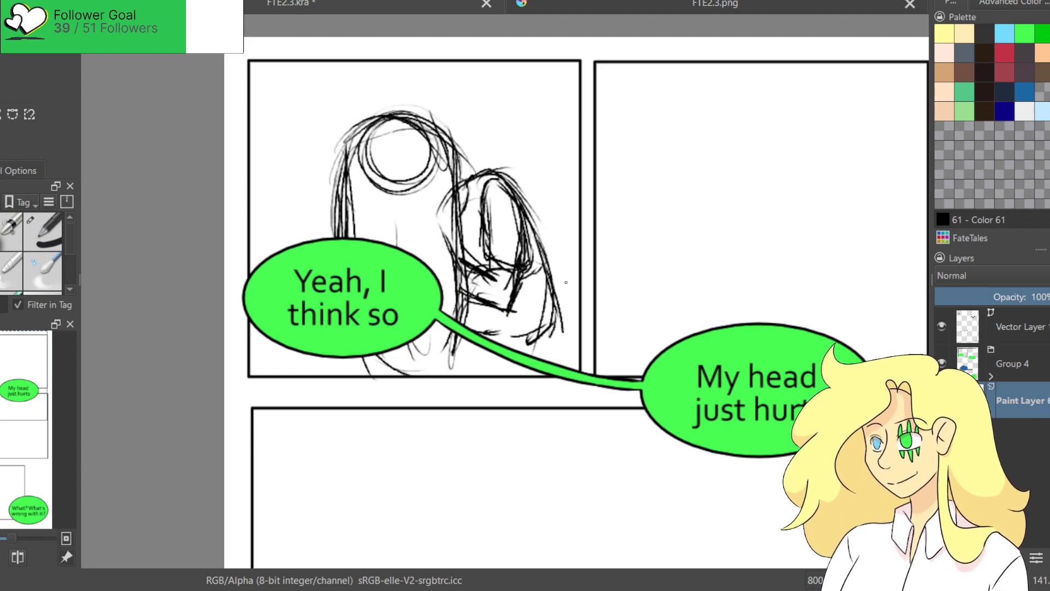
Sketch a round head in the second panel with curved strokes over its top and a raised hand at its left side.
drag(758, 292, 557, 302)
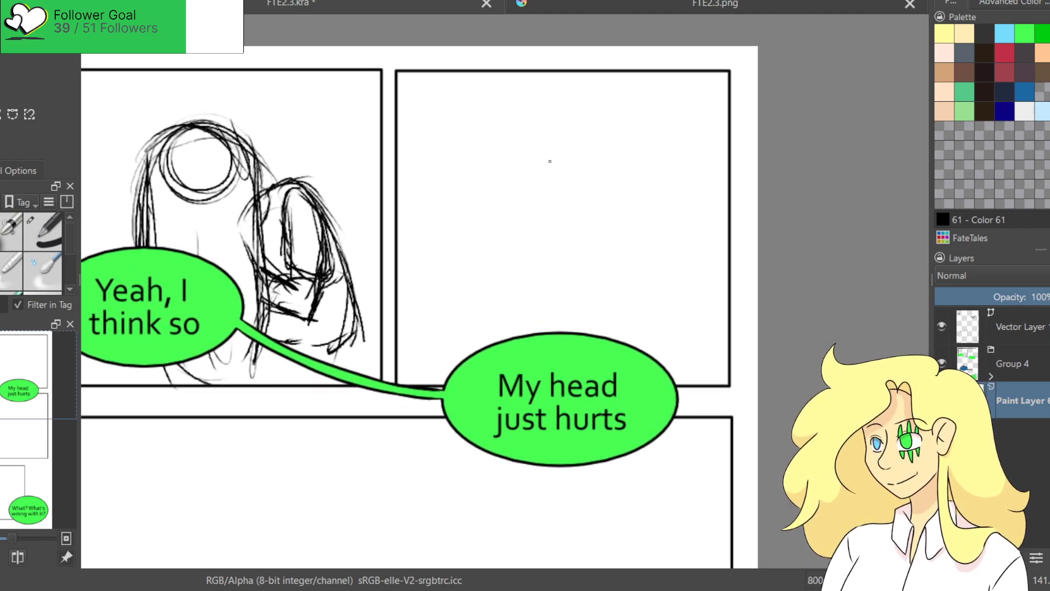
mouse_move(555, 146)
mouse_down()
mouse_move(574, 136)
mouse_move(547, 137)
mouse_move(552, 158)
mouse_move(555, 123)
mouse_move(599, 137)
mouse_move(580, 145)
mouse_move(616, 176)
mouse_up()
key(ctrl+z)
key(ctrl+z)
mouse_move(556, 129)
mouse_down()
mouse_move(608, 162)
mouse_move(612, 185)
mouse_up()
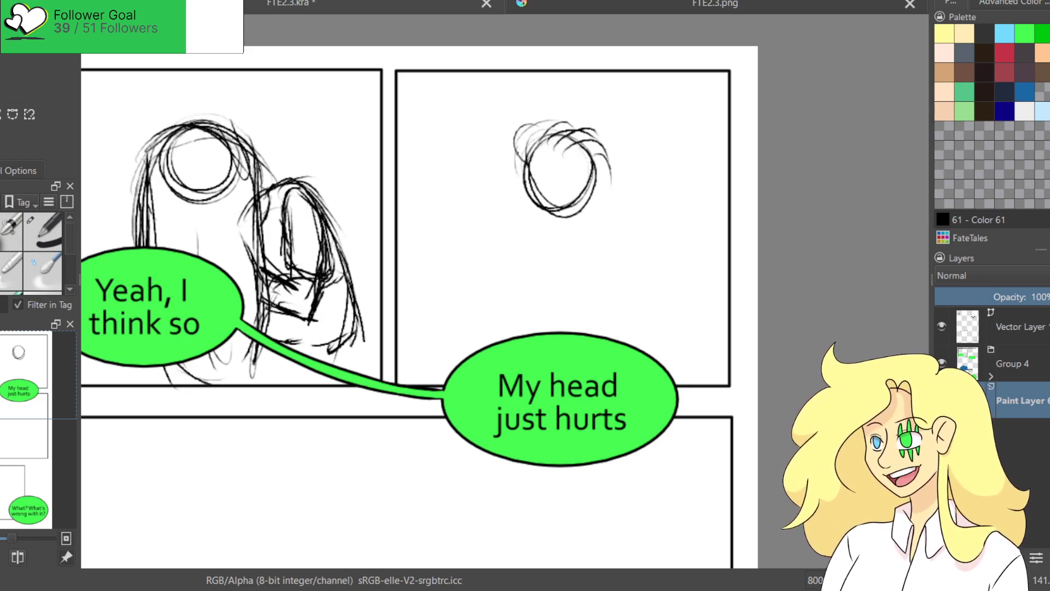
mouse_move(519, 164)
mouse_down()
mouse_move(506, 156)
mouse_move(555, 129)
mouse_move(473, 211)
mouse_move(506, 201)
mouse_move(517, 184)
mouse_move(498, 201)
mouse_up()
mouse_move(587, 152)
mouse_down()
mouse_move(605, 163)
mouse_move(593, 159)
mouse_up()
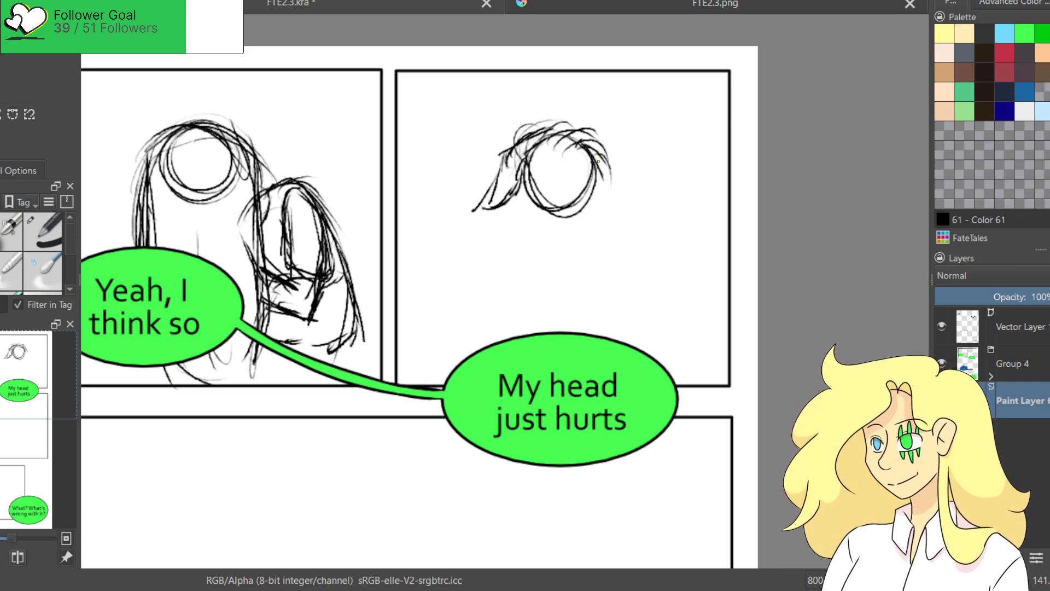
Sketch a raised forearm at the head's right side, and undo its rounded lower end.
mouse_move(583, 139)
mouse_down()
mouse_move(615, 174)
mouse_move(612, 248)
mouse_move(570, 205)
mouse_up()
drag(575, 158, 569, 245)
mouse_move(567, 191)
mouse_down()
mouse_move(582, 262)
mouse_move(609, 244)
mouse_up()
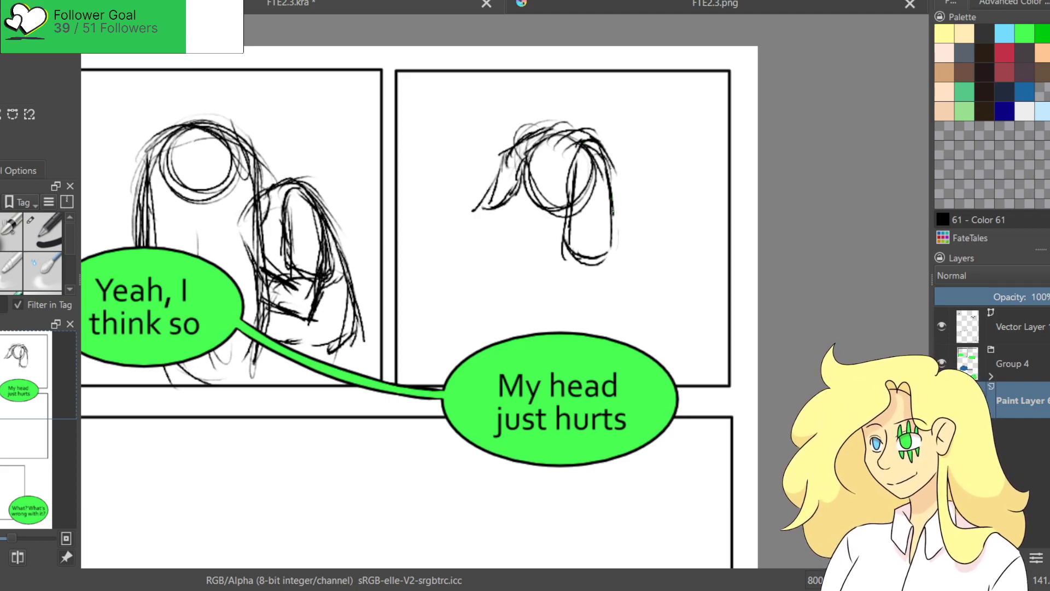
key(ctrl+z)
key(ctrl+z)
key(ctrl+z)
key(ctrl+z)
key(ctrl+z)
key(ctrl+z)
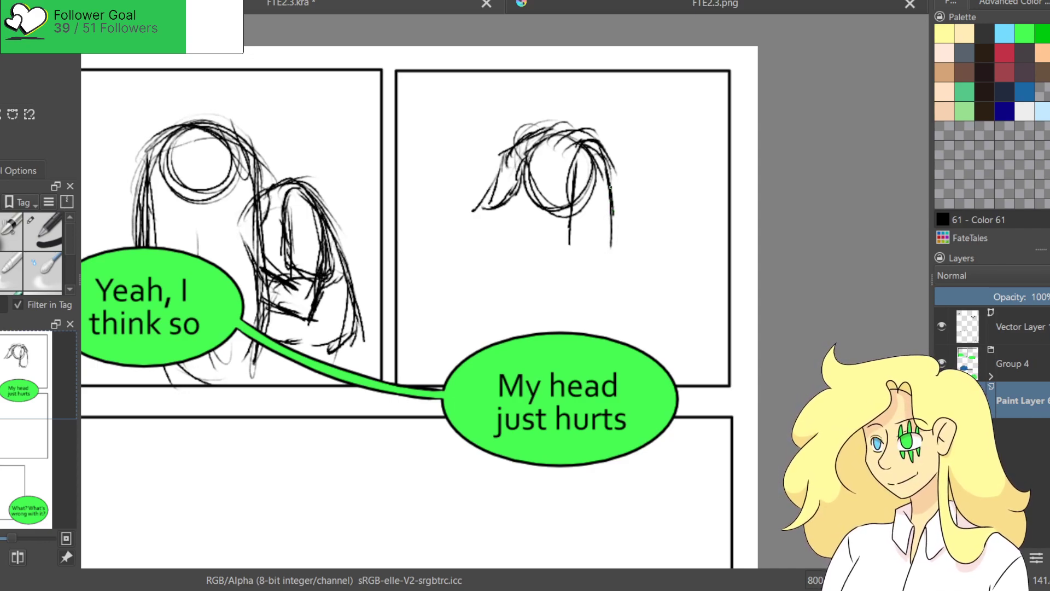
Redraw the right forearm with longer, tapering sides, and undo the stray strokes for the opposite arm.
mouse_move(574, 147)
mouse_down()
mouse_move(603, 137)
mouse_move(607, 151)
mouse_move(579, 286)
mouse_up()
drag(605, 154, 624, 292)
mouse_move(480, 207)
mouse_down()
mouse_move(438, 295)
mouse_move(491, 318)
mouse_up()
key(ctrl+z)
key(ctrl+z)
key(ctrl+z)
key(ctrl+z)
key(ctrl+z)
key(ctrl+z)
key(ctrl+z)
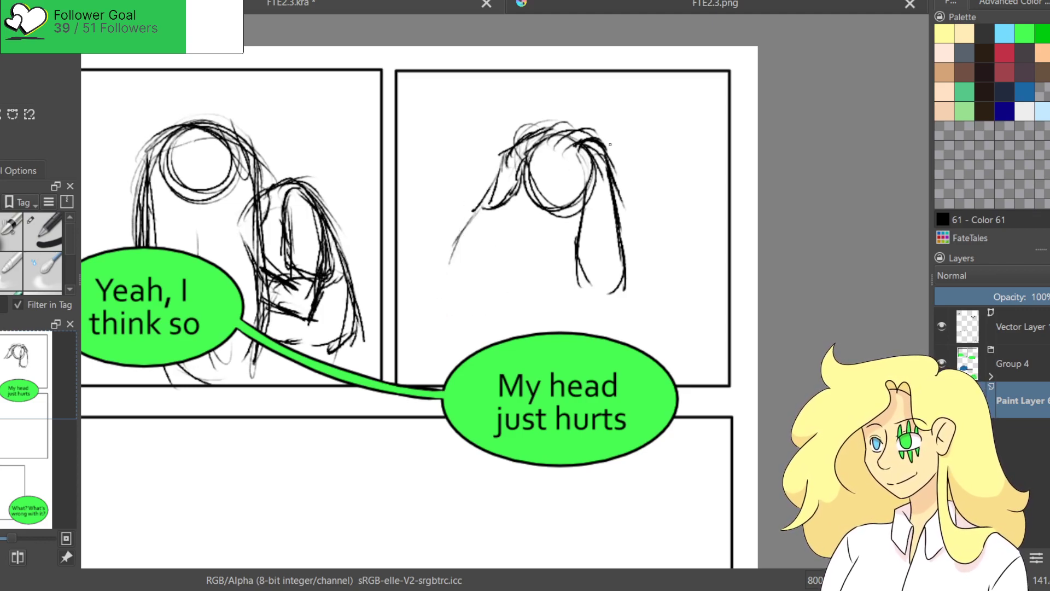
Sketch the figure's bent left-side arm, the shoulder line below the head and the left edge of the torso.
drag(480, 208, 438, 298)
mouse_move(459, 245)
mouse_down()
mouse_move(446, 272)
mouse_move(447, 323)
mouse_move(477, 309)
mouse_up()
drag(517, 246, 591, 266)
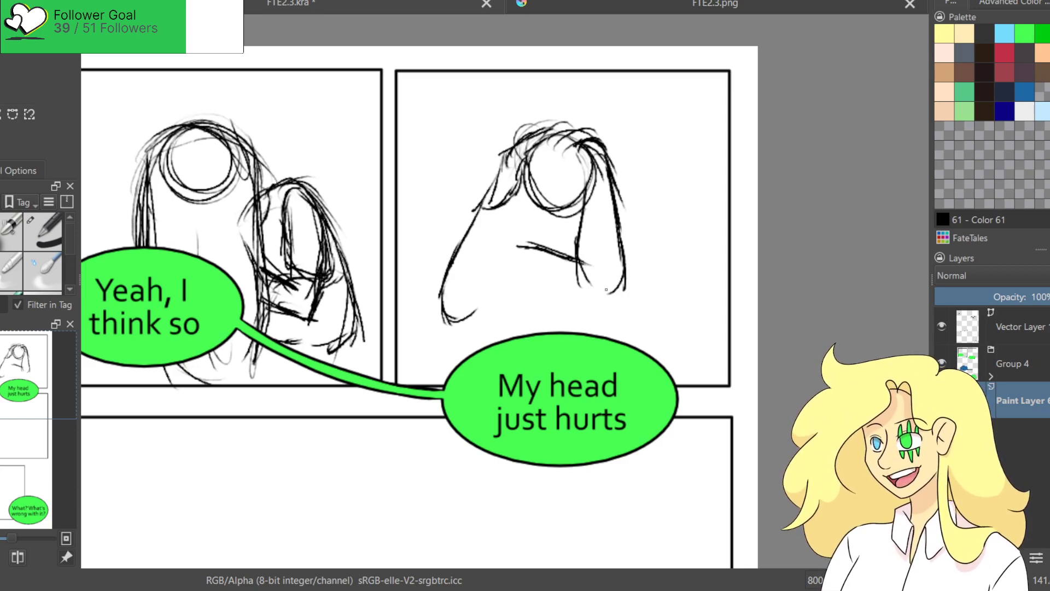
drag(529, 244, 486, 268)
mouse_move(502, 220)
mouse_down()
mouse_move(489, 292)
mouse_move(460, 327)
mouse_up()
drag(509, 295, 468, 325)
drag(517, 268, 497, 313)
mouse_move(518, 272)
mouse_down()
mouse_move(492, 319)
mouse_move(499, 338)
mouse_up()
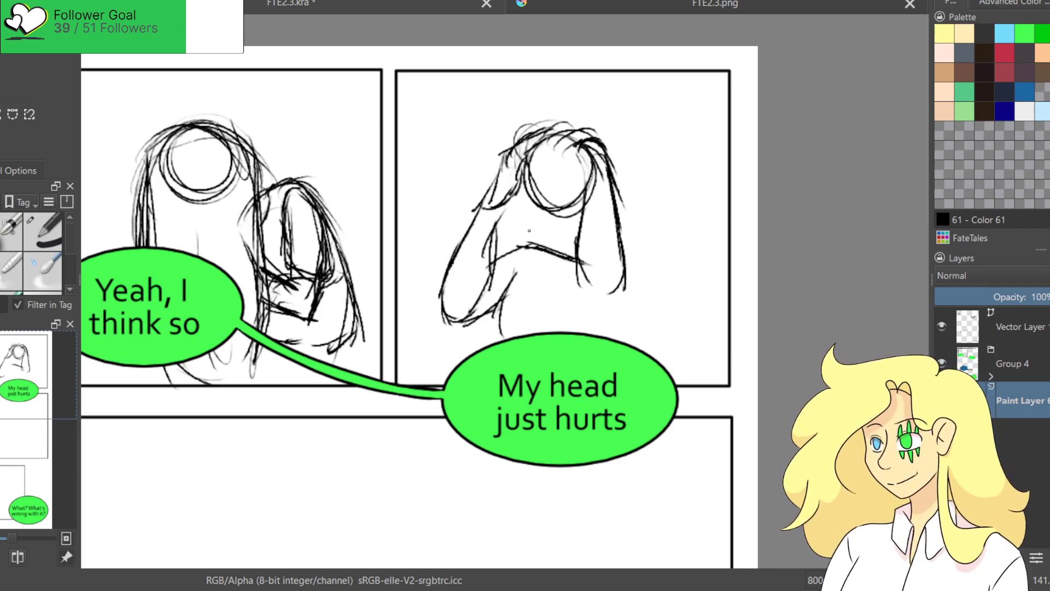
Sketch the jaw and neck under the head, and add the torso's right edge above the speech bubble.
mouse_move(525, 174)
mouse_down()
mouse_move(530, 211)
mouse_move(563, 237)
mouse_up()
drag(553, 236, 578, 239)
mouse_move(566, 236)
mouse_down()
mouse_move(585, 222)
mouse_move(556, 253)
mouse_up()
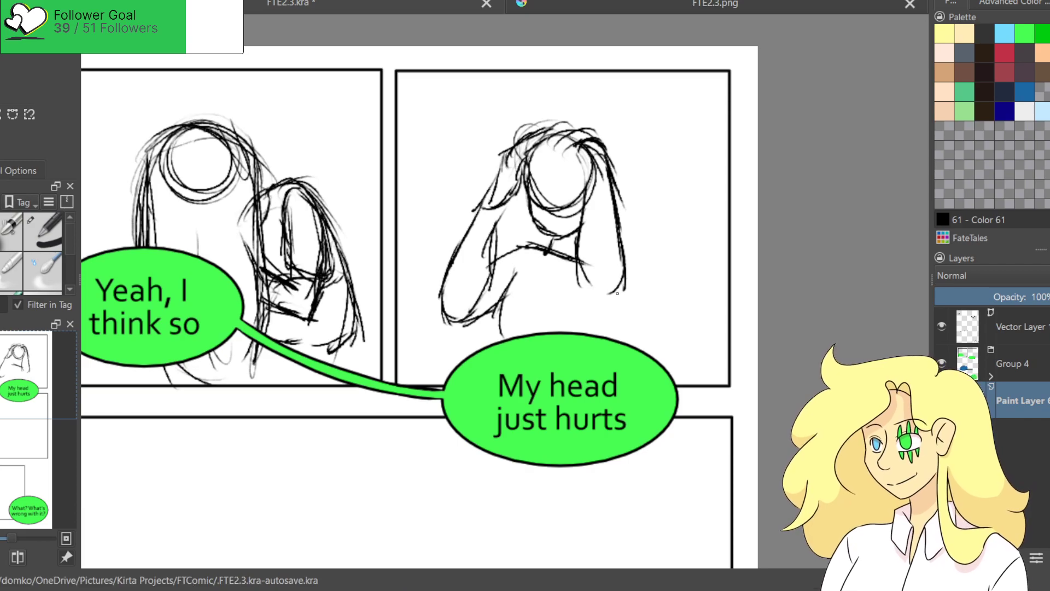
drag(616, 301, 604, 331)
drag(614, 308, 605, 332)
Sketch loose hair strands beside and above the head, and long wavy hair behind the right arm.
drag(521, 190, 500, 242)
mouse_move(521, 133)
mouse_down()
mouse_move(528, 102)
mouse_move(545, 123)
mouse_move(576, 113)
mouse_up()
mouse_move(623, 183)
mouse_down()
mouse_move(651, 201)
mouse_move(630, 292)
mouse_up()
key(ctrl+z)
key(ctrl+z)
mouse_move(634, 207)
mouse_down()
mouse_move(645, 285)
mouse_move(670, 290)
mouse_move(637, 323)
mouse_up()
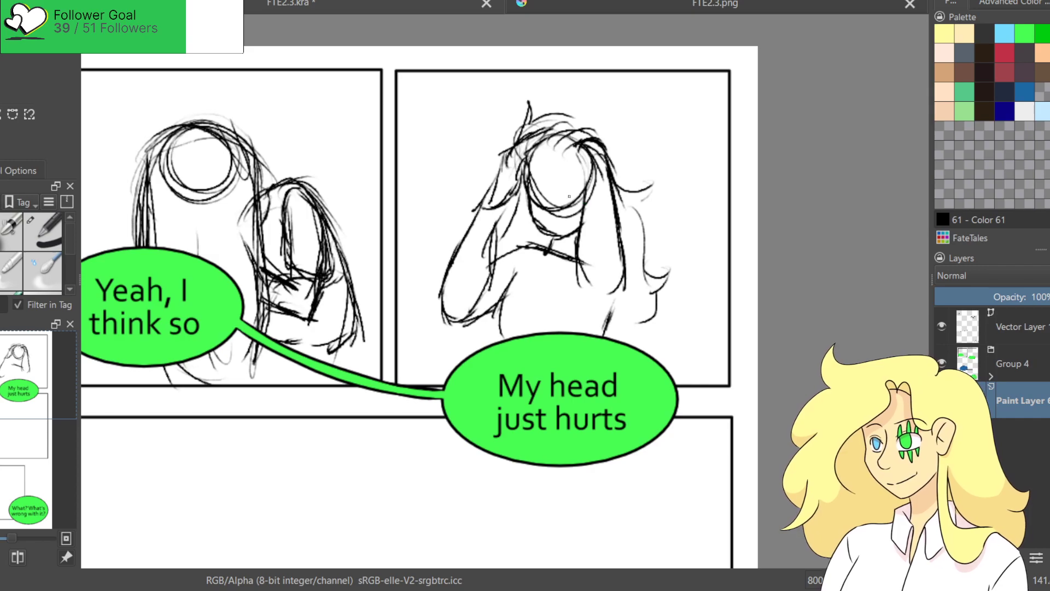
Sketch the marked eye on the face, and add fringe strands and flowing hair around the crown.
mouse_move(569, 192)
mouse_down()
mouse_move(579, 196)
mouse_move(570, 190)
mouse_up()
drag(581, 167, 568, 225)
mouse_move(582, 211)
mouse_down()
mouse_move(574, 219)
mouse_move(572, 208)
mouse_up()
mouse_move(562, 173)
mouse_down()
mouse_move(582, 170)
mouse_move(535, 137)
mouse_move(566, 135)
mouse_move(618, 104)
mouse_move(632, 185)
mouse_up()
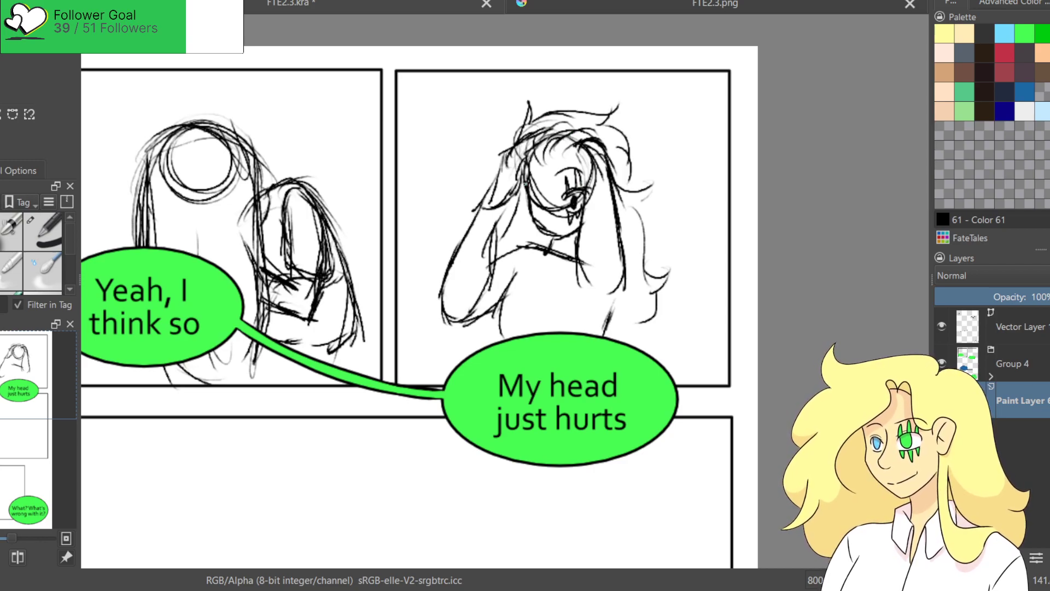
Sketch curling hair strands outside the left raised arm of the second panel's figure.
drag(517, 148, 464, 221)
key(ctrl+z)
mouse_move(498, 152)
mouse_down()
mouse_move(465, 177)
mouse_move(450, 246)
mouse_up()
key(ctrl+z)
mouse_move(482, 210)
mouse_down()
mouse_move(461, 233)
mouse_move(456, 266)
mouse_up()
Add a curved neckline below the shoulders, and darken the left hand and outer forearm.
mouse_move(538, 251)
mouse_down()
mouse_move(547, 286)
mouse_move(579, 285)
mouse_up()
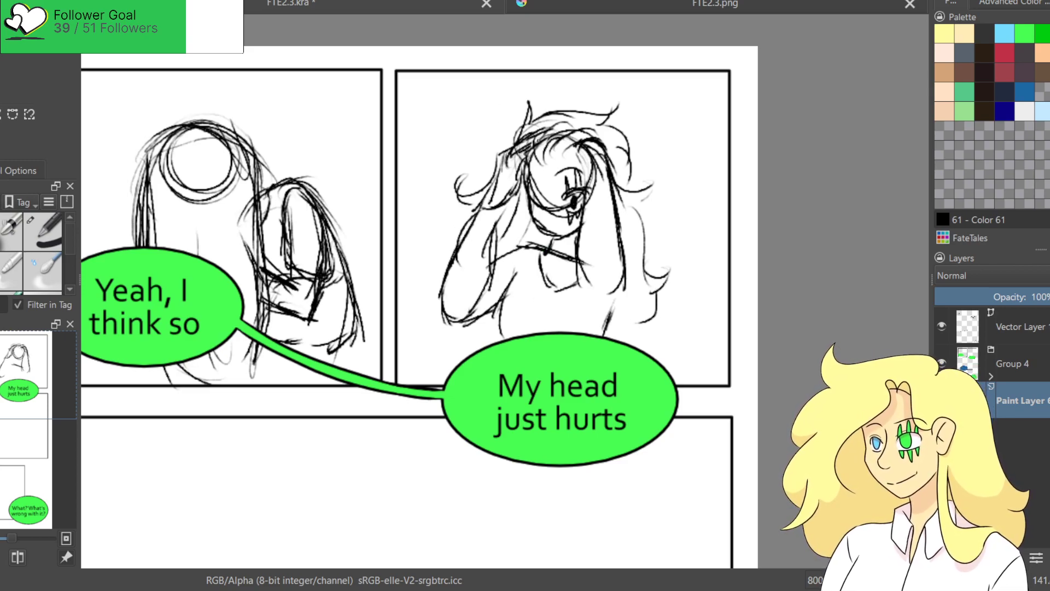
mouse_move(523, 144)
mouse_down()
mouse_move(497, 169)
mouse_move(495, 192)
mouse_up()
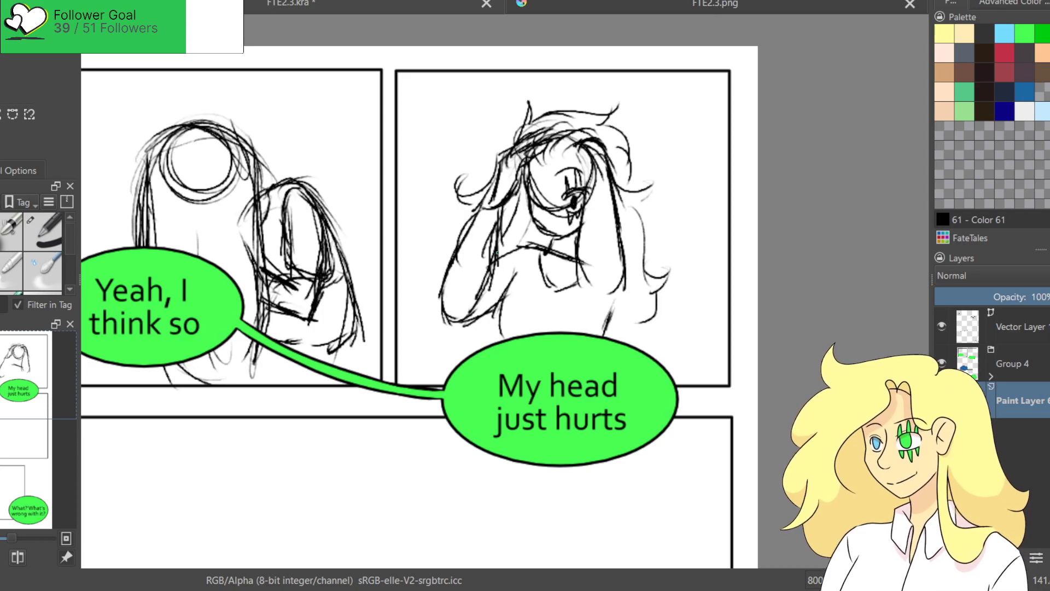
drag(488, 187, 445, 308)
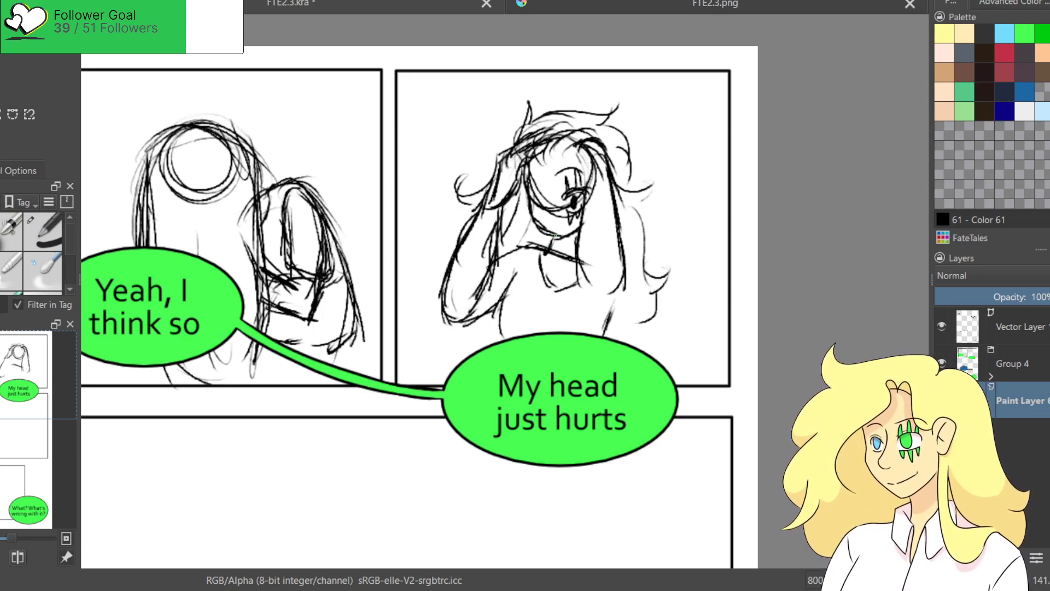
Sketch the mouth, second eye and hairline on the face, and fill out the long hair behind the right arm.
mouse_move(553, 224)
mouse_down()
mouse_move(569, 229)
mouse_move(549, 229)
mouse_up()
mouse_move(534, 186)
mouse_down()
mouse_move(549, 213)
mouse_move(544, 206)
mouse_up()
key(ctrl+z)
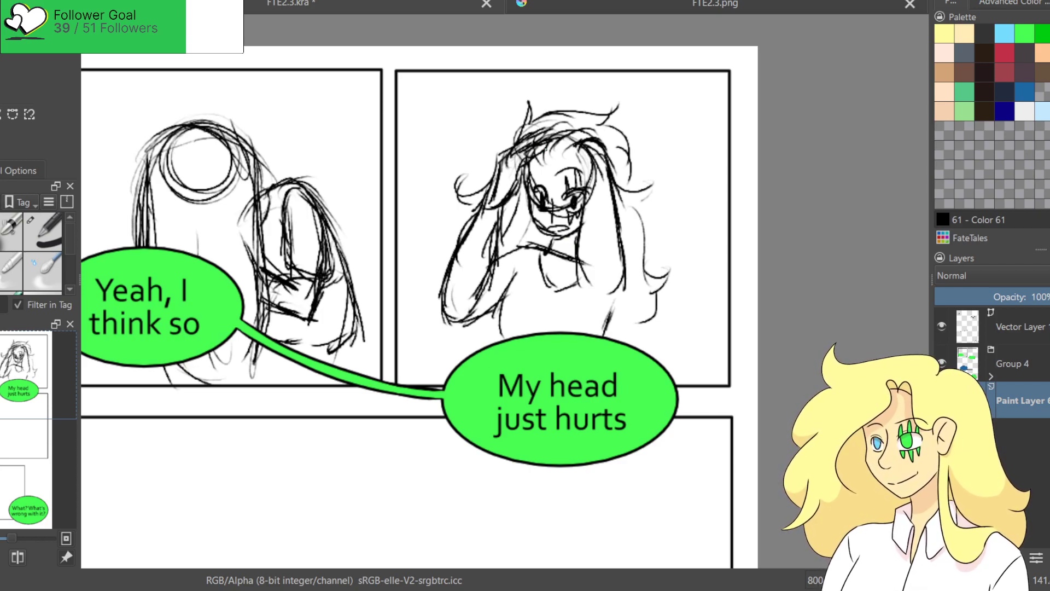
mouse_move(532, 165)
mouse_down()
mouse_move(571, 152)
mouse_move(590, 168)
mouse_move(547, 156)
mouse_move(591, 169)
mouse_up()
key(ctrl+z)
drag(555, 139, 590, 127)
mouse_move(633, 193)
mouse_down()
mouse_move(648, 239)
mouse_move(631, 207)
mouse_move(641, 248)
mouse_move(615, 325)
mouse_up()
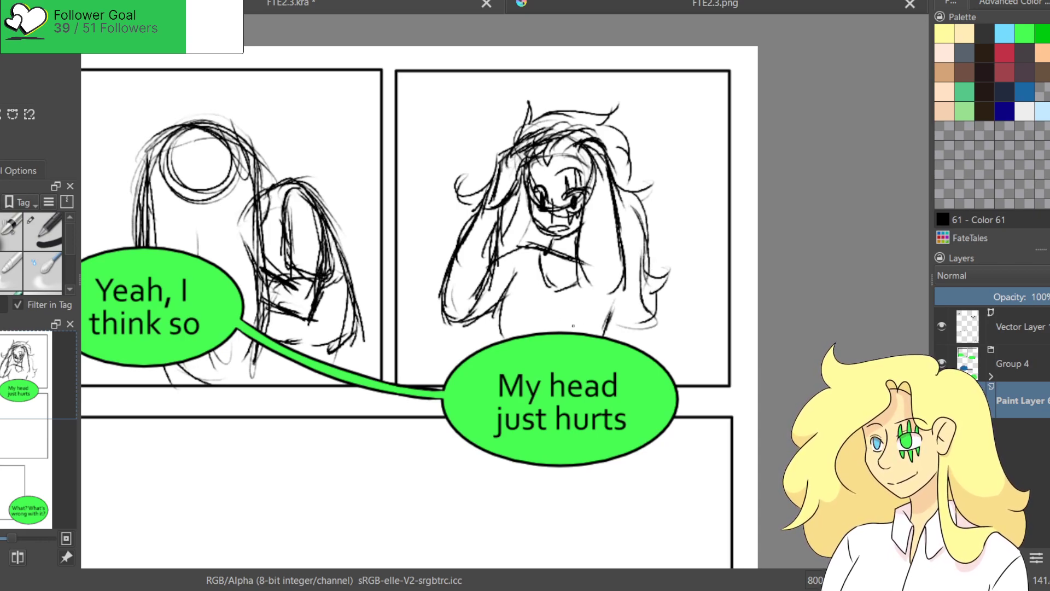
Sketch the rounded elbows and loose sleeve edges on both raised arms.
mouse_move(579, 273)
mouse_down()
mouse_move(582, 306)
mouse_move(608, 313)
mouse_up()
mouse_move(624, 269)
mouse_down()
mouse_move(627, 260)
mouse_move(631, 317)
mouse_move(604, 315)
mouse_up()
drag(590, 286, 602, 315)
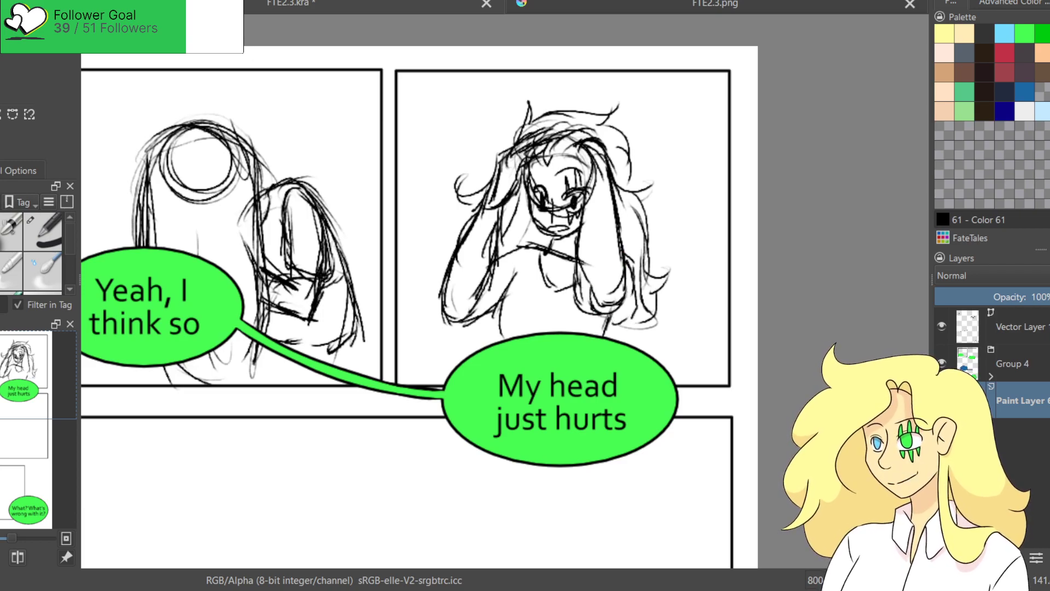
mouse_move(453, 320)
mouse_down()
mouse_move(451, 345)
mouse_move(479, 339)
mouse_up()
mouse_move(484, 268)
mouse_down()
mouse_move(495, 309)
mouse_move(505, 277)
mouse_move(488, 335)
mouse_move(498, 327)
mouse_up()
mouse_move(488, 343)
mouse_down()
mouse_move(501, 331)
mouse_move(491, 335)
mouse_up()
drag(515, 259, 515, 271)
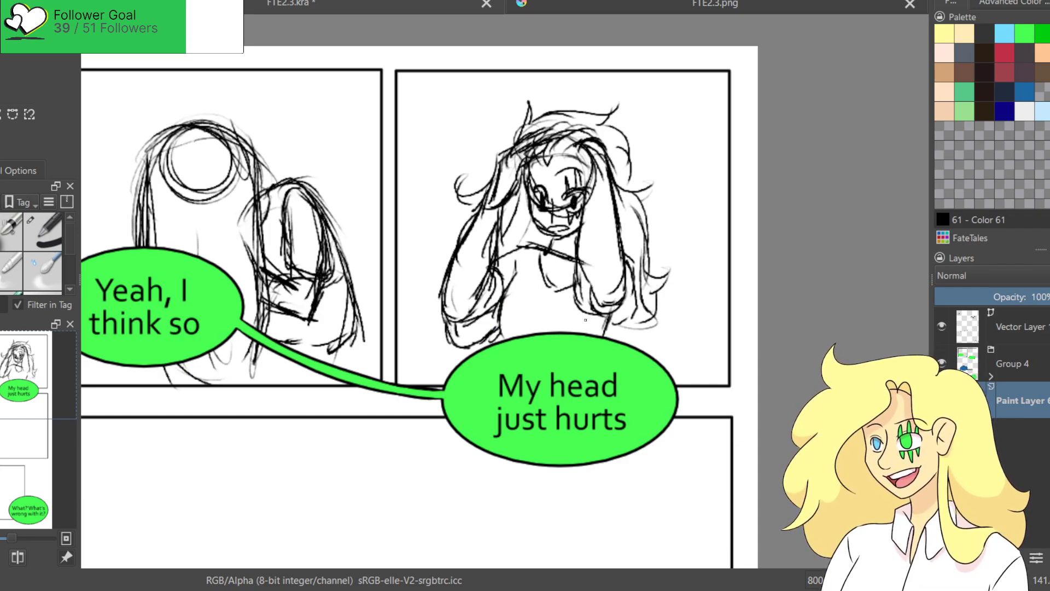
Extend both sides of the torso down to the speech bubble and add a small crease on the chest.
drag(625, 303, 614, 346)
drag(499, 302, 495, 345)
drag(529, 311, 543, 331)
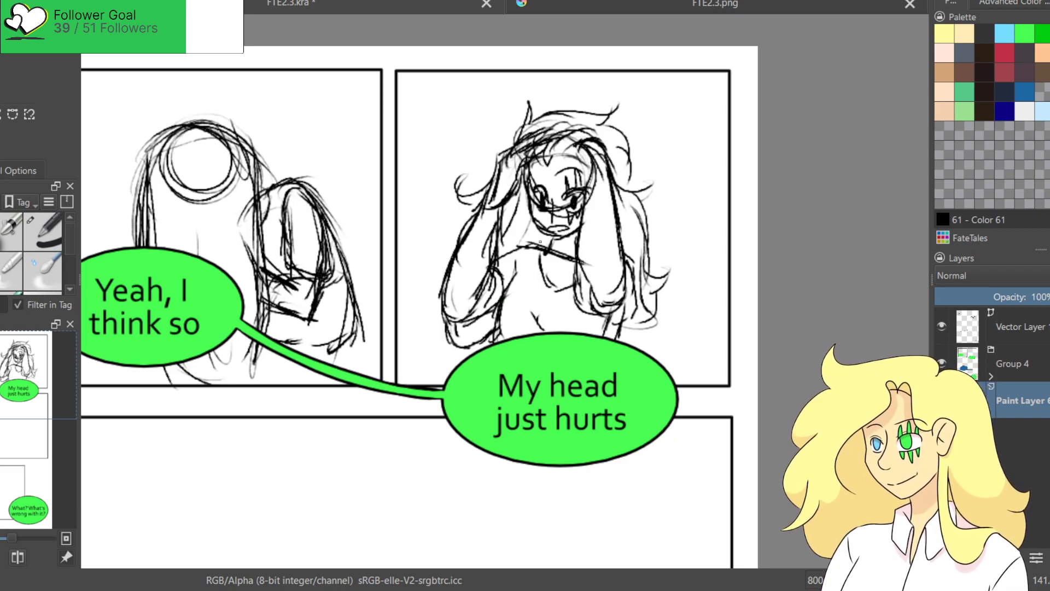
Add short strokes along the arched form's left side and vertical lines inside it in the first panel.
scroll(511, 323, down, 3)
scroll(517, 121, up, 2)
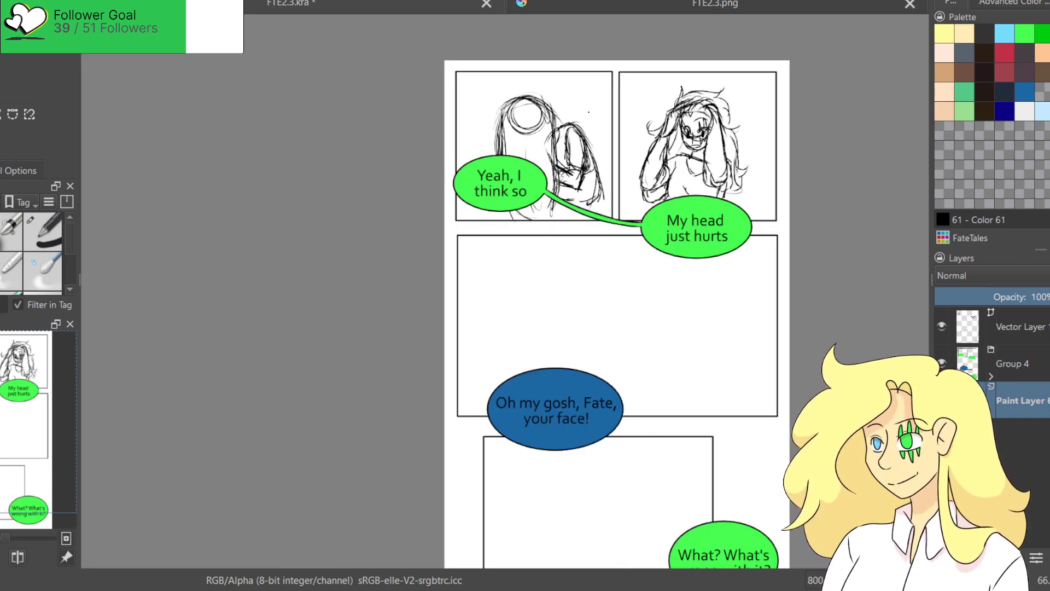
drag(492, 112, 477, 152)
drag(493, 138, 486, 170)
drag(534, 121, 544, 179)
drag(552, 144, 555, 191)
Sketch a round head near the middle of the wide third panel, with a face guideline and jagged hair around it.
drag(821, 367, 557, 387)
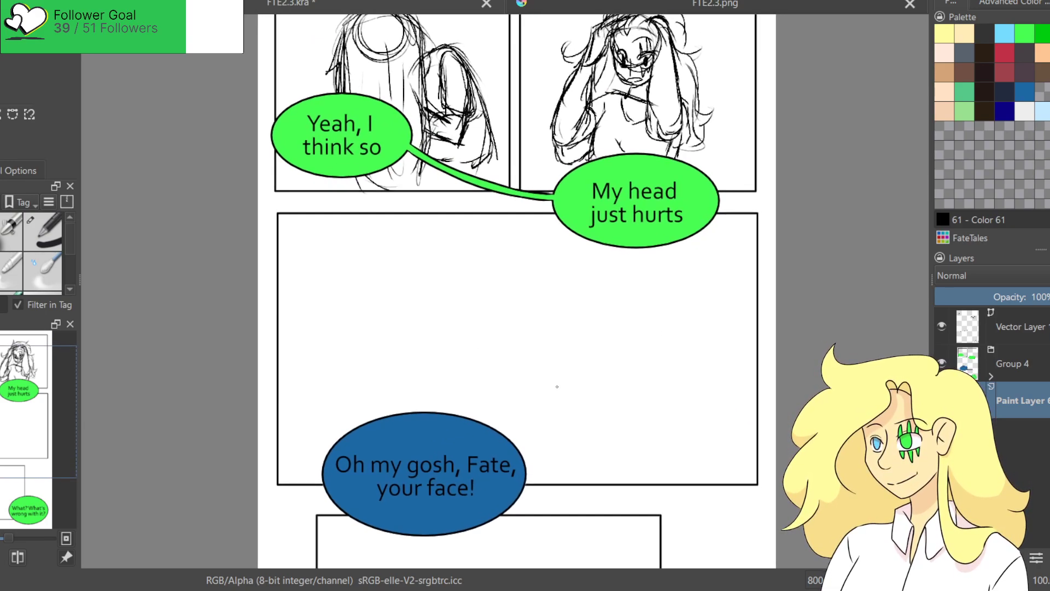
mouse_move(547, 286)
mouse_down()
mouse_move(529, 306)
mouse_move(568, 268)
mouse_move(530, 290)
mouse_up()
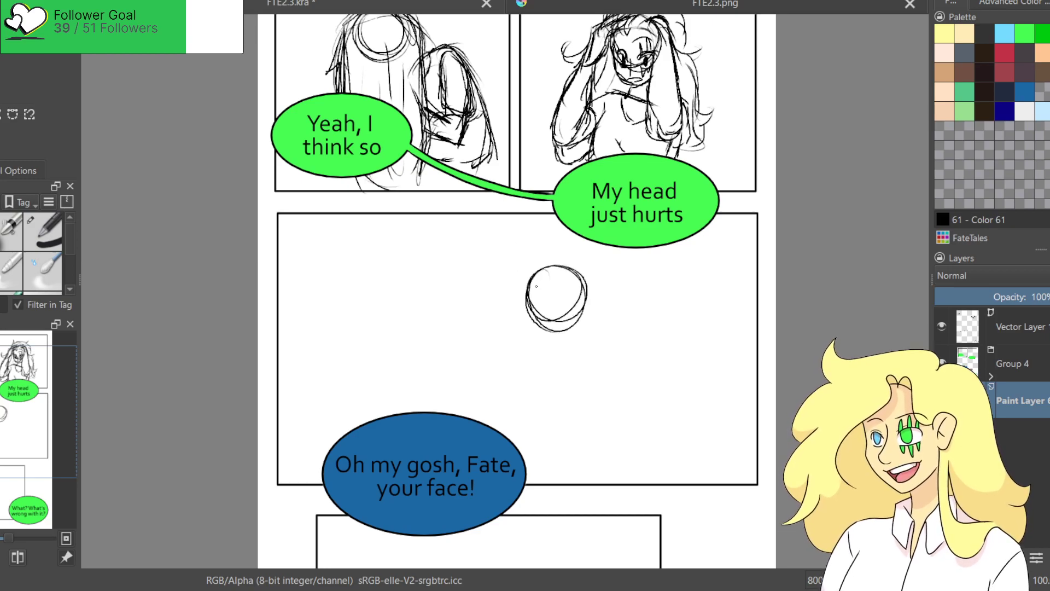
mouse_move(545, 289)
mouse_down()
mouse_move(569, 302)
mouse_move(588, 282)
mouse_up()
mouse_move(534, 258)
mouse_down()
mouse_move(518, 262)
mouse_move(522, 279)
mouse_up()
drag(512, 280, 497, 327)
mouse_move(499, 326)
mouse_down()
mouse_move(514, 317)
mouse_move(510, 346)
mouse_move(544, 346)
mouse_up()
mouse_move(538, 266)
mouse_down()
mouse_move(558, 267)
mouse_move(594, 301)
mouse_move(607, 328)
mouse_move(593, 349)
mouse_up()
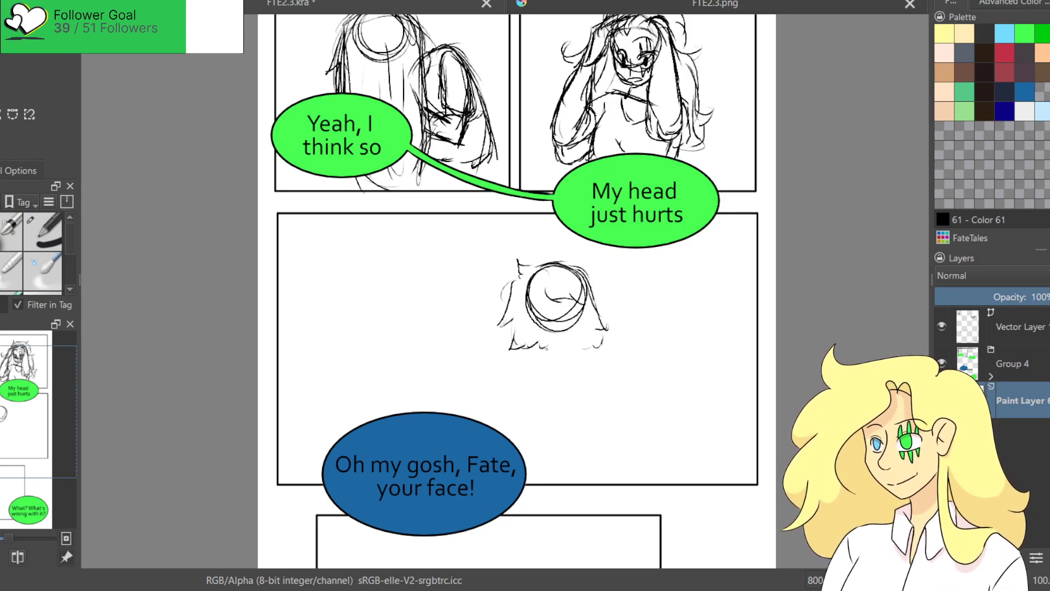
Sketch the middle figure's torso sides, chin and neck below the head.
mouse_move(529, 356)
mouse_down()
mouse_move(593, 369)
mouse_move(537, 411)
mouse_move(543, 430)
mouse_up()
drag(595, 370, 574, 418)
mouse_move(526, 303)
mouse_down()
mouse_move(534, 328)
mouse_move(558, 348)
mouse_move(581, 327)
mouse_up()
mouse_move(570, 345)
mouse_down()
mouse_move(584, 312)
mouse_move(582, 320)
mouse_up()
mouse_move(520, 328)
mouse_down()
mouse_move(575, 340)
mouse_move(546, 353)
mouse_move(599, 370)
mouse_move(614, 390)
mouse_up()
drag(577, 359, 588, 425)
drag(584, 390, 600, 447)
drag(589, 355, 611, 389)
key(ctrl+z)
key(ctrl+z)
key(ctrl+z)
key(ctrl+z)
key(ctrl+z)
key(ctrl+z)
key(ctrl+z)
Sketch the middle figure's shoulder line and the right-side arm hanging beside the torso.
mouse_move(577, 342)
mouse_down()
mouse_move(544, 342)
mouse_move(599, 342)
mouse_up()
mouse_move(564, 346)
mouse_down()
mouse_move(605, 332)
mouse_move(609, 341)
mouse_up()
drag(592, 343, 609, 379)
mouse_move(597, 346)
mouse_down()
mouse_move(609, 418)
mouse_move(582, 412)
mouse_up()
mouse_move(583, 369)
mouse_down()
mouse_move(571, 443)
mouse_move(593, 453)
mouse_move(605, 436)
mouse_move(608, 380)
mouse_move(607, 451)
mouse_up()
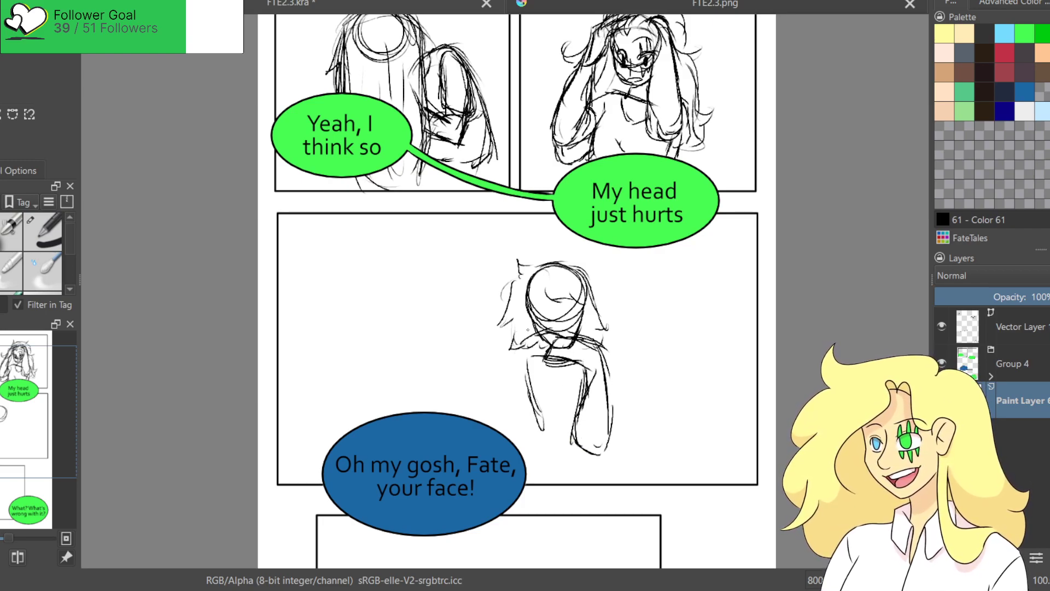
Sketch the middle figure's left-side arm angled outward, rework the neck area, and add a small curved shape above the blue bubble.
mouse_move(522, 346)
mouse_down()
mouse_move(474, 394)
mouse_move(474, 422)
mouse_move(505, 427)
mouse_move(529, 366)
mouse_move(503, 417)
mouse_move(485, 422)
mouse_up()
mouse_move(533, 338)
mouse_down()
mouse_move(572, 320)
mouse_move(562, 340)
mouse_move(575, 337)
mouse_up()
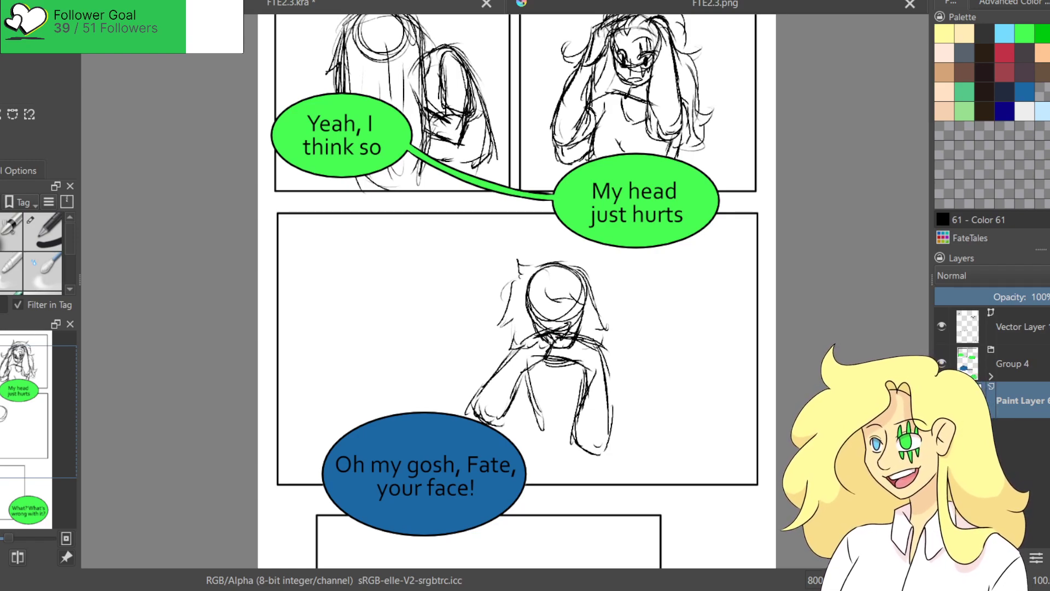
mouse_move(443, 413)
mouse_down()
mouse_move(461, 383)
mouse_move(457, 397)
mouse_up()
key(ctrl+z)
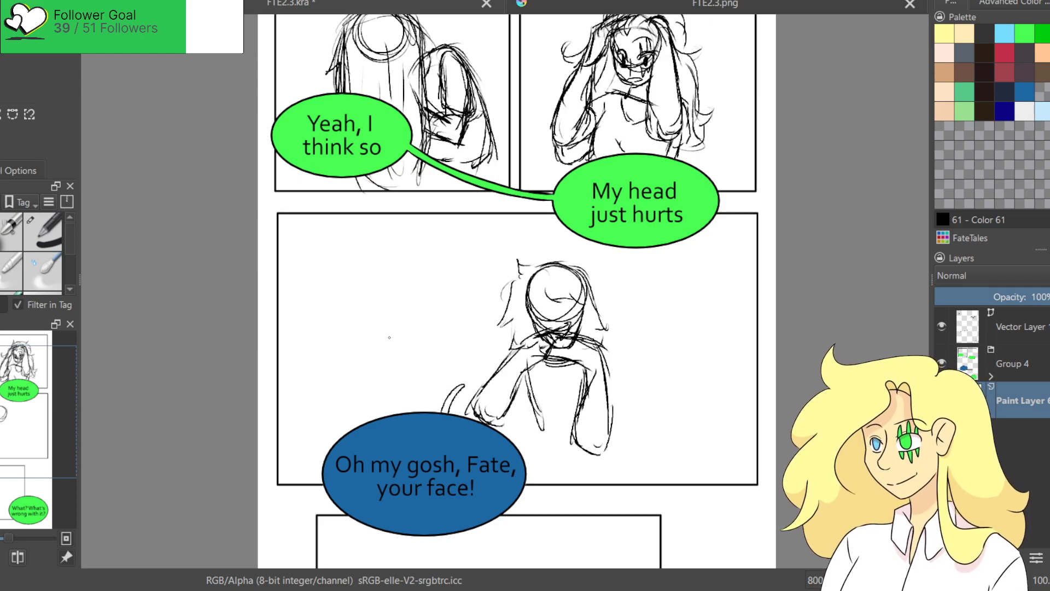
Sketch a second head at the left of the wide panel with curly hair, an eye, a jaw and a neck.
mouse_move(361, 297)
mouse_down()
mouse_move(335, 309)
mouse_move(350, 377)
mouse_move(351, 285)
mouse_move(342, 314)
mouse_move(405, 308)
mouse_up()
key(ctrl+z)
mouse_move(360, 250)
mouse_down()
mouse_move(267, 302)
mouse_move(295, 367)
mouse_move(394, 262)
mouse_move(420, 287)
mouse_up()
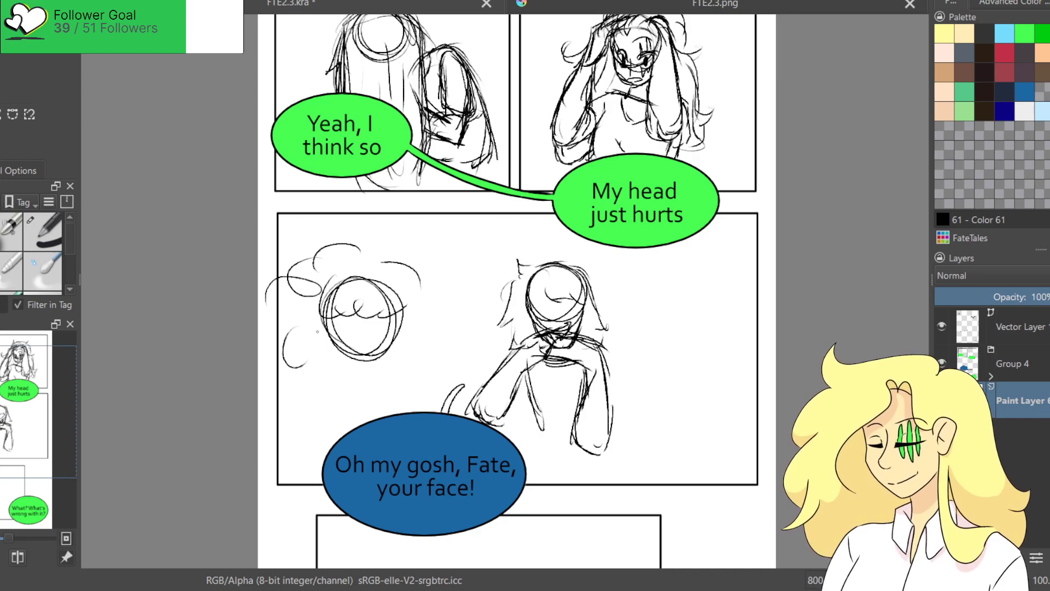
drag(381, 320, 378, 361)
mouse_move(351, 327)
mouse_down()
mouse_move(370, 335)
mouse_move(357, 340)
mouse_move(397, 323)
mouse_move(392, 336)
mouse_move(399, 331)
mouse_move(392, 367)
mouse_move(363, 379)
mouse_move(371, 406)
mouse_move(357, 392)
mouse_up()
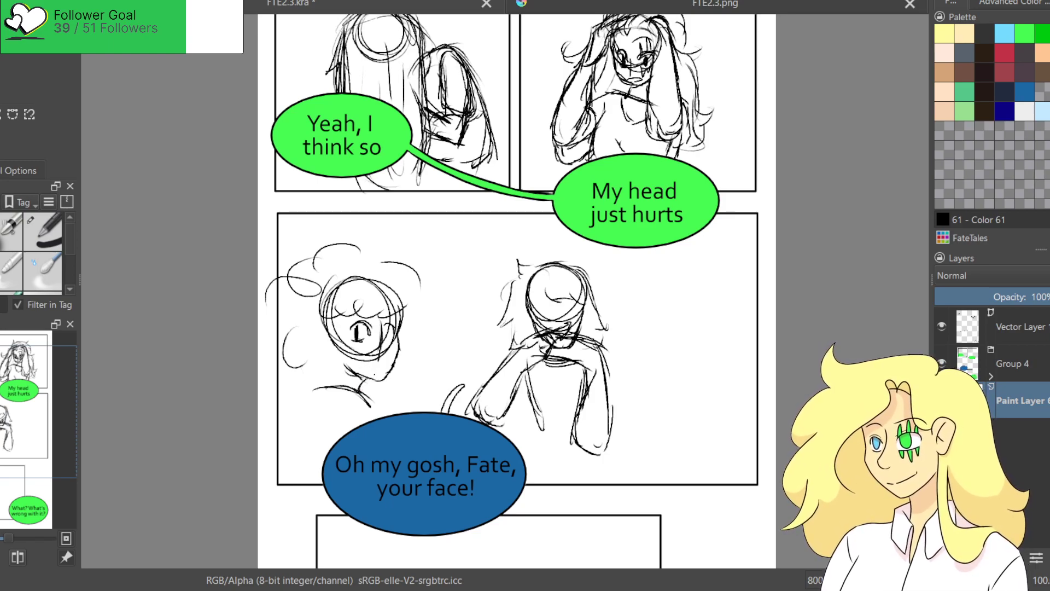
Add an open mouth to the curly-haired head and scalloped curls down its right side.
drag(358, 367, 367, 374)
key(ctrl+z)
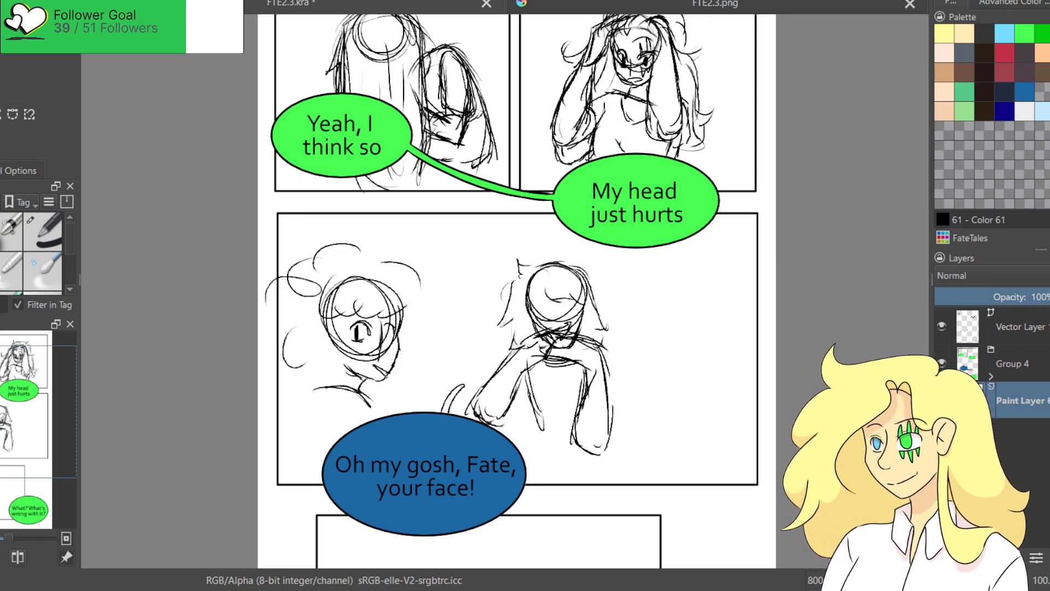
mouse_move(356, 367)
mouse_down()
mouse_move(382, 364)
mouse_move(372, 360)
mouse_up()
key(ctrl+z)
key(ctrl+z)
mouse_move(369, 371)
mouse_down()
mouse_move(379, 365)
mouse_move(325, 386)
mouse_up()
mouse_move(424, 286)
mouse_down()
mouse_move(426, 372)
mouse_move(406, 408)
mouse_up()
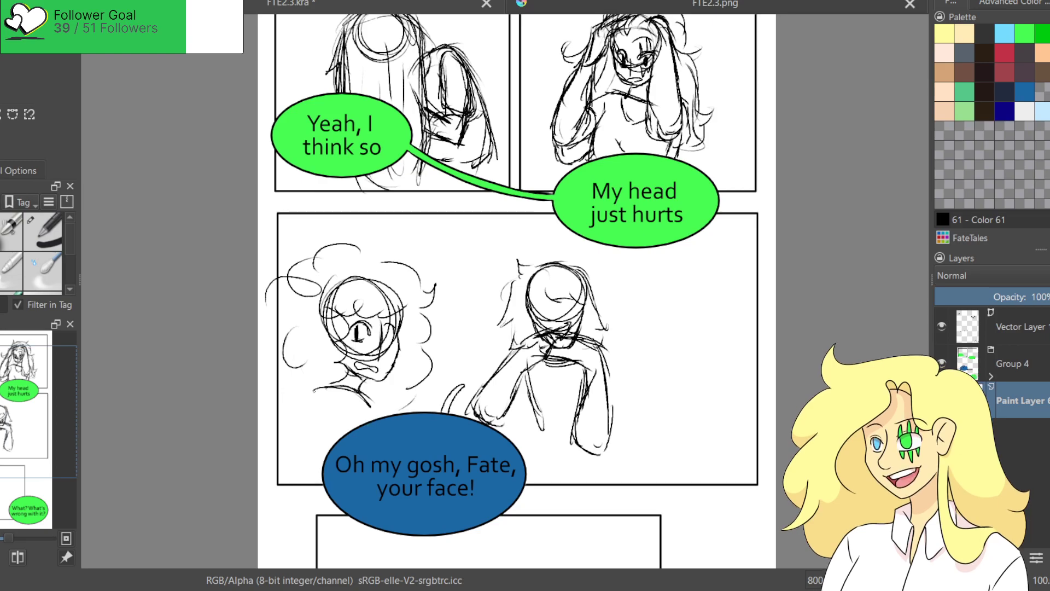
drag(314, 390, 294, 453)
drag(309, 415, 293, 466)
key(ctrl+z)
key(ctrl+z)
key(ctrl+z)
key(ctrl+z)
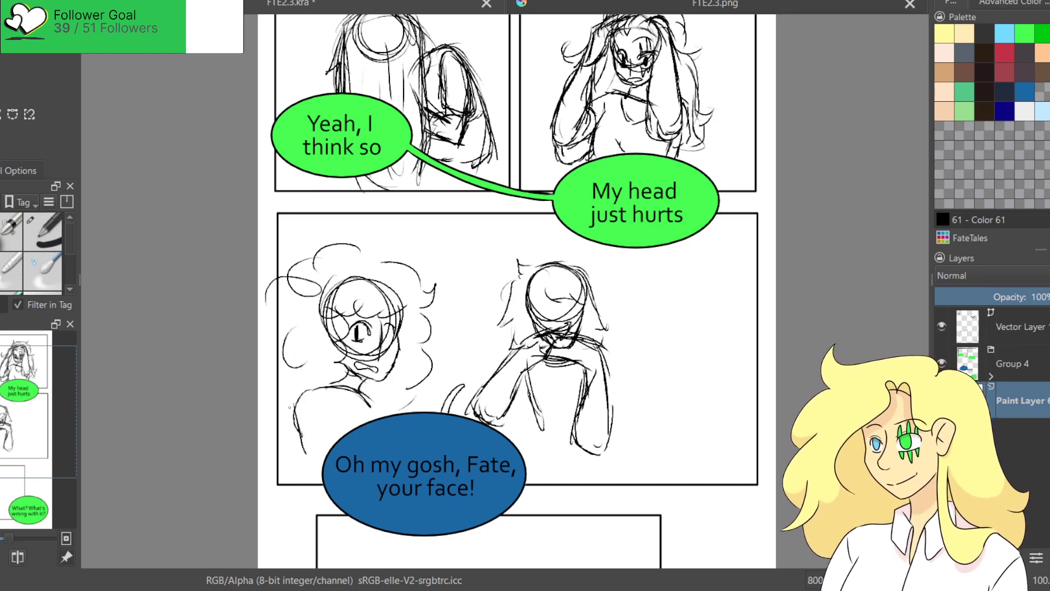
Sketch the curly-haired figure's rounded shoulder, upper arm and chest line down toward the blue bubble.
mouse_move(308, 391)
mouse_down()
mouse_move(284, 436)
mouse_move(286, 425)
mouse_up()
mouse_move(315, 391)
mouse_down()
mouse_move(343, 398)
mouse_move(360, 427)
mouse_move(382, 410)
mouse_move(396, 414)
mouse_move(371, 412)
mouse_up()
drag(367, 406, 377, 421)
drag(316, 392, 294, 448)
drag(299, 426, 298, 467)
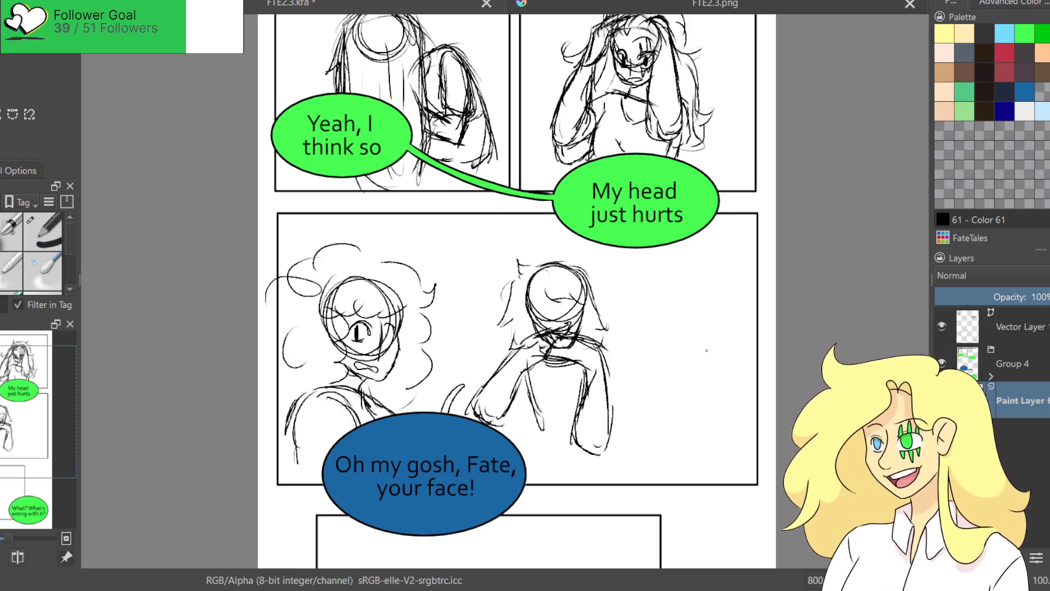
Sketch a small third head at the right end of the wide panel with a circle, jaw, ear and spiky, wavy hair.
mouse_move(720, 307)
mouse_down()
mouse_move(706, 331)
mouse_move(734, 321)
mouse_up()
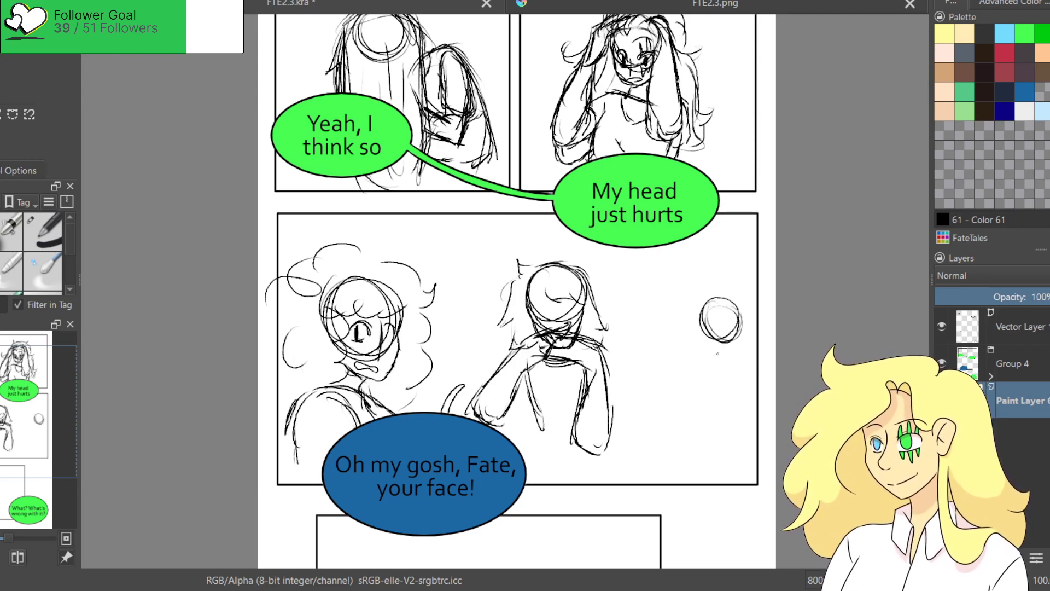
mouse_move(714, 380)
mouse_down()
mouse_move(752, 353)
mouse_move(744, 421)
mouse_up()
mouse_move(699, 301)
mouse_down()
mouse_move(678, 315)
mouse_move(676, 345)
mouse_move(701, 377)
mouse_up()
key(ctrl+z)
key(ctrl+z)
mouse_move(678, 320)
mouse_down()
mouse_move(690, 390)
mouse_move(718, 374)
mouse_up()
mouse_move(691, 301)
mouse_down()
mouse_move(737, 302)
mouse_move(745, 324)
mouse_move(700, 353)
mouse_move(726, 311)
mouse_move(742, 313)
mouse_move(746, 354)
mouse_move(708, 352)
mouse_move(736, 357)
mouse_move(725, 355)
mouse_up()
mouse_move(723, 336)
mouse_down()
mouse_move(739, 358)
mouse_move(736, 340)
mouse_move(719, 349)
mouse_up()
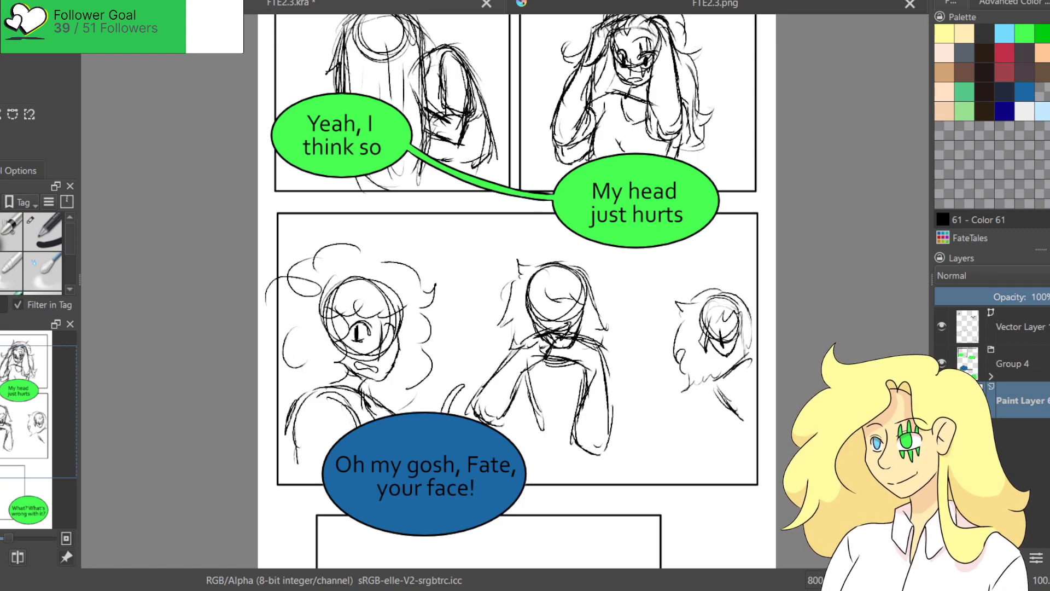
Add the right-end figure's neck, shoulder and slanted arm, and put eyes on the middle figure's face.
mouse_move(715, 391)
mouse_down()
mouse_move(735, 429)
mouse_move(757, 420)
mouse_move(736, 427)
mouse_up()
drag(712, 397, 734, 432)
drag(729, 378, 743, 368)
drag(740, 378, 753, 365)
drag(718, 357, 750, 378)
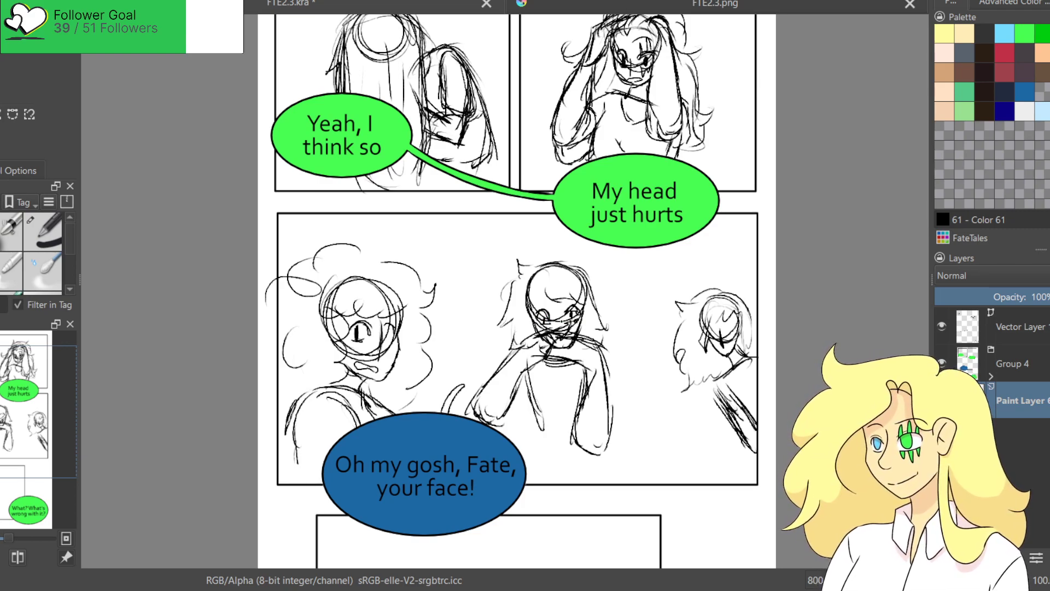
scroll(544, 446, down, 5)
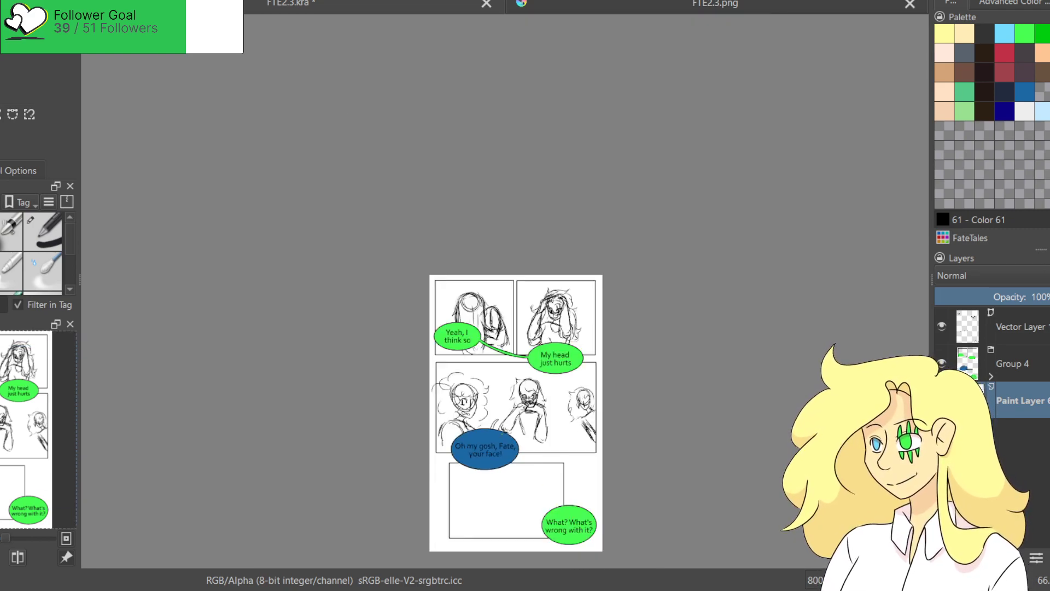
scroll(606, 304, up, 5)
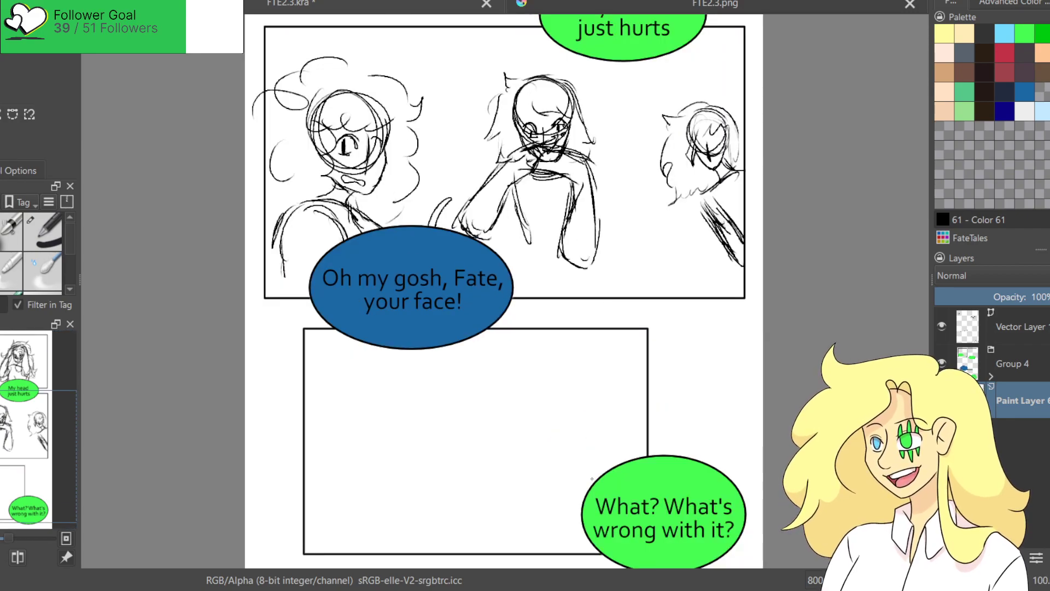
scroll(633, 396, down, 2)
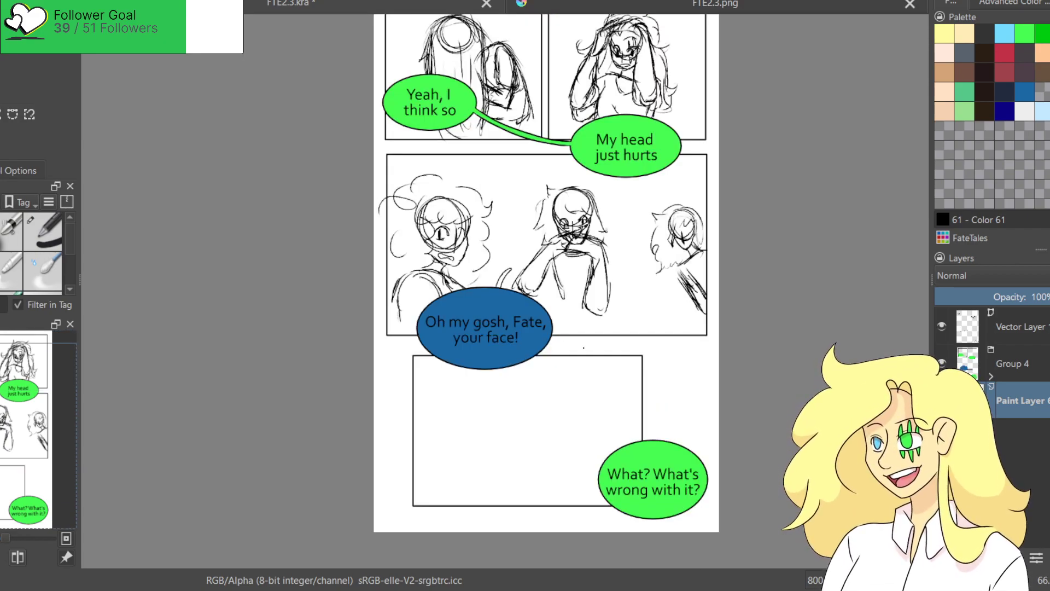
scroll(509, 274, right, 3)
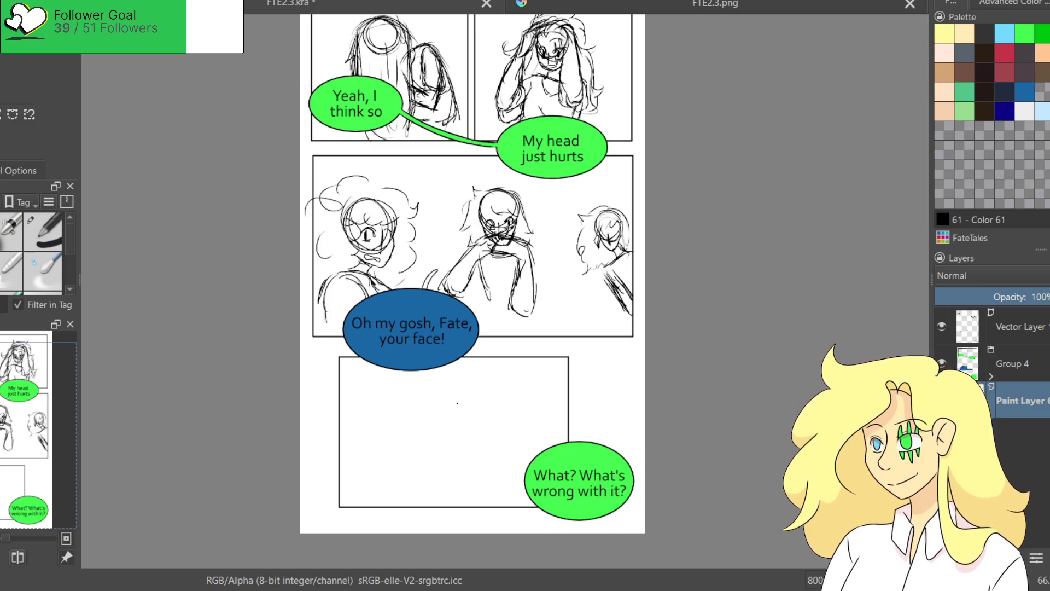
mouse_move(444, 403)
mouse_down()
mouse_move(430, 407)
mouse_move(446, 417)
mouse_up()
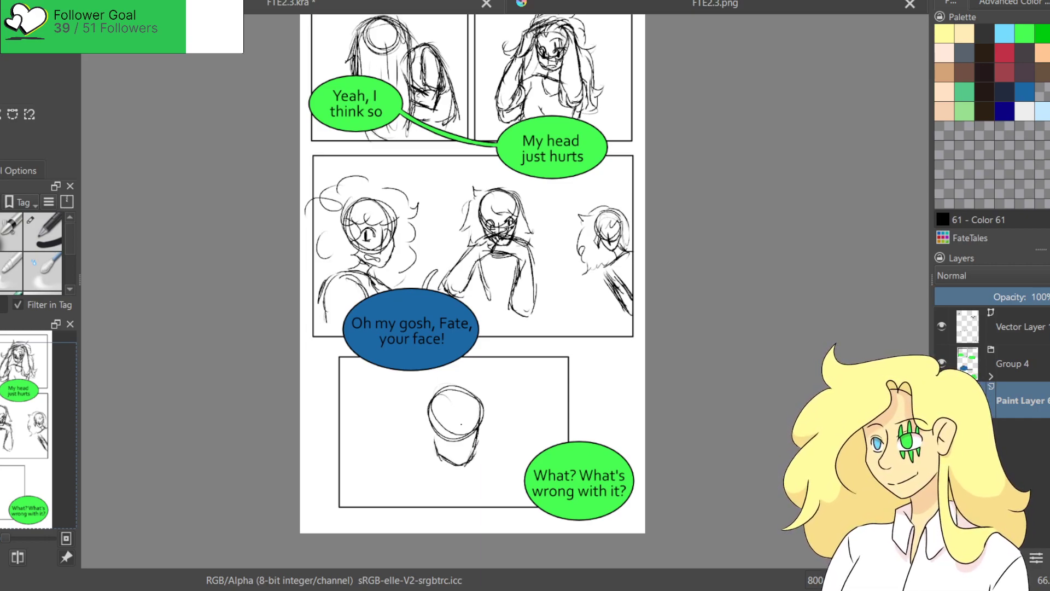
ctrl+scroll(461, 424, up, 5)
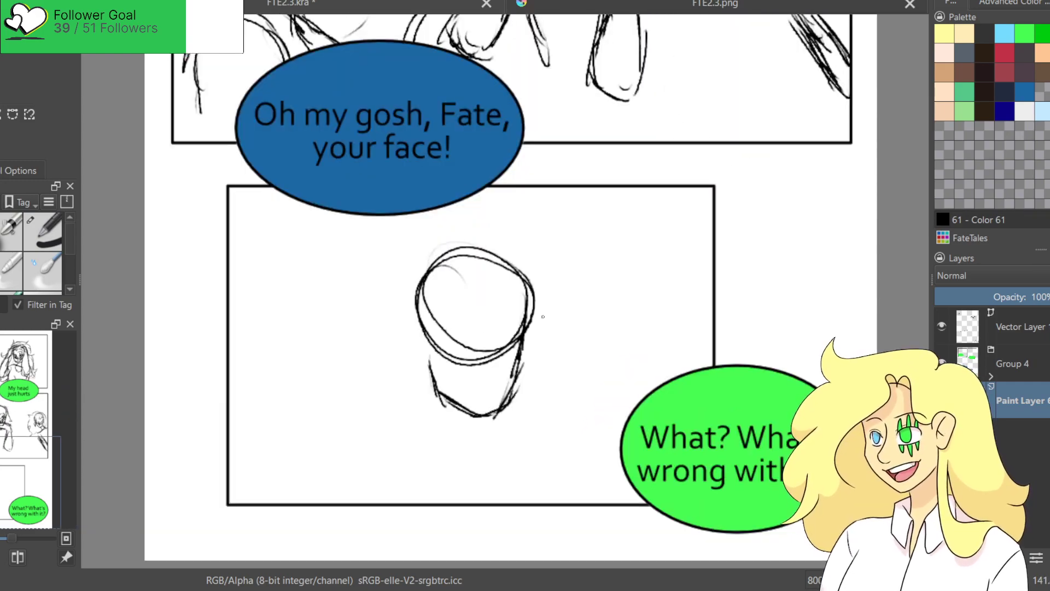
key(ctrl+z)
key(ctrl+z)
key(ctrl+z)
key(ctrl+z)
key(ctrl+z)
key(ctrl+z)
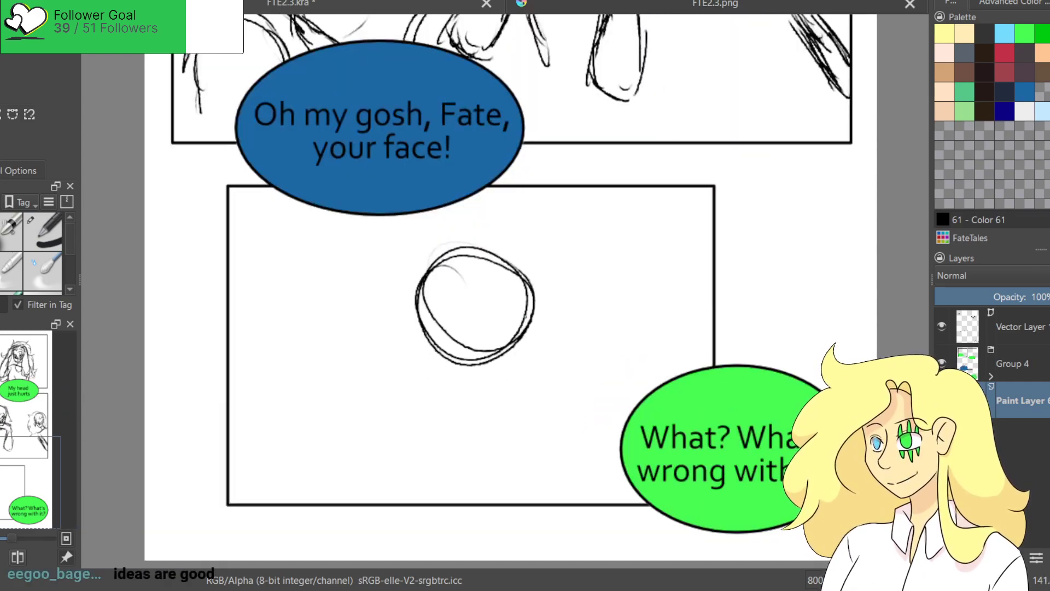
mouse_move(446, 300)
mouse_down()
mouse_move(440, 348)
mouse_move(492, 367)
mouse_up()
key(ctrl+z)
key(ctrl+z)
Rough in a round head with a curved right-hand jaw line in the bottom panel, consulting the FTE2.3.png reference page.
mouse_move(454, 278)
mouse_down()
mouse_move(476, 364)
mouse_move(426, 306)
mouse_up()
mouse_move(432, 290)
mouse_down()
mouse_move(510, 286)
mouse_move(481, 267)
mouse_up()
mouse_move(518, 352)
mouse_down()
mouse_move(520, 312)
mouse_move(510, 375)
mouse_up()
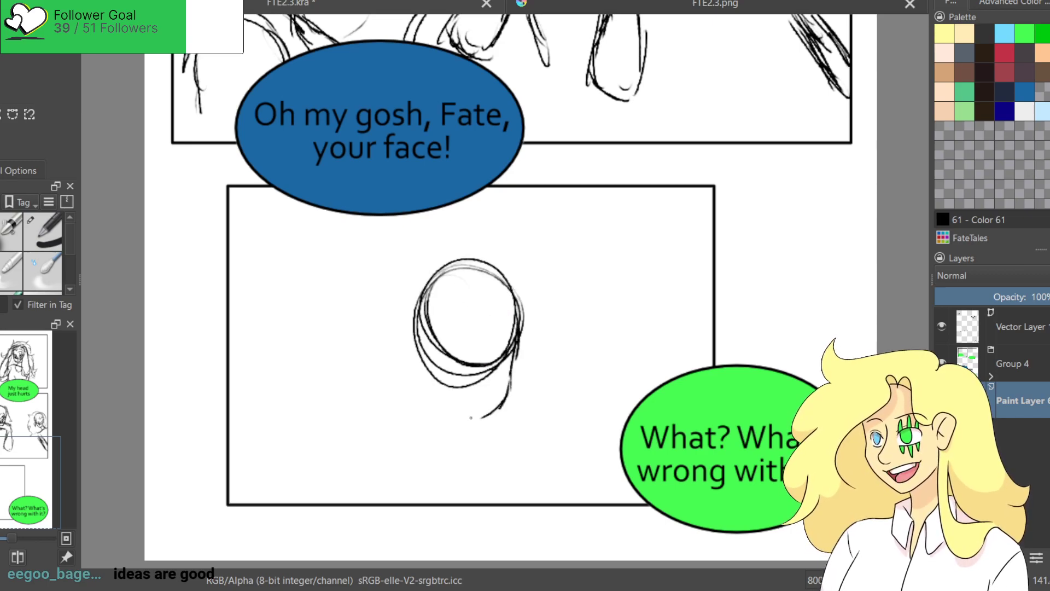
key(ctrl+Tab)
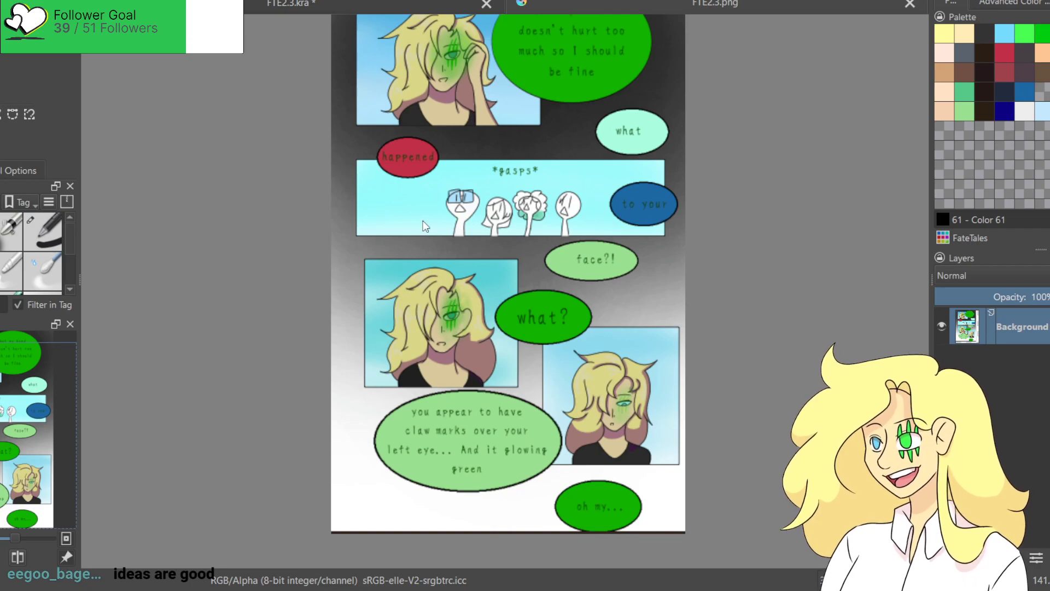
click(402, 5)
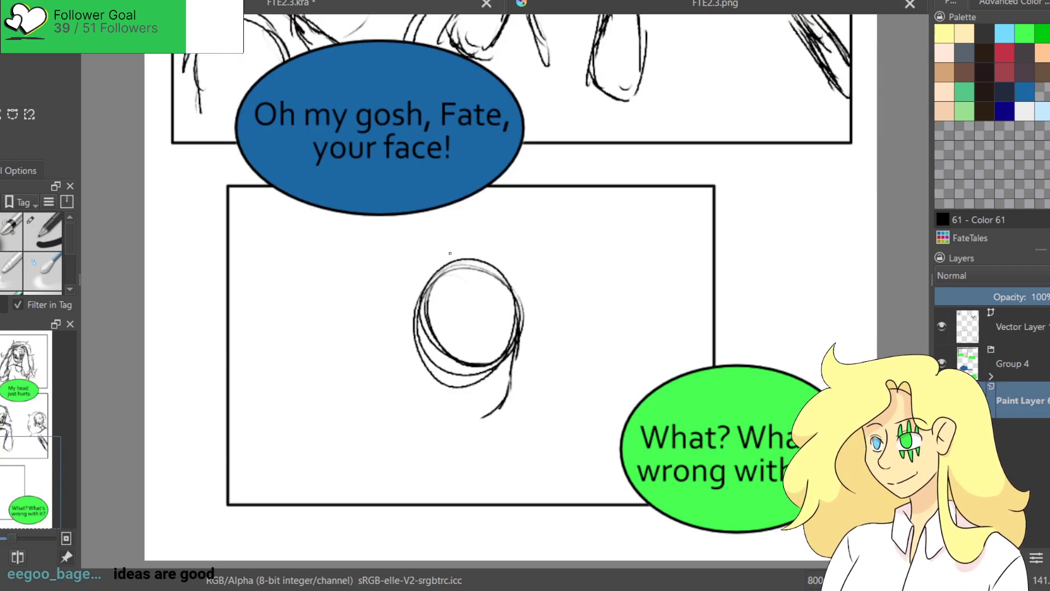
Complete the bottom-panel head's left jaw line down to a pointed chin and save the file.
mouse_move(422, 349)
mouse_down()
mouse_move(455, 416)
mouse_move(474, 422)
mouse_up()
key(ctrl+z)
key(ctrl+z)
key(ctrl+z)
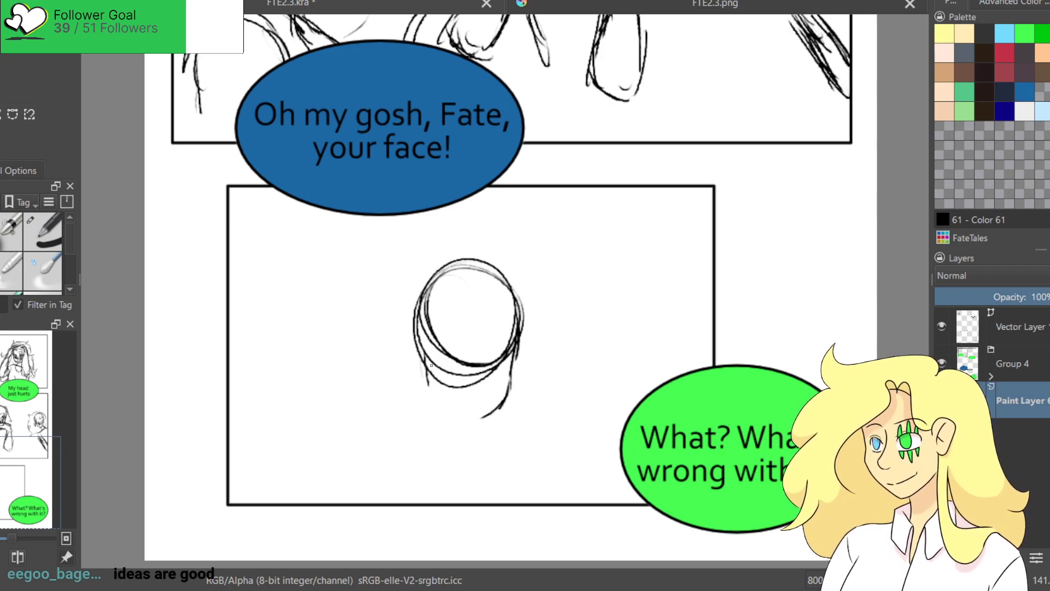
drag(422, 349, 445, 409)
drag(437, 388, 481, 418)
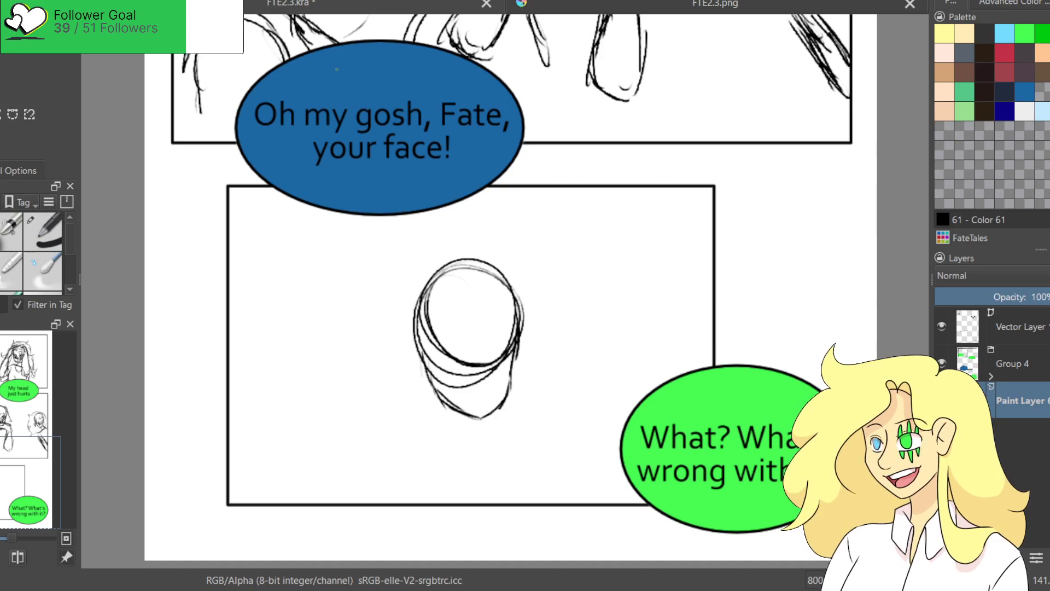
key(ctrl+s)
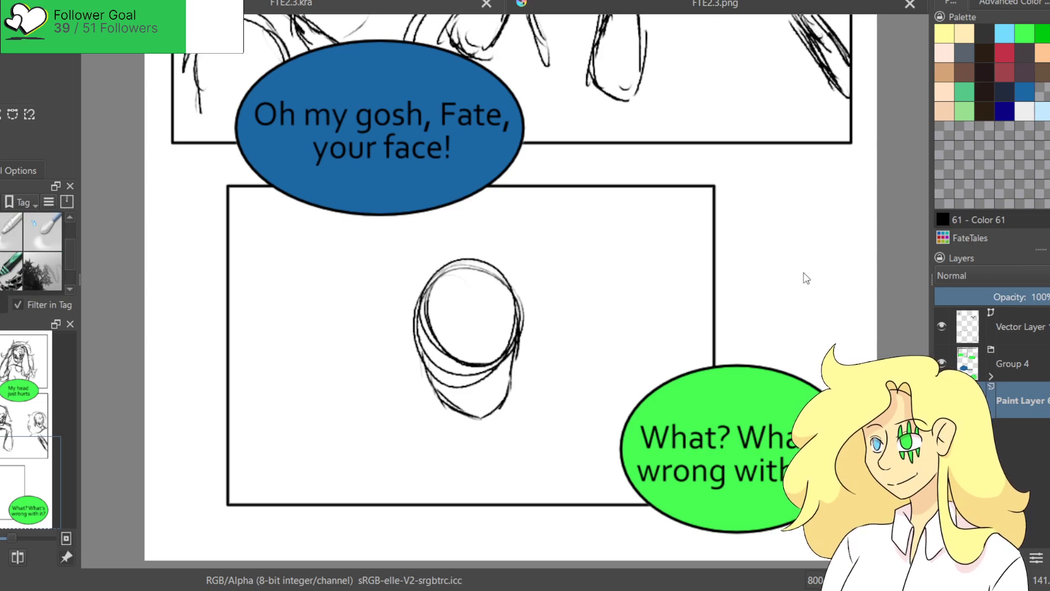
Consult the FTE1.7.png page, reinforce the head's right cheek and sketch two short neck lines below the jaw.
key(ctrl+Tab)
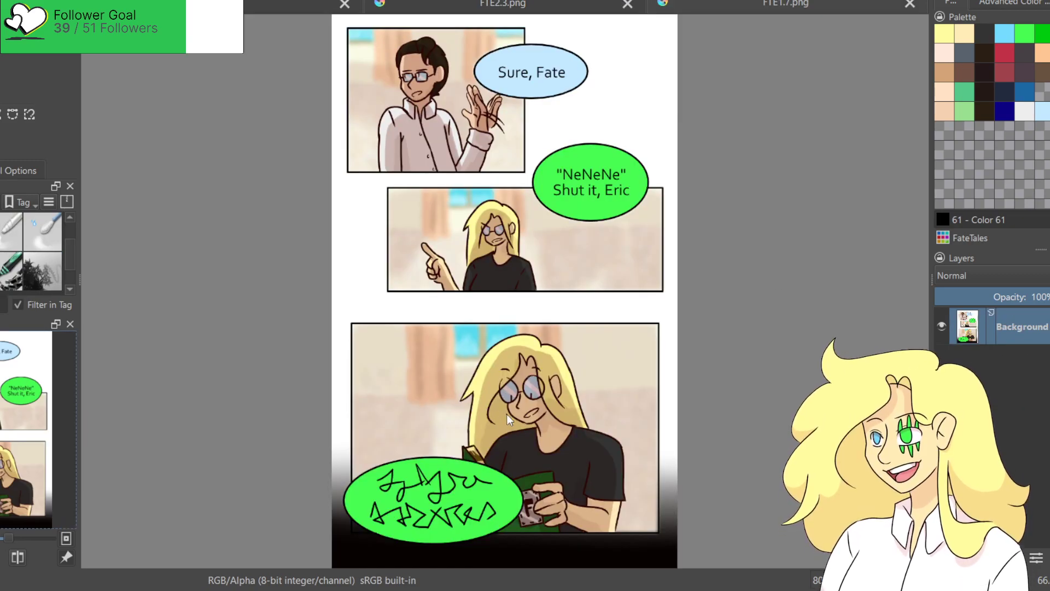
click(281, 10)
mouse_move(517, 348)
mouse_down()
mouse_move(517, 393)
mouse_move(471, 440)
mouse_up()
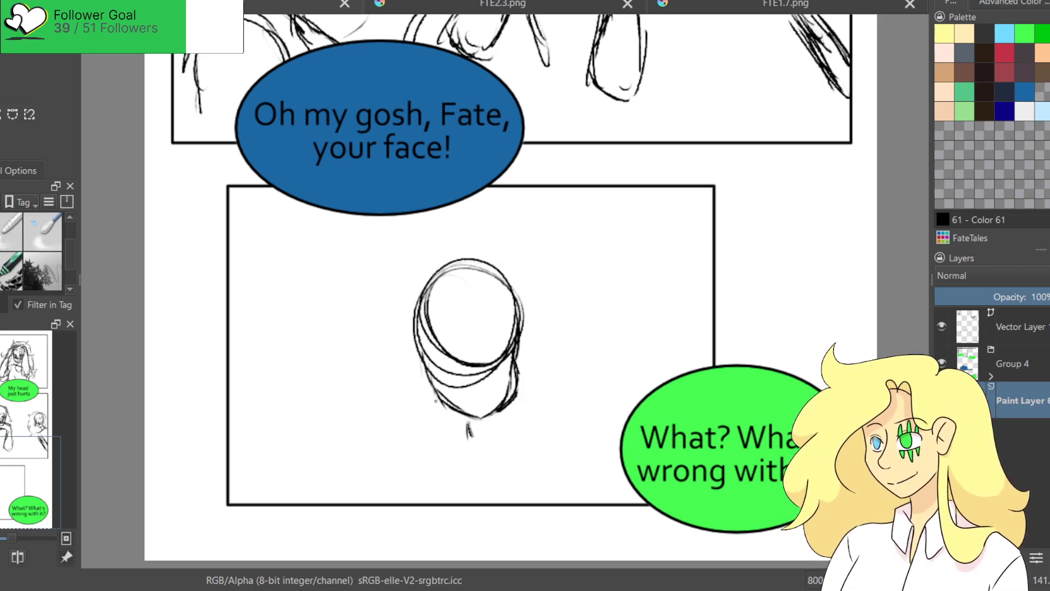
drag(430, 411, 436, 458)
key(ctrl+z)
key(ctrl+z)
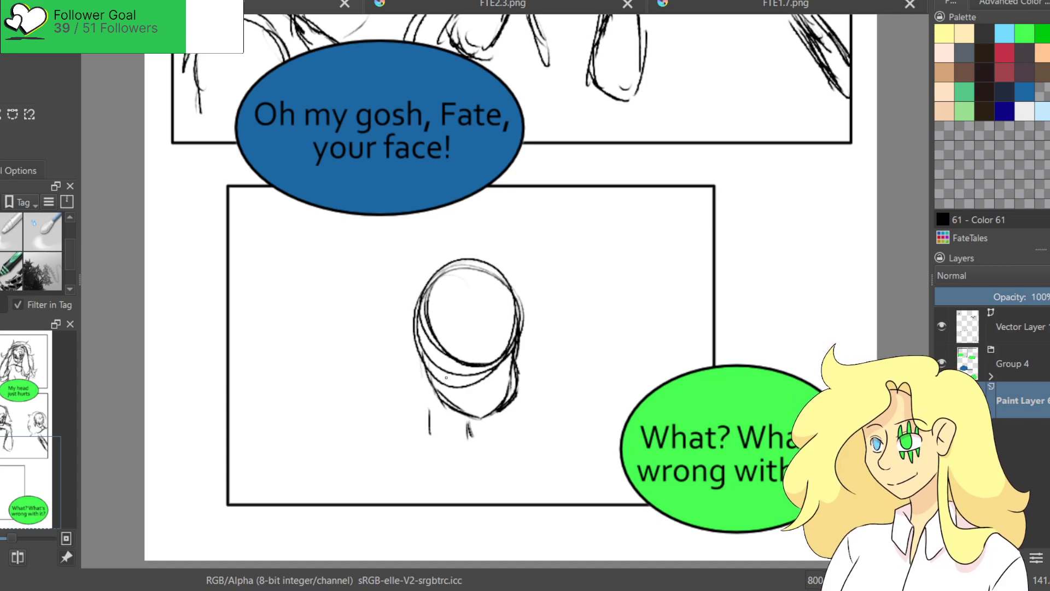
drag(436, 405, 424, 444)
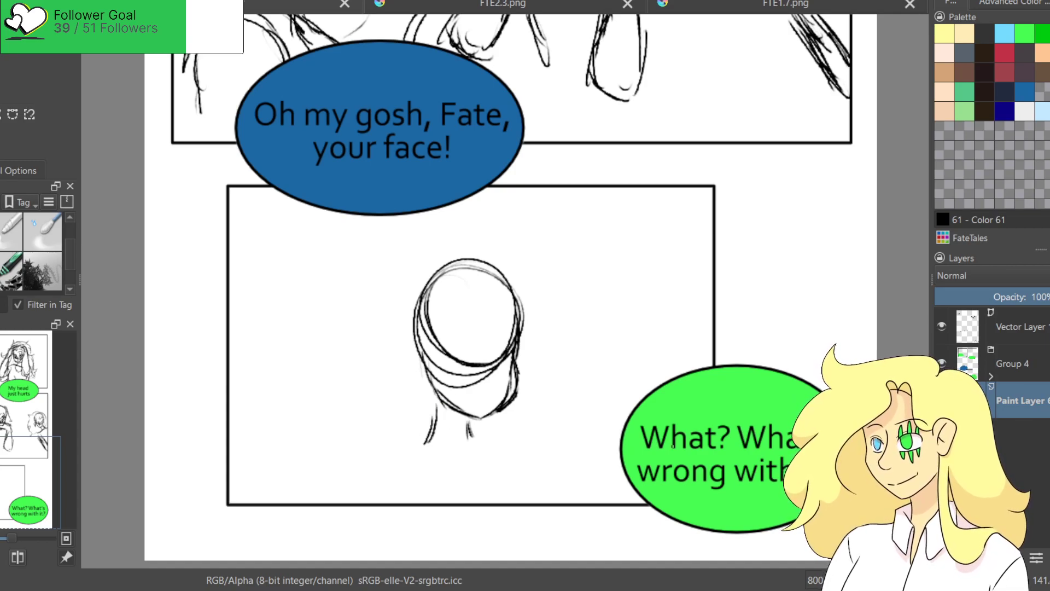
Sketch a parted hairline from a peak on the forehead, with strands sweeping down both sides of the face.
scroll(394, 298, down, 5)
scroll(434, 333, up, 10)
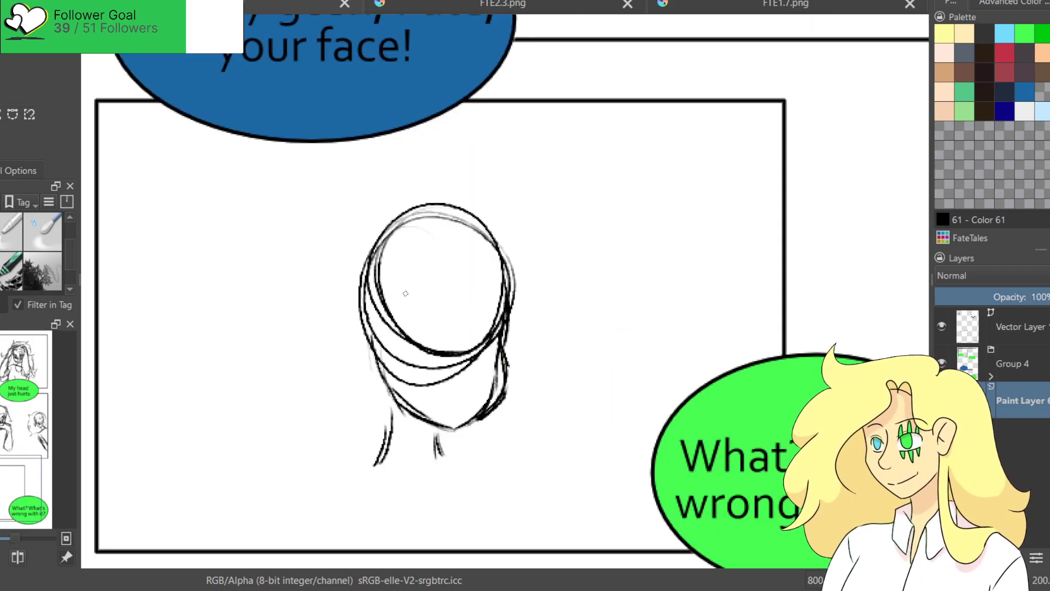
drag(458, 286, 334, 435)
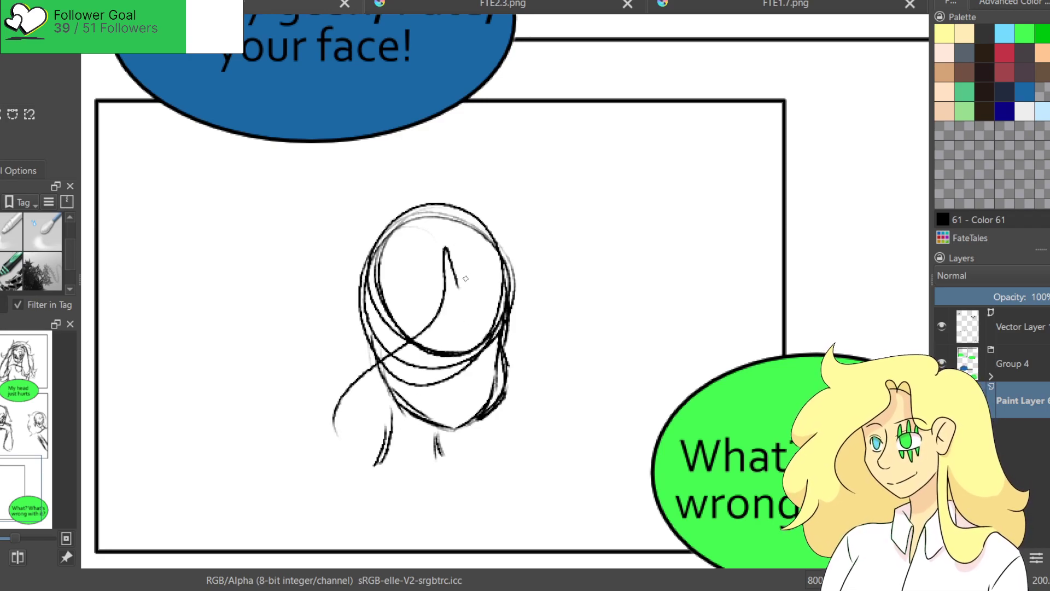
key(ctrl+z)
mouse_move(462, 279)
mouse_down()
mouse_move(331, 386)
mouse_move(342, 421)
mouse_up()
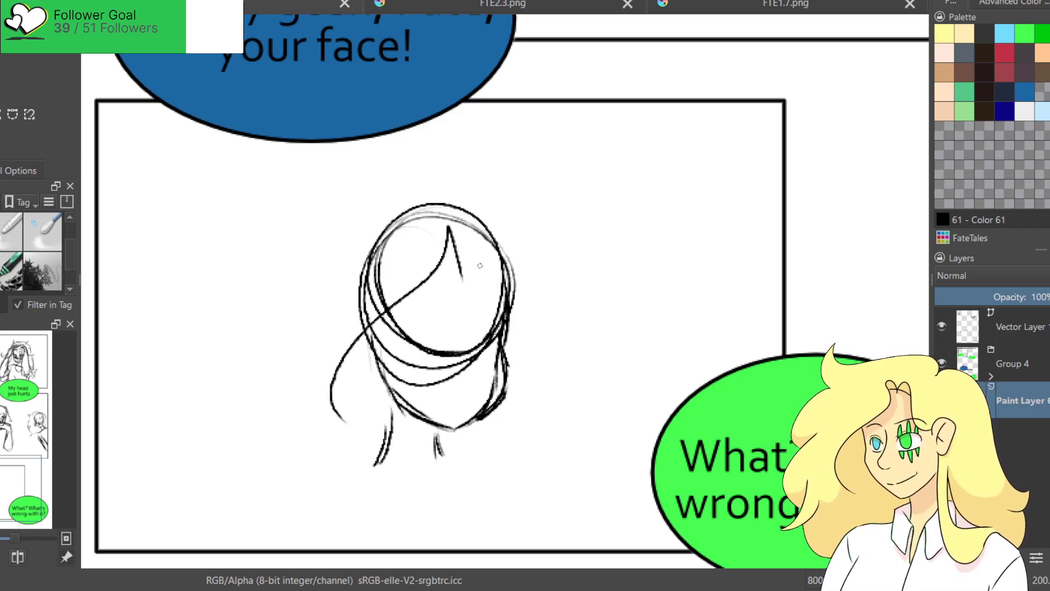
drag(463, 279, 541, 363)
drag(471, 244, 402, 181)
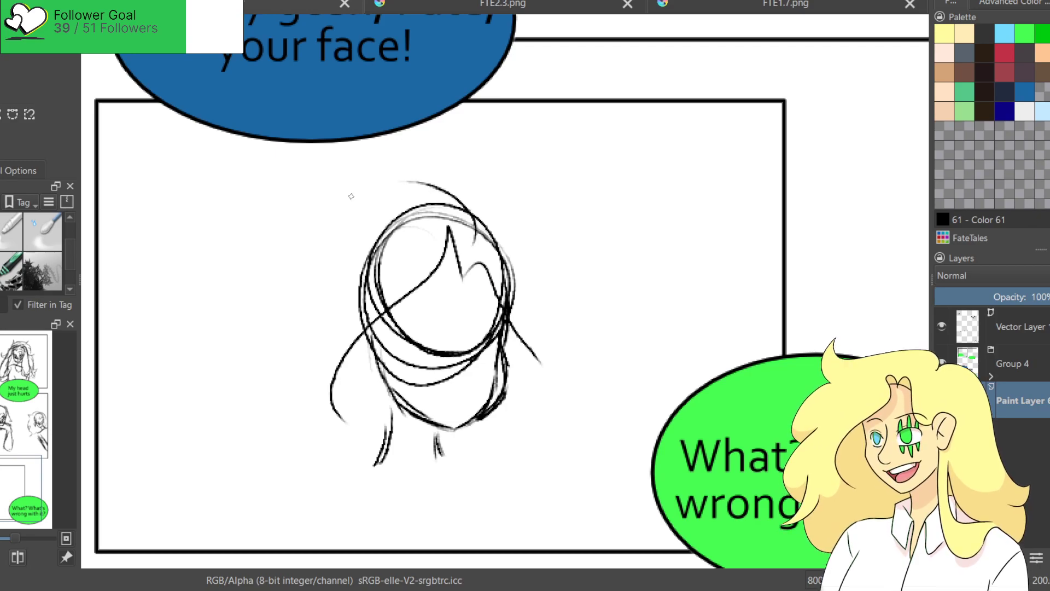
key(ctrl+z)
Sketch the crown of the hair and a voluminous wavy outline with pointed tufts flowing down the left side.
mouse_move(476, 235)
mouse_down()
mouse_move(361, 164)
mouse_move(233, 202)
mouse_move(219, 206)
mouse_move(210, 331)
mouse_move(224, 332)
mouse_up()
mouse_move(224, 298)
mouse_down()
mouse_move(210, 333)
mouse_move(205, 438)
mouse_up()
drag(234, 385, 203, 463)
mouse_move(258, 422)
mouse_down()
mouse_move(203, 465)
mouse_move(280, 493)
mouse_up()
Sketch the right side of the hair as a long sweep flaring to a point, with a curved lock below.
drag(479, 214, 539, 278)
mouse_move(511, 226)
mouse_down()
mouse_move(580, 290)
mouse_move(580, 424)
mouse_up()
drag(575, 380, 547, 484)
key(ctrl+z)
key(ctrl+z)
key(ctrl+z)
drag(481, 208, 572, 356)
key(ctrl+z)
mouse_move(473, 194)
mouse_down()
mouse_move(601, 361)
mouse_move(549, 377)
mouse_move(531, 454)
mouse_up()
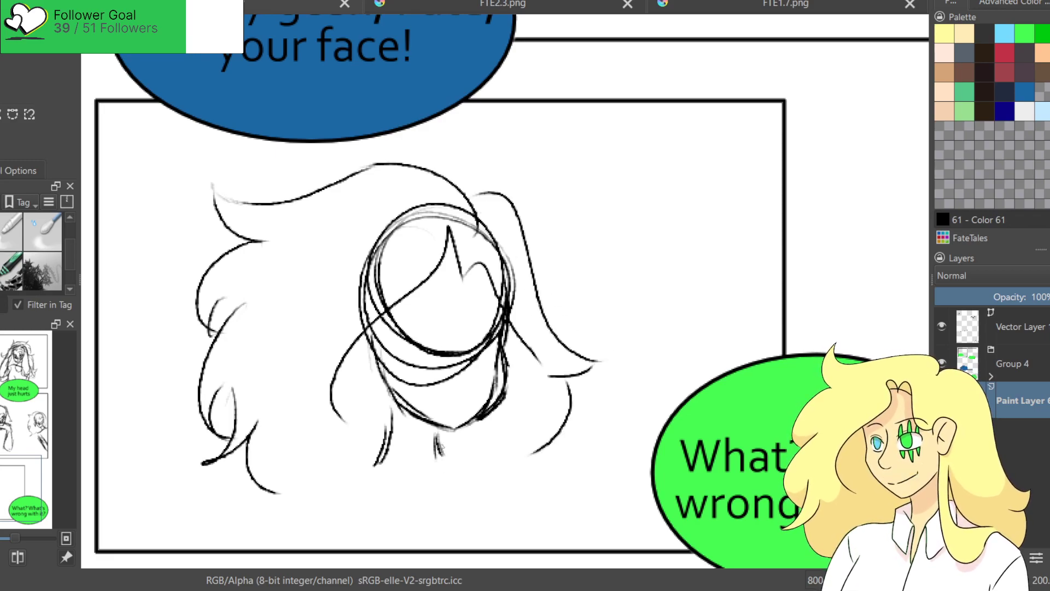
Sketch the face's nose, small mouth, eyebrow and eyes with claw marks over the right-hand eye, and add an ear.
mouse_move(466, 332)
mouse_down()
mouse_move(480, 382)
mouse_move(472, 408)
mouse_up()
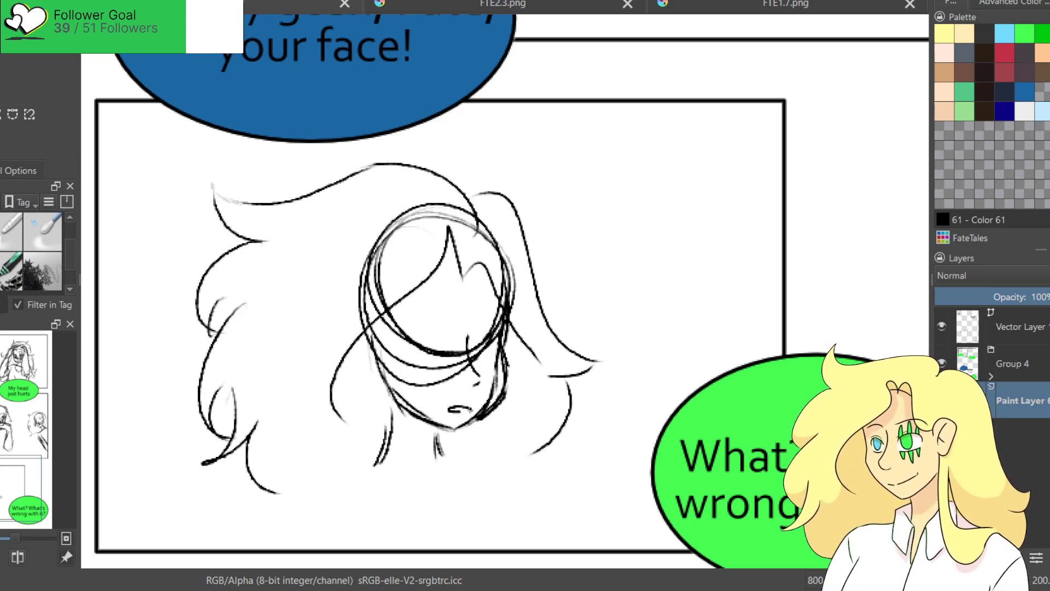
mouse_move(408, 331)
mouse_down()
mouse_move(448, 356)
mouse_move(437, 367)
mouse_move(422, 358)
mouse_move(432, 347)
mouse_move(428, 362)
mouse_up()
key(ctrl+z)
key(ctrl+z)
mouse_move(408, 311)
mouse_down()
mouse_move(437, 313)
mouse_move(495, 352)
mouse_move(478, 323)
mouse_move(491, 331)
mouse_move(483, 373)
mouse_move(486, 357)
mouse_up()
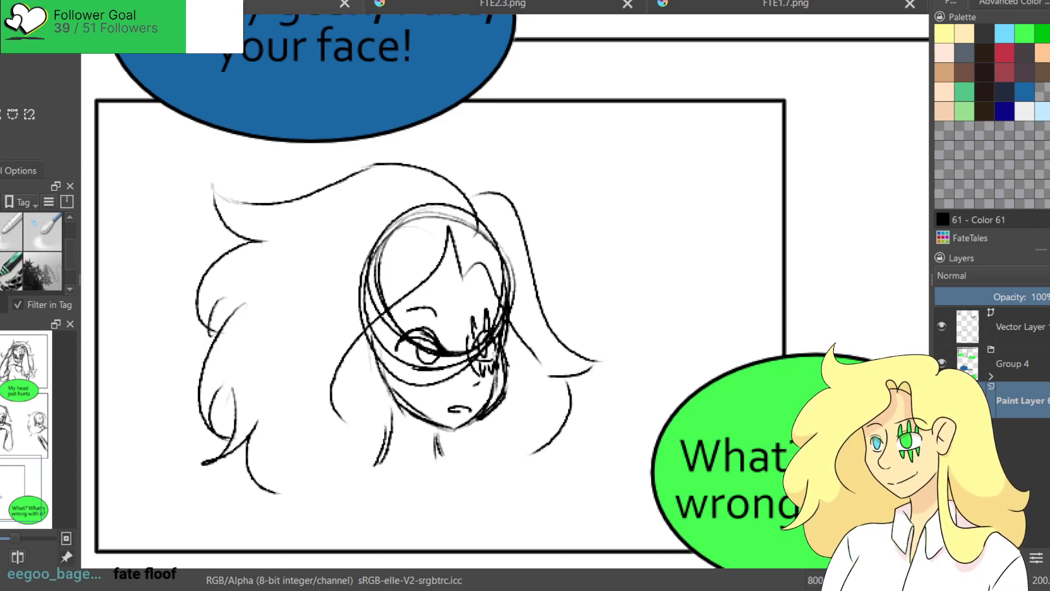
drag(415, 462, 478, 368)
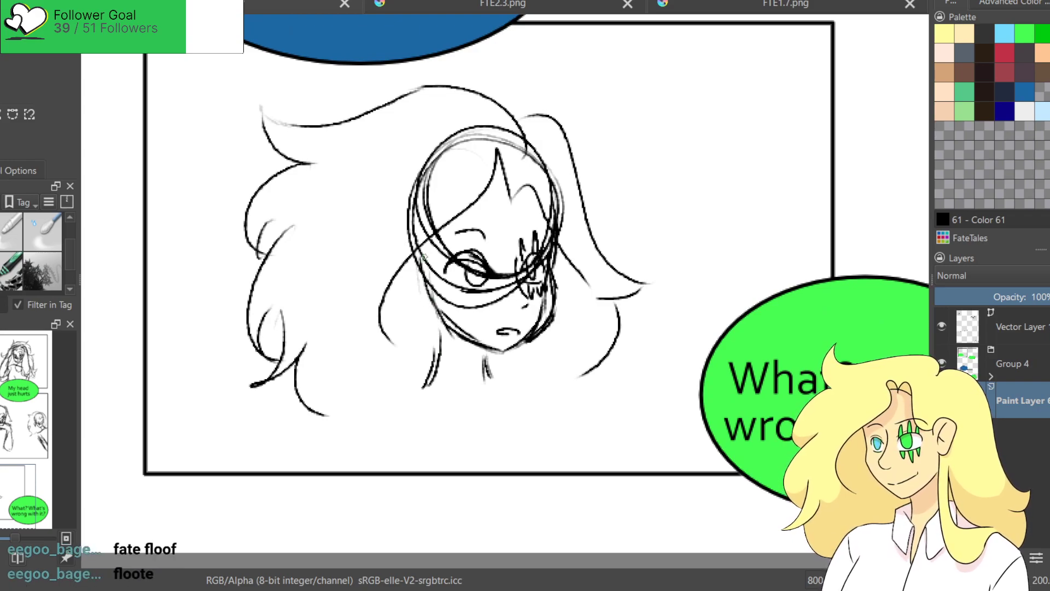
mouse_move(425, 242)
mouse_down()
mouse_move(411, 231)
mouse_move(406, 274)
mouse_move(424, 290)
mouse_move(441, 285)
mouse_up()
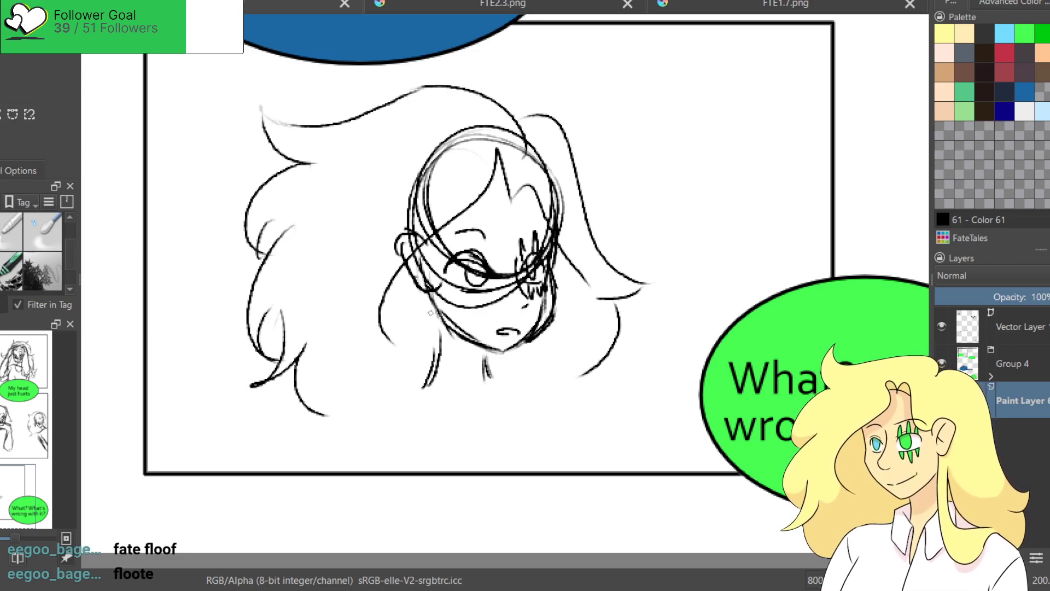
Strengthen the neck line and sketch sloping shoulders with the starts of both upper arms in the bottom panel.
mouse_move(440, 327)
mouse_down()
mouse_move(430, 379)
mouse_move(342, 433)
mouse_up()
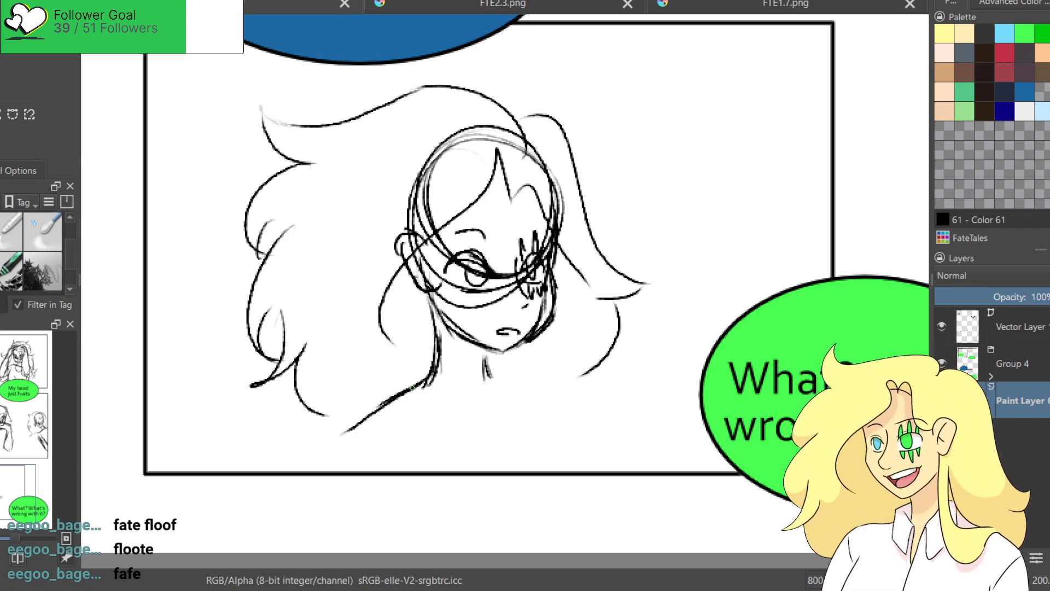
mouse_move(404, 385)
mouse_down()
mouse_move(327, 409)
mouse_move(324, 469)
mouse_up()
drag(335, 421, 328, 469)
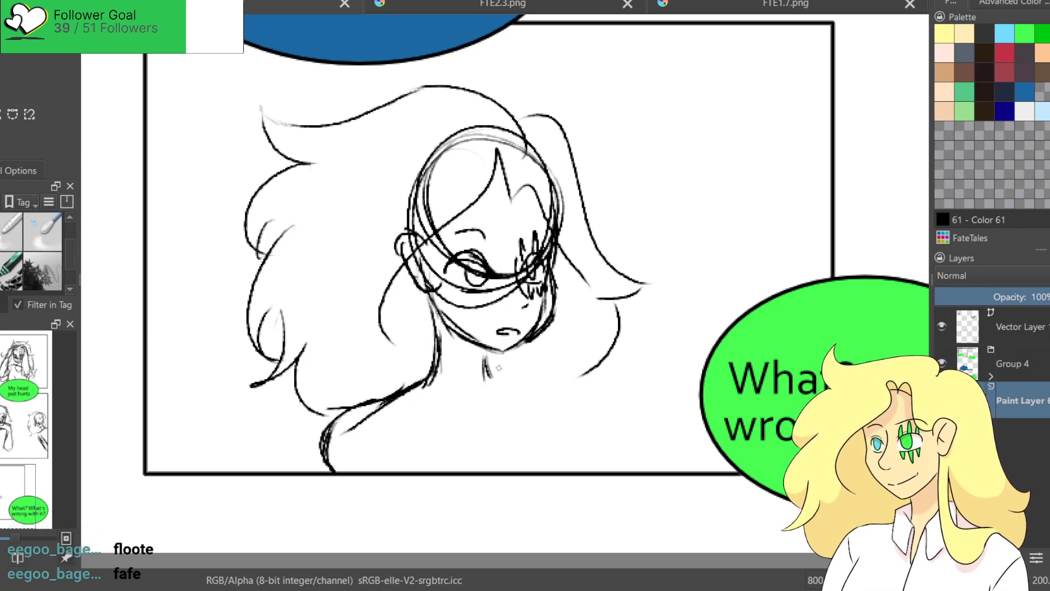
drag(495, 373, 596, 414)
mouse_move(520, 394)
mouse_down()
mouse_move(595, 426)
mouse_move(595, 446)
mouse_up()
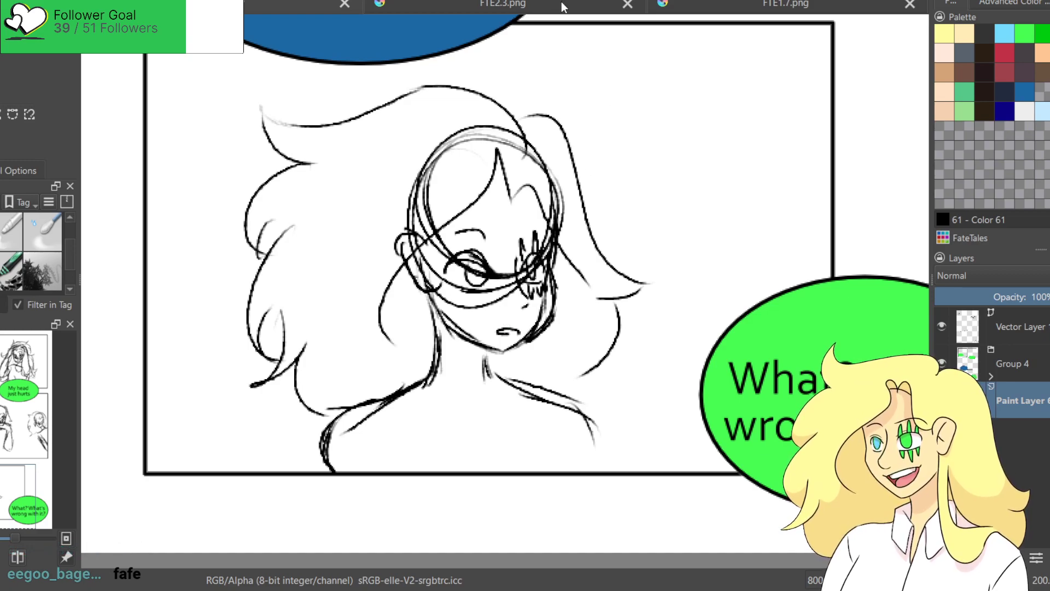
Check the FTE2.3.png and FTE1.7.png reference pages and return to the bottom-panel portrait for a closer look.
click(526, 8)
click(781, 10)
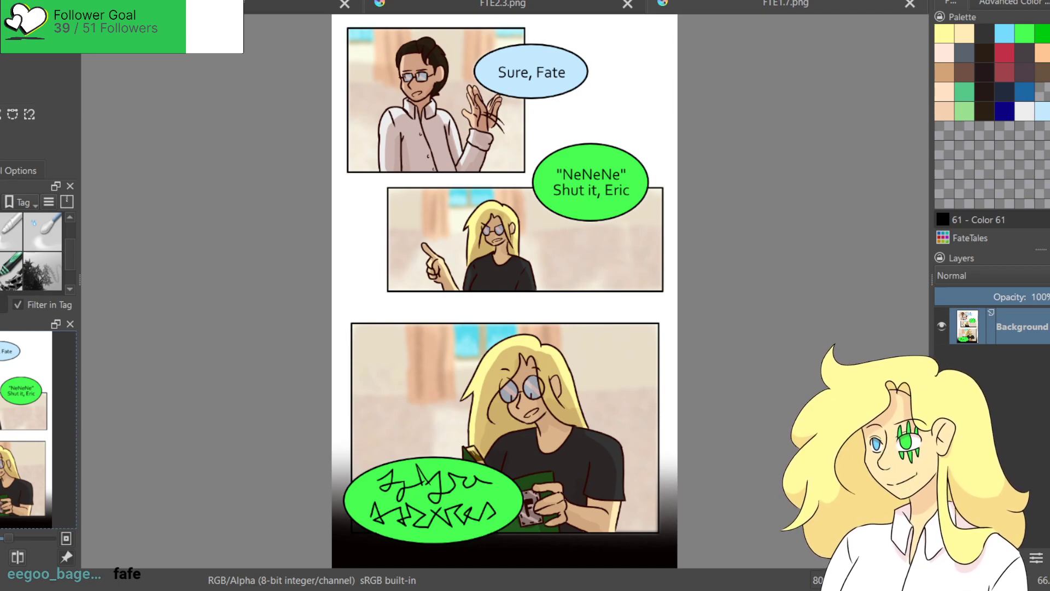
click(219, 7)
scroll(491, 302, up, 2)
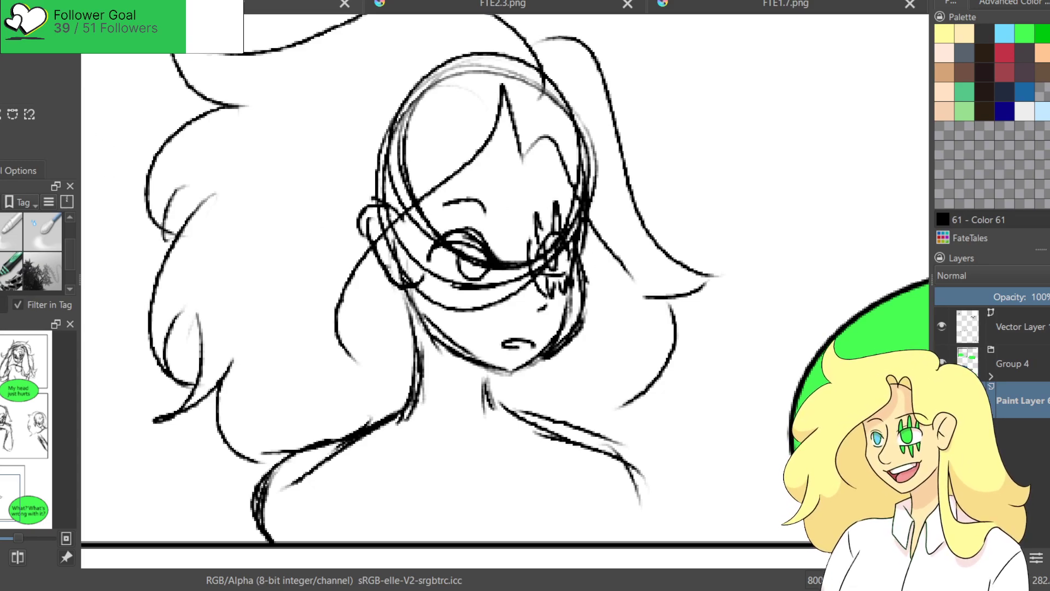
scroll(472, 266, down, 2)
scroll(487, 247, up, 2)
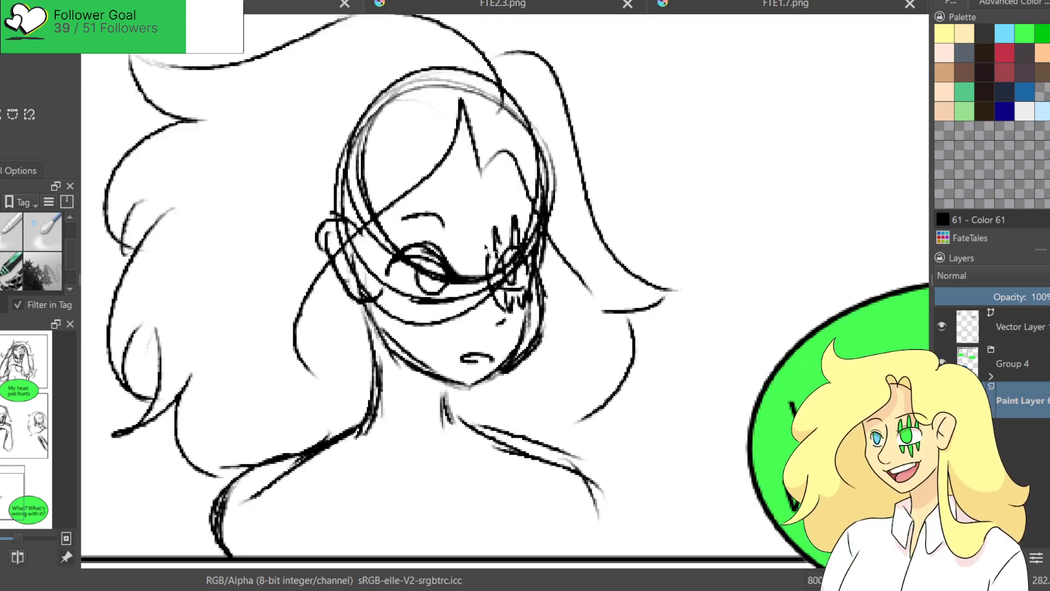
Move both eyes higher on the bottom-panel face, including the claw marks around the right-hand eye.
mouse_move(451, 207)
mouse_down()
mouse_move(400, 198)
mouse_move(379, 236)
mouse_move(383, 281)
mouse_move(430, 320)
mouse_move(480, 255)
mouse_move(442, 236)
mouse_up()
key(t)
key(Return)
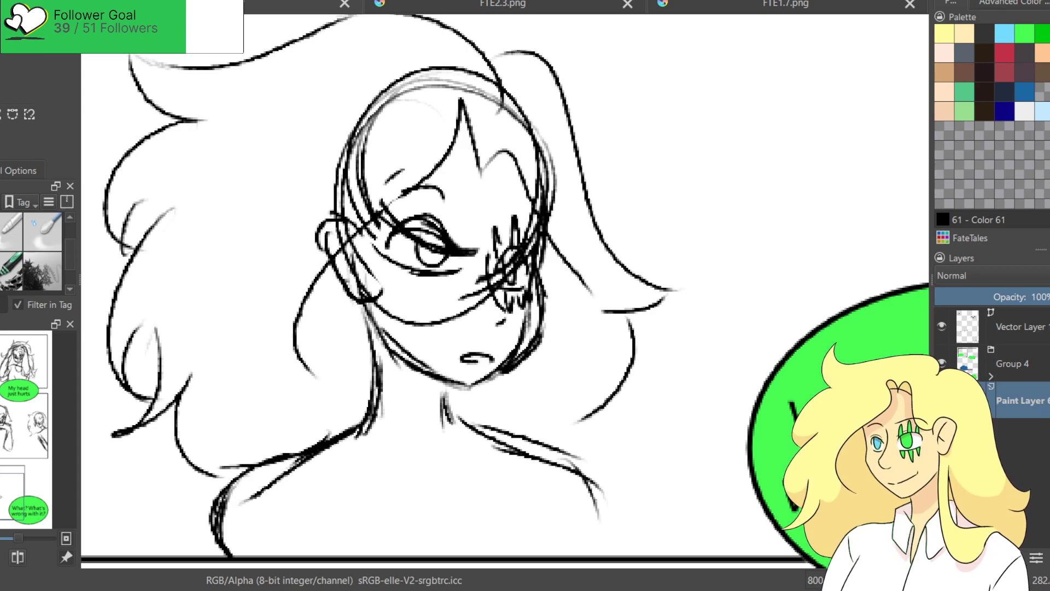
mouse_move(519, 203)
mouse_down()
mouse_move(487, 236)
mouse_move(518, 324)
mouse_move(544, 279)
mouse_move(520, 203)
mouse_up()
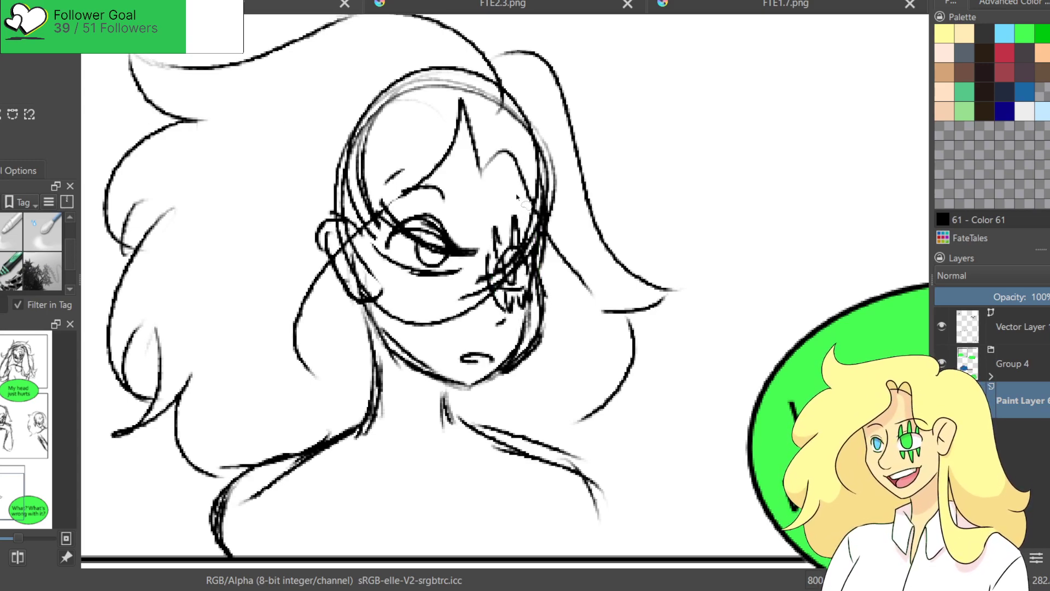
key(t)
drag(517, 272, 517, 246)
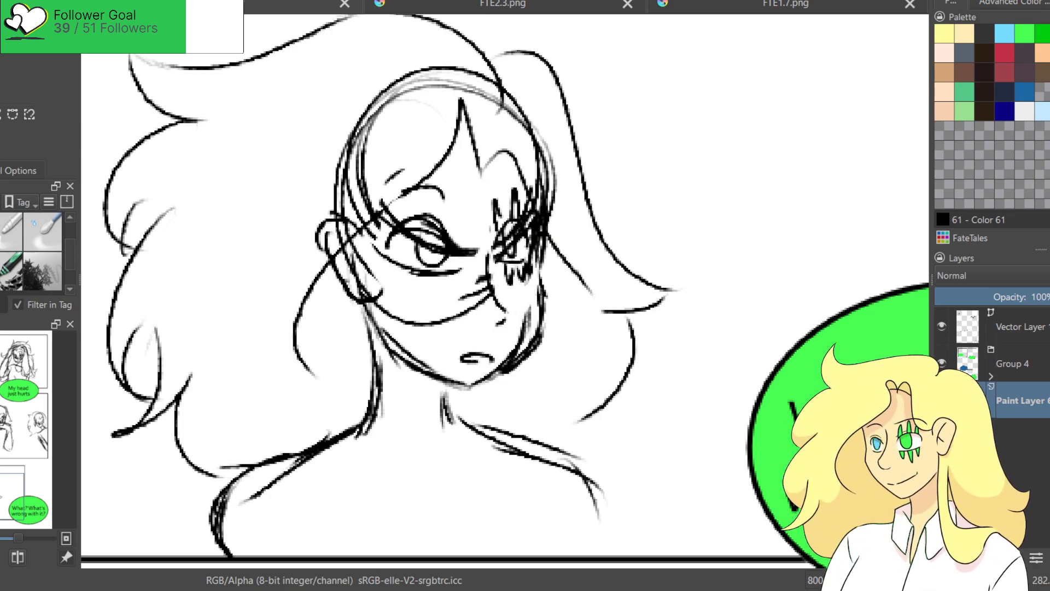
scroll(58, 266, up, 1)
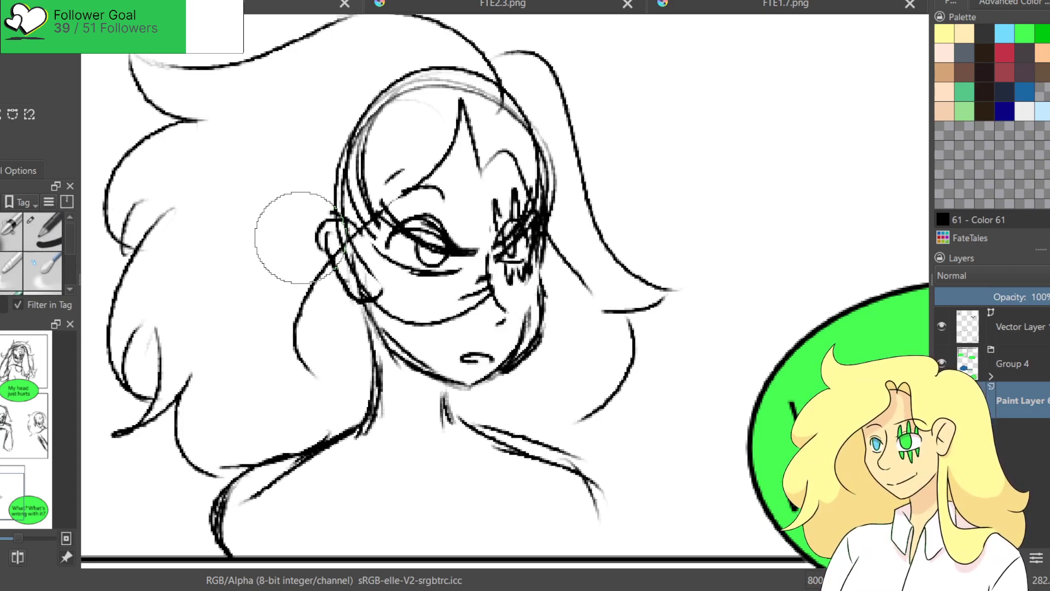
key(ctrl+shift+a)
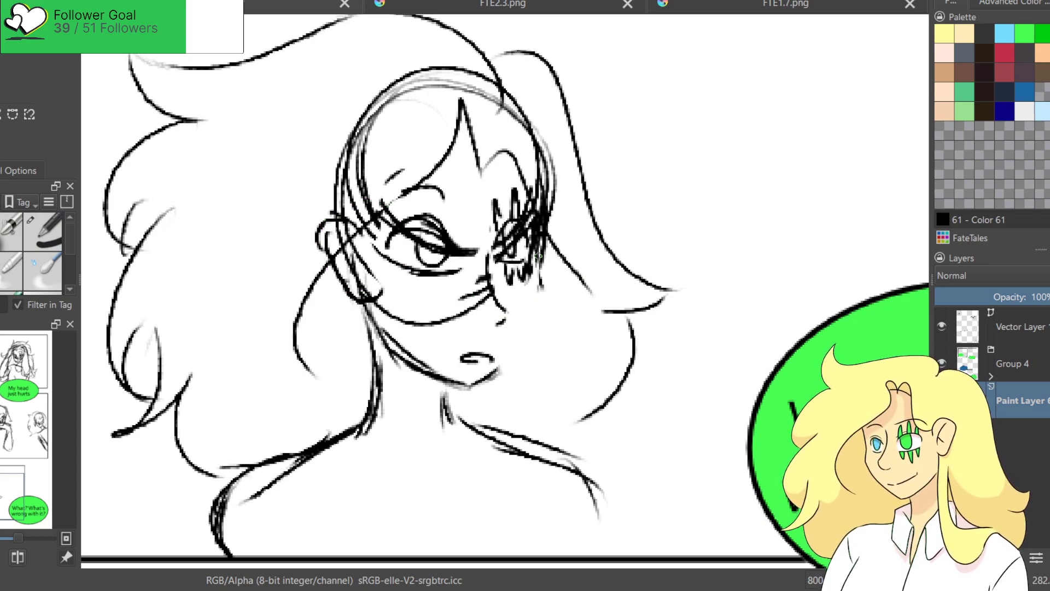
Redraw the right-hand cheek and jaw contour with a slimmer curve, and strengthen the left-hand jaw and the neck line.
mouse_move(548, 209)
mouse_down()
mouse_move(535, 310)
mouse_move(491, 379)
mouse_up()
key(ctrl+z)
key(ctrl+z)
key(ctrl+z)
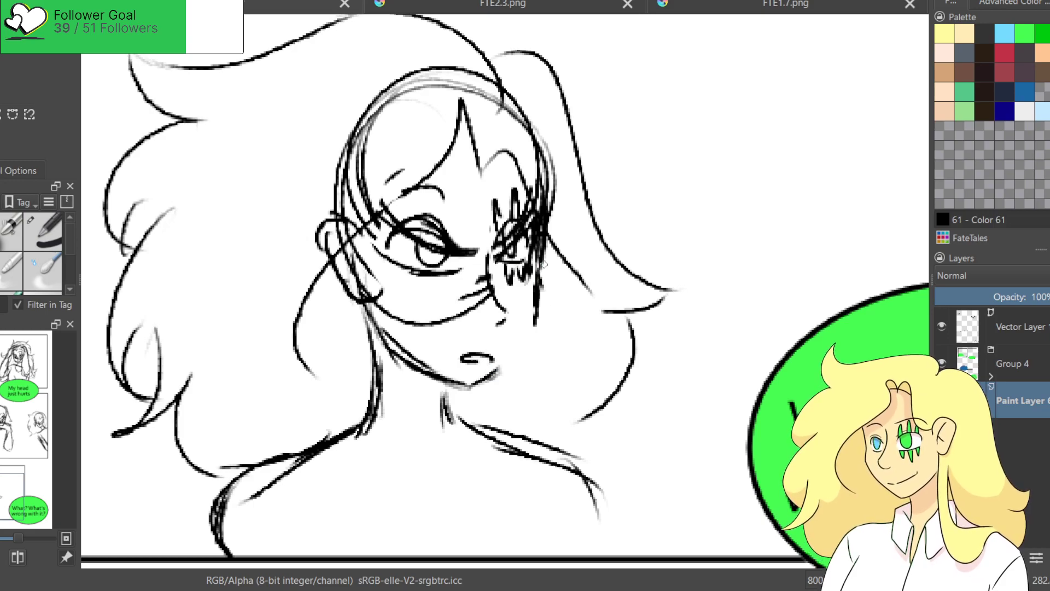
mouse_move(539, 255)
mouse_down()
mouse_move(537, 314)
mouse_move(509, 362)
mouse_move(469, 387)
mouse_move(537, 301)
mouse_move(495, 365)
mouse_up()
mouse_move(385, 313)
mouse_down()
mouse_move(391, 337)
mouse_move(459, 395)
mouse_up()
key(ctrl+z)
key(ctrl+z)
mouse_move(383, 309)
mouse_down()
mouse_move(405, 361)
mouse_move(465, 390)
mouse_move(459, 423)
mouse_up()
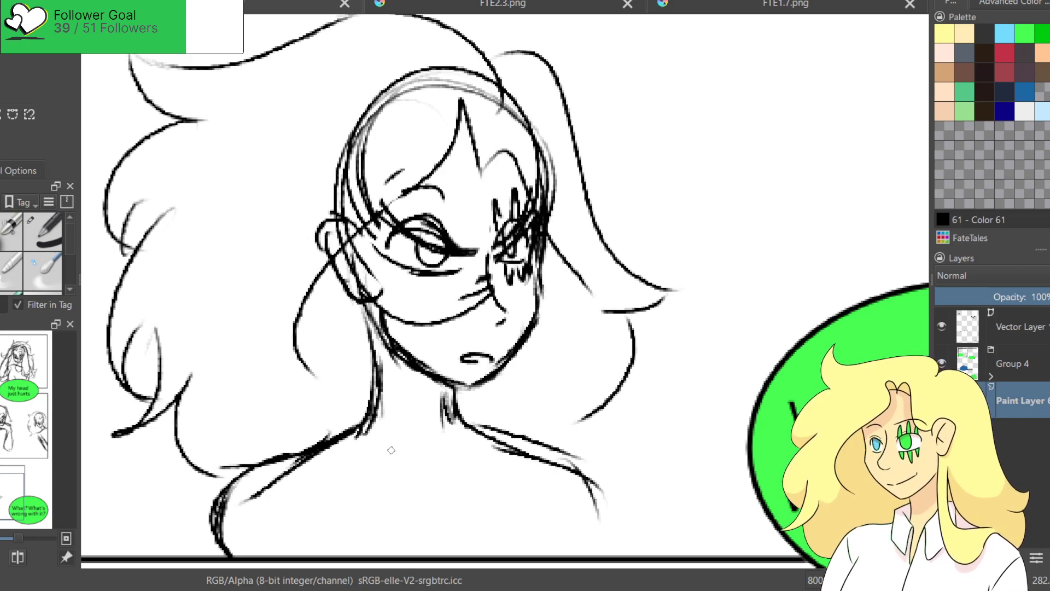
Sketch a rounded shirt neckline below the neck, running between the two shoulders of the portrait.
mouse_move(363, 437)
mouse_down()
mouse_move(414, 484)
mouse_move(401, 497)
mouse_move(446, 507)
mouse_move(498, 450)
mouse_up()
key(ctrl+z)
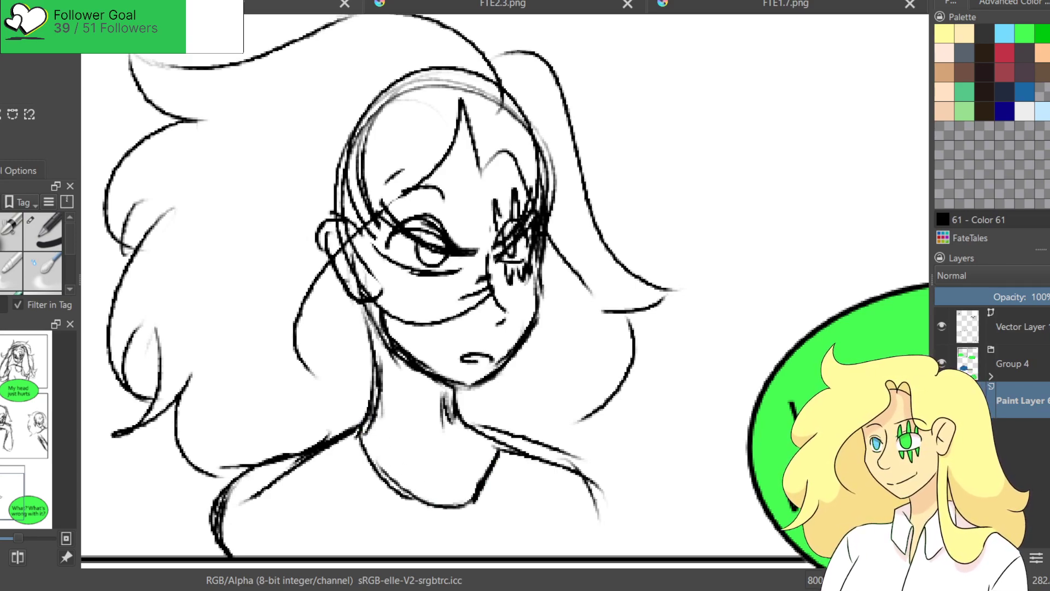
scroll(368, 322, down, 4)
drag(366, 399, 413, 514)
scroll(411, 514, up, 2)
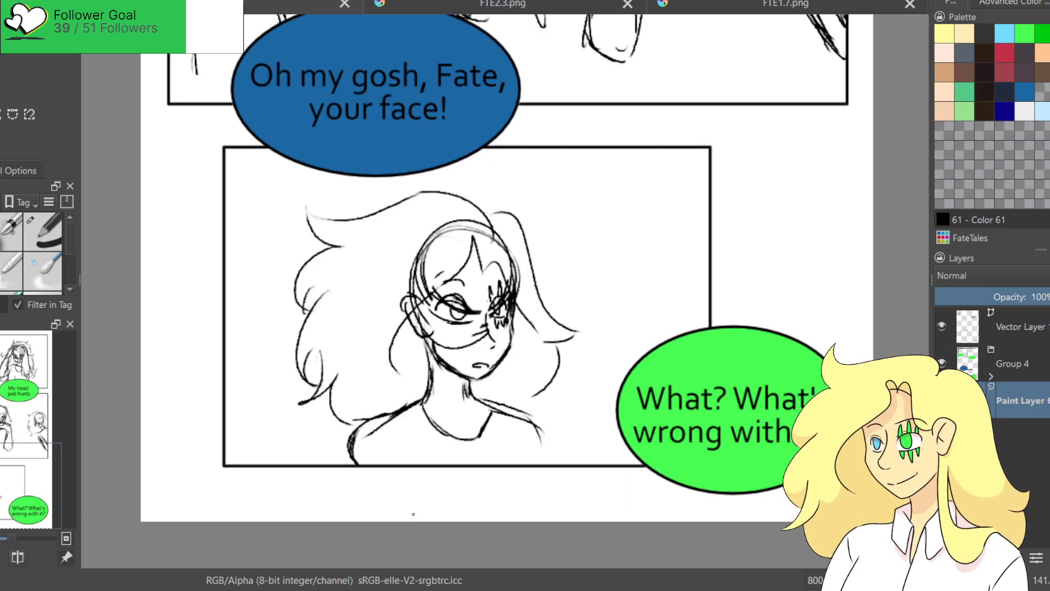
scroll(400, 403, up, 1)
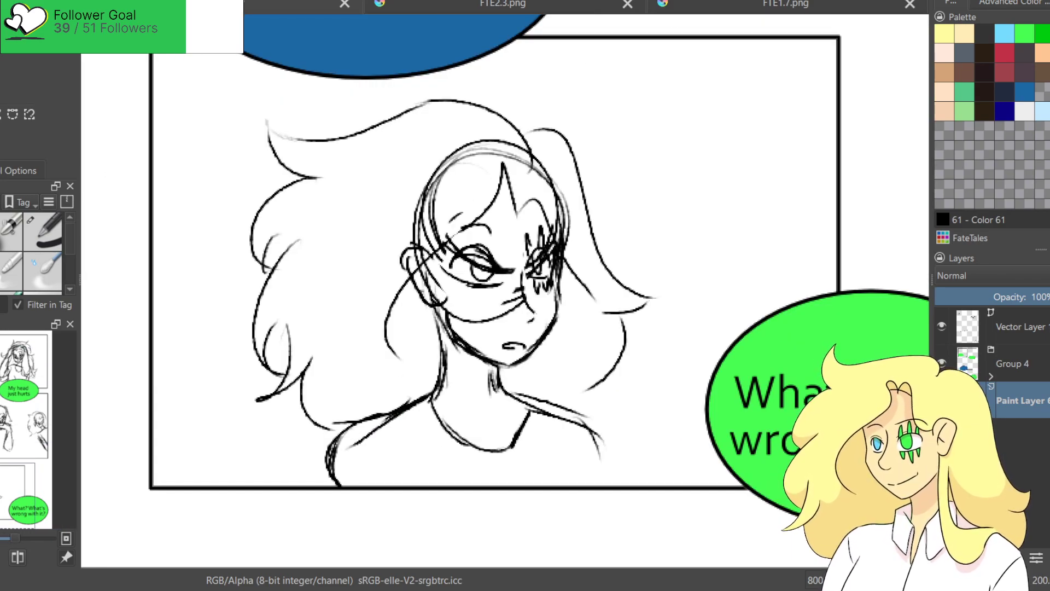
Erase the large left-hand hair mass and try new sweeping strokes from the crown.
mouse_move(313, 99)
mouse_down()
mouse_move(522, 134)
mouse_move(281, 175)
mouse_move(294, 227)
mouse_move(281, 355)
mouse_move(259, 399)
mouse_up()
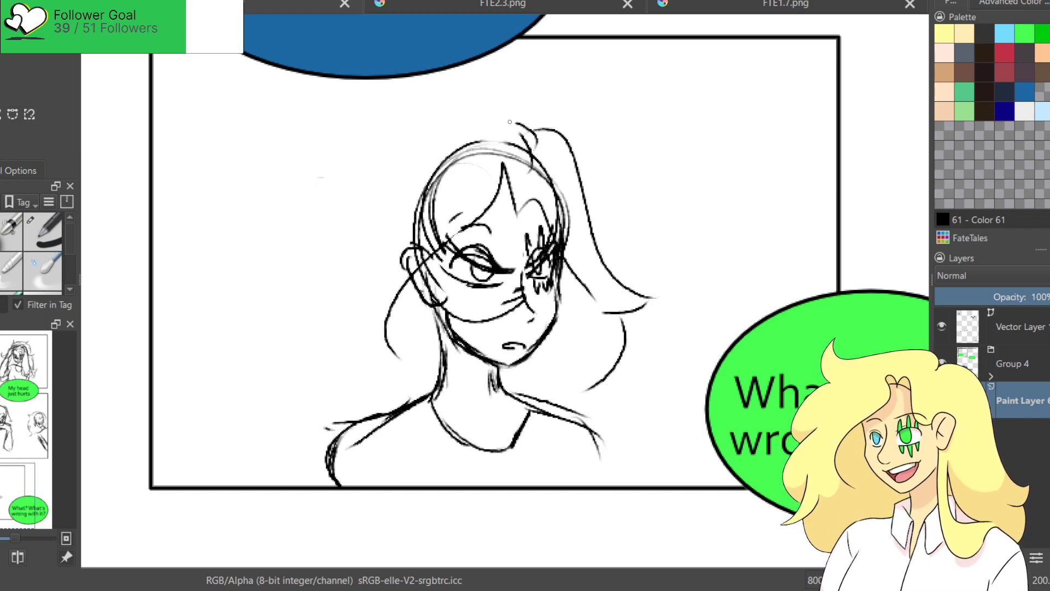
drag(521, 125, 320, 147)
key(ctrl+z)
mouse_move(492, 110)
mouse_down()
mouse_move(409, 128)
mouse_move(349, 106)
mouse_up()
key(ctrl+z)
key(ctrl+z)
key(ctrl+z)
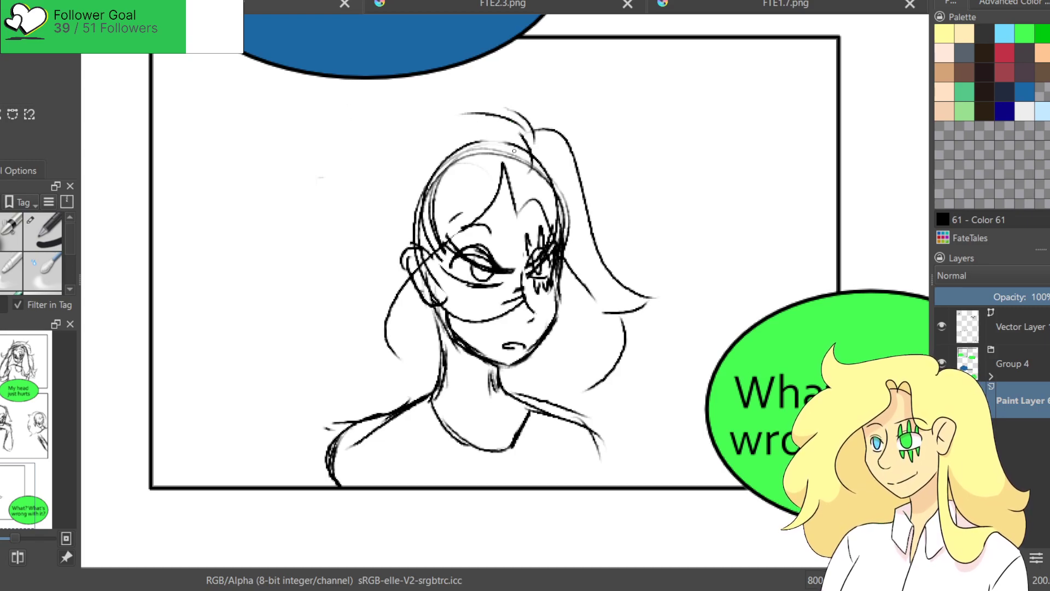
Redraw the left-hand hair as a more compact mass of wavy locks, ending in a pointed flick above the shoulder.
mouse_move(511, 116)
mouse_down()
mouse_move(337, 118)
mouse_move(352, 179)
mouse_move(289, 269)
mouse_up()
drag(323, 209, 281, 285)
drag(328, 254, 283, 347)
mouse_move(315, 276)
mouse_down()
mouse_move(298, 352)
mouse_move(265, 383)
mouse_up()
mouse_move(325, 342)
mouse_down()
mouse_move(279, 386)
mouse_move(307, 383)
mouse_move(298, 445)
mouse_up()
drag(322, 375, 302, 438)
drag(311, 335, 295, 380)
drag(296, 390, 252, 382)
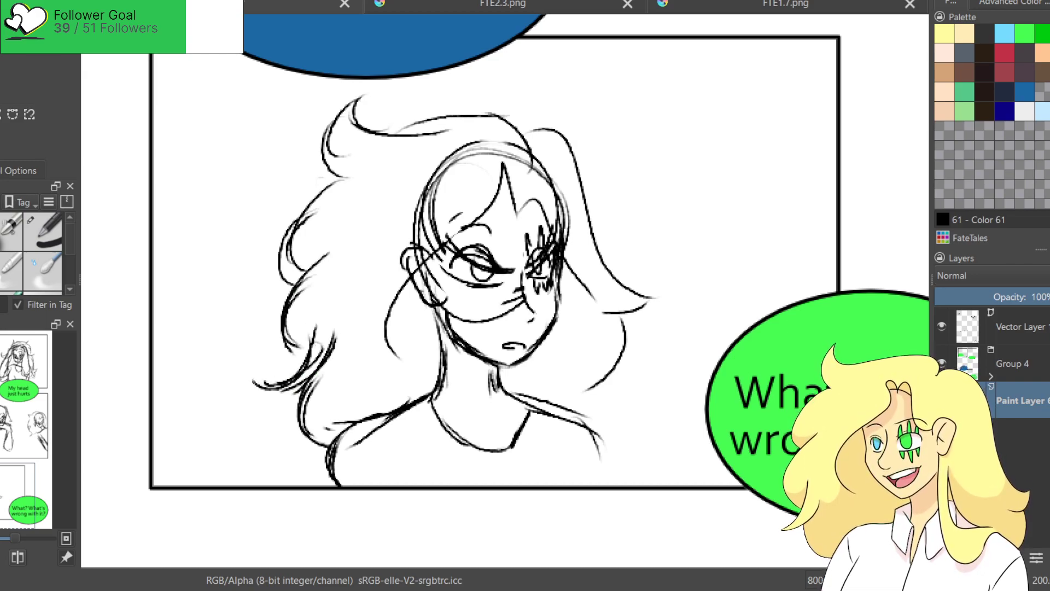
Fill out the lower right-hand lock down to the shoulder and extend the upper left-hand hair flick farther outward.
drag(621, 320, 585, 411)
drag(611, 344, 583, 433)
mouse_move(358, 101)
mouse_down()
mouse_move(328, 129)
mouse_move(335, 175)
mouse_up()
mouse_move(468, 116)
mouse_down()
mouse_move(335, 150)
mouse_move(315, 132)
mouse_move(328, 183)
mouse_move(347, 193)
mouse_up()
drag(315, 132, 289, 180)
drag(302, 115, 290, 148)
drag(298, 118, 358, 141)
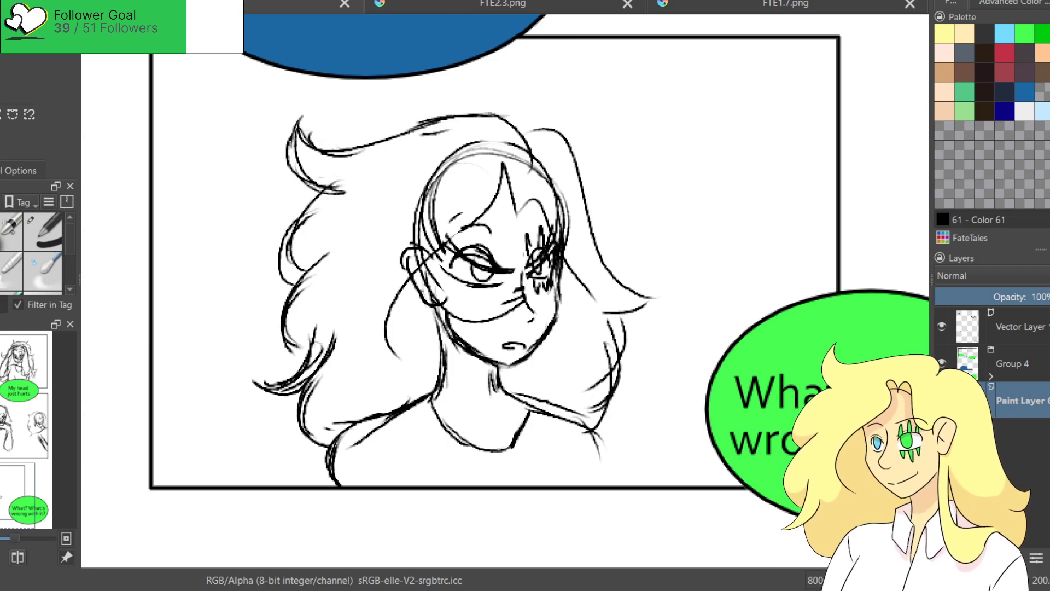
Lower the rough sketch layer's opacity to 25% and add a new paint layer above it for drawing.
drag(467, 299, 403, 361)
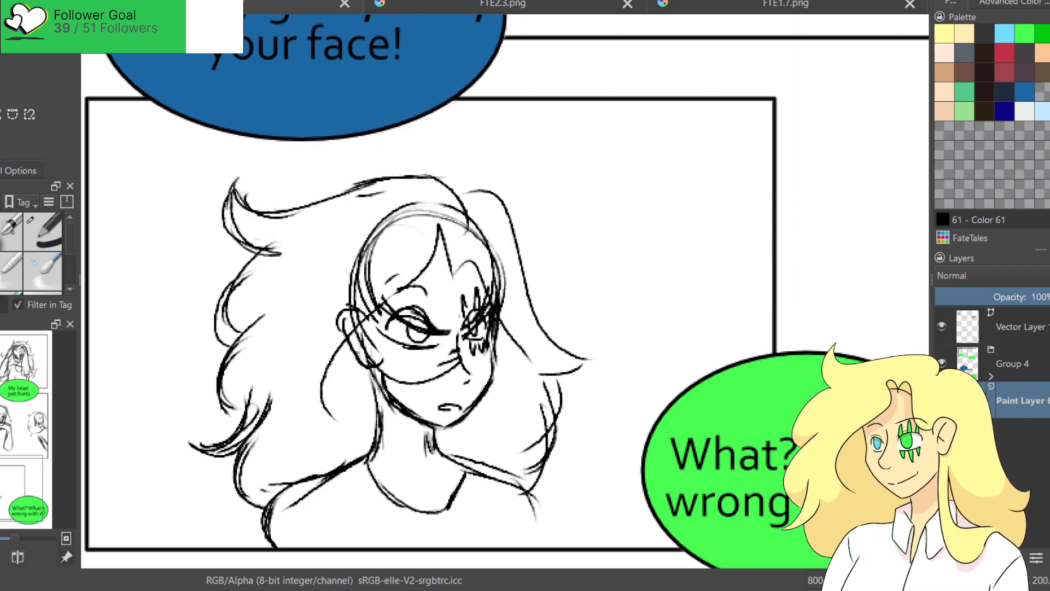
drag(464, 285, 412, 368)
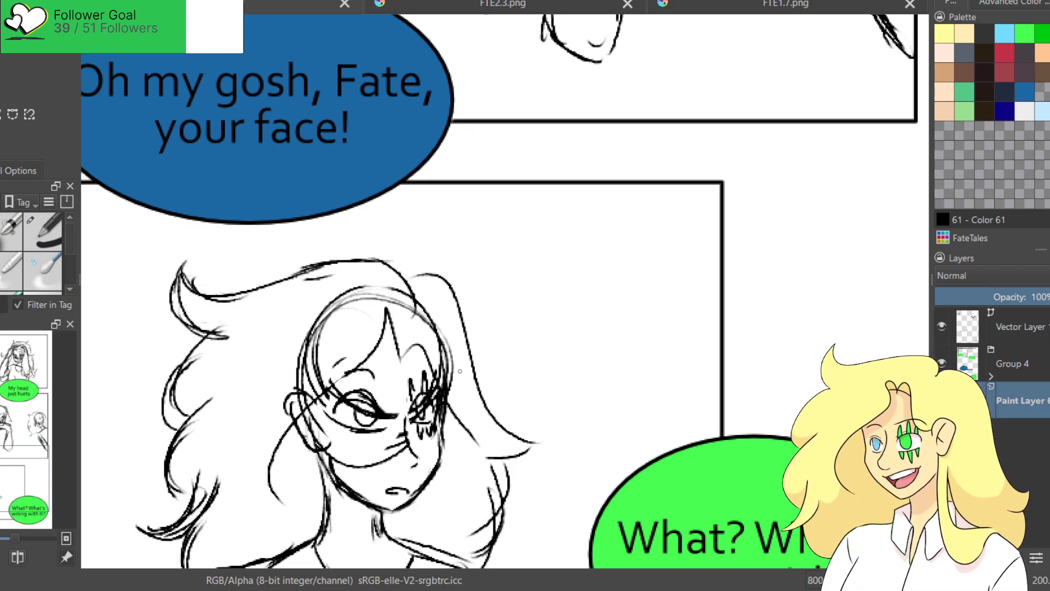
scroll(462, 371, down, 4)
drag(583, 277, 587, 347)
drag(997, 297, 979, 297)
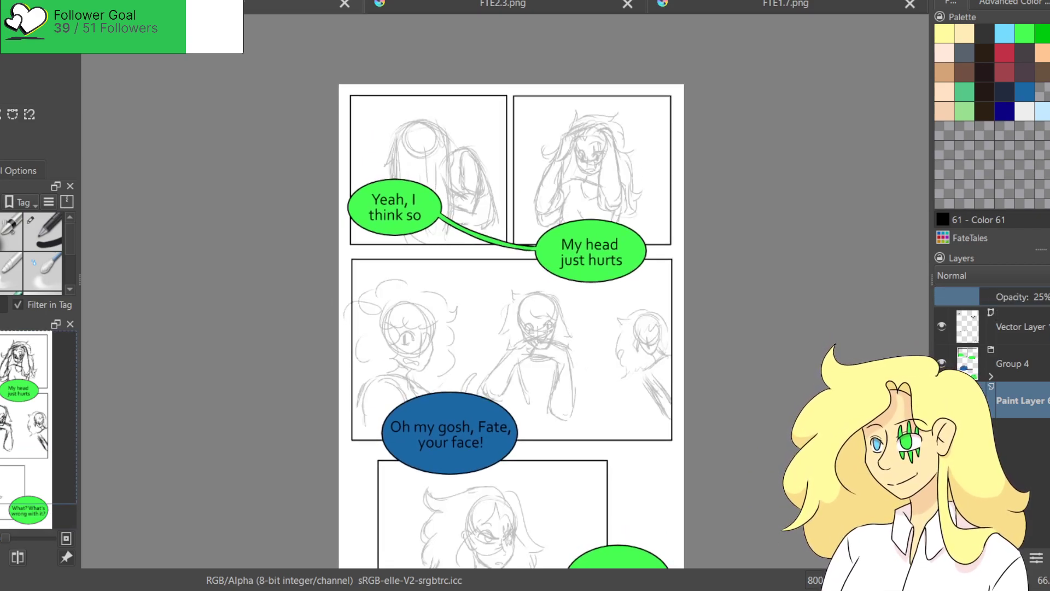
key(Insert)
click(1012, 437)
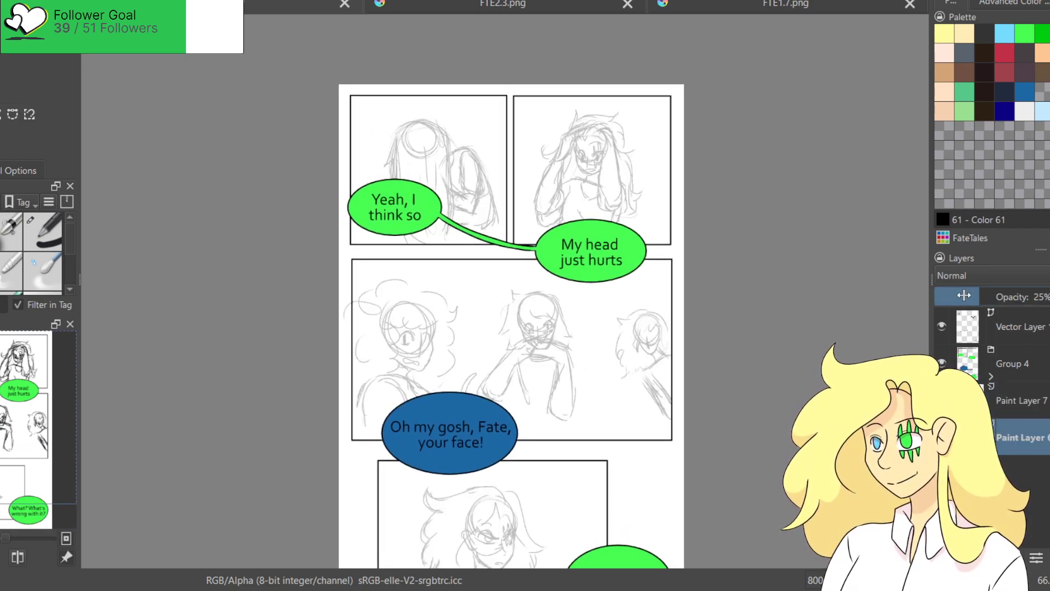
click(1018, 400)
Outline the long-haired figure in the first panel in black, with a pointed left-hand tuft and a rounded lower edge.
scroll(376, 187, up, 1)
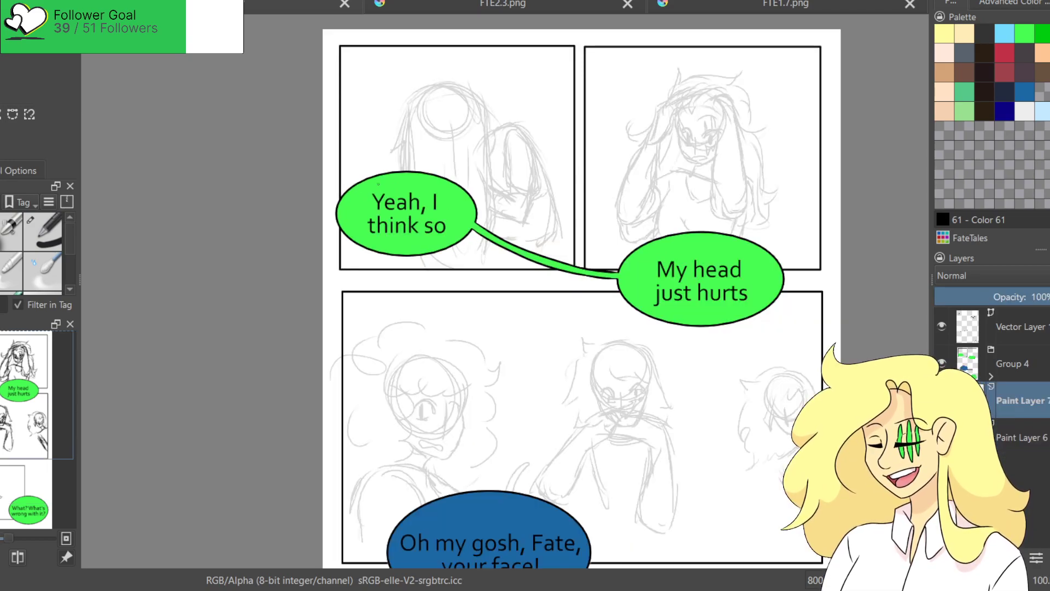
scroll(376, 187, up, 3)
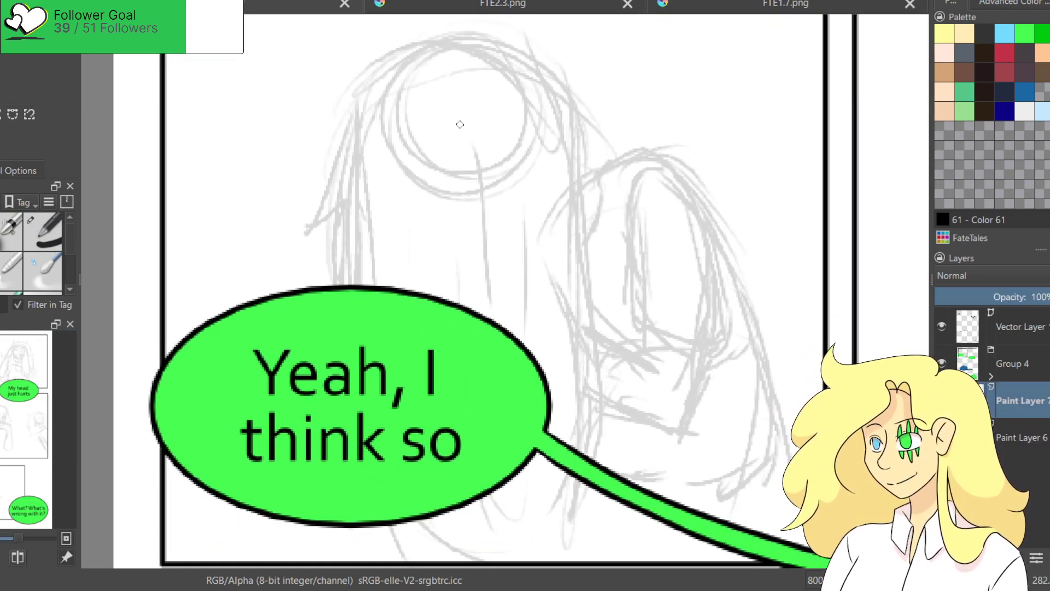
mouse_move(443, 38)
mouse_down()
mouse_move(372, 85)
mouse_move(300, 248)
mouse_up()
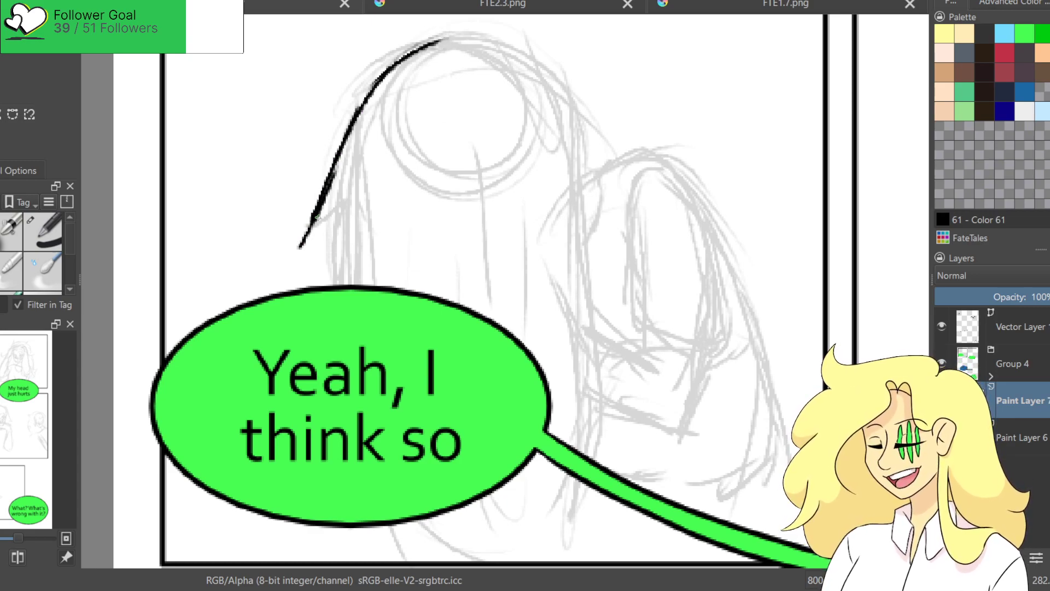
mouse_move(340, 210)
mouse_down()
mouse_move(312, 240)
mouse_move(326, 215)
mouse_move(349, 241)
mouse_move(338, 182)
mouse_move(302, 130)
mouse_move(313, 205)
mouse_up()
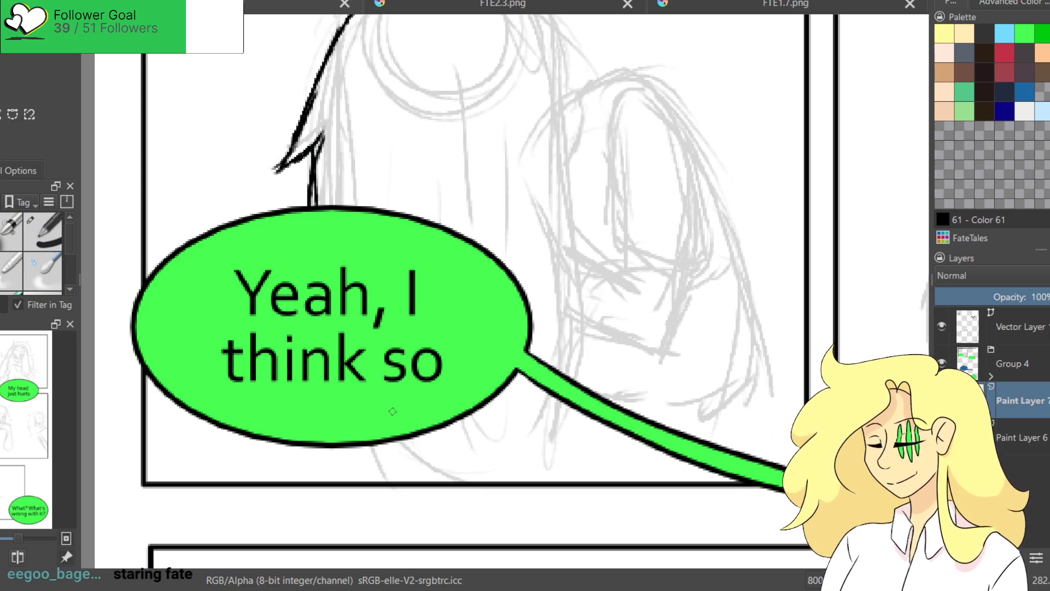
mouse_move(518, 256)
mouse_down()
mouse_move(494, 379)
mouse_move(503, 380)
mouse_up()
mouse_move(389, 87)
mouse_down()
mouse_move(482, 90)
mouse_move(520, 126)
mouse_move(558, 230)
mouse_up()
mouse_move(523, 163)
mouse_down()
mouse_move(544, 308)
mouse_move(559, 342)
mouse_move(549, 125)
mouse_move(563, 274)
mouse_move(538, 402)
mouse_move(466, 438)
mouse_up()
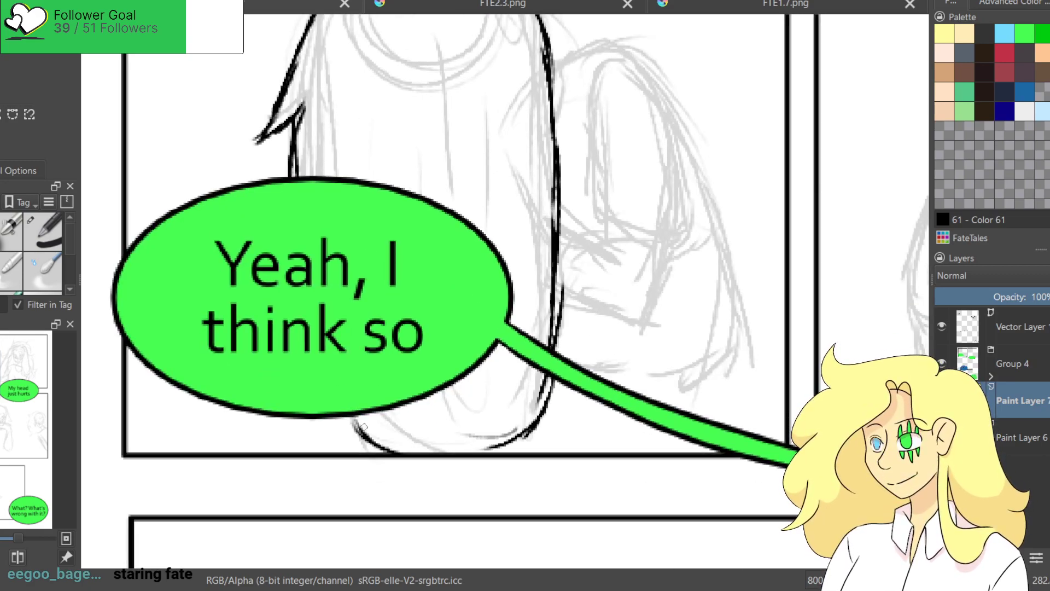
drag(548, 395, 519, 447)
drag(513, 449, 543, 414)
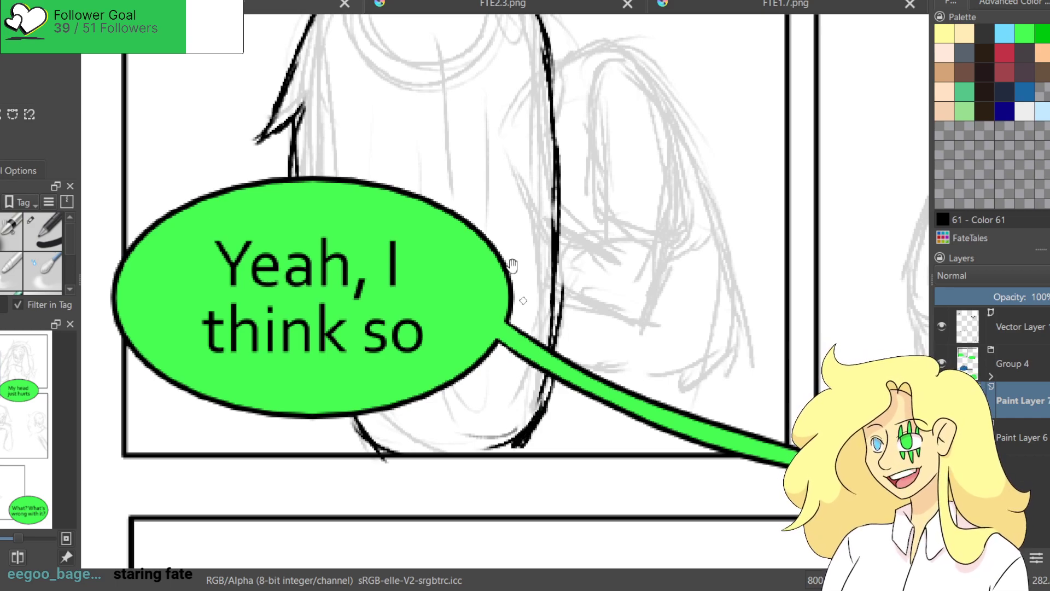
Draw long flowing strands from the crown down through the first-panel figure's hair.
scroll(528, 317, up, 3)
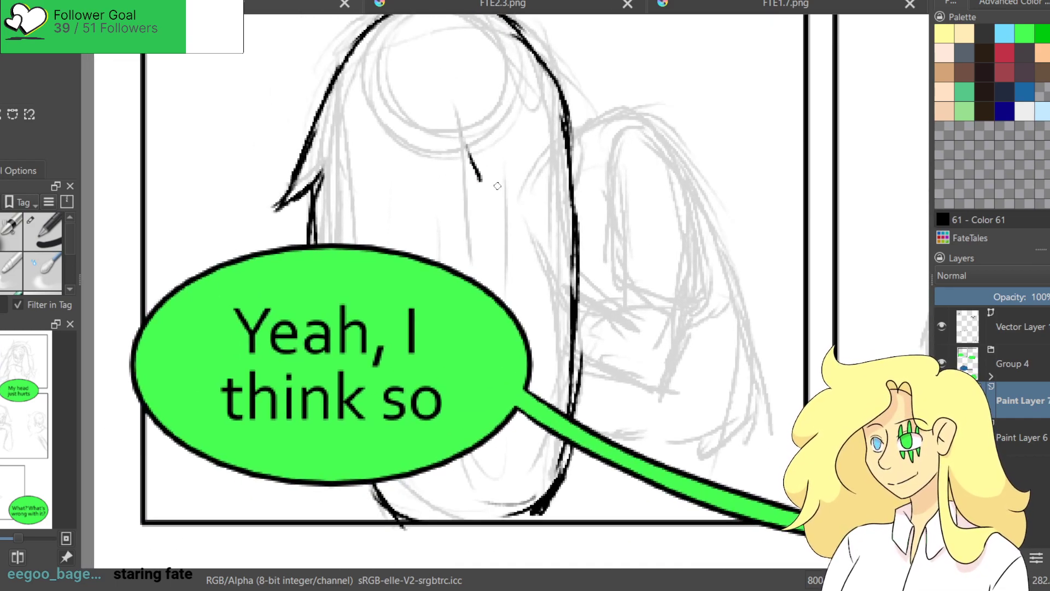
key(ctrl+z)
scroll(495, 175, up, 4)
mouse_move(507, 90)
mouse_down()
mouse_move(395, 214)
mouse_move(430, 150)
mouse_move(471, 381)
mouse_move(406, 323)
mouse_up()
key(ctrl+z)
drag(524, 106, 516, 316)
Try an extra hair strand and a bulging lock on the upper right-hand edge of the first-panel figure's hair.
drag(561, 198, 555, 377)
mouse_move(558, 122)
mouse_down()
mouse_move(629, 290)
mouse_move(628, 353)
mouse_up()
key(ctrl+z)
mouse_move(517, 87)
mouse_down()
mouse_move(596, 118)
mouse_move(604, 159)
mouse_move(586, 131)
mouse_move(602, 175)
mouse_up()
key(ctrl+z)
drag(566, 136, 589, 166)
key(ctrl+z)
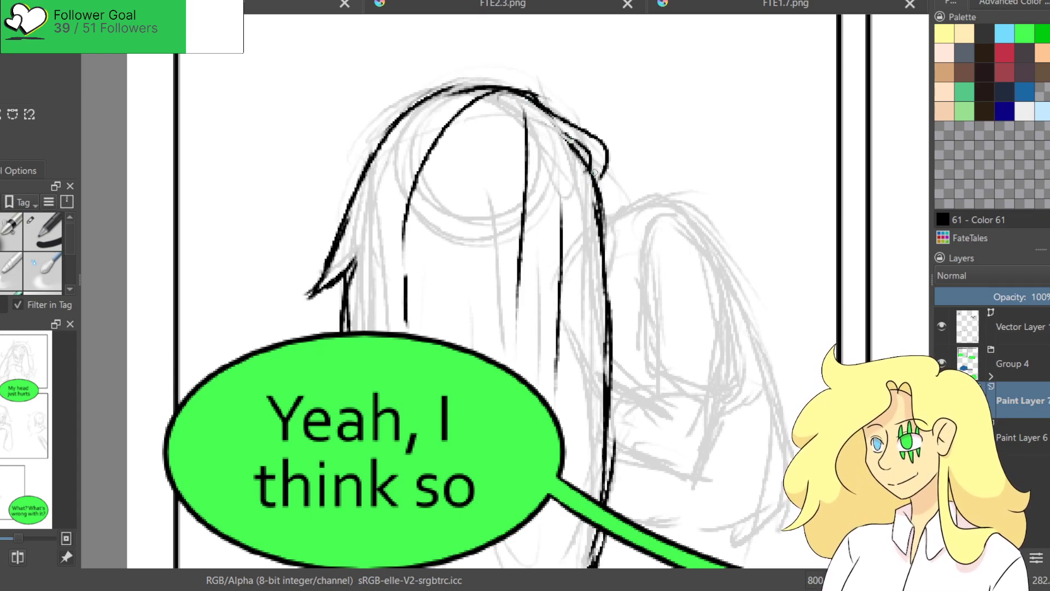
drag(606, 145, 605, 248)
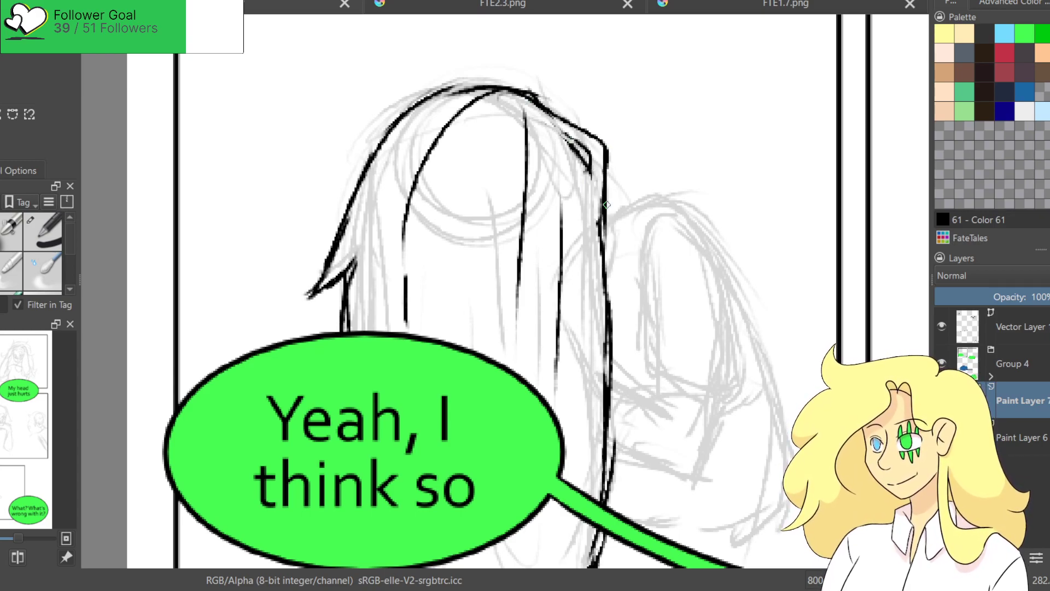
mouse_move(539, 96)
mouse_down()
mouse_move(605, 148)
mouse_move(606, 192)
mouse_move(563, 142)
mouse_up()
mouse_move(538, 95)
mouse_down()
mouse_move(582, 134)
mouse_move(602, 197)
mouse_move(555, 113)
mouse_up()
Undo the bulging lock and extra strand, going back to the plain right-hand hair outline.
key(ctrl+z)
key(ctrl+z)
key(ctrl+z)
key(ctrl+z)
key(ctrl+z)
key(ctrl+z)
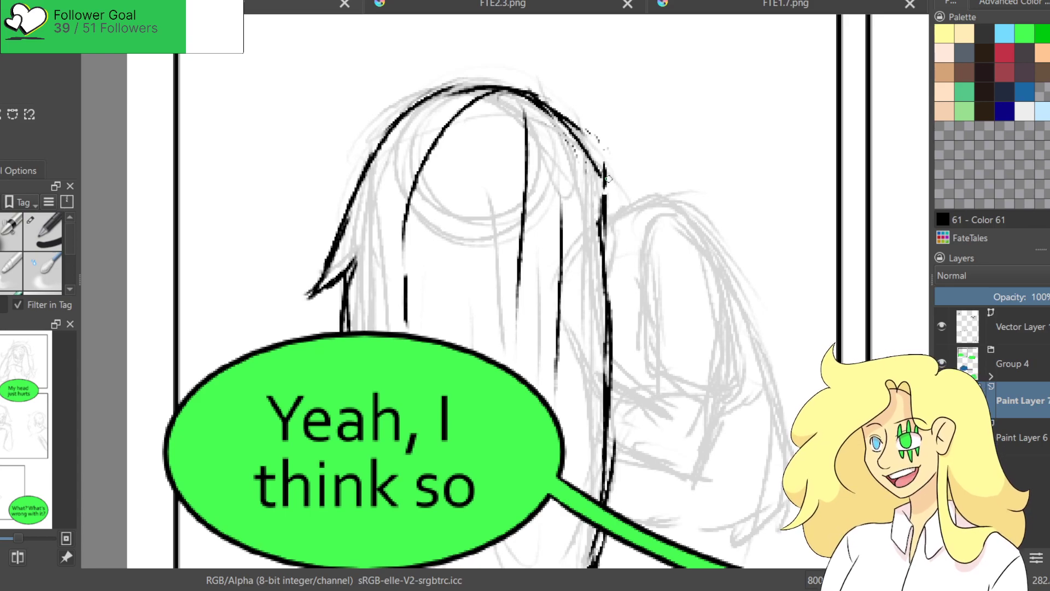
key(ctrl+shift+z)
key(ctrl+shift+z)
key(ctrl+shift+z)
key(ctrl+shift+z)
key(ctrl+shift+z)
key(ctrl+shift+z)
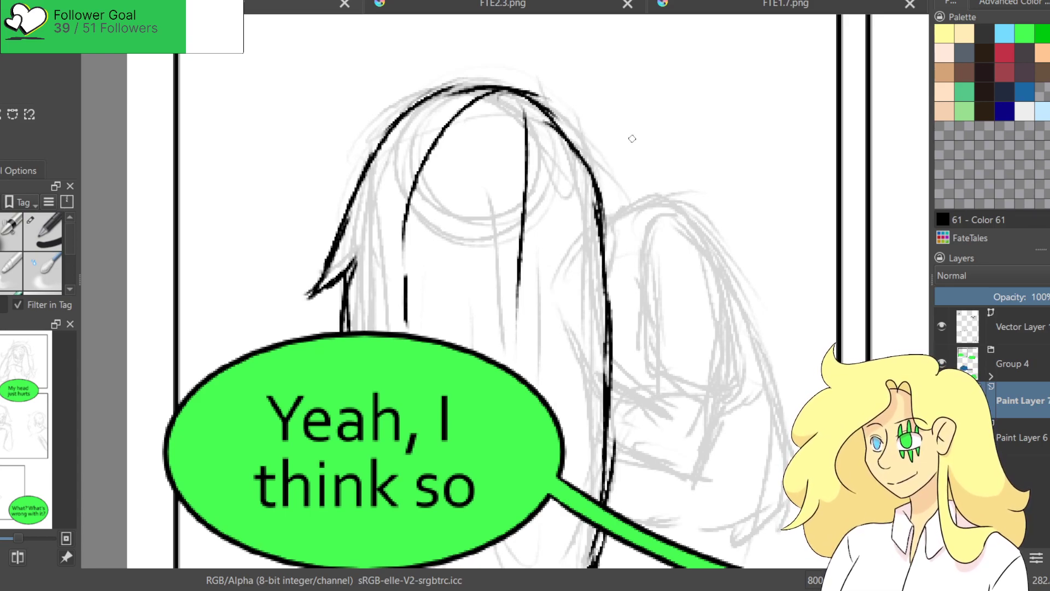
Add a long strand near the hair's right-hand edge and another through its middle.
drag(566, 297, 576, 424)
drag(495, 94, 458, 330)
key(ctrl+z)
mouse_move(470, 209)
mouse_down()
mouse_move(461, 340)
mouse_move(479, 163)
mouse_up()
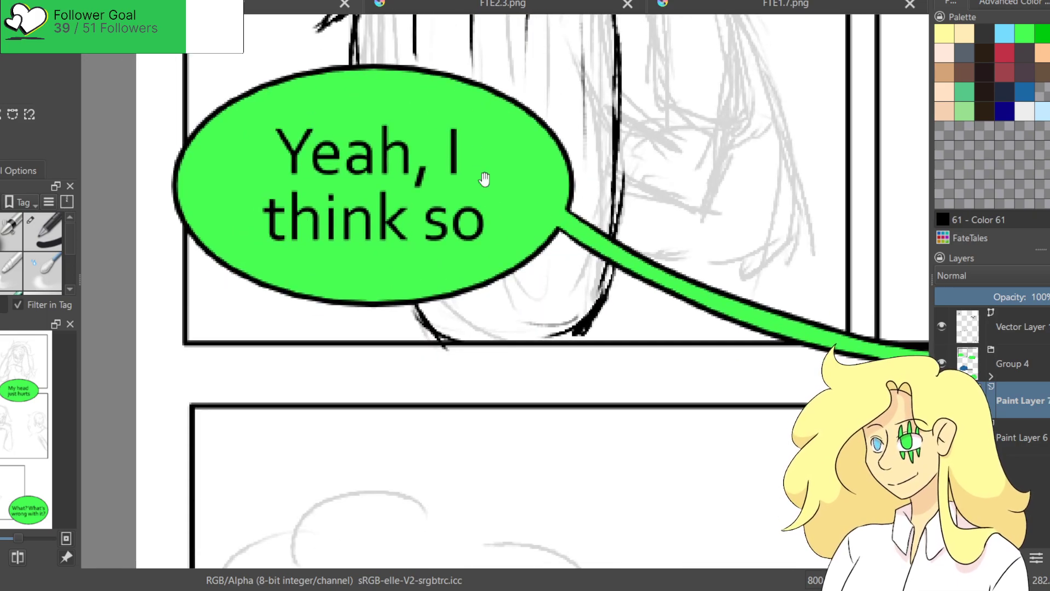
Redraw the bottom edge of the hair below the speech bubble and add short strand marks there.
drag(622, 184, 476, 348)
mouse_move(279, 445)
mouse_down()
mouse_move(317, 504)
mouse_move(445, 528)
mouse_up()
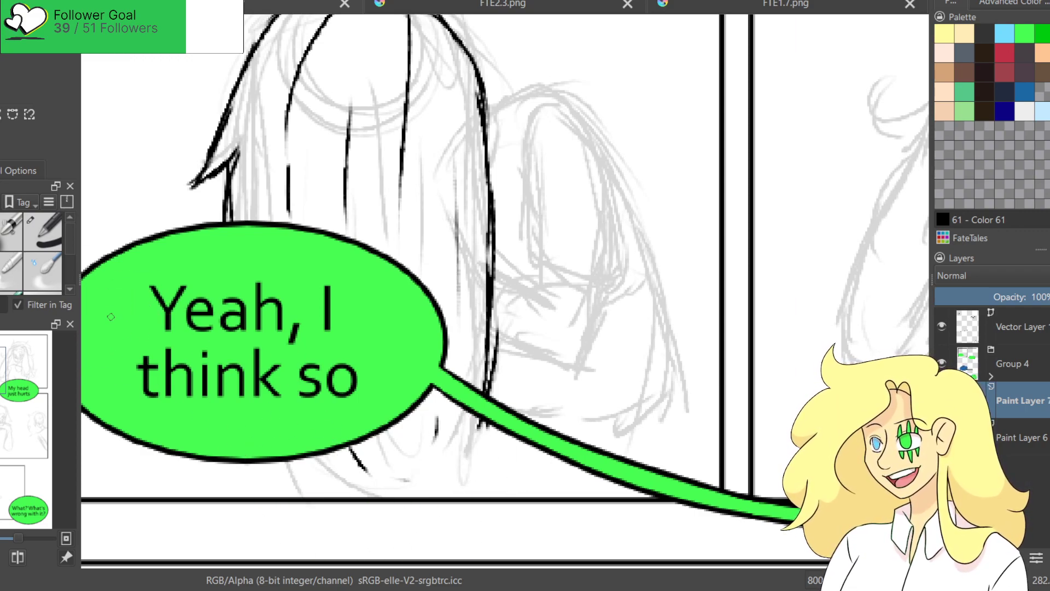
drag(267, 466, 290, 495)
drag(474, 451, 442, 496)
drag(479, 420, 447, 507)
key(ctrl+z)
key(ctrl+z)
Outline the top and right-hand side of the smaller figure in the first panel, with a short line across its lower part.
drag(604, 270, 511, 342)
mouse_move(390, 175)
mouse_down()
mouse_move(460, 159)
mouse_move(484, 167)
mouse_move(518, 219)
mouse_up()
key(ctrl+z)
drag(495, 169, 530, 281)
mouse_move(441, 214)
mouse_down()
mouse_move(432, 335)
mouse_move(515, 352)
mouse_up()
drag(527, 241, 543, 343)
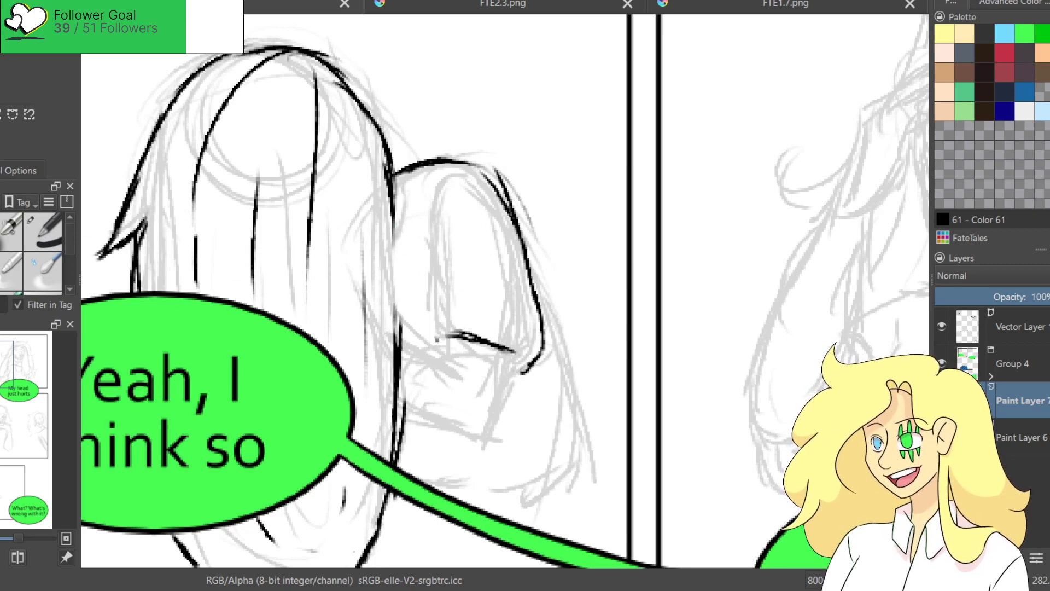
Draw the smaller figure's inner left-hand line and build up the angled shapes closing its lower end.
drag(392, 219, 394, 323)
drag(424, 222, 435, 340)
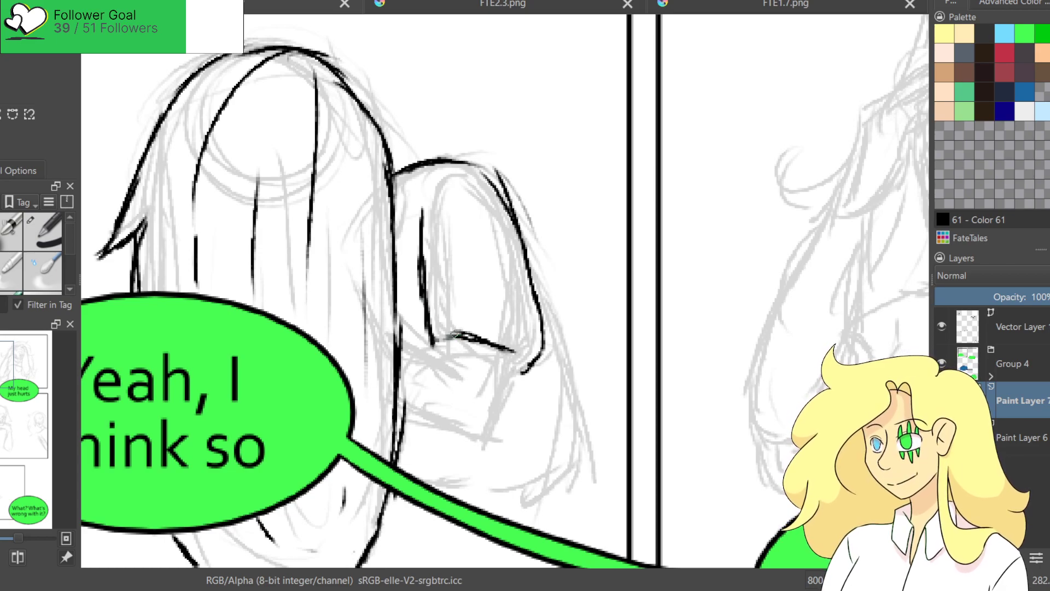
mouse_move(437, 328)
mouse_down()
mouse_move(492, 343)
mouse_move(479, 382)
mouse_move(502, 422)
mouse_move(547, 331)
mouse_up()
drag(522, 251, 547, 404)
mouse_move(436, 343)
mouse_down()
mouse_move(470, 332)
mouse_move(530, 385)
mouse_up()
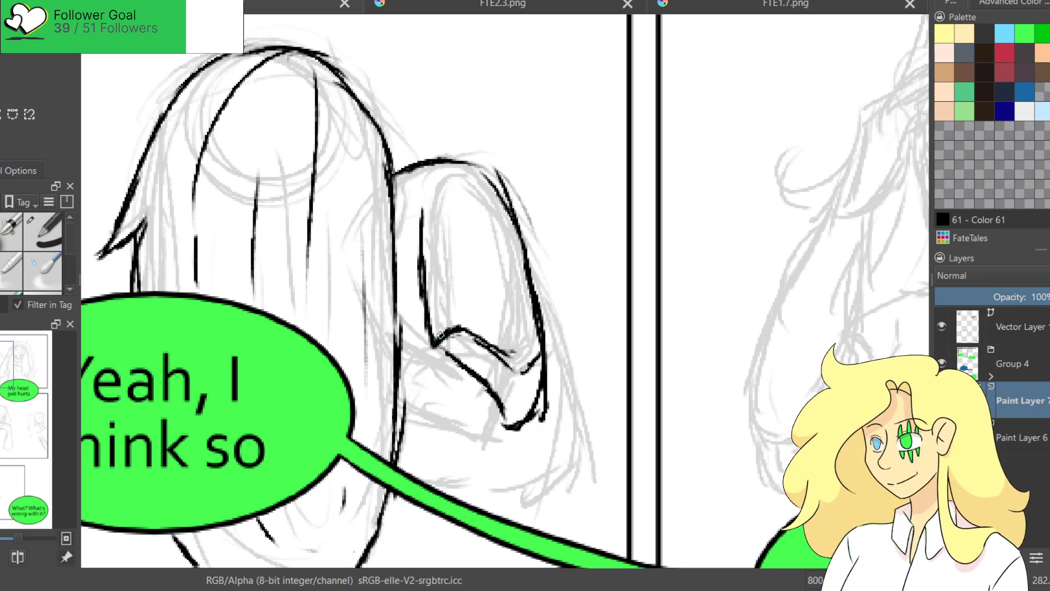
mouse_move(439, 326)
mouse_down()
mouse_move(475, 314)
mouse_move(537, 381)
mouse_up()
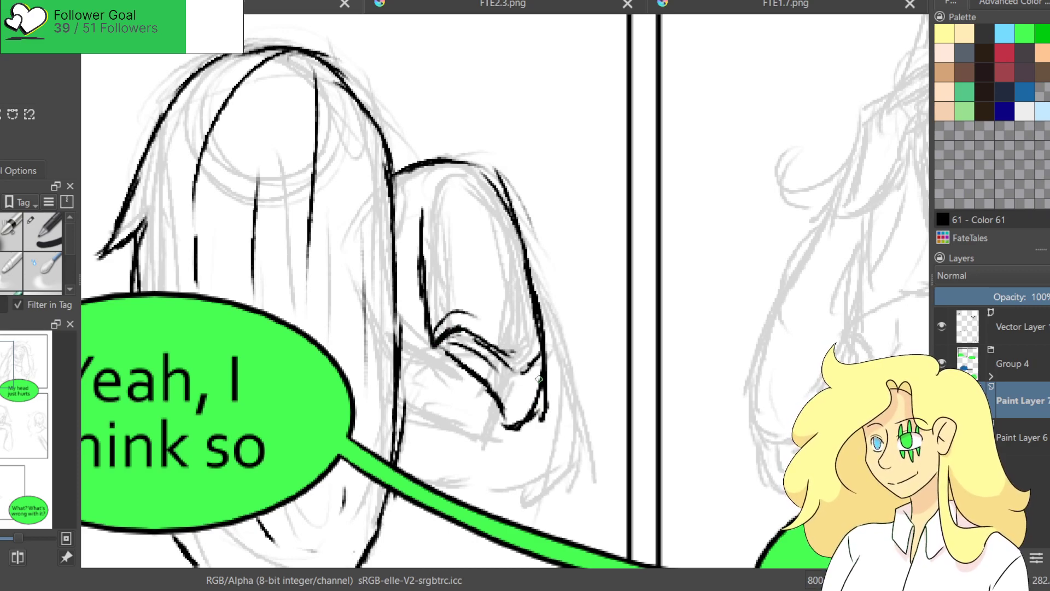
Undo the last angled strokes at the smaller figure's lower end and close it with one short line.
key(ctrl+z)
key(ctrl+z)
drag(501, 430, 547, 416)
scroll(442, 239, down, 5)
scroll(363, 289, up, 5)
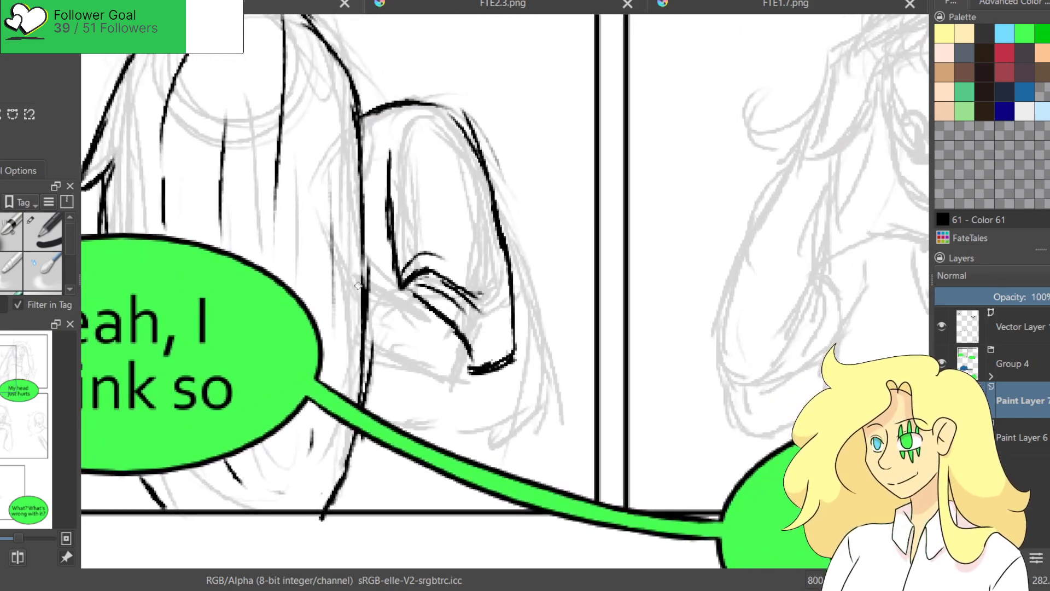
Outline the smaller figure's crossed forearm with upper and lower edges, and close the cuff corners at its right-hand end.
drag(365, 269, 421, 304)
drag(377, 361, 458, 385)
key(ctrl+z)
key(ctrl+z)
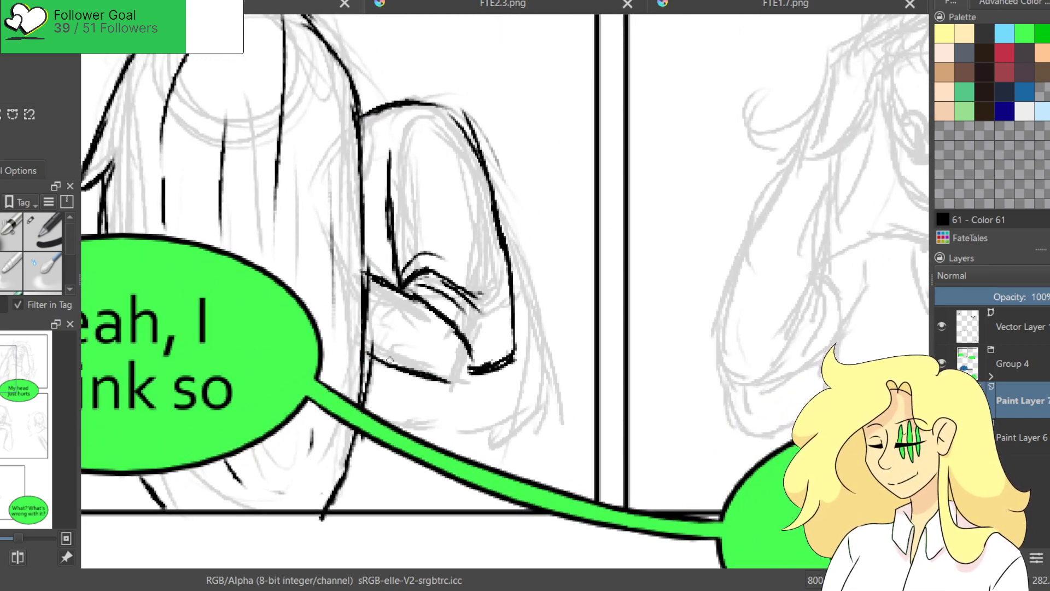
mouse_move(376, 371)
mouse_down()
mouse_move(457, 406)
mouse_move(477, 376)
mouse_move(461, 386)
mouse_up()
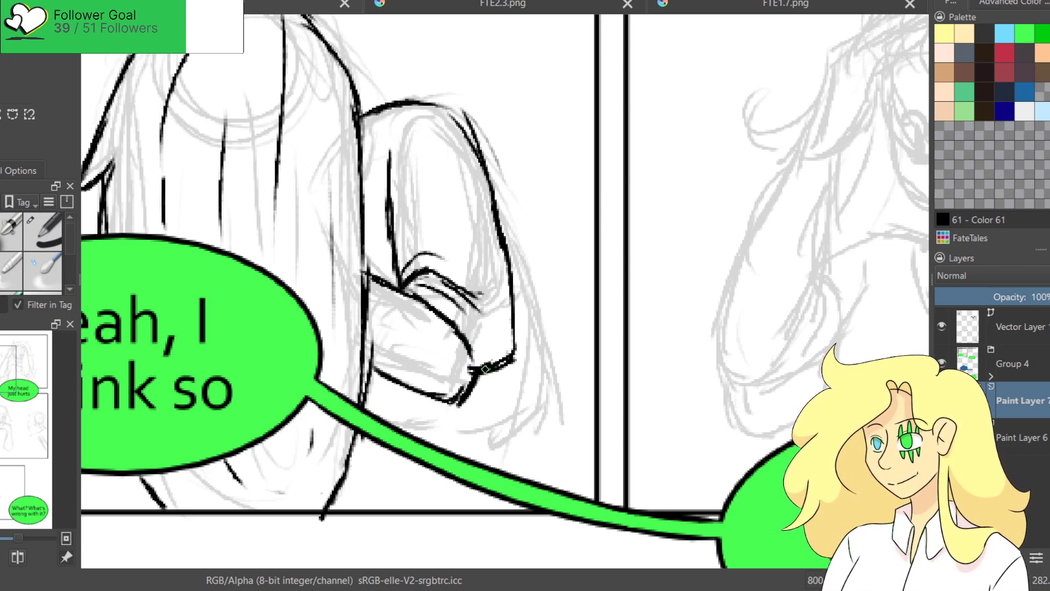
key(ctrl+z)
drag(511, 351, 476, 386)
drag(440, 313, 479, 348)
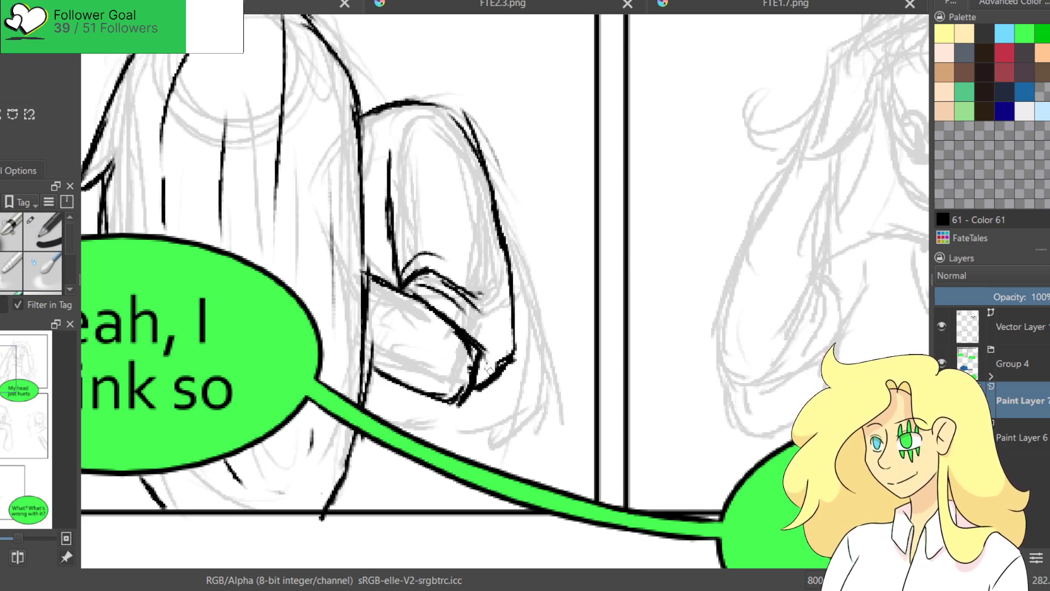
key(ctrl+z)
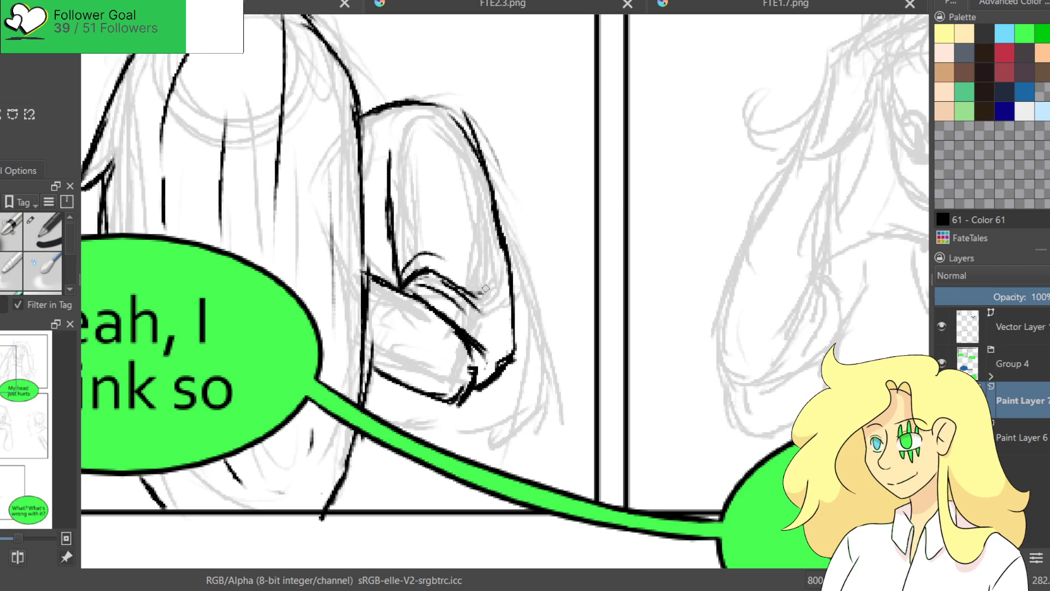
Draw the smaller figure's lower body below the forearm, down to base strokes along the first panel's bottom border.
mouse_move(505, 246)
mouse_down()
mouse_move(547, 413)
mouse_move(469, 451)
mouse_up()
drag(515, 424, 455, 453)
key(ctrl+z)
key(ctrl+z)
key(ctrl+z)
key(ctrl+z)
drag(514, 296, 534, 402)
mouse_move(524, 361)
mouse_down()
mouse_move(544, 425)
mouse_move(515, 471)
mouse_up()
key(ctrl+z)
key(ctrl+z)
key(ctrl+z)
mouse_move(504, 371)
mouse_down()
mouse_move(532, 457)
mouse_move(432, 509)
mouse_move(365, 505)
mouse_up()
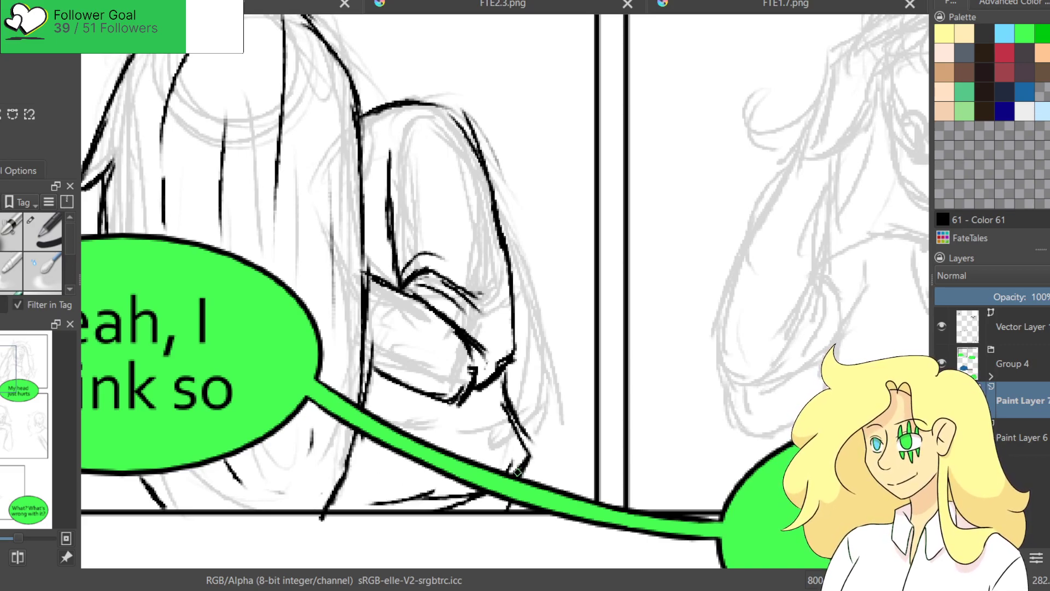
drag(304, 393, 384, 435)
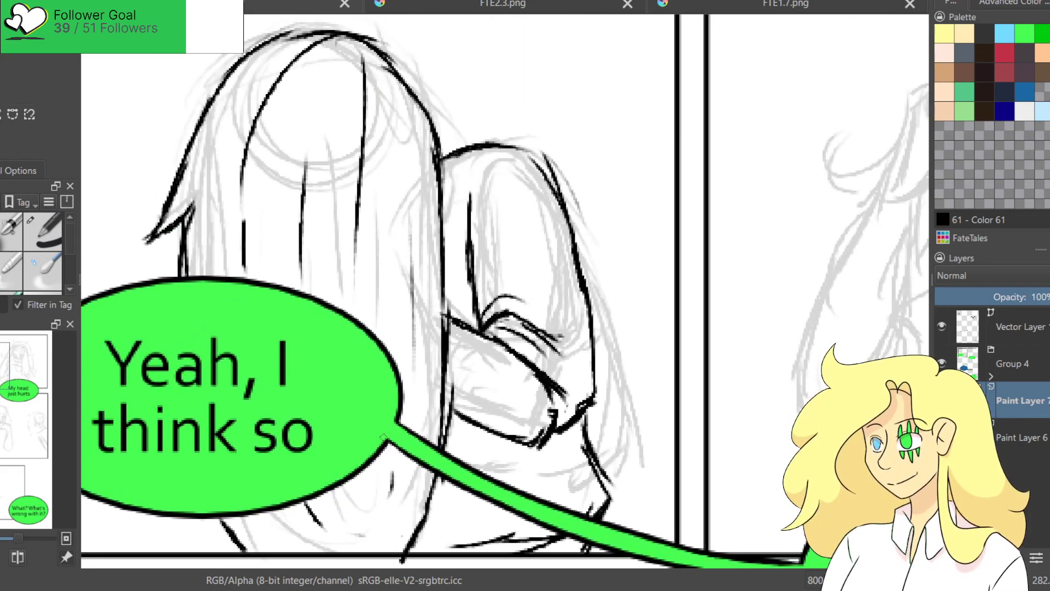
scroll(423, 354, down, 5)
scroll(423, 354, up, 4)
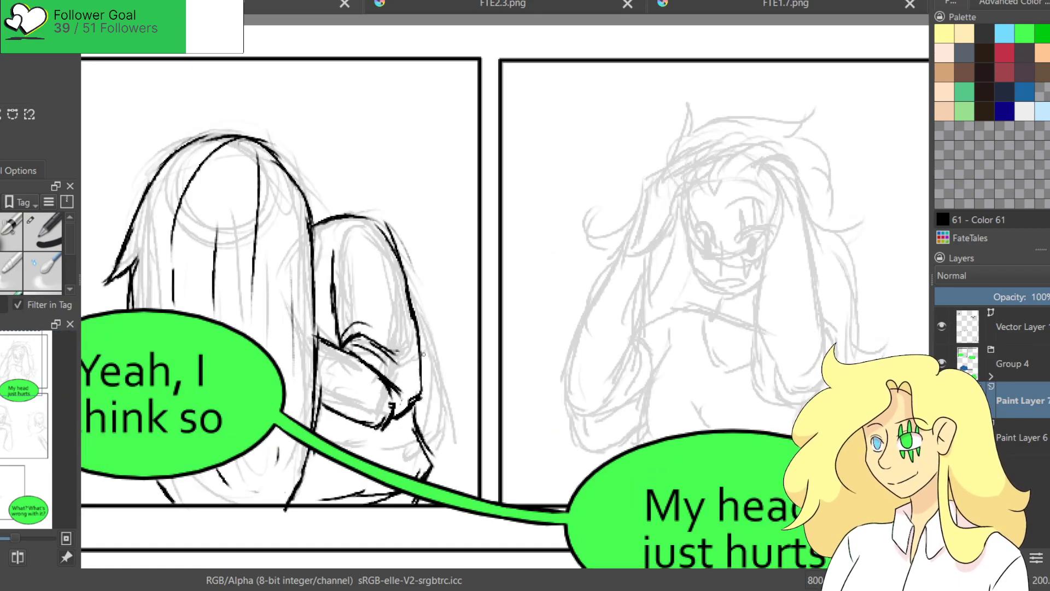
mouse_move(423, 354)
mouse_down()
mouse_move(591, 272)
mouse_move(385, 373)
mouse_move(495, 289)
mouse_move(649, 297)
mouse_move(561, 271)
mouse_up()
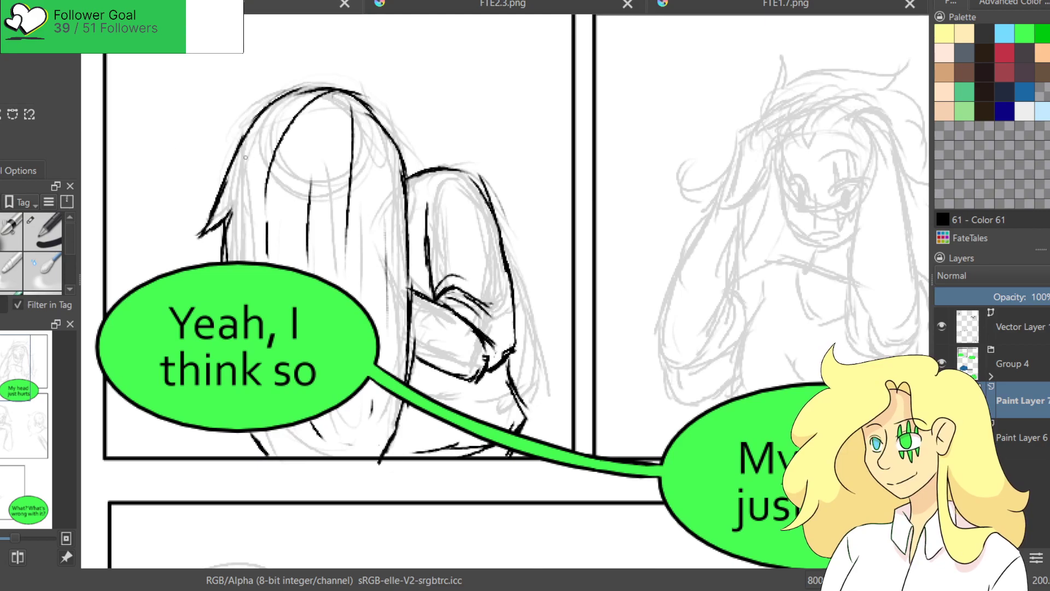
drag(115, 181, 570, 163)
drag(455, 169, 593, 176)
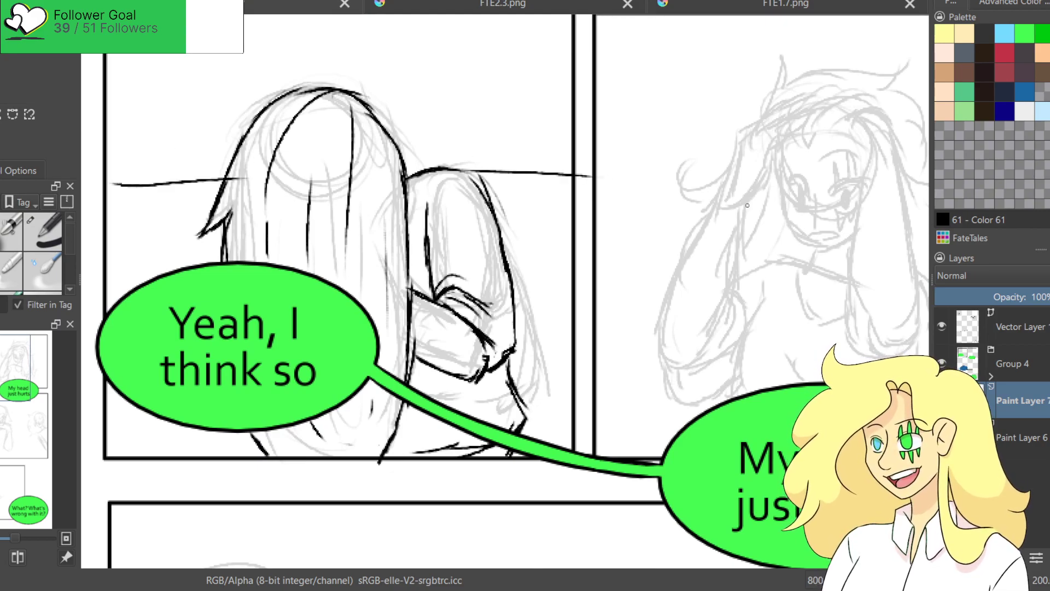
key(ctrl+z)
key(ctrl+z)
Draw a horizontal background line on both sides of the figures in the second panel and in the first panel.
mouse_move(648, 267)
mouse_down()
mouse_move(591, 230)
mouse_move(633, 282)
mouse_up()
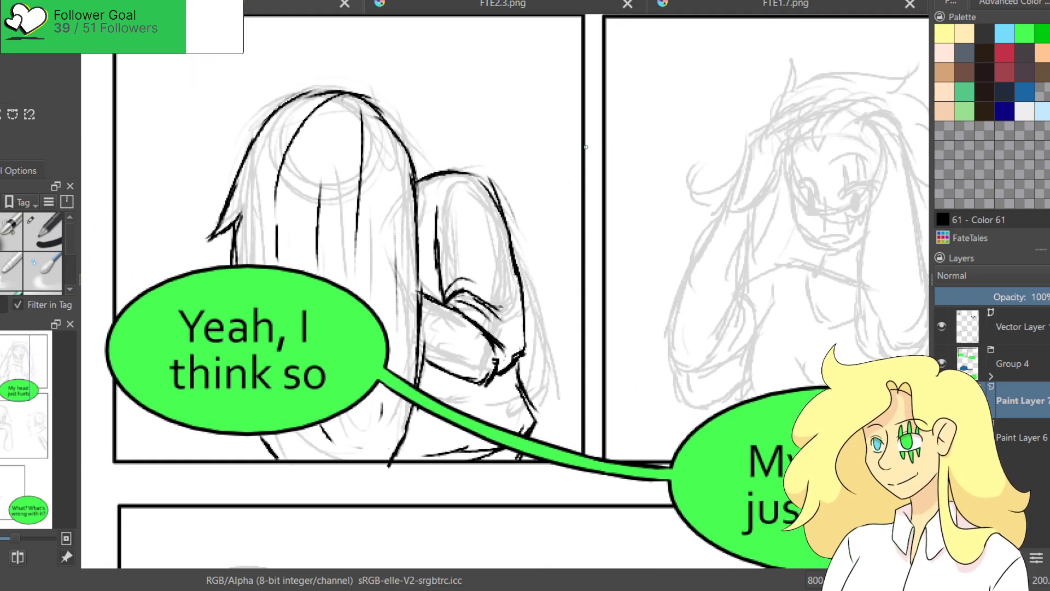
drag(669, 209, 744, 209)
mouse_move(882, 214)
mouse_down()
mouse_move(580, 205)
mouse_move(796, 193)
mouse_up()
drag(370, 249, 705, 235)
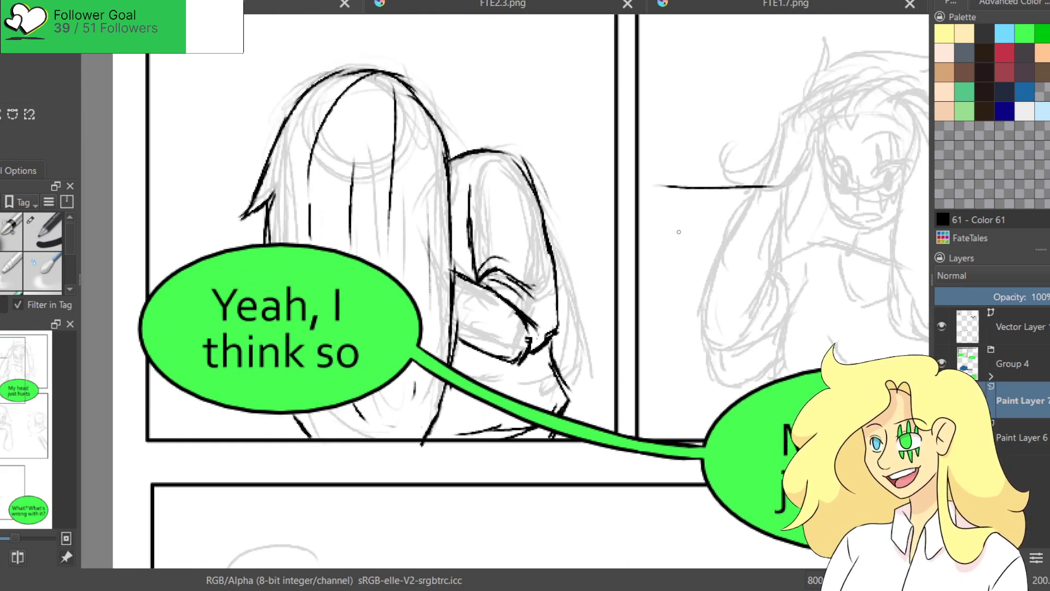
drag(499, 147, 614, 145)
key(ctrl+z)
drag(492, 149, 580, 148)
drag(155, 160, 264, 160)
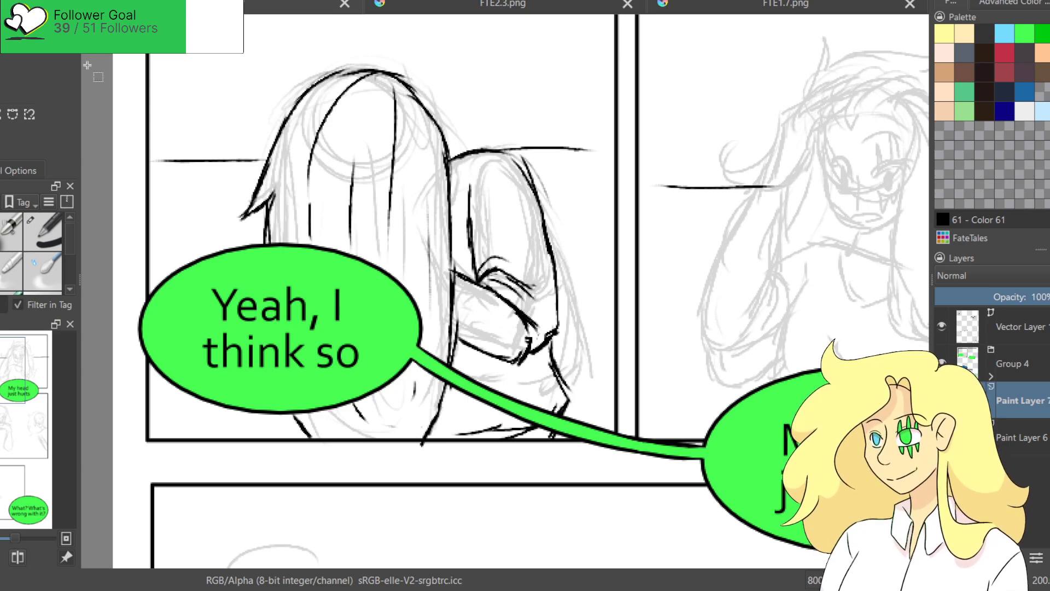
Select the area around the first panel's outlines and nudge them slightly down.
drag(140, 24, 606, 469)
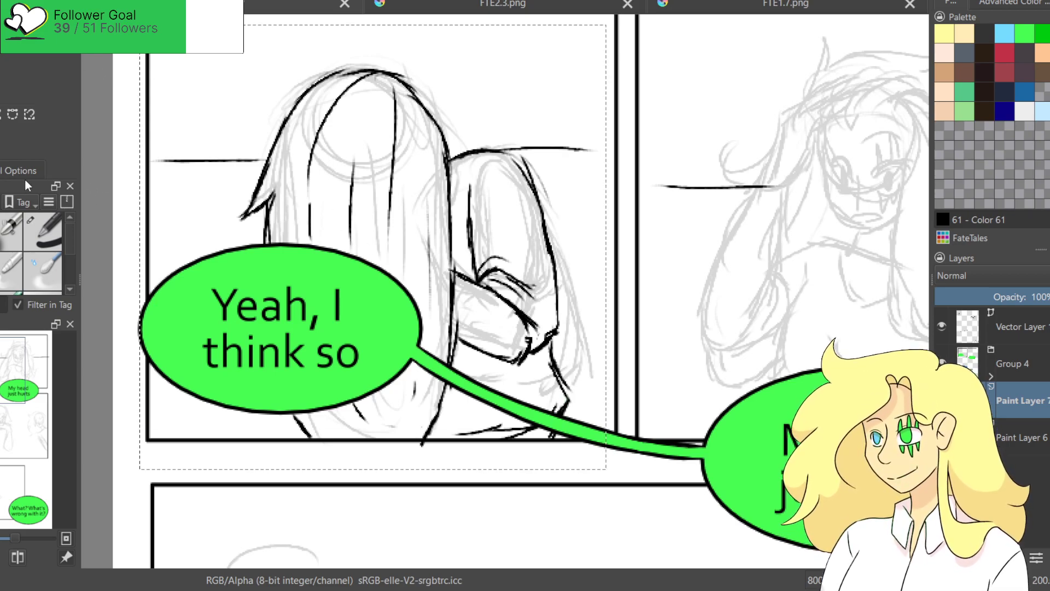
mouse_move(528, 195)
mouse_down()
mouse_move(525, 232)
mouse_move(528, 198)
mouse_up()
drag(616, 180, 410, 185)
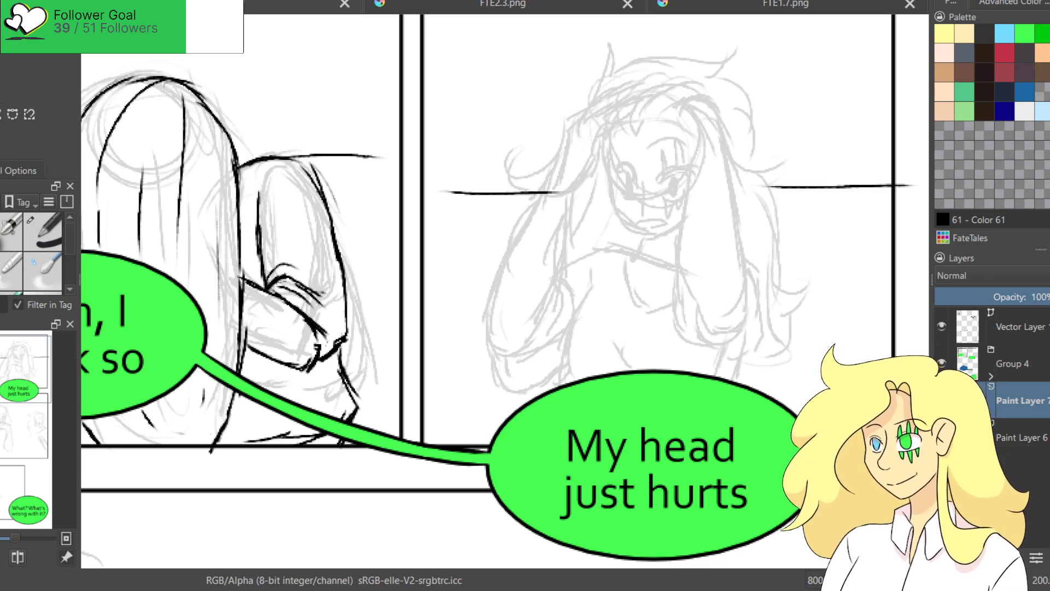
scroll(574, 169, down, 1)
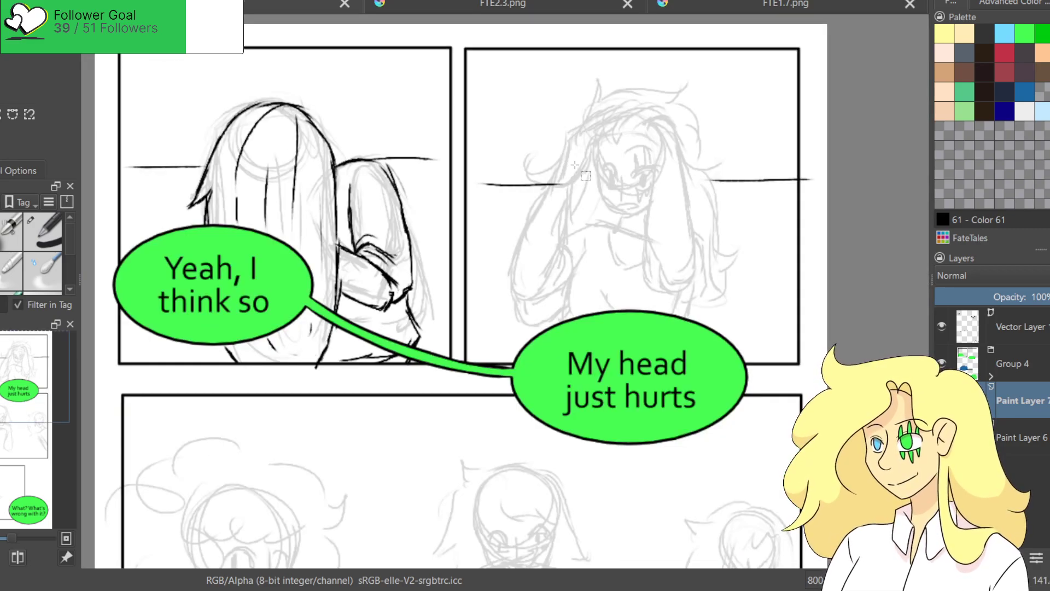
Select the second panel's contents and shift both its background line and its Paint Layer 6 sketch slightly up and left.
mouse_move(458, 106)
mouse_down()
mouse_move(771, 323)
mouse_move(787, 386)
mouse_up()
key(t)
drag(590, 228, 588, 214)
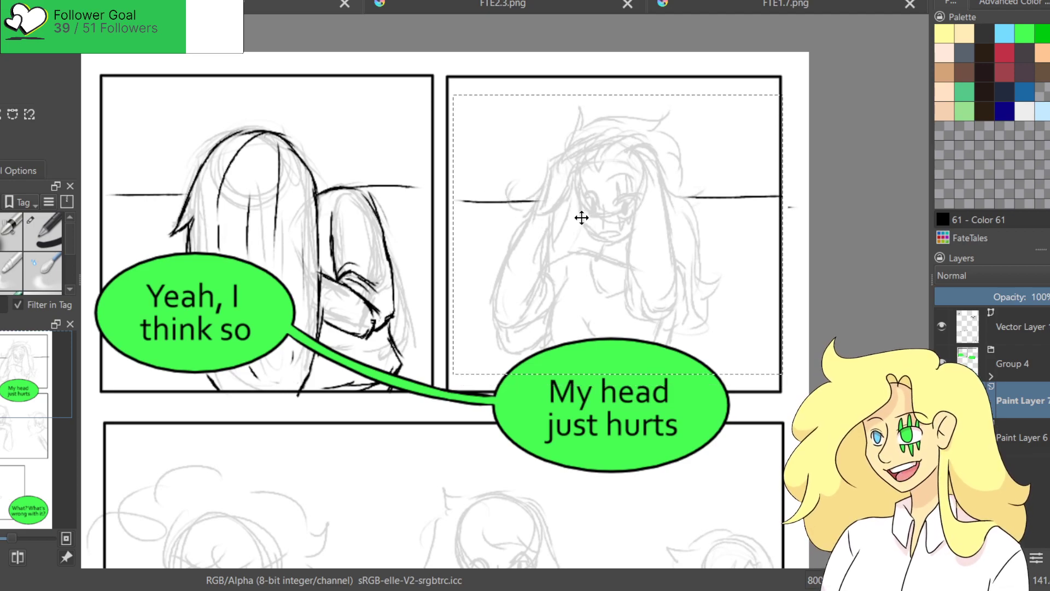
key(ctrl+z)
key(ctrl+shift+a)
click(1020, 437)
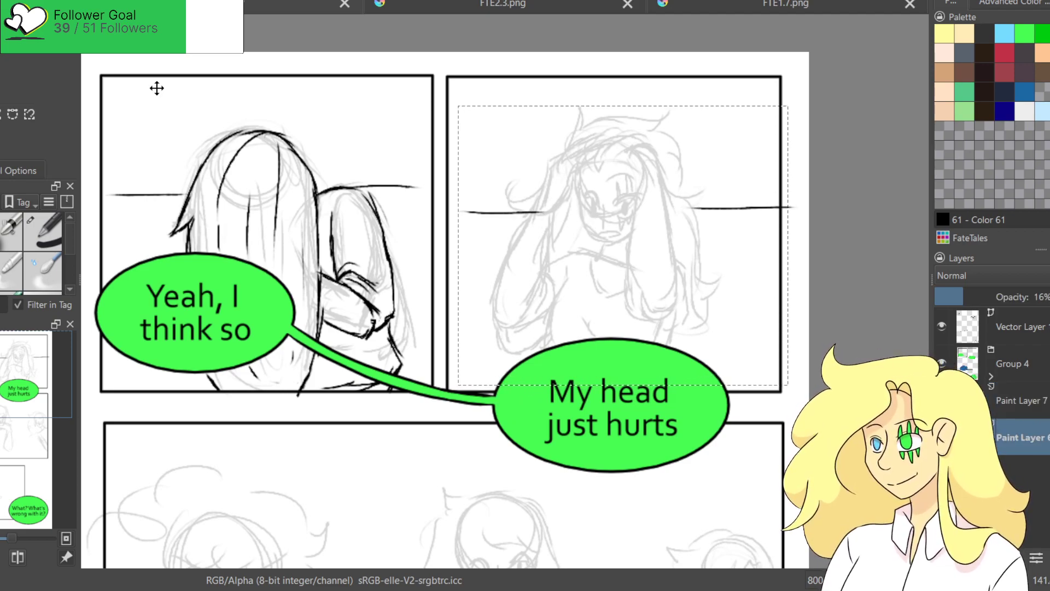
drag(612, 253, 598, 240)
key(ctrl+z)
key(ctrl+z)
key(Page_Up)
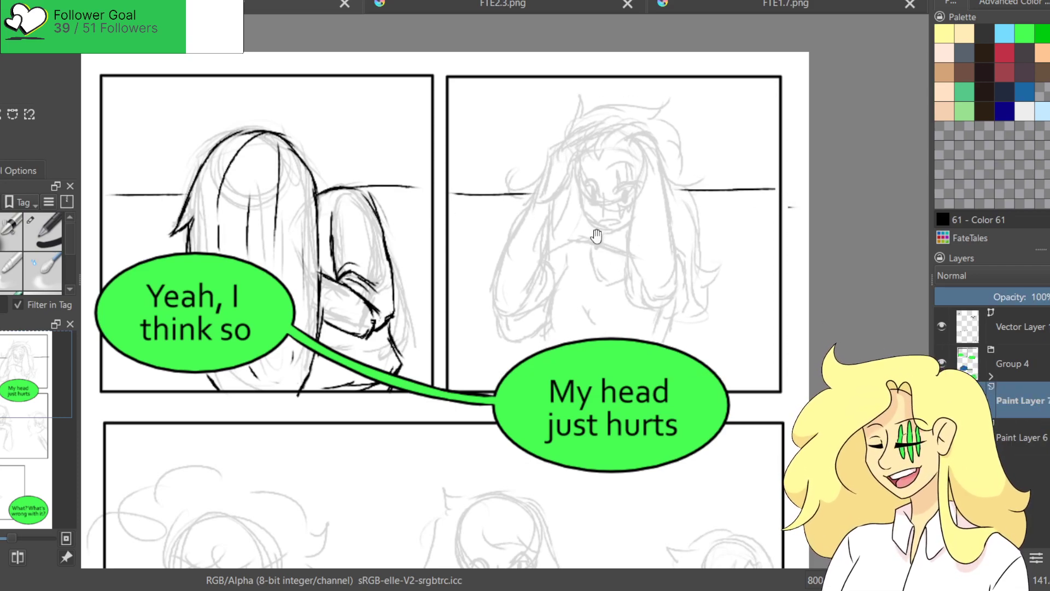
Outline the left-hand side of the second panel character's face and carry the line around the chin and jaw.
scroll(373, 205, down, 1)
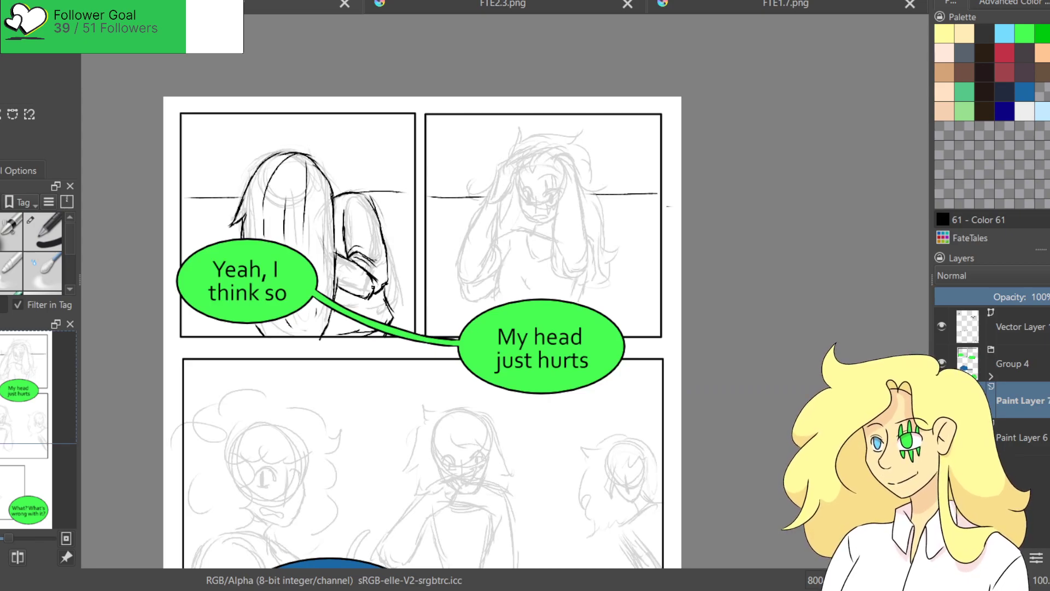
scroll(492, 197, up, 9)
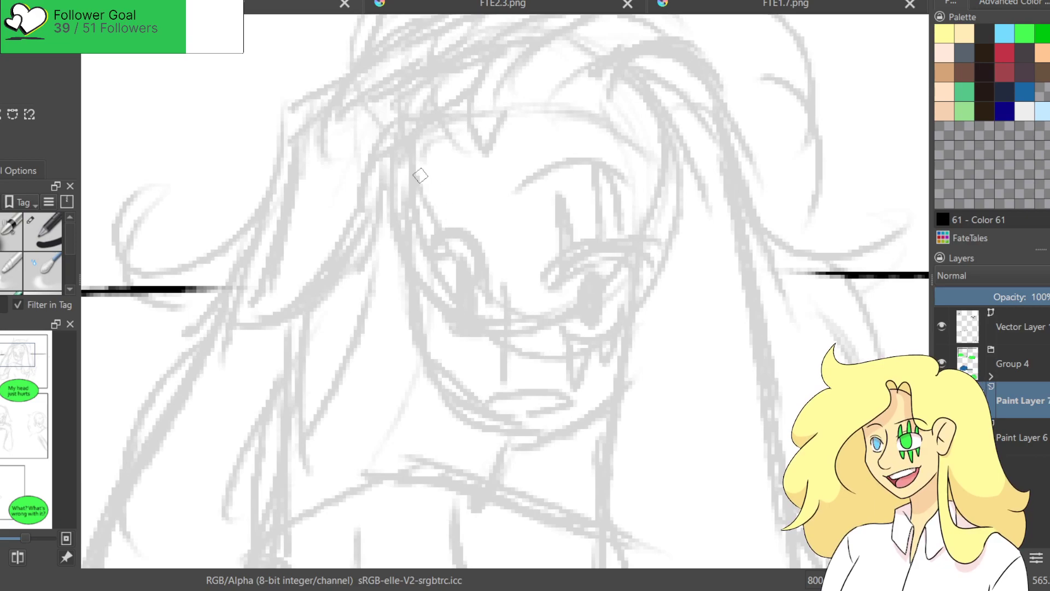
mouse_move(397, 174)
mouse_down()
mouse_move(410, 292)
mouse_move(435, 365)
mouse_move(417, 343)
mouse_move(497, 439)
mouse_move(445, 388)
mouse_move(510, 441)
mouse_up()
key(ctrl+z)
key(ctrl+z)
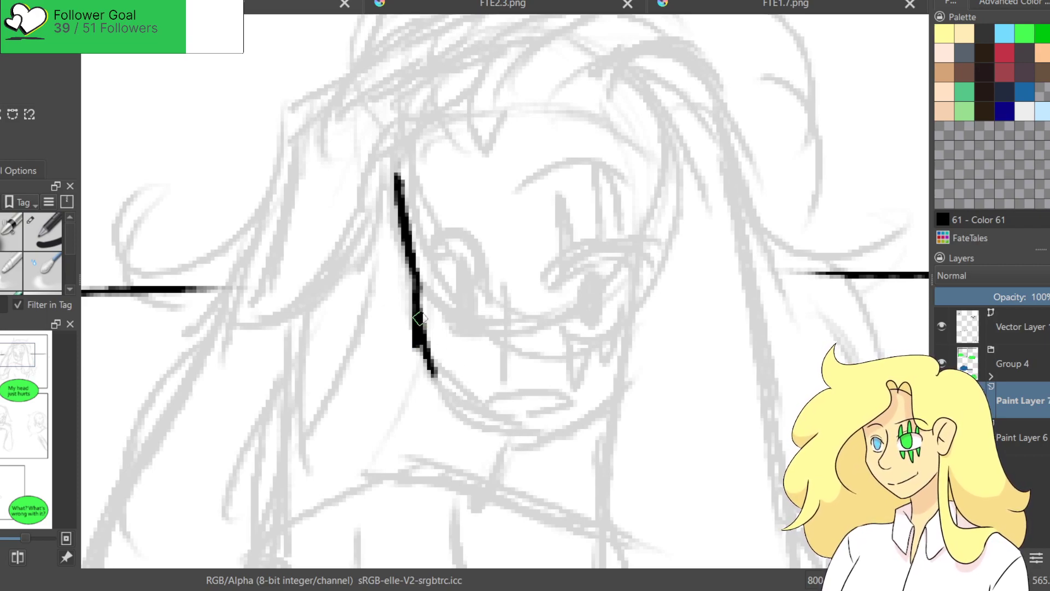
drag(435, 375, 507, 441)
key(ctrl+z)
mouse_move(435, 375)
mouse_down()
mouse_move(466, 418)
mouse_move(517, 446)
mouse_move(607, 411)
mouse_move(624, 386)
mouse_up()
mouse_move(553, 231)
mouse_down()
mouse_move(594, 207)
mouse_move(623, 218)
mouse_up()
key(ctrl+z)
key(ctrl+z)
mouse_move(531, 248)
mouse_down()
mouse_move(604, 208)
mouse_move(632, 260)
mouse_up()
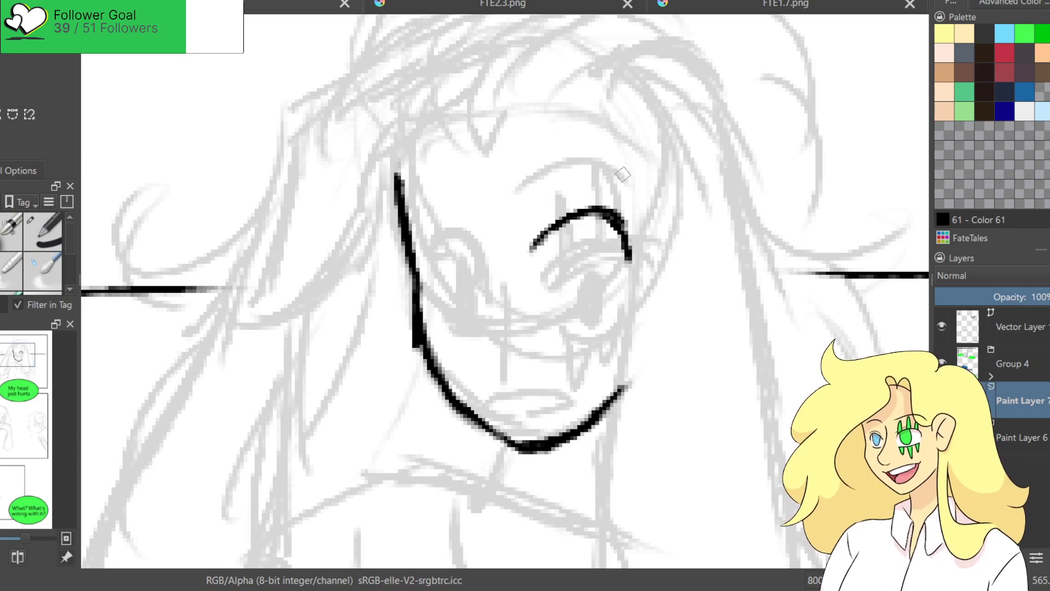
key(ctrl+z)
key(ctrl+z)
mouse_move(534, 249)
mouse_down()
mouse_move(651, 261)
mouse_move(593, 219)
mouse_move(632, 238)
mouse_up()
key(ctrl+z)
Draw the face's right-hand eye with curved upper lid, straight lower lid, narrow pupil and three spiked lashes above and below.
mouse_move(541, 289)
mouse_down()
mouse_move(617, 285)
mouse_move(623, 268)
mouse_up()
mouse_move(564, 221)
mouse_down()
mouse_move(558, 263)
mouse_move(591, 221)
mouse_move(579, 264)
mouse_move(581, 213)
mouse_move(587, 263)
mouse_move(607, 240)
mouse_up()
key(ctrl+z)
key(ctrl+z)
mouse_move(533, 248)
mouse_down()
mouse_move(554, 225)
mouse_move(602, 221)
mouse_move(618, 183)
mouse_move(623, 232)
mouse_up()
key(ctrl+z)
mouse_move(541, 289)
mouse_down()
mouse_move(549, 328)
mouse_move(558, 291)
mouse_move(590, 291)
mouse_move(617, 313)
mouse_up()
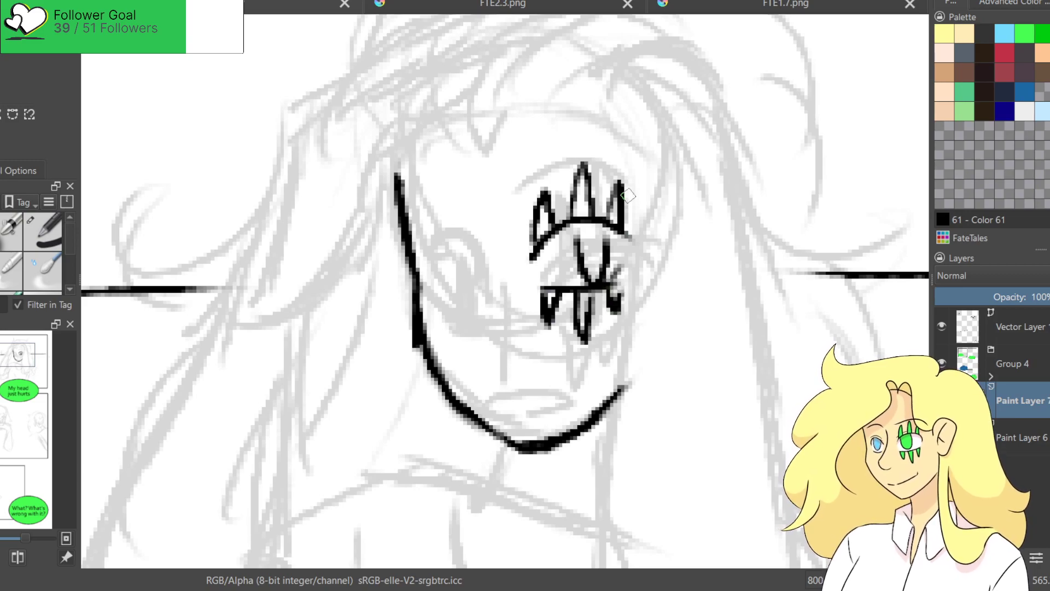
drag(499, 218, 495, 323)
key(ctrl+z)
mouse_move(495, 214)
mouse_down()
mouse_move(464, 345)
mouse_move(474, 329)
mouse_move(519, 339)
mouse_up()
key(ctrl+z)
mouse_move(489, 221)
mouse_down()
mouse_move(502, 275)
mouse_move(480, 339)
mouse_up()
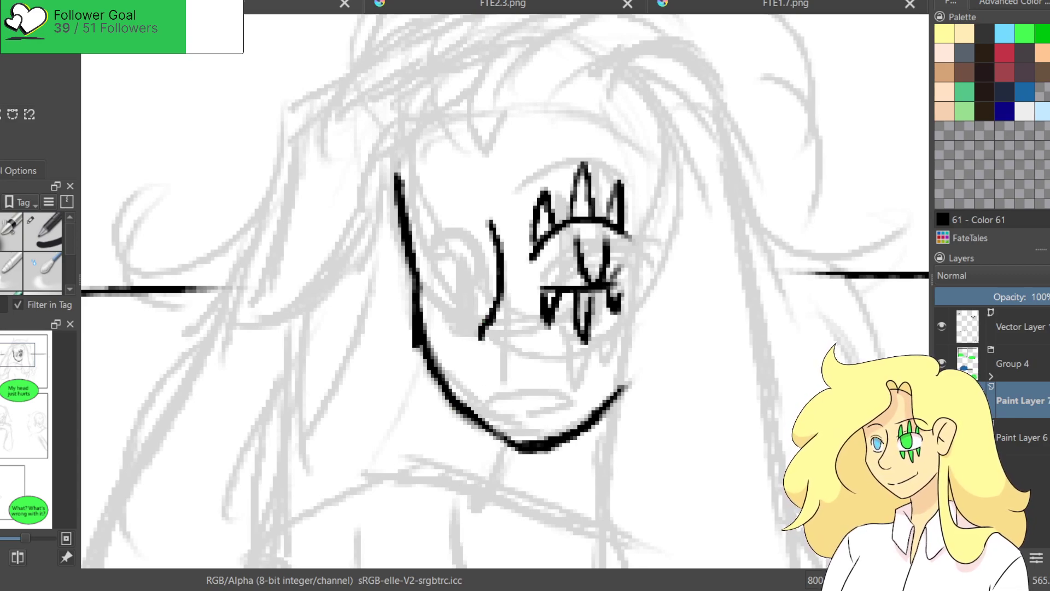
key(ctrl+z)
drag(495, 213, 491, 341)
key(ctrl+z)
mouse_move(498, 213)
mouse_down()
mouse_move(491, 287)
mouse_move(460, 331)
mouse_up()
key(ctrl+z)
mouse_move(499, 231)
mouse_down()
mouse_move(486, 333)
mouse_move(478, 321)
mouse_move(510, 343)
mouse_up()
key(ctrl+z)
key(ctrl+z)
mouse_move(496, 219)
mouse_down()
mouse_move(496, 279)
mouse_move(480, 313)
mouse_move(503, 345)
mouse_up()
key(ctrl+z)
key(ctrl+z)
mouse_move(502, 227)
mouse_down()
mouse_move(465, 320)
mouse_move(506, 338)
mouse_up()
key(ctrl+z)
key(ctrl+z)
Draw the nose bridge curving into the tip with a short nostril mark, and add a small slanted mouth.
mouse_move(490, 219)
mouse_down()
mouse_move(501, 262)
mouse_move(480, 342)
mouse_move(518, 340)
mouse_up()
key(ctrl+z)
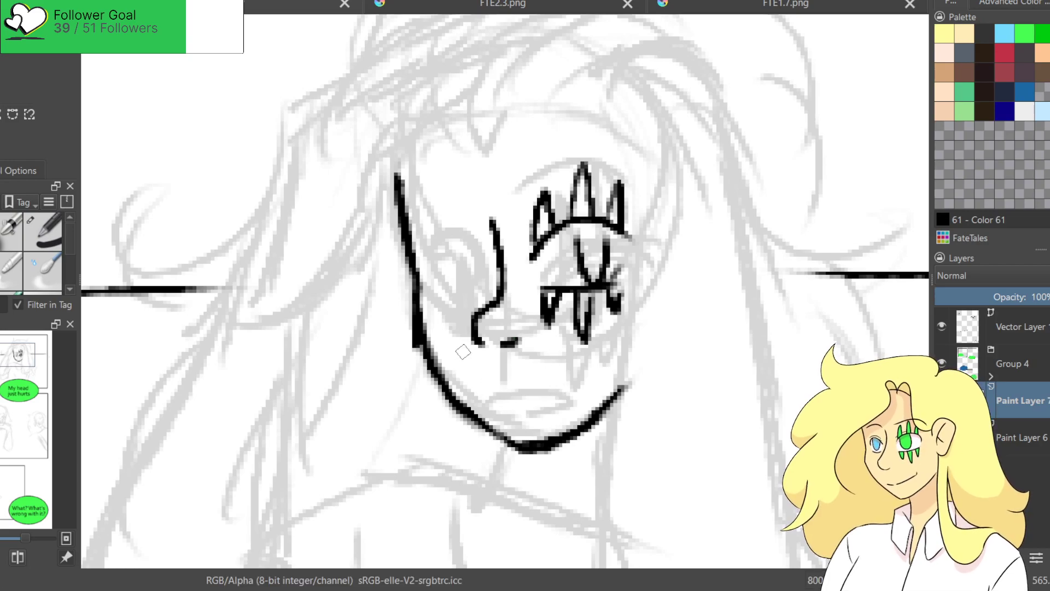
mouse_move(504, 416)
mouse_down()
mouse_move(559, 404)
mouse_move(544, 420)
mouse_up()
key(ctrl+z)
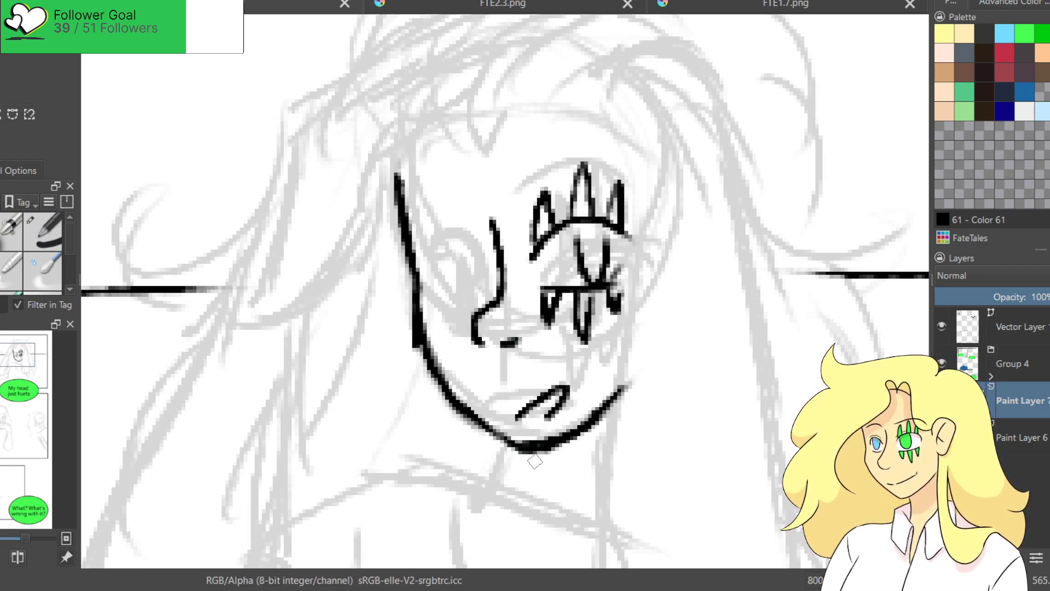
Draw the face's left-hand eye with curved upper lid, lower lid and slit pupil, and add an arched eyebrow over each eye.
drag(430, 242, 489, 252)
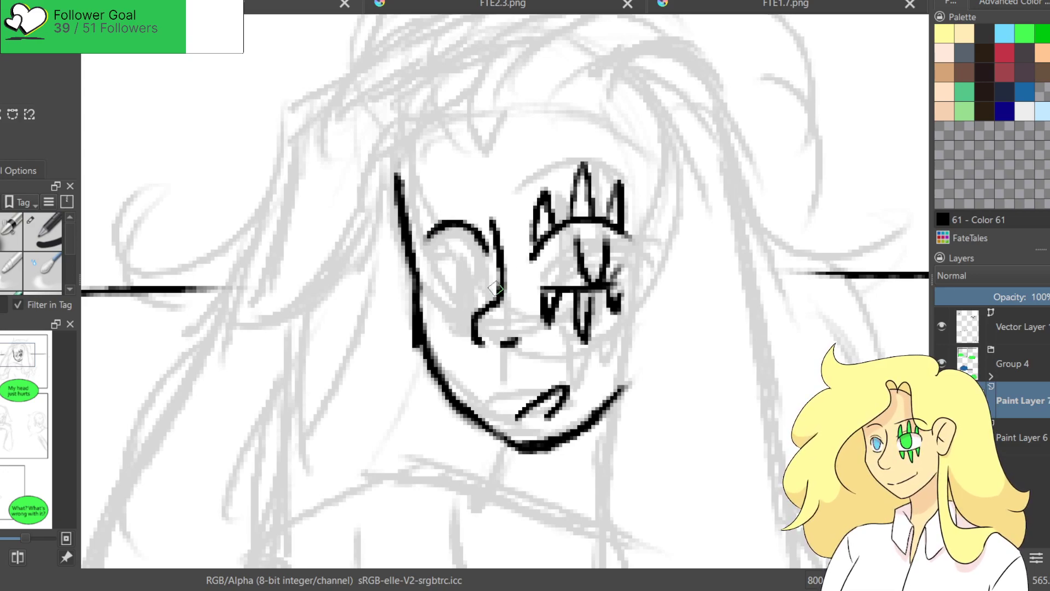
drag(434, 278, 496, 276)
key(ctrl+z)
key(ctrl+z)
drag(428, 241, 475, 284)
key(ctrl+z)
mouse_move(428, 241)
mouse_down()
mouse_move(486, 276)
mouse_move(468, 293)
mouse_move(483, 291)
mouse_up()
drag(455, 250, 458, 280)
key(ctrl+z)
drag(463, 242, 465, 290)
drag(426, 192, 476, 178)
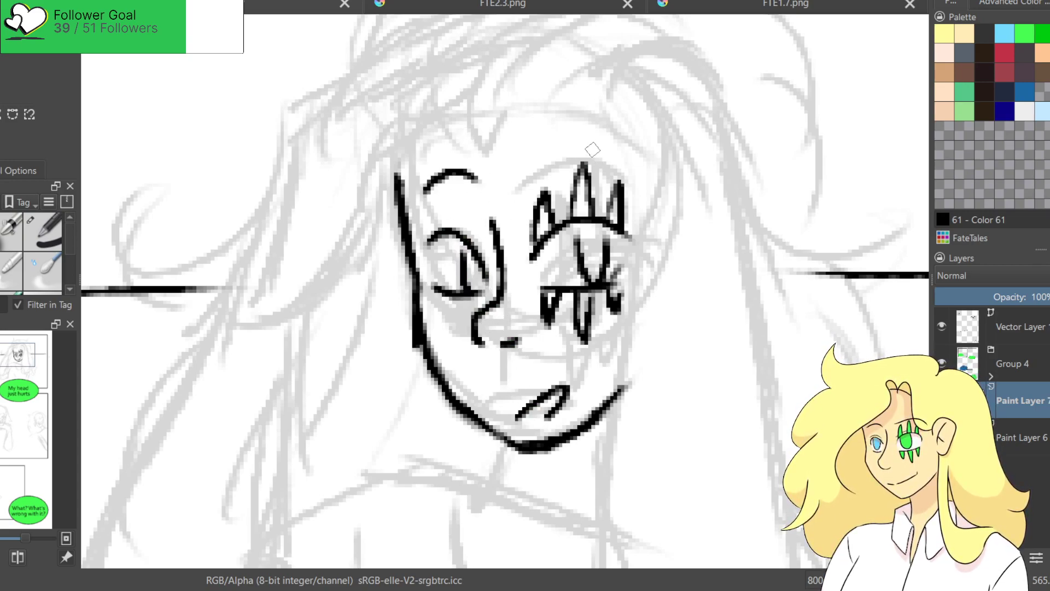
drag(545, 144, 610, 160)
Check the second panel's new face up close and against the whole comic page.
key(minus)
key(minus)
key(minus)
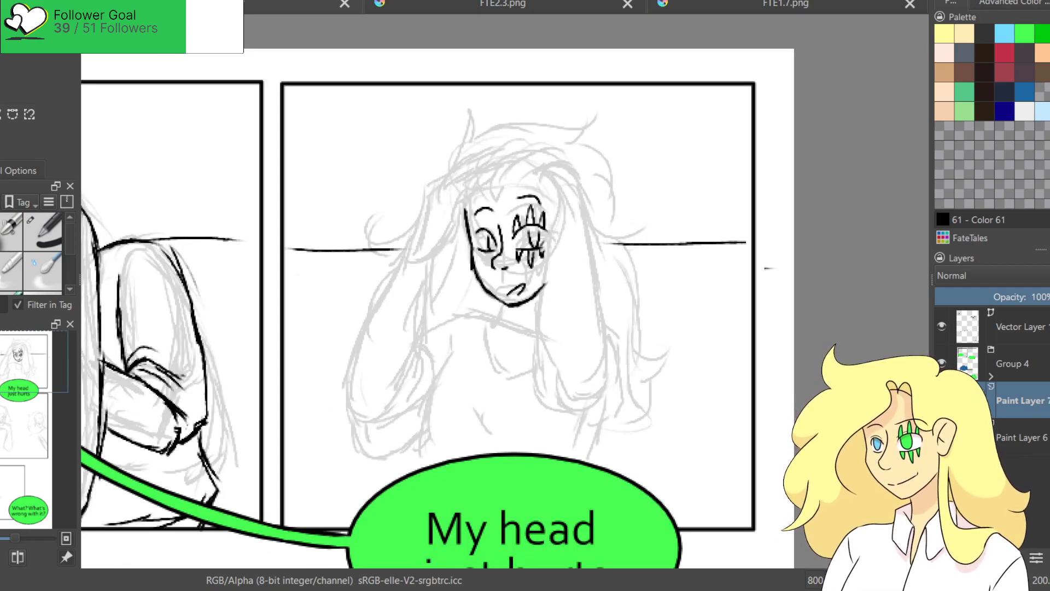
key(plus)
key(plus)
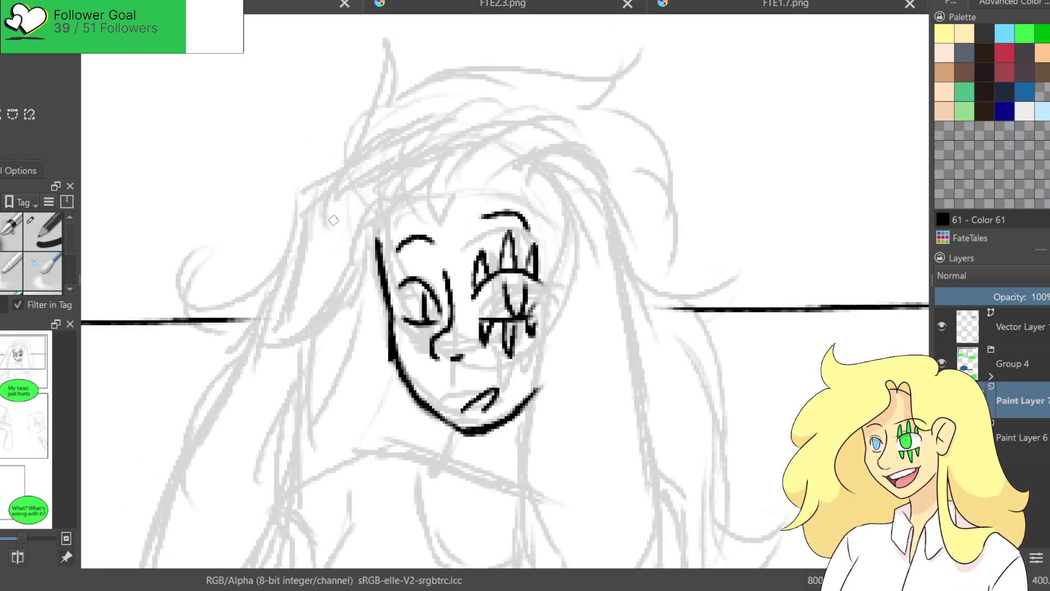
drag(373, 265, 429, 178)
key(plus)
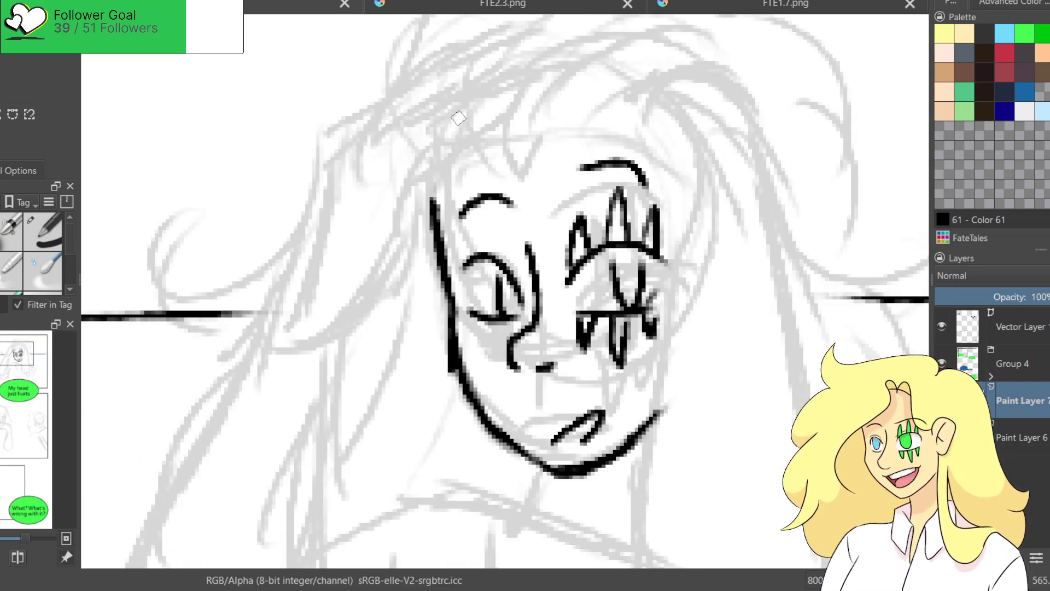
key(minus)
key(minus)
key(minus)
key(minus)
key(minus)
key(minus)
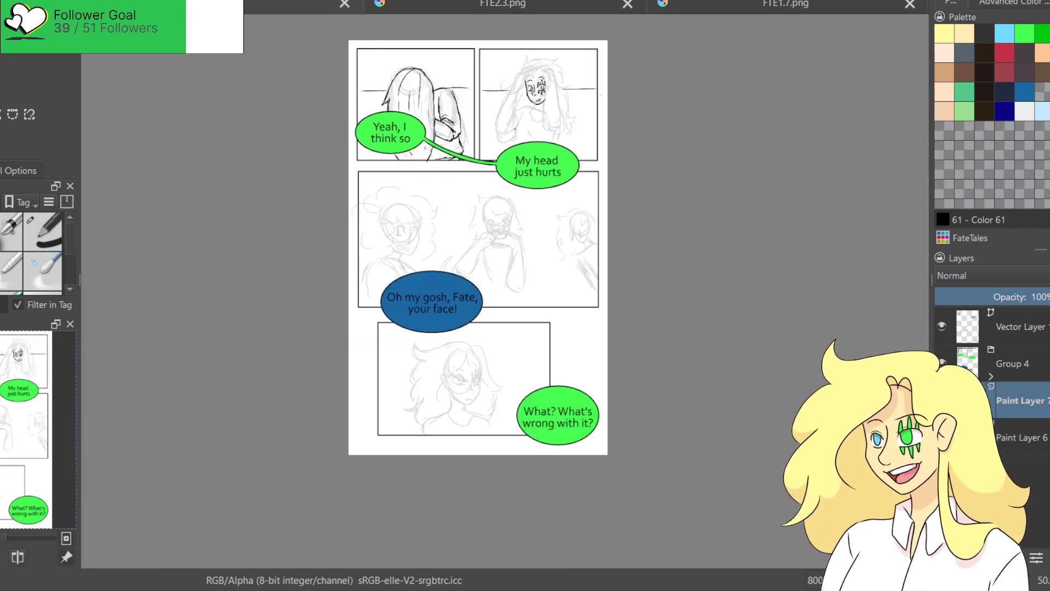
scroll(515, 130, up, 1)
drag(515, 130, 530, 235)
scroll(541, 346, down, 1)
drag(541, 345, 537, 287)
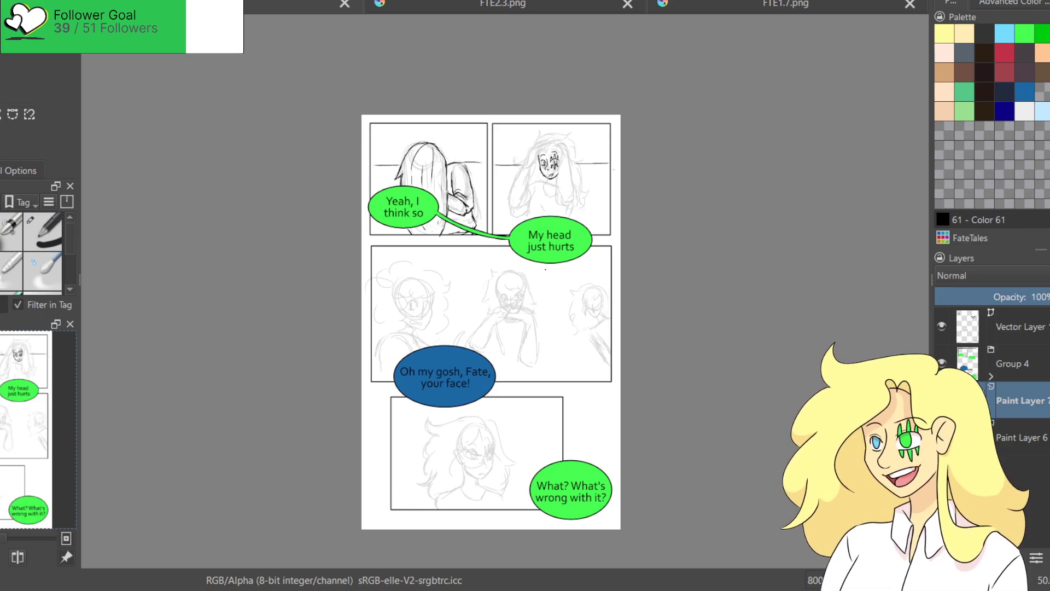
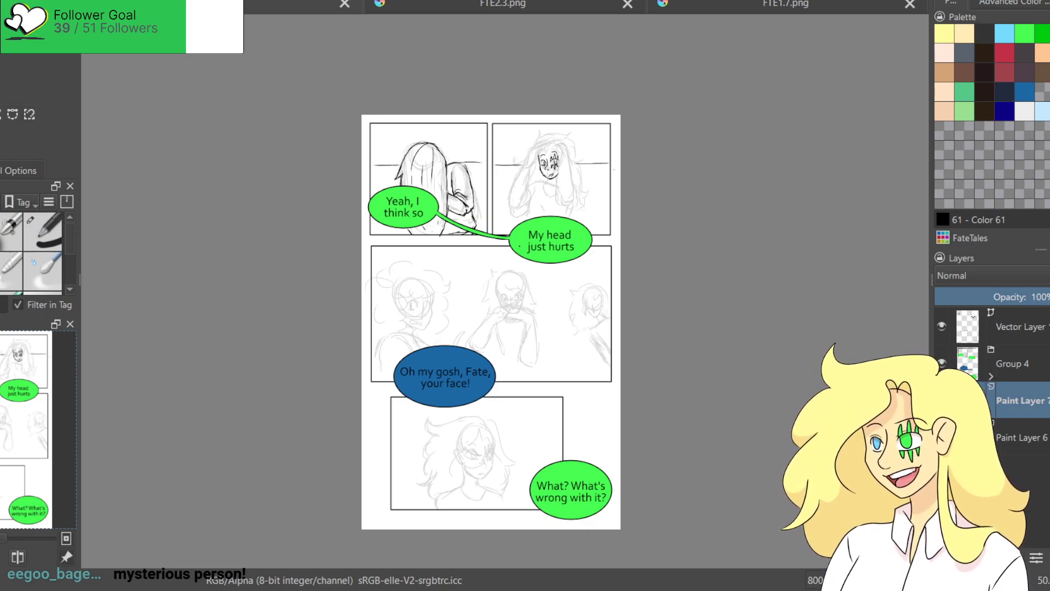
Close the FTE2.3.png reference, look over the finished FTE1.7.png page, and return to the FTE2.3.kra comic page.
scroll(473, 241, up, 1)
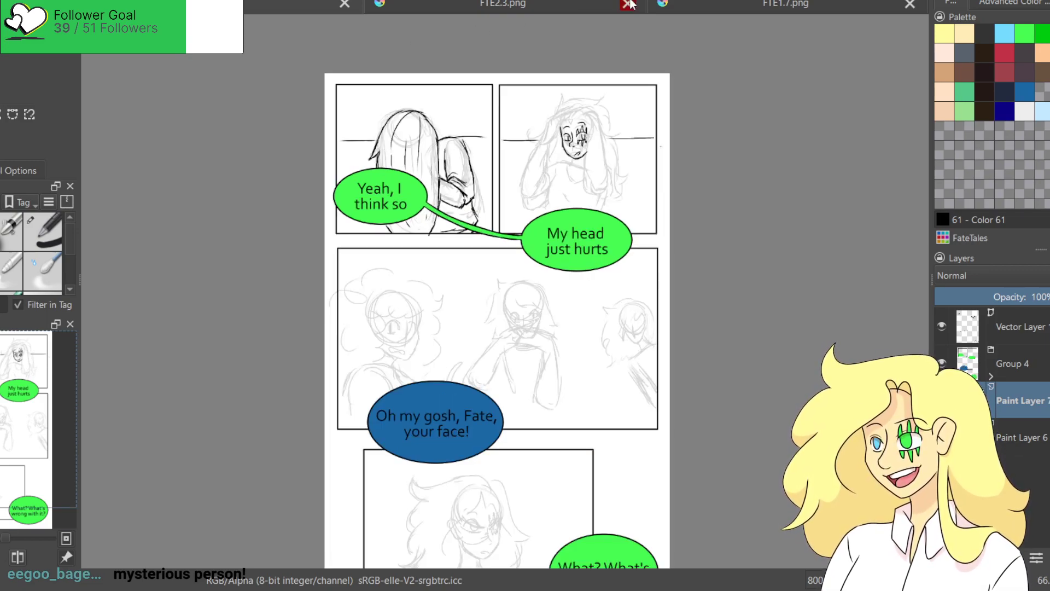
click(470, 3)
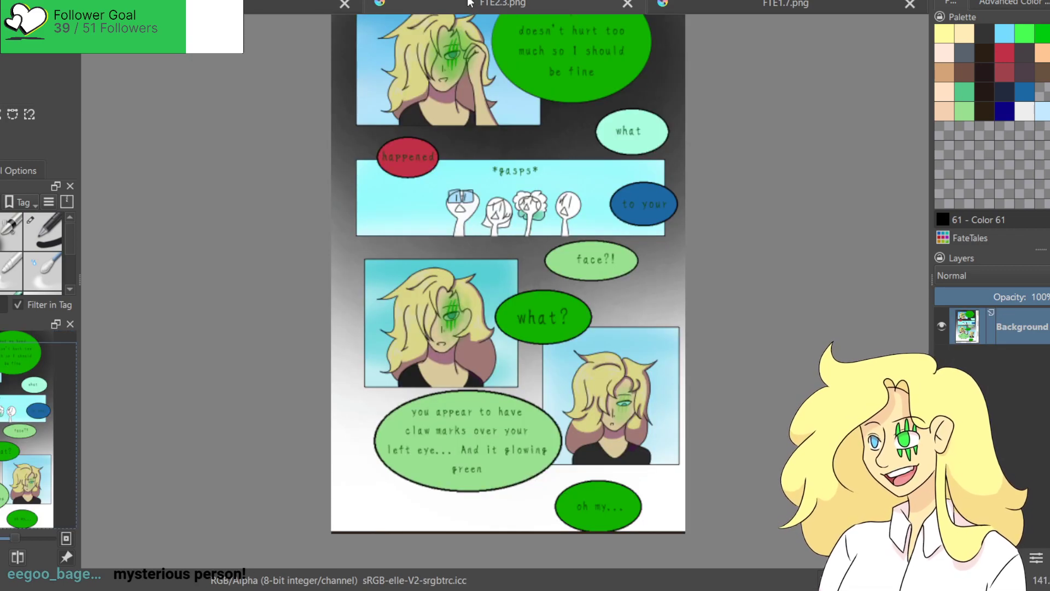
click(628, 4)
scroll(30, 252, down, 2)
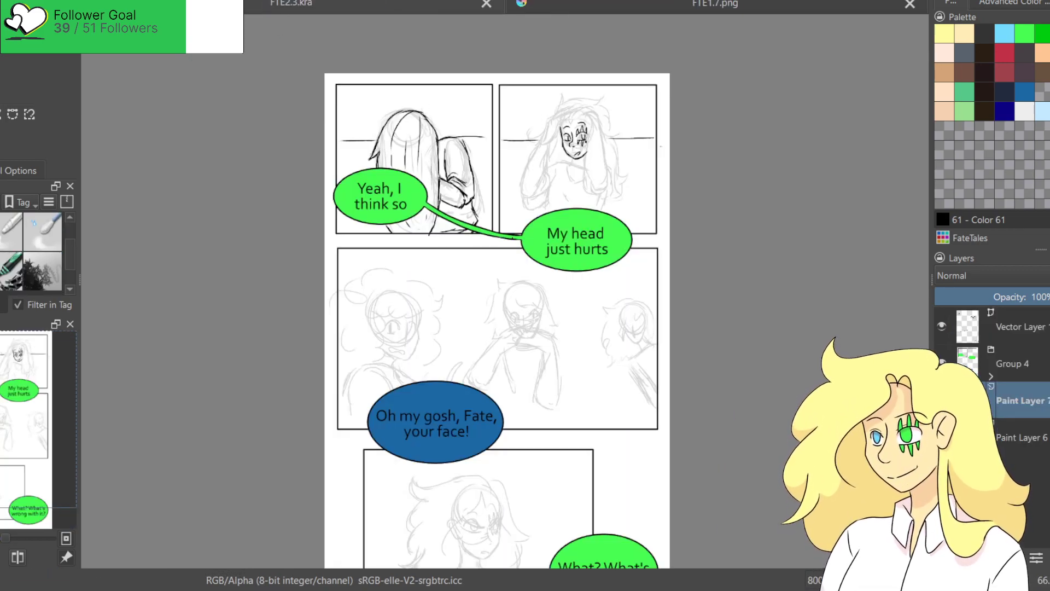
click(670, 5)
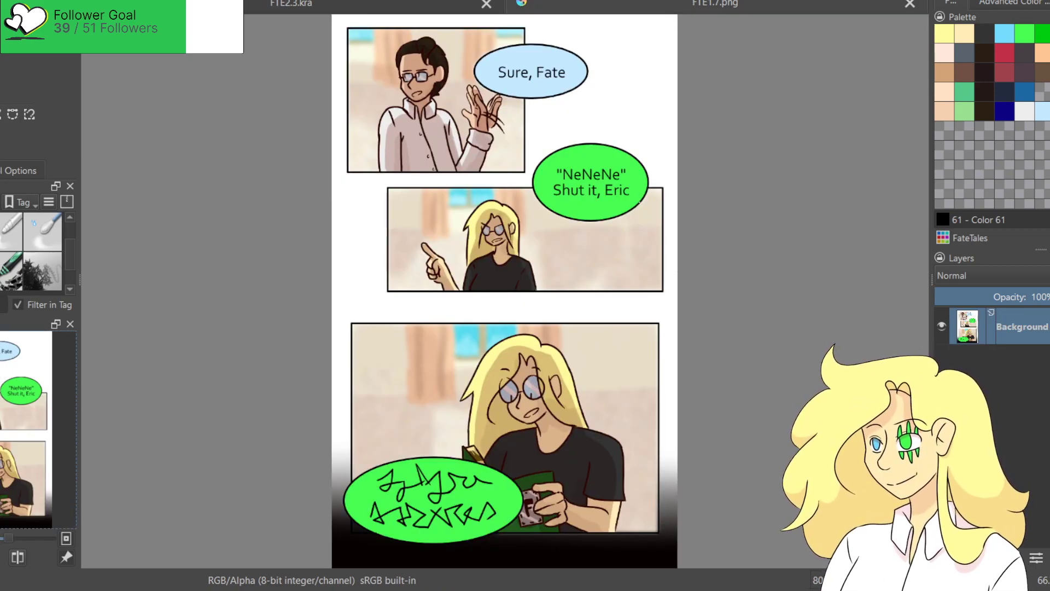
click(252, 5)
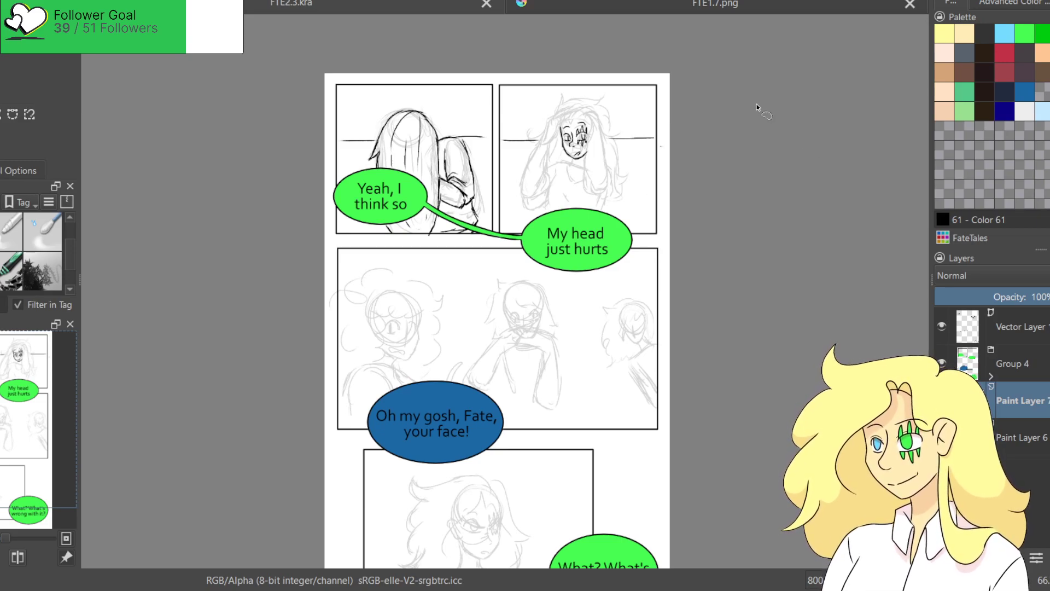
Draw the second panel figure's forehead hair: a long strand curving up from a pointed hairline, with a shorter strand on each side.
scroll(619, 131, up, 3)
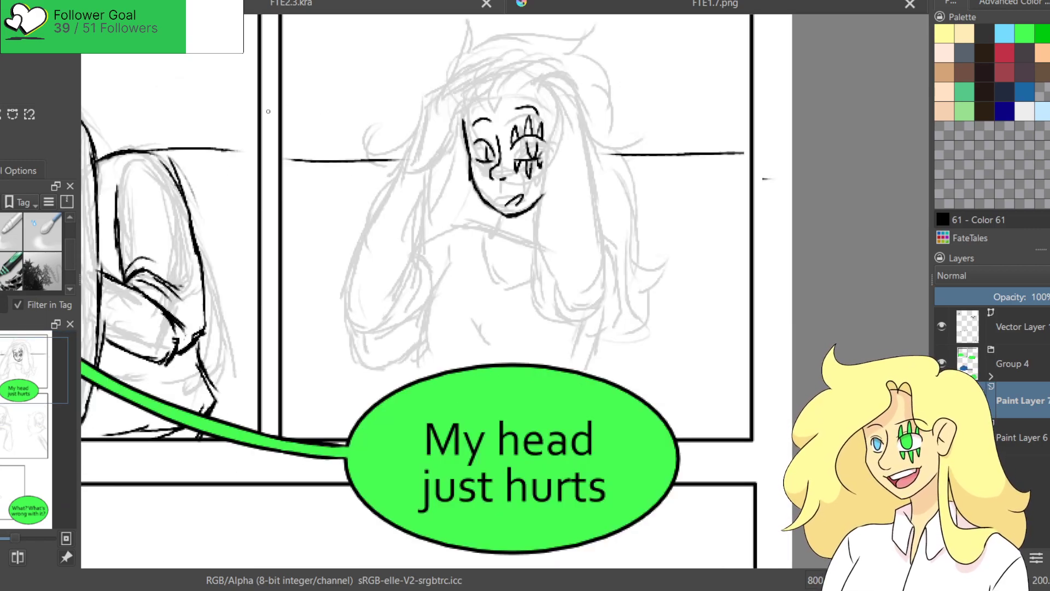
scroll(395, 239, up, 3)
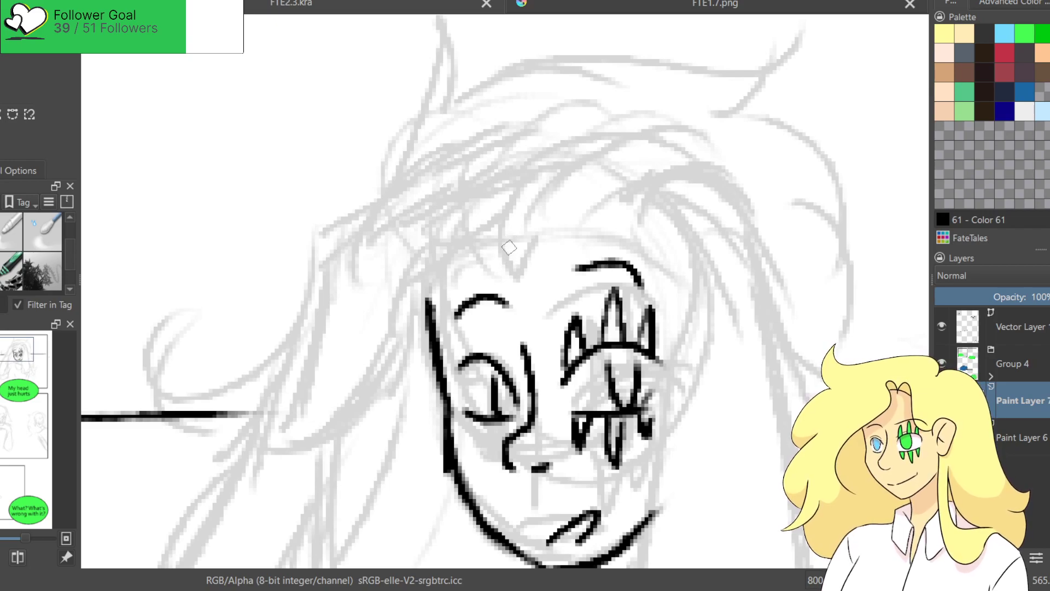
mouse_move(504, 239)
mouse_down()
mouse_move(541, 251)
mouse_move(503, 233)
mouse_move(520, 269)
mouse_move(533, 235)
mouse_move(499, 230)
mouse_move(553, 69)
mouse_up()
key(ctrl+z)
key(ctrl+z)
key(ctrl+z)
mouse_move(514, 262)
mouse_down()
mouse_move(495, 225)
mouse_move(591, 82)
mouse_up()
key(ctrl+z)
drag(500, 236, 656, 76)
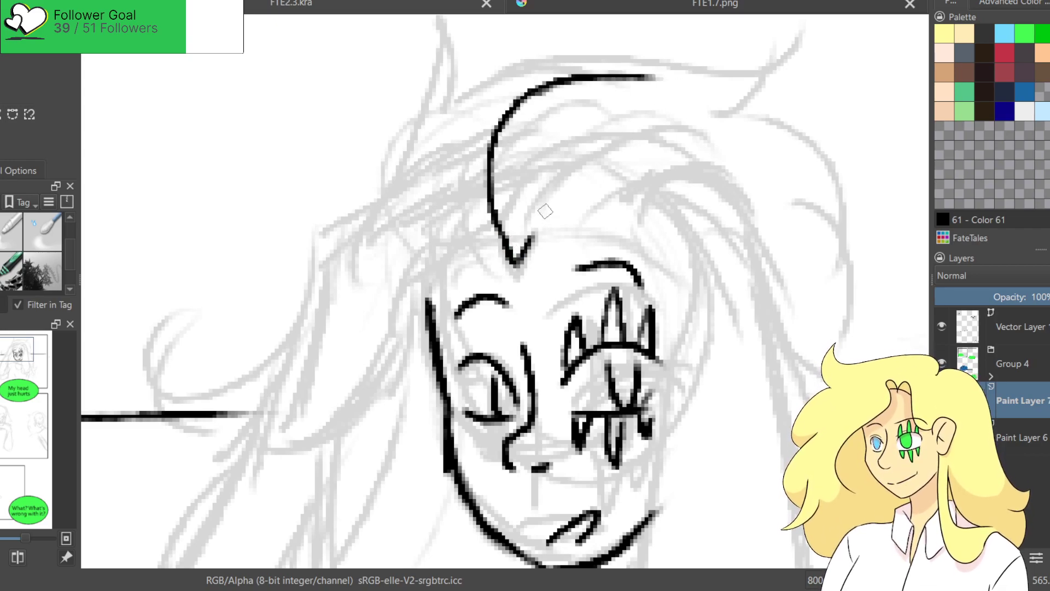
drag(532, 220, 574, 135)
drag(488, 246, 443, 138)
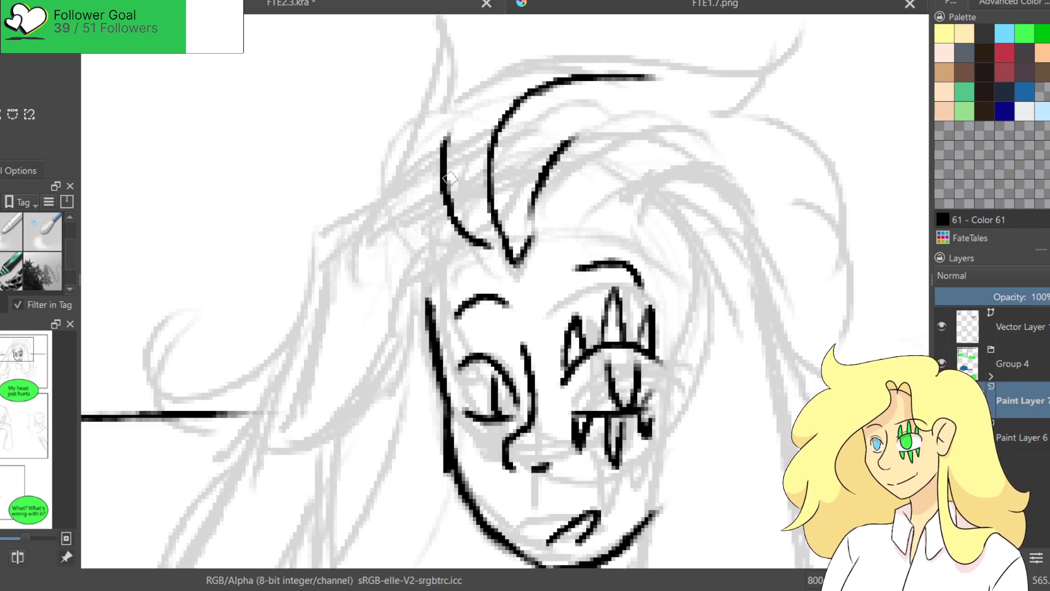
Draw the lower finger edges of the left-hand hand gripping the hair, running from the hairline back toward the palm.
drag(460, 234, 411, 280)
key(ctrl+z)
drag(459, 235, 402, 288)
key(ctrl+z)
mouse_move(470, 237)
mouse_down()
mouse_move(417, 270)
mouse_move(372, 382)
mouse_up()
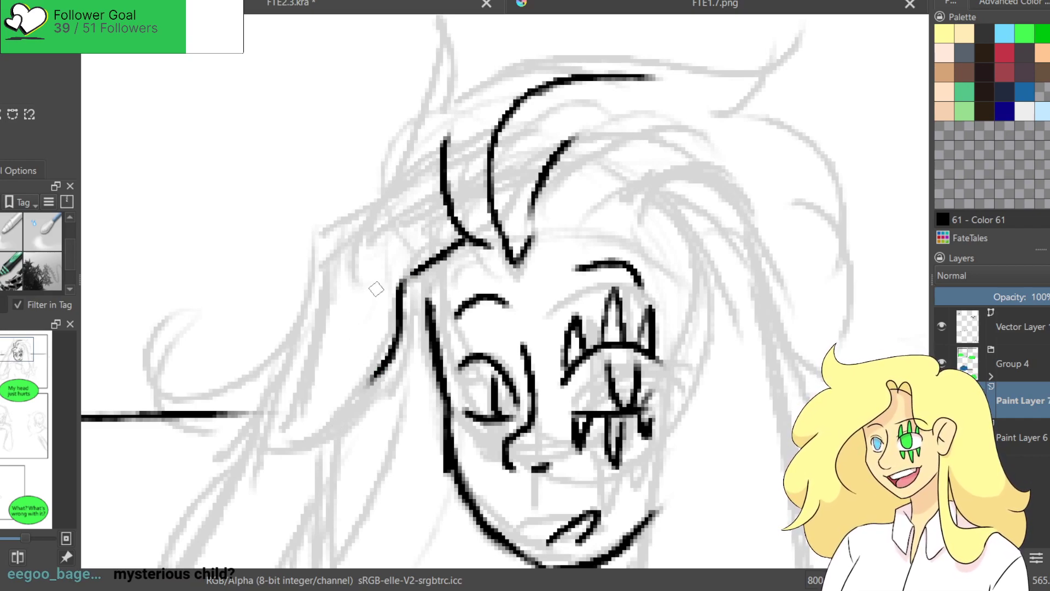
drag(454, 219, 364, 268)
key(ctrl+z)
mouse_move(449, 213)
mouse_down()
mouse_move(365, 262)
mouse_move(337, 320)
mouse_up()
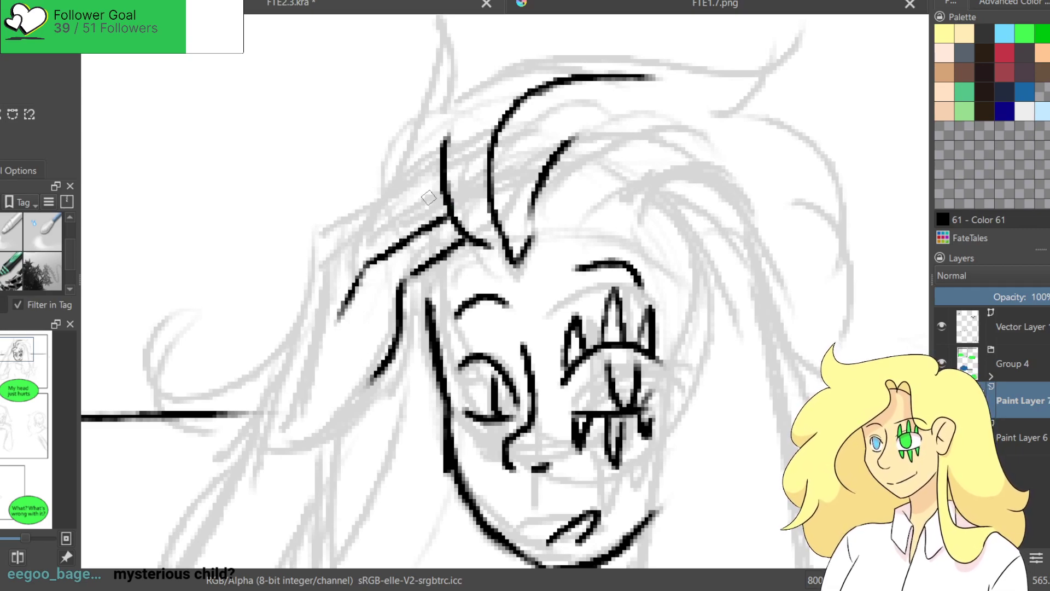
Add the upper fingers and outer contour of the left-hand hand, closing its shape against the hair.
mouse_move(444, 196)
mouse_down()
mouse_move(339, 246)
mouse_move(328, 309)
mouse_up()
mouse_move(403, 210)
mouse_down()
mouse_move(314, 229)
mouse_move(340, 222)
mouse_move(304, 326)
mouse_up()
key(ctrl+z)
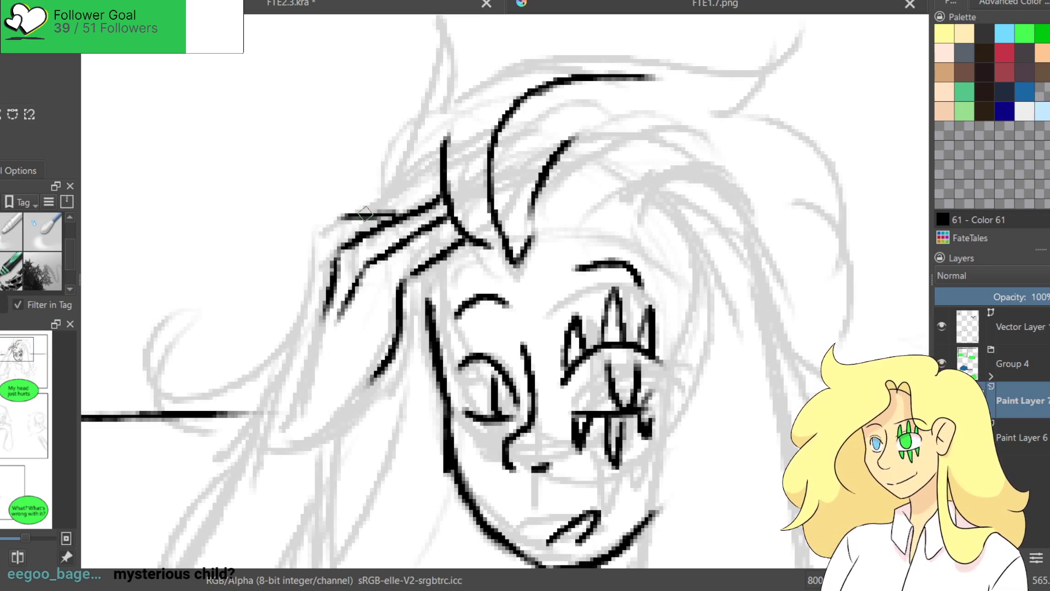
key(ctrl+z)
mouse_move(416, 208)
mouse_down()
mouse_move(335, 218)
mouse_move(306, 269)
mouse_move(301, 344)
mouse_up()
drag(298, 384, 383, 172)
drag(369, 130, 317, 254)
key(ctrl+z)
drag(369, 137, 333, 221)
mouse_move(451, 180)
mouse_down()
mouse_move(415, 223)
mouse_move(381, 239)
mouse_up()
mouse_move(371, 308)
mouse_down()
mouse_move(375, 137)
mouse_move(429, 122)
mouse_up()
Draw the inner and outer edges of the left-hand forearm from the wrist down toward the elbow.
mouse_move(424, 60)
mouse_down()
mouse_move(372, 122)
mouse_move(271, 517)
mouse_up()
key(ctrl+z)
mouse_move(424, 50)
mouse_down()
mouse_move(382, 136)
mouse_move(296, 514)
mouse_up()
mouse_move(467, 82)
mouse_down()
mouse_move(443, 291)
mouse_move(367, 509)
mouse_up()
key(ctrl+z)
mouse_move(481, 79)
mouse_down()
mouse_move(435, 327)
mouse_move(389, 467)
mouse_up()
mouse_move(300, 508)
mouse_down()
mouse_move(342, 526)
mouse_move(377, 491)
mouse_up()
mouse_move(450, 485)
mouse_down()
mouse_move(436, 298)
mouse_move(413, 299)
mouse_up()
Outline the loose sleeve hanging around the left-hand elbow, with its rounded bottom edge and several inner fold lines.
drag(246, 309, 351, 459)
key(ctrl+z)
mouse_move(243, 304)
mouse_down()
mouse_move(251, 357)
mouse_move(309, 473)
mouse_up()
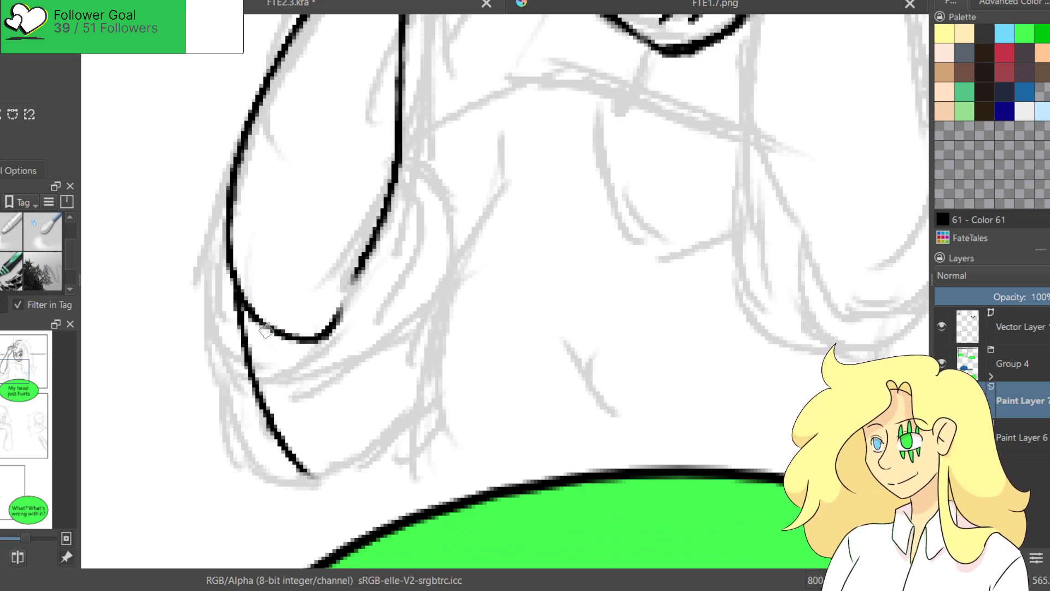
drag(267, 332, 313, 411)
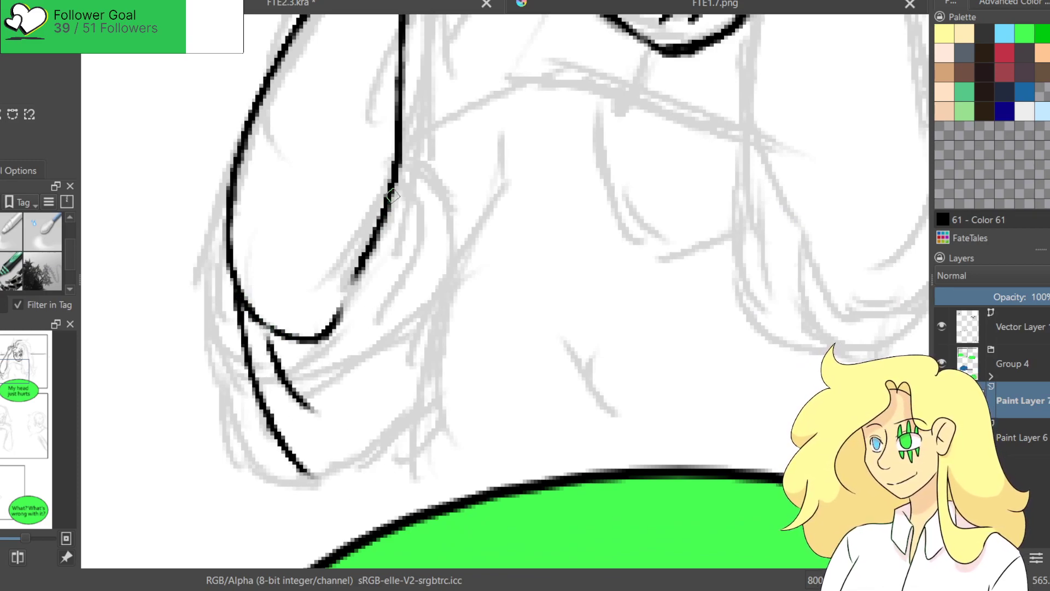
drag(393, 196, 401, 325)
drag(307, 470, 416, 442)
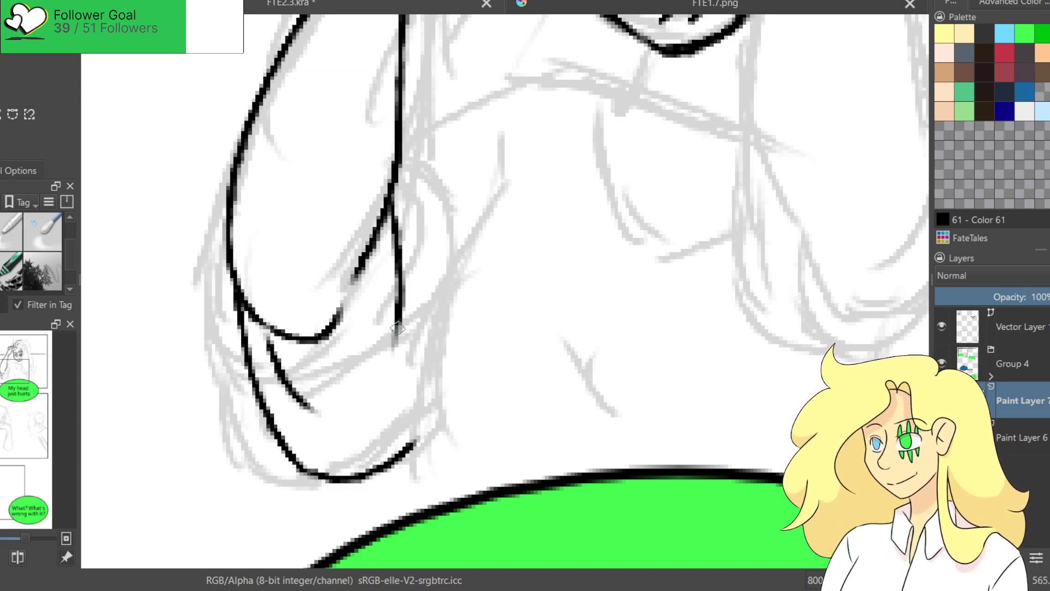
drag(449, 254, 389, 305)
mouse_move(348, 207)
mouse_down()
mouse_move(398, 262)
mouse_move(394, 328)
mouse_move(361, 231)
mouse_move(391, 332)
mouse_up()
key(ctrl+z)
drag(343, 253, 361, 333)
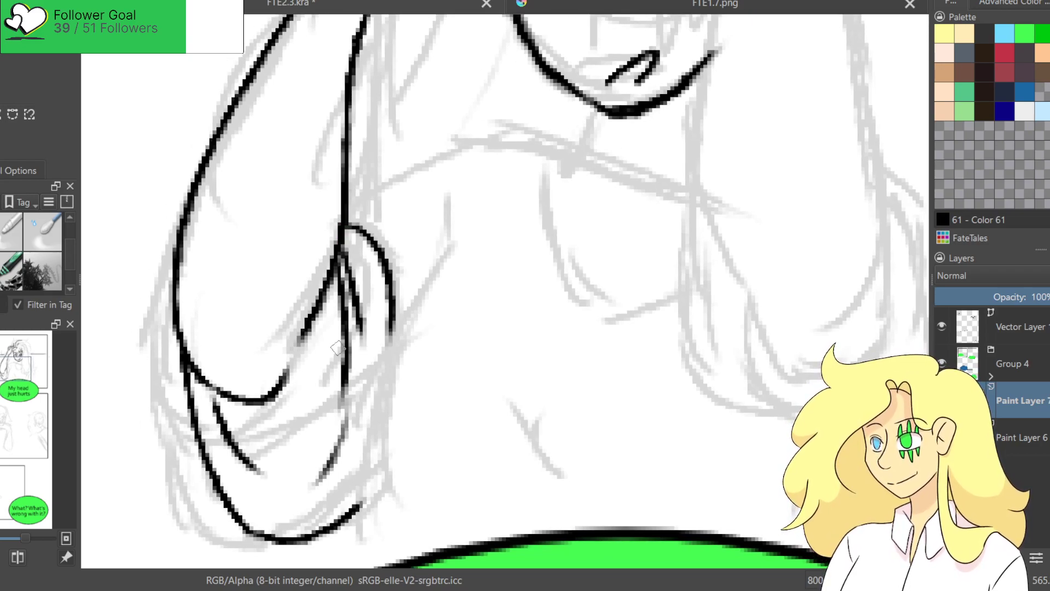
Draw the shoulder line curving from the left-hand sleeve to the neck, and add the short neck line below the chin.
drag(348, 203, 410, 245)
key(ctrl+z)
mouse_move(348, 213)
mouse_down()
mouse_move(417, 246)
mouse_move(416, 164)
mouse_move(517, 154)
mouse_up()
key(ctrl+z)
mouse_move(348, 204)
mouse_down()
mouse_move(486, 133)
mouse_move(577, 147)
mouse_up()
drag(588, 104, 552, 185)
Draw the pointed hair locks flicking outward behind the left-hand wrist, with a short strand below them along the forearm.
mouse_move(598, 145)
mouse_down()
mouse_move(422, 399)
mouse_move(529, 273)
mouse_move(580, 372)
mouse_up()
drag(495, 186, 495, 263)
drag(335, 222, 417, 269)
mouse_move(431, 213)
mouse_down()
mouse_move(485, 236)
mouse_move(550, 233)
mouse_move(487, 271)
mouse_move(364, 232)
mouse_move(495, 311)
mouse_up()
mouse_move(383, 295)
mouse_down()
mouse_move(495, 332)
mouse_move(426, 432)
mouse_up()
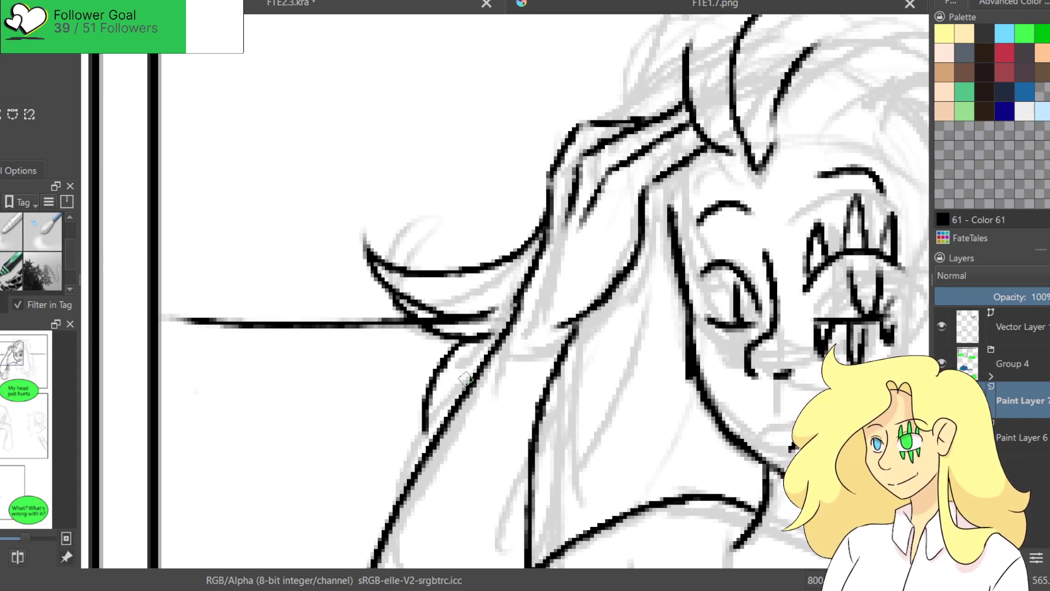
key(ctrl+z)
drag(439, 340, 456, 402)
key(ctrl+z)
drag(484, 347, 444, 392)
Draw the hair strand hanging between the left-hand forearm and the face, with a short stroke near the shoulder.
drag(609, 401, 434, 264)
drag(476, 164, 381, 328)
key(ctrl+z)
drag(466, 159, 416, 358)
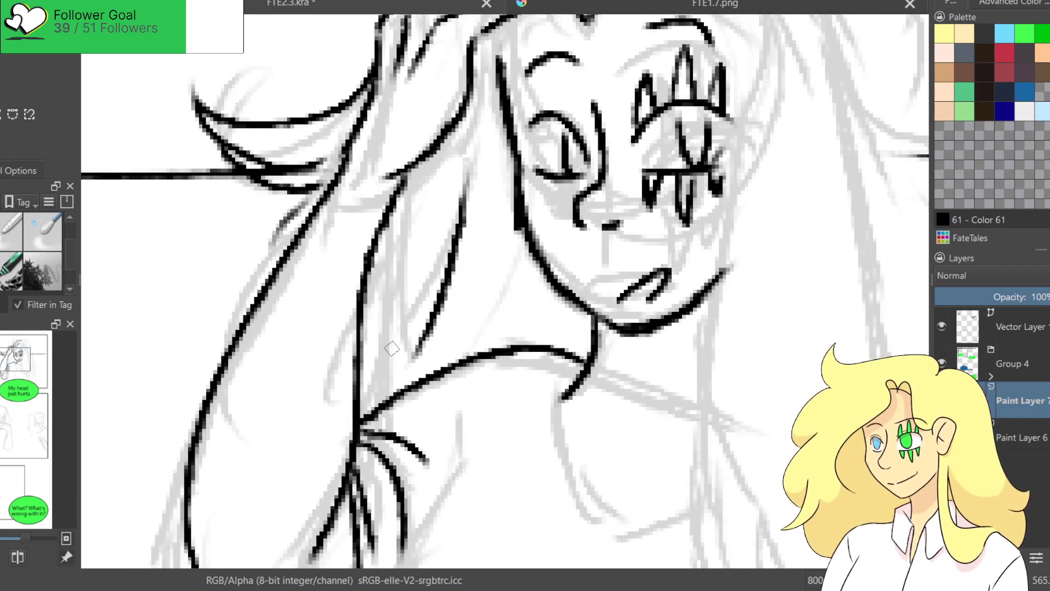
drag(507, 285, 495, 341)
Draw the small hair tuft above the left-hand fingers and the outer hair curve rising from it toward the crown.
drag(690, 137, 597, 407)
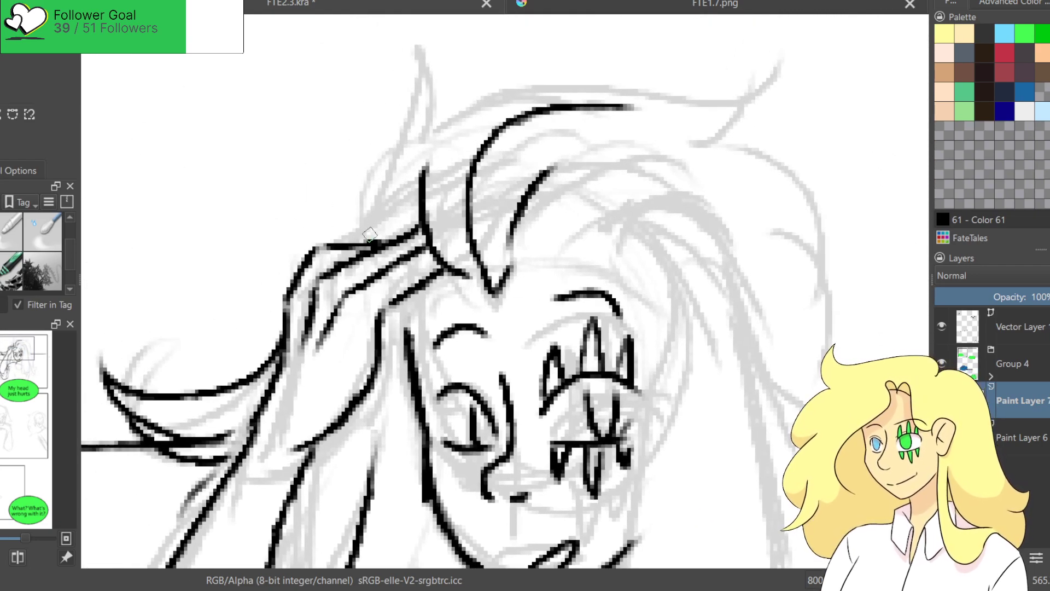
drag(377, 246, 392, 131)
key(ctrl+z)
mouse_move(383, 247)
mouse_down()
mouse_move(375, 143)
mouse_move(356, 181)
mouse_move(390, 90)
mouse_up()
key(ctrl+z)
key(ctrl+z)
key(ctrl+z)
key(ctrl+z)
mouse_move(347, 244)
mouse_down()
mouse_move(330, 221)
mouse_move(329, 172)
mouse_up()
key(ctrl+z)
key(ctrl+z)
mouse_move(317, 245)
mouse_down()
mouse_move(302, 179)
mouse_move(344, 219)
mouse_move(391, 134)
mouse_move(530, 113)
mouse_up()
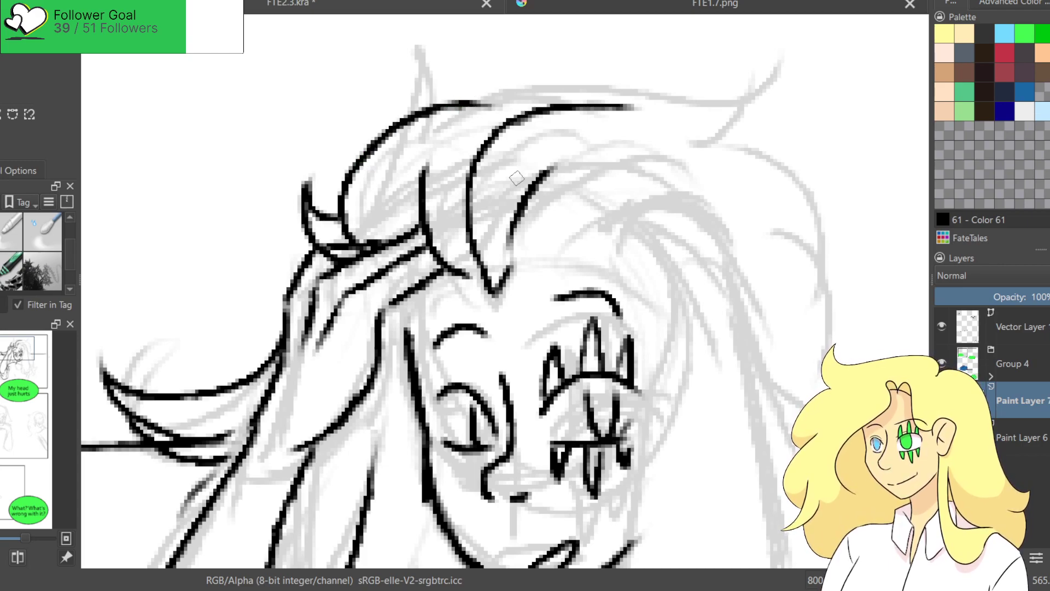
Extend the hair outline across the crown with a pointed tip, and curve it down over the head's right-hand side.
mouse_move(432, 106)
mouse_down()
mouse_move(554, 85)
mouse_move(610, 42)
mouse_move(615, 57)
mouse_move(593, 87)
mouse_up()
mouse_move(605, 83)
mouse_down()
mouse_move(711, 125)
mouse_move(751, 160)
mouse_up()
key(ctrl+z)
drag(602, 85, 752, 158)
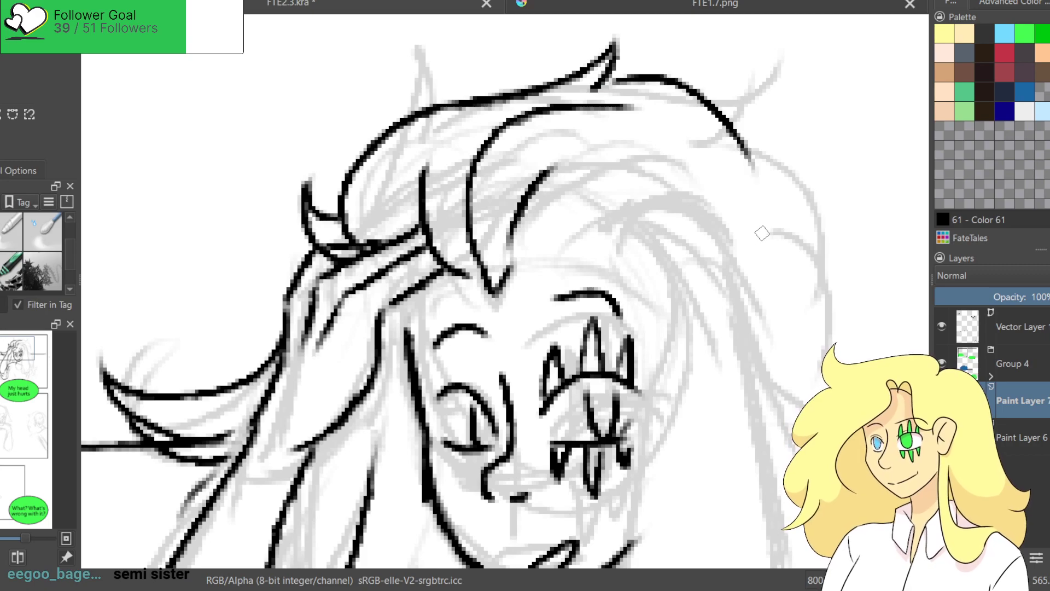
key(ctrl+z)
drag(604, 83, 750, 144)
key(ctrl+z)
drag(624, 81, 728, 134)
Draw the hair strand sweeping from the right-hand forehead and the contour arching around the top of the right-hand hand.
mouse_move(757, 198)
mouse_down()
mouse_move(396, 190)
mouse_move(580, 104)
mouse_up()
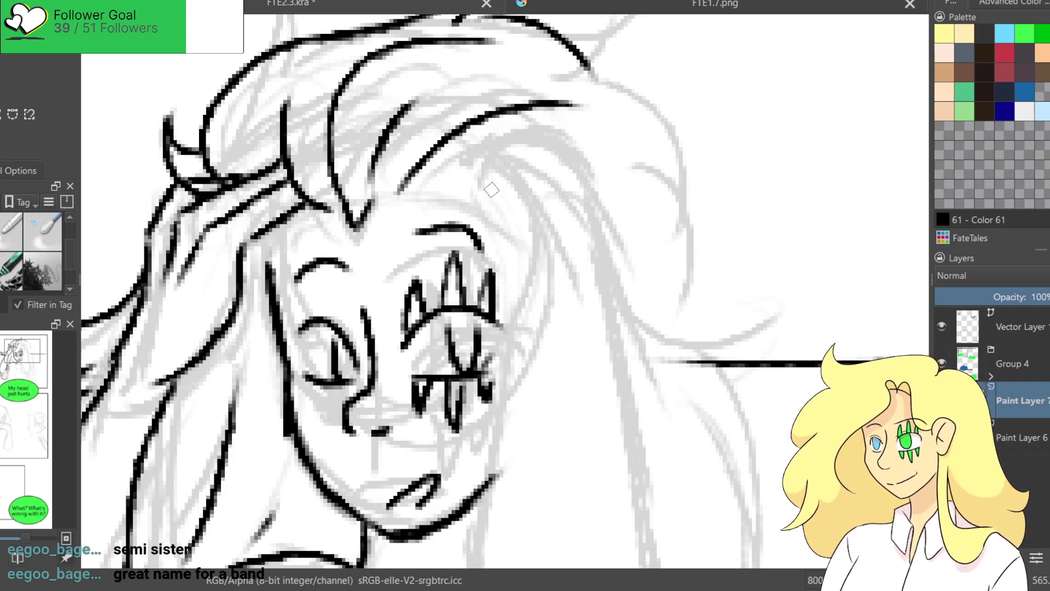
drag(463, 154, 594, 117)
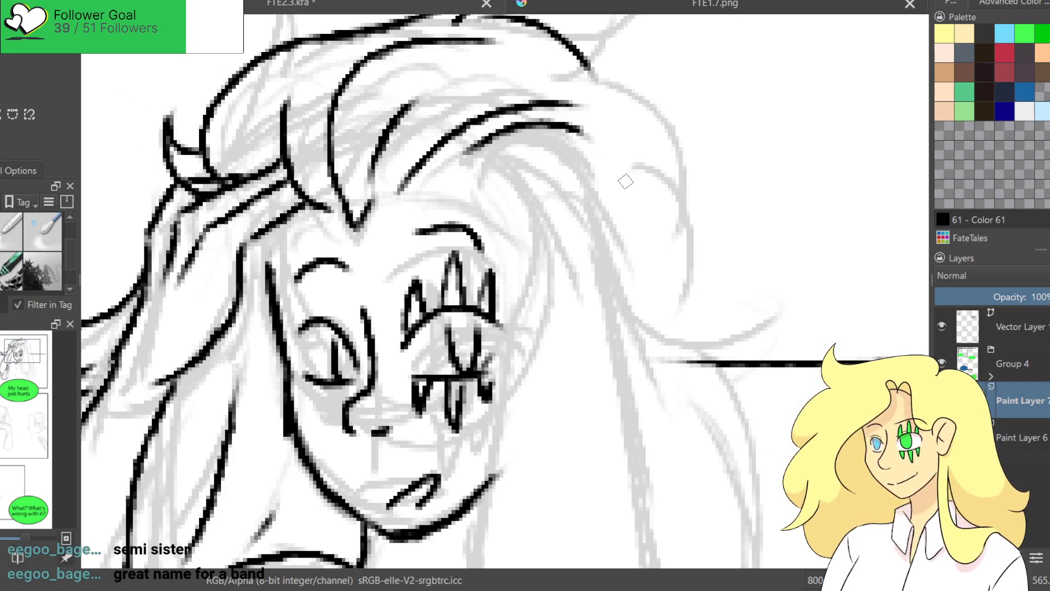
key(ctrl+z)
mouse_move(478, 146)
mouse_down()
mouse_move(539, 132)
mouse_move(627, 182)
mouse_up()
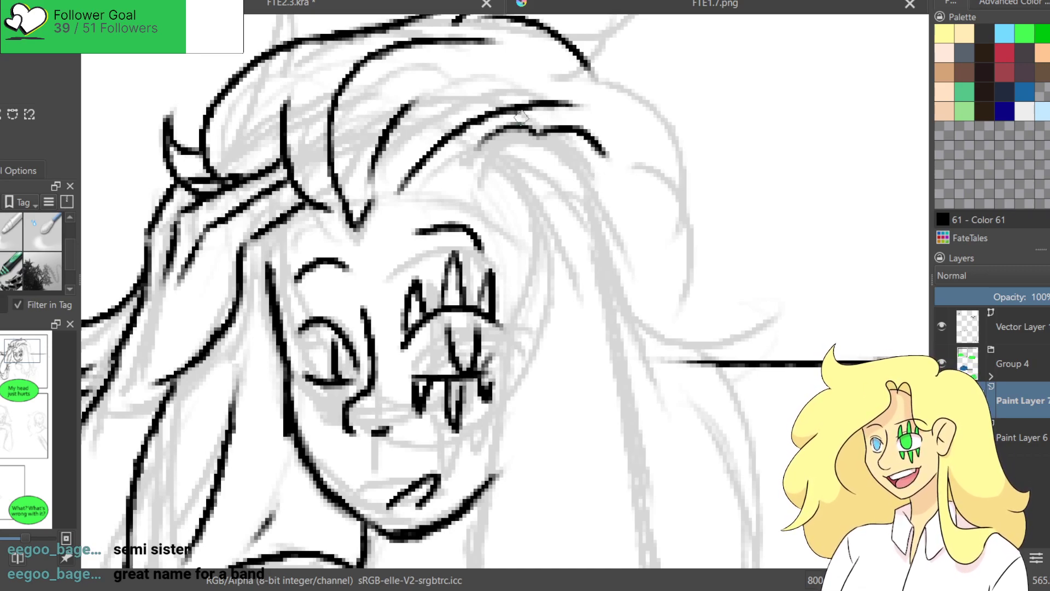
mouse_move(487, 141)
mouse_down()
mouse_move(456, 174)
mouse_move(488, 218)
mouse_up()
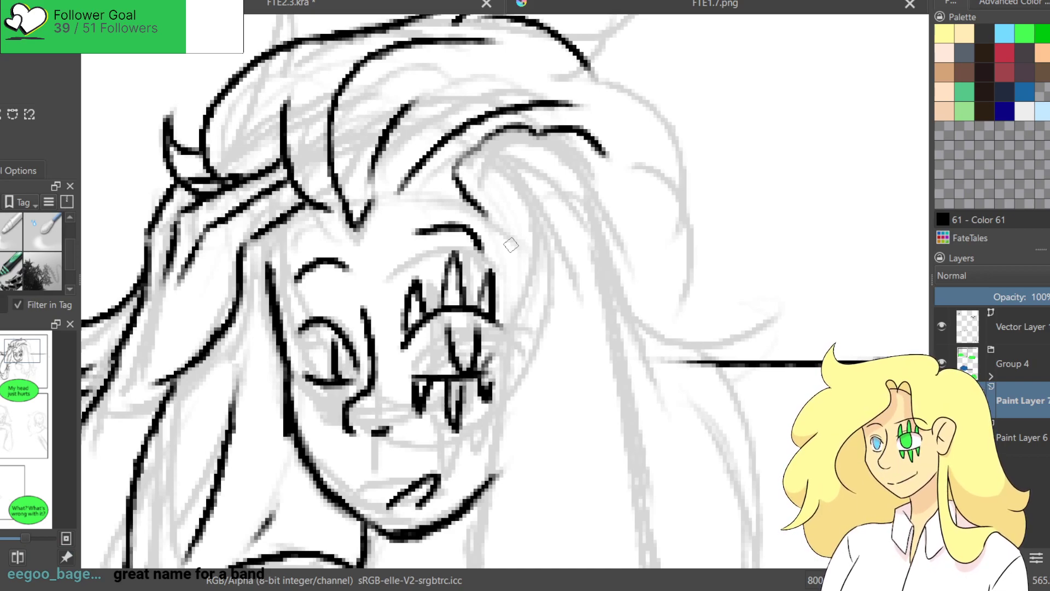
mouse_move(611, 163)
mouse_down()
mouse_move(629, 199)
mouse_move(619, 222)
mouse_up()
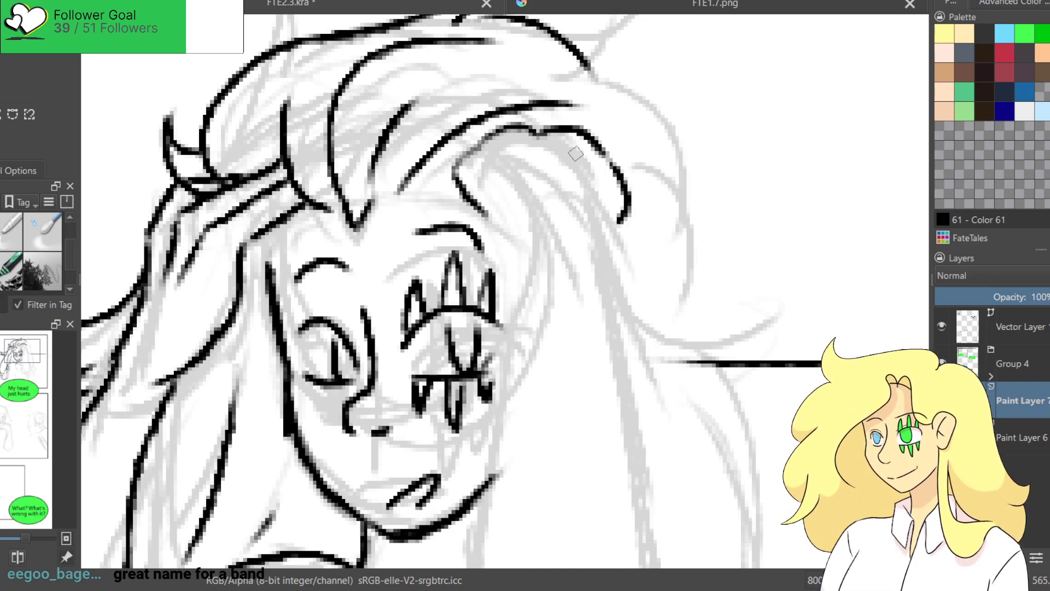
drag(608, 175, 608, 235)
Draw the right-hand forearm's upper inner edge beside the face and its long outer edge down to the elbow.
drag(498, 207, 485, 304)
key(ctrl+z)
mouse_move(502, 205)
mouse_down()
mouse_move(496, 383)
mouse_move(490, 139)
mouse_move(498, 169)
mouse_up()
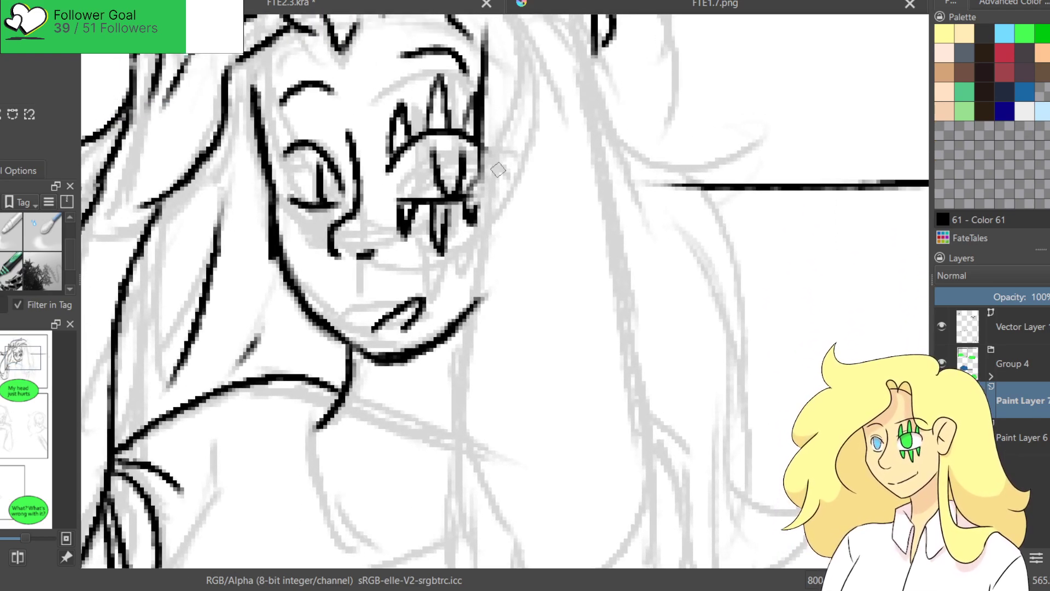
scroll(497, 171, down, 5)
scroll(514, 153, up, 4)
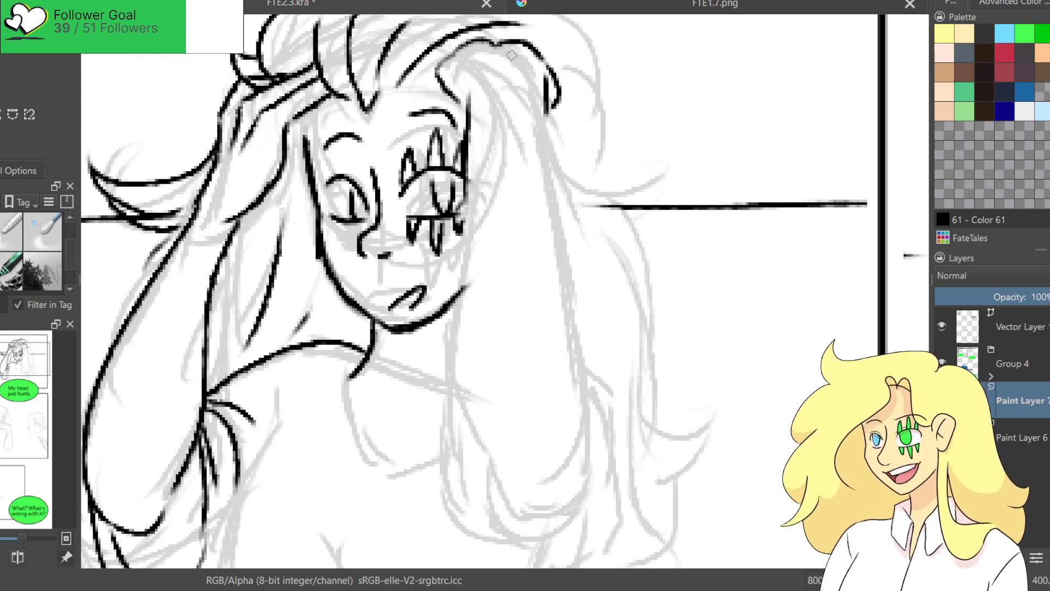
drag(546, 96, 592, 416)
key(ctrl+z)
drag(546, 90, 590, 413)
key(ctrl+z)
mouse_move(546, 94)
mouse_down()
mouse_move(596, 344)
mouse_move(594, 405)
mouse_move(554, 171)
mouse_move(599, 359)
mouse_move(592, 431)
mouse_up()
key(ctrl+z)
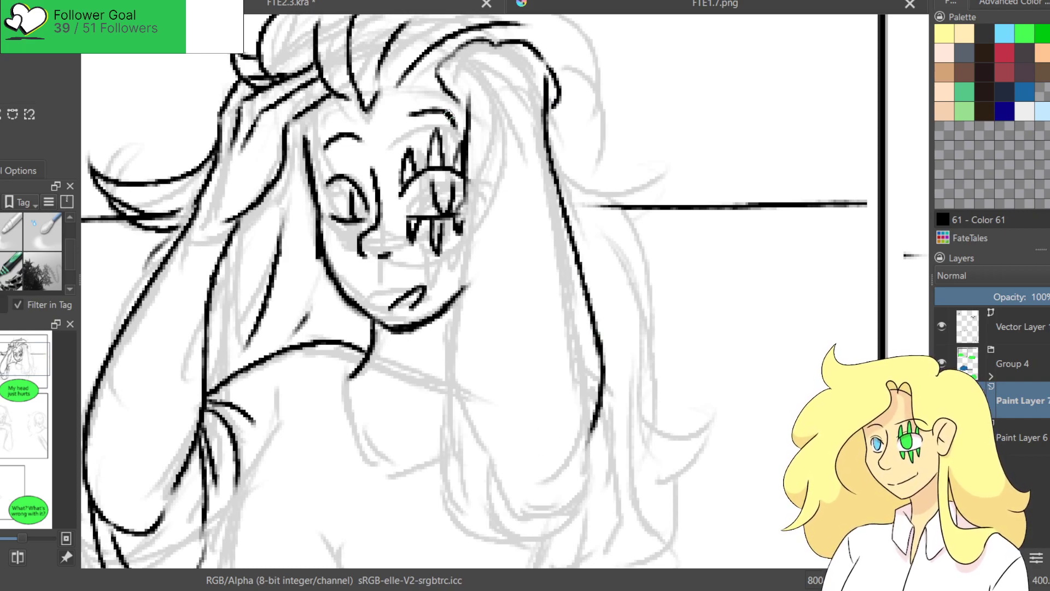
Complete the right-hand forearm's inner edge and rounded elbow, adding a short crease mark near each elbow.
drag(466, 112, 469, 350)
mouse_move(462, 295)
mouse_down()
mouse_move(477, 424)
mouse_move(493, 442)
mouse_move(511, 462)
mouse_move(571, 464)
mouse_move(580, 427)
mouse_up()
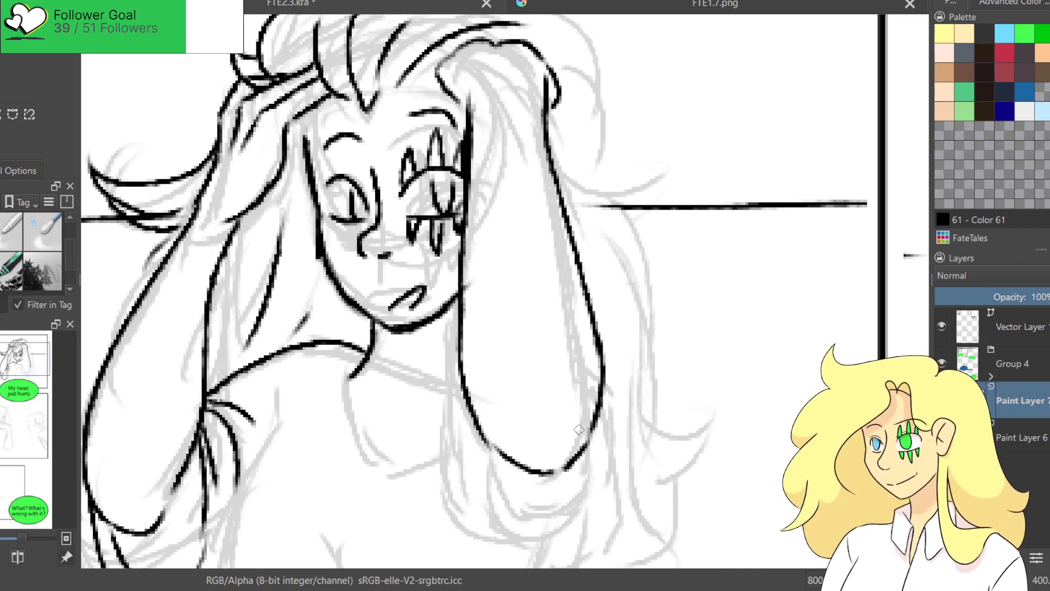
drag(511, 436, 524, 453)
drag(120, 510, 202, 422)
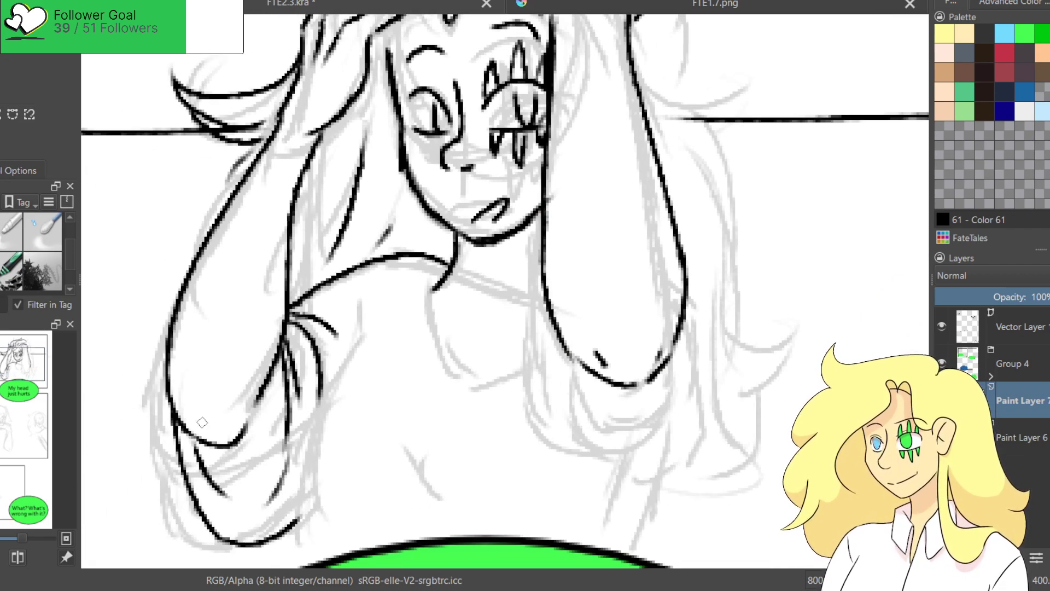
mouse_move(566, 325)
mouse_down()
mouse_move(568, 200)
mouse_move(524, 179)
mouse_up()
Outline the loose sleeve hanging around the right-hand elbow with both sides, a rounded bottom edge and inner fold lines.
mouse_move(461, 205)
mouse_down()
mouse_move(480, 385)
mouse_move(509, 405)
mouse_up()
drag(607, 223, 578, 407)
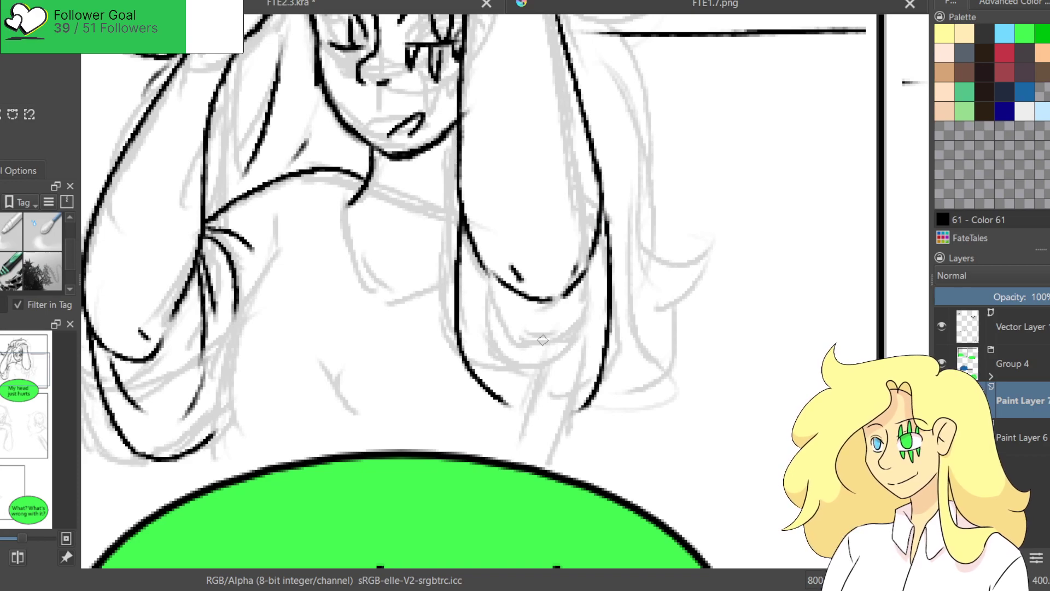
drag(509, 390, 603, 395)
mouse_move(481, 276)
mouse_down()
mouse_move(490, 342)
mouse_move(569, 383)
mouse_move(592, 351)
mouse_up()
drag(602, 246, 544, 393)
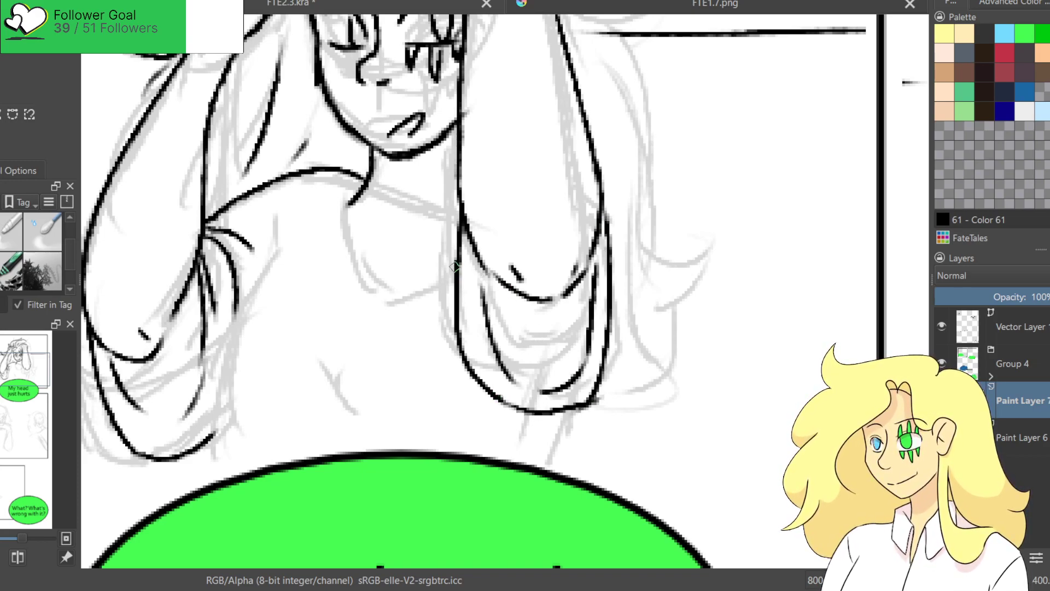
Add an outer fold curve on each side of the right-hand sleeve and check the figure within the panel.
mouse_move(460, 199)
mouse_down()
mouse_move(446, 230)
mouse_move(450, 287)
mouse_up()
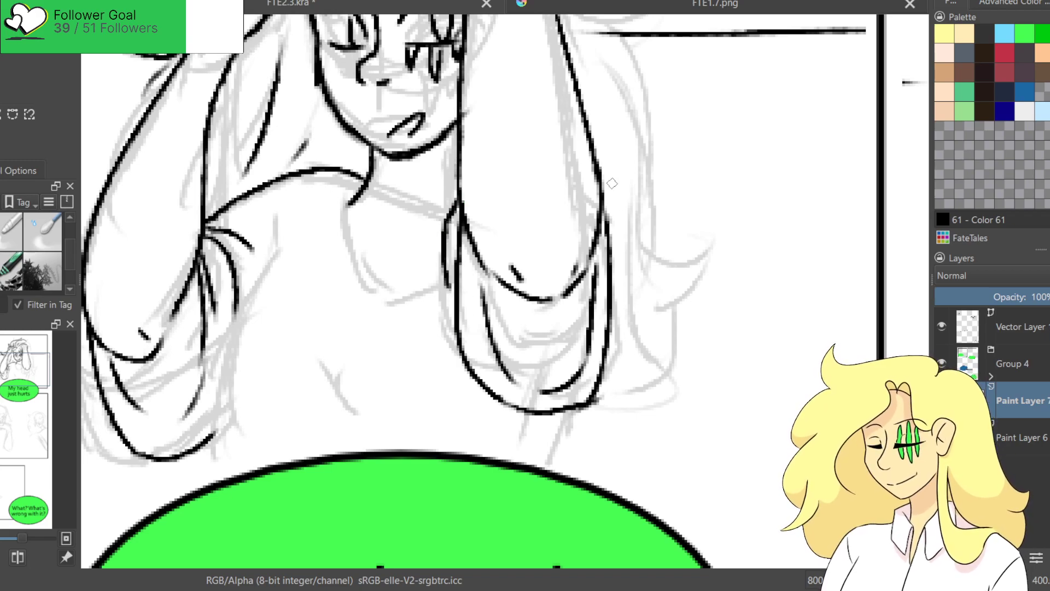
drag(605, 190, 621, 323)
key(ctrl+z)
mouse_move(599, 174)
mouse_down()
mouse_move(626, 309)
mouse_move(619, 323)
mouse_up()
scroll(568, 320, down, 3)
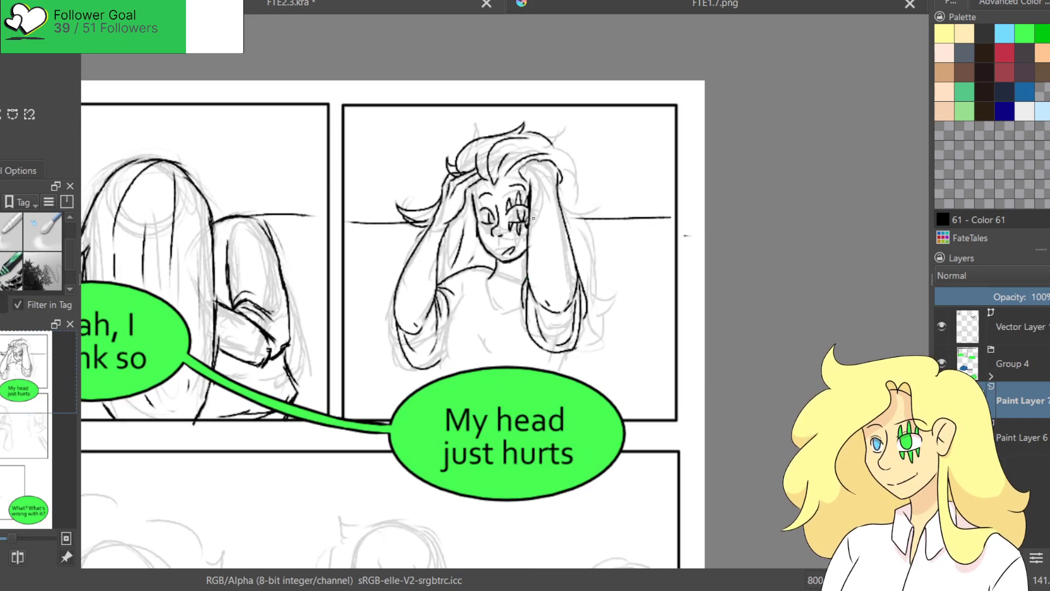
Outline the outer hair along the figure's right-hand side, with flicked tips near the crown, beside the arm and at the lower ends.
scroll(534, 219, up, 3)
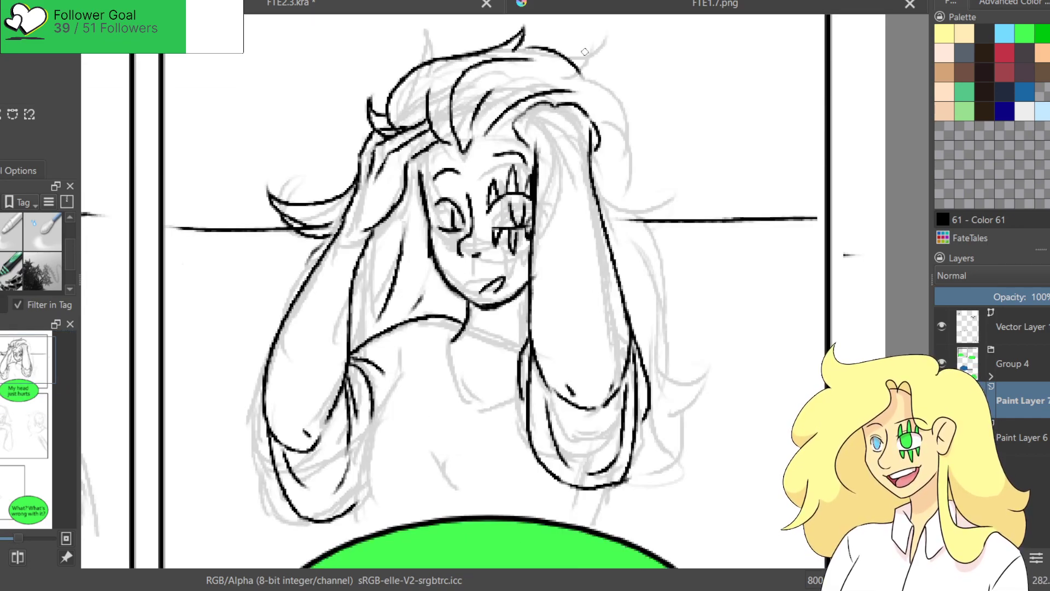
mouse_move(581, 73)
mouse_down()
mouse_move(644, 93)
mouse_move(617, 113)
mouse_move(628, 204)
mouse_up()
key(ctrl+z)
mouse_move(623, 114)
mouse_down()
mouse_move(644, 213)
mouse_move(690, 266)
mouse_move(664, 285)
mouse_move(673, 353)
mouse_move(701, 381)
mouse_move(658, 444)
mouse_up()
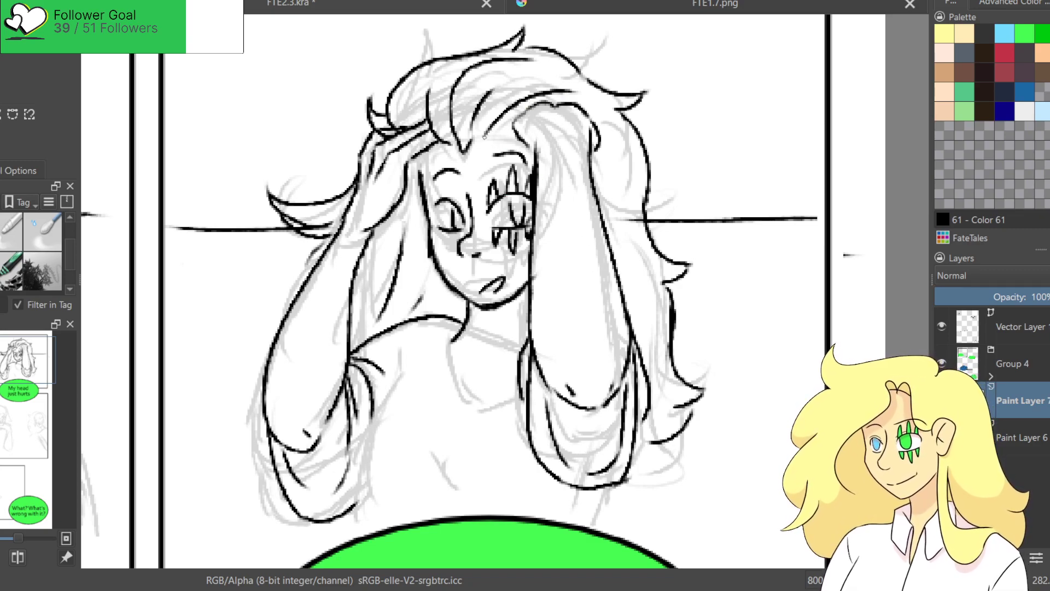
Draw the shirt's rounded neckline from the base of the neck across to the right-hand forearm.
mouse_move(462, 343)
mouse_down()
mouse_move(506, 201)
mouse_move(539, 152)
mouse_up()
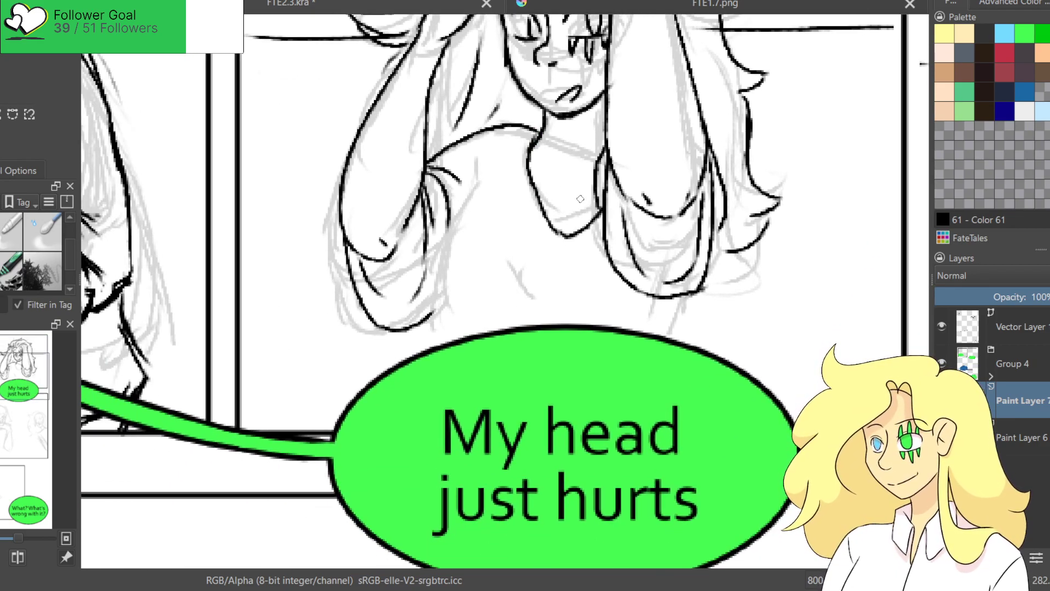
mouse_move(531, 150)
mouse_down()
mouse_move(574, 213)
mouse_move(600, 207)
mouse_up()
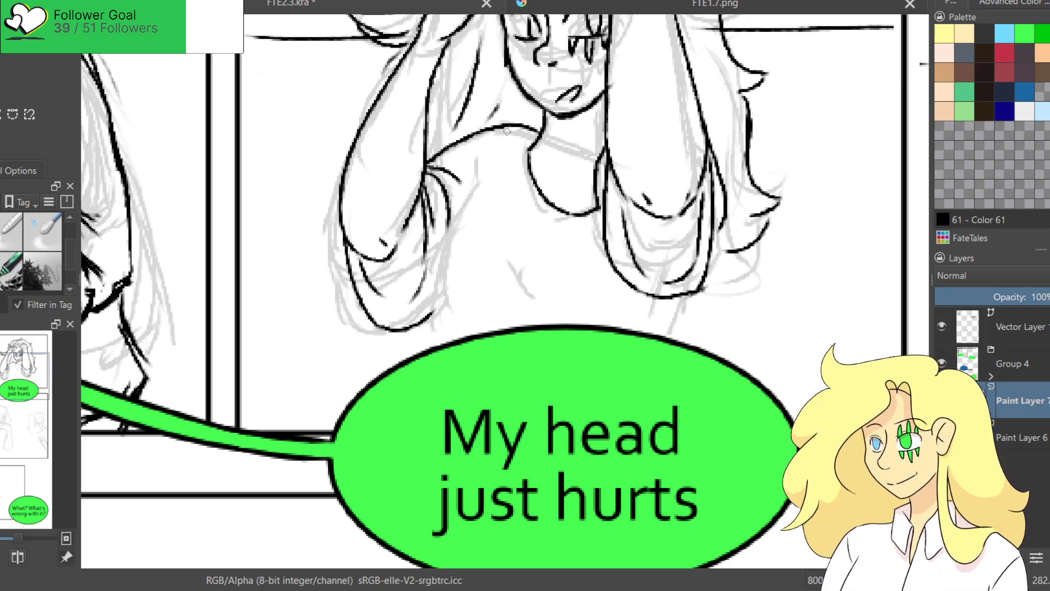
mouse_move(586, 161)
mouse_down()
mouse_move(530, 333)
mouse_move(535, 291)
mouse_up()
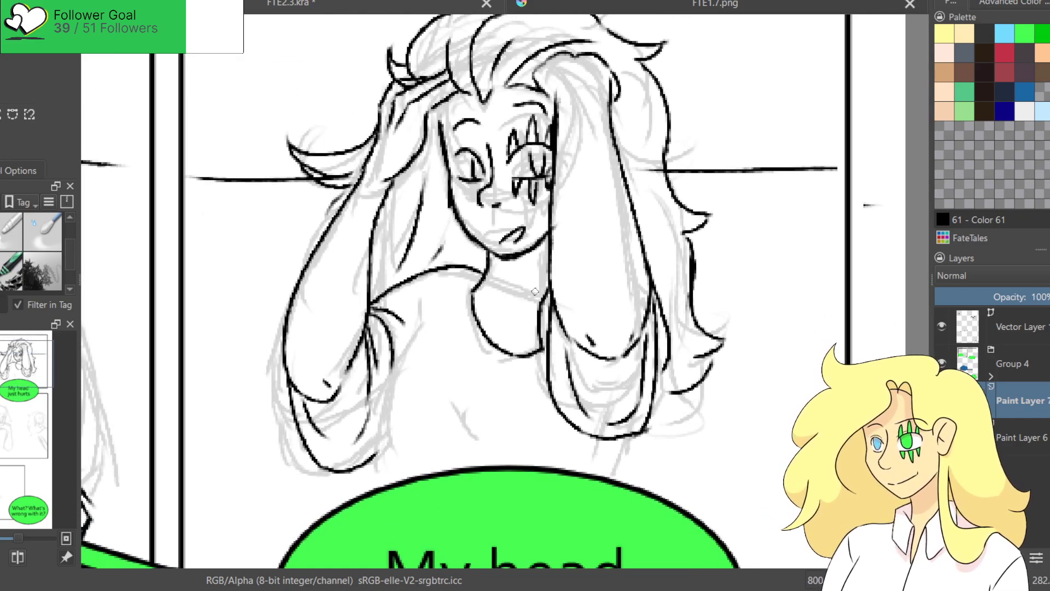
Draw both sides of the torso down to the green speech bubble and add a crease line in the middle of the shirt.
drag(547, 385, 439, 225)
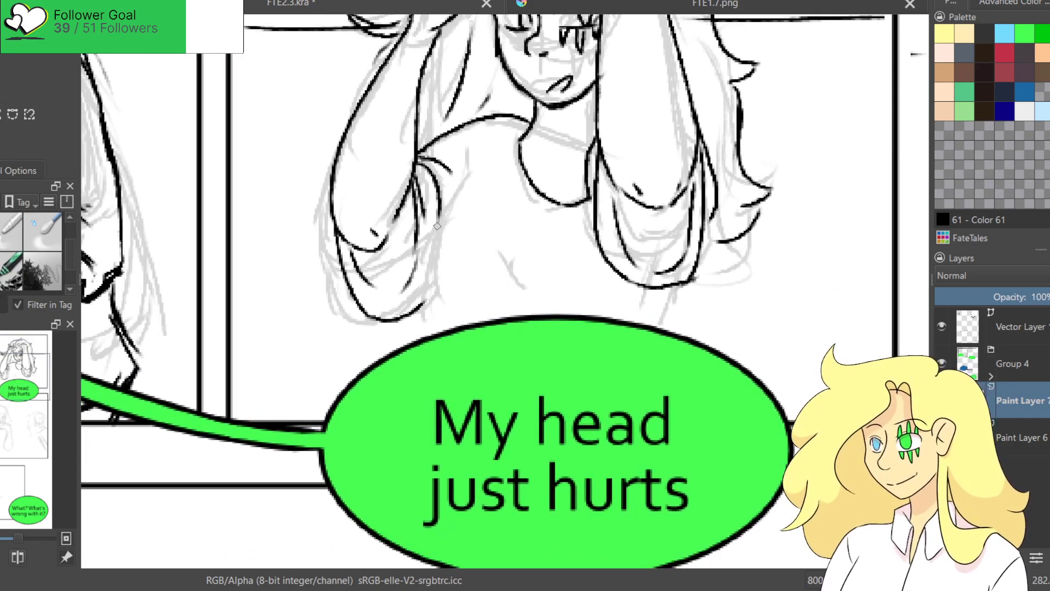
drag(460, 179, 431, 313)
key(ctrl+z)
drag(458, 181, 432, 332)
drag(705, 237, 672, 325)
key(ctrl+z)
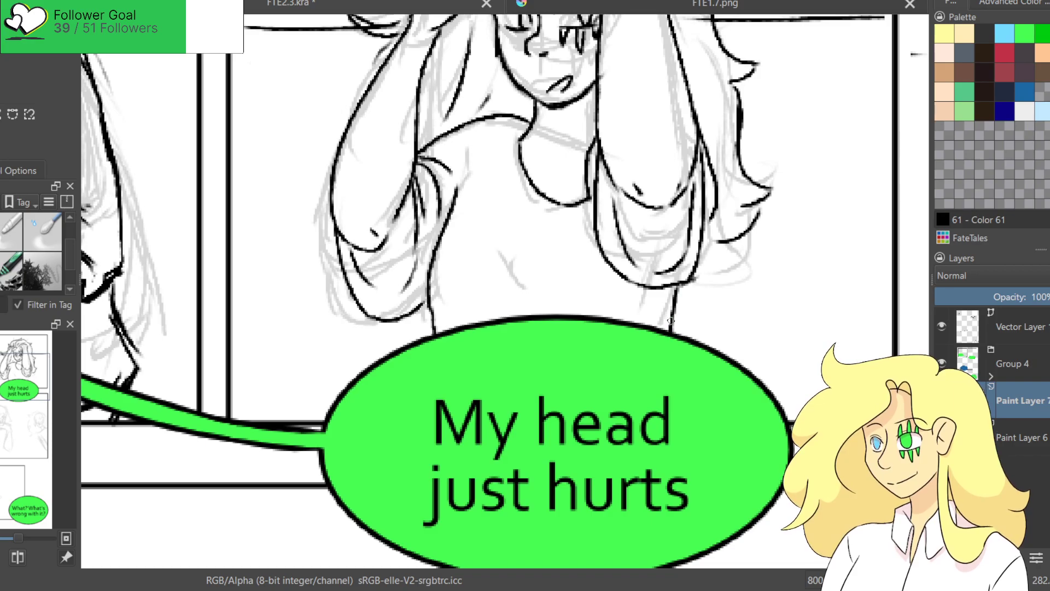
drag(502, 251, 518, 316)
scroll(626, 330, down, 3)
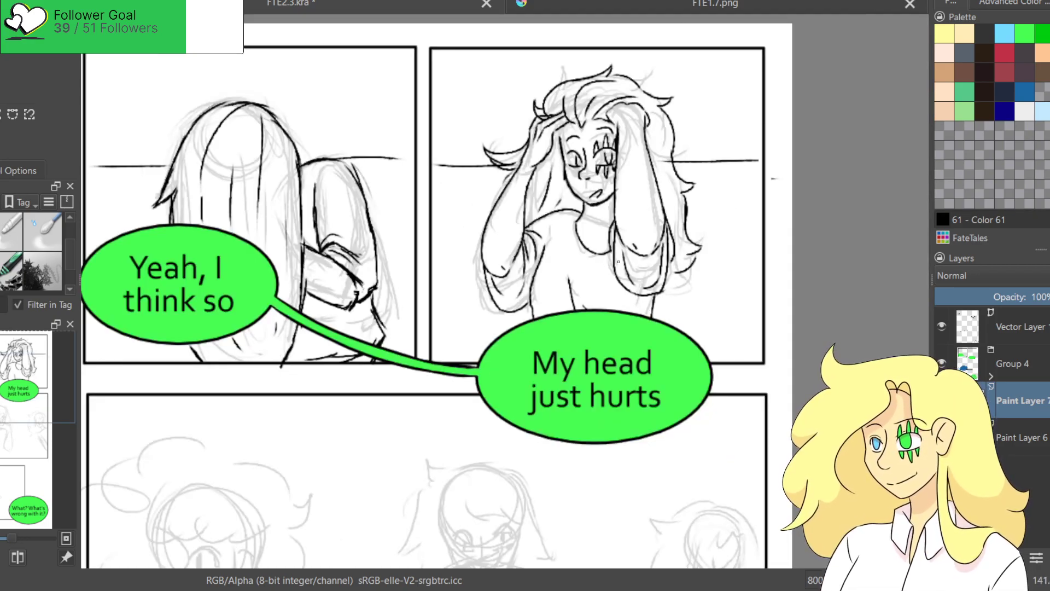
drag(662, 149, 664, 198)
key(ctrl+z)
drag(651, 140, 663, 167)
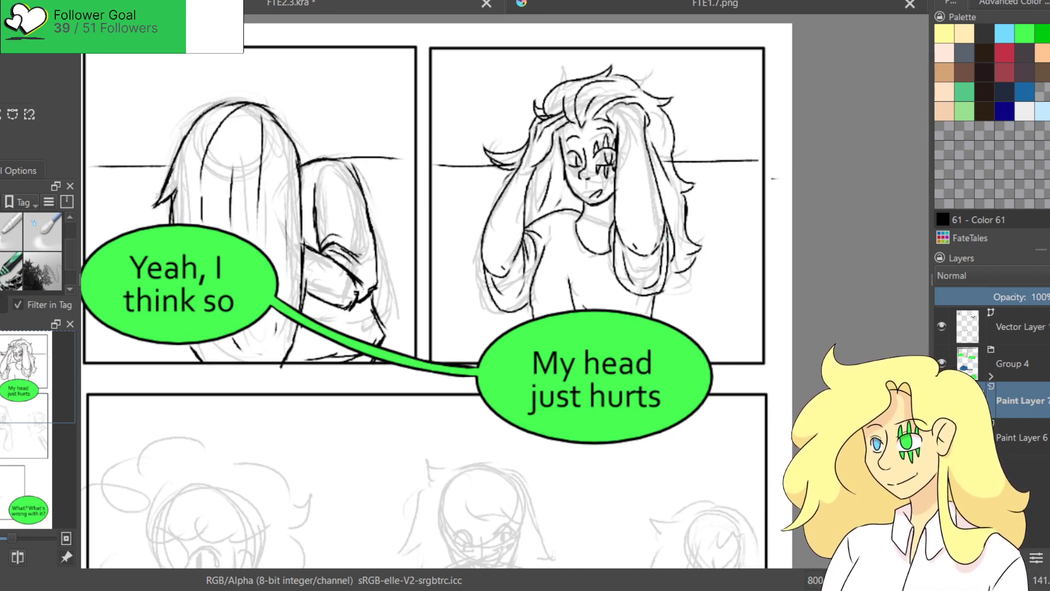
Erase the long hair flick beside the left-hand forearm and redraw it as a shorter, curled tuft.
scroll(66, 257, up, 2)
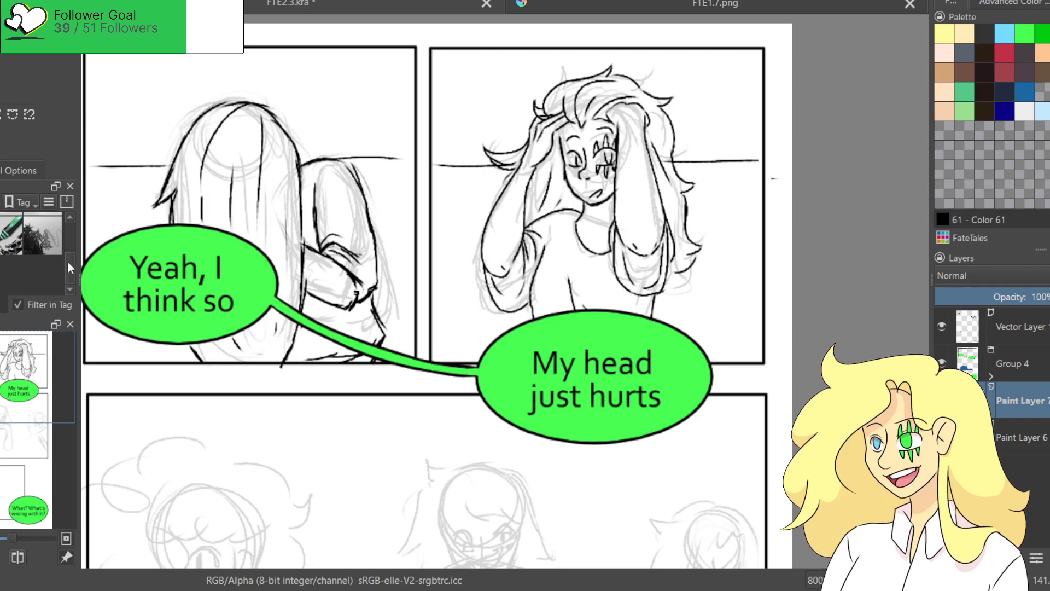
mouse_move(501, 147)
mouse_down()
mouse_move(483, 146)
mouse_move(497, 144)
mouse_up()
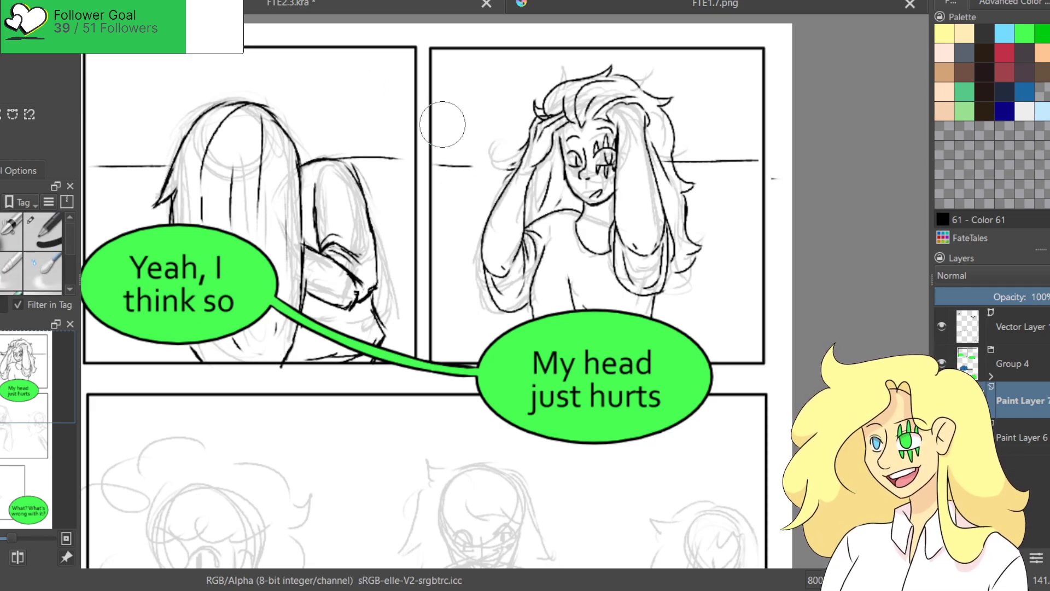
scroll(597, 82, up, 4)
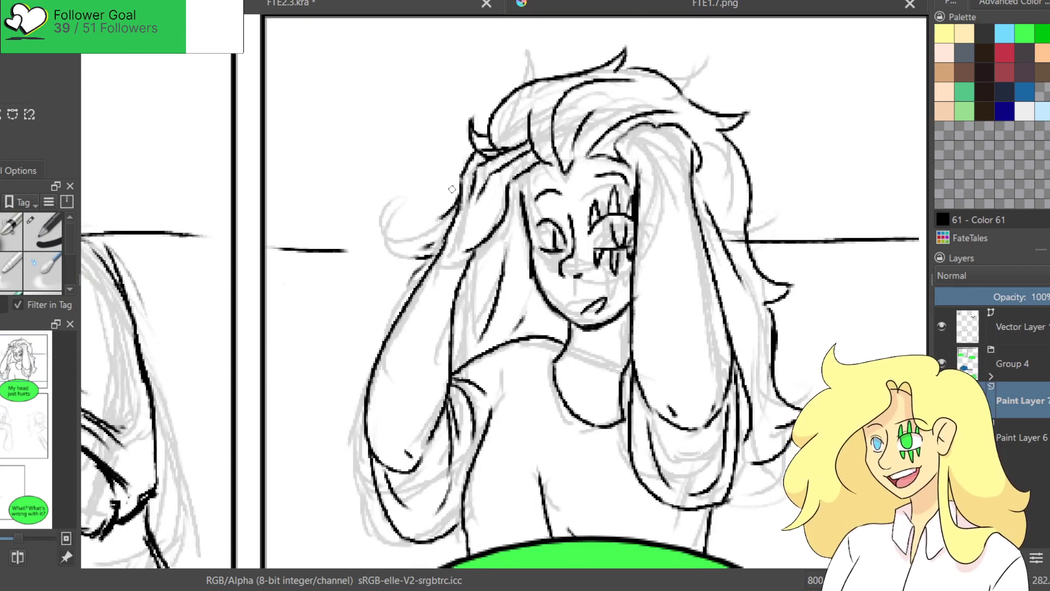
mouse_move(457, 204)
mouse_down()
mouse_move(425, 203)
mouse_move(443, 230)
mouse_move(429, 246)
mouse_up()
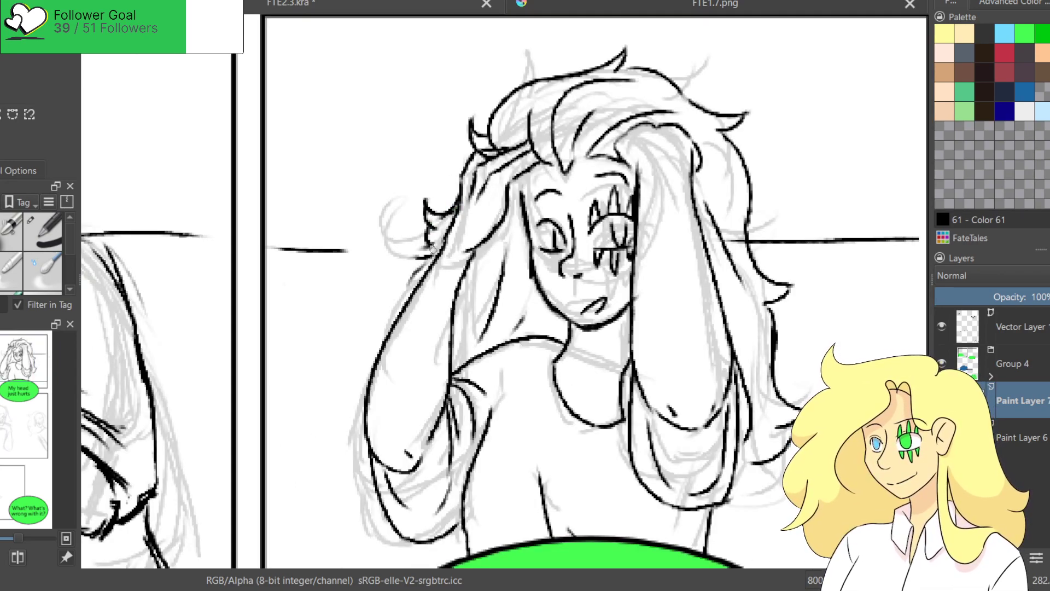
key(1)
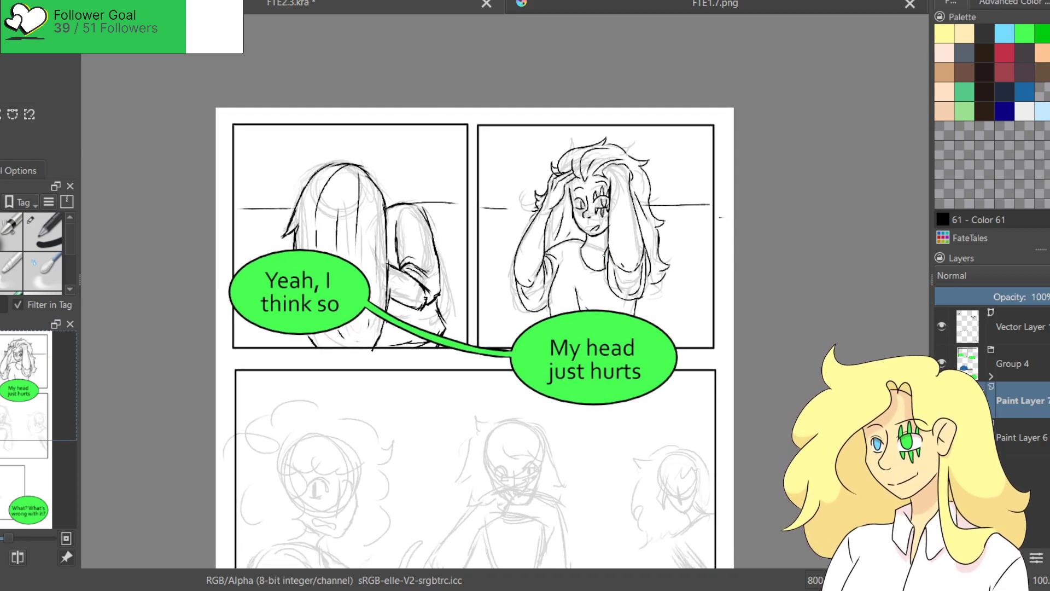
Draw a hair lock arching over the raised right-hand hand and falling behind it, with a short strand beside the wrist.
scroll(807, 154, up, 3)
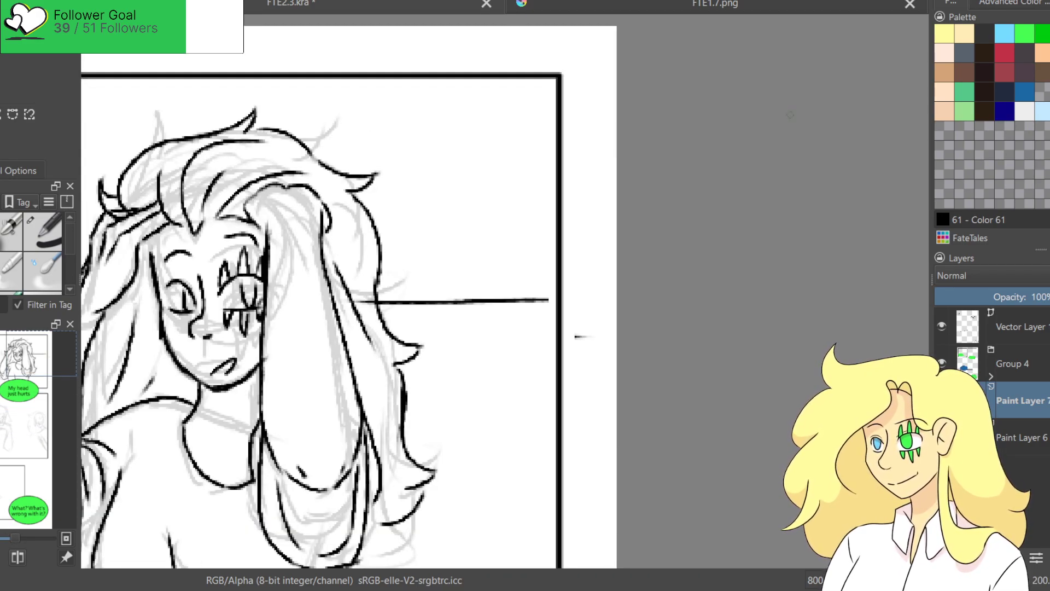
mouse_move(282, 189)
mouse_down()
mouse_move(327, 201)
mouse_move(347, 235)
mouse_up()
key(ctrl+z)
key(ctrl+z)
key(ctrl+z)
key(ctrl+z)
drag(294, 185, 327, 221)
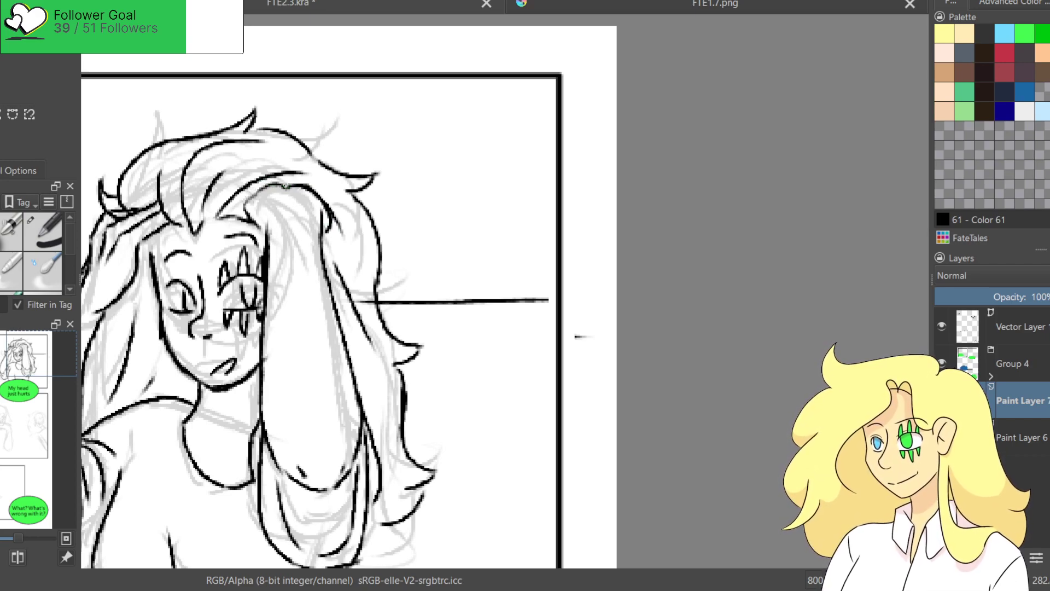
key(ctrl+z)
mouse_move(289, 188)
mouse_down()
mouse_move(295, 176)
mouse_move(340, 190)
mouse_move(356, 238)
mouse_up()
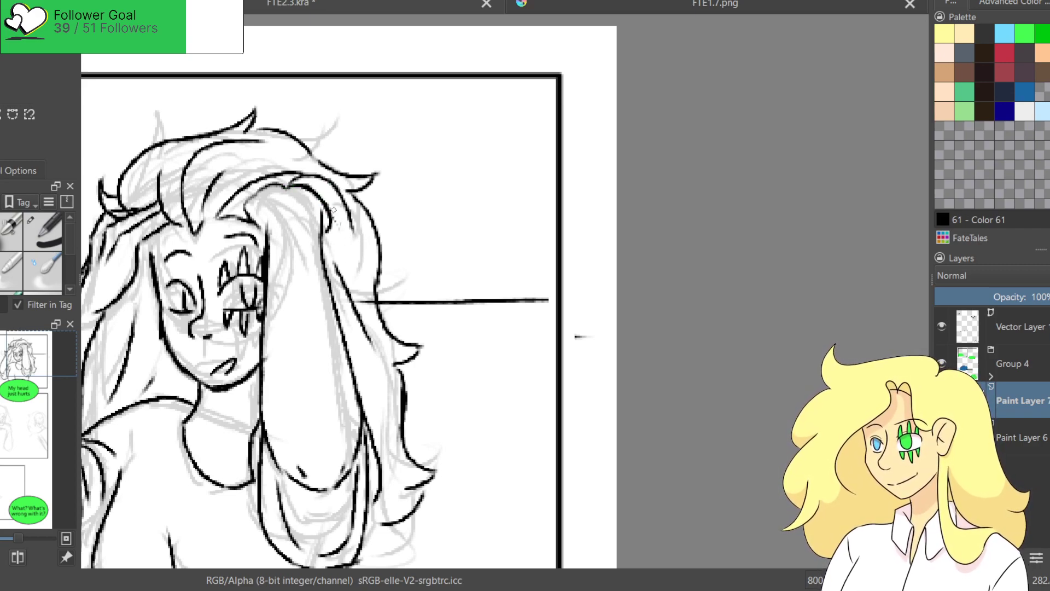
drag(325, 211, 334, 242)
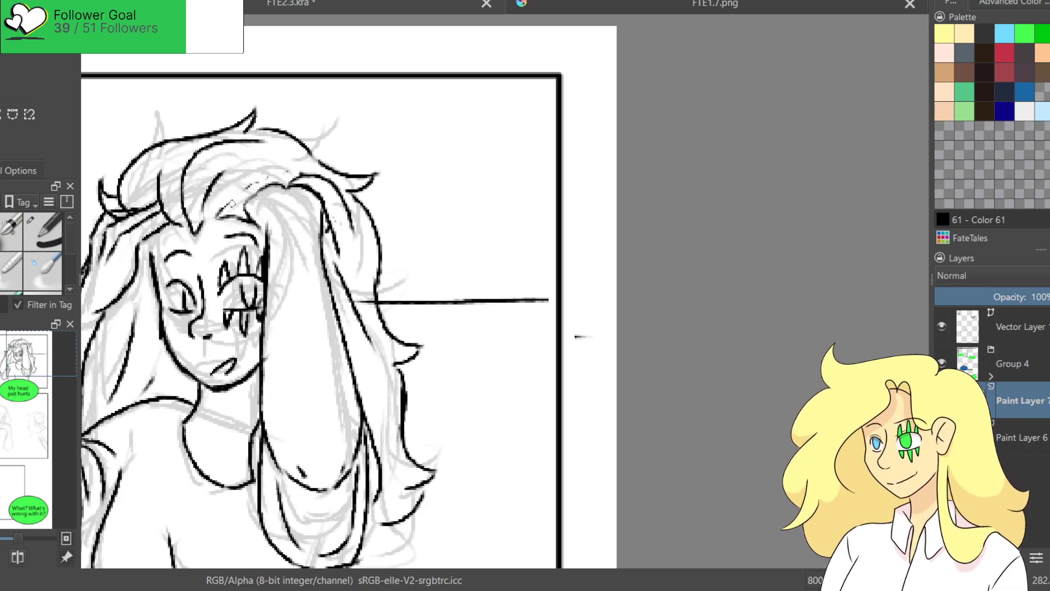
Redraw the hair strand sweeping up and back from the forehead toward the crown.
drag(218, 220, 251, 177)
key(ctrl+z)
drag(218, 219, 290, 174)
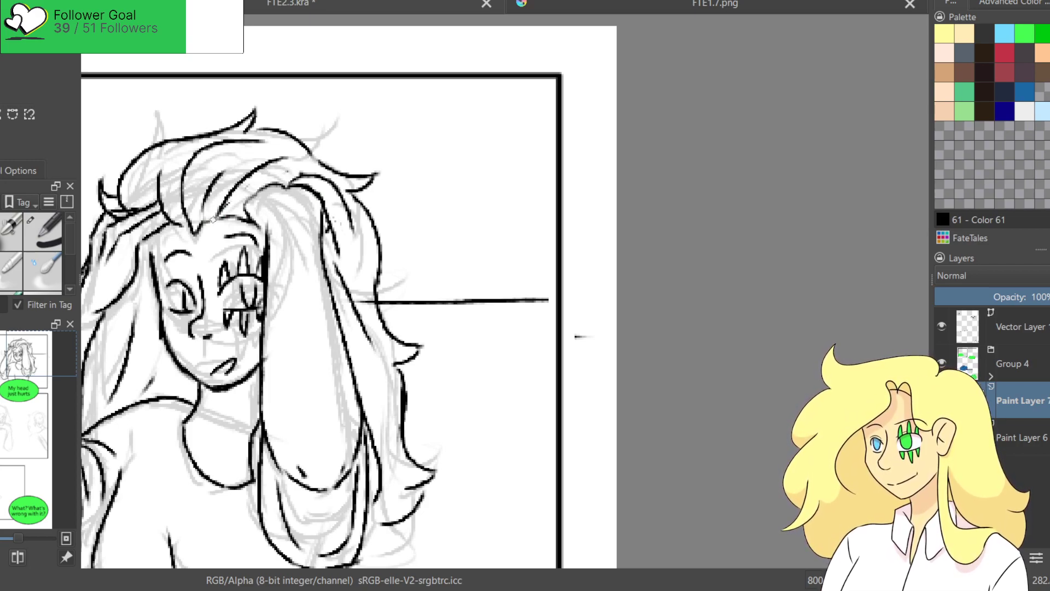
scroll(103, 192, down, 3)
drag(103, 308, 607, 185)
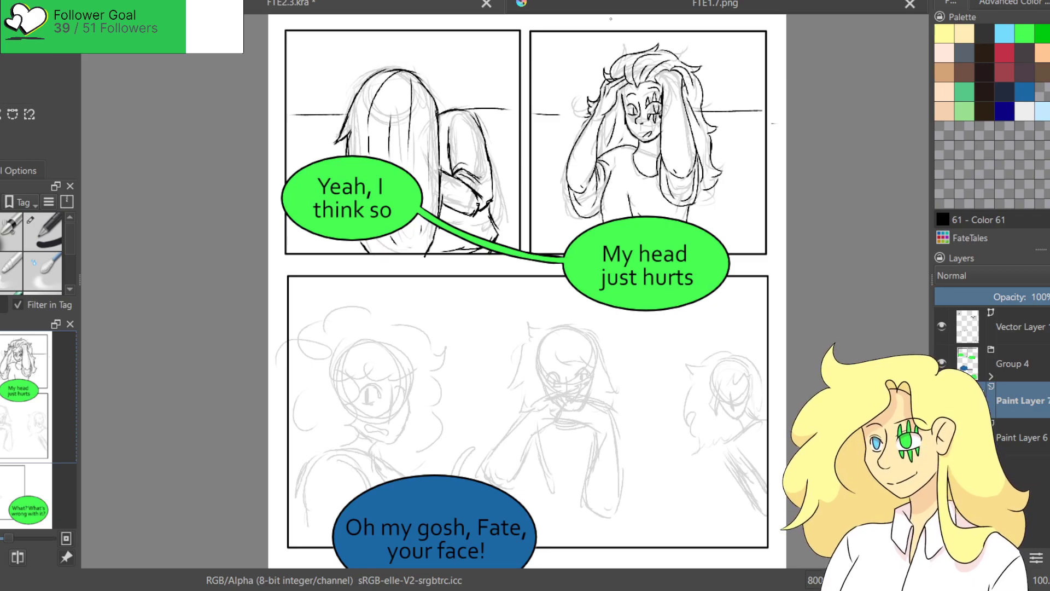
Add a short curved hair strand between the forehead lock and the raised right-hand hand.
scroll(605, 170, up, 5)
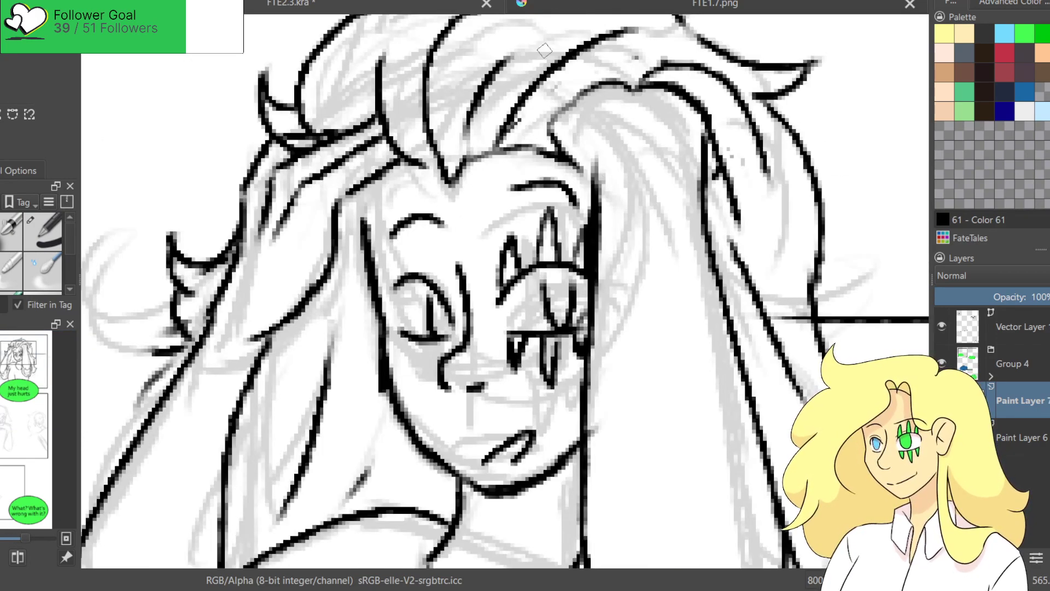
drag(570, 95, 589, 89)
key(ctrl+z)
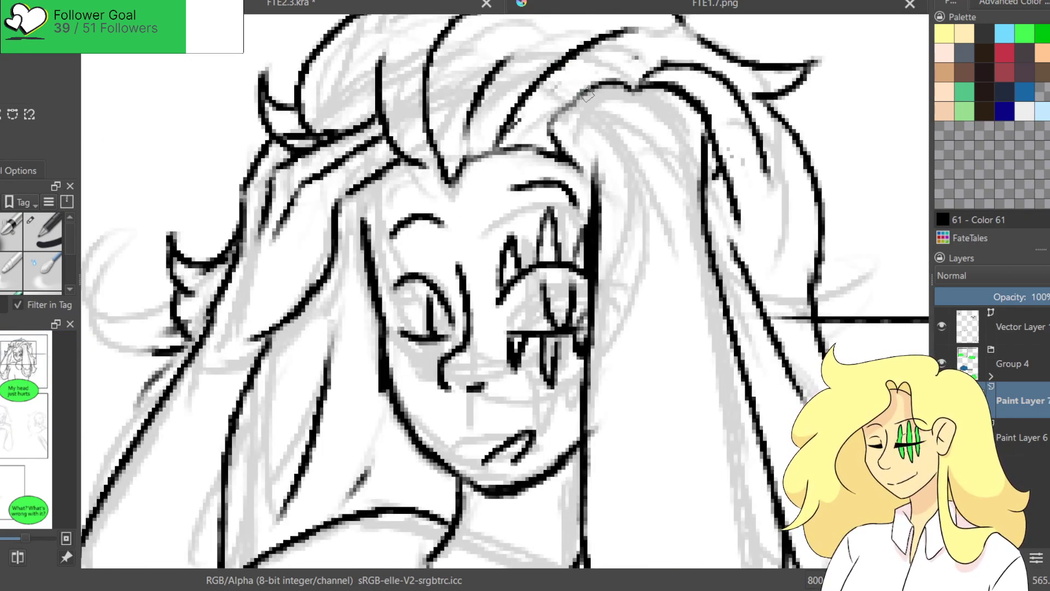
key(ctrl+shift+z)
key(ctrl+z)
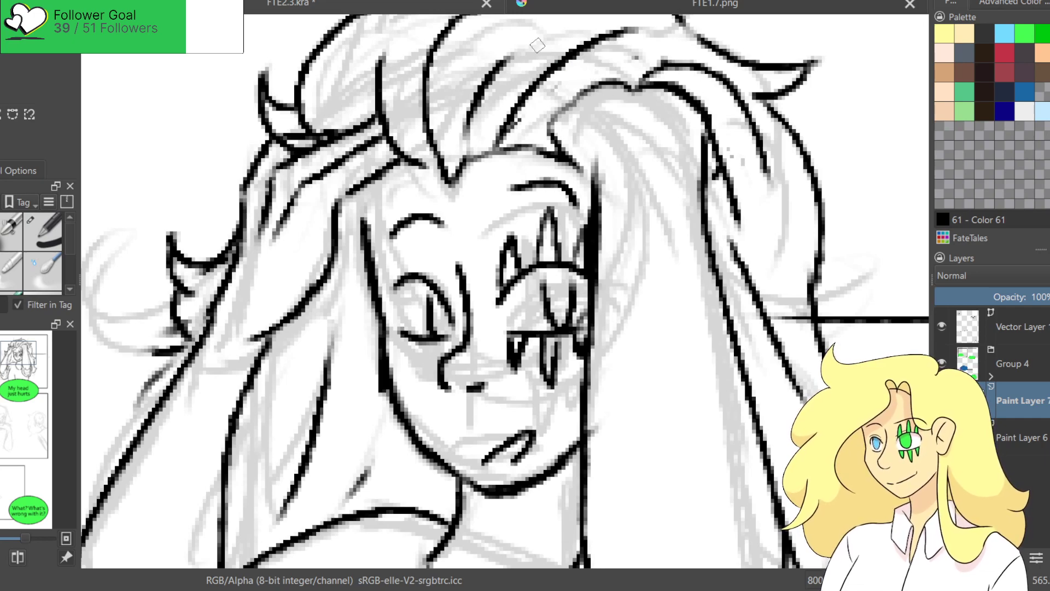
mouse_move(579, 102)
mouse_down()
mouse_move(586, 81)
mouse_move(629, 48)
mouse_up()
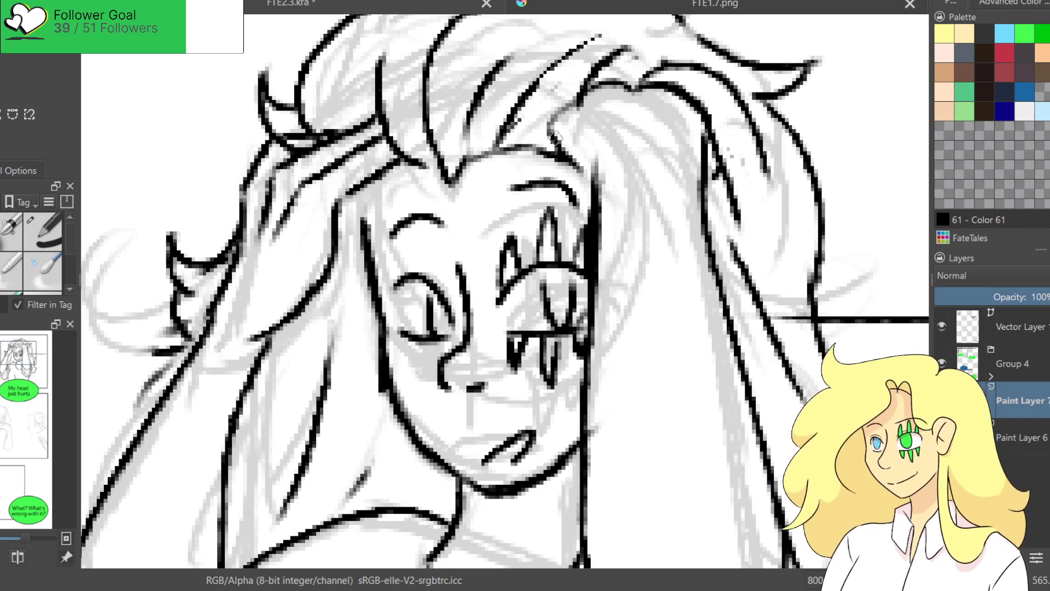
mouse_move(579, 101)
mouse_down()
mouse_move(552, 115)
mouse_move(560, 150)
mouse_move(582, 111)
mouse_move(554, 146)
mouse_move(591, 126)
mouse_up()
key(minus)
key(minus)
key(minus)
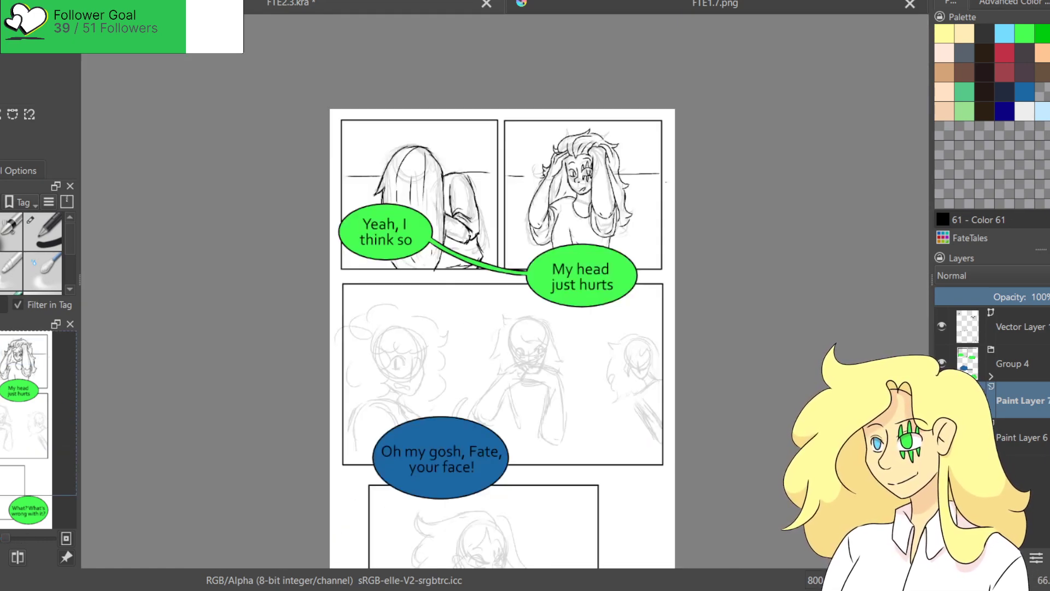
key(plus)
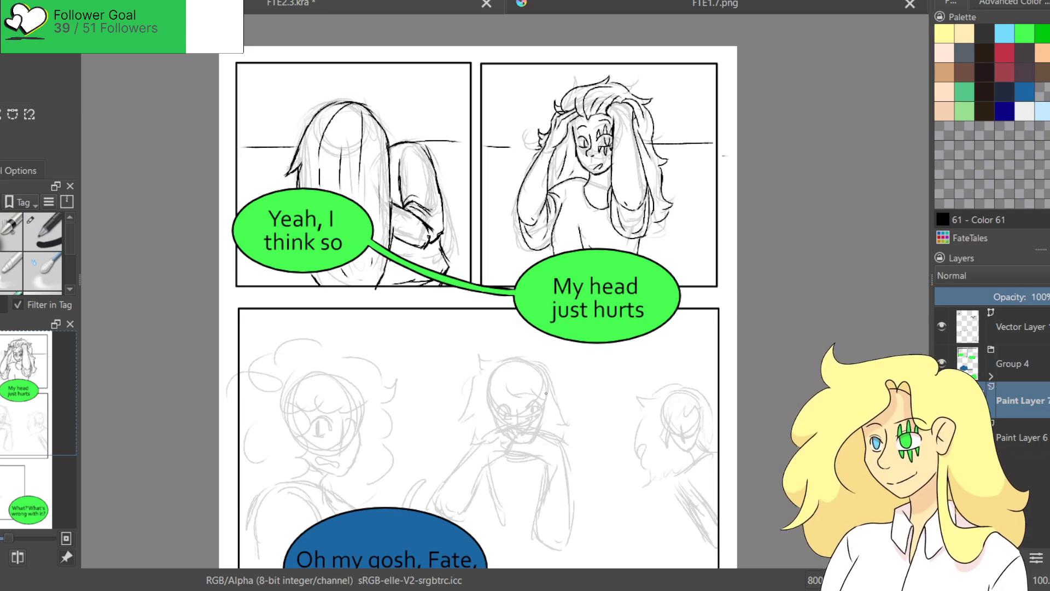
Lower the opacity of the sketch on Paint Layer 6 and make Paint Layer 7 active again.
scroll(481, 307, down, 2)
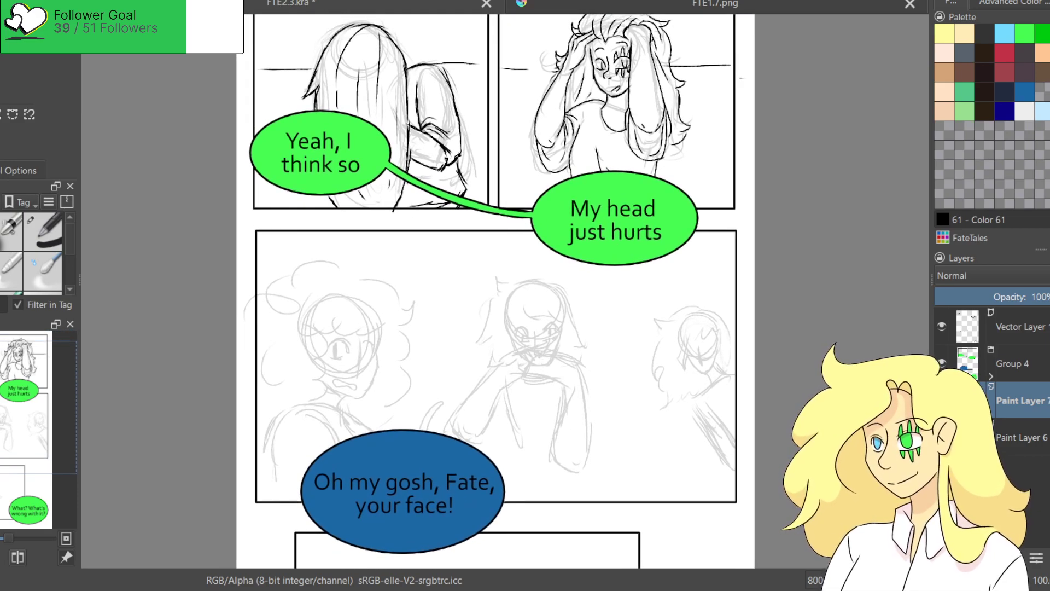
click(1016, 437)
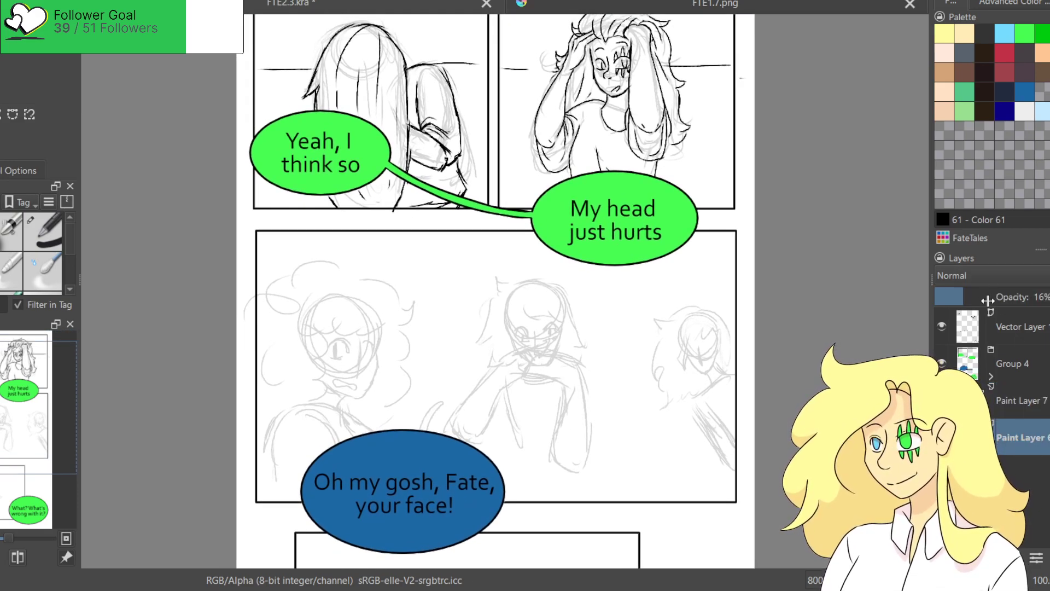
click(1017, 400)
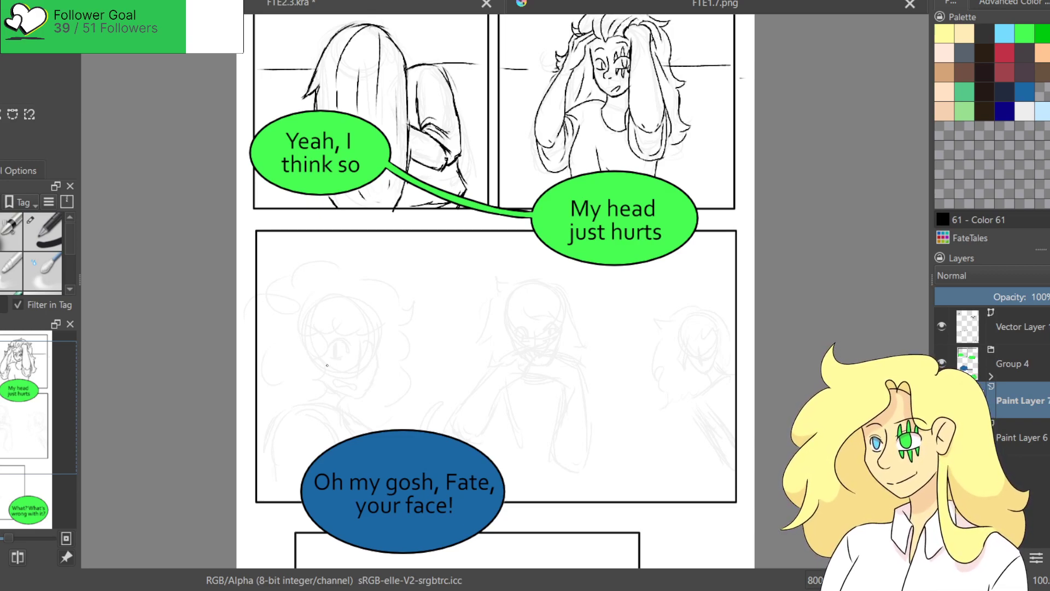
Outline the right-hand side of the first face in the wide panel, from the temple past the cheek to the chin.
scroll(340, 360, up, 5)
scroll(597, 475, up, 2)
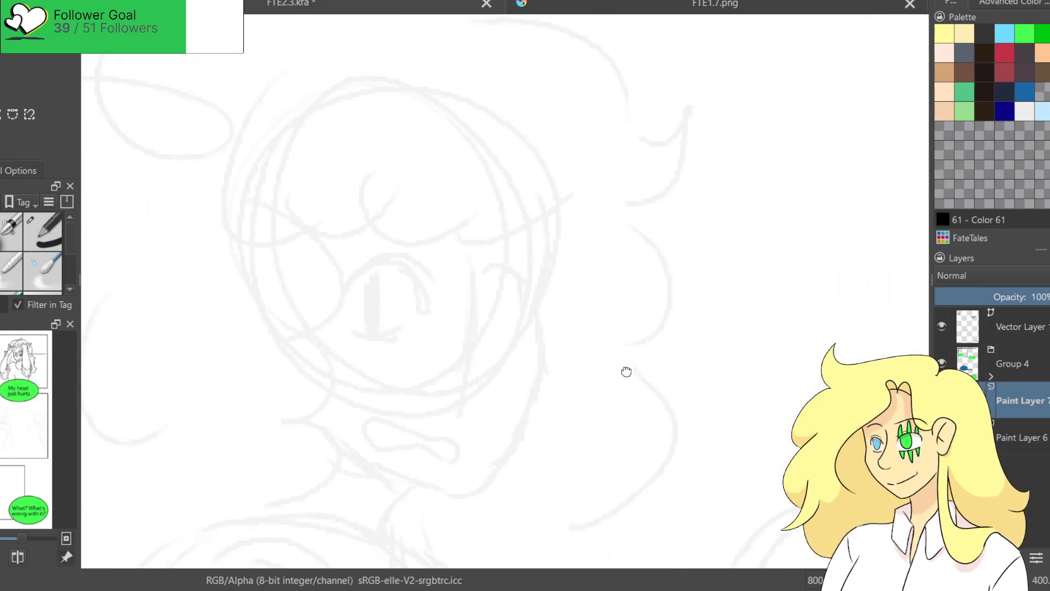
drag(554, 181, 547, 310)
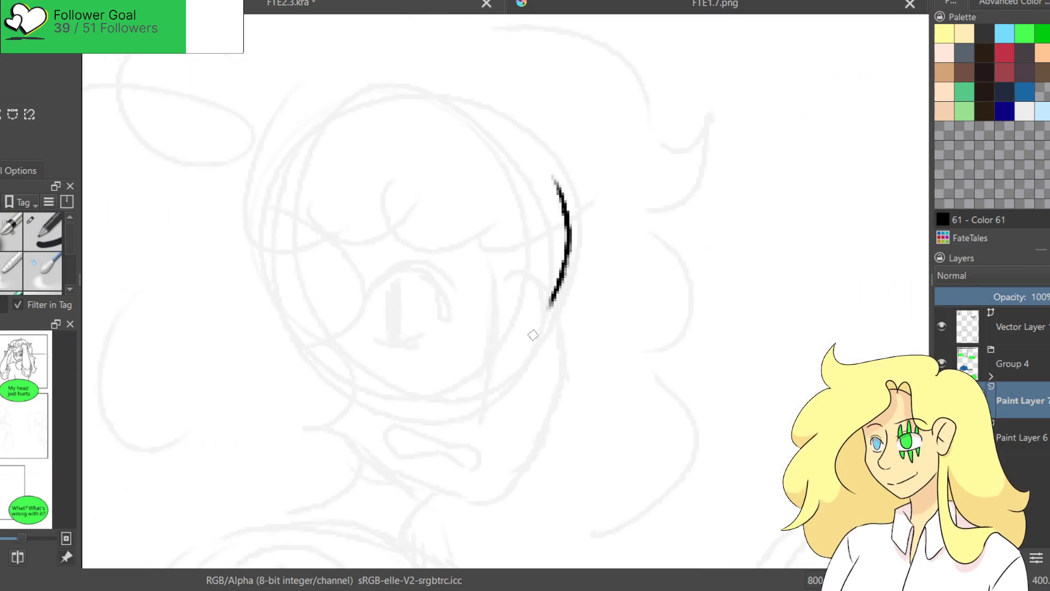
scroll(537, 345, up, 2)
drag(551, 353, 703, 197)
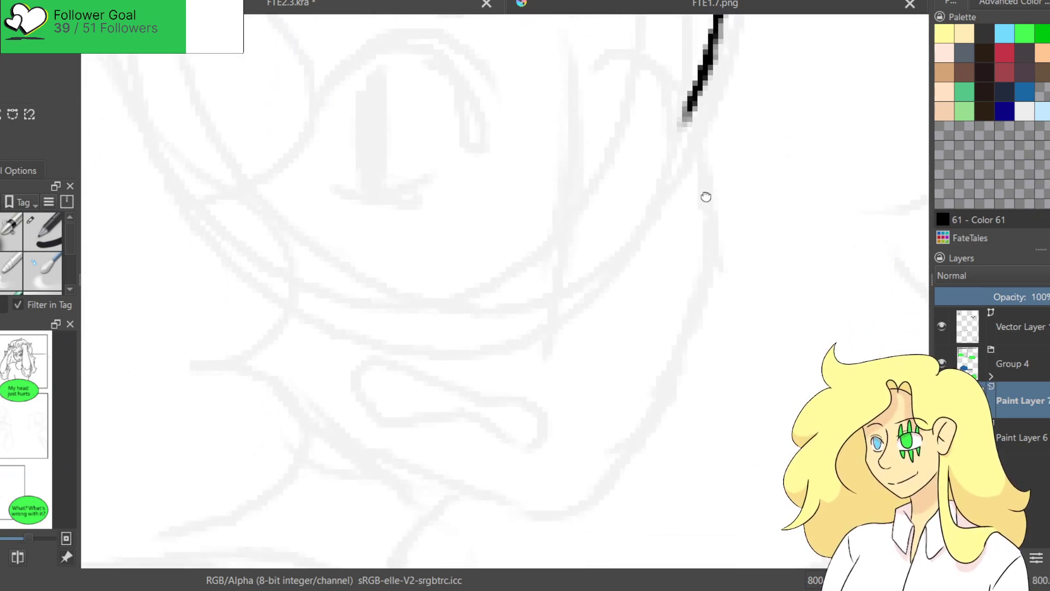
mouse_move(687, 116)
mouse_down()
mouse_move(717, 241)
mouse_move(595, 495)
mouse_up()
Draw the jawline from the chin to the left-hand side of the face and continue it up the cheek.
drag(497, 425, 572, 352)
mouse_move(673, 423)
mouse_down()
mouse_move(605, 444)
mouse_move(352, 322)
mouse_up()
key(ctrl+z)
mouse_move(668, 441)
mouse_down()
mouse_move(462, 387)
mouse_move(326, 169)
mouse_move(308, 194)
mouse_up()
key(ctrl+z)
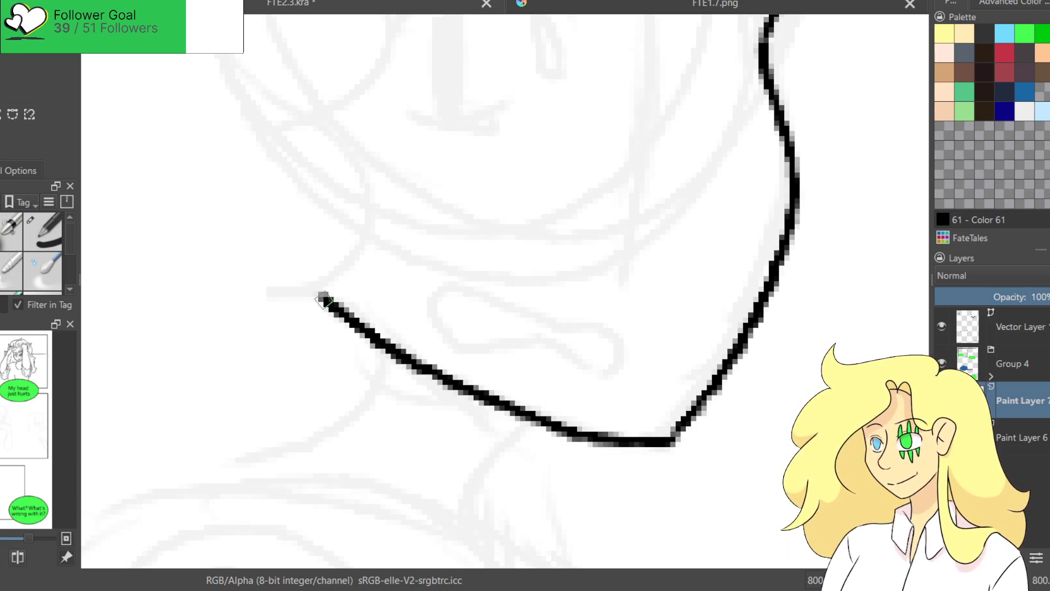
drag(315, 298, 283, 171)
mouse_move(602, 375)
mouse_down()
mouse_move(491, 339)
mouse_move(481, 289)
mouse_move(641, 375)
mouse_move(601, 376)
mouse_move(476, 346)
mouse_move(535, 298)
mouse_move(601, 383)
mouse_move(569, 353)
mouse_move(418, 294)
mouse_move(678, 367)
mouse_move(645, 381)
mouse_up()
key(ctrl+z)
key(ctrl+z)
scroll(591, 307, down, 3)
scroll(557, 366, up, 3)
key(ctrl+z)
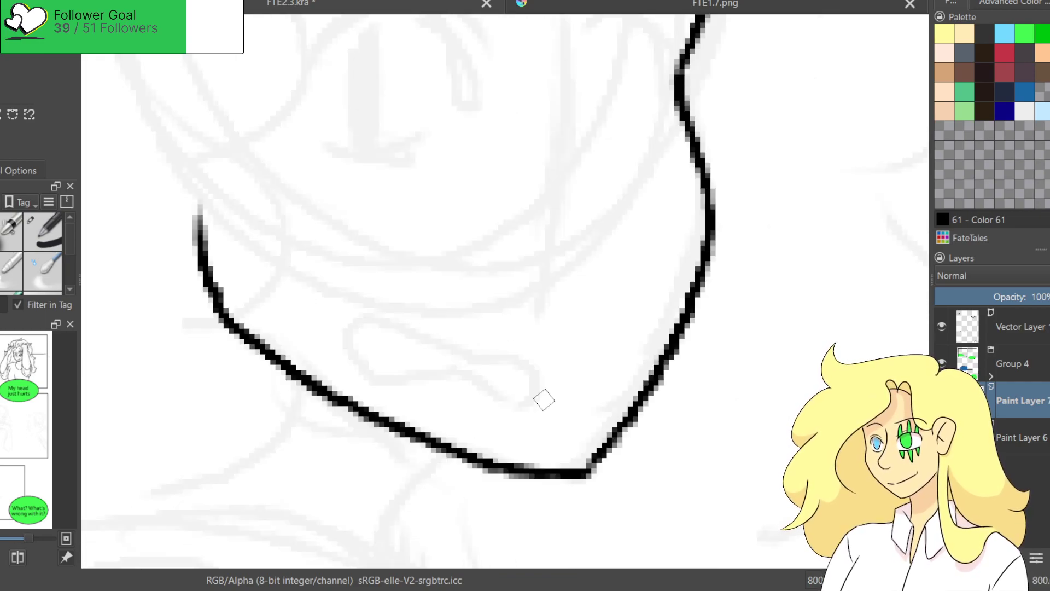
Outline the slanted open mouth above the chin with a short dividing line inside.
mouse_move(547, 410)
mouse_down()
mouse_move(480, 378)
mouse_move(340, 362)
mouse_move(309, 332)
mouse_move(368, 310)
mouse_move(440, 314)
mouse_move(558, 399)
mouse_move(520, 418)
mouse_up()
drag(425, 316, 476, 377)
scroll(612, 367, down, 4)
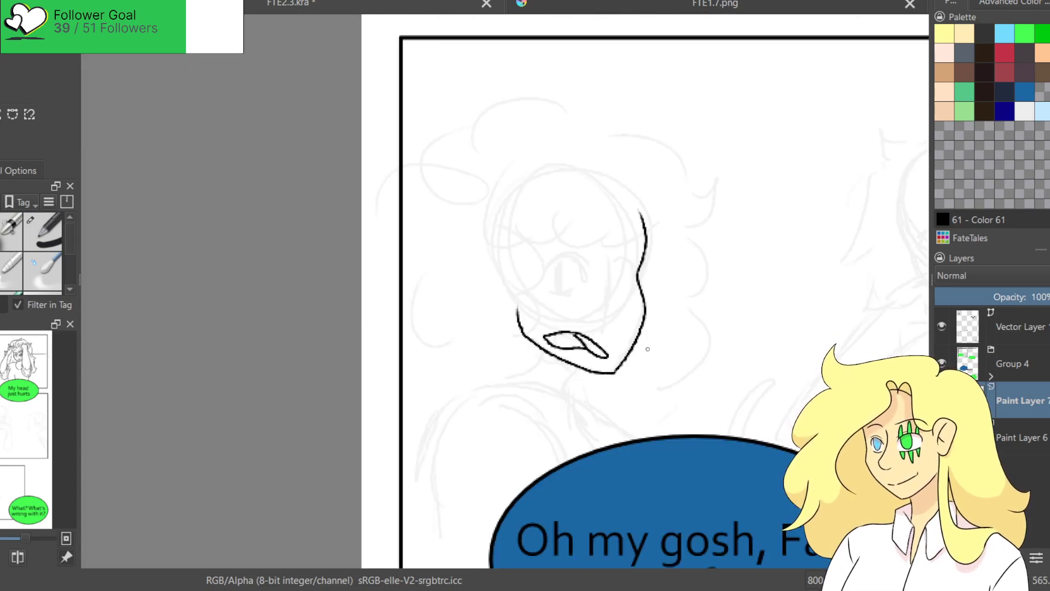
scroll(602, 311, up, 3)
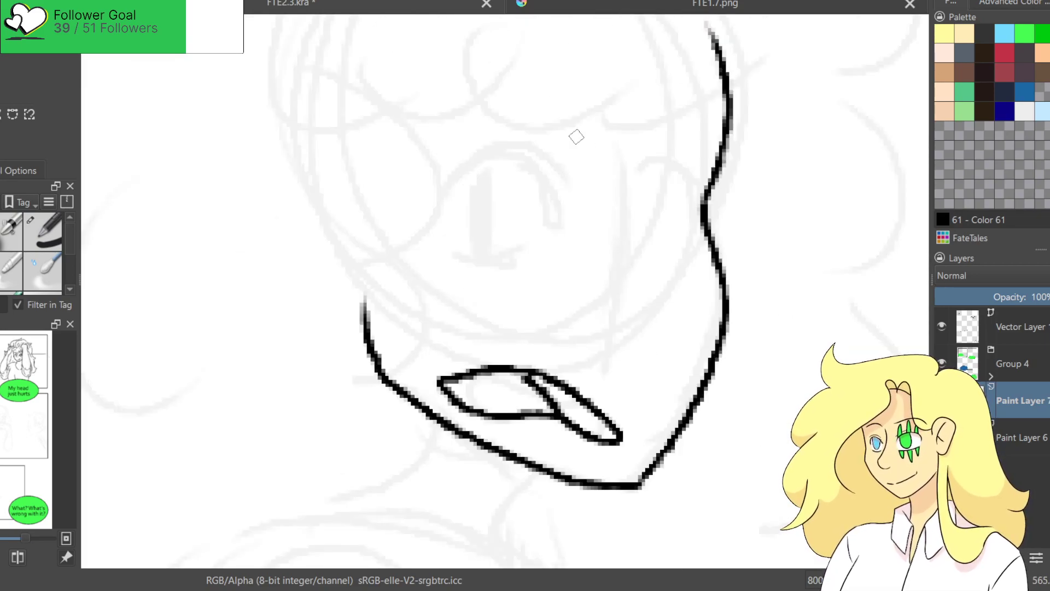
mouse_move(622, 160)
mouse_down()
mouse_move(656, 308)
mouse_move(630, 340)
mouse_up()
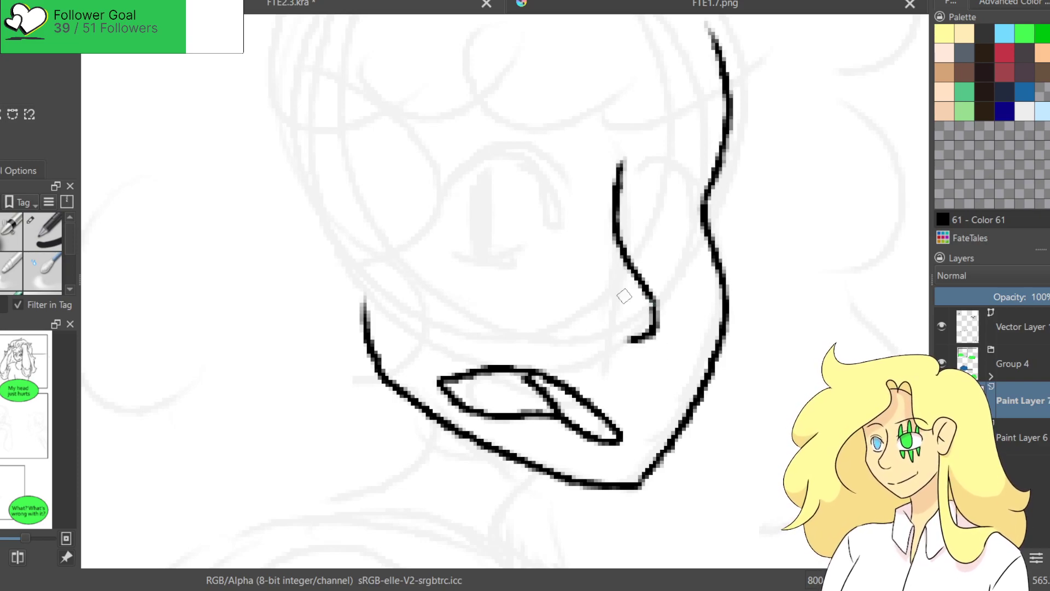
drag(462, 200, 585, 215)
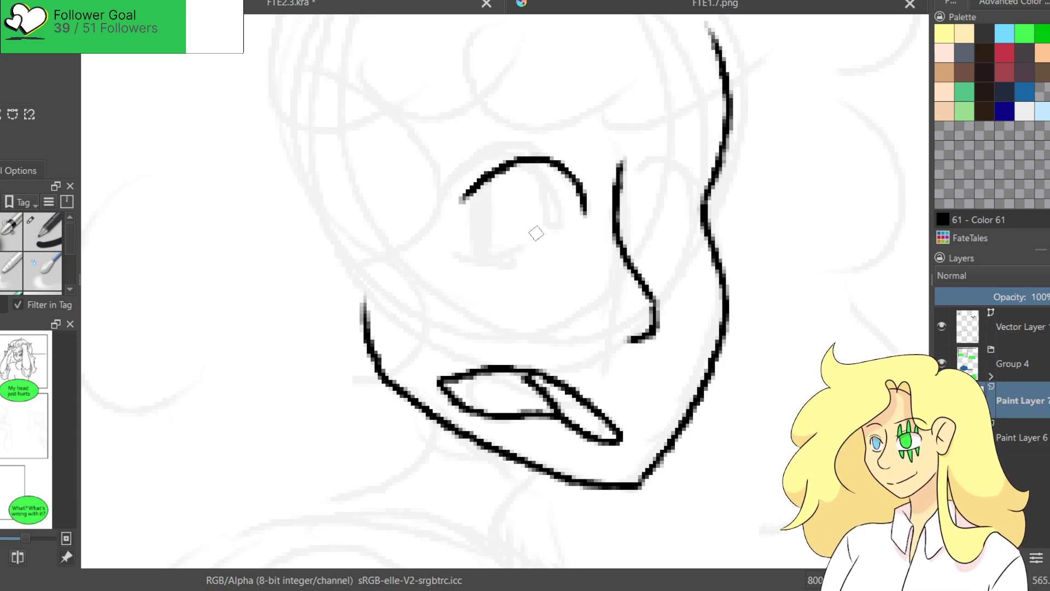
mouse_move(480, 241)
mouse_down()
mouse_move(584, 250)
mouse_move(503, 239)
mouse_move(563, 234)
mouse_move(590, 243)
mouse_up()
key(ctrl+z)
key(ctrl+z)
key(ctrl+z)
mouse_move(489, 185)
mouse_down()
mouse_move(506, 227)
mouse_move(531, 159)
mouse_move(525, 222)
mouse_move(531, 160)
mouse_up()
key(ctrl+z)
key(ctrl+z)
mouse_move(493, 227)
mouse_down()
mouse_move(546, 226)
mouse_move(518, 206)
mouse_up()
key(ctrl+z)
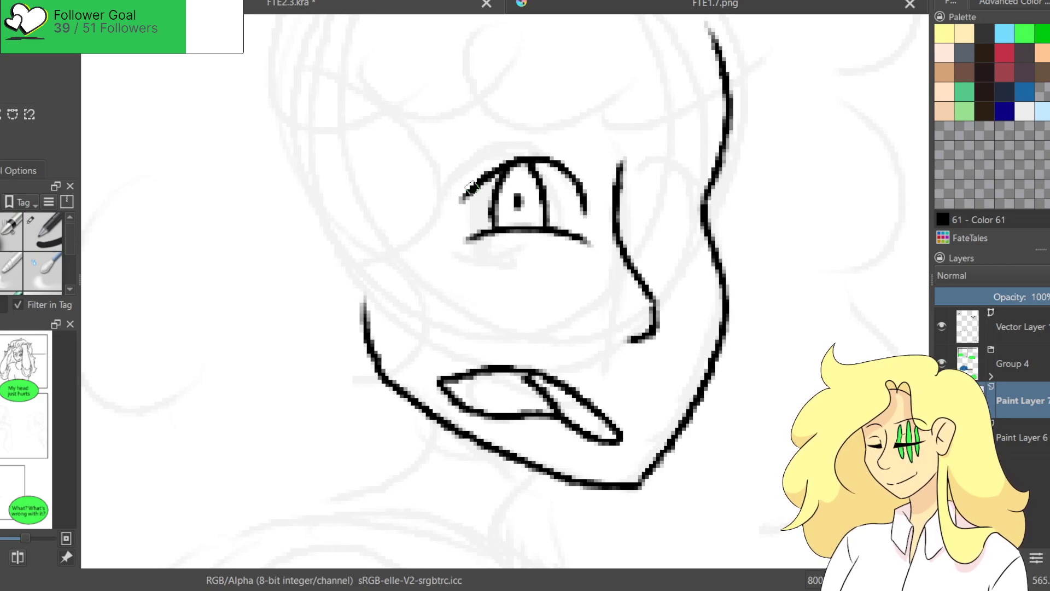
drag(464, 127, 594, 97)
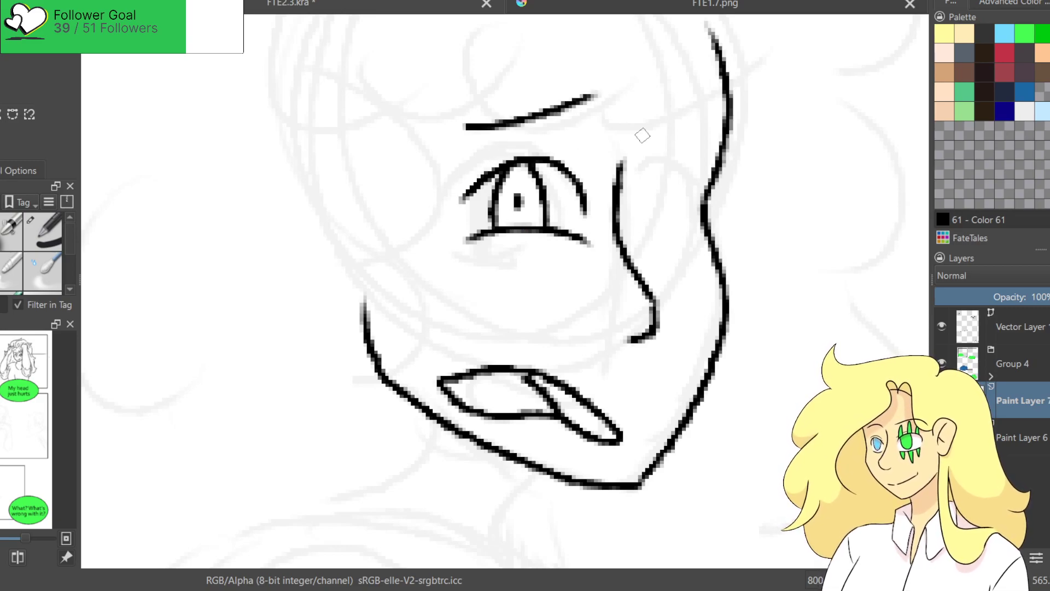
key(ctrl+z)
key(ctrl+z)
key(ctrl+z)
key(ctrl+z)
key(ctrl+z)
key(ctrl+z)
key(ctrl+z)
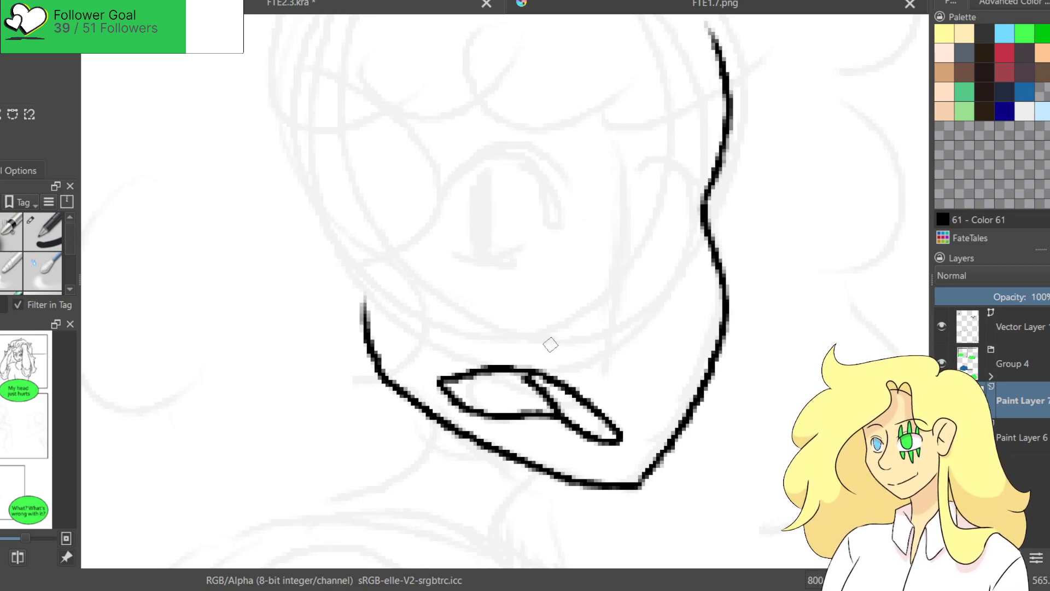
Draw the nose as one curved line from between the eyes down to the tip, with a small nostril mark.
mouse_move(607, 181)
mouse_down()
mouse_move(622, 267)
mouse_move(601, 342)
mouse_up()
key(ctrl+z)
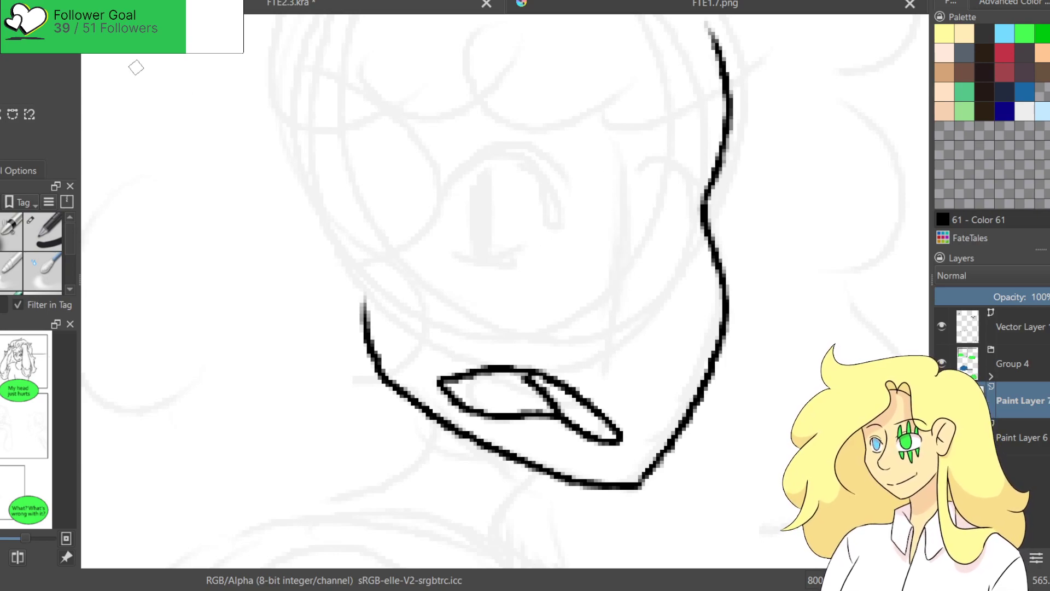
mouse_move(618, 165)
mouse_down()
mouse_move(623, 257)
mouse_move(652, 329)
mouse_up()
key(ctrl+z)
mouse_move(623, 164)
mouse_down()
mouse_move(622, 327)
mouse_move(600, 321)
mouse_up()
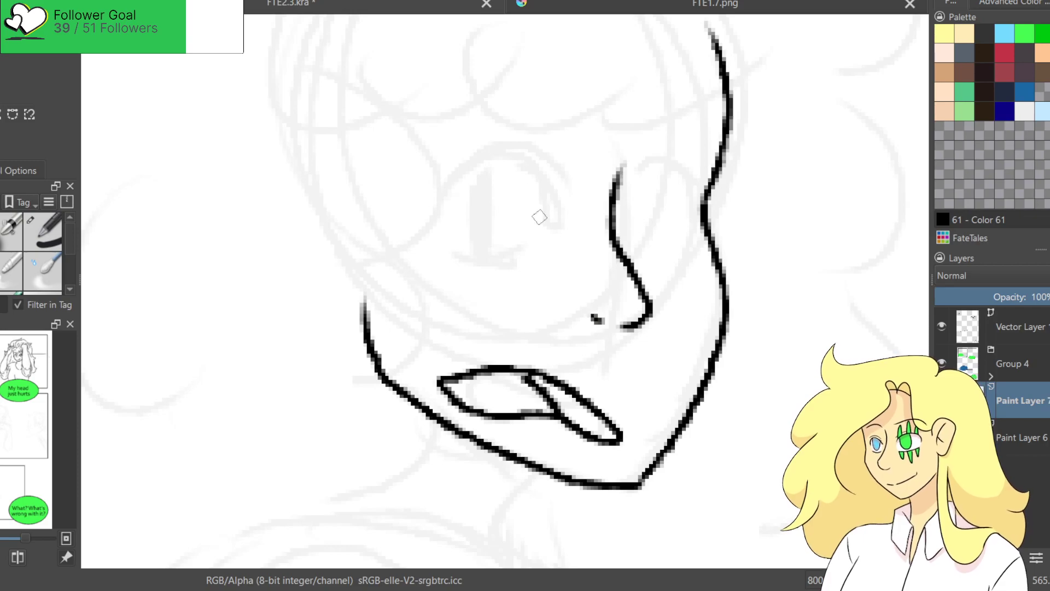
Draw the larger eye with an arched upper lid, a narrow upright iris and a short lower lid line.
drag(448, 188, 569, 251)
drag(462, 255, 545, 263)
drag(471, 241, 495, 240)
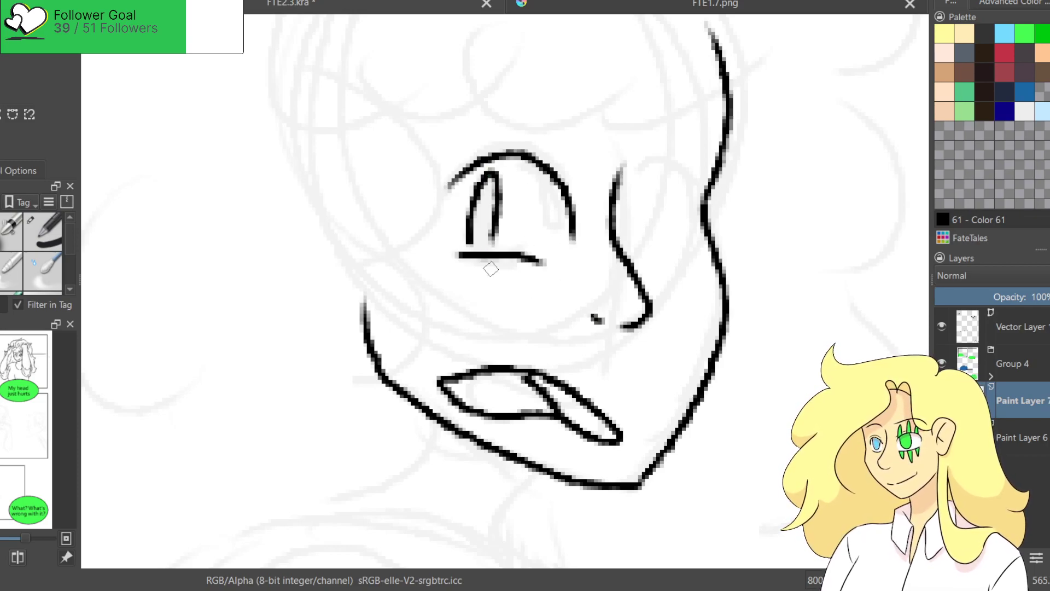
Draw the smaller far eye between the nose and the face edge, with an arched lid, lower line and narrow iris.
drag(630, 221, 683, 223)
key(ctrl+z)
drag(639, 256, 684, 251)
drag(648, 183, 652, 262)
key(ctrl+z)
drag(647, 183, 652, 260)
key(ctrl+z)
drag(633, 217, 637, 257)
mouse_move(644, 188)
mouse_down()
mouse_move(658, 217)
mouse_move(659, 255)
mouse_up()
key(ctrl+z)
key(ctrl+z)
drag(648, 179, 652, 250)
key(ctrl+z)
drag(648, 178, 650, 253)
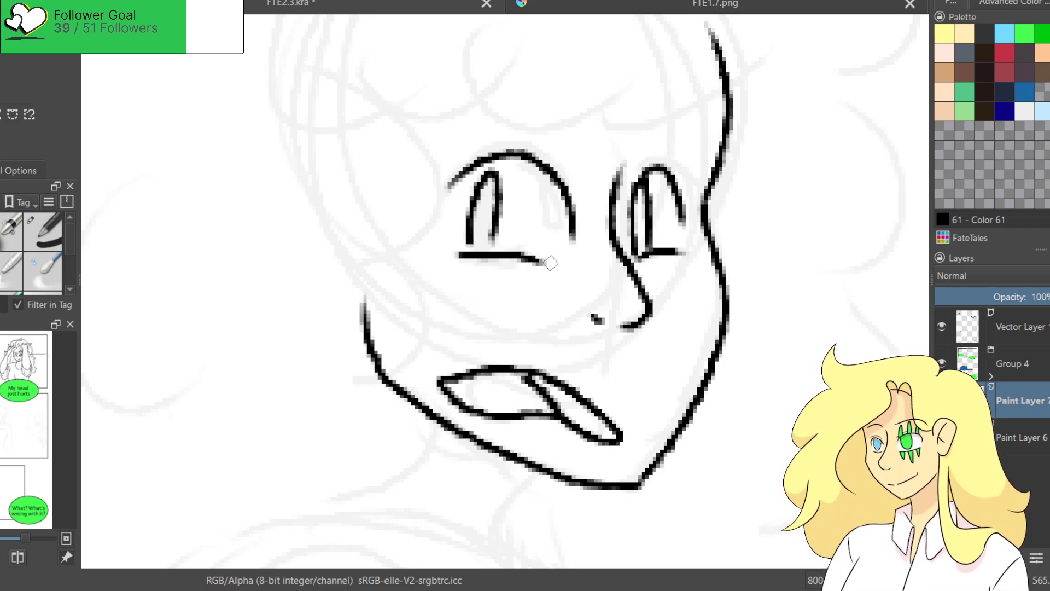
Erase the slanted mouth and redraw the damaged stretch of jawline near the chin.
drag(453, 355, 435, 383)
key(ctrl+z)
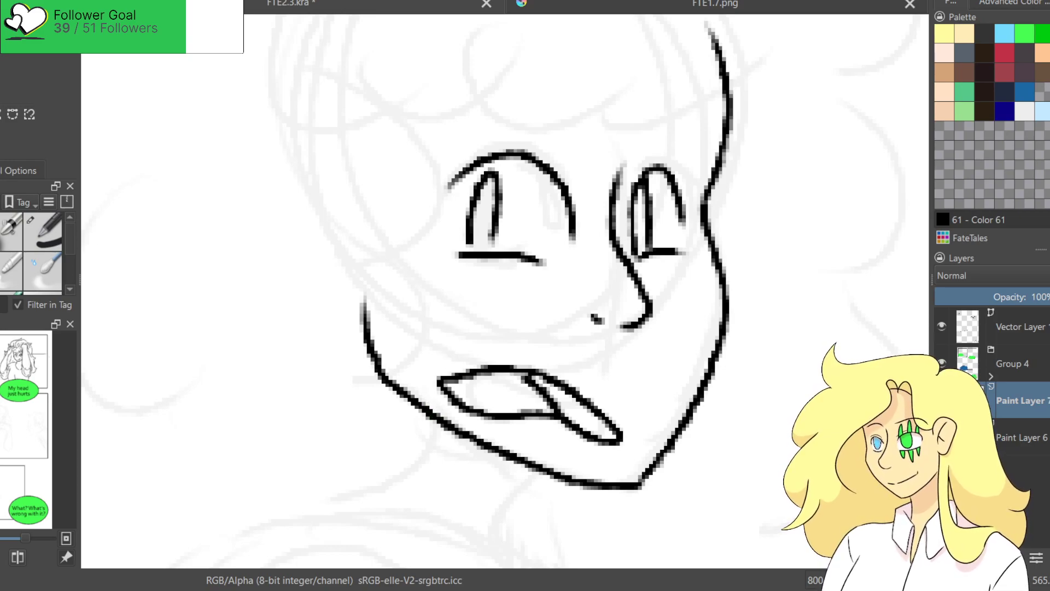
mouse_move(556, 375)
mouse_down()
mouse_move(476, 368)
mouse_move(457, 378)
mouse_move(471, 390)
mouse_move(451, 378)
mouse_move(506, 404)
mouse_move(606, 417)
mouse_move(562, 427)
mouse_up()
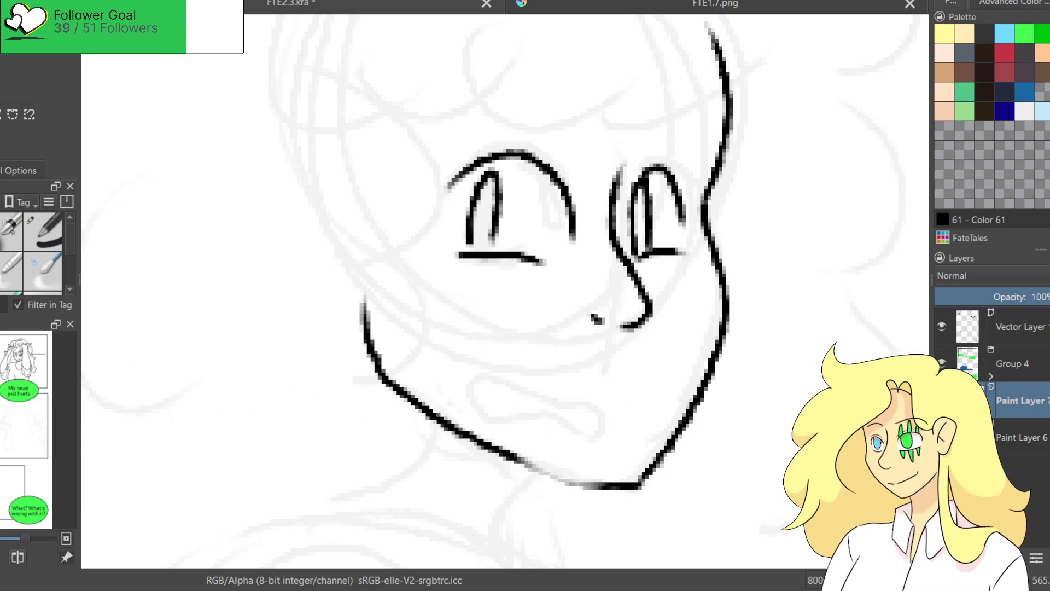
drag(535, 472, 613, 496)
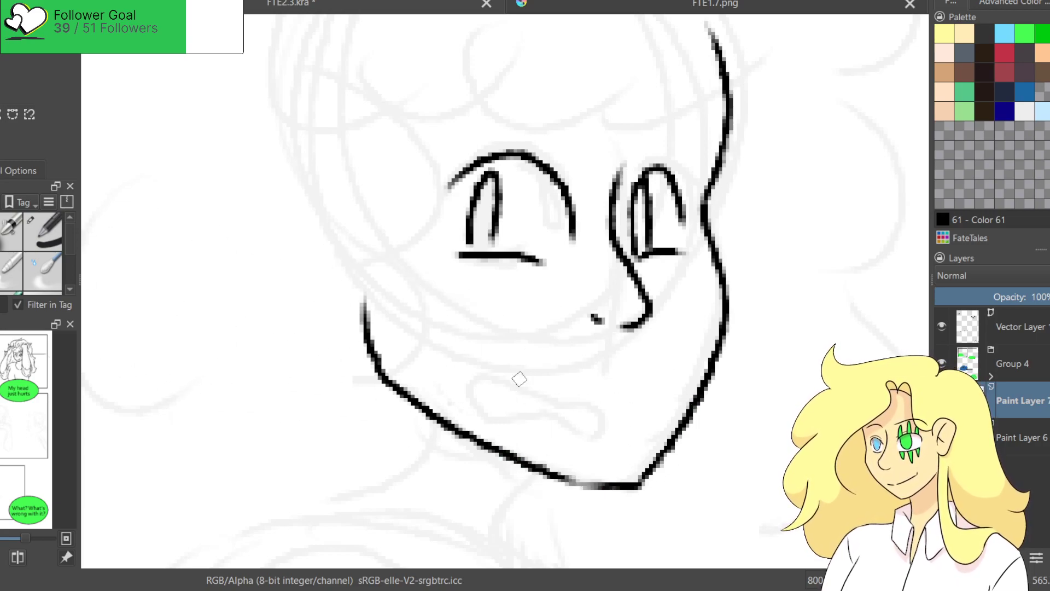
Redraw the open mouth over its sketch as a rounded slanted shape that narrows toward the far cheek.
mouse_move(596, 437)
mouse_down()
mouse_move(567, 422)
mouse_move(488, 415)
mouse_move(490, 393)
mouse_move(544, 397)
mouse_move(617, 434)
mouse_move(491, 417)
mouse_move(496, 381)
mouse_move(596, 407)
mouse_move(599, 430)
mouse_move(502, 414)
mouse_move(473, 395)
mouse_move(485, 366)
mouse_move(582, 407)
mouse_up()
key(ctrl+z)
key(ctrl+z)
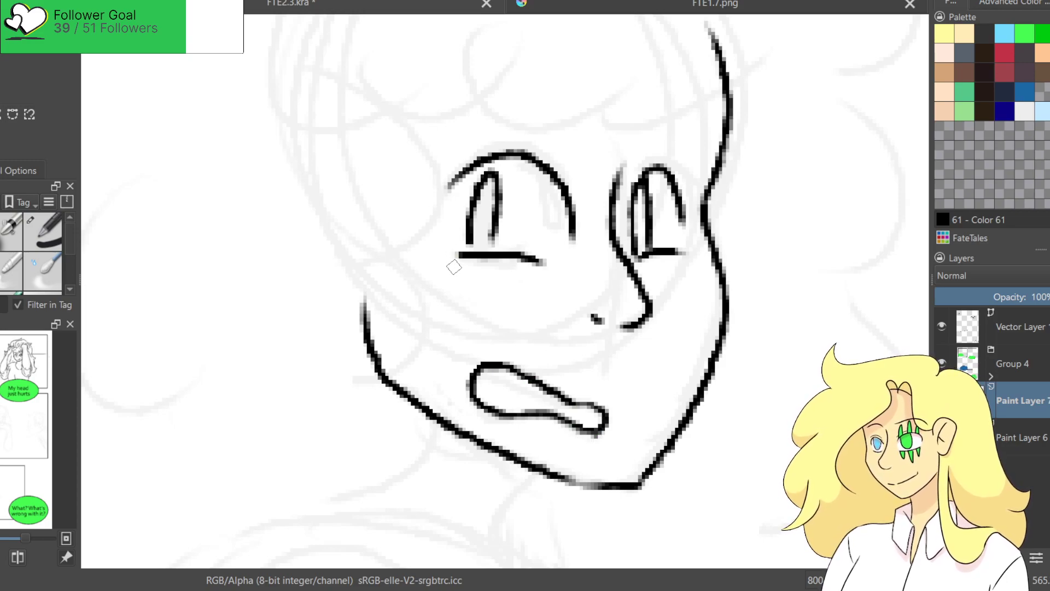
Redraw the larger eye's lower lid as a slightly longer sloping line and thicken the far eye's lower lid.
drag(434, 254, 511, 271)
key(ctrl+z)
drag(440, 258, 539, 259)
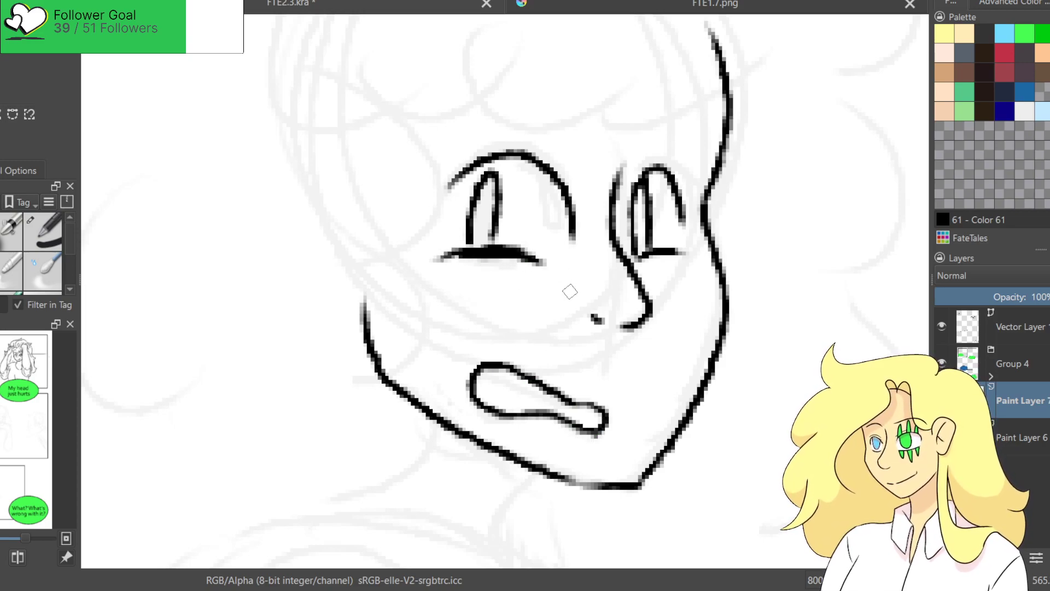
key(ctrl+z)
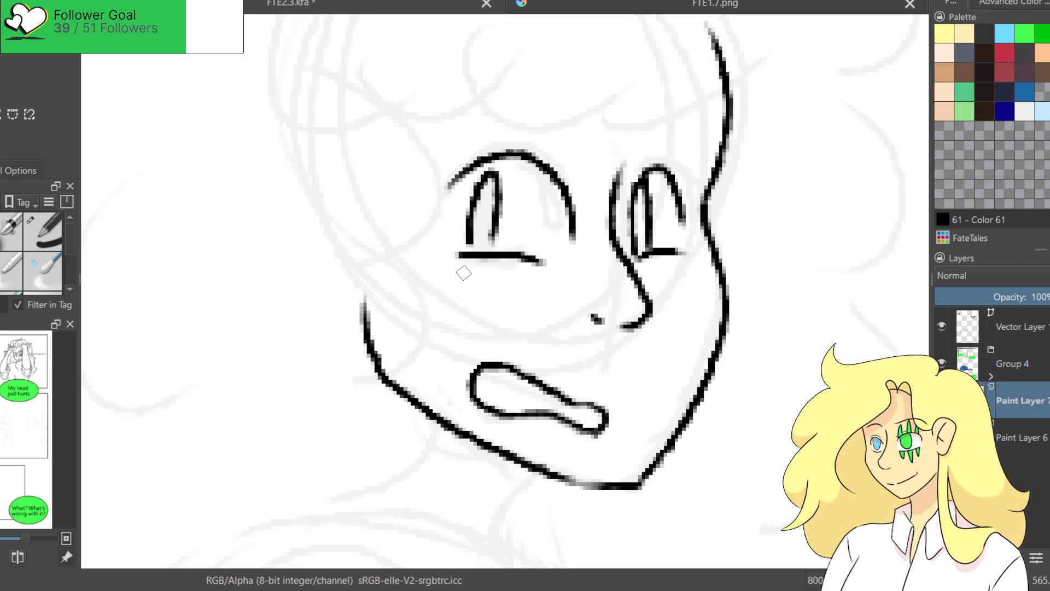
drag(452, 245, 544, 261)
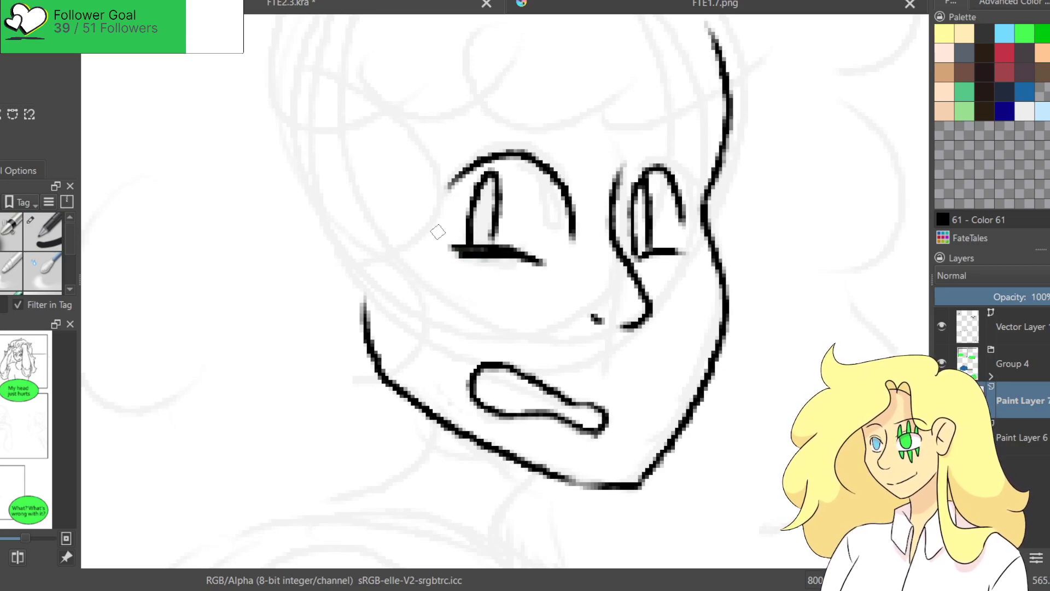
key(ctrl+z)
drag(635, 253, 696, 254)
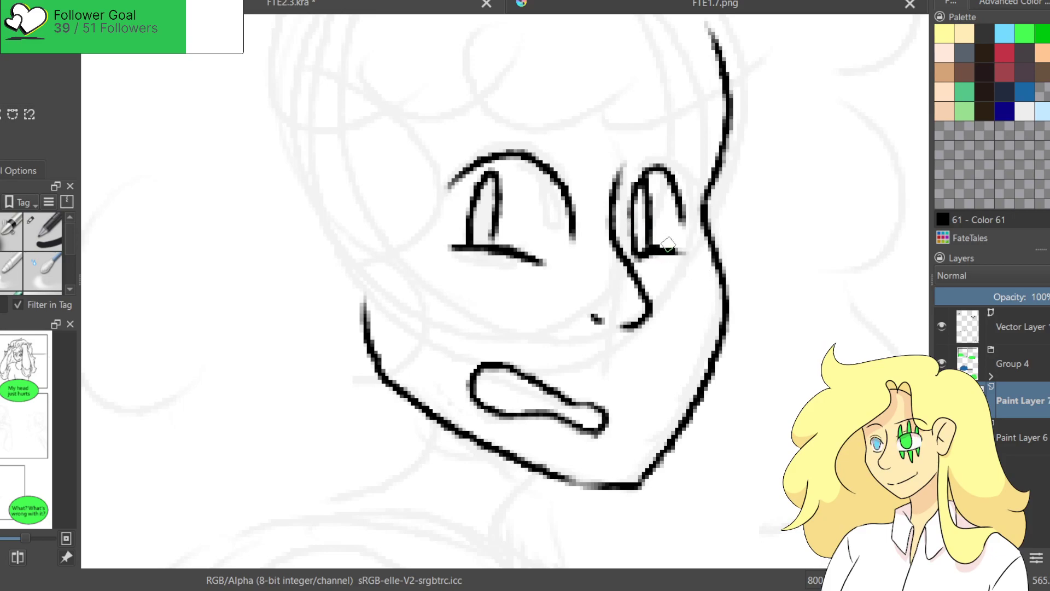
Outline the ear beside the face and draw worried eyebrows above both eyes.
mouse_move(470, 246)
mouse_down()
mouse_move(550, 320)
mouse_move(418, 210)
mouse_move(413, 317)
mouse_up()
key(ctrl+z)
mouse_move(442, 232)
mouse_down()
mouse_move(405, 301)
mouse_move(444, 332)
mouse_up()
mouse_move(539, 187)
mouse_down()
mouse_move(663, 180)
mouse_move(767, 222)
mouse_up()
key(ctrl+z)
drag(718, 187, 776, 224)
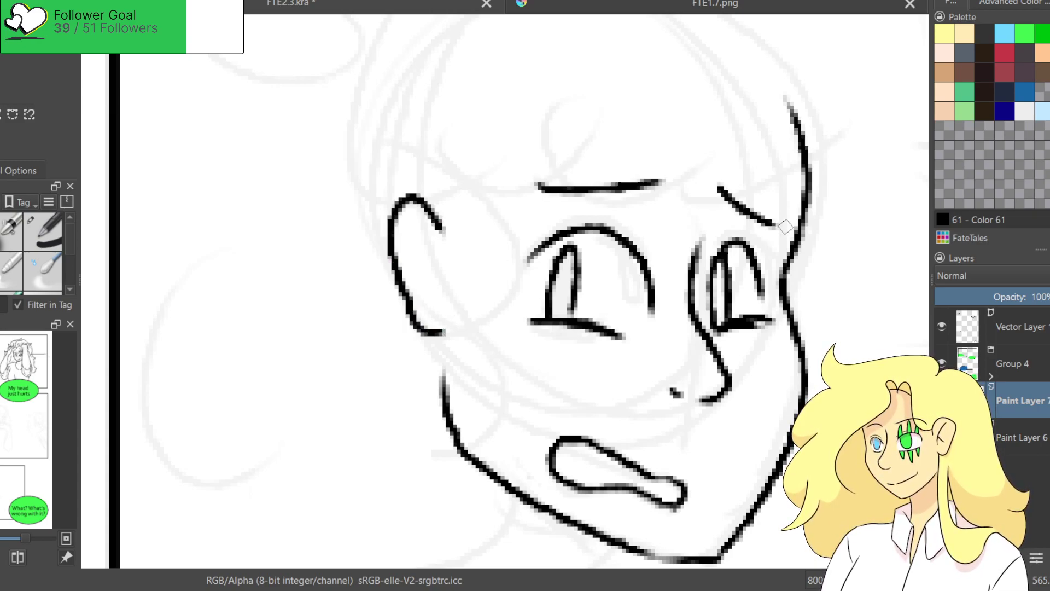
Draw three rounded curls of hair across the forehead to the ear, plus a small tuft below the ear.
scroll(527, 287, down, 5)
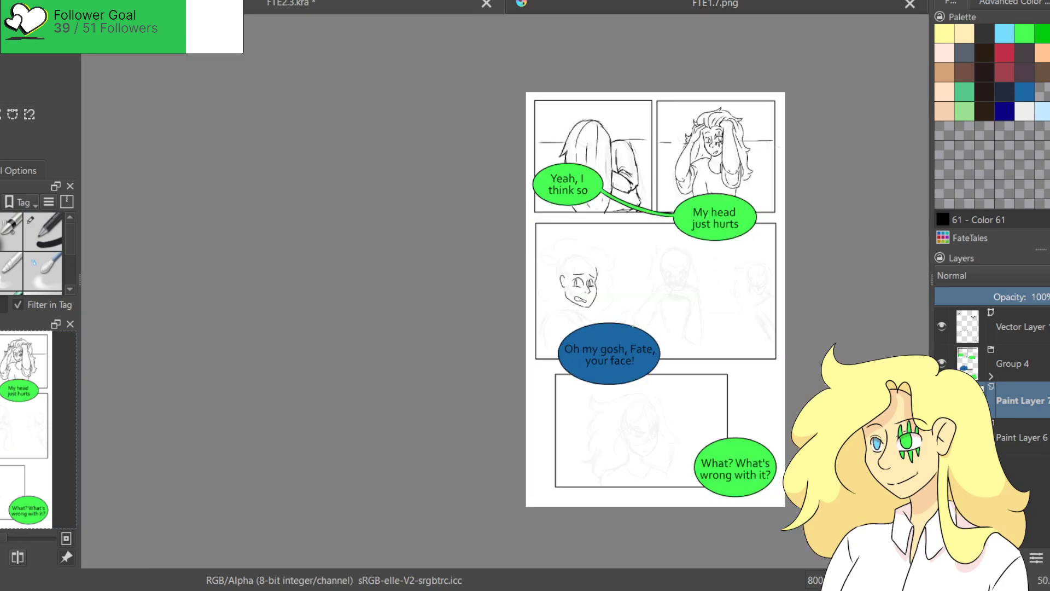
scroll(668, 211, up, 4)
scroll(668, 210, up, 1)
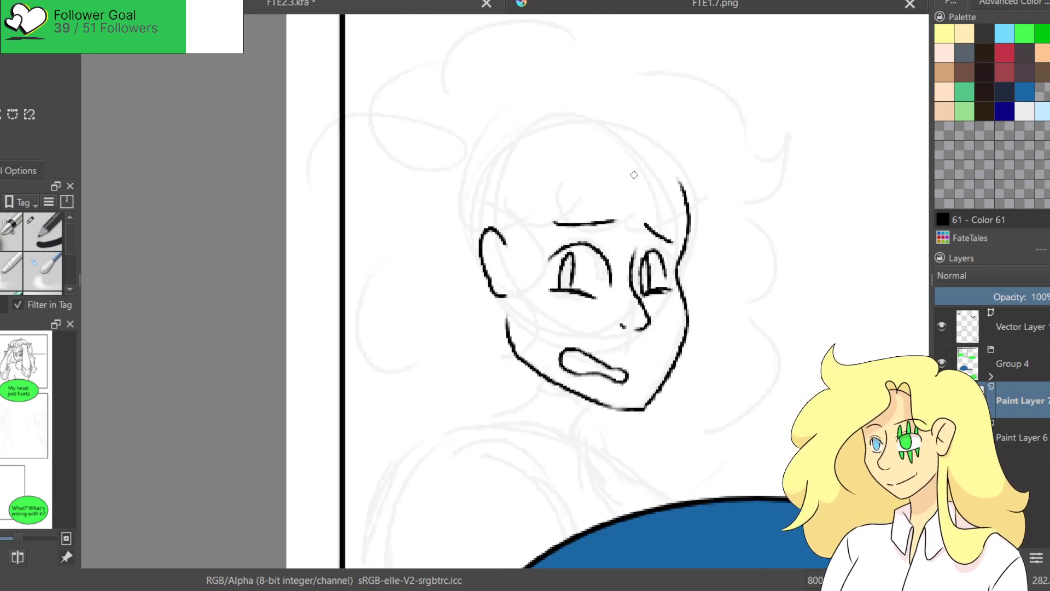
drag(683, 140, 649, 181)
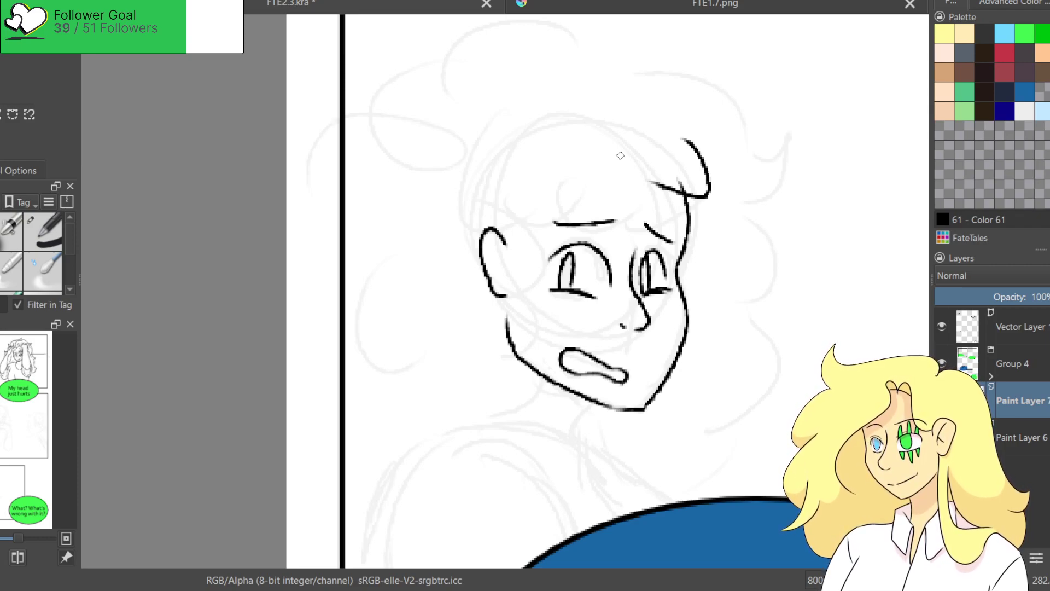
key(ctrl+z)
mouse_move(682, 128)
mouse_down()
mouse_move(634, 186)
mouse_move(581, 204)
mouse_up()
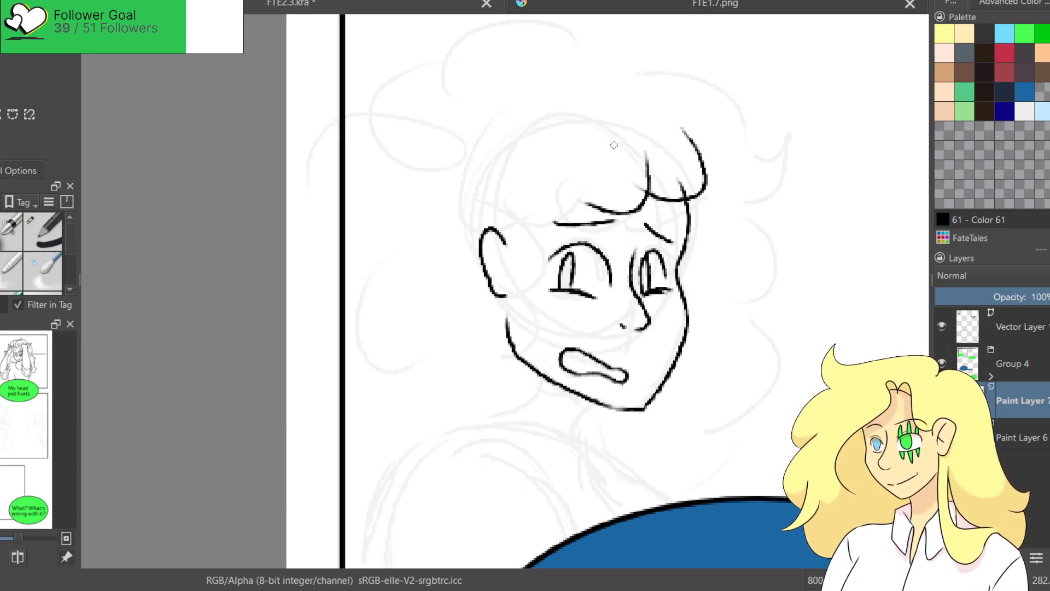
key(ctrl+z)
drag(636, 138, 550, 186)
mouse_move(556, 147)
mouse_down()
mouse_move(569, 167)
mouse_move(536, 237)
mouse_move(481, 225)
mouse_up()
key(ctrl+z)
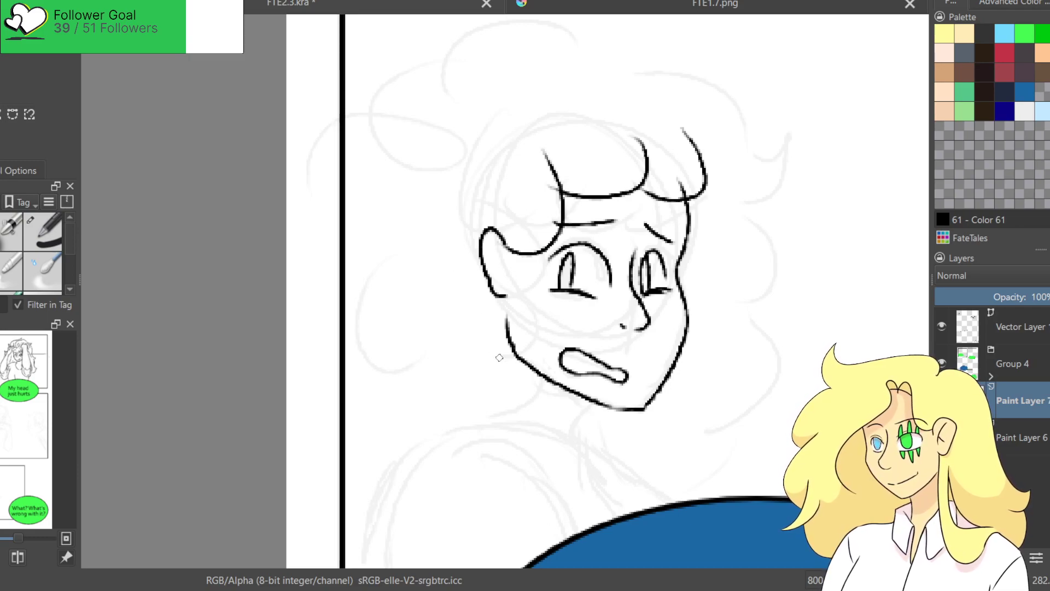
mouse_move(504, 296)
mouse_down()
mouse_move(522, 298)
mouse_move(502, 315)
mouse_up()
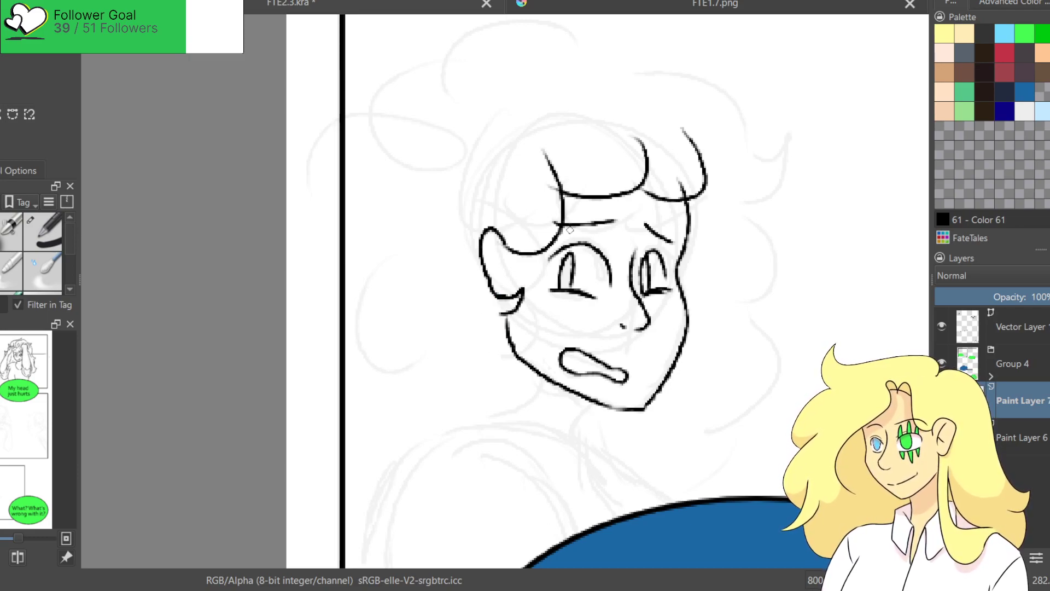
drag(589, 143, 541, 92)
mouse_move(514, 375)
mouse_down()
mouse_move(542, 297)
mouse_move(562, 327)
mouse_up()
key(ctrl+z)
drag(565, 277, 582, 376)
drag(465, 213, 466, 298)
key(ctrl+z)
drag(464, 204, 429, 289)
key(ctrl+z)
key(ctrl+z)
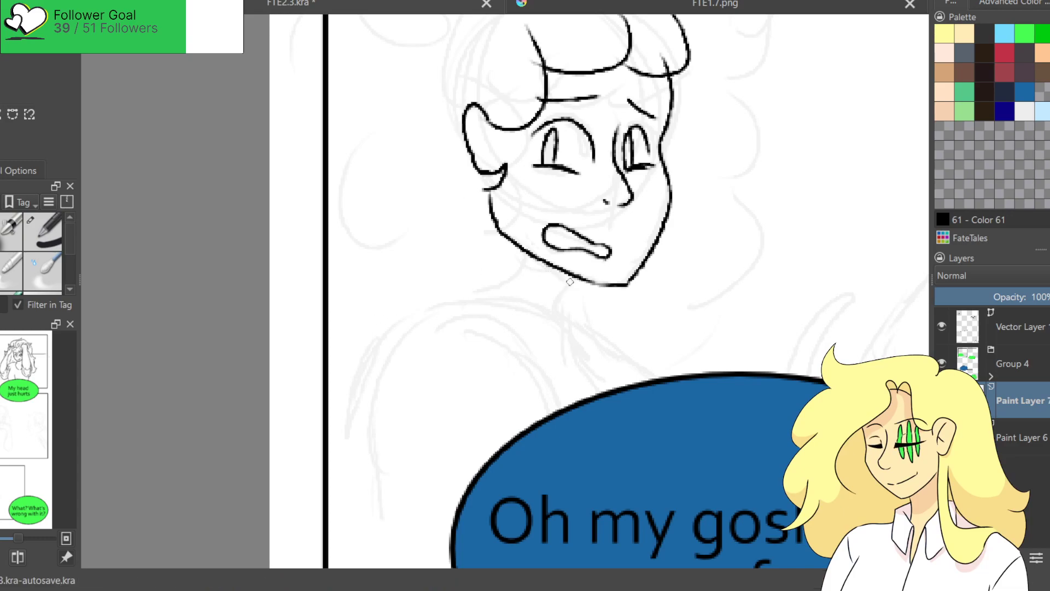
Draw both sides of the neck and continue from a curved line at its base over the near shoulder and down the outer arm.
drag(569, 283, 526, 344)
drag(443, 210, 386, 313)
key(ctrl+z)
drag(470, 203, 378, 316)
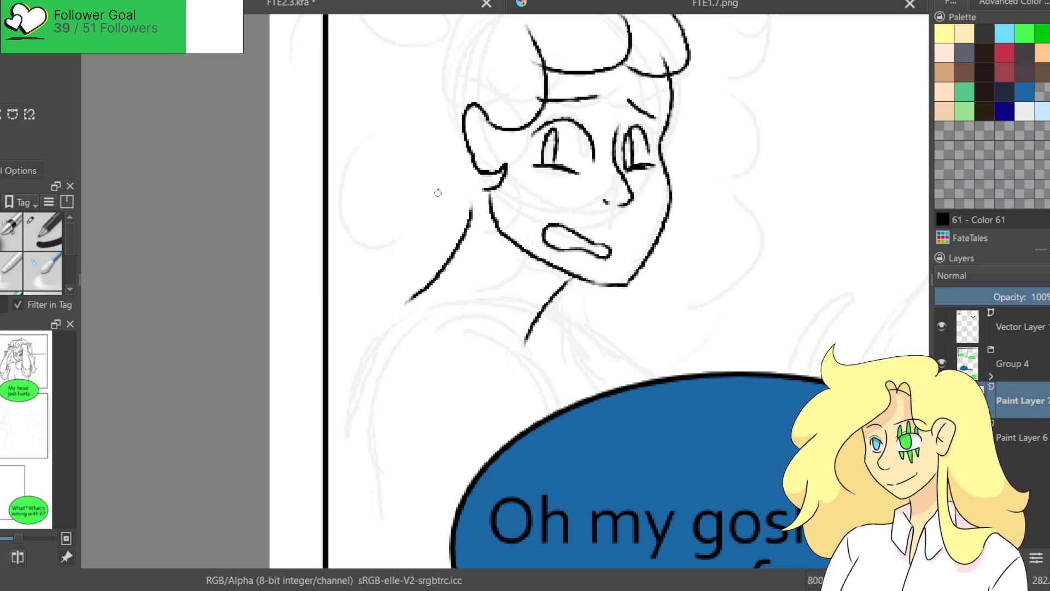
key(ctrl+z)
drag(454, 183, 469, 298)
key(ctrl+z)
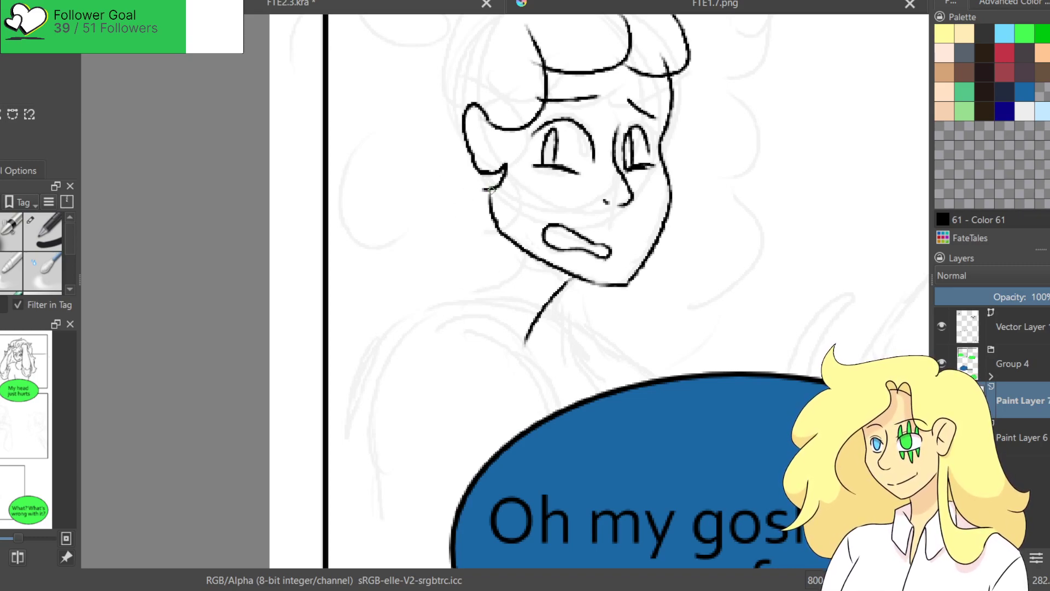
mouse_move(503, 238)
mouse_down()
mouse_move(474, 280)
mouse_move(414, 314)
mouse_move(353, 484)
mouse_up()
Complete the upper body above the blue speech balloon with the inner arm lines, the far shoulder and a V-shaped neckline.
drag(474, 344, 525, 428)
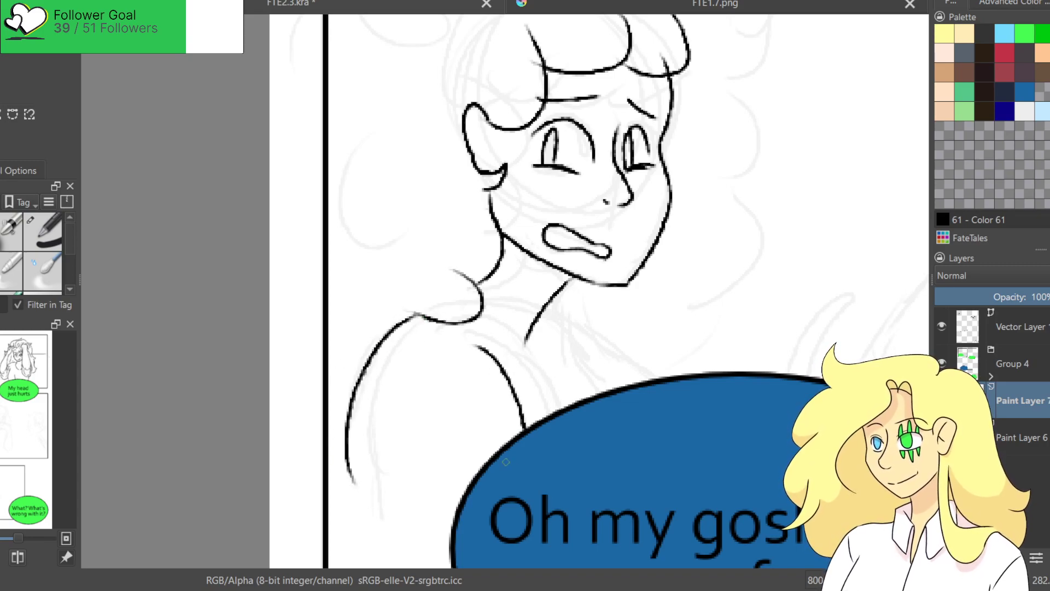
mouse_move(549, 307)
mouse_down()
mouse_move(621, 346)
mouse_move(604, 339)
mouse_move(630, 361)
mouse_move(600, 392)
mouse_up()
key(ctrl+z)
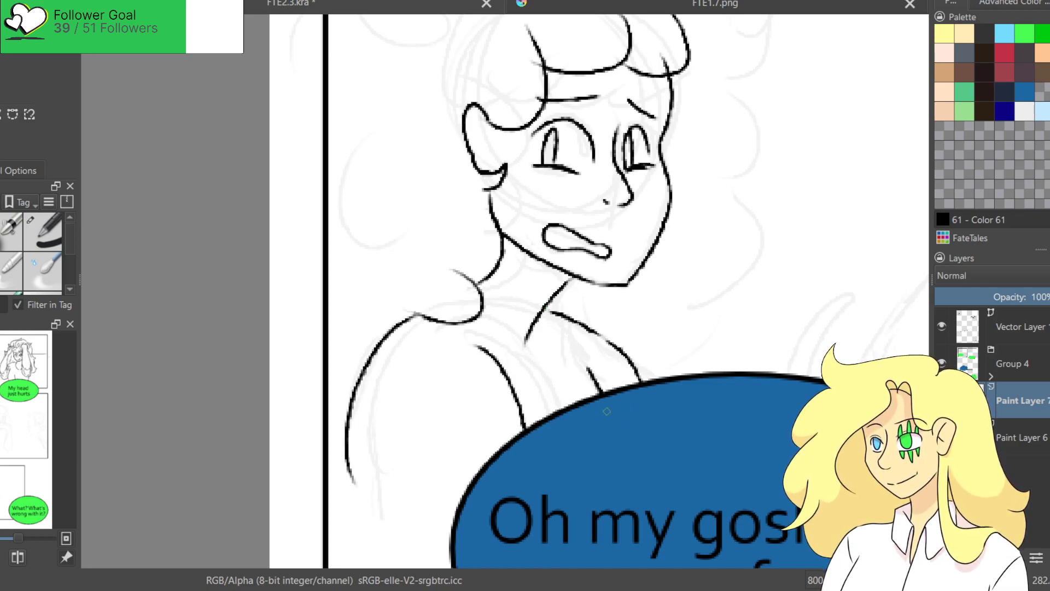
drag(535, 329, 538, 369)
drag(469, 322, 535, 376)
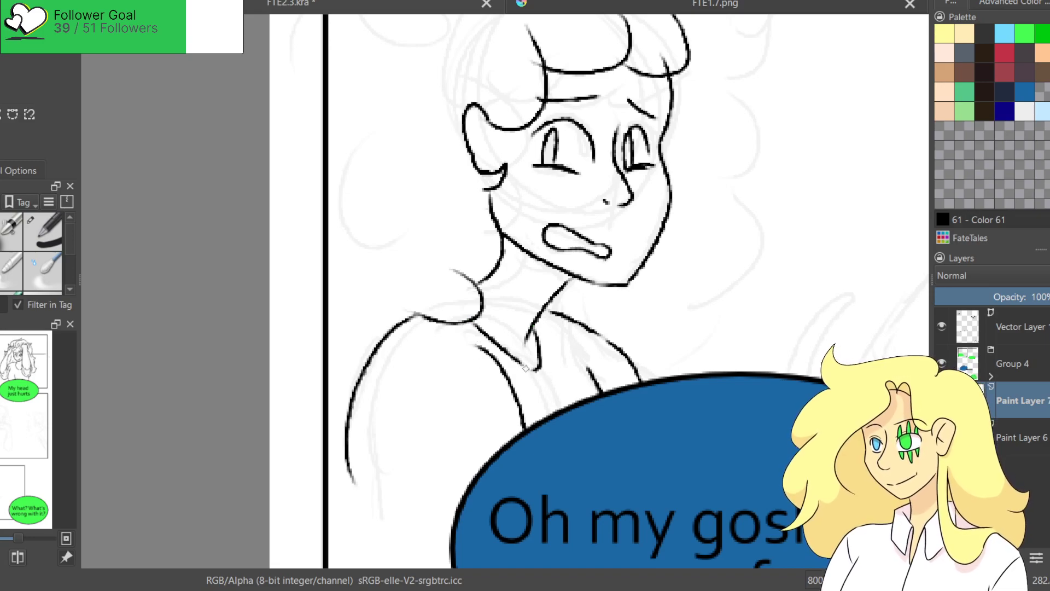
Outline the curly outer hair from the top of the head down the far side of the face toward the speech balloon.
scroll(624, 266, up, 3)
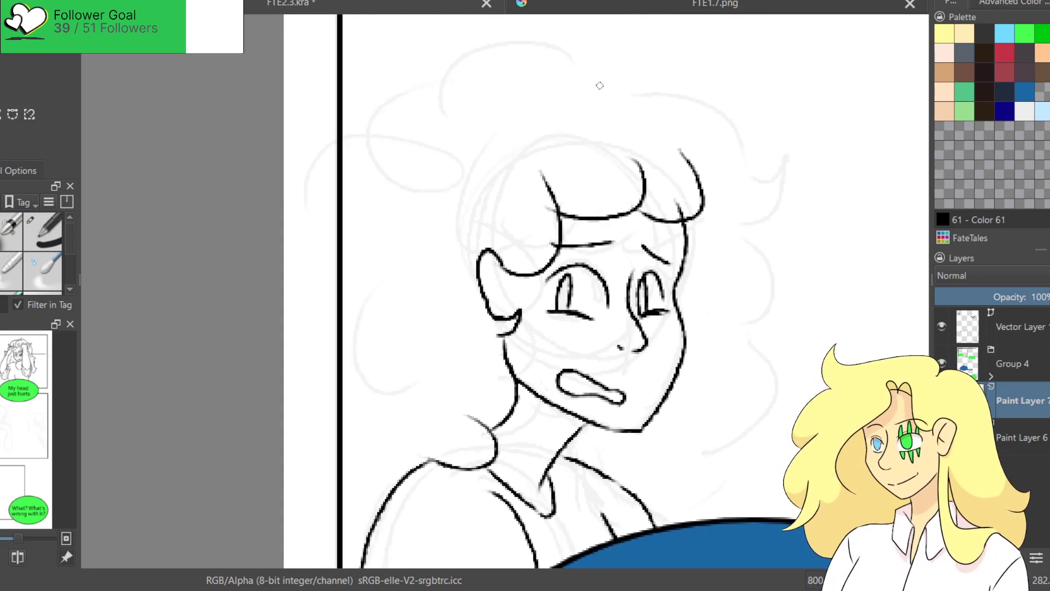
drag(576, 55, 635, 95)
key(ctrl+z)
mouse_move(561, 57)
mouse_down()
mouse_move(741, 160)
mouse_move(800, 170)
mouse_move(781, 205)
mouse_move(746, 221)
mouse_move(790, 259)
mouse_move(752, 331)
mouse_move(776, 343)
mouse_move(750, 361)
mouse_up()
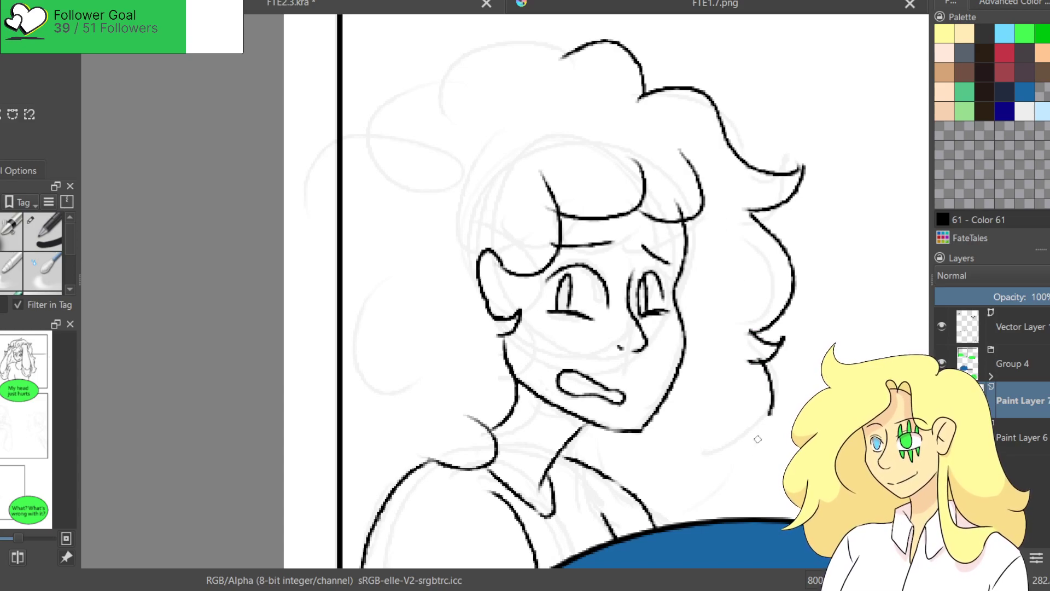
drag(772, 395, 756, 477)
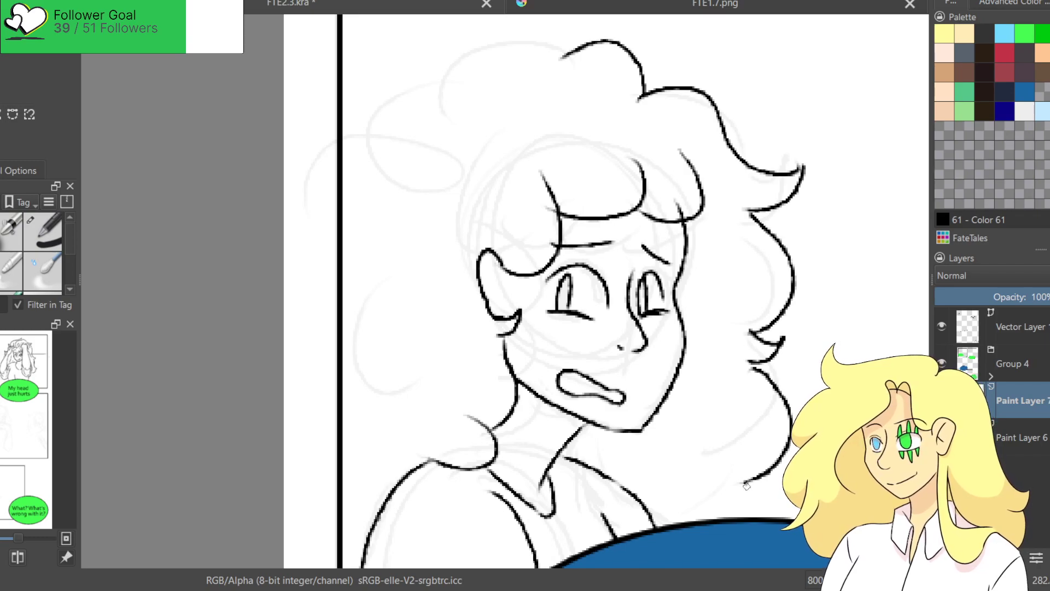
Outline the first figure's remaining curly hair as rounded locks from the top of the head down beside the panel border to the shoulder.
mouse_move(527, 64)
mouse_down()
mouse_move(582, 118)
mouse_move(584, 89)
mouse_move(467, 166)
mouse_move(448, 160)
mouse_move(459, 193)
mouse_move(399, 257)
mouse_up()
key(ctrl+z)
drag(458, 191, 389, 220)
key(ctrl+z)
drag(460, 191, 397, 221)
drag(412, 417, 423, 245)
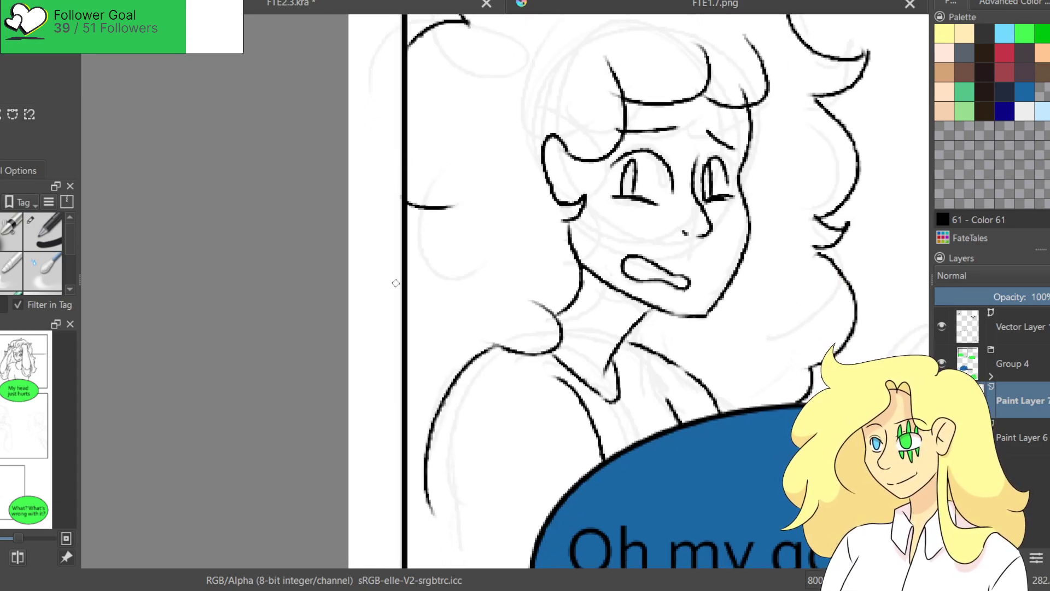
mouse_move(479, 136)
mouse_down()
mouse_move(414, 204)
mouse_move(421, 284)
mouse_up()
drag(411, 441, 429, 444)
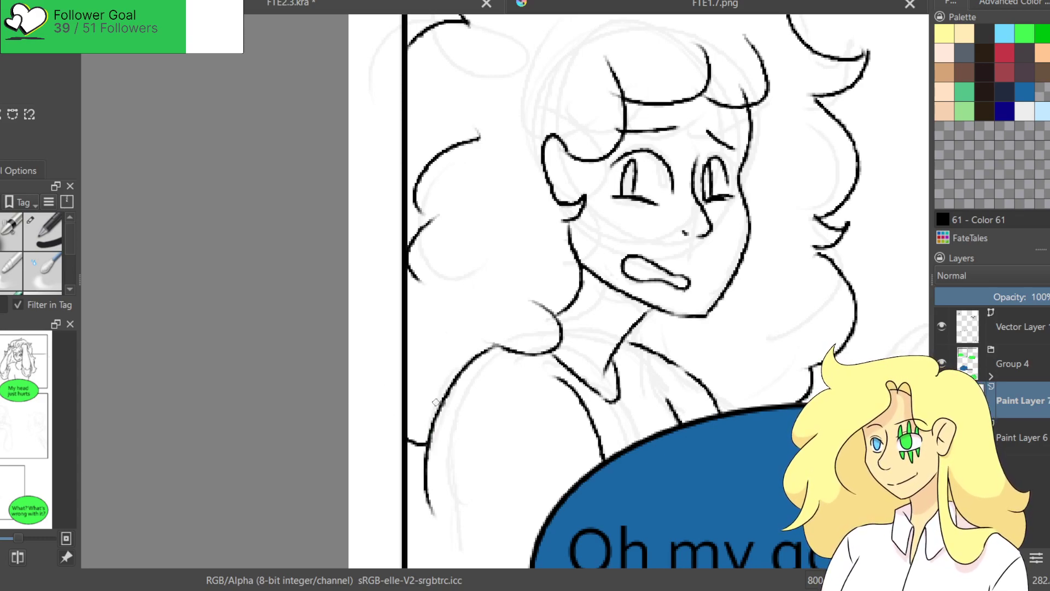
Draw the middle figure's face outline in the wide panel, from the temple around the pointed chin and up to the opposite cheek.
scroll(453, 328, down, 5)
scroll(433, 320, up, 2)
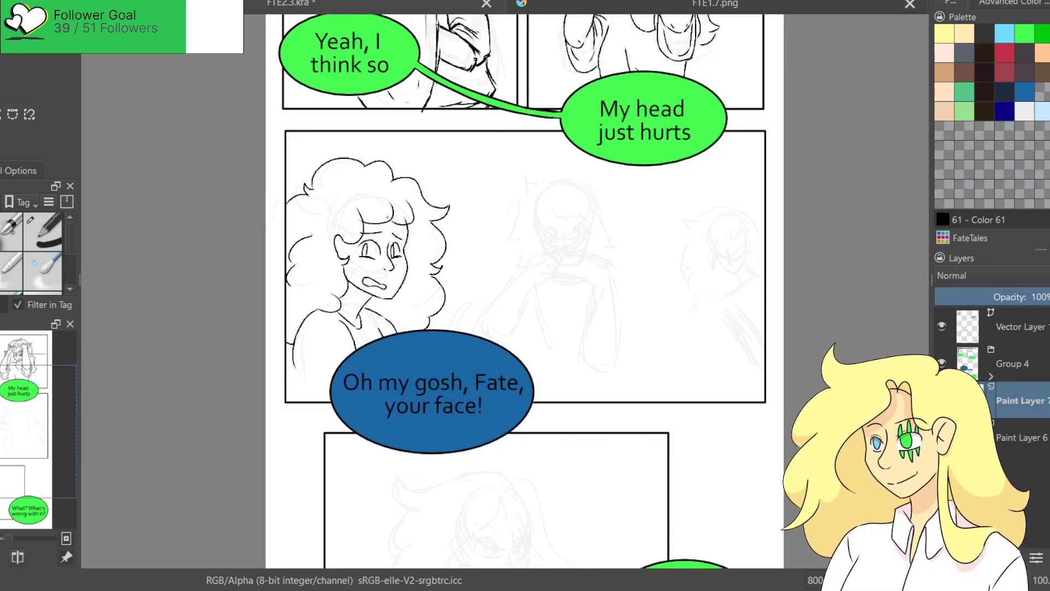
drag(423, 316, 437, 304)
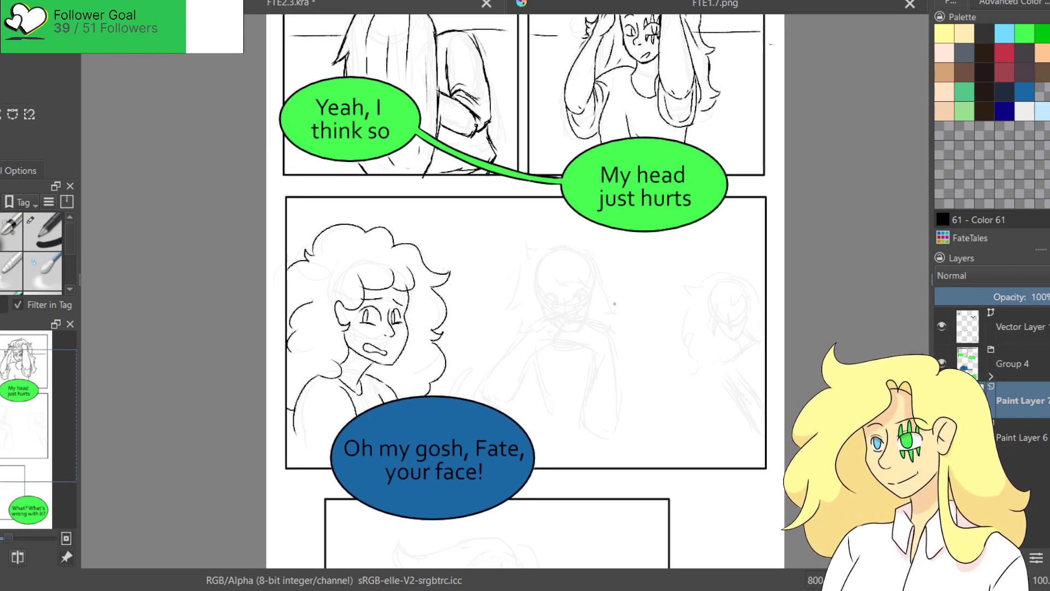
scroll(615, 304, up, 3)
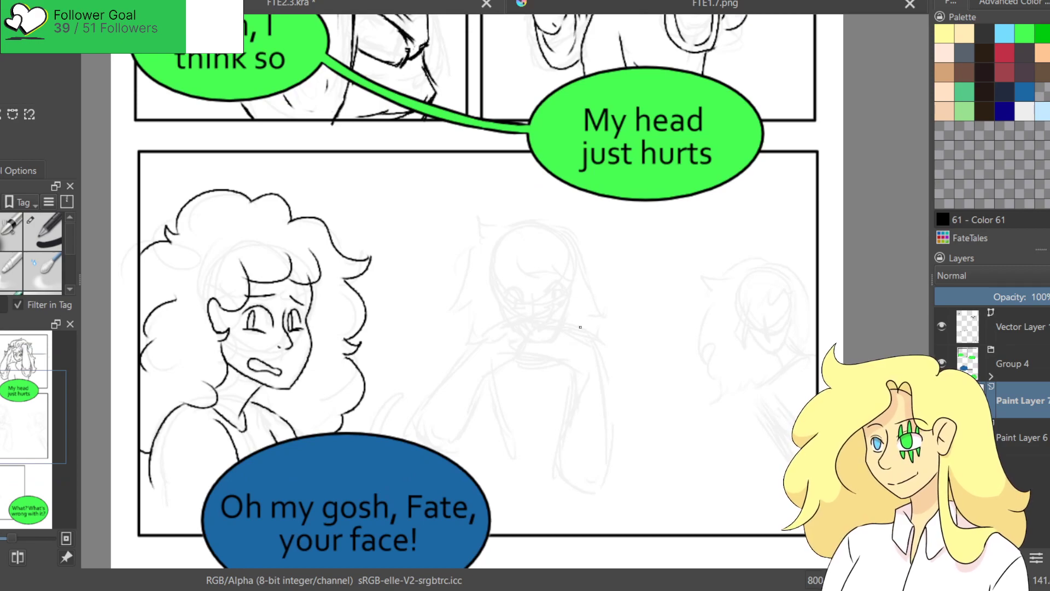
scroll(528, 298, up, 1)
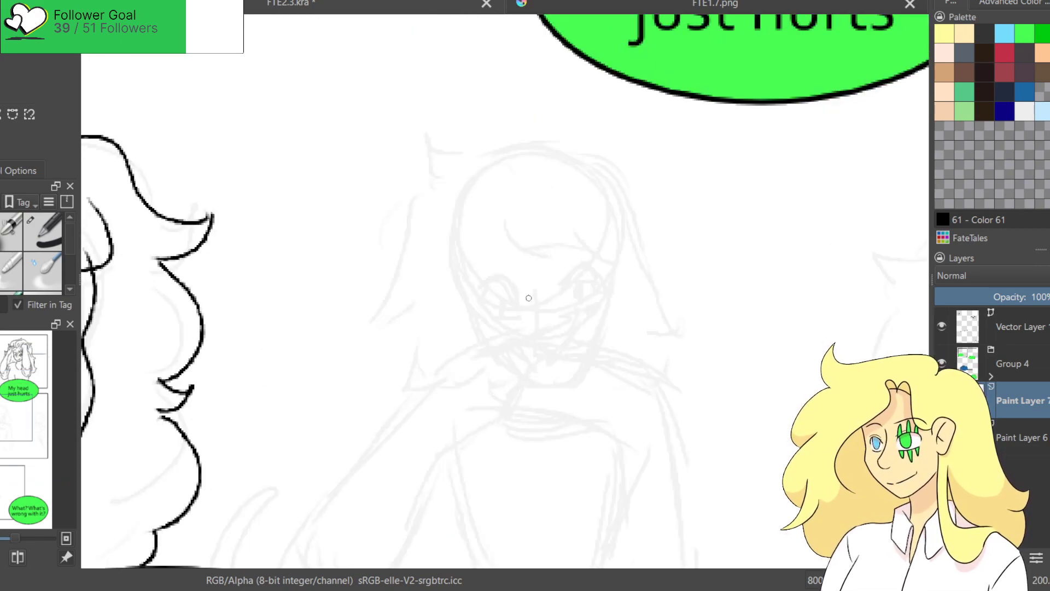
scroll(544, 284, down, 3)
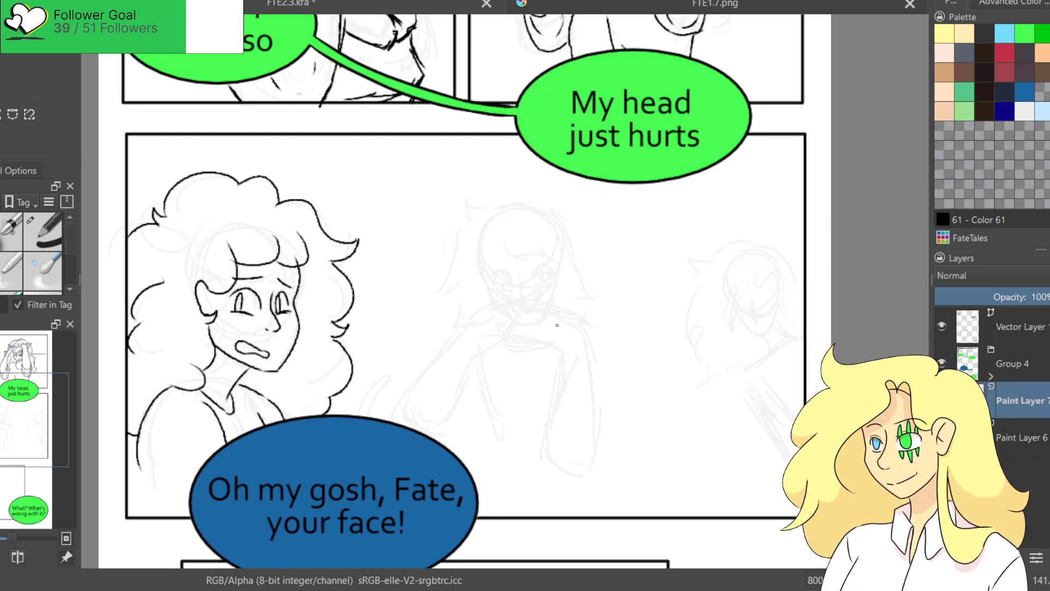
scroll(557, 325, up, 1)
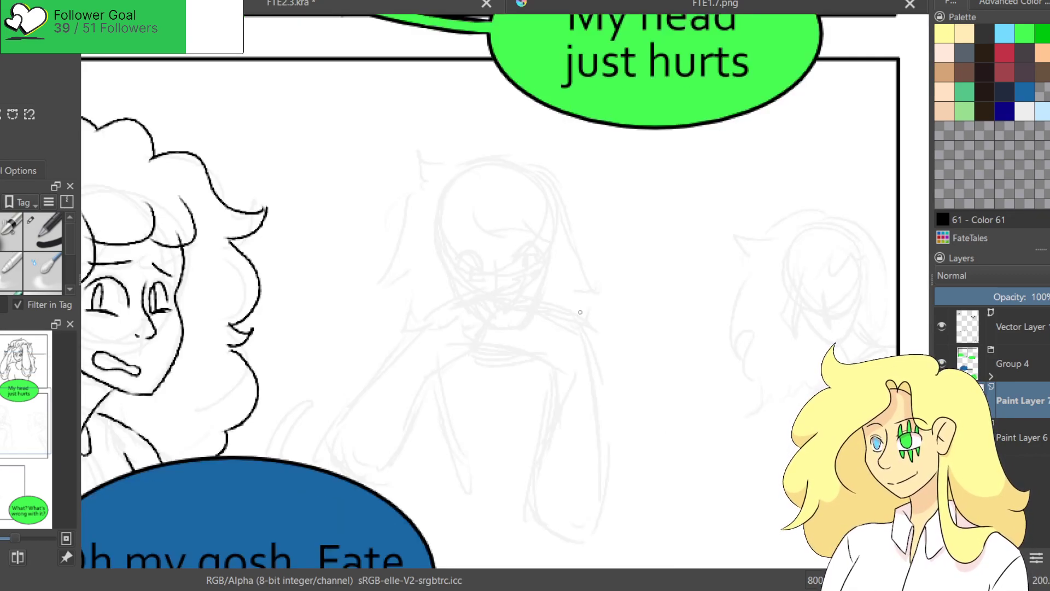
mouse_move(442, 205)
mouse_down()
mouse_move(459, 313)
mouse_move(494, 342)
mouse_move(469, 317)
mouse_move(493, 331)
mouse_move(533, 301)
mouse_up()
key(ctrl+z)
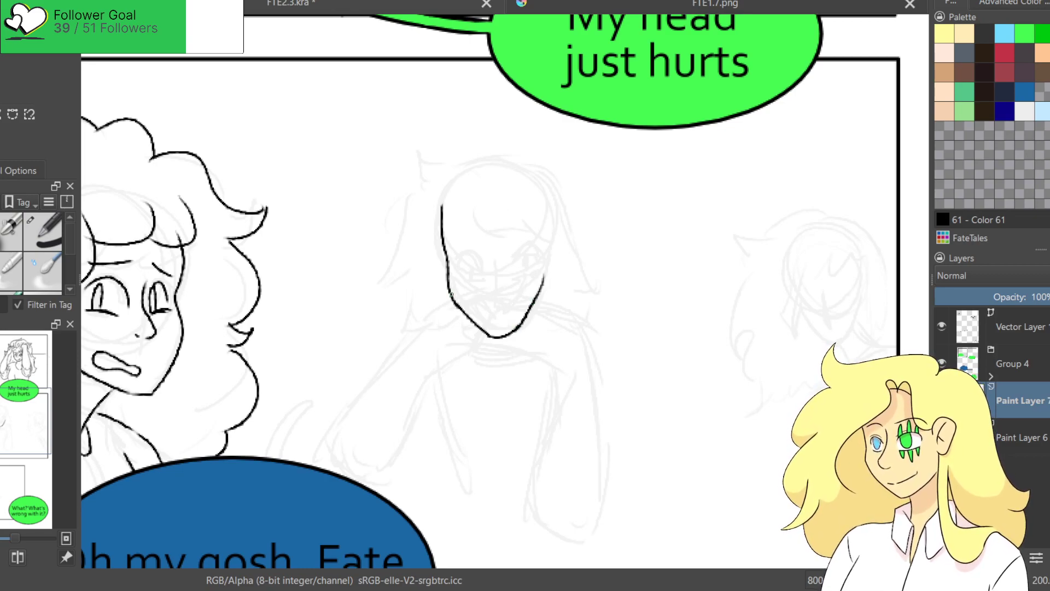
scroll(451, 296, up, 2)
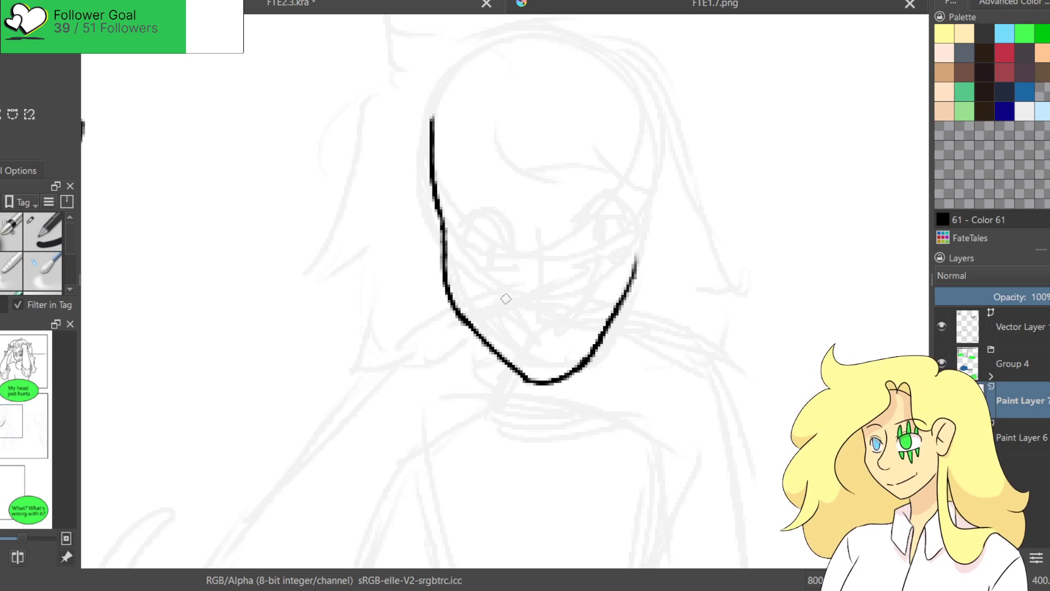
mouse_move(403, 354)
mouse_down()
mouse_move(528, 260)
mouse_move(522, 289)
mouse_up()
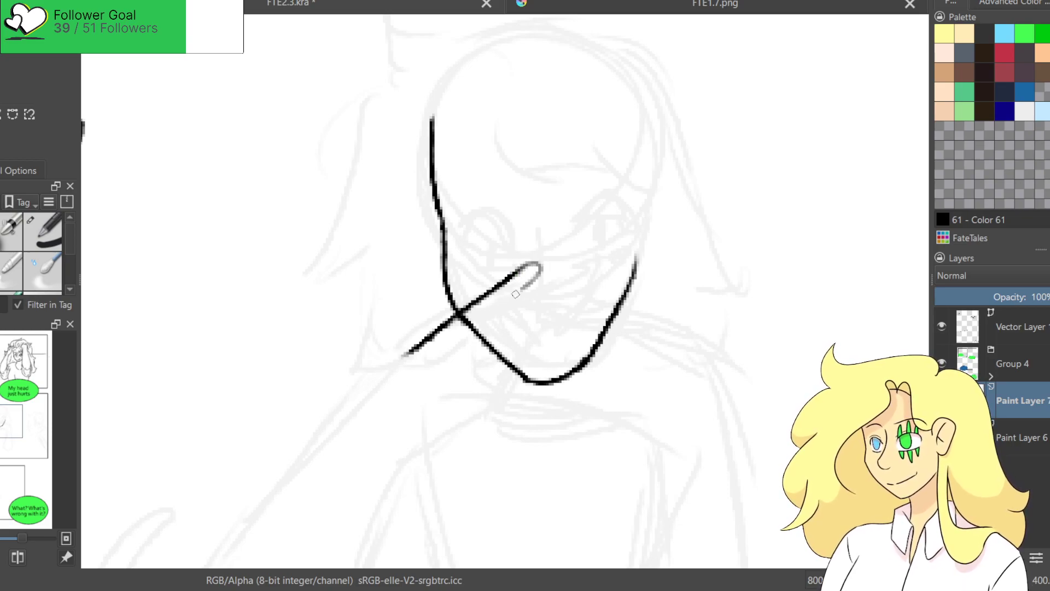
mouse_move(445, 347)
mouse_down()
mouse_move(547, 290)
mouse_move(500, 358)
mouse_move(549, 345)
mouse_move(476, 404)
mouse_up()
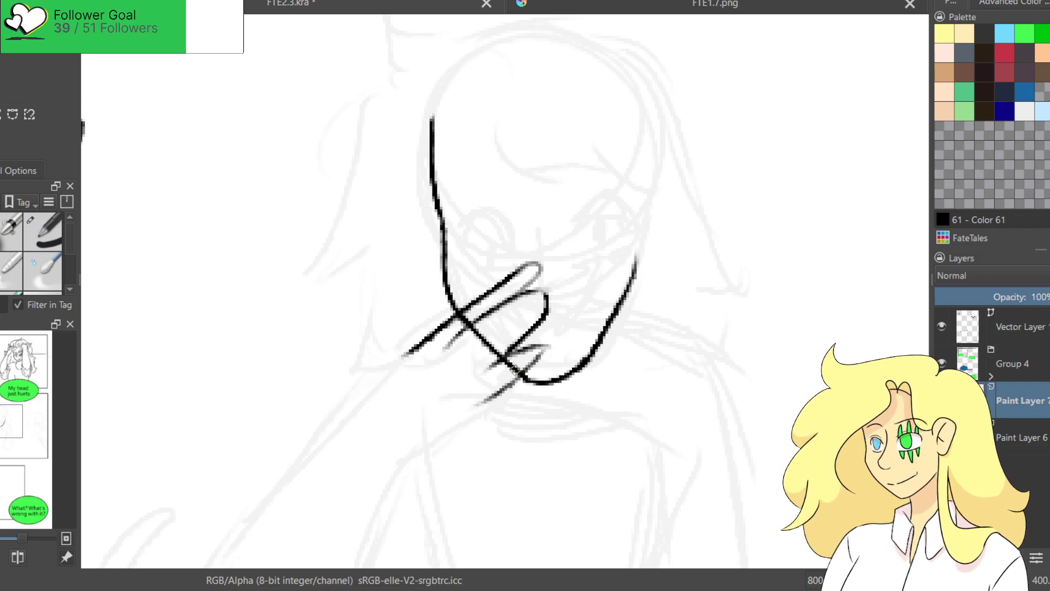
key(ctrl+z)
key(ctrl+z)
key(ctrl+z)
key(ctrl+z)
key(ctrl+z)
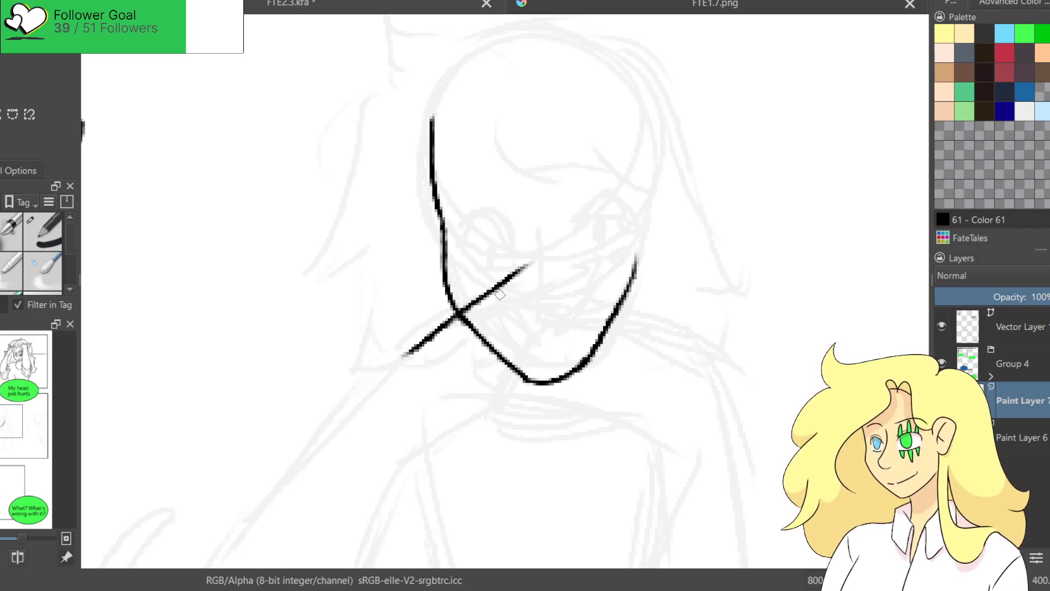
key(ctrl+z)
Draw the fingers of the middle figure's first hand over the chin, continuing along the hand's lower edge to the wrist.
mouse_move(507, 279)
mouse_down()
mouse_move(498, 307)
mouse_move(518, 297)
mouse_up()
key(ctrl+z)
mouse_move(440, 358)
mouse_down()
mouse_move(539, 299)
mouse_move(542, 311)
mouse_move(475, 389)
mouse_up()
mouse_move(534, 305)
mouse_down()
mouse_move(468, 361)
mouse_move(541, 346)
mouse_move(533, 375)
mouse_move(414, 459)
mouse_up()
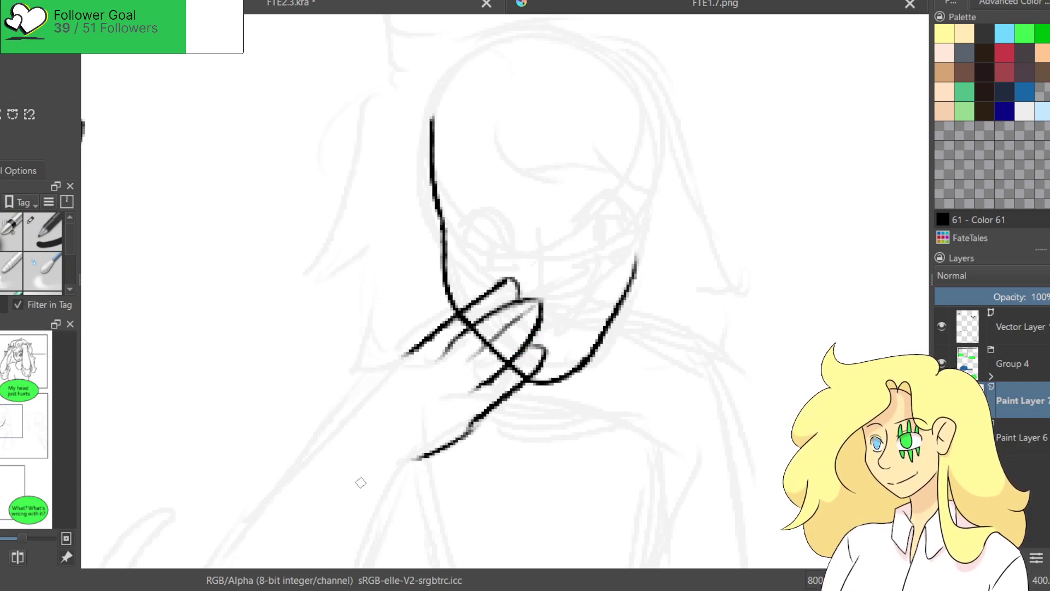
Draw the outer edge of the first hand from the fingers past the wrist and down the forearm.
drag(415, 347, 357, 427)
key(ctrl+z)
drag(417, 348, 358, 409)
drag(404, 374, 480, 271)
key(ctrl+z)
mouse_move(519, 224)
mouse_down()
mouse_move(434, 300)
mouse_move(425, 323)
mouse_up()
key(ctrl+z)
mouse_move(499, 241)
mouse_down()
mouse_move(517, 224)
mouse_move(449, 269)
mouse_move(412, 361)
mouse_up()
key(ctrl+z)
mouse_move(498, 241)
mouse_down()
mouse_move(391, 366)
mouse_move(481, 247)
mouse_move(434, 300)
mouse_up()
key(ctrl+z)
drag(403, 345, 491, 262)
drag(532, 213, 371, 456)
Draw the inner edge of the same forearm from the wrist down toward the elbow.
drag(596, 268, 455, 486)
key(ctrl+z)
drag(577, 269, 469, 502)
key(ctrl+z)
mouse_move(577, 269)
mouse_down()
mouse_move(469, 501)
mouse_move(559, 290)
mouse_move(443, 495)
mouse_up()
key(ctrl+z)
key(ctrl+z)
drag(578, 274, 443, 495)
key(ctrl+z)
drag(578, 273, 453, 496)
Extend both edges of that forearm down to the border of the blue speech balloon.
mouse_move(616, 318)
mouse_down()
mouse_move(364, 466)
mouse_move(389, 368)
mouse_move(449, 256)
mouse_up()
mouse_move(306, 328)
mouse_down()
mouse_move(352, 434)
mouse_move(416, 454)
mouse_up()
mouse_move(372, 210)
mouse_down()
mouse_move(382, 183)
mouse_move(284, 301)
mouse_up()
drag(446, 185, 292, 397)
drag(463, 332, 398, 444)
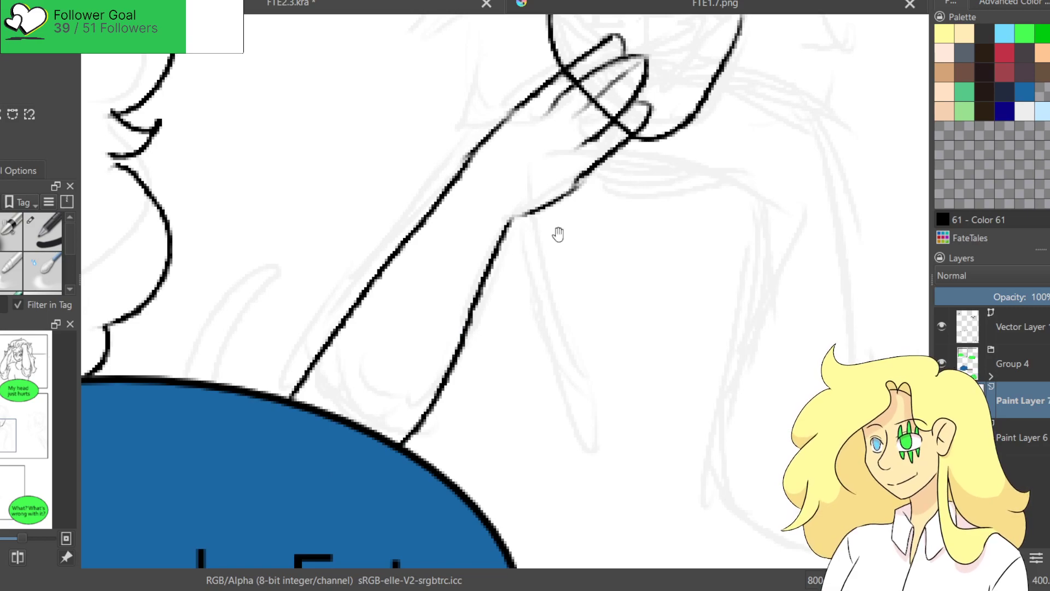
Draw the second hand's upper finger lines across the chin and the back of the hand curving down to the wrist.
drag(557, 228, 361, 412)
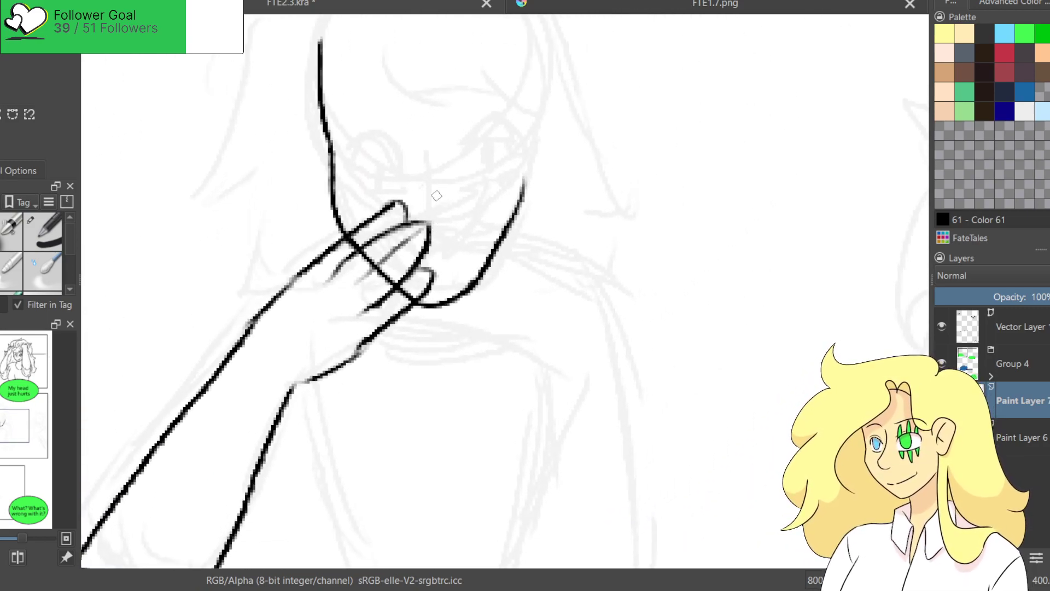
drag(431, 218, 509, 268)
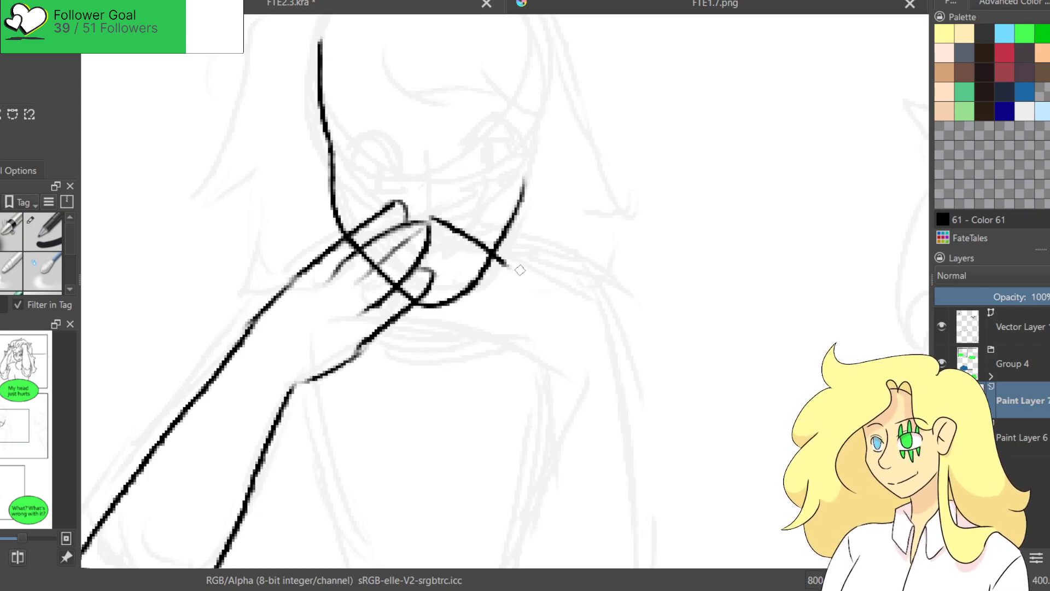
key(ctrl+z)
mouse_move(454, 222)
mouse_down()
mouse_move(544, 258)
mouse_move(597, 347)
mouse_up()
mouse_move(452, 222)
mouse_down()
mouse_move(485, 274)
mouse_move(426, 242)
mouse_move(469, 309)
mouse_up()
key(ctrl+z)
Add the second hand's lower fingers and thumb, continuing along its lower edge to the wrist.
mouse_move(437, 261)
mouse_down()
mouse_move(495, 292)
mouse_move(404, 323)
mouse_move(481, 350)
mouse_up()
key(ctrl+z)
drag(405, 326, 481, 350)
key(ctrl+z)
drag(407, 324, 501, 357)
key(ctrl+z)
drag(403, 323, 552, 369)
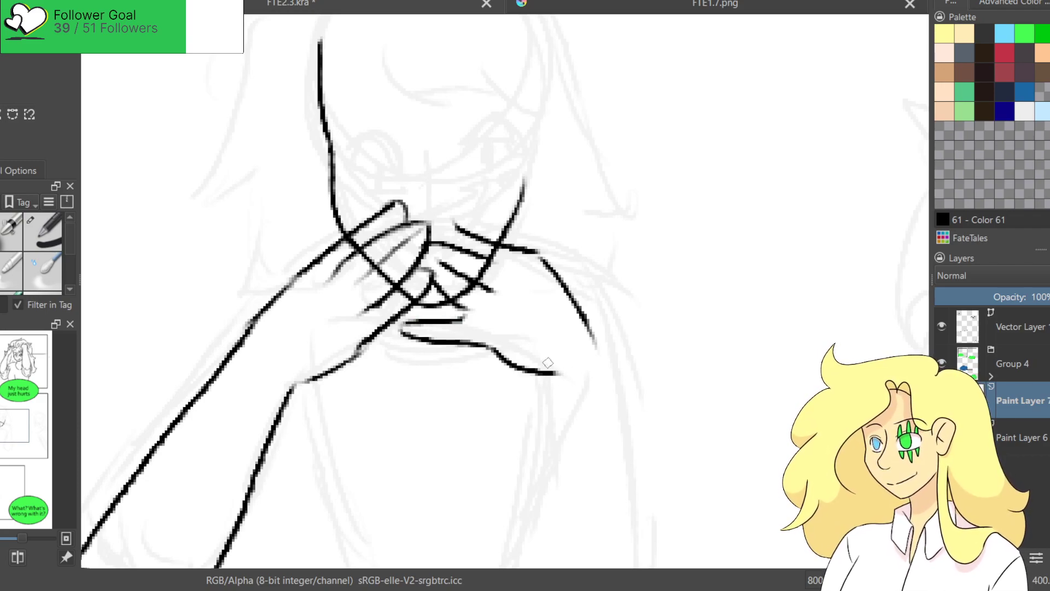
Join the fingertips where the two hands meet and add short knuckle marks on the back of the second hand.
drag(454, 222, 424, 235)
key(ctrl+z)
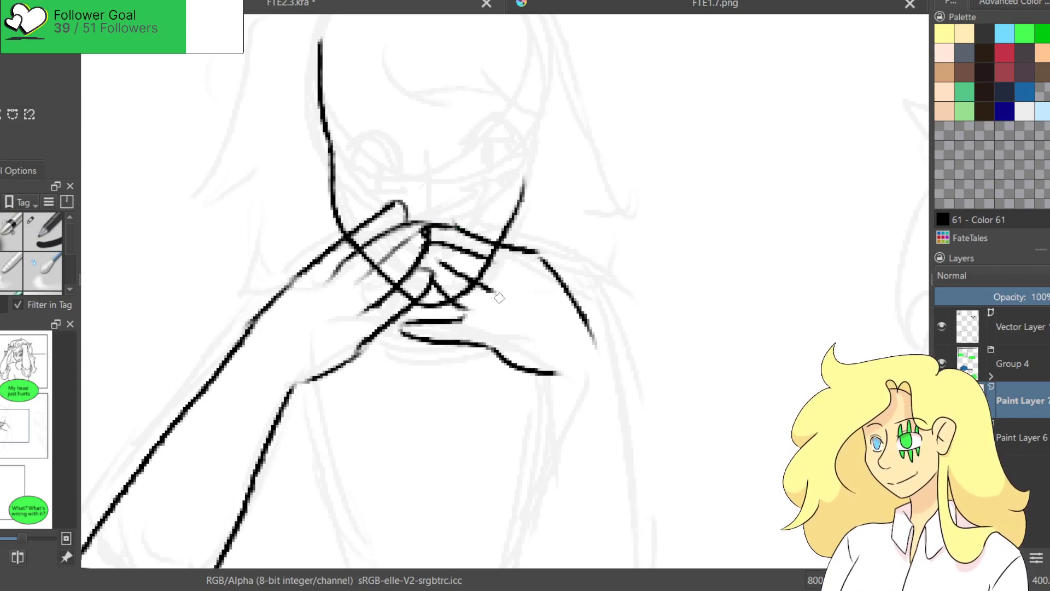
mouse_move(518, 268)
mouse_down()
mouse_move(528, 273)
mouse_move(522, 304)
mouse_up()
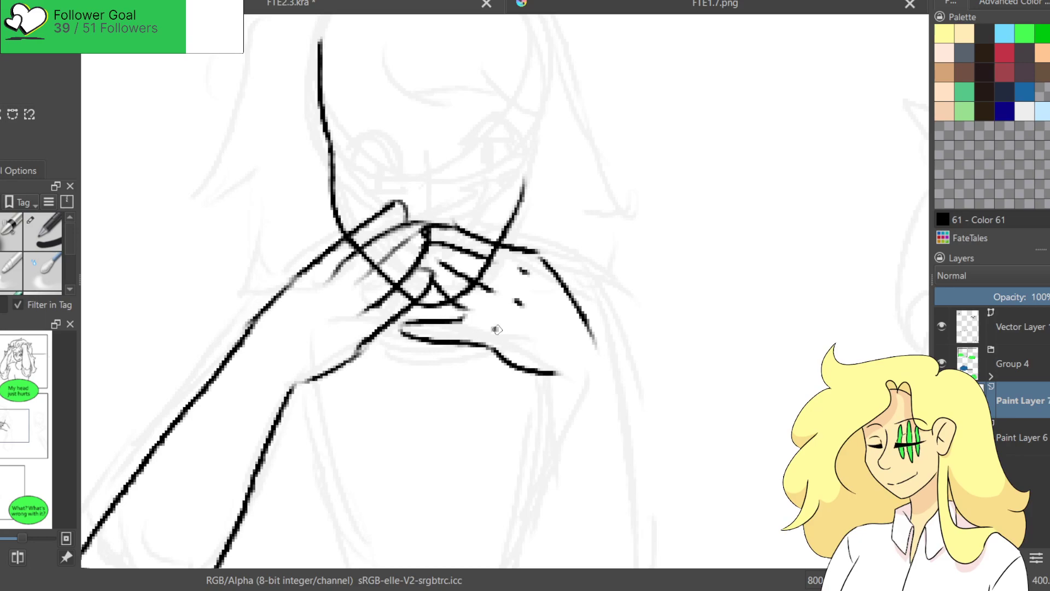
Draw both edges of the second forearm from the wrist down to a rounded elbow above the panel's lower border.
drag(546, 342, 511, 193)
mouse_move(527, 229)
mouse_down()
mouse_move(479, 350)
mouse_move(468, 438)
mouse_move(517, 315)
mouse_move(465, 517)
mouse_up()
key(ctrl+z)
key(ctrl+z)
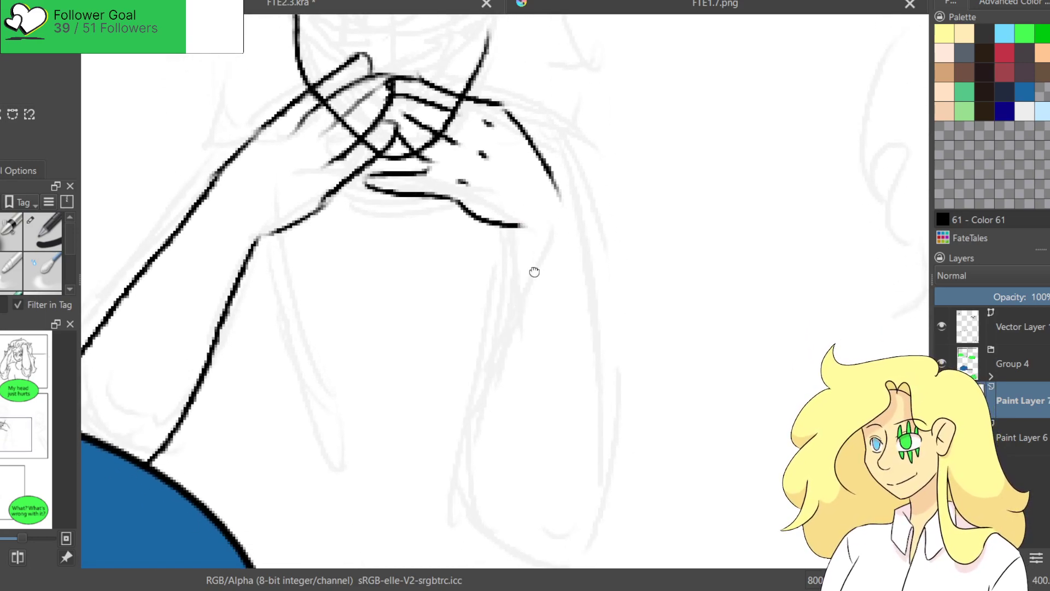
drag(534, 273, 583, 180)
drag(593, 54, 629, 487)
key(ctrl+z)
mouse_move(591, 55)
mouse_down()
mouse_move(609, 113)
mouse_move(495, 473)
mouse_up()
key(ctrl+shift+z)
key(ctrl+z)
mouse_move(568, 132)
mouse_down()
mouse_move(514, 529)
mouse_move(533, 544)
mouse_move(644, 470)
mouse_move(616, 492)
mouse_up()
Draw the middle figure's shoulder and upper arm behind the forearm nearest the speech balloon.
scroll(558, 323, down, 5)
scroll(577, 233, up, 3)
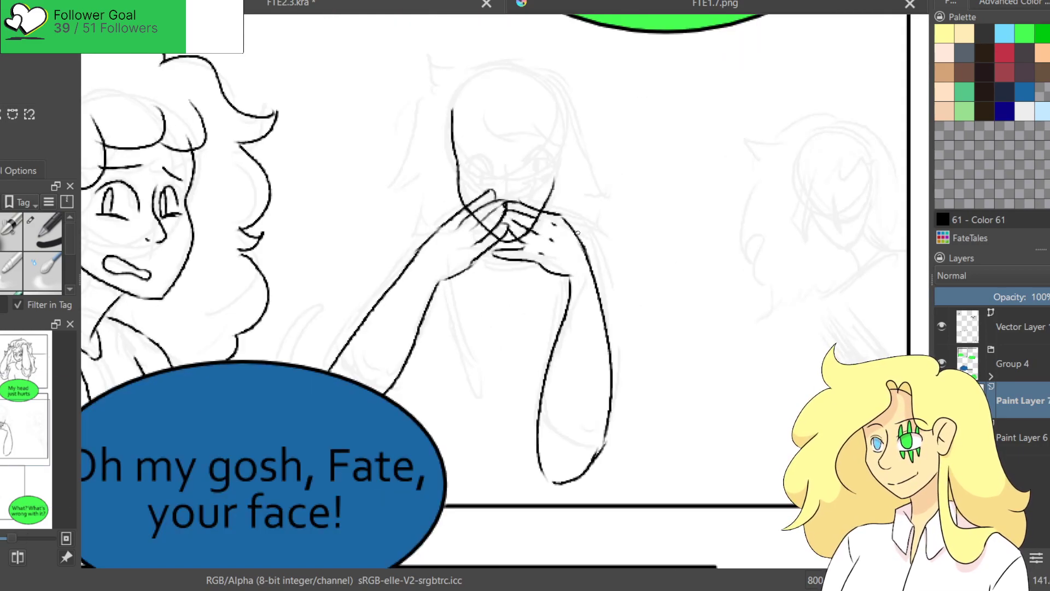
scroll(429, 258, up, 1)
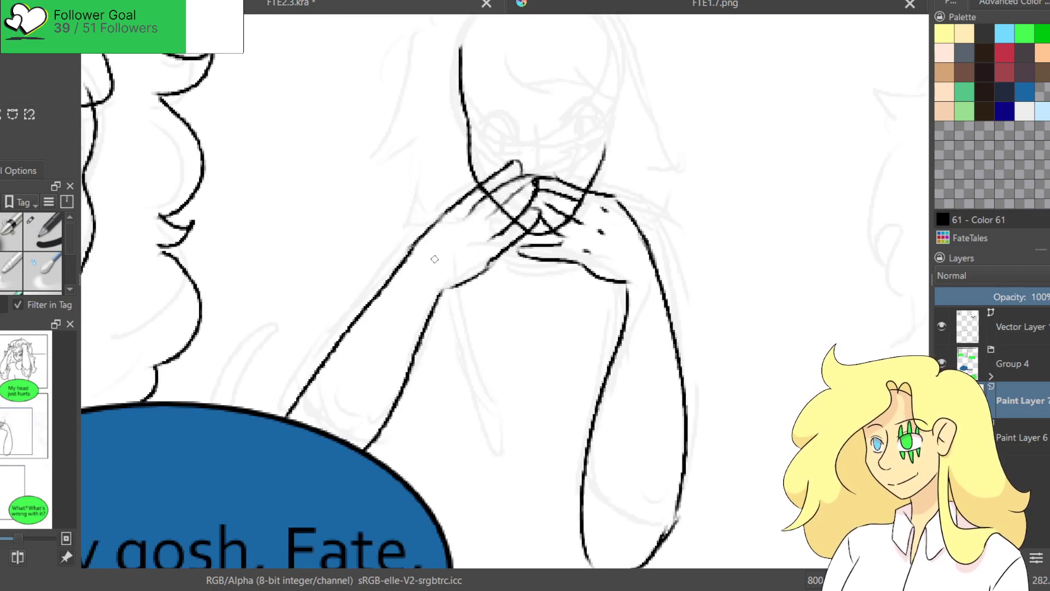
drag(465, 159, 350, 235)
key(ctrl+z)
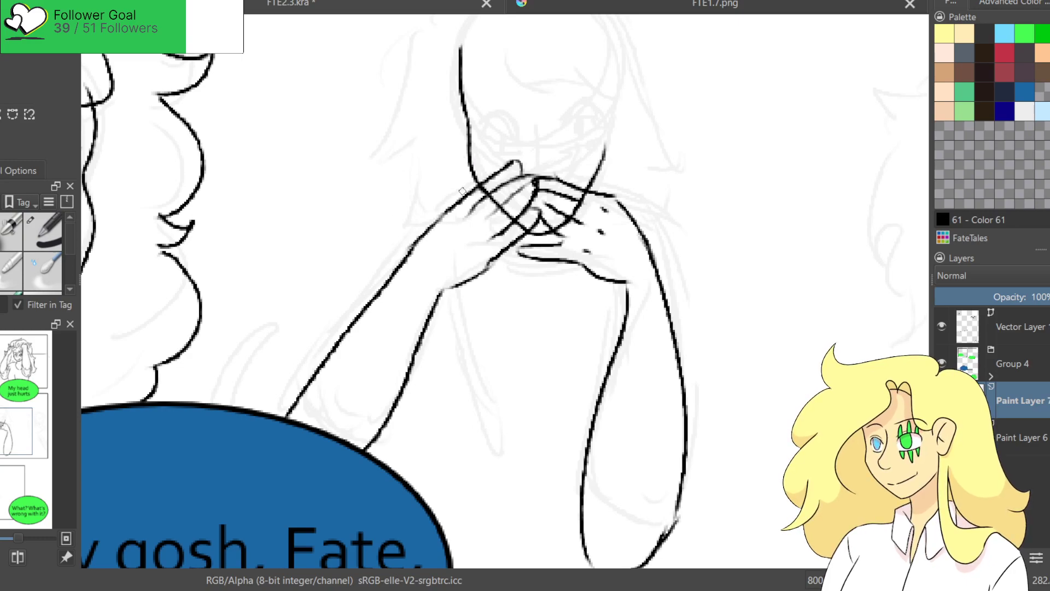
drag(465, 188, 326, 255)
key(ctrl+z)
drag(467, 193, 332, 307)
key(ctrl+z)
drag(451, 202, 342, 293)
key(ctrl+z)
mouse_move(453, 201)
mouse_down()
mouse_move(408, 208)
mouse_move(358, 257)
mouse_move(332, 345)
mouse_up()
Draw the opposite shoulder and upper arm, curving from the second hand down to meet its forearm.
drag(618, 199, 680, 205)
key(ctrl+z)
drag(611, 194, 676, 207)
key(ctrl+z)
mouse_move(617, 195)
mouse_down()
mouse_move(676, 197)
mouse_move(701, 254)
mouse_move(686, 432)
mouse_up()
key(ctrl+z)
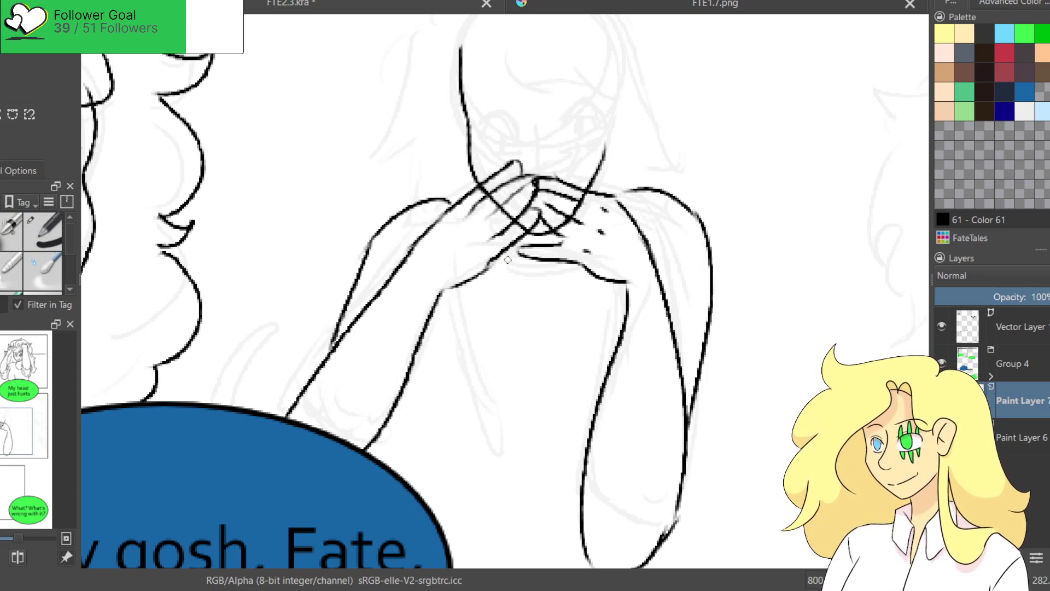
Undo the earlier arm outlines and re-ink the middle figure's shoulder and upper arm nearest the blue speech bubble.
key(ctrl+z)
key(ctrl+z)
key(ctrl+z)
drag(366, 299, 453, 201)
key(ctrl+z)
mouse_move(329, 346)
mouse_down()
mouse_move(438, 203)
mouse_move(354, 231)
mouse_move(305, 378)
mouse_up()
key(ctrl+z)
Ink the middle figure's other shoulder and outer upper arm, plus a short torso side line beside the opposite forearm.
drag(610, 190, 681, 220)
key(ctrl+z)
mouse_move(601, 191)
mouse_down()
mouse_move(684, 235)
mouse_move(677, 458)
mouse_up()
key(ctrl+z)
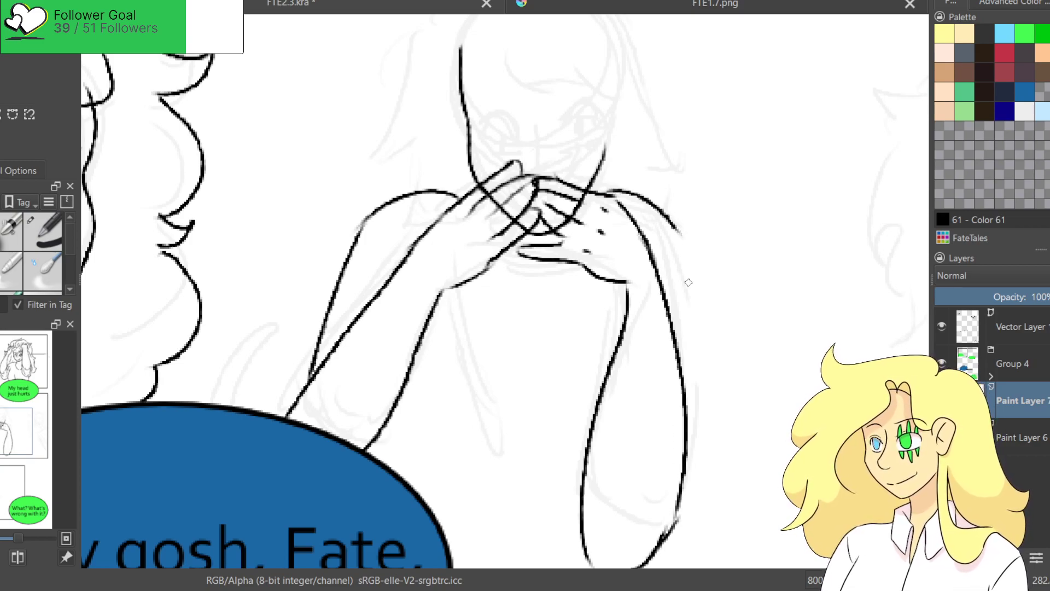
drag(687, 236, 682, 464)
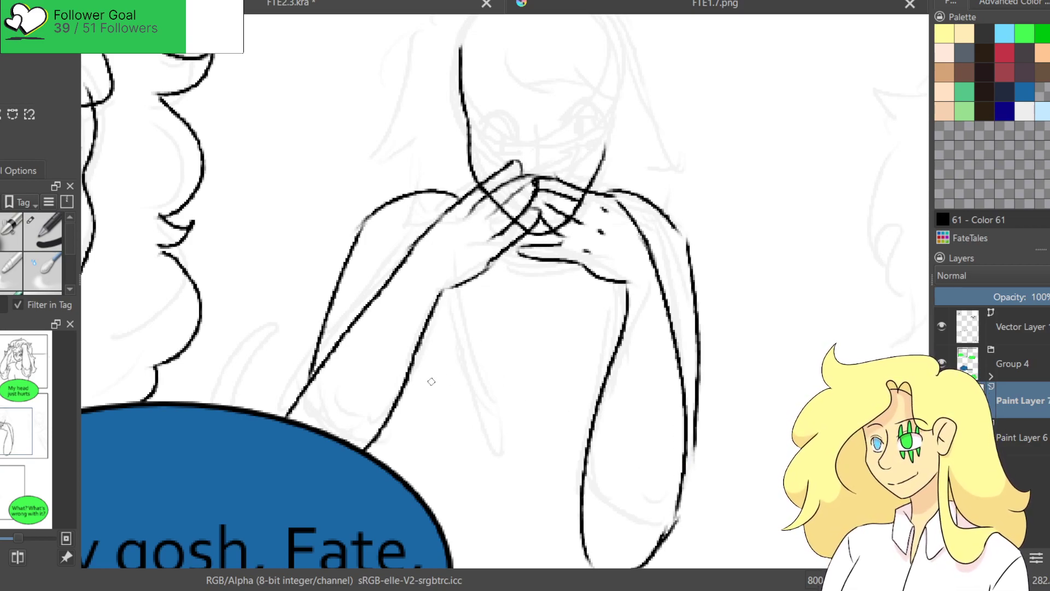
drag(418, 367, 443, 475)
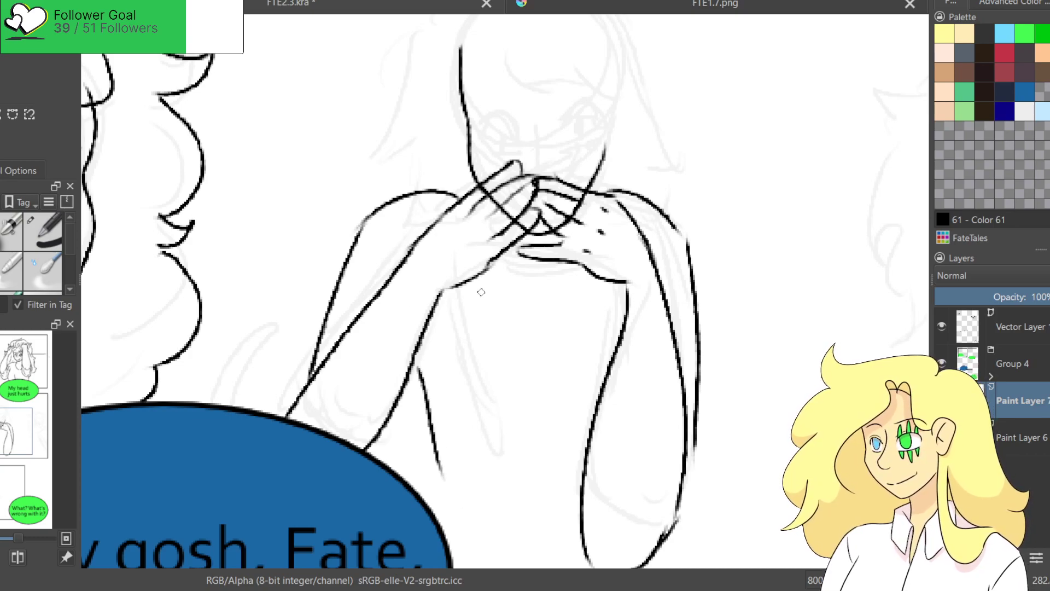
Ink the nose line and both wide eyes with narrow pupils above the middle figure's hands.
scroll(579, 226, up, 5)
drag(535, 261, 536, 300)
key(ctrl+z)
mouse_move(544, 263)
mouse_down()
mouse_move(595, 268)
mouse_move(588, 279)
mouse_move(567, 274)
mouse_up()
key(ctrl+z)
key(ctrl+z)
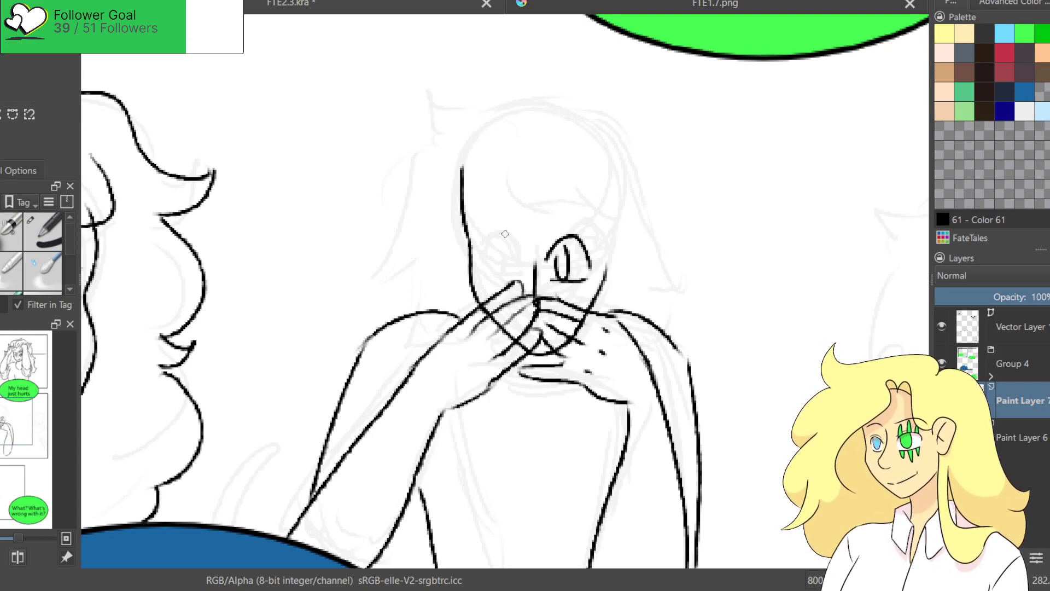
mouse_move(484, 261)
mouse_down()
mouse_move(522, 263)
mouse_move(513, 279)
mouse_move(502, 246)
mouse_move(506, 275)
mouse_up()
key(ctrl+z)
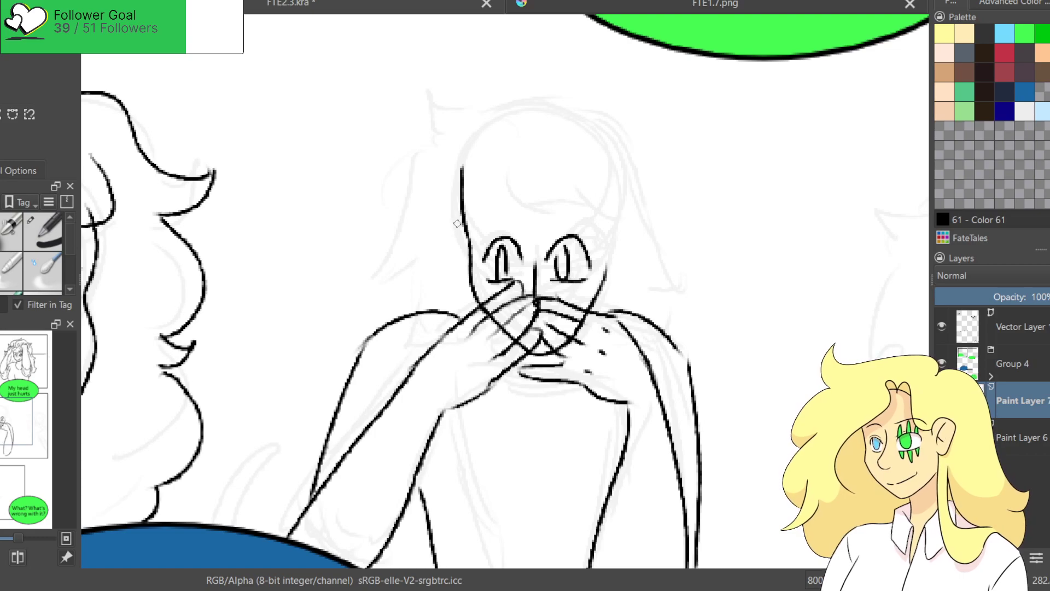
Ink the flicked hair outline on the side facing the curly-haired character and the pointed bangs across the forehead.
mouse_move(522, 105)
mouse_down()
mouse_move(409, 152)
mouse_move(397, 147)
mouse_move(356, 291)
mouse_move(402, 273)
mouse_move(405, 293)
mouse_move(439, 321)
mouse_move(387, 317)
mouse_move(426, 304)
mouse_move(430, 331)
mouse_move(454, 330)
mouse_up()
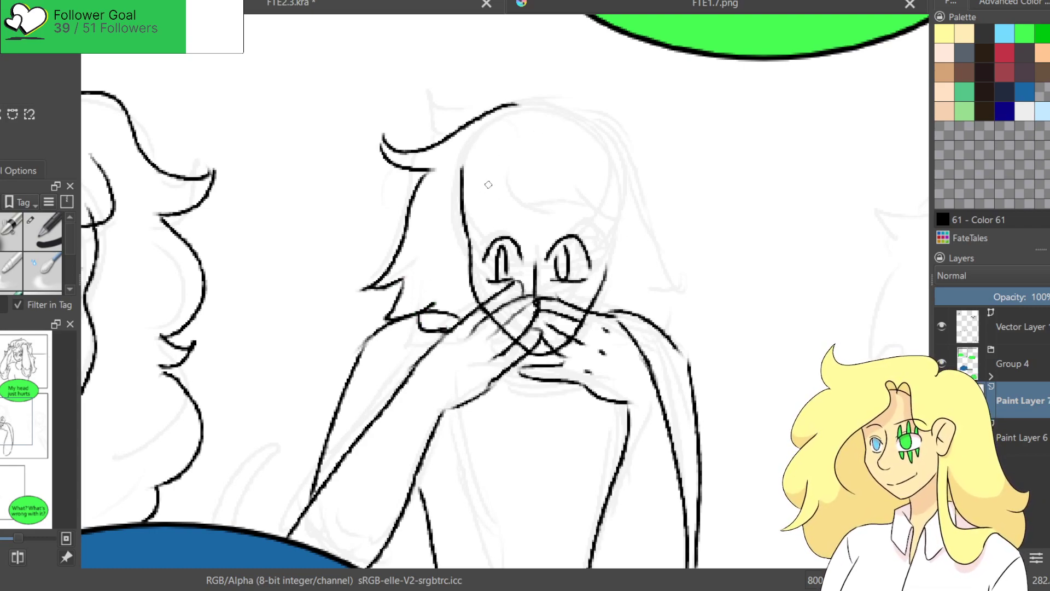
drag(489, 189, 439, 274)
drag(492, 188, 529, 245)
mouse_move(520, 207)
mouse_down()
mouse_move(573, 219)
mouse_move(575, 198)
mouse_move(626, 238)
mouse_move(619, 213)
mouse_move(602, 280)
mouse_up()
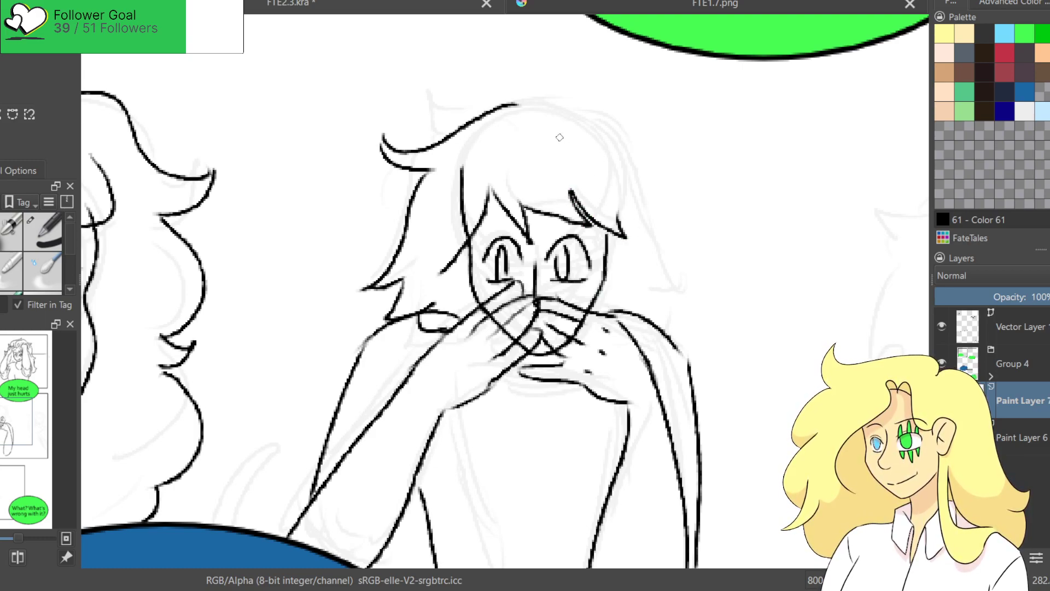
Ink the crown of the hair and its flicked outer side down to the far shoulder, closing the hair silhouette.
mouse_move(522, 106)
mouse_down()
mouse_move(632, 208)
mouse_move(667, 300)
mouse_up()
key(ctrl+z)
key(ctrl+z)
mouse_move(516, 103)
mouse_down()
mouse_move(634, 156)
mouse_move(646, 304)
mouse_up()
key(ctrl+z)
mouse_move(629, 156)
mouse_down()
mouse_move(658, 195)
mouse_move(647, 202)
mouse_move(655, 266)
mouse_up()
key(ctrl+z)
key(ctrl+z)
mouse_move(627, 143)
mouse_down()
mouse_move(662, 149)
mouse_move(666, 282)
mouse_move(650, 317)
mouse_move(623, 331)
mouse_up()
key(ctrl+z)
mouse_move(651, 290)
mouse_down()
mouse_move(660, 323)
mouse_move(621, 331)
mouse_up()
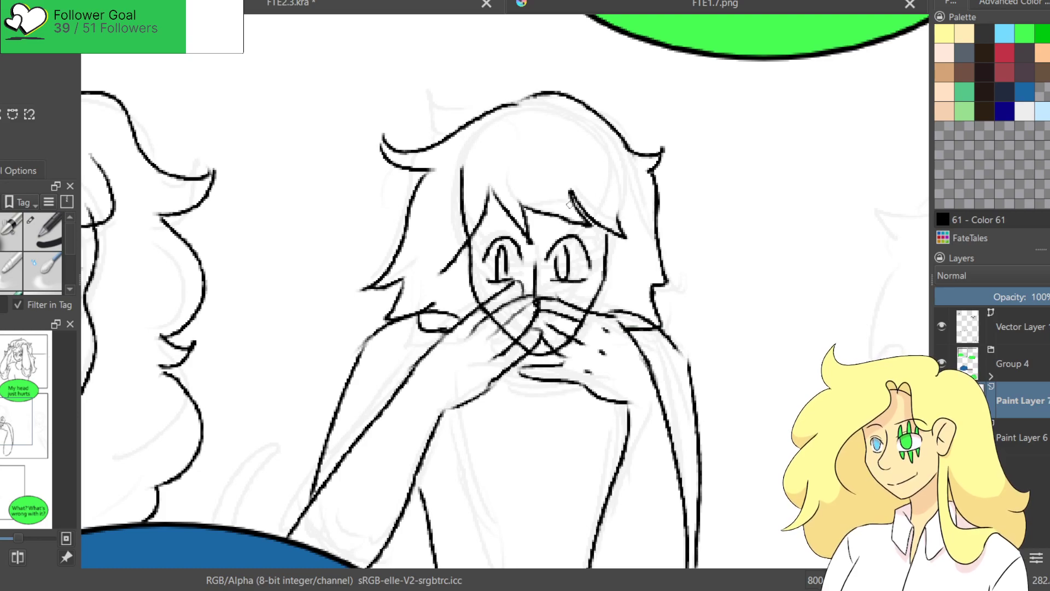
Draw the loose sleeve opening around the elbow next to the blue speech bubble.
drag(481, 464, 435, 271)
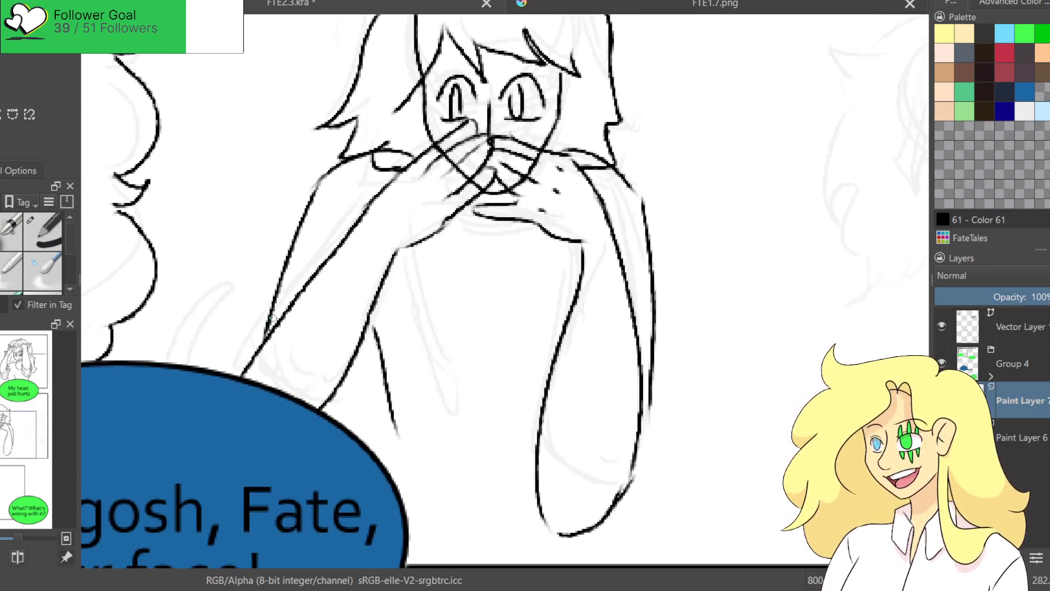
mouse_move(285, 270)
mouse_down()
mouse_move(252, 320)
mouse_move(244, 364)
mouse_up()
drag(268, 330, 244, 380)
drag(239, 344, 241, 375)
drag(274, 309, 242, 352)
drag(279, 314, 244, 358)
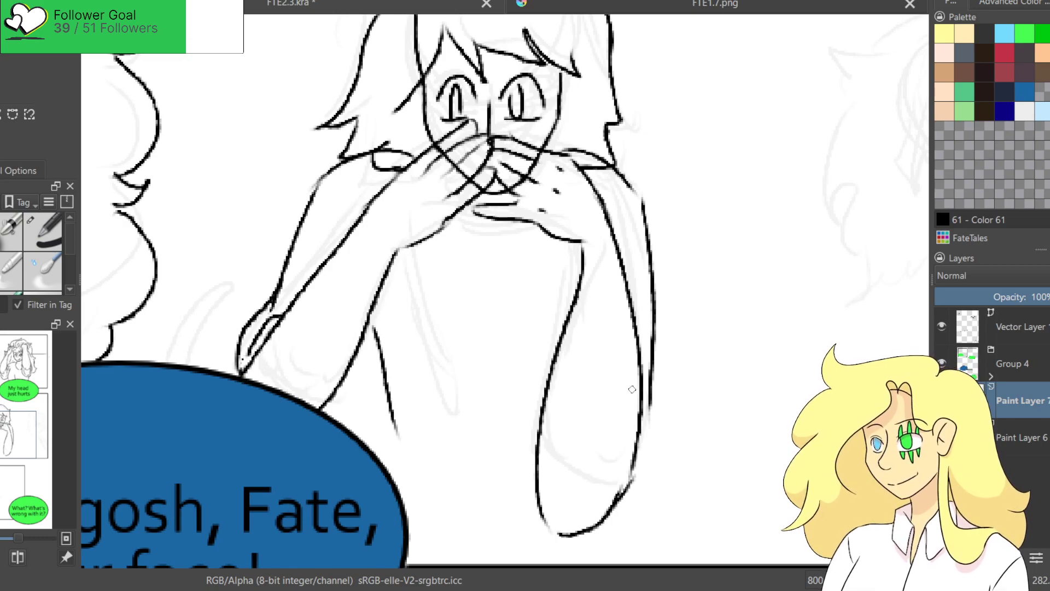
mouse_move(362, 338)
mouse_down()
mouse_move(360, 390)
mouse_move(339, 422)
mouse_up()
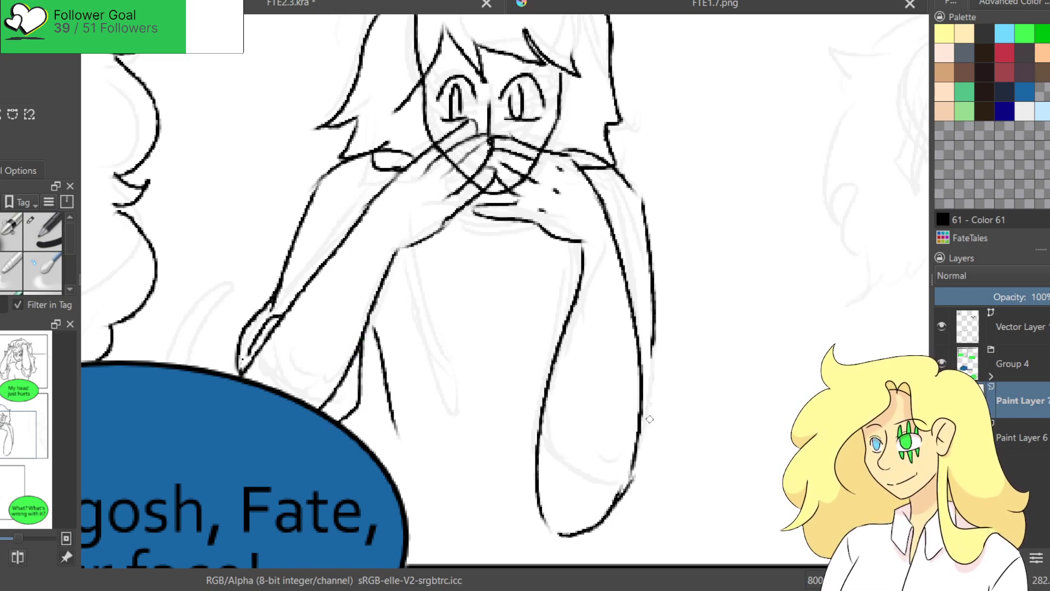
Draw the loose sleeve opening around the middle figure's other elbow, wrapping its outer edge, underside and inner edge.
drag(657, 327, 635, 512)
mouse_move(640, 435)
mouse_down()
mouse_move(610, 528)
mouse_move(620, 535)
mouse_move(646, 503)
mouse_up()
key(ctrl+z)
key(ctrl+z)
drag(642, 416, 638, 466)
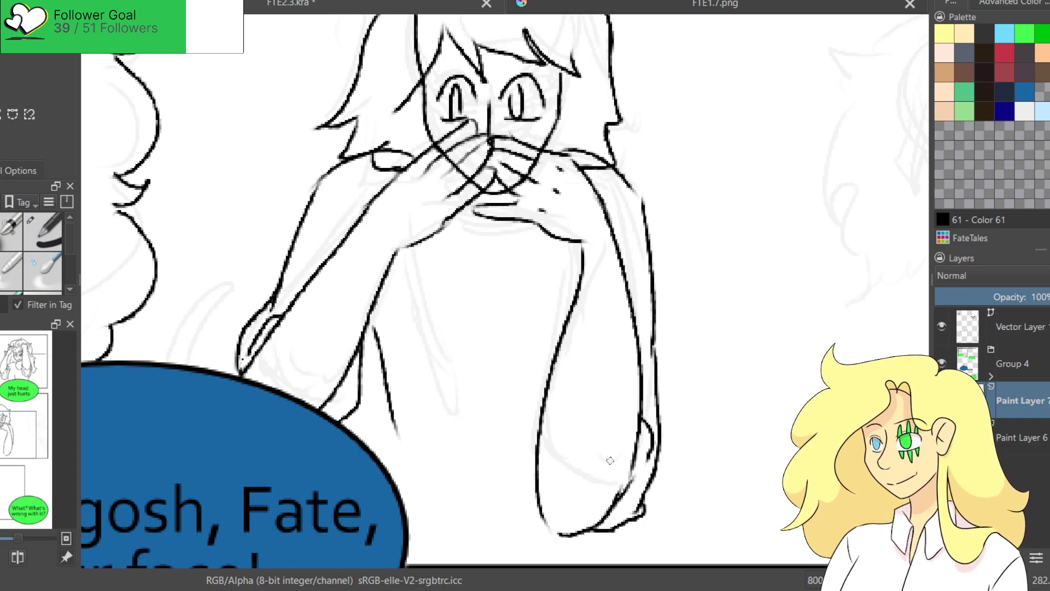
mouse_move(539, 424)
mouse_down()
mouse_move(539, 562)
mouse_move(596, 539)
mouse_up()
key(ctrl+z)
mouse_move(531, 545)
mouse_down()
mouse_move(600, 547)
mouse_move(625, 518)
mouse_up()
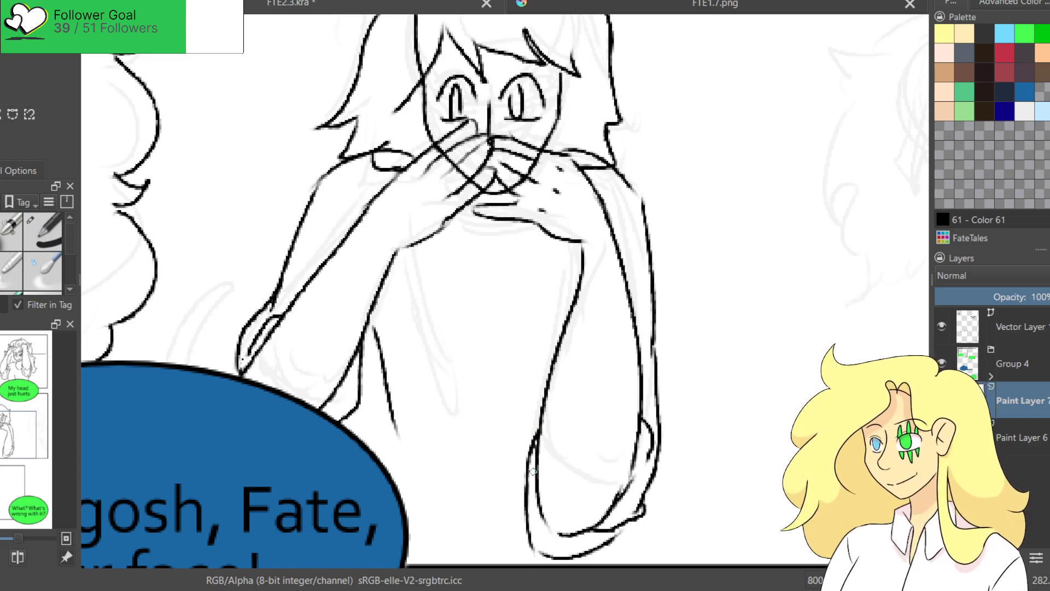
Start slimming the forearm farthest from the blue bubble by erasing parts of its edges and restating the outlines.
scroll(374, 282, down, 1)
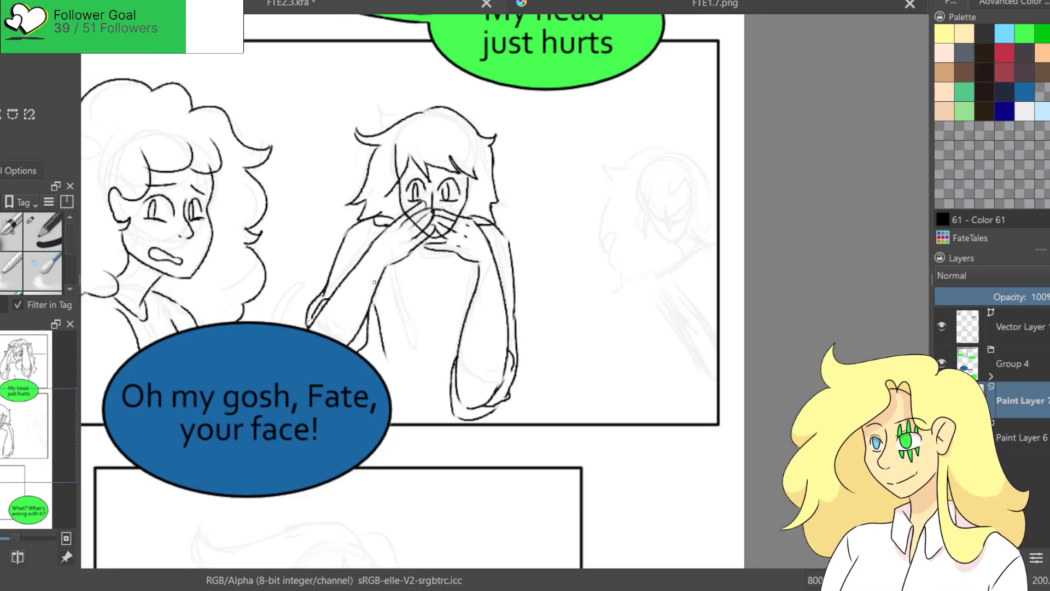
scroll(448, 282, down, 1)
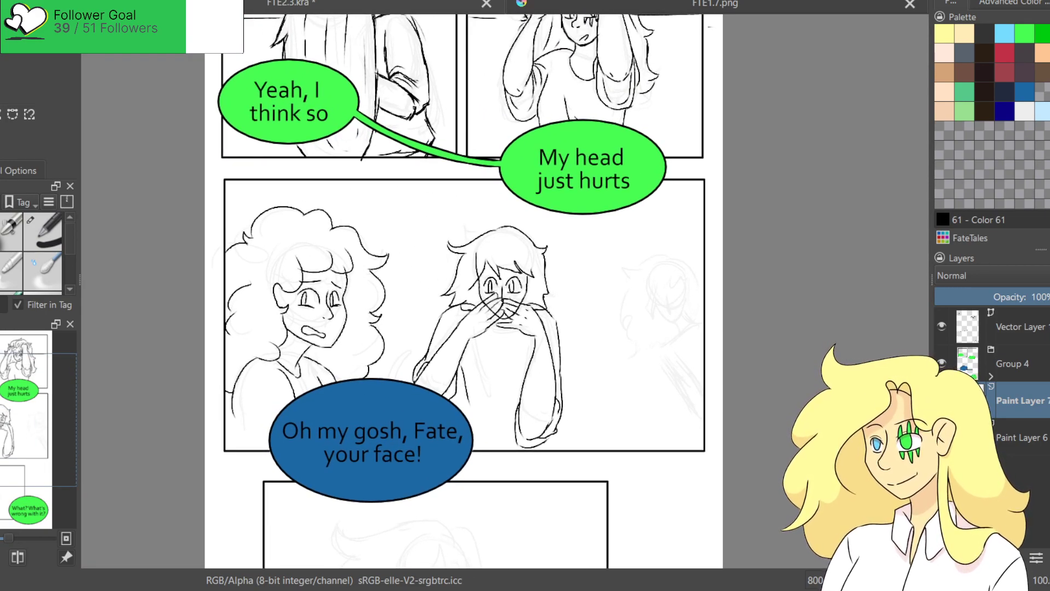
scroll(7, 290, down, 2)
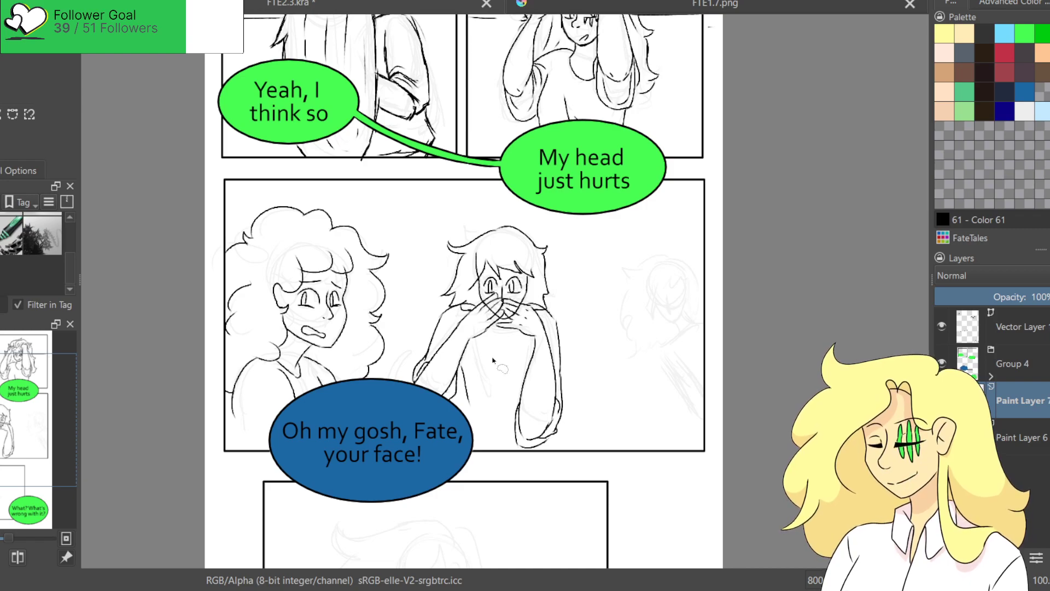
scroll(528, 385, up, 2)
mouse_move(595, 394)
mouse_down()
mouse_move(549, 358)
mouse_move(440, 543)
mouse_move(623, 388)
mouse_move(601, 362)
mouse_up()
drag(627, 460, 579, 422)
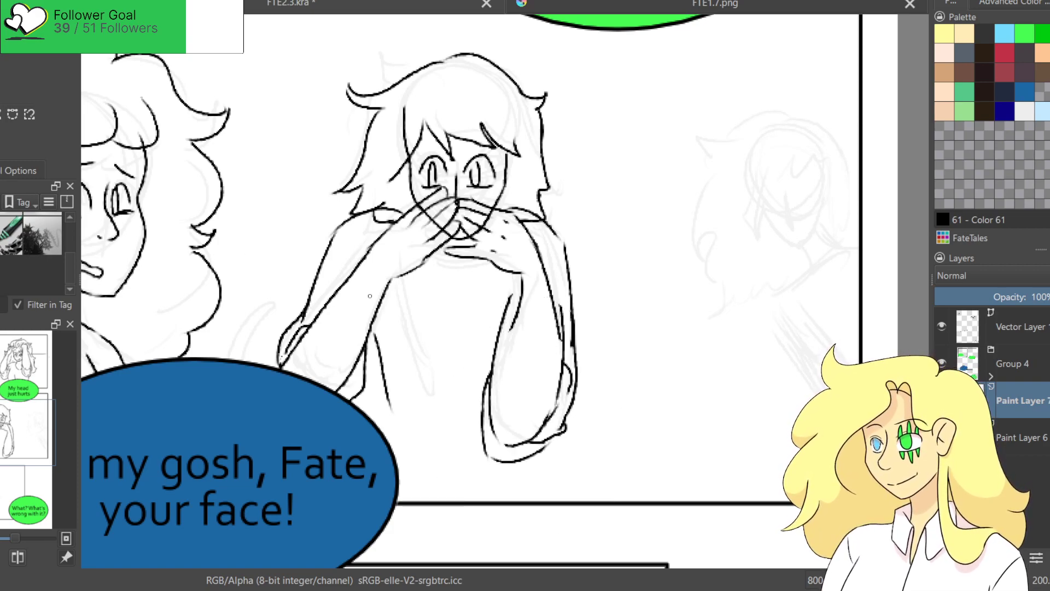
scroll(459, 318, up, 2)
drag(569, 258, 541, 364)
mouse_move(530, 419)
mouse_down()
mouse_move(543, 336)
mouse_move(532, 405)
mouse_up()
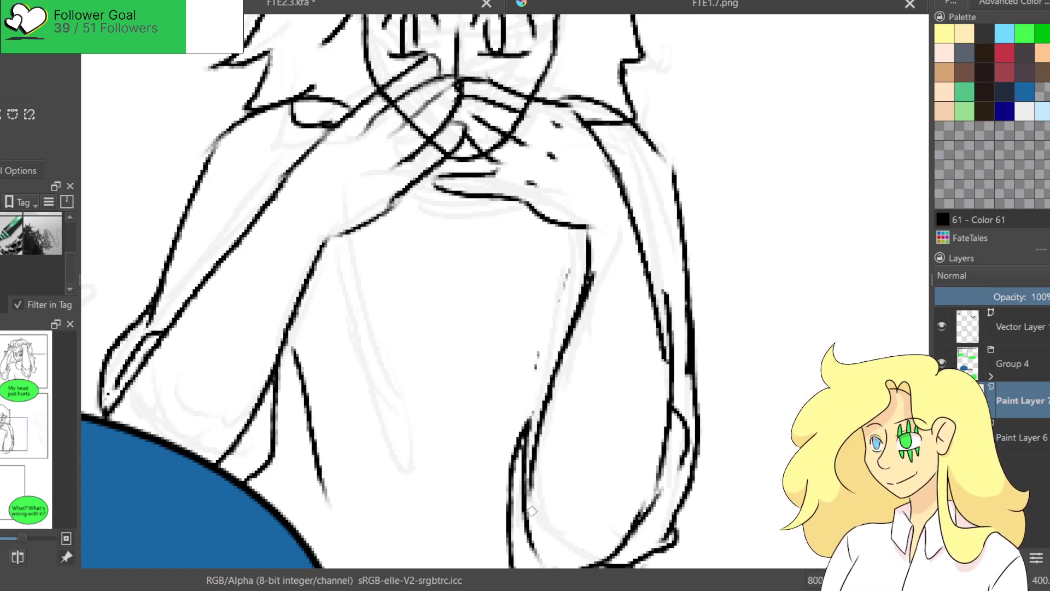
Redraw the slimmed forearm's inner outline as one smooth curve from the wrist down into the sleeve.
drag(578, 304, 517, 487)
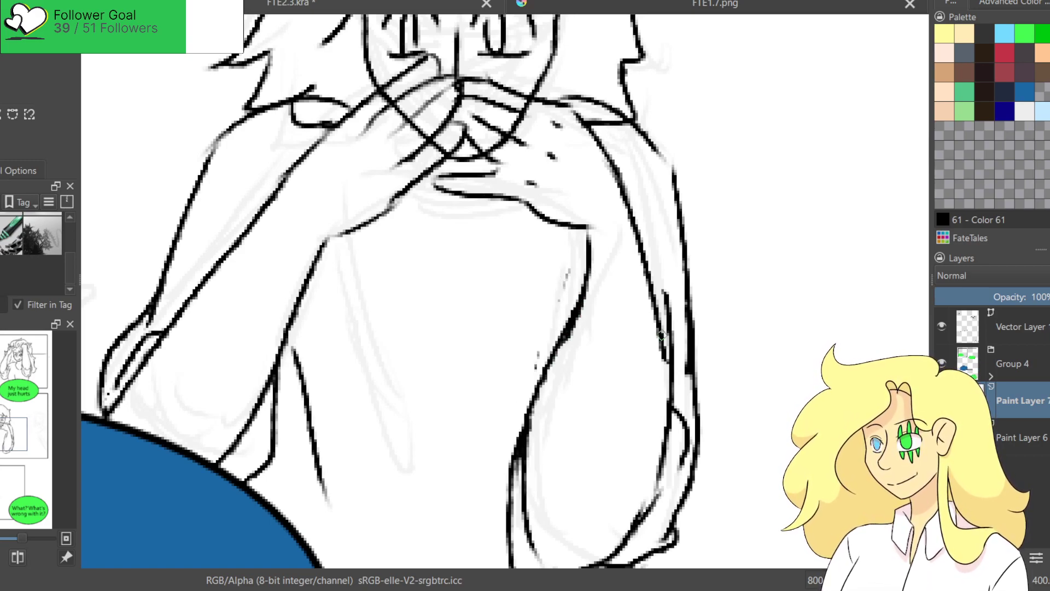
key(ctrl+z)
drag(590, 263, 539, 500)
key(ctrl+z)
drag(591, 269, 526, 488)
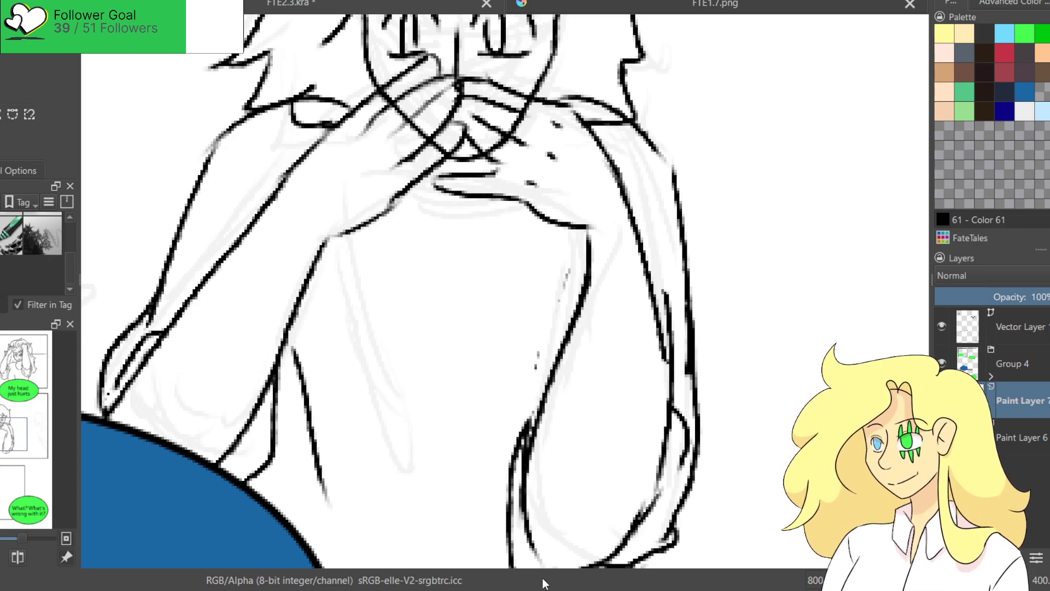
Replace the same forearm's outer outline with one continuous curve running down to the elbow.
drag(667, 295, 659, 484)
key(ctrl+z)
key(ctrl+z)
drag(652, 296, 663, 519)
key(ctrl+z)
drag(652, 302, 638, 511)
key(ctrl+z)
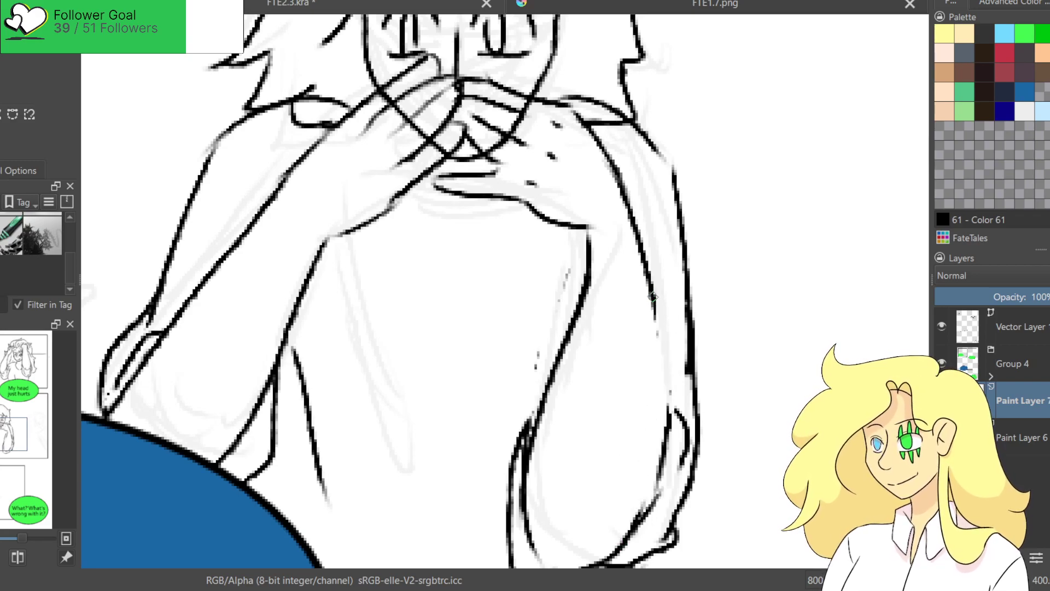
drag(651, 296, 660, 482)
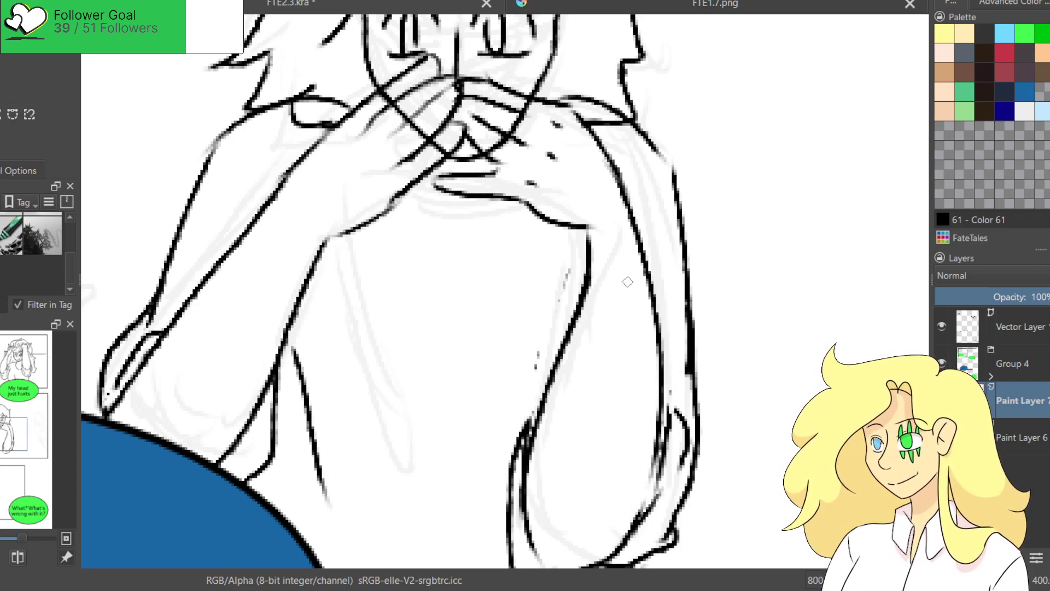
Redraw the heel of the hand as a slanted line joining the slimmed forearm at the wrist.
mouse_move(587, 232)
mouse_down()
mouse_move(589, 263)
mouse_move(558, 223)
mouse_move(589, 244)
mouse_up()
key(ctrl+z)
drag(529, 202, 590, 259)
key(ctrl+z)
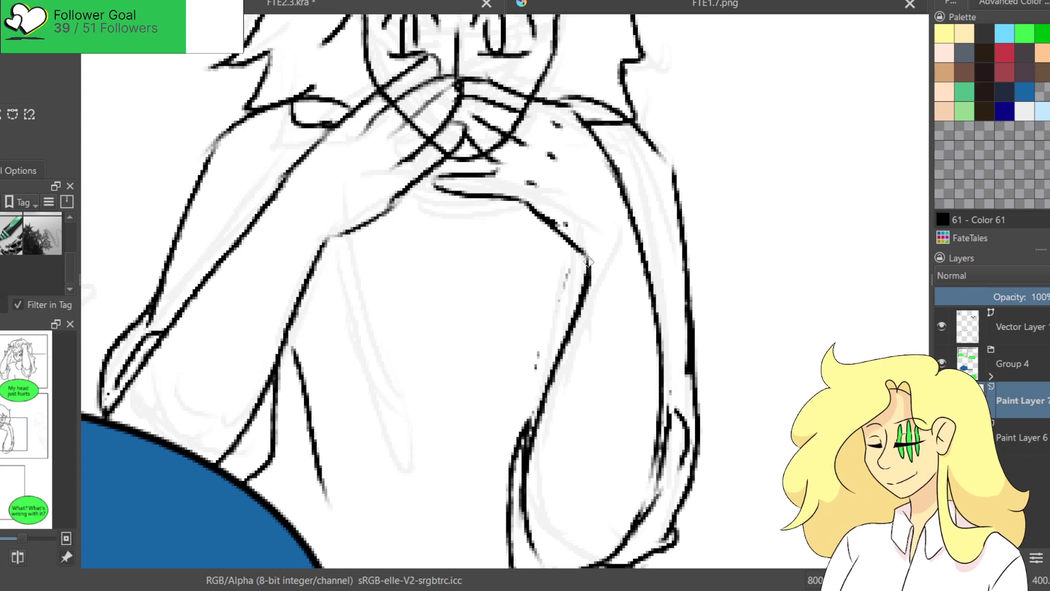
Clean up the jaw and shoulder lines overlapping the hands and hair, and touch up the finger lines.
scroll(438, 186, down, 5)
scroll(526, 280, up, 2)
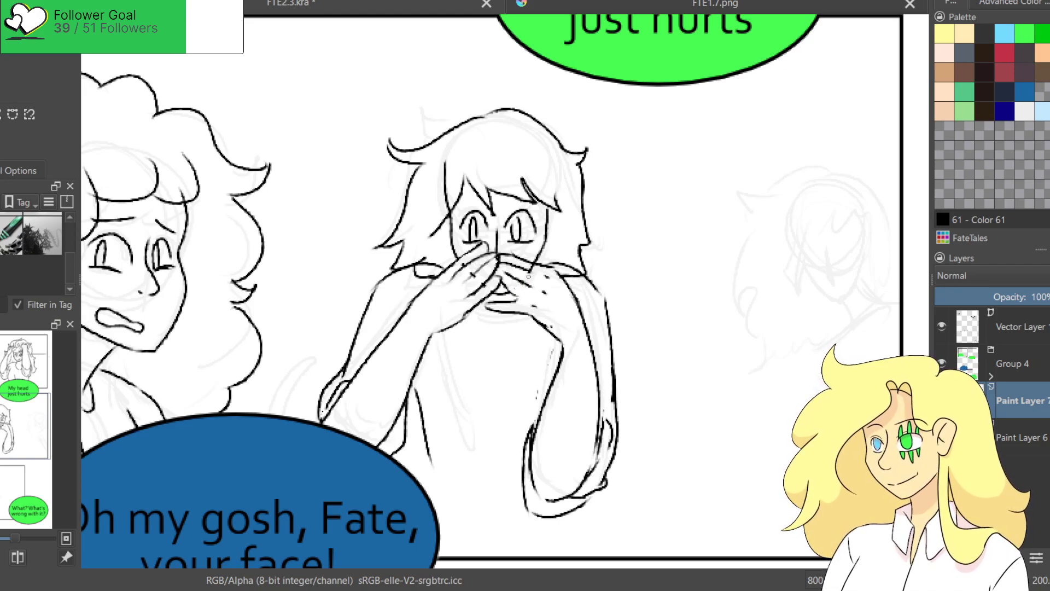
drag(527, 268, 547, 296)
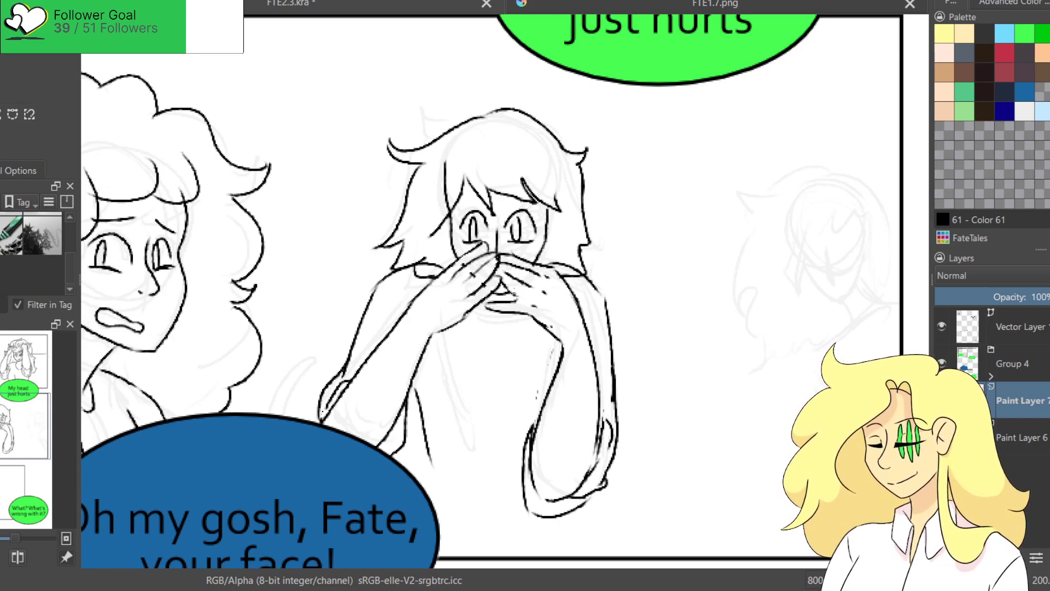
drag(502, 303, 512, 296)
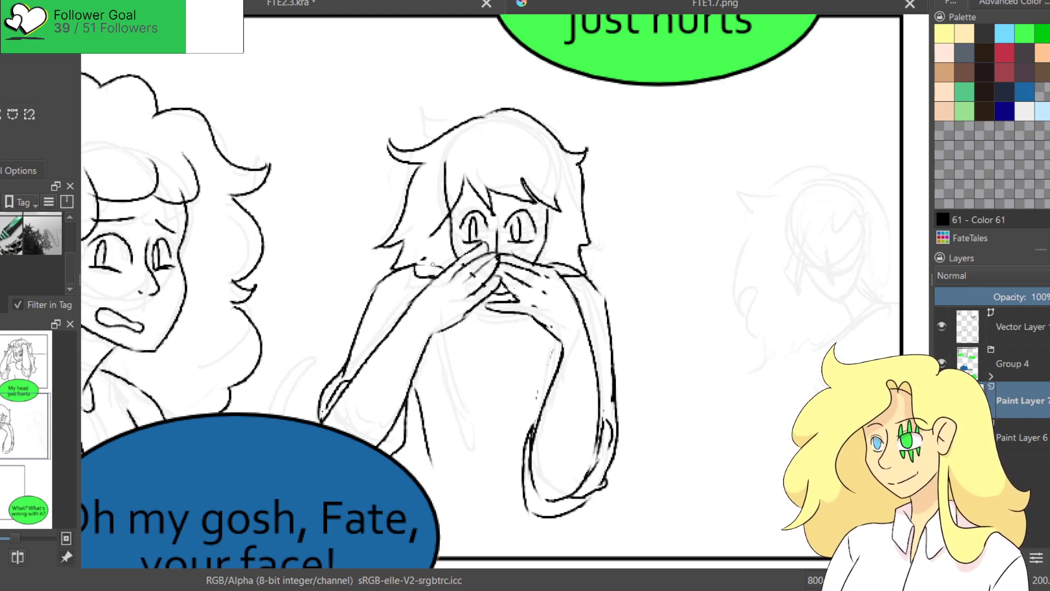
drag(551, 263, 570, 268)
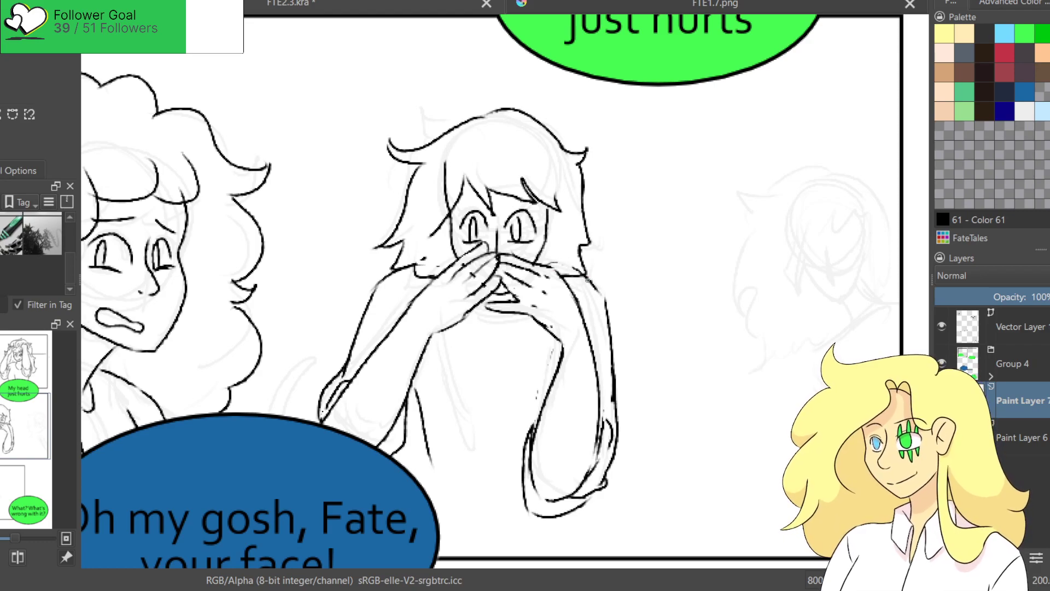
Redraw the outer sleeve line from the far shoulder down to the elbow.
mouse_move(605, 298)
mouse_down()
mouse_move(615, 419)
mouse_move(615, 369)
mouse_move(616, 408)
mouse_up()
drag(606, 295, 615, 426)
key(ctrl+z)
mouse_move(600, 294)
mouse_down()
mouse_move(616, 431)
mouse_move(618, 423)
mouse_up()
key(ctrl+z)
key(ctrl+z)
drag(600, 293, 617, 454)
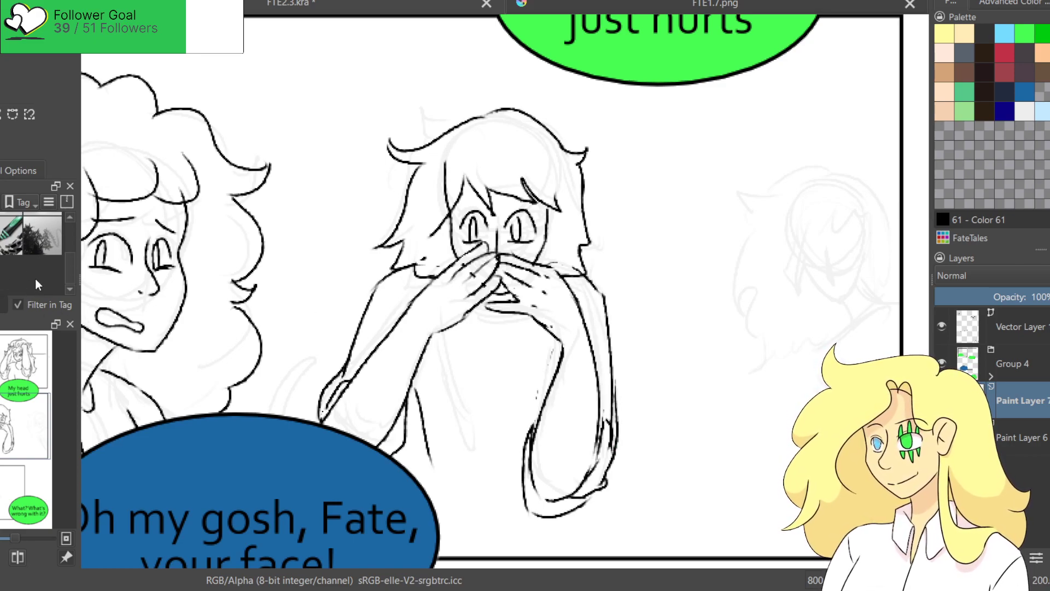
Switch back to the inking brush and ink the shirt's torso side, collar, front fold and lower hem.
drag(69, 279, 69, 246)
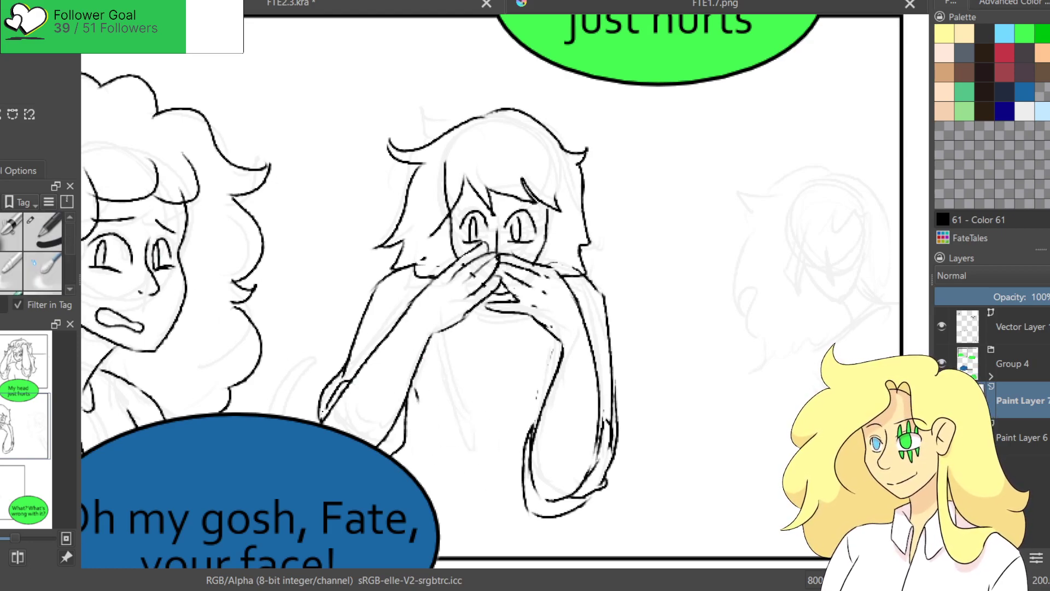
drag(417, 394, 424, 454)
drag(417, 416, 427, 483)
drag(470, 317, 523, 317)
key(ctrl+z)
drag(440, 394, 490, 460)
key(ctrl+z)
mouse_move(457, 363)
mouse_down()
mouse_move(473, 402)
mouse_move(459, 470)
mouse_move(514, 475)
mouse_move(479, 476)
mouse_up()
key(ctrl+z)
drag(590, 508, 594, 554)
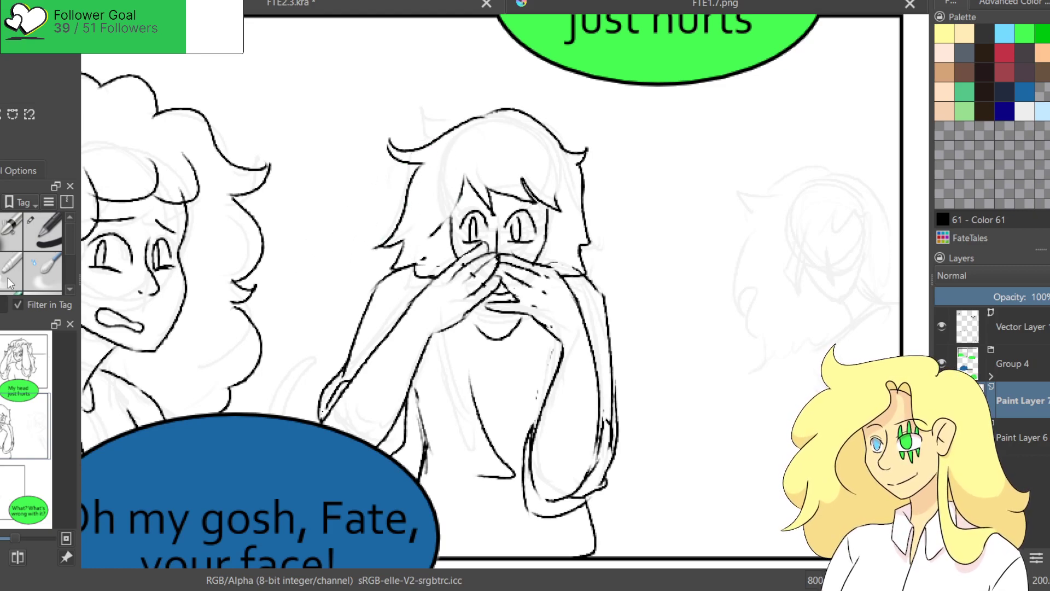
Ink the hair strands framing both sides of the middle figure's face.
mouse_move(465, 173)
mouse_down()
mouse_move(455, 215)
mouse_move(435, 240)
mouse_up()
drag(460, 200, 436, 235)
drag(458, 164, 470, 176)
drag(472, 179, 461, 153)
drag(562, 198, 569, 266)
mouse_move(436, 185)
mouse_down()
mouse_move(427, 238)
mouse_move(438, 252)
mouse_move(423, 260)
mouse_up()
key(ctrl+z)
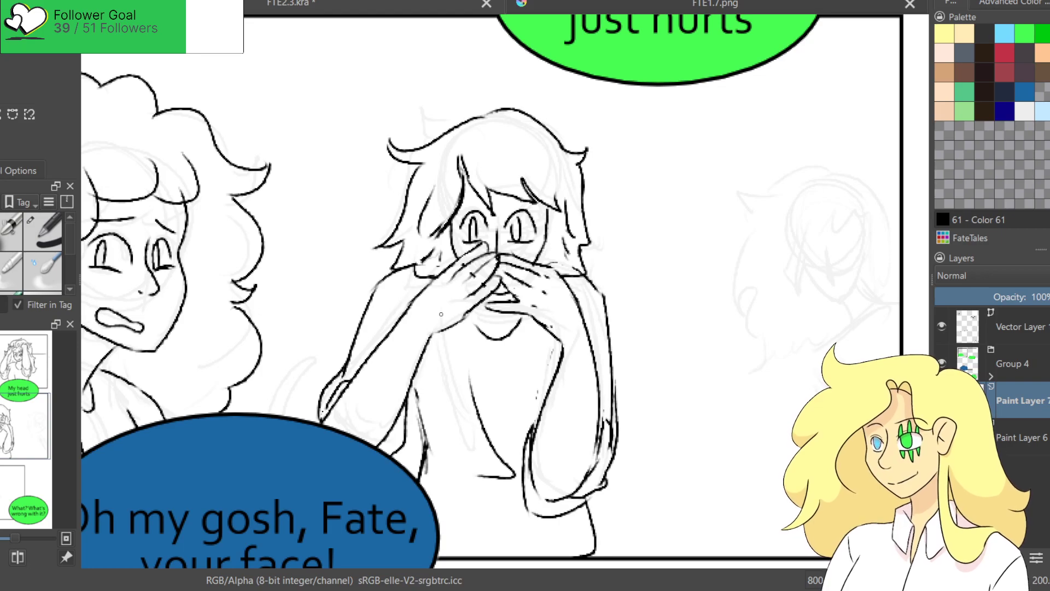
Add short strand lines at the crown and inside the side lock of the middle figure's hair.
drag(478, 137, 512, 121)
drag(494, 145, 520, 151)
mouse_move(457, 149)
mouse_down()
mouse_move(425, 161)
mouse_move(449, 204)
mouse_up()
drag(455, 168, 445, 197)
Ink the curved, pointed shape rising behind the blue speech bubble beside the middle figure's elbow.
mouse_move(586, 374)
mouse_down()
mouse_move(516, 193)
mouse_move(509, 334)
mouse_up()
drag(434, 336, 545, 270)
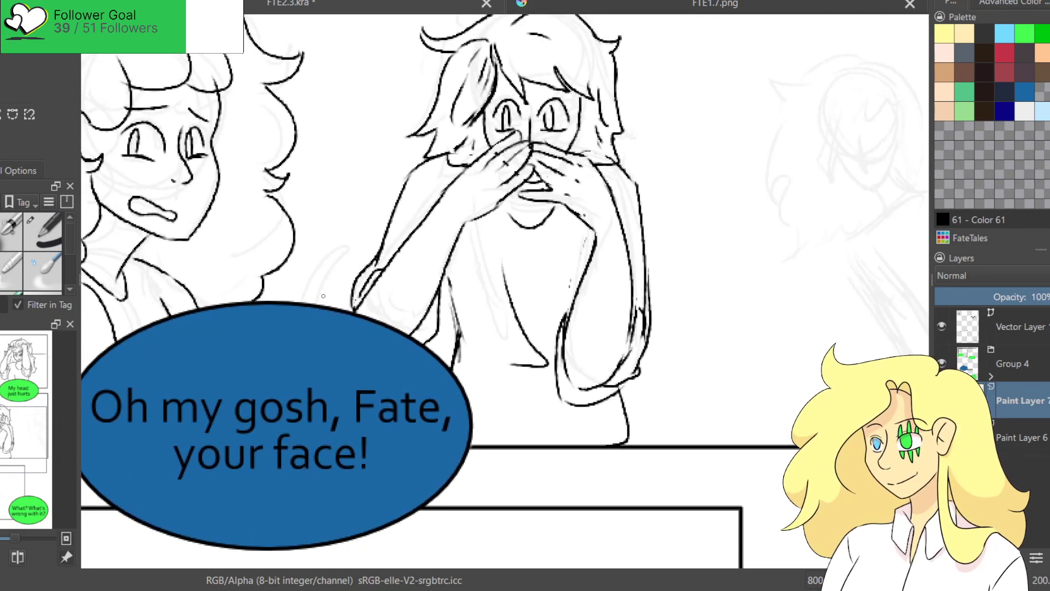
drag(305, 305, 344, 248)
drag(345, 249, 328, 299)
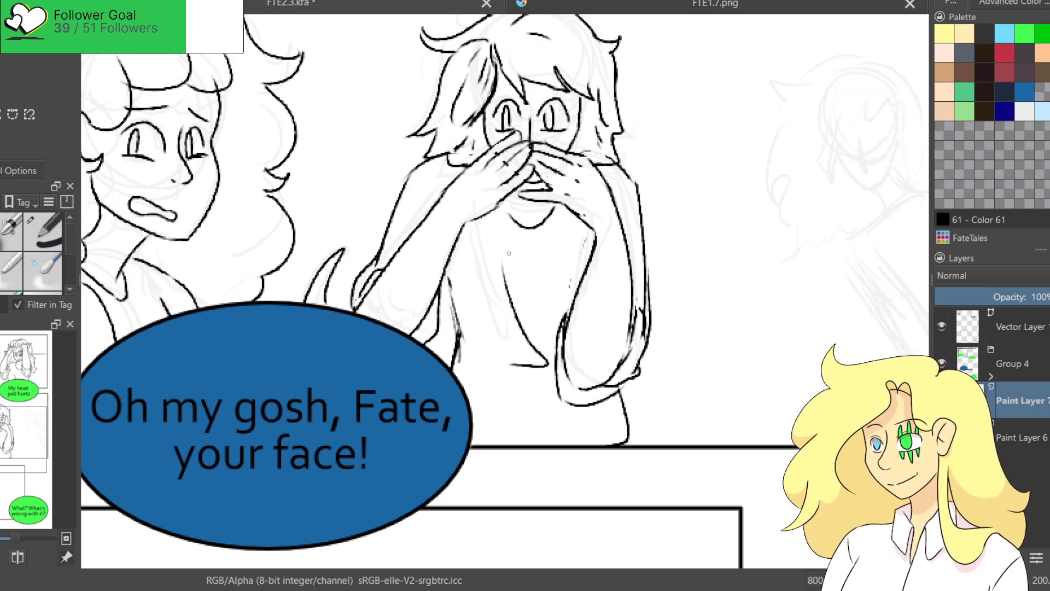
key(ctrl+z)
key(ctrl+z)
mouse_move(305, 304)
mouse_down()
mouse_move(339, 254)
mouse_move(323, 302)
mouse_up()
key(ctrl+z)
key(ctrl+z)
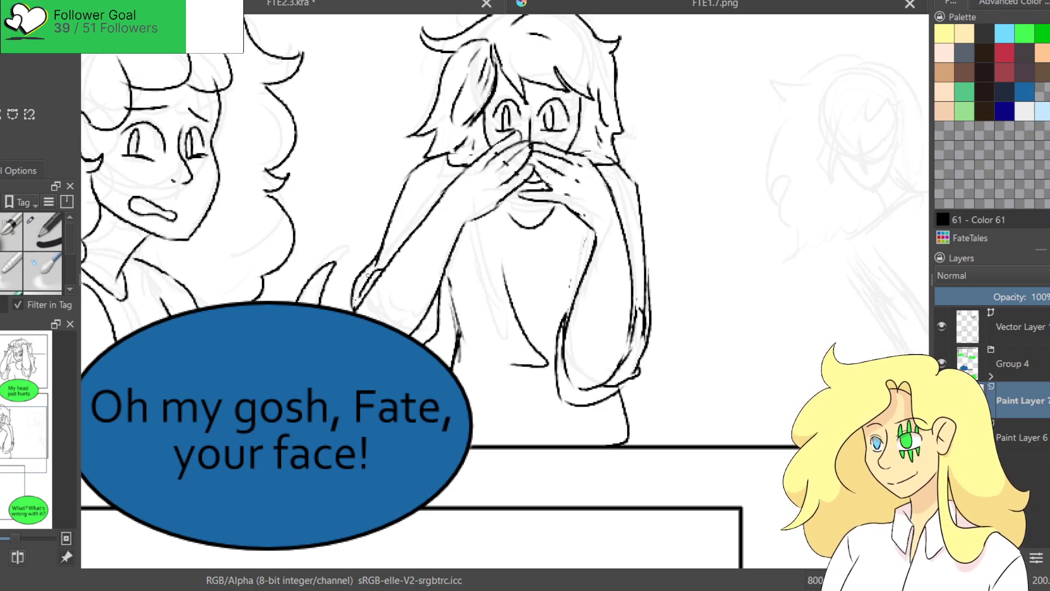
scroll(524, 297, down, 5)
scroll(525, 297, up, 3)
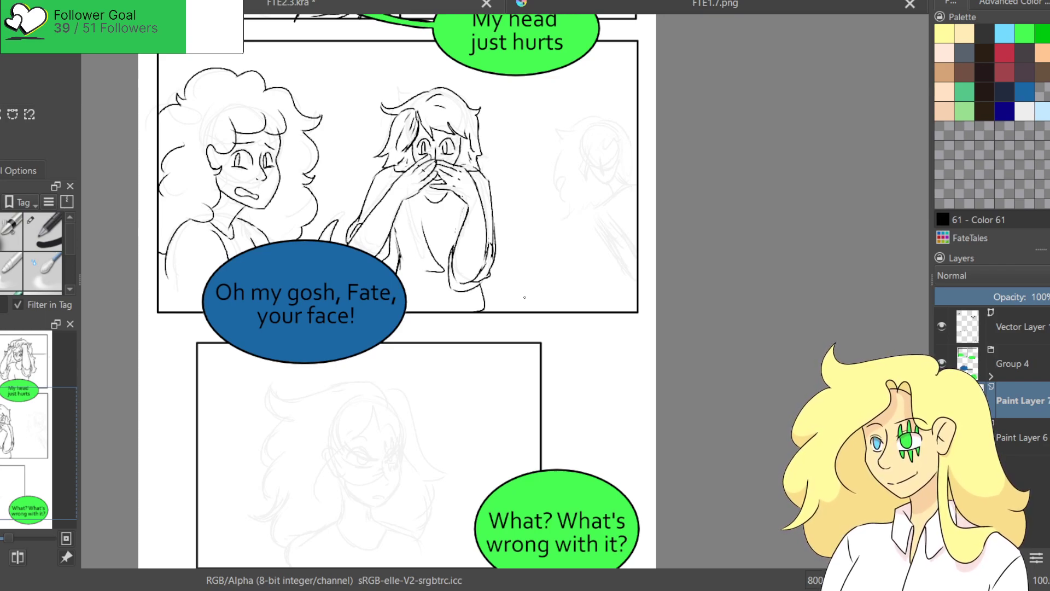
Save the comic page file FTE2.3.kra.
scroll(542, 280, up, 3)
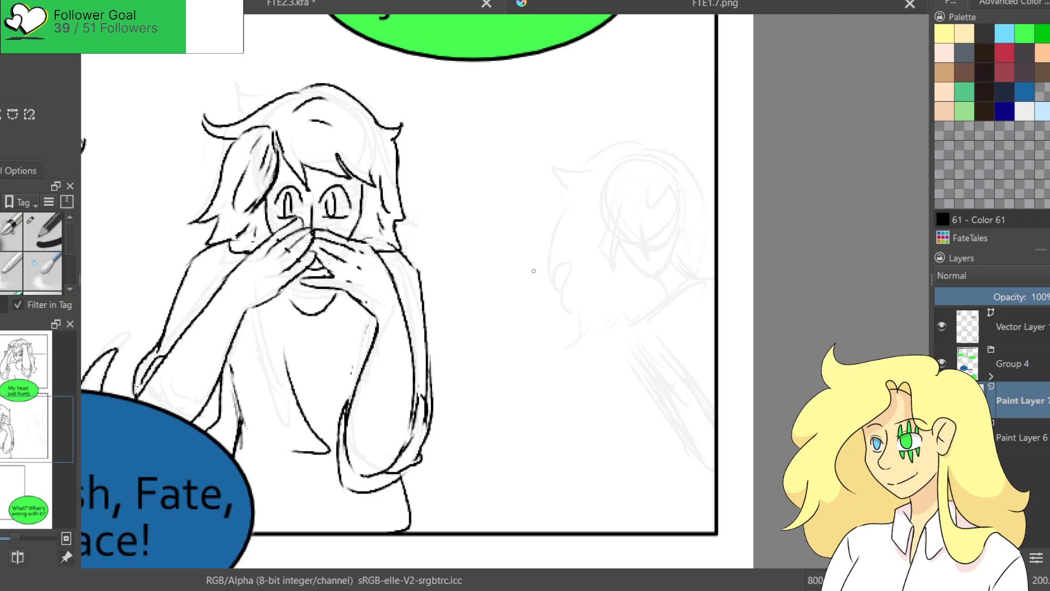
scroll(544, 278, down, 3)
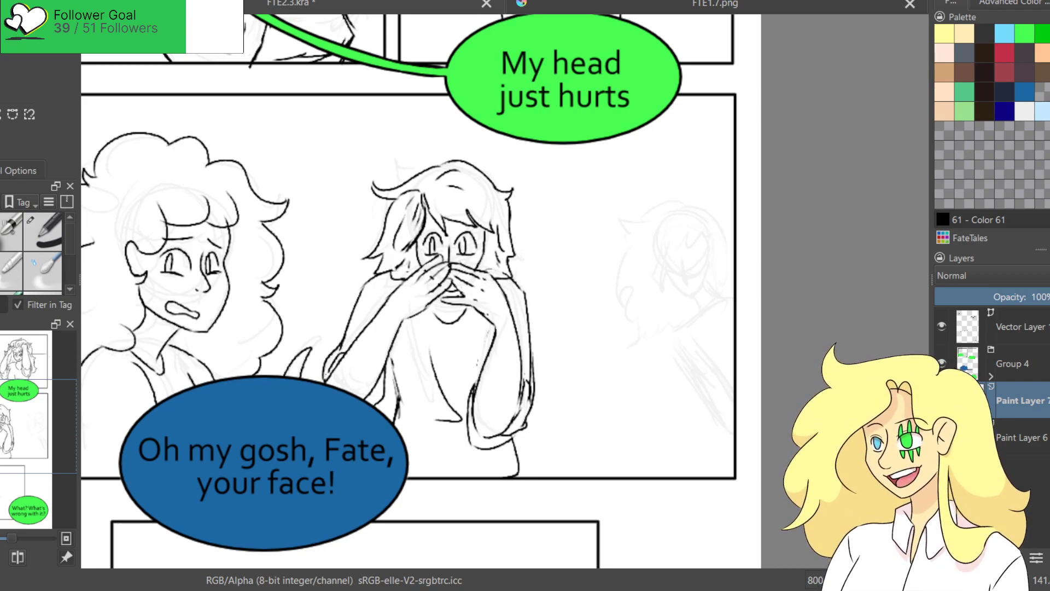
key(ctrl+s)
Ink a long vertical background line to the left of the figure in each of the two top panels.
scroll(530, 317, down, 2)
drag(529, 318, 519, 364)
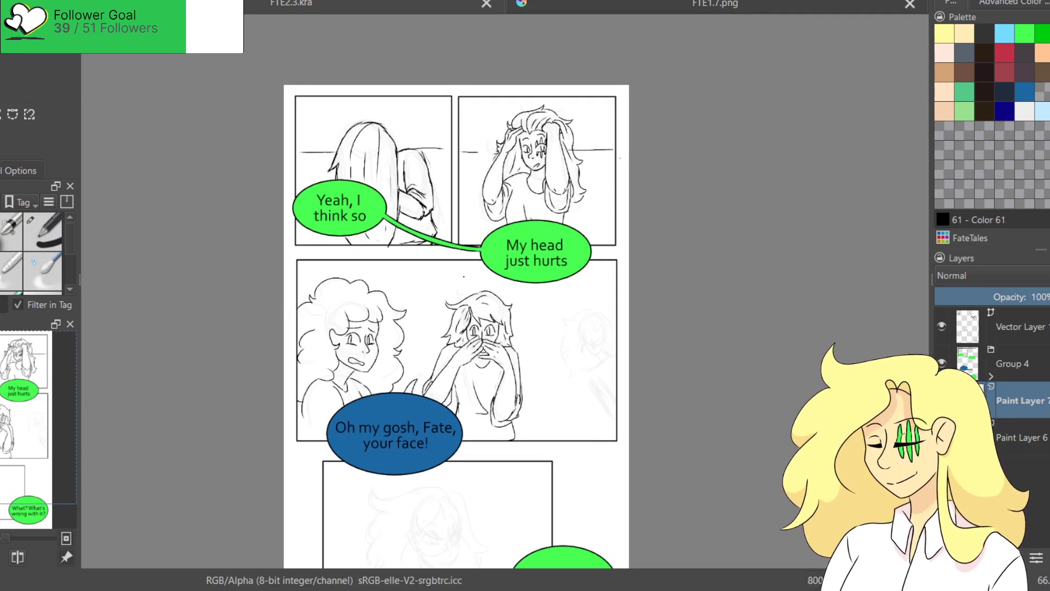
scroll(449, 255, up, 3)
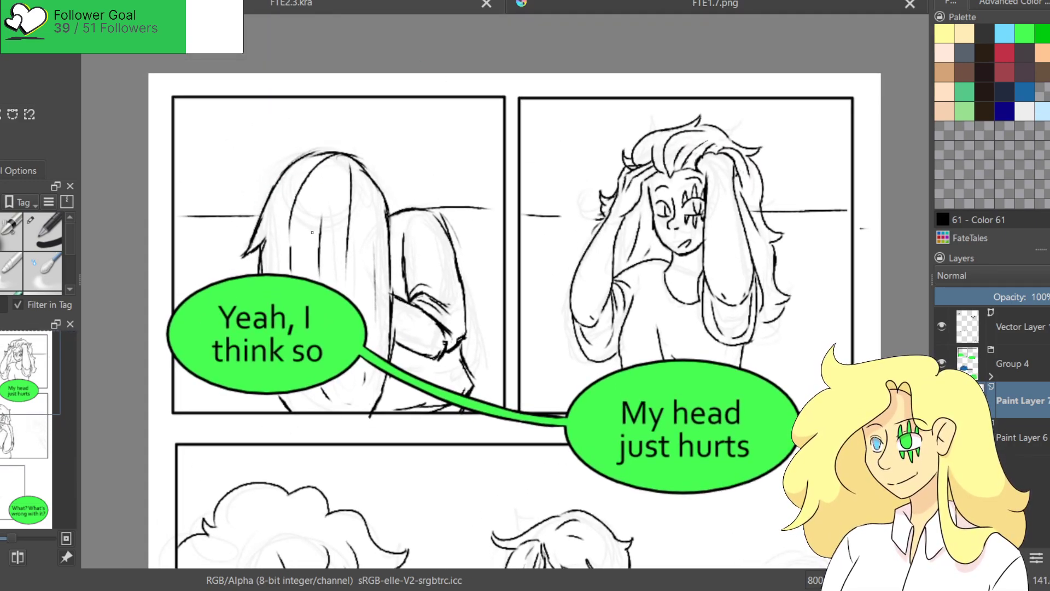
mouse_move(211, 112)
mouse_down()
mouse_move(213, 211)
mouse_move(230, 255)
mouse_move(184, 256)
mouse_up()
mouse_move(549, 108)
mouse_down()
mouse_move(543, 217)
mouse_move(548, 255)
mouse_up()
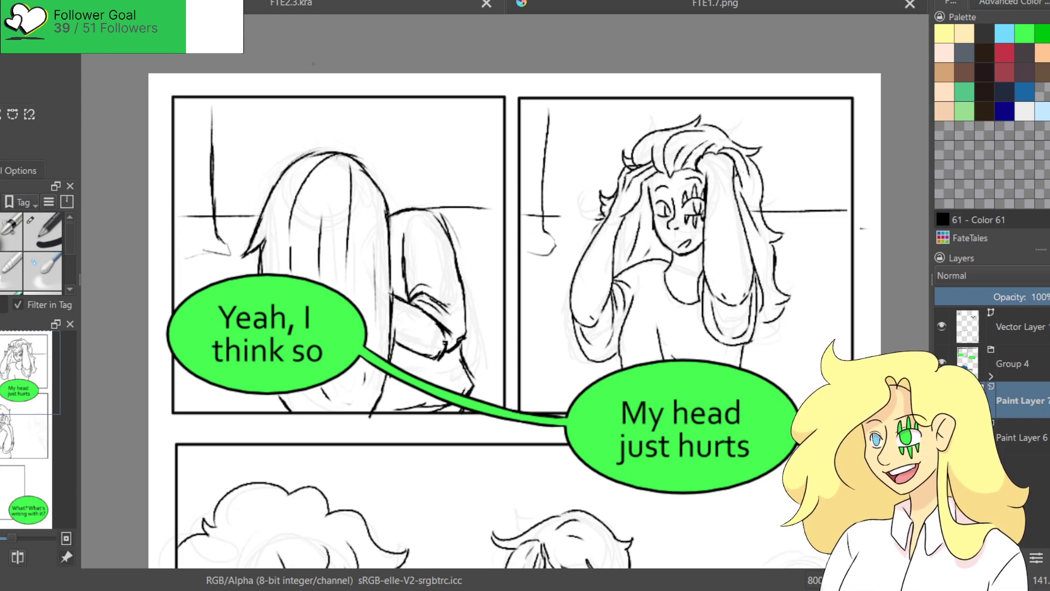
Ink short curved motion marks on both sides of the head of the figure clutching their hair in the second panel.
scroll(313, 64, down, 3)
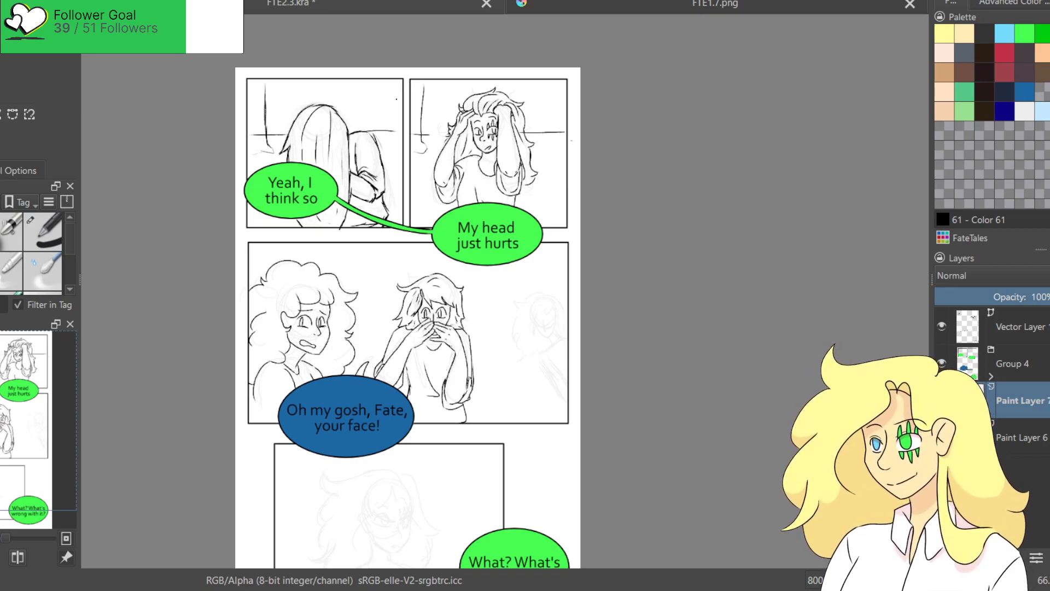
scroll(521, 336, up, 1)
drag(520, 364, 565, 419)
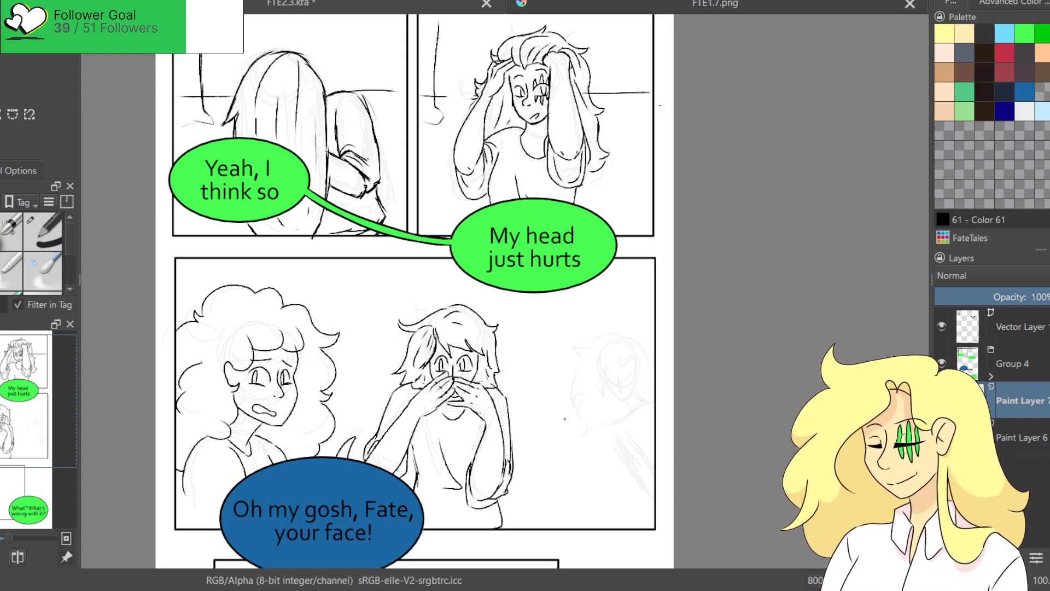
scroll(565, 419, up, 2)
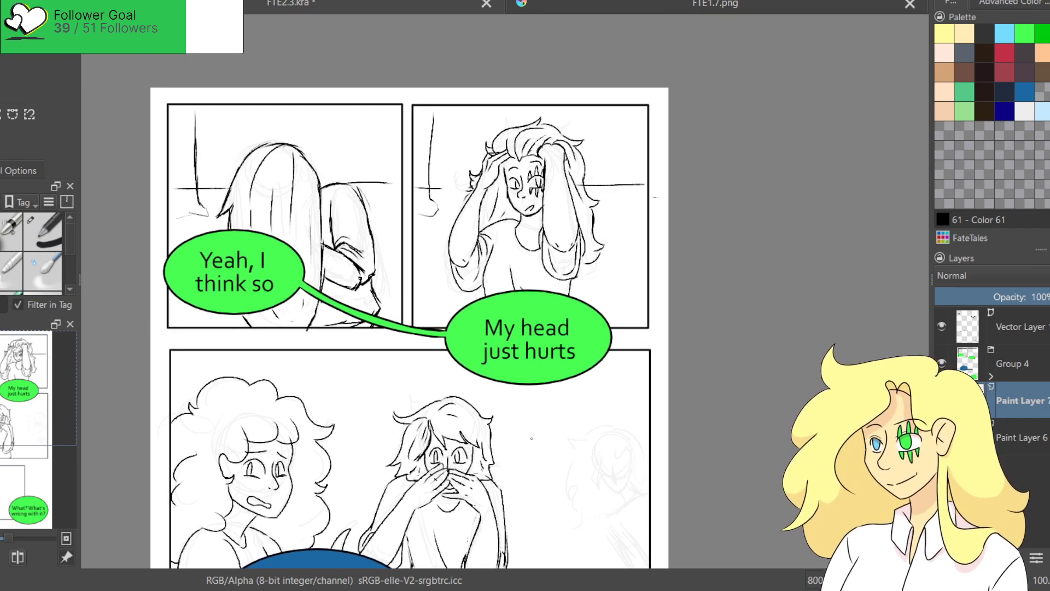
drag(474, 145, 483, 122)
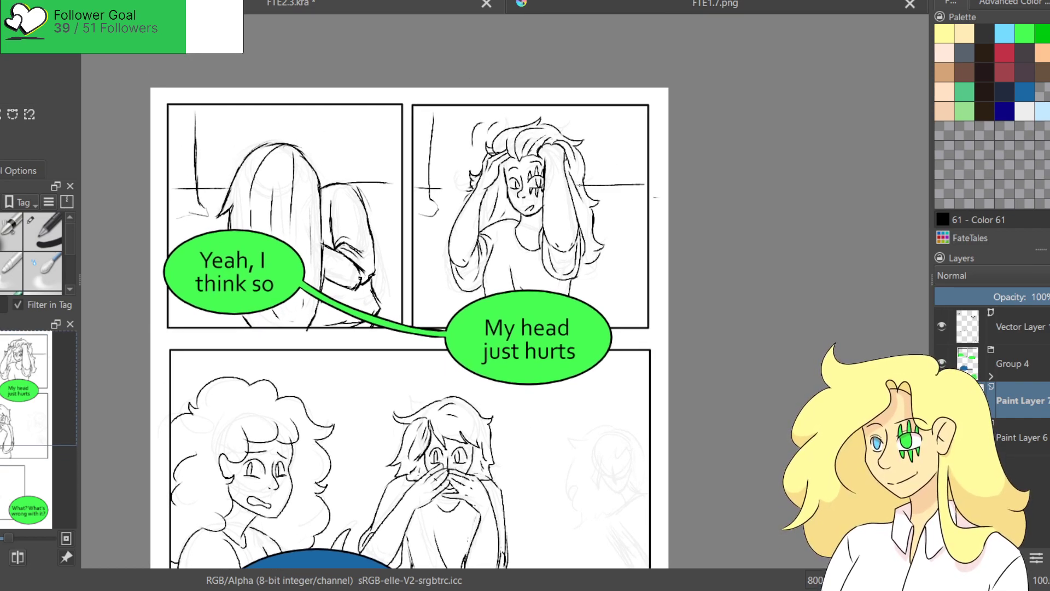
key(ctrl+z)
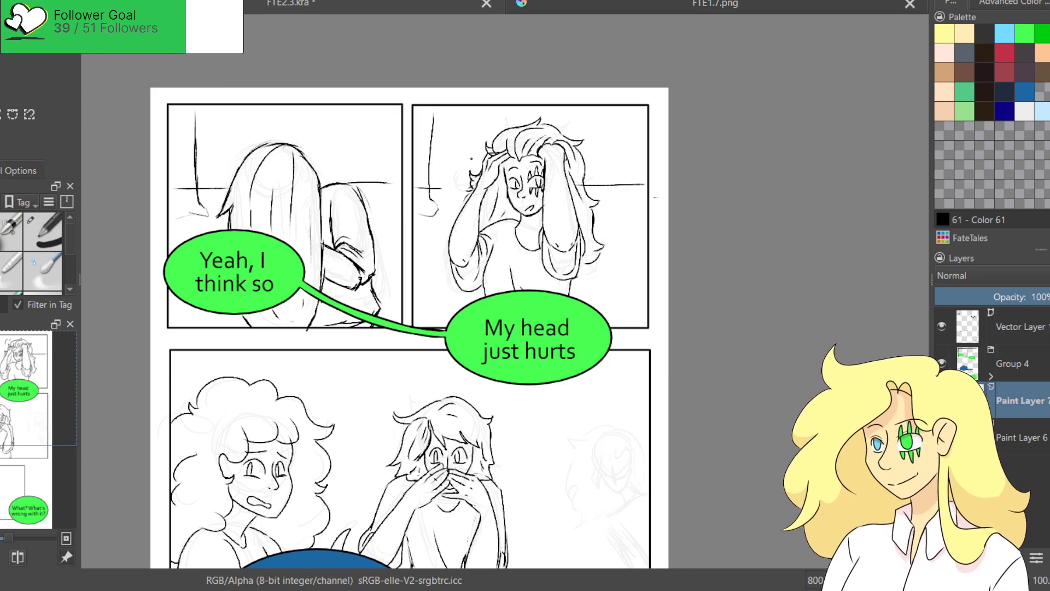
drag(472, 157, 481, 135)
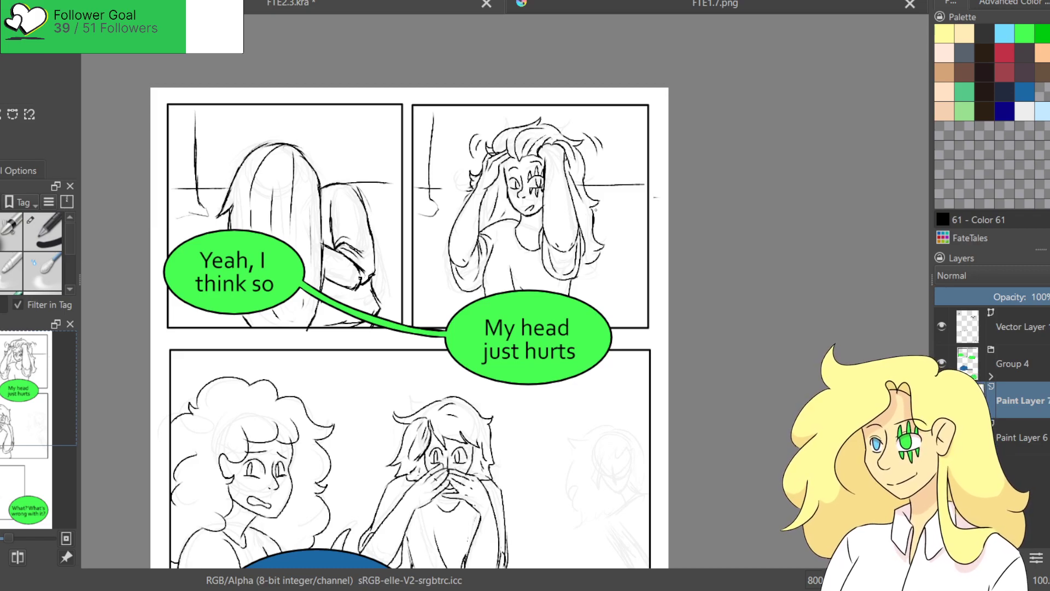
Ink the jawline, nose, mouth and simple line eyes of the small sketched figure at the right end of the middle panel.
scroll(578, 273, down, 3)
scroll(578, 272, up, 2)
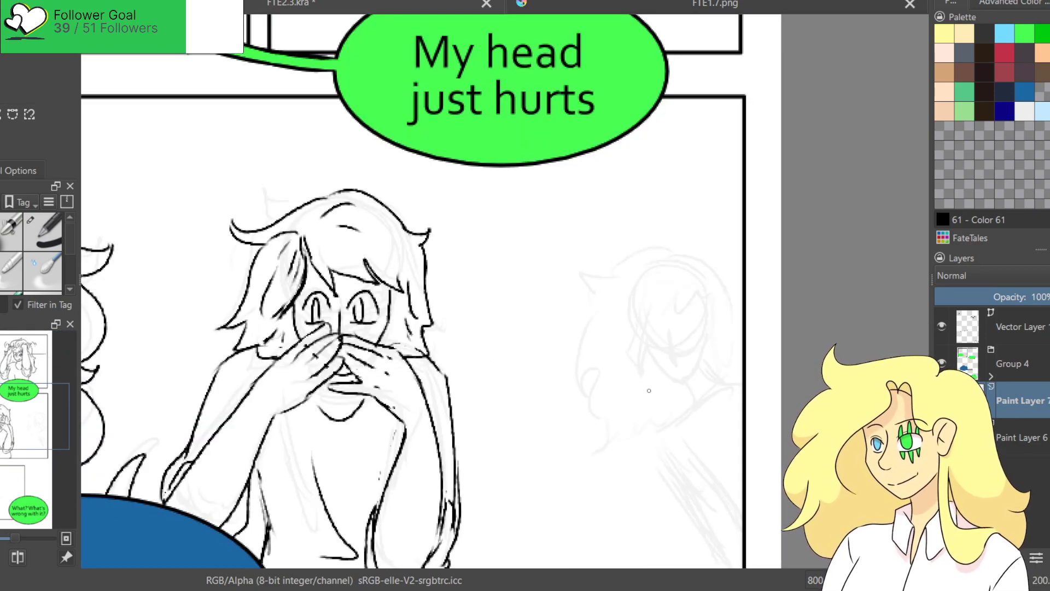
drag(649, 390, 696, 272)
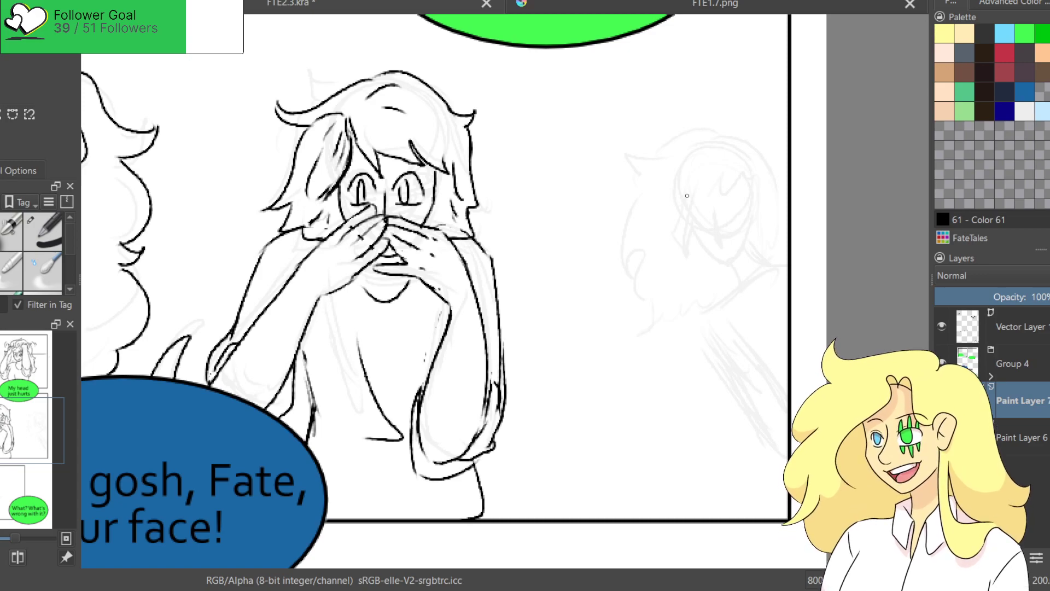
scroll(687, 195, up, 1)
mouse_move(675, 198)
mouse_down()
mouse_move(703, 278)
mouse_move(743, 297)
mouse_move(776, 251)
mouse_up()
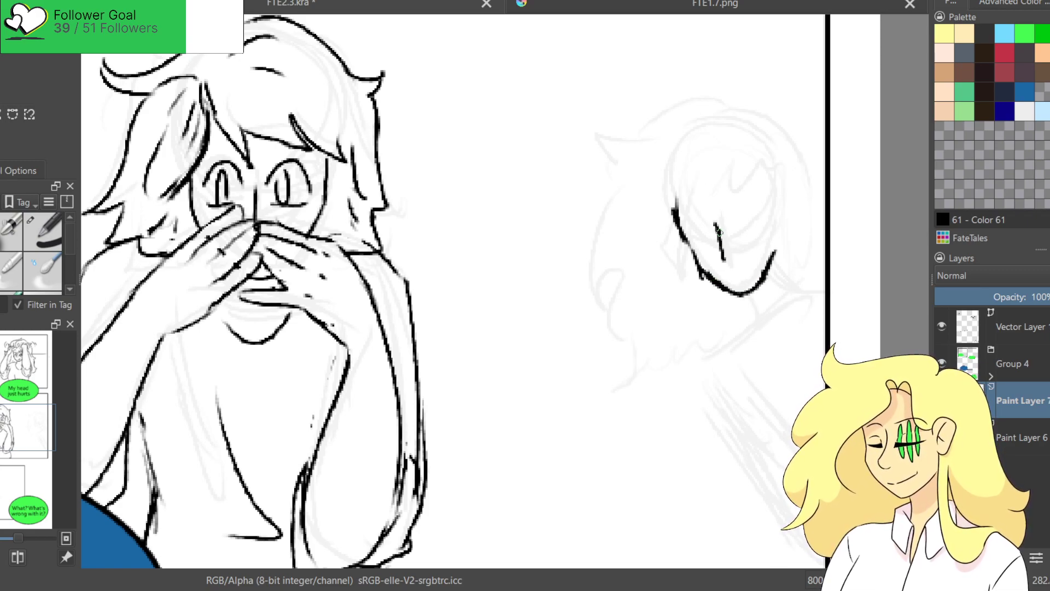
mouse_move(712, 214)
mouse_down()
mouse_move(727, 268)
mouse_move(746, 268)
mouse_up()
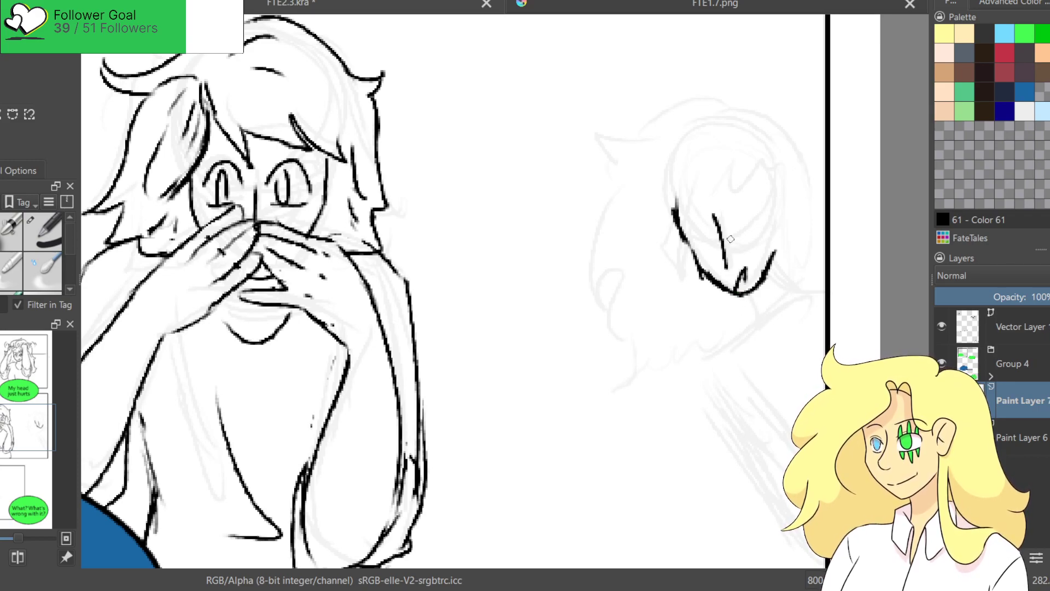
mouse_move(734, 216)
mouse_down()
mouse_move(742, 244)
mouse_move(703, 248)
mouse_move(712, 255)
mouse_move(734, 218)
mouse_move(704, 252)
mouse_up()
key(ctrl+z)
key(ctrl+z)
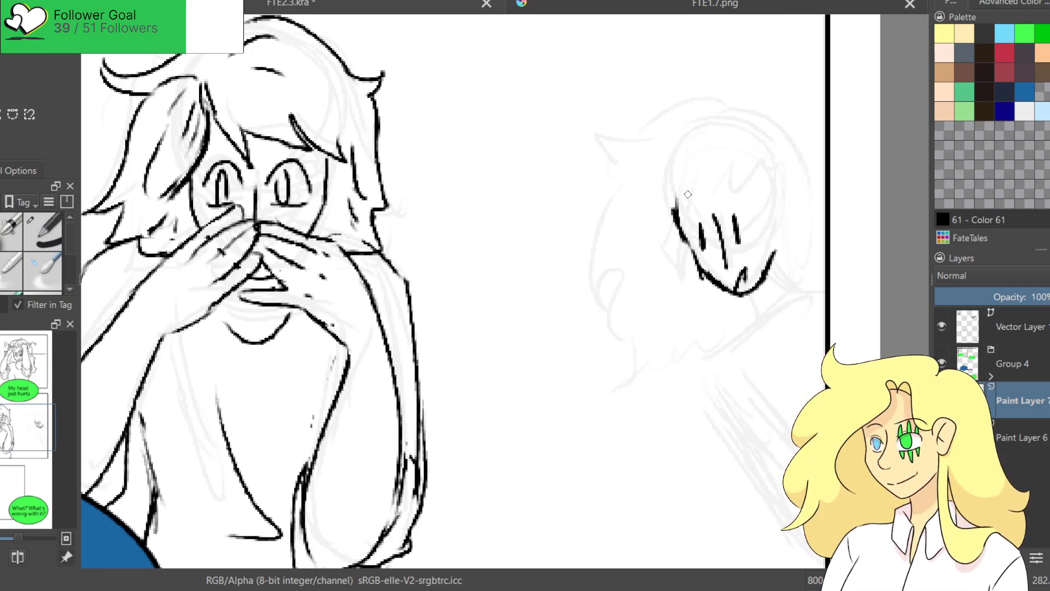
Ink the side locks and pointed bangs framing the right-hand figure's face.
drag(688, 179, 679, 299)
drag(672, 201, 683, 300)
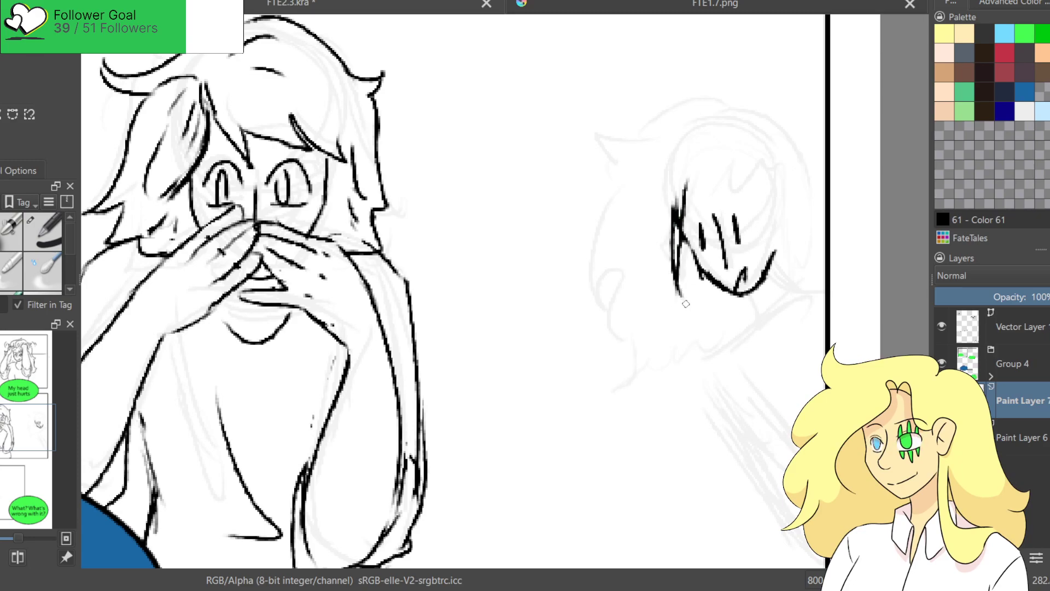
drag(682, 221, 709, 179)
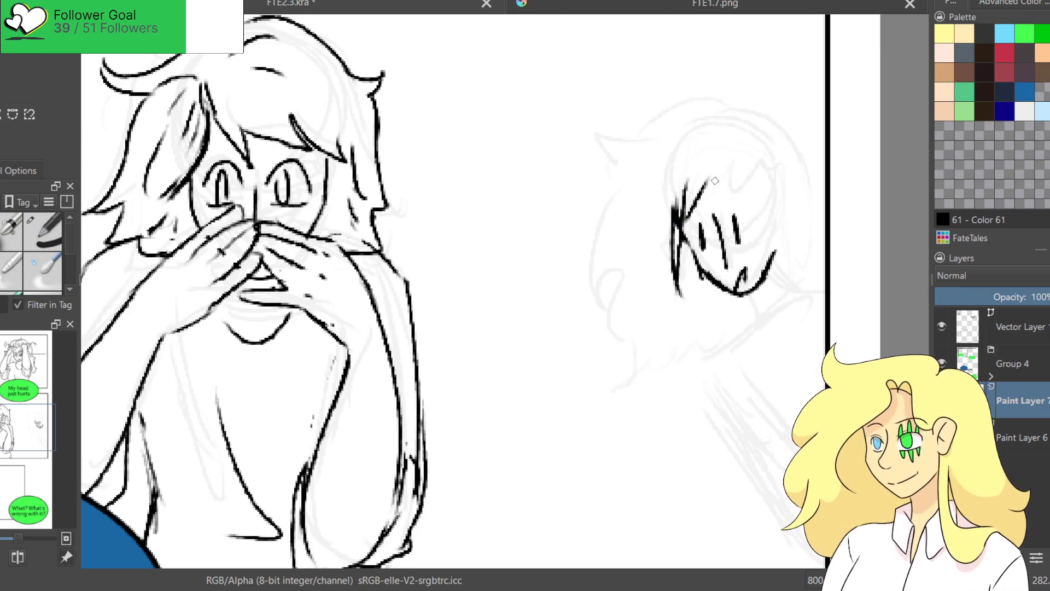
mouse_move(709, 216)
mouse_down()
mouse_move(728, 174)
mouse_move(724, 228)
mouse_up()
key(ctrl+z)
drag(726, 185, 767, 234)
key(ctrl+z)
mouse_move(722, 178)
mouse_down()
mouse_move(767, 220)
mouse_move(754, 163)
mouse_move(793, 293)
mouse_move(789, 214)
mouse_up()
drag(794, 279, 787, 181)
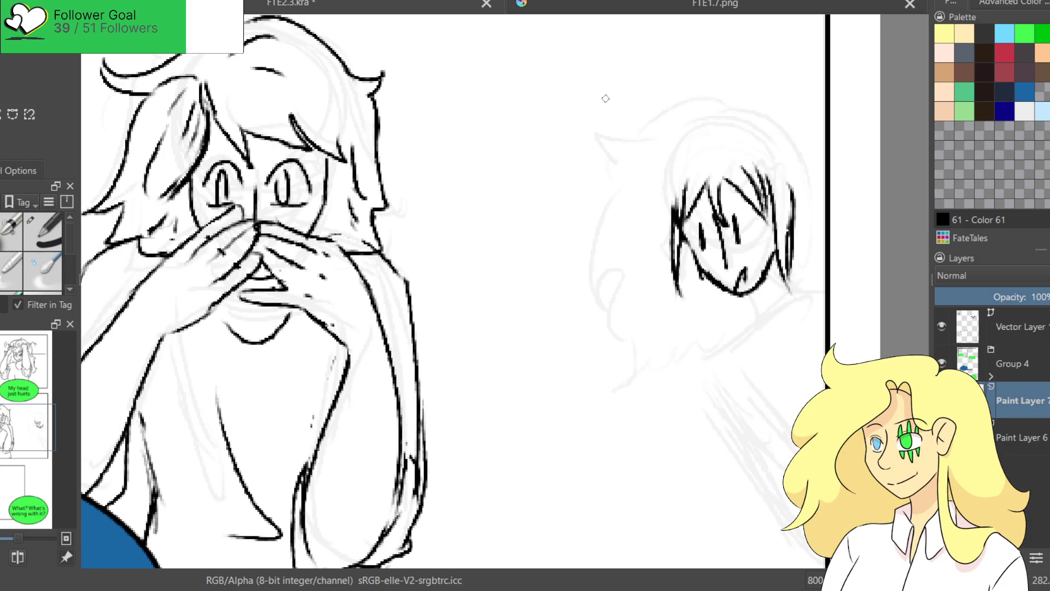
Ink the outer hair outline of the right-hand figure, with flicked tips at the crown and a jagged lower end.
mouse_move(717, 109)
mouse_down()
mouse_move(648, 205)
mouse_move(635, 132)
mouse_move(636, 146)
mouse_move(591, 138)
mouse_move(614, 180)
mouse_move(614, 284)
mouse_up()
drag(637, 250, 617, 319)
key(ctrl+z)
key(ctrl+z)
mouse_move(609, 180)
mouse_down()
mouse_move(592, 295)
mouse_move(661, 380)
mouse_move(670, 362)
mouse_move(696, 368)
mouse_up()
mouse_move(722, 109)
mouse_down()
mouse_move(748, 113)
mouse_move(783, 152)
mouse_move(774, 116)
mouse_move(821, 164)
mouse_move(825, 191)
mouse_up()
key(ctrl+z)
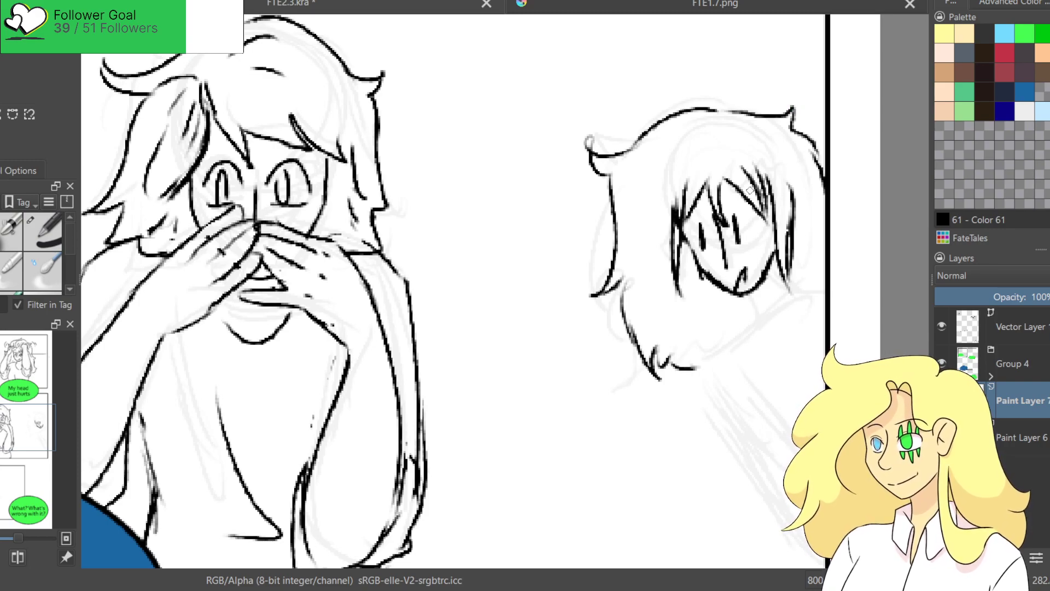
Ink the right-hand figure's neck line and the hair tip curving out to the panel border.
drag(753, 298, 770, 320)
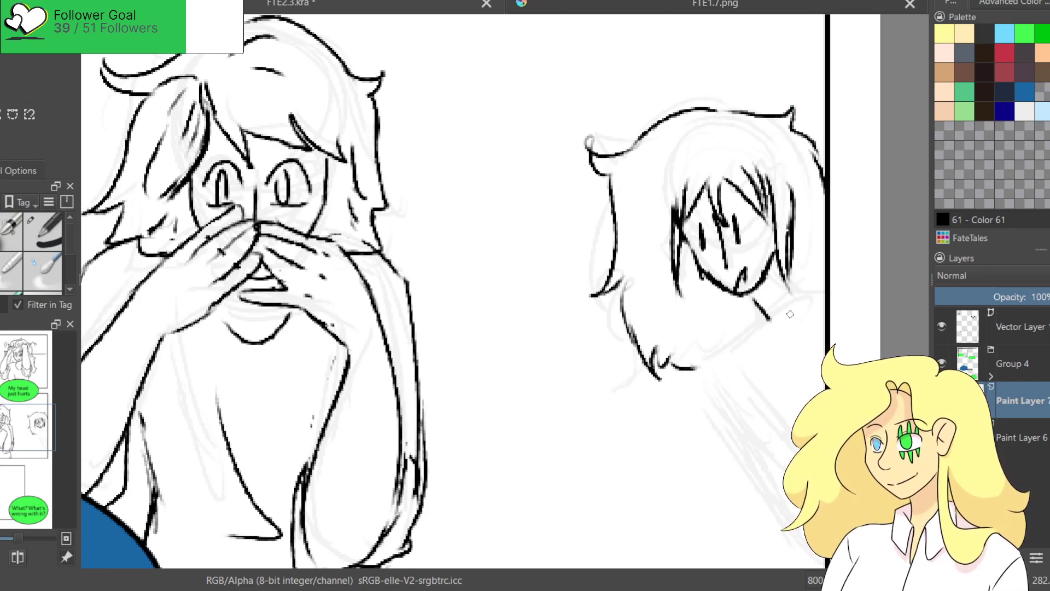
drag(785, 270, 823, 296)
key(ctrl+z)
drag(786, 267, 812, 290)
drag(782, 328, 729, 227)
mouse_move(690, 189)
mouse_down()
mouse_move(717, 221)
mouse_move(630, 284)
mouse_move(695, 375)
mouse_move(768, 446)
mouse_up()
drag(699, 280, 759, 377)
key(ctrl+z)
drag(706, 298, 765, 362)
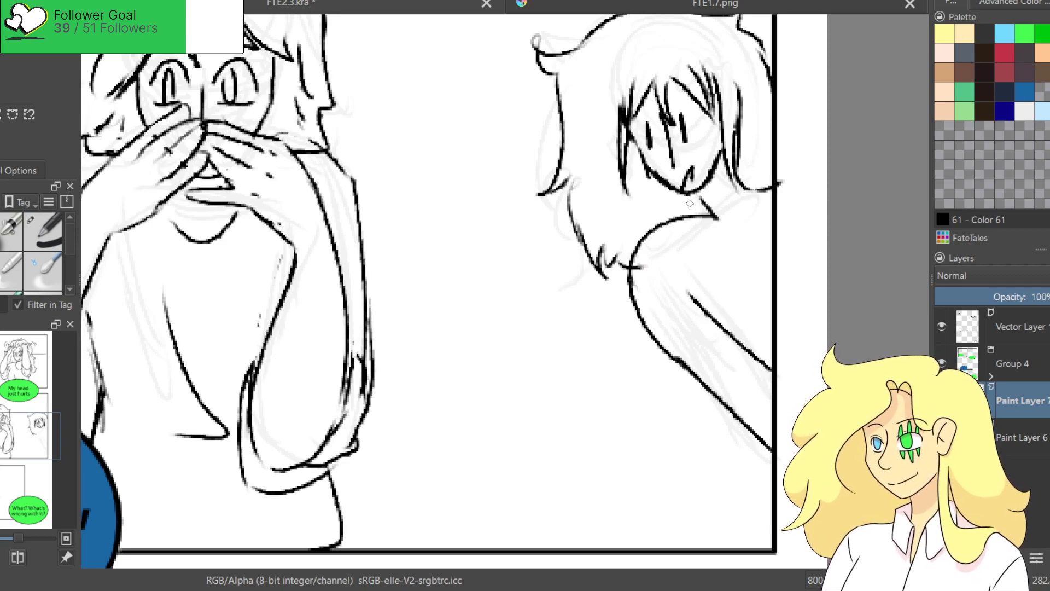
key(ctrl+z)
key(ctrl+z)
key(ctrl+z)
key(ctrl+z)
Ink the right-hand figure's shoulder and both edges of the arm extending down to the panel border.
mouse_move(715, 215)
mouse_down()
mouse_move(657, 255)
mouse_move(668, 274)
mouse_up()
key(ctrl+z)
mouse_move(716, 217)
mouse_down()
mouse_move(665, 306)
mouse_move(771, 378)
mouse_up()
drag(698, 283, 766, 432)
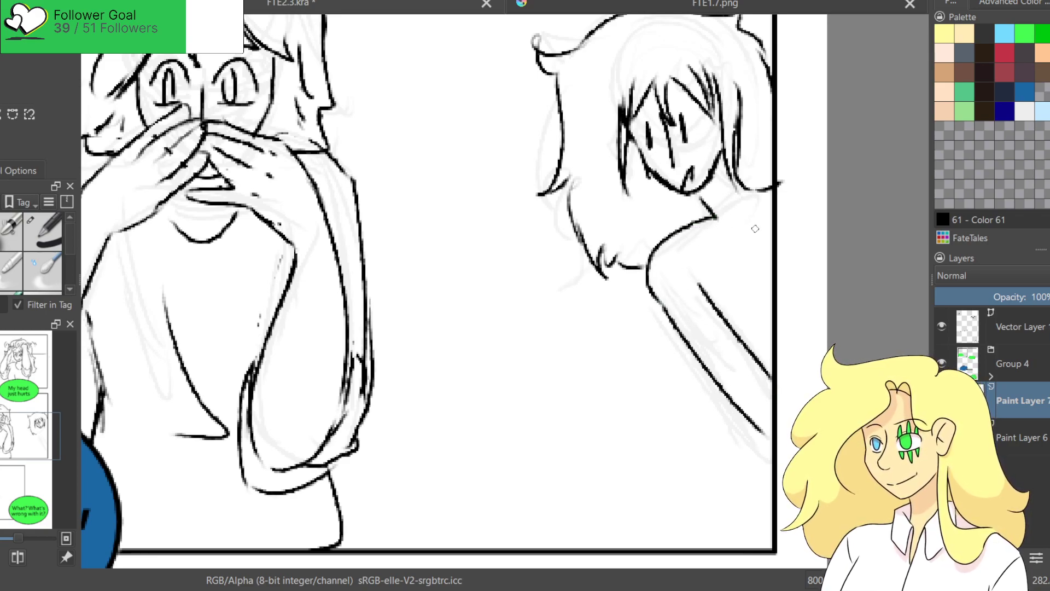
key(ctrl+z)
drag(718, 296, 783, 361)
Add the right-hand figure's shoulder fold, the neckline running to the panel border, and short strands in the lower hair.
drag(669, 256, 704, 269)
drag(717, 222, 793, 239)
key(ctrl+z)
drag(718, 221, 777, 239)
mouse_move(606, 169)
mouse_down()
mouse_move(608, 215)
mouse_move(643, 227)
mouse_up()
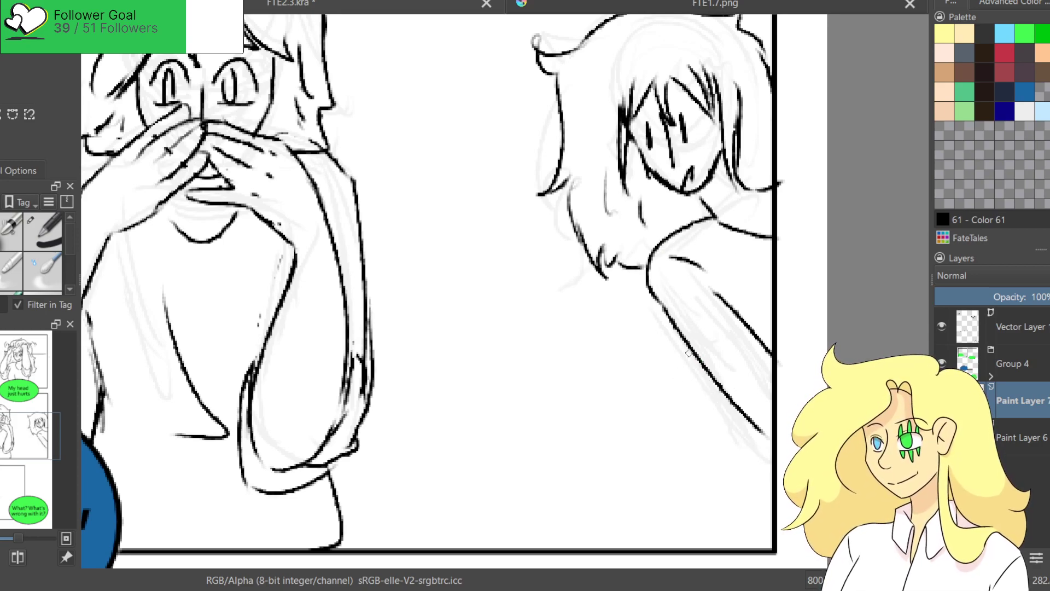
mouse_move(454, 257)
mouse_down()
mouse_move(467, 305)
mouse_move(592, 365)
mouse_move(443, 340)
mouse_up()
scroll(454, 318, down, 3)
drag(507, 369, 611, 372)
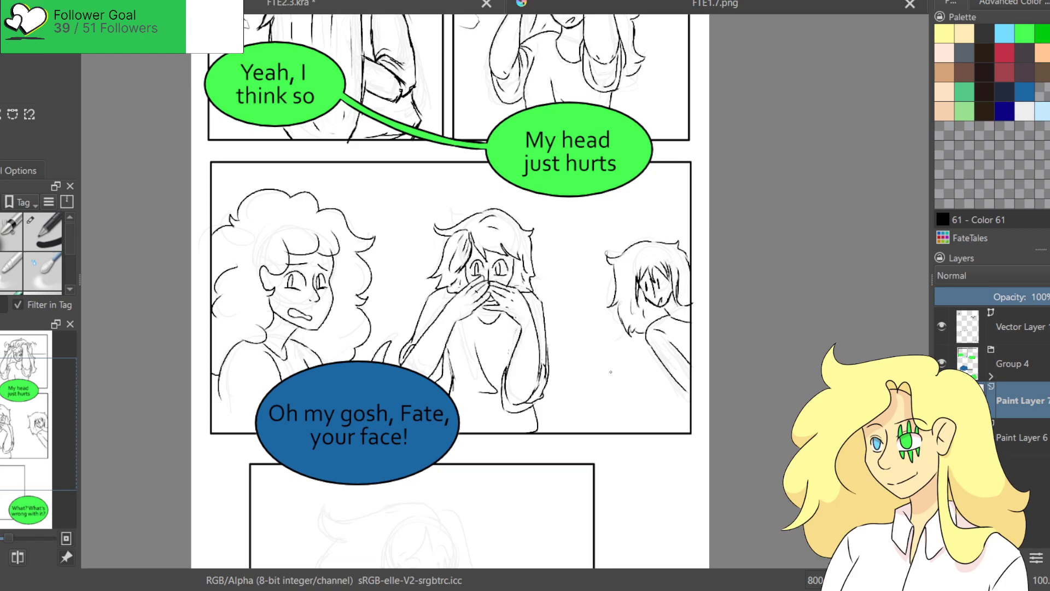
key(t)
drag(669, 301, 664, 305)
key(ctrl+z)
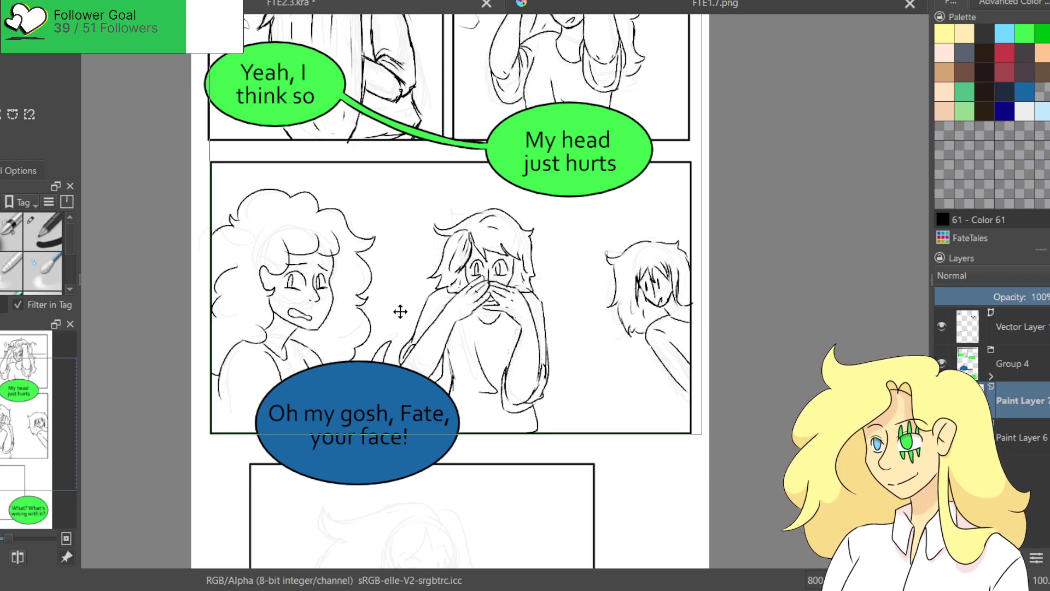
Move the middle figure slightly to the right and ink short horizontal background lines in the gaps between the three figures.
key(b)
mouse_move(544, 237)
mouse_down()
mouse_move(499, 201)
mouse_move(459, 201)
mouse_move(414, 224)
mouse_move(399, 269)
mouse_move(396, 365)
mouse_move(473, 427)
mouse_move(518, 447)
mouse_move(560, 428)
mouse_move(576, 303)
mouse_move(545, 237)
mouse_up()
key(t)
drag(523, 323, 532, 322)
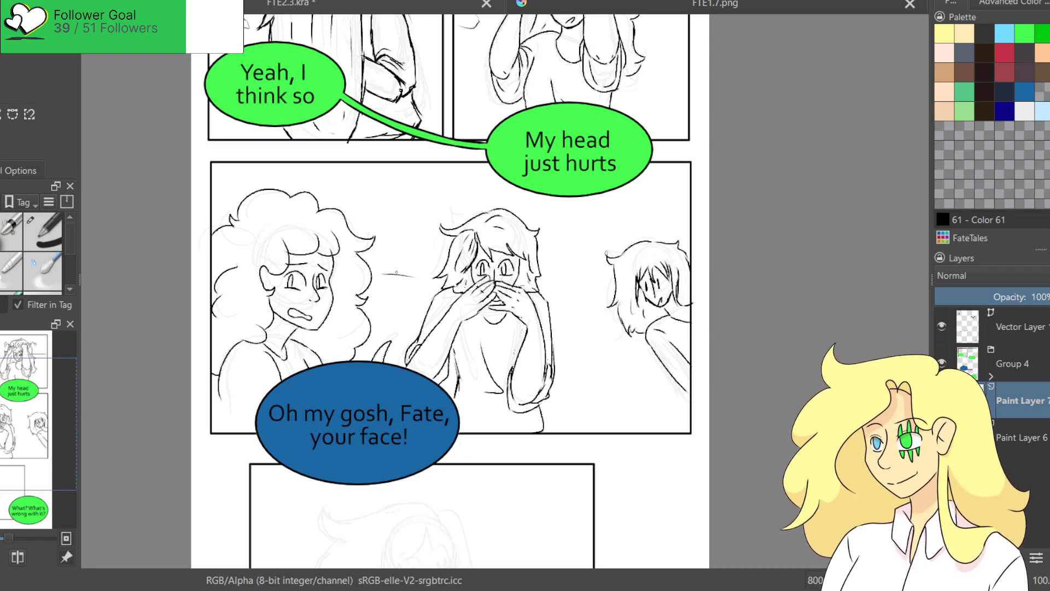
drag(591, 275, 557, 276)
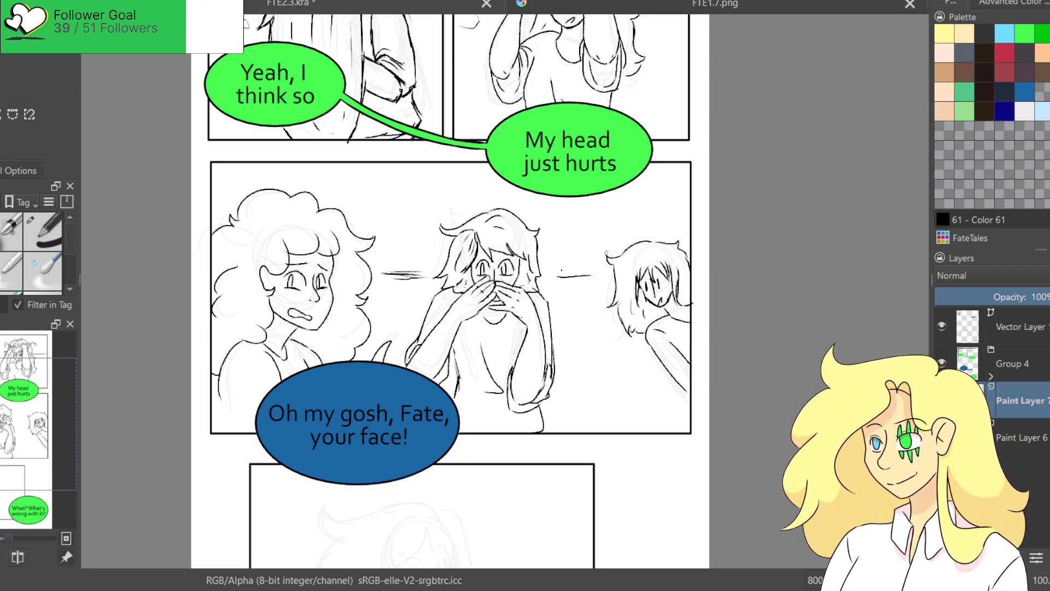
Select the right-hand figure and the curly-haired figure in turn, move each slightly upward, and clear the selection.
mouse_move(679, 229)
mouse_down()
mouse_move(594, 271)
mouse_move(626, 390)
mouse_move(739, 328)
mouse_up()
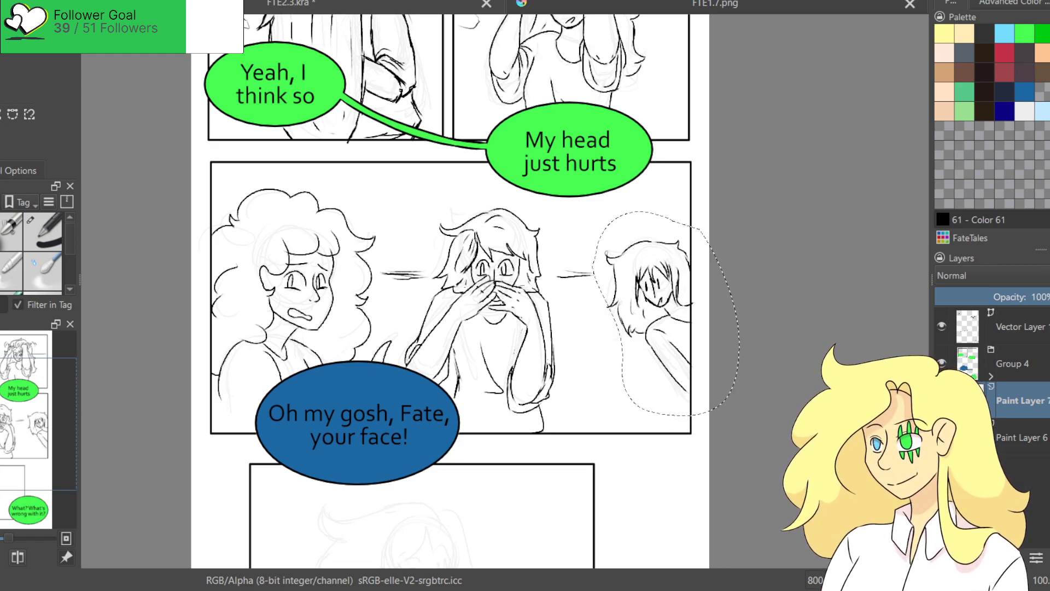
drag(673, 312, 672, 301)
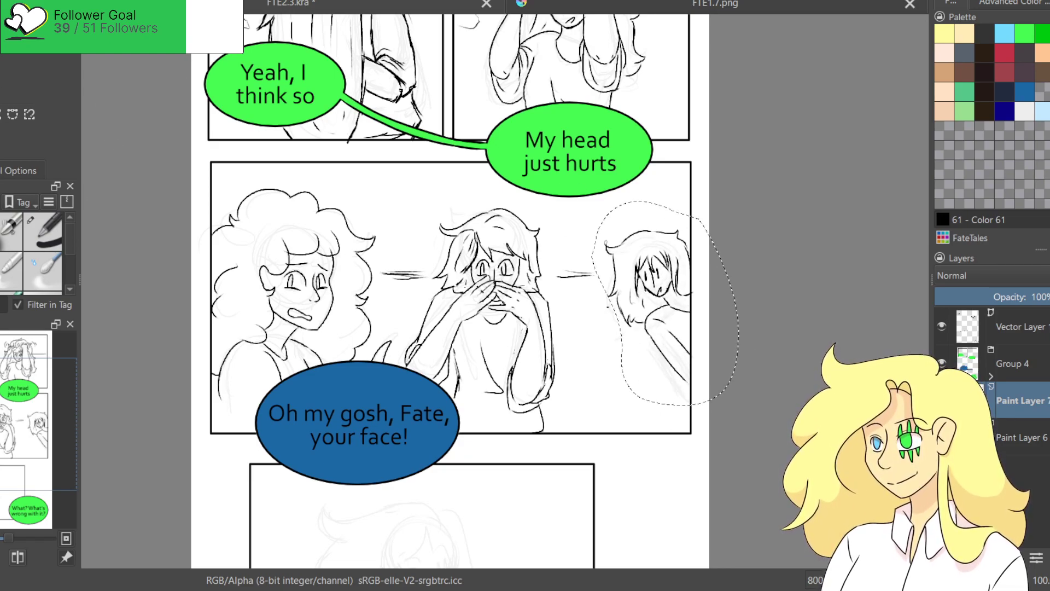
mouse_move(335, 188)
mouse_down()
mouse_move(236, 165)
mouse_move(191, 191)
mouse_move(272, 443)
mouse_move(378, 336)
mouse_move(389, 241)
mouse_move(335, 182)
mouse_up()
key(t)
drag(290, 237, 290, 230)
key(ctrl+shift+a)
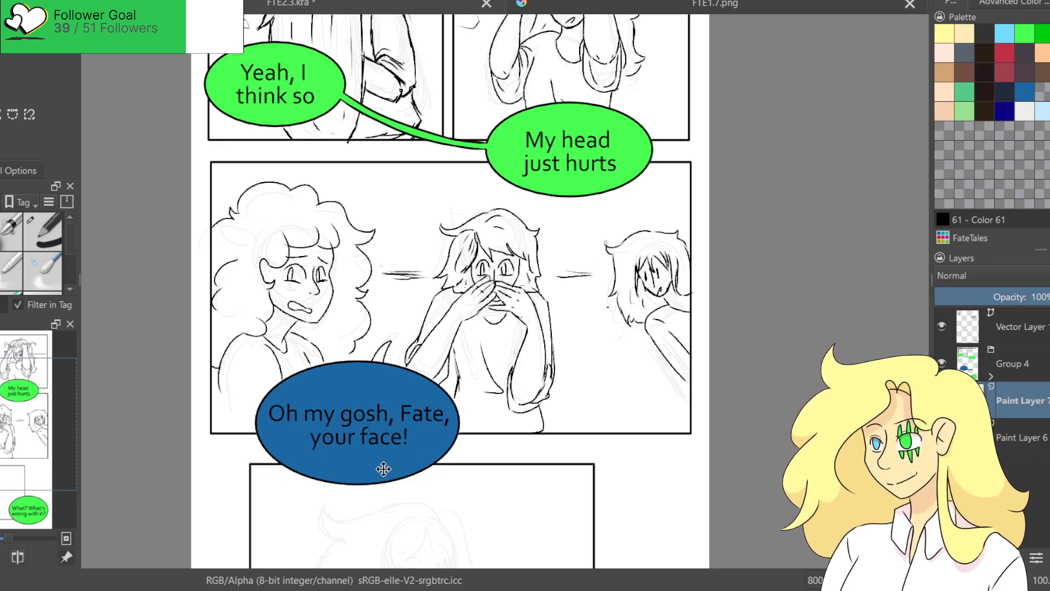
Save the comic page with the repositioned figures.
drag(448, 525, 456, 428)
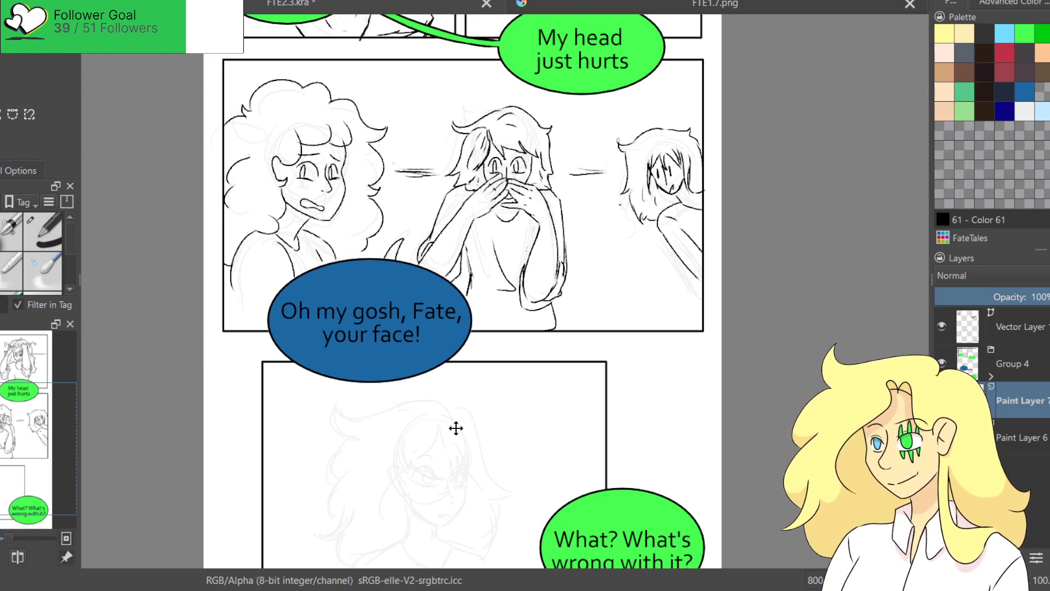
scroll(421, 373, down, 1)
drag(413, 384, 430, 347)
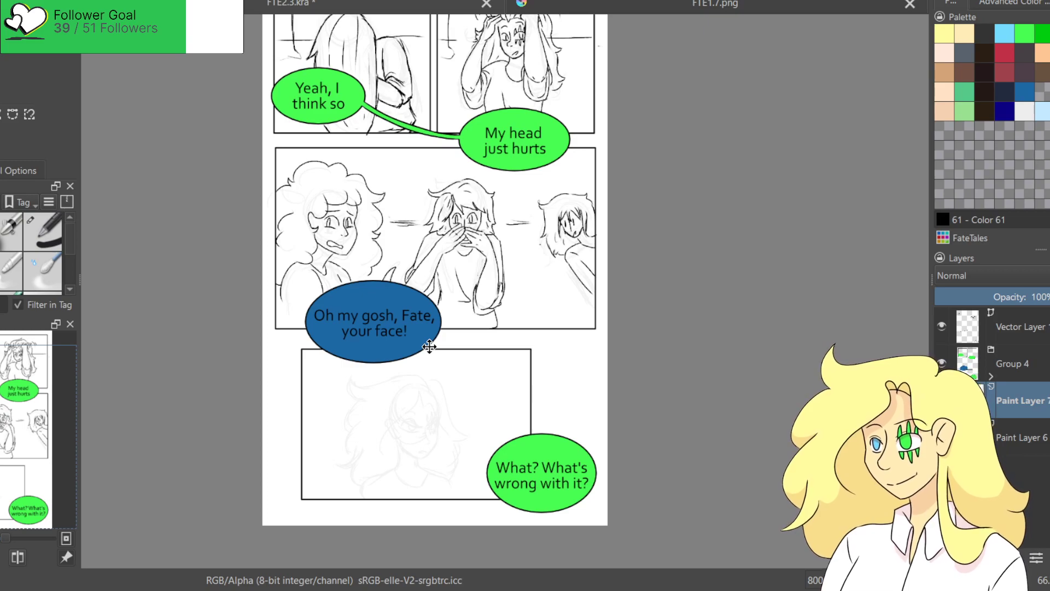
key(ctrl+s)
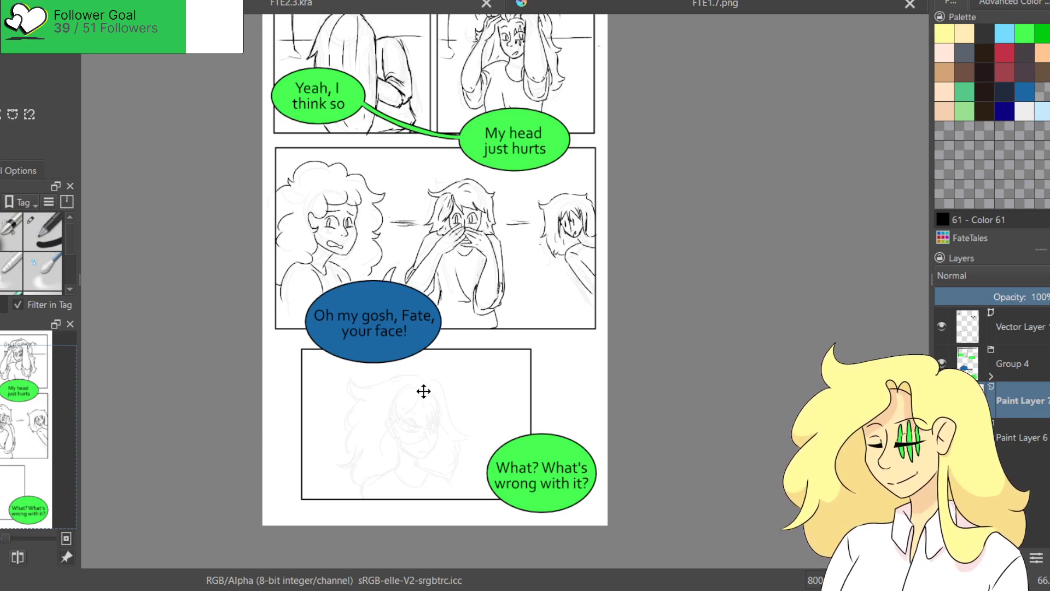
scroll(425, 391, down, 3)
scroll(614, 215, up, 1)
drag(619, 233, 692, 268)
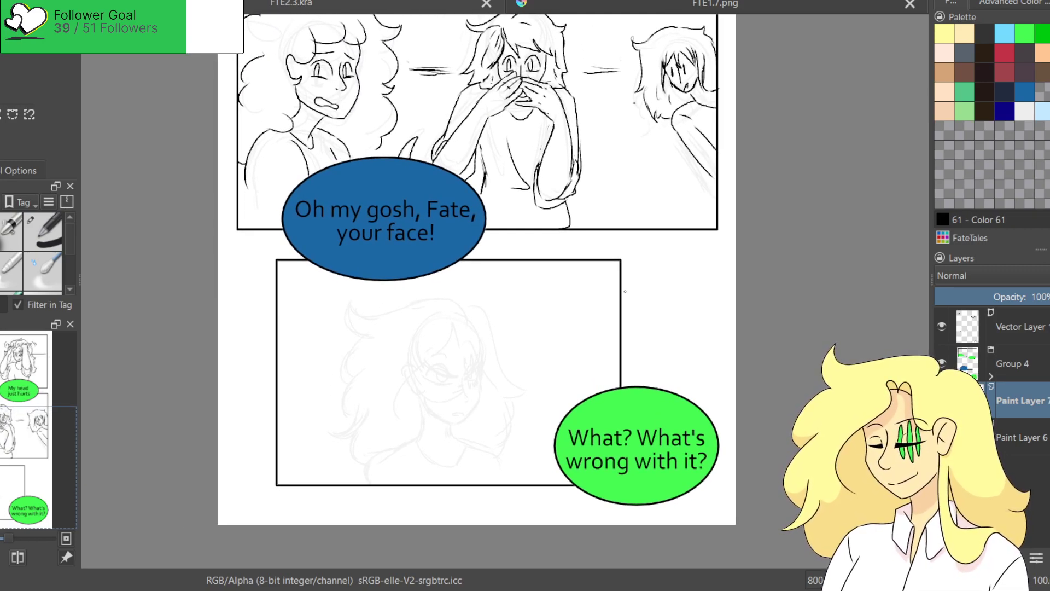
Ink the pointed hair parting and the two front locks framing the face of the last panel's figure.
scroll(678, 348, down, 1)
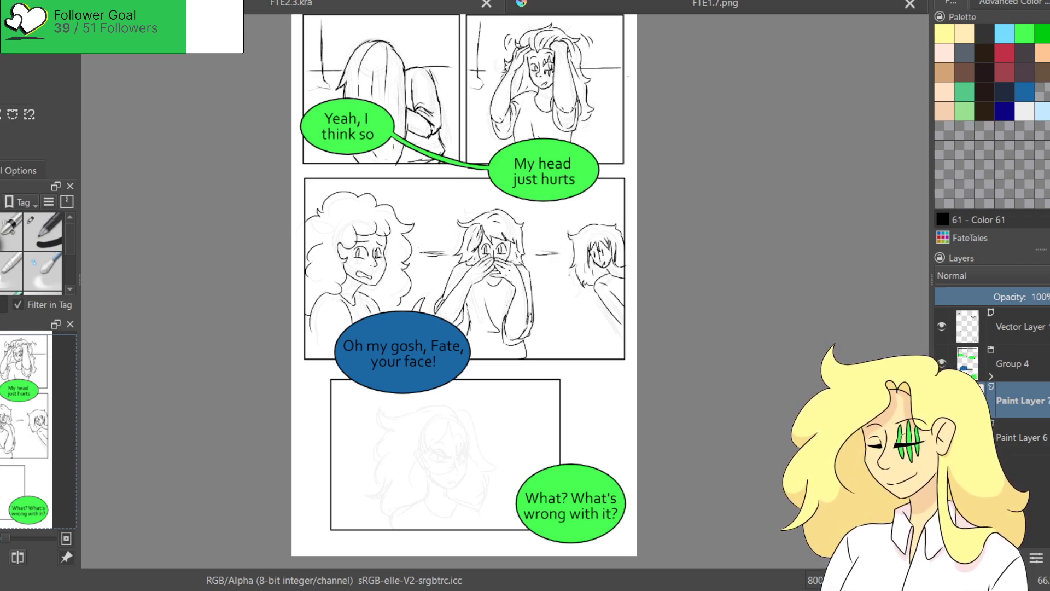
scroll(652, 283, up, 5)
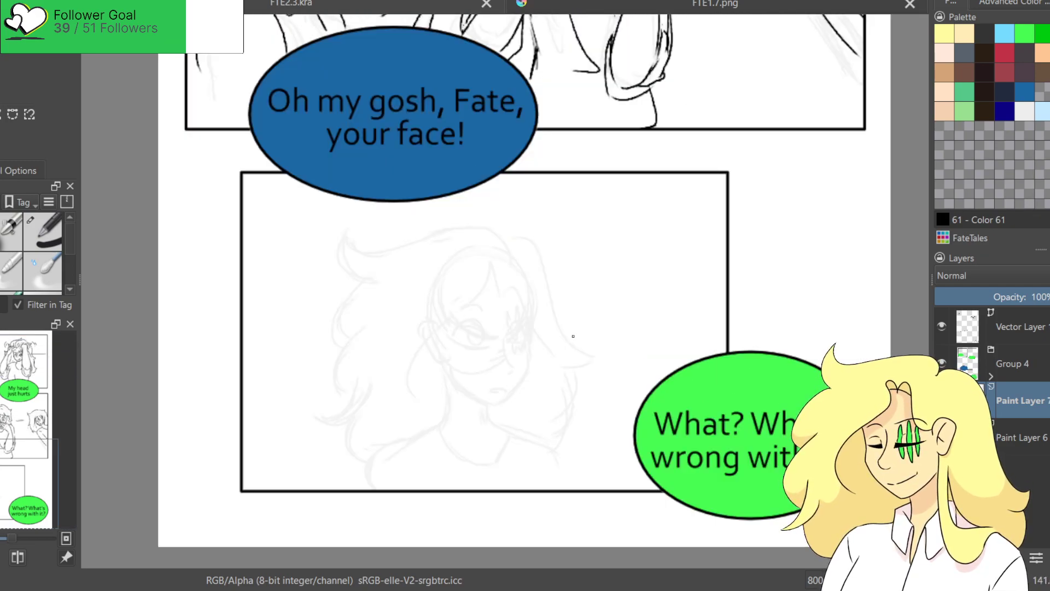
scroll(451, 356, up, 2)
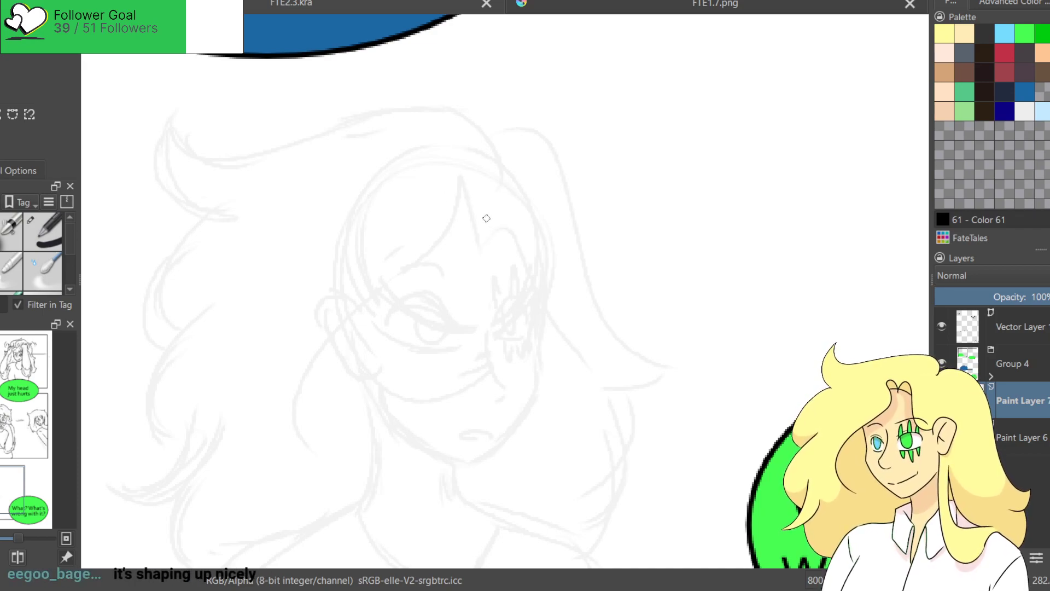
mouse_move(481, 239)
mouse_down()
mouse_move(347, 314)
mouse_move(307, 494)
mouse_up()
key(ctrl+z)
mouse_move(484, 242)
mouse_down()
mouse_move(459, 165)
mouse_move(328, 435)
mouse_up()
mouse_move(446, 233)
mouse_down()
mouse_move(483, 242)
mouse_move(512, 209)
mouse_move(582, 361)
mouse_up()
key(ctrl+z)
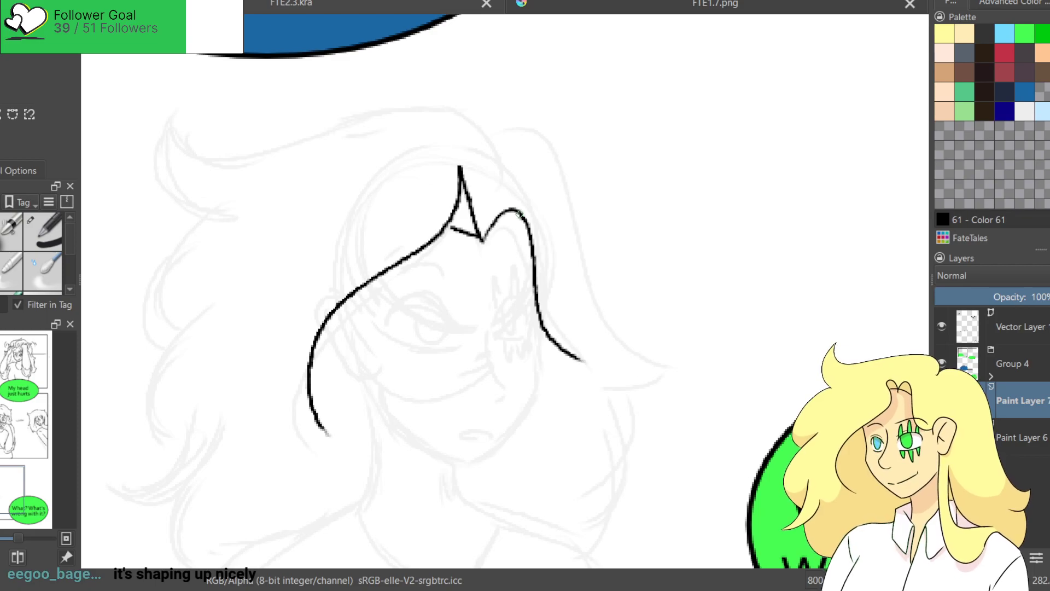
drag(484, 239, 529, 233)
key(ctrl+z)
key(ctrl+z)
key(ctrl+z)
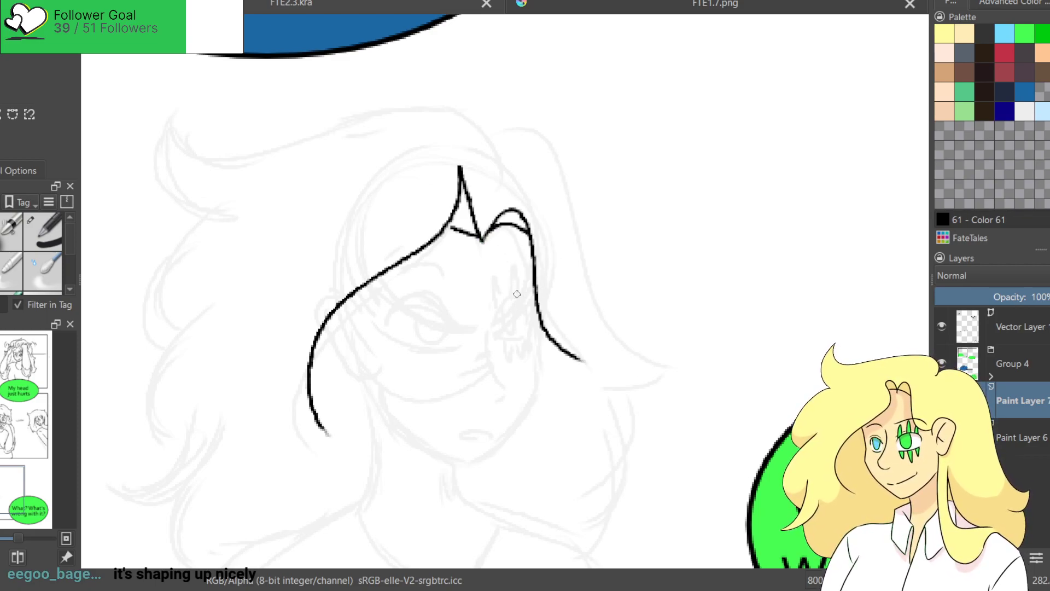
Ink the sweeping top outline of the hair and its upturned curl on the left side.
drag(470, 192, 578, 145)
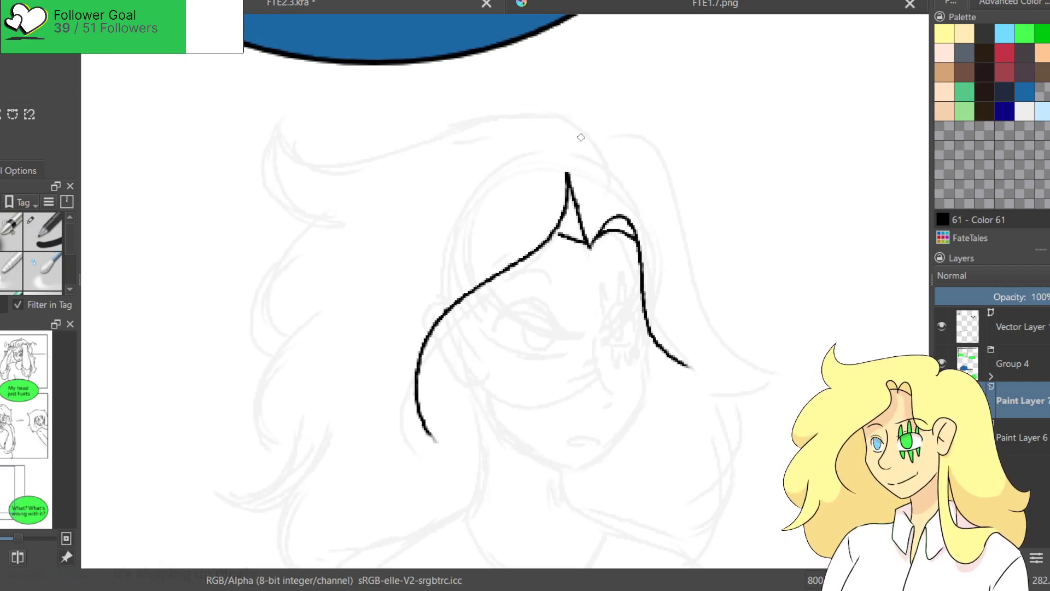
mouse_move(610, 187)
mouse_down()
mouse_move(457, 142)
mouse_move(294, 140)
mouse_move(343, 231)
mouse_up()
key(ctrl+z)
drag(278, 159, 328, 221)
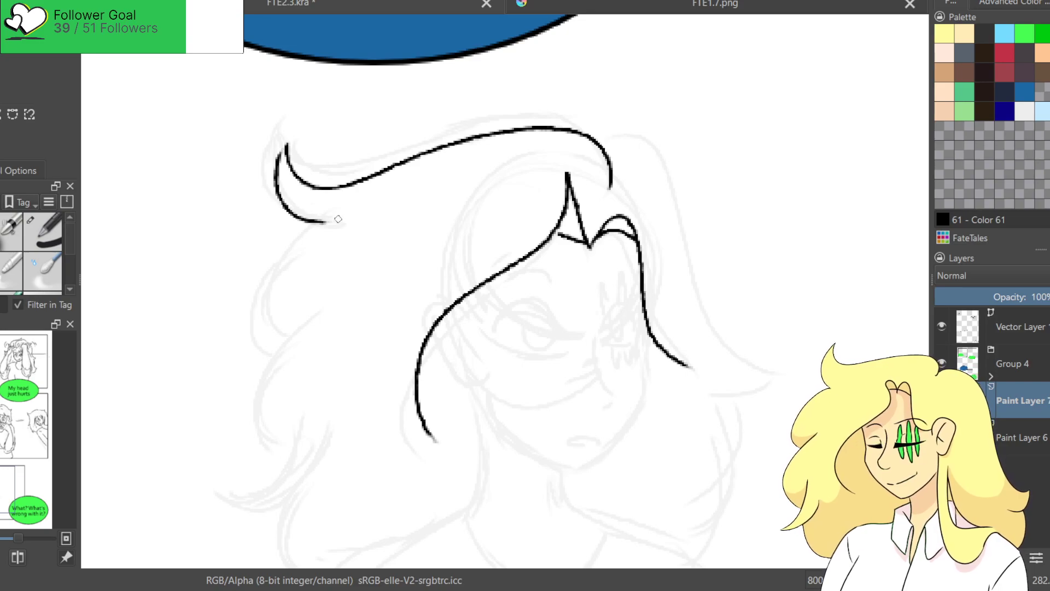
Ink the wavy locks down the left side of the hair to the shoulder.
scroll(358, 223, down, 3)
drag(300, 123, 252, 265)
key(ctrl+z)
drag(290, 124, 253, 266)
mouse_move(290, 215)
mouse_down()
mouse_move(273, 232)
mouse_move(267, 366)
mouse_up()
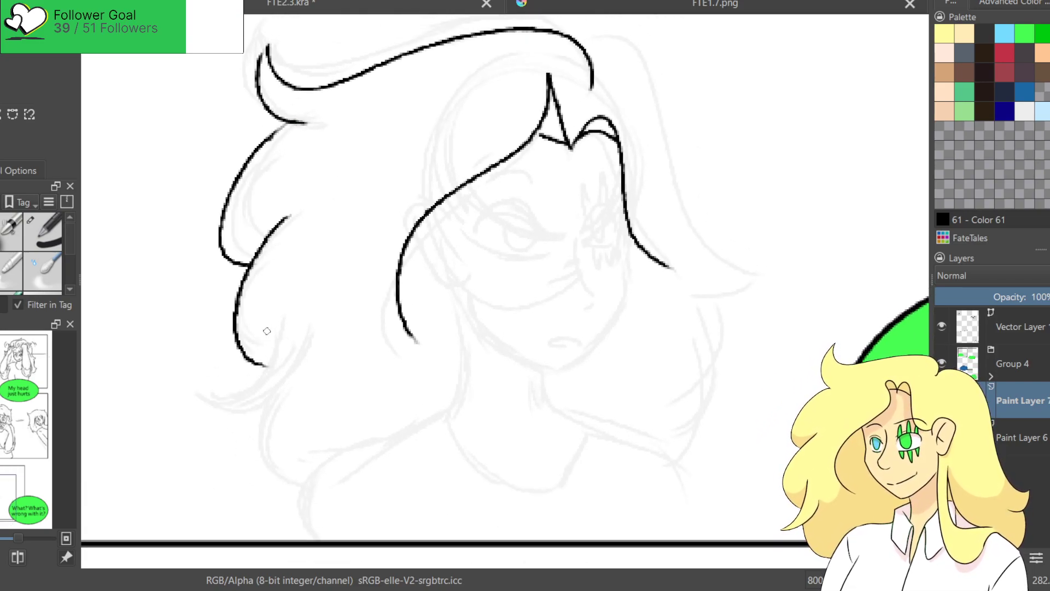
drag(275, 315, 199, 419)
mouse_move(303, 370)
mouse_down()
mouse_move(241, 411)
mouse_move(302, 491)
mouse_up()
Ink the right side of the hair with its flicked-out tip and the rounded lower lock.
drag(478, 264, 357, 313)
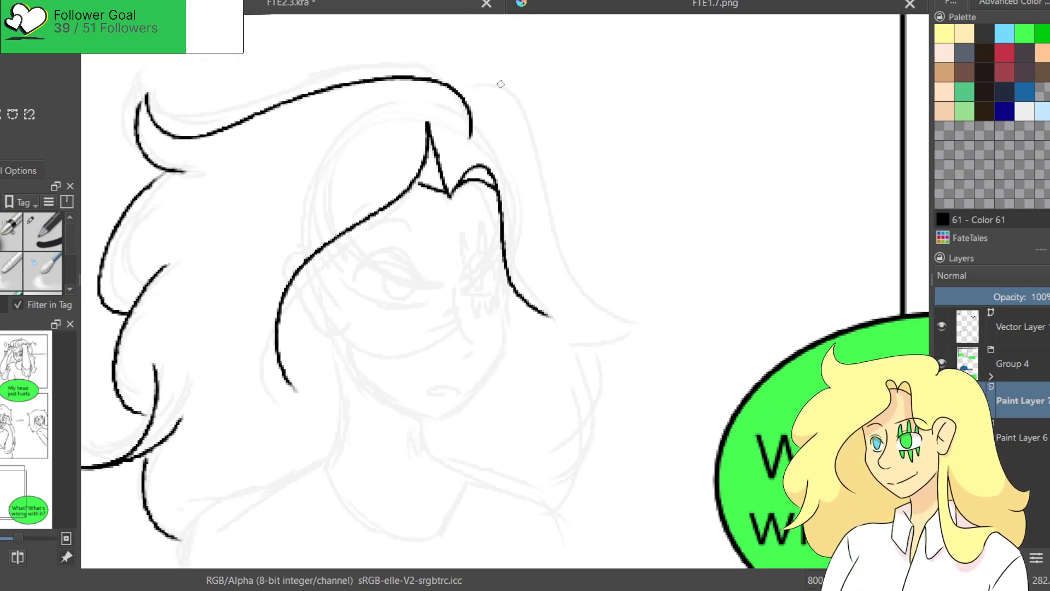
drag(475, 116, 585, 289)
key(ctrl+z)
mouse_move(473, 121)
mouse_down()
mouse_move(608, 295)
mouse_move(630, 294)
mouse_move(573, 322)
mouse_move(611, 364)
mouse_move(553, 488)
mouse_up()
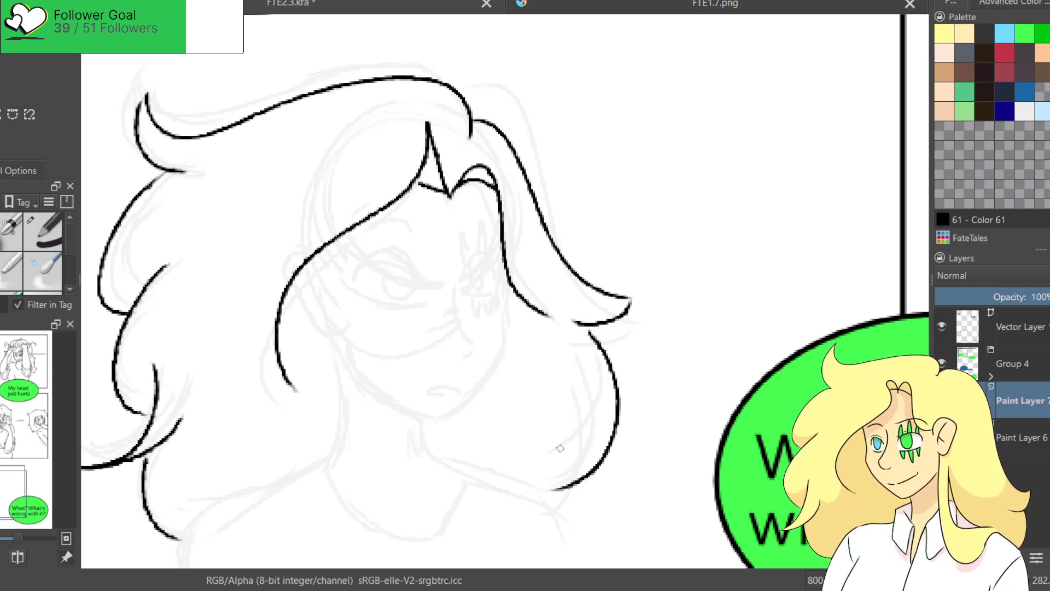
key(ctrl+z)
drag(587, 332, 569, 487)
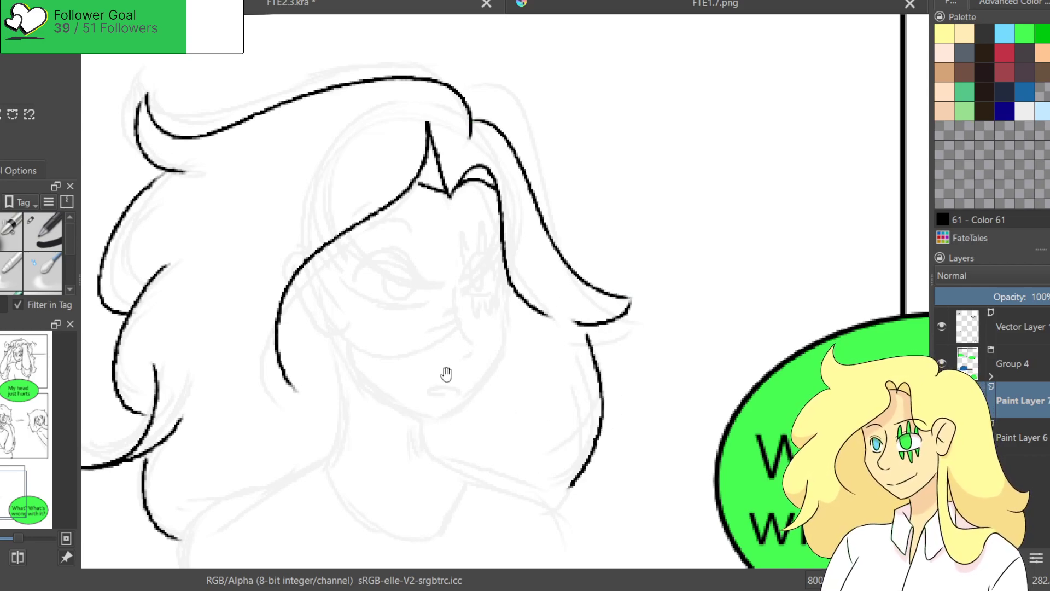
Ink the right side of the face from beside the front lock along the cheek to the chin.
scroll(458, 307, up, 2)
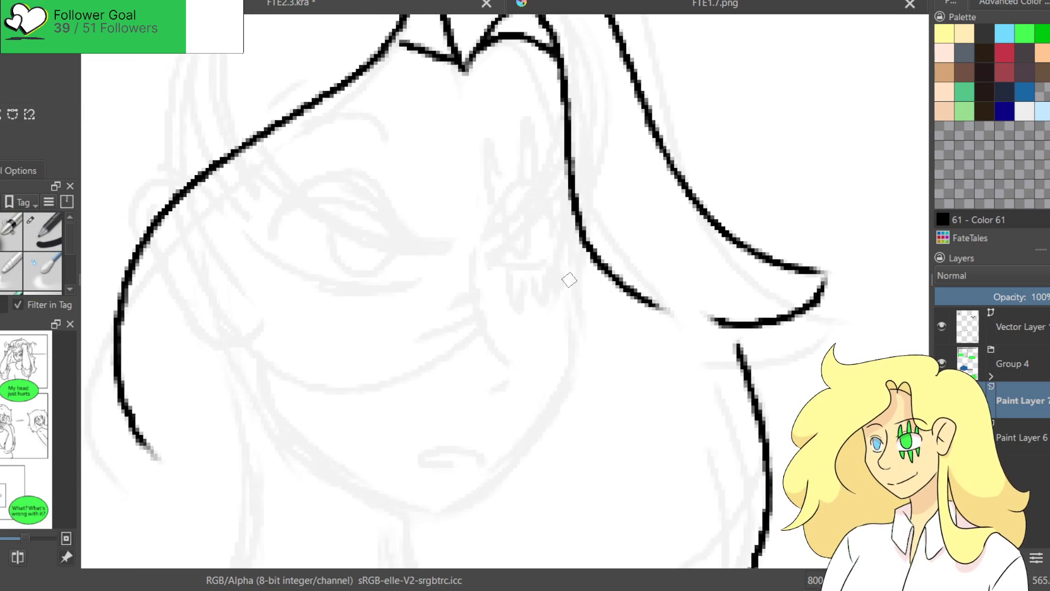
mouse_move(571, 249)
mouse_down()
mouse_move(572, 397)
mouse_move(539, 446)
mouse_up()
drag(528, 377, 624, 308)
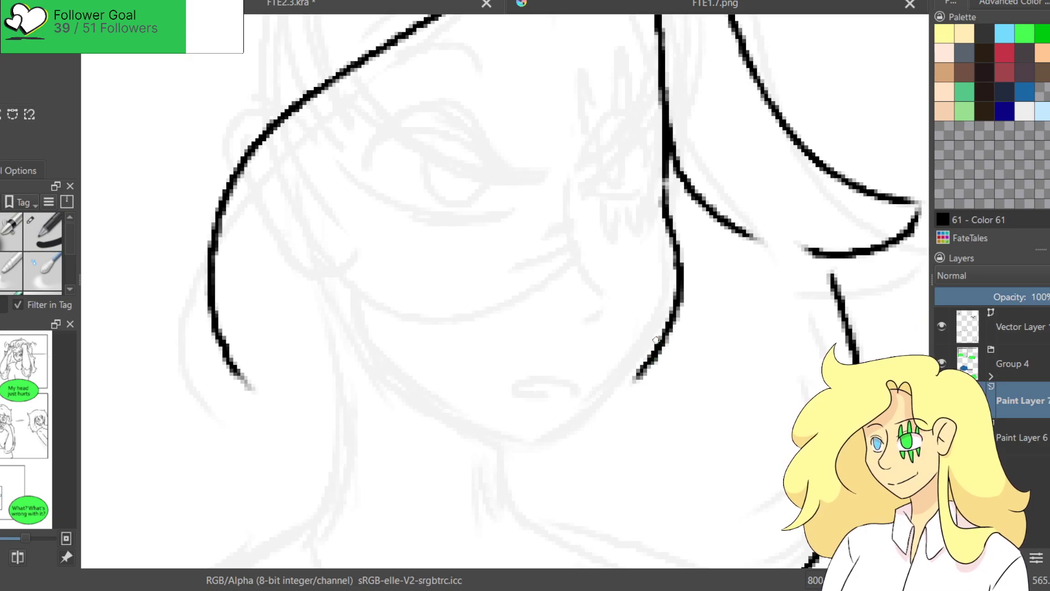
drag(659, 342, 514, 451)
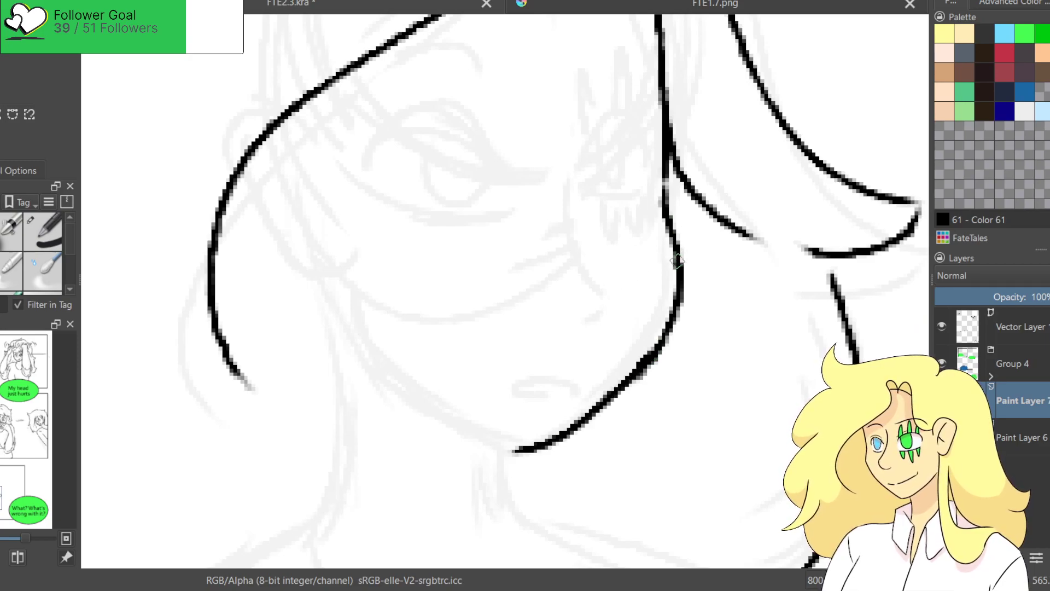
key(ctrl+z)
key(ctrl+z)
mouse_move(663, 169)
mouse_down()
mouse_move(677, 287)
mouse_move(672, 258)
mouse_move(648, 332)
mouse_move(531, 451)
mouse_up()
key(ctrl+z)
key(ctrl+z)
drag(663, 170, 682, 241)
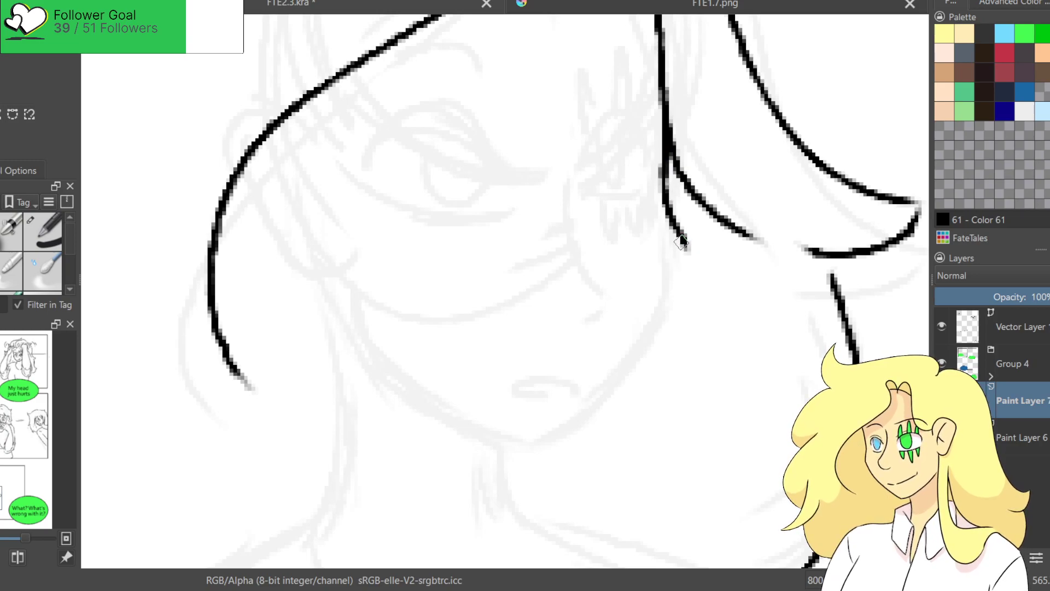
key(ctrl+z)
mouse_move(662, 169)
mouse_down()
mouse_move(679, 249)
mouse_move(651, 293)
mouse_up()
key(ctrl+z)
mouse_move(664, 175)
mouse_down()
mouse_move(666, 199)
mouse_move(550, 437)
mouse_up()
key(ctrl+z)
mouse_move(664, 172)
mouse_down()
mouse_move(676, 219)
mouse_move(549, 443)
mouse_move(376, 347)
mouse_up()
key(ctrl+z)
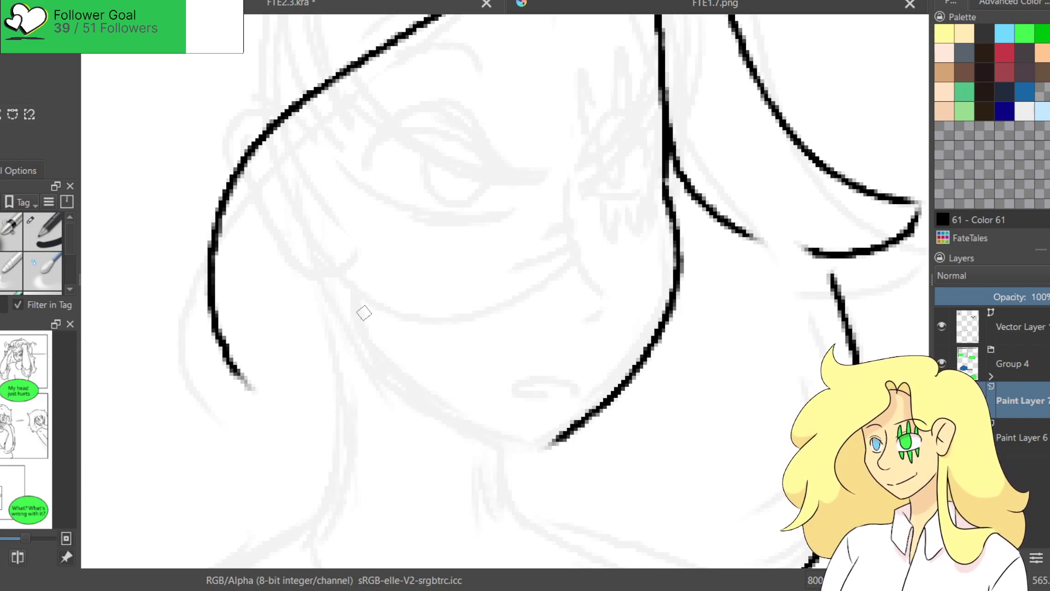
Ink the left jawline down to the chin and the small frowning mouth above it.
mouse_move(349, 283)
mouse_down()
mouse_move(473, 417)
mouse_move(528, 440)
mouse_up()
key(ctrl+z)
mouse_move(348, 300)
mouse_down()
mouse_move(462, 424)
mouse_move(542, 447)
mouse_up()
mouse_move(536, 412)
mouse_down()
mouse_move(564, 402)
mouse_move(561, 413)
mouse_up()
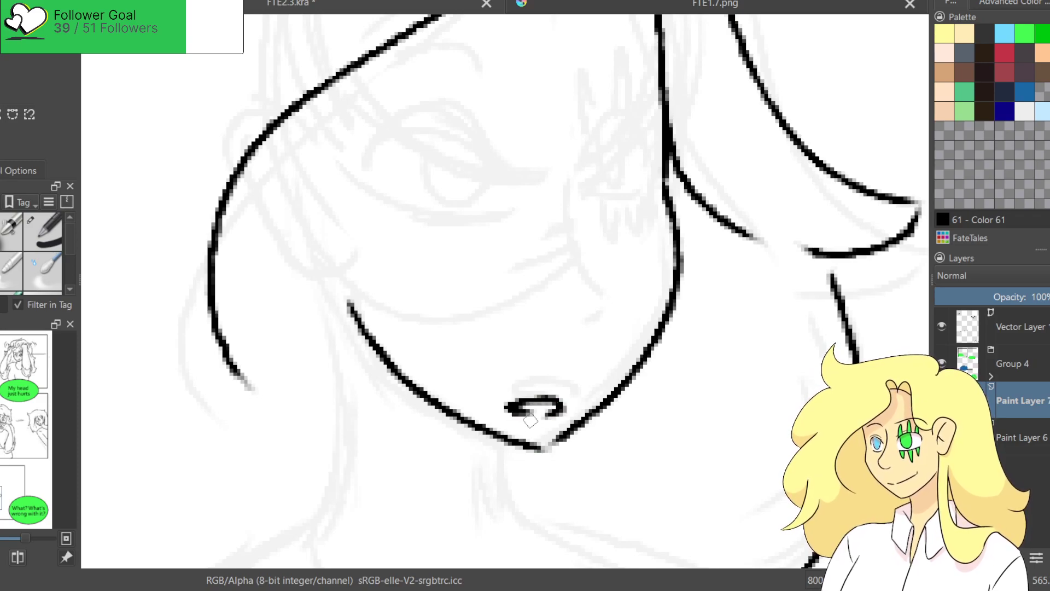
Ink the nose as a single line from the bridge down to a hooked tip.
mouse_move(559, 113)
mouse_down()
mouse_move(587, 260)
mouse_move(609, 300)
mouse_up()
key(ctrl+z)
mouse_move(558, 109)
mouse_down()
mouse_move(572, 191)
mouse_move(619, 260)
mouse_move(571, 192)
mouse_move(599, 309)
mouse_move(581, 215)
mouse_move(613, 276)
mouse_move(566, 176)
mouse_move(602, 295)
mouse_up()
key(ctrl+z)
key(ctrl+z)
key(ctrl+z)
key(ctrl+z)
drag(562, 131, 603, 279)
key(ctrl+z)
mouse_move(562, 131)
mouse_down()
mouse_move(599, 277)
mouse_move(569, 298)
mouse_up()
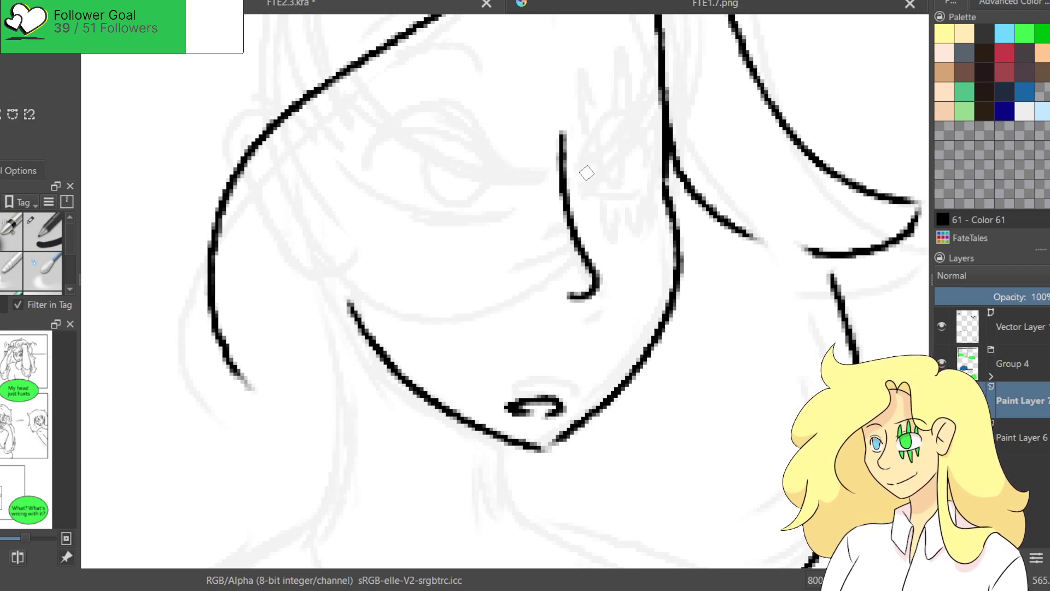
Ink the marked right-hand eye with its lids, narrow iris and pointed spikes above the upper lid.
drag(577, 182, 650, 155)
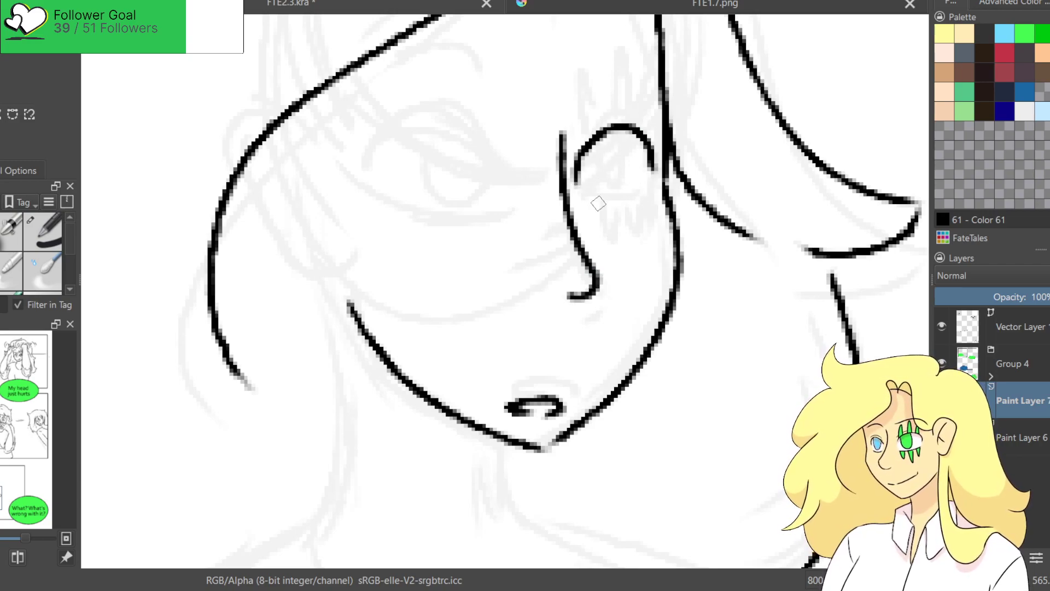
key(ctrl+z)
drag(577, 181, 652, 156)
drag(587, 201, 650, 198)
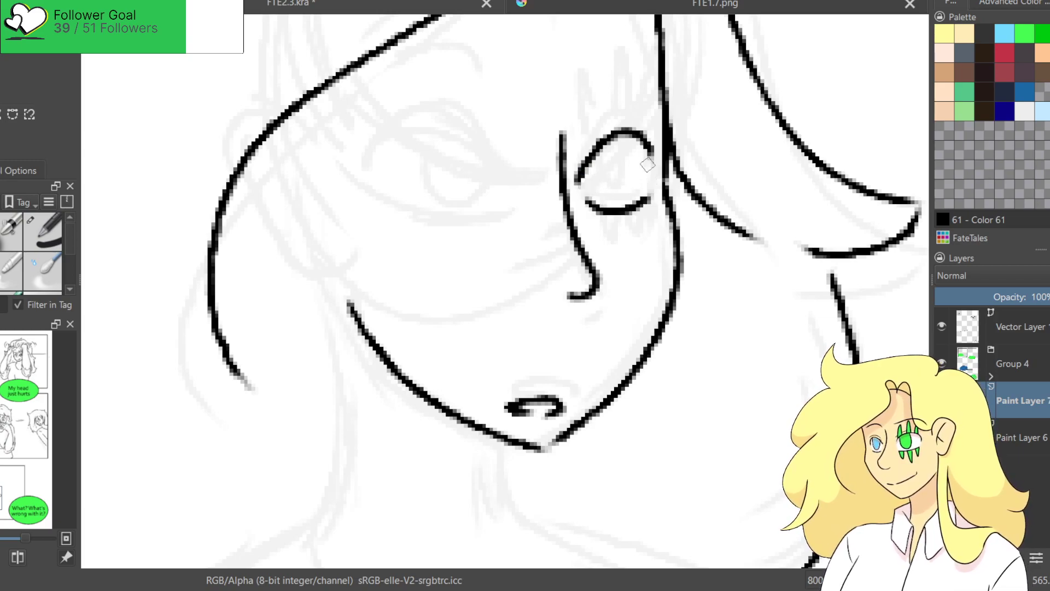
mouse_move(601, 153)
mouse_down()
mouse_move(631, 163)
mouse_move(634, 186)
mouse_up()
drag(576, 171, 587, 115)
key(ctrl+z)
mouse_move(575, 174)
mouse_down()
mouse_move(588, 118)
mouse_move(606, 141)
mouse_move(612, 72)
mouse_move(627, 143)
mouse_move(613, 96)
mouse_move(636, 131)
mouse_move(643, 115)
mouse_move(654, 147)
mouse_up()
key(ctrl+z)
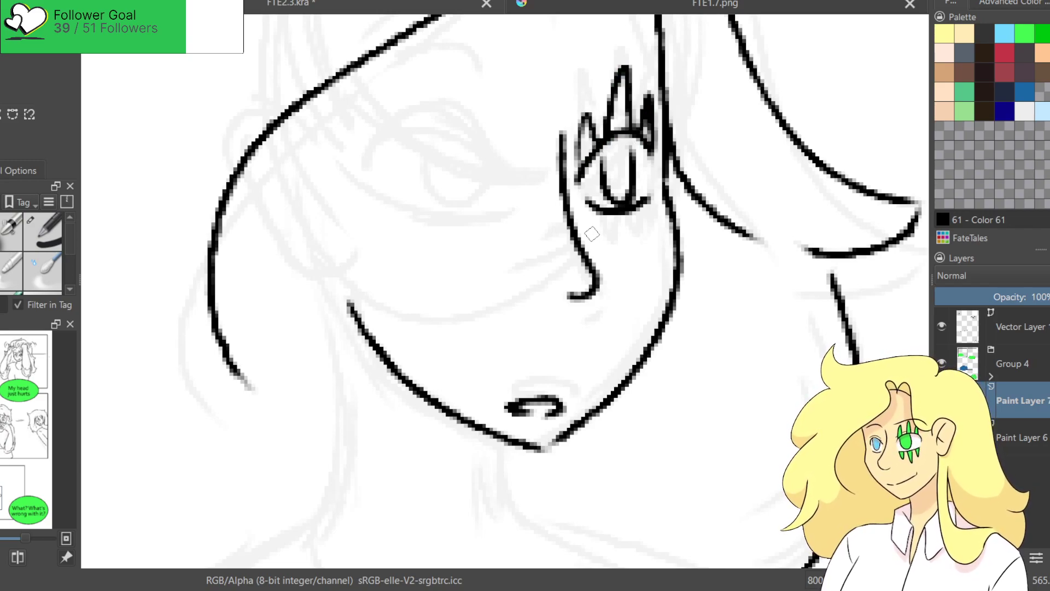
Add the downward spikes below the marked eye and a short arched eyebrow above it.
drag(596, 212, 629, 254)
key(ctrl+z)
drag(629, 208, 649, 241)
drag(654, 192, 659, 240)
scroll(649, 151, up, 3)
drag(593, 127, 650, 133)
Ink the larger left-hand eye with an arched upper lid, a lower lid and a narrow oval iris.
mouse_move(375, 255)
mouse_down()
mouse_move(512, 252)
mouse_move(526, 288)
mouse_up()
key(ctrl+z)
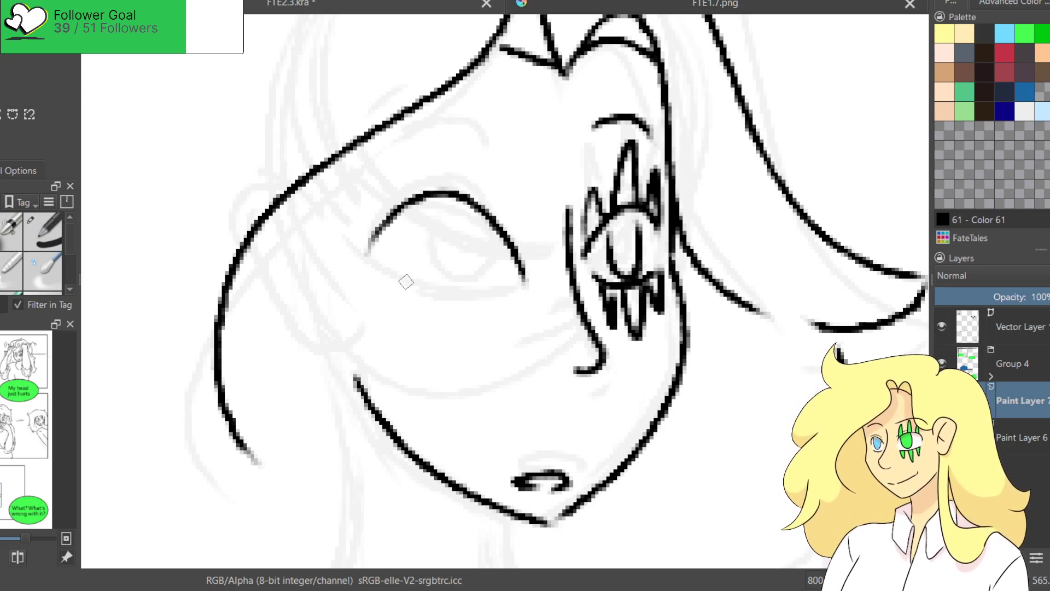
drag(393, 281, 506, 293)
drag(437, 217, 503, 251)
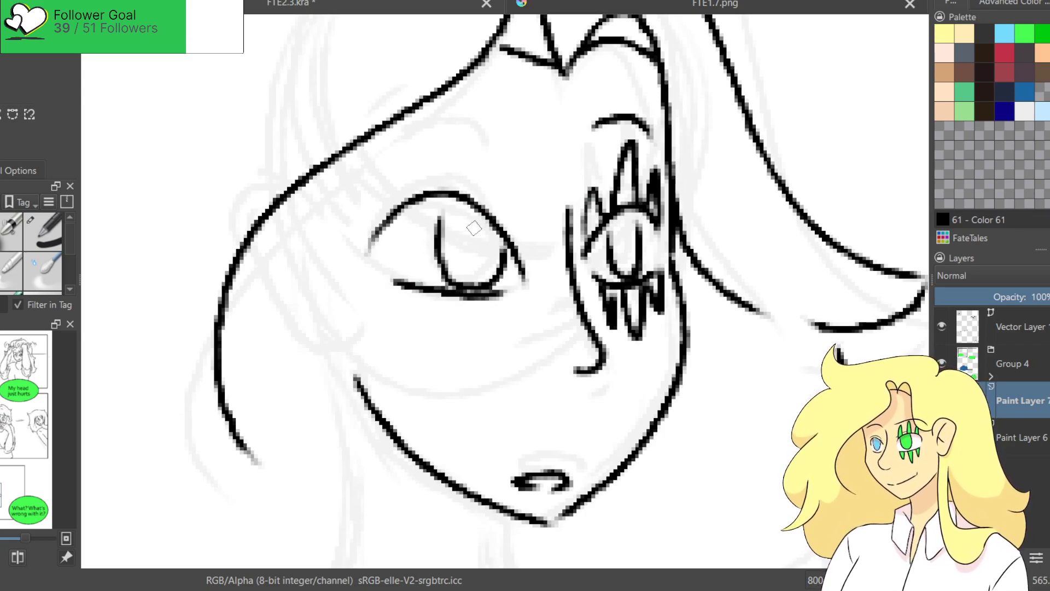
key(ctrl+z)
mouse_move(448, 218)
mouse_down()
mouse_move(478, 196)
mouse_move(491, 232)
mouse_up()
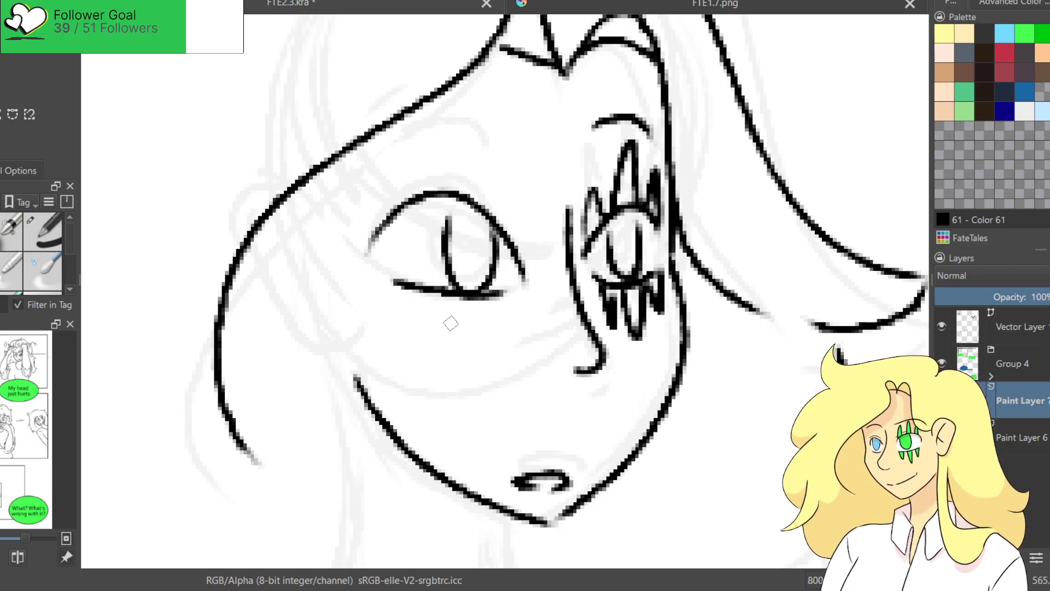
scroll(492, 262, down, 1)
scroll(383, 181, up, 1)
drag(304, 175, 383, 294)
key(ctrl+z)
drag(328, 153, 378, 281)
key(ctrl+z)
mouse_move(359, 159)
mouse_down()
mouse_move(345, 129)
mouse_move(340, 274)
mouse_move(380, 280)
mouse_move(379, 255)
mouse_up()
key(ctrl+z)
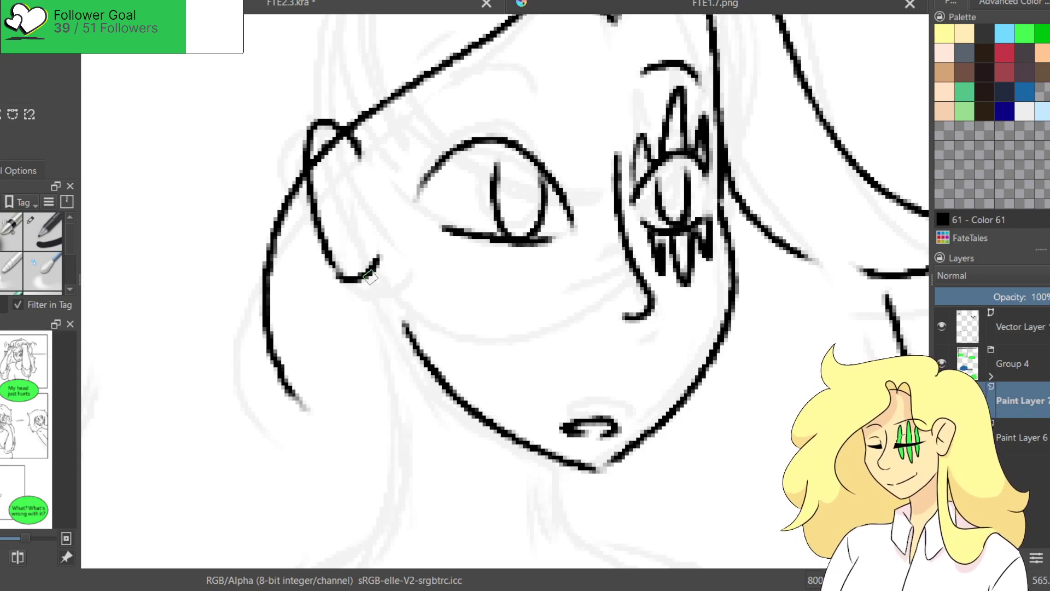
drag(382, 363, 424, 169)
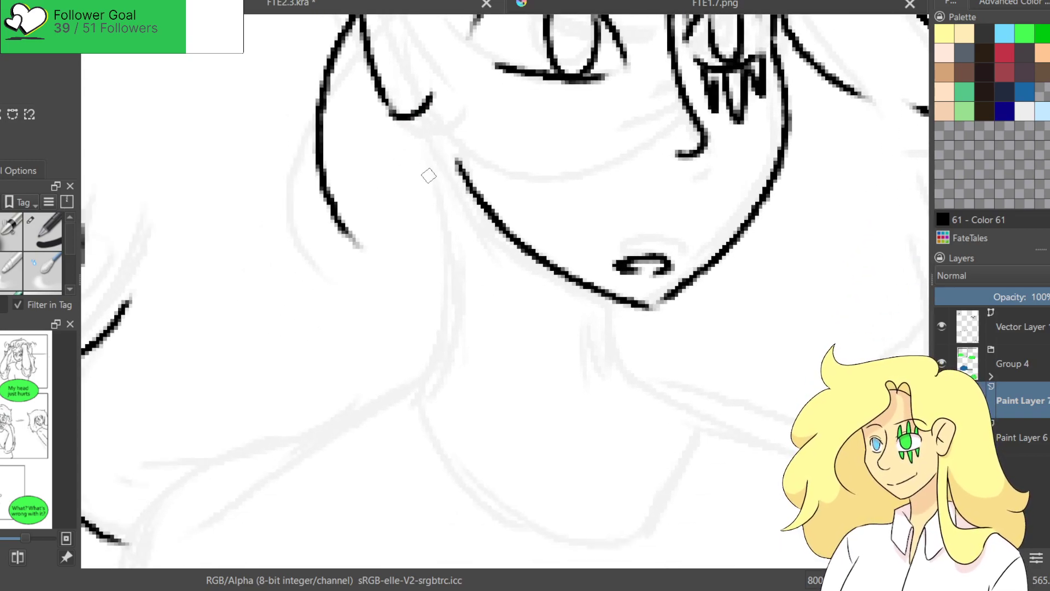
scroll(407, 148, up, 5)
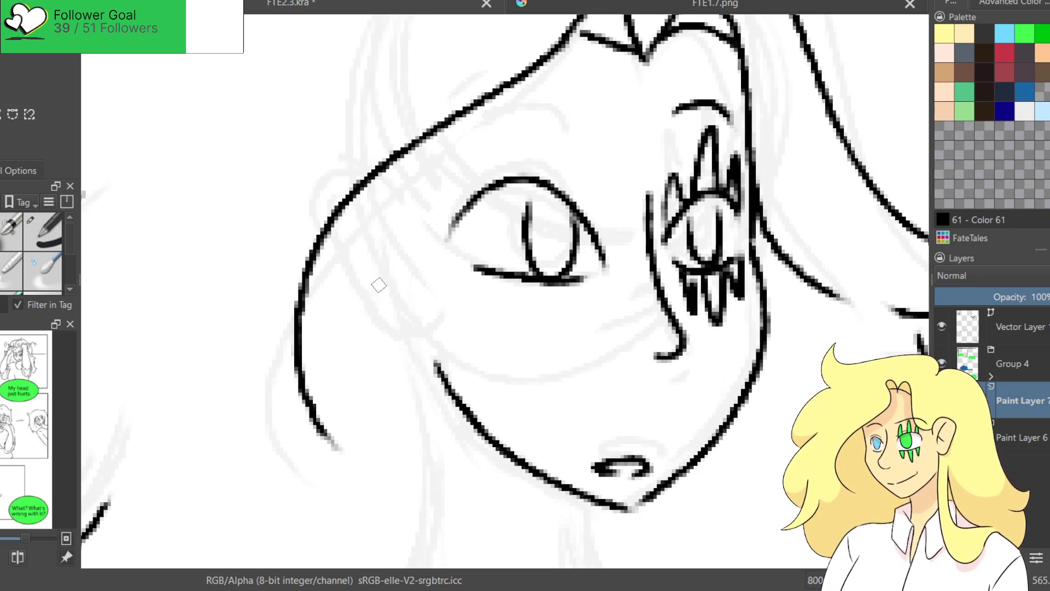
Ink the ear tucked beneath the left front lock of hair.
drag(368, 192, 386, 273)
drag(372, 214, 358, 293)
key(ctrl+z)
drag(327, 244, 446, 370)
key(ctrl+z)
key(ctrl+z)
drag(324, 234, 370, 313)
key(ctrl+z)
mouse_move(329, 241)
mouse_down()
mouse_move(390, 285)
mouse_move(452, 378)
mouse_up()
key(ctrl+z)
Ink both sides of the neck from the ear and jaw down to the shoulders.
mouse_move(390, 316)
mouse_down()
mouse_move(423, 402)
mouse_move(470, 159)
mouse_up()
drag(471, 119, 461, 343)
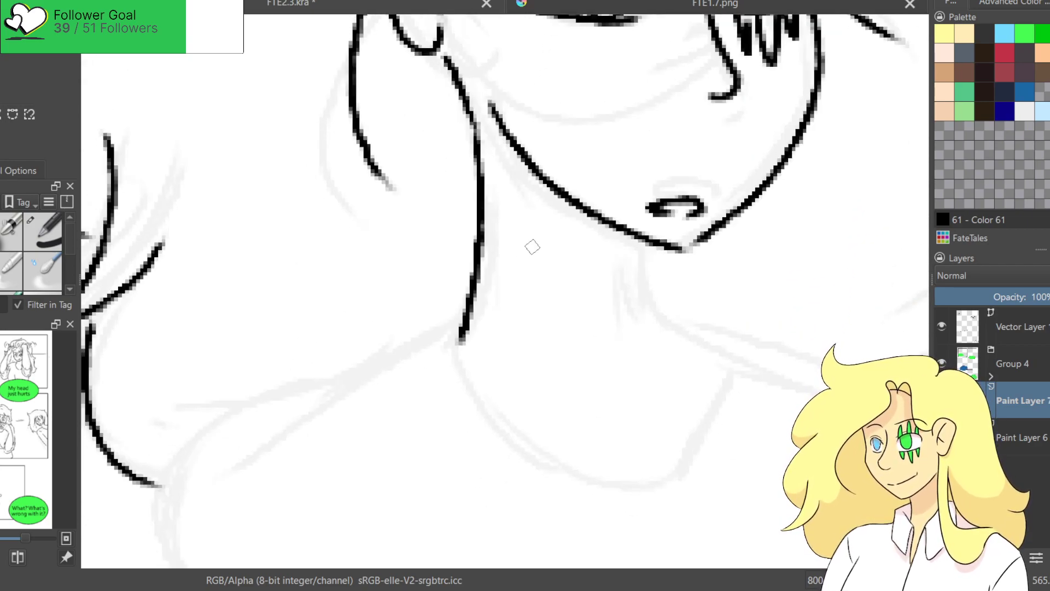
drag(633, 238, 680, 345)
key(ctrl+z)
drag(636, 236, 660, 327)
key(ctrl+z)
mouse_move(635, 238)
mouse_down()
mouse_move(655, 343)
mouse_move(521, 289)
mouse_move(711, 175)
mouse_move(447, 313)
mouse_move(389, 395)
mouse_move(396, 440)
mouse_up()
Ink the shoulders and upper-arm line, the curved shirt neckline, and the end of the right lower lock.
drag(697, 225, 198, 362)
mouse_move(400, 303)
mouse_down()
mouse_move(701, 427)
mouse_move(730, 564)
mouse_up()
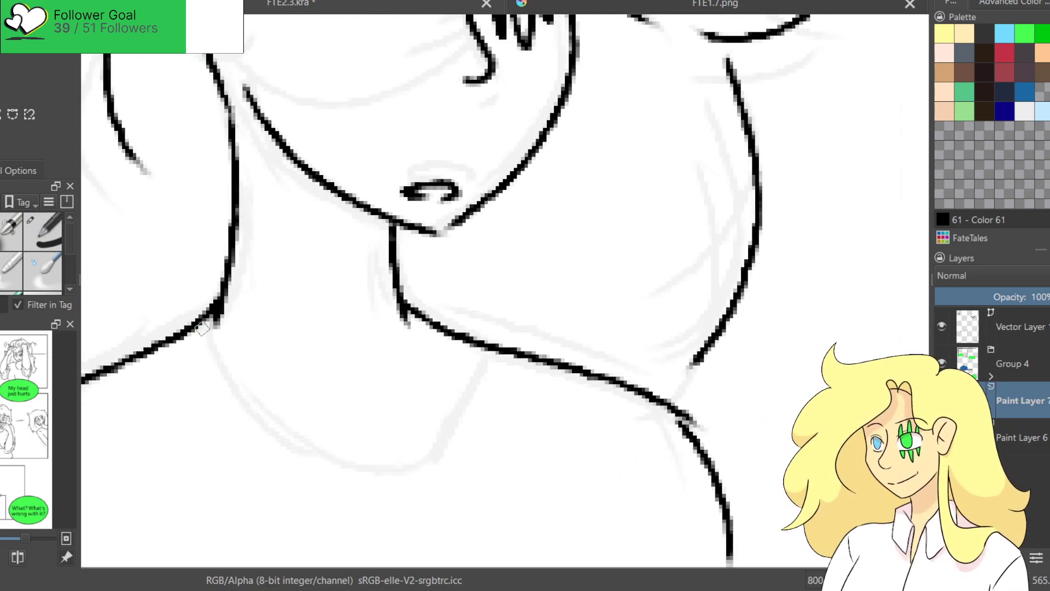
drag(198, 329, 476, 371)
drag(695, 364, 654, 393)
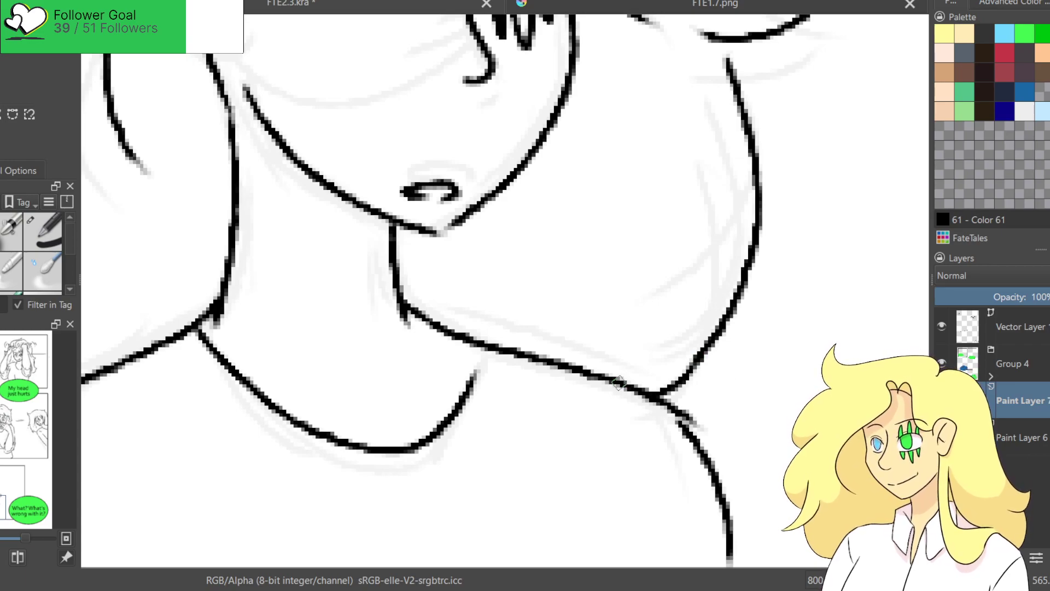
Ink an arched eyebrow above the left-hand eye, clear of the front lock of hair.
scroll(623, 375, down, 5)
scroll(574, 244, up, 5)
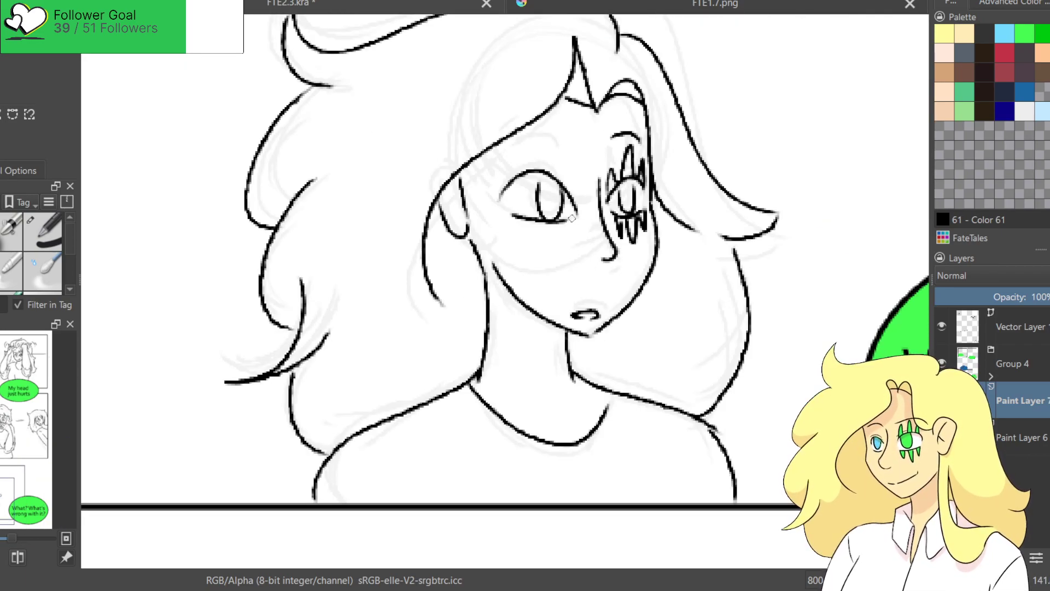
drag(468, 44, 550, 64)
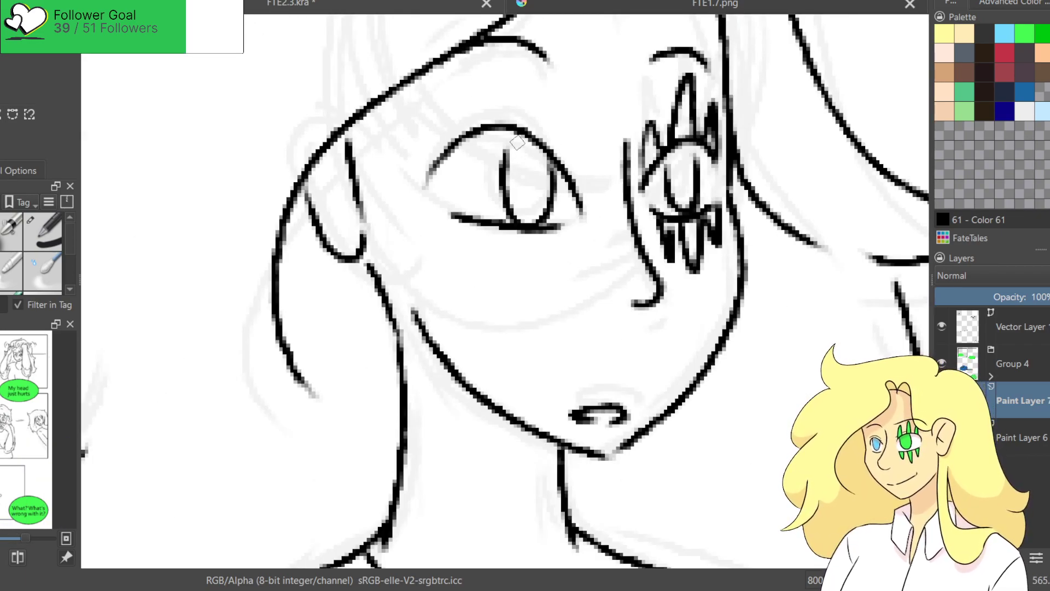
scroll(506, 251, down, 4)
scroll(505, 252, up, 4)
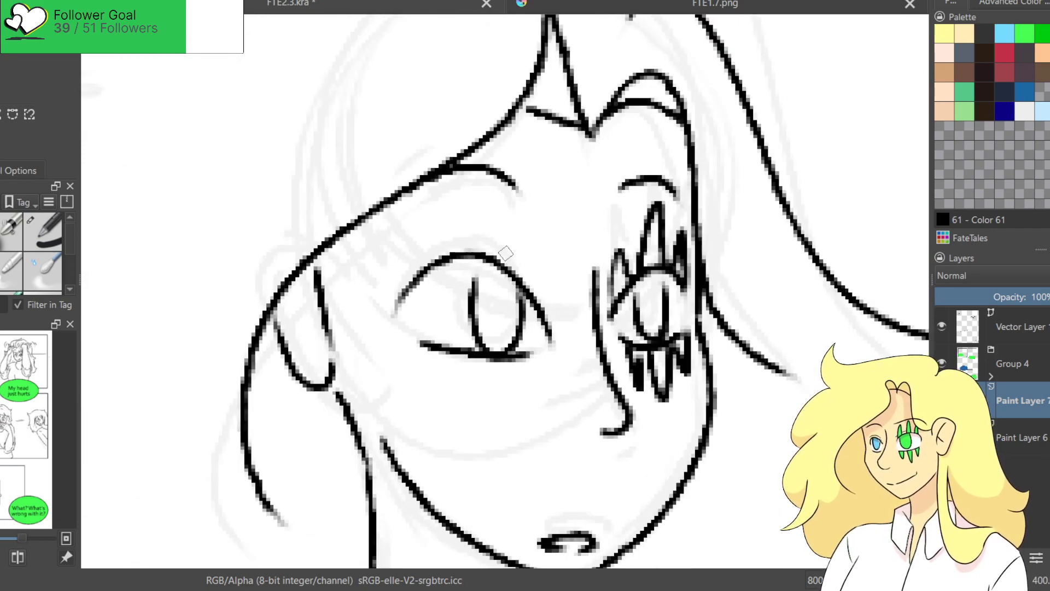
key(ctrl+z)
drag(398, 226, 517, 210)
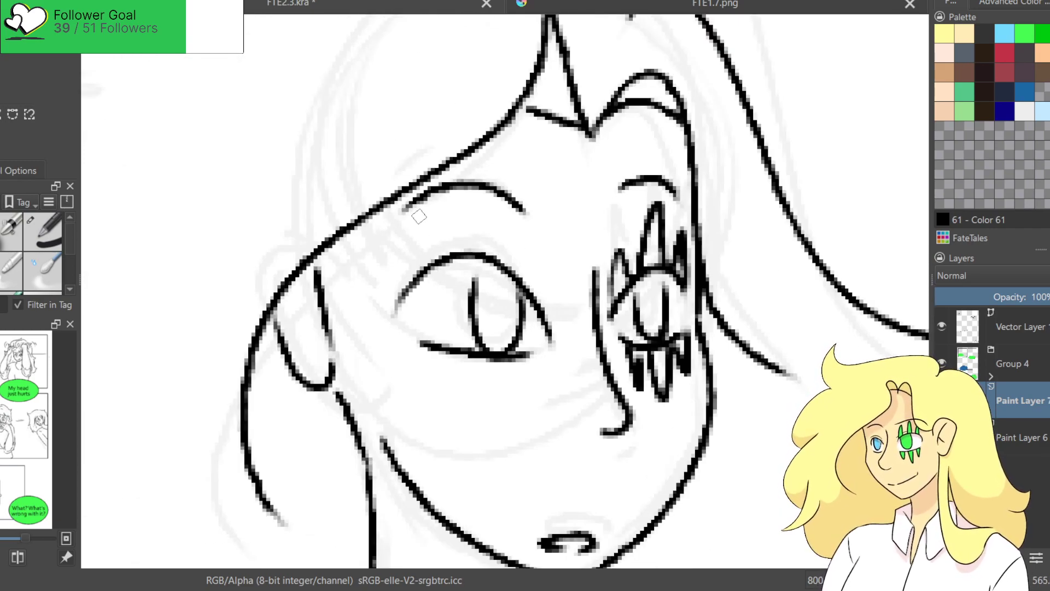
key(ctrl+z)
drag(396, 227, 517, 210)
key(ctrl+z)
drag(417, 212, 543, 217)
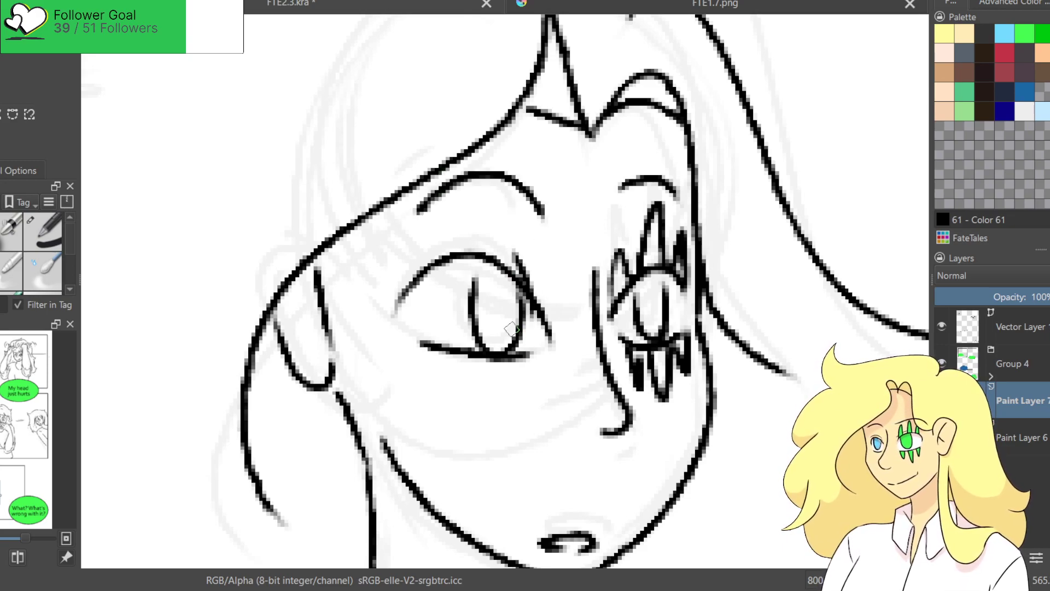
Ink the eyelid crease above the left-hand eye and join the eye's open outer corner to the lower lid.
mouse_move(415, 247)
mouse_down()
mouse_move(520, 240)
mouse_move(538, 281)
mouse_up()
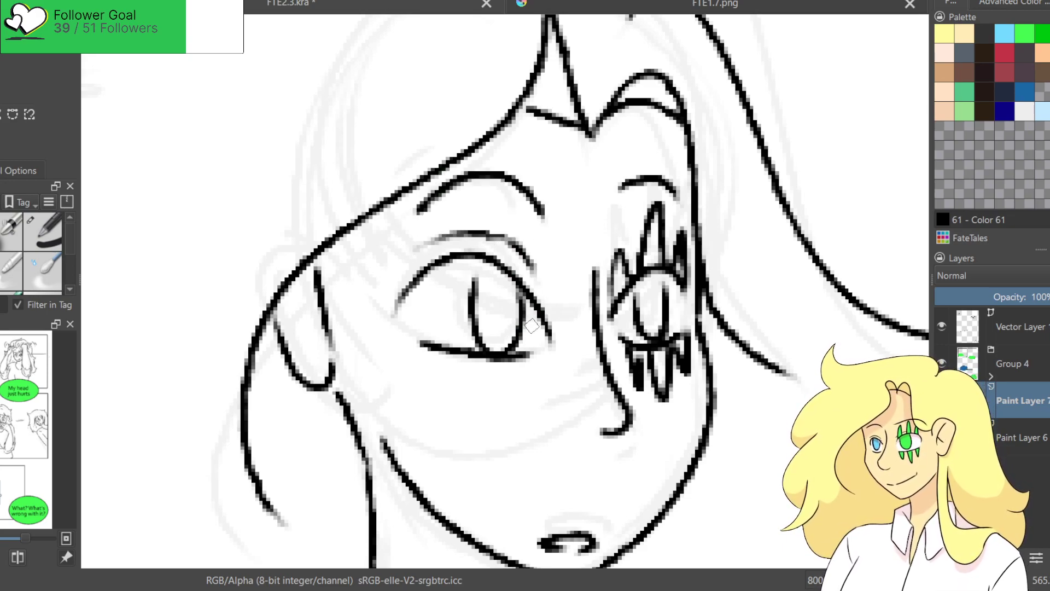
mouse_move(392, 304)
mouse_down()
mouse_move(383, 327)
mouse_move(395, 314)
mouse_up()
key(ctrl+z)
key(ctrl+z)
mouse_move(391, 314)
mouse_down()
mouse_move(381, 339)
mouse_move(404, 327)
mouse_move(366, 328)
mouse_up()
key(ctrl+z)
key(ctrl+z)
mouse_move(366, 329)
mouse_down()
mouse_move(397, 329)
mouse_move(394, 352)
mouse_up()
drag(394, 352, 419, 344)
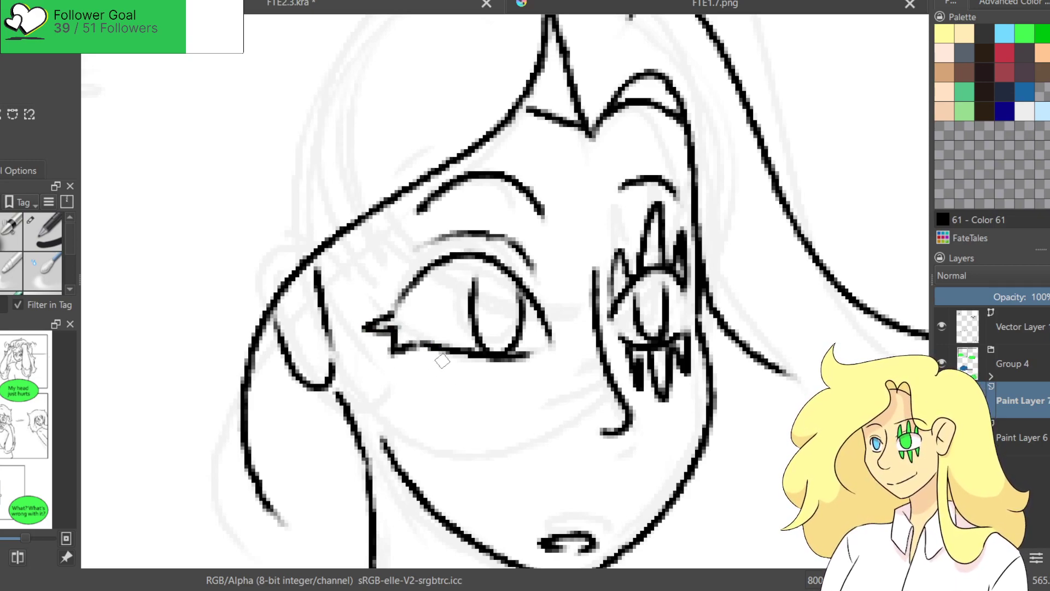
Redo the outer corner of the left-hand eye as one smooth curve linking the upper and lower lids.
scroll(386, 279, down, 5)
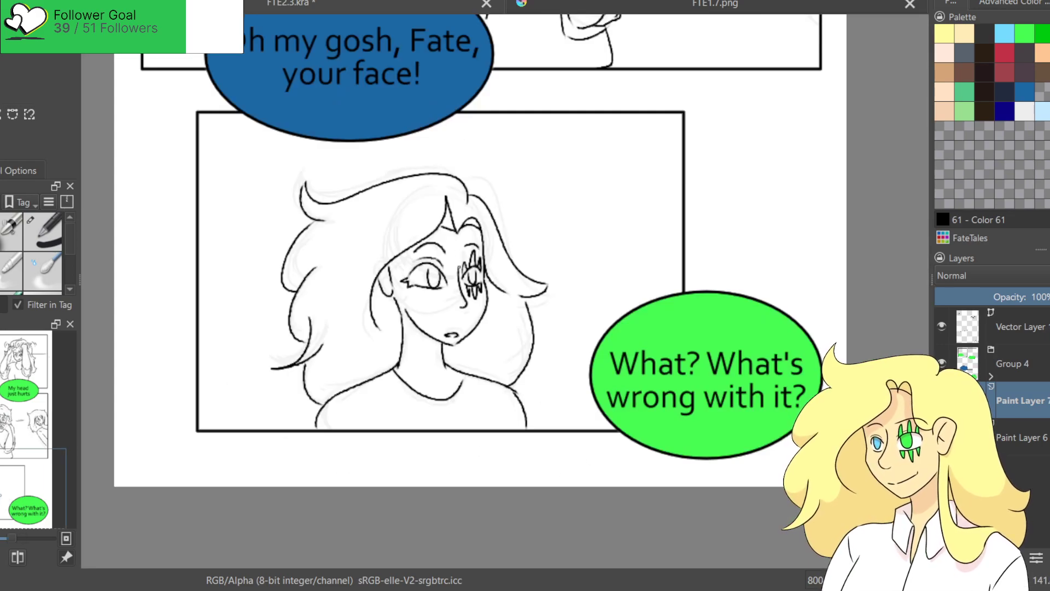
scroll(441, 290, up, 4)
key(ctrl+z)
drag(346, 259, 387, 280)
key(ctrl+z)
drag(350, 251, 377, 280)
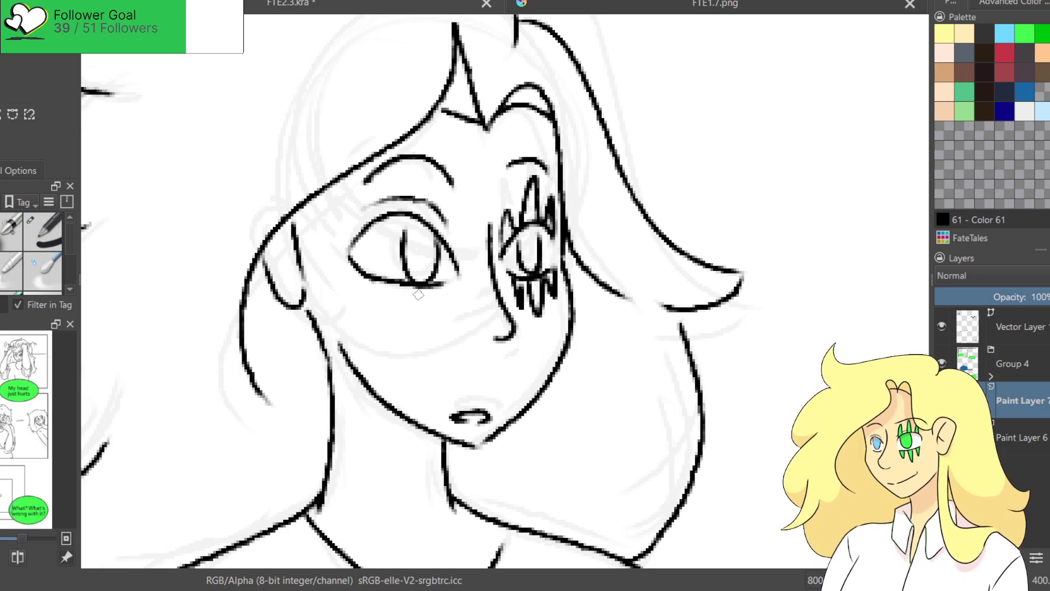
Erase the outer edge of the right-hand front lock and redraw it higher and fuller, ending in a pointed tip.
scroll(440, 284, down, 3)
scroll(406, 253, up, 2)
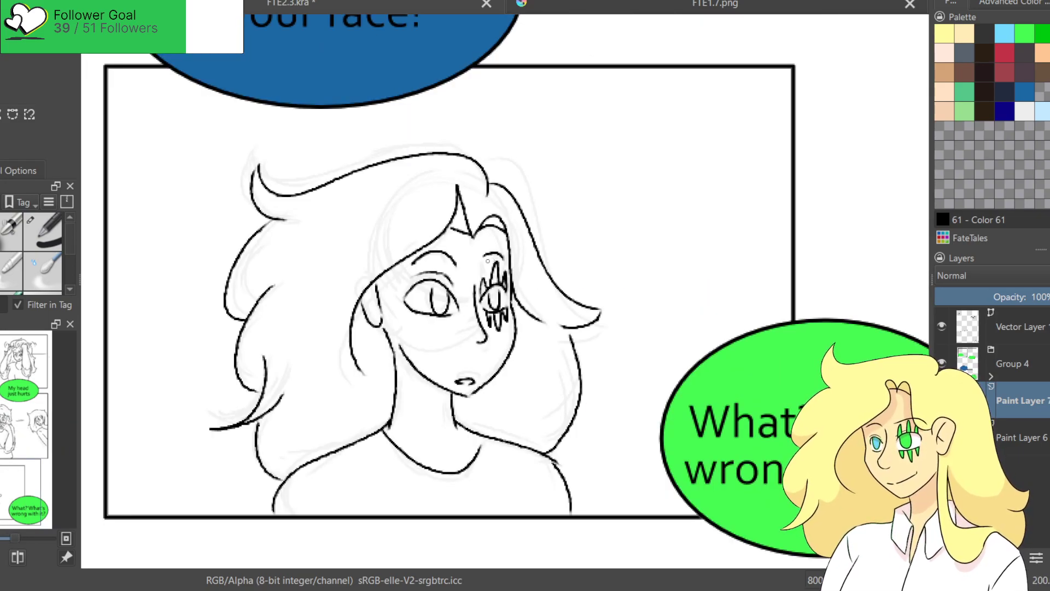
scroll(520, 256, up, 2)
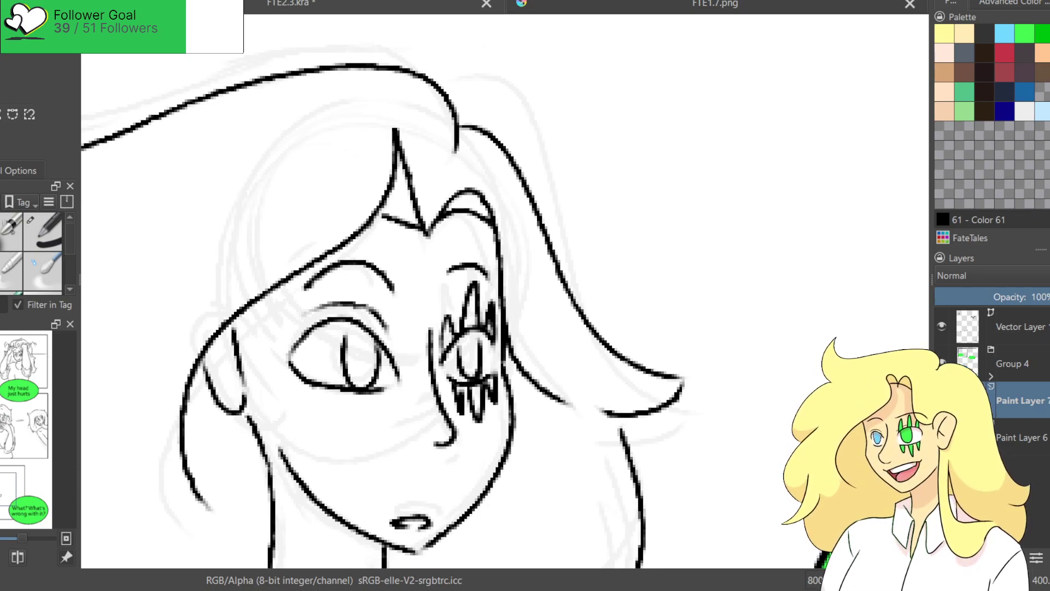
mouse_move(485, 129)
mouse_down()
mouse_move(509, 147)
mouse_move(624, 332)
mouse_move(722, 363)
mouse_up()
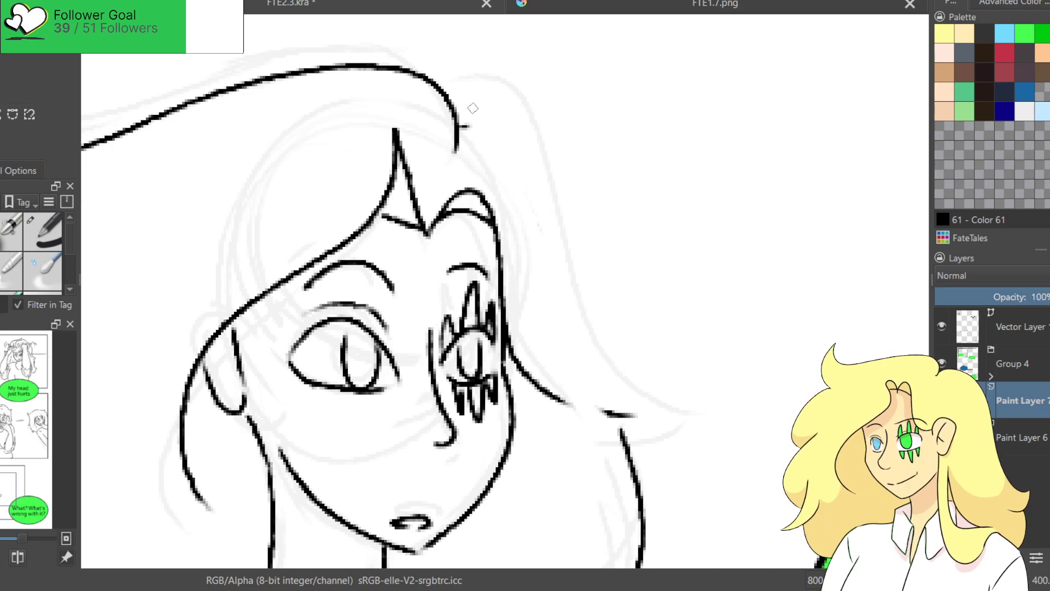
mouse_move(459, 112)
mouse_down()
mouse_move(612, 290)
mouse_move(721, 350)
mouse_up()
key(ctrl+z)
drag(457, 113, 587, 209)
mouse_move(596, 248)
mouse_down()
mouse_move(702, 407)
mouse_move(628, 416)
mouse_up()
scroll(575, 332, down, 10)
scroll(564, 331, up, 6)
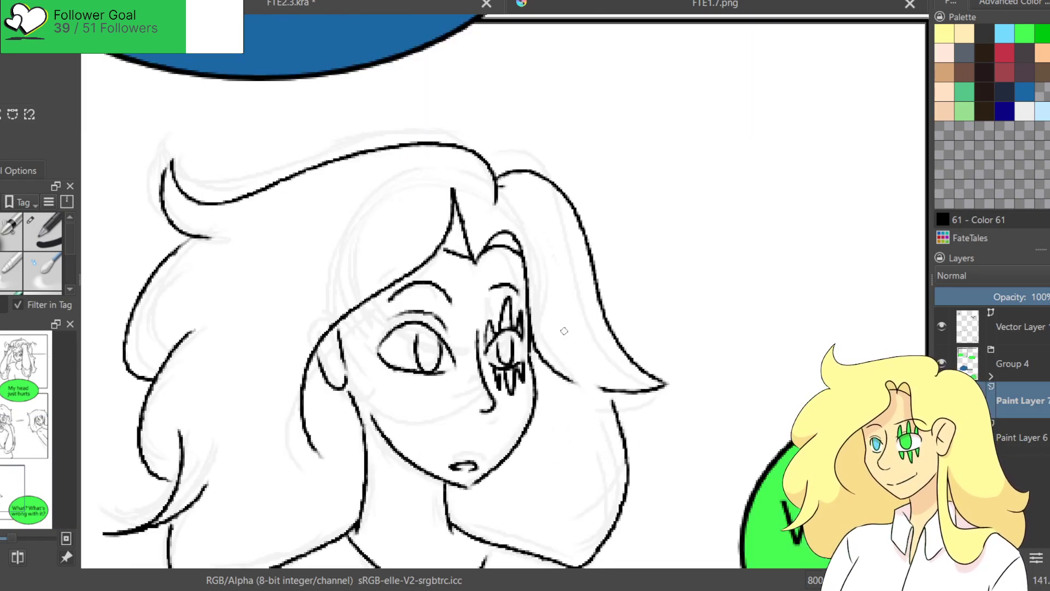
Erase the hair outline over the crown and redraw it as a higher arch from the parting to the left-hand flick.
scroll(564, 331, up, 2)
scroll(544, 328, down, 4)
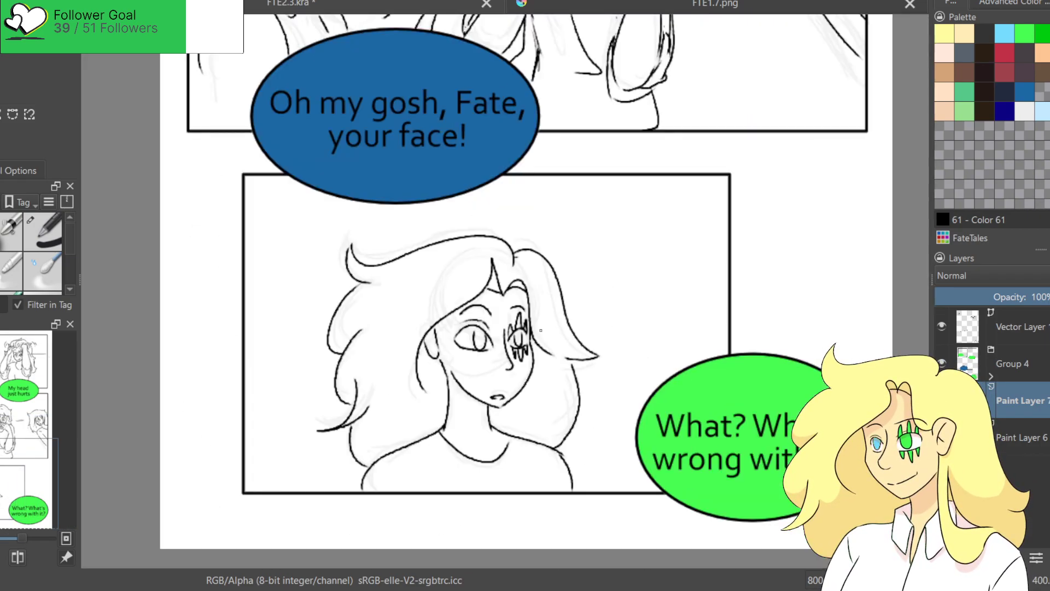
scroll(541, 330, down, 3)
scroll(415, 277, up, 6)
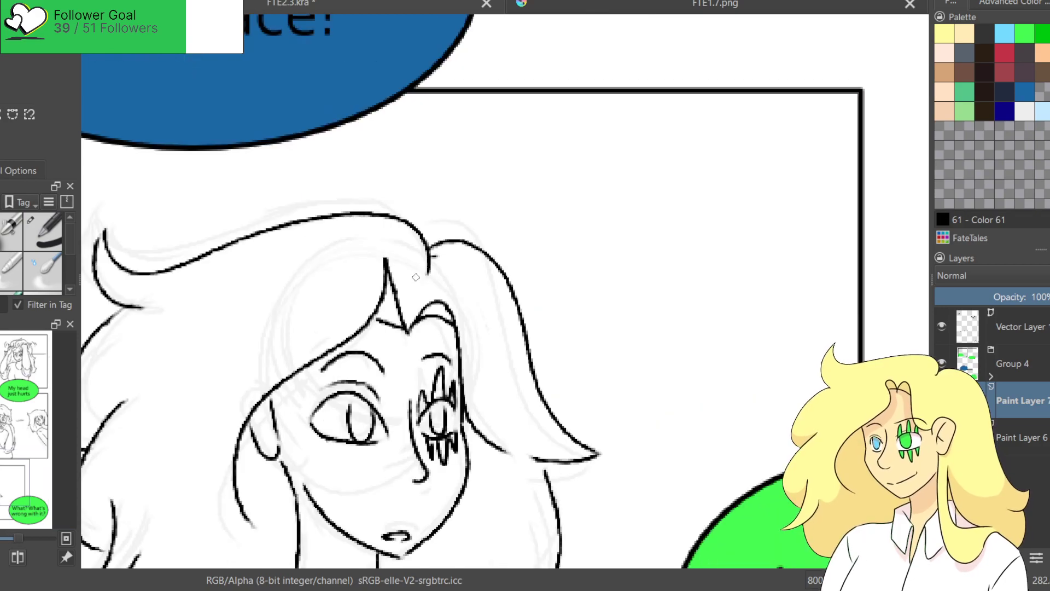
scroll(416, 278, down, 2)
scroll(415, 277, up, 3)
mouse_move(197, 252)
mouse_down()
mouse_move(173, 244)
mouse_move(318, 211)
mouse_move(506, 128)
mouse_move(389, 145)
mouse_up()
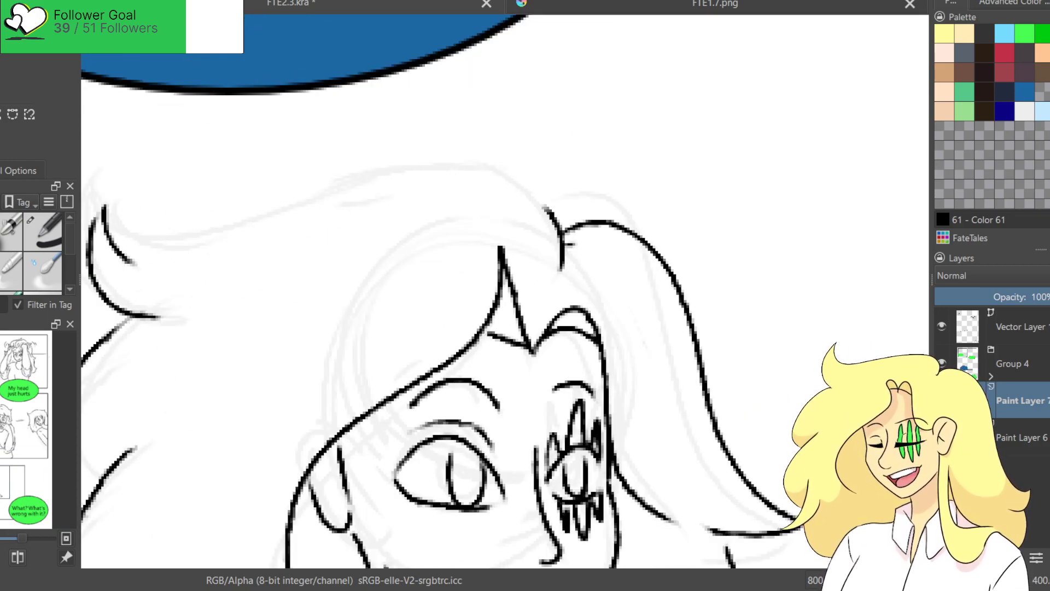
mouse_move(131, 255)
mouse_down()
mouse_move(437, 144)
mouse_move(559, 257)
mouse_move(492, 166)
mouse_move(186, 256)
mouse_up()
key(ctrl+z)
key(ctrl+z)
mouse_move(572, 252)
mouse_down()
mouse_move(439, 158)
mouse_move(110, 268)
mouse_up()
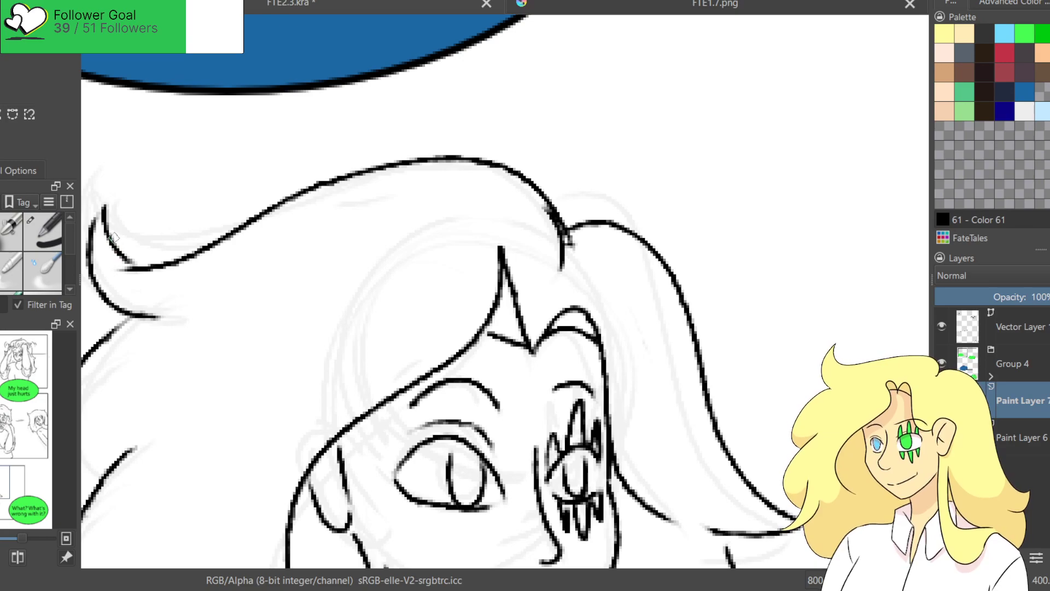
Select the lower left-hand hair locks and move them slightly outward and down.
scroll(225, 223, down, 5)
drag(221, 196, 247, 195)
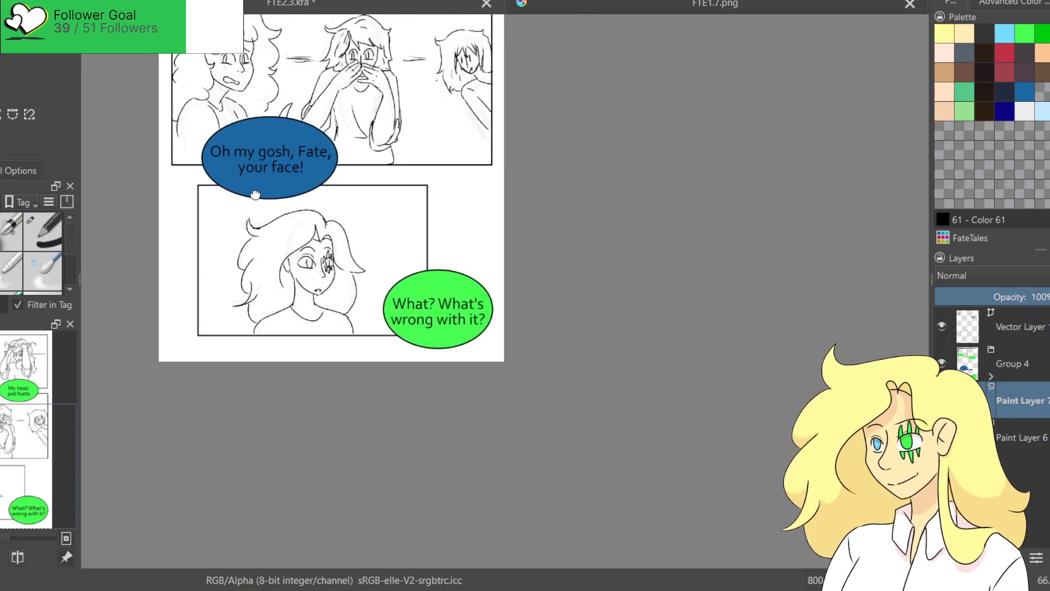
scroll(248, 196, up, 1)
drag(401, 250, 477, 425)
scroll(451, 317, up, 3)
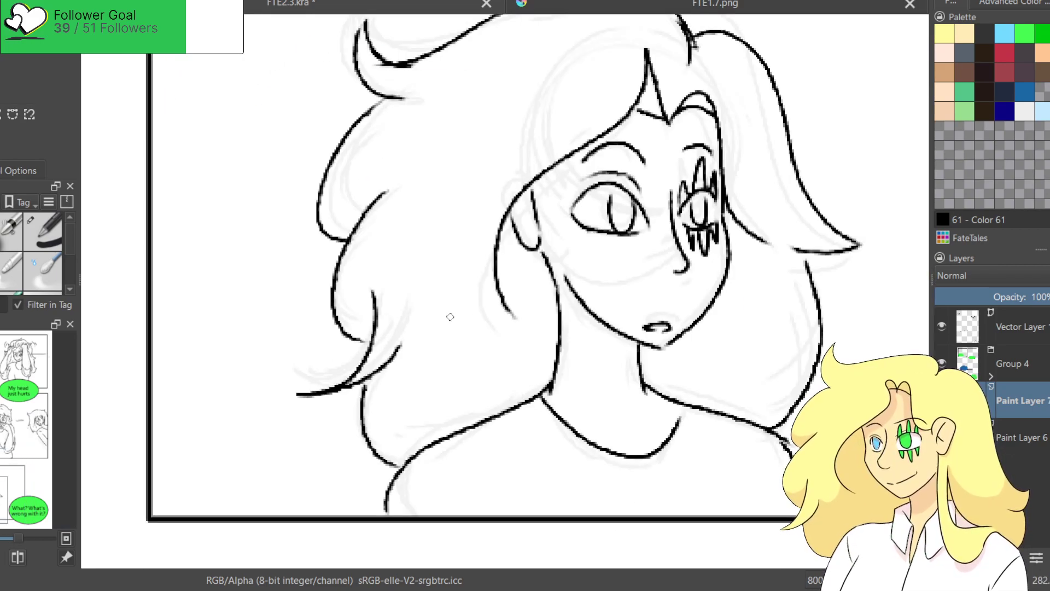
mouse_move(412, 267)
mouse_down()
mouse_move(365, 301)
mouse_move(339, 470)
mouse_move(402, 470)
mouse_move(389, 284)
mouse_up()
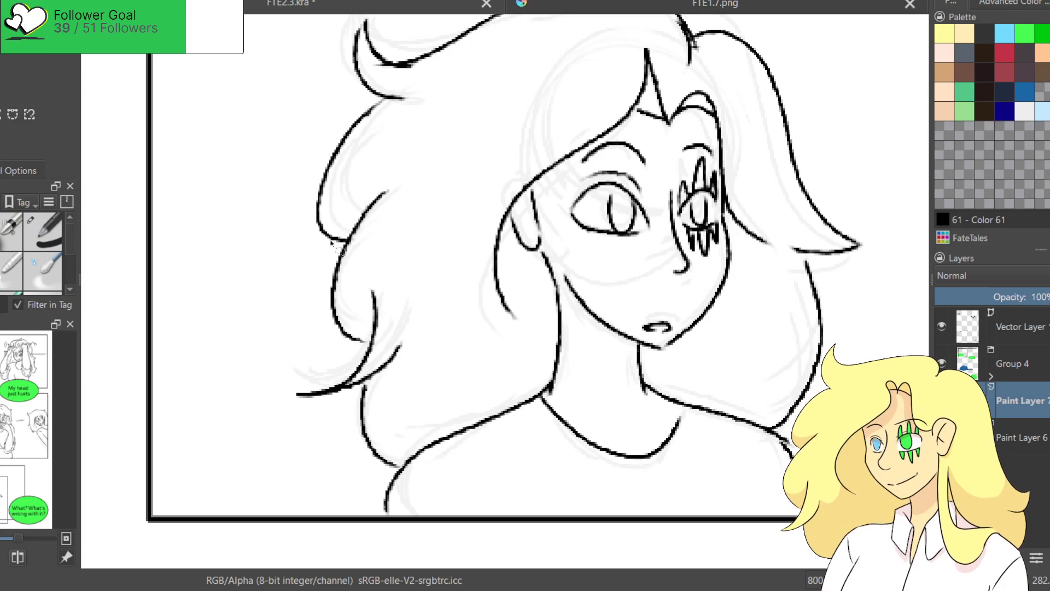
drag(426, 365, 417, 375)
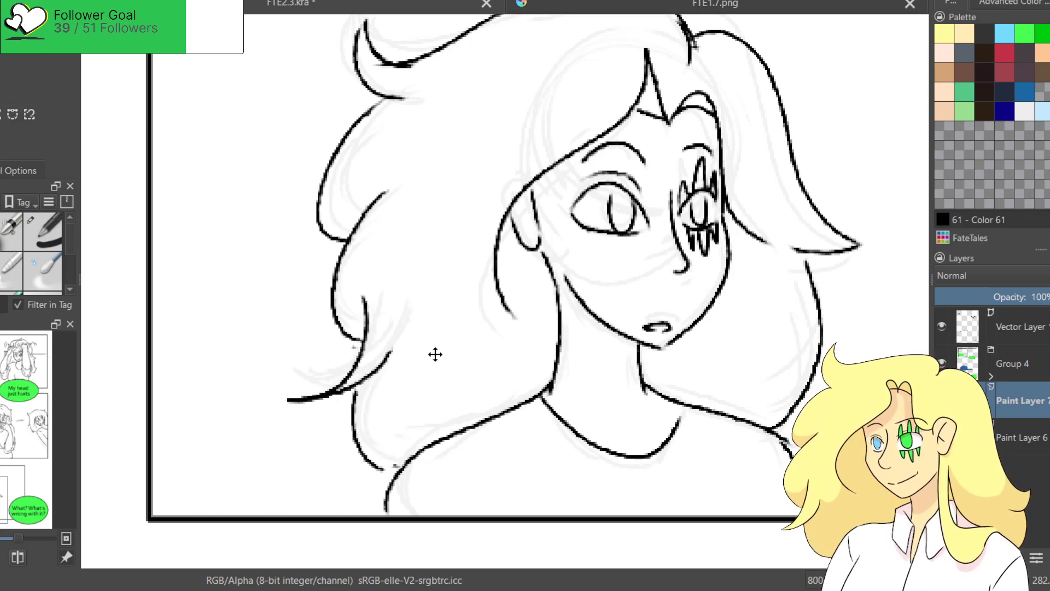
scroll(435, 355, down, 5)
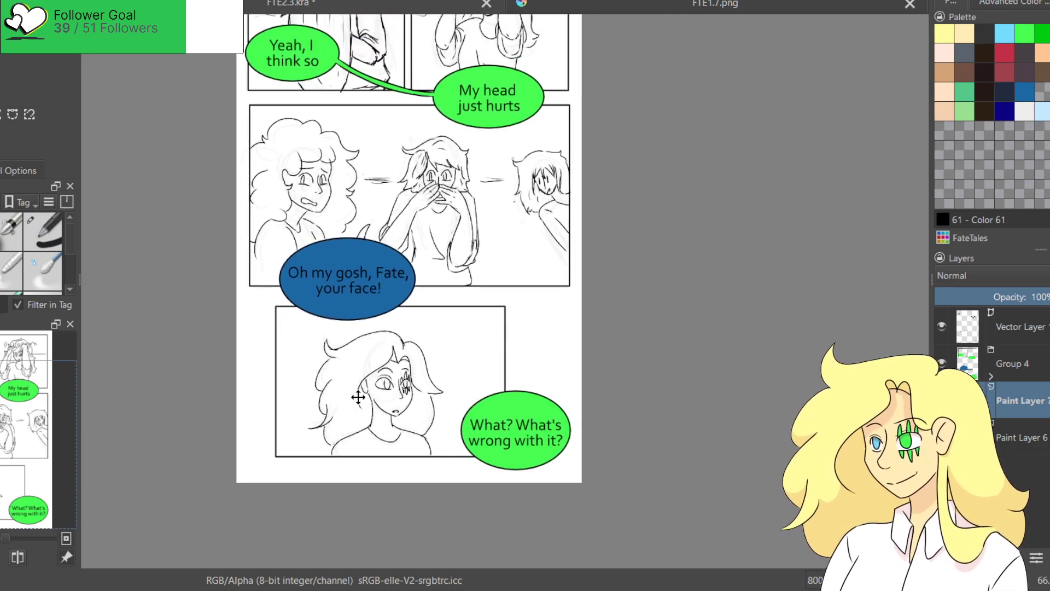
Ink a small curved tail on the green "What? What's wrong with it?" bubble, pointing toward the figure.
scroll(359, 397, up, 4)
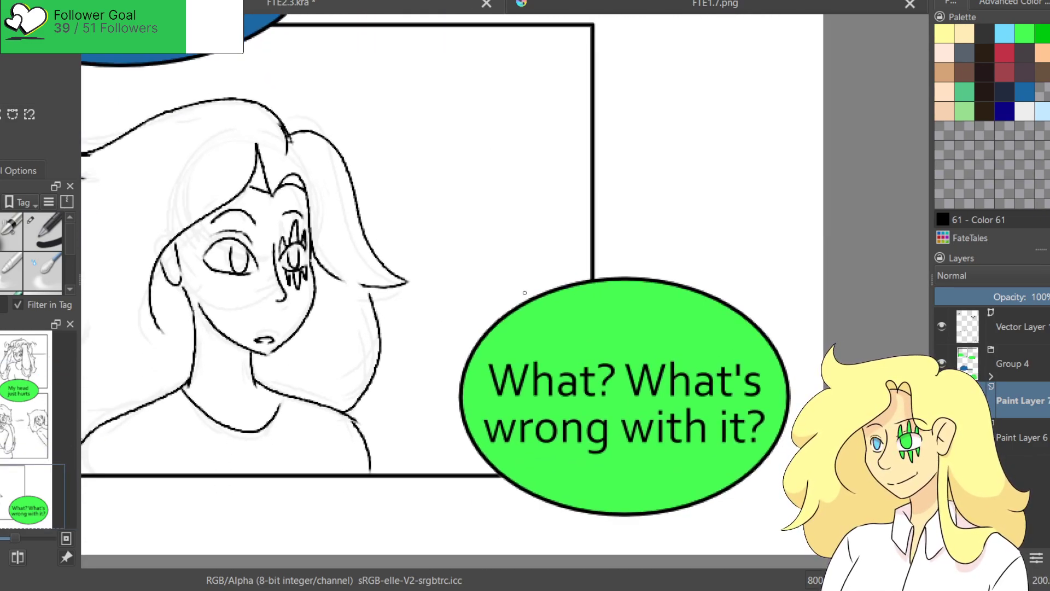
mouse_move(519, 303)
mouse_down()
mouse_move(520, 289)
mouse_move(535, 296)
mouse_up()
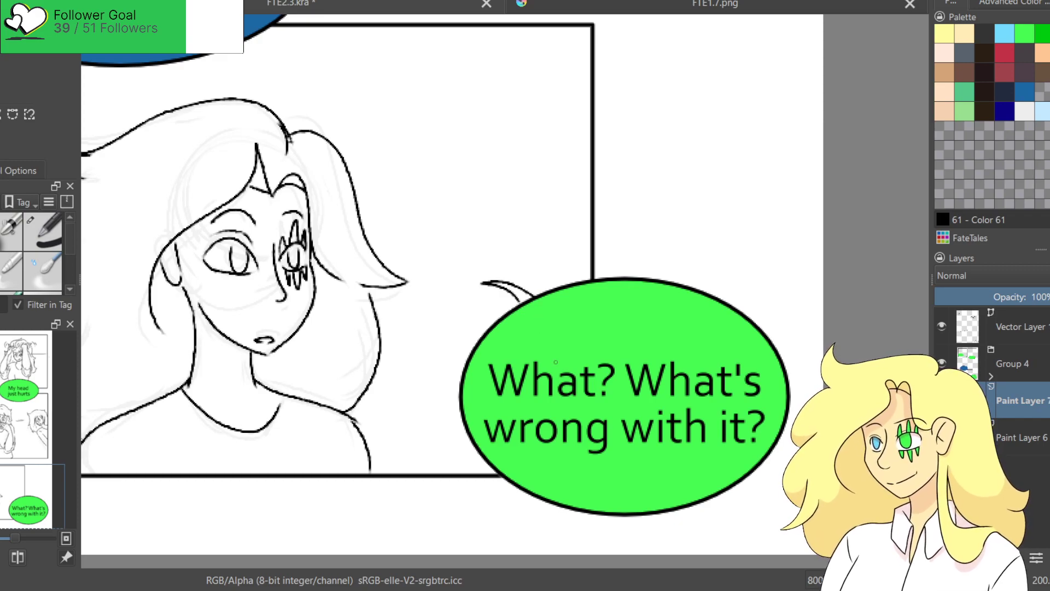
scroll(556, 362, down, 4)
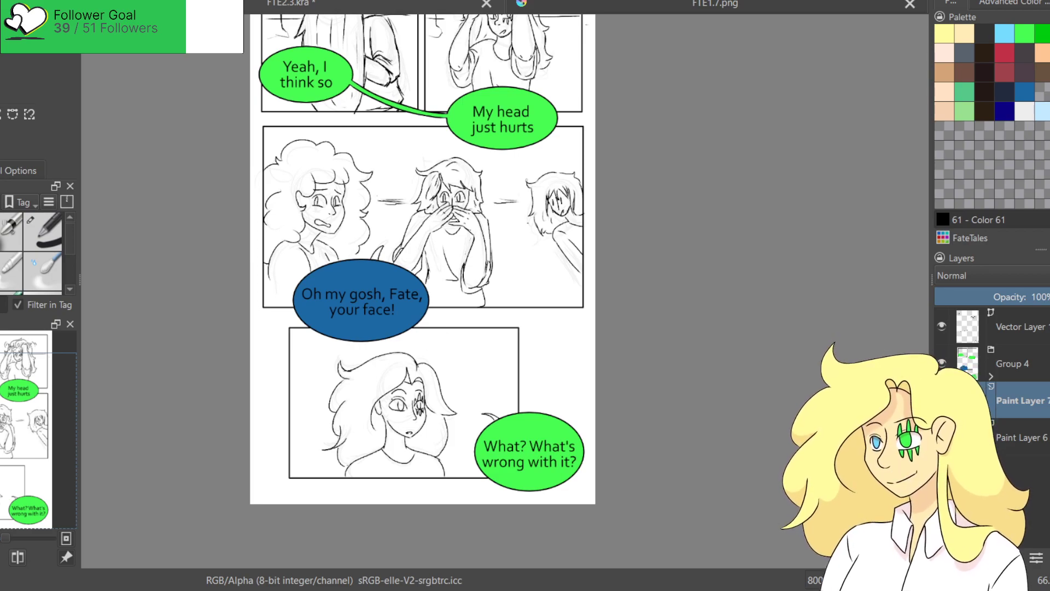
Select the inked figure, hide the rough sketch on Paint Layer 6, then scale the figure down and move it up in the panel.
scroll(272, 388, up, 3)
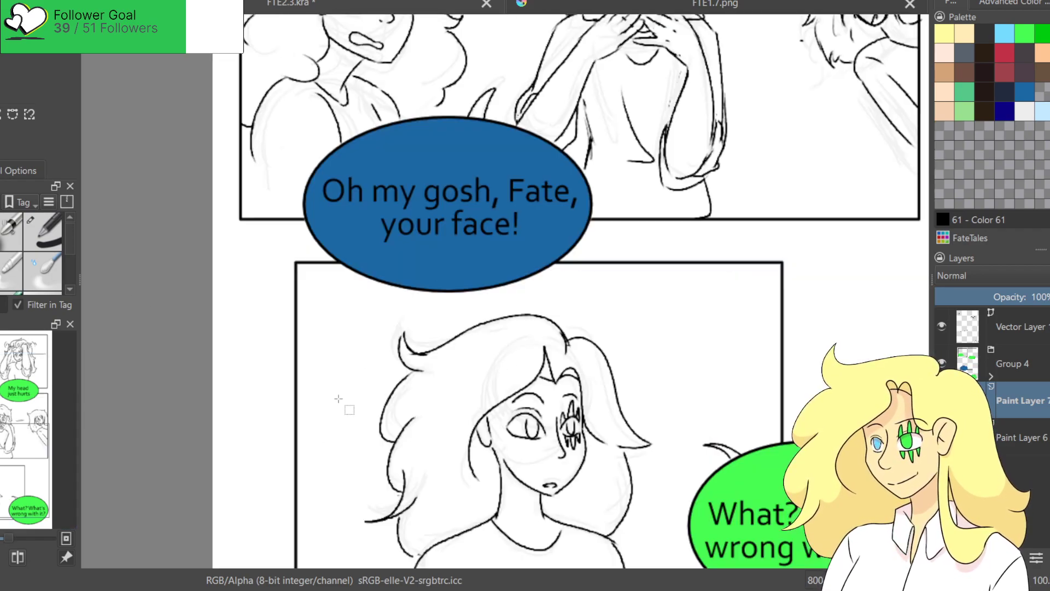
drag(251, 101, 571, 428)
key(ctrl+t)
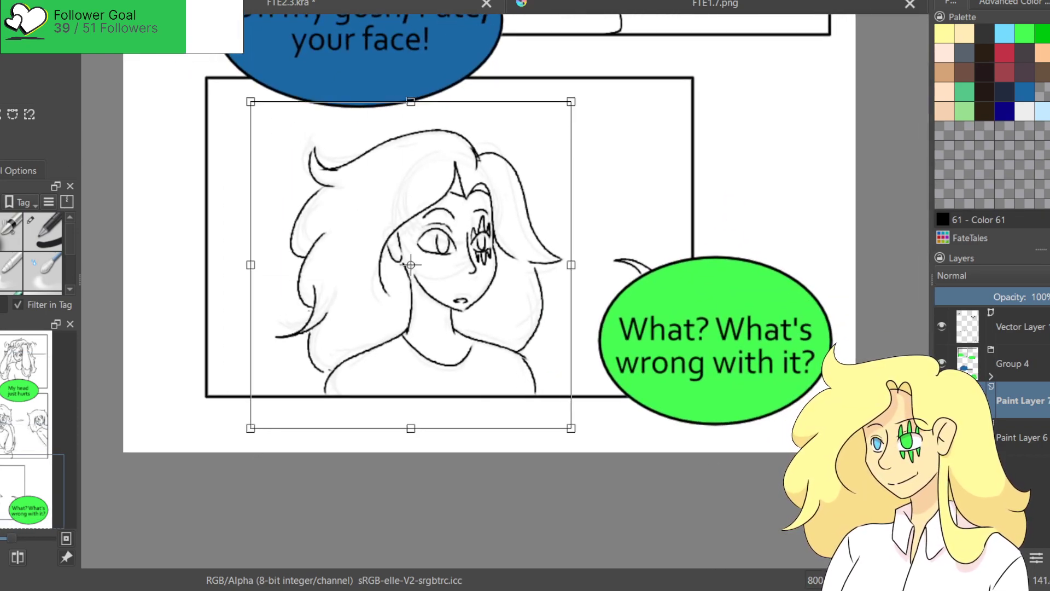
click(941, 437)
click(347, 252)
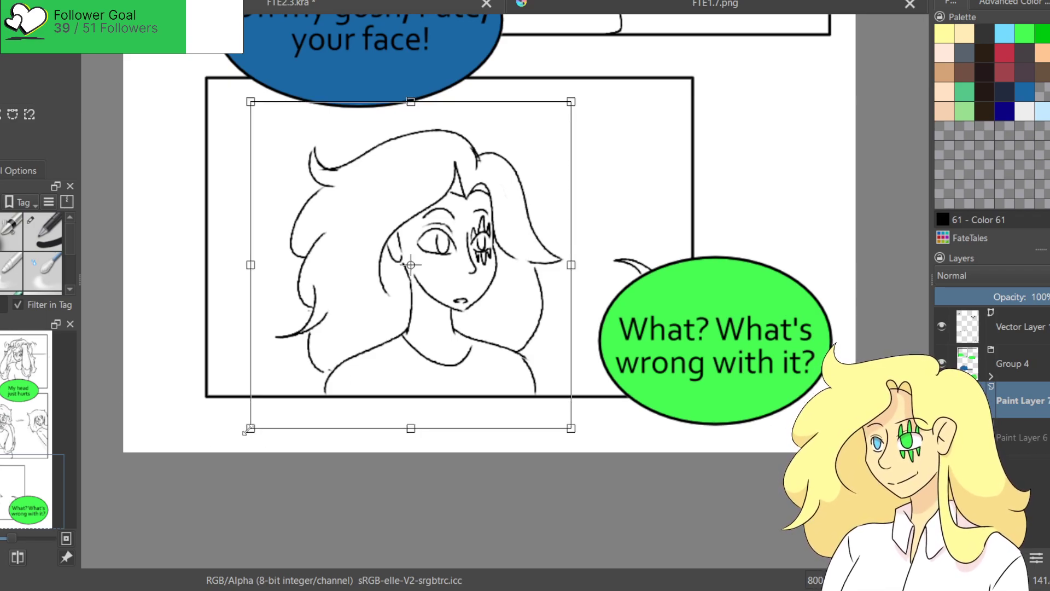
drag(250, 428, 309, 372)
mouse_move(403, 301)
mouse_down()
mouse_move(330, 277)
mouse_move(342, 276)
mouse_up()
key(Return)
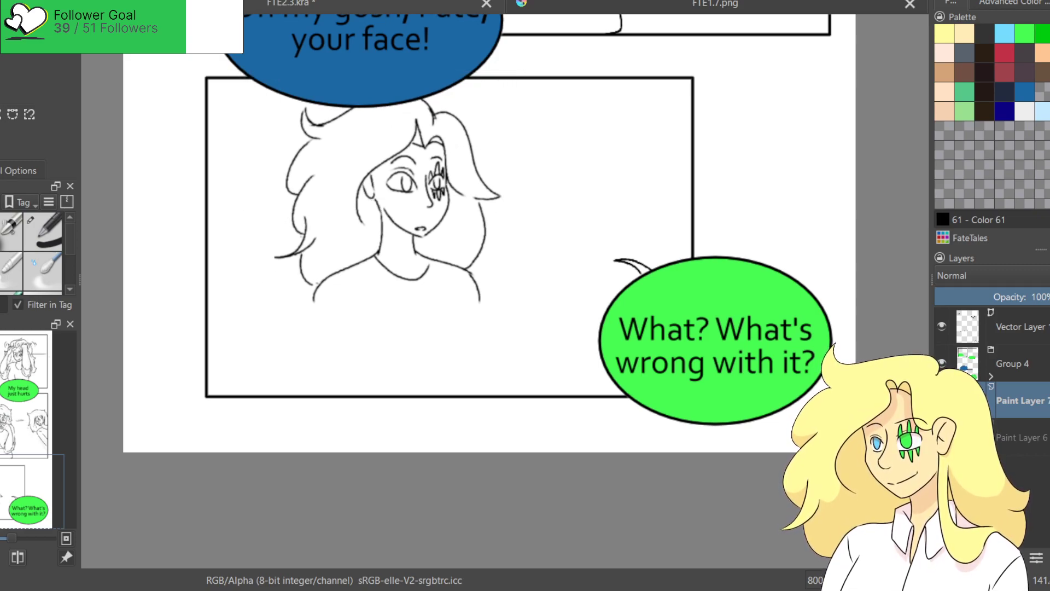
Ink both sides of the torso down to the panel border and the outer edges of the two upper-arm sleeves.
scroll(521, 253, up, 1)
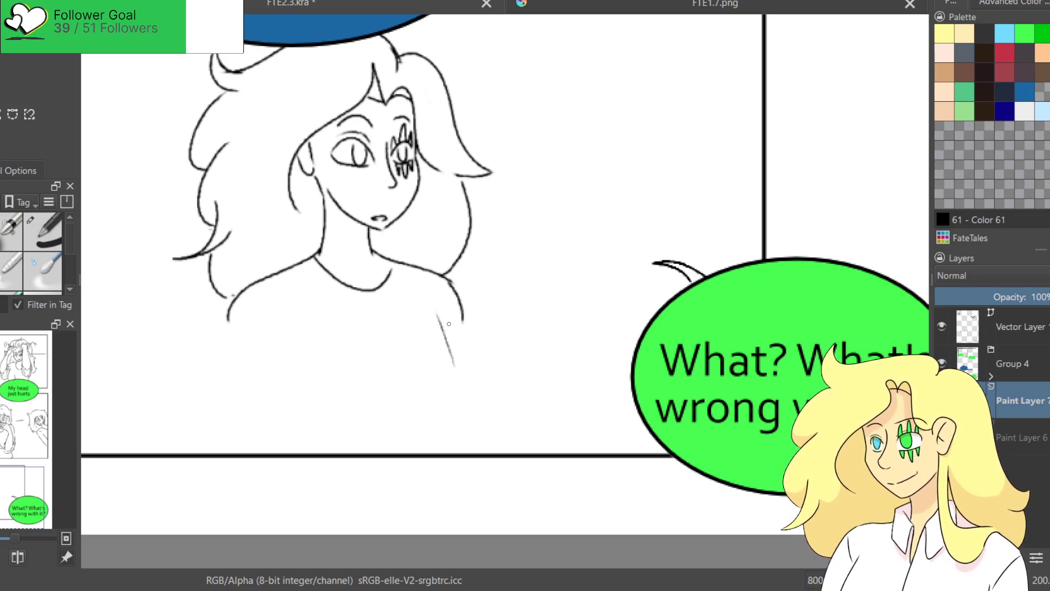
mouse_move(436, 307)
mouse_down()
mouse_move(452, 367)
mouse_move(442, 433)
mouse_up()
drag(256, 331, 275, 393)
key(ctrl+z)
key(ctrl+z)
mouse_move(258, 343)
mouse_down()
mouse_move(276, 414)
mouse_move(271, 452)
mouse_up()
key(ctrl+z)
key(ctrl+z)
key(ctrl+z)
mouse_move(256, 343)
mouse_down()
mouse_move(280, 425)
mouse_move(275, 449)
mouse_up()
drag(444, 429, 445, 450)
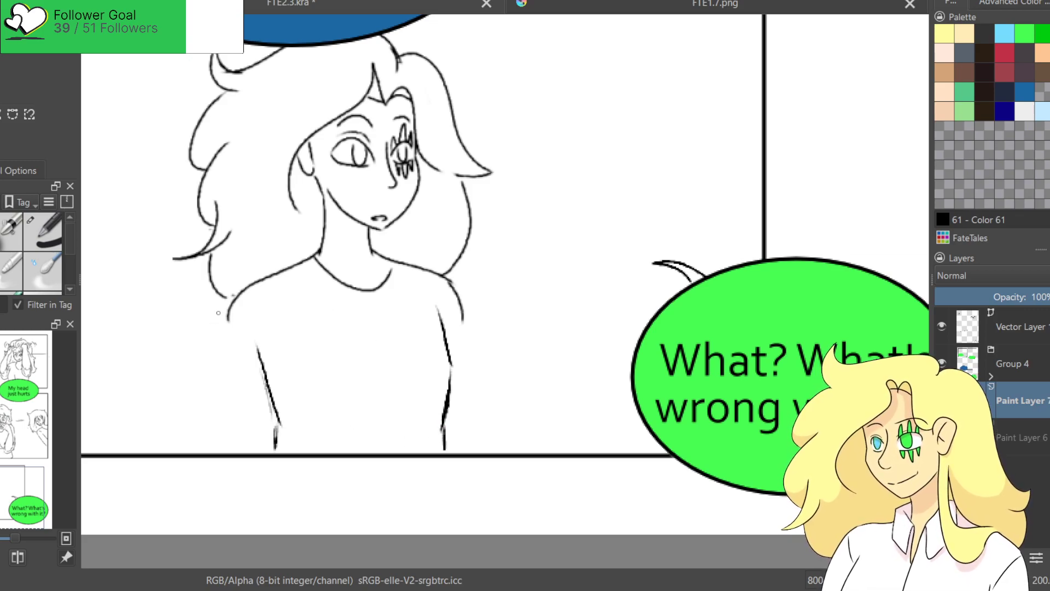
mouse_move(231, 302)
mouse_down()
mouse_move(211, 418)
mouse_move(262, 448)
mouse_up()
mouse_move(465, 316)
mouse_down()
mouse_move(498, 407)
mouse_move(473, 432)
mouse_up()
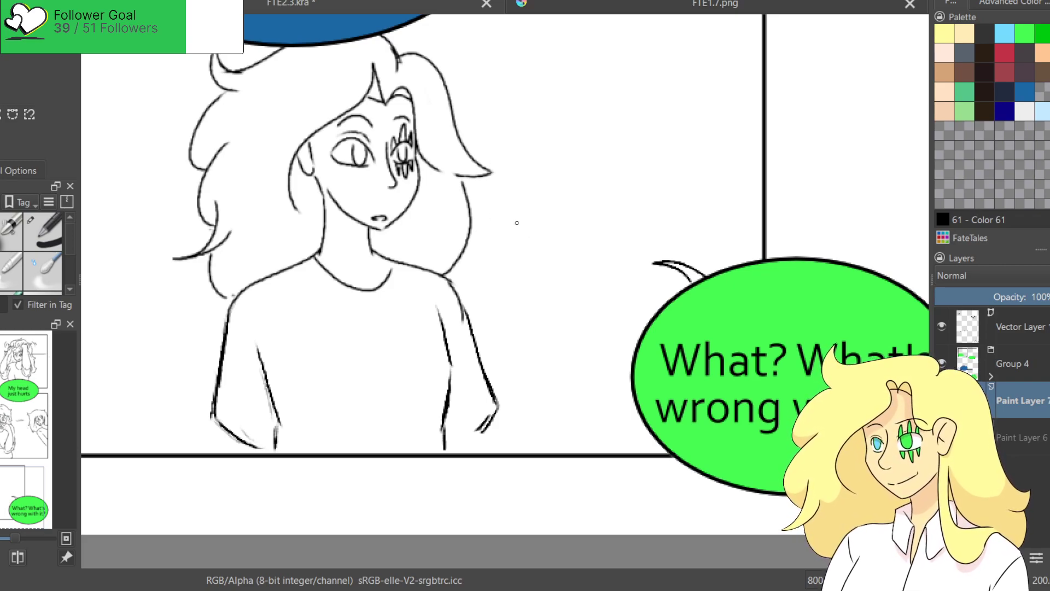
mouse_move(522, 216)
mouse_down()
mouse_move(513, 275)
mouse_move(519, 268)
mouse_move(520, 298)
mouse_up()
mouse_move(524, 223)
mouse_down()
mouse_move(535, 208)
mouse_move(534, 246)
mouse_up()
key(ctrl+z)
key(ctrl+z)
key(ctrl+z)
key(ctrl+z)
Ink the raised right-hand hand beside the hair, with the index finger pointing at the face and the other fingers curled.
mouse_move(540, 208)
mouse_down()
mouse_move(527, 270)
mouse_move(509, 256)
mouse_move(509, 290)
mouse_up()
key(ctrl+z)
drag(523, 253, 514, 276)
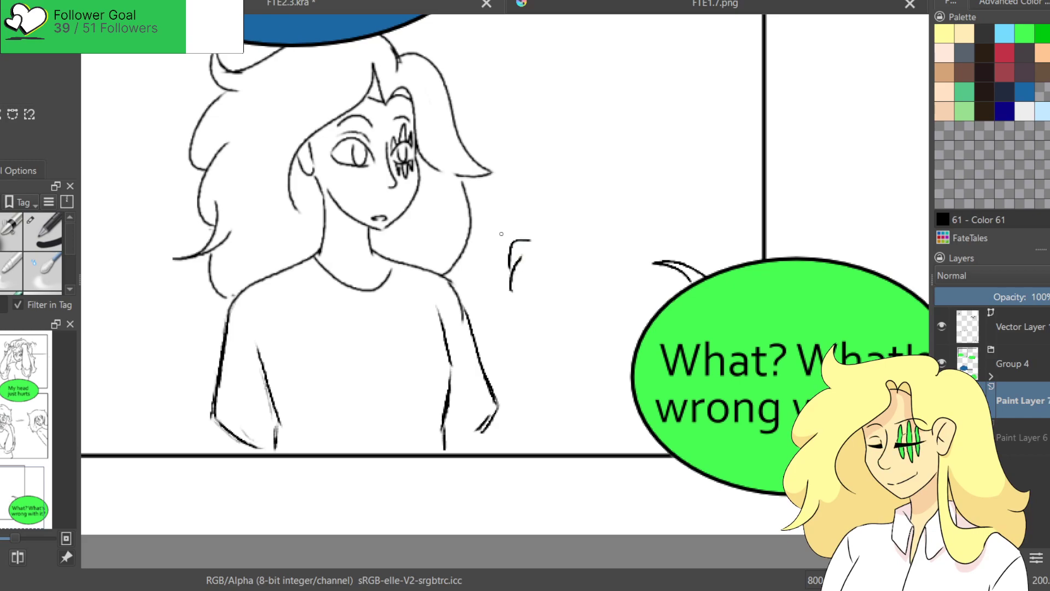
mouse_move(487, 183)
mouse_down()
mouse_move(523, 209)
mouse_move(510, 217)
mouse_move(509, 250)
mouse_move(500, 232)
mouse_move(509, 255)
mouse_up()
key(ctrl+z)
mouse_move(522, 210)
mouse_down()
mouse_move(539, 223)
mouse_move(544, 258)
mouse_move(520, 308)
mouse_up()
key(ctrl+z)
drag(544, 258, 529, 302)
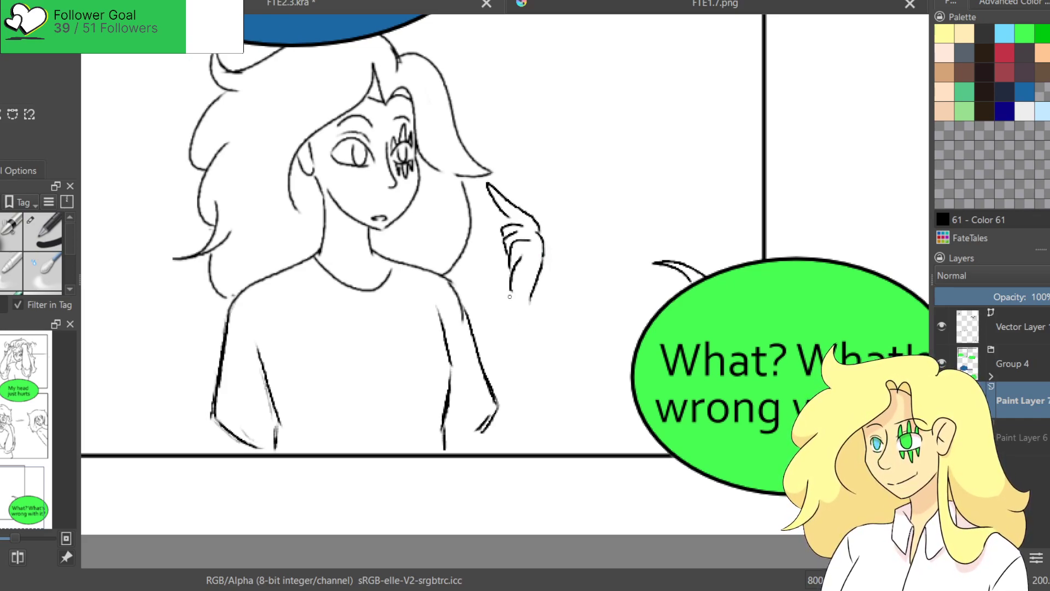
Ink the raised hand's thumb and palm, and both forearm lines running from the wrist toward the panel's lower border.
mouse_move(501, 244)
mouse_down()
mouse_move(487, 256)
mouse_move(501, 272)
mouse_move(505, 261)
mouse_move(496, 296)
mouse_move(568, 426)
mouse_up()
key(ctrl+z)
drag(514, 308, 497, 431)
key(ctrl+z)
key(ctrl+z)
drag(529, 305, 553, 452)
key(ctrl+z)
drag(531, 307, 549, 430)
drag(510, 306, 489, 450)
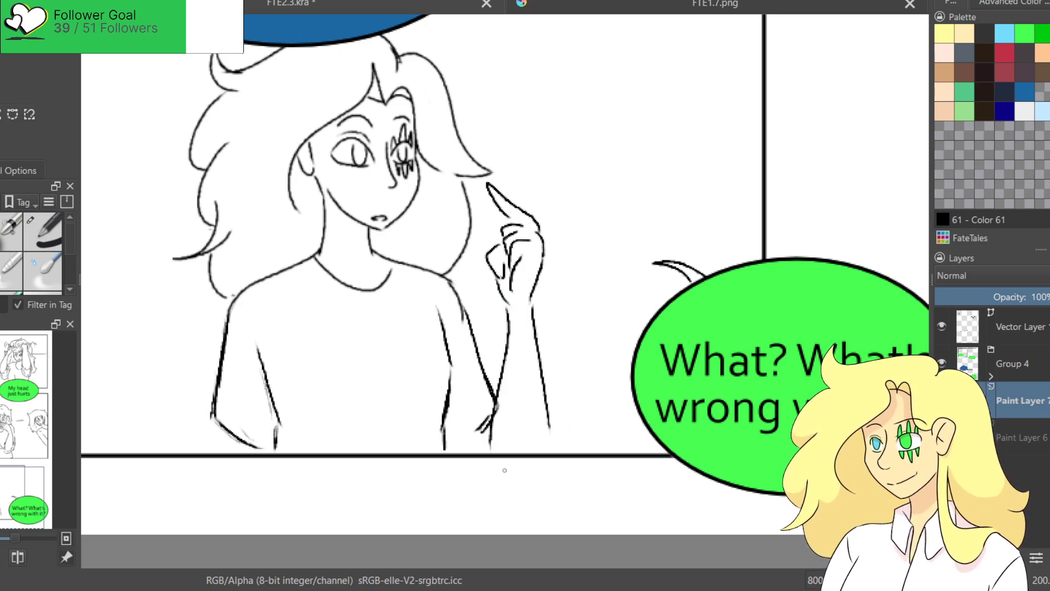
Ink the start of the lowered left-hand forearm, a curved shirt fold at the waist and short creases at the shoulders.
drag(219, 432, 208, 448)
mouse_move(400, 365)
mouse_down()
mouse_move(349, 449)
mouse_move(381, 409)
mouse_move(338, 443)
mouse_up()
key(ctrl+z)
drag(236, 308, 253, 326)
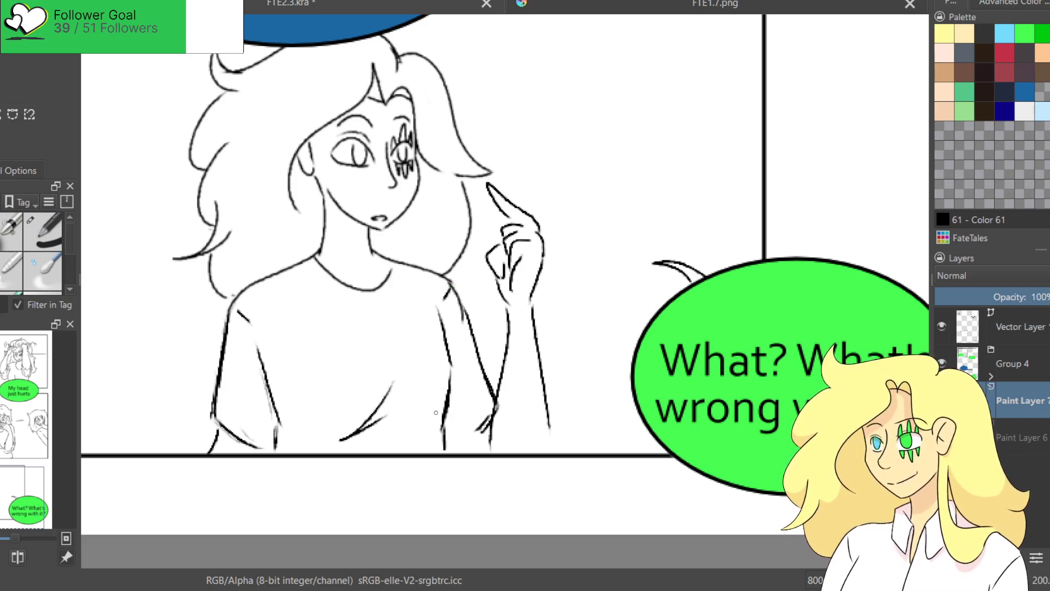
mouse_move(378, 353)
mouse_down()
mouse_move(452, 406)
mouse_move(405, 393)
mouse_up()
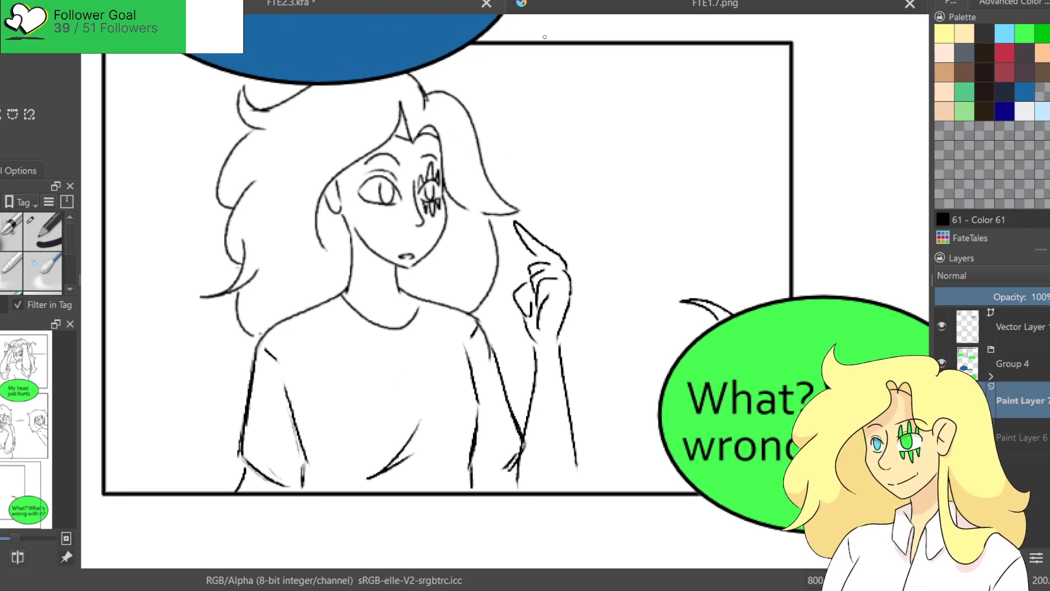
mouse_move(514, 77)
mouse_down()
mouse_move(516, 113)
mouse_move(549, 98)
mouse_move(537, 120)
mouse_move(553, 79)
mouse_move(542, 108)
mouse_up()
click(516, 113)
click(536, 119)
key(ctrl+z)
key(ctrl+z)
click(540, 119)
key(ctrl+z)
key(ctrl+z)
key(ctrl+z)
key(ctrl+z)
Draw two small question marks with dots between the right-hand hair lock and the raised fingertip.
mouse_move(505, 133)
mouse_down()
mouse_move(507, 169)
mouse_move(537, 145)
mouse_move(524, 176)
mouse_up()
click(507, 169)
click(523, 187)
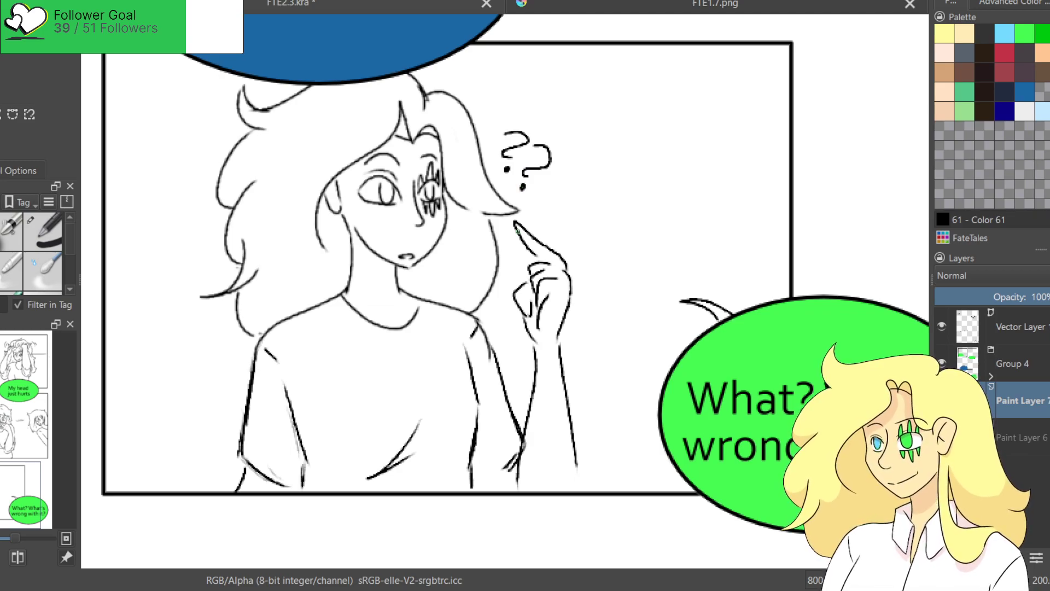
scroll(517, 232, down, 2)
scroll(504, 263, right, 2)
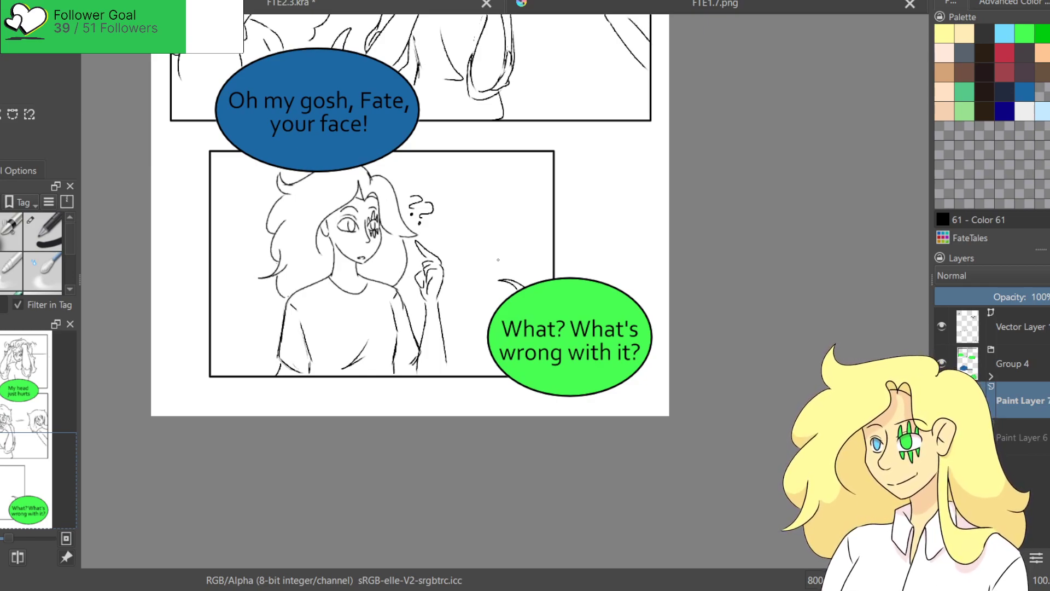
scroll(410, 215, down, 2)
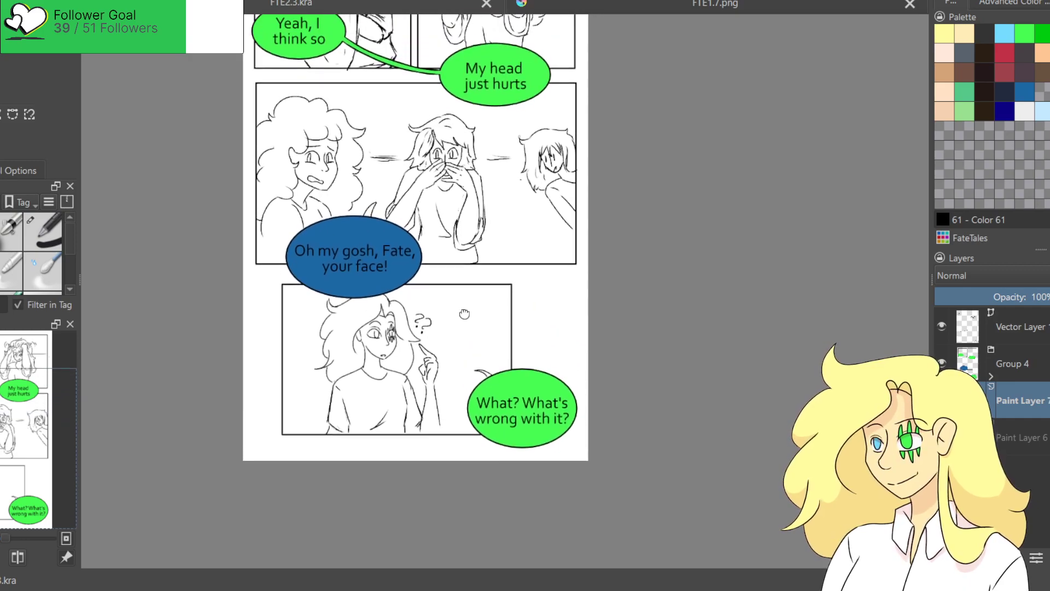
Look over the whole inked comic page and check it against the finished page FTE1.7.png.
drag(468, 319, 451, 351)
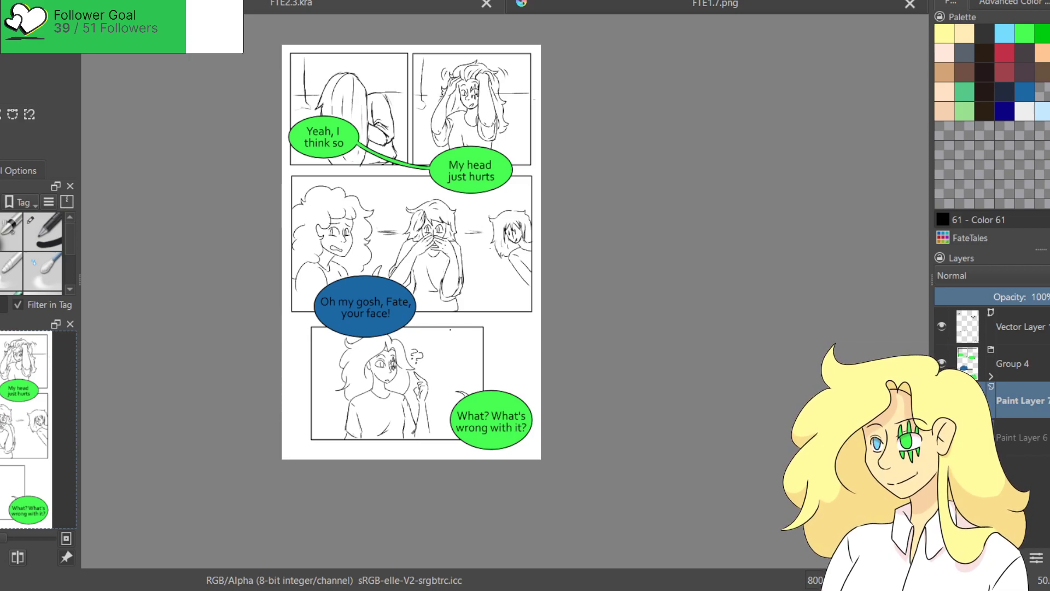
drag(444, 369, 520, 390)
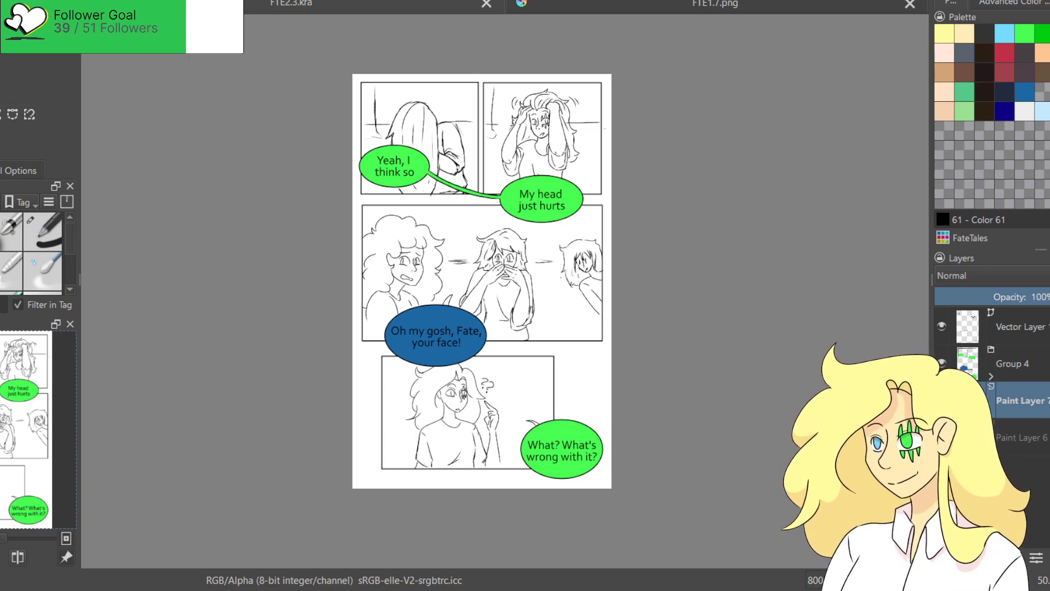
drag(519, 386, 580, 401)
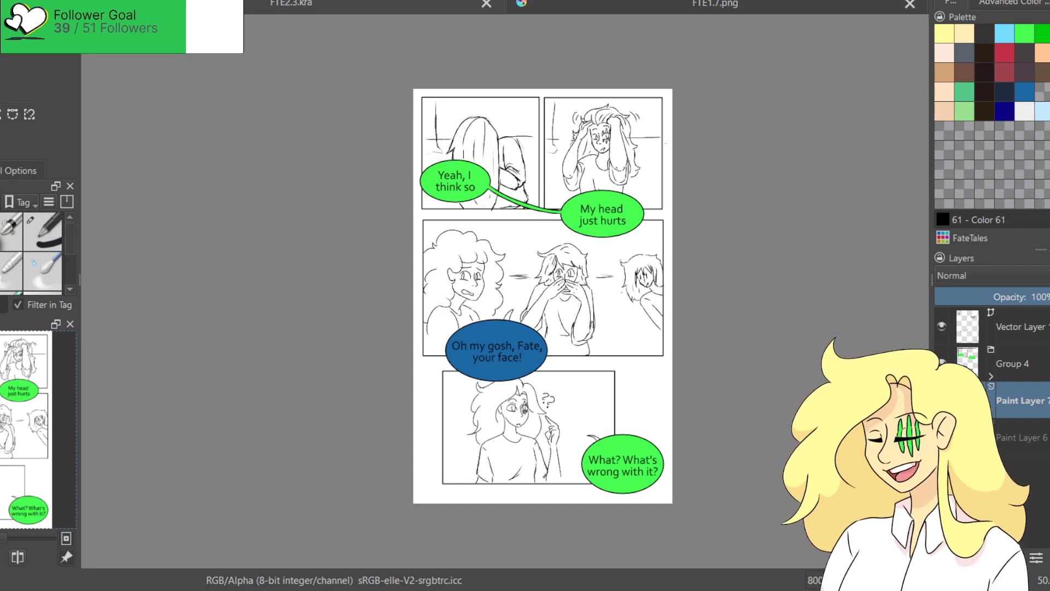
key(ctrl+Tab)
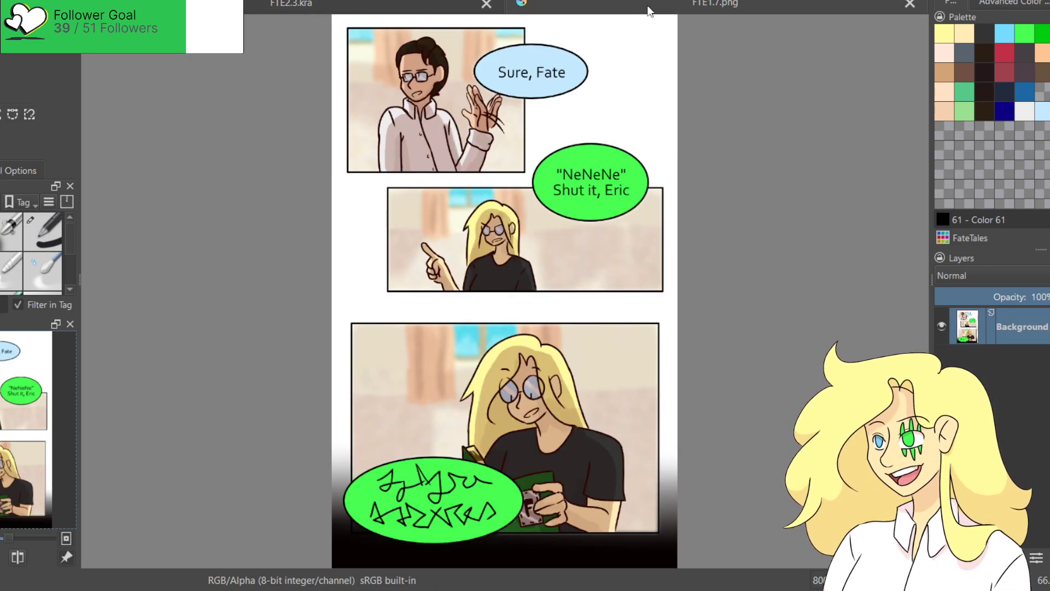
Replace FTE1.7.png with the old coloured page FTE2.3.png as reference and return to the FTE2.3.kra page.
click(909, 4)
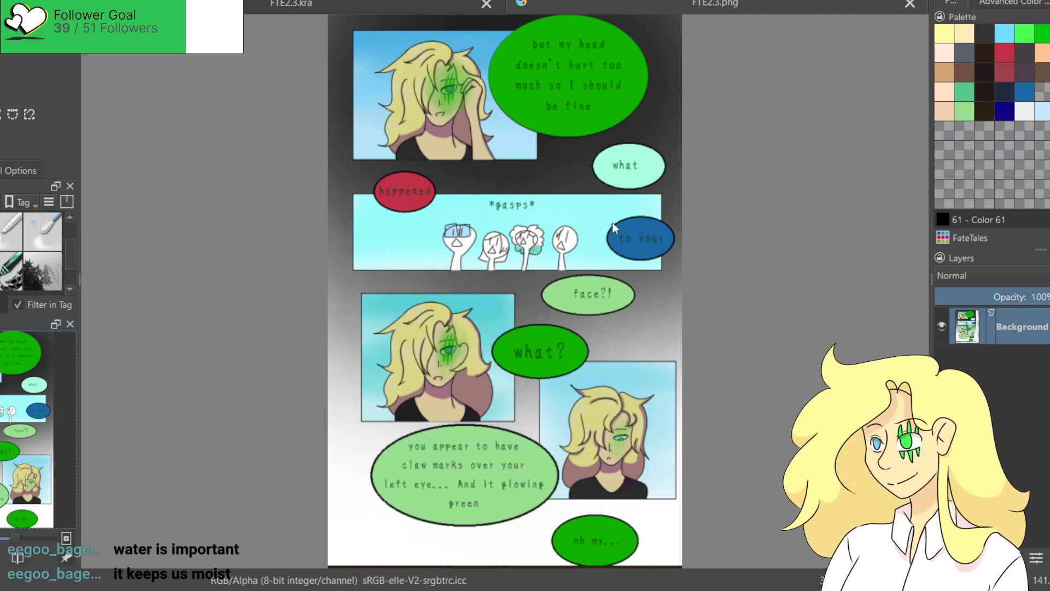
click(294, 7)
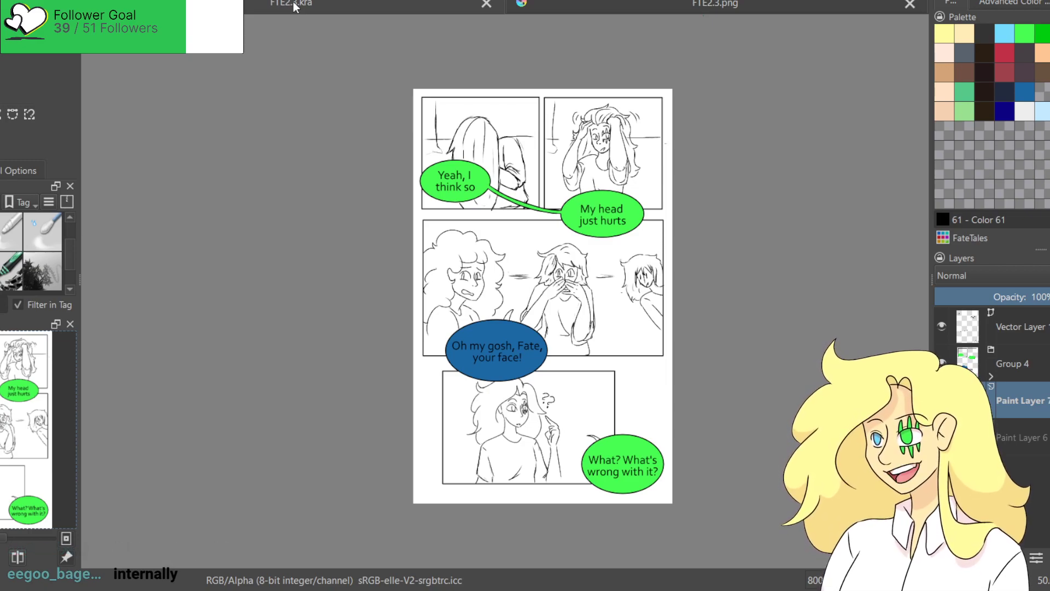
key(ctrl+plus)
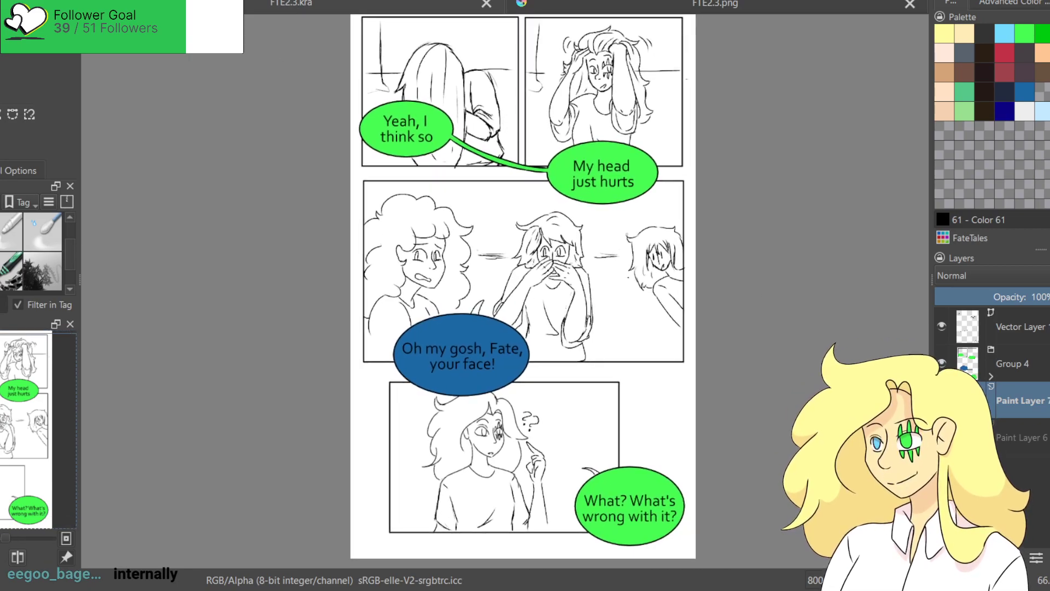
key(2)
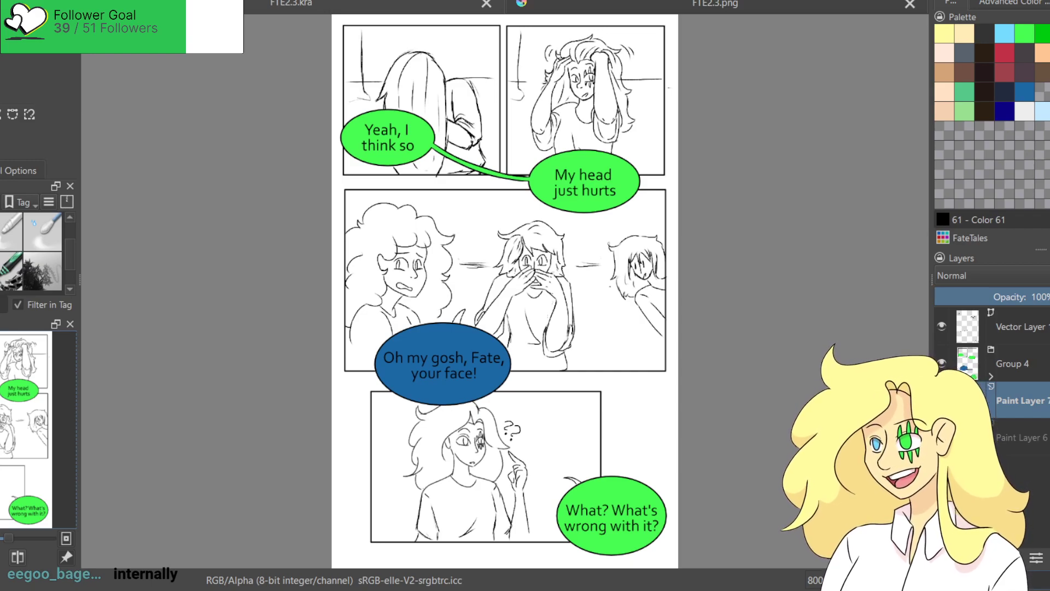
Compare the new FTE2.3.kra page with the old FTE2.3.png, and reopen FTE1.7.png for reference.
click(709, 4)
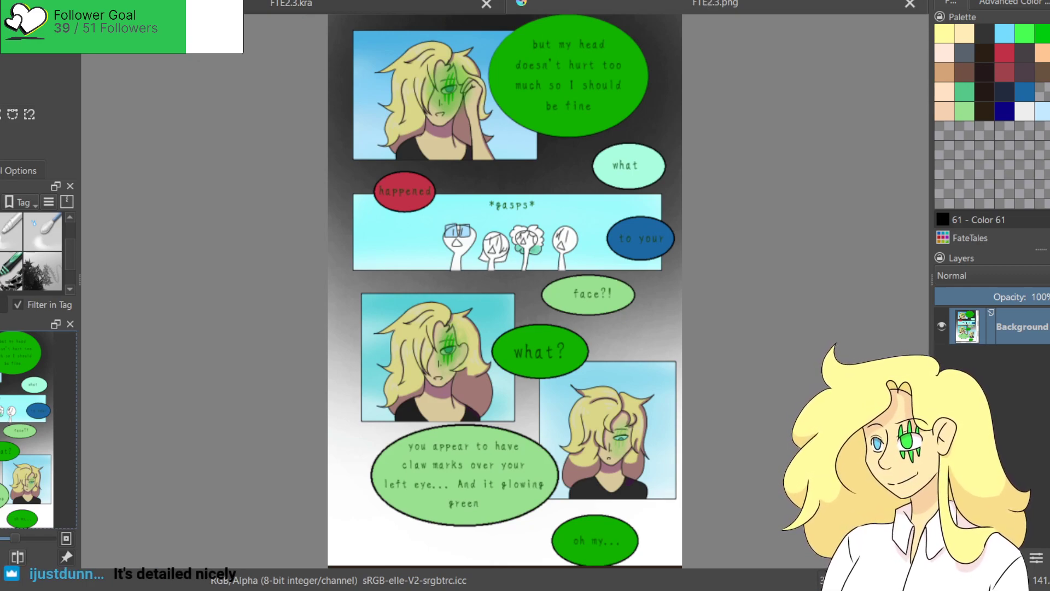
key(ctrl+Tab)
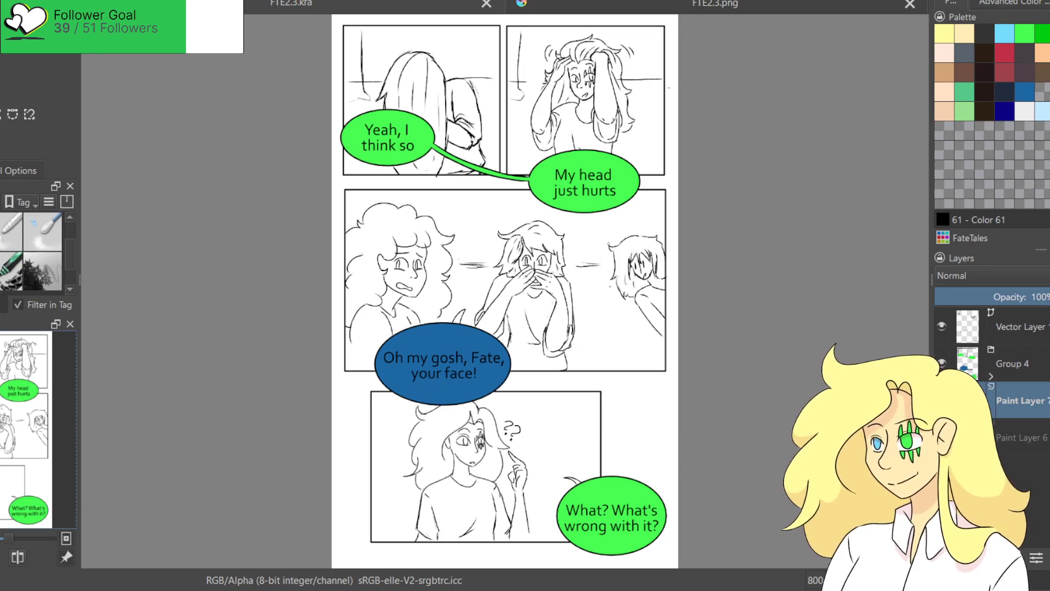
click(615, 5)
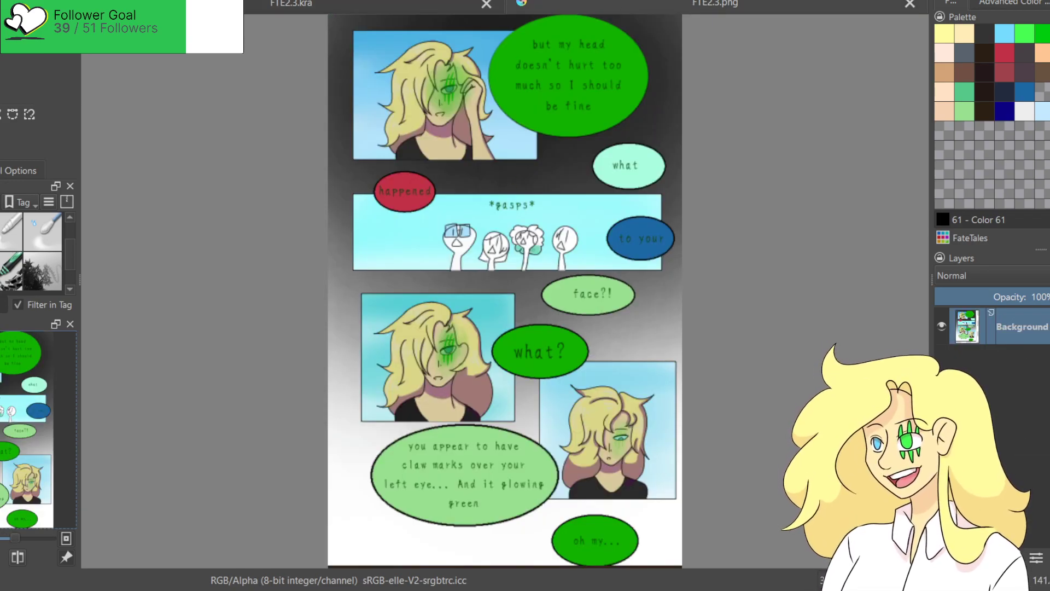
key(ctrl+Tab)
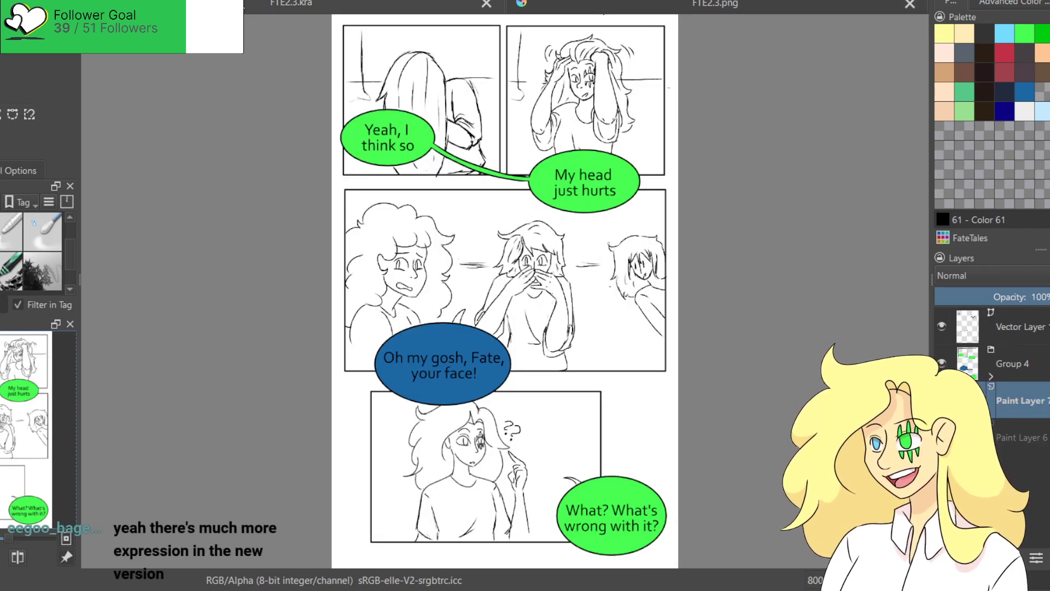
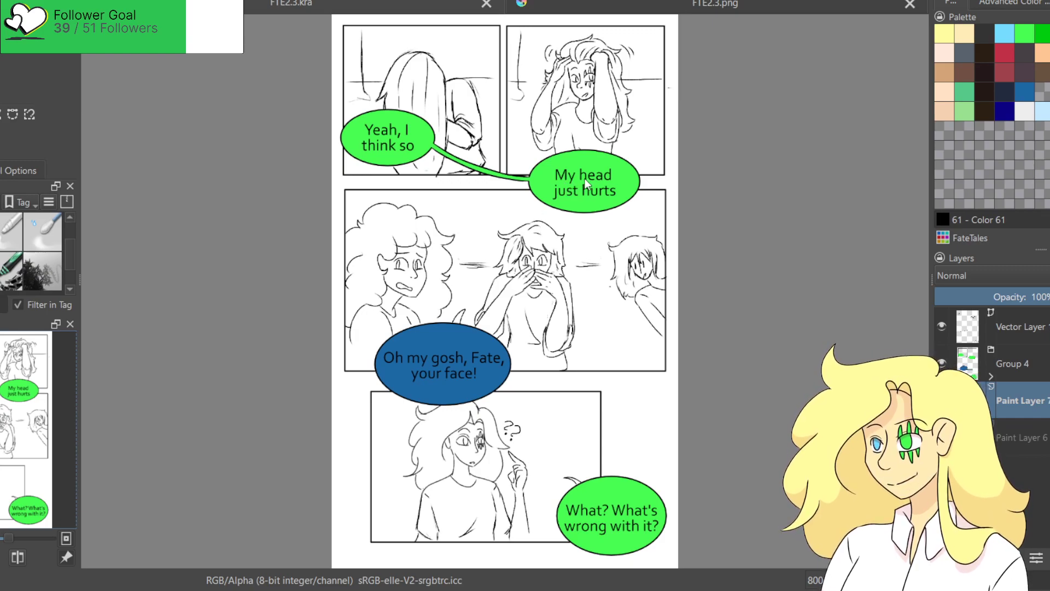
click(659, 411)
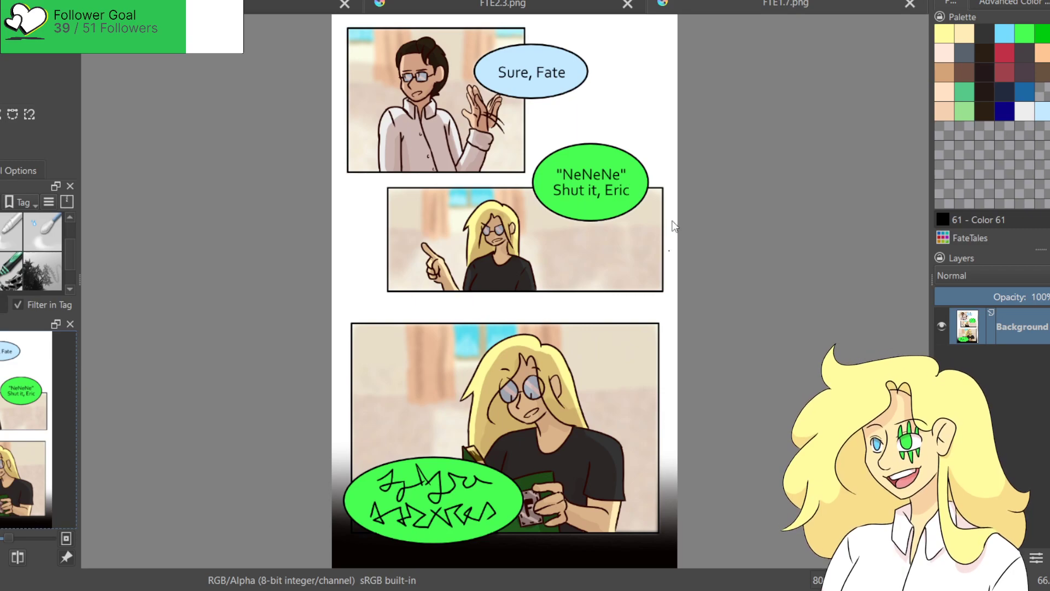
click(276, 2)
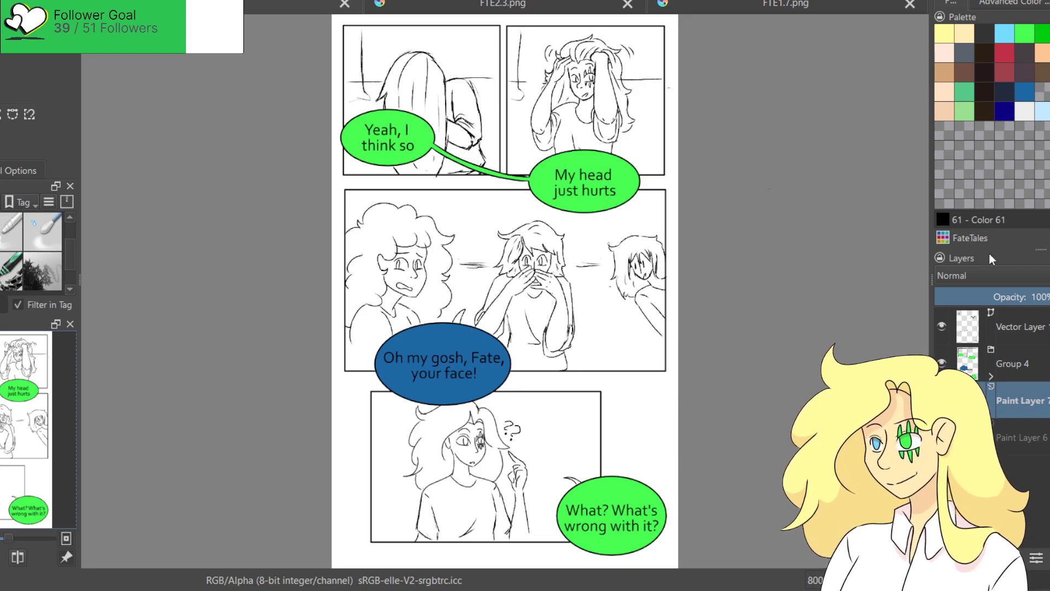
Lower the opacity of Paint Layer 7 to 15% and add a new paint layer above it.
click(961, 301)
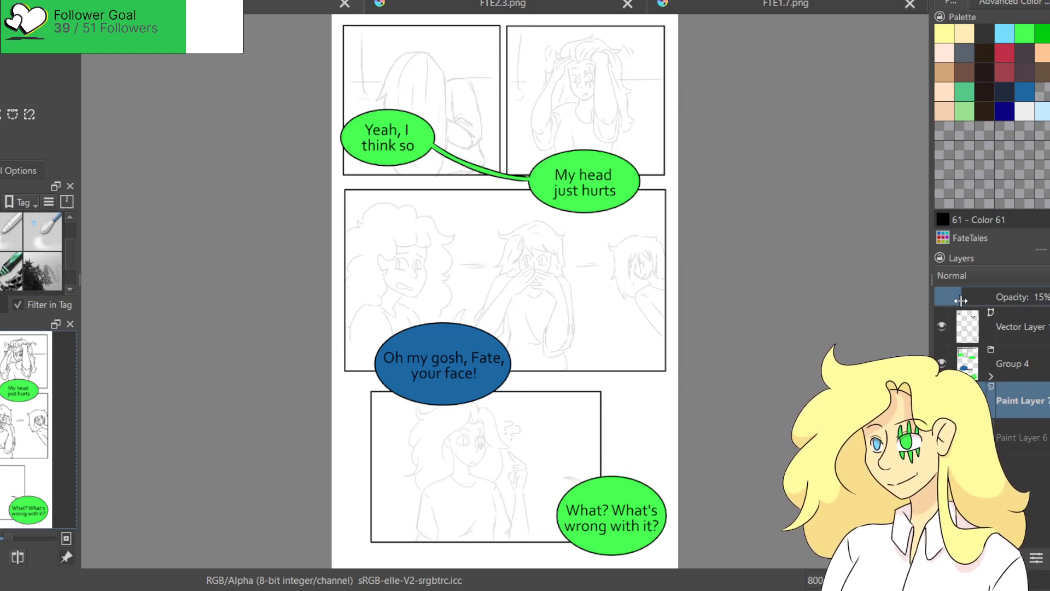
key(Insert)
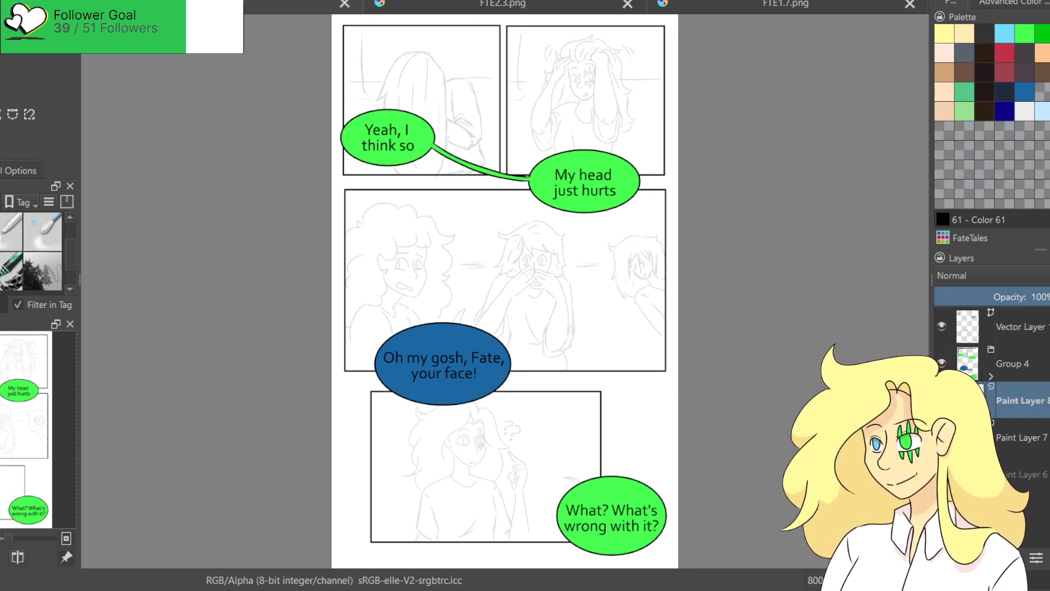
Select the rectangular area inside the border of the page's first panel.
scroll(416, 224, up, 3)
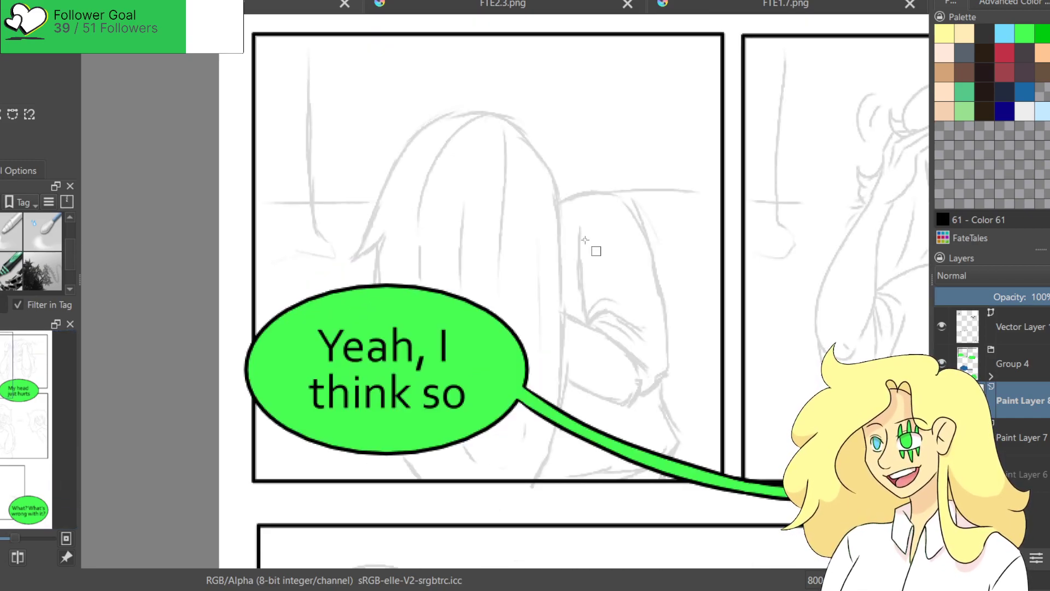
scroll(647, 278, down, 4)
scroll(720, 263, up, 2)
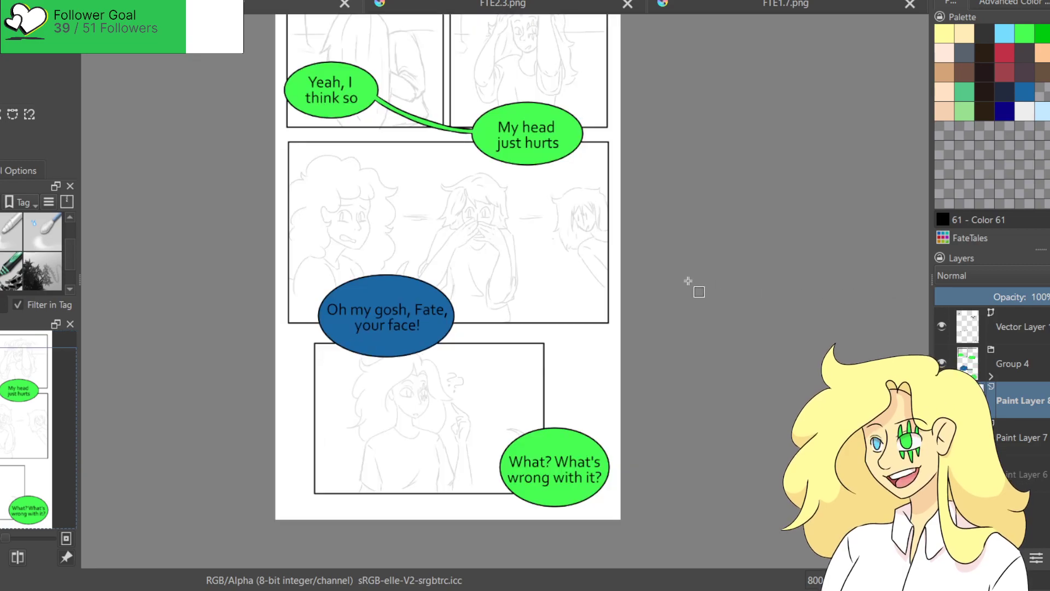
drag(479, 221, 499, 267)
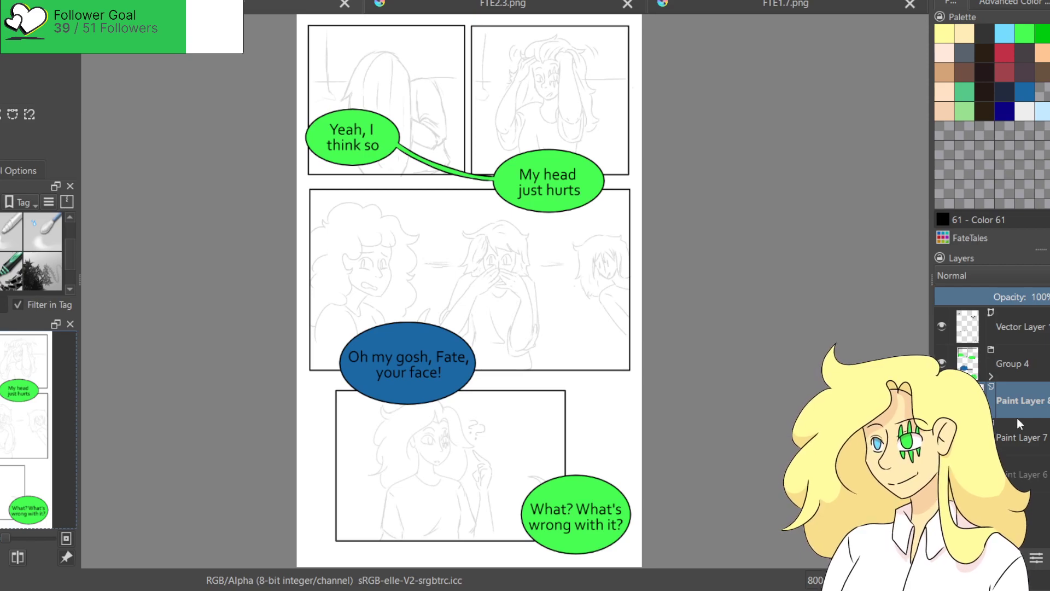
scroll(642, 239, up, 3)
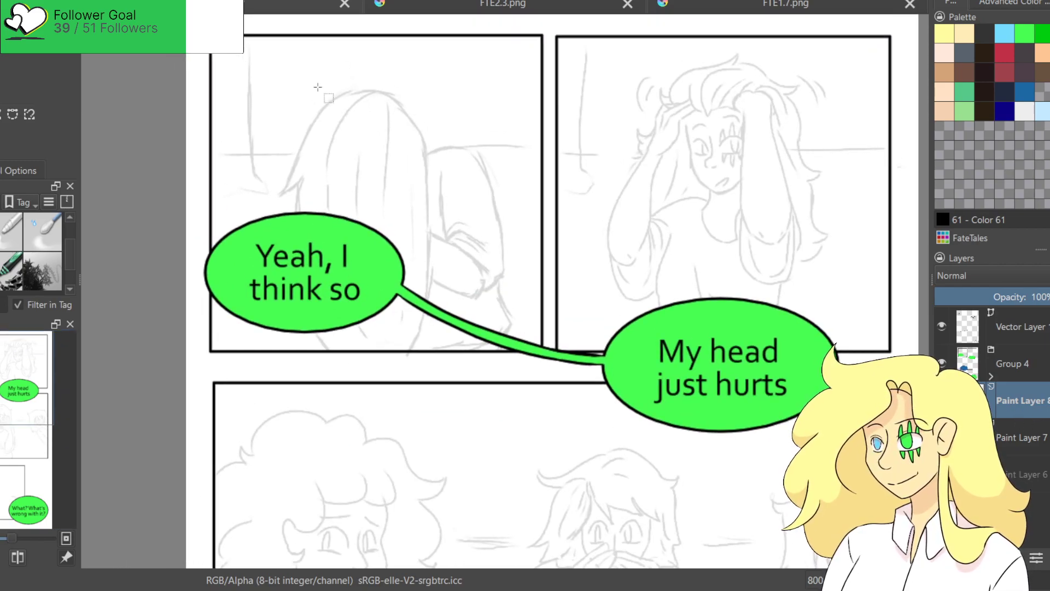
drag(211, 36, 542, 349)
Add the second top panel's rectangle to the selection, matching it to the panel's border.
scroll(258, 112, up, 2)
scroll(258, 112, down, 1)
drag(398, 164, 132, 172)
scroll(132, 172, down, 1)
drag(336, 66, 672, 379)
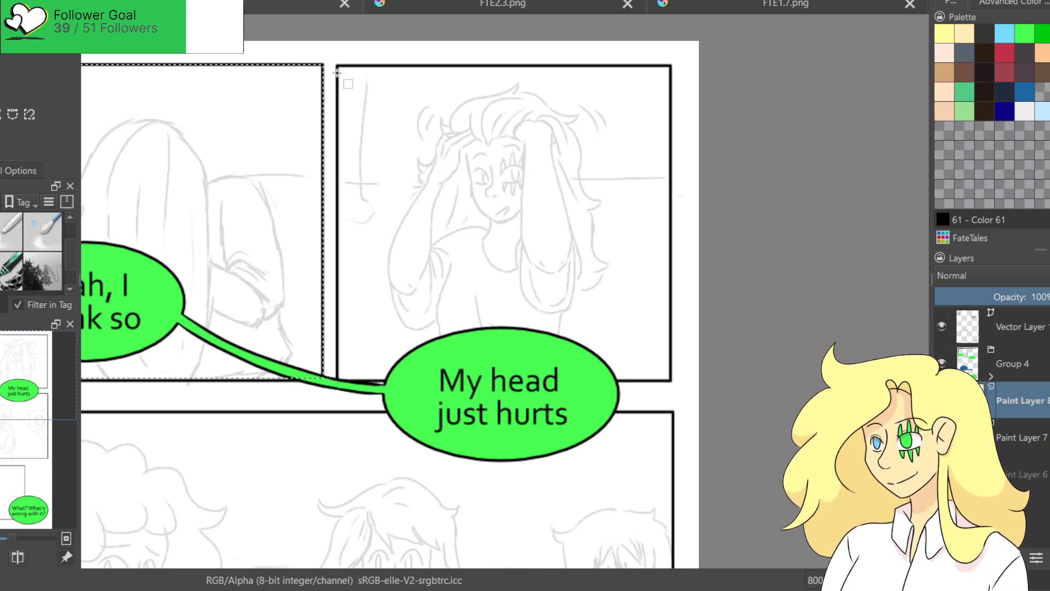
drag(404, 138, 672, 379)
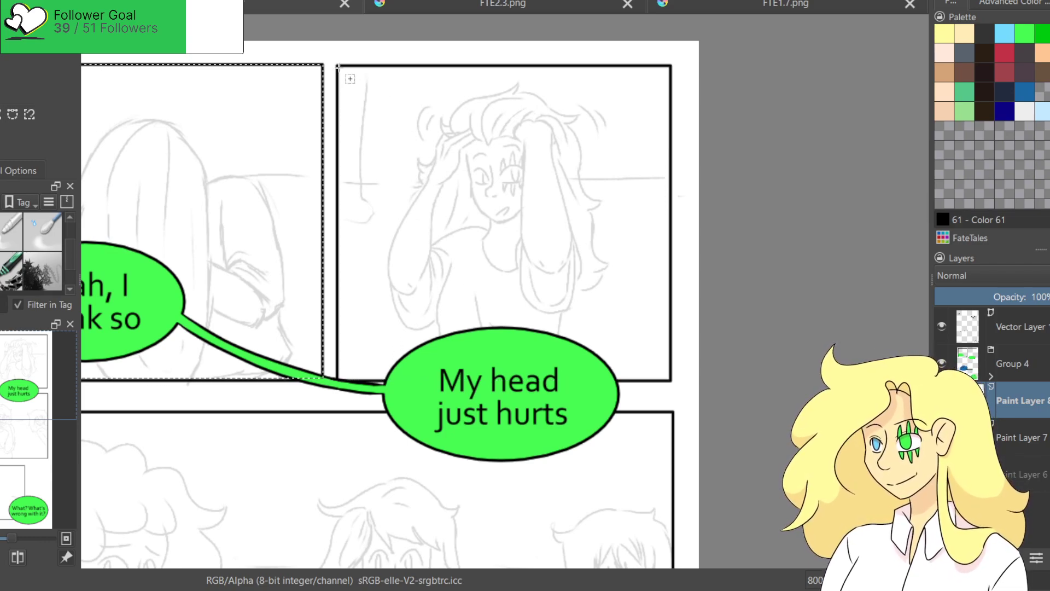
drag(392, 123, 672, 380)
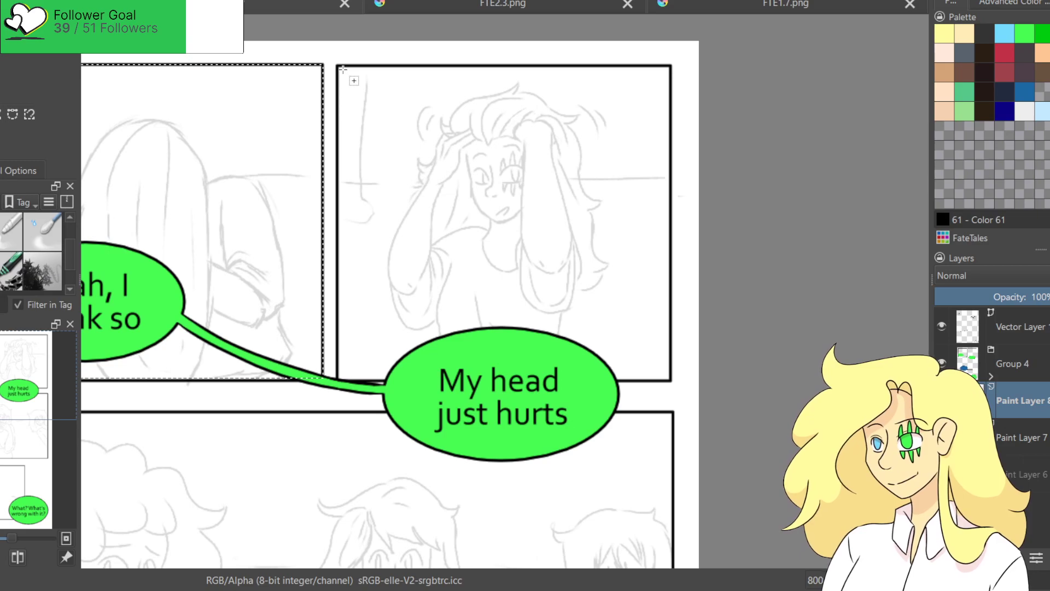
drag(340, 68, 671, 379)
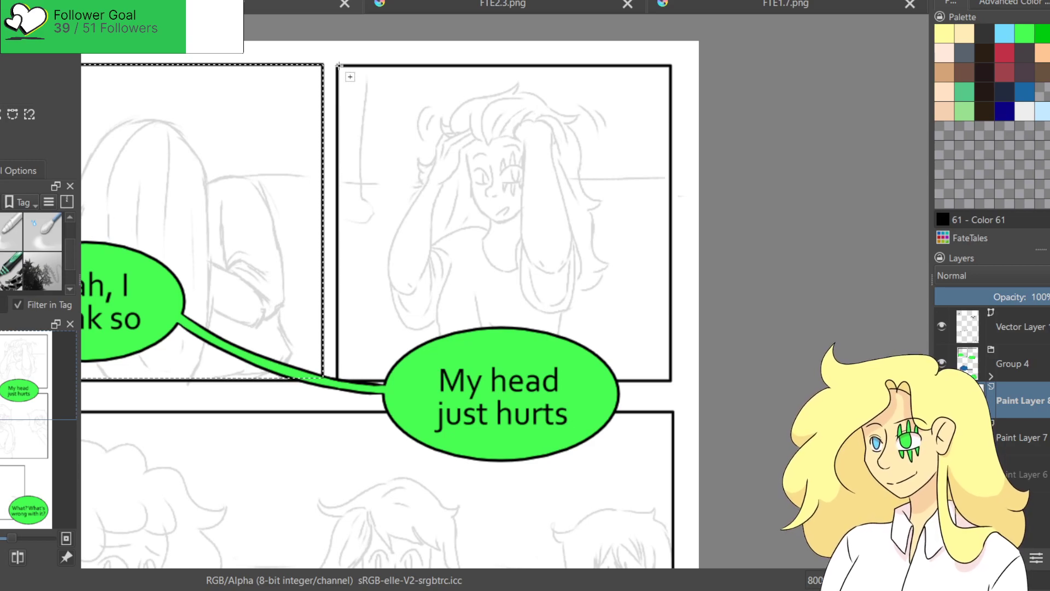
drag(397, 125, 670, 380)
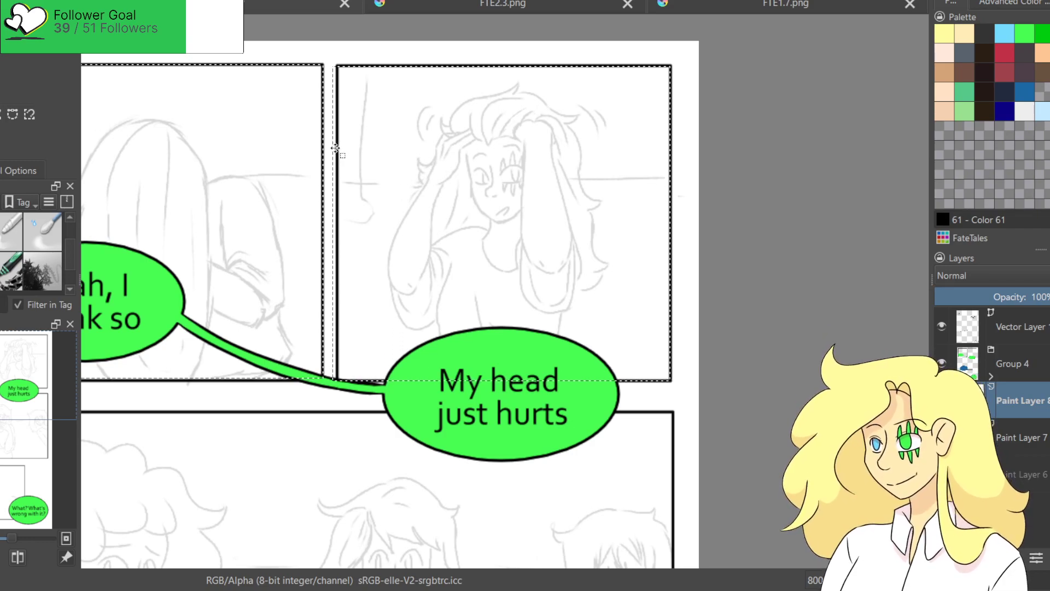
Extend the selection along the first panel's left edge so it reaches the border line.
drag(321, 201, 617, 236)
scroll(247, 102, up, 1)
scroll(329, 187, down, 1)
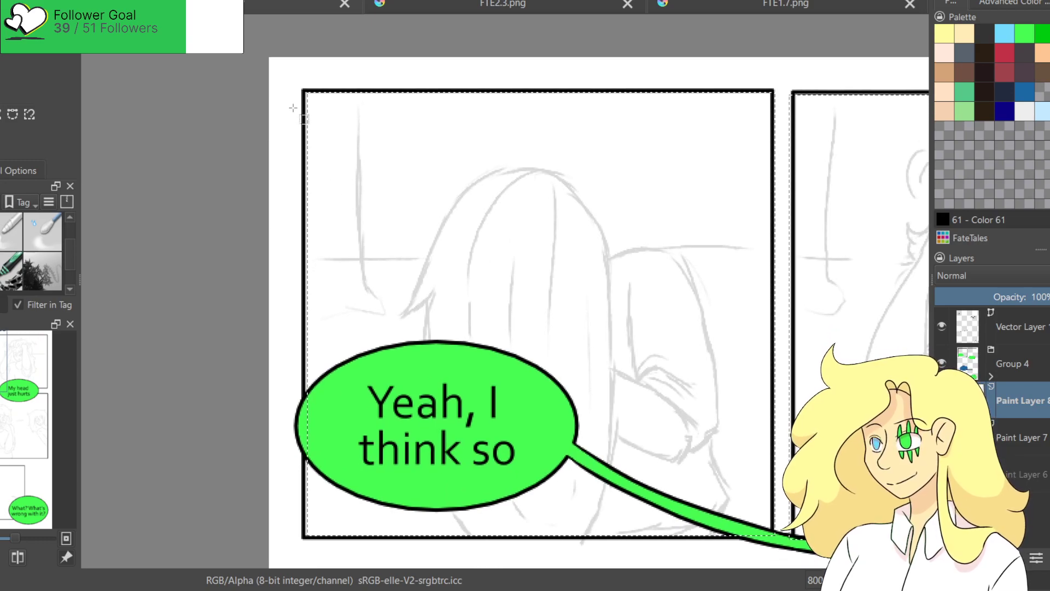
drag(304, 91, 353, 538)
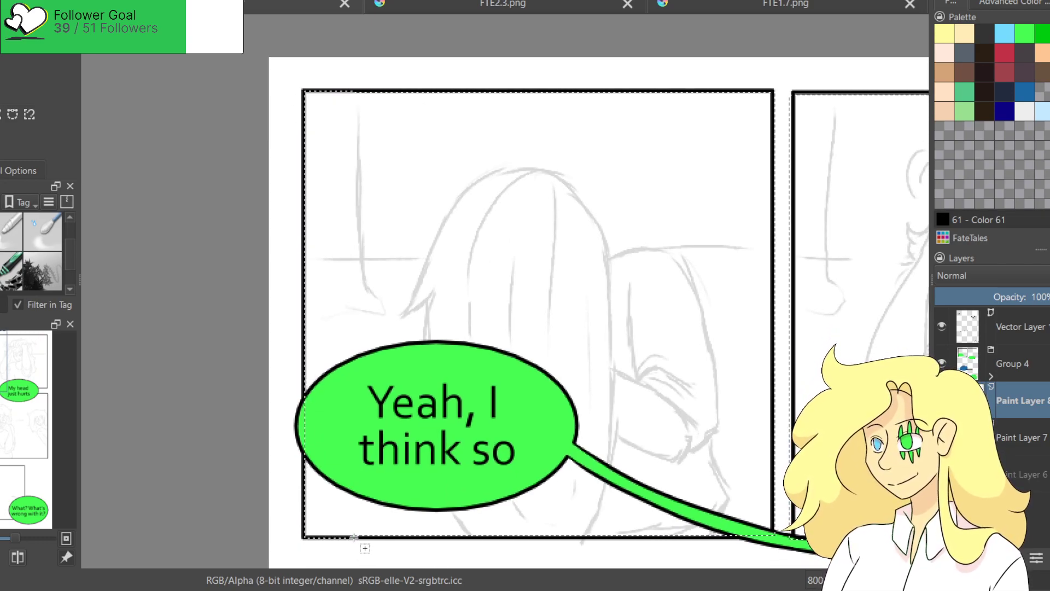
Set the fill to cover the entire selection and fill both top panels with white on the new layer.
scroll(547, 298, down, 2)
drag(584, 298, 348, 256)
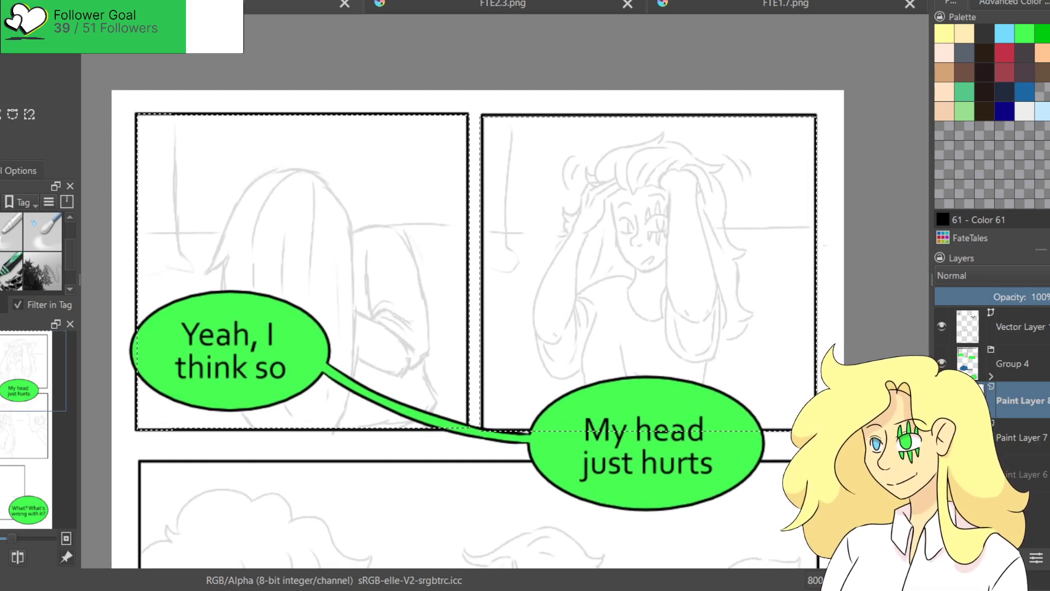
click(22, 174)
click(18, 283)
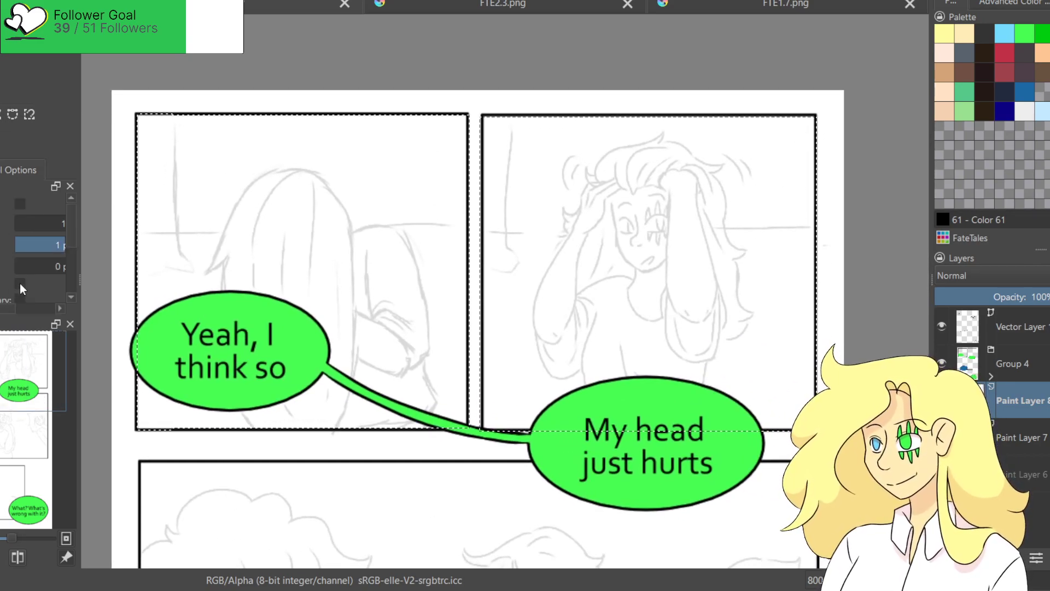
click(505, 363)
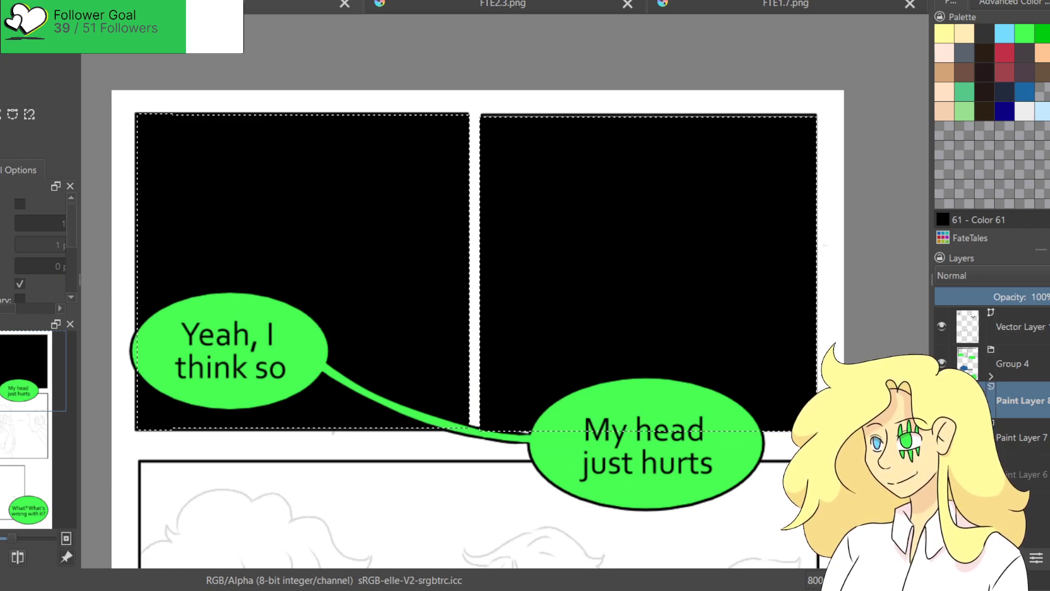
key(ctrl+z)
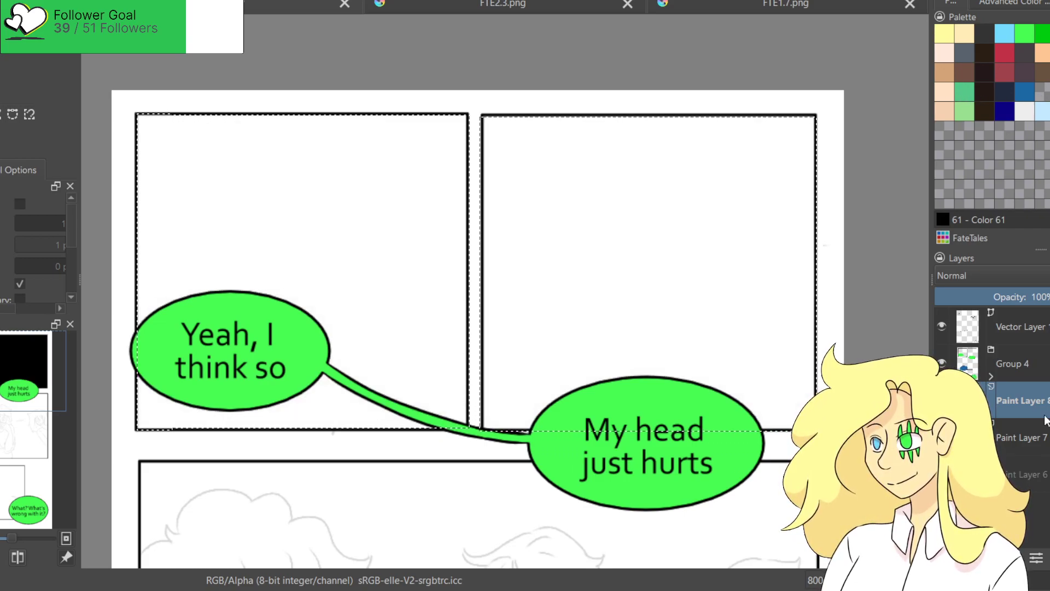
Move the white fill layer below Paint Layer 7, clear the selection and put the layer in a new group.
key(ctrl+Page_Down)
key(ctrl+shift+a)
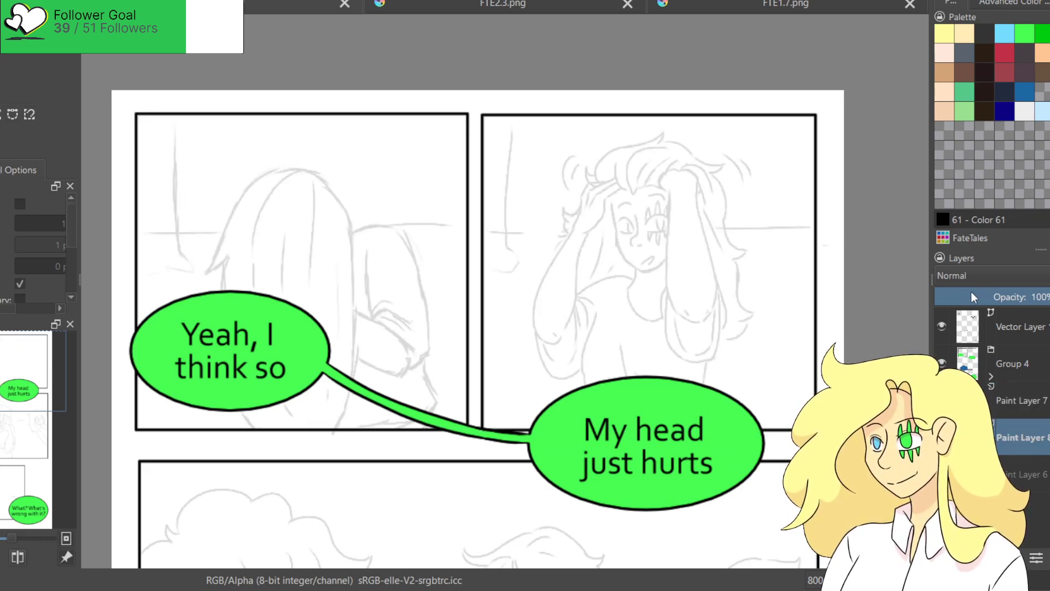
key(ctrl+g)
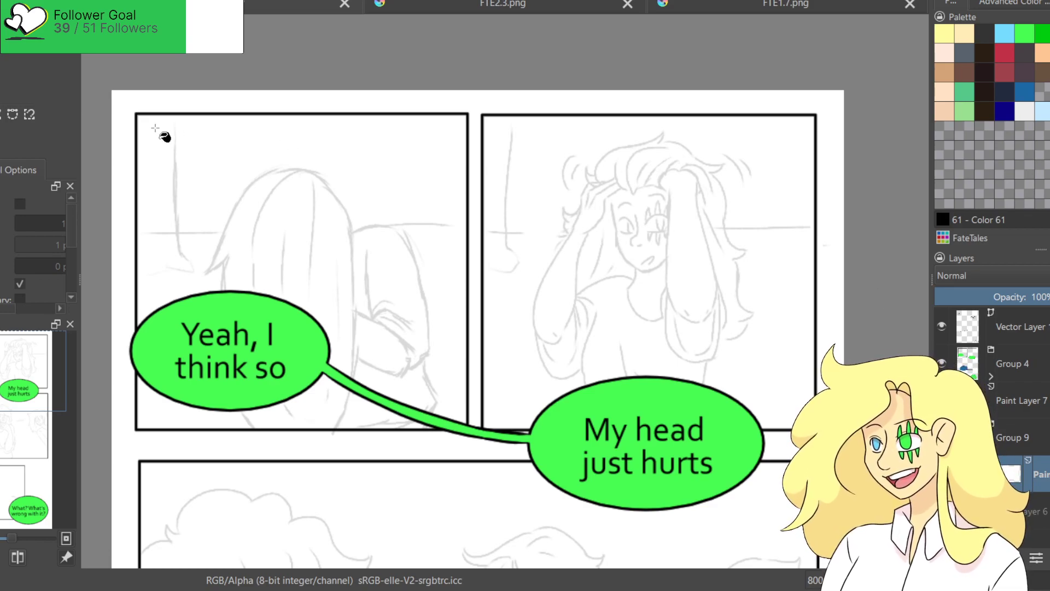
click(20, 284)
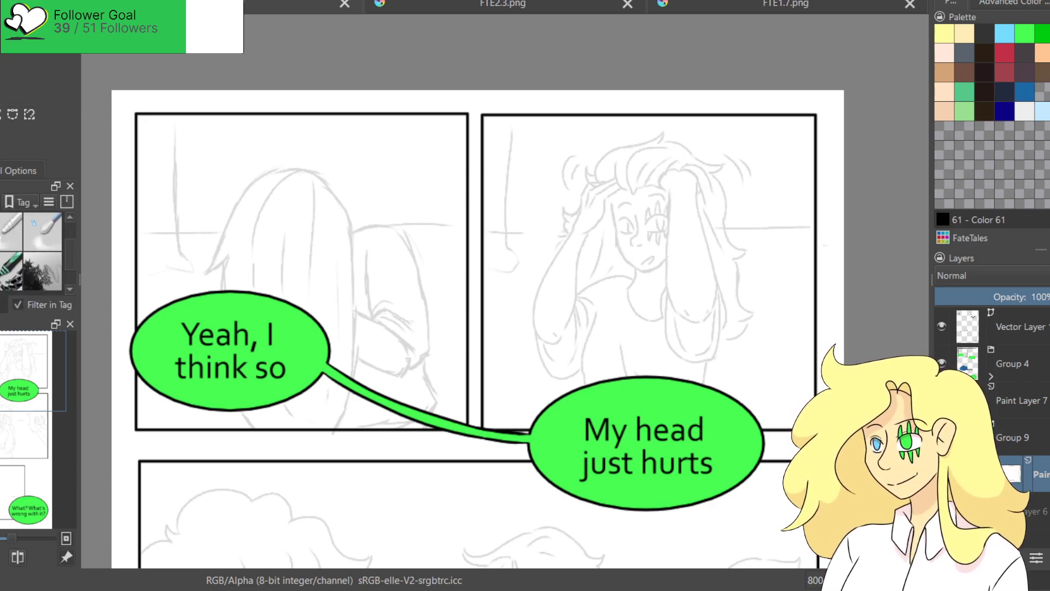
Pick dark red Color 13 from the Sketch palette and select the ink pen brush preset for lining the first panel.
scroll(569, 178, down, 1)
drag(569, 179, 556, 72)
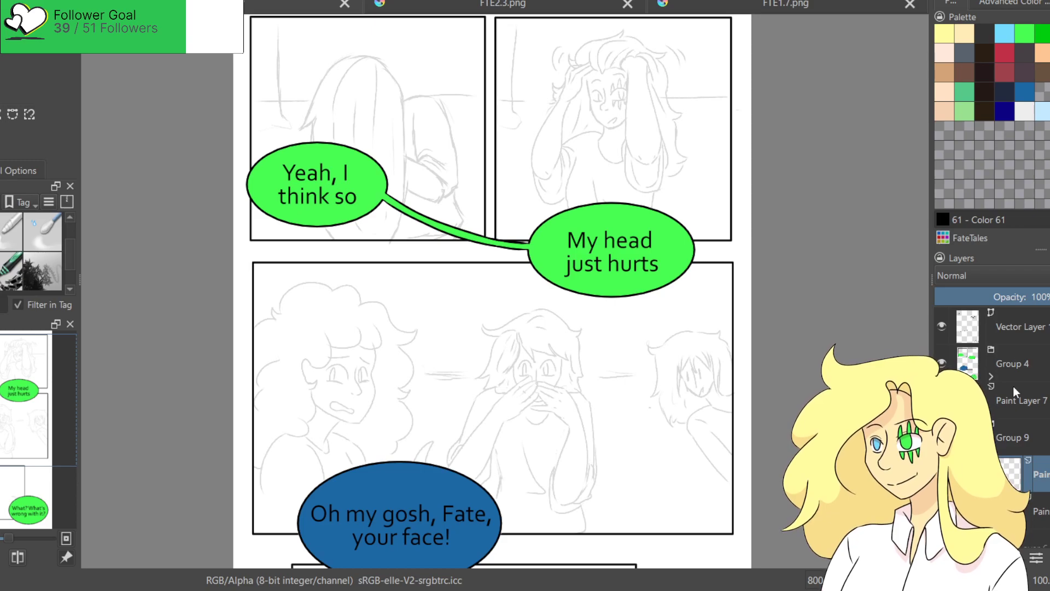
click(985, 106)
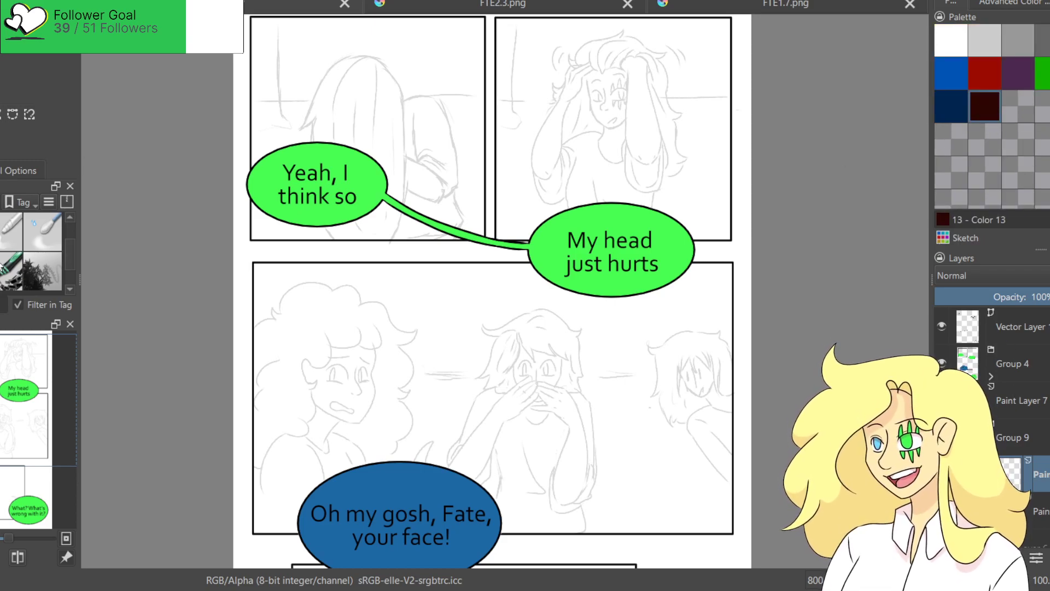
scroll(48, 243, up, 1)
click(48, 243)
scroll(363, 128, up, 3)
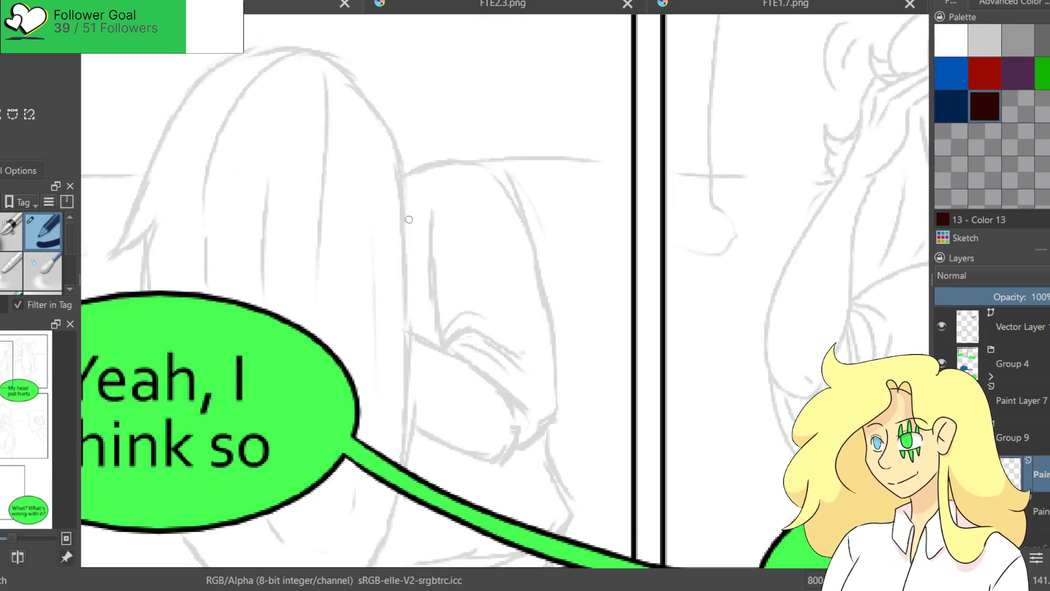
scroll(592, 185, up, 1)
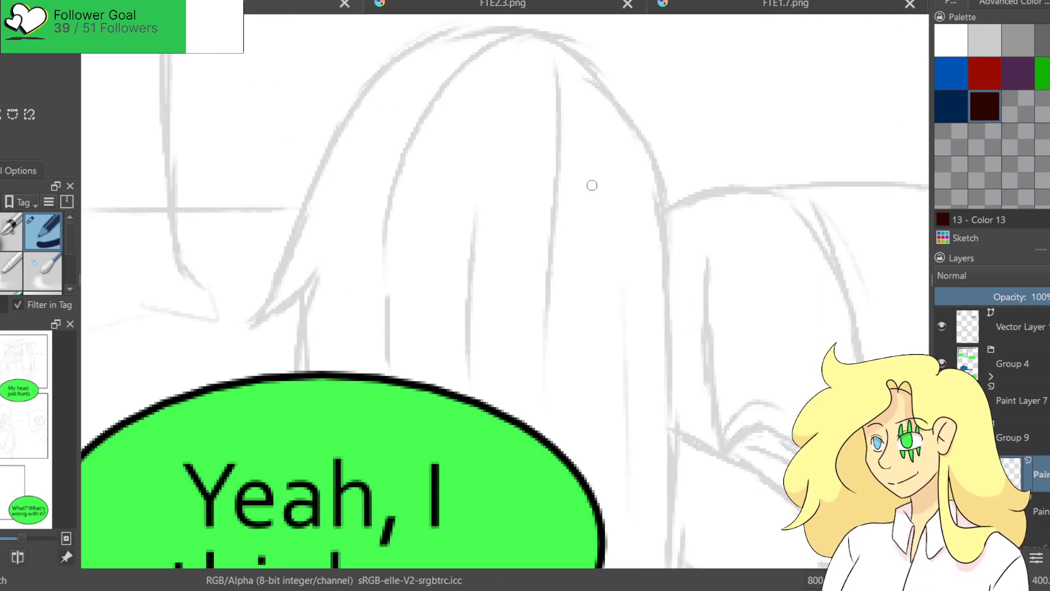
scroll(591, 185, down, 6)
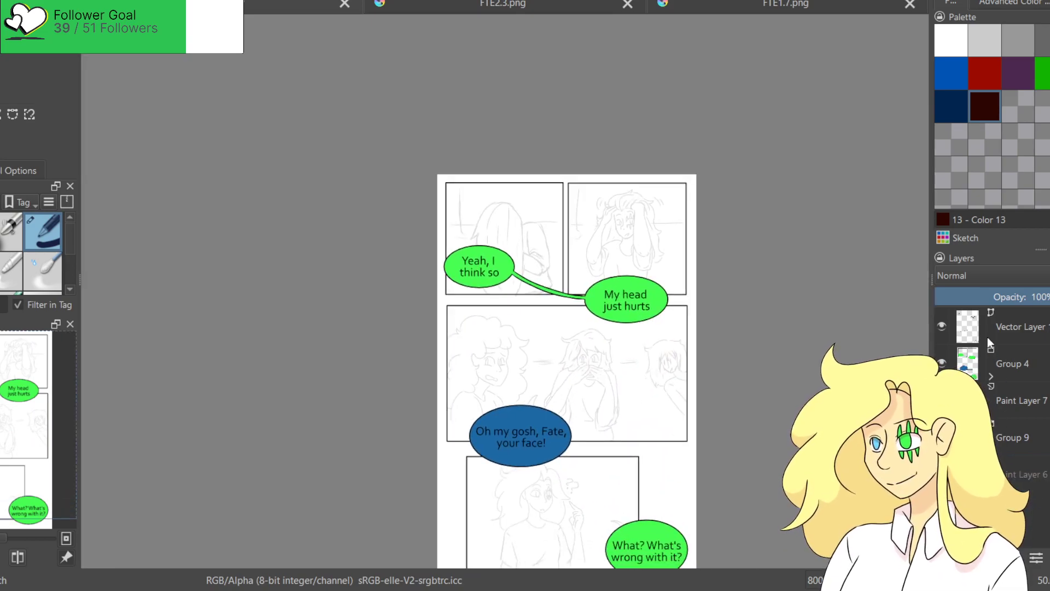
On Group 4's top paint layer, draw a pointed black tail on the upper right of the "My head just hurts" bubble, opening the outline at its base.
click(1042, 400)
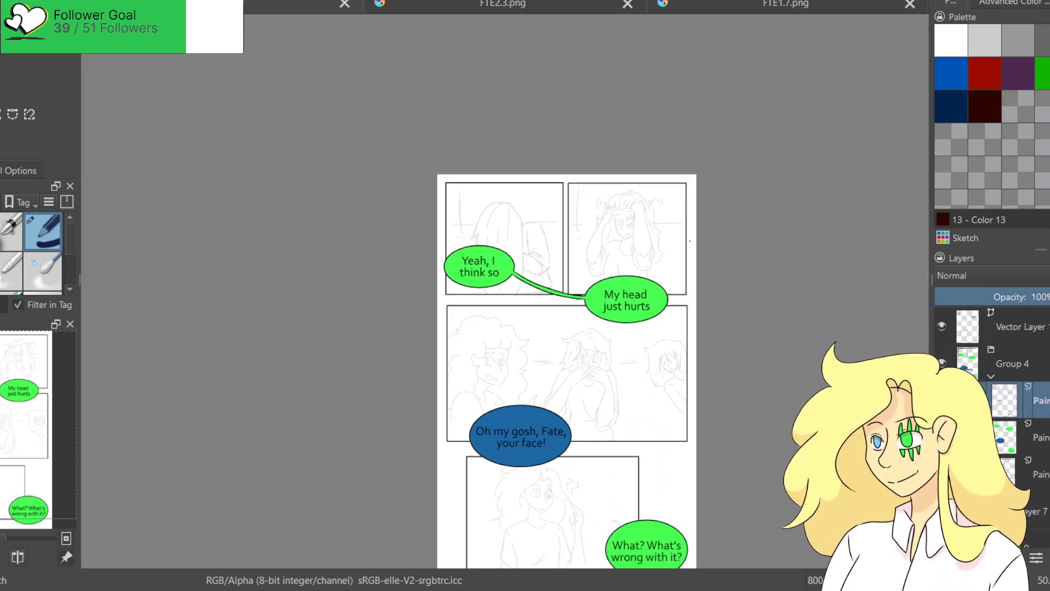
scroll(668, 288, up, 7)
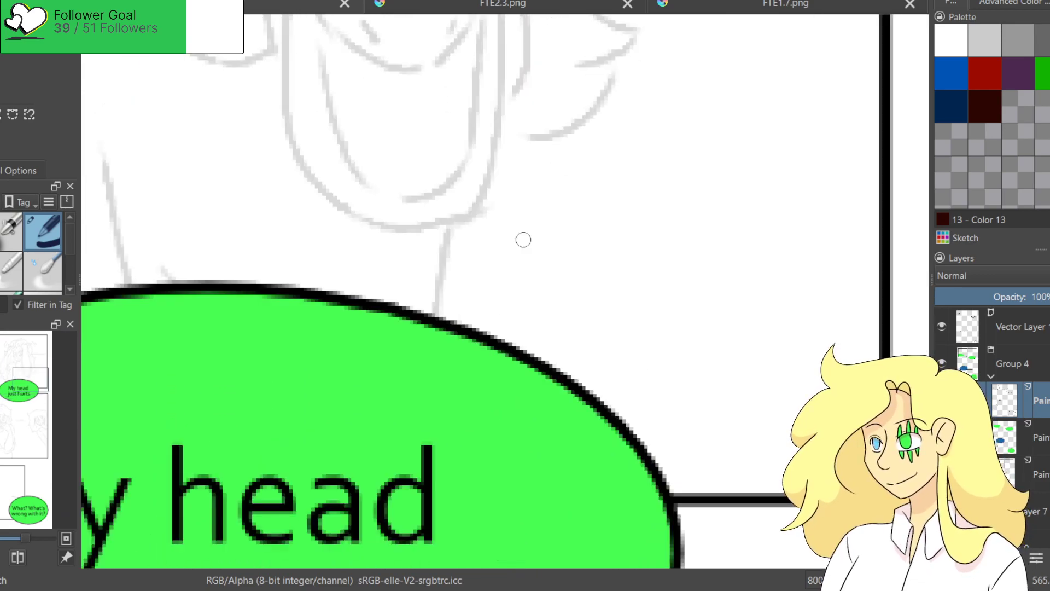
mouse_move(532, 355)
mouse_down()
mouse_move(580, 258)
mouse_move(588, 385)
mouse_up()
key(ctrl+z)
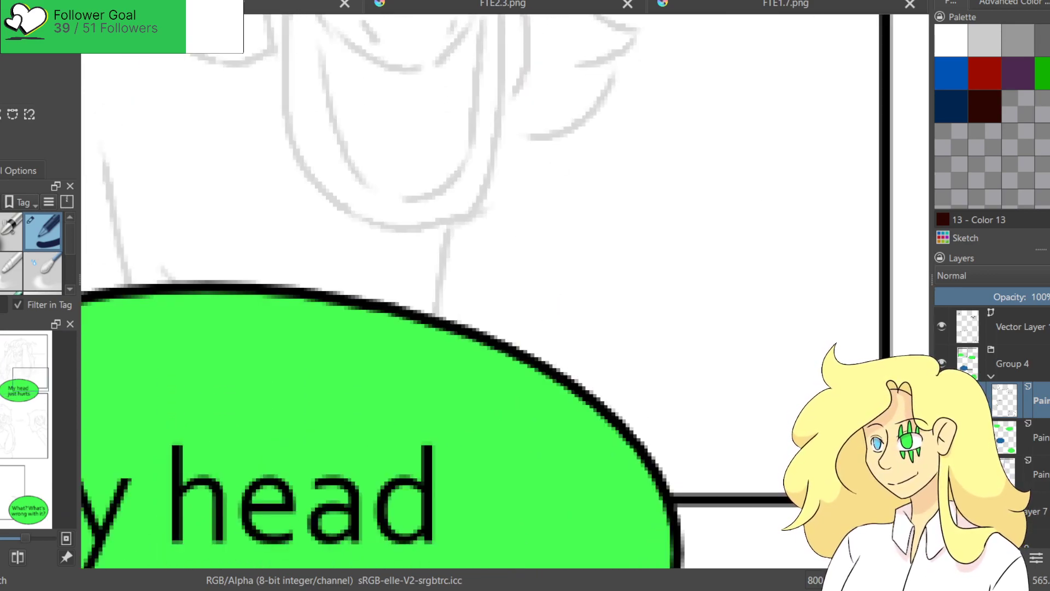
mouse_move(519, 341)
mouse_down()
mouse_move(553, 266)
mouse_move(572, 383)
mouse_up()
key(ctrl+z)
mouse_move(505, 337)
mouse_down()
mouse_move(553, 242)
mouse_move(569, 362)
mouse_move(602, 309)
mouse_move(613, 399)
mouse_up()
key(ctrl+z)
key(ctrl+z)
mouse_move(533, 358)
mouse_down()
mouse_move(586, 263)
mouse_move(614, 407)
mouse_up()
key(ctrl+z)
mouse_move(538, 350)
mouse_down()
mouse_move(597, 257)
mouse_move(579, 301)
mouse_move(604, 343)
mouse_move(582, 411)
mouse_up()
key(ctrl+z)
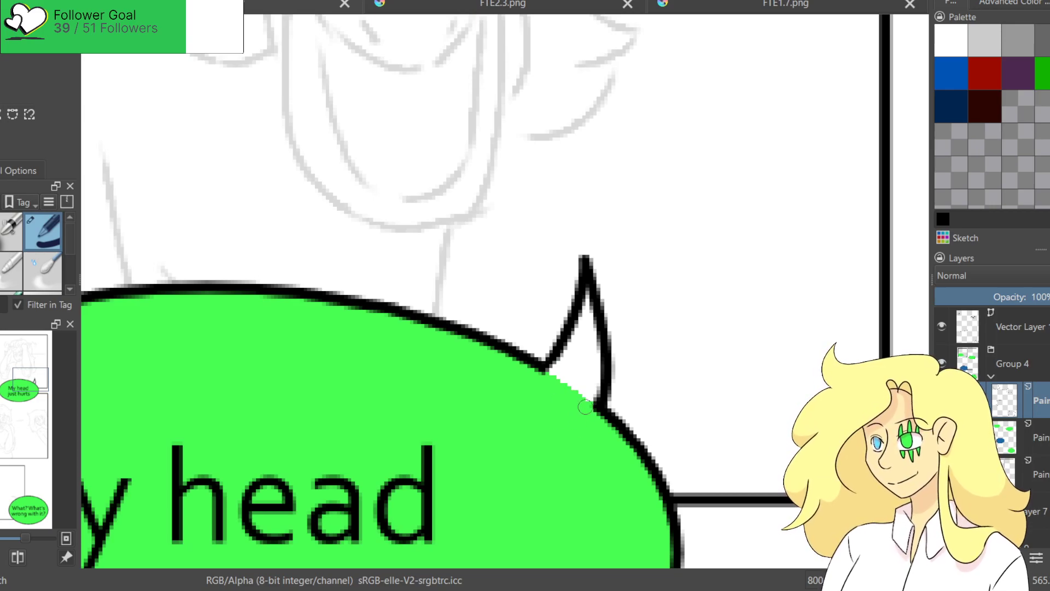
Draw a curved black tail on top of the blue "Oh my gosh, Fate, your face!" bubble, opening the outline at its base.
scroll(521, 390, down, 5)
scroll(525, 328, down, 5)
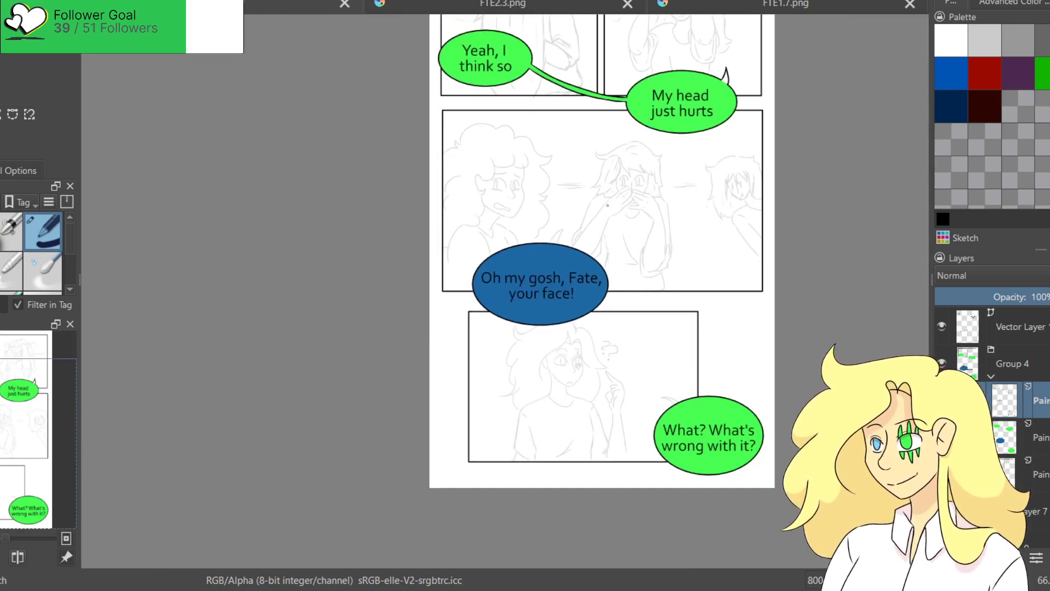
scroll(531, 222, up, 5)
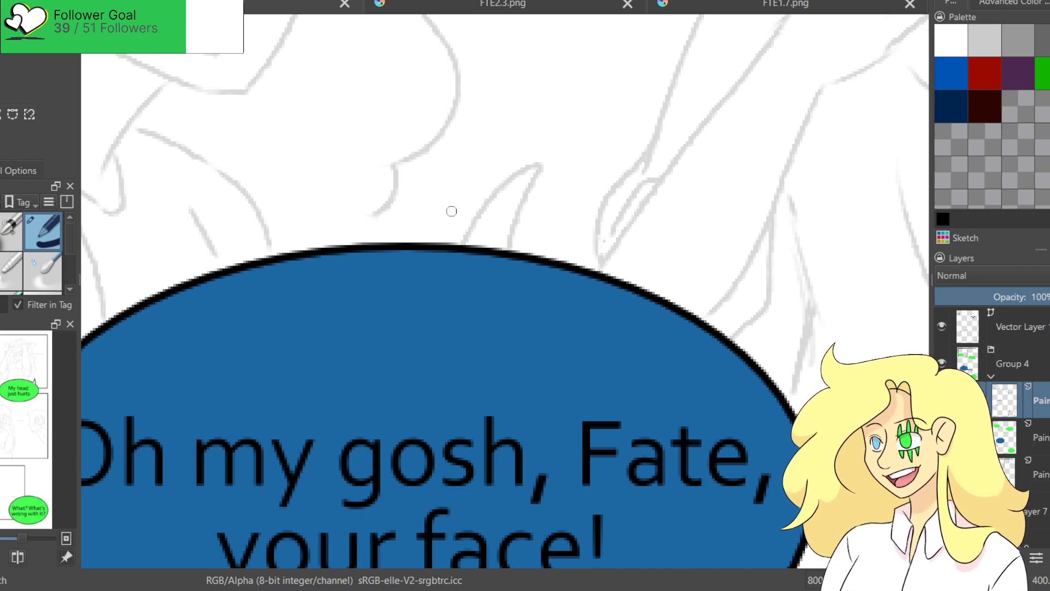
drag(461, 249, 517, 176)
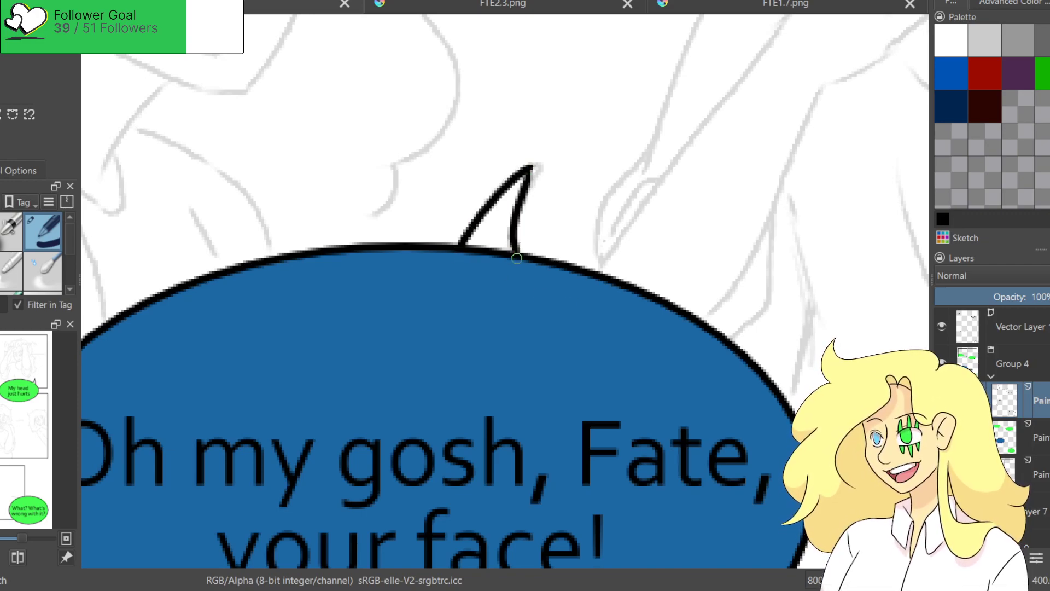
key(ctrl+z)
key(ctrl+shift+z)
key(ctrl+z)
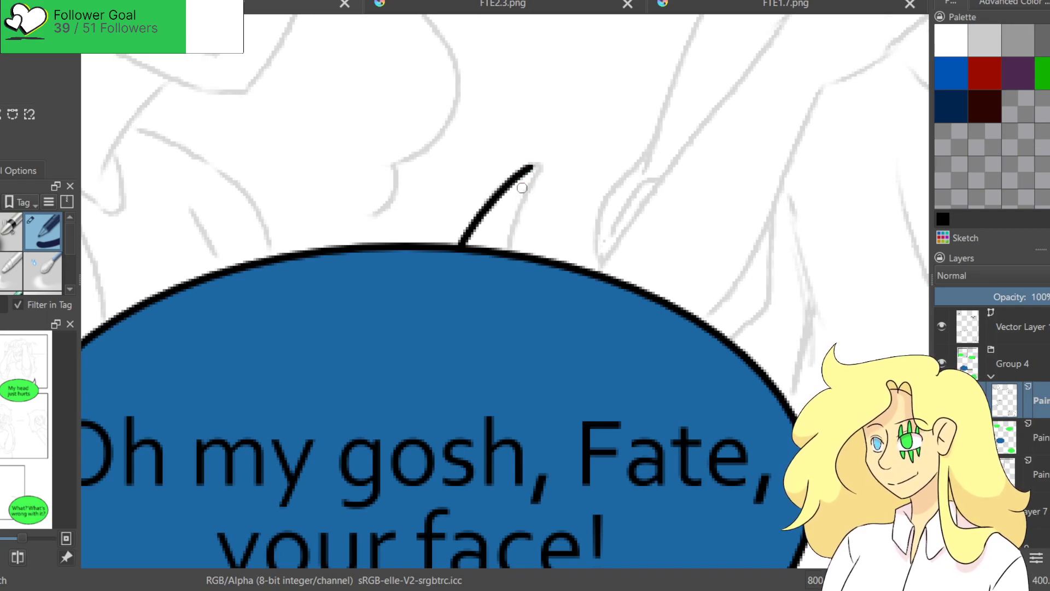
drag(521, 198, 514, 251)
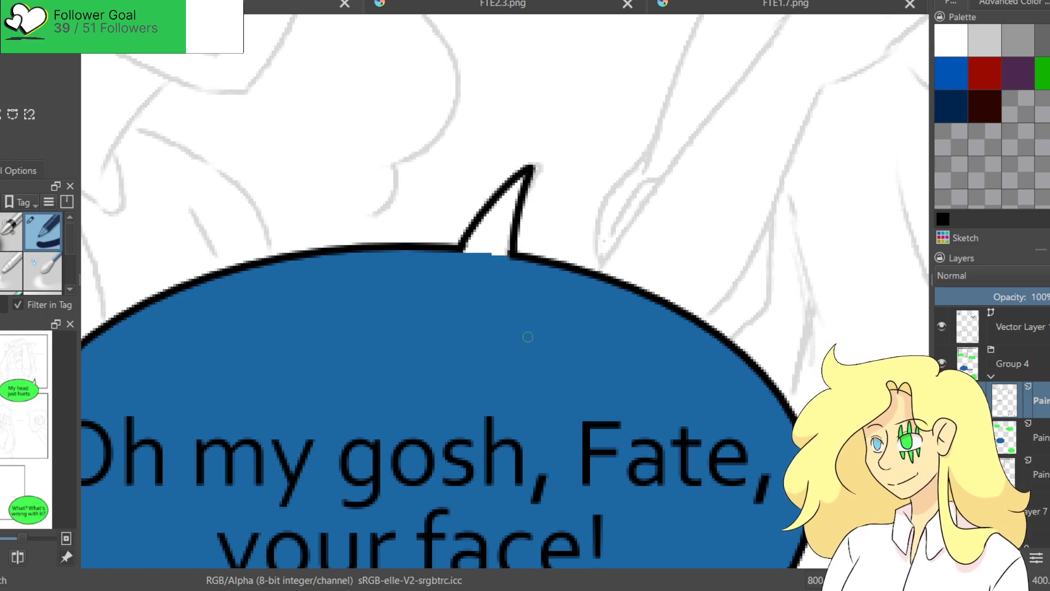
Draw a curved black tail on the upper left of the "What? What's wrong with it?" bubble, opening the outline at its base.
scroll(591, 427, down, 5)
scroll(591, 421, down, 3)
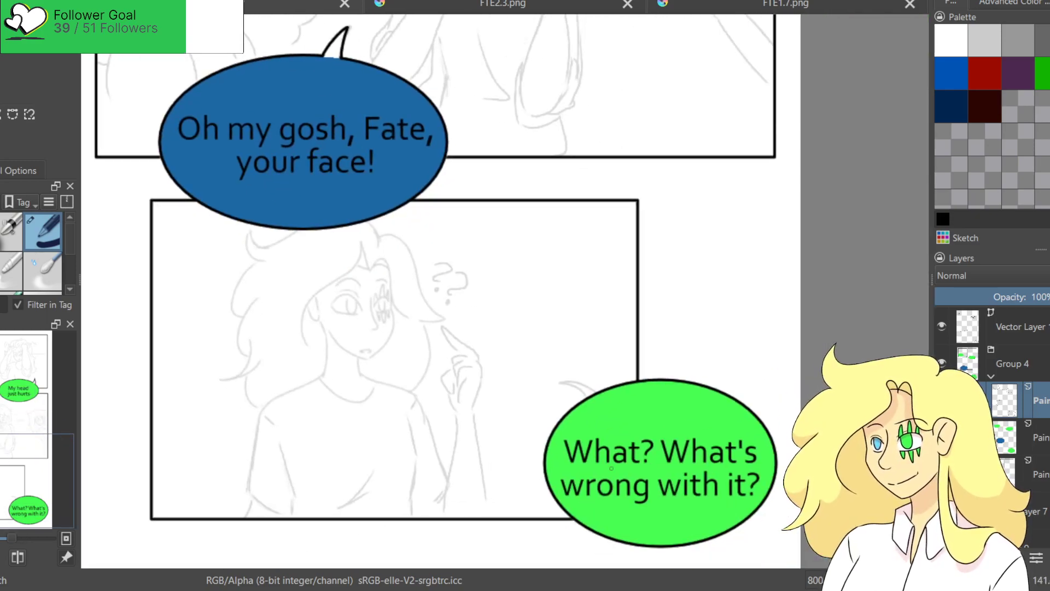
scroll(592, 418, up, 5)
scroll(594, 366, up, 3)
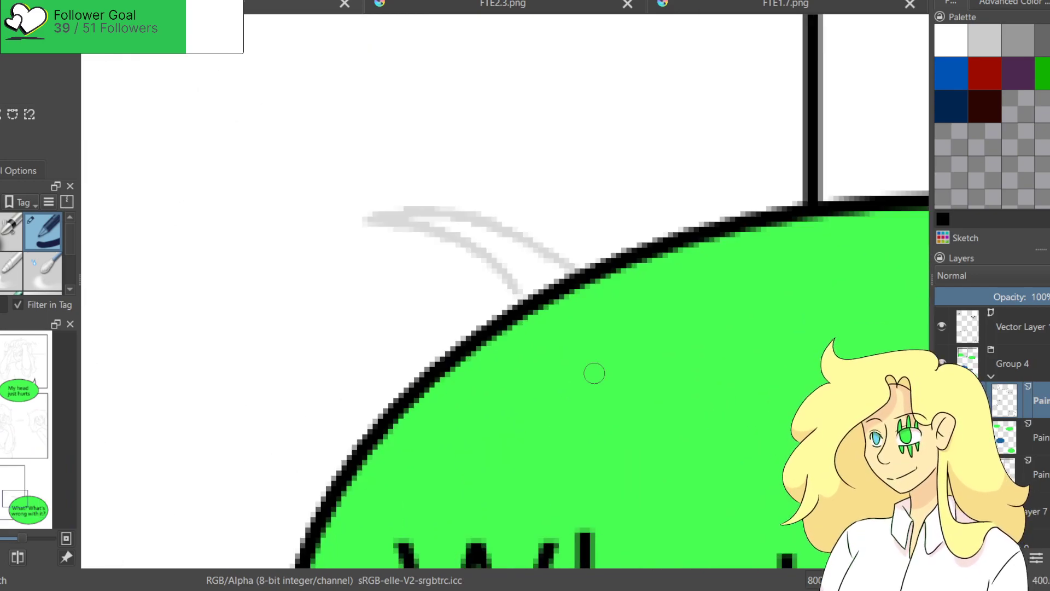
mouse_move(581, 268)
mouse_down()
mouse_move(508, 235)
mouse_move(447, 254)
mouse_move(538, 324)
mouse_move(565, 291)
mouse_up()
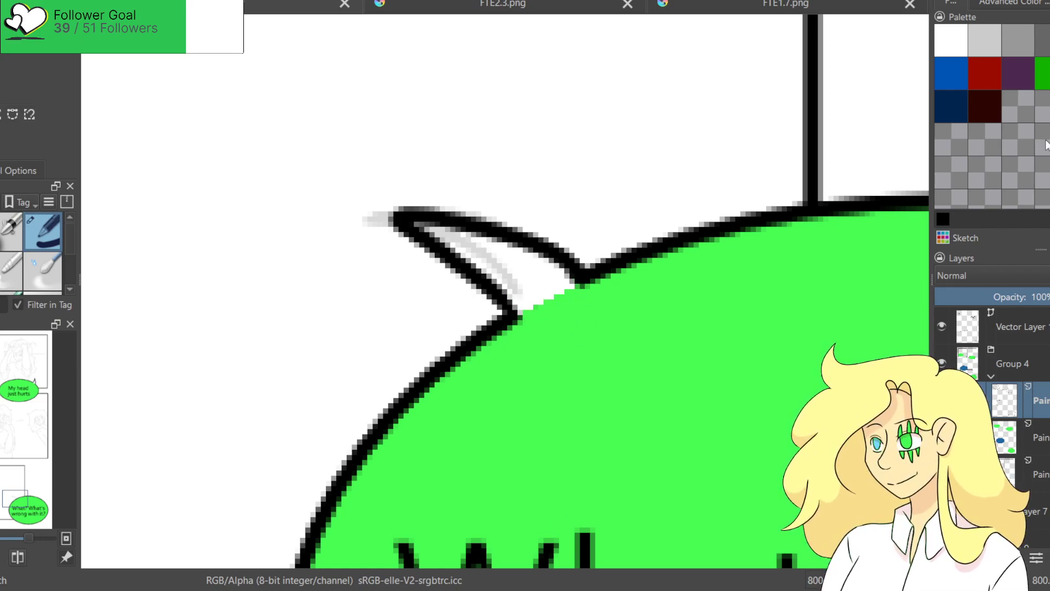
Fill the tail of the "What? What's wrong with it?" bubble with the FateTales palette's bright green on the bubble colour layer.
click(1010, 323)
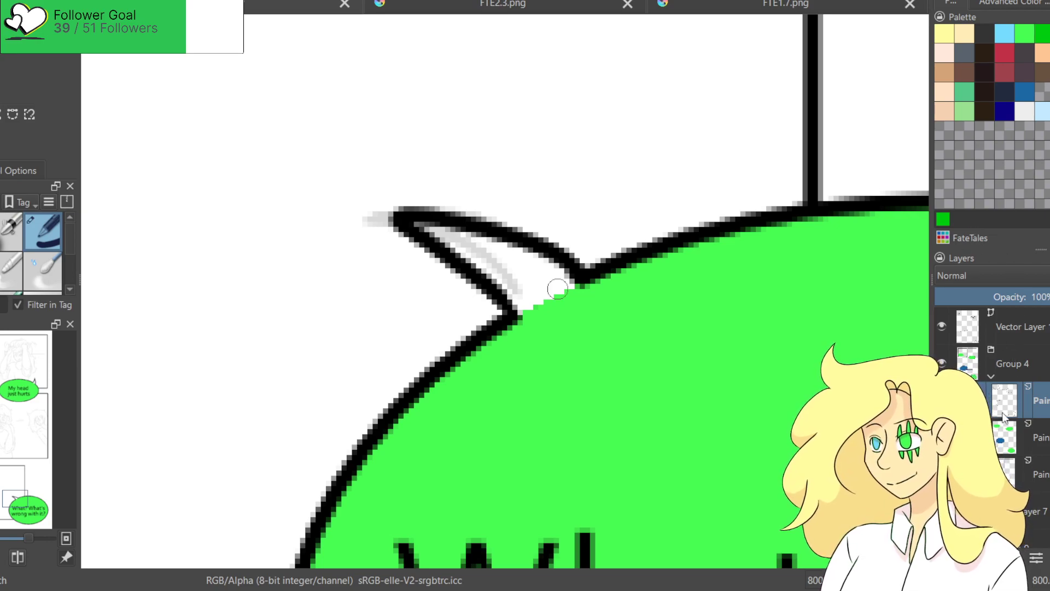
click(1047, 441)
click(1025, 33)
mouse_move(492, 256)
mouse_down()
mouse_move(464, 248)
mouse_move(428, 229)
mouse_move(507, 281)
mouse_move(532, 319)
mouse_move(509, 272)
mouse_move(459, 233)
mouse_move(505, 250)
mouse_up()
mouse_move(543, 311)
mouse_down()
mouse_move(580, 315)
mouse_move(556, 288)
mouse_up()
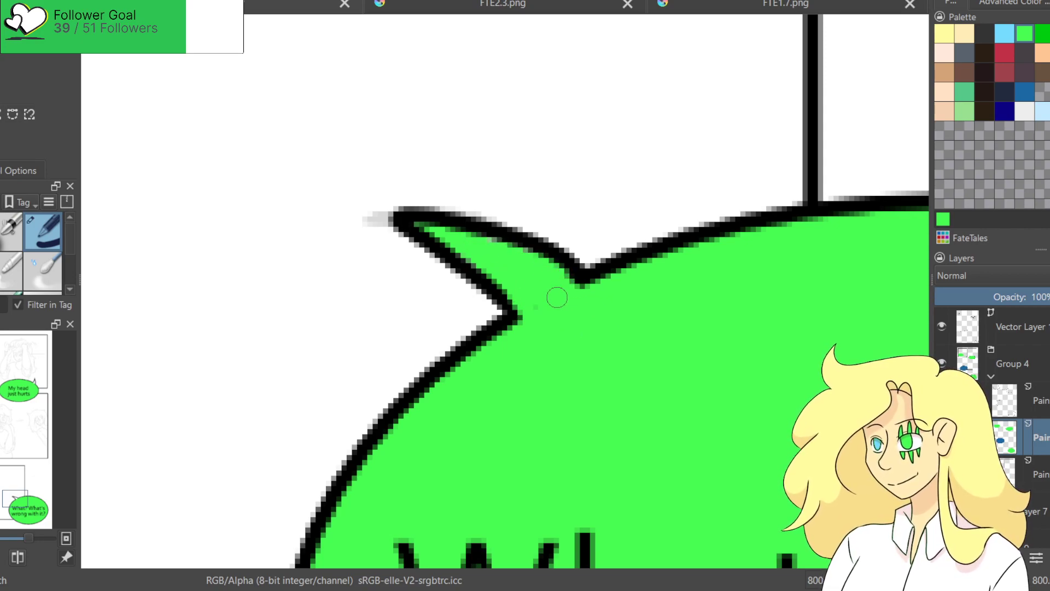
click(1031, 398)
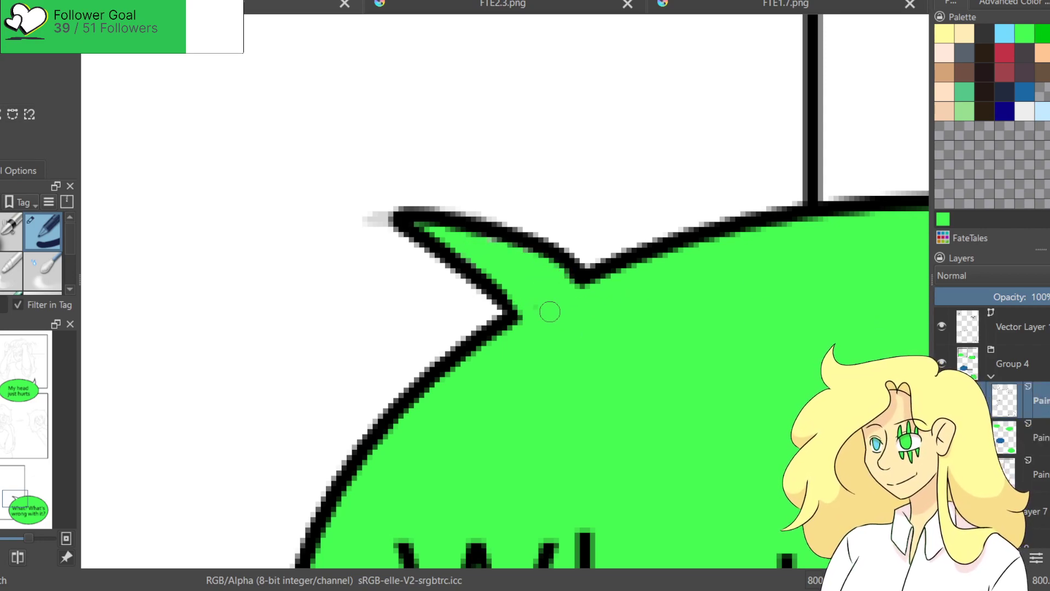
click(1042, 442)
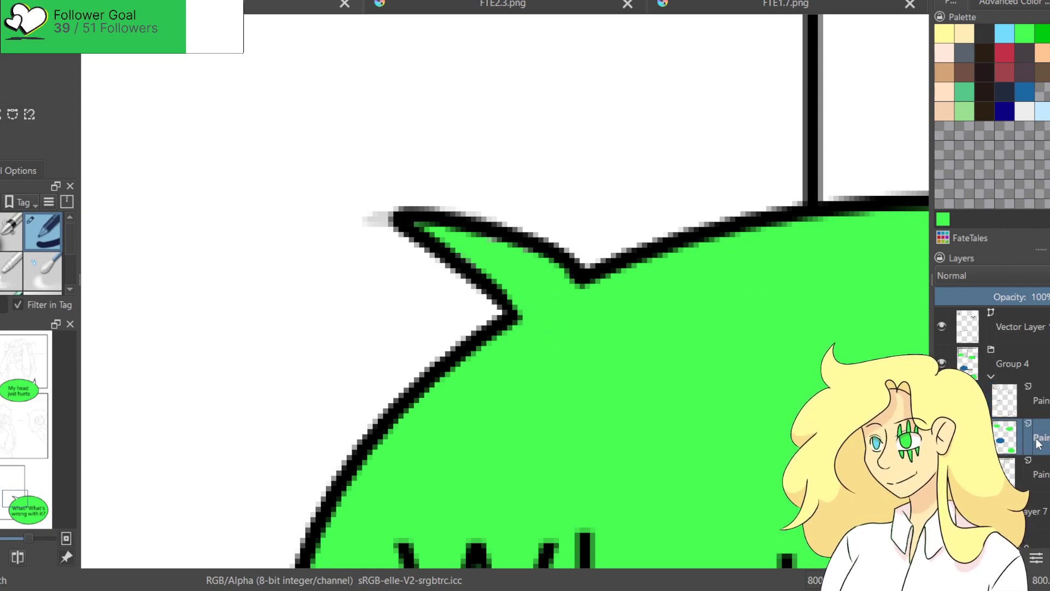
Paint the tail of the "My head just hurts" bubble bright green up to its outline.
scroll(602, 329, down, 5)
scroll(602, 328, down, 5)
scroll(629, 333, up, 5)
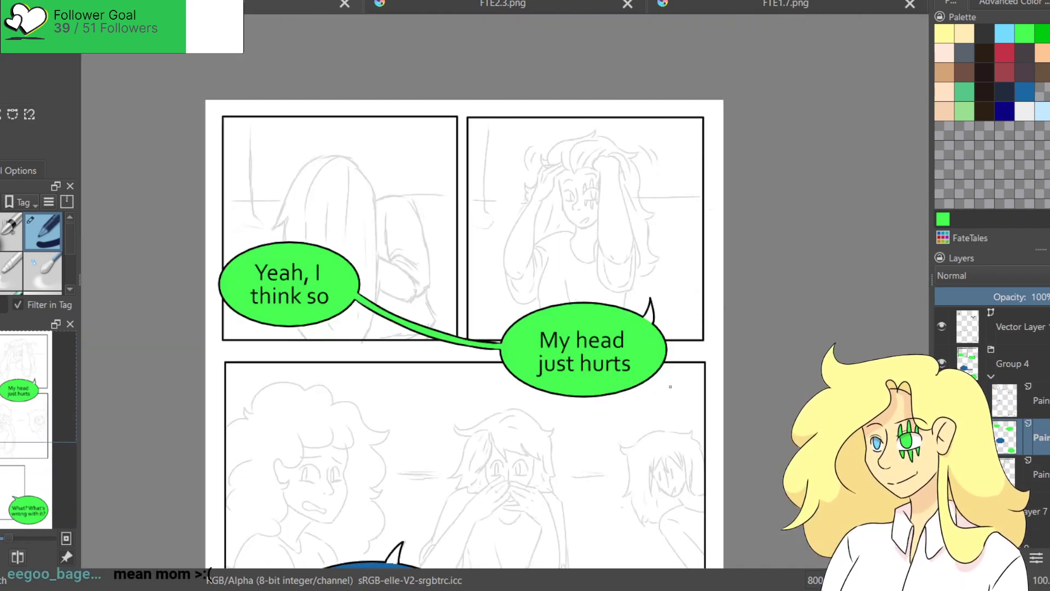
scroll(655, 337, up, 5)
scroll(654, 338, up, 3)
mouse_move(663, 211)
mouse_down()
mouse_move(618, 318)
mouse_move(648, 315)
mouse_move(665, 334)
mouse_up()
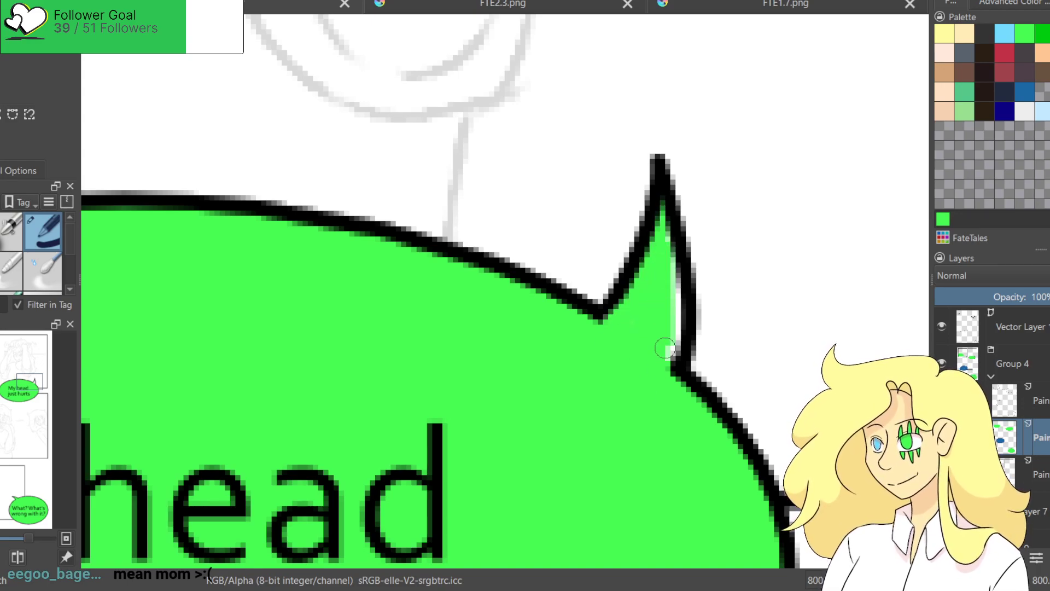
drag(665, 273, 668, 341)
Paint the tail of the "Oh my gosh, Fate, your face!" bubble with blue Color 47.
scroll(637, 369, down, 6)
drag(547, 470, 728, 126)
scroll(478, 364, up, 2)
scroll(536, 318, up, 4)
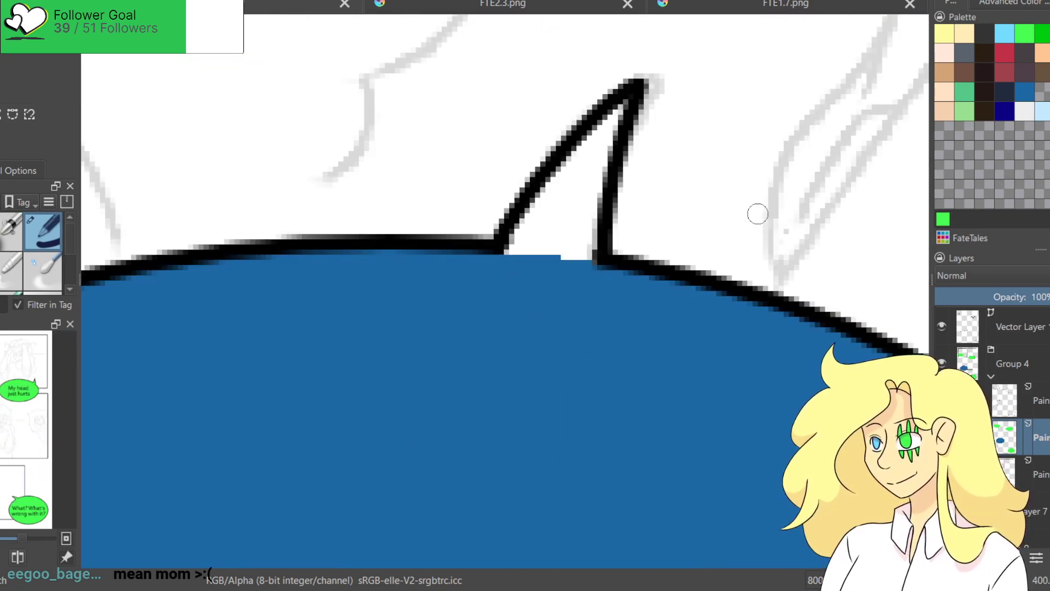
click(1025, 92)
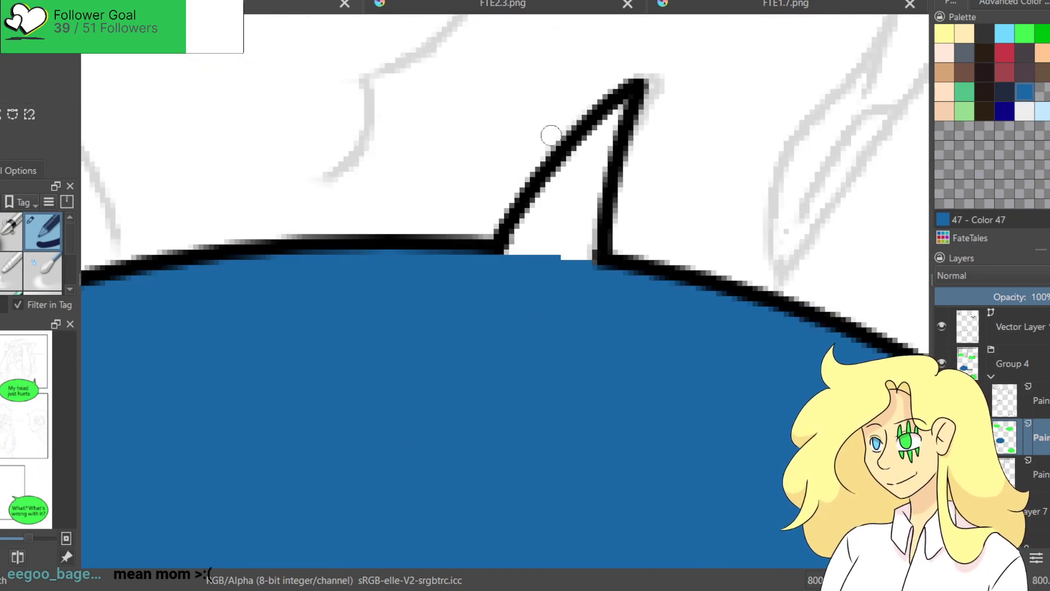
mouse_move(624, 102)
mouse_down()
mouse_move(527, 222)
mouse_move(546, 229)
mouse_move(541, 251)
mouse_move(554, 200)
mouse_move(581, 171)
mouse_move(595, 202)
mouse_move(593, 164)
mouse_up()
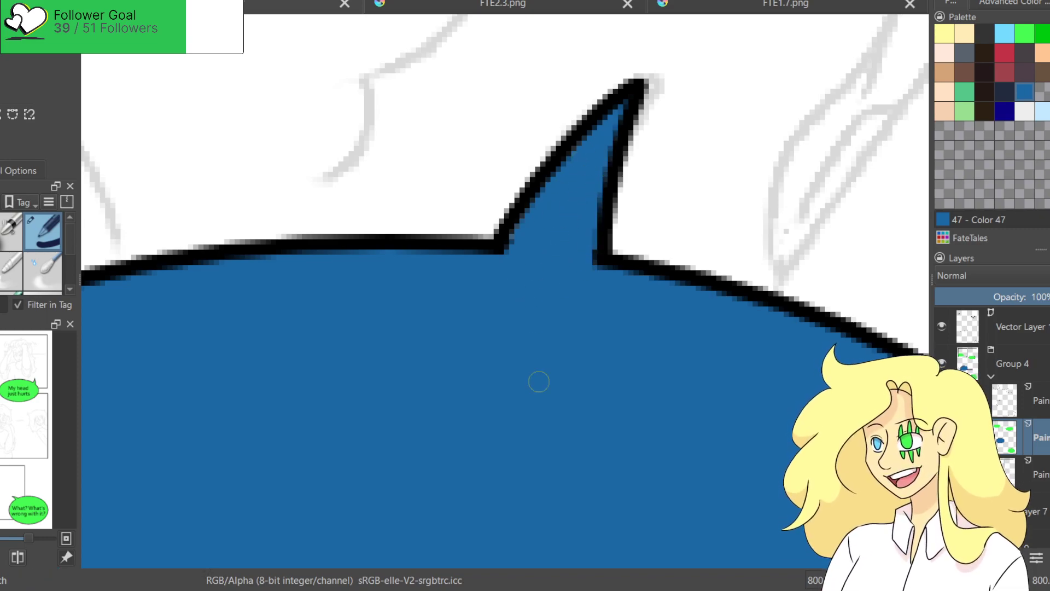
Return to Group 9's top paint layer, pick the Sketch palette's dark red Color 13 and switch the palette to FateTales.
scroll(534, 344, down, 6)
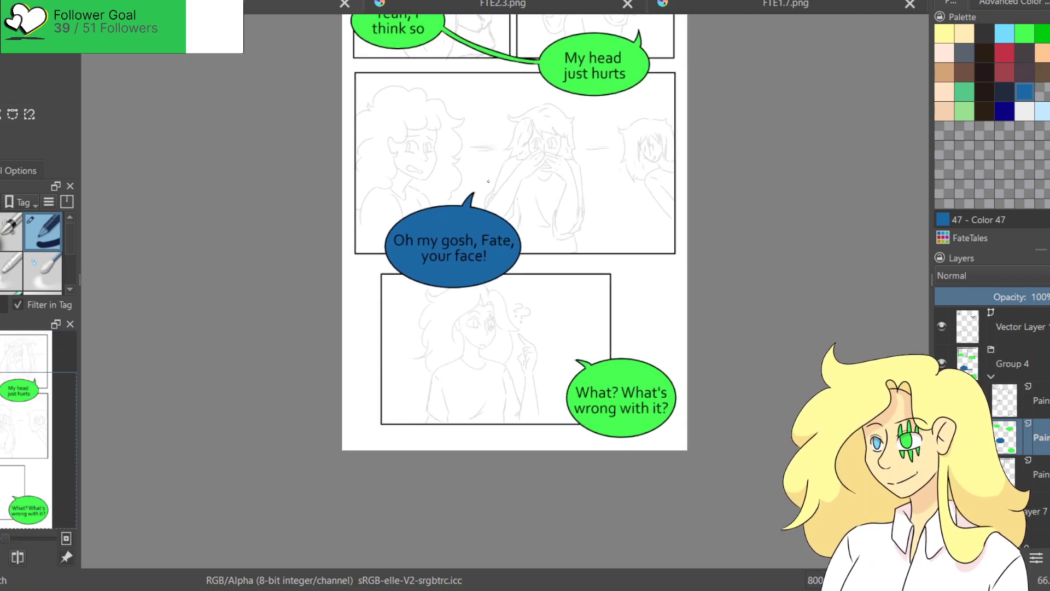
scroll(560, 150, up, 3)
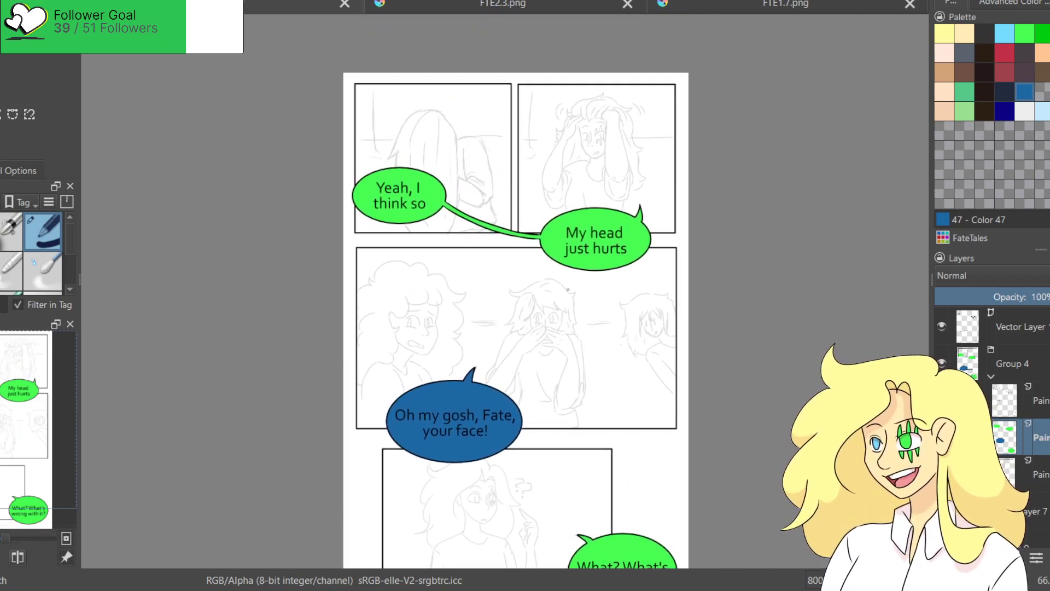
click(991, 376)
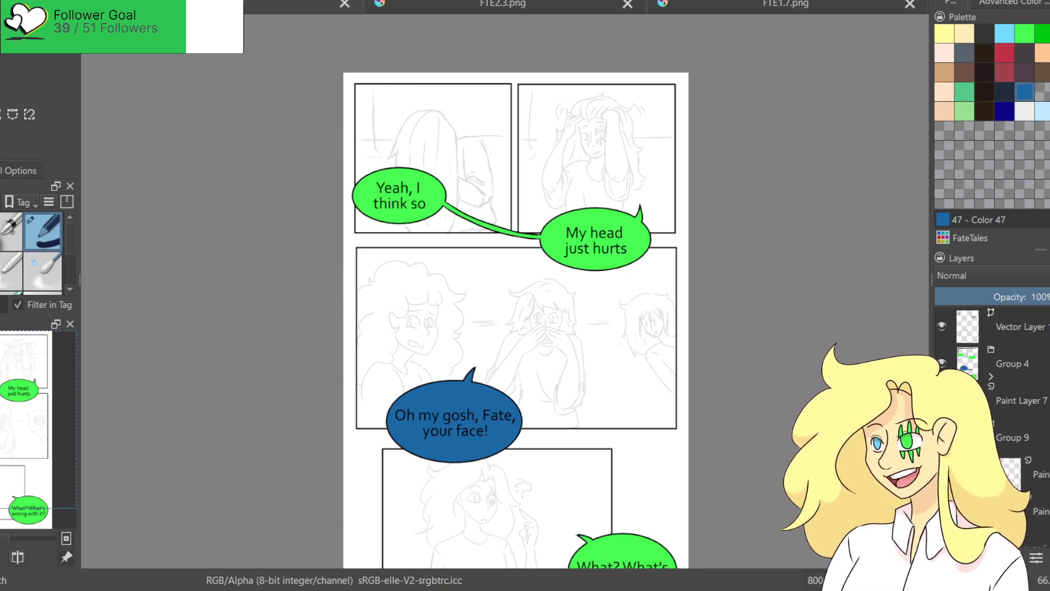
click(1028, 473)
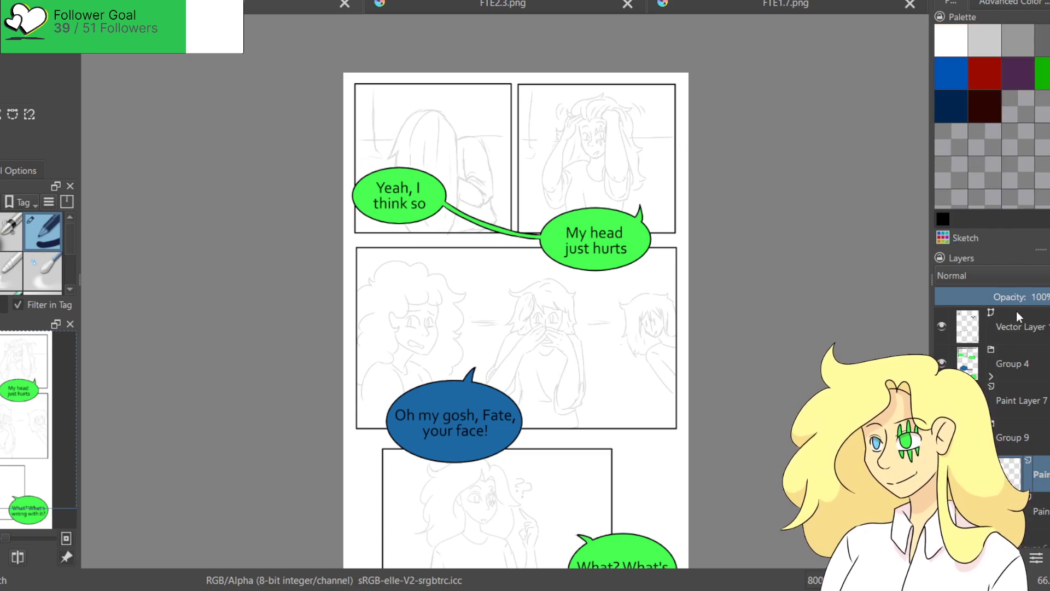
click(985, 107)
click(945, 238)
click(995, 291)
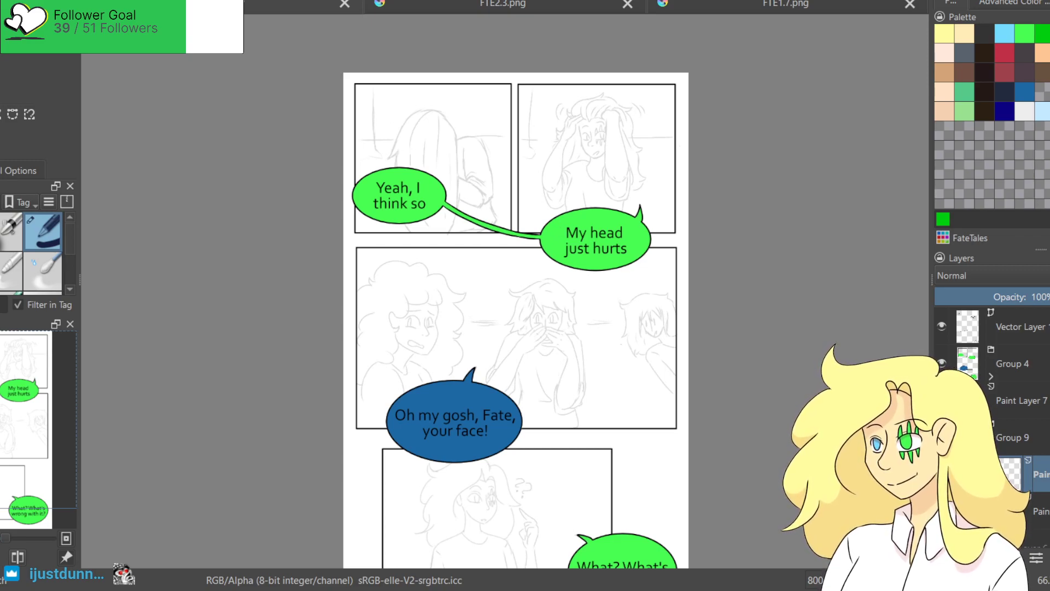
Ink the left contour of the first panel's hair in dark red, ending in a small pointed strand above the speech bubble.
scroll(415, 140, up, 5)
scroll(414, 131, up, 3)
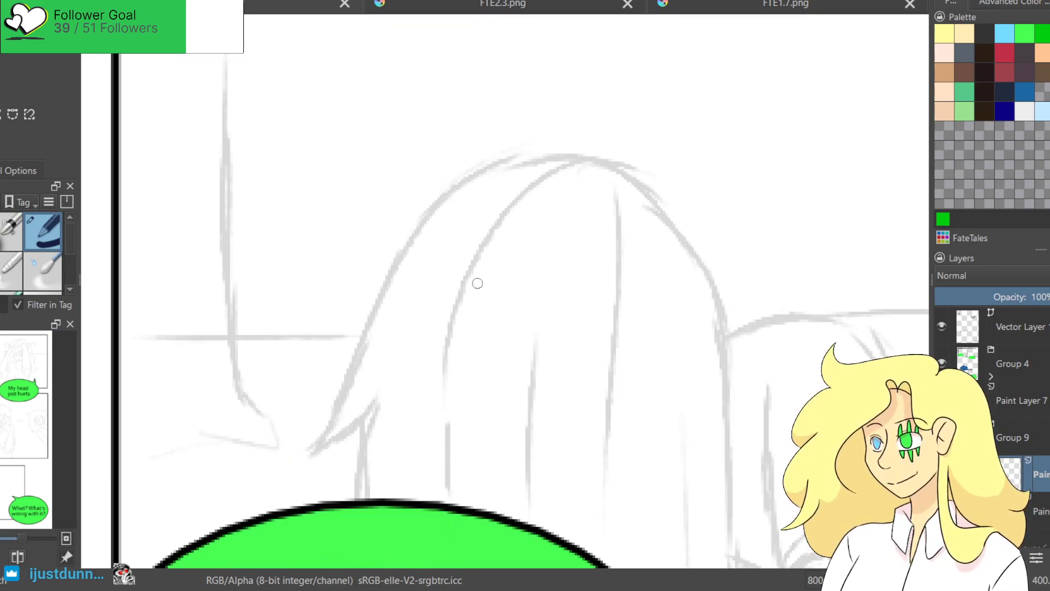
mouse_move(520, 154)
mouse_down()
mouse_move(459, 175)
mouse_move(363, 370)
mouse_up()
key(ctrl+z)
mouse_move(520, 157)
mouse_down()
mouse_move(369, 299)
mouse_move(317, 429)
mouse_up()
key(ctrl+z)
drag(520, 156, 265, 480)
key(ctrl+z)
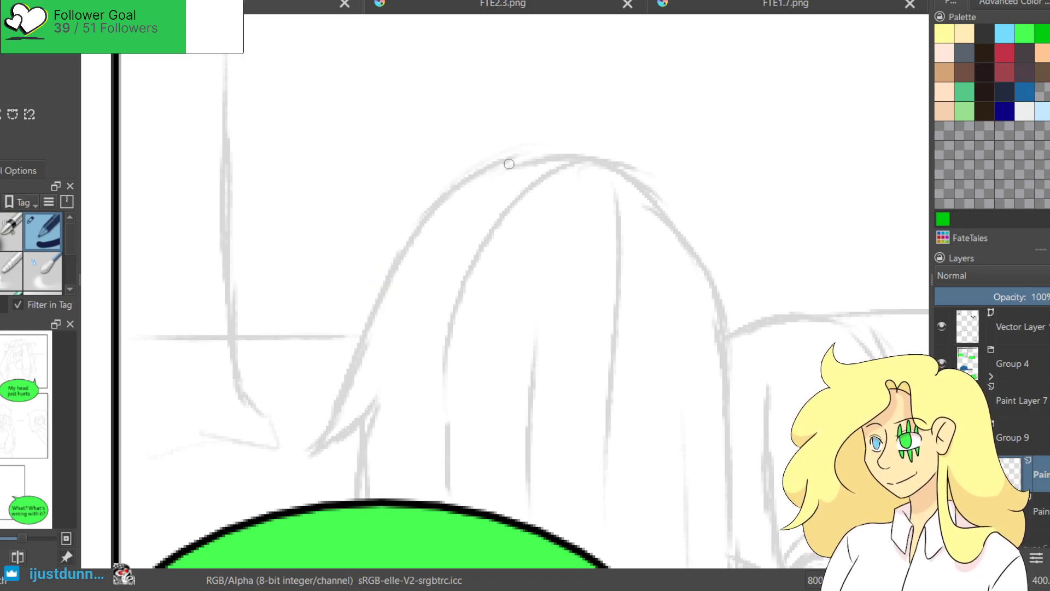
drag(520, 158, 294, 476)
key(ctrl+z)
drag(544, 159, 309, 447)
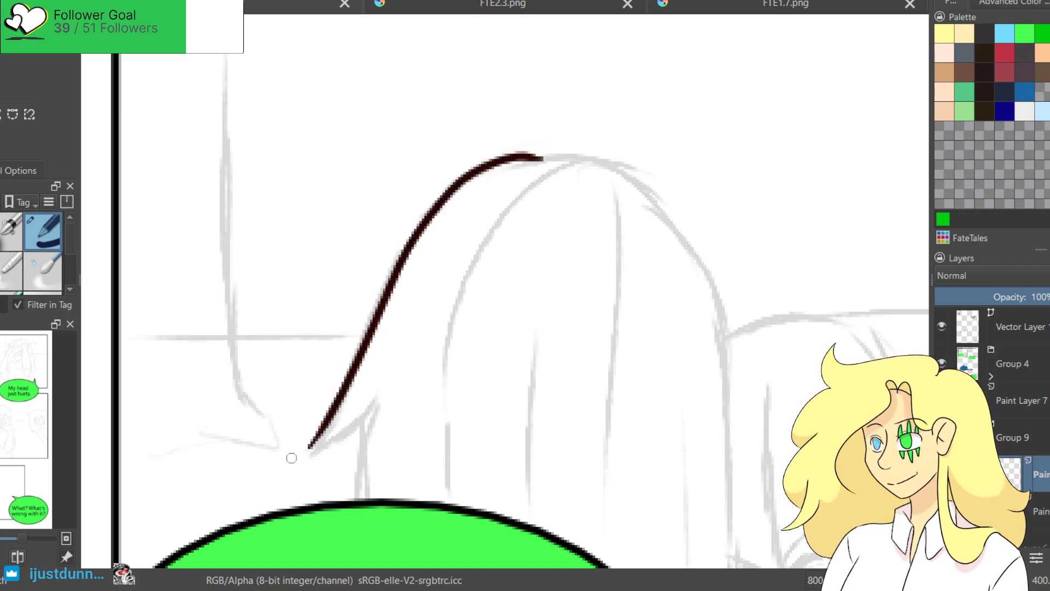
drag(358, 326, 345, 187)
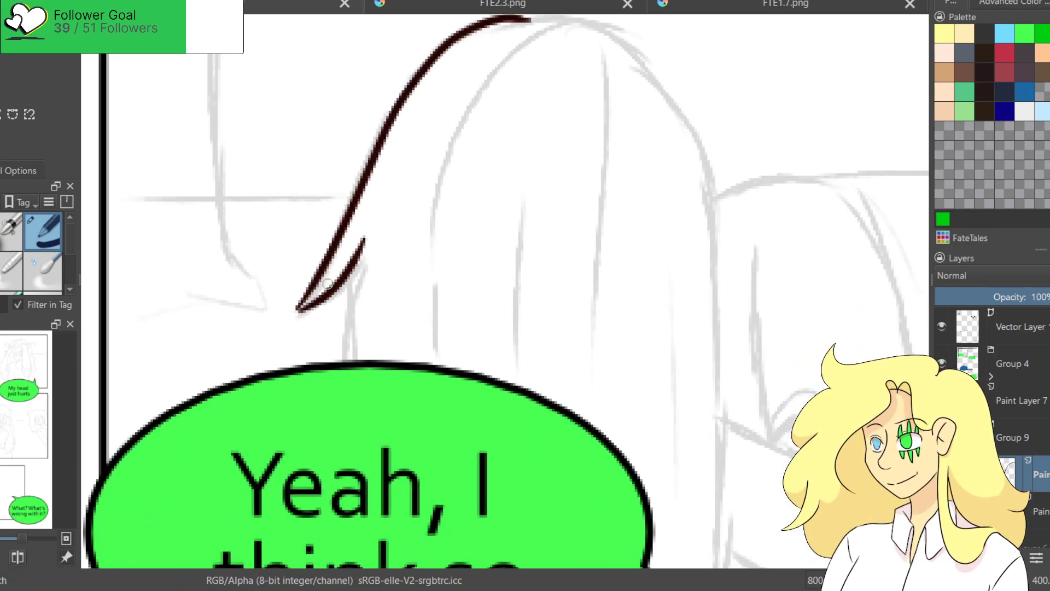
Ink the hair's left edge from the pointed strand down to the "Yeah, I think so" bubble.
mouse_move(293, 309)
mouse_down()
mouse_move(373, 243)
mouse_move(346, 284)
mouse_move(352, 269)
mouse_move(338, 361)
mouse_up()
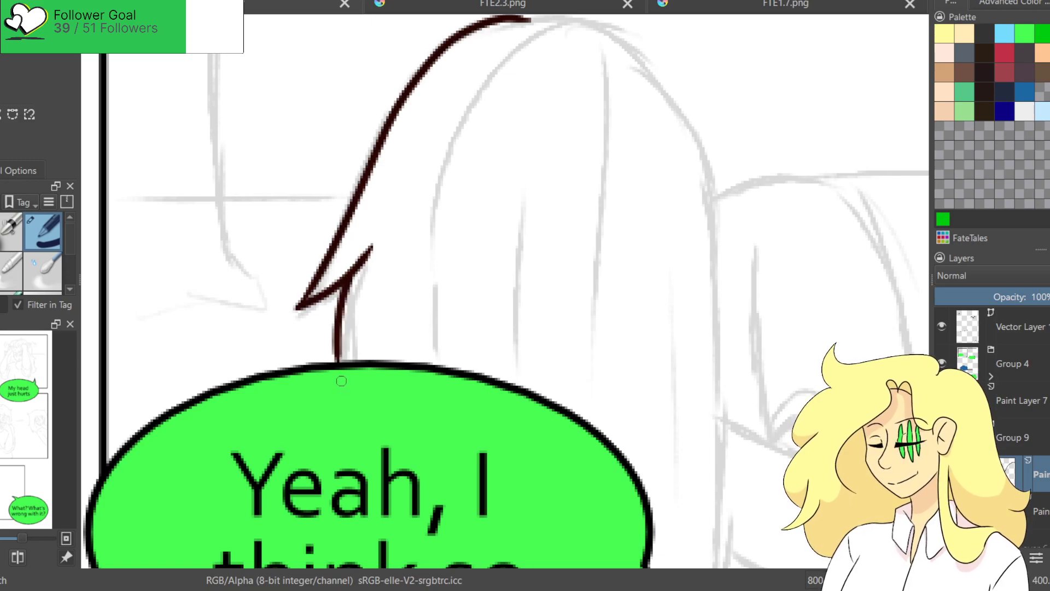
key(ctrl+z)
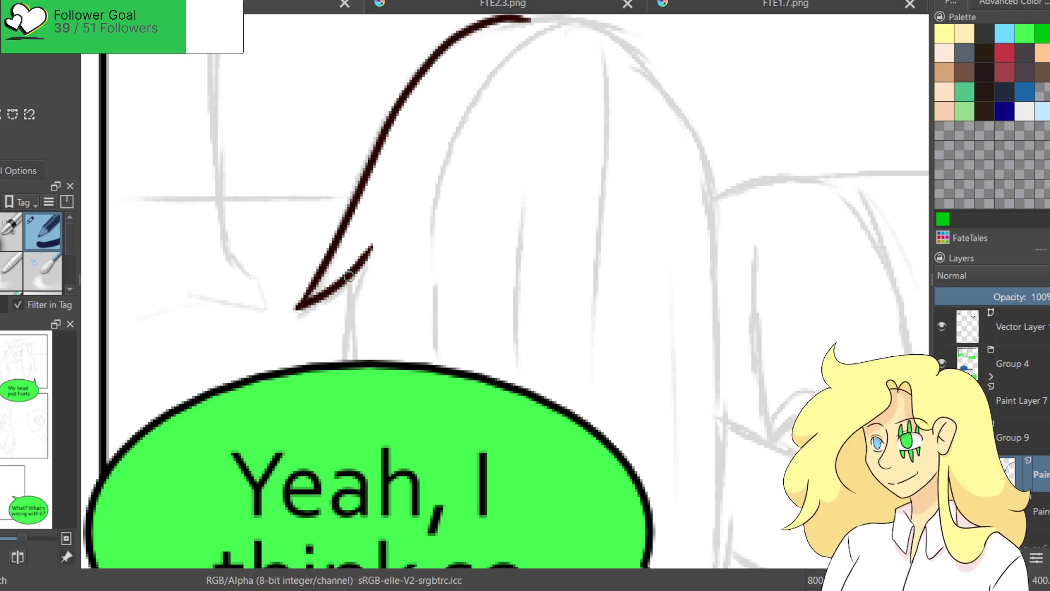
drag(349, 276, 348, 373)
Ink the crown and right contour of the first panel's hair in dark red, following the sketch downward.
drag(602, 255, 449, 293)
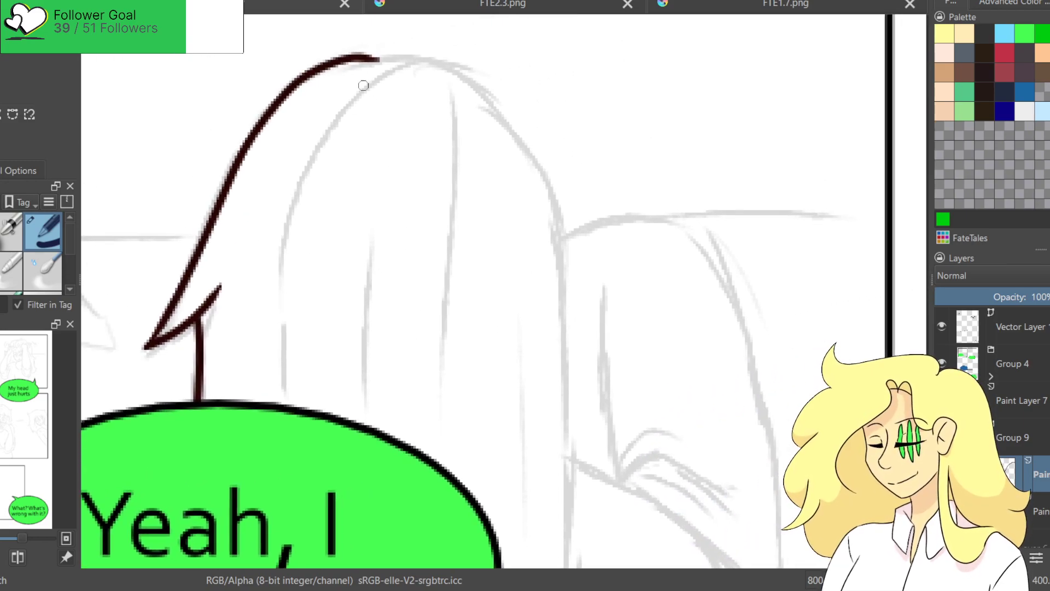
drag(375, 55, 563, 339)
key(ctrl+z)
drag(366, 53, 564, 235)
key(ctrl+z)
mouse_move(363, 56)
mouse_down()
mouse_move(543, 166)
mouse_move(563, 241)
mouse_up()
drag(558, 350, 515, 173)
mouse_move(522, 69)
mouse_down()
mouse_move(525, 442)
mouse_move(522, 219)
mouse_move(522, 440)
mouse_move(569, 242)
mouse_up()
key(ctrl+z)
Ink the hair's lower right and lower left edges below the speech bubble, curving in to the panel's bottom border.
mouse_move(597, 335)
mouse_down()
mouse_move(580, 382)
mouse_move(534, 445)
mouse_up()
key(ctrl+z)
drag(598, 344, 550, 440)
key(ctrl+z)
drag(597, 342, 563, 450)
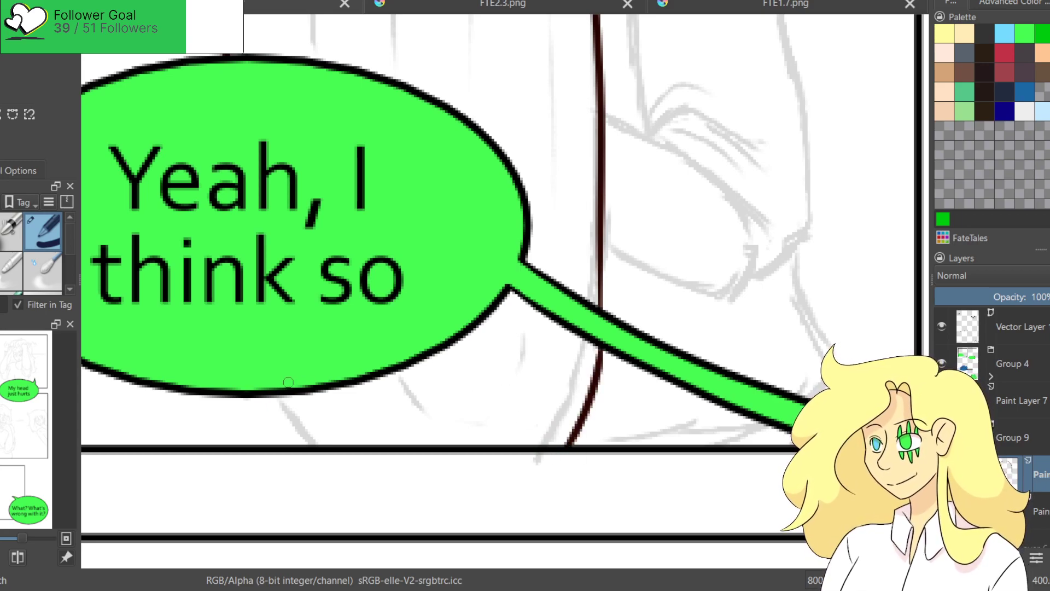
drag(279, 403, 322, 444)
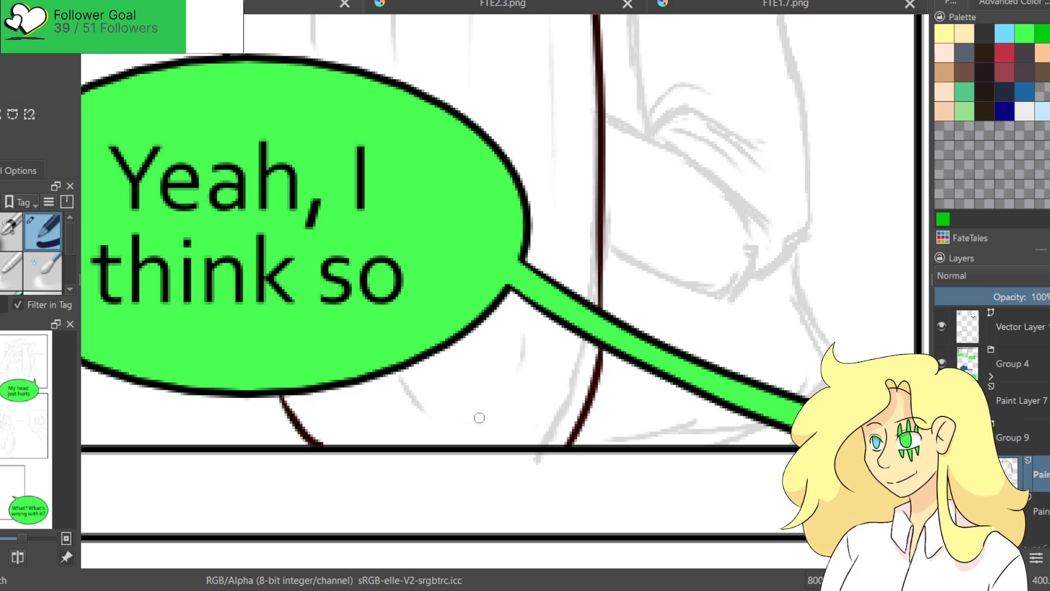
Ink the inner strand lines on the left and centre of the first panel's hair above the bubble.
scroll(480, 418, up, 5)
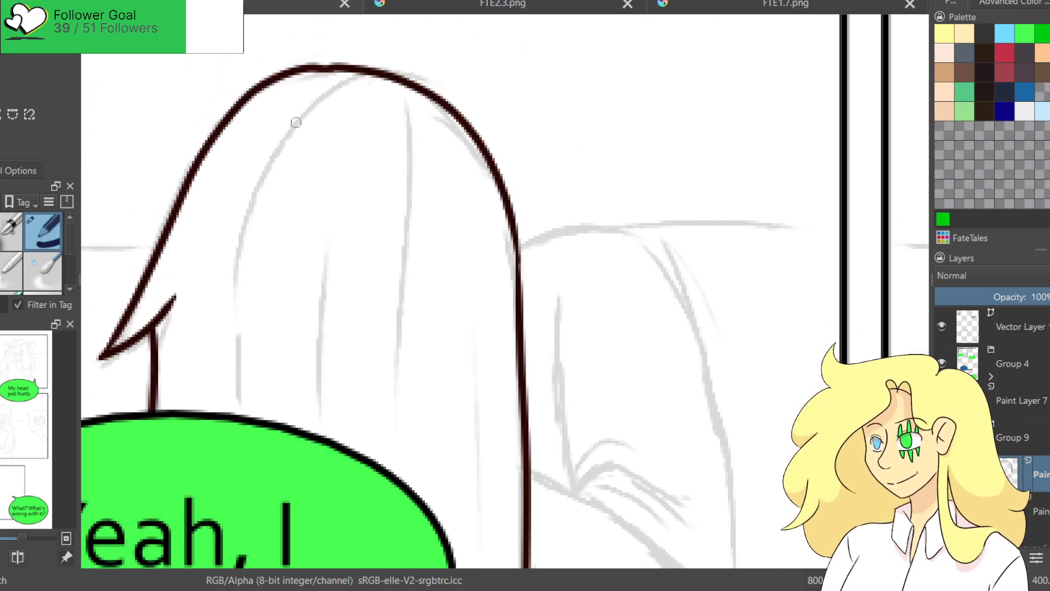
drag(338, 84, 244, 287)
drag(241, 358, 236, 414)
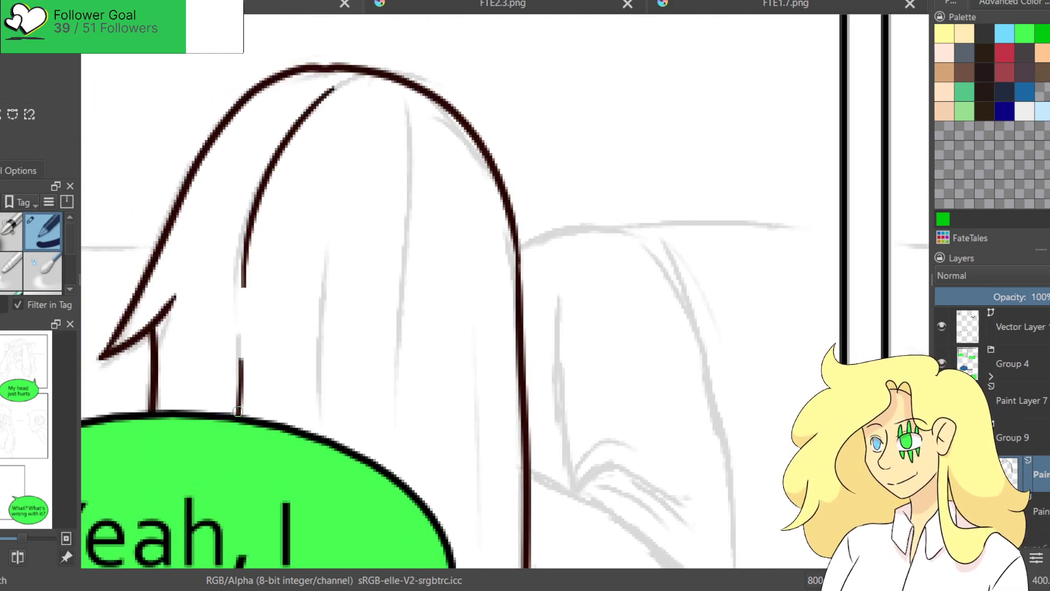
drag(324, 299, 321, 409)
scroll(510, 201, down, 1)
scroll(511, 201, left, 1)
drag(486, 35, 489, 222)
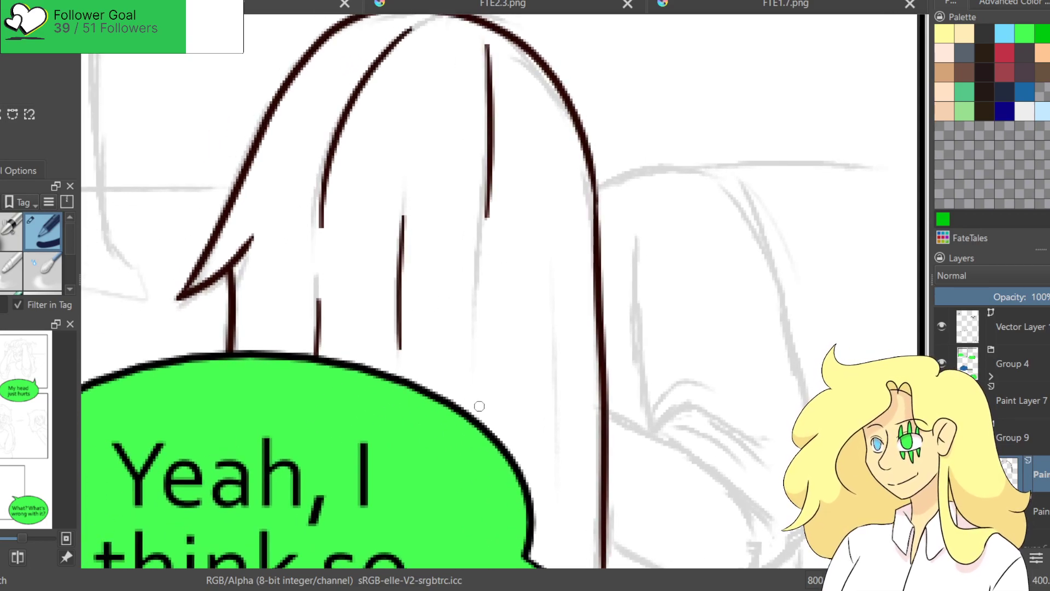
Ink a long inner strand line beside the hair's right contour, to the right of the speech bubble.
drag(492, 368, 526, 156)
drag(583, 100, 576, 343)
key(ctrl+z)
drag(591, 124, 571, 327)
key(ctrl+z)
drag(590, 124, 587, 325)
Ink short strand strokes in the hair tips below the speech bubble.
drag(426, 486, 453, 515)
drag(567, 439, 539, 508)
key(ctrl+z)
key(ctrl+z)
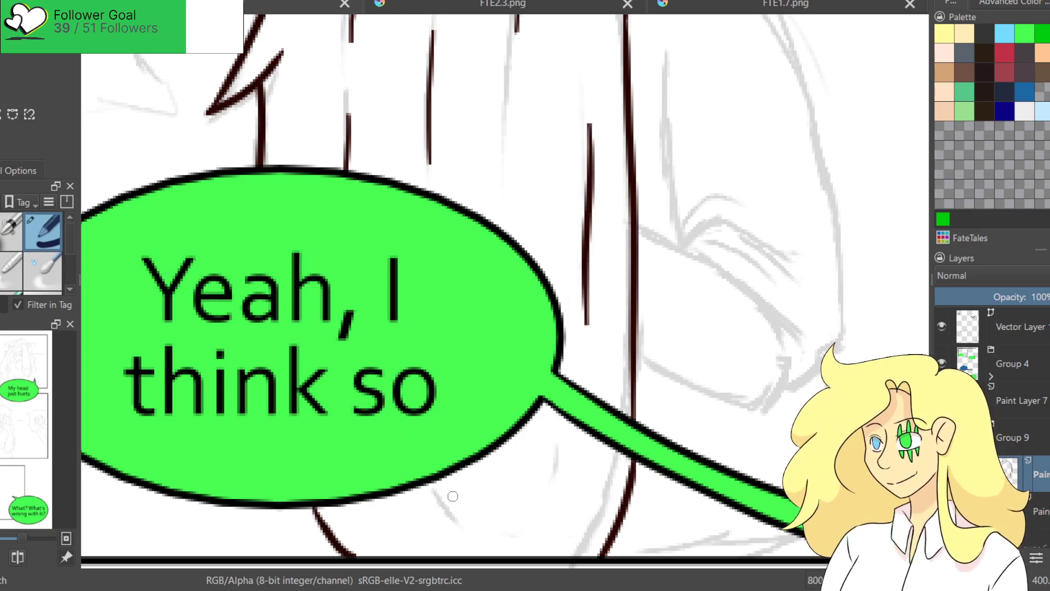
drag(394, 496, 409, 533)
mouse_move(571, 448)
mouse_down()
mouse_move(549, 542)
mouse_move(511, 549)
mouse_up()
key(ctrl+z)
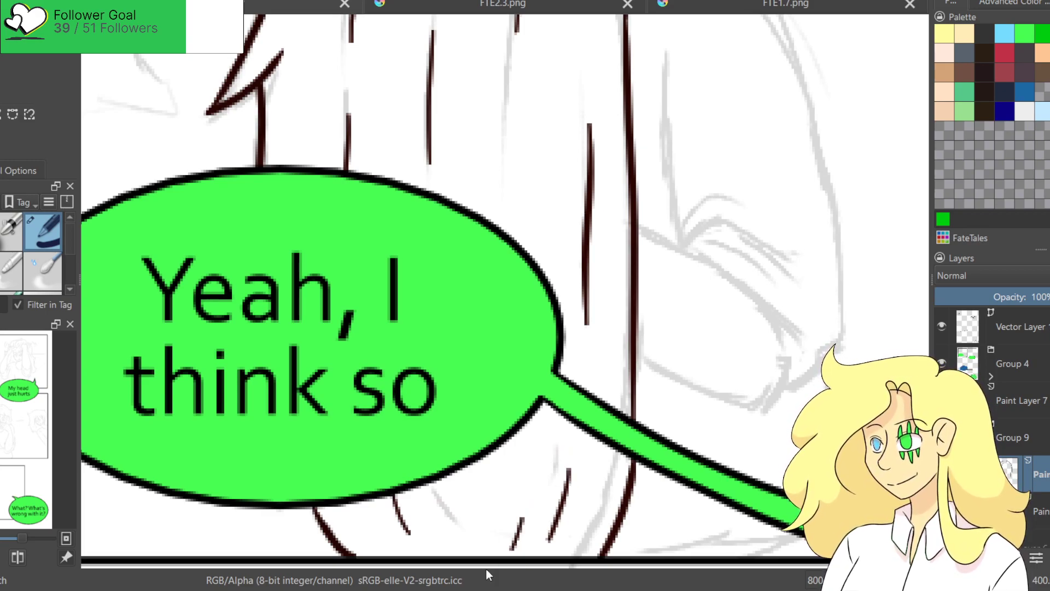
Ink the rounded shoulder line emerging from behind the hair's right edge in the first panel.
scroll(513, 475, down, 6)
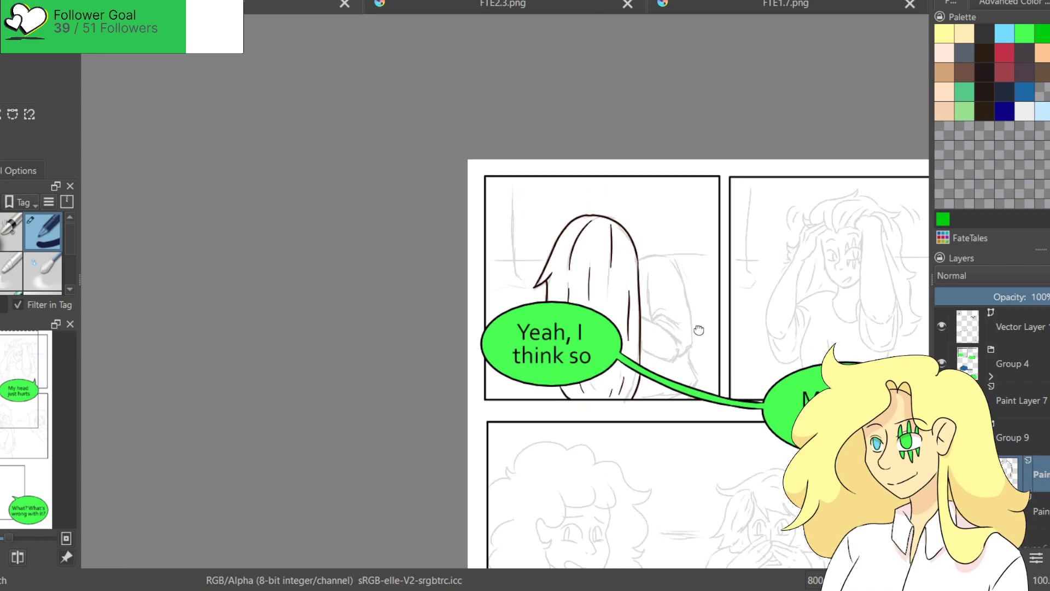
scroll(297, 260, up, 4)
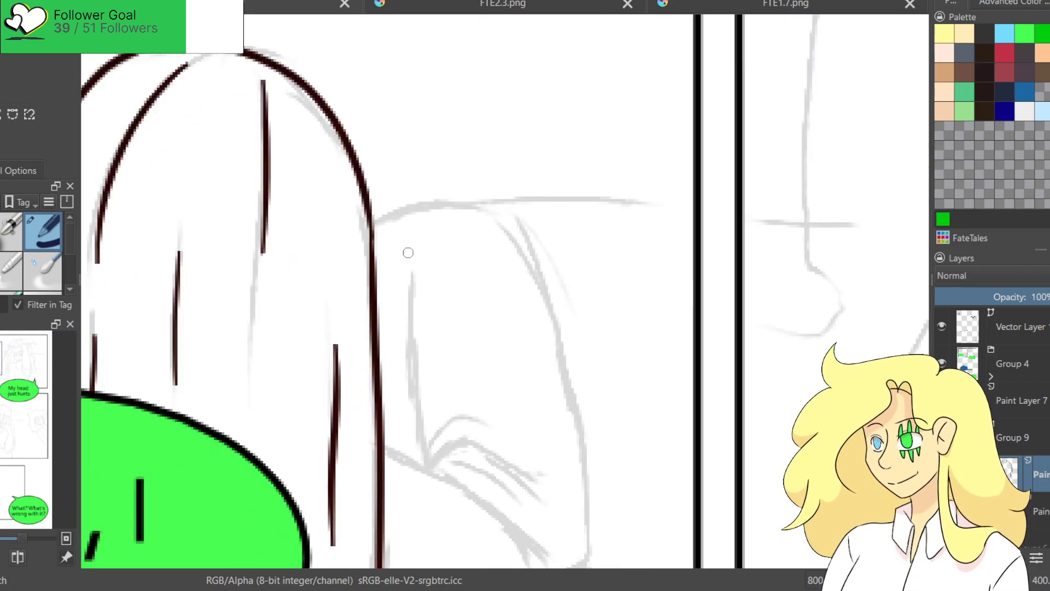
drag(438, 337, 484, 236)
drag(424, 111, 574, 169)
key(ctrl+z)
drag(417, 96, 574, 183)
key(ctrl+z)
mouse_move(415, 101)
mouse_down()
mouse_move(586, 185)
mouse_move(626, 372)
mouse_up()
key(ctrl+z)
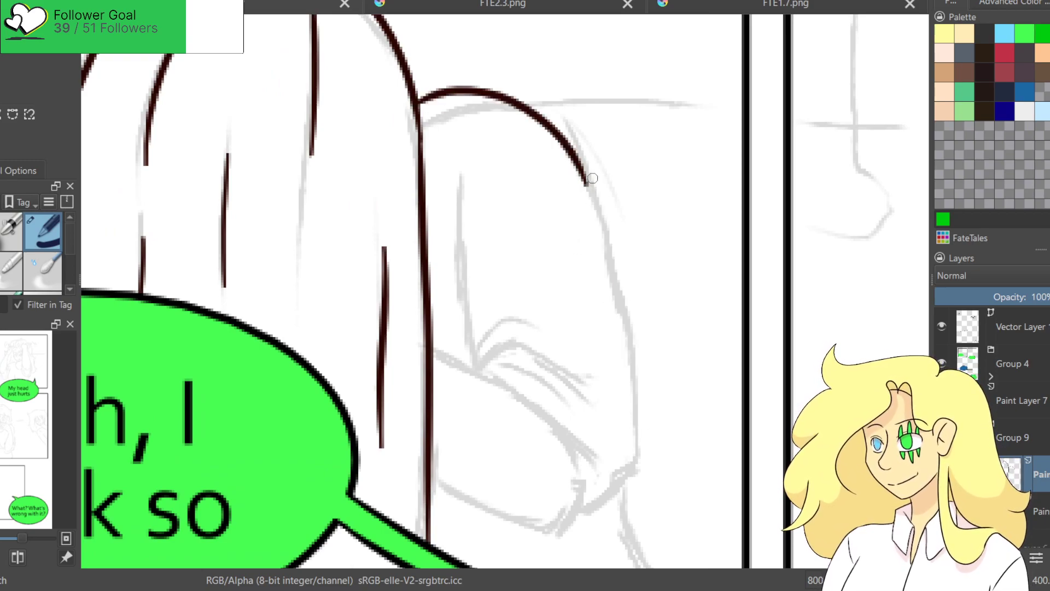
Ink the outer sleeve contour from the shoulder down to the elbow, with a small fold partway.
drag(582, 175, 615, 310)
key(ctrl+z)
mouse_move(589, 185)
mouse_down()
mouse_move(614, 282)
mouse_move(601, 323)
mouse_up()
drag(616, 287, 618, 469)
Ink the sleeve's inner edge and the curved fabric folds around the bent elbow.
mouse_move(453, 191)
mouse_down()
mouse_move(462, 327)
mouse_move(476, 373)
mouse_move(547, 320)
mouse_up()
key(ctrl+z)
mouse_move(471, 340)
mouse_down()
mouse_move(533, 308)
mouse_move(574, 330)
mouse_up()
key(ctrl+z)
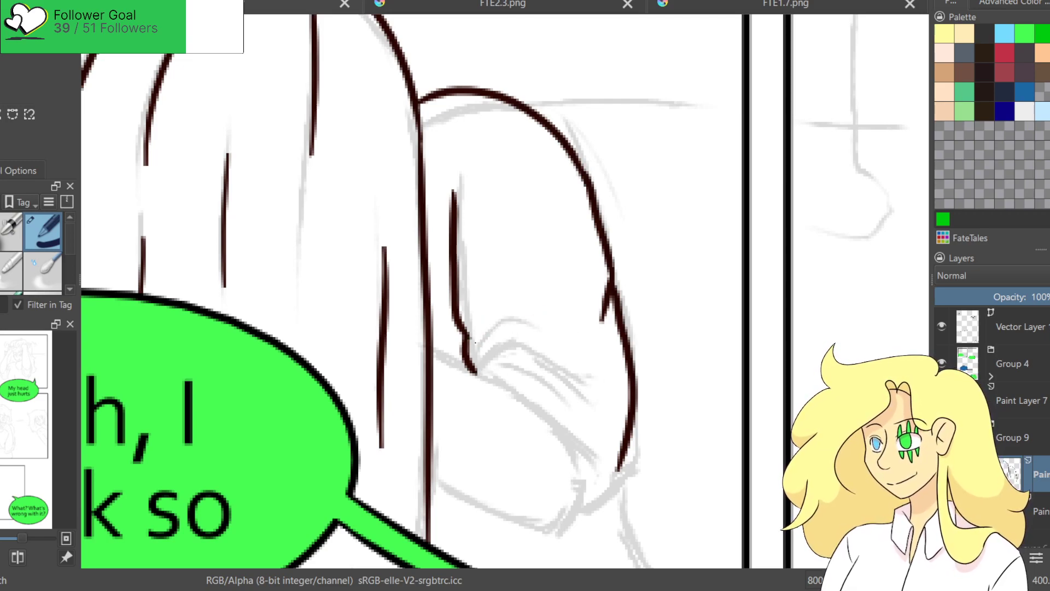
drag(476, 345, 565, 343)
mouse_move(474, 373)
mouse_down()
mouse_move(518, 344)
mouse_move(604, 418)
mouse_up()
mouse_move(483, 375)
mouse_down()
mouse_move(536, 391)
mouse_move(539, 228)
mouse_move(590, 337)
mouse_move(597, 410)
mouse_up()
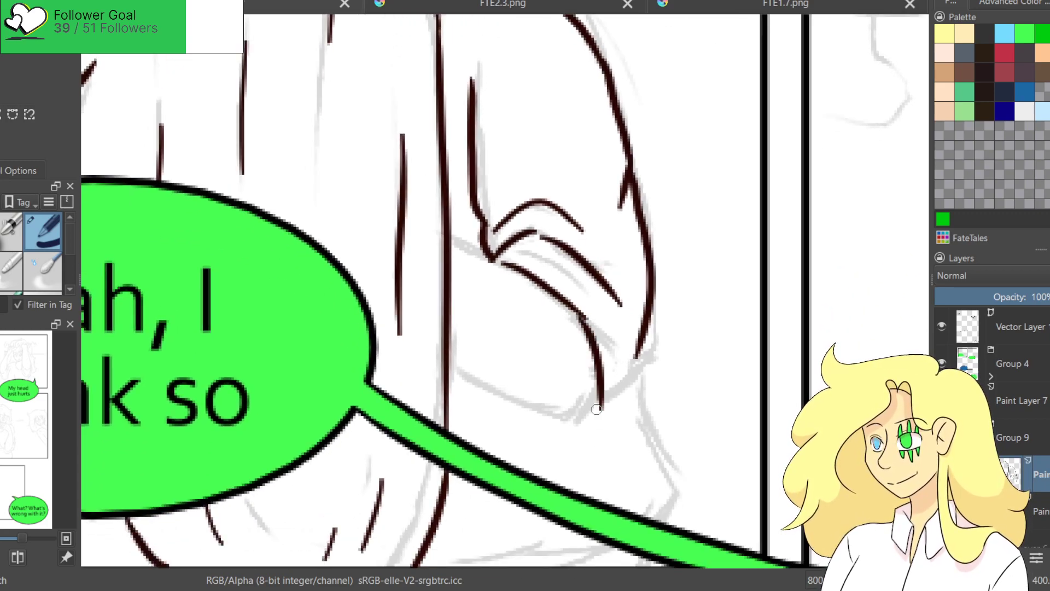
Close the bottom of the sleeve and ink the forearm's upper and lower edges back to the hair.
drag(645, 339, 556, 423)
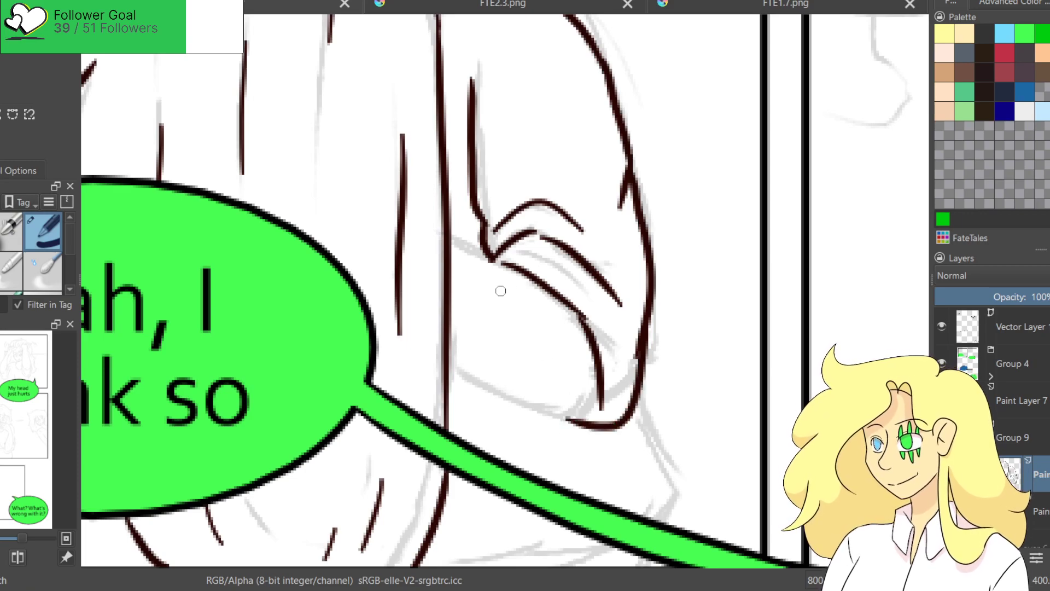
mouse_move(449, 240)
mouse_down()
mouse_move(533, 293)
mouse_move(468, 238)
mouse_move(536, 285)
mouse_move(482, 252)
mouse_move(521, 282)
mouse_up()
key(ctrl+z)
key(ctrl+z)
key(ctrl+z)
mouse_move(449, 362)
mouse_down()
mouse_move(572, 422)
mouse_move(602, 400)
mouse_up()
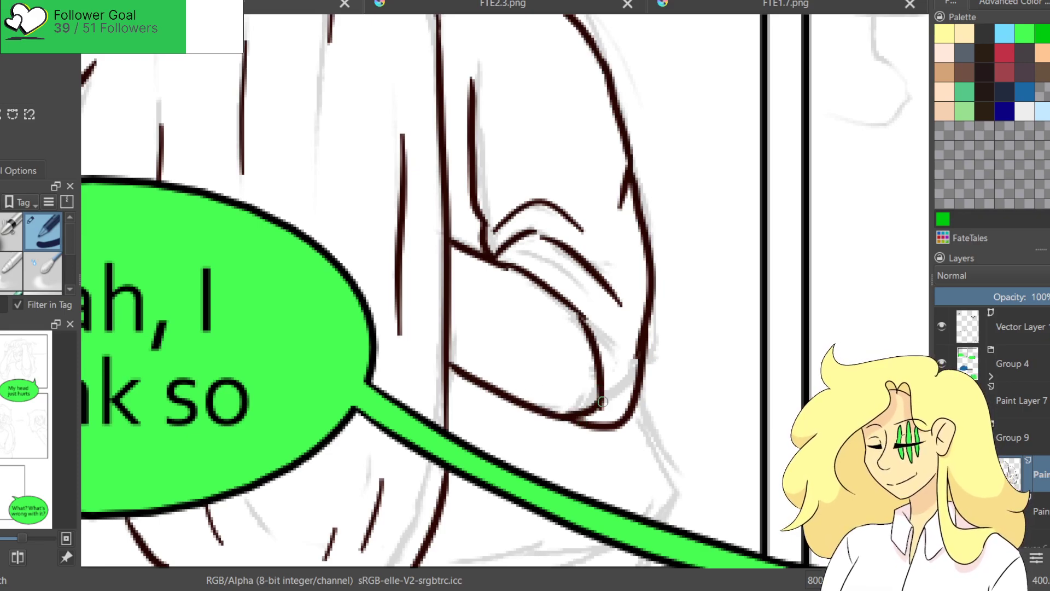
Ink the body's outer edge from below the sleeve down to the bubble tail in the first panel.
scroll(601, 352, down, 5)
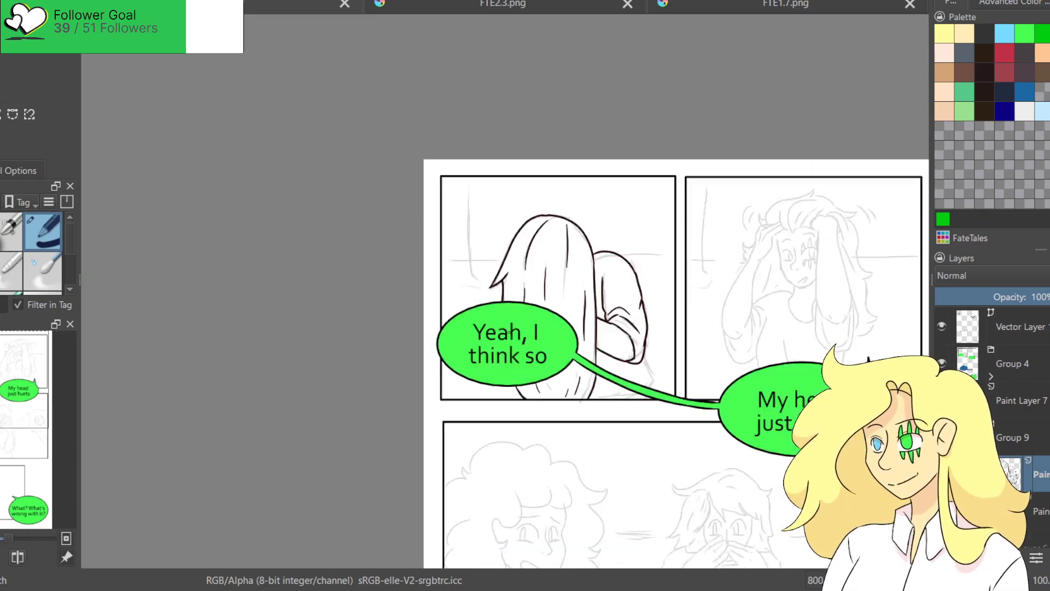
scroll(562, 293, up, 5)
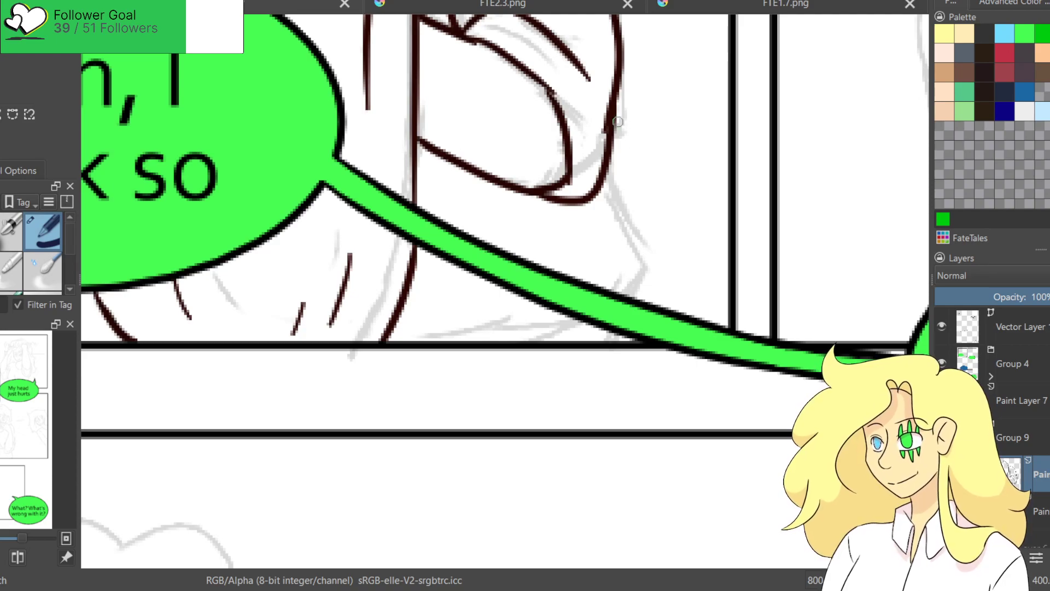
mouse_move(610, 146)
mouse_down()
mouse_move(659, 312)
mouse_move(651, 281)
mouse_move(657, 302)
mouse_up()
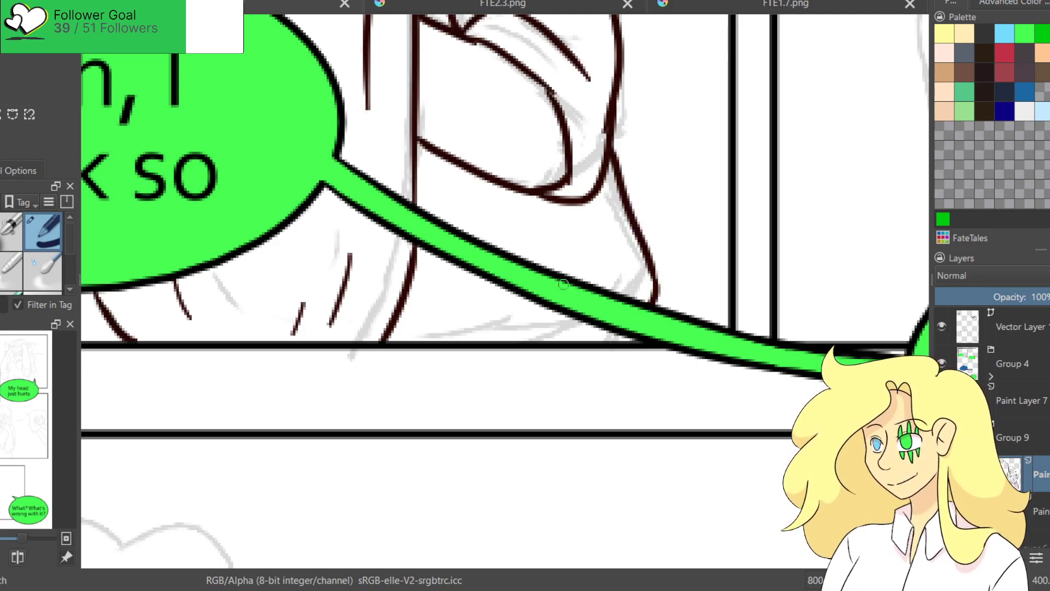
Show the Advanced Color Selector and ink the small dark red patch under the bubble tail at the panel's bottom border.
right_click(629, 340)
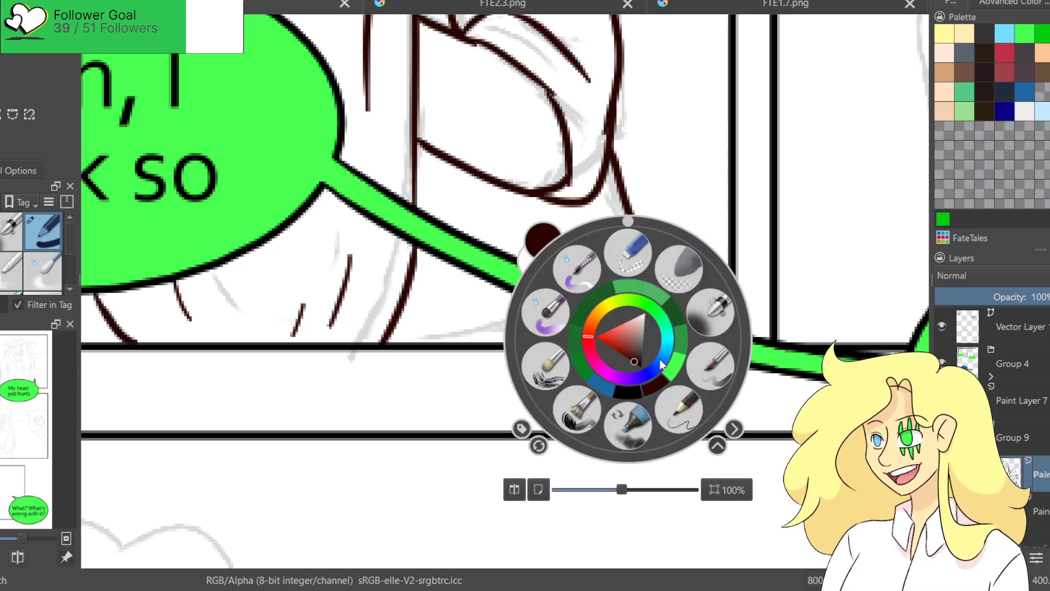
click(1036, 3)
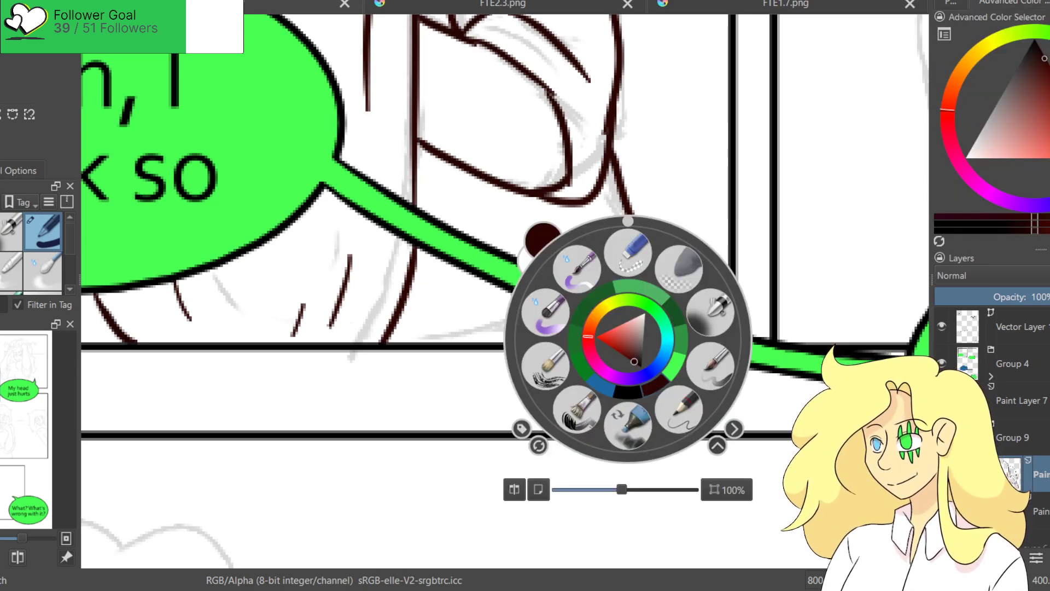
click(730, 203)
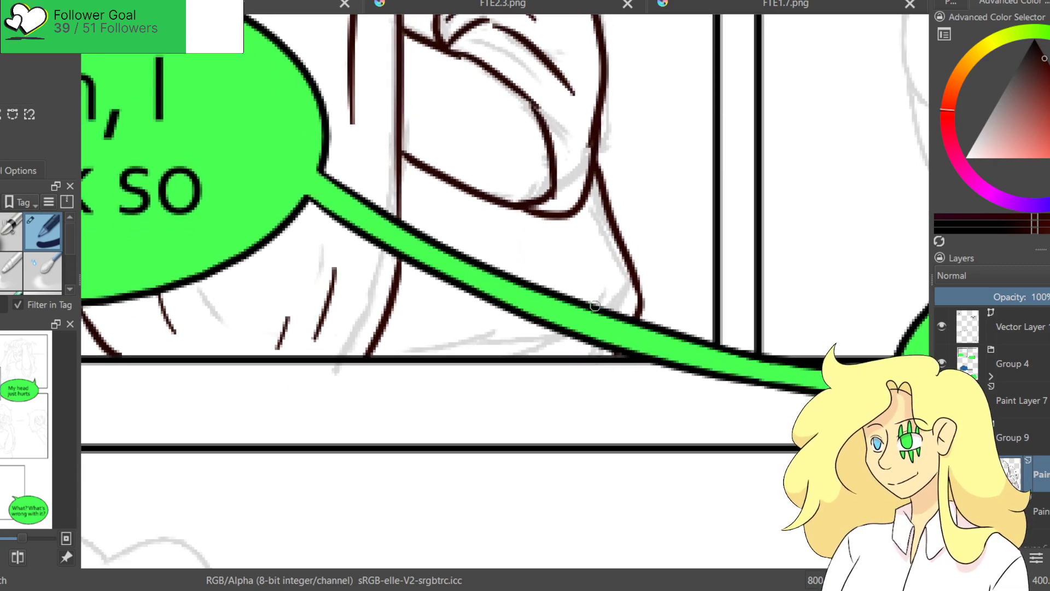
drag(613, 353, 591, 350)
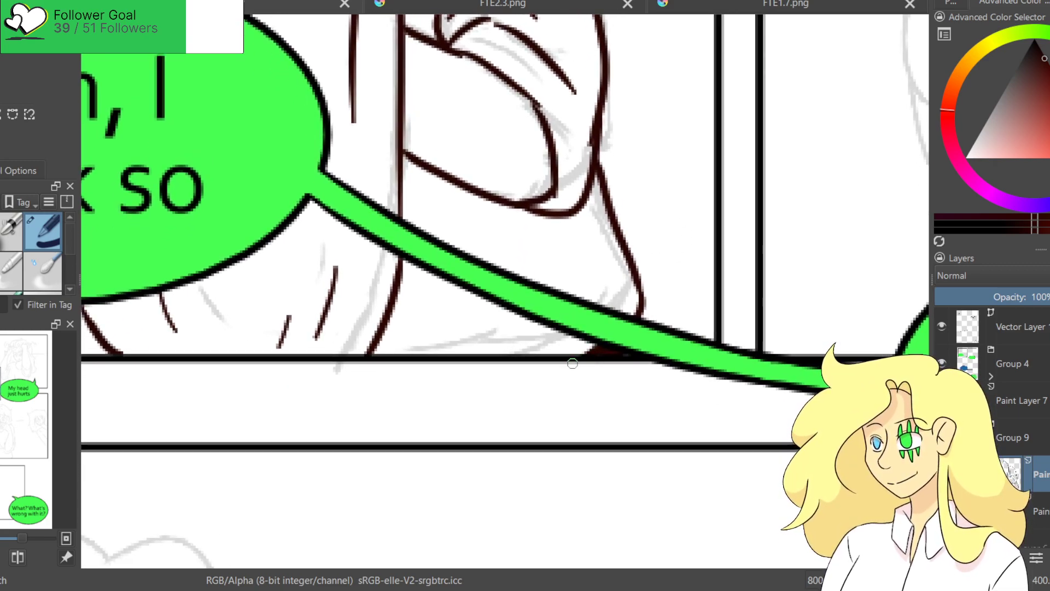
Review the inked first panel against the page and examine the face sketch in the second panel up close.
scroll(574, 363, down, 8)
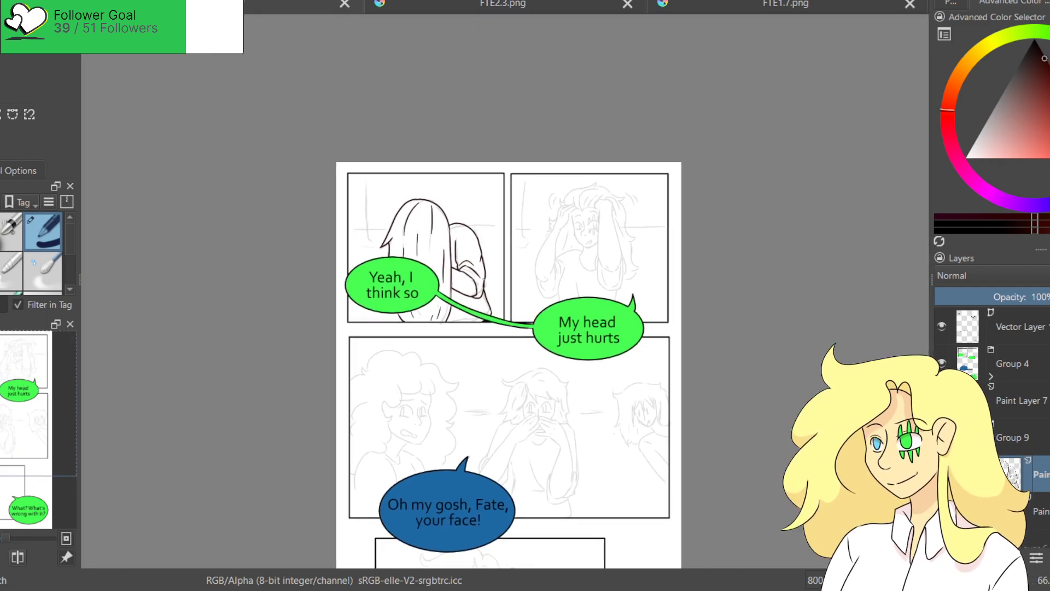
scroll(486, 279, up, 3)
drag(634, 320, 261, 454)
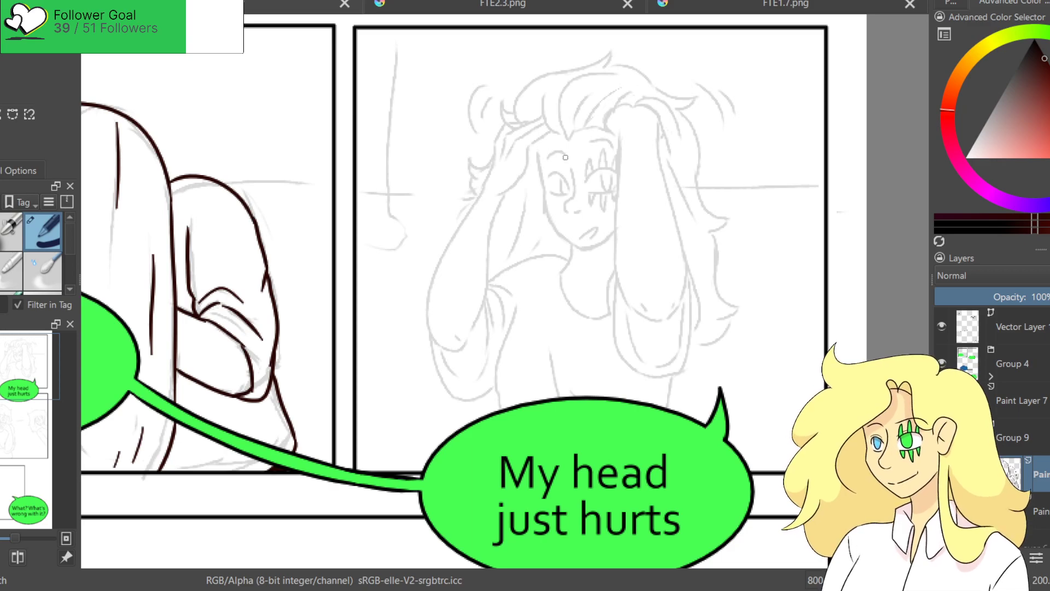
scroll(567, 159, down, 5)
scroll(546, 155, up, 5)
drag(546, 154, 470, 250)
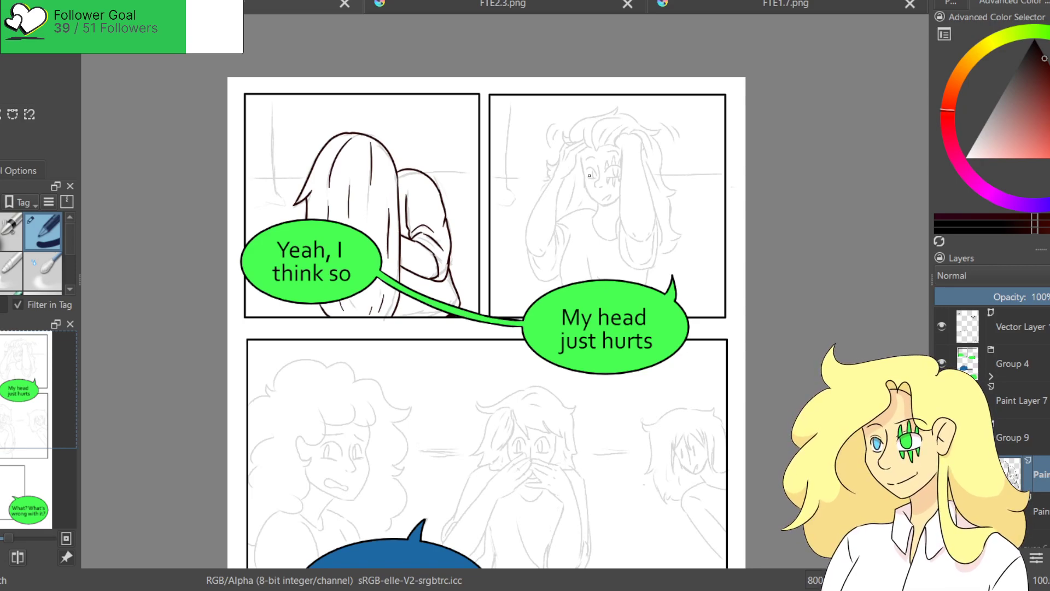
scroll(589, 175, up, 5)
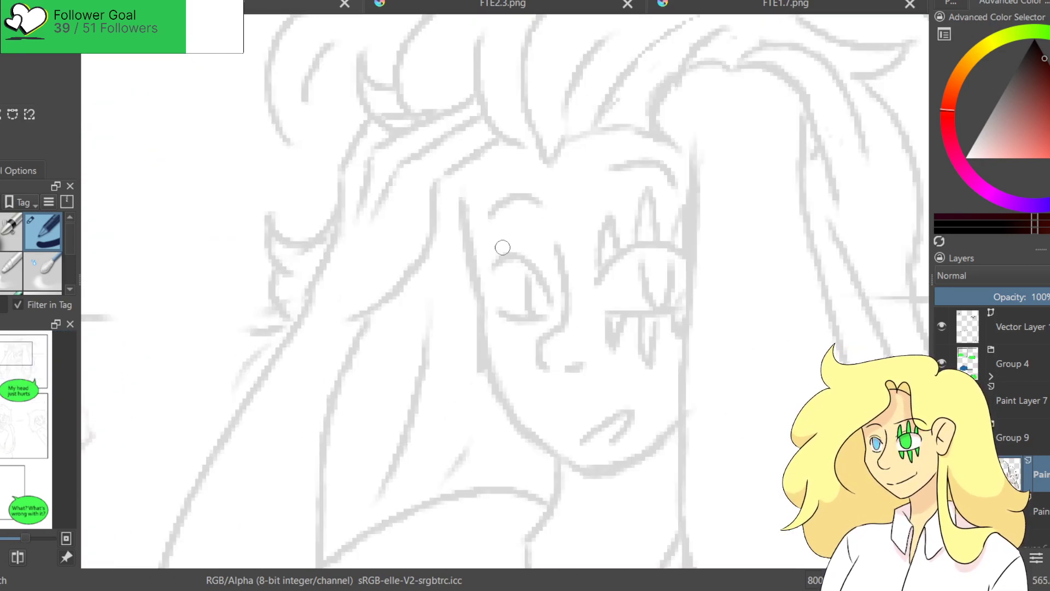
scroll(529, 282, up, 2)
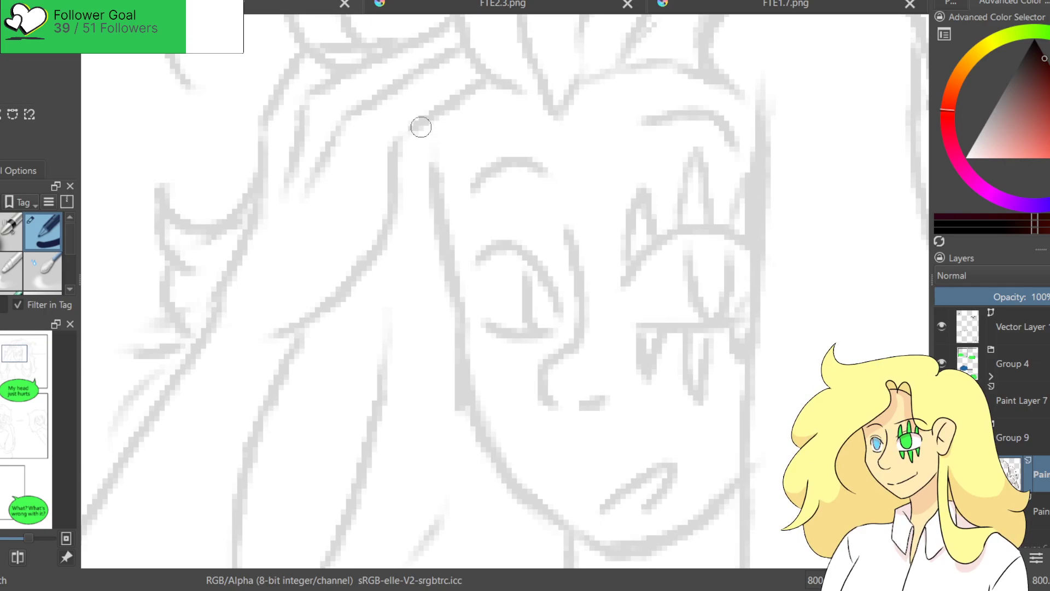
Ink the left side of the second panel's face from the temple down to eye level in dark red.
drag(419, 129, 449, 274)
drag(494, 329, 402, 235)
drag(355, 177, 348, 328)
key(ctrl+z)
key(ctrl+z)
drag(355, 178, 421, 399)
key(ctrl+z)
key(ctrl+z)
mouse_move(330, 43)
mouse_down()
mouse_move(372, 241)
mouse_move(482, 450)
mouse_up()
key(ctrl+z)
Try to ink the second panel's cheek and jaw as one sweeping curve around to the raised arm.
mouse_move(359, 218)
mouse_down()
mouse_move(446, 422)
mouse_move(524, 462)
mouse_move(662, 386)
mouse_up()
key(ctrl+z)
key(ctrl+z)
mouse_move(365, 219)
mouse_down()
mouse_move(369, 335)
mouse_move(681, 369)
mouse_up()
key(ctrl+z)
drag(511, 464, 640, 363)
key(ctrl+z)
key(ctrl+z)
drag(365, 221, 541, 464)
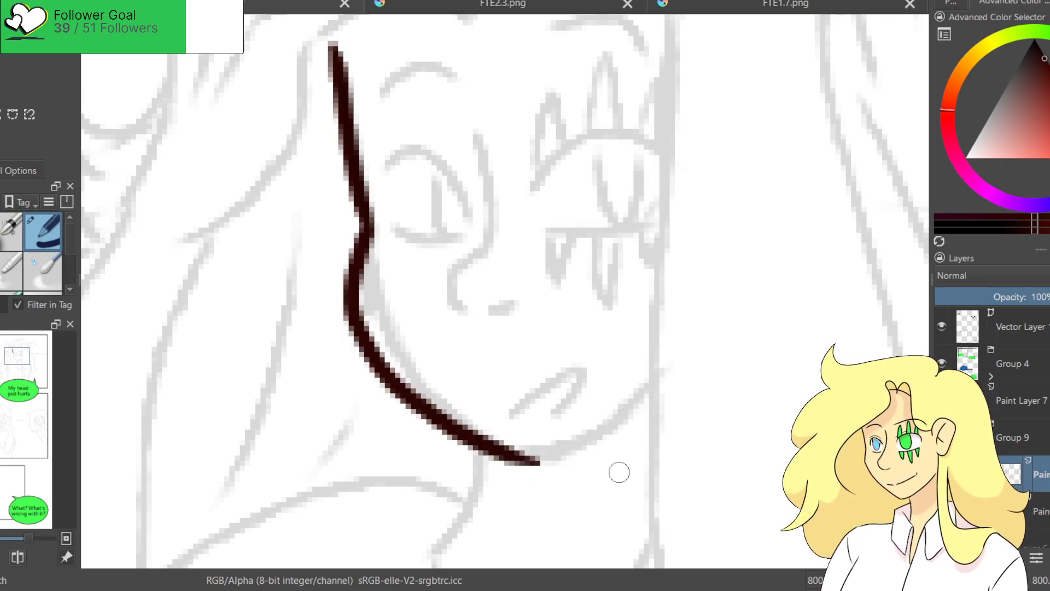
key(ctrl+z)
mouse_move(365, 222)
mouse_down()
mouse_move(508, 464)
mouse_move(668, 368)
mouse_move(659, 371)
mouse_up()
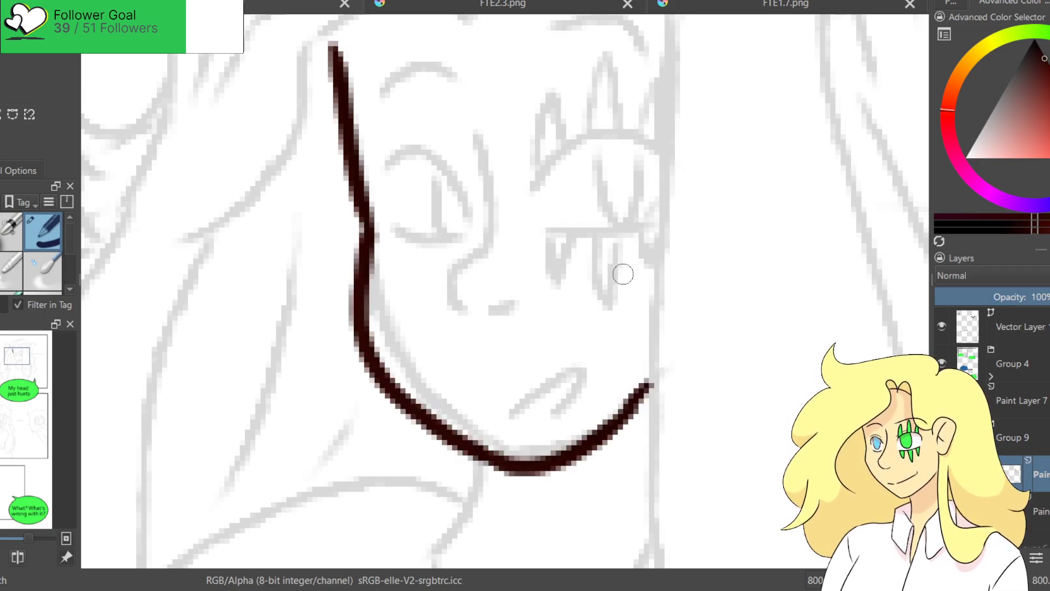
key(ctrl+z)
key(ctrl+z)
Ink the cheek down to the chin, and the jawline from the chin up to the raised arm.
mouse_move(364, 231)
mouse_down()
mouse_move(510, 465)
mouse_move(657, 363)
mouse_up()
key(ctrl+z)
mouse_move(524, 450)
mouse_down()
mouse_move(547, 457)
mouse_move(651, 350)
mouse_move(517, 459)
mouse_move(667, 369)
mouse_up()
key(ctrl+z)
key(ctrl+z)
drag(506, 461, 665, 384)
key(ctrl+z)
drag(506, 461, 666, 384)
key(ctrl+z)
mouse_move(506, 461)
mouse_down()
mouse_move(644, 411)
mouse_move(647, 401)
mouse_up()
Ink the nose with a small nostril mark and the slanted open mouth.
drag(482, 131, 464, 312)
key(ctrl+z)
mouse_move(477, 131)
mouse_down()
mouse_move(453, 312)
mouse_move(487, 328)
mouse_move(517, 314)
mouse_up()
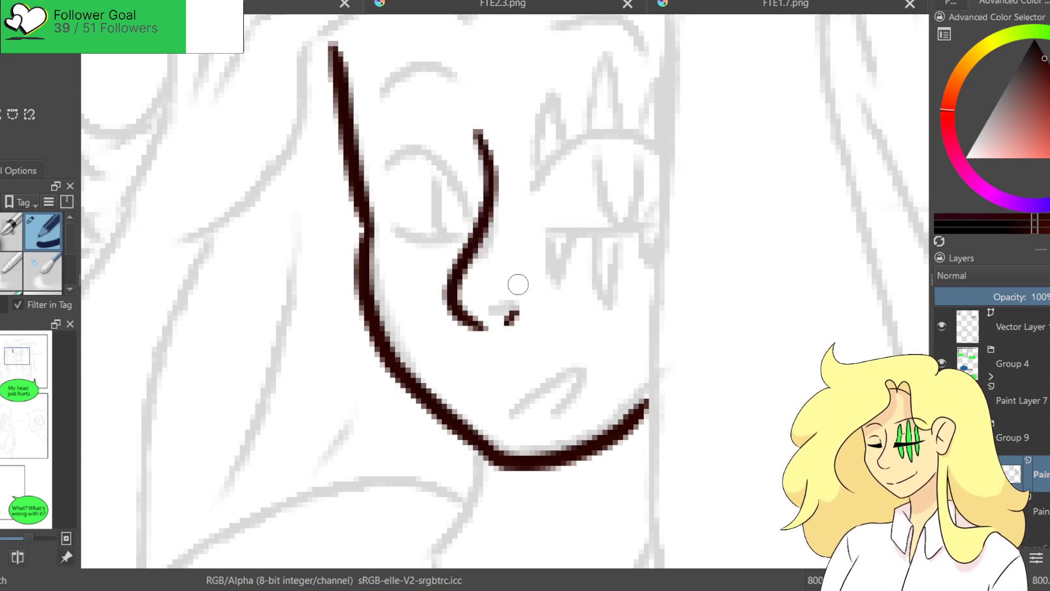
mouse_move(511, 420)
mouse_down()
mouse_move(544, 419)
mouse_move(585, 372)
mouse_move(544, 421)
mouse_up()
key(ctrl+z)
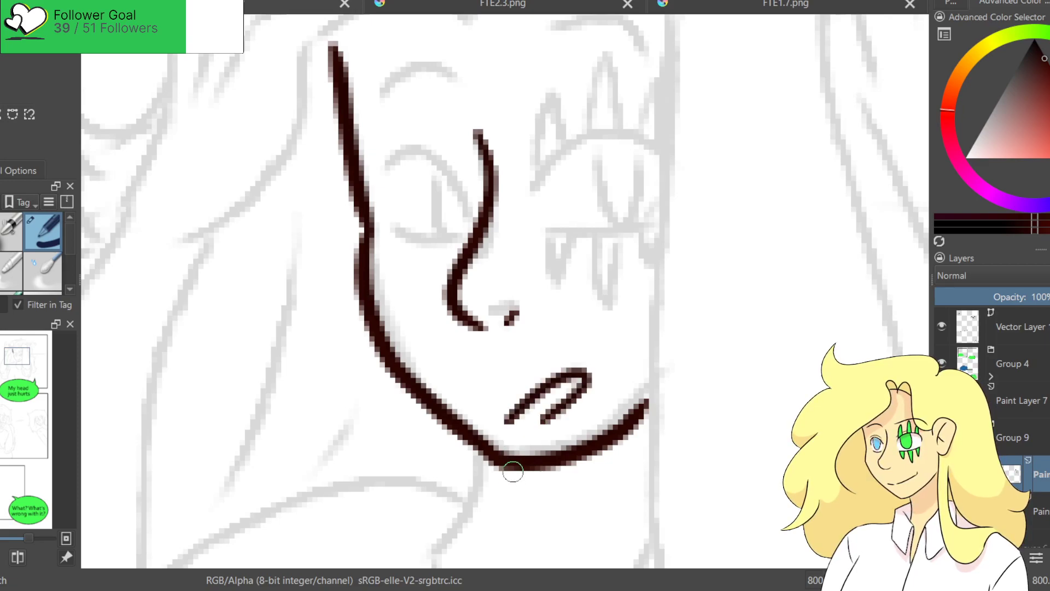
Ink the arched upper lid and the nearly straight lower lid of the eye beside the raised arm.
mouse_move(574, 215)
mouse_down()
mouse_move(540, 281)
mouse_move(506, 286)
mouse_move(606, 223)
mouse_up()
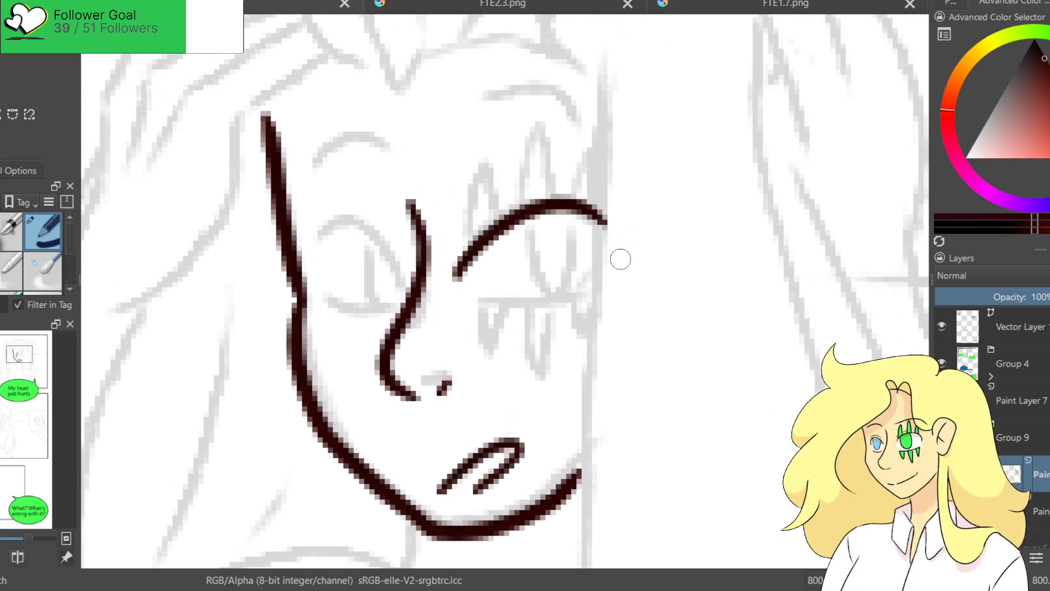
drag(476, 310, 574, 276)
key(ctrl+z)
drag(475, 308, 573, 300)
key(ctrl+z)
drag(477, 311, 572, 300)
key(ctrl+z)
drag(477, 301, 597, 290)
key(ctrl+z)
drag(474, 301, 582, 289)
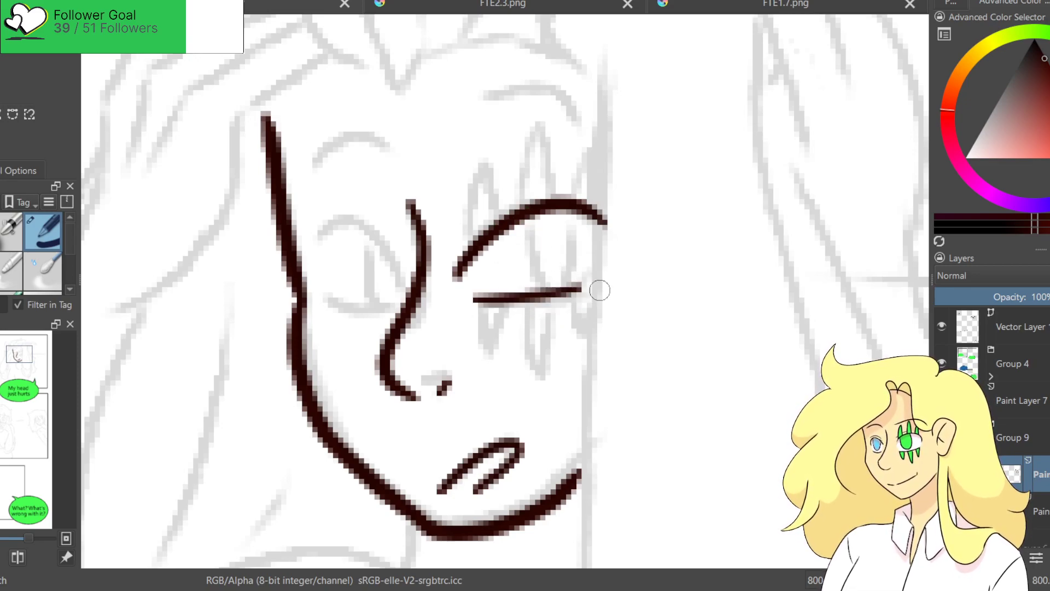
Ink the iris of the eye beside the raised arm, with its spiked lashes above and below the lids.
drag(526, 223, 579, 286)
key(ctrl+z)
mouse_move(527, 222)
mouse_down()
mouse_move(559, 289)
mouse_move(572, 212)
mouse_up()
mouse_move(465, 249)
mouse_down()
mouse_move(466, 211)
mouse_move(514, 223)
mouse_up()
key(ctrl+z)
mouse_move(465, 250)
mouse_down()
mouse_move(502, 236)
mouse_move(550, 164)
mouse_move(574, 202)
mouse_move(590, 155)
mouse_up()
mouse_move(476, 306)
mouse_down()
mouse_move(504, 308)
mouse_move(550, 356)
mouse_move(555, 309)
mouse_up()
drag(567, 290, 590, 326)
Ink the second panel's other eye with an arched upper lid, a short lower lid and a narrow iris.
mouse_move(315, 237)
mouse_down()
mouse_move(337, 221)
mouse_move(386, 289)
mouse_up()
key(ctrl+z)
drag(312, 236, 397, 296)
key(ctrl+z)
drag(309, 236, 399, 280)
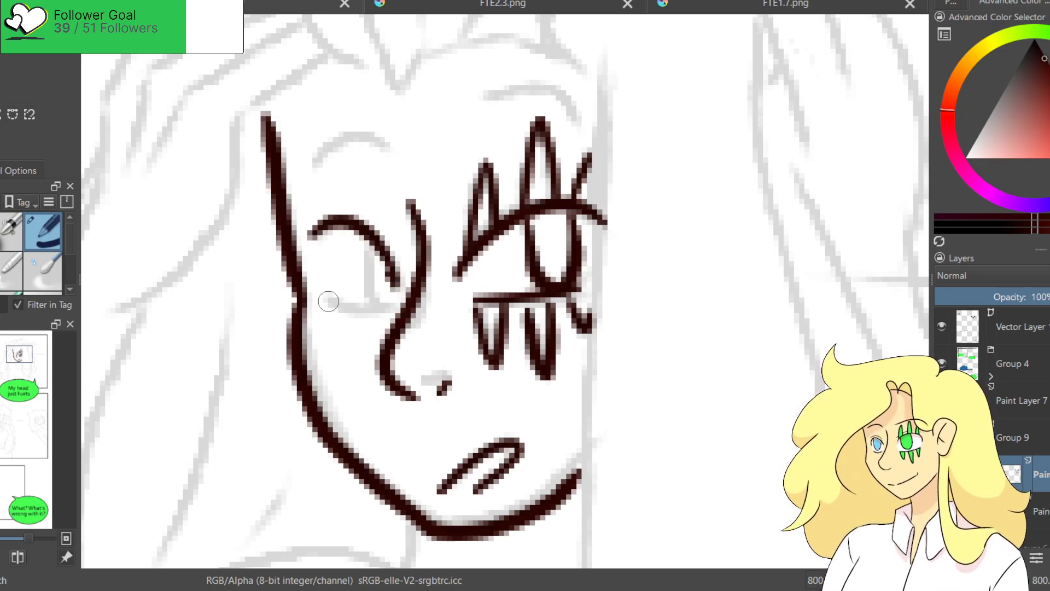
drag(328, 300, 392, 305)
drag(365, 242, 377, 309)
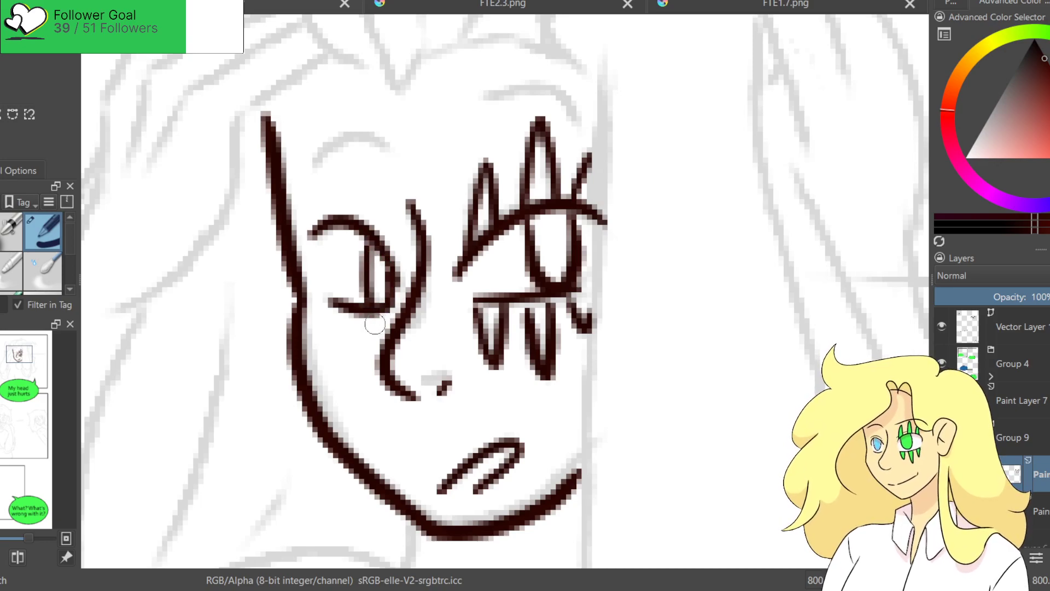
key(ctrl+z)
drag(362, 240, 359, 304)
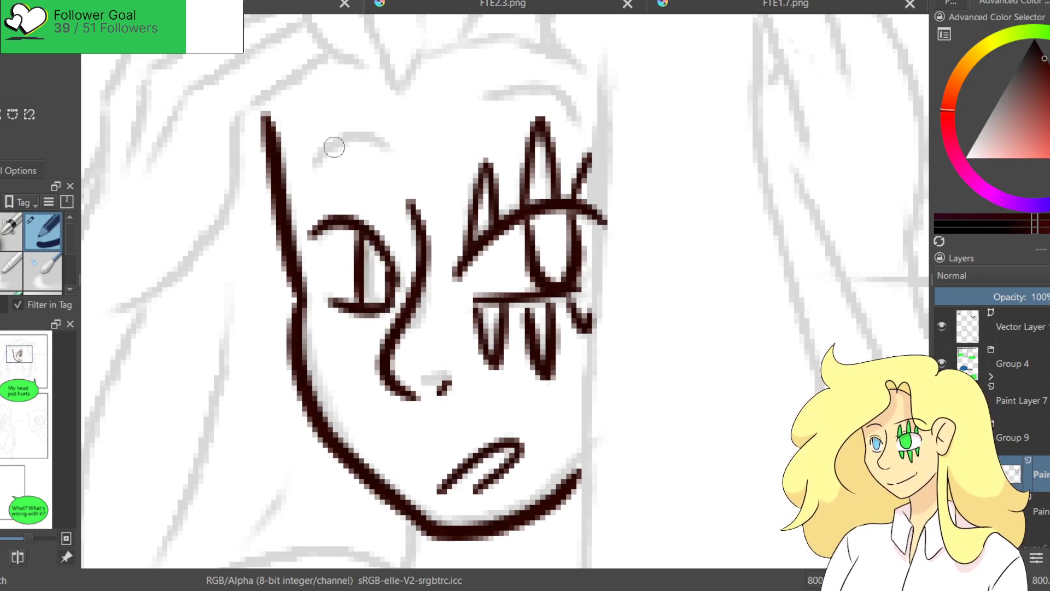
Ink the two arched eyebrows above the second panel's eyes.
drag(307, 159, 384, 155)
drag(459, 112, 574, 103)
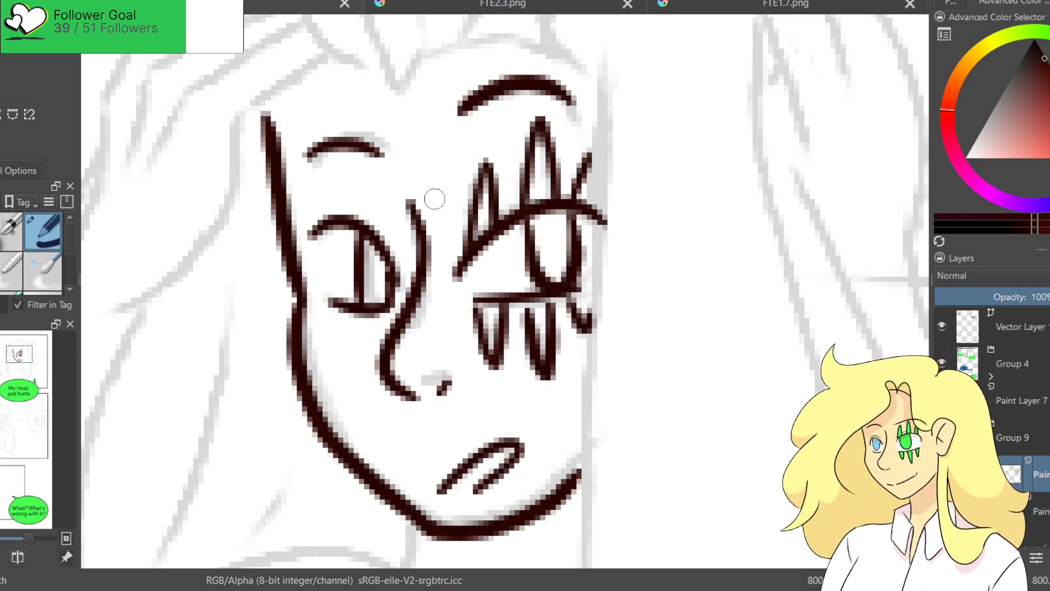
scroll(416, 304, down, 4)
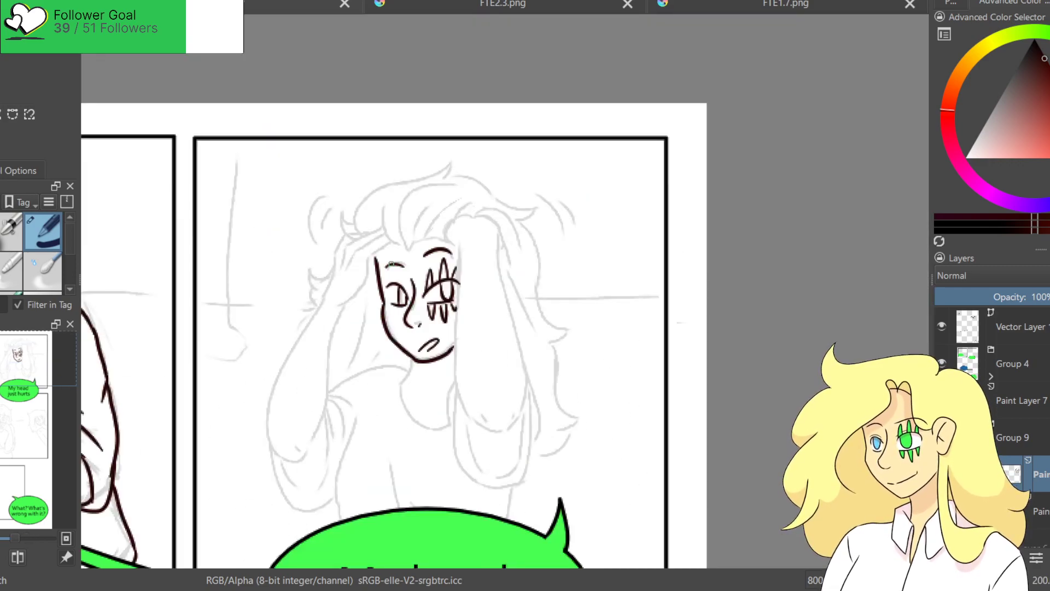
Ink the swooping forelock and the hairline across the forehead up to the raised hand.
scroll(392, 264, up, 2)
mouse_move(423, 205)
mouse_down()
mouse_move(439, 229)
mouse_move(452, 196)
mouse_move(452, 258)
mouse_move(391, 299)
mouse_move(511, 144)
mouse_up()
drag(421, 300, 502, 221)
key(ctrl+z)
drag(455, 291, 534, 285)
key(ctrl+z)
Ink the fist gripping the hair, with its outer wrist line, knuckle marks and the hair strands rising from it.
mouse_move(454, 290)
mouse_down()
mouse_move(522, 291)
mouse_move(511, 265)
mouse_move(448, 235)
mouse_move(473, 275)
mouse_up()
key(ctrl+z)
mouse_move(438, 244)
mouse_down()
mouse_move(430, 201)
mouse_move(529, 174)
mouse_up()
key(ctrl+z)
mouse_move(450, 204)
mouse_down()
mouse_move(480, 179)
mouse_move(527, 178)
mouse_move(586, 212)
mouse_move(586, 273)
mouse_up()
key(ctrl+z)
drag(581, 203, 575, 315)
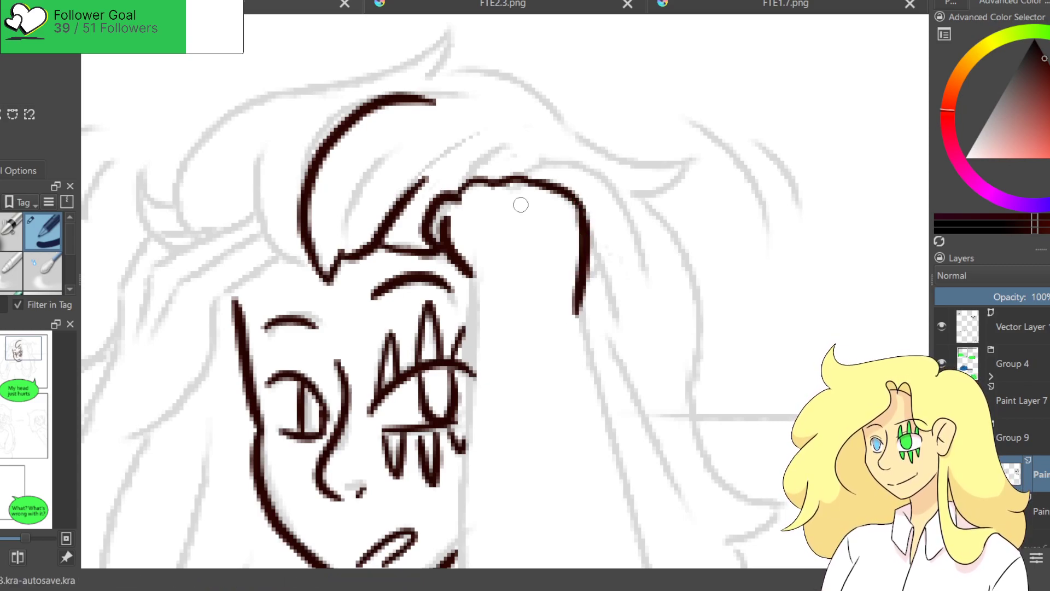
click(519, 195)
mouse_move(483, 199)
mouse_down()
mouse_move(469, 154)
mouse_move(531, 131)
mouse_up()
Ink the long curved hair strand falling from above the fist down outside the raised wrist.
mouse_move(506, 180)
mouse_down()
mouse_move(573, 151)
mouse_move(605, 189)
mouse_move(657, 361)
mouse_up()
key(ctrl+z)
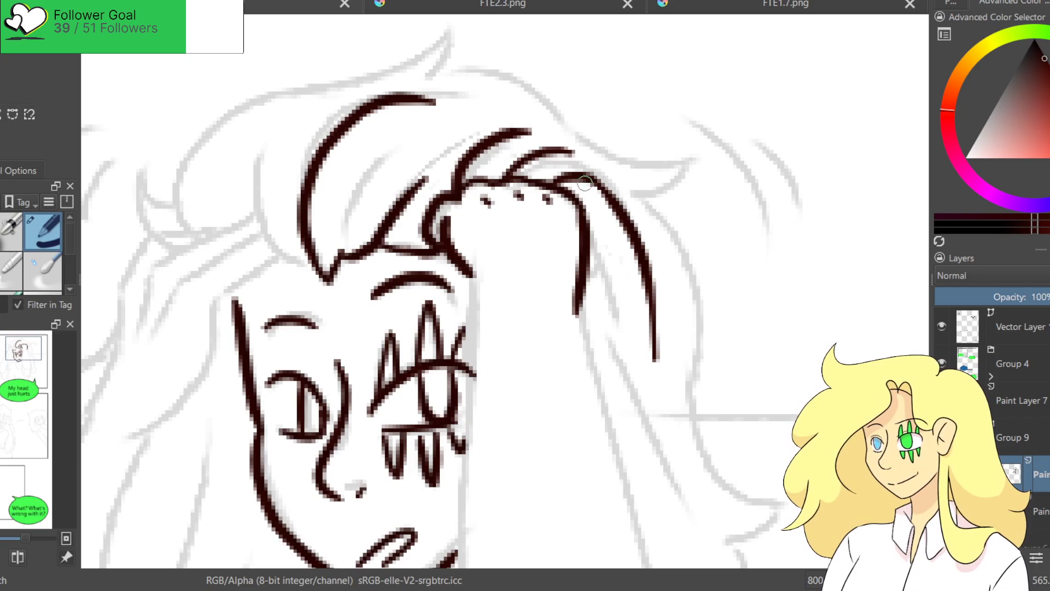
drag(591, 228, 633, 382)
key(ctrl+z)
drag(590, 178, 657, 360)
key(ctrl+z)
drag(588, 177, 659, 361)
key(ctrl+z)
key(ctrl+z)
mouse_move(599, 182)
mouse_down()
mouse_move(652, 361)
mouse_move(615, 237)
mouse_move(554, 134)
mouse_up()
Ink the raised forearm's inner edge from the wrist past the face and curving down to the elbow.
drag(440, 52, 420, 383)
key(ctrl+z)
drag(428, 44, 438, 407)
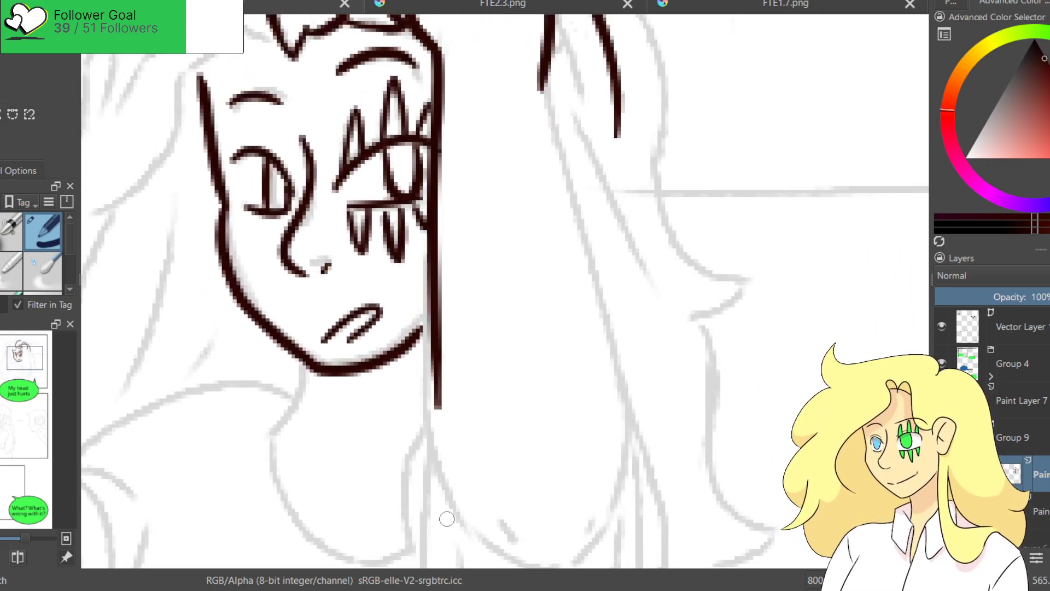
mouse_move(459, 372)
mouse_down()
mouse_move(406, 253)
mouse_move(394, 361)
mouse_move(469, 445)
mouse_up()
key(ctrl+z)
drag(385, 288, 481, 442)
drag(583, 249, 537, 301)
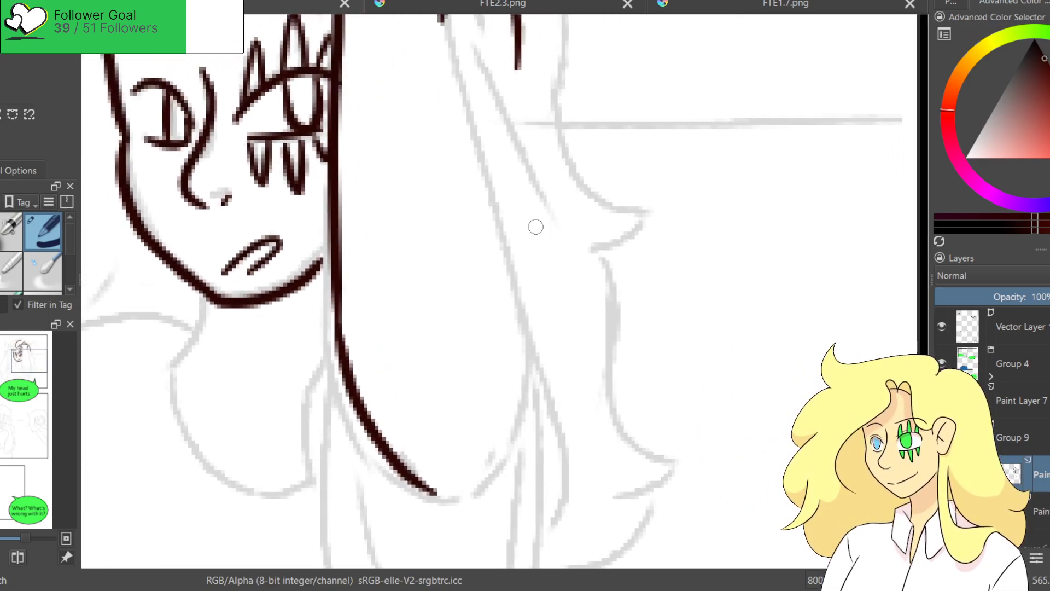
Ink the raised forearm's outer edge down around the elbow and add two short crease marks at the elbow.
mouse_move(442, 18)
mouse_down()
mouse_move(537, 295)
mouse_move(511, 435)
mouse_move(440, 499)
mouse_move(465, 495)
mouse_up()
mouse_move(424, 465)
mouse_down()
mouse_move(454, 479)
mouse_move(438, 475)
mouse_up()
key(ctrl+z)
drag(491, 440, 486, 458)
Try to ink the bunched sleeve hanging below the elbow, with its side lines and curved lower edge.
mouse_move(432, 398)
mouse_down()
mouse_move(543, 202)
mouse_move(530, 185)
mouse_up()
mouse_move(432, 124)
mouse_down()
mouse_move(413, 210)
mouse_move(451, 334)
mouse_up()
key(ctrl+z)
drag(413, 195, 452, 333)
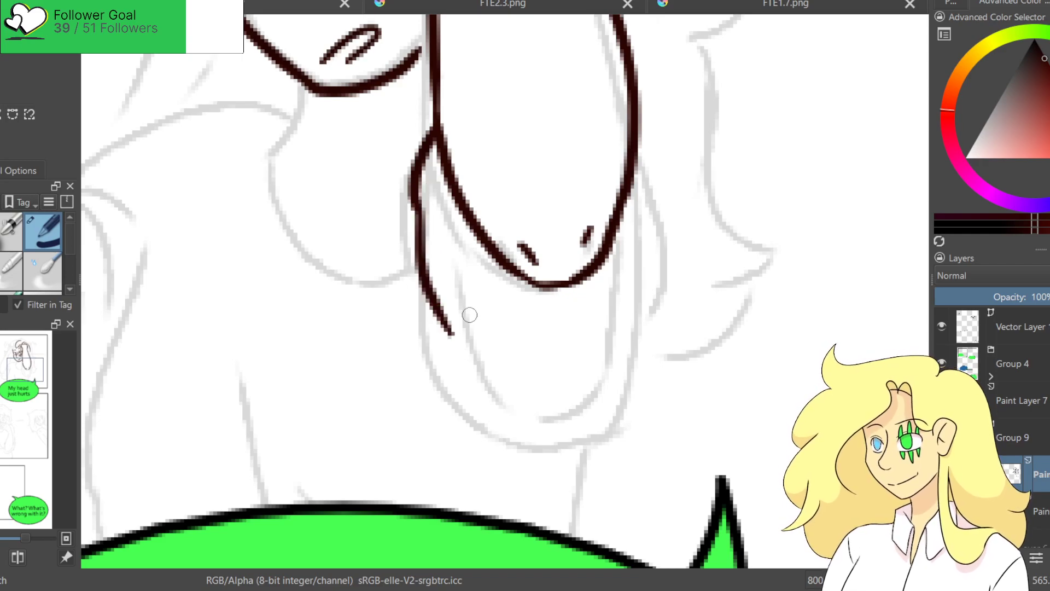
drag(437, 144, 457, 289)
mouse_move(635, 127)
mouse_down()
mouse_move(651, 151)
mouse_move(670, 260)
mouse_up()
drag(637, 164, 645, 285)
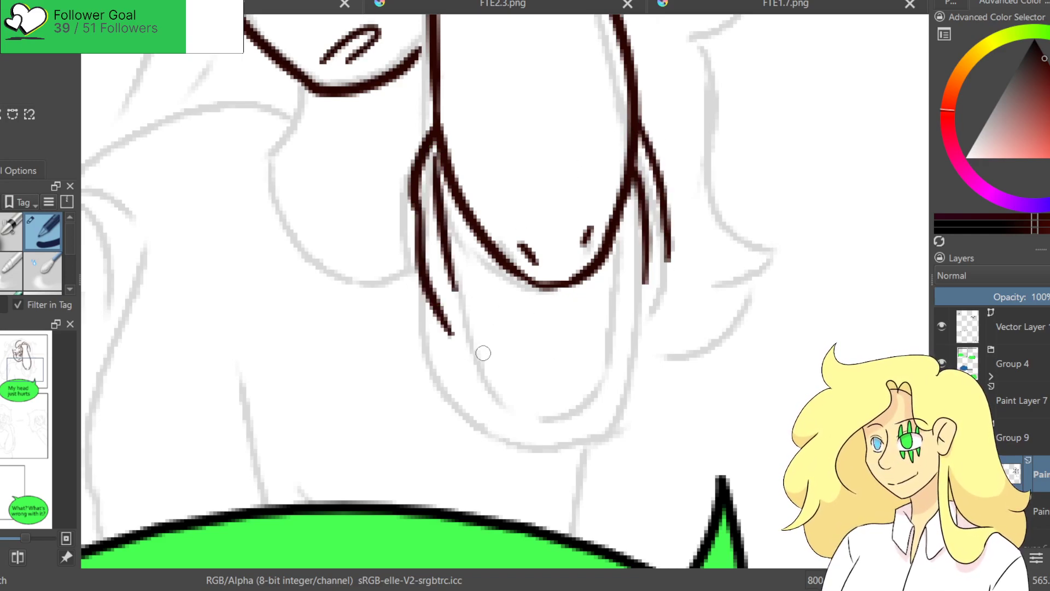
mouse_move(442, 321)
mouse_down()
mouse_move(524, 417)
mouse_move(618, 367)
mouse_up()
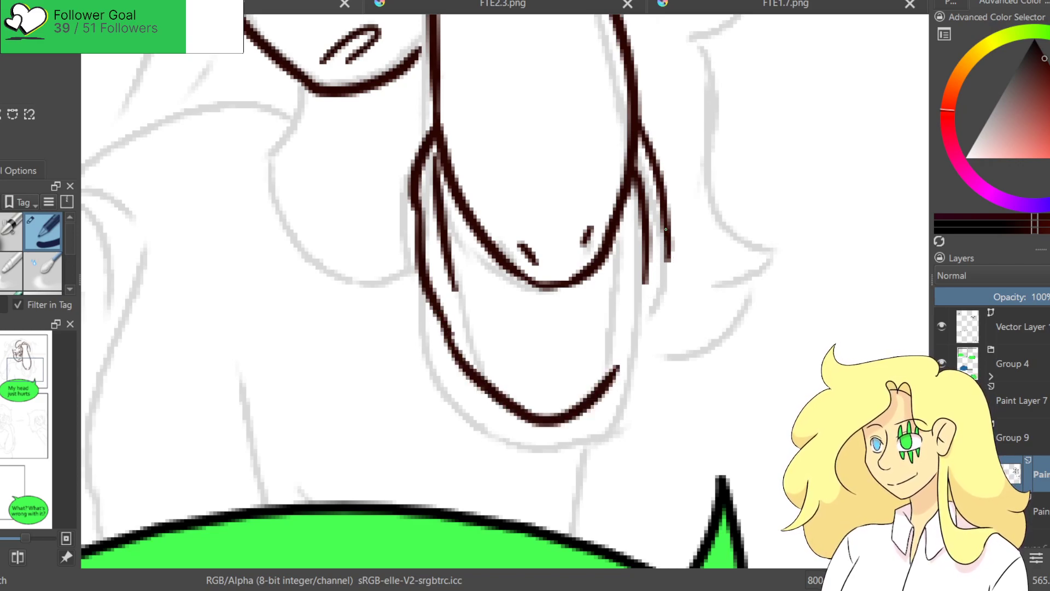
key(ctrl+z)
key(ctrl+z)
key(ctrl+z)
key(ctrl+z)
key(ctrl+z)
key(ctrl+z)
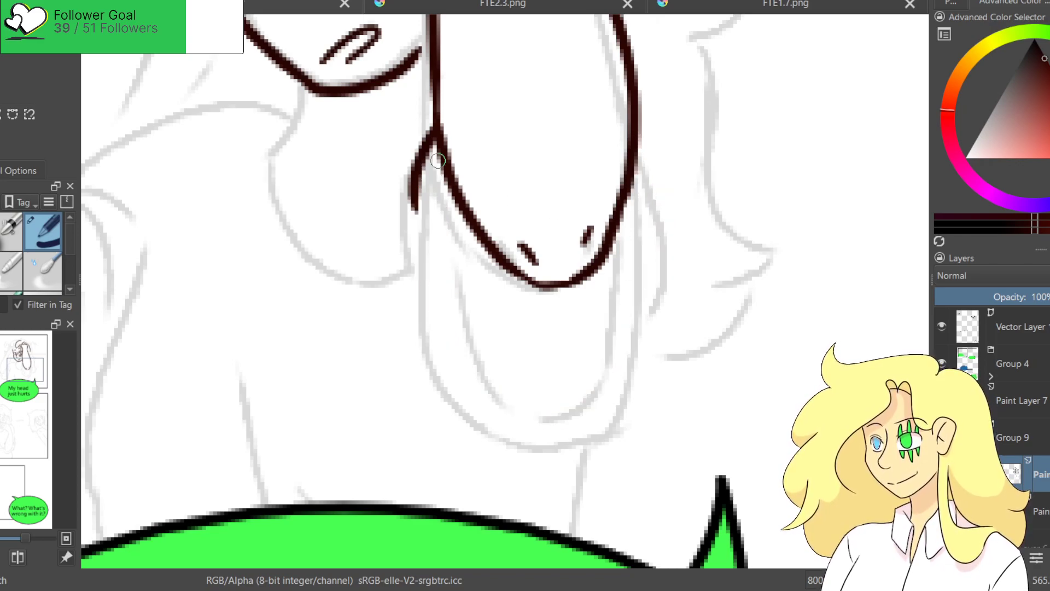
key(ctrl+z)
Ink the hanging sleeve's outer contour as a deep U from one side of the forearm around to the other.
mouse_move(436, 154)
mouse_down()
mouse_move(451, 368)
mouse_move(499, 415)
mouse_up()
key(ctrl+z)
mouse_move(440, 154)
mouse_down()
mouse_move(444, 363)
mouse_move(477, 442)
mouse_up()
key(ctrl+z)
mouse_move(438, 122)
mouse_down()
mouse_move(422, 150)
mouse_move(459, 399)
mouse_move(563, 445)
mouse_up()
mouse_move(638, 132)
mouse_down()
mouse_move(654, 213)
mouse_move(630, 361)
mouse_move(597, 442)
mouse_move(550, 454)
mouse_up()
key(ctrl+z)
mouse_move(640, 295)
mouse_down()
mouse_move(635, 328)
mouse_move(566, 440)
mouse_move(547, 450)
mouse_up()
Ink the sleeve's inner edge parallel to its outer contour, and add curved fold lines below the elbow.
mouse_move(446, 174)
mouse_down()
mouse_move(474, 382)
mouse_move(542, 422)
mouse_move(611, 374)
mouse_up()
drag(627, 181, 619, 378)
key(ctrl+z)
drag(625, 207, 608, 366)
key(ctrl+z)
drag(627, 197, 614, 370)
drag(535, 416, 569, 402)
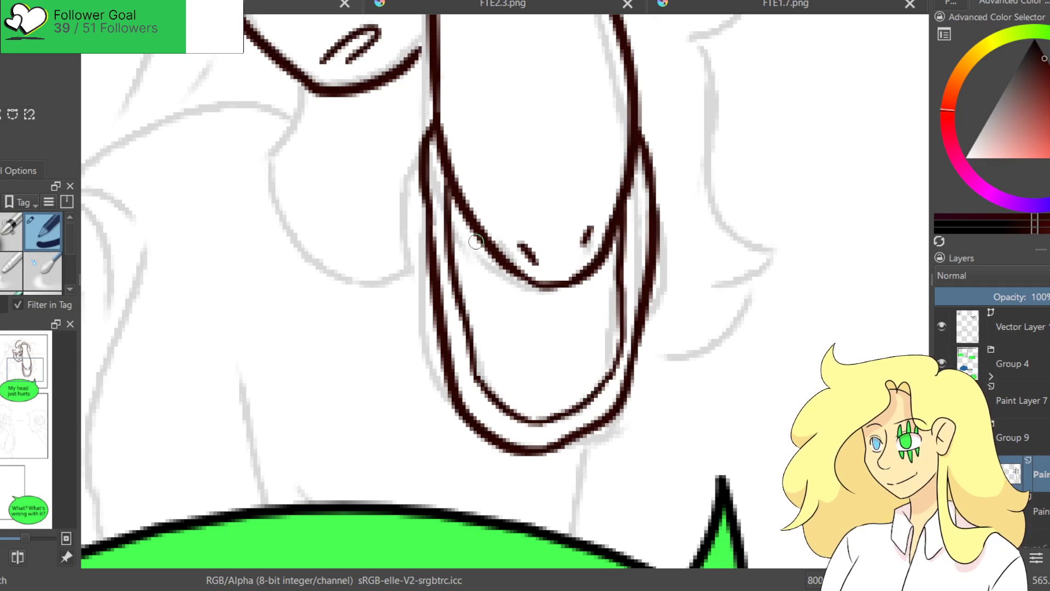
drag(470, 262, 538, 347)
mouse_move(610, 276)
mouse_down()
mouse_move(550, 383)
mouse_move(530, 390)
mouse_up()
Ink the neck side, the sloping shoulder line and the pointed neckline of the shirt.
scroll(542, 270, down, 5)
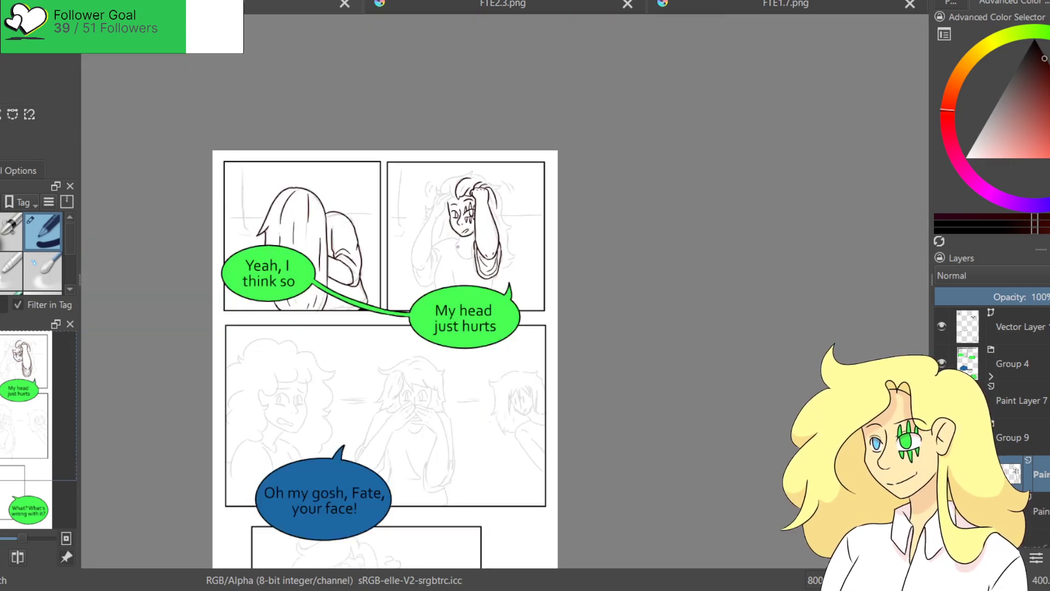
scroll(467, 250, up, 5)
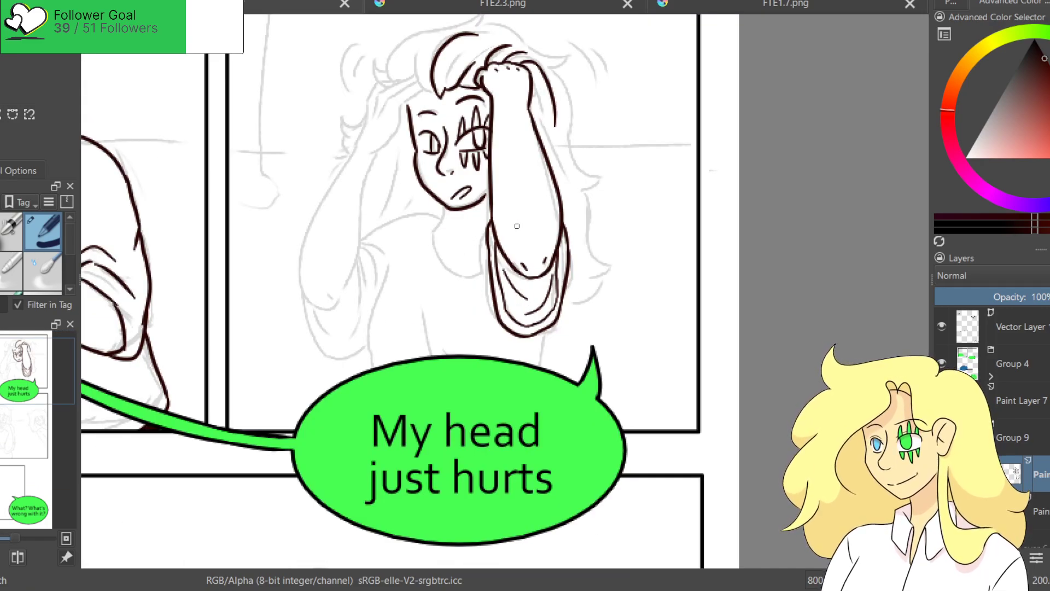
scroll(516, 226, up, 2)
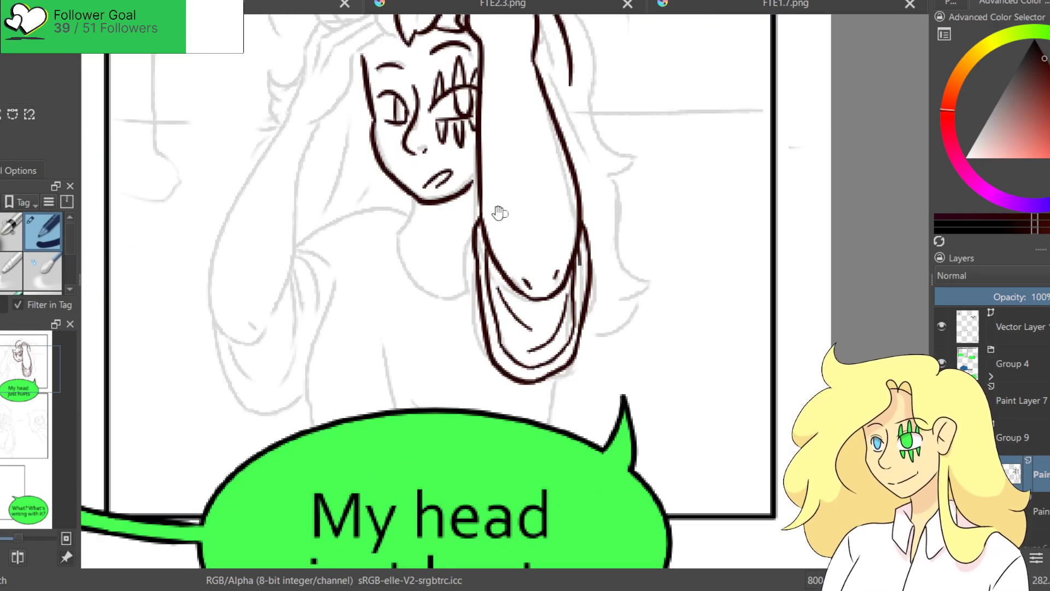
mouse_move(498, 254)
mouse_down()
mouse_move(543, 292)
mouse_move(561, 242)
mouse_move(509, 318)
mouse_up()
key(ctrl+z)
mouse_move(536, 254)
mouse_down()
mouse_move(524, 308)
mouse_move(423, 310)
mouse_up()
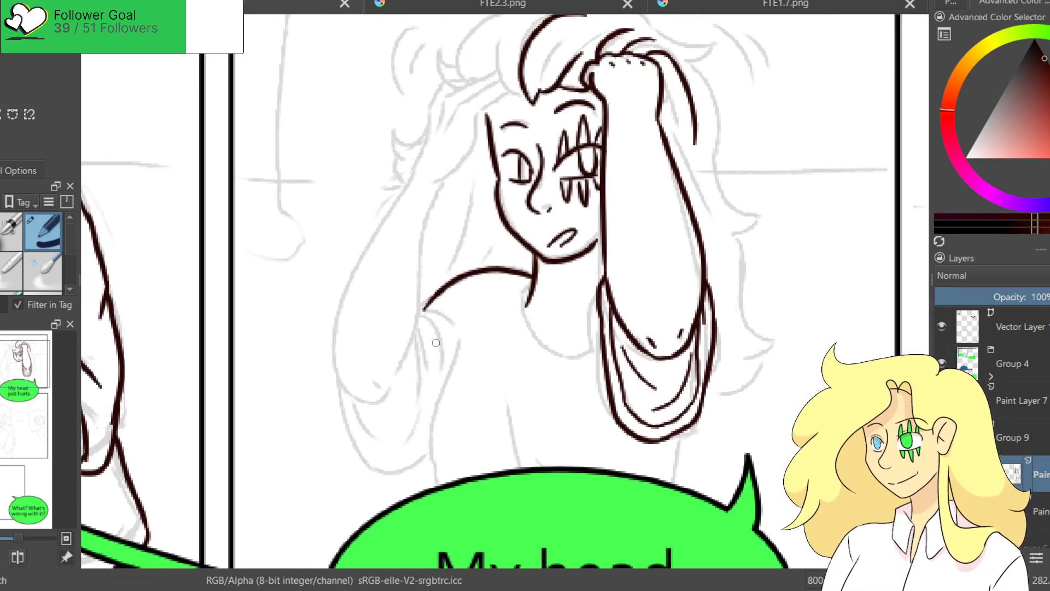
mouse_move(527, 299)
mouse_down()
mouse_move(577, 367)
mouse_move(598, 338)
mouse_up()
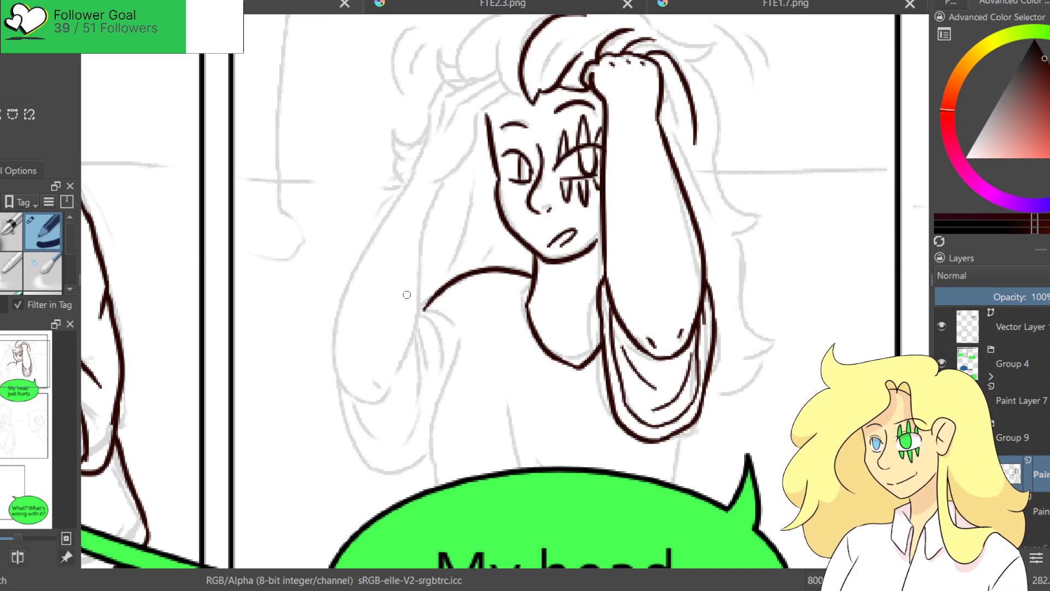
Ink the shoulder folds of the shirt and both sides of the torso down to the green speech bubble.
mouse_move(423, 308)
mouse_down()
mouse_move(451, 360)
mouse_move(422, 481)
mouse_up()
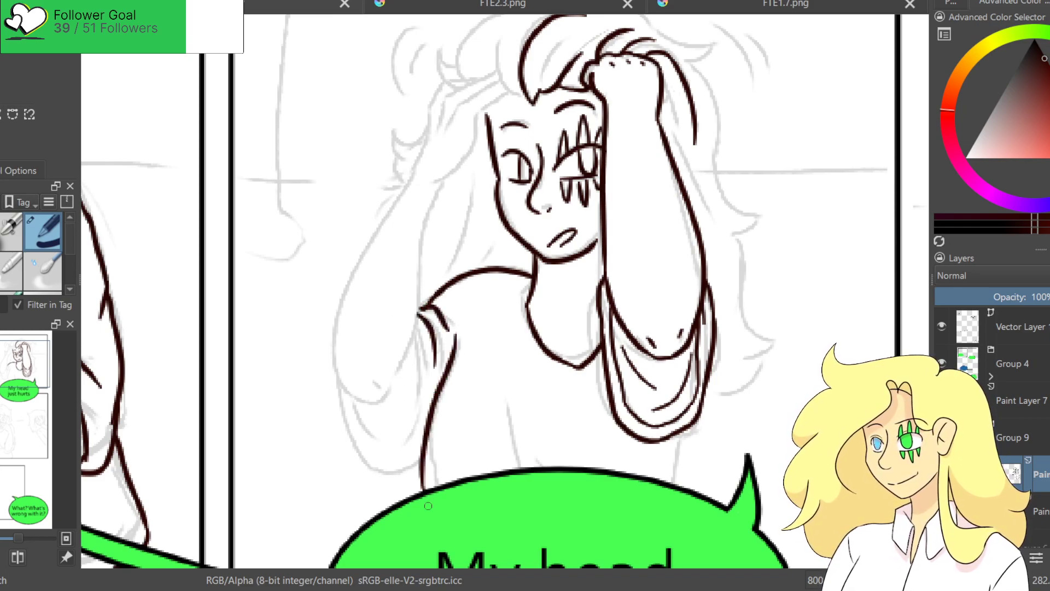
key(ctrl+z)
drag(462, 339, 430, 488)
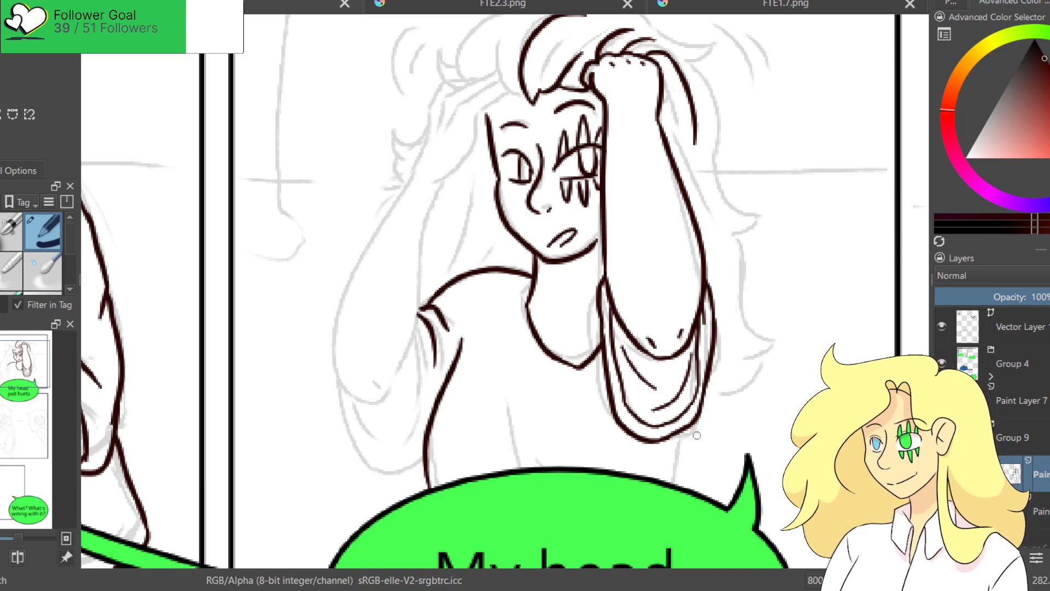
drag(689, 428, 681, 486)
key(ctrl+z)
drag(685, 432, 679, 486)
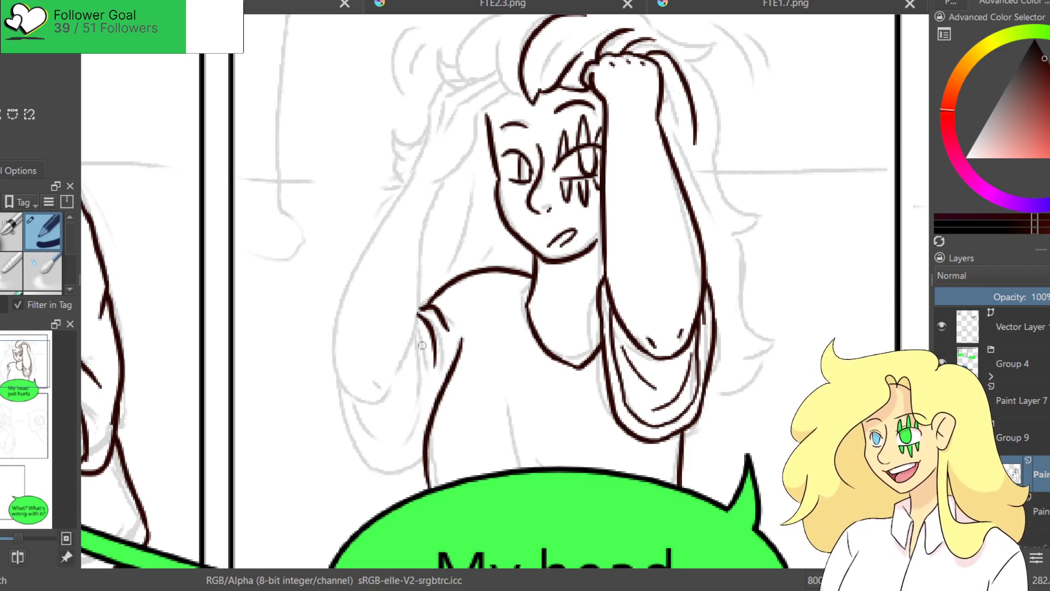
key(ctrl+z)
key(ctrl+z)
drag(457, 339, 437, 475)
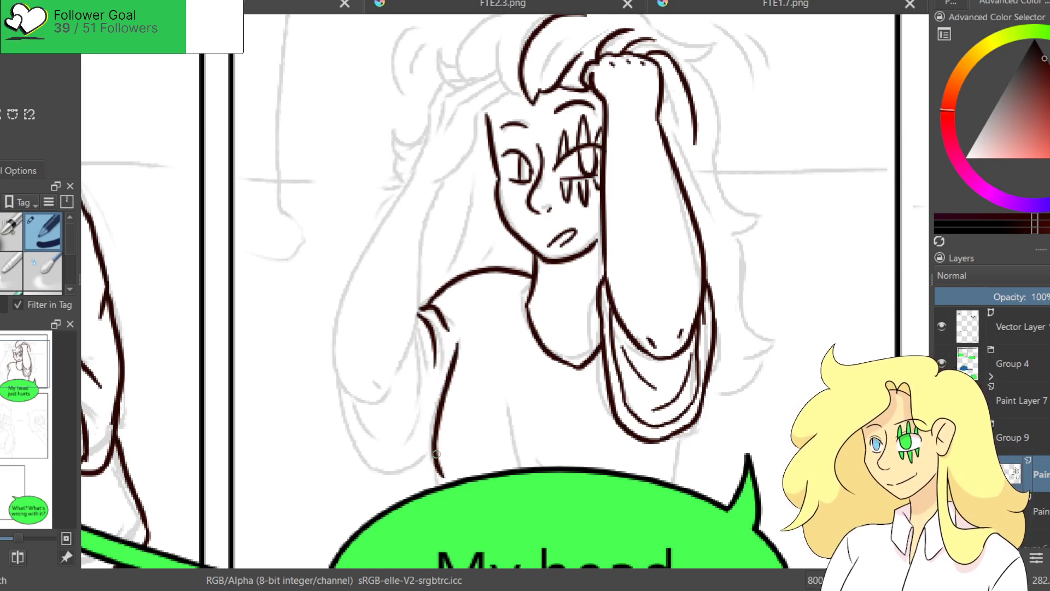
drag(690, 424, 680, 490)
key(ctrl+z)
drag(686, 429, 676, 481)
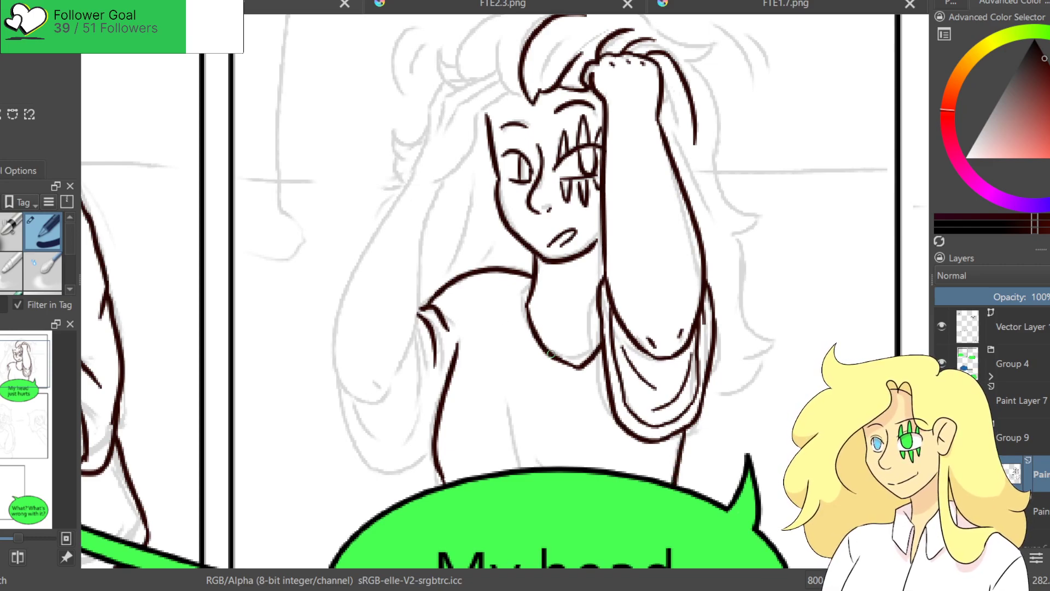
Ink the other raised hand's foremost finger at the temple and the palm edge down to the wrist.
scroll(575, 216, up, 1)
drag(511, 208, 495, 461)
scroll(452, 386, up, 1)
drag(452, 385, 524, 343)
scroll(505, 301, down, 1)
scroll(490, 247, up, 2)
mouse_move(395, 257)
mouse_down()
mouse_move(546, 149)
mouse_move(553, 159)
mouse_move(469, 251)
mouse_up()
key(ctrl+z)
mouse_move(546, 148)
mouse_down()
mouse_move(557, 170)
mouse_move(465, 281)
mouse_up()
key(ctrl+z)
mouse_move(553, 147)
mouse_down()
mouse_move(455, 270)
mouse_move(360, 431)
mouse_up()
key(ctrl+z)
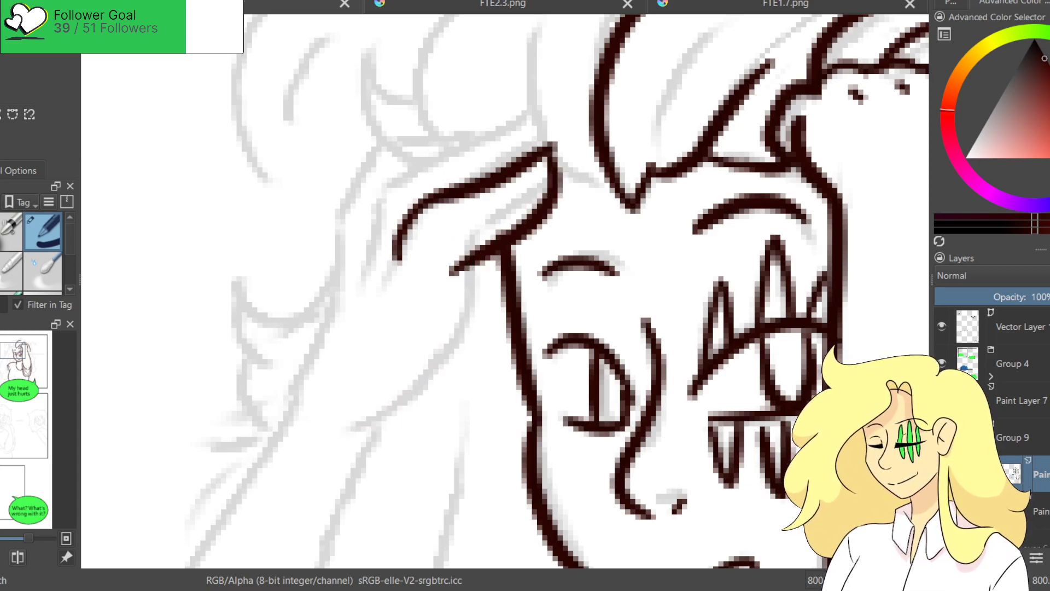
drag(462, 257, 357, 449)
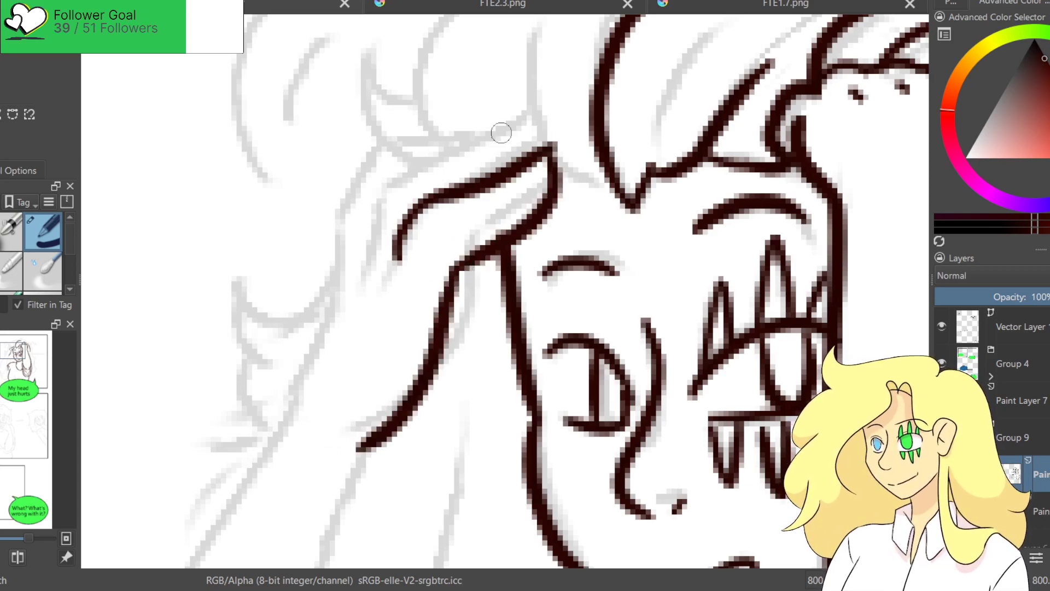
Ink the hair lock curving from the forelock's tip up past the fingertip of the other hand.
drag(488, 132, 530, 100)
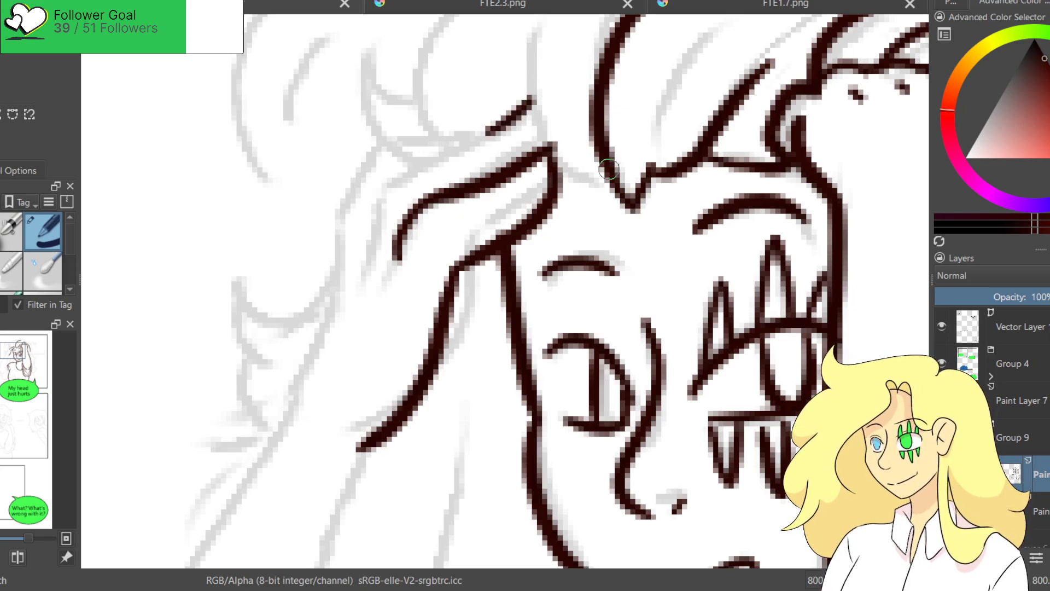
drag(610, 175, 519, 40)
key(ctrl+z)
key(ctrl+z)
drag(609, 180, 526, 54)
key(ctrl+z)
drag(611, 183, 539, 61)
Ink the hair strand between the fingers and the top edge of the next finger with its bent knuckle.
drag(542, 98, 588, 227)
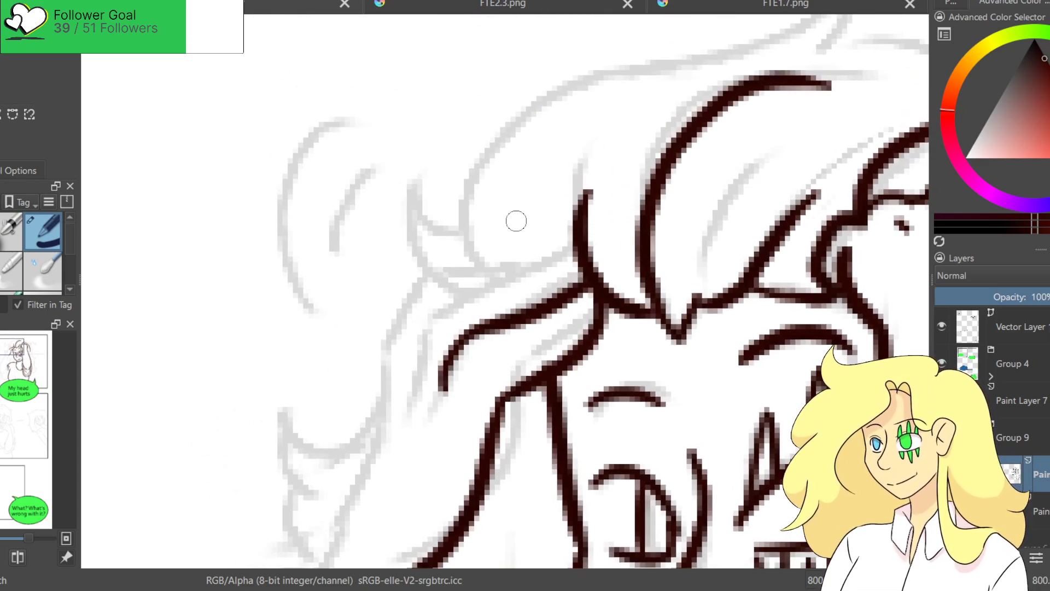
drag(542, 300, 540, 145)
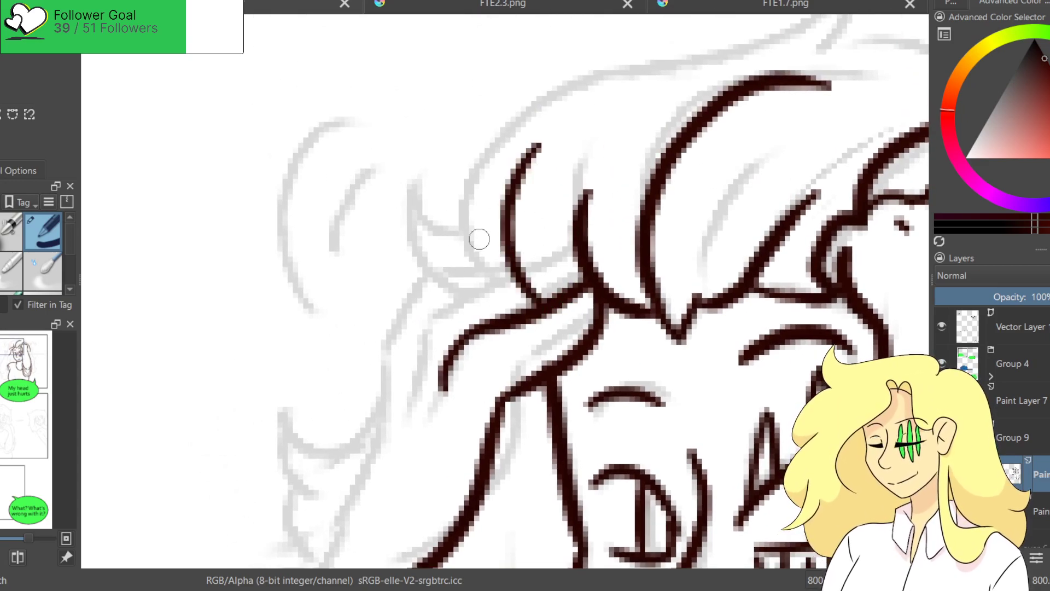
key(ctrl+z)
drag(544, 181, 522, 302)
mouse_move(501, 268)
mouse_down()
mouse_move(412, 386)
mouse_move(498, 268)
mouse_move(420, 364)
mouse_up()
key(ctrl+z)
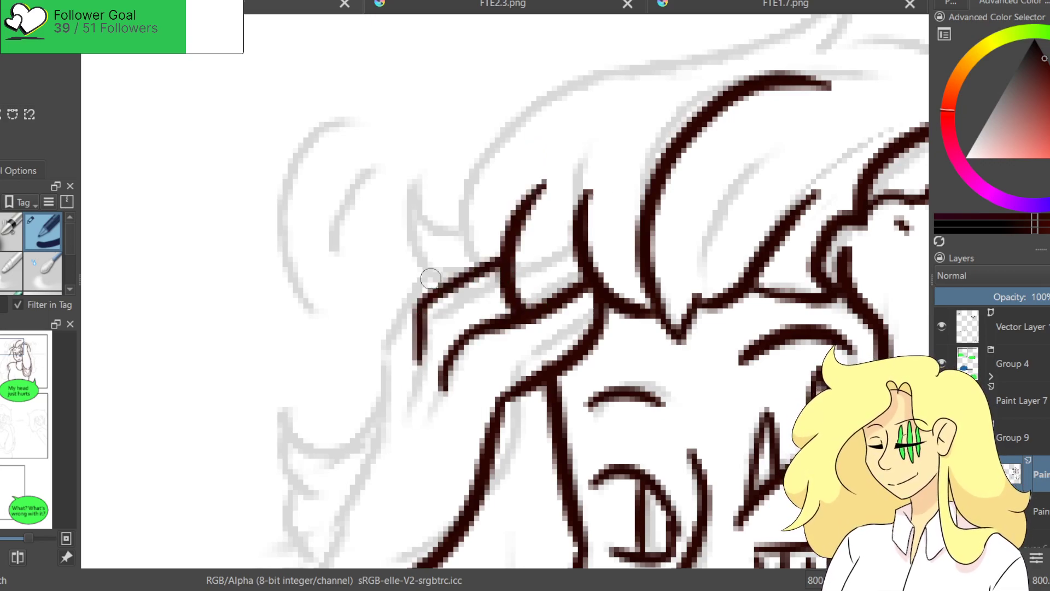
Ink the hair tuft above the hand's knuckles and the back of the hand down to the wrist.
mouse_move(465, 218)
mouse_down()
mouse_move(346, 326)
mouse_move(471, 183)
mouse_move(741, 75)
mouse_move(702, 164)
mouse_up()
mouse_move(317, 369)
mouse_down()
mouse_move(473, 252)
mouse_move(449, 159)
mouse_up()
mouse_move(459, 165)
mouse_down()
mouse_move(506, 241)
mouse_move(424, 397)
mouse_up()
key(ctrl+z)
key(ctrl+z)
key(ctrl+z)
mouse_move(476, 241)
mouse_down()
mouse_move(433, 309)
mouse_move(438, 399)
mouse_move(551, 212)
mouse_up()
drag(539, 172, 484, 345)
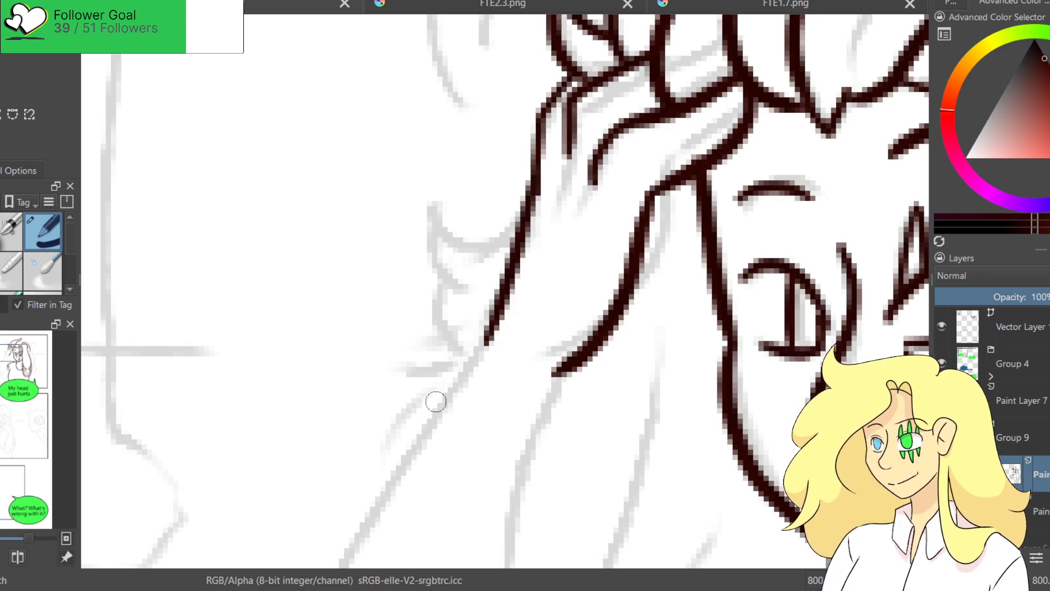
Ink short marks on the back of the hand and the hair curls sticking out behind the wrist.
drag(559, 186, 557, 209)
drag(588, 194, 581, 218)
mouse_move(514, 226)
mouse_down()
mouse_move(471, 335)
mouse_move(492, 364)
mouse_up()
Ink this arm's inner edge from the wrist past the shoulder seam toward the elbow.
mouse_move(480, 414)
mouse_down()
mouse_move(591, 108)
mouse_move(454, 190)
mouse_up()
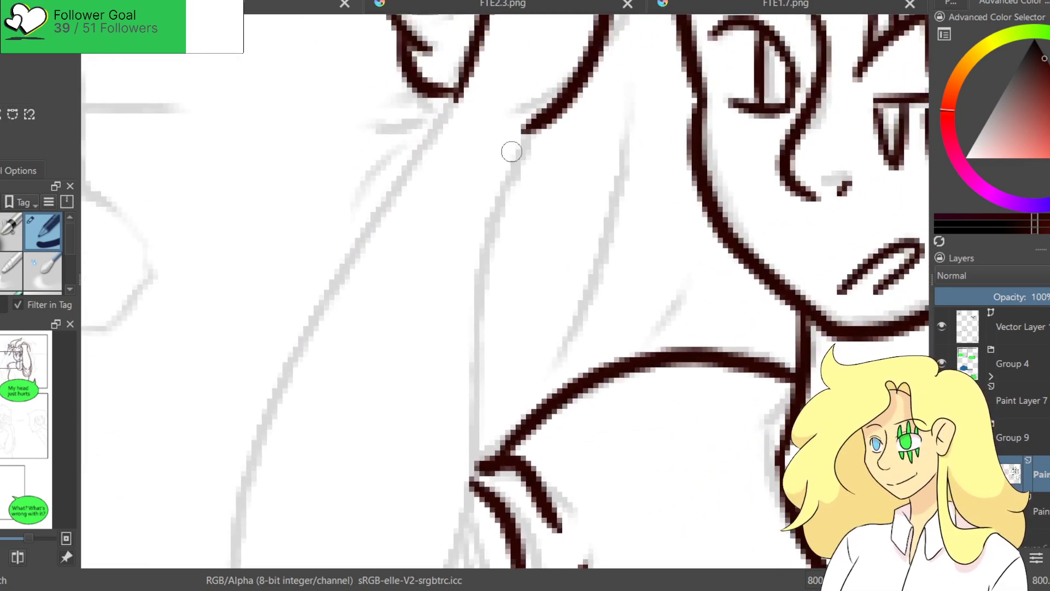
drag(534, 129, 446, 481)
key(ctrl+z)
drag(541, 115, 469, 506)
key(ctrl+z)
drag(536, 113, 472, 481)
drag(478, 374, 566, 125)
mouse_move(549, 193)
mouse_down()
mouse_move(462, 427)
mouse_move(367, 458)
mouse_up()
key(ctrl+z)
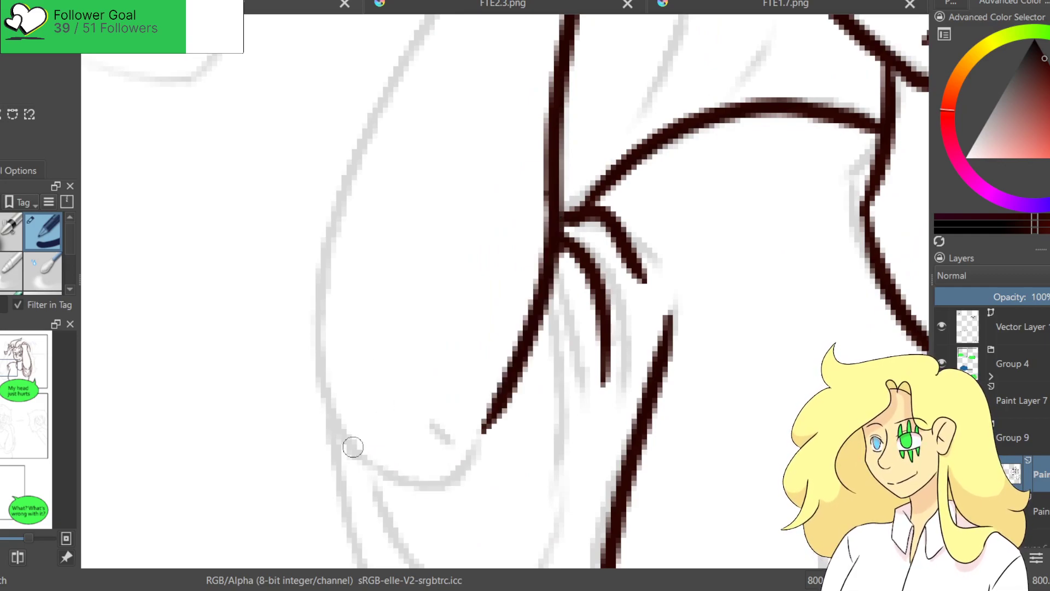
Ink the outer edge of the second panel's left-hand forearm from the wrist down to the elbow and clean up the overlapping stroke.
drag(421, 185, 423, 360)
mouse_move(541, 25)
mouse_down()
mouse_move(441, 171)
mouse_move(303, 525)
mouse_up()
drag(403, 439, 413, 224)
drag(328, 221, 394, 468)
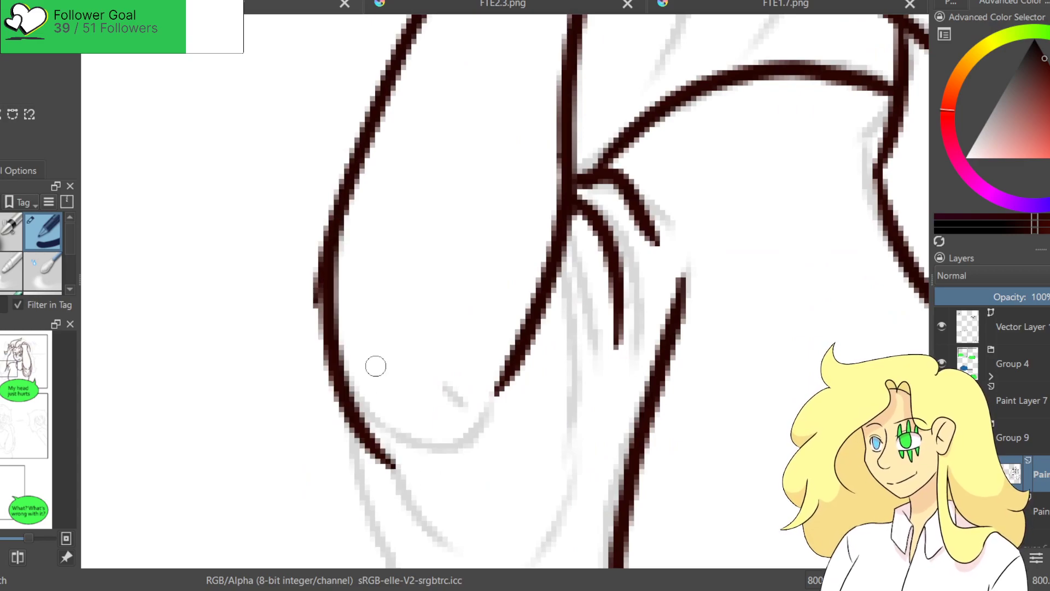
key(ctrl+z)
mouse_move(335, 207)
mouse_down()
mouse_move(342, 341)
mouse_move(402, 437)
mouse_up()
key(ctrl+z)
mouse_move(299, 241)
mouse_down()
mouse_move(312, 300)
mouse_move(322, 257)
mouse_up()
Ink the rounded underside of the elbow, joining the forearm's outer and inner edges.
mouse_move(401, 436)
mouse_down()
mouse_move(412, 443)
mouse_move(514, 386)
mouse_up()
key(ctrl+z)
key(ctrl+z)
drag(391, 430, 520, 382)
key(ctrl+z)
drag(391, 430, 517, 367)
key(ctrl+z)
drag(389, 432, 518, 364)
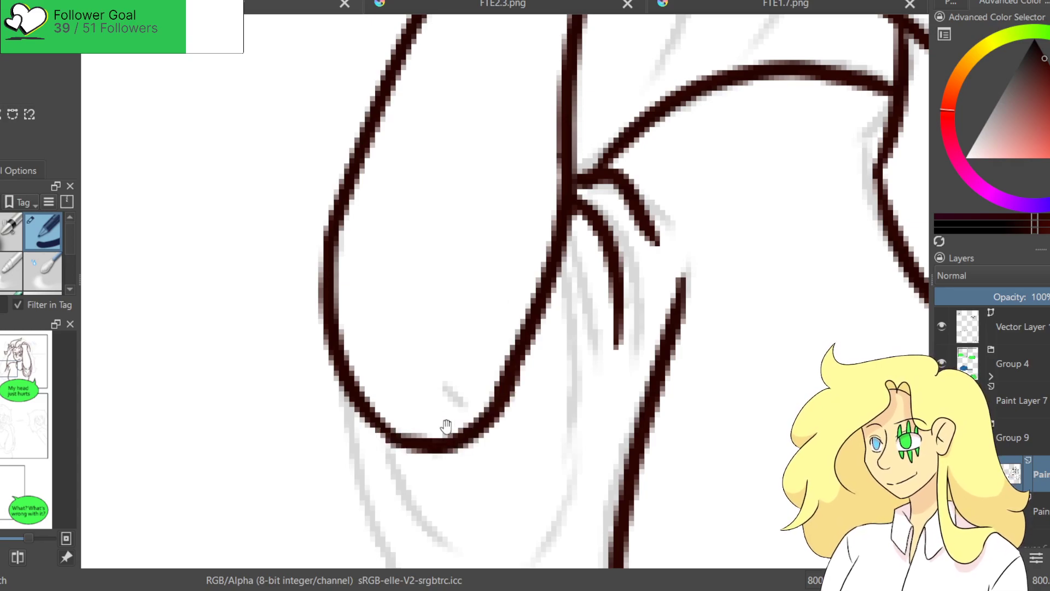
Ink a short mark on the elbow and the rolled sleeve's outer hem curving beneath it to the torso.
mouse_move(437, 380)
mouse_down()
mouse_move(456, 415)
mouse_move(421, 281)
mouse_move(392, 260)
mouse_up()
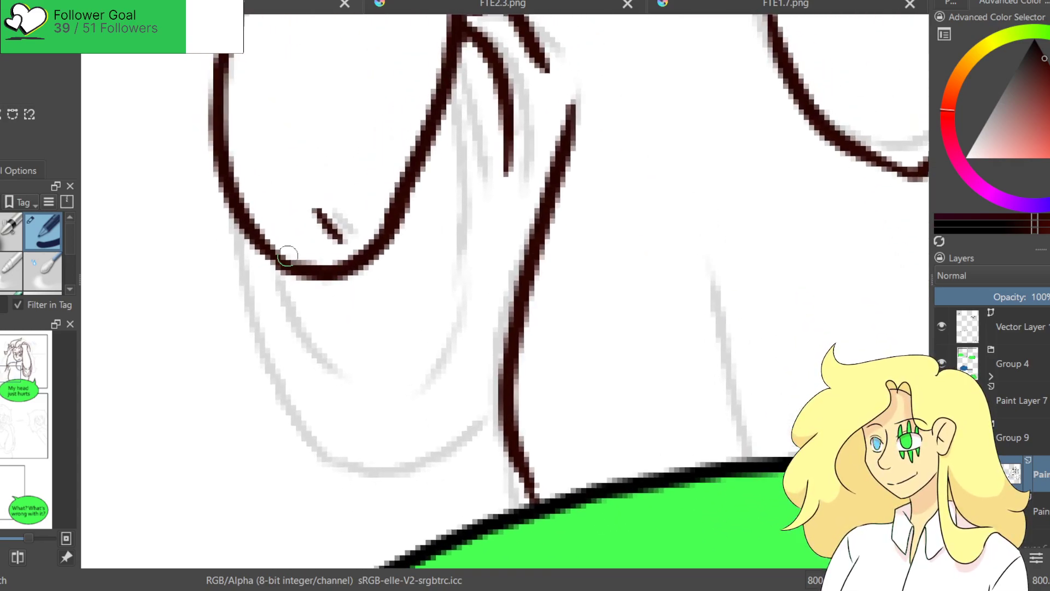
drag(234, 221, 481, 432)
key(ctrl+z)
drag(234, 221, 491, 428)
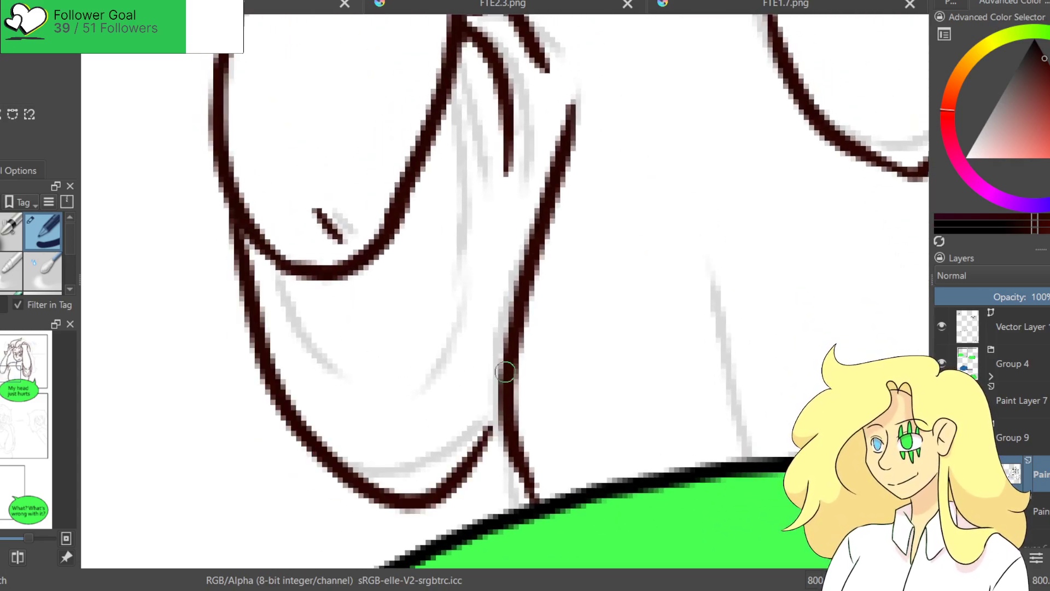
key(ctrl+z)
mouse_move(234, 221)
mouse_down()
mouse_move(473, 432)
mouse_move(500, 406)
mouse_up()
mouse_move(282, 267)
mouse_down()
mouse_move(304, 330)
mouse_move(342, 372)
mouse_up()
mouse_move(457, 76)
mouse_down()
mouse_move(452, 328)
mouse_move(435, 391)
mouse_up()
drag(345, 385, 410, 405)
key(ctrl+z)
key(ctrl+z)
key(ctrl+z)
drag(268, 257, 361, 443)
key(ctrl+z)
drag(279, 274, 392, 408)
key(ctrl+z)
drag(279, 279, 378, 413)
key(ctrl+z)
Ink the sleeve cuff's inner rim, extend the elbow curve up to meet it and erase the overlapping piece of arm line.
mouse_move(279, 269)
mouse_down()
mouse_move(334, 407)
mouse_move(487, 282)
mouse_up()
drag(455, 60, 495, 301)
key(ctrl+z)
drag(383, 246, 449, 170)
drag(457, 63, 439, 367)
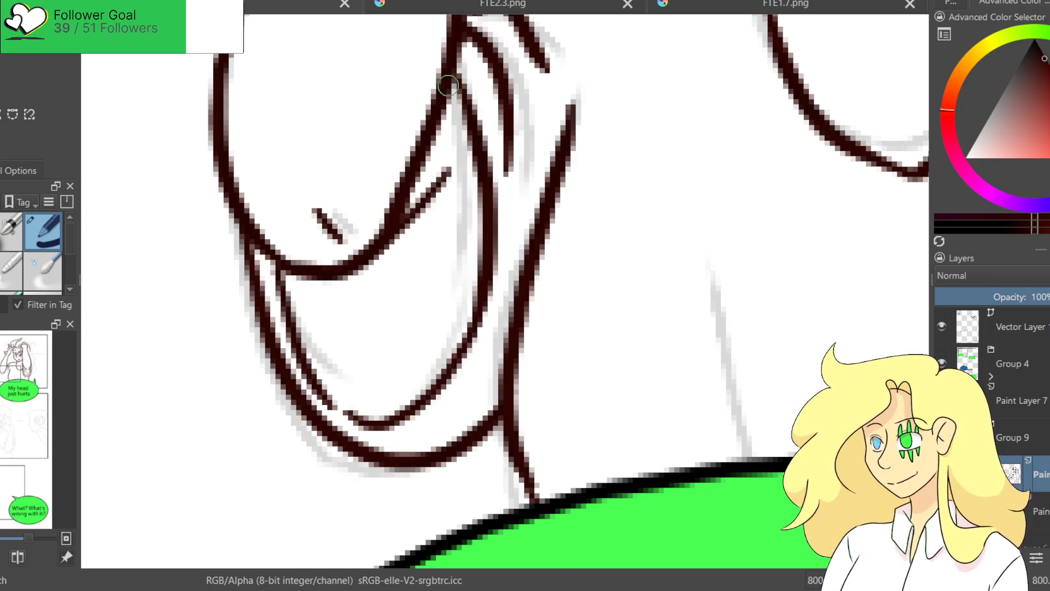
drag(469, 139, 382, 227)
mouse_move(433, 162)
mouse_down()
mouse_move(389, 214)
mouse_move(446, 203)
mouse_up()
Ink two short curved fabric folds inside the sleeve opening below the elbow.
drag(351, 307, 388, 340)
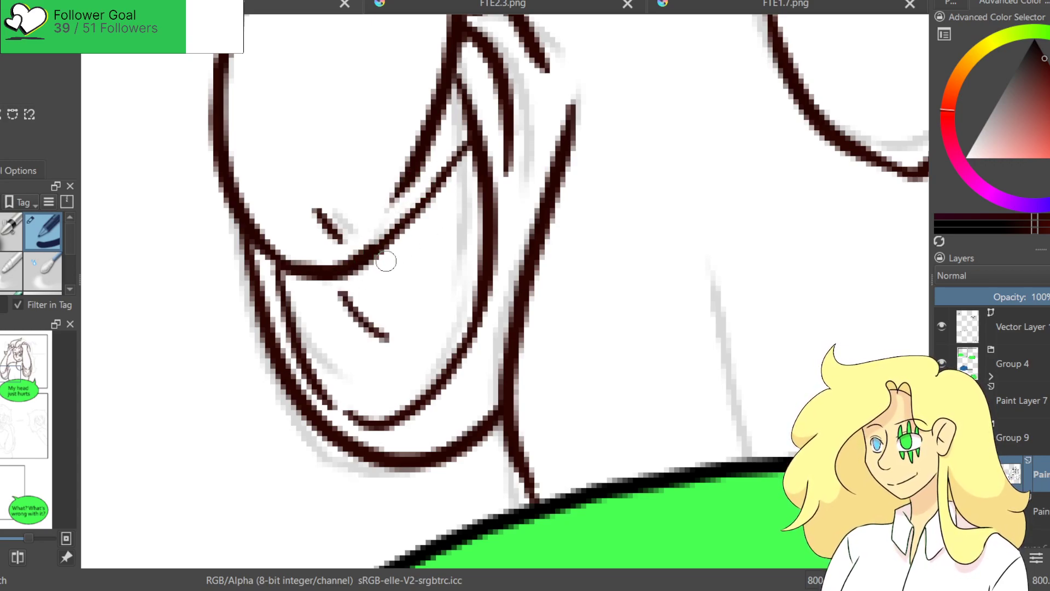
drag(391, 277, 459, 307)
key(ctrl+z)
key(ctrl+z)
key(ctrl+shift+z)
key(ctrl+z)
drag(324, 283, 399, 403)
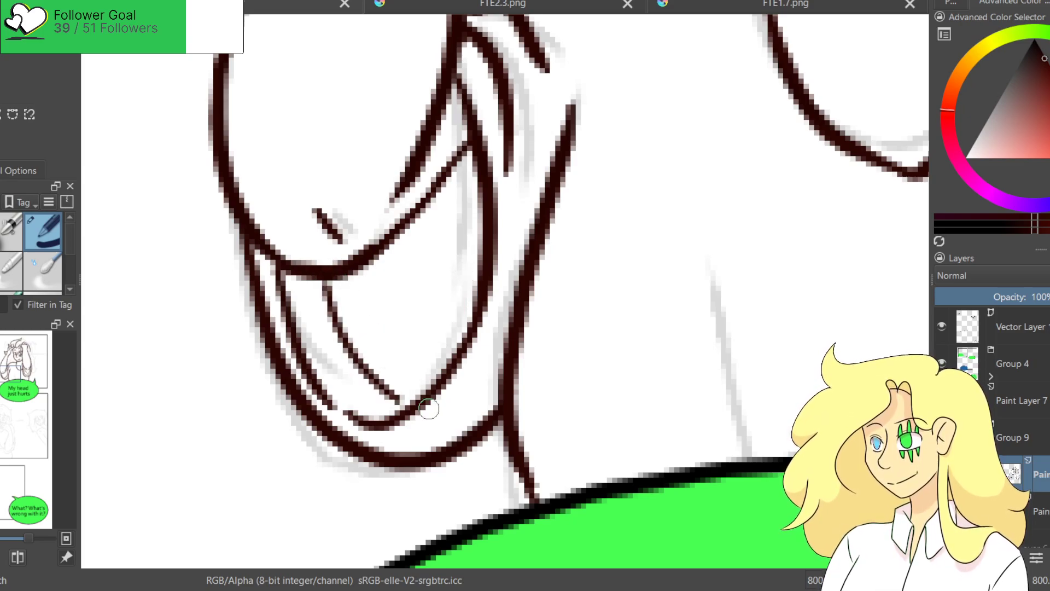
drag(380, 308, 461, 355)
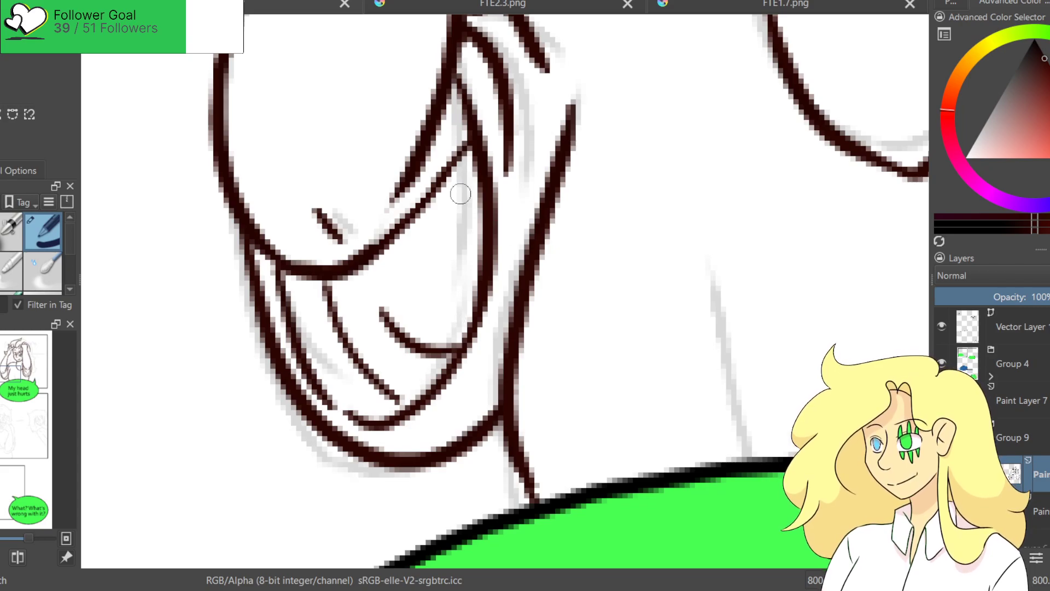
Erase the sleeve cuff's left edges and rework the short folds inside the opening.
scroll(460, 194, down, 6)
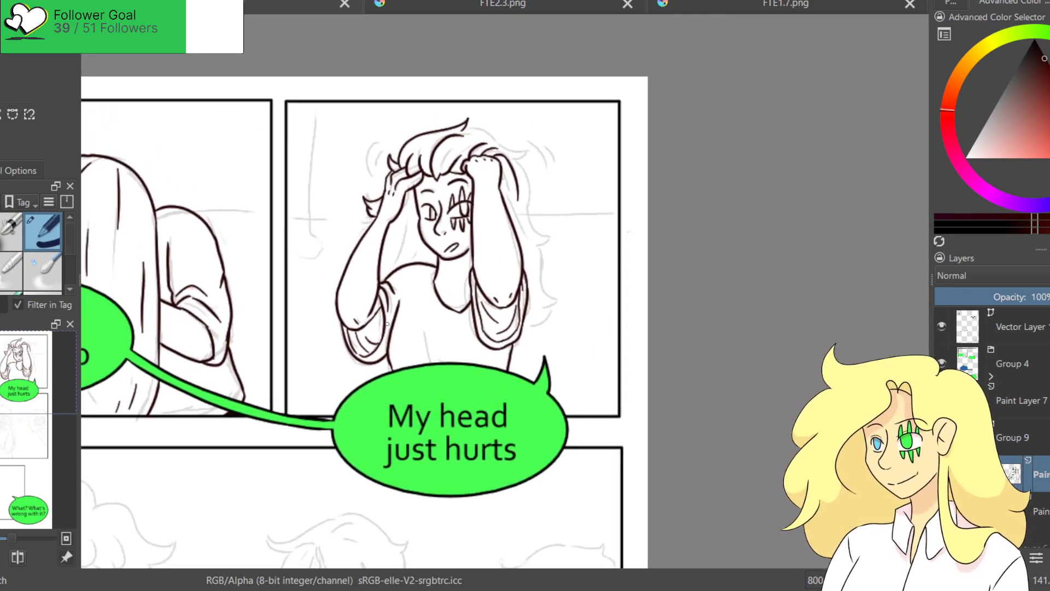
scroll(390, 316, up, 4)
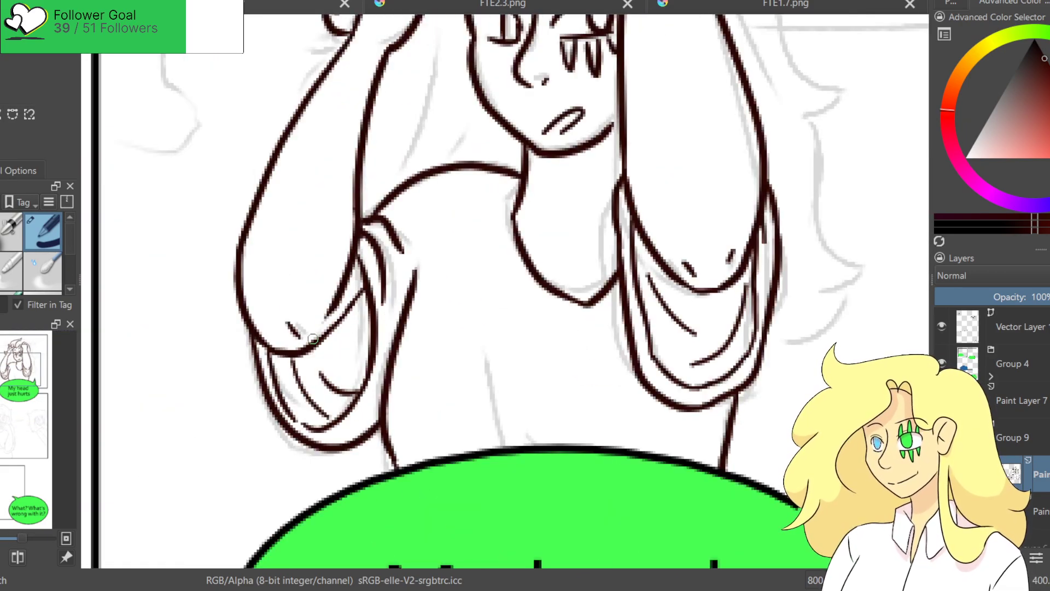
mouse_move(267, 375)
mouse_down()
mouse_move(249, 345)
mouse_move(282, 432)
mouse_move(274, 387)
mouse_up()
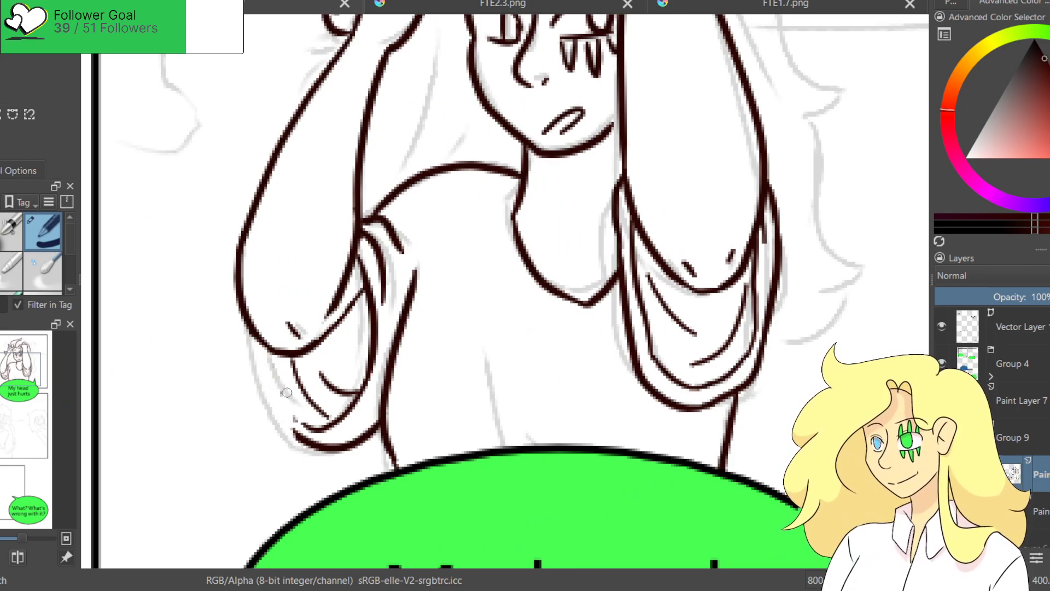
drag(292, 363, 291, 423)
drag(295, 386, 305, 425)
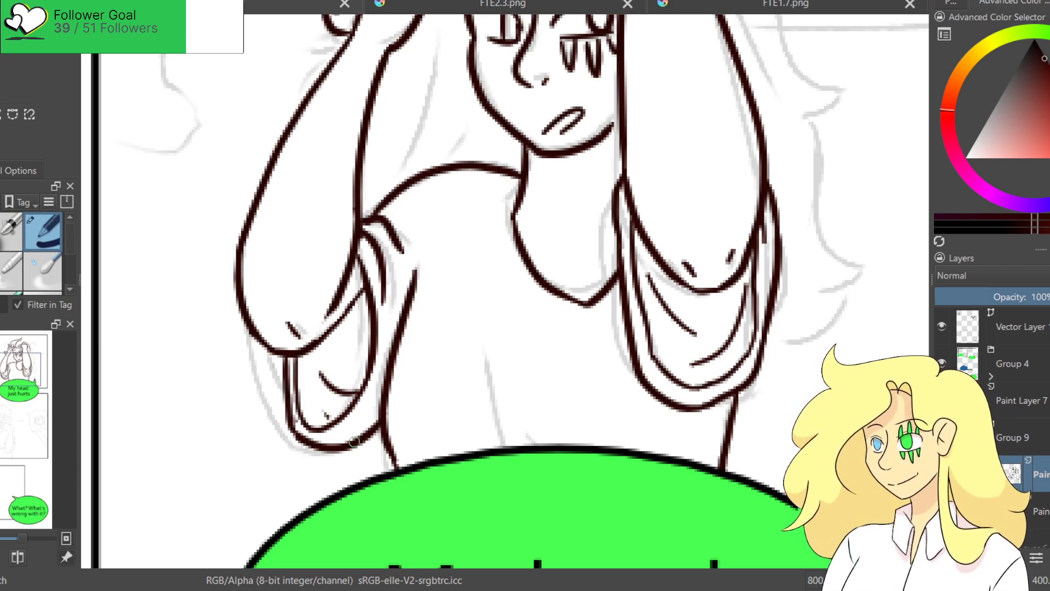
key(ctrl+z)
mouse_move(331, 345)
mouse_down()
mouse_move(357, 393)
mouse_move(287, 416)
mouse_move(296, 378)
mouse_move(296, 404)
mouse_up()
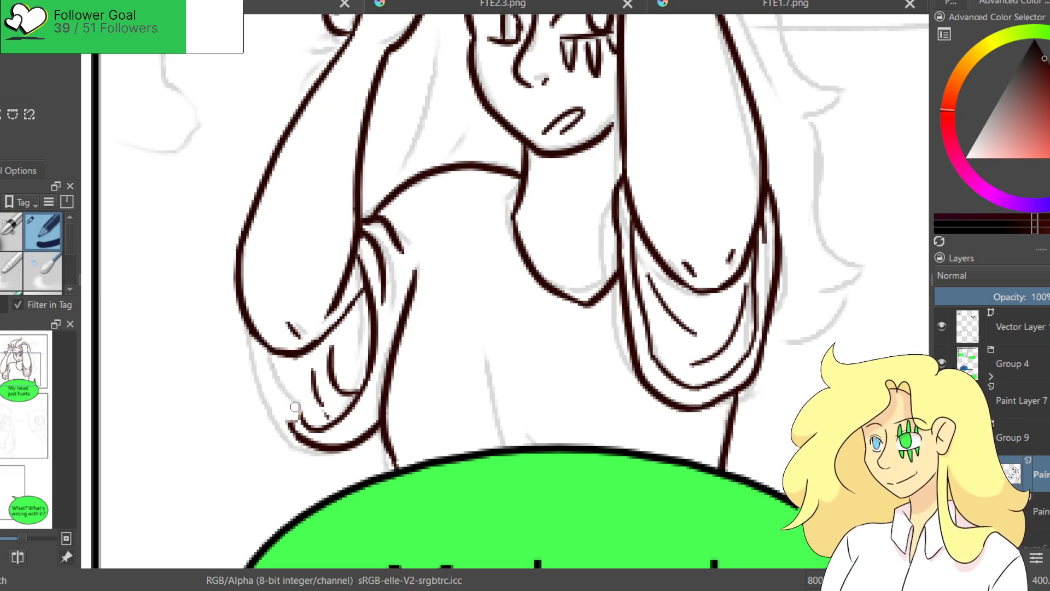
Redraw the cuff's left side with an outer hem line and an inner rim line running from the elbow to the bottom curve.
drag(283, 359, 294, 424)
key(ctrl+z)
key(ctrl+shift+z)
key(ctrl+z)
key(ctrl+shift+z)
key(ctrl+z)
mouse_move(280, 354)
mouse_down()
mouse_move(290, 402)
mouse_move(316, 435)
mouse_move(269, 352)
mouse_move(300, 426)
mouse_up()
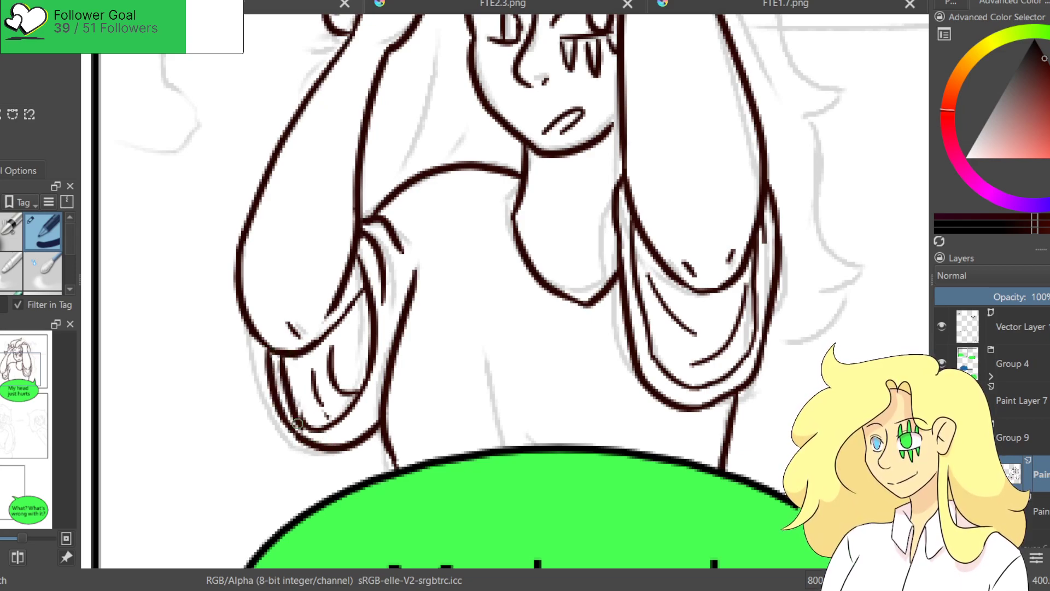
drag(278, 359, 304, 435)
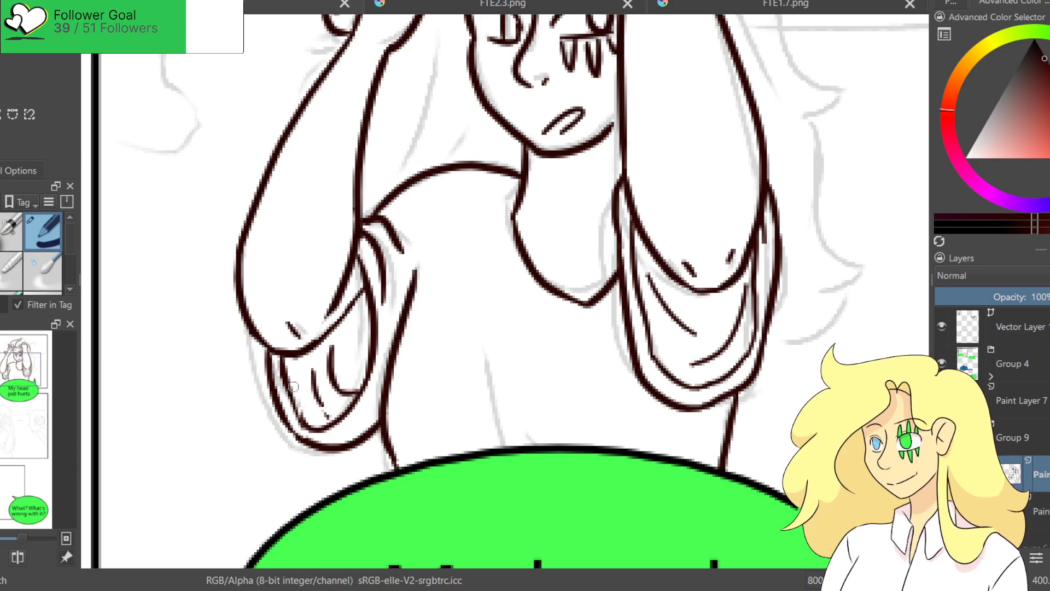
drag(282, 361, 305, 432)
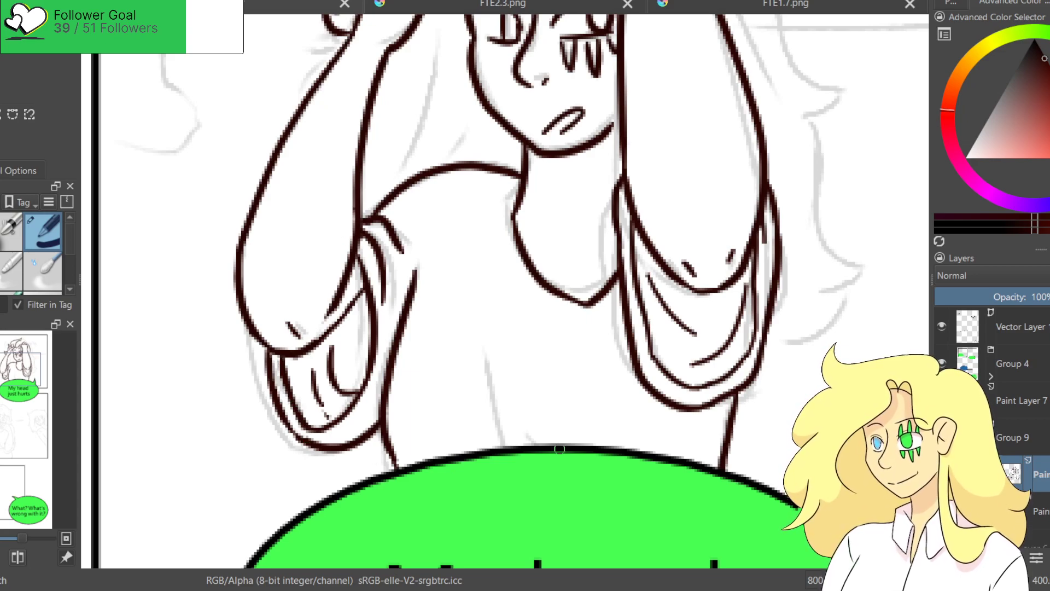
Erase the cuff's right inner rim, redraw it closer to the elbow and add a long fold running down from the armpit.
mouse_move(366, 252)
mouse_down()
mouse_move(372, 355)
mouse_move(356, 393)
mouse_up()
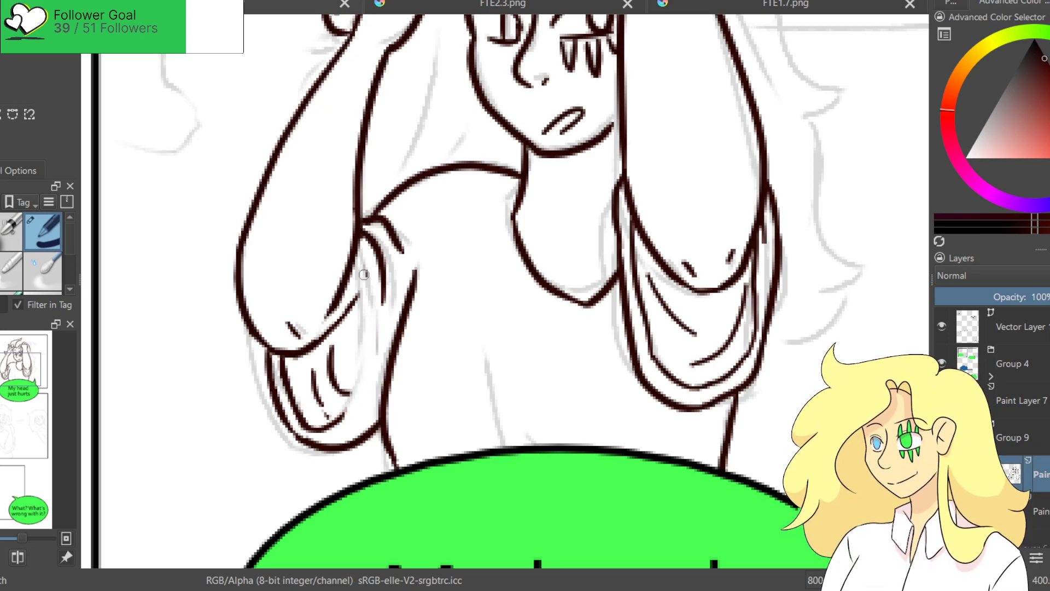
drag(366, 258, 373, 361)
drag(349, 286, 344, 424)
key(ctrl+z)
mouse_move(356, 266)
mouse_down()
mouse_move(351, 359)
mouse_move(329, 416)
mouse_move(345, 383)
mouse_move(331, 416)
mouse_move(348, 402)
mouse_move(328, 422)
mouse_up()
key(ctrl+z)
key(ctrl+z)
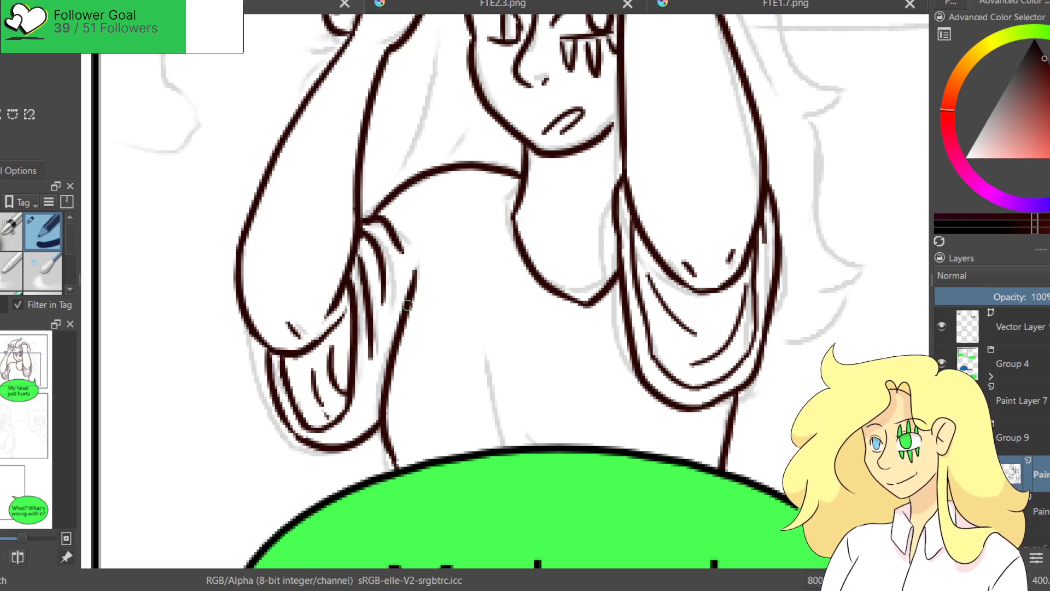
Redraw the sleeve opening's edge under the elbow as a curve across to the cuff's inner rim.
scroll(372, 155, down, 5)
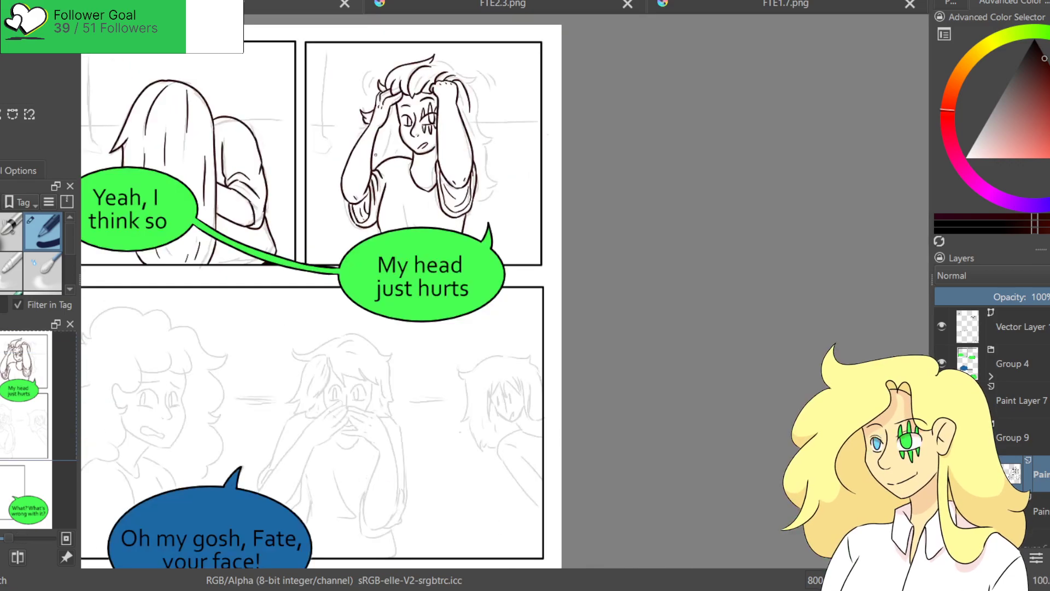
scroll(416, 160, up, 5)
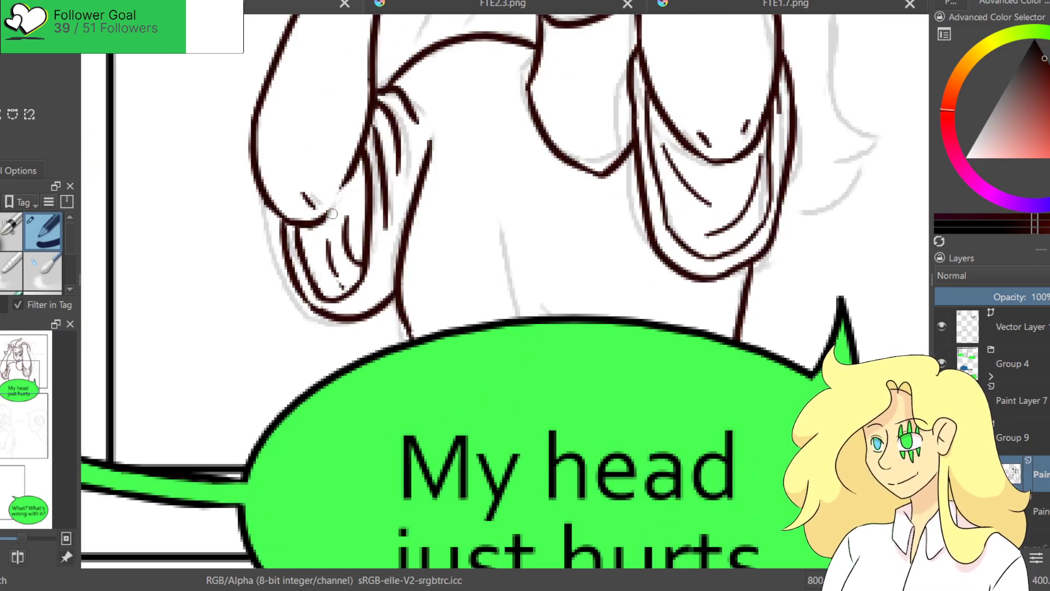
drag(304, 221, 367, 199)
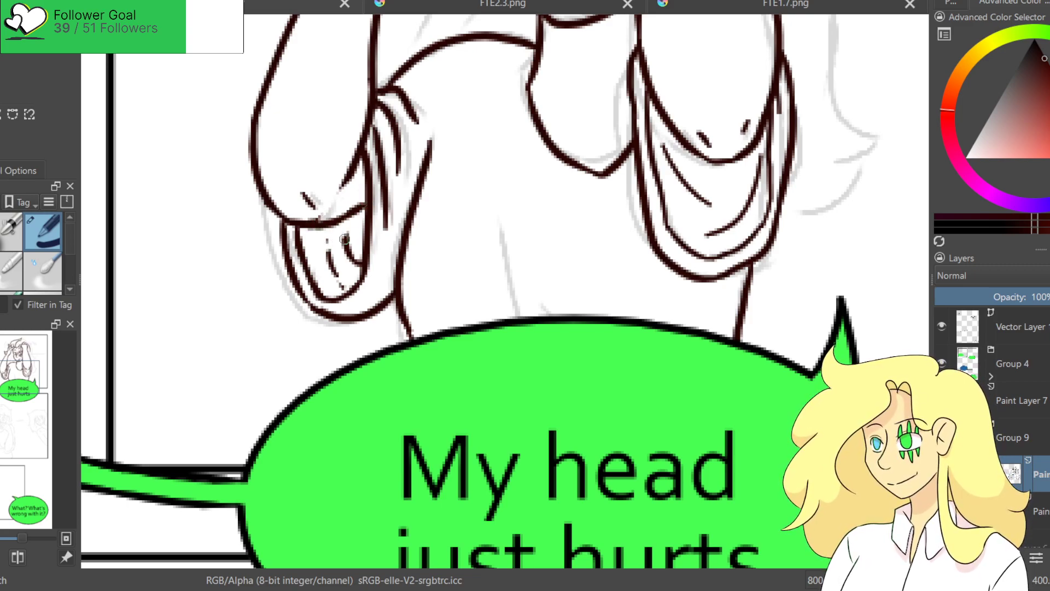
Ink a short shirt crease above the "My head just hurts" bubble and a hair strand above the left-hand shoulder.
scroll(428, 209, down, 2)
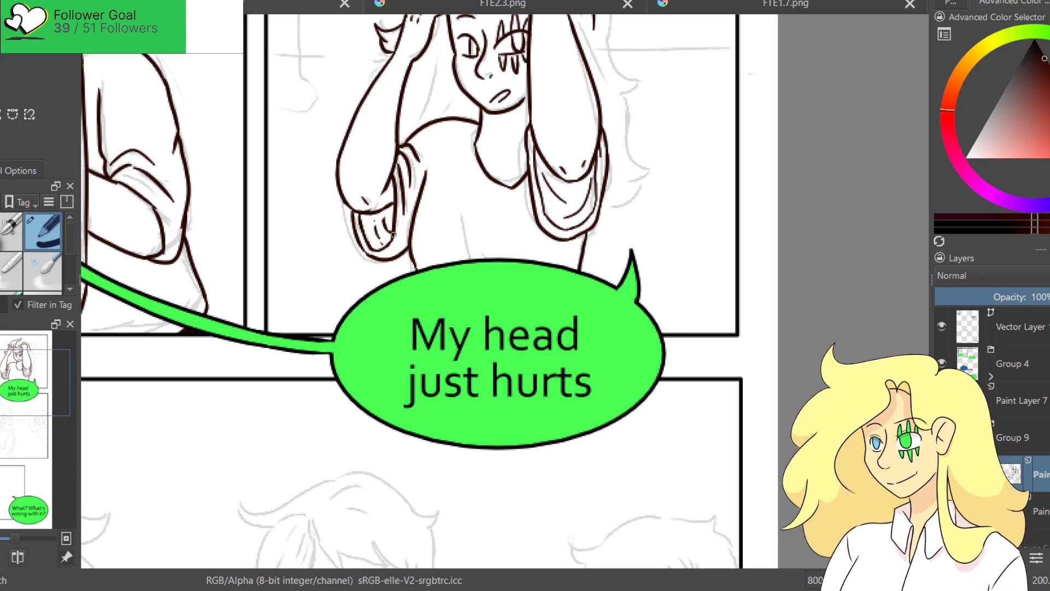
drag(470, 242, 477, 259)
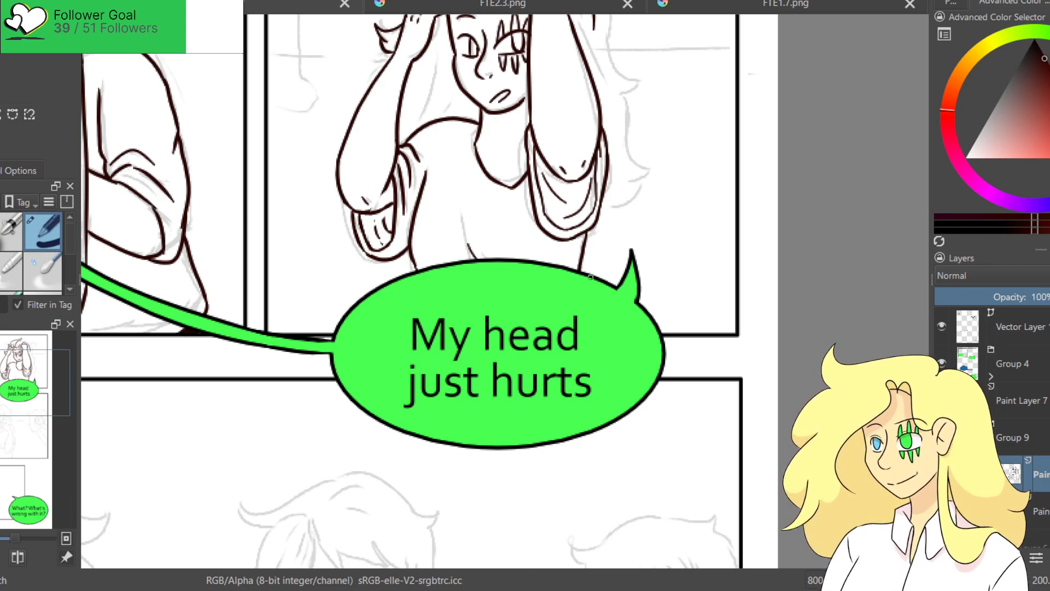
scroll(448, 59, up, 2)
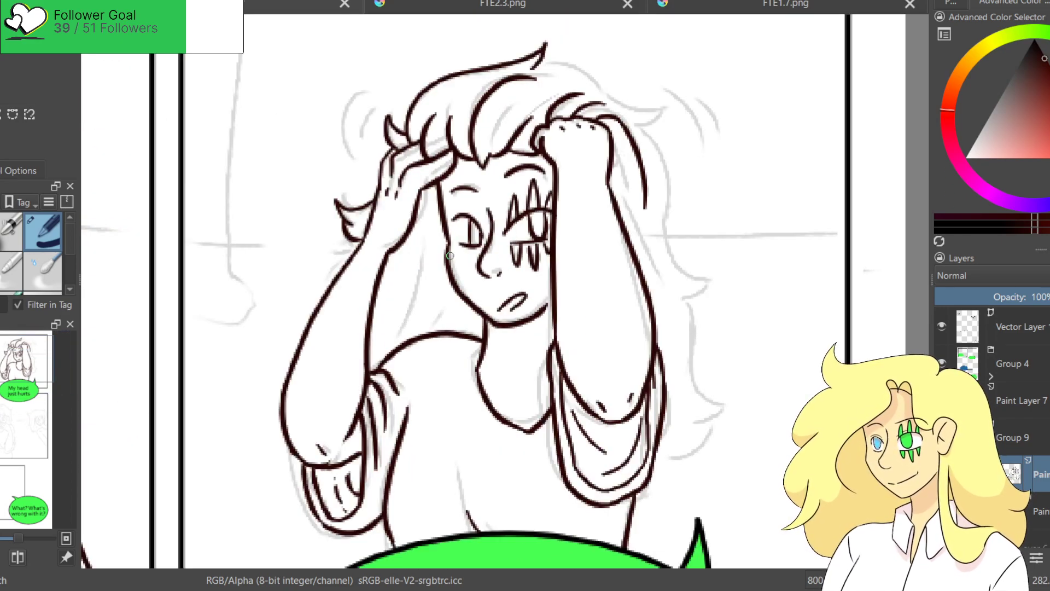
drag(404, 343, 418, 293)
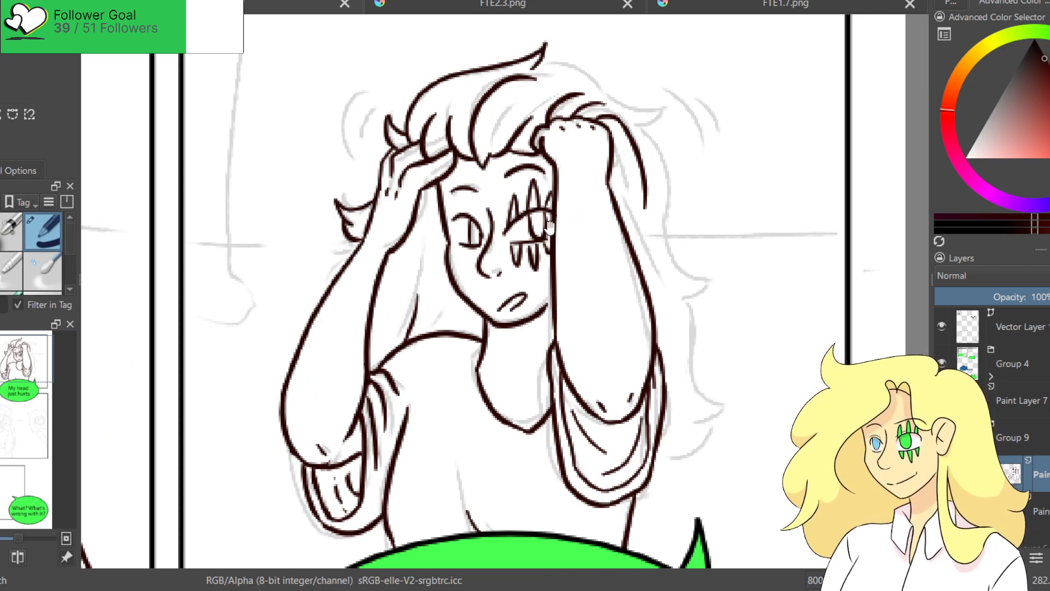
Ink the hair's outer contour from the crown over the right-hand fist and down behind the arm, with flicked curl tips.
drag(586, 91, 496, 104)
mouse_move(456, 74)
mouse_down()
mouse_move(545, 130)
mouse_move(501, 76)
mouse_move(586, 116)
mouse_move(560, 138)
mouse_move(624, 287)
mouse_move(581, 320)
mouse_up()
key(ctrl+z)
scroll(586, 277, down, 4)
mouse_move(605, 225)
mouse_down()
mouse_move(625, 335)
mouse_move(638, 326)
mouse_move(619, 343)
mouse_move(630, 343)
mouse_move(585, 346)
mouse_move(547, 379)
mouse_move(572, 386)
mouse_up()
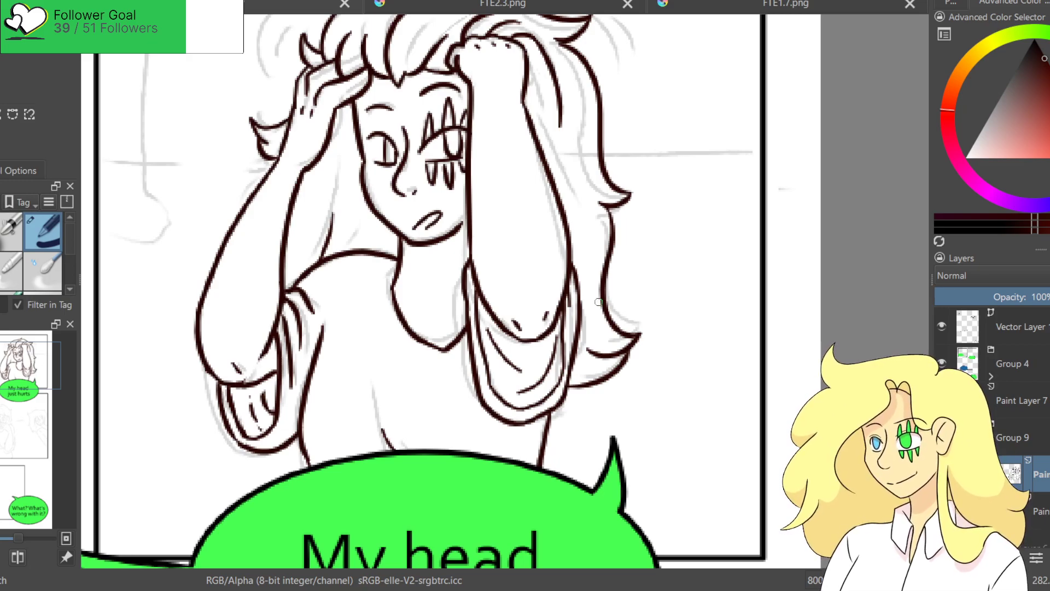
scroll(598, 302, down, 5)
scroll(578, 136, up, 3)
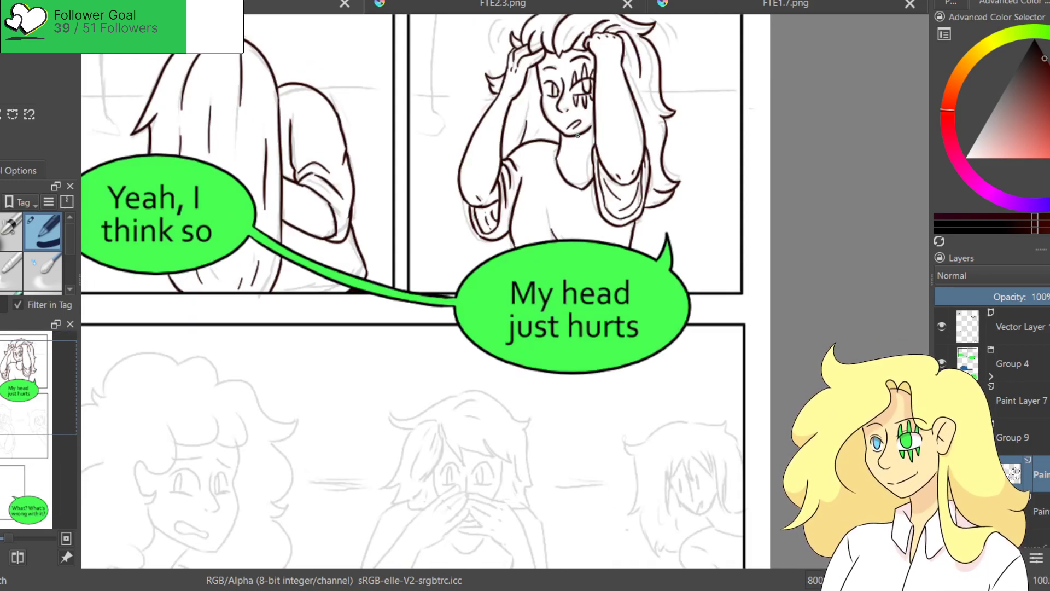
scroll(569, 143, down, 2)
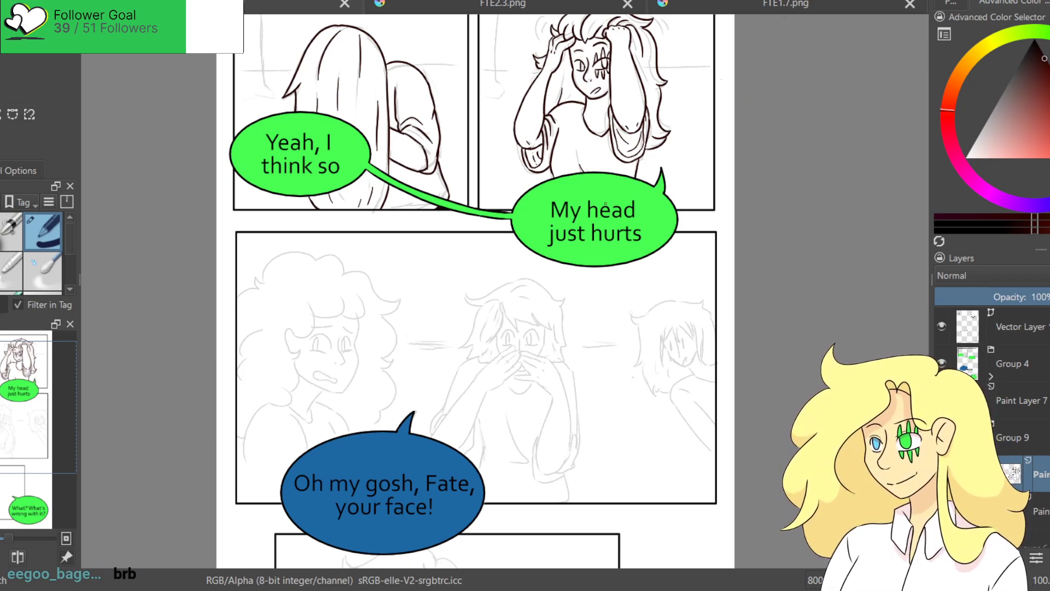
Ink pairs of short curved motion lines on both sides of the head and beside the left-hand elbow.
scroll(601, 109, up, 5)
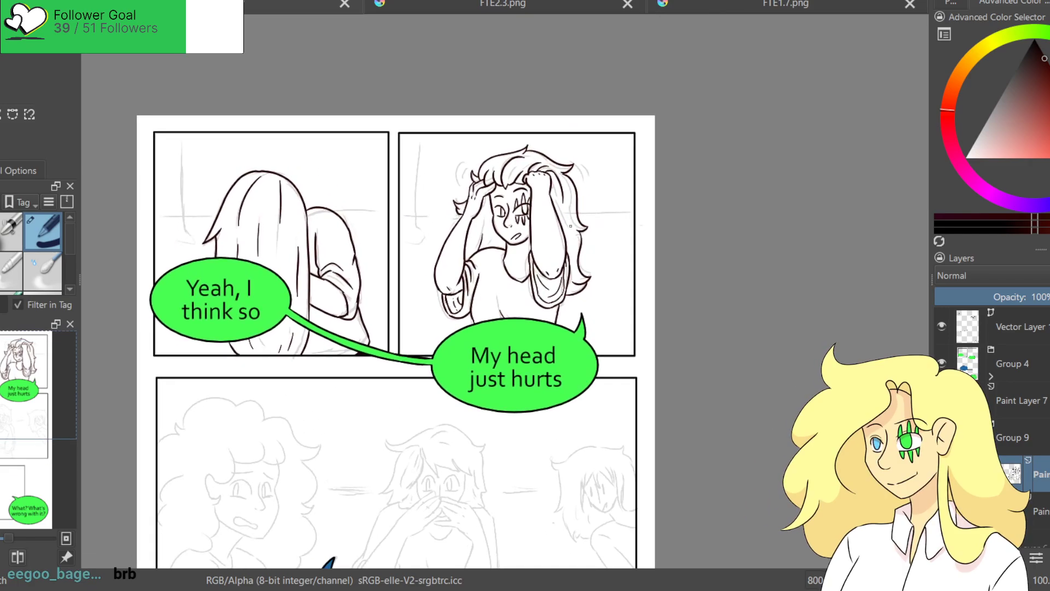
drag(393, 102, 358, 141)
mouse_move(701, 87)
mouse_down()
mouse_move(714, 130)
mouse_move(729, 130)
mouse_up()
key(ctrl+z)
drag(719, 88, 730, 135)
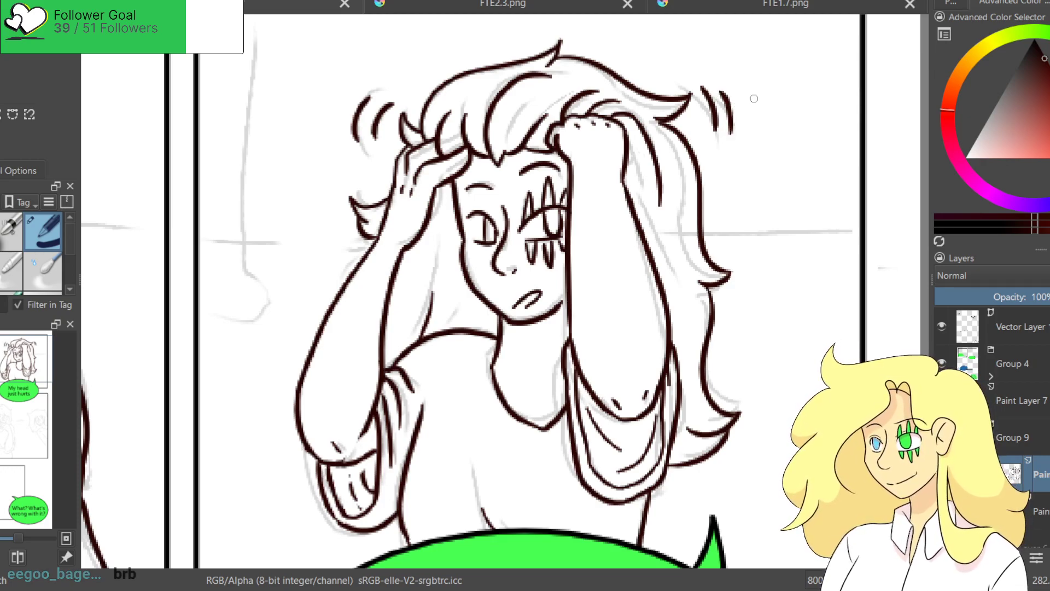
scroll(753, 104, down, 3)
drag(584, 361, 561, 312)
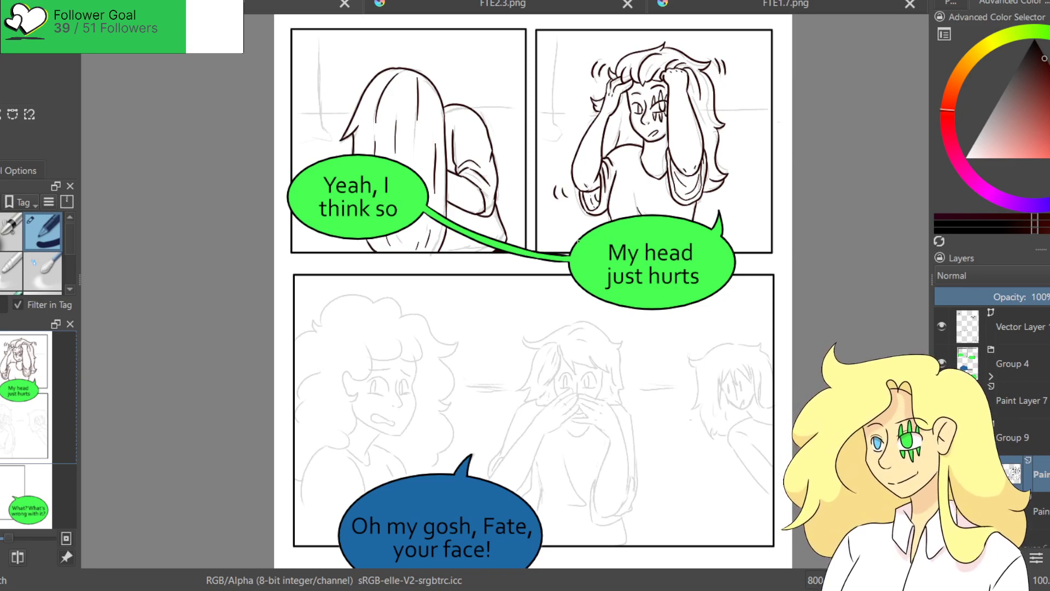
drag(581, 245, 555, 210)
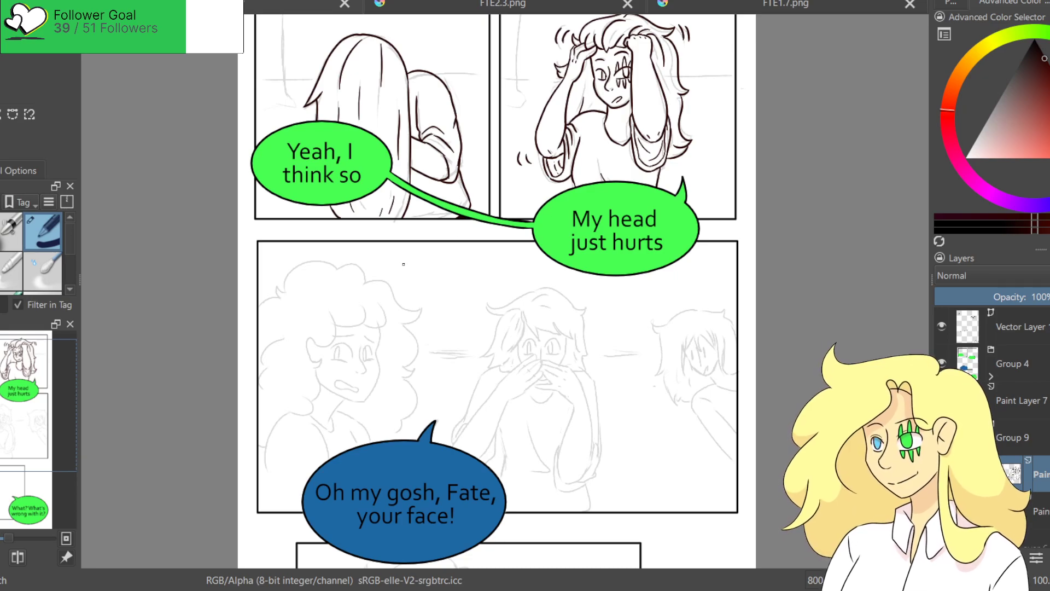
scroll(410, 328, down, 3)
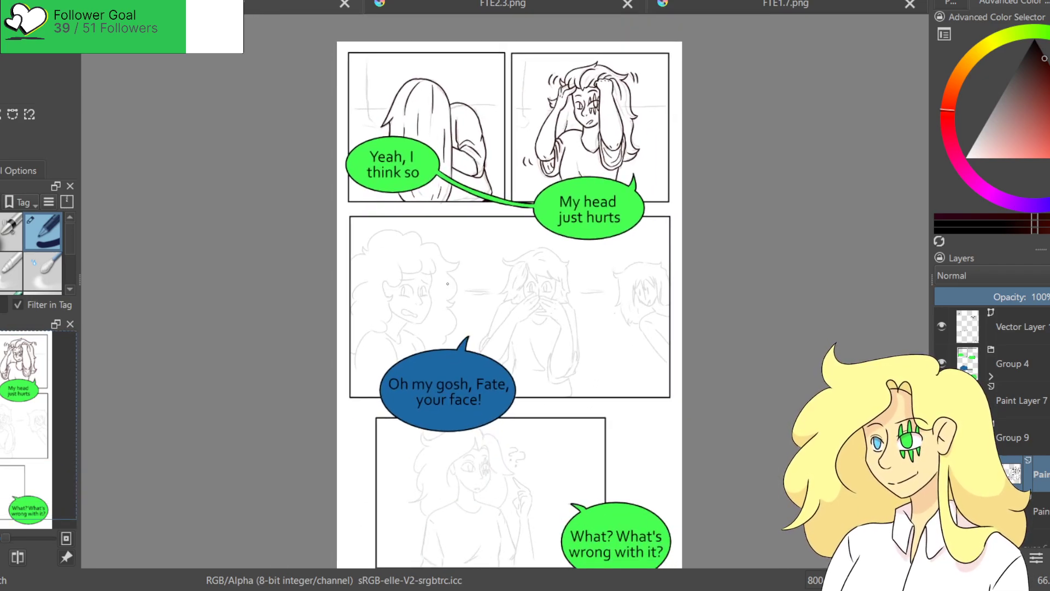
scroll(447, 283, up, 4)
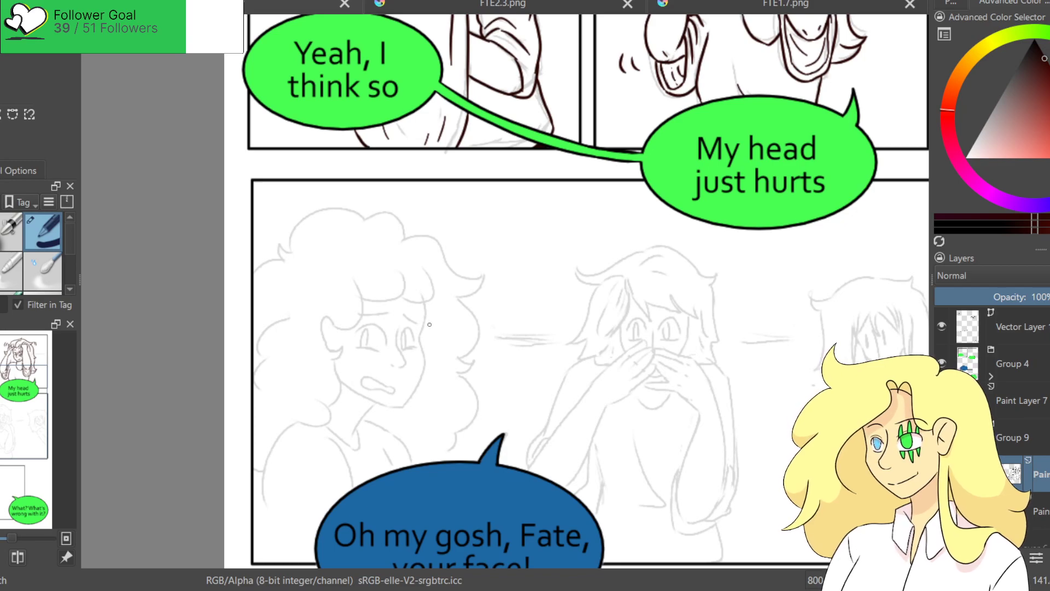
scroll(427, 317, down, 2)
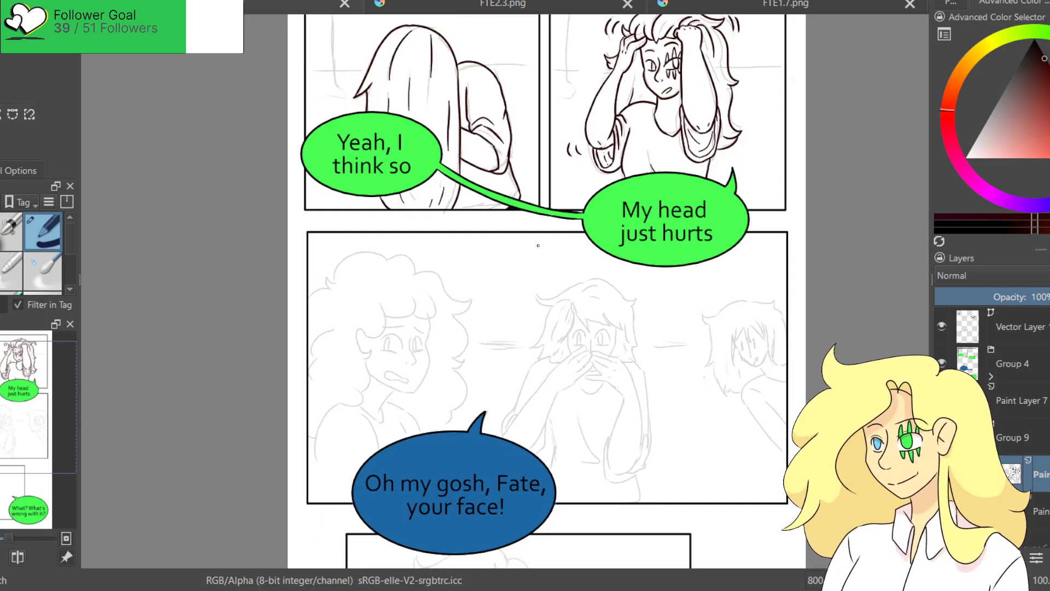
Ink the curly-haired figure's face contour in the third panel: forehead to chin, the jawline and the back of the neck.
drag(515, 355, 483, 380)
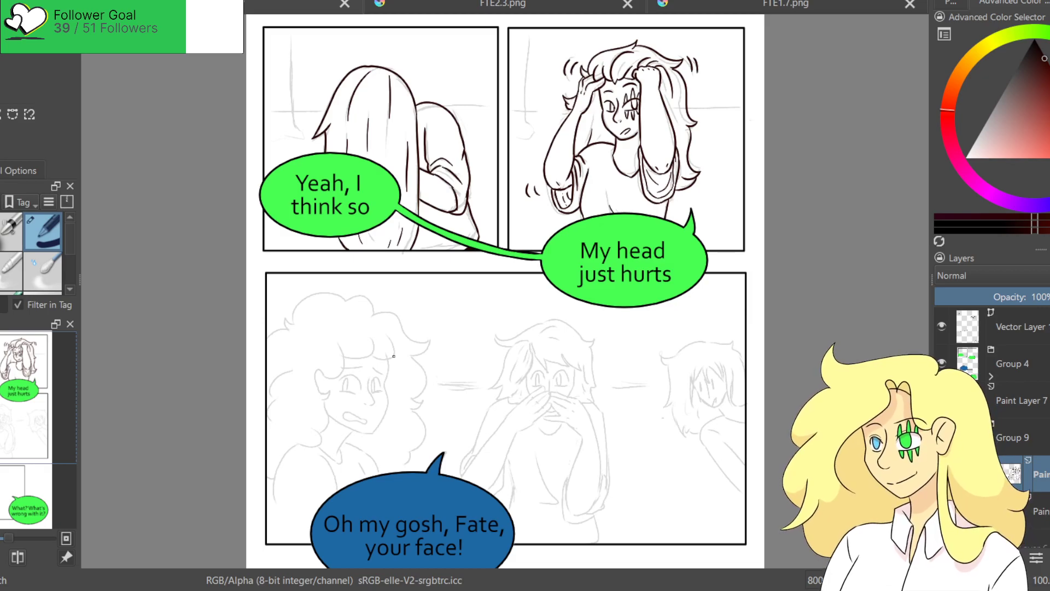
scroll(372, 362, up, 4)
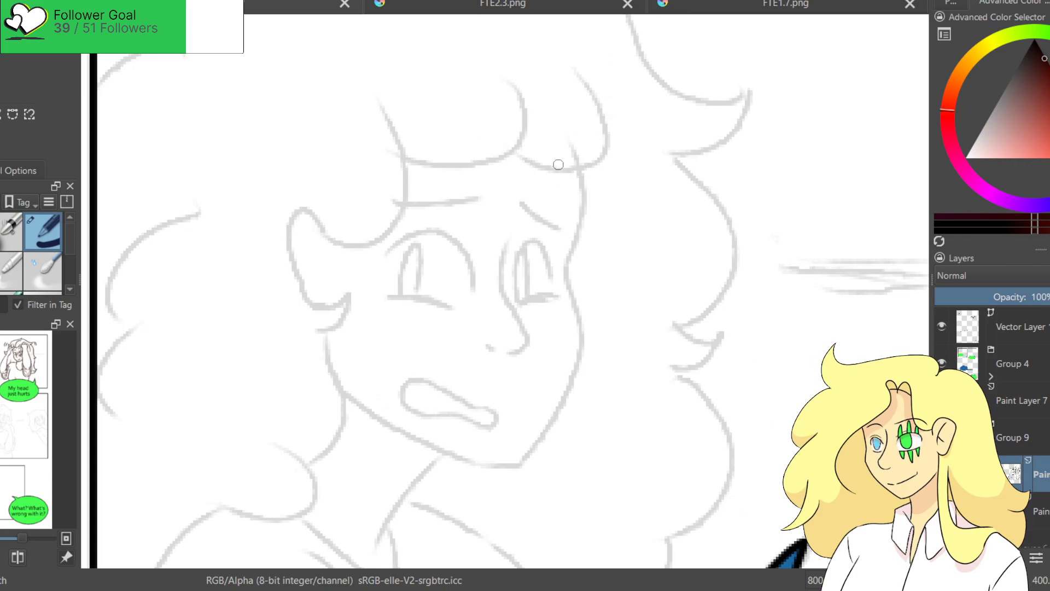
drag(581, 169, 558, 284)
key(ctrl+z)
drag(582, 169, 560, 289)
key(ctrl+z)
mouse_move(579, 170)
mouse_down()
mouse_move(564, 415)
mouse_move(565, 368)
mouse_move(579, 347)
mouse_move(517, 469)
mouse_up()
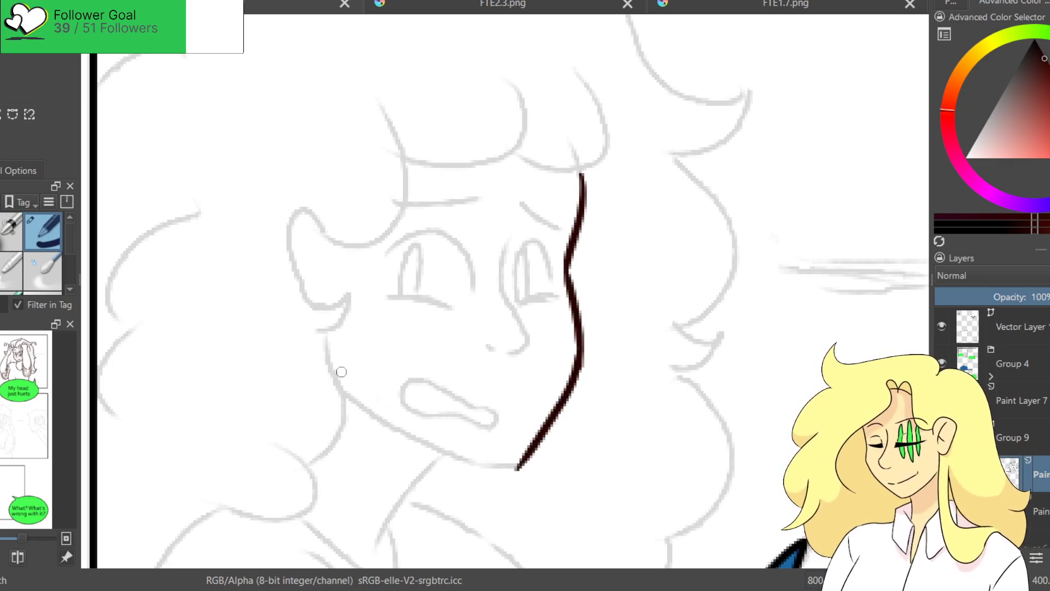
mouse_move(318, 330)
mouse_down()
mouse_move(349, 398)
mouse_move(299, 477)
mouse_up()
mouse_move(350, 399)
mouse_down()
mouse_move(393, 428)
mouse_move(524, 464)
mouse_up()
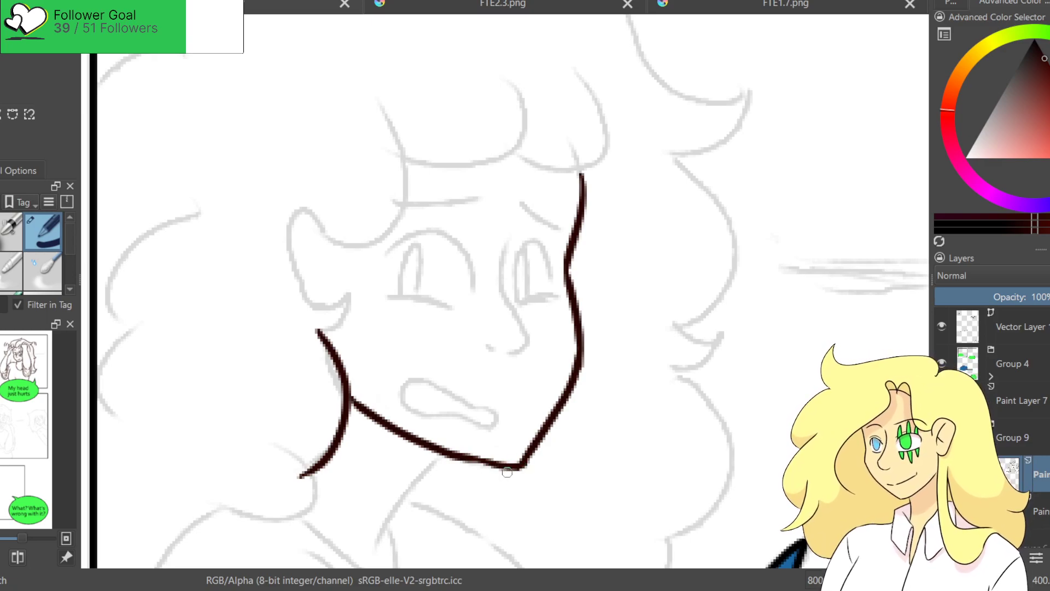
Ink two rounded fringe curls across the forehead, meeting the top of the face contour.
drag(529, 196, 576, 277)
drag(624, 153, 551, 257)
key(ctrl+z)
drag(611, 153, 564, 256)
drag(563, 176, 443, 215)
key(ctrl+z)
mouse_move(559, 174)
mouse_down()
mouse_move(432, 182)
mouse_move(597, 164)
mouse_up()
key(ctrl+z)
key(ctrl+z)
drag(418, 206, 552, 146)
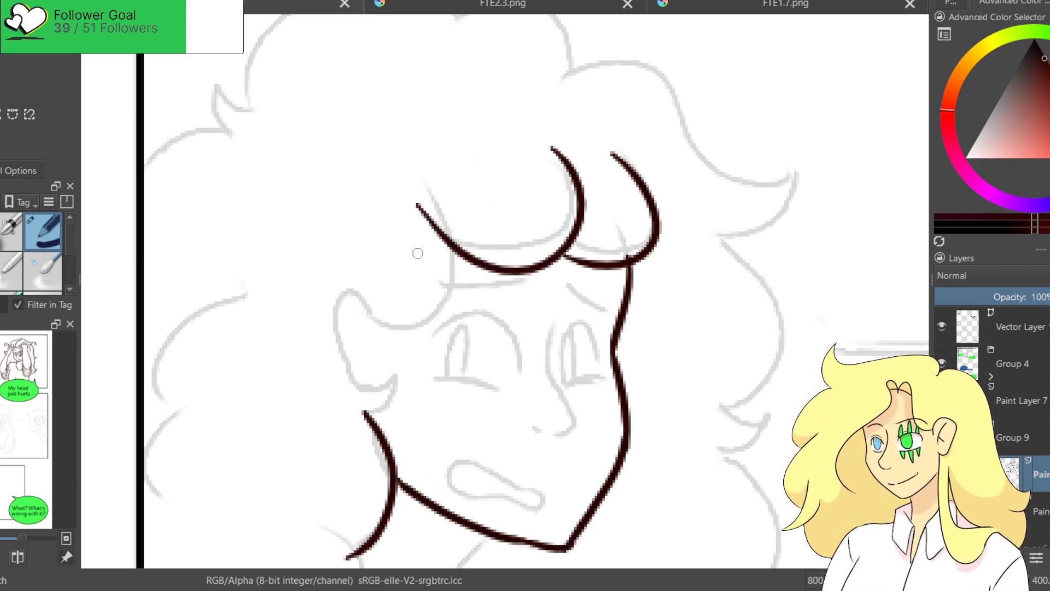
Ink the round curl at the temple, the ear's outline with its pointed lobe, and the inner ear lines.
drag(440, 232, 356, 344)
key(ctrl+z)
mouse_move(448, 245)
mouse_down()
mouse_move(352, 313)
mouse_move(366, 225)
mouse_up()
mouse_move(339, 299)
mouse_down()
mouse_move(375, 387)
mouse_move(401, 373)
mouse_move(363, 407)
mouse_up()
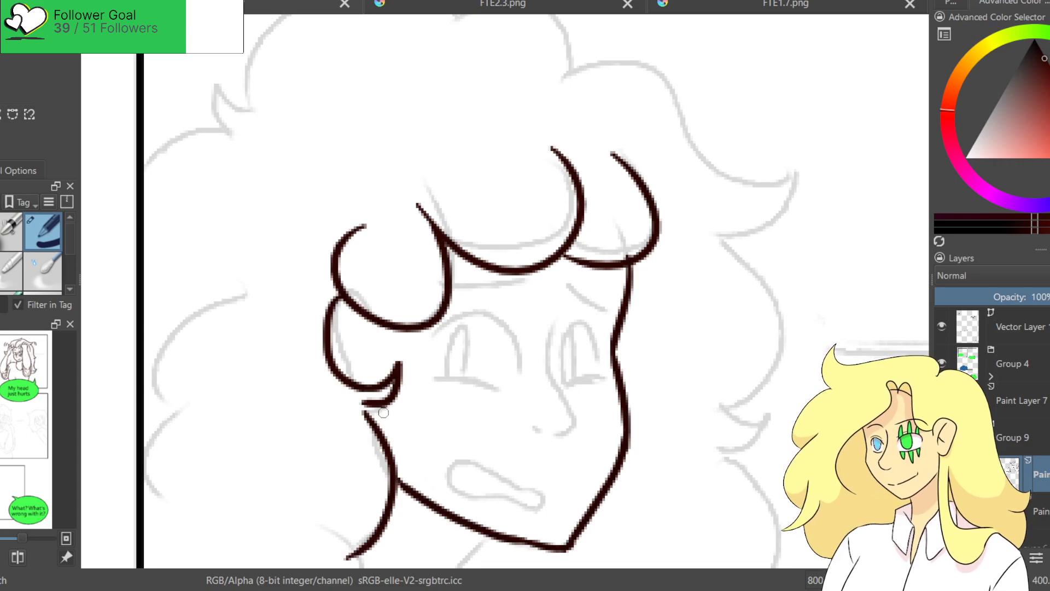
drag(343, 315, 375, 379)
key(ctrl+z)
mouse_move(344, 313)
mouse_down()
mouse_move(377, 378)
mouse_move(341, 370)
mouse_up()
key(ctrl+z)
Ink the far eye with its iris, the nose bridge and nostril, and the short slanted eyebrow above it.
mouse_move(554, 292)
mouse_down()
mouse_move(470, 156)
mouse_move(462, 240)
mouse_move(481, 312)
mouse_move(469, 310)
mouse_up()
mouse_move(477, 230)
mouse_down()
mouse_move(499, 198)
mouse_move(517, 225)
mouse_move(513, 194)
mouse_move(529, 264)
mouse_move(480, 233)
mouse_move(503, 254)
mouse_up()
key(ctrl+z)
key(ctrl+z)
mouse_move(503, 194)
mouse_down()
mouse_move(495, 249)
mouse_move(478, 235)
mouse_up()
key(ctrl+z)
drag(480, 156, 520, 176)
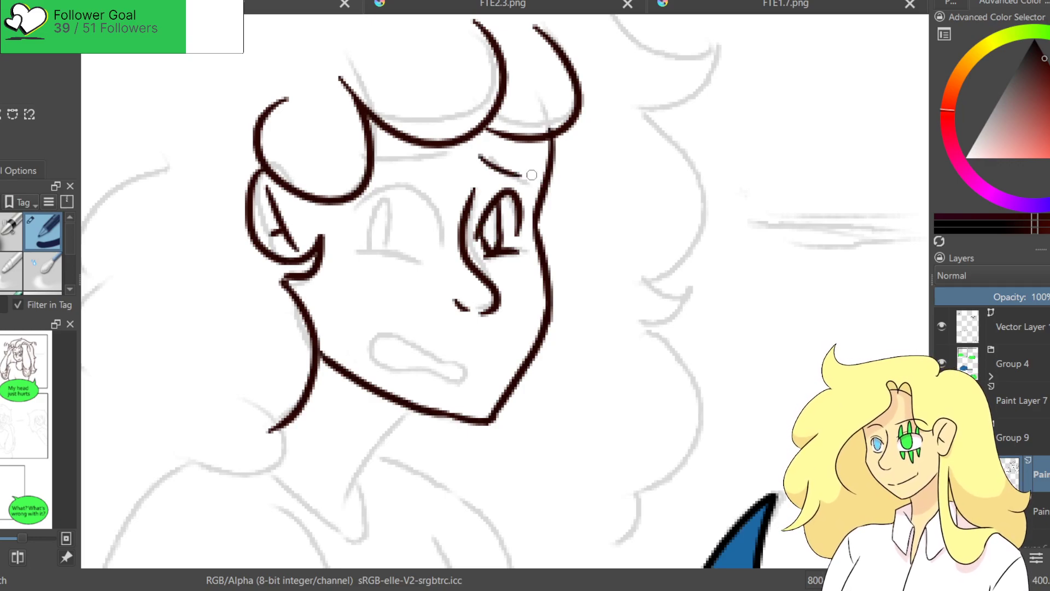
Ink the near eye's upper lid as one arch from the temple curl down toward the nose.
drag(358, 214, 424, 197)
drag(430, 186, 437, 256)
key(ctrl+z)
key(ctrl+z)
drag(358, 211, 422, 189)
drag(416, 200, 442, 261)
key(ctrl+z)
key(ctrl+z)
drag(357, 208, 438, 245)
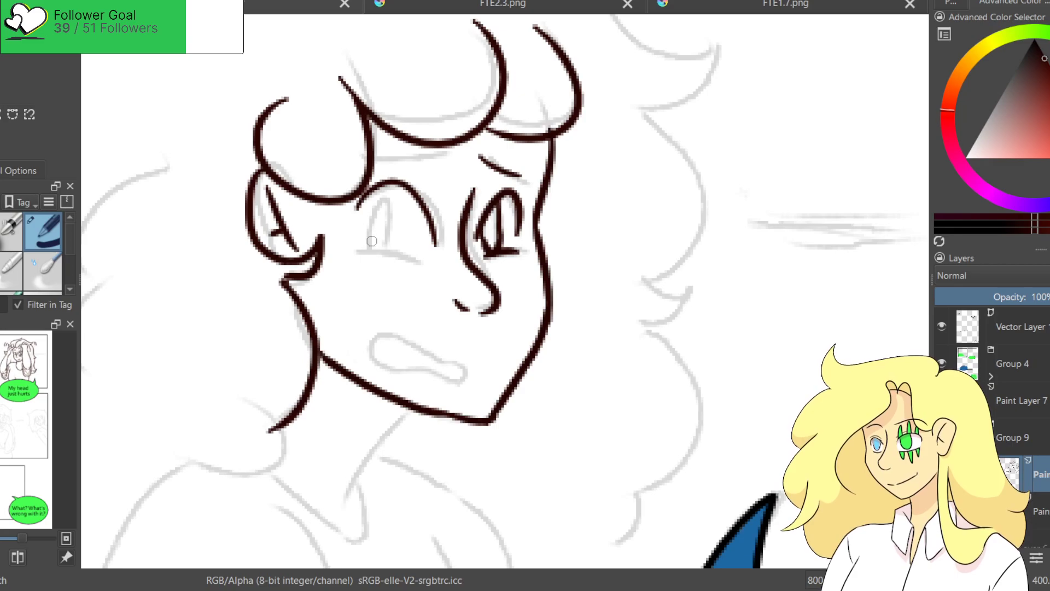
Ink the near eye's lower lid and iris, and add the worried eyebrow above it.
drag(364, 247, 436, 269)
key(ctrl+z)
drag(356, 250, 422, 263)
mouse_move(365, 245)
mouse_down()
mouse_move(386, 199)
mouse_move(393, 251)
mouse_up()
drag(372, 166, 437, 147)
key(ctrl+z)
drag(382, 164, 453, 171)
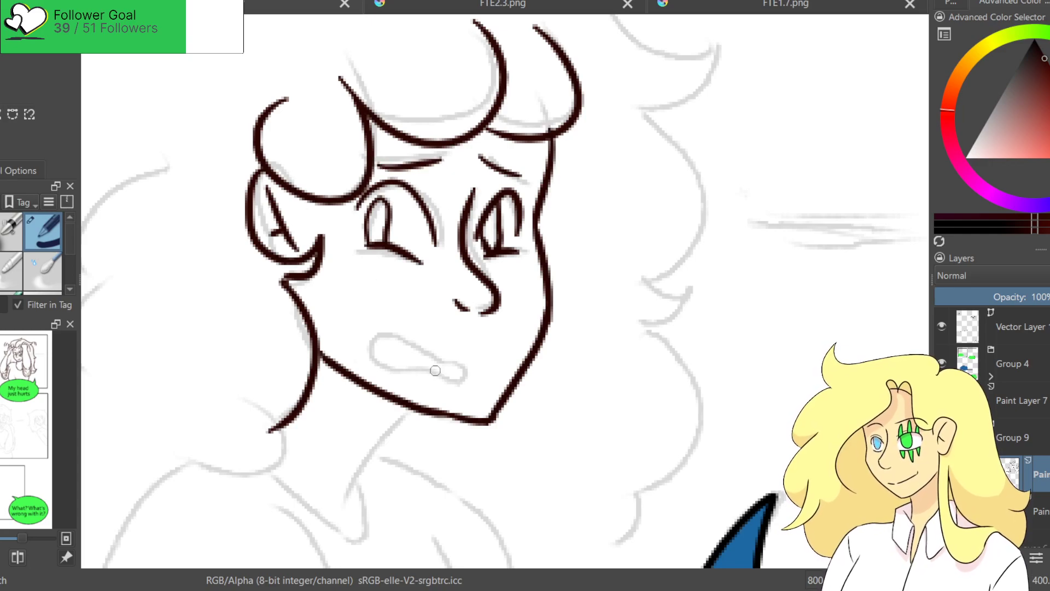
Ink the grimacing open mouth as a closed, slanted outline over the sketch.
drag(431, 366, 391, 329)
key(ctrl+z)
mouse_move(454, 370)
mouse_down()
mouse_move(429, 354)
mouse_move(372, 354)
mouse_move(459, 386)
mouse_move(366, 329)
mouse_move(419, 372)
mouse_move(402, 325)
mouse_move(478, 363)
mouse_move(416, 374)
mouse_up()
key(ctrl+z)
key(ctrl+z)
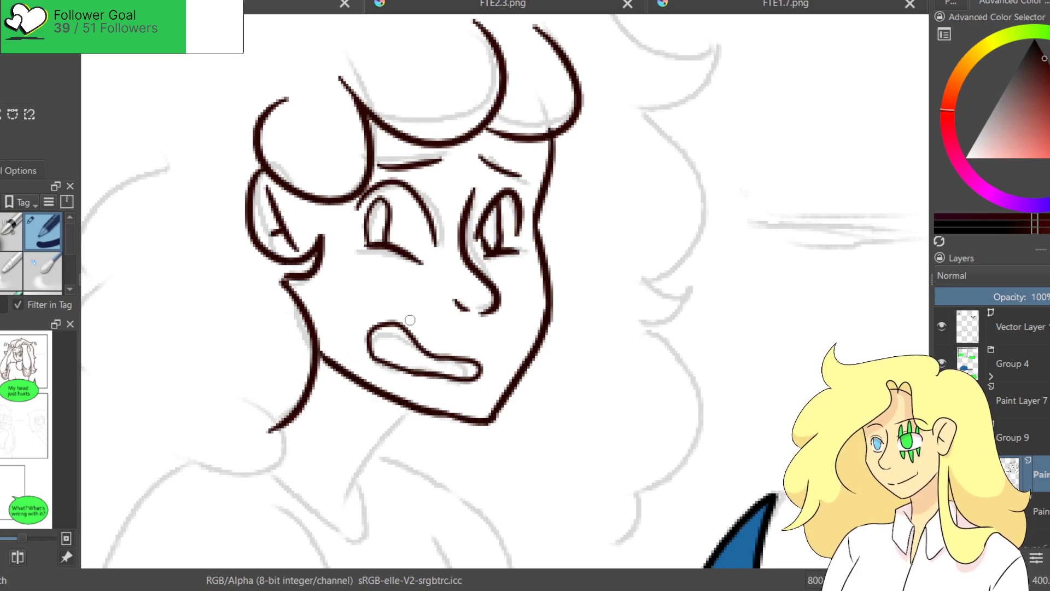
Redraw the chin's tip with a softer curve and ink the front line of the neck down from the jaw.
drag(389, 287, 442, 193)
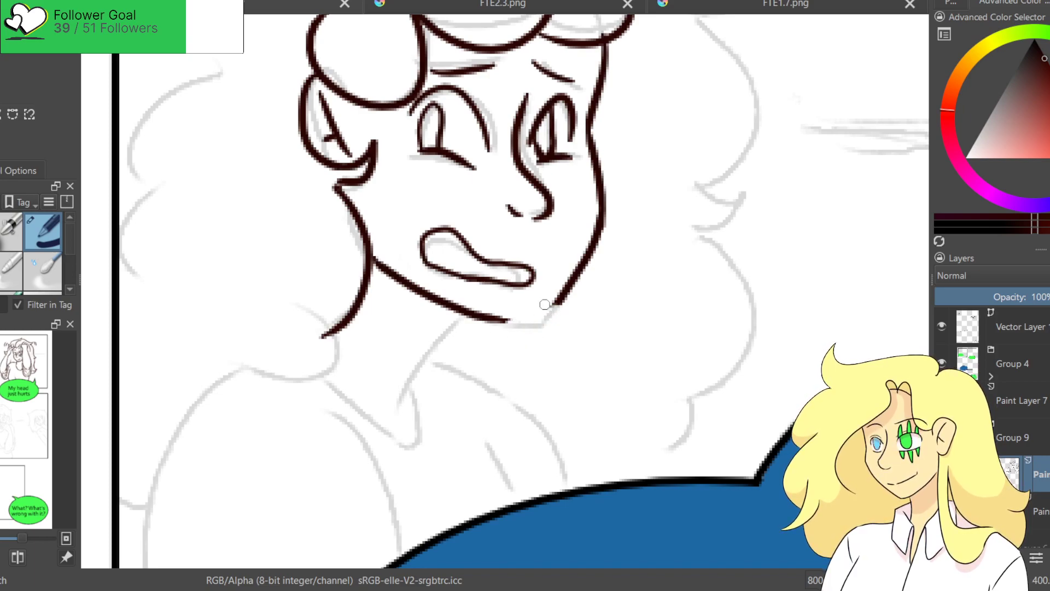
drag(573, 279, 540, 319)
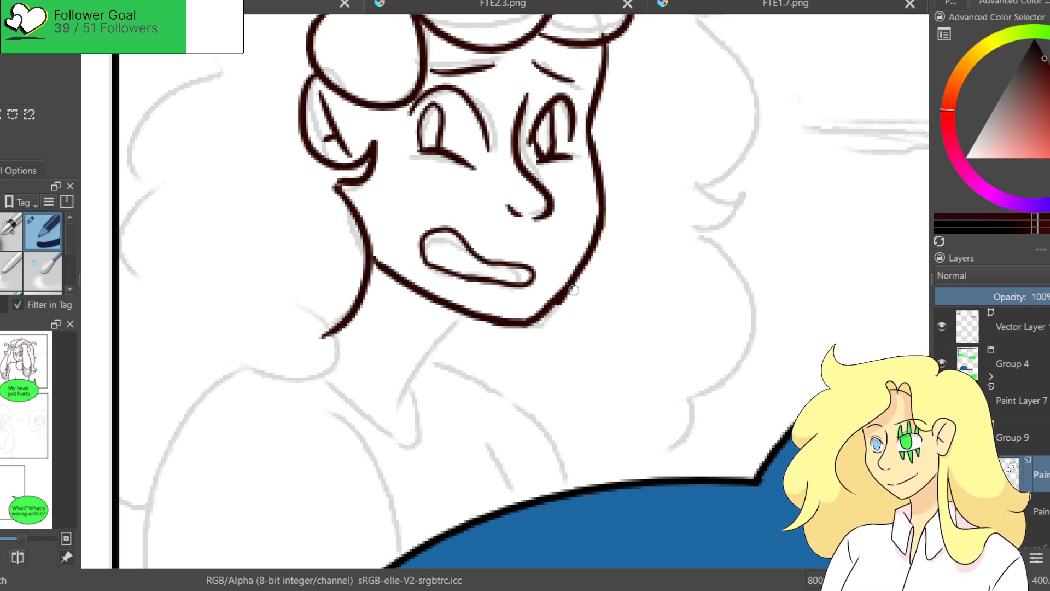
mouse_move(454, 350)
mouse_down()
mouse_move(465, 271)
mouse_move(415, 357)
mouse_up()
key(ctrl+z)
mouse_move(487, 254)
mouse_down()
mouse_move(418, 330)
mouse_move(400, 366)
mouse_up()
key(ctrl+z)
drag(486, 254, 407, 348)
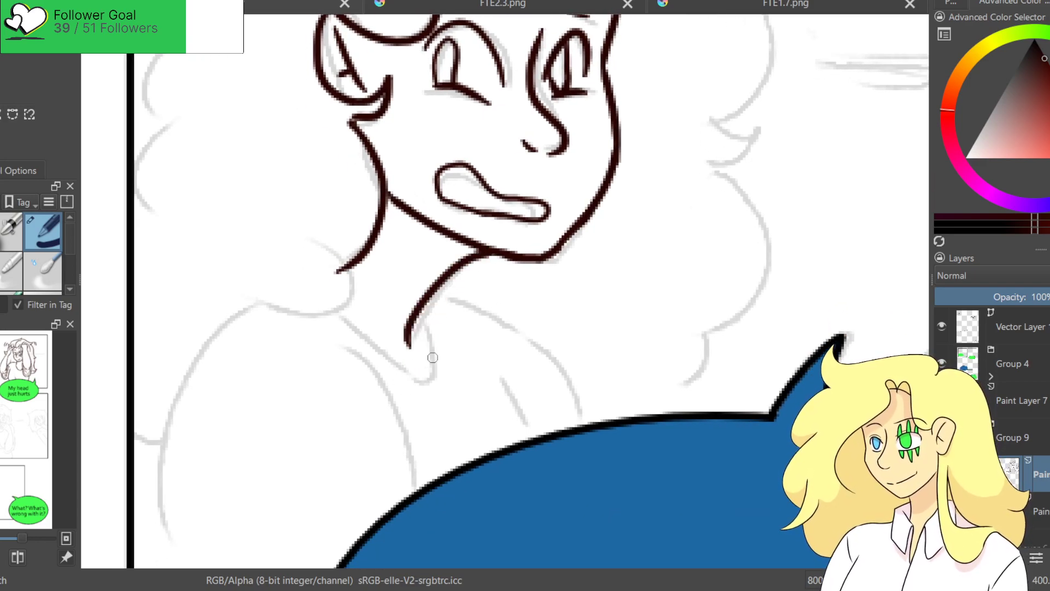
Ink the lower edge of the hair lock resting on the near shoulder, curving out from beside the neck.
mouse_move(310, 244)
mouse_down()
mouse_move(323, 323)
mouse_move(289, 304)
mouse_up()
key(ctrl+z)
drag(295, 222, 278, 335)
key(ctrl+z)
drag(286, 220, 197, 299)
key(ctrl+z)
mouse_move(292, 209)
mouse_down()
mouse_move(325, 227)
mouse_move(197, 272)
mouse_up()
key(ctrl+z)
drag(311, 220, 240, 269)
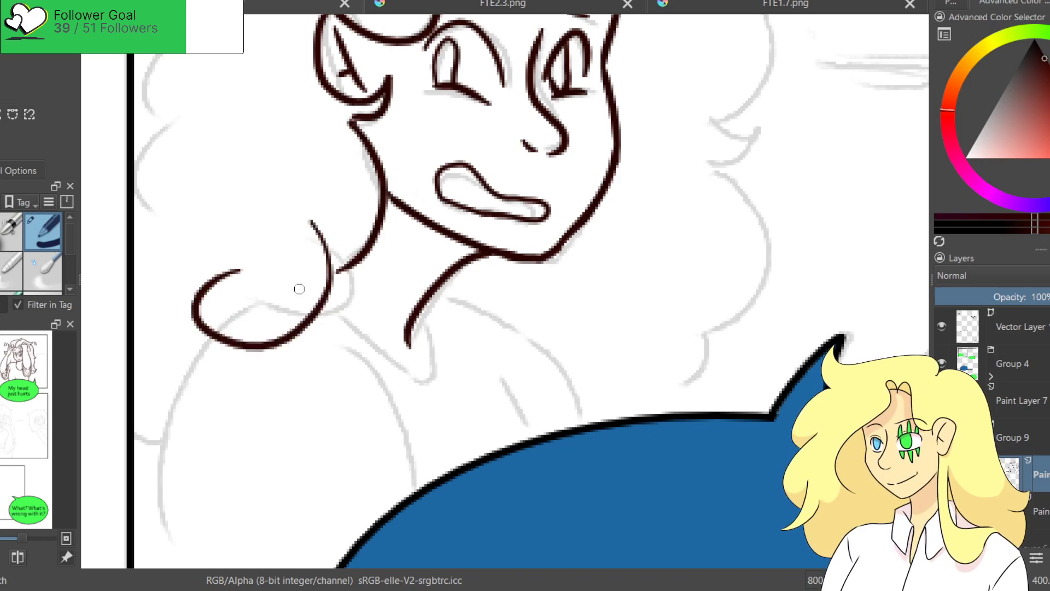
key(ctrl+z)
drag(312, 222, 191, 261)
key(ctrl+z)
mouse_move(316, 223)
mouse_down()
mouse_move(288, 306)
mouse_move(186, 364)
mouse_up()
key(ctrl+z)
drag(335, 247, 216, 350)
key(ctrl+z)
Ink the near upper arm's outline below the hair lock and the far shoulder's curve down to the blue bubble.
drag(323, 240, 198, 435)
key(ctrl+z)
mouse_move(316, 249)
mouse_down()
mouse_move(282, 323)
mouse_move(162, 482)
mouse_up()
key(ctrl+z)
mouse_move(307, 236)
mouse_down()
mouse_move(324, 312)
mouse_move(178, 346)
mouse_move(327, 239)
mouse_move(169, 306)
mouse_move(152, 531)
mouse_up()
key(ctrl+z)
drag(525, 316, 371, 299)
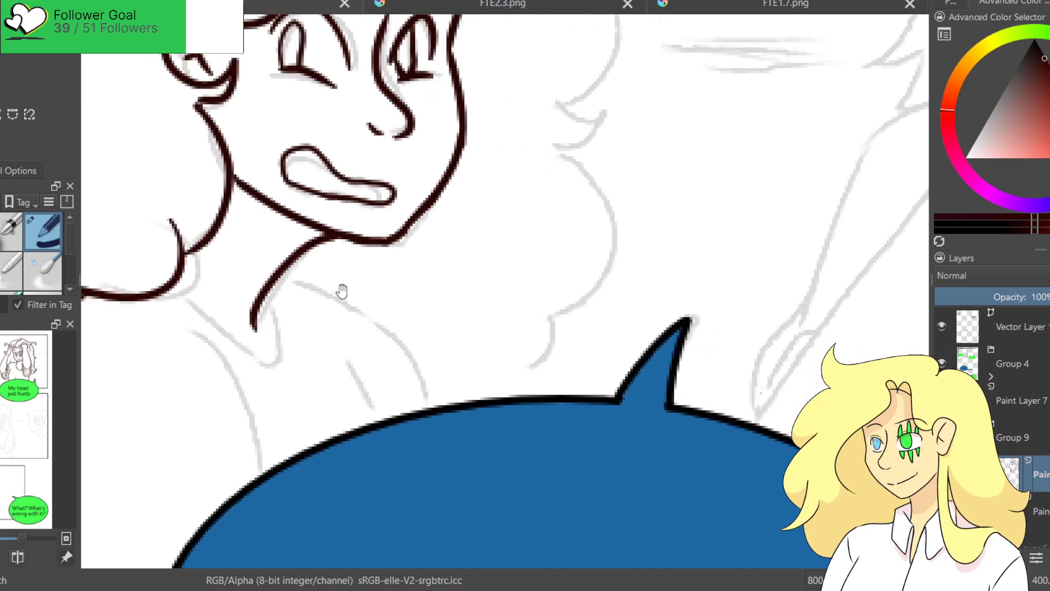
mouse_move(282, 280)
mouse_down()
mouse_move(415, 361)
mouse_move(432, 402)
mouse_up()
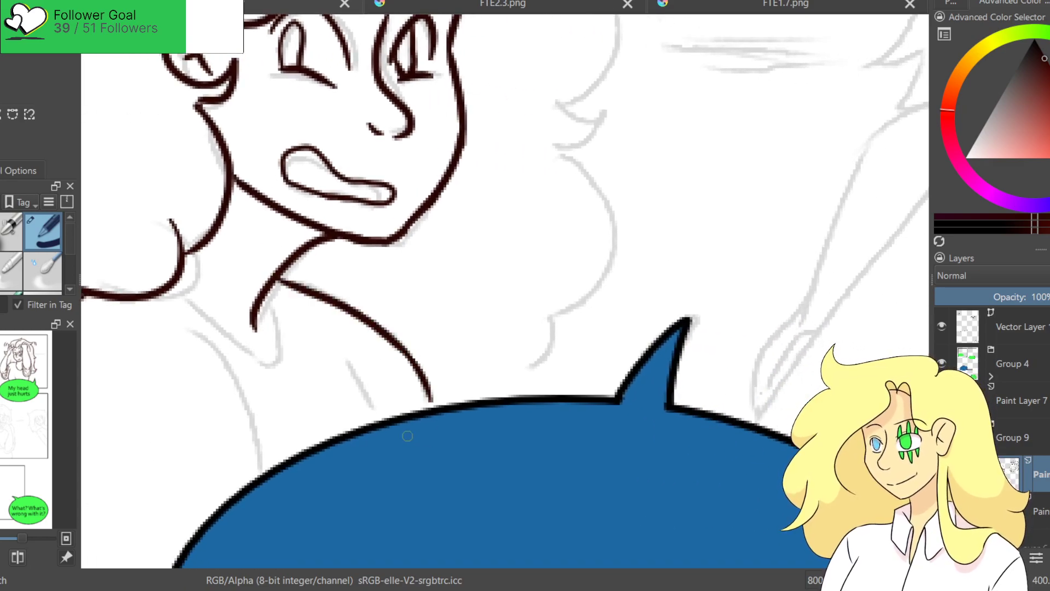
Extend the near arm's outer line down to the third panel's bottom border.
drag(234, 368, 377, 271)
drag(216, 366, 385, 225)
mouse_move(293, 242)
mouse_down()
mouse_move(398, 403)
mouse_move(375, 434)
mouse_move(443, 450)
mouse_up()
key(ctrl+z)
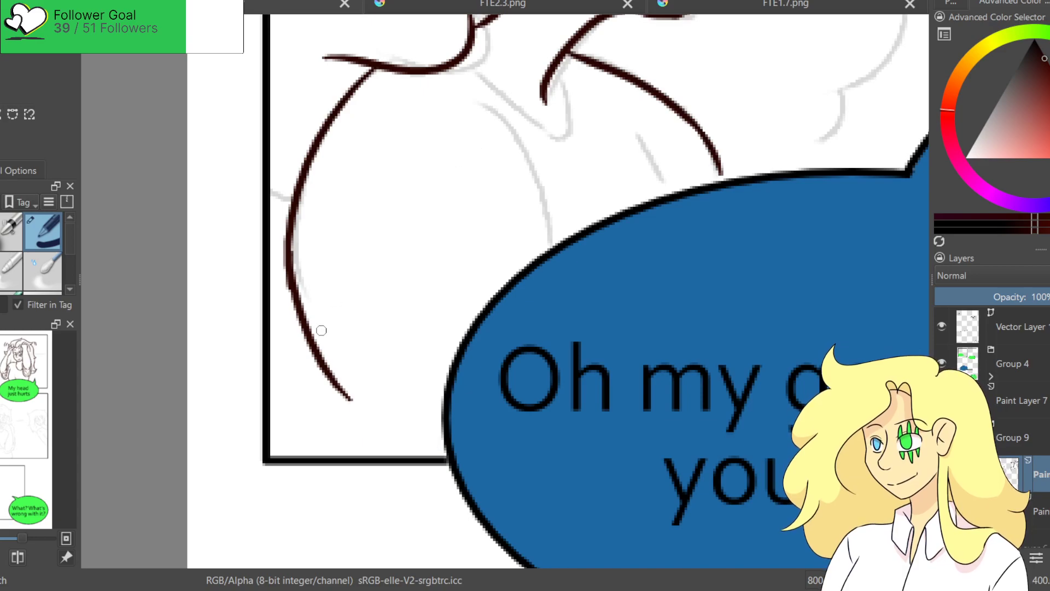
key(ctrl+z)
drag(288, 271, 365, 458)
key(ctrl+z)
drag(287, 274, 317, 459)
key(ctrl+z)
mouse_move(283, 290)
mouse_down()
mouse_move(304, 397)
mouse_move(349, 465)
mouse_up()
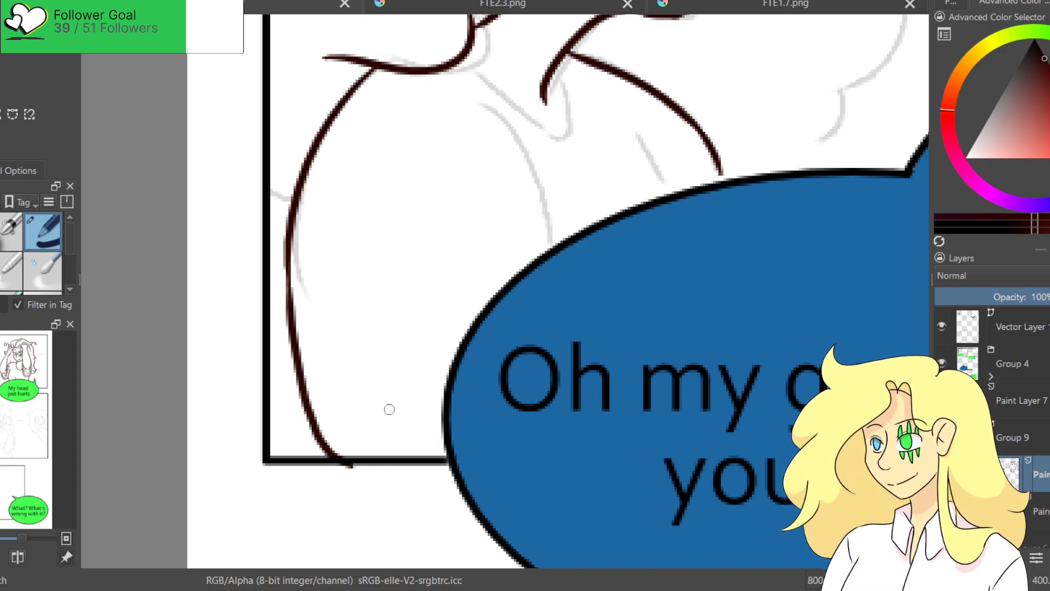
key(ctrl+z)
drag(290, 296, 328, 458)
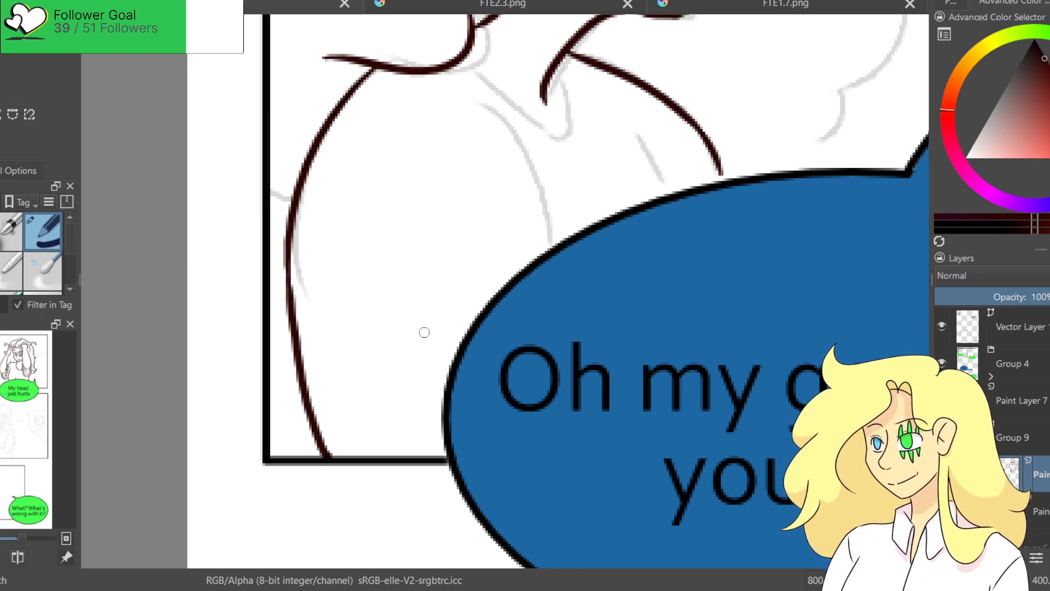
Ink the shirt's neckline, the inner arm line down to the bubble, and the short shoulder and chest creases.
drag(492, 148, 535, 256)
drag(340, 163, 445, 131)
key(ctrl+z)
mouse_move(300, 187)
mouse_down()
mouse_move(395, 141)
mouse_move(461, 148)
mouse_up()
mouse_move(601, 102)
mouse_down()
mouse_move(610, 175)
mouse_move(422, 186)
mouse_up()
mouse_move(273, 134)
mouse_down()
mouse_move(300, 166)
mouse_move(374, 218)
mouse_move(395, 178)
mouse_move(366, 127)
mouse_up()
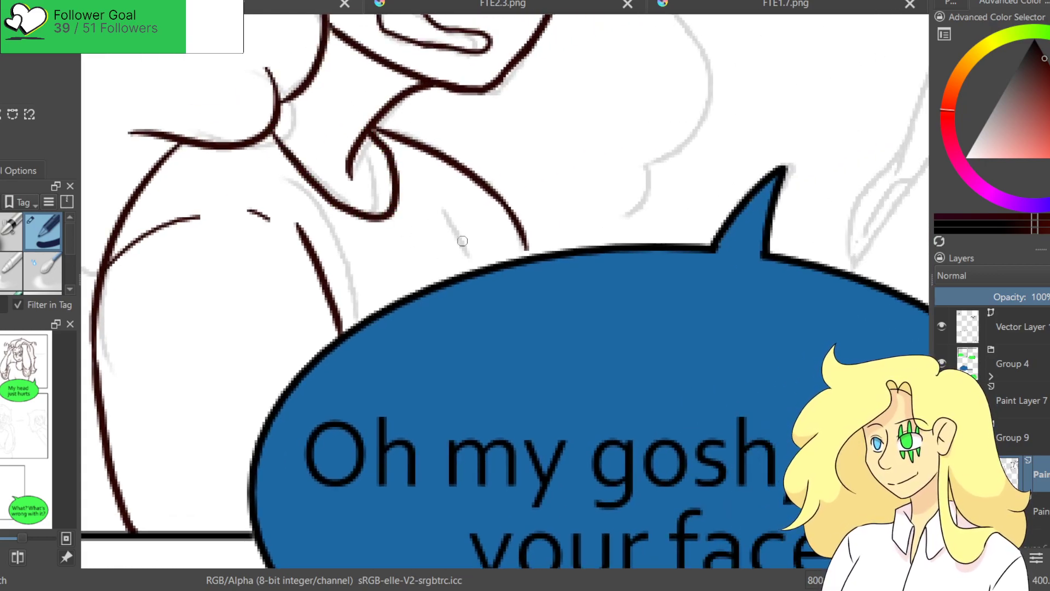
mouse_move(462, 235)
mouse_down()
mouse_move(389, 558)
mouse_move(437, 456)
mouse_move(512, 531)
mouse_up()
Ink the hair's crown as rounded lobes arching over the top of the head.
mouse_move(186, 211)
mouse_down()
mouse_move(341, 109)
mouse_move(375, 142)
mouse_up()
key(ctrl+z)
drag(189, 213, 382, 139)
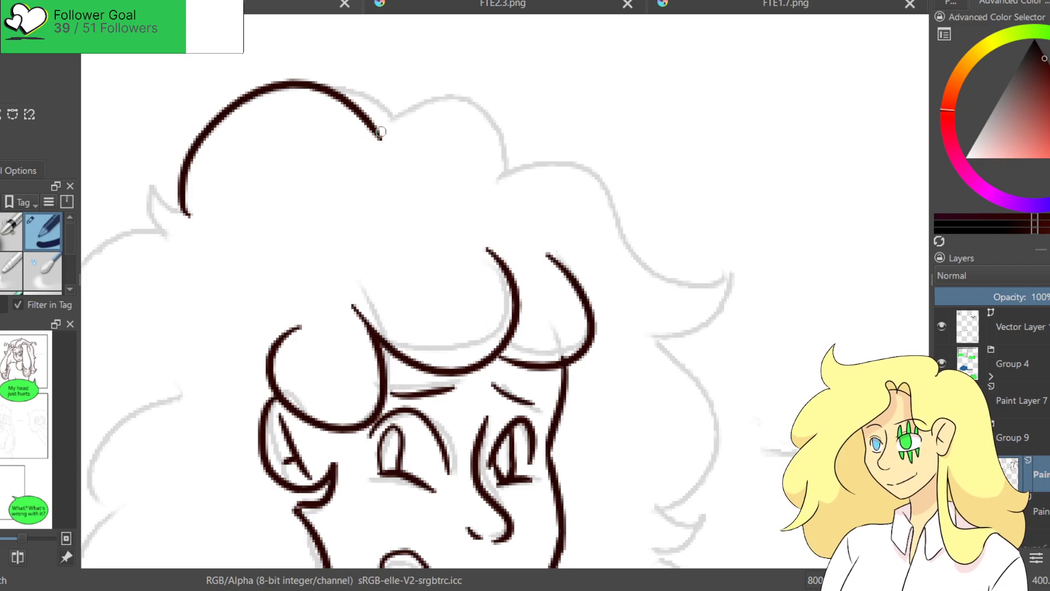
key(ctrl+z)
mouse_move(185, 213)
mouse_down()
mouse_move(389, 117)
mouse_move(496, 172)
mouse_move(492, 145)
mouse_move(360, 118)
mouse_move(574, 214)
mouse_move(484, 317)
mouse_up()
key(ctrl+z)
Ink the hair's outer contour beside the face, with flicked tips and rounded curls ending at the blue bubble.
drag(576, 218, 462, 313)
key(ctrl+z)
mouse_move(576, 220)
mouse_down()
mouse_move(500, 305)
mouse_move(466, 81)
mouse_move(473, 253)
mouse_up()
key(ctrl+z)
mouse_move(467, 87)
mouse_down()
mouse_move(473, 251)
mouse_move(509, 295)
mouse_move(457, 310)
mouse_up()
key(ctrl+z)
mouse_move(479, 252)
mouse_down()
mouse_move(485, 302)
mouse_move(537, 144)
mouse_move(463, 300)
mouse_up()
drag(524, 315, 451, 392)
key(ctrl+z)
drag(522, 303, 512, 390)
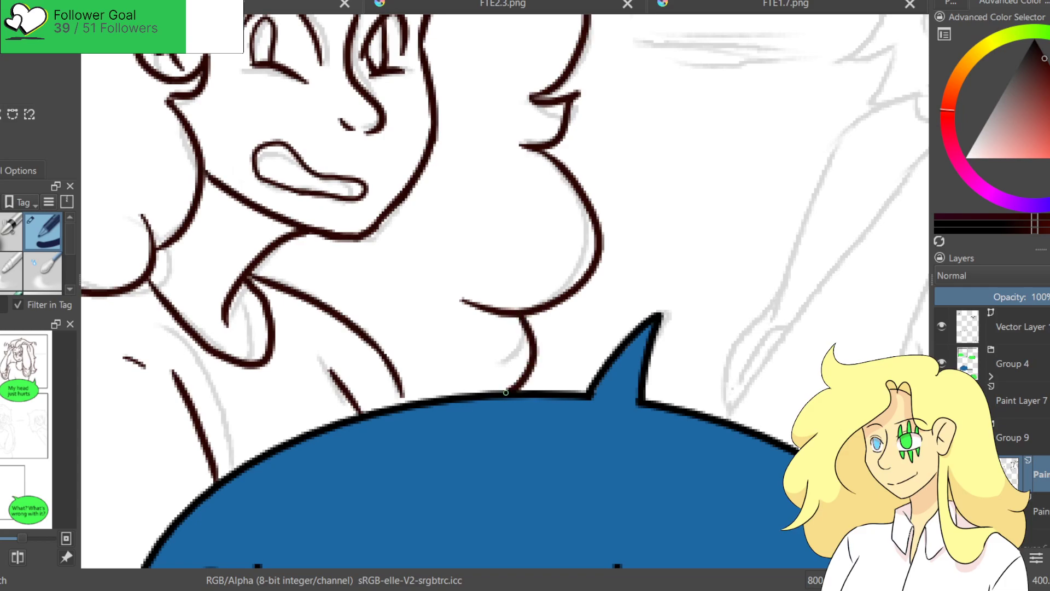
Ink the back hair's contour as two bulging curls along the third panel's left border.
scroll(410, 288, down, 3)
scroll(450, 180, up, 4)
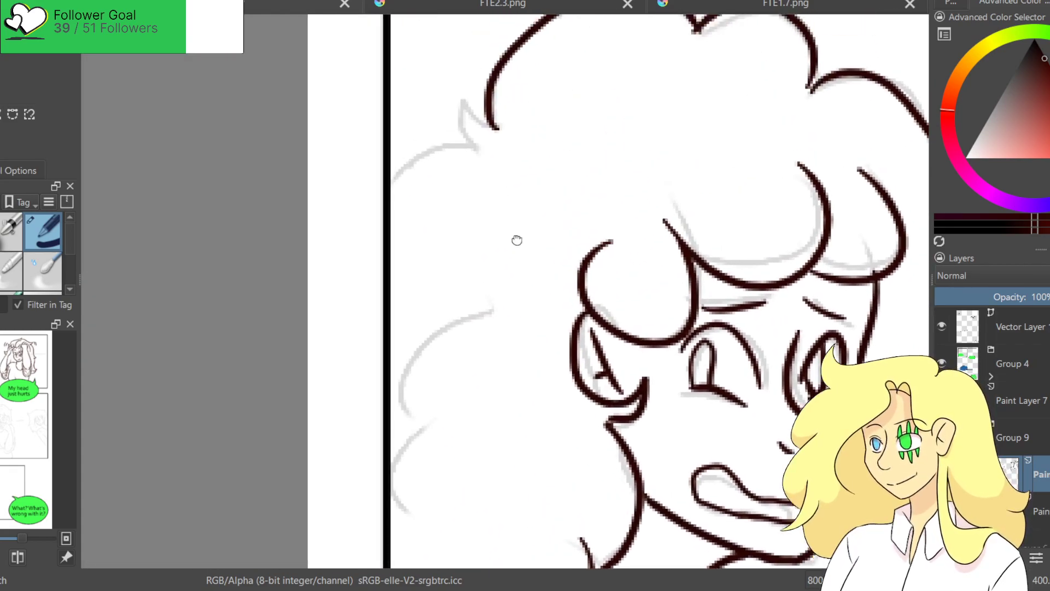
drag(515, 162, 510, 179)
scroll(436, 248, down, 3)
scroll(434, 261, up, 3)
scroll(389, 211, down, 3)
scroll(410, 246, up, 3)
mouse_move(454, 148)
mouse_down()
mouse_move(377, 283)
mouse_move(357, 352)
mouse_up()
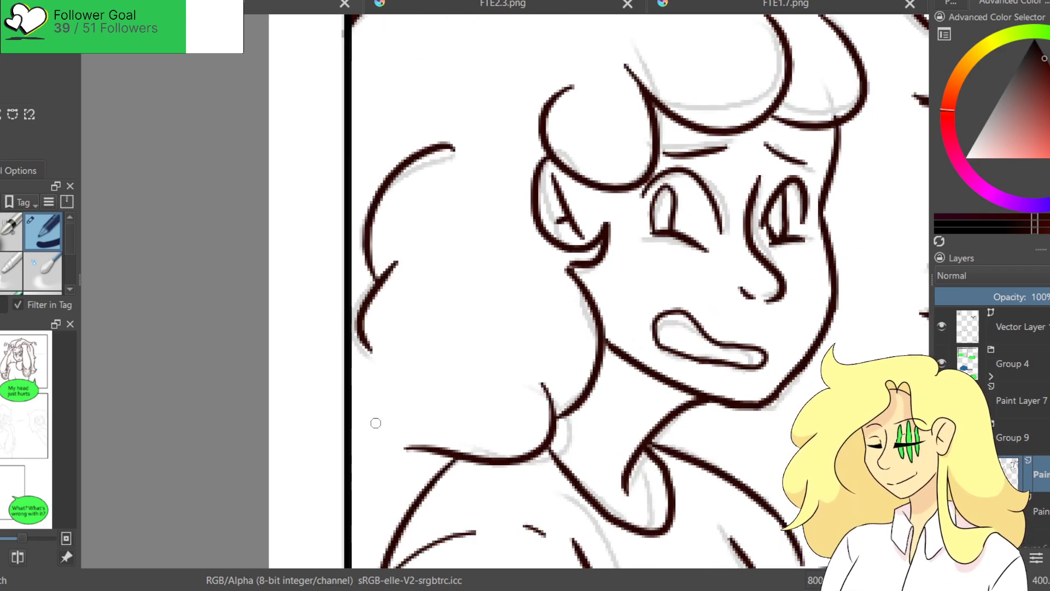
Ink the two uppermost fingers of the hand on the left side of the middle figure's mouth, following the sketch.
drag(378, 422, 300, 202)
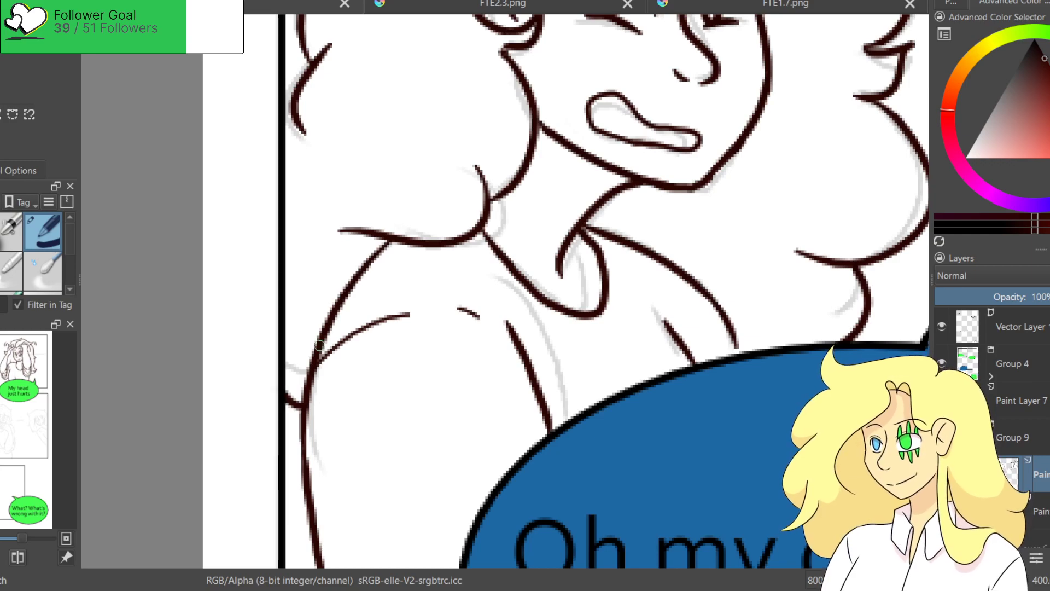
scroll(376, 379, down, 4)
scroll(313, 232, up, 1)
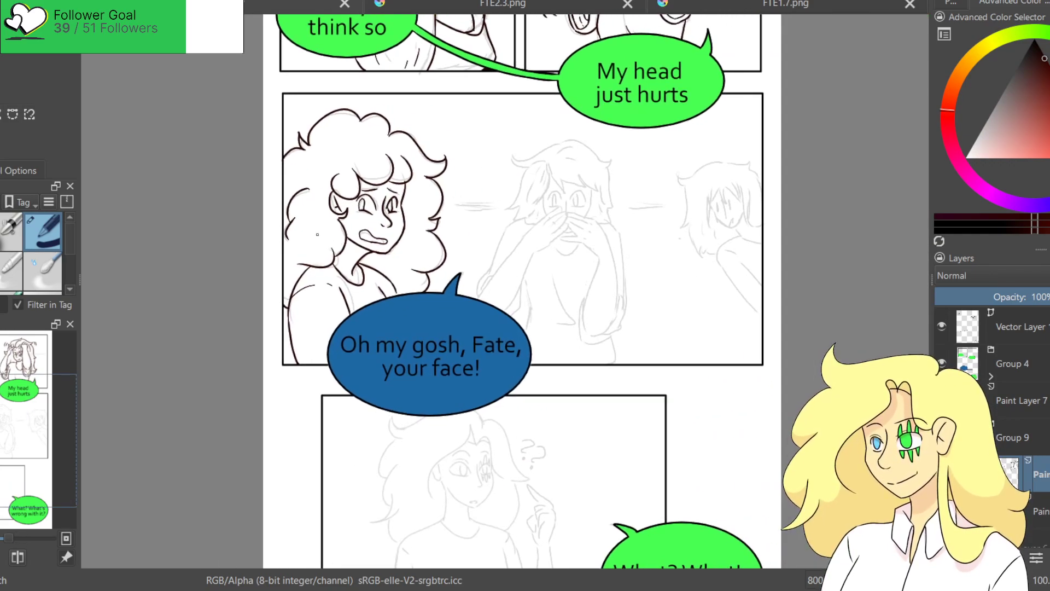
scroll(323, 217, up, 2)
mouse_move(652, 283)
mouse_down()
mouse_move(469, 265)
mouse_move(441, 308)
mouse_up()
scroll(447, 260, up, 5)
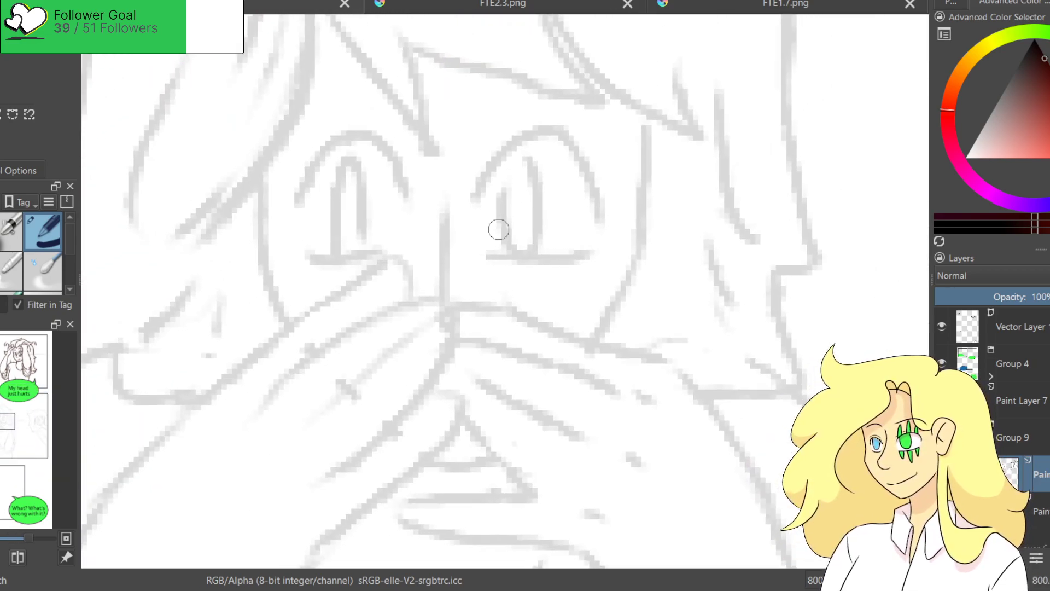
mouse_move(312, 340)
mouse_down()
mouse_move(504, 184)
mouse_move(525, 222)
mouse_up()
mouse_move(273, 322)
mouse_down()
mouse_move(346, 241)
mouse_move(563, 94)
mouse_move(566, 131)
mouse_up()
drag(437, 223, 629, 123)
key(ctrl+z)
mouse_move(425, 226)
mouse_down()
mouse_move(626, 126)
mouse_move(525, 295)
mouse_up()
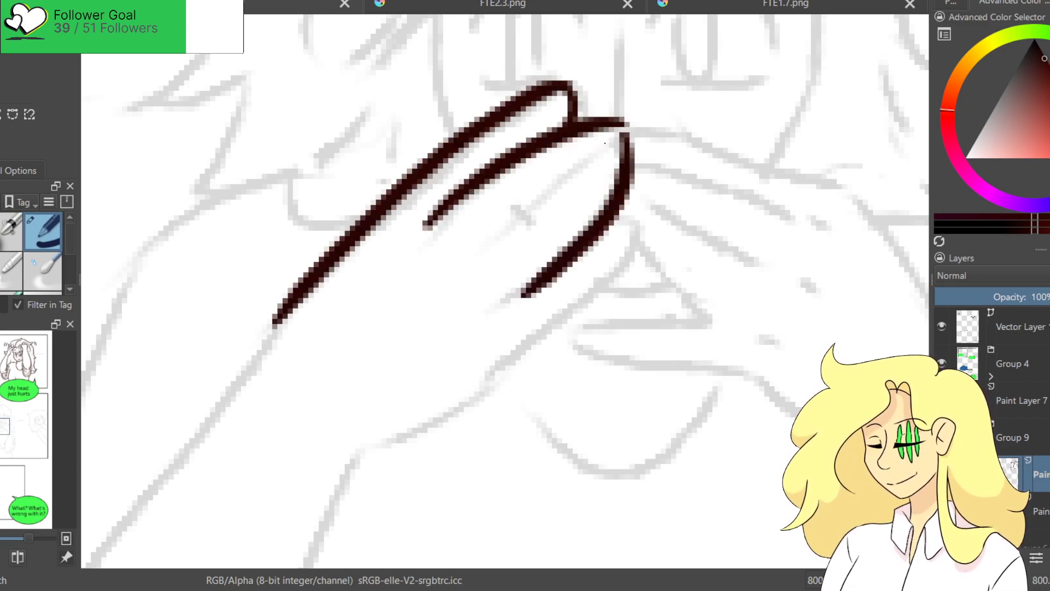
Ink the thin finger separation, the lowest finger and the lower palm edge of the same hand.
drag(602, 145, 480, 250)
mouse_move(552, 277)
mouse_down()
mouse_move(651, 232)
mouse_move(623, 282)
mouse_move(520, 353)
mouse_up()
key(ctrl+z)
mouse_move(599, 243)
mouse_down()
mouse_move(506, 359)
mouse_move(500, 385)
mouse_move(391, 438)
mouse_up()
key(ctrl+z)
key(ctrl+z)
drag(531, 342, 361, 468)
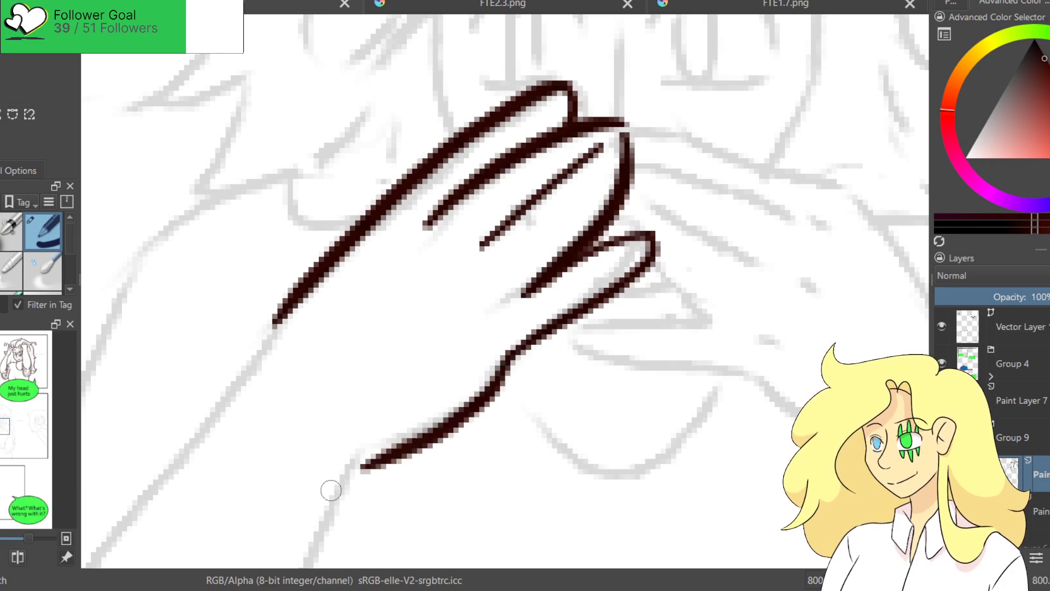
Ink both edges of the left forearm from the wrist down to the blue speech bubble.
mouse_move(319, 368)
mouse_down()
mouse_move(585, 87)
mouse_move(561, 159)
mouse_up()
mouse_move(529, 88)
mouse_down()
mouse_move(473, 169)
mouse_move(189, 492)
mouse_up()
key(ctrl+z)
key(ctrl+z)
drag(527, 94, 233, 501)
mouse_move(380, 375)
mouse_down()
mouse_move(617, 92)
mouse_move(649, 122)
mouse_move(550, 204)
mouse_move(378, 563)
mouse_up()
key(ctrl+z)
drag(629, 118, 416, 547)
mouse_move(469, 284)
mouse_down()
mouse_move(495, 215)
mouse_move(548, 133)
mouse_up()
drag(504, 383, 463, 422)
drag(354, 174, 269, 306)
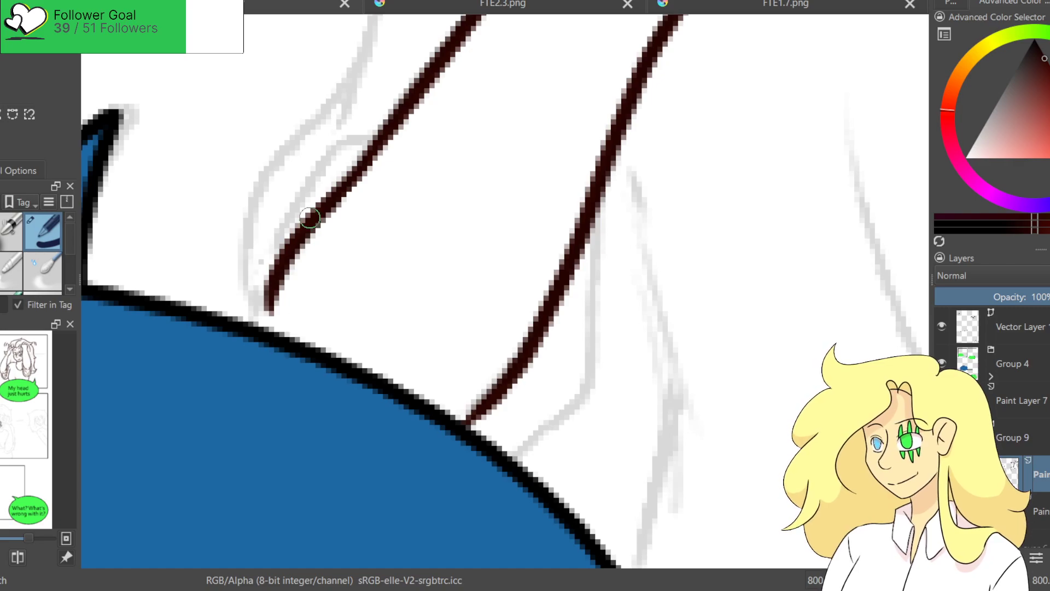
Ink the sleeve opening and fabric folds around the end of the left forearm.
key(ctrl+z)
drag(376, 148, 287, 342)
mouse_move(377, 138)
mouse_down()
mouse_move(290, 200)
mouse_move(277, 268)
mouse_up()
mouse_move(338, 85)
mouse_down()
mouse_move(253, 206)
mouse_move(216, 316)
mouse_up()
mouse_move(418, 164)
mouse_down()
mouse_move(394, 188)
mouse_move(334, 421)
mouse_up()
drag(468, 104, 400, 339)
mouse_move(525, 149)
mouse_down()
mouse_move(426, 345)
mouse_move(443, 272)
mouse_move(515, 307)
mouse_move(382, 244)
mouse_up()
Ink the hair edge along the left side of the face and the short cheek line meeting the fingers.
drag(386, 144, 236, 441)
key(ctrl+z)
drag(388, 140, 301, 440)
drag(405, 345, 383, 194)
drag(309, 207, 338, 321)
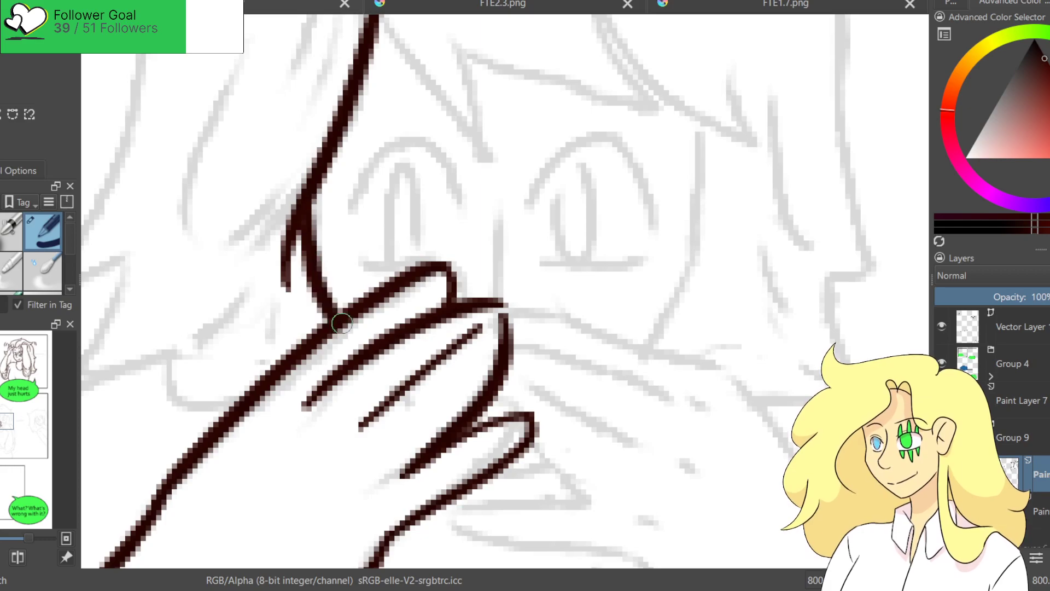
key(ctrl+z)
drag(306, 206, 344, 331)
Ink the left eye with its upper lid, narrow iris and lower lid line, plus the eyebrow above it.
drag(583, 257, 471, 216)
mouse_move(246, 149)
mouse_down()
mouse_move(345, 104)
mouse_move(361, 181)
mouse_up()
mouse_move(261, 201)
mouse_down()
mouse_move(372, 211)
mouse_move(322, 198)
mouse_move(356, 196)
mouse_up()
key(ctrl+z)
mouse_move(299, 147)
mouse_down()
mouse_move(300, 181)
mouse_move(285, 164)
mouse_move(318, 177)
mouse_move(315, 187)
mouse_up()
key(ctrl+z)
key(ctrl+z)
key(ctrl+z)
drag(261, 70, 366, 56)
key(ctrl+z)
drag(251, 57, 352, 51)
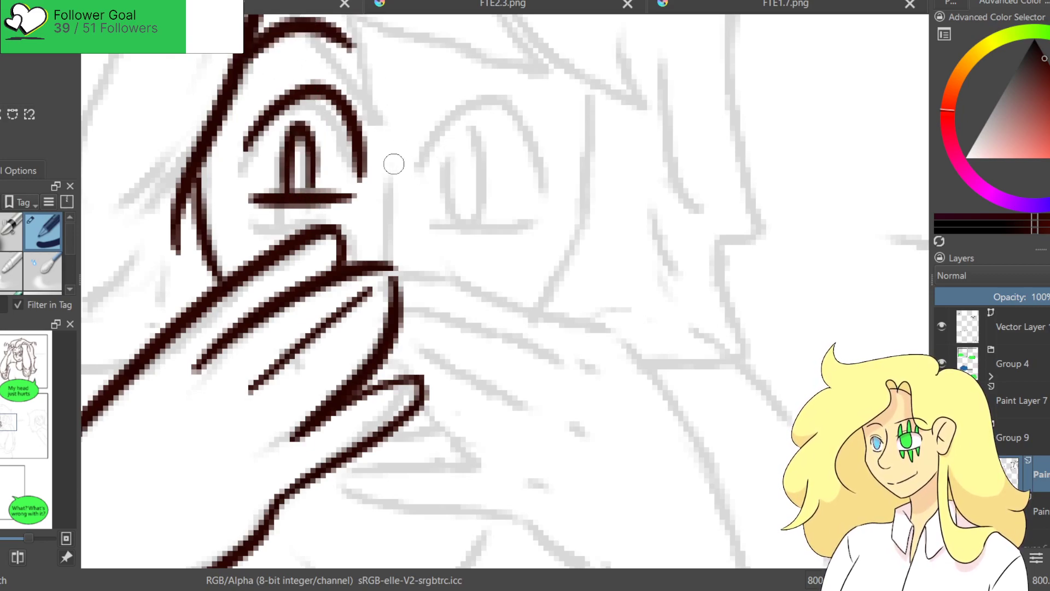
Ink the vertical nose line and the right eye with its lid, iris and eyebrow.
drag(391, 162, 391, 267)
drag(419, 147, 542, 150)
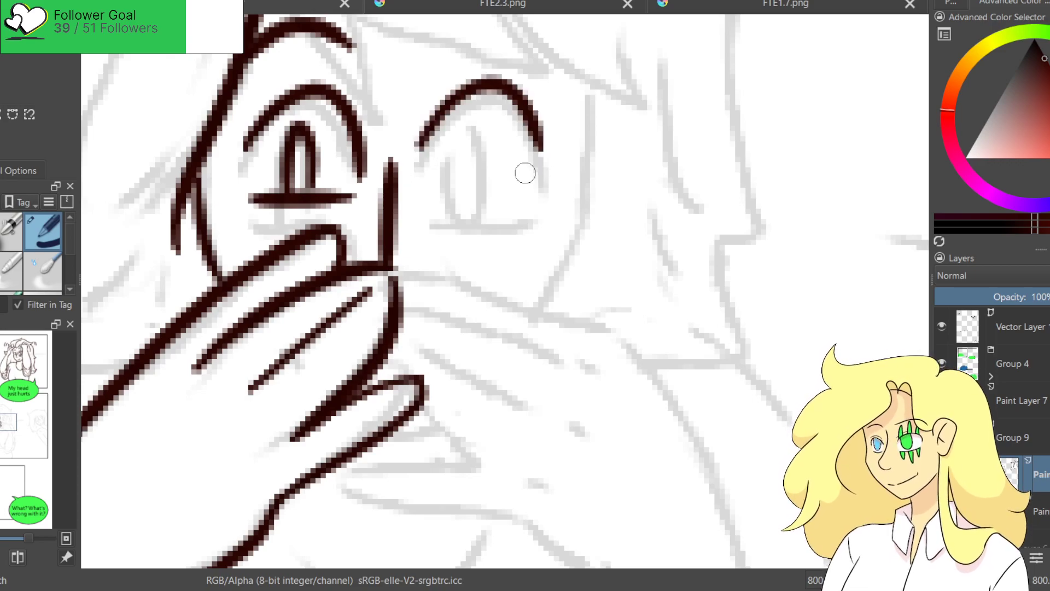
mouse_move(424, 196)
mouse_down()
mouse_move(533, 197)
mouse_move(544, 186)
mouse_up()
key(ctrl+z)
mouse_move(445, 180)
mouse_down()
mouse_move(472, 150)
mouse_move(473, 179)
mouse_up()
mouse_move(468, 80)
mouse_down()
mouse_move(432, 189)
mouse_move(513, 208)
mouse_up()
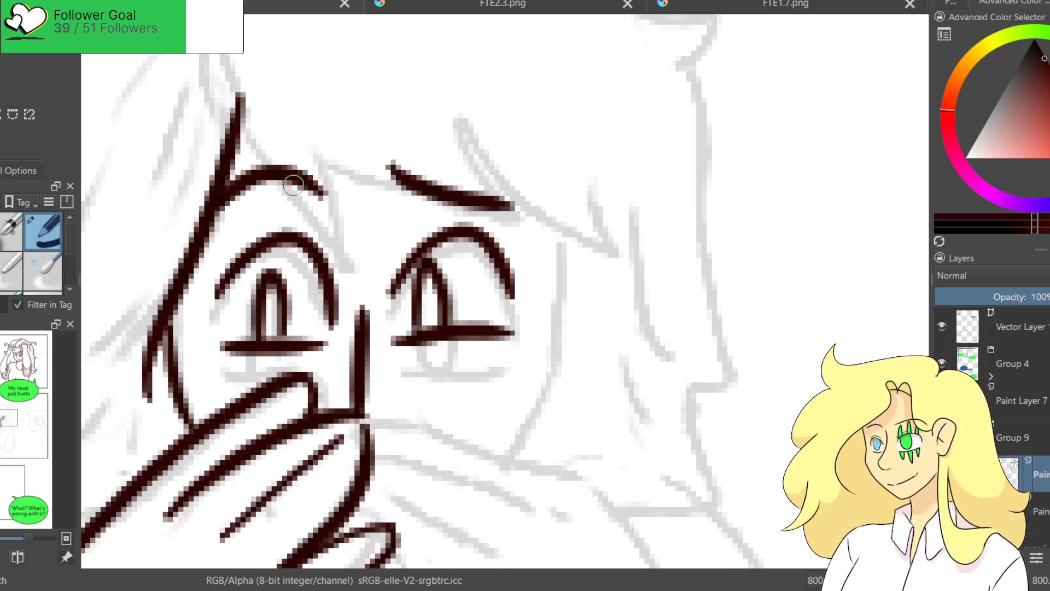
Redraw the left eyebrow as a short line slanting up toward the forehead for a worried look.
mouse_move(313, 179)
mouse_down()
mouse_move(257, 178)
mouse_move(227, 202)
mouse_move(327, 148)
mouse_up()
key(ctrl+z)
drag(217, 220, 303, 157)
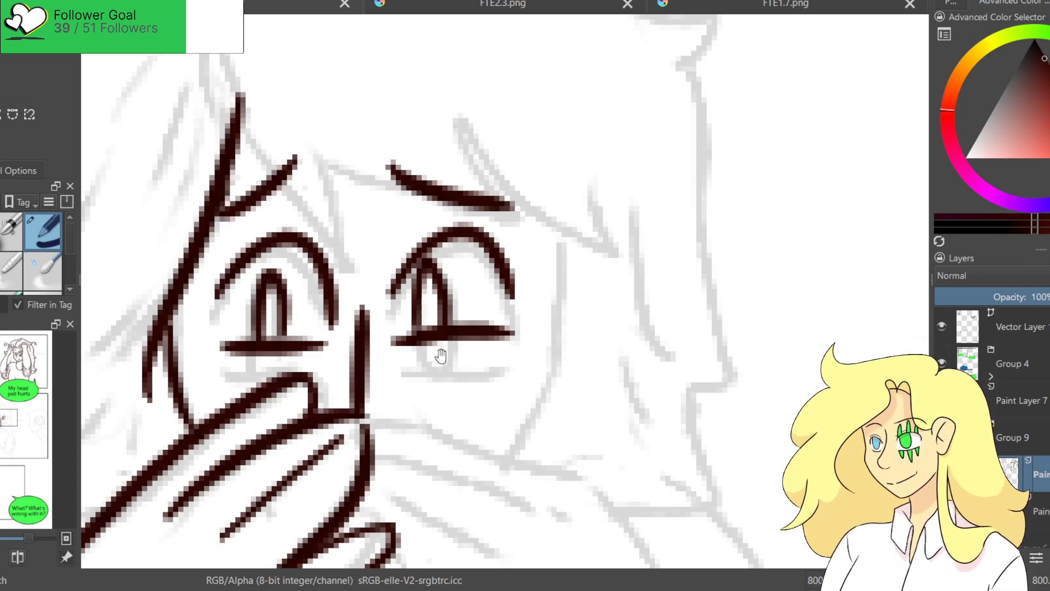
Ink the right side of the face and the top edge of the second hand covering the mouth.
scroll(434, 352, down, 3)
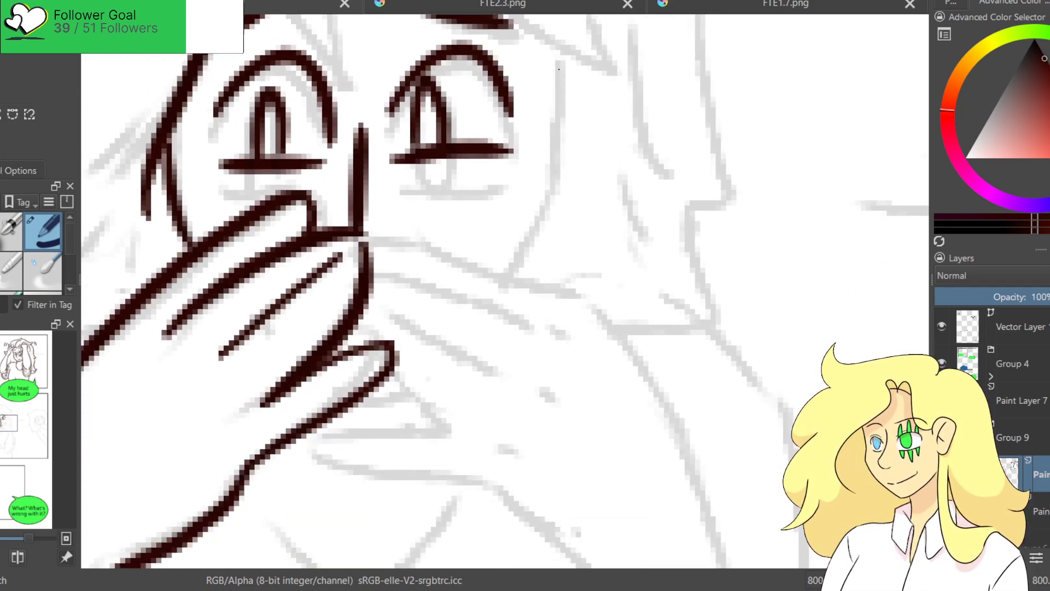
scroll(511, 265, down, 2)
scroll(511, 265, right, 1)
drag(299, 147, 524, 202)
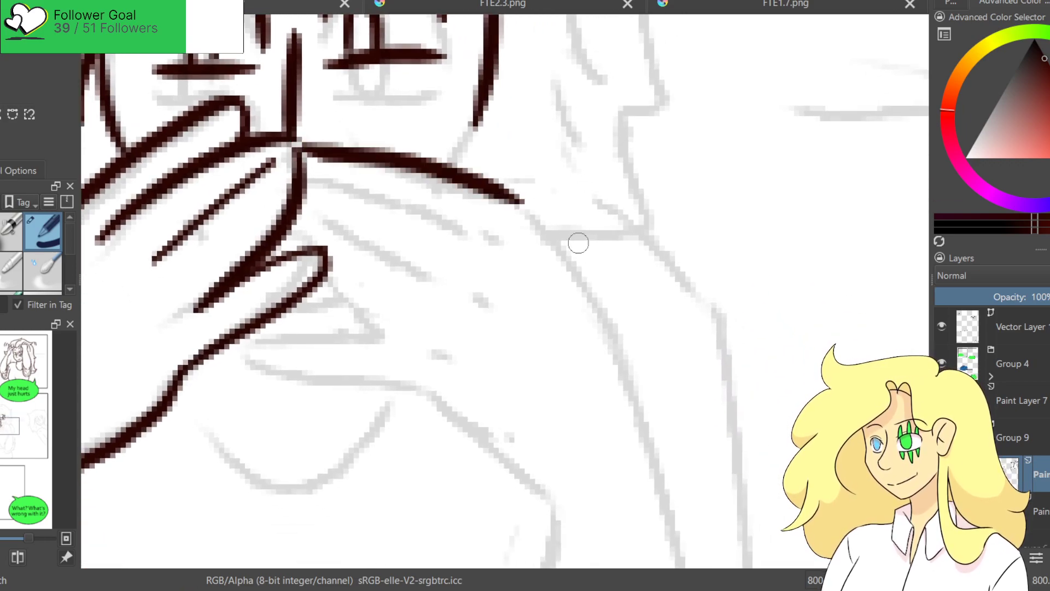
mouse_move(288, 180)
mouse_down()
mouse_move(459, 235)
mouse_move(358, 211)
mouse_move(452, 243)
mouse_up()
key(ctrl+z)
drag(300, 214, 467, 301)
key(ctrl+z)
drag(300, 213, 405, 284)
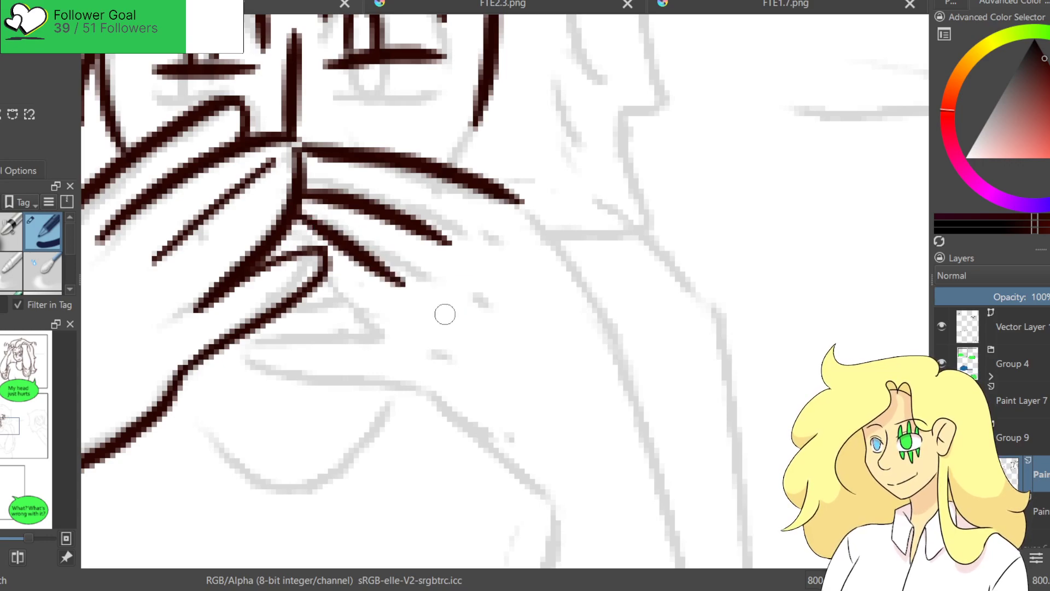
drag(285, 231, 386, 327)
drag(363, 368, 425, 199)
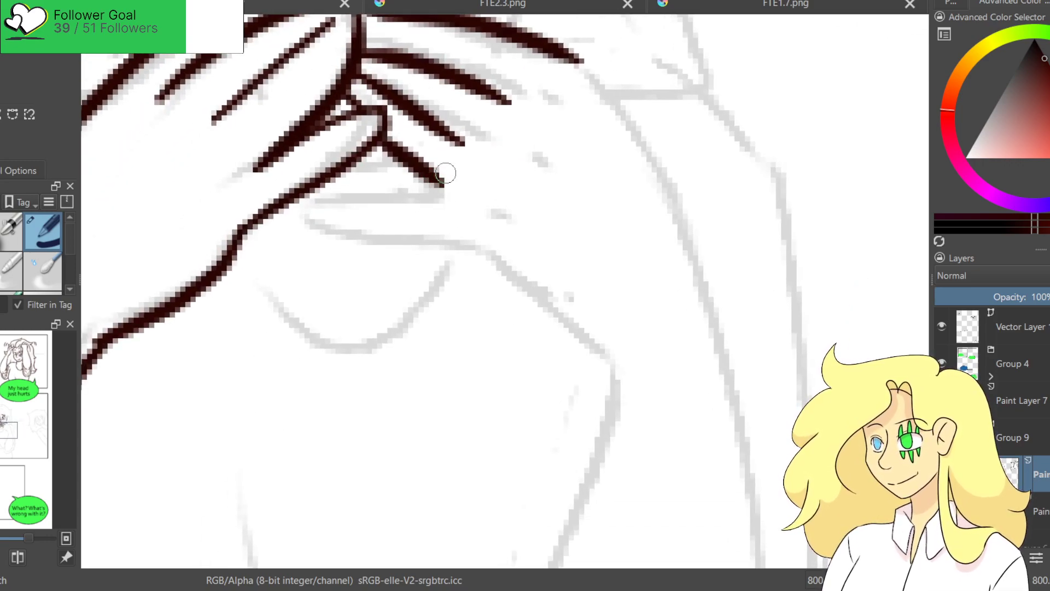
drag(470, 166, 441, 245)
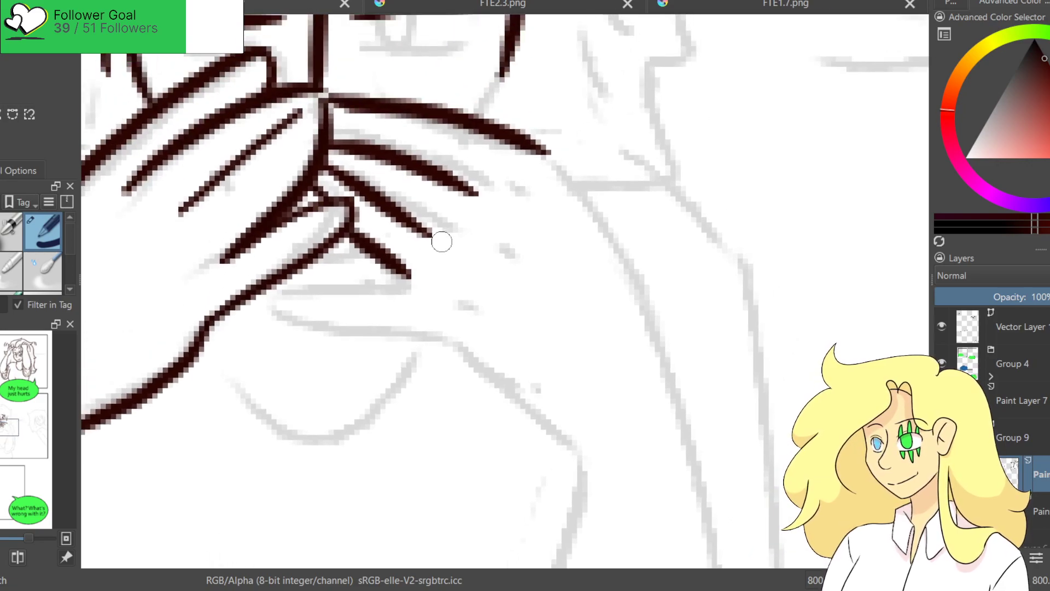
key(ctrl+z)
key(ctrl+z)
key(ctrl+z)
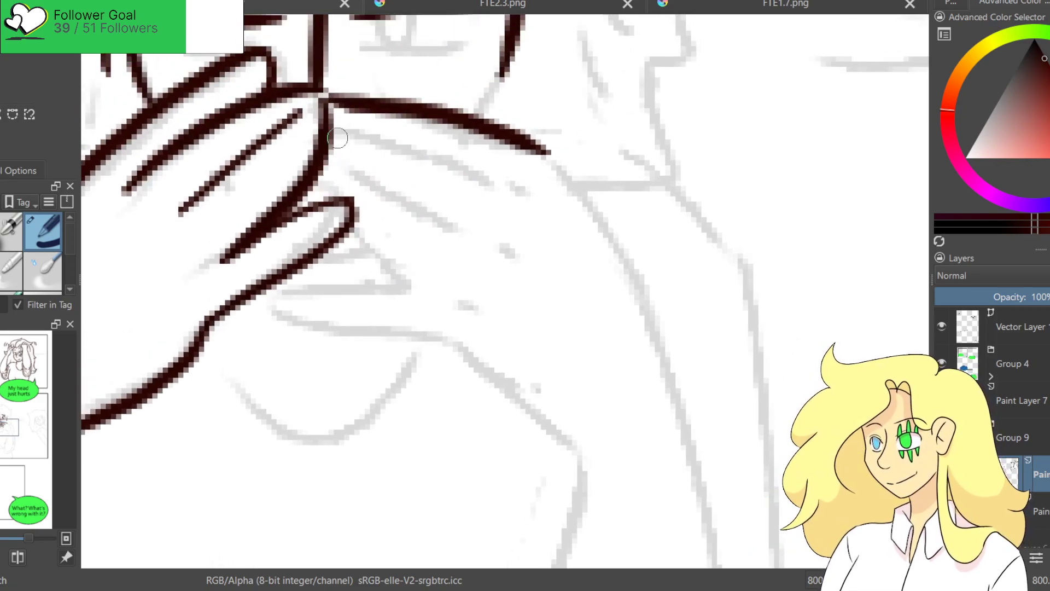
Ink three thin finger lines fanning out across the second hand from the point where the hands meet.
drag(331, 127, 481, 178)
drag(328, 162, 448, 239)
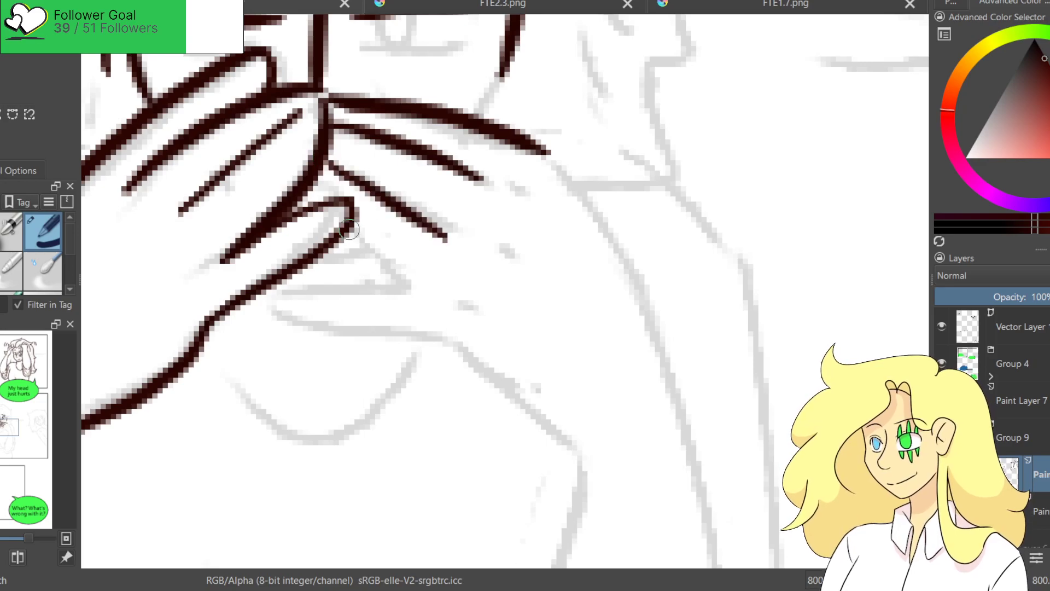
drag(346, 231, 412, 286)
Ink the lowest finger of the second hand and its palm edge running toward the wrist.
mouse_move(378, 320)
mouse_down()
mouse_move(366, 300)
mouse_move(453, 242)
mouse_move(314, 269)
mouse_up()
key(ctrl+z)
drag(463, 241, 306, 250)
key(ctrl+z)
mouse_move(472, 244)
mouse_down()
mouse_move(317, 268)
mouse_move(488, 312)
mouse_up()
key(ctrl+z)
drag(308, 252, 515, 315)
key(ctrl+z)
mouse_move(307, 253)
mouse_down()
mouse_move(532, 312)
mouse_move(445, 239)
mouse_move(357, 208)
mouse_move(517, 313)
mouse_up()
drag(522, 132, 480, 216)
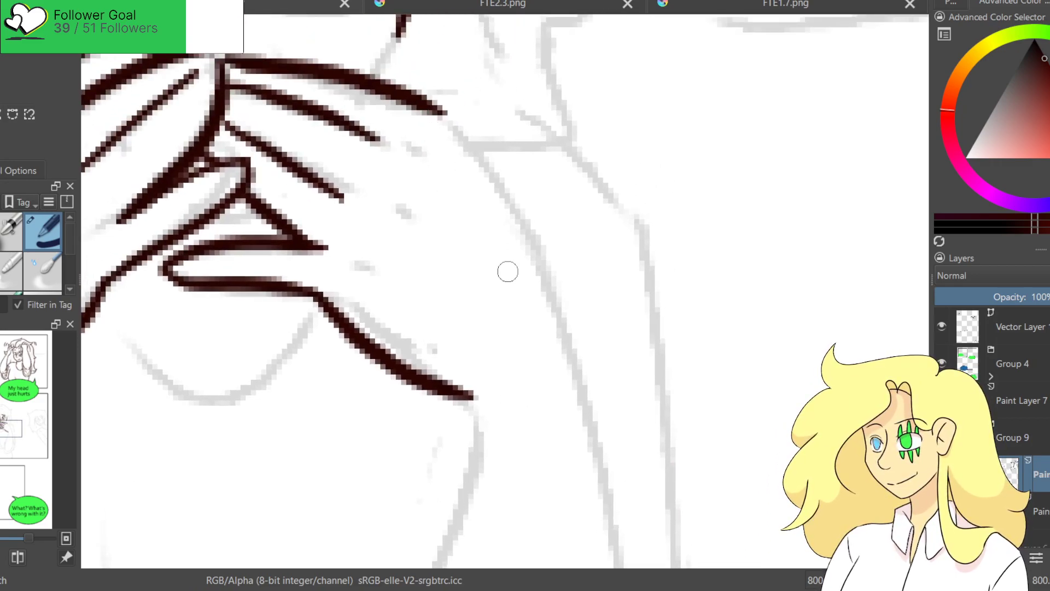
Redraw the lower palm edge of the second hand with a steeper curve ending at the wrist.
scroll(507, 272, down, 2)
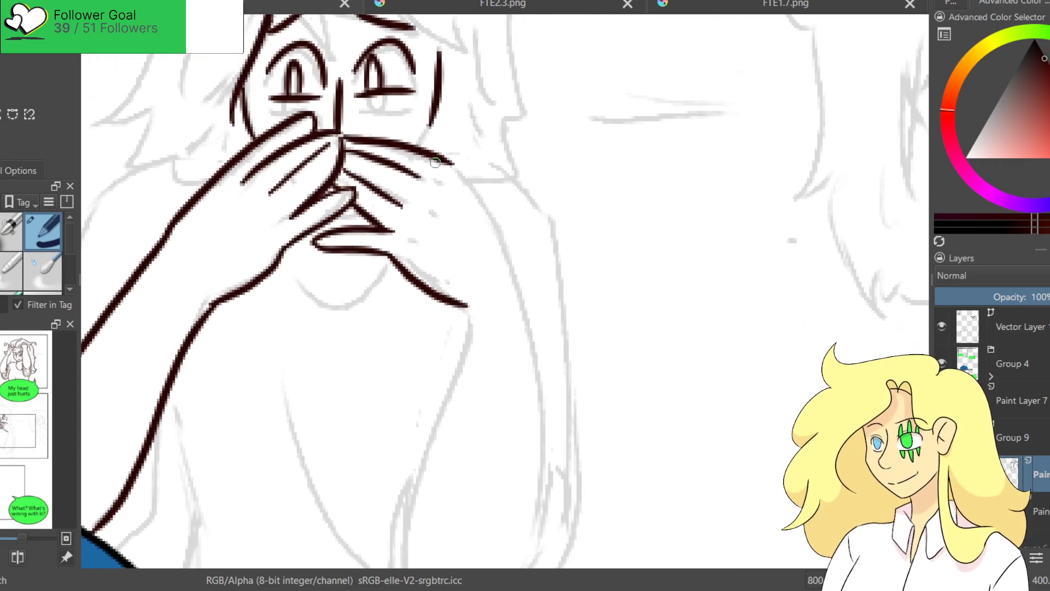
key(ctrl+z)
drag(389, 254, 470, 320)
key(ctrl+z)
key(ctrl+z)
drag(390, 254, 476, 324)
key(ctrl+z)
key(ctrl+z)
drag(387, 253, 470, 323)
key(ctrl+z)
Ink the upper part of the right forearm's outer edge, starting from the back of the hand.
drag(453, 163, 558, 419)
key(ctrl+z)
drag(453, 160, 510, 280)
key(ctrl+z)
drag(452, 160, 516, 280)
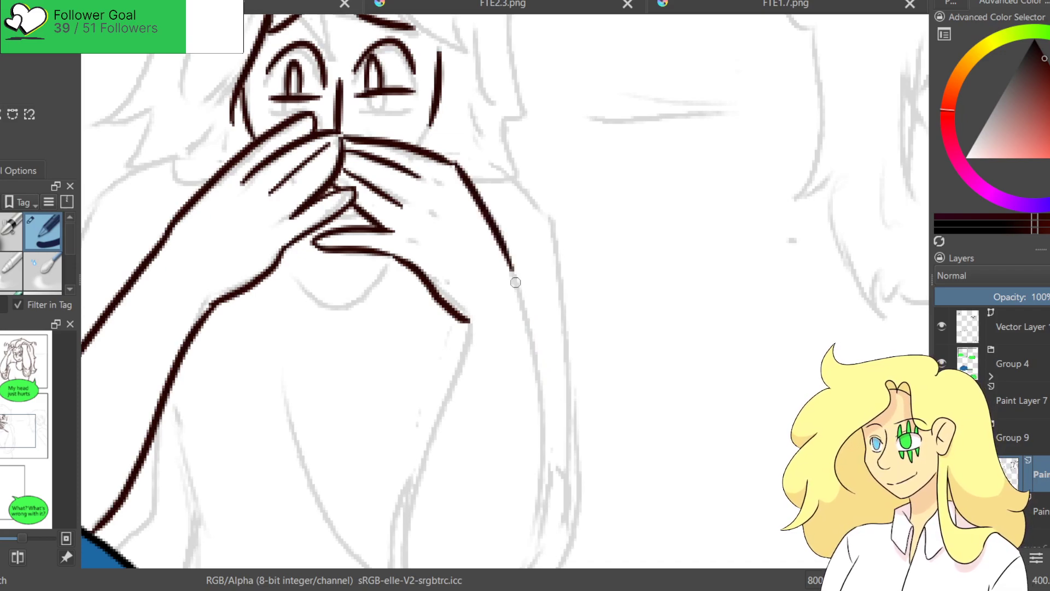
Ink the rest of the right forearm's outer edge, its inner edge and the rounded elbow.
scroll(517, 229, down, 4)
drag(529, 96, 527, 408)
key(ctrl+z)
drag(520, 71, 511, 413)
drag(474, 140, 418, 405)
key(ctrl+z)
mouse_move(477, 129)
mouse_down()
mouse_move(419, 404)
mouse_move(475, 441)
mouse_move(481, 433)
mouse_up()
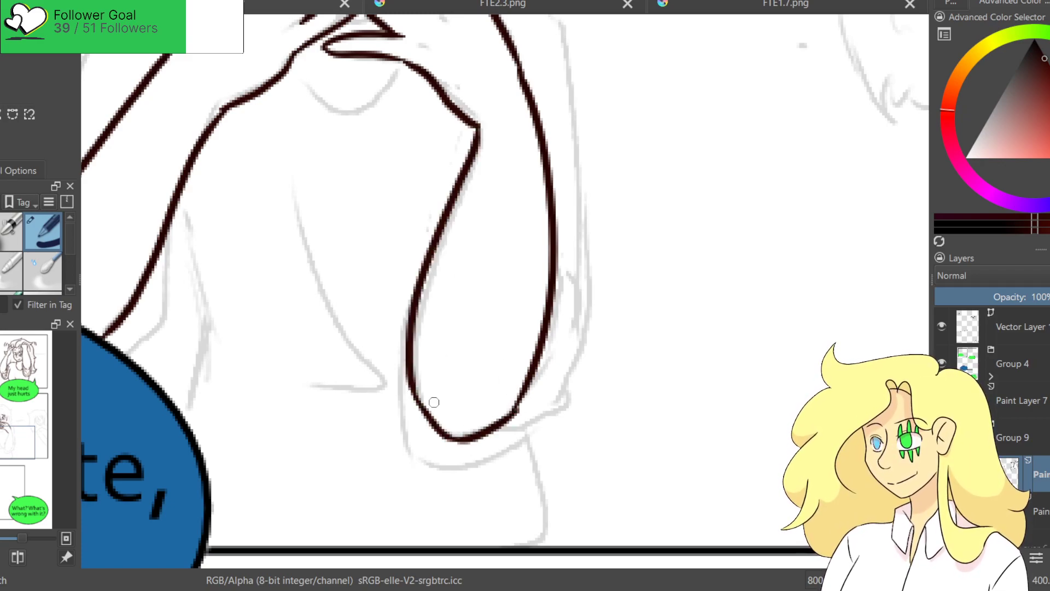
Ink the loose sleeve hanging around the right elbow, with small fold lines on its outer side.
drag(408, 361, 424, 473)
key(ctrl+z)
mouse_move(412, 383)
mouse_down()
mouse_move(463, 477)
mouse_move(455, 473)
mouse_move(554, 382)
mouse_up()
key(ctrl+z)
drag(444, 472, 551, 412)
drag(558, 285, 569, 339)
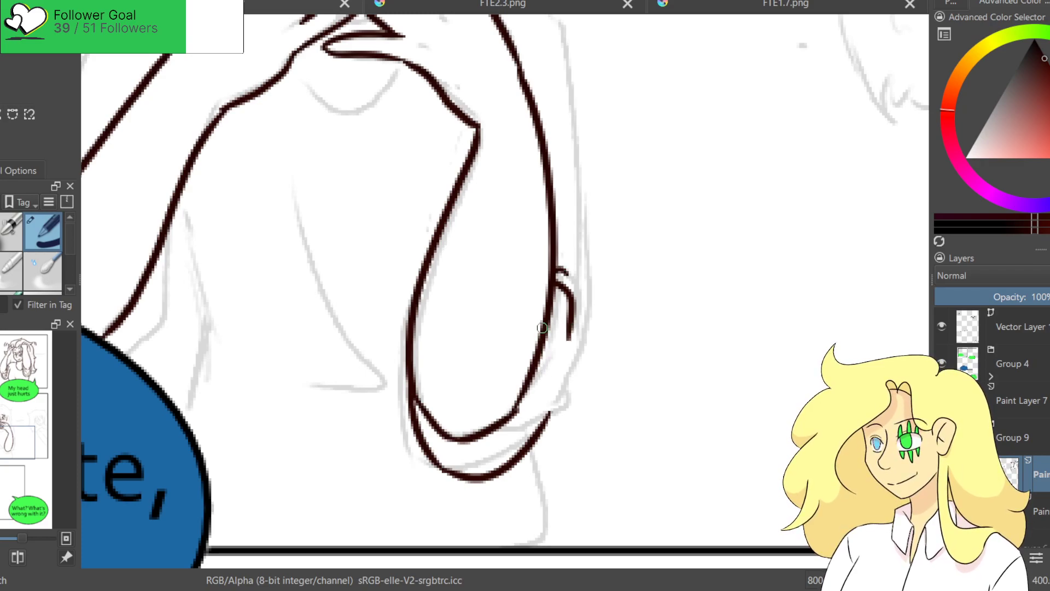
drag(582, 359, 531, 452)
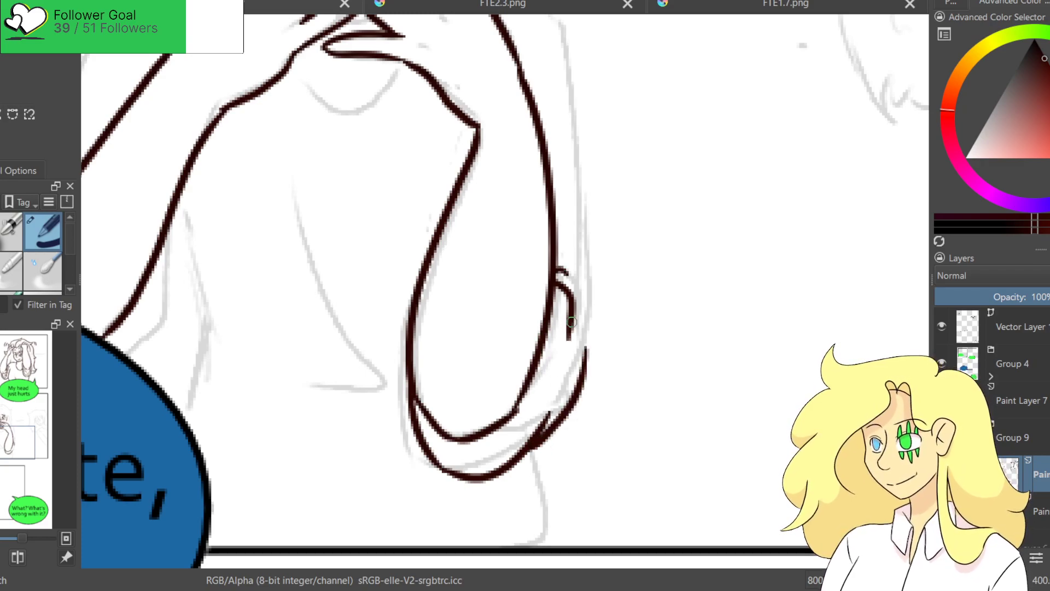
Ink the pointed fringe strand falling across the forehead beside the left eyebrow.
scroll(511, 293, up, 5)
scroll(577, 293, up, 6)
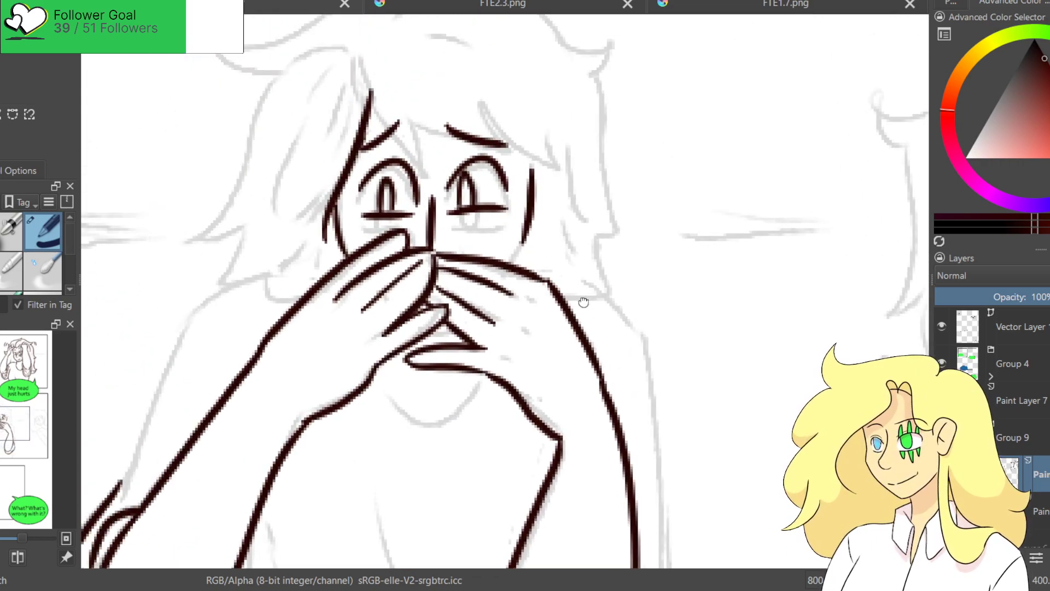
mouse_move(383, 174)
mouse_down()
mouse_move(449, 231)
mouse_move(432, 189)
mouse_move(517, 228)
mouse_up()
drag(487, 186, 560, 245)
key(ctrl+z)
key(ctrl+z)
drag(433, 188, 515, 223)
key(ctrl+z)
mouse_move(432, 189)
mouse_down()
mouse_move(468, 231)
mouse_move(460, 197)
mouse_up()
mouse_move(460, 195)
mouse_down()
mouse_move(478, 220)
mouse_move(537, 247)
mouse_up()
key(ctrl+z)
key(ctrl+z)
drag(432, 186, 536, 235)
drag(485, 186, 549, 243)
key(ctrl+z)
key(ctrl+z)
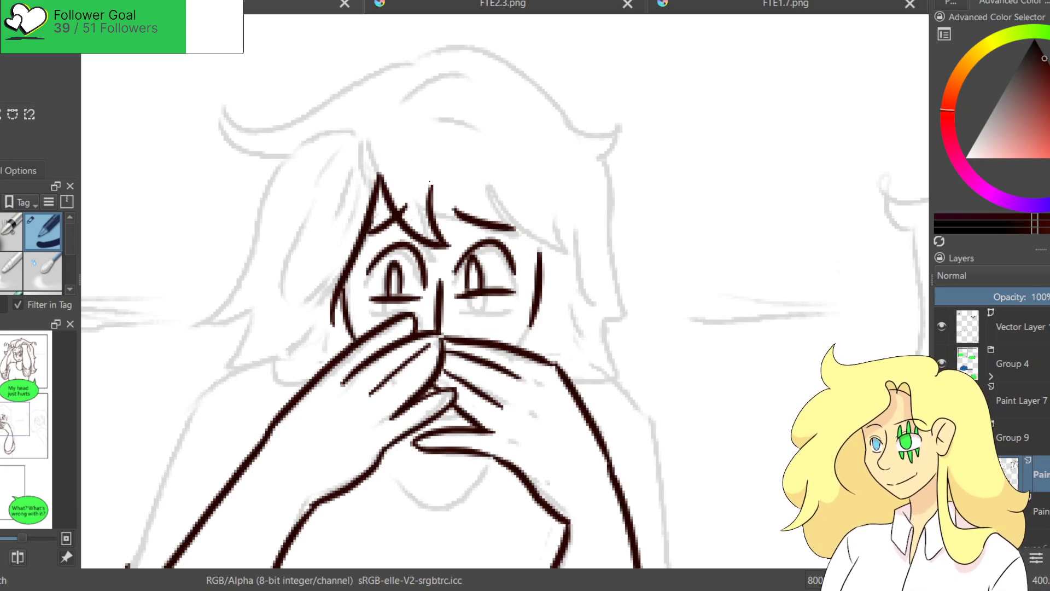
Ink the remaining pointed fringe strands across the right eyebrow.
drag(430, 186, 515, 234)
drag(479, 198, 530, 253)
mouse_move(481, 196)
mouse_down()
mouse_move(569, 245)
mouse_move(531, 193)
mouse_up()
Ink the hair's outer contour from the crown down the left side, with flicked-out tips at the temple and jaw.
drag(355, 161, 484, 233)
mouse_move(553, 127)
mouse_down()
mouse_move(409, 177)
mouse_move(389, 163)
mouse_move(400, 206)
mouse_up()
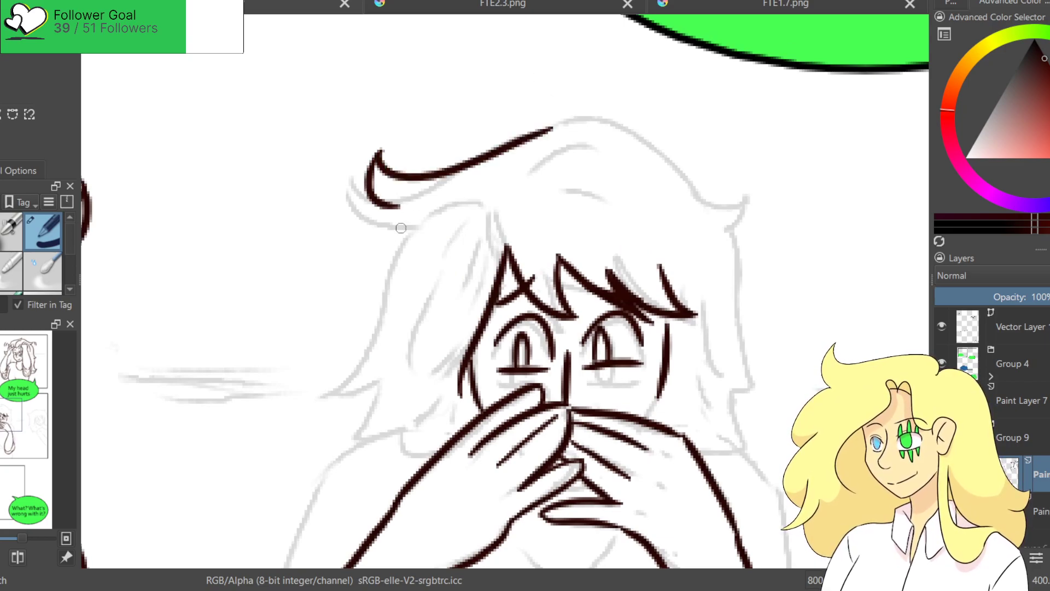
key(ctrl+z)
key(ctrl+z)
mouse_move(542, 140)
mouse_down()
mouse_move(377, 225)
mouse_move(345, 219)
mouse_move(389, 243)
mouse_move(331, 380)
mouse_move(309, 404)
mouse_up()
key(ctrl+z)
mouse_move(386, 244)
mouse_down()
mouse_move(334, 367)
mouse_move(373, 370)
mouse_move(378, 457)
mouse_move(374, 439)
mouse_move(442, 441)
mouse_up()
key(ctrl+z)
key(ctrl+z)
key(ctrl+z)
drag(373, 382, 372, 430)
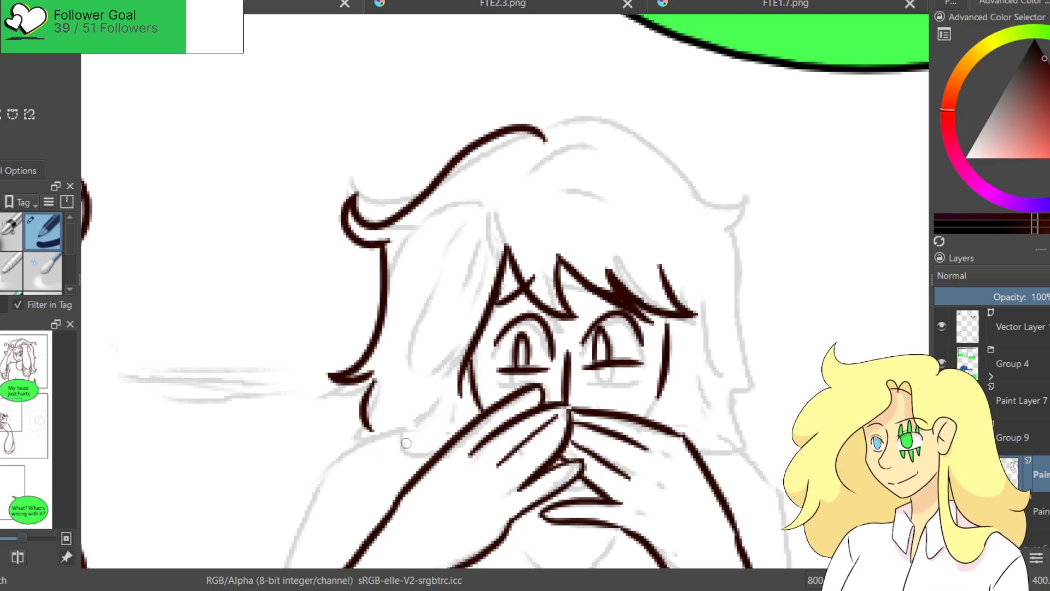
Ink the pointed inner hair lock beside the cheek, ending at the left hand.
drag(433, 402, 396, 482)
key(ctrl+z)
mouse_move(427, 363)
mouse_down()
mouse_move(402, 472)
mouse_move(448, 433)
mouse_up()
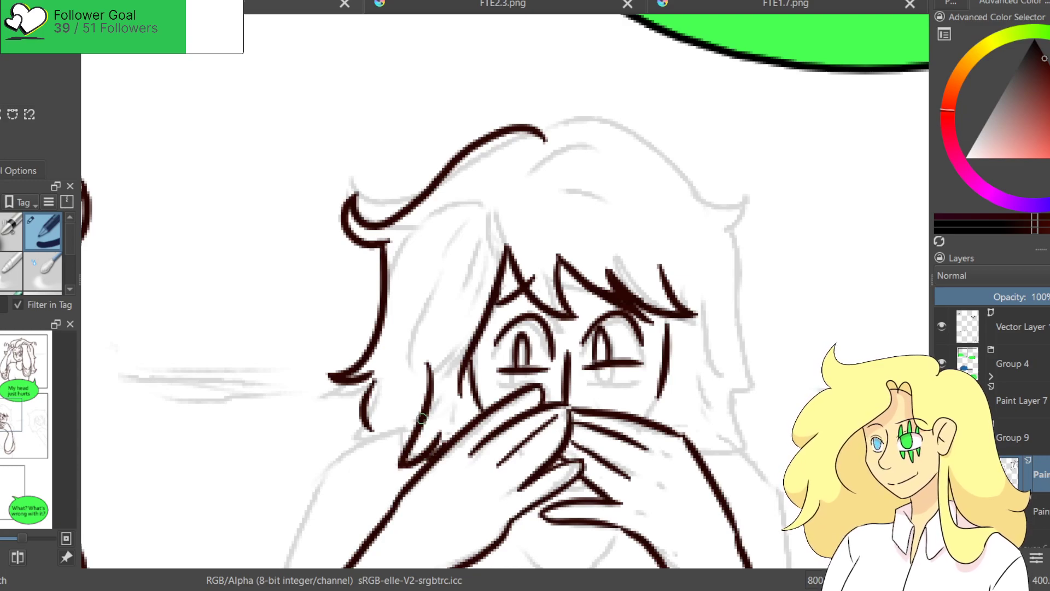
Redraw the inner hair lock beside the cheek so it ends in jagged points above the left hand.
key(ctrl+z)
key(ctrl+z)
drag(433, 376, 413, 457)
key(ctrl+z)
Ink the left shoulder curve from under the hair and continue the outer upper-arm line down to the elbow.
mouse_move(424, 382)
mouse_down()
mouse_move(397, 446)
mouse_move(446, 421)
mouse_move(334, 456)
mouse_up()
key(ctrl+z)
drag(430, 406, 305, 490)
key(ctrl+z)
drag(424, 407, 325, 482)
scroll(328, 476, down, 5)
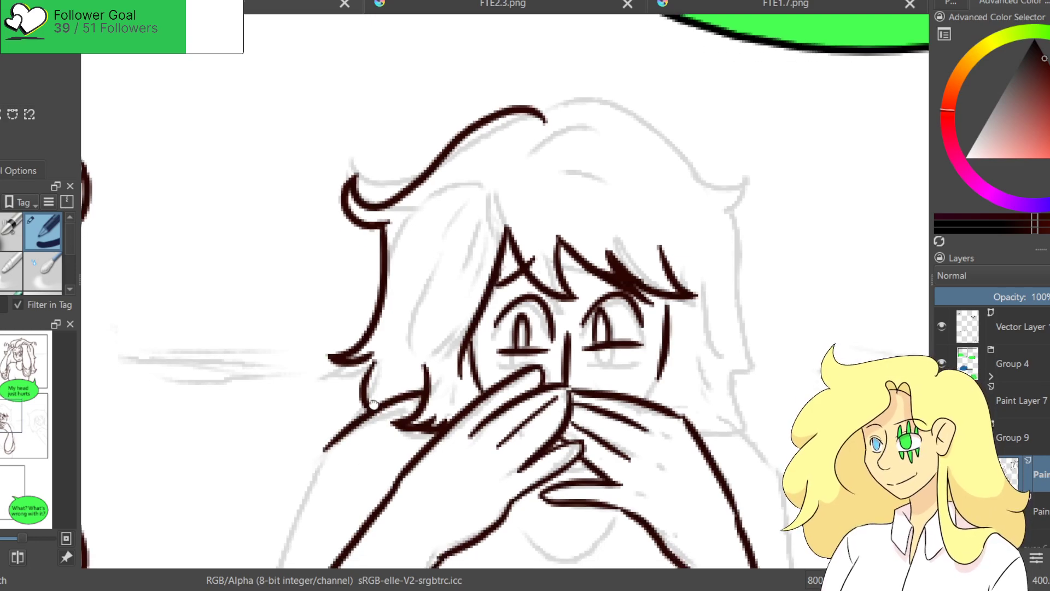
drag(349, 188, 286, 376)
key(ctrl+z)
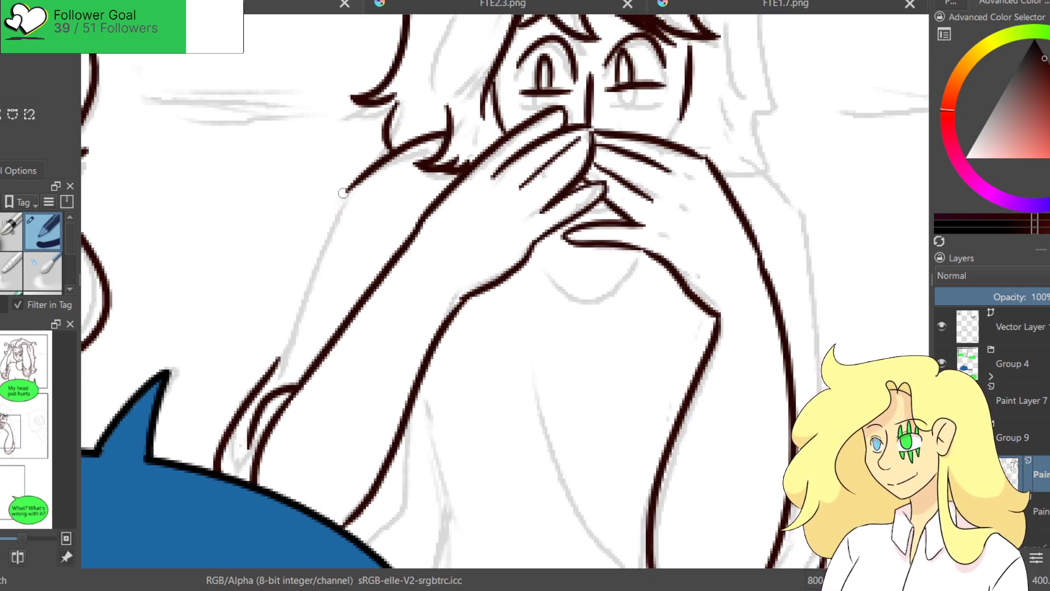
drag(344, 187, 269, 378)
Ink the angled sleeve fold on the inner side of the left elbow, ending at the blue speech bubble.
mouse_move(429, 408)
mouse_down()
mouse_move(415, 309)
mouse_move(426, 315)
mouse_move(389, 379)
mouse_up()
key(ctrl+z)
mouse_move(426, 264)
mouse_down()
mouse_move(422, 349)
mouse_move(389, 386)
mouse_up()
key(ctrl+z)
drag(426, 276, 384, 394)
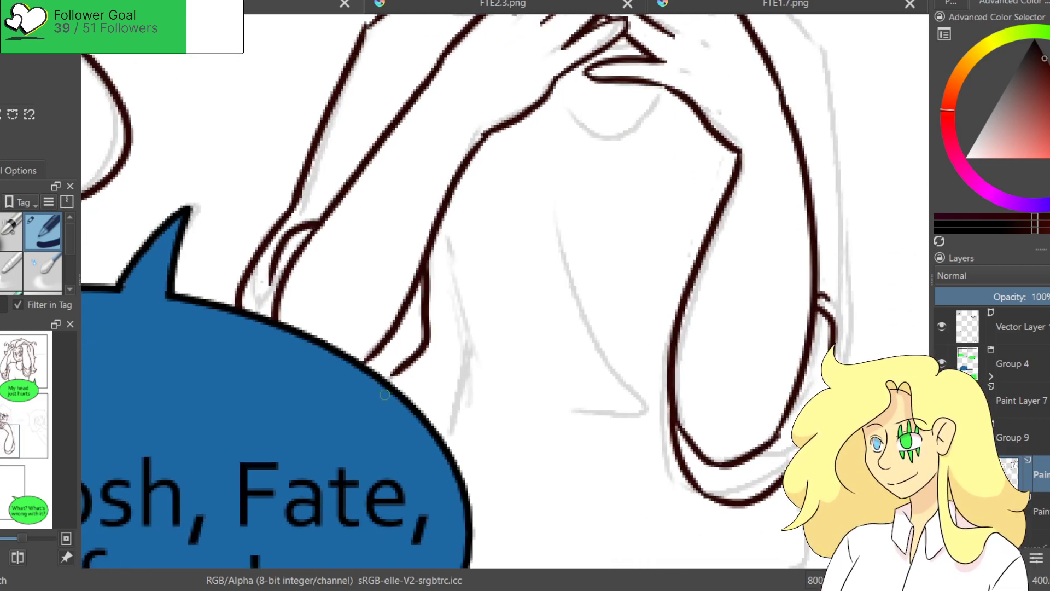
Ink the lower right cheek line down to the hand and the rounded chin curve beneath both hands.
drag(686, 180, 363, 323)
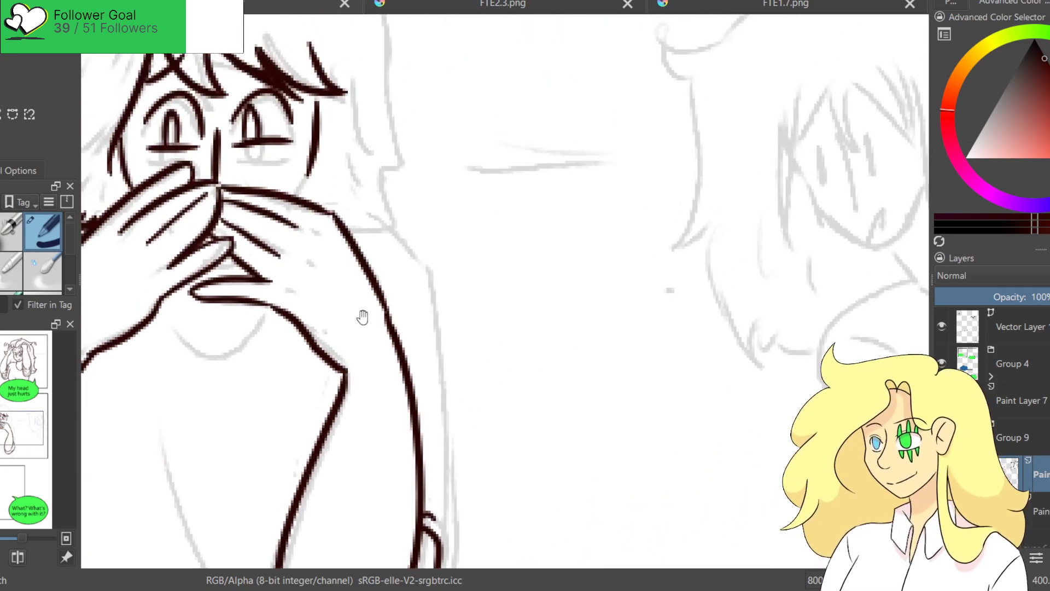
drag(311, 163, 290, 202)
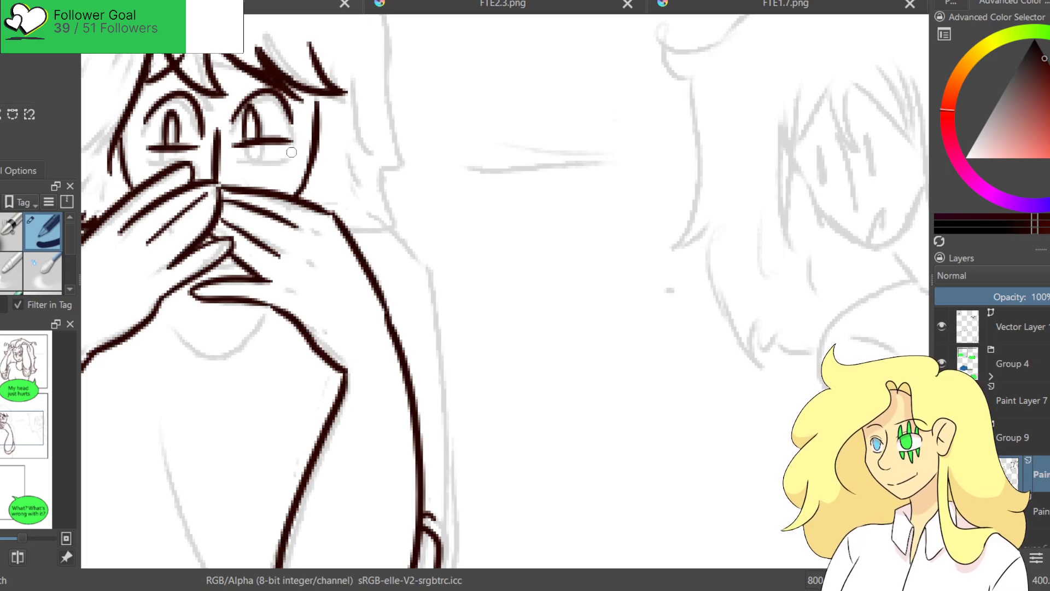
mouse_move(160, 310)
mouse_down()
mouse_move(220, 348)
mouse_move(254, 325)
mouse_move(270, 302)
mouse_up()
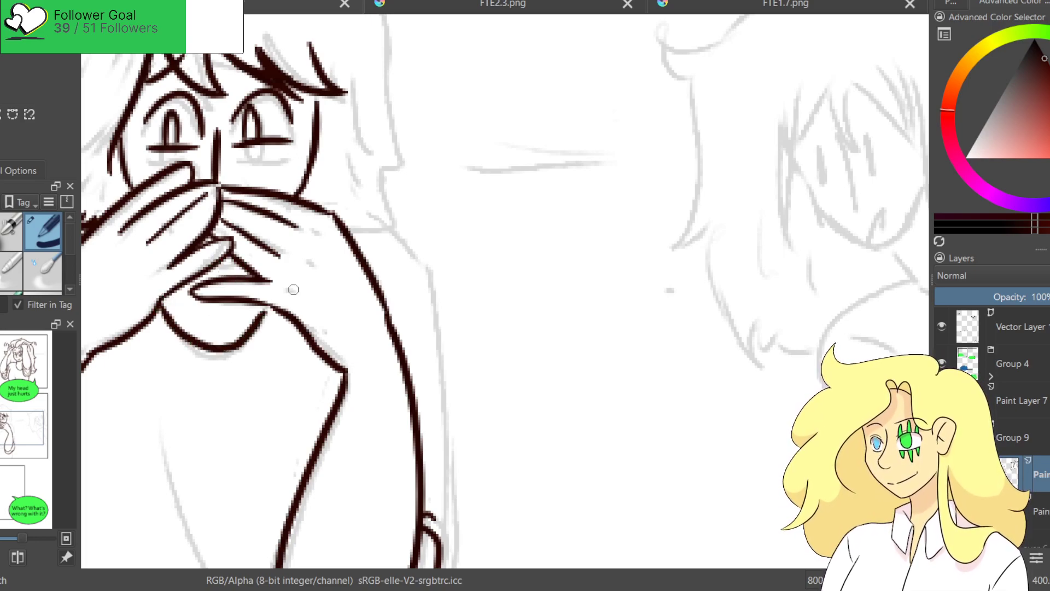
Ink the jagged hair tips over the right shoulder and the shoulder's outer line down the arm to the elbow.
mouse_move(353, 175)
mouse_down()
mouse_move(365, 227)
mouse_move(341, 225)
mouse_up()
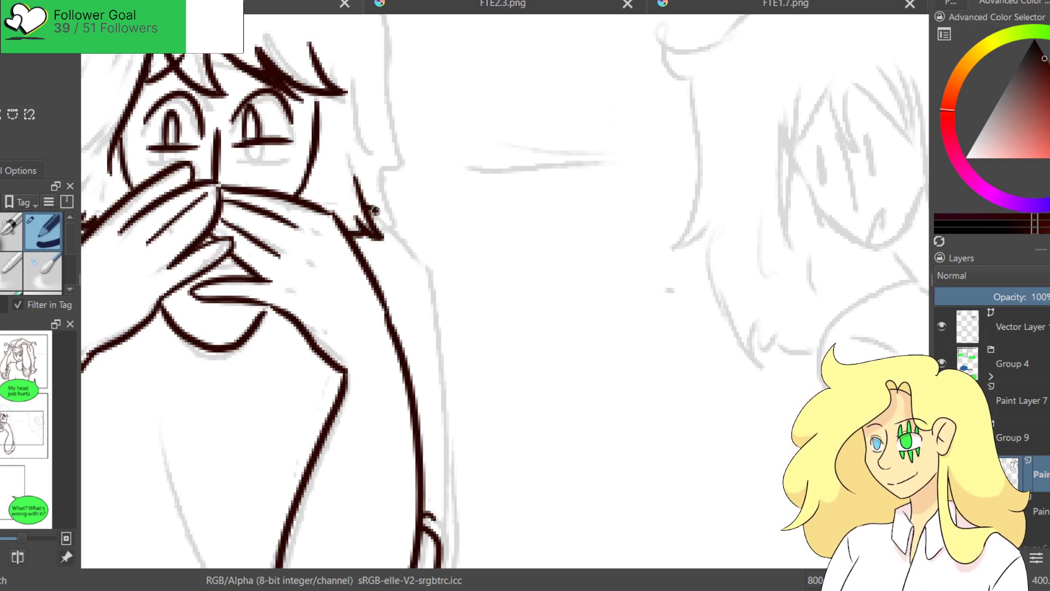
drag(387, 316, 490, 105)
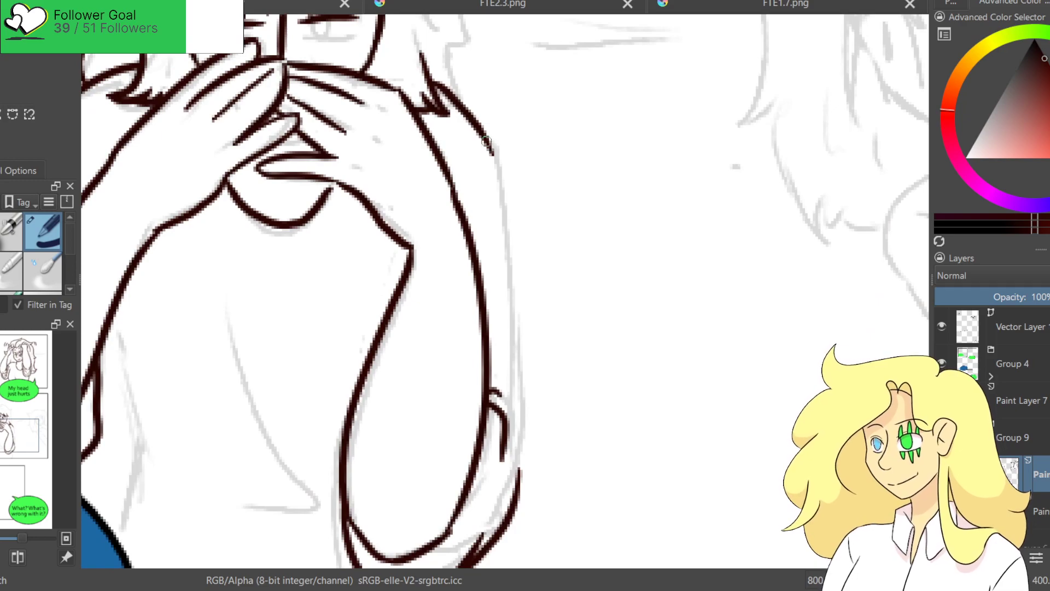
mouse_move(484, 142)
mouse_down()
mouse_move(517, 294)
mouse_move(525, 424)
mouse_up()
key(ctrl+z)
drag(486, 145, 514, 460)
key(ctrl+z)
drag(487, 141, 526, 470)
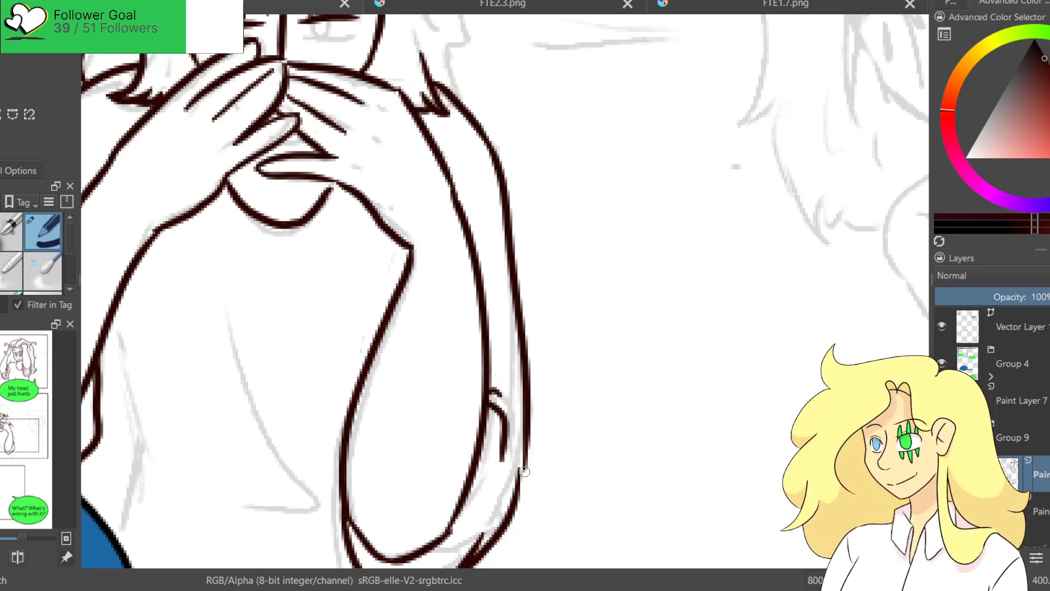
drag(525, 429, 513, 521)
Ink the hair's upper contour from the crown parting down to the right temple.
scroll(518, 288, down, 3)
mouse_move(298, 92)
mouse_down()
mouse_move(495, 144)
mouse_move(318, 83)
mouse_move(504, 180)
mouse_up()
key(ctrl+z)
key(ctrl+z)
mouse_move(294, 94)
mouse_down()
mouse_move(443, 141)
mouse_move(516, 154)
mouse_up()
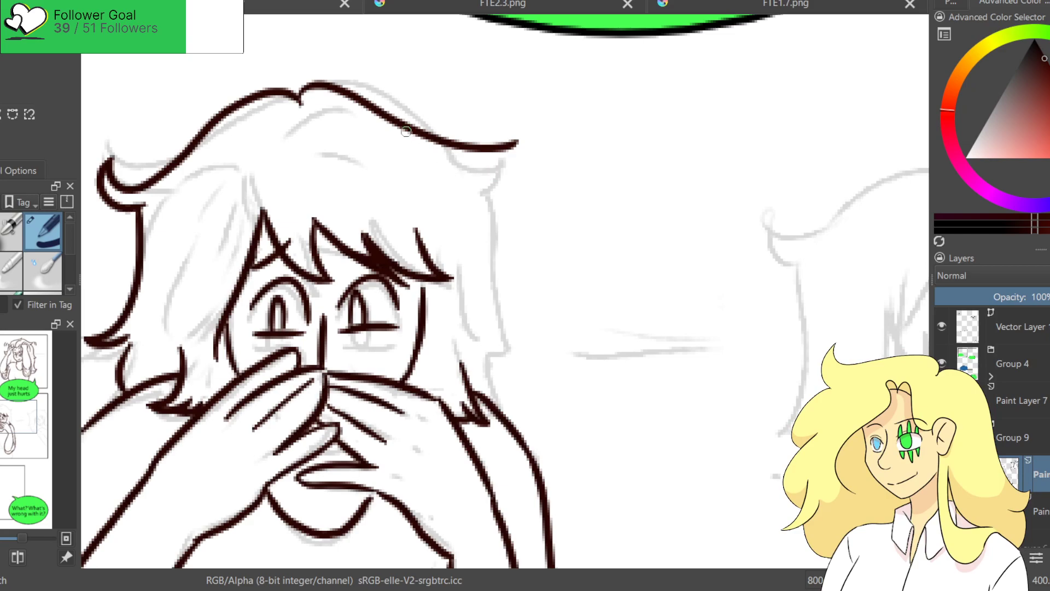
key(ctrl+z)
mouse_move(293, 94)
mouse_down()
mouse_move(372, 86)
mouse_move(506, 192)
mouse_up()
Ink the right side of the hair down to the shoulder, with pointed tips at the temple and jaw.
mouse_move(472, 222)
mouse_down()
mouse_move(546, 198)
mouse_move(549, 268)
mouse_up()
key(ctrl+z)
mouse_move(530, 111)
mouse_down()
mouse_move(567, 284)
mouse_move(523, 266)
mouse_move(533, 322)
mouse_up()
drag(533, 281, 524, 317)
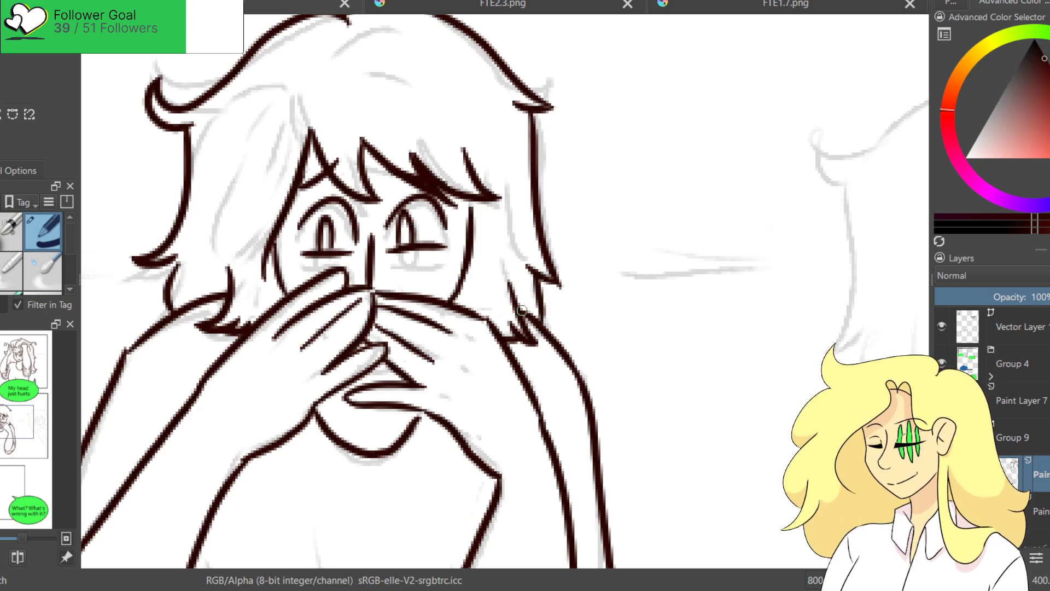
Ink two curved inner strands in the hair mass to the left of the face.
drag(277, 111, 310, 199)
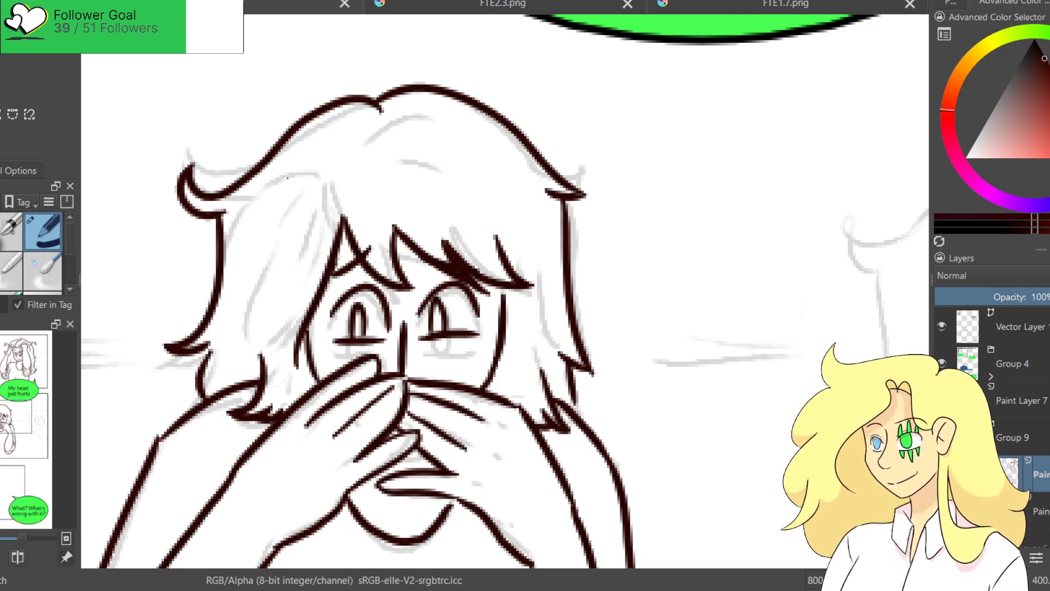
drag(285, 181, 254, 280)
drag(292, 229, 256, 320)
key(ctrl+z)
key(ctrl+z)
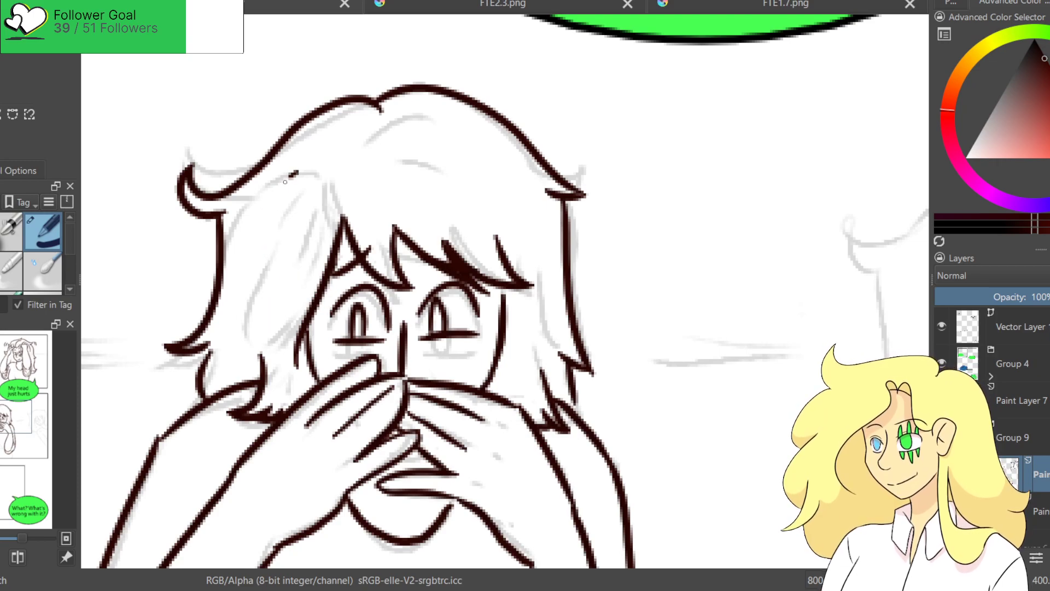
drag(297, 172, 244, 277)
drag(274, 246, 230, 348)
Ink two arched strands across the top of the head and a short strand beside the right cheek.
drag(364, 143, 480, 141)
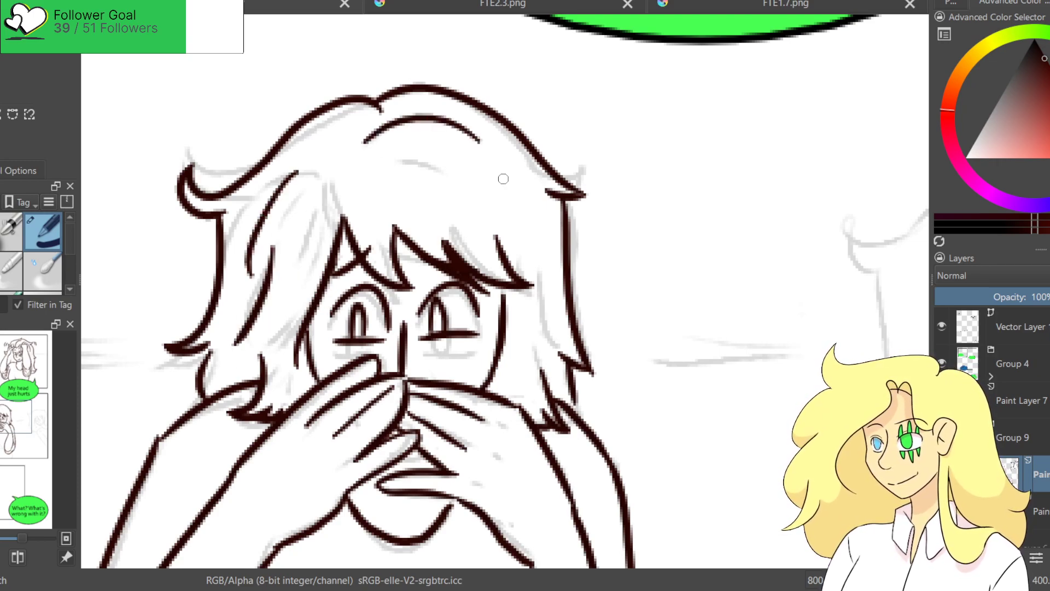
drag(380, 164, 530, 185)
key(ctrl+z)
drag(376, 154, 490, 192)
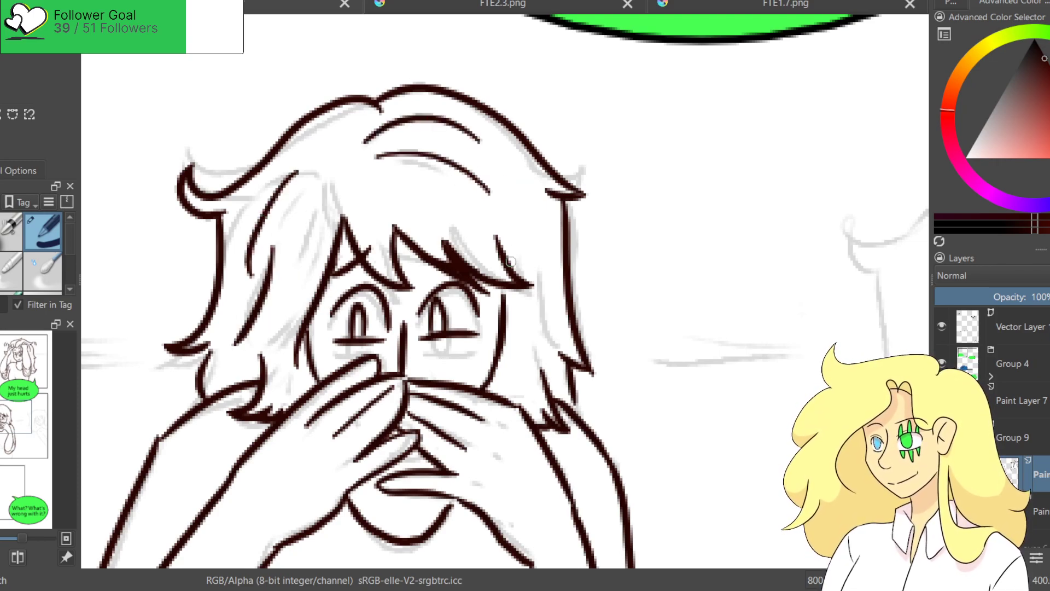
drag(517, 315, 538, 369)
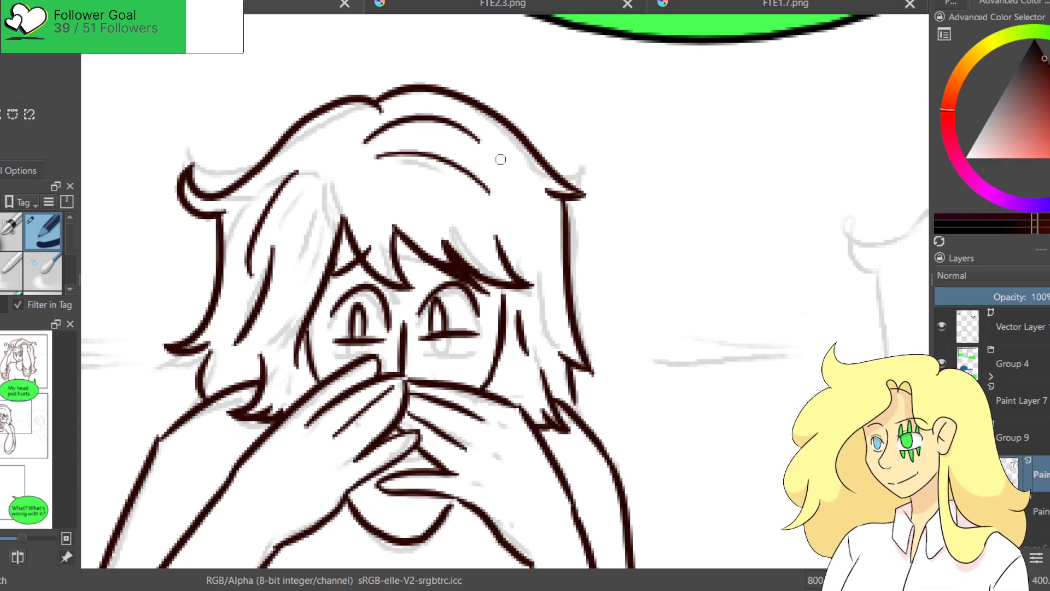
Ink the torso's side lines, one beside the left elbow's fold and one below the right elbow.
scroll(501, 159, down, 5)
scroll(333, 224, down, 3)
scroll(332, 224, up, 5)
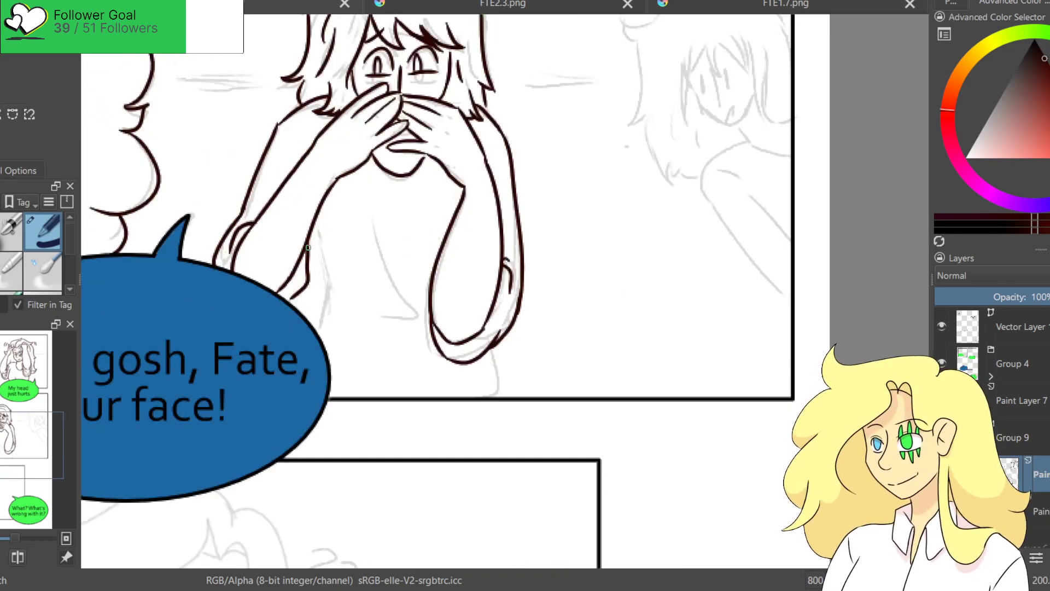
drag(321, 256, 304, 338)
key(ctrl+z)
drag(310, 276, 308, 327)
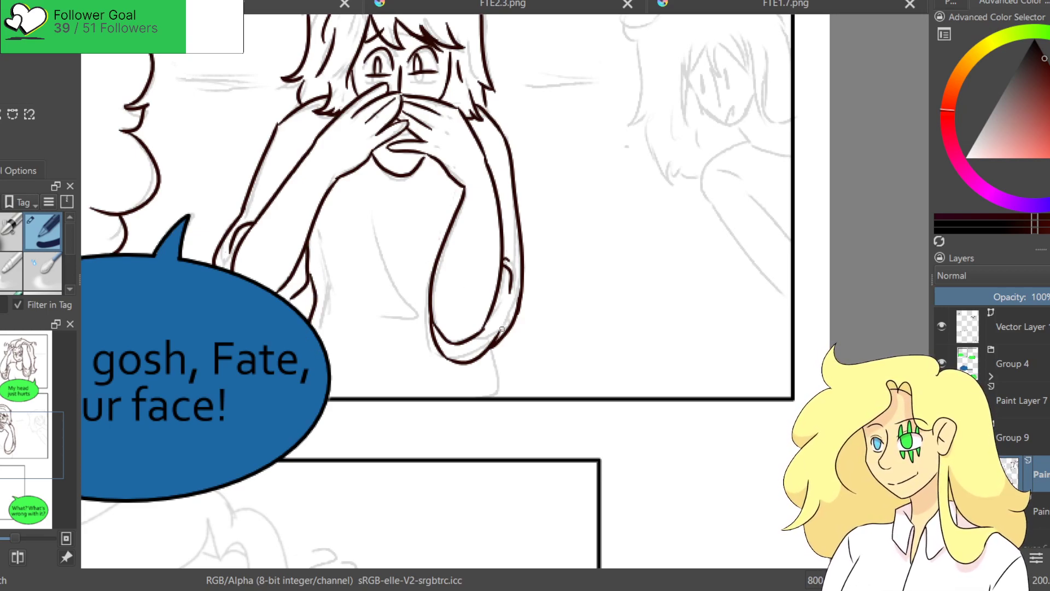
drag(506, 343, 509, 393)
mouse_move(363, 250)
mouse_down()
mouse_move(407, 304)
mouse_move(384, 330)
mouse_up()
key(ctrl+z)
drag(372, 230, 380, 350)
key(ctrl+z)
key(ctrl+z)
drag(372, 228, 377, 338)
key(ctrl+z)
drag(371, 225, 377, 350)
key(ctrl+z)
Ink a pointed crease at the shirt's lower left and a long curved fold down the chest.
drag(330, 292, 345, 326)
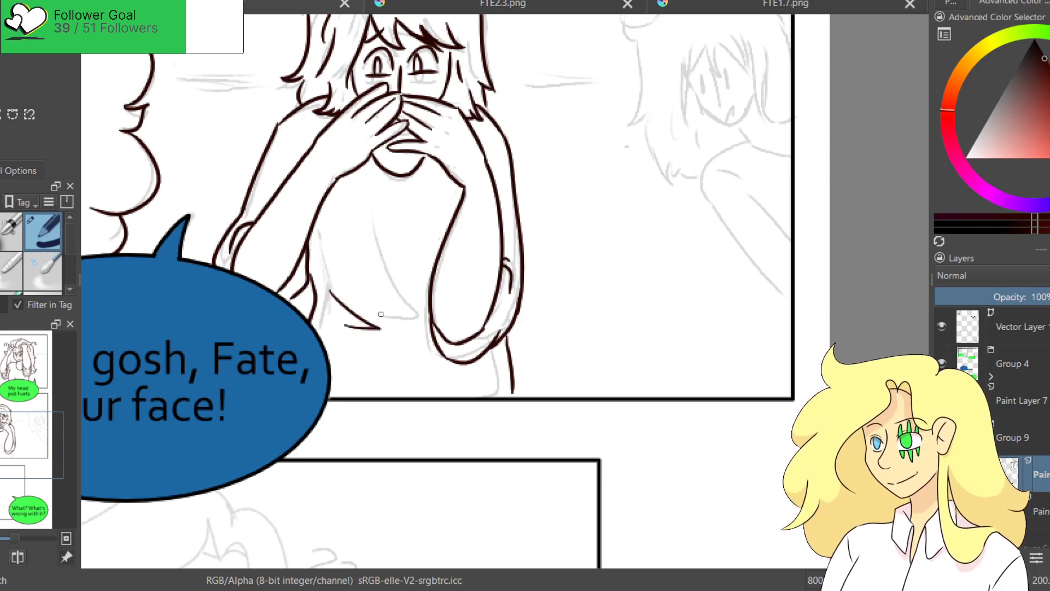
drag(384, 225, 435, 357)
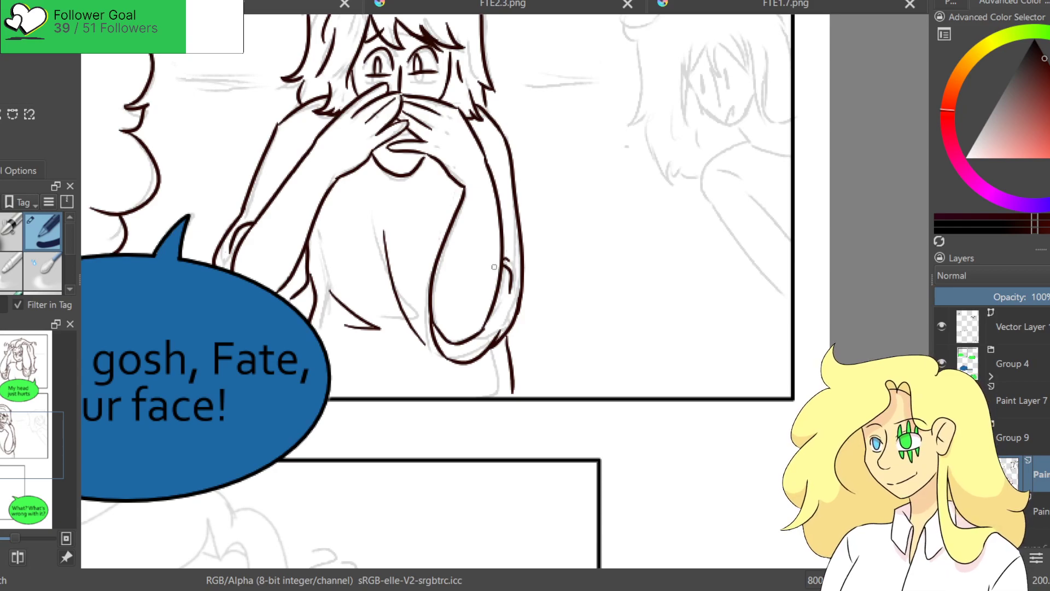
mouse_move(488, 306)
mouse_down()
mouse_move(395, 385)
mouse_move(403, 374)
mouse_move(409, 385)
mouse_up()
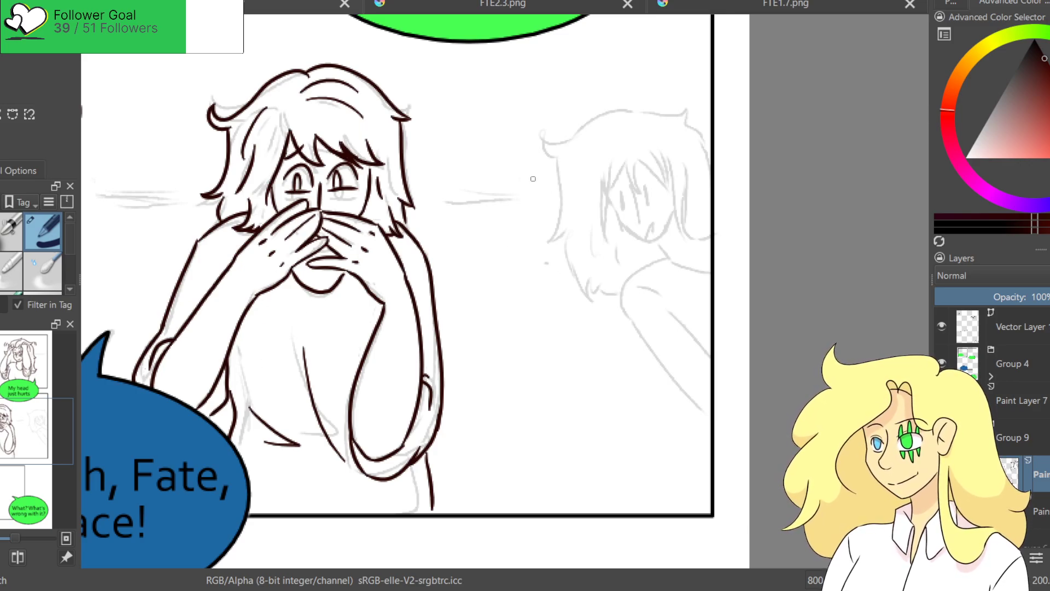
Ink the rightmost figure's hair outline from the crown down its left side to the jagged lower tips.
scroll(533, 179, down, 3)
scroll(526, 293, up, 3)
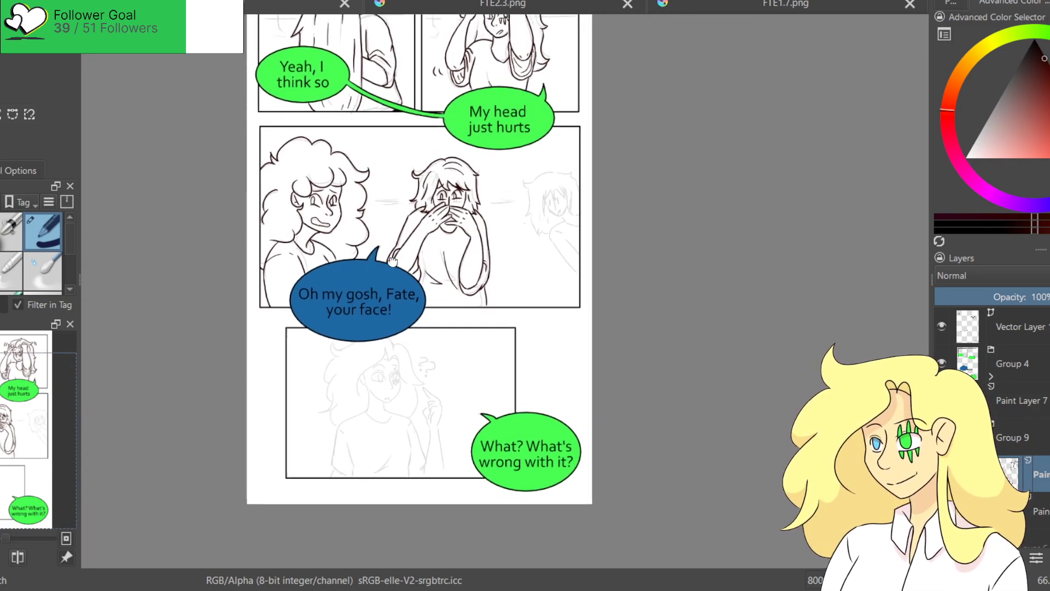
scroll(533, 236, up, 1)
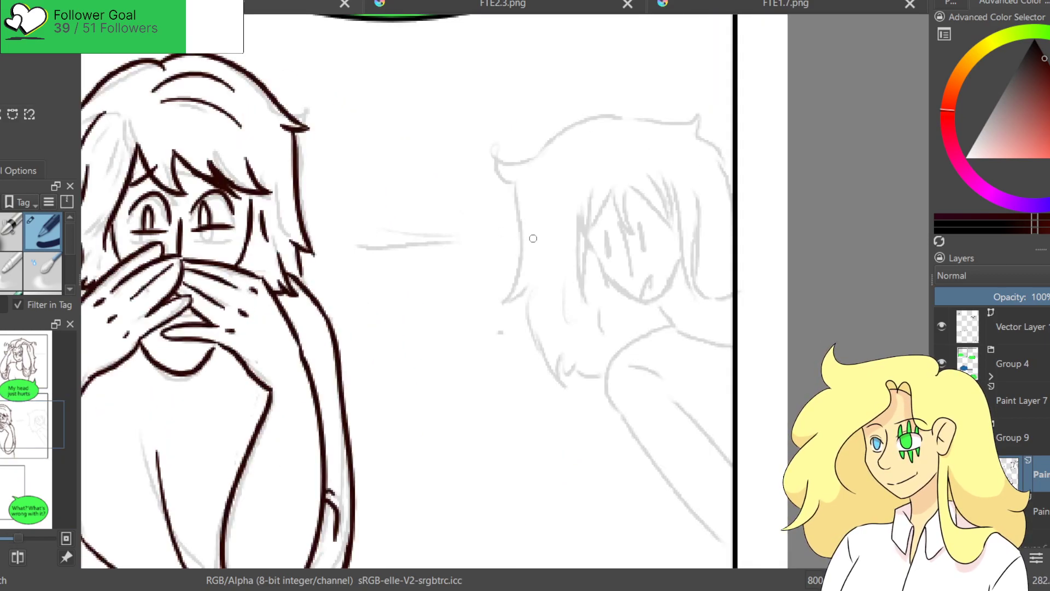
mouse_move(620, 117)
mouse_down()
mouse_move(492, 159)
mouse_move(519, 185)
mouse_move(503, 302)
mouse_up()
mouse_move(505, 263)
mouse_down()
mouse_move(418, 197)
mouse_move(482, 304)
mouse_move(514, 314)
mouse_move(491, 277)
mouse_move(517, 310)
mouse_up()
key(ctrl+z)
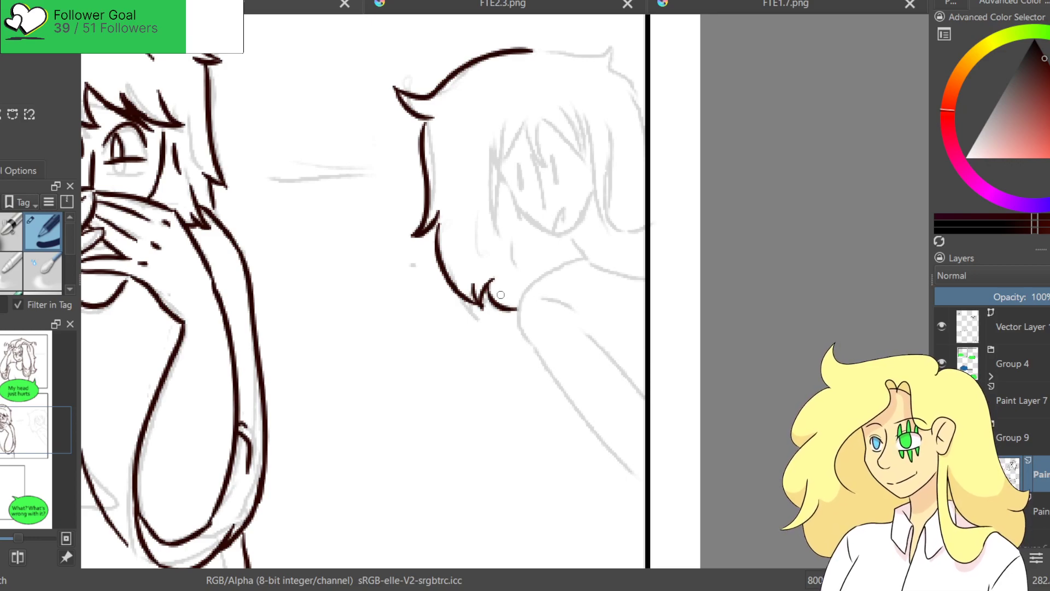
Ink the rest of the rightmost figure's crown with a flicked tip, curving down toward the panel border.
mouse_move(565, 235)
mouse_down()
mouse_move(489, 186)
mouse_move(475, 162)
mouse_up()
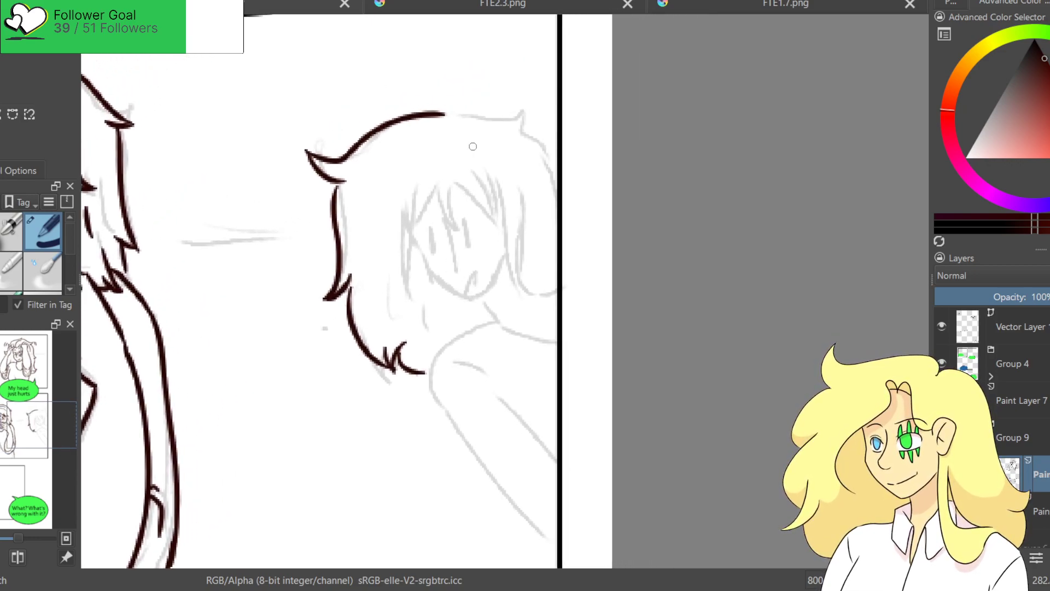
mouse_move(452, 117)
mouse_down()
mouse_move(535, 112)
mouse_move(553, 174)
mouse_up()
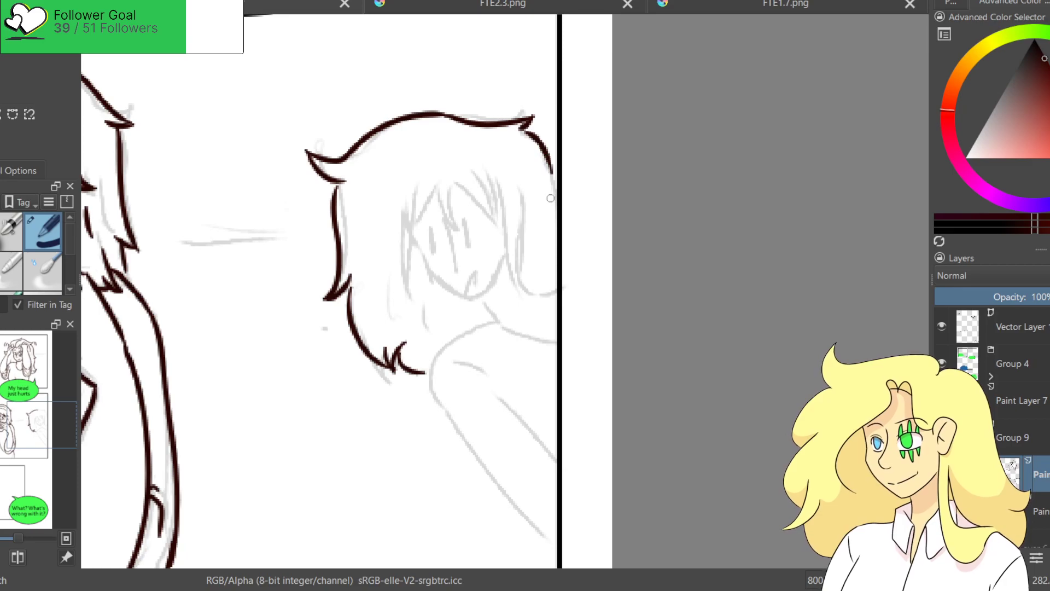
key(ctrl+z)
mouse_move(520, 131)
mouse_down()
mouse_move(543, 156)
mouse_move(550, 192)
mouse_up()
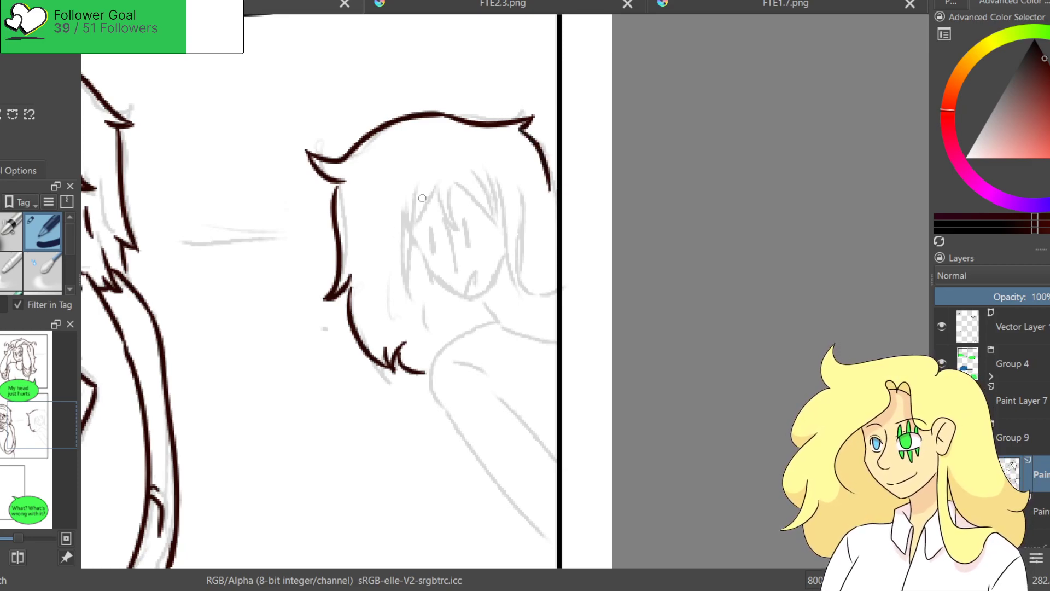
Ink the pointed hair strand framing the left side of the rightmost figure's face.
drag(399, 212, 411, 303)
drag(419, 228, 409, 302)
key(ctrl+z)
key(ctrl+z)
mouse_move(401, 203)
mouse_down()
mouse_move(411, 306)
mouse_move(415, 218)
mouse_move(412, 247)
mouse_up()
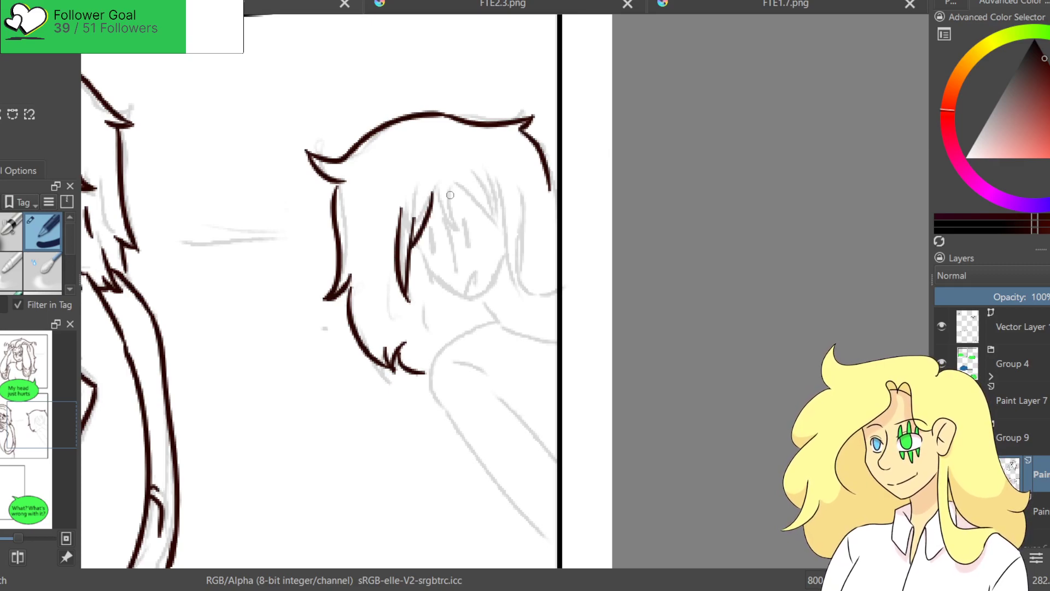
Ink the pointed fringe strands across the rightmost figure's forehead.
drag(436, 189, 458, 232)
drag(454, 183, 510, 234)
key(ctrl+z)
drag(478, 175, 509, 241)
Ink the long strand framing the right side of the face and the curled hair end at the panel border.
drag(495, 186, 524, 284)
key(ctrl+z)
mouse_move(502, 219)
mouse_down()
mouse_move(528, 288)
mouse_move(508, 238)
mouse_move(514, 297)
mouse_up()
key(ctrl+z)
mouse_move(524, 239)
mouse_down()
mouse_move(518, 296)
mouse_move(526, 279)
mouse_move(573, 289)
mouse_move(564, 286)
mouse_up()
key(ctrl+z)
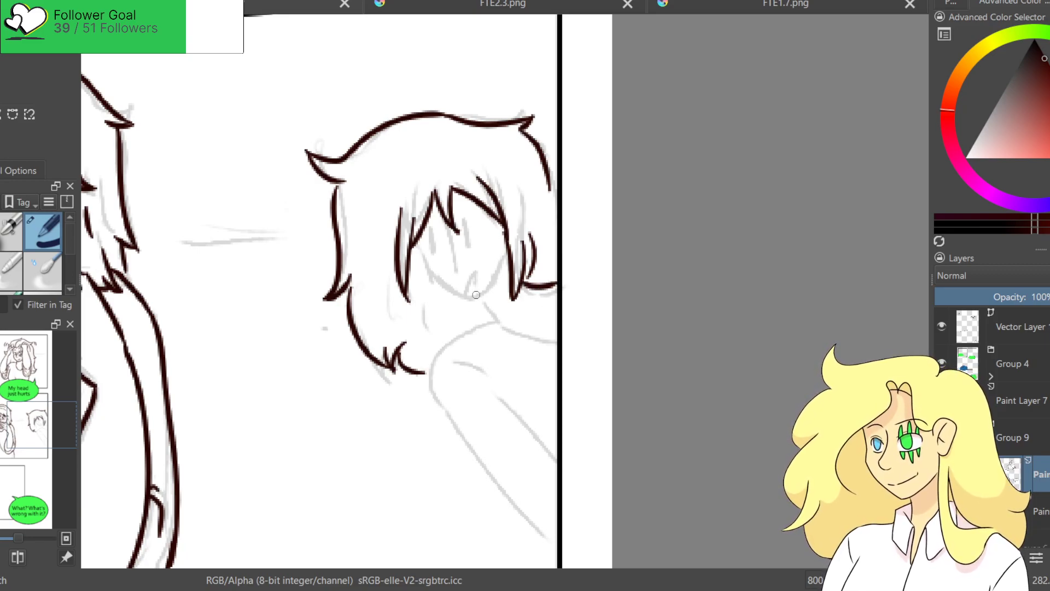
mouse_move(482, 303)
mouse_down()
mouse_move(512, 335)
mouse_move(509, 323)
mouse_up()
key(ctrl+z)
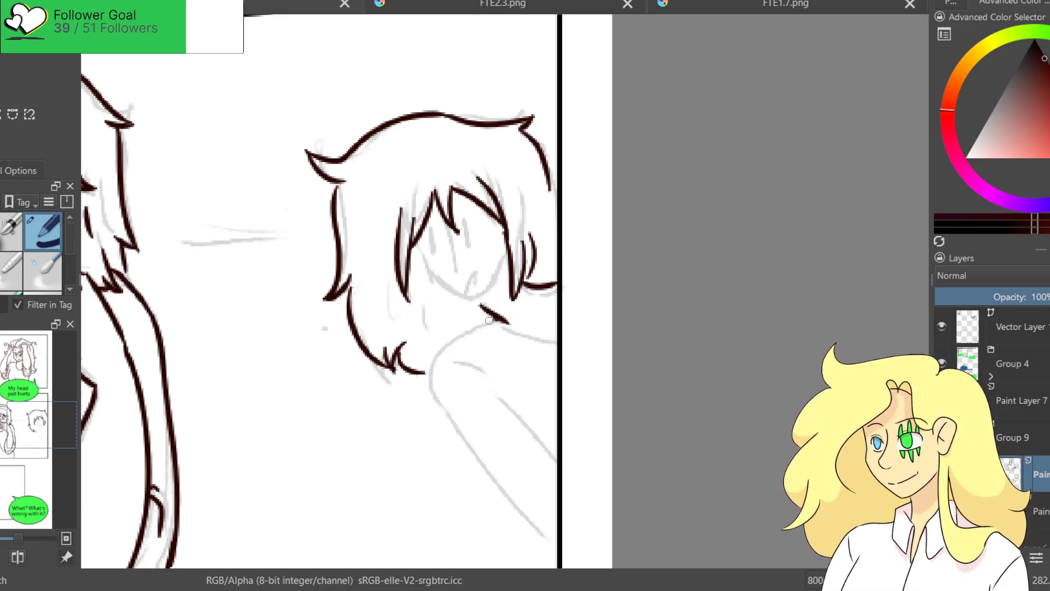
drag(444, 335, 535, 332)
mouse_move(440, 331)
mouse_down()
mouse_move(422, 395)
mouse_move(440, 445)
mouse_move(477, 455)
mouse_up()
key(ctrl+z)
scroll(451, 354, down, 4)
key(ctrl+z)
key(ctrl+z)
key(ctrl+z)
Ink the rightmost figure's short neck line and the rounded shoulder curve below it.
mouse_move(463, 192)
mouse_down()
mouse_move(479, 214)
mouse_move(429, 248)
mouse_move(517, 222)
mouse_up()
key(ctrl+z)
key(ctrl+z)
drag(447, 223, 525, 239)
key(ctrl+z)
mouse_move(444, 222)
mouse_down()
mouse_move(512, 242)
mouse_move(405, 282)
mouse_up()
key(ctrl+z)
key(ctrl+z)
Ink the outer and inner lines of the rightmost figure's arm from the shoulder down to the panel border.
mouse_move(482, 218)
mouse_down()
mouse_move(429, 297)
mouse_move(501, 381)
mouse_up()
key(ctrl+z)
drag(417, 289, 529, 448)
key(ctrl+z)
drag(420, 285, 535, 469)
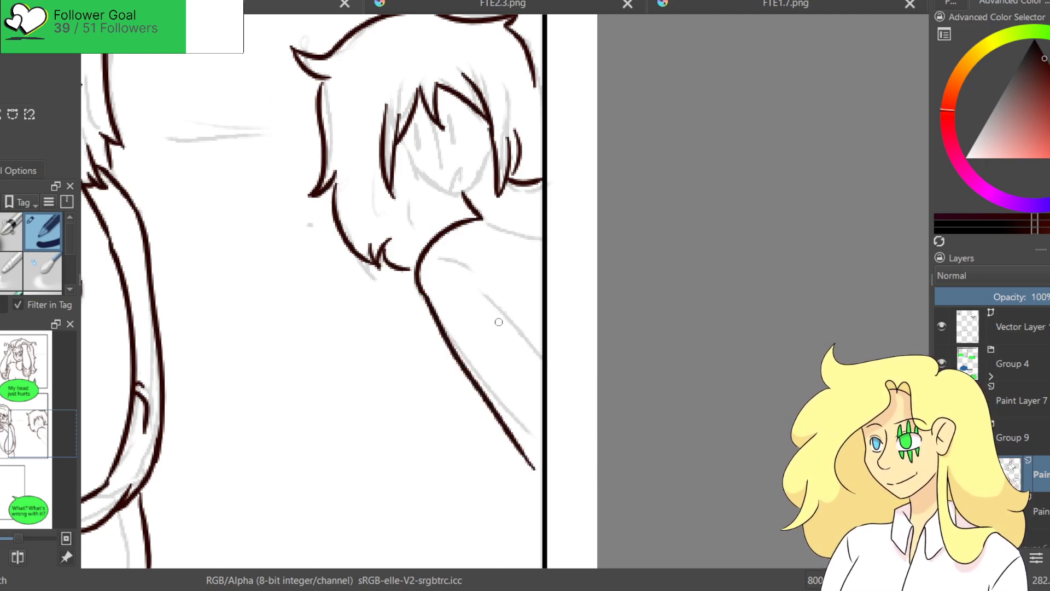
drag(480, 290, 542, 383)
key(ctrl+z)
drag(489, 292, 543, 367)
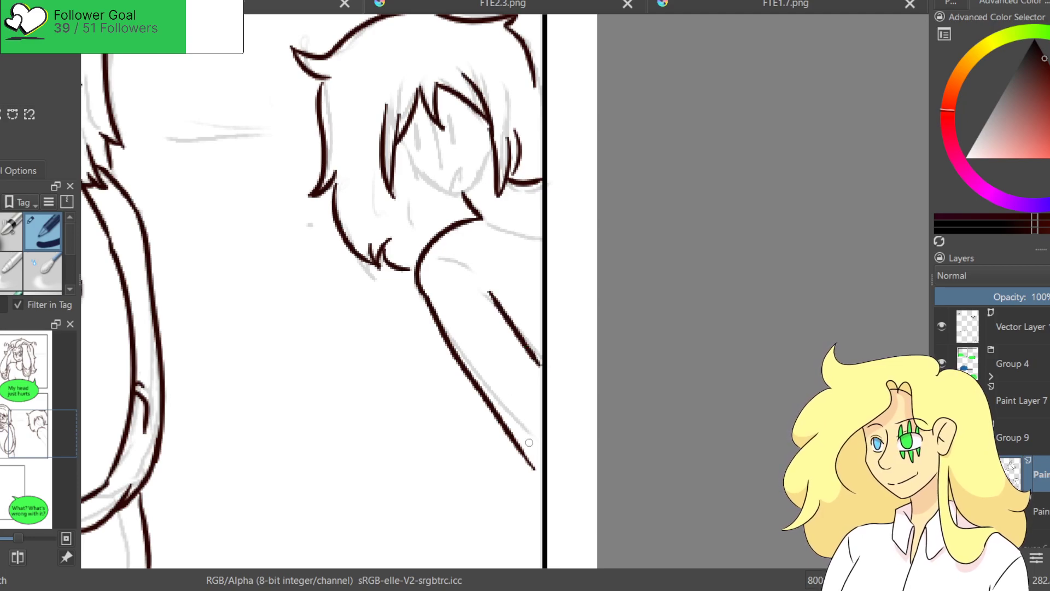
drag(529, 464, 543, 481)
Ink the sleeve crease across the shoulder and the curved line from the neck to the panel border.
drag(434, 266, 482, 284)
key(ctrl+z)
drag(430, 263, 478, 282)
mouse_move(507, 239)
mouse_down()
mouse_move(527, 225)
mouse_move(484, 229)
mouse_move(541, 193)
mouse_up()
key(ctrl+z)
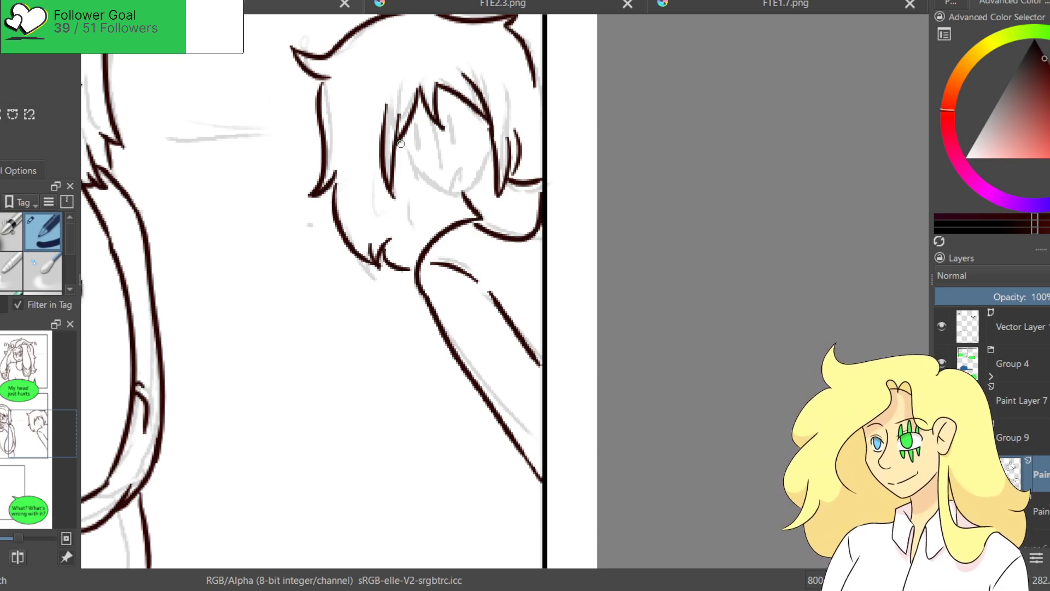
Ink the rightmost figure's jaw from the left face strand around the chin up to the right strand.
mouse_move(406, 146)
mouse_down()
mouse_move(429, 182)
mouse_move(462, 200)
mouse_up()
key(ctrl+z)
key(ctrl+z)
mouse_move(395, 142)
mouse_down()
mouse_move(440, 192)
mouse_move(408, 157)
mouse_move(429, 186)
mouse_move(483, 178)
mouse_move(492, 137)
mouse_up()
key(ctrl+z)
key(ctrl+z)
drag(462, 194, 487, 137)
key(ctrl+z)
drag(461, 194, 484, 140)
key(ctrl+z)
drag(463, 194, 487, 137)
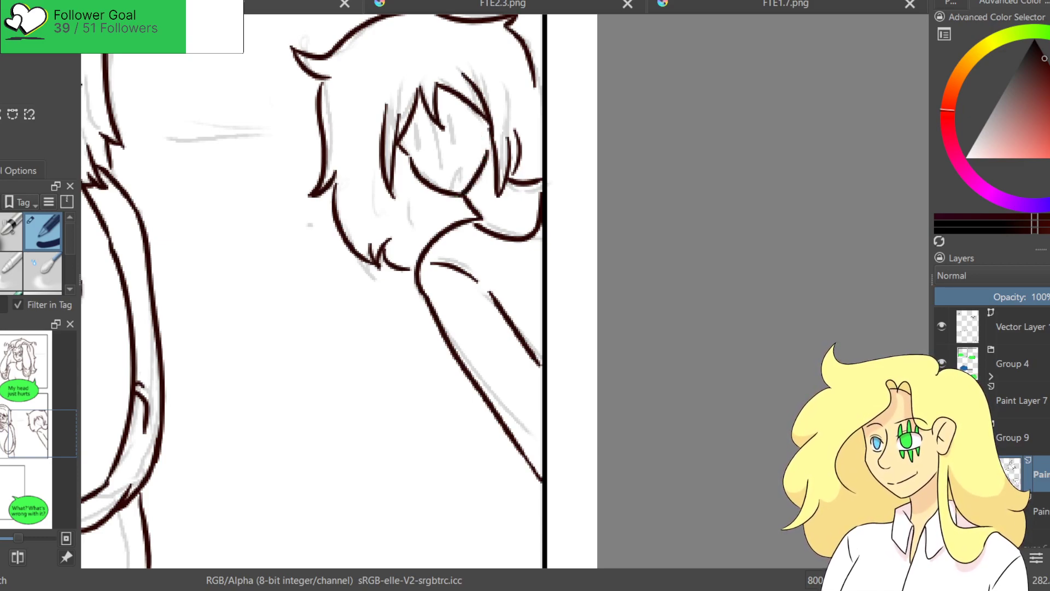
Ink the rightmost figure's nose line, the two short eye strokes and the small mouth mark on the face.
drag(426, 133, 440, 169)
key(ctrl+z)
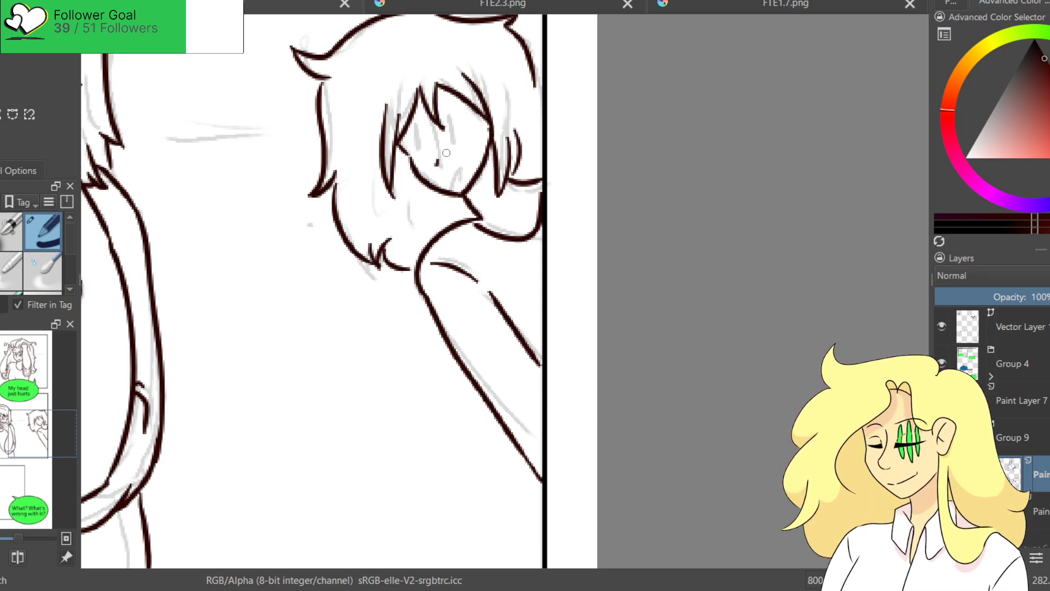
drag(426, 138, 442, 176)
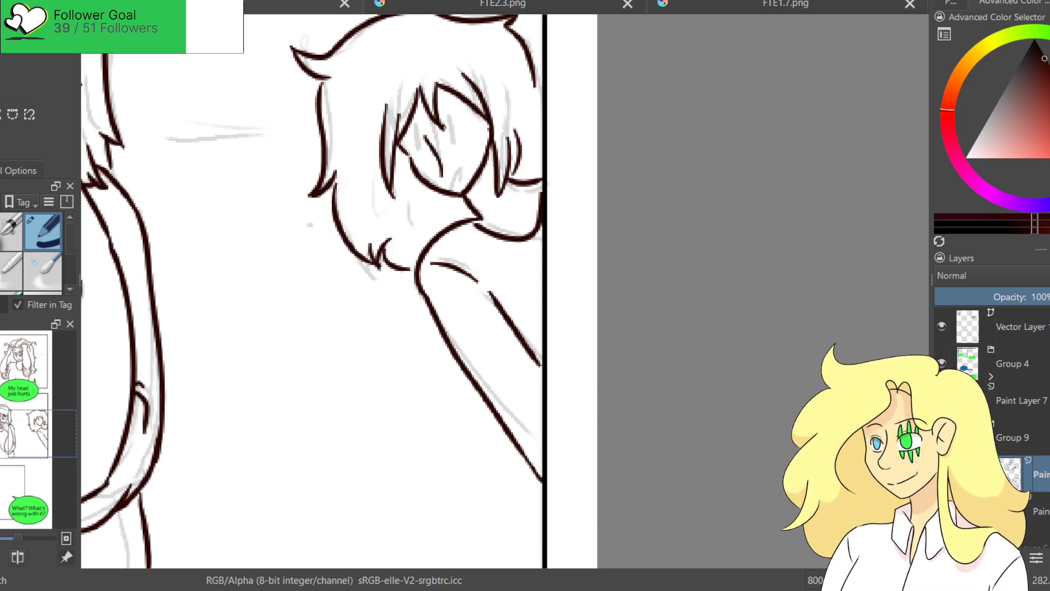
drag(420, 145, 430, 163)
key(ctrl+z)
key(ctrl+z)
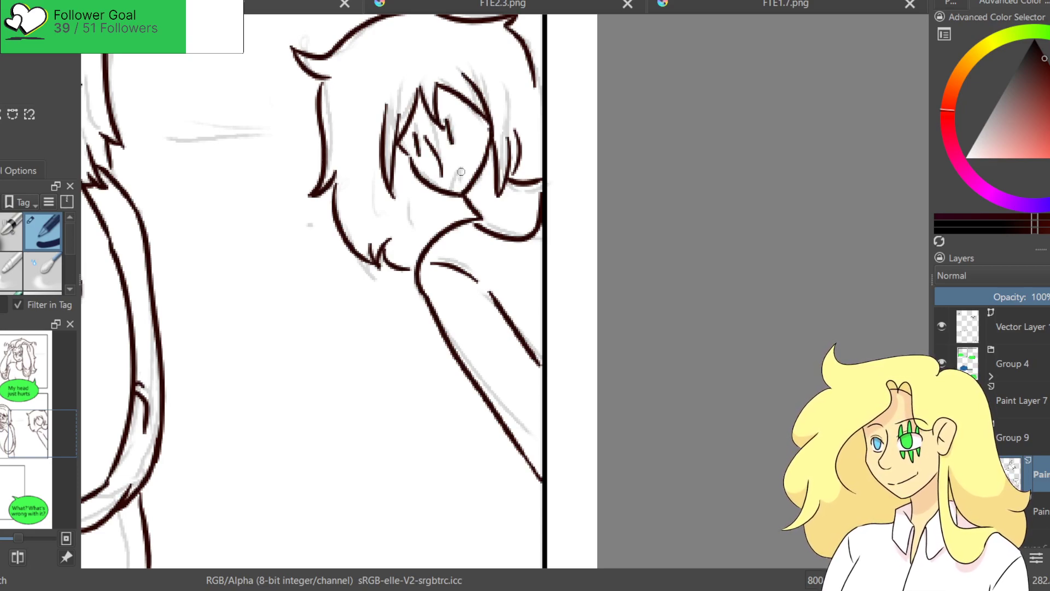
drag(453, 181, 464, 159)
key(ctrl+z)
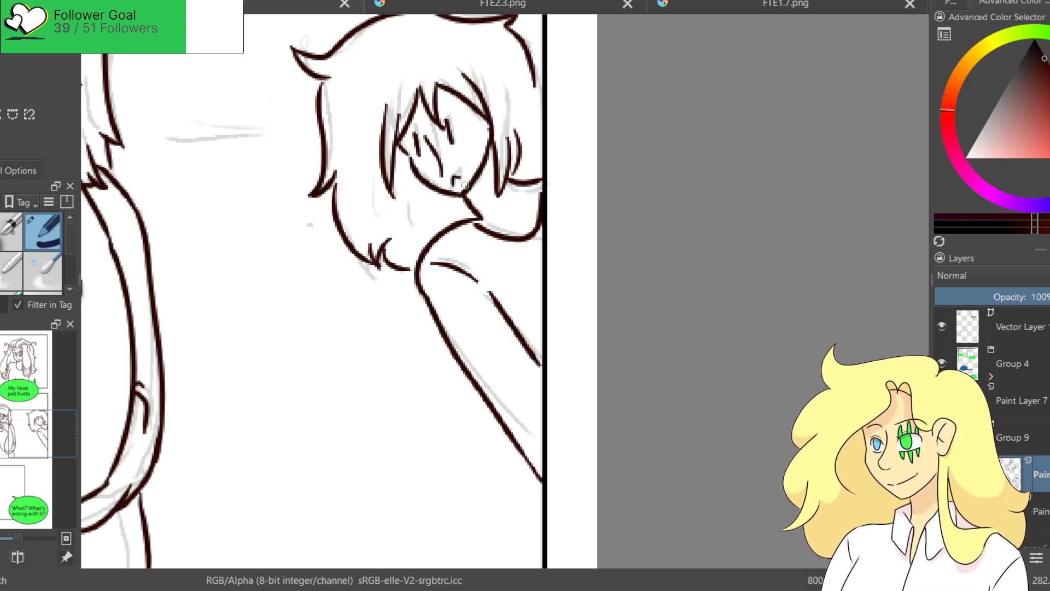
Ink a curved strand line inside the rightmost figure's hair and two short lines beside the neck.
drag(362, 76, 345, 145)
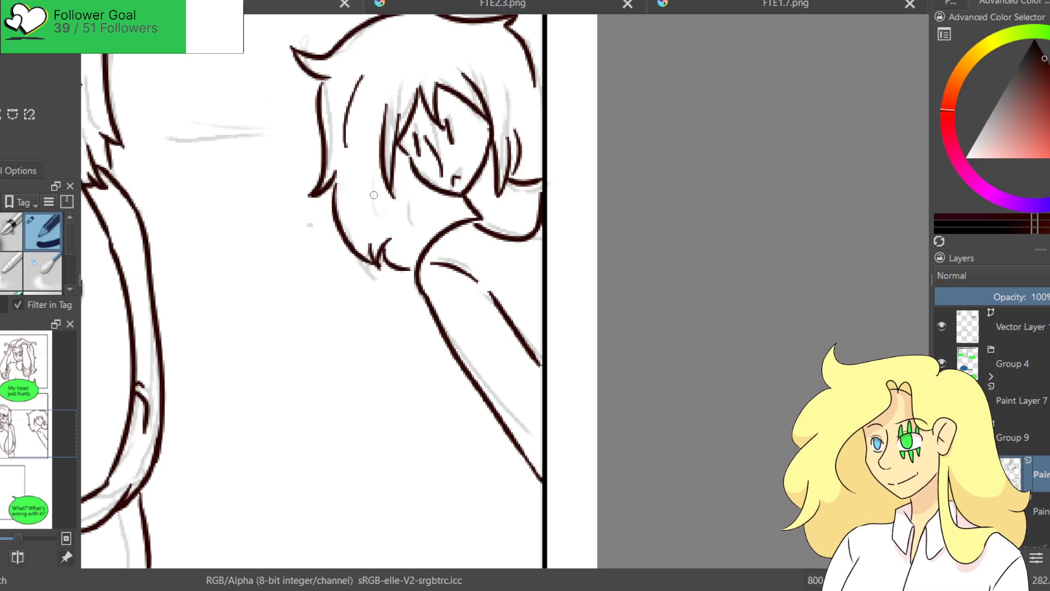
drag(411, 189, 411, 228)
drag(430, 207, 432, 222)
scroll(385, 202, up, 3)
scroll(386, 203, left, 3)
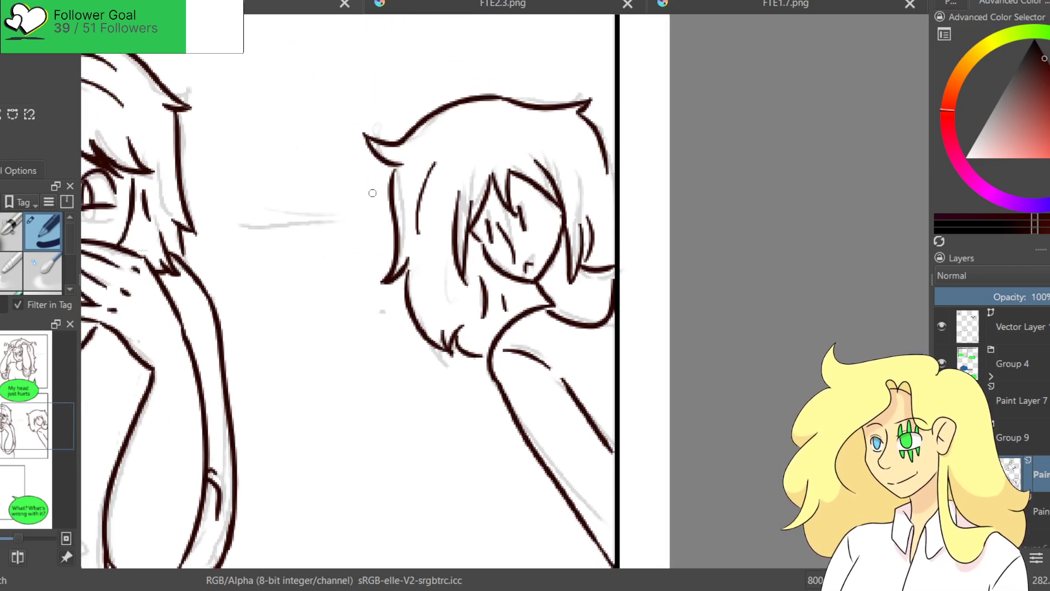
drag(425, 117, 396, 102)
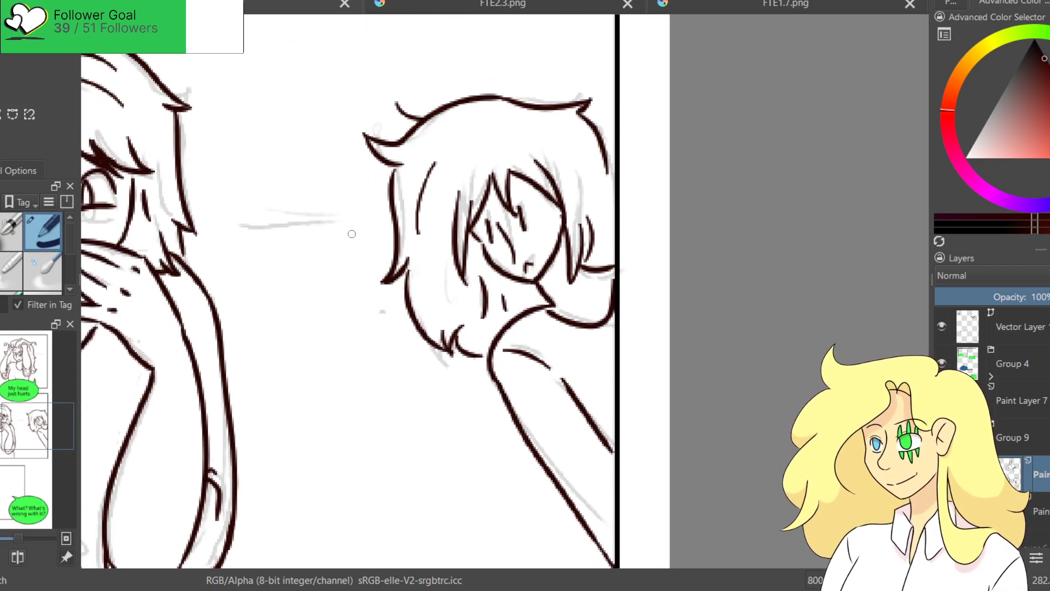
drag(407, 262, 395, 334)
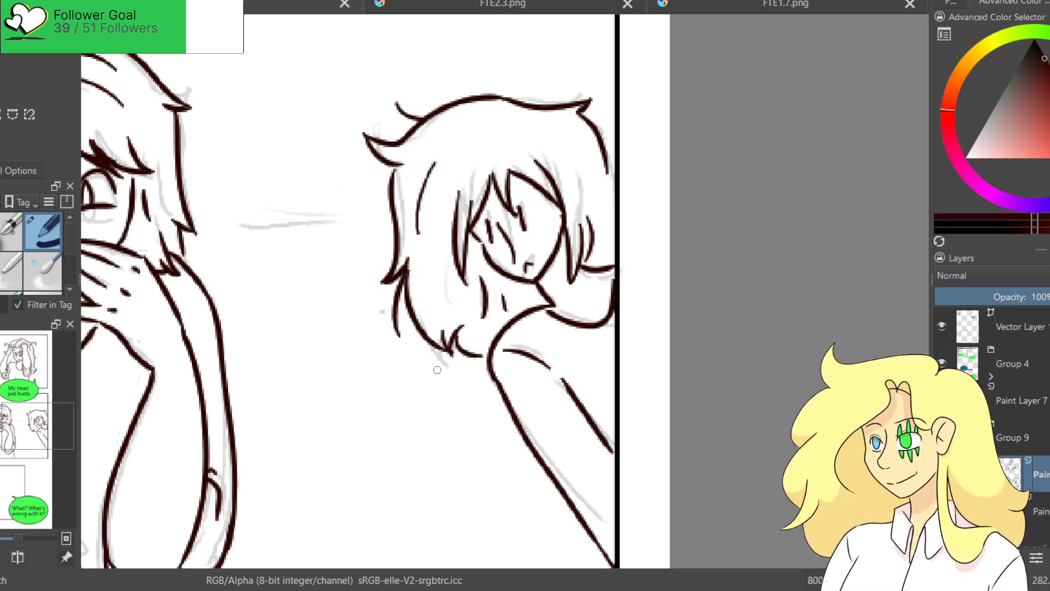
key(ctrl+z)
key(ctrl+z)
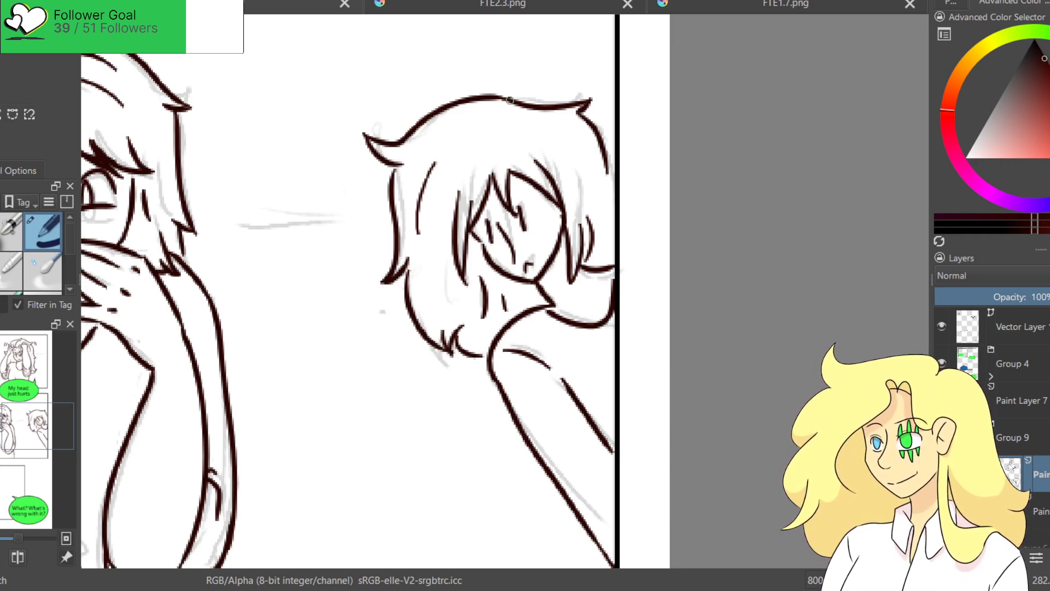
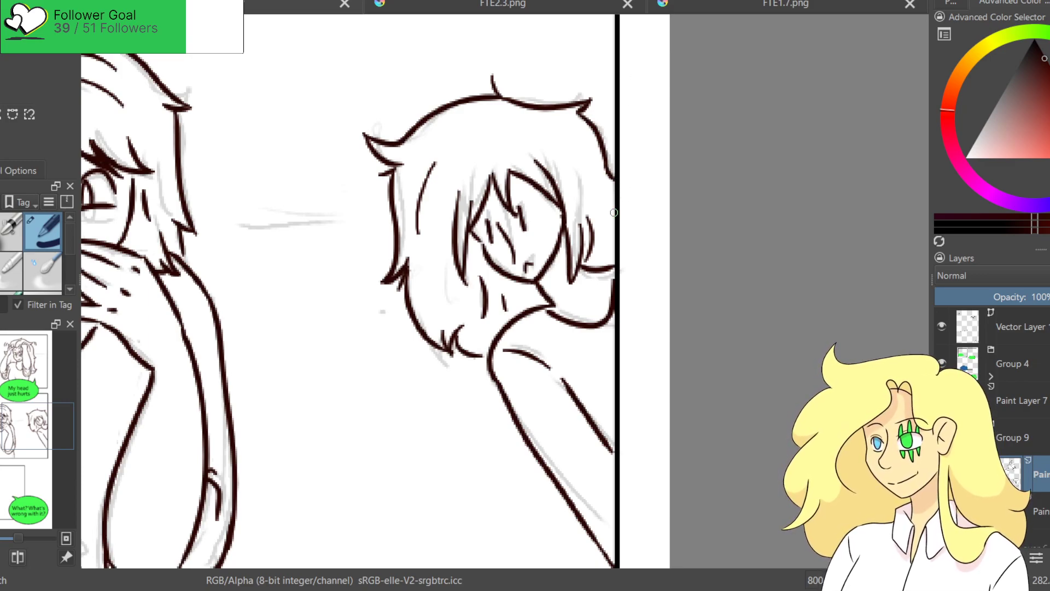
mouse_move(490, 123)
mouse_down()
mouse_move(450, 130)
mouse_move(448, 158)
mouse_move(541, 120)
mouse_move(575, 137)
mouse_up()
key(ctrl+z)
key(ctrl+z)
key(ctrl+z)
key(ctrl+z)
Ink the top hair outline of the bottom panel's figure on both sides of the blue speech bubble.
scroll(450, 247, down, 4)
drag(442, 247, 539, 287)
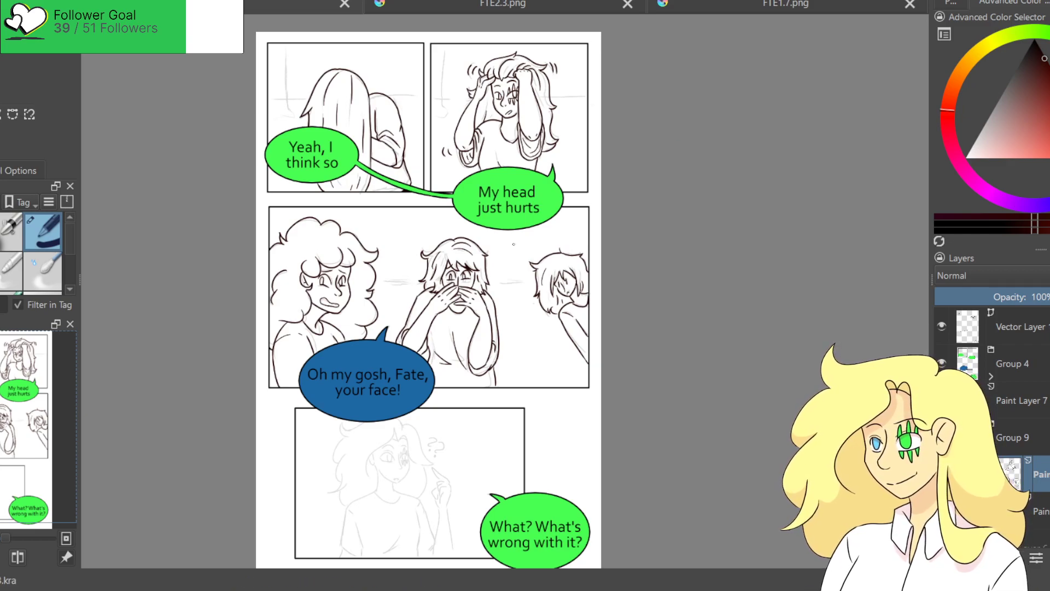
drag(422, 474, 440, 328)
scroll(405, 341, up, 2)
scroll(405, 342, up, 3)
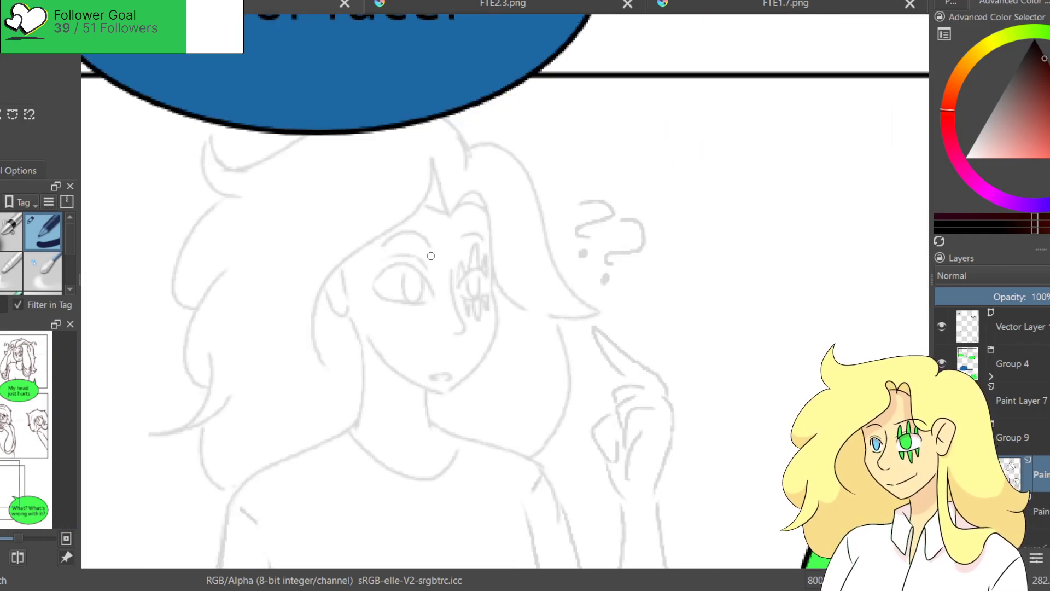
scroll(479, 213, up, 3)
drag(598, 338, 590, 330)
drag(590, 180, 547, 115)
drag(372, 140, 288, 211)
key(ctrl+z)
key(ctrl+z)
drag(600, 195, 550, 113)
Ink the two upper hair curls down the outer left edge of the bottom panel's figure.
mouse_move(421, 136)
mouse_down()
mouse_move(353, 163)
mouse_move(178, 157)
mouse_move(273, 232)
mouse_move(245, 232)
mouse_move(314, 149)
mouse_move(260, 364)
mouse_up()
key(ctrl+z)
mouse_move(306, 151)
mouse_down()
mouse_move(290, 165)
mouse_move(264, 324)
mouse_up()
drag(316, 236, 296, 435)
key(ctrl+z)
mouse_move(327, 235)
mouse_down()
mouse_move(298, 426)
mouse_move(297, 408)
mouse_up()
key(ctrl+z)
key(ctrl+z)
mouse_move(332, 249)
mouse_down()
mouse_move(314, 253)
mouse_move(285, 425)
mouse_up()
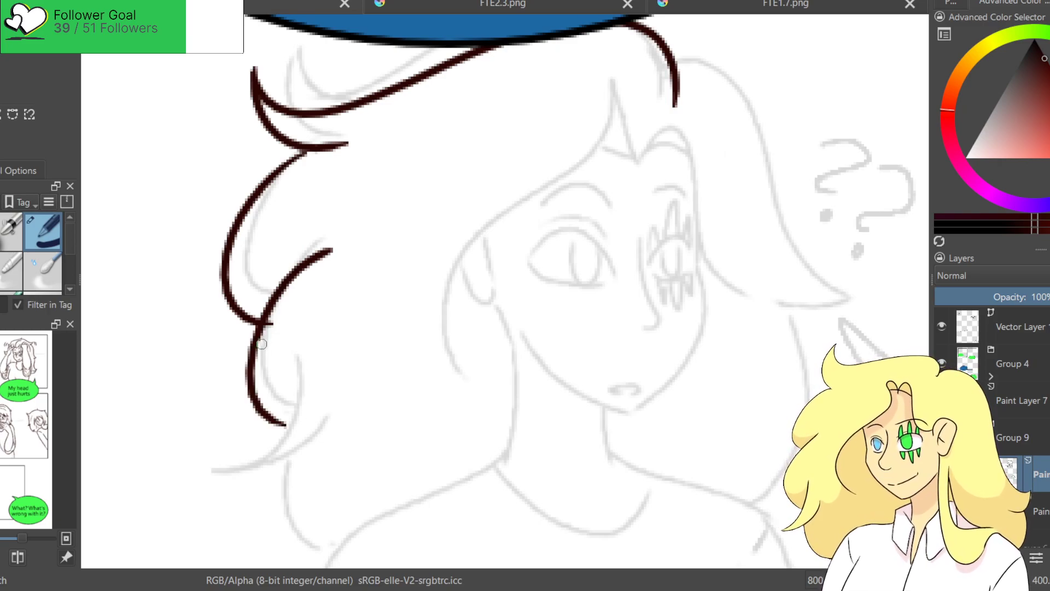
Ink the pointed hair lock below the curls and the curve running from it down to the left shoulder.
mouse_move(319, 350)
mouse_down()
mouse_move(307, 211)
mouse_move(204, 328)
mouse_move(318, 307)
mouse_up()
drag(262, 342, 323, 433)
key(ctrl+z)
key(ctrl+z)
drag(272, 334, 323, 433)
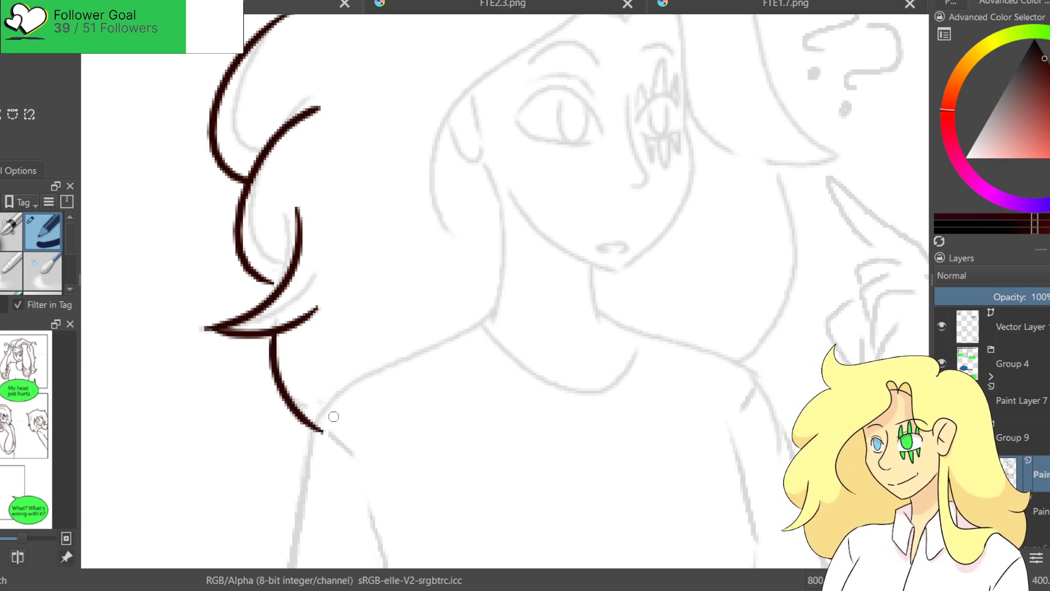
Ink the right hair outline from the parting to its pointed tip and the curve below it down to the shoulder.
scroll(327, 425, down, 3)
scroll(471, 185, up, 3)
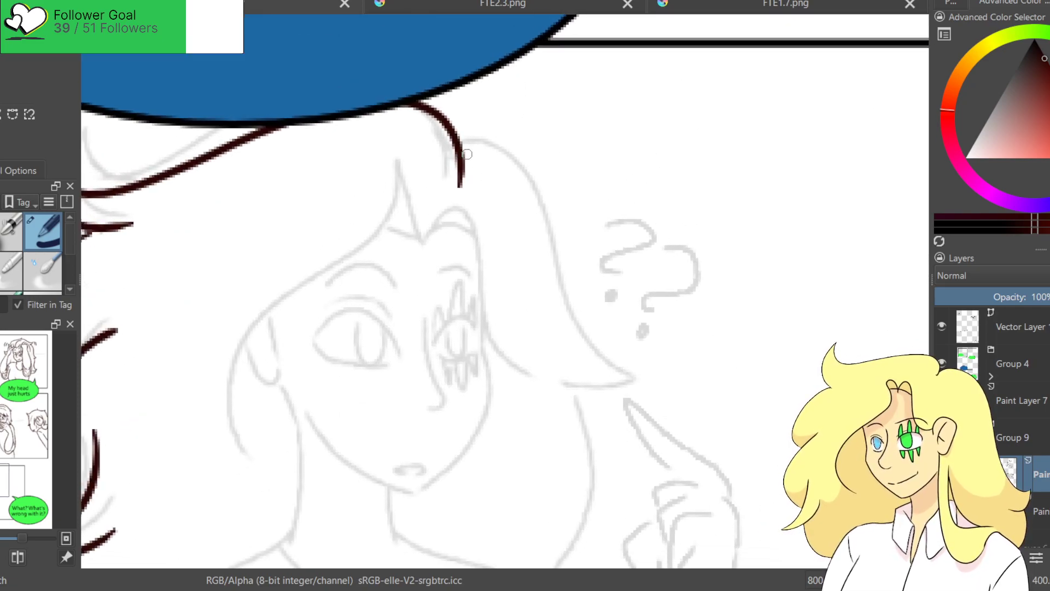
key(ctrl+z)
mouse_move(466, 146)
mouse_down()
mouse_move(490, 140)
mouse_move(645, 335)
mouse_up()
key(ctrl+z)
drag(457, 156, 650, 328)
key(ctrl+z)
mouse_move(459, 141)
mouse_down()
mouse_move(648, 387)
mouse_move(566, 397)
mouse_up()
key(ctrl+z)
key(ctrl+z)
mouse_move(460, 141)
mouse_down()
mouse_move(586, 425)
mouse_move(602, 443)
mouse_move(531, 213)
mouse_move(624, 423)
mouse_move(569, 407)
mouse_up()
key(ctrl+z)
key(ctrl+z)
mouse_move(458, 141)
mouse_down()
mouse_move(559, 359)
mouse_move(622, 422)
mouse_up()
key(ctrl+z)
mouse_move(459, 141)
mouse_down()
mouse_move(549, 253)
mouse_move(655, 436)
mouse_move(575, 431)
mouse_move(524, 282)
mouse_move(520, 402)
mouse_move(491, 426)
mouse_up()
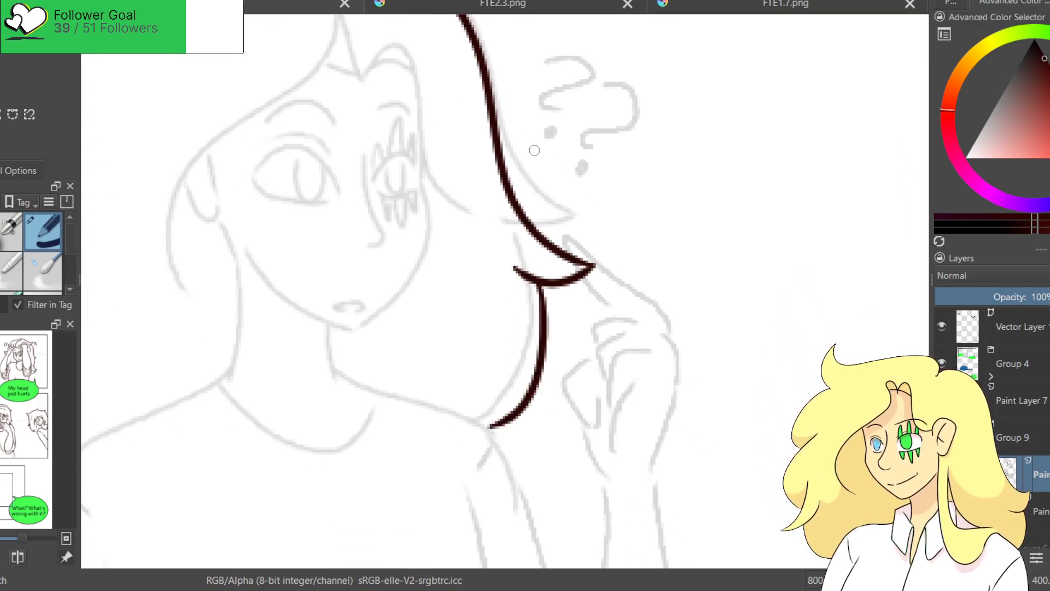
Erase the hair tip overlapping the raised hand and ink the outline of the pointing index finger.
mouse_move(589, 263)
mouse_down()
mouse_move(569, 241)
mouse_move(614, 294)
mouse_up()
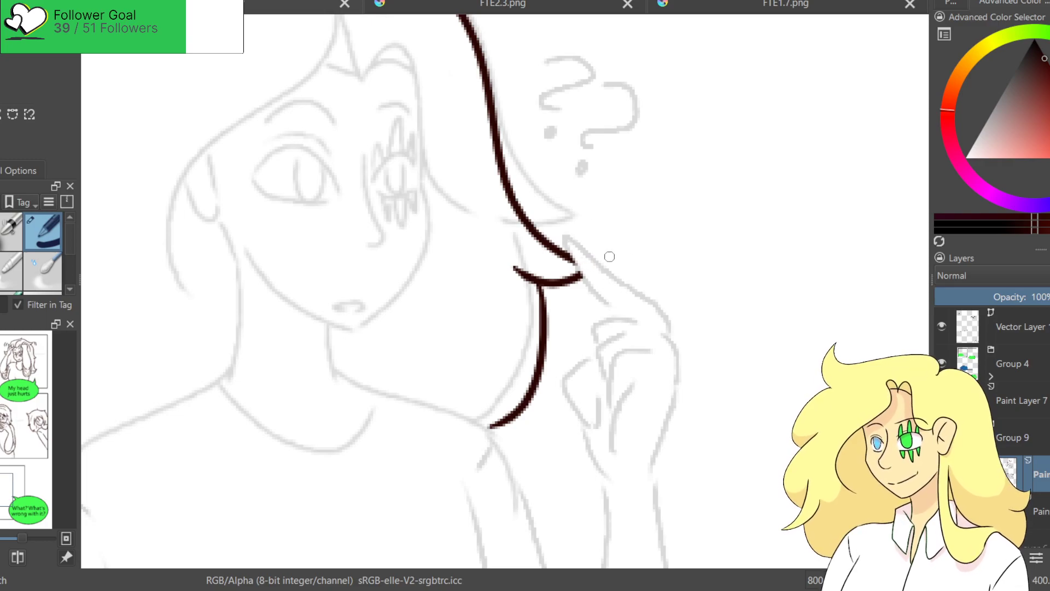
scroll(578, 207, up, 4)
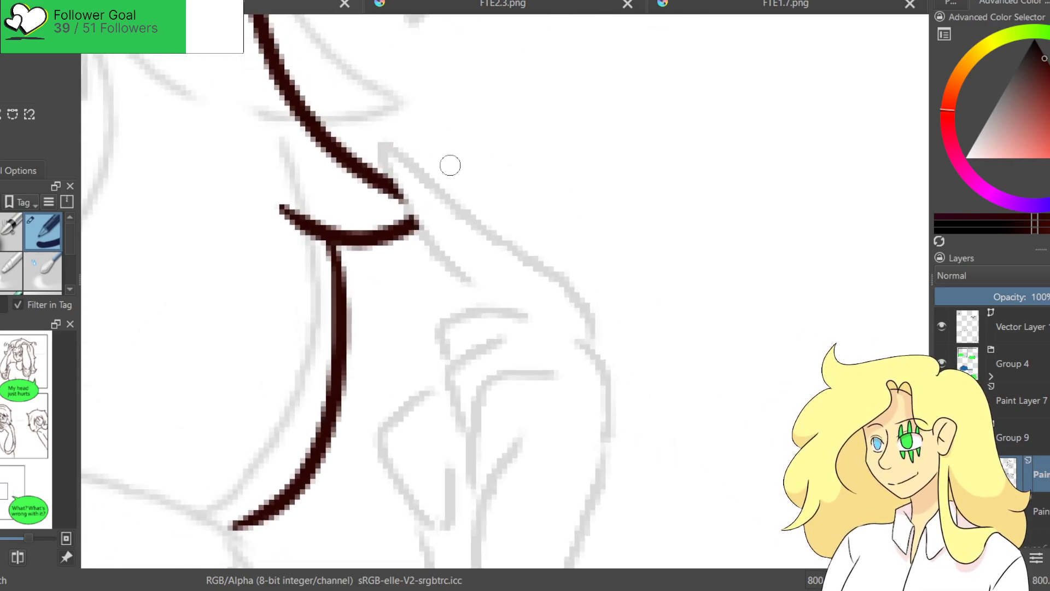
mouse_move(546, 310)
mouse_down()
mouse_move(594, 328)
mouse_move(595, 350)
mouse_up()
mouse_move(569, 282)
mouse_down()
mouse_move(561, 306)
mouse_move(382, 134)
mouse_move(370, 215)
mouse_move(433, 296)
mouse_up()
key(ctrl+z)
key(ctrl+z)
mouse_move(566, 309)
mouse_down()
mouse_move(411, 117)
mouse_move(394, 232)
mouse_move(476, 306)
mouse_up()
key(ctrl+z)
mouse_move(408, 109)
mouse_down()
mouse_move(462, 298)
mouse_move(486, 311)
mouse_move(408, 115)
mouse_move(491, 327)
mouse_move(450, 413)
mouse_up()
key(ctrl+z)
Ink the short divider lines of the folded fingers on the raised hand.
drag(547, 364, 476, 468)
key(ctrl+z)
drag(550, 368, 470, 459)
scroll(485, 488, down, 5)
key(ctrl+z)
mouse_move(523, 247)
mouse_down()
mouse_move(489, 256)
mouse_move(468, 353)
mouse_up()
drag(558, 298, 470, 421)
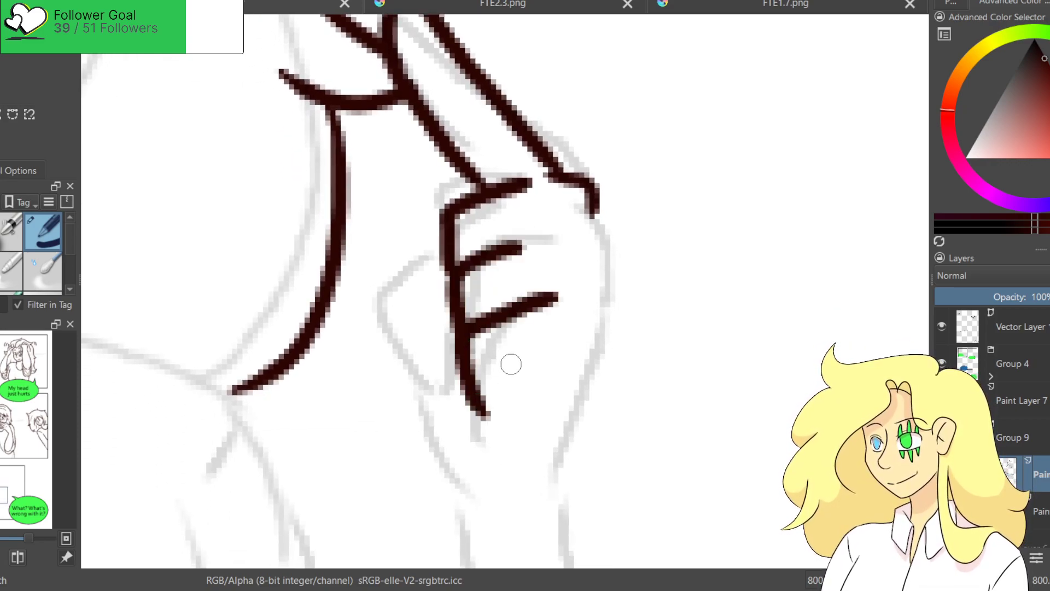
Ink the raised hand's thumb, palm crease and back edge down to the wrist.
drag(522, 356, 476, 498)
mouse_move(594, 216)
mouse_down()
mouse_move(614, 295)
mouse_move(601, 385)
mouse_up()
scroll(574, 402, down, 4)
mouse_move(533, 164)
mouse_down()
mouse_move(511, 284)
mouse_move(542, 293)
mouse_move(558, 273)
mouse_move(543, 365)
mouse_up()
key(ctrl+z)
mouse_move(499, 286)
mouse_down()
mouse_move(537, 376)
mouse_move(533, 279)
mouse_up()
mouse_move(563, 323)
mouse_down()
mouse_move(503, 122)
mouse_move(501, 366)
mouse_up()
drag(612, 94, 565, 281)
mouse_move(601, 174)
mouse_down()
mouse_move(538, 364)
mouse_move(572, 236)
mouse_move(541, 328)
mouse_up()
key(ctrl+z)
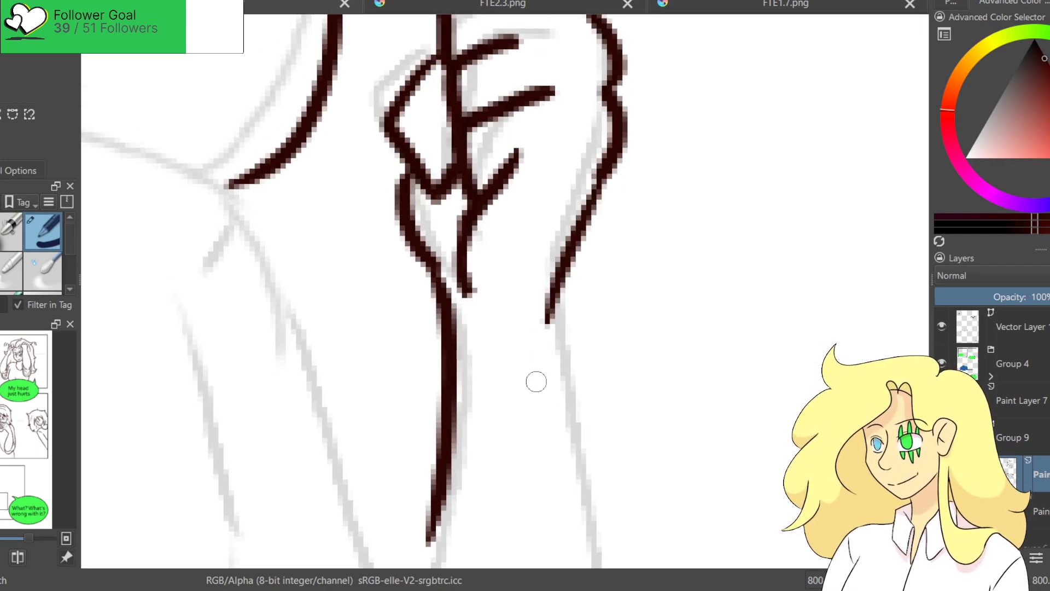
Ink both sides of the raised forearm from the wrist down to the panel's bottom border.
key(1)
scroll(530, 388, up, 5)
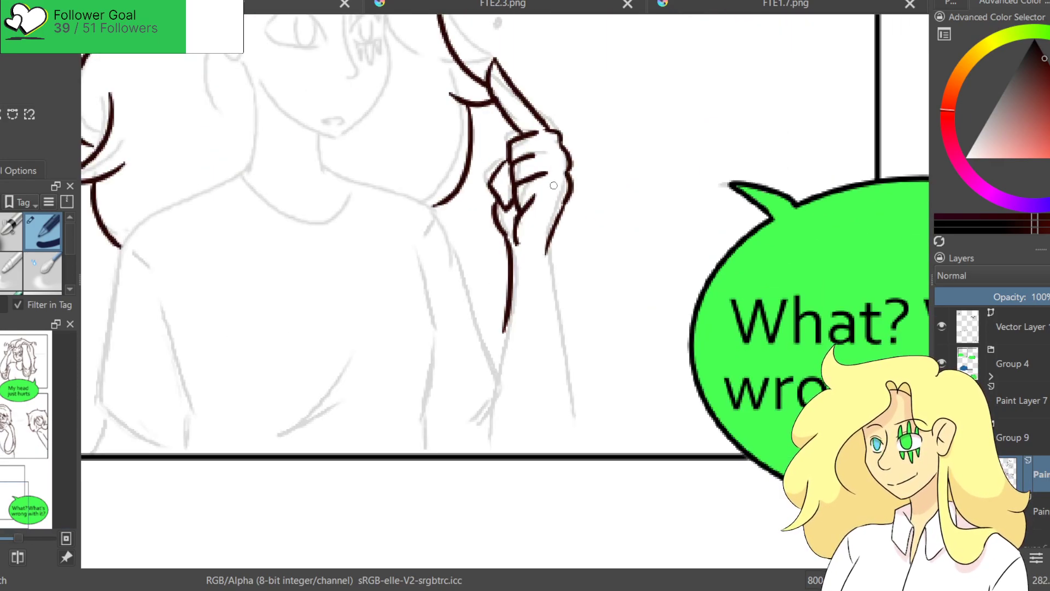
drag(549, 224, 576, 405)
key(ctrl+z)
key(ctrl+z)
drag(547, 253, 576, 453)
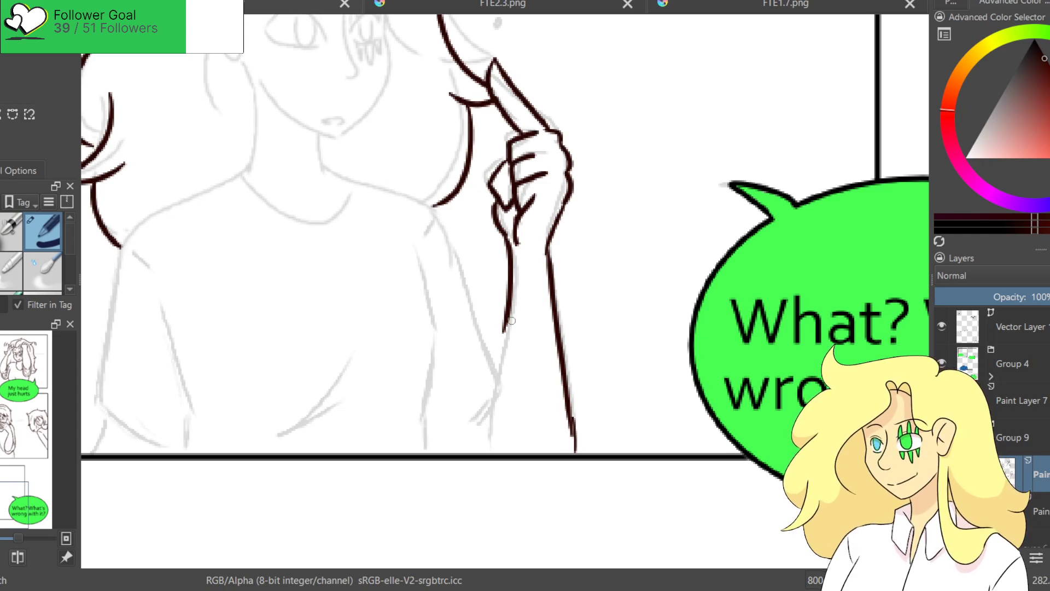
drag(503, 339, 488, 449)
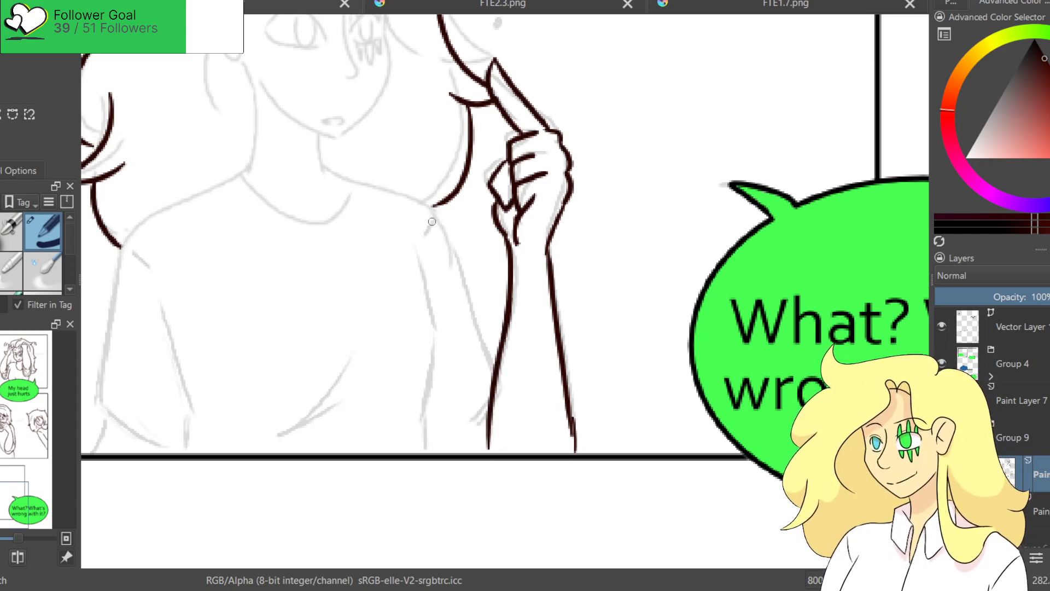
Ink the fringe line from the forehead parting peak sweeping down past the left side of the face.
drag(320, 138, 423, 317)
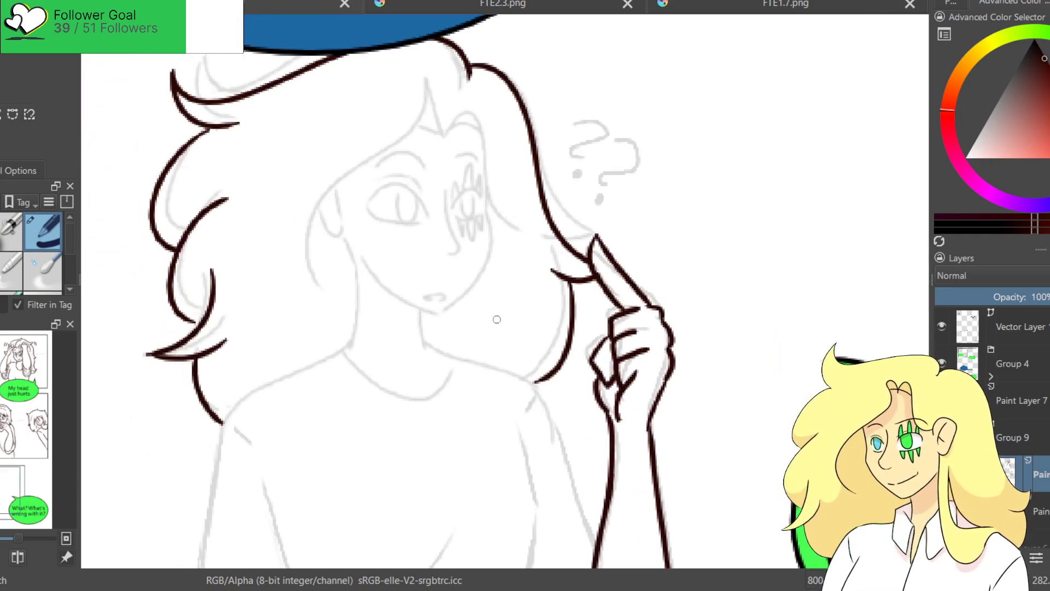
scroll(416, 307, up, 2)
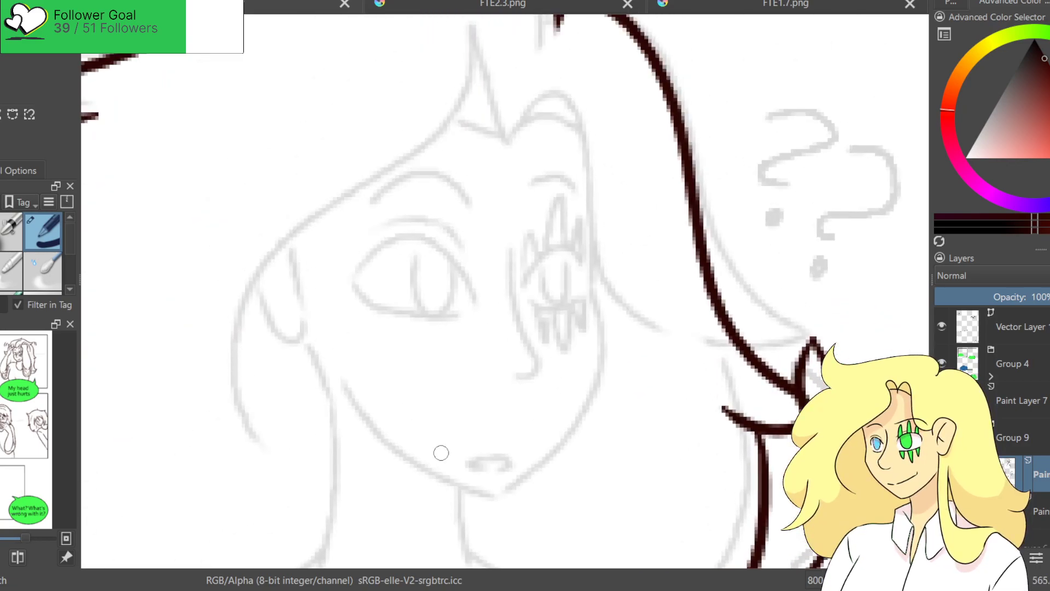
mouse_move(527, 174)
mouse_down()
mouse_move(512, 82)
mouse_move(248, 481)
mouse_up()
key(ctrl+z)
mouse_move(526, 176)
mouse_down()
mouse_move(514, 126)
mouse_move(263, 469)
mouse_up()
Ink the arched hair strand from the forehead parting down along the right side of the face.
mouse_move(525, 175)
mouse_down()
mouse_move(552, 133)
mouse_move(677, 377)
mouse_up()
key(ctrl+z)
drag(524, 177, 656, 410)
key(ctrl+z)
mouse_move(523, 180)
mouse_down()
mouse_move(528, 147)
mouse_move(676, 378)
mouse_up()
key(ctrl+z)
drag(522, 178, 676, 405)
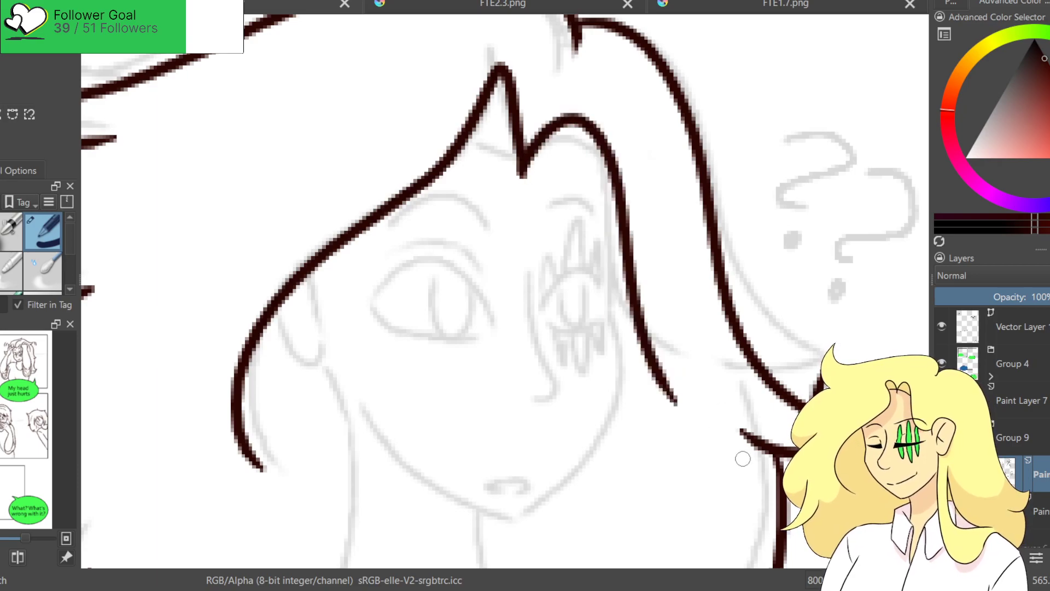
Ink the inner fringe curve under the arched strand and the line down the right edge of the face.
mouse_move(526, 164)
mouse_down()
mouse_move(595, 141)
mouse_move(607, 261)
mouse_up()
key(ctrl+z)
drag(597, 149, 619, 318)
key(ctrl+z)
drag(609, 256, 621, 318)
key(ctrl+z)
Ink the jawline along both sides of the face so that it meets at the pointed chin.
mouse_move(607, 257)
mouse_down()
mouse_move(633, 359)
mouse_move(609, 288)
mouse_move(624, 347)
mouse_move(581, 487)
mouse_move(548, 512)
mouse_up()
key(ctrl+z)
key(ctrl+z)
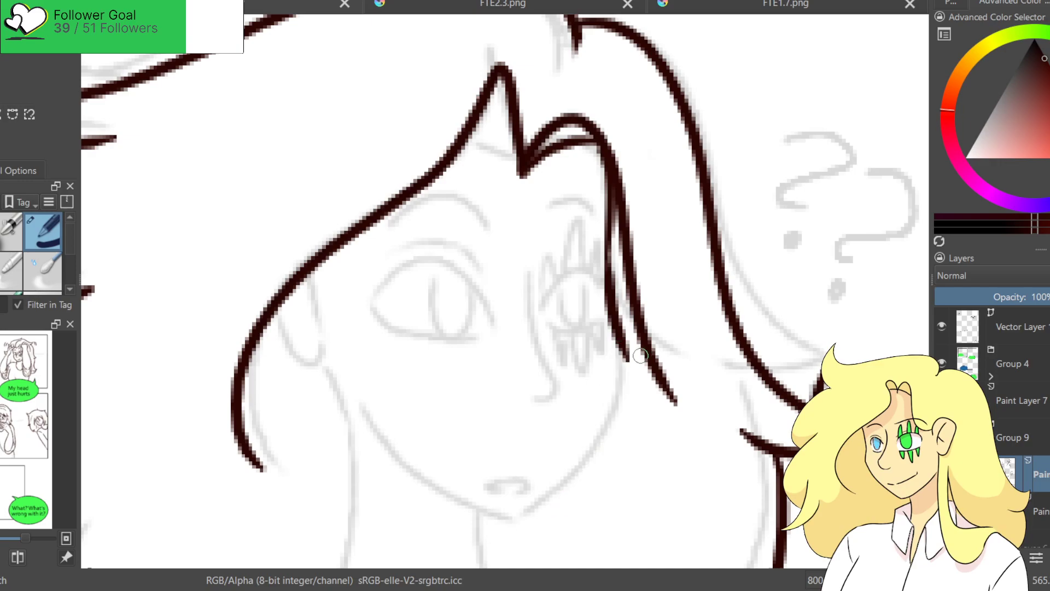
drag(627, 342, 538, 503)
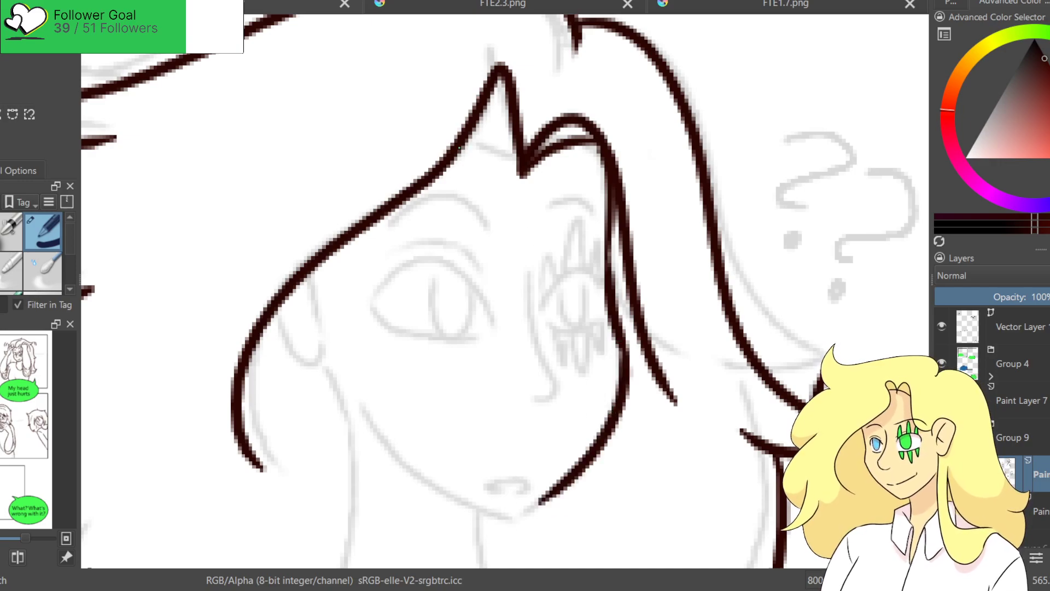
drag(439, 346, 444, 160)
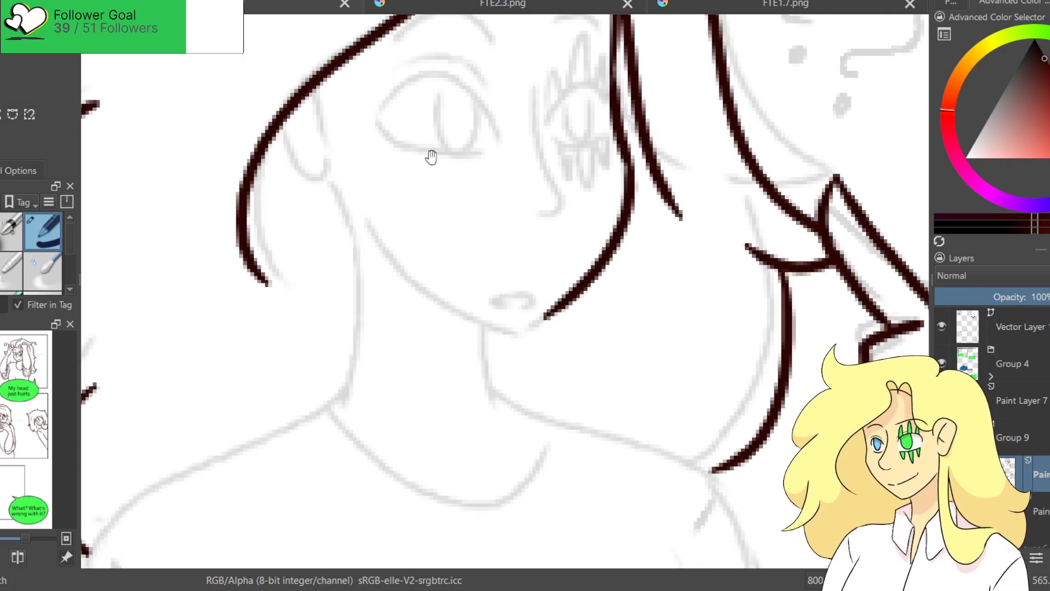
drag(365, 210, 419, 277)
key(ctrl+z)
mouse_move(365, 210)
mouse_down()
mouse_move(562, 342)
mouse_move(528, 329)
mouse_move(520, 359)
mouse_move(536, 338)
mouse_move(565, 349)
mouse_up()
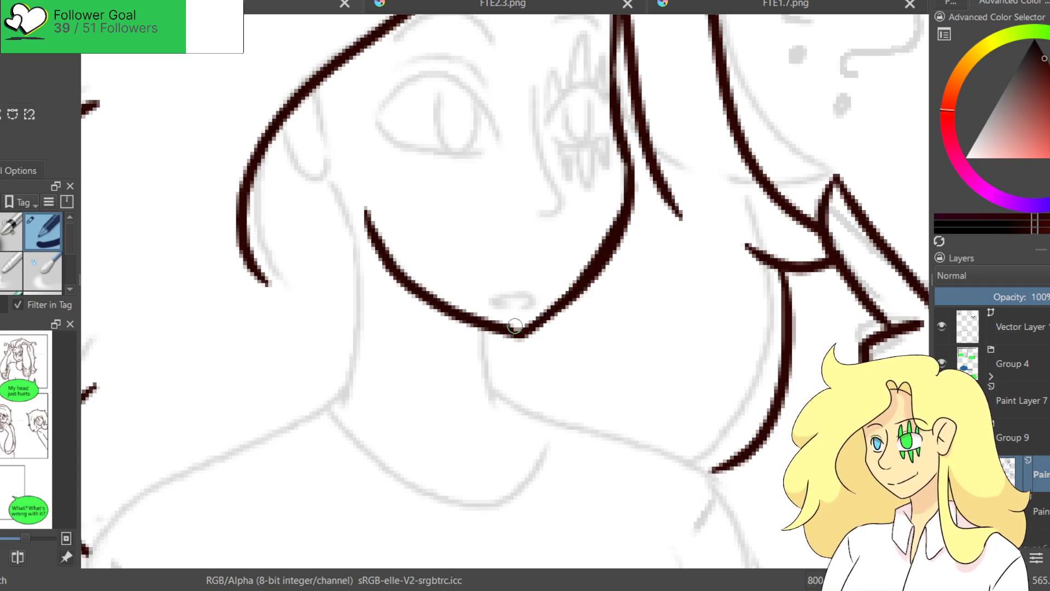
Ink the lower curve of the ear below the left fringe line and the start of the neck beneath it.
drag(286, 125, 342, 178)
key(ctrl+z)
mouse_move(277, 124)
mouse_down()
mouse_move(330, 175)
mouse_move(361, 281)
mouse_up()
key(ctrl+z)
key(ctrl+z)
mouse_move(277, 125)
mouse_down()
mouse_move(334, 191)
mouse_move(359, 270)
mouse_up()
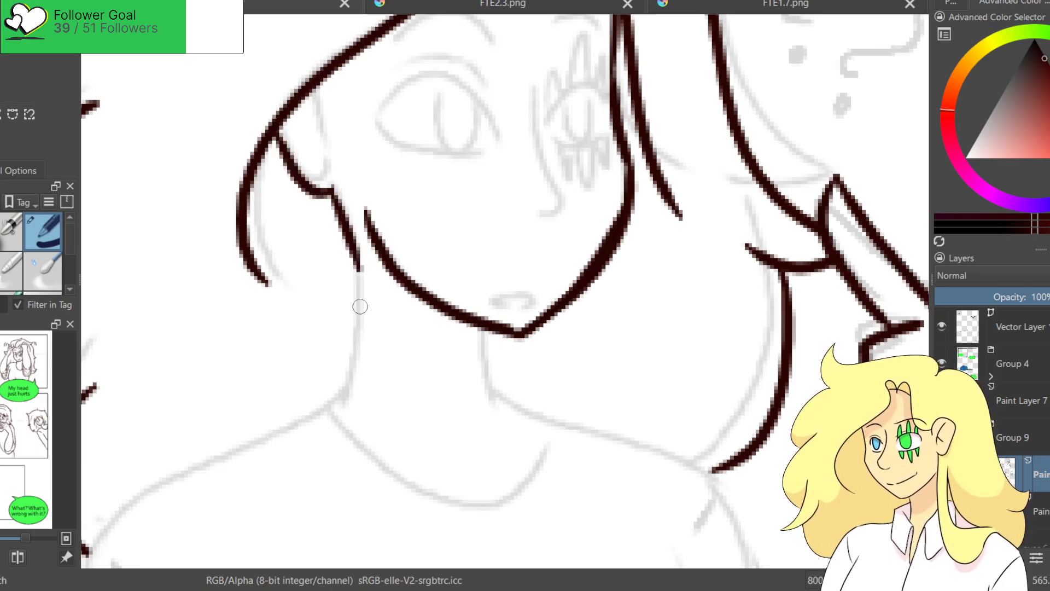
Ink the neck's left line from the ear to the shoulder and the short right line below the chin.
key(ctrl+z)
drag(331, 188, 360, 288)
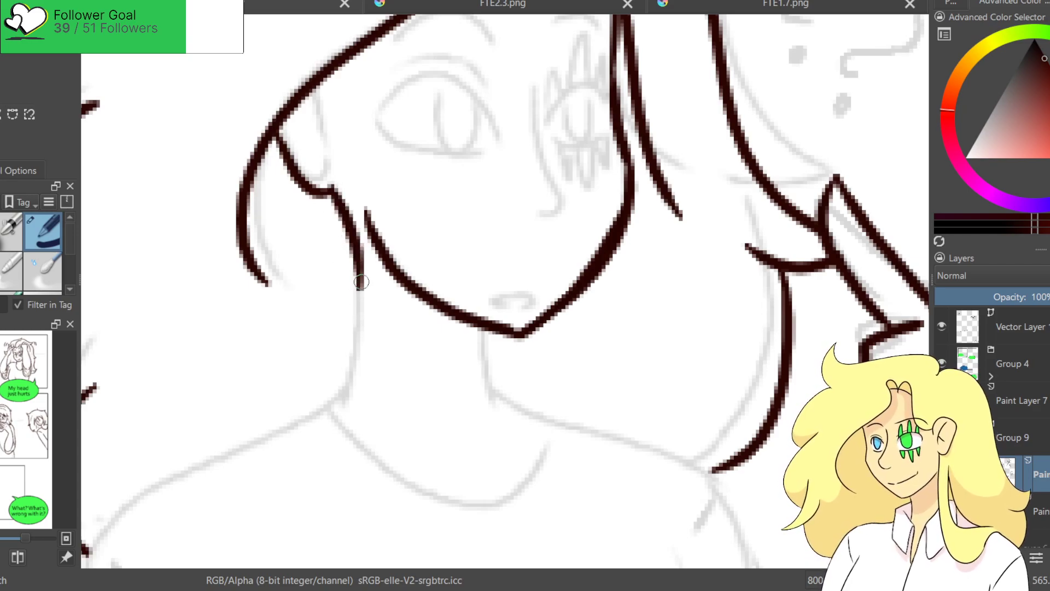
key(ctrl+z)
mouse_move(330, 189)
mouse_down()
mouse_move(329, 233)
mouse_move(359, 348)
mouse_up()
key(ctrl+z)
drag(345, 217, 334, 398)
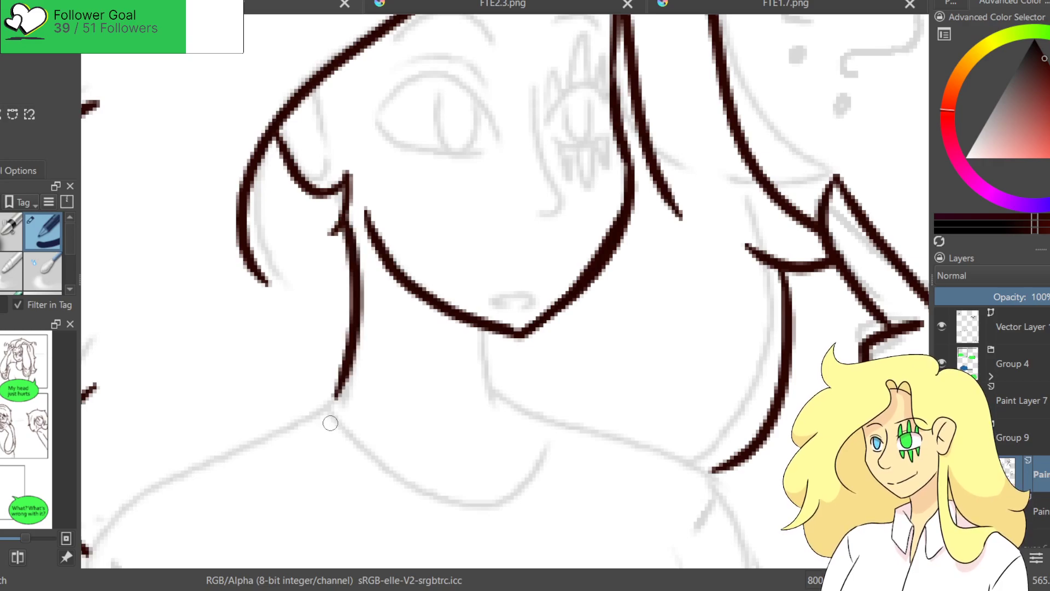
drag(480, 328, 501, 401)
Ink the left shoulder line from the base of the neck to the lower end of the hair.
drag(576, 413, 773, 146)
drag(549, 127, 303, 254)
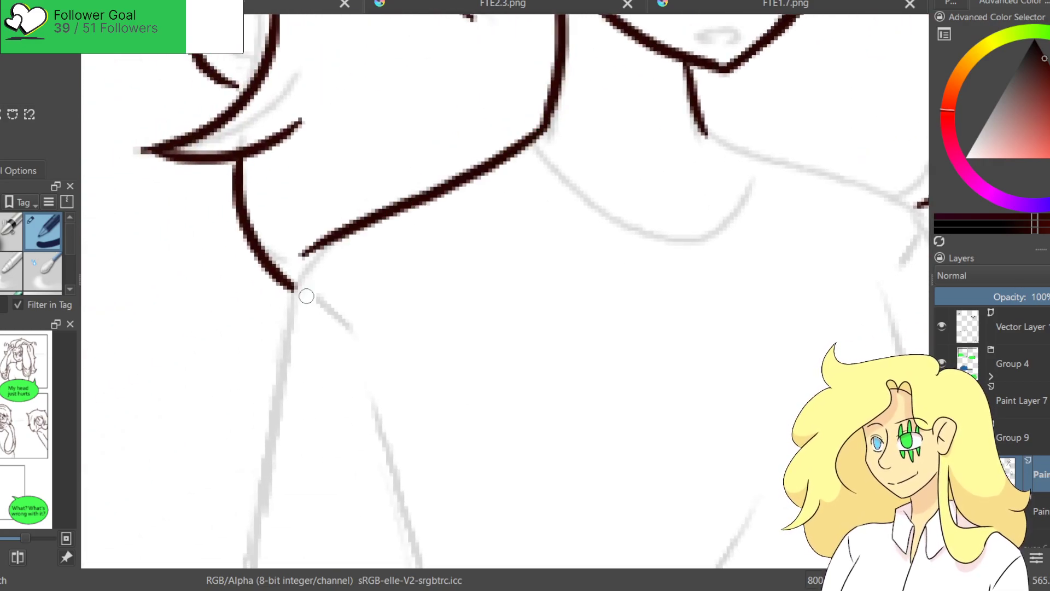
key(ctrl+z)
drag(547, 124, 285, 293)
key(ctrl+z)
drag(549, 125, 296, 290)
key(ctrl+z)
drag(545, 124, 273, 294)
Ink the left sleeve's outer edge from the shoulder downward and the curved hem at its lower end.
drag(360, 345, 362, 155)
mouse_move(298, 88)
mouse_down()
mouse_move(245, 361)
mouse_move(260, 360)
mouse_move(237, 413)
mouse_move(410, 495)
mouse_up()
key(ctrl+z)
mouse_move(235, 415)
mouse_down()
mouse_move(281, 465)
mouse_move(381, 492)
mouse_up()
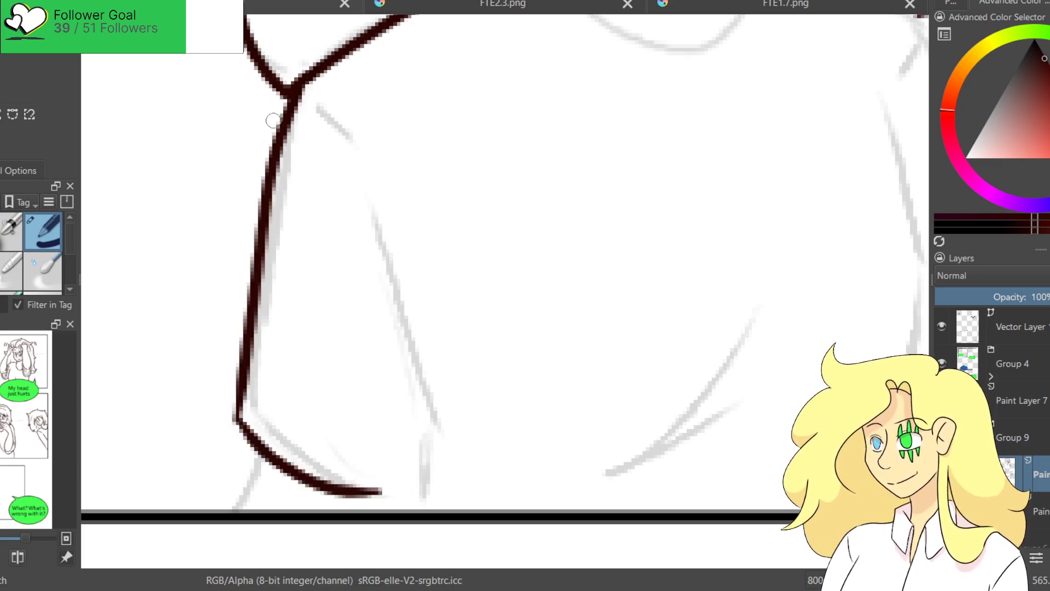
Ink the end of the left sleeve's hem, the arm line beneath it, and the broken line separating sleeve from torso.
drag(381, 489, 418, 485)
drag(255, 443, 238, 510)
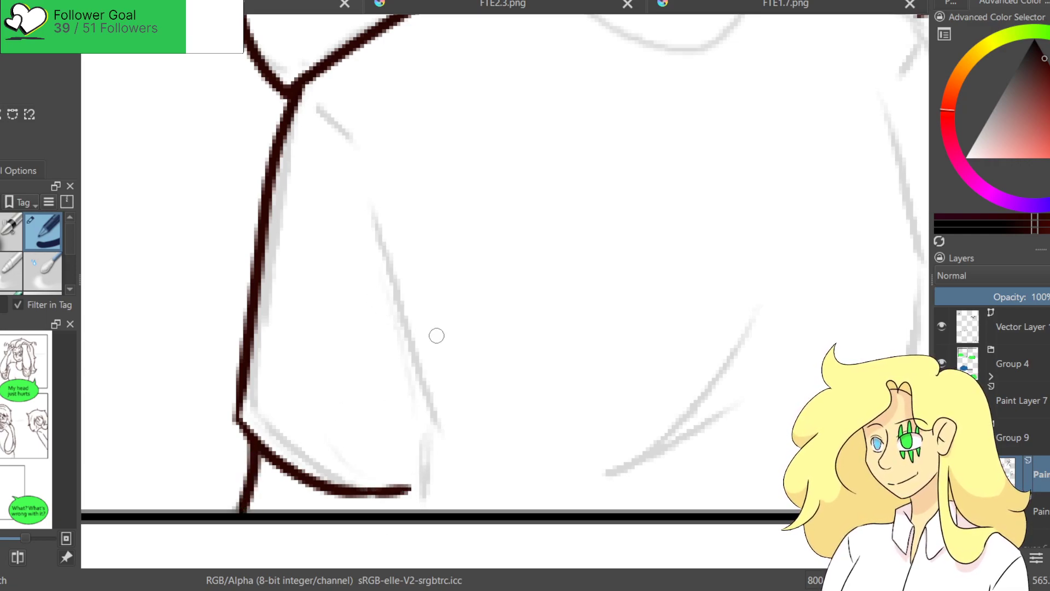
drag(302, 87, 356, 178)
mouse_move(371, 224)
mouse_down()
mouse_move(431, 445)
mouse_move(406, 511)
mouse_up()
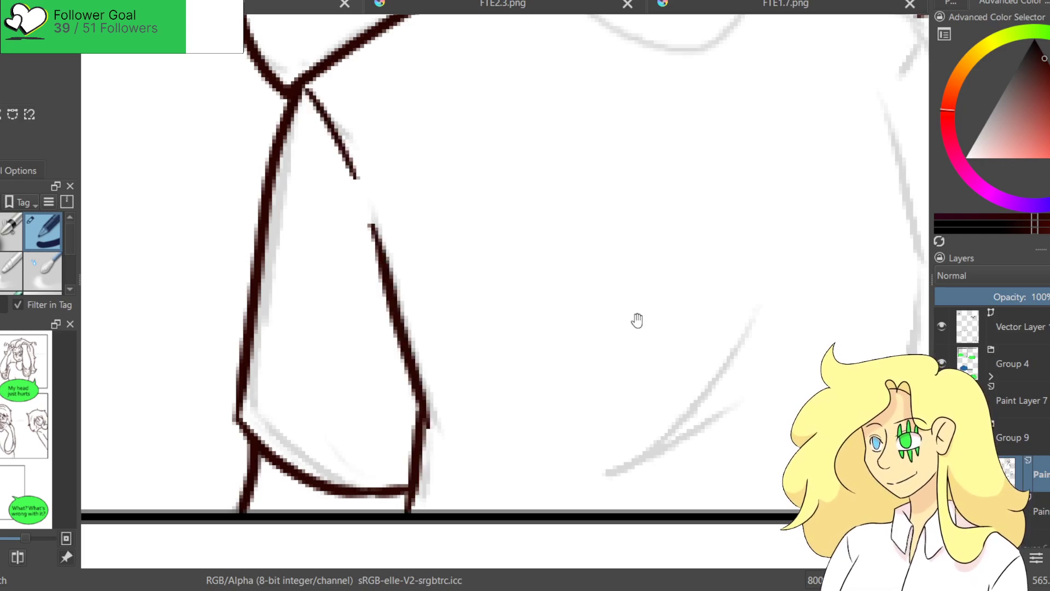
Ink the two slanted fold lines that meet in a point at the lower middle of the shirt.
drag(619, 321, 388, 302)
drag(495, 335, 472, 453)
key(ctrl+z)
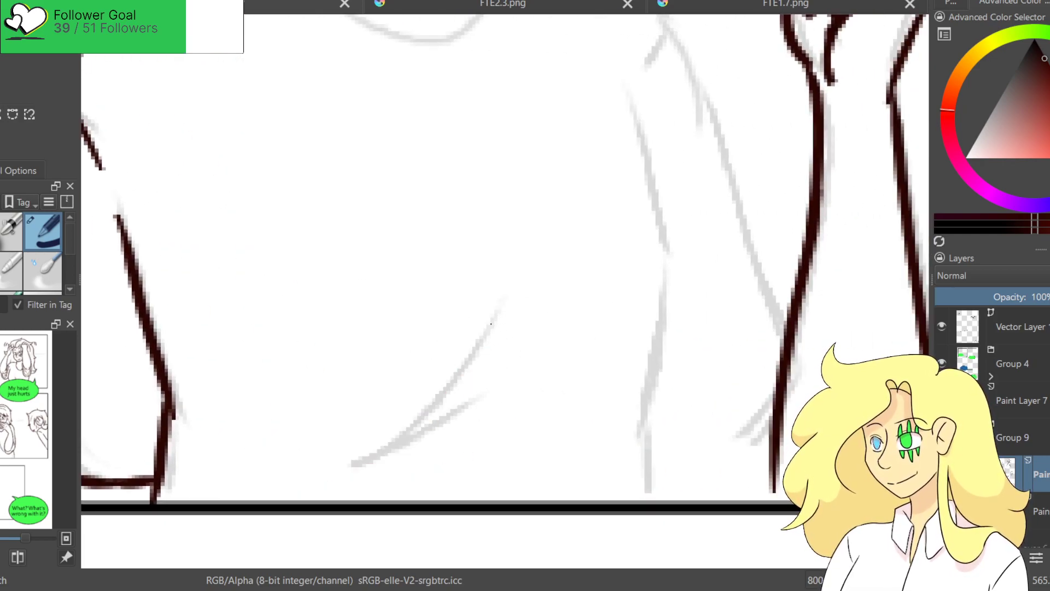
drag(489, 326, 480, 430)
key(ctrl+z)
drag(504, 321, 493, 430)
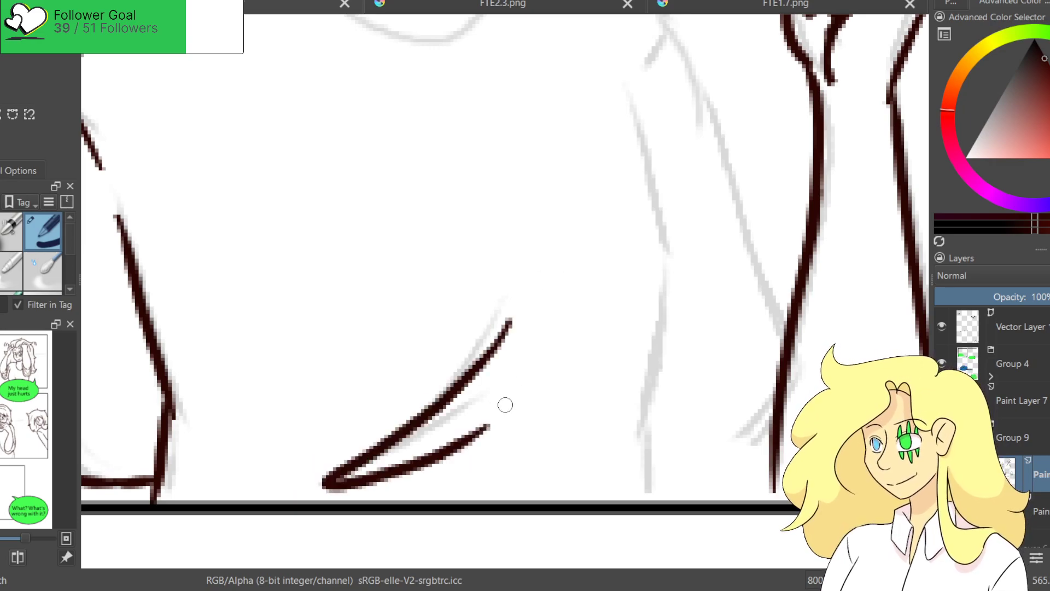
Ink the right shoulder line from the base of the neck down toward the sleeve, redoing strokes as needed.
drag(591, 227, 479, 330)
drag(460, 205, 698, 323)
key(ctrl+z)
drag(452, 204, 697, 323)
key(ctrl+z)
mouse_move(454, 203)
mouse_down()
mouse_move(604, 266)
mouse_move(697, 323)
mouse_up()
key(ctrl+z)
mouse_move(450, 204)
mouse_down()
mouse_move(564, 229)
mouse_move(702, 331)
mouse_move(490, 219)
mouse_move(702, 330)
mouse_move(734, 476)
mouse_up()
key(ctrl+z)
Ink the shirt's right side line and the short fold lines beside the raised forearm.
scroll(689, 368, down, 10)
mouse_move(558, 104)
mouse_down()
mouse_move(629, 309)
mouse_move(566, 118)
mouse_move(627, 313)
mouse_move(567, 416)
mouse_move(552, 462)
mouse_up()
key(ctrl+z)
drag(604, 400, 585, 463)
drag(508, 302, 594, 180)
mouse_move(559, 53)
mouse_down()
mouse_move(569, 82)
mouse_move(577, 451)
mouse_up()
scroll(426, 210, up, 5)
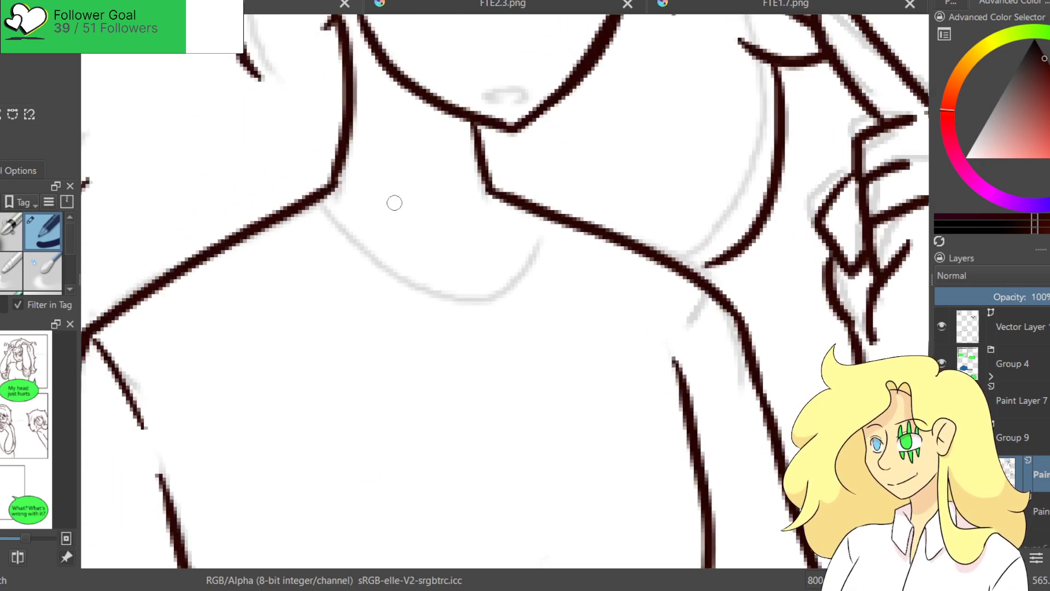
Ink the curved neckline of the shirt from the left side of the neck around to the right.
drag(326, 194, 508, 318)
mouse_move(538, 210)
mouse_down()
mouse_move(539, 240)
mouse_move(511, 326)
mouse_up()
key(ctrl+z)
key(ctrl+z)
drag(537, 209, 517, 315)
key(ctrl+z)
scroll(495, 290, down, 5)
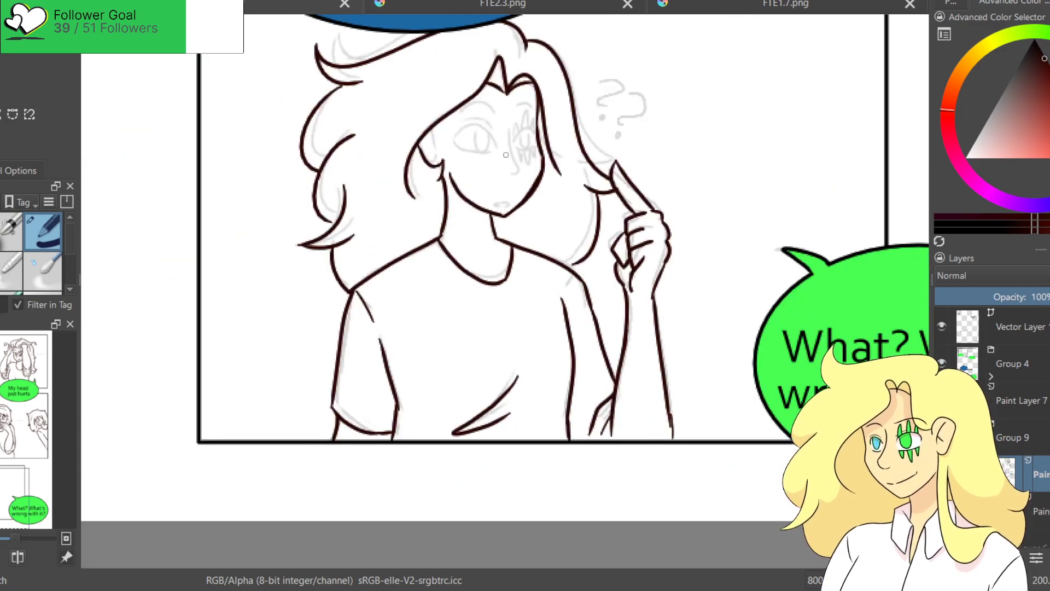
Ink the long nose line and the small open mouth on the bottom-panel face.
scroll(507, 140, up, 6)
mouse_move(487, 74)
mouse_down()
mouse_move(488, 180)
mouse_move(547, 327)
mouse_move(517, 333)
mouse_up()
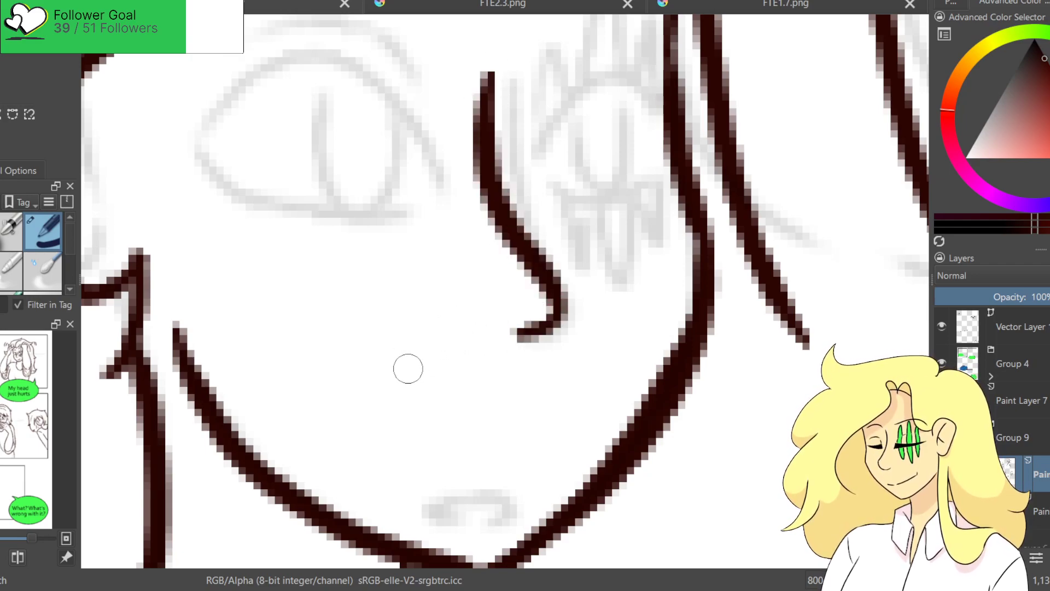
mouse_move(450, 483)
mouse_down()
mouse_move(521, 461)
mouse_move(432, 470)
mouse_move(451, 495)
mouse_move(517, 476)
mouse_move(437, 481)
mouse_up()
key(ctrl+z)
Ink the arched upper lid and the short lower lid of the marked right eye.
scroll(502, 328, up, 3)
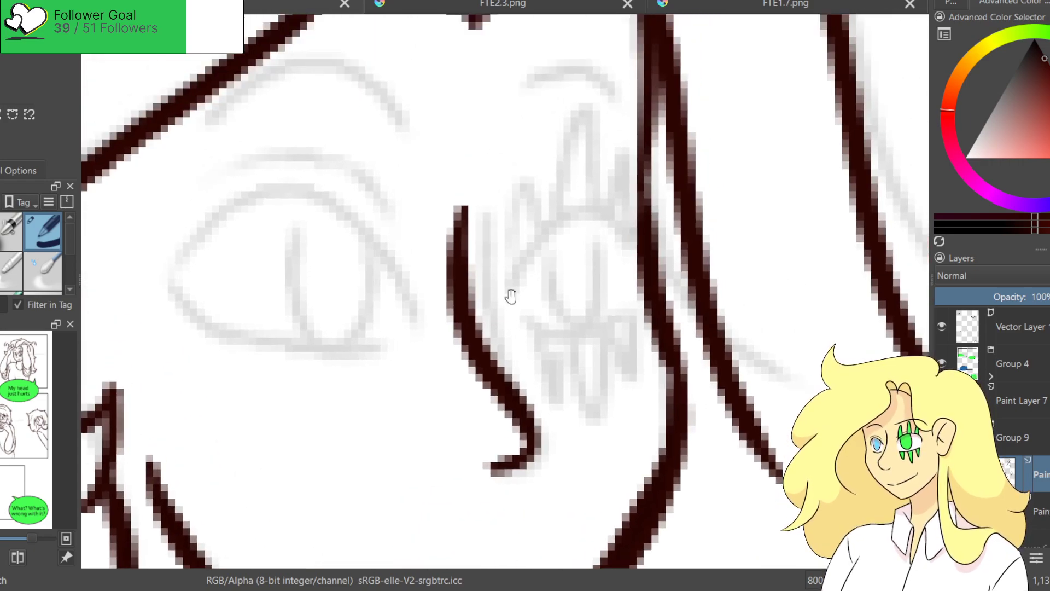
mouse_move(492, 304)
mouse_down()
mouse_move(529, 237)
mouse_move(638, 276)
mouse_up()
drag(525, 328, 629, 312)
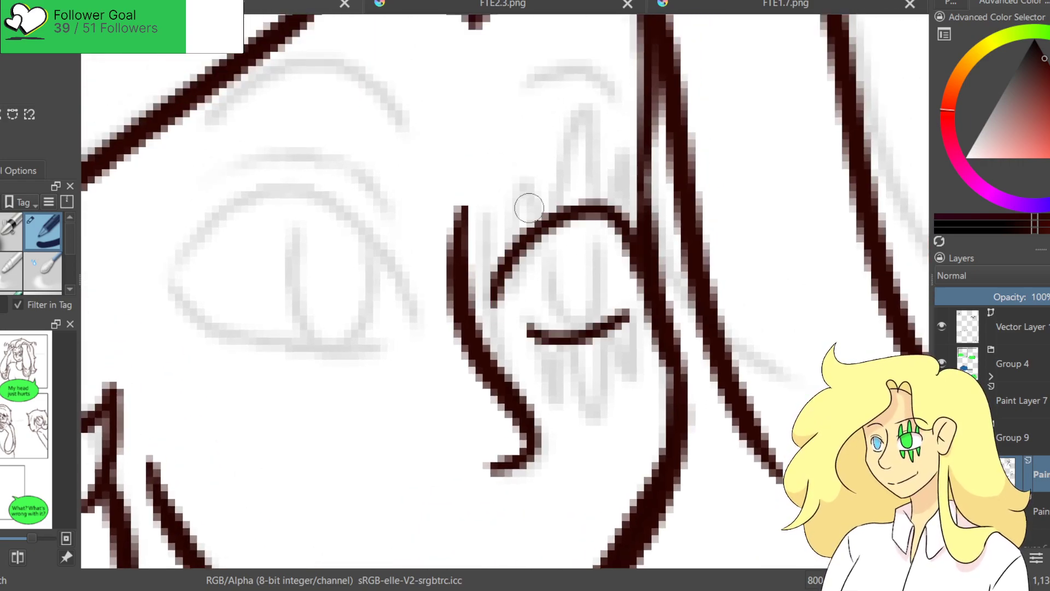
Ink the marked right eye's oval iris and the pointed spikes above and below its lids.
mouse_move(495, 276)
mouse_down()
mouse_move(525, 216)
mouse_move(533, 230)
mouse_move(517, 181)
mouse_move(575, 195)
mouse_move(571, 164)
mouse_move(620, 203)
mouse_move(629, 163)
mouse_move(635, 211)
mouse_up()
key(ctrl+z)
mouse_move(528, 336)
mouse_down()
mouse_move(554, 400)
mouse_move(566, 341)
mouse_move(539, 374)
mouse_move(564, 339)
mouse_move(604, 355)
mouse_move(608, 320)
mouse_move(641, 324)
mouse_up()
key(ctrl+z)
mouse_move(544, 235)
mouse_down()
mouse_move(589, 312)
mouse_move(588, 216)
mouse_move(576, 329)
mouse_move(590, 197)
mouse_move(601, 286)
mouse_move(590, 221)
mouse_up()
key(ctrl+z)
key(ctrl+z)
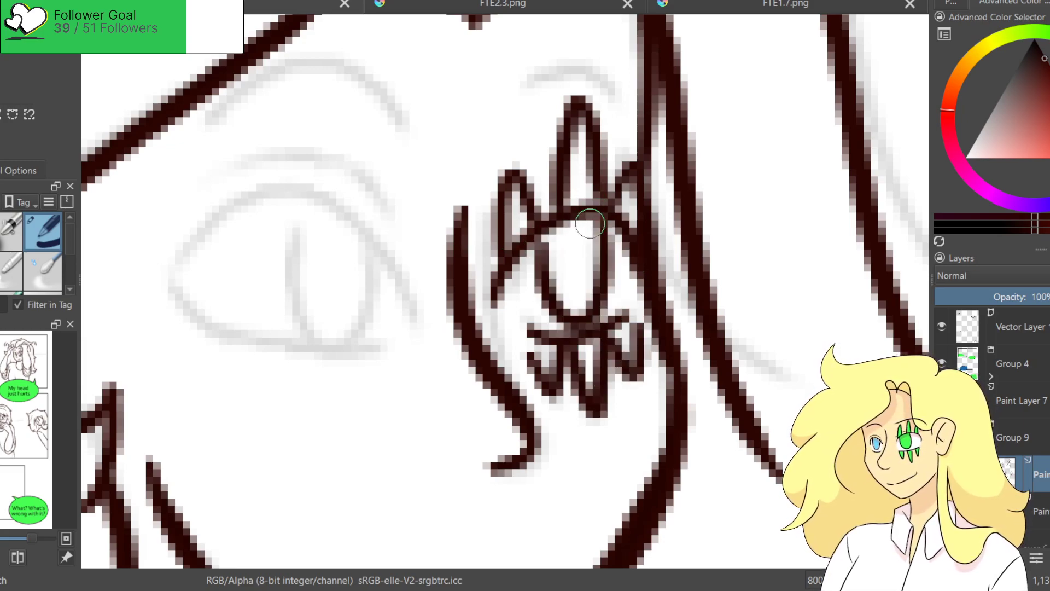
Ink the left eye with a thick upper lid, a lower lid, the iris and a vertical pupil line.
mouse_move(393, 295)
mouse_down()
mouse_move(508, 320)
mouse_move(404, 215)
mouse_move(303, 346)
mouse_up()
key(ctrl+z)
mouse_move(529, 349)
mouse_down()
mouse_move(516, 318)
mouse_move(306, 288)
mouse_move(345, 365)
mouse_move(517, 382)
mouse_up()
mouse_move(414, 232)
mouse_down()
mouse_move(434, 377)
mouse_move(489, 247)
mouse_up()
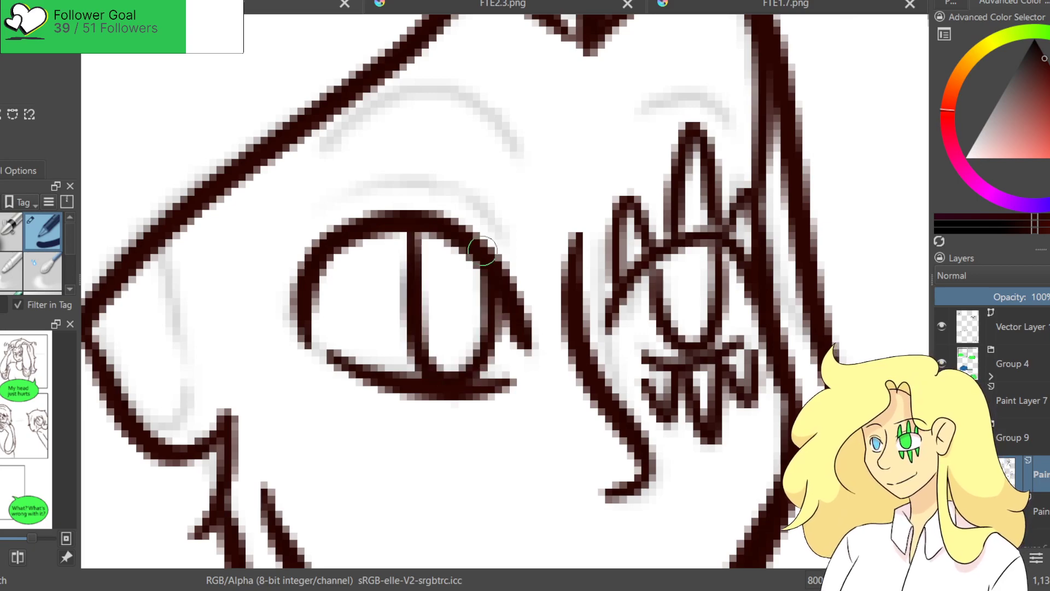
Ink the arched eyebrows above both eyes.
drag(335, 159, 485, 146)
key(ctrl+z)
drag(379, 83, 509, 122)
drag(606, 106, 730, 112)
key(ctrl+z)
drag(607, 104, 742, 112)
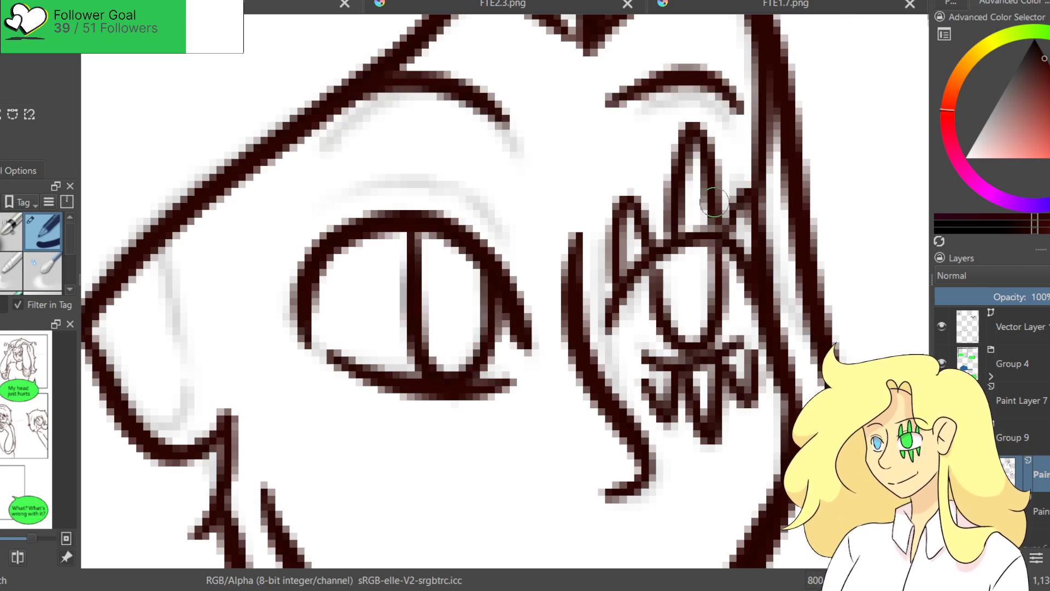
Hide the rough sketch on Paint Layer 7 so only the inked line art shows across the page.
scroll(714, 202, down, 8)
drag(691, 280, 363, 241)
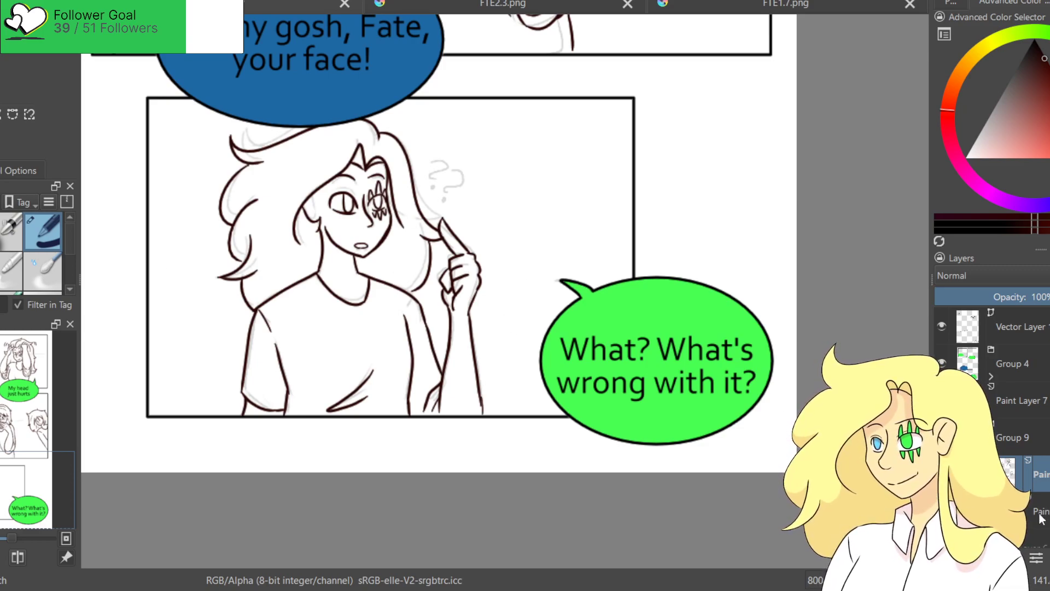
scroll(493, 320, down, 1)
drag(521, 258, 577, 456)
scroll(549, 343, down, 1)
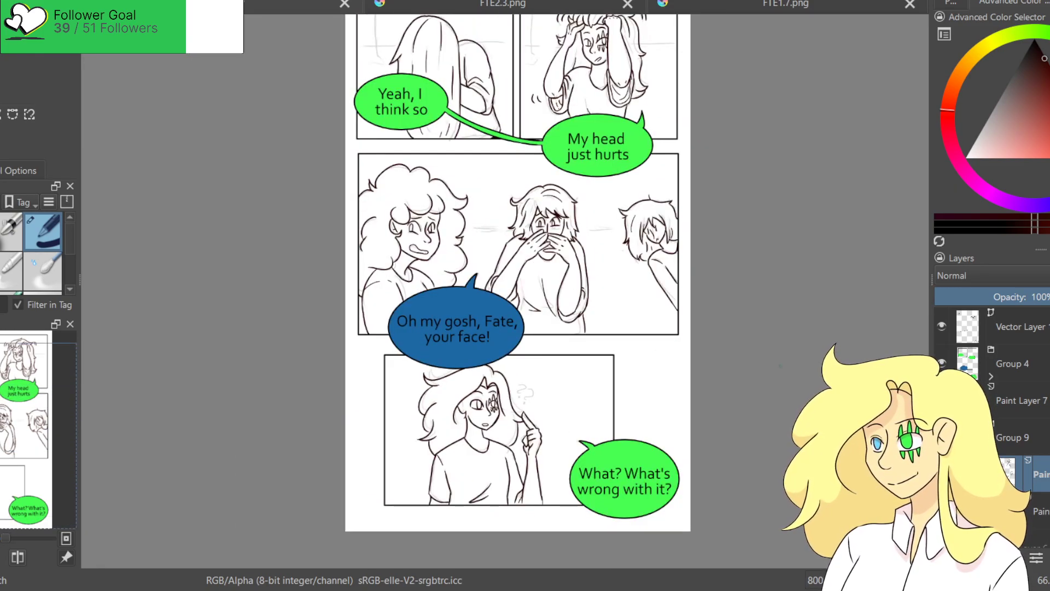
scroll(990, 410, down, 1)
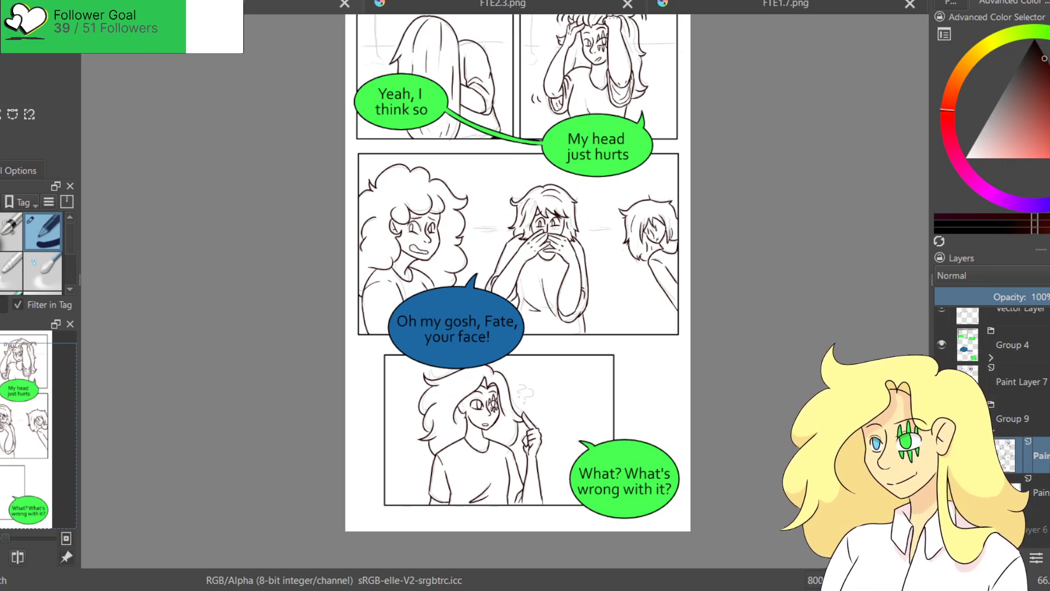
click(942, 381)
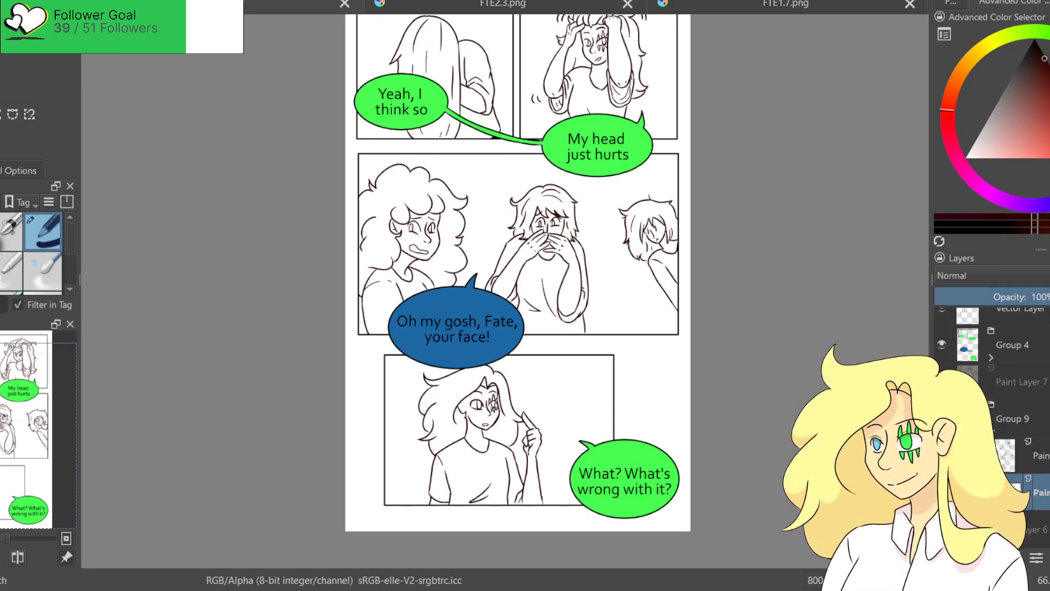
Fill the long hair in the first panel with light yellow Color 7 on the paint layer below the line art.
click(952, 4)
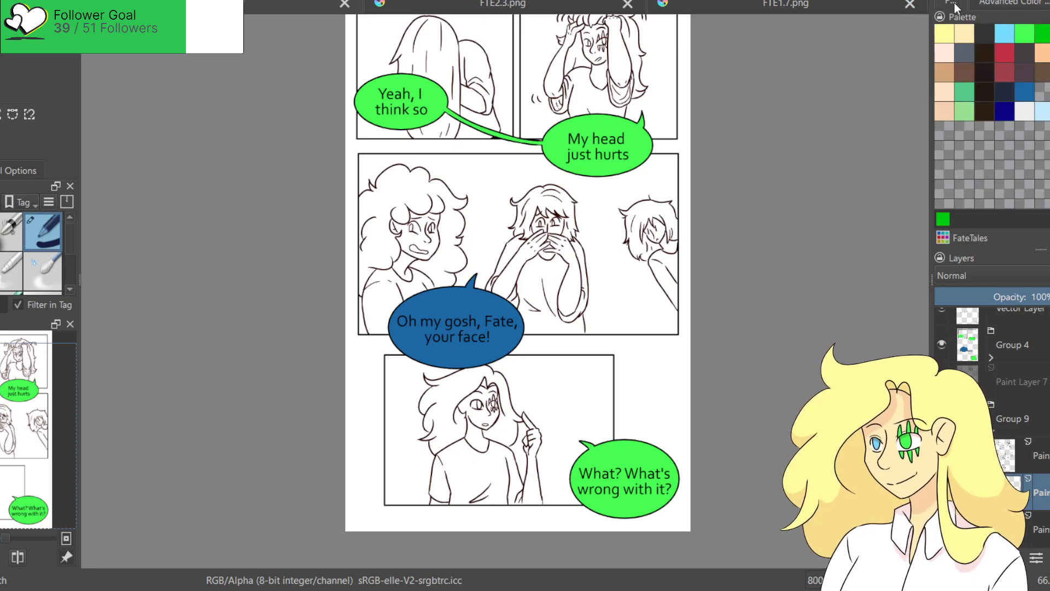
click(945, 33)
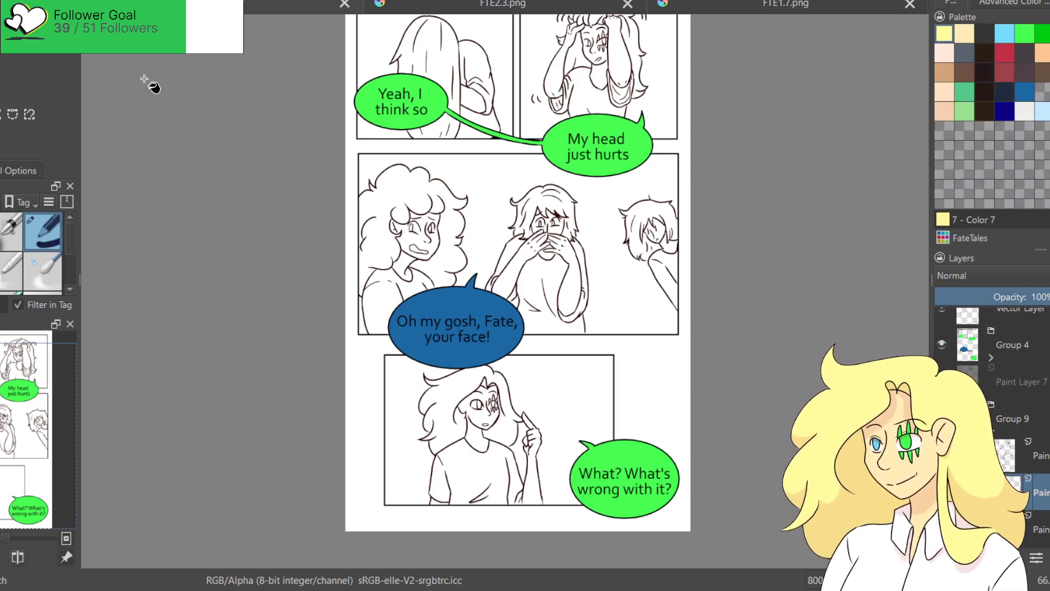
scroll(421, 251, up, 3)
scroll(469, 239, up, 4)
click(469, 239)
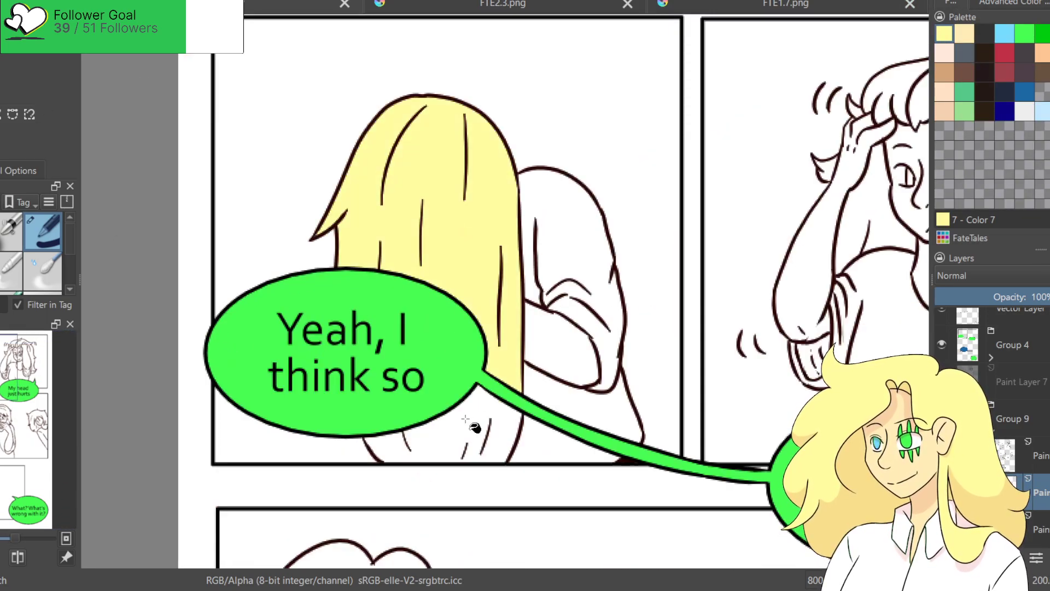
Fill all hair sections of the figure holding their head in the second panel with light yellow Color 7.
scroll(474, 426, right, 5)
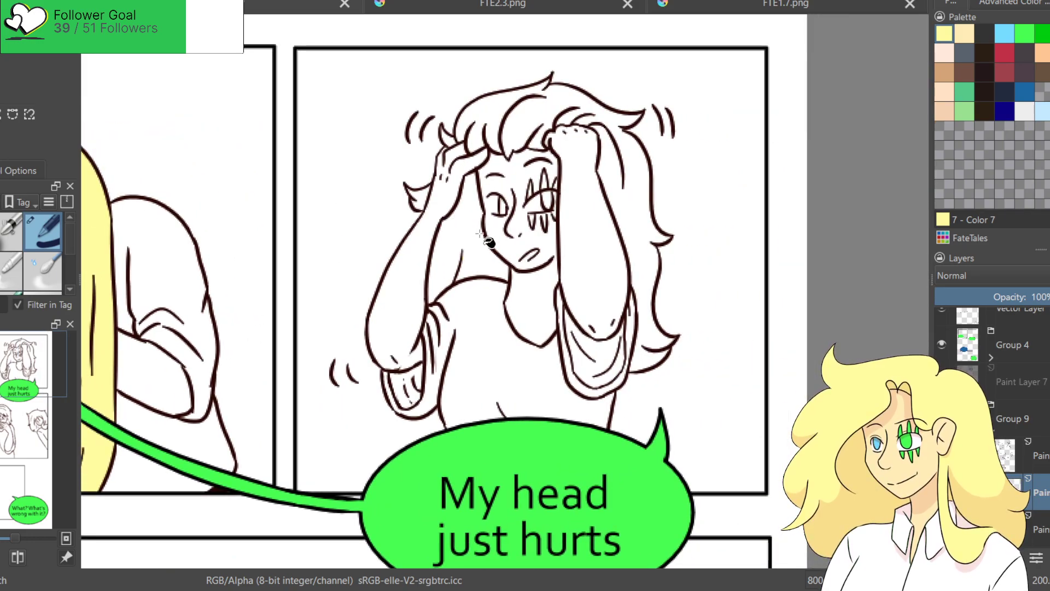
scroll(480, 234, up, 3)
click(473, 232)
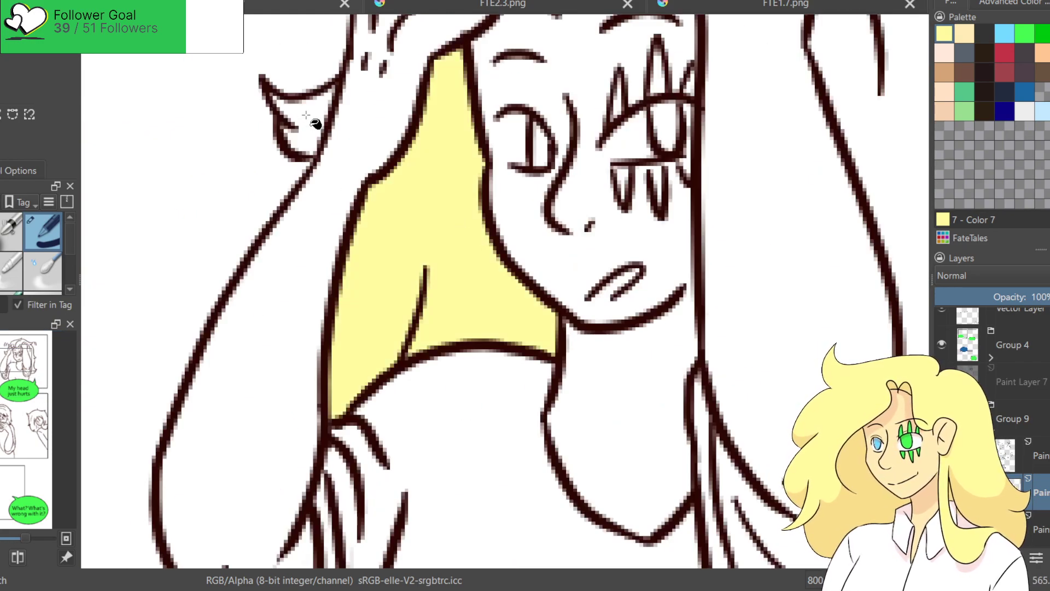
scroll(309, 142, up, 5)
click(290, 125)
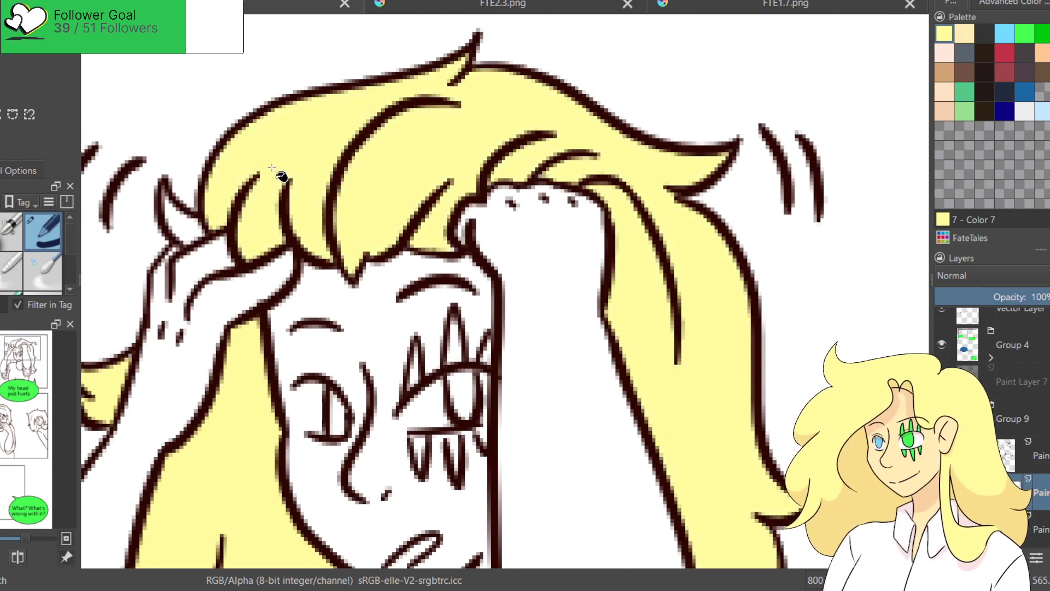
click(185, 223)
Fill the long-haired figure's hair in the bottom panel with light yellow, including the small areas along the hairline.
scroll(306, 301, down, 3)
drag(307, 301, 466, 50)
scroll(389, 455, down, 1)
drag(389, 455, 701, 24)
scroll(706, 28, down, 3)
scroll(493, 276, up, 5)
click(489, 310)
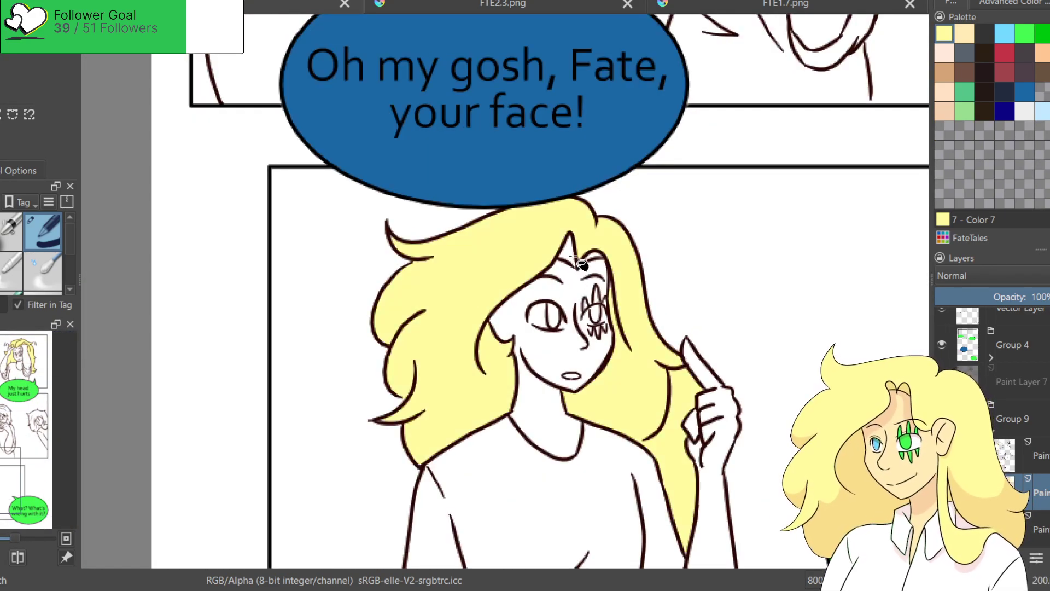
scroll(581, 267, up, 4)
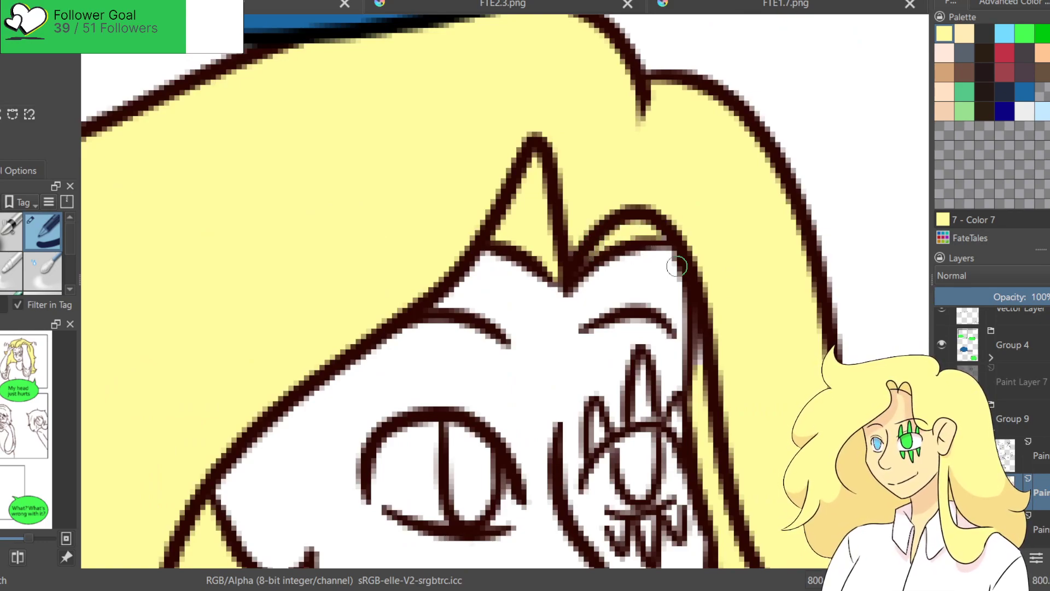
Fill the bottom-panel figure's face and neck with pale skin tone Color 9.
scroll(695, 414, down, 6)
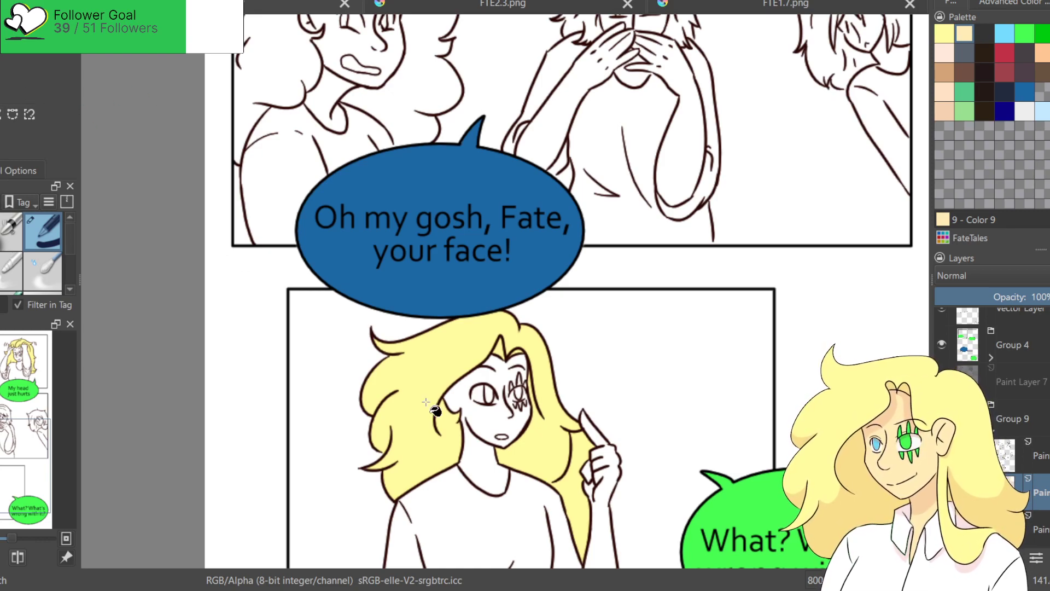
click(479, 419)
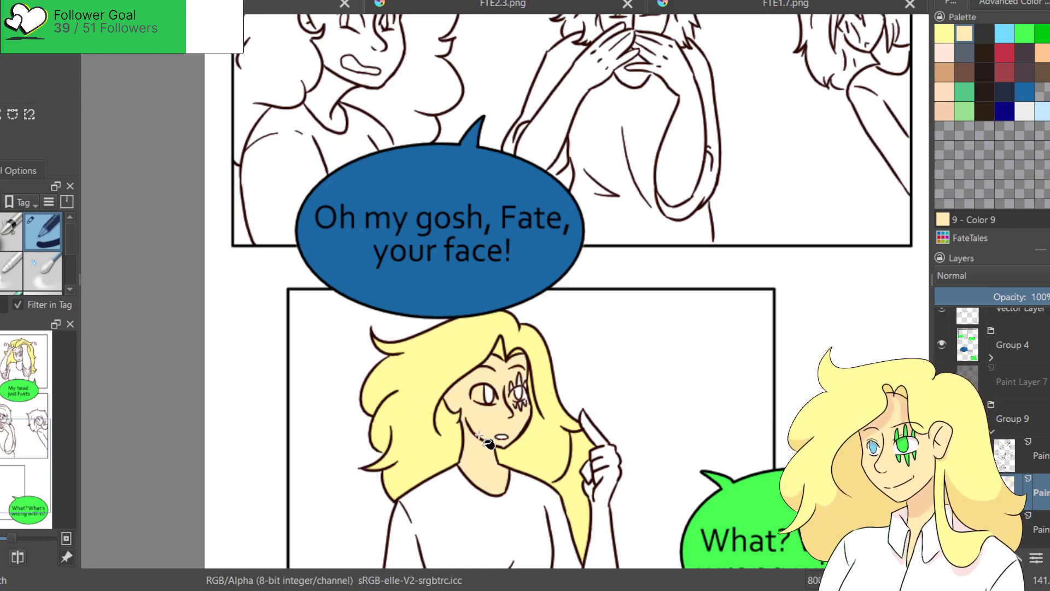
click(600, 507)
drag(571, 497, 527, 284)
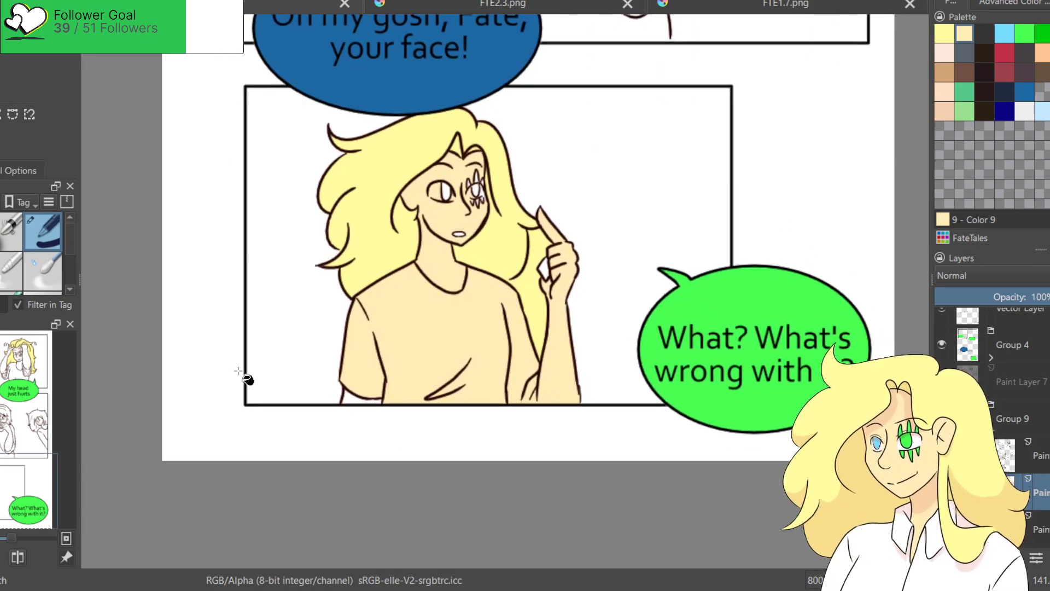
key(ctrl+z)
Close the gap at the raised forearm's lower end with skin tone, then fill the arm and hand with Color 9.
scroll(588, 380, up, 3)
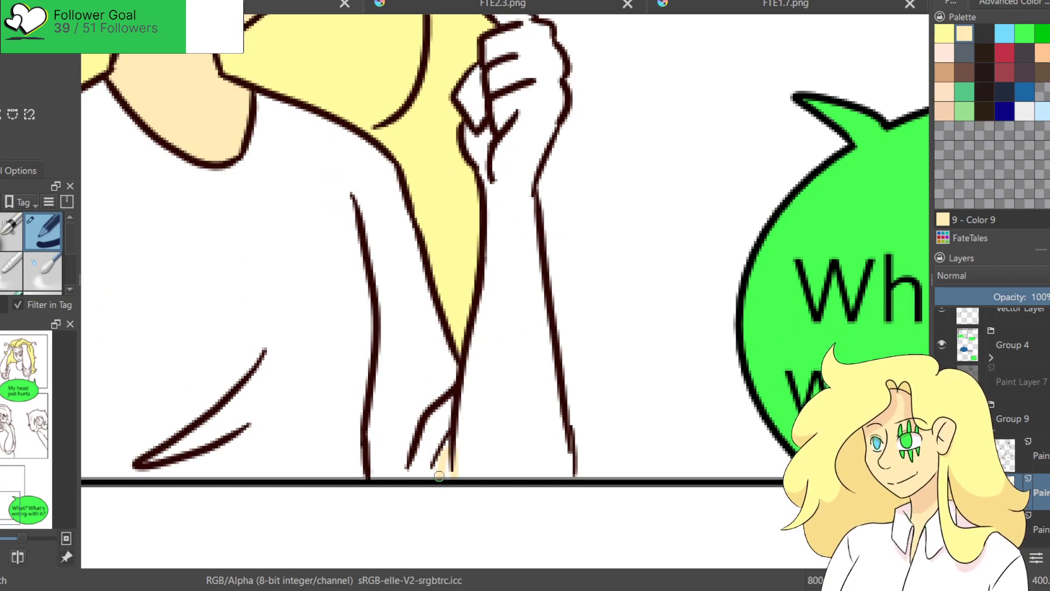
click(455, 457)
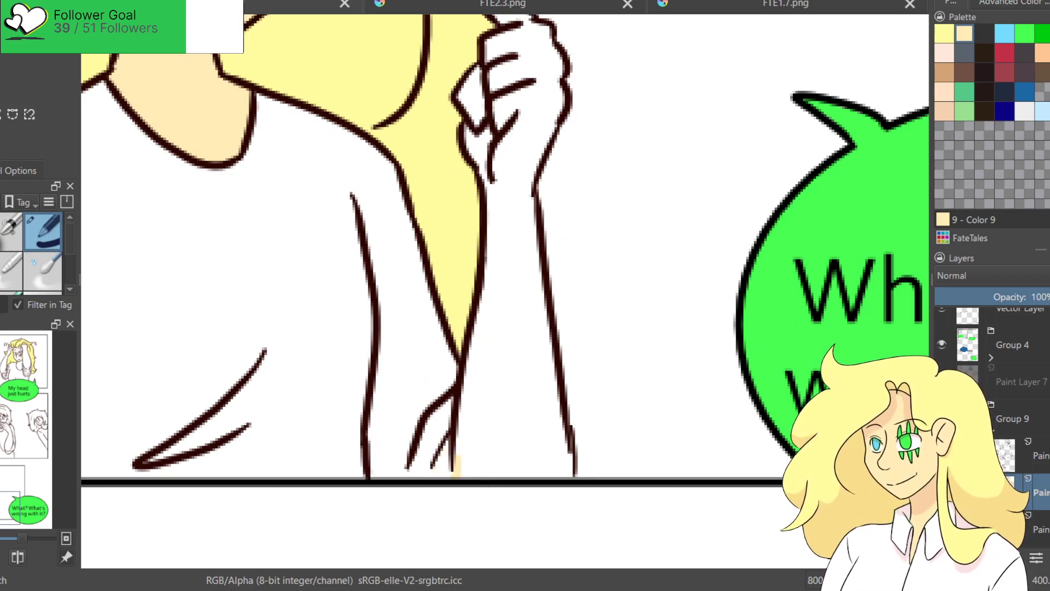
click(500, 363)
scroll(347, 387, down, 3)
scroll(508, 331, up, 1)
click(495, 329)
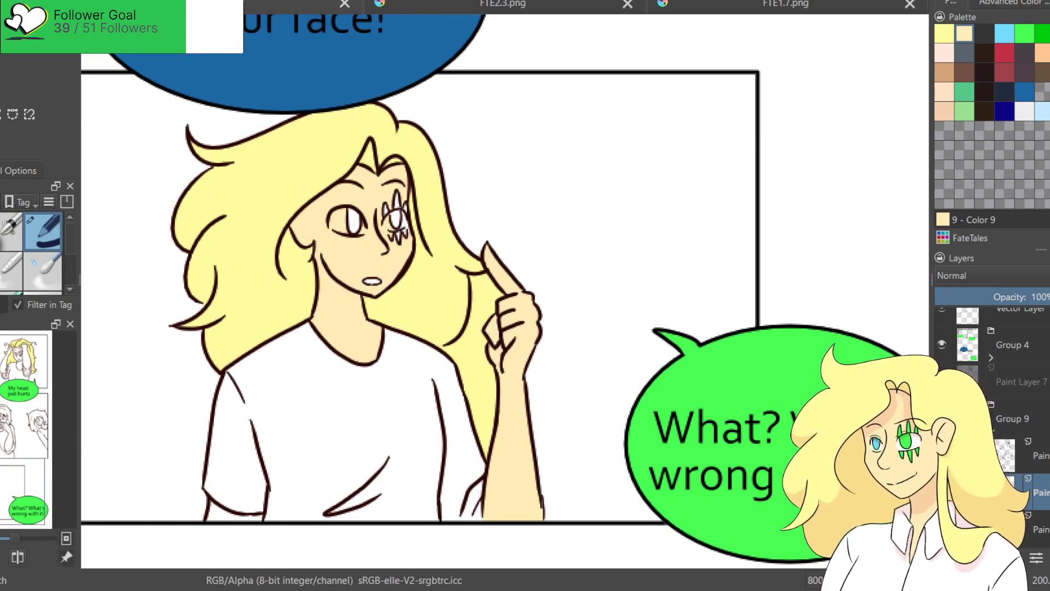
Fill the remaining white areas of the eyes, eye spikes and mouth on the bottom-panel face with Color 9.
scroll(300, 146, up, 2)
click(408, 284)
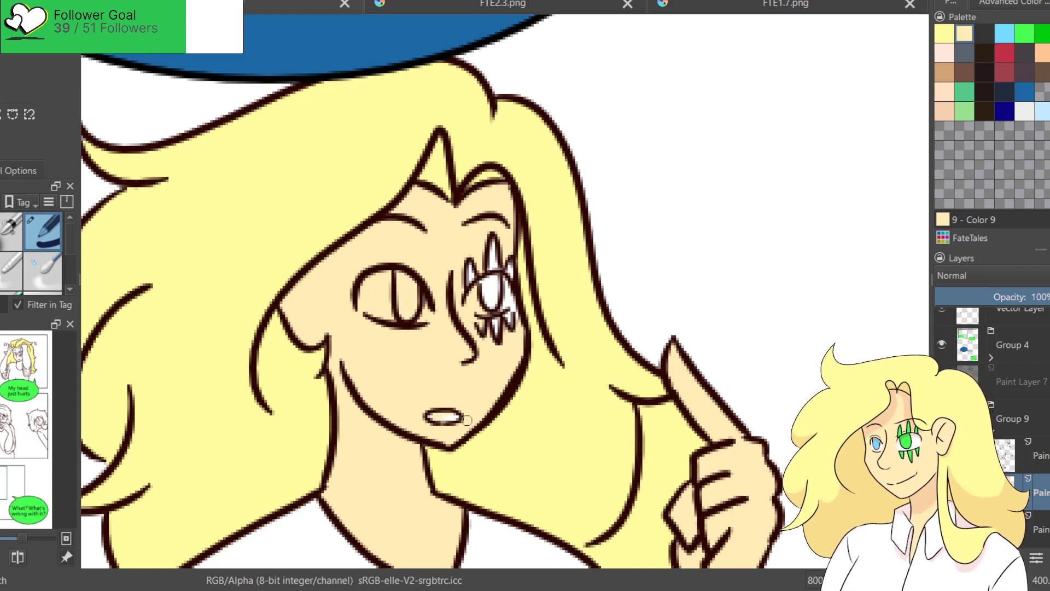
click(491, 264)
click(504, 288)
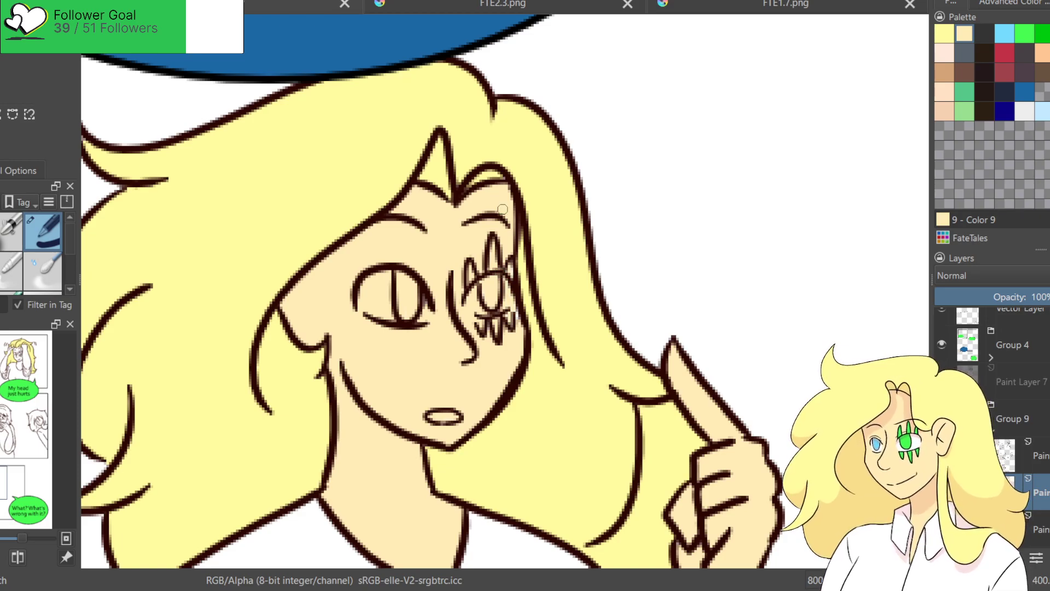
Fill the forearm in the first panel and the arms, face and neck of the second-panel figure with Color 9.
scroll(503, 209, down, 5)
scroll(448, 402, up, 3)
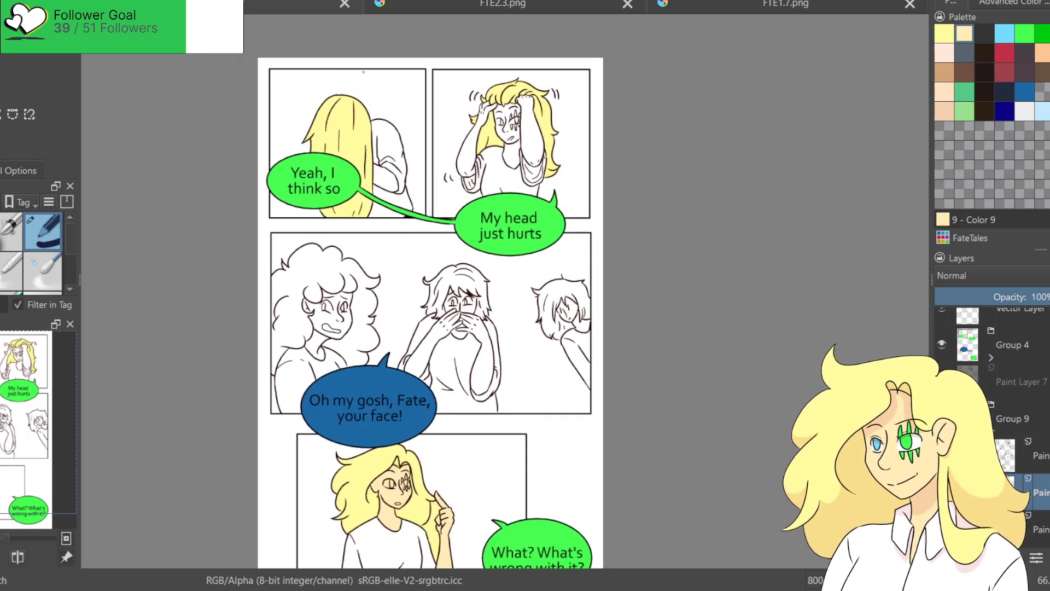
scroll(382, 68, up, 3)
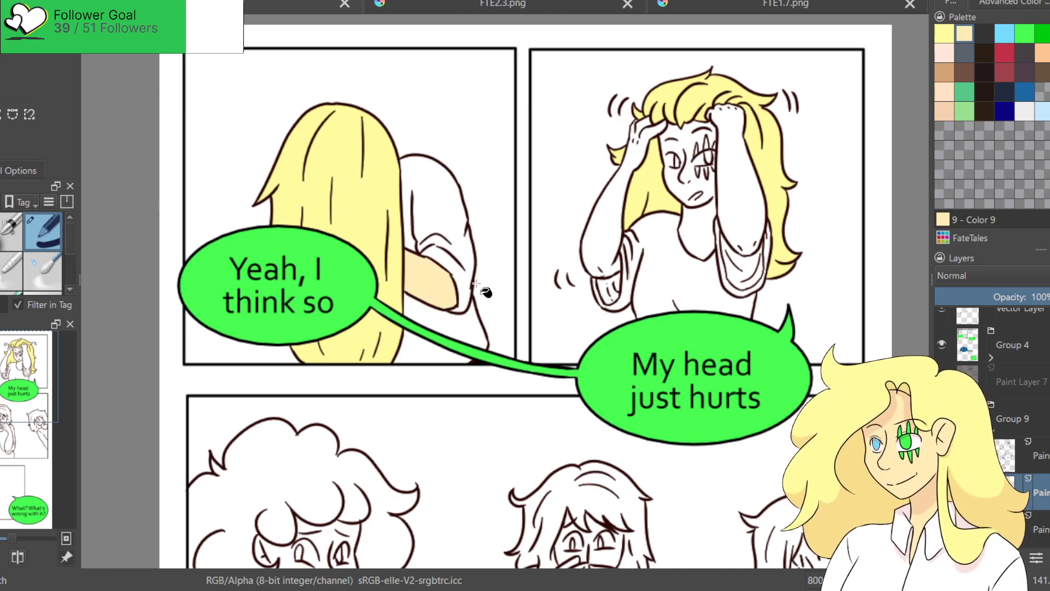
click(603, 241)
scroll(714, 178, up, 2)
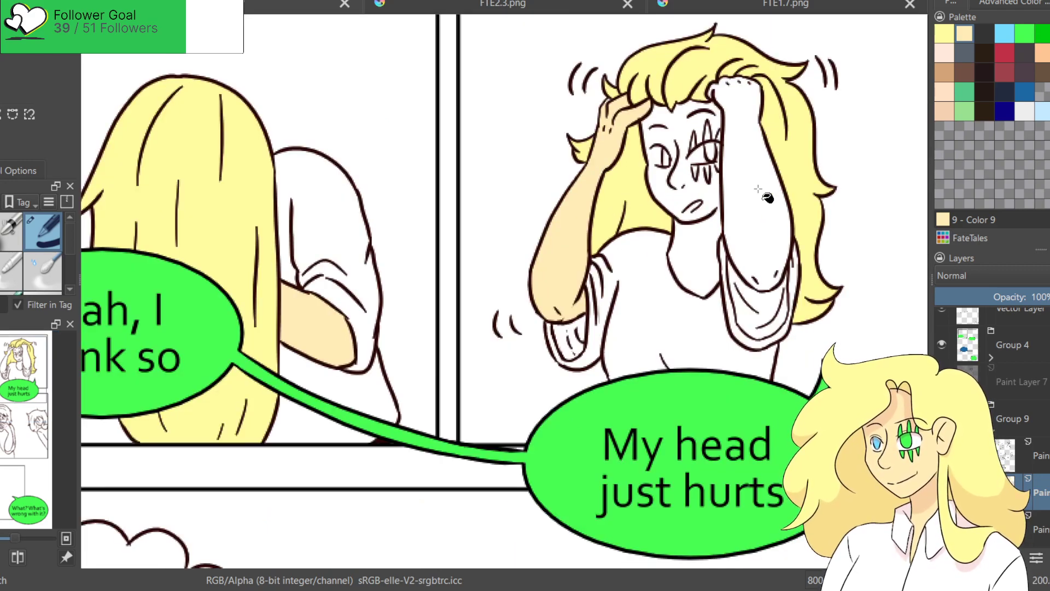
click(761, 198)
click(687, 211)
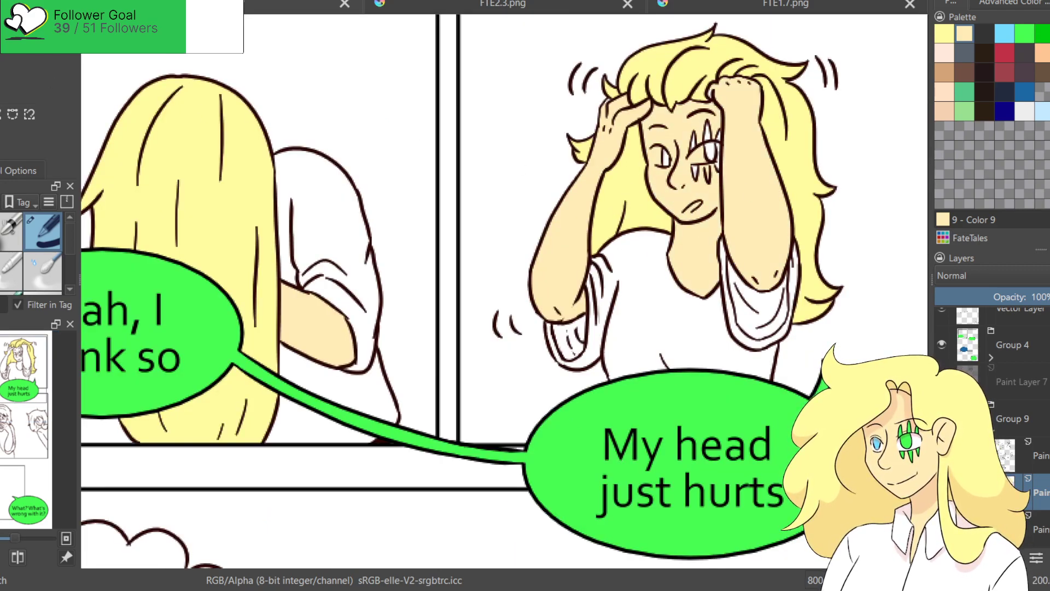
Paint over the remaining white areas in the second-panel figure's eyes and eye spikes with Color 9.
scroll(542, 279, up, 5)
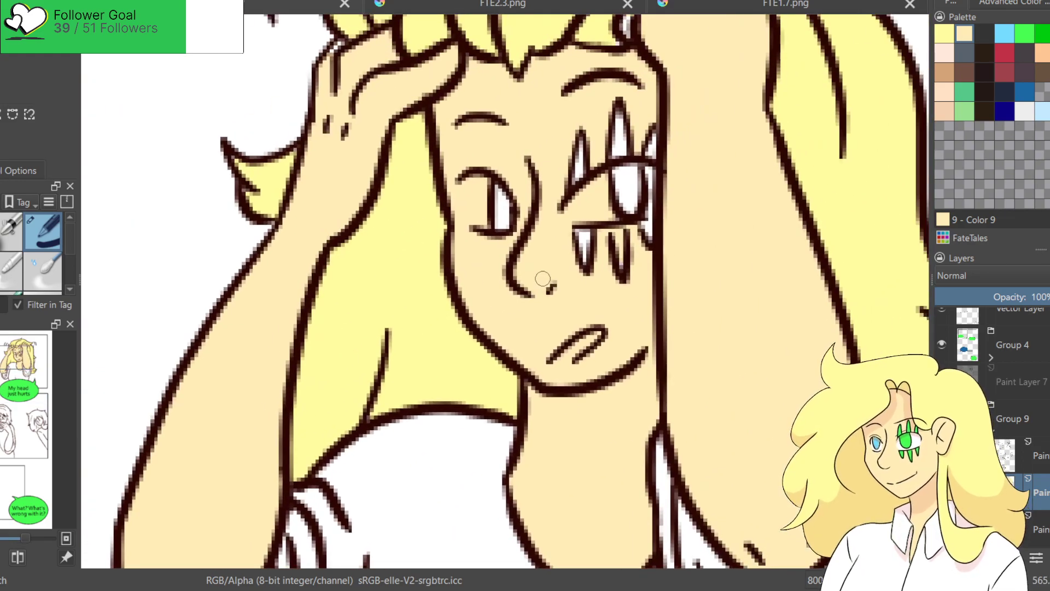
drag(492, 188, 495, 232)
mouse_move(567, 244)
mouse_down()
mouse_move(599, 118)
mouse_move(617, 142)
mouse_move(632, 207)
mouse_move(655, 211)
mouse_up()
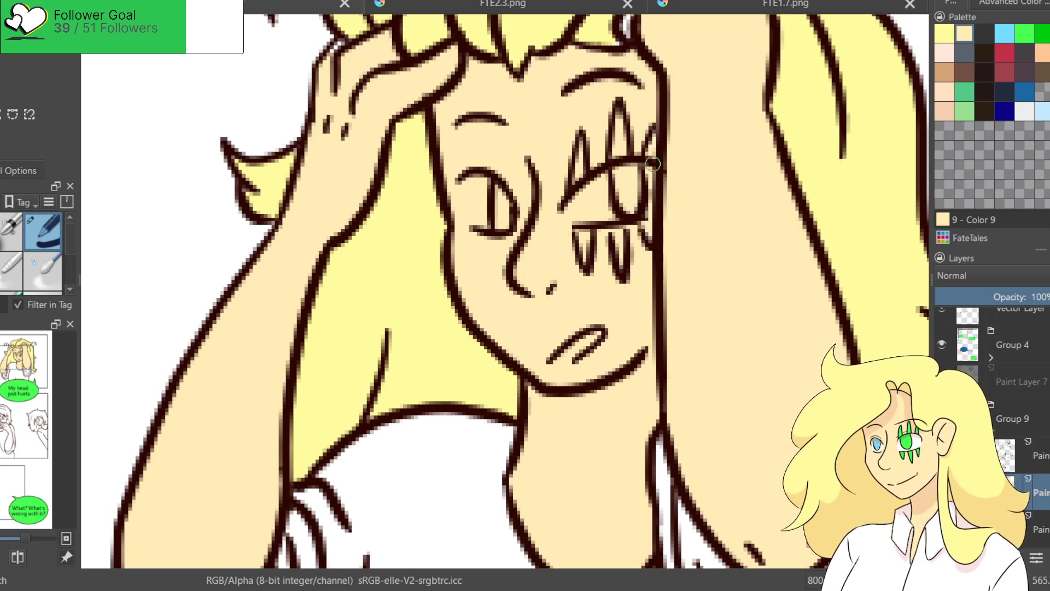
scroll(631, 132, up, 3)
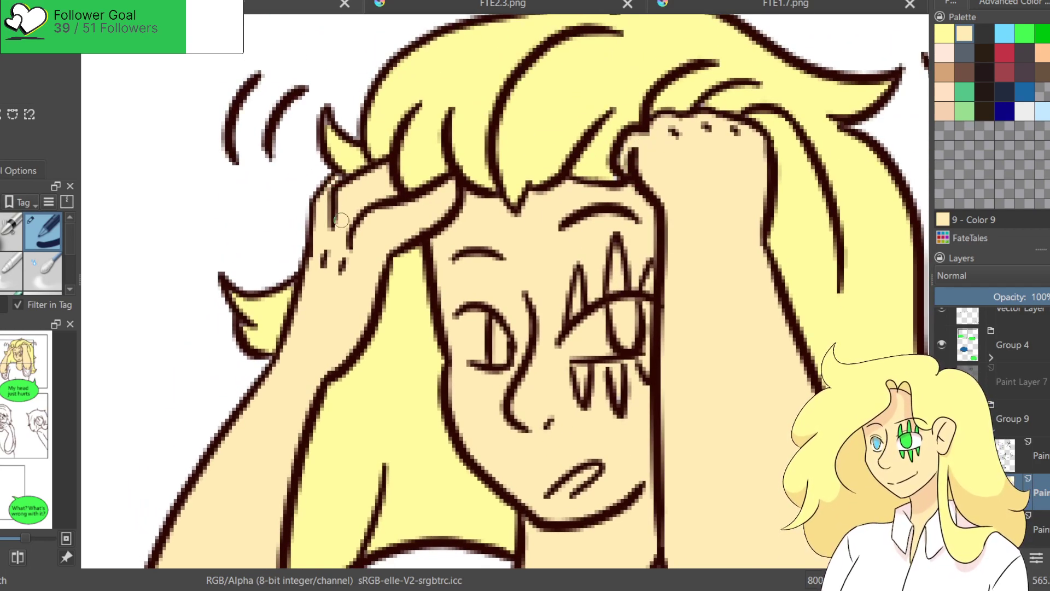
key(1)
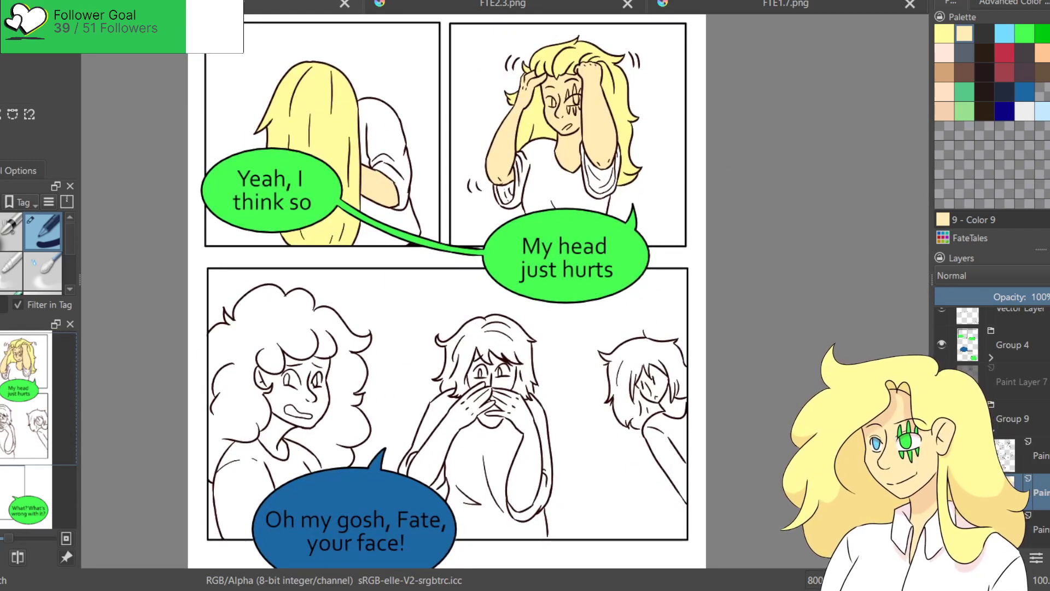
Fill the first-panel figure's shirt, including the sleeve and lower sections, with dark grey Color 63.
click(984, 36)
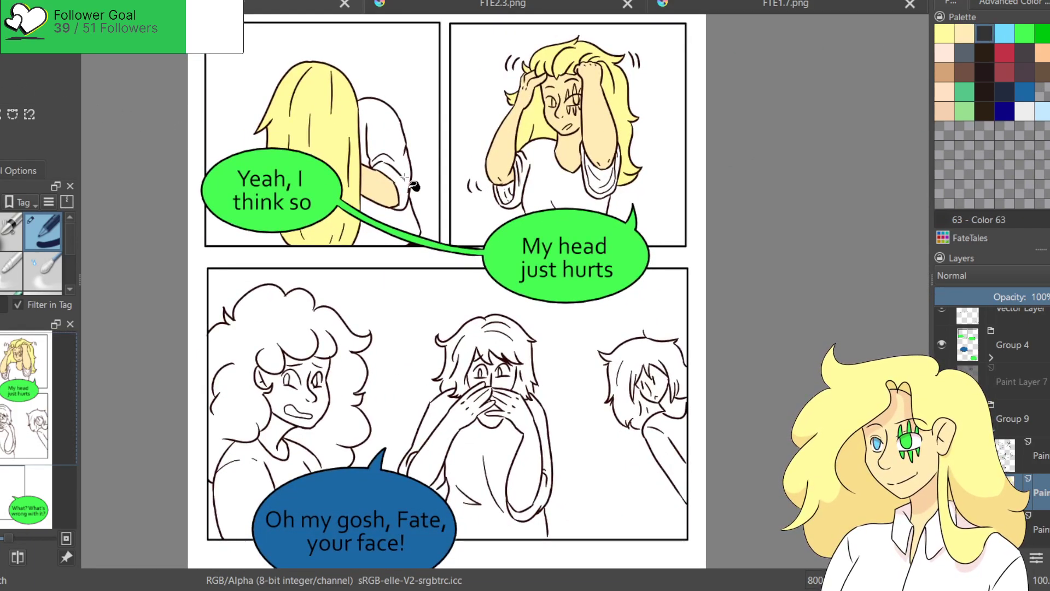
click(389, 134)
click(411, 230)
click(382, 243)
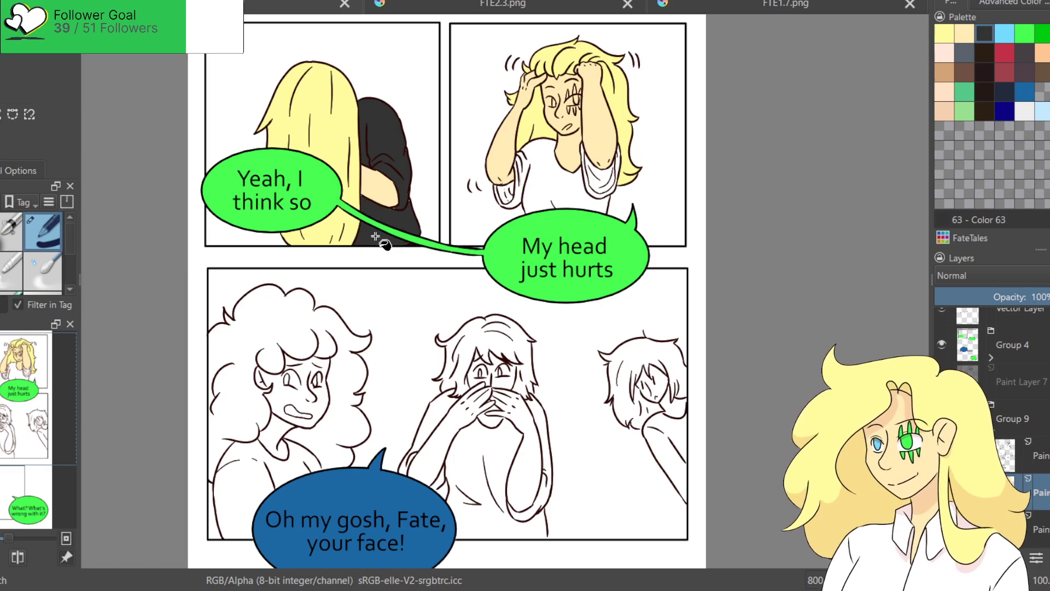
Fill the second-panel figure's shirt and both folded sleeves with Color 63, covering the small leftover white gaps.
click(551, 184)
scroll(509, 192, up, 3)
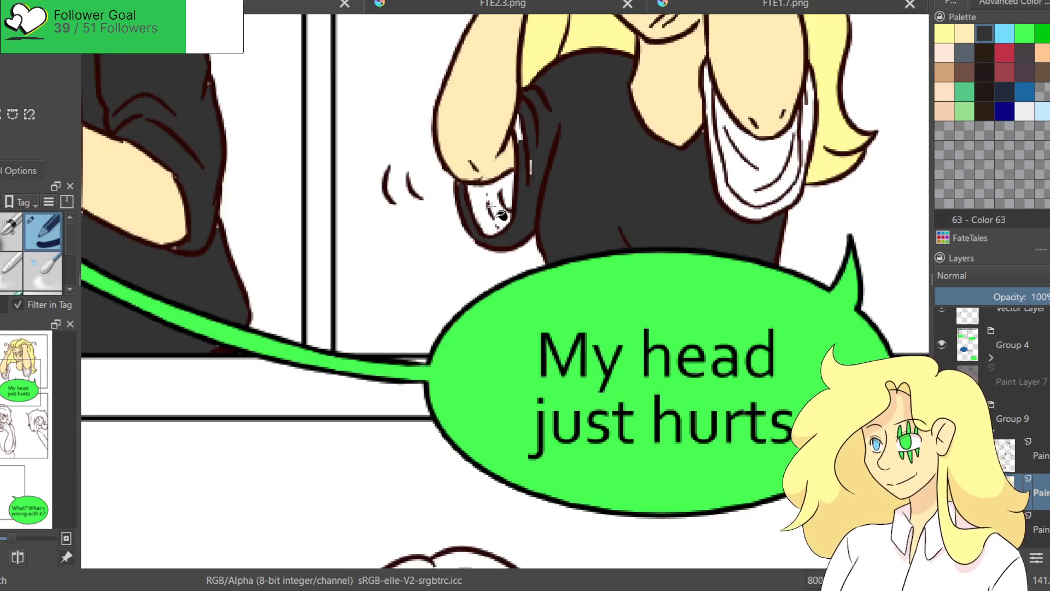
click(490, 208)
click(738, 200)
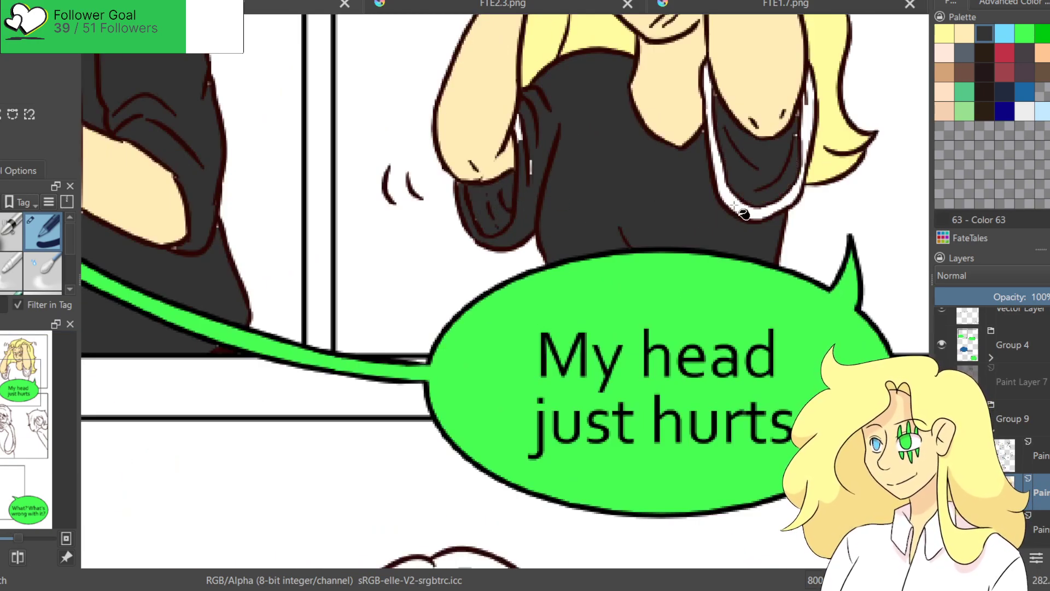
click(735, 206)
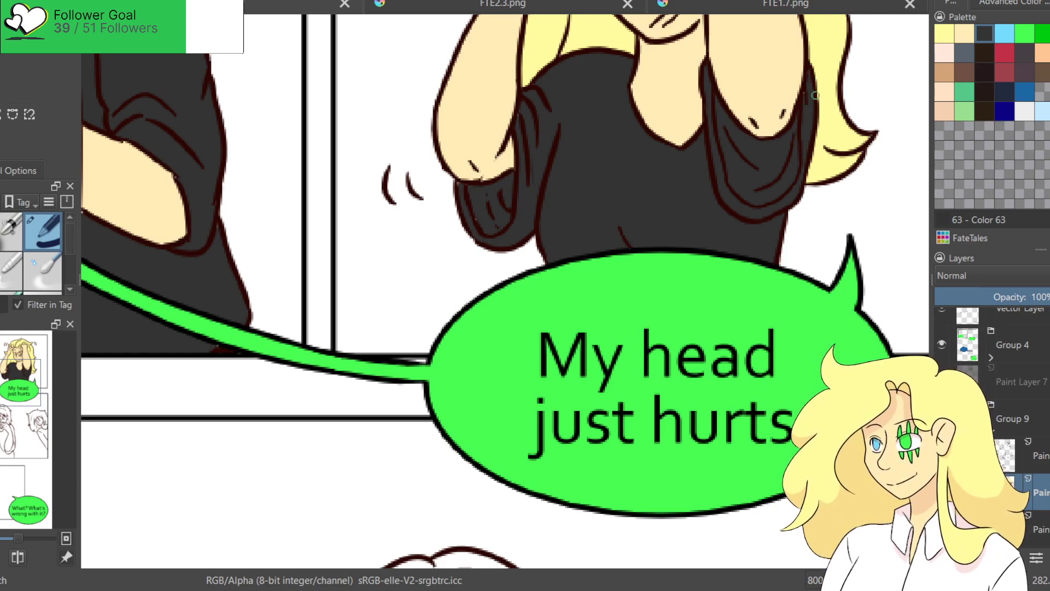
scroll(693, 375, down, 4)
Fill the bottom-panel figure's shirt and sleeves with dark grey Color 63.
drag(405, 438, 571, 142)
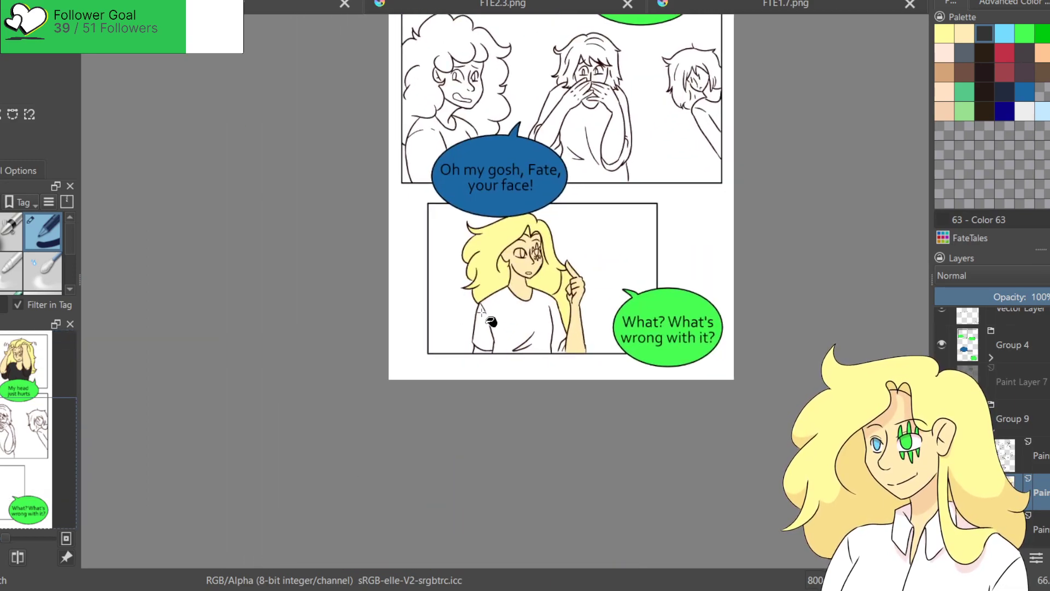
click(530, 325)
scroll(525, 334, up, 4)
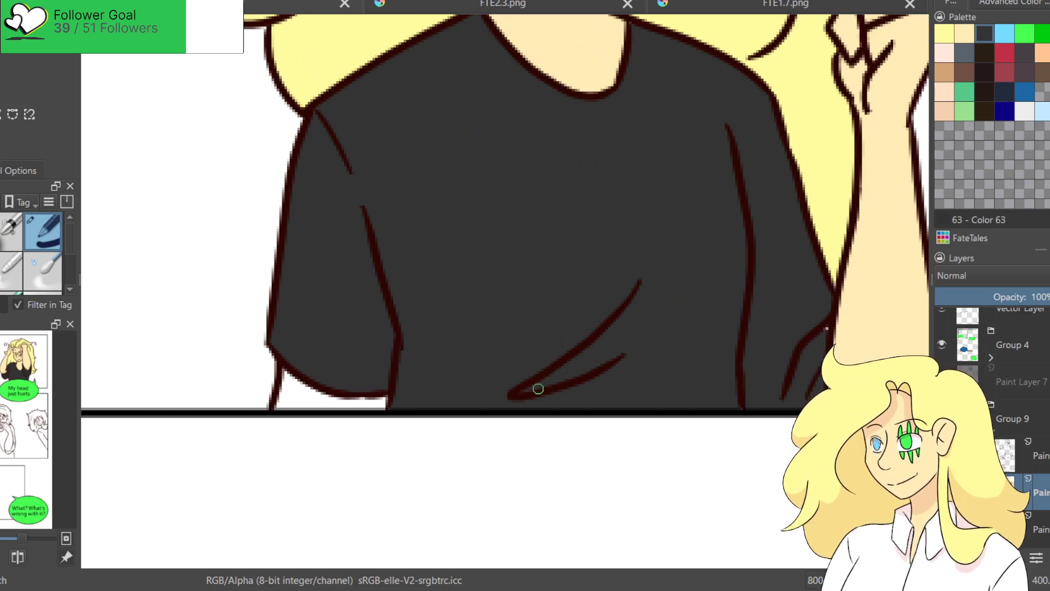
Fill the bit of arm showing below the bottom-panel figure's short sleeve with skin tone Color 9.
click(964, 33)
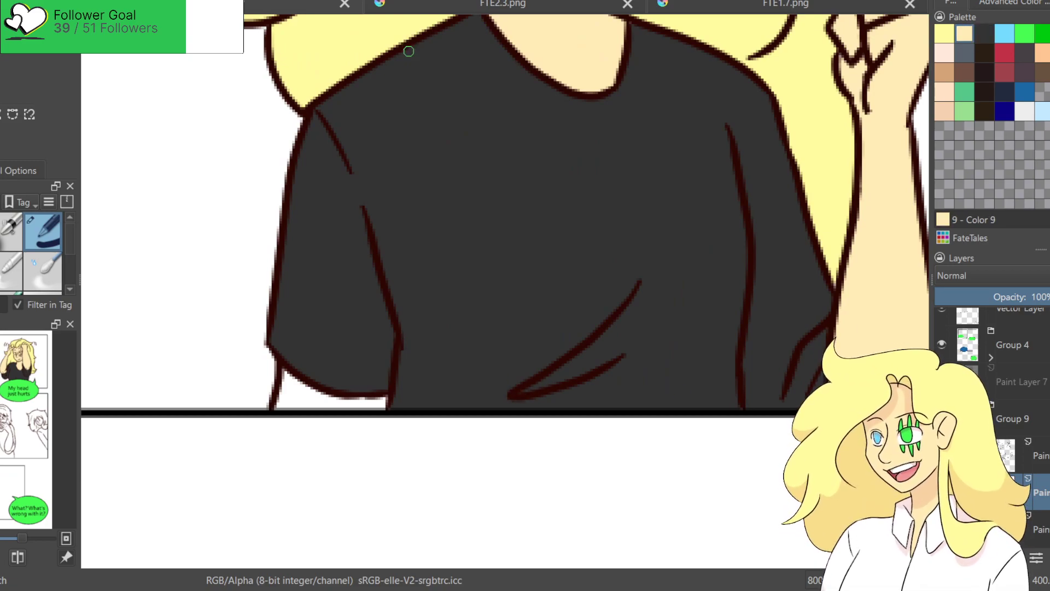
click(296, 407)
scroll(535, 218, down, 4)
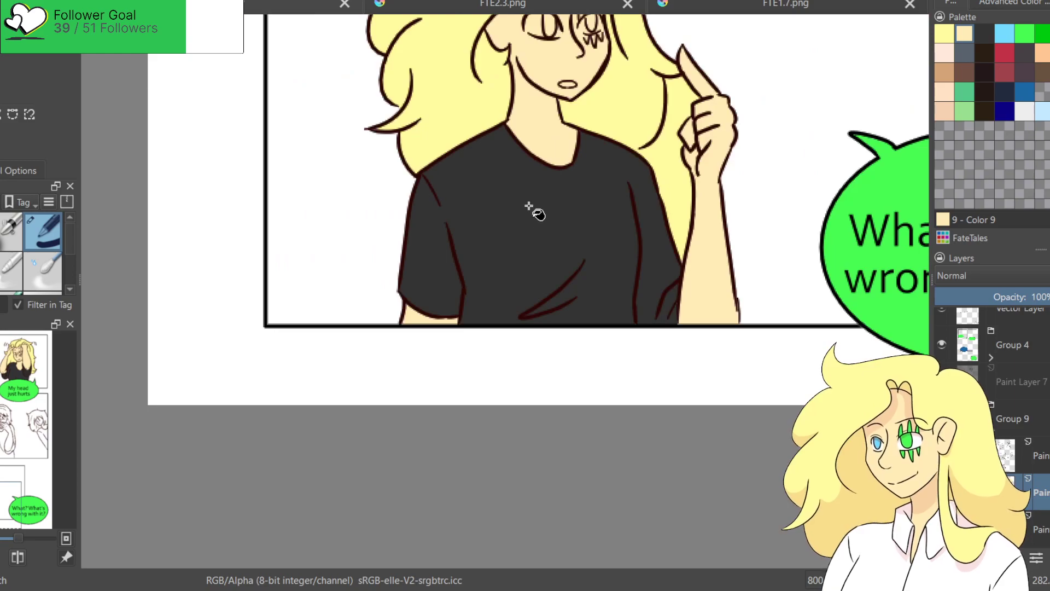
Paint the whites of both eyes on the bottom-panel face with white Color 65, leaving the irises unpainted.
scroll(711, 273, up, 3)
ctrl+click(699, 190)
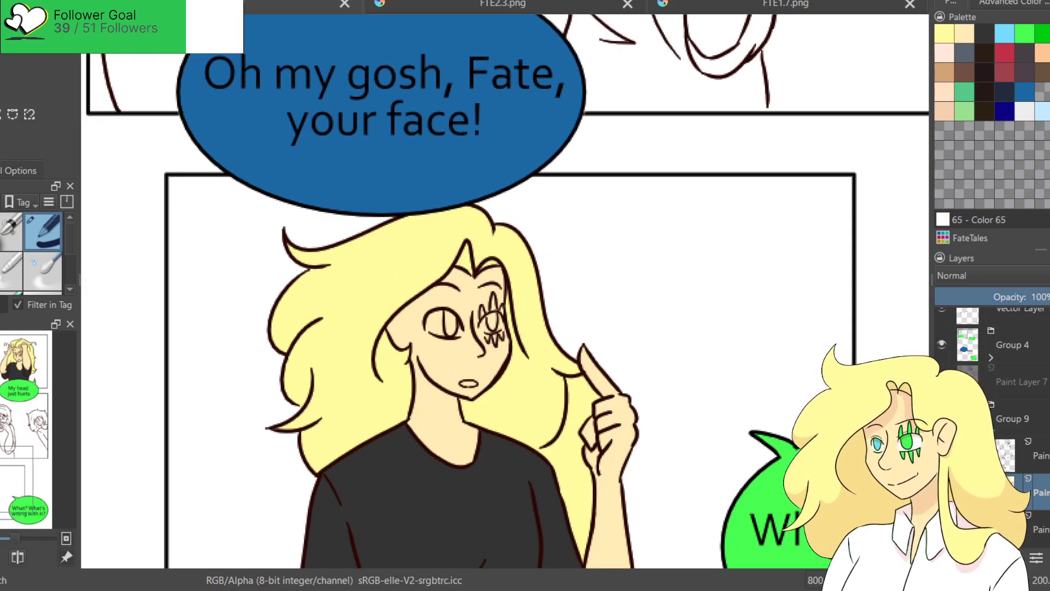
scroll(504, 336, up, 6)
mouse_move(443, 272)
mouse_down()
mouse_move(438, 345)
mouse_move(476, 368)
mouse_move(502, 361)
mouse_move(506, 348)
mouse_up()
drag(608, 348, 606, 383)
drag(732, 314, 768, 361)
drag(846, 285, 843, 343)
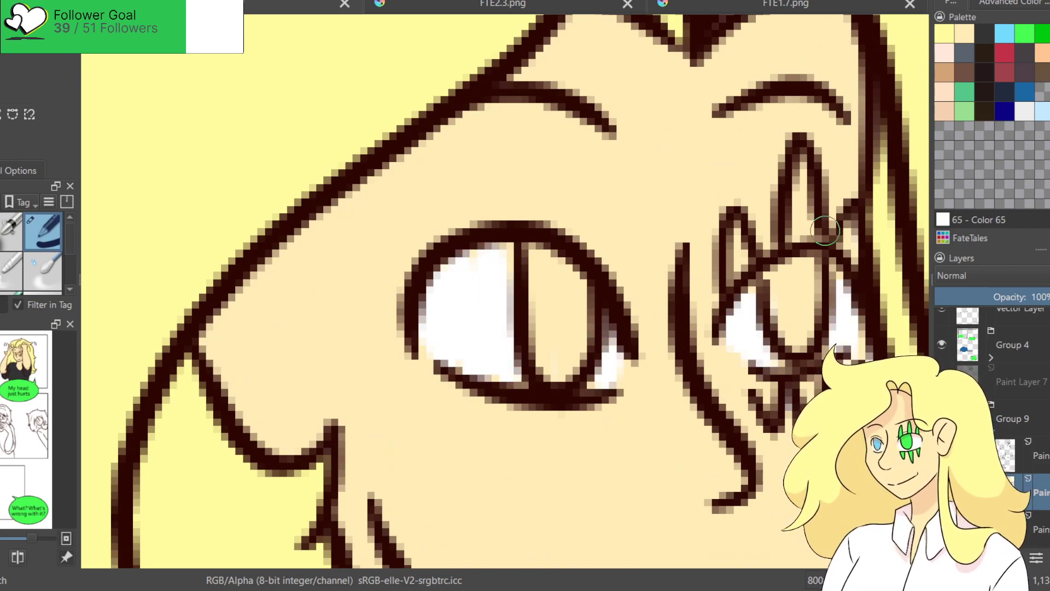
click(964, 34)
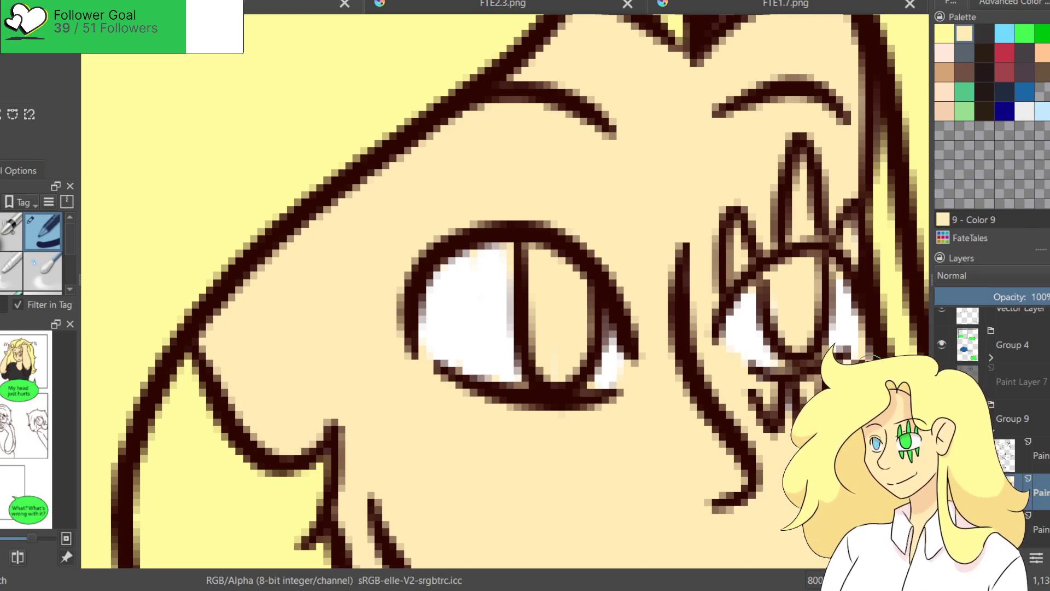
Paint the whites of both eyes on the second-panel face with Color 65.
key(x)
scroll(535, 483, up, 10)
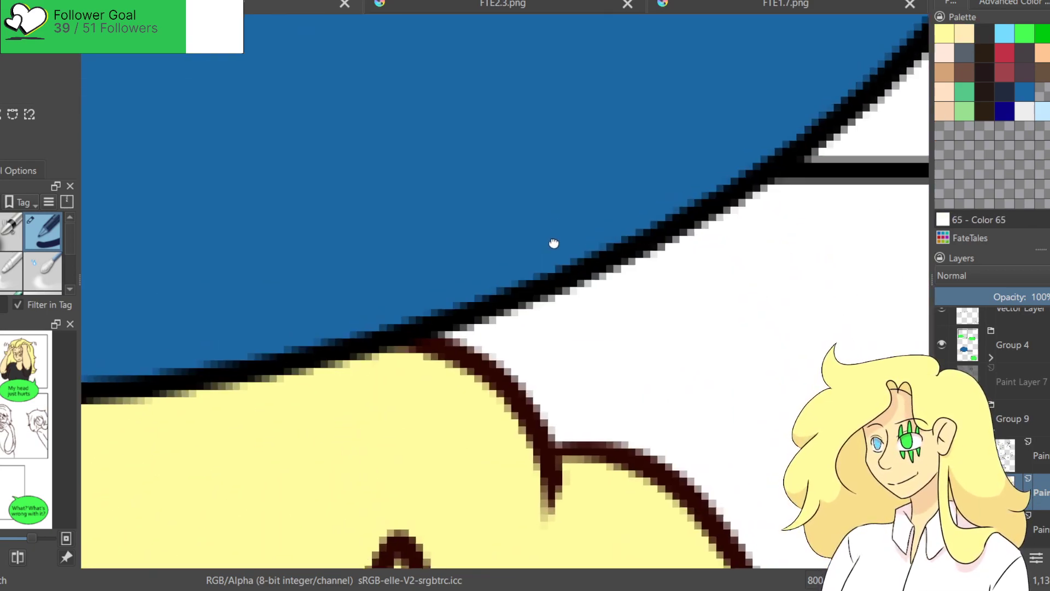
scroll(601, 381, down, 5)
scroll(601, 381, up, 10)
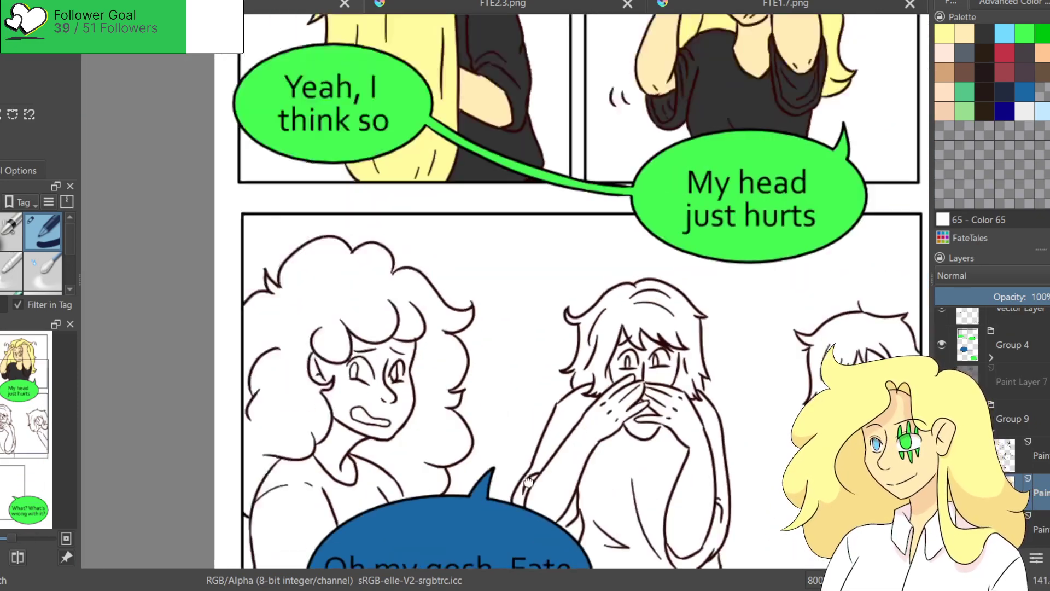
scroll(784, 94, up, 4)
drag(784, 94, 463, 192)
scroll(462, 192, up, 3)
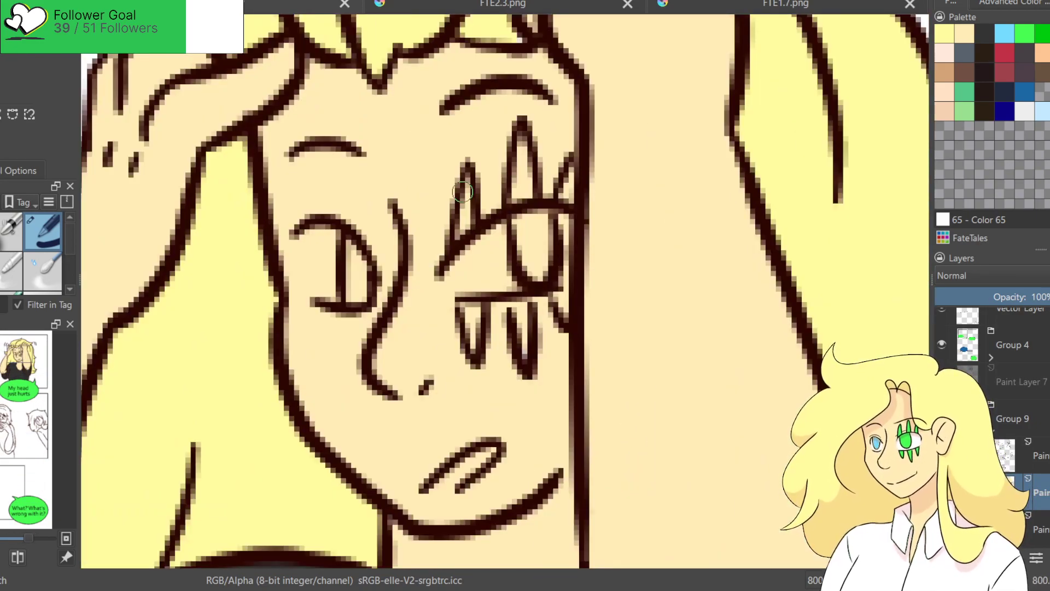
mouse_move(325, 235)
mouse_down()
mouse_move(328, 251)
mouse_move(314, 237)
mouse_move(323, 263)
mouse_up()
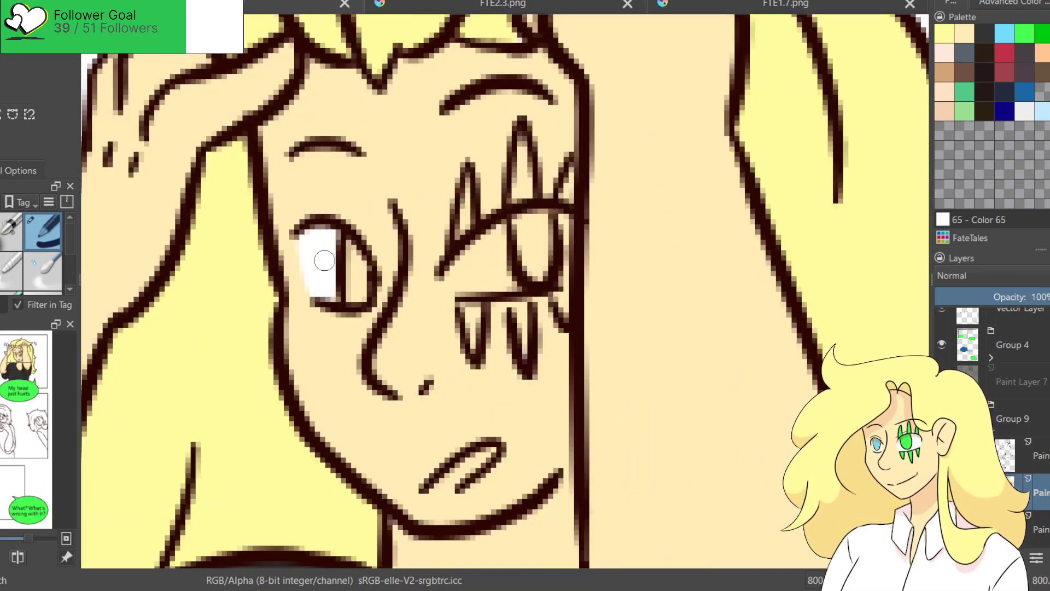
drag(462, 275, 509, 264)
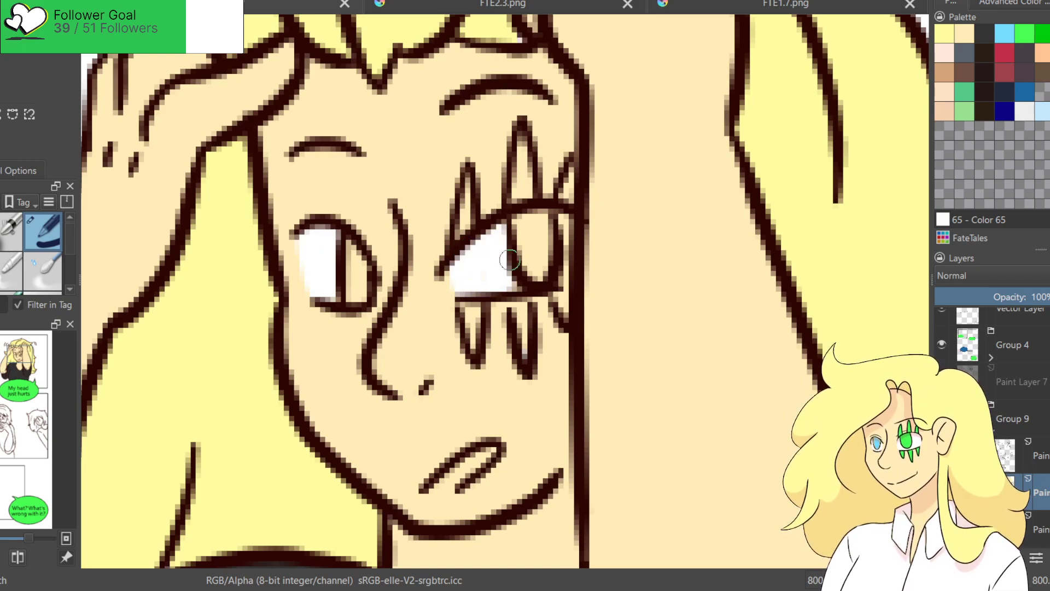
drag(566, 218, 559, 255)
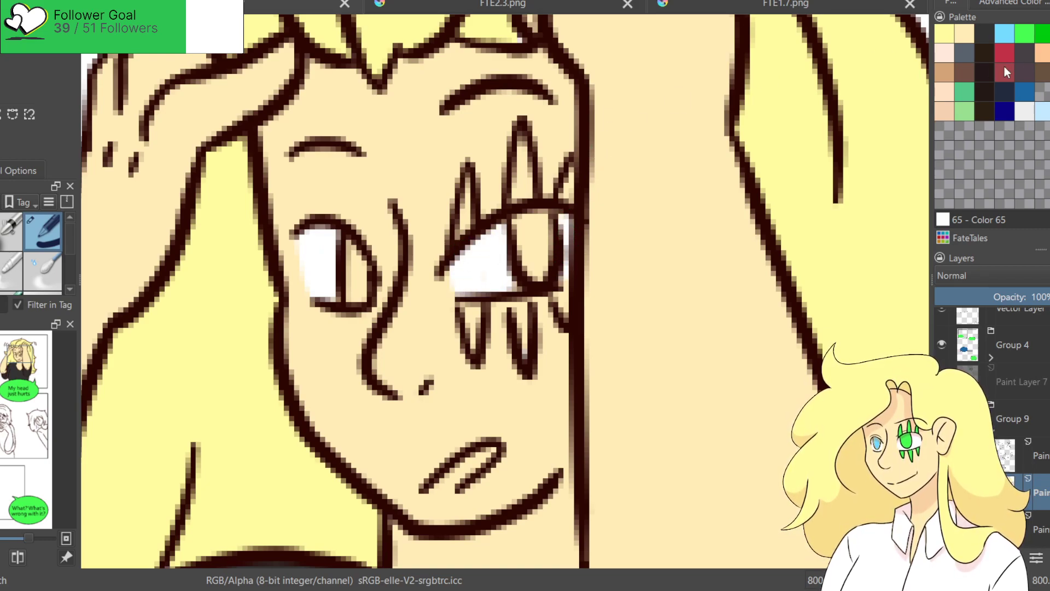
Colour the second-panel figure's plain iris light blue, and the spiked eye's iris and all its spikes bright green.
click(1012, 34)
drag(354, 254, 359, 295)
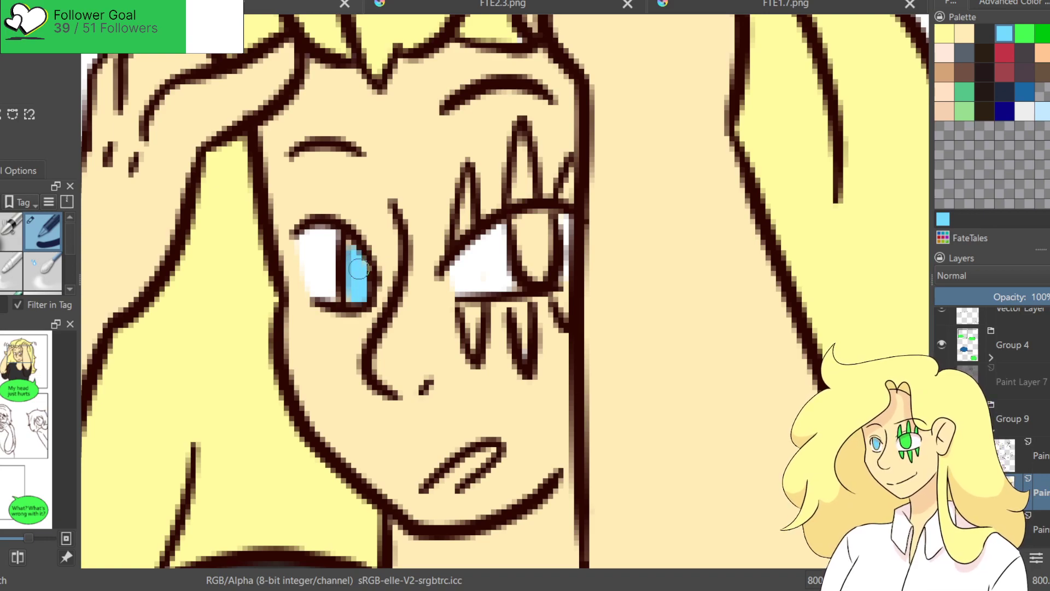
click(1026, 33)
mouse_move(520, 218)
mouse_down()
mouse_move(528, 269)
mouse_move(540, 258)
mouse_up()
mouse_move(466, 208)
mouse_down()
mouse_move(465, 184)
mouse_move(462, 235)
mouse_up()
drag(470, 300, 475, 347)
drag(514, 319, 523, 350)
mouse_move(519, 129)
mouse_down()
mouse_move(522, 197)
mouse_move(567, 197)
mouse_up()
drag(556, 286, 560, 303)
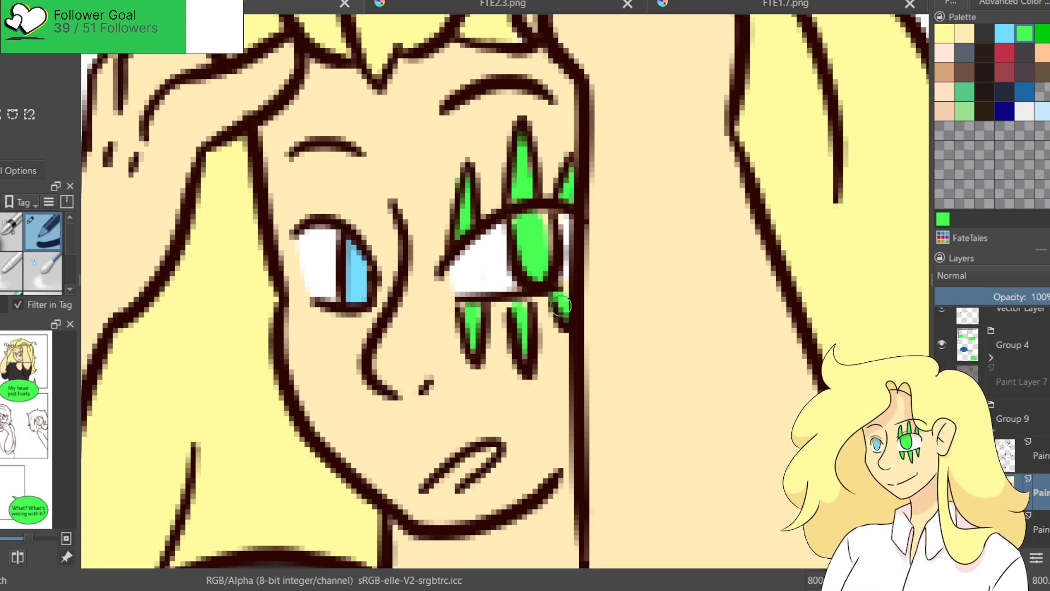
Paint the iris and the upper and lower spikes of the bottom-panel figure's spiked eye bright green.
scroll(551, 317, down, 10)
scroll(514, 179, down, 8)
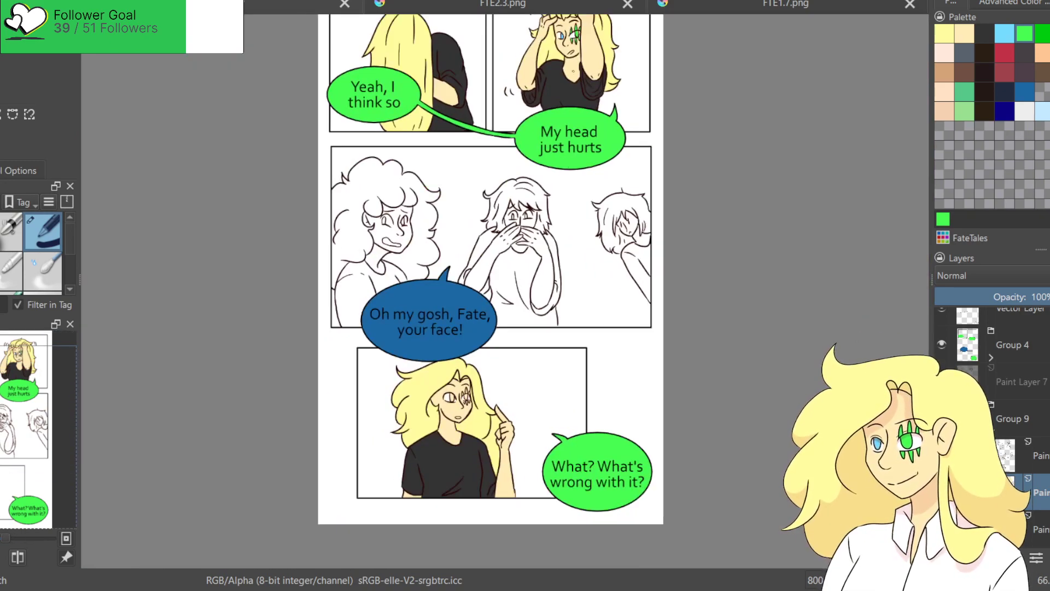
scroll(514, 180, up, 10)
scroll(515, 179, up, 5)
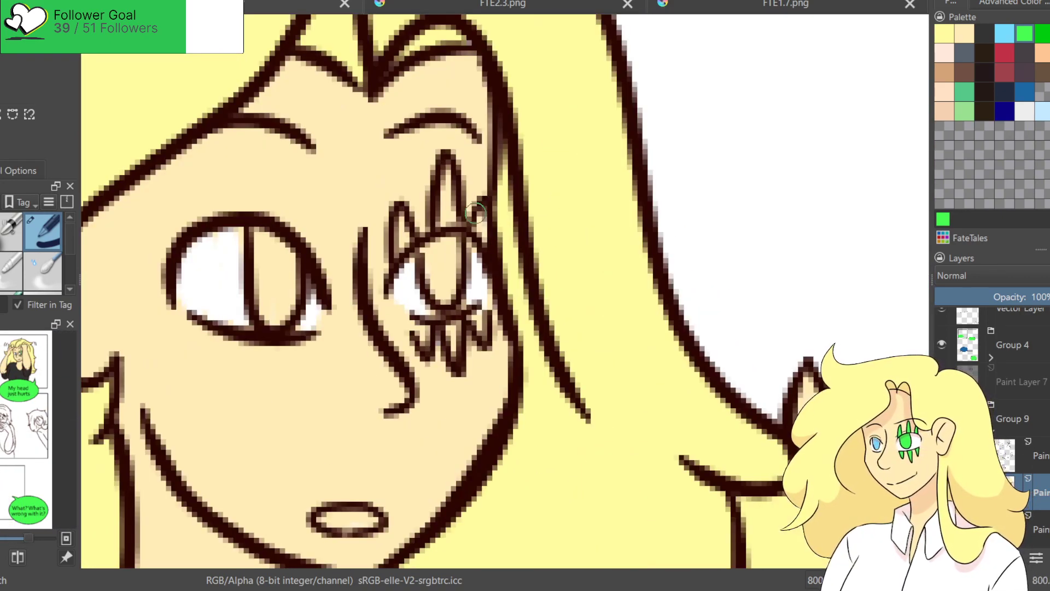
drag(401, 224, 403, 243)
mouse_move(445, 161)
mouse_down()
mouse_move(438, 295)
mouse_move(447, 244)
mouse_move(445, 282)
mouse_up()
drag(482, 211, 468, 239)
drag(423, 336, 455, 356)
drag(475, 314, 487, 346)
Paint the bottom-panel figure's other iris light blue and touch up the surrounding eye white with Color 65.
click(1004, 36)
mouse_move(258, 254)
mouse_down()
mouse_move(286, 311)
mouse_move(282, 272)
mouse_up()
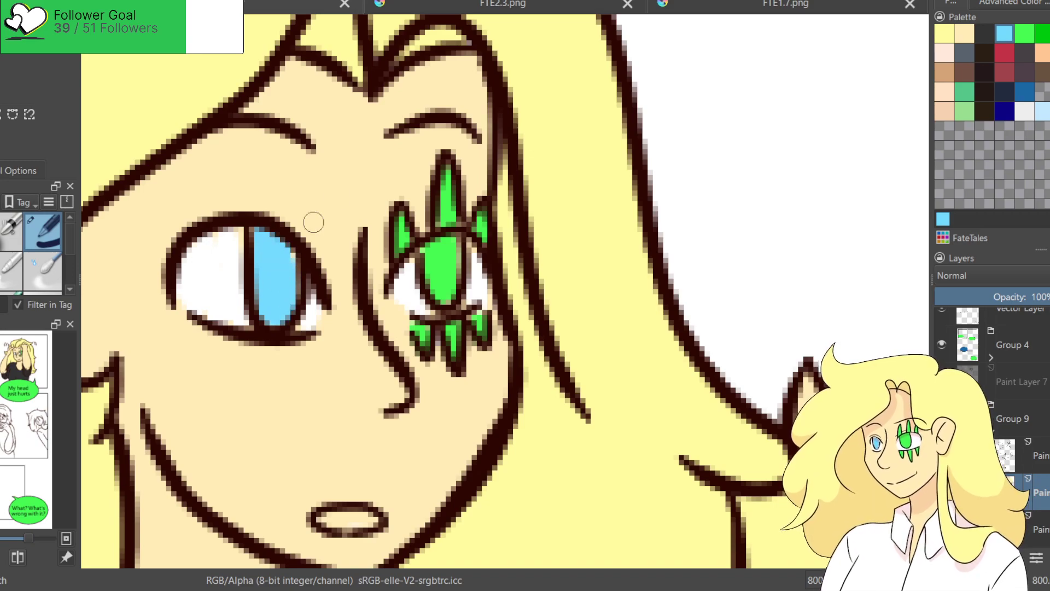
ctrl+click(785, 95)
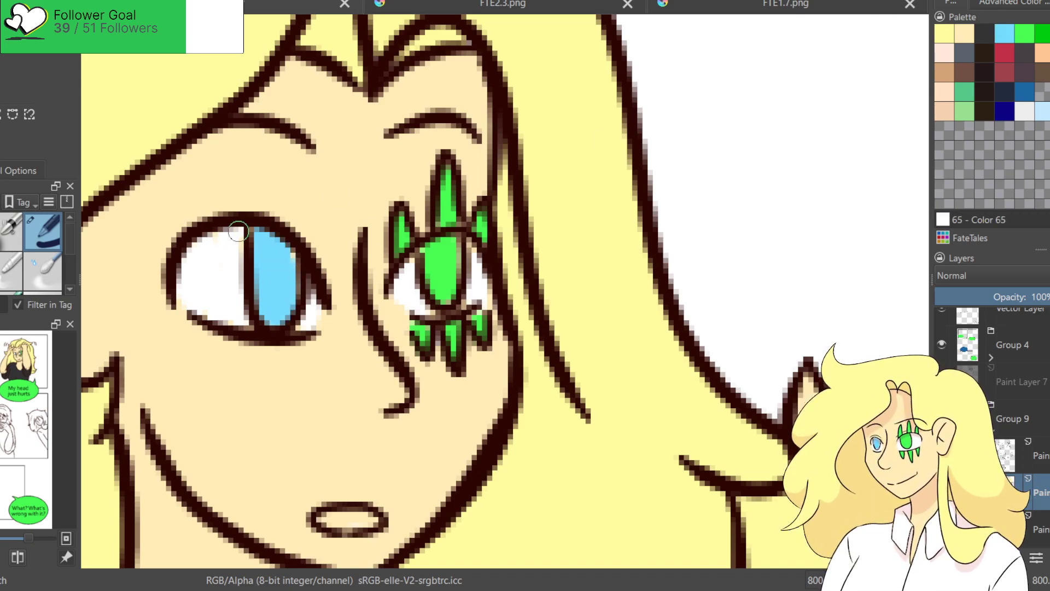
click(1005, 33)
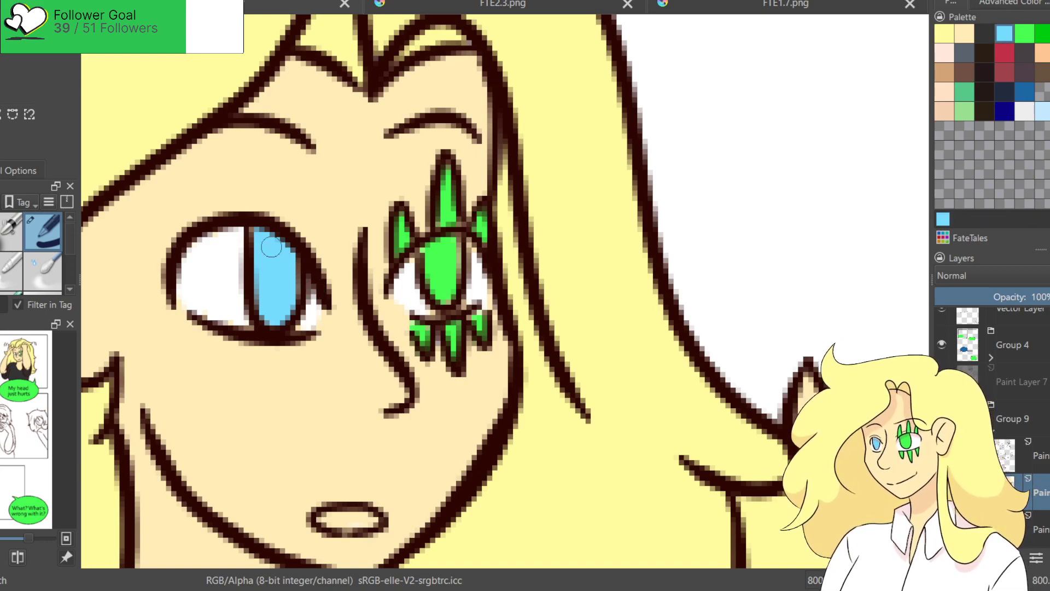
Fill the face, ear and neck of the curly-haired figure in the middle panel with Color 23.
scroll(491, 283, down, 7)
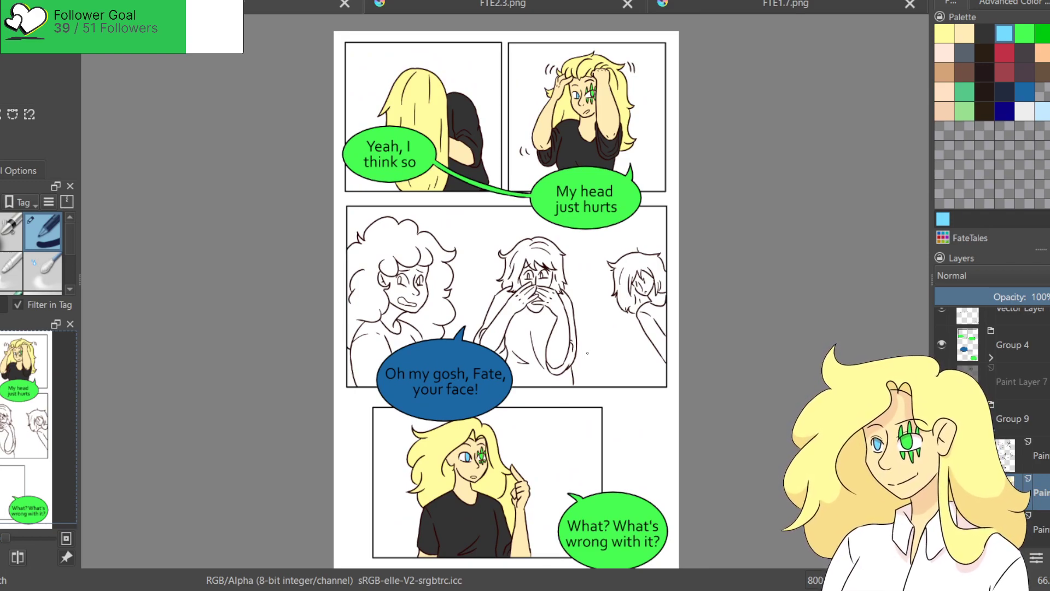
click(944, 72)
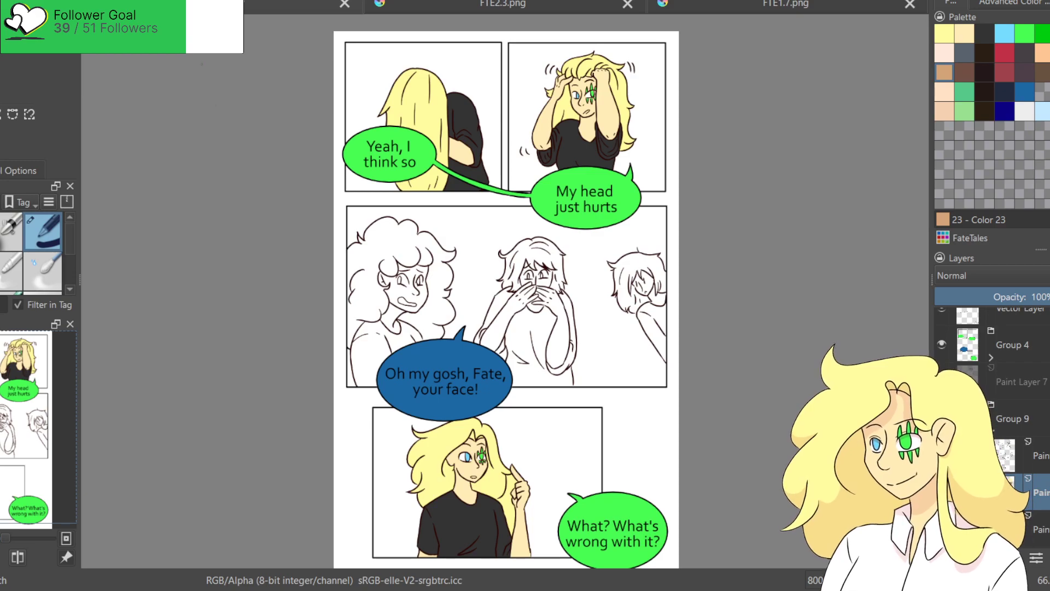
scroll(361, 333, up, 3)
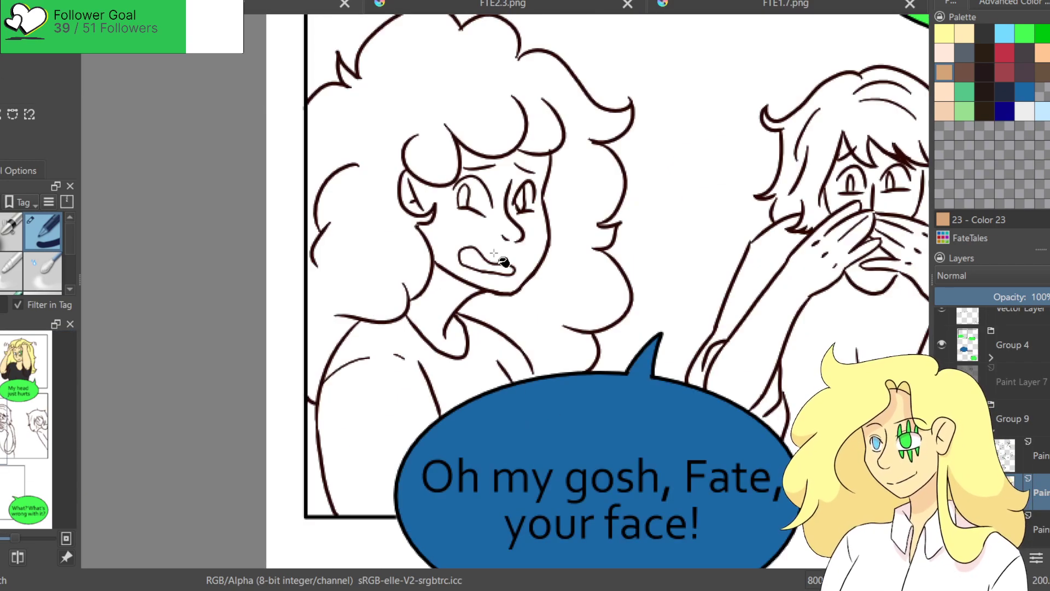
click(534, 247)
click(441, 307)
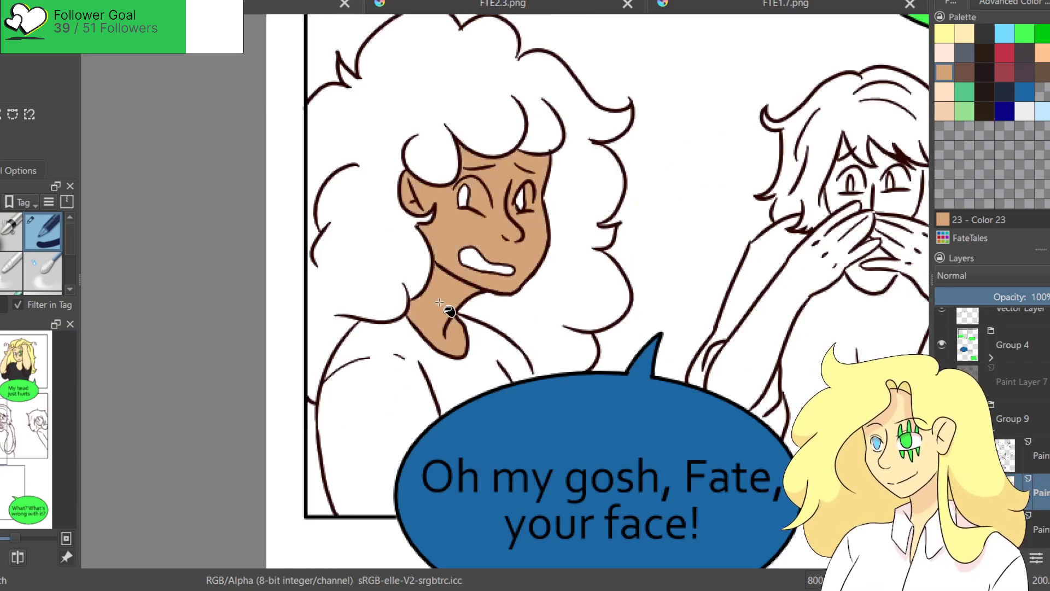
Paint the whites of both eyes on the curly-haired figure with Color 65.
key(x)
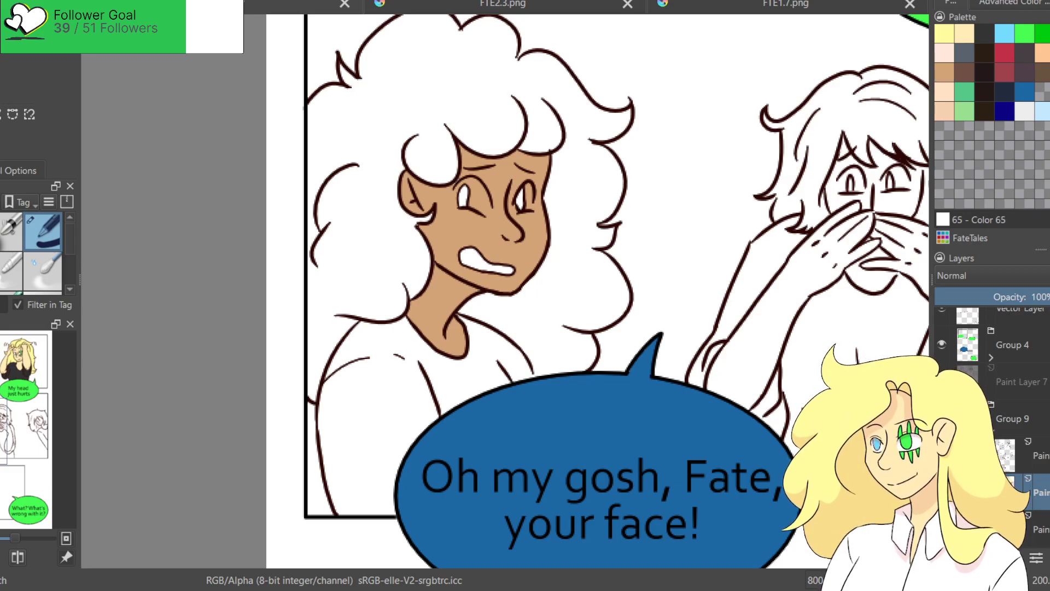
scroll(498, 186, up, 4)
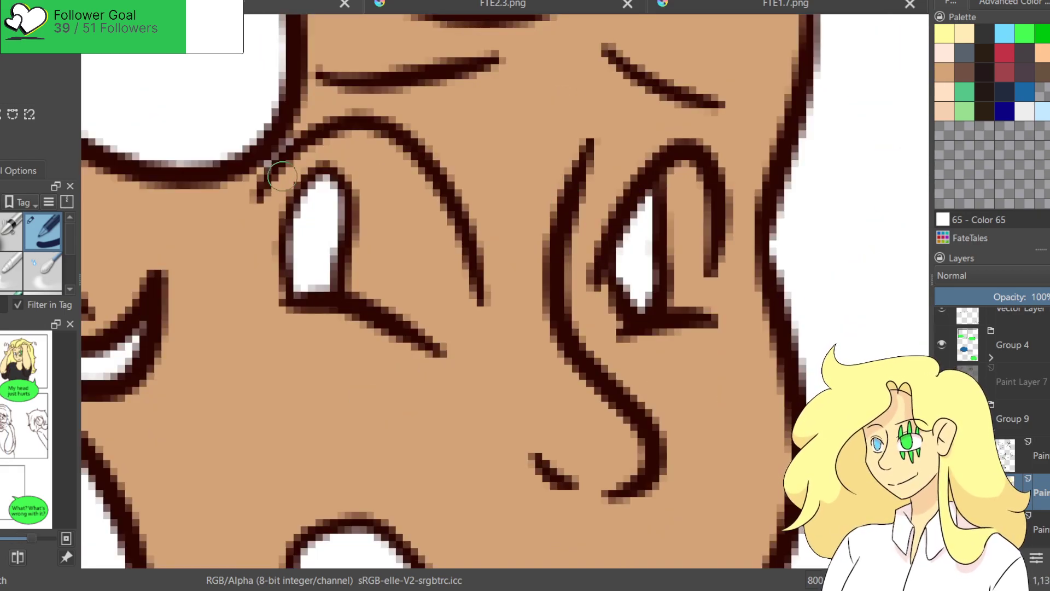
mouse_move(284, 173)
mouse_down()
mouse_move(268, 219)
mouse_move(270, 285)
mouse_move(317, 156)
mouse_move(330, 150)
mouse_move(369, 183)
mouse_move(365, 271)
mouse_move(392, 277)
mouse_move(368, 204)
mouse_move(368, 137)
mouse_move(416, 175)
mouse_move(425, 209)
mouse_move(394, 178)
mouse_move(458, 323)
mouse_up()
mouse_move(680, 158)
mouse_down()
mouse_move(686, 245)
mouse_move(692, 169)
mouse_move(691, 212)
mouse_up()
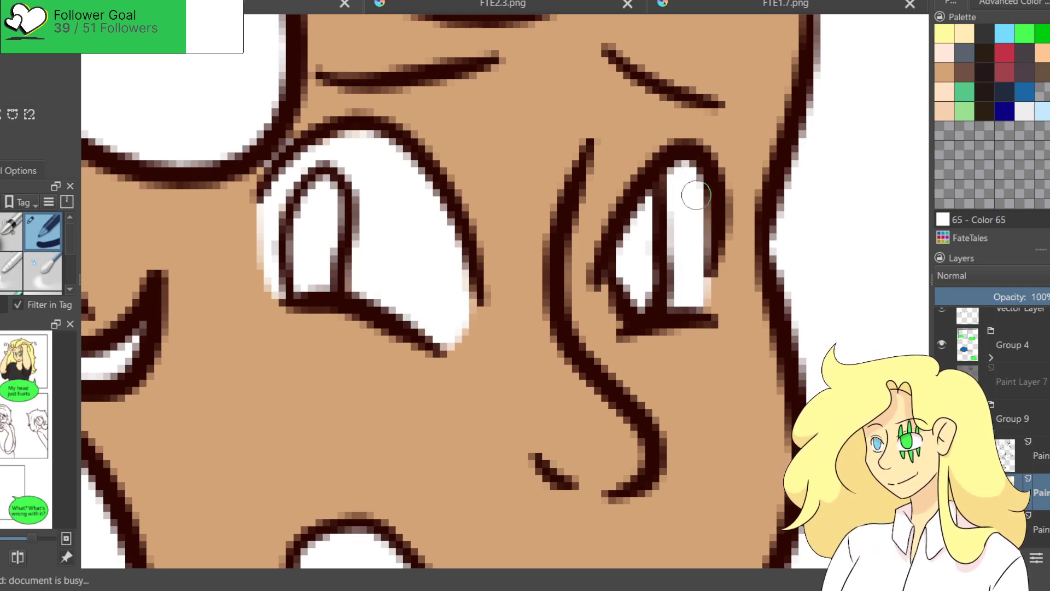
Paint both irises of the curly-haired figure brown with Color 25.
click(964, 72)
mouse_move(322, 181)
mouse_down()
mouse_move(309, 268)
mouse_move(332, 207)
mouse_up()
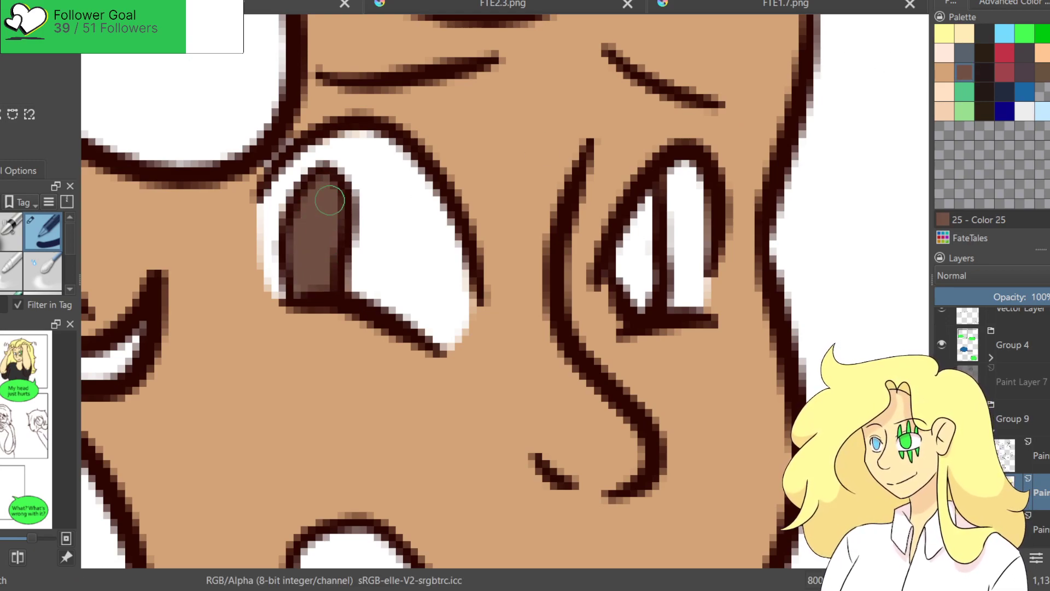
mouse_move(668, 221)
mouse_down()
mouse_move(636, 227)
mouse_move(643, 215)
mouse_move(610, 266)
mouse_up()
Fill the curly-haired figure's open mouth with a pink mixed as a lighter shade of Color 29.
key(1)
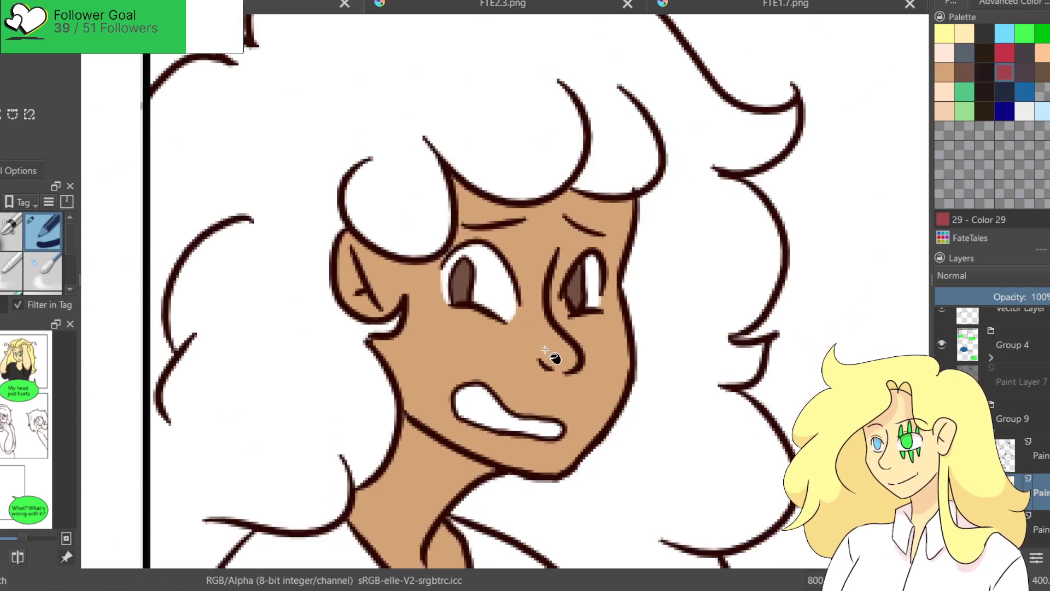
click(466, 418)
click(1012, 3)
mouse_move(1042, 125)
mouse_down()
mouse_move(1029, 120)
mouse_move(1028, 133)
mouse_up()
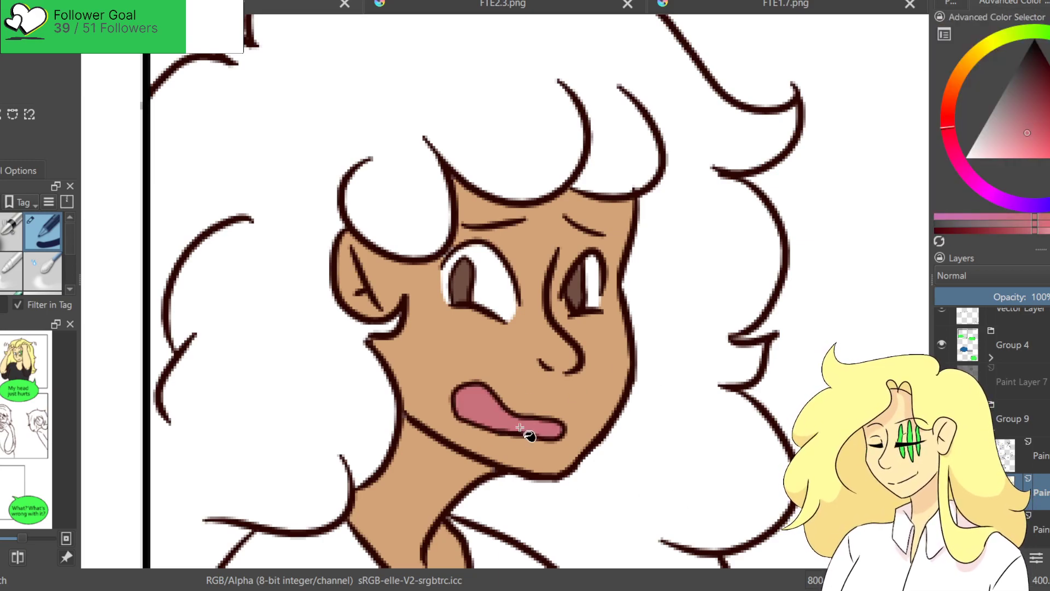
Fill all sections of the figure's curly hair with the near-black Color 27.
scroll(518, 427, down, 3)
scroll(823, 189, up, 3)
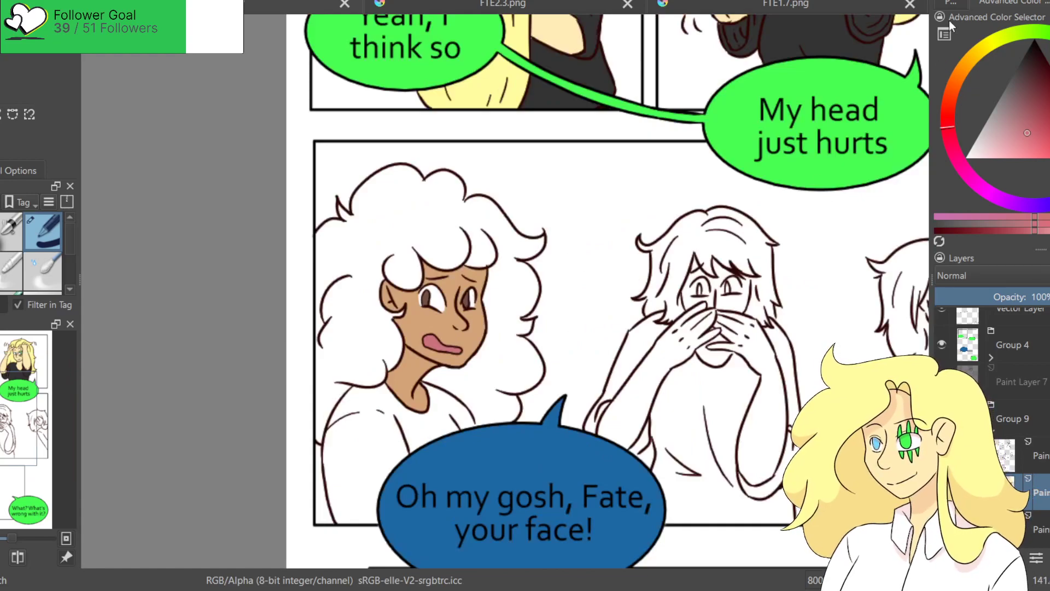
click(952, 2)
click(448, 246)
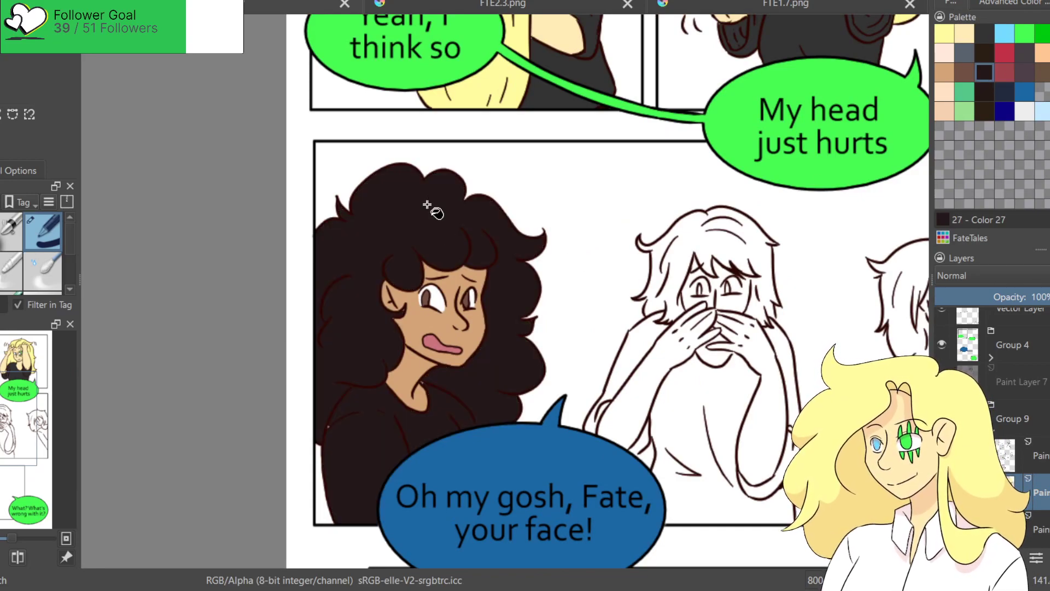
Recolour the curly-haired figure's shirt and sleeve mint green with Color 35.
scroll(418, 435, up, 4)
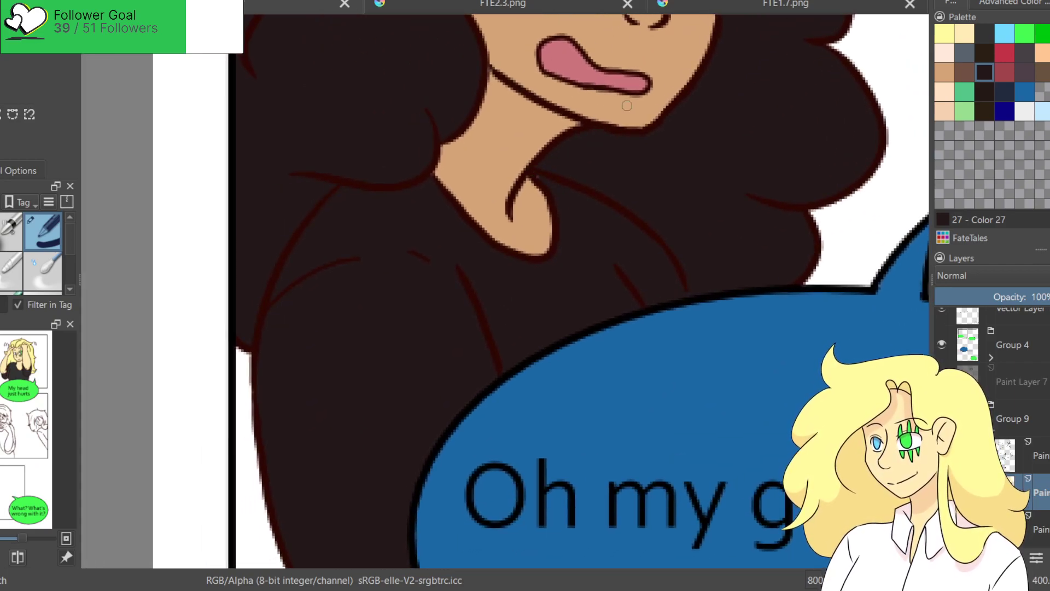
click(1048, 111)
drag(676, 279, 682, 295)
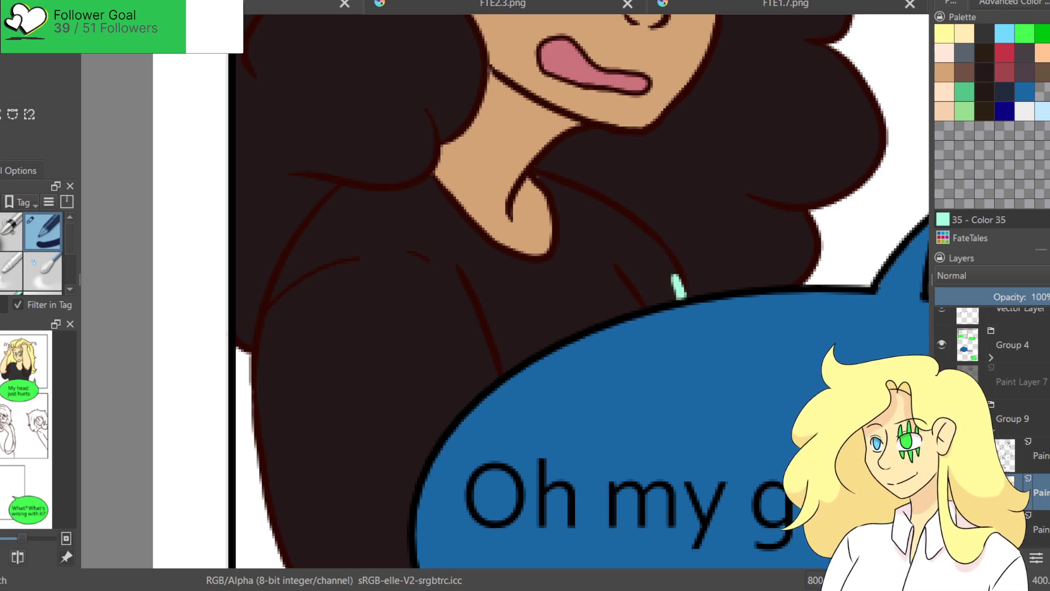
click(400, 413)
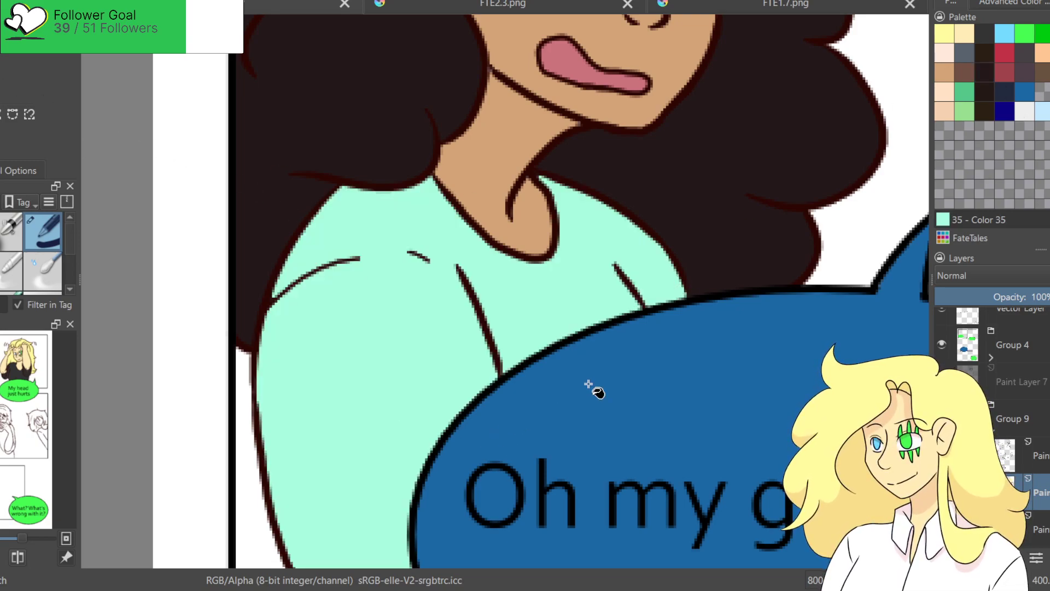
Close the gap at the lower edge of the middle panel's rightmost figure's hair and fill the hair with Color 15.
scroll(624, 358, down, 4)
drag(680, 277, 421, 300)
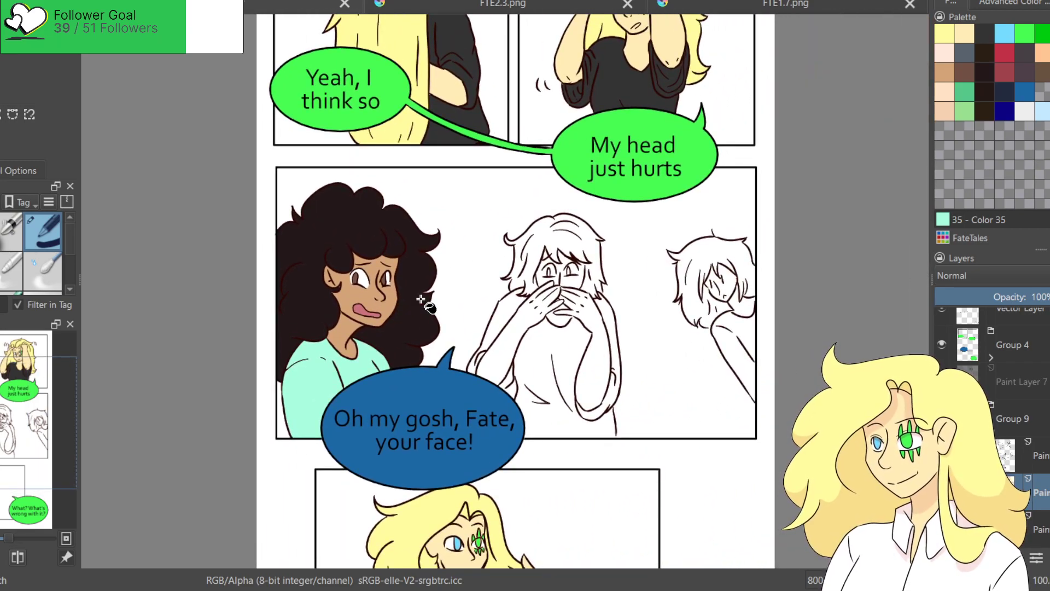
drag(563, 342, 481, 287)
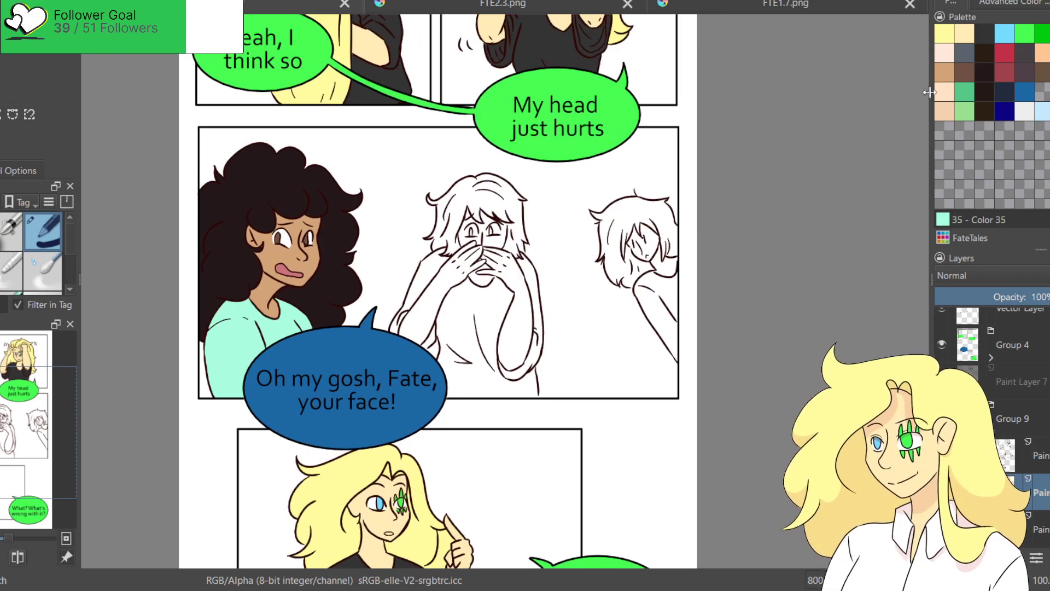
click(984, 55)
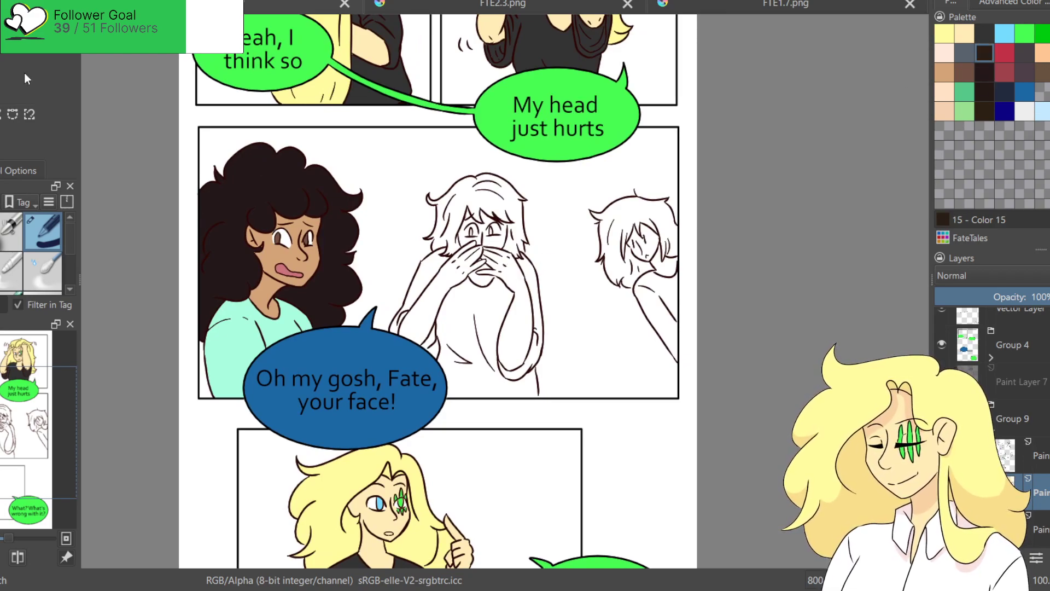
scroll(710, 236, up, 5)
click(472, 157)
key(ctrl+z)
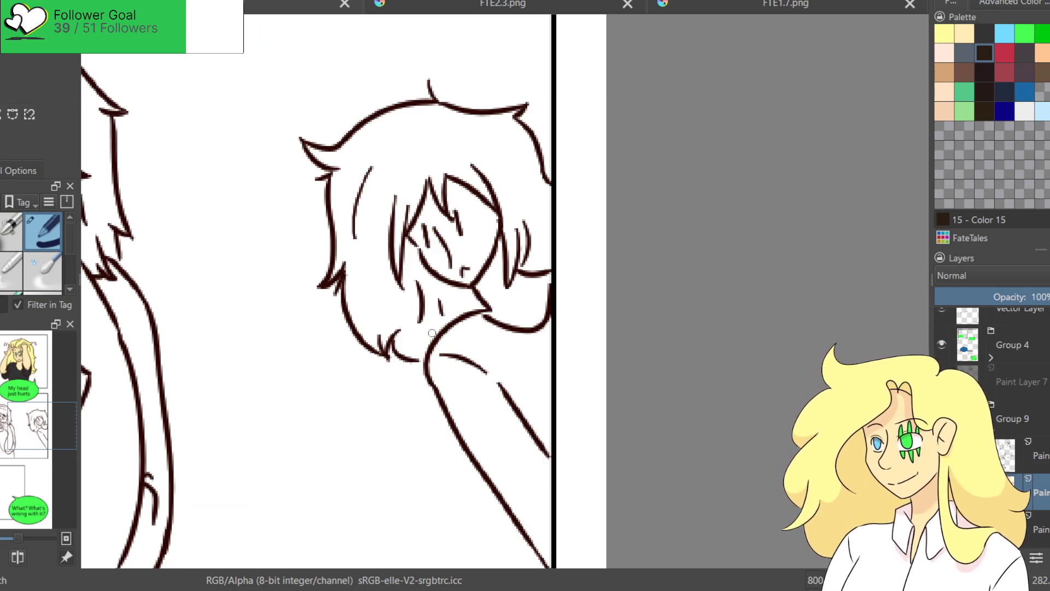
drag(399, 348, 415, 353)
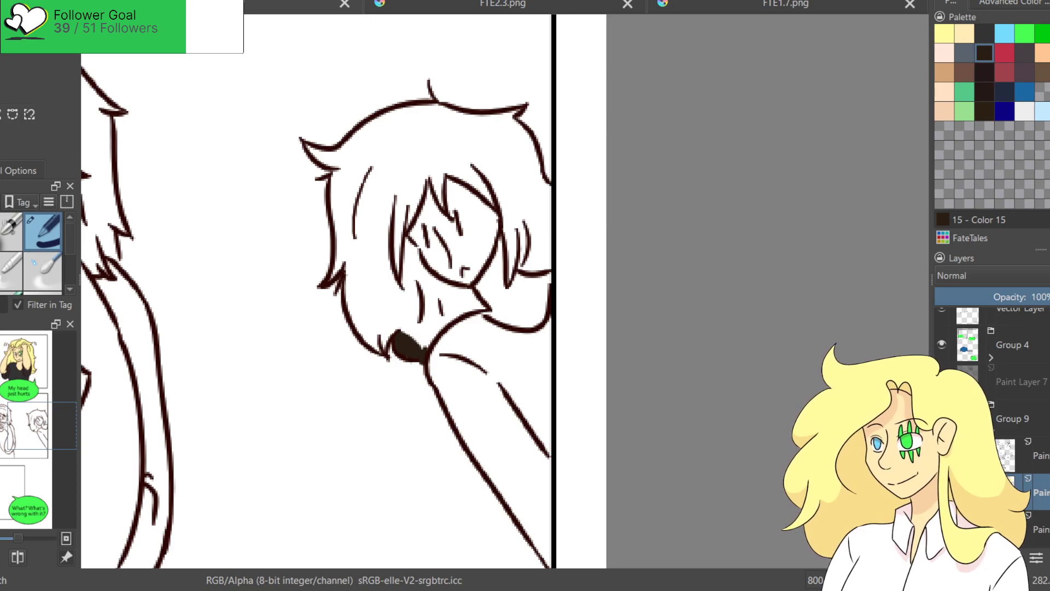
click(367, 266)
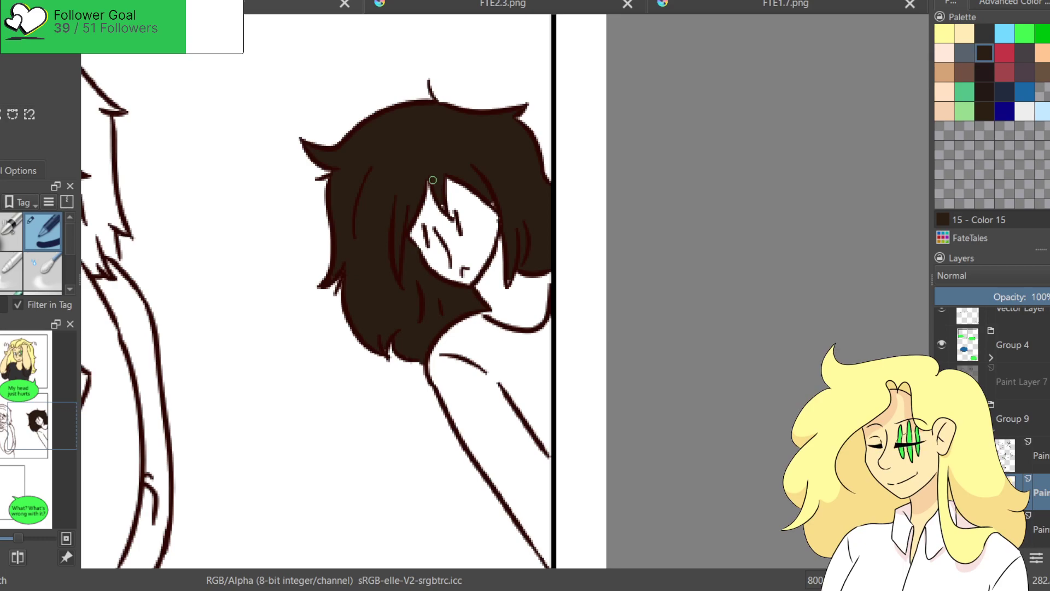
Fill the face and neck of the middle panel's rightmost figure with Color 11.
click(946, 54)
click(481, 228)
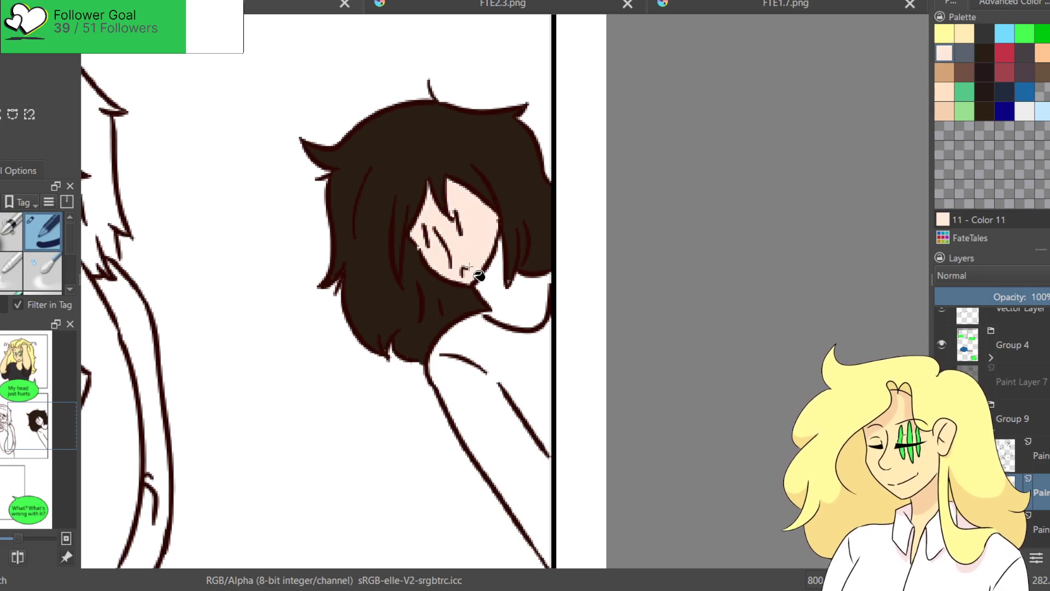
click(497, 299)
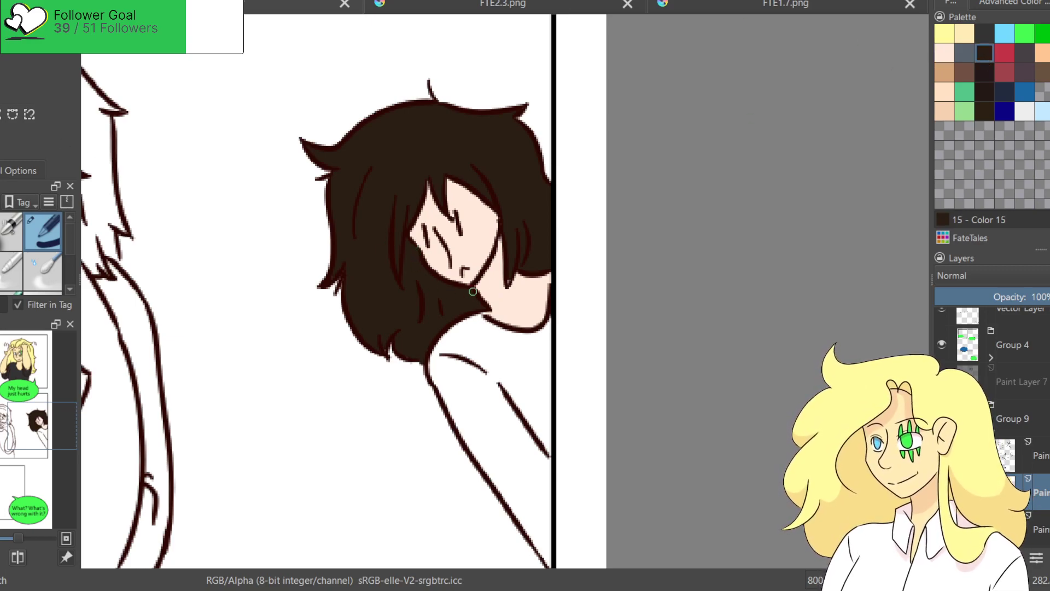
Choose Color 13, look over the reference pages FTE2.3.png and FTE1.7.png, and close both.
click(963, 53)
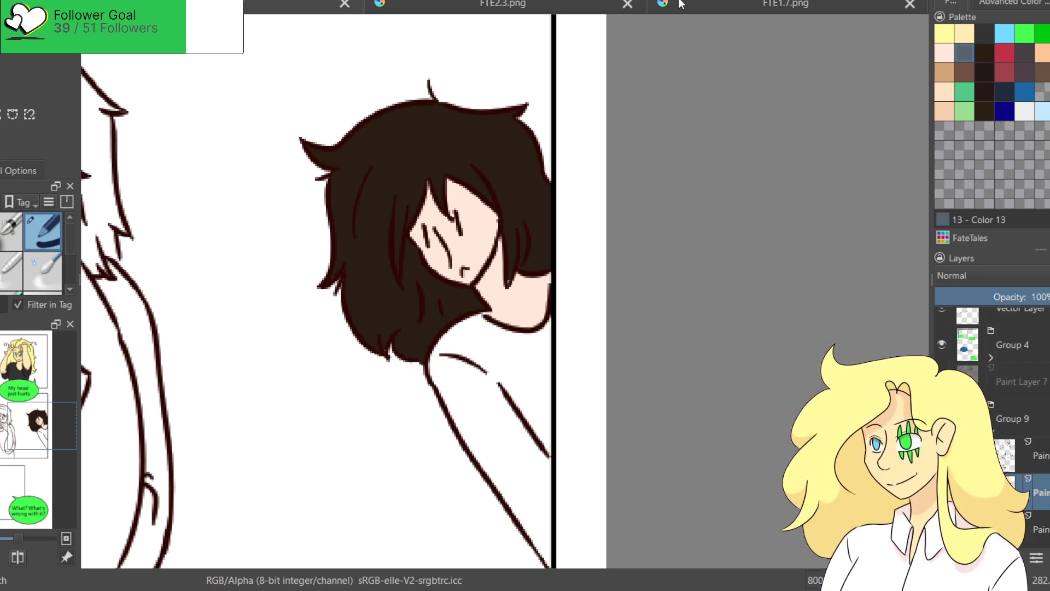
click(515, 8)
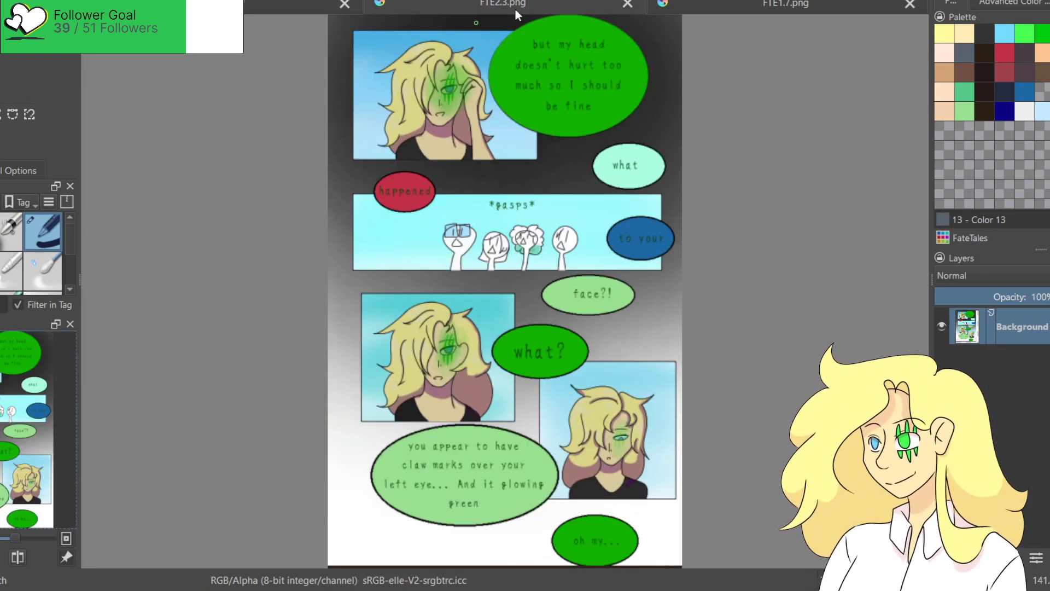
click(775, 4)
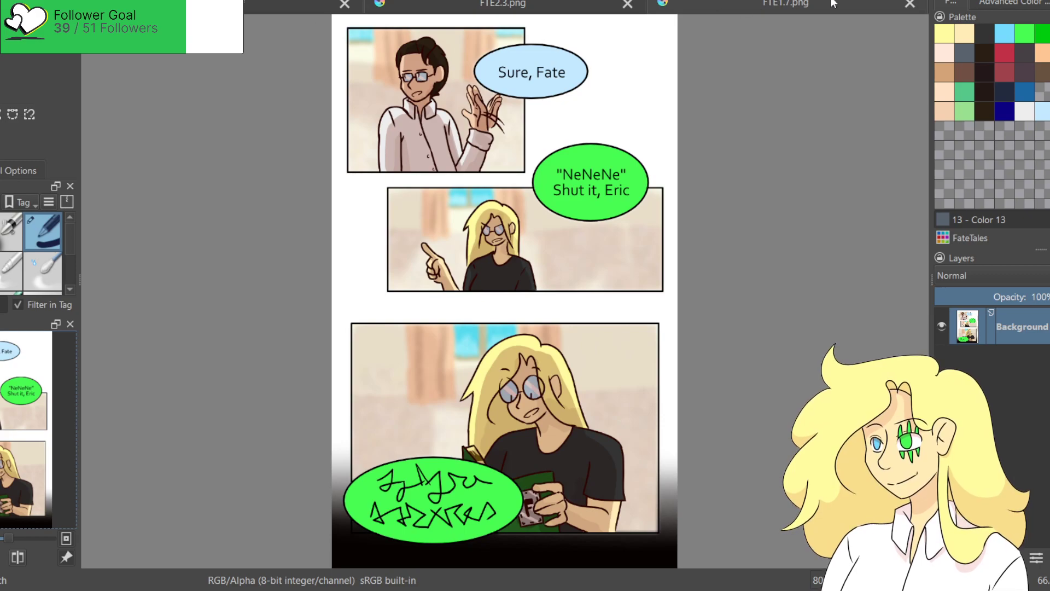
click(910, 5)
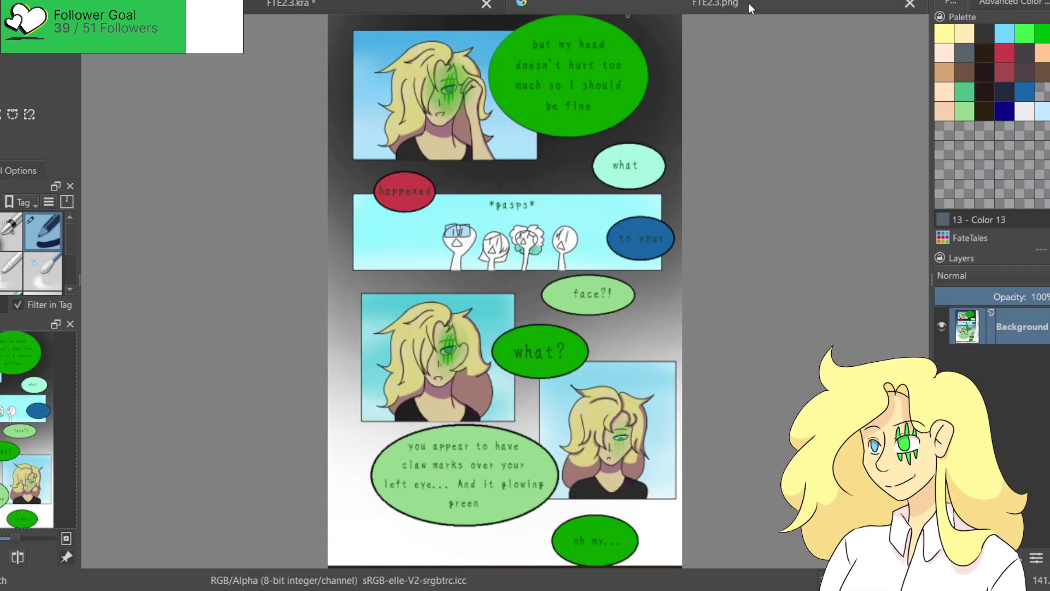
click(911, 4)
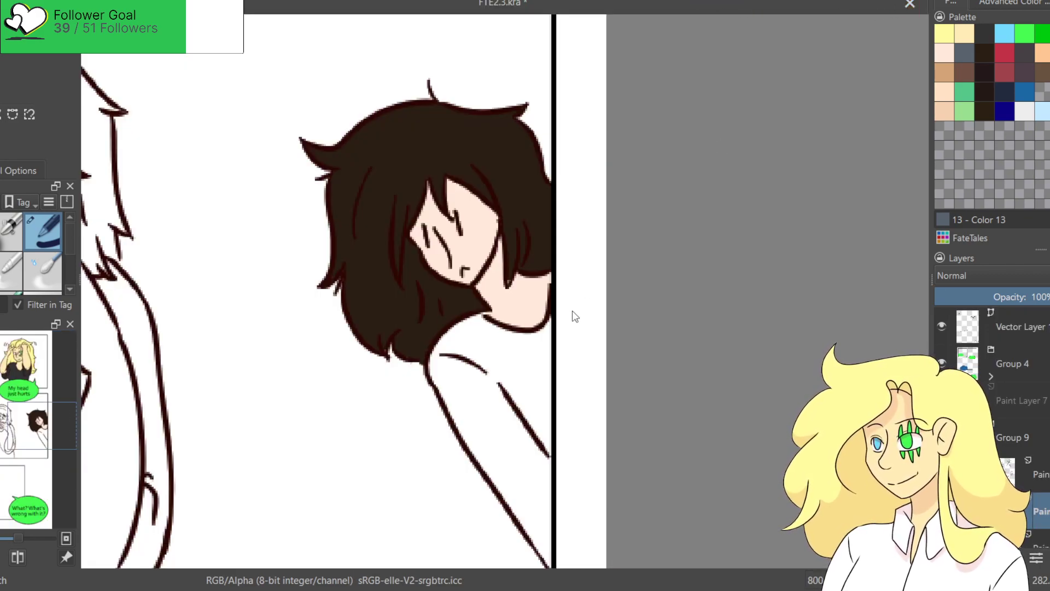
Save the comic page and check the dark-haired character's colours on the reference page FTE1.5.png.
key(ctrl+s)
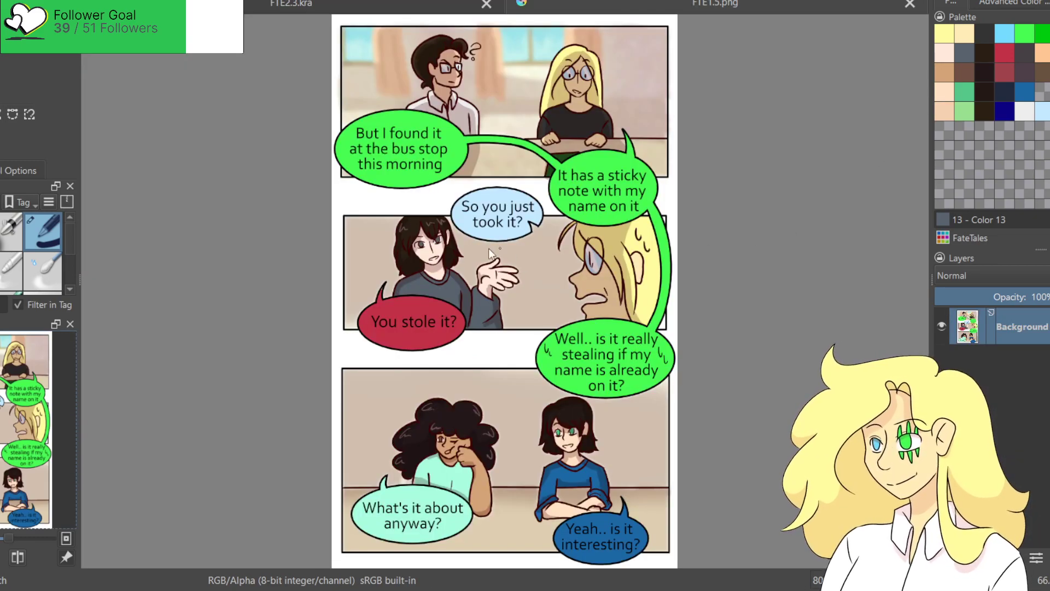
scroll(500, 248, up, 3)
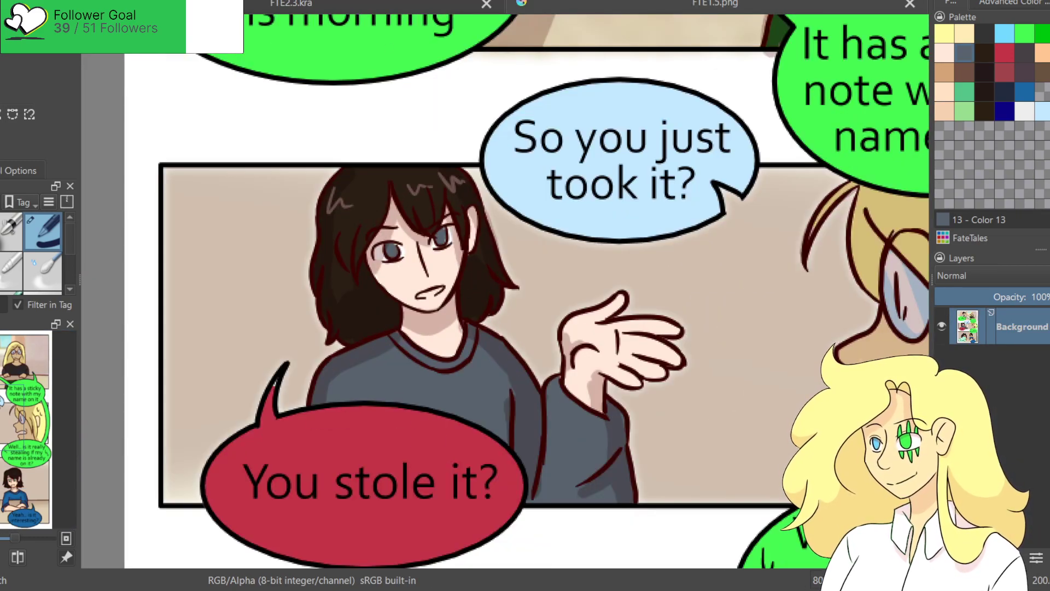
click(291, 3)
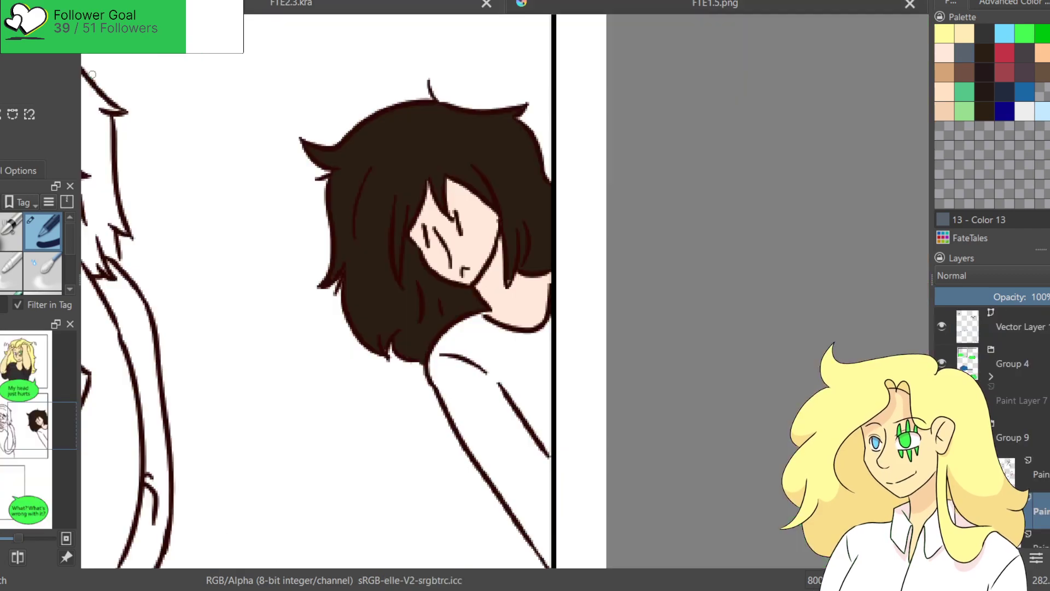
Fill the rightmost figure's sweater with Color 13 and sample the hair's Color 15 for the brush.
click(499, 369)
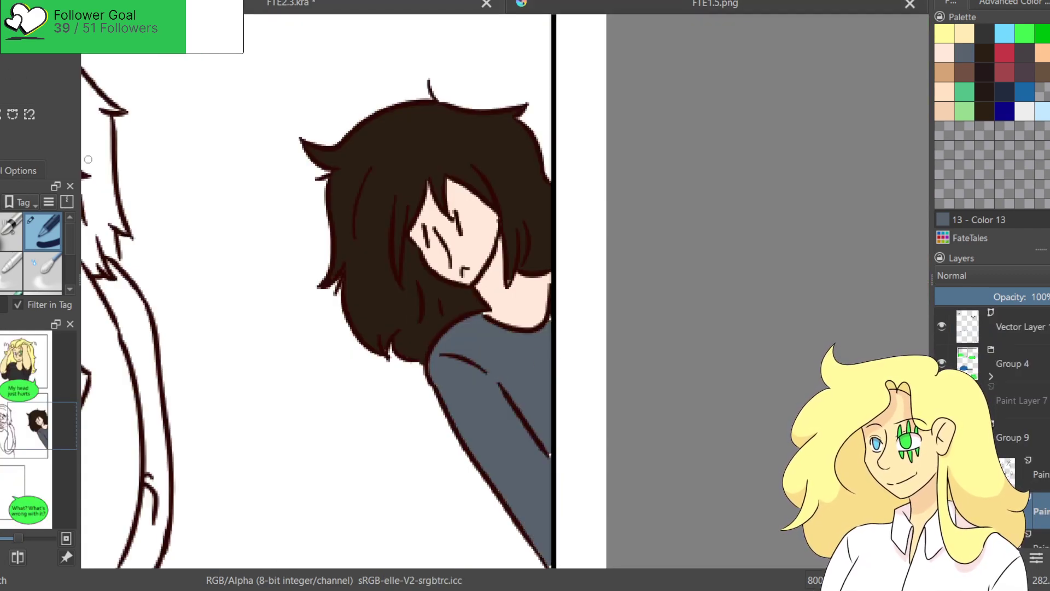
key(b)
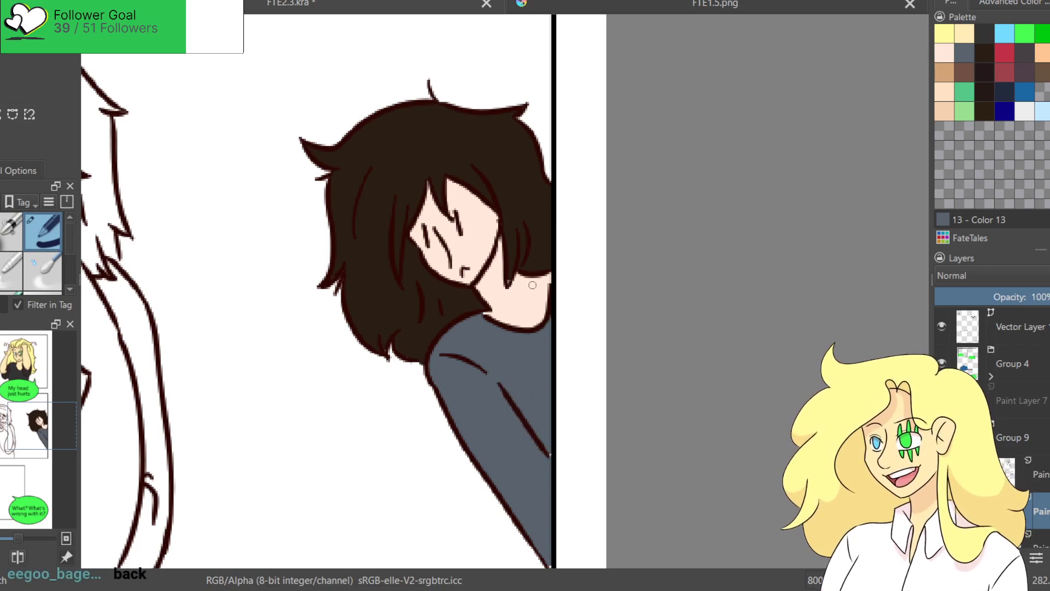
ctrl+click(511, 175)
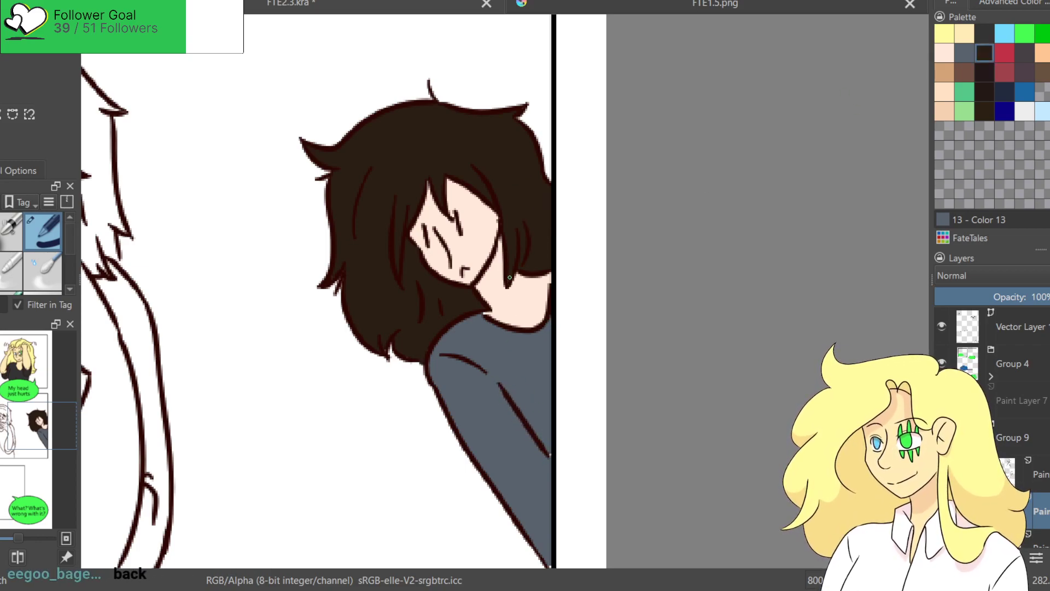
scroll(486, 136, down, 6)
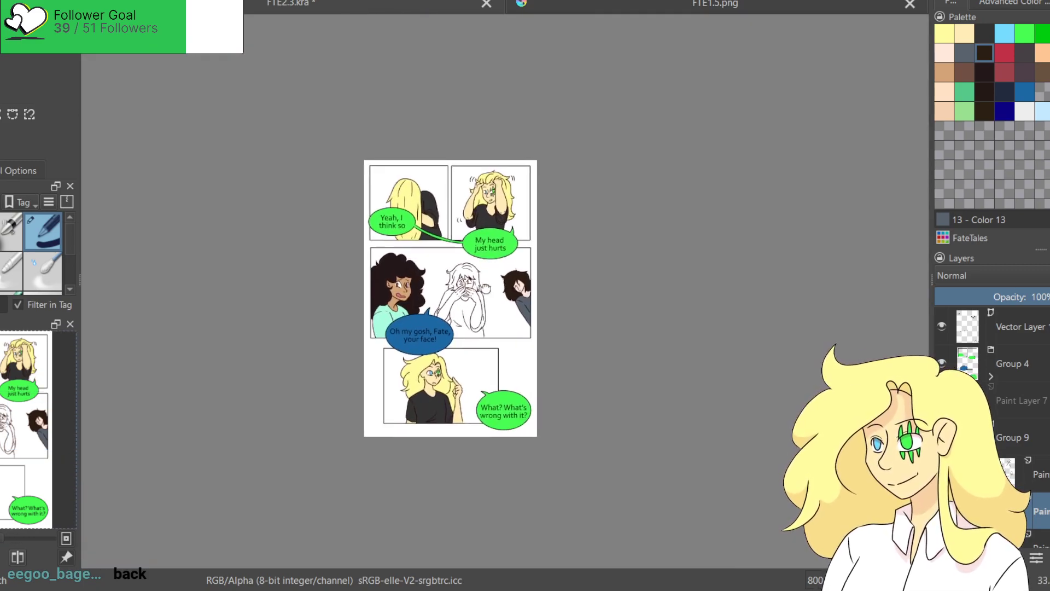
Clear the stray yellow fill between the blonde character's hair and raised arm in the bottom panel, and save the page.
scroll(452, 279, up, 1)
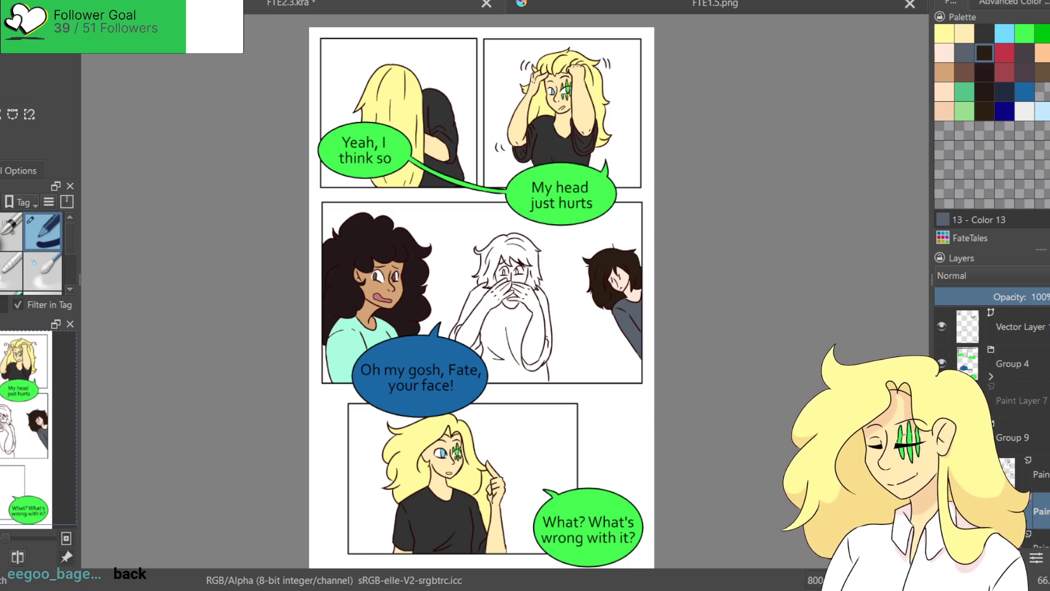
scroll(369, 474, up, 10)
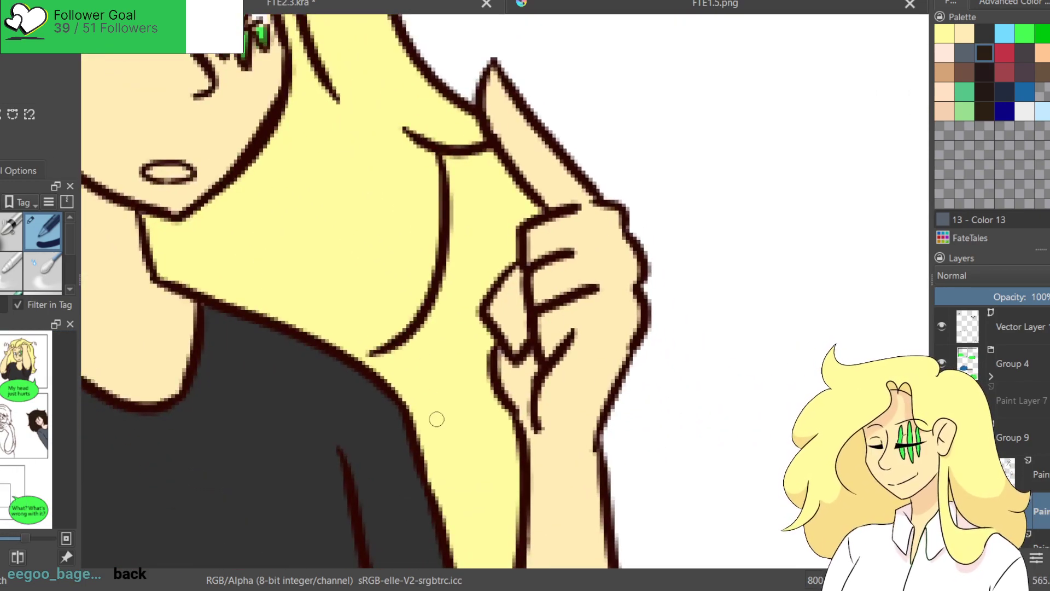
drag(375, 365, 379, 362)
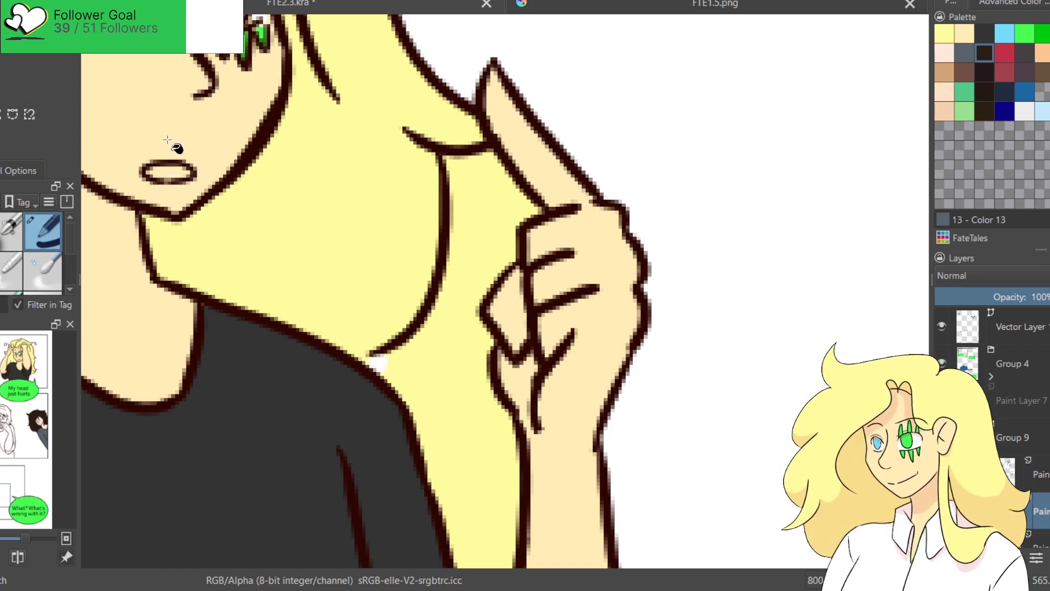
click(459, 419)
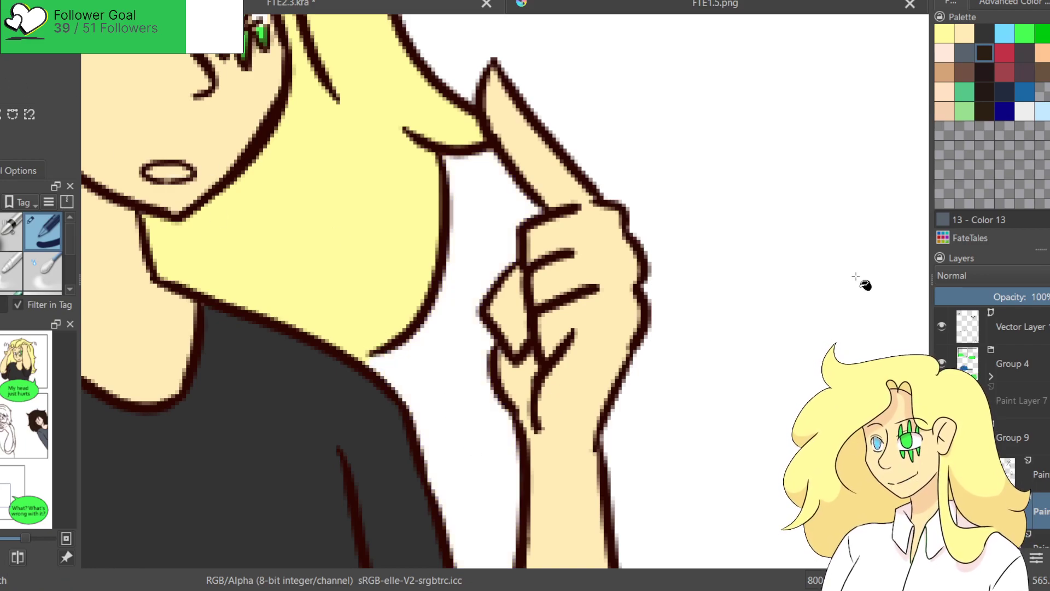
scroll(856, 276, down, 10)
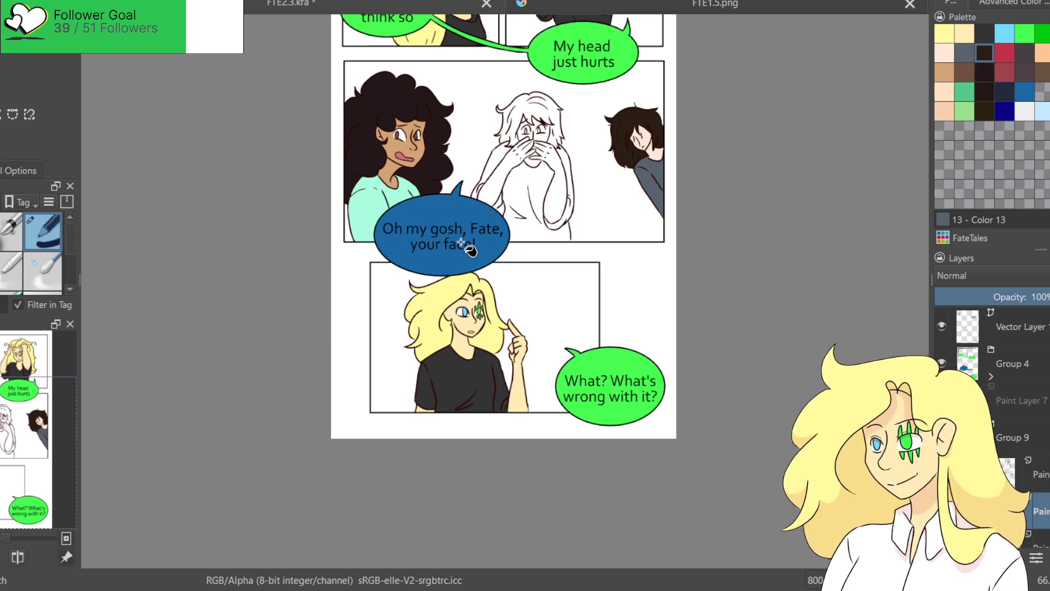
drag(476, 251, 476, 295)
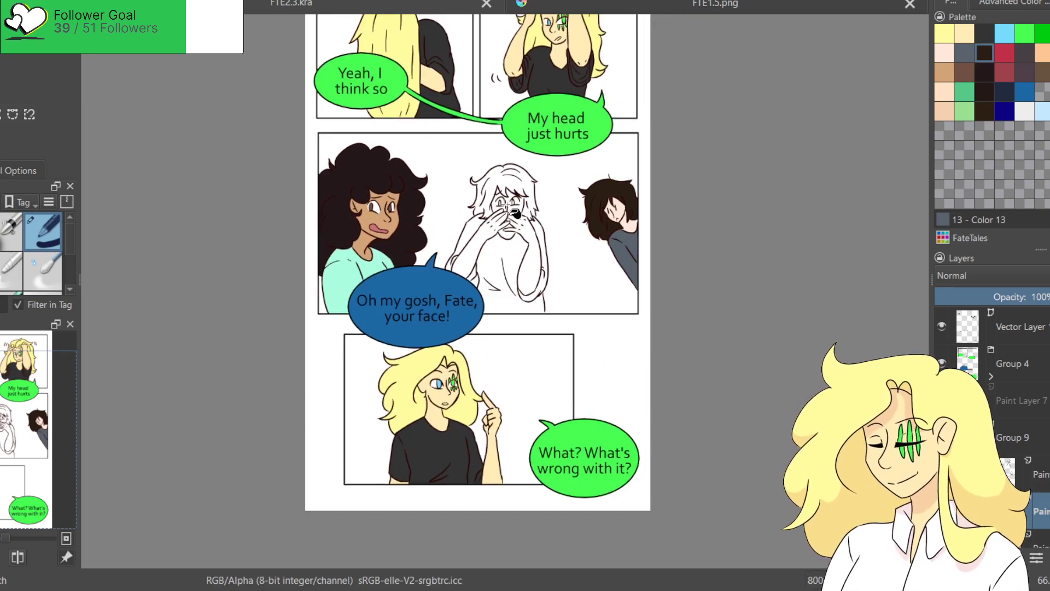
Close the gap in the hair outline beside the middle figure's face and fill the hair with Color 43.
drag(515, 215, 525, 290)
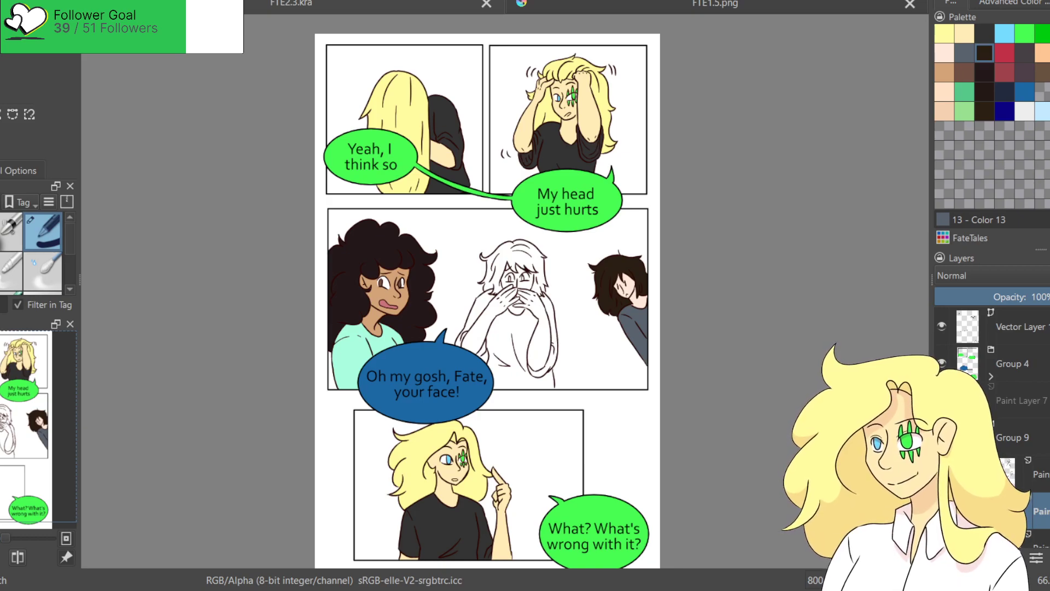
scroll(490, 301, up, 4)
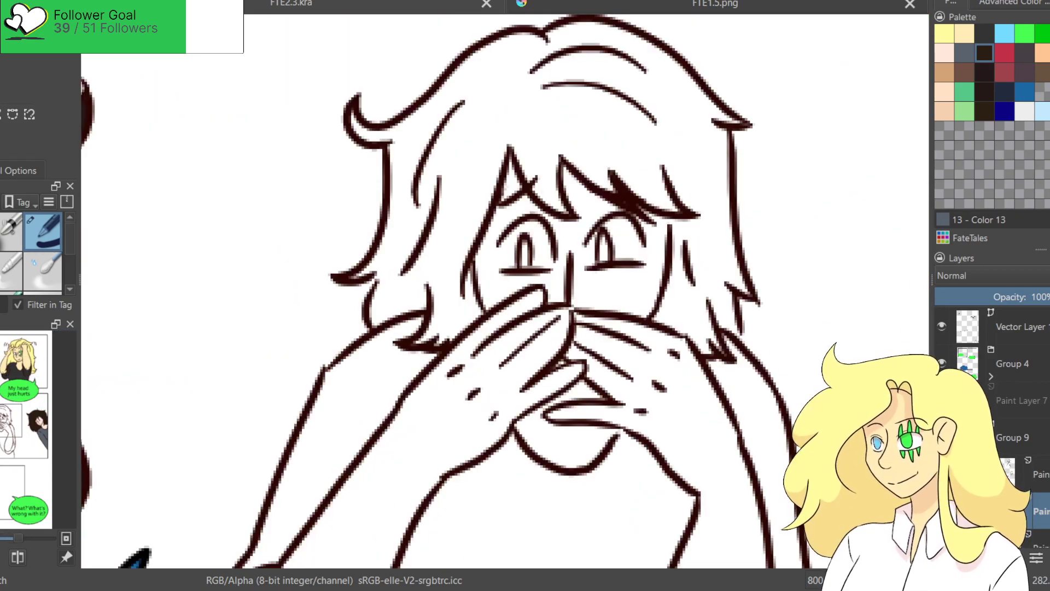
click(983, 94)
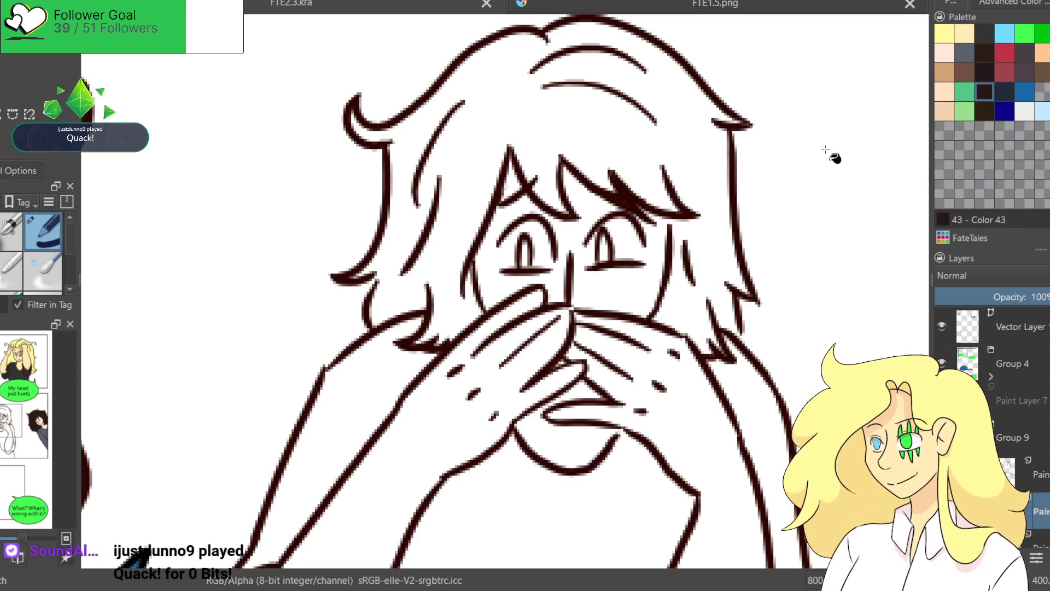
click(494, 121)
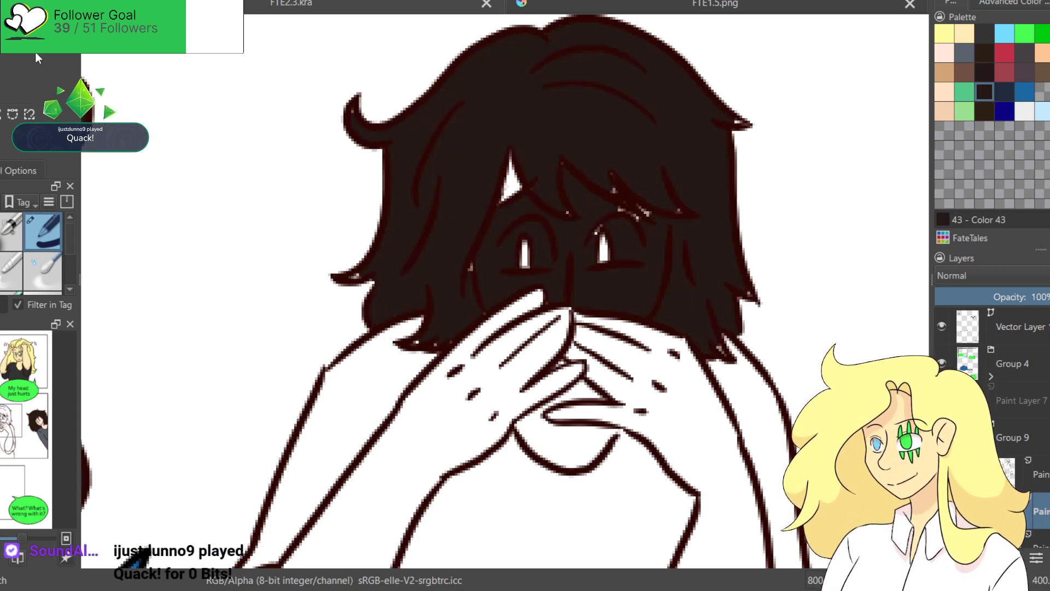
key(ctrl+z)
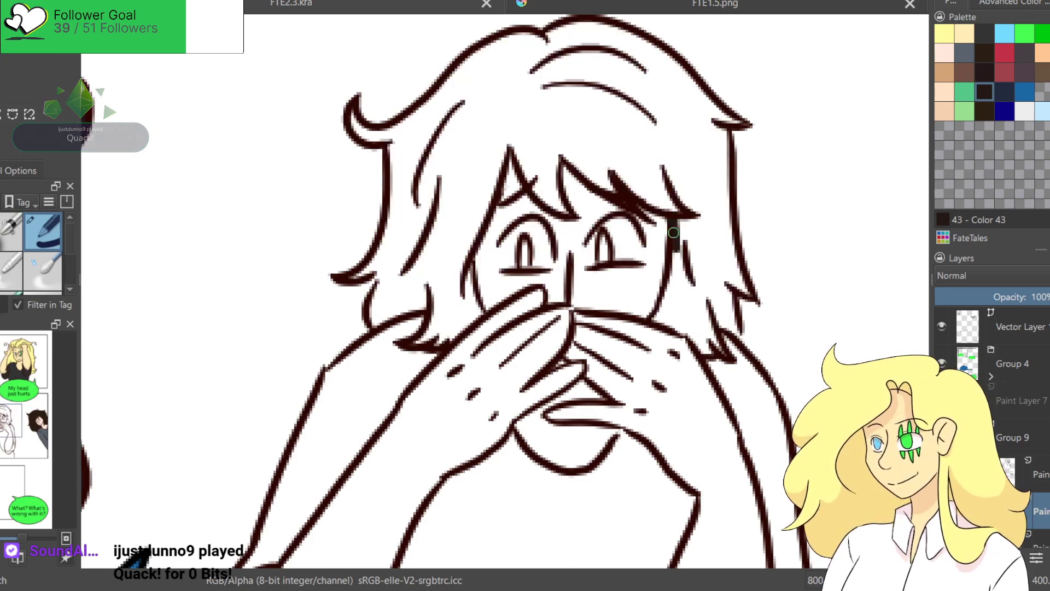
drag(673, 219, 677, 259)
click(484, 112)
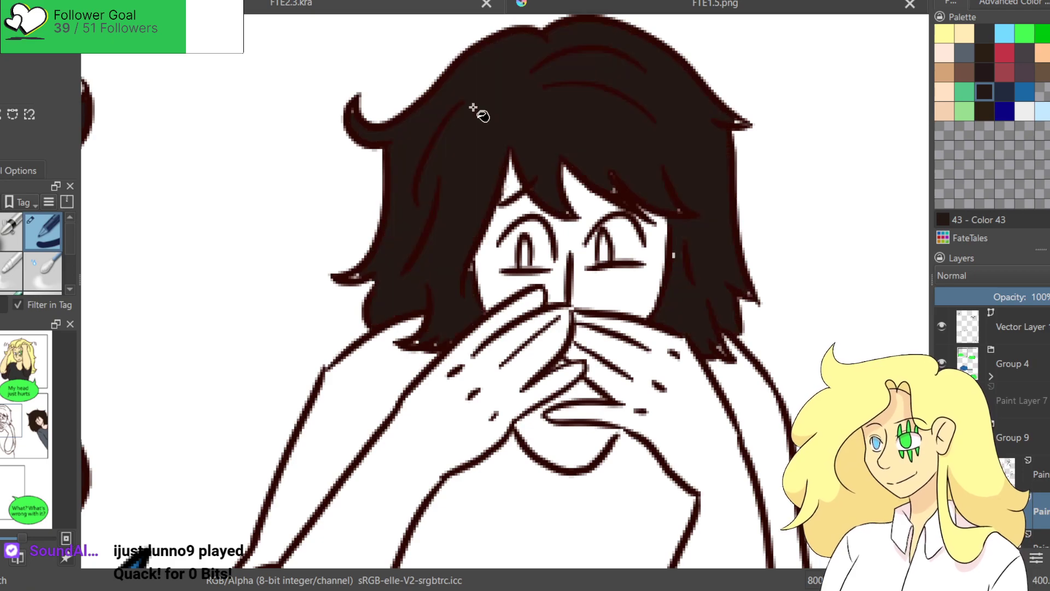
Paint over the unfilled specks along the strands and tips of the middle figure's hair with Color 43.
drag(371, 223, 372, 234)
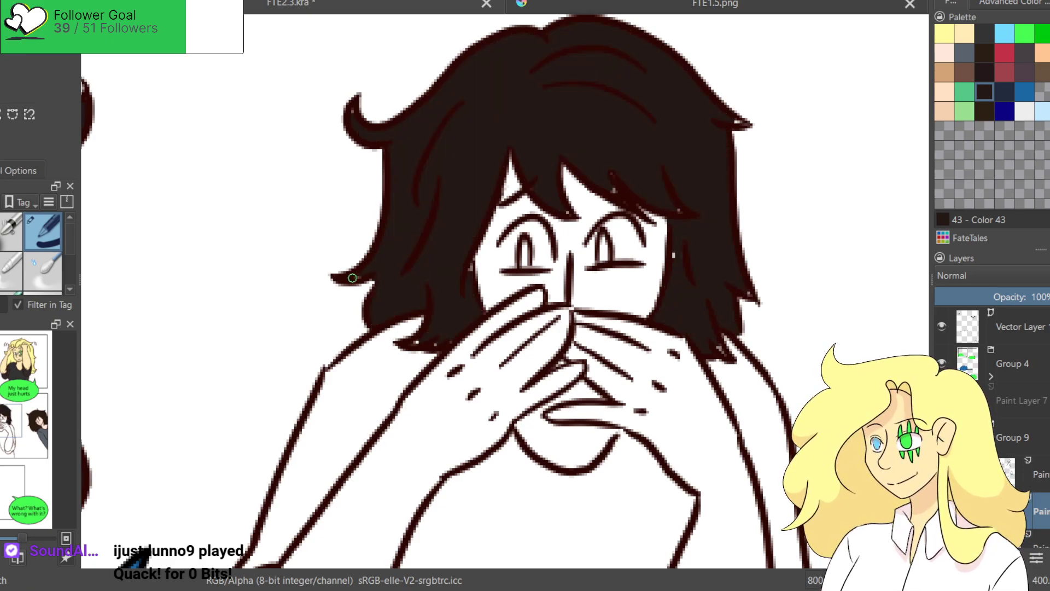
drag(470, 265, 471, 270)
drag(417, 336, 413, 343)
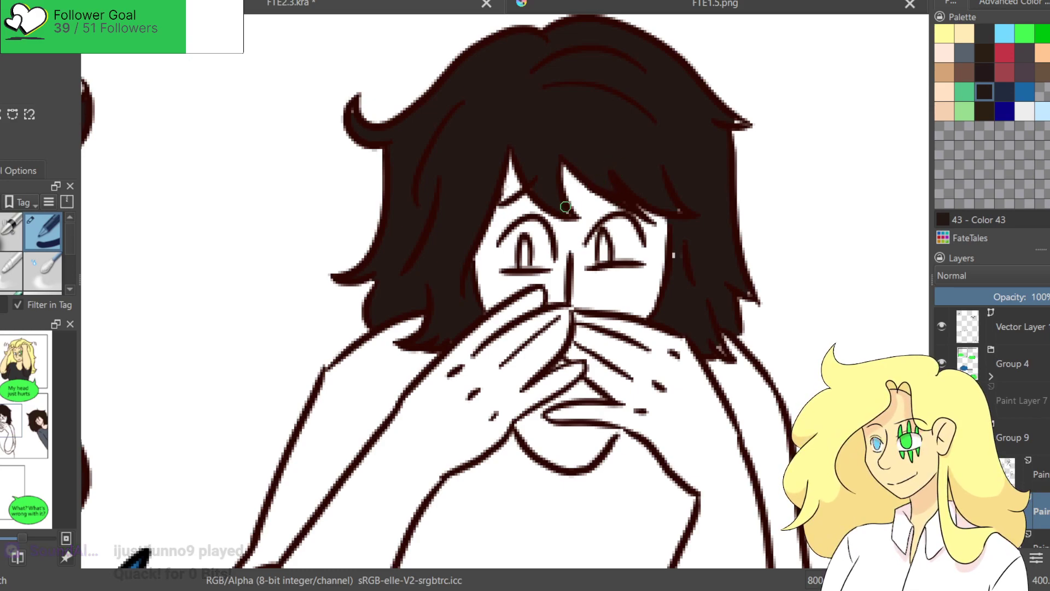
drag(675, 227, 721, 345)
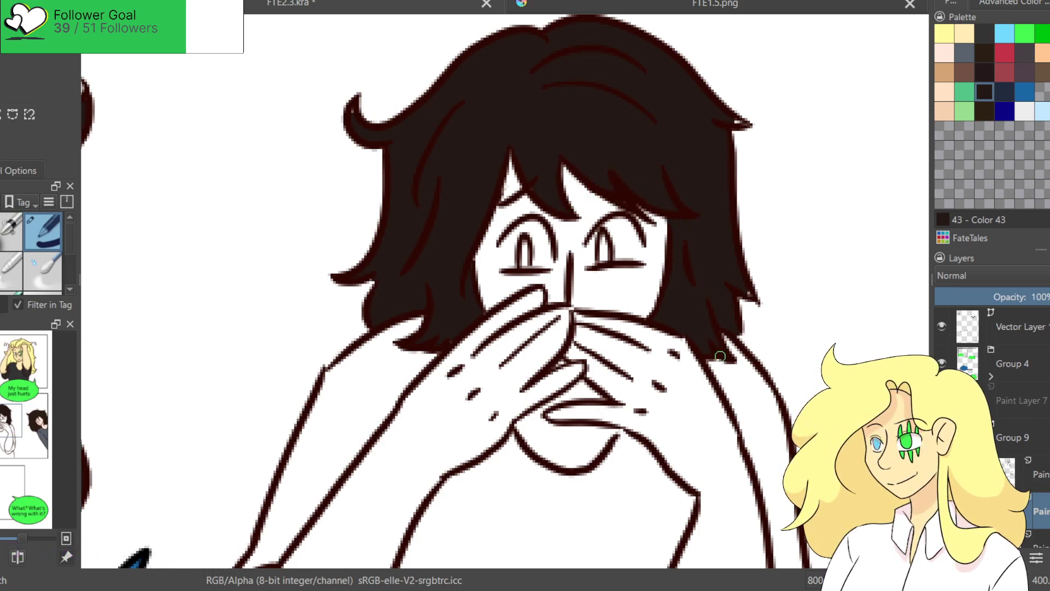
Fill the middle figure's face, chin, hands and forearms with Color 67.
click(942, 91)
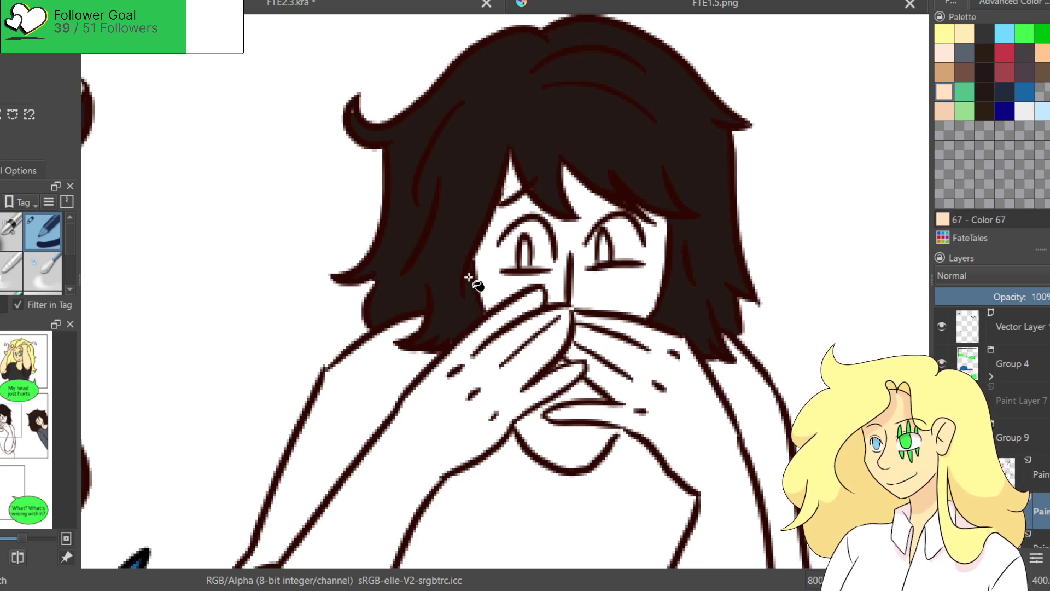
click(497, 283)
click(504, 376)
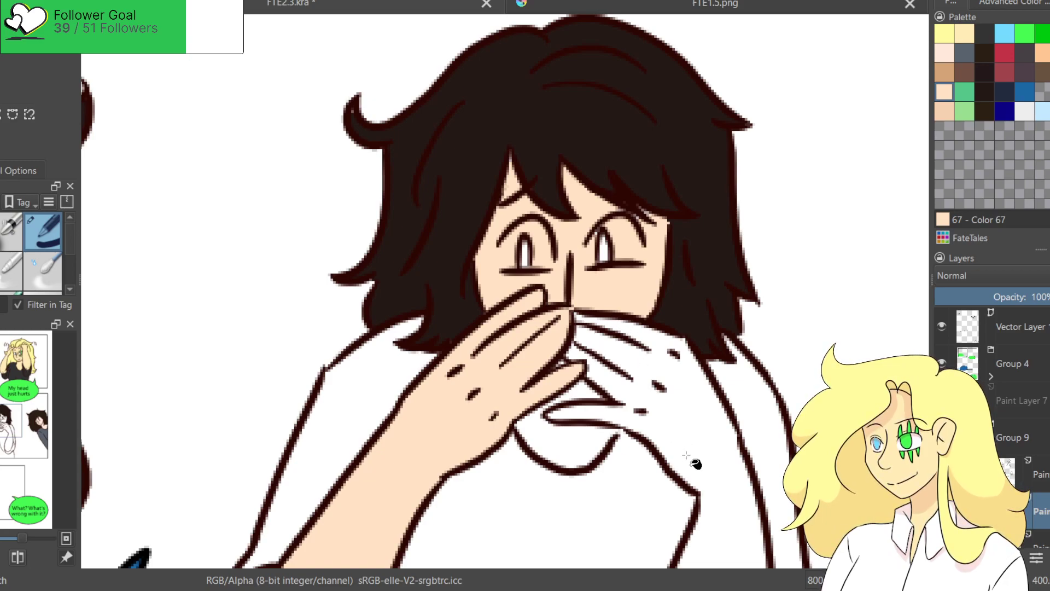
click(676, 433)
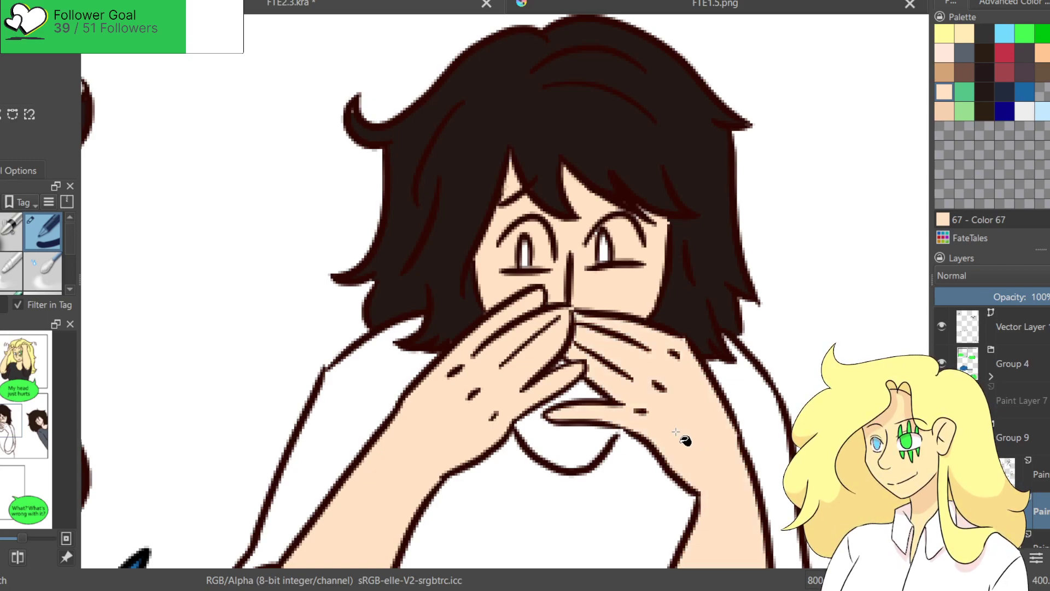
click(556, 441)
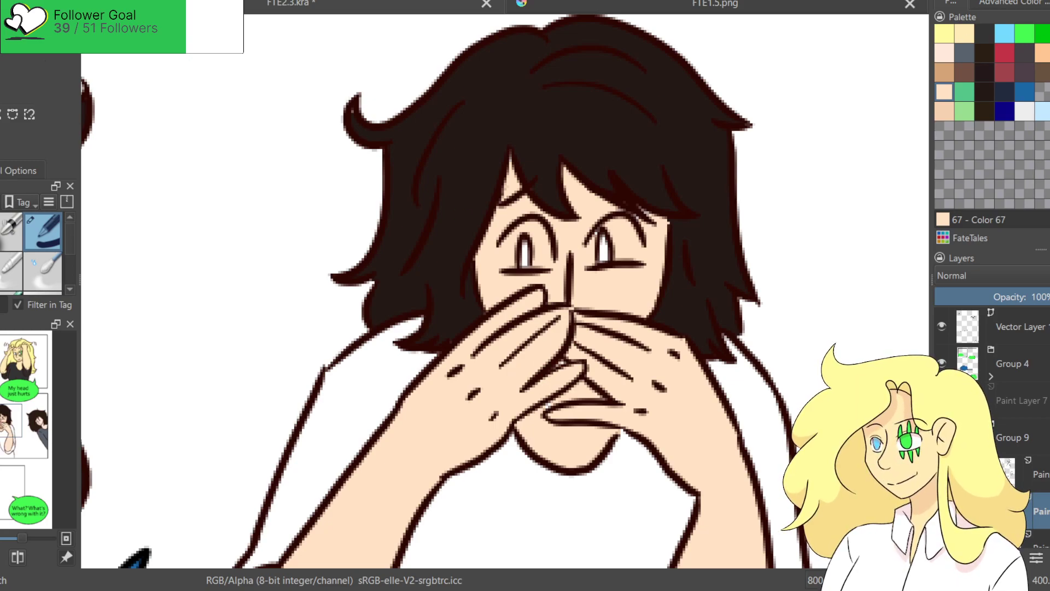
Paint the whites of the middle figure's eyes with Color 65 and the irises with Color 41.
ctrl+click(806, 98)
mouse_move(507, 246)
mouse_down()
mouse_move(512, 262)
mouse_move(520, 230)
mouse_move(527, 241)
mouse_move(539, 234)
mouse_move(547, 254)
mouse_move(532, 226)
mouse_up()
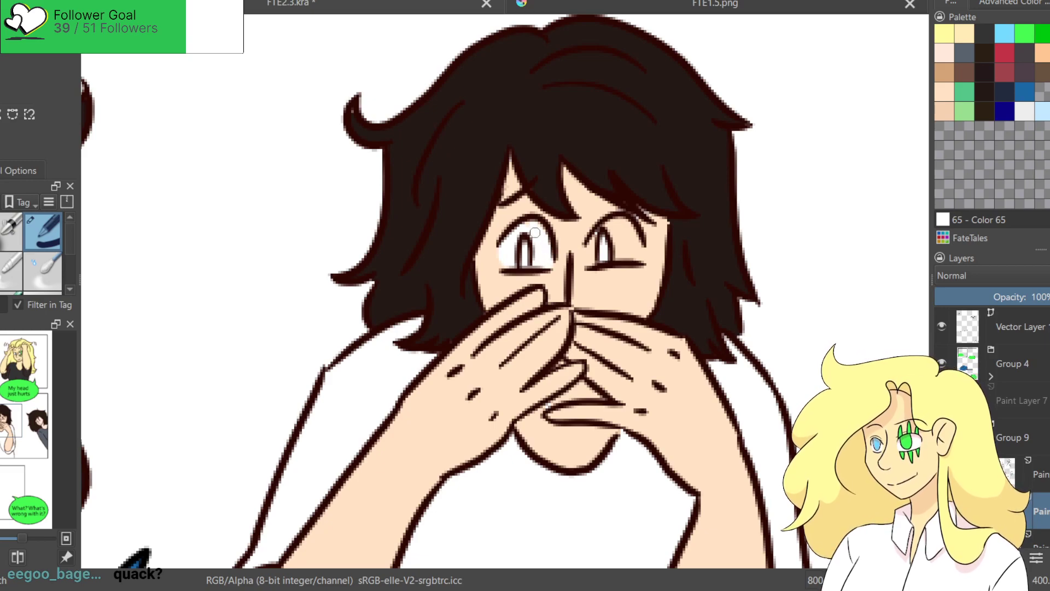
mouse_move(587, 250)
mouse_down()
mouse_move(593, 258)
mouse_move(607, 225)
mouse_move(616, 253)
mouse_move(625, 237)
mouse_move(635, 256)
mouse_up()
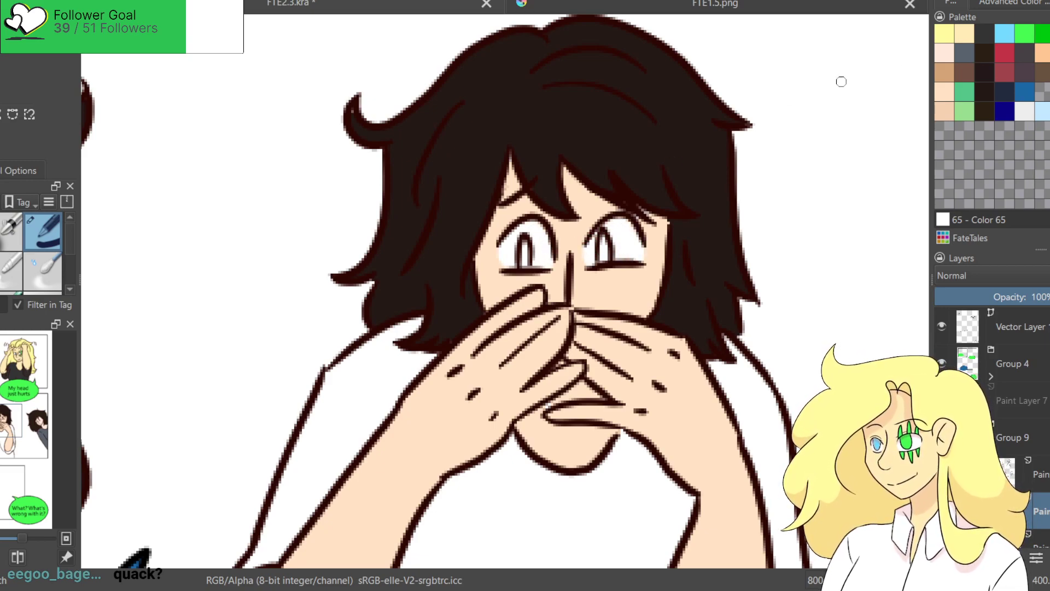
click(965, 92)
drag(531, 248, 524, 247)
drag(602, 238, 603, 249)
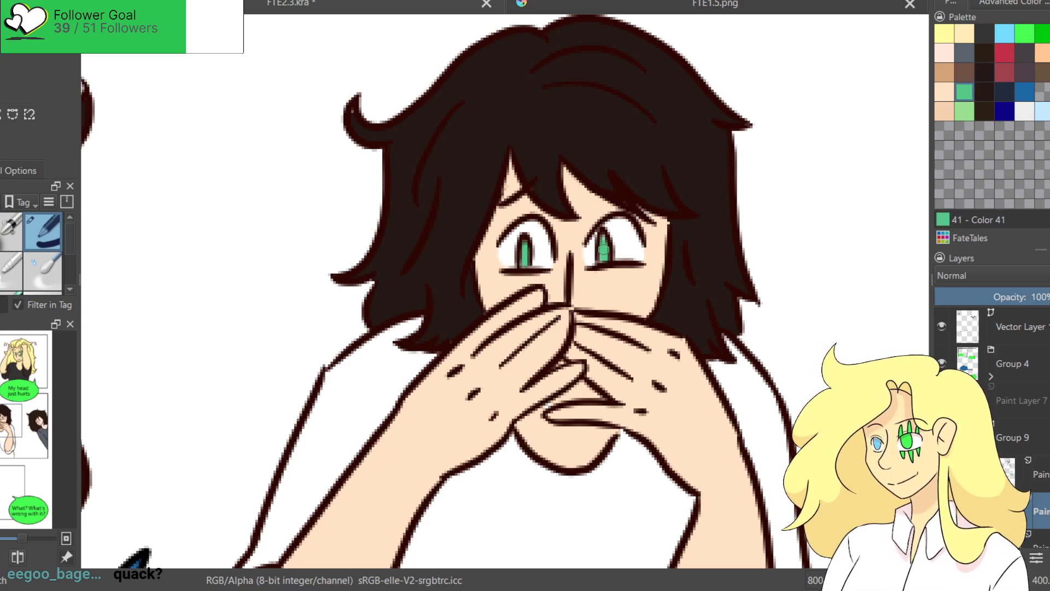
Close the gap at the hem of the middle figure's shirt and fill the shirt body and sleeves with Color 47.
scroll(486, 69, down, 5)
scroll(717, 149, up, 4)
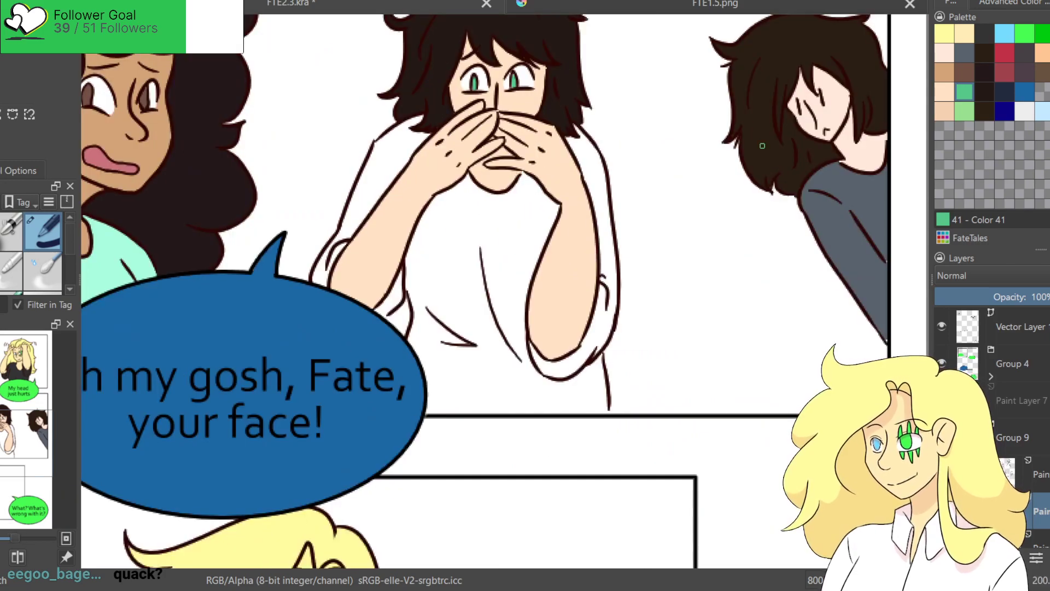
click(1025, 92)
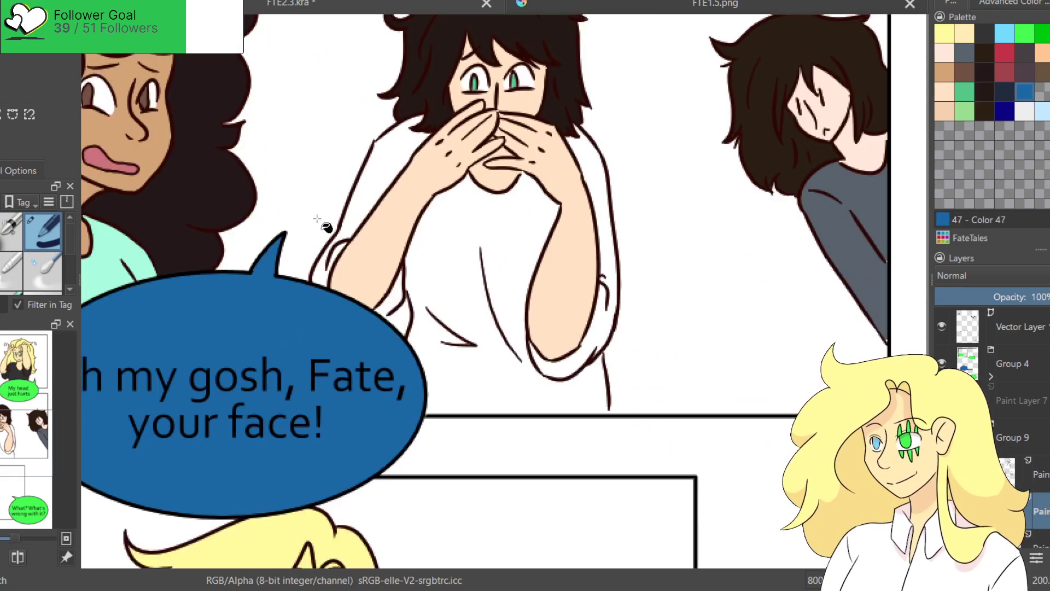
click(453, 241)
key(ctrl+z)
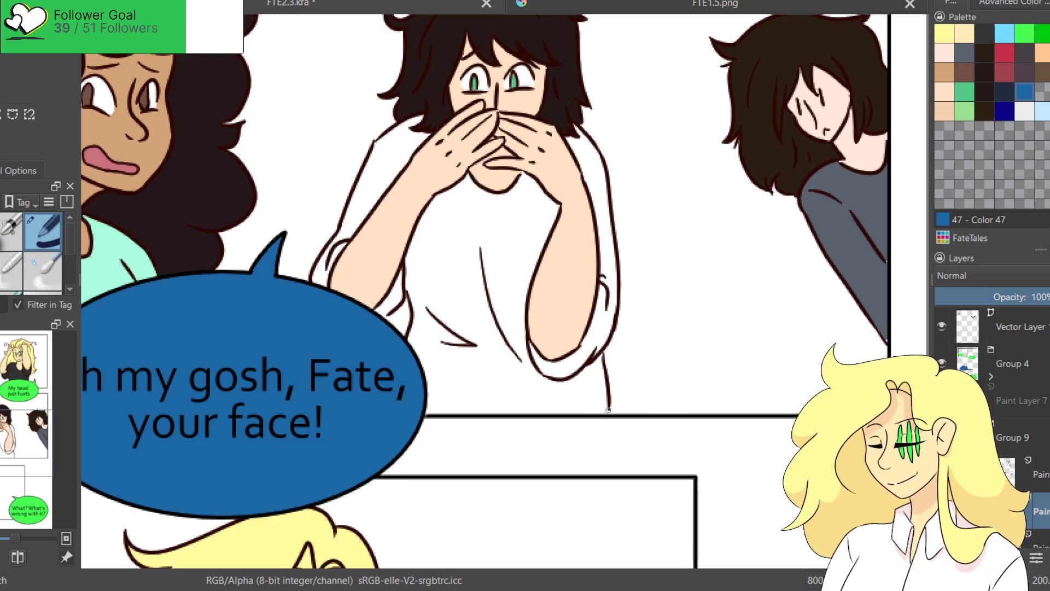
click(447, 282)
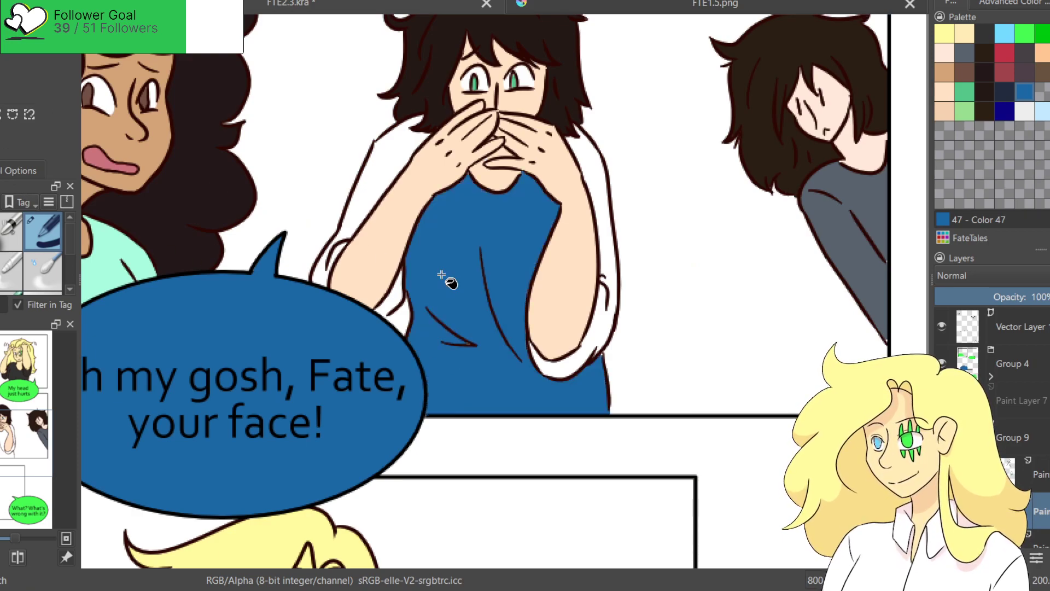
click(371, 185)
click(331, 271)
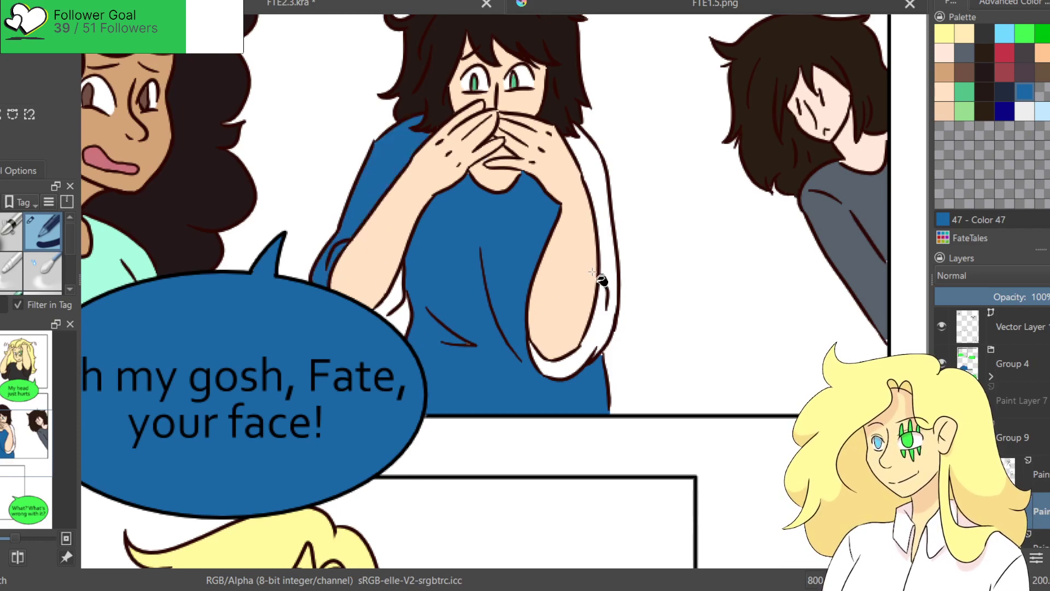
click(606, 224)
Touch up the unfilled area of the shirt sleeve beside the blue speech bubble with Color 47.
scroll(736, 291, up, 2)
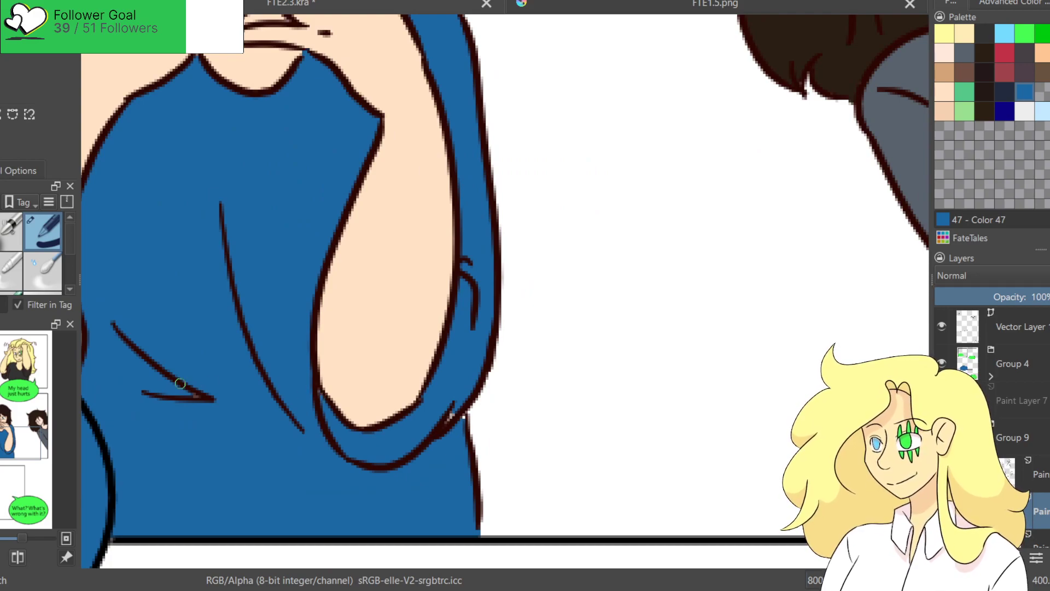
scroll(454, 401, left, 5)
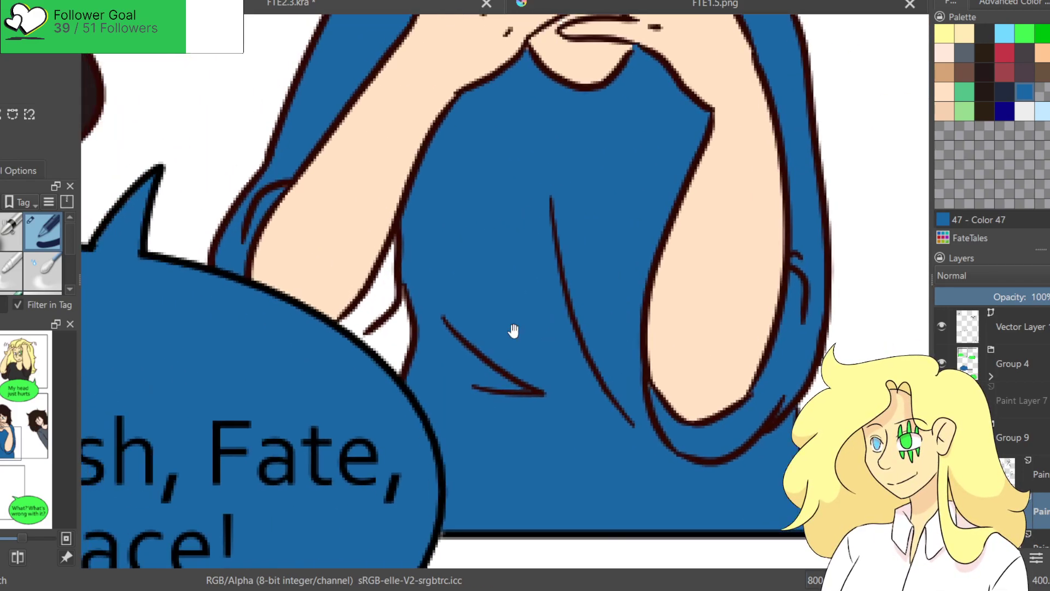
mouse_move(390, 271)
mouse_down()
mouse_move(392, 253)
mouse_move(338, 331)
mouse_move(352, 335)
mouse_move(382, 303)
mouse_move(389, 268)
mouse_move(394, 280)
mouse_up()
scroll(367, 276, down, 6)
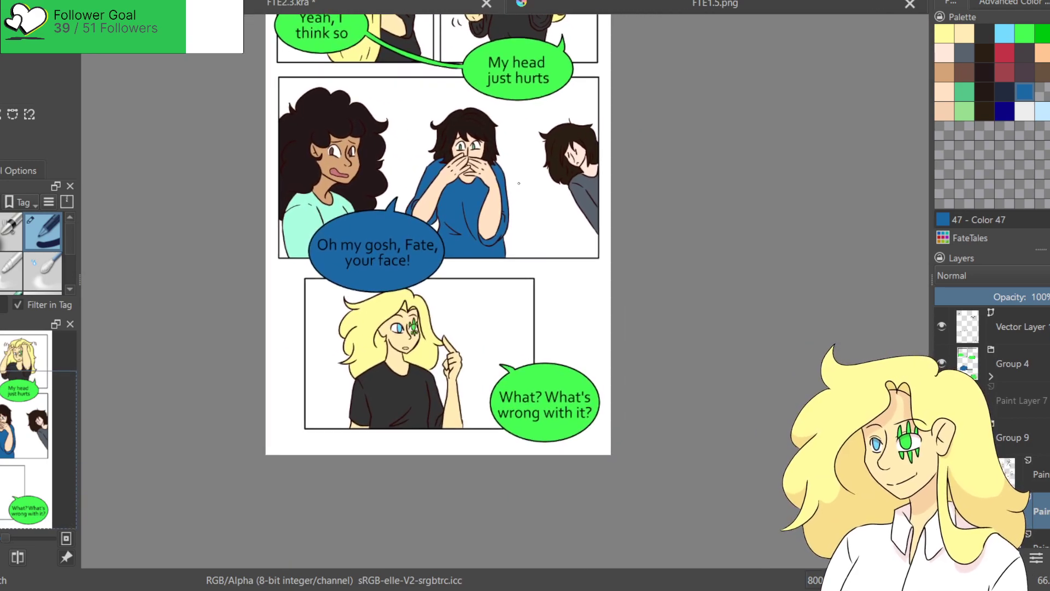
Add a paint layer above the flat colours in the character group, set it to Multiply at 28% opacity, and choose Color 17.
scroll(993, 416, down, 2)
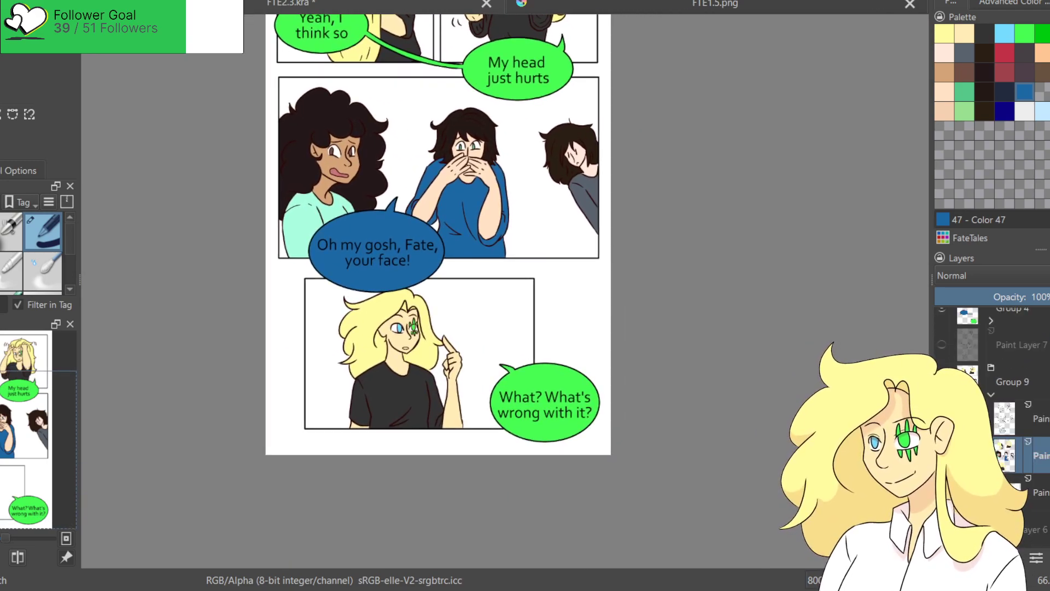
click(1028, 482)
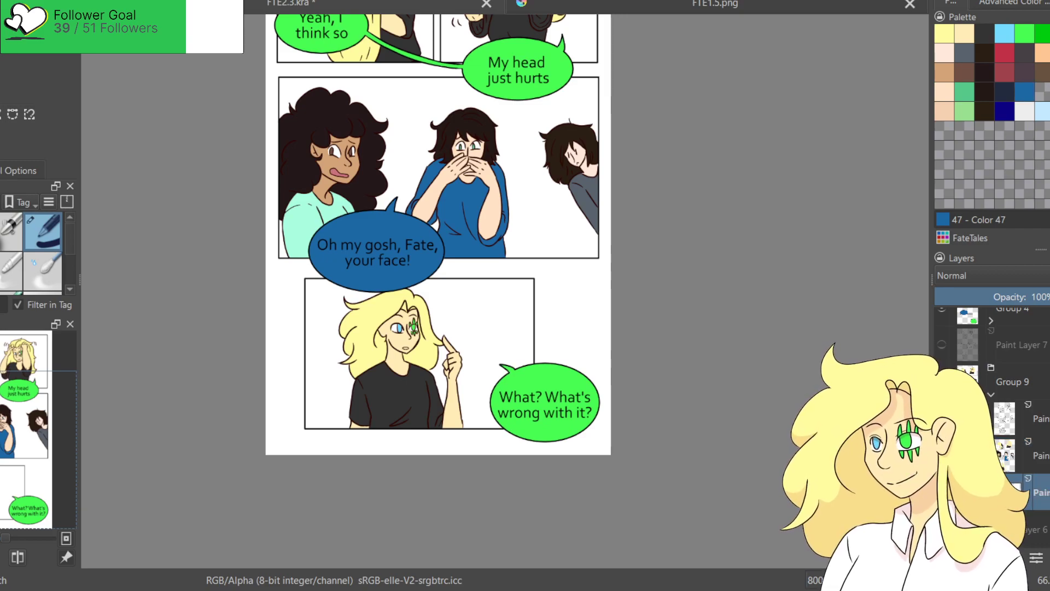
click(991, 394)
drag(517, 201, 504, 316)
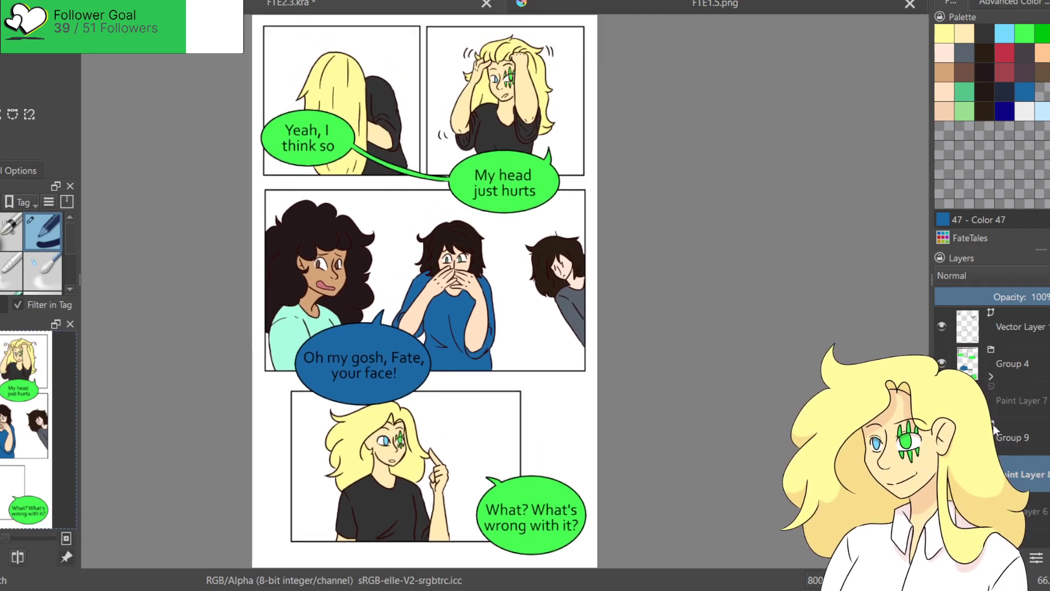
click(1039, 511)
key(Insert)
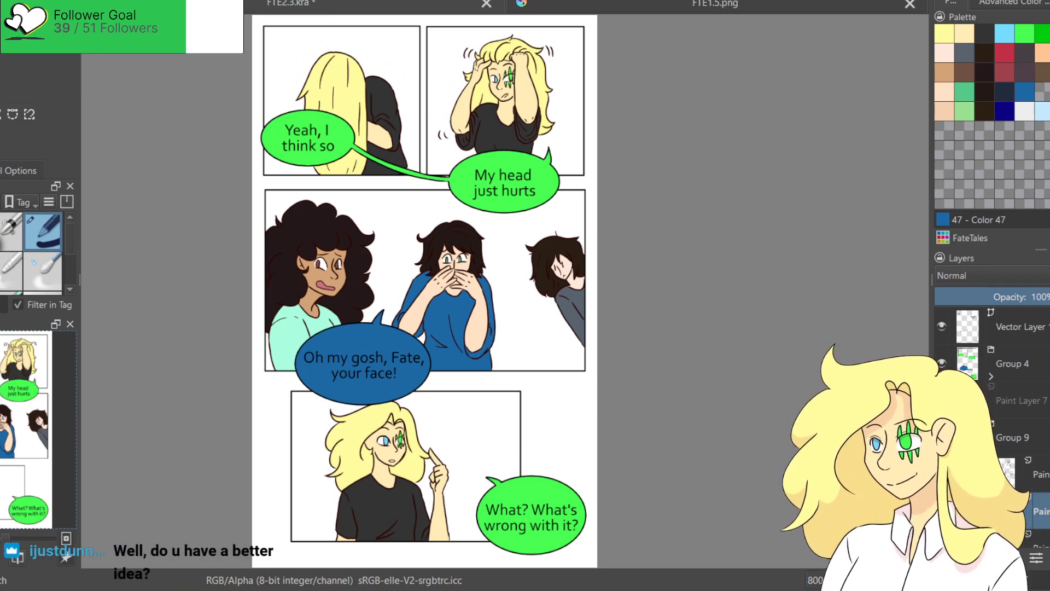
click(1007, 55)
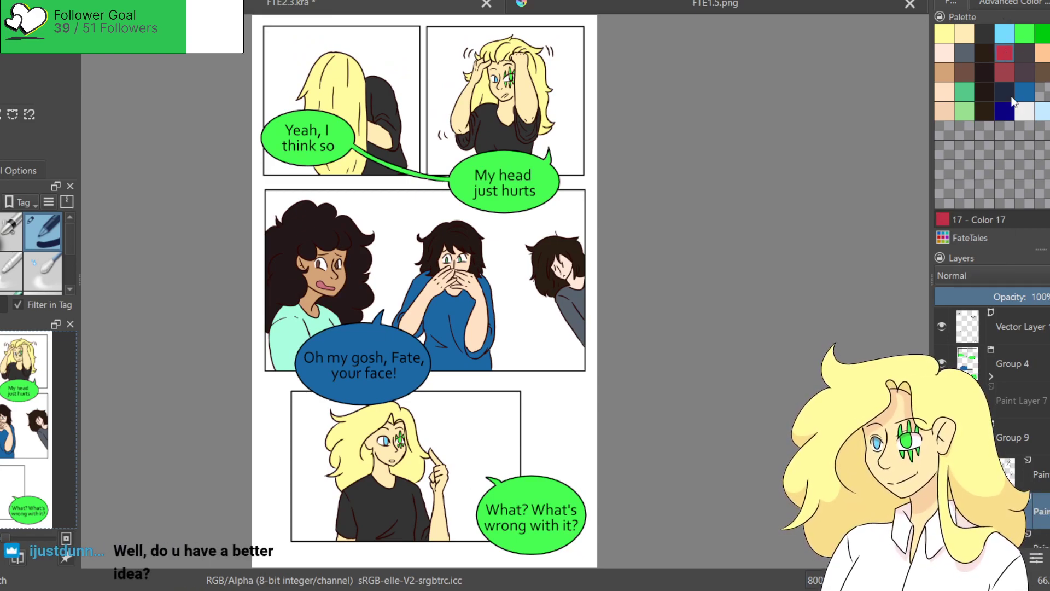
scroll(991, 280, down, 2)
drag(1013, 303, 965, 298)
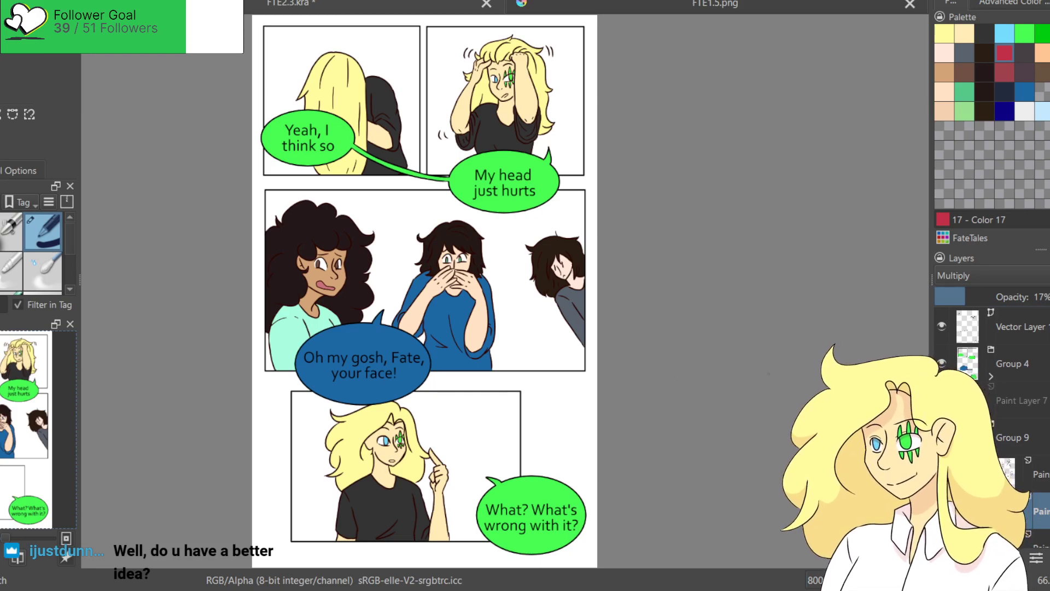
scroll(408, 198, up, 4)
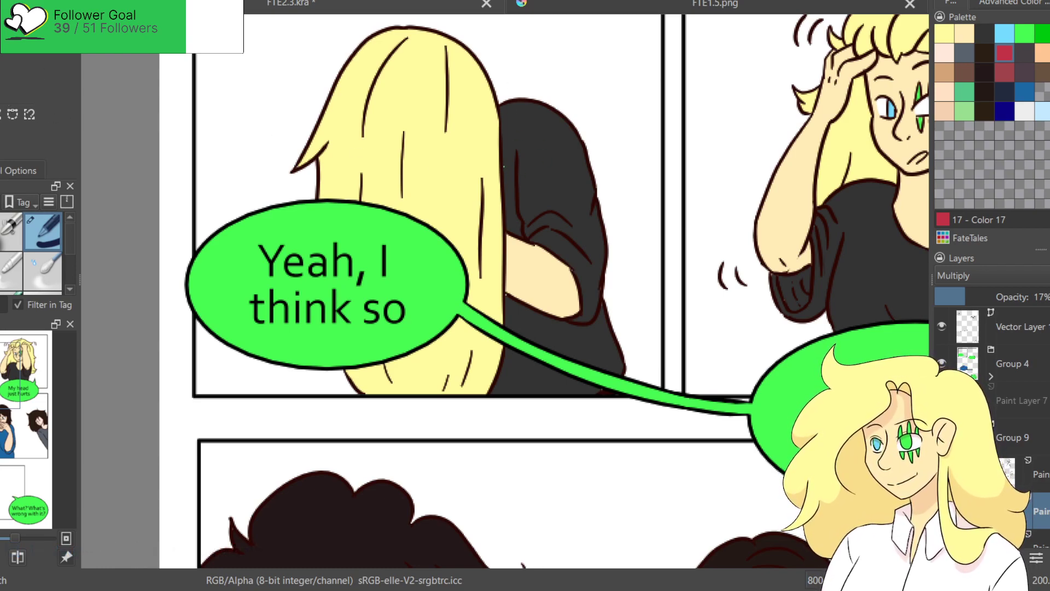
click(985, 297)
Shade the forearm and the folds and edges of the black shirt in the first panel with Color 17.
drag(506, 277, 575, 313)
mouse_move(515, 246)
mouse_down()
mouse_move(513, 276)
mouse_move(511, 243)
mouse_move(513, 292)
mouse_move(469, 261)
mouse_move(546, 308)
mouse_up()
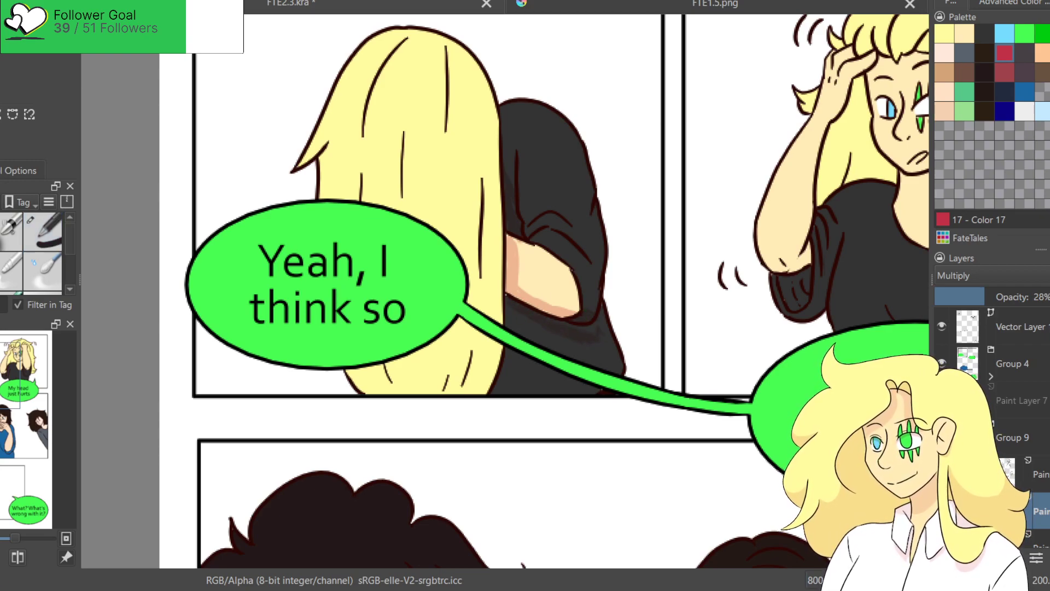
mouse_move(506, 300)
mouse_down()
mouse_move(574, 331)
mouse_move(568, 322)
mouse_move(597, 316)
mouse_move(604, 273)
mouse_up()
mouse_move(533, 229)
mouse_down()
mouse_move(583, 249)
mouse_move(573, 239)
mouse_move(598, 217)
mouse_move(599, 289)
mouse_up()
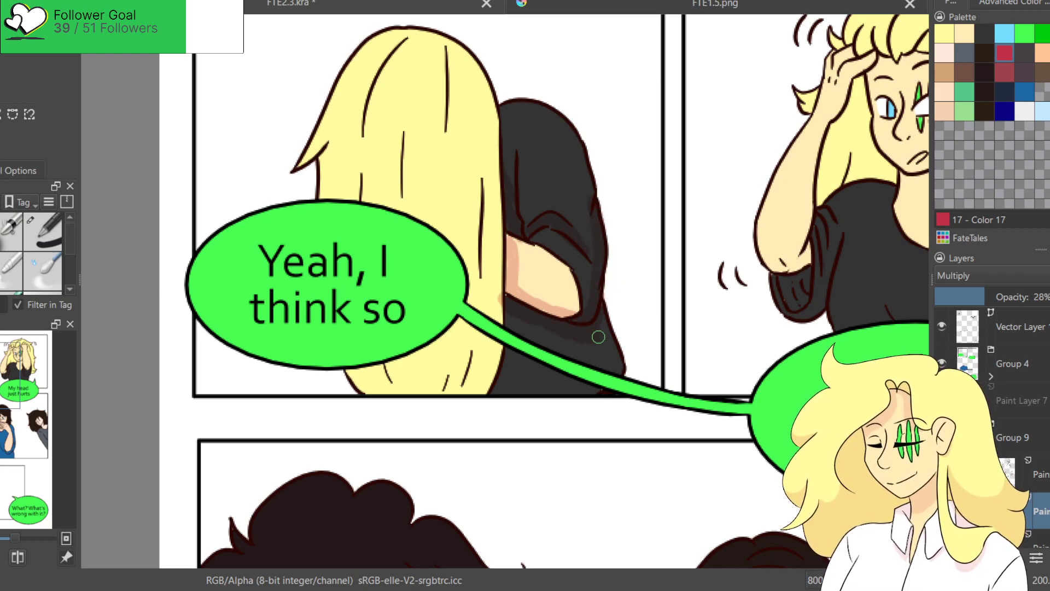
drag(506, 346, 493, 395)
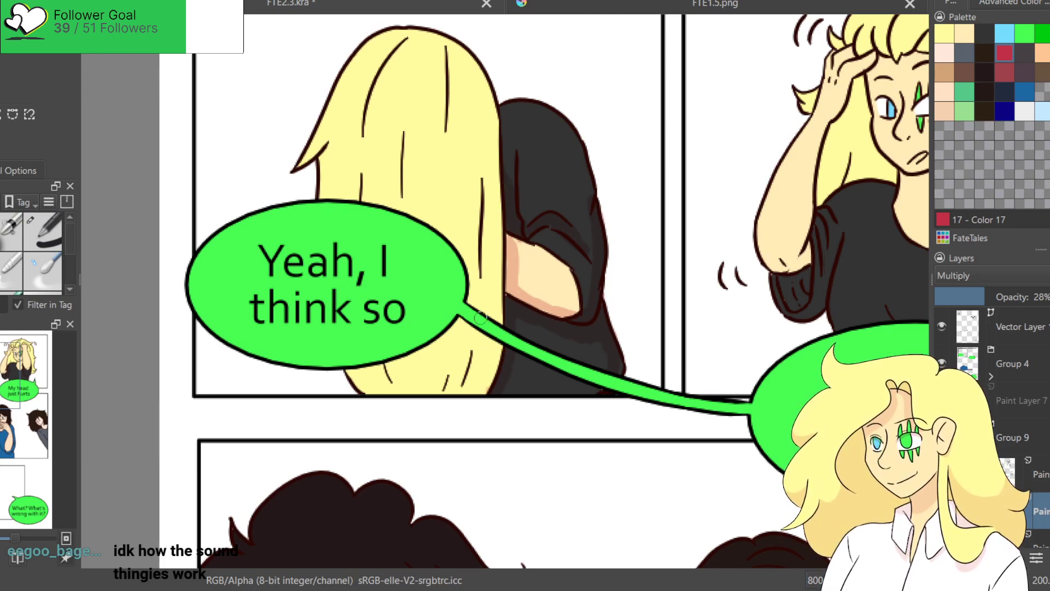
Shade the lower ends of the blonde hair and along its strand lines in the first panel, undoing a stray stroke.
mouse_move(497, 349)
mouse_down()
mouse_move(452, 390)
mouse_move(493, 373)
mouse_move(450, 401)
mouse_move(483, 388)
mouse_up()
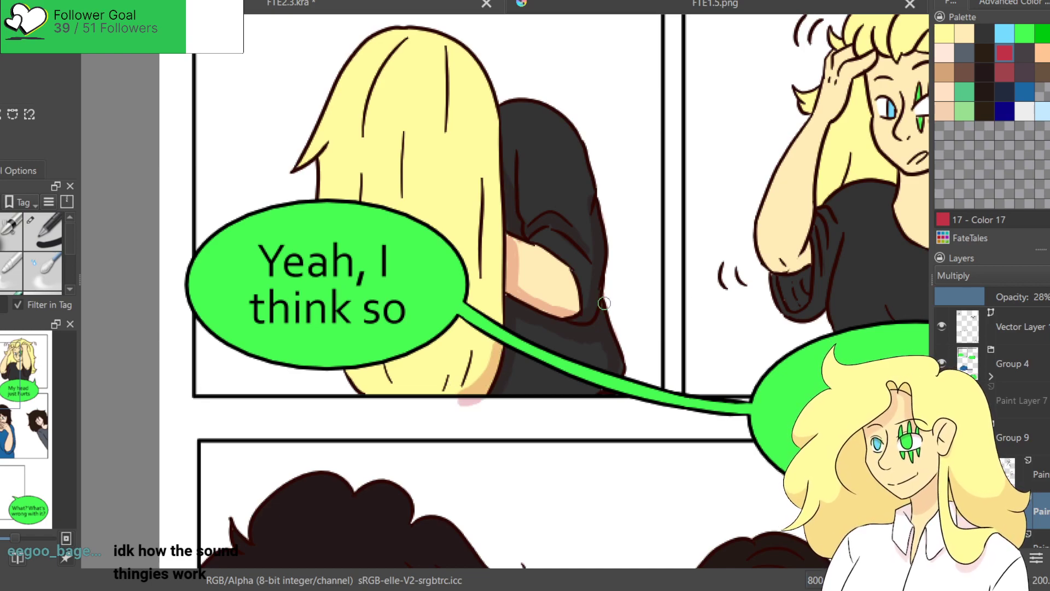
key(ctrl+z)
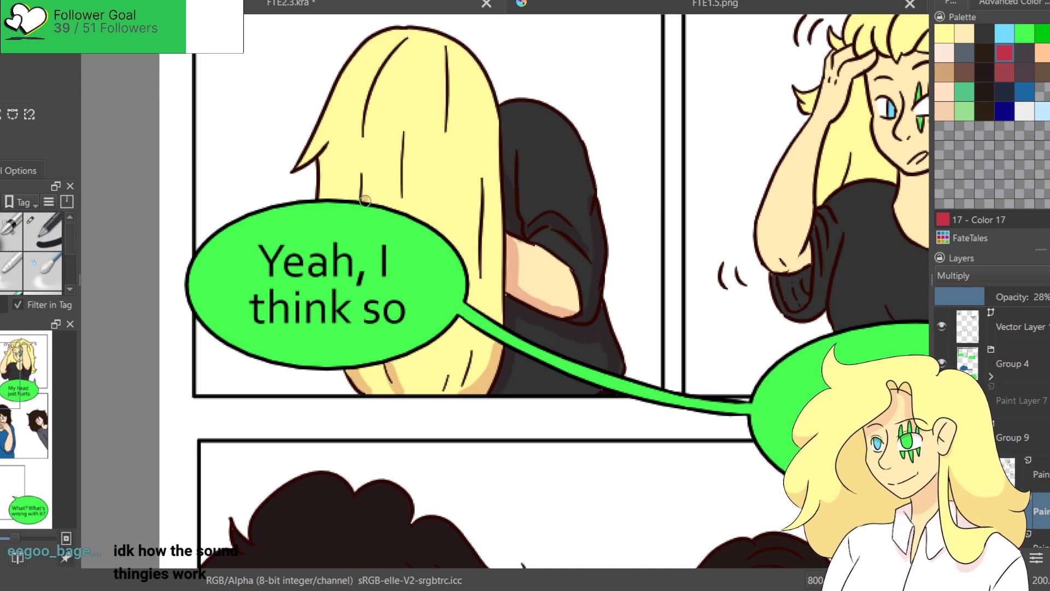
drag(364, 160, 361, 198)
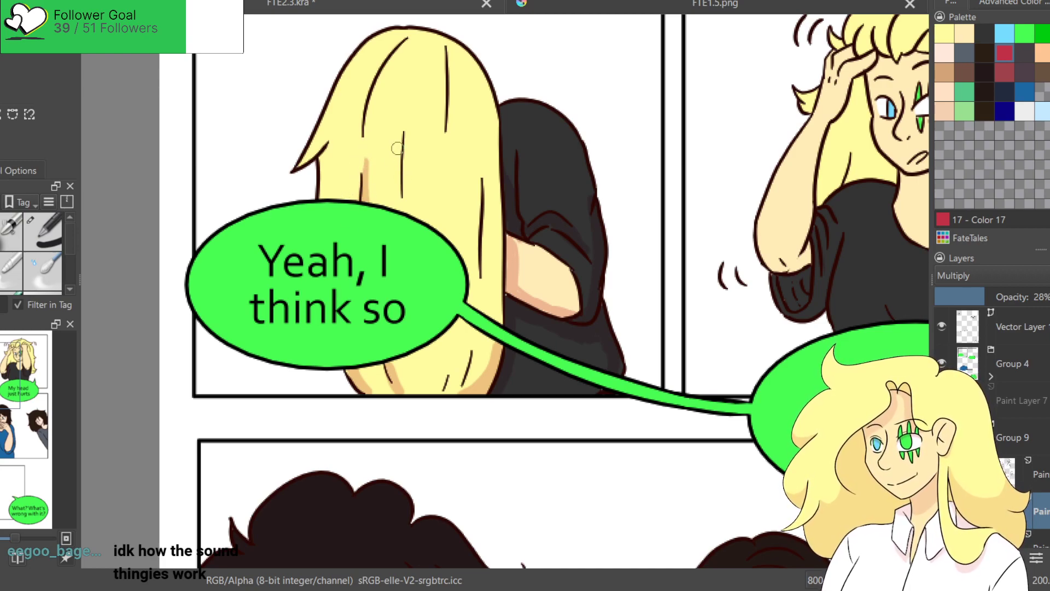
drag(399, 129, 401, 212)
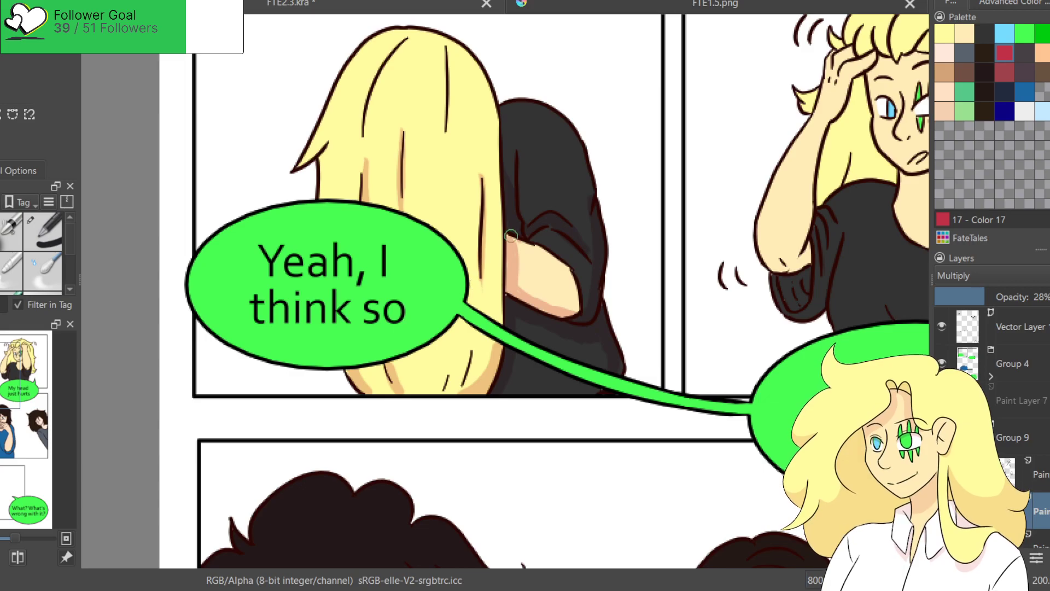
Shade the second panel figure's hair behind the face, neck, both forearms and the lower hair beside the raised arm.
mouse_move(797, 238)
mouse_down()
mouse_move(363, 366)
mouse_move(390, 384)
mouse_up()
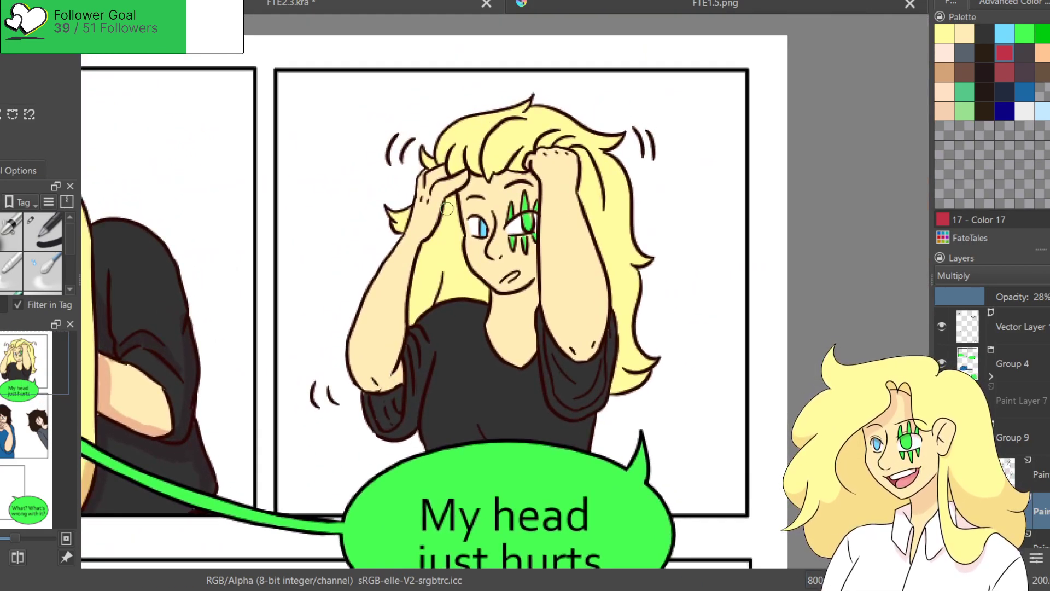
mouse_move(447, 209)
mouse_down()
mouse_move(413, 306)
mouse_move(444, 285)
mouse_move(436, 250)
mouse_move(448, 228)
mouse_move(455, 235)
mouse_move(440, 289)
mouse_move(456, 269)
mouse_move(455, 235)
mouse_move(458, 291)
mouse_move(486, 296)
mouse_move(474, 285)
mouse_move(501, 308)
mouse_move(531, 296)
mouse_move(491, 306)
mouse_up()
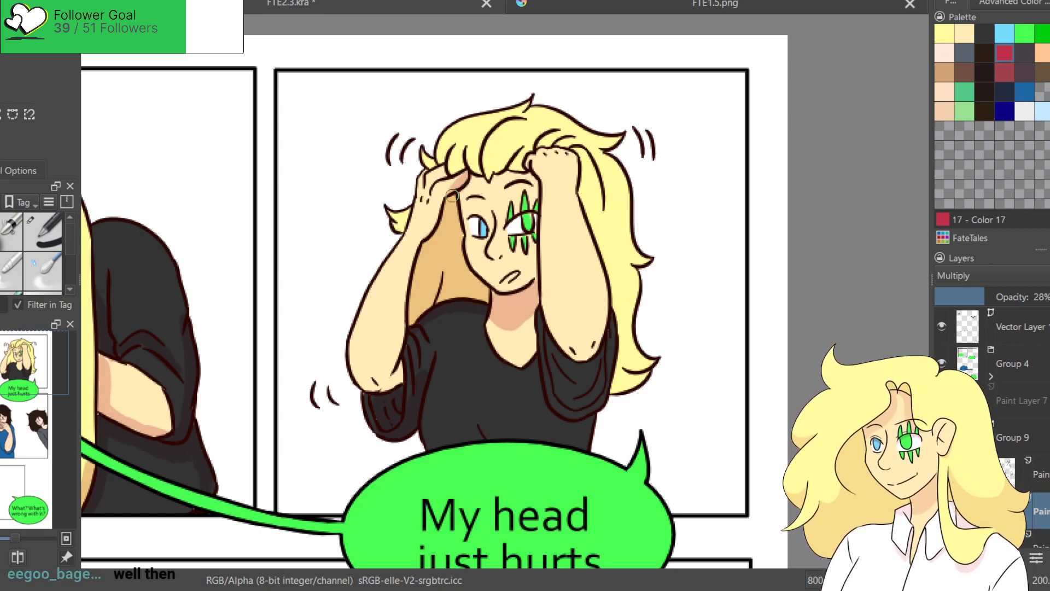
mouse_move(438, 225)
mouse_down()
mouse_move(407, 271)
mouse_move(389, 383)
mouse_move(395, 366)
mouse_up()
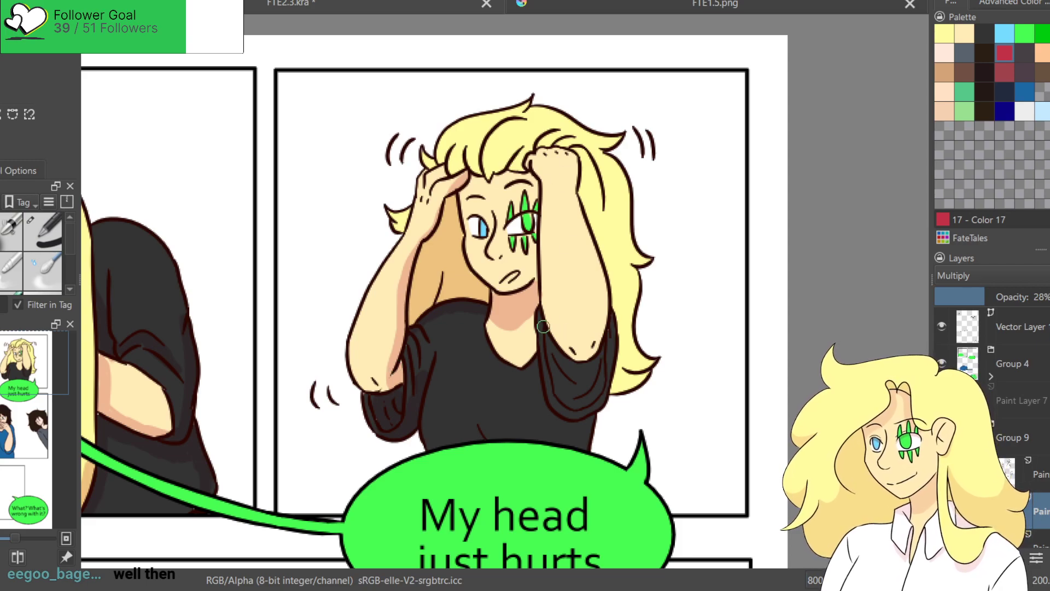
mouse_move(572, 403)
mouse_down()
mouse_move(599, 345)
mouse_move(552, 331)
mouse_move(600, 340)
mouse_move(602, 303)
mouse_move(569, 339)
mouse_move(601, 298)
mouse_up()
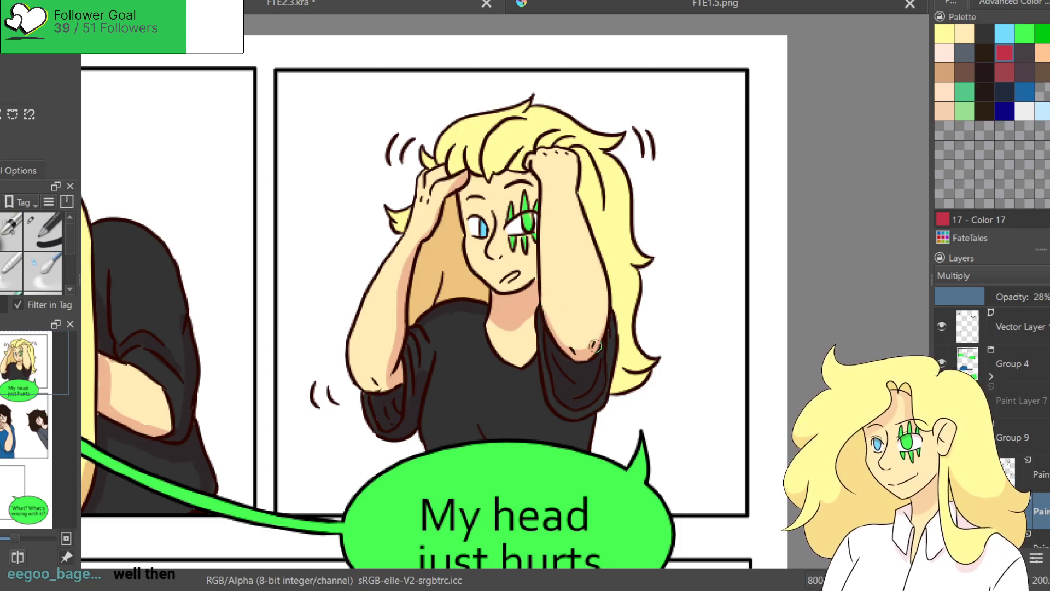
mouse_move(619, 345)
mouse_down()
mouse_move(619, 298)
mouse_move(624, 374)
mouse_move(649, 356)
mouse_move(625, 367)
mouse_move(634, 308)
mouse_move(620, 264)
mouse_up()
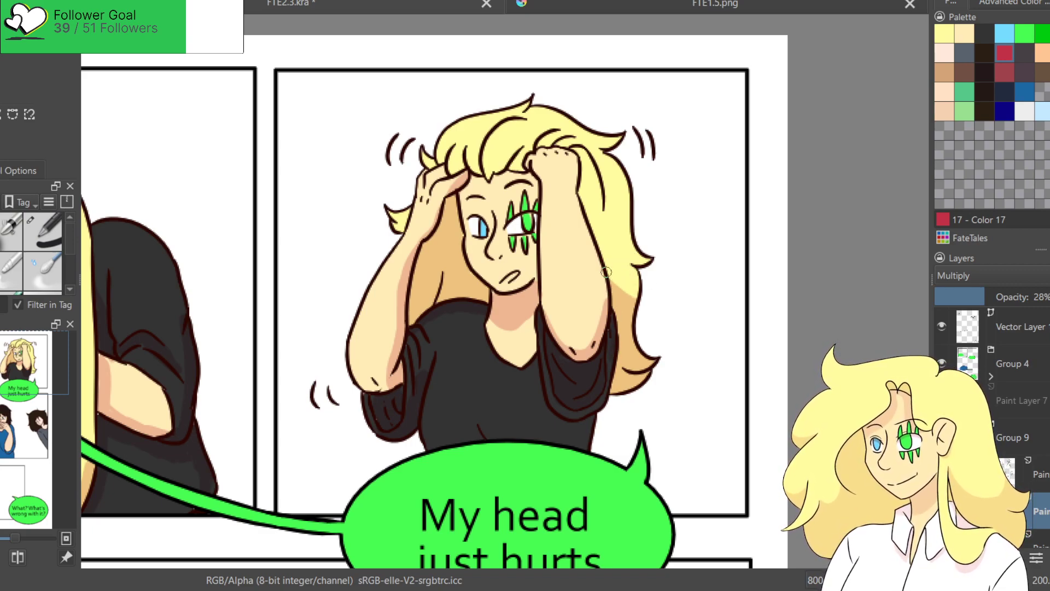
Shade the second panel figure's black shirt, upper hair locks and fringe around the hands.
scroll(595, 368, down, 4)
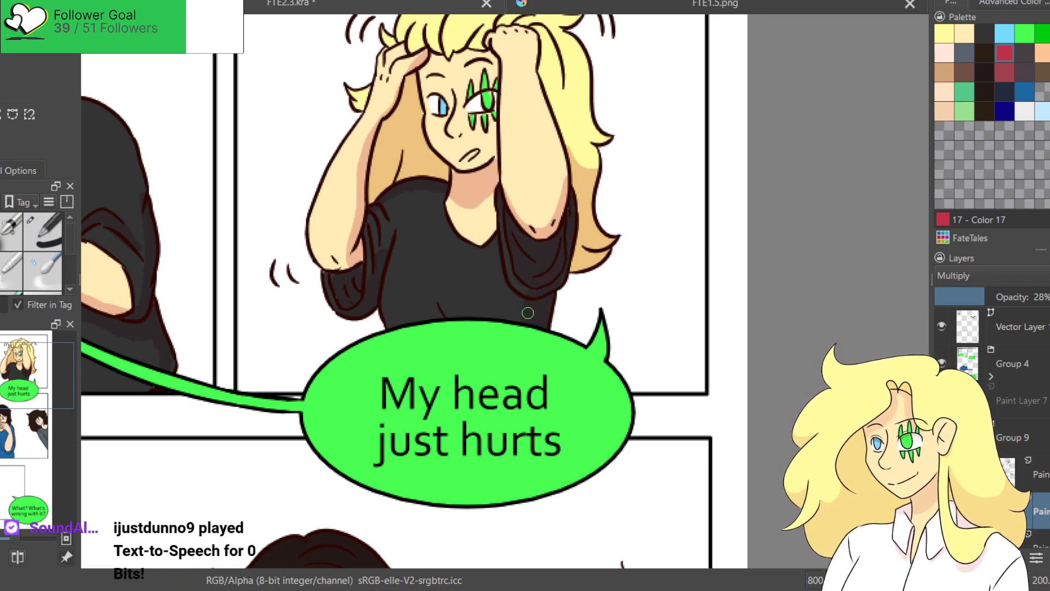
scroll(542, 235, up, 5)
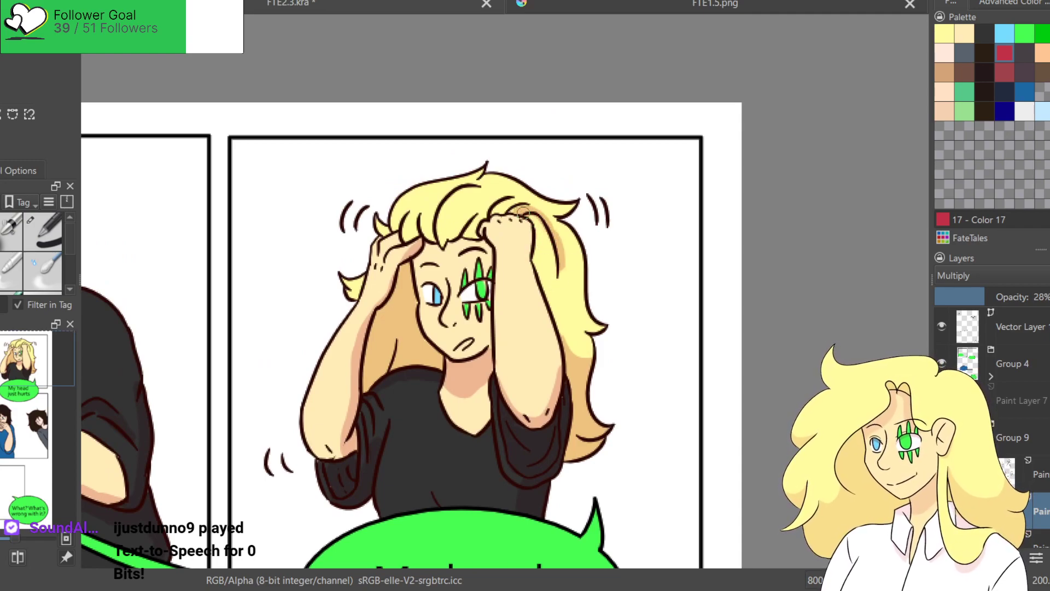
mouse_move(494, 220)
mouse_down()
mouse_move(515, 209)
mouse_move(486, 192)
mouse_up()
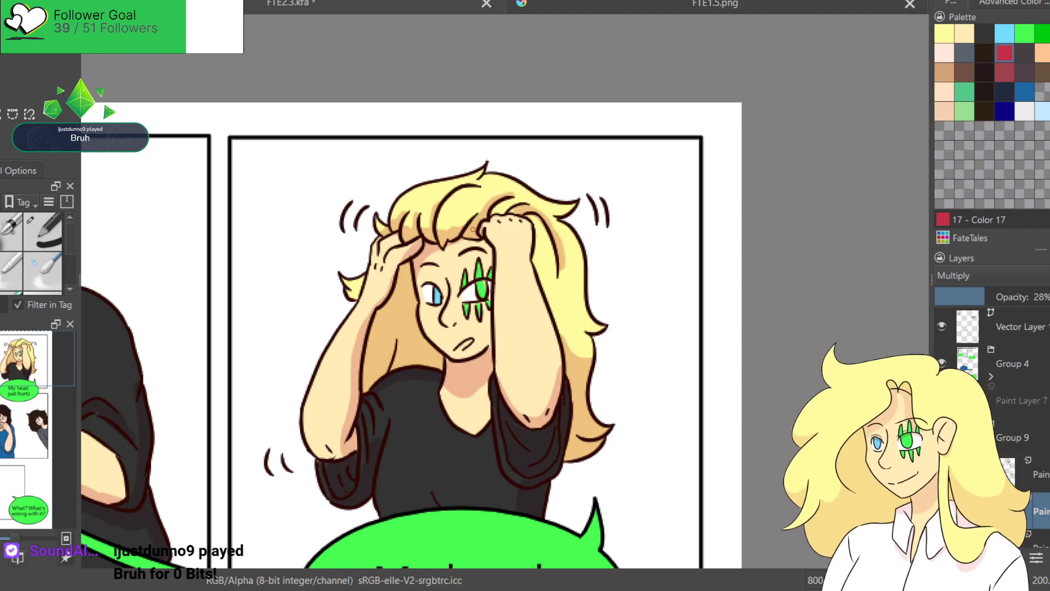
drag(496, 269, 503, 167)
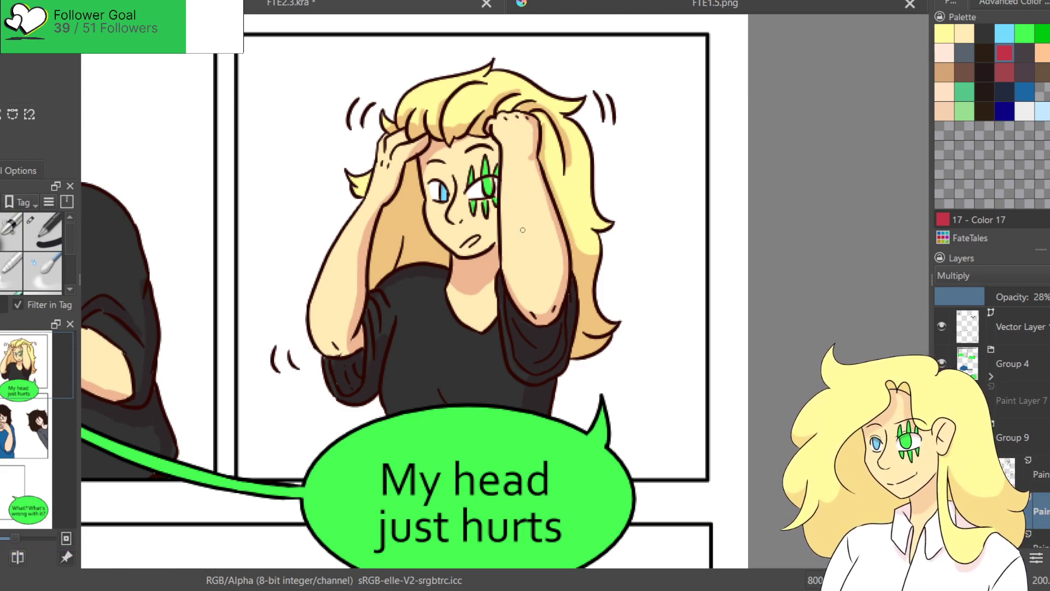
Shade the curly-haired figure's lower curls, forehead, cheek and neck in the third panel.
scroll(522, 230, down, 5)
scroll(541, 205, up, 5)
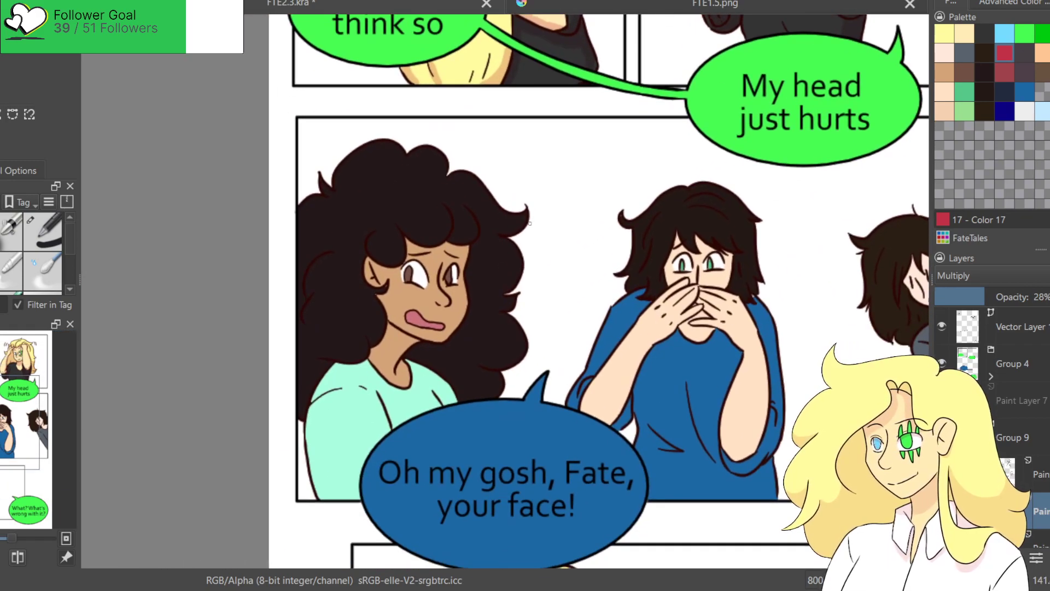
scroll(323, 280, up, 3)
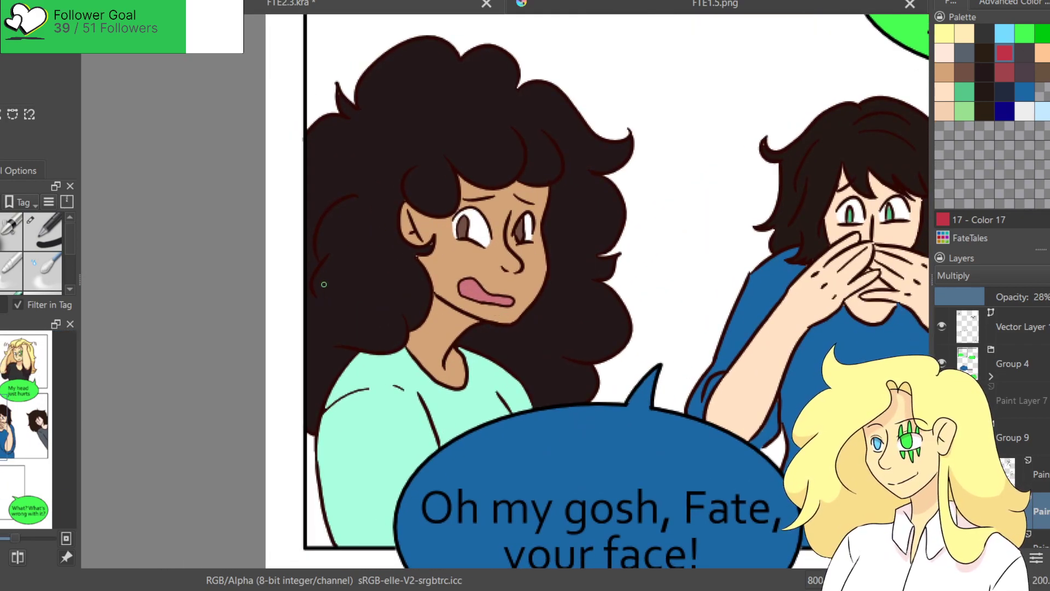
scroll(996, 416, down, 2)
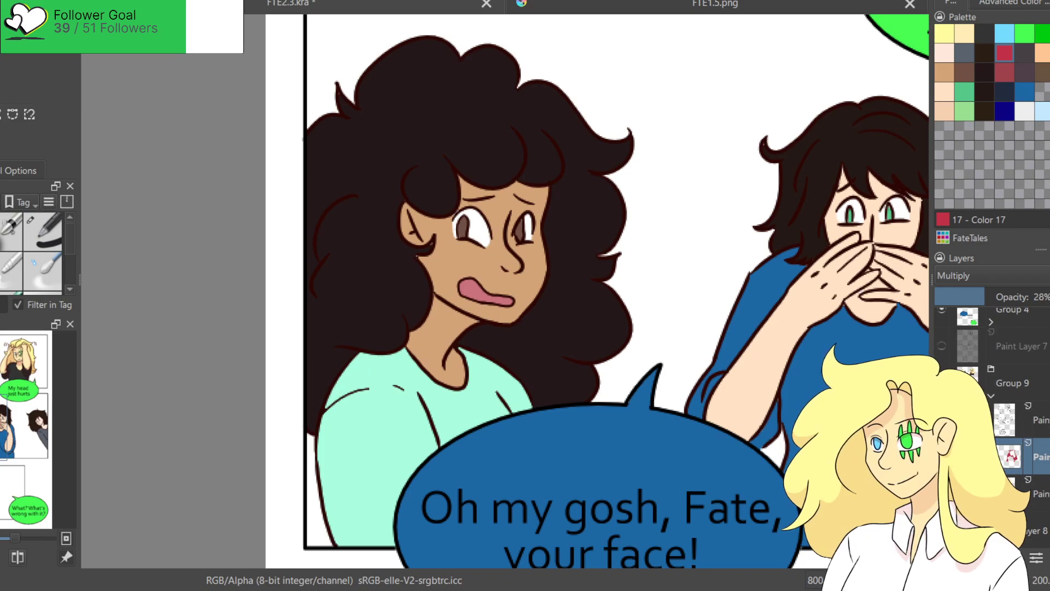
click(985, 420)
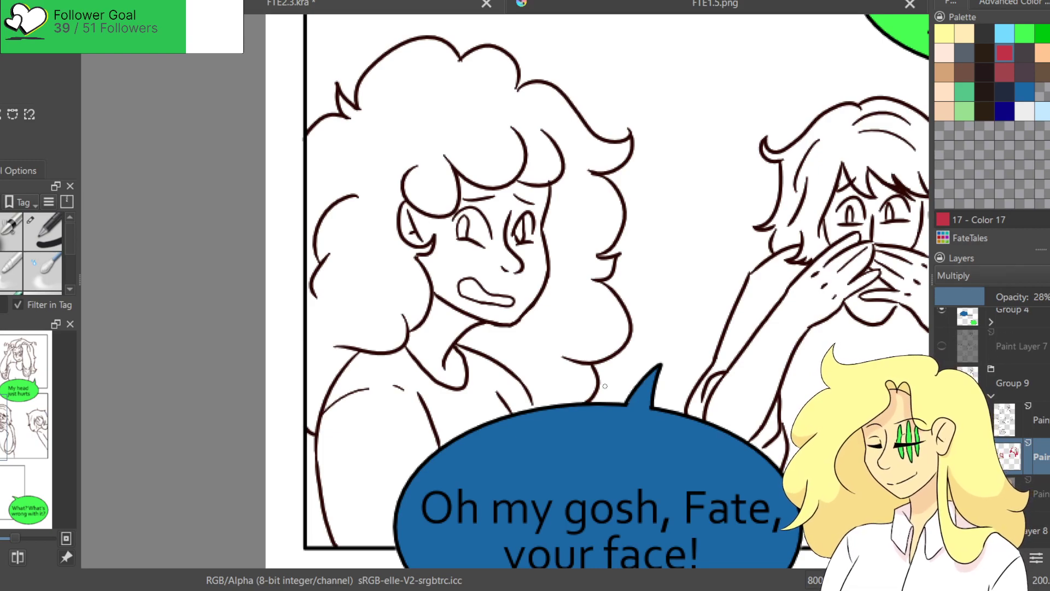
click(1044, 490)
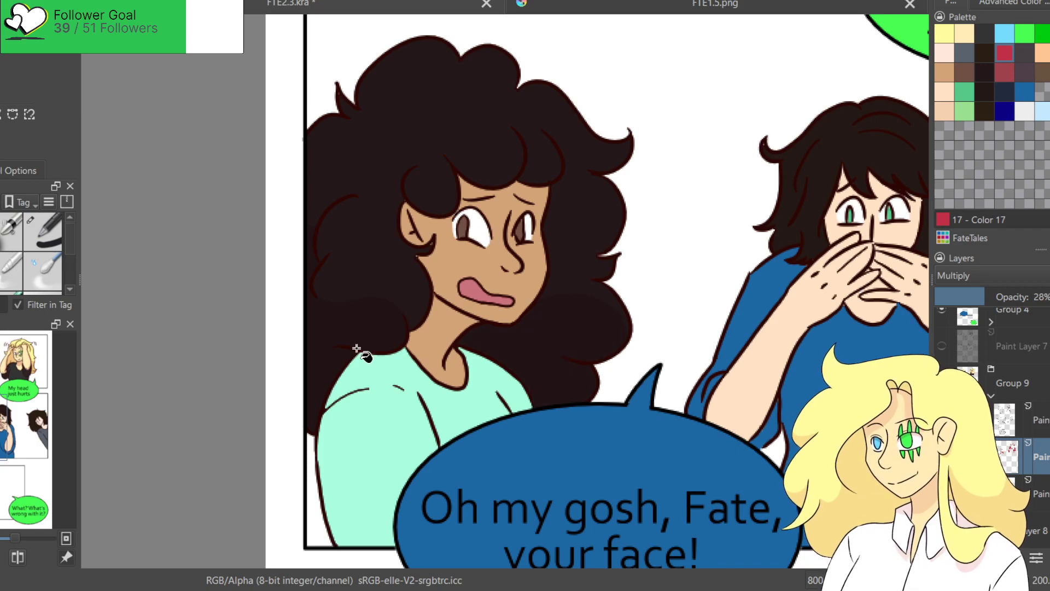
mouse_move(460, 186)
mouse_down()
mouse_move(525, 200)
mouse_move(534, 188)
mouse_move(539, 197)
mouse_move(465, 188)
mouse_up()
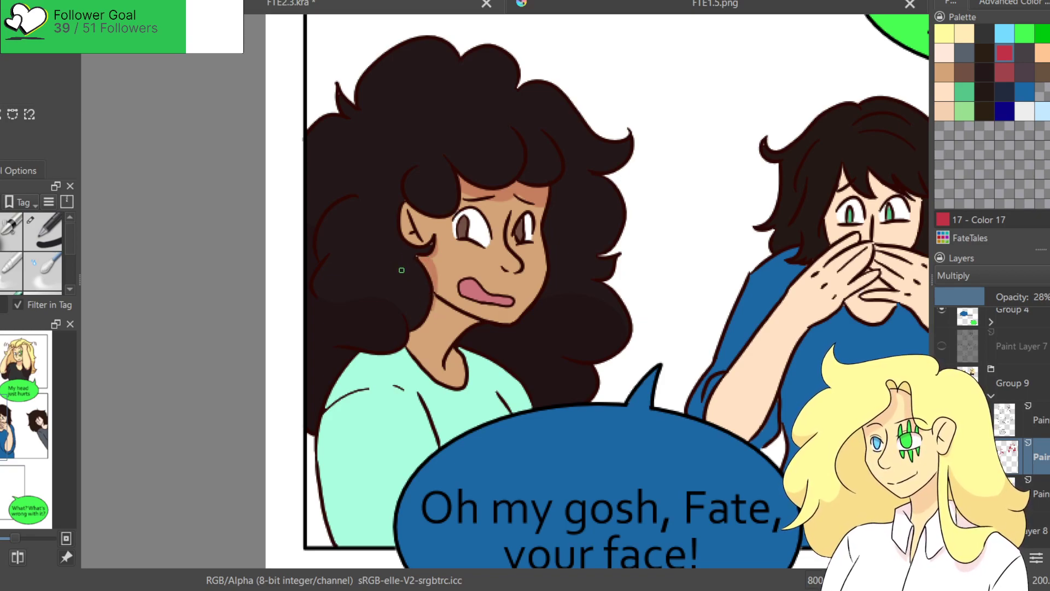
drag(432, 309, 455, 326)
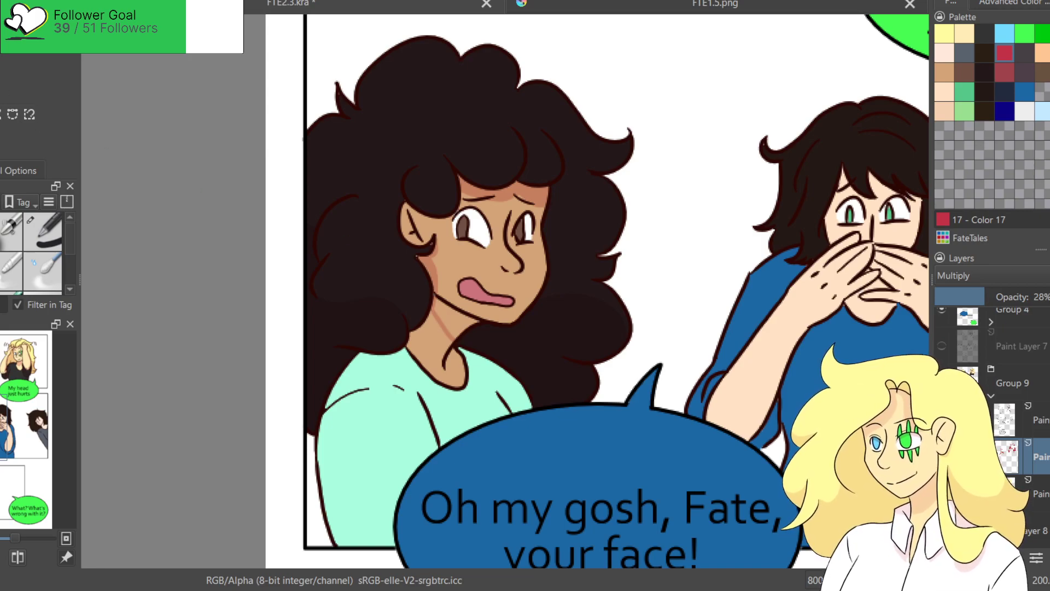
Shade the curly-haired figure's mint shirt along both shoulders beneath the hair in the third panel.
drag(732, 122, 616, 187)
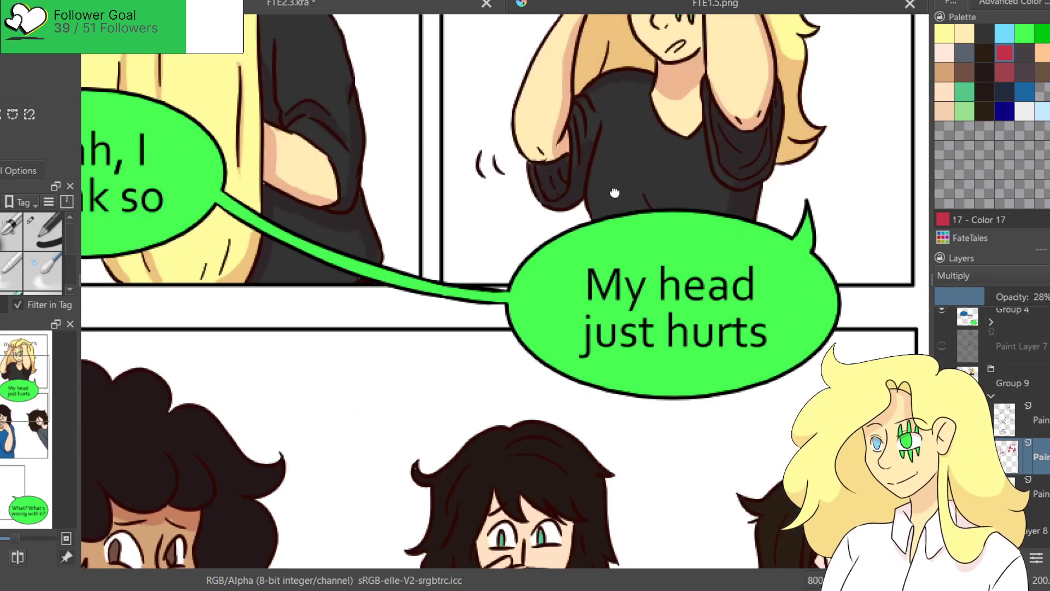
scroll(490, 349, down, 10)
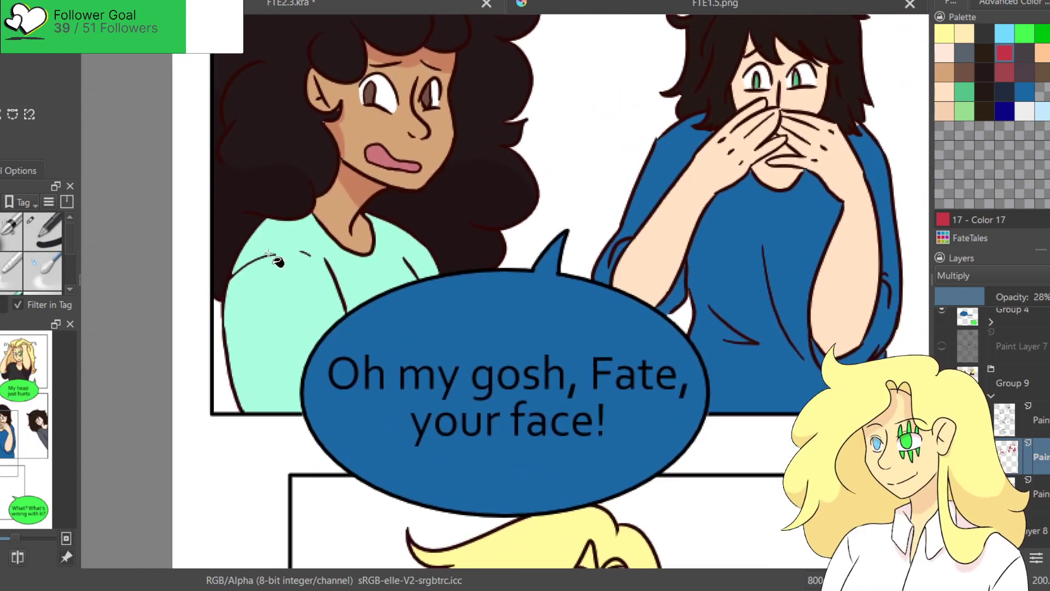
drag(370, 229, 405, 261)
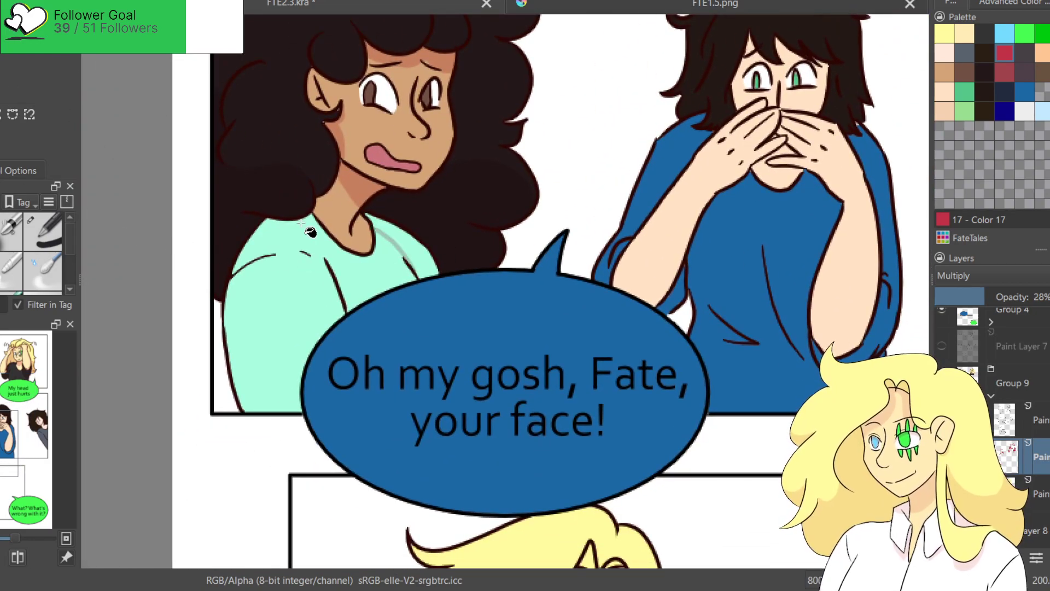
click(415, 263)
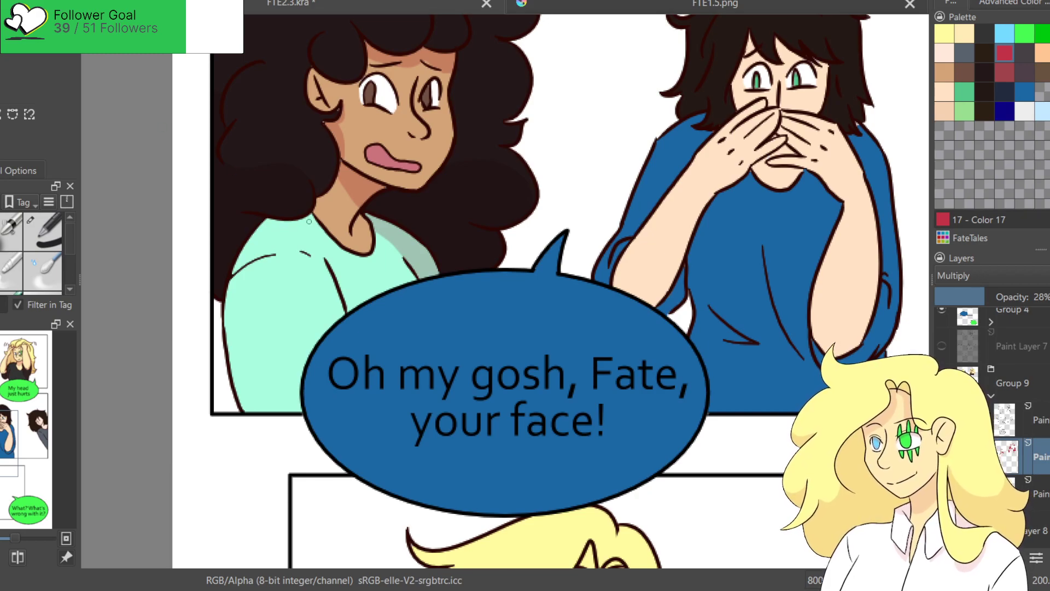
drag(310, 219, 248, 262)
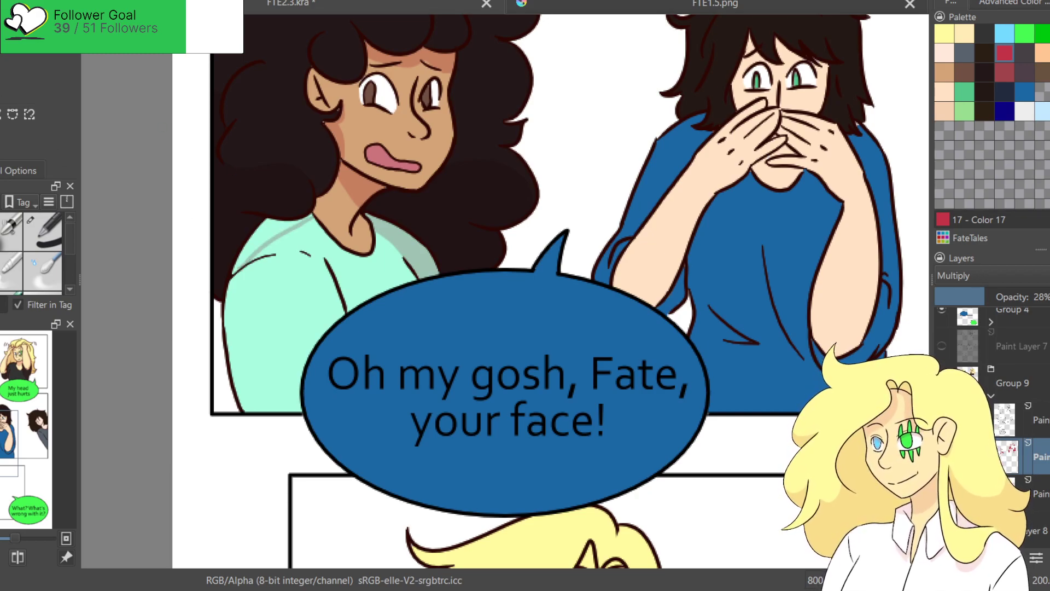
click(276, 263)
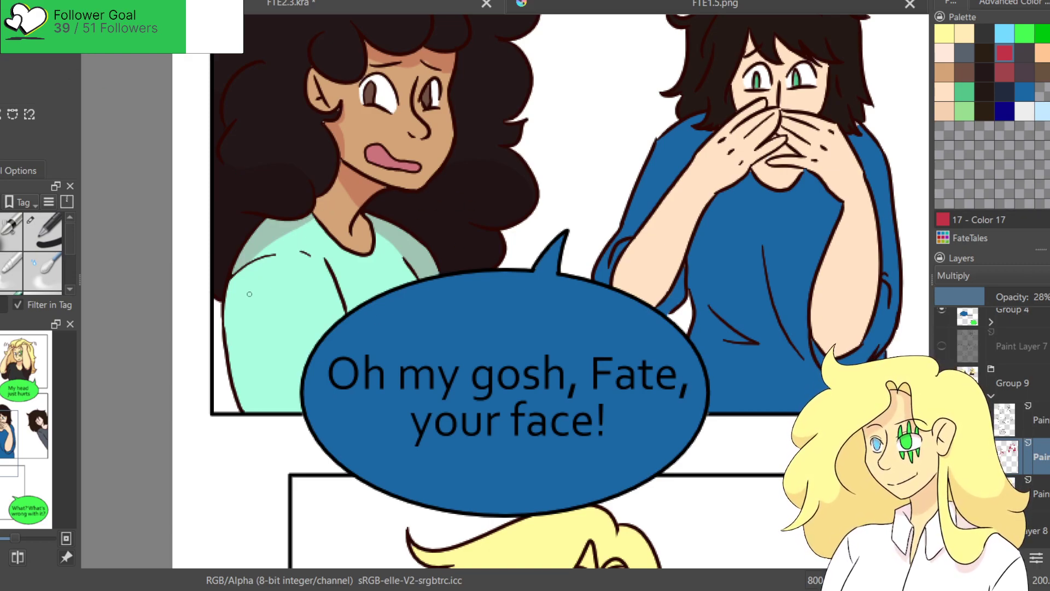
Shade the upper eye whites of the blue-shirted and curly-haired figures in the third panel.
drag(600, 191, 537, 338)
mouse_move(656, 292)
mouse_down()
mouse_move(391, 264)
mouse_move(400, 257)
mouse_up()
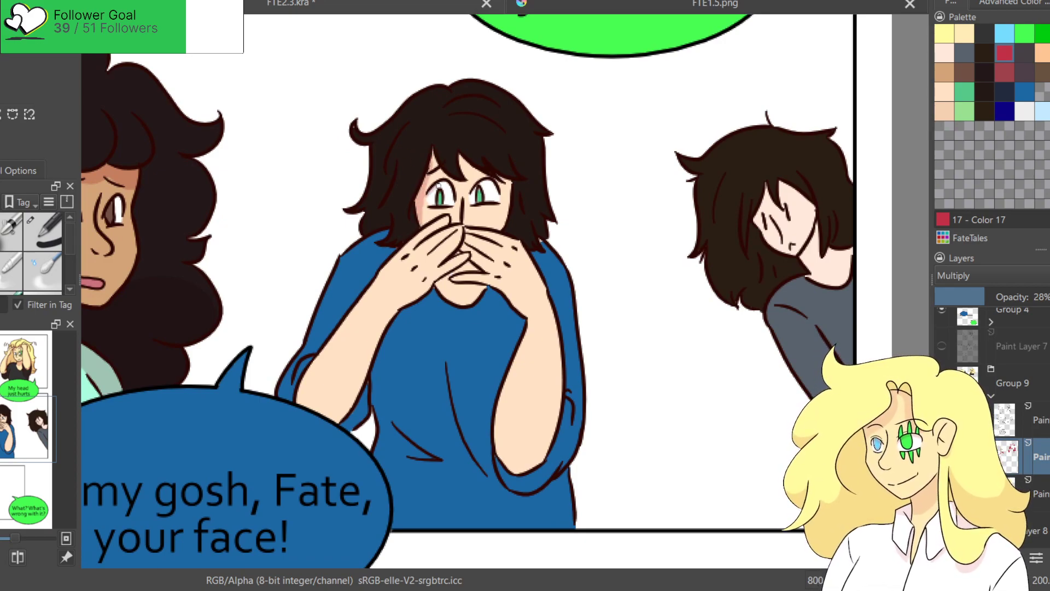
drag(215, 220, 289, 204)
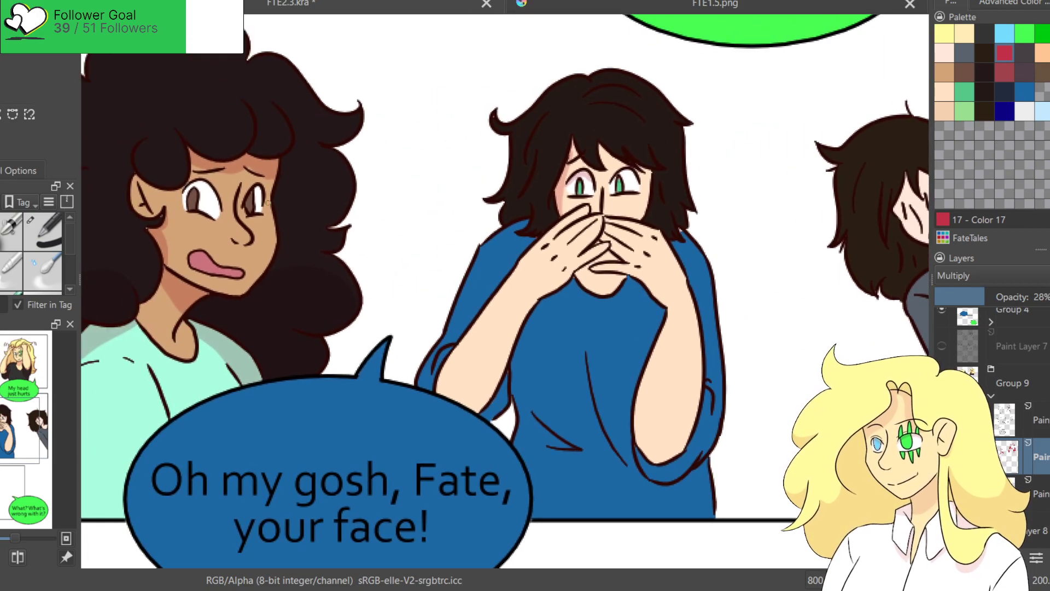
mouse_move(185, 190)
mouse_down()
mouse_move(216, 191)
mouse_move(202, 187)
mouse_up()
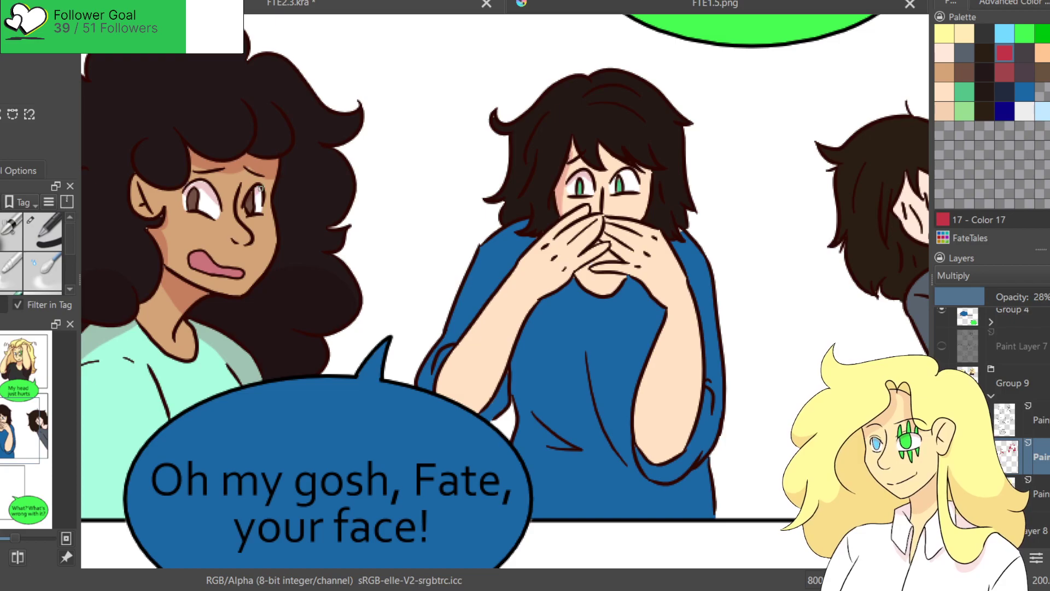
Shade the upper part of the green-marked eye on the second panel's blonde figure.
drag(547, 127, 300, 462)
drag(516, 53, 445, 235)
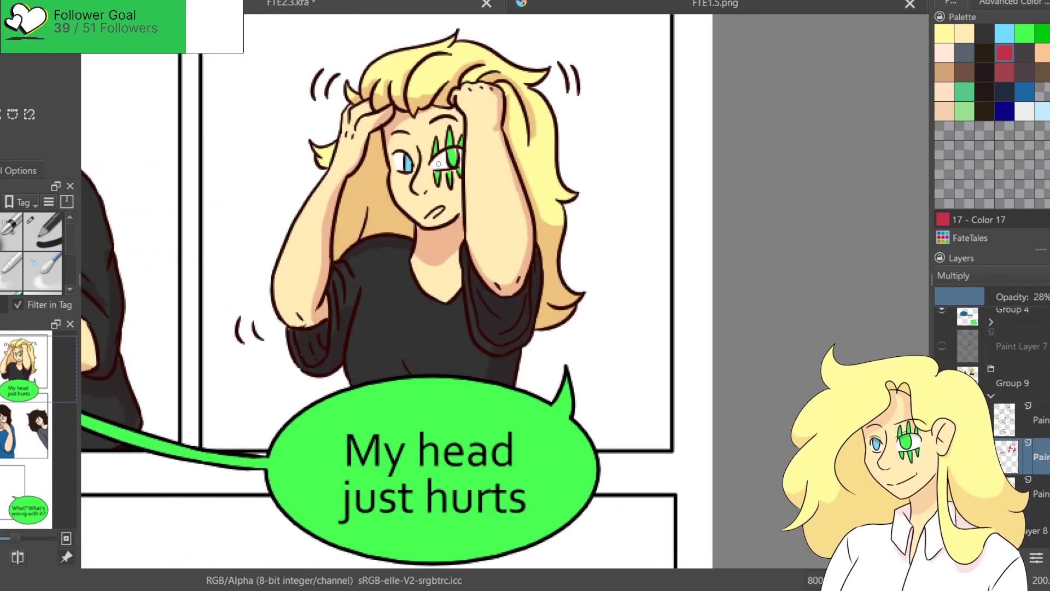
drag(433, 162, 454, 152)
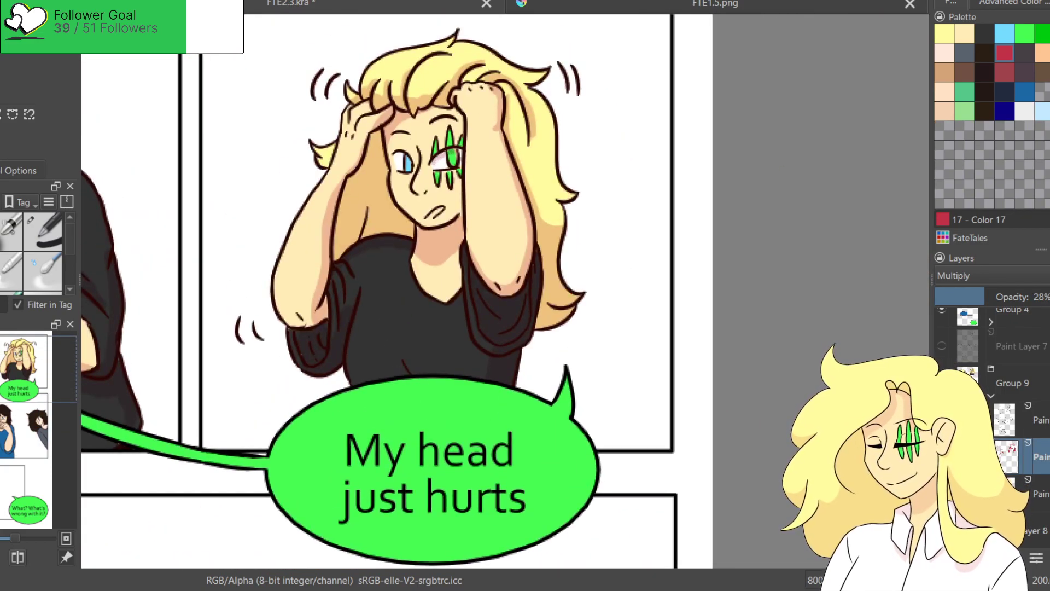
Try bright green on the Normal paint layer, return to the Multiply shading layer and choose a red hue in the Advanced Color Selector.
click(1036, 494)
click(1016, 38)
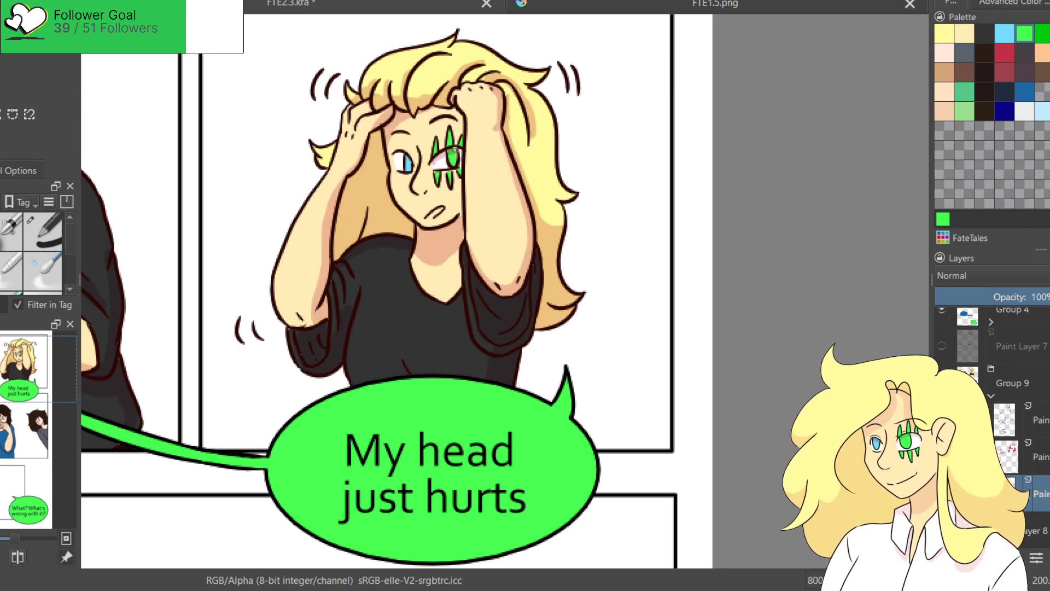
click(1038, 465)
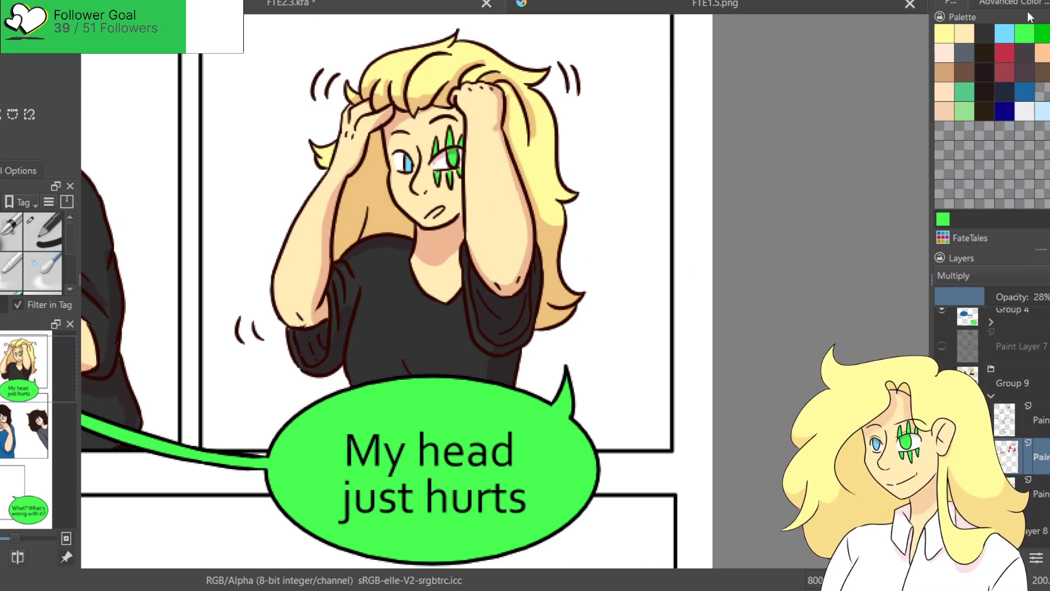
click(1016, 3)
click(947, 132)
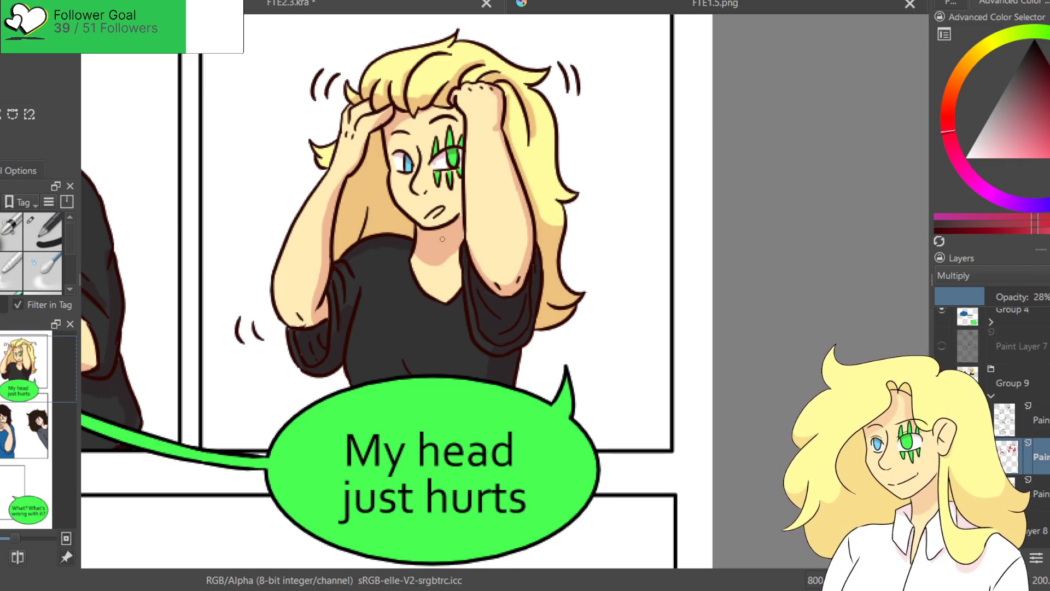
Shade the inner edge of the blue-shirted figure's forearm beside the speech bubble in the third panel.
scroll(442, 228, down, 5)
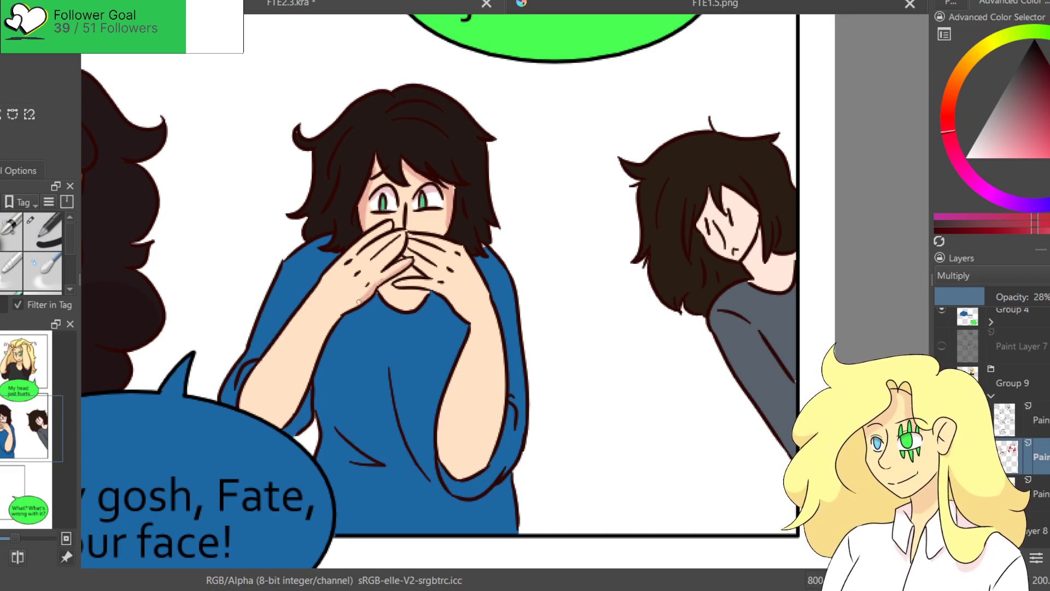
drag(337, 318, 298, 382)
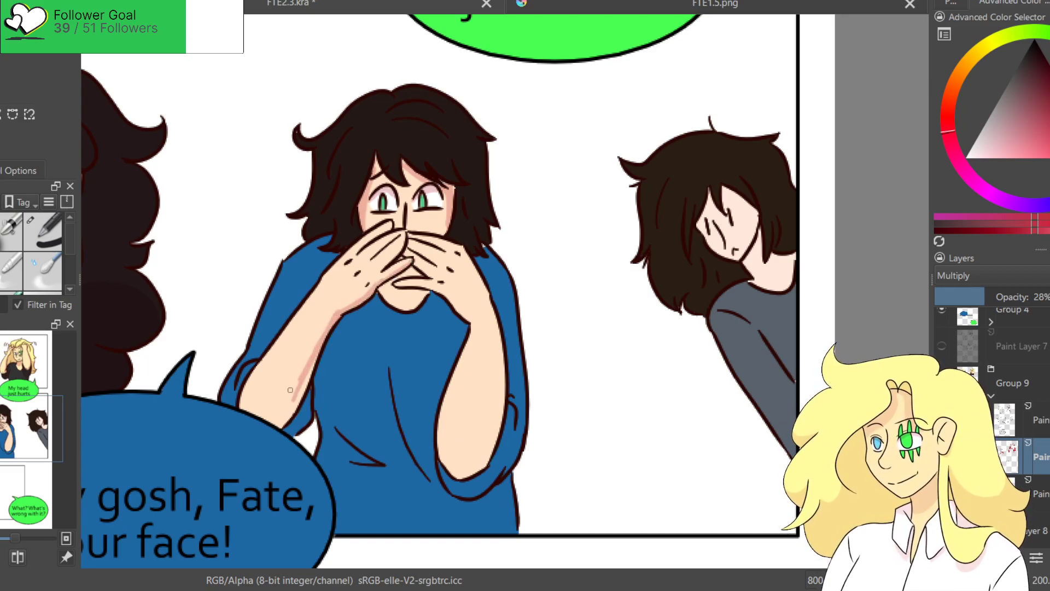
drag(320, 348, 290, 399)
drag(310, 325, 369, 255)
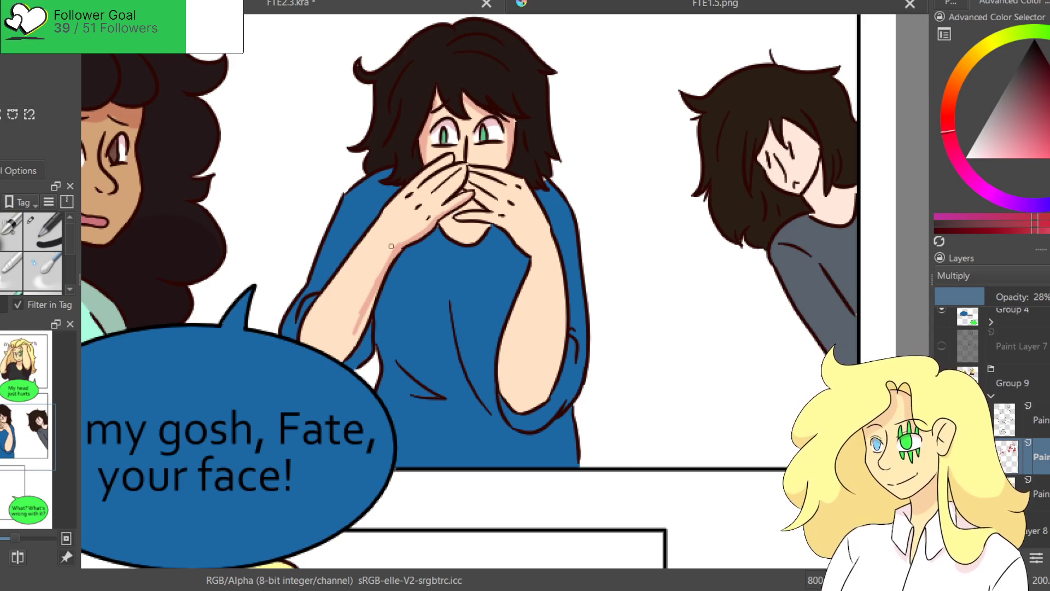
drag(397, 249, 341, 355)
mouse_move(372, 296)
mouse_down()
mouse_move(373, 287)
mouse_move(344, 359)
mouse_up()
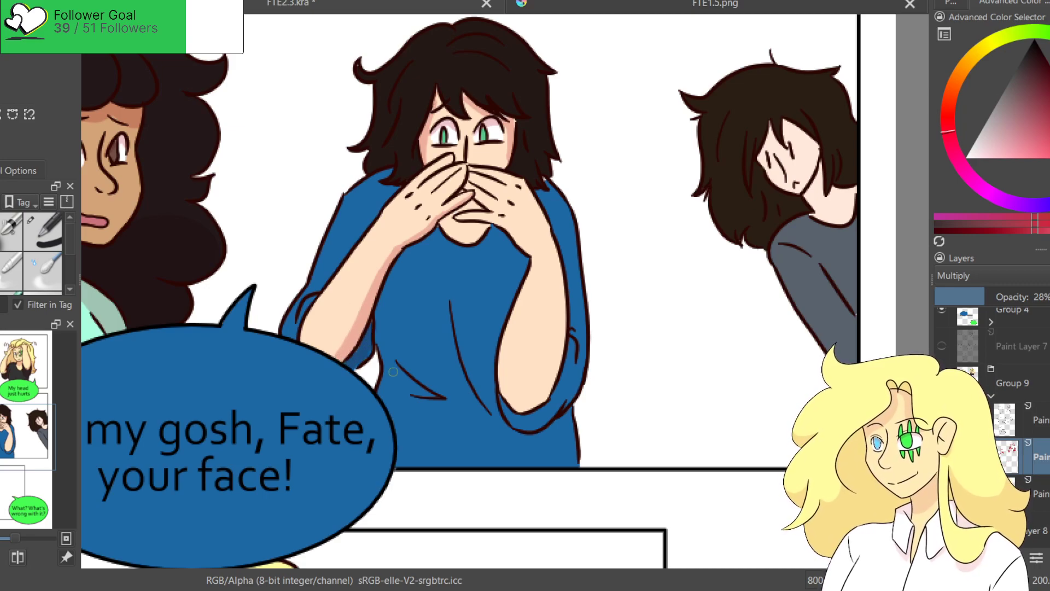
Shade the blue shirt's waist fold, far sleeve and lower side, plus the adjacent forearm and underside of the hand.
mouse_move(385, 364)
mouse_down()
mouse_move(424, 391)
mouse_move(386, 358)
mouse_move(375, 390)
mouse_move(433, 396)
mouse_up()
mouse_move(569, 348)
mouse_down()
mouse_move(540, 420)
mouse_move(575, 371)
mouse_move(577, 298)
mouse_up()
mouse_move(548, 186)
mouse_down()
mouse_move(566, 309)
mouse_move(549, 183)
mouse_move(570, 299)
mouse_move(537, 180)
mouse_move(513, 176)
mouse_move(551, 233)
mouse_move(531, 192)
mouse_move(560, 286)
mouse_up()
mouse_move(554, 248)
mouse_down()
mouse_move(563, 293)
mouse_move(537, 396)
mouse_move(556, 266)
mouse_move(560, 323)
mouse_move(547, 393)
mouse_move(563, 325)
mouse_up()
mouse_move(565, 424)
mouse_down()
mouse_move(569, 460)
mouse_move(566, 410)
mouse_move(568, 470)
mouse_move(557, 461)
mouse_up()
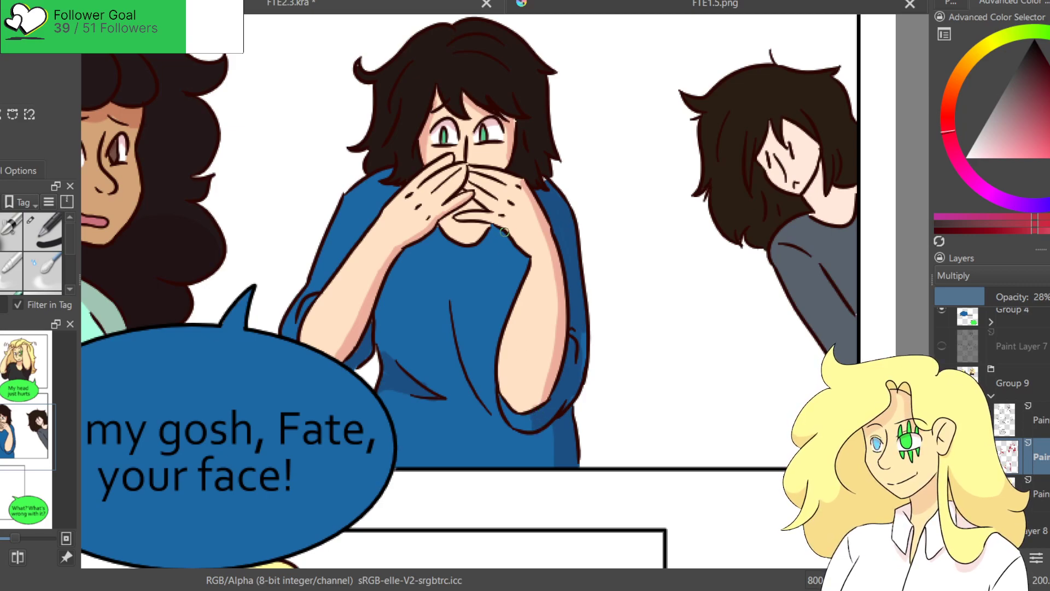
drag(493, 227, 523, 261)
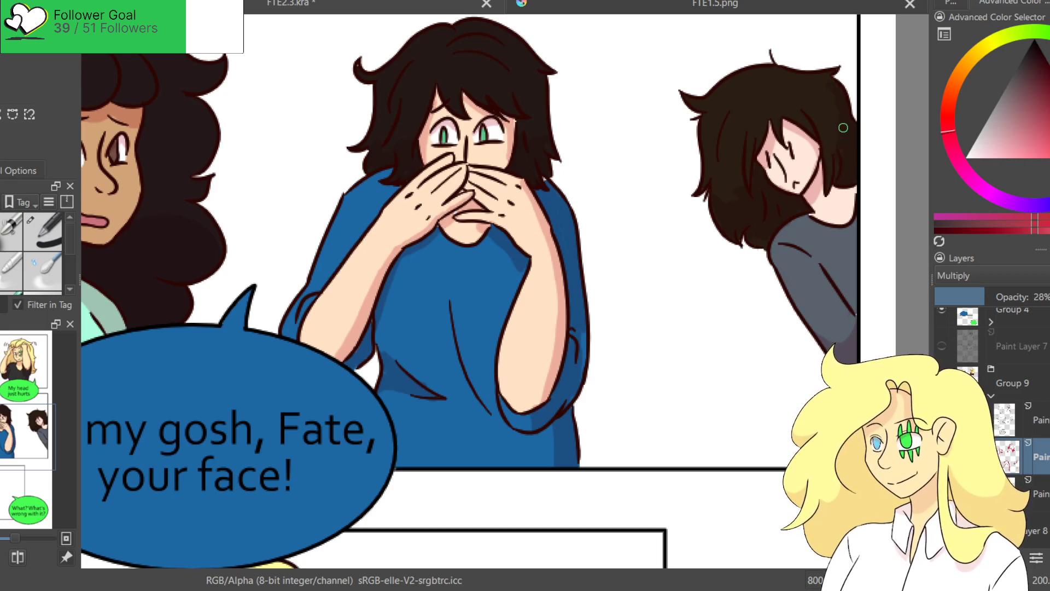
Shade the fourth panel figure's hair parting, forehead by the green-marked eye, both eyes, and the hair behind the face on that side.
scroll(158, 71, down, 2)
drag(109, 265, 454, 154)
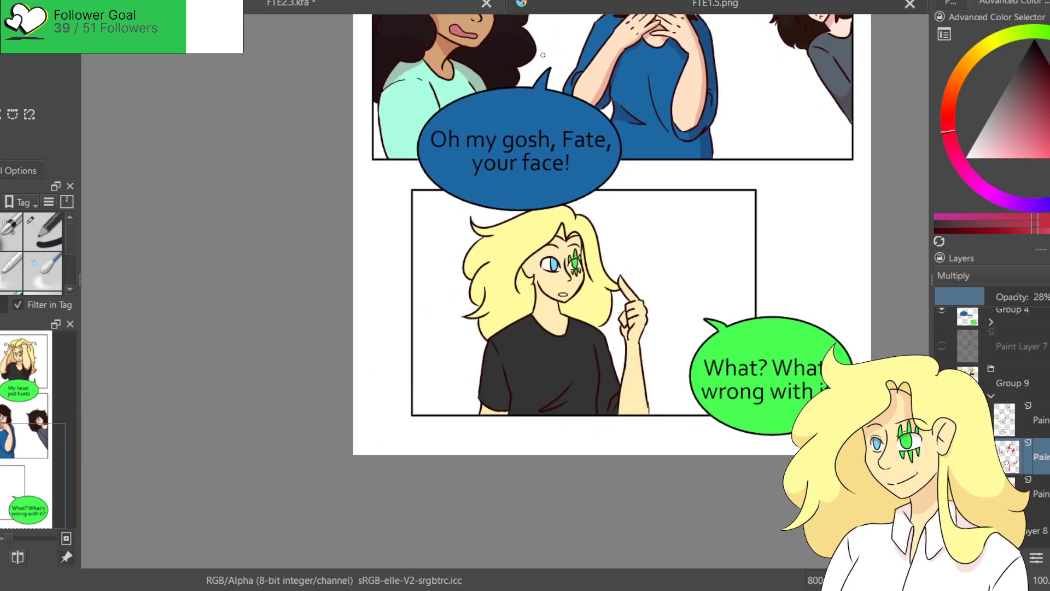
scroll(395, 154, up, 2)
drag(436, 190, 341, 66)
scroll(341, 65, up, 2)
drag(578, 127, 516, 66)
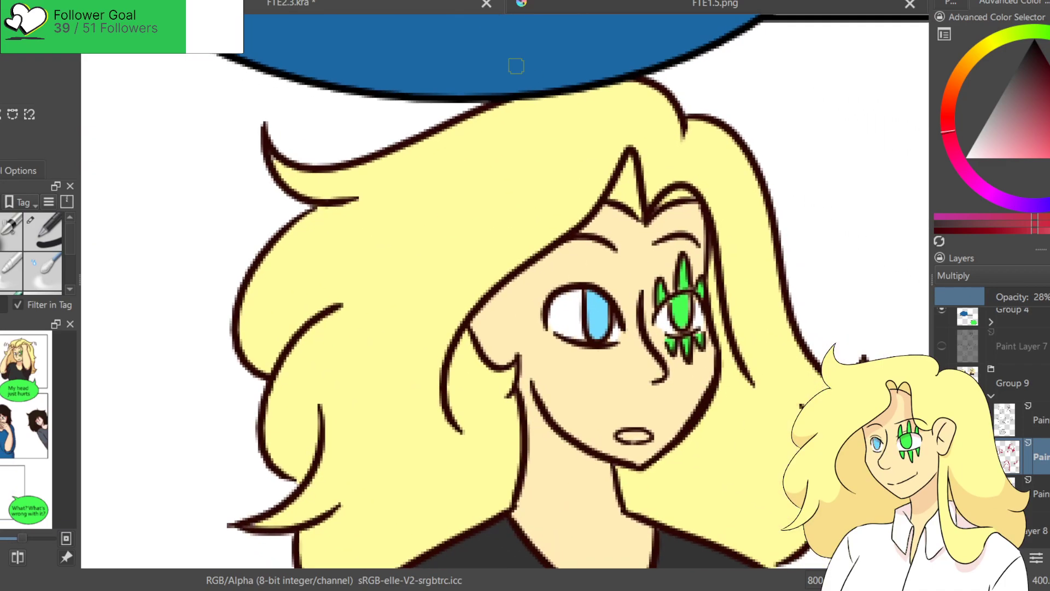
mouse_move(634, 155)
mouse_down()
mouse_move(626, 200)
mouse_move(632, 181)
mouse_move(698, 213)
mouse_move(659, 227)
mouse_move(706, 253)
mouse_move(736, 377)
mouse_up()
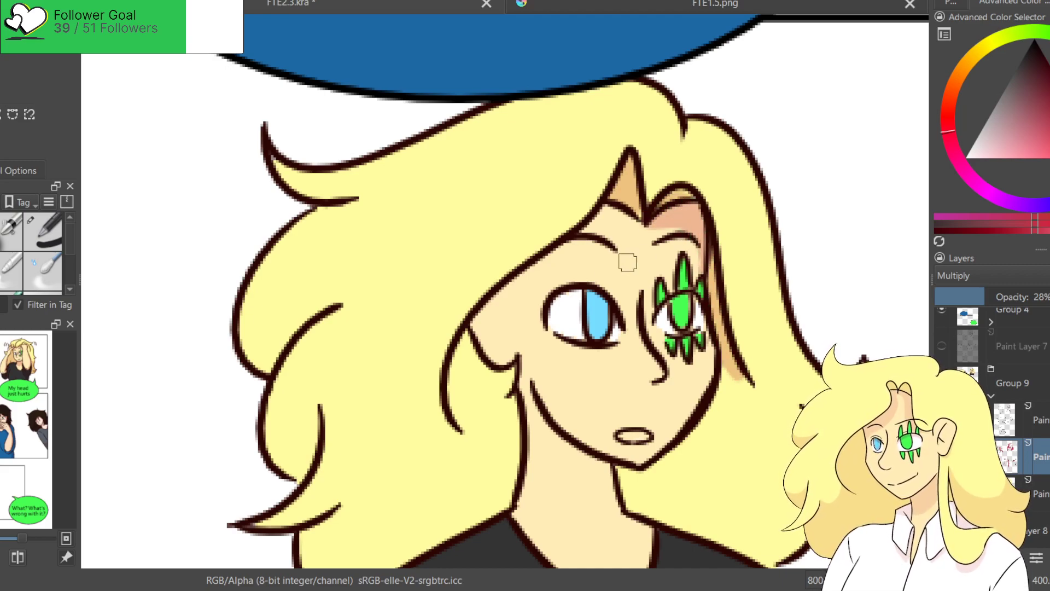
mouse_move(550, 313)
mouse_down()
mouse_move(596, 298)
mouse_move(689, 315)
mouse_move(675, 306)
mouse_move(717, 342)
mouse_move(653, 204)
mouse_up()
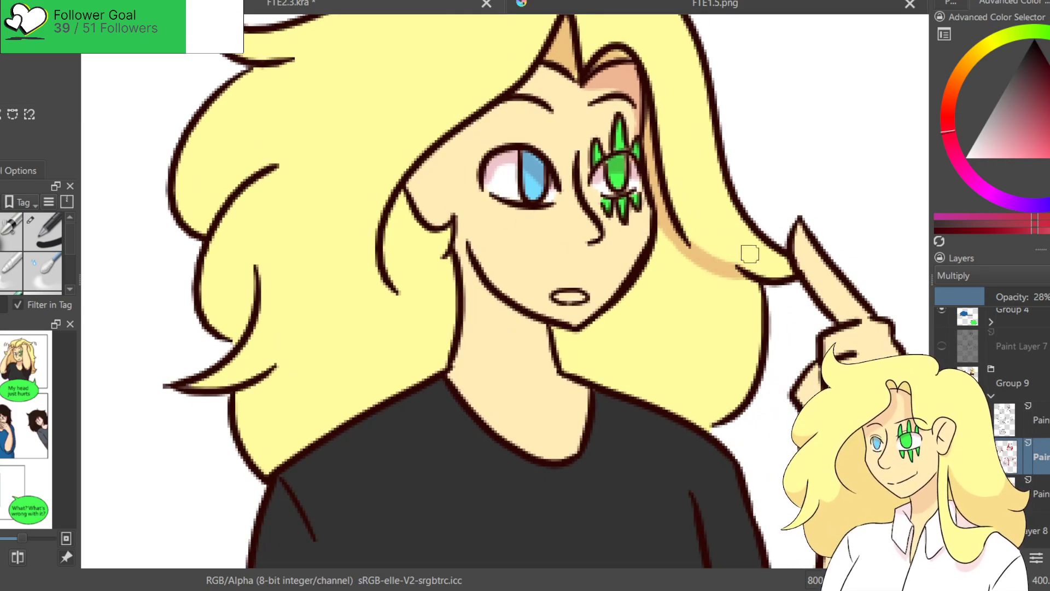
click(684, 350)
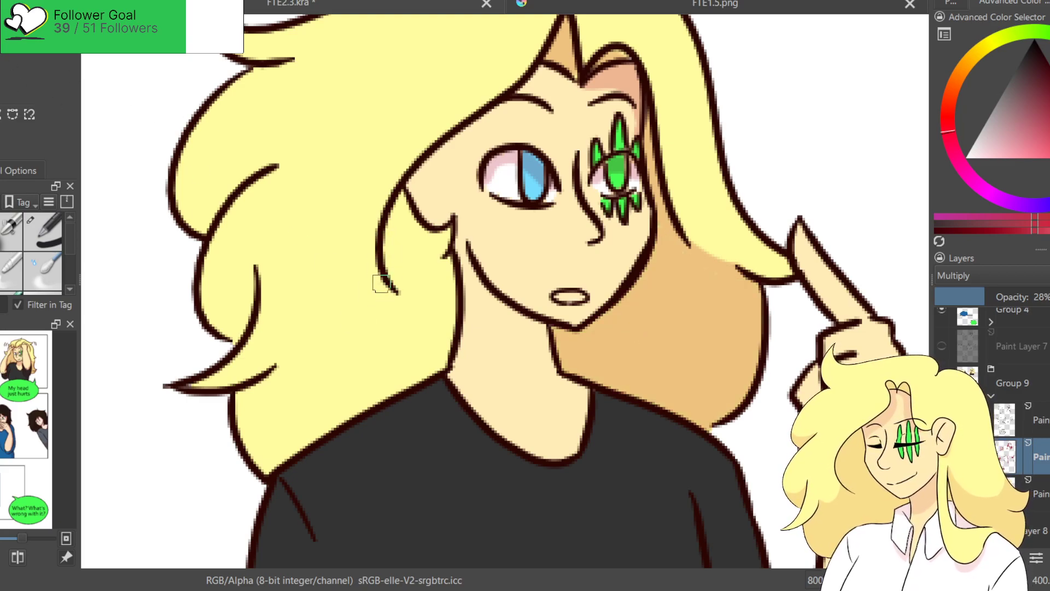
Shade the lower hair behind the ear and neck on the blonde figure's other side, redoing the first boundary stroke.
drag(383, 280, 278, 370)
key(ctrl+z)
drag(394, 241, 276, 370)
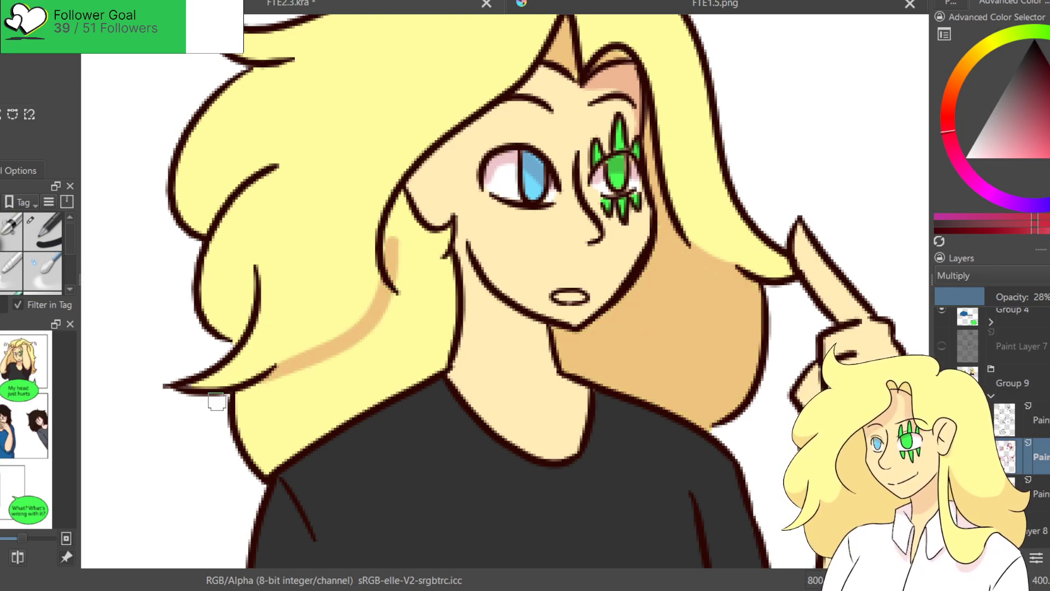
click(300, 343)
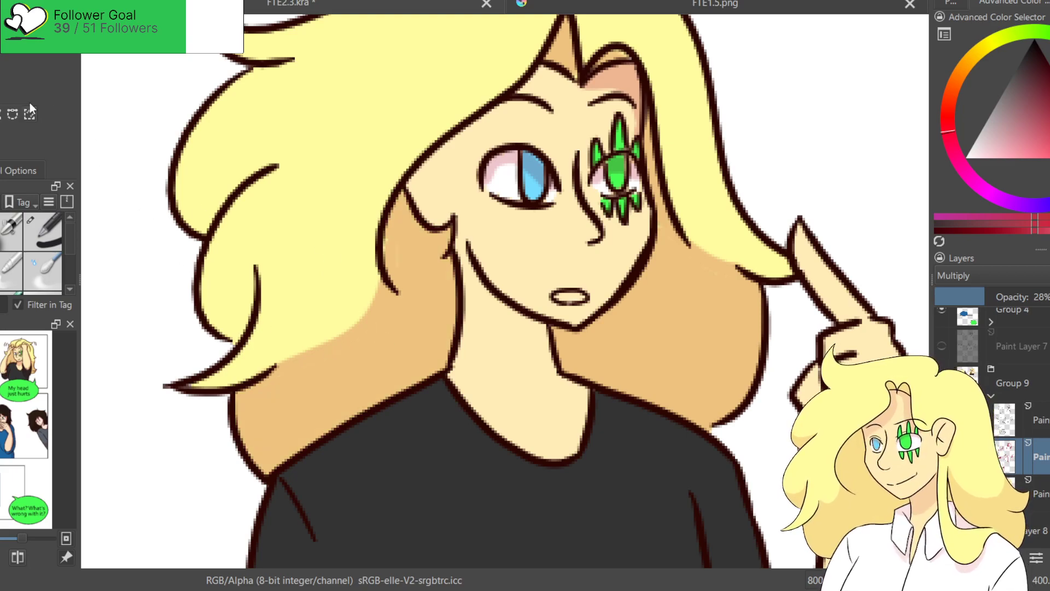
Shade the forehead along the hairline and the undersides of the outer hair locks in the fourth panel.
mouse_move(546, 65)
mouse_down()
mouse_move(430, 168)
mouse_move(414, 191)
mouse_up()
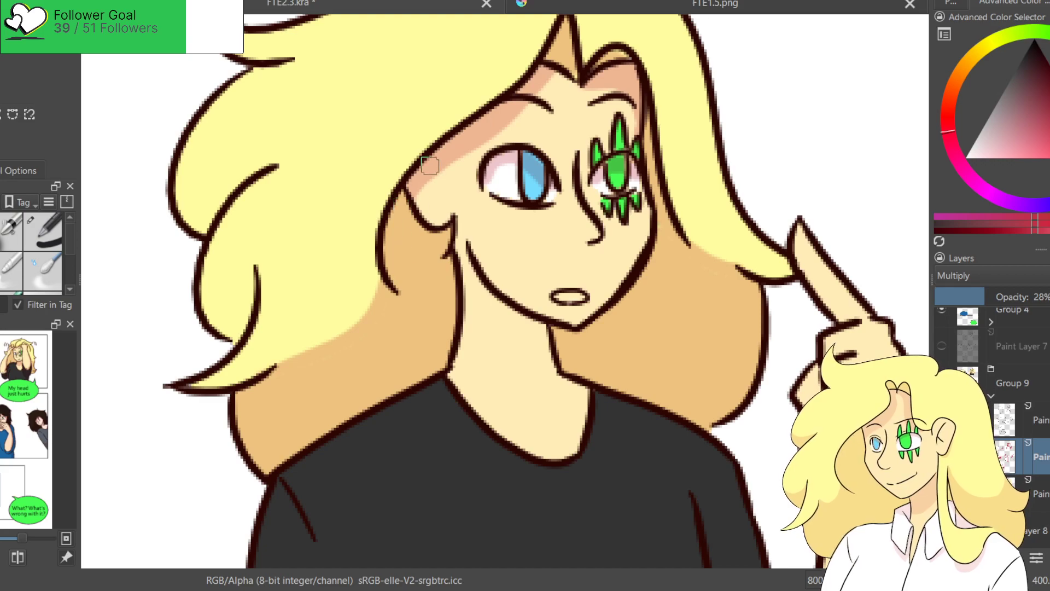
mouse_move(203, 289)
mouse_down()
mouse_move(212, 319)
mouse_move(228, 309)
mouse_move(240, 322)
mouse_move(227, 328)
mouse_move(217, 290)
mouse_up()
mouse_move(165, 200)
mouse_down()
mouse_move(233, 186)
mouse_move(196, 224)
mouse_move(241, 179)
mouse_move(198, 228)
mouse_move(226, 235)
mouse_move(219, 310)
mouse_move(203, 293)
mouse_move(264, 302)
mouse_move(198, 273)
mouse_move(211, 293)
mouse_move(247, 300)
mouse_move(276, 280)
mouse_move(255, 321)
mouse_move(203, 279)
mouse_move(207, 299)
mouse_move(244, 308)
mouse_up()
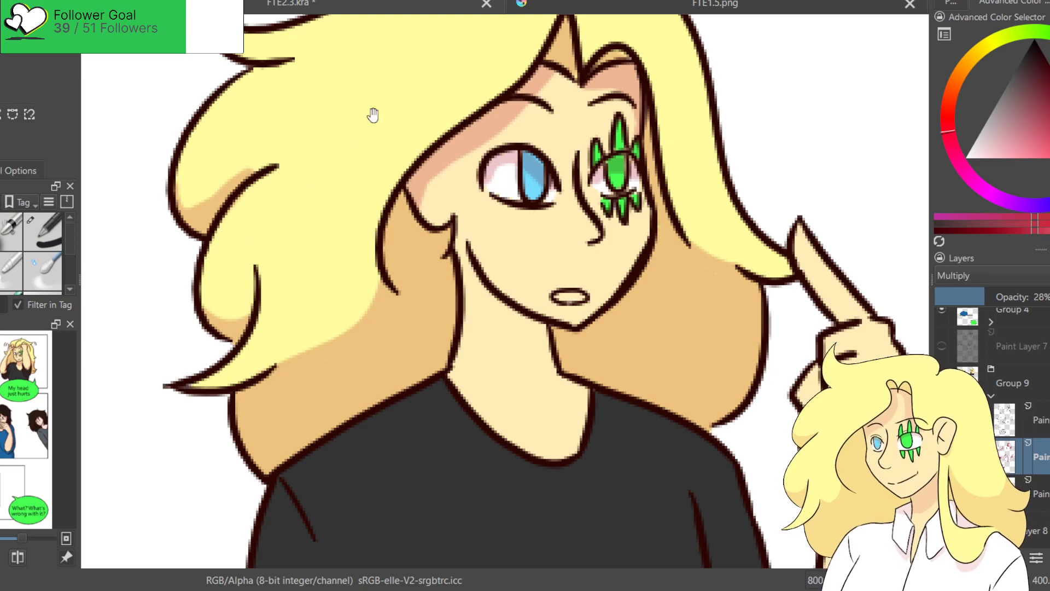
Shade the fourth panel figure's neck beneath the jaw and the thumb side of the raised hand.
drag(569, 395, 487, 255)
mouse_move(382, 125)
mouse_down()
mouse_move(468, 194)
mouse_move(380, 144)
mouse_move(484, 198)
mouse_move(384, 150)
mouse_move(507, 193)
mouse_up()
drag(590, 219, 503, 139)
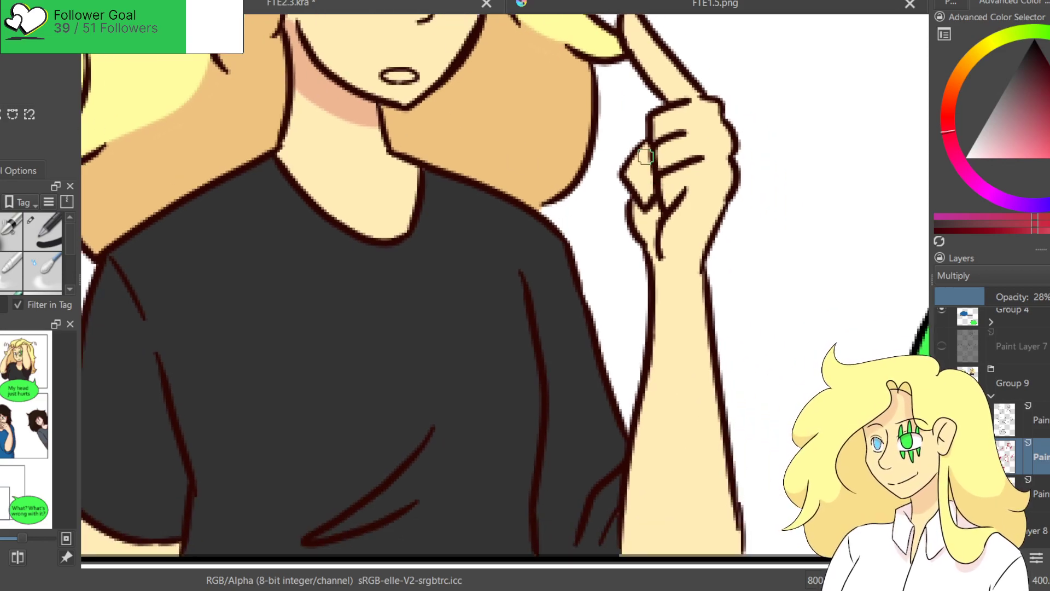
drag(643, 153, 655, 241)
Shade the fourth panel figure's black shirt along the sleeve seams and front fold, and the arm just below the sleeve.
drag(636, 376, 682, 201)
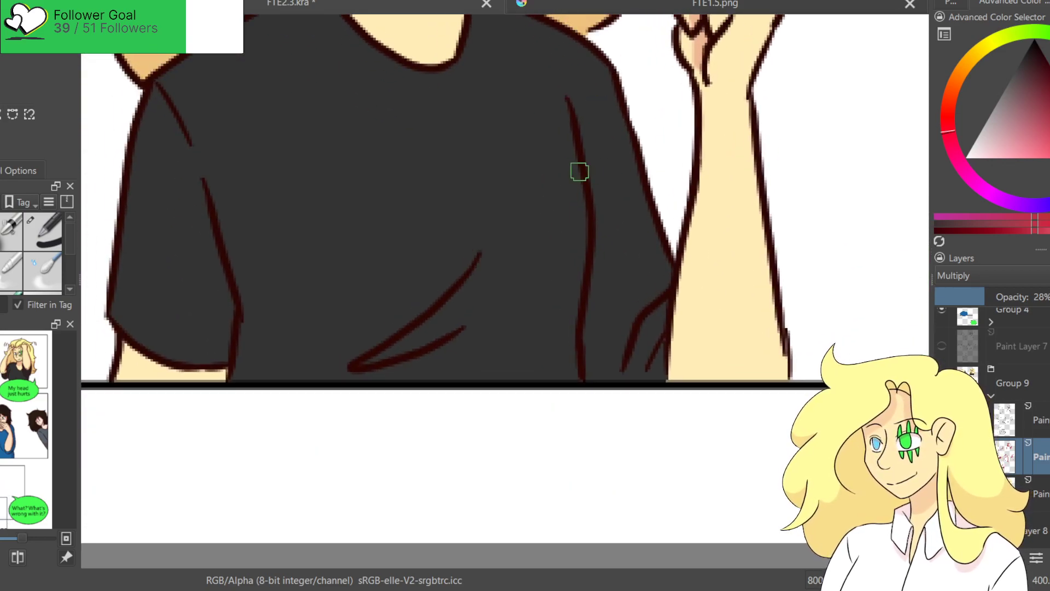
drag(565, 122, 574, 383)
mouse_move(453, 295)
mouse_down()
mouse_move(384, 366)
mouse_move(454, 323)
mouse_move(444, 297)
mouse_up()
drag(204, 244, 221, 378)
drag(596, 277, 592, 377)
mouse_move(622, 337)
mouse_down()
mouse_move(635, 347)
mouse_move(628, 379)
mouse_up()
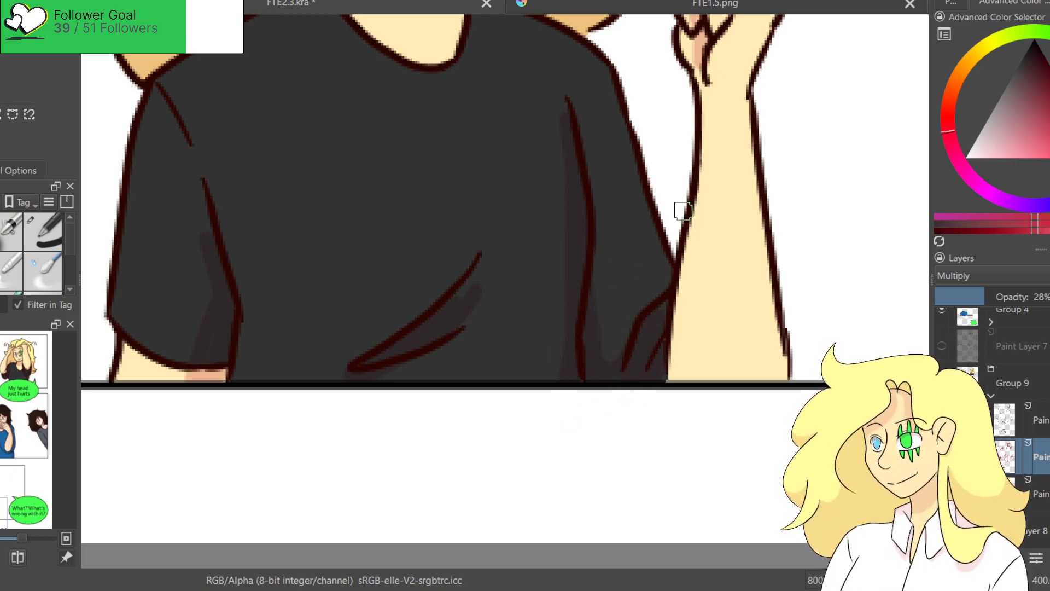
Shade the outer edge of the raised forearm, hand and pointing finger in the fourth panel.
drag(721, 219, 613, 271)
mouse_move(645, 28)
mouse_down()
mouse_move(635, 237)
mouse_move(629, 224)
mouse_move(635, 335)
mouse_move(626, 263)
mouse_move(659, 563)
mouse_move(646, 429)
mouse_move(658, 530)
mouse_up()
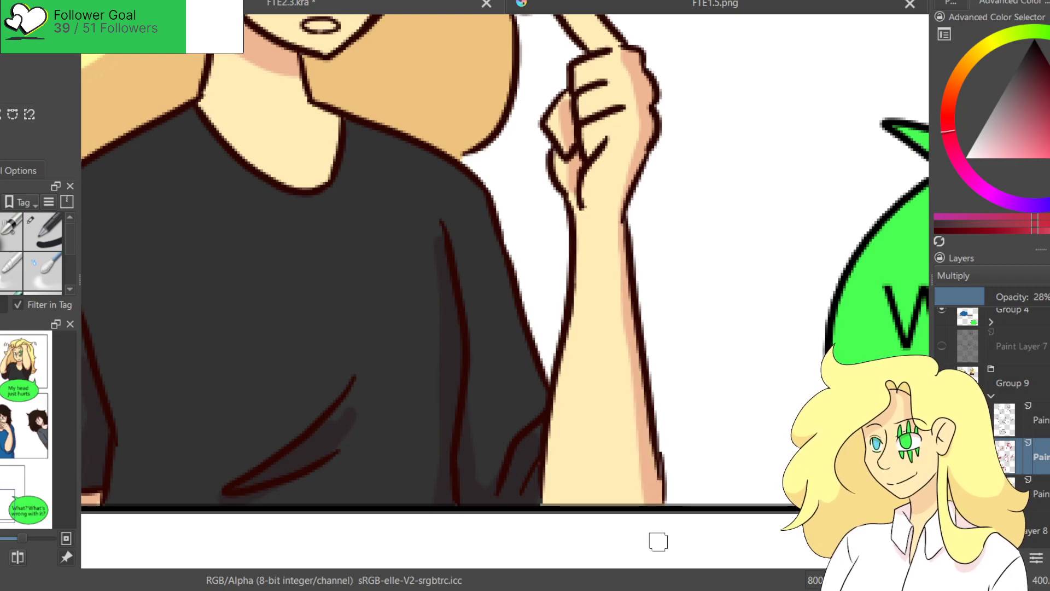
drag(607, 37, 606, 225)
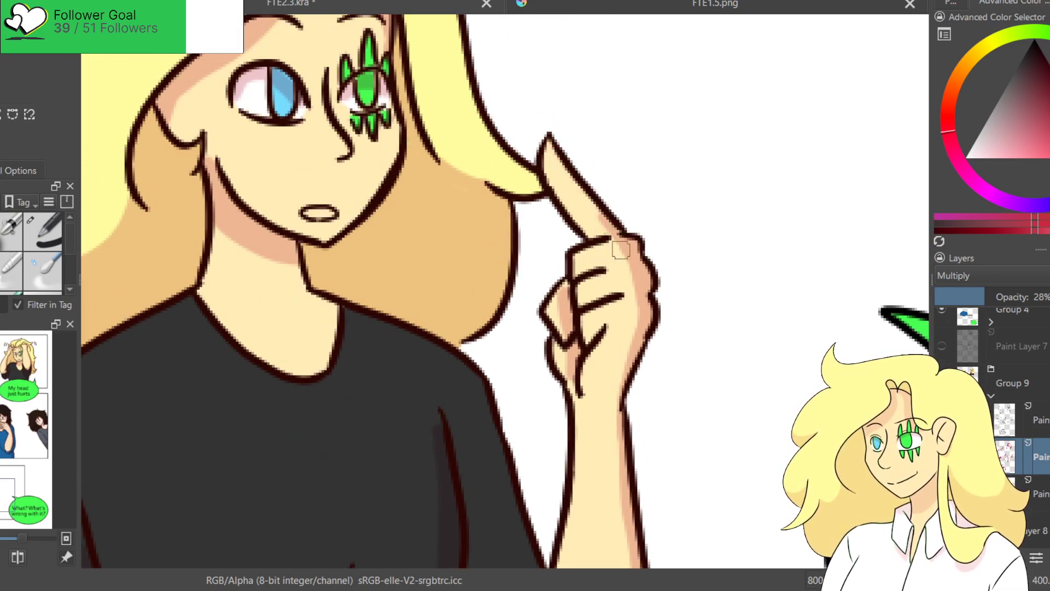
scroll(612, 293, down, 7)
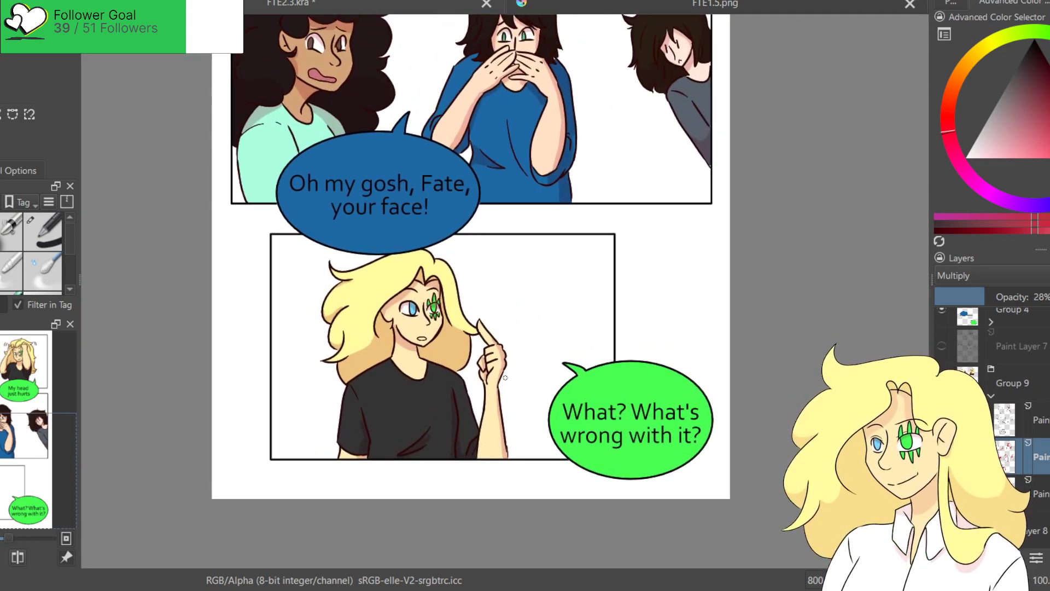
Select the third and fourth panel areas on a paint layer beneath the characters and fill the panel backgrounds with white.
scroll(991, 376, up, 2)
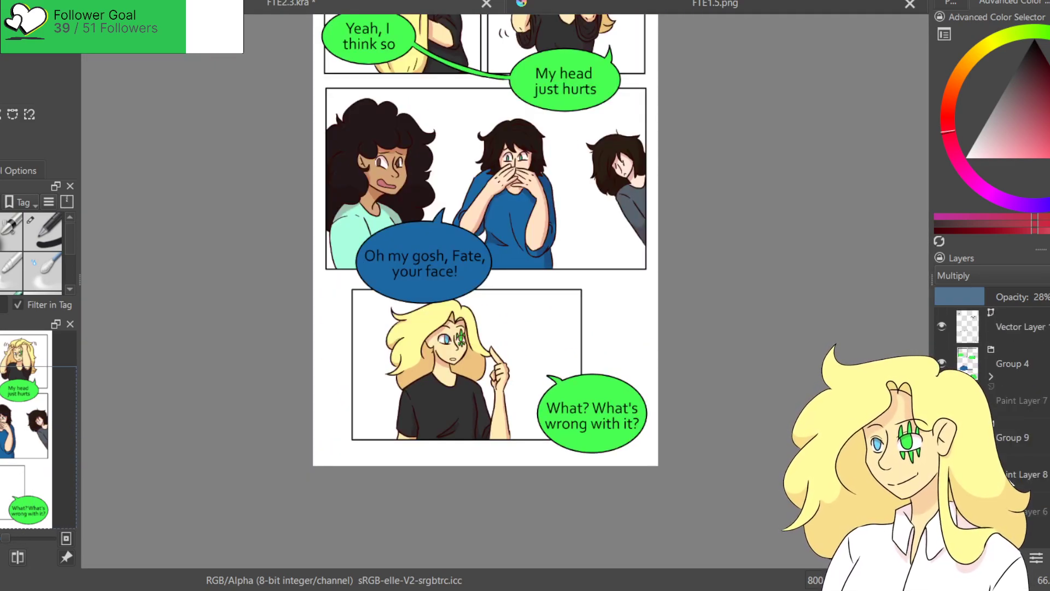
click(1025, 480)
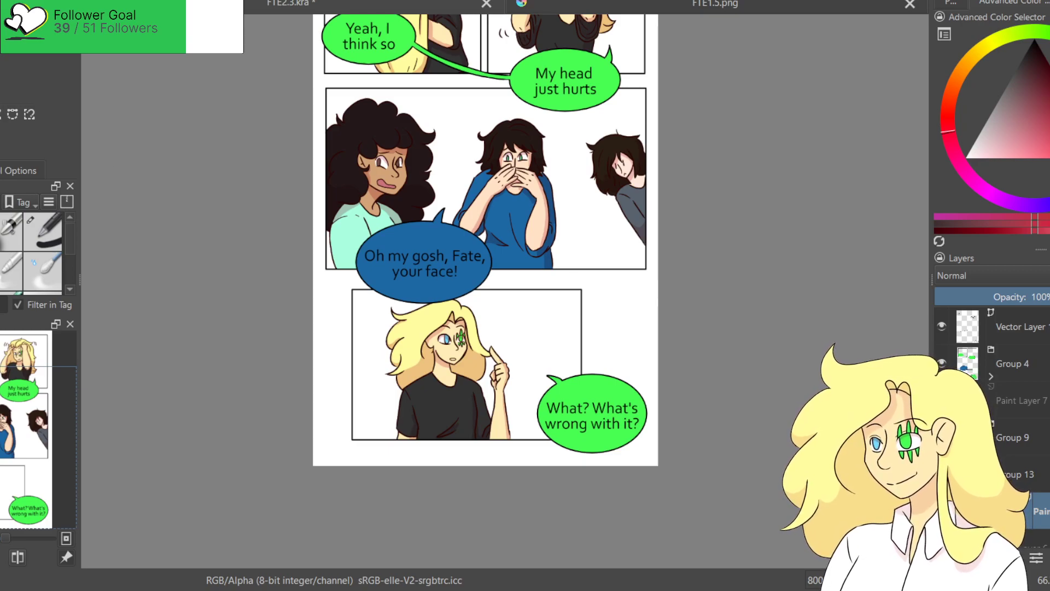
scroll(332, 118, up, 3)
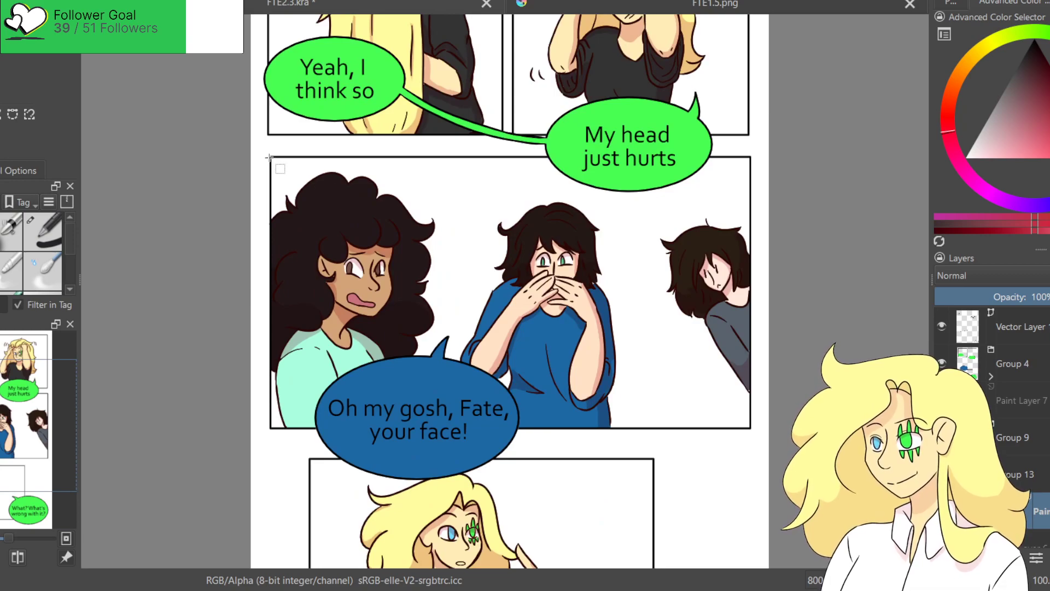
drag(270, 157, 752, 428)
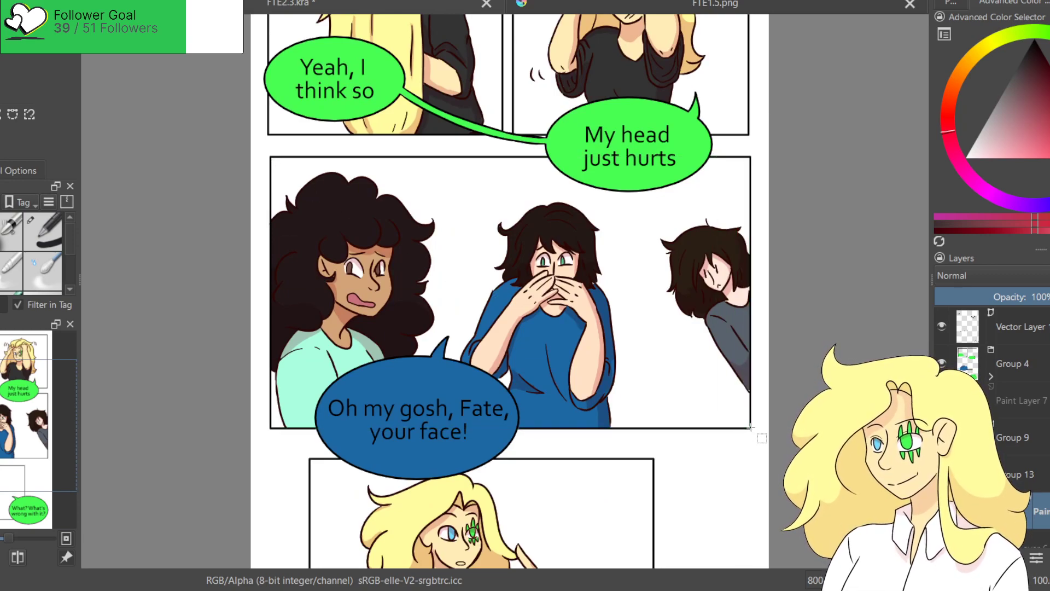
scroll(635, 405, down, 5)
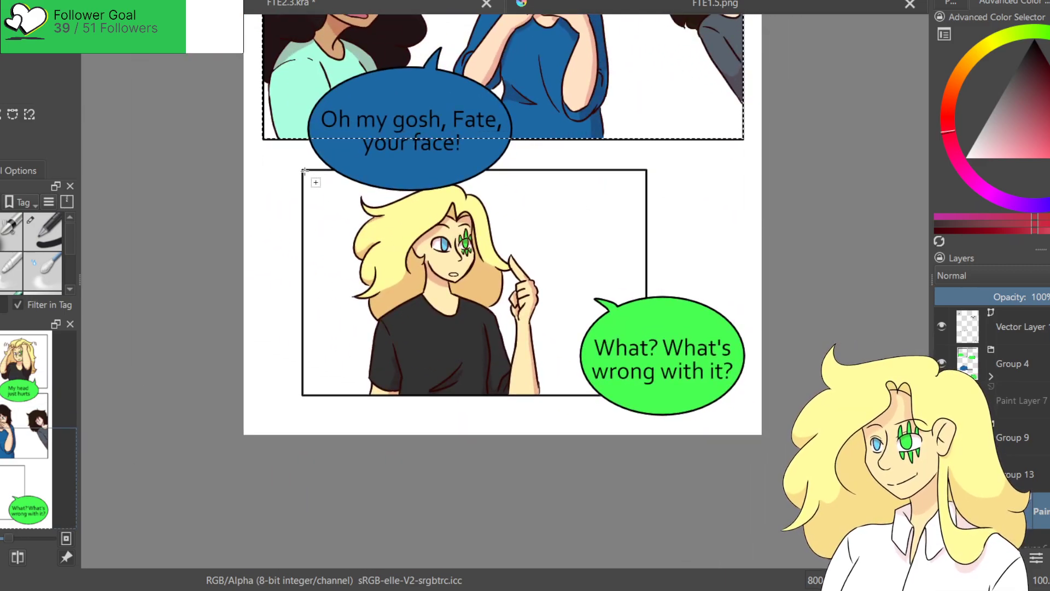
drag(303, 170, 646, 394)
click(26, 174)
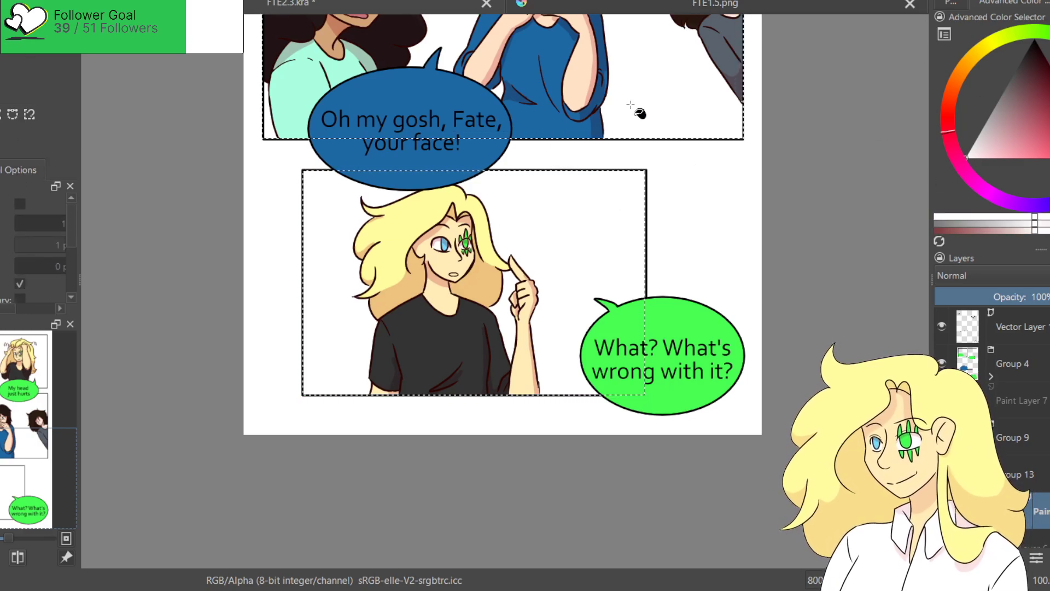
key(ctrl+shift+a)
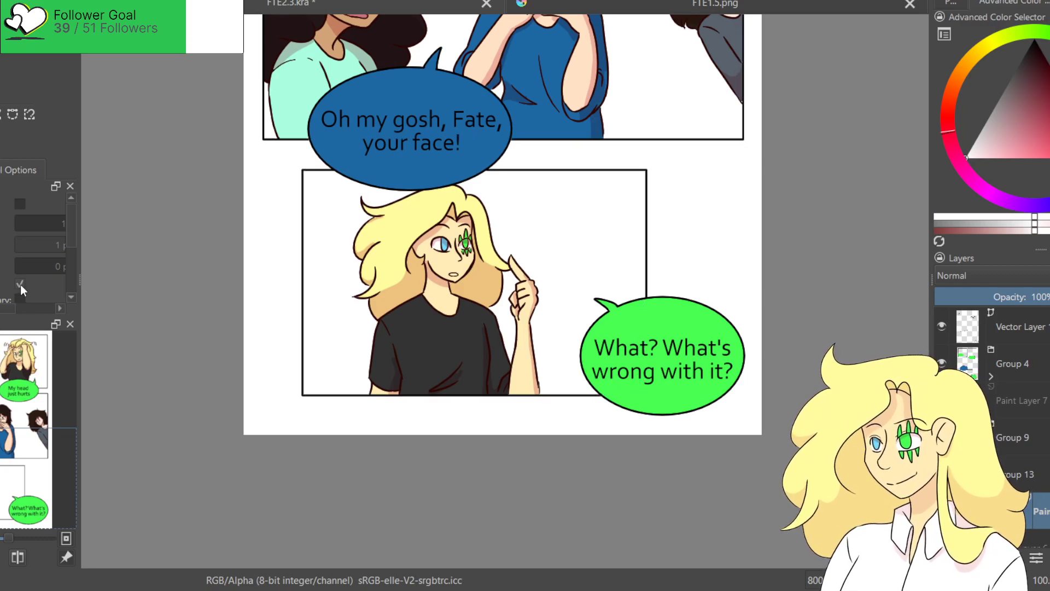
scroll(453, 180, down, 2)
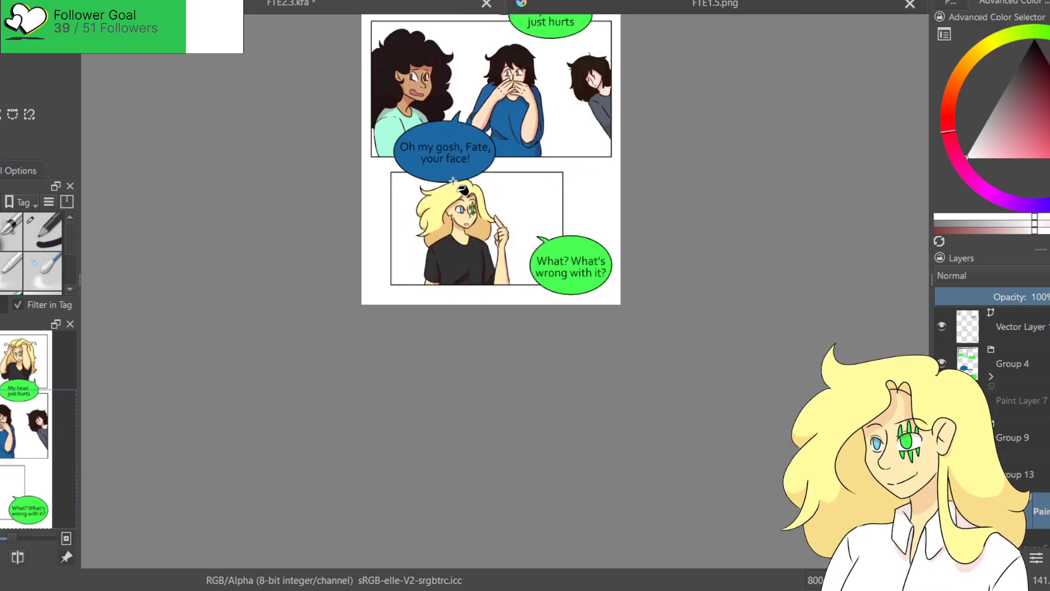
Apply one vertical blue-to-white gradient across the whole page behind the characters.
scroll(453, 180, up, 4)
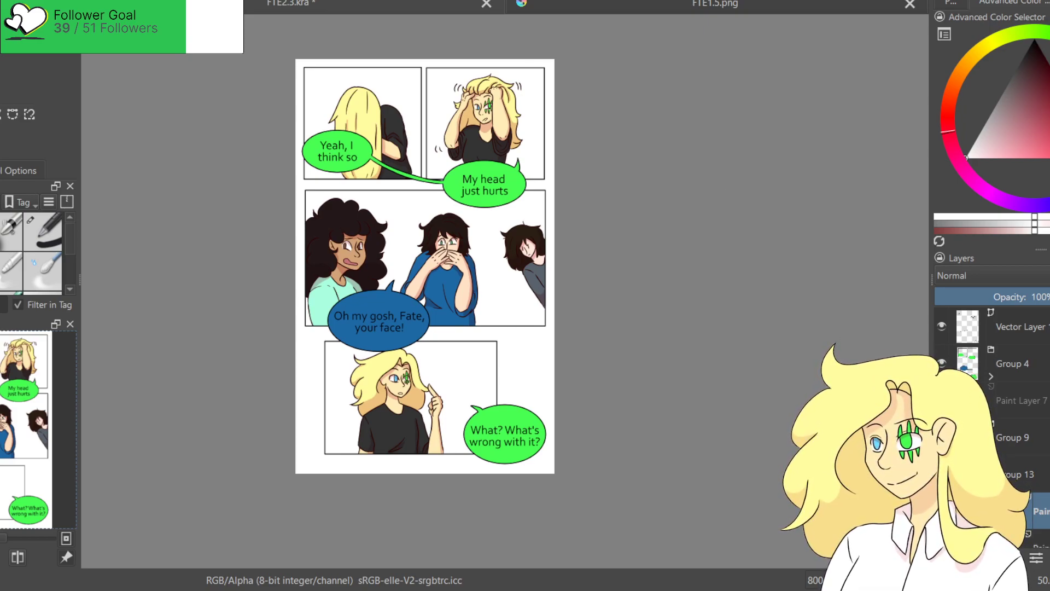
key(x)
drag(408, 41, 405, 556)
click(966, 157)
drag(430, 493, 437, 102)
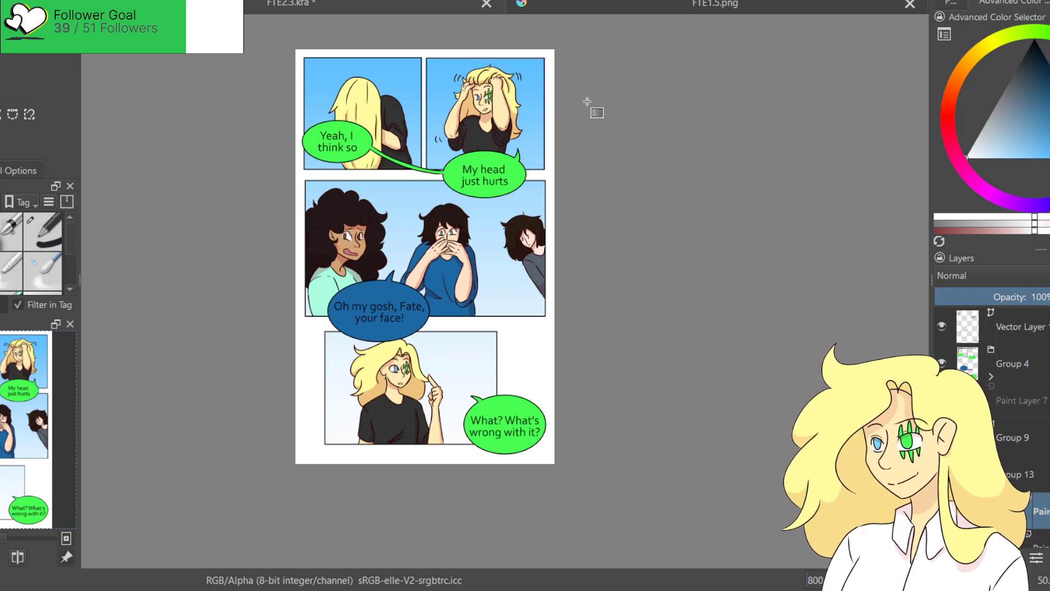
Select each row of panels in turn and redraw its background as a vertical gradient from light blue down to white.
drag(262, 37, 627, 228)
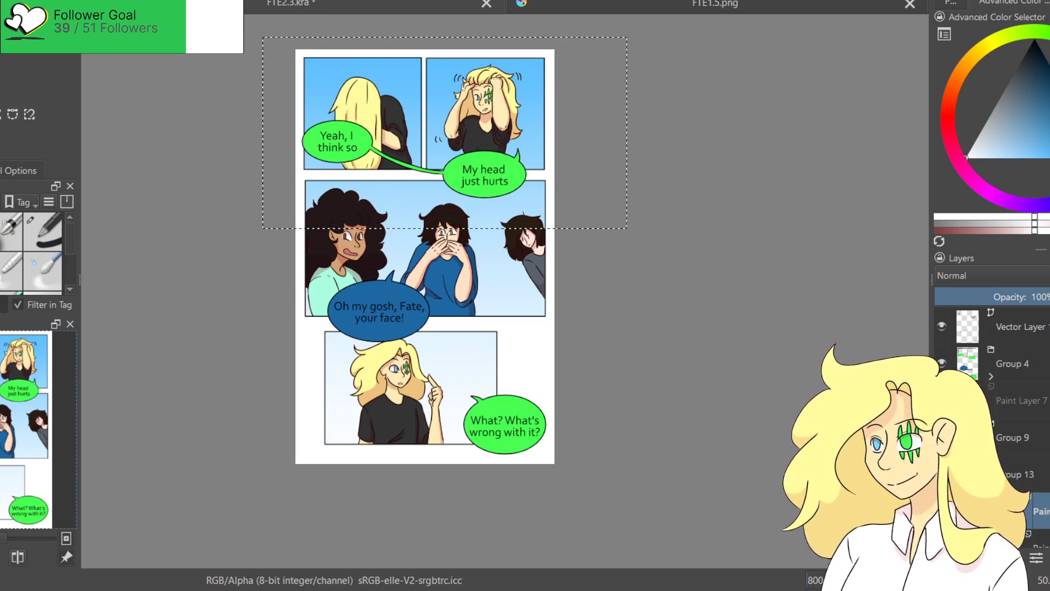
drag(295, 40, 582, 175)
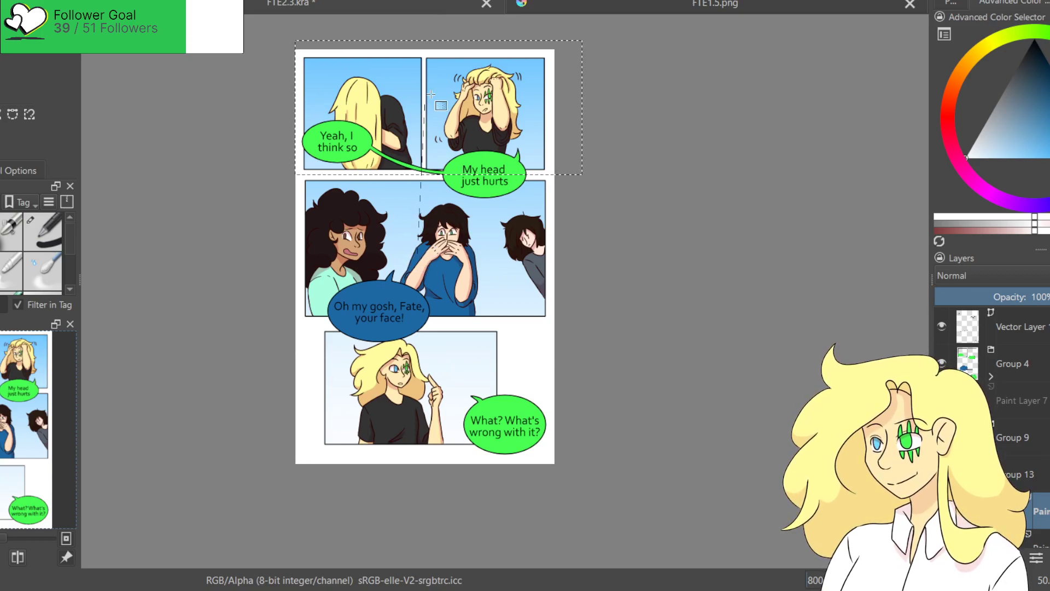
click(1043, 158)
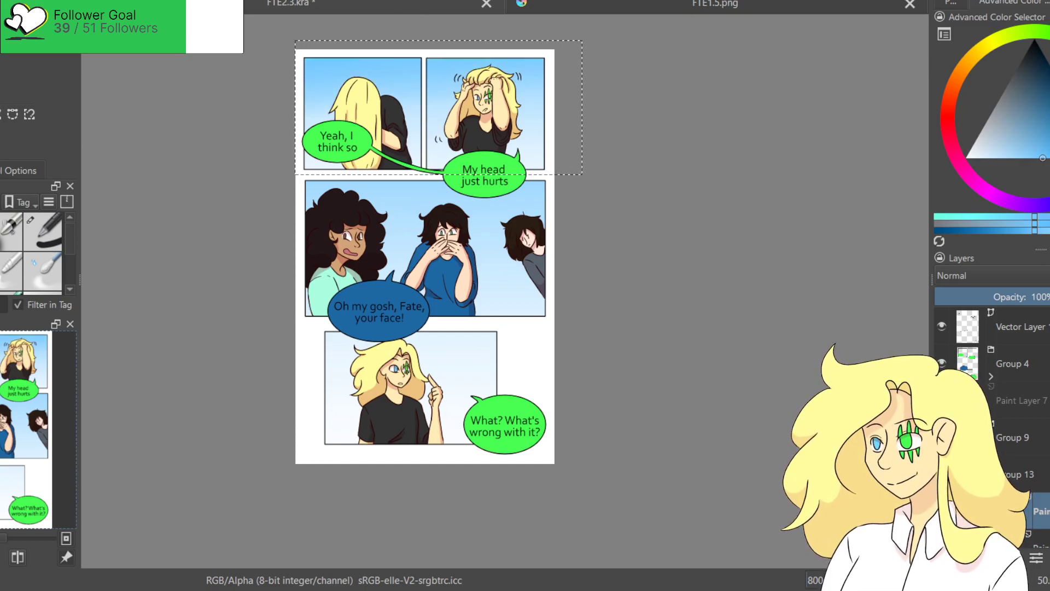
drag(349, 219, 574, 327)
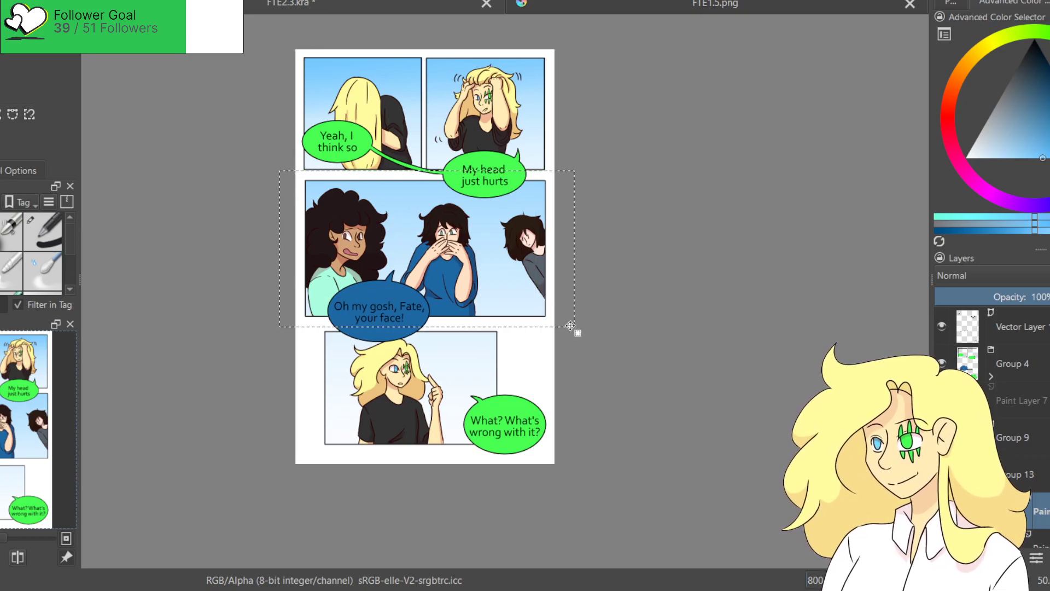
drag(301, 327, 535, 463)
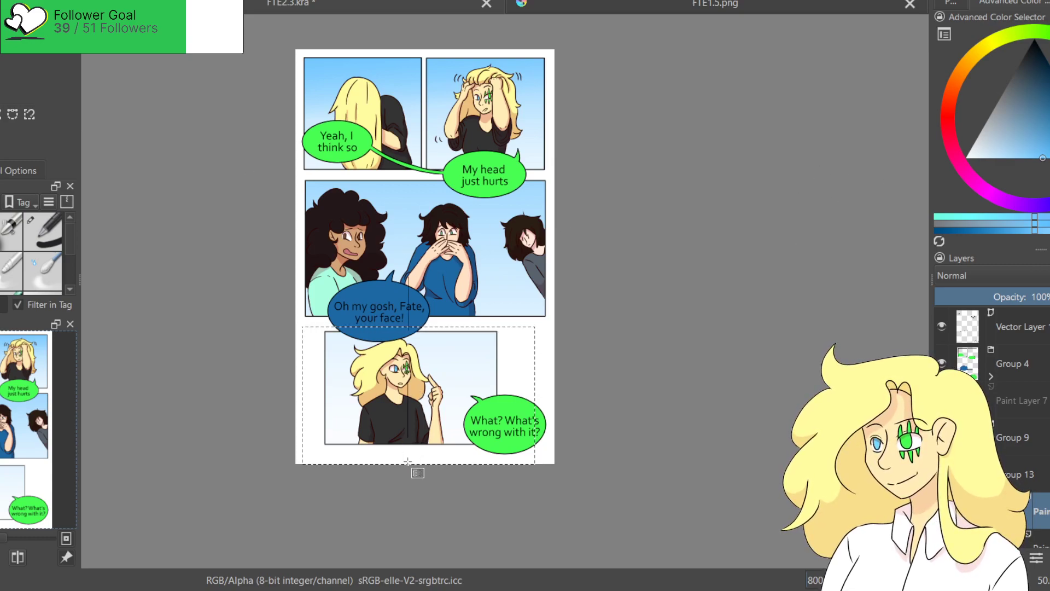
click(516, 376)
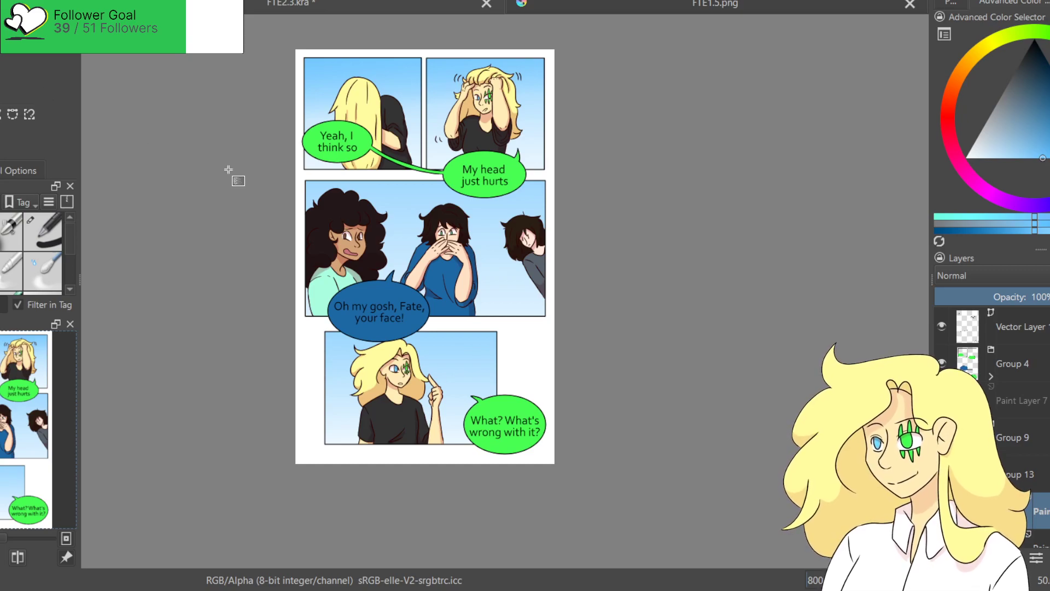
Select the third panel's area and choose the Watercolours - Cloudy brush.
key(plus)
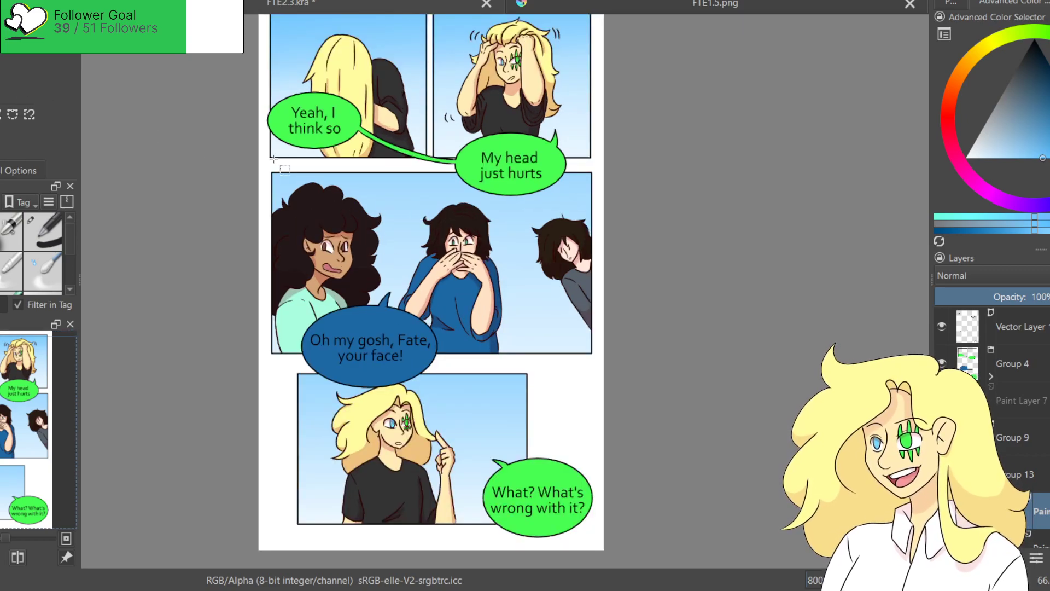
drag(260, 170, 605, 360)
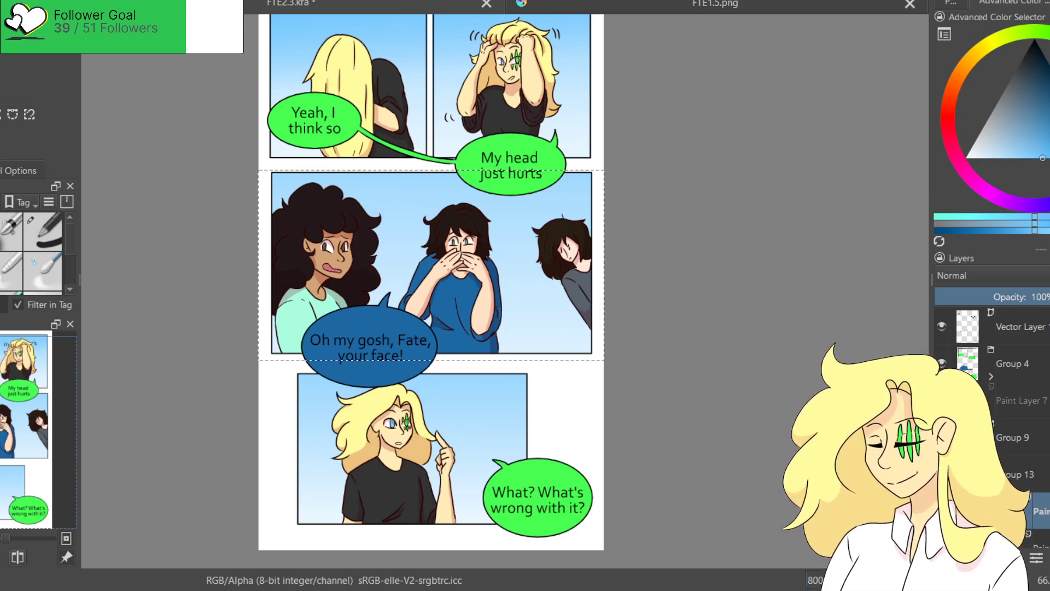
click(1, 219)
click(8, 232)
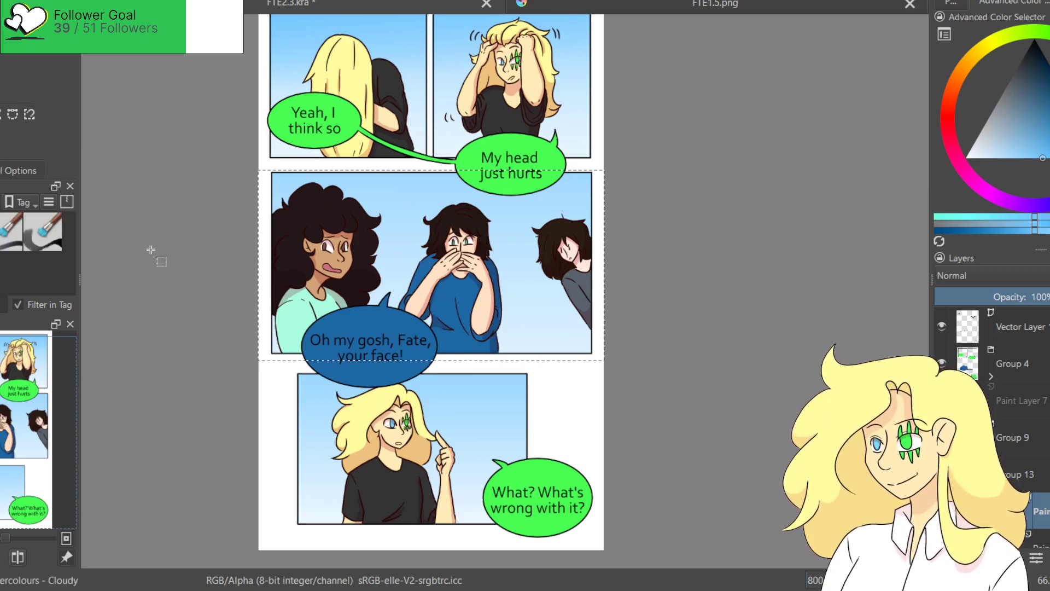
Try painting a green grass field across the lower background of the third panel.
click(1049, 69)
drag(1046, 123, 1049, 127)
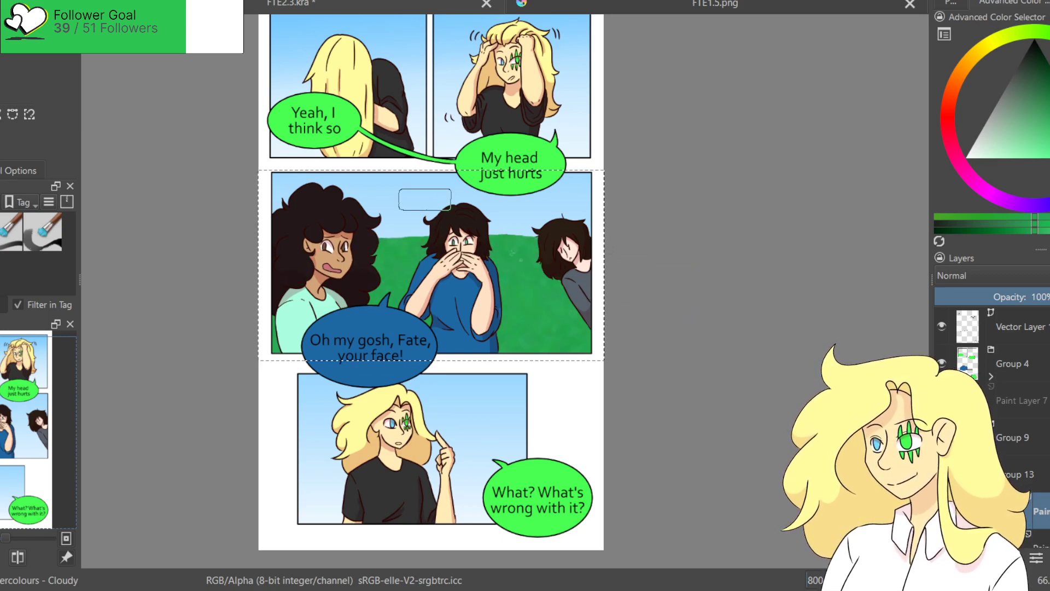
key(ctrl+z)
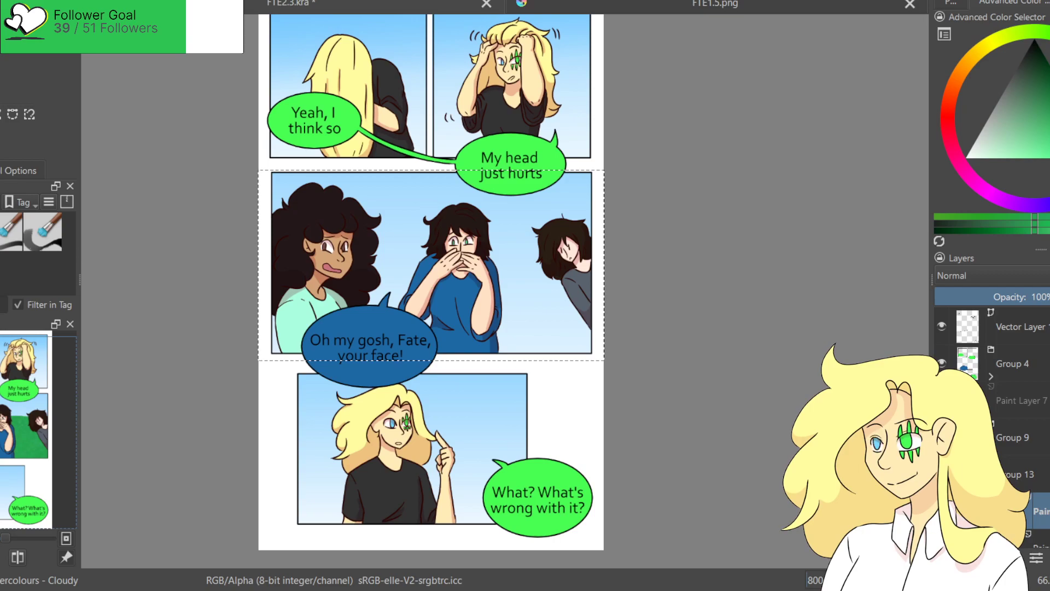
Redraw the third panel's sky as a vertical gradient from pale turquoise down to near-white, and clear the selection.
scroll(1012, 394, down, 2)
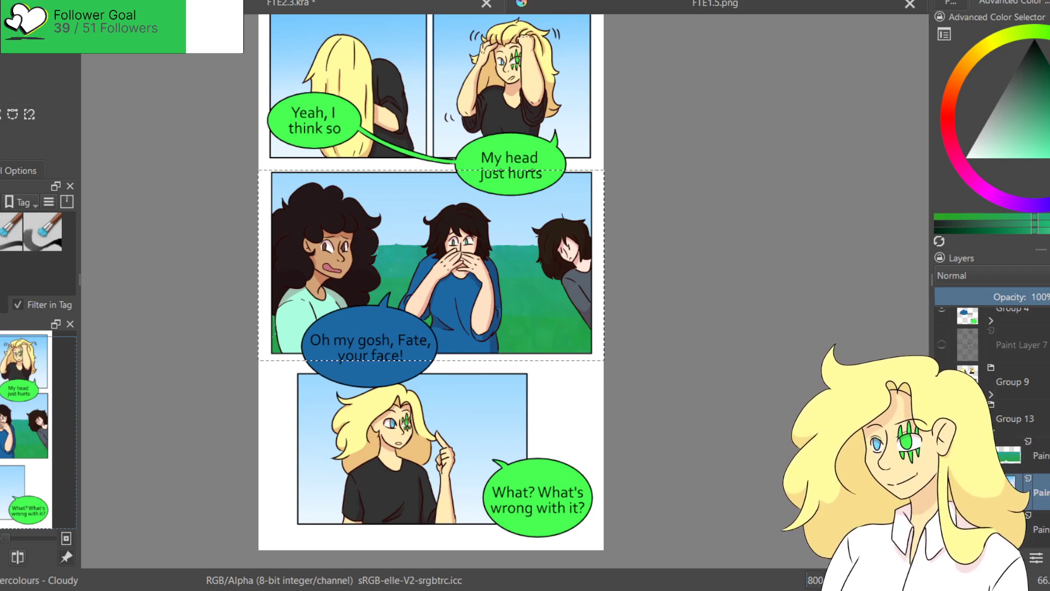
key(ctrl+t)
key(b)
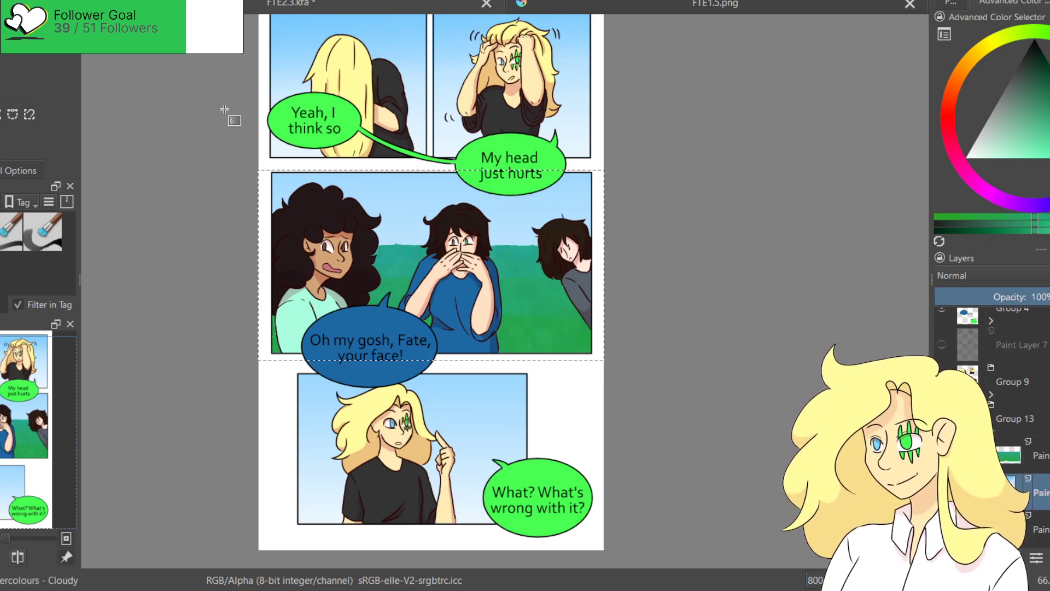
click(1049, 147)
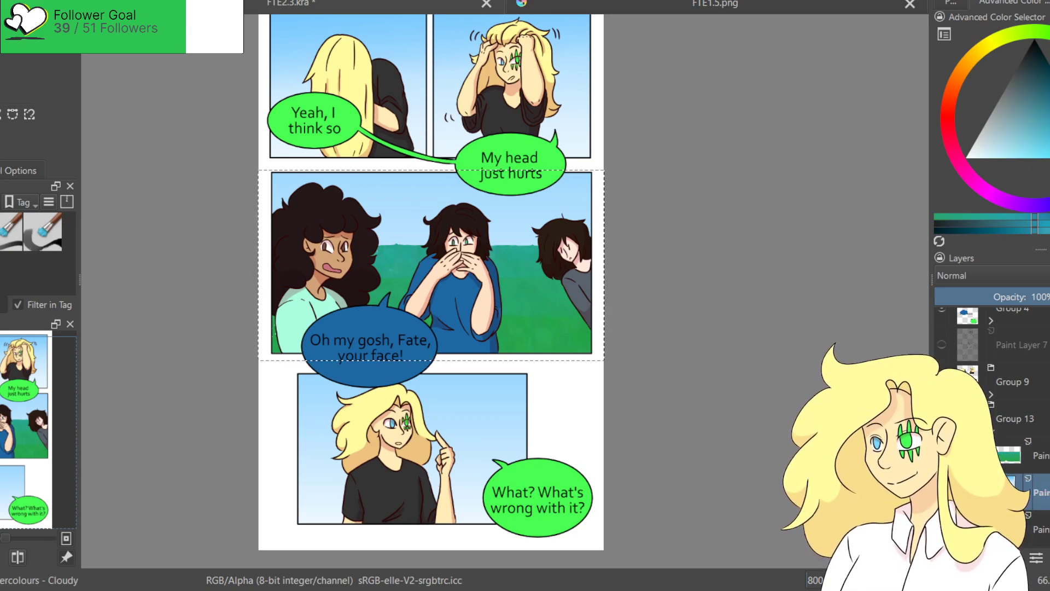
click(1022, 157)
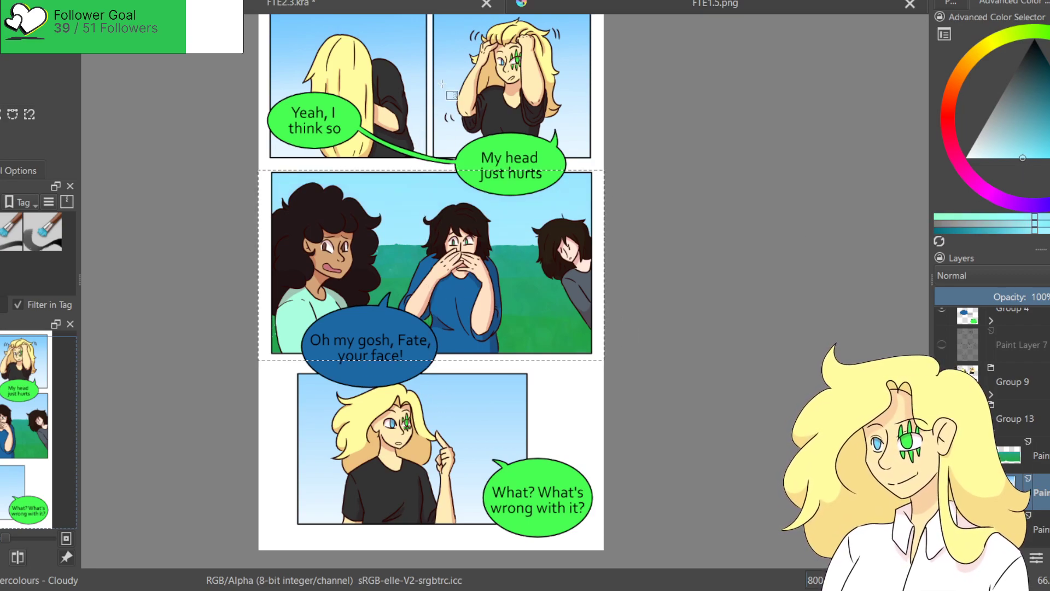
click(970, 158)
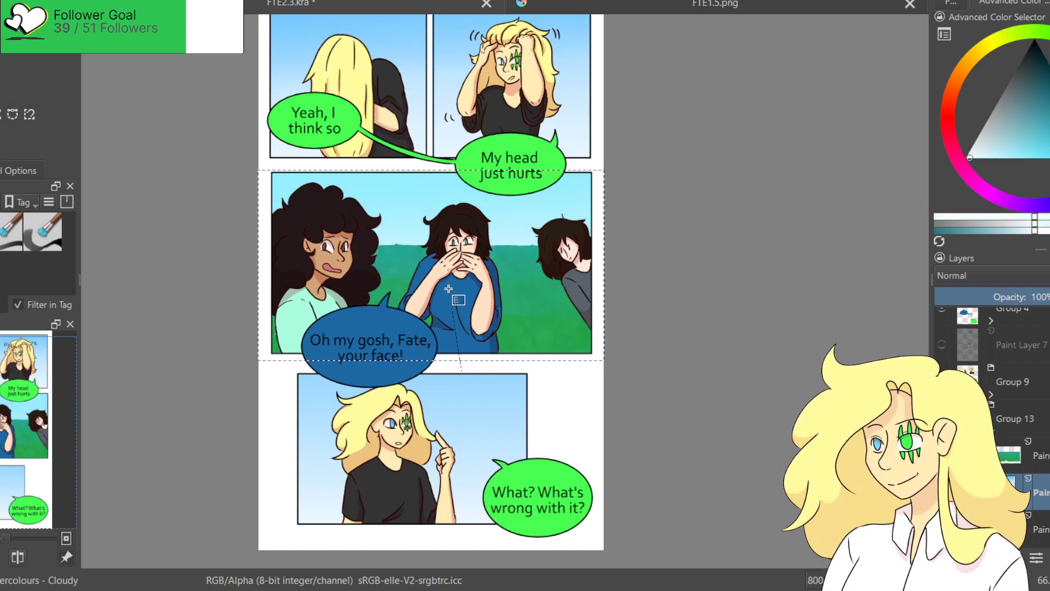
click(561, 389)
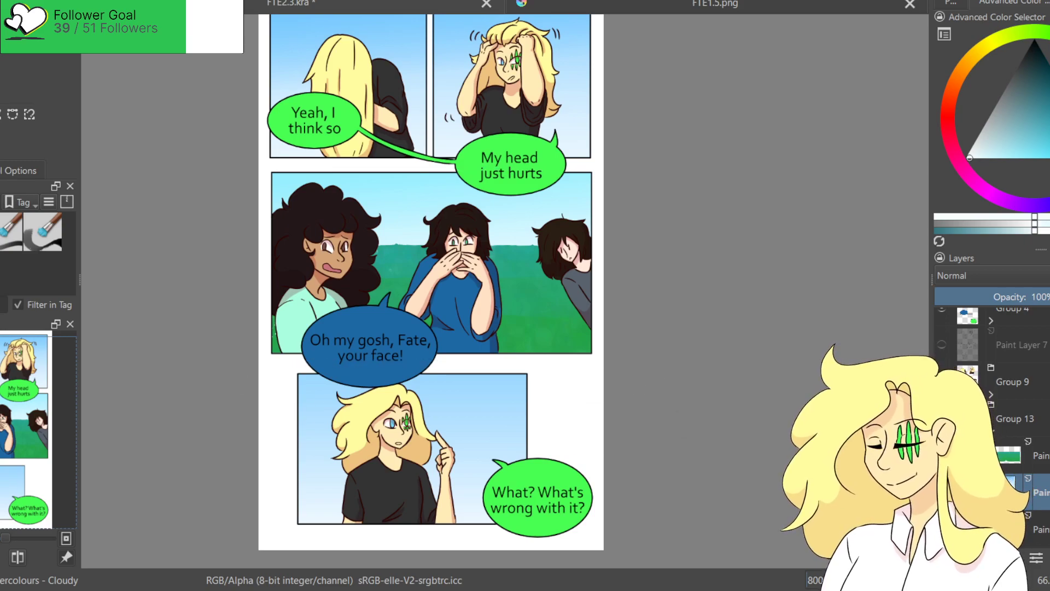
Paint soft white clouds in the skies of the first and second panels with the Fog brush.
click(1, 229)
click(6, 272)
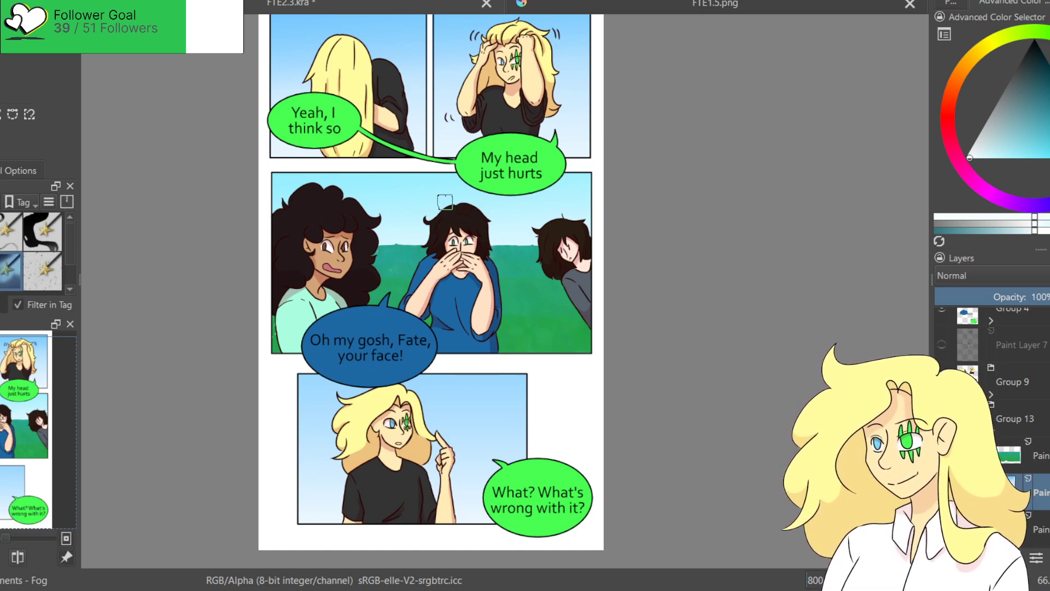
scroll(444, 201, up, 3)
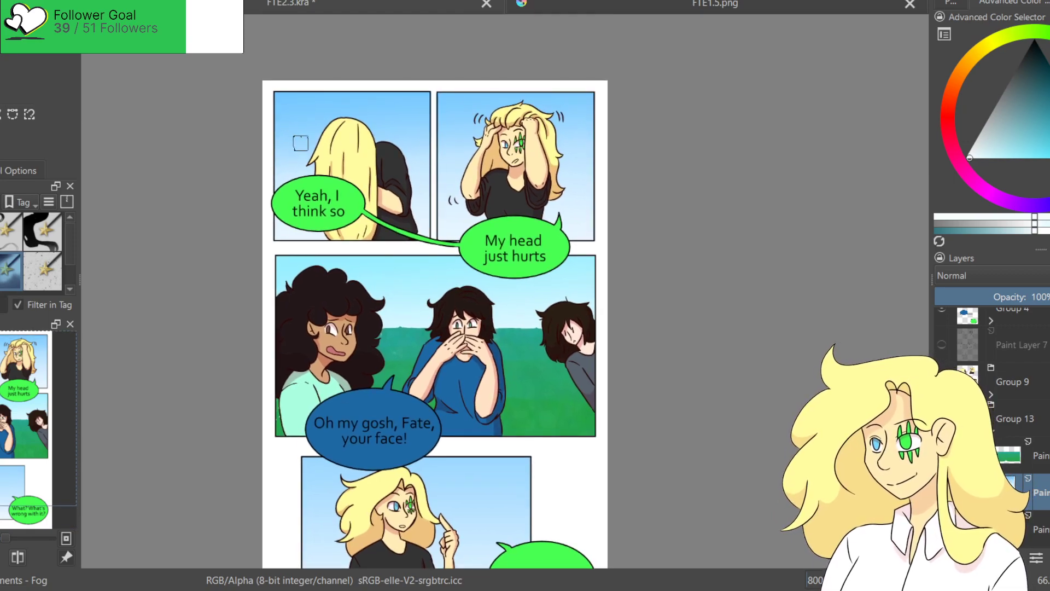
mouse_move(290, 118)
mouse_down()
mouse_move(277, 121)
mouse_move(311, 130)
mouse_up()
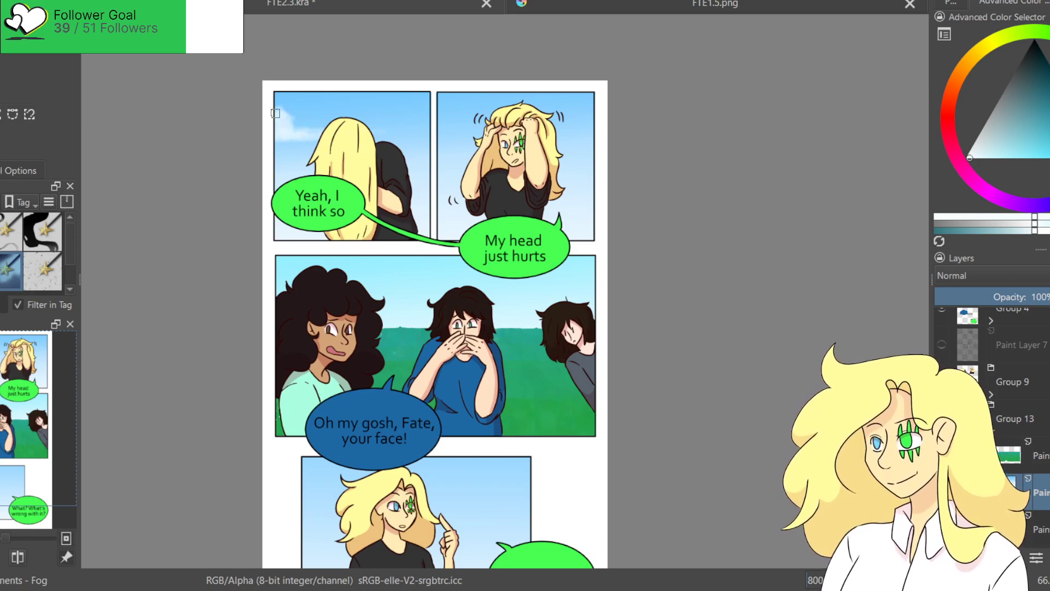
drag(289, 123, 307, 133)
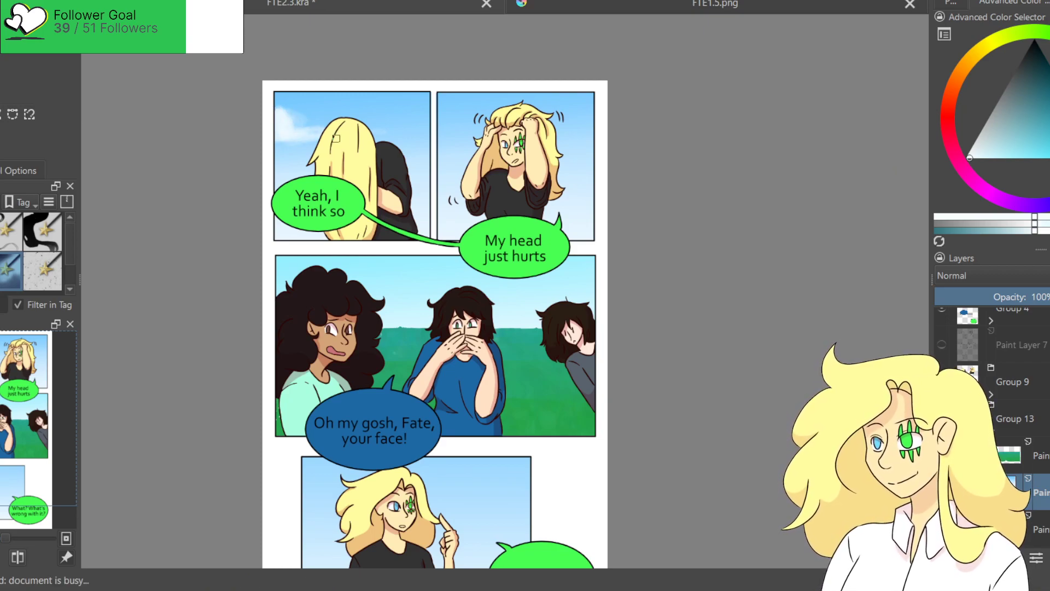
mouse_move(408, 164)
mouse_down()
mouse_move(424, 155)
mouse_move(410, 174)
mouse_up()
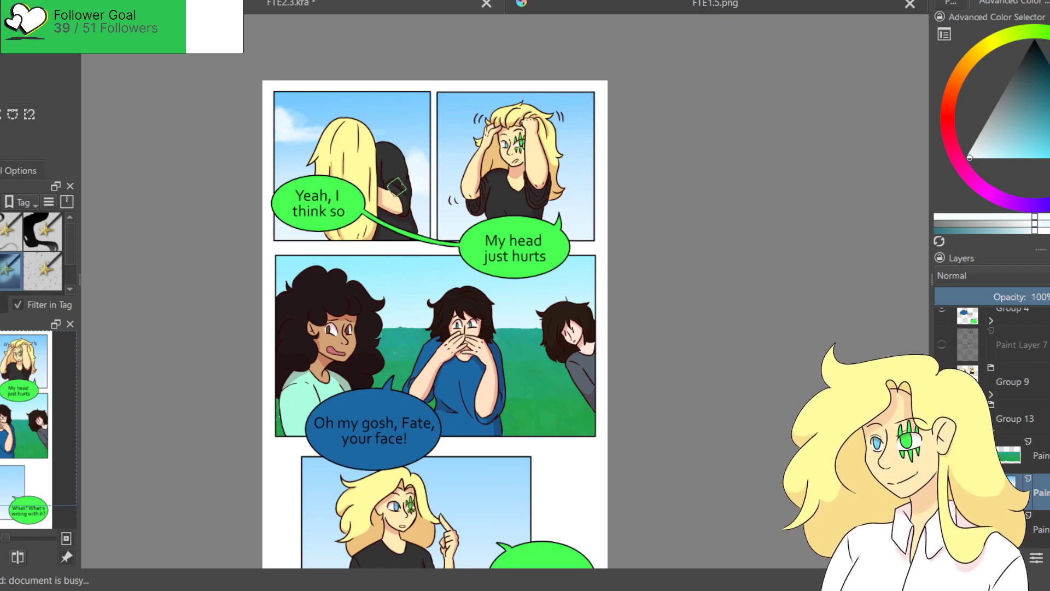
mouse_move(456, 128)
mouse_down()
mouse_move(447, 135)
mouse_move(472, 117)
mouse_move(436, 138)
mouse_move(489, 127)
mouse_move(469, 117)
mouse_move(482, 110)
mouse_move(463, 115)
mouse_move(497, 105)
mouse_move(499, 124)
mouse_move(558, 125)
mouse_move(516, 131)
mouse_move(570, 126)
mouse_up()
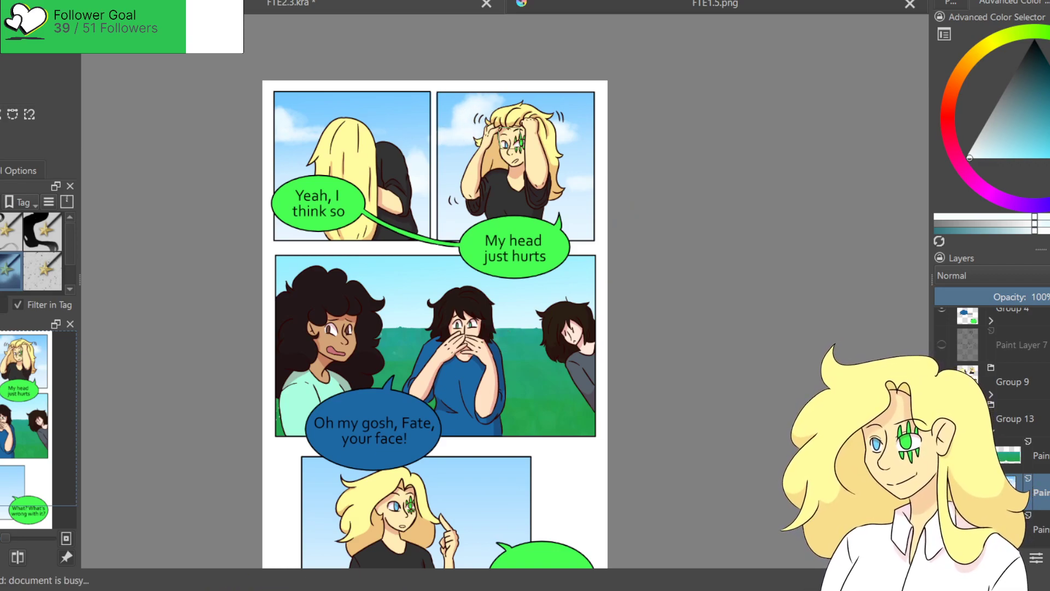
Paint soft white clouds in the skies of the third and fourth panels with the Fog brush.
scroll(476, 292, down, 1)
scroll(476, 292, down, 3)
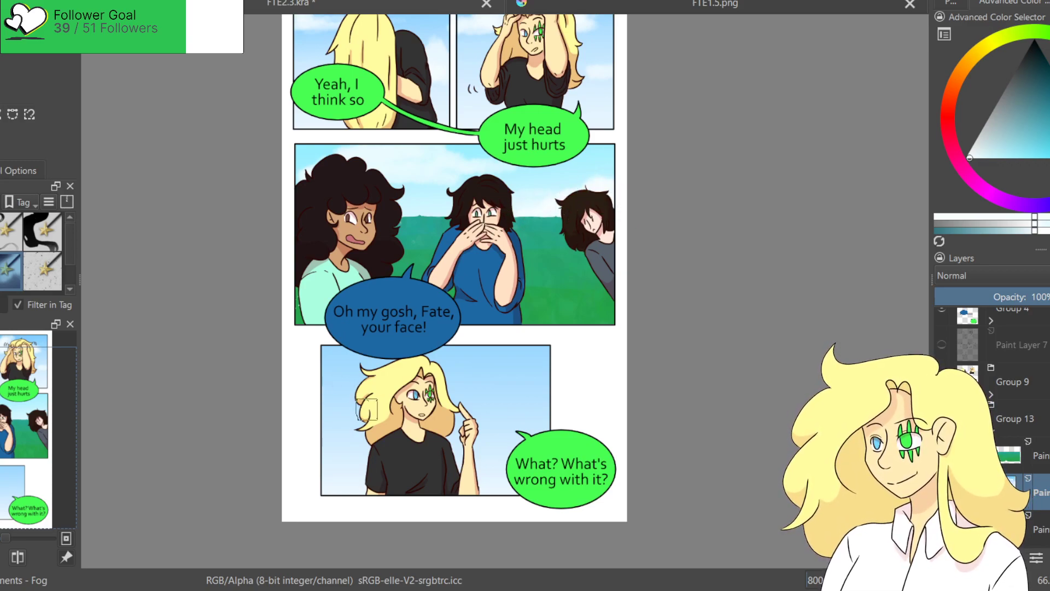
drag(491, 345, 424, 395)
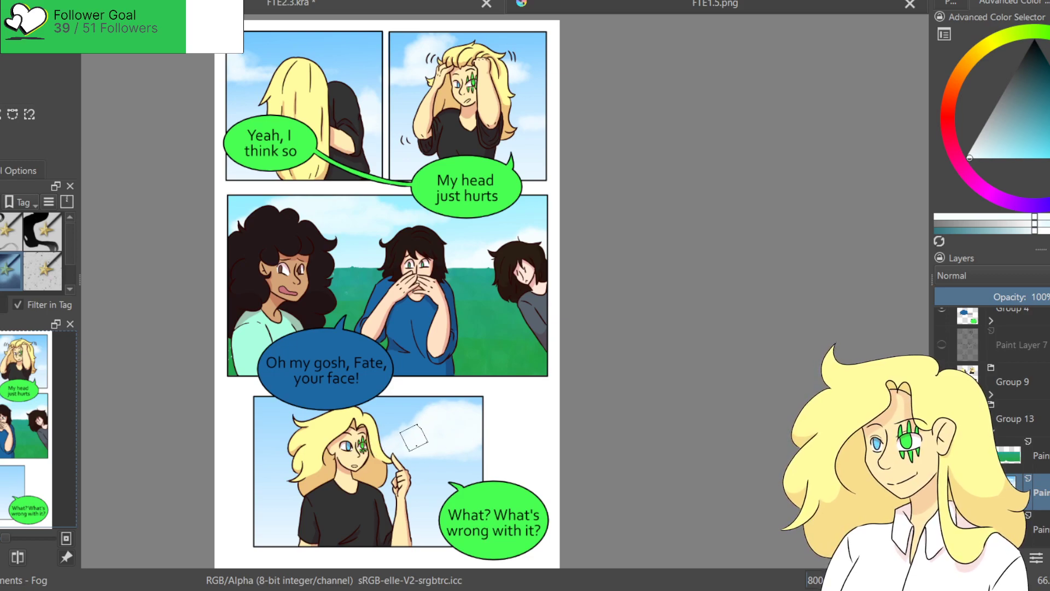
Choose a pale cyan painting colour and save the finished comic page, with an image copy named FTE2.3.png.
click(997, 158)
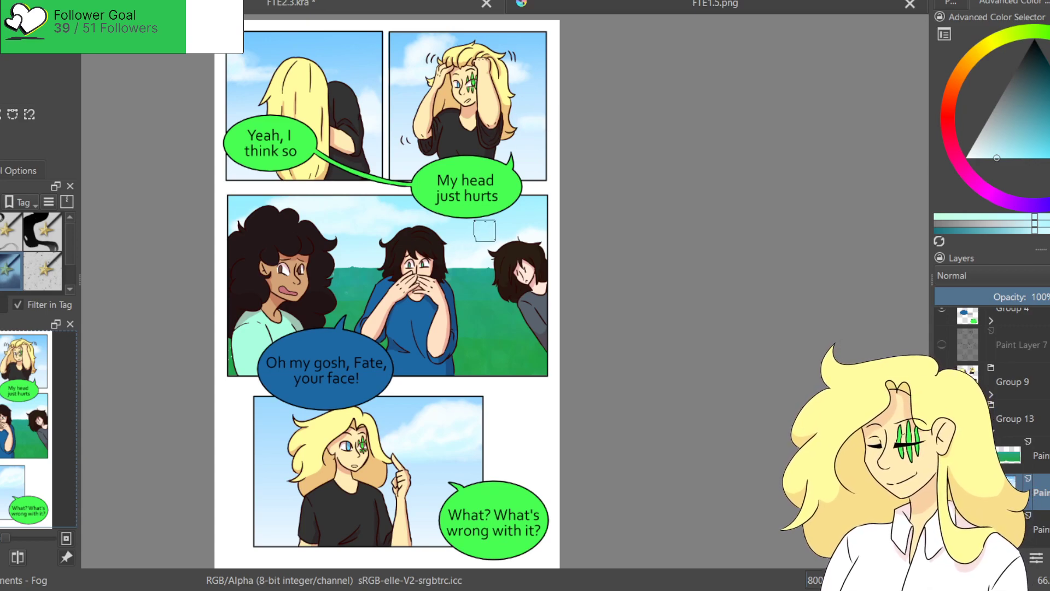
scroll(490, 230, down, 2)
scroll(452, 213, up, 1)
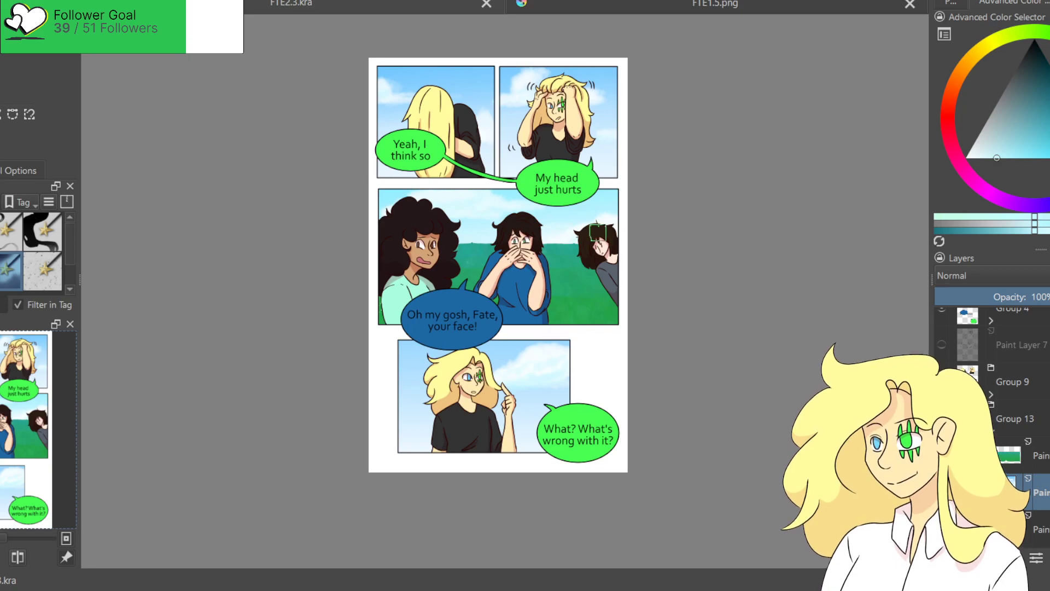
scroll(610, 246, up, 1)
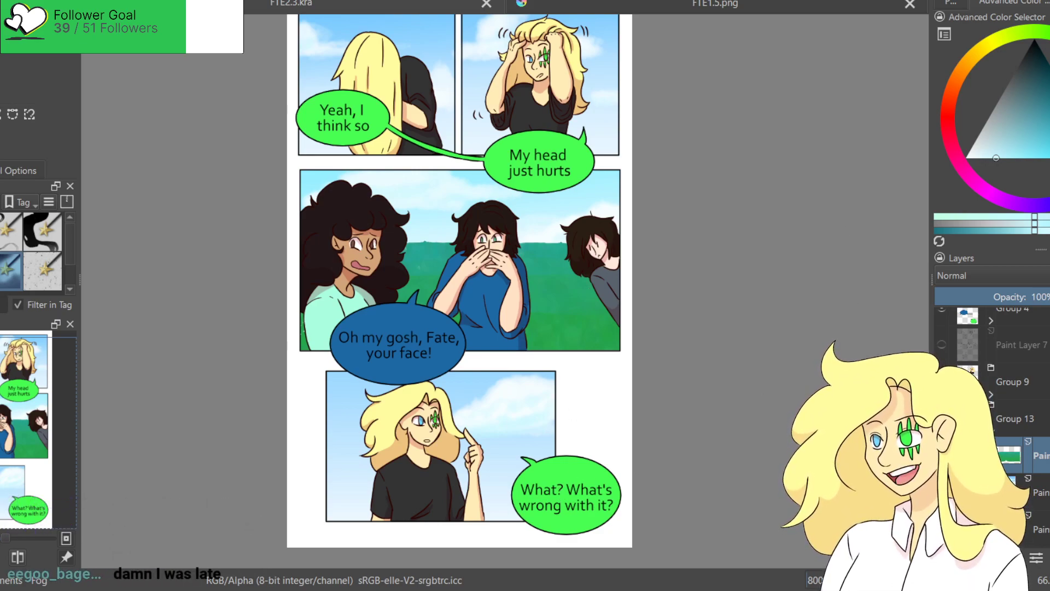
key(ctrl+s)
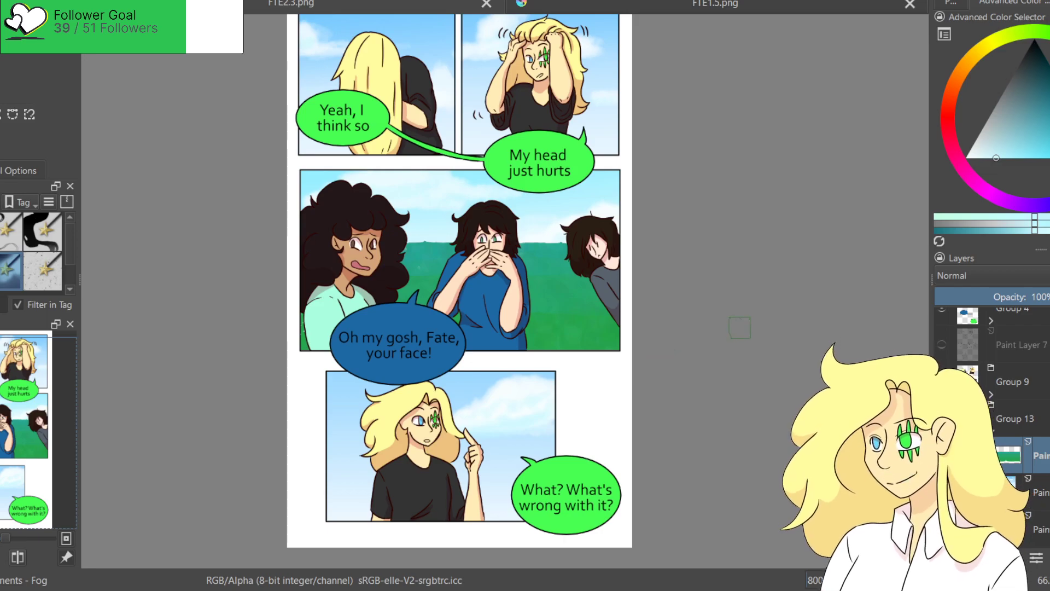
Close the FTE1.5.png page and discard the unsaved blank document, keeping only the FTE2.3.png page open.
click(726, 4)
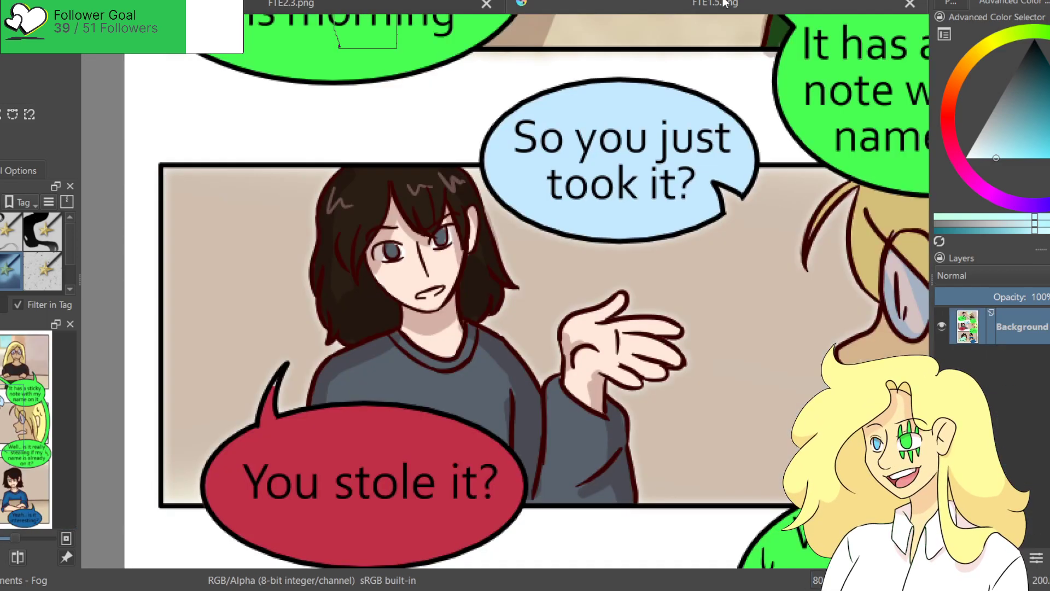
click(910, 4)
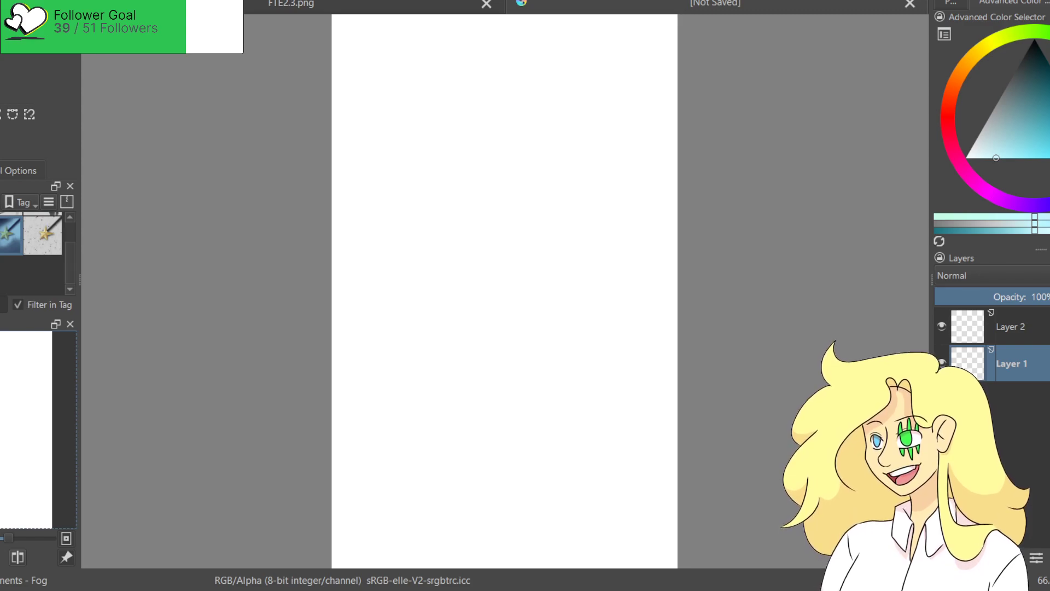
click(272, 6)
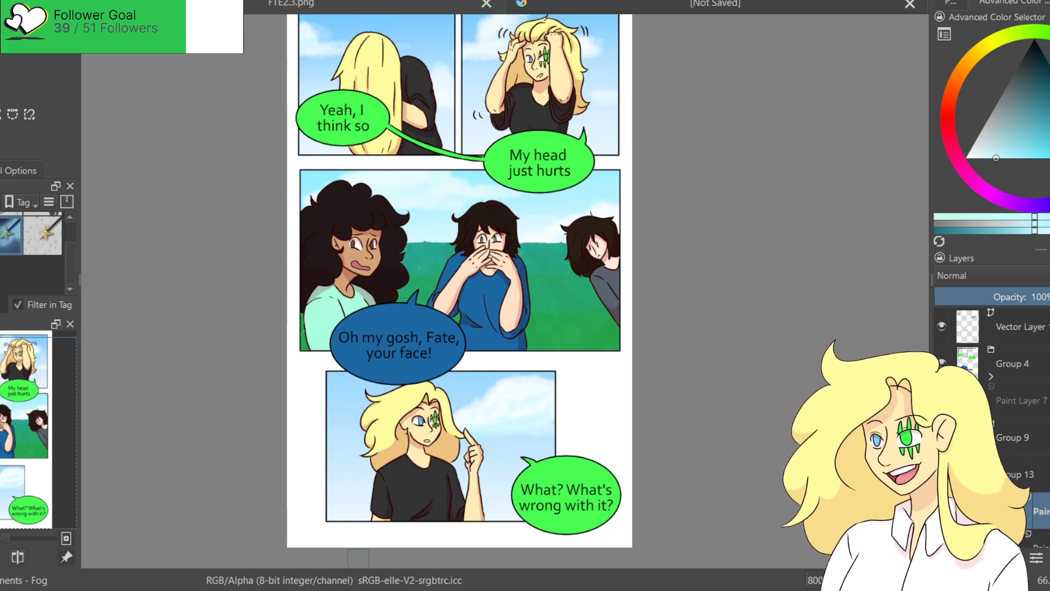
click(660, 8)
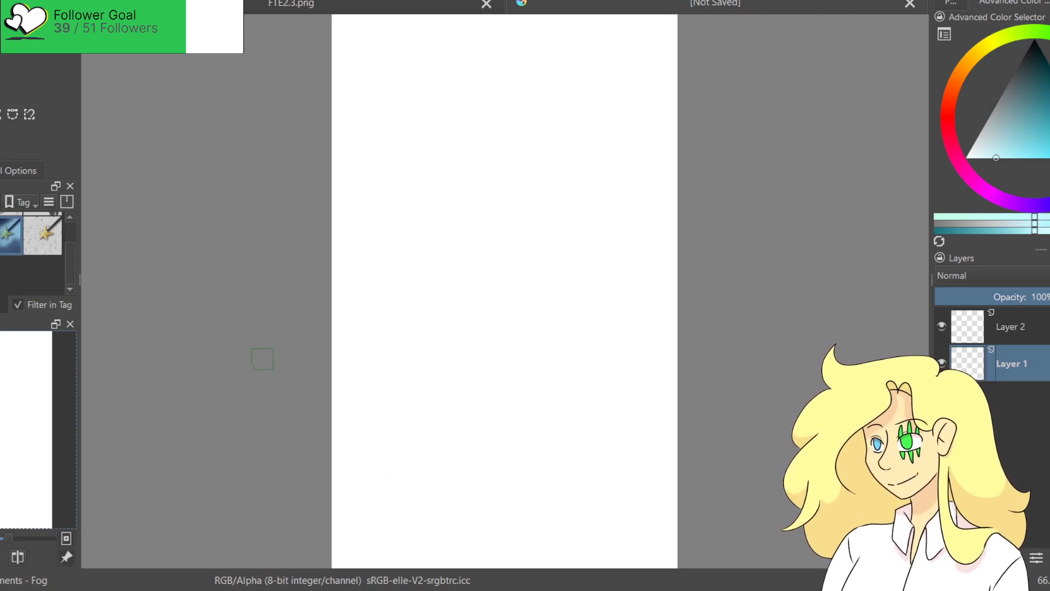
click(266, 14)
click(268, 5)
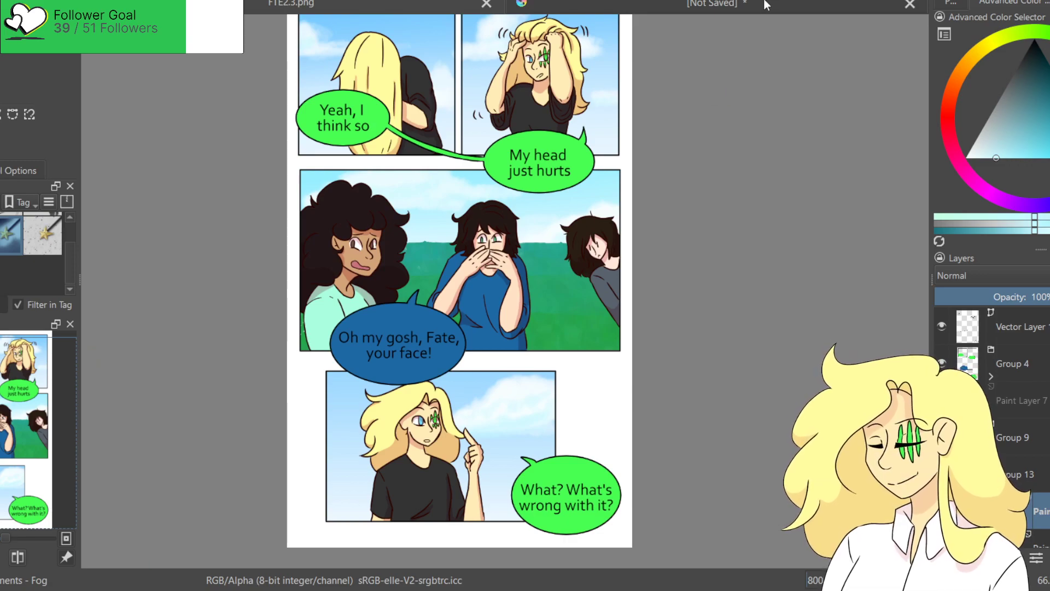
click(552, 295)
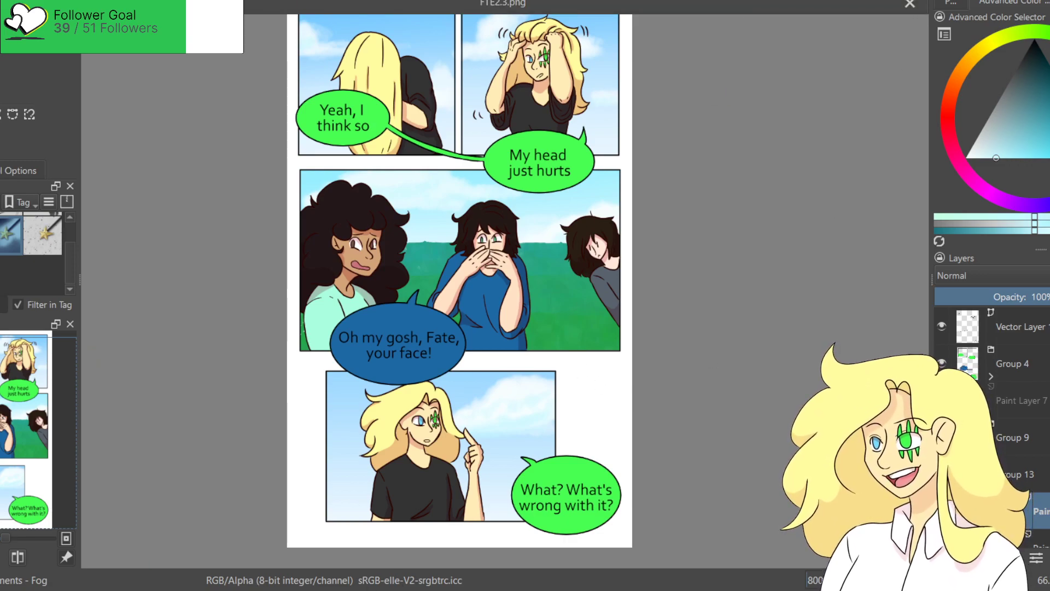